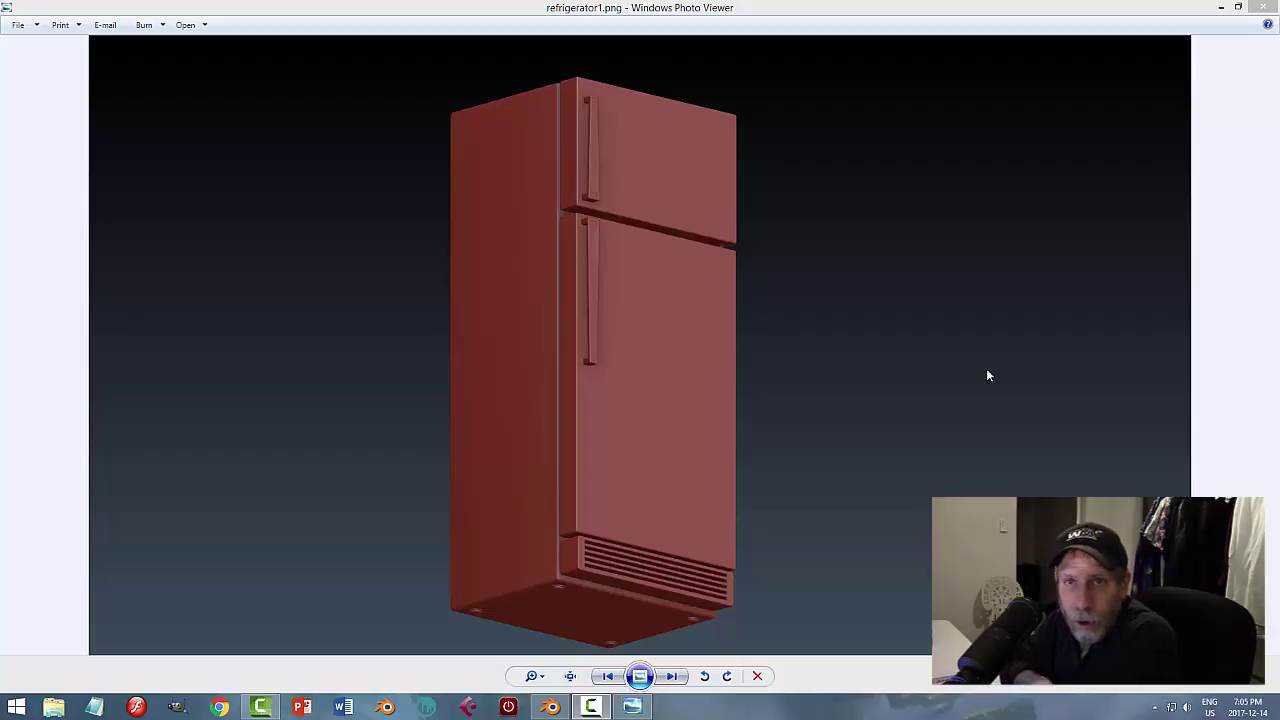
# Review the refrigerator reference images from refrigerator1.png to refrigerator5.png, examining the exterior, back vents, open interior and control panel, and close the viewer.
pyautogui.click(835, 12)
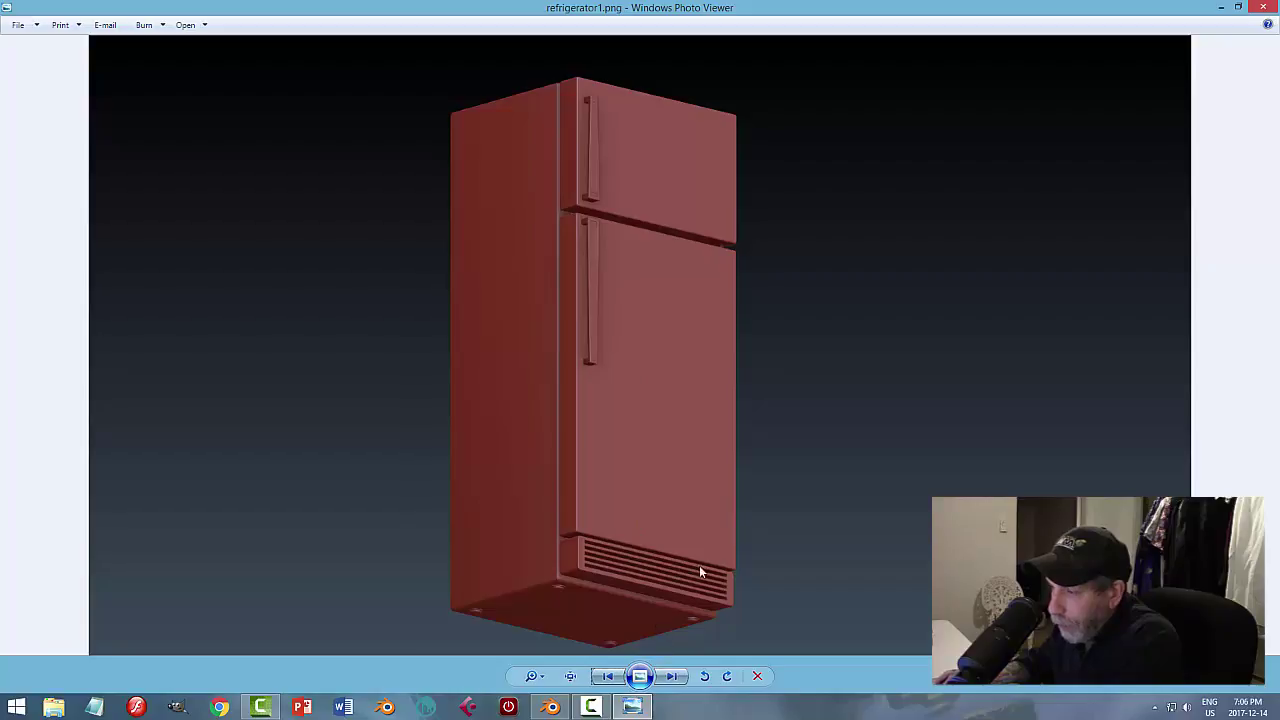
pyautogui.click(671, 676)
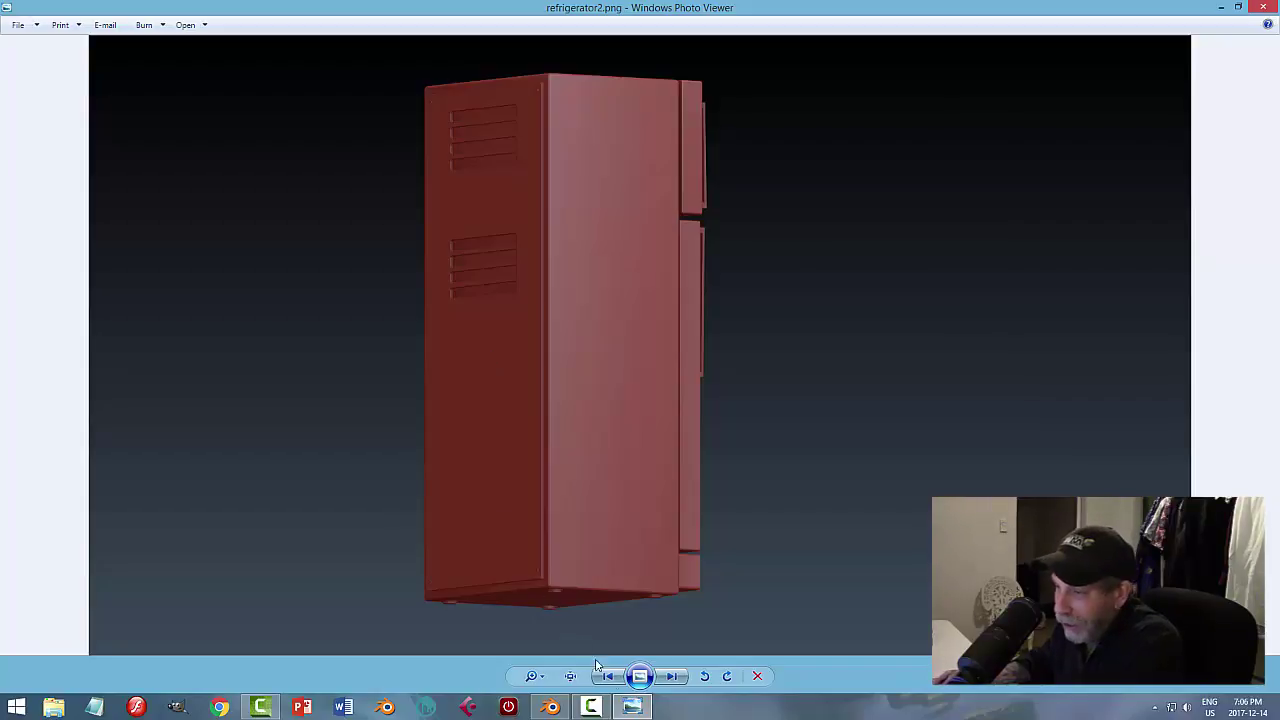
pyautogui.click(672, 676)
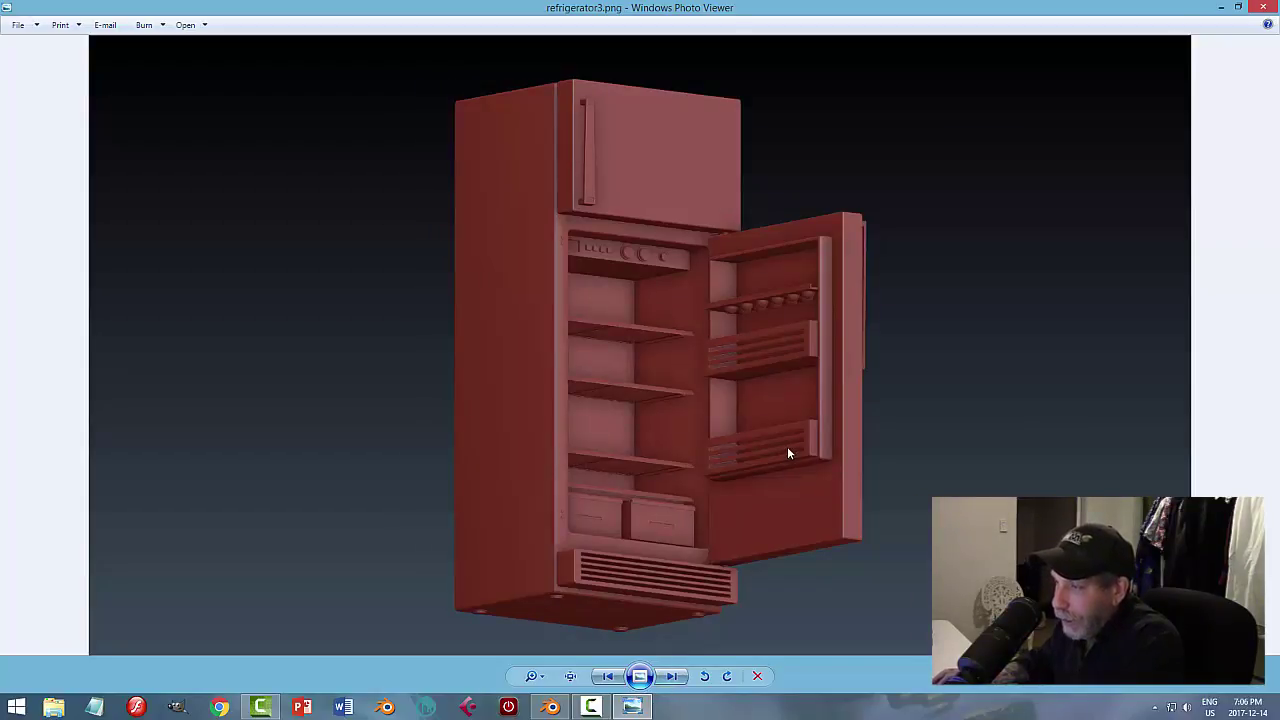
pyautogui.scroll(1, 688, 304)
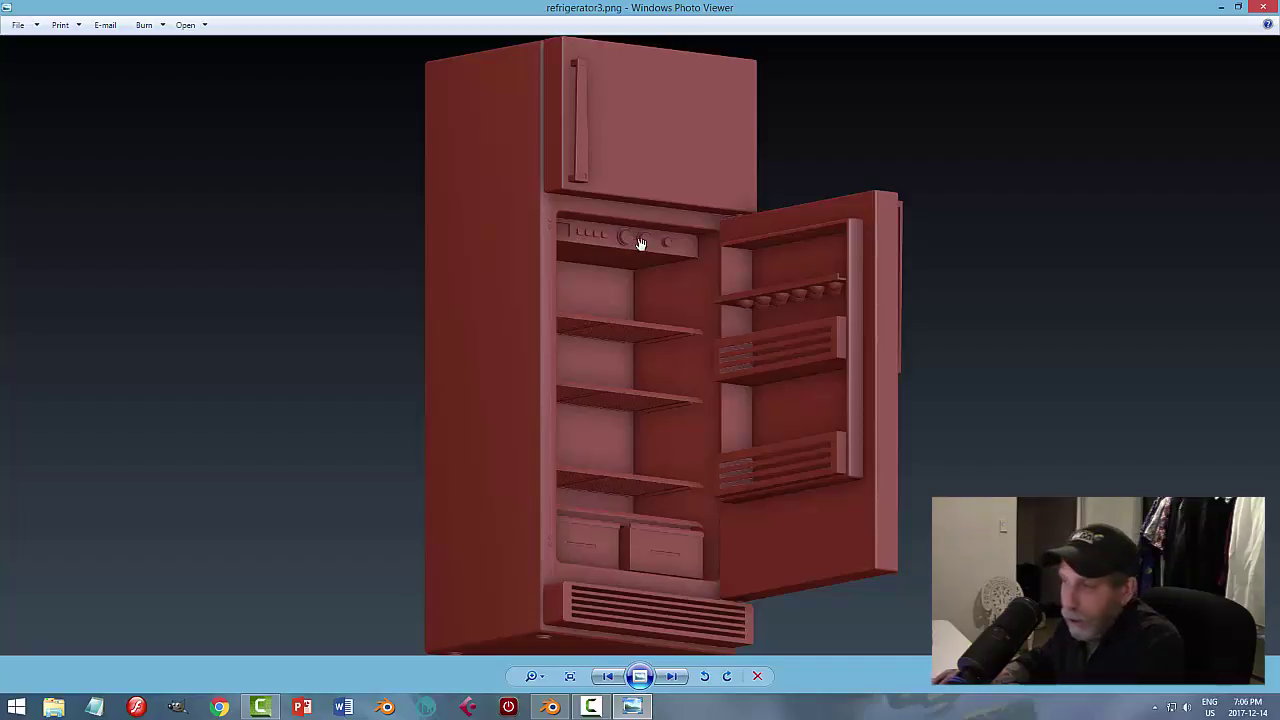
pyautogui.click(671, 676)
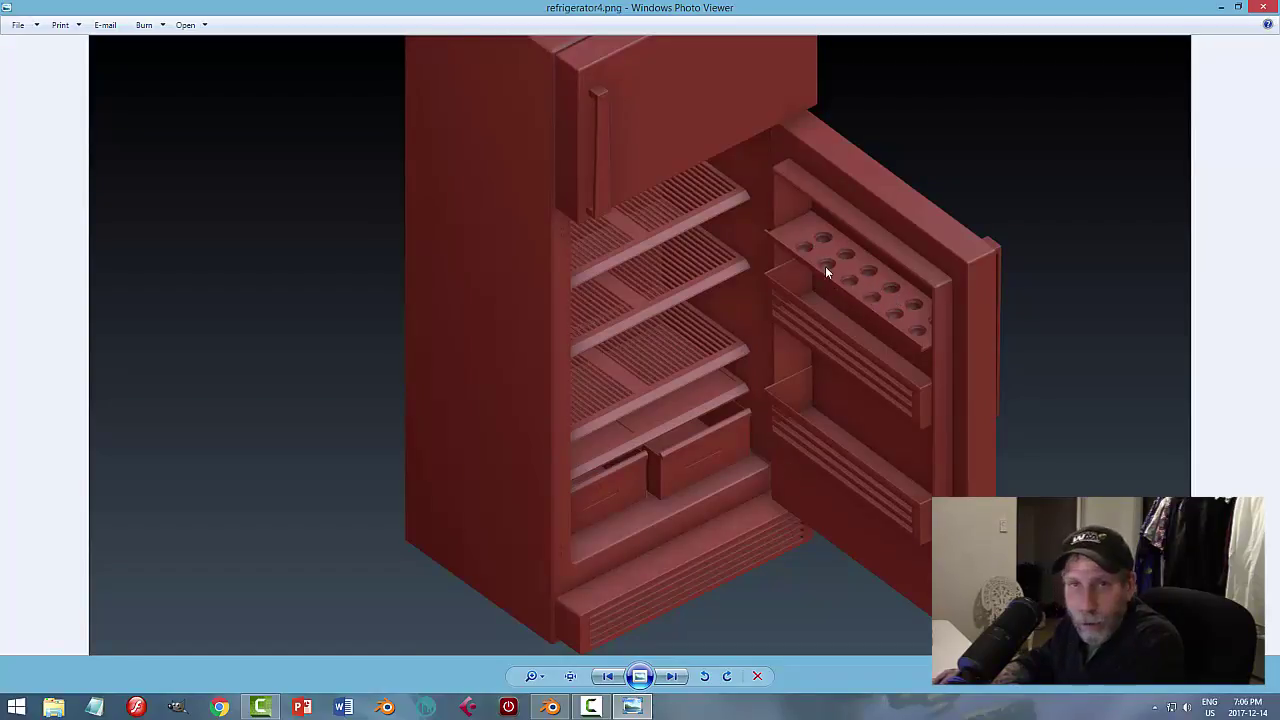
pyautogui.click(671, 676)
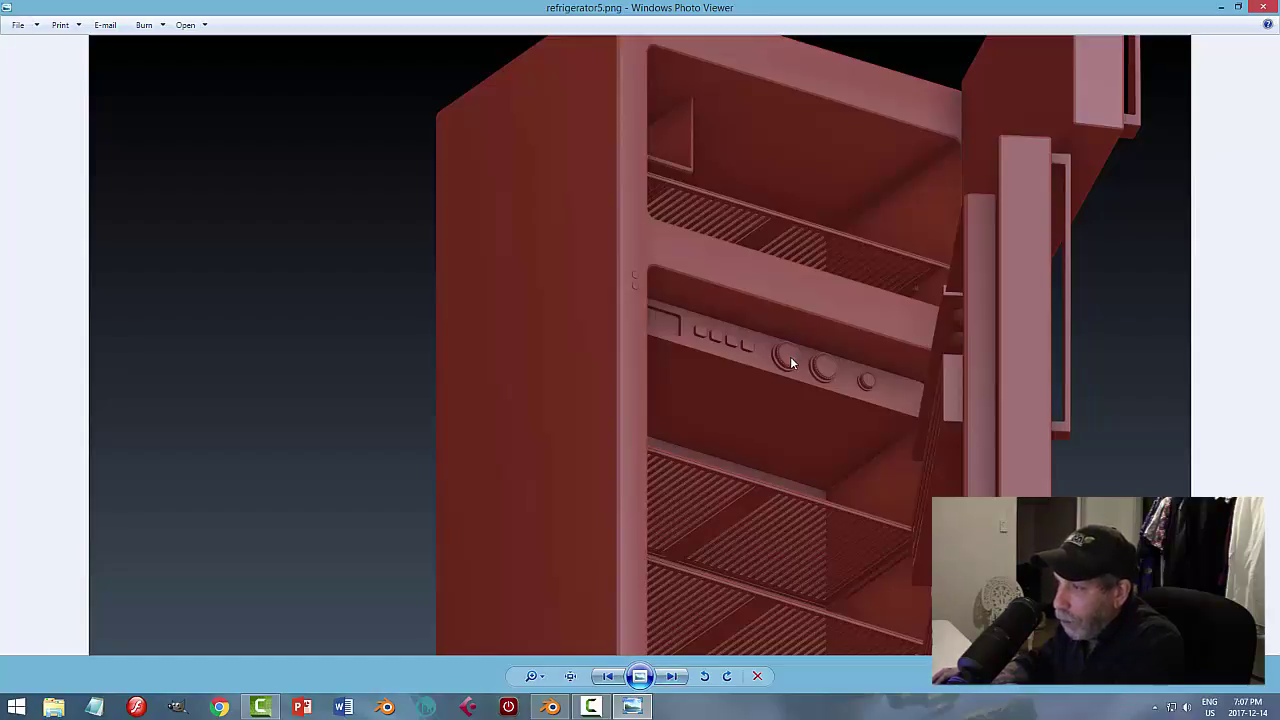
pyautogui.click(1264, 7)
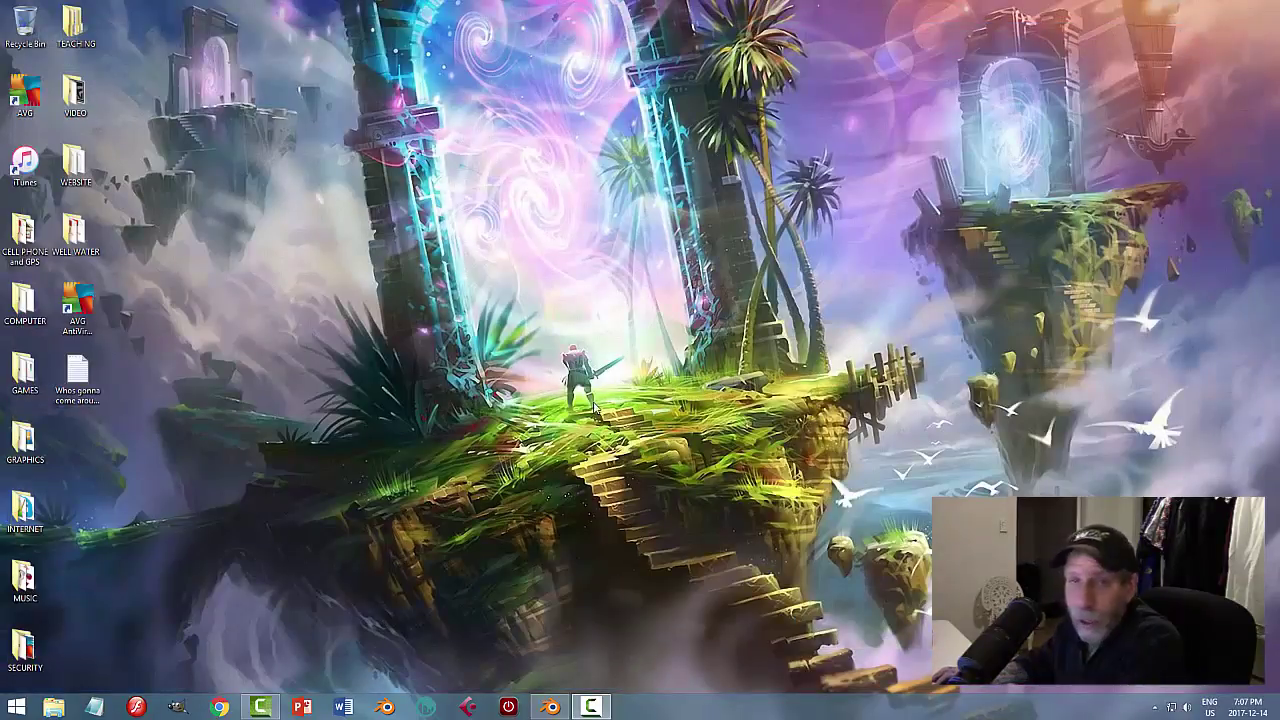
# Switch to Blender and delete the default camera and lamp from the scene.
pyautogui.click(550, 707)
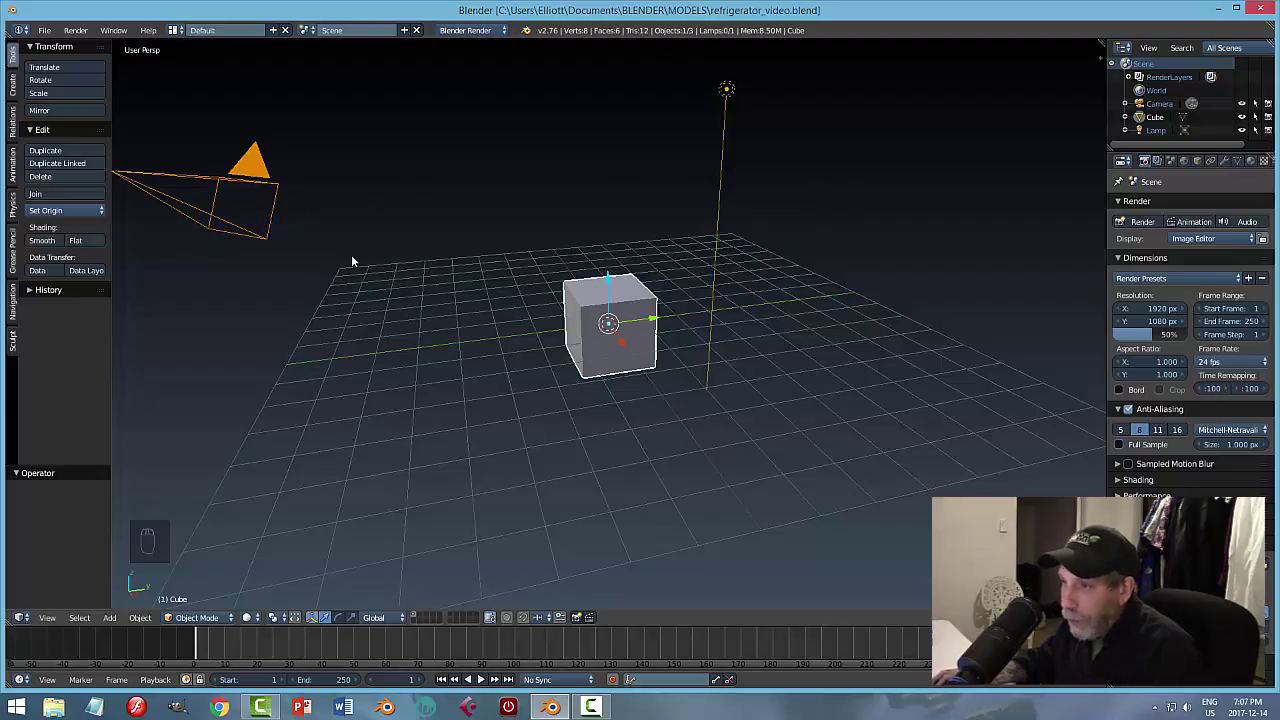
pyautogui.rightClick(268, 178)
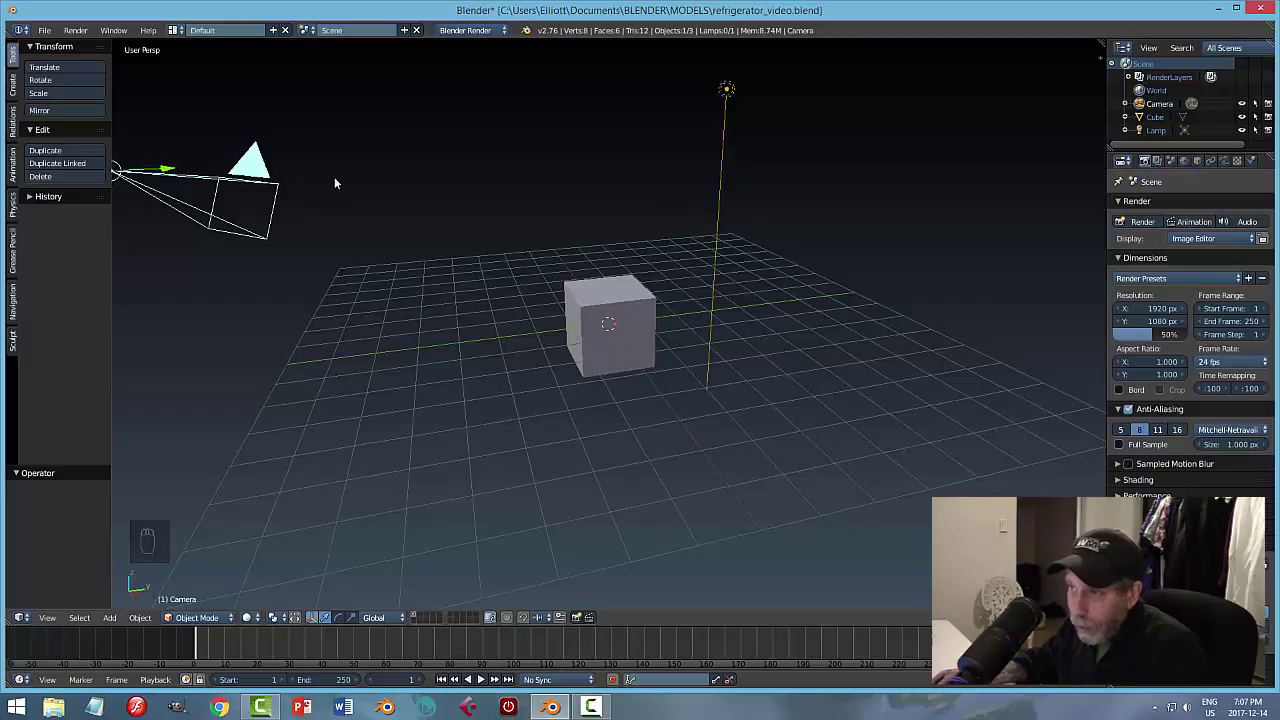
pyautogui.press('a')
pyautogui.press('a')
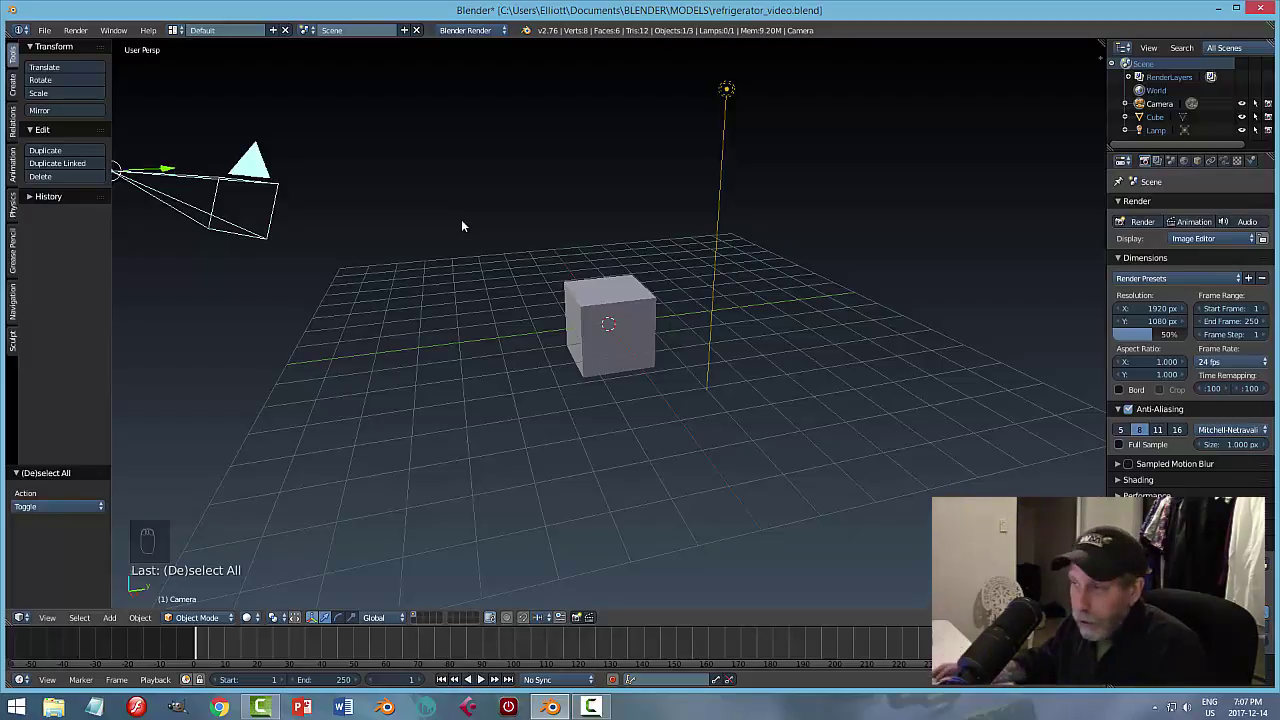
pyautogui.keyDown('shift'); pyautogui.rightClick(727, 90); pyautogui.keyUp('shift')
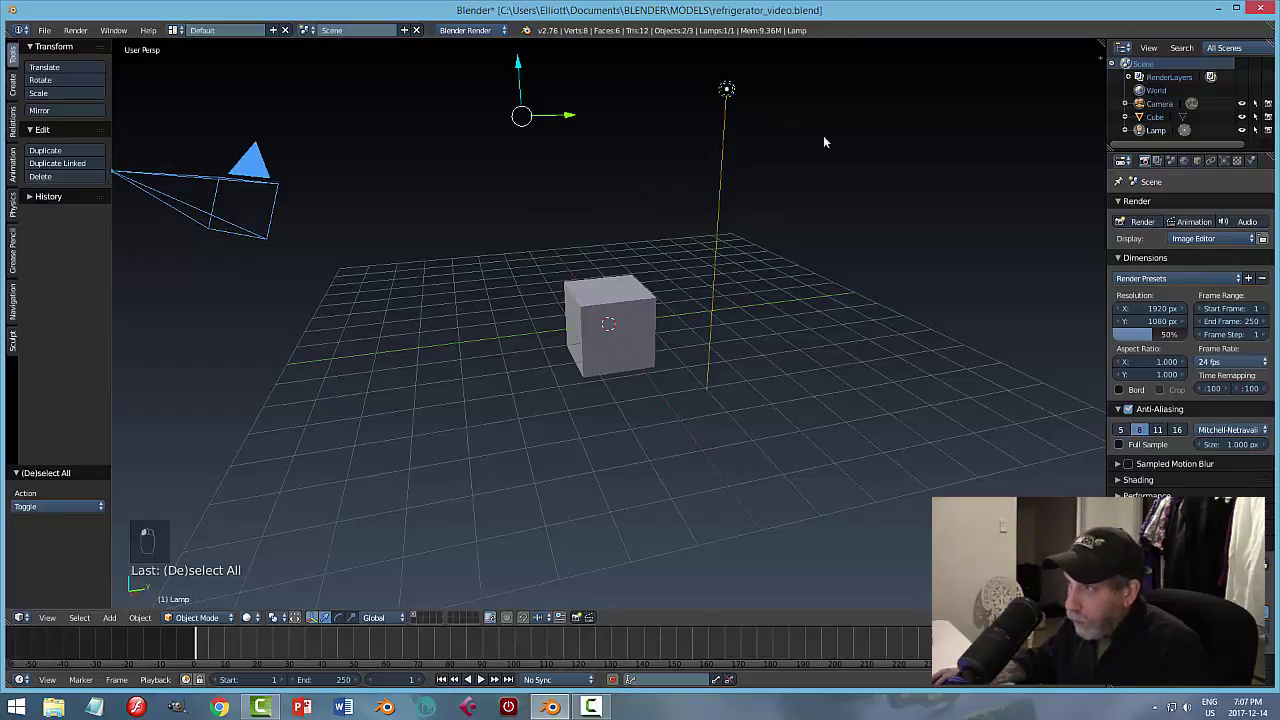
pyautogui.press('x')
pyautogui.click(785, 181)
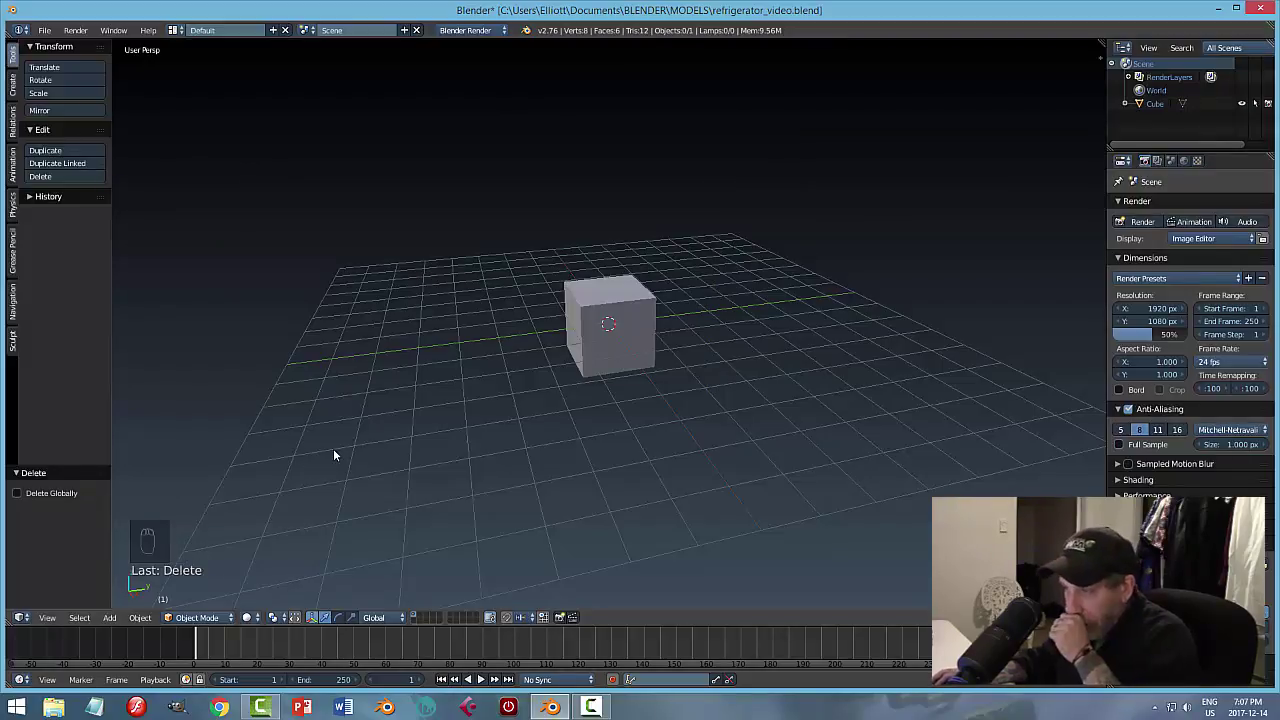
# Move the default cube up 1 unit along the Z axis.
pyautogui.rightClick(608, 333)
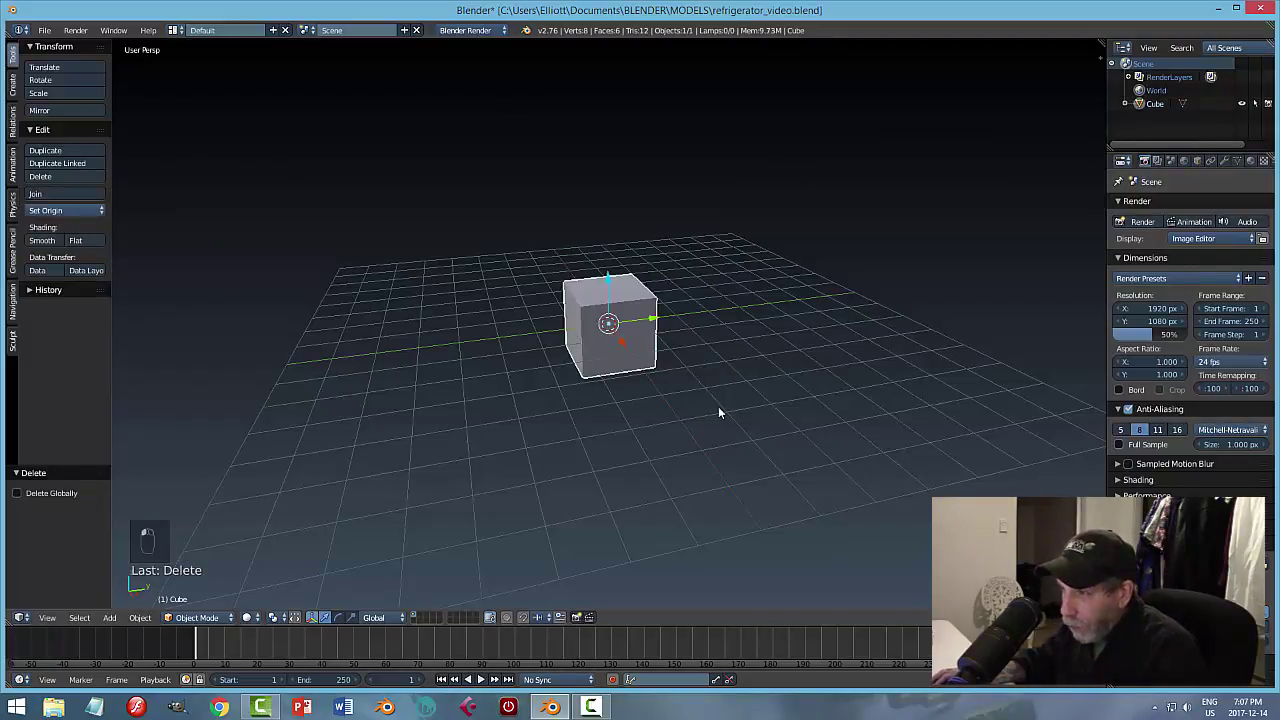
pyautogui.click(607, 283)
pyautogui.press('1')
pyautogui.press('Return')
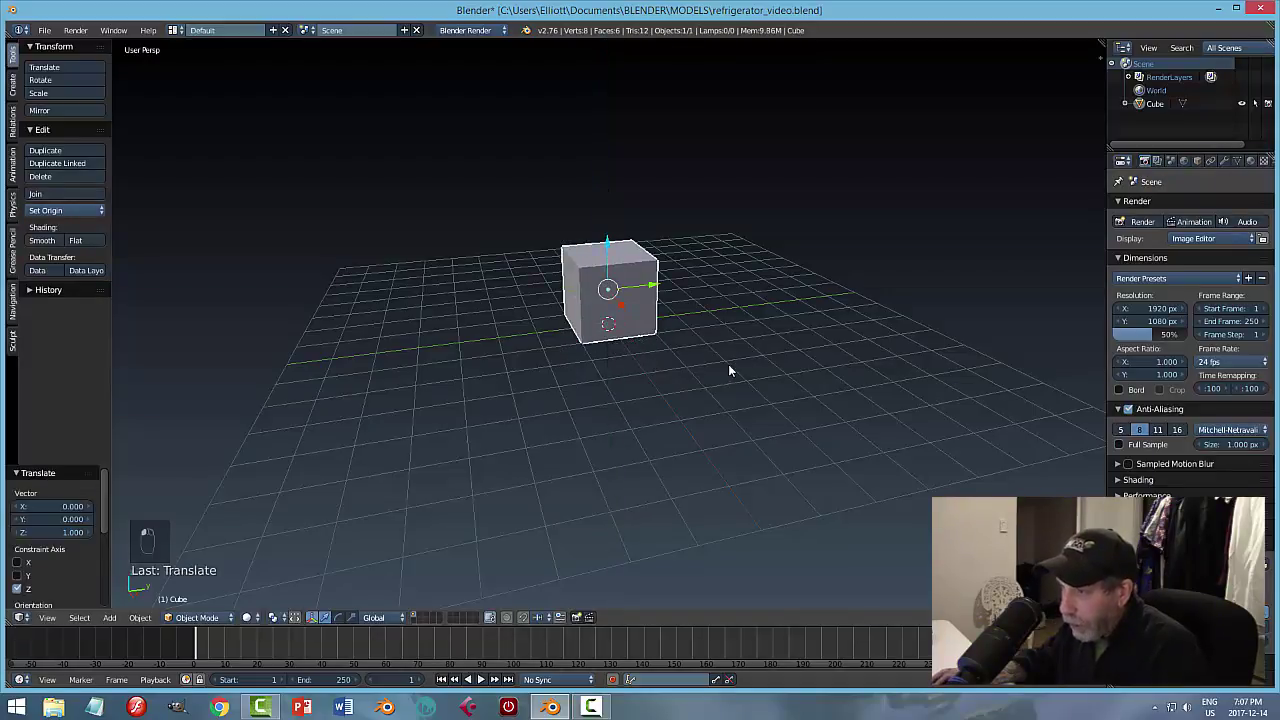
# Hide the grid floor in the 3D view.
pyautogui.moveTo(728, 370)
pyautogui.mouseDown(button='middle')
pyautogui.moveTo(703, 329)
pyautogui.moveTo(743, 363)
pyautogui.mouseUp(button='middle')
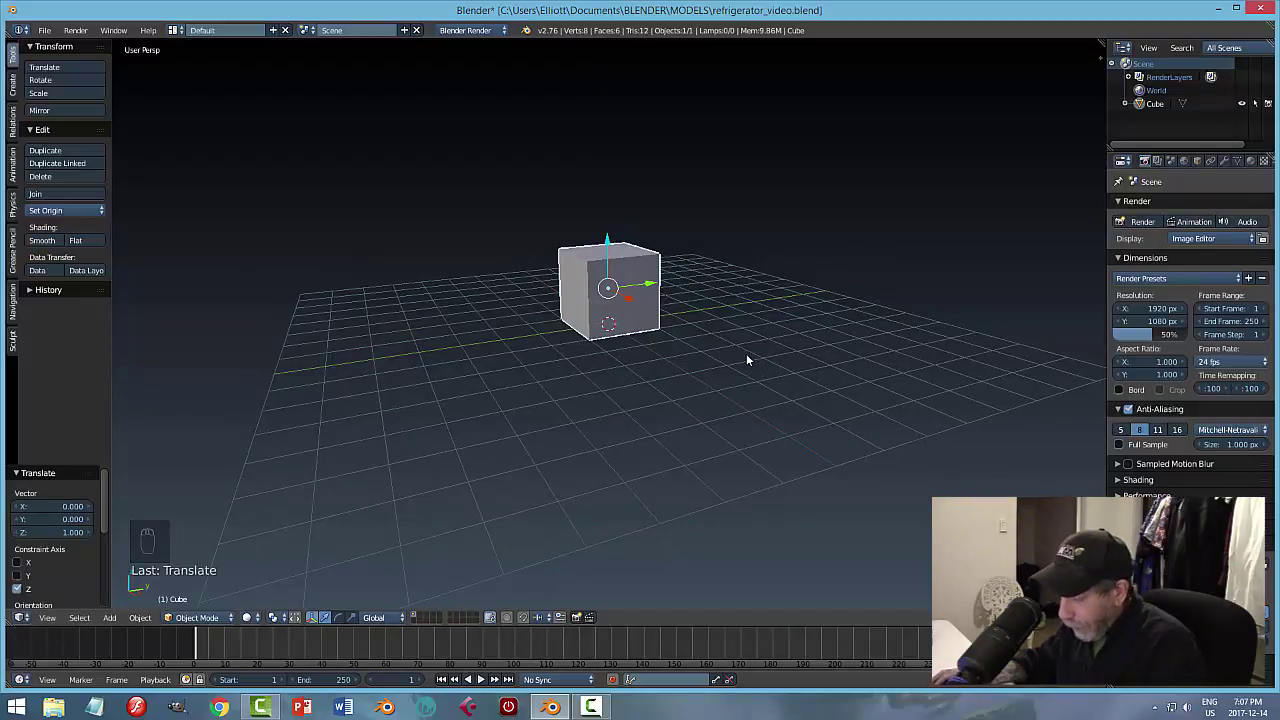
pyautogui.press('n')
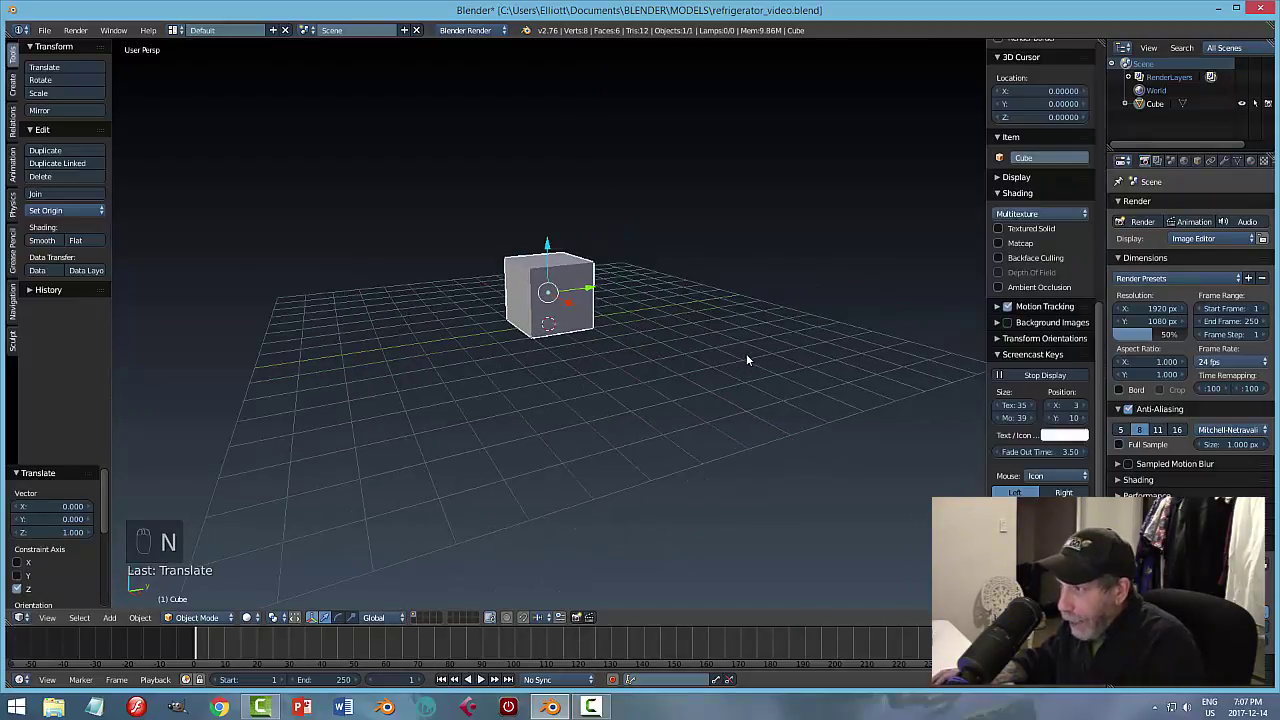
pyautogui.click(1016, 177)
pyautogui.click(1022, 275)
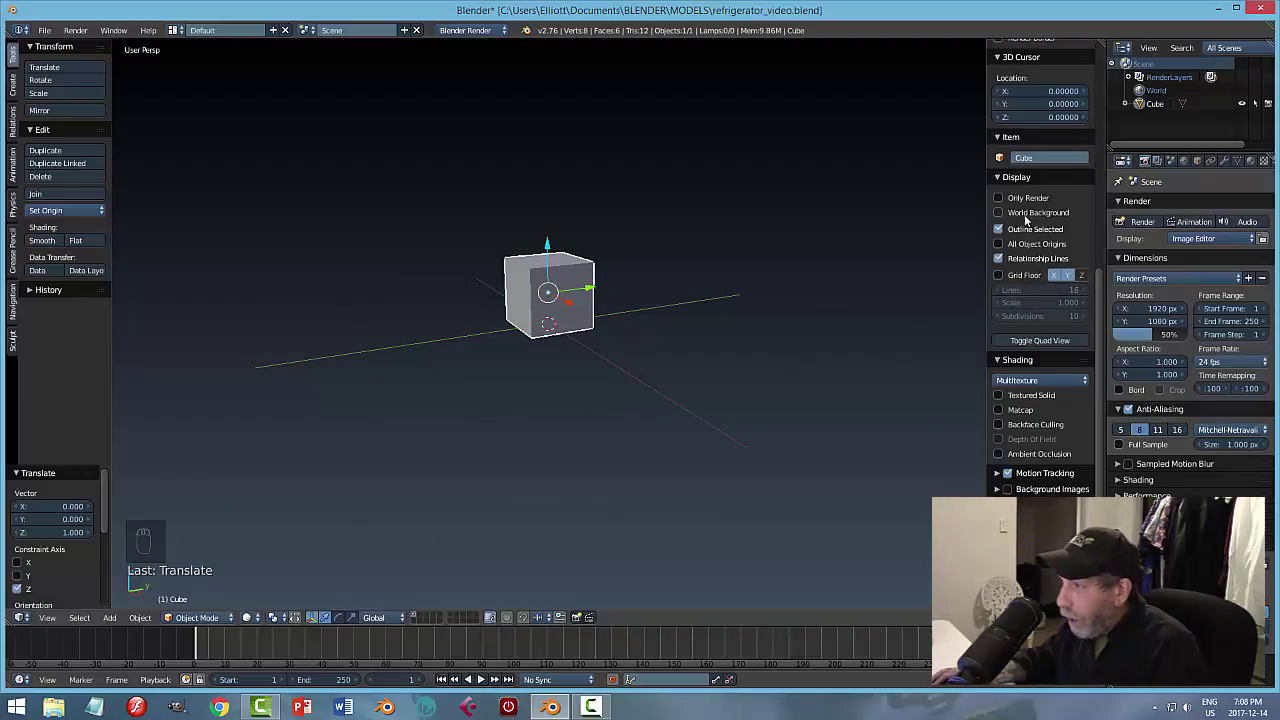
# Shade the viewport with the muted red matcap and enable ambient occlusion.
pyautogui.click(1022, 410)
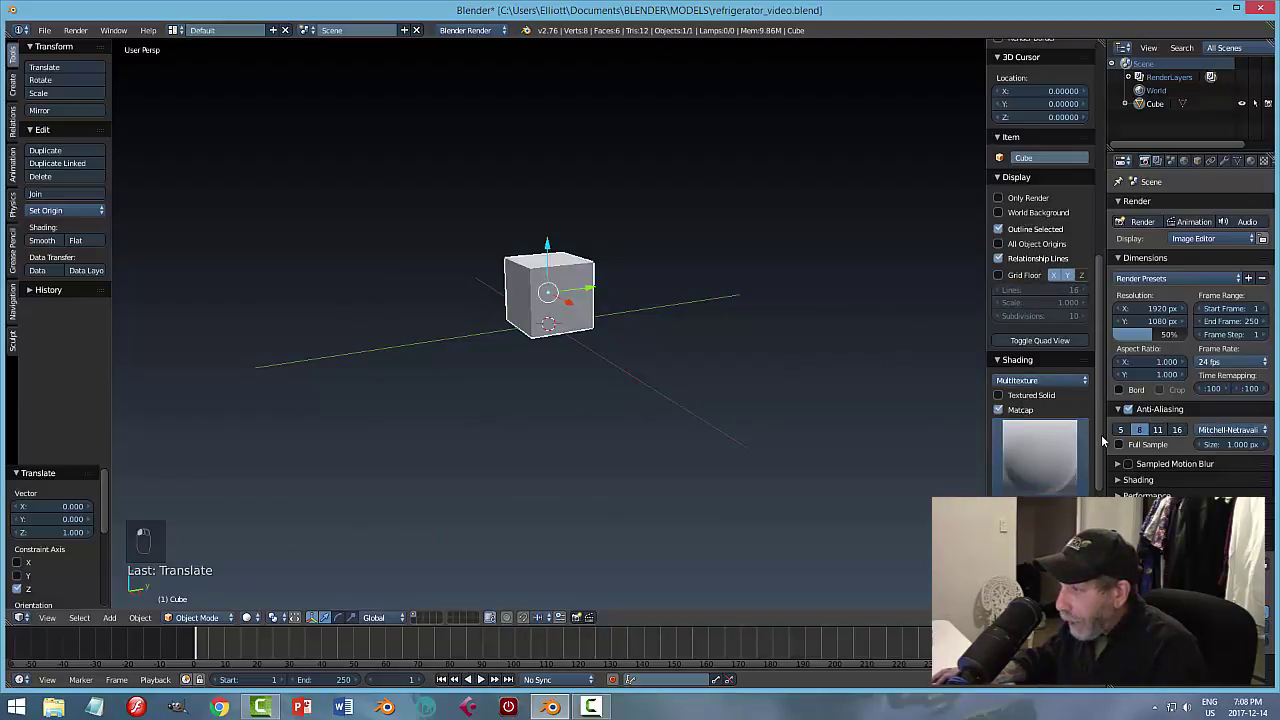
pyautogui.scroll(-3, 1046, 445)
pyautogui.click(1032, 424)
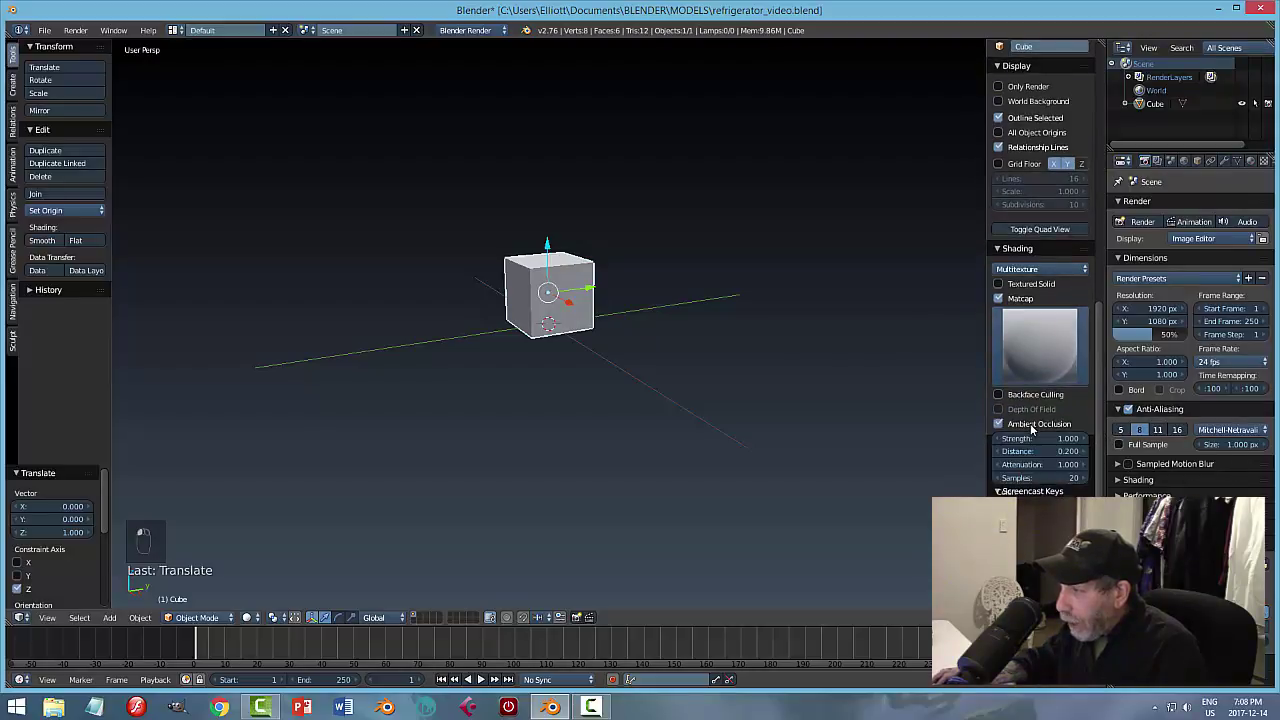
pyautogui.click(1032, 358)
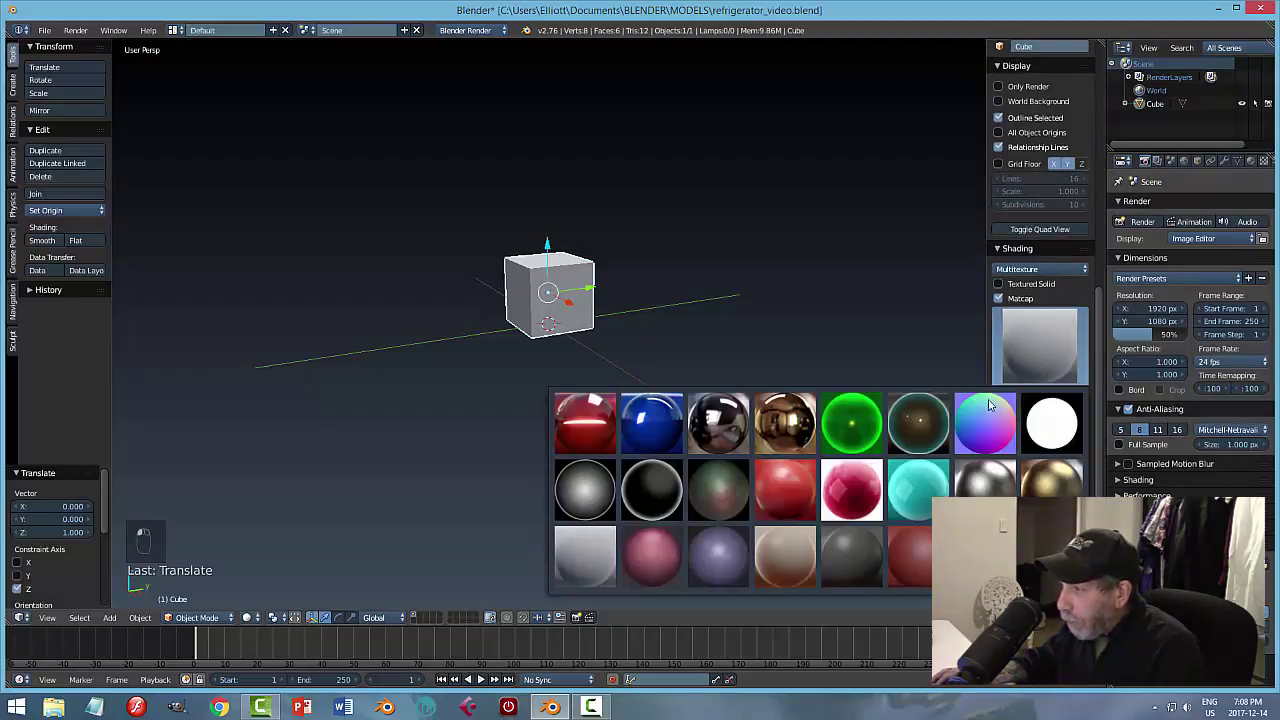
pyautogui.click(853, 486)
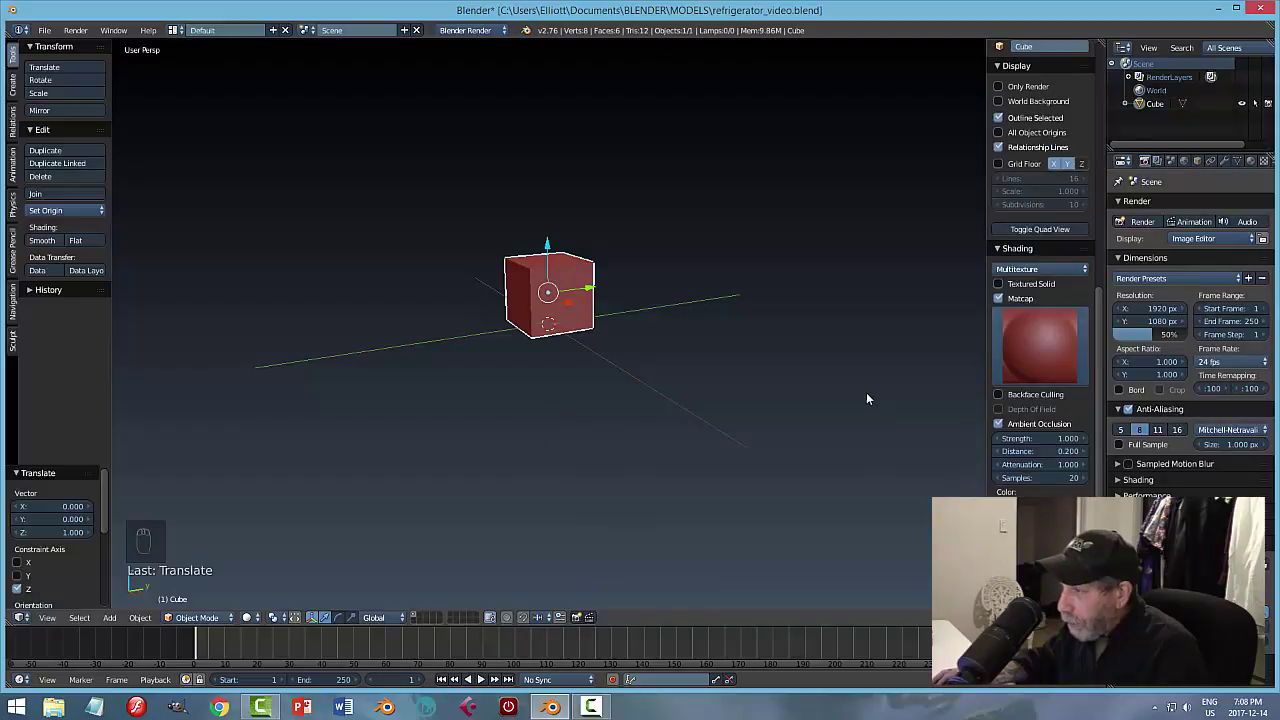
pyautogui.press('n')
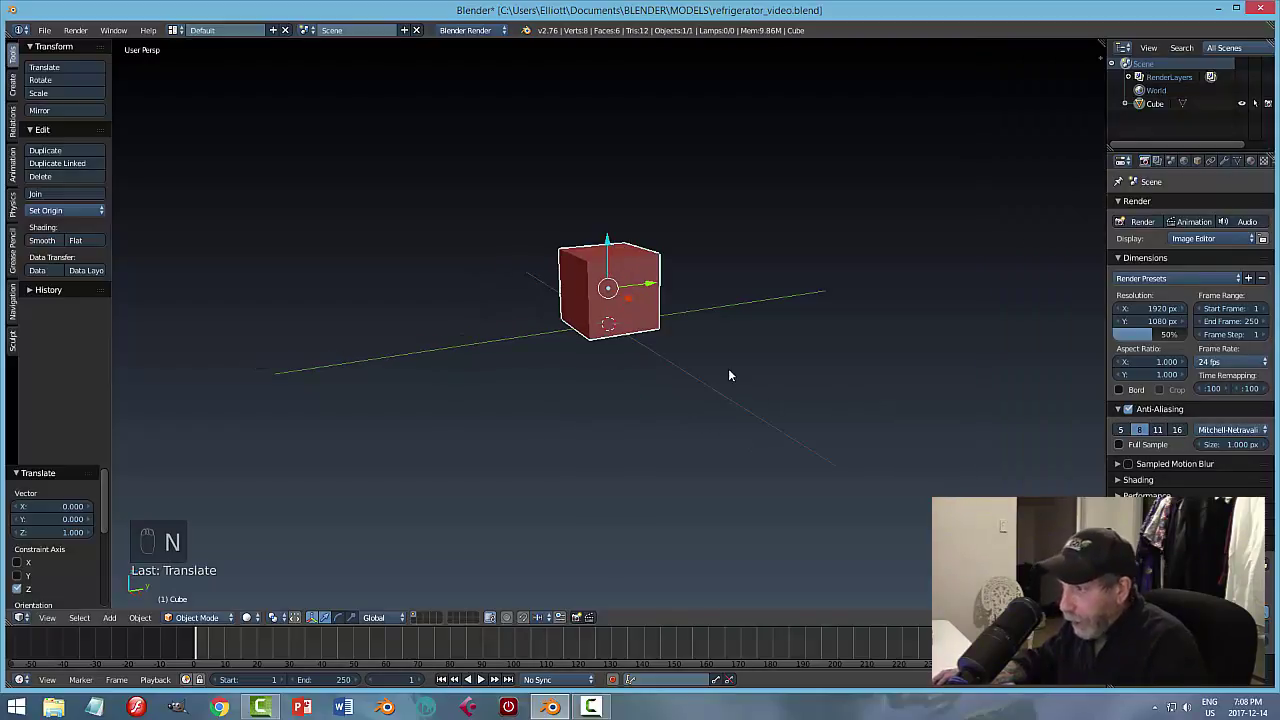
# Put the cube into Edit Mode.
pyautogui.moveTo(754, 335); pyautogui.dragTo(766, 374, button='middle')
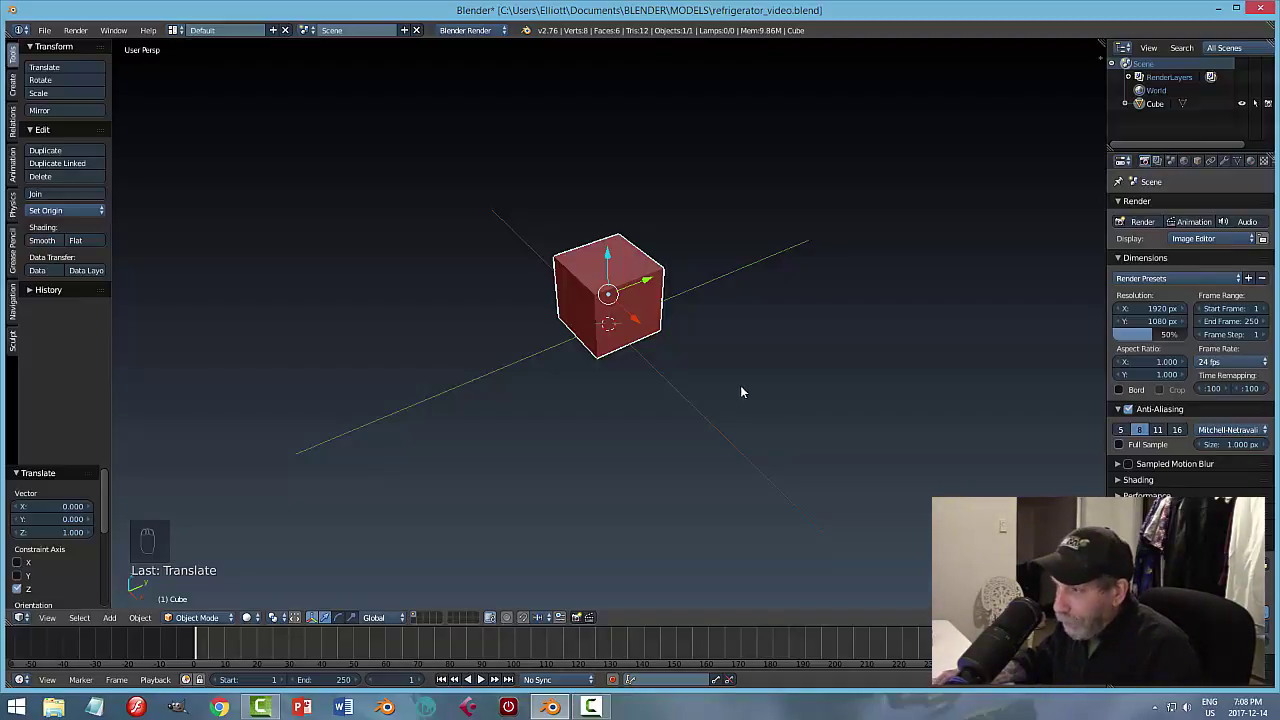
pyautogui.moveTo(740, 389)
pyautogui.mouseDown(button='middle')
pyautogui.moveTo(743, 334)
pyautogui.moveTo(761, 357)
pyautogui.moveTo(736, 371)
pyautogui.mouseUp(button='middle')
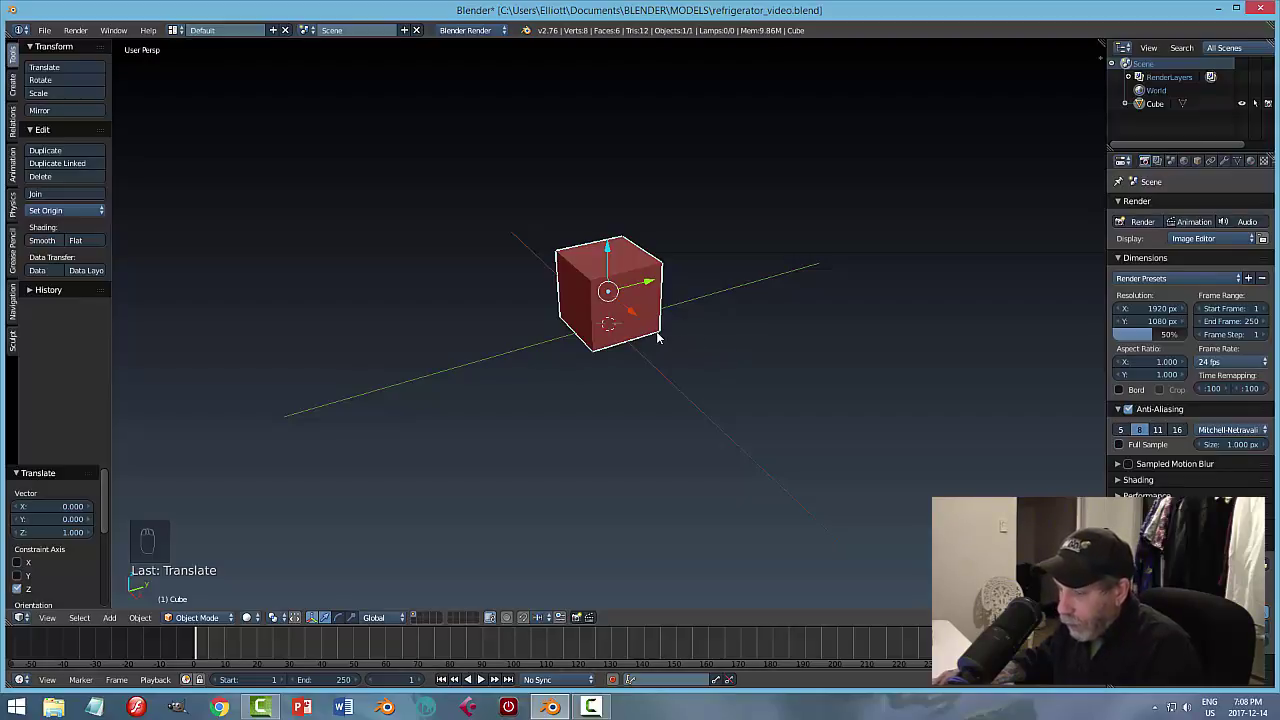
pyautogui.press('Tab')
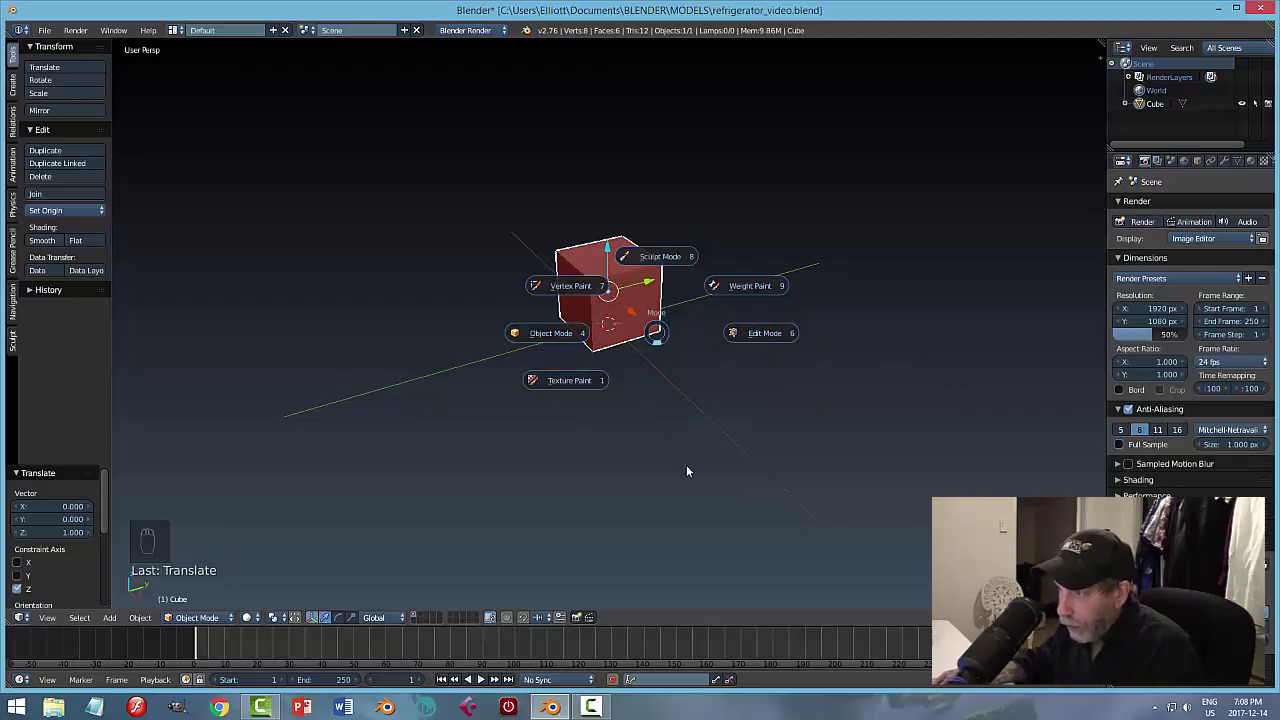
pyautogui.press('Escape')
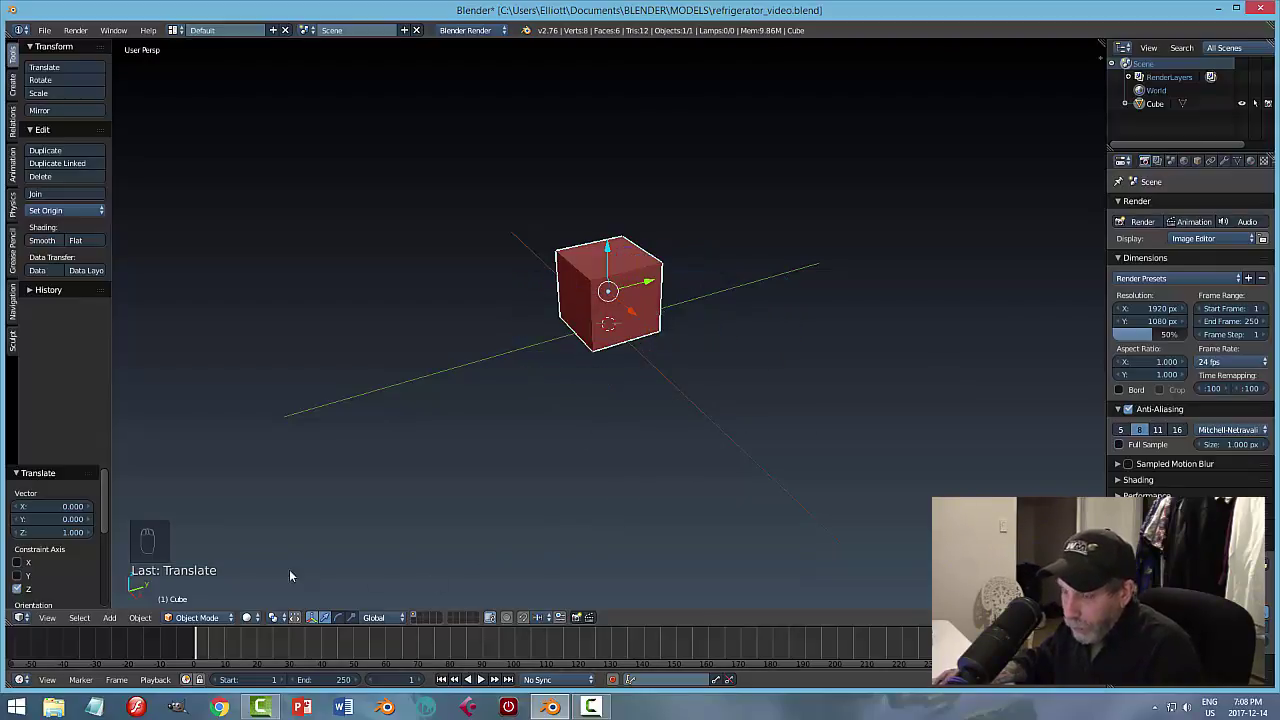
pyautogui.click(208, 618)
pyautogui.click(207, 588)
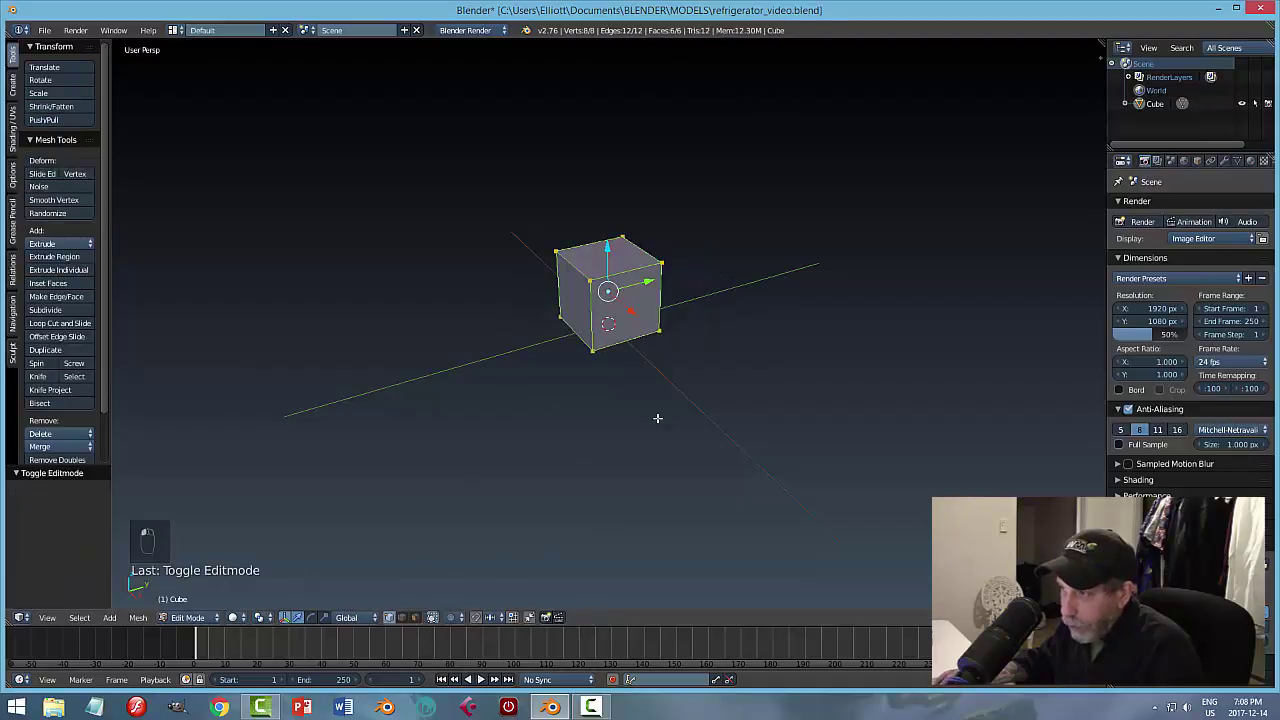
# Set the mesh selection mode to Face and deselect all of the cube's geometry.
pyautogui.hotkey('ctrl', 'Tab')
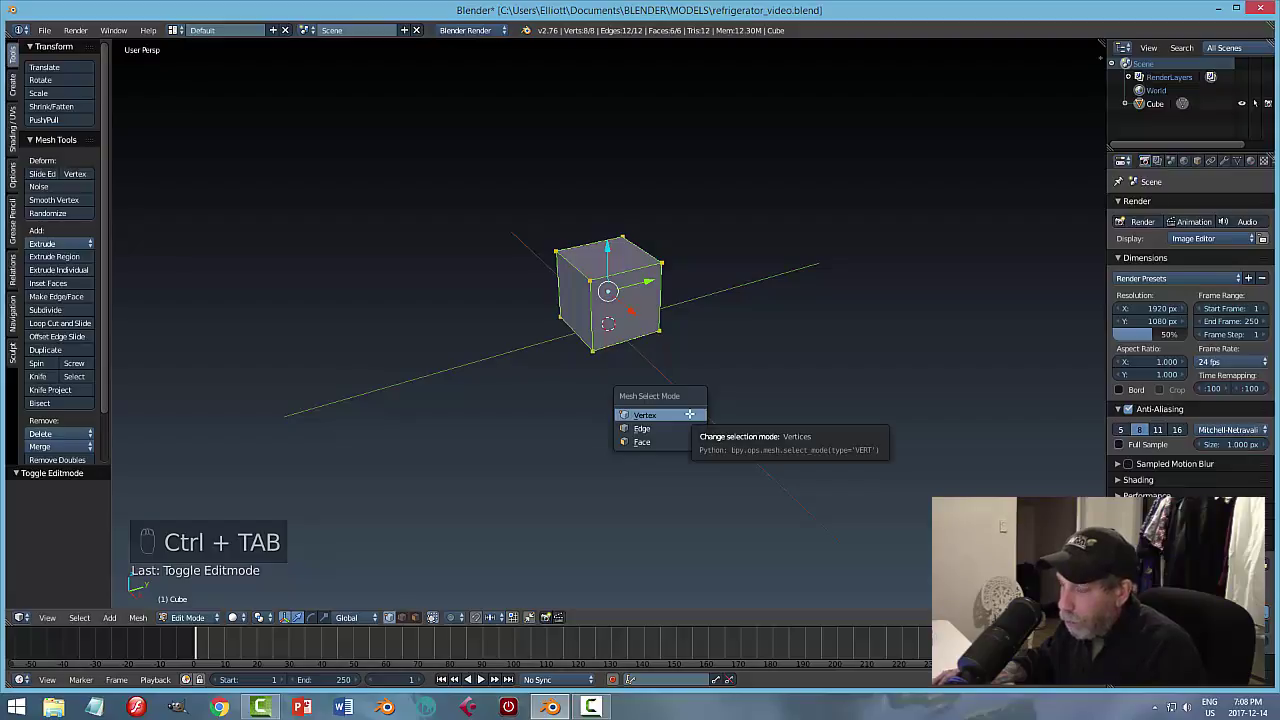
pyautogui.click(403, 618)
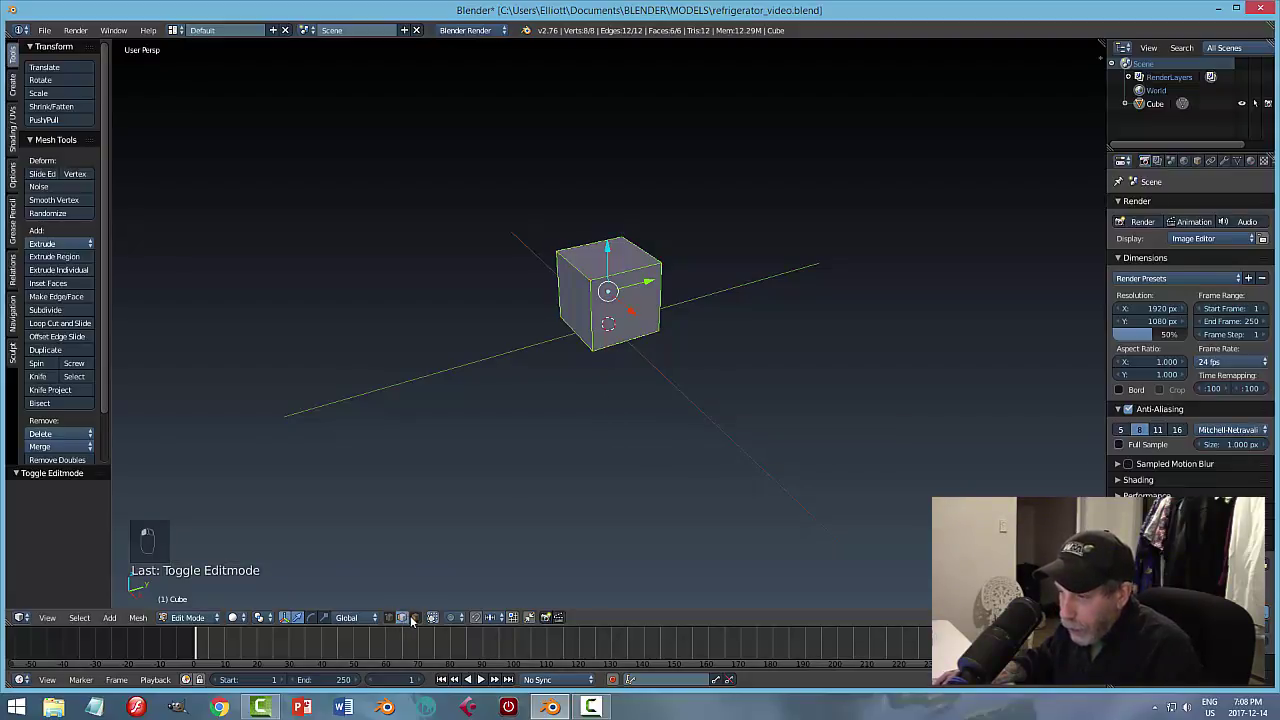
pyautogui.click(415, 618)
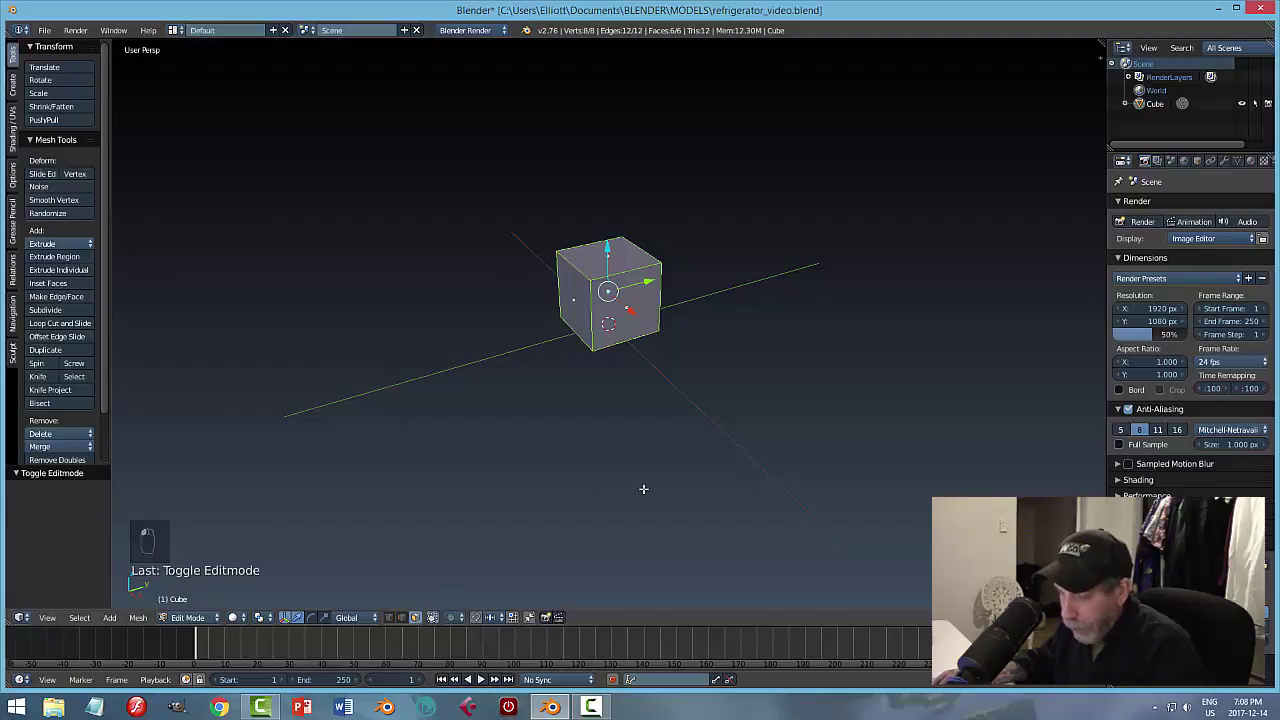
pyautogui.press('a')
pyautogui.press('Tab')
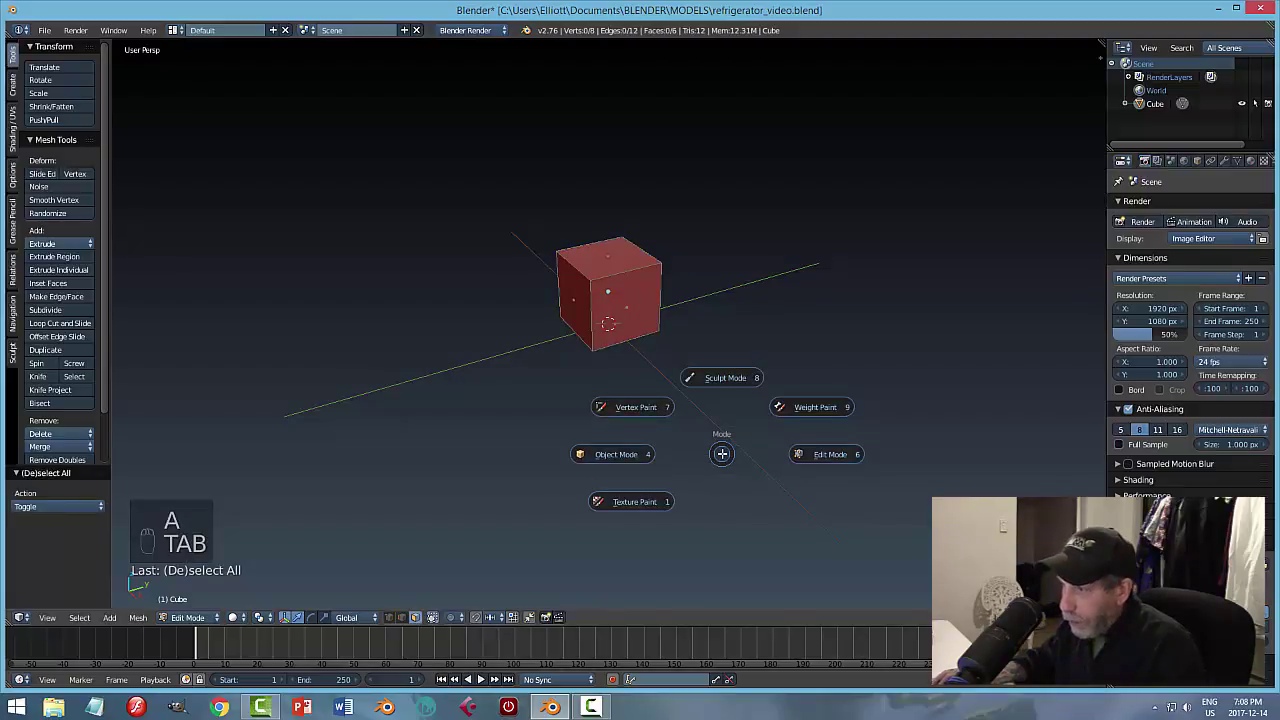
pyautogui.hotkey('ctrl', 'Tab')
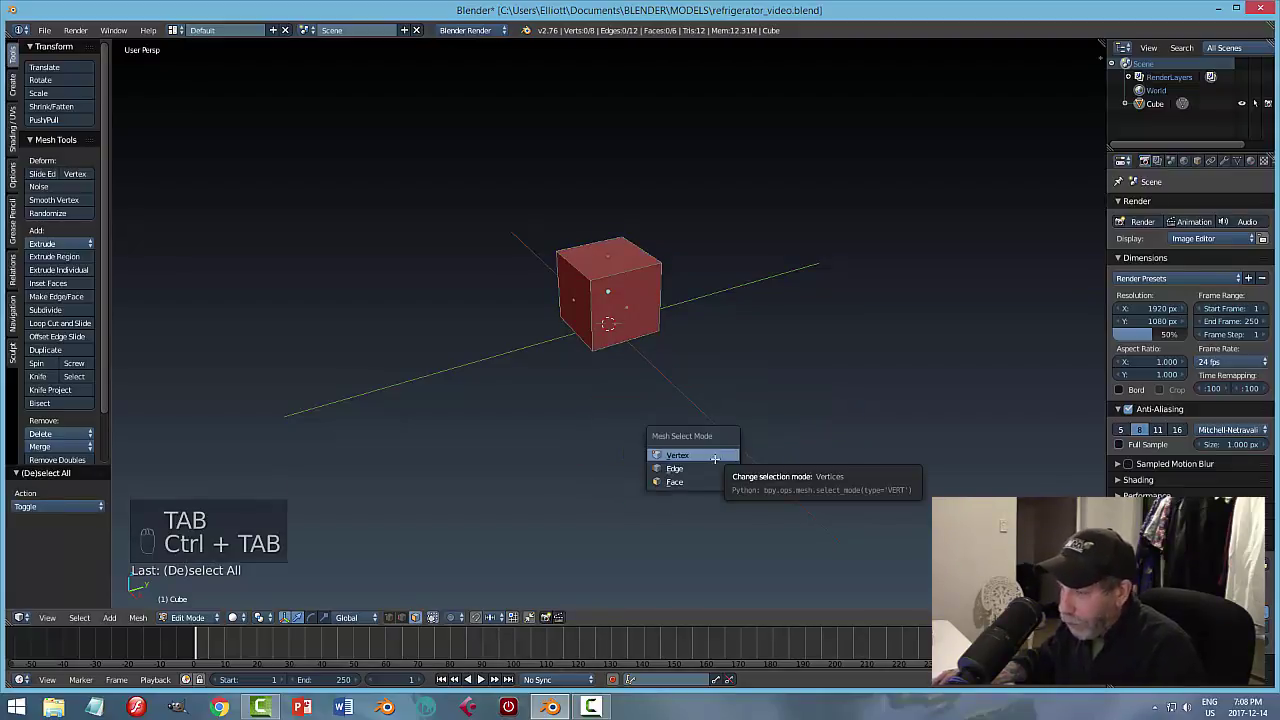
pyautogui.click(702, 481)
# Raise the cube's top face about 3 units along Z to form the tall refrigerator body.
pyautogui.rightClick(612, 258)
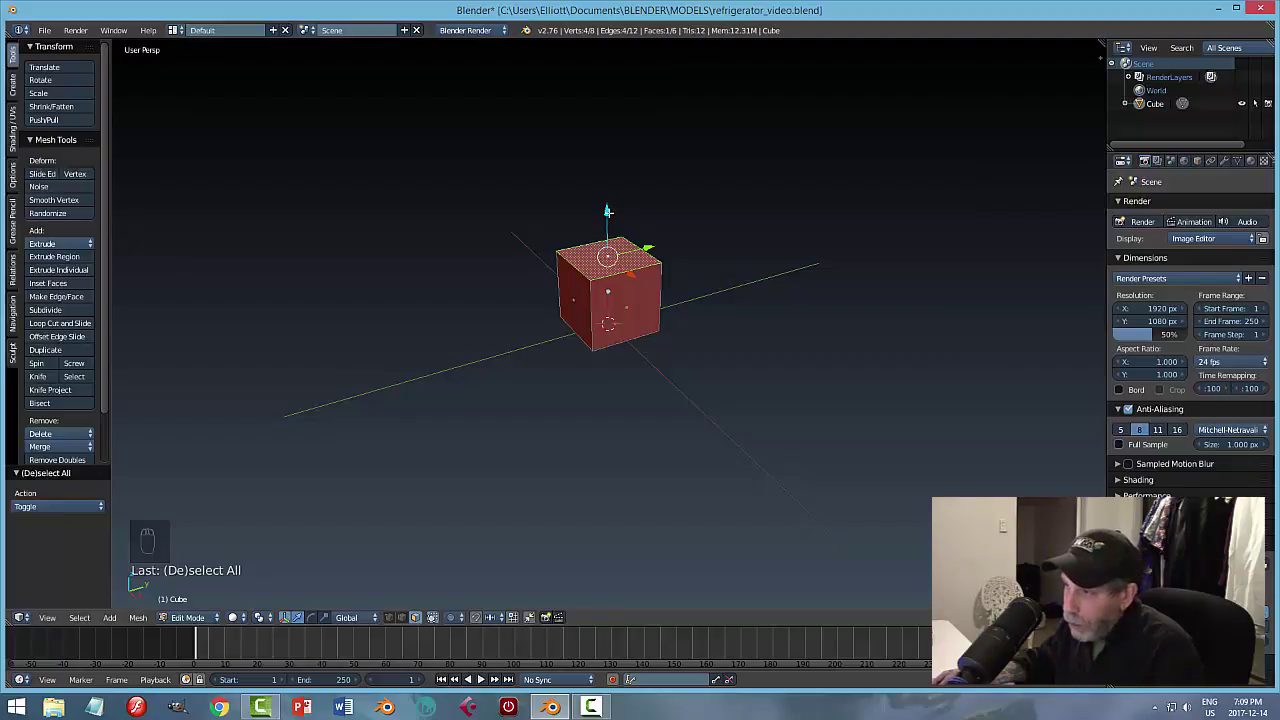
pyautogui.moveTo(607, 211); pyautogui.dragTo(608, 147)
pyautogui.moveTo(607, 123); pyautogui.dragTo(605, 90)
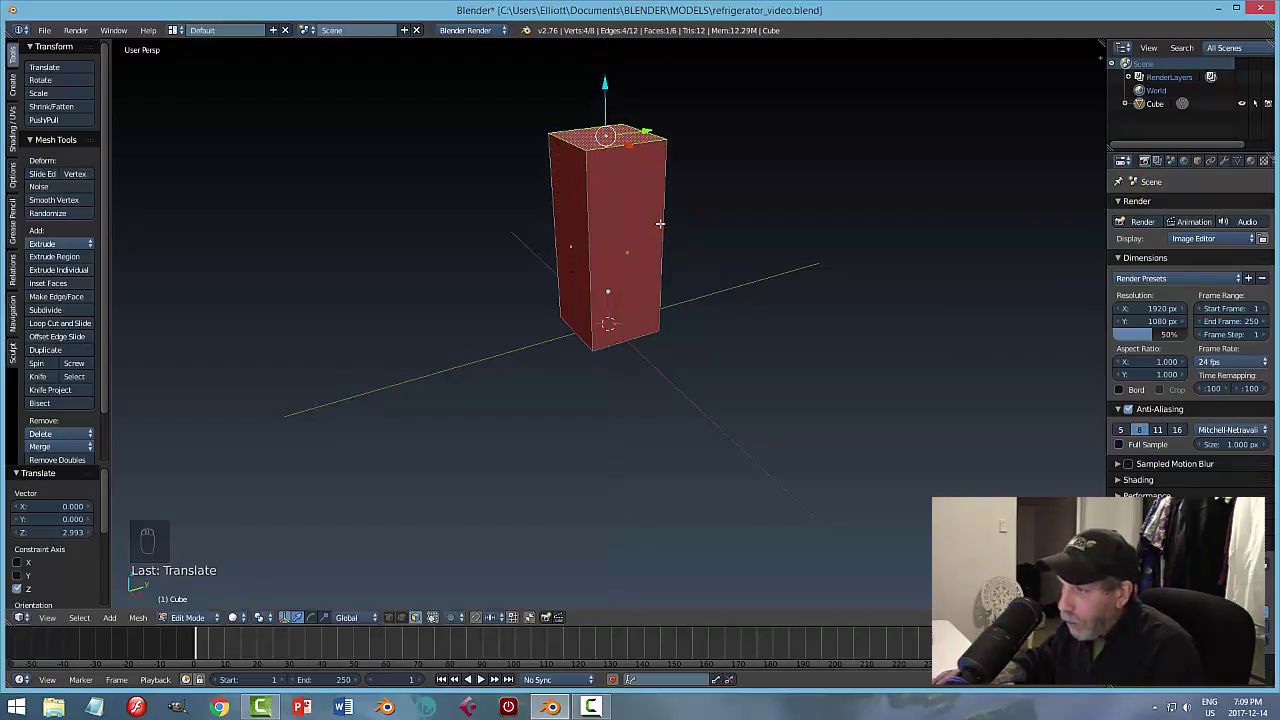
pyautogui.moveTo(657, 223)
pyautogui.mouseDown(button='middle')
pyautogui.moveTo(711, 240)
pyautogui.moveTo(766, 229)
pyautogui.moveTo(648, 223)
pyautogui.moveTo(669, 241)
pyautogui.mouseUp(button='middle')
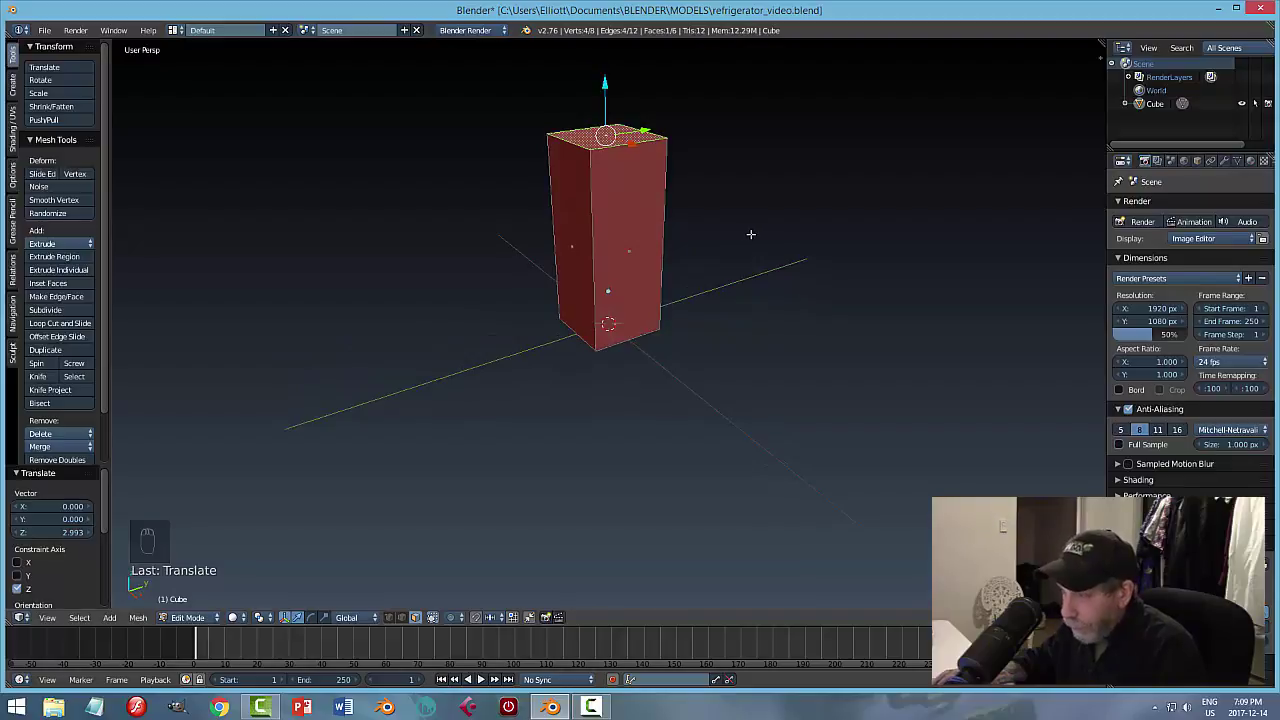
# Deselect the box's geometry and return it to Object Mode.
pyautogui.press('a')
pyautogui.moveTo(751, 234)
pyautogui.mouseDown(button='middle')
pyautogui.moveTo(694, 237)
pyautogui.moveTo(706, 220)
pyautogui.moveTo(746, 237)
pyautogui.mouseUp(button='middle')
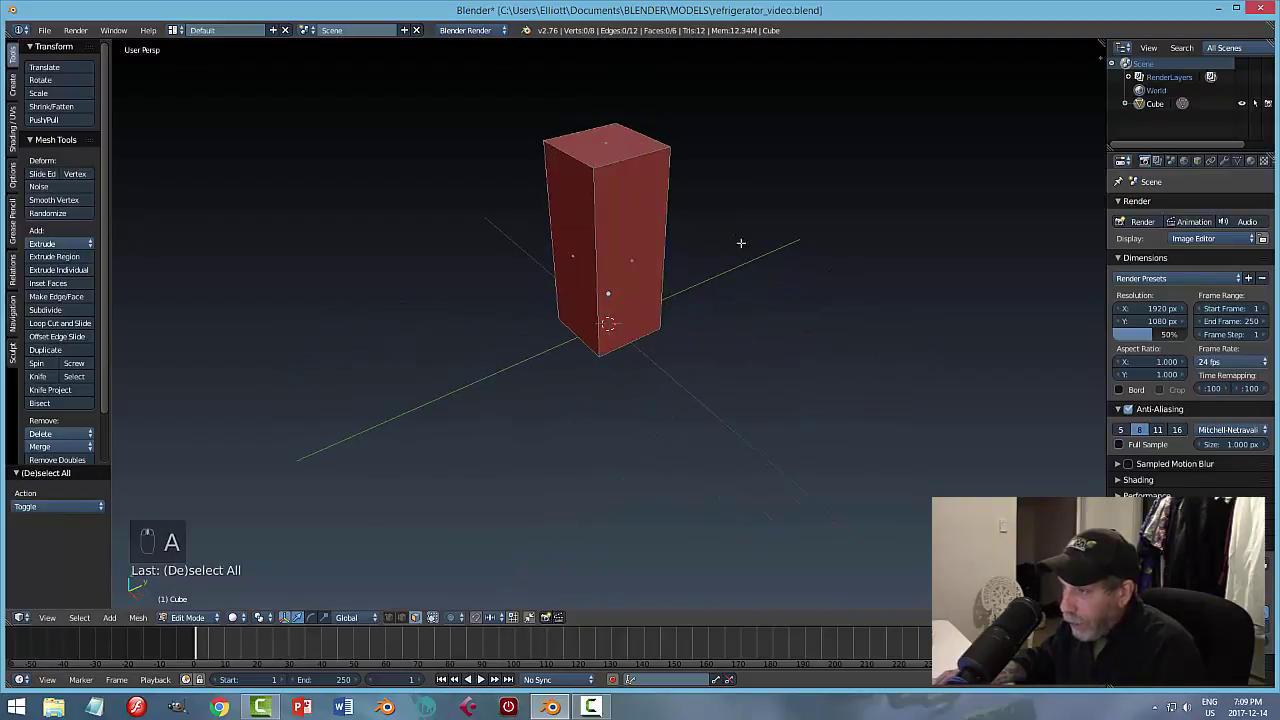
pyautogui.press('Tab')
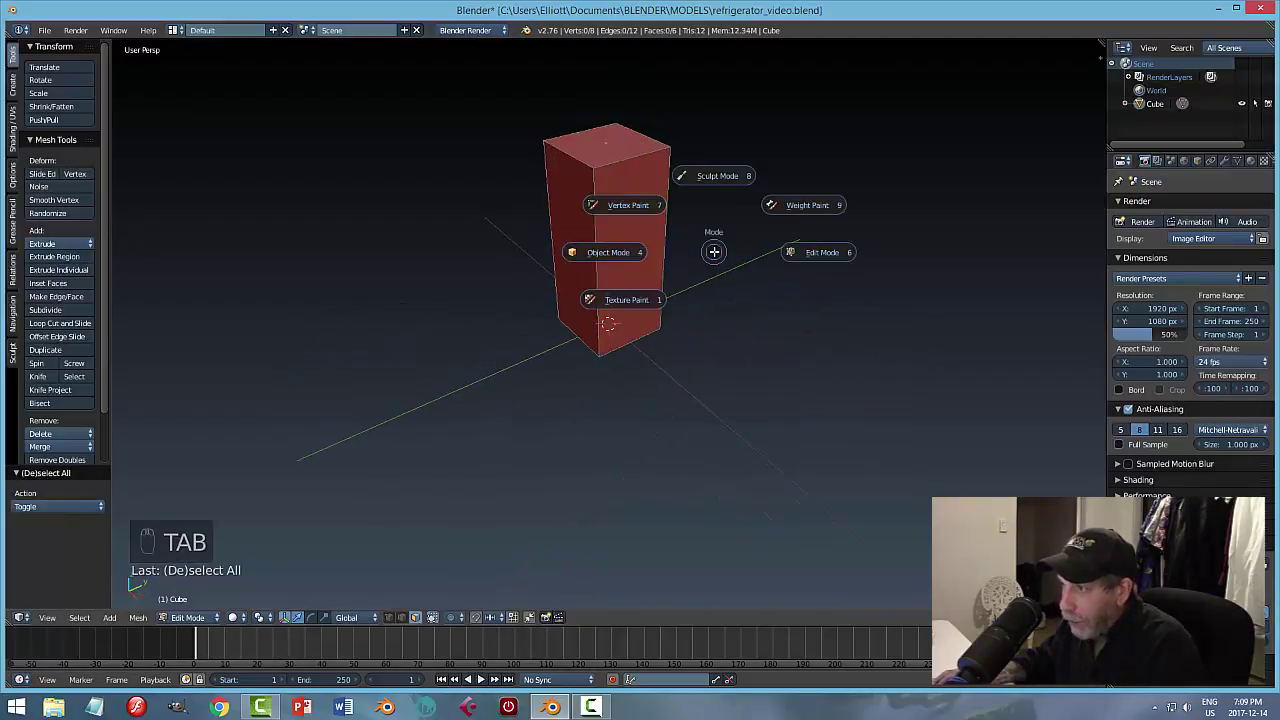
pyautogui.click(608, 252)
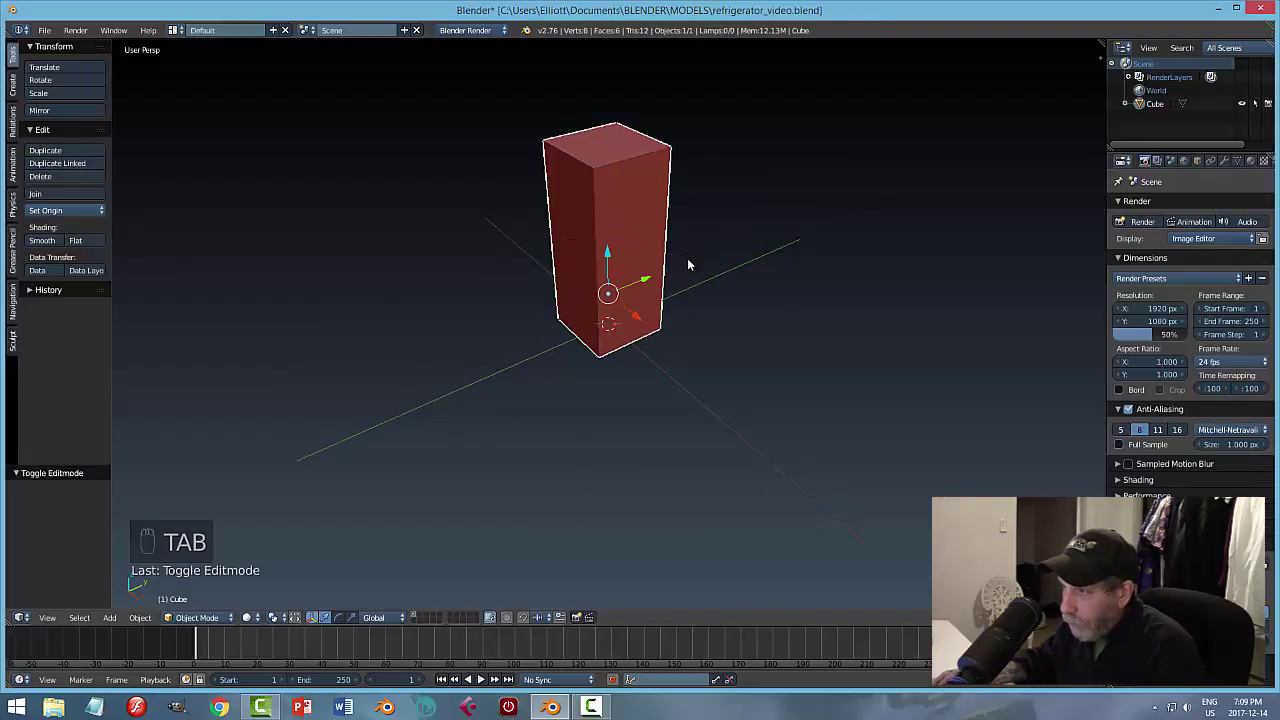
pyautogui.click(199, 617)
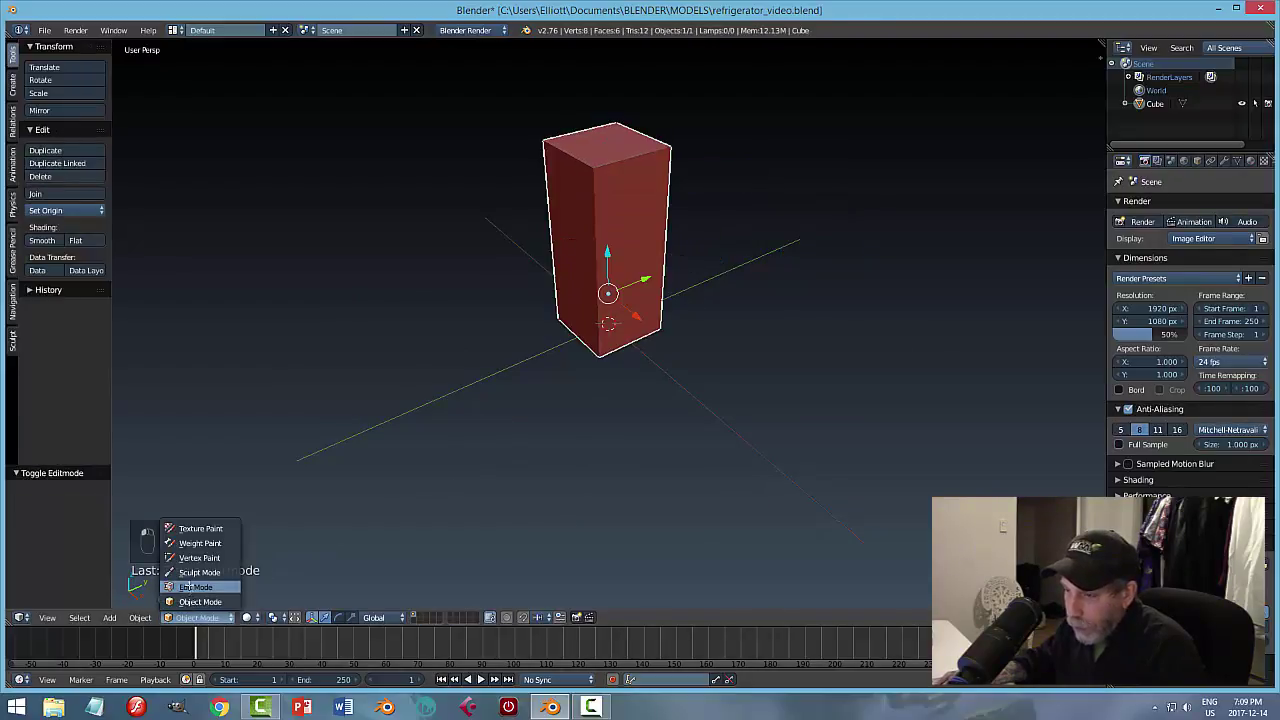
pyautogui.click(194, 587)
pyautogui.click(192, 617)
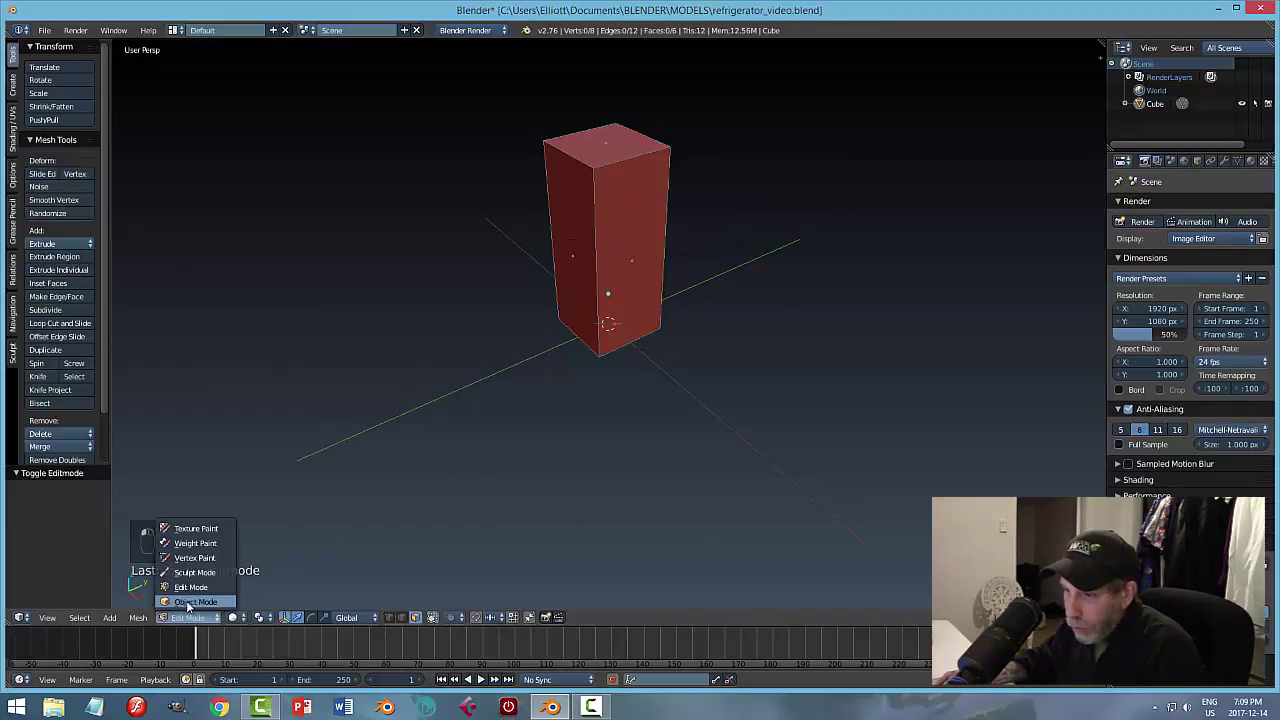
pyautogui.click(195, 601)
# Show the modifier properties and apply the scale of the tall refrigerator body.
pyautogui.moveTo(632, 354); pyautogui.dragTo(660, 344, button='middle')
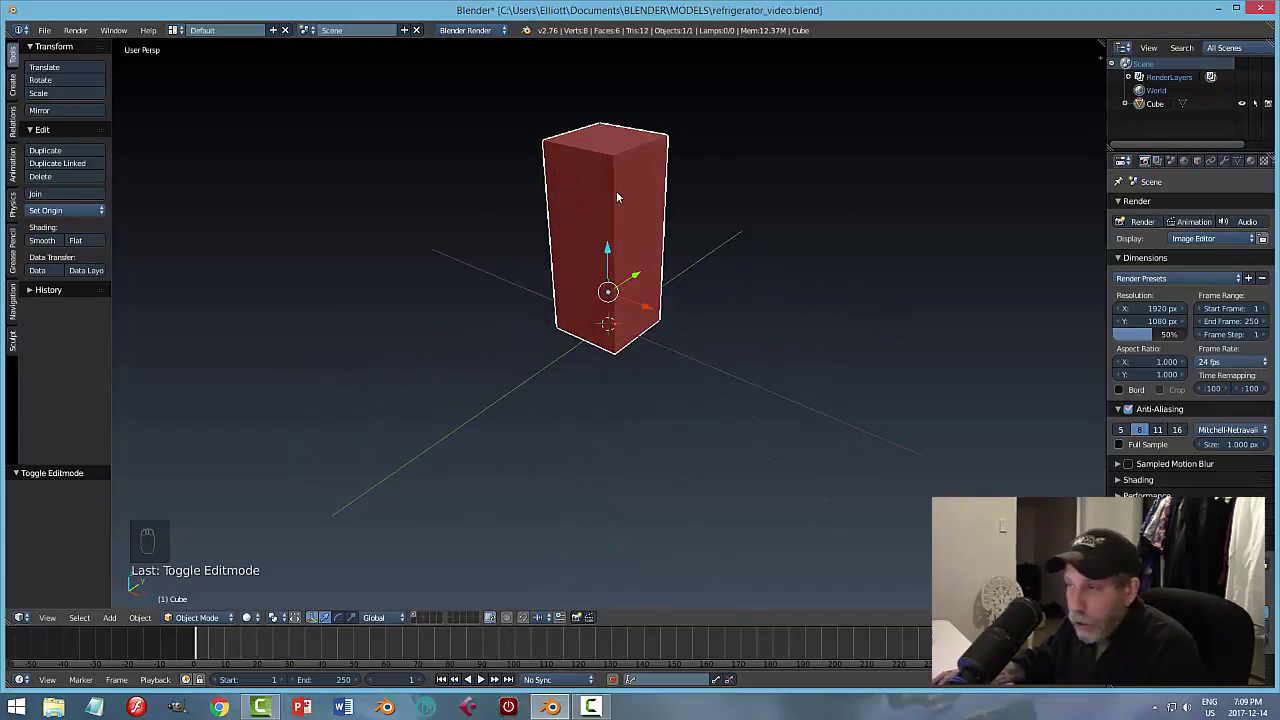
pyautogui.scroll(3, 624, 230)
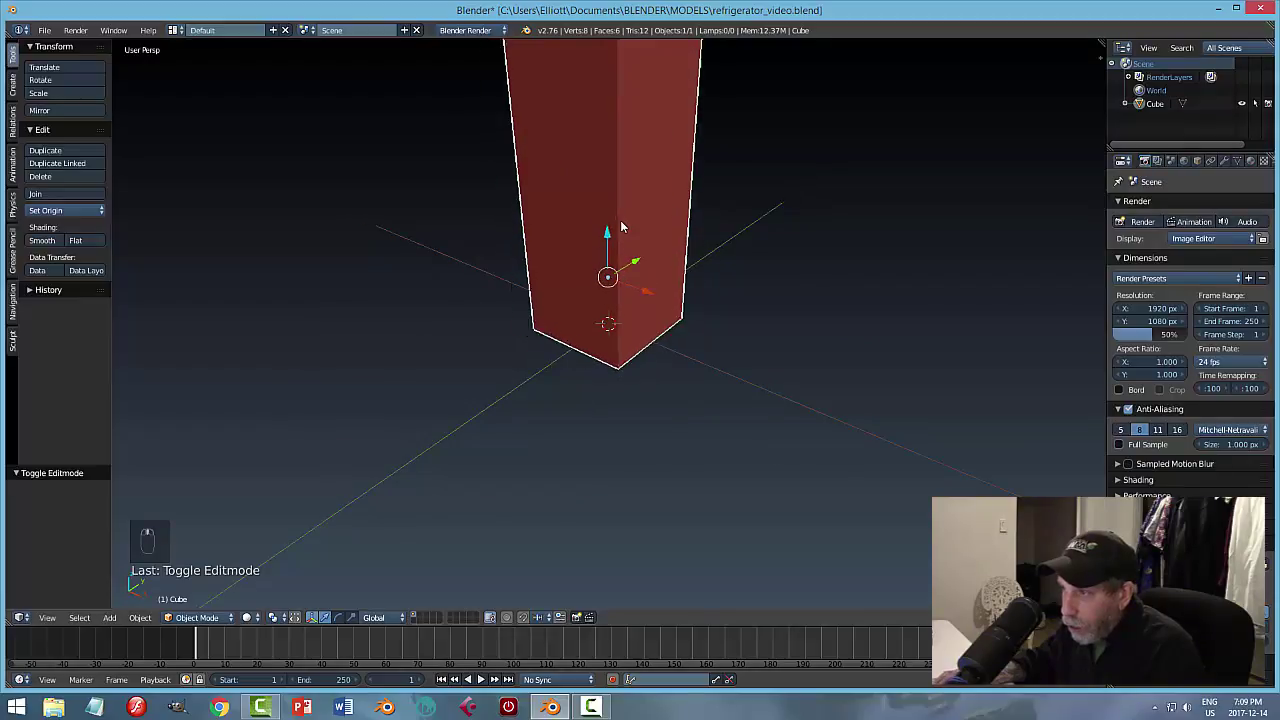
pyautogui.scroll(-3, 624, 232)
pyautogui.scroll(1, 625, 240)
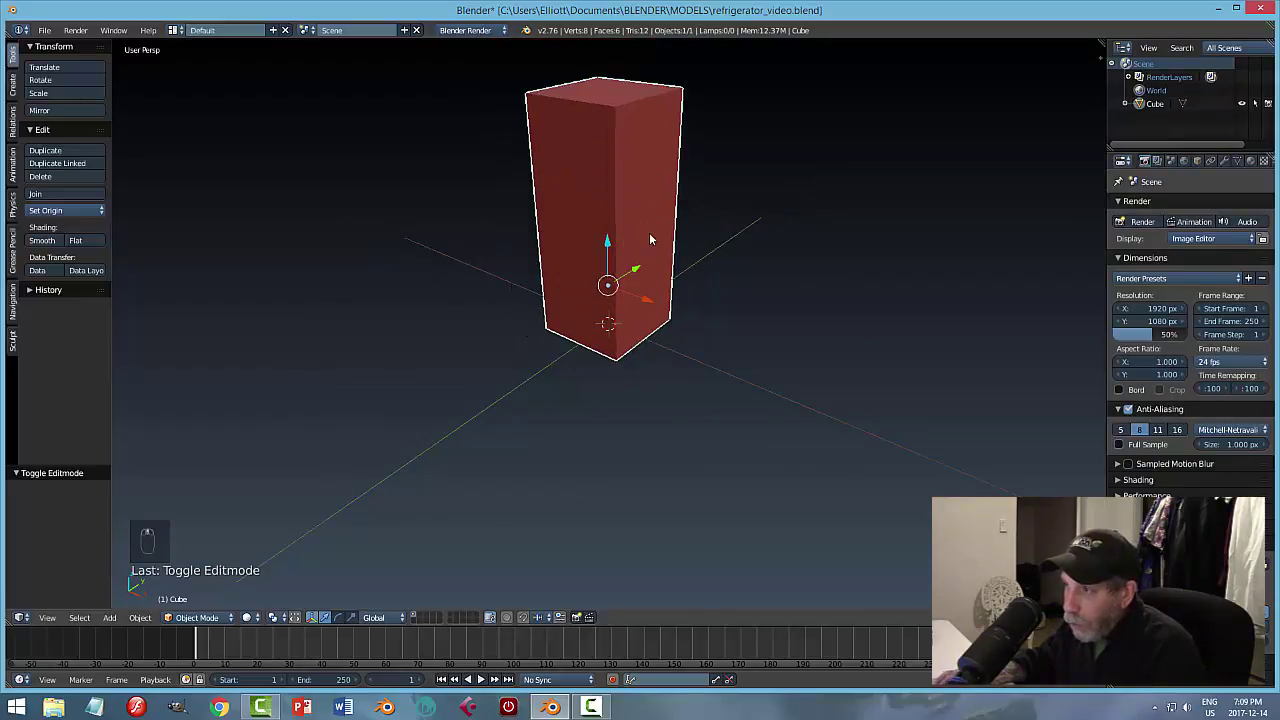
pyautogui.moveTo(683, 210); pyautogui.dragTo(670, 245, button='middle')
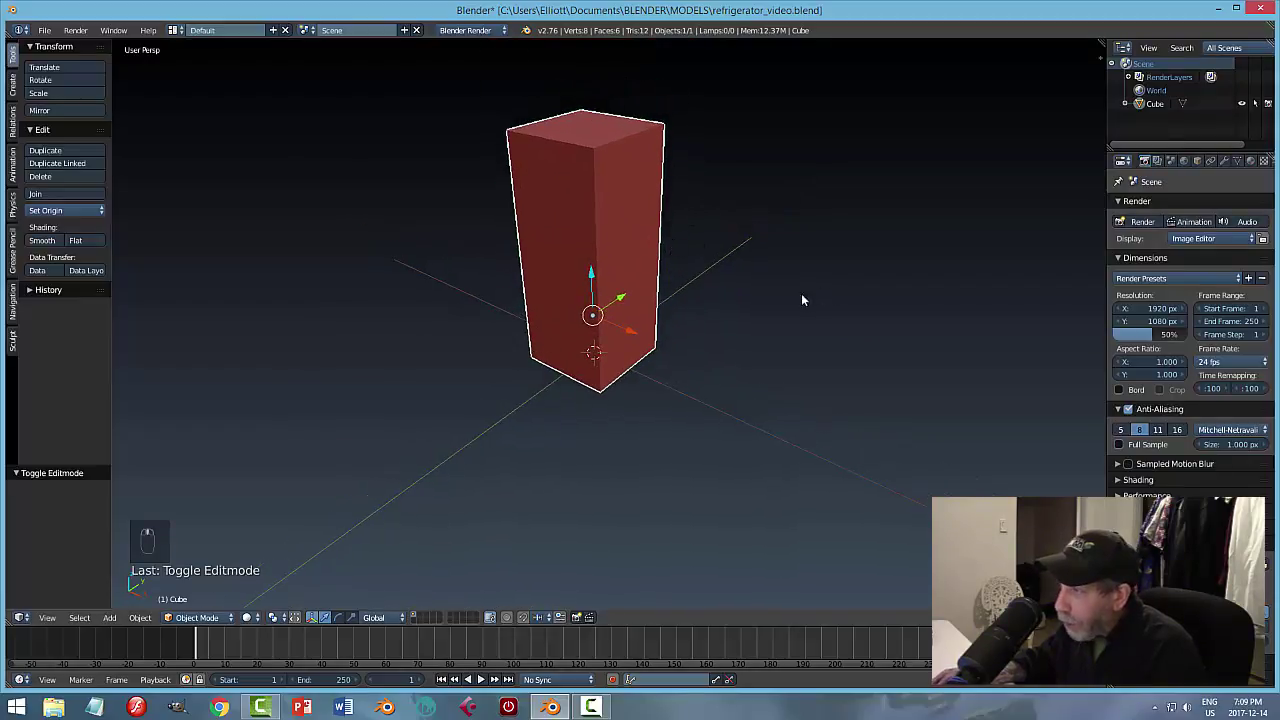
pyautogui.click(1223, 162)
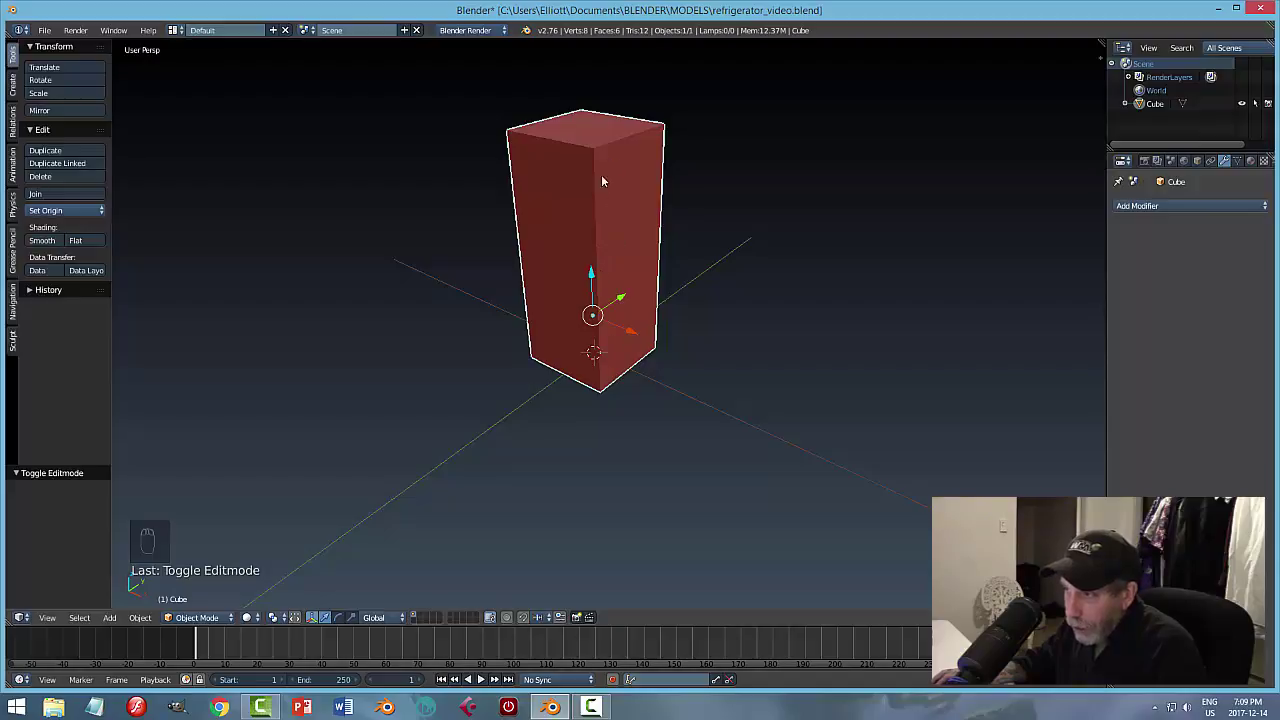
pyautogui.click(140, 617)
pyautogui.moveTo(156, 516)
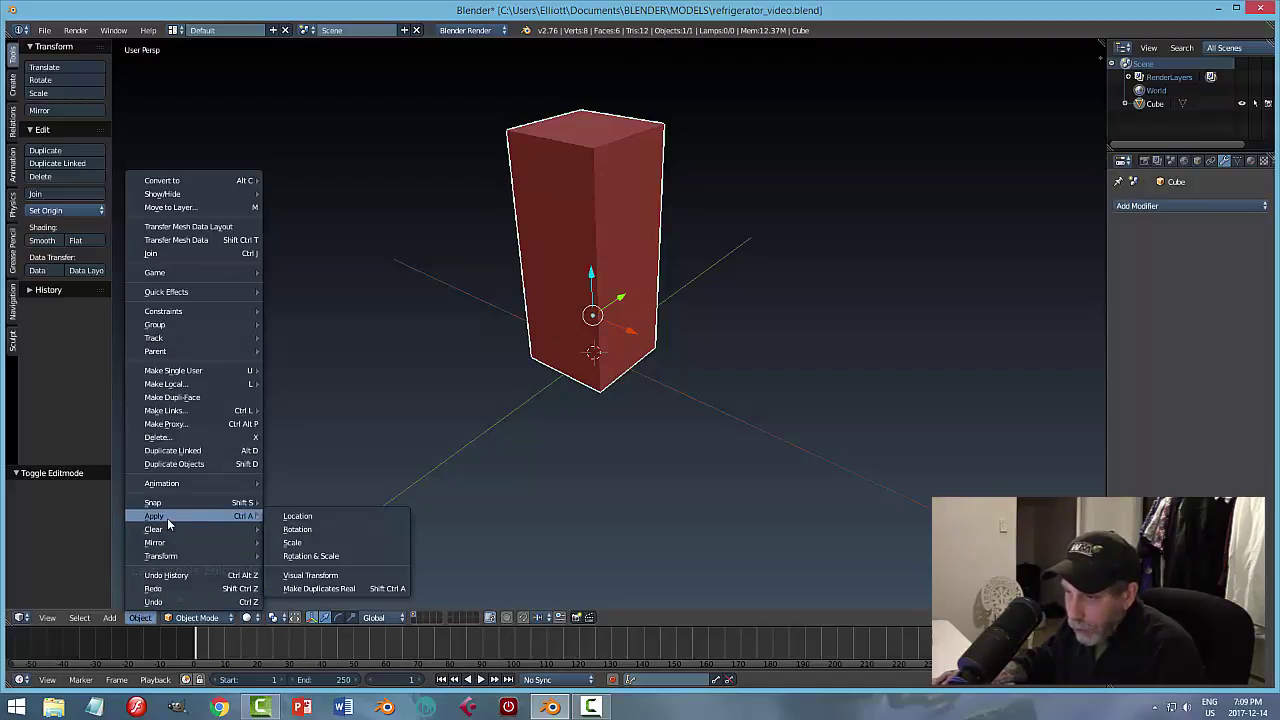
pyautogui.click(290, 541)
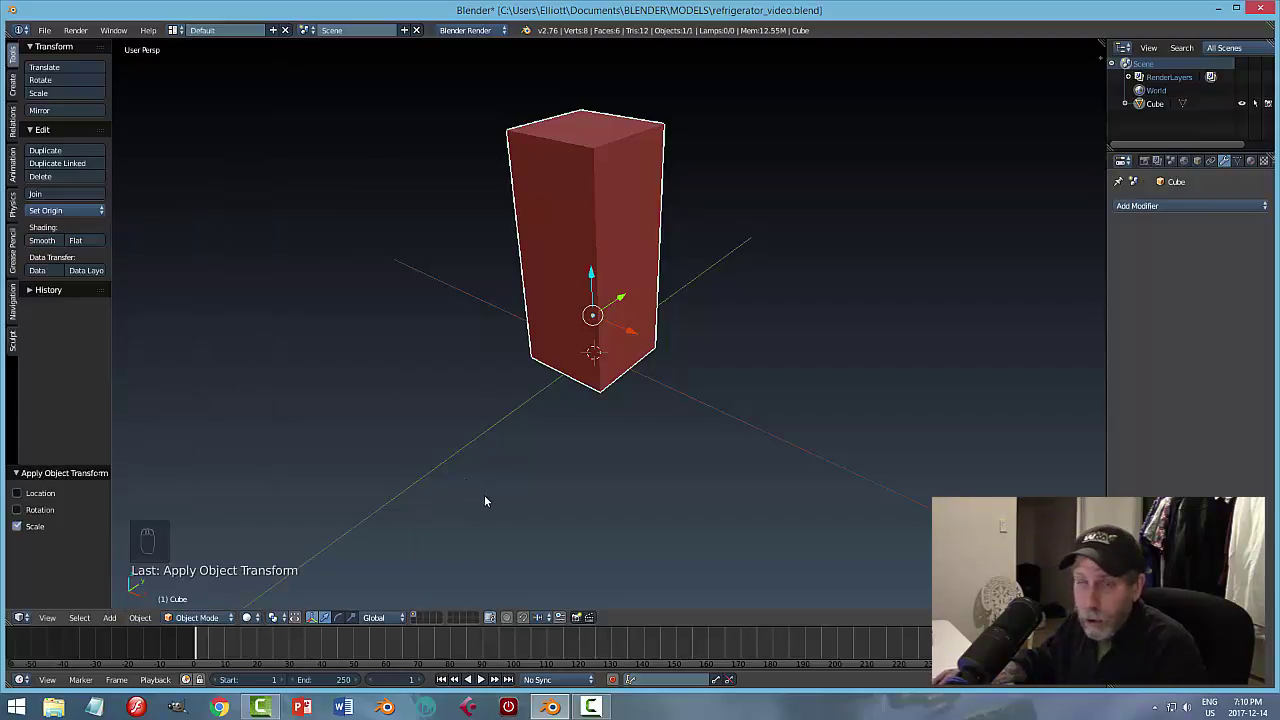
# Put the refrigerator body into Edit Mode with the mesh selection mode set to Edge.
pyautogui.press('Tab')
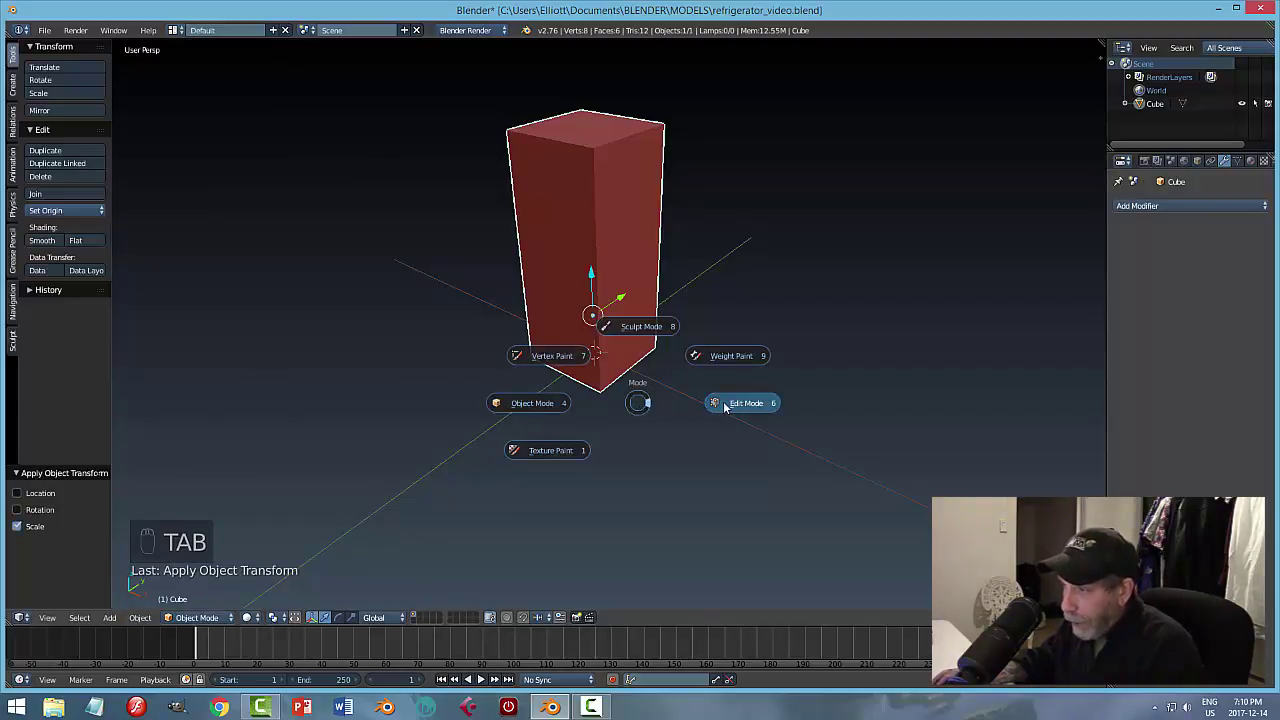
pyautogui.hotkey('ctrl', 'Tab')
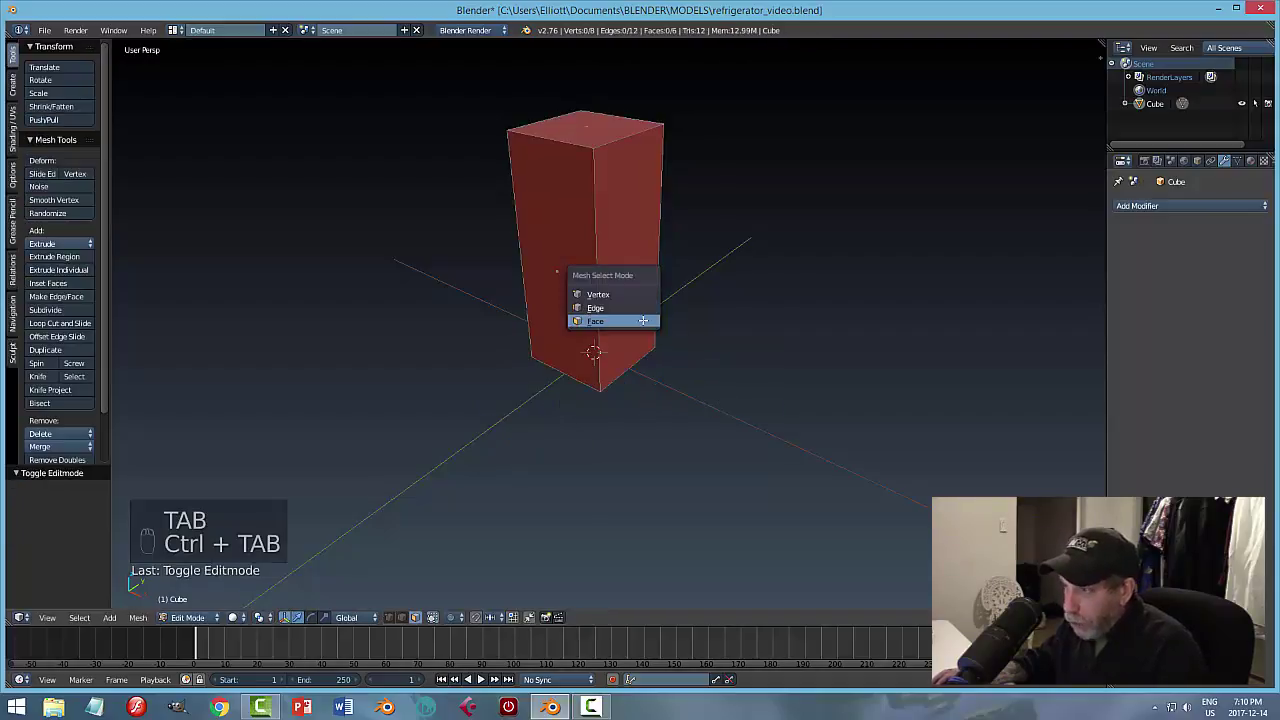
pyautogui.click(631, 309)
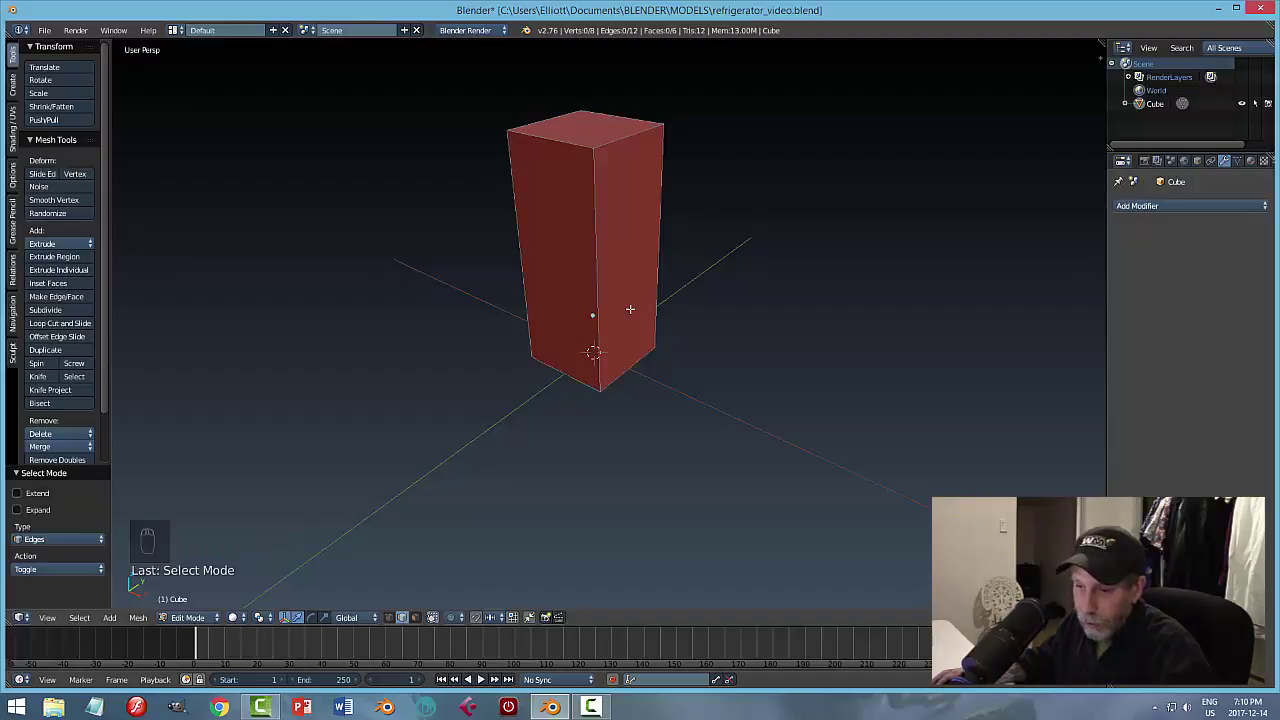
# Select all four vertical corner edges of the refrigerator body.
pyautogui.rightClick(593, 245)
pyautogui.keyDown('shift'); pyautogui.rightClick(514, 200); pyautogui.keyUp('shift')
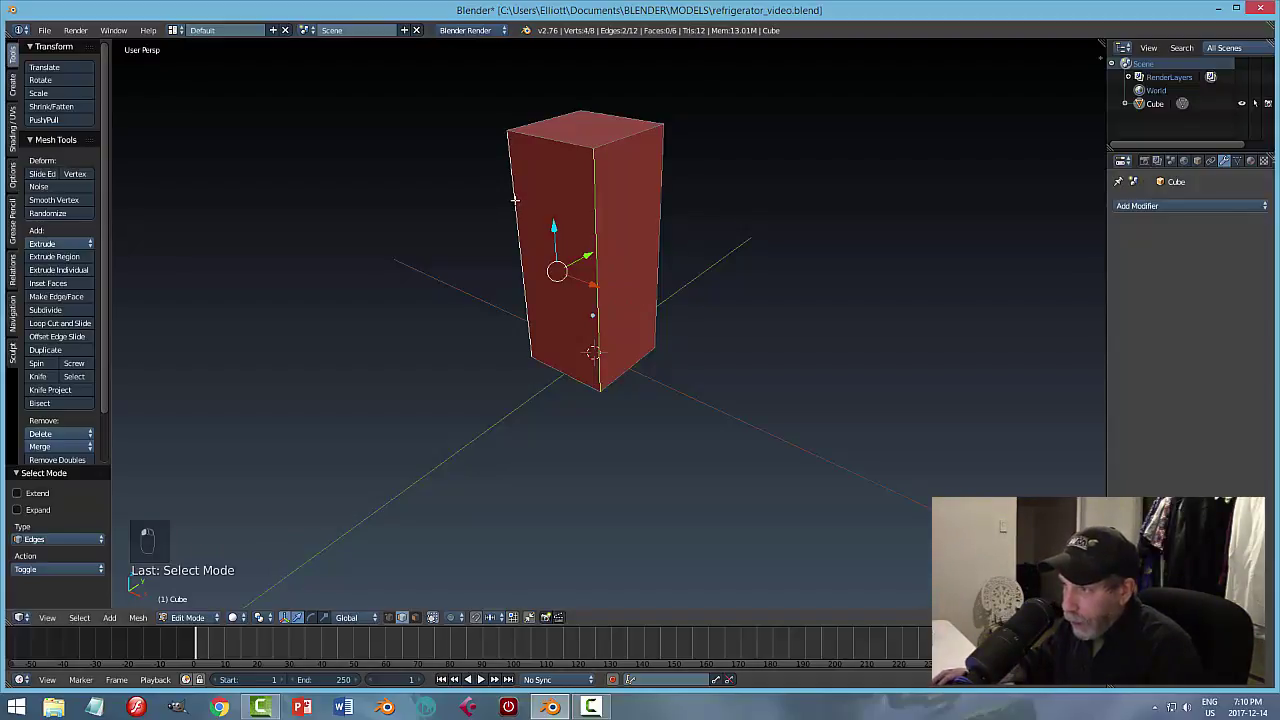
pyautogui.moveTo(728, 249); pyautogui.dragTo(642, 248, button='middle')
pyautogui.keyDown('shift'); pyautogui.rightClick(644, 212); pyautogui.keyUp('shift')
pyautogui.keyDown('shift'); pyautogui.rightClick(666, 218); pyautogui.keyUp('shift')
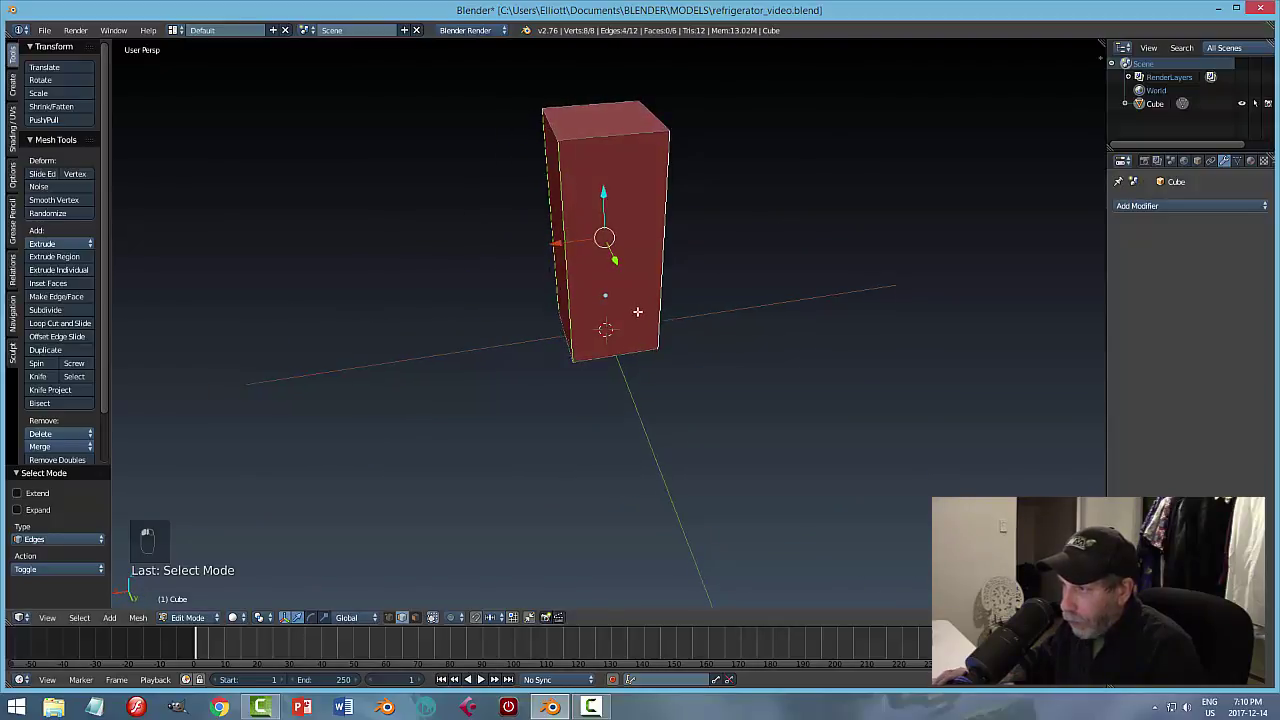
pyautogui.moveTo(637, 311); pyautogui.dragTo(835, 313, button='middle')
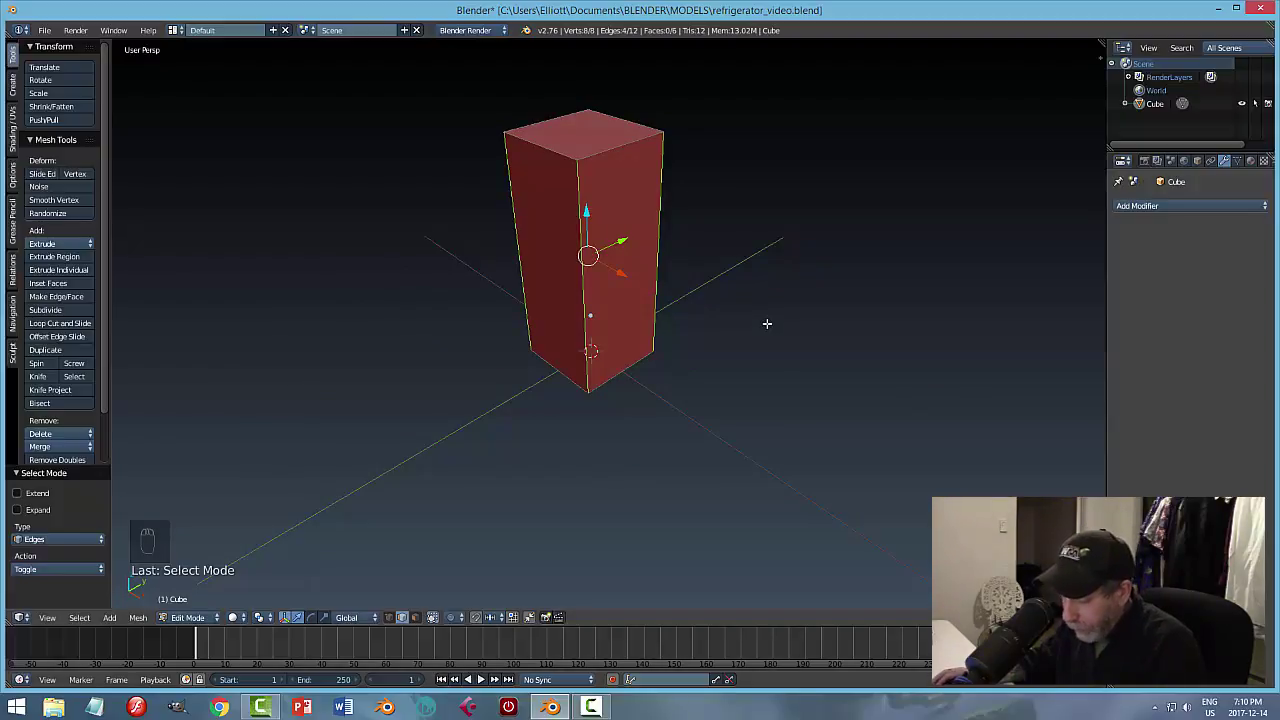
# Bevel the four vertical edges by about 0.088 with 3 segments, deselect everything and return to Object Mode.
pyautogui.hotkey('ctrl', 'b')
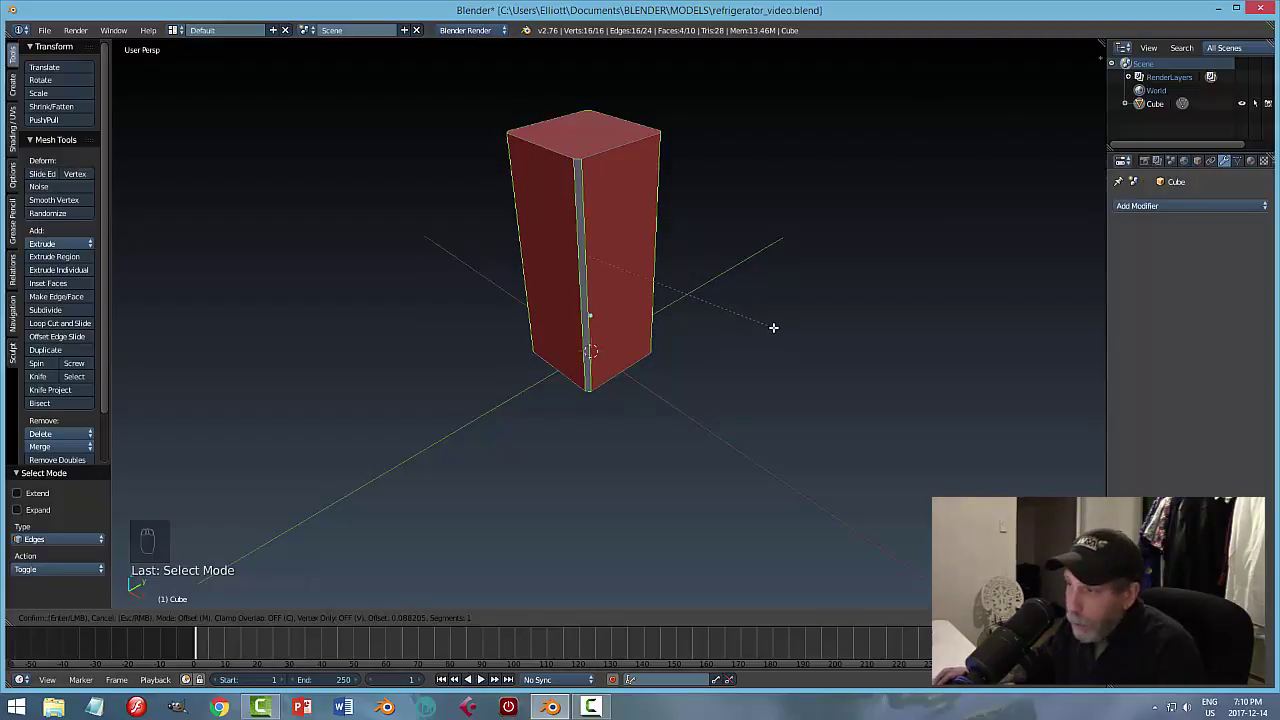
pyautogui.scroll(1, 773, 327)
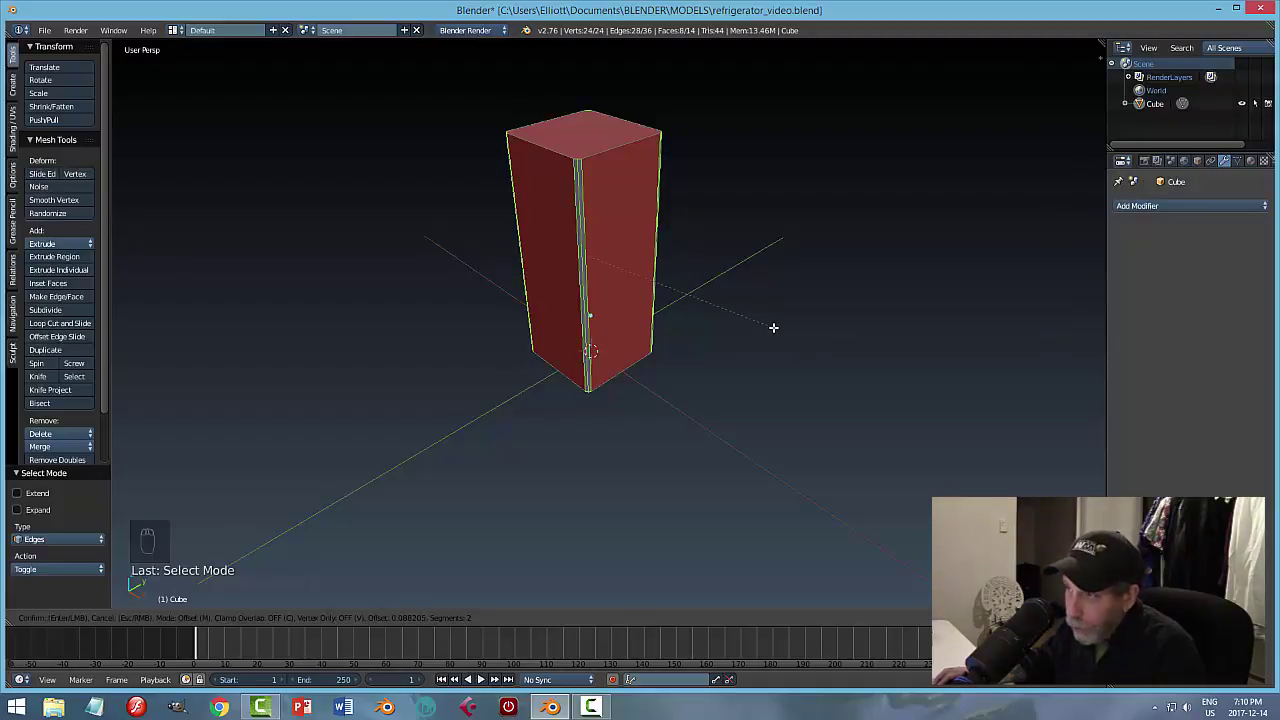
pyautogui.scroll(1, 773, 327)
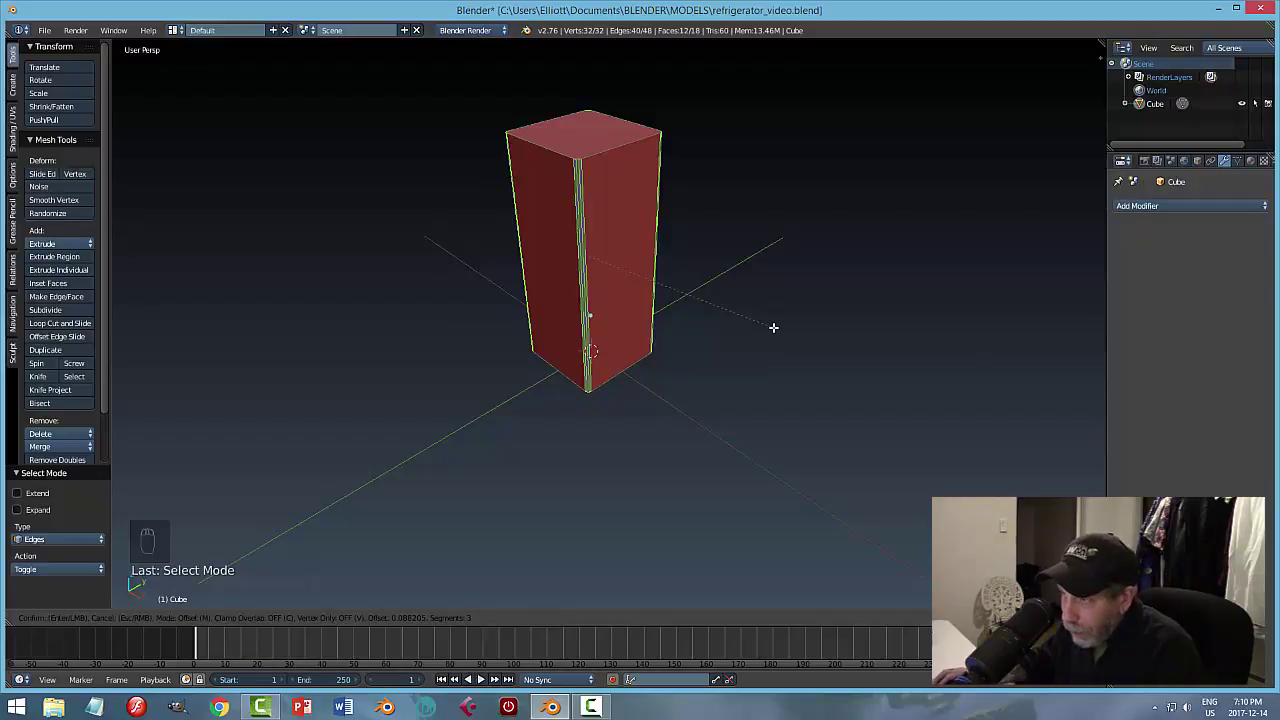
pyautogui.click(773, 327)
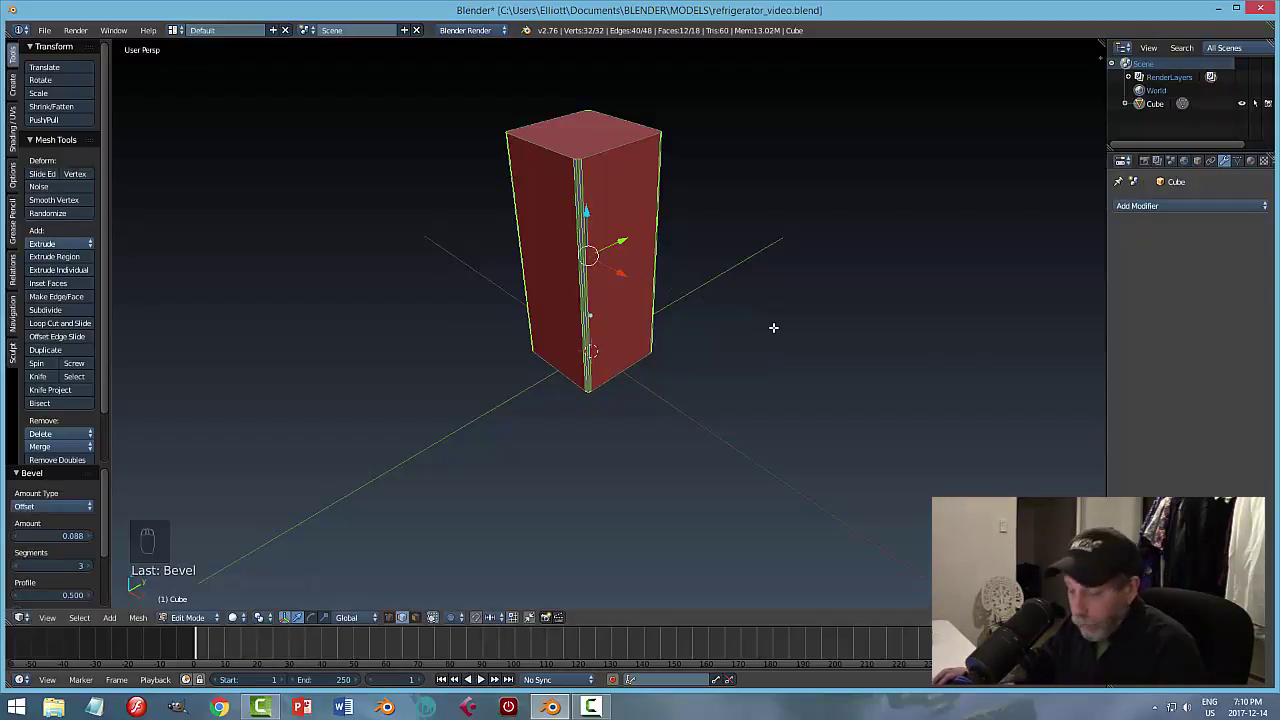
pyautogui.press('a')
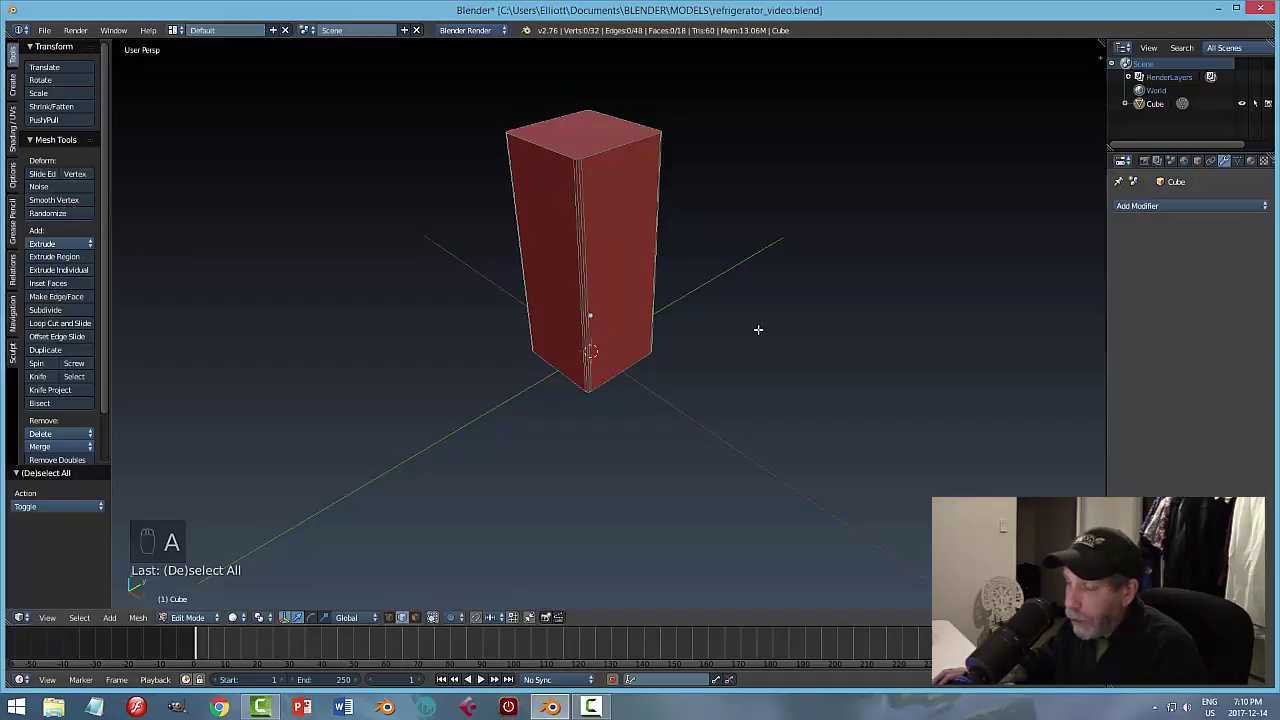
pyautogui.press('Tab')
pyautogui.moveTo(748, 329); pyautogui.dragTo(800, 318, button='middle')
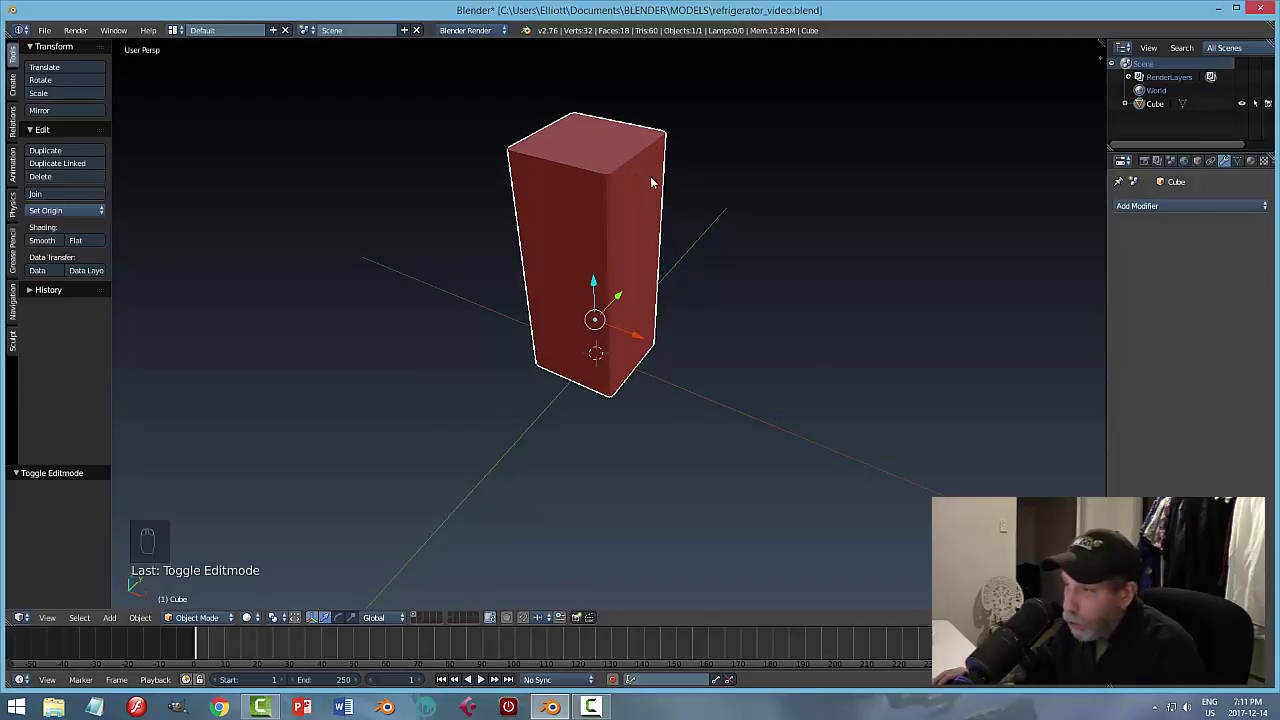
# Re-enter Edit Mode and select the edge loops around the body's top and bottom faces.
pyautogui.press('Tab')
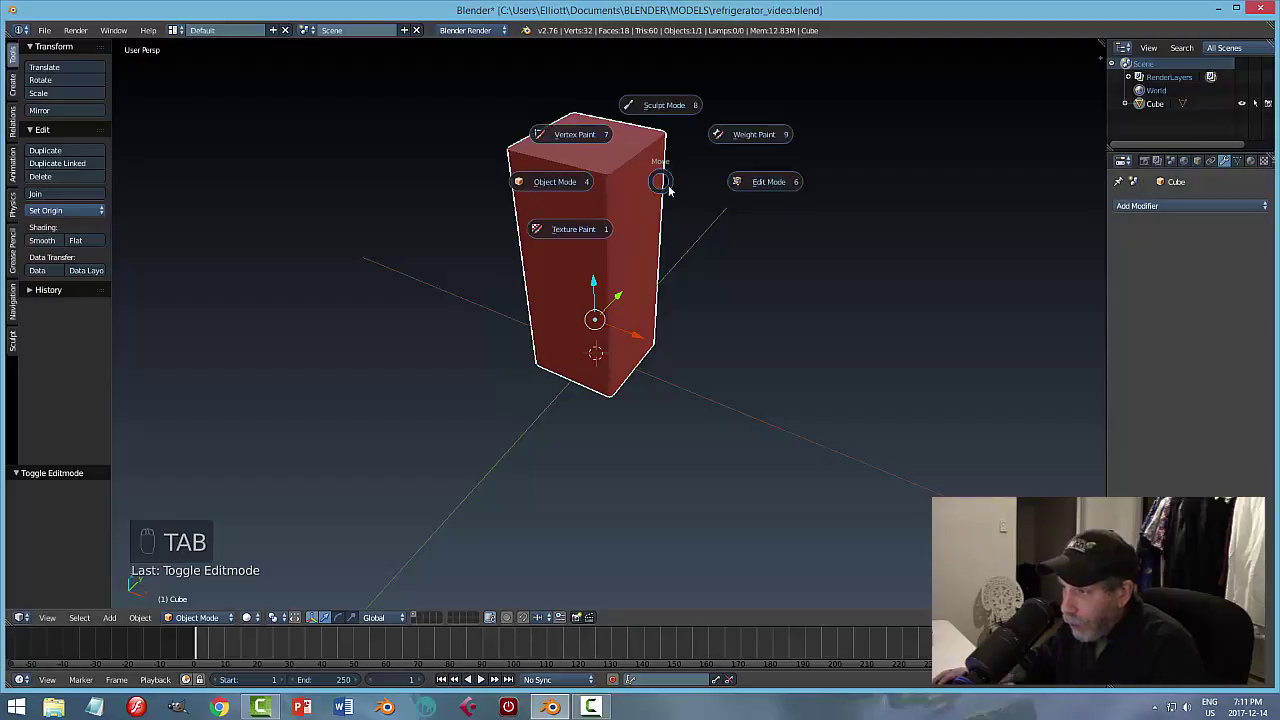
pyautogui.click(760, 182)
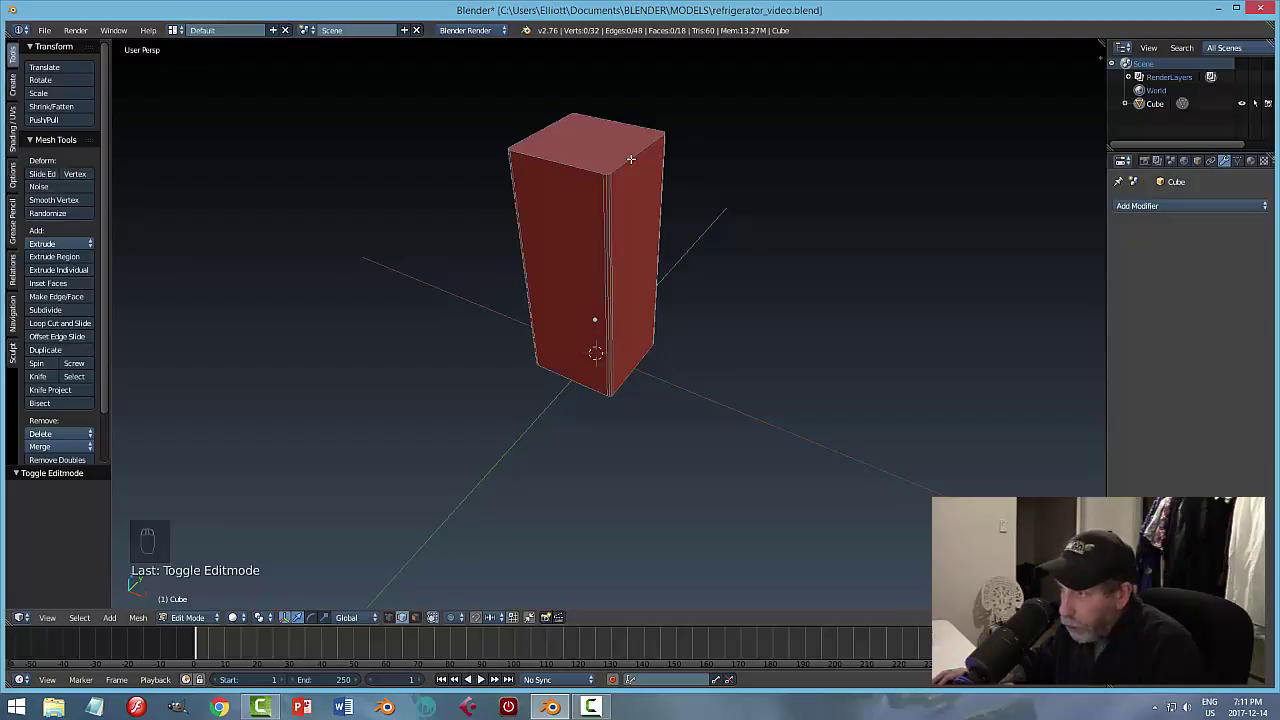
pyautogui.rightClick(634, 156)
pyautogui.press('a')
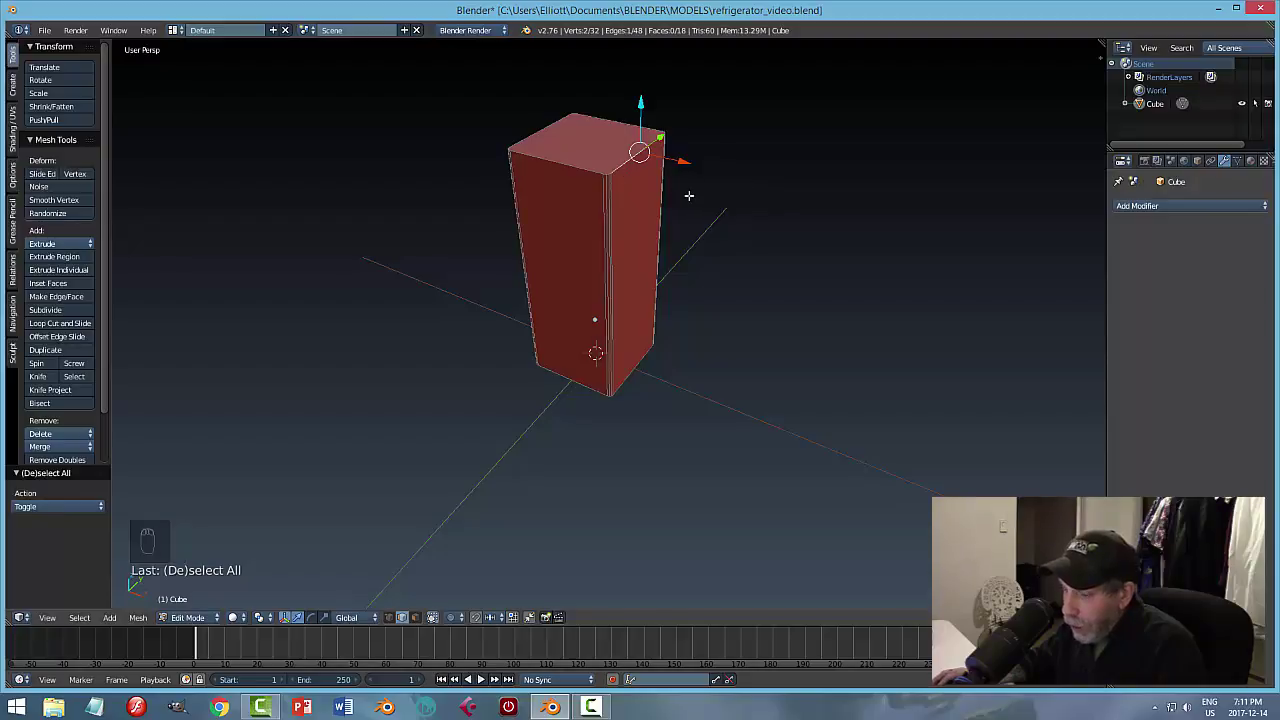
pyautogui.press('a')
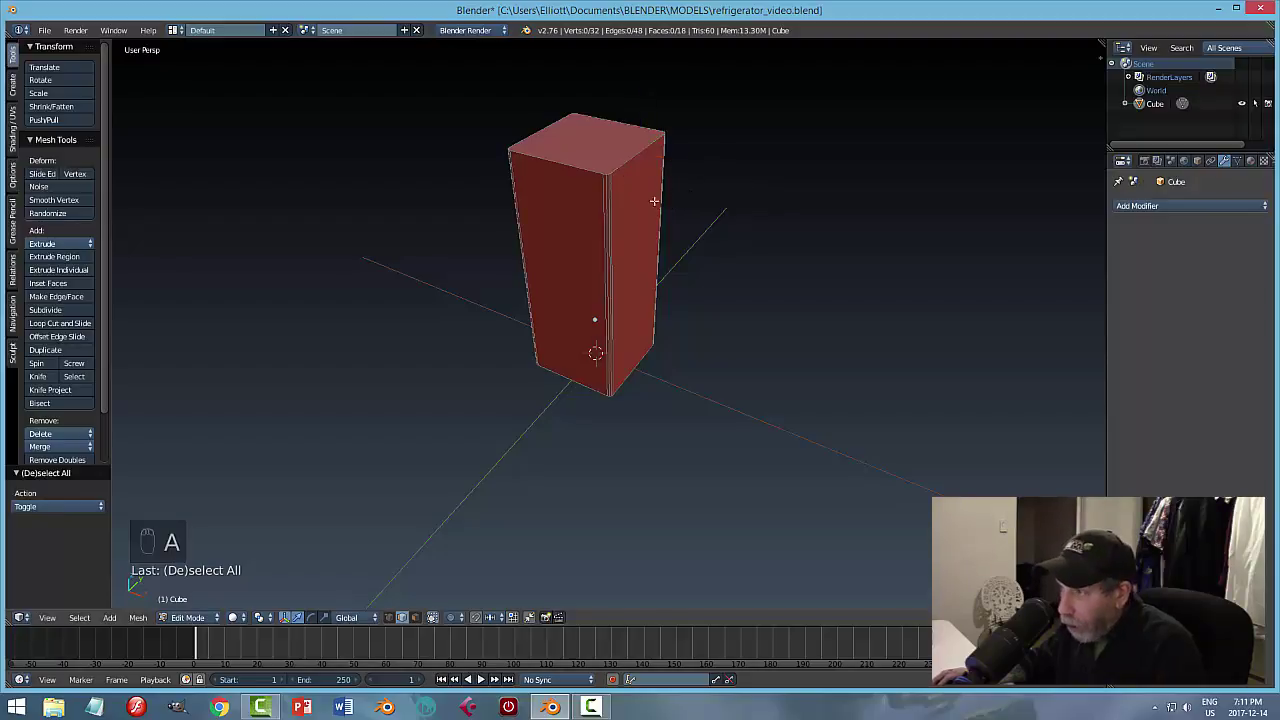
pyautogui.rightClick(591, 168)
pyautogui.moveTo(751, 206); pyautogui.dragTo(714, 220, button='middle')
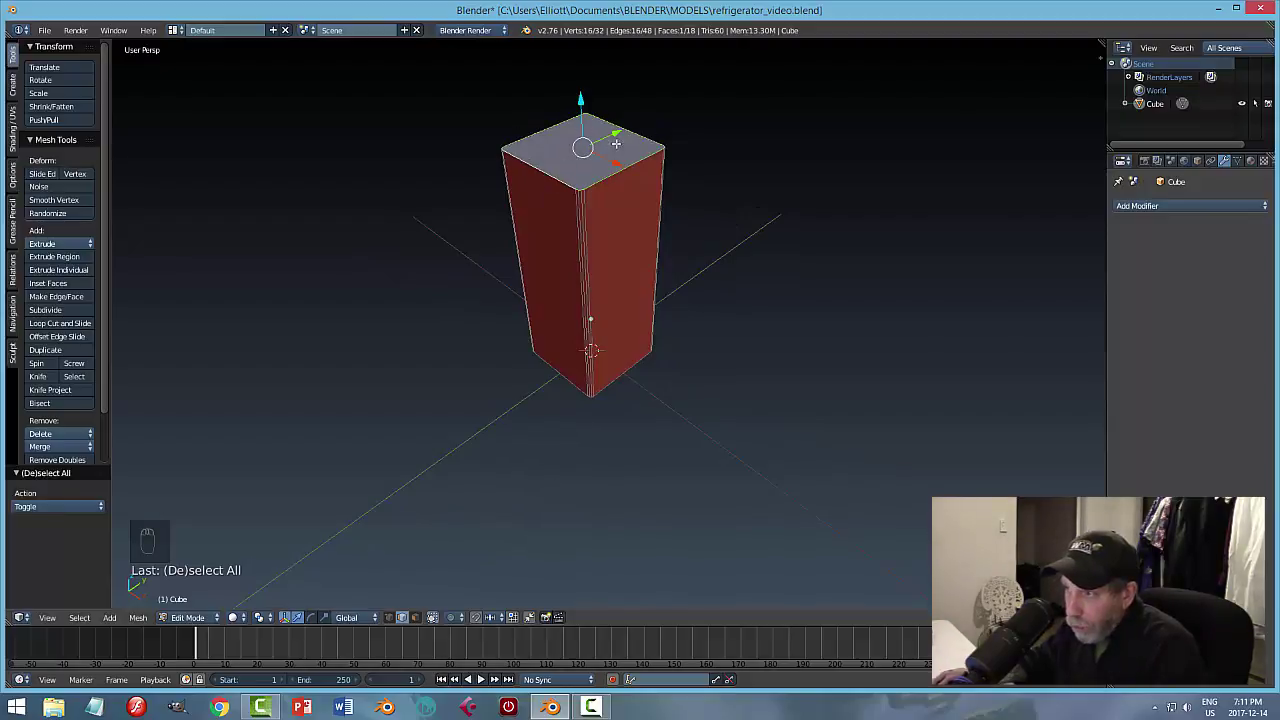
pyautogui.moveTo(723, 306); pyautogui.dragTo(705, 212, button='middle')
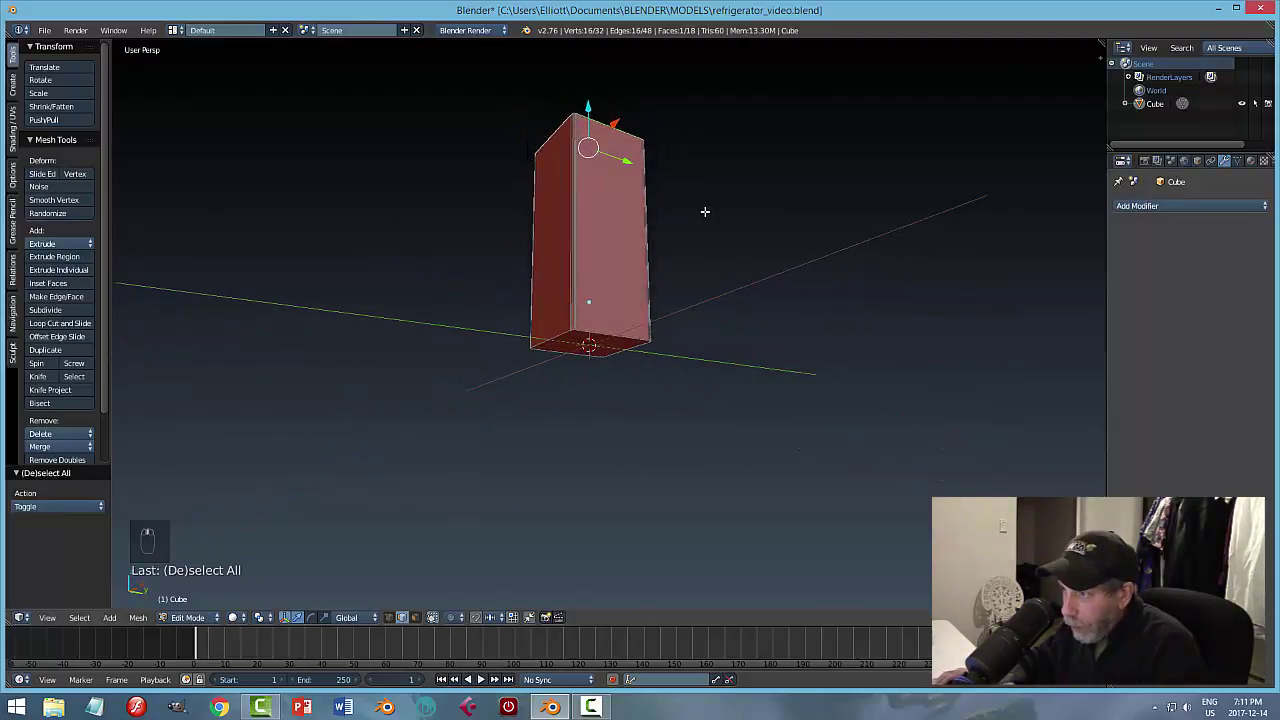
pyautogui.keyDown('shift'); pyautogui.rightClick(605, 332); pyautogui.keyUp('shift')
pyautogui.moveTo(717, 280); pyautogui.dragTo(751, 366, button='middle')
pyautogui.scroll(3, 729, 251)
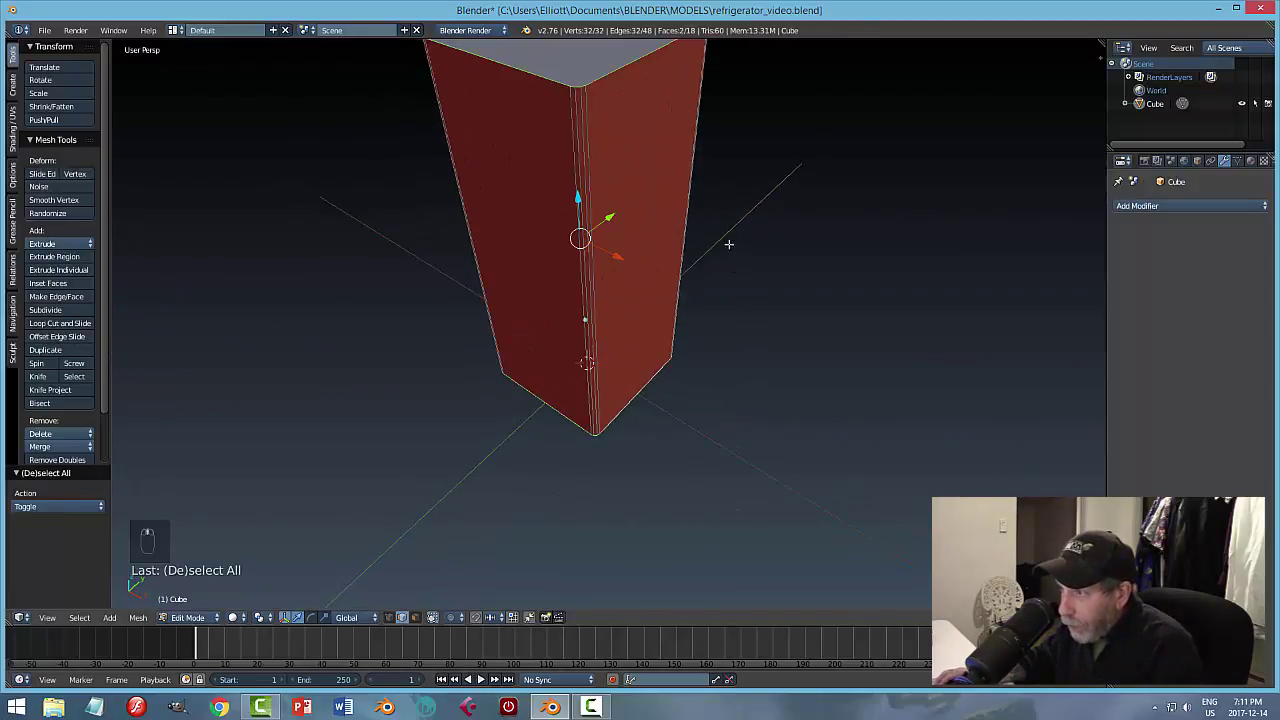
pyautogui.moveTo(729, 244); pyautogui.dragTo(721, 350, button='middle')
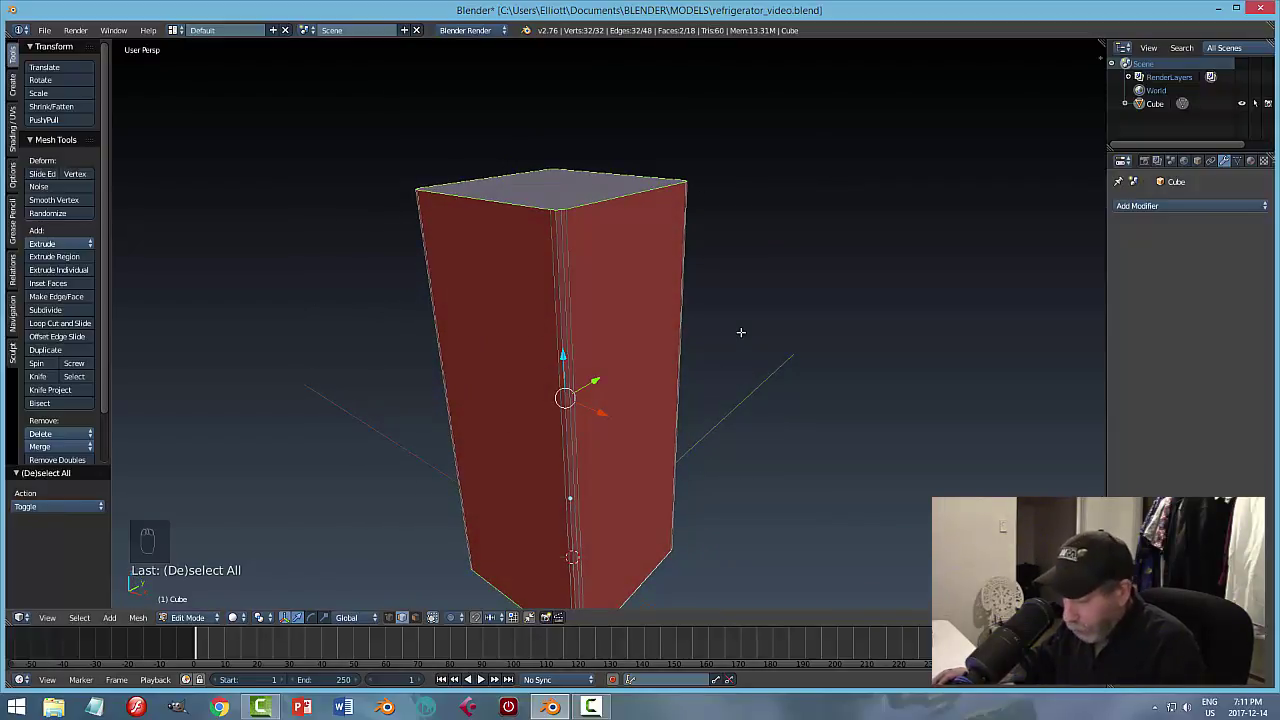
# Bevel the top and bottom edge loops by about 0.059 with 3 segments and deselect everything.
pyautogui.hotkey('ctrl', 'b')
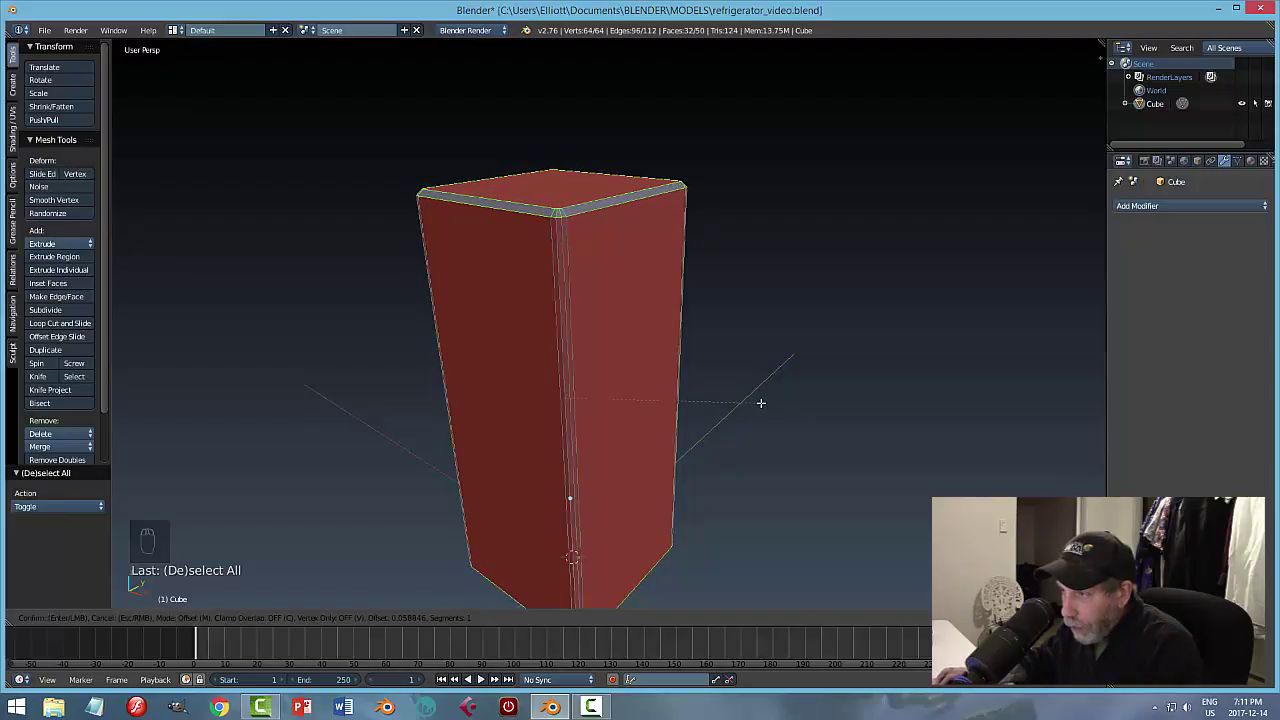
pyautogui.scroll(2, 761, 402)
pyautogui.click(761, 402)
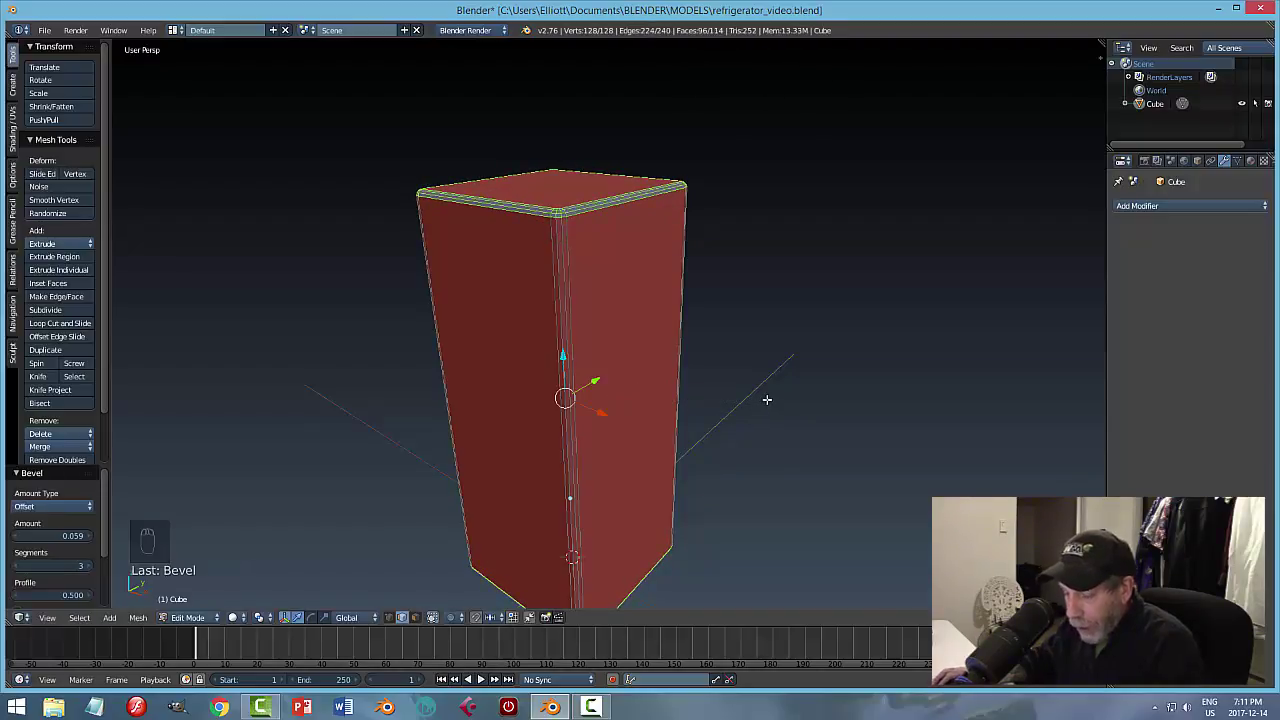
pyautogui.press('a')
pyautogui.moveTo(763, 417)
pyautogui.mouseDown(button='middle')
pyautogui.moveTo(752, 343)
pyautogui.moveTo(765, 395)
pyautogui.mouseUp(button='middle')
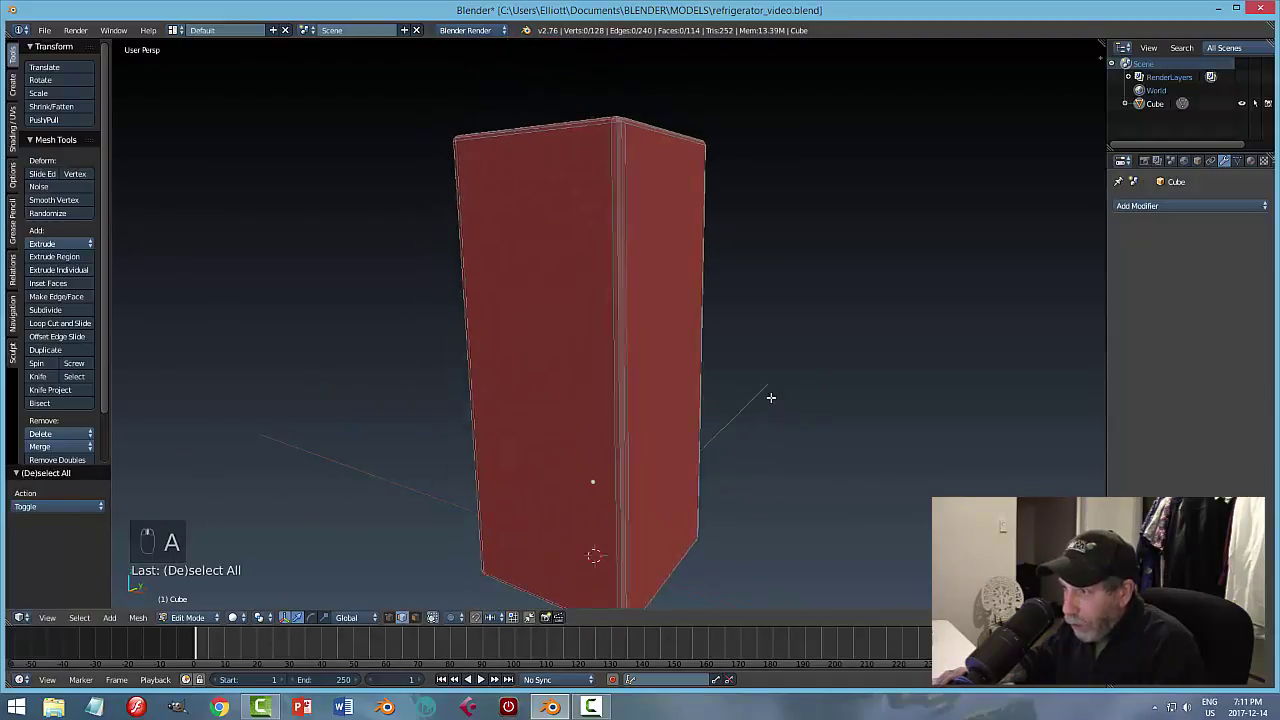
# Return the beveled refrigerator body to Object Mode.
pyautogui.press('Tab')
pyautogui.click(766, 398)
pyautogui.scroll(-2, 763, 327)
pyautogui.moveTo(763, 327); pyautogui.dragTo(754, 378, button='middle')
pyautogui.scroll(1, 734, 380)
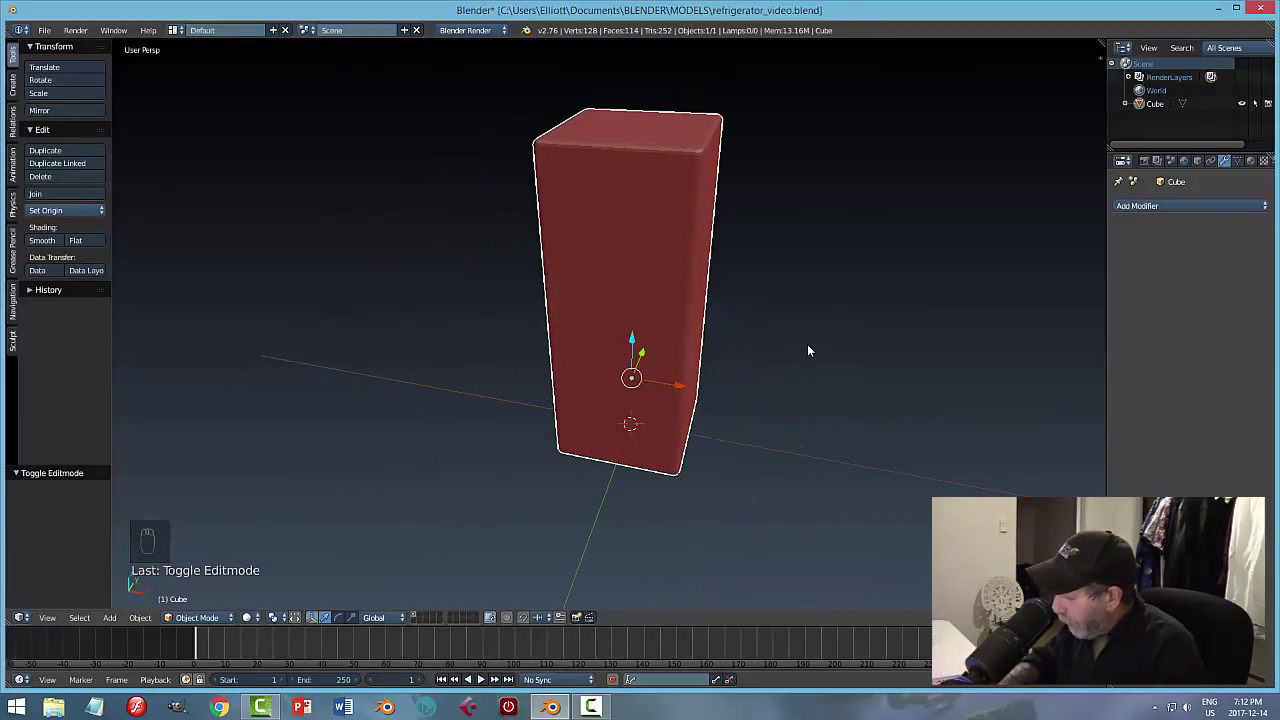
# Set the refrigerator body's origin to its geometry while in the orthographic front view.
pyautogui.press('KP_1')
pyautogui.keyDown('shift'); pyautogui.moveTo(743, 297); pyautogui.dragTo(665, 367, button='middle'); pyautogui.keyUp('shift')
pyautogui.press('KP_5')
pyautogui.scroll(2, 665, 370)
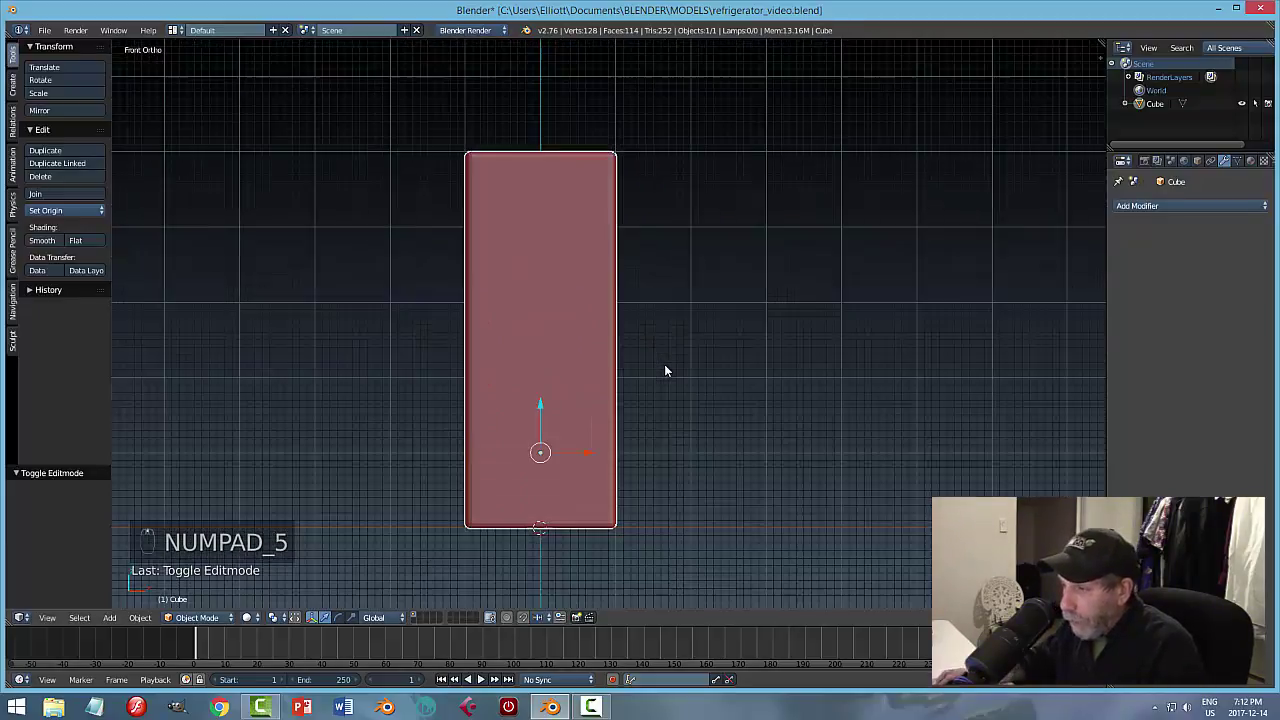
pyautogui.scroll(-1, 668, 362)
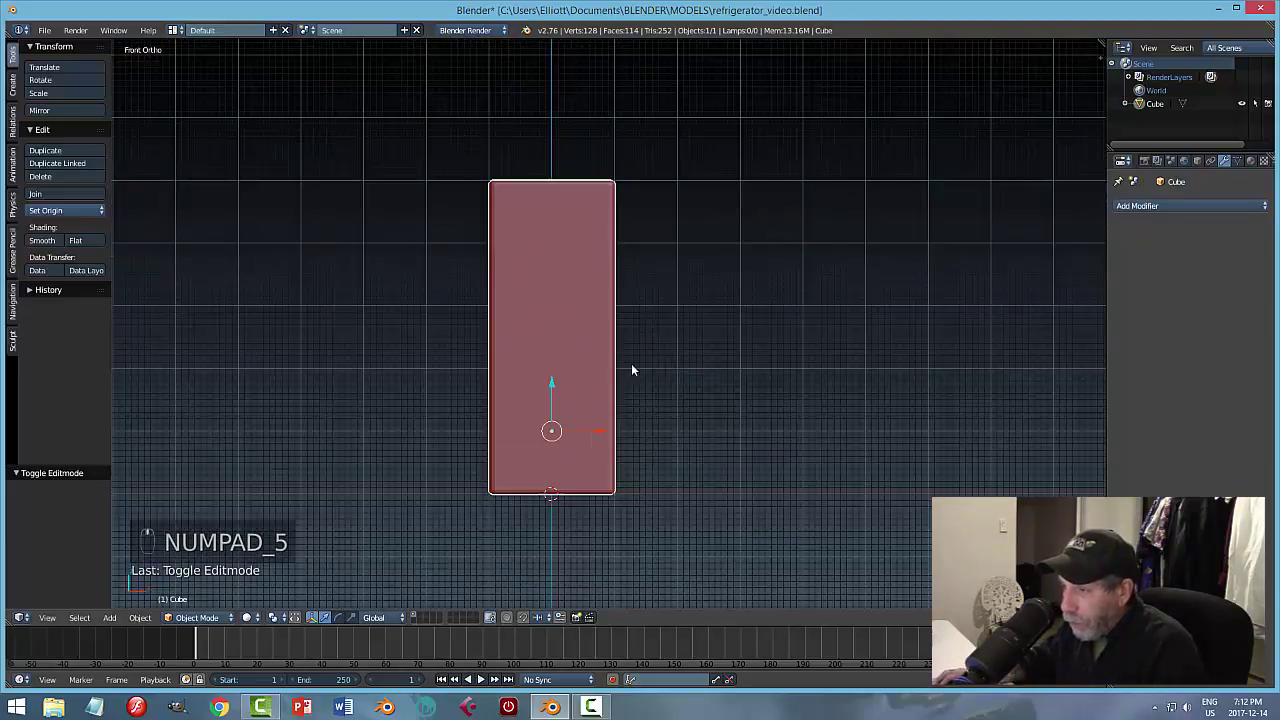
pyautogui.click(79, 210)
pyautogui.click(81, 241)
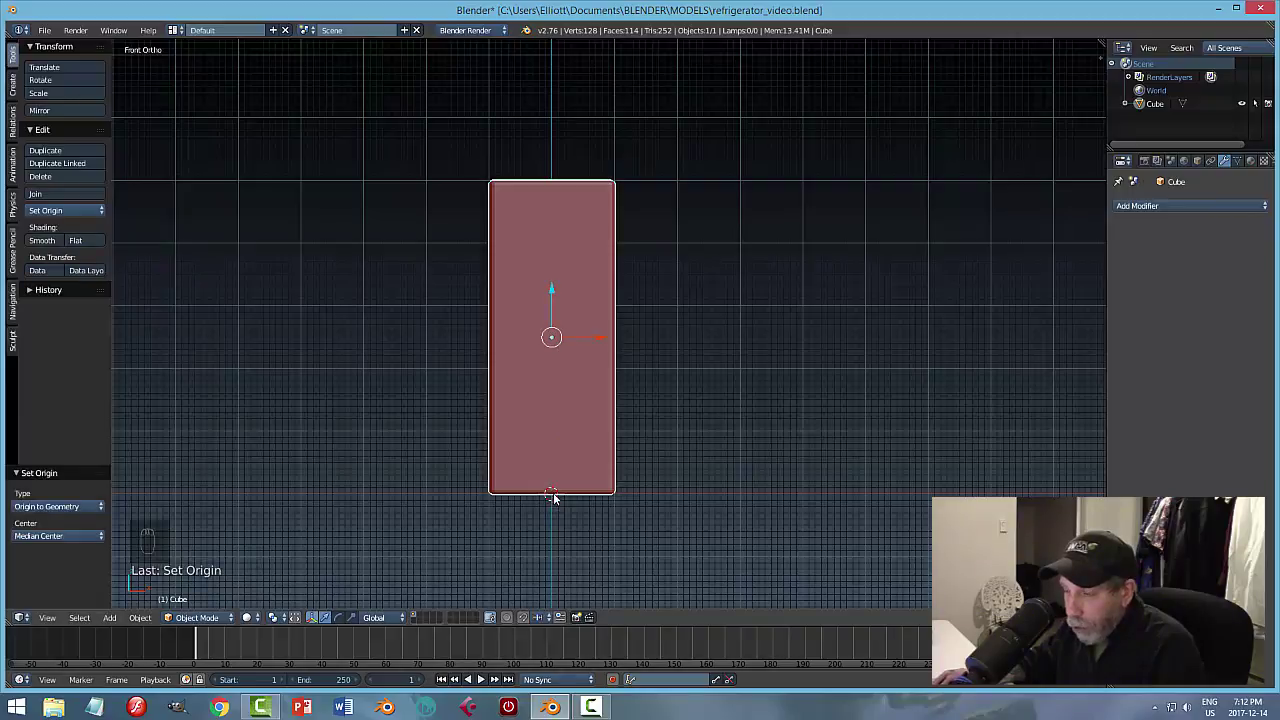
# Try moving the refrigerator body about 0.281 along X and undo the move.
pyautogui.moveTo(673, 397); pyautogui.dragTo(508, 486, button='middle')
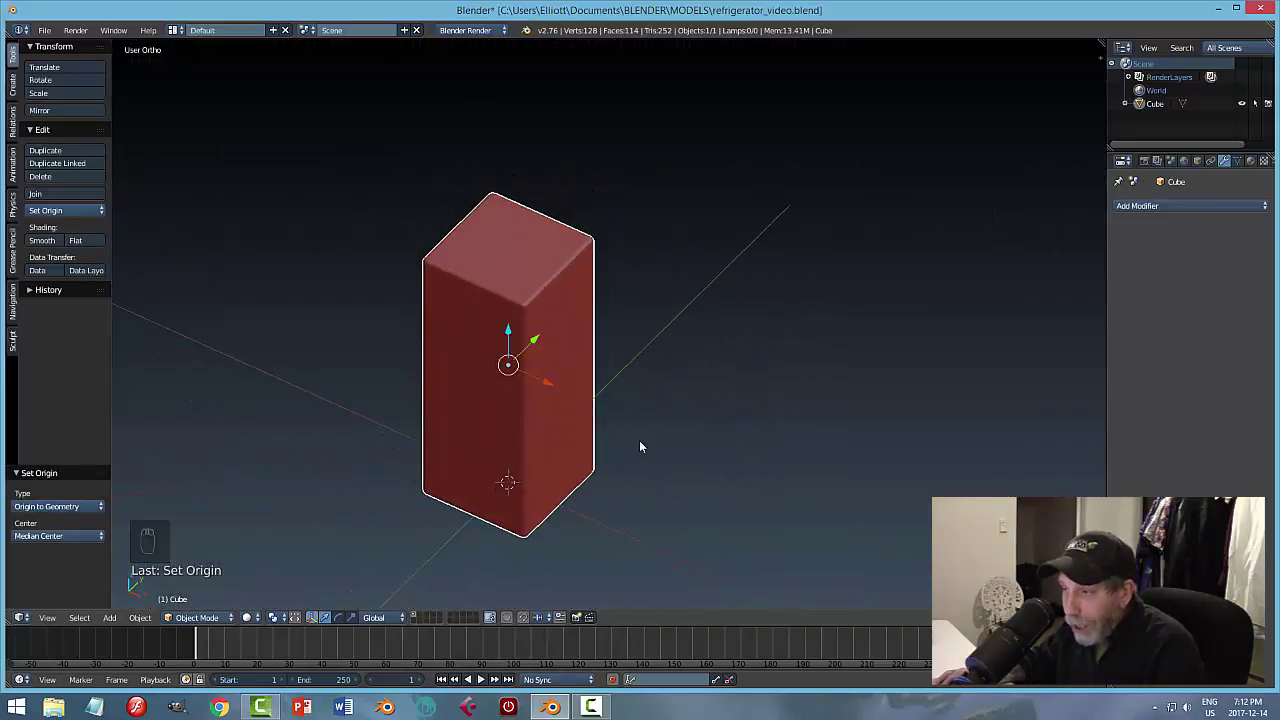
pyautogui.moveTo(656, 438); pyautogui.dragTo(571, 349, button='middle')
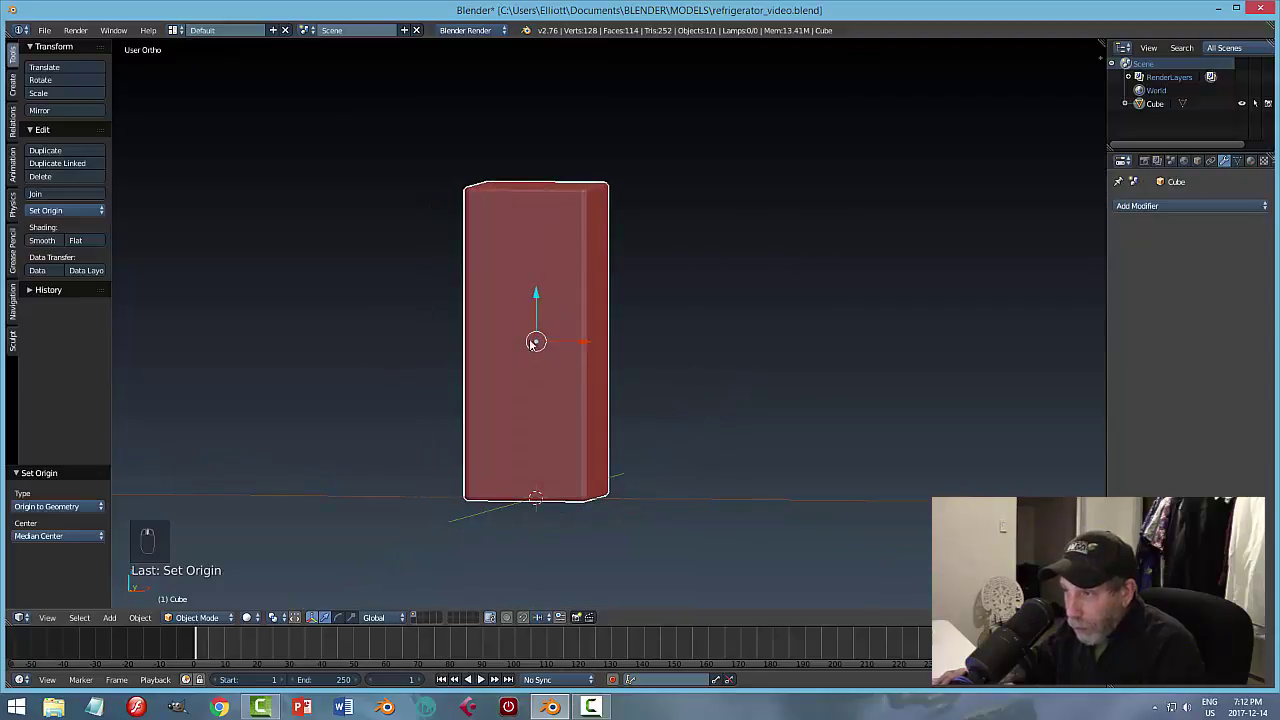
pyautogui.moveTo(580, 342); pyautogui.dragTo(597, 343)
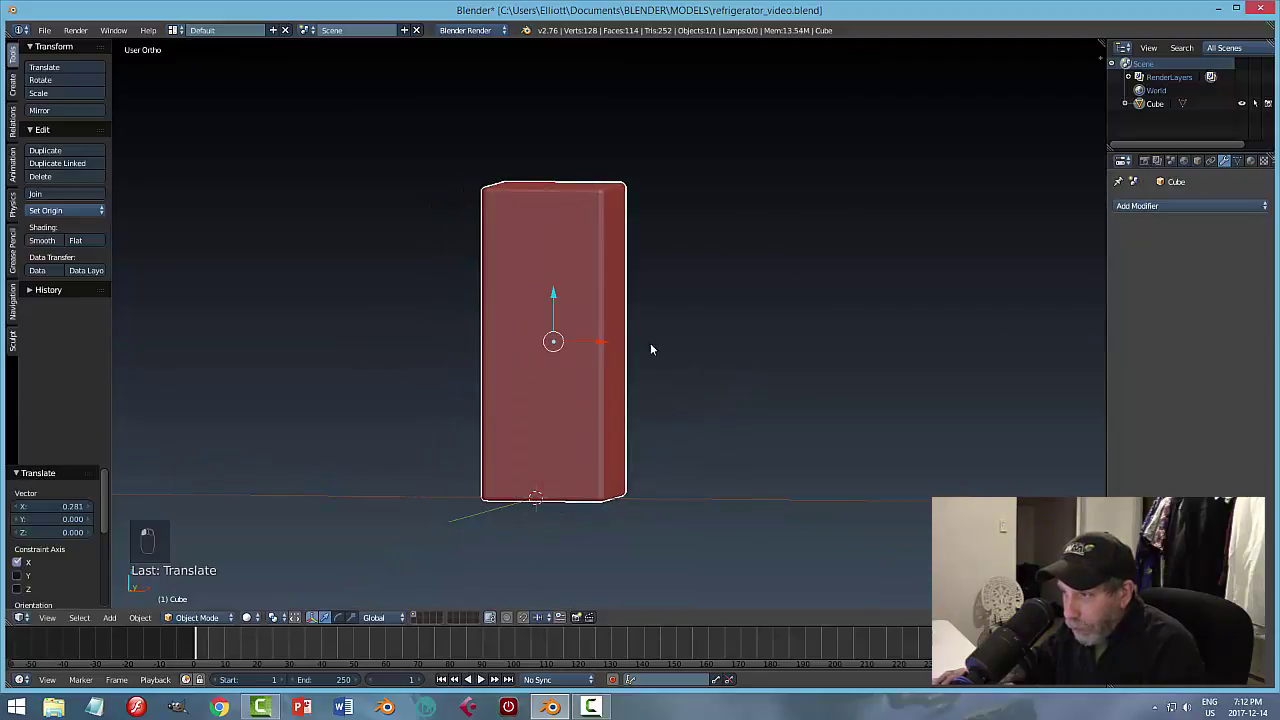
pyautogui.hotkey('ctrl', 'z')
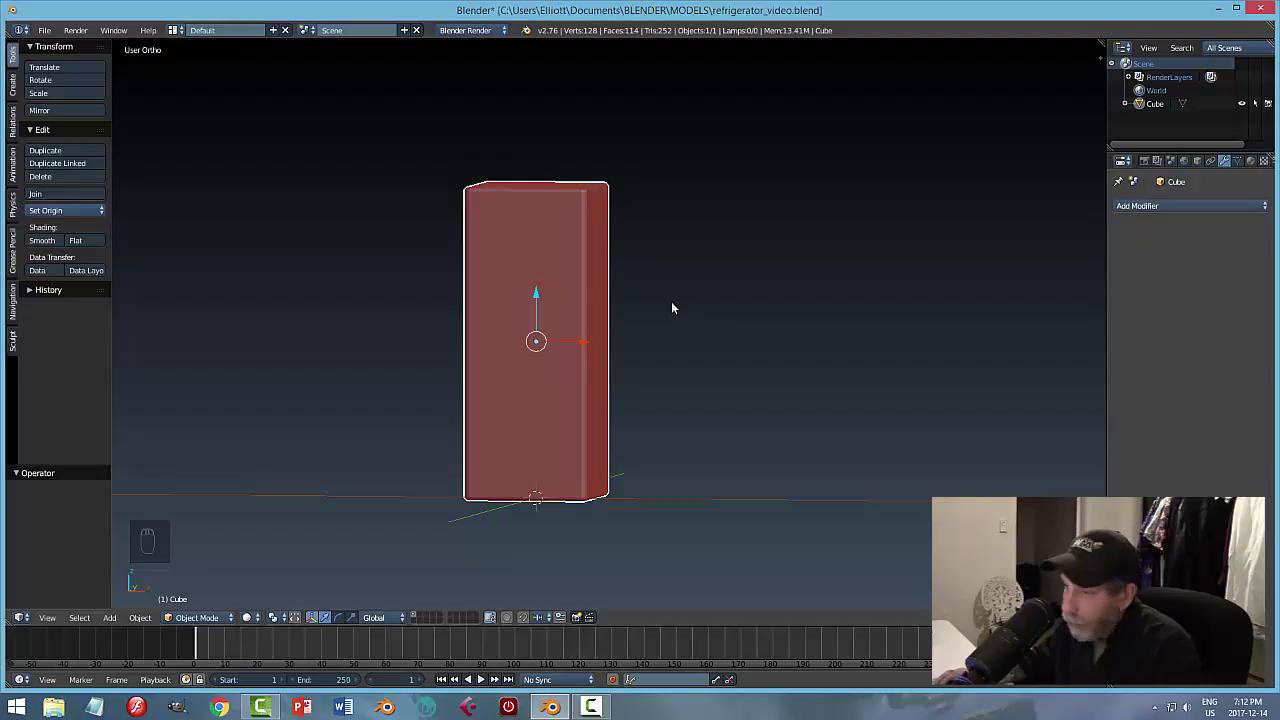
# Duplicate the refrigerator body in the right orthographic view and move the copy about 2.19 along Y.
pyautogui.moveTo(649, 310); pyautogui.dragTo(642, 344, button='middle')
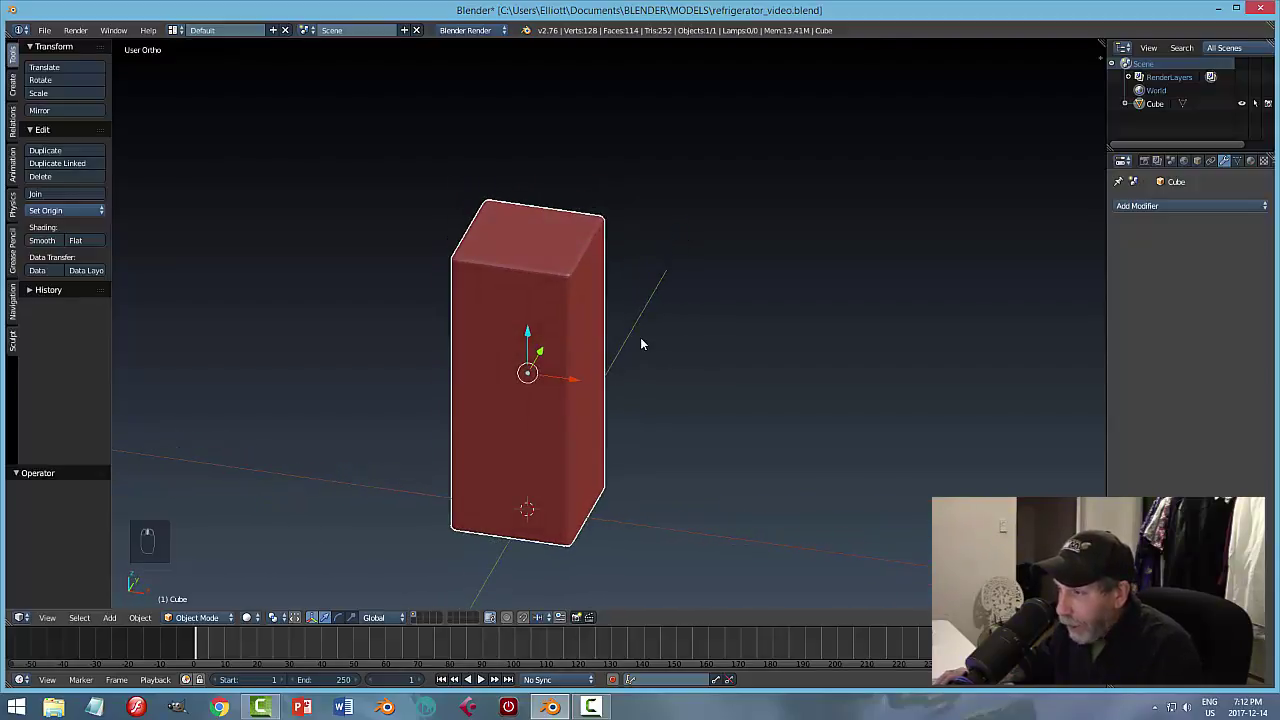
pyautogui.press('KP_1')
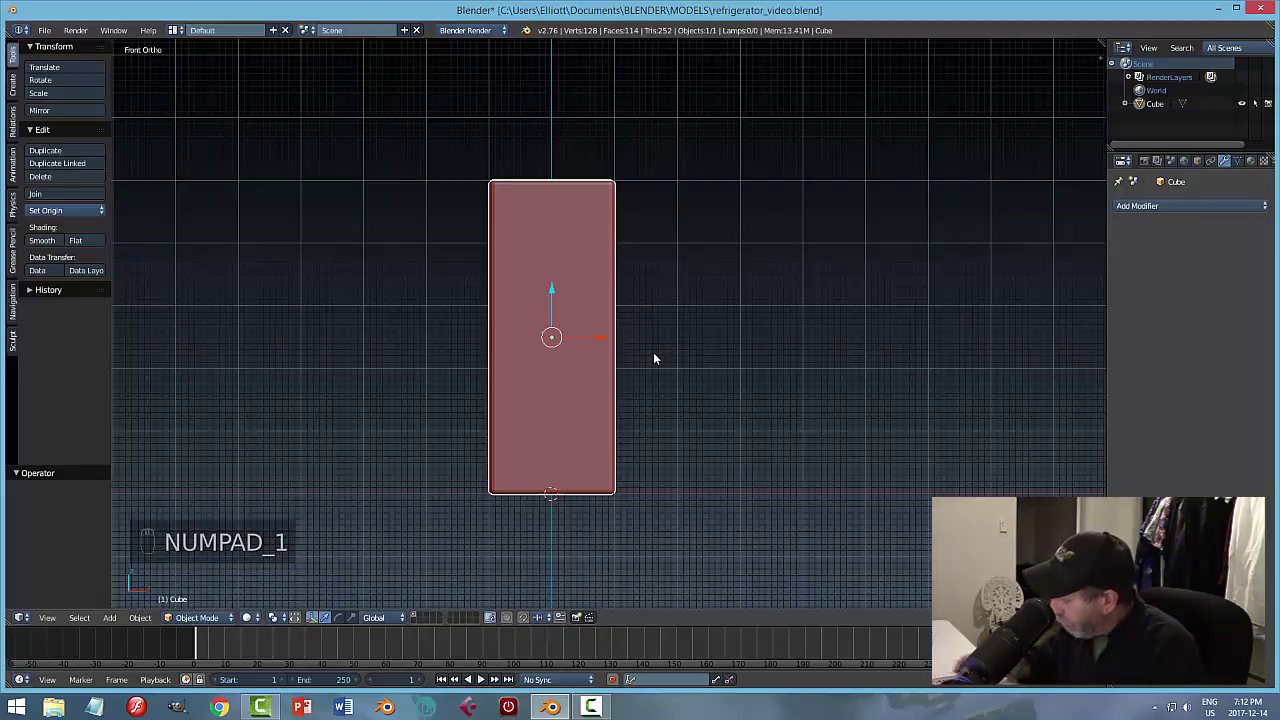
pyautogui.press('KP_3')
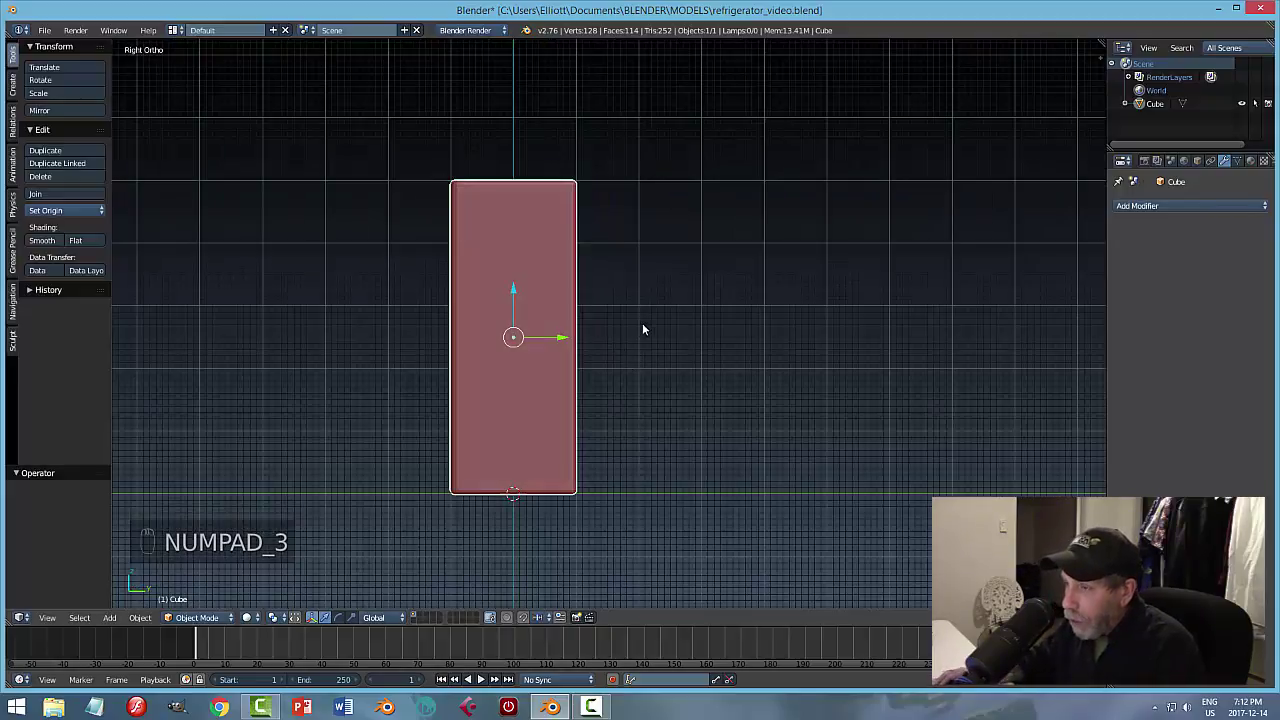
pyautogui.keyDown('shift'); pyautogui.moveTo(643, 329); pyautogui.dragTo(714, 317, button='middle'); pyautogui.keyUp('shift')
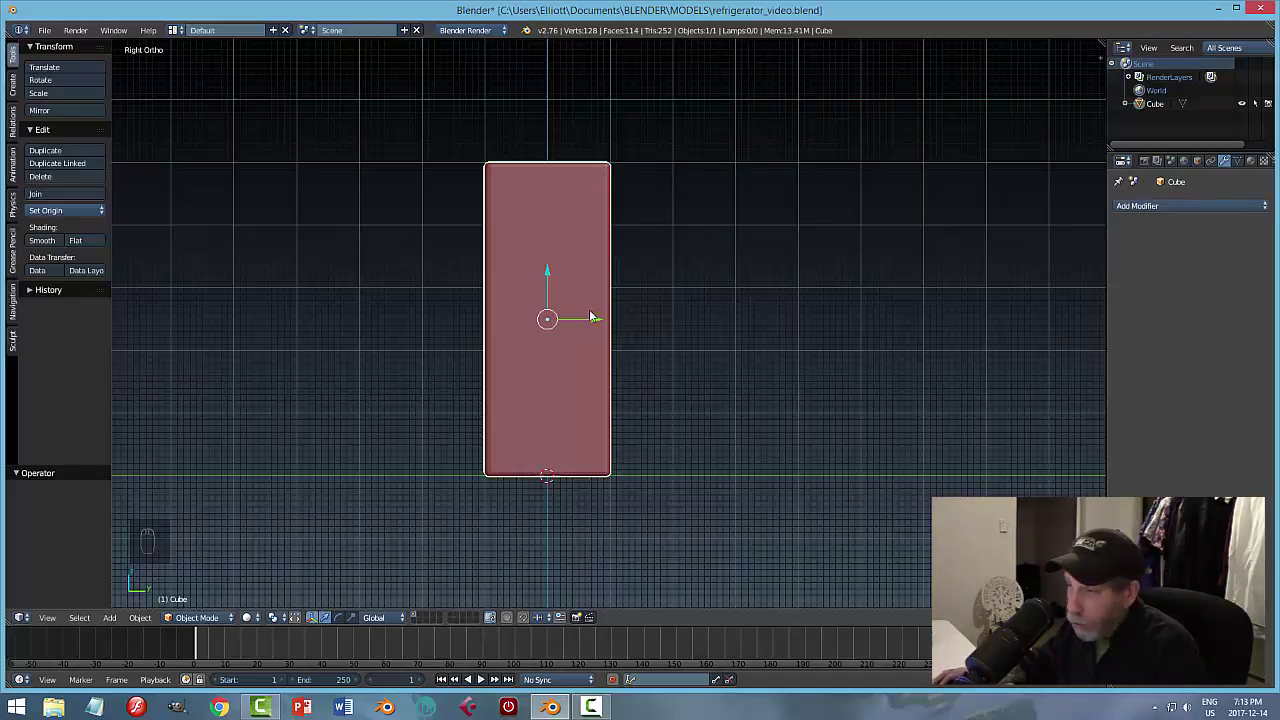
pyautogui.hotkey('shift', 'd')
pyautogui.rightClick(552, 257)
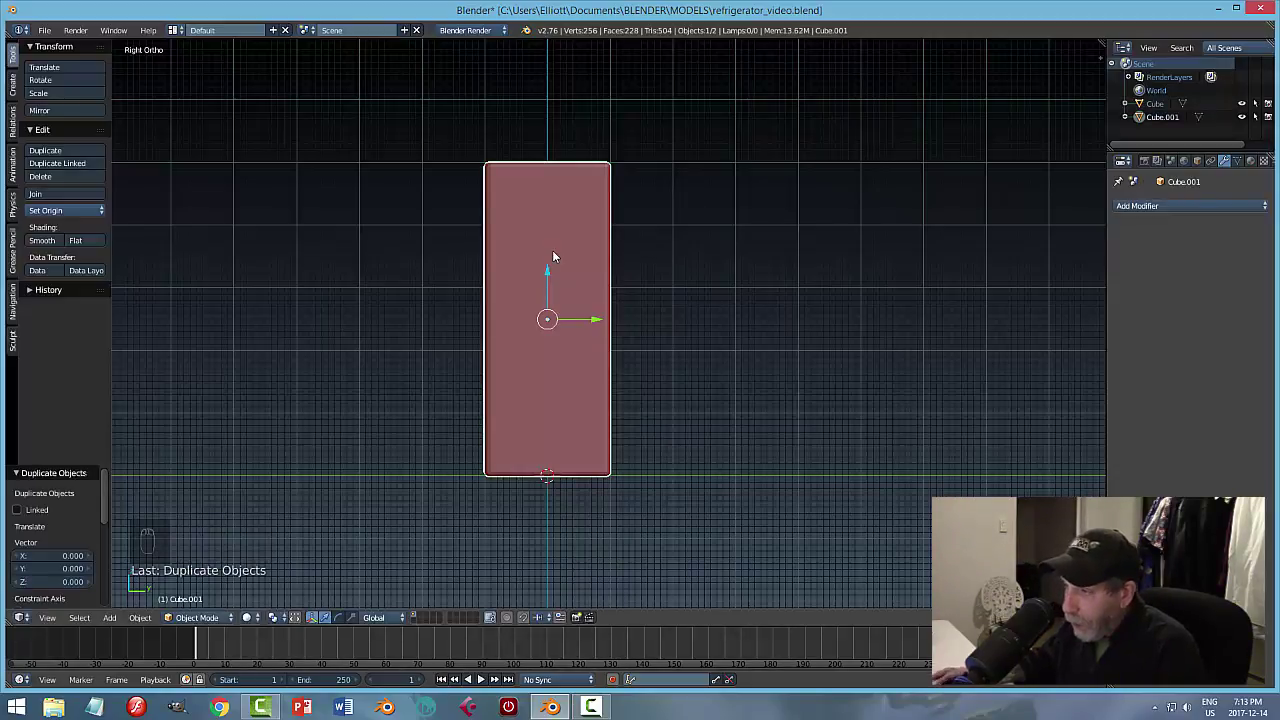
pyautogui.moveTo(598, 325); pyautogui.dragTo(736, 324)
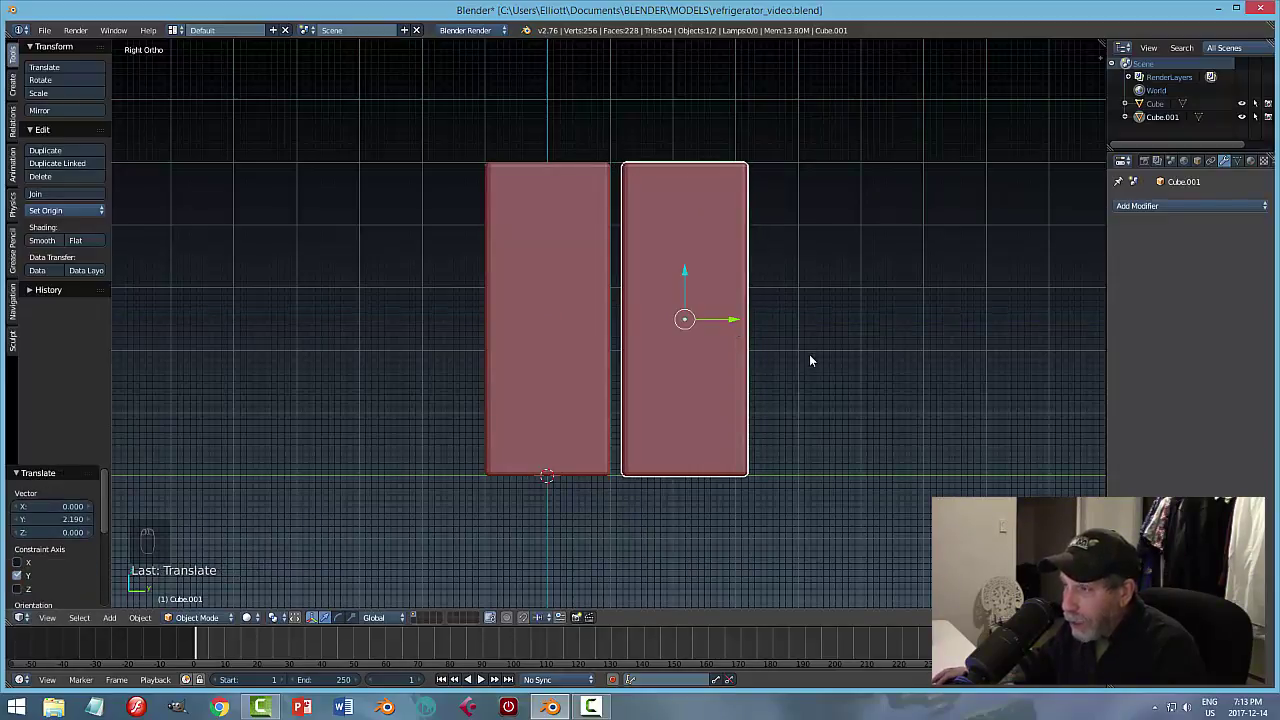
# Try scaling the duplicate body to about 0.163 along Y and undo the scaling.
pyautogui.press('KP_Decimal')
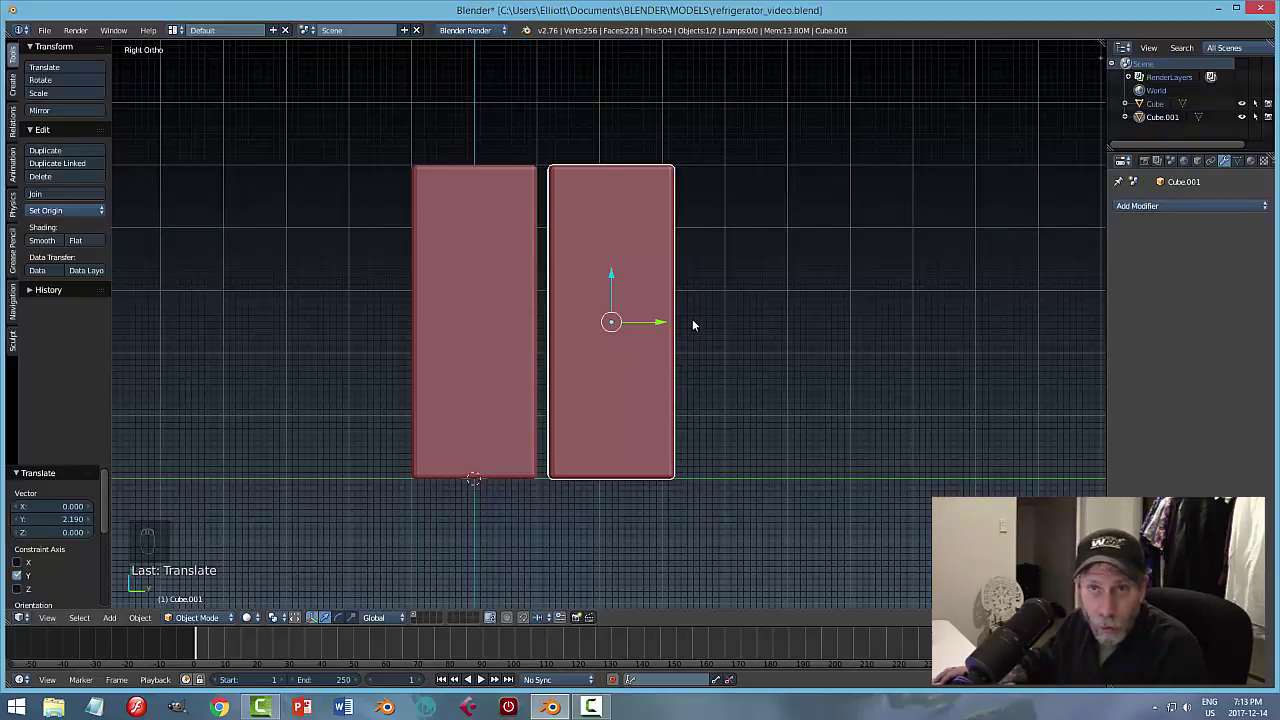
pyautogui.press('s')
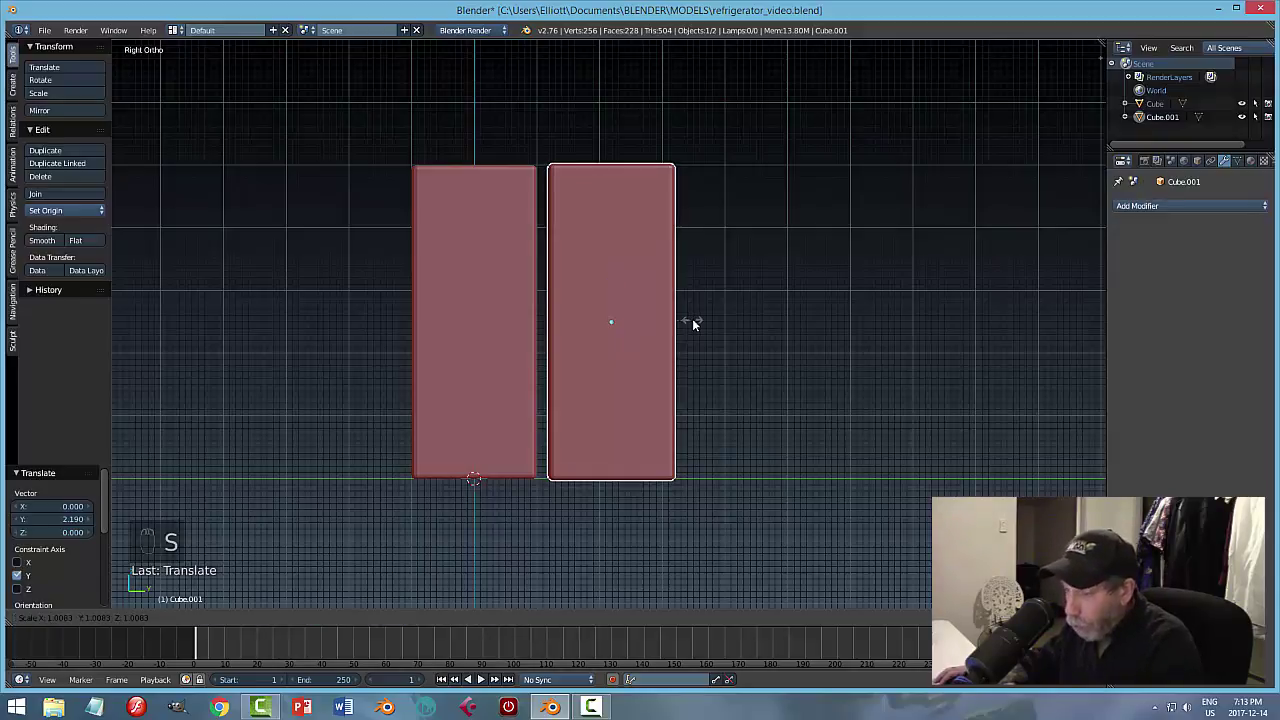
pyautogui.press('y')
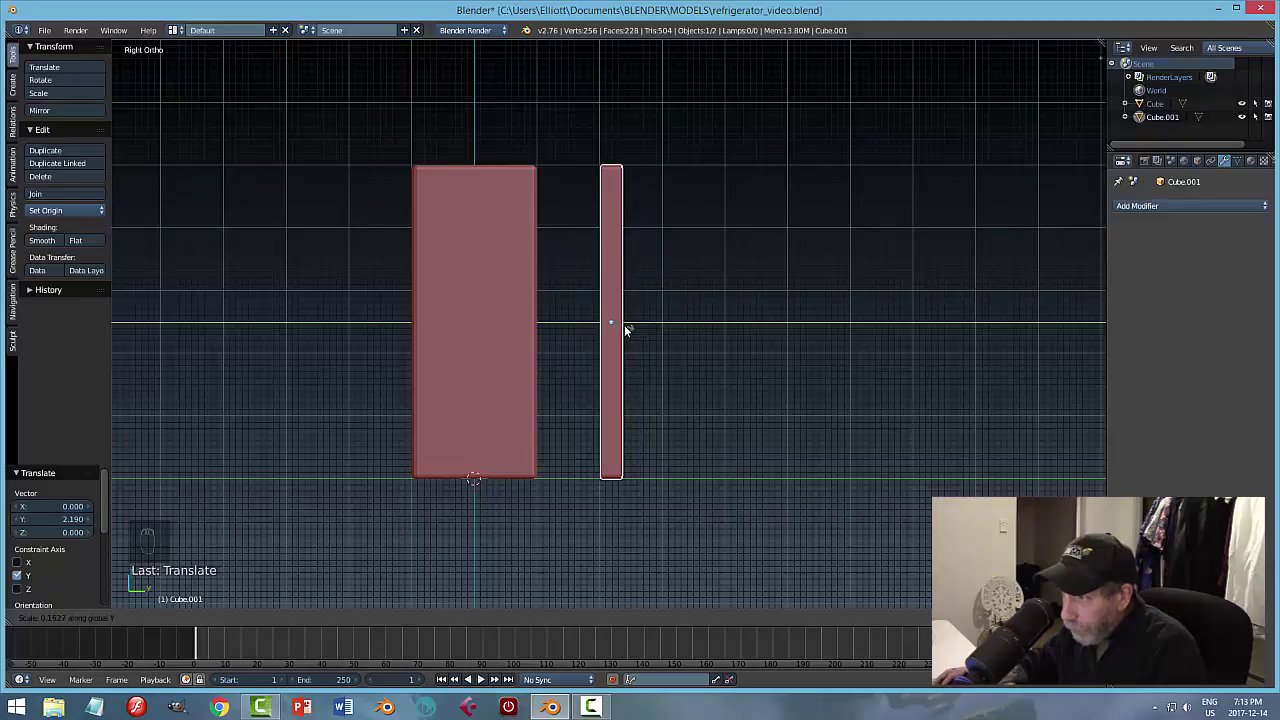
pyautogui.click(632, 328)
pyautogui.scroll(4, 686, 309)
pyautogui.keyDown('shift'); pyautogui.moveTo(711, 223); pyautogui.dragTo(683, 428, button='middle'); pyautogui.keyUp('shift')
pyautogui.scroll(3, 683, 428)
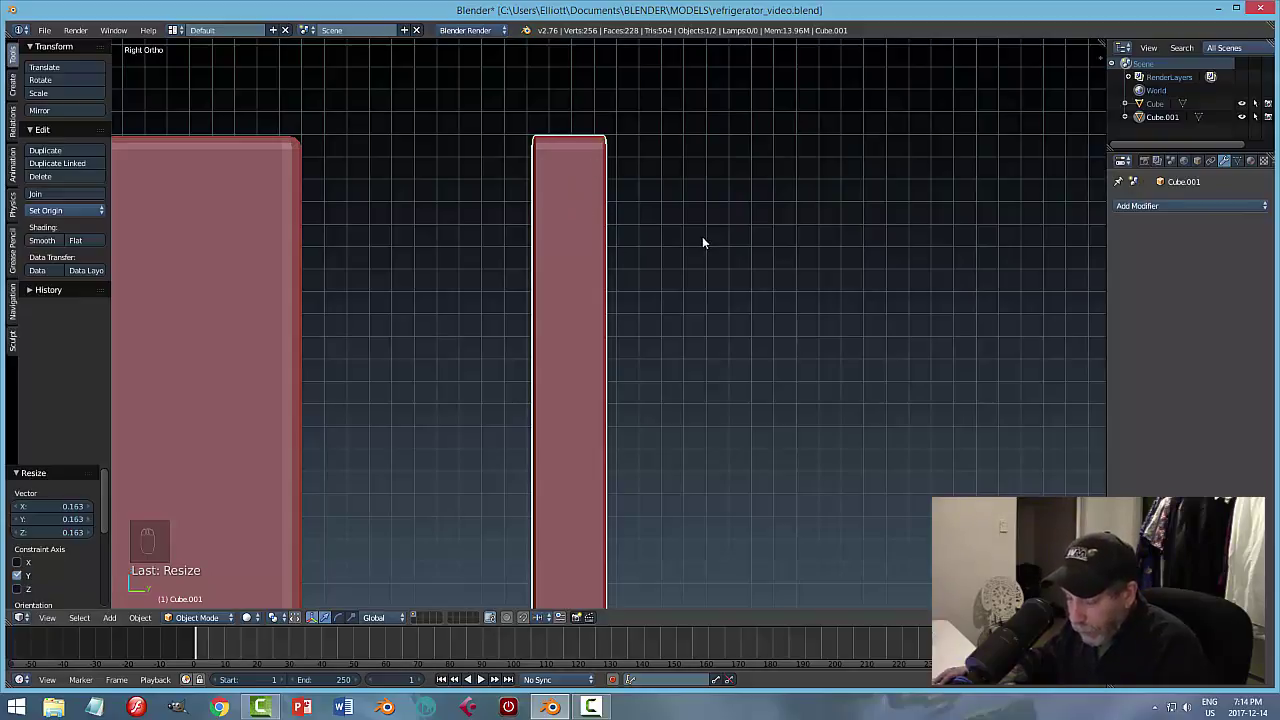
pyautogui.hotkey('ctrl', 'z')
pyautogui.scroll(-3, 694, 249)
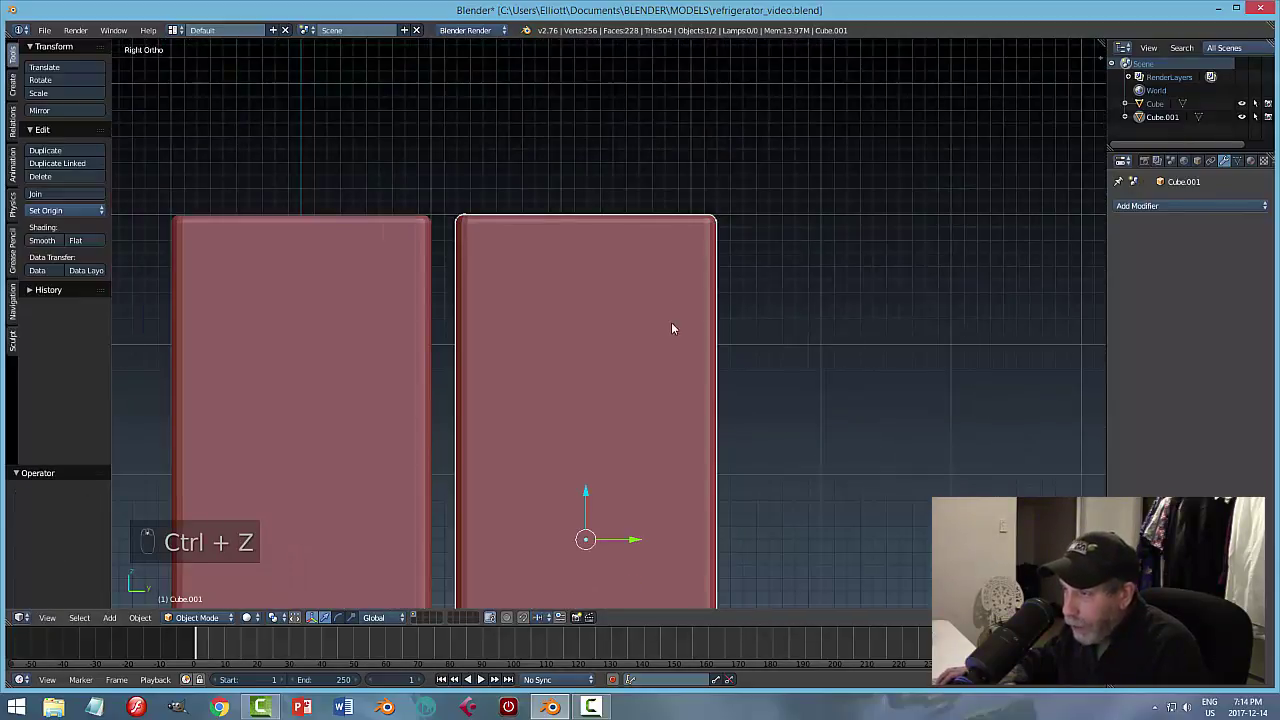
# Enter Edit Mode on the duplicate body and set the viewport shading to wireframe.
pyautogui.keyDown('shift'); pyautogui.scroll(-2, 654, 286); pyautogui.keyUp('shift')
pyautogui.scroll(-3, 652, 244)
pyautogui.keyDown('shift'); pyautogui.moveTo(628, 314); pyautogui.dragTo(628, 251, button='middle'); pyautogui.keyUp('shift')
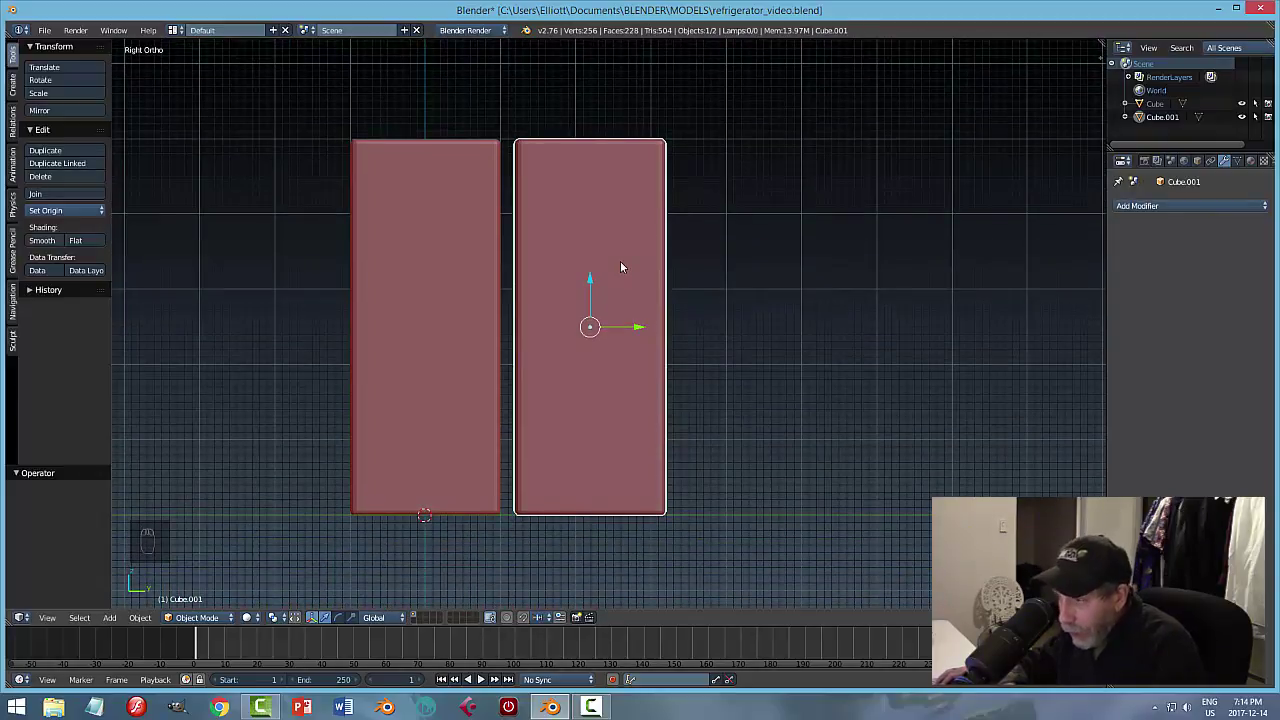
pyautogui.press('Tab')
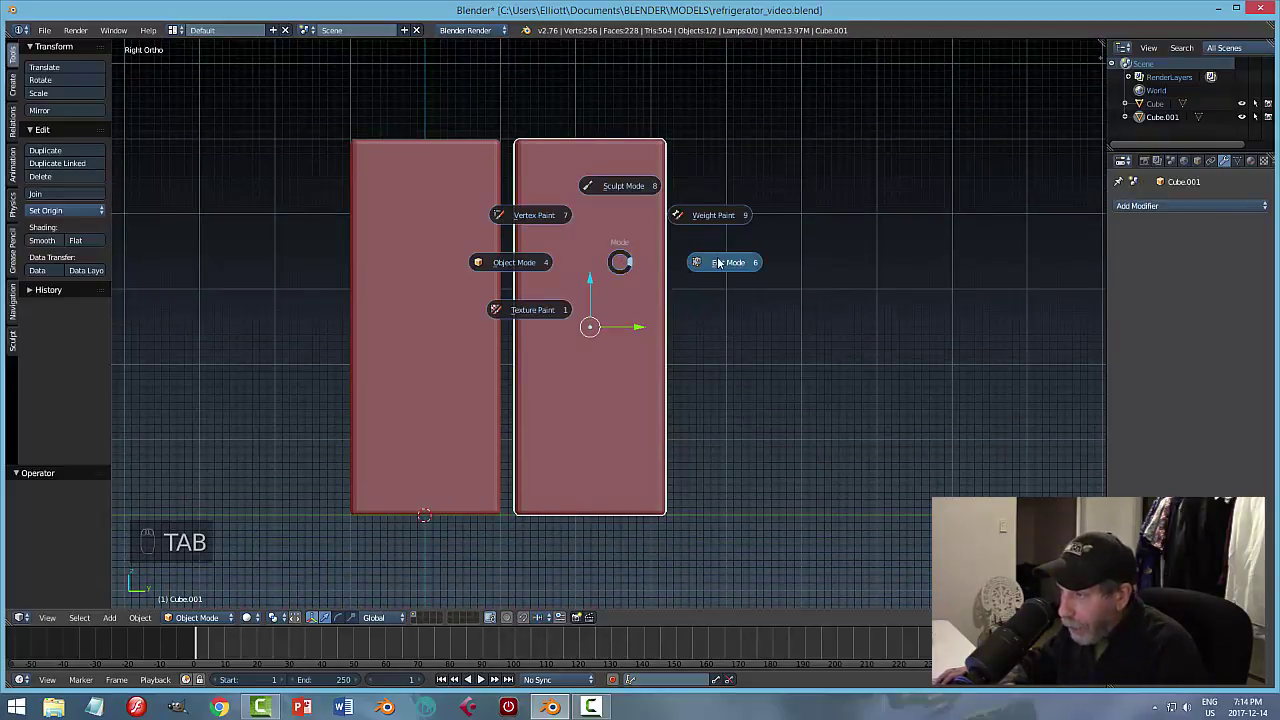
pyautogui.click(718, 262)
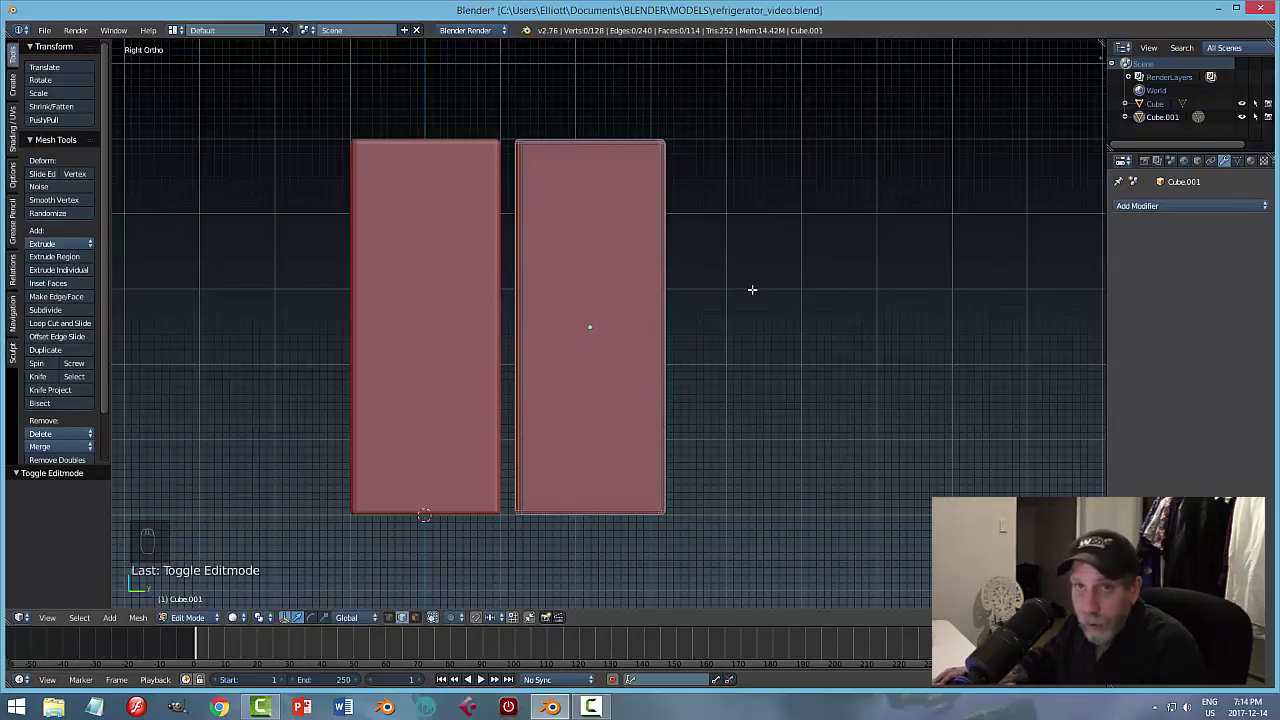
pyautogui.press('z')
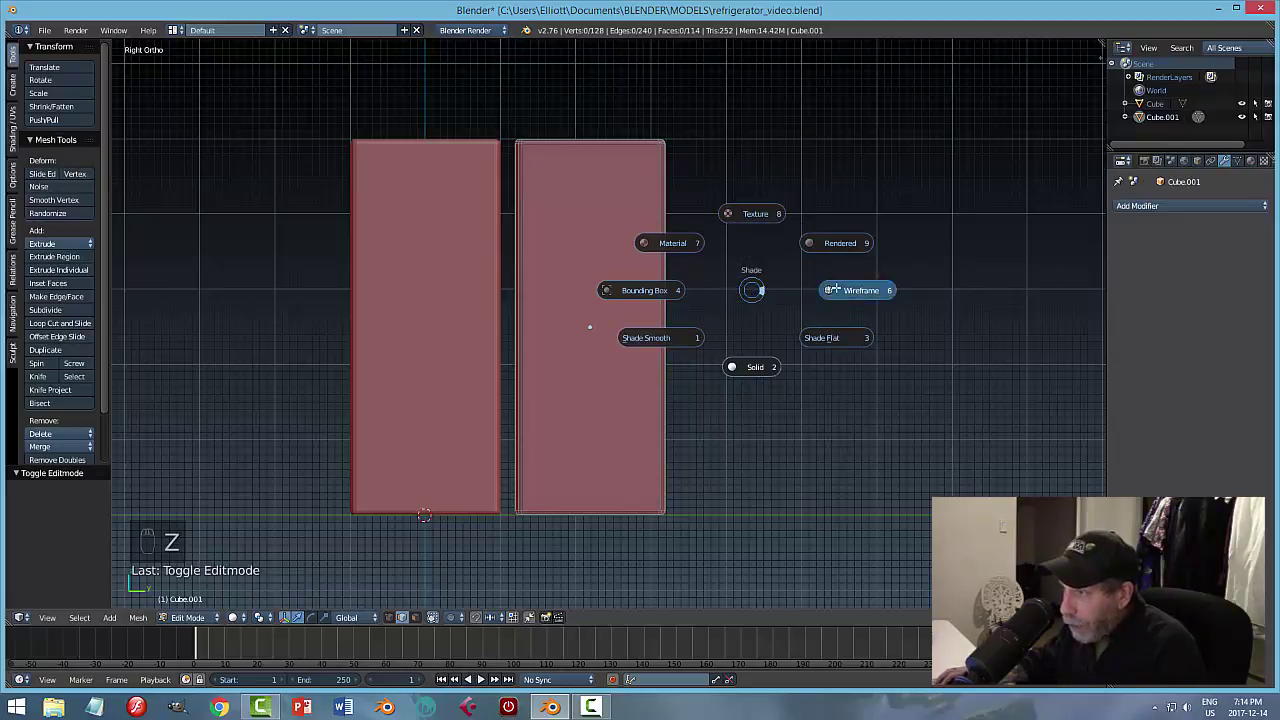
pyautogui.click(838, 290)
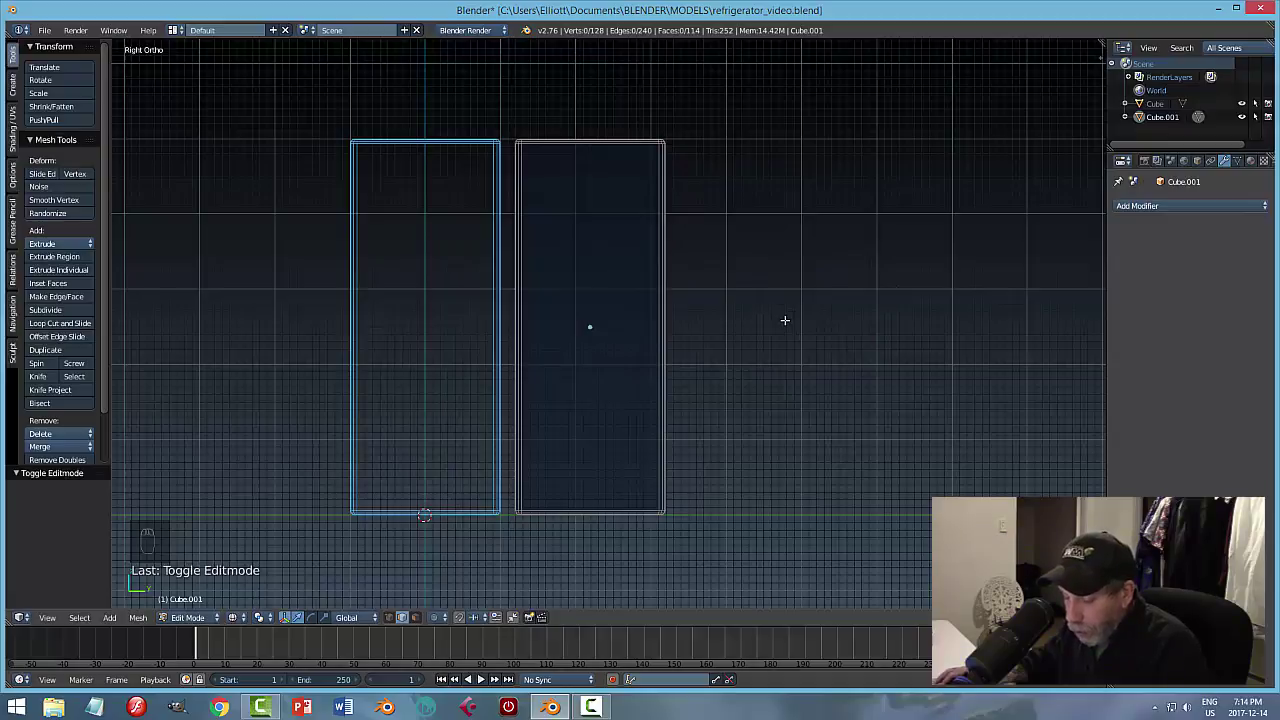
# Set the mesh selection mode of the duplicate body to vertices.
pyautogui.hotkey('ctrl', 'Tab')
pyautogui.click(770, 304)
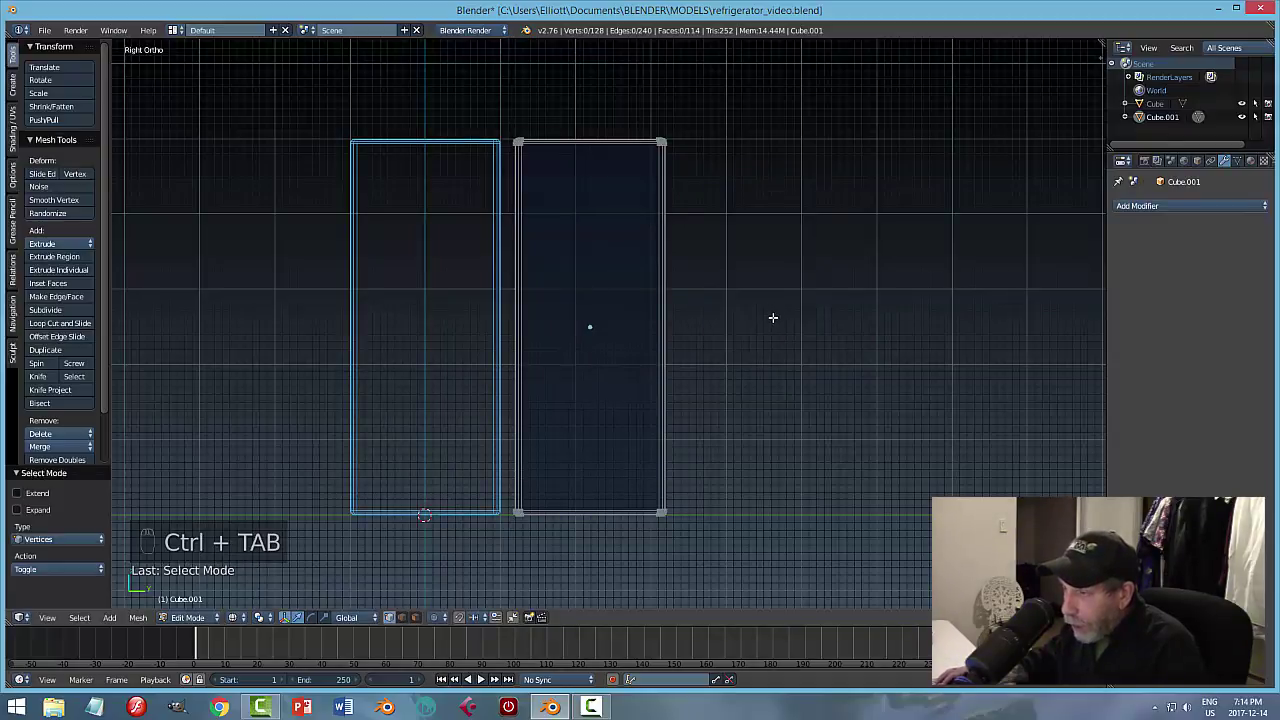
pyautogui.click(402, 617)
pyautogui.click(416, 617)
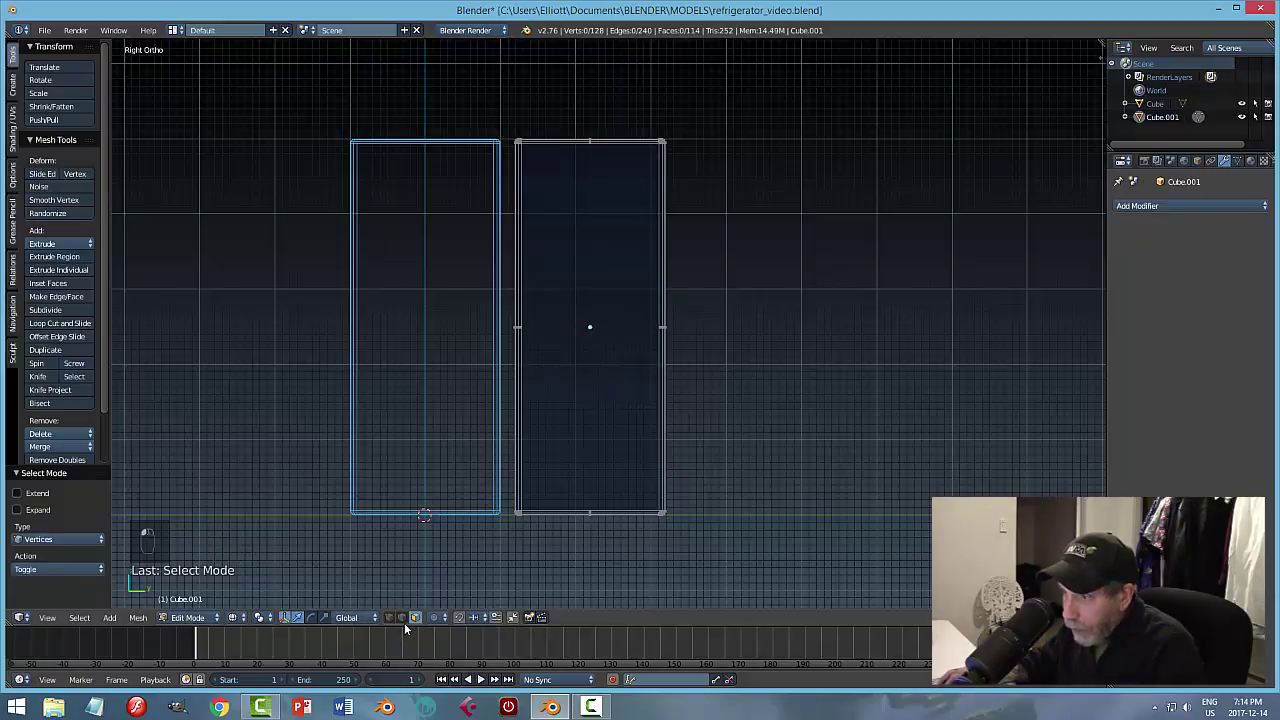
pyautogui.click(390, 617)
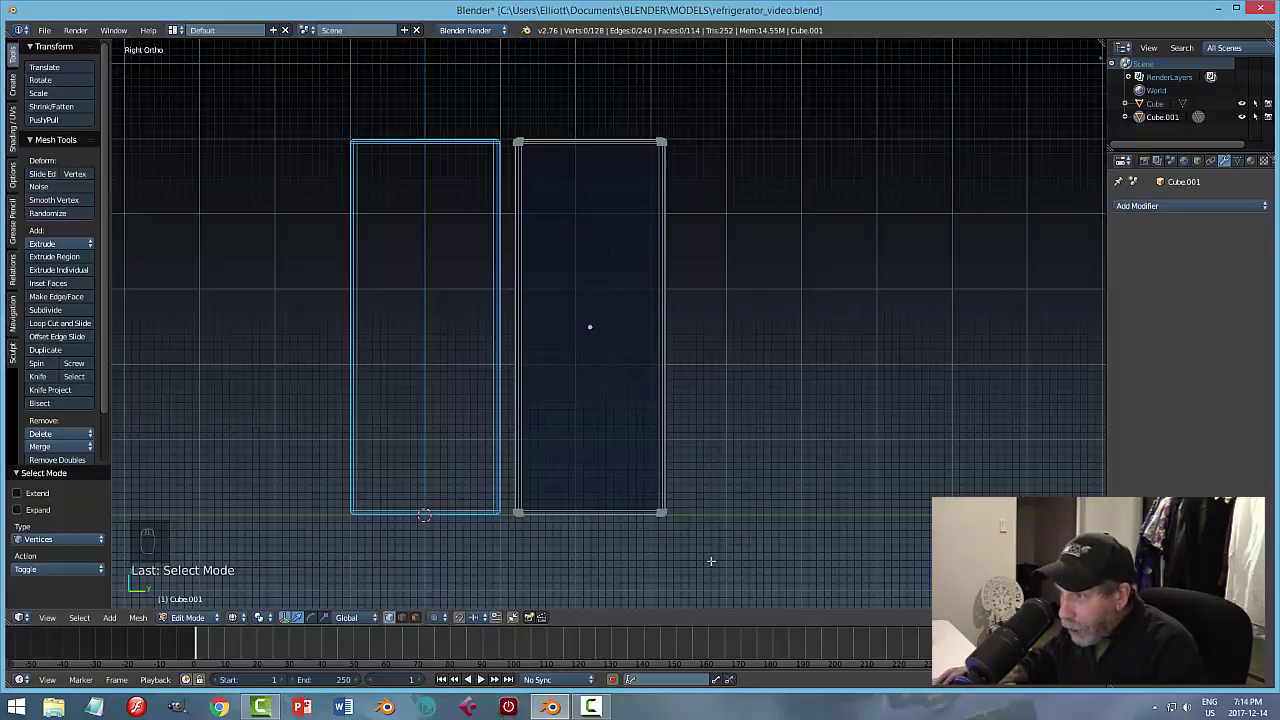
# Try box-selecting the vertices on the duplicate's side facing away from the original body, clearing the selection after each attempt.
pyautogui.press('b')
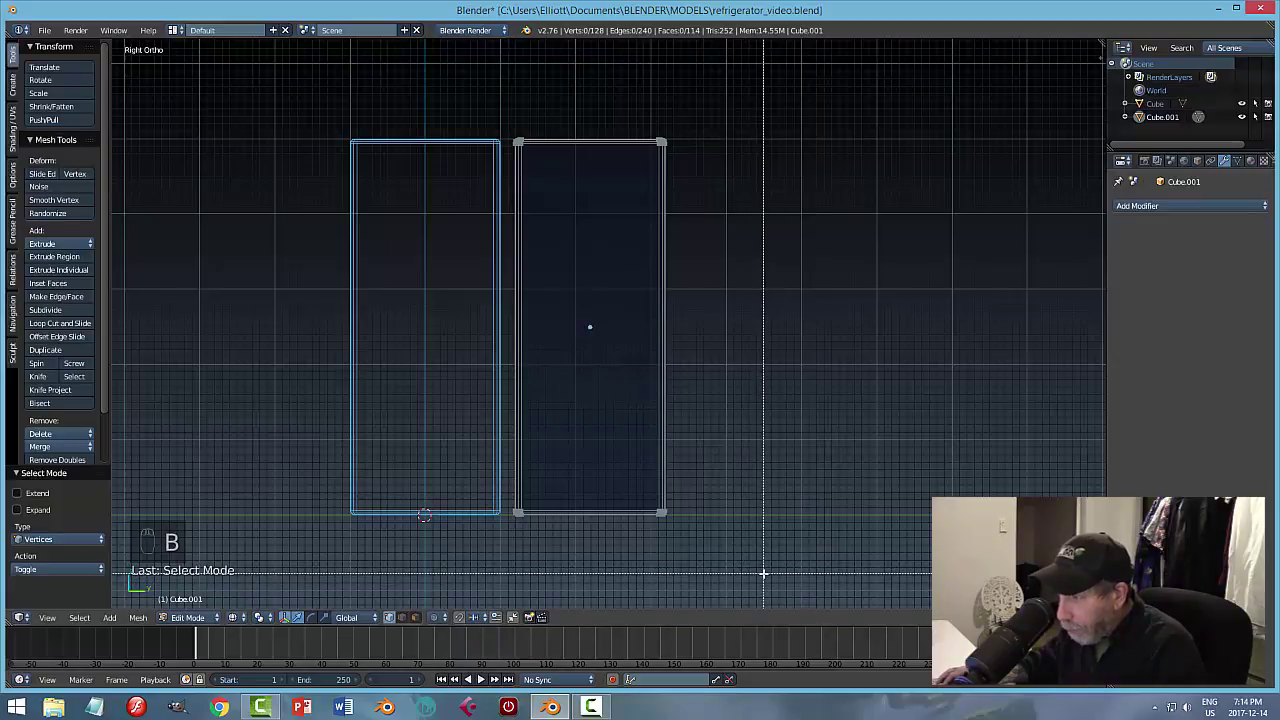
pyautogui.moveTo(763, 573); pyautogui.dragTo(597, 100)
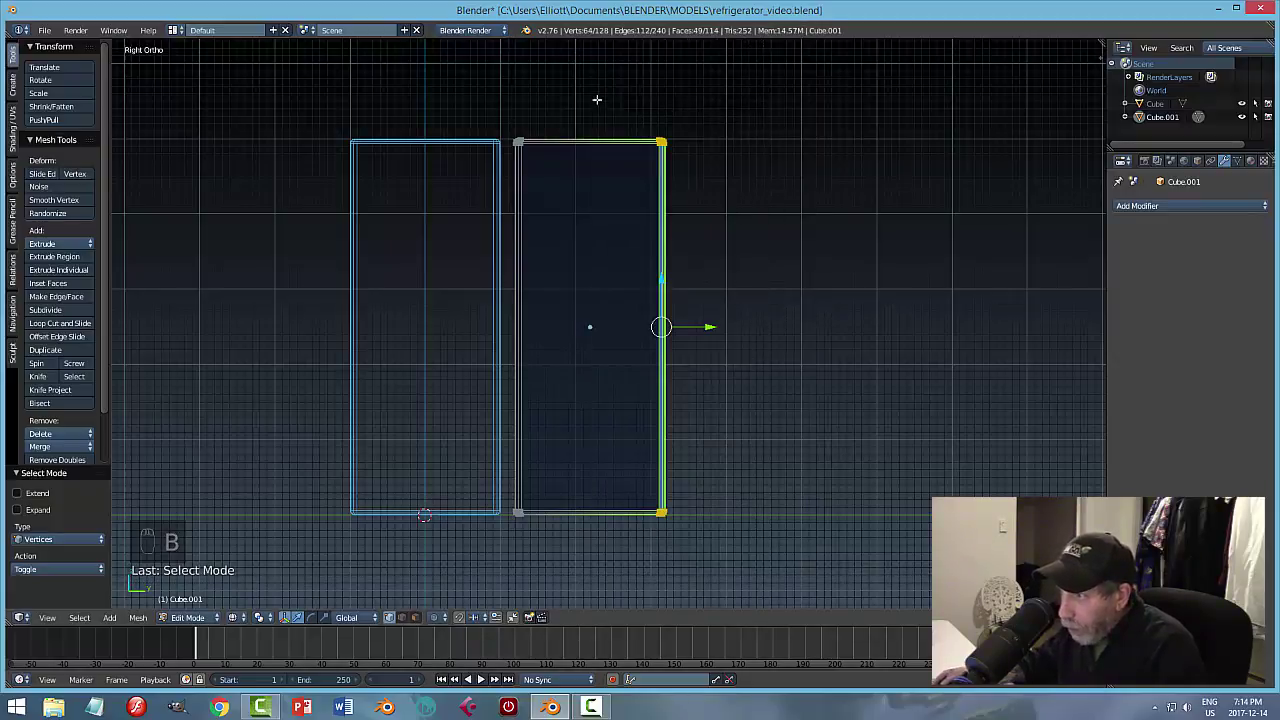
pyautogui.press('a')
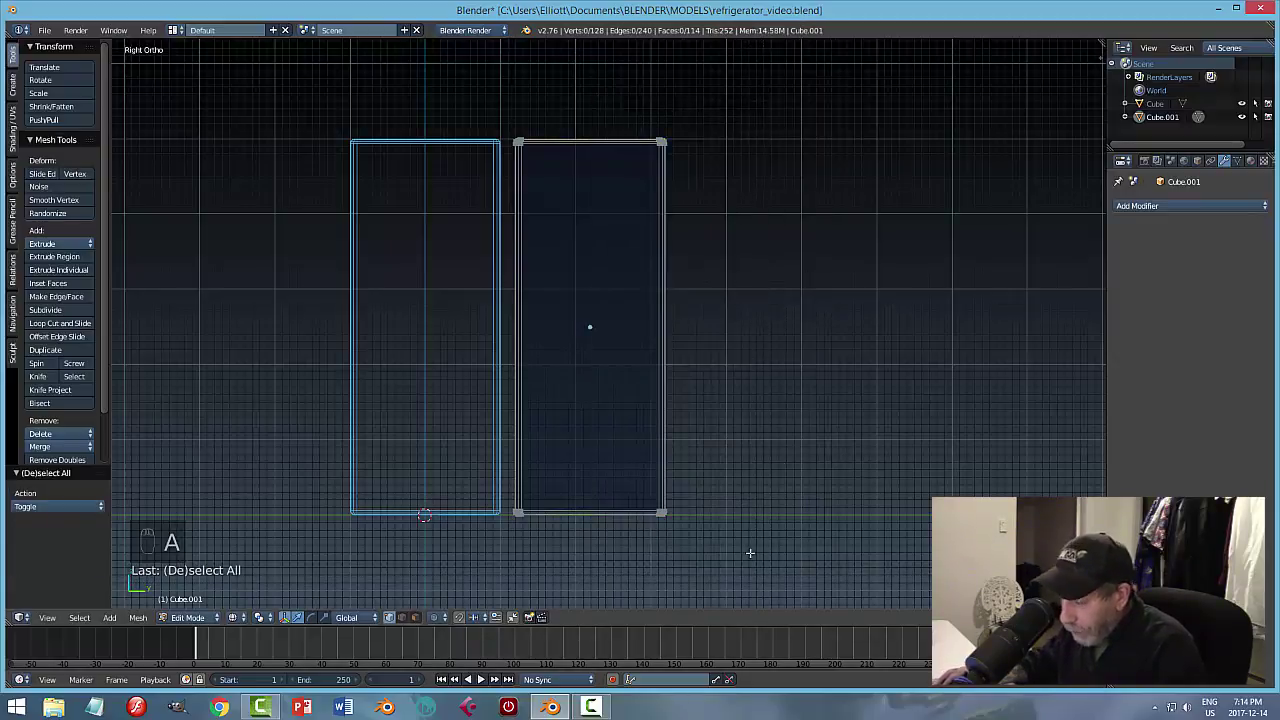
pyautogui.press('b')
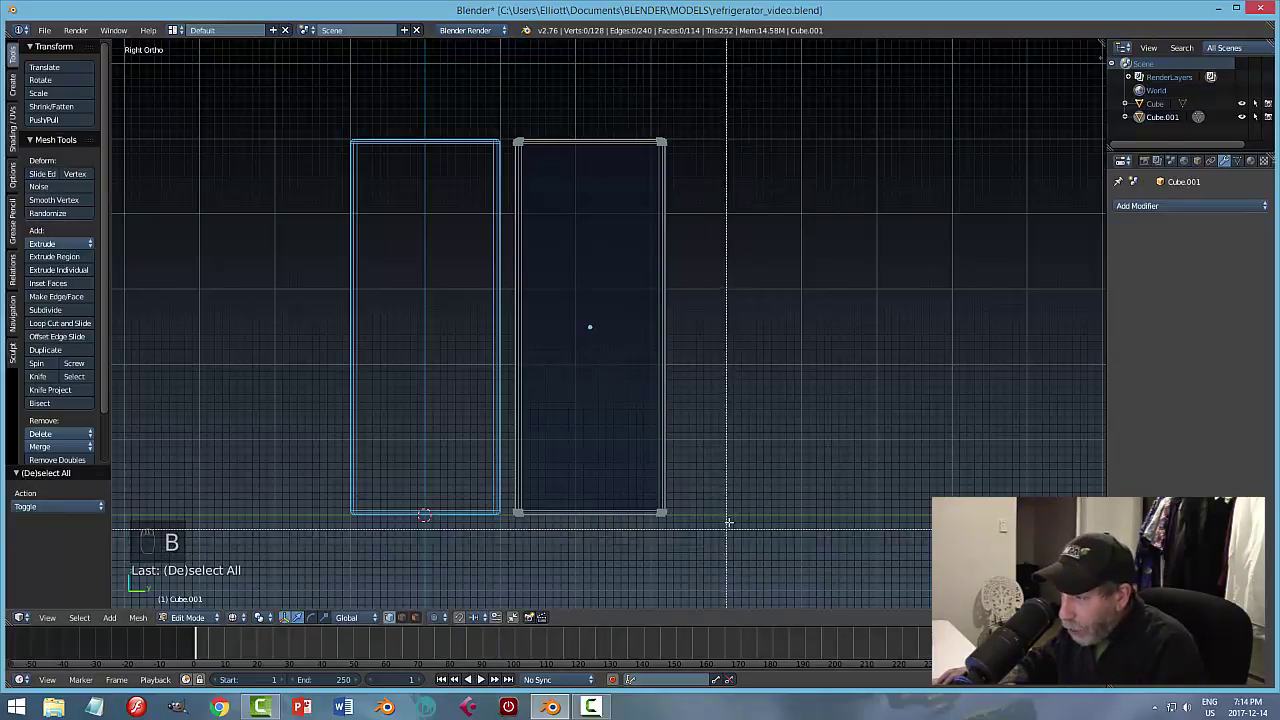
pyautogui.moveTo(717, 540); pyautogui.dragTo(577, 208)
pyautogui.press('a')
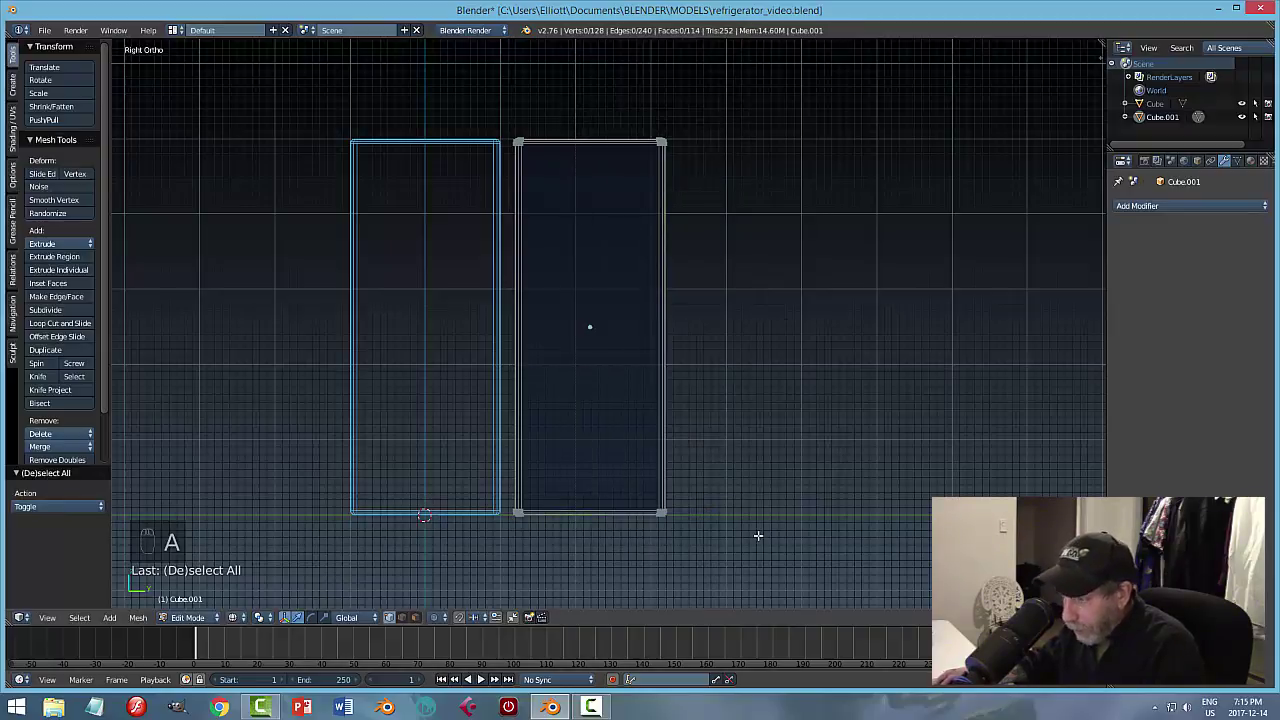
pyautogui.press('b')
pyautogui.moveTo(740, 561); pyautogui.dragTo(600, 110)
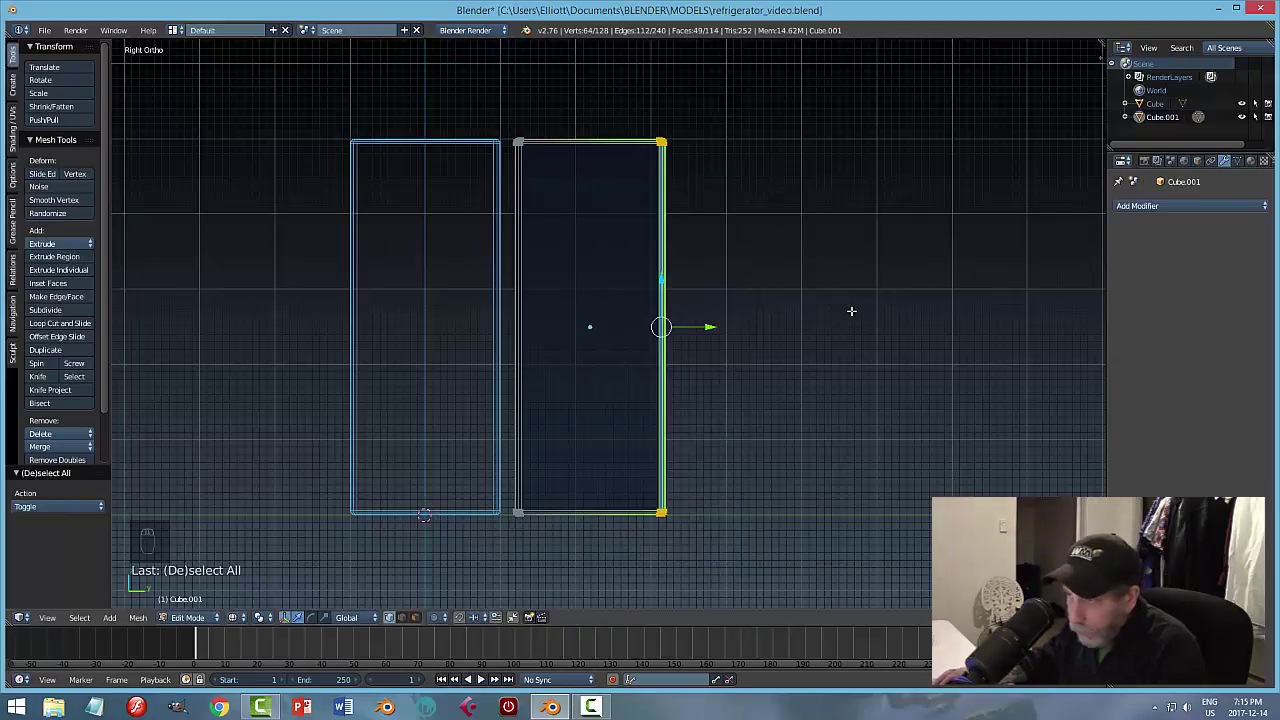
pyautogui.moveTo(840, 297); pyautogui.dragTo(794, 349, button='middle')
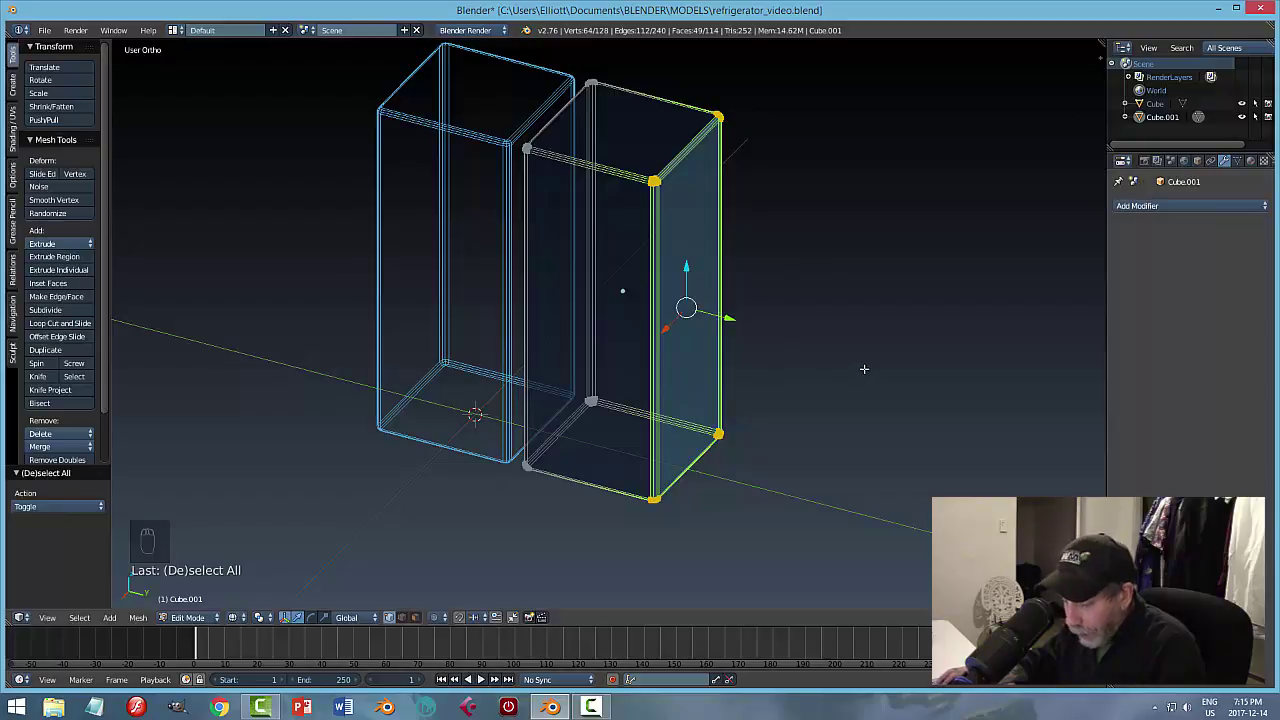
pyautogui.press('a')
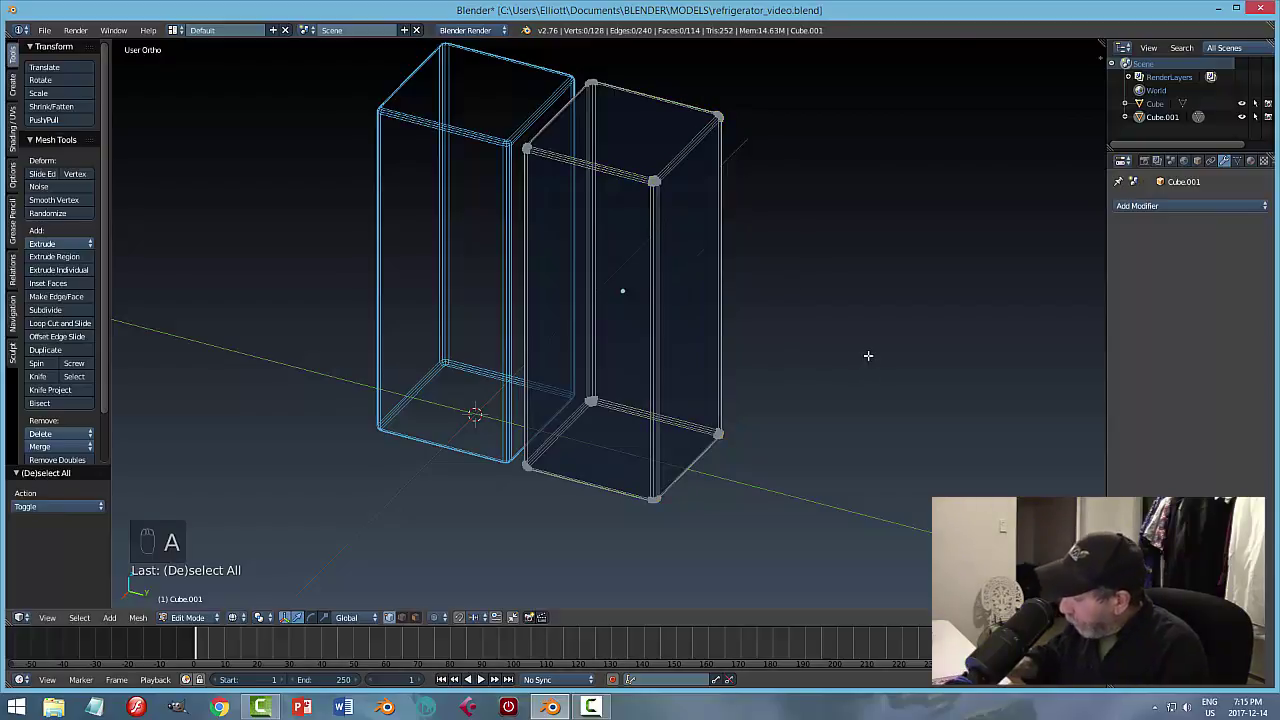
# Try box-selecting the duplicate body's outer-side vertices in solid shading from the right side view, and clear the selection.
pyautogui.press('KP_3')
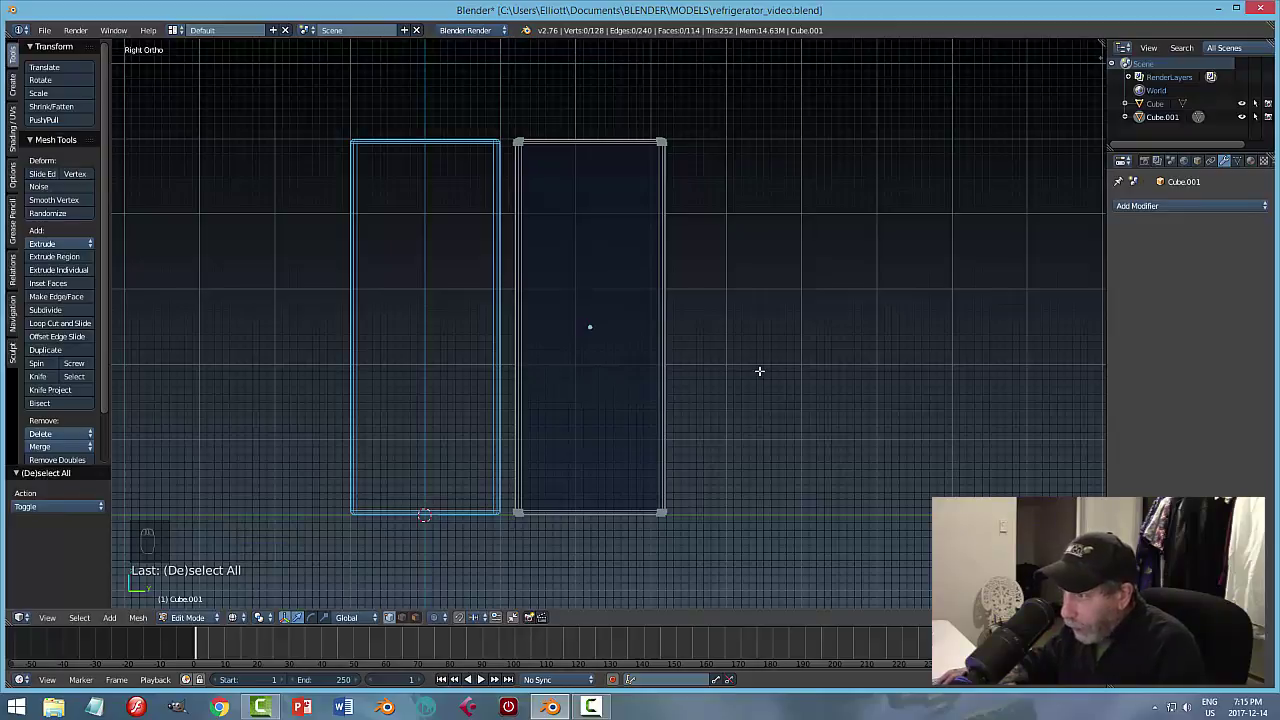
pyautogui.press('z')
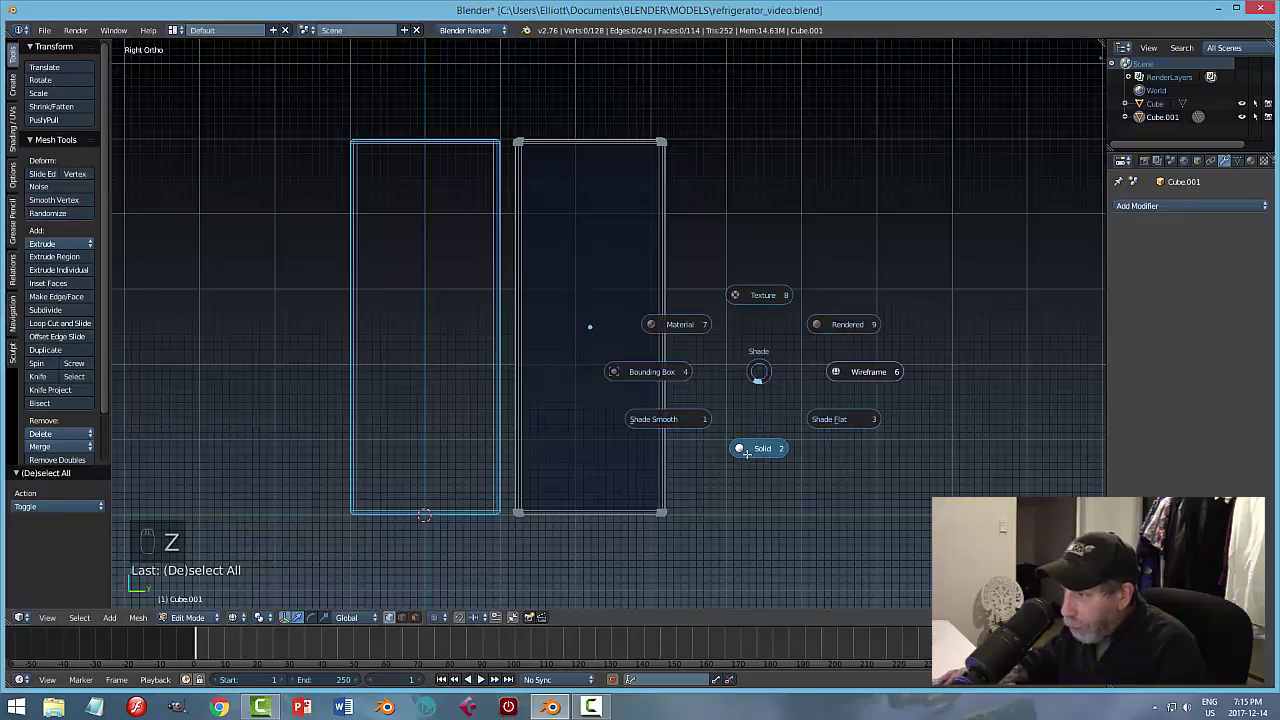
pyautogui.click(747, 452)
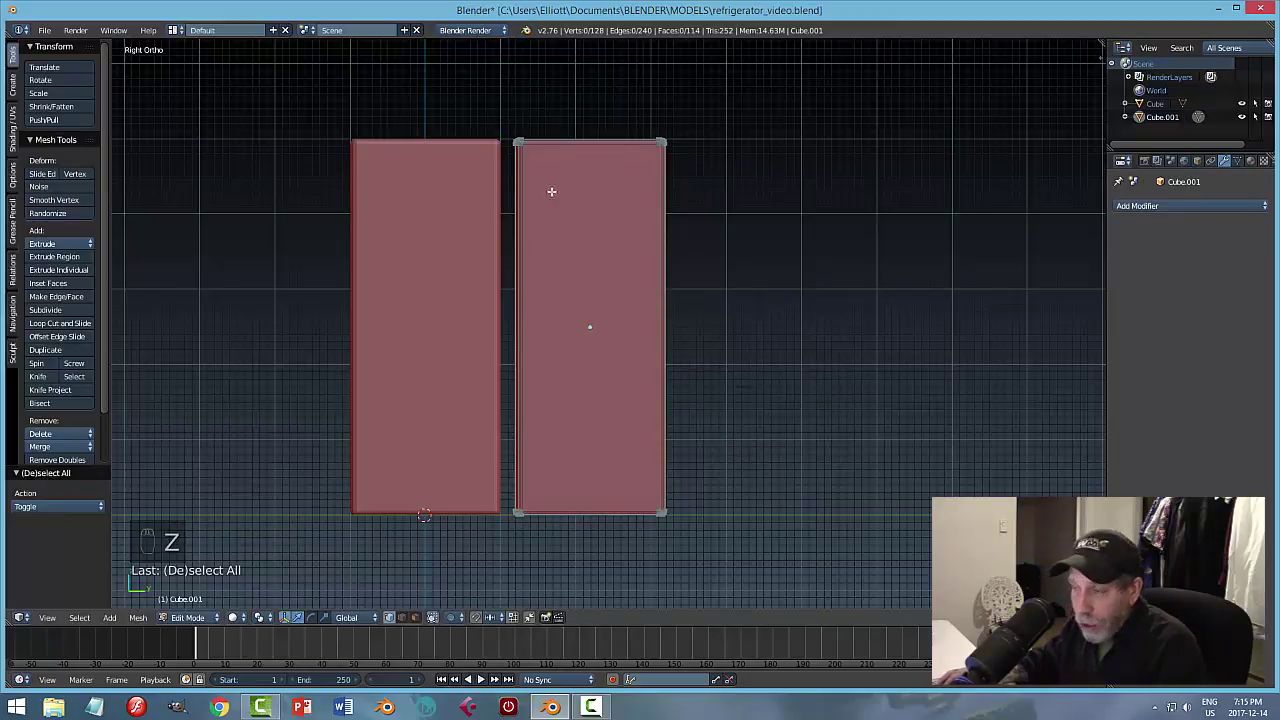
pyautogui.press('Tab')
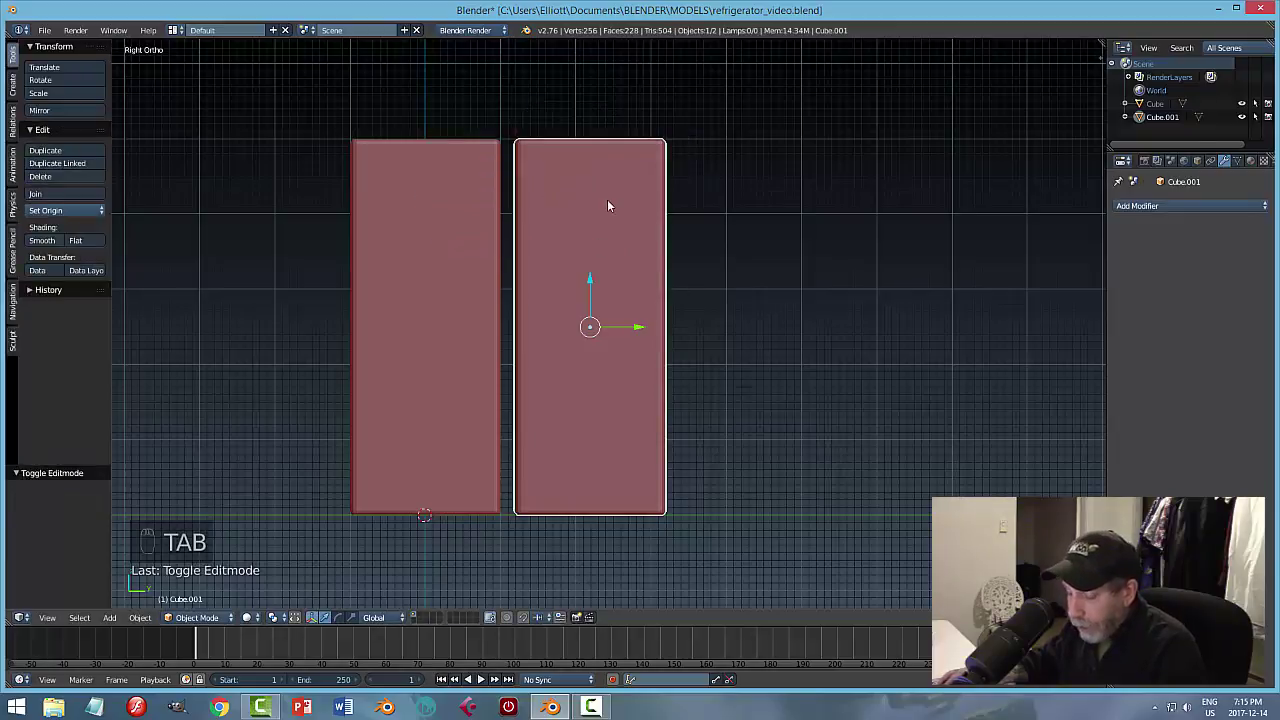
pyautogui.press('Tab')
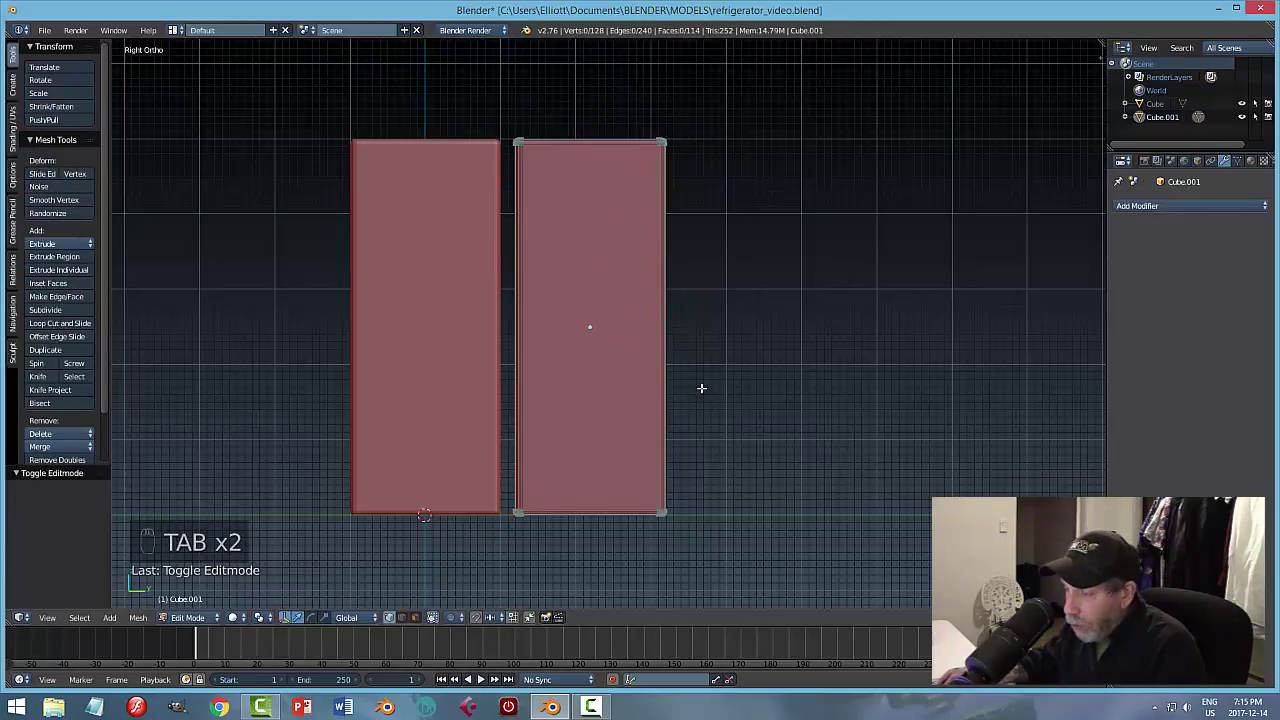
pyautogui.press('b')
pyautogui.press('b')
pyautogui.press('b')
pyautogui.moveTo(765, 578); pyautogui.dragTo(619, 90)
pyautogui.moveTo(857, 271); pyautogui.dragTo(723, 244, button='middle')
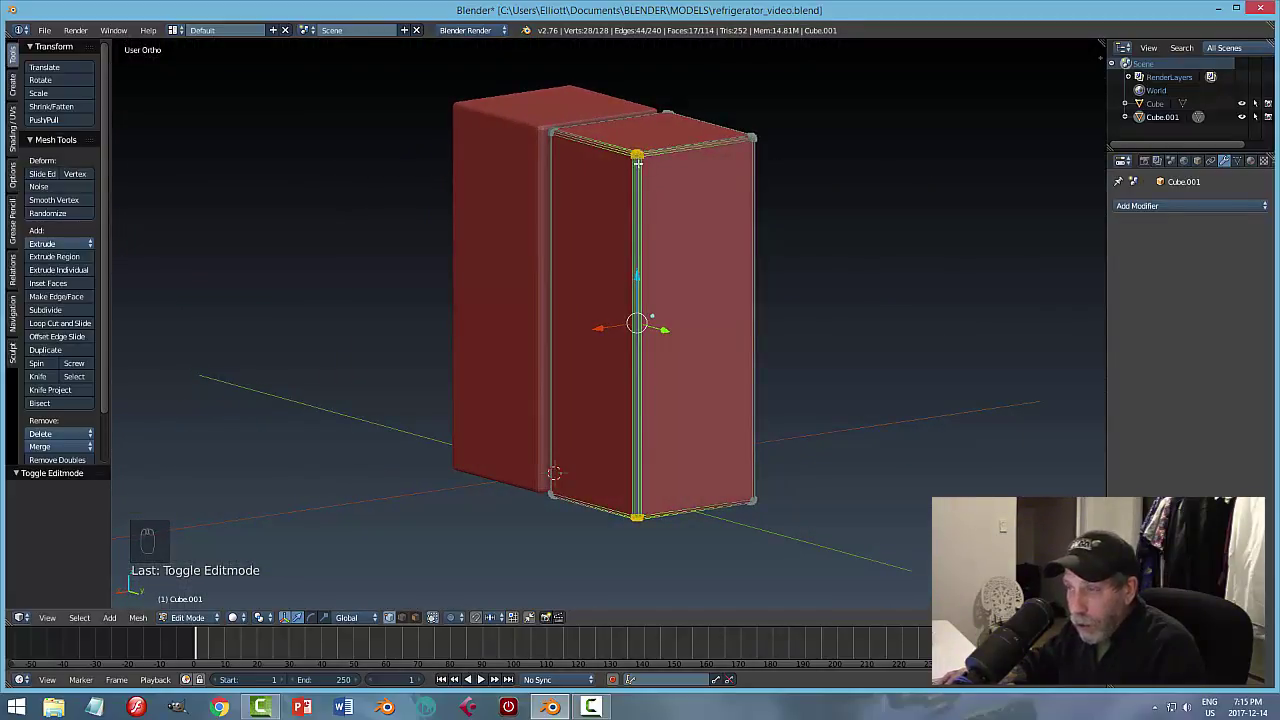
pyautogui.press('a')
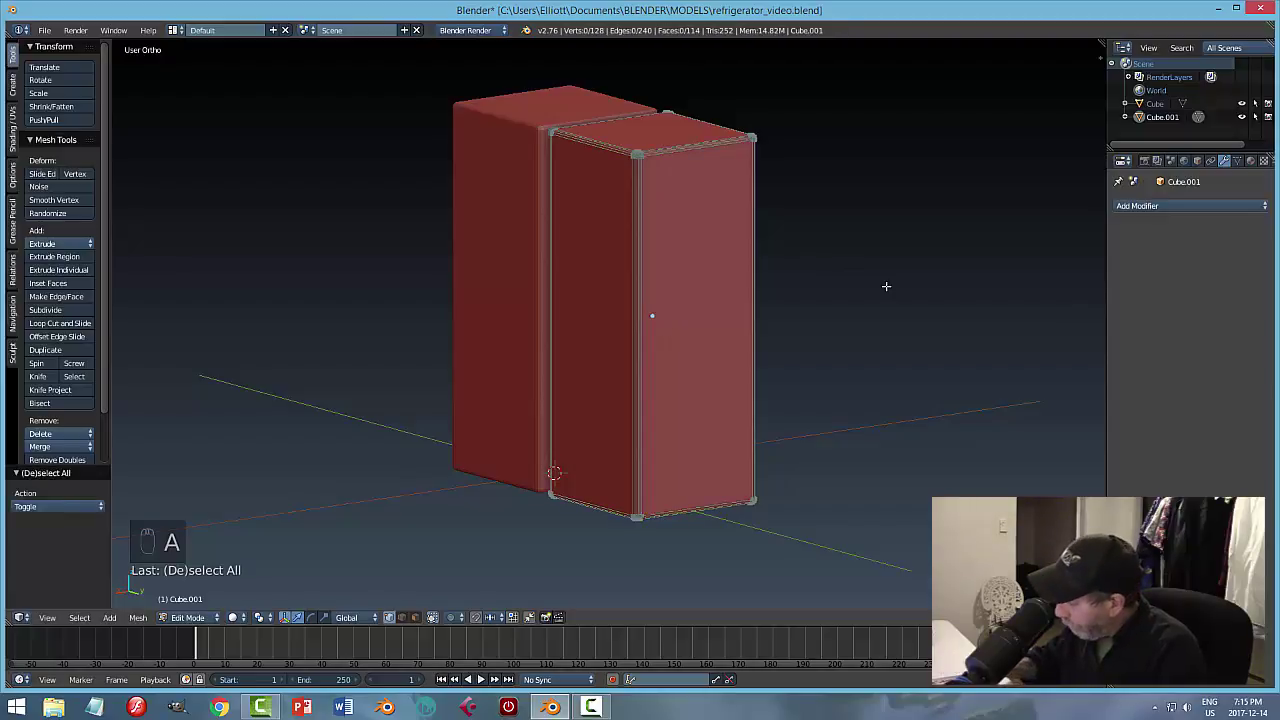
# In the right side view with wireframe shading, box-select all the duplicate's vertices on the side facing away from the original body.
pyautogui.press('KP_3')
pyautogui.press('z')
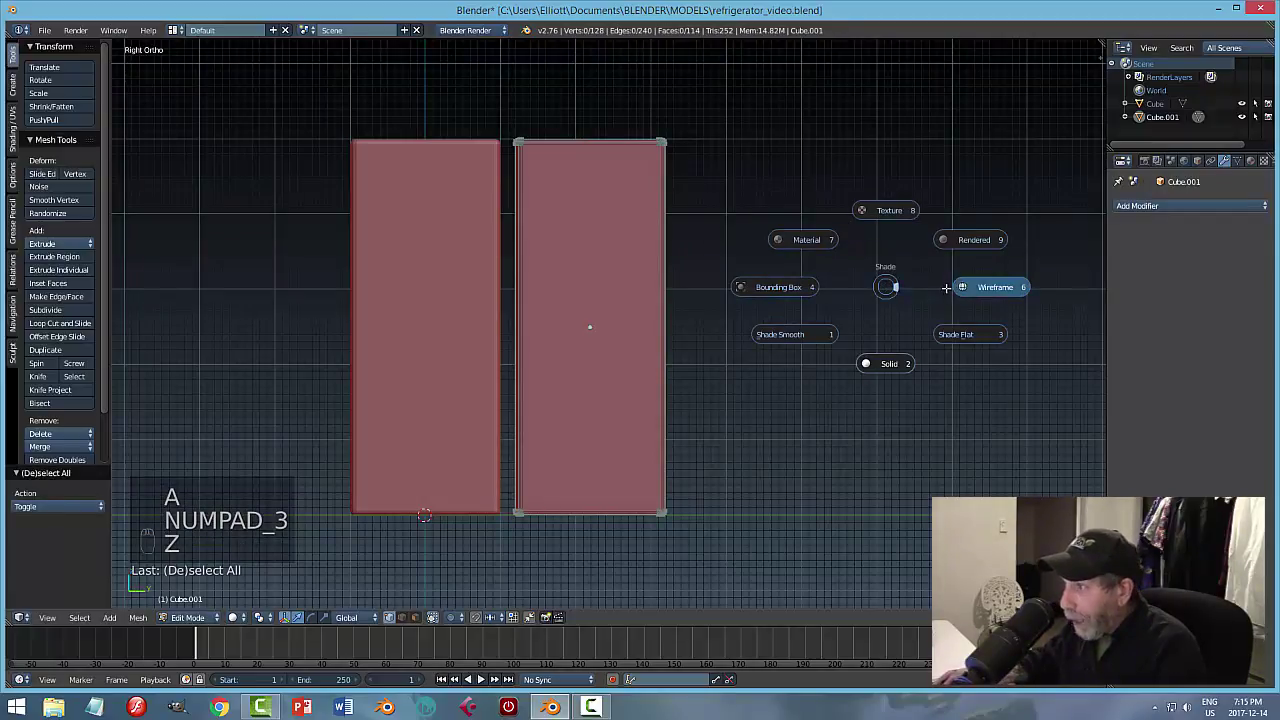
pyautogui.click(978, 288)
pyautogui.press('b')
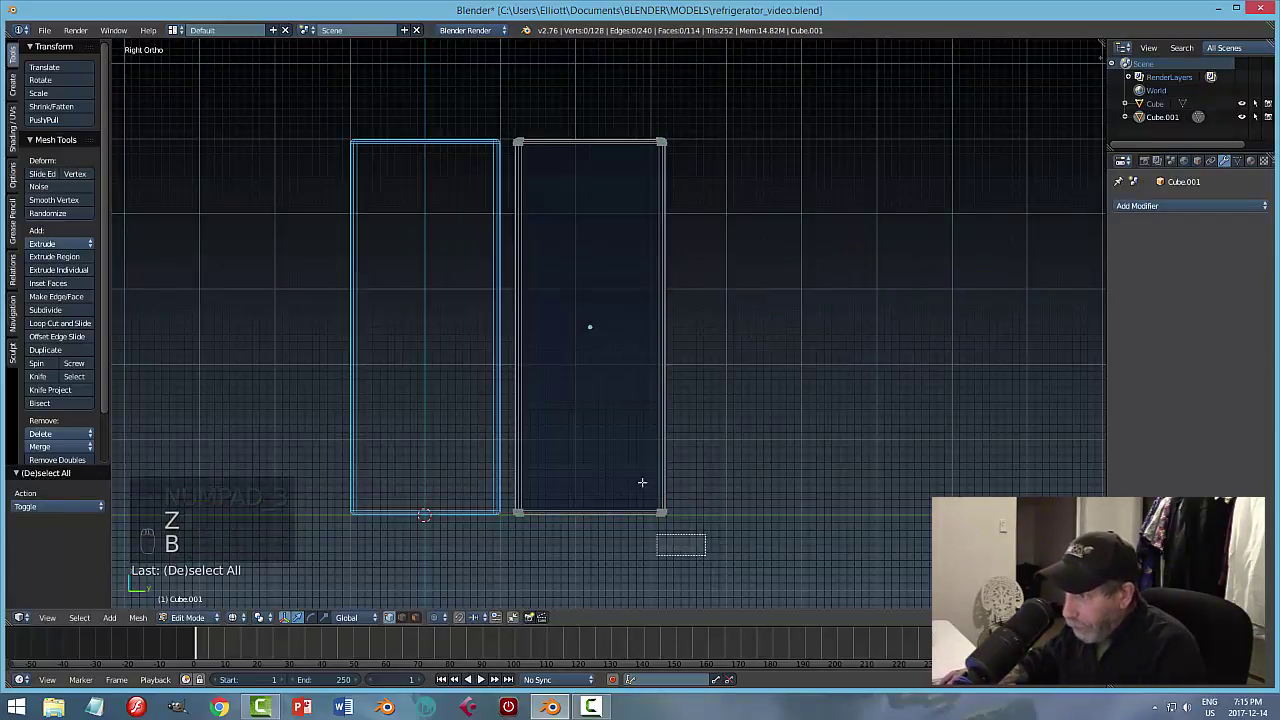
pyautogui.moveTo(707, 556); pyautogui.dragTo(609, 112)
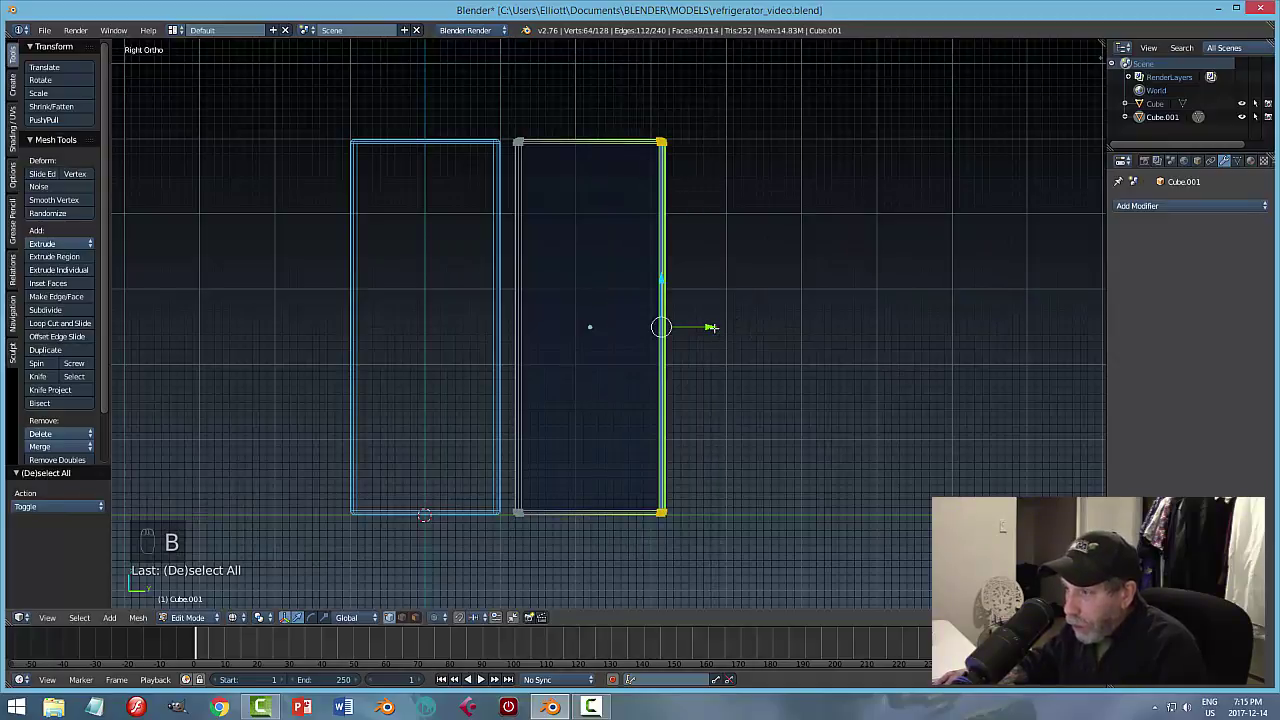
# Move the selected outer-side vertices about -1.701 along Y to thin the duplicate into a slim panel.
pyautogui.press('g')
pyautogui.press('y')
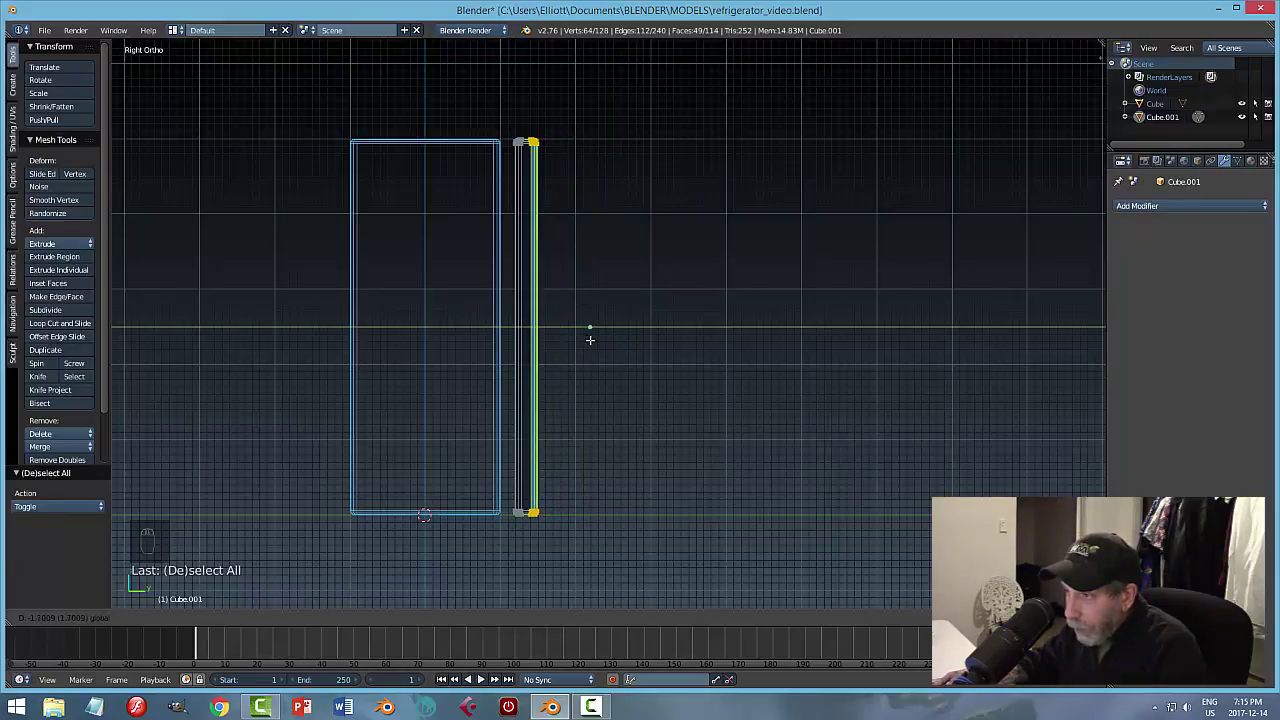
pyautogui.click(590, 340)
pyautogui.scroll(1, 680, 343)
pyautogui.scroll(-1, 683, 342)
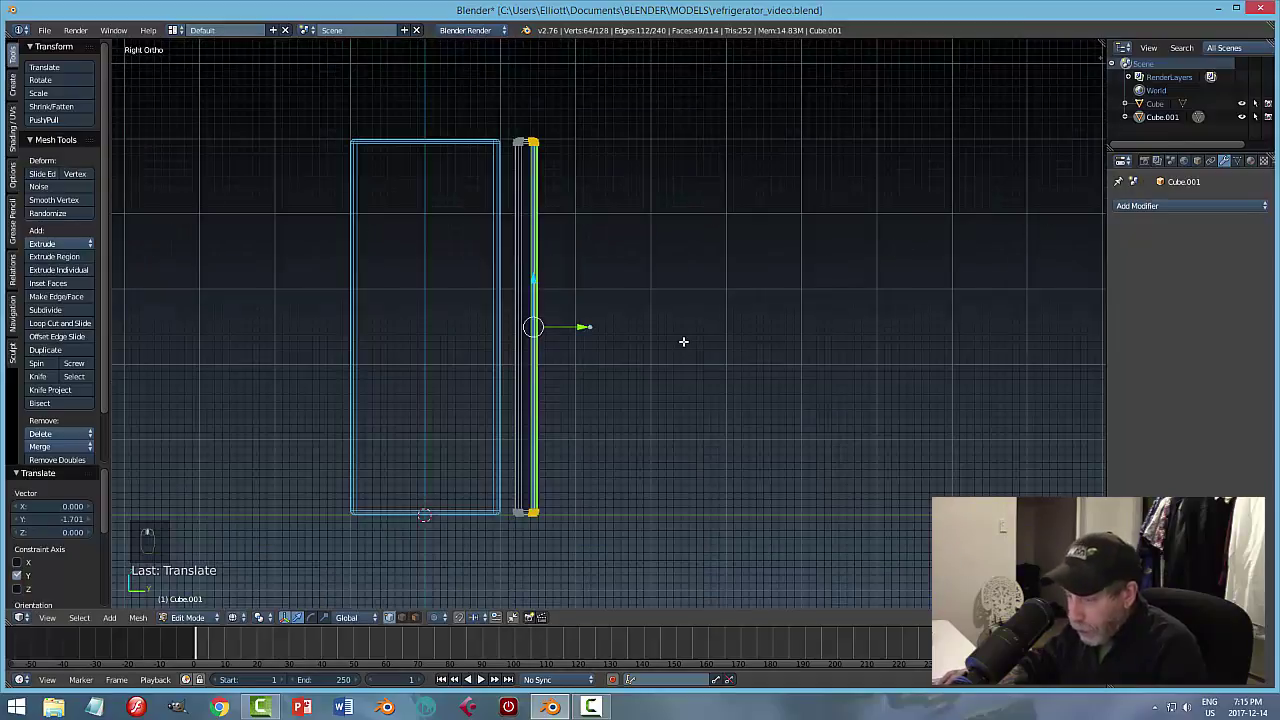
# Clear the vertex selection, return to Object Mode with solid shading and deselect all objects.
pyautogui.press('a')
pyautogui.press('z')
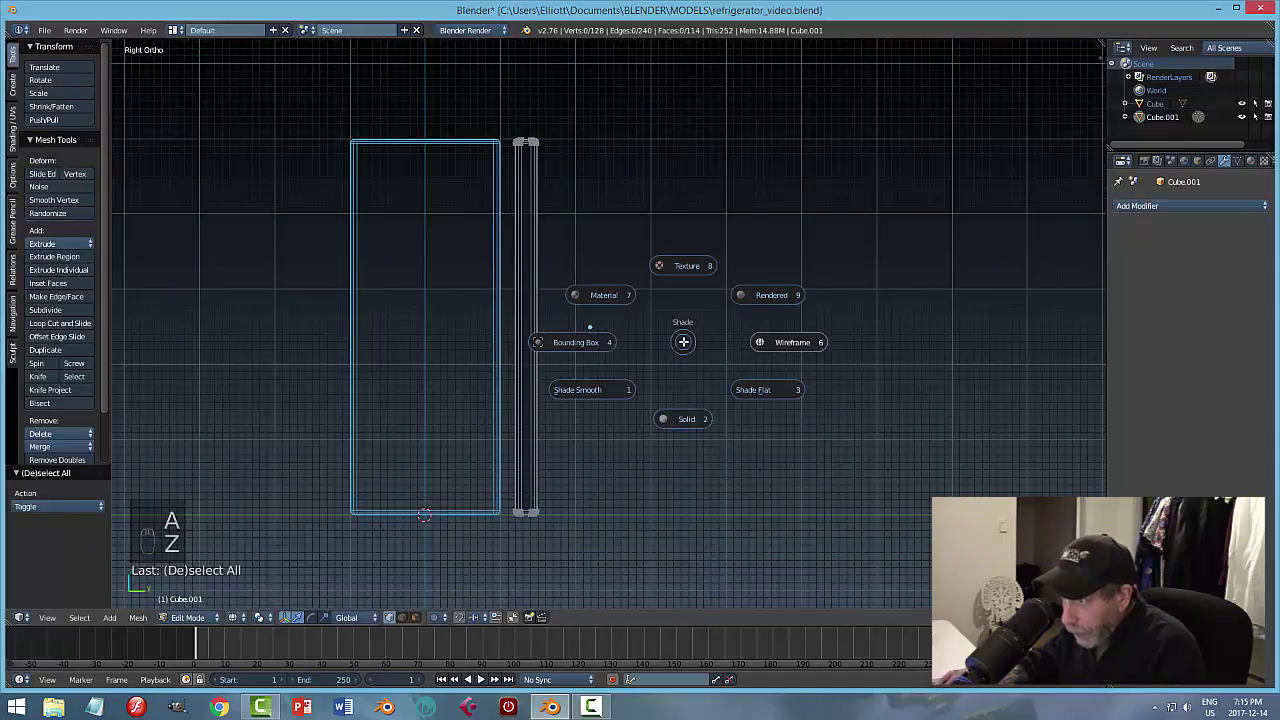
pyautogui.click(676, 420)
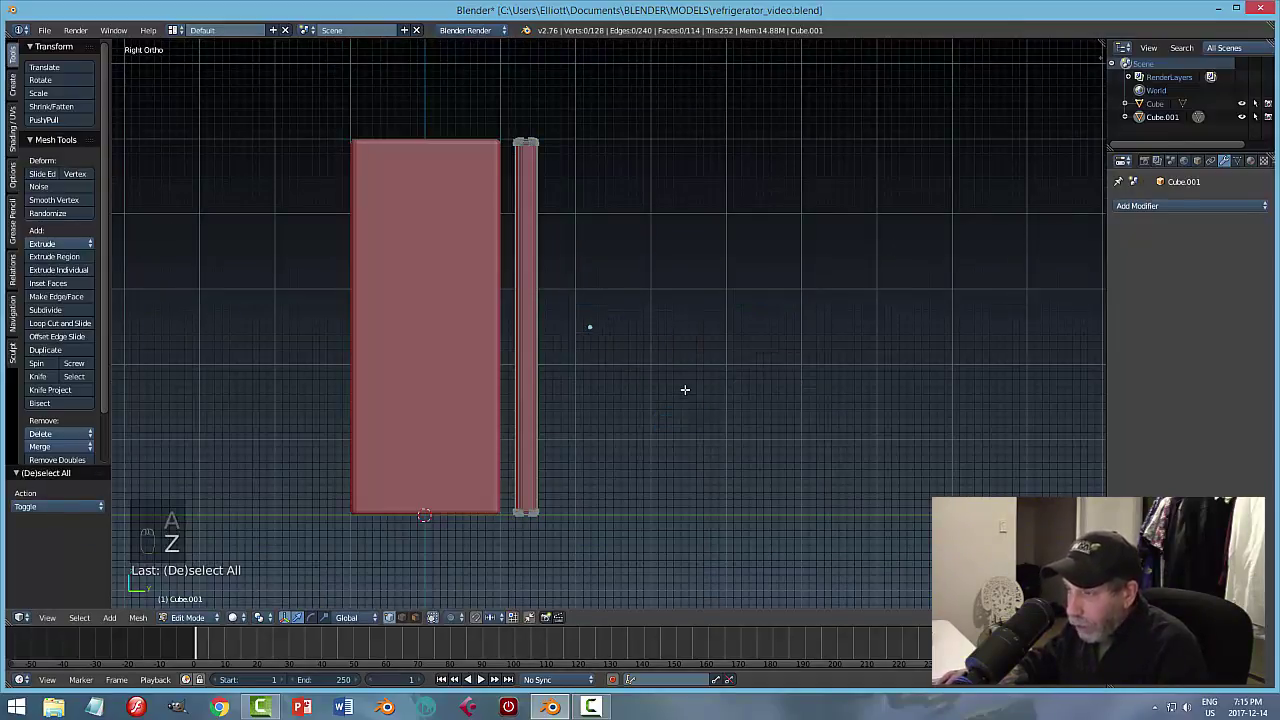
pyautogui.press('Tab')
pyautogui.click(625, 391)
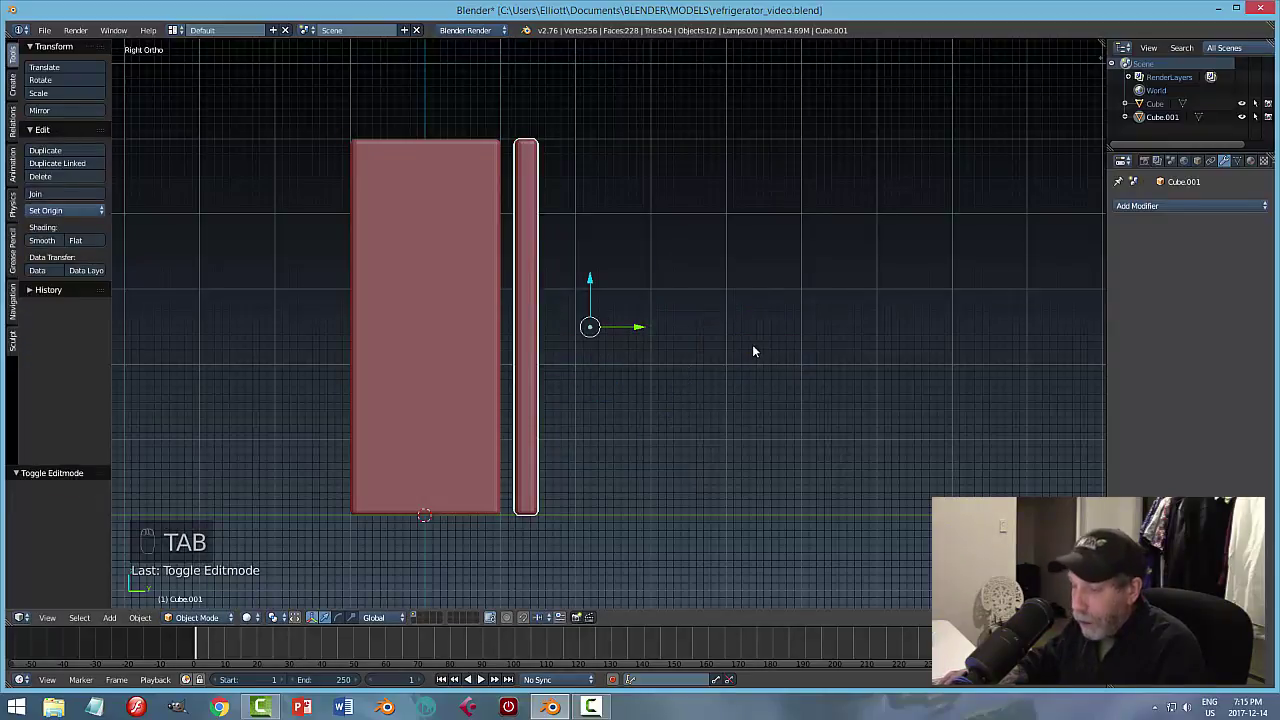
pyautogui.press('a')
pyautogui.press('a')
# Examine the thickness and rounded edges of the slim panel against the main body from several angles.
pyautogui.scroll(4, 600, 200)
pyautogui.scroll(-2, 686, 434)
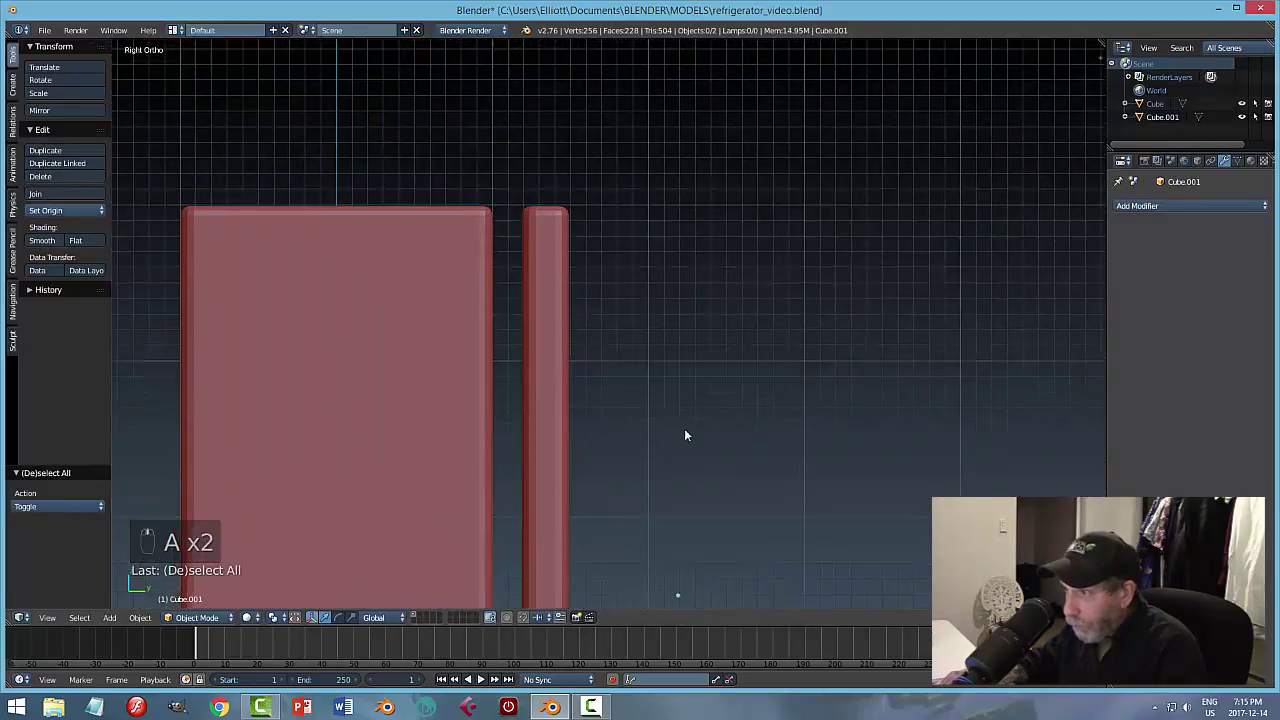
pyautogui.scroll(2, 481, 128)
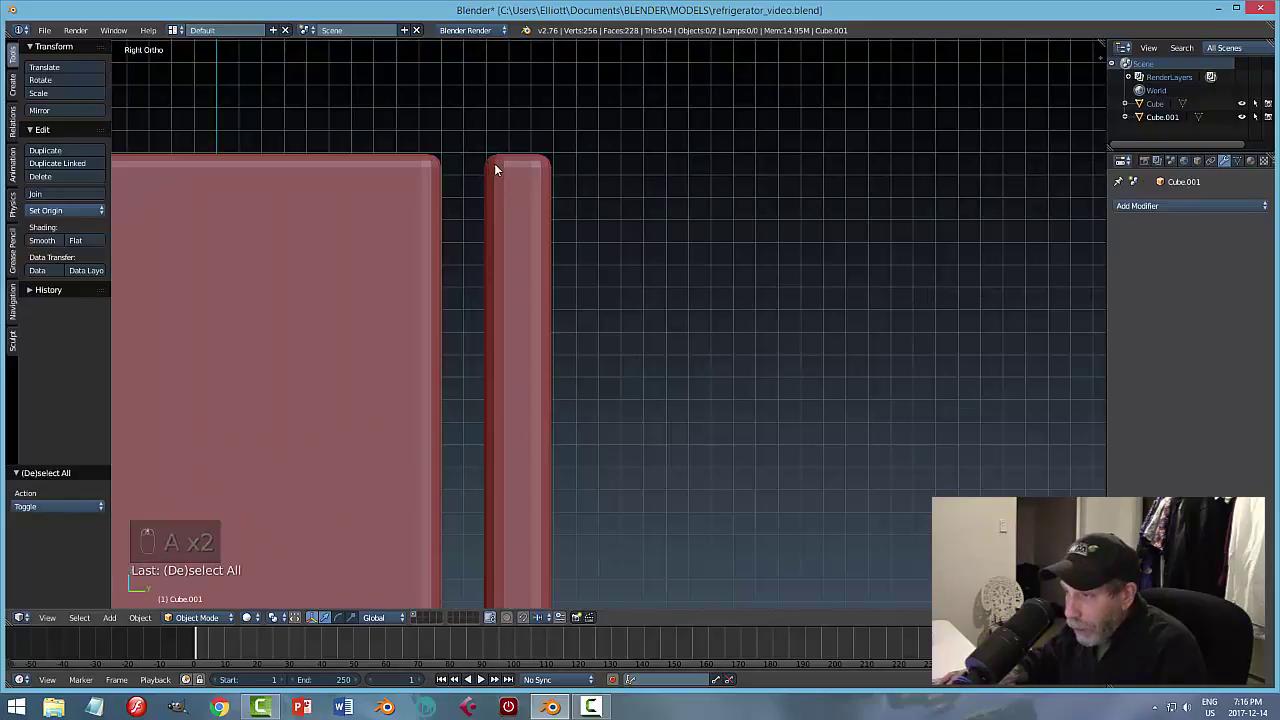
pyautogui.scroll(-3, 729, 268)
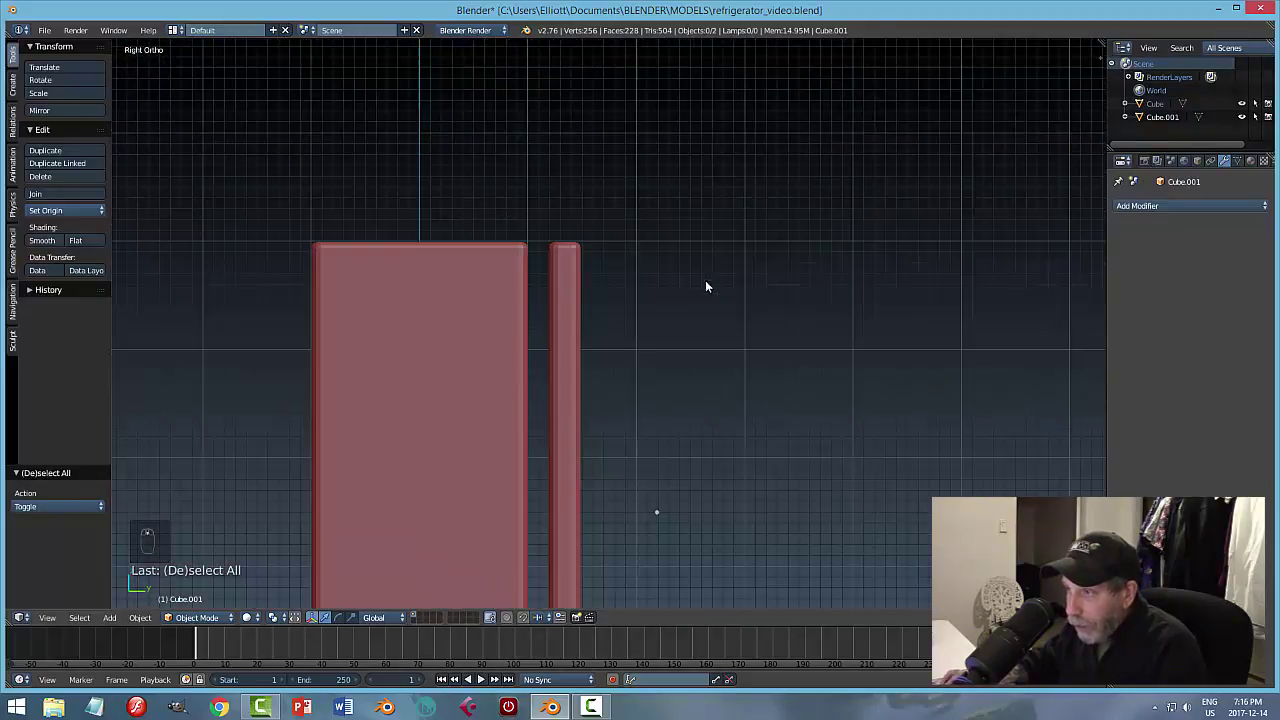
pyautogui.moveTo(709, 283); pyautogui.dragTo(620, 334, button='middle')
pyautogui.scroll(3, 714, 358)
pyautogui.moveTo(714, 358); pyautogui.dragTo(731, 354, button='middle')
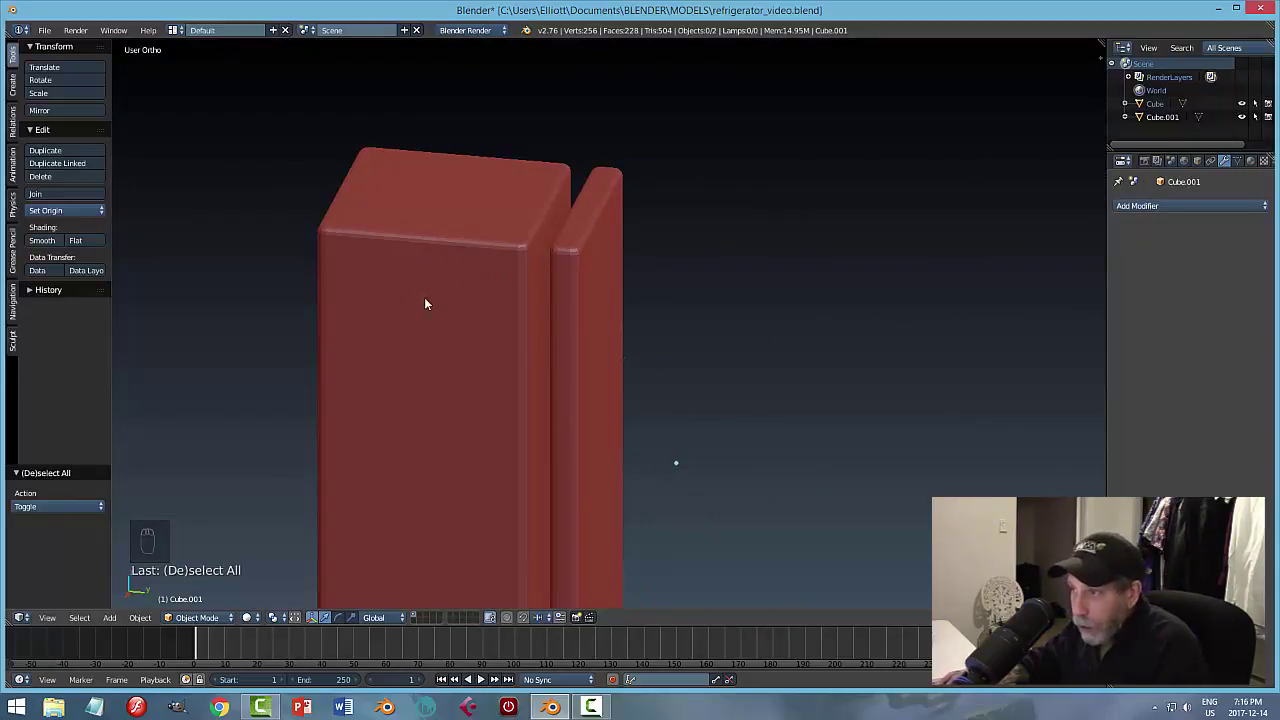
pyautogui.moveTo(477, 289); pyautogui.dragTo(477, 284, button='middle')
pyautogui.moveTo(634, 297)
pyautogui.mouseDown(button='middle')
pyautogui.moveTo(668, 292)
pyautogui.moveTo(620, 300)
pyautogui.moveTo(660, 298)
pyautogui.moveTo(646, 281)
pyautogui.moveTo(643, 293)
pyautogui.mouseUp(button='middle')
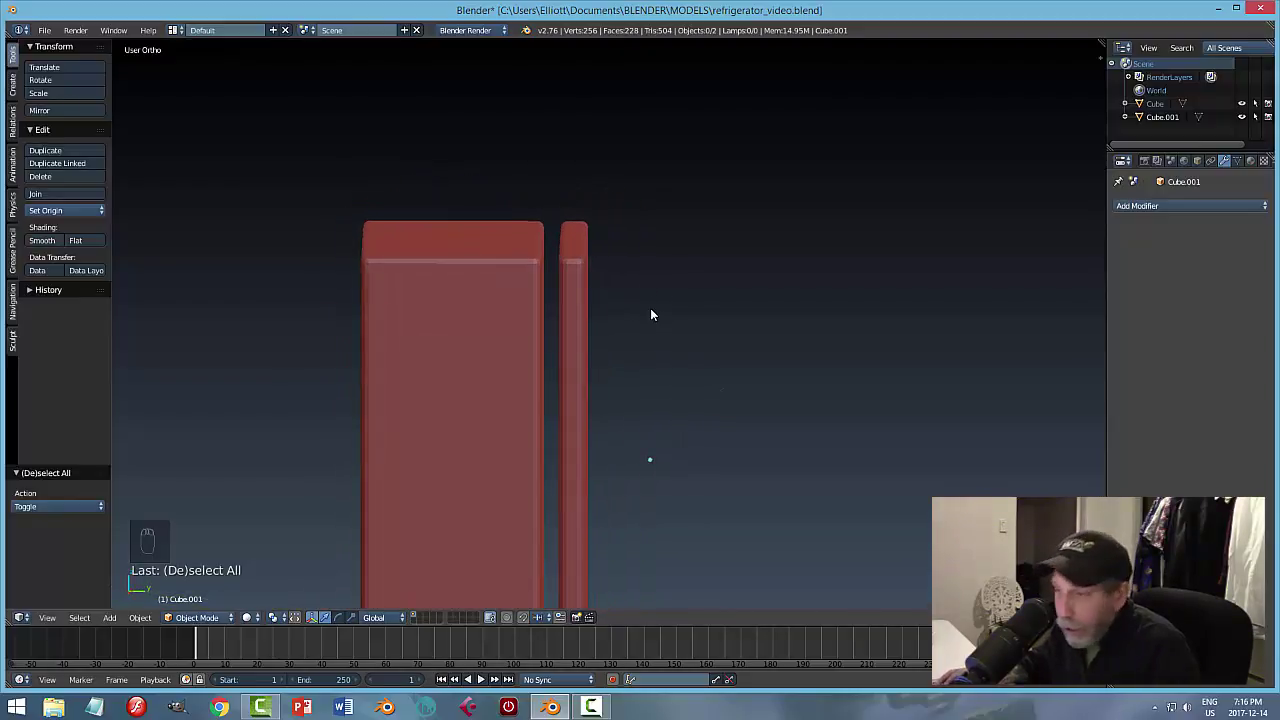
pyautogui.press('KP_3')
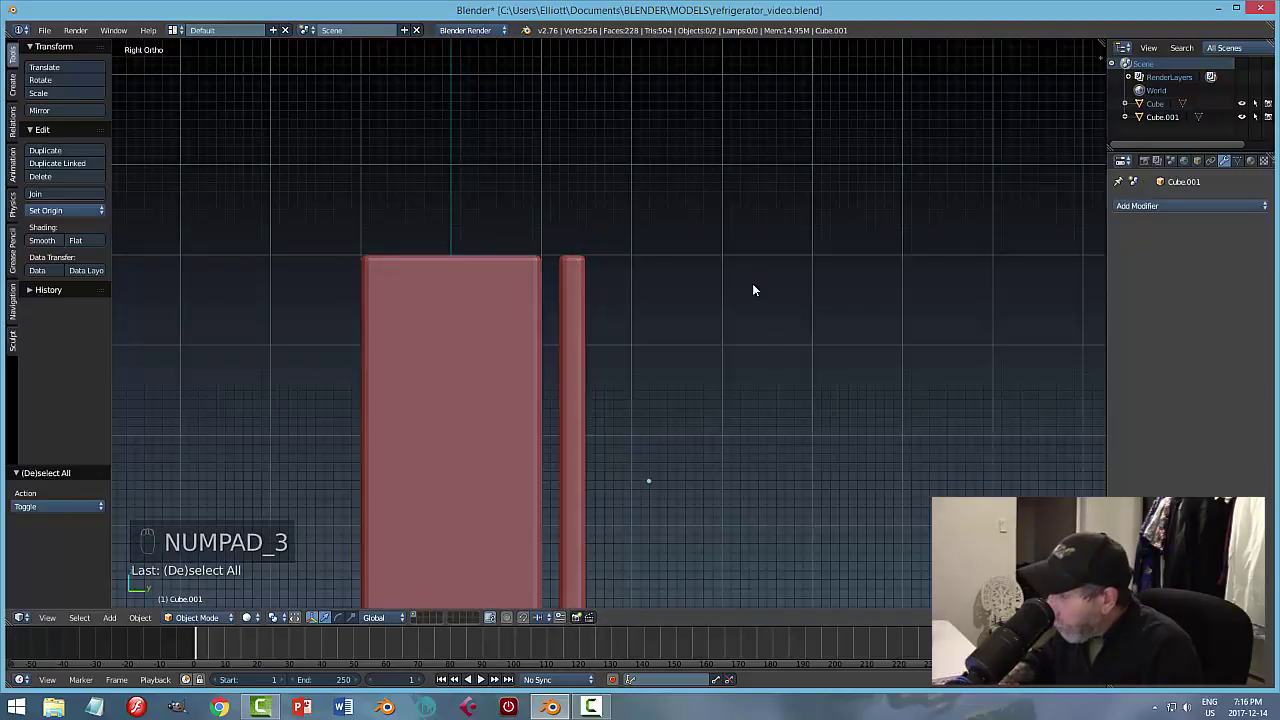
pyautogui.moveTo(681, 367); pyautogui.dragTo(676, 178, button='middle')
pyautogui.press('KP_3')
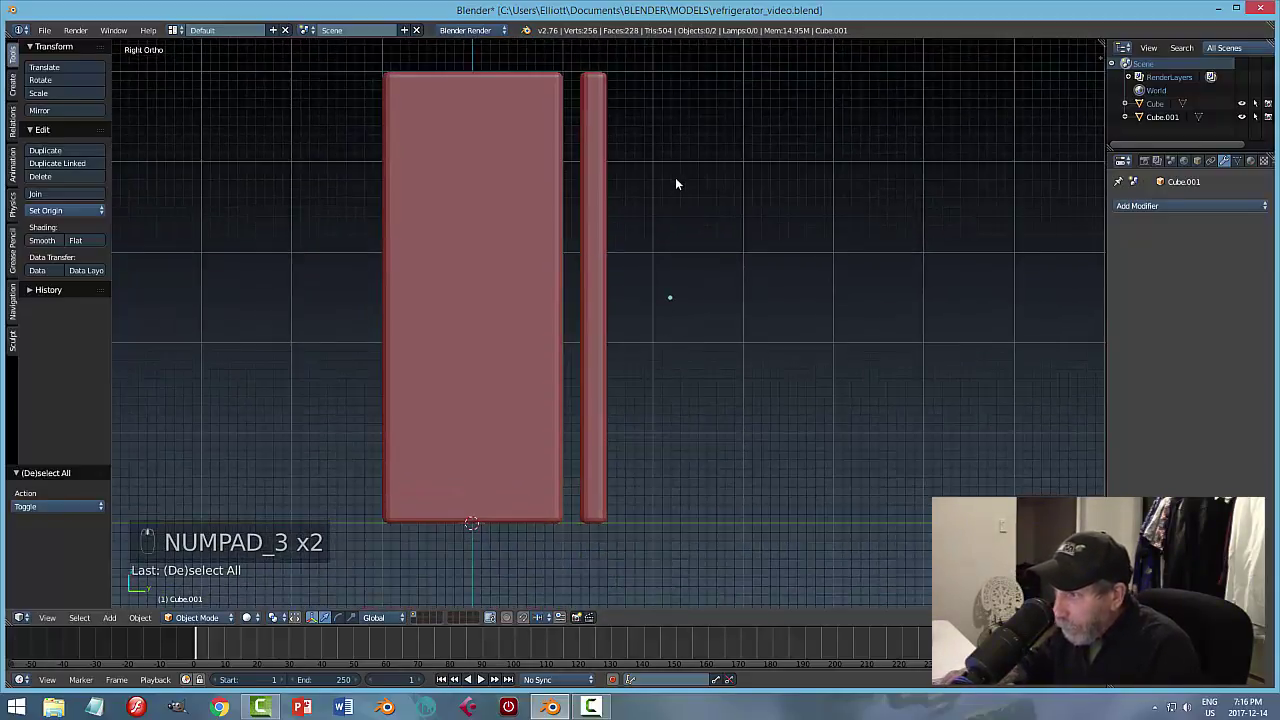
# Enter Edit Mode on the slim panel in wireframe shading and box-select its outer-side vertices.
pyautogui.rightClick(603, 180)
pyautogui.press('Tab')
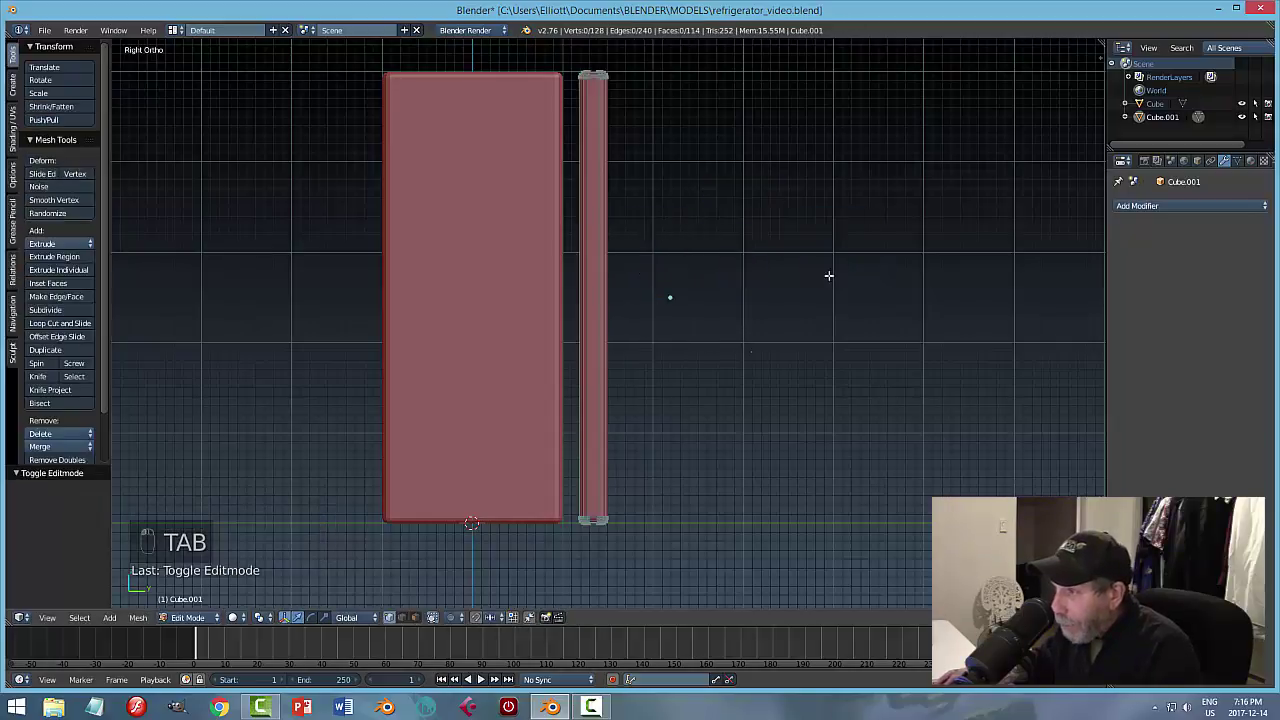
pyautogui.press('z')
pyautogui.click(766, 443)
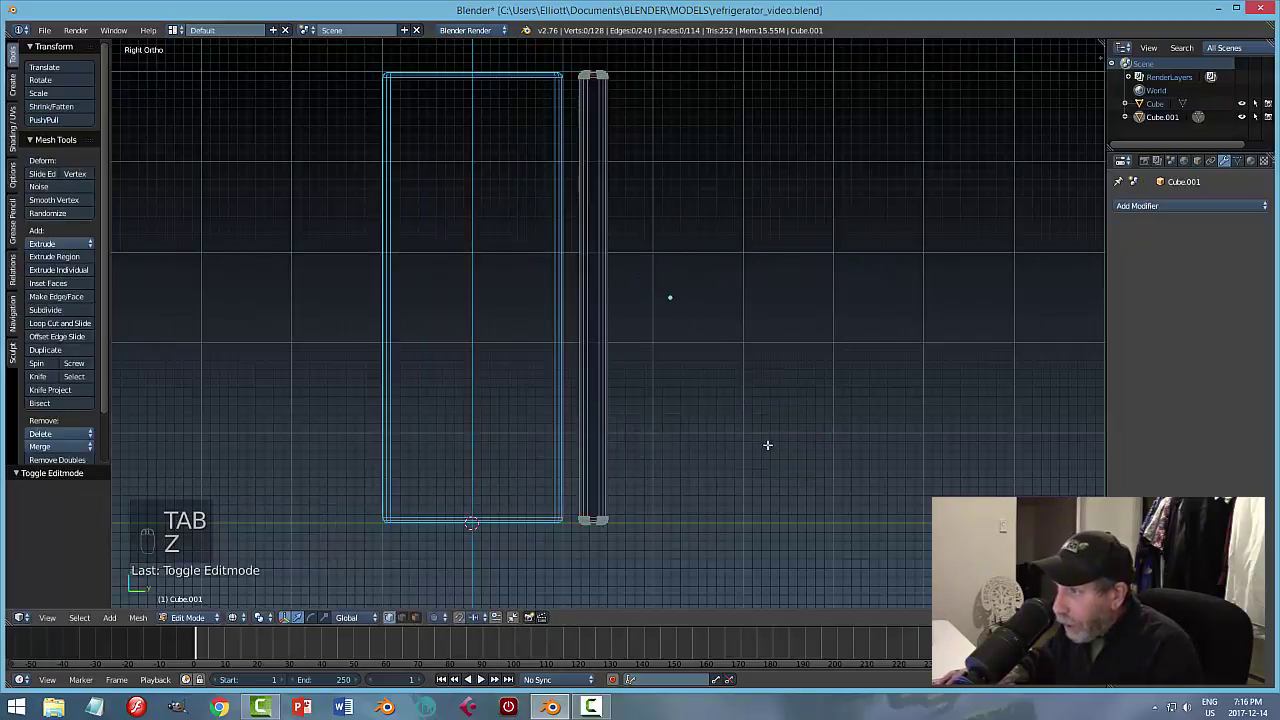
pyautogui.press('b')
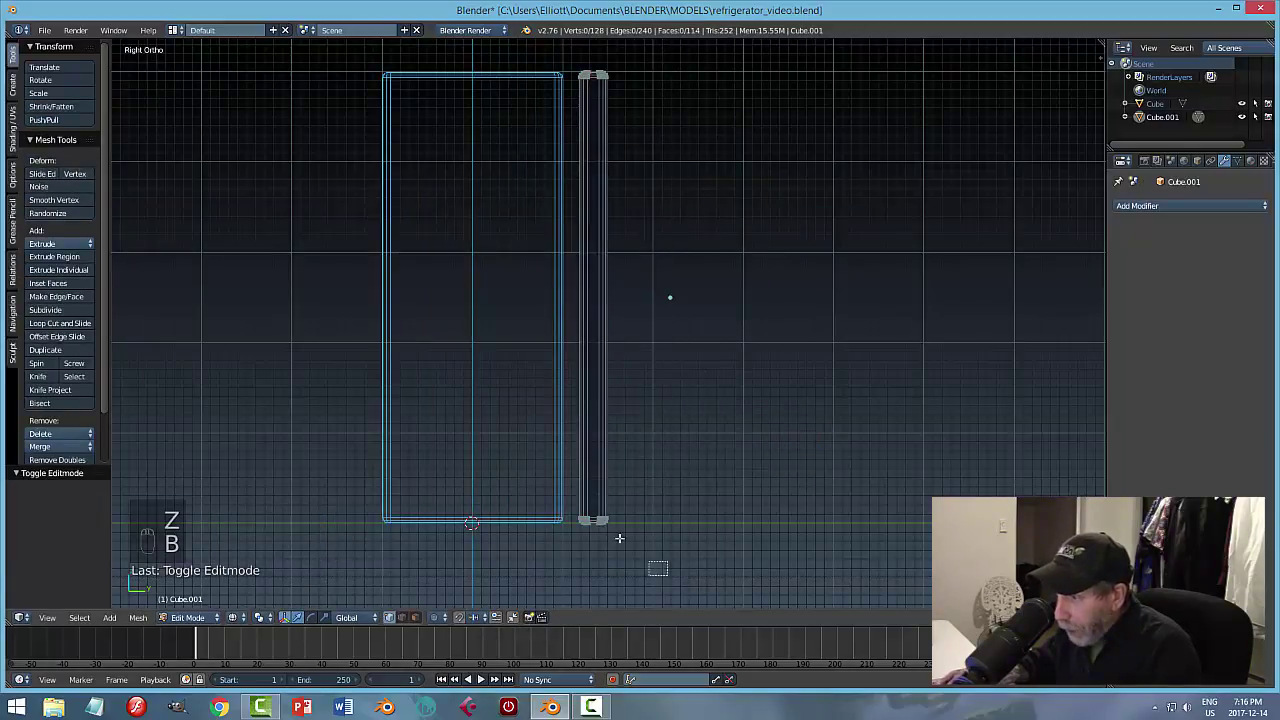
pyautogui.moveTo(668, 575); pyautogui.dragTo(583, 58)
# Move the panel's selected outer-side vertices about -0.075 along Y to make it slightly thinner.
pyautogui.scroll(2, 737, 186)
pyautogui.keyDown('shift'); pyautogui.moveTo(720, 146); pyautogui.dragTo(717, 403, button='middle'); pyautogui.keyUp('shift')
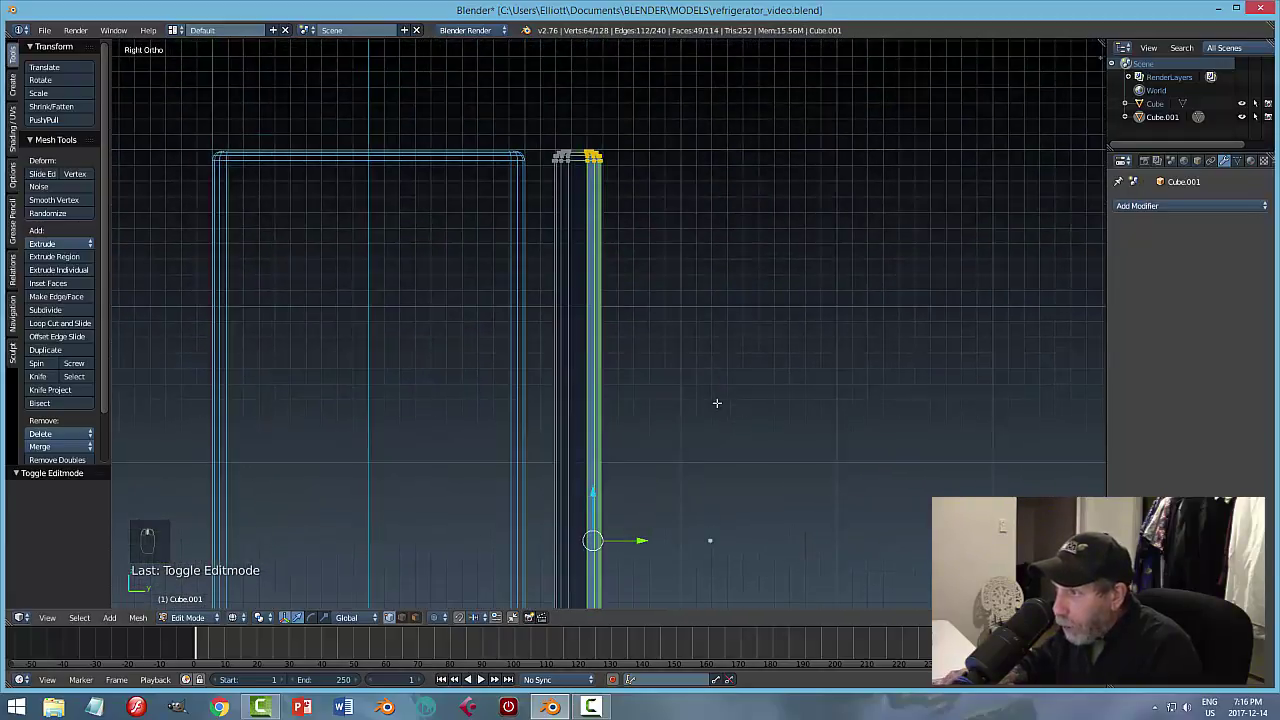
pyautogui.scroll(1, 731, 405)
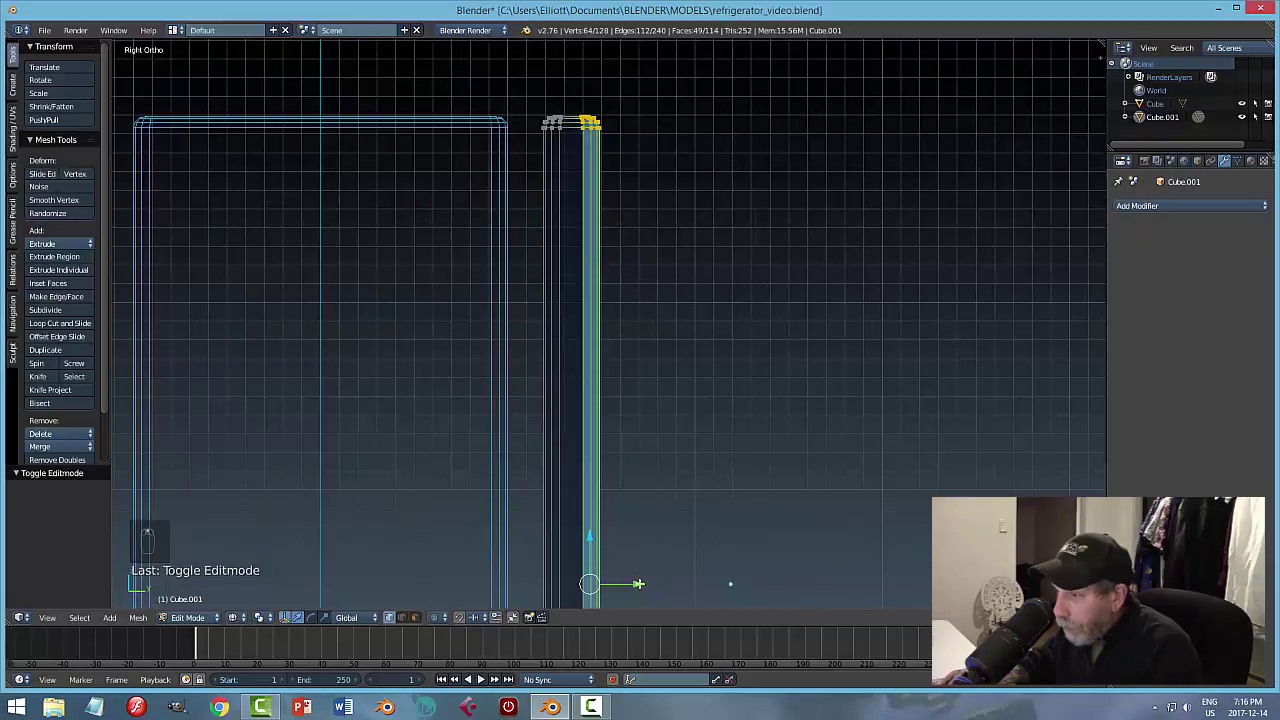
pyautogui.press('g')
pyautogui.press('y')
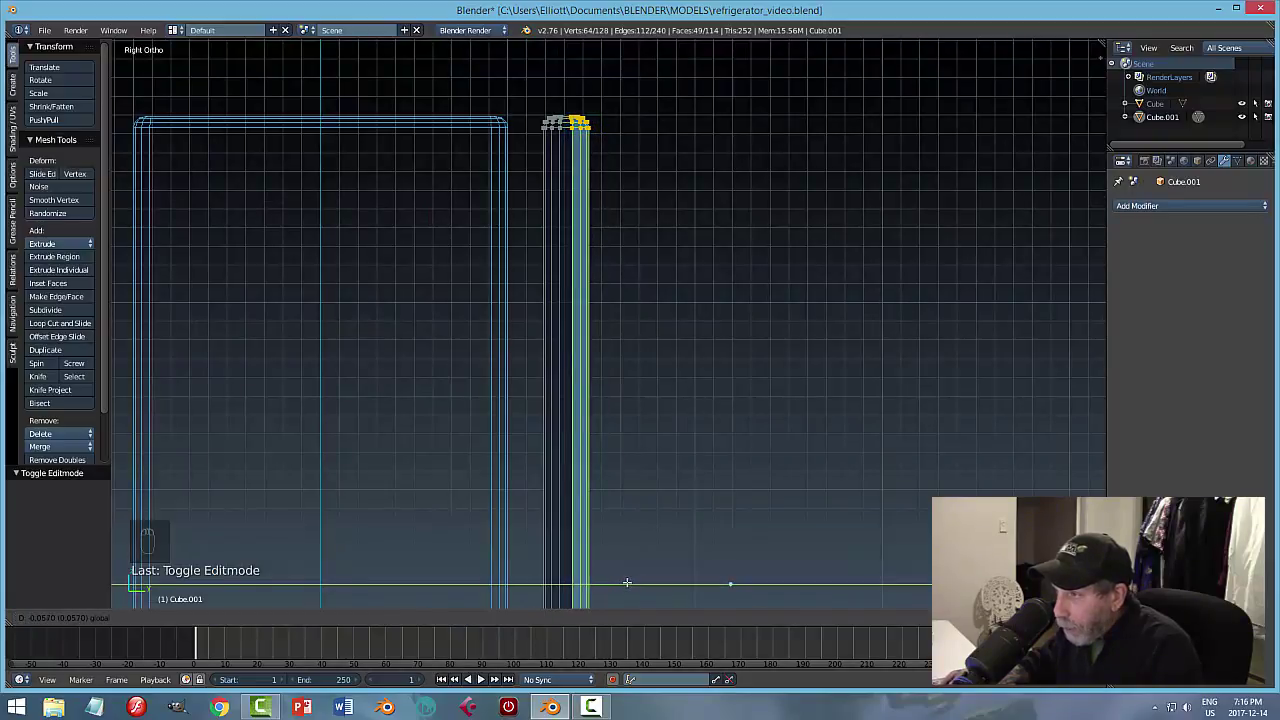
pyautogui.click(620, 583)
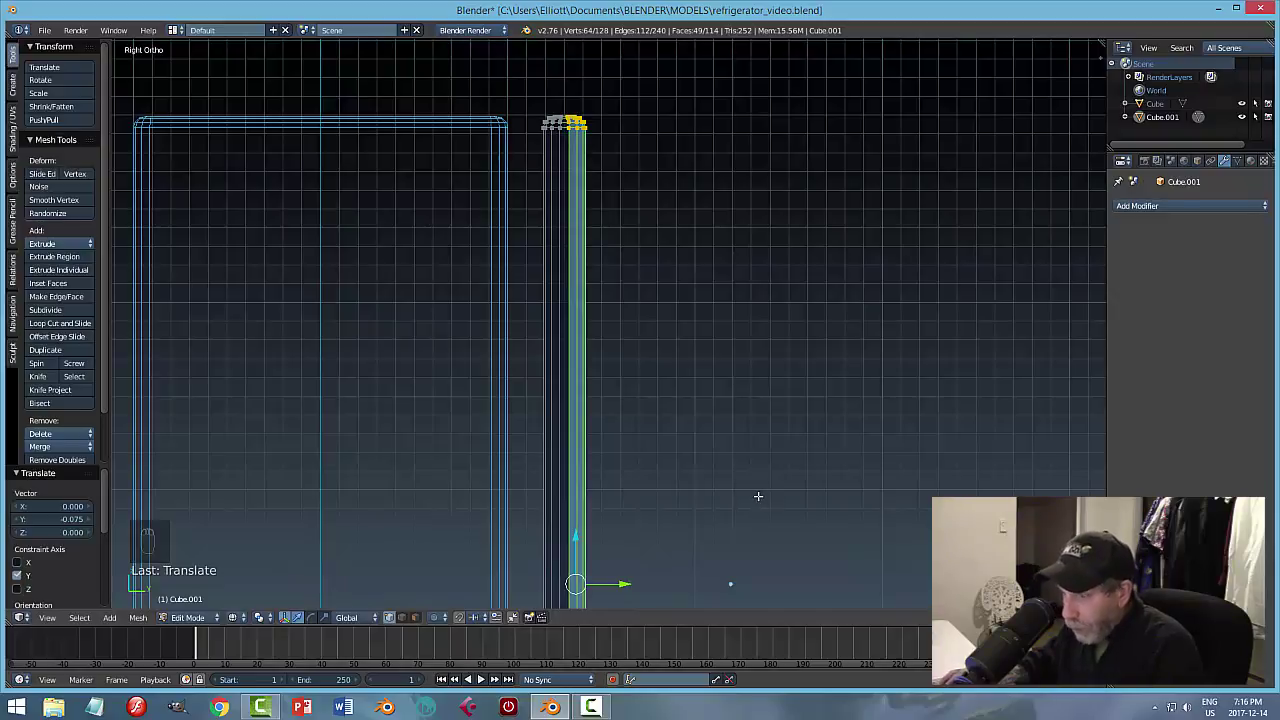
# Clear the vertex selection and return the slim panel to Object Mode with solid shading.
pyautogui.press('a')
pyautogui.press('z')
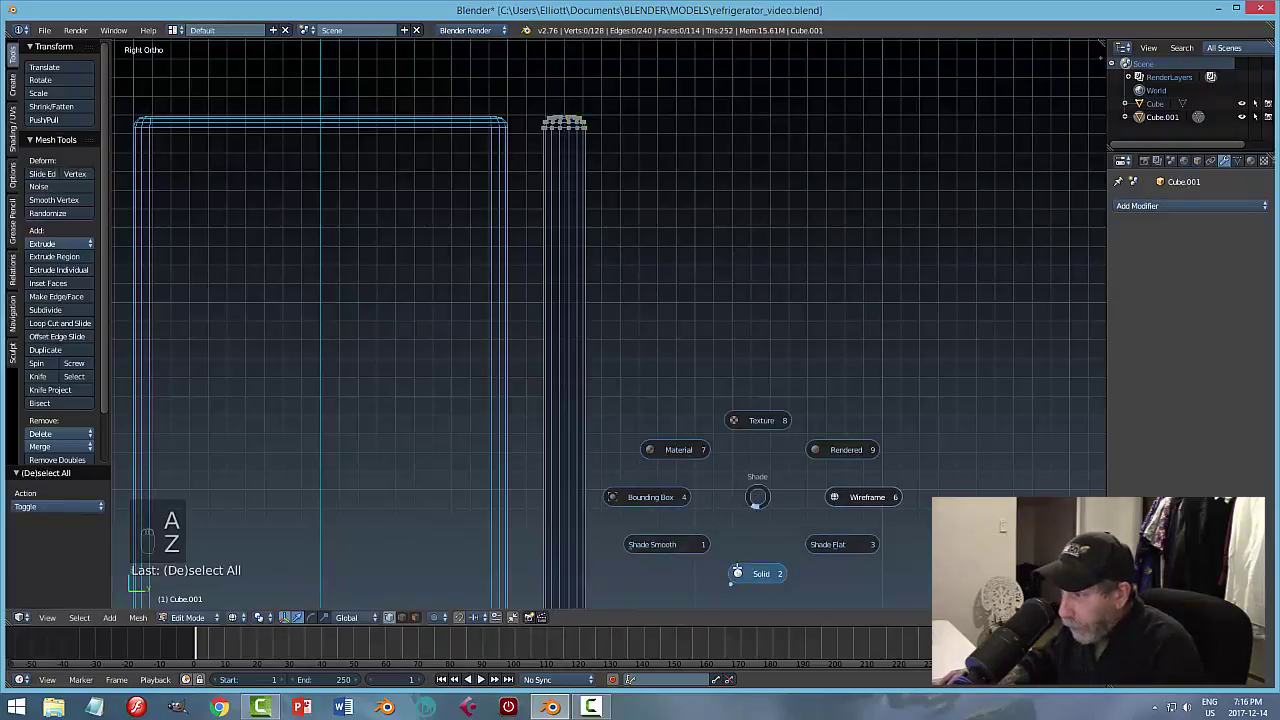
pyautogui.click(734, 539)
pyautogui.press('Tab')
pyautogui.click(612, 396)
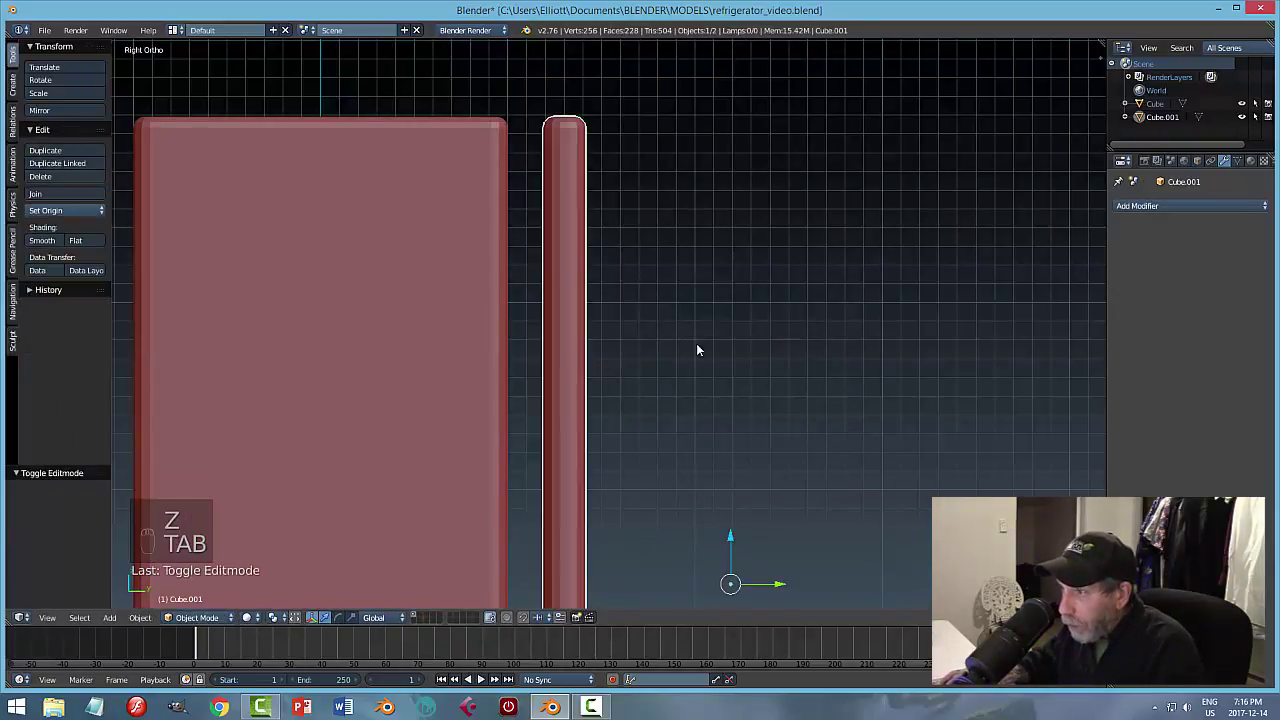
pyautogui.moveTo(697, 348)
pyautogui.mouseDown(button='middle')
pyautogui.moveTo(700, 297)
pyautogui.moveTo(673, 347)
pyautogui.moveTo(717, 346)
pyautogui.moveTo(711, 314)
pyautogui.moveTo(621, 374)
pyautogui.moveTo(578, 346)
pyautogui.moveTo(702, 331)
pyautogui.mouseUp(button='middle')
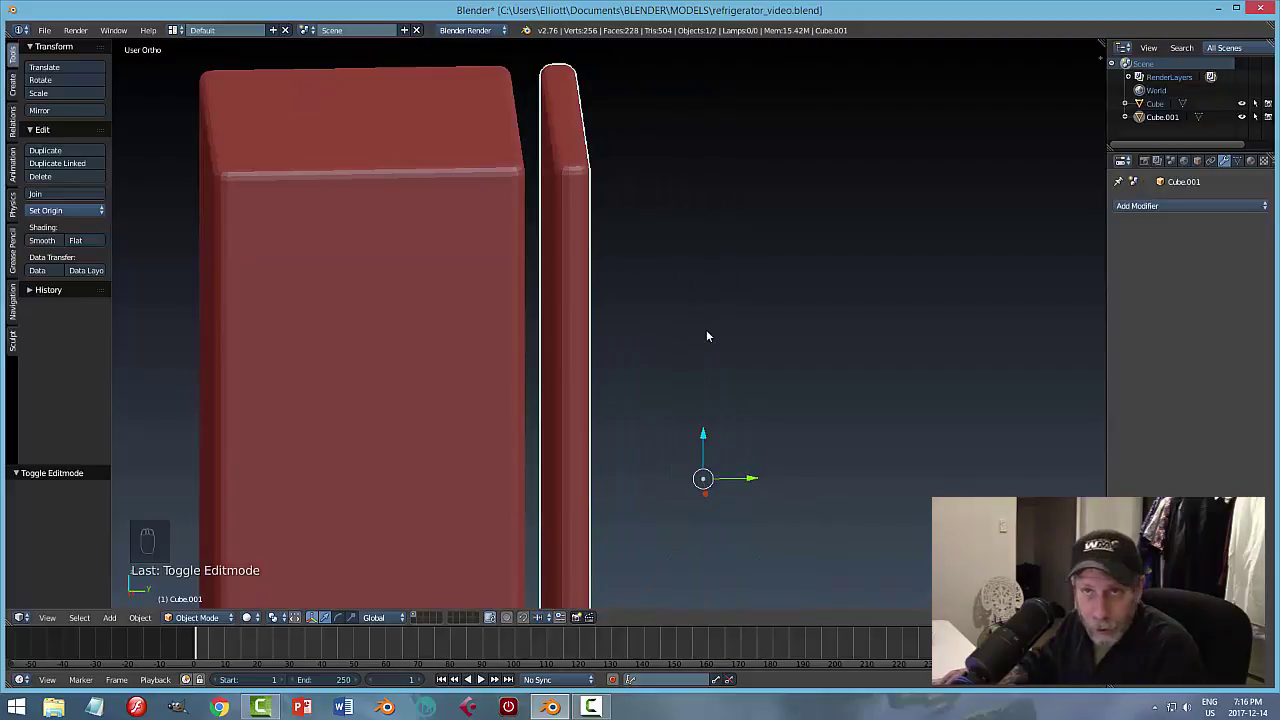
pyautogui.moveTo(665, 207); pyautogui.dragTo(637, 202, button='middle')
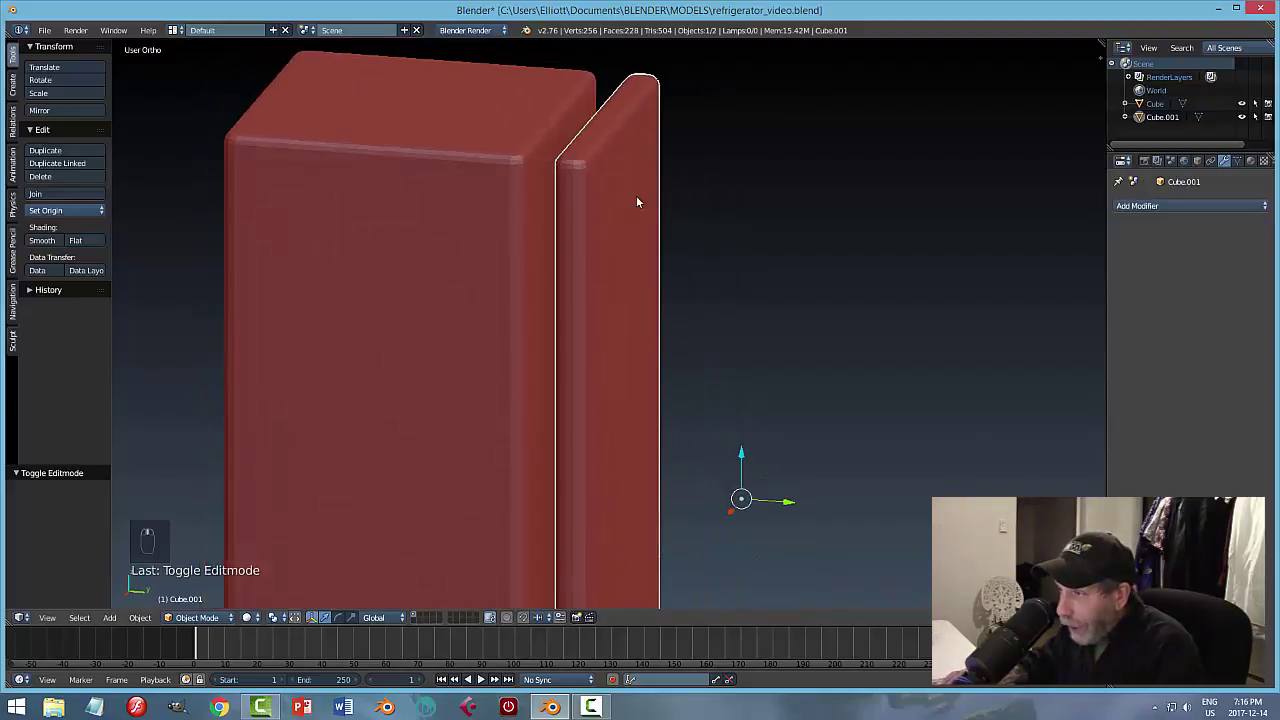
pyautogui.moveTo(637, 112); pyautogui.dragTo(637, 193, button='middle')
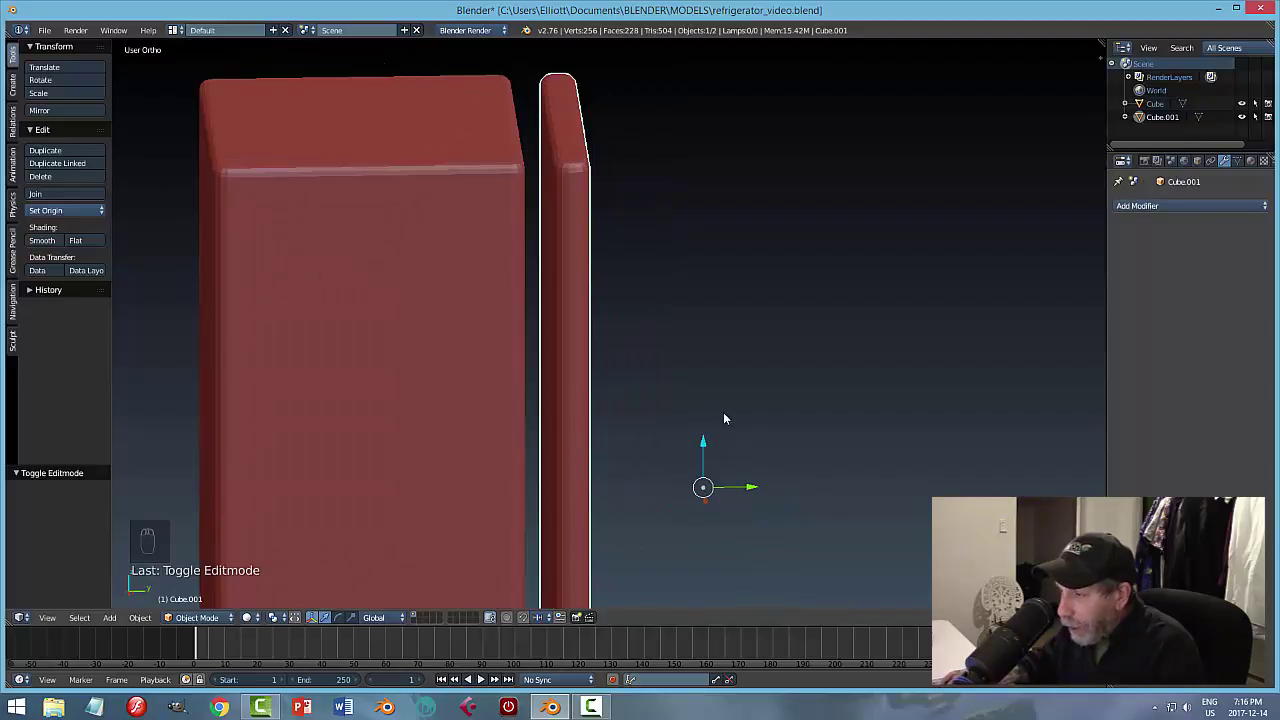
pyautogui.moveTo(723, 417); pyautogui.dragTo(740, 470, button='middle')
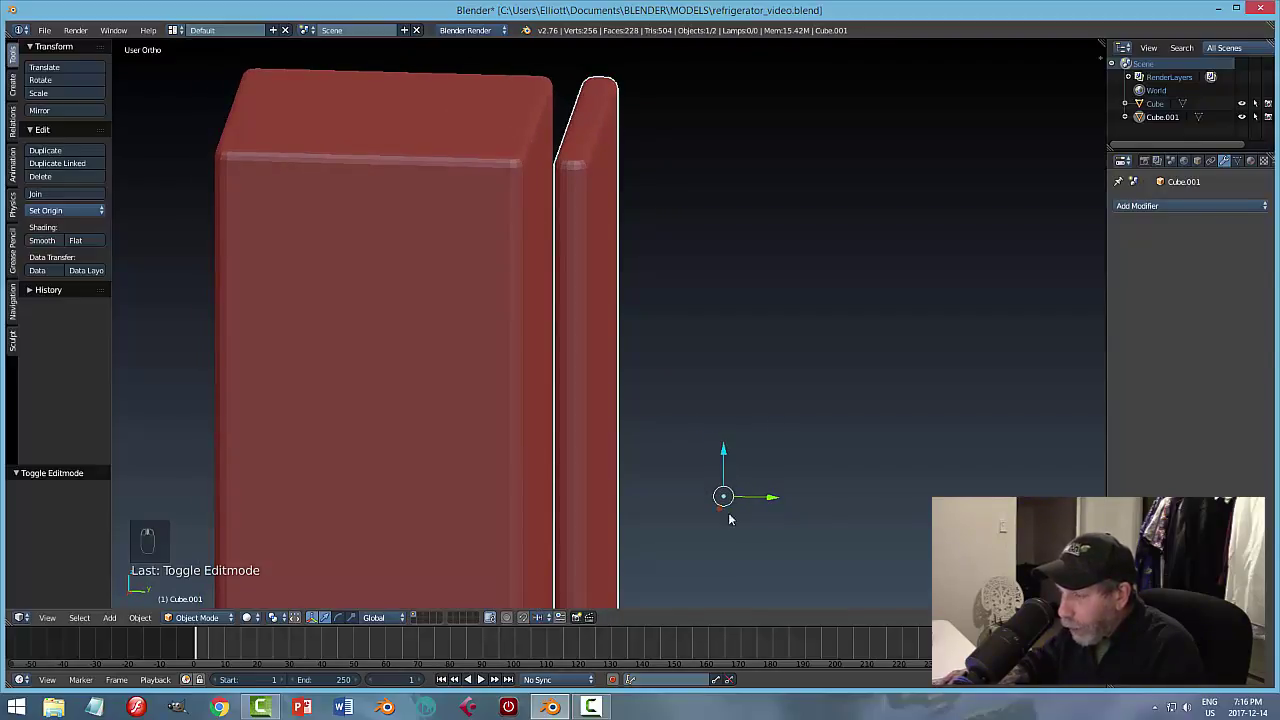
# Set the slim panel's origin to its geometry.
pyautogui.scroll(-3, 587, 212)
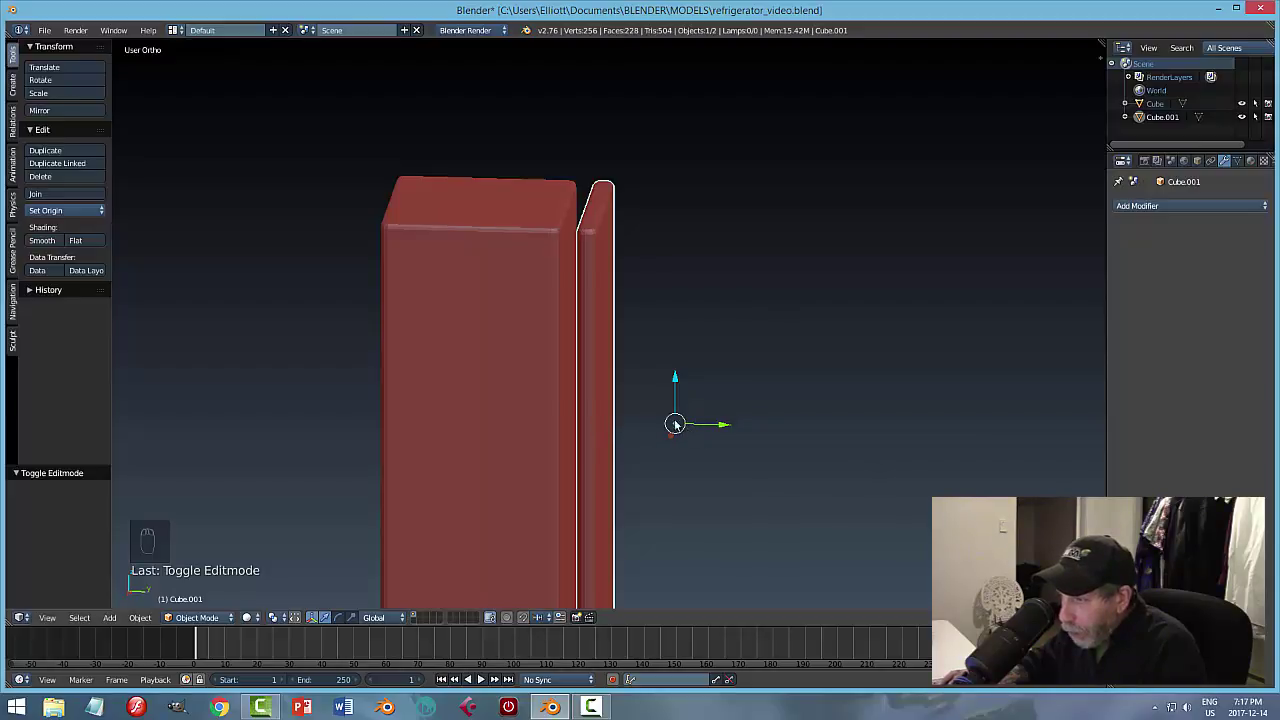
pyautogui.click(50, 210)
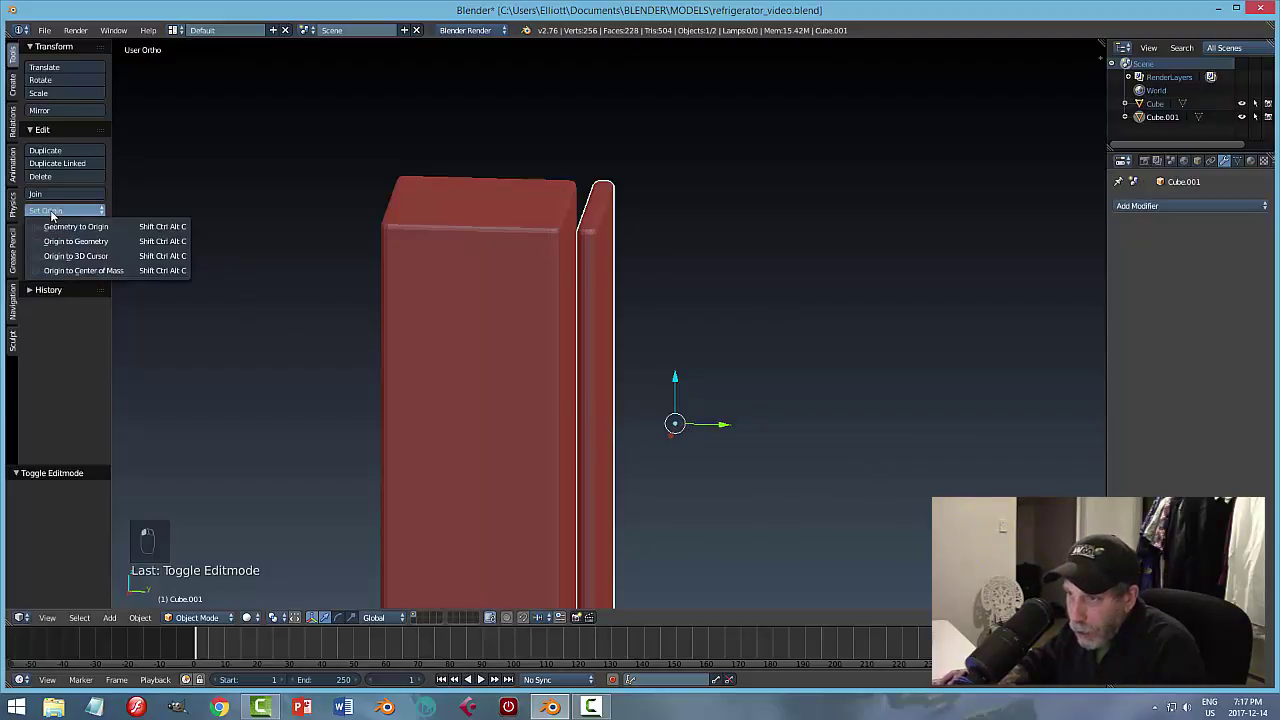
pyautogui.click(51, 240)
pyautogui.moveTo(603, 376); pyautogui.dragTo(599, 305, button='middle')
pyautogui.moveTo(679, 321); pyautogui.dragTo(689, 320, button='middle')
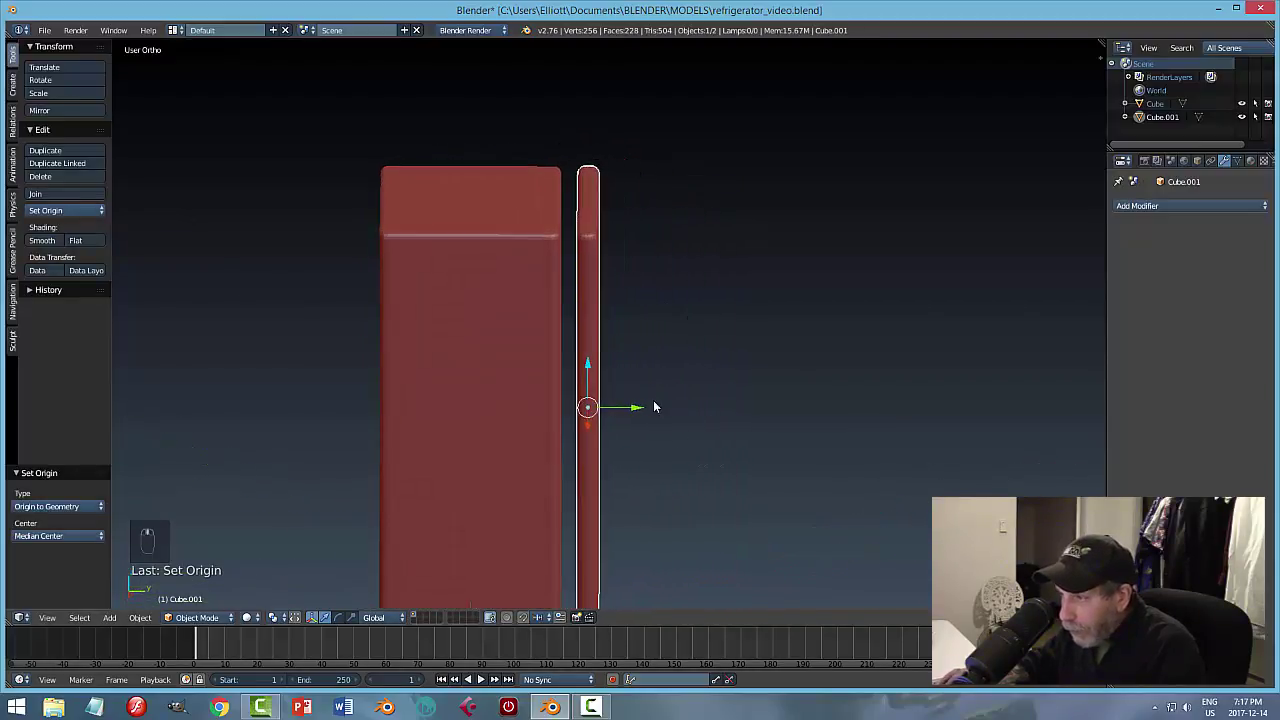
# Move the slim panel along Y closer to the main body and clear the selection.
pyautogui.moveTo(651, 406); pyautogui.dragTo(622, 408)
pyautogui.press('a')
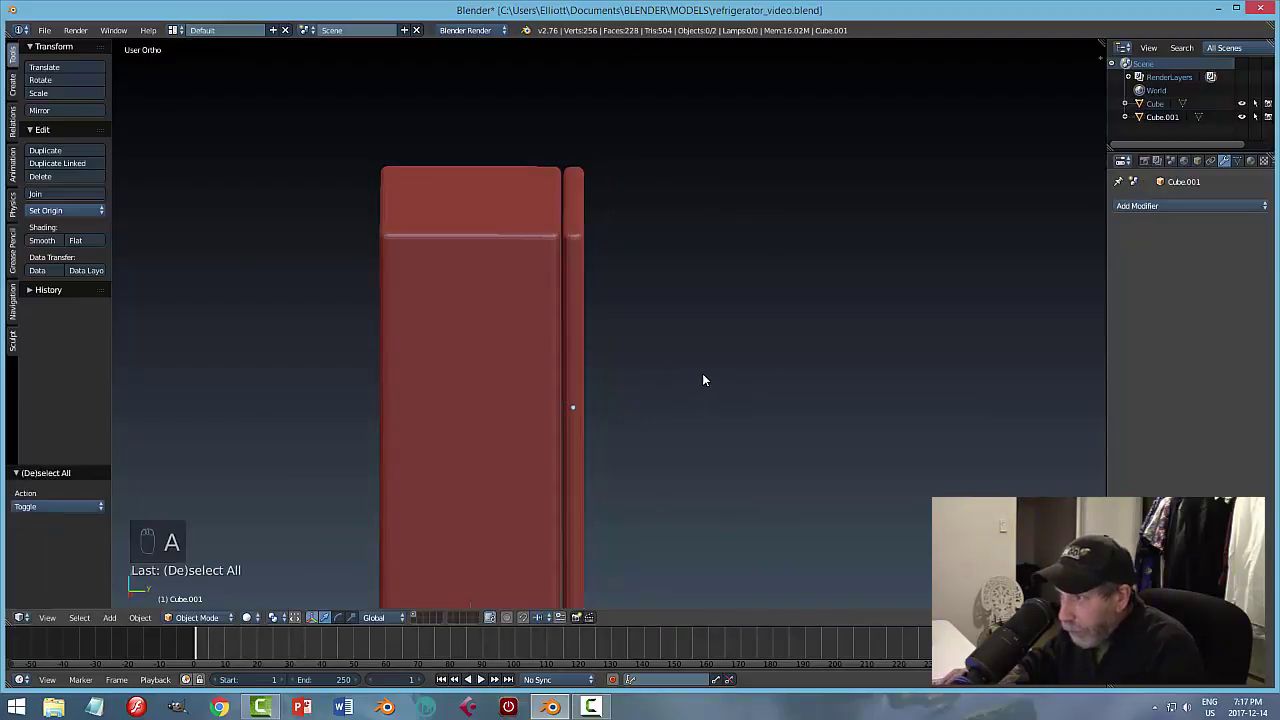
pyautogui.scroll(-2, 703, 377)
pyautogui.moveTo(688, 369)
pyautogui.mouseDown(button='middle')
pyautogui.moveTo(673, 394)
pyautogui.moveTo(681, 364)
pyautogui.mouseUp(button='middle')
pyautogui.scroll(4, 681, 364)
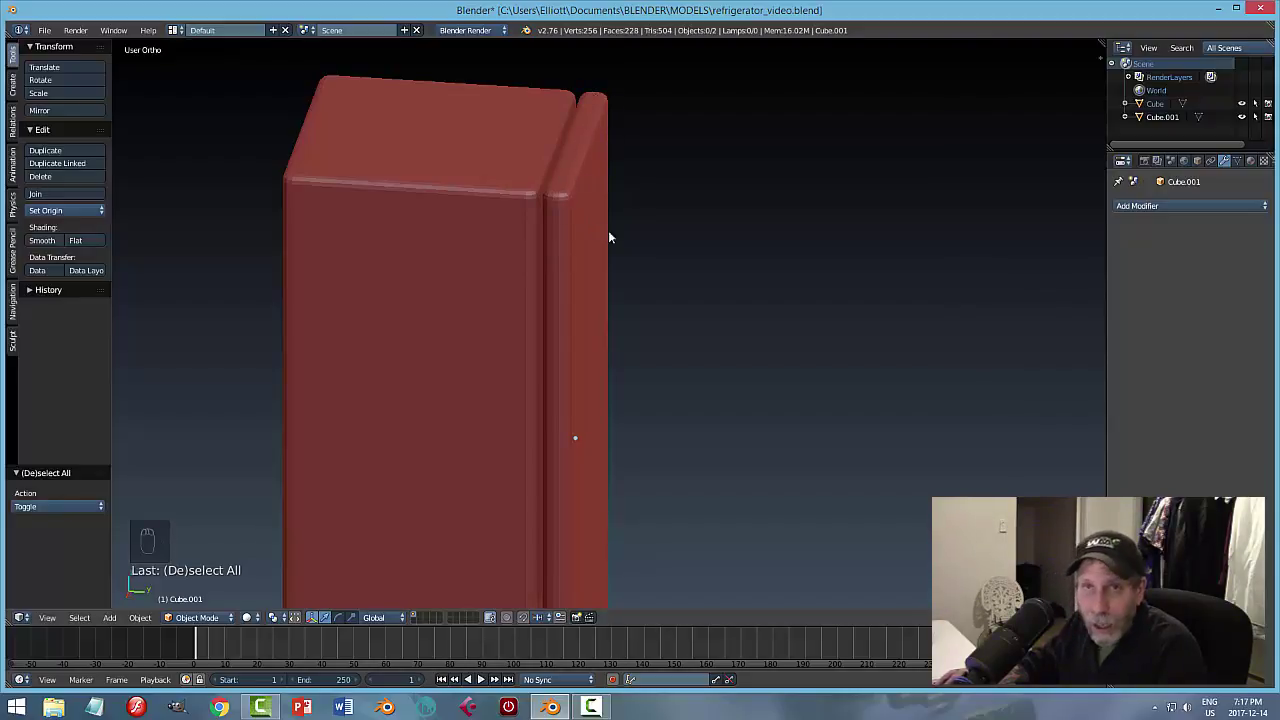
# Select the slim panel in the Right Ortho view and enter Edit Mode with wireframe shading.
pyautogui.rightClick(571, 292)
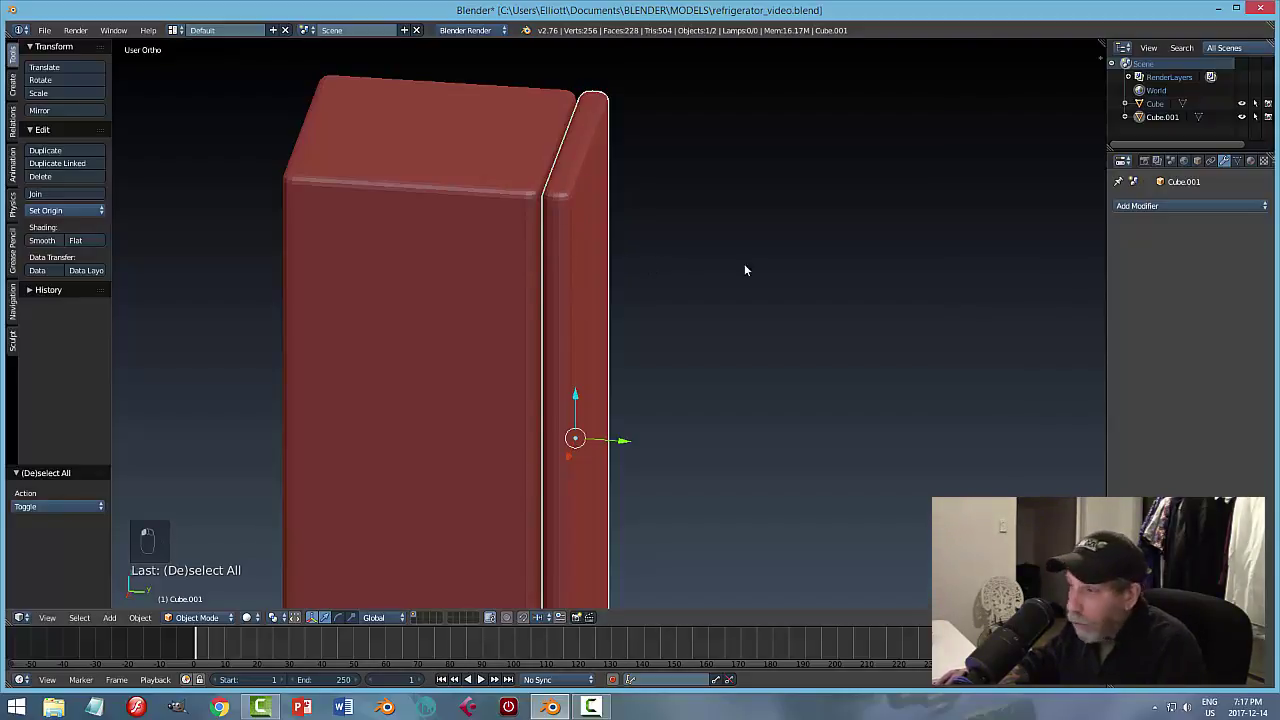
pyautogui.press('KP_3')
pyautogui.scroll(2, 750, 278)
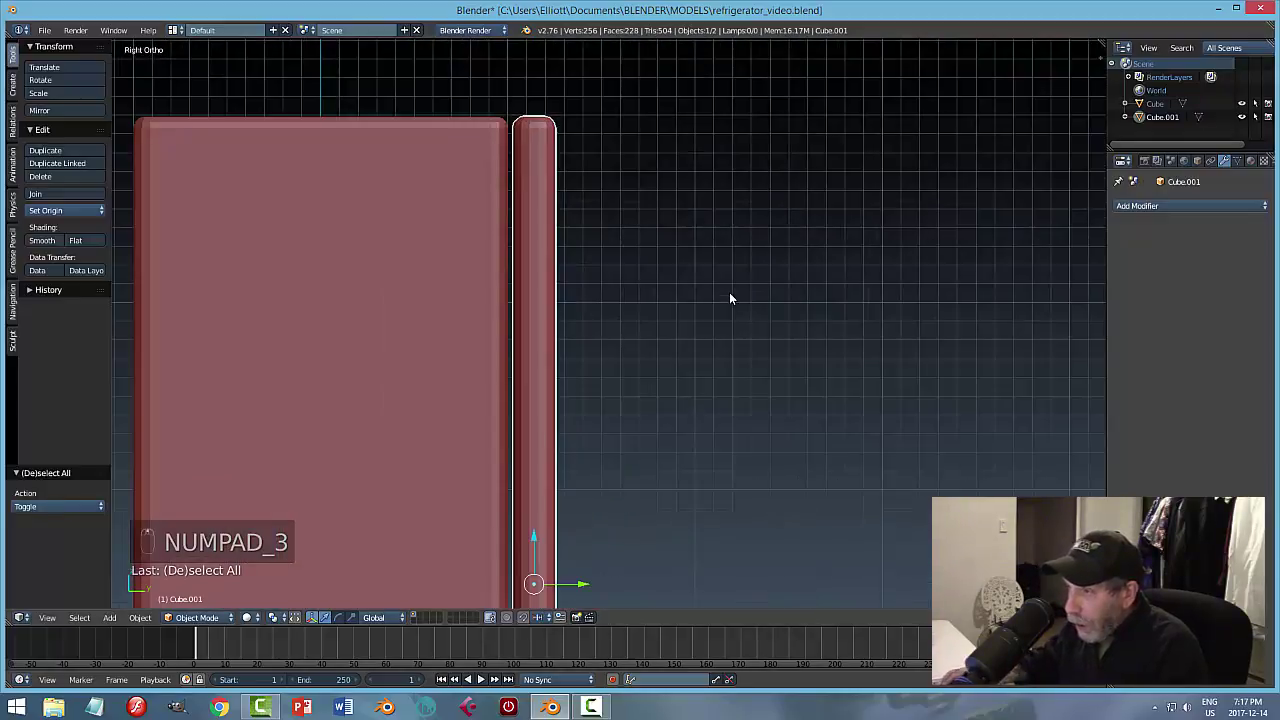
pyautogui.scroll(-2, 674, 258)
pyautogui.keyDown('shift'); pyautogui.moveTo(657, 314); pyautogui.dragTo(692, 236, button='middle'); pyautogui.keyUp('shift')
pyautogui.scroll(-1, 692, 240)
pyautogui.keyDown('shift'); pyautogui.moveTo(694, 300); pyautogui.dragTo(684, 228, button='middle'); pyautogui.keyUp('shift')
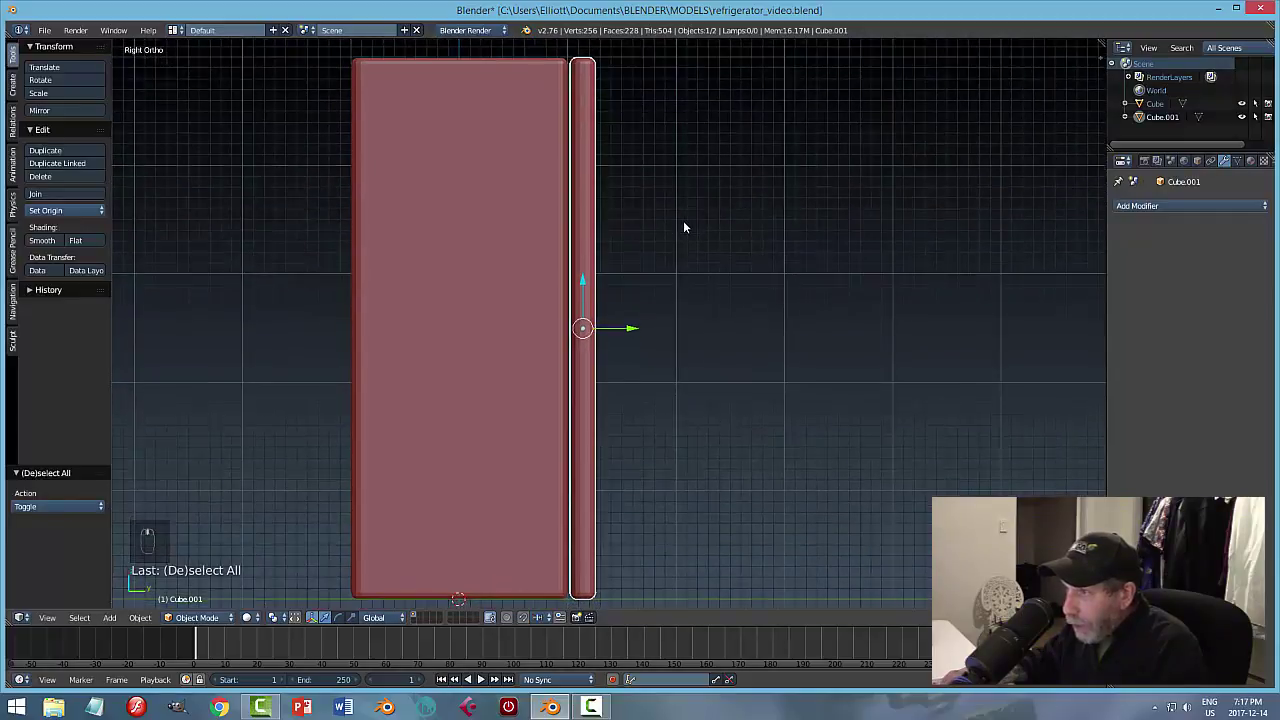
pyautogui.press('Tab')
pyautogui.click(771, 220)
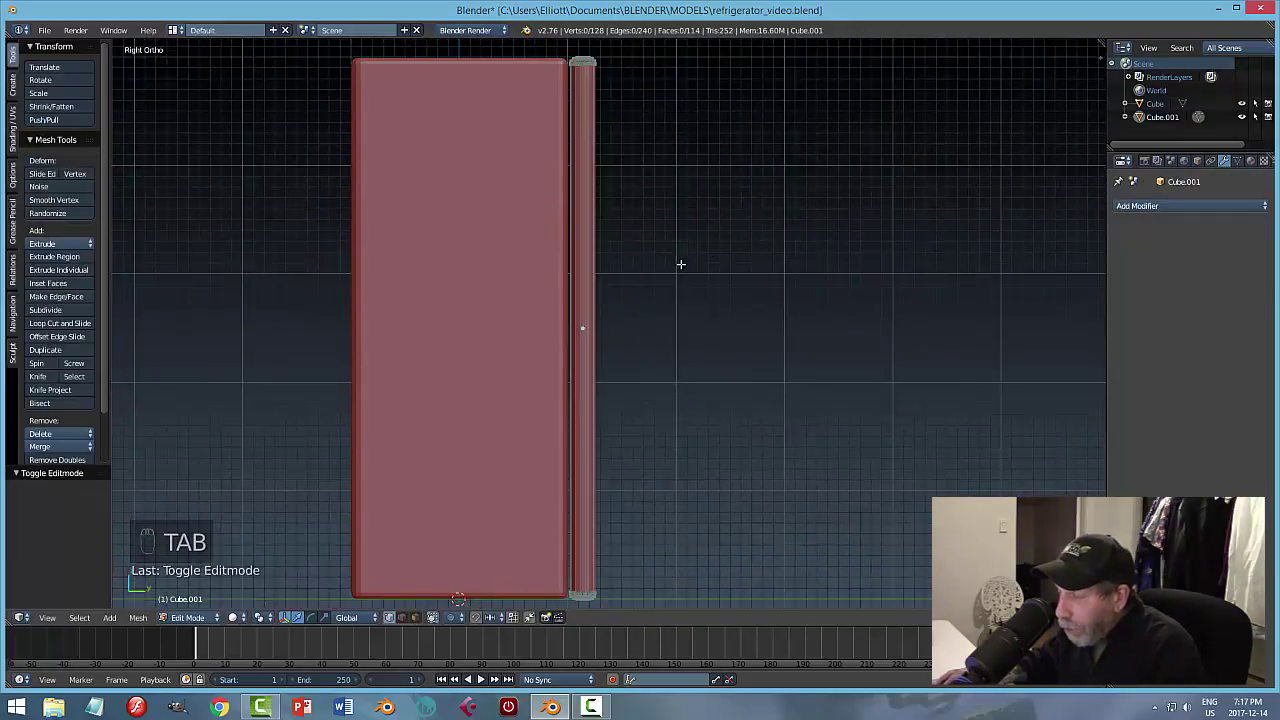
pyautogui.press('z')
pyautogui.click(700, 268)
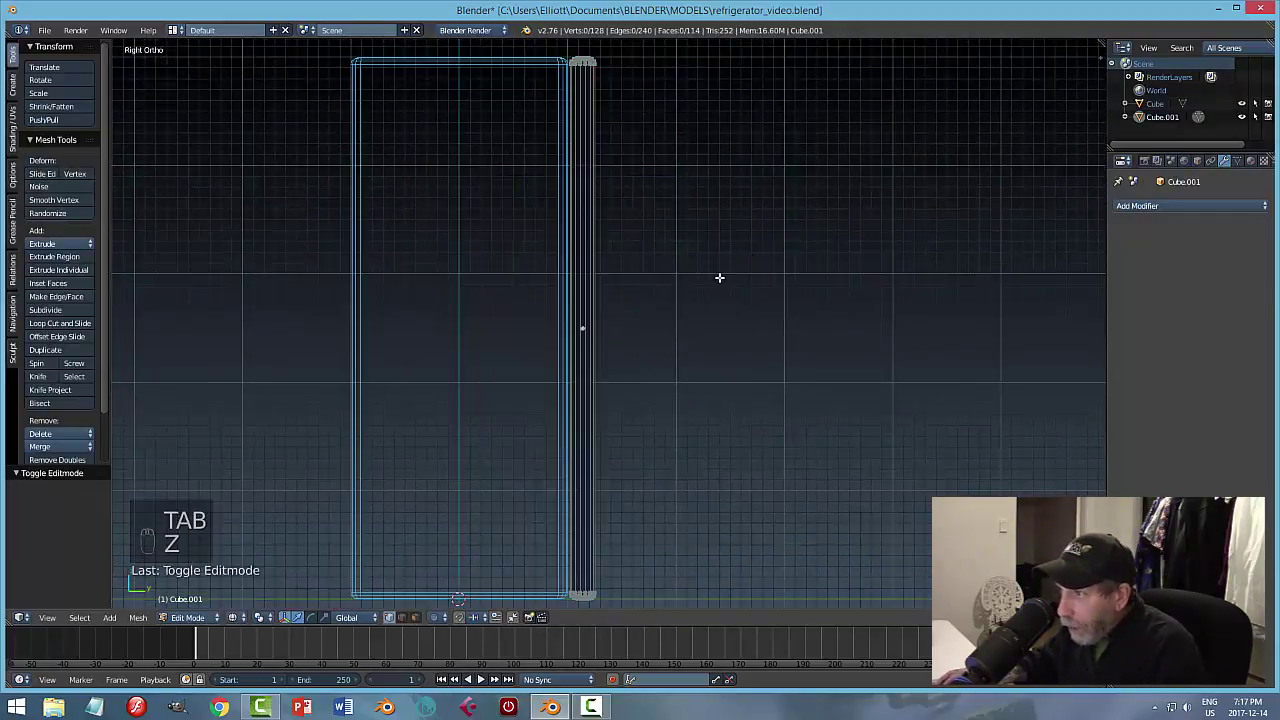
# Box-select the vertices on the panel's body-facing half along its full height.
pyautogui.scroll(2, 626, 154)
pyautogui.scroll(-2, 623, 157)
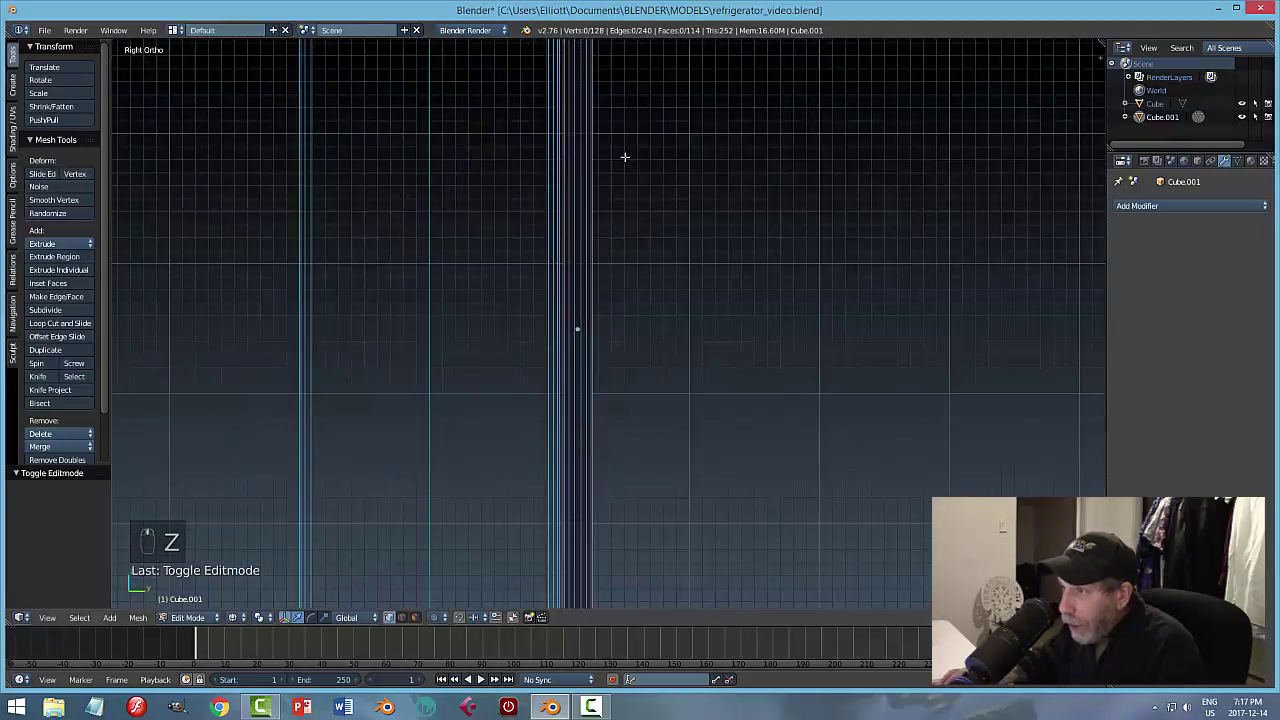
pyautogui.keyDown('shift'); pyautogui.moveTo(643, 146); pyautogui.dragTo(663, 163, button='middle'); pyautogui.keyUp('shift')
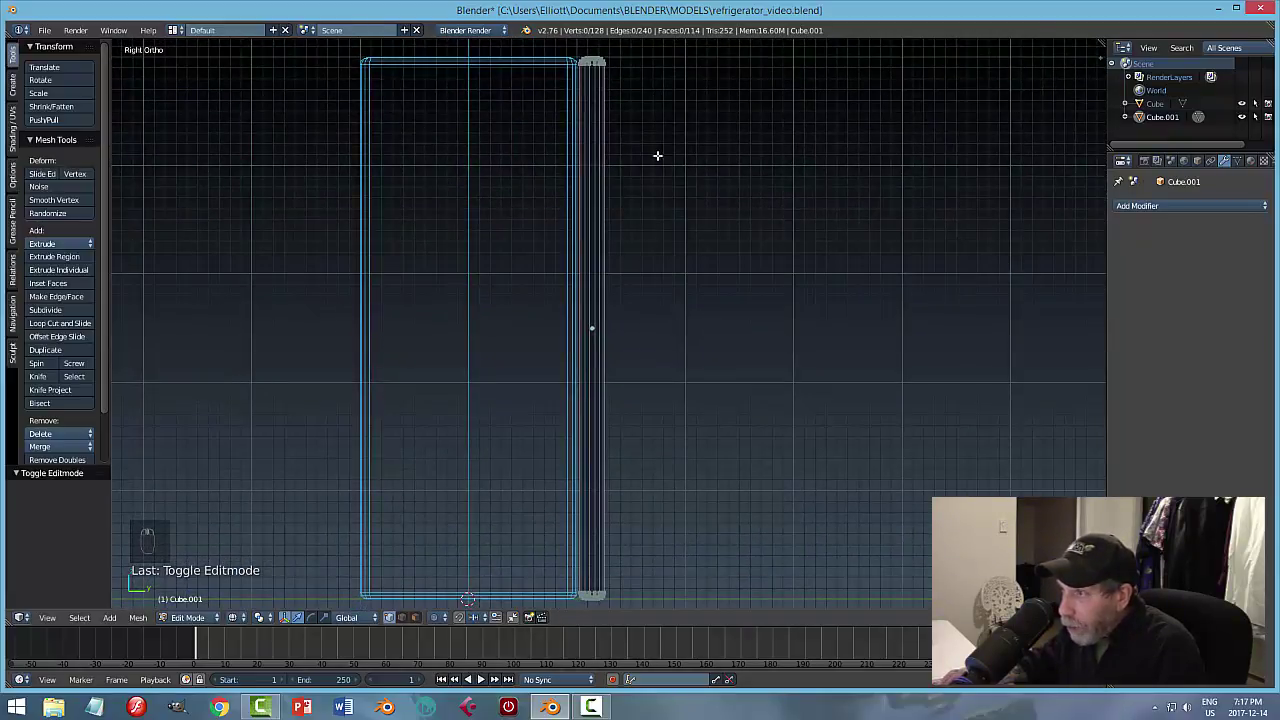
pyautogui.press('b')
pyautogui.moveTo(547, 45); pyautogui.dragTo(591, 616)
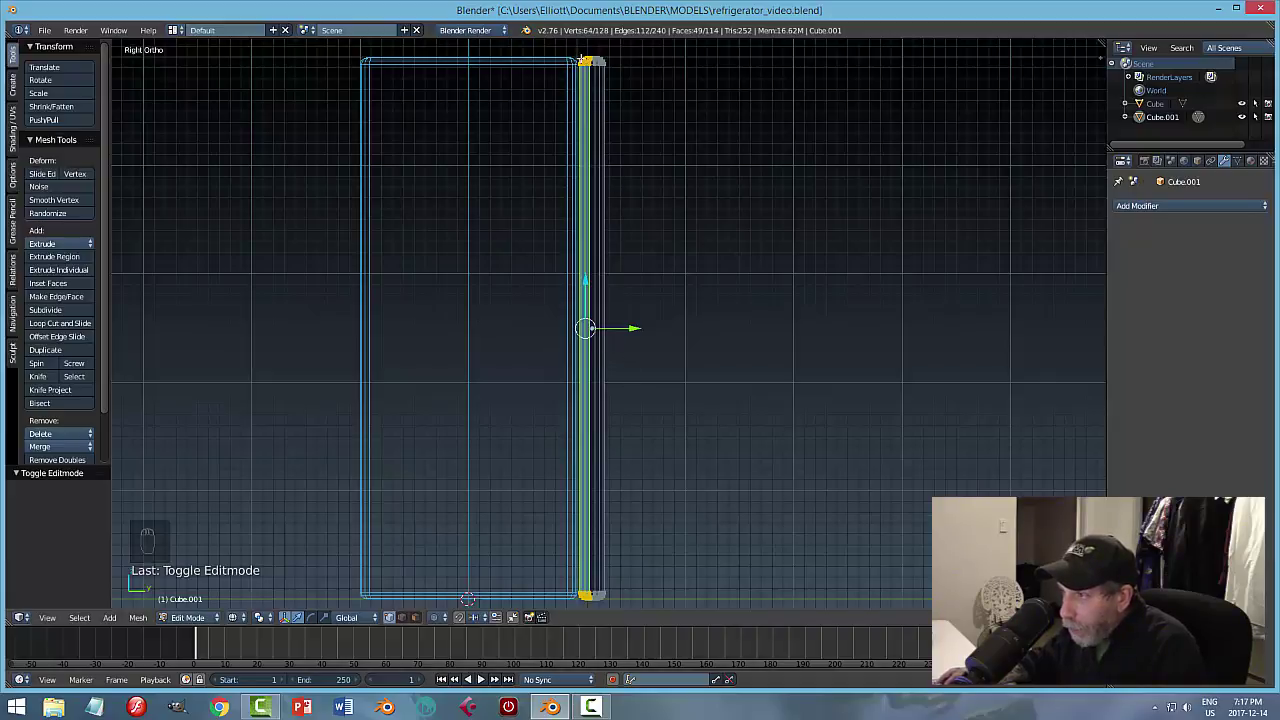
# Examine the selected vertices at the panel's upper end against the rounded corner of the main body.
pyautogui.scroll(3, 649, 90)
pyautogui.scroll(-3, 710, 370)
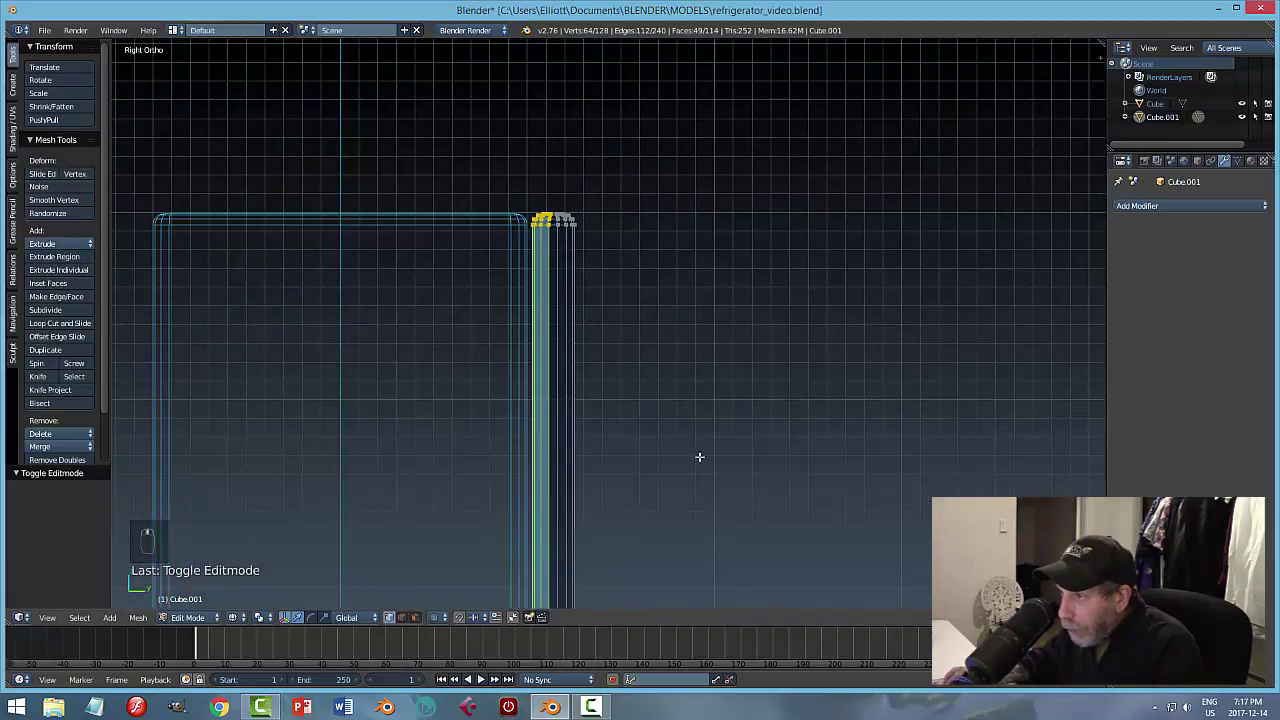
pyautogui.scroll(2, 645, 308)
pyautogui.scroll(2, 645, 308)
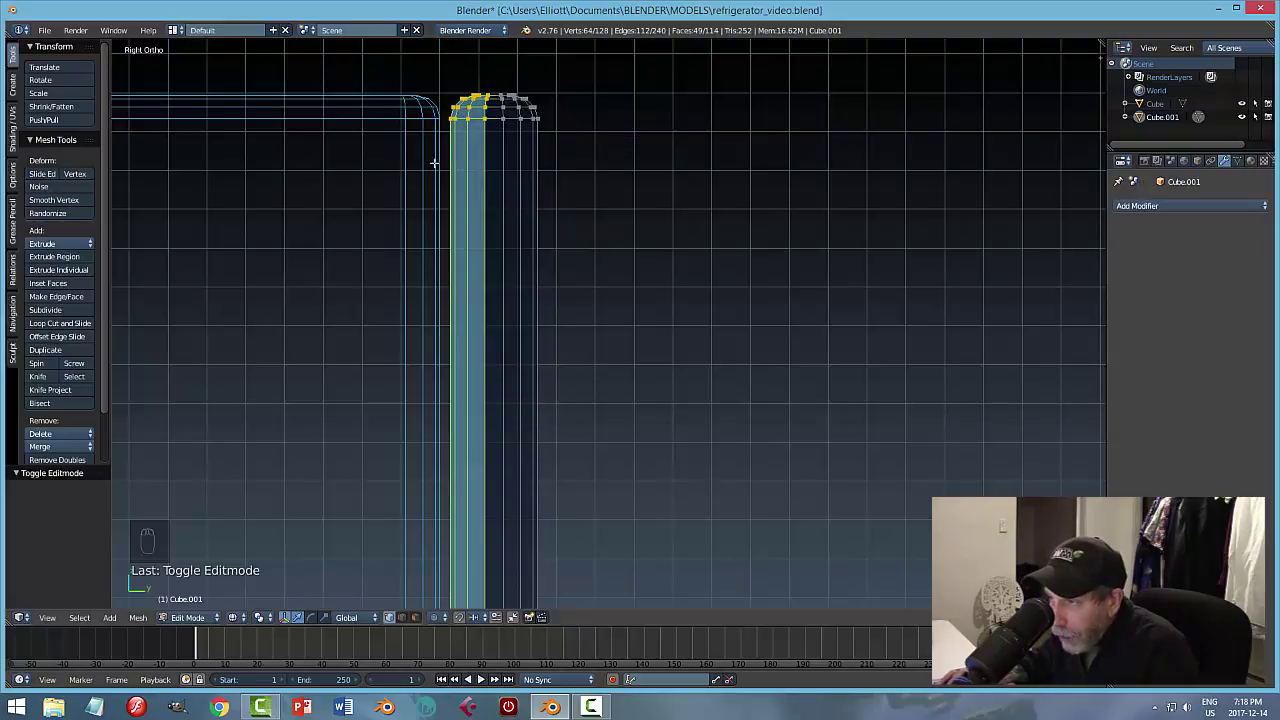
pyautogui.scroll(-2, 670, 200)
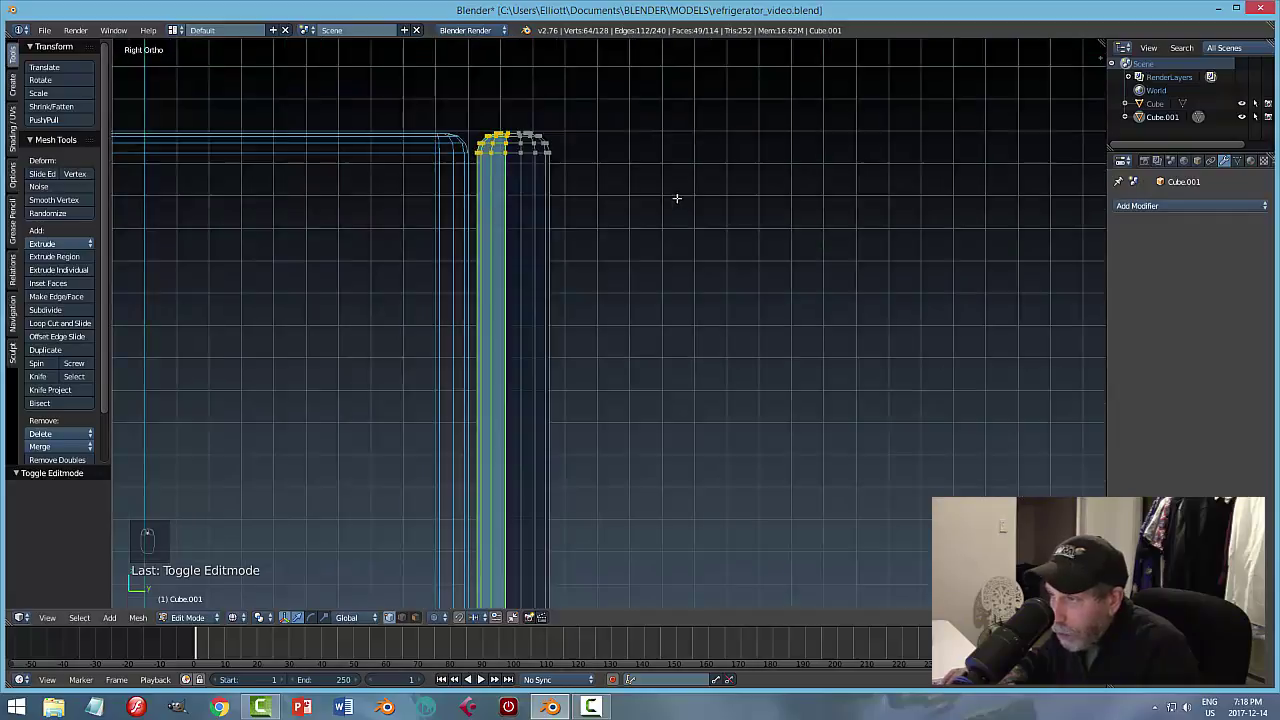
pyautogui.keyDown('shift'); pyautogui.scroll(-4, 631, 169); pyautogui.keyUp('shift')
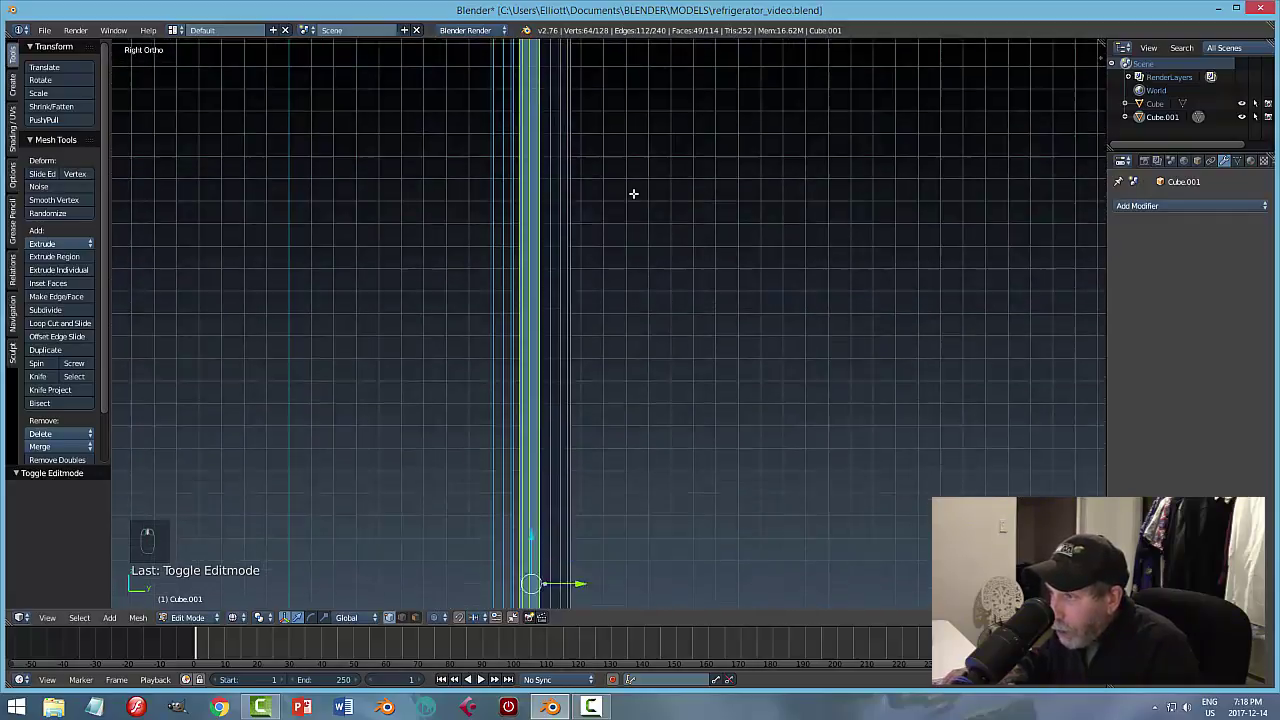
pyautogui.keyDown('shift'); pyautogui.scroll(2, 634, 209); pyautogui.keyUp('shift')
pyautogui.keyDown('shift'); pyautogui.scroll(-1, 634, 189); pyautogui.keyUp('shift')
pyautogui.keyDown('shift'); pyautogui.moveTo(634, 189); pyautogui.dragTo(642, 233, button='middle'); pyautogui.keyUp('shift')
pyautogui.scroll(-1, 645, 240)
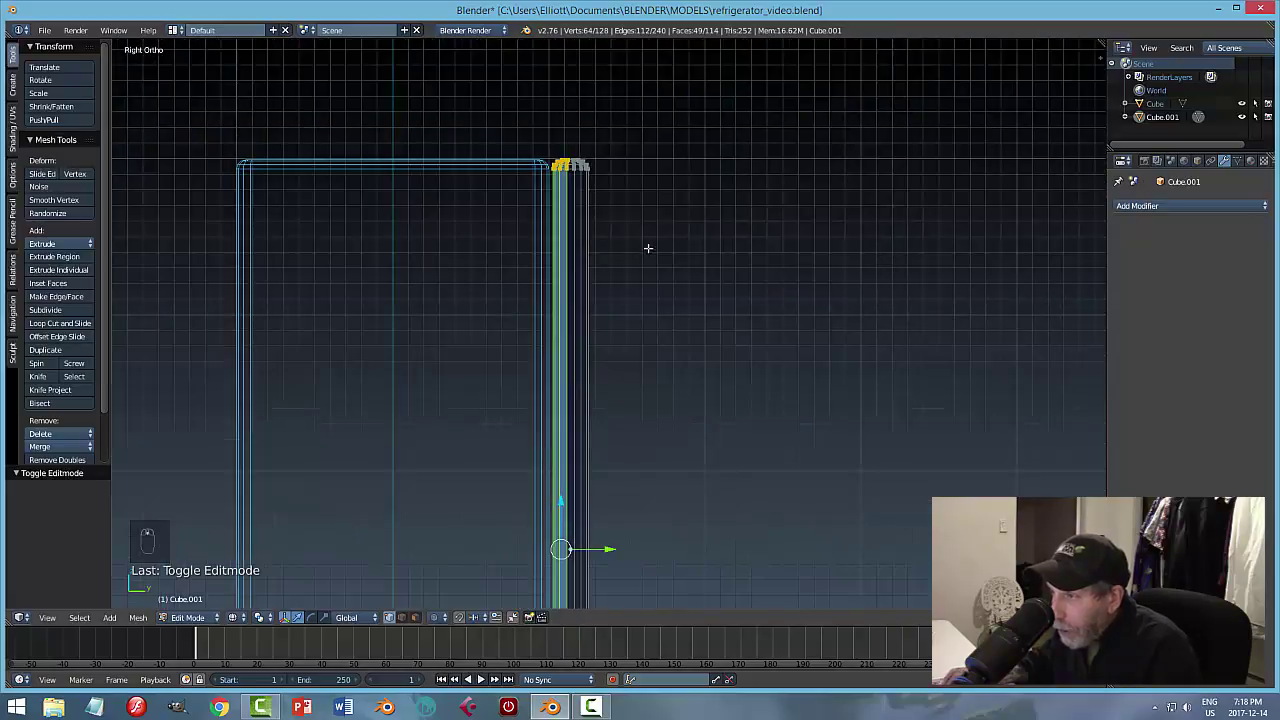
# Scale the panel's selected body-facing vertices by about 0.593 along Y.
pyautogui.keyDown('shift'); pyautogui.scroll(-2, 600, 231); pyautogui.keyUp('shift')
pyautogui.press('s')
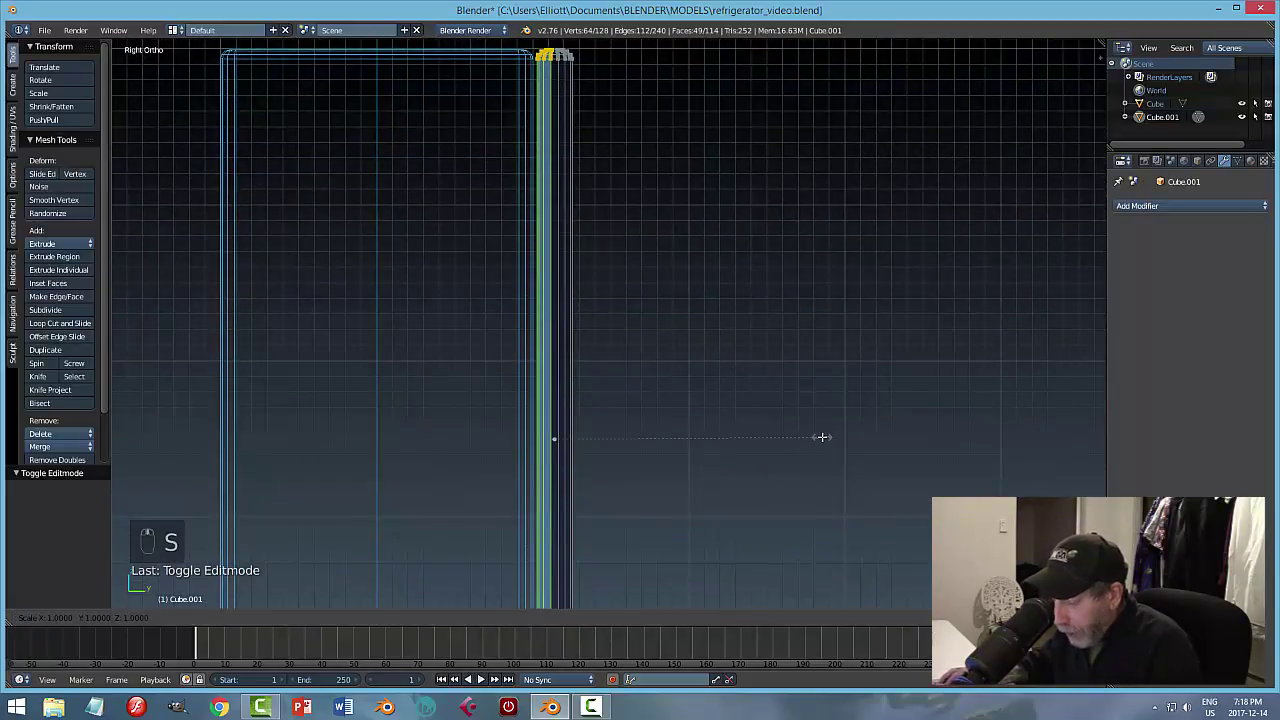
pyautogui.press('y')
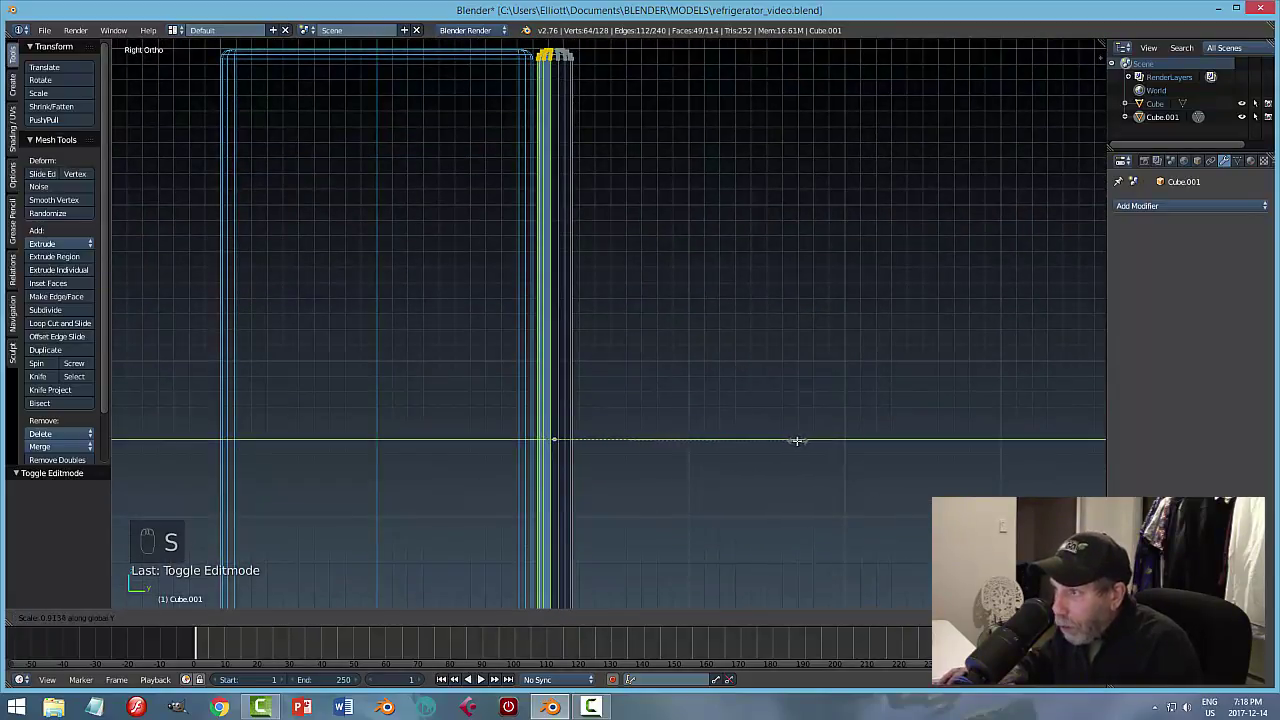
pyautogui.click(709, 441)
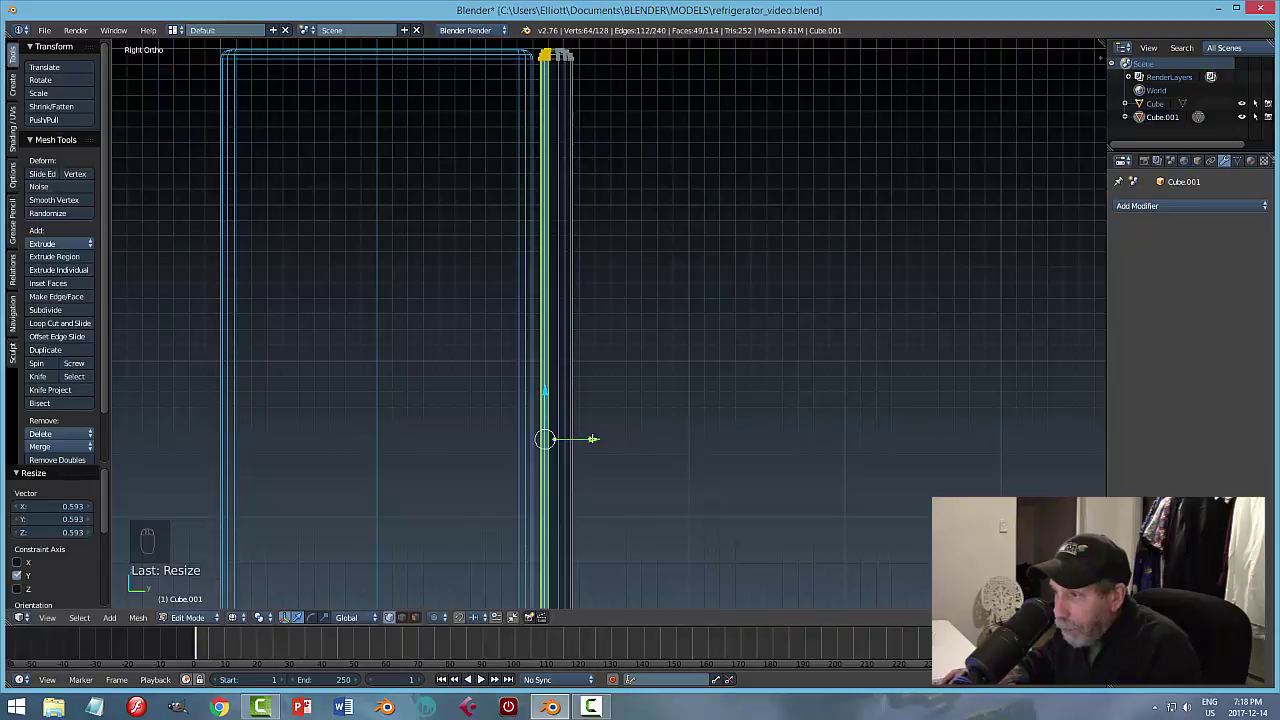
pyautogui.click(592, 438)
# Clear the vertex selection and return the slim panel to Object Mode with solid shading.
pyautogui.press('a')
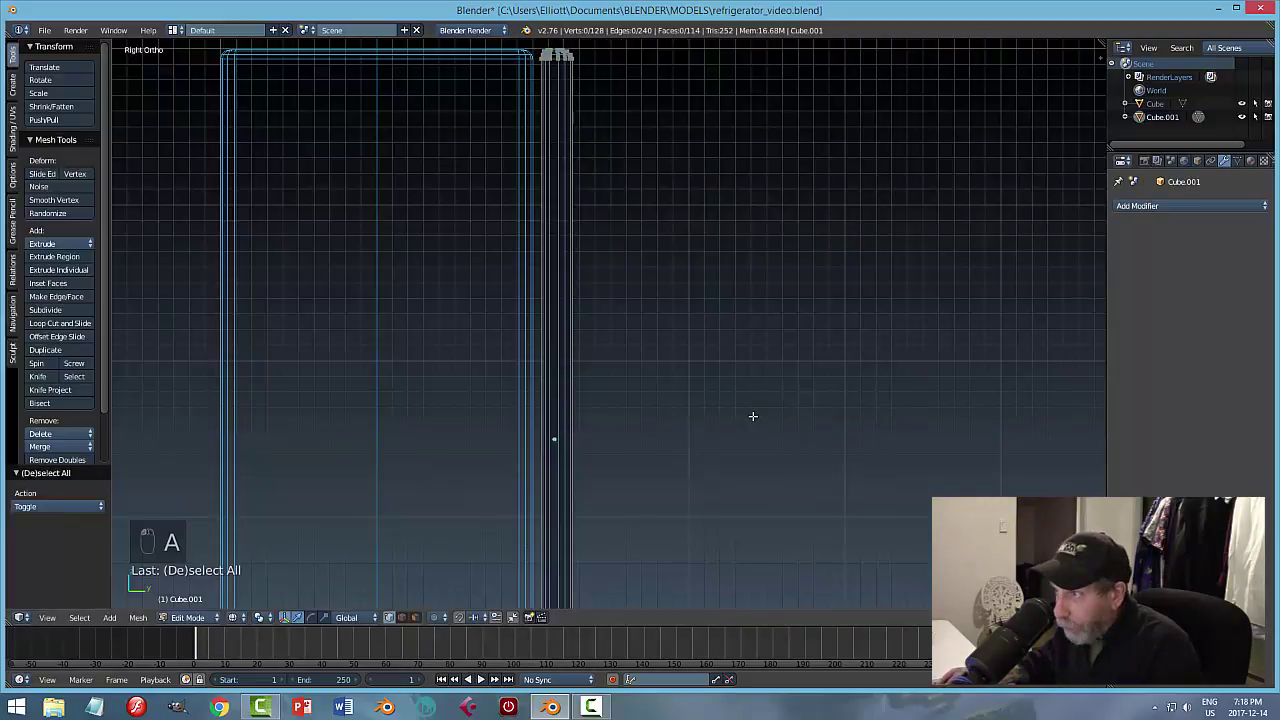
pyautogui.press('z')
pyautogui.click(751, 491)
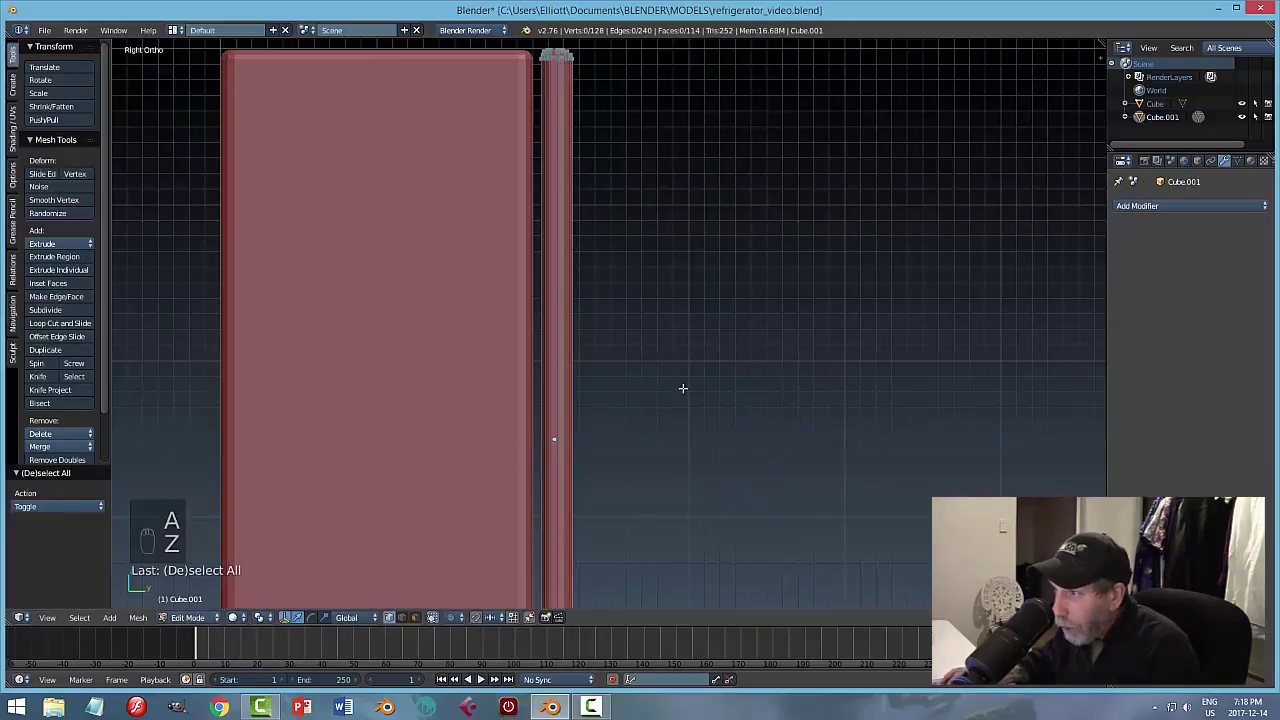
pyautogui.press('Tab')
pyautogui.click(710, 323)
pyautogui.scroll(-1, 710, 323)
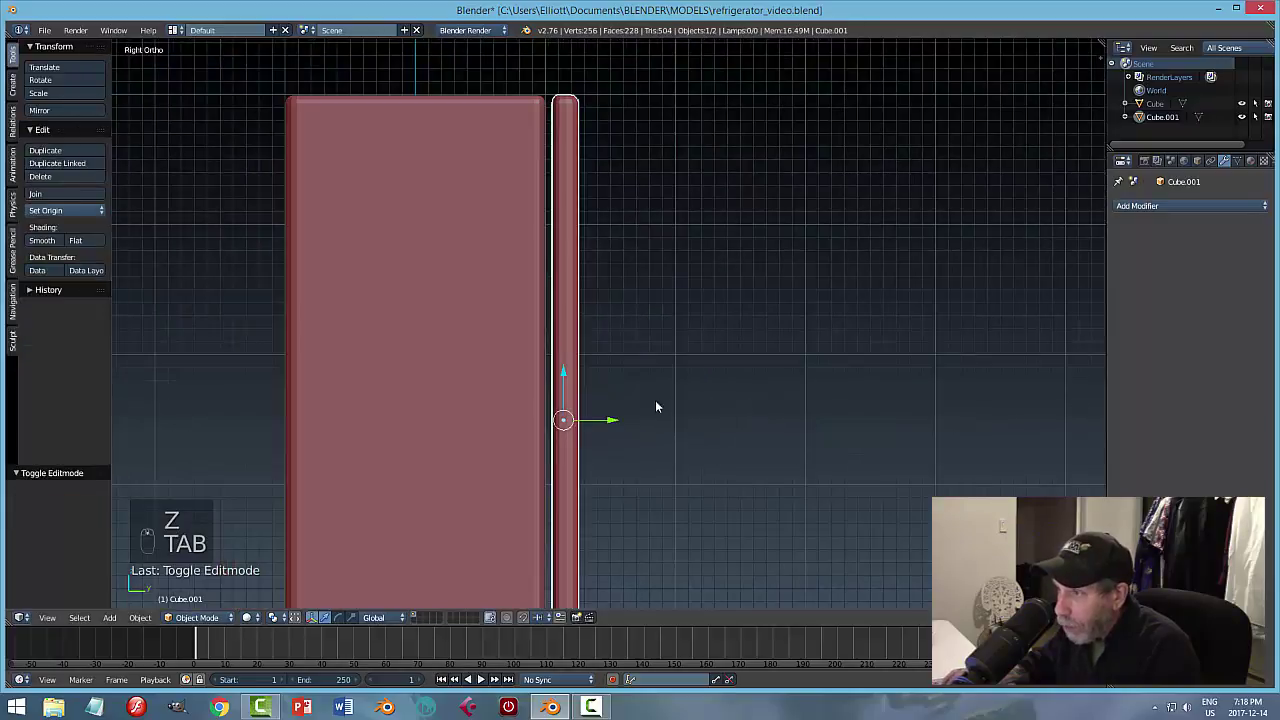
# Nudge the slim panel along Y toward the main body to narrow the gap, leaving nothing selected.
pyautogui.scroll(3, 632, 280)
pyautogui.keyDown('shift'); pyautogui.moveTo(620, 165); pyautogui.dragTo(681, 363, button='middle'); pyautogui.keyUp('shift')
pyautogui.press('a')
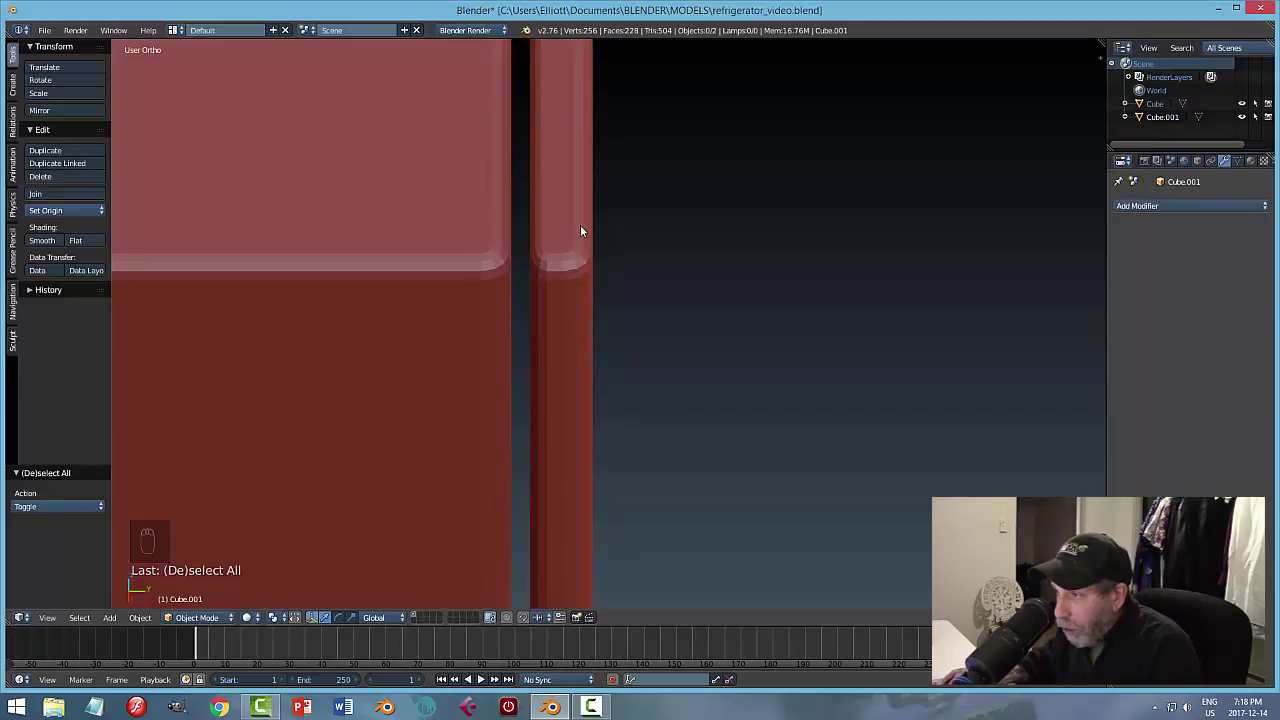
pyautogui.scroll(-5, 550, 248)
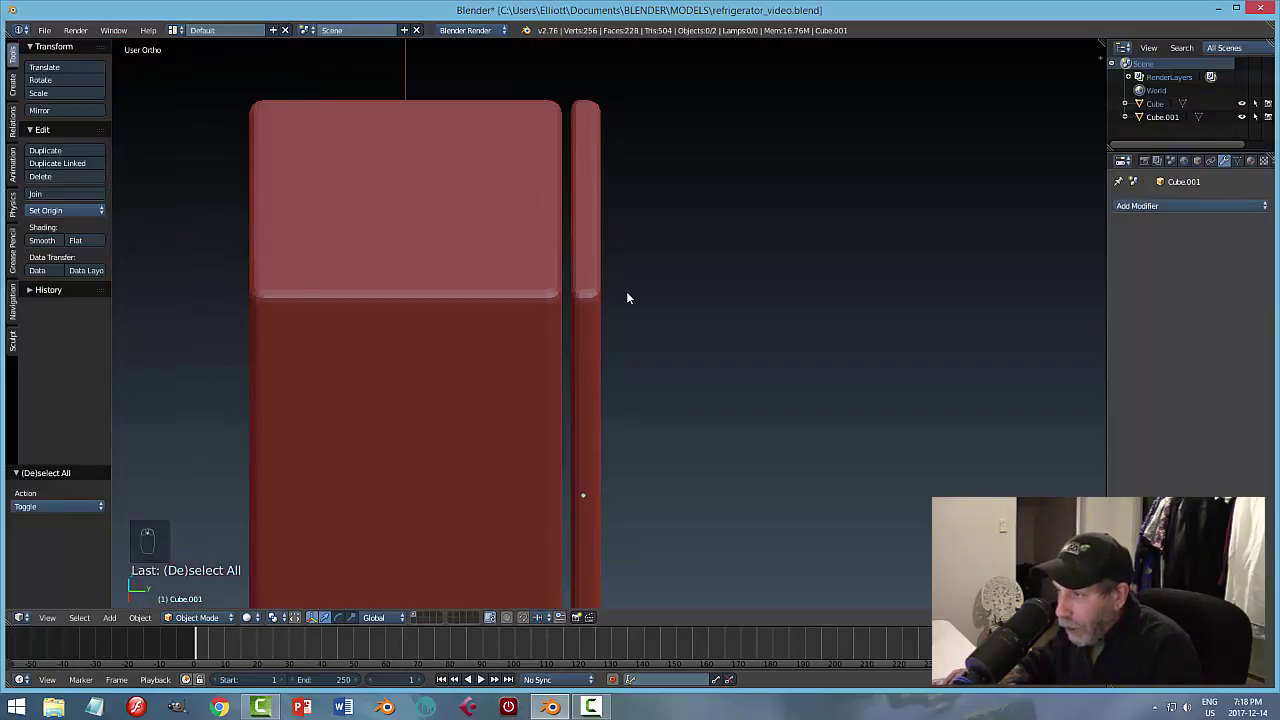
pyautogui.moveTo(712, 321); pyautogui.dragTo(628, 390, button='middle')
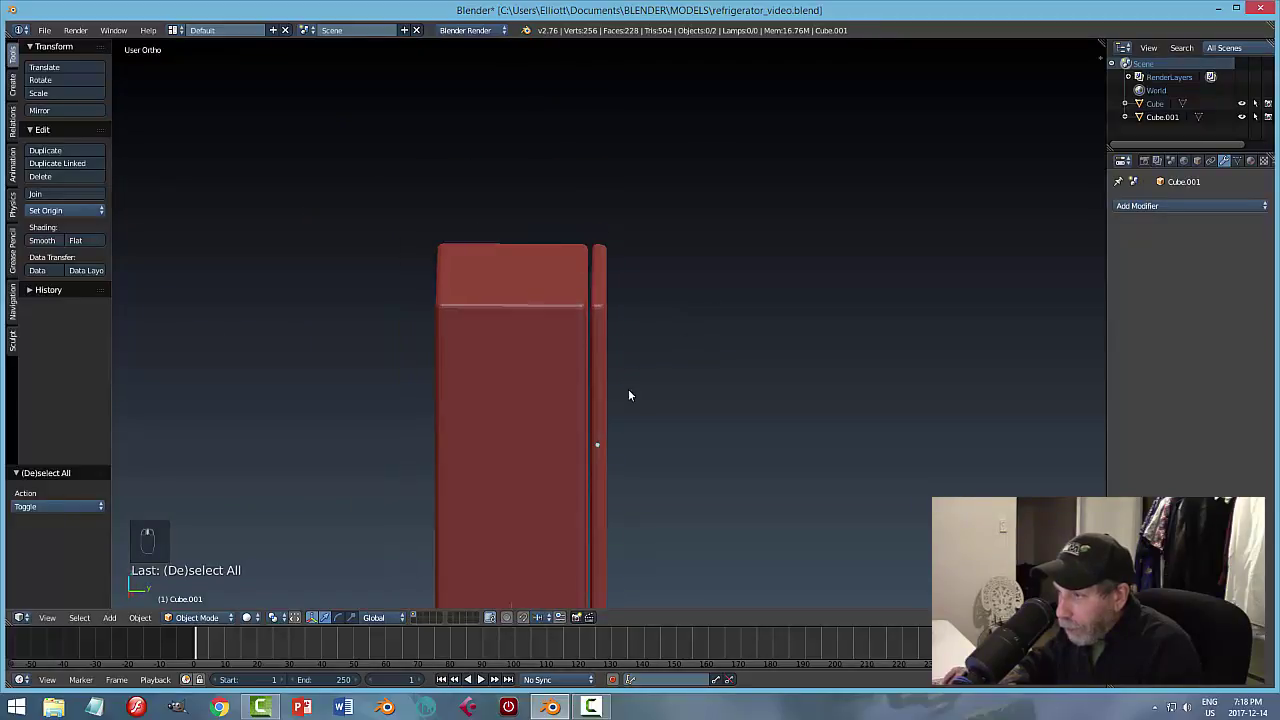
pyautogui.rightClick(598, 409)
pyautogui.moveTo(646, 447); pyautogui.dragTo(644, 444)
pyautogui.press('a')
pyautogui.moveTo(740, 397); pyautogui.dragTo(697, 398, button='middle')
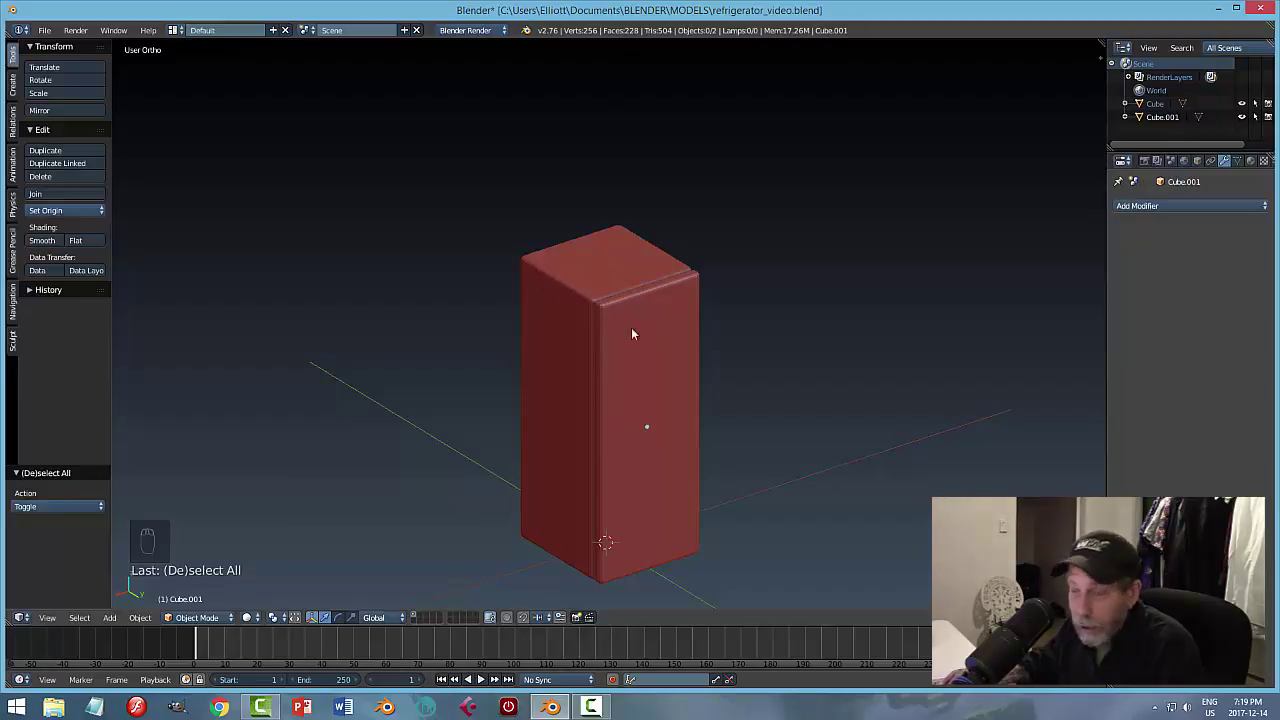
# Select the slim panel and check which way it faces relative to the Front Ortho view.
pyautogui.moveTo(631, 331); pyautogui.dragTo(677, 380, button='middle')
pyautogui.rightClick(673, 377)
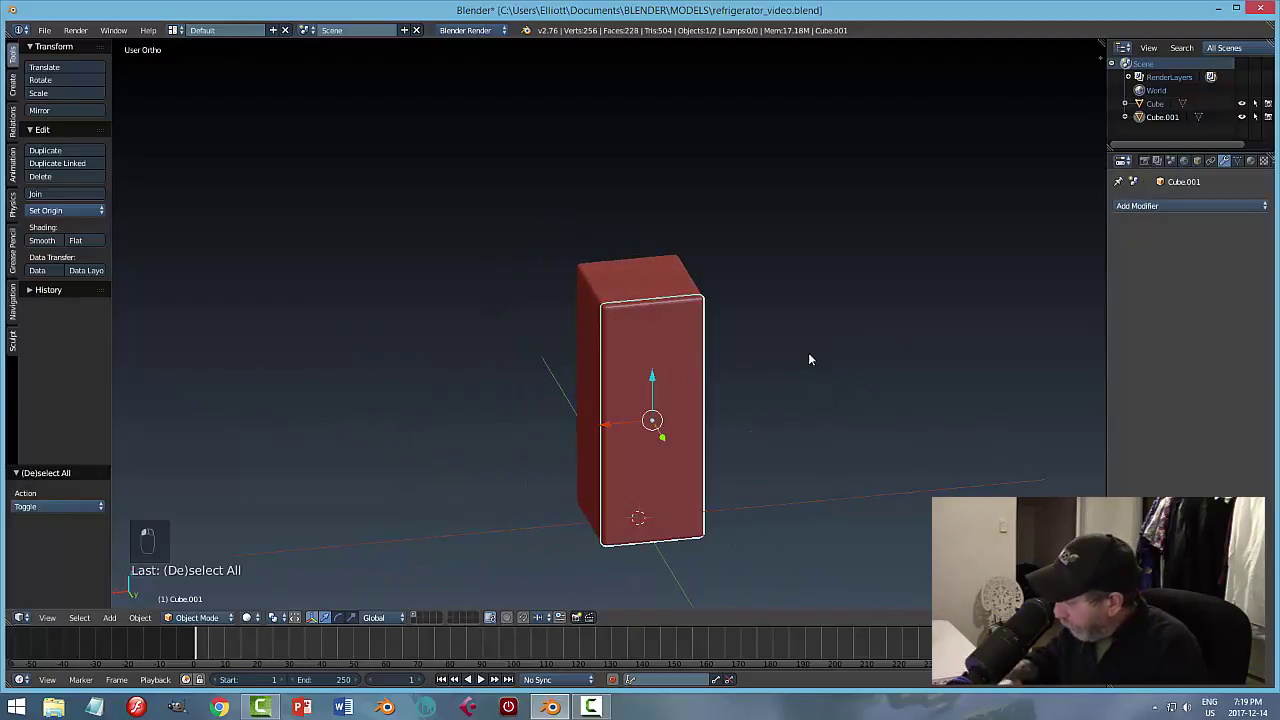
pyautogui.press('KP_1')
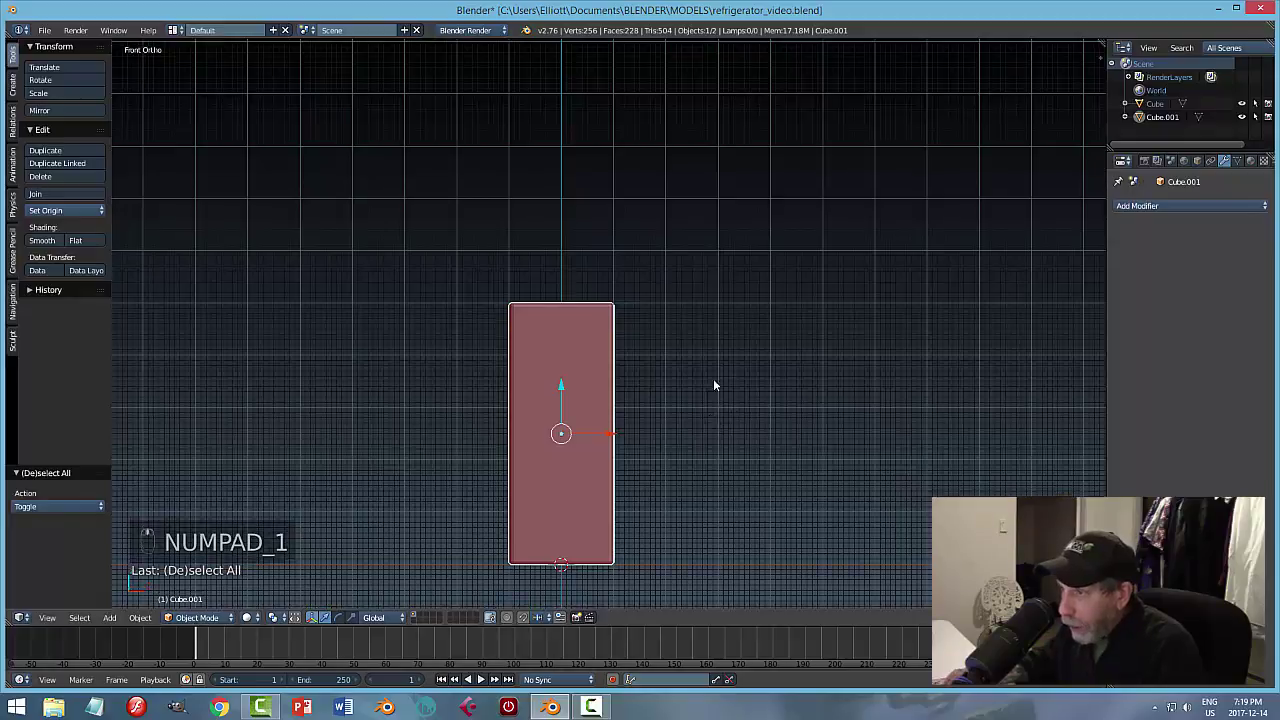
pyautogui.moveTo(714, 383); pyautogui.dragTo(690, 350, button='middle')
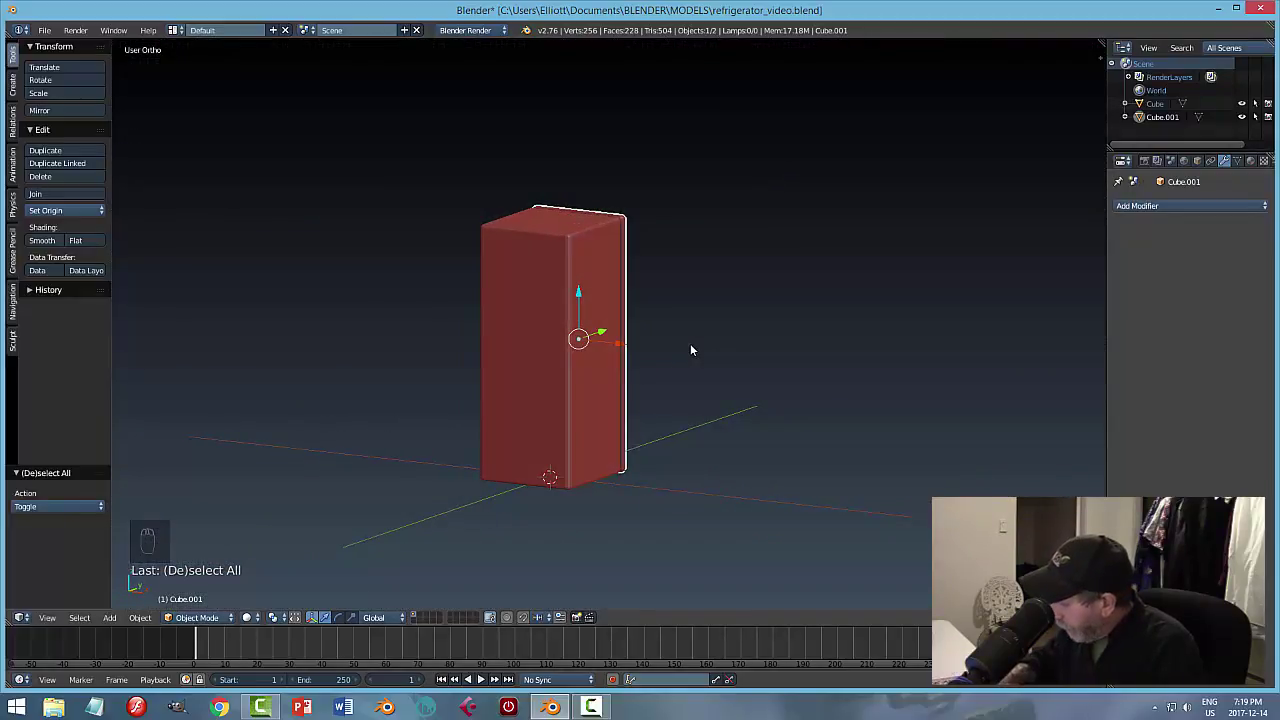
pyautogui.press('KP_1')
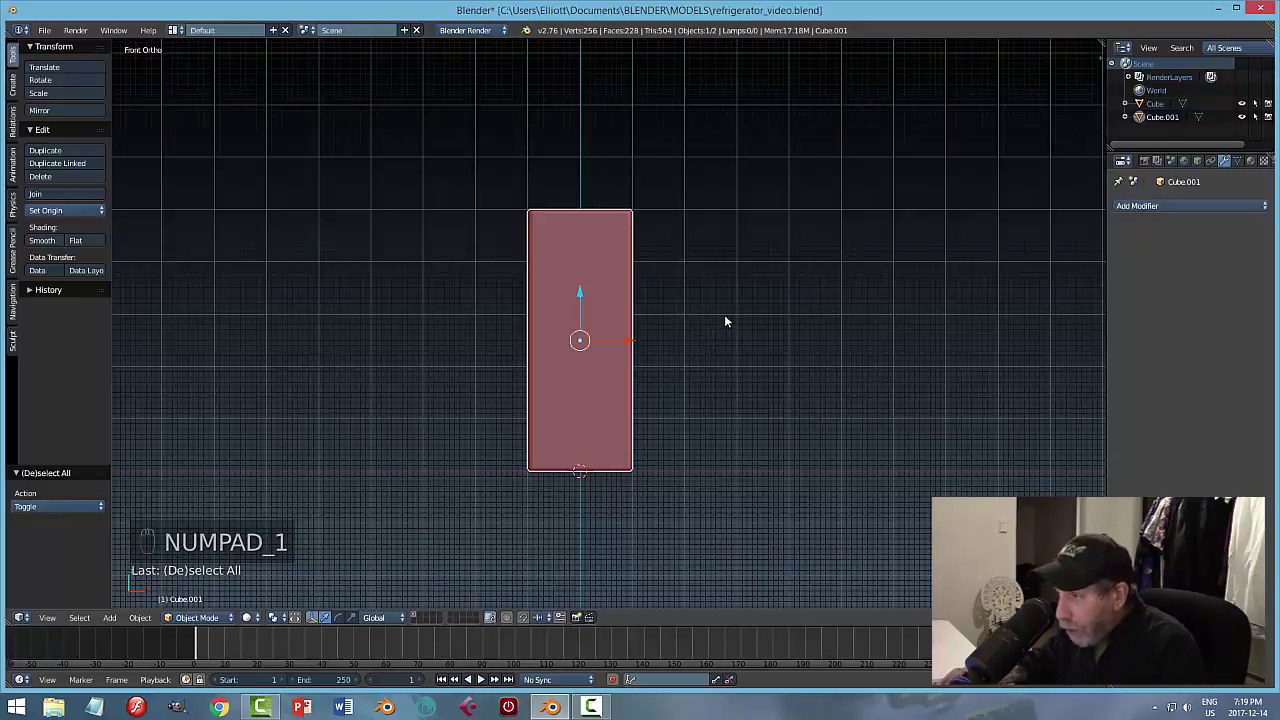
pyautogui.moveTo(723, 323); pyautogui.dragTo(548, 274, button='middle')
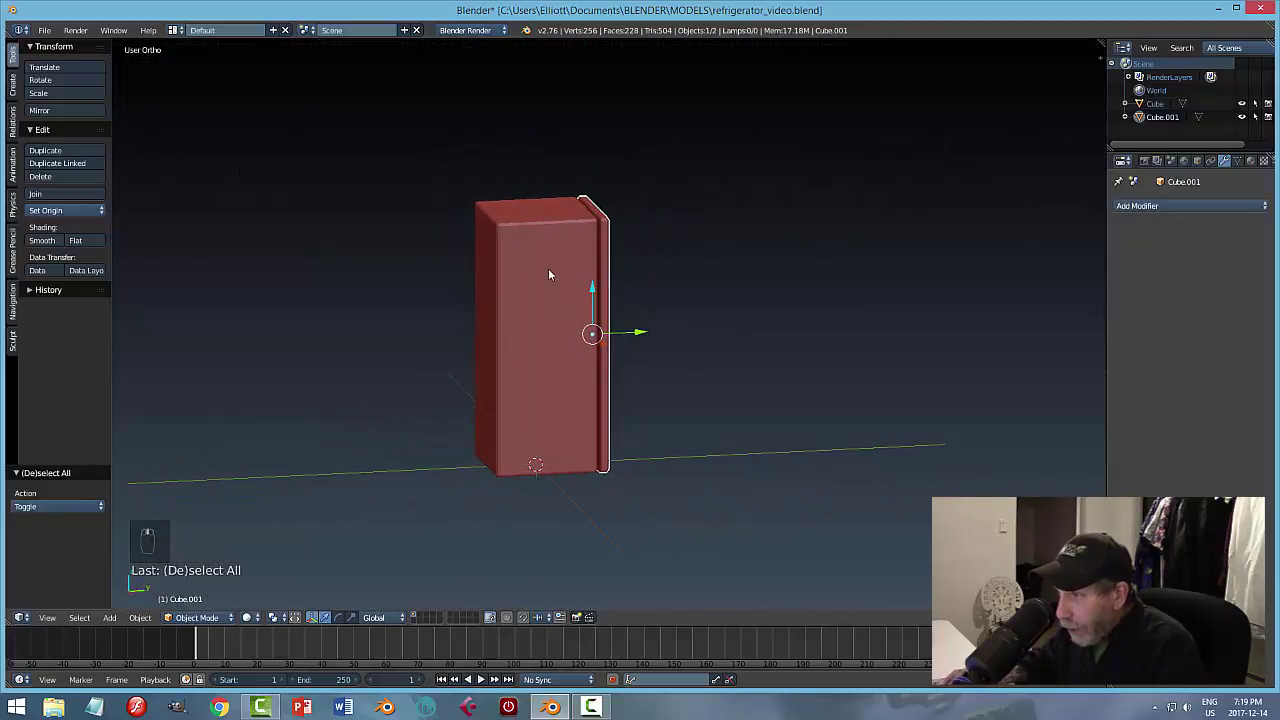
# Add the main body to the panel selection and rotate both objects 180° around Z so the door faces the front view.
pyautogui.keyDown('shift'); pyautogui.rightClick(548, 273); pyautogui.keyUp('shift')
pyautogui.moveTo(731, 285); pyautogui.dragTo(744, 293, button='middle')
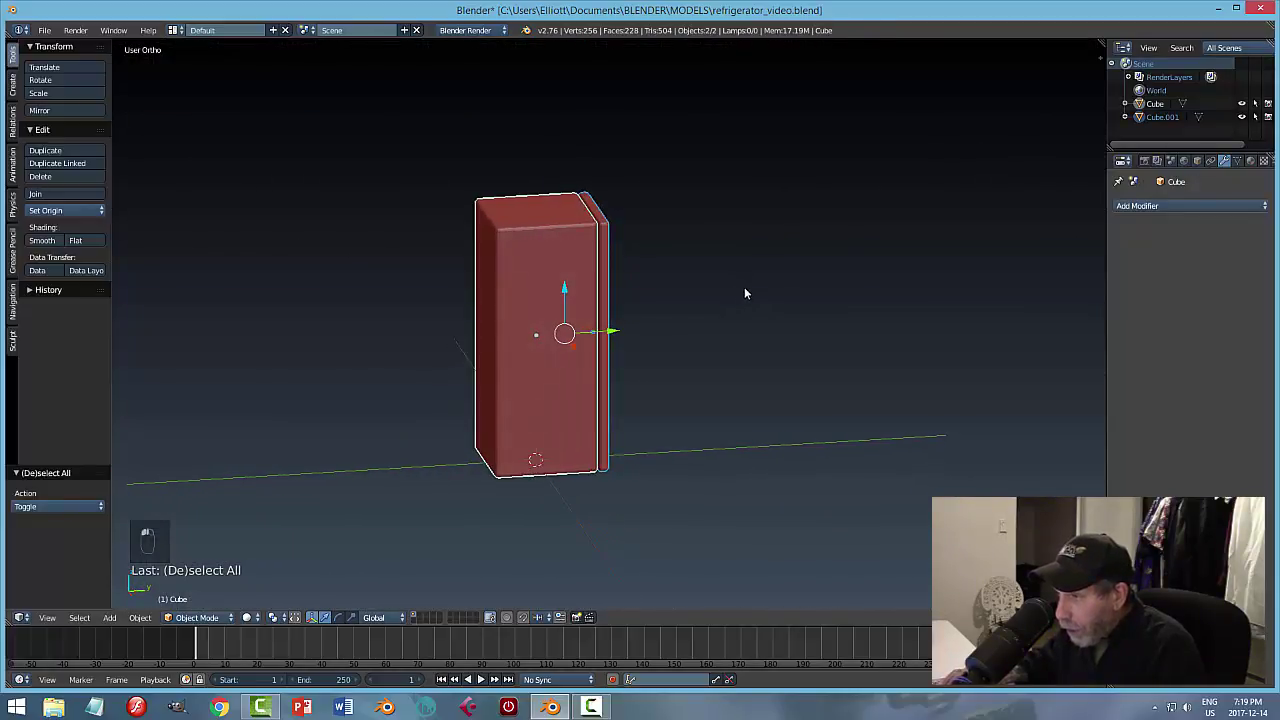
pyautogui.press('r')
pyautogui.press('z')
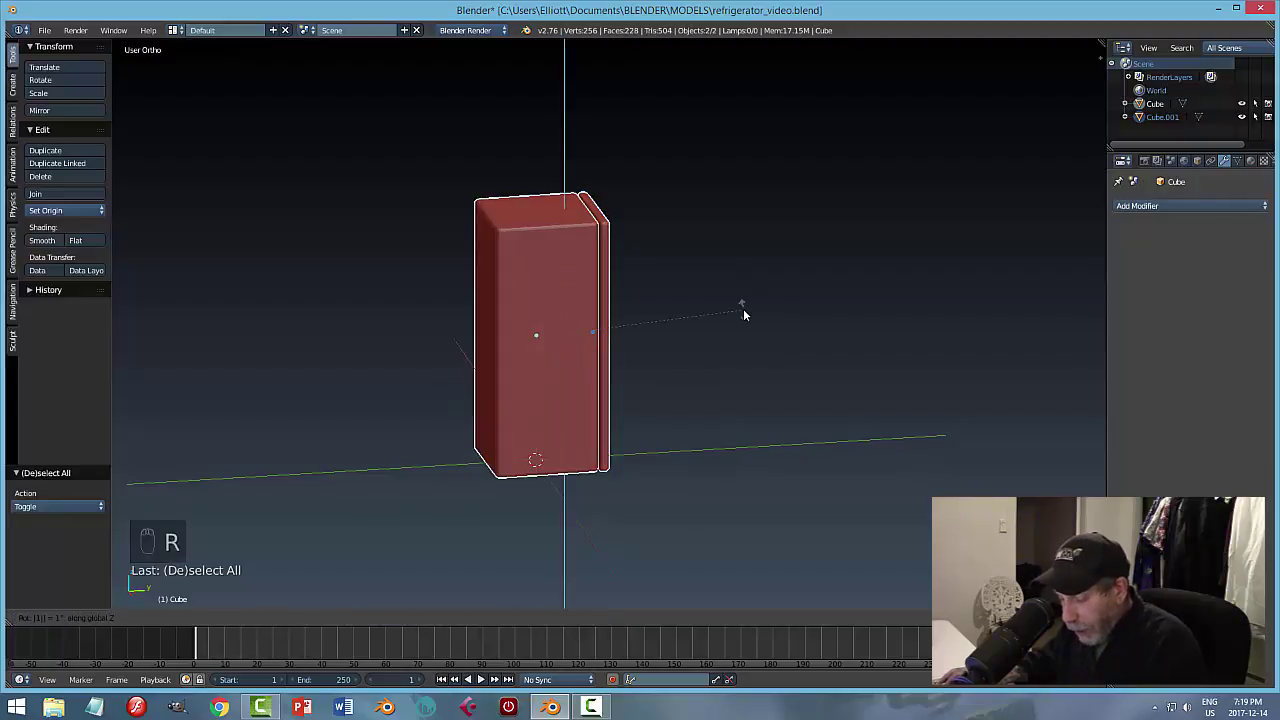
pyautogui.press('KP_1')
pyautogui.press('KP_8')
pyautogui.press('KP_0')
pyautogui.press('Return')
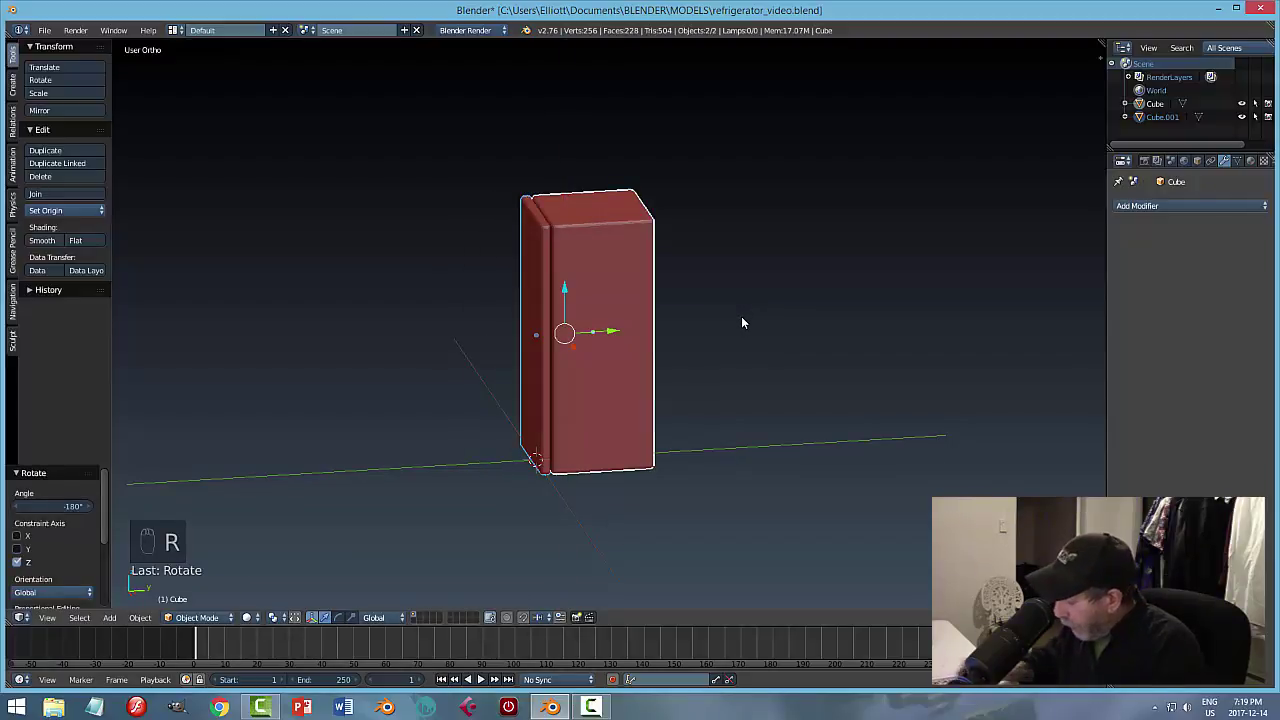
pyautogui.press('KP_1')
# Move the selected body and door panel together about -0.944 along Y.
pyautogui.moveTo(738, 332); pyautogui.dragTo(594, 345, button='middle')
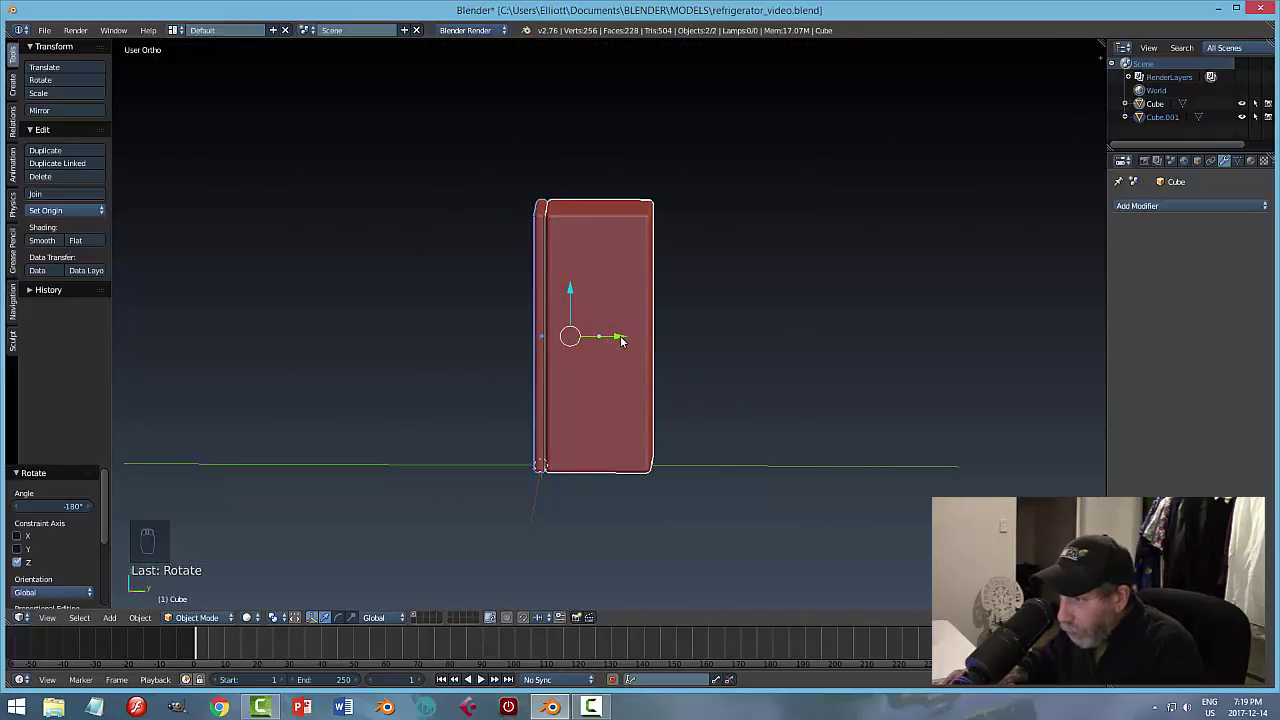
pyautogui.moveTo(620, 341); pyautogui.dragTo(570, 337)
pyautogui.moveTo(656, 340); pyautogui.dragTo(579, 332, button='middle')
# Set the origin of the door panel and of the main body each to its own geometry.
pyautogui.rightClick(493, 278)
pyautogui.click(35, 212)
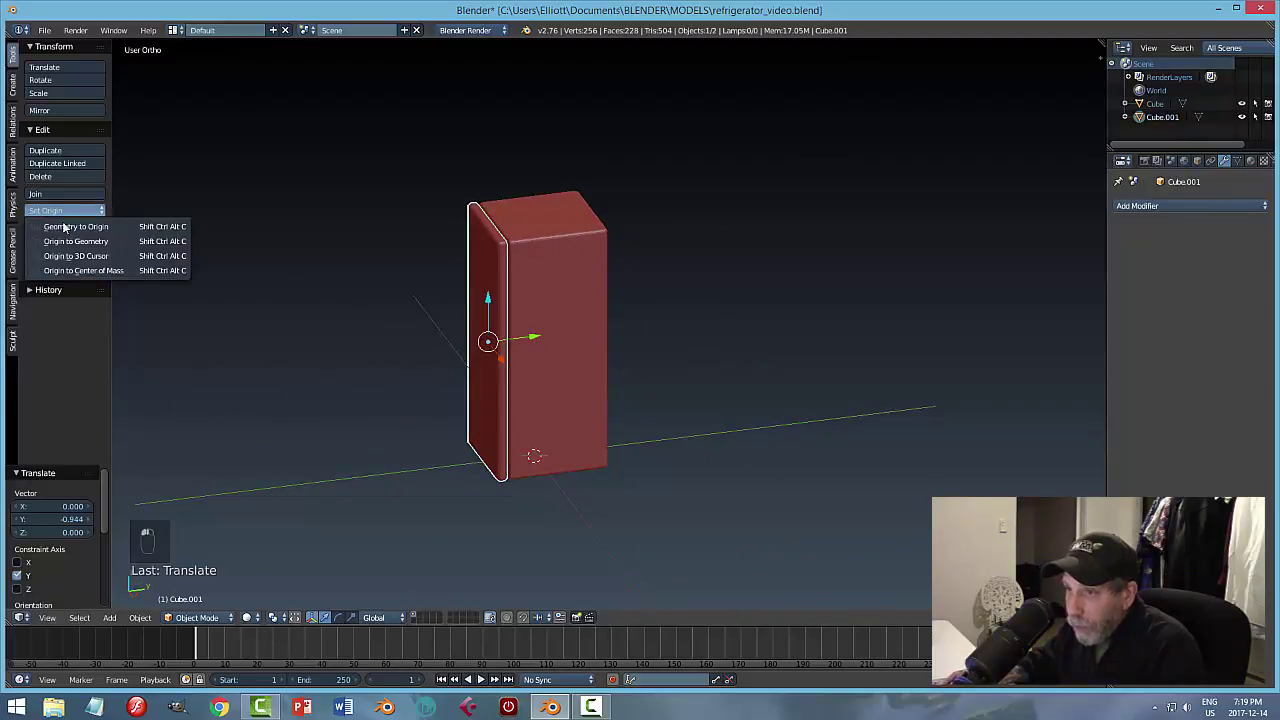
pyautogui.click(68, 240)
pyautogui.rightClick(572, 336)
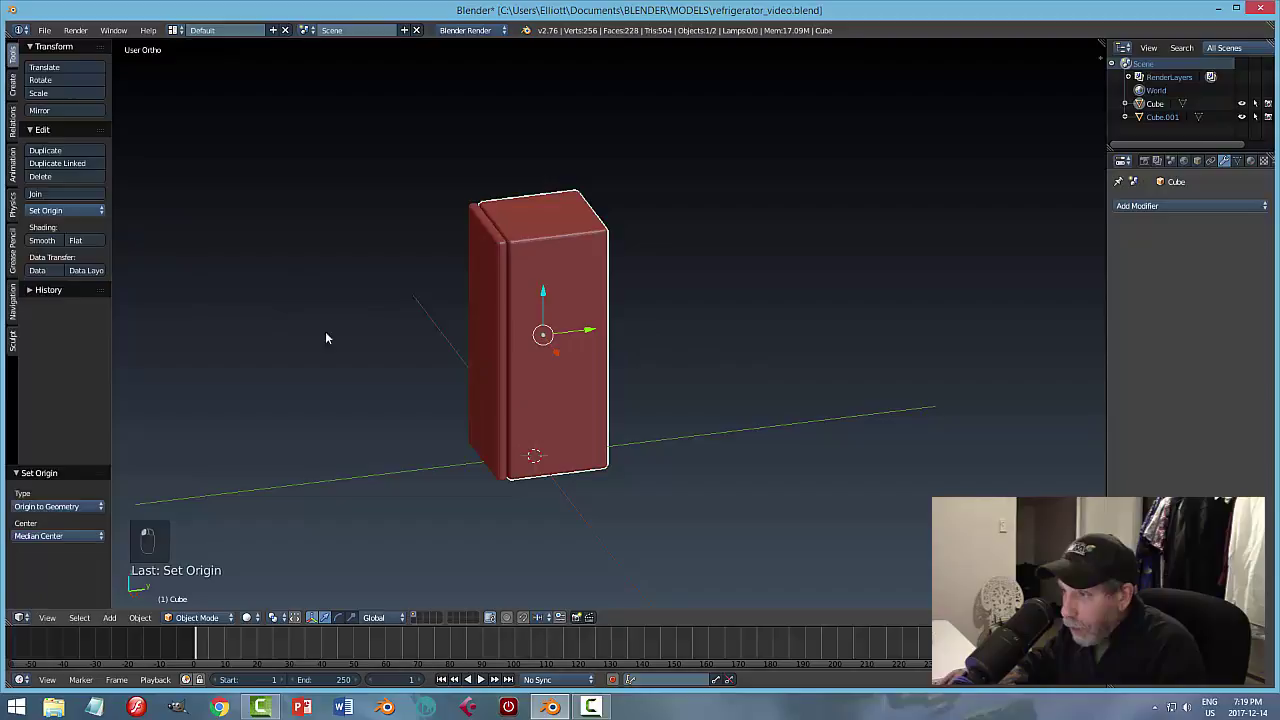
pyautogui.click(45, 210)
pyautogui.click(68, 238)
pyautogui.moveTo(755, 355)
pyautogui.mouseDown(button='middle')
pyautogui.moveTo(820, 337)
pyautogui.moveTo(920, 346)
pyautogui.moveTo(737, 349)
pyautogui.mouseUp(button='middle')
pyautogui.press('KP_1')
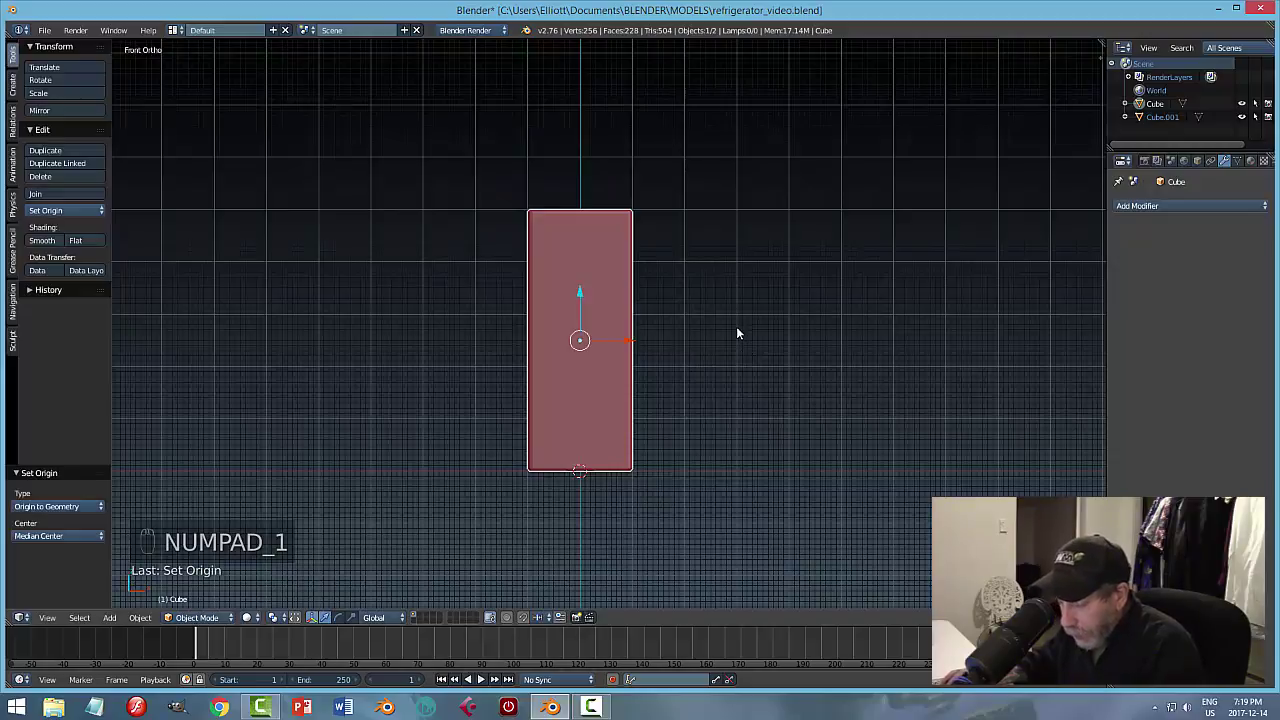
pyautogui.moveTo(726, 283); pyautogui.dragTo(630, 288, button='middle')
# Select the front door panel and enter Edit Mode on it in Front Ortho view with wireframe shading.
pyautogui.rightClick(497, 261)
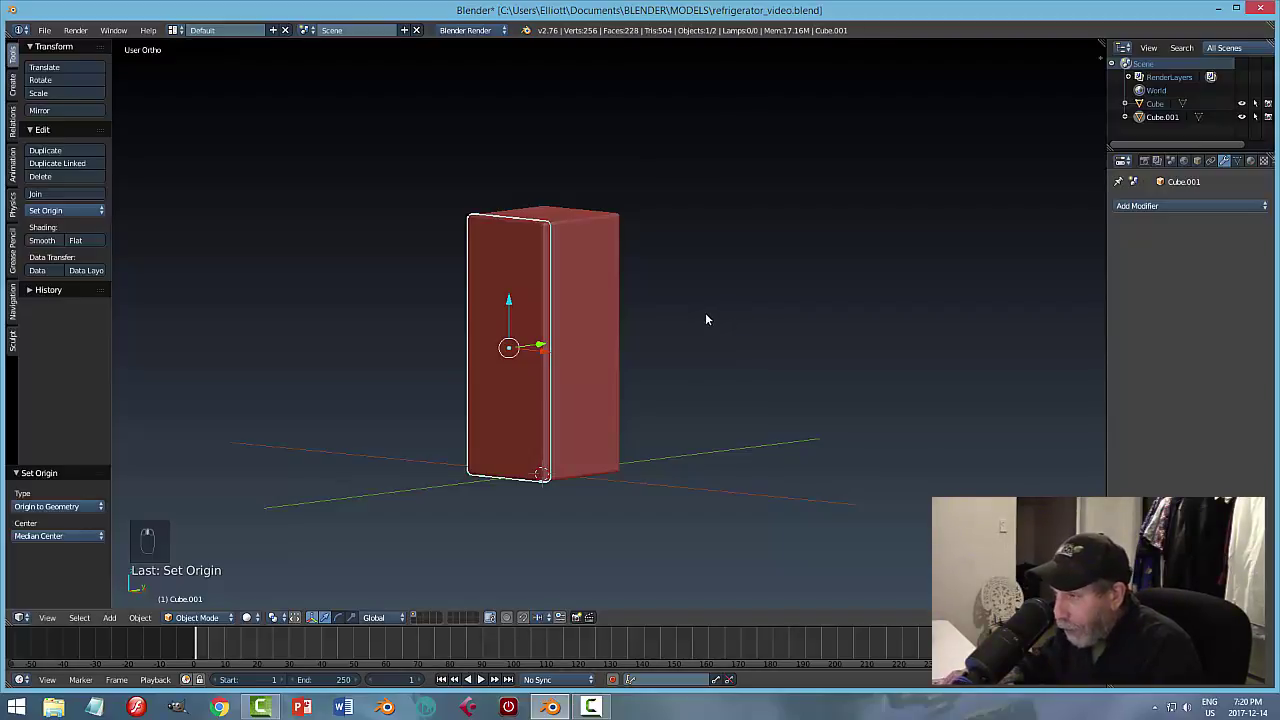
pyautogui.moveTo(705, 321); pyautogui.dragTo(762, 323, button='middle')
pyautogui.press('KP_1')
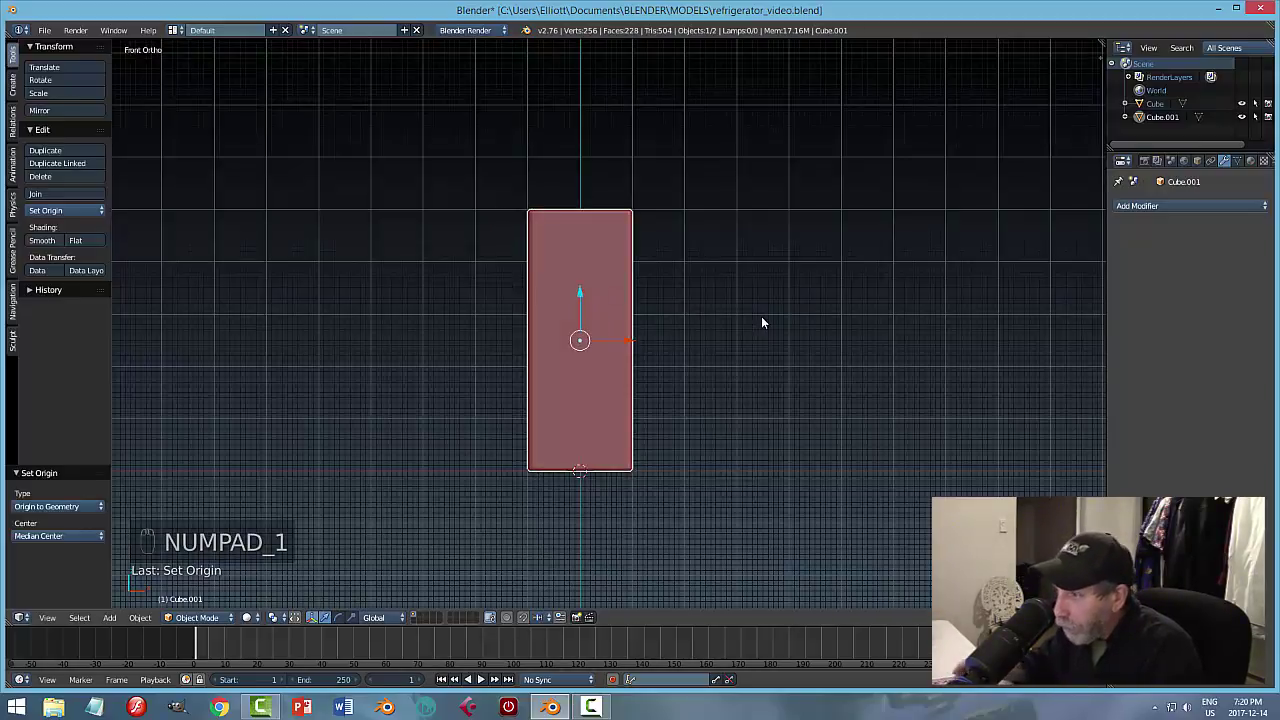
pyautogui.press('Tab')
pyautogui.click(813, 320)
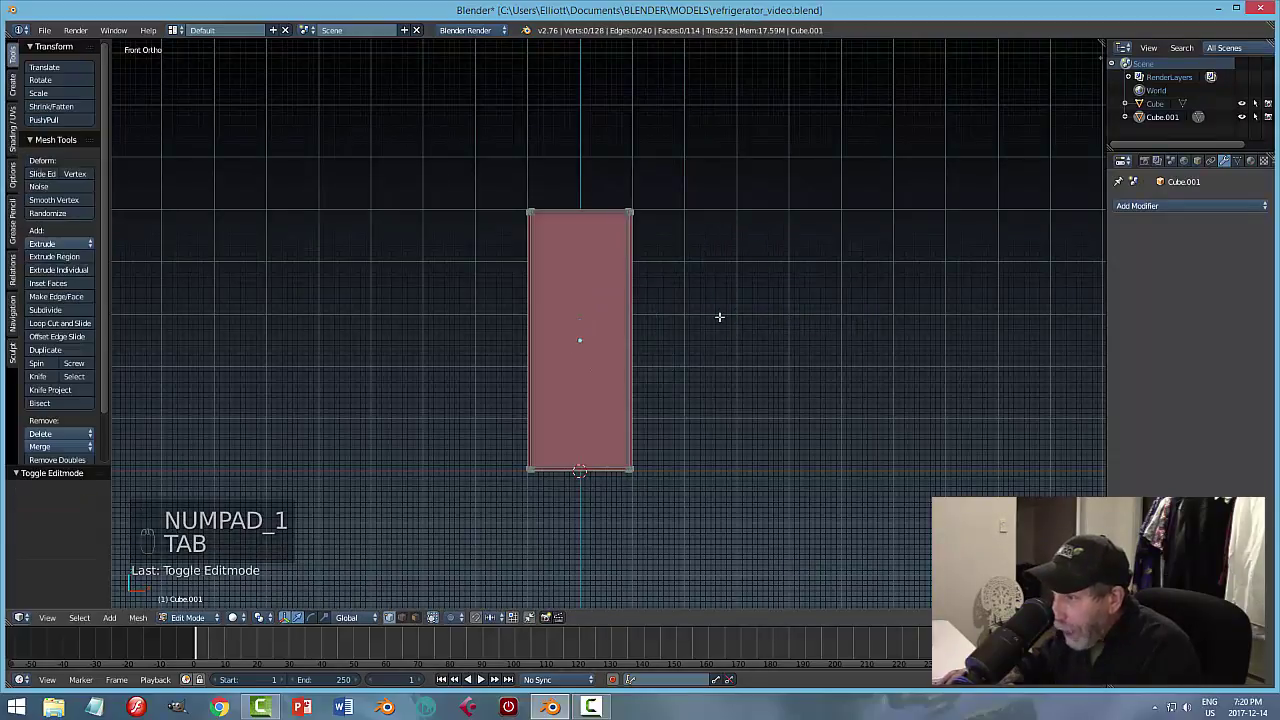
pyautogui.press('z')
pyautogui.click(800, 326)
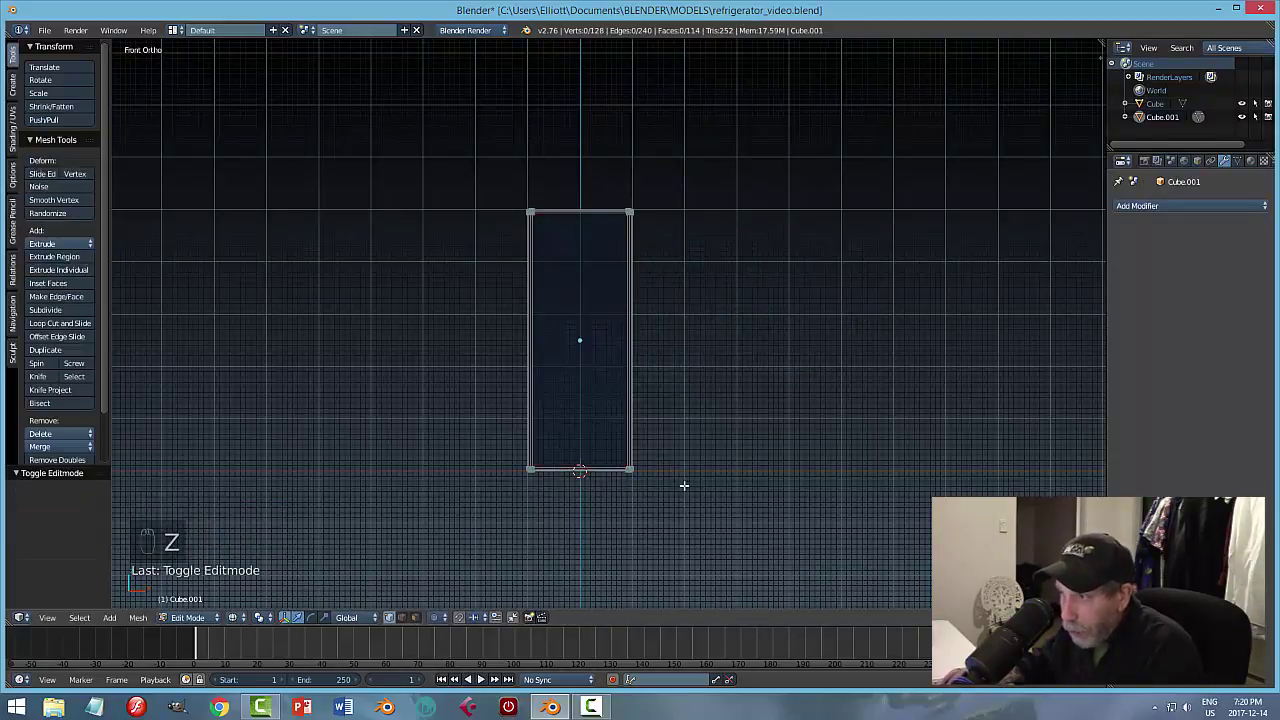
# Box-select all vertices along the door panel's bottom edge in vertex select mode.
pyautogui.hotkey('ctrl', 'Tab')
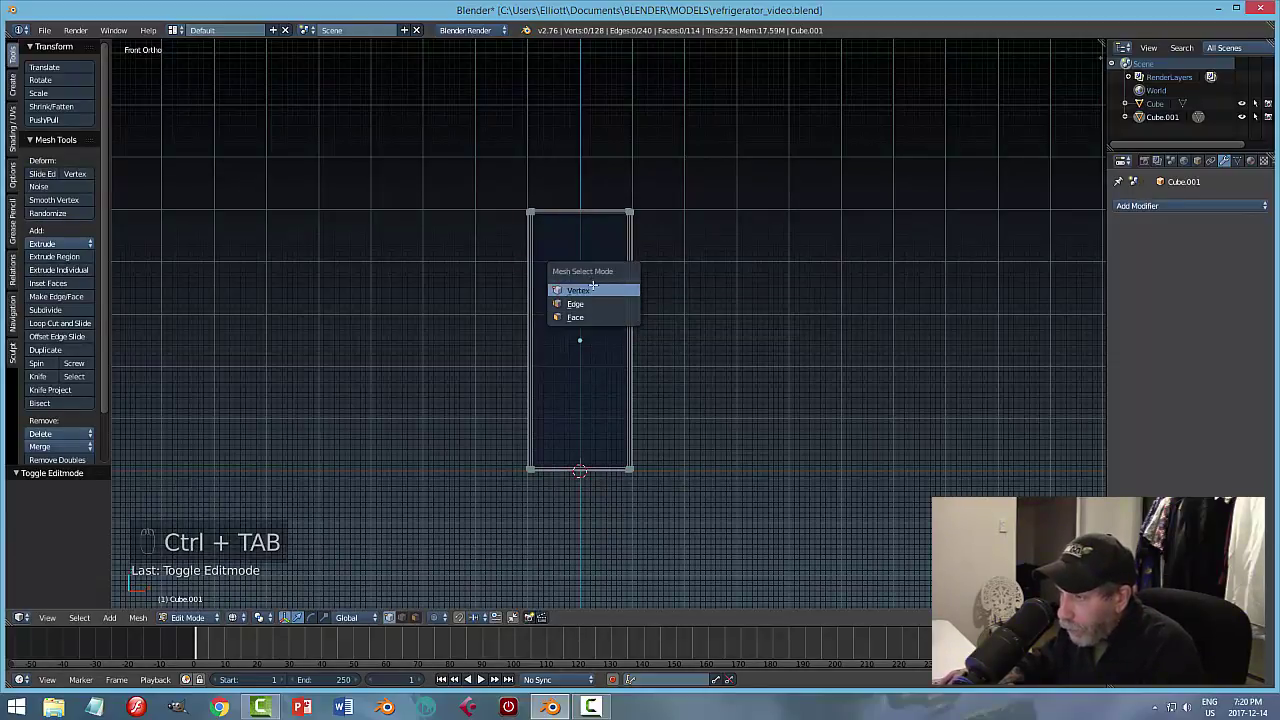
pyautogui.click(593, 288)
pyautogui.press('b')
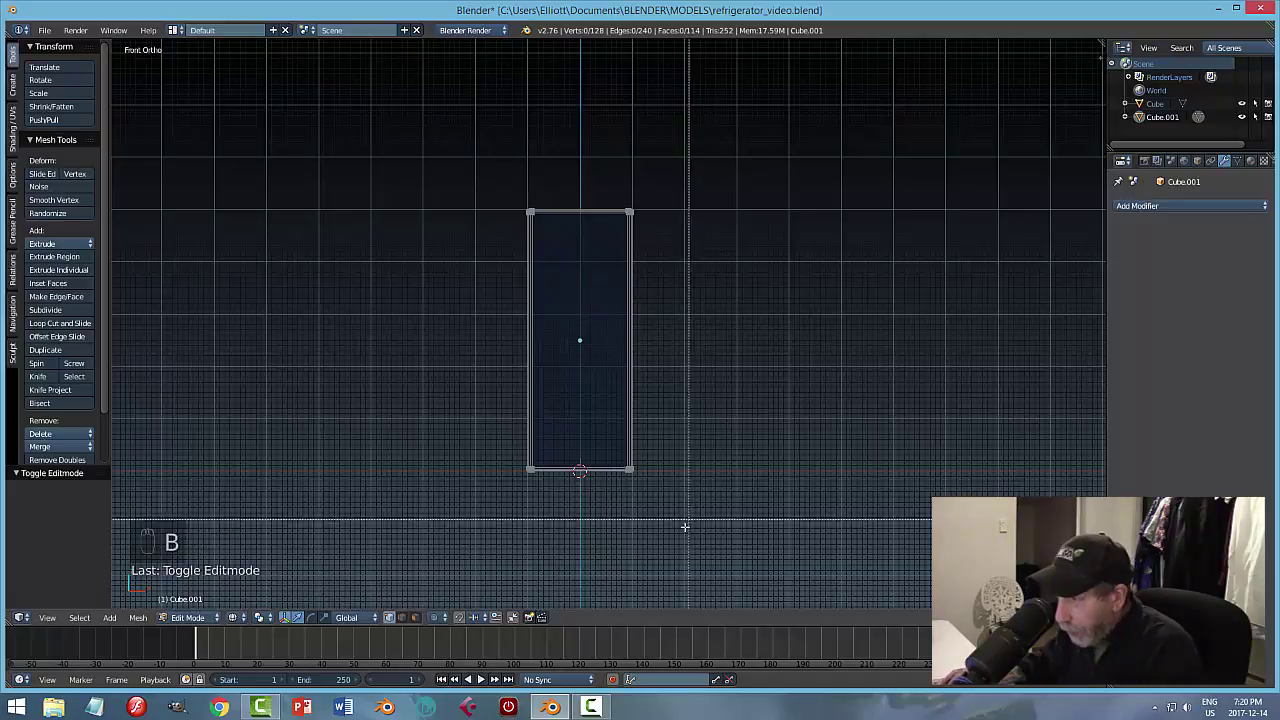
pyautogui.moveTo(708, 516); pyautogui.dragTo(480, 451)
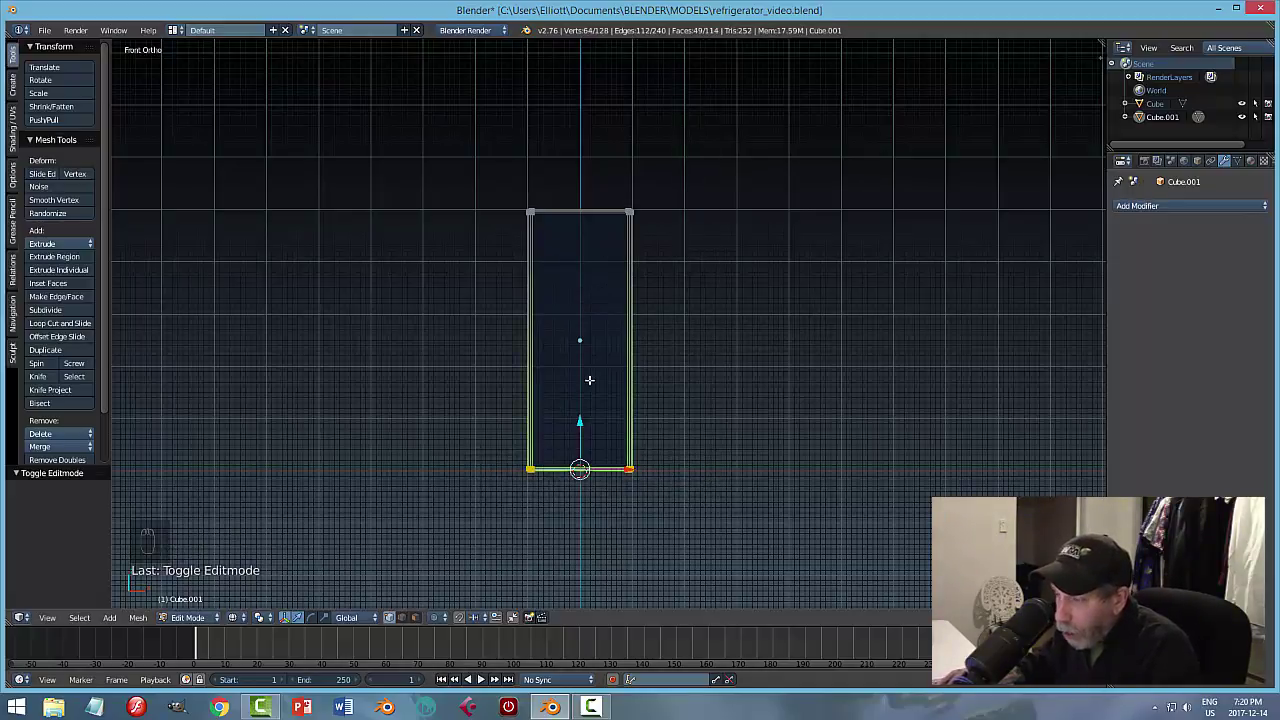
# Raise the selected bottom vertices along Z by about 0.676 and a further 2.739 to shorten the panel into an upper door.
pyautogui.moveTo(580, 422); pyautogui.dragTo(581, 387)
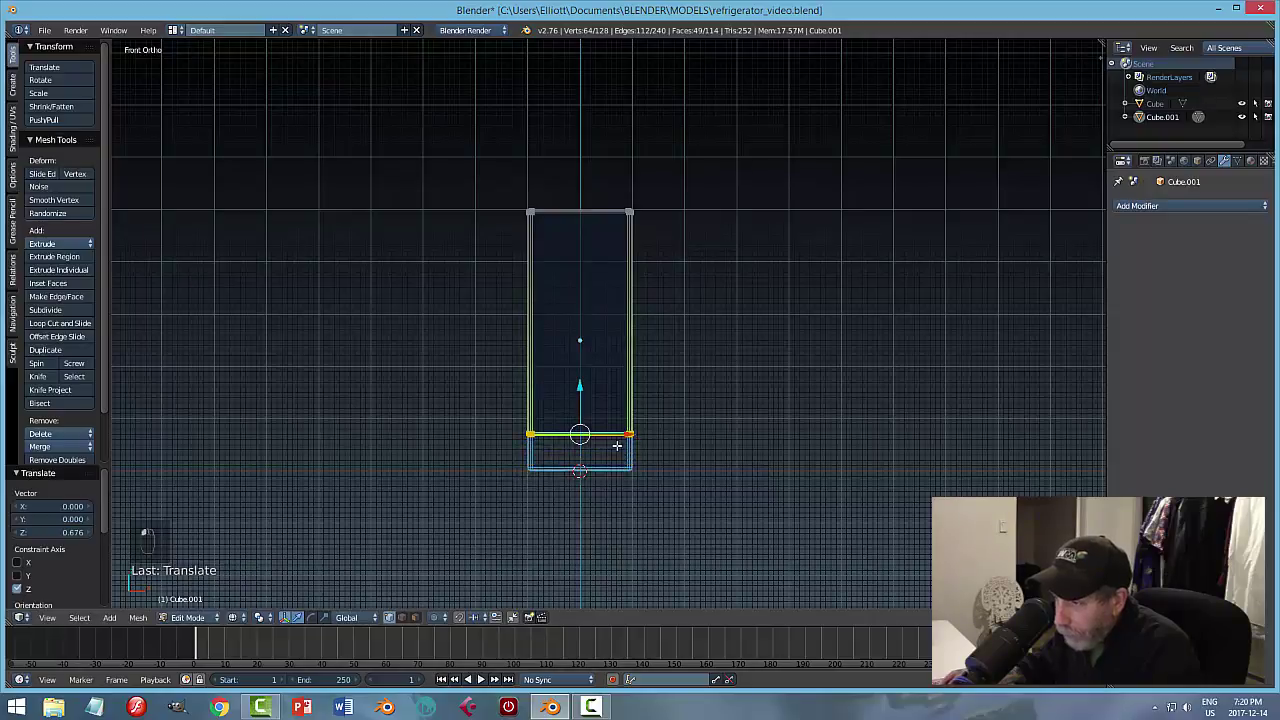
pyautogui.scroll(2, 707, 455)
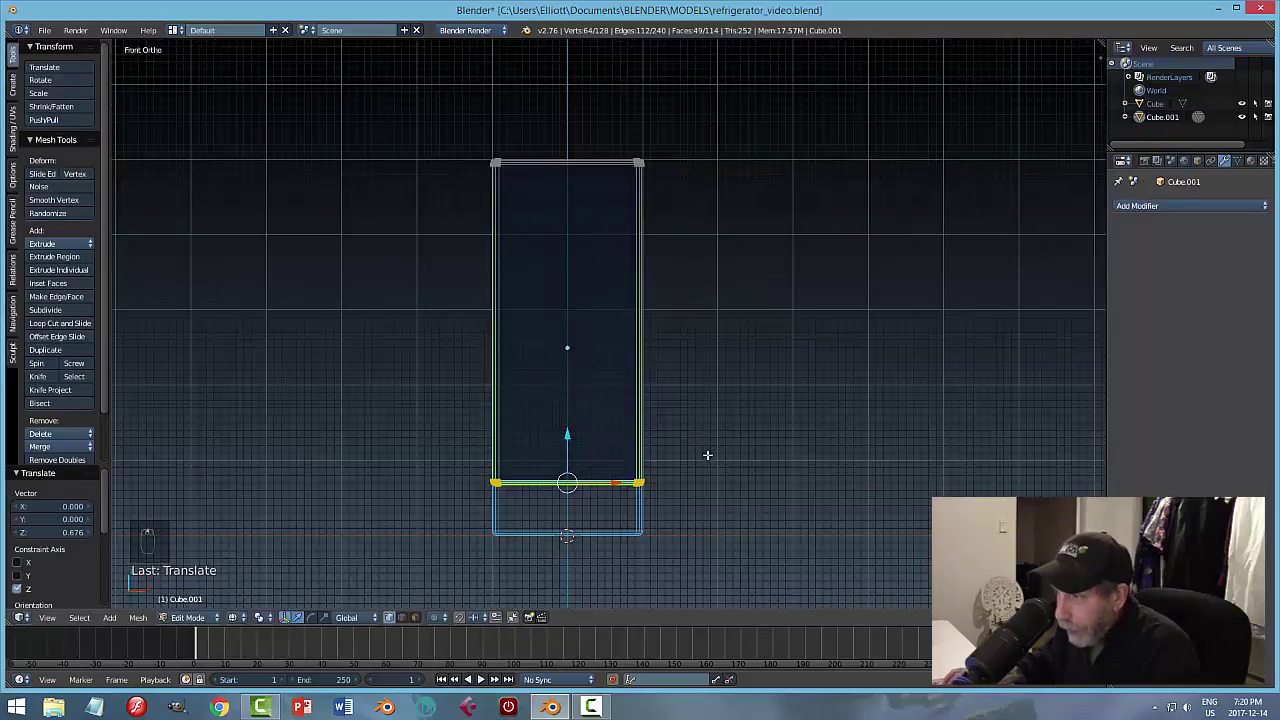
pyautogui.scroll(1, 707, 455)
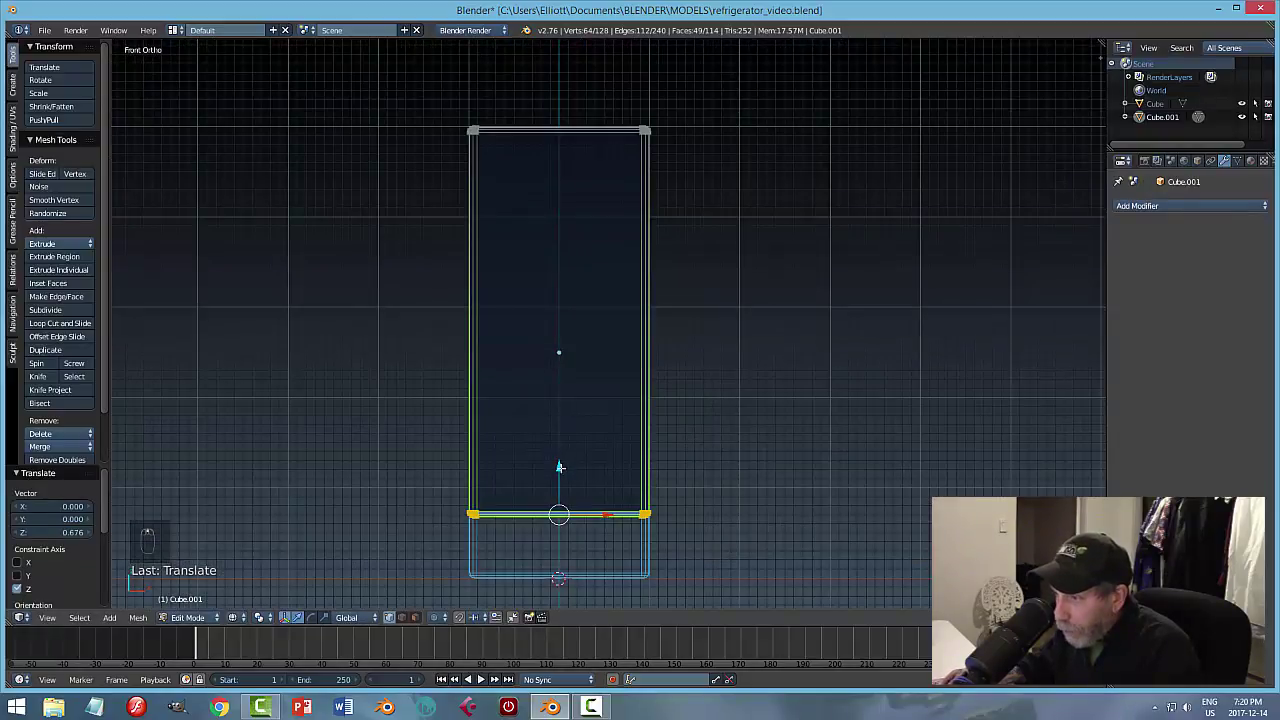
pyautogui.moveTo(560, 467); pyautogui.dragTo(566, 222)
pyautogui.moveTo(819, 264); pyautogui.dragTo(610, 432, button='middle')
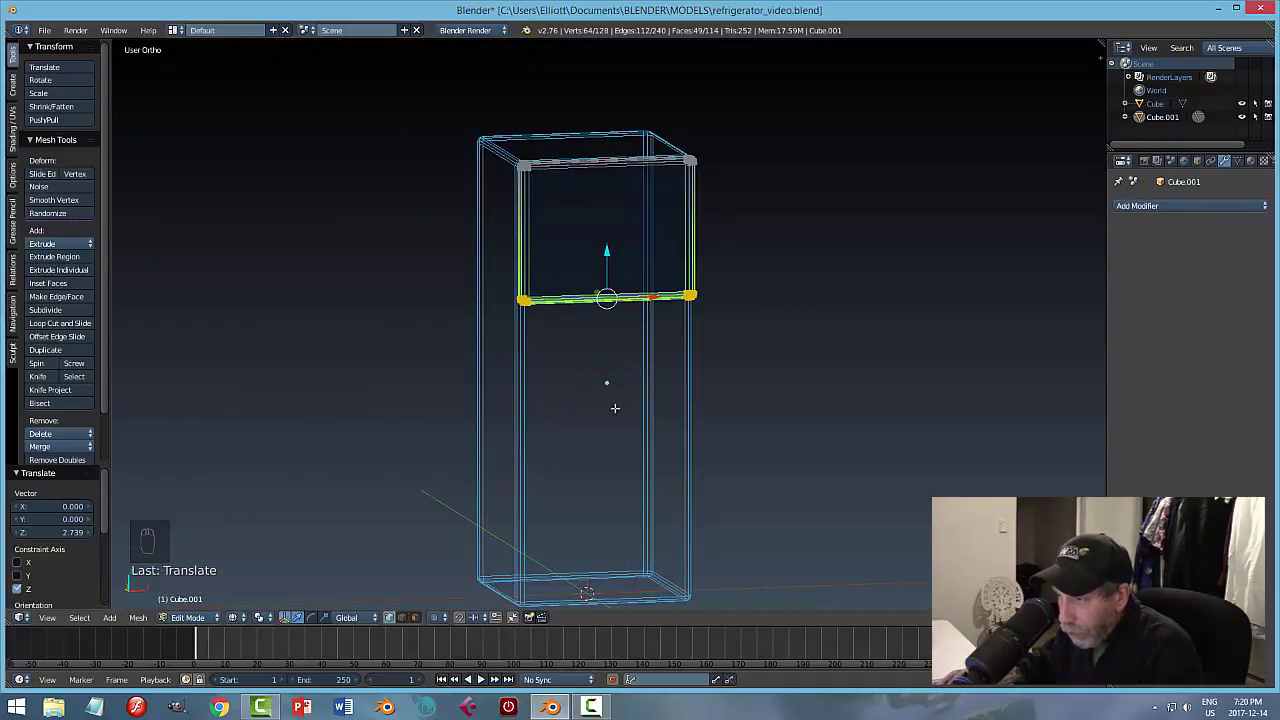
pyautogui.moveTo(799, 382); pyautogui.dragTo(819, 359, button='middle')
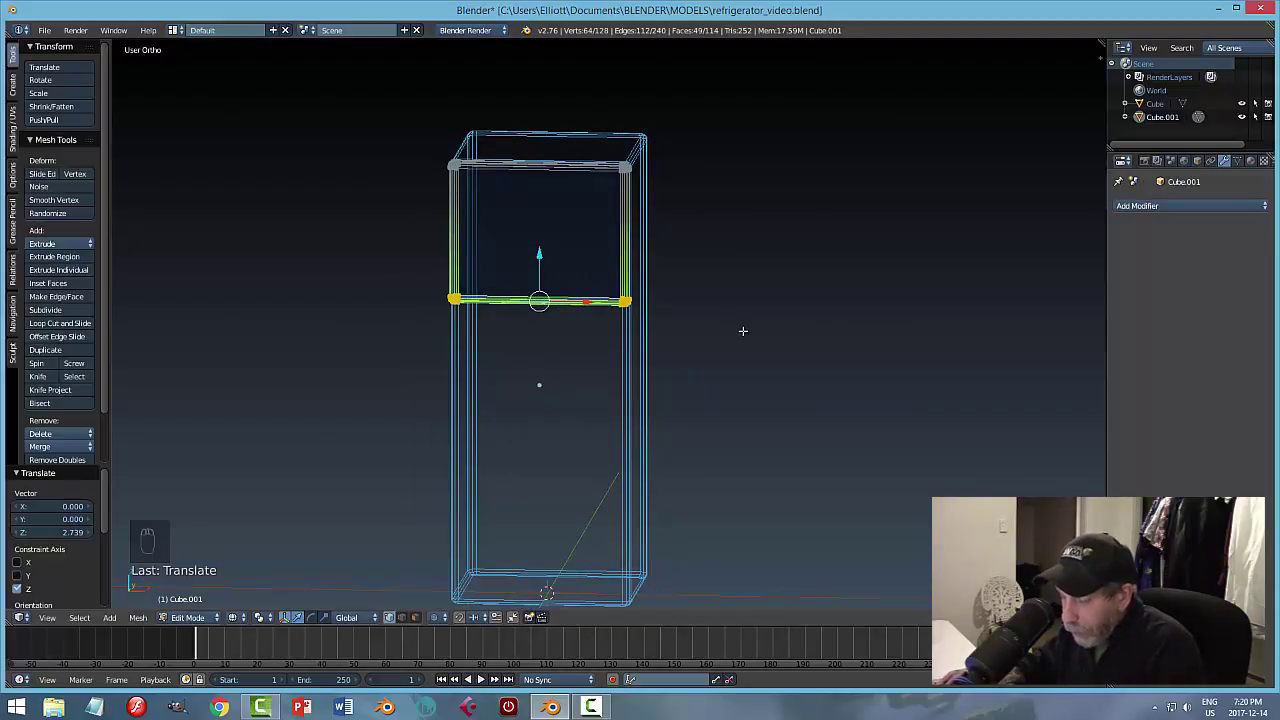
# Clear the vertex selection and return the shortened door panel to Object Mode with solid shading.
pyautogui.press('a')
pyautogui.press('z')
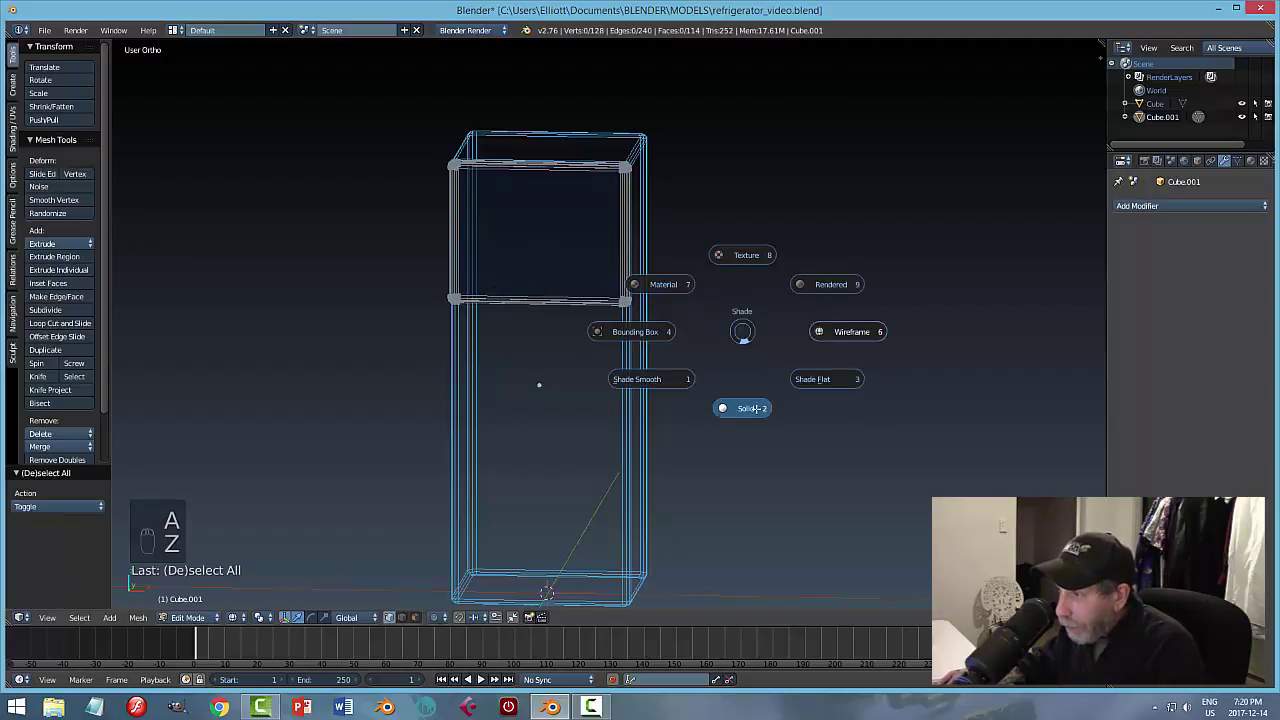
pyautogui.press('Tab')
pyautogui.click(665, 354)
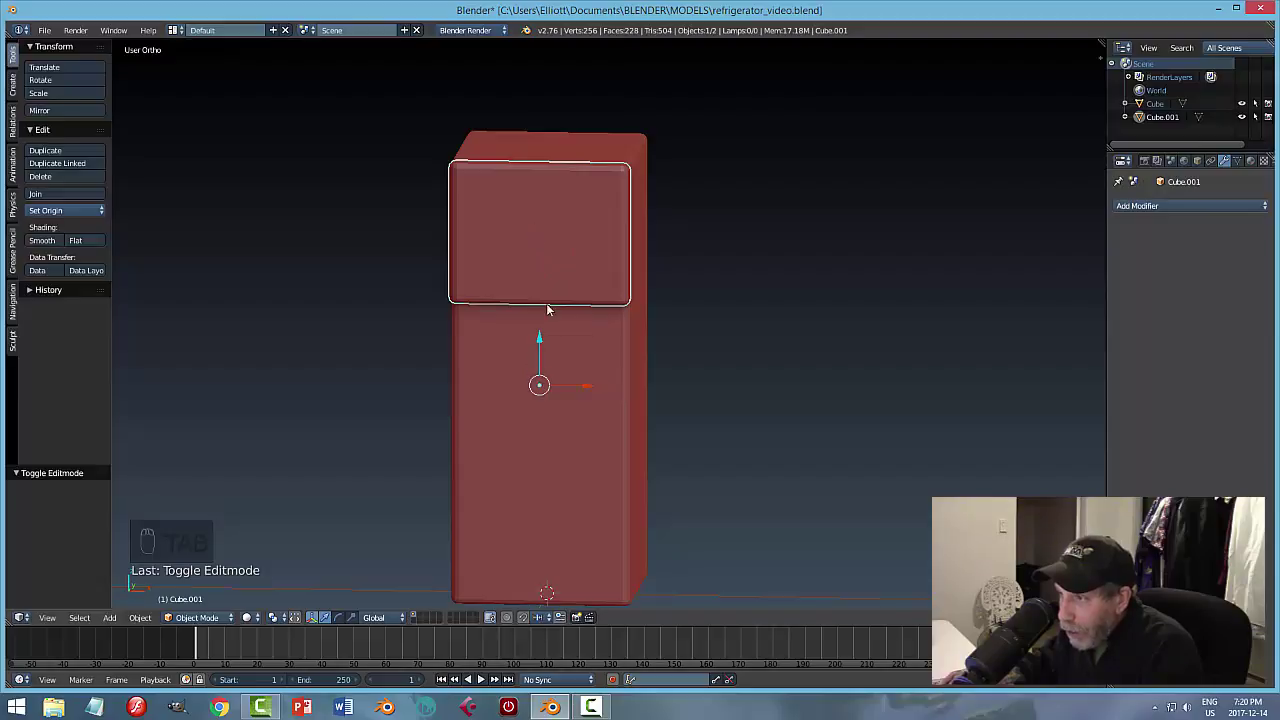
# Set the upper door's origin to its geometry and save over refrigerator_video.blend.
pyautogui.moveTo(732, 240); pyautogui.dragTo(540, 146, button='middle')
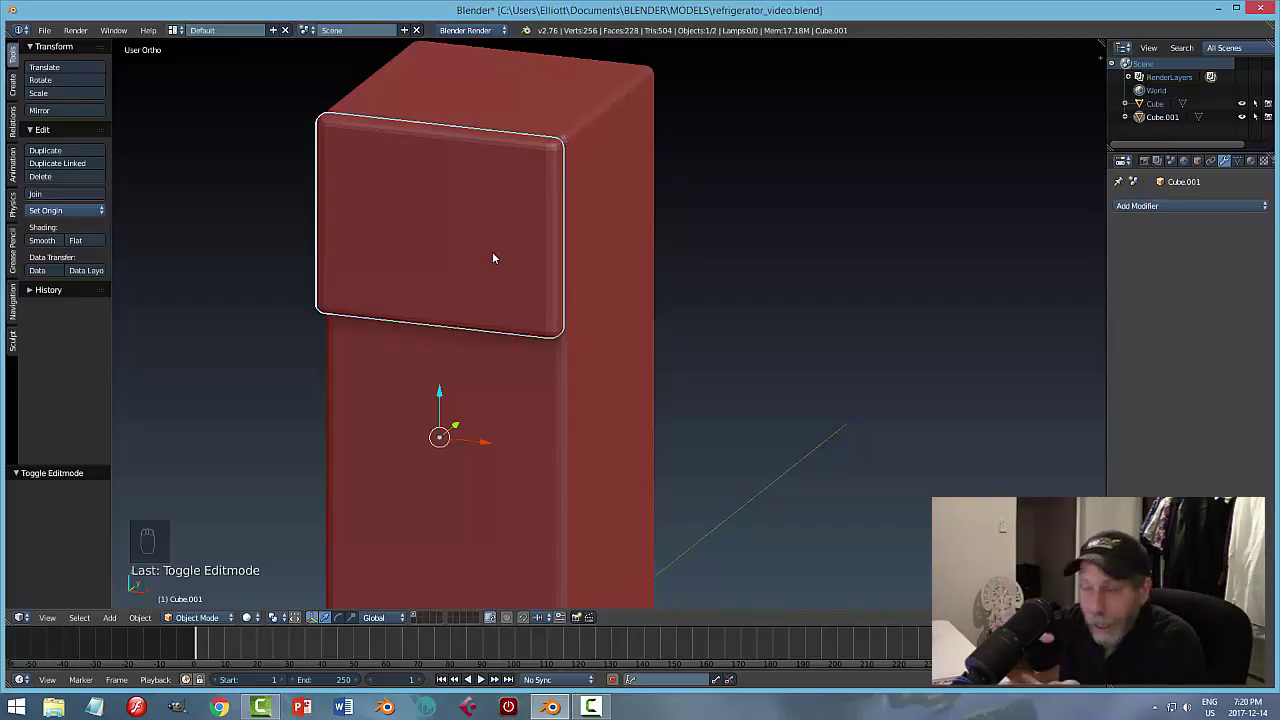
pyautogui.moveTo(697, 171); pyautogui.dragTo(580, 172, button='middle')
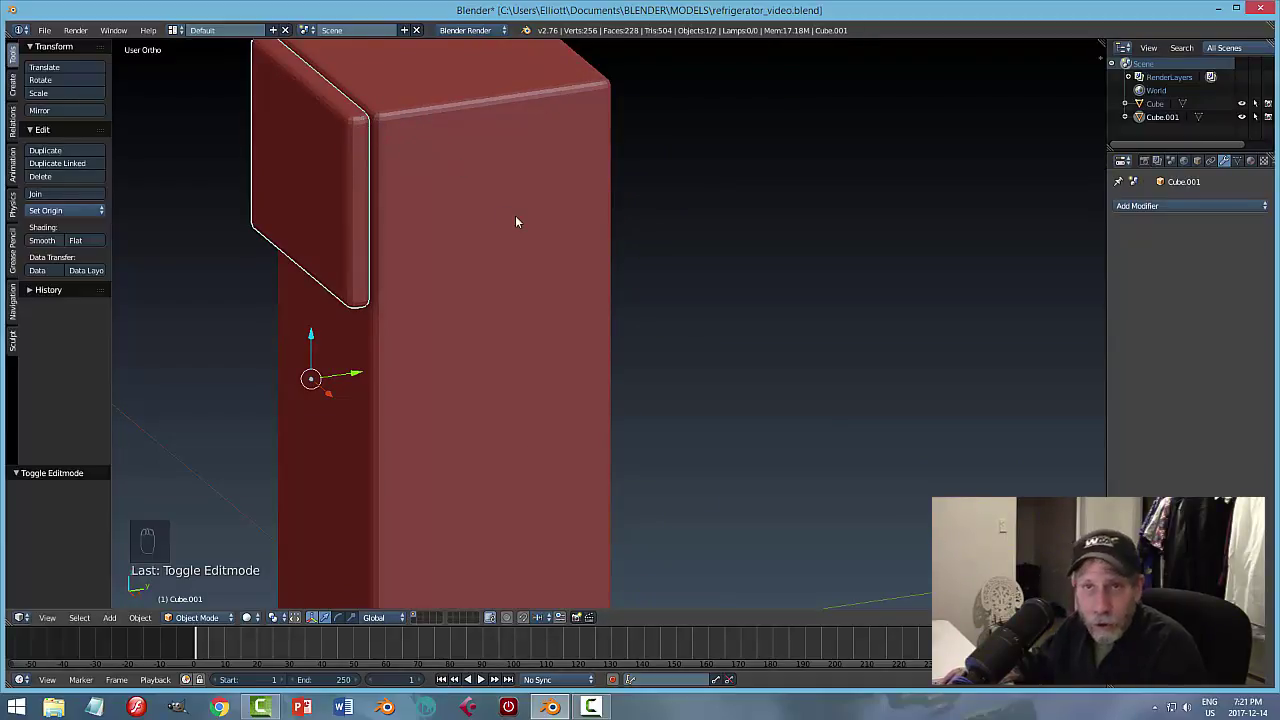
pyautogui.moveTo(529, 211); pyautogui.dragTo(725, 250, button='middle')
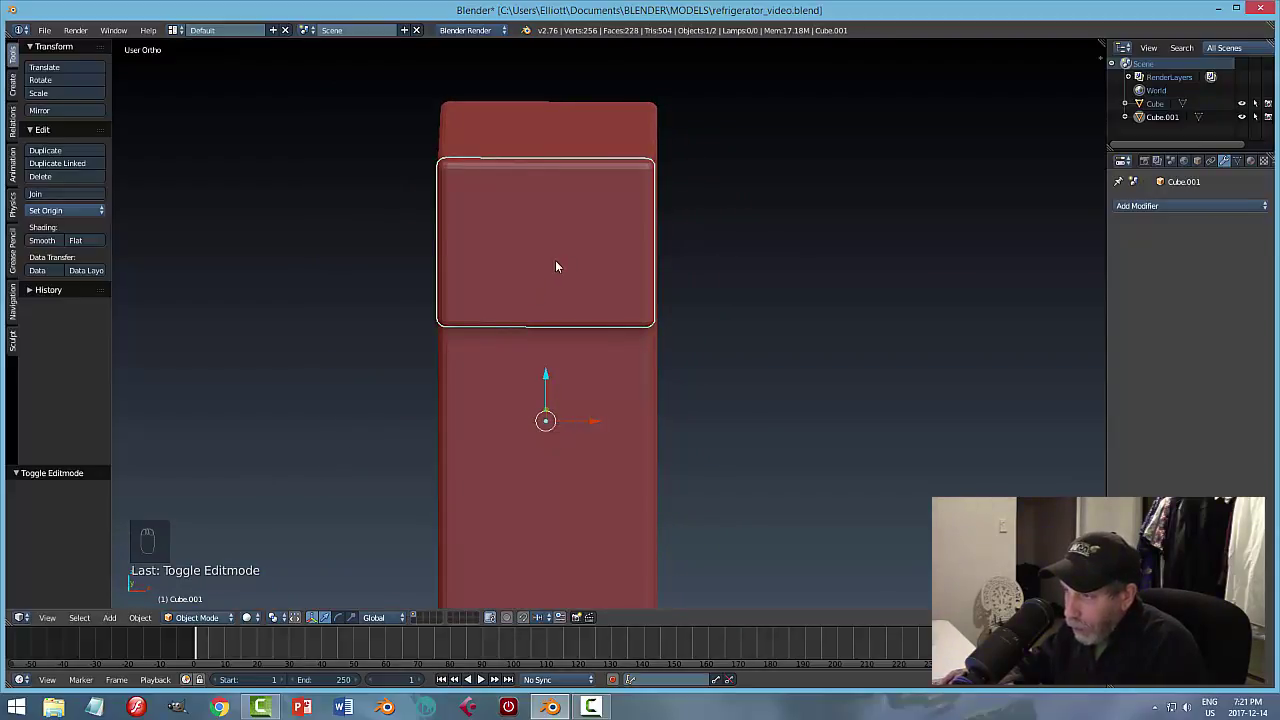
pyautogui.click(64, 210)
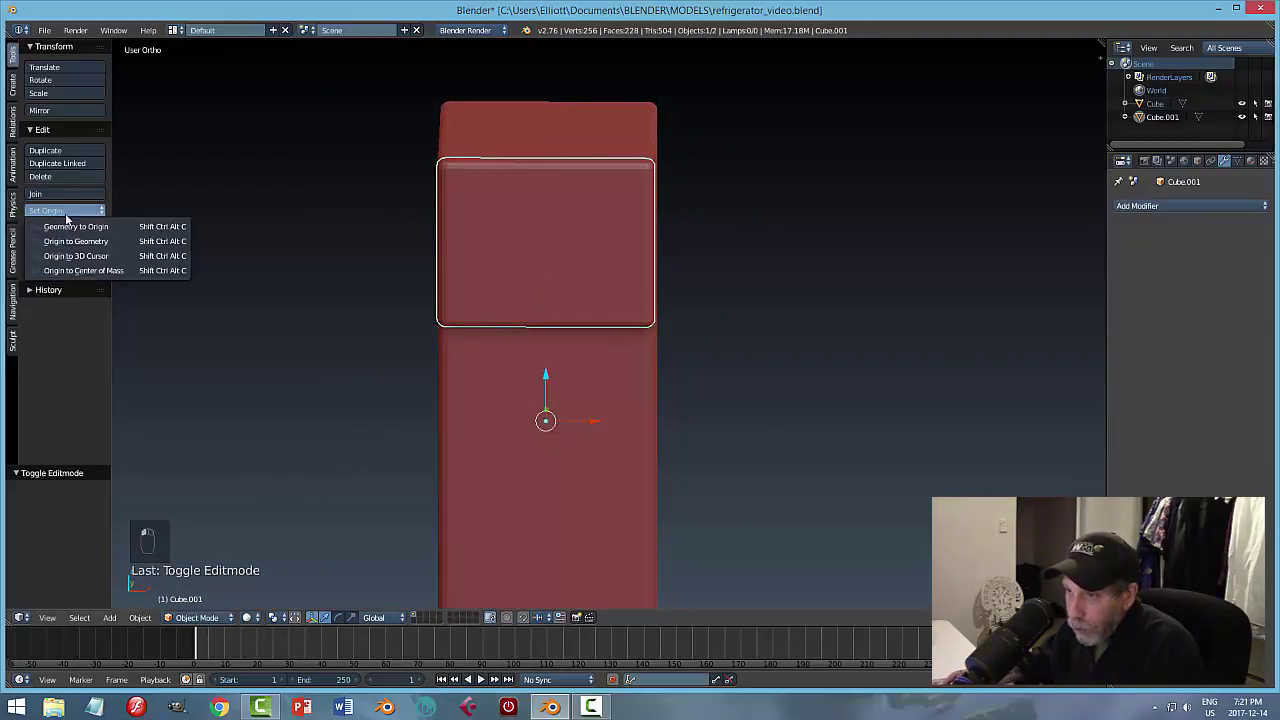
pyautogui.click(70, 241)
pyautogui.hotkey('ctrl', 's')
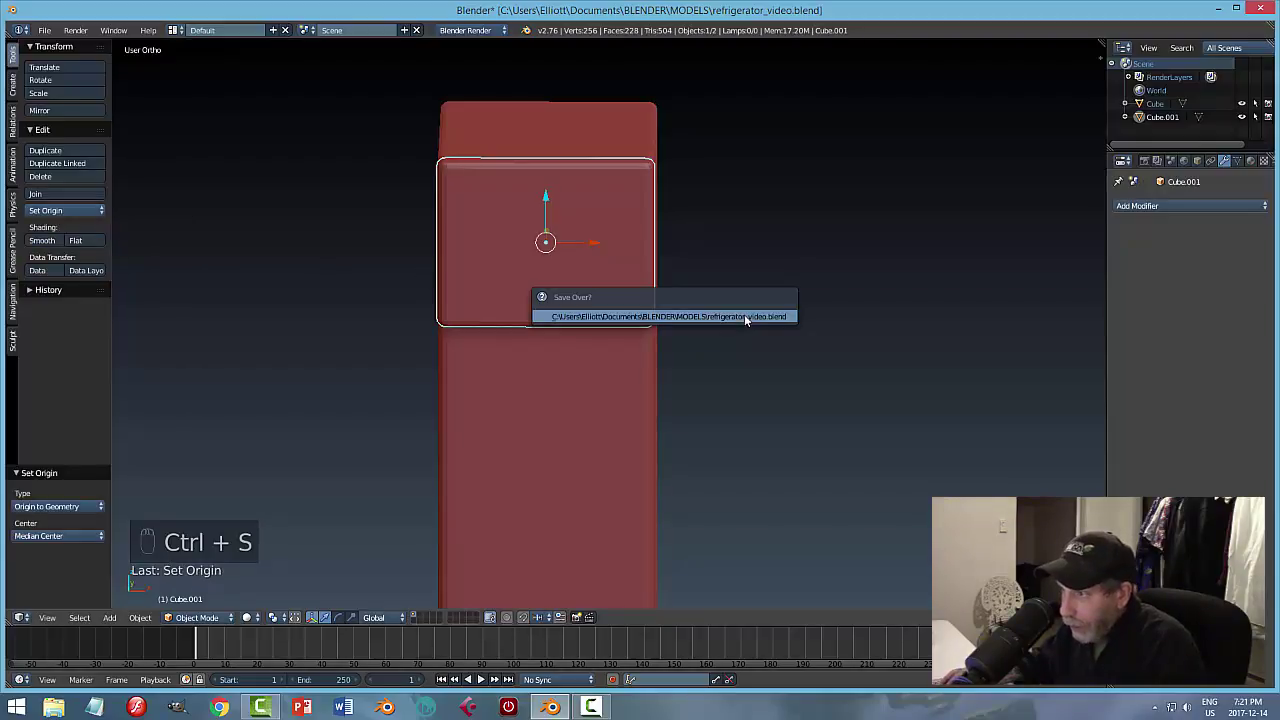
pyautogui.click(744, 314)
pyautogui.moveTo(760, 310)
pyautogui.mouseDown(button='middle')
pyautogui.moveTo(646, 304)
pyautogui.moveTo(770, 287)
pyautogui.mouseUp(button='middle')
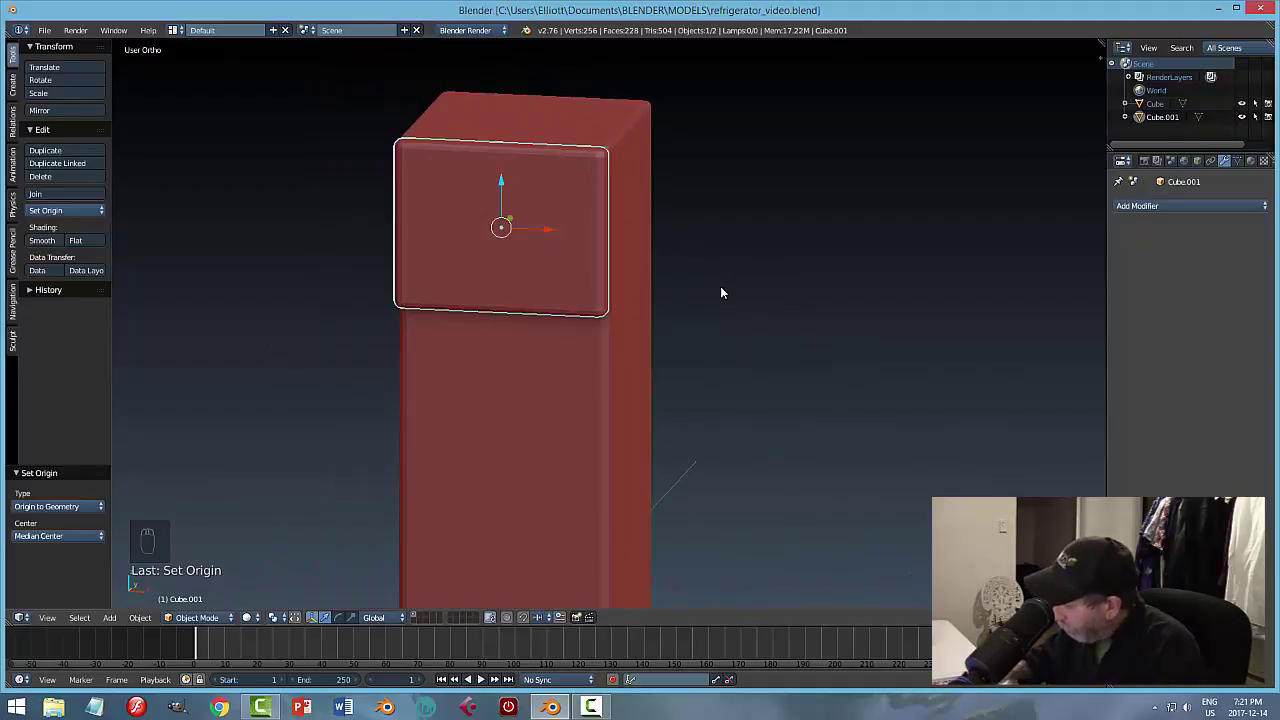
# Duplicate the upper door in Front Ortho view and move the copy about 1.595 down along Z, directly below the original.
pyautogui.press('KP_1')
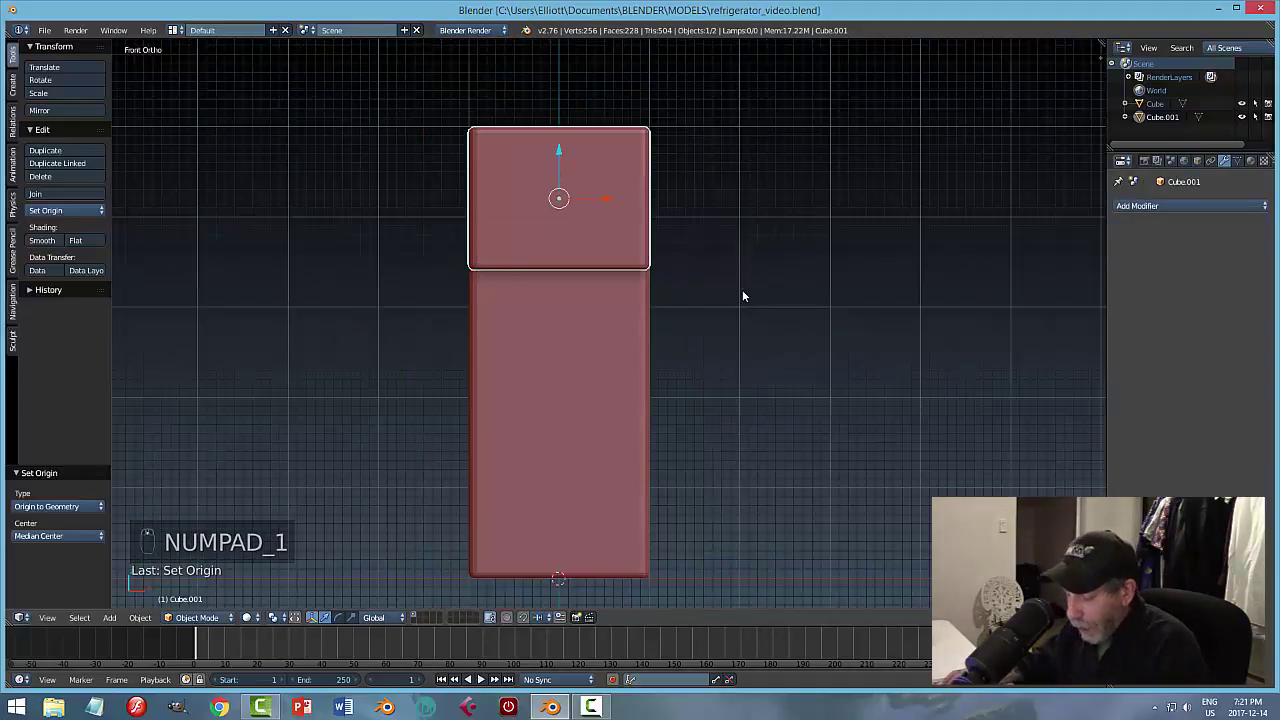
pyautogui.hotkey('shift', 'd')
pyautogui.rightClick(742, 289)
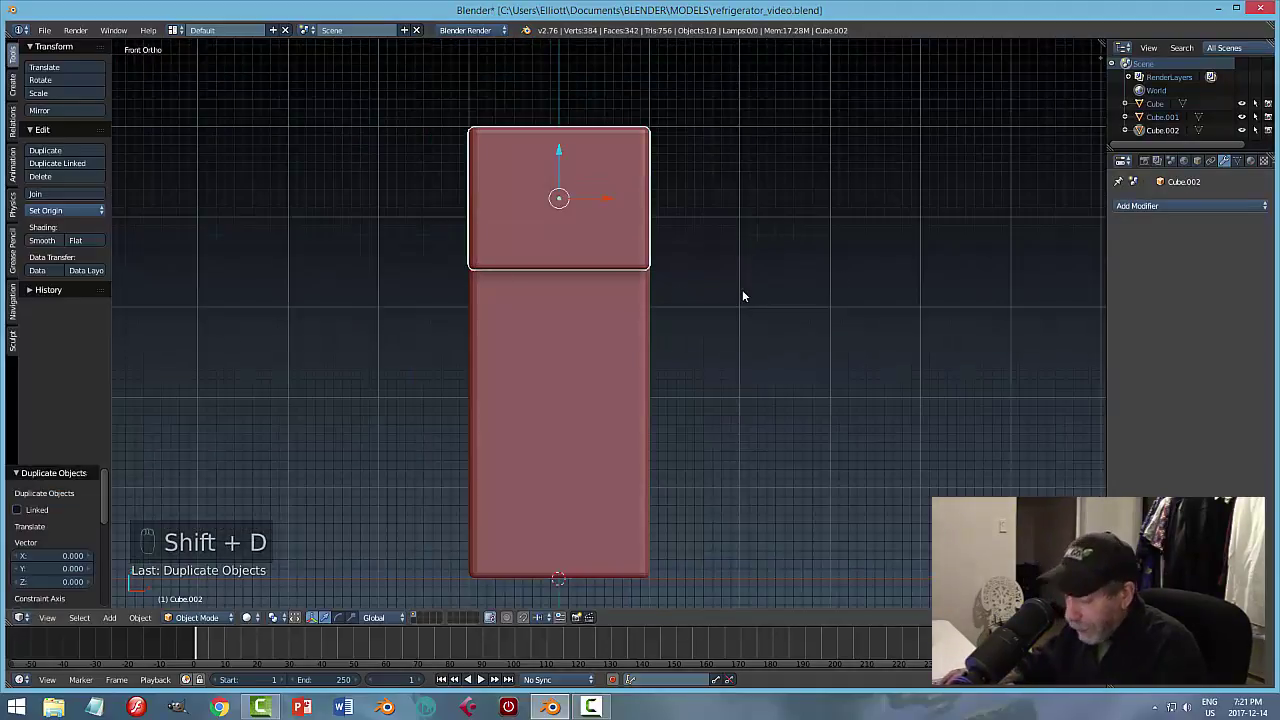
pyautogui.press('g')
pyautogui.press('z')
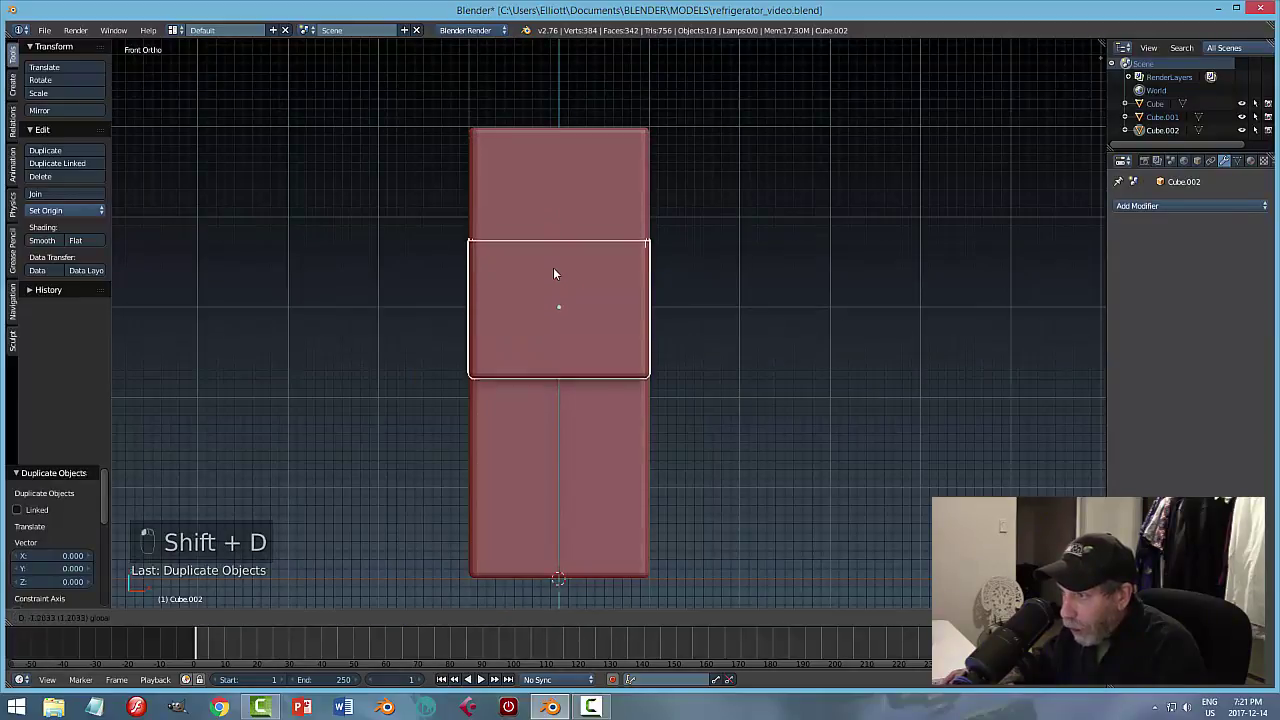
pyautogui.click(554, 292)
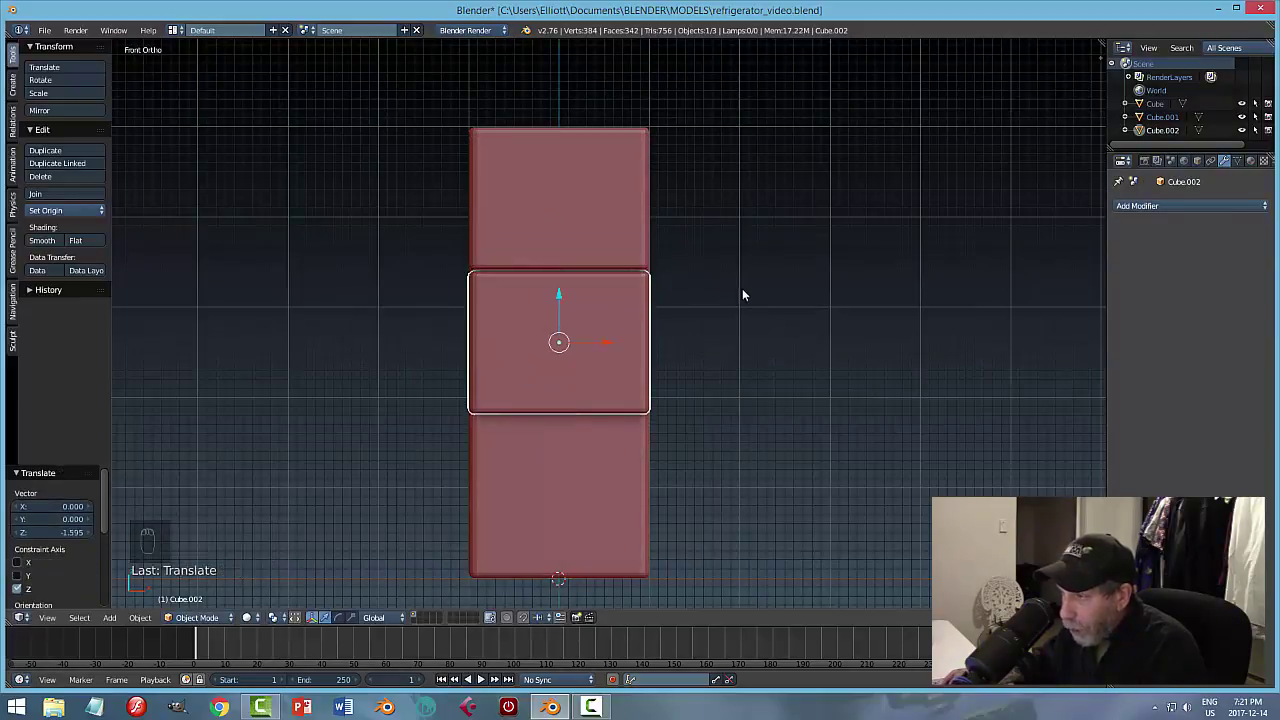
# Lower the duplicated door by about 0.009 along Z to widen the gap beneath the upper door.
pyautogui.moveTo(742, 288); pyautogui.dragTo(782, 308, button='middle')
pyautogui.press('a')
pyautogui.scroll(1, 782, 303)
pyautogui.scroll(2, 755, 306)
pyautogui.rightClick(788, 327)
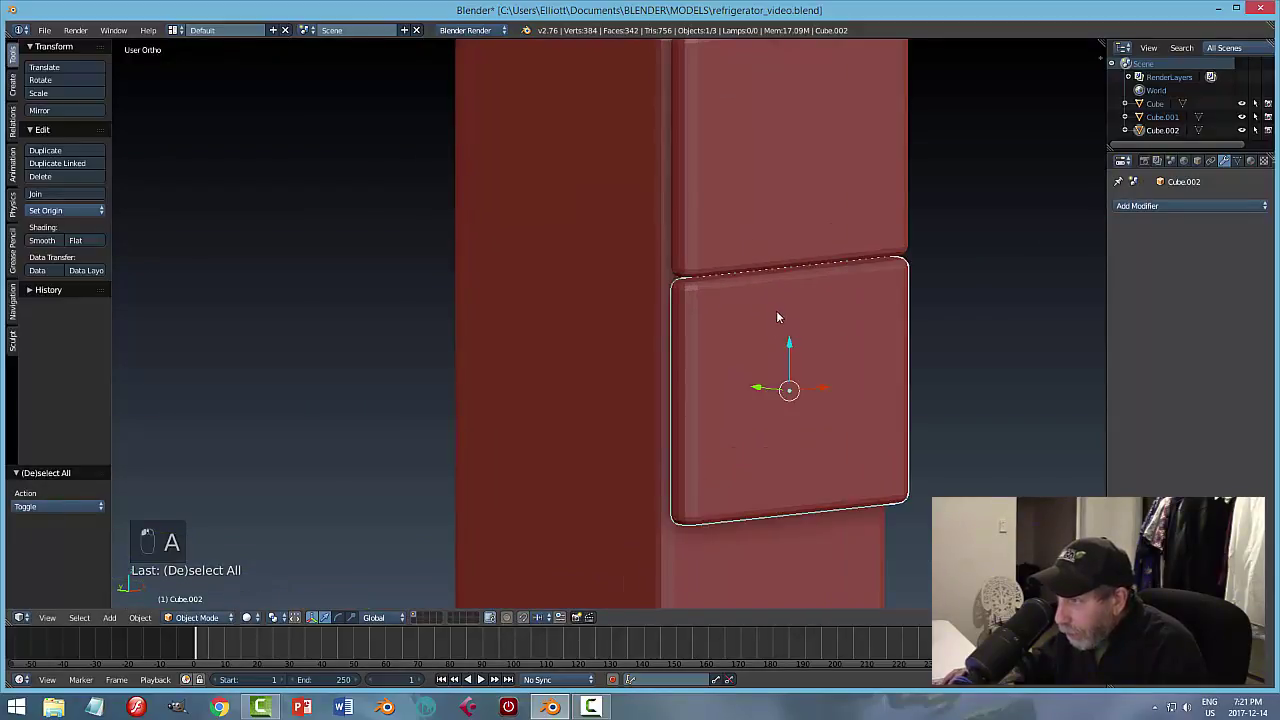
pyautogui.moveTo(789, 344); pyautogui.dragTo(812, 343)
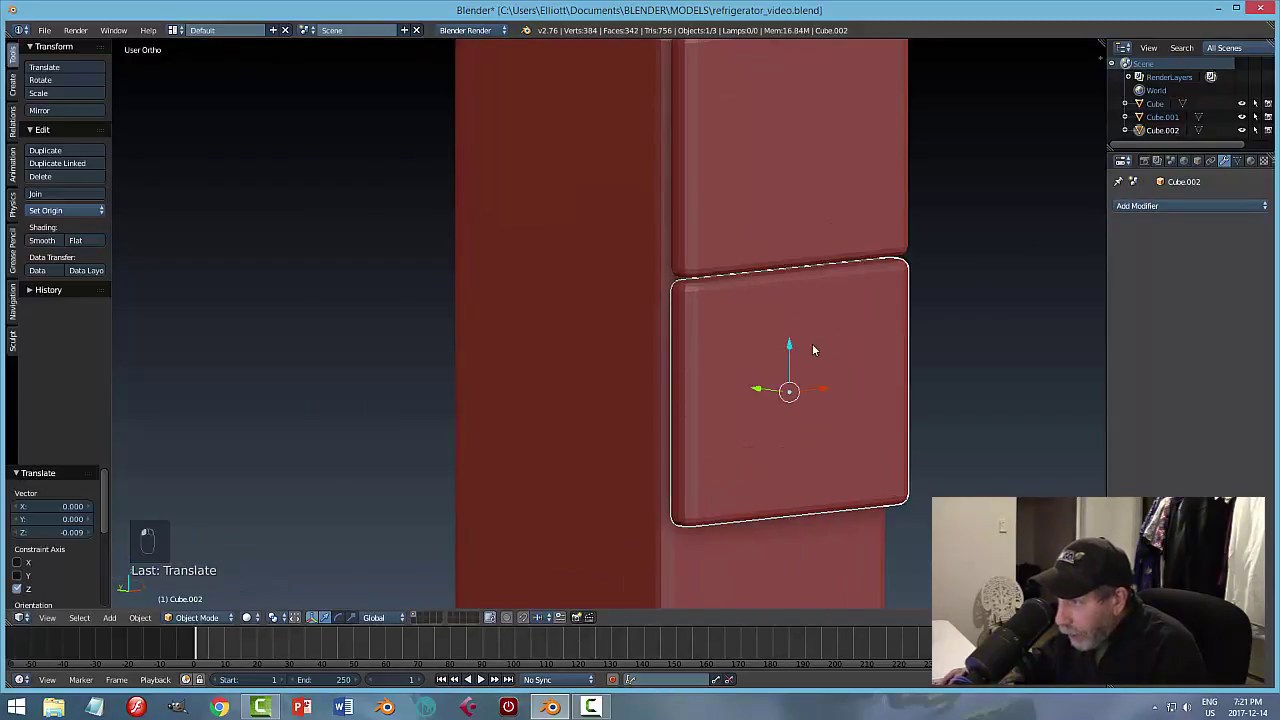
# Inspect the spacing between the two doors with nothing selected, and restore the lower door's selection in Front Ortho view.
pyautogui.press('a')
pyautogui.moveTo(830, 345); pyautogui.dragTo(720, 337, button='middle')
pyautogui.scroll(-2, 745, 355)
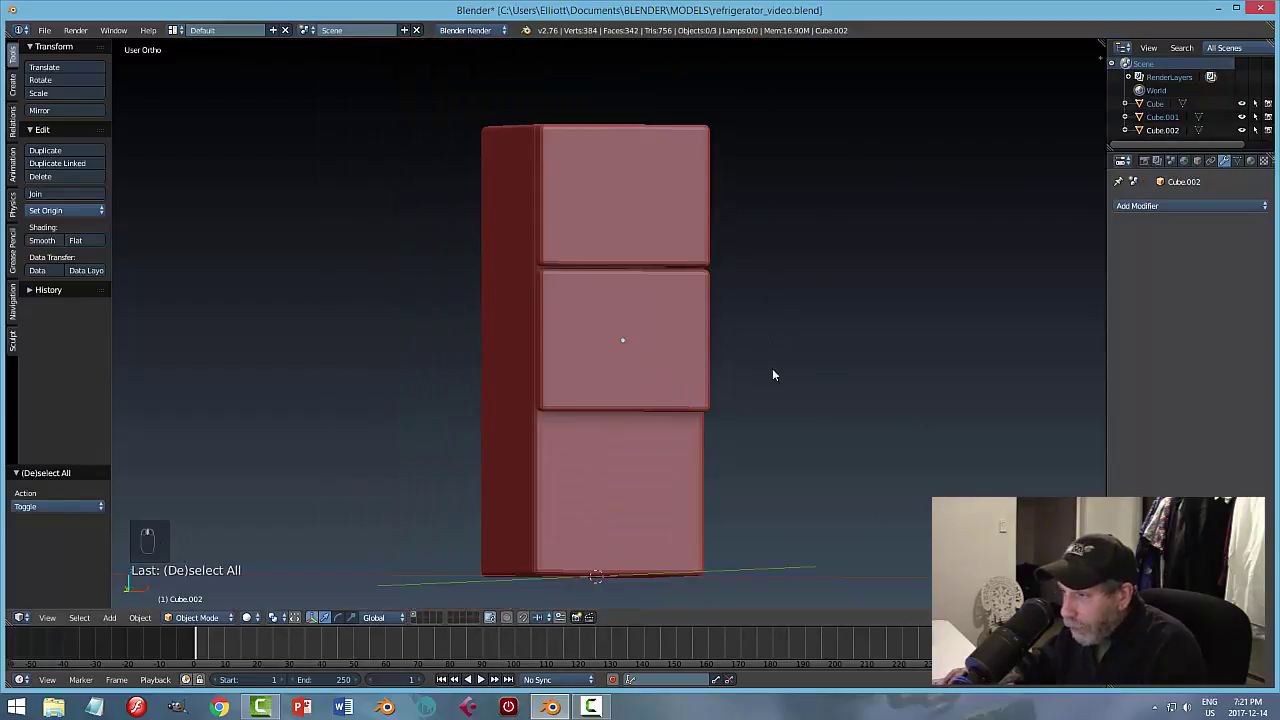
pyautogui.hotkey('ctrl', 'z')
pyautogui.press('KP_1')
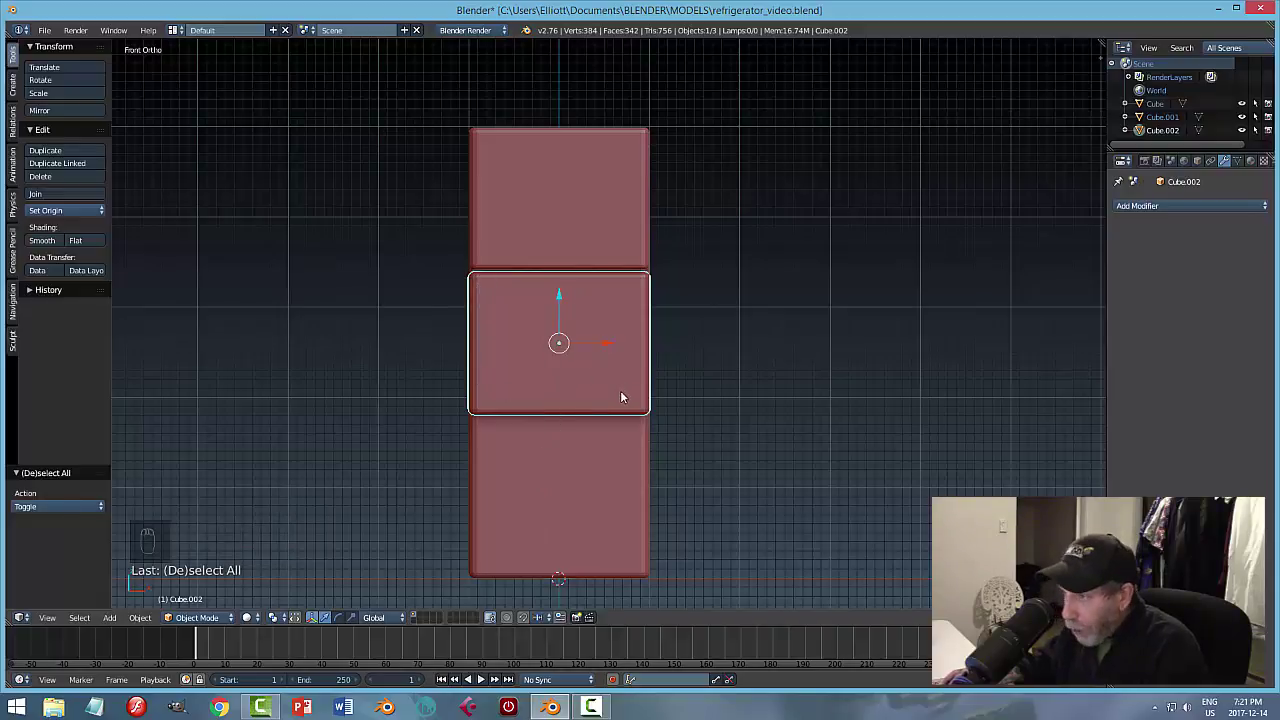
# Lengthen the lower door by moving its bottom vertices about 1.417 down along Z in wireframe shading.
pyautogui.press('Tab')
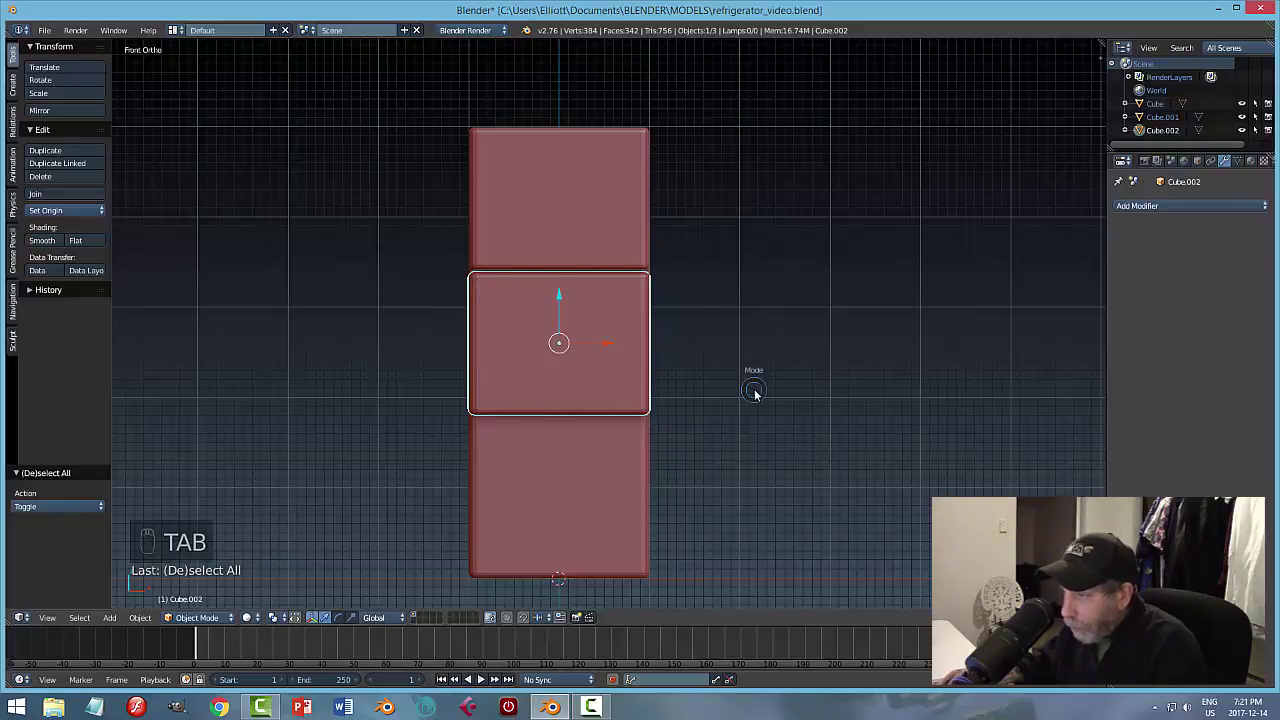
pyautogui.press('z')
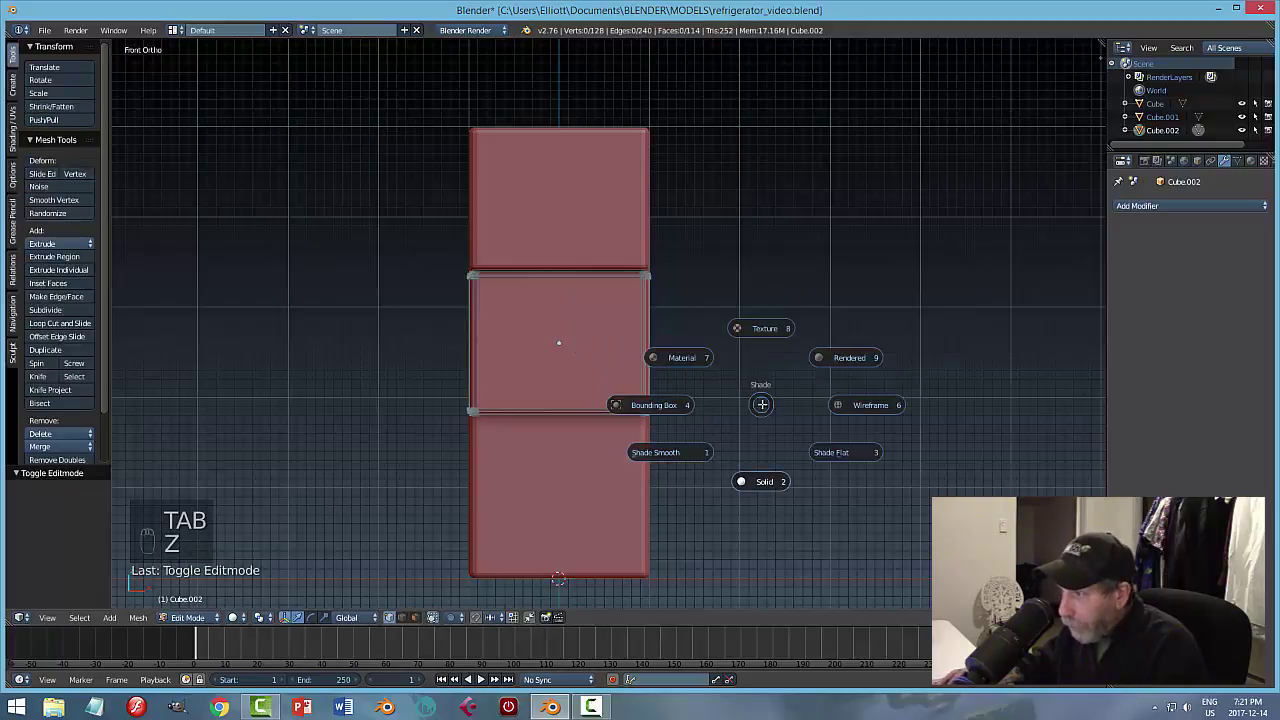
pyautogui.click(849, 407)
pyautogui.press('b')
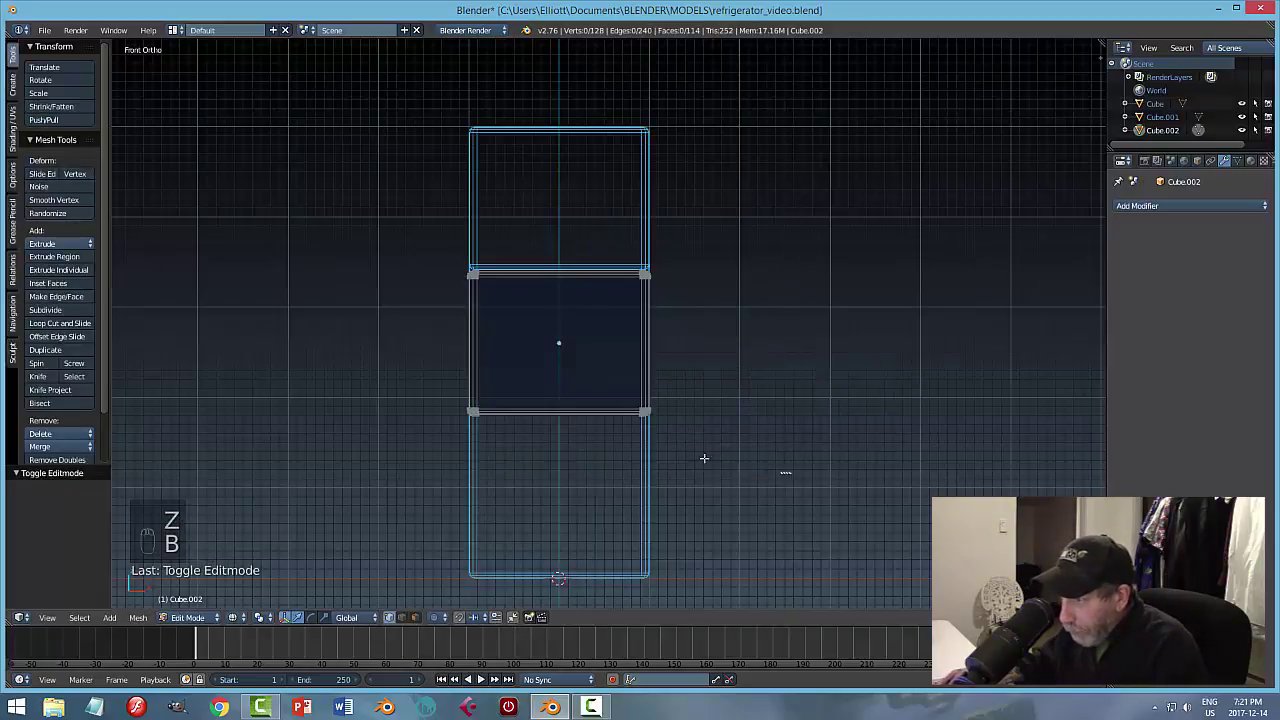
pyautogui.moveTo(793, 476); pyautogui.dragTo(445, 378)
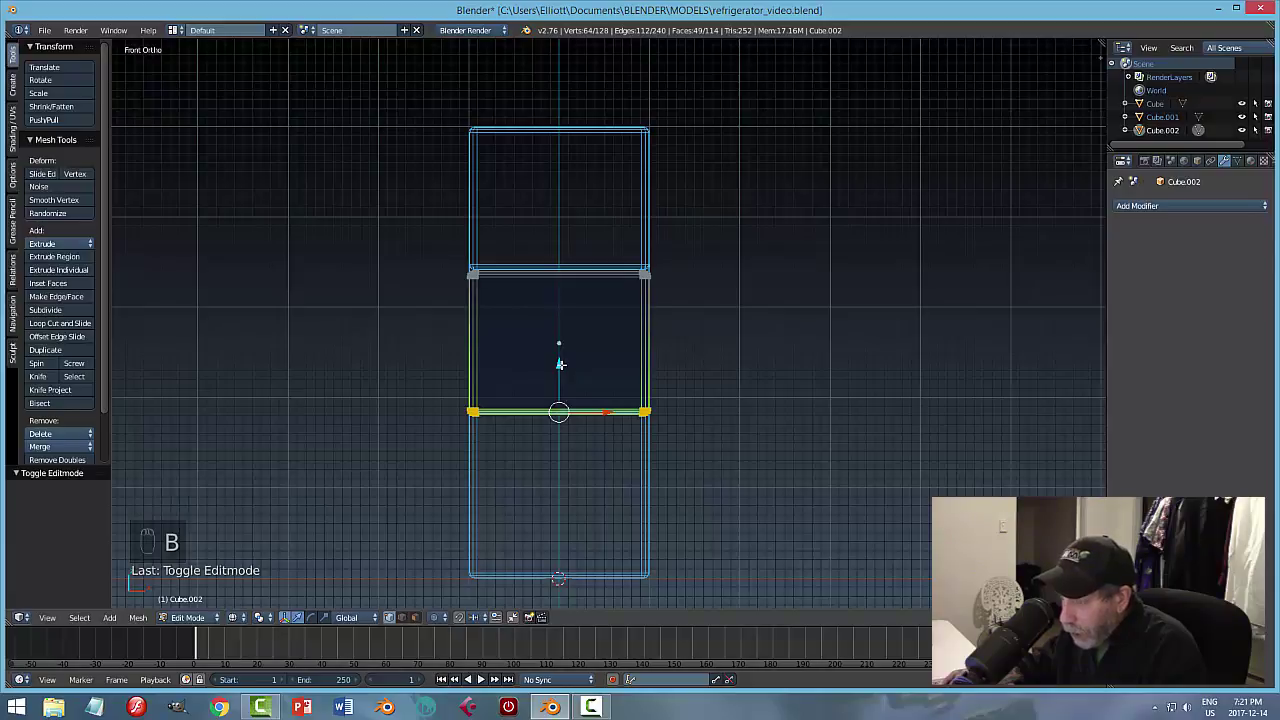
pyautogui.moveTo(560, 364); pyautogui.dragTo(554, 494)
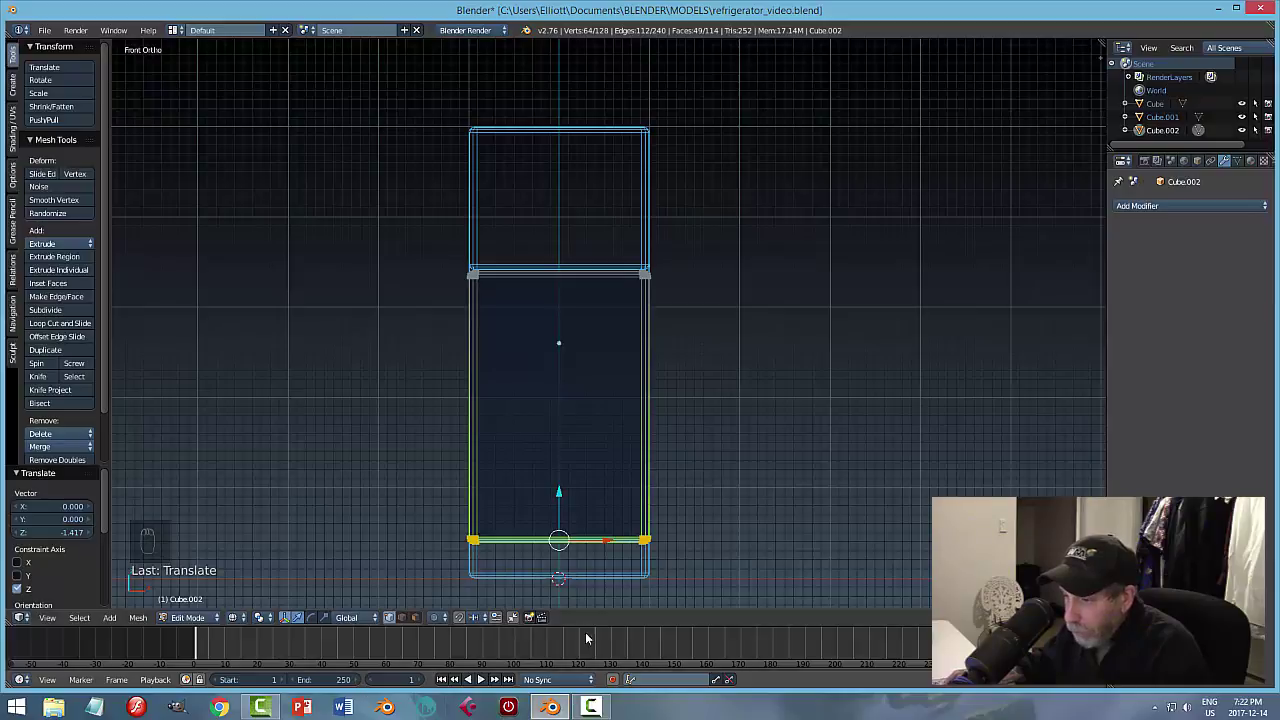
# Clear the lower door's vertex selection, restore solid shading, and return to Object Mode.
pyautogui.moveTo(741, 510)
pyautogui.mouseDown(button='middle')
pyautogui.moveTo(609, 511)
pyautogui.moveTo(752, 504)
pyautogui.mouseUp(button='middle')
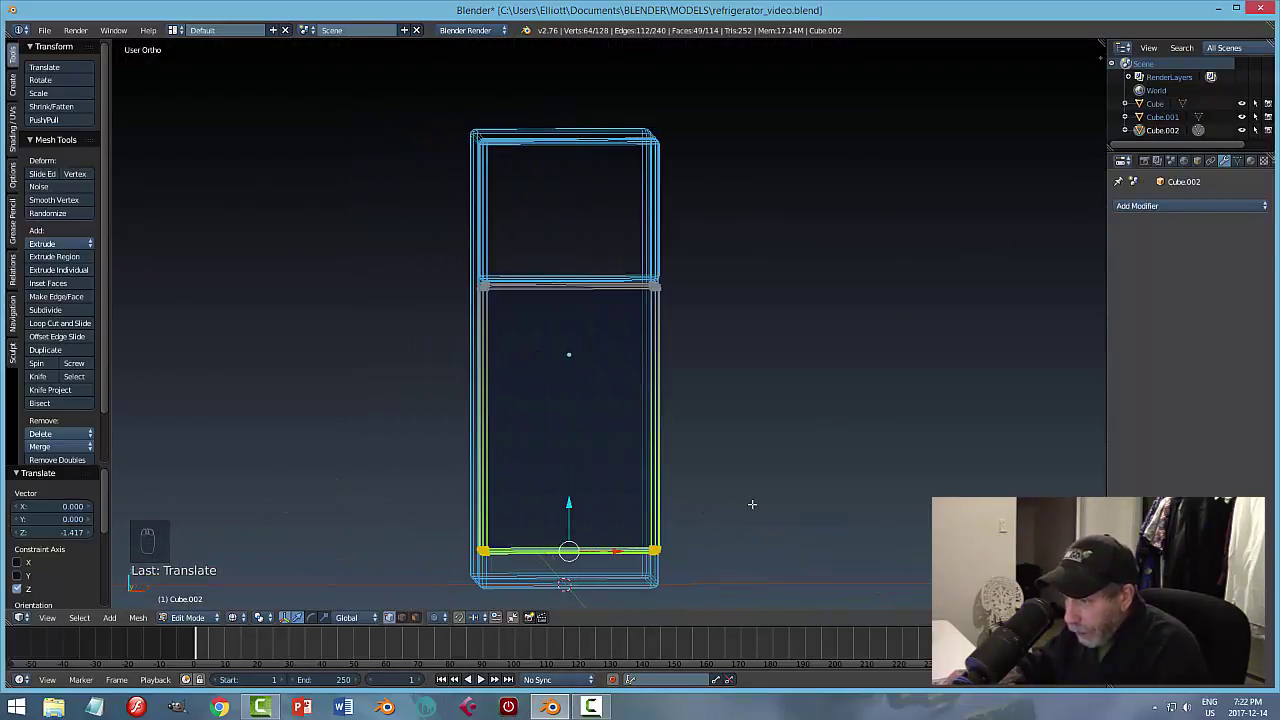
pyautogui.press('a')
pyautogui.press('z')
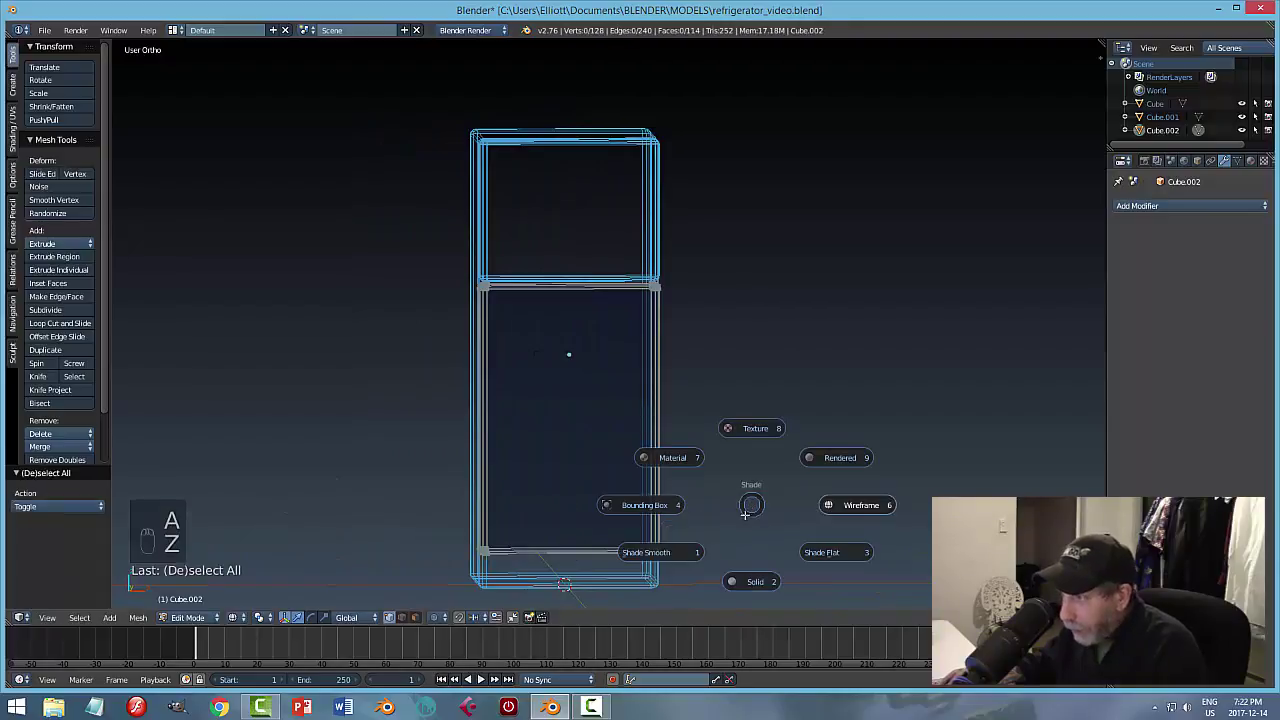
pyautogui.click(751, 580)
pyautogui.press('Tab')
pyautogui.click(666, 454)
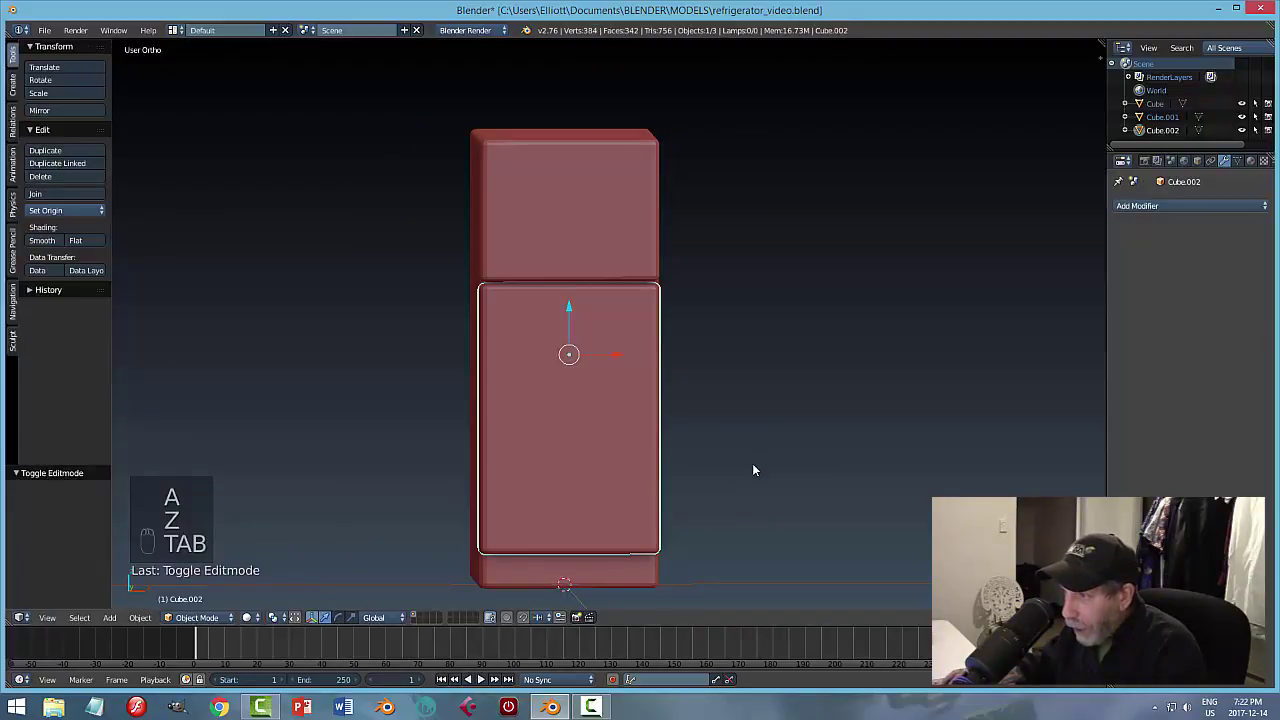
# Inspect the gap between the doors and the refrigerator body from the side, and select both doors.
pyautogui.press('a')
pyautogui.moveTo(702, 460); pyautogui.dragTo(756, 431, button='middle')
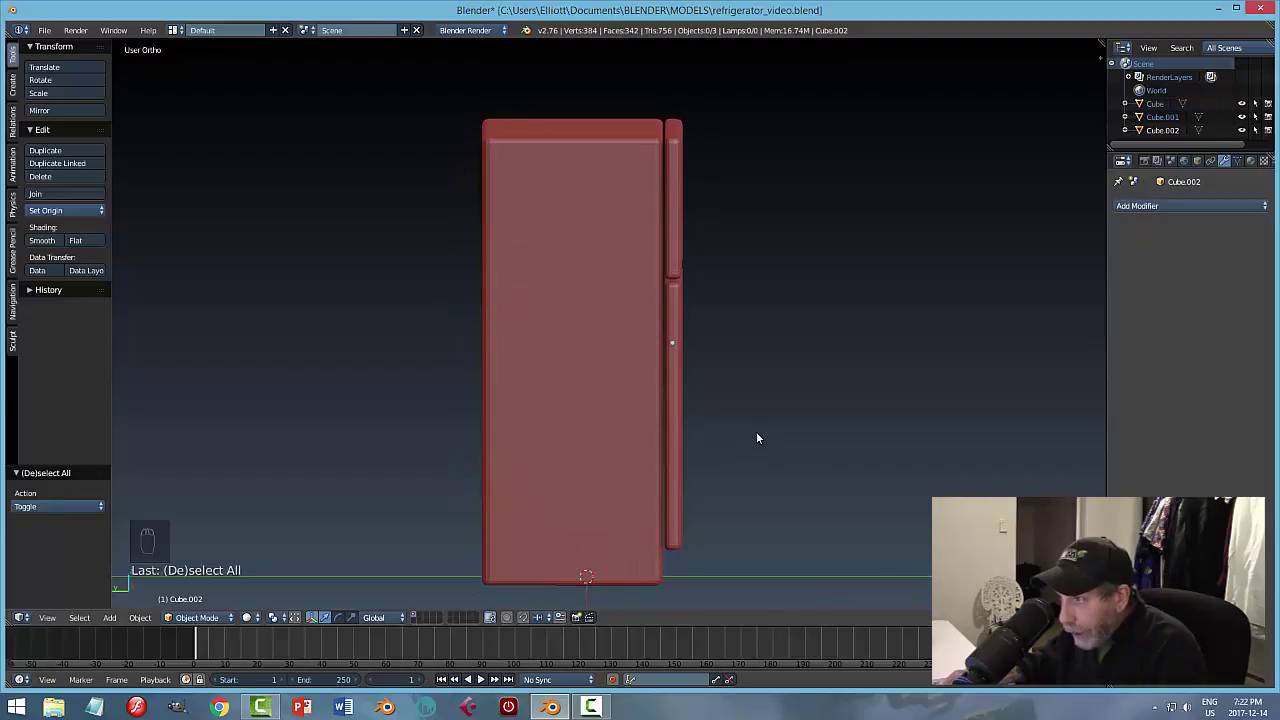
pyautogui.scroll(3, 779, 358)
pyautogui.scroll(-3, 671, 457)
pyautogui.scroll(5, 670, 398)
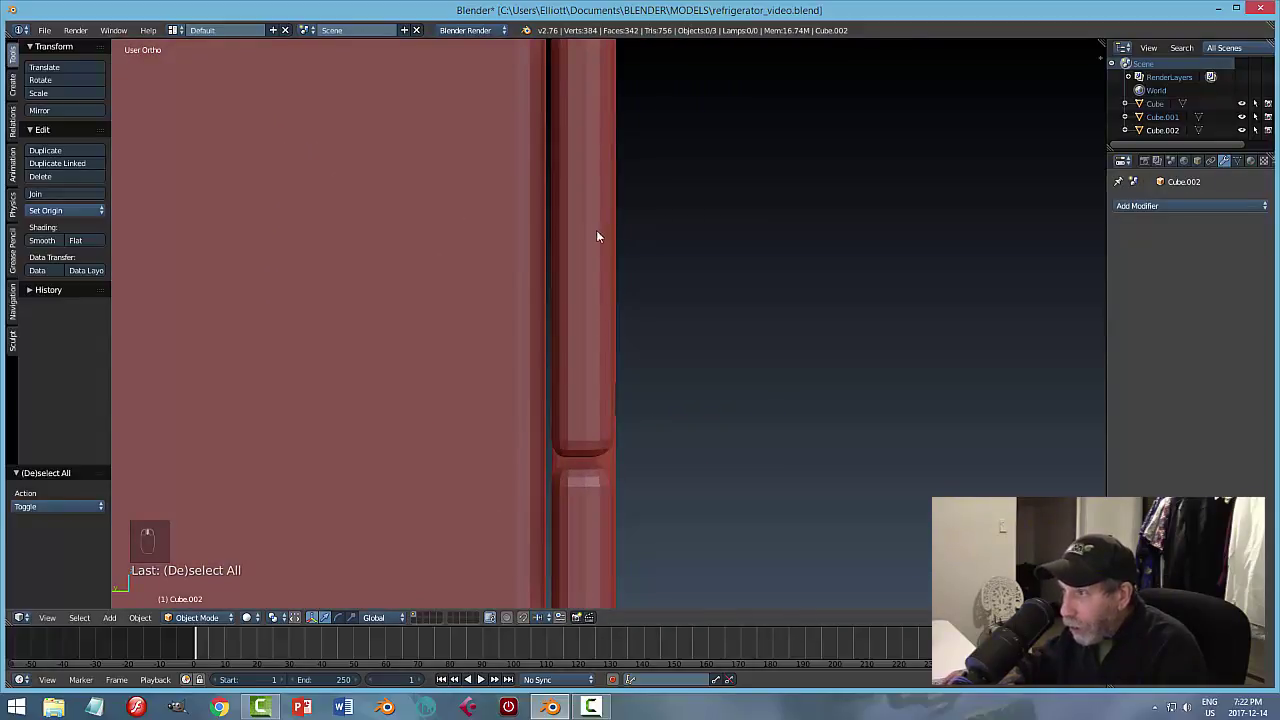
pyautogui.scroll(-2, 616, 238)
pyautogui.rightClick(607, 148)
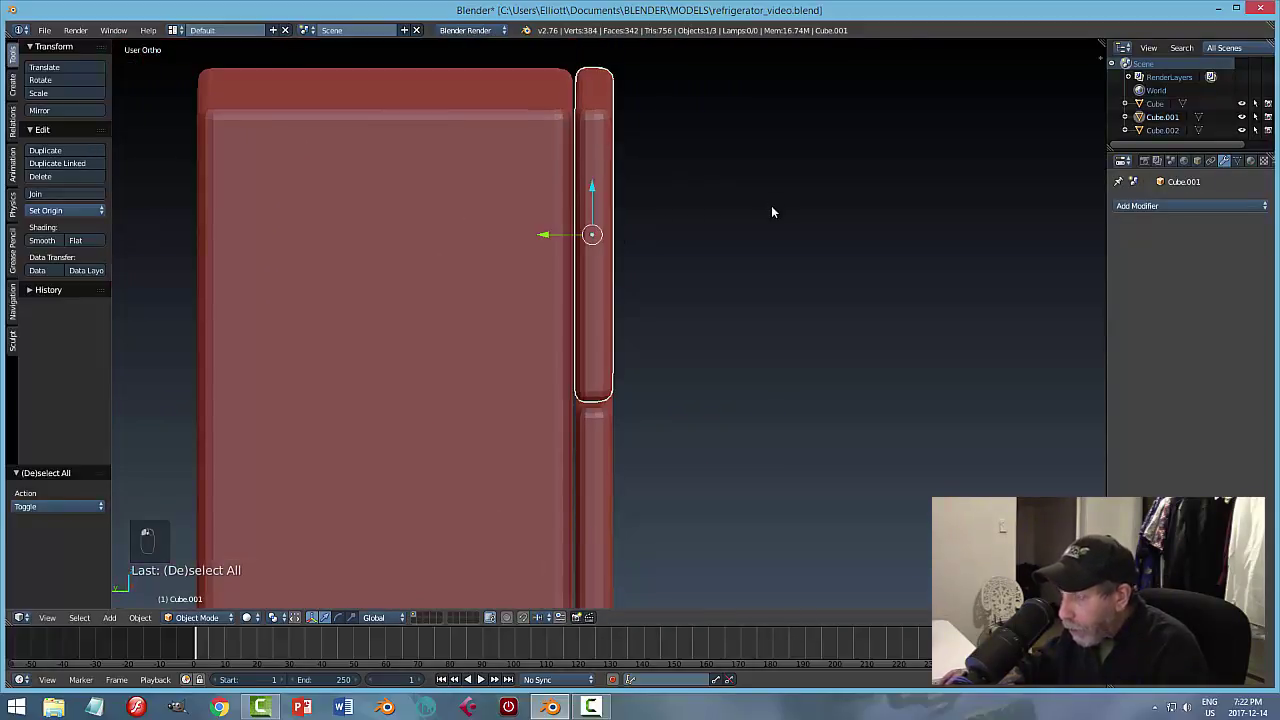
pyautogui.keyDown('shift'); pyautogui.rightClick(601, 440); pyautogui.keyUp('shift')
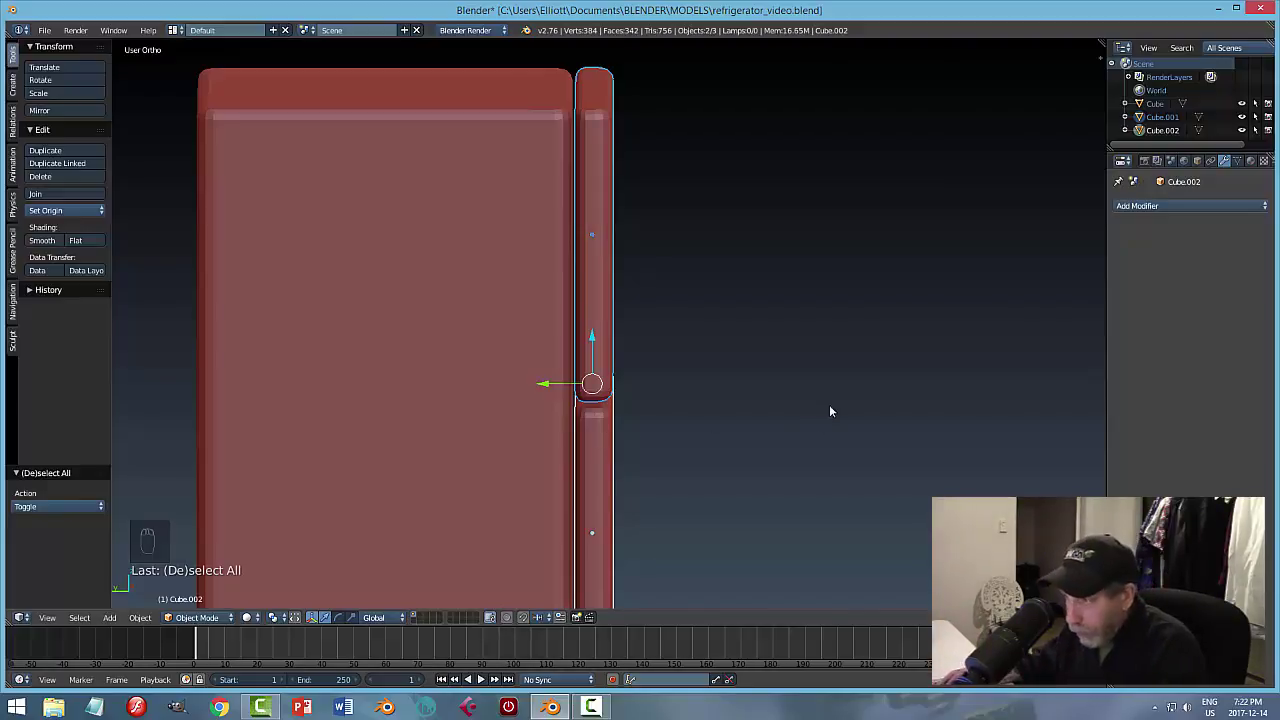
# Deselect both doors and save over refrigerator_video.blend.
pyautogui.press('a')
pyautogui.moveTo(829, 411); pyautogui.dragTo(739, 418, button='middle')
pyautogui.hotkey('ctrl', 's')
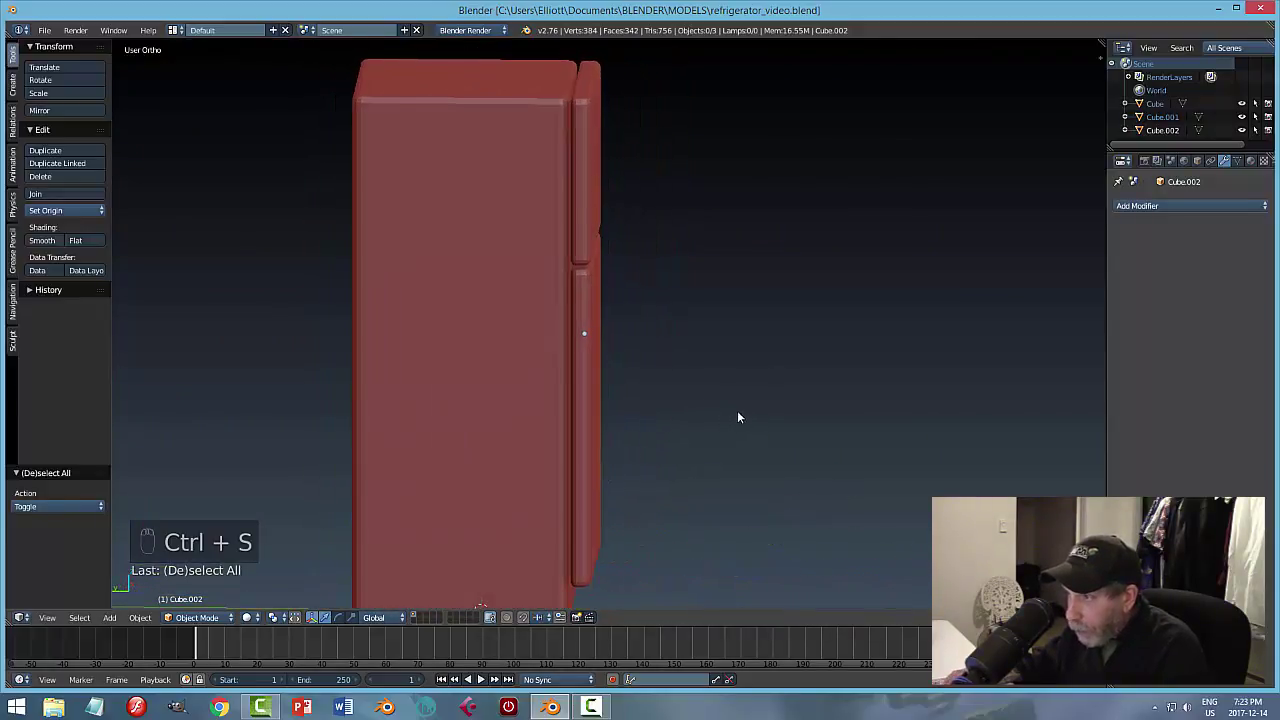
# Nudge both doors together along Y closer to the refrigerator body, deselect them, and save the file.
pyautogui.rightClick(580, 144)
pyautogui.keyDown('shift'); pyautogui.rightClick(595, 318); pyautogui.keyUp('shift')
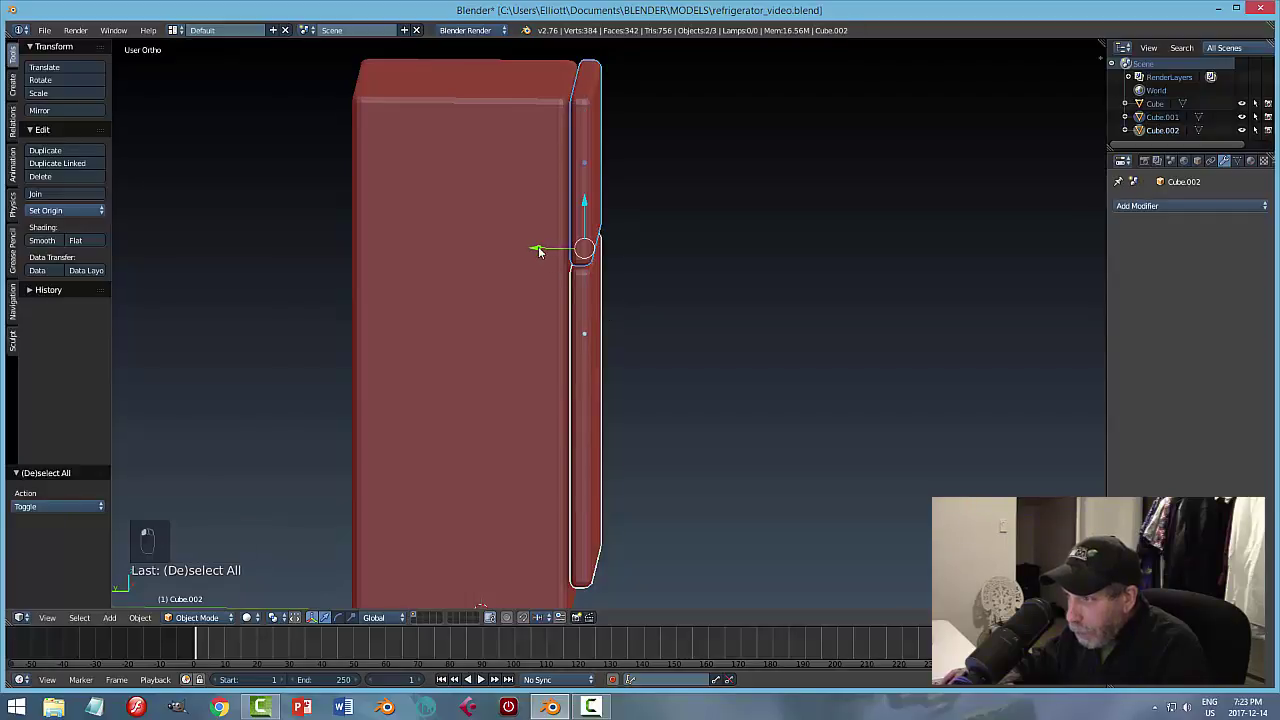
pyautogui.moveTo(538, 251); pyautogui.dragTo(536, 246)
pyautogui.press('a')
pyautogui.moveTo(848, 261); pyautogui.dragTo(763, 284, button='middle')
pyautogui.hotkey('ctrl', 's')
pyautogui.click(763, 282)
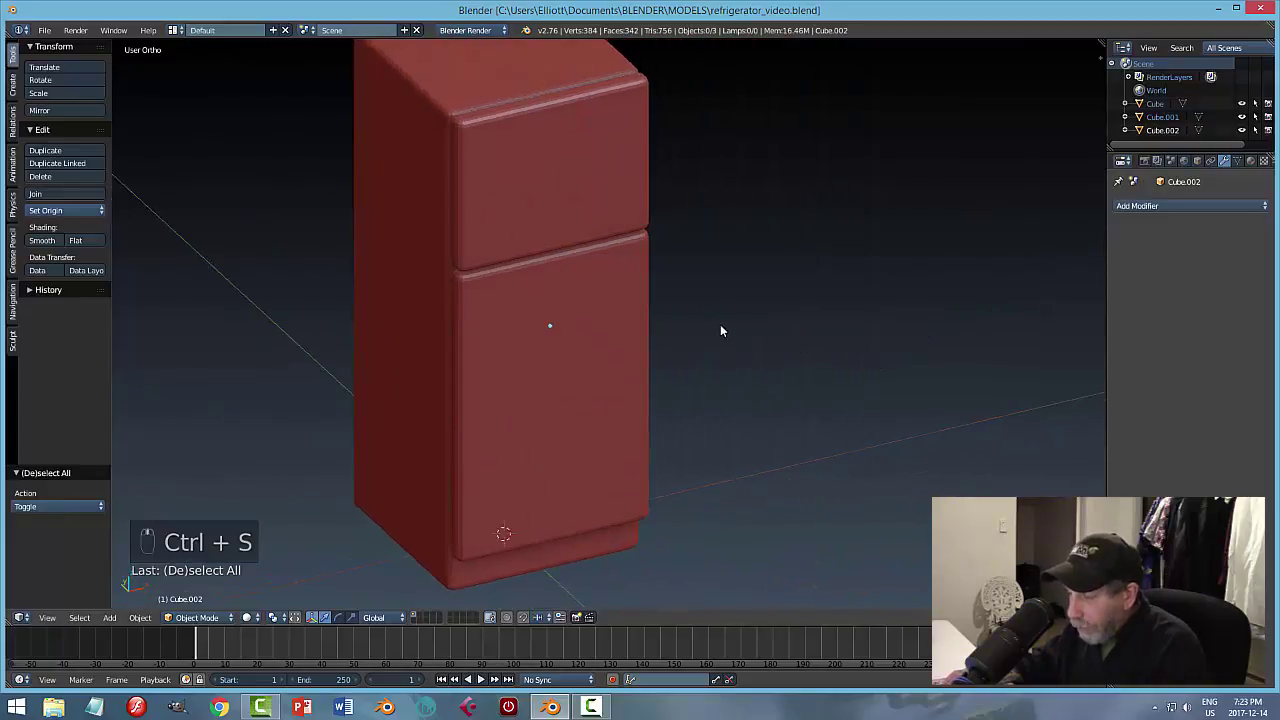
# Enter Edit Mode on the refrigerator body, switch to face selection, and select its bottom face.
pyautogui.moveTo(721, 331); pyautogui.dragTo(770, 297, button='middle')
pyautogui.moveTo(593, 381); pyautogui.dragTo(507, 426, button='middle')
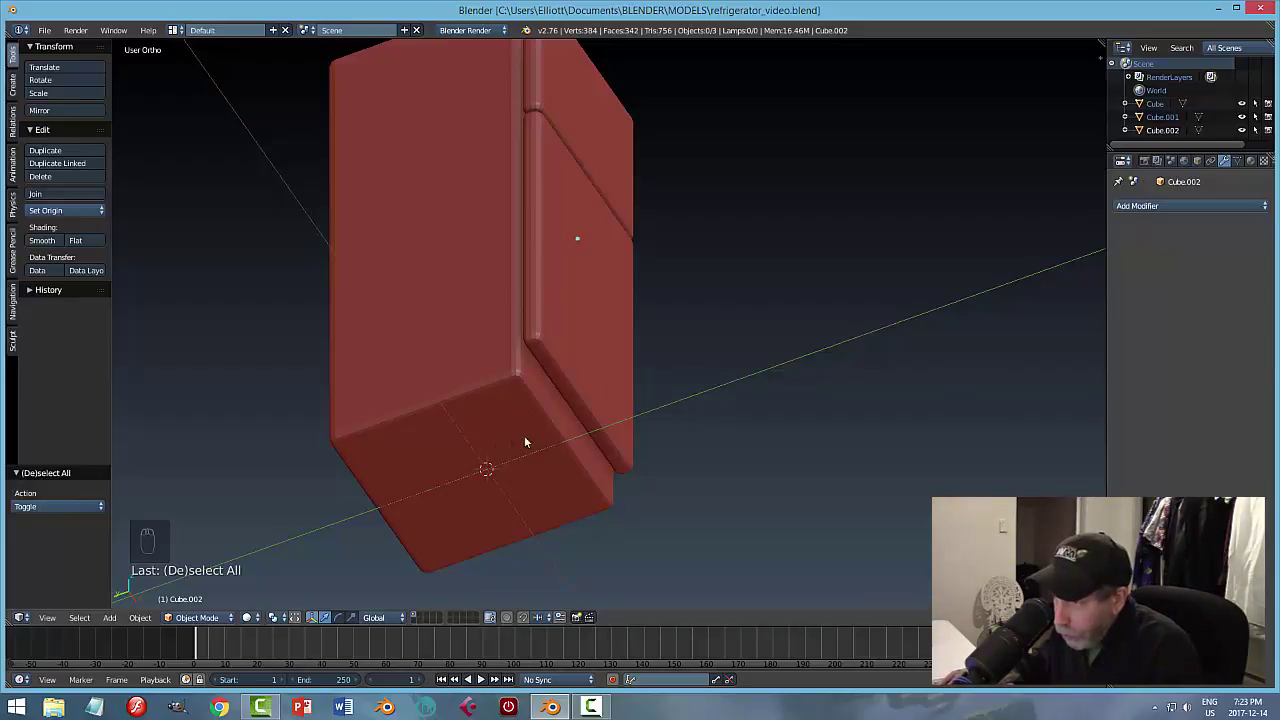
pyautogui.moveTo(604, 448); pyautogui.dragTo(451, 540, button='middle')
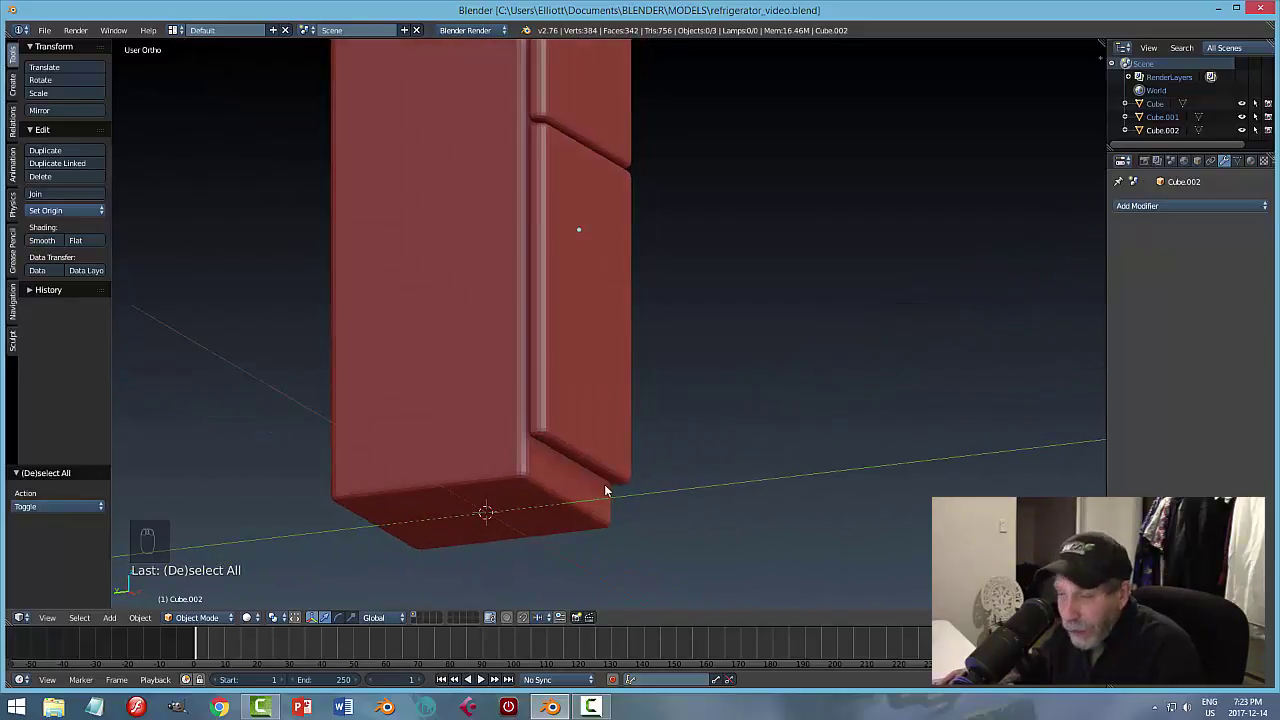
pyautogui.moveTo(674, 443); pyautogui.dragTo(537, 484, button='middle')
pyautogui.rightClick(535, 458)
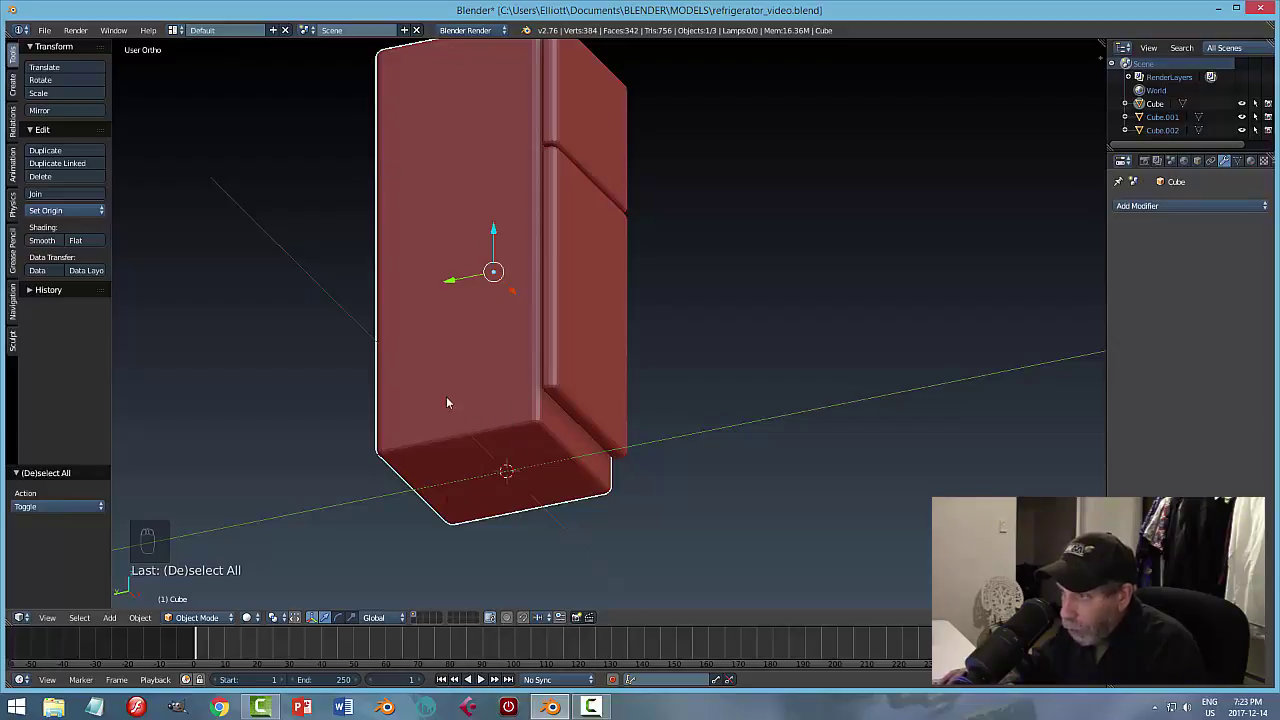
pyautogui.press('Tab')
pyautogui.click(616, 485)
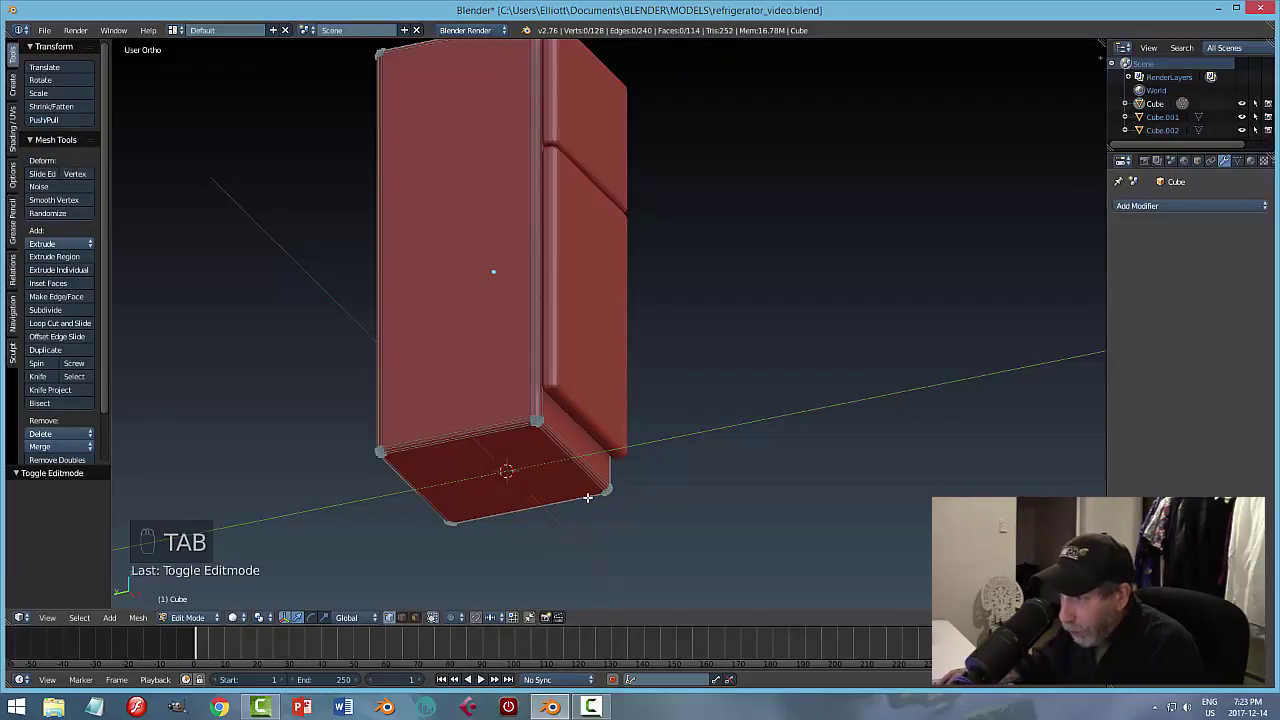
pyautogui.hotkey('ctrl', 'Tab')
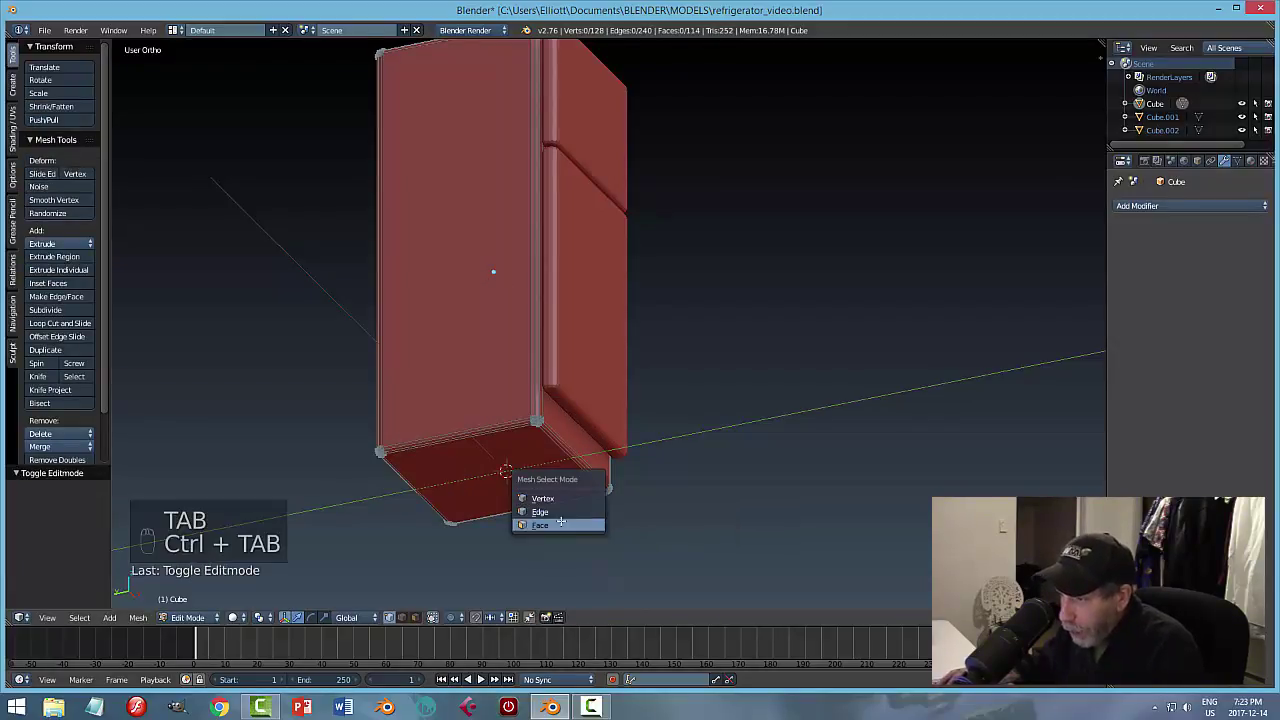
pyautogui.click(559, 524)
pyautogui.rightClick(531, 472)
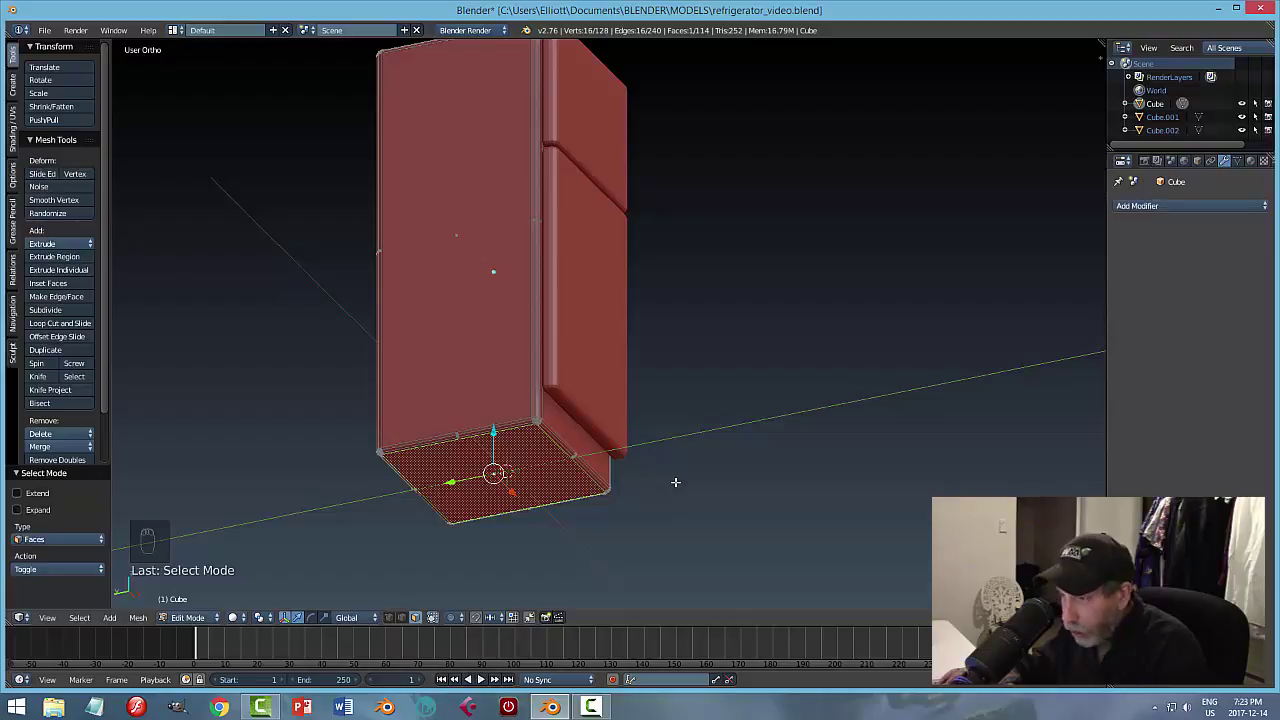
# Try to snap the 3D cursor to the selected bottom face, deselect it, and return to Object Mode.
pyautogui.hotkey('shift', 's')
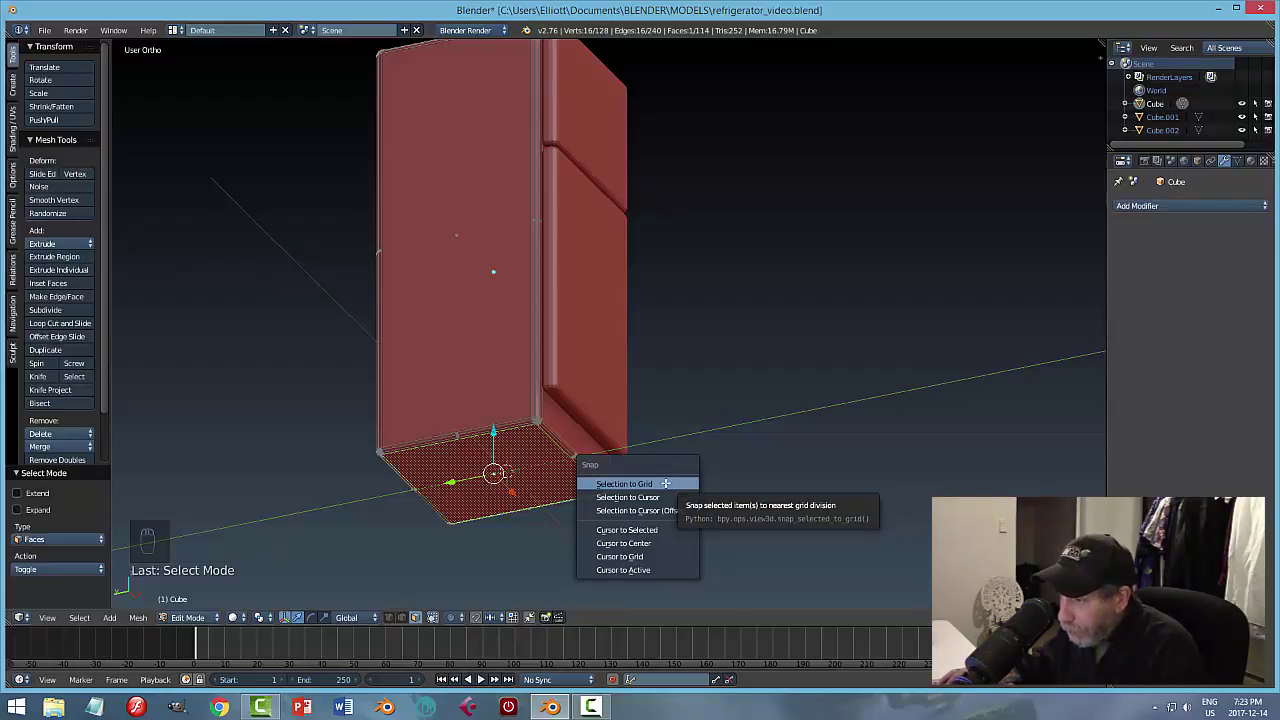
pyautogui.click(627, 530)
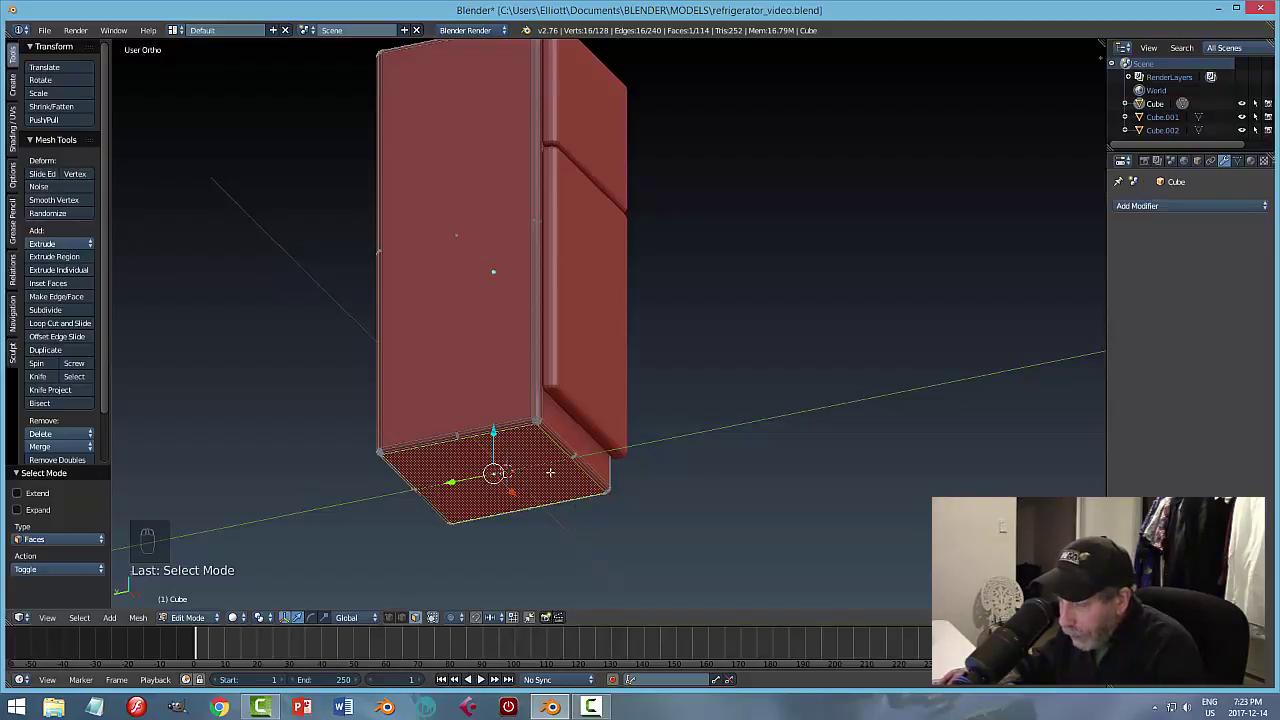
pyautogui.moveTo(729, 422); pyautogui.dragTo(645, 474, button='middle')
pyautogui.press('a')
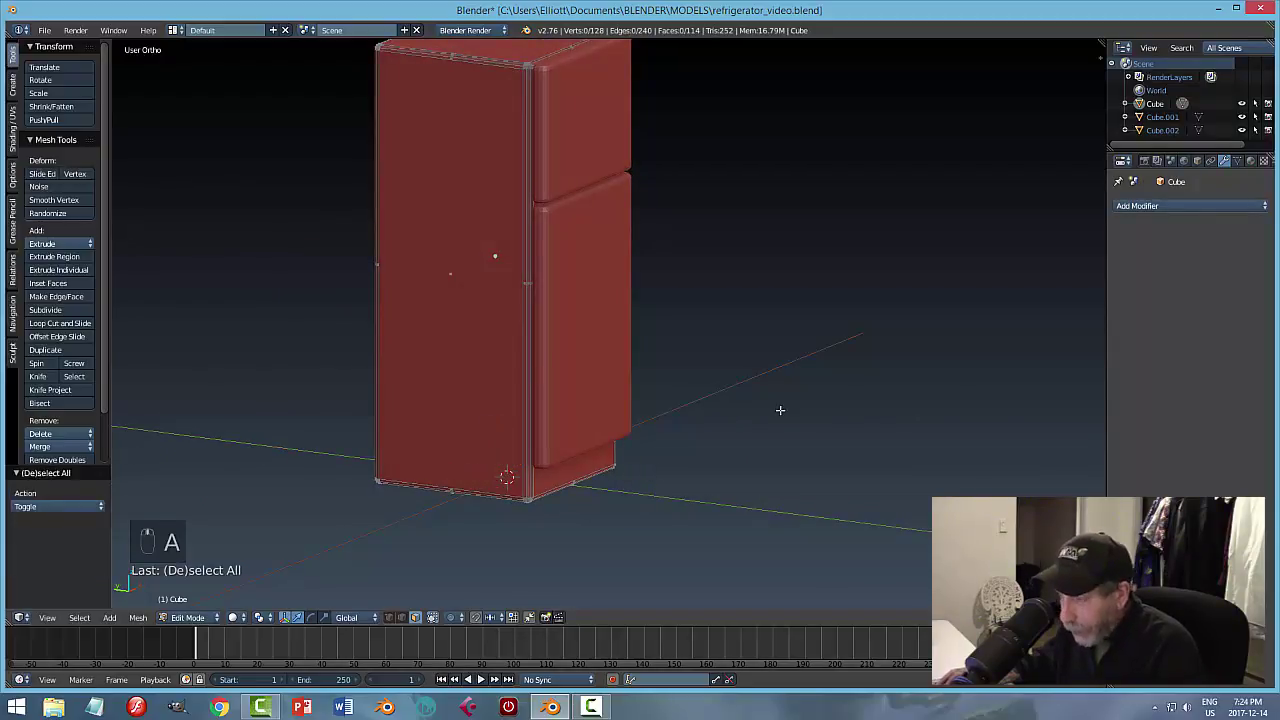
pyautogui.press('Tab')
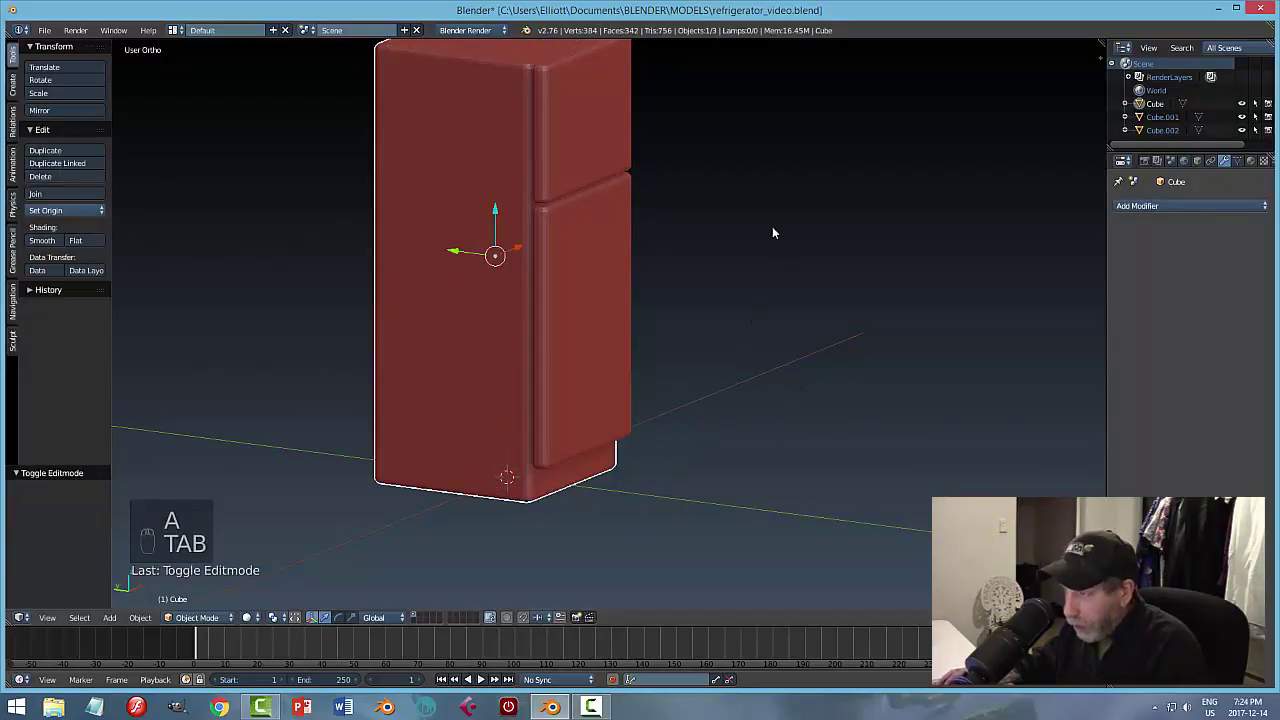
# Add a test cylinder at the 3D cursor beside the refrigerator and delete it.
pyautogui.moveTo(820, 314); pyautogui.dragTo(856, 349, button='middle')
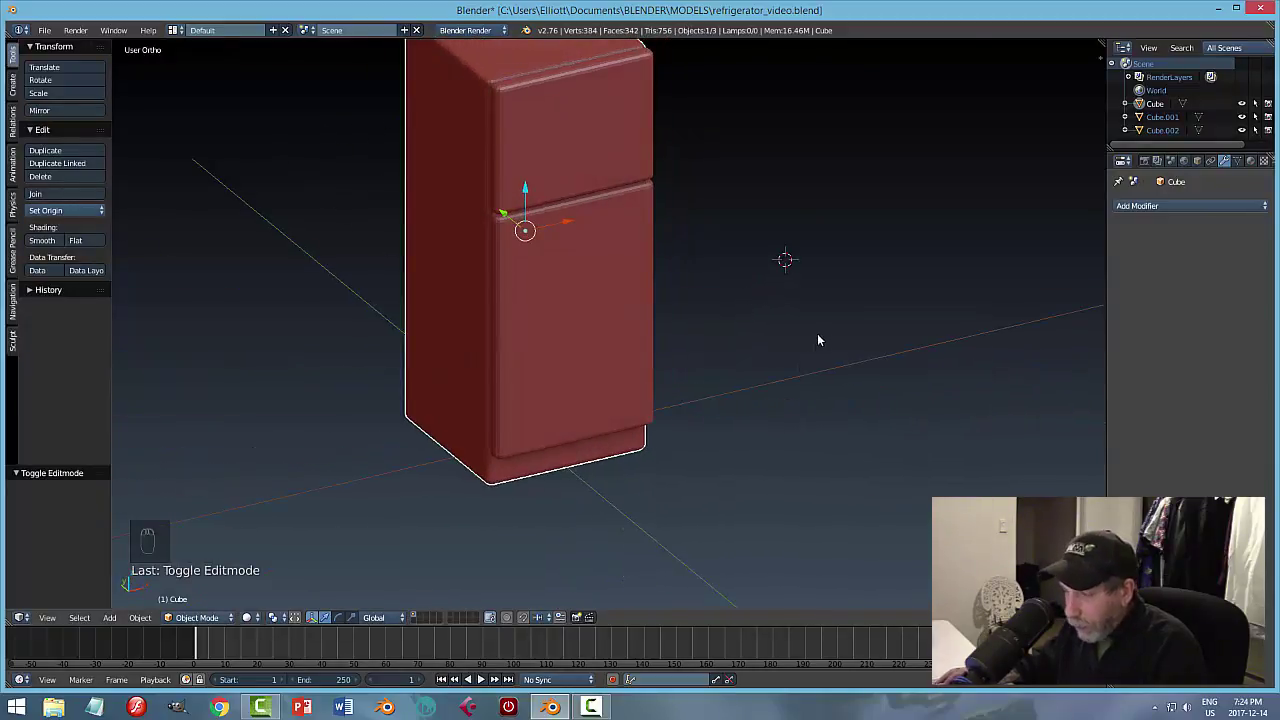
pyautogui.hotkey('shift', 'a')
pyautogui.click(869, 402)
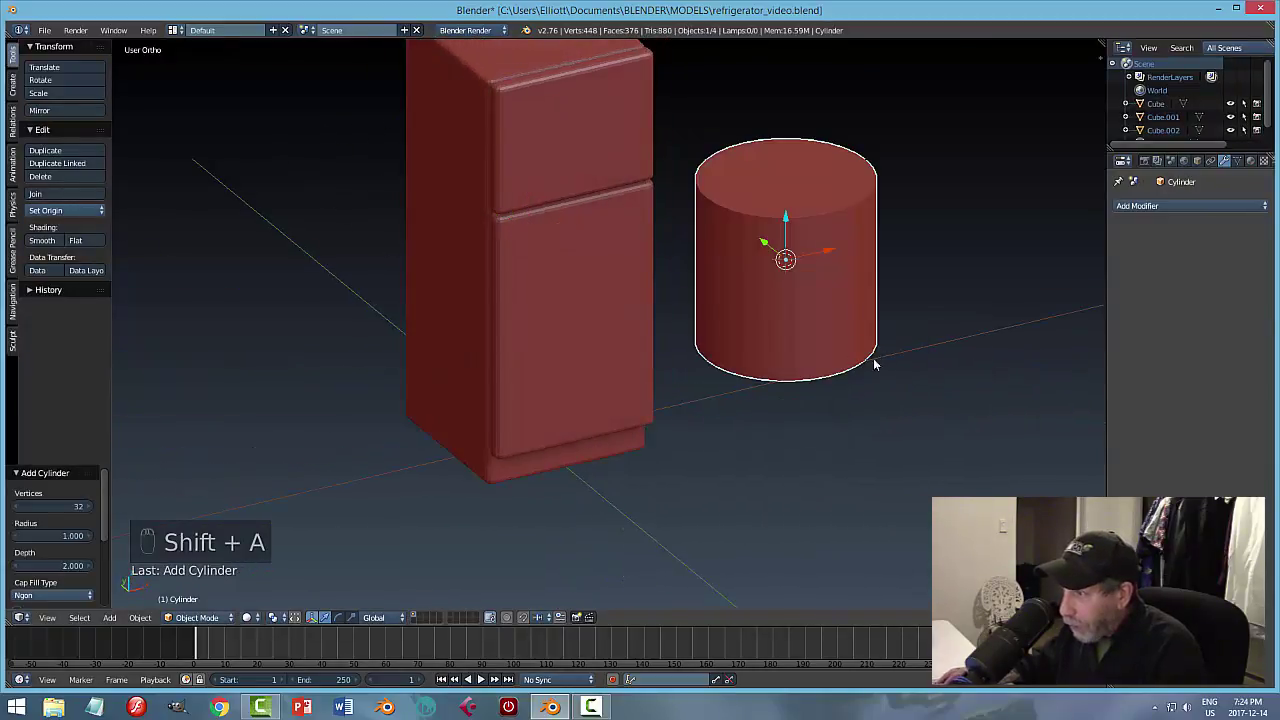
pyautogui.moveTo(846, 405); pyautogui.dragTo(855, 312, button='middle')
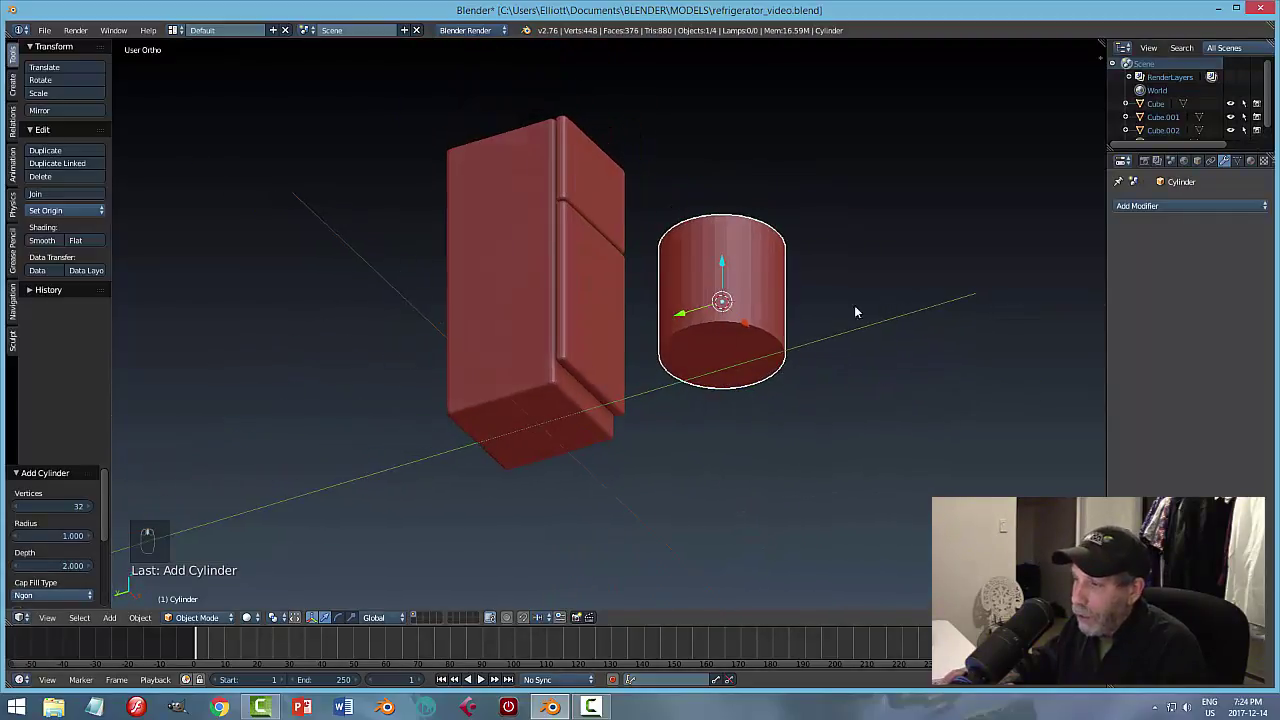
pyautogui.press('x')
pyautogui.click(768, 398)
# Place the 3D cursor freely at different spots around the refrigerator.
pyautogui.moveTo(830, 411); pyautogui.dragTo(780, 442, button='middle')
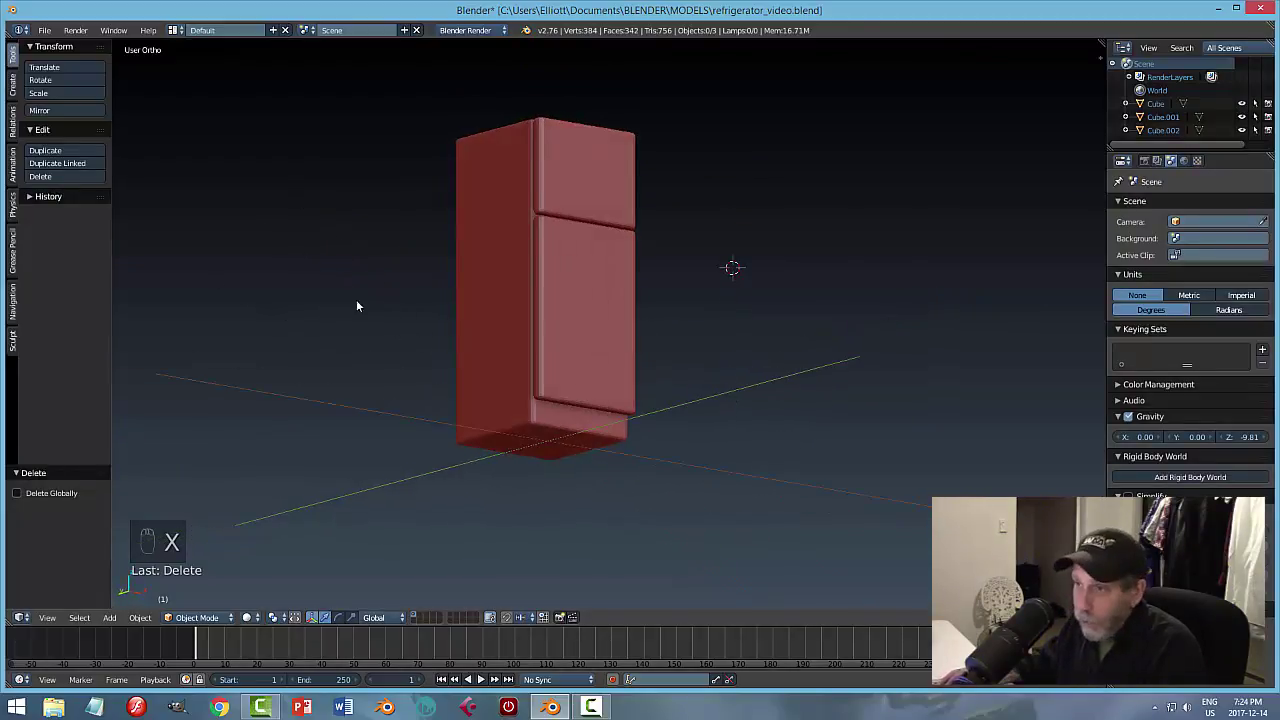
pyautogui.click(219, 190)
pyautogui.click(744, 395)
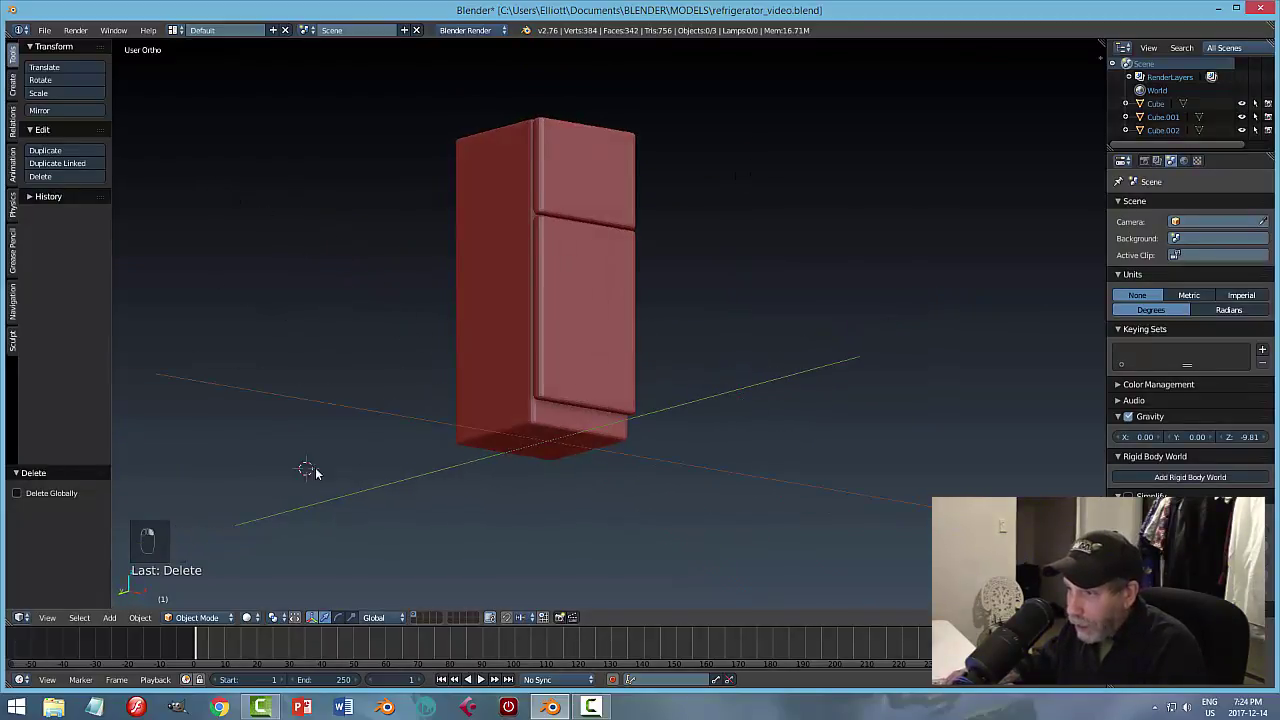
# Select the refrigerator body's bottom face in Edit Mode and snap the 3D cursor to its center.
pyautogui.moveTo(316, 473); pyautogui.dragTo(736, 362, button='middle')
pyautogui.rightClick(588, 440)
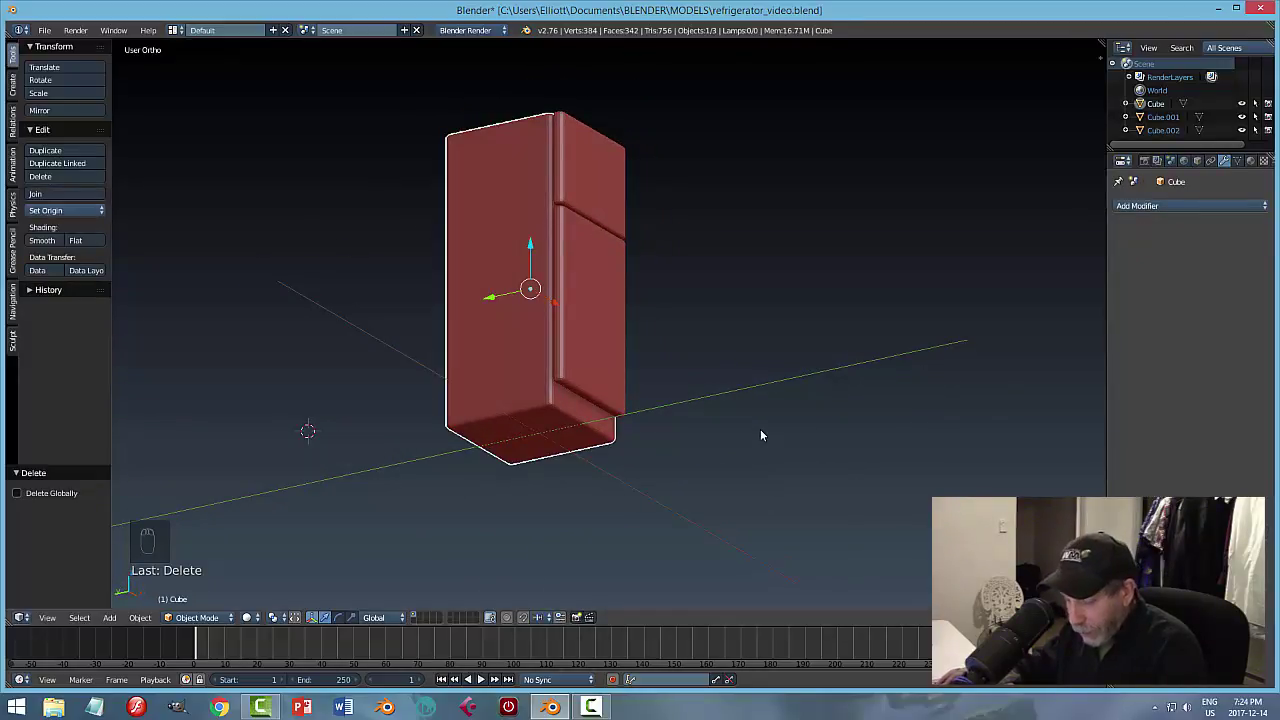
pyautogui.press('Tab')
pyautogui.click(848, 432)
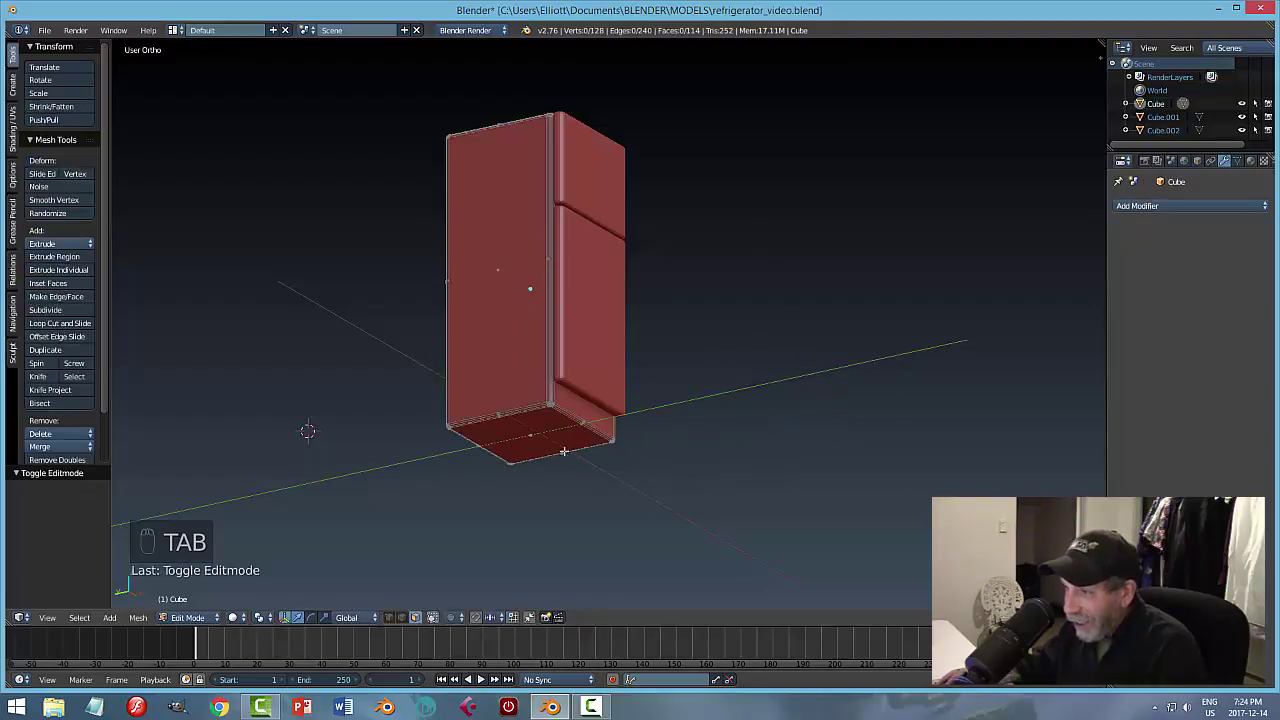
pyautogui.rightClick(543, 431)
pyautogui.moveTo(766, 354); pyautogui.dragTo(743, 370, button='middle')
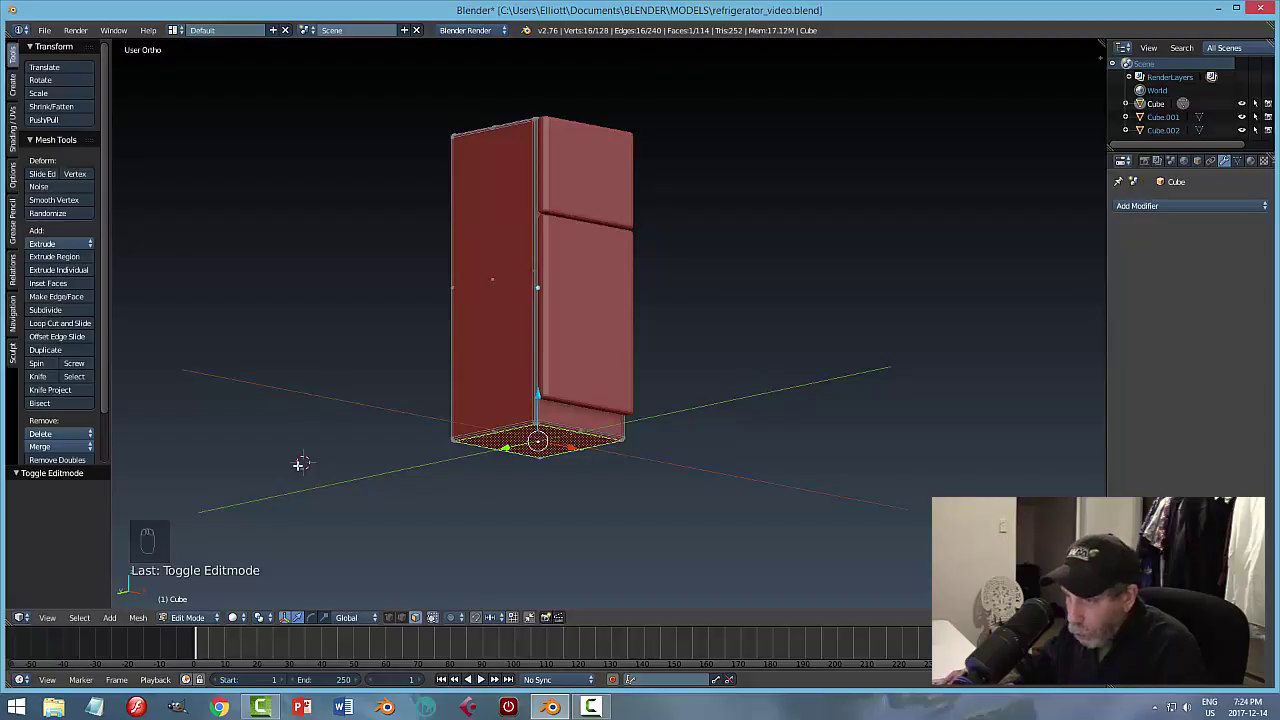
pyautogui.hotkey('shift', 's')
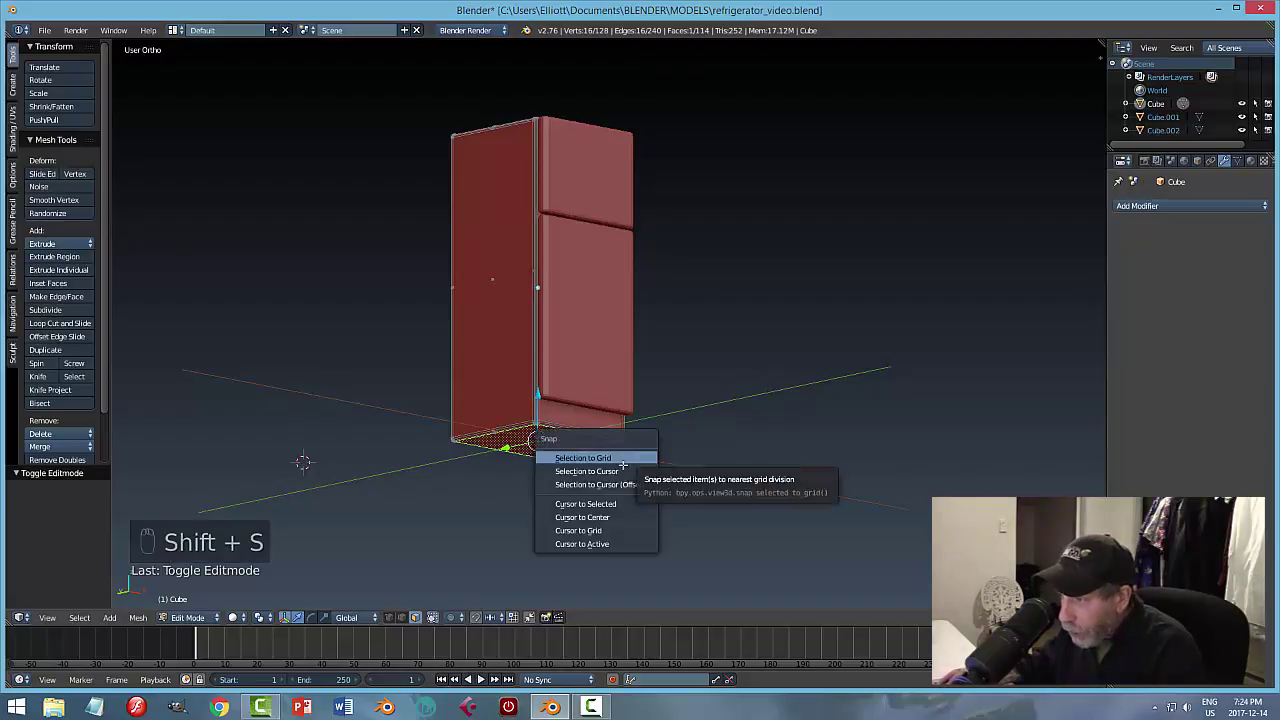
pyautogui.click(590, 503)
pyautogui.moveTo(675, 469); pyautogui.dragTo(746, 434, button='middle')
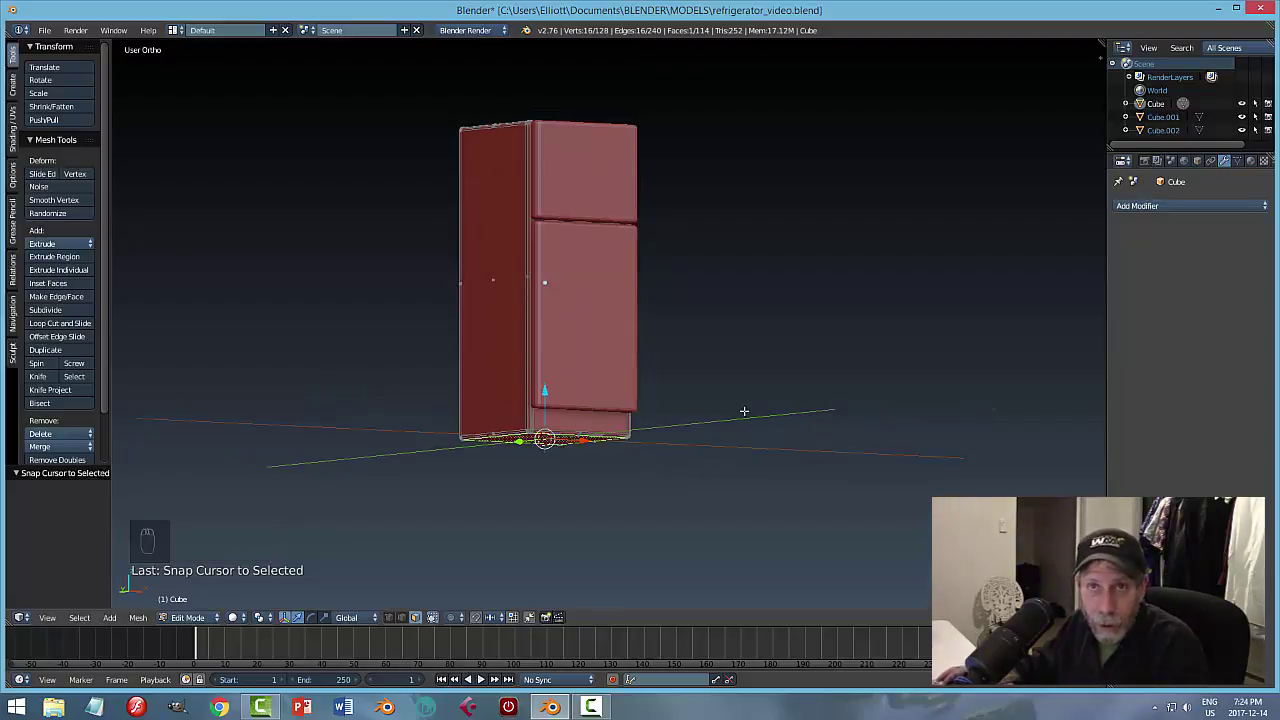
pyautogui.hotkey('shift', 'a')
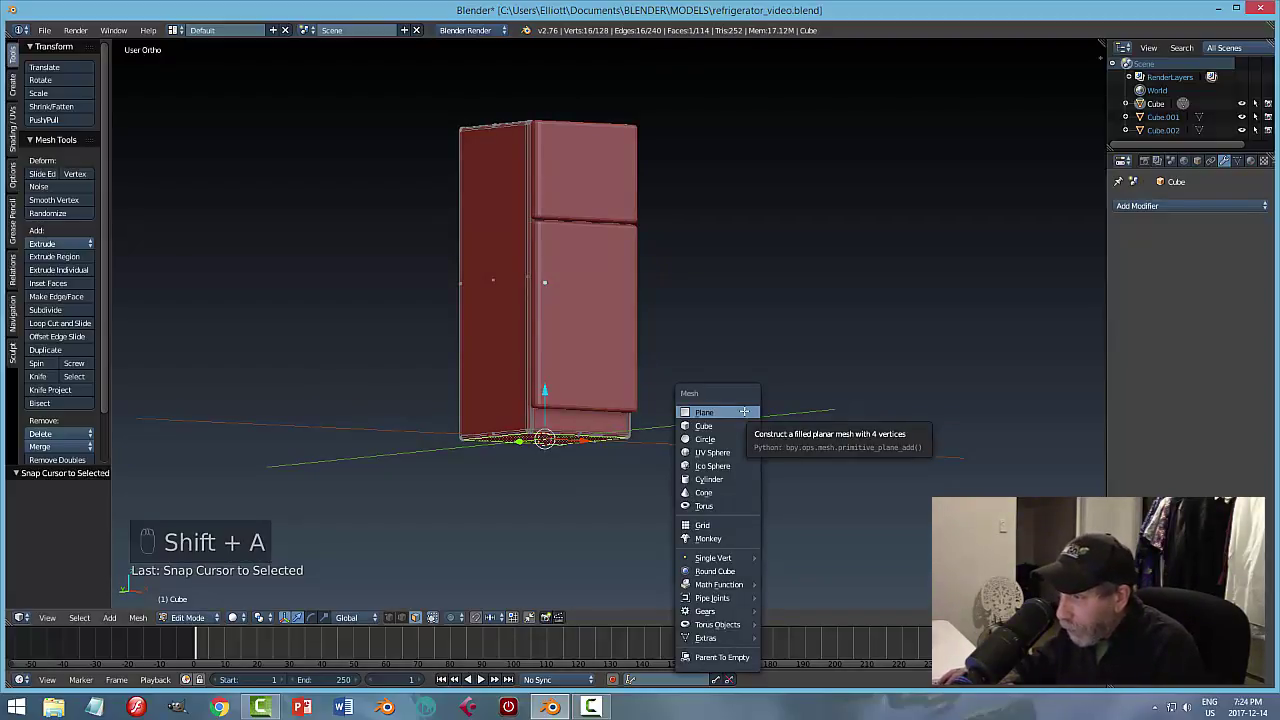
pyautogui.click(726, 479)
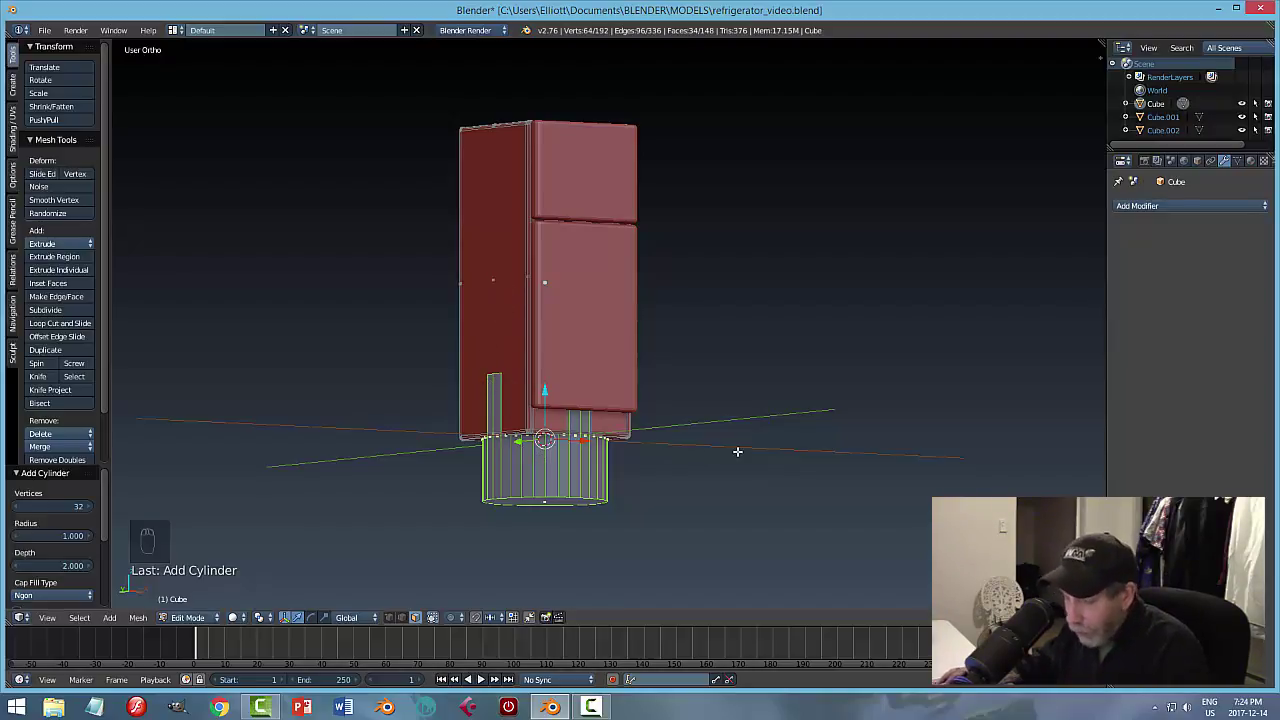
pyautogui.hotkey('ctrl', 'z')
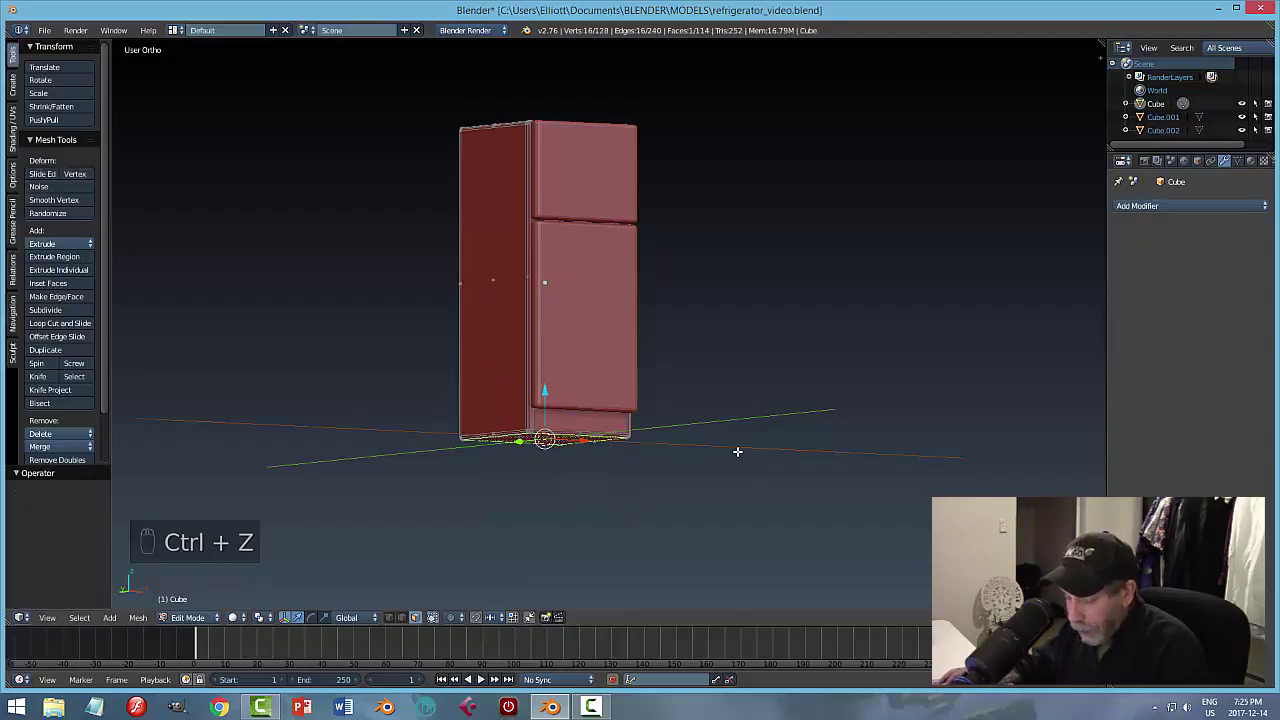
# Deselect the bottom face, return to Object Mode, and add a separate mesh cylinder at the 3D cursor under the refrigerator.
pyautogui.press('a')
pyautogui.press('Tab')
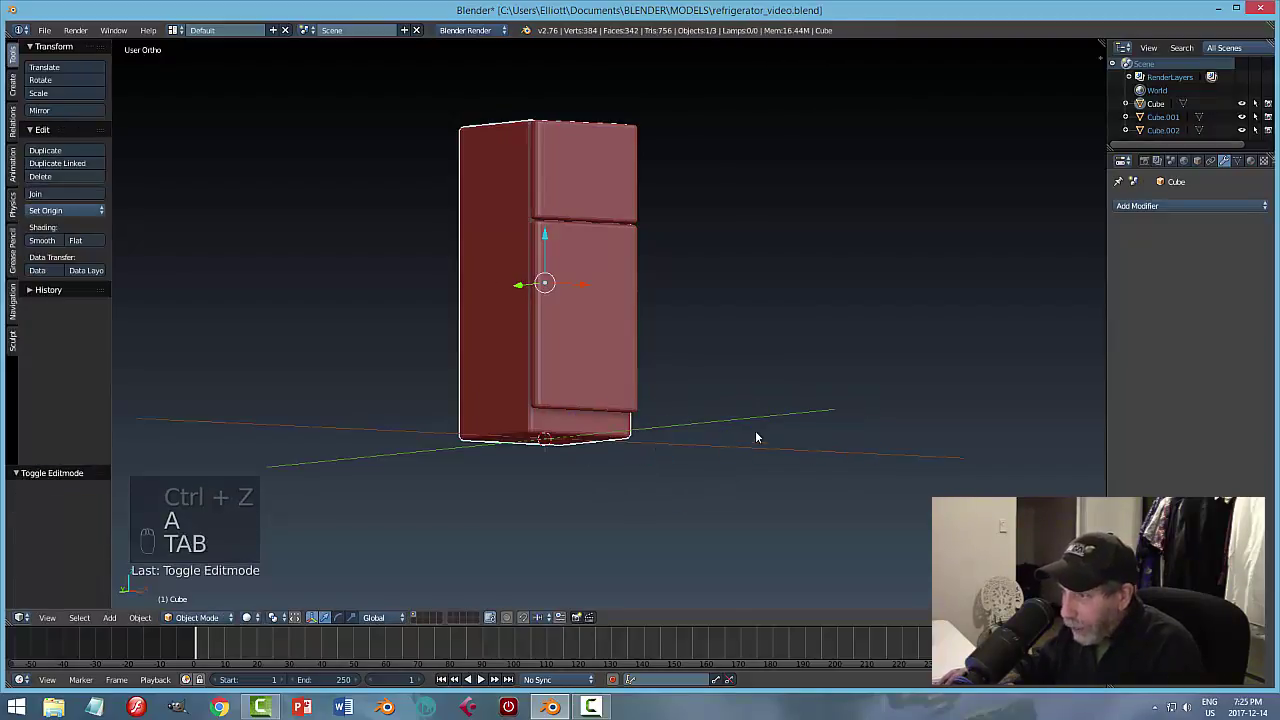
pyautogui.moveTo(755, 437); pyautogui.dragTo(525, 442, button='middle')
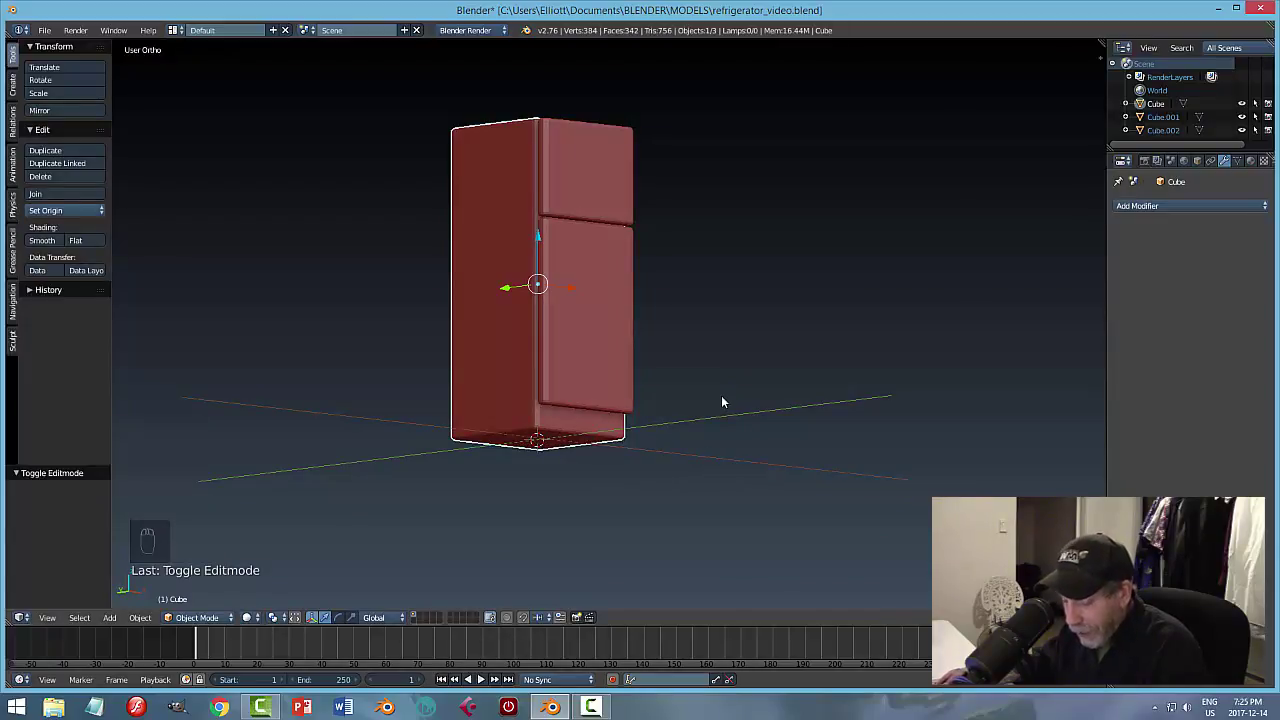
pyautogui.hotkey('shift', 'a')
pyautogui.moveTo(697, 399)
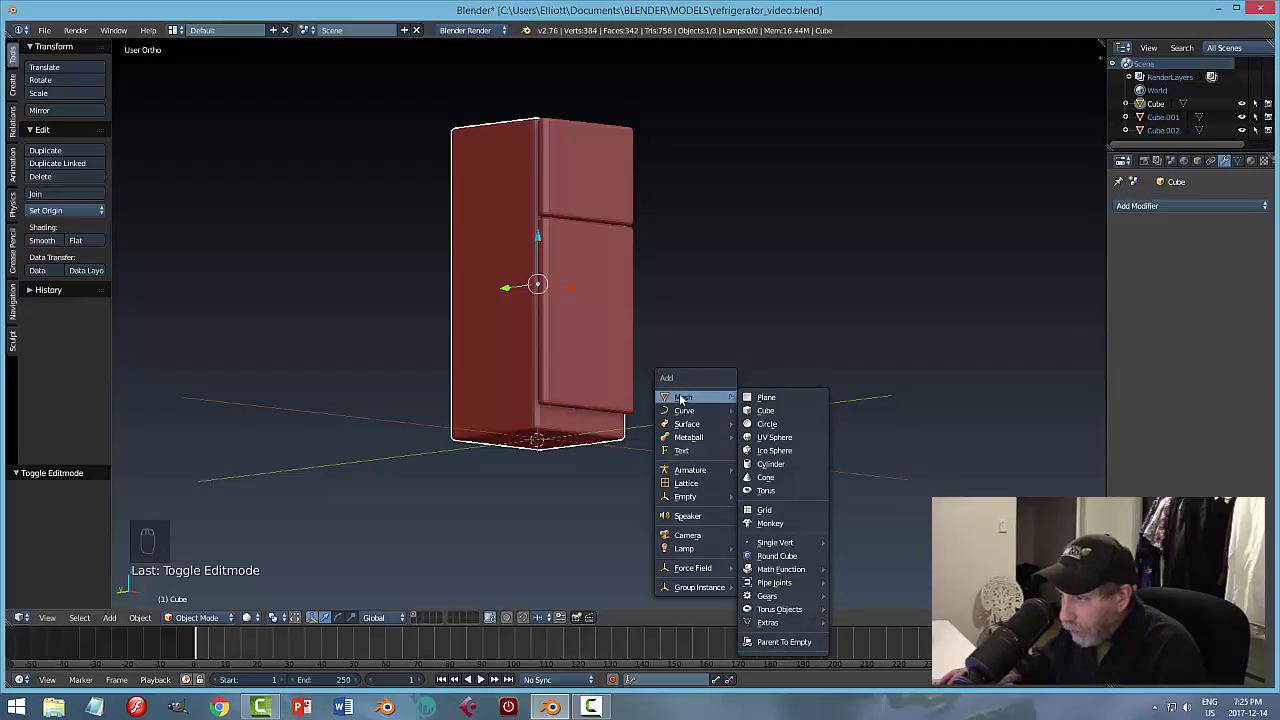
pyautogui.click(765, 464)
pyautogui.moveTo(766, 443); pyautogui.dragTo(757, 469, button='middle')
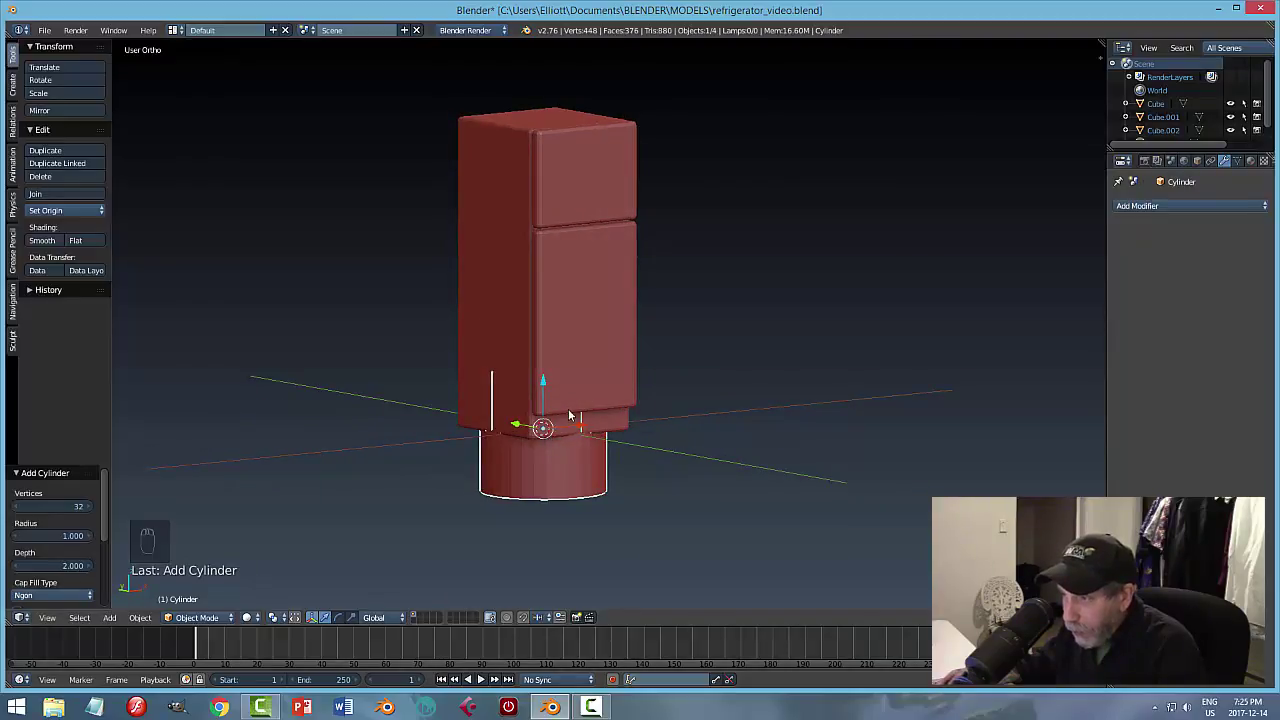
# Lower the cylinder about 0.182 along Z and scale it down uniformly by a factor of about 0.157.
pyautogui.moveTo(542, 380); pyautogui.dragTo(588, 388)
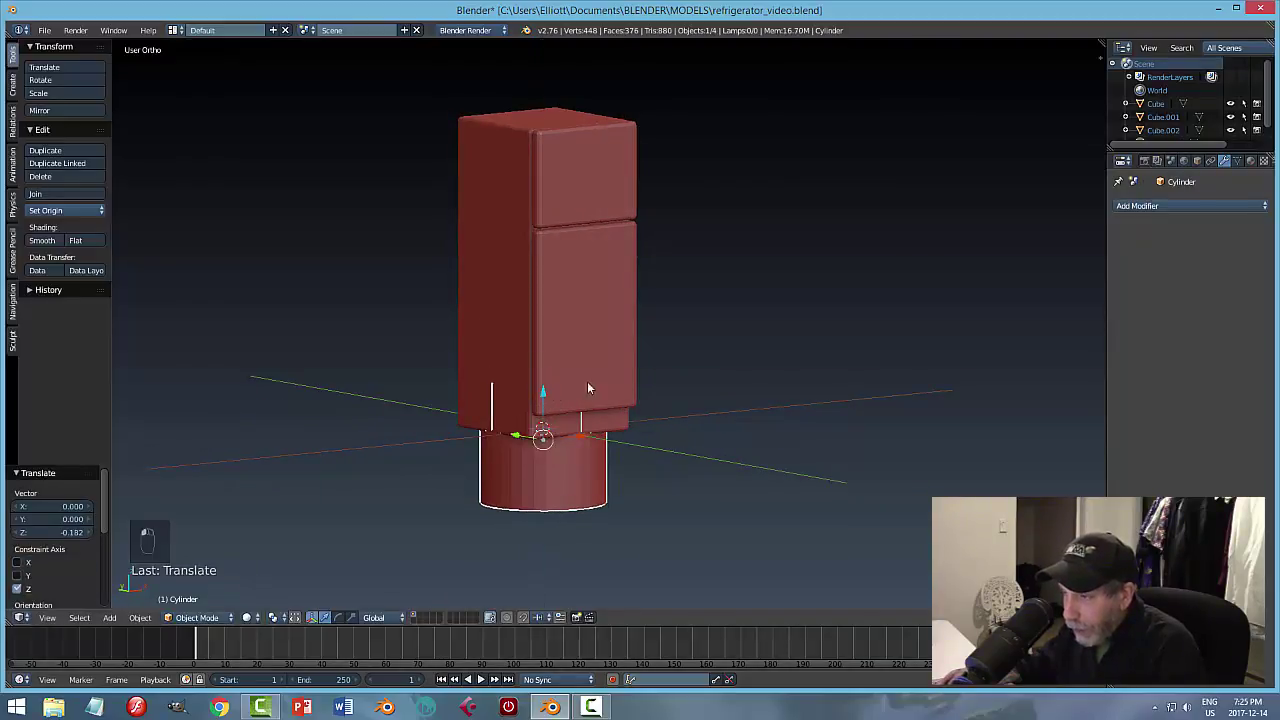
pyautogui.press('s')
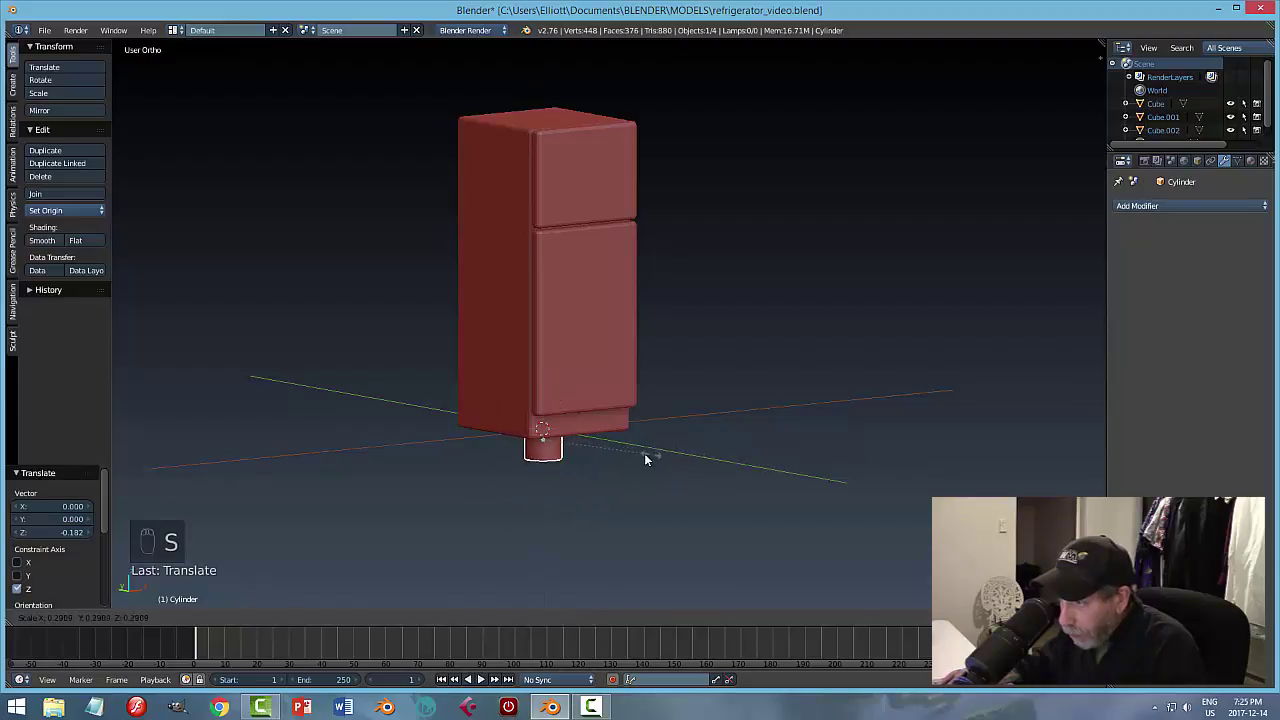
pyautogui.click(608, 448)
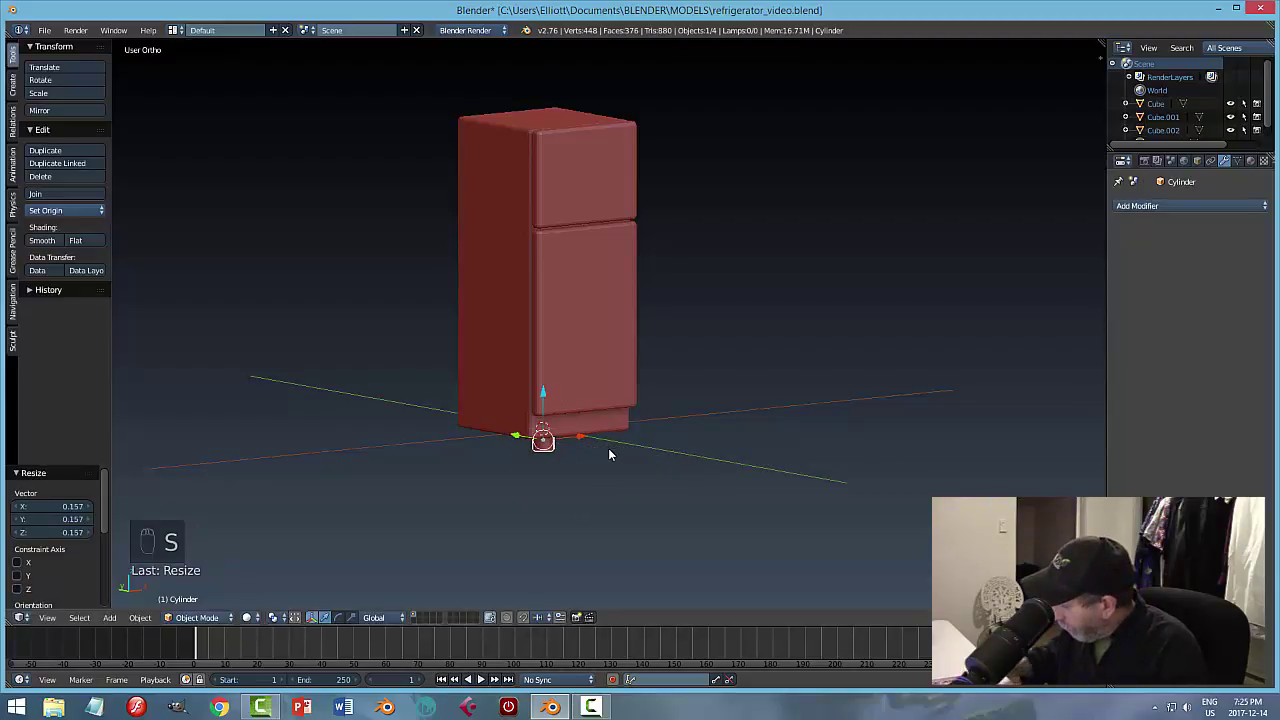
# Frame the small cylinder closely and shrink it further with a uniform scale of about 0.707.
pyautogui.press('KP_Decimal')
pyautogui.scroll(-7, 608, 454)
pyautogui.moveTo(635, 450); pyautogui.dragTo(853, 430, button='middle')
pyautogui.press('s')
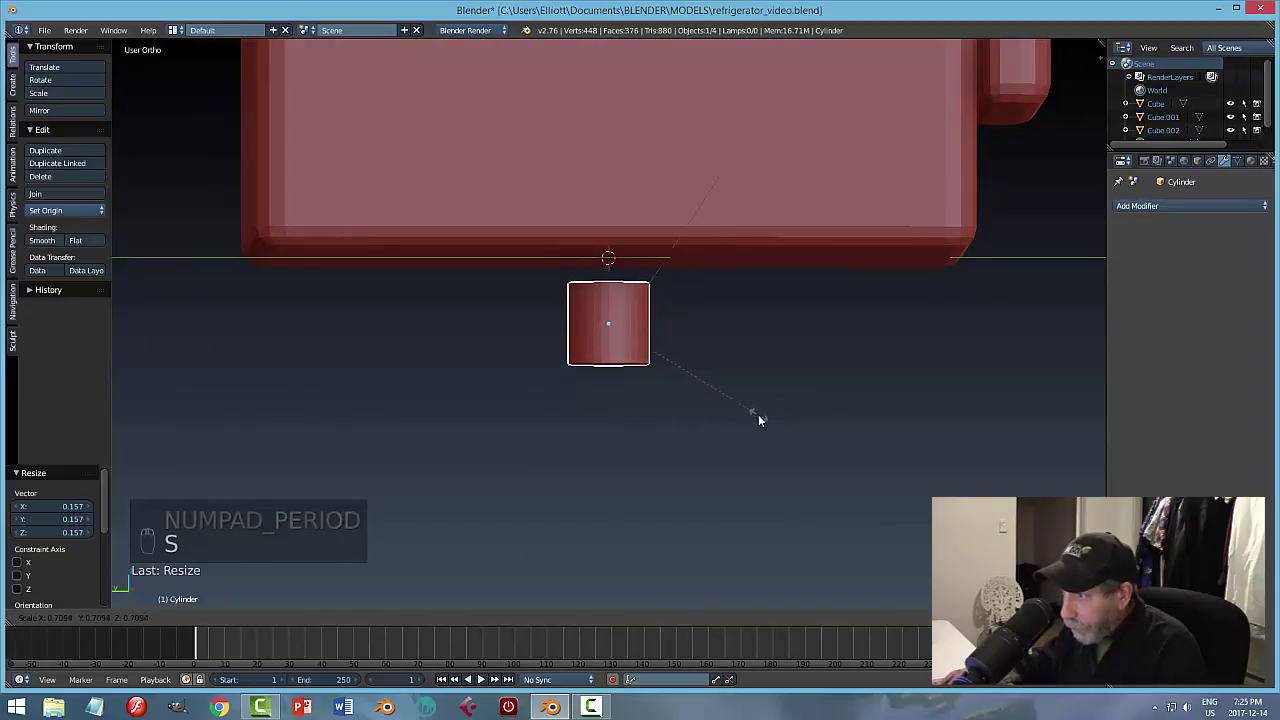
pyautogui.click(757, 420)
# Flatten the cylinder by scaling it along the Z axis only to about 0.548.
pyautogui.moveTo(757, 420); pyautogui.dragTo(601, 294, button='middle')
pyautogui.moveTo(702, 364); pyautogui.dragTo(832, 390, button='middle')
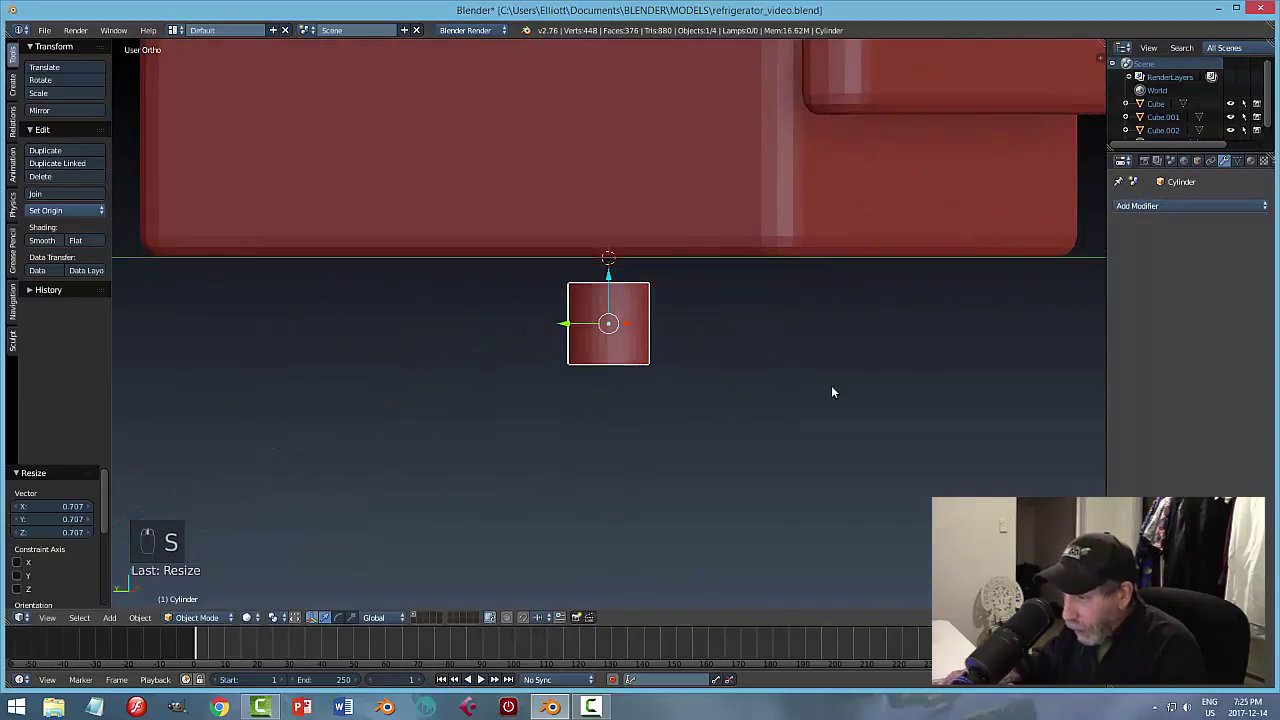
pyautogui.press('s')
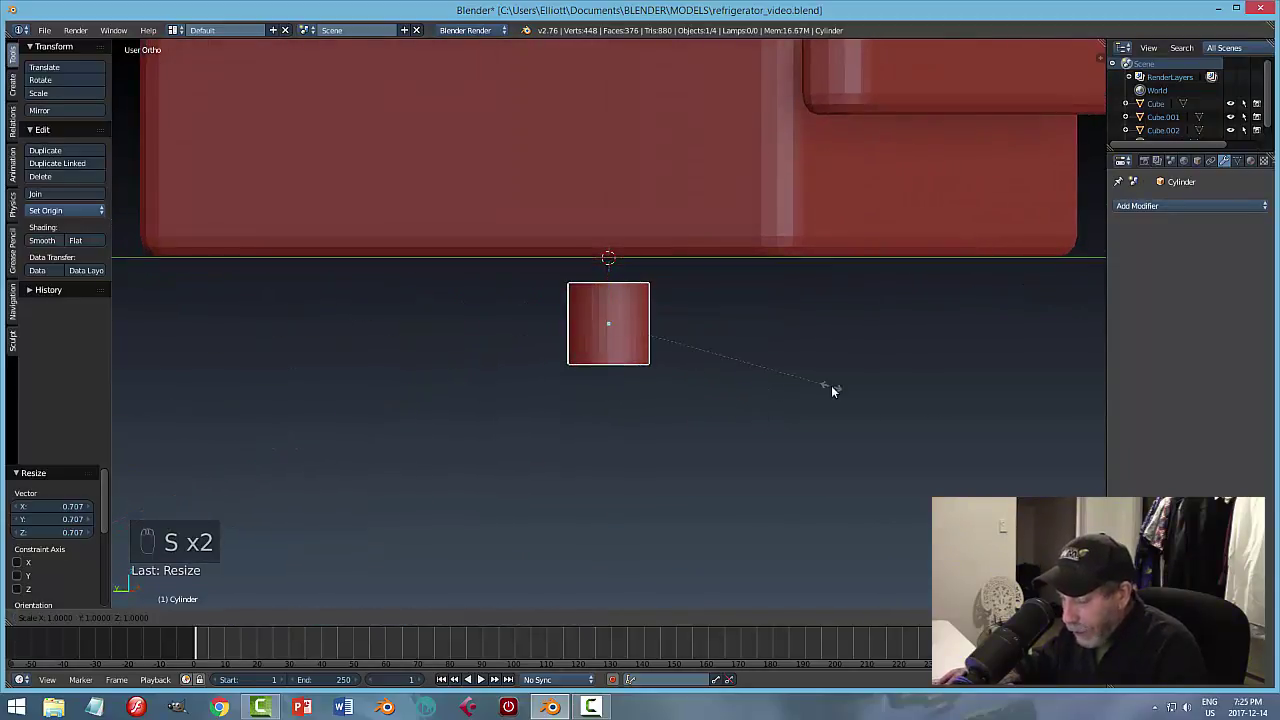
pyautogui.press('z')
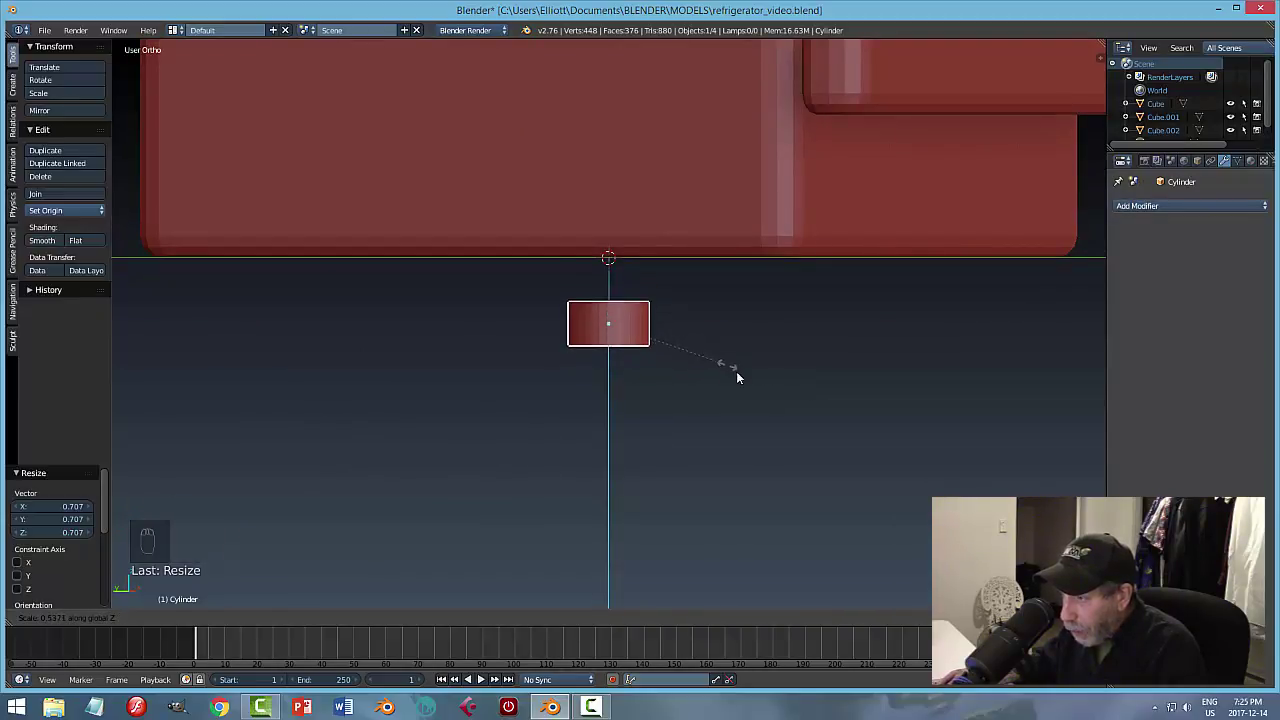
pyautogui.click(727, 367)
pyautogui.moveTo(847, 342)
pyautogui.mouseDown(button='middle')
pyautogui.moveTo(830, 346)
pyautogui.moveTo(808, 324)
pyautogui.moveTo(896, 318)
pyautogui.moveTo(831, 337)
pyautogui.mouseUp(button='middle')
pyautogui.moveTo(663, 337); pyautogui.dragTo(685, 355, button='middle')
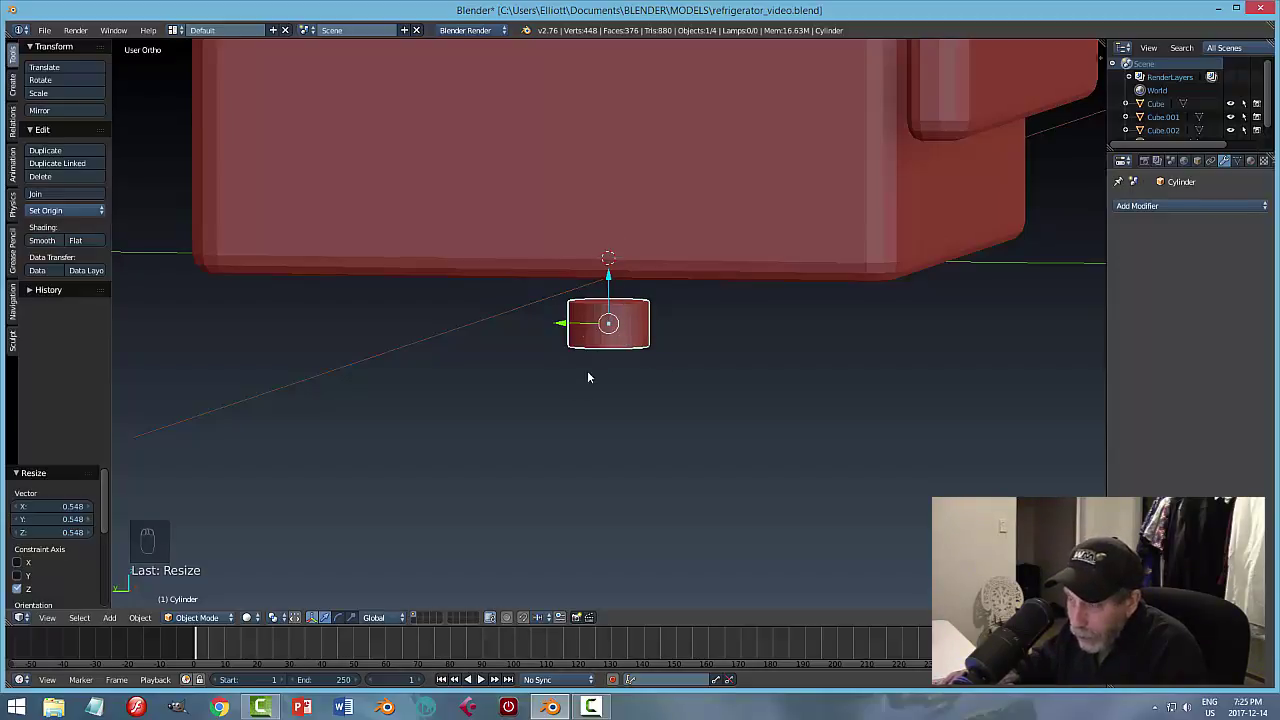
# Narrow the cylinder to about 0.413 in X and Y only, and raise it about 0.171 to the refrigerator's underside.
pyautogui.press('s')
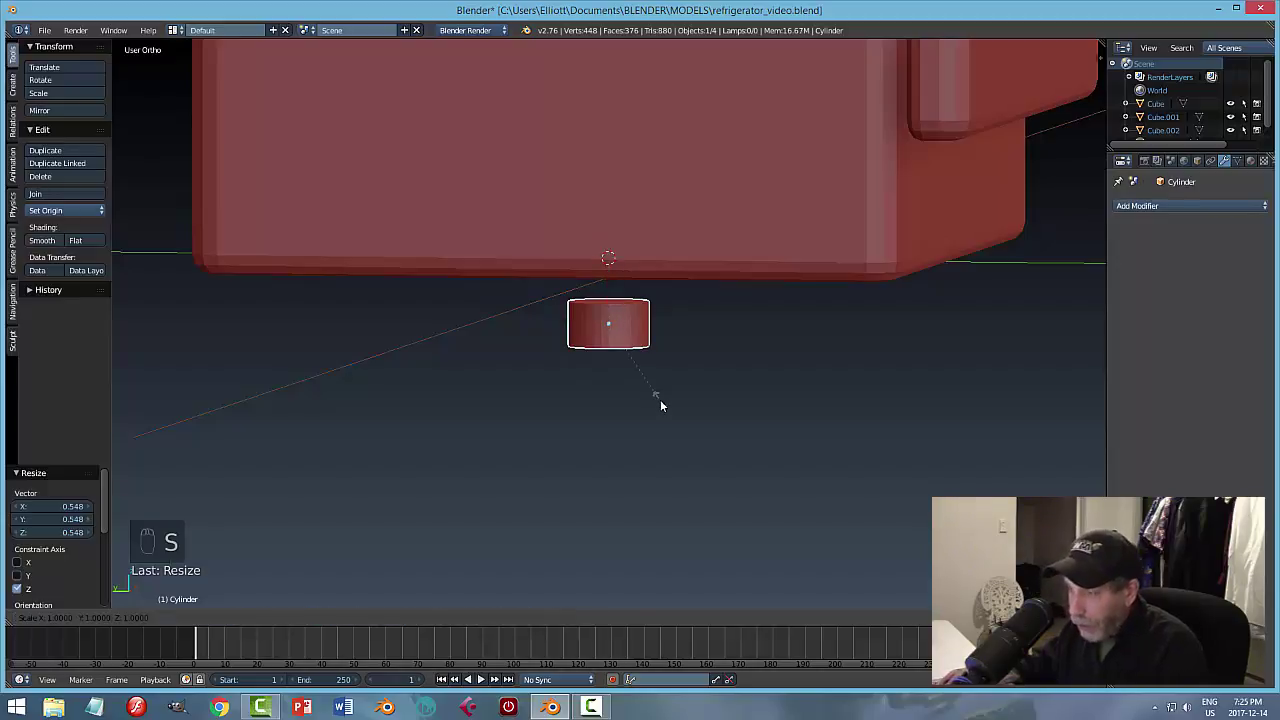
pyautogui.hotkey('shift', 'z')
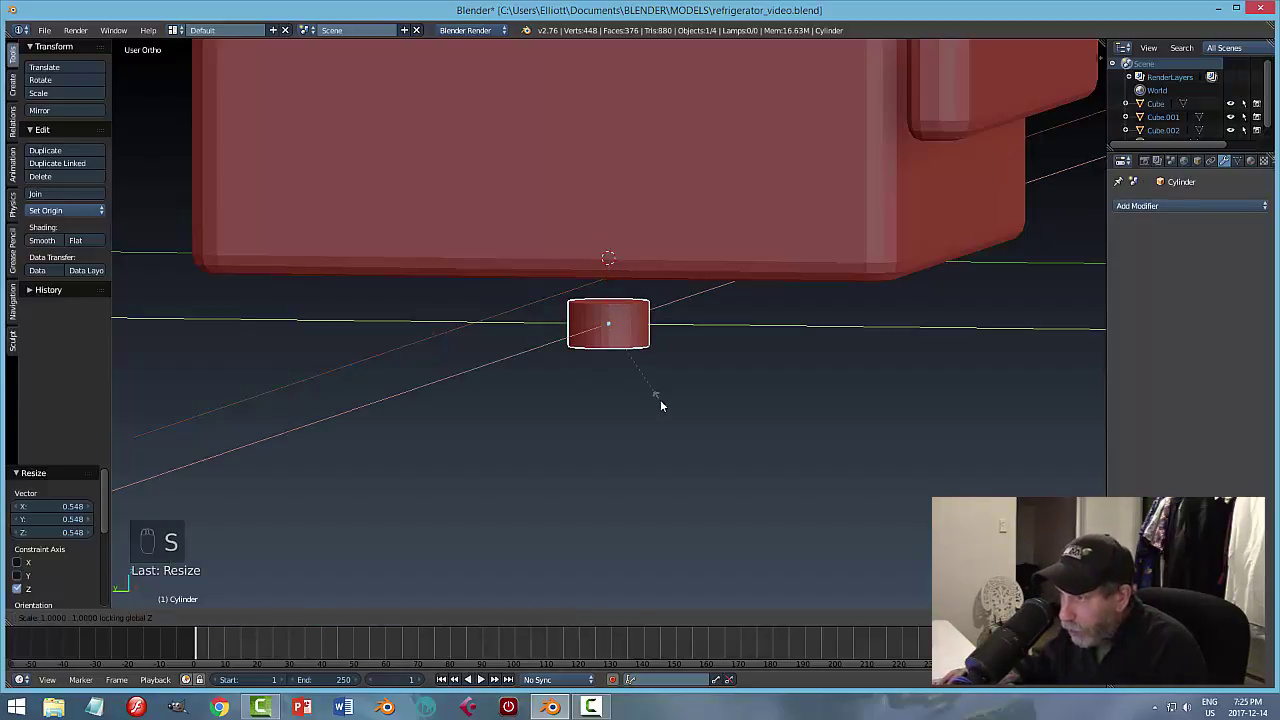
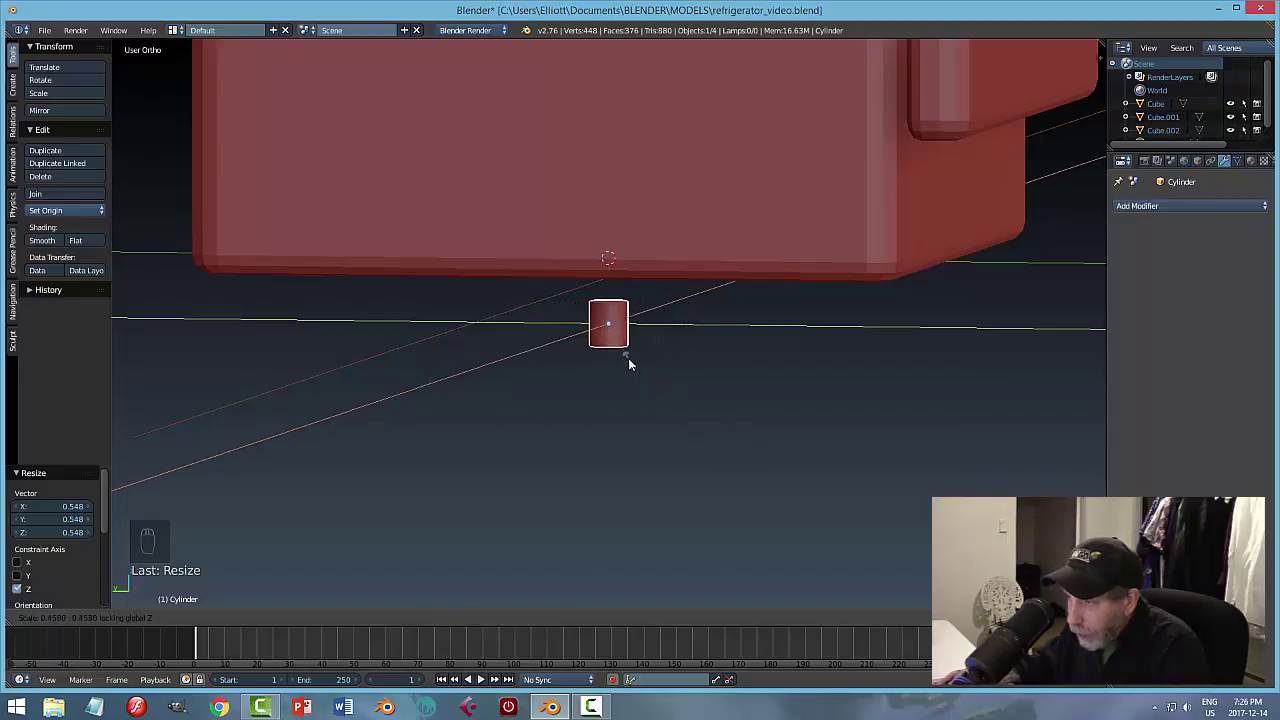
pyautogui.click(628, 356)
pyautogui.moveTo(680, 361); pyautogui.dragTo(628, 313, button='middle')
pyautogui.moveTo(610, 272); pyautogui.dragTo(611, 220)
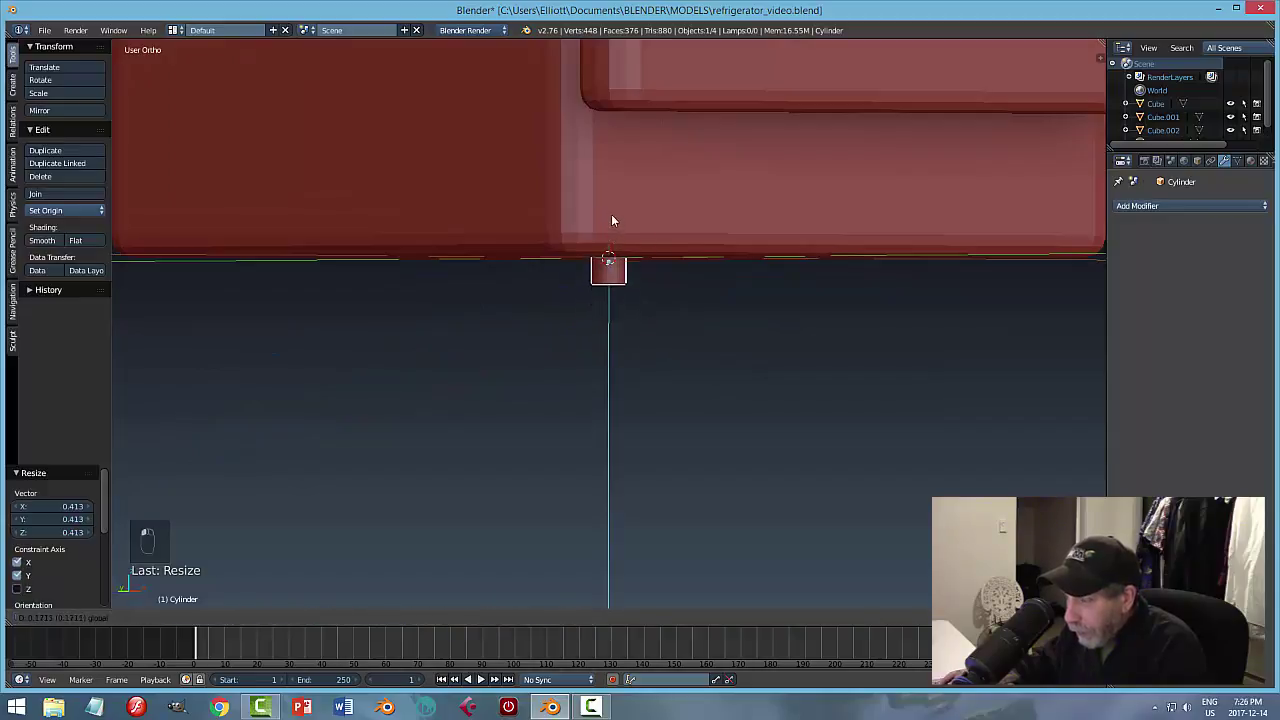
# Widen the cylinder by about 1.405 in X and Y only, and lower it about 0.182 clear of the refrigerator's base.
pyautogui.moveTo(611, 220); pyautogui.dragTo(697, 263, button='middle')
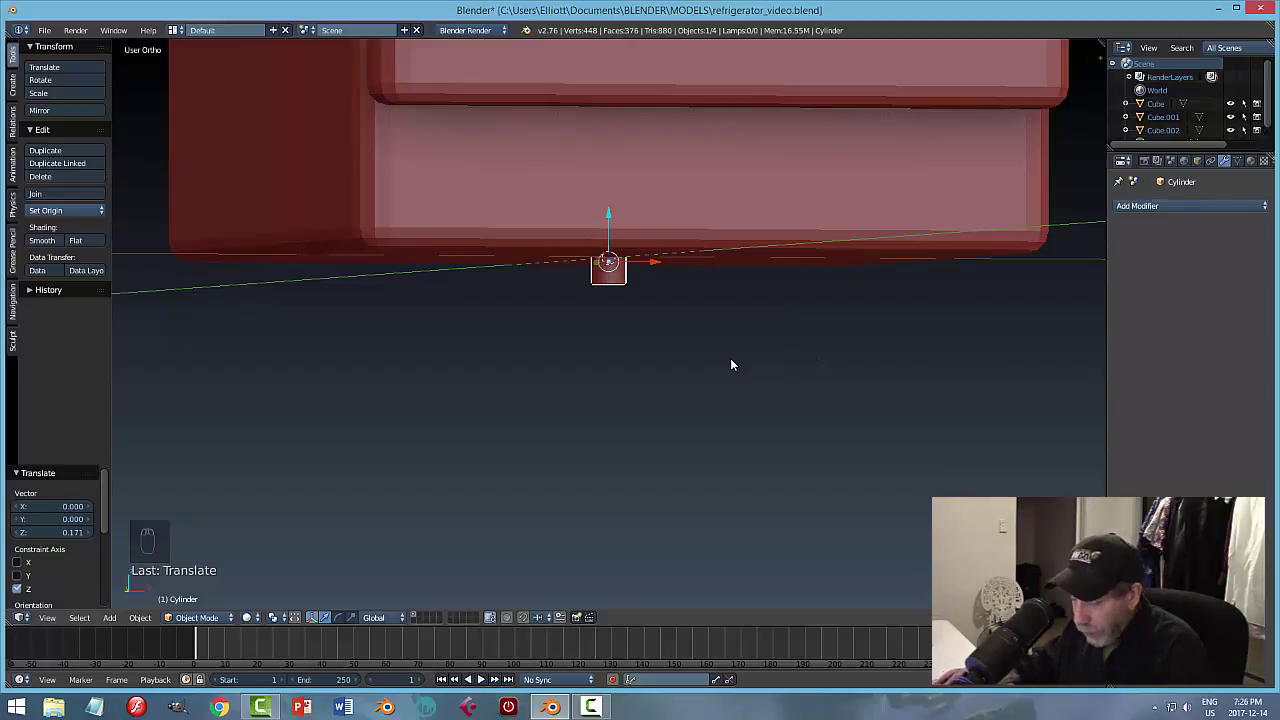
pyautogui.press('s')
pyautogui.hotkey('shift', 'z')
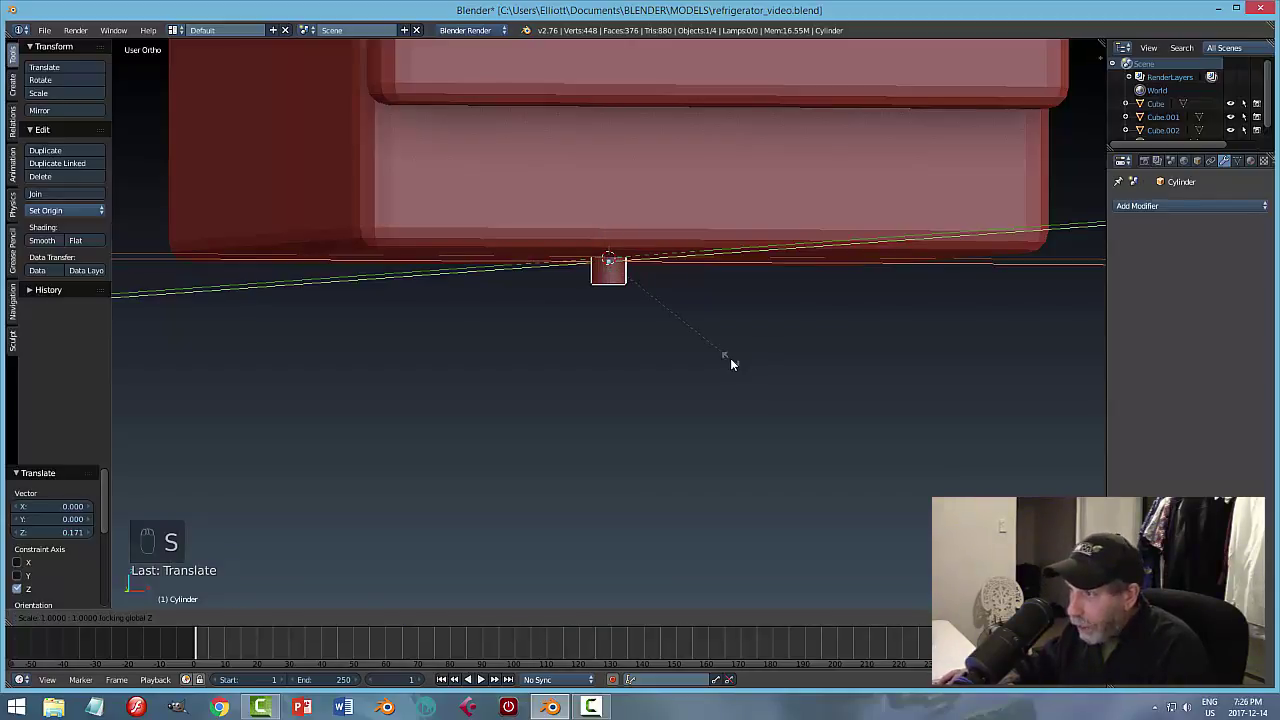
pyautogui.click(770, 378)
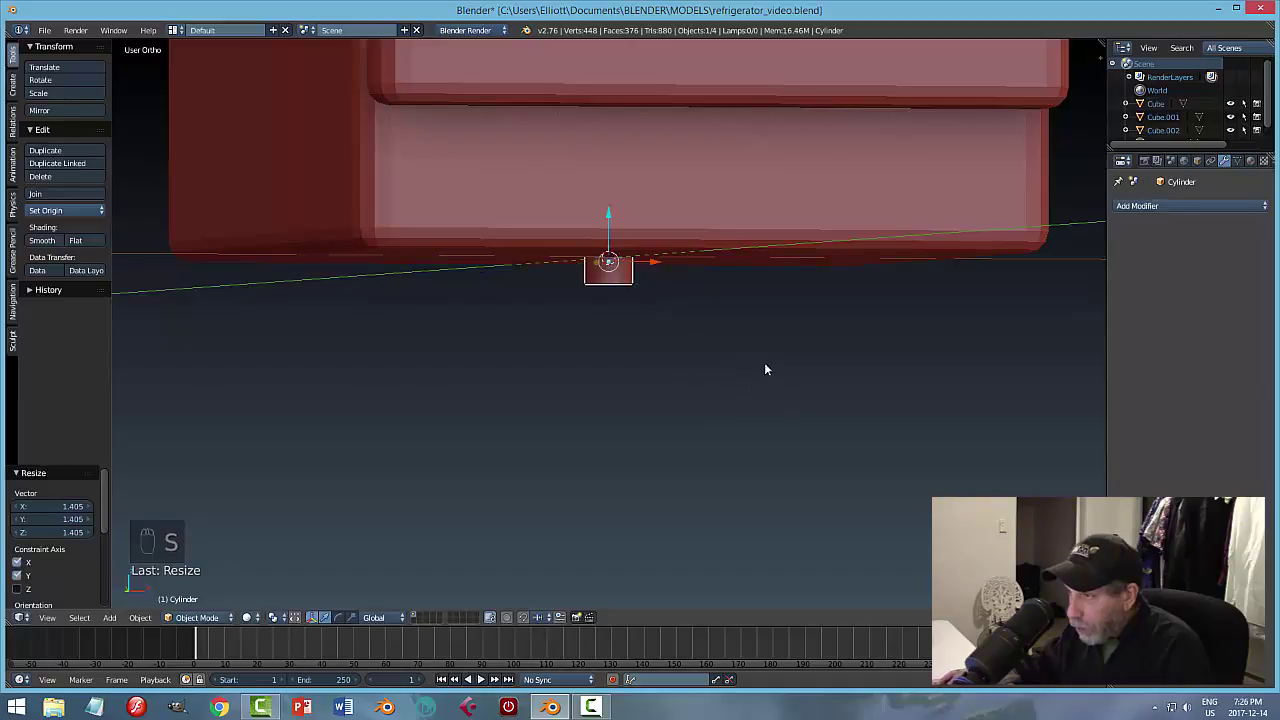
pyautogui.moveTo(764, 362); pyautogui.dragTo(737, 357, button='middle')
pyautogui.moveTo(605, 212); pyautogui.dragTo(702, 334)
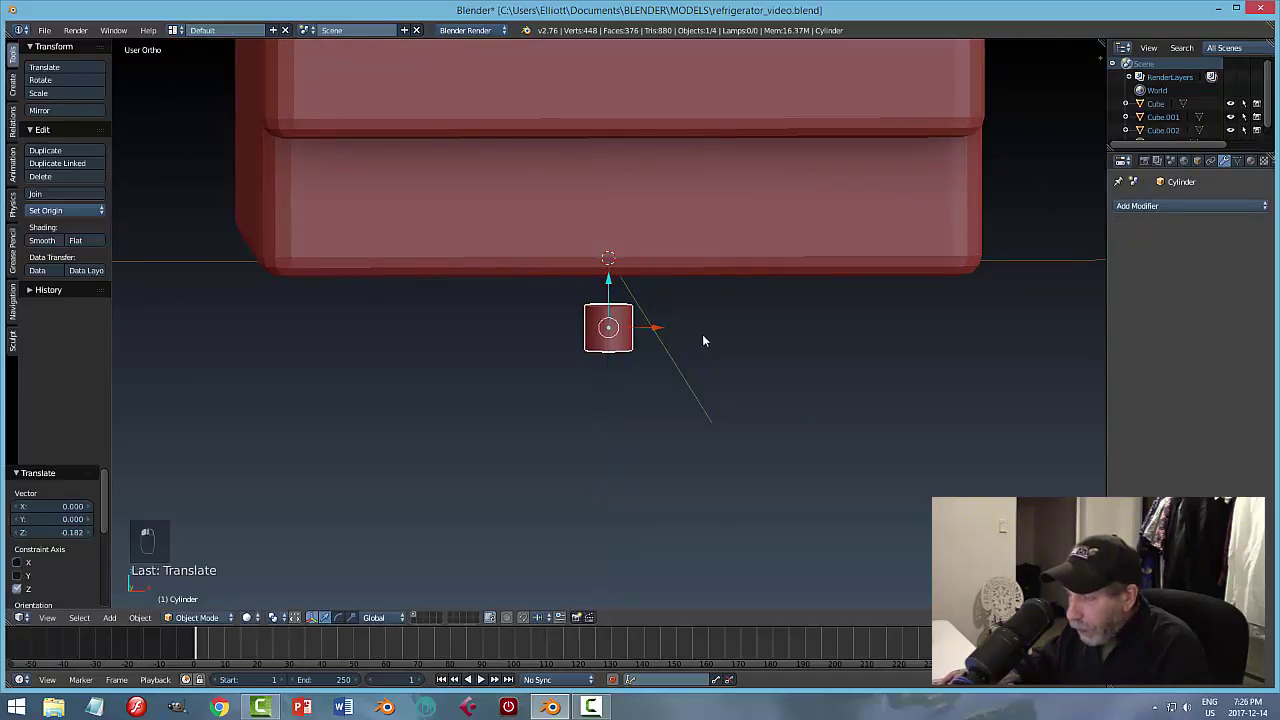
# Reduce the cylinder's height by scaling it along Z to about 0.468.
pyautogui.moveTo(702, 334)
pyautogui.mouseDown(button='middle')
pyautogui.moveTo(697, 355)
pyautogui.moveTo(700, 342)
pyautogui.mouseUp(button='middle')
pyautogui.scroll(4, 695, 342)
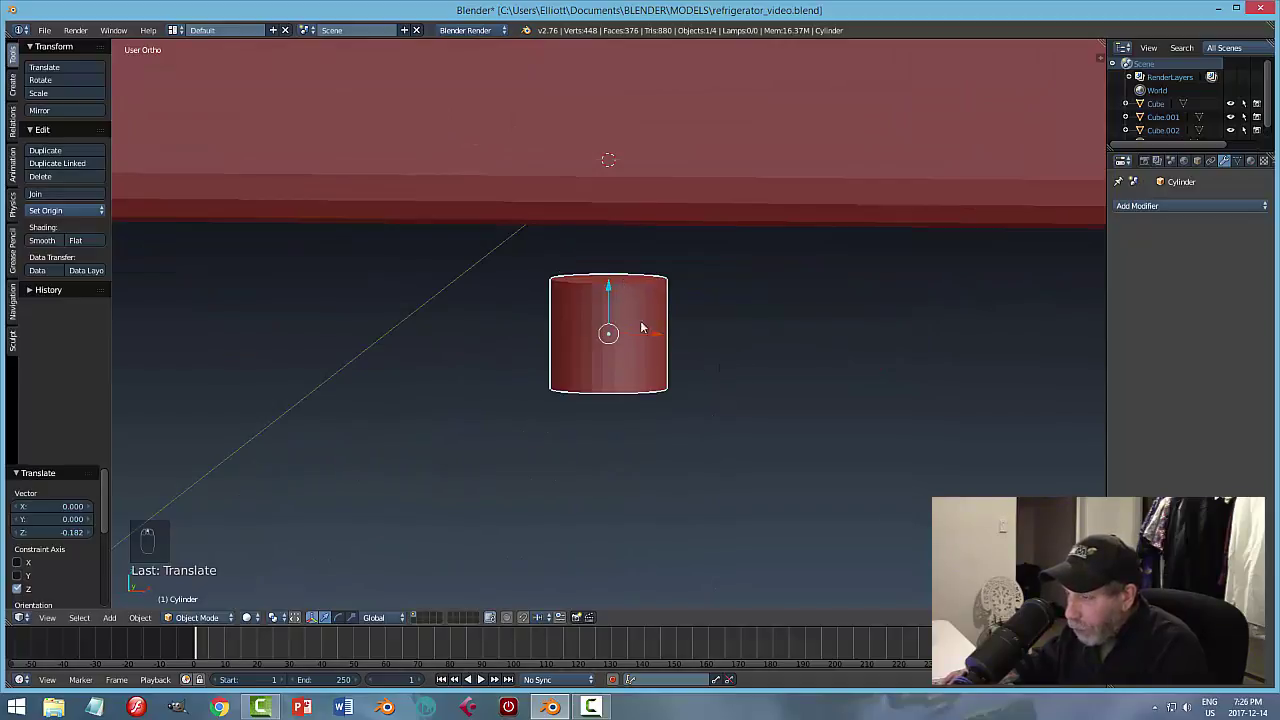
pyautogui.press('s')
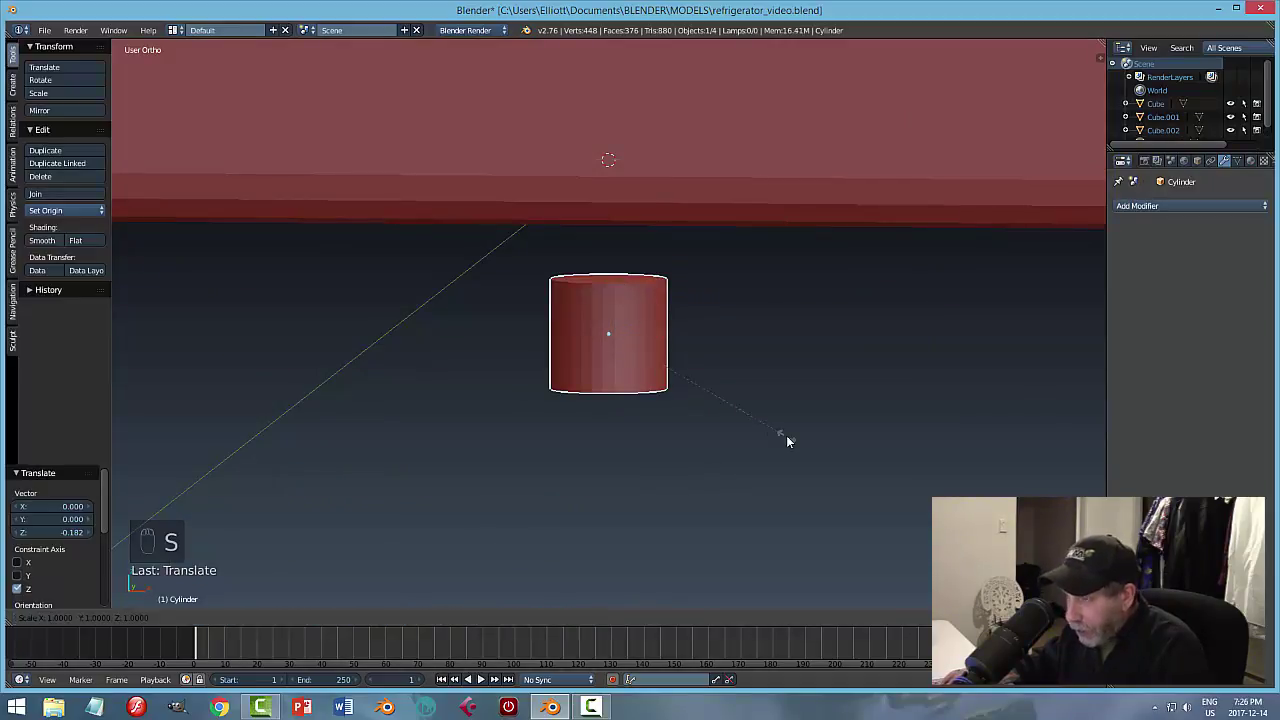
pyautogui.press('z')
pyautogui.click(696, 385)
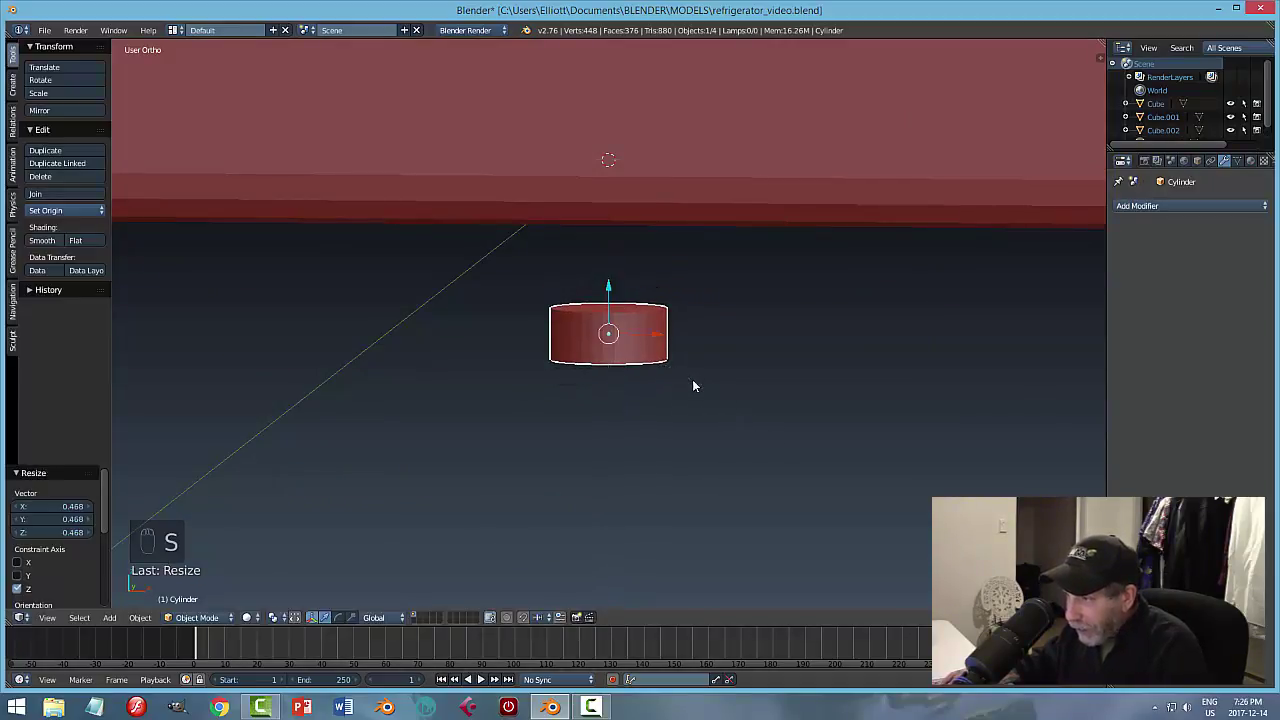
# Enter Edit Mode on the cylinder, clear the selection, and select only its top face.
pyautogui.moveTo(692, 379); pyautogui.dragTo(730, 377, button='middle')
pyautogui.press('Tab')
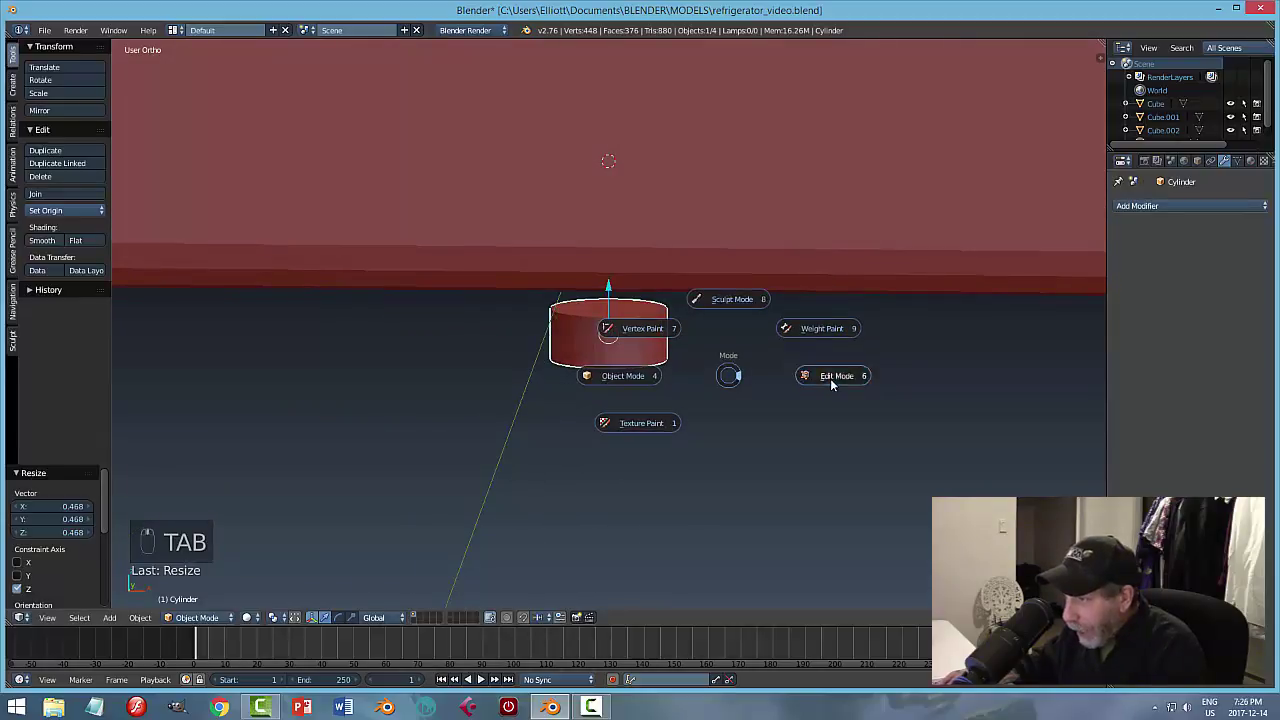
pyautogui.click(831, 374)
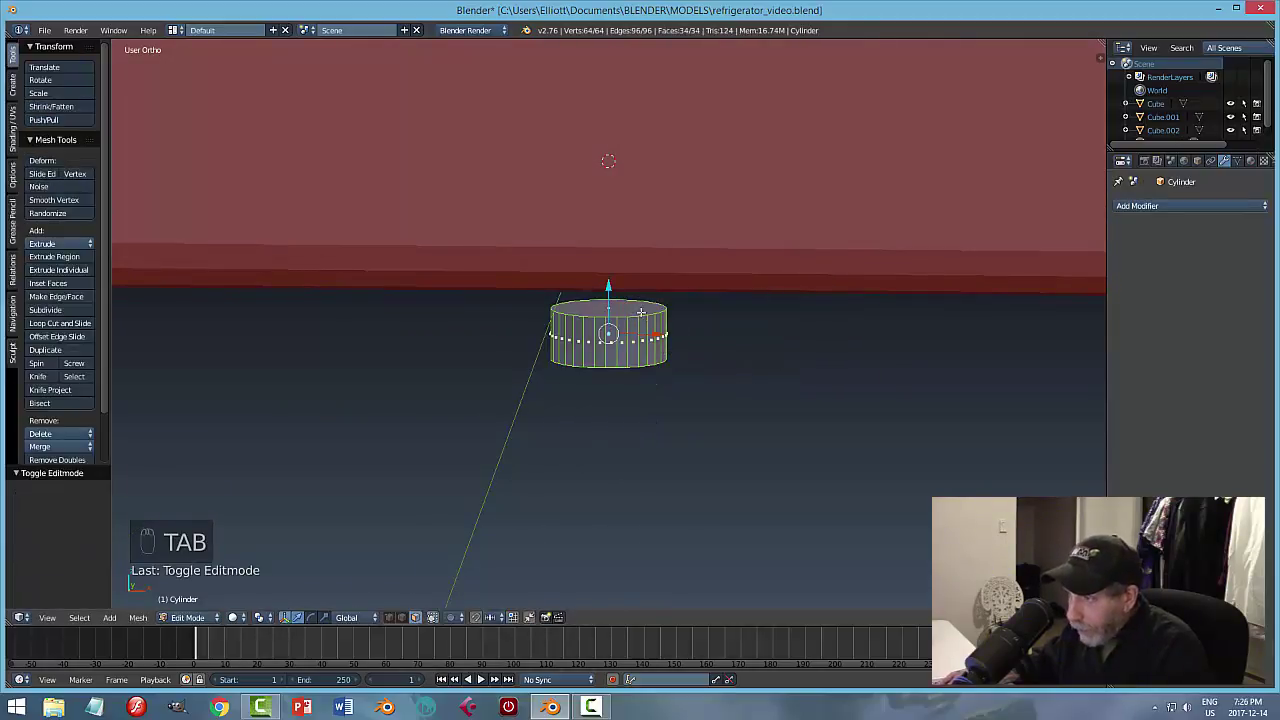
pyautogui.press('a')
pyautogui.rightClick(620, 337)
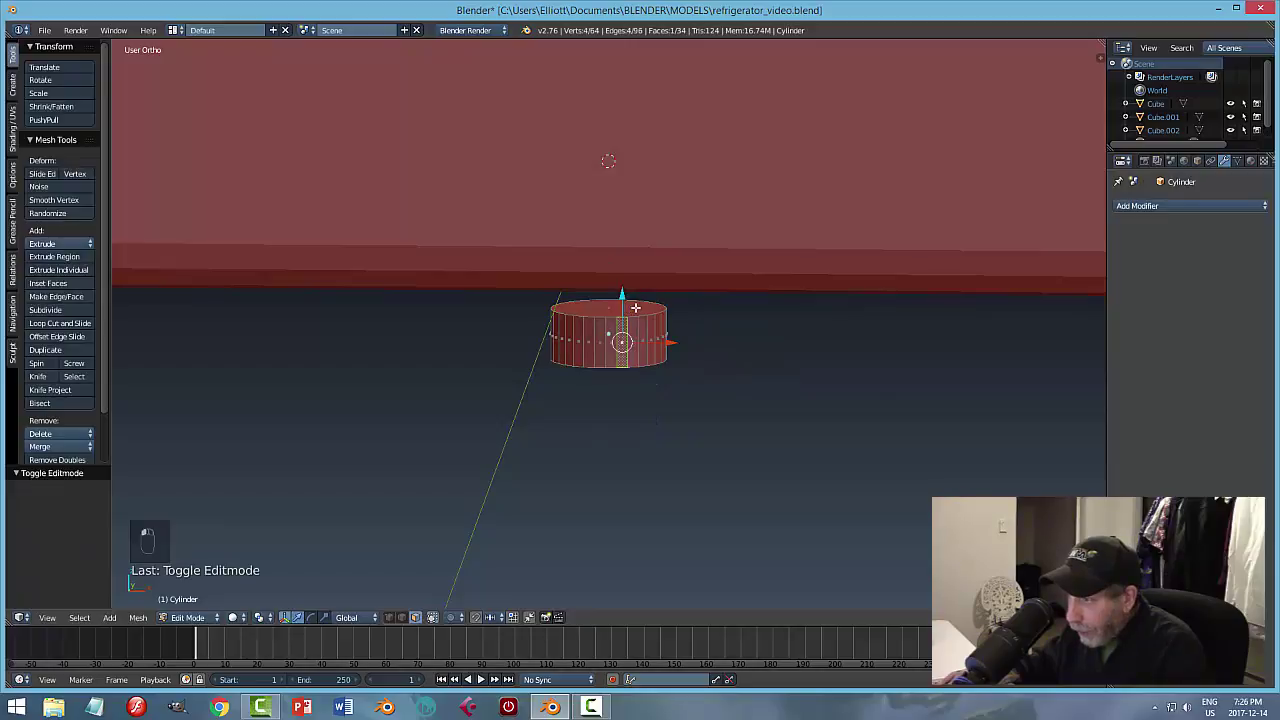
pyautogui.rightClick(635, 307)
# Inset the cylinder's top face with a thickness of about 0.1736 to leave a rim around its edge.
pyautogui.moveTo(814, 423); pyautogui.dragTo(822, 412, button='middle')
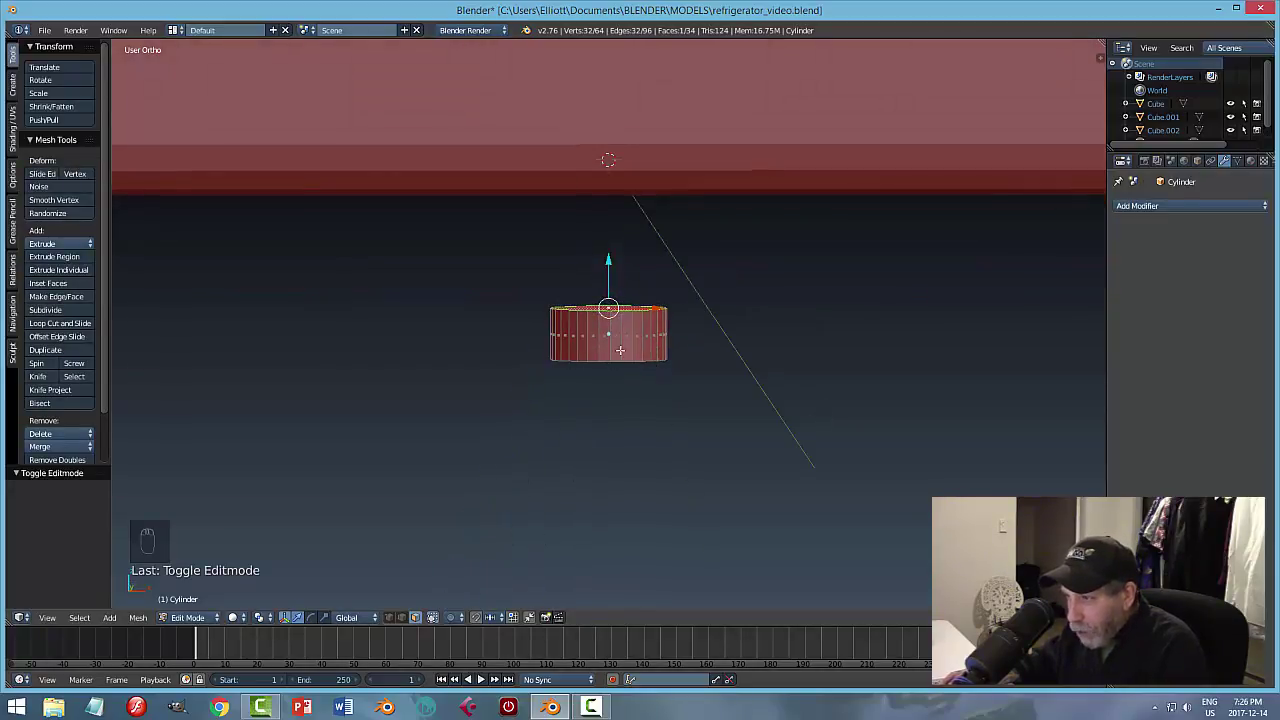
pyautogui.moveTo(681, 353); pyautogui.dragTo(699, 360, button='middle')
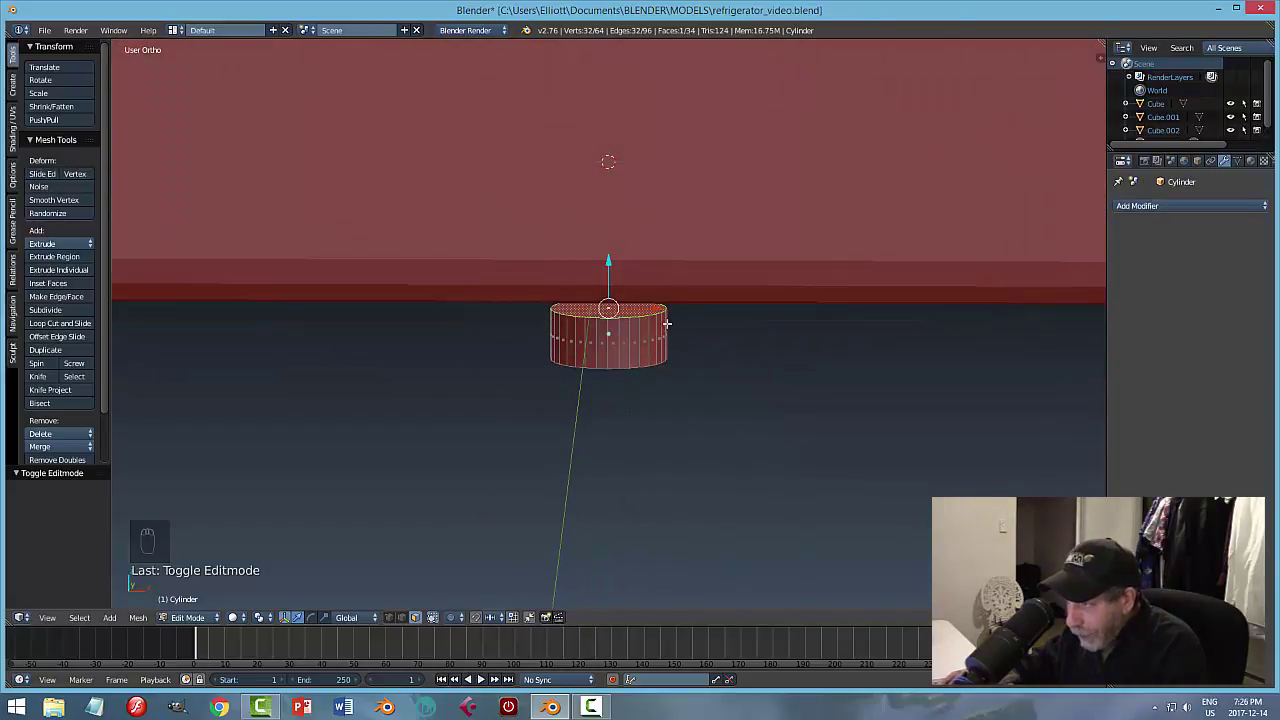
pyautogui.scroll(5, 692, 343)
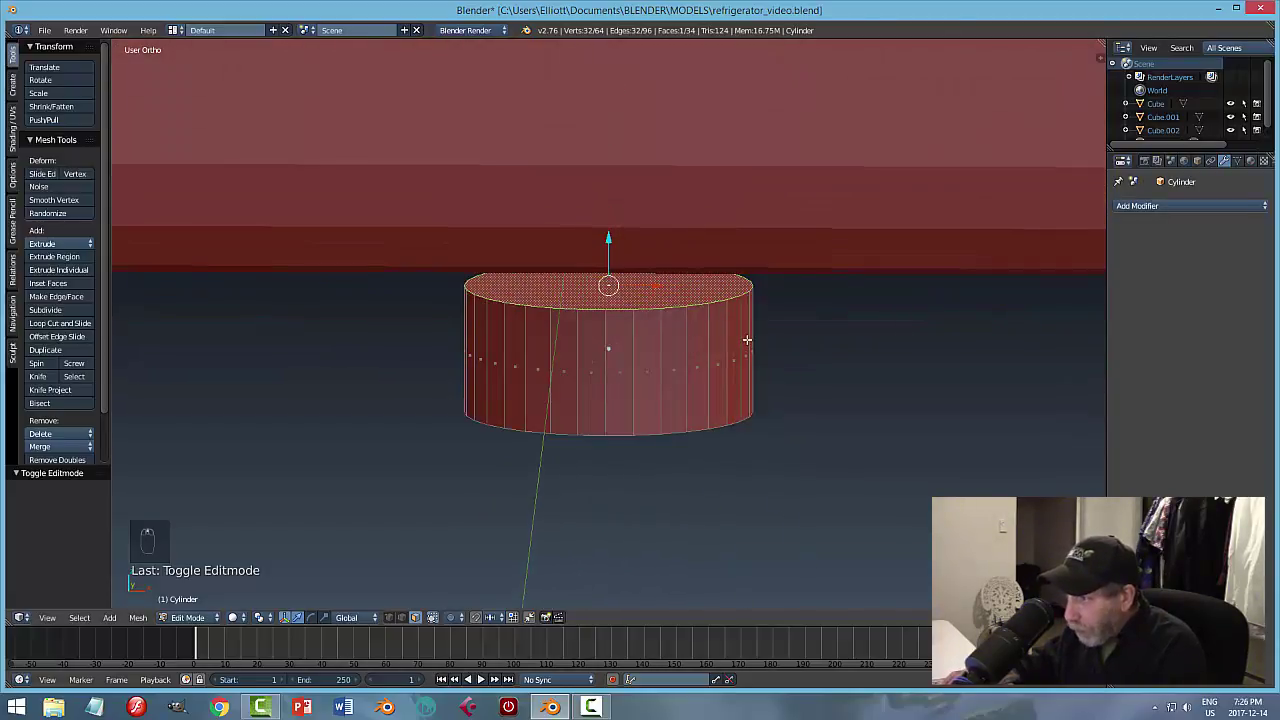
pyautogui.keyDown('shift'); pyautogui.moveTo(747, 340); pyautogui.dragTo(749, 386, button='middle'); pyautogui.keyUp('shift')
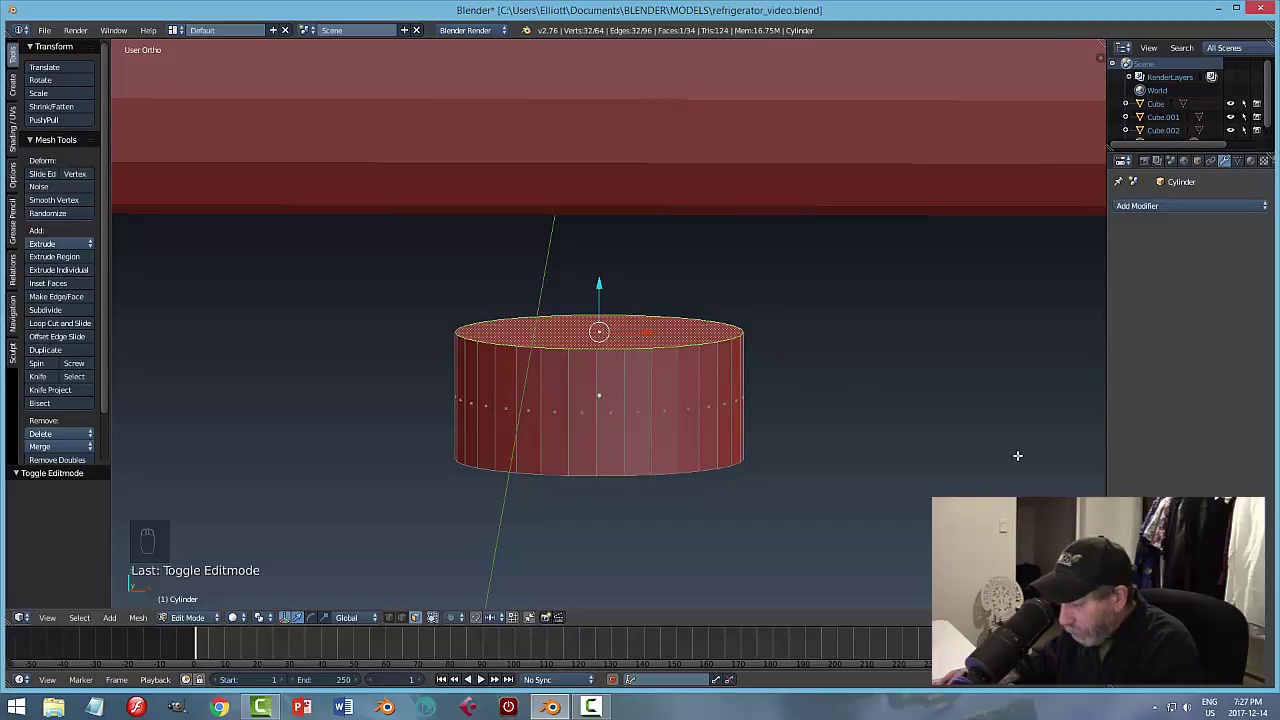
pyautogui.press('i')
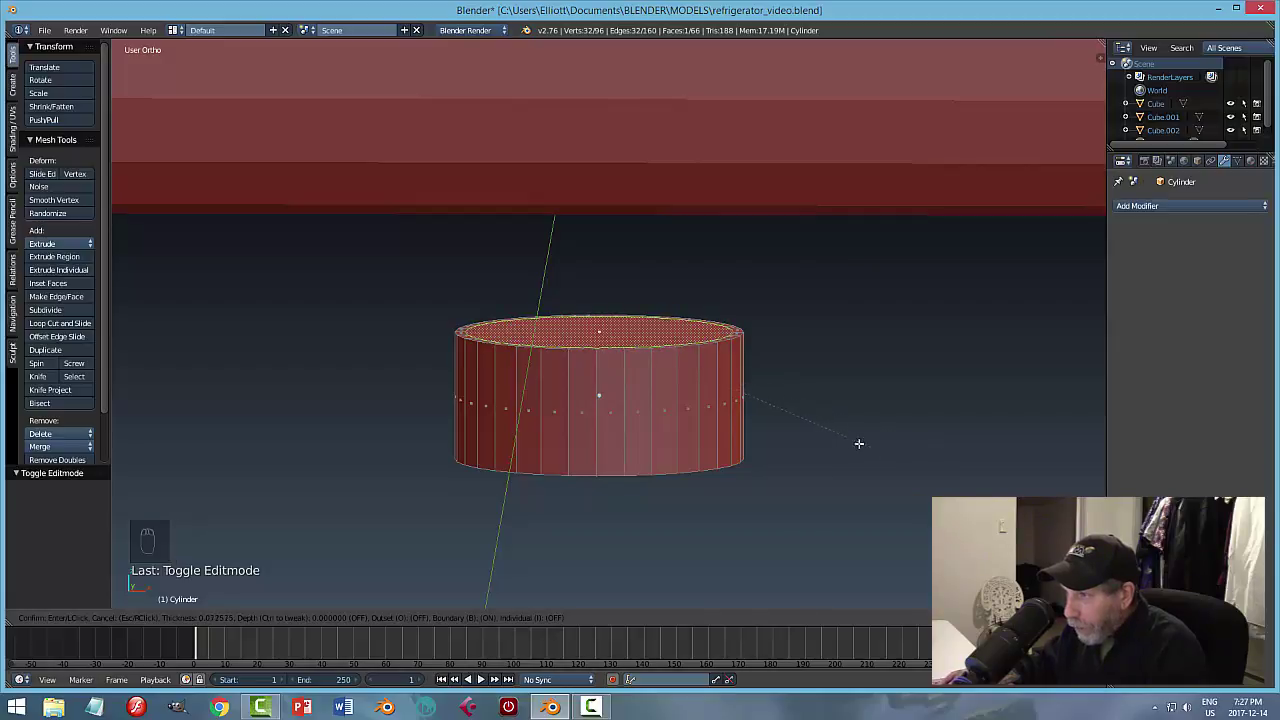
pyautogui.click(661, 376)
pyautogui.moveTo(663, 372); pyautogui.dragTo(839, 356, button='middle')
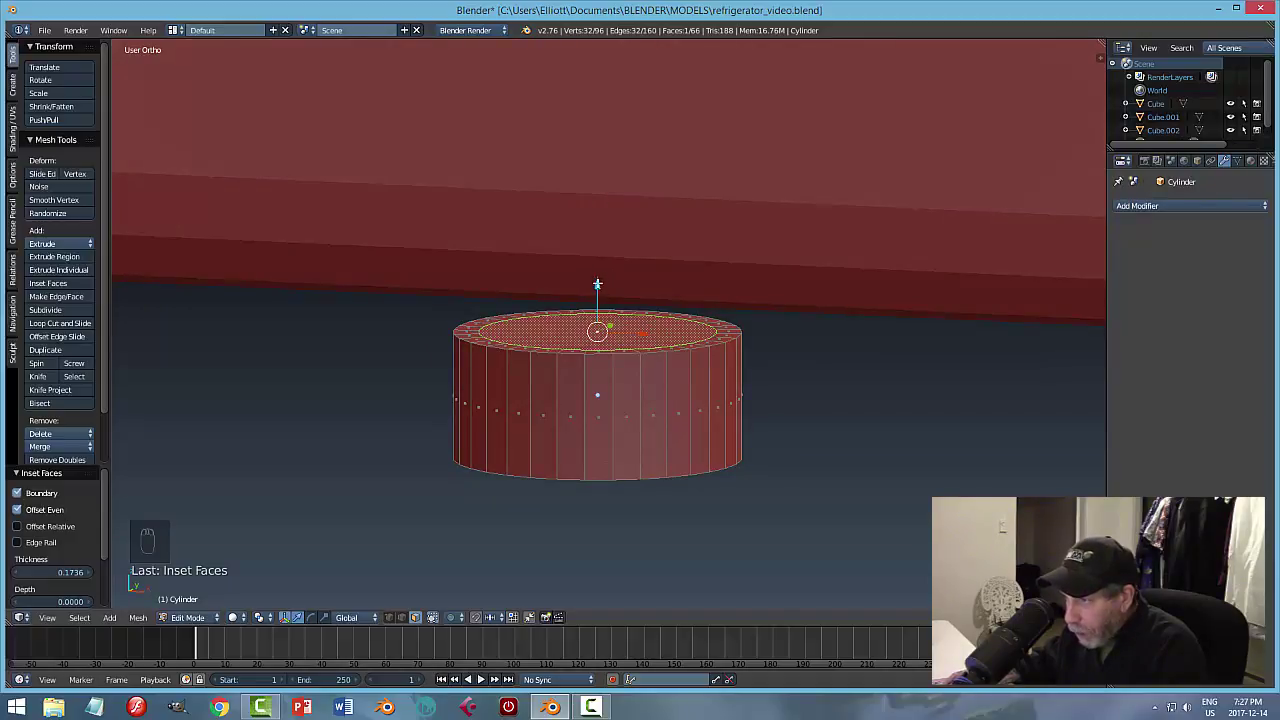
# Extrude the cylinder's inset top face upward along Z into a narrower neck about half the base's height, and leave Edit Mode.
pyautogui.moveTo(597, 285); pyautogui.dragTo(600, 272)
pyautogui.hotkey('ctrl', 'z')
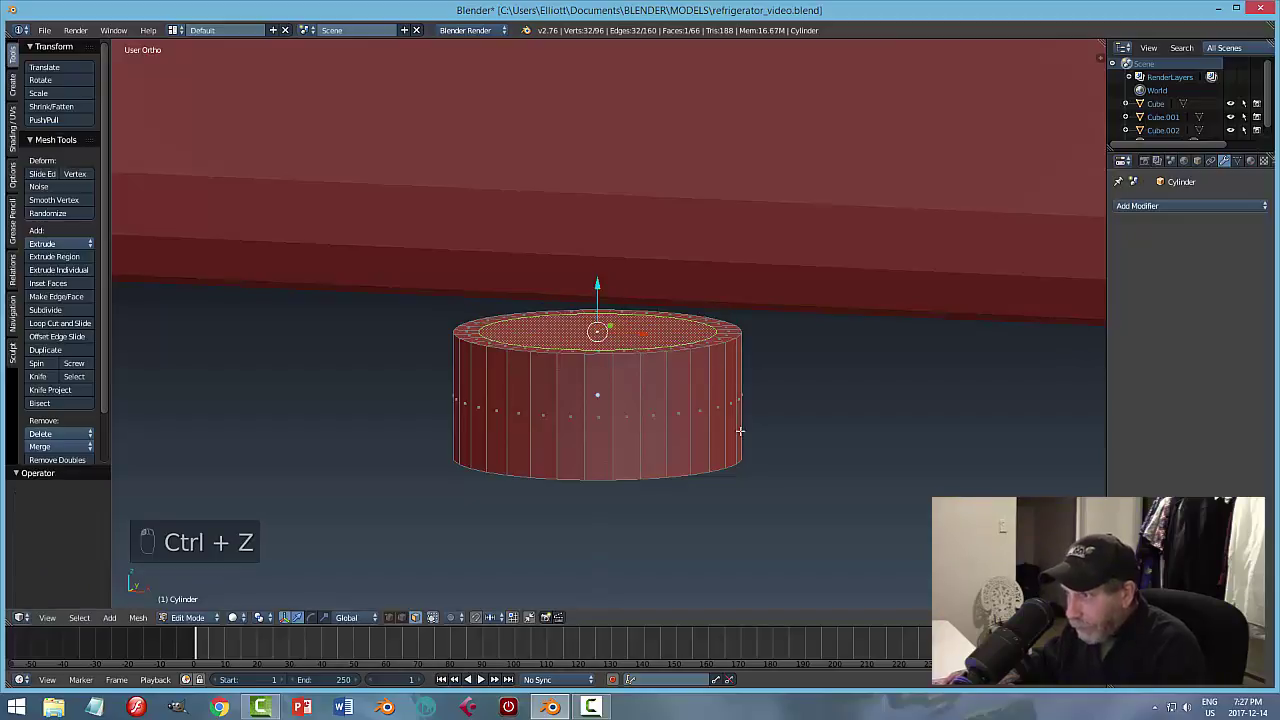
pyautogui.press('e')
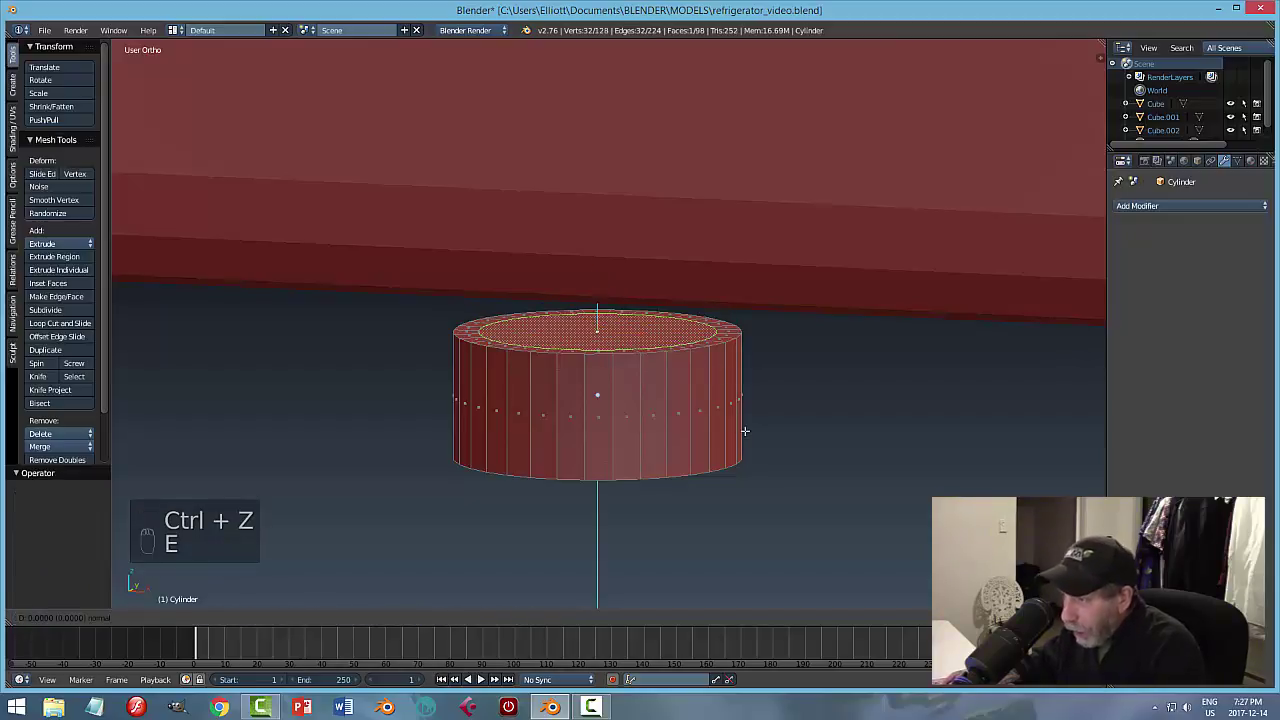
pyautogui.rightClick(745, 431)
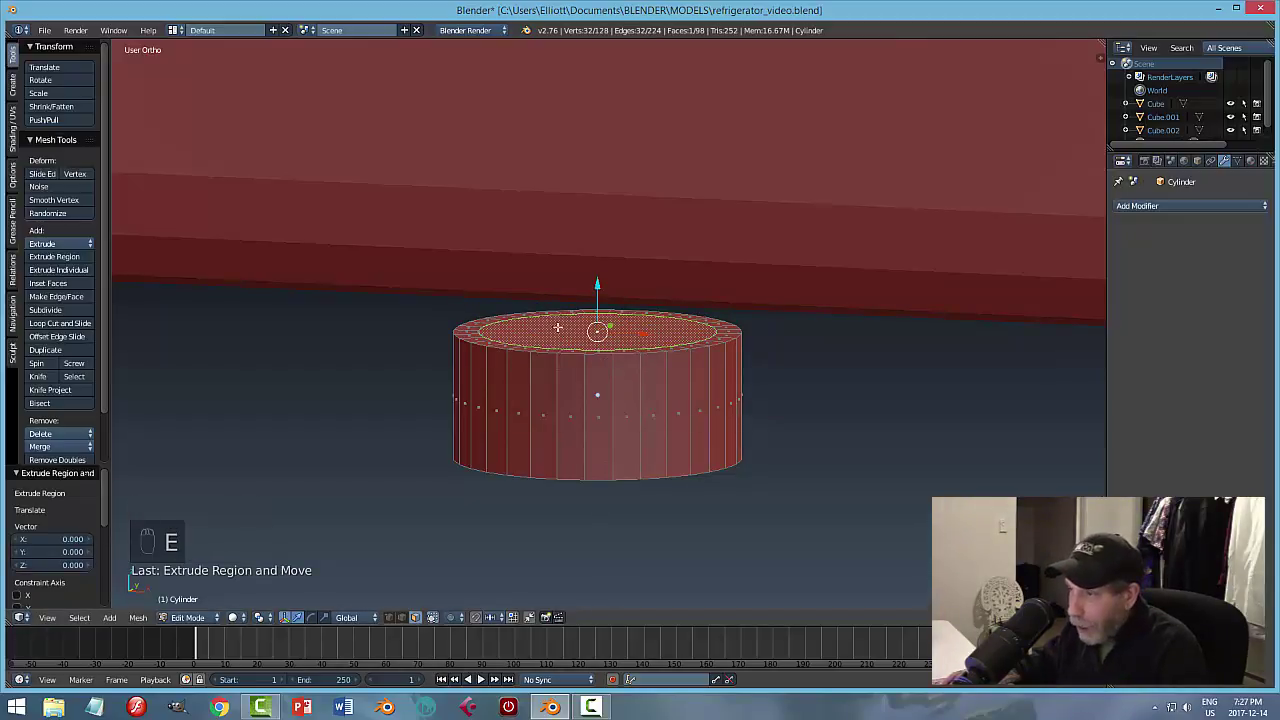
pyautogui.press('g')
pyautogui.press('z')
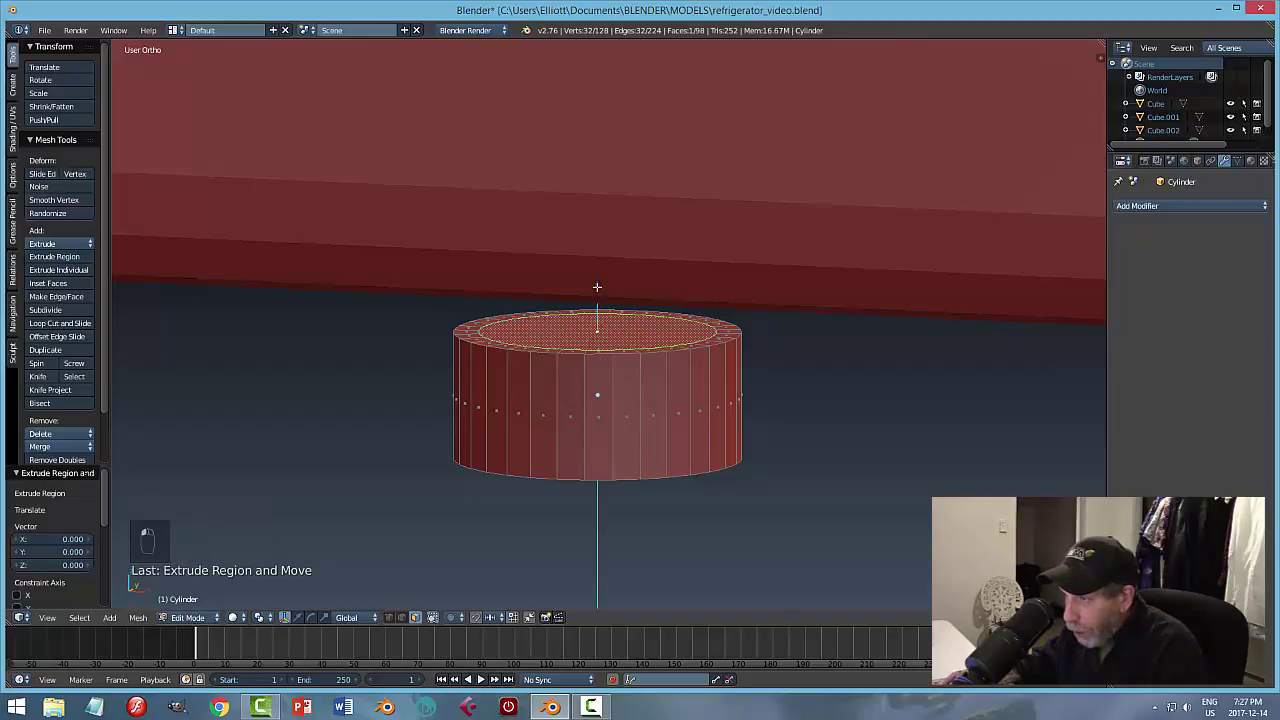
pyautogui.click(598, 238)
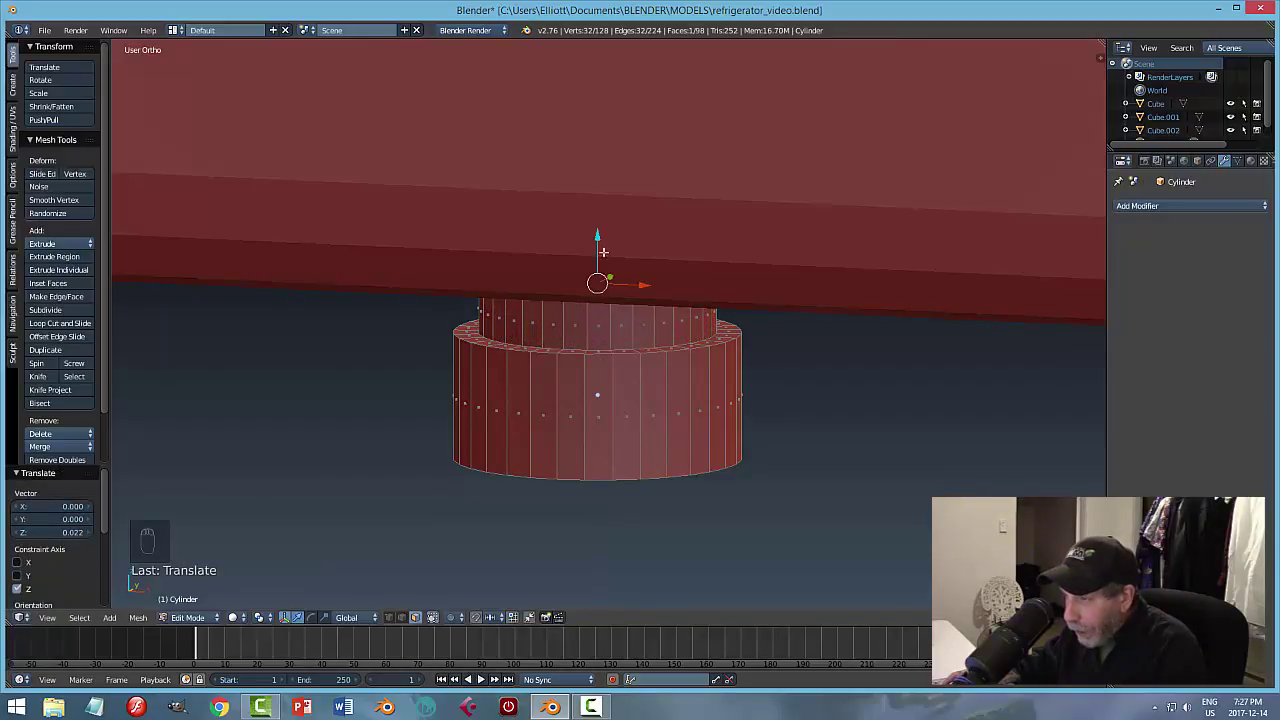
pyautogui.moveTo(598, 238); pyautogui.dragTo(600, 214, button='middle')
pyautogui.press('a')
pyautogui.moveTo(854, 326); pyautogui.dragTo(808, 346, button='middle')
pyautogui.scroll(-2, 743, 424)
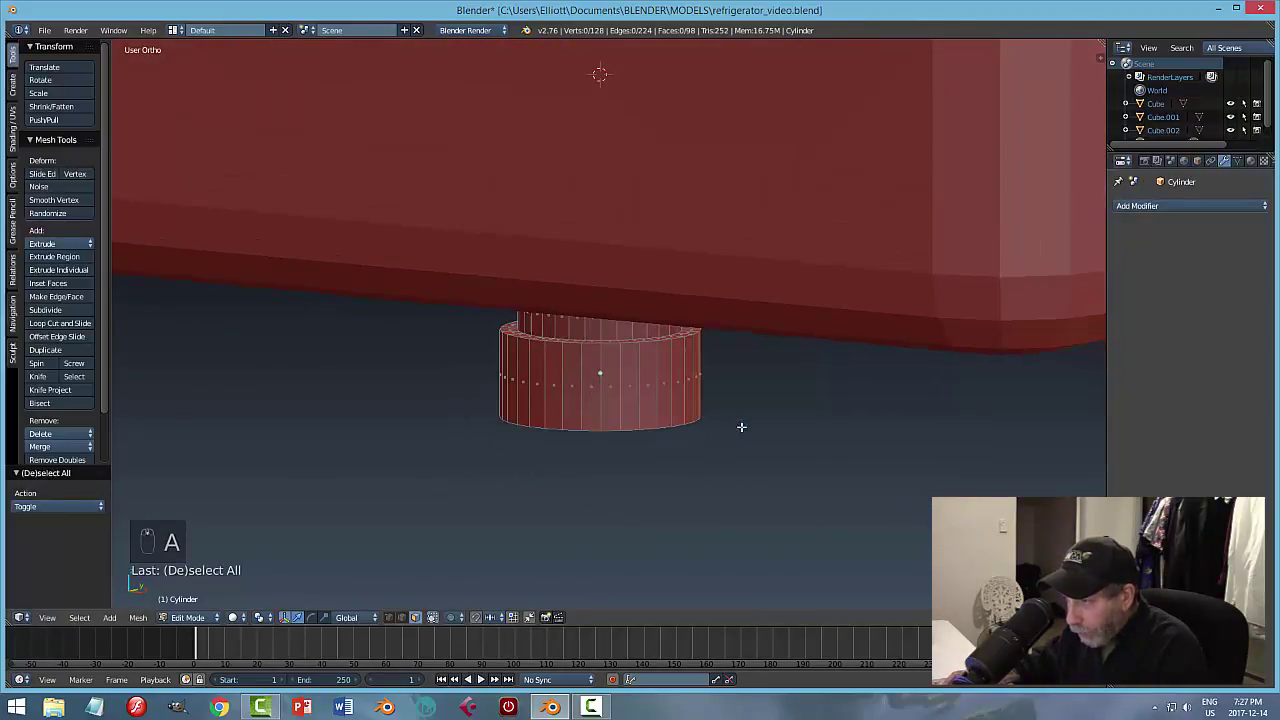
pyautogui.moveTo(740, 429); pyautogui.dragTo(771, 443, button='middle')
pyautogui.scroll(3, 685, 381)
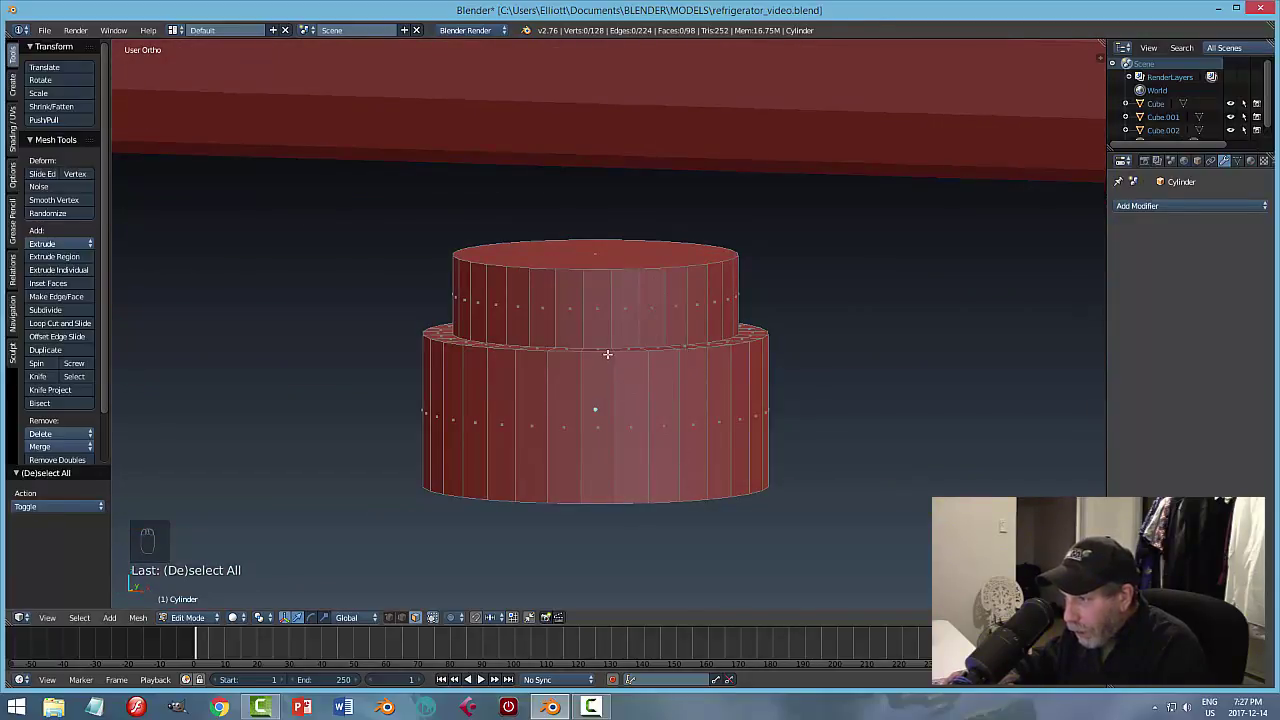
pyautogui.press('Tab')
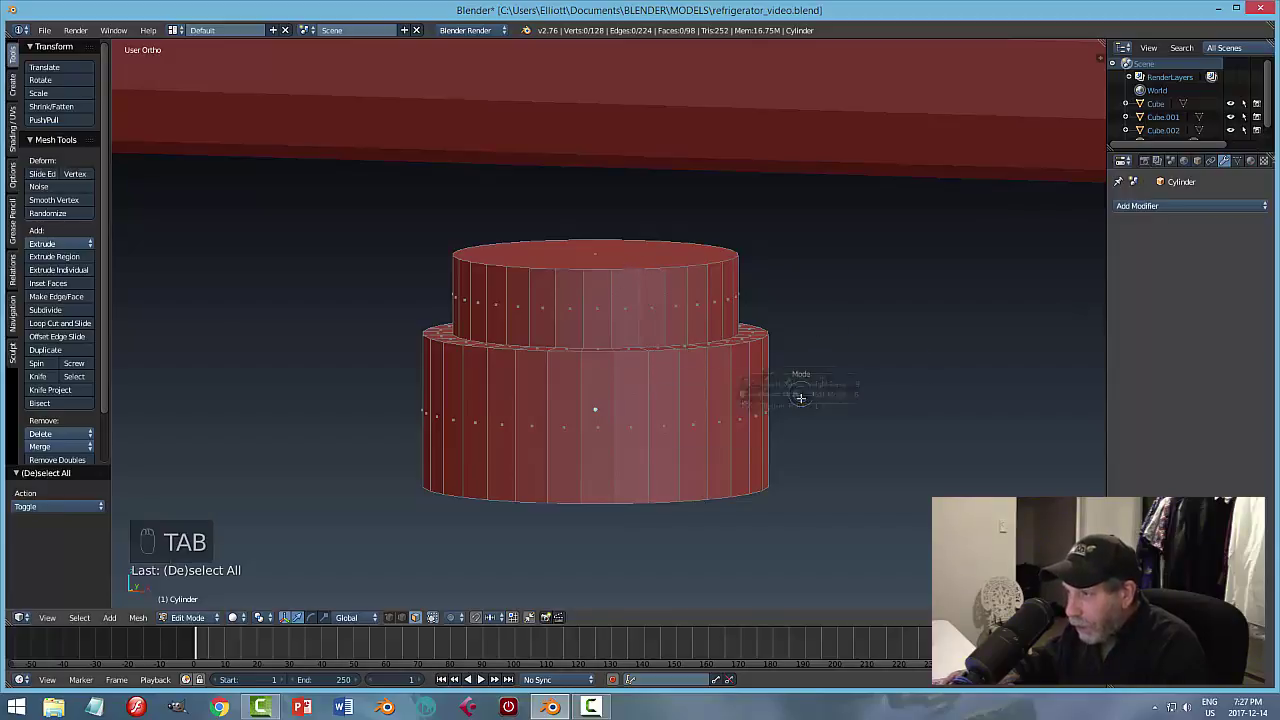
# Raise the foot along Z until the top of its neck sits slightly inside the refrigerator's base.
pyautogui.scroll(-1, 818, 447)
pyautogui.moveTo(806, 445); pyautogui.dragTo(619, 362, button='middle')
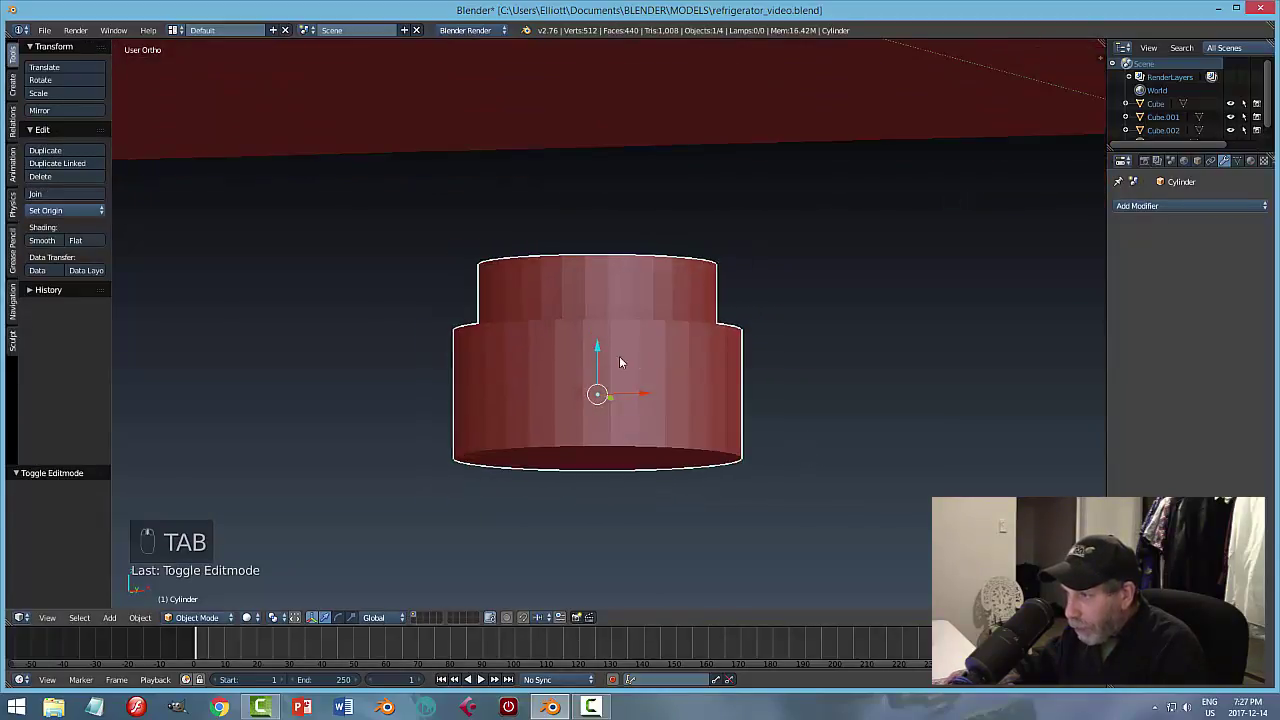
pyautogui.moveTo(598, 348); pyautogui.dragTo(591, 146)
pyautogui.moveTo(591, 146); pyautogui.dragTo(603, 209, button='middle')
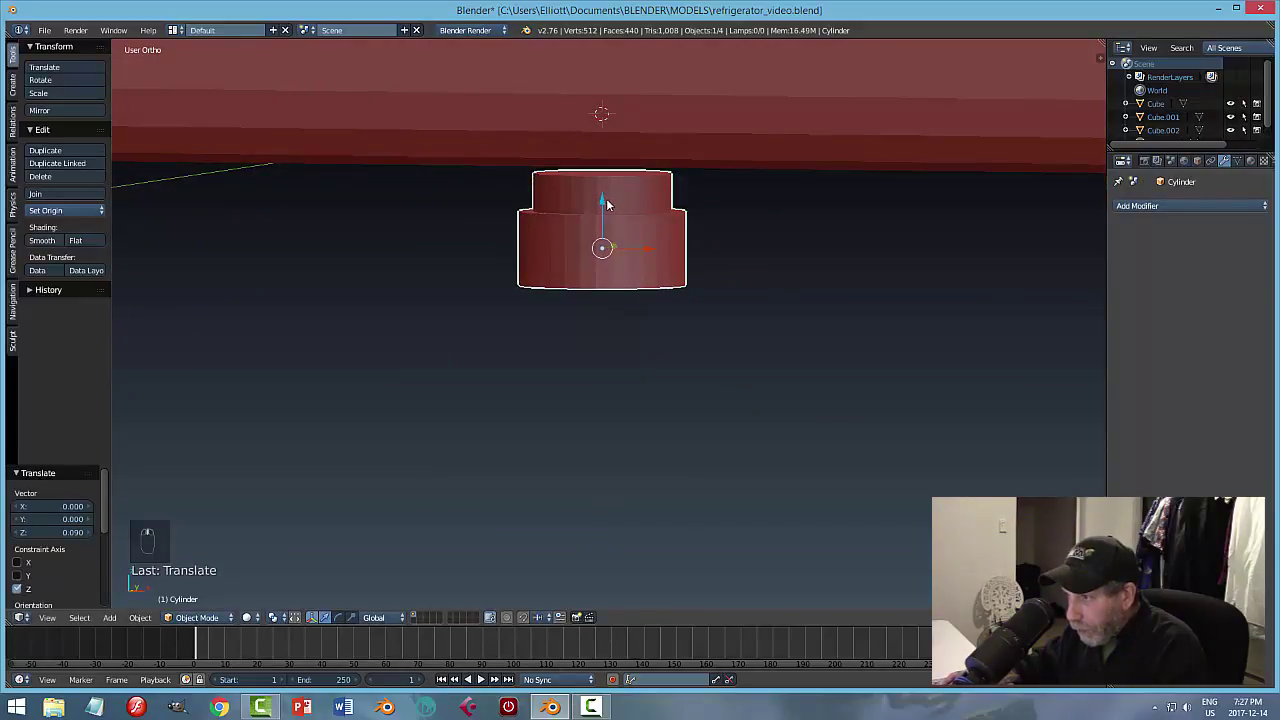
pyautogui.moveTo(606, 200); pyautogui.dragTo(628, 210)
pyautogui.moveTo(628, 210); pyautogui.dragTo(773, 284, button='middle')
pyautogui.moveTo(600, 182); pyautogui.dragTo(607, 134)
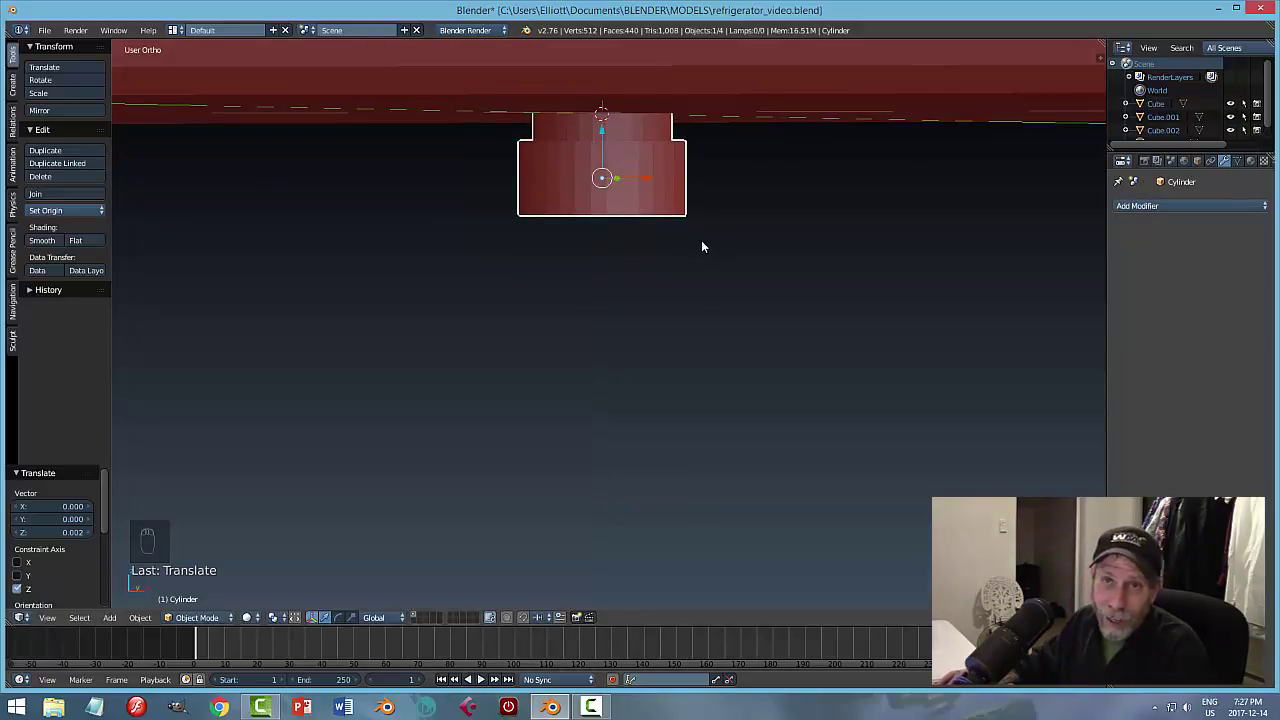
pyautogui.scroll(2, 709, 253)
pyautogui.scroll(-2, 736, 193)
pyautogui.keyDown('shift'); pyautogui.moveTo(734, 188); pyautogui.dragTo(711, 277, button='middle'); pyautogui.keyUp('shift')
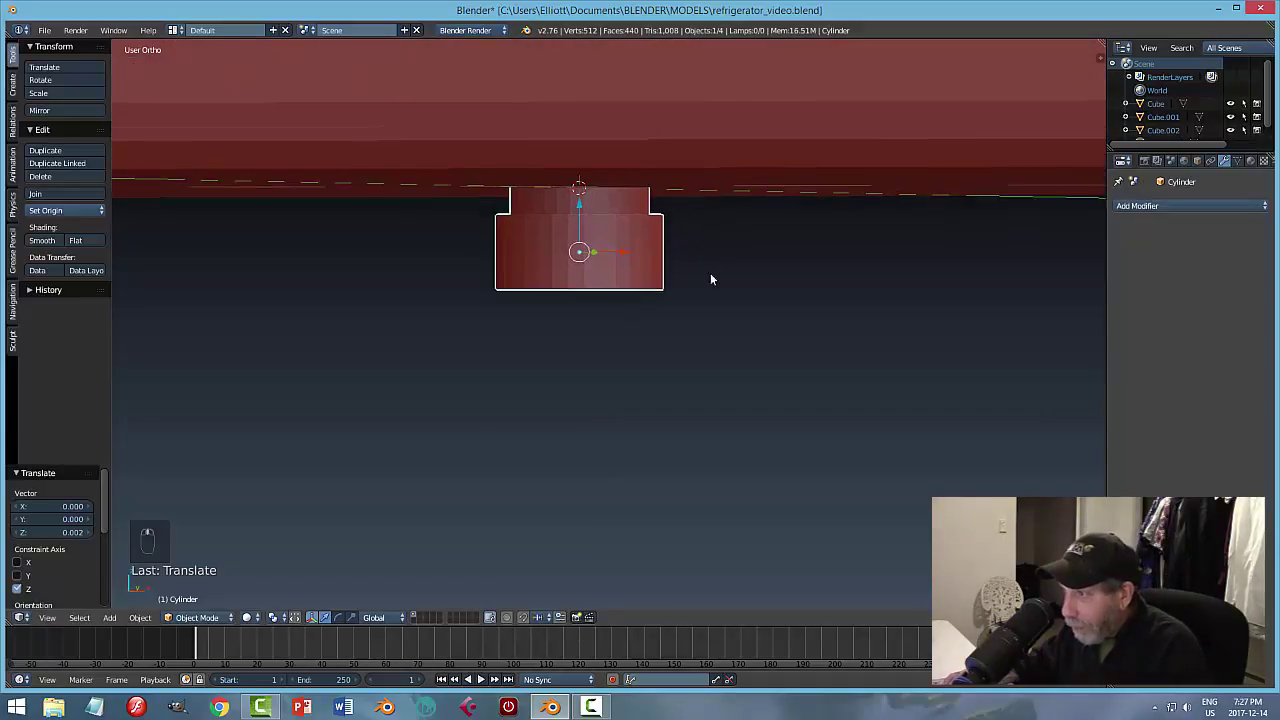
# Apply the foot's scale.
pyautogui.scroll(2, 708, 282)
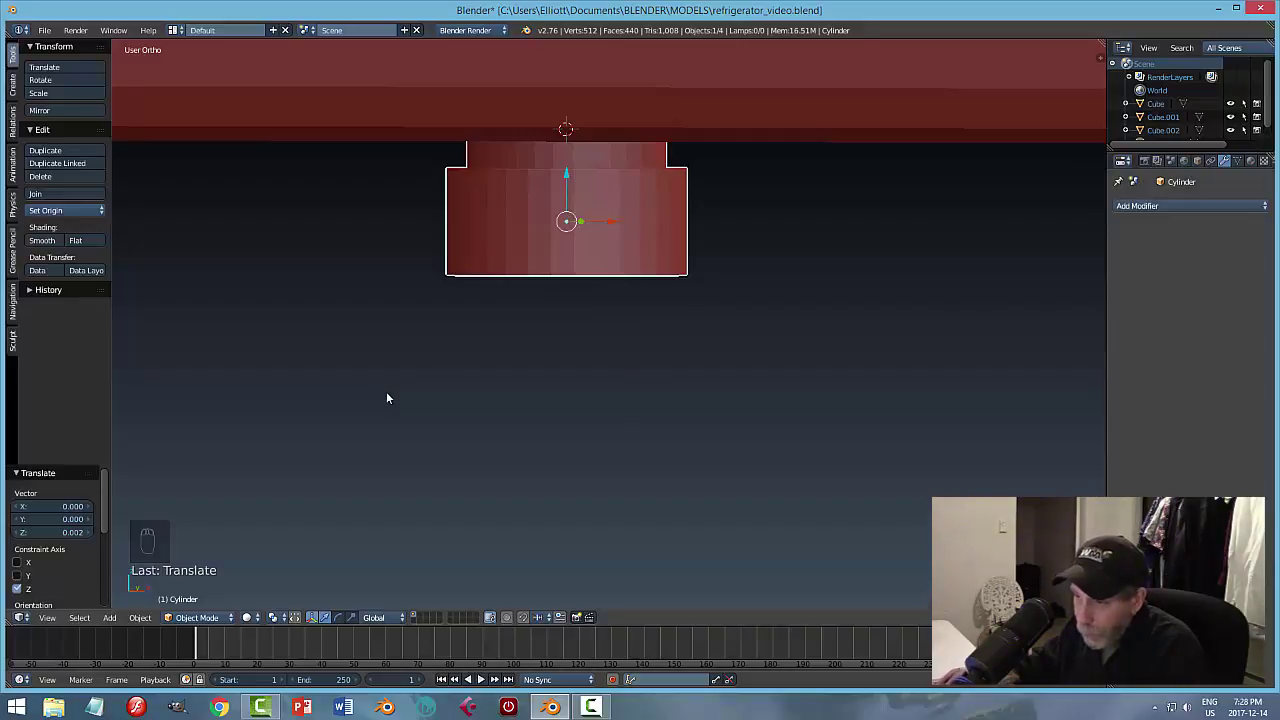
pyautogui.click(141, 613)
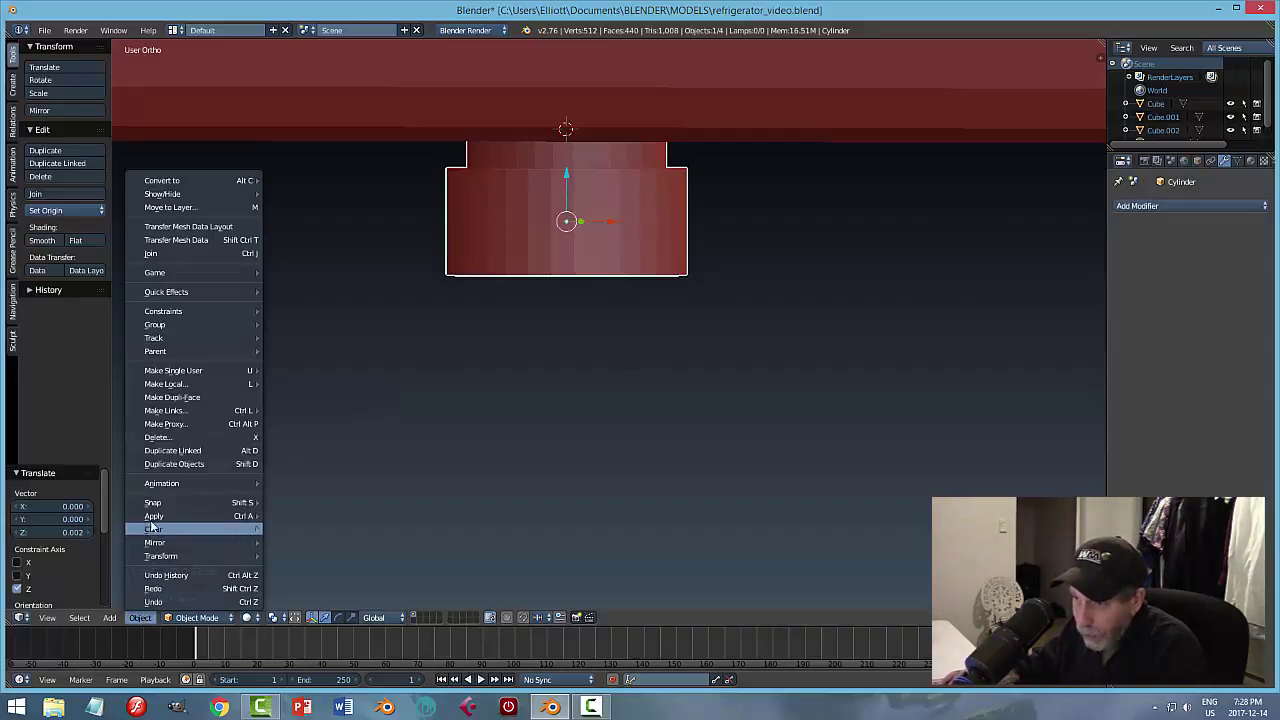
pyautogui.moveTo(154, 517)
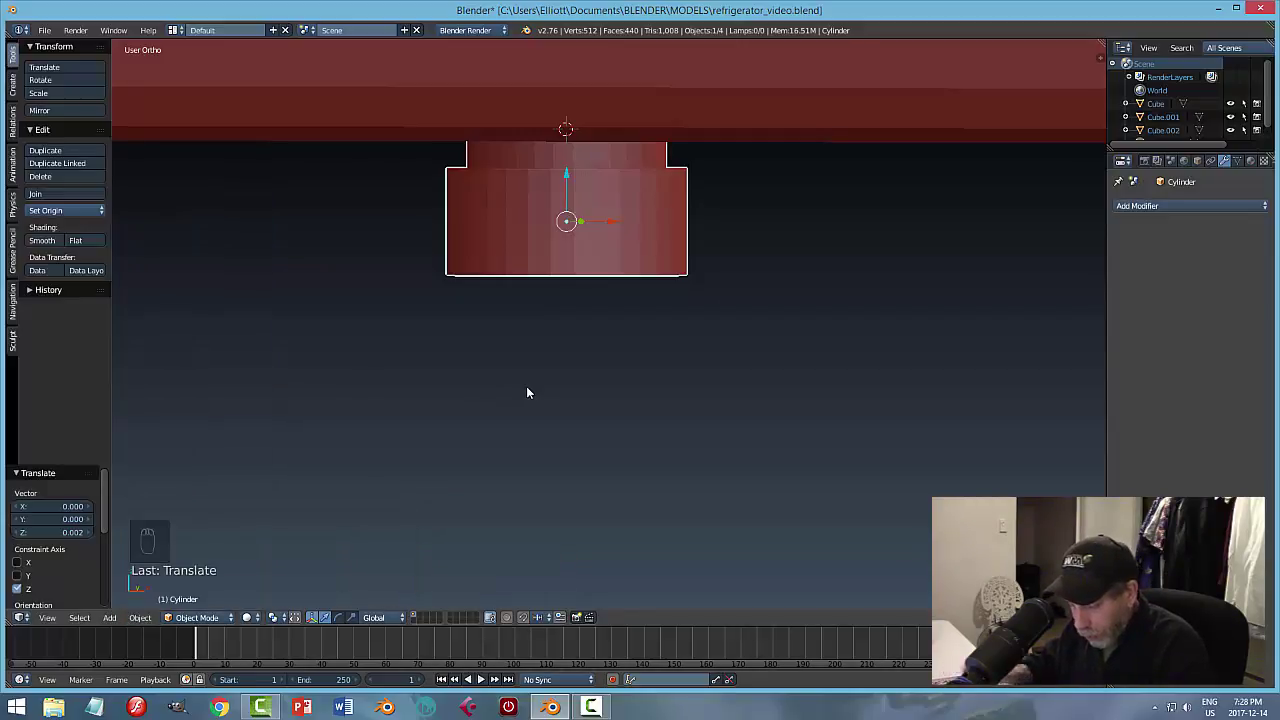
pyautogui.hotkey('ctrl', 'a')
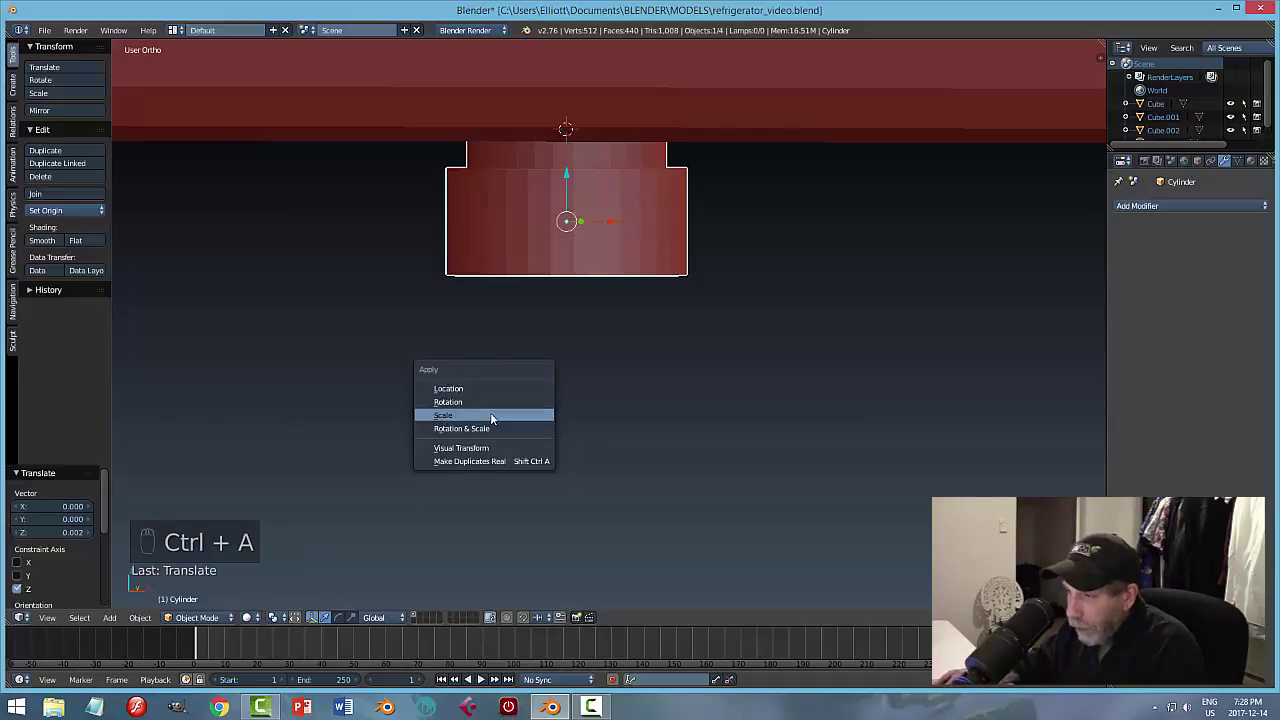
pyautogui.click(490, 415)
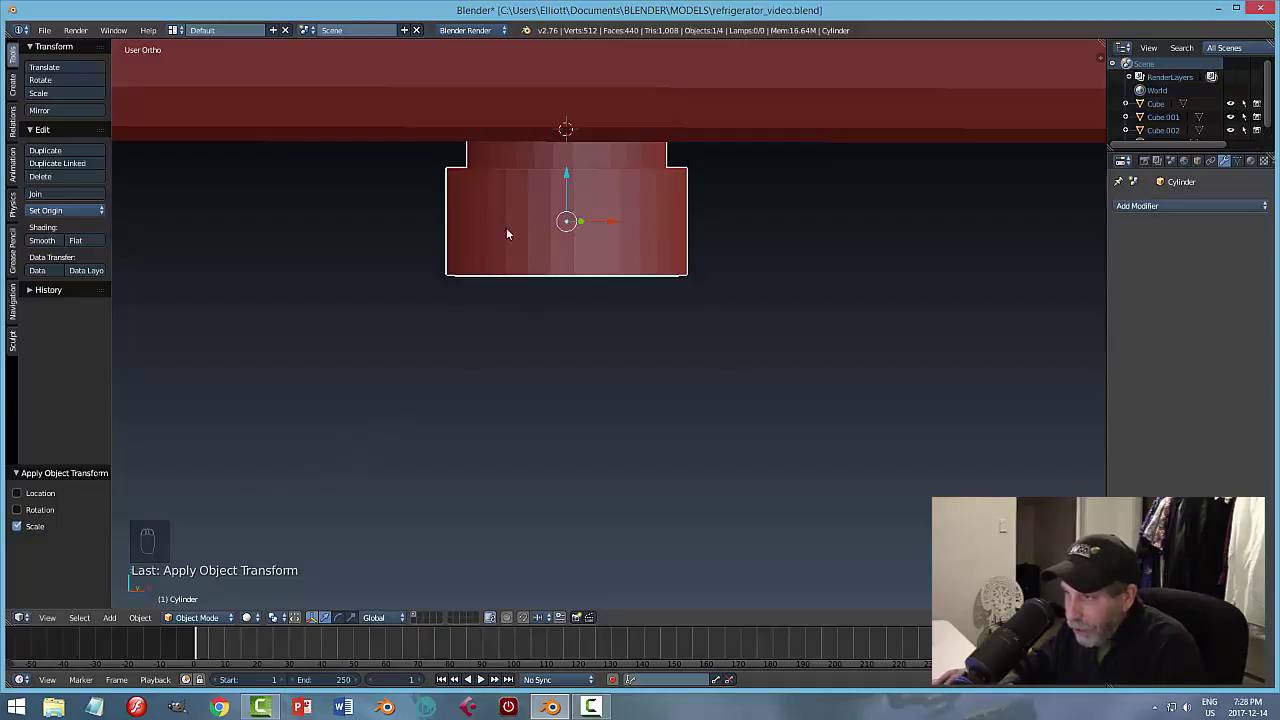
# Switch the foot's mesh to edge selection and try selecting the edge loop at the ledge below the neck.
pyautogui.press('Tab')
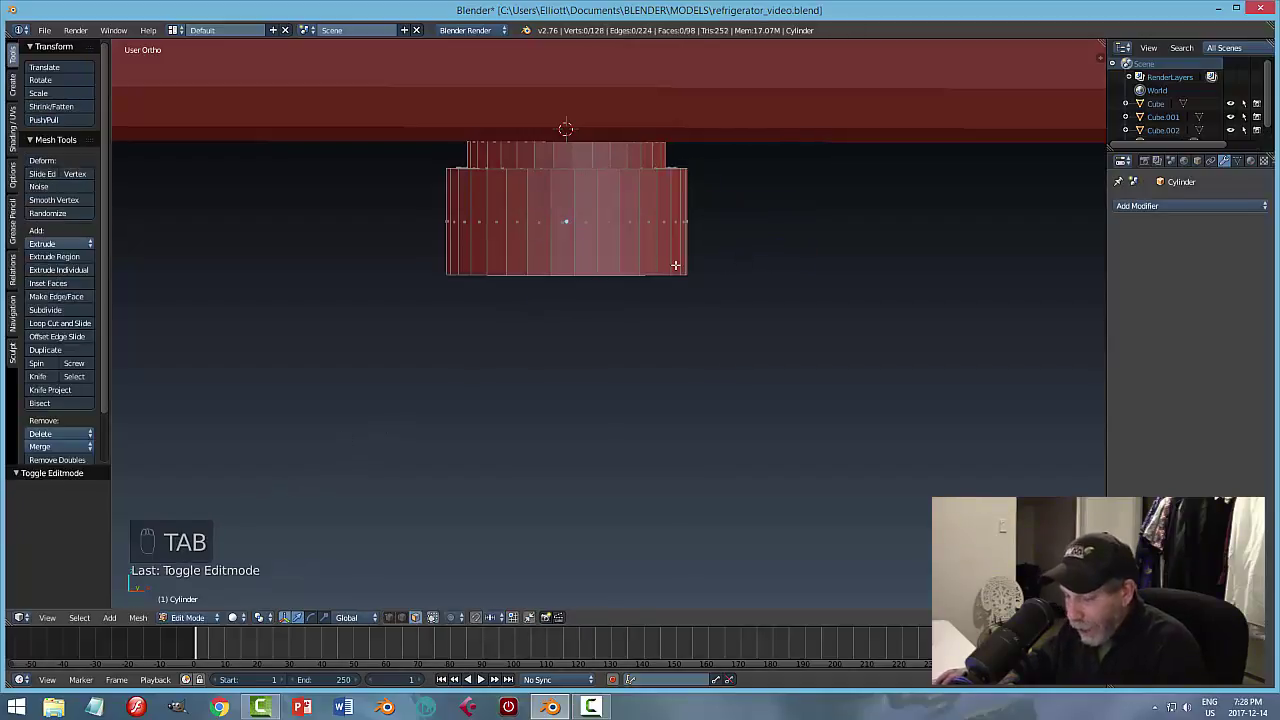
pyautogui.moveTo(607, 188); pyautogui.dragTo(657, 237, button='middle')
pyautogui.scroll(4, 619, 176)
pyautogui.keyDown('shift'); pyautogui.moveTo(619, 176); pyautogui.dragTo(613, 321, button='middle'); pyautogui.keyUp('shift')
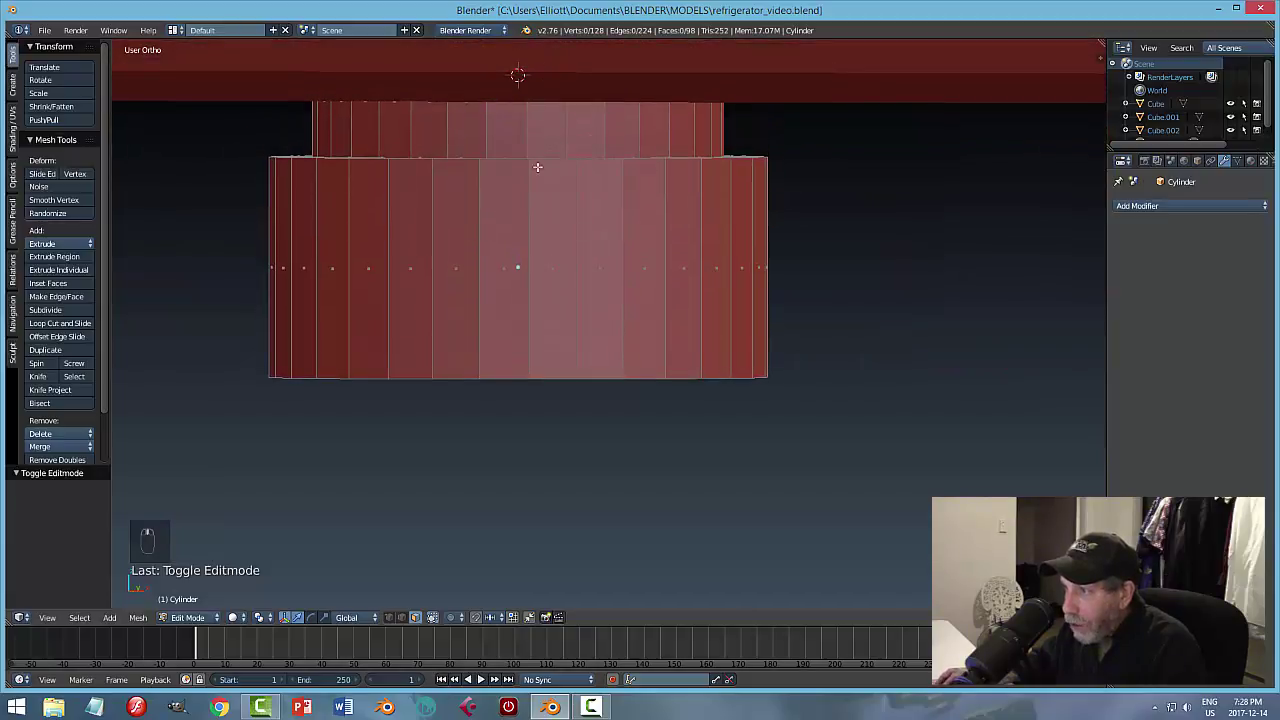
pyautogui.hotkey('ctrl', 'Tab')
pyautogui.click(581, 364)
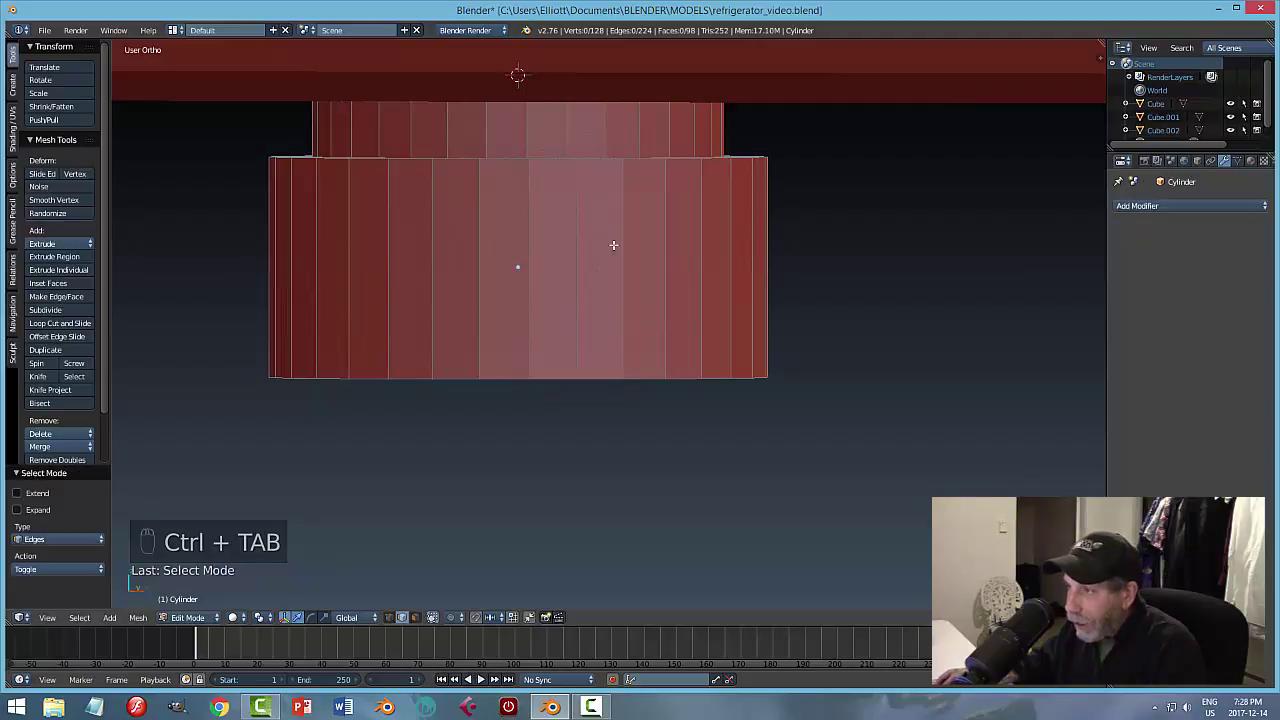
pyautogui.keyDown('alt'); pyautogui.rightClick(603, 157); pyautogui.keyUp('alt')
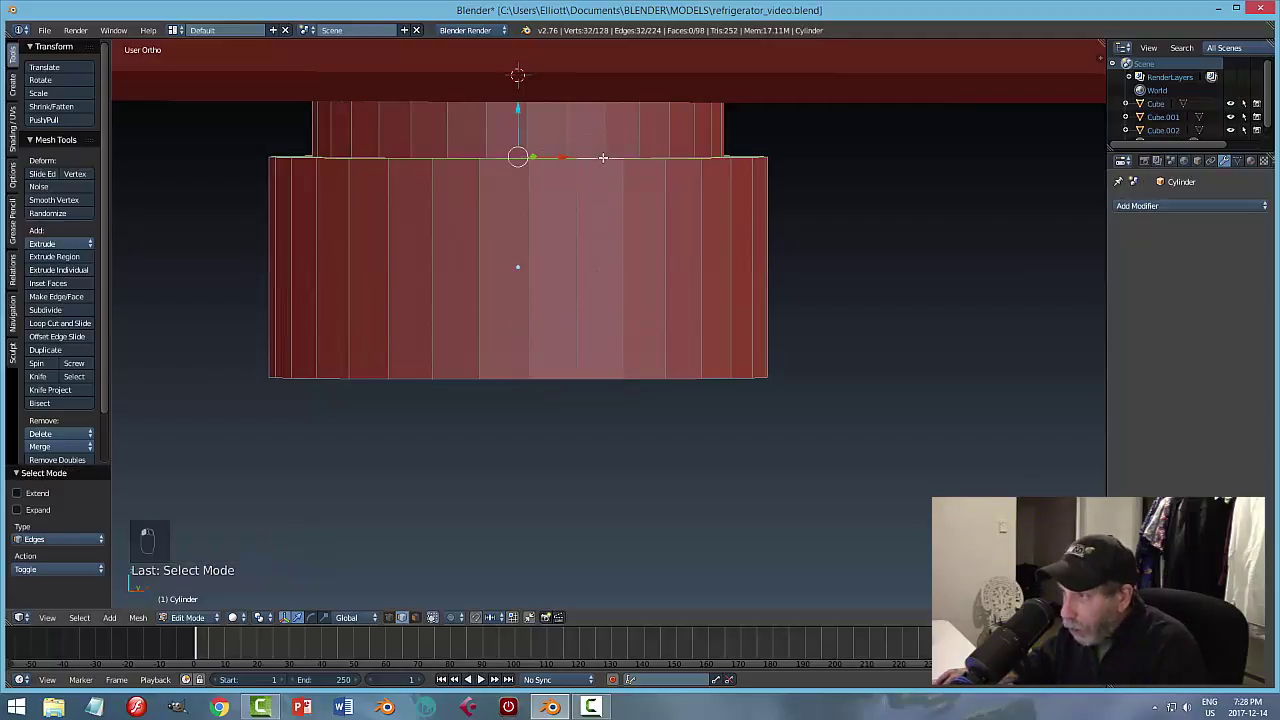
pyautogui.moveTo(813, 259)
pyautogui.mouseDown(button='middle')
pyautogui.moveTo(777, 263)
pyautogui.moveTo(797, 257)
pyautogui.moveTo(803, 271)
pyautogui.moveTo(803, 258)
pyautogui.mouseUp(button='middle')
pyautogui.press('a')
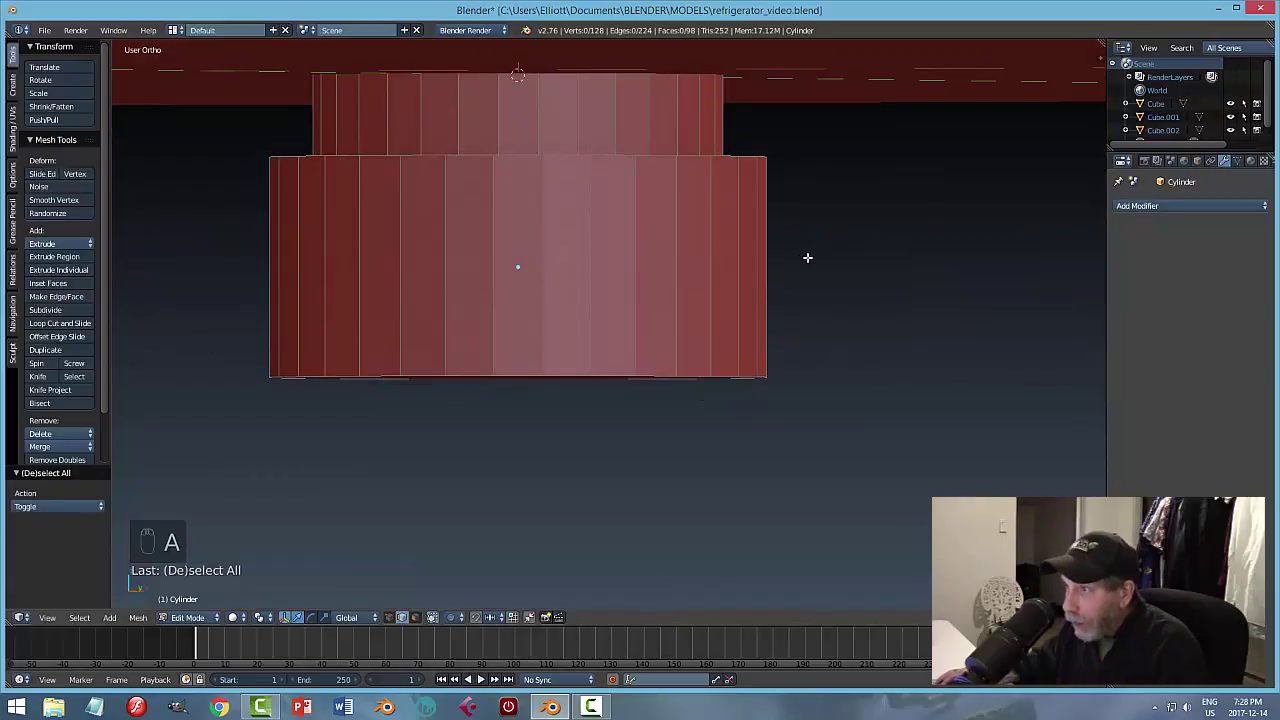
pyautogui.press('Tab')
# Hide the refrigerator body and the lower door so that the foot is fully exposed.
pyautogui.scroll(-4, 780, 265)
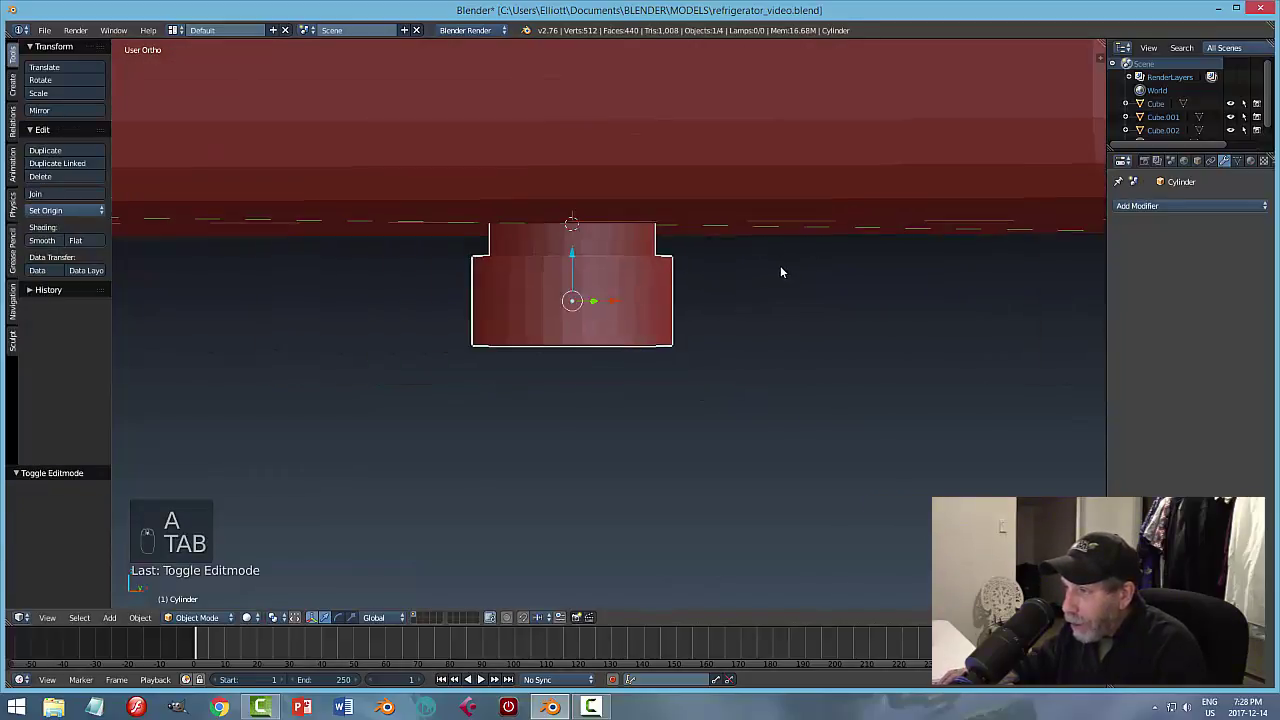
pyautogui.moveTo(780, 265); pyautogui.dragTo(734, 266, button='middle')
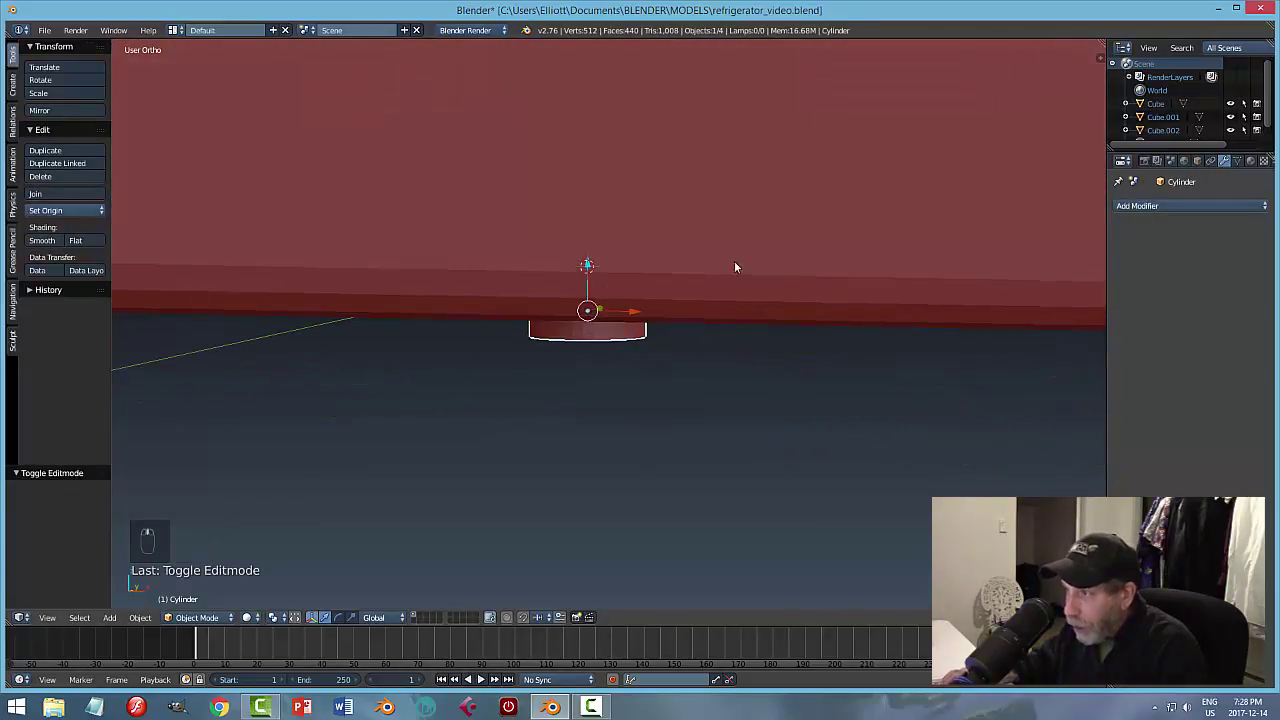
pyautogui.rightClick(740, 340)
pyautogui.moveTo(738, 401); pyautogui.dragTo(688, 402, button='middle')
pyautogui.press('h')
pyautogui.hotkey('alt', 'h')
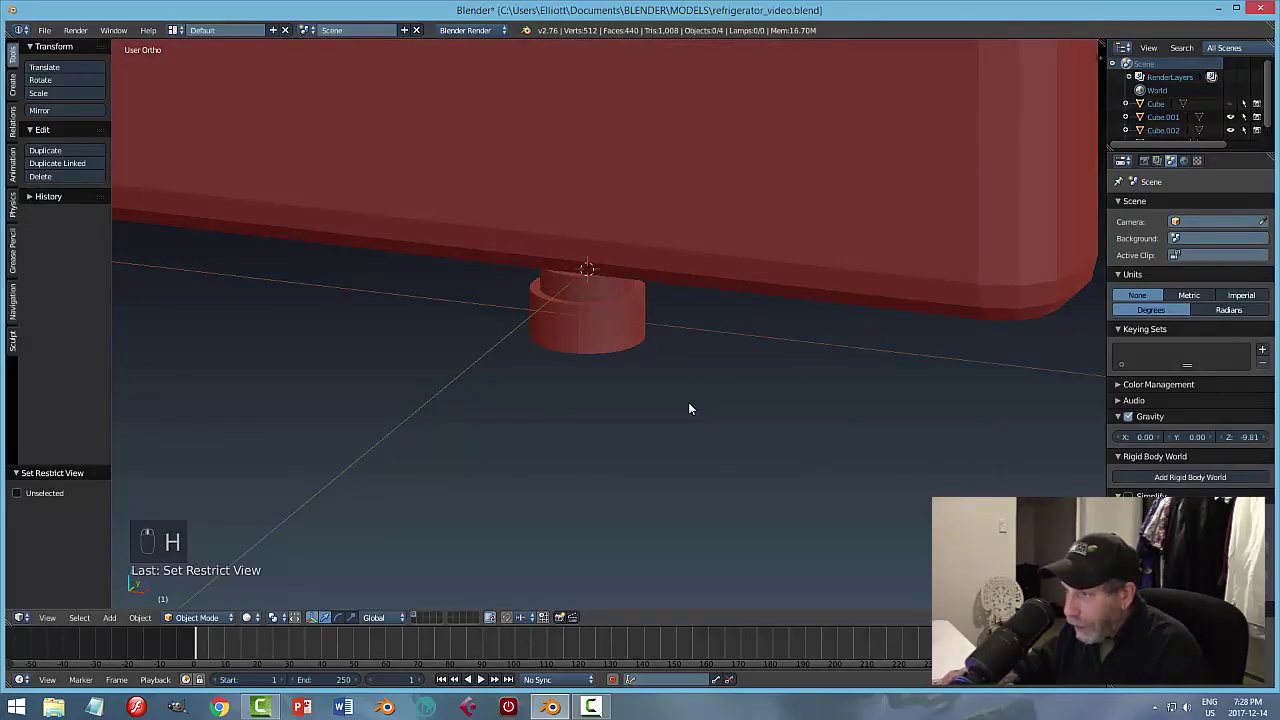
pyautogui.rightClick(686, 186)
pyautogui.press('h')
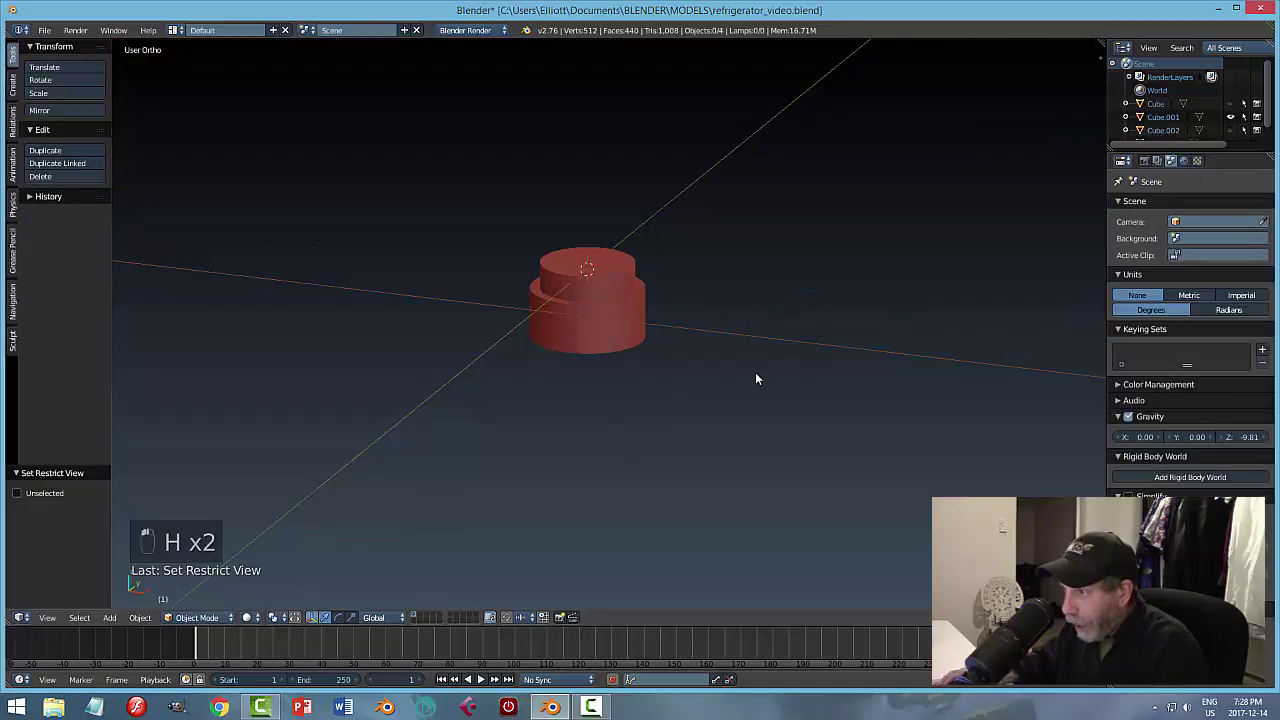
# Select the foot, frame the view on it, and enter Edit Mode on its mesh.
pyautogui.scroll(-6, 755, 372)
pyautogui.moveTo(748, 388); pyautogui.dragTo(690, 401, button='middle')
pyautogui.scroll(2, 690, 401)
pyautogui.scroll(3, 690, 401)
pyautogui.scroll(-3, 609, 329)
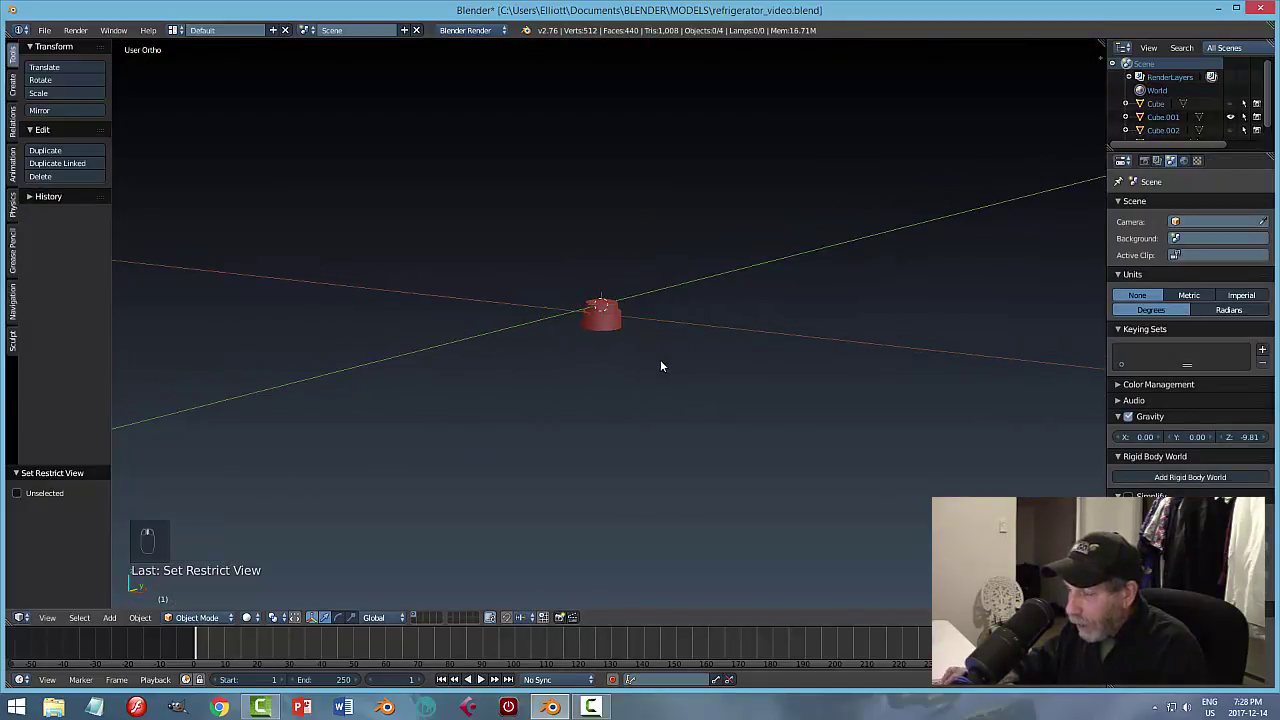
pyautogui.press('a')
pyautogui.moveTo(689, 334); pyautogui.dragTo(718, 350, button='middle')
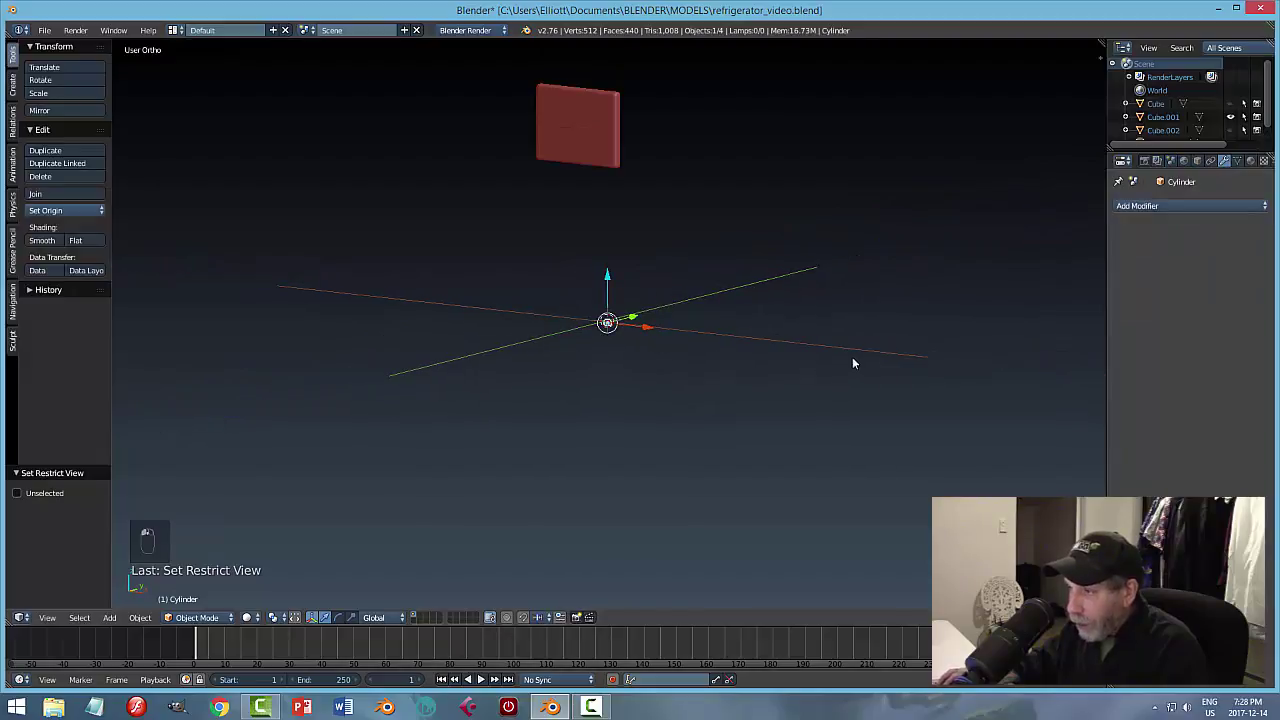
pyautogui.press('KP_Decimal')
pyautogui.scroll(3, 848, 362)
pyautogui.scroll(-2, 835, 368)
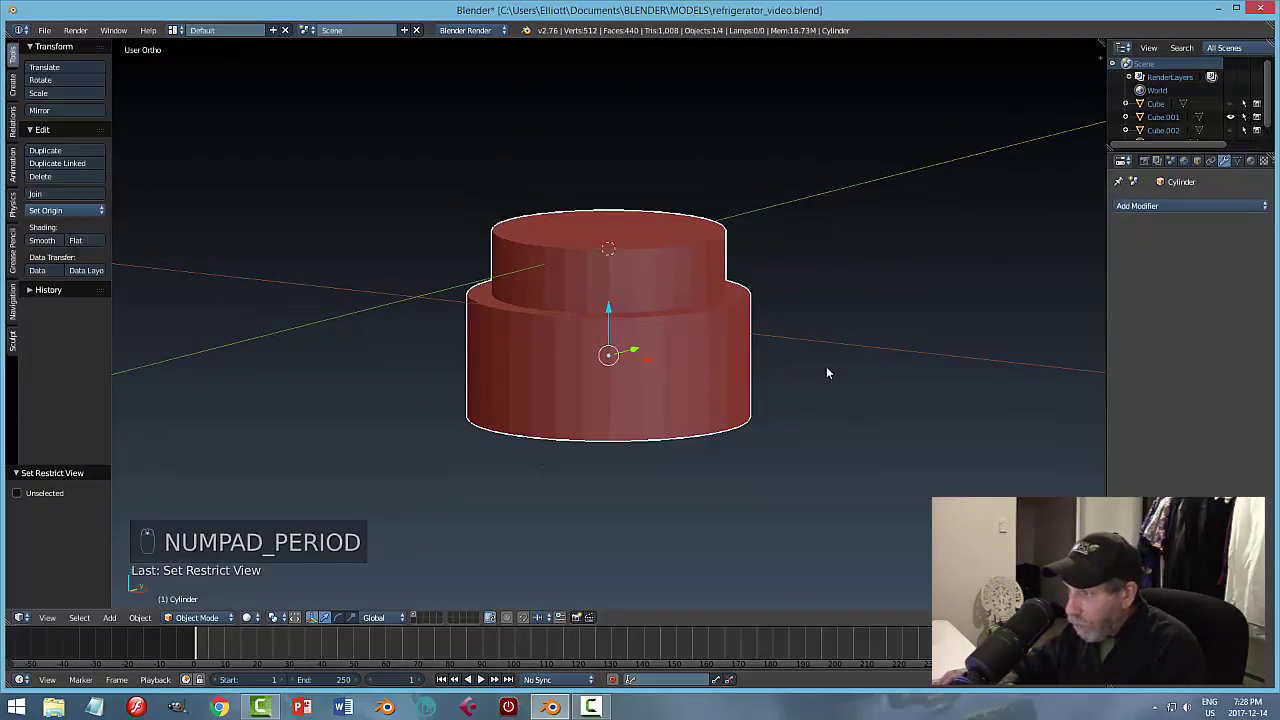
pyautogui.moveTo(829, 371); pyautogui.dragTo(714, 360, button='middle')
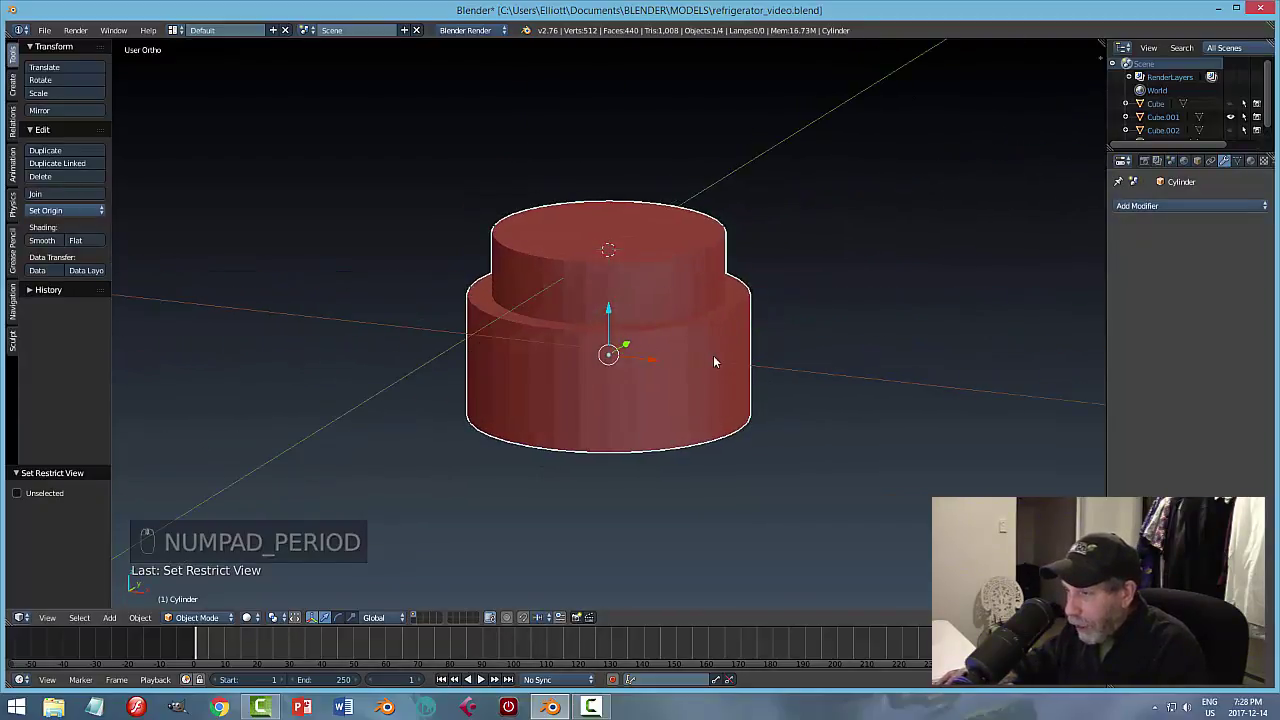
pyautogui.press('Tab')
pyautogui.click(787, 381)
pyautogui.scroll(3, 743, 393)
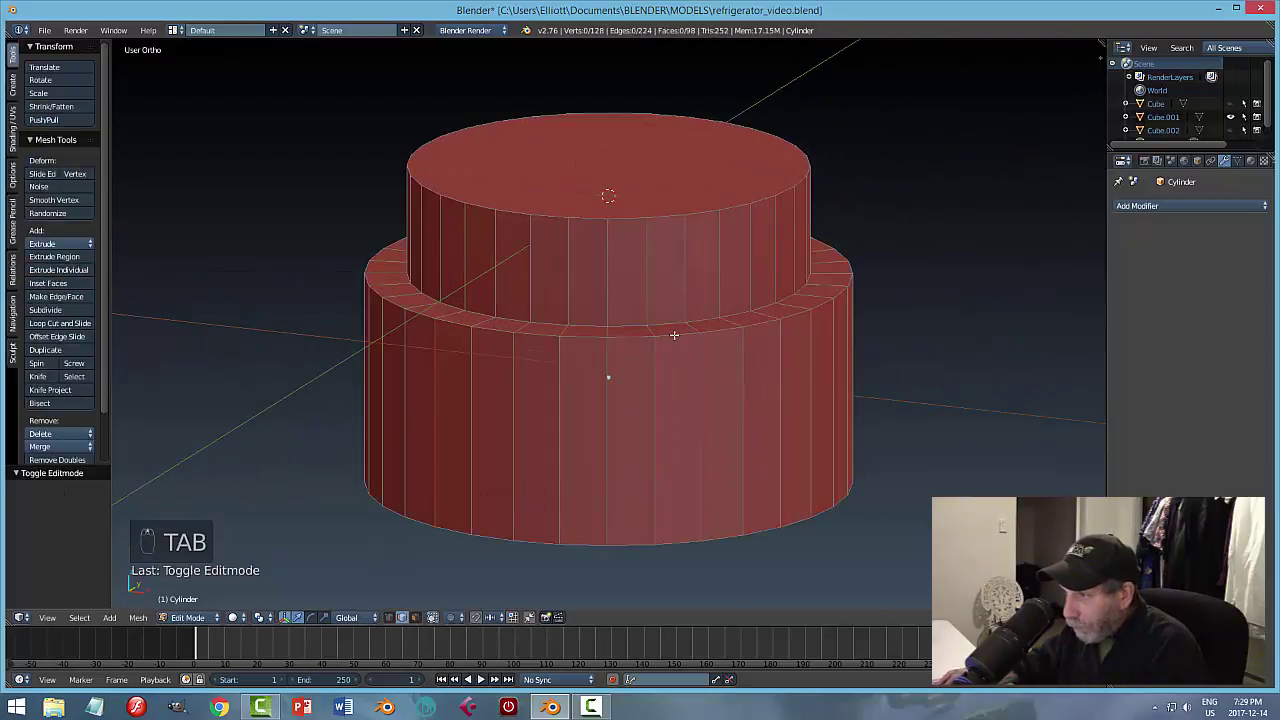
pyautogui.rightClick(674, 335)
pyautogui.rightClick(628, 335)
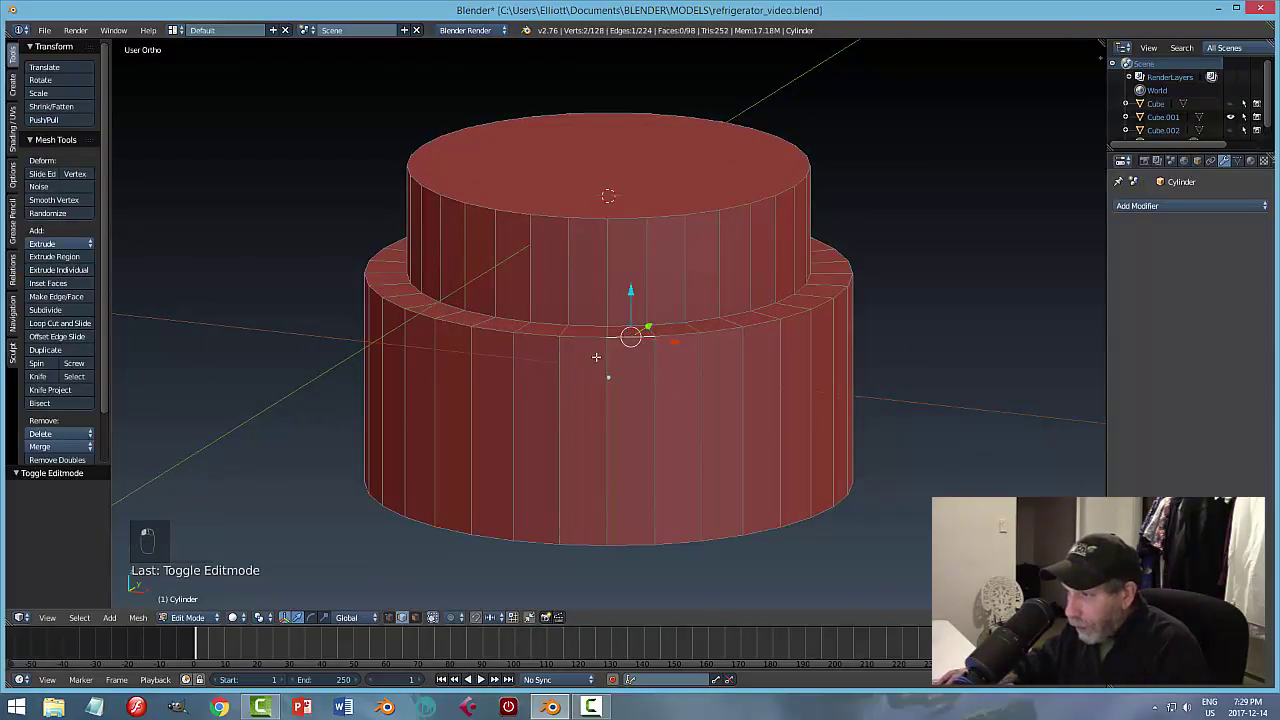
pyautogui.keyDown('shift'); pyautogui.rightClick(590, 334); pyautogui.keyUp('shift')
pyautogui.keyDown('shift'); pyautogui.rightClick(540, 334); pyautogui.keyUp('shift')
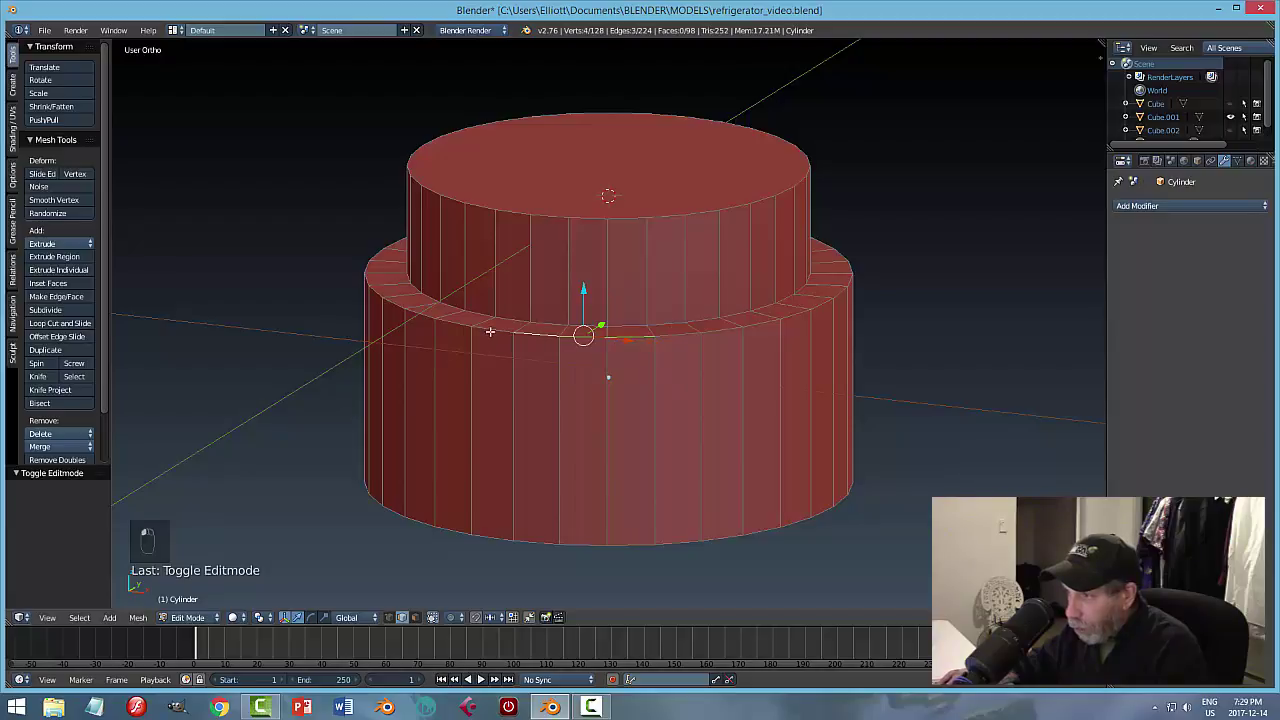
pyautogui.keyDown('shift'); pyautogui.rightClick(488, 331); pyautogui.keyUp('shift')
pyautogui.keyDown('shift'); pyautogui.rightClick(440, 321); pyautogui.keyUp('shift')
pyautogui.keyDown('shift'); pyautogui.rightClick(420, 317); pyautogui.keyUp('shift')
pyautogui.press('a')
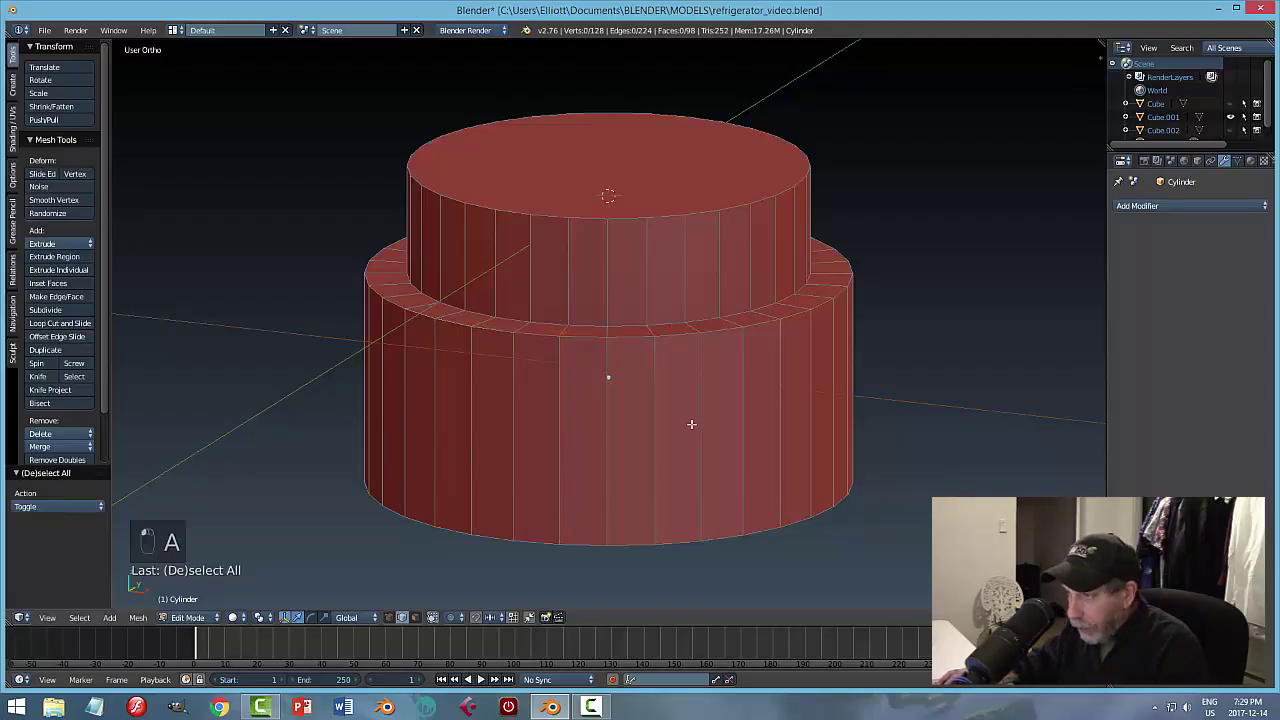
# Bevel the upper and lower rim edge loops of the foot's wide base section by about 0.001 with 2 segments, and leave Edit Mode.
pyautogui.keyDown('alt'); pyautogui.rightClick(637, 337); pyautogui.keyUp('alt')
pyautogui.keyDown('alt'); pyautogui.keyDown('shift'); pyautogui.rightClick(645, 543); pyautogui.keyUp('shift'); pyautogui.keyUp('alt')
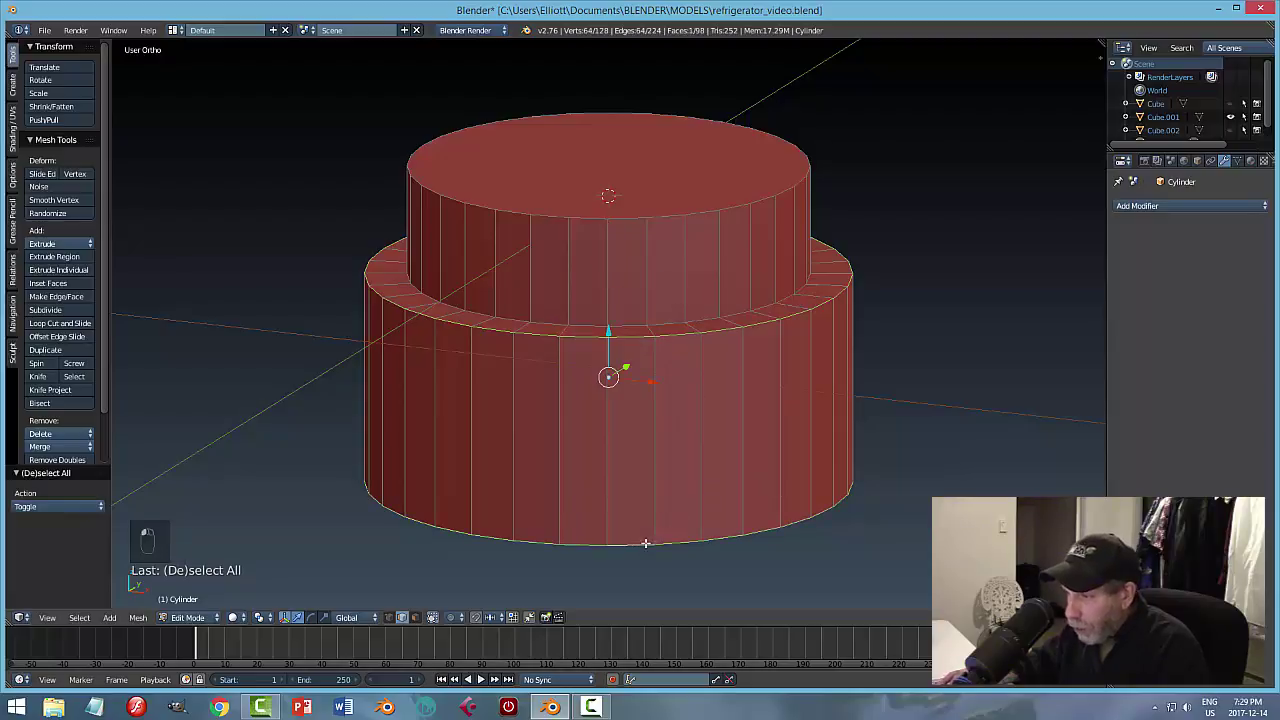
pyautogui.moveTo(904, 563); pyautogui.dragTo(895, 516, button='middle')
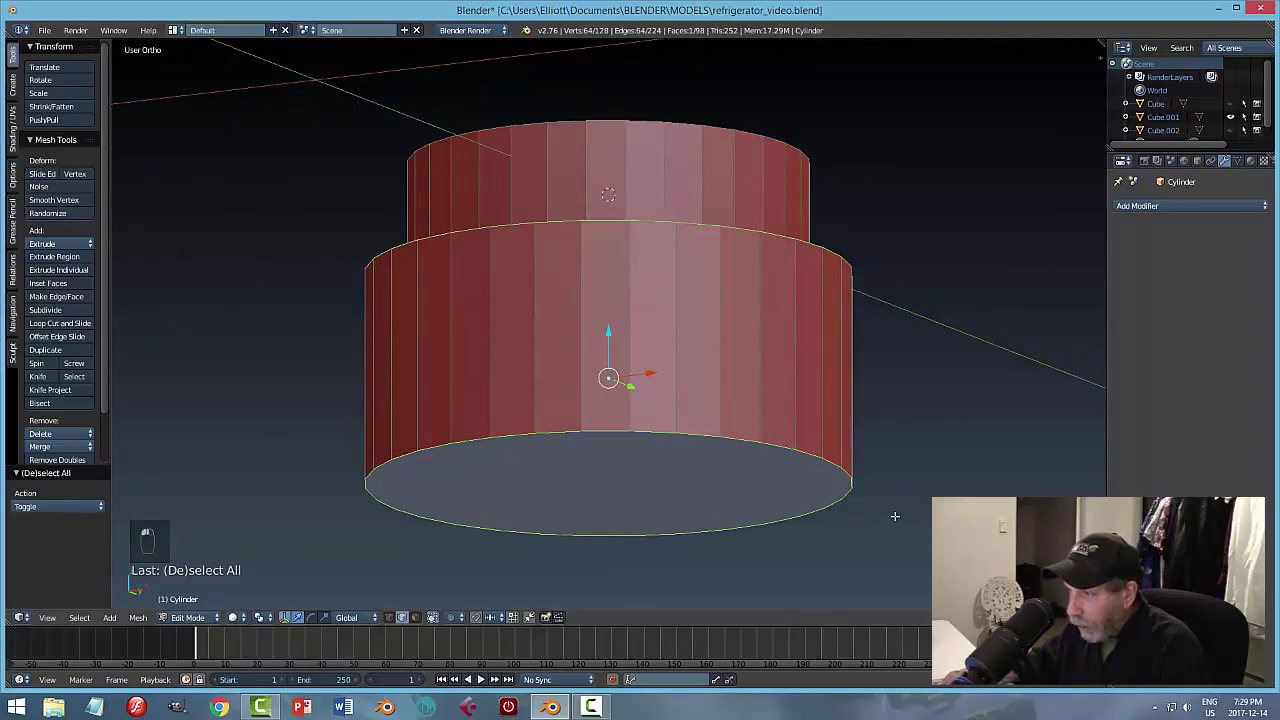
pyautogui.keyDown('shift'); pyautogui.rightClick(674, 398); pyautogui.keyUp('shift')
pyautogui.moveTo(674, 398); pyautogui.dragTo(814, 472, button='middle')
pyautogui.hotkey('ctrl', 'z')
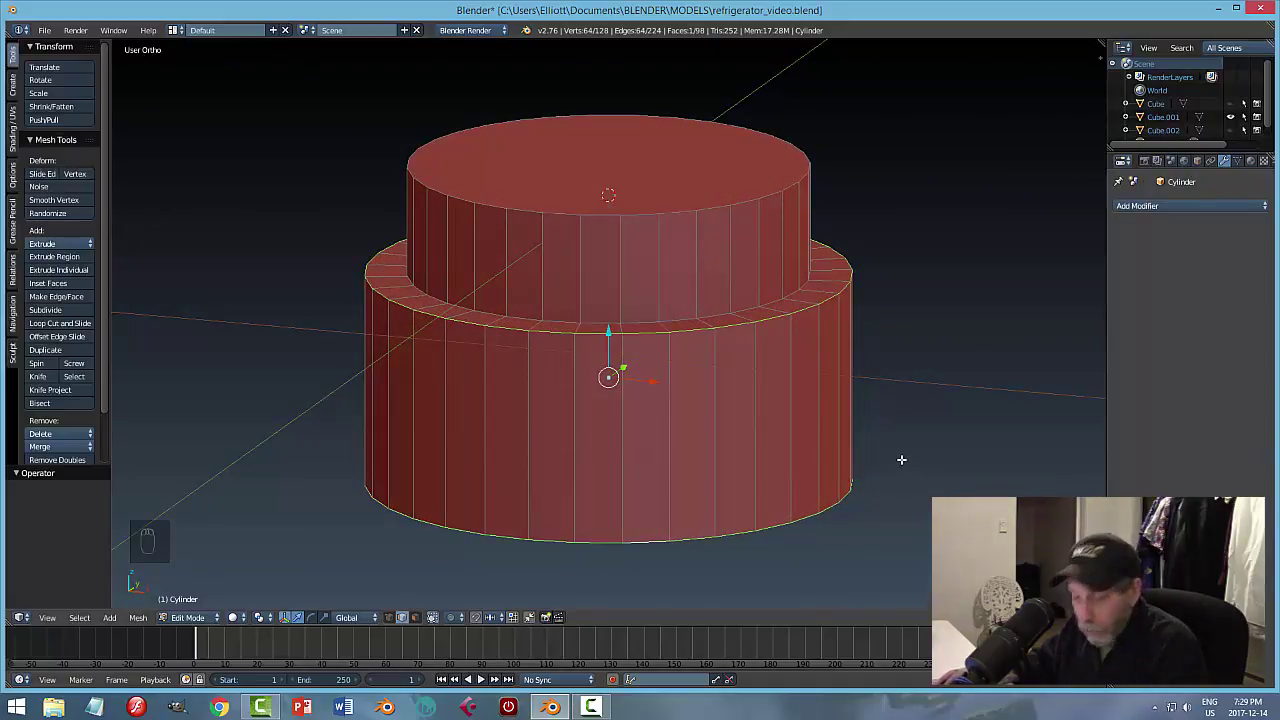
pyautogui.hotkey('ctrl', 'b')
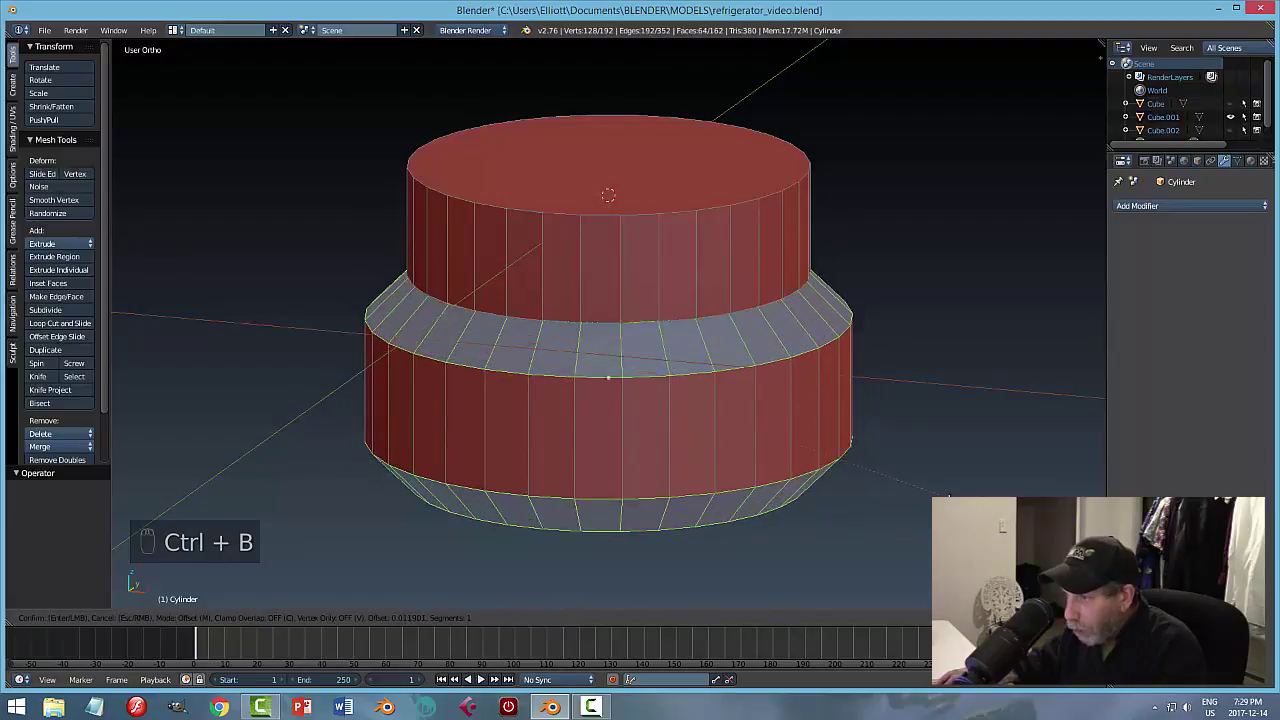
pyautogui.moveTo(951, 495)
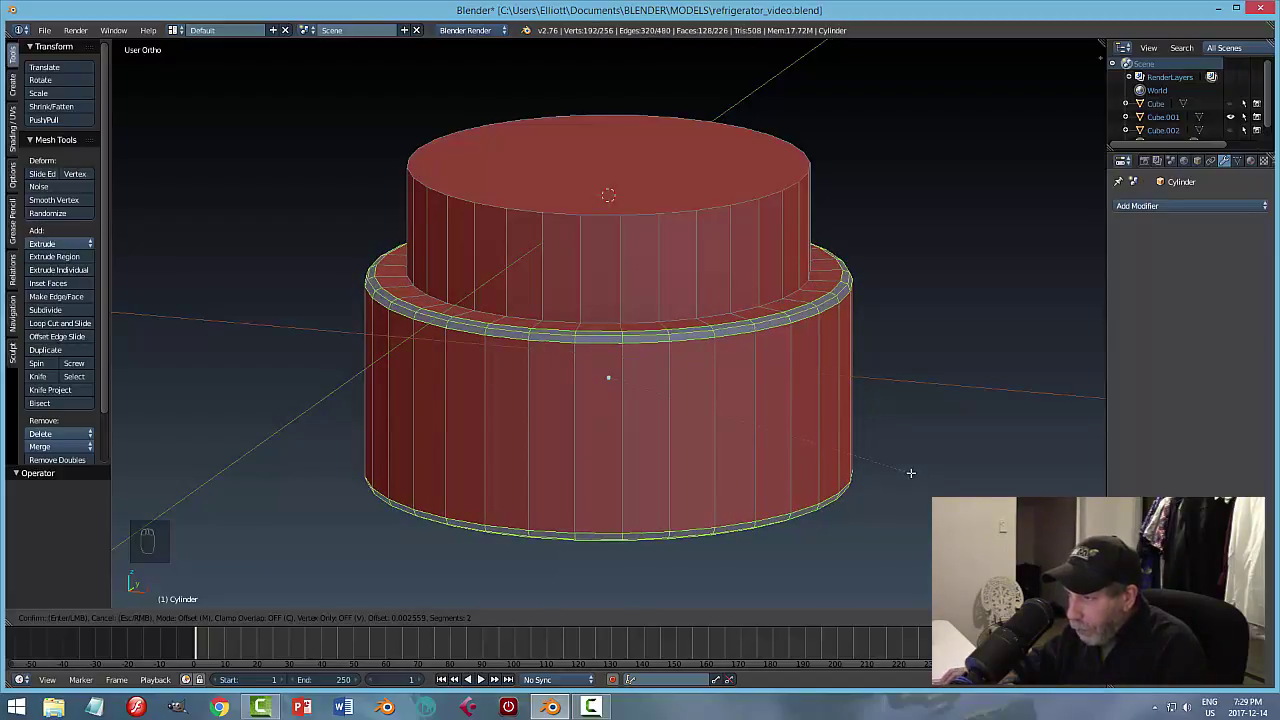
pyautogui.scroll(1, 906, 472)
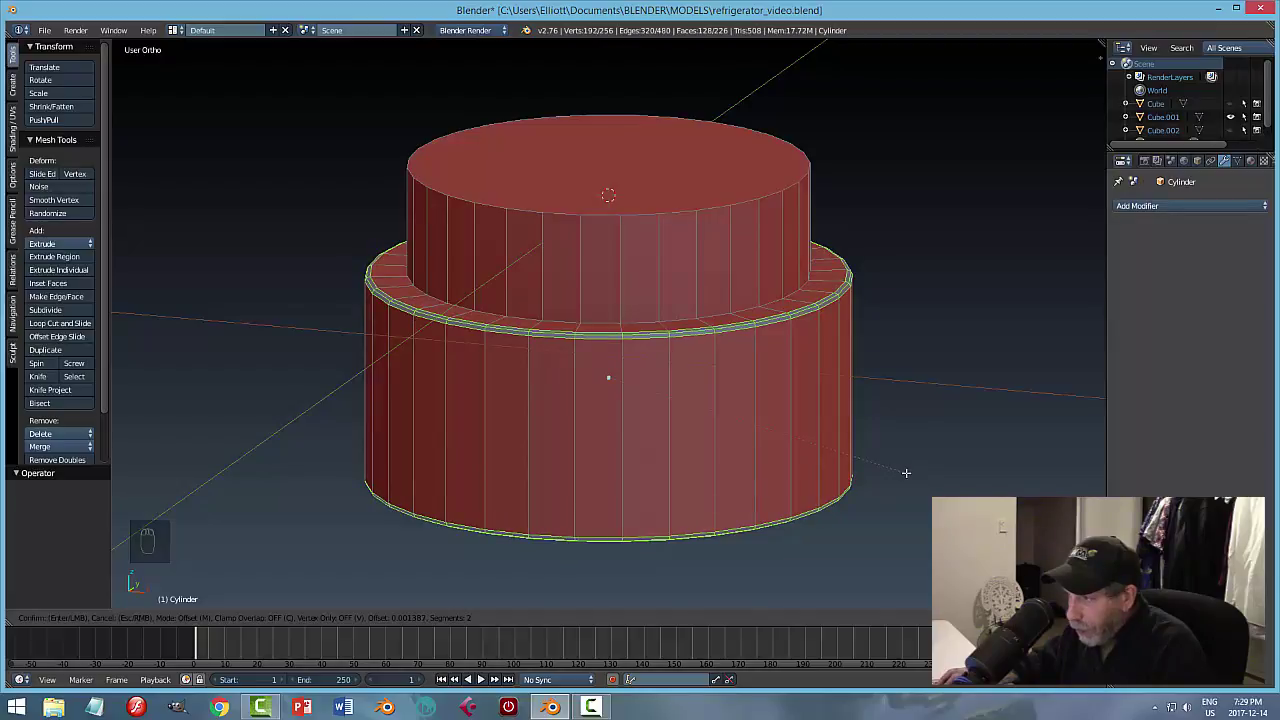
pyautogui.scroll(-1, 906, 472)
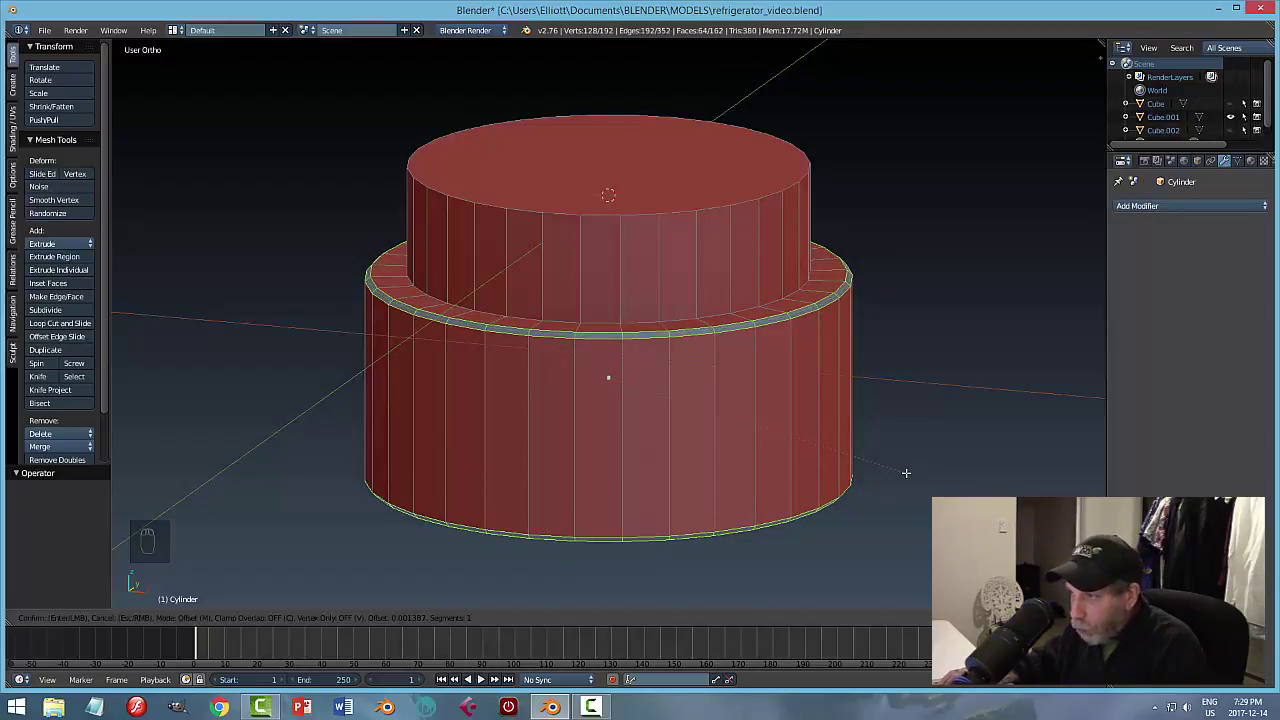
pyautogui.scroll(1, 906, 472)
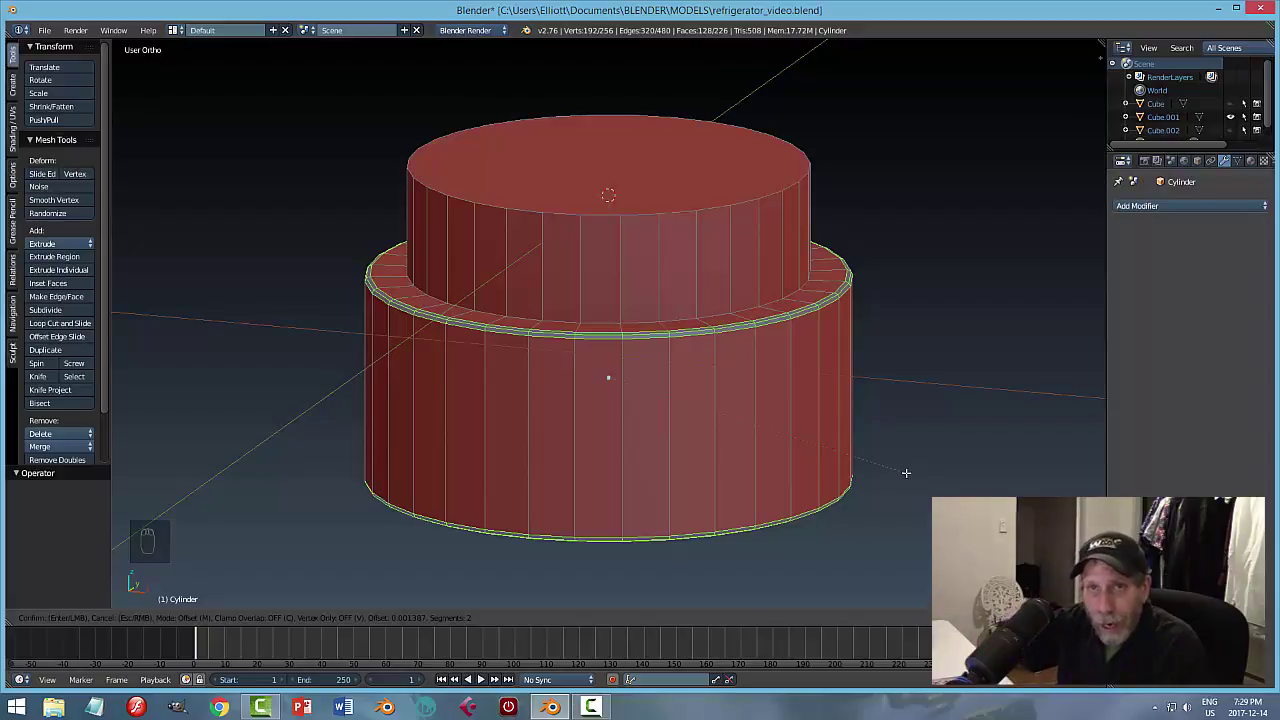
pyautogui.scroll(4, 906, 472)
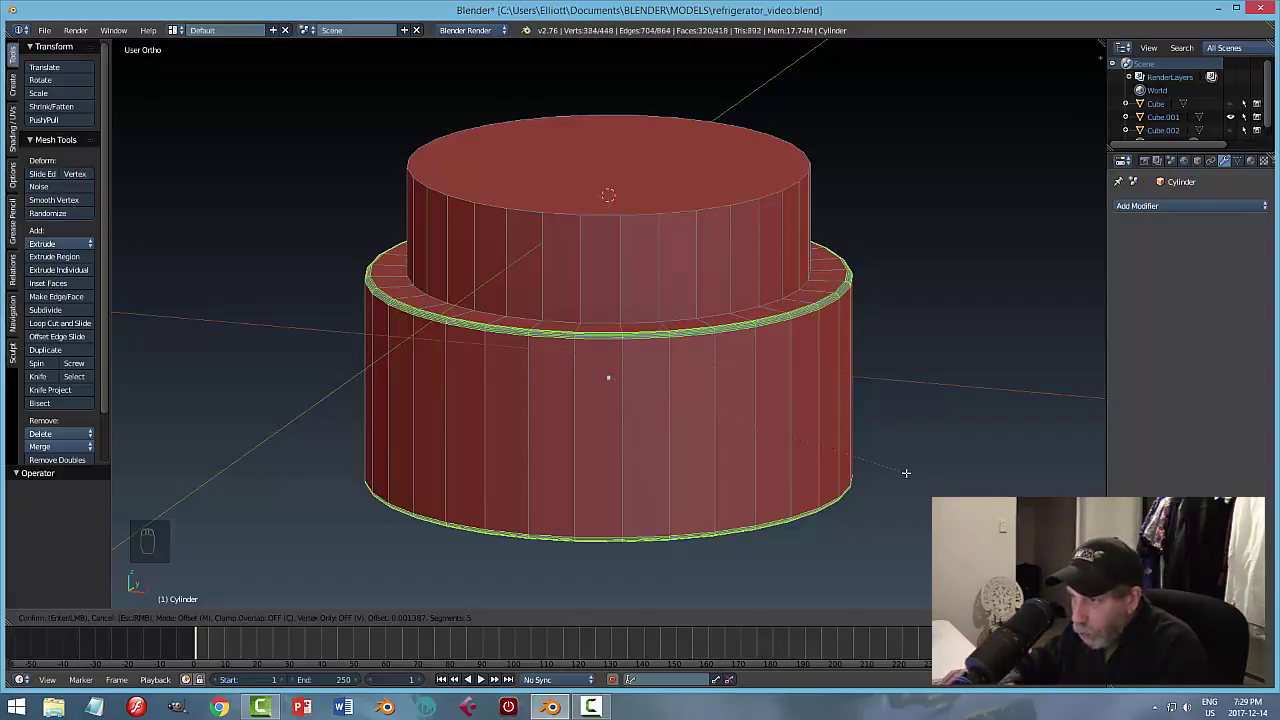
pyautogui.scroll(-3, 906, 472)
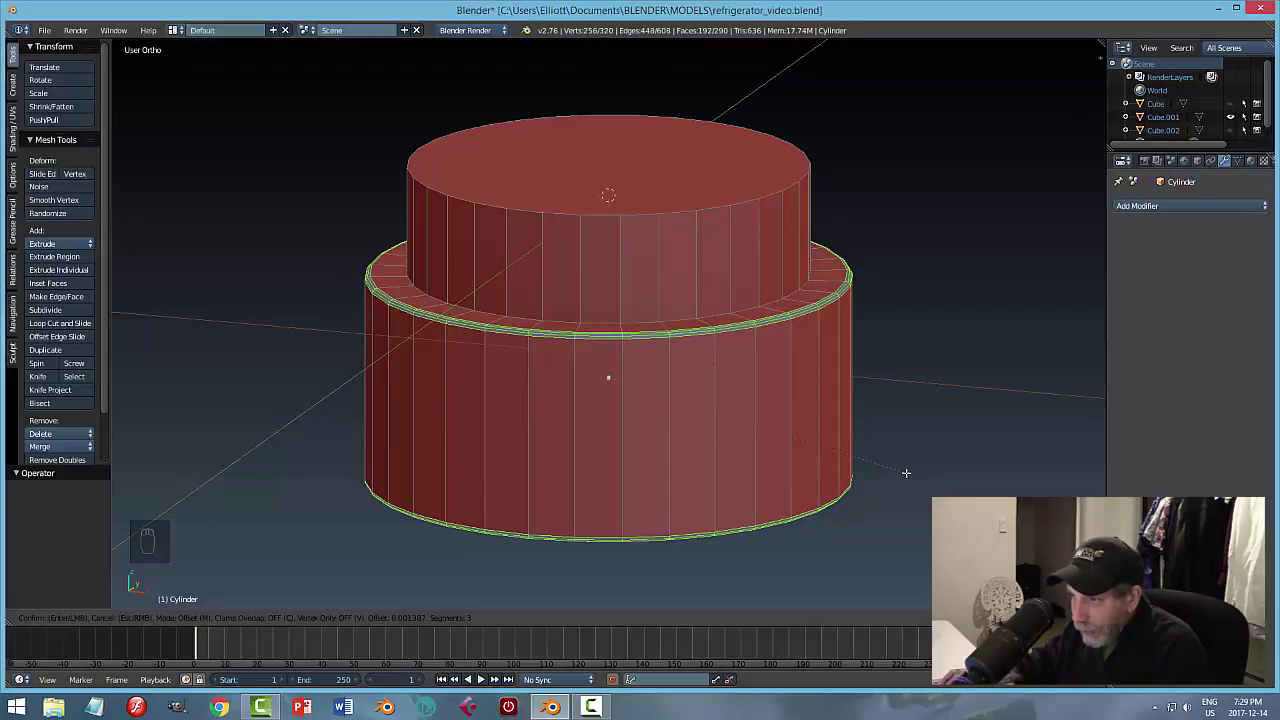
pyautogui.scroll(1, 906, 472)
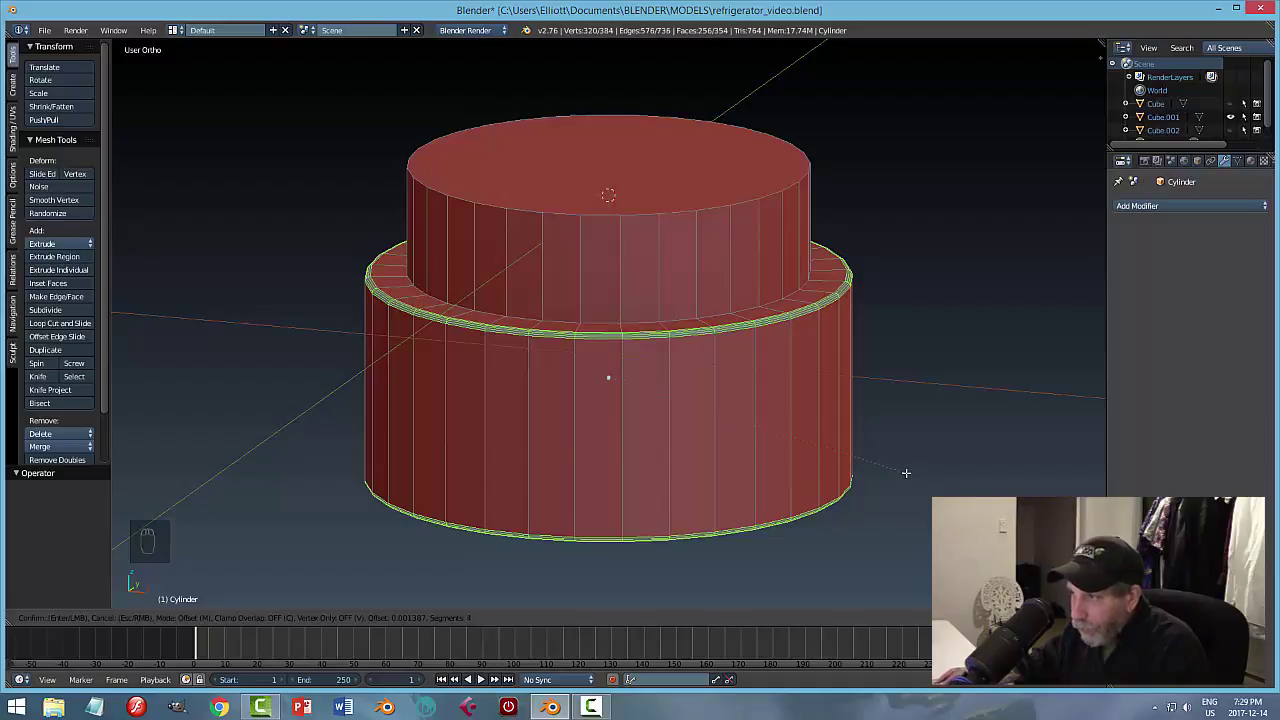
pyautogui.scroll(-2, 906, 472)
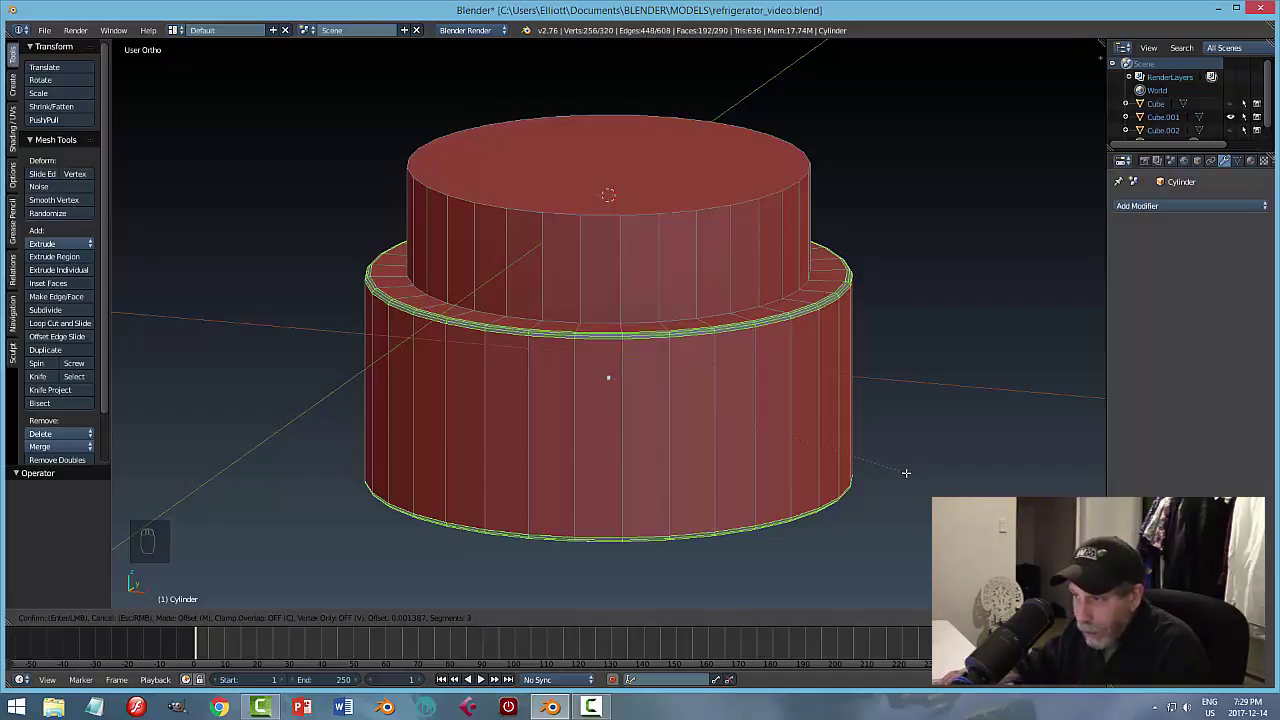
pyautogui.click(906, 472)
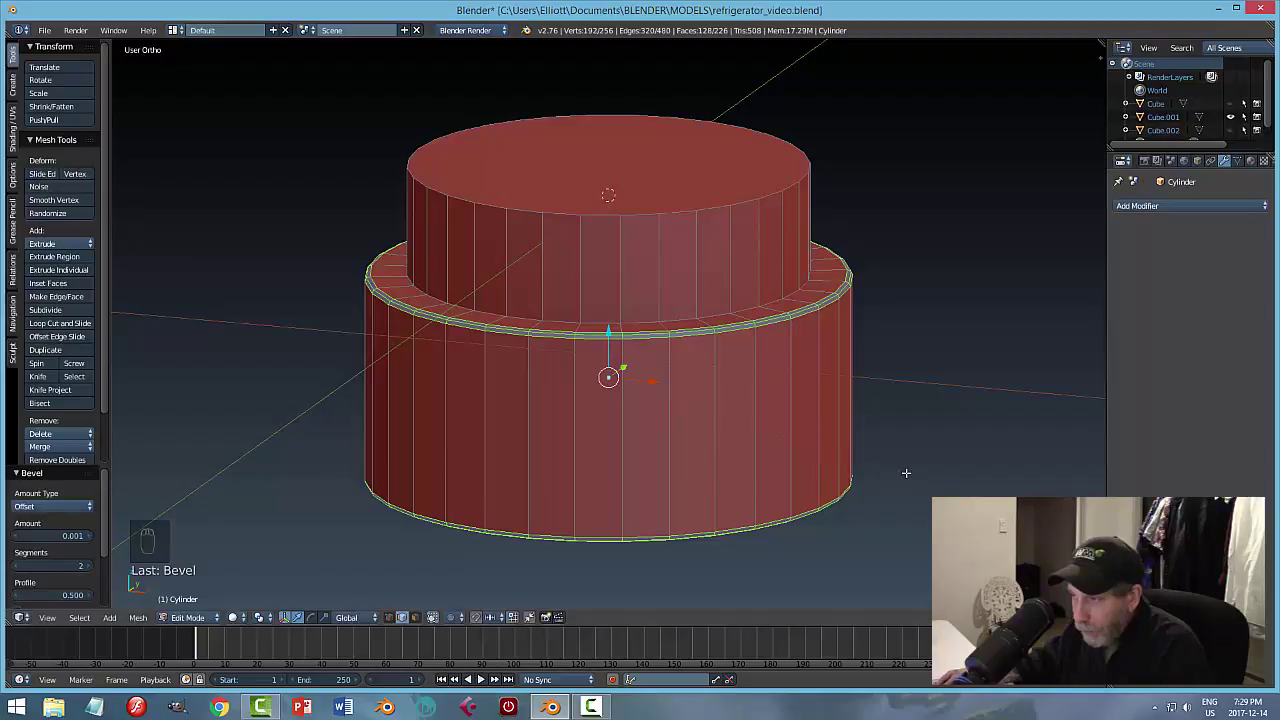
pyautogui.press('a')
pyautogui.press('Tab')
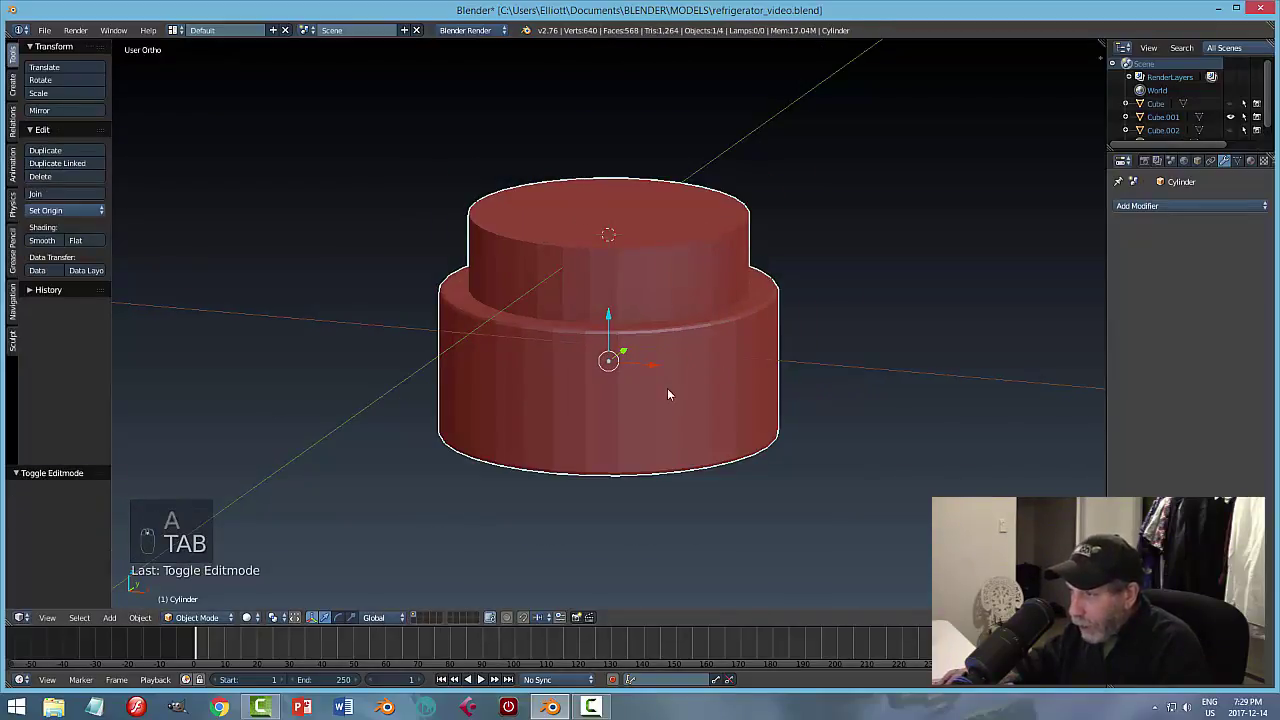
# Apply smooth shading to the whole foot.
pyautogui.scroll(2, 667, 388)
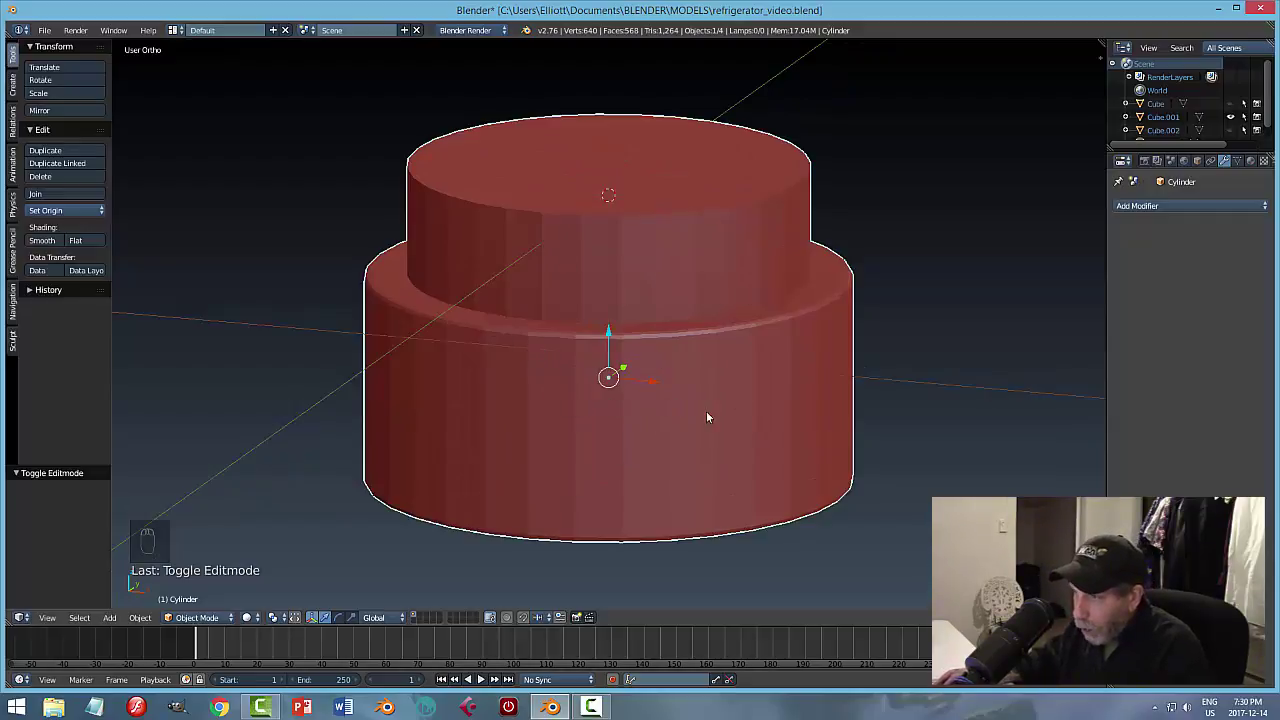
pyautogui.click(42, 240)
pyautogui.scroll(-2, 844, 396)
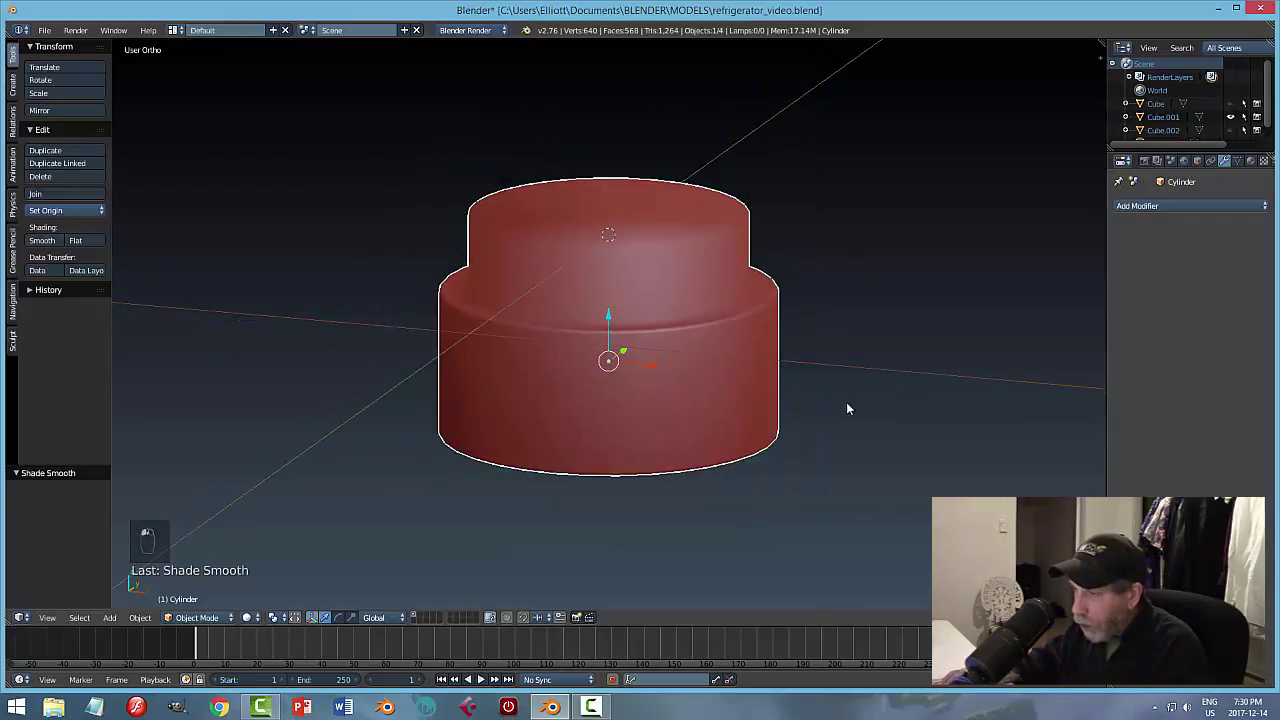
# Add an Edge Split modifier to the foot to sharpen its smoothed edges, and inspect the shading up close.
pyautogui.moveTo(846, 406)
pyautogui.mouseDown(button='middle')
pyautogui.moveTo(783, 451)
pyautogui.moveTo(861, 418)
pyautogui.moveTo(880, 360)
pyautogui.moveTo(829, 422)
pyautogui.mouseUp(button='middle')
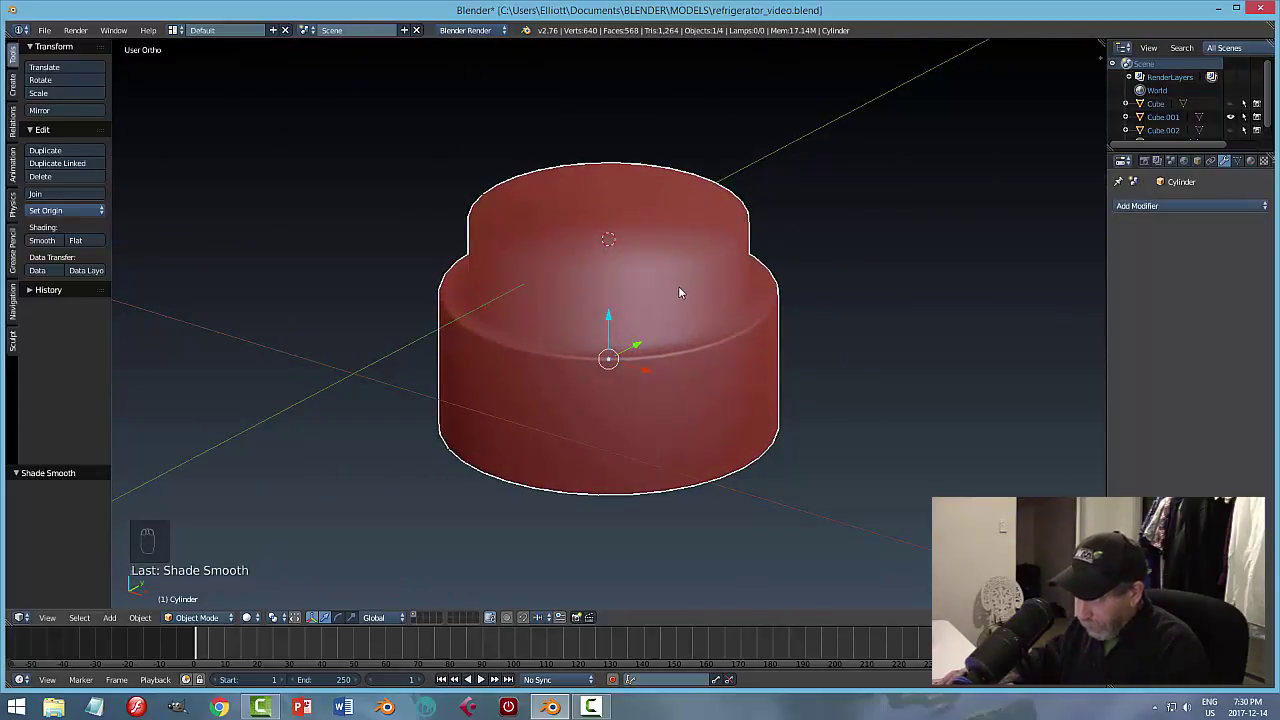
pyautogui.scroll(-1, 678, 286)
pyautogui.moveTo(753, 323); pyautogui.dragTo(705, 314, button='middle')
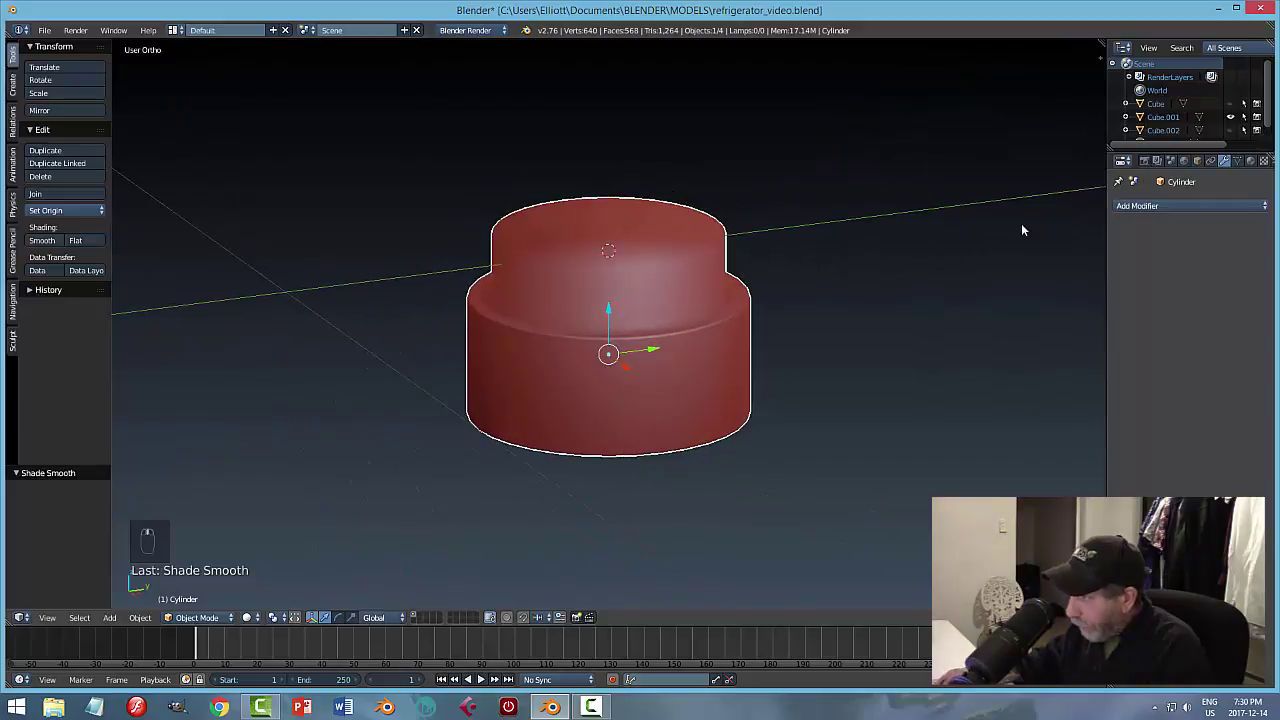
pyautogui.click(1138, 207)
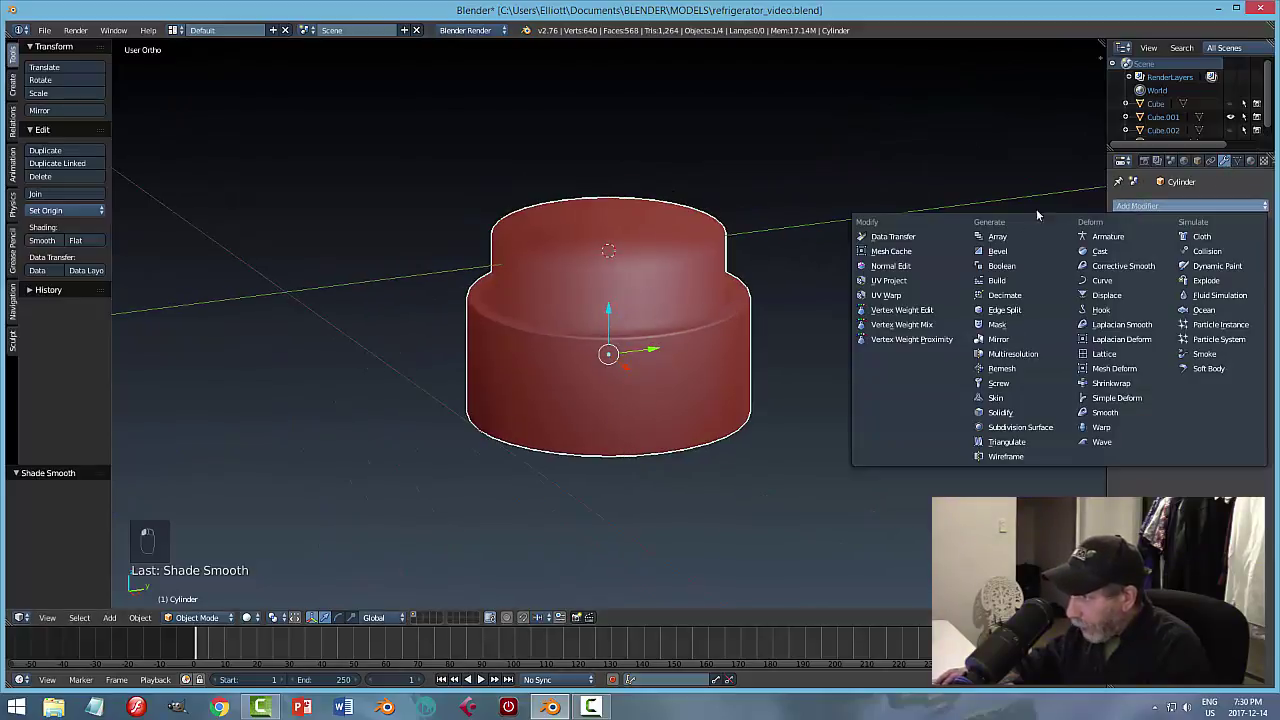
pyautogui.click(1015, 312)
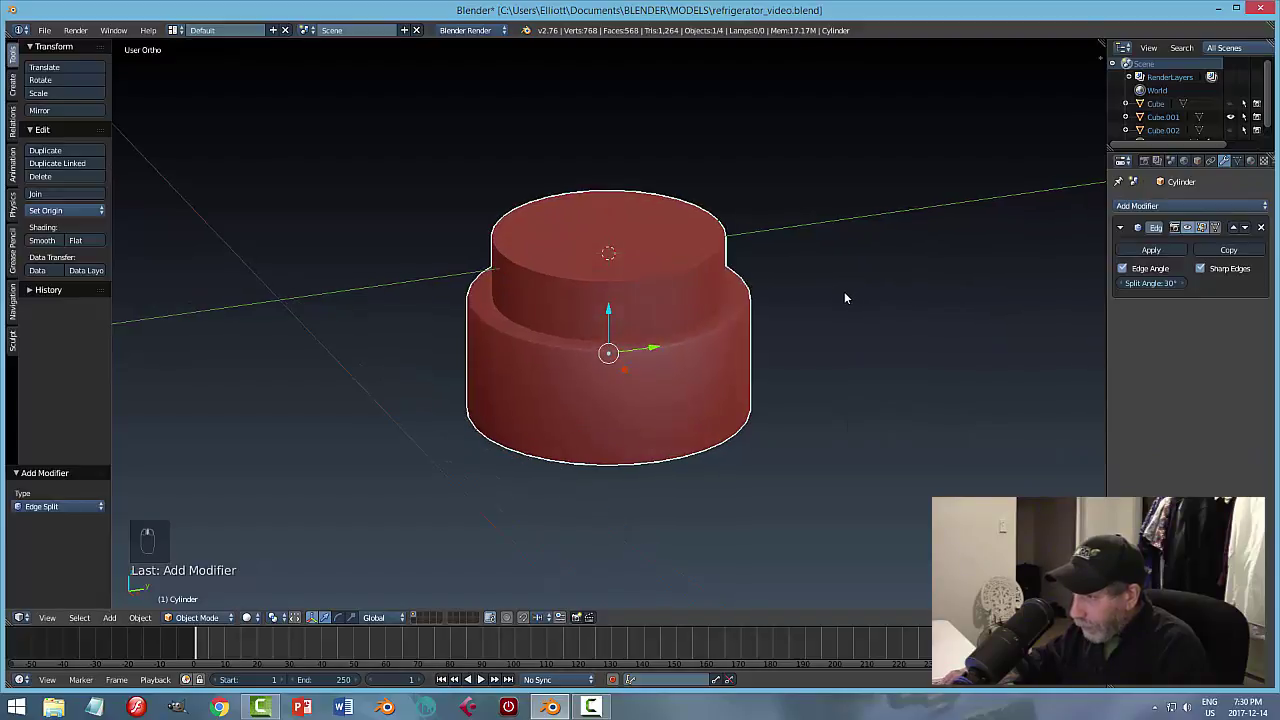
pyautogui.scroll(4, 838, 321)
pyautogui.scroll(-2, 776, 338)
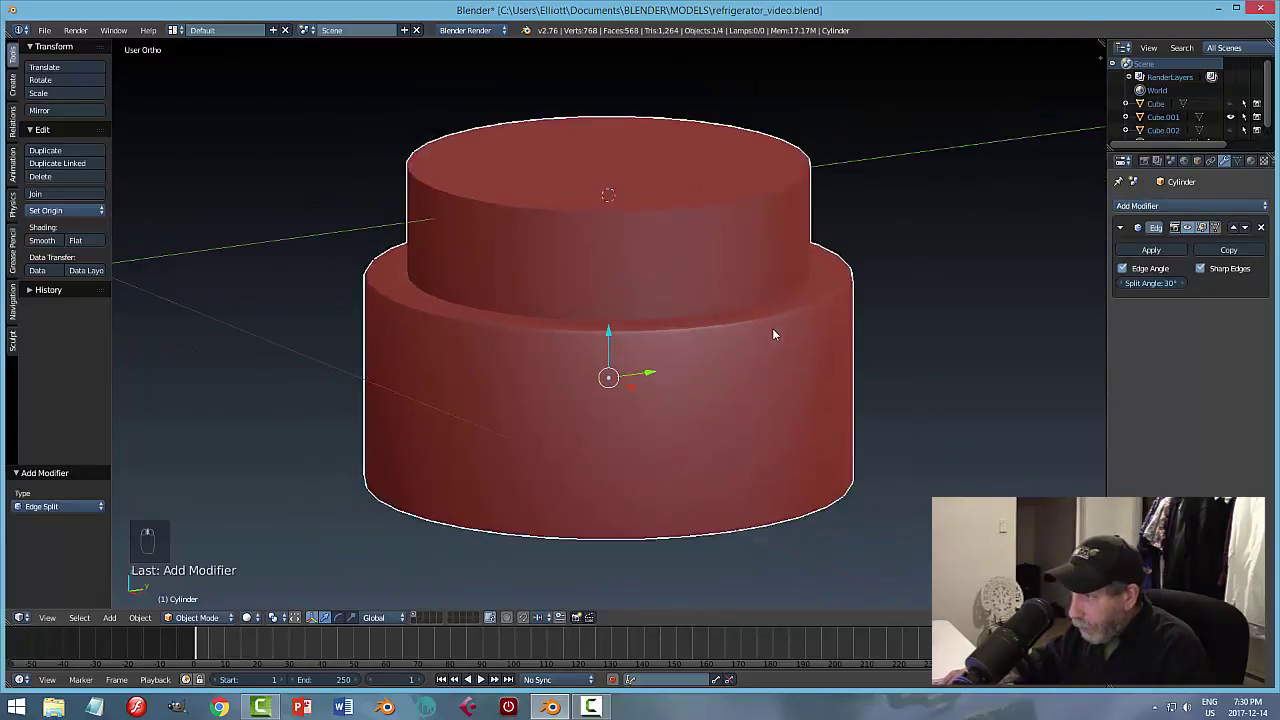
# Turn off the Edge Split modifier's display in the viewport and view the foot from the side.
pyautogui.moveTo(662, 246); pyautogui.dragTo(757, 350, button='middle')
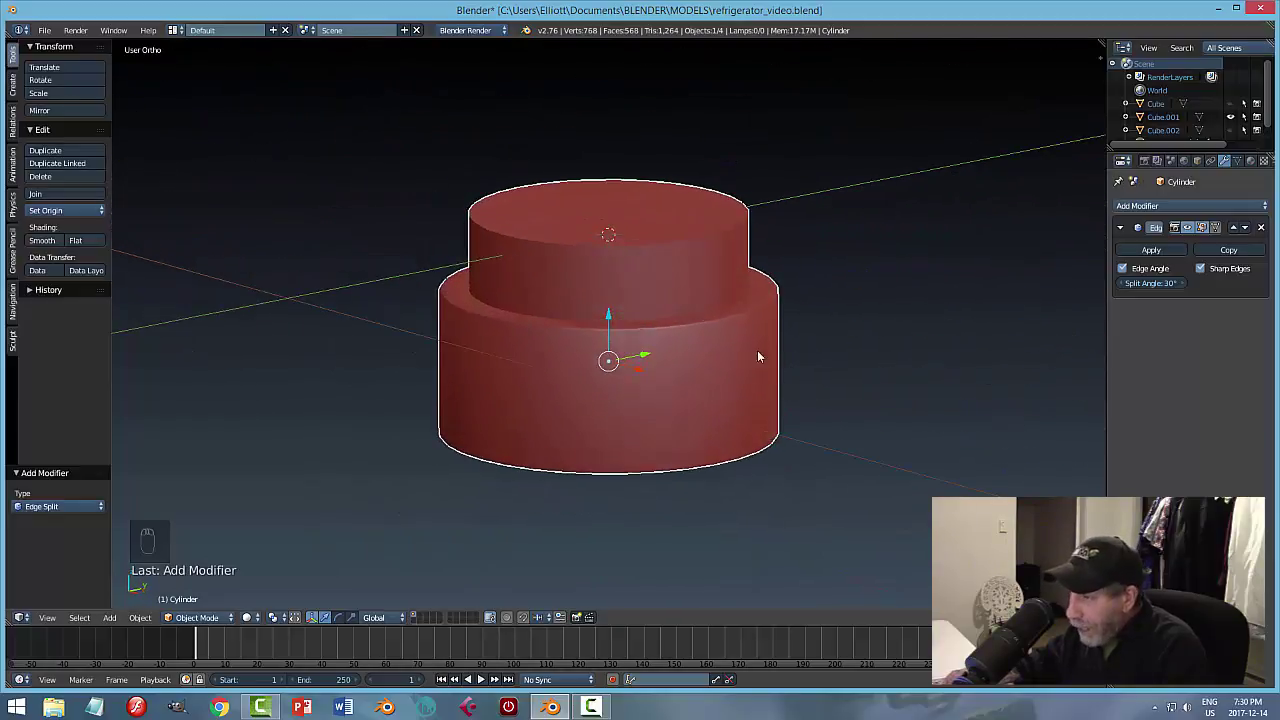
pyautogui.click(1186, 227)
pyautogui.moveTo(928, 349)
pyautogui.mouseDown(button='middle')
pyautogui.moveTo(911, 374)
pyautogui.moveTo(966, 334)
pyautogui.moveTo(980, 280)
pyautogui.moveTo(975, 325)
pyautogui.mouseUp(button='middle')
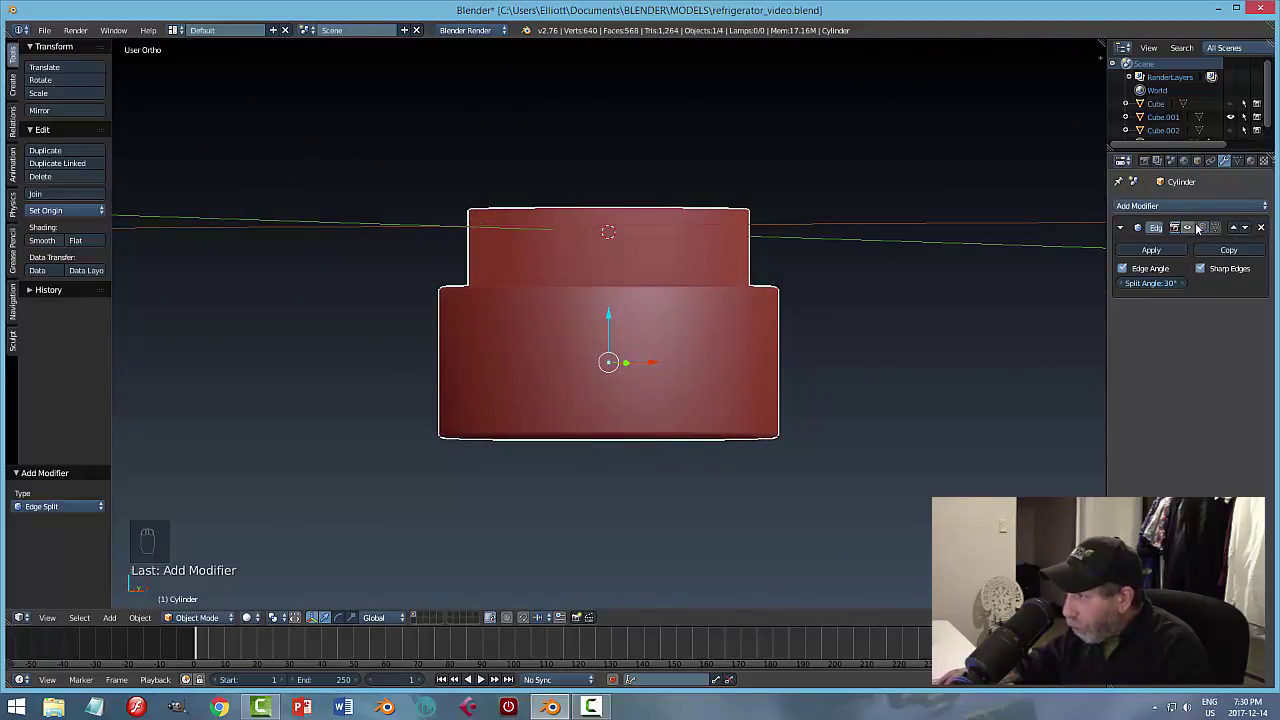
# Open the foot's mesh data settings to reach its Normals options.
pyautogui.click(1238, 162)
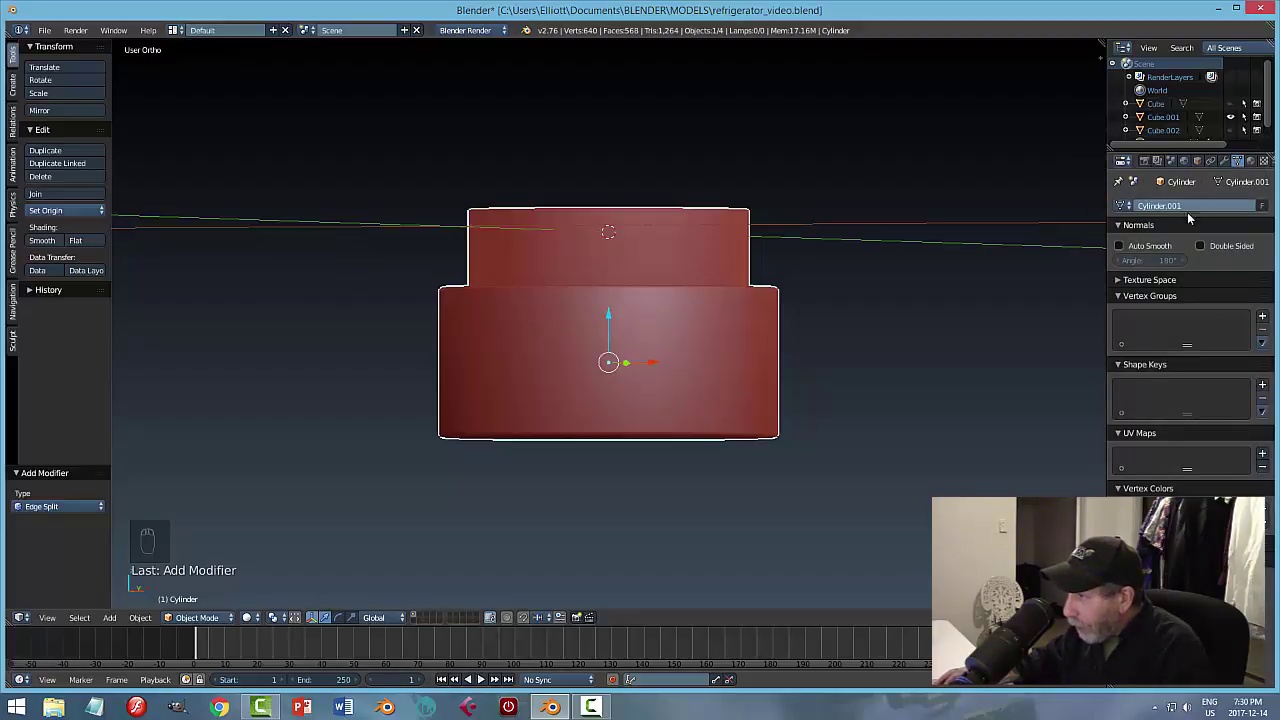
# Try Auto Smooth with a 45° angle on the cylinder's normals and turn it off again.
pyautogui.click(1119, 246)
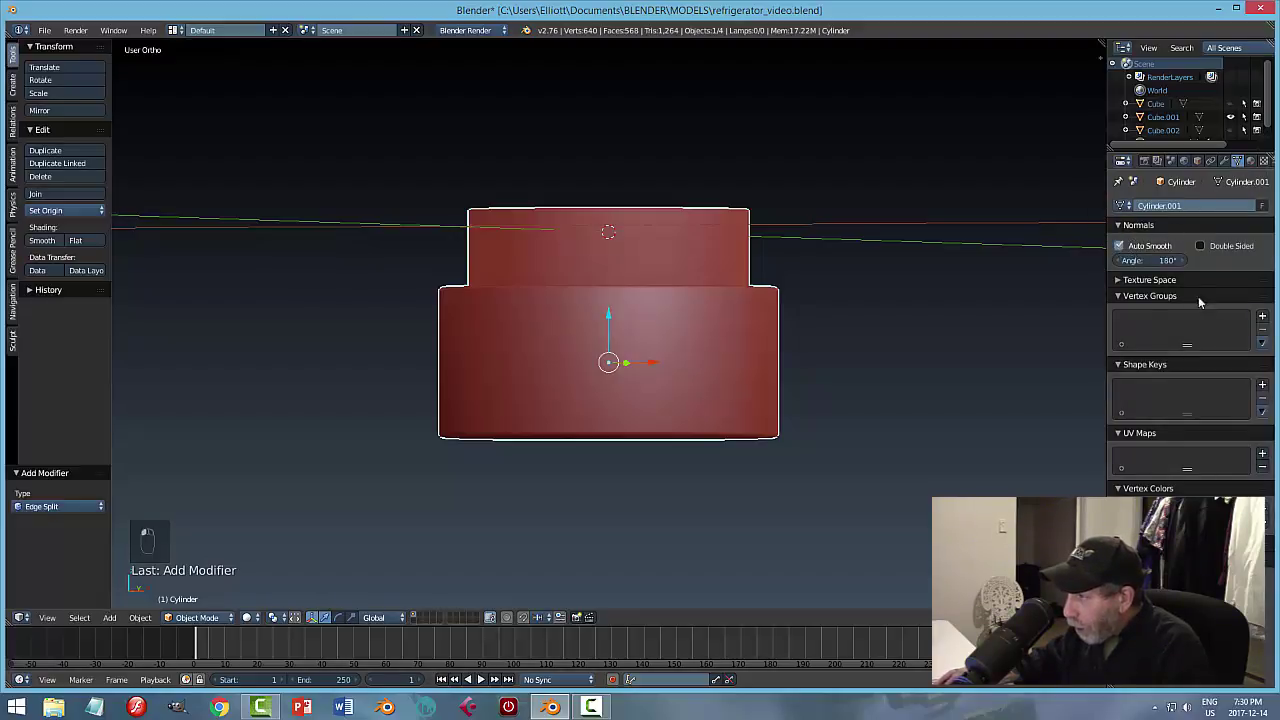
pyautogui.click(1157, 262)
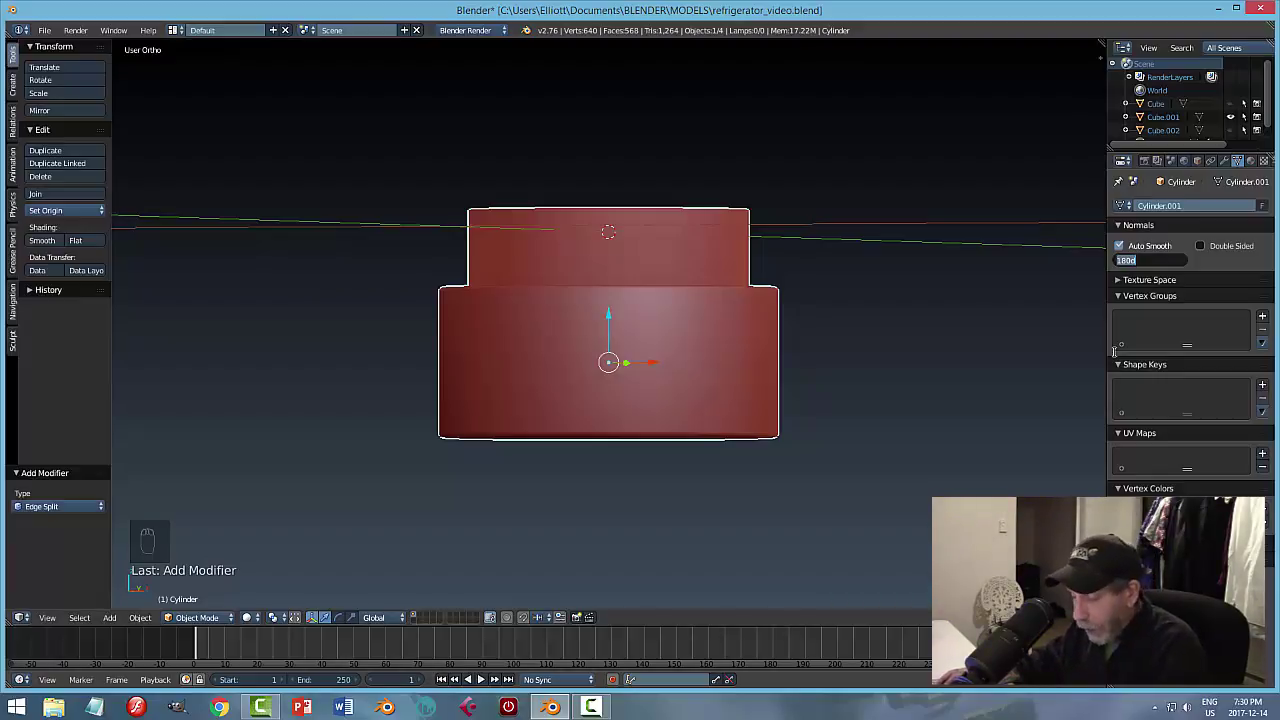
pyautogui.write('45')
pyautogui.press('Return')
pyautogui.moveTo(965, 376); pyautogui.dragTo(700, 360, button='middle')
pyautogui.scroll(4, 780, 382)
pyautogui.scroll(-2, 745, 390)
pyautogui.click(1121, 247)
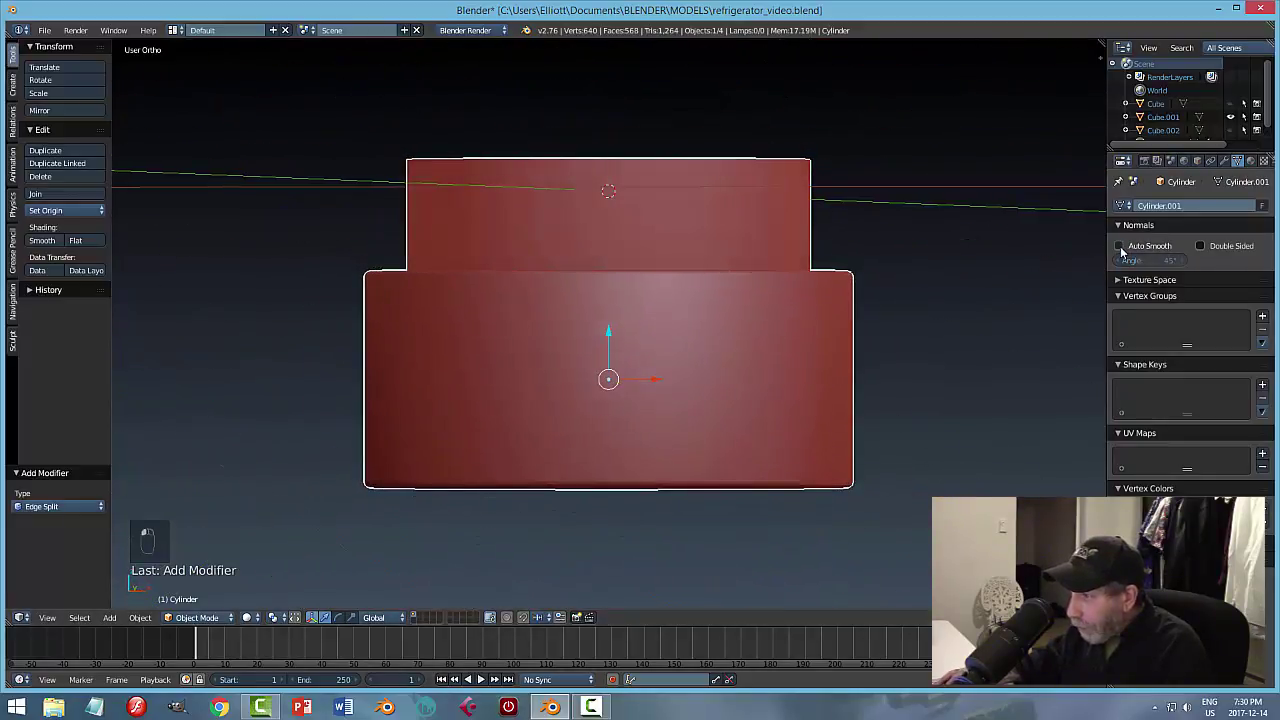
# Apply the Edge Split modifier with a 30° split angle to the cylinder.
pyautogui.click(1225, 162)
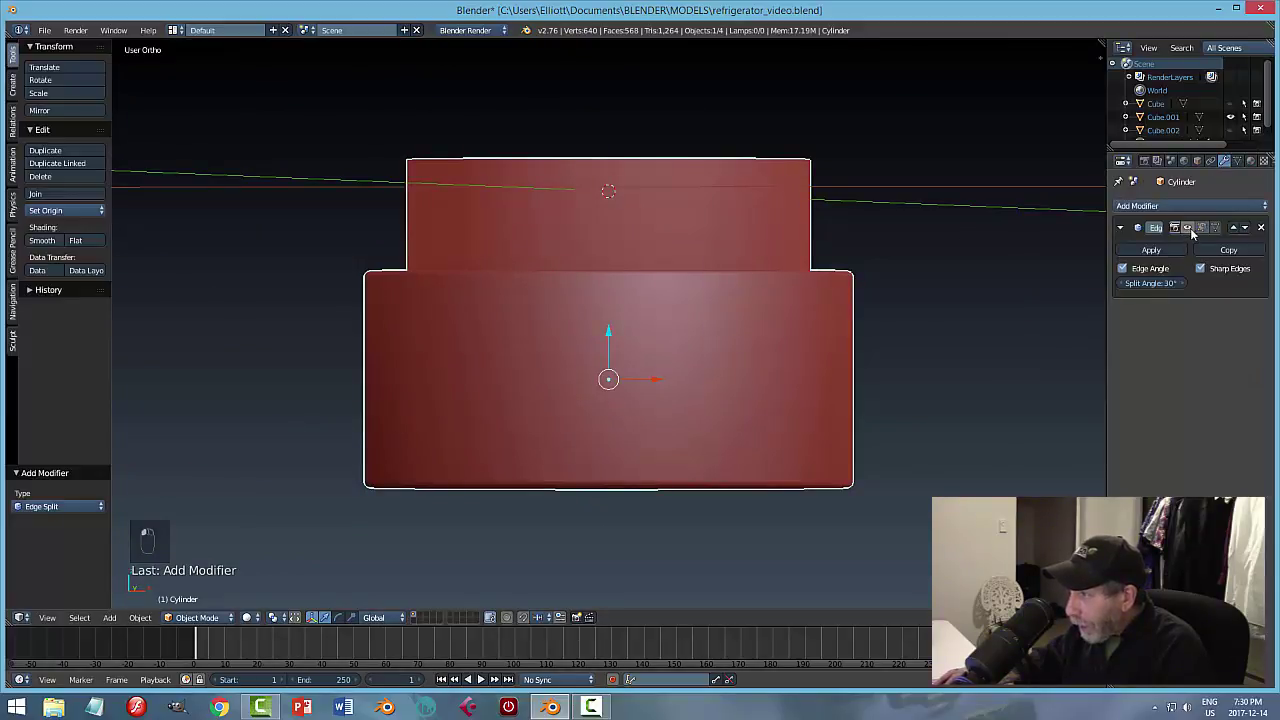
pyautogui.moveTo(1028, 261); pyautogui.dragTo(952, 302, button='middle')
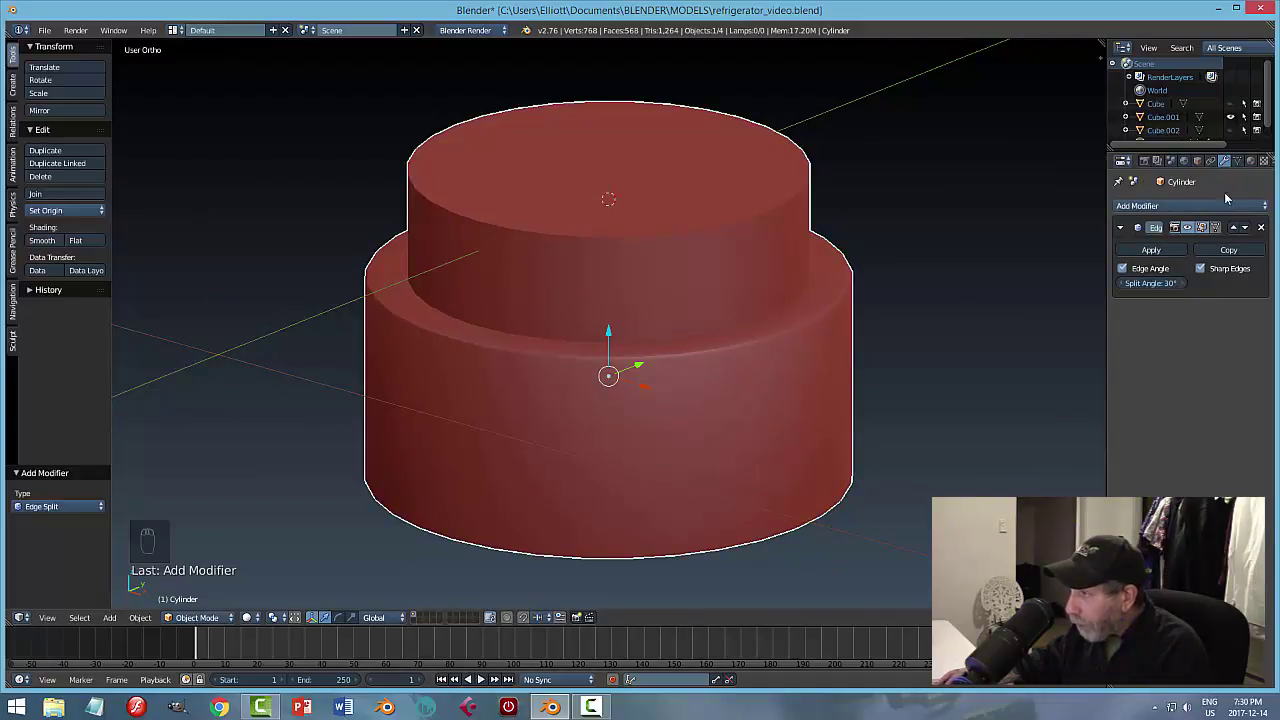
pyautogui.click(1238, 163)
pyautogui.click(1225, 162)
pyautogui.click(1151, 249)
pyautogui.moveTo(1016, 288); pyautogui.dragTo(899, 314, button='middle')
pyautogui.scroll(-1, 864, 309)
pyautogui.scroll(-4, 864, 316)
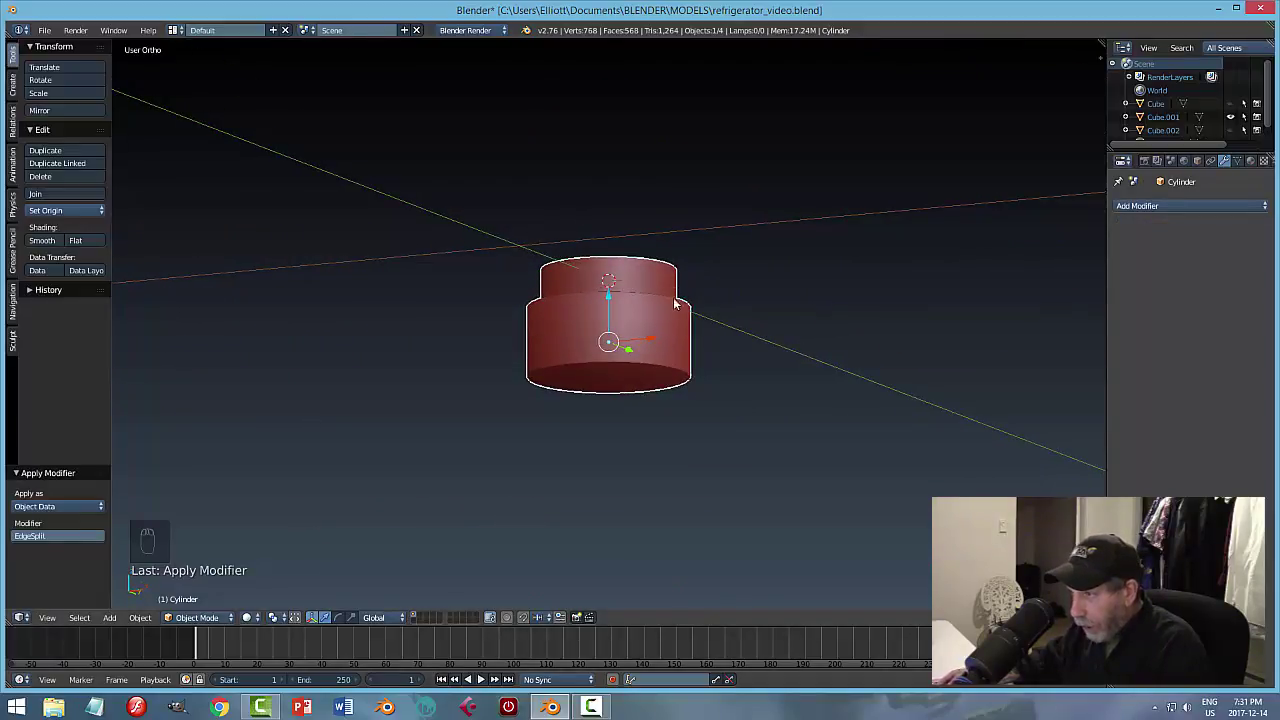
# Delete the cylinder's top face in Edit Mode and return to Object Mode.
pyautogui.moveTo(680, 305); pyautogui.dragTo(649, 360, button='middle')
pyautogui.press('Tab')
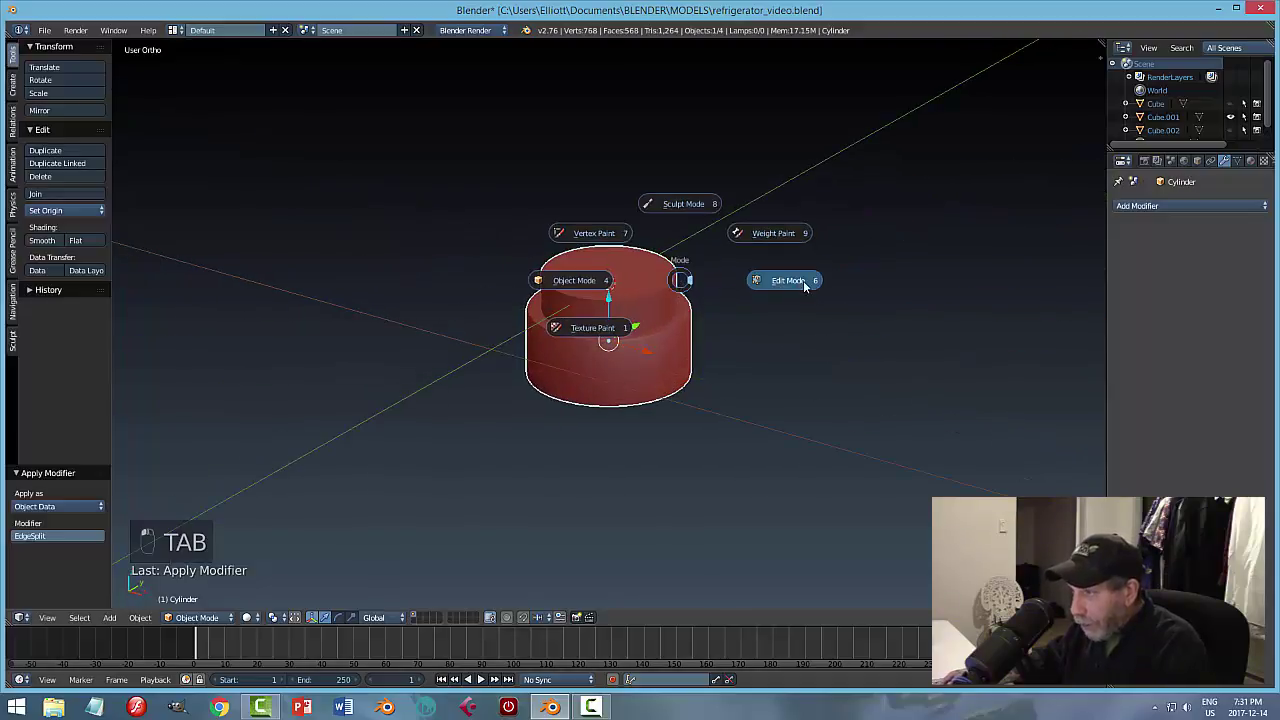
pyautogui.click(806, 280)
pyautogui.hotkey('ctrl', 'Tab')
pyautogui.click(610, 295)
pyautogui.rightClick(617, 282)
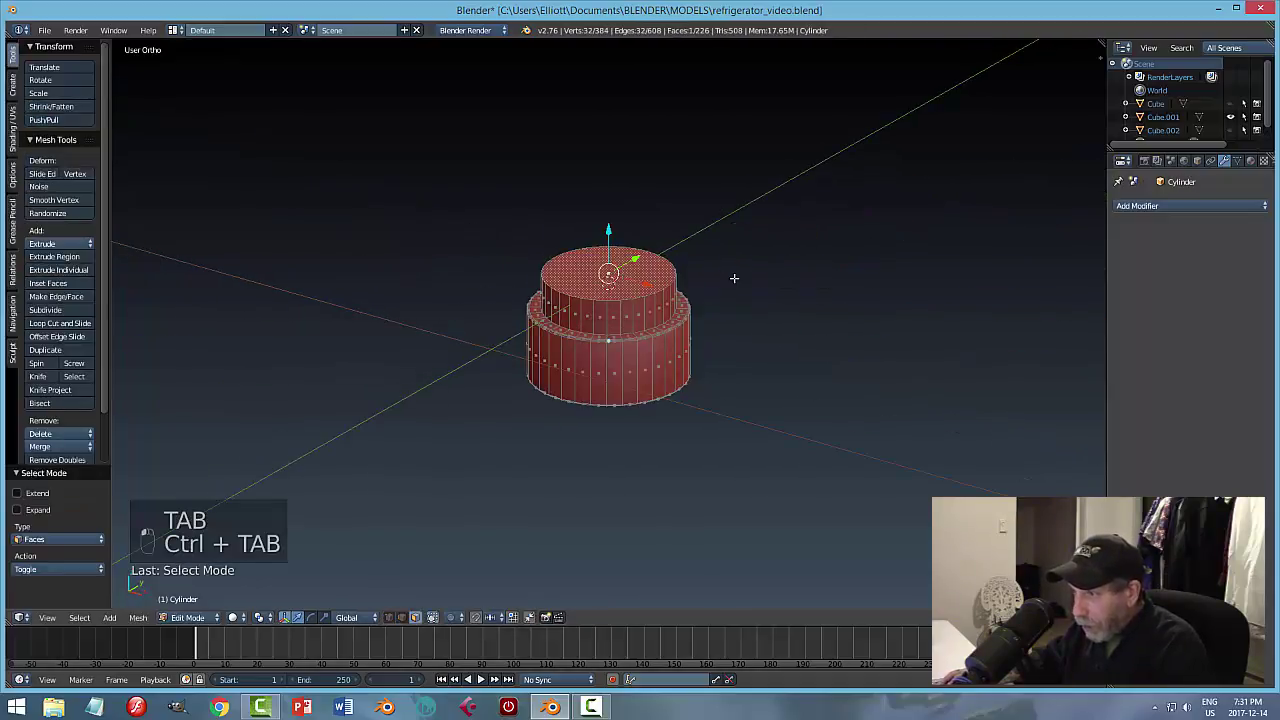
pyautogui.press('x')
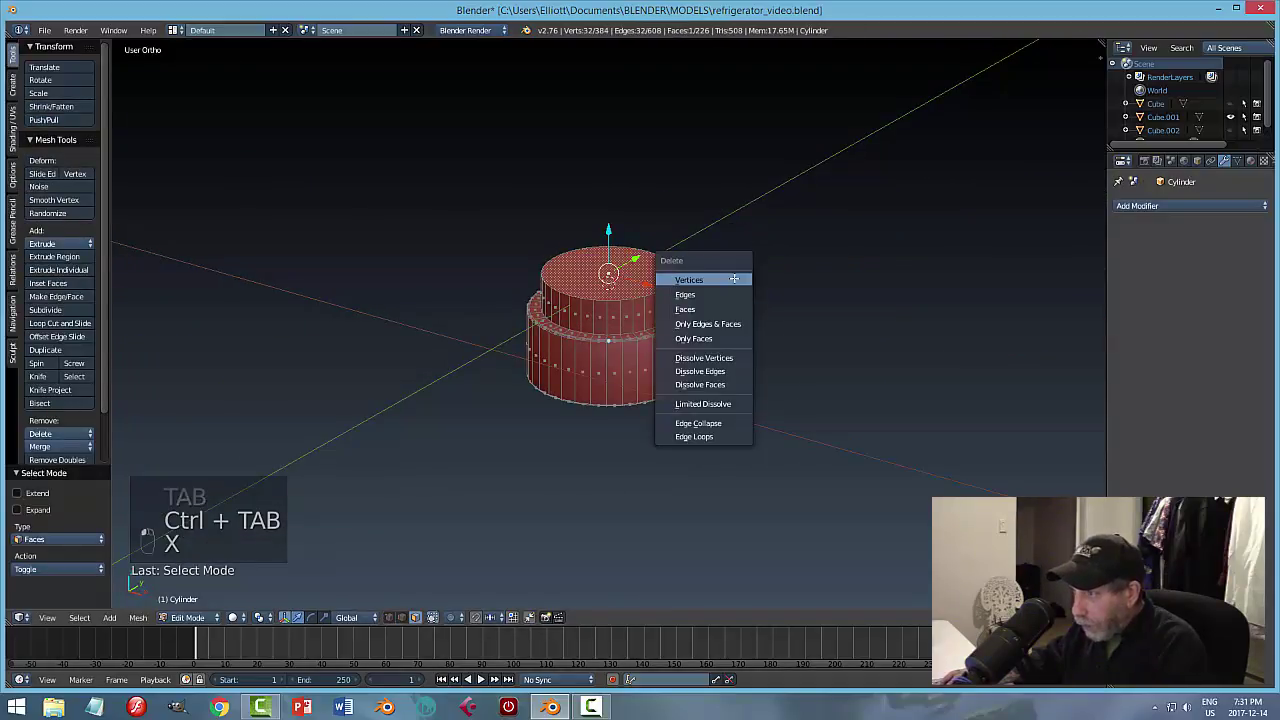
pyautogui.click(675, 302)
pyautogui.moveTo(755, 345); pyautogui.dragTo(710, 322, button='middle')
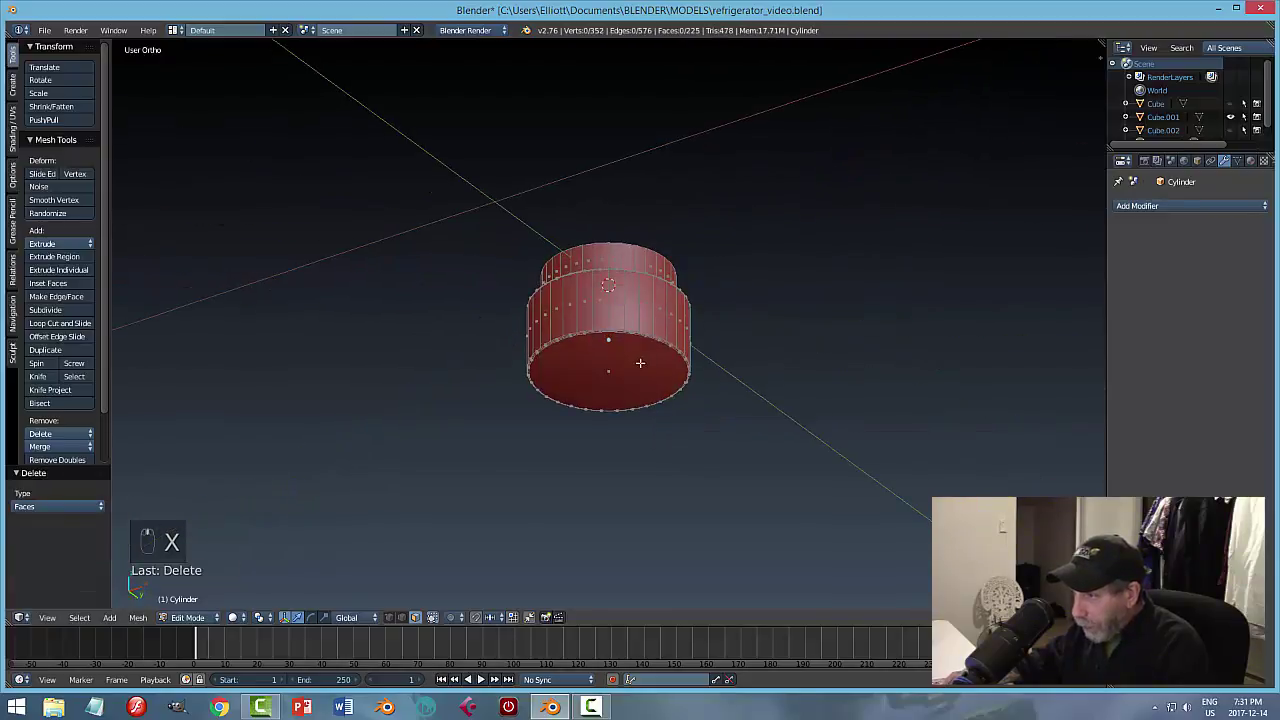
pyautogui.moveTo(814, 323); pyautogui.dragTo(820, 382, button='middle')
pyautogui.press('Tab')
pyautogui.click(818, 331)
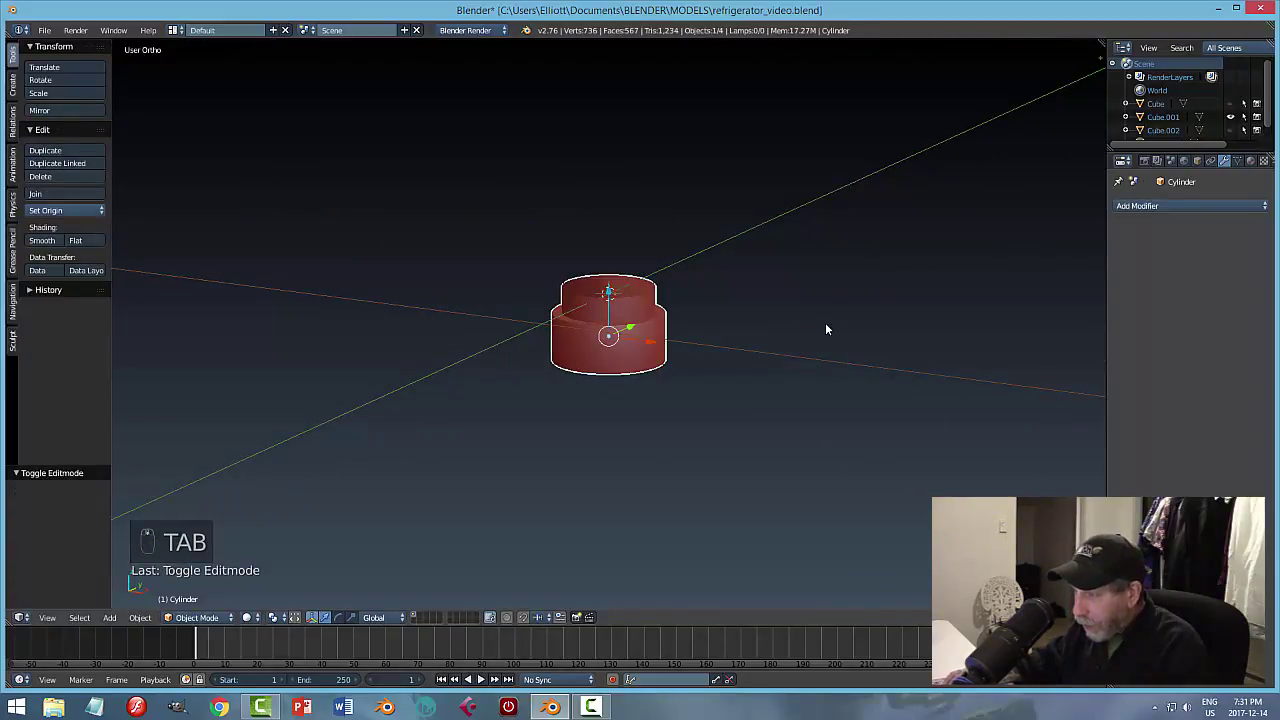
# Unhide all objects and select the foot cylinder under the refrigerator body.
pyautogui.hotkey('alt', 'h')
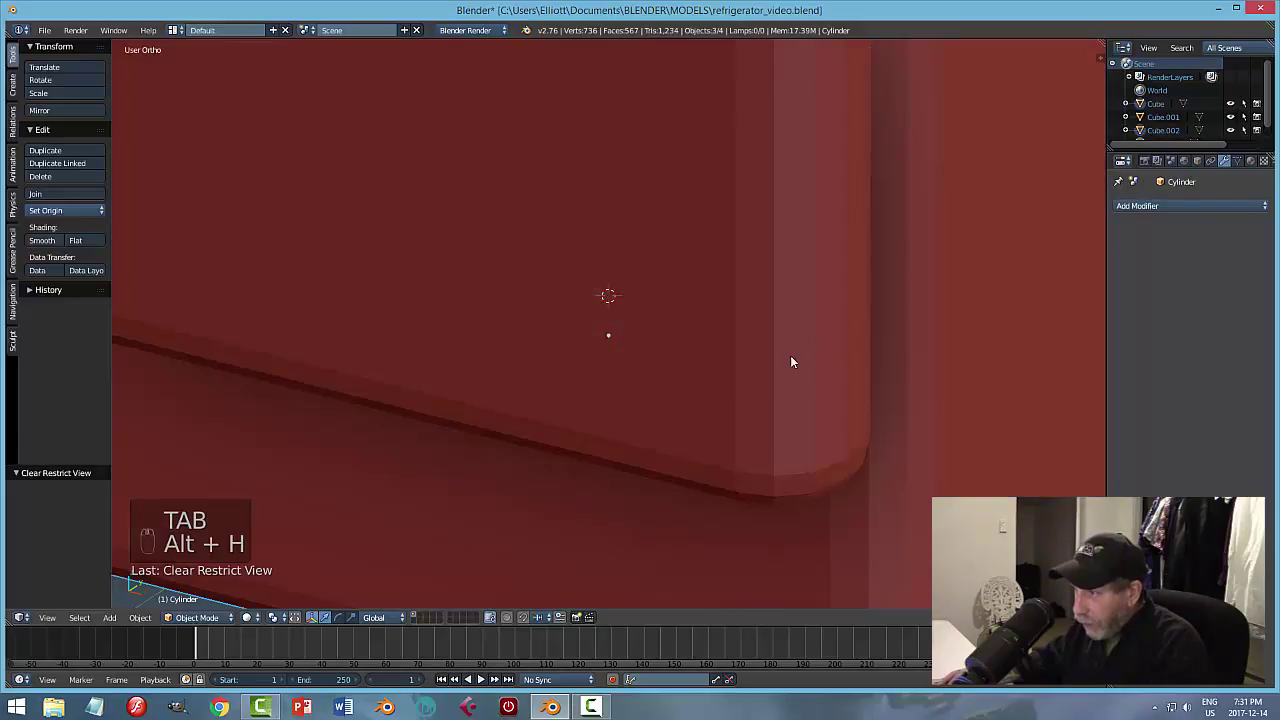
pyautogui.moveTo(791, 360); pyautogui.dragTo(657, 349, button='middle')
pyautogui.rightClick(831, 347)
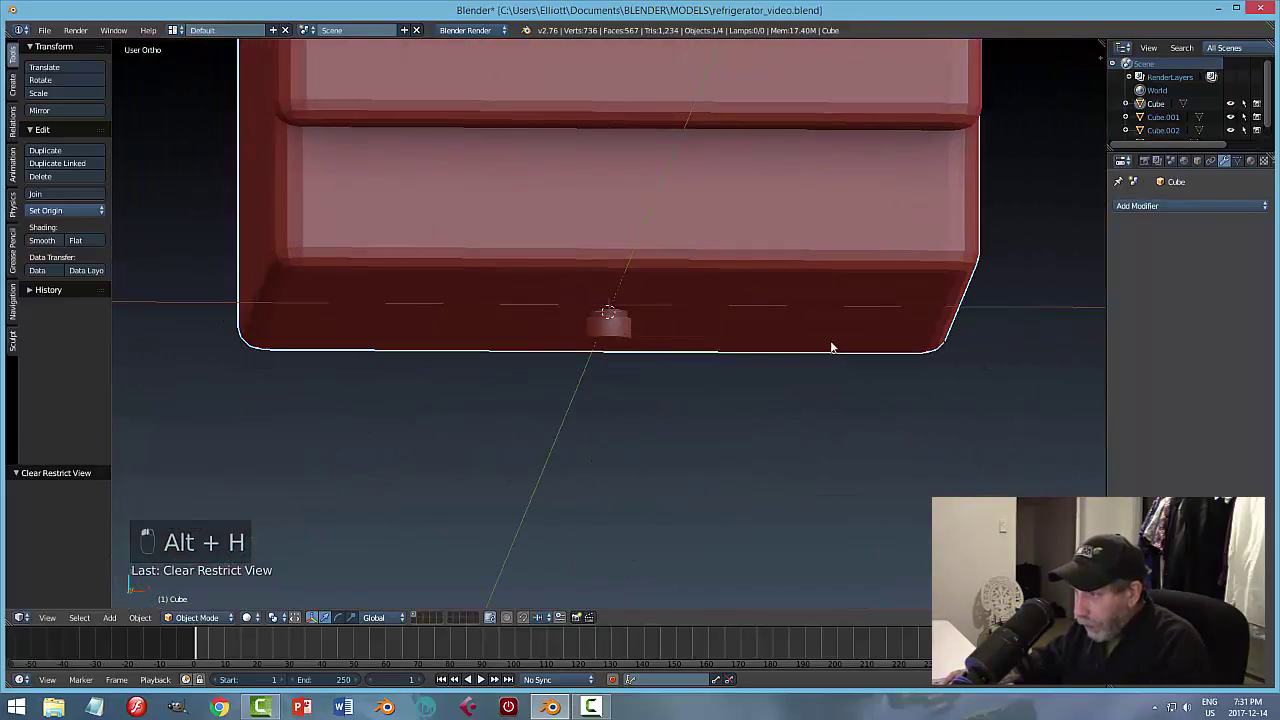
pyautogui.rightClick(614, 336)
pyautogui.moveTo(780, 351)
pyautogui.mouseDown(button='middle')
pyautogui.moveTo(749, 343)
pyautogui.moveTo(760, 352)
pyautogui.mouseUp(button='middle')
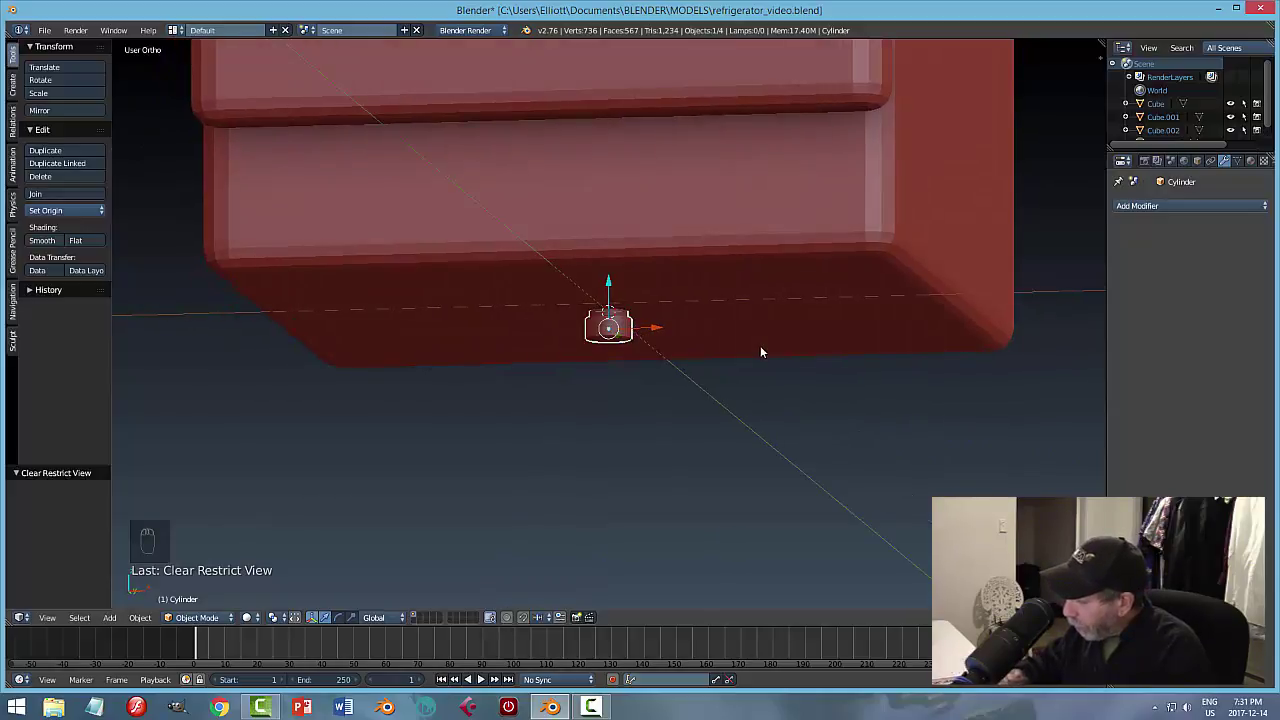
pyautogui.scroll(-1, 940, 342)
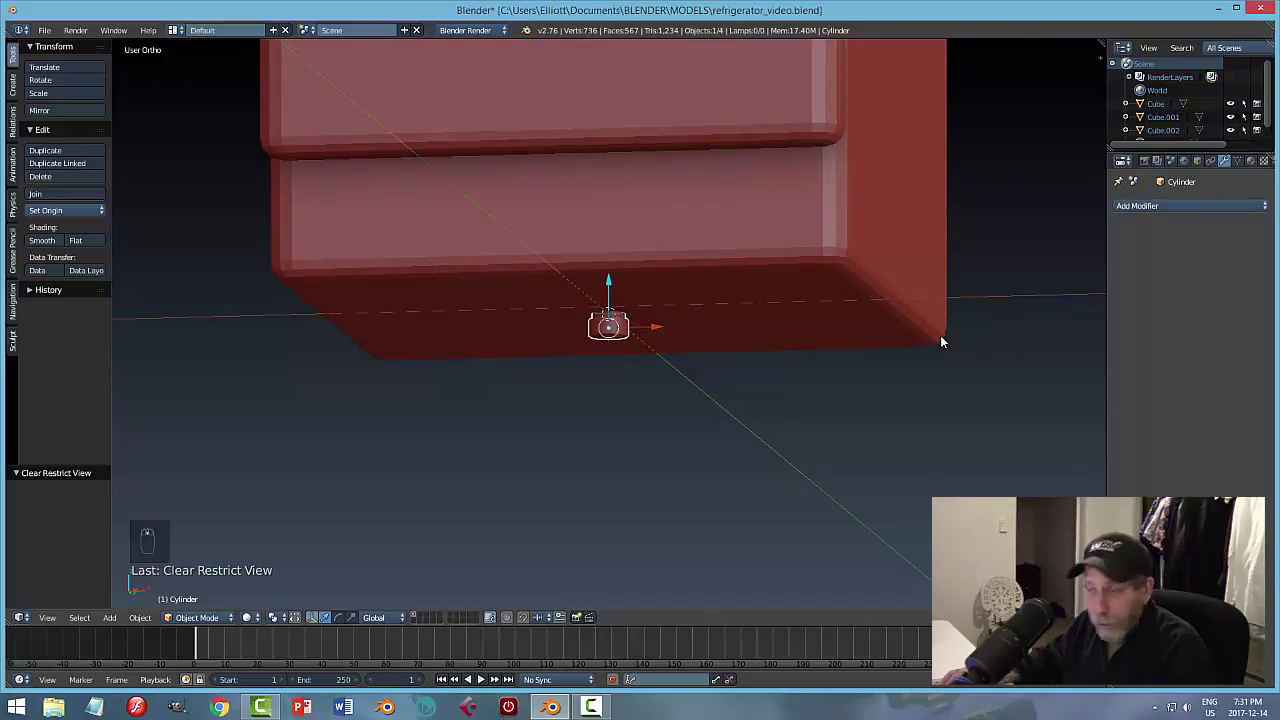
# Examine the refrigerator and its foot in the orthographic top, bottom, right and left views and from a rotated angle.
pyautogui.press('KP_7')
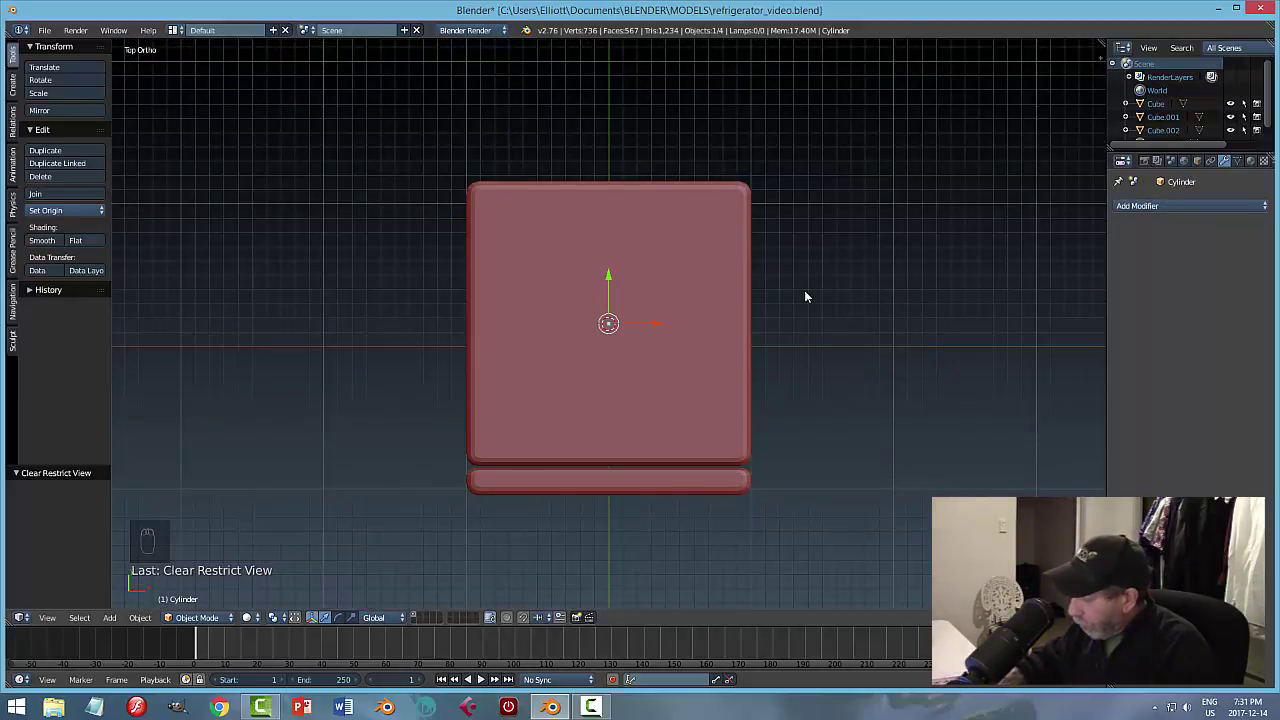
pyautogui.press('ctrl+KP_7')
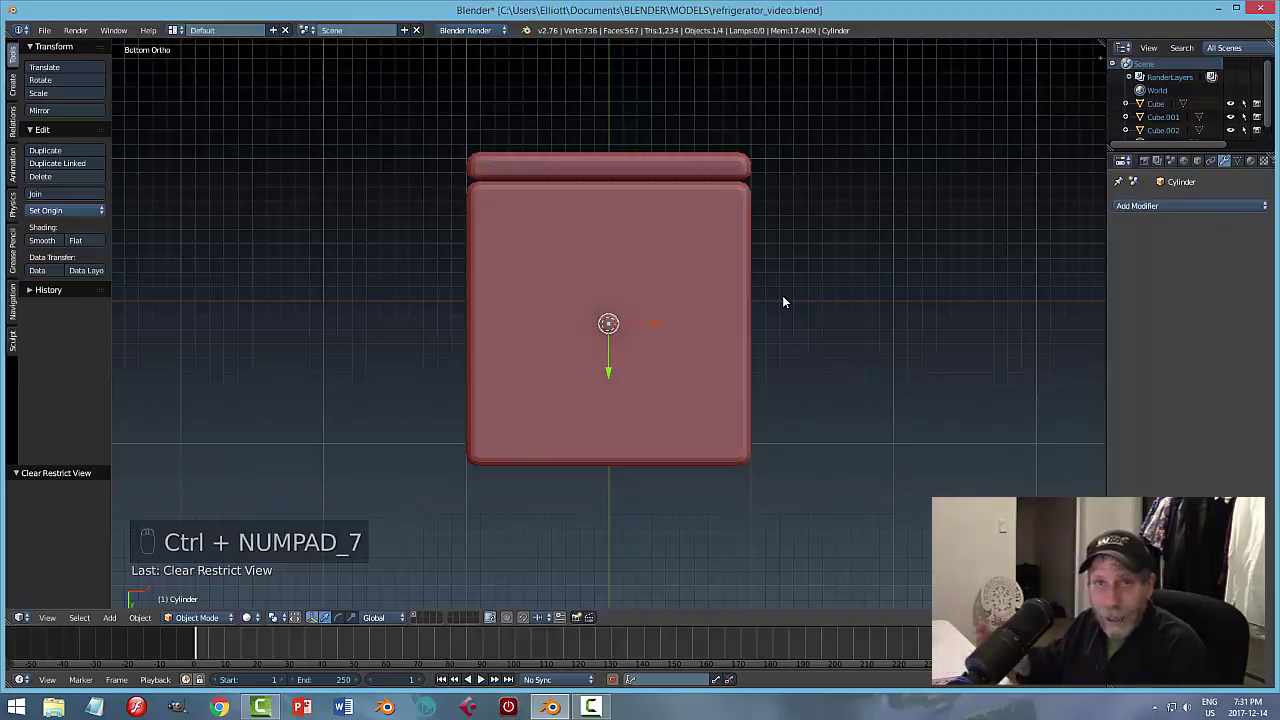
pyautogui.press('KP_3')
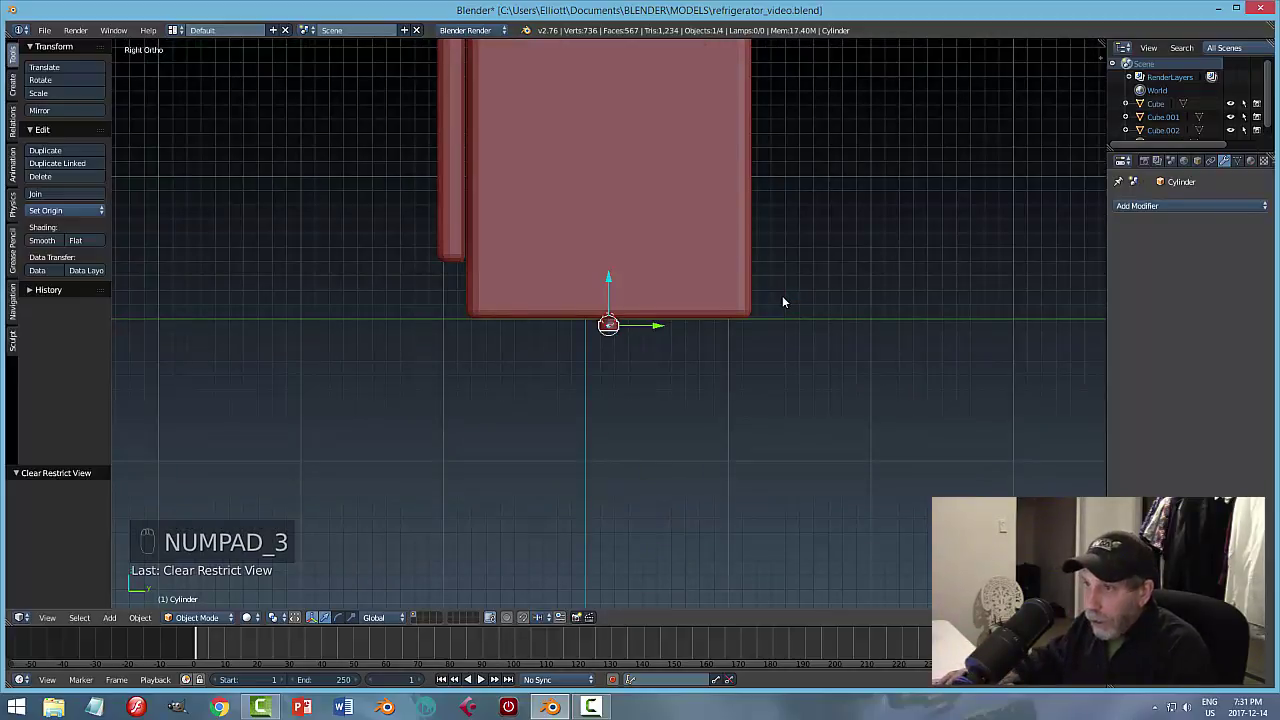
pyautogui.keyDown('shift'); pyautogui.scroll(5, 760, 370); pyautogui.keyUp('shift')
pyautogui.scroll(-3, 785, 375)
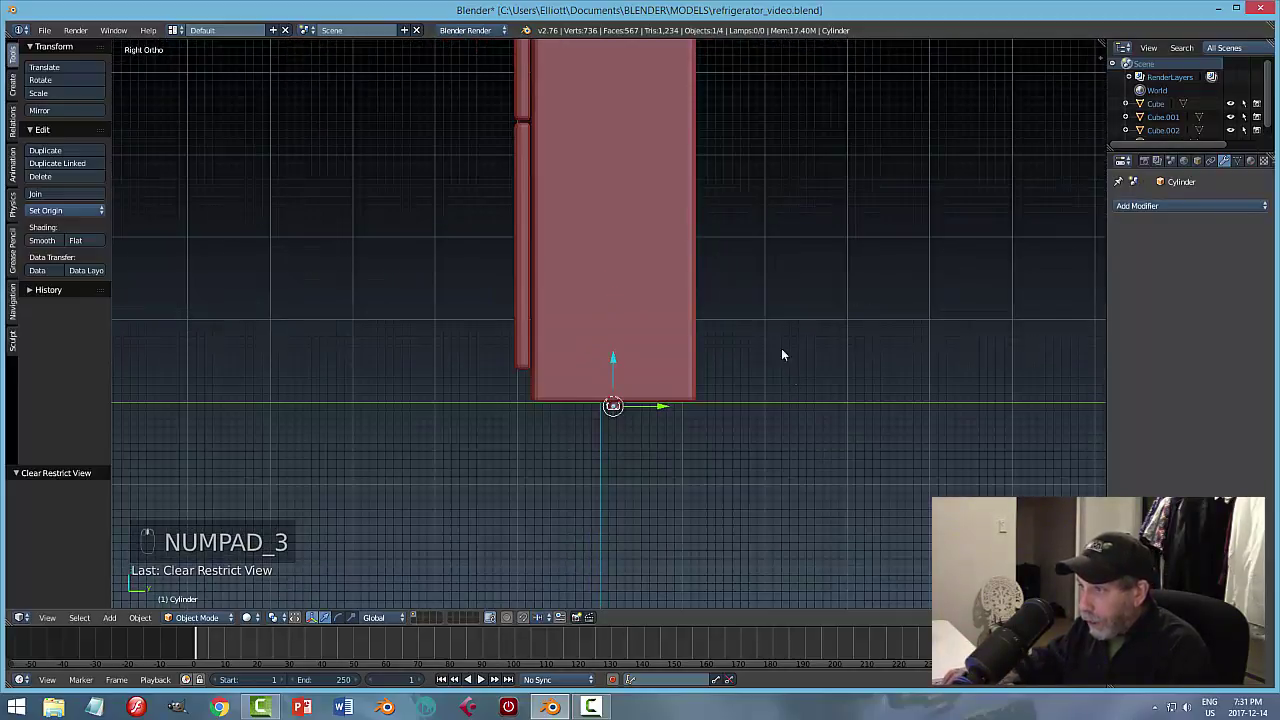
pyautogui.keyDown('shift'); pyautogui.scroll(2, 760, 335); pyautogui.keyUp('shift')
pyautogui.keyDown('shift'); pyautogui.scroll(2, 800, 326); pyautogui.keyUp('shift')
pyautogui.press('ctrl+KP_3')
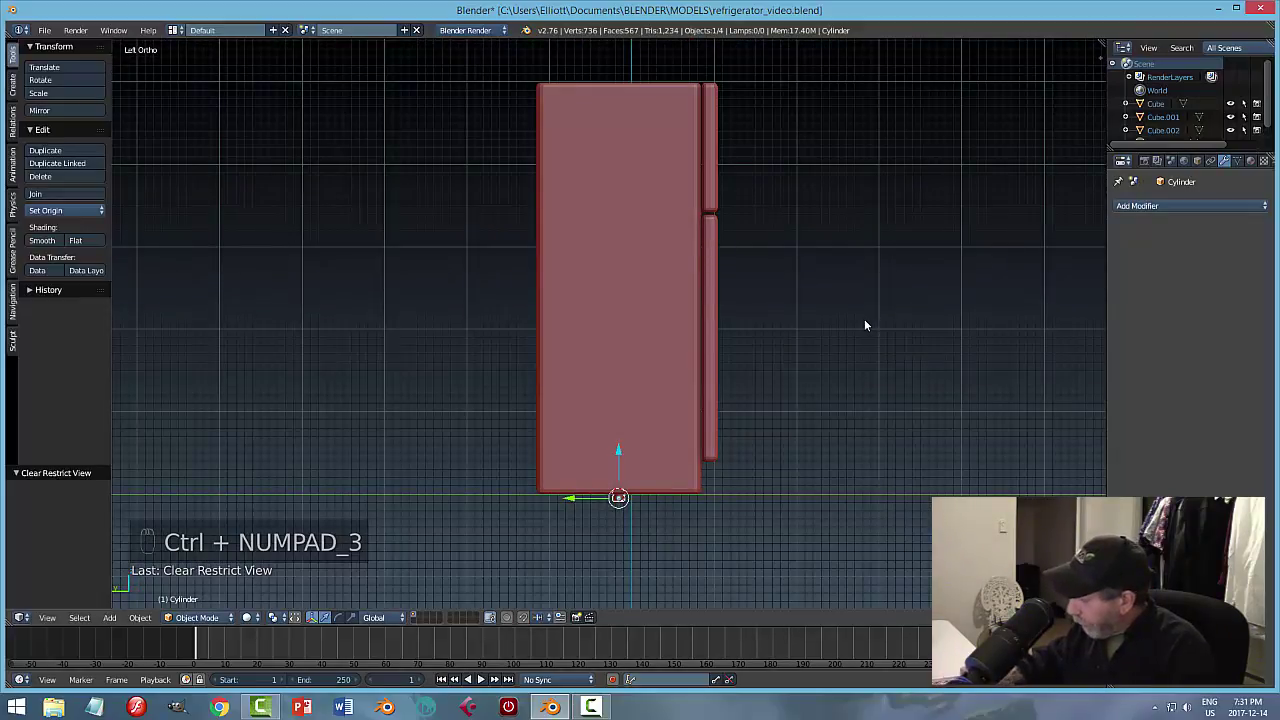
pyautogui.press('KP_6')
pyautogui.press('ctrl+KP_6')
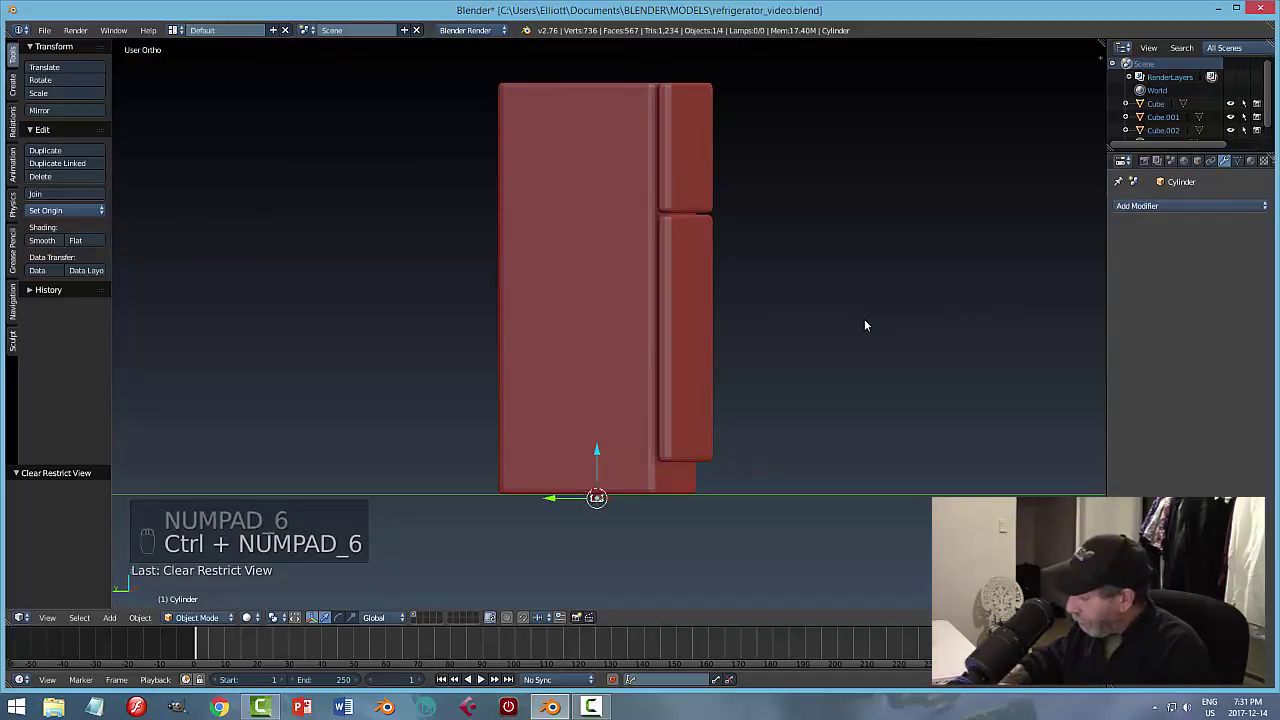
# Move the foot in the bottom view to a front corner of the refrigerator's underside, about 0.819 along X.
pyautogui.press('KP_7')
pyautogui.press('ctrl+KP_7')
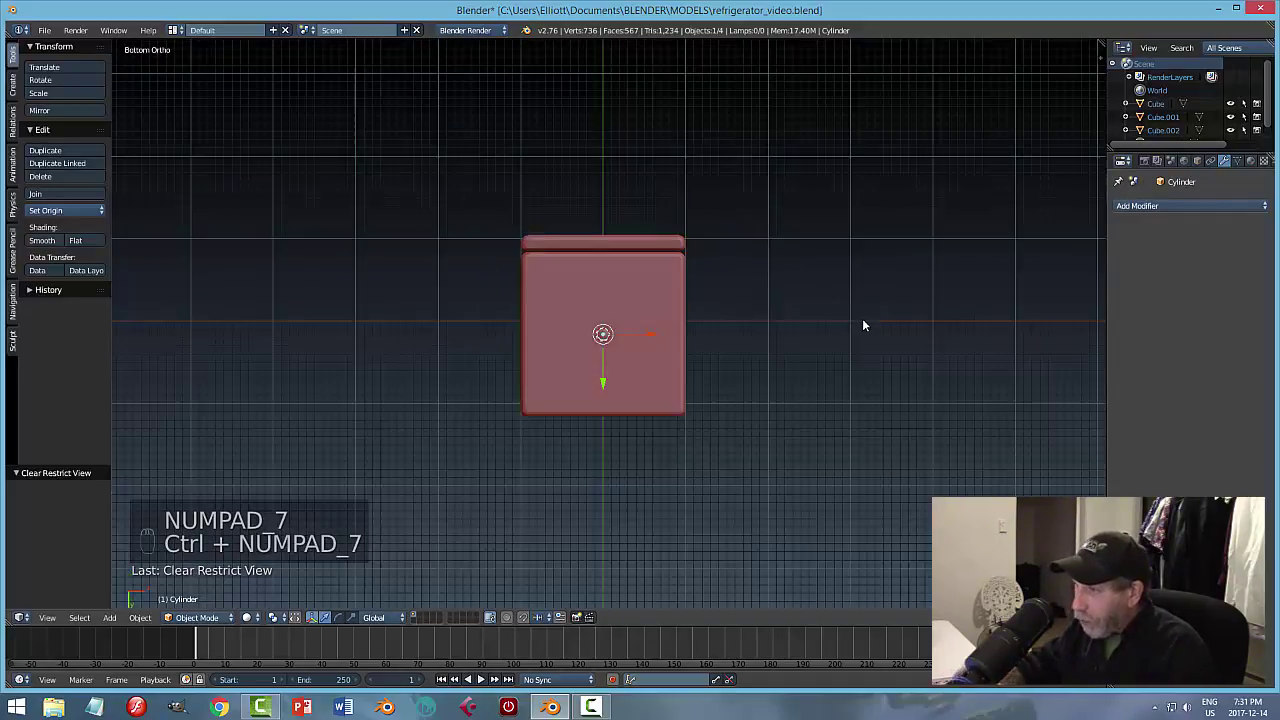
pyautogui.scroll(4, 631, 402)
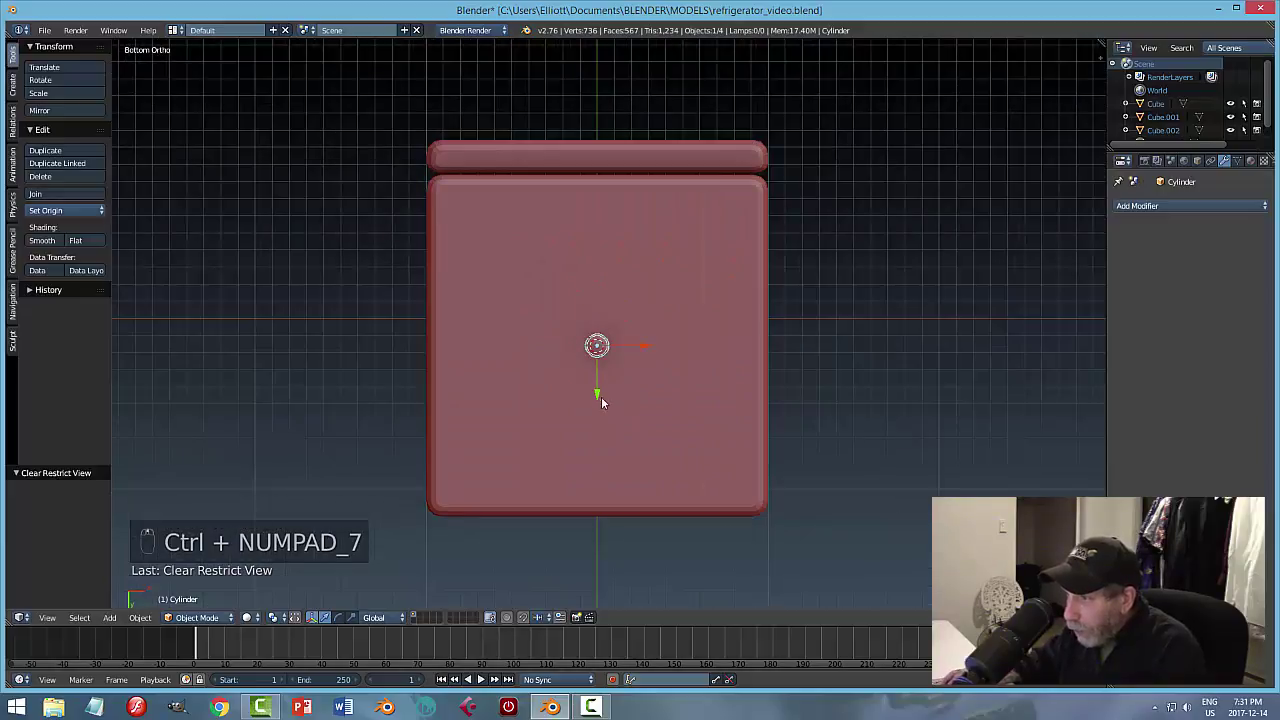
pyautogui.moveTo(601, 396); pyautogui.dragTo(799, 213)
pyautogui.scroll(-1, 862, 325)
pyautogui.moveTo(864, 331); pyautogui.dragTo(772, 275, button='middle')
pyautogui.press('KP_Decimal')
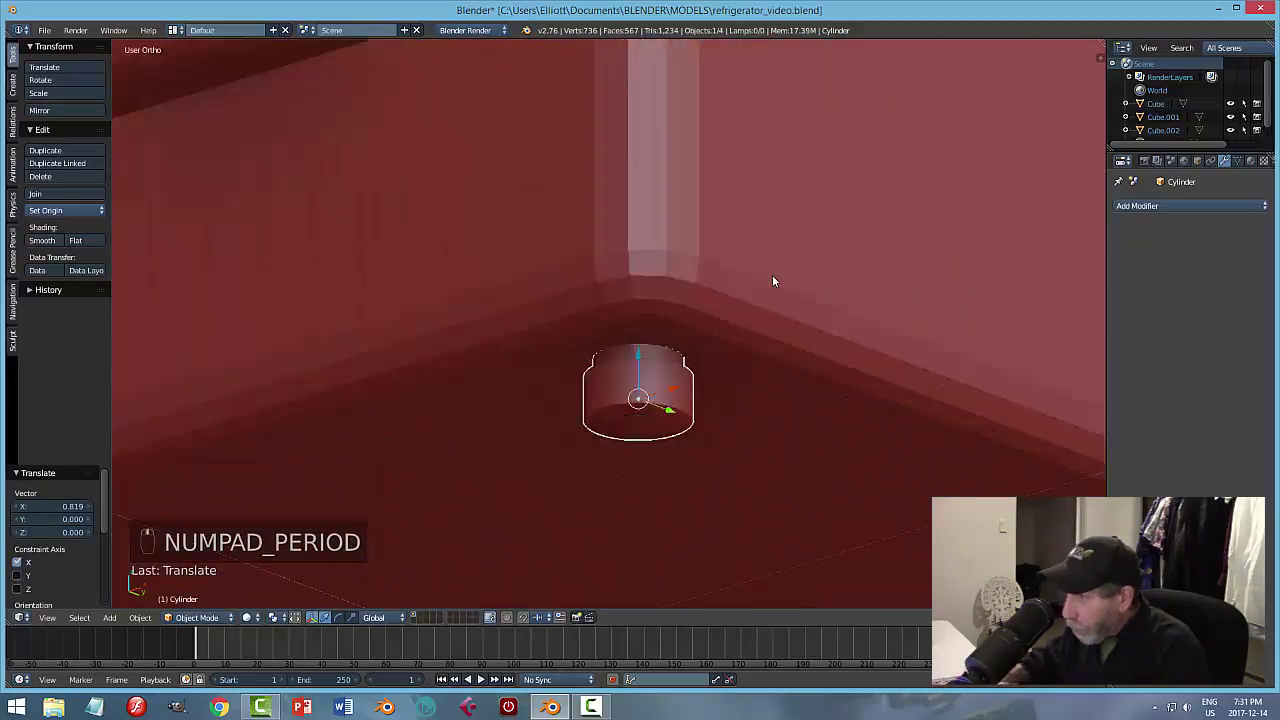
pyautogui.press('a')
pyautogui.press('a')
pyautogui.scroll(-4, 760, 310)
pyautogui.moveTo(755, 318); pyautogui.dragTo(743, 237, button='middle')
# Mirror the foot across X and Y with a Mirror modifier using Cube as mirror object, and apply it.
pyautogui.press('ctrl+KP_7')
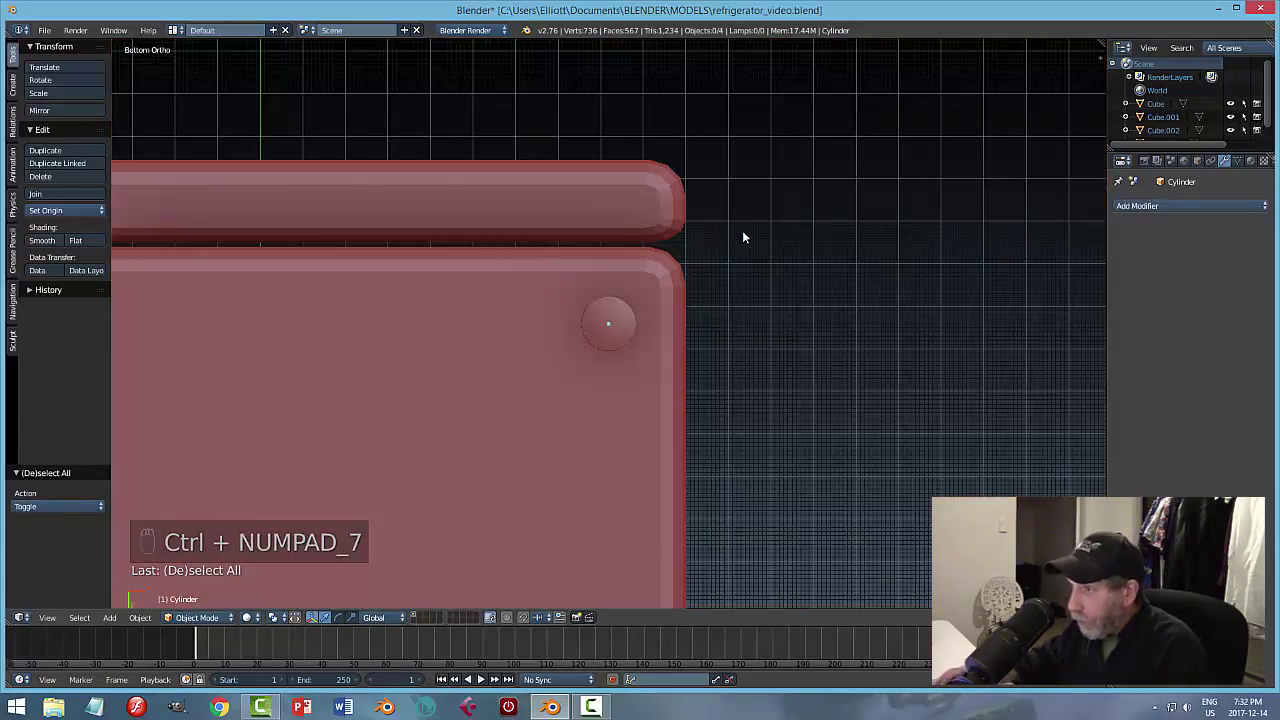
pyautogui.scroll(-3, 692, 385)
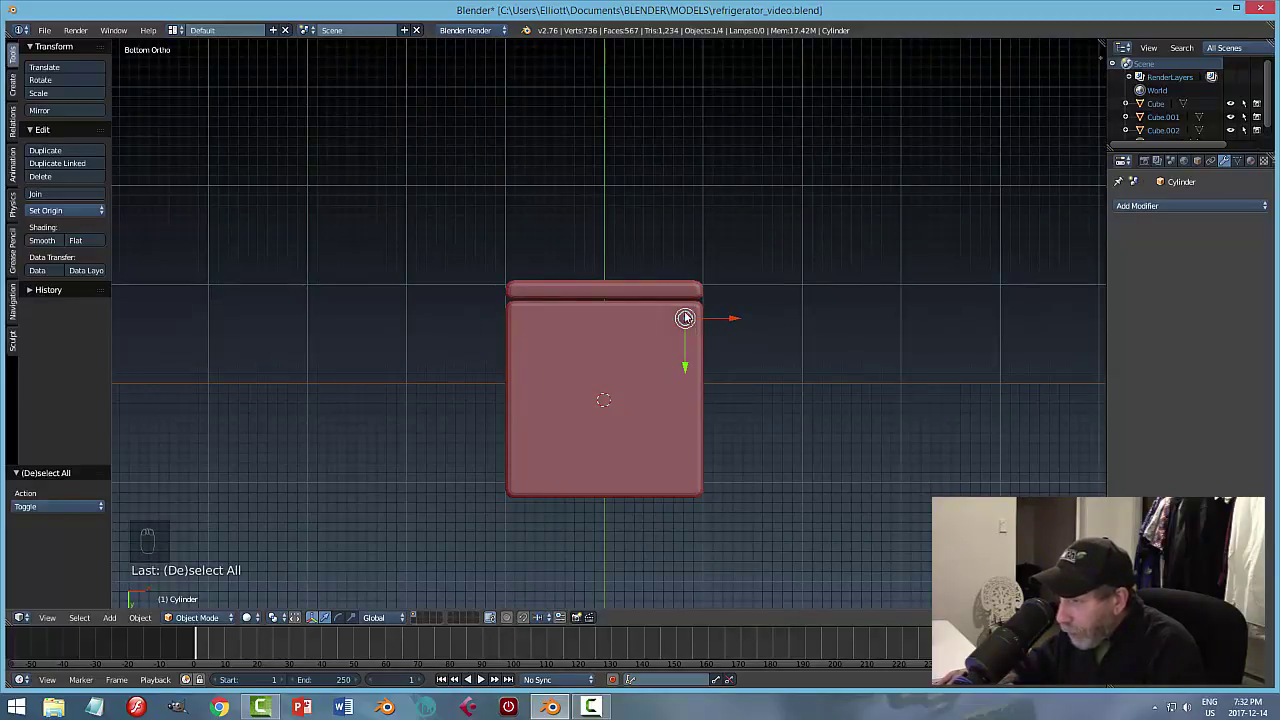
pyautogui.click(1133, 207)
pyautogui.click(990, 339)
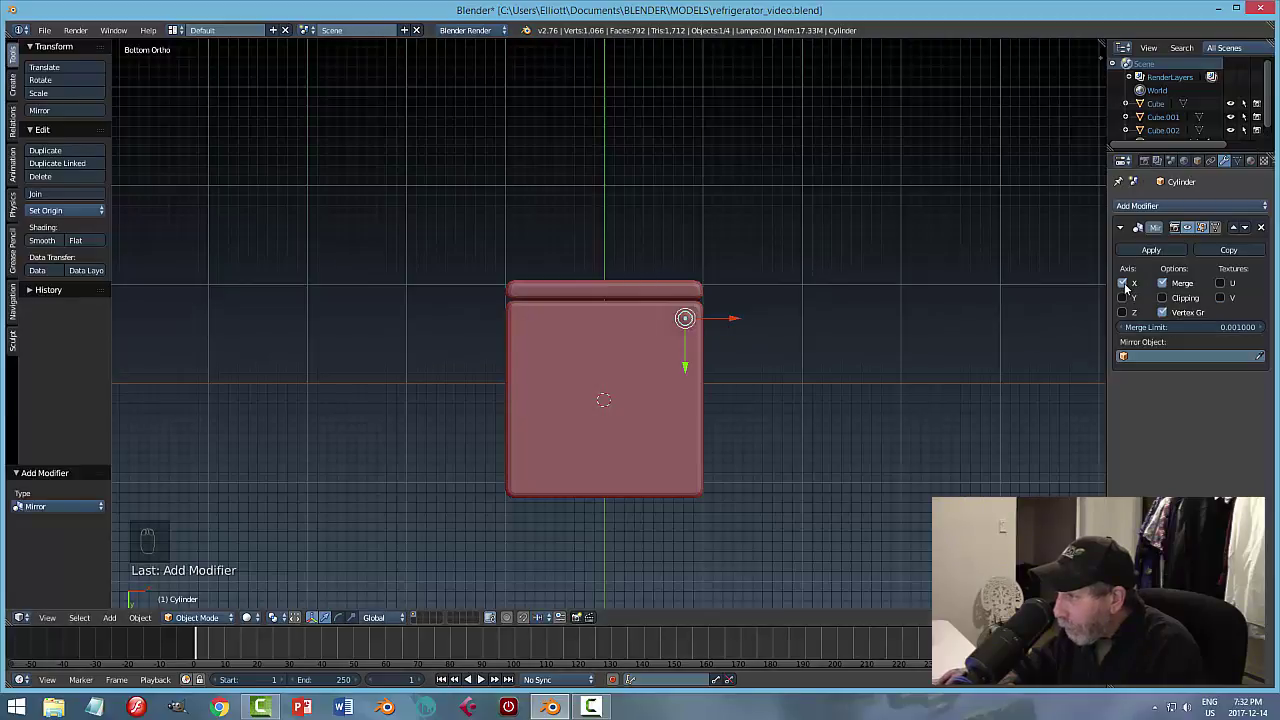
pyautogui.click(1261, 357)
pyautogui.click(570, 356)
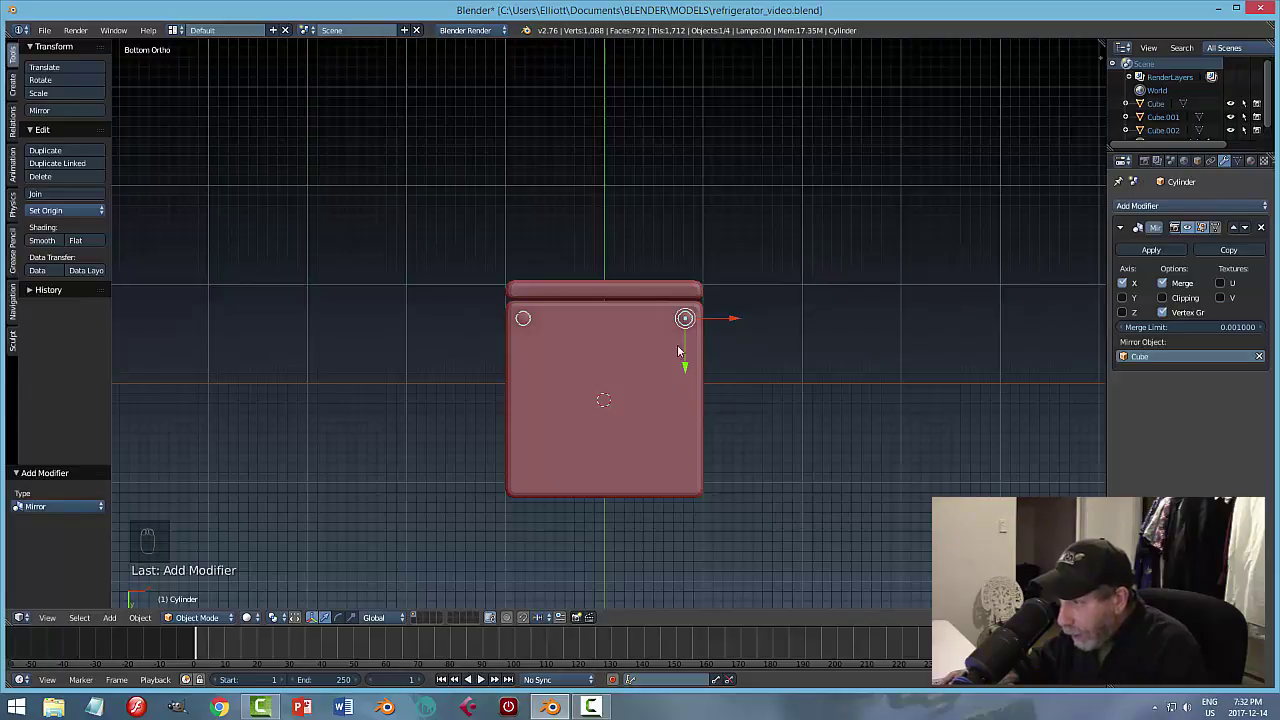
pyautogui.click(1123, 298)
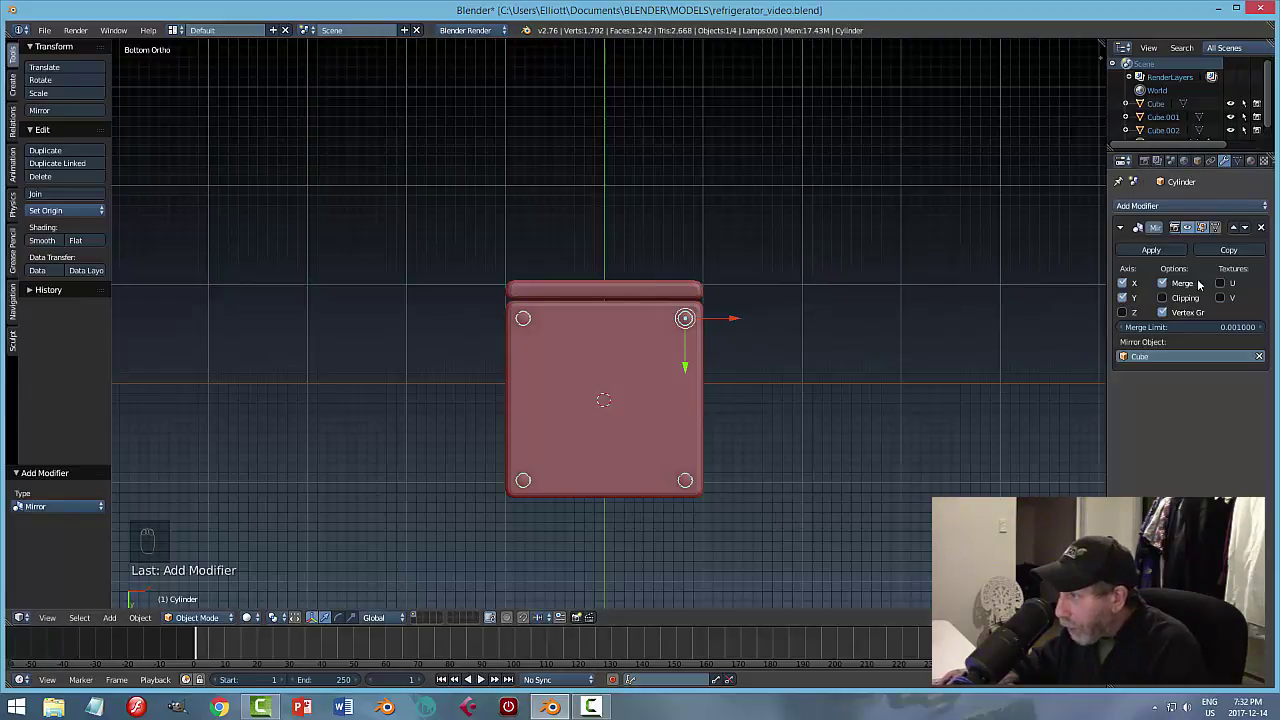
pyautogui.click(1151, 250)
# Join the four feet with the refrigerator body into one object and deselect everything.
pyautogui.press('a')
pyautogui.moveTo(886, 334); pyautogui.dragTo(895, 365, button='middle')
pyautogui.rightClick(783, 309)
pyautogui.keyDown('shift'); pyautogui.rightClick(892, 243); pyautogui.keyUp('shift')
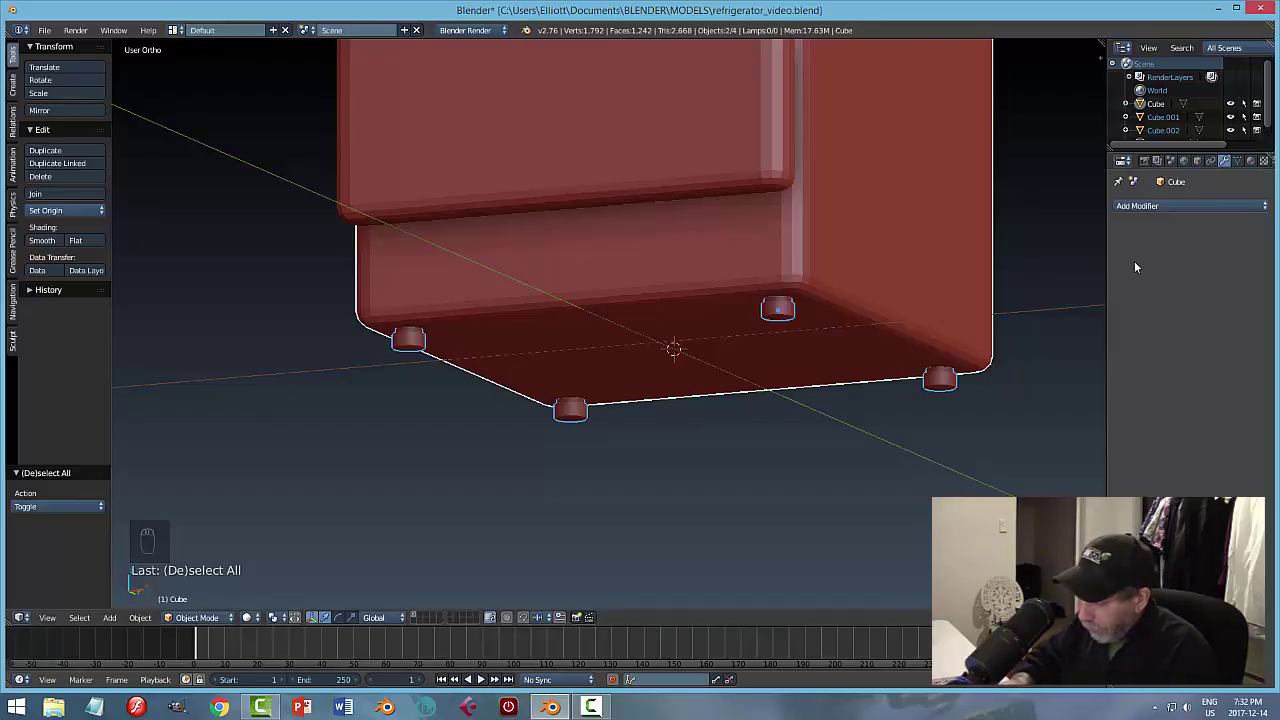
pyautogui.hotkey('ctrl', 'j')
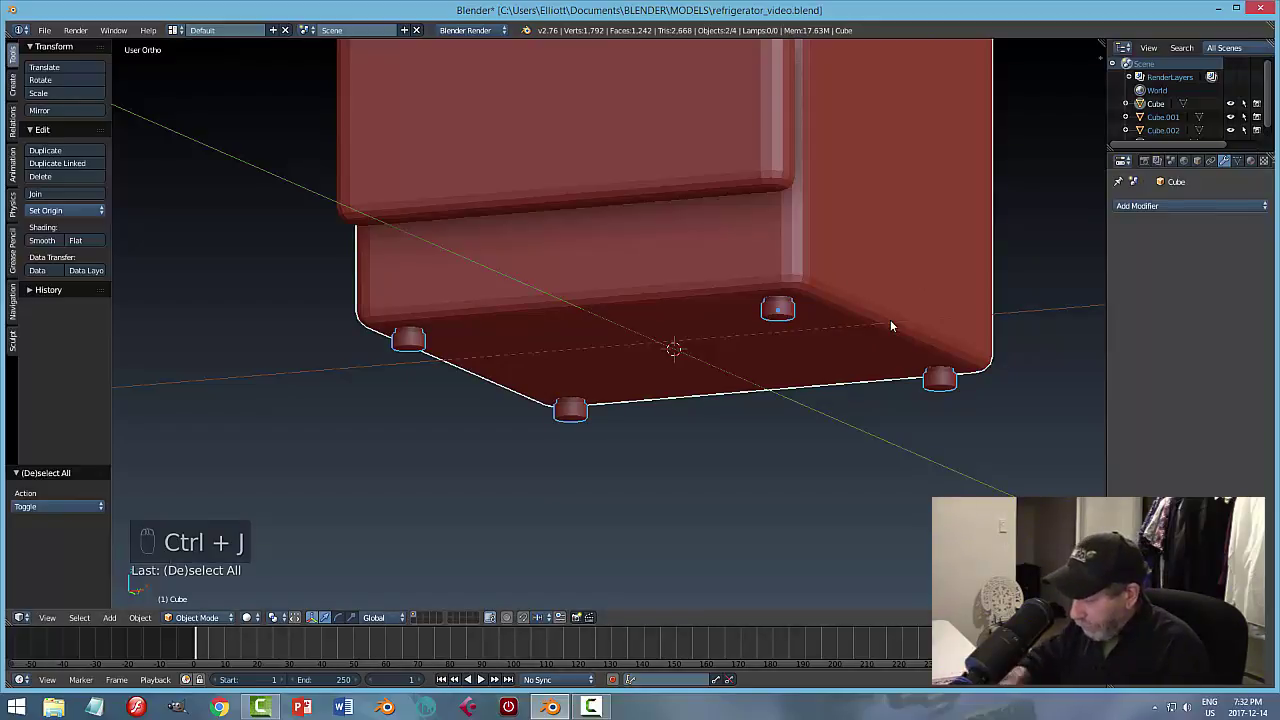
pyautogui.hotkey('ctrl', 'j')
pyautogui.press('a')
# Save the refrigerator file under its current name.
pyautogui.scroll(-2, 800, 318)
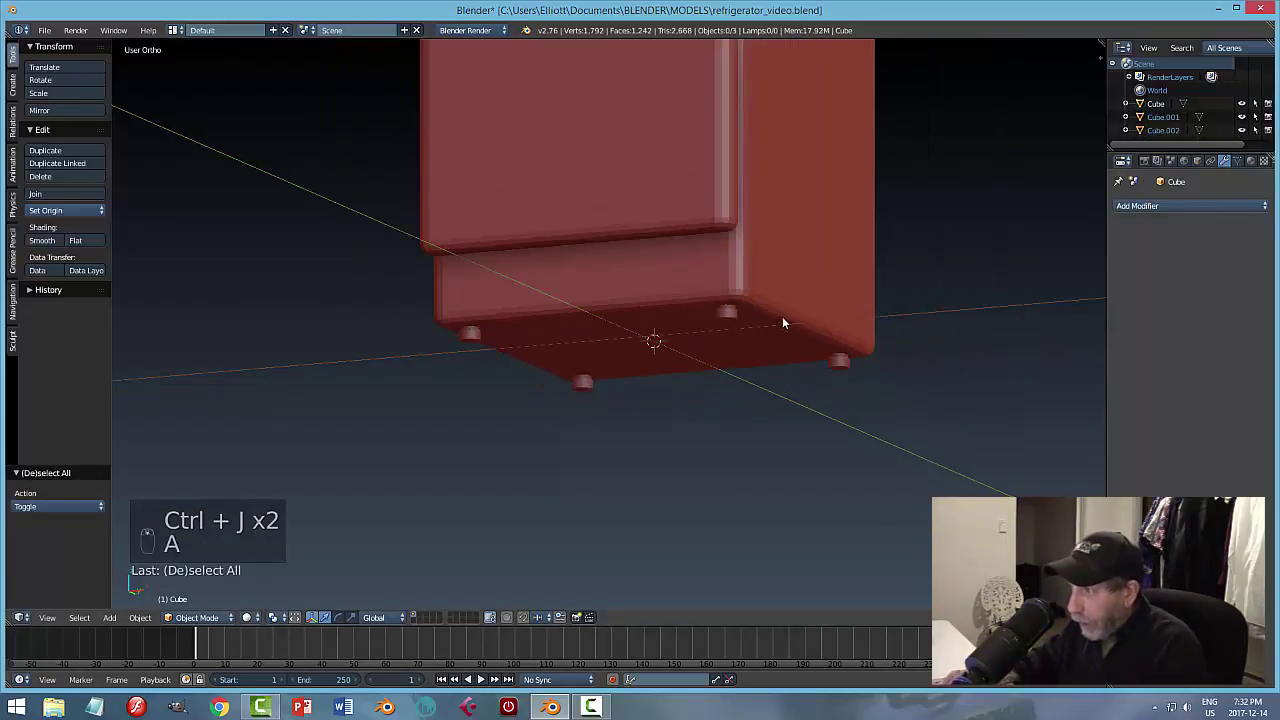
pyautogui.moveTo(783, 323); pyautogui.dragTo(820, 320, button='middle')
pyautogui.hotkey('ctrl', 's')
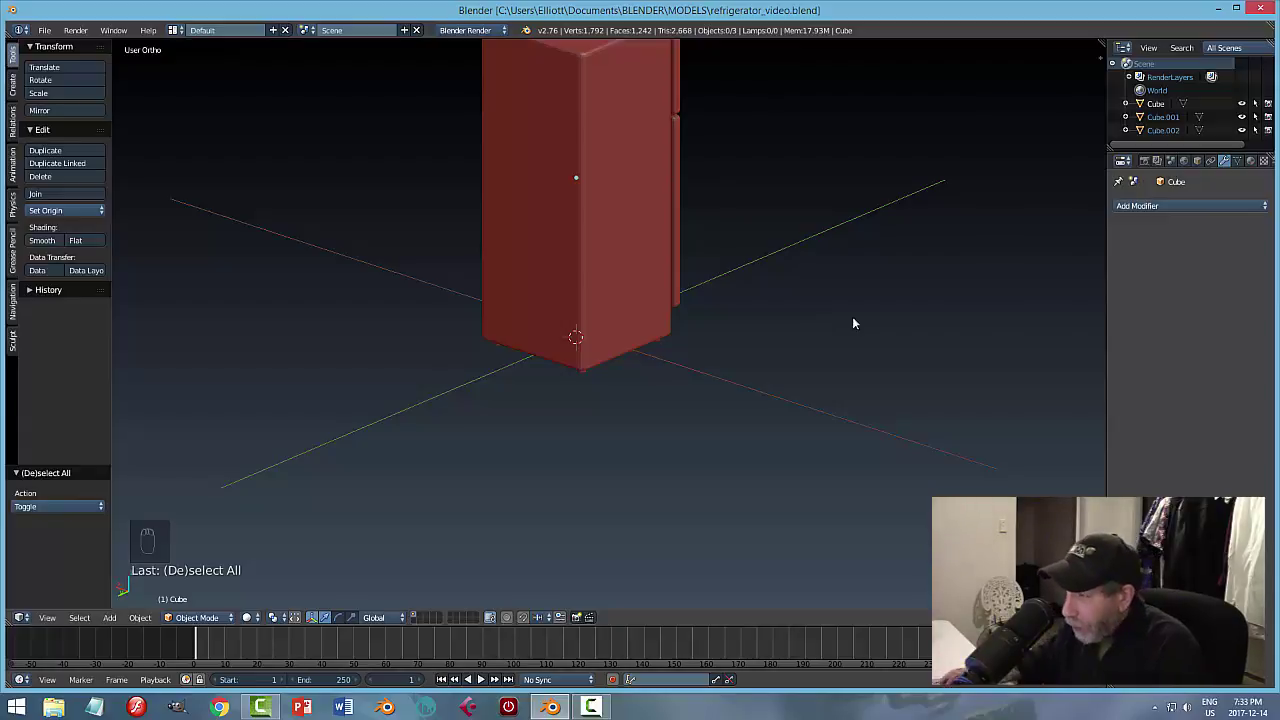
# Select the refrigerator body, including its joined feet.
pyautogui.moveTo(710, 301); pyautogui.dragTo(645, 222, button='middle')
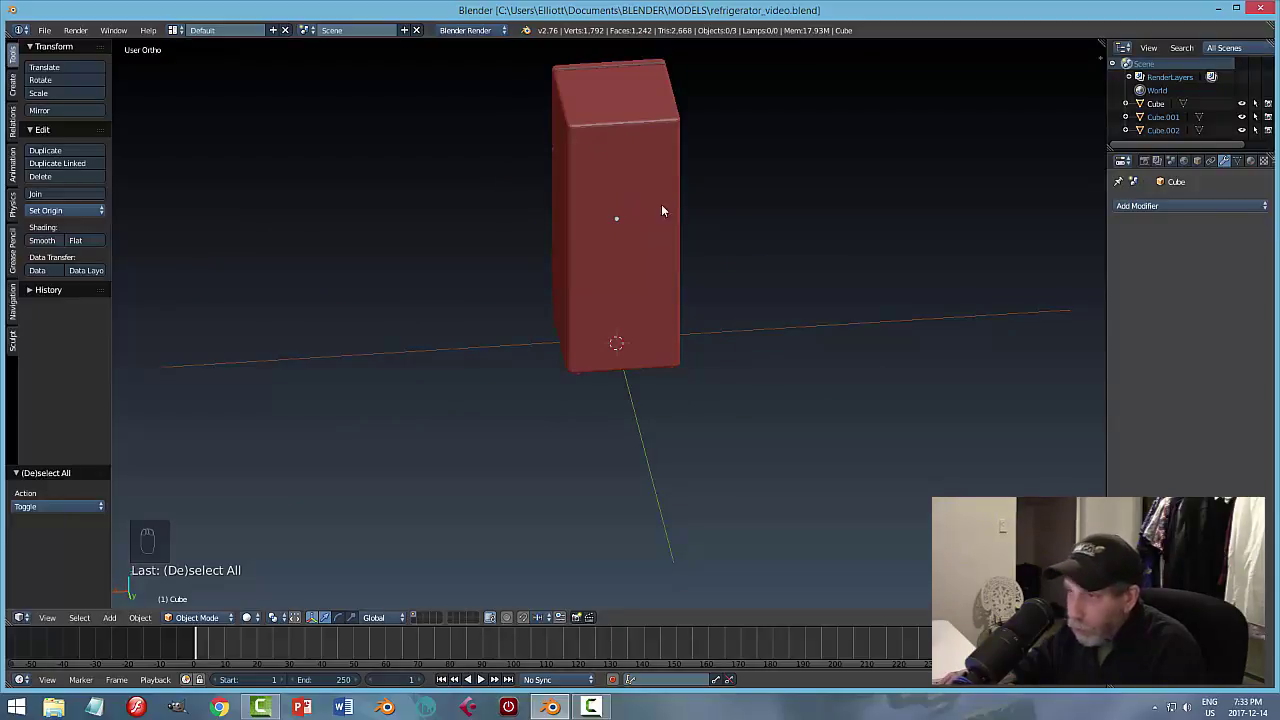
pyautogui.moveTo(722, 238)
pyautogui.mouseDown(button='middle')
pyautogui.moveTo(740, 251)
pyautogui.moveTo(694, 206)
pyautogui.moveTo(731, 234)
pyautogui.moveTo(760, 203)
pyautogui.moveTo(663, 220)
pyautogui.moveTo(517, 200)
pyautogui.moveTo(670, 238)
pyautogui.moveTo(717, 234)
pyautogui.mouseUp(button='middle')
pyautogui.rightClick(621, 186)
pyautogui.moveTo(688, 191); pyautogui.dragTo(823, 246, button='middle')
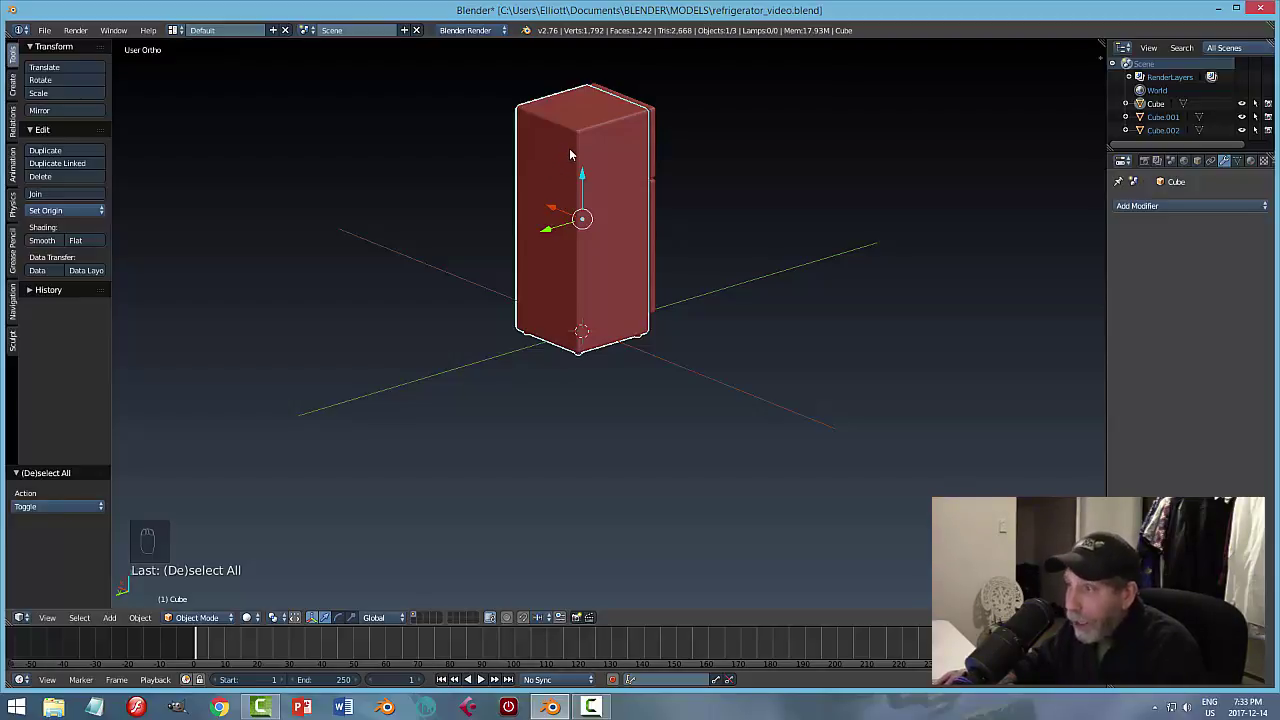
# Duplicate the back face of the refrigerator body in place and move the copy 0.314 units along Y, away from the body.
pyautogui.press('Tab')
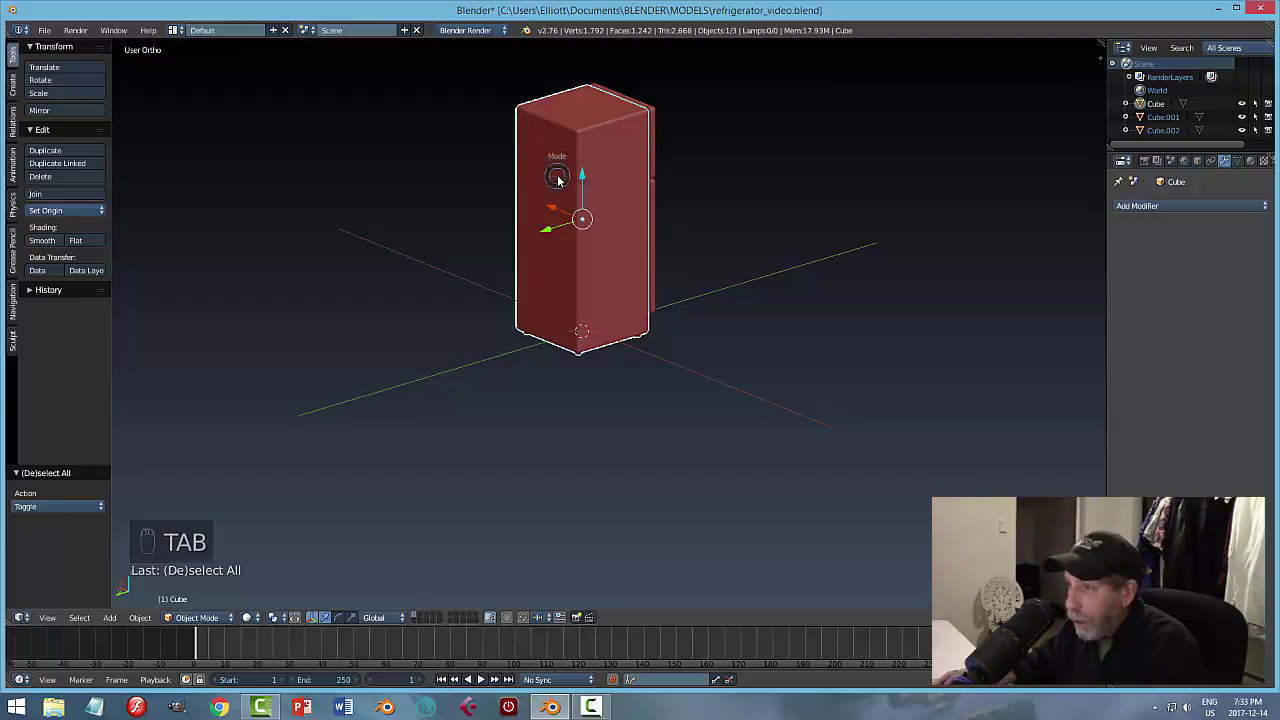
pyautogui.hotkey('ctrl', 'Tab')
pyautogui.click(602, 211)
pyautogui.rightClick(550, 230)
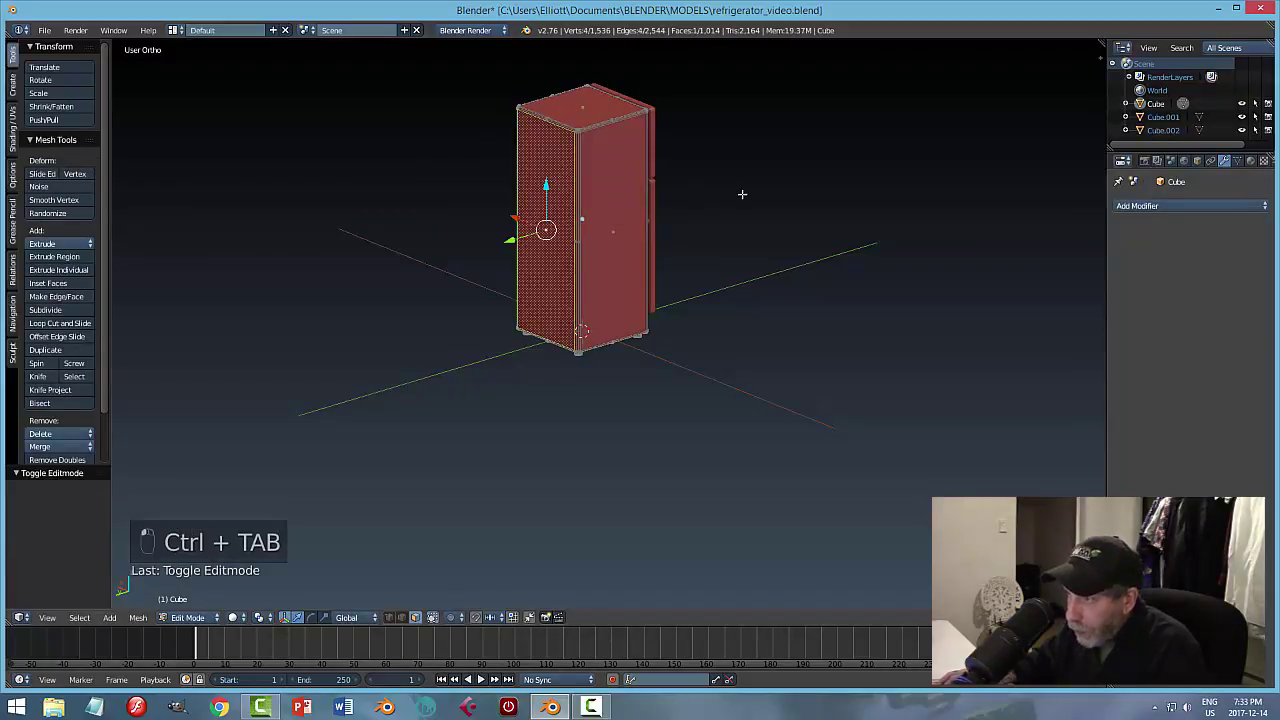
pyautogui.moveTo(743, 194); pyautogui.dragTo(842, 219, button='middle')
pyautogui.scroll(4, 740, 223)
pyautogui.moveTo(672, 188)
pyautogui.mouseDown(button='middle')
pyautogui.moveTo(723, 191)
pyautogui.moveTo(686, 195)
pyautogui.mouseUp(button='middle')
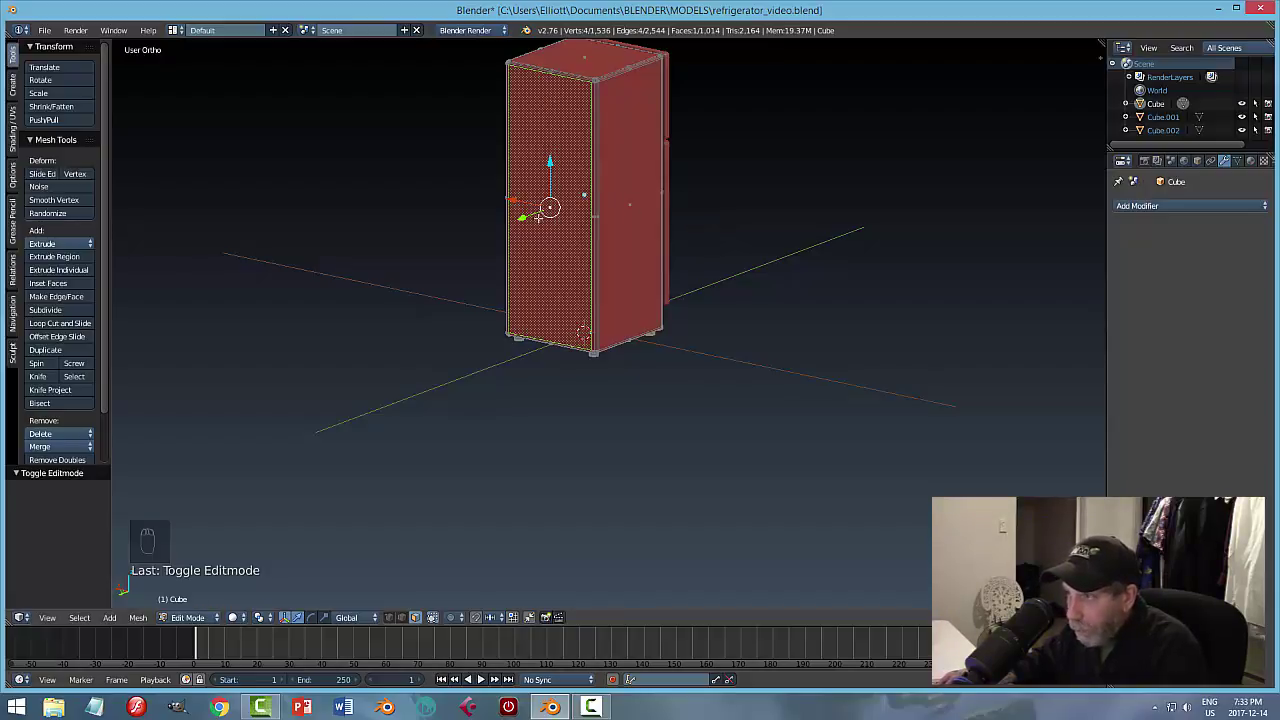
pyautogui.hotkey('shift', 'd')
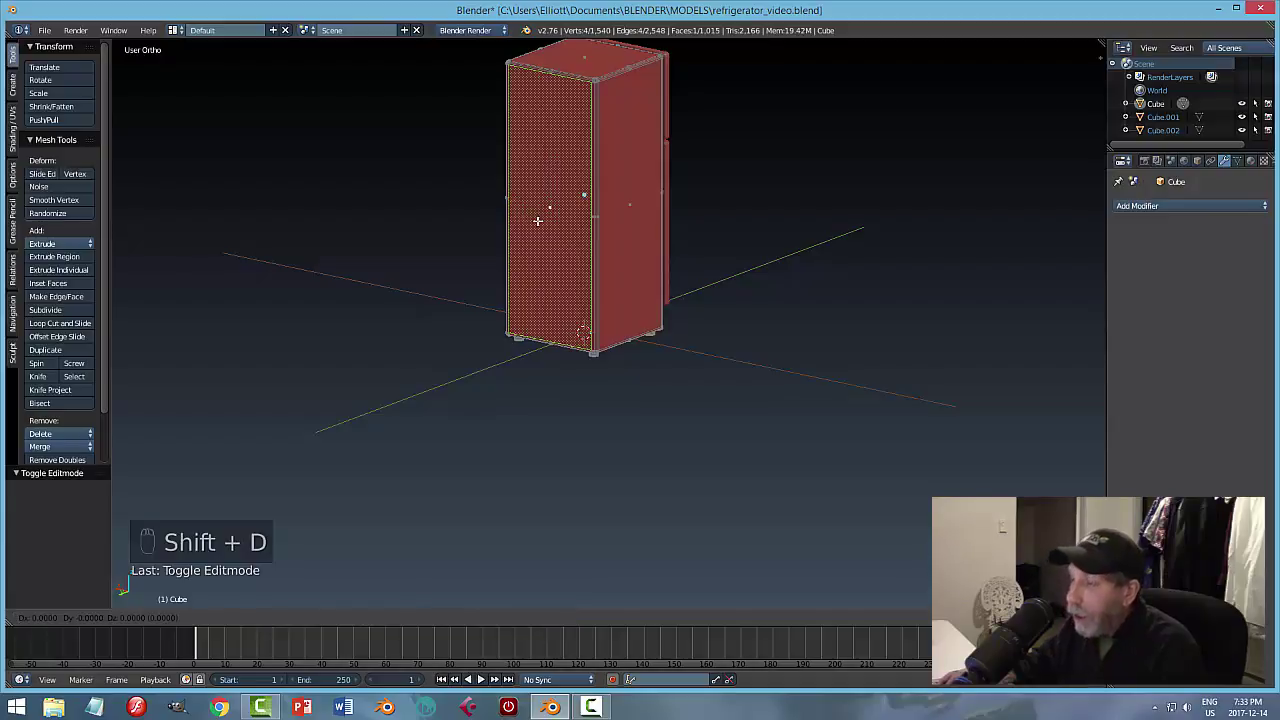
pyautogui.rightClick(537, 220)
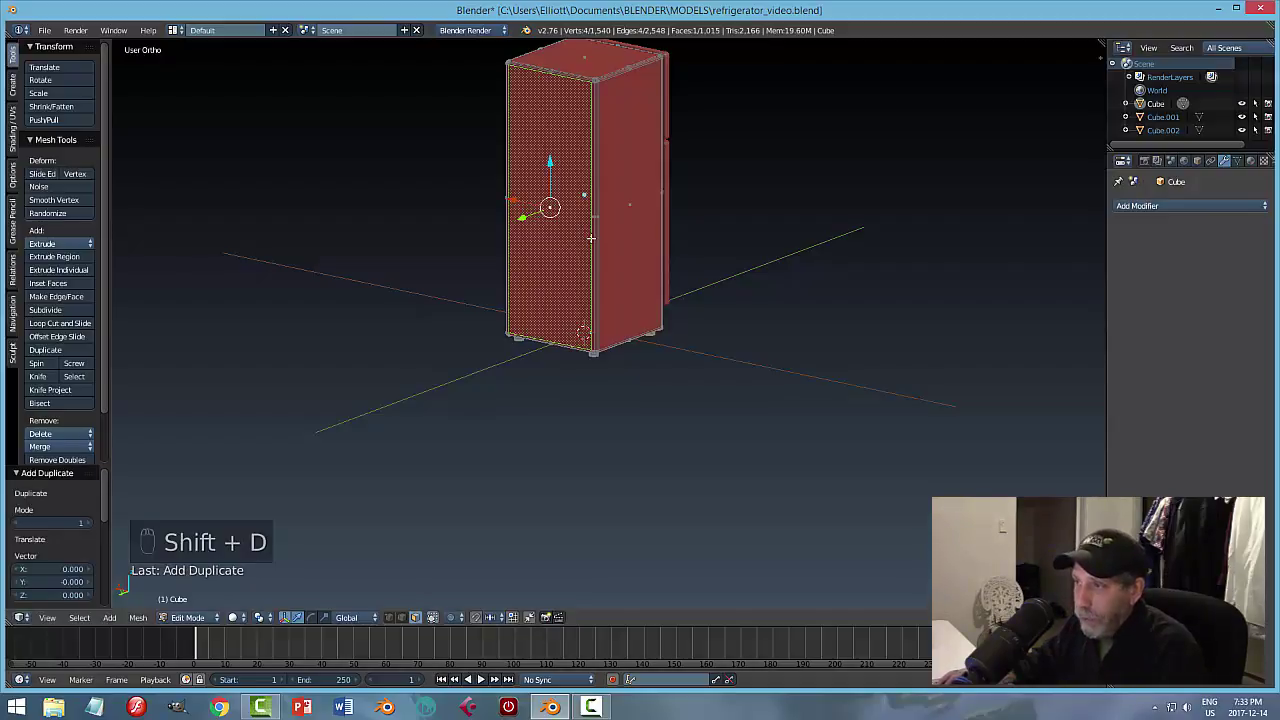
pyautogui.moveTo(624, 192); pyautogui.dragTo(505, 231, button='middle')
pyautogui.moveTo(482, 218); pyautogui.dragTo(466, 221)
pyautogui.moveTo(608, 256); pyautogui.dragTo(584, 265, button='middle')
# Separate the duplicated back face into its own object and return to Object Mode.
pyautogui.rightClick(529, 198)
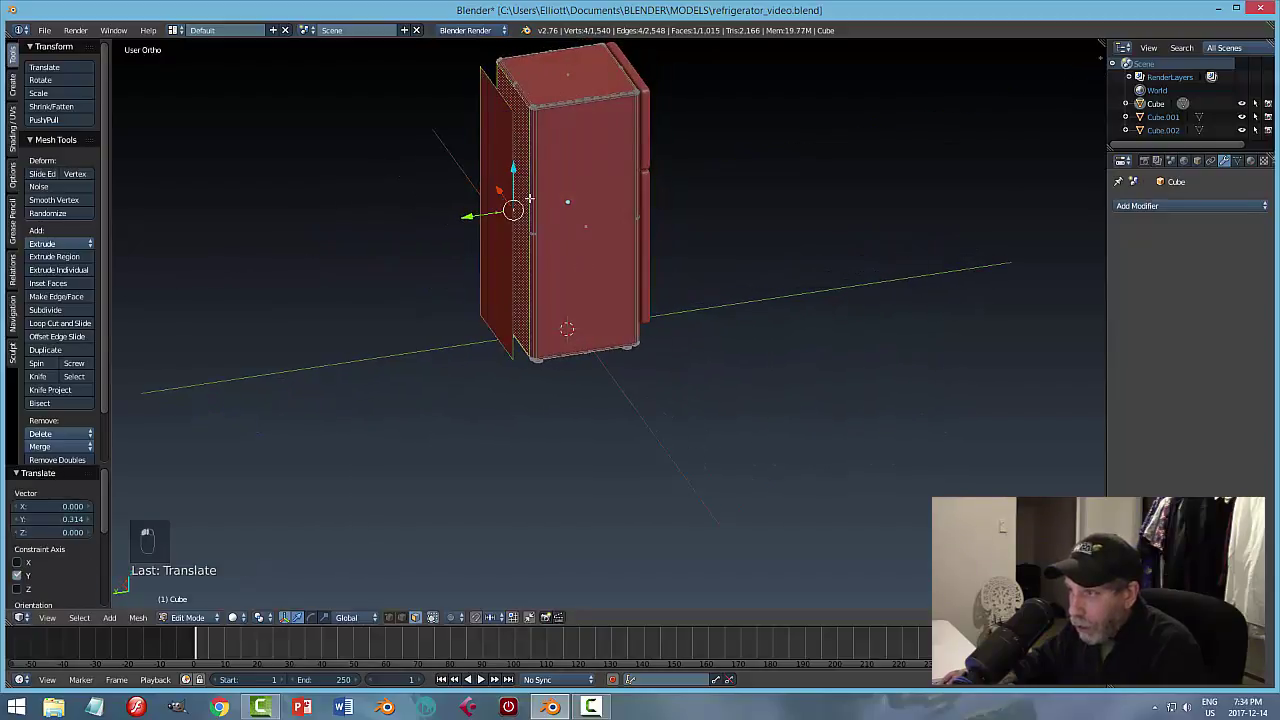
pyautogui.rightClick(491, 146)
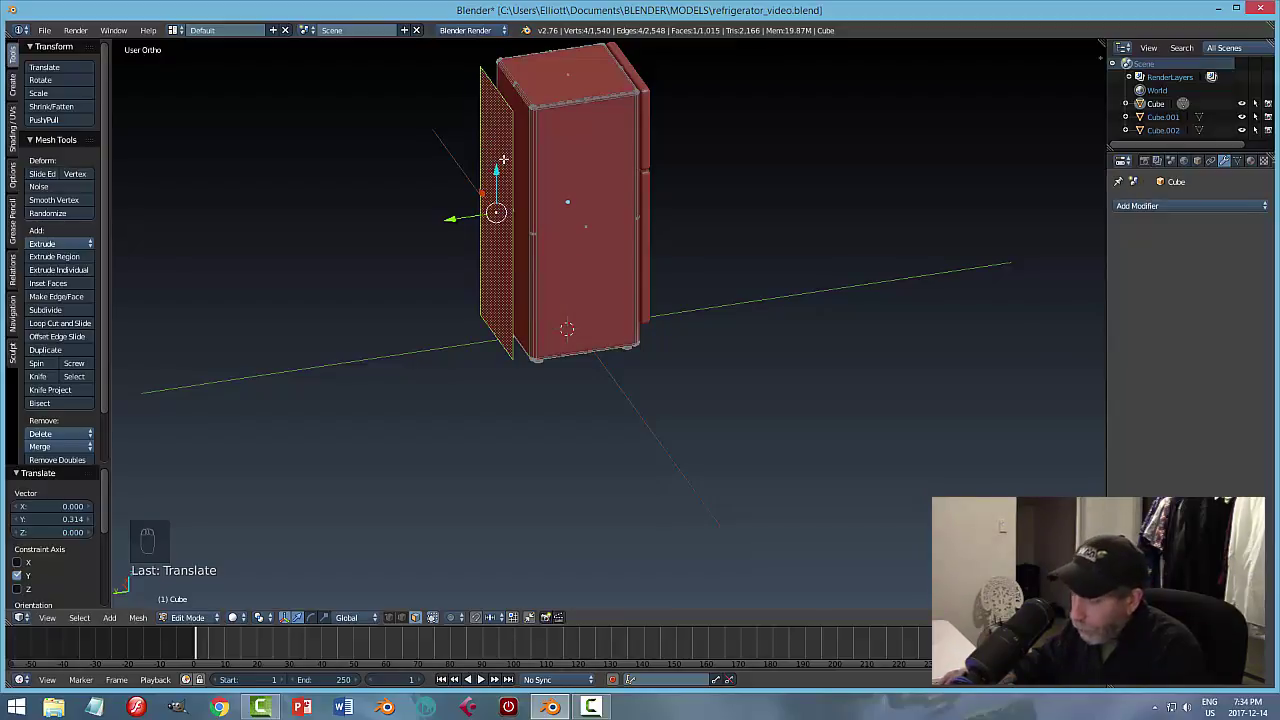
pyautogui.press('p')
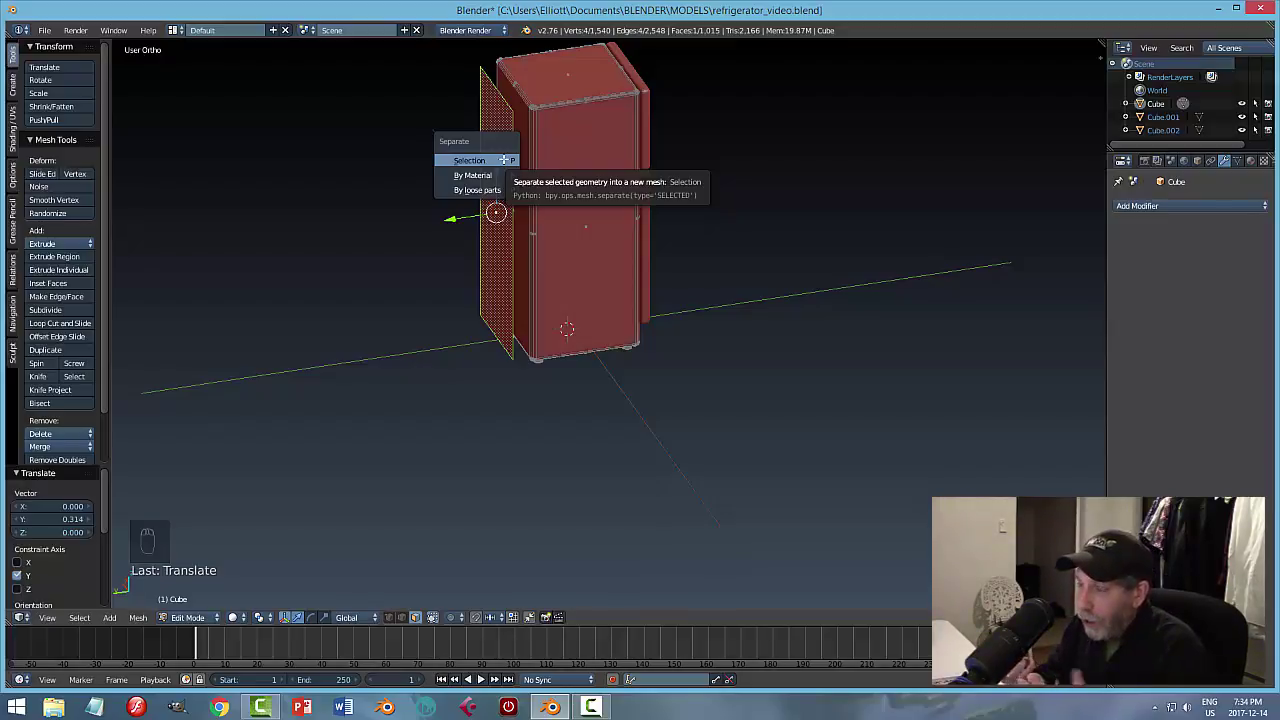
pyautogui.click(505, 160)
pyautogui.press('Tab')
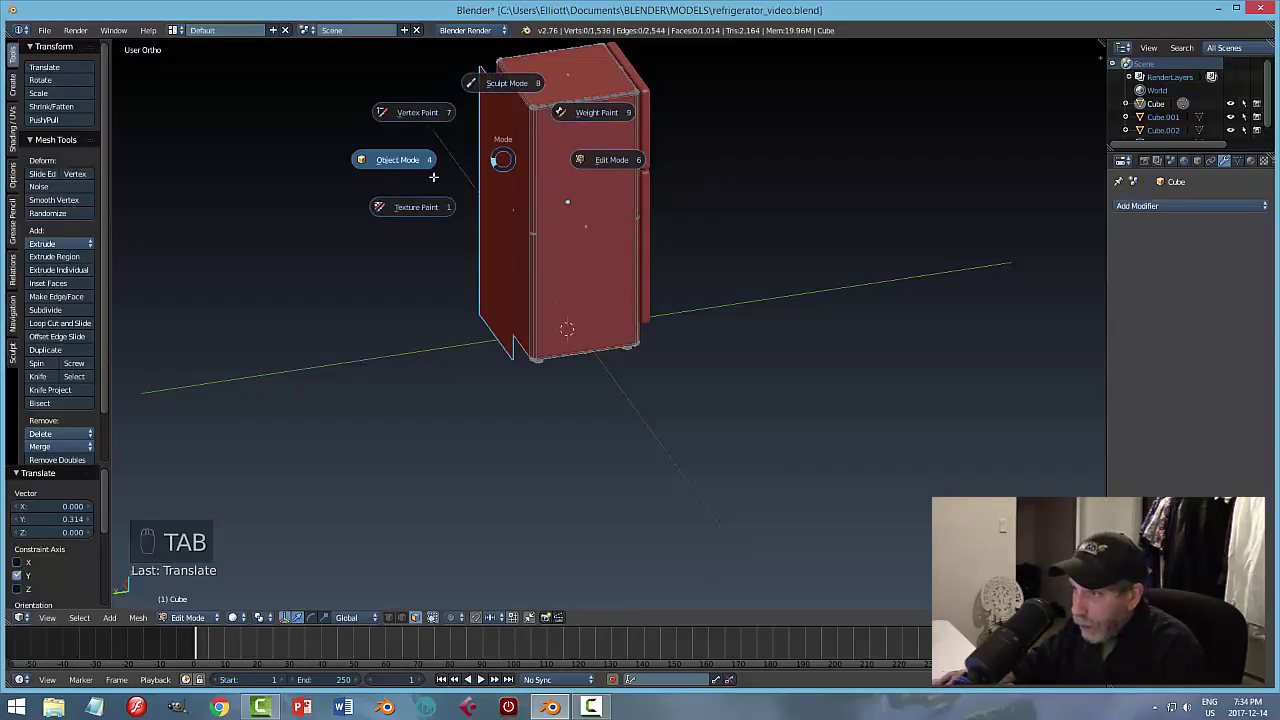
pyautogui.rightClick(579, 124)
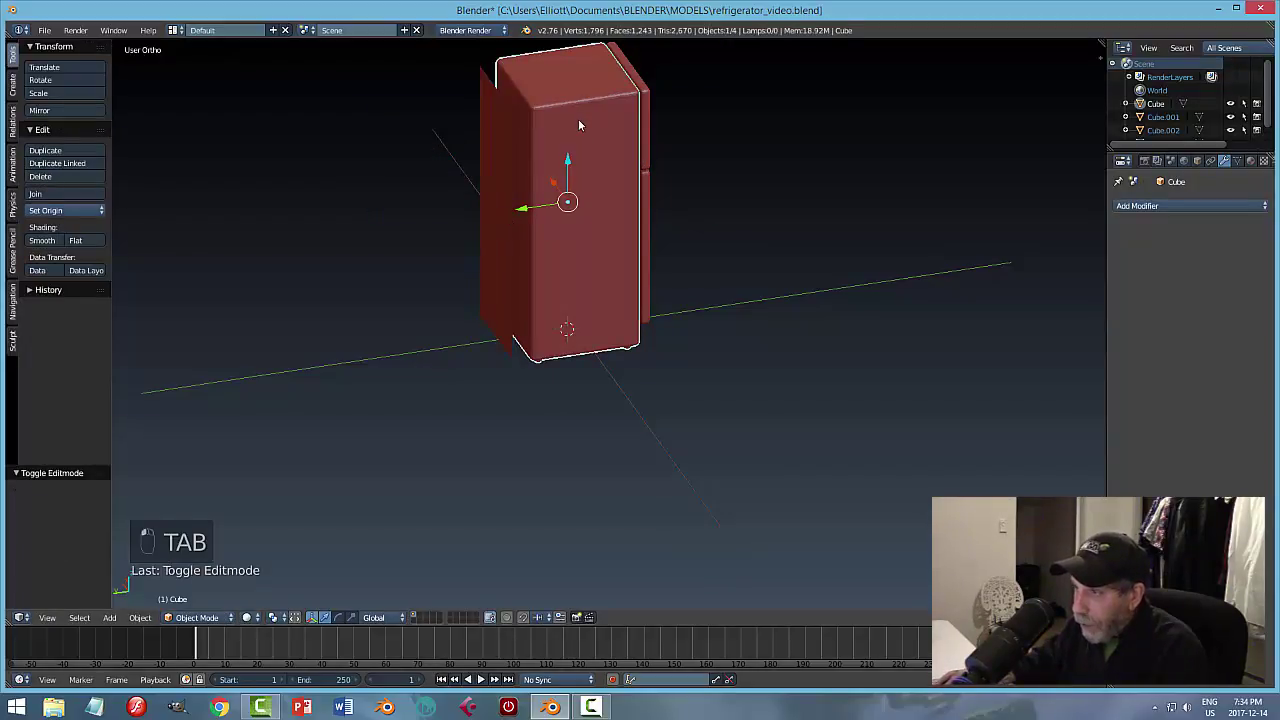
# Set the origin of the separated back panel to its geometry.
pyautogui.rightClick(499, 137)
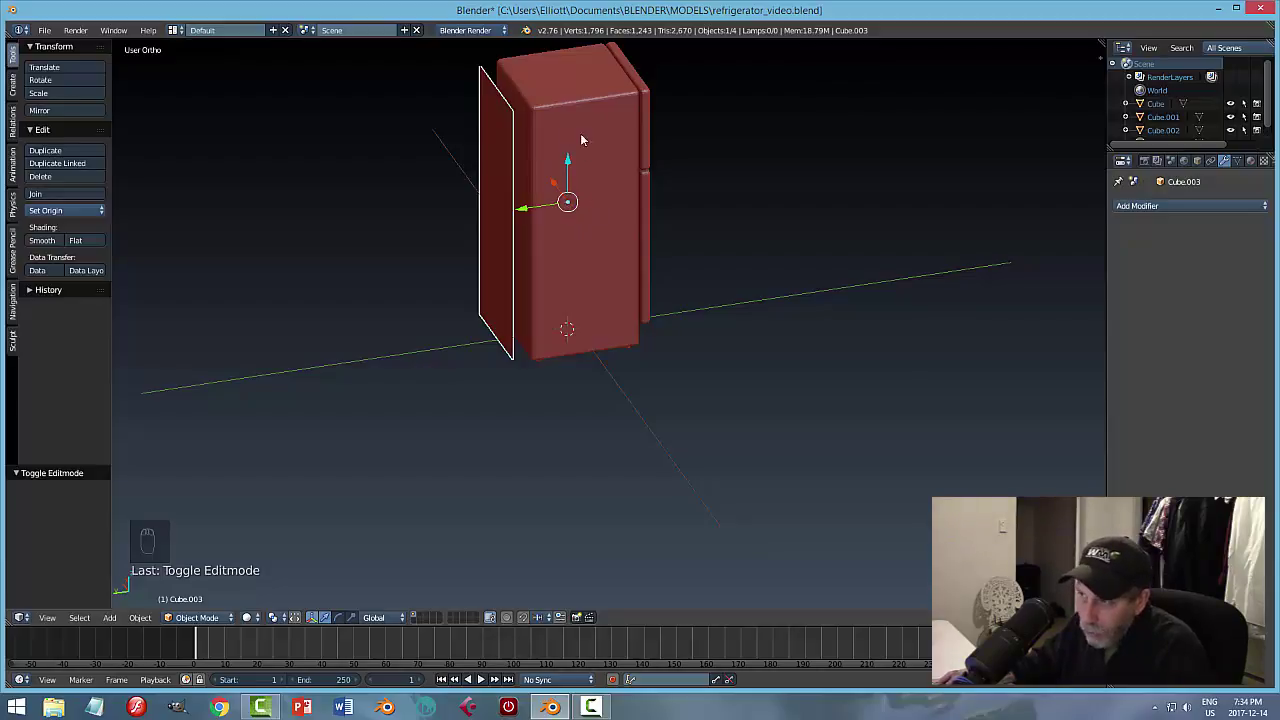
pyautogui.click(46, 210)
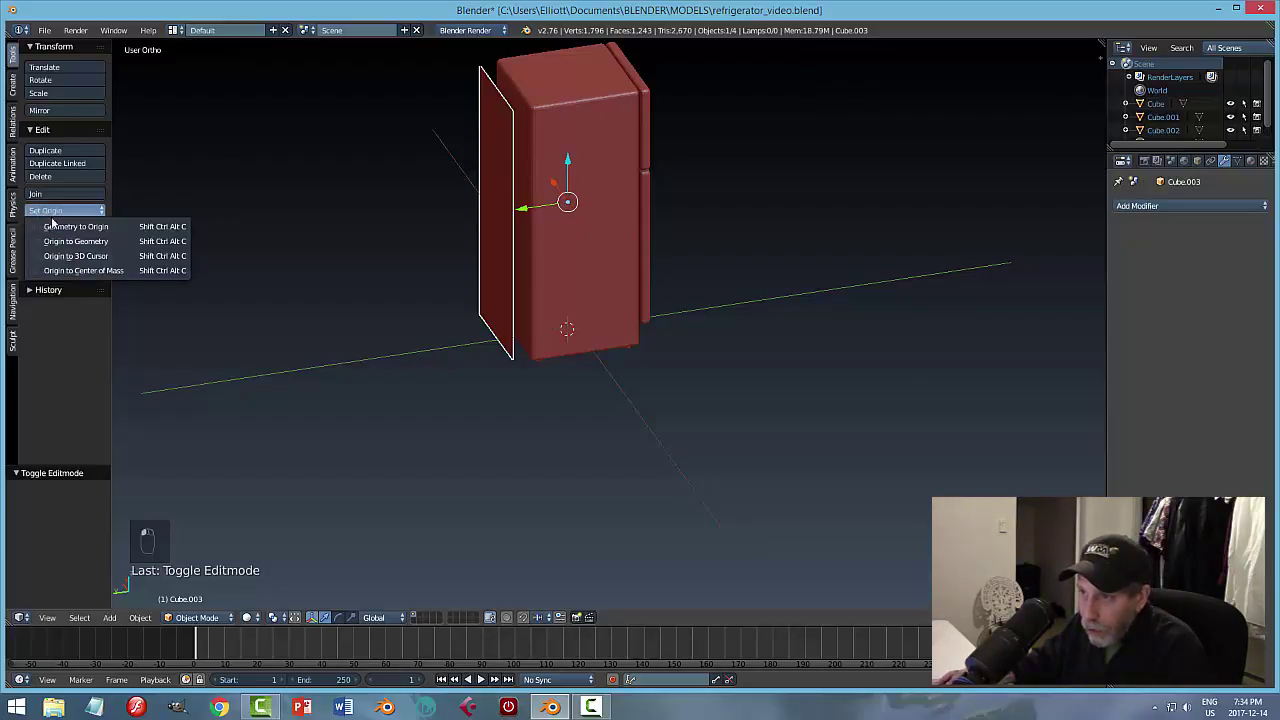
pyautogui.click(60, 237)
pyautogui.moveTo(407, 181); pyautogui.dragTo(480, 193, button='middle')
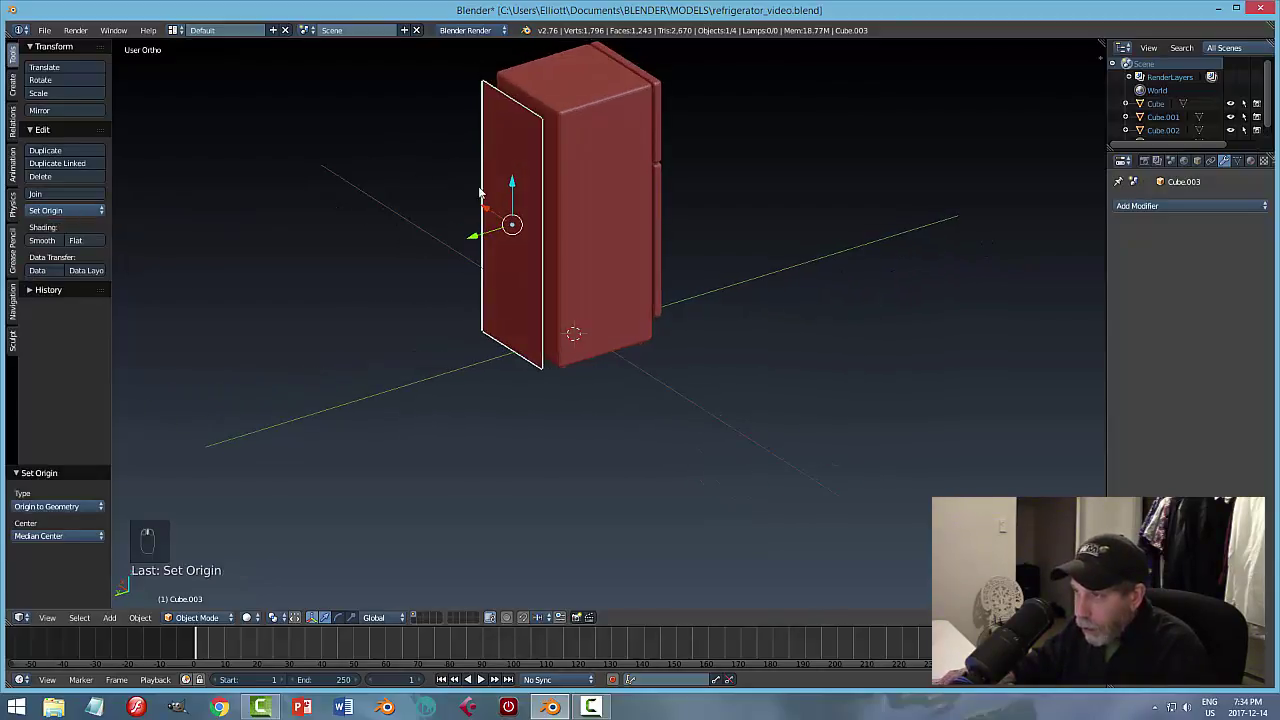
pyautogui.moveTo(511, 194); pyautogui.dragTo(512, 144)
pyautogui.hotkey('ctrl', 'z')
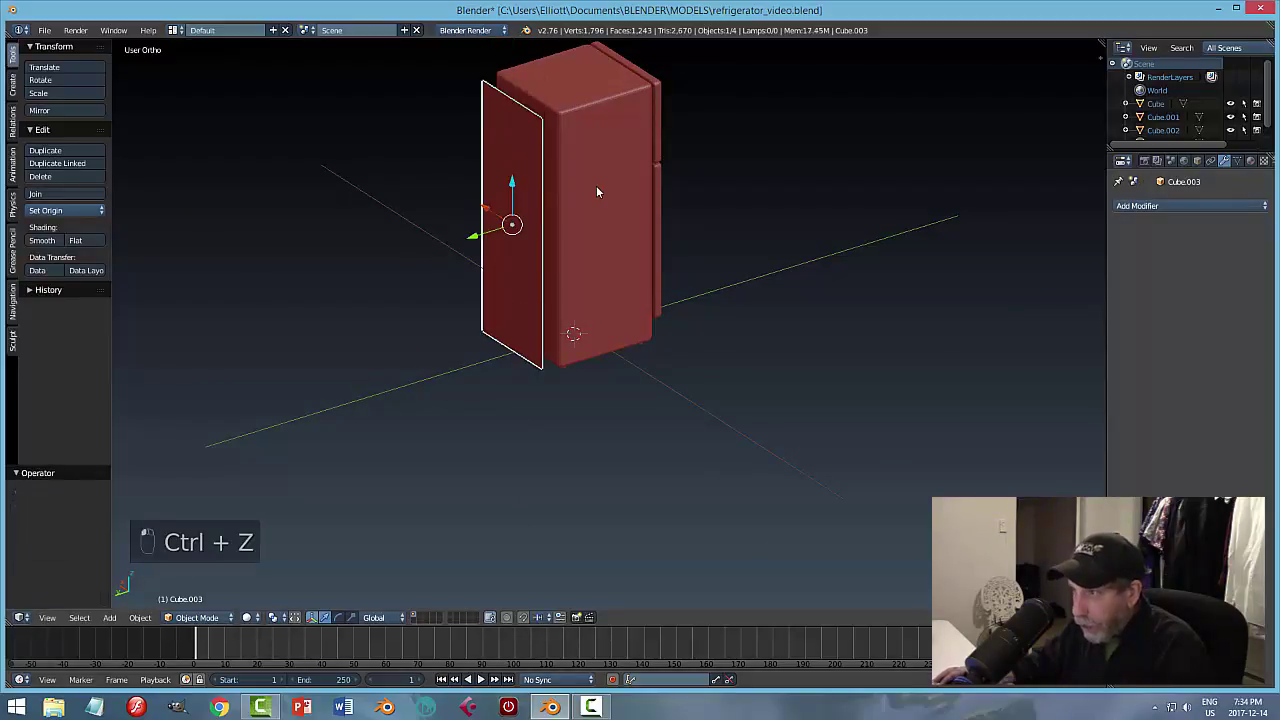
pyautogui.rightClick(604, 176)
pyautogui.moveTo(766, 191); pyautogui.dragTo(705, 195, button='middle')
pyautogui.hotkey('ctrl', 'z')
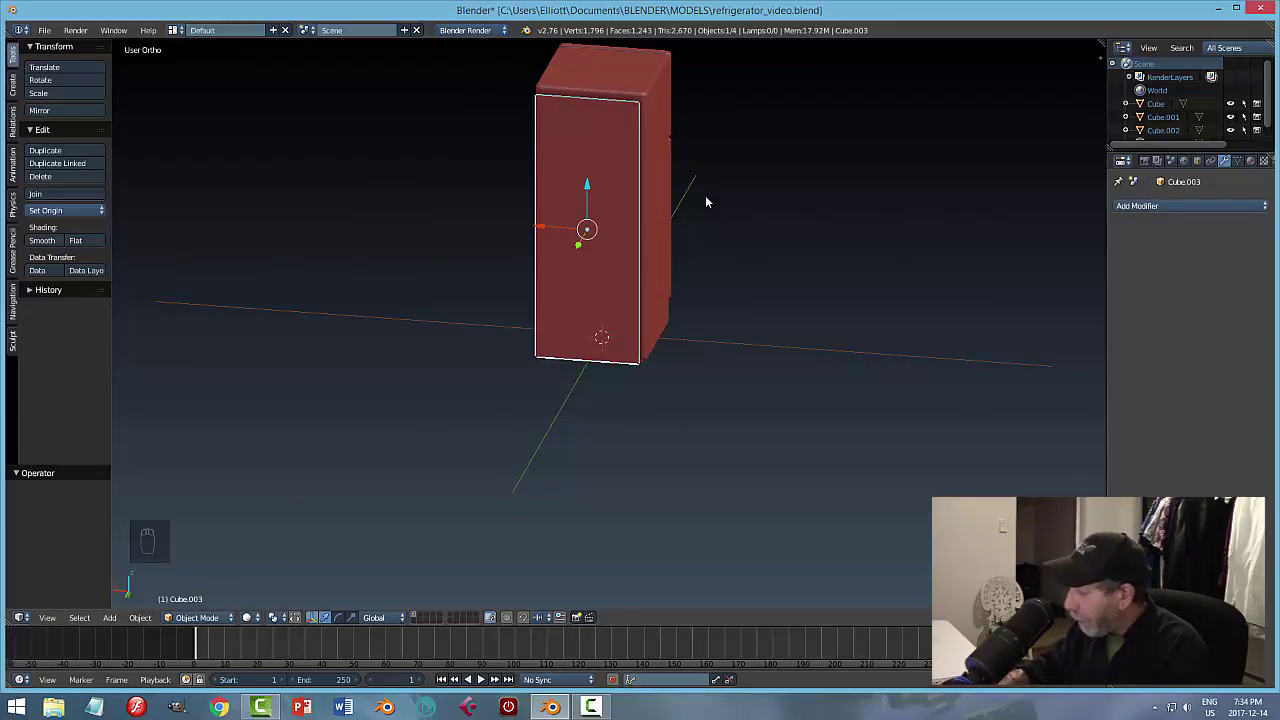
# In the back view, narrow the back panel along X by a scale factor of about 0.896.
pyautogui.press('KP_1')
pyautogui.press('ctrl+KP_1')
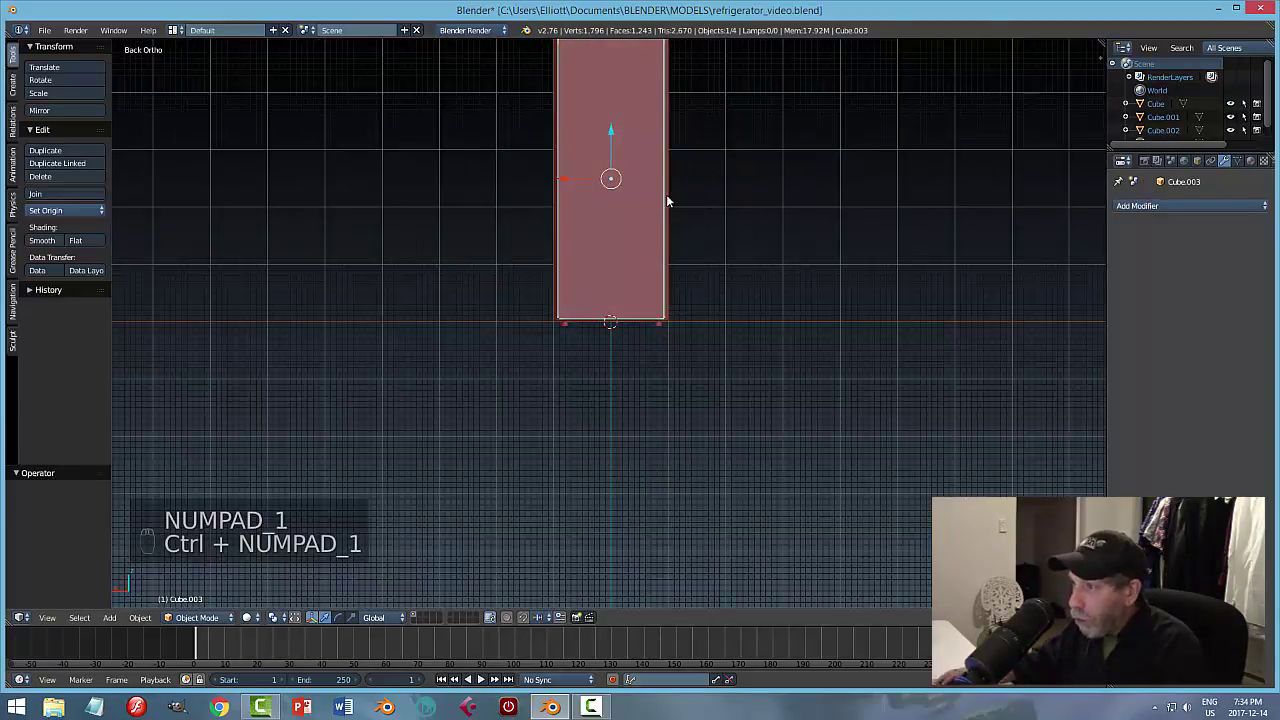
pyautogui.scroll(-2, 702, 196)
pyautogui.keyDown('shift'); pyautogui.moveTo(704, 221); pyautogui.dragTo(656, 318, button='middle'); pyautogui.keyUp('shift')
pyautogui.scroll(3, 656, 318)
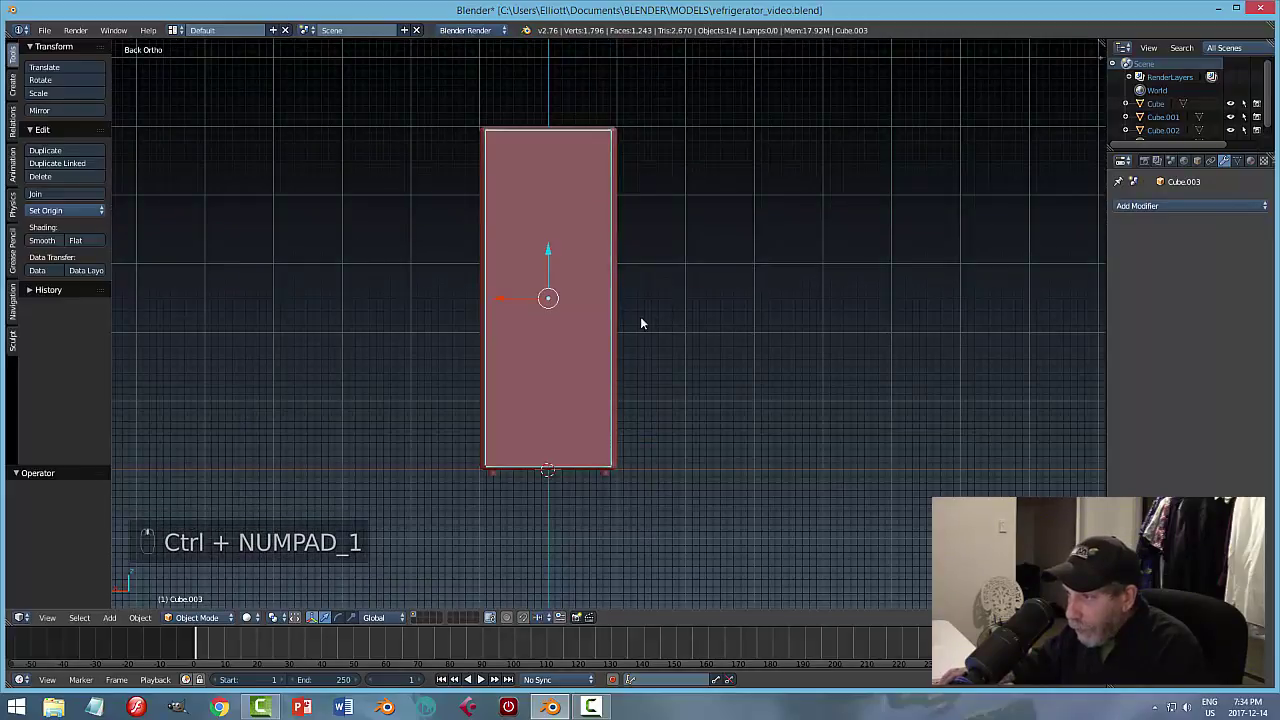
pyautogui.moveTo(663, 226); pyautogui.dragTo(636, 229, button='middle')
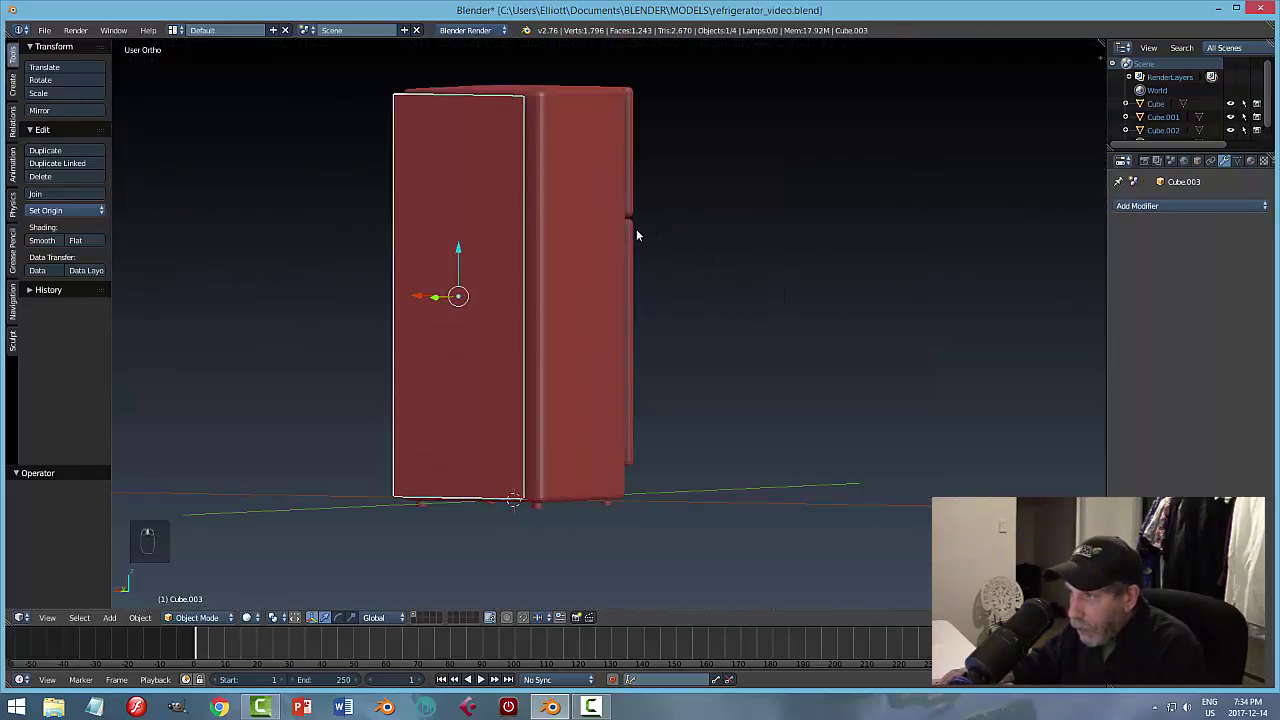
pyautogui.press('ctrl+KP_1')
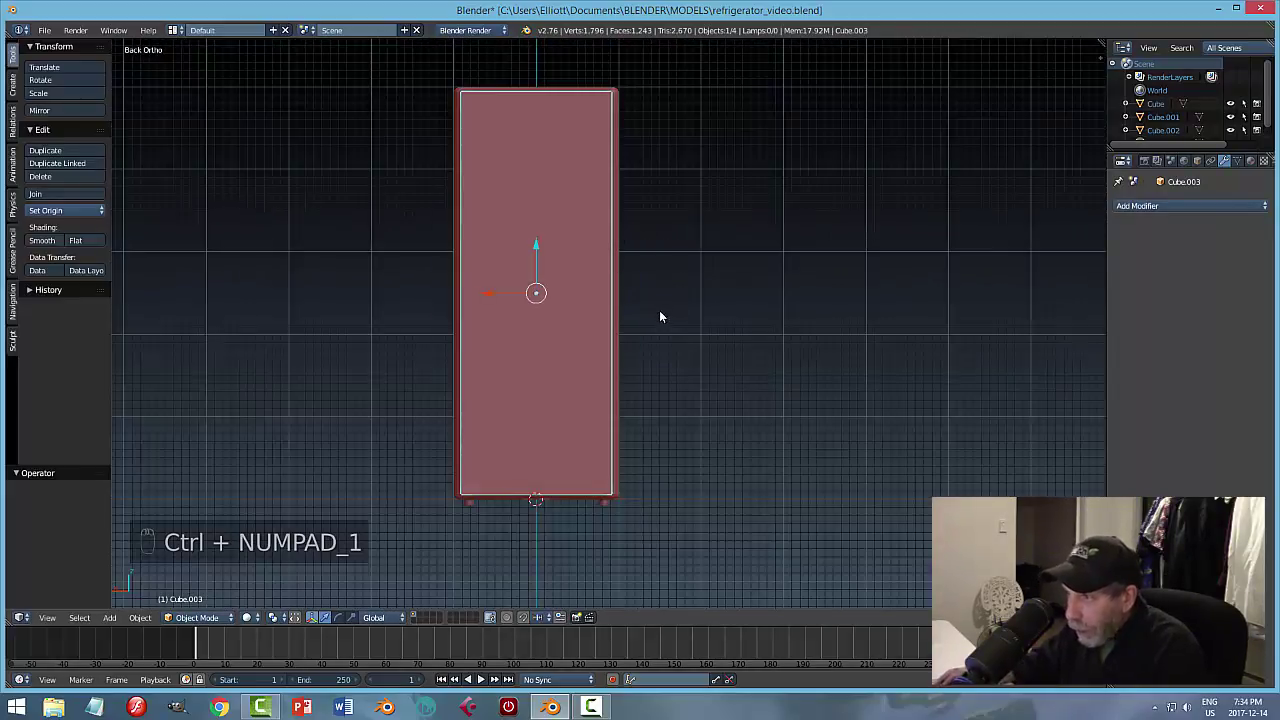
pyautogui.press('s')
pyautogui.press('x')
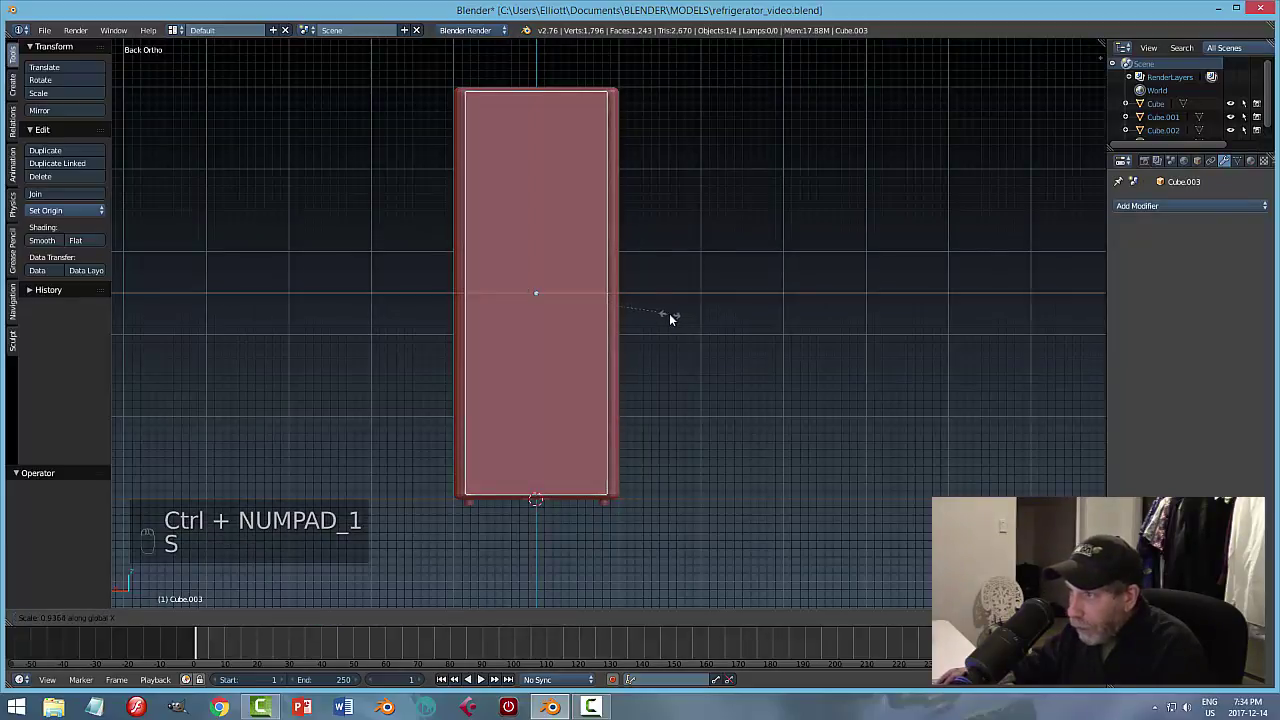
pyautogui.click(665, 320)
# Scale the back panel along Z by about 0.73 and raise it about 0.38 units along Z.
pyautogui.press('s')
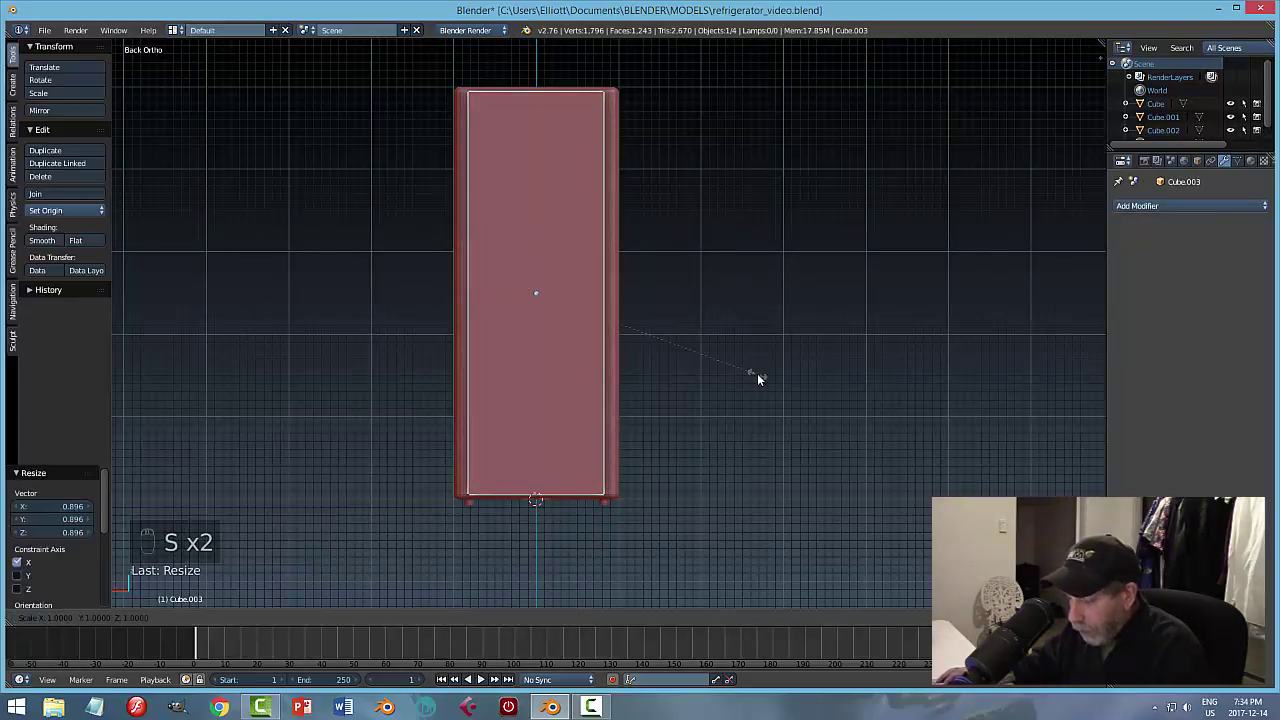
pyautogui.press('z')
pyautogui.click(701, 343)
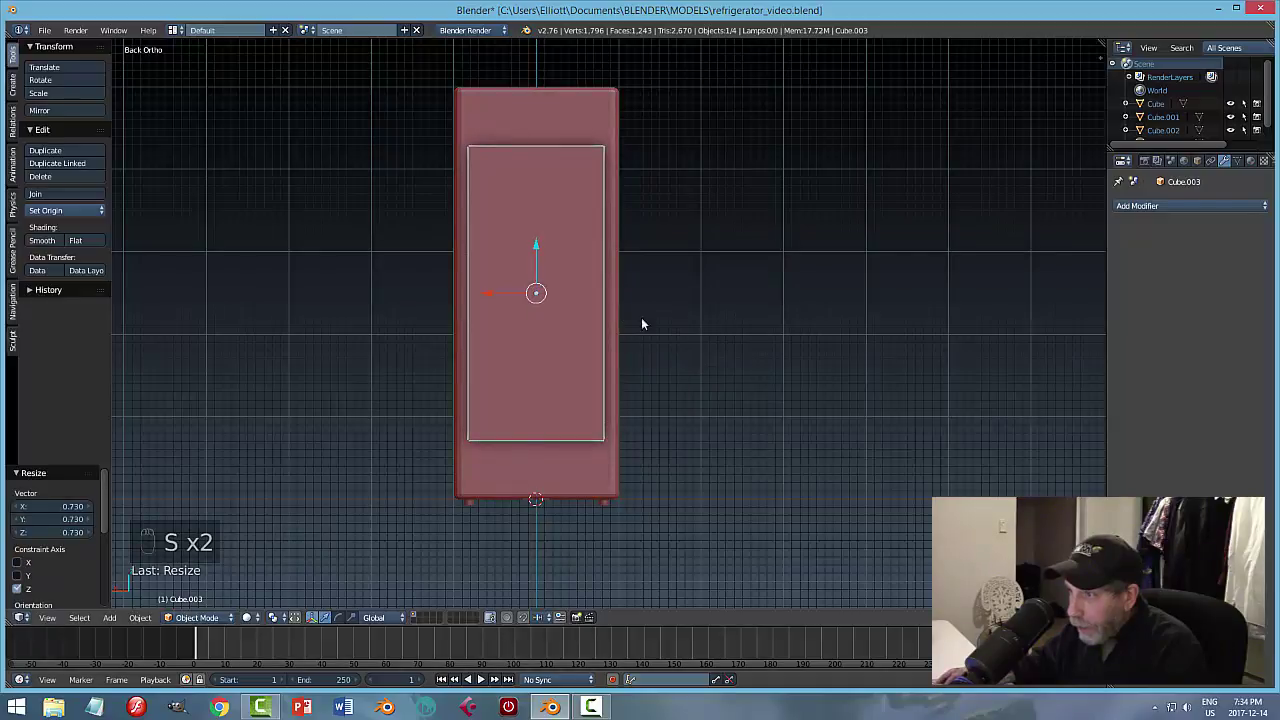
pyautogui.press('g')
pyautogui.press('z')
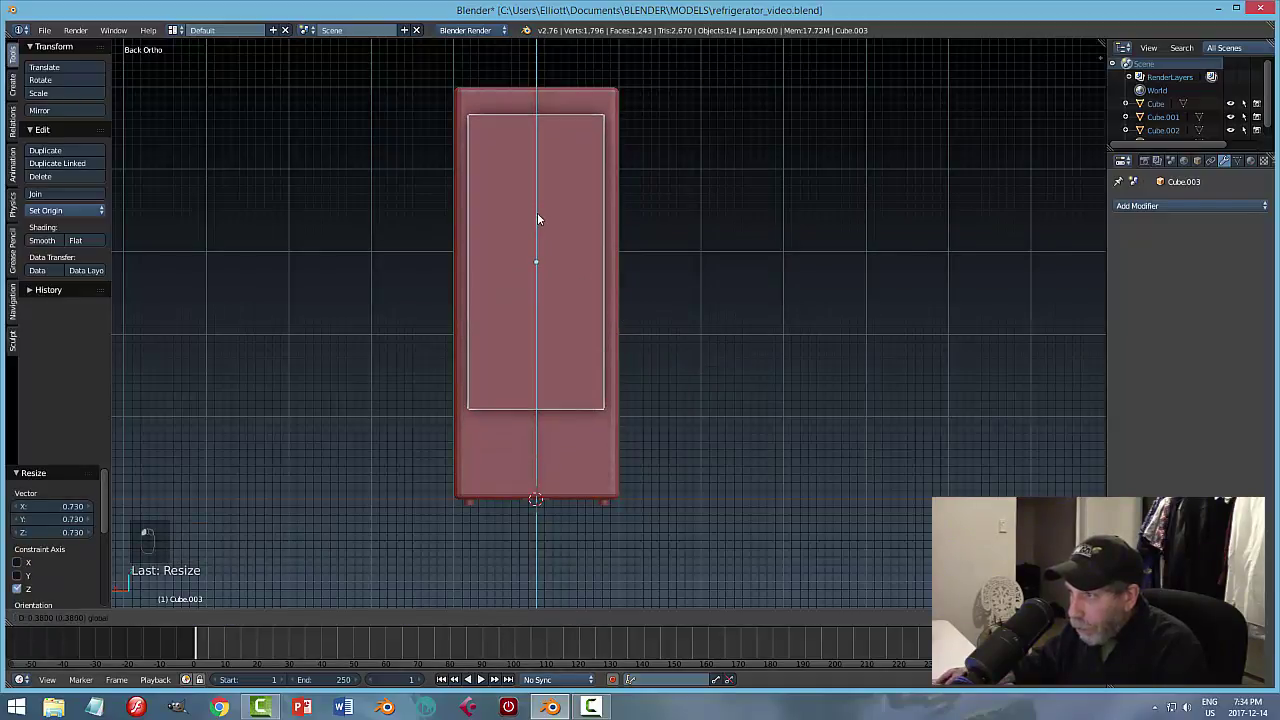
pyautogui.click(537, 212)
# Move the back panel about -0.289 units along Y so it sits close against the refrigerator's back.
pyautogui.moveTo(537, 212); pyautogui.dragTo(790, 308, button='middle')
pyautogui.moveTo(407, 287)
pyautogui.mouseDown(button='middle')
pyautogui.moveTo(671, 337)
pyautogui.moveTo(406, 286)
pyautogui.mouseUp(button='middle')
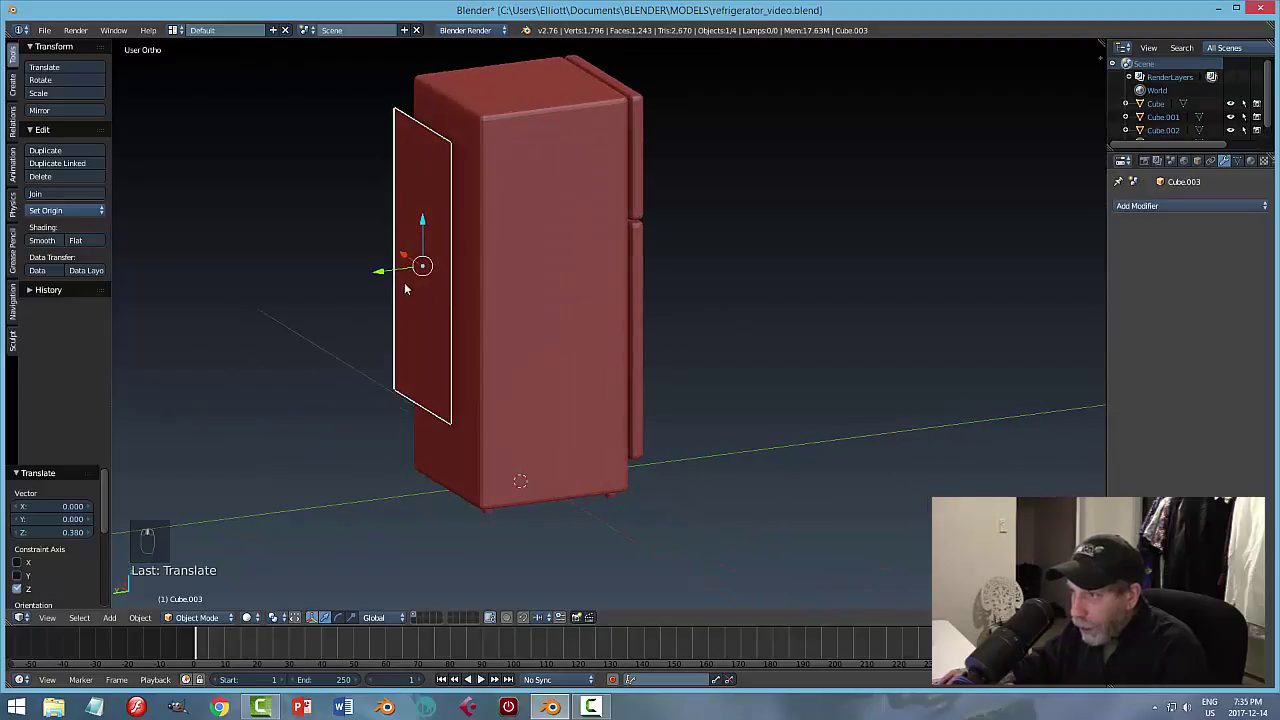
pyautogui.press('g')
pyautogui.press('y')
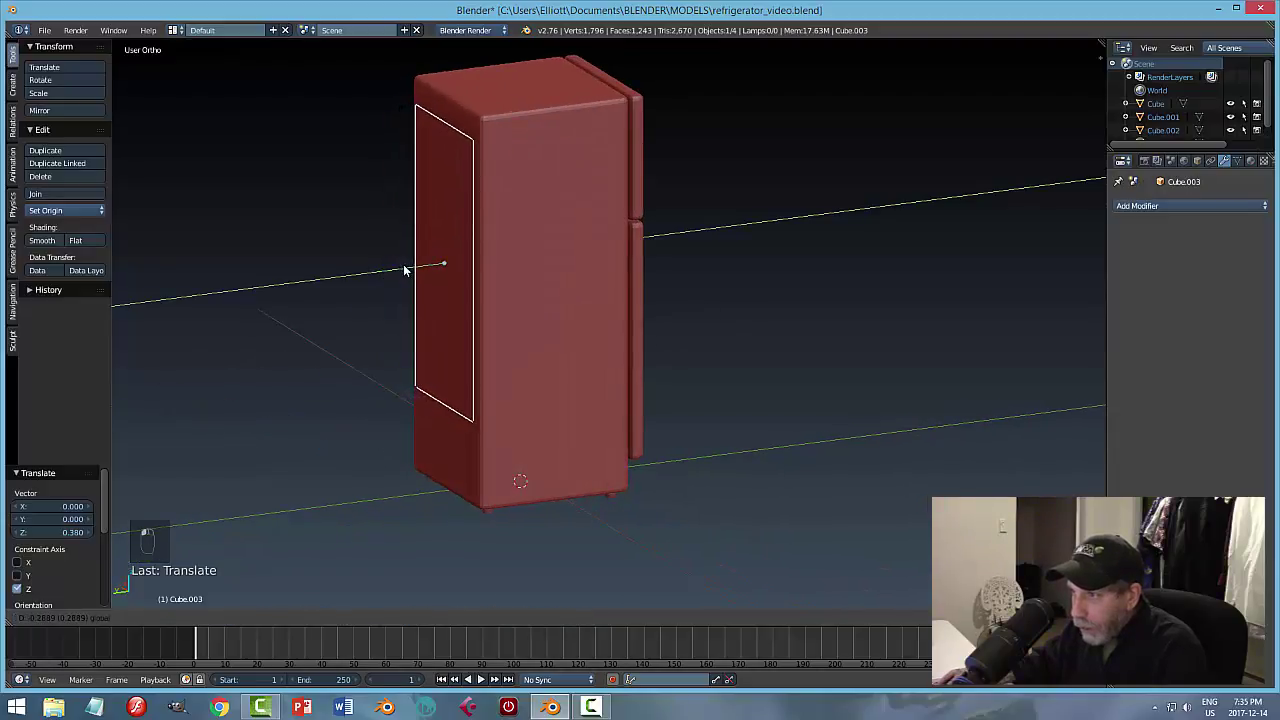
pyautogui.click(410, 270)
pyautogui.moveTo(600, 322); pyautogui.dragTo(708, 343, button='middle')
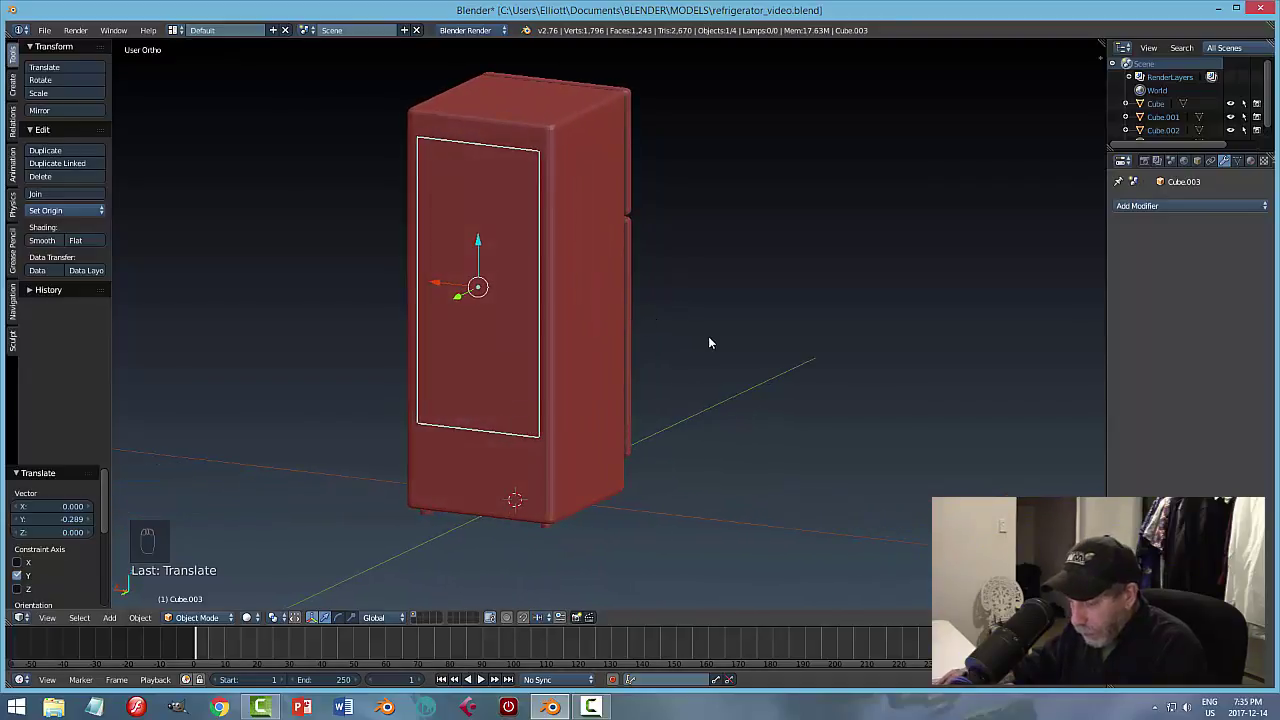
# Stretch the back panel along Z by about 1.08 and lower it by 0.017 units.
pyautogui.press('s')
pyautogui.press('z')
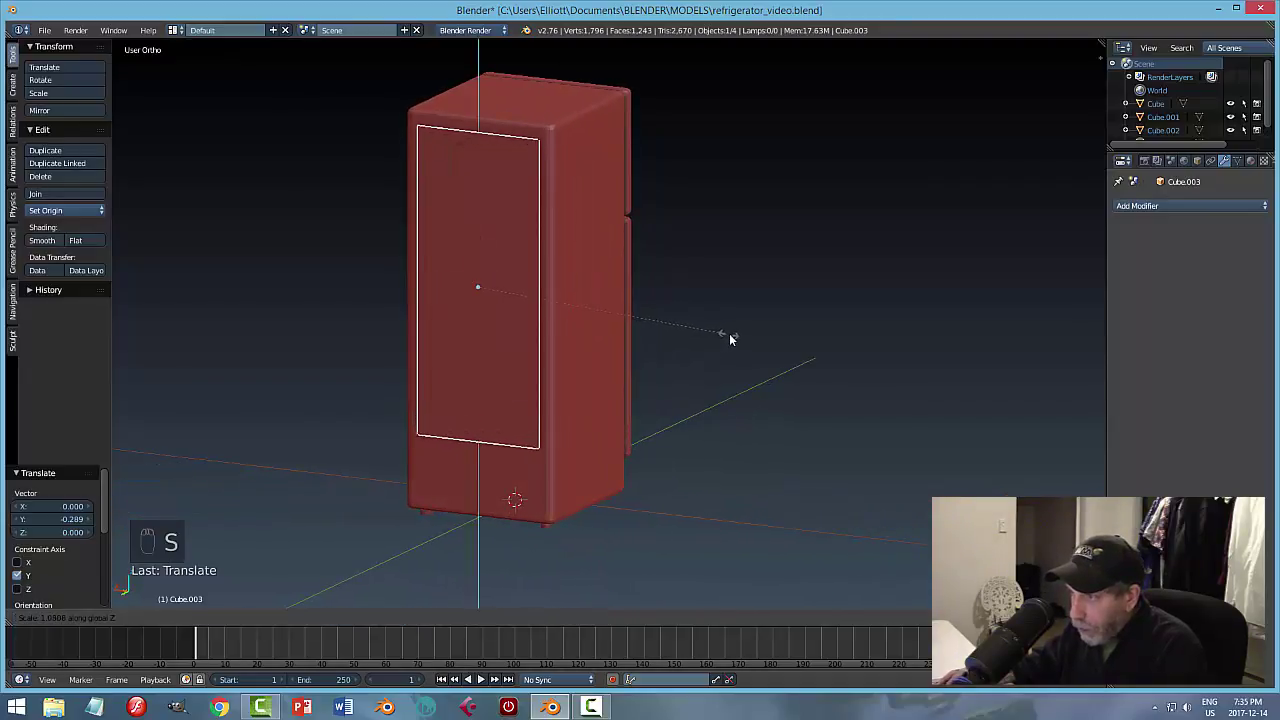
pyautogui.click(731, 343)
pyautogui.moveTo(479, 238); pyautogui.dragTo(480, 240)
pyautogui.moveTo(614, 286); pyautogui.dragTo(701, 298, button='middle')
pyautogui.scroll(4, 700, 298)
pyautogui.moveTo(757, 266); pyautogui.dragTo(647, 302, button='middle')
pyautogui.scroll(-3, 651, 292)
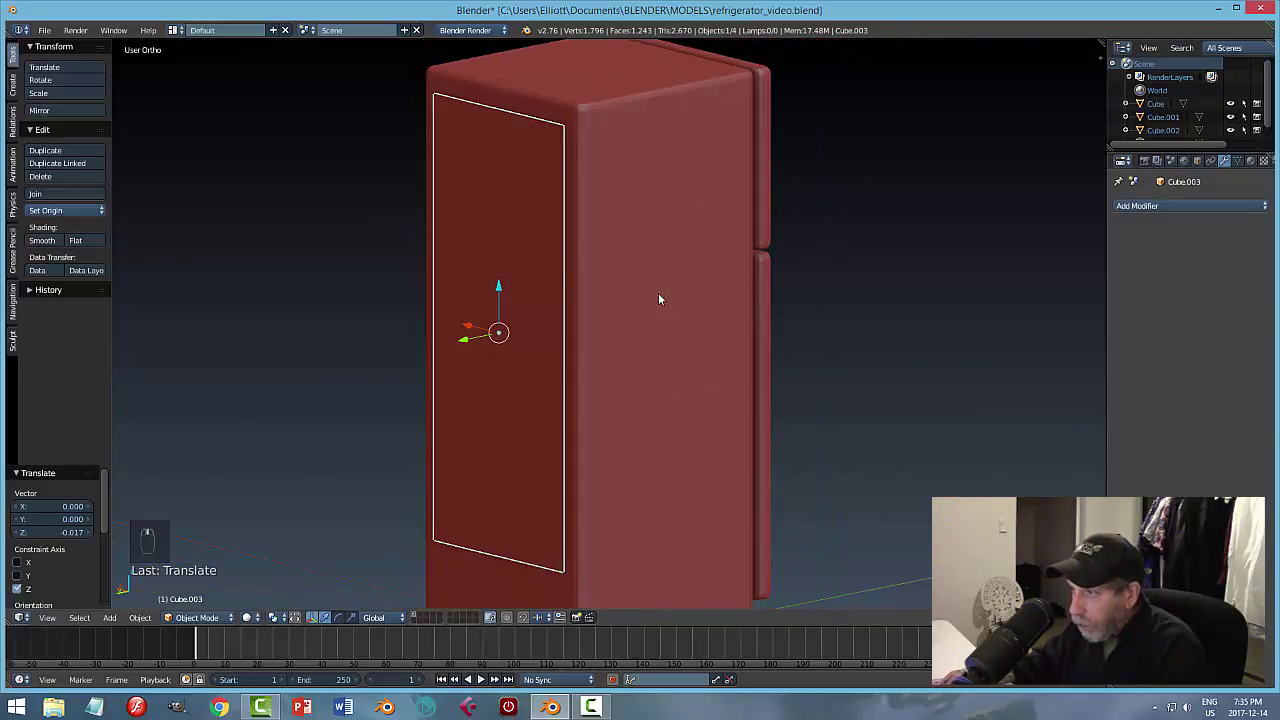
# Extrude the back panel's face 0.037 units along Y to give it thickness, deselect everything and return to Object Mode.
pyautogui.press('Tab')
pyautogui.click(766, 289)
pyautogui.rightClick(510, 282)
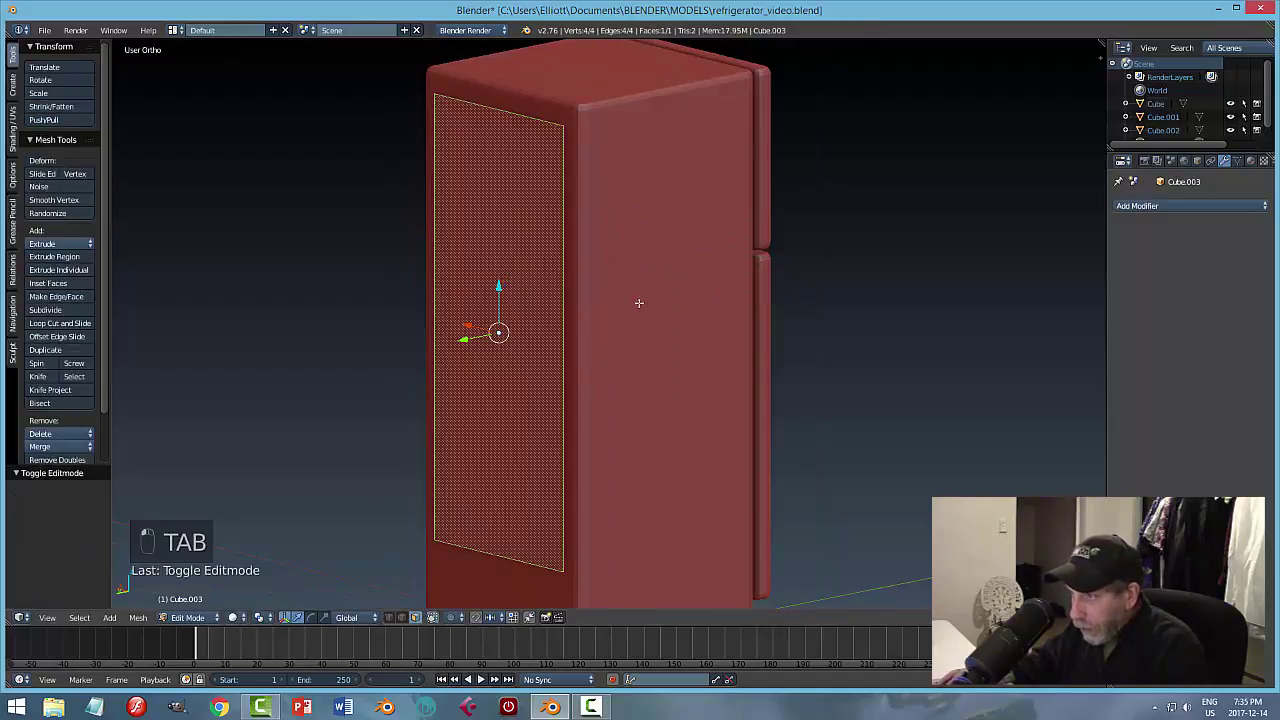
pyautogui.moveTo(637, 306); pyautogui.dragTo(666, 329, button='middle')
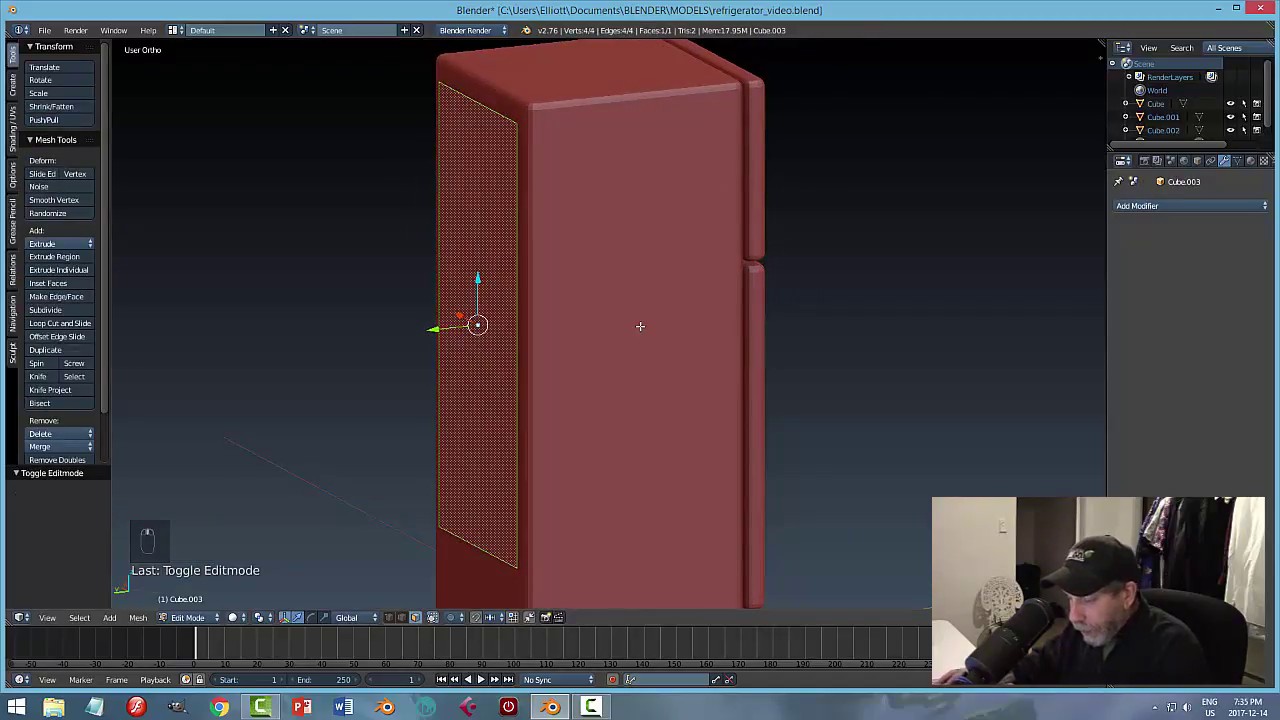
pyautogui.press('e')
pyautogui.rightClick(640, 326)
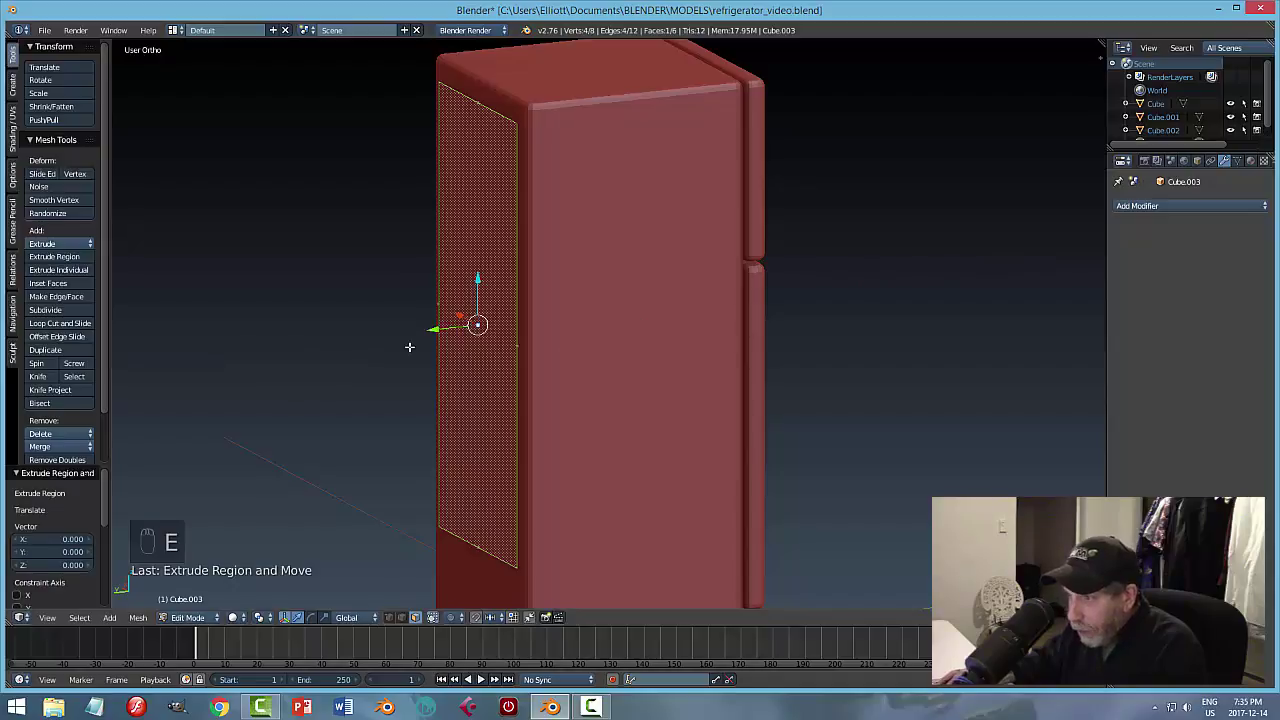
pyautogui.press('g')
pyautogui.press('y')
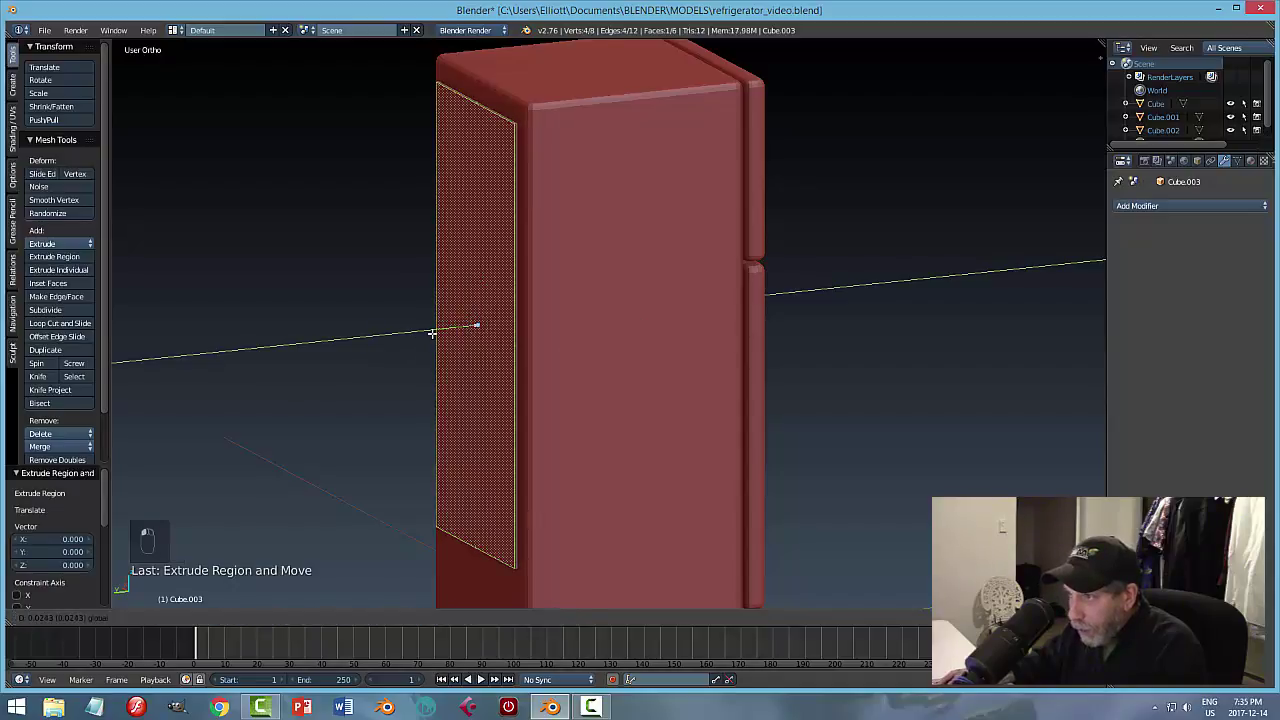
pyautogui.click(431, 333)
pyautogui.moveTo(611, 358); pyautogui.dragTo(594, 373, button='middle')
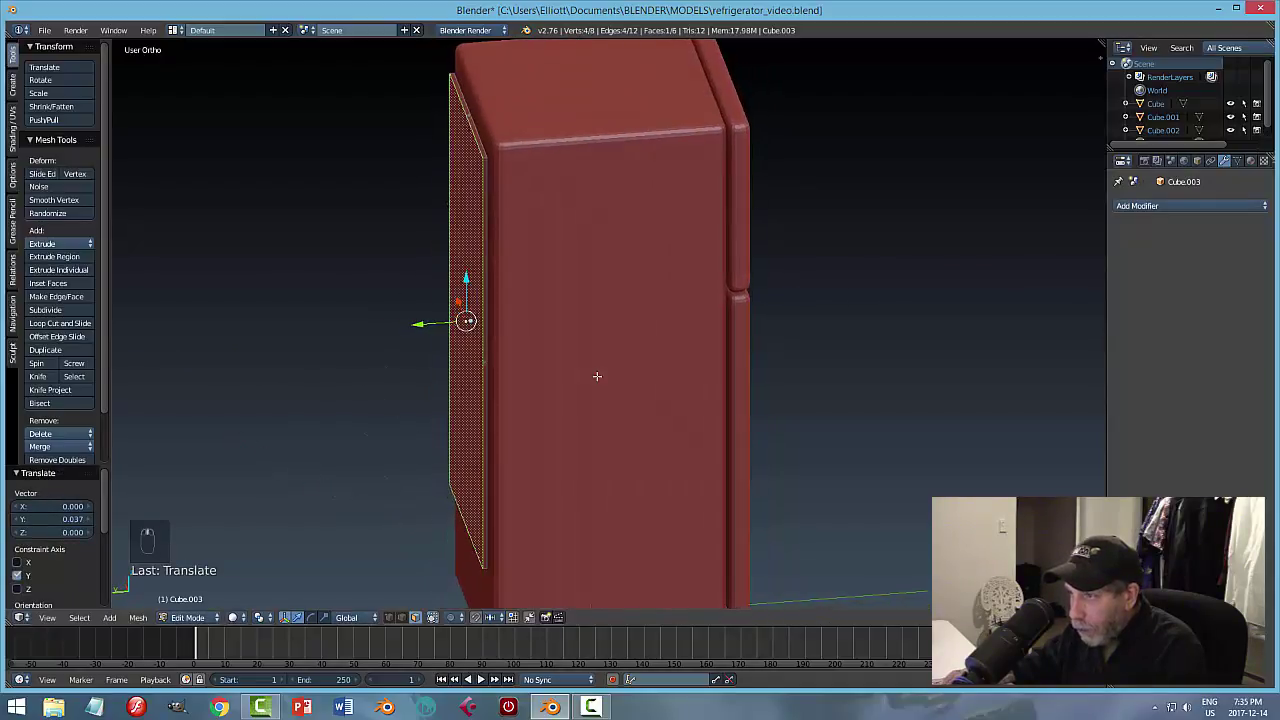
pyautogui.press('a')
pyautogui.press('Tab')
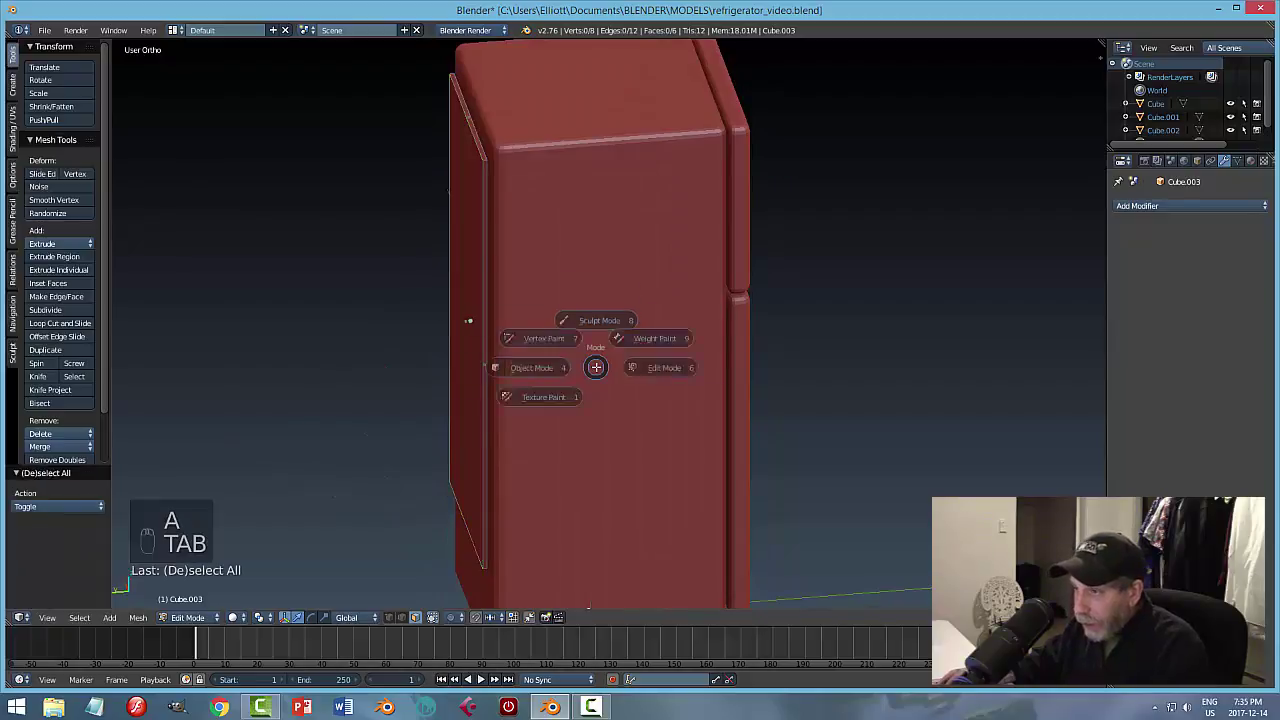
pyautogui.click(580, 353)
pyautogui.moveTo(580, 353); pyautogui.dragTo(640, 360, button='middle')
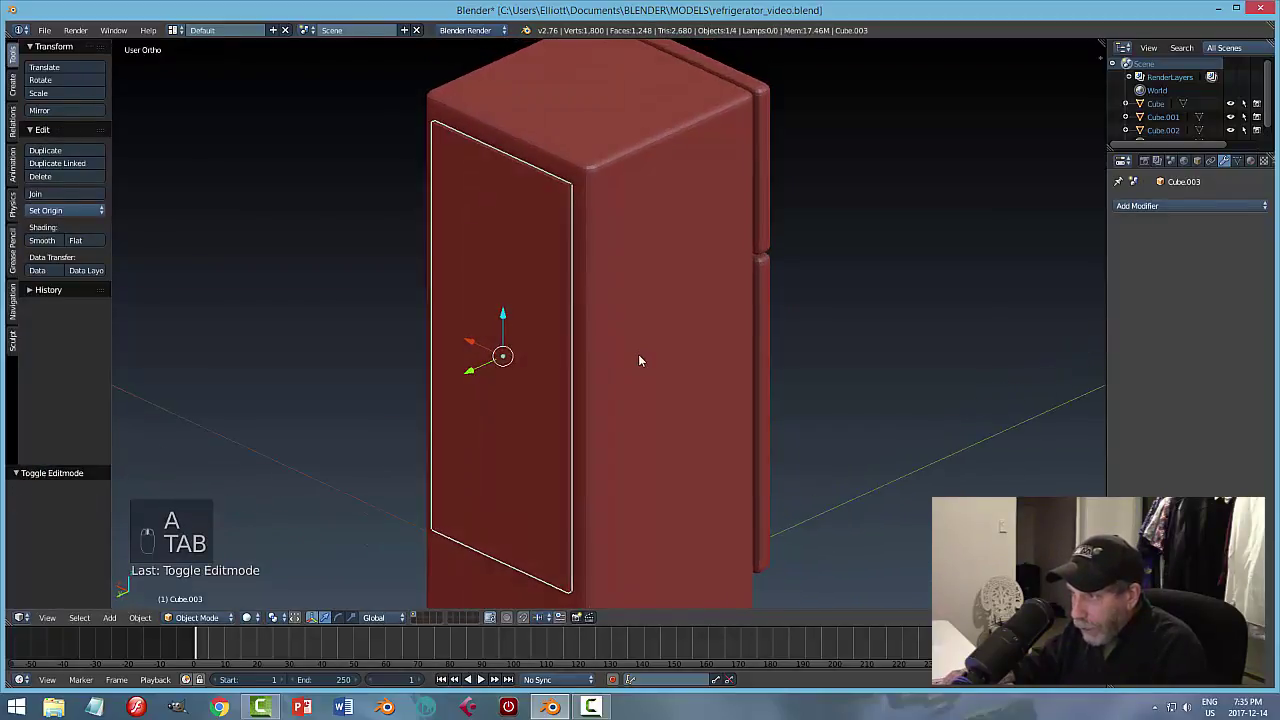
# Apply the scale of the back panel in Object Mode.
pyautogui.scroll(3, 598, 294)
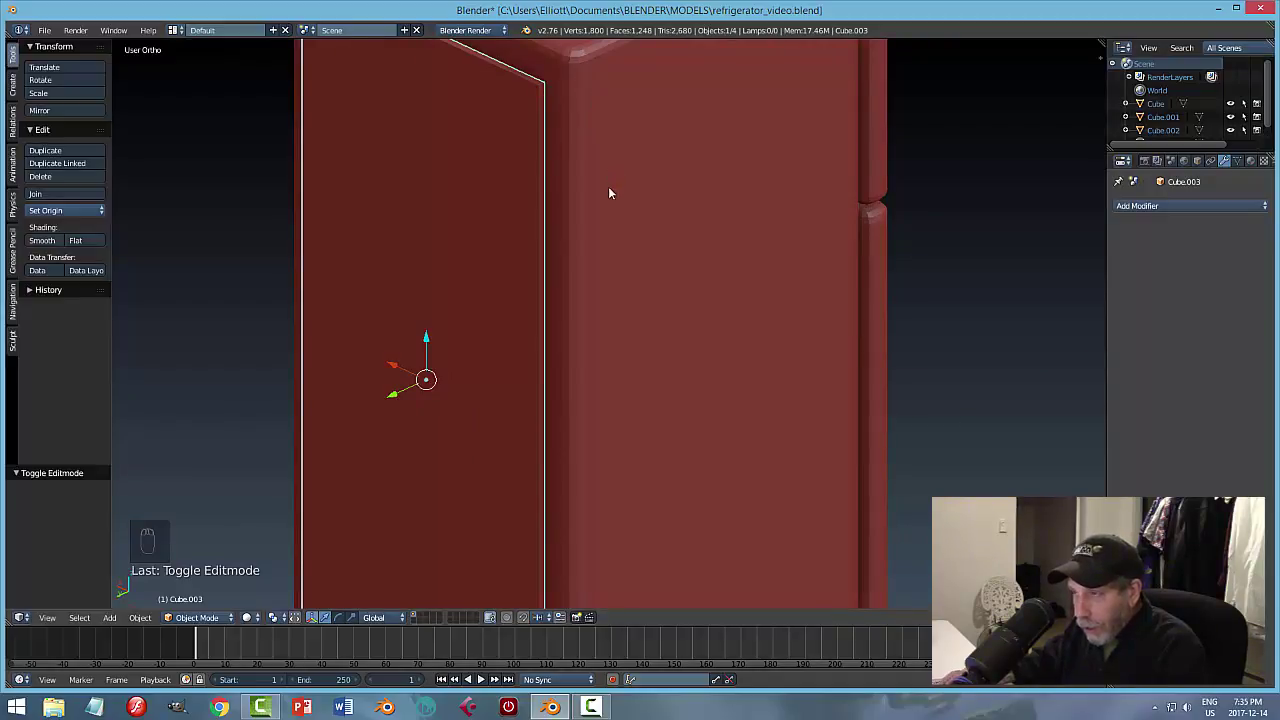
pyautogui.scroll(-2, 608, 186)
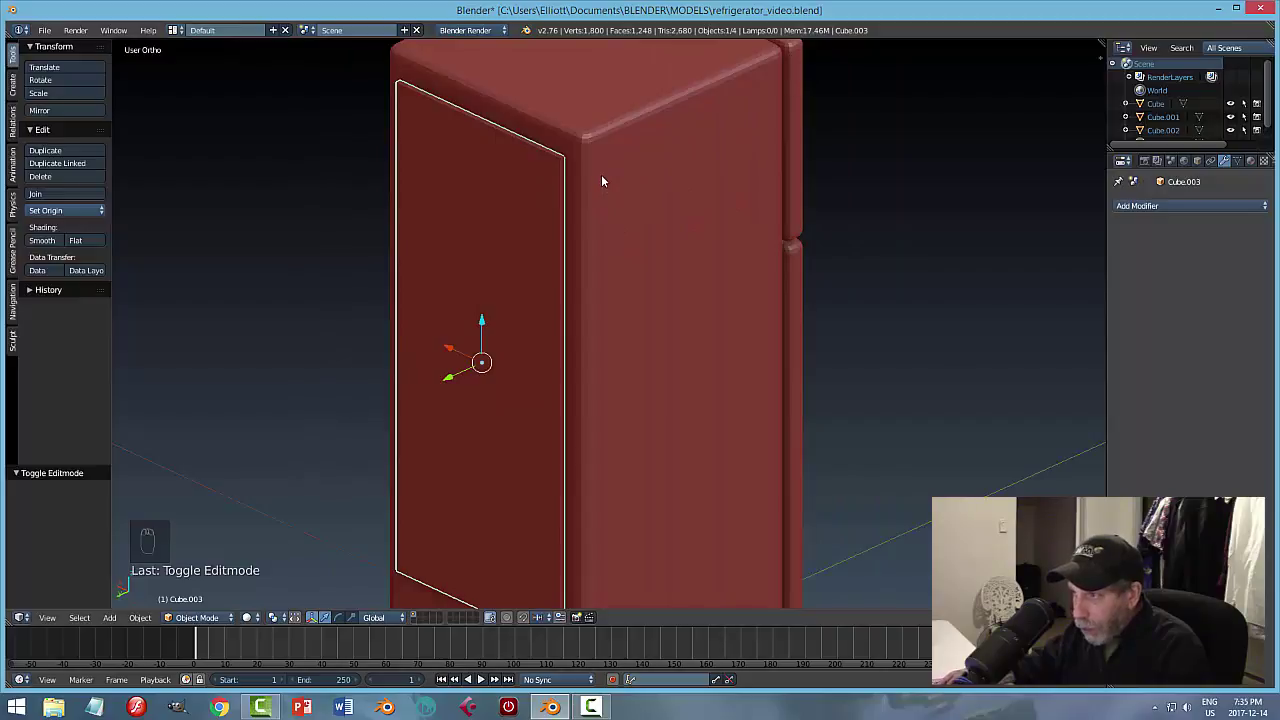
pyautogui.moveTo(580, 213)
pyautogui.mouseDown(button='middle')
pyautogui.moveTo(590, 194)
pyautogui.moveTo(587, 212)
pyautogui.mouseUp(button='middle')
pyautogui.scroll(-3, 610, 230)
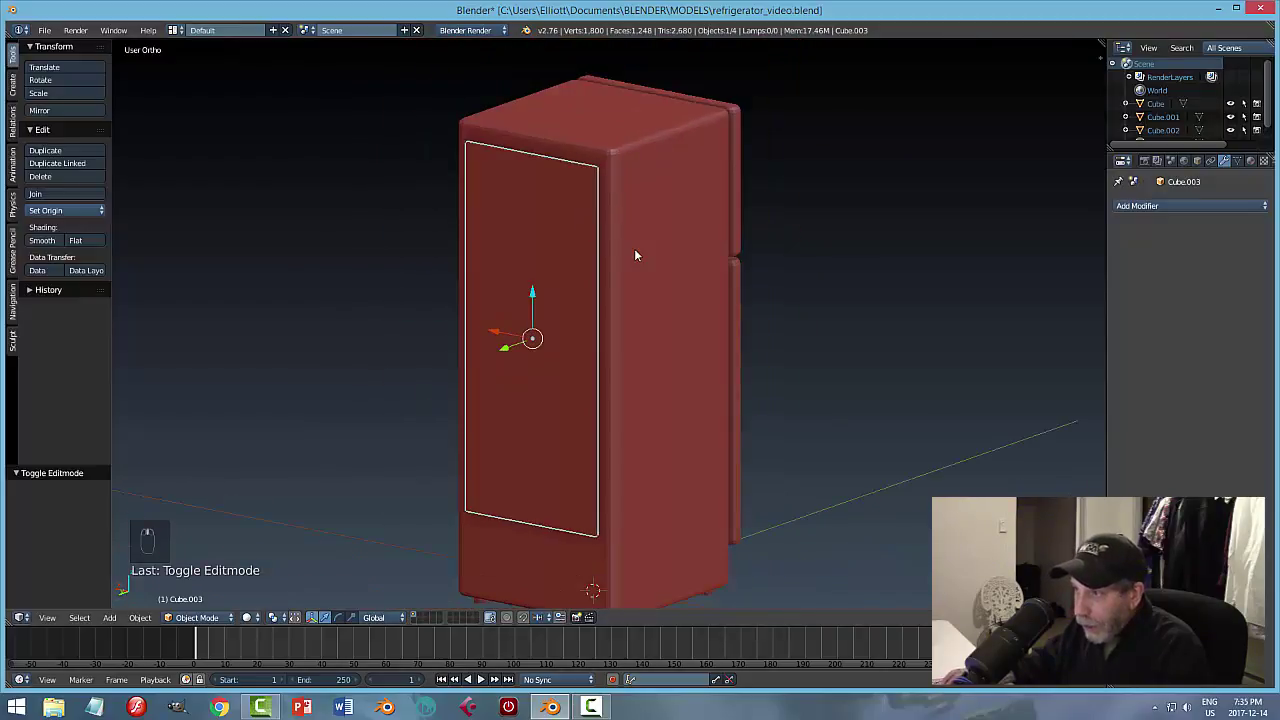
pyautogui.moveTo(634, 248); pyautogui.dragTo(615, 240, button='middle')
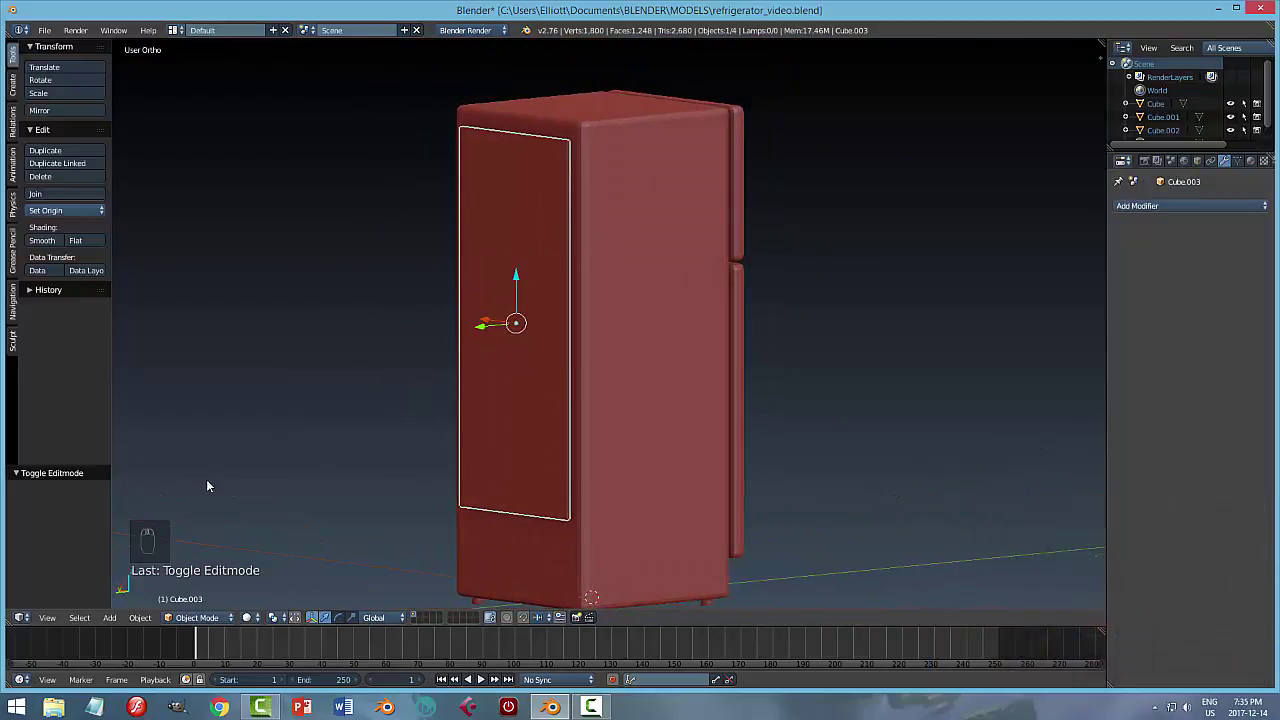
pyautogui.click(141, 618)
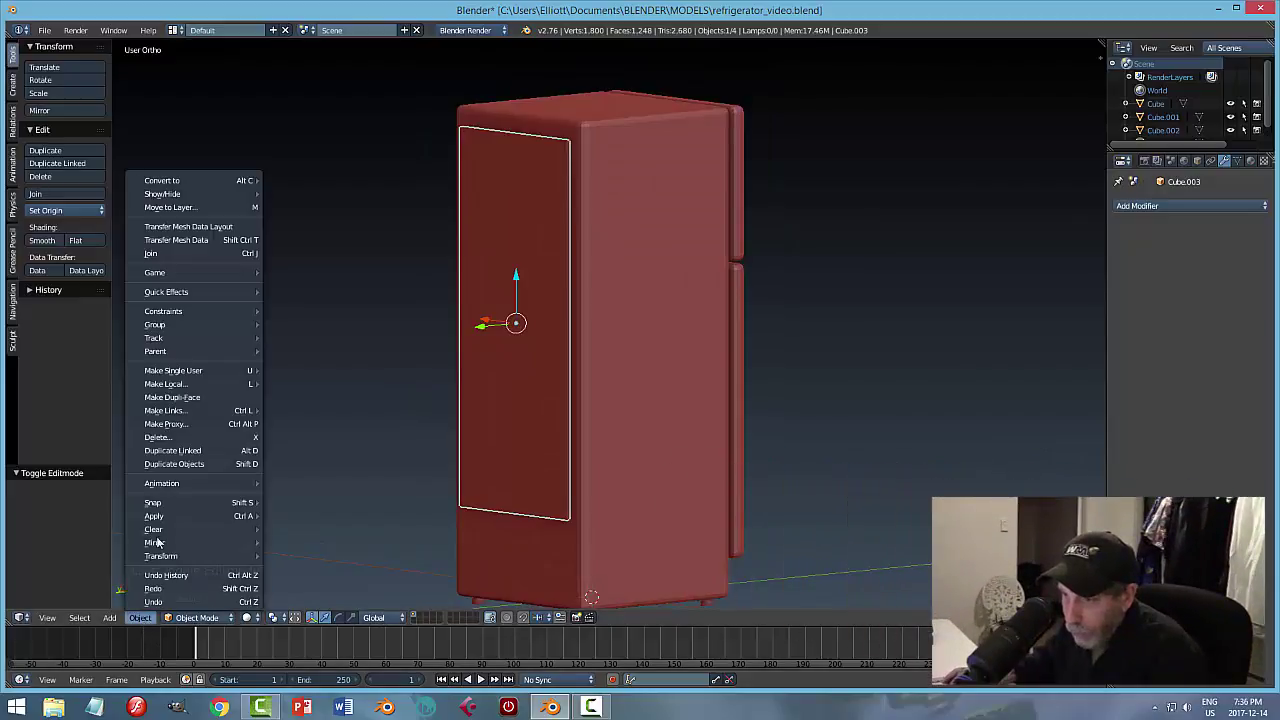
pyautogui.moveTo(167, 517)
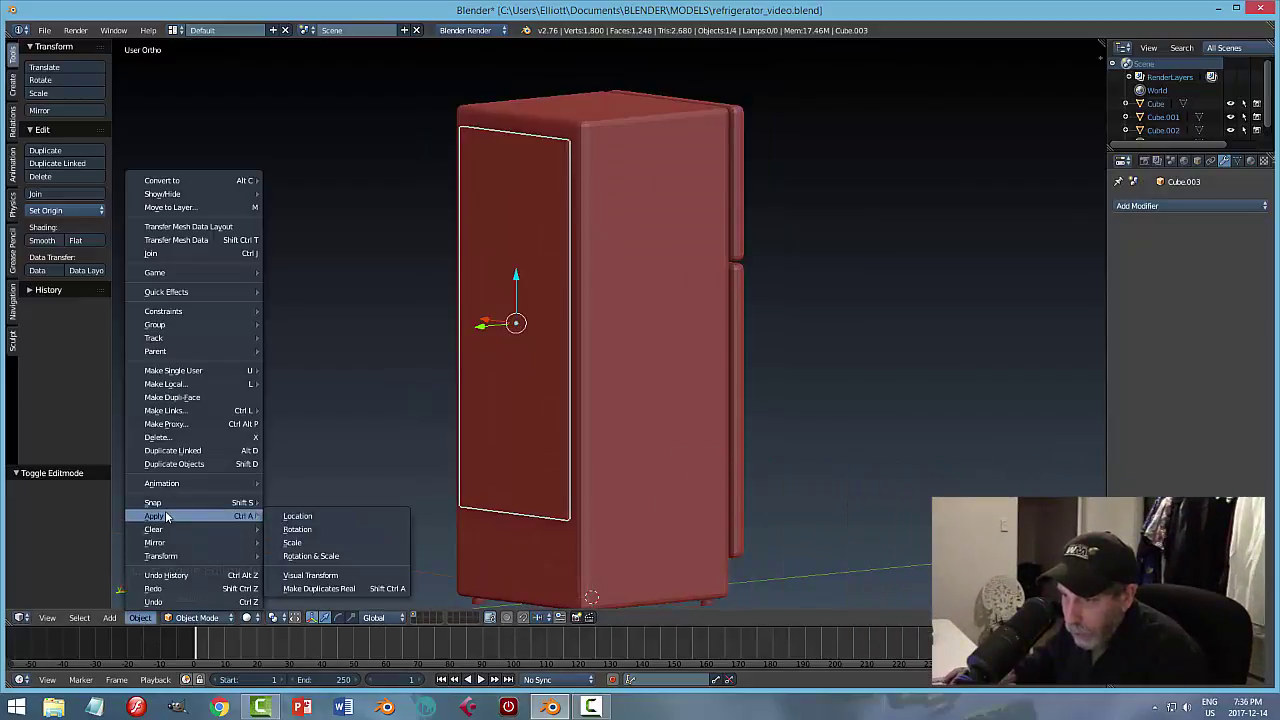
pyautogui.click(306, 541)
pyautogui.moveTo(668, 375); pyautogui.dragTo(643, 351, button='middle')
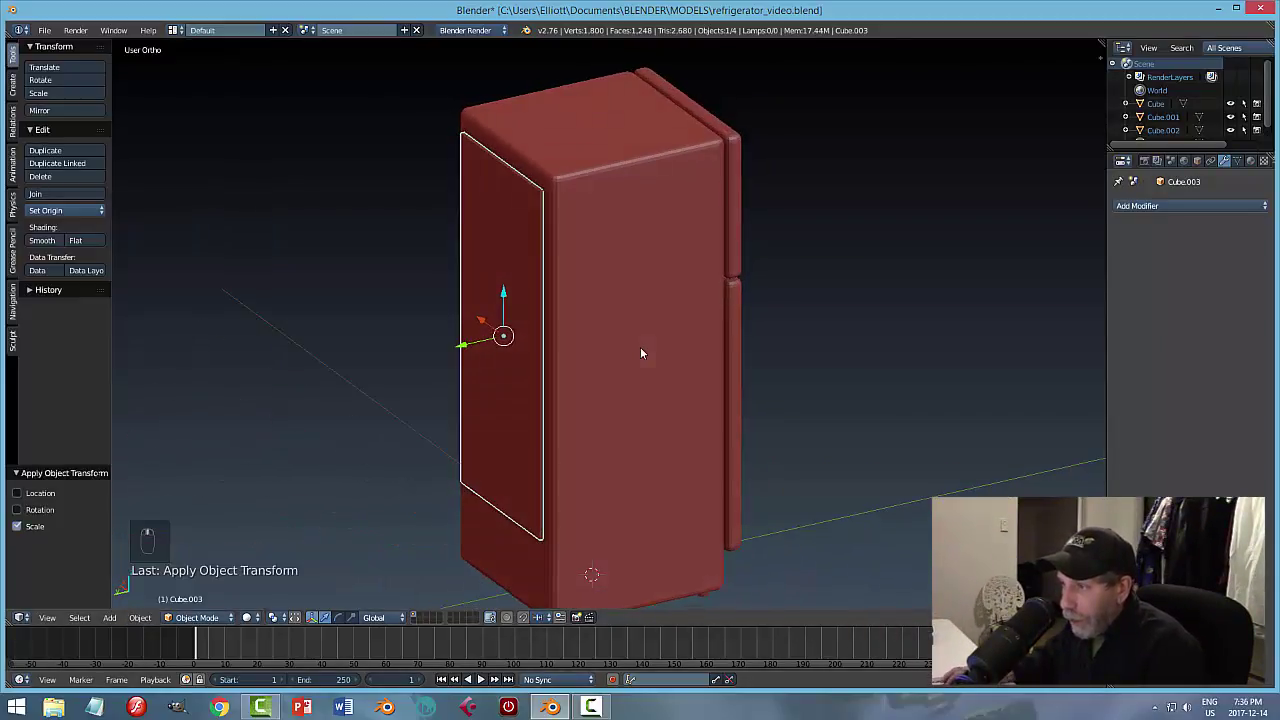
# Enter Edit Mode on the back panel, switch to edge selection and leave all its edges deselected.
pyautogui.press('Tab')
pyautogui.scroll(4, 595, 243)
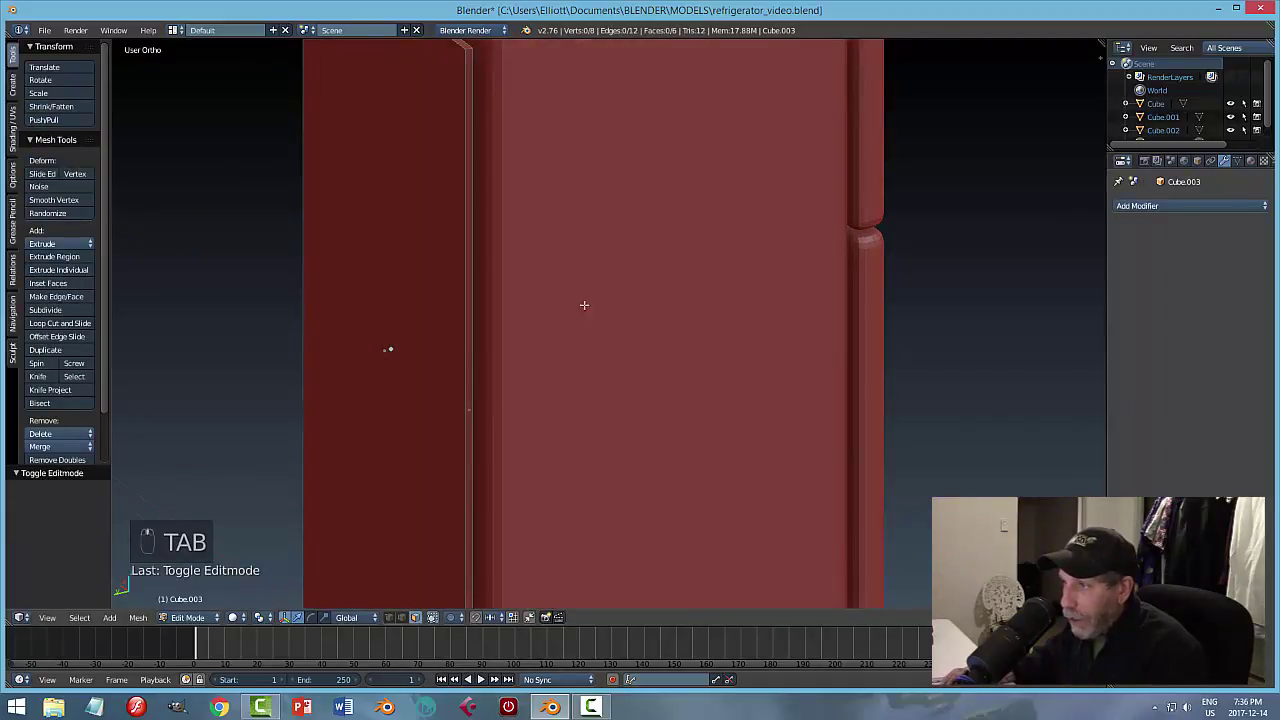
pyautogui.keyDown('shift'); pyautogui.moveTo(583, 303); pyautogui.dragTo(731, 374, button='middle'); pyautogui.keyUp('shift')
pyautogui.hotkey('ctrl', 'Tab')
pyautogui.click(716, 366)
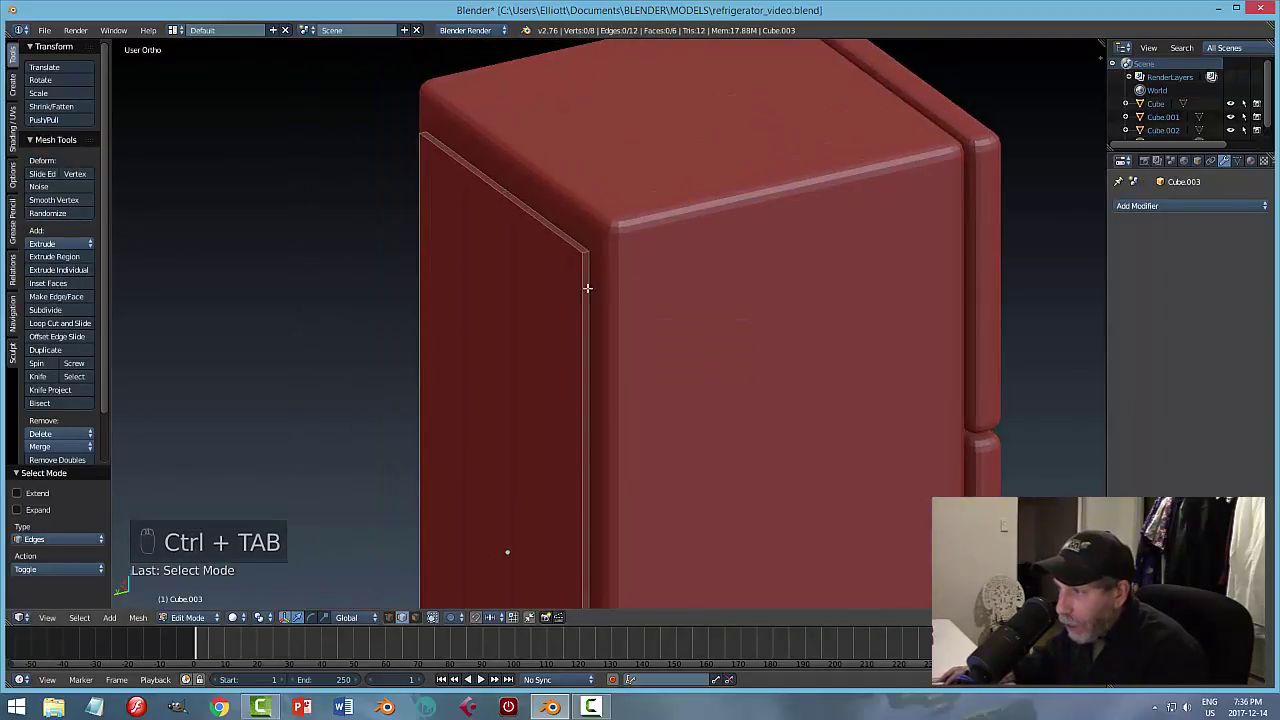
pyautogui.scroll(-4, 675, 366)
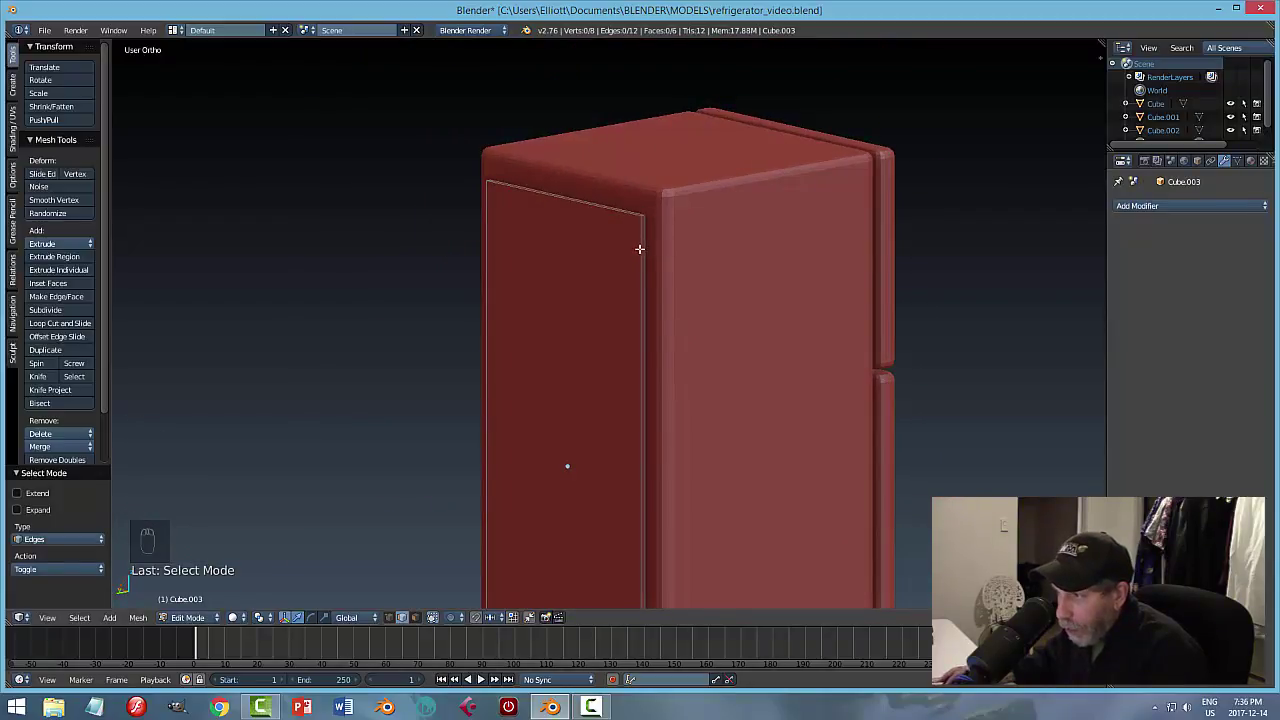
pyautogui.scroll(3, 654, 284)
pyautogui.rightClick(674, 280)
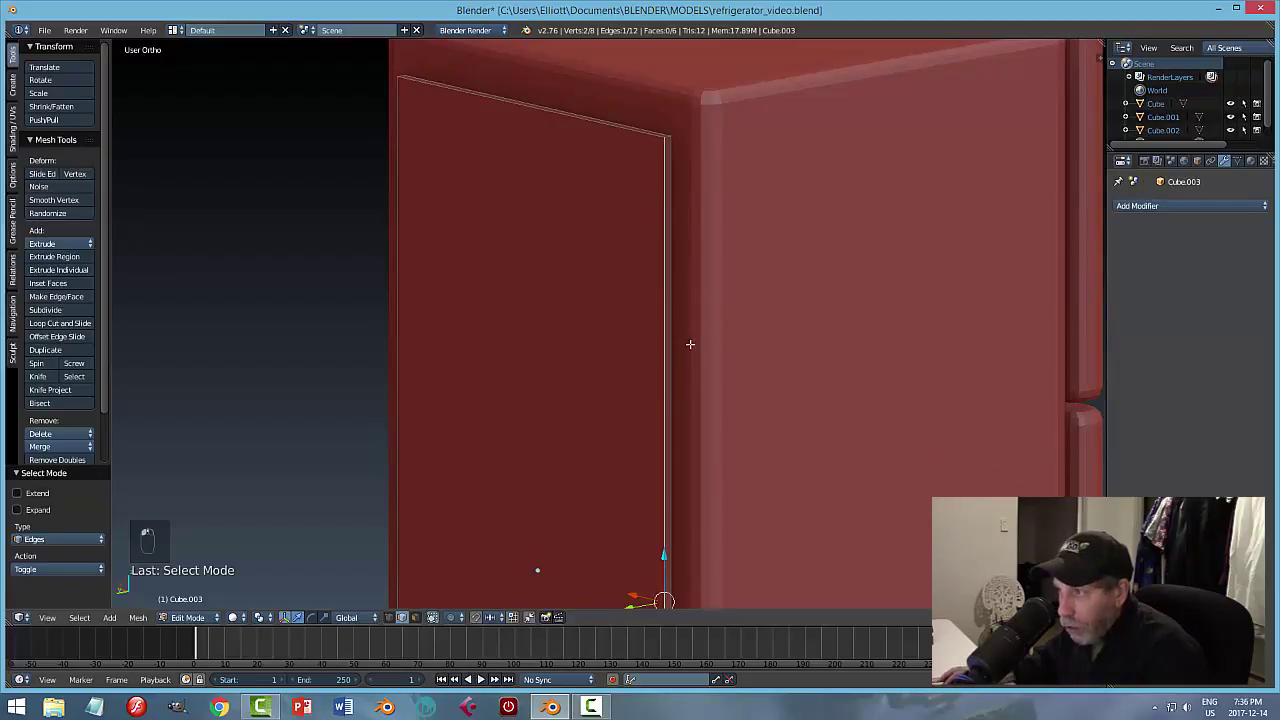
pyautogui.press('a')
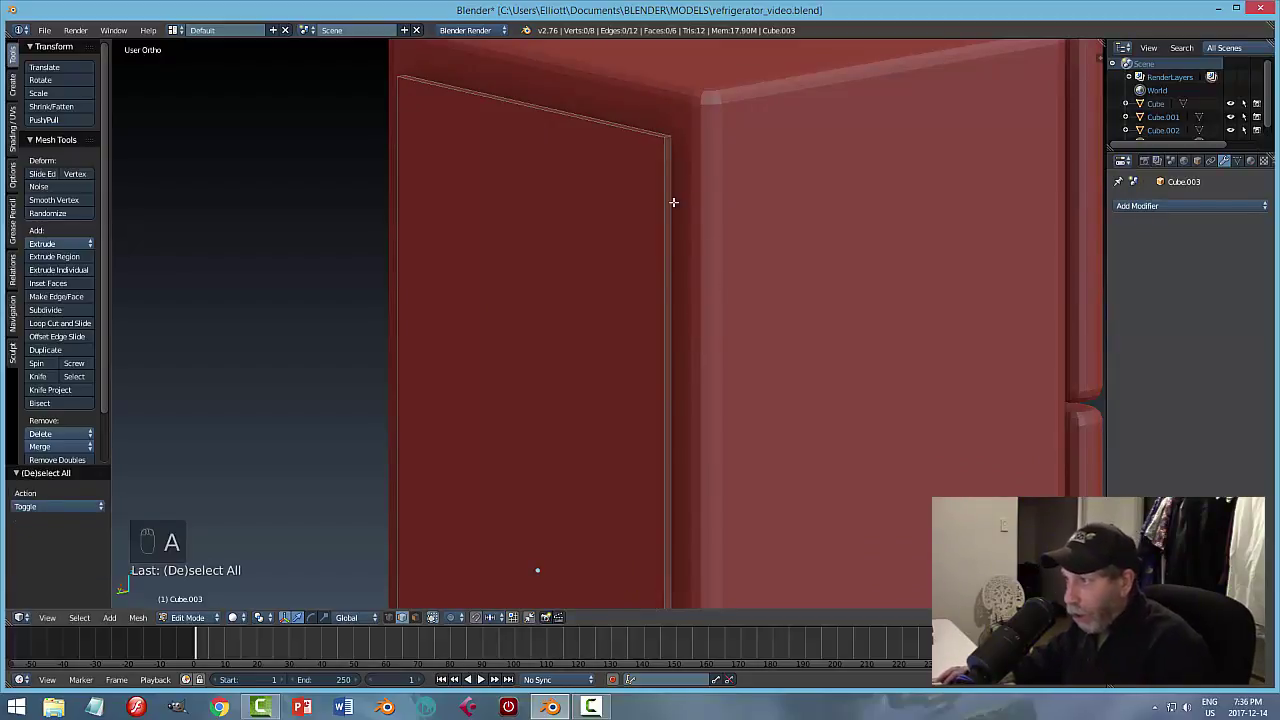
# Select the four short edges that run through the panel's thickness at its corners.
pyautogui.moveTo(690, 248); pyautogui.dragTo(662, 323, button='middle')
pyautogui.rightClick(627, 284)
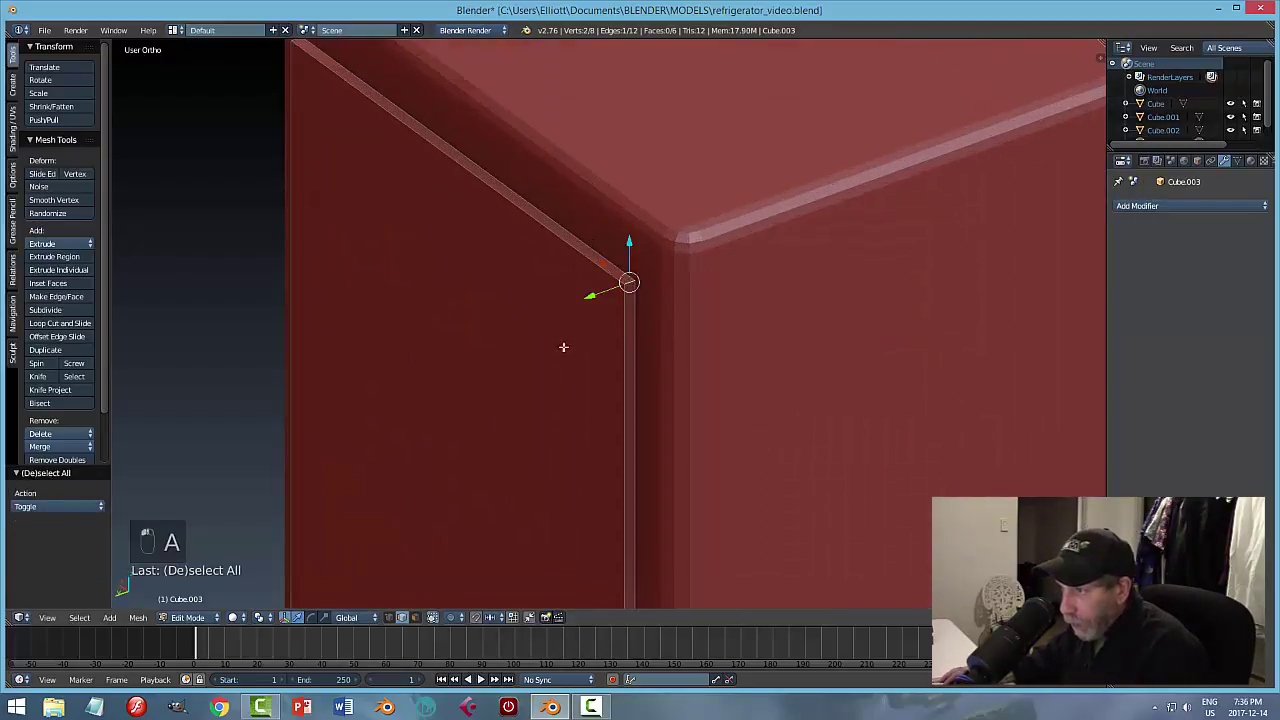
pyautogui.moveTo(563, 346); pyautogui.dragTo(819, 190, button='middle')
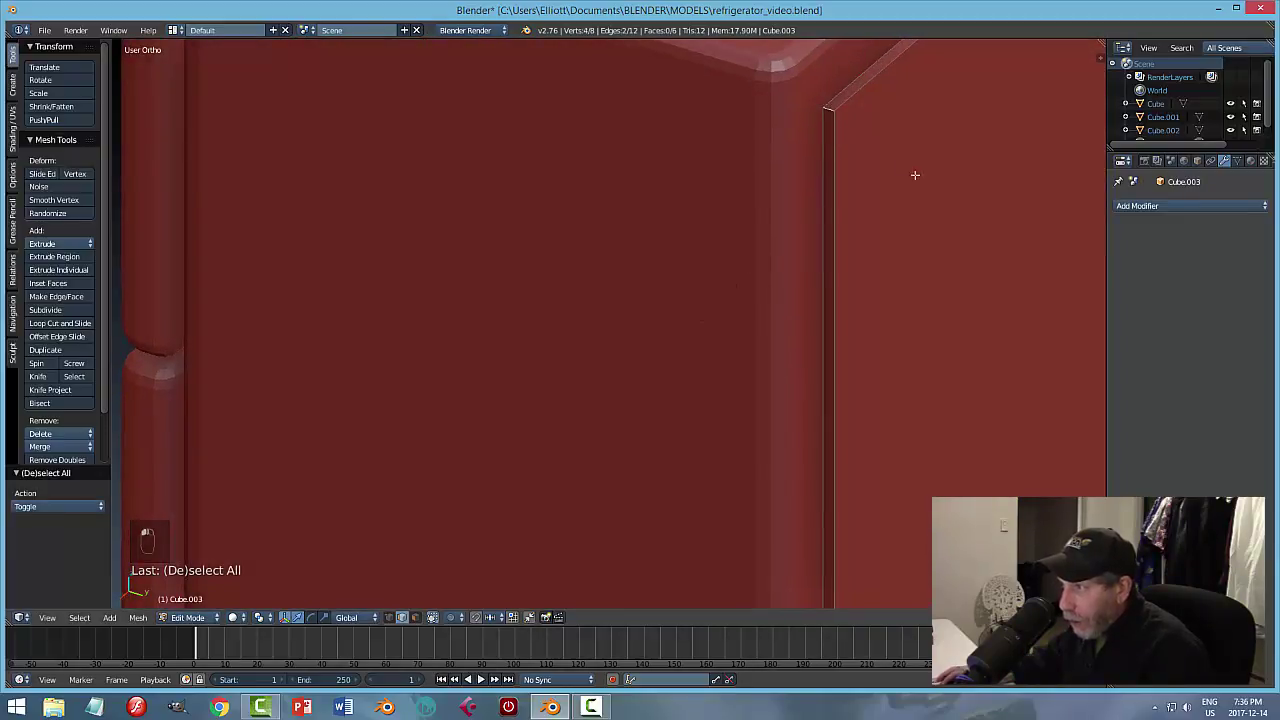
pyautogui.scroll(-5, 912, 250)
pyautogui.moveTo(866, 334); pyautogui.dragTo(834, 258, button='middle')
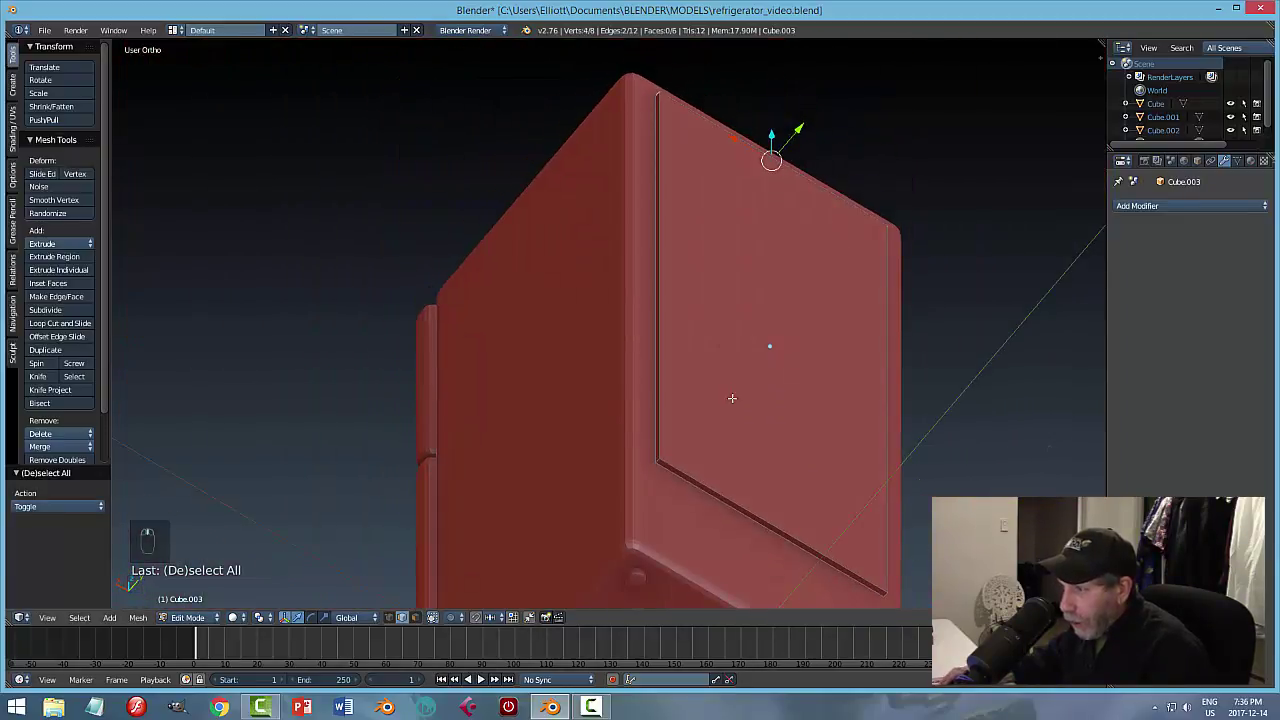
pyautogui.moveTo(732, 398); pyautogui.dragTo(729, 394, button='middle')
pyautogui.scroll(4, 730, 398)
pyautogui.keyDown('shift'); pyautogui.rightClick(691, 437); pyautogui.keyUp('shift')
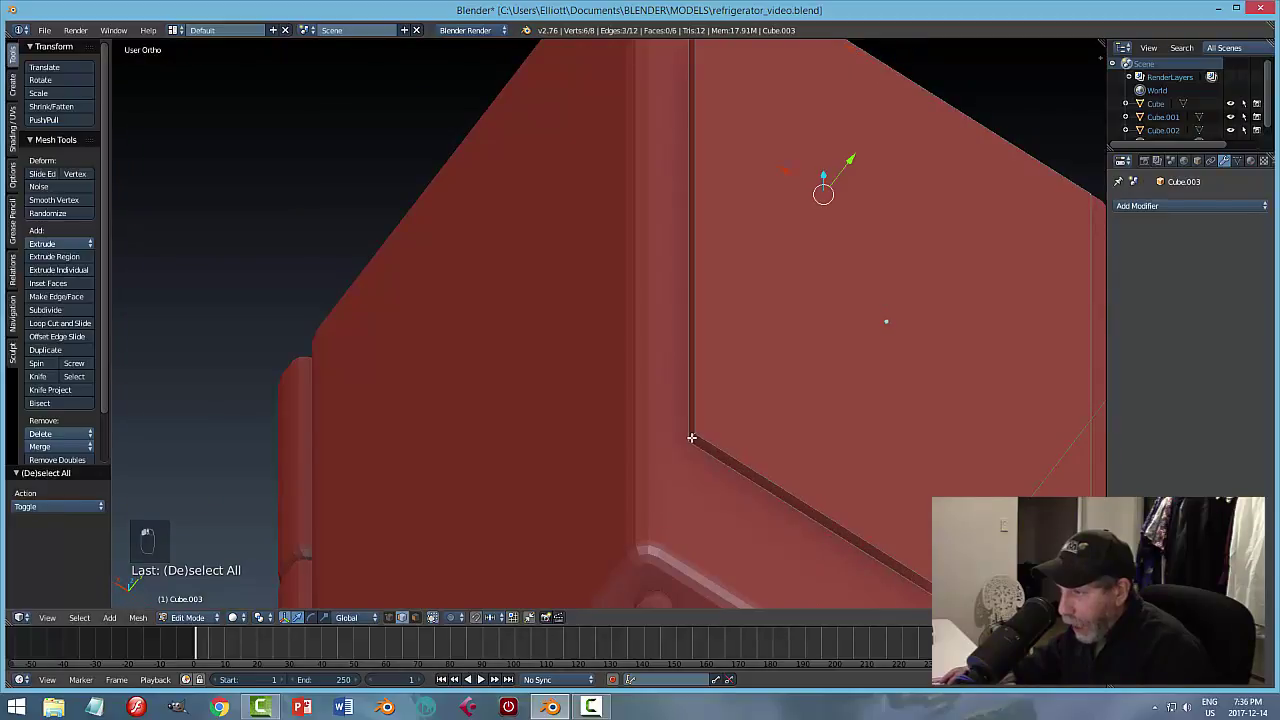
pyautogui.moveTo(691, 437); pyautogui.dragTo(588, 481, button='middle')
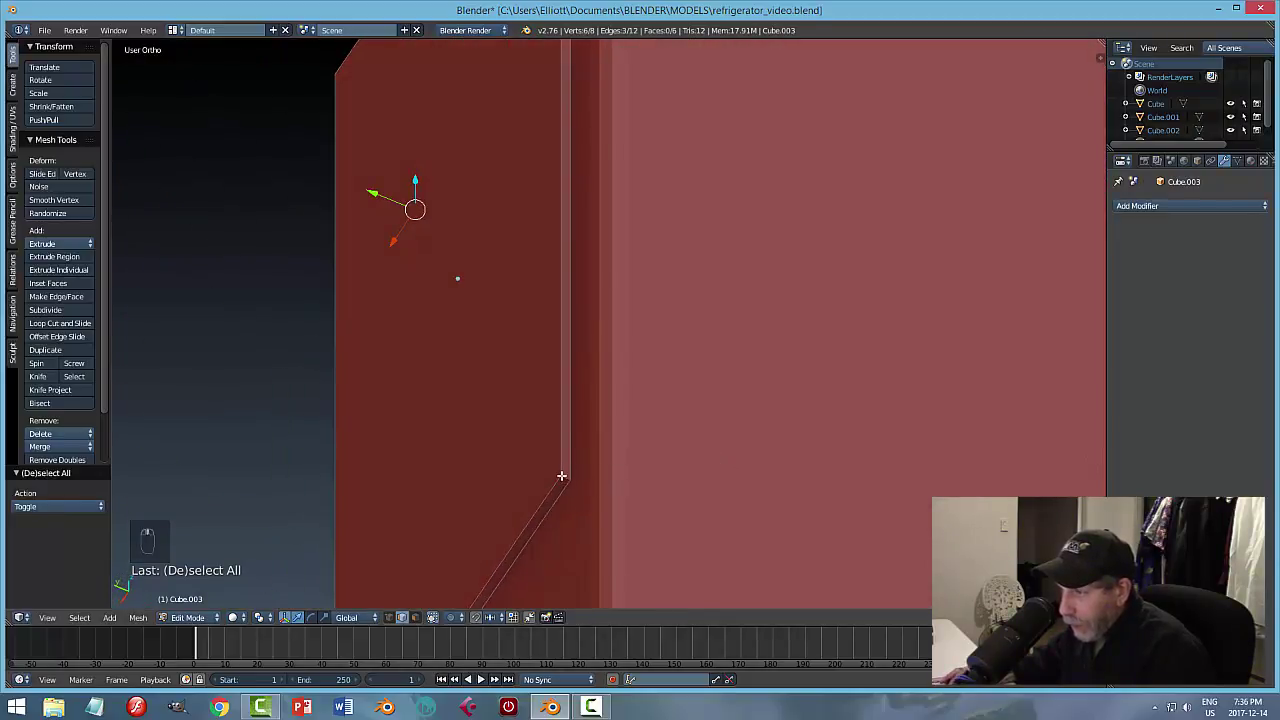
pyautogui.keyDown('shift'); pyautogui.rightClick(561, 476); pyautogui.keyUp('shift')
pyautogui.moveTo(671, 391); pyautogui.dragTo(675, 537, button='middle')
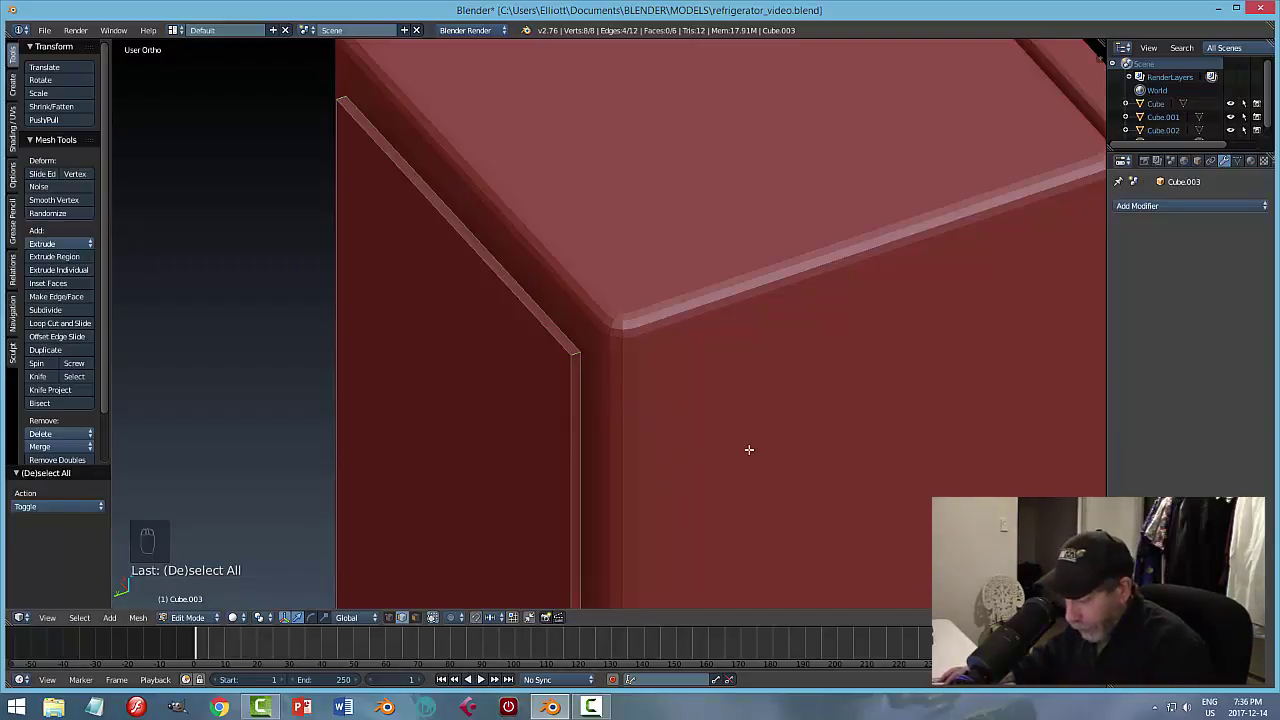
# Bevel the panel's four corner edges by about 0.069 with 3 segments and clear the selection.
pyautogui.hotkey('ctrl', 'b')
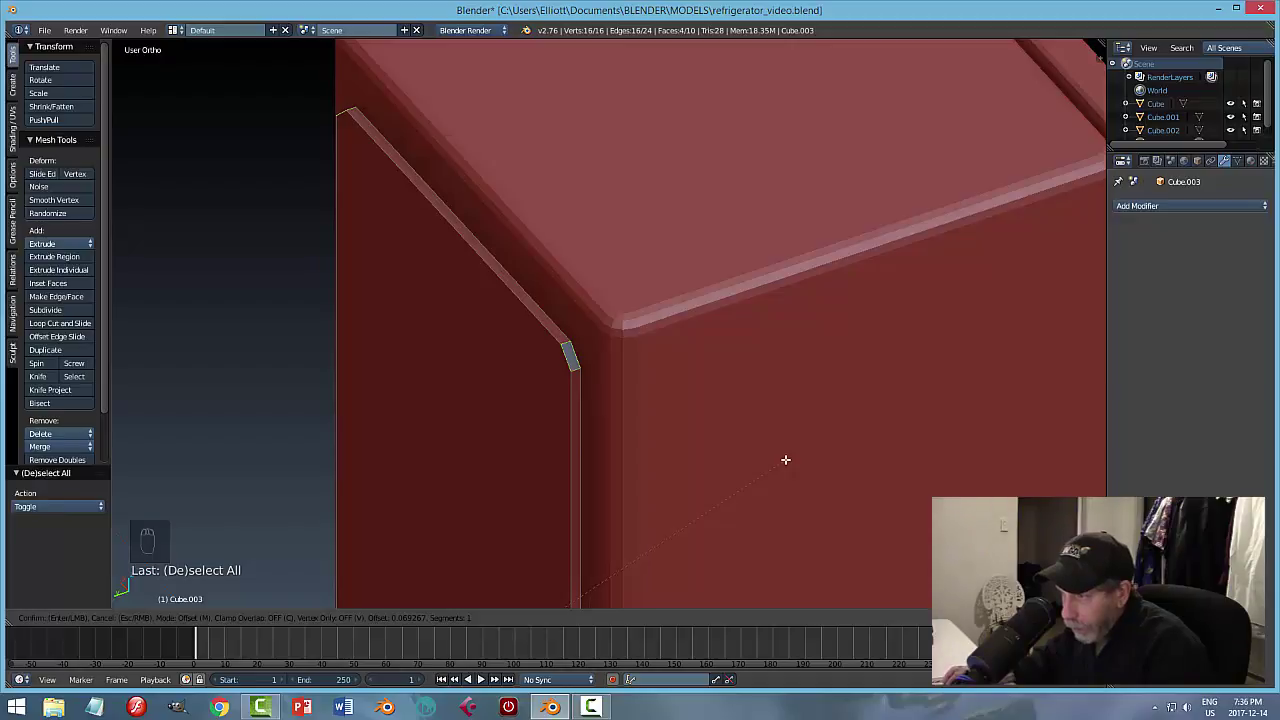
pyautogui.scroll(2, 785, 460)
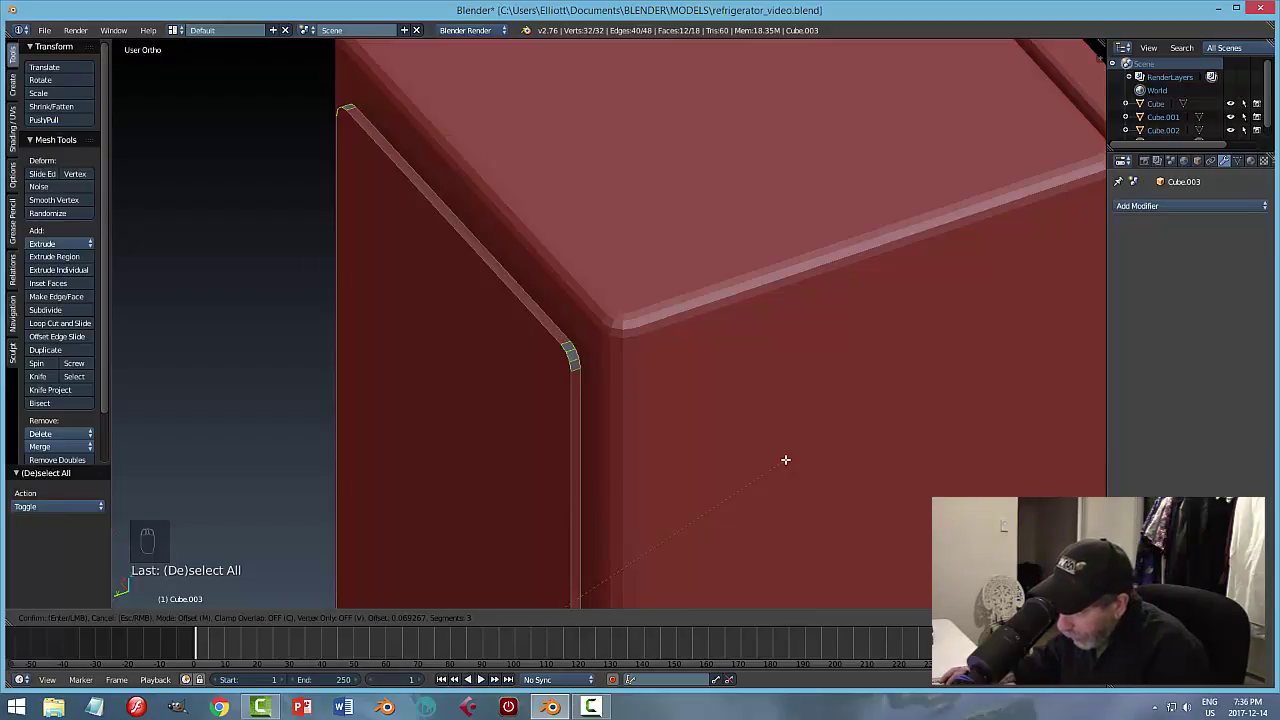
pyautogui.click(785, 460)
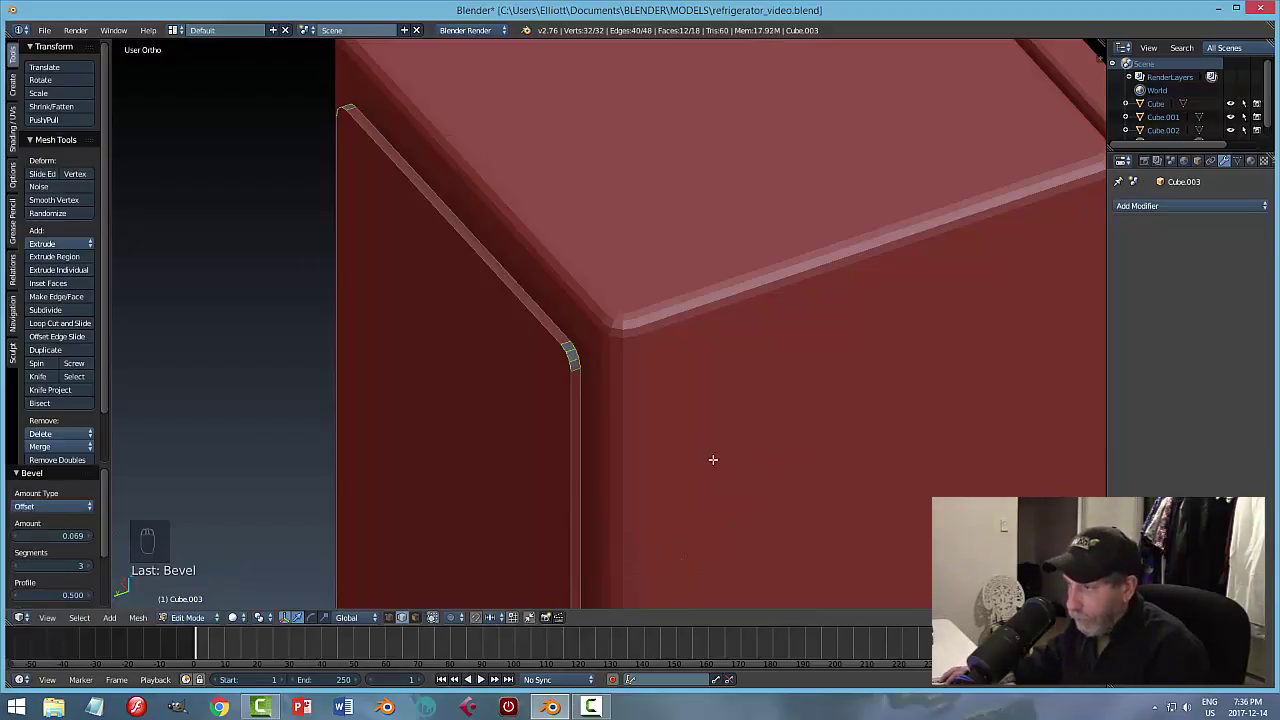
pyautogui.press('a')
pyautogui.moveTo(663, 466); pyautogui.dragTo(701, 439, button='middle')
pyautogui.scroll(-4, 711, 443)
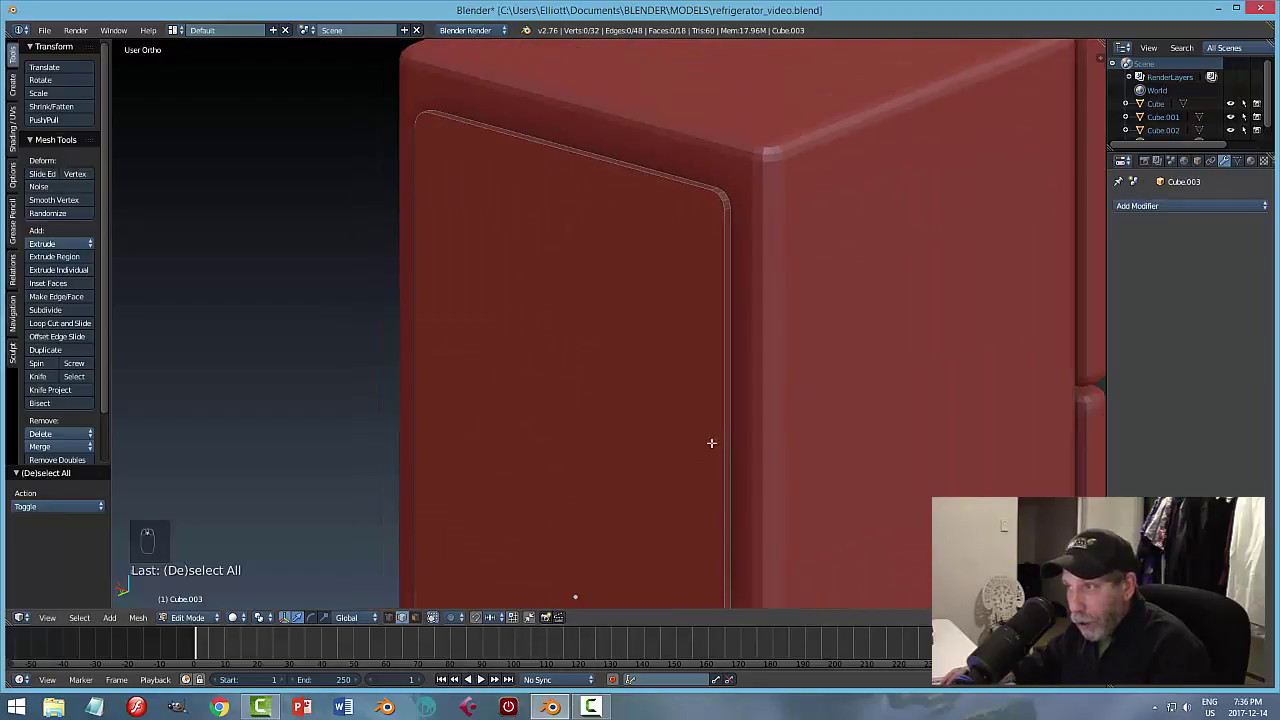
pyautogui.moveTo(699, 444); pyautogui.dragTo(628, 467, button='middle')
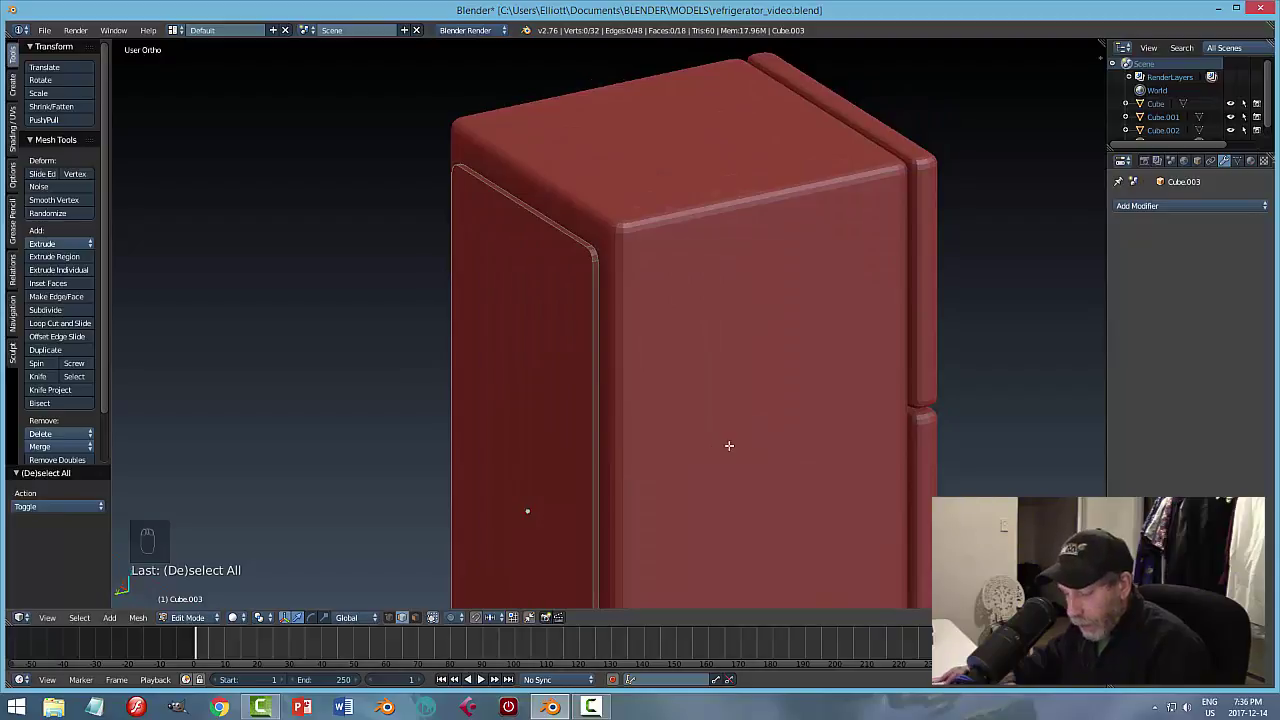
# Undo the deselection and the corner bevel, back to the four selected corner edges.
pyautogui.hotkey('ctrl', 'z')
pyautogui.scroll(-1, 725, 445)
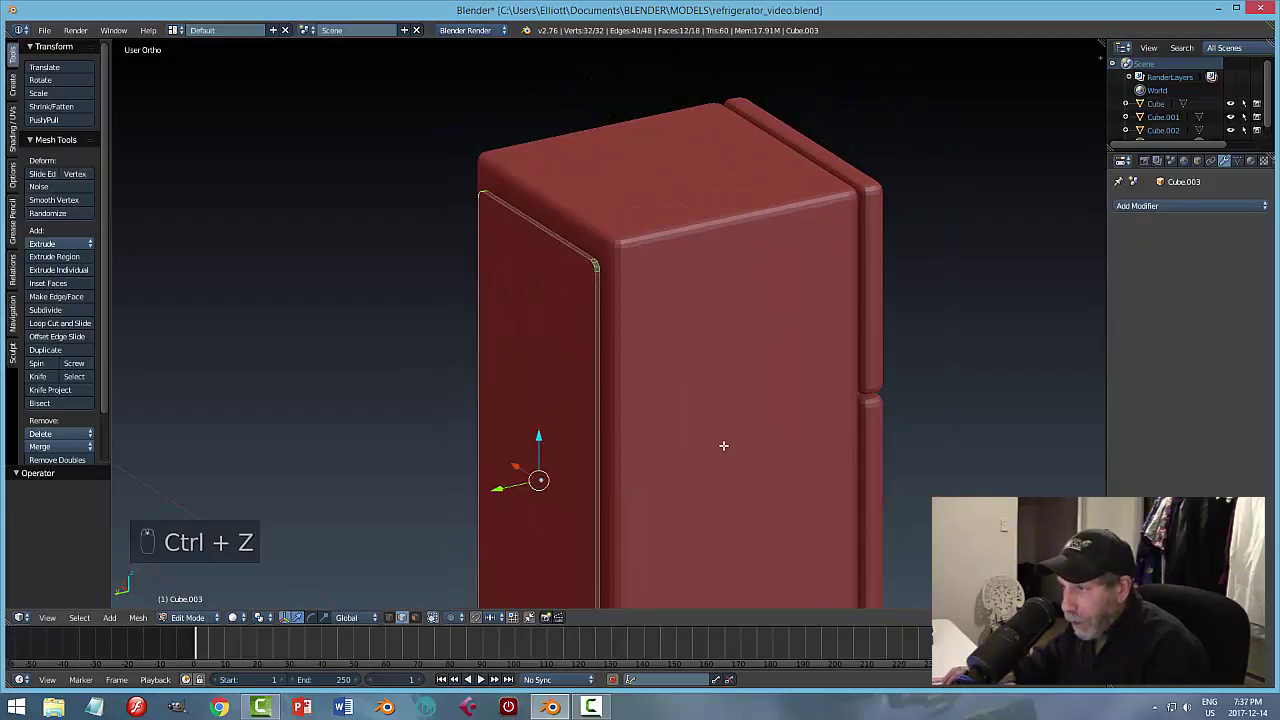
pyautogui.scroll(3, 723, 445)
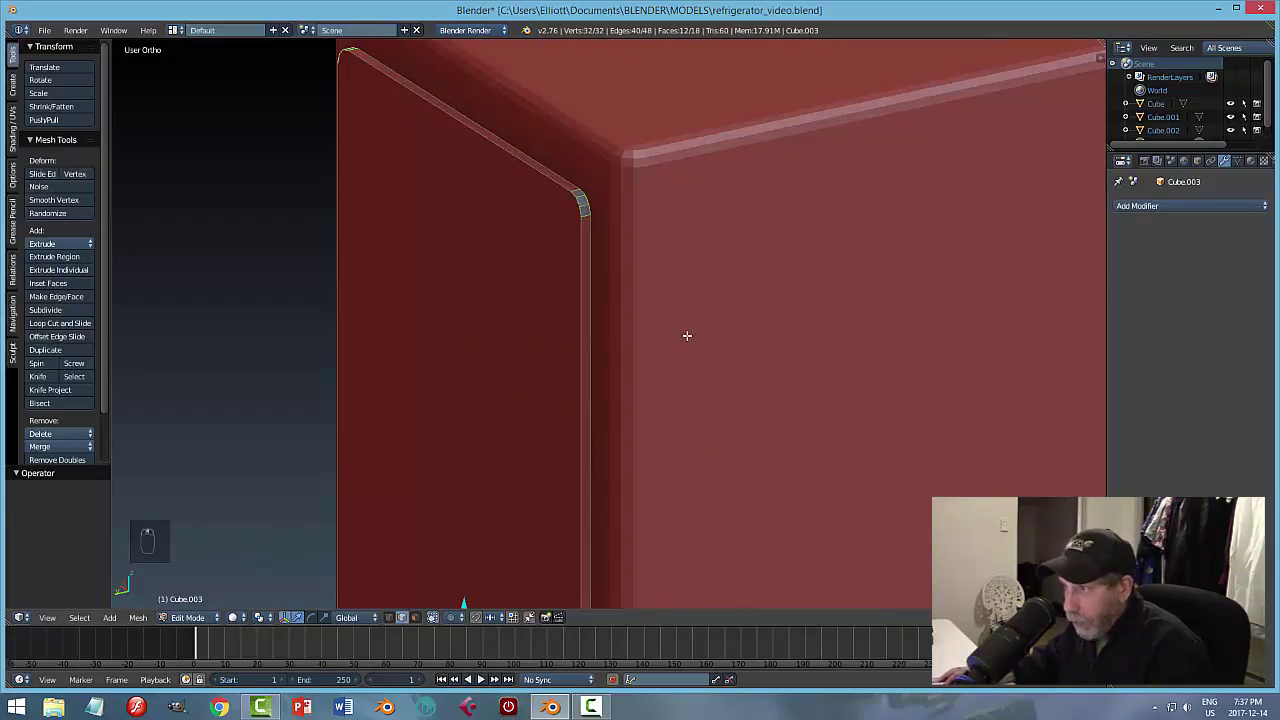
pyautogui.hotkey('ctrl', 'z')
pyautogui.scroll(1, 697, 340)
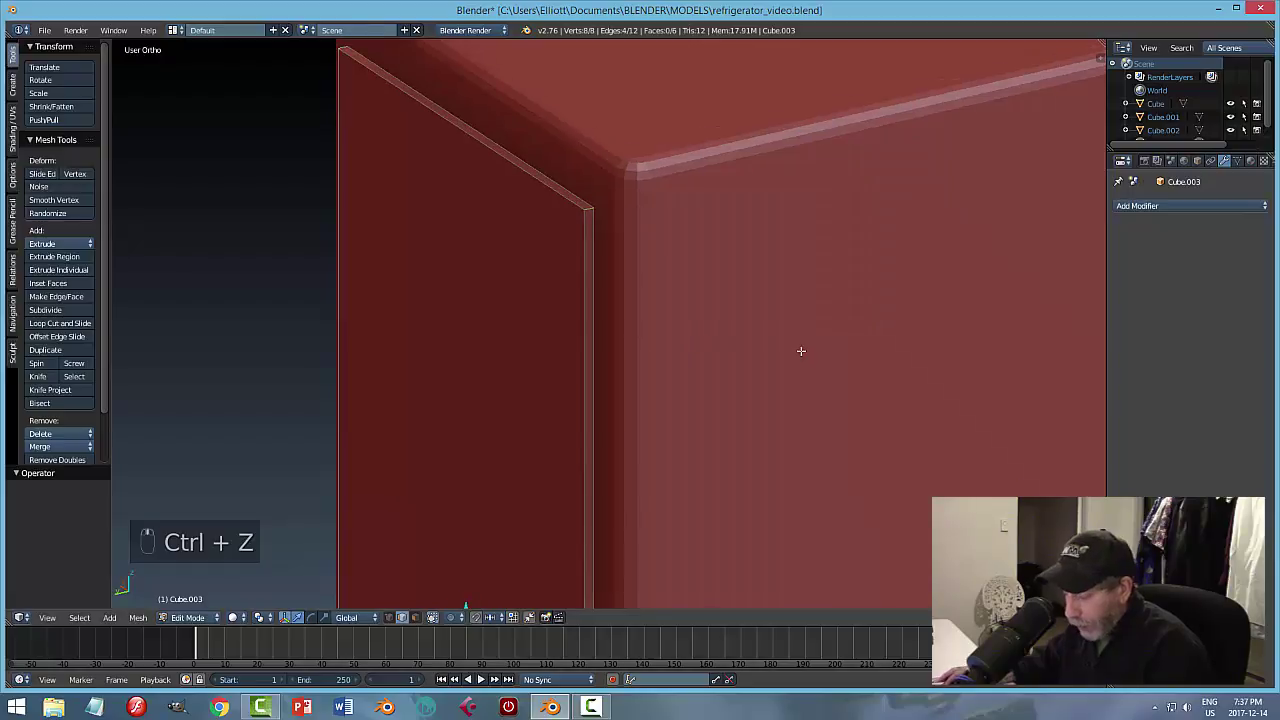
# Bevel the panel's four corner edges by about 0.024 with 2 segments and deselect everything.
pyautogui.hotkey('ctrl', 'b')
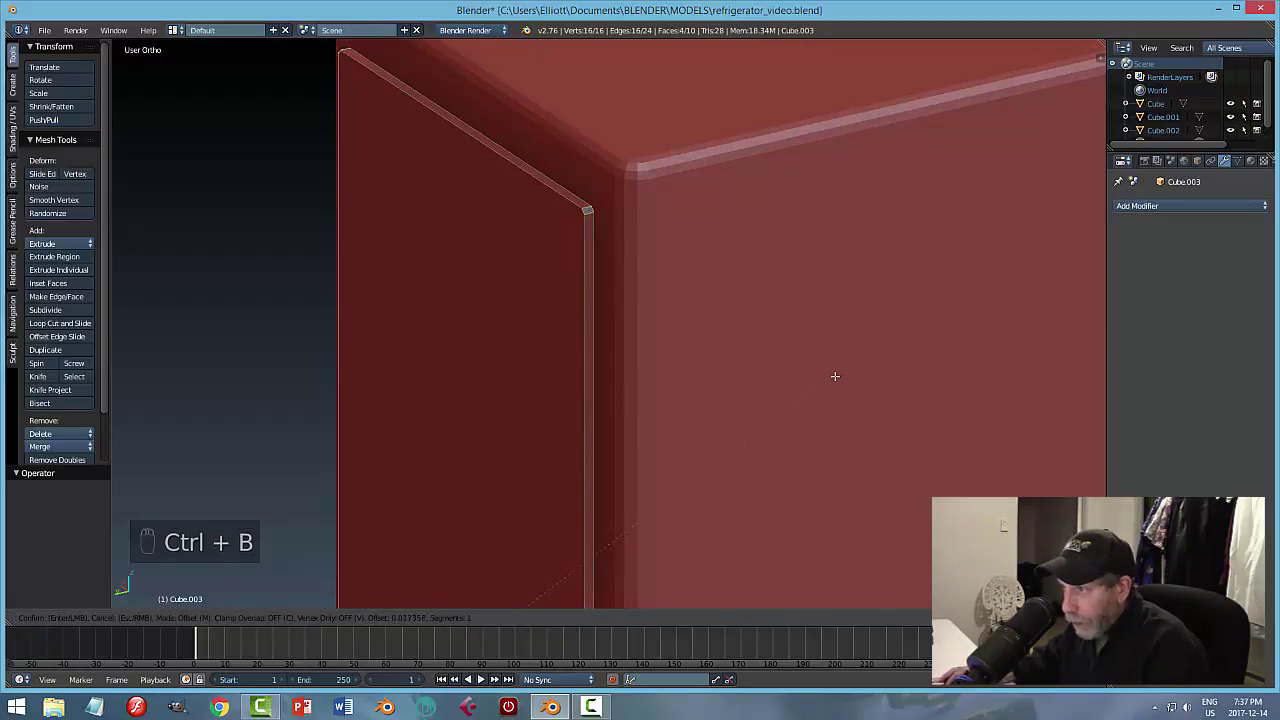
pyautogui.scroll(1, 836, 377)
pyautogui.click(836, 377)
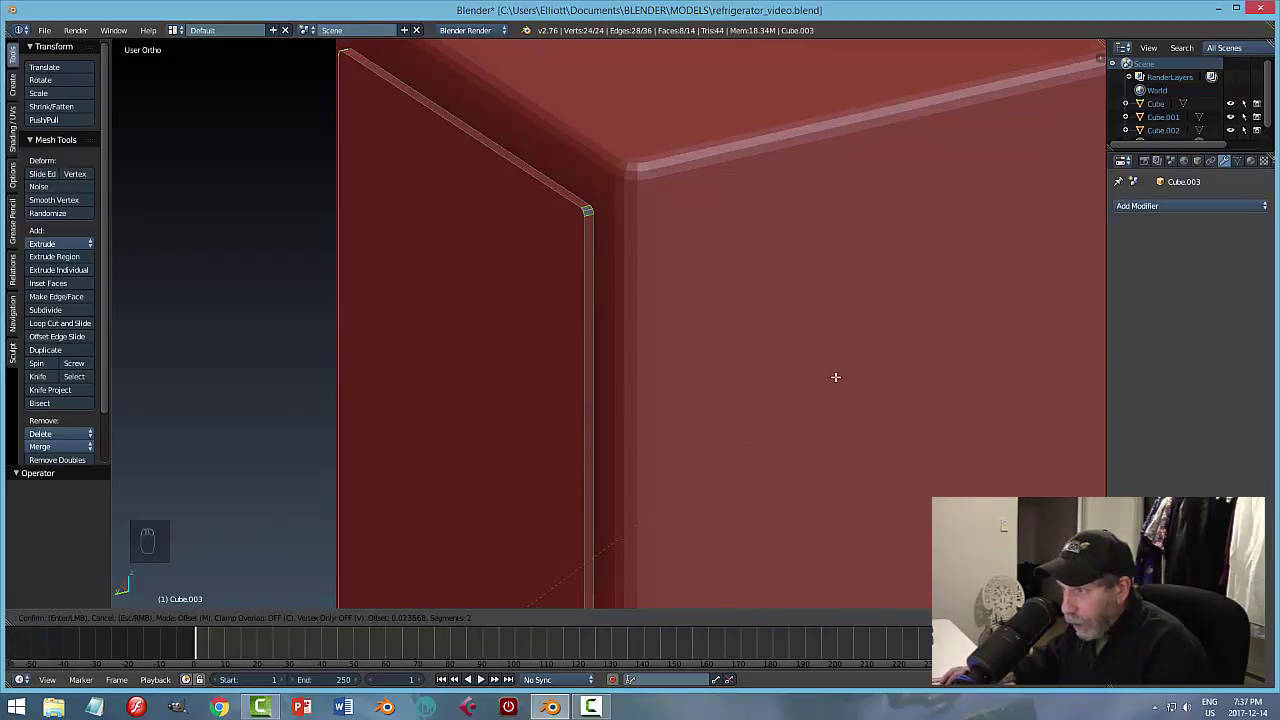
pyautogui.press('a')
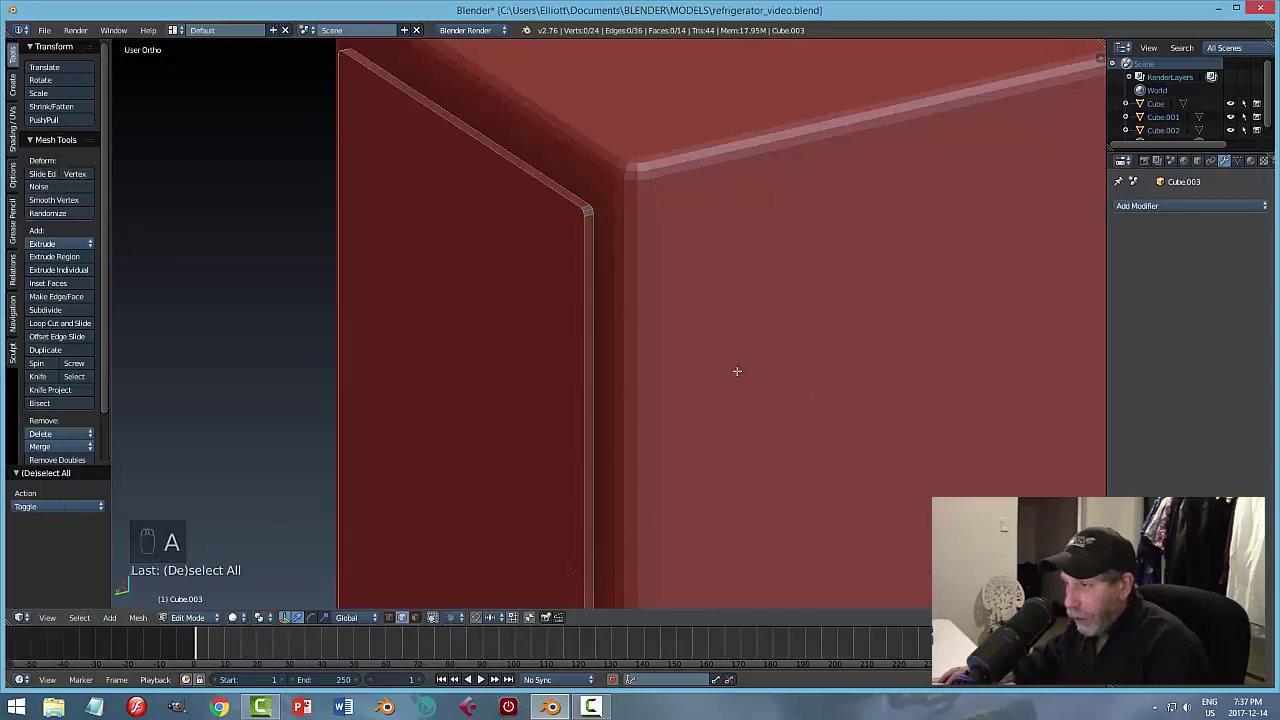
pyautogui.rightClick(557, 193)
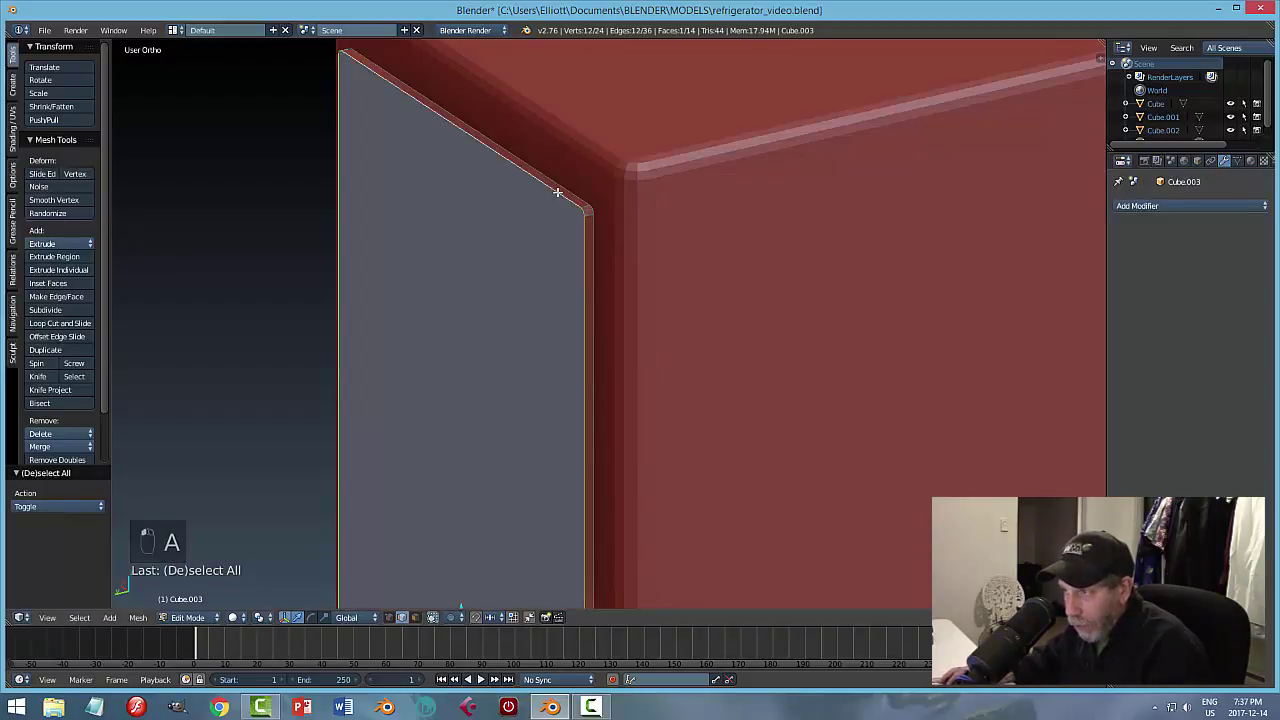
pyautogui.moveTo(723, 343); pyautogui.dragTo(697, 343, button='middle')
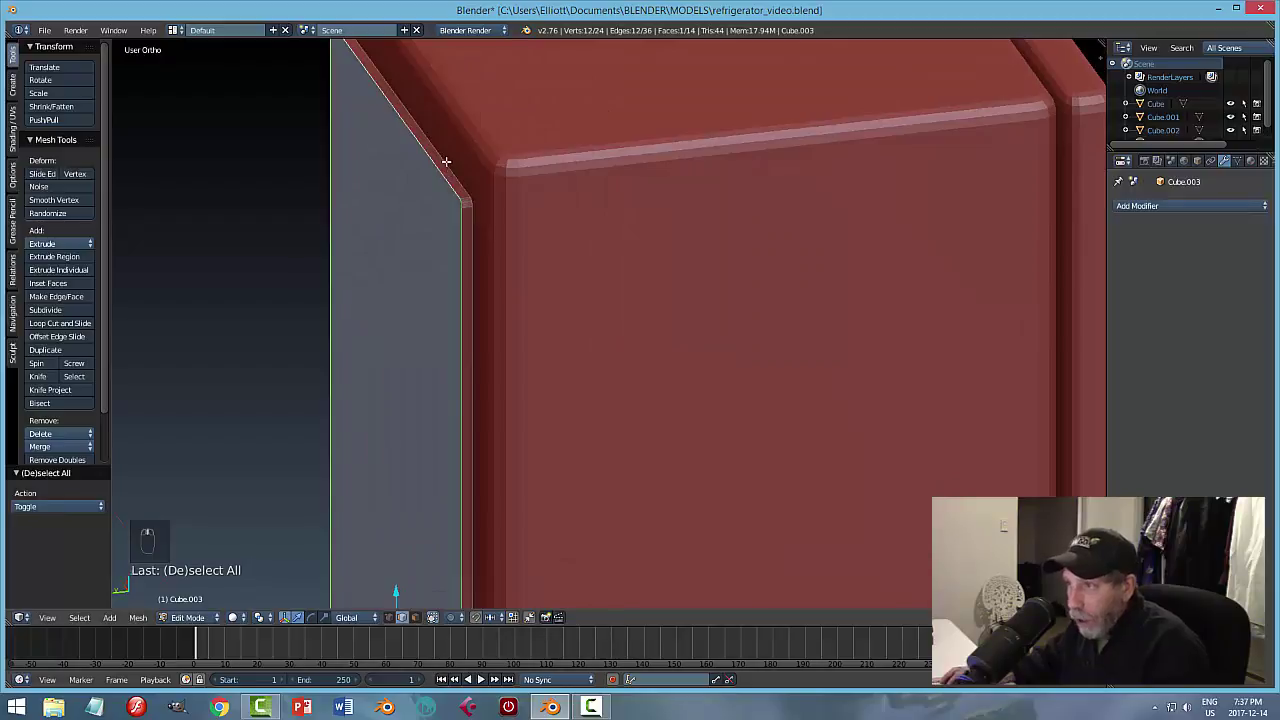
pyautogui.moveTo(537, 294); pyautogui.dragTo(715, 346, button='middle')
pyautogui.scroll(-5, 722, 335)
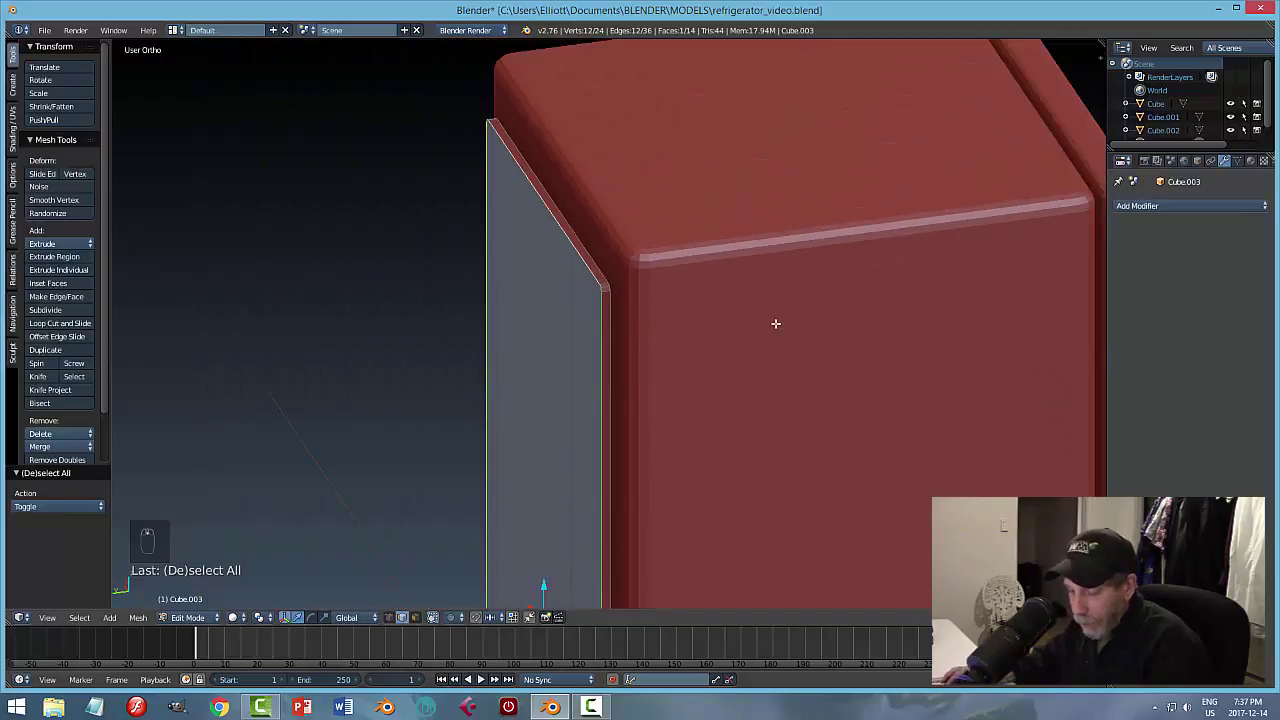
pyautogui.press('a')
pyautogui.rightClick(564, 233)
pyautogui.moveTo(705, 348)
pyautogui.mouseDown(button='middle')
pyautogui.moveTo(734, 343)
pyautogui.moveTo(706, 349)
pyautogui.mouseUp(button='middle')
pyautogui.press('a')
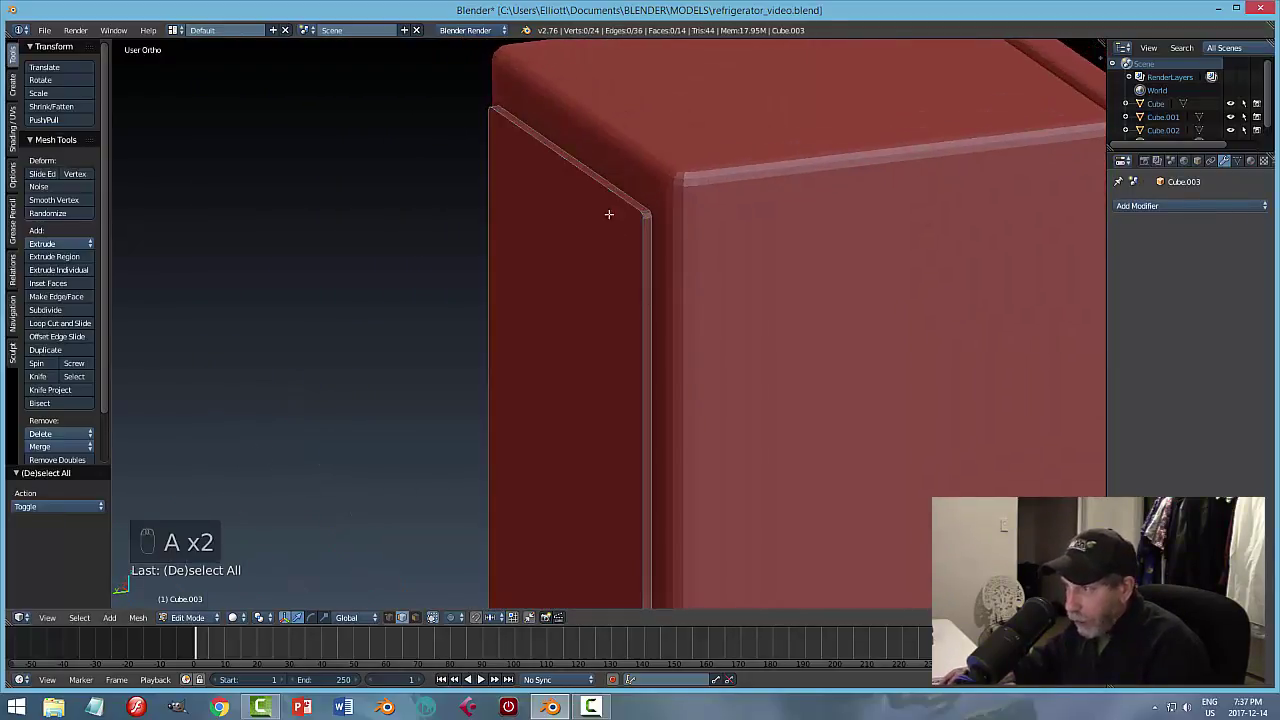
pyautogui.rightClick(605, 189)
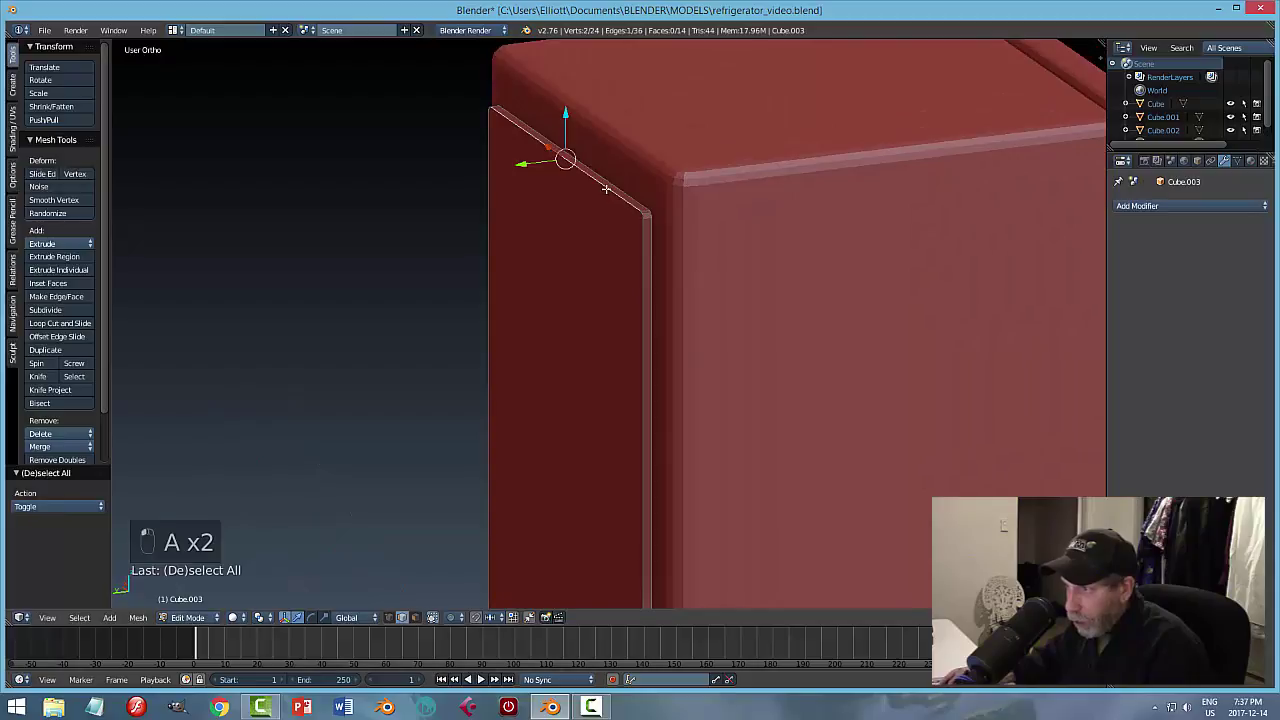
pyautogui.rightClick(643, 244)
pyautogui.press('a')
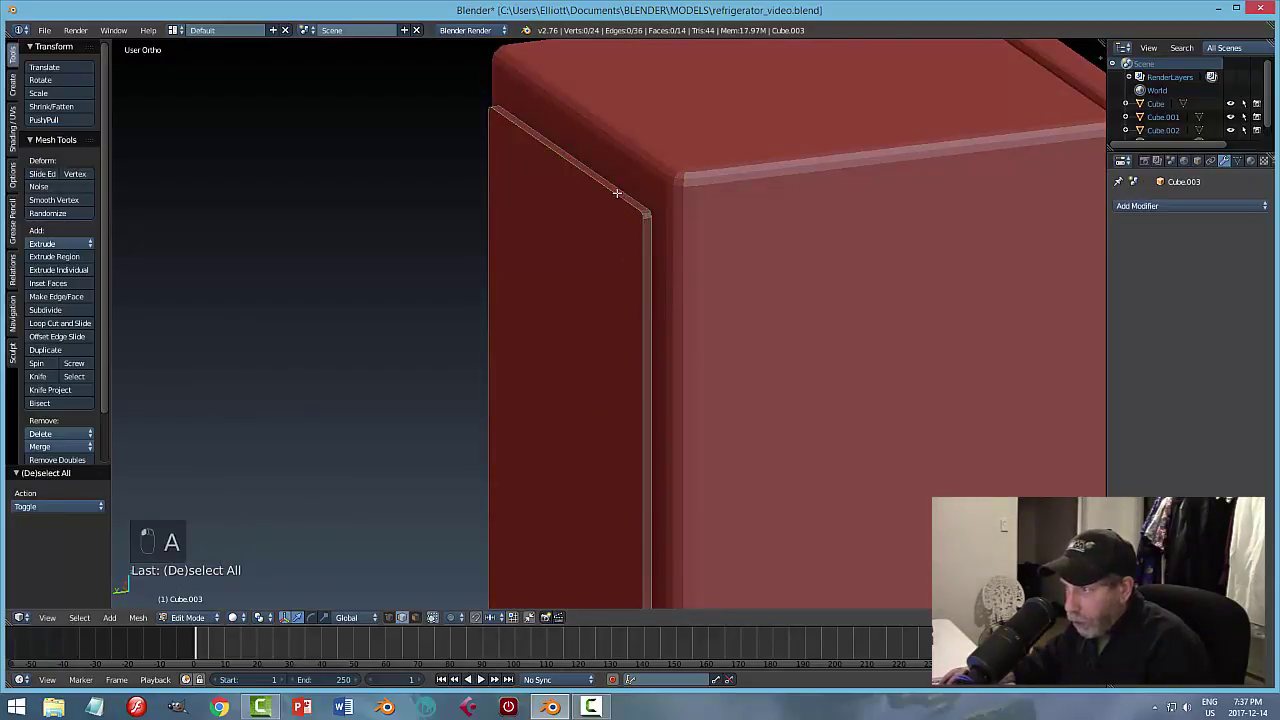
# Bevel the outer rim of the back panel by about 0.008 with 2 segments, deselect everything and return to Object Mode.
pyautogui.rightClick(617, 193)
pyautogui.moveTo(617, 193); pyautogui.dragTo(680, 440, button='middle')
pyautogui.hotkey('ctrl', 'b')
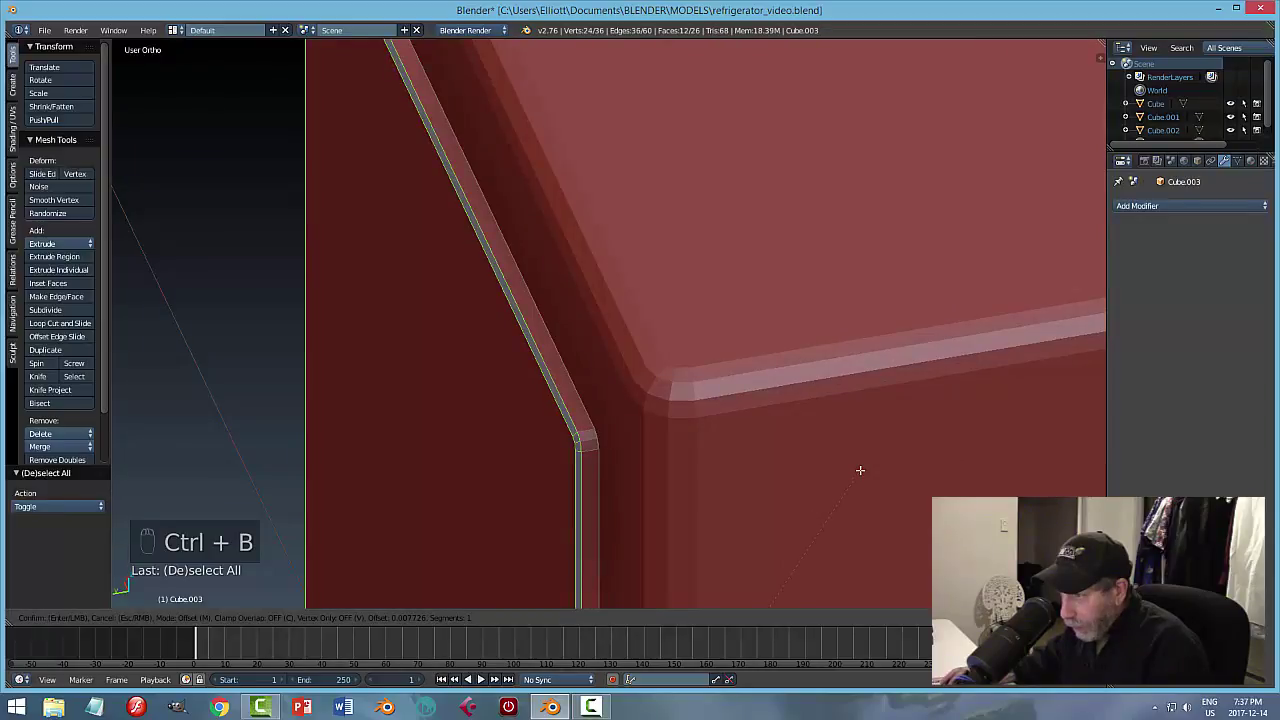
pyautogui.scroll(1, 860, 470)
pyautogui.click(861, 470)
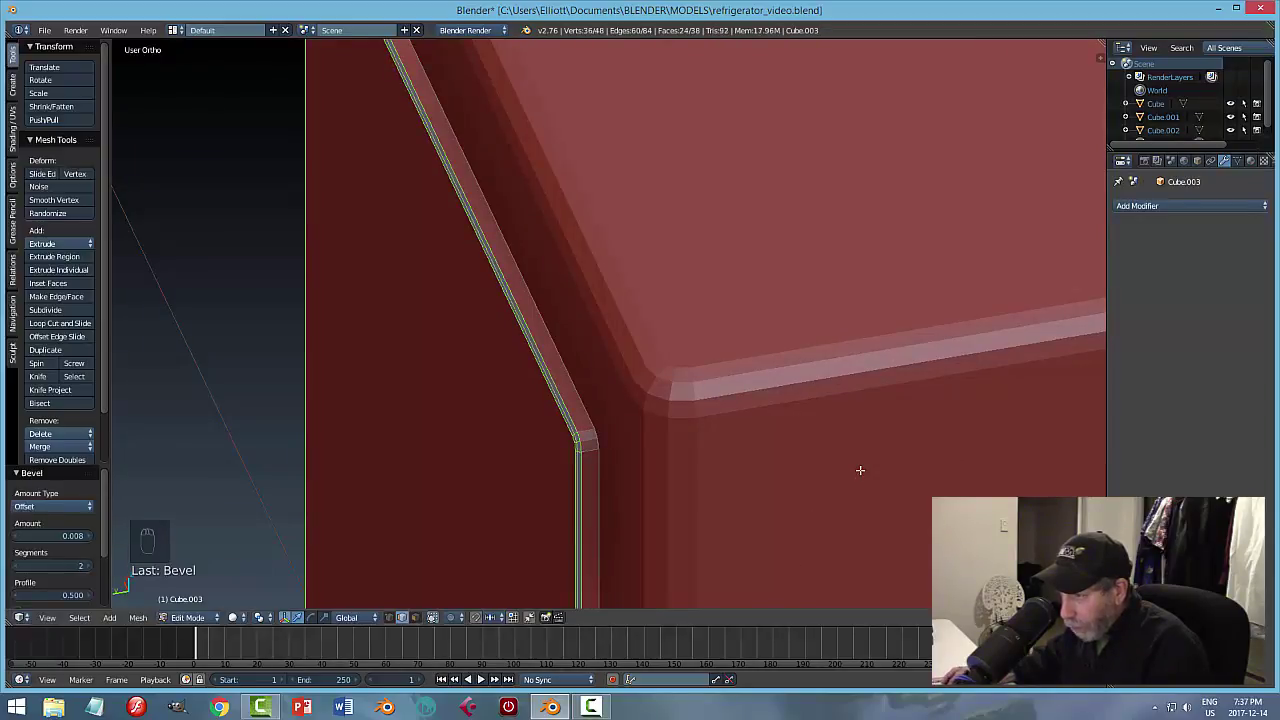
pyautogui.press('a')
pyautogui.press('Tab')
pyautogui.click(844, 481)
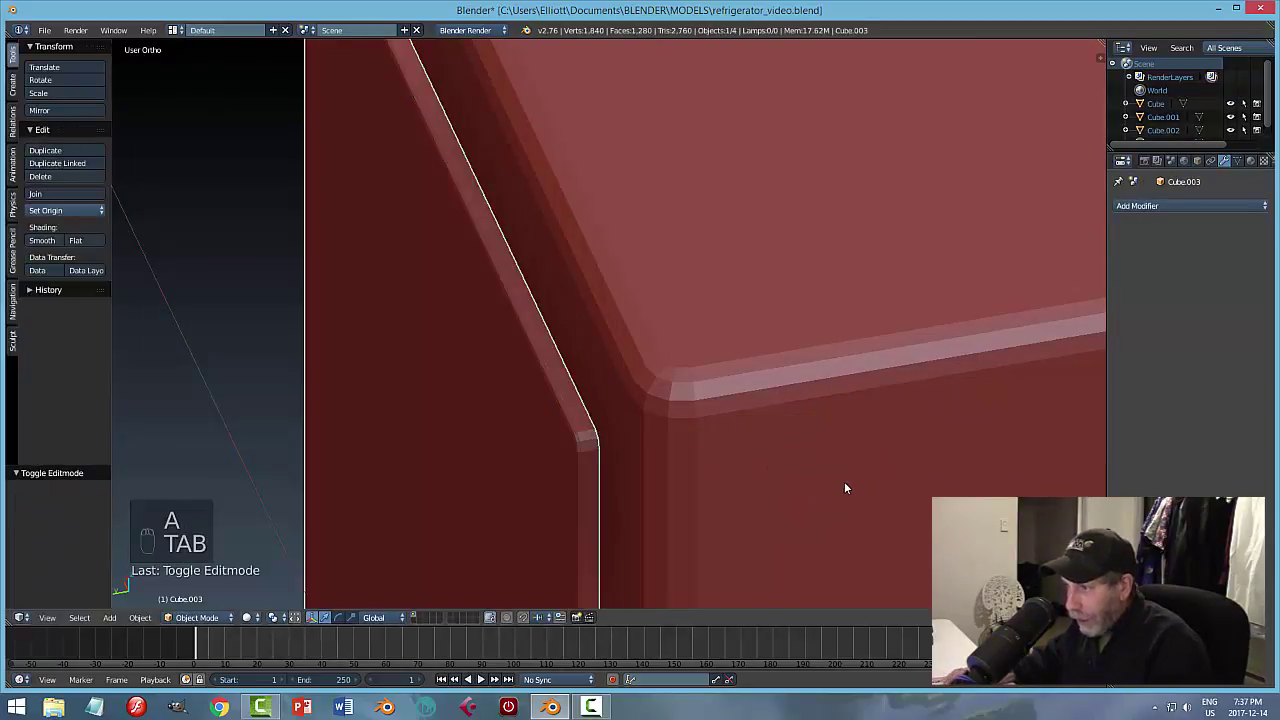
# Move the back panel slightly toward the refrigerator body along the Y axis and deselect it.
pyautogui.moveTo(844, 481); pyautogui.dragTo(812, 463, button='middle')
pyautogui.scroll(-5, 815, 460)
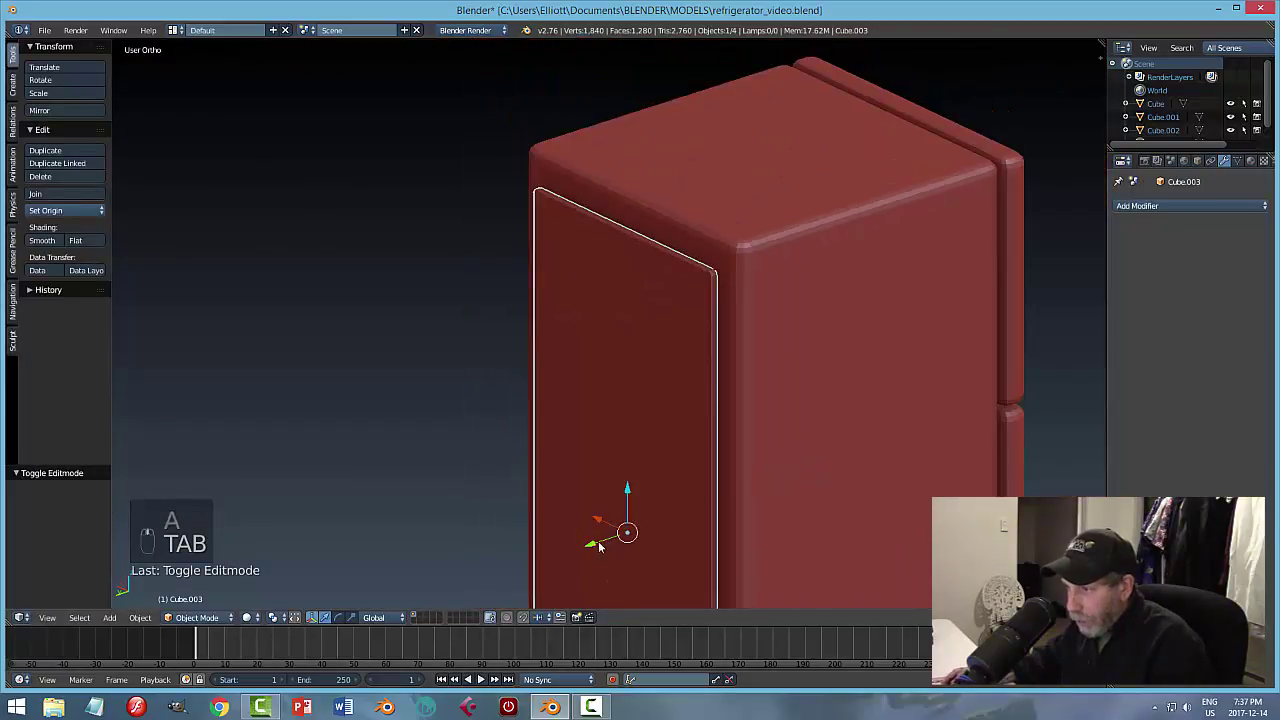
pyautogui.press('g')
pyautogui.press('x')
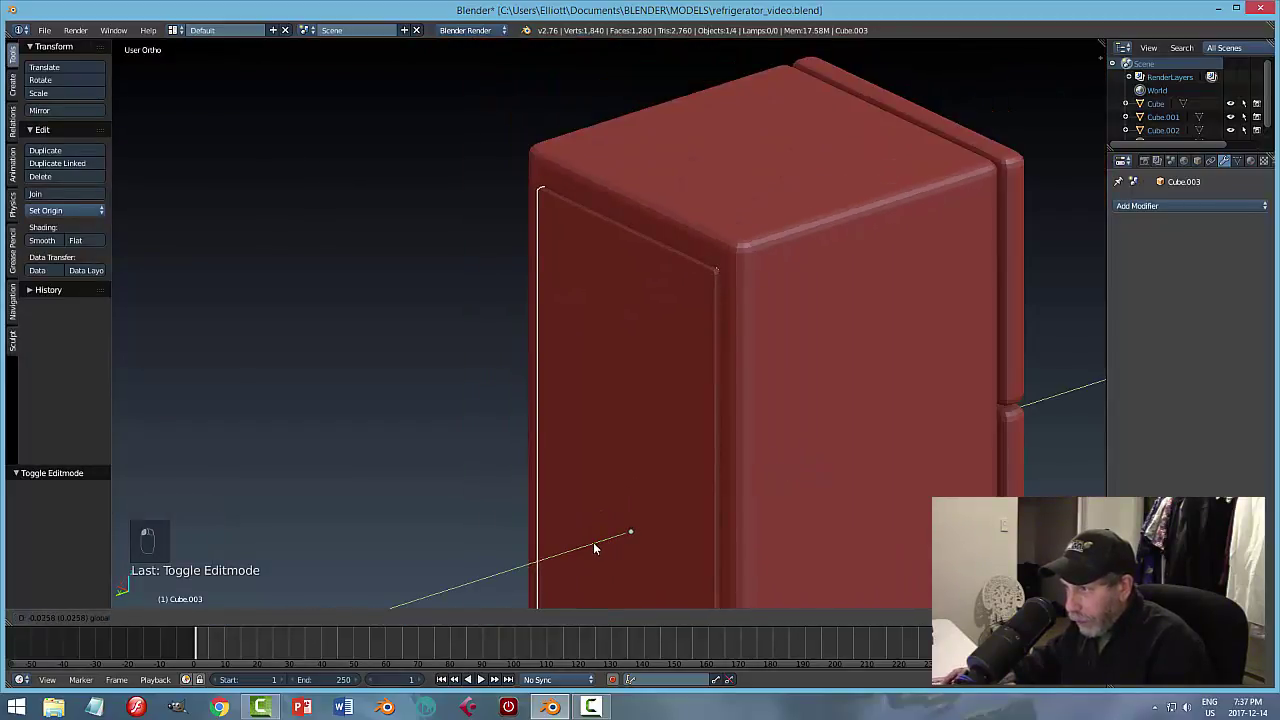
pyautogui.click(600, 548)
pyautogui.press('a')
# Select the back panel, pull it about 0.692 along Y away from the body and save the file.
pyautogui.moveTo(669, 490); pyautogui.dragTo(540, 482, button='middle')
pyautogui.rightClick(591, 366)
pyautogui.moveTo(548, 481); pyautogui.dragTo(474, 489)
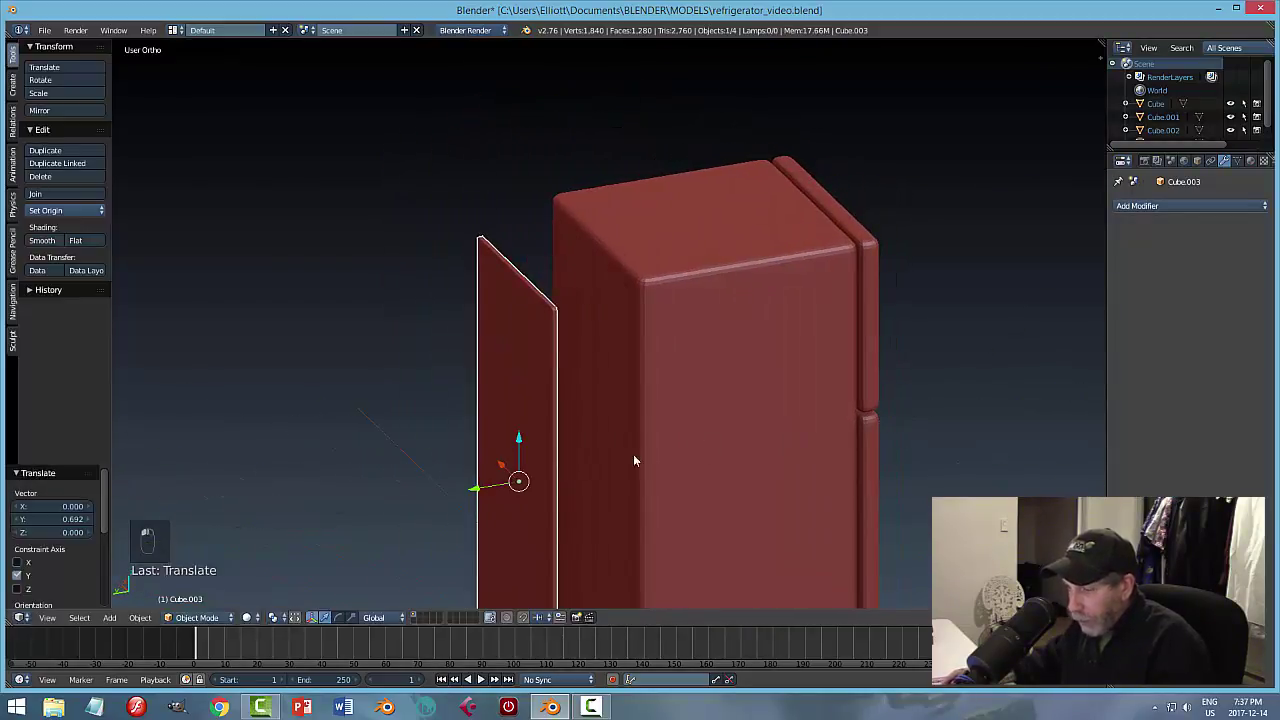
pyautogui.hotkey('ctrl', 's')
# Try adding a cube at the 3D cursor by the refrigerator's base, and undo it.
pyautogui.moveTo(727, 441); pyautogui.dragTo(706, 394, button='middle')
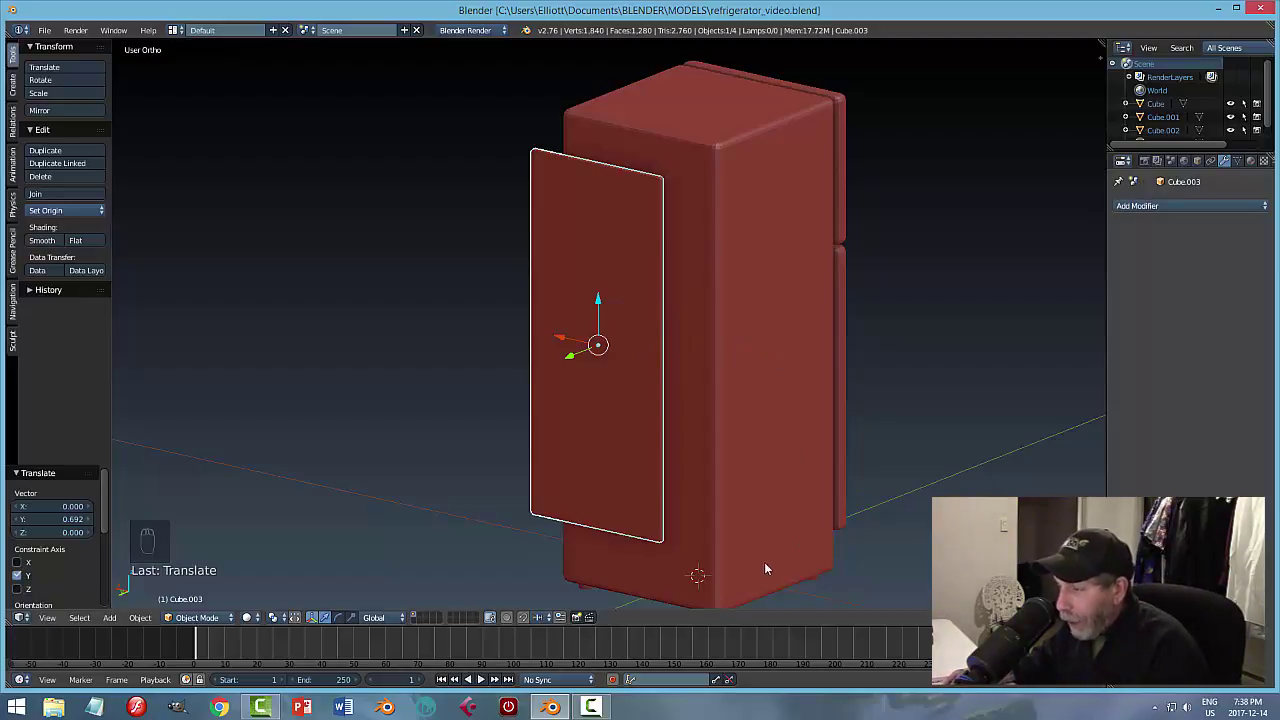
pyautogui.moveTo(764, 569); pyautogui.dragTo(755, 525, button='middle')
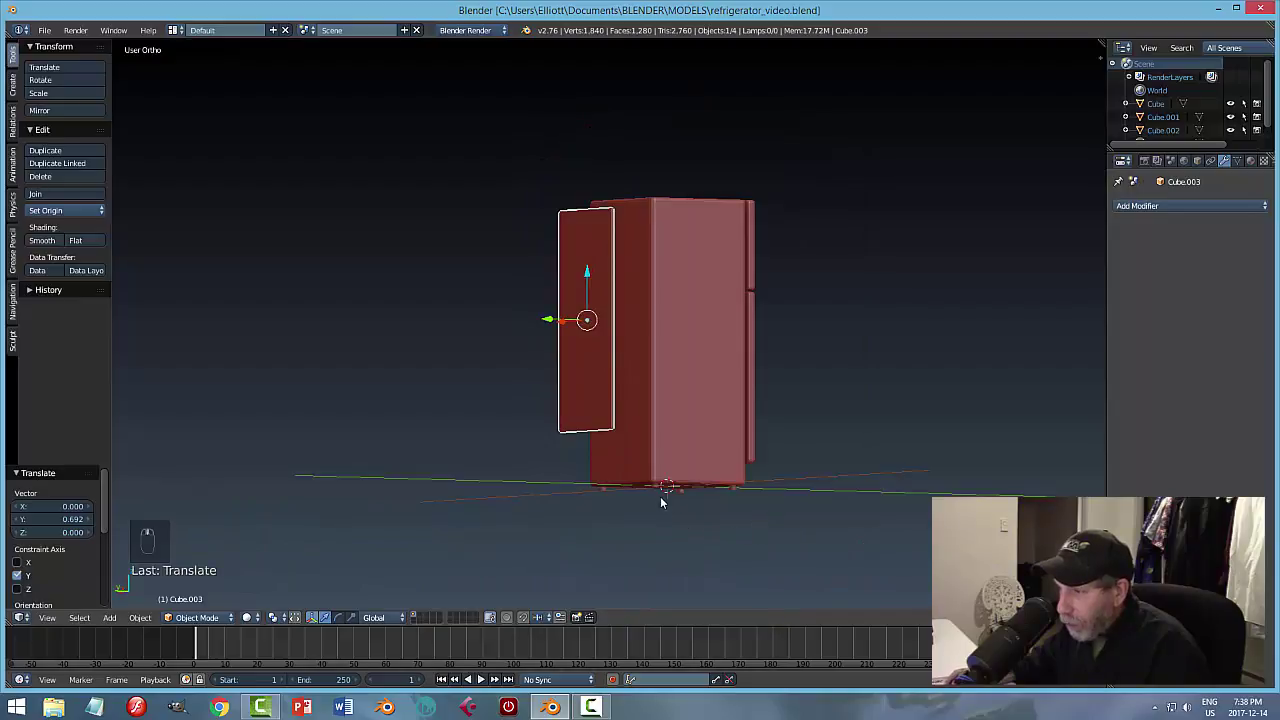
pyautogui.scroll(3, 712, 512)
pyautogui.scroll(-2, 727, 484)
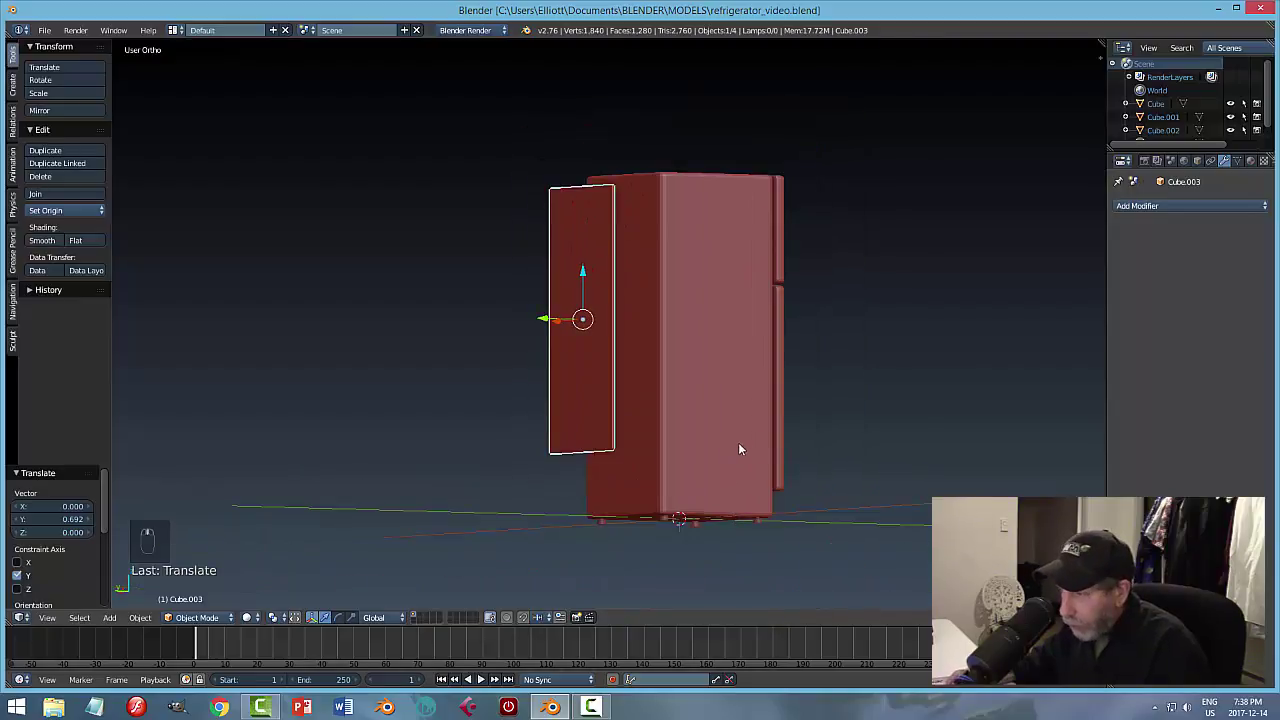
pyautogui.keyDown('shift'); pyautogui.scroll(-2, 780, 432); pyautogui.keyUp('shift')
pyautogui.hotkey('shift', 'a')
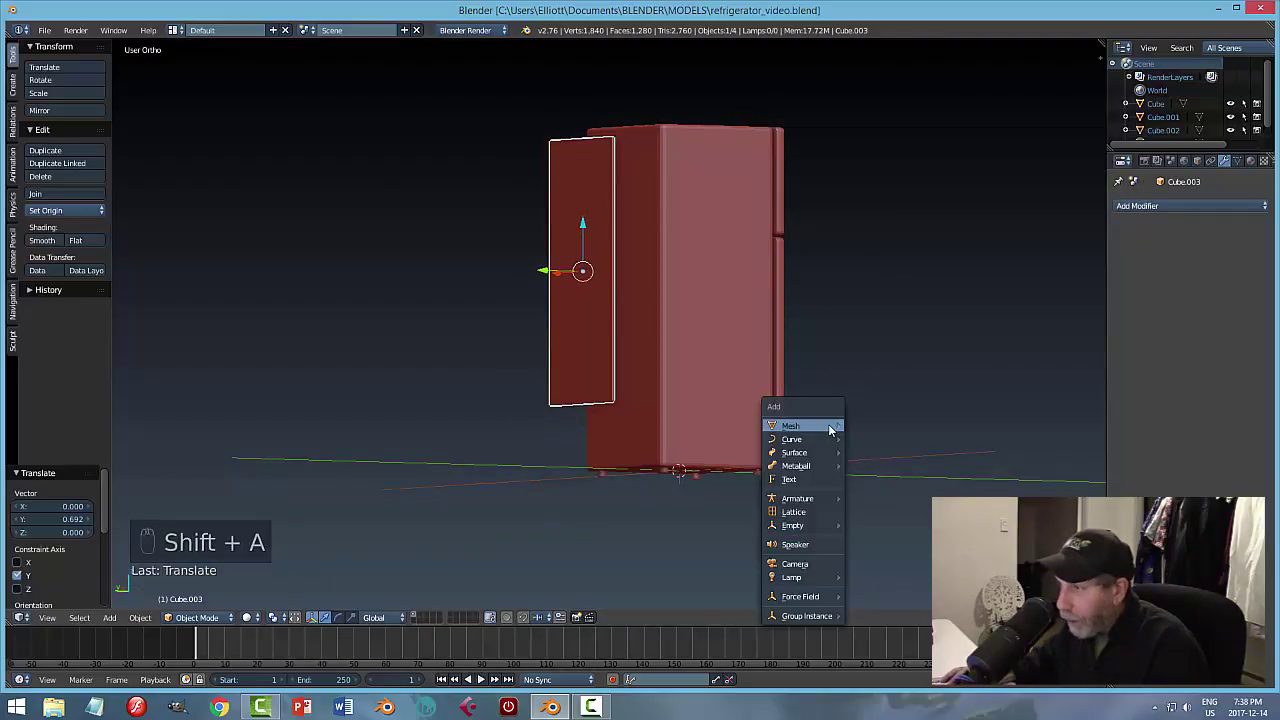
pyautogui.moveTo(830, 424)
pyautogui.click(884, 189)
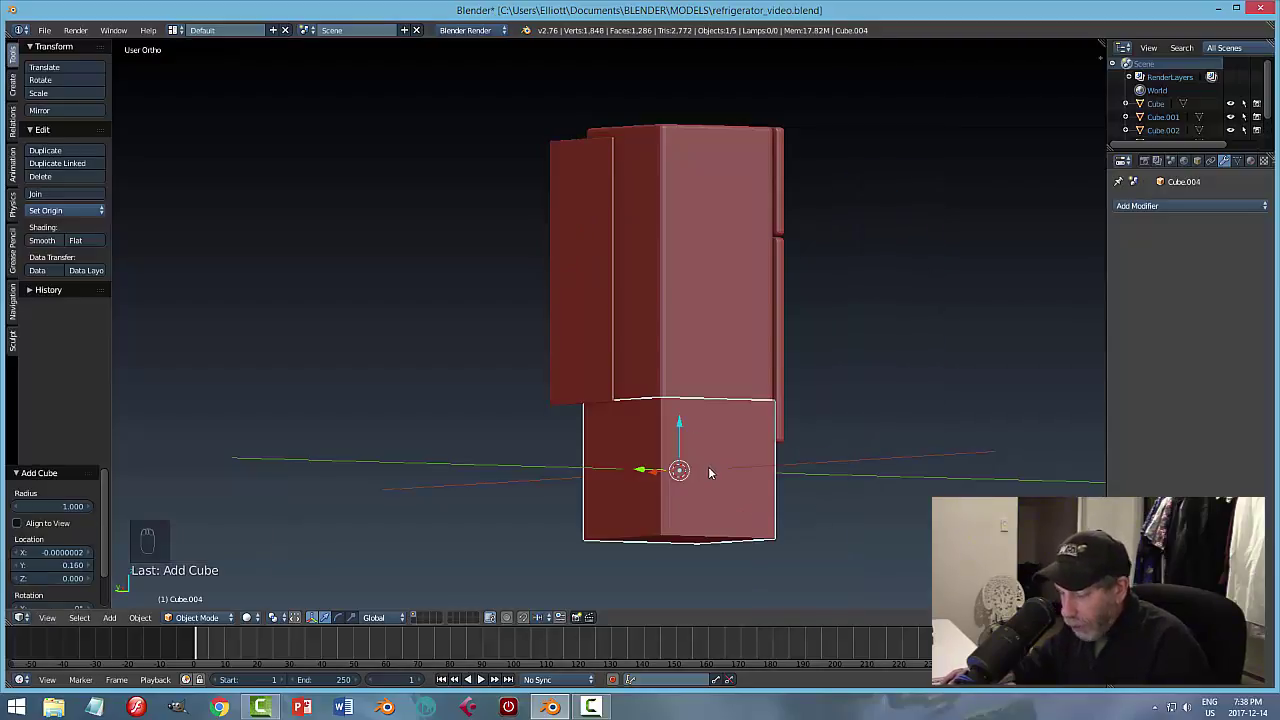
pyautogui.hotkey('ctrl', 'z')
# Snap the 3D cursor to the selected back panel and add a cube there.
pyautogui.moveTo(700, 434)
pyautogui.mouseDown(button='middle')
pyautogui.moveTo(726, 447)
pyautogui.moveTo(716, 436)
pyautogui.mouseUp(button='middle')
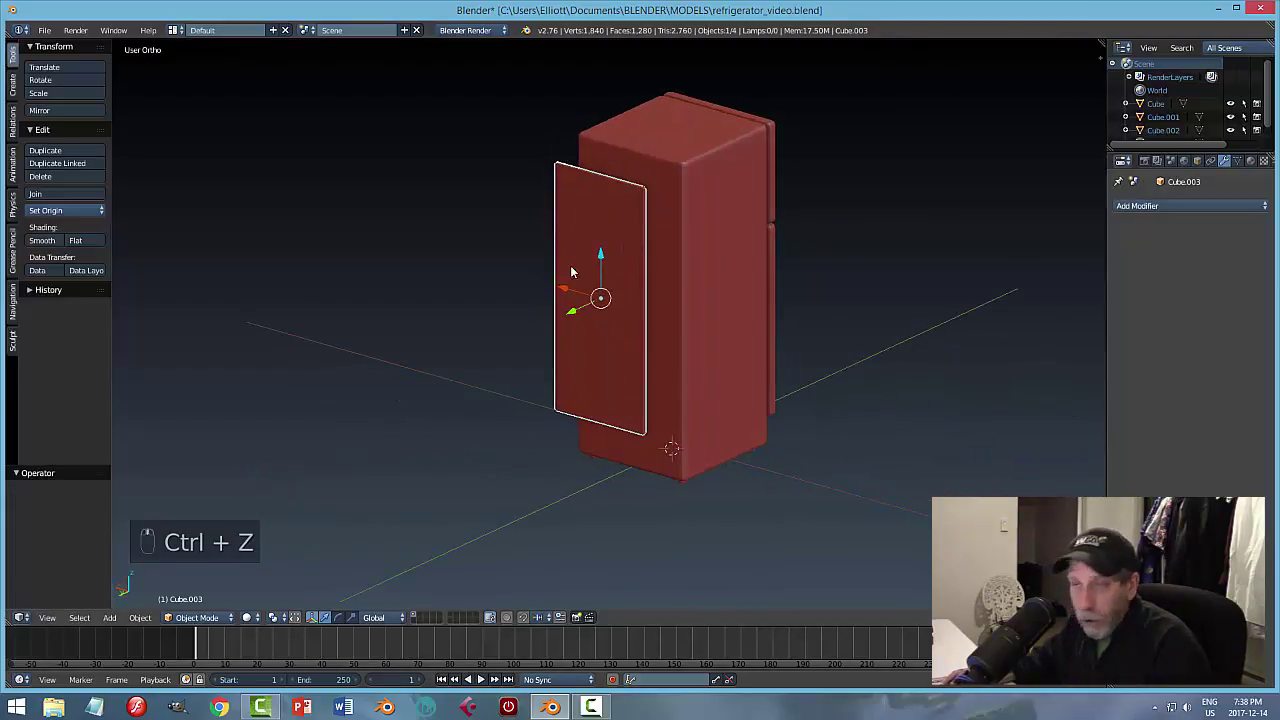
pyautogui.scroll(2, 574, 290)
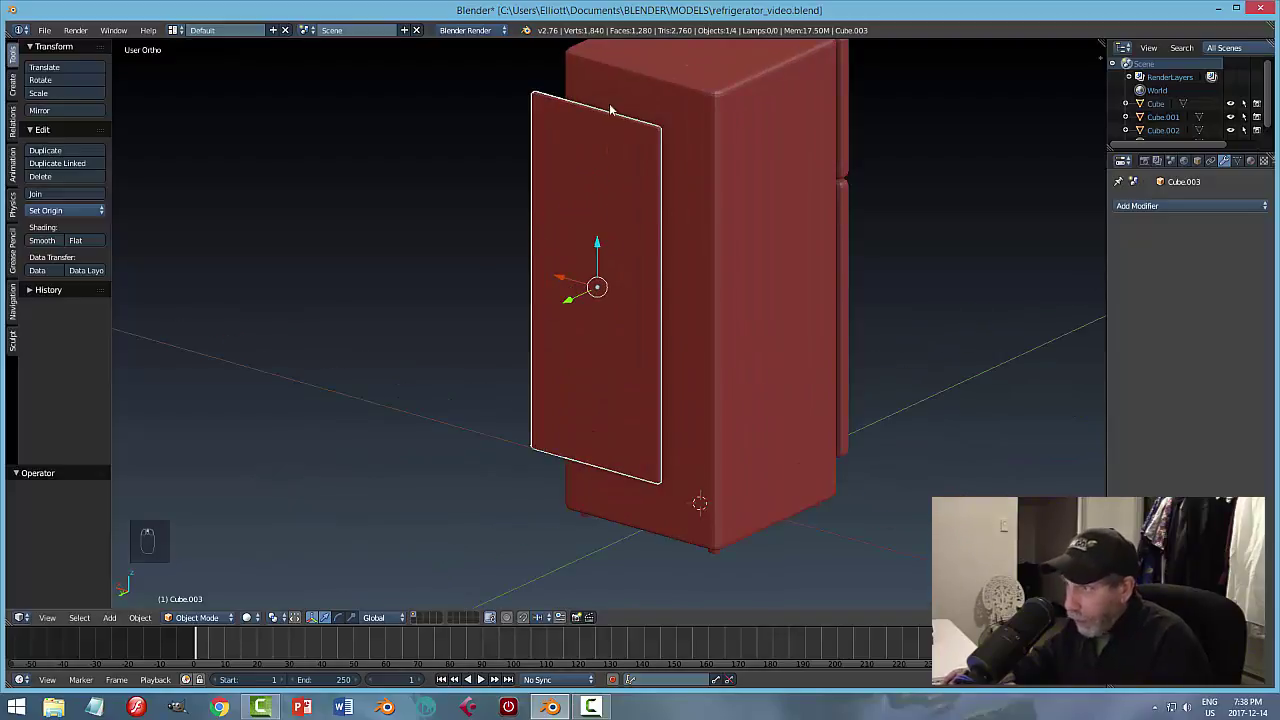
pyautogui.hotkey('shift', 's')
pyautogui.click(605, 300)
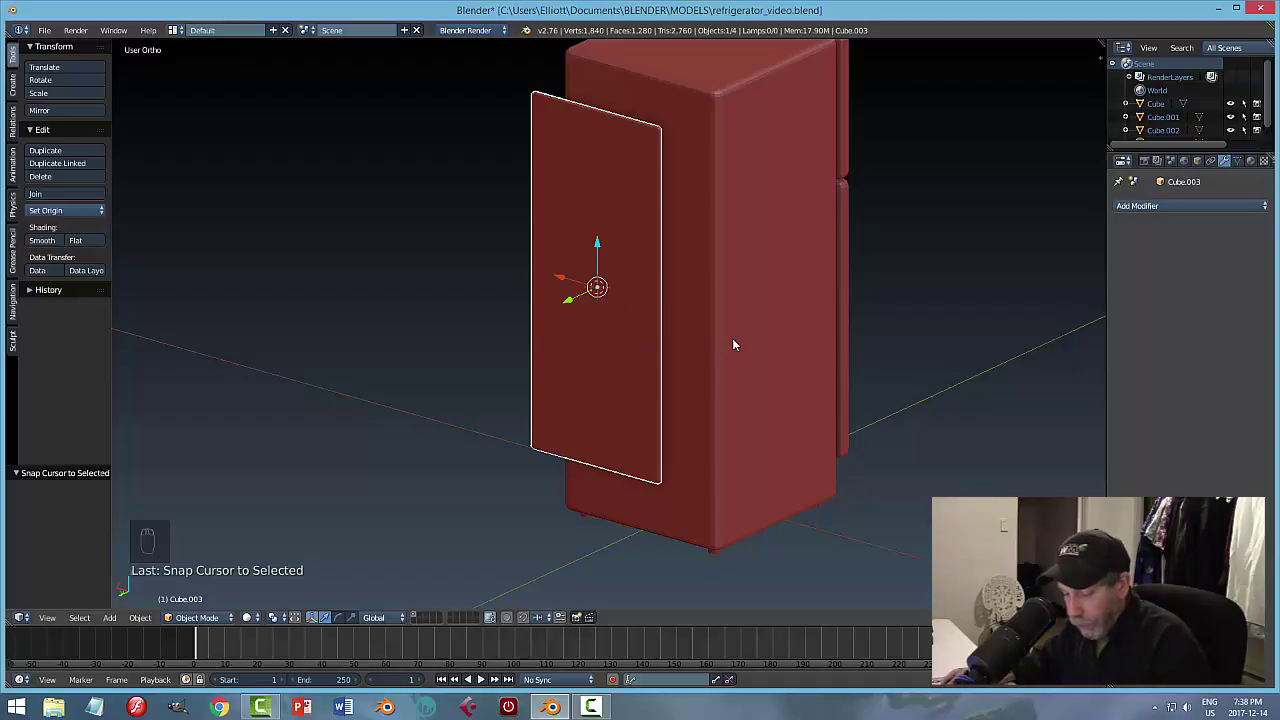
pyautogui.hotkey('shift', 'a')
pyautogui.click(772, 352)
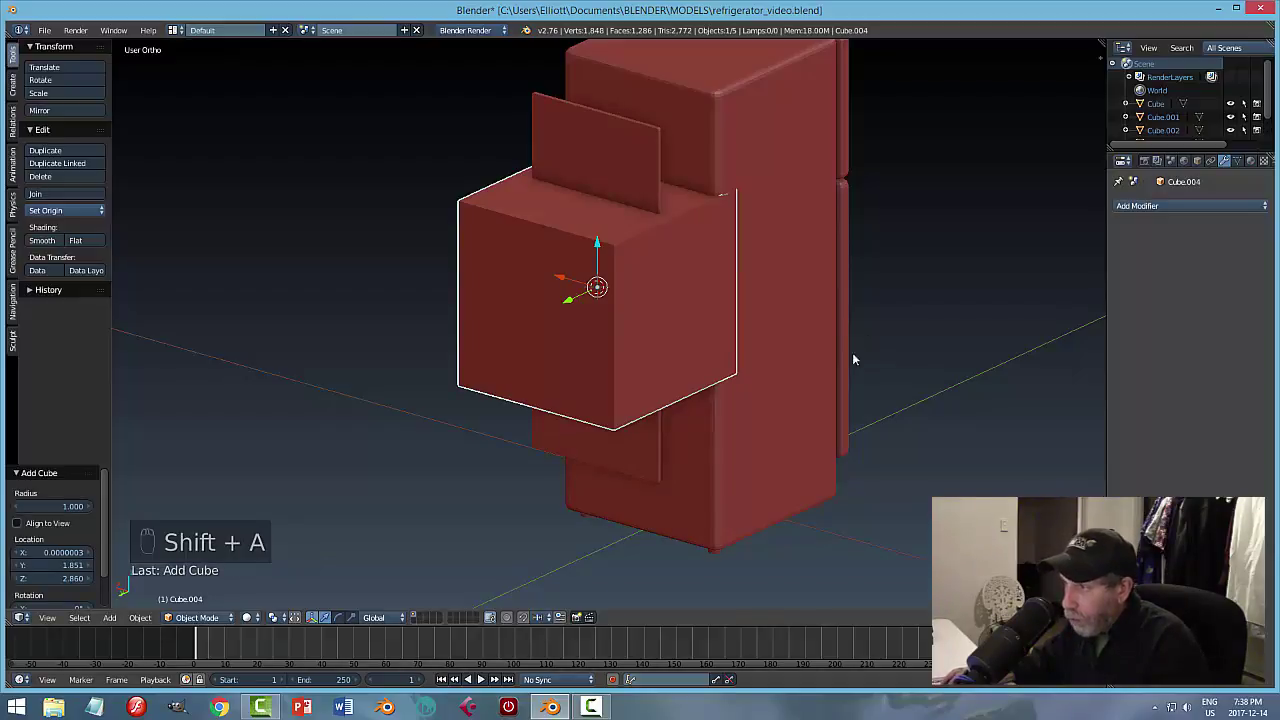
# Scale the cube by about 0.63 along X and flatten it along Z by a factor of about -0.034.
pyautogui.moveTo(840, 355); pyautogui.dragTo(889, 343, button='middle')
pyautogui.press('s')
pyautogui.press('x')
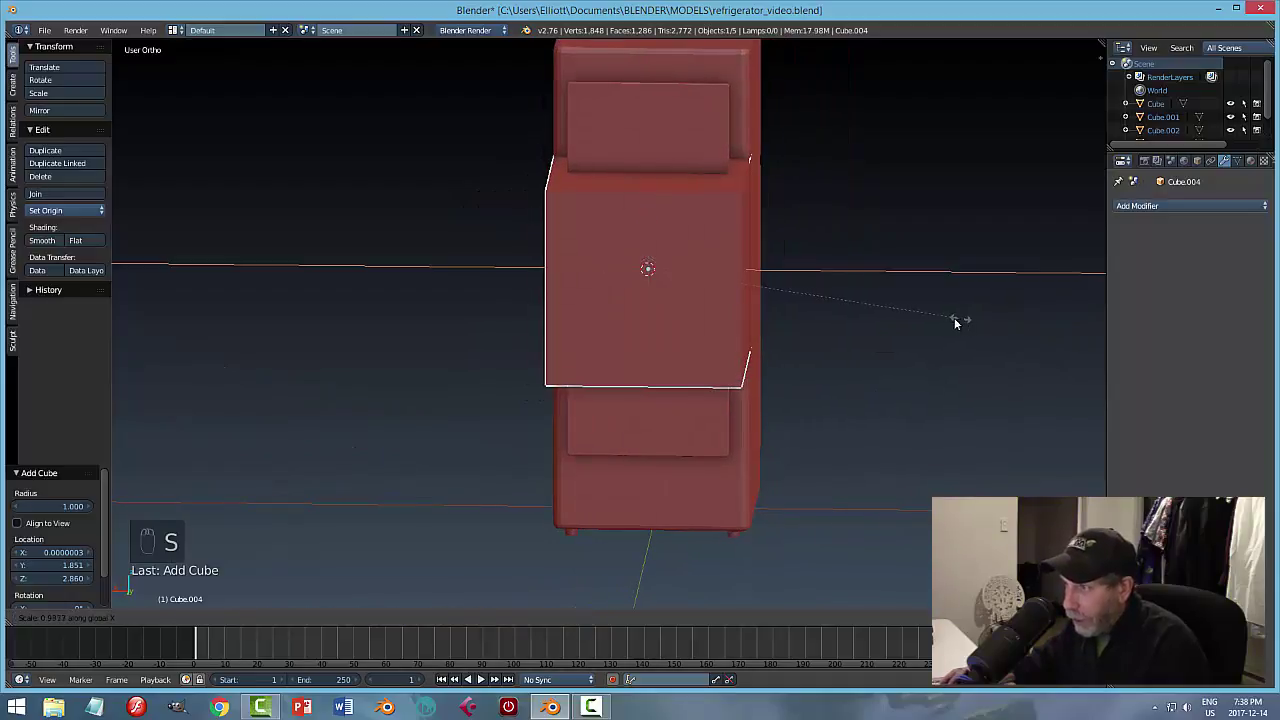
pyautogui.click(847, 312)
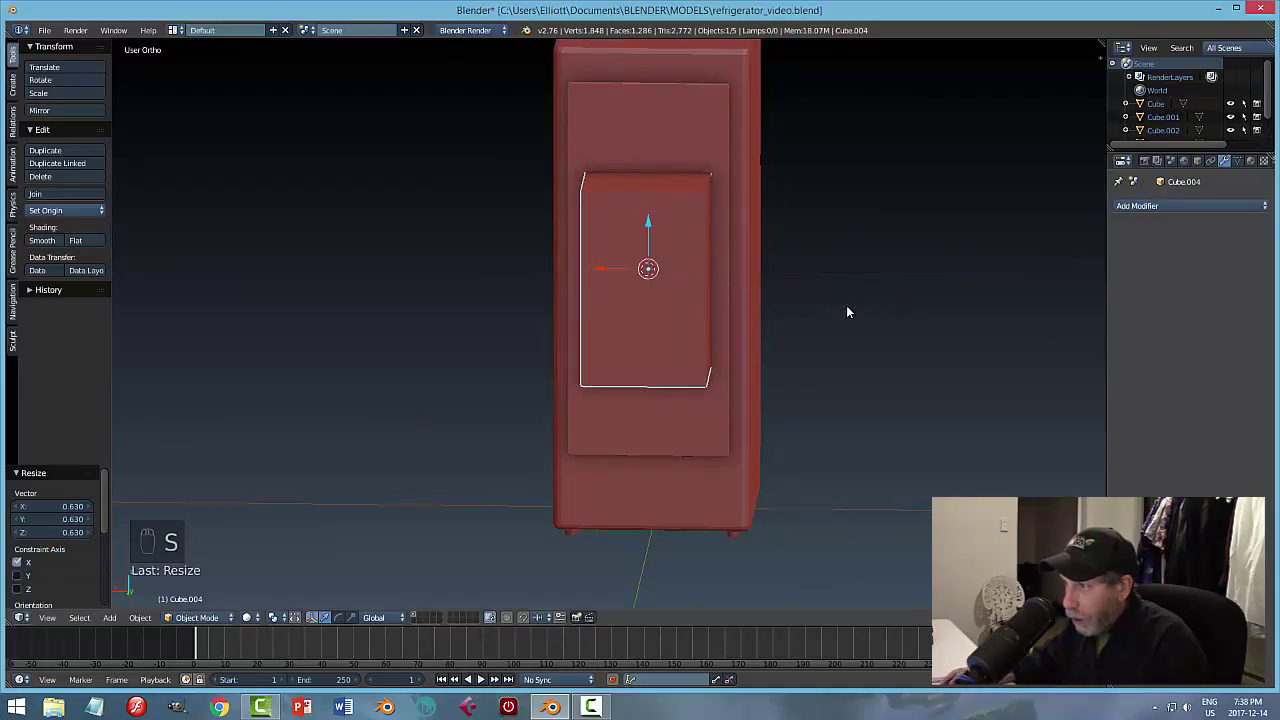
pyautogui.moveTo(792, 305); pyautogui.dragTo(789, 308, button='middle')
pyautogui.press('s')
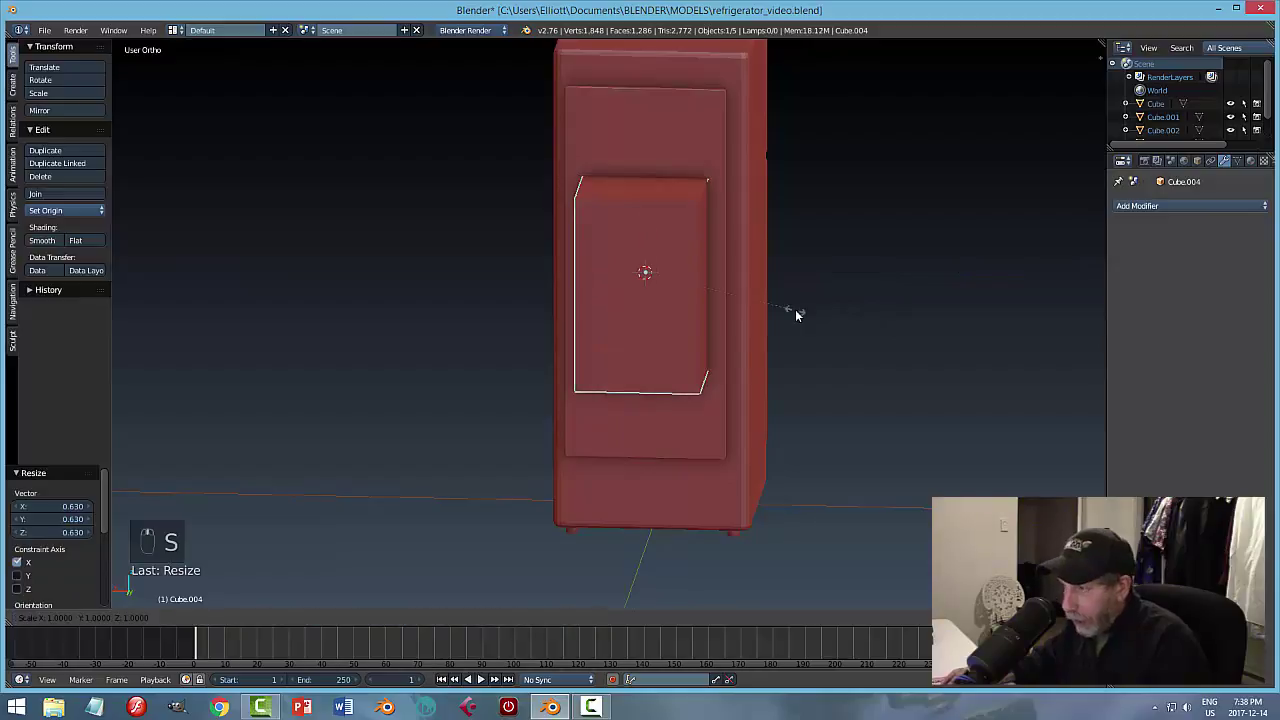
pyautogui.press('z')
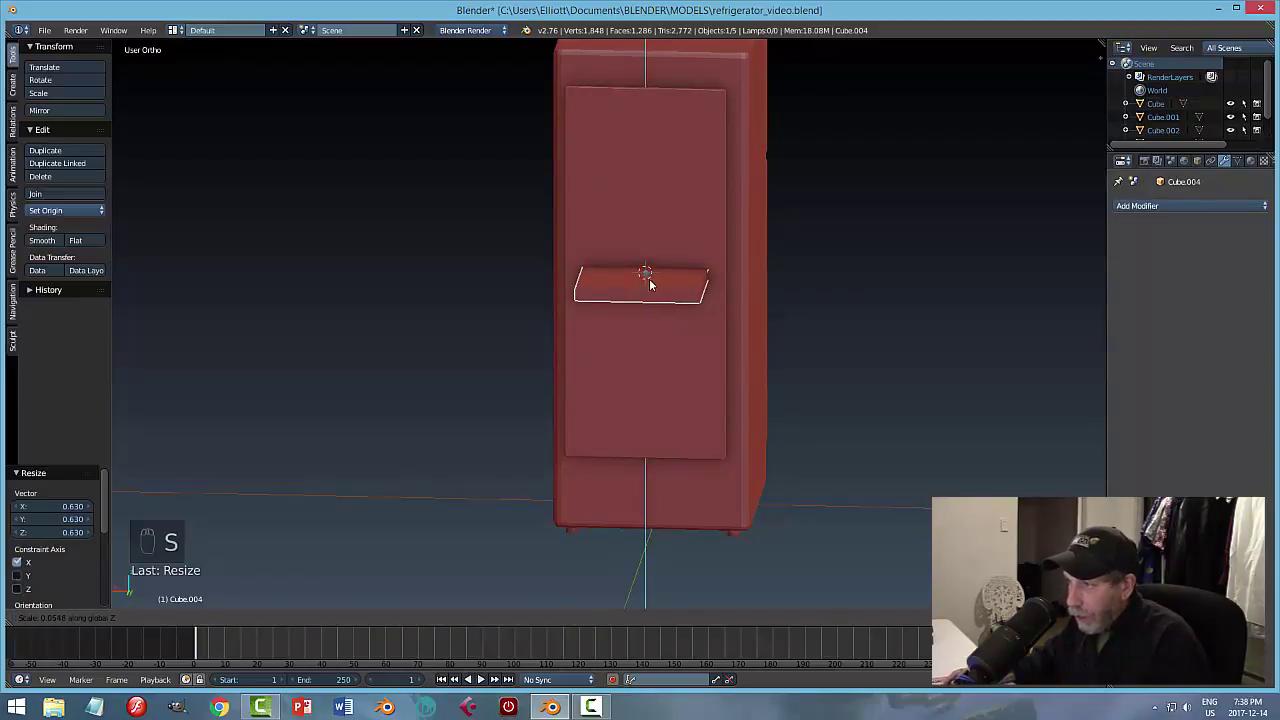
pyautogui.click(646, 278)
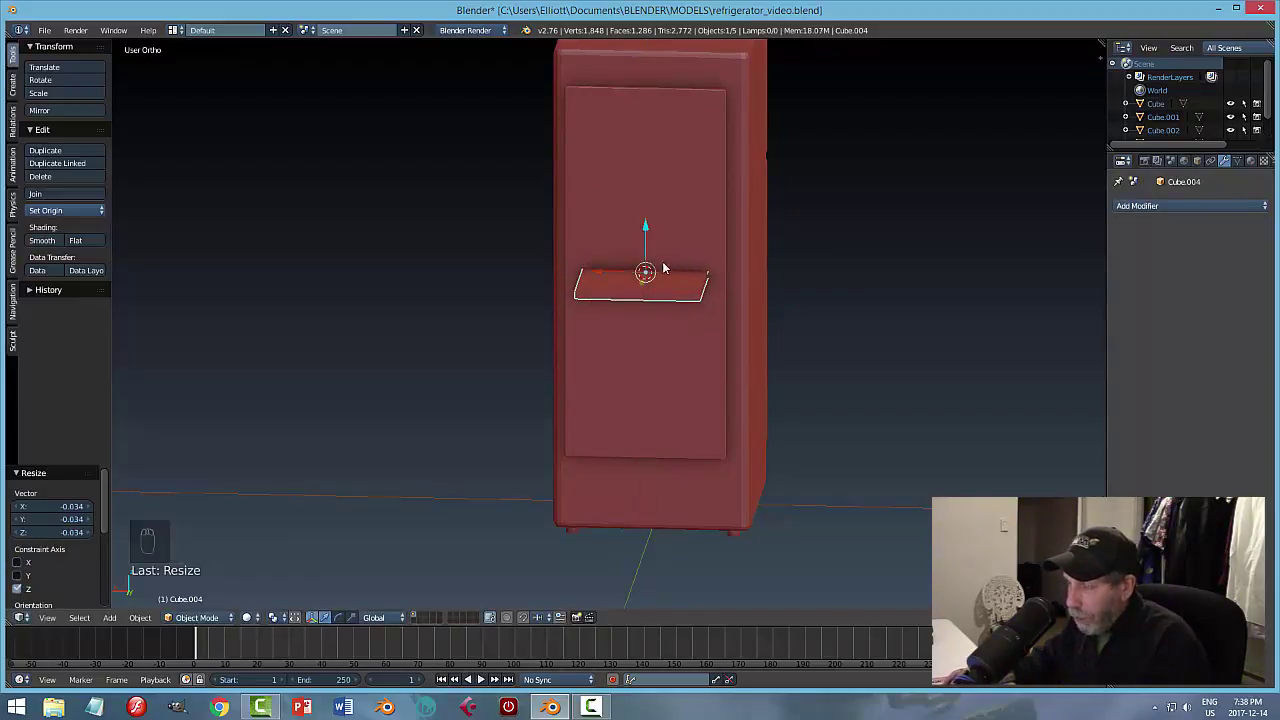
# Raise the flattened cube about 1.625 along Z near the panel's upper end and move it about 0.45 outward along Y.
pyautogui.moveTo(645, 232); pyautogui.dragTo(648, 72)
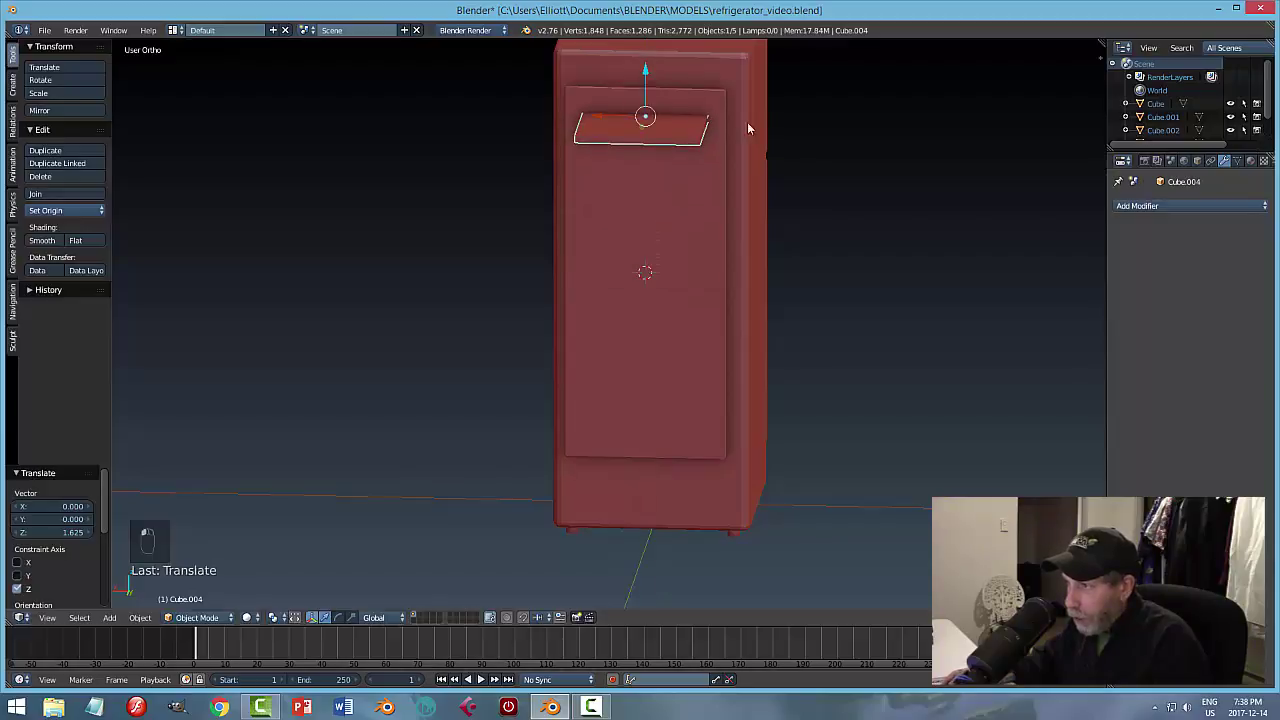
pyautogui.moveTo(747, 122); pyautogui.dragTo(686, 176, button='middle')
pyautogui.press('g')
pyautogui.press('y')
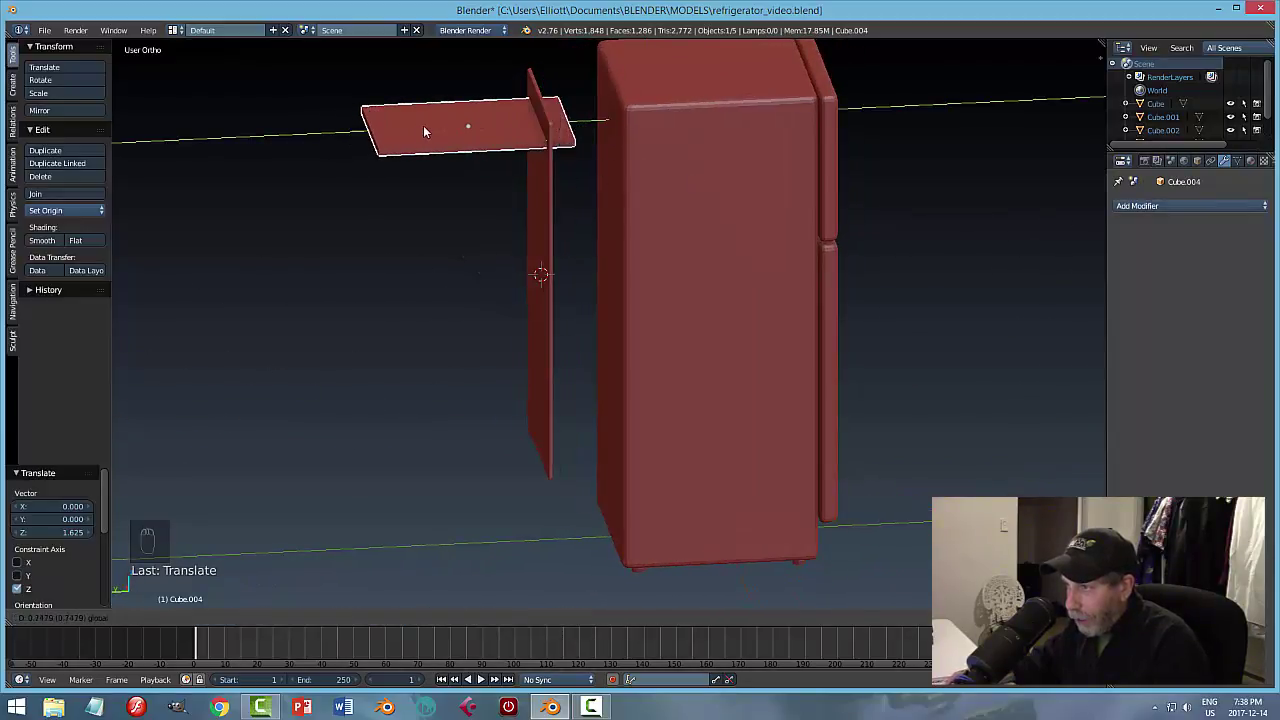
pyautogui.click(450, 127)
# Scale the flattened cube by about 0.191 along Y and move it about -0.414 along Y so it passes through the panel.
pyautogui.press('s')
pyautogui.press('y')
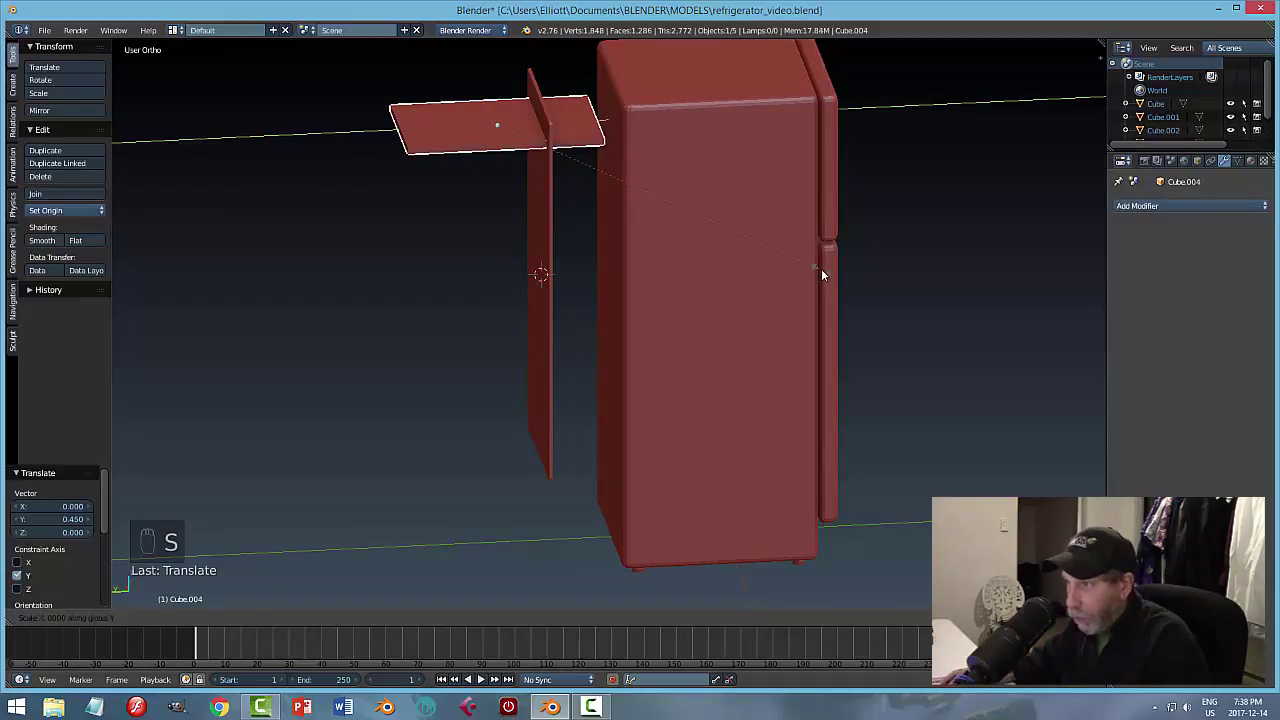
pyautogui.click(522, 174)
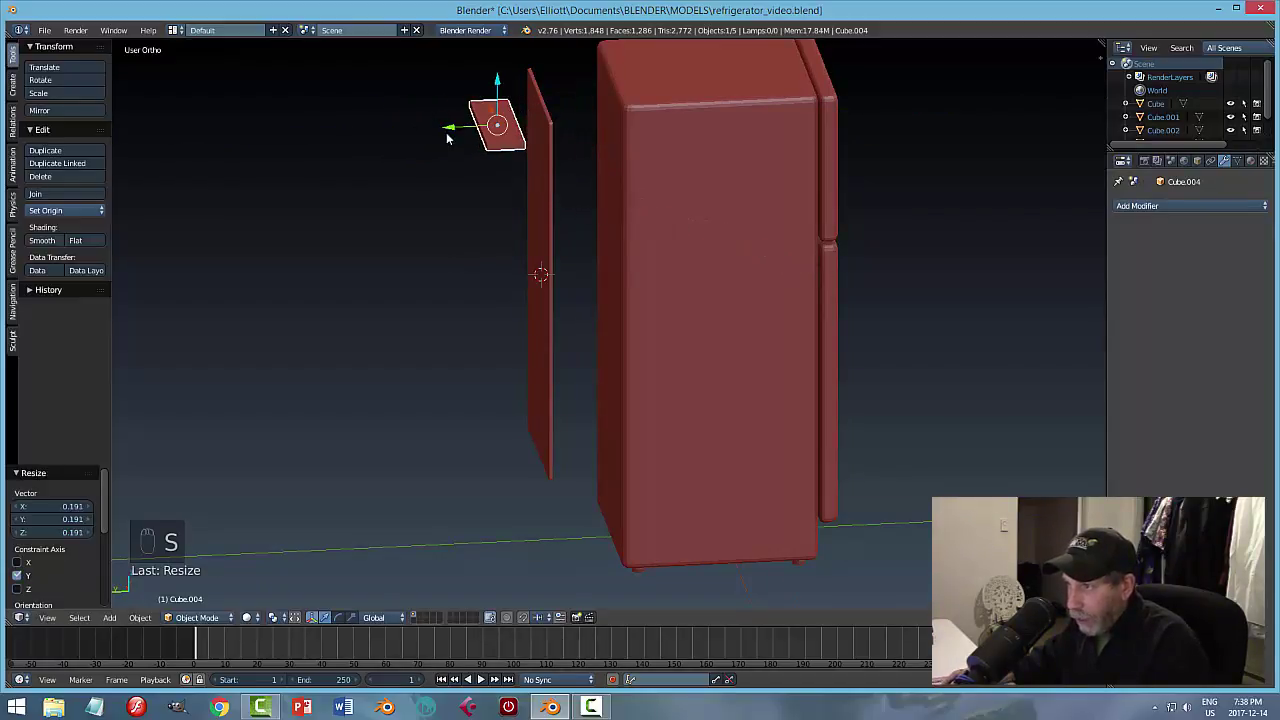
pyautogui.press('g')
pyautogui.press('y')
pyautogui.click(490, 125)
# Apply the scale transform to the thin bar across the upper back panel.
pyautogui.scroll(-1, 652, 198)
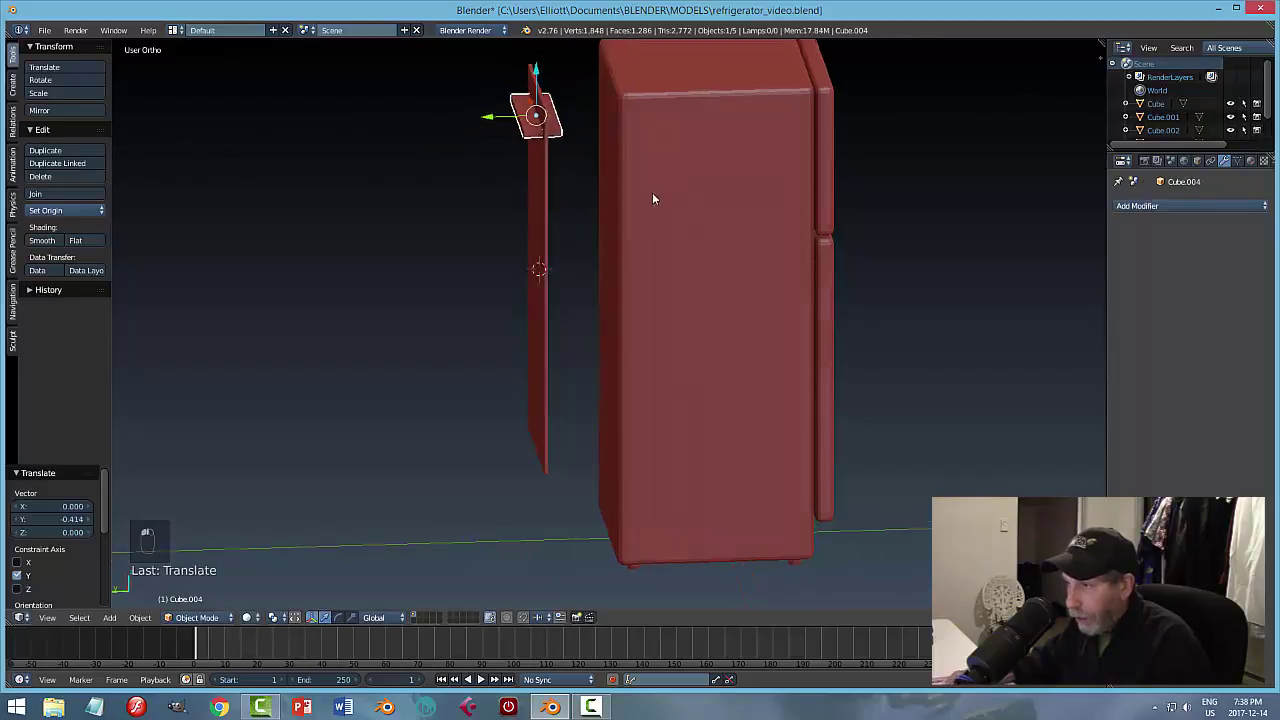
pyautogui.moveTo(652, 198); pyautogui.dragTo(611, 346, button='middle')
pyautogui.scroll(3, 750, 190)
pyautogui.scroll(-1, 749, 180)
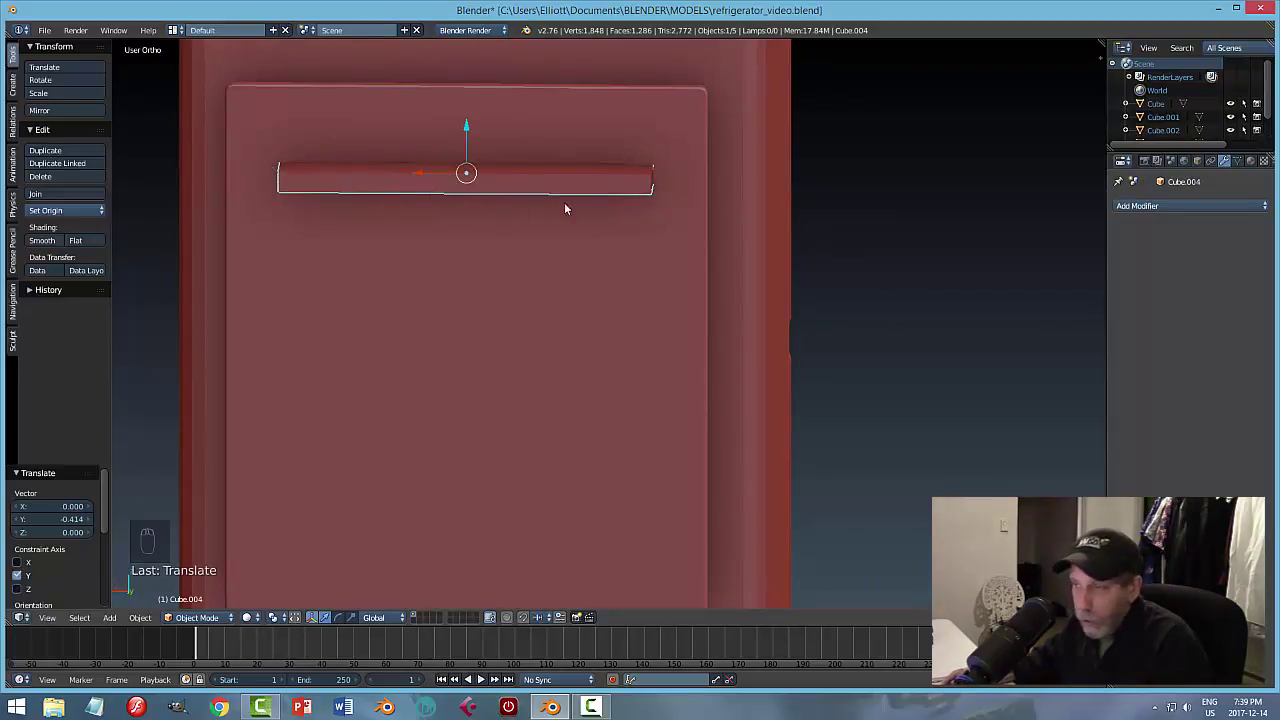
pyautogui.moveTo(680, 214); pyautogui.dragTo(667, 216, button='middle')
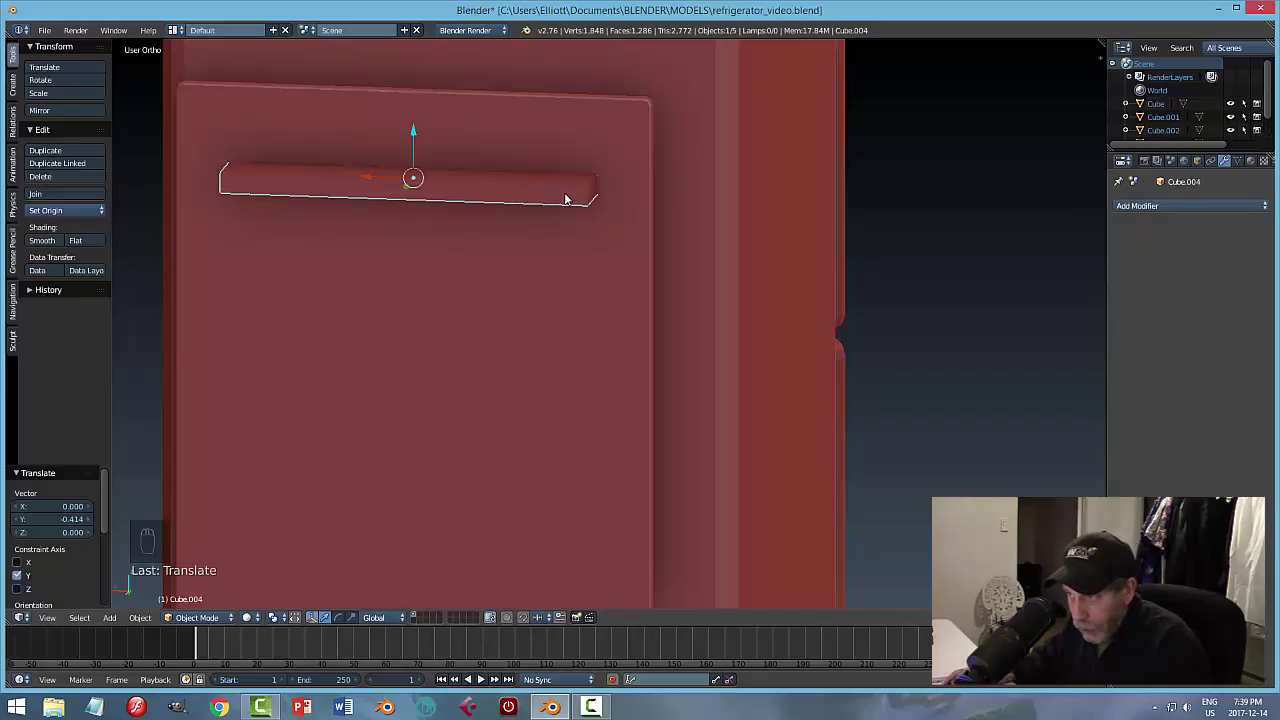
pyautogui.click(109, 617)
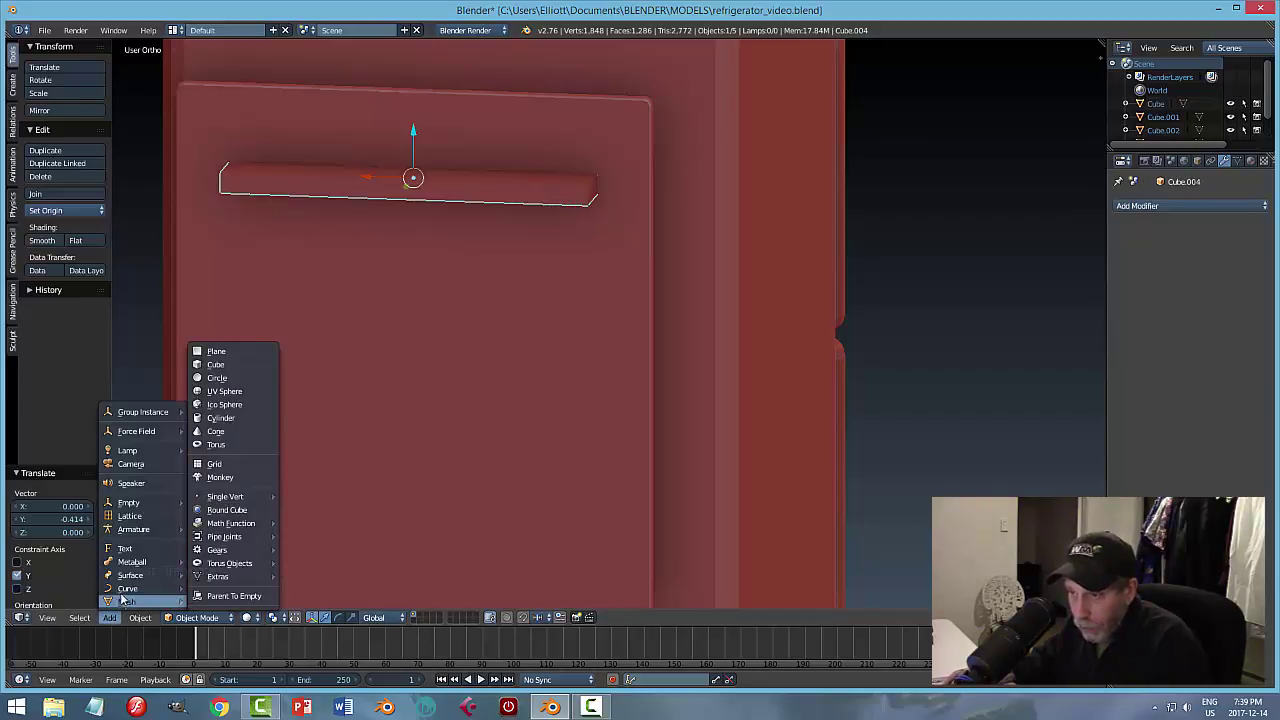
pyautogui.click(140, 617)
pyautogui.click(140, 620)
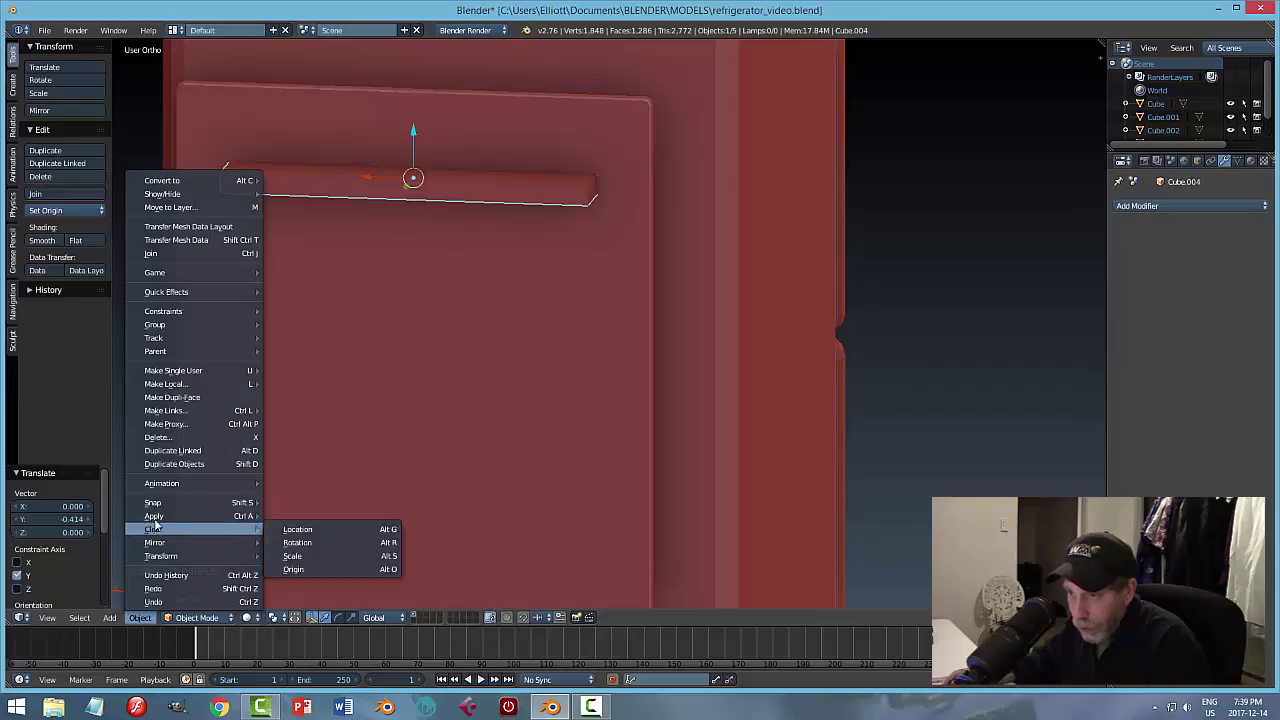
pyautogui.moveTo(197, 522)
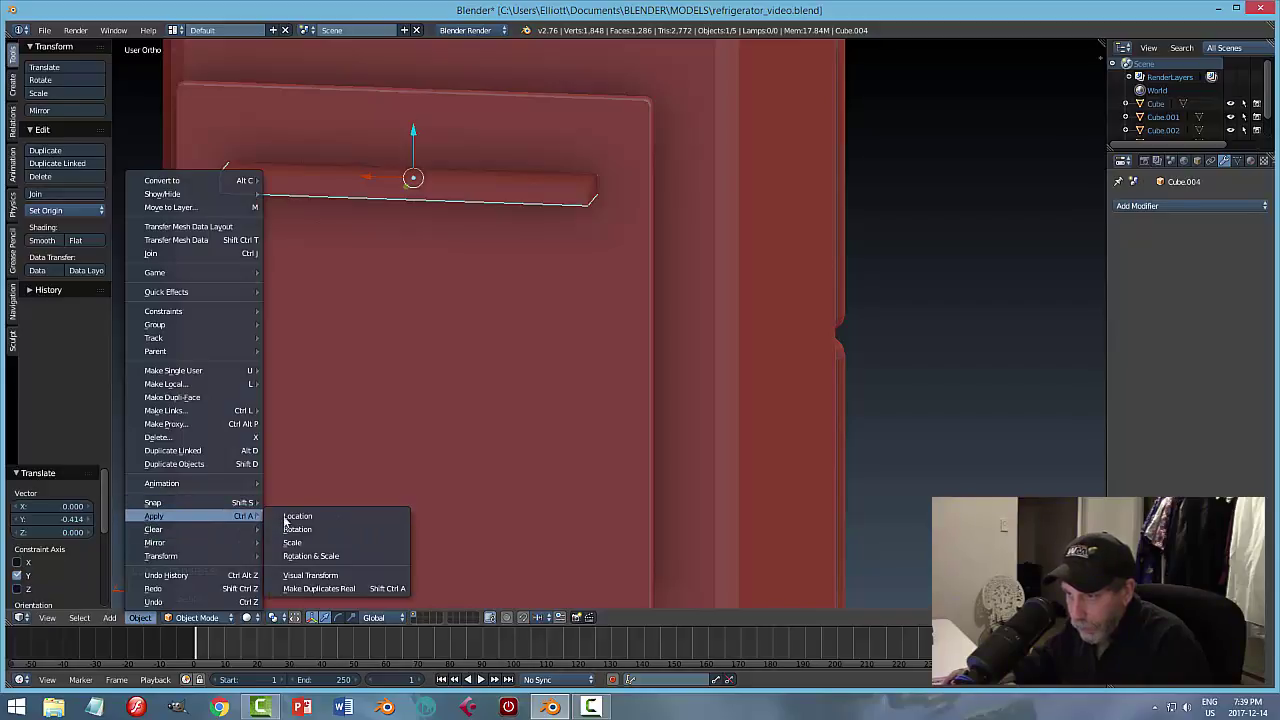
pyautogui.click(312, 541)
pyautogui.moveTo(630, 237); pyautogui.dragTo(597, 253, button='middle')
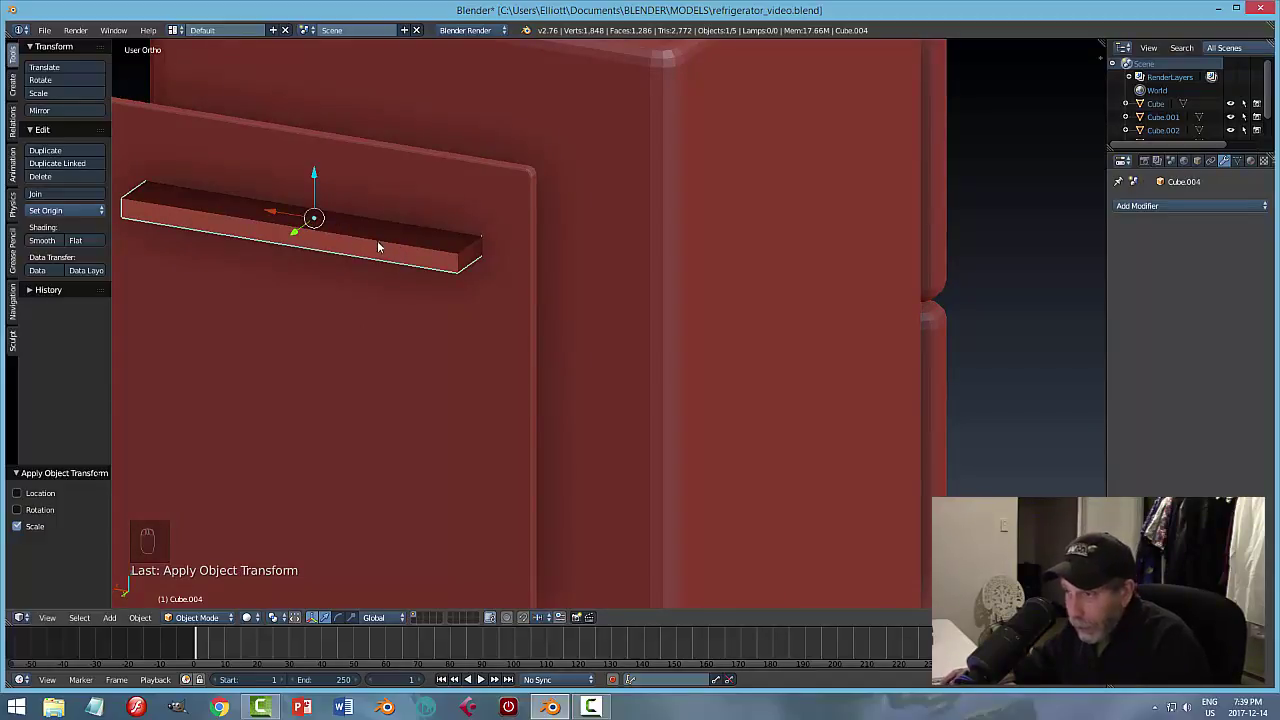
# Recalculate the normals of the bar's entire mesh to the outside in Edit Mode and deselect everything.
pyautogui.press('Tab')
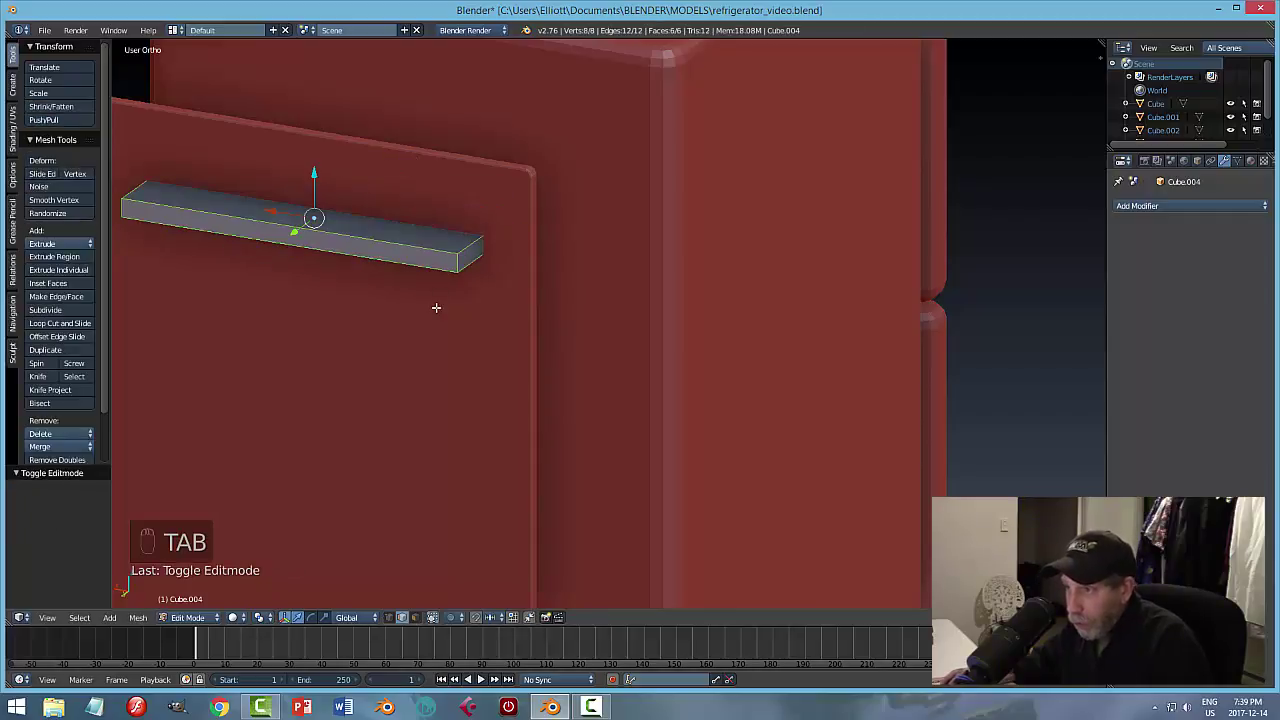
pyautogui.press('a')
pyautogui.press('a')
pyautogui.press('a')
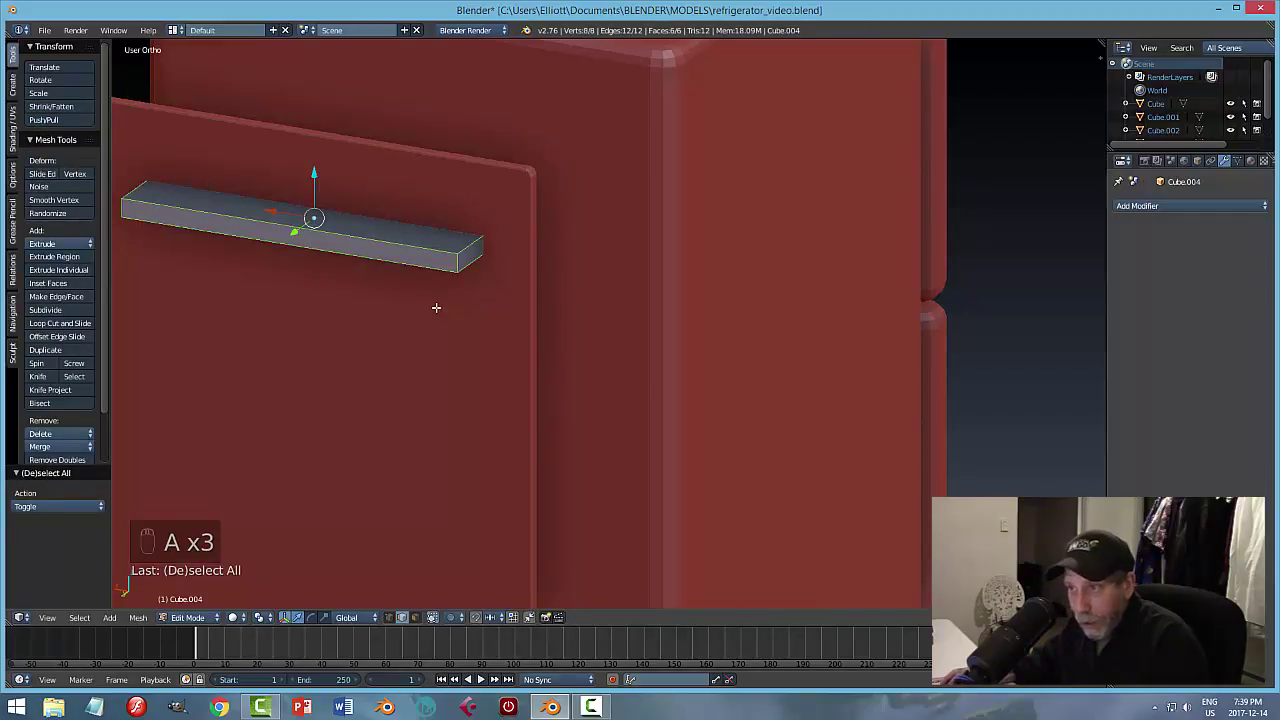
pyautogui.press('a')
pyautogui.press('a')
pyautogui.press('a')
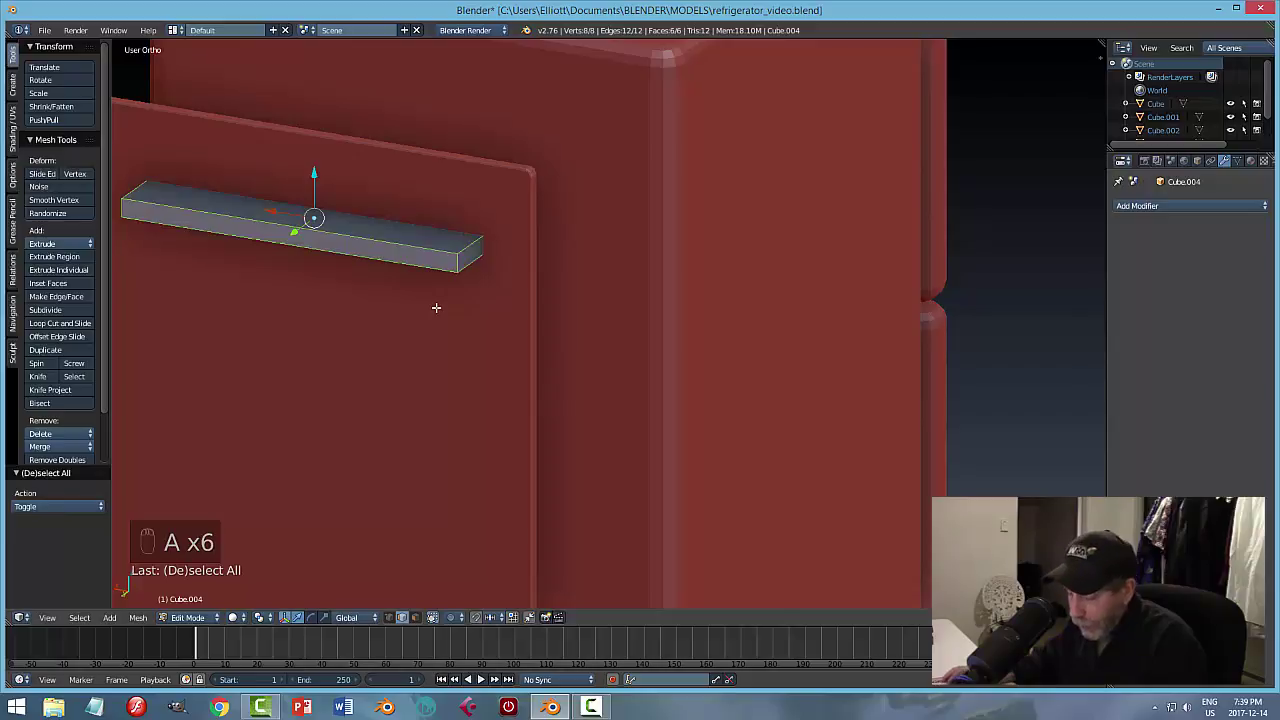
pyautogui.click(138, 618)
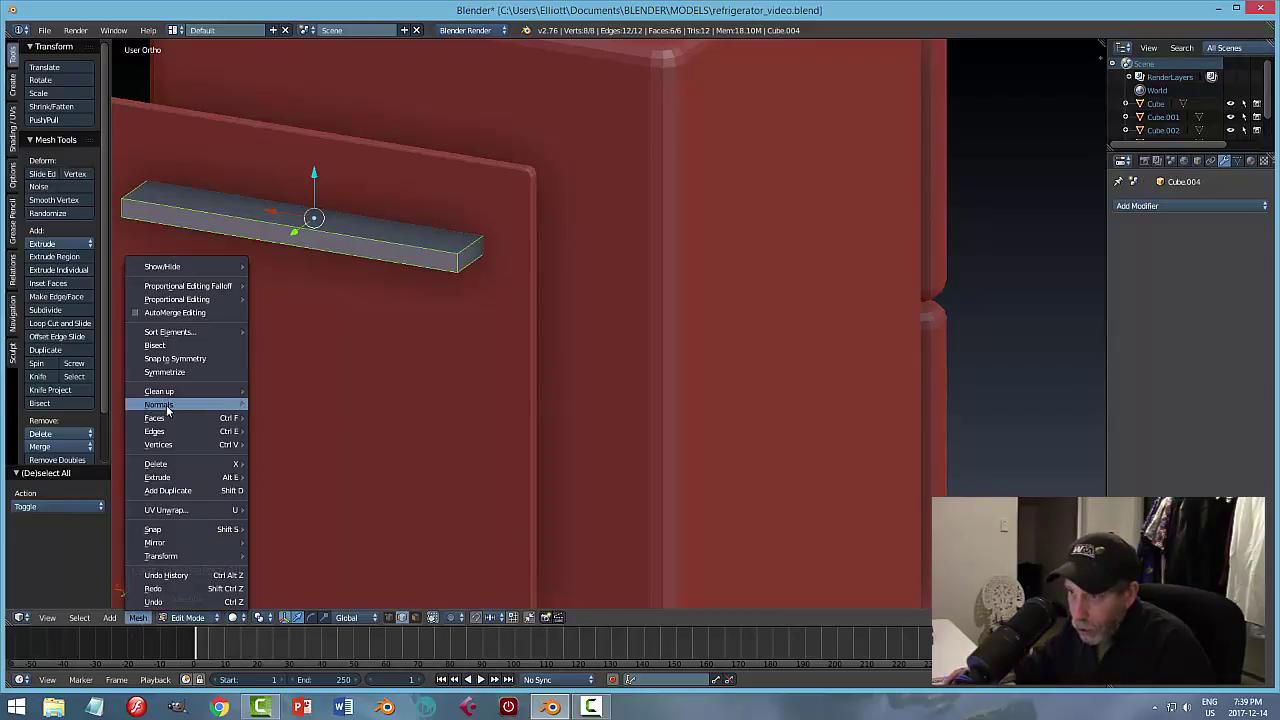
pyautogui.moveTo(168, 408)
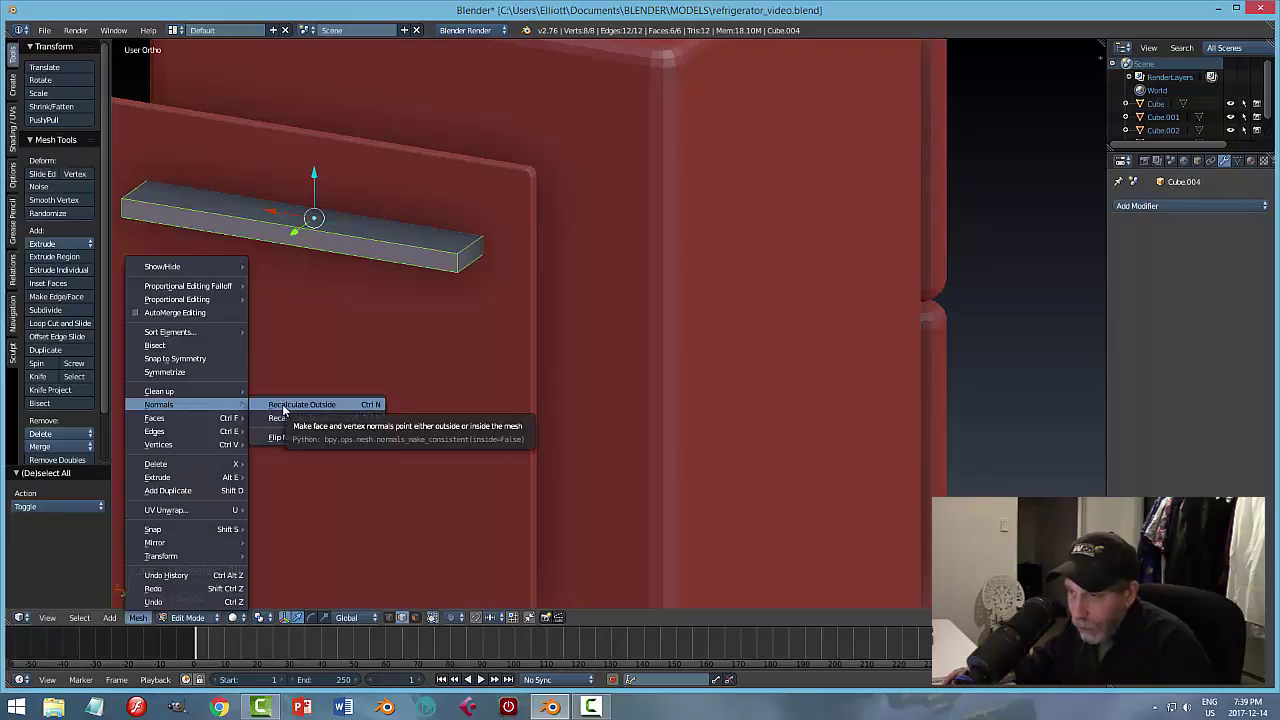
pyautogui.click(378, 406)
pyautogui.press('a')
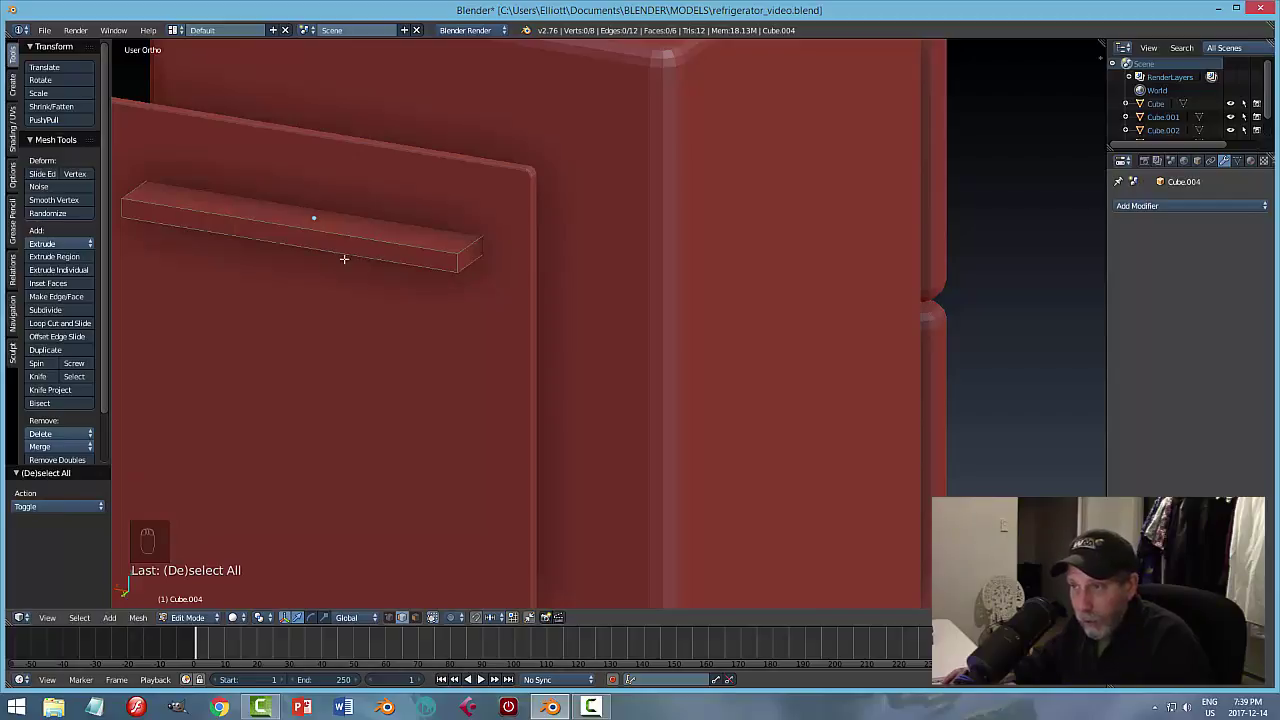
# Bevel the four short depth edges at both ends of the bar by about 0.016 with 2 segments, and return to Object Mode.
pyautogui.moveTo(395, 297); pyautogui.dragTo(425, 296, button='middle')
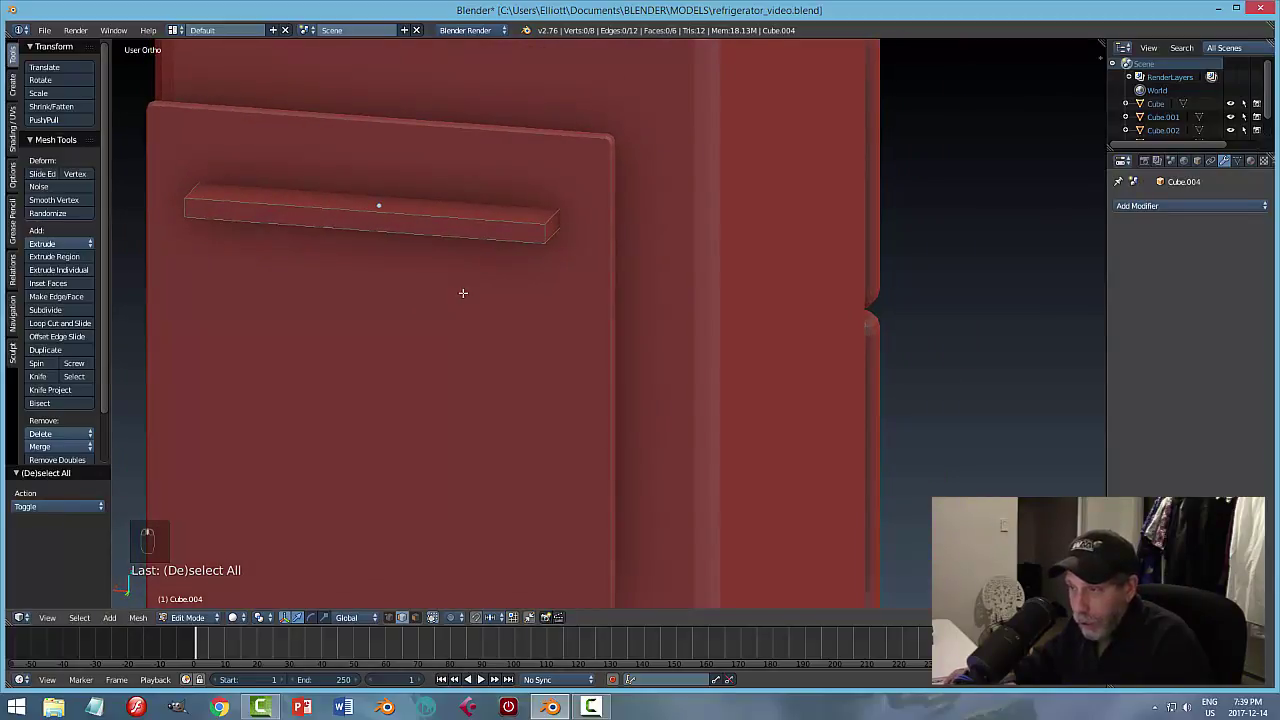
pyautogui.hotkey('ctrl', 'Tab')
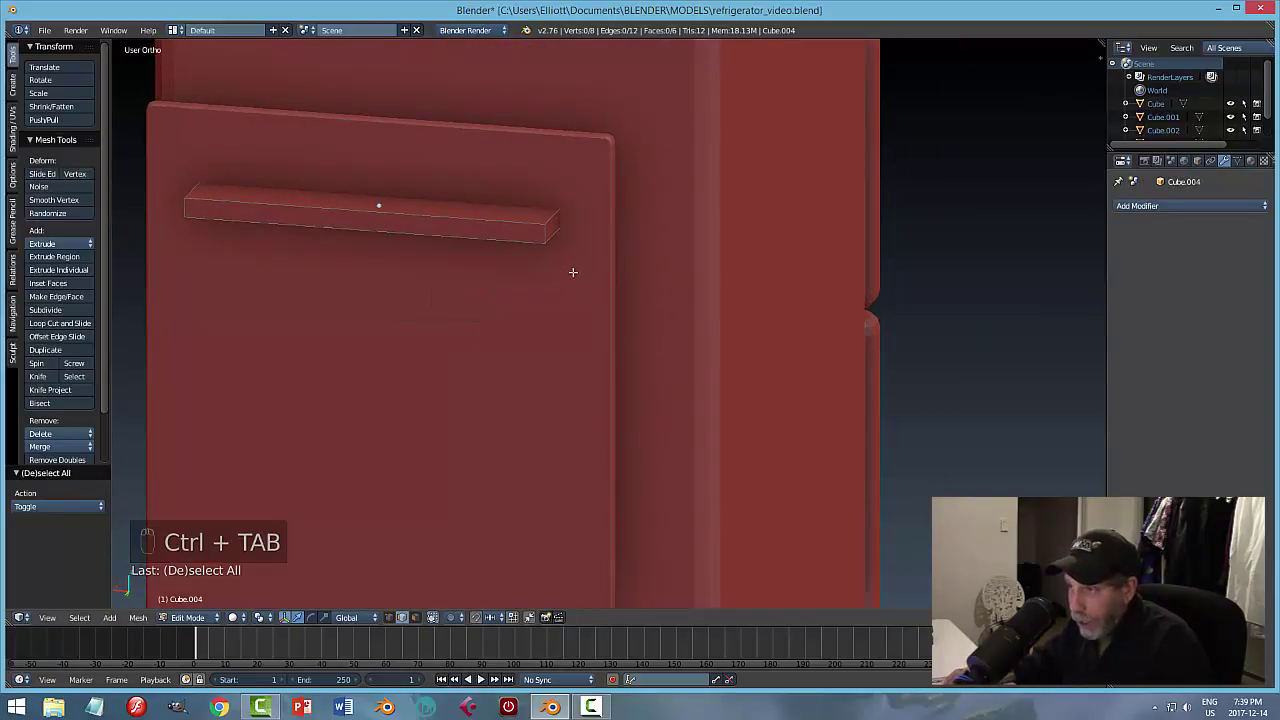
pyautogui.moveTo(571, 271); pyautogui.dragTo(584, 265, button='middle')
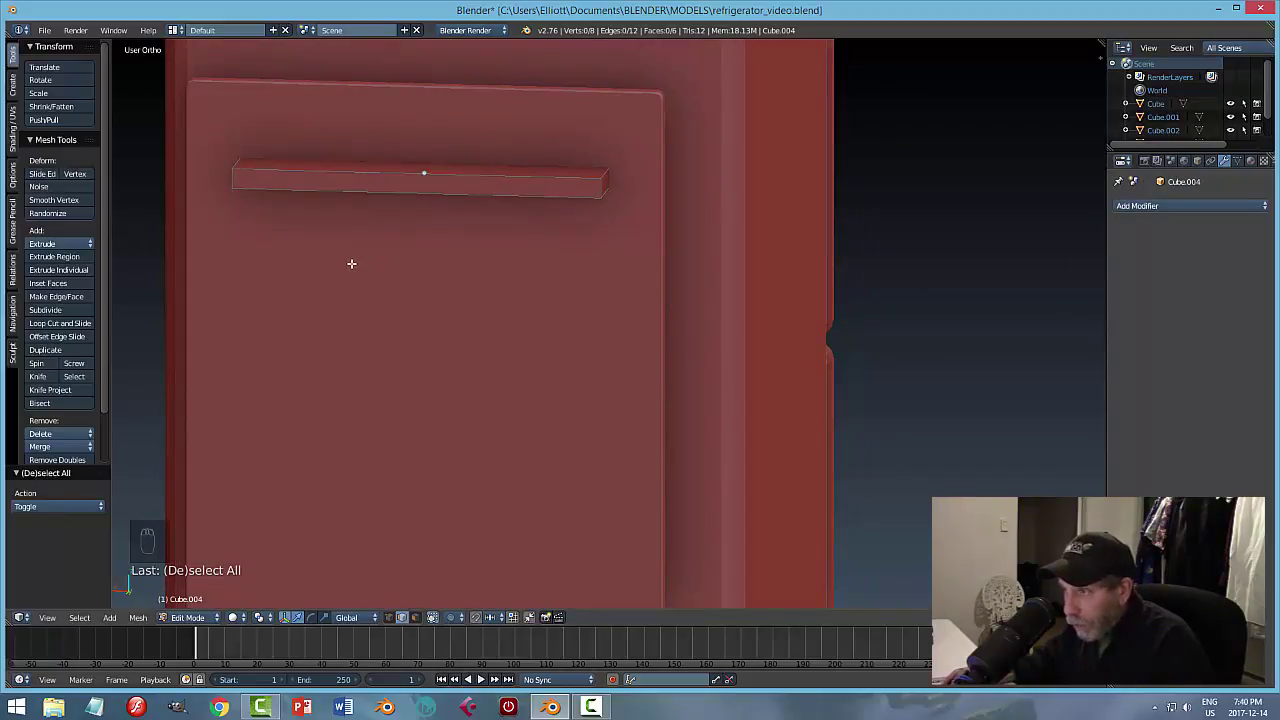
pyautogui.click(605, 173)
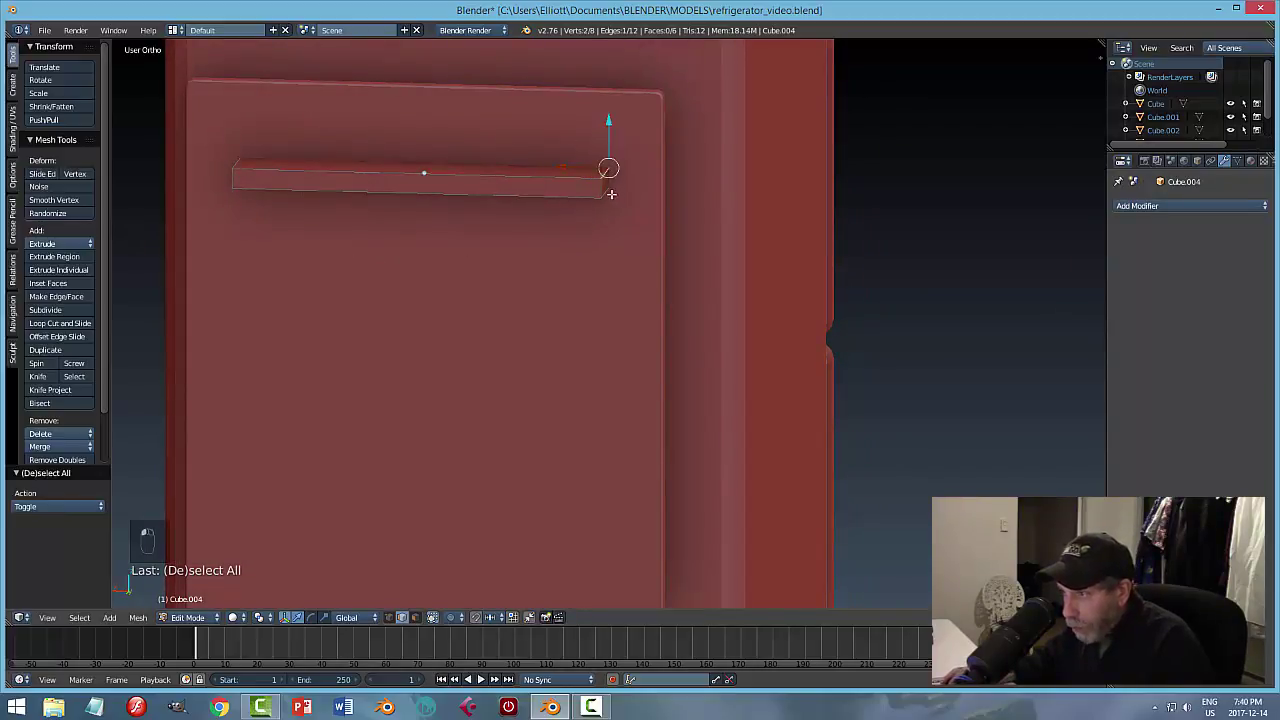
pyautogui.keyDown('shift'); pyautogui.click(611, 193); pyautogui.keyUp('shift')
pyautogui.moveTo(508, 272); pyautogui.dragTo(560, 272, button='middle')
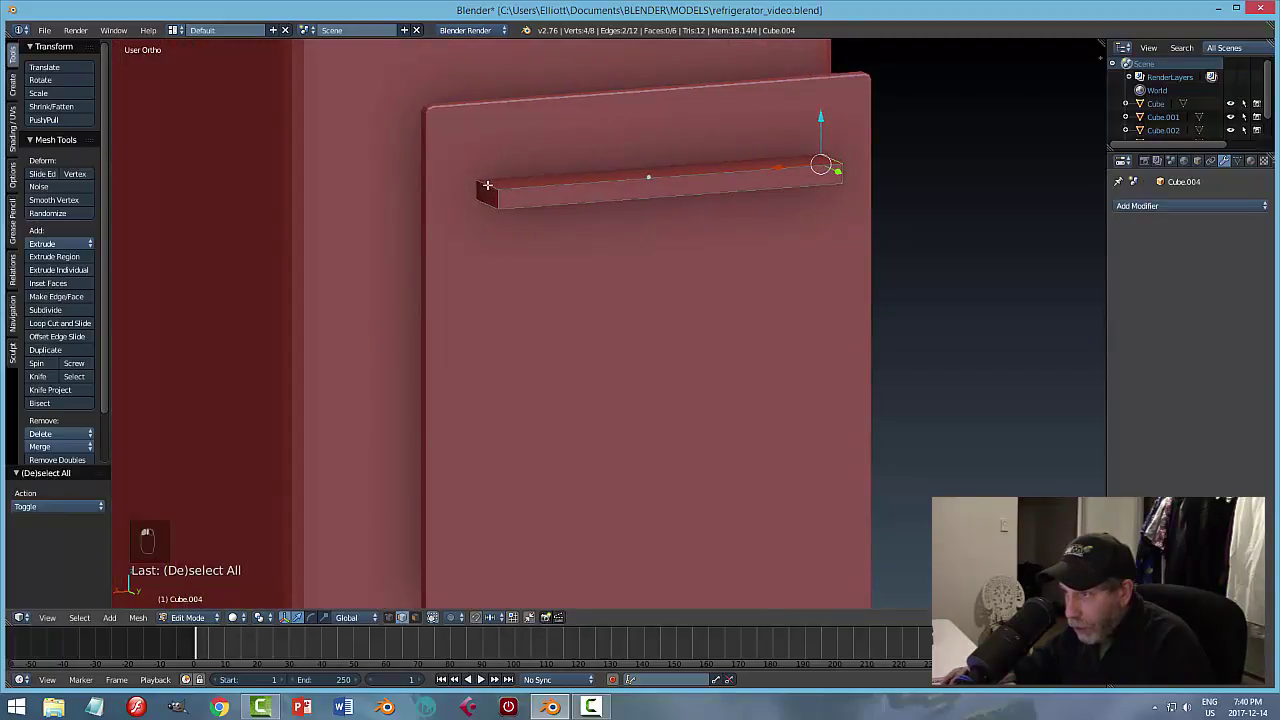
pyautogui.keyDown('shift'); pyautogui.click(487, 185); pyautogui.keyUp('shift')
pyautogui.keyDown('shift'); pyautogui.click(486, 200); pyautogui.keyUp('shift')
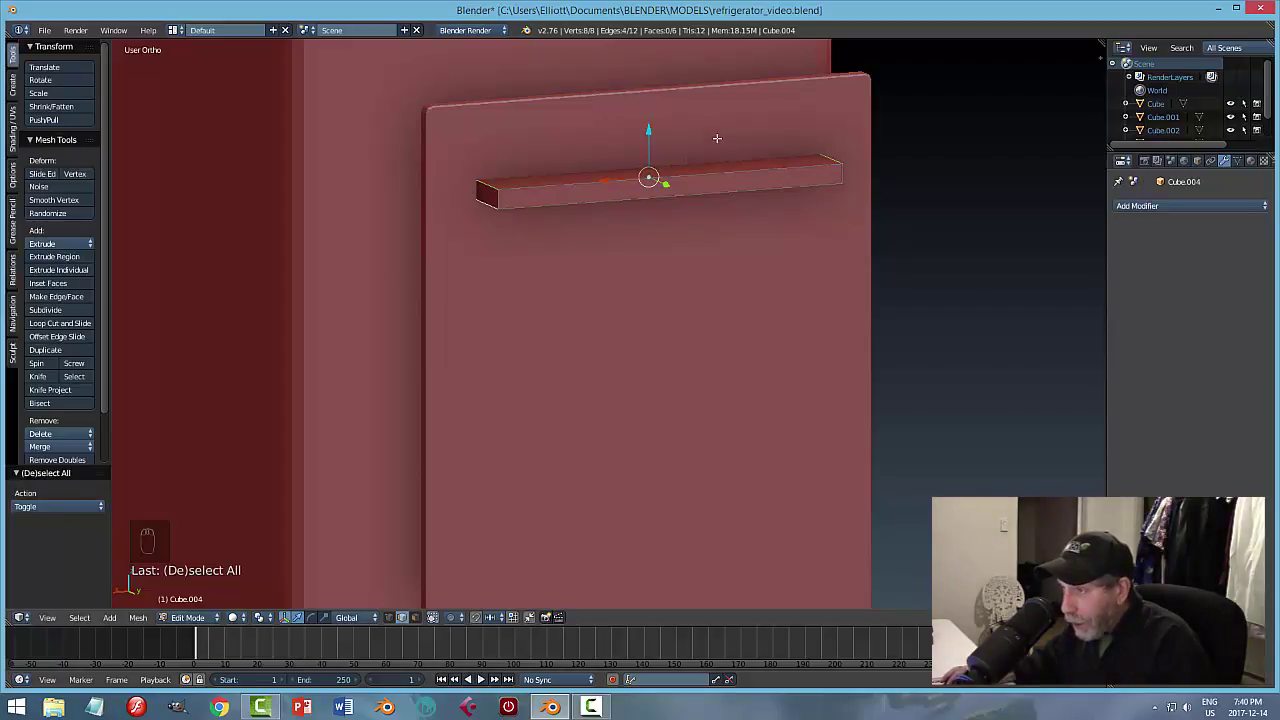
pyautogui.scroll(-2, 839, 188)
pyautogui.moveTo(757, 229); pyautogui.dragTo(278, 200, button='middle')
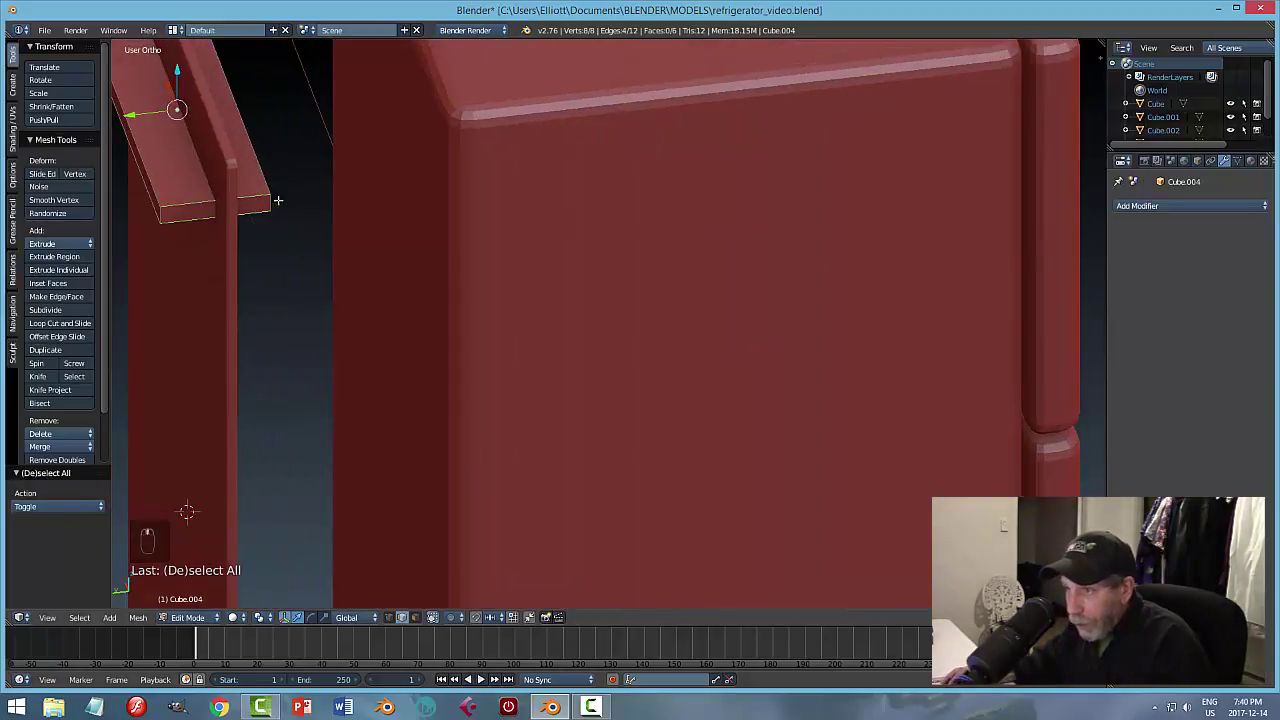
pyautogui.moveTo(245, 143); pyautogui.dragTo(507, 286, button='middle')
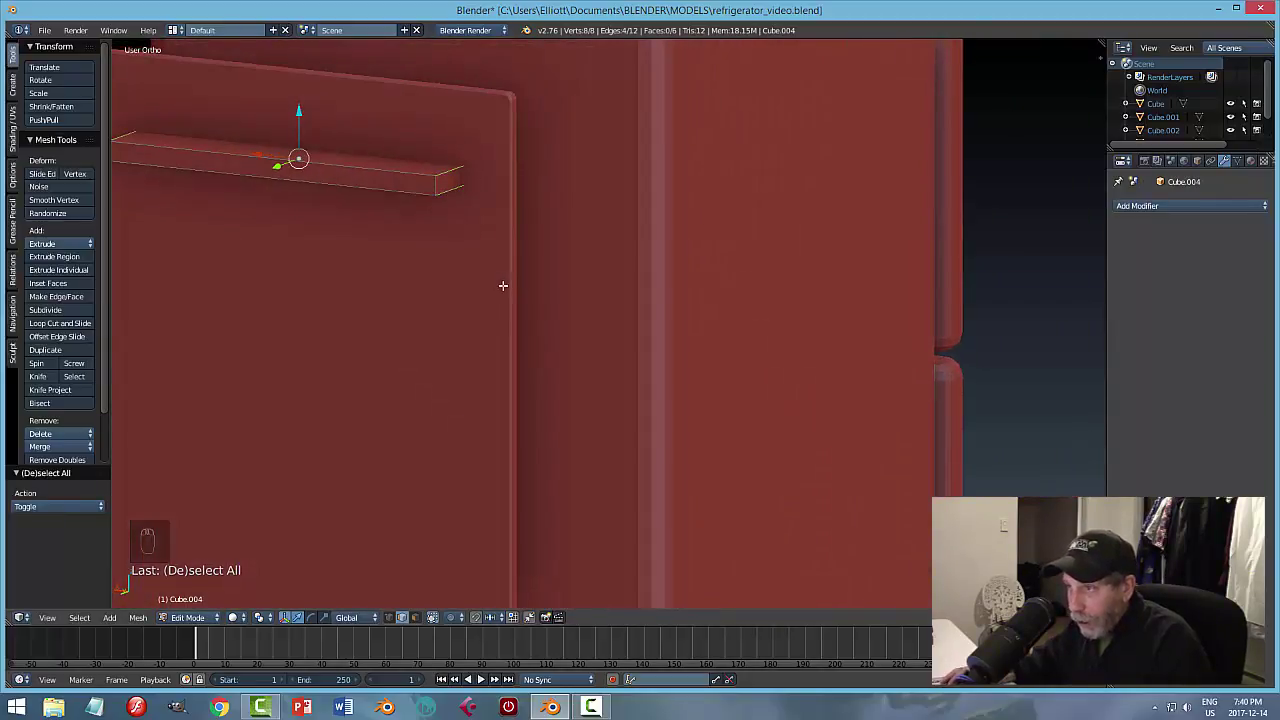
pyautogui.hotkey('ctrl', 'b')
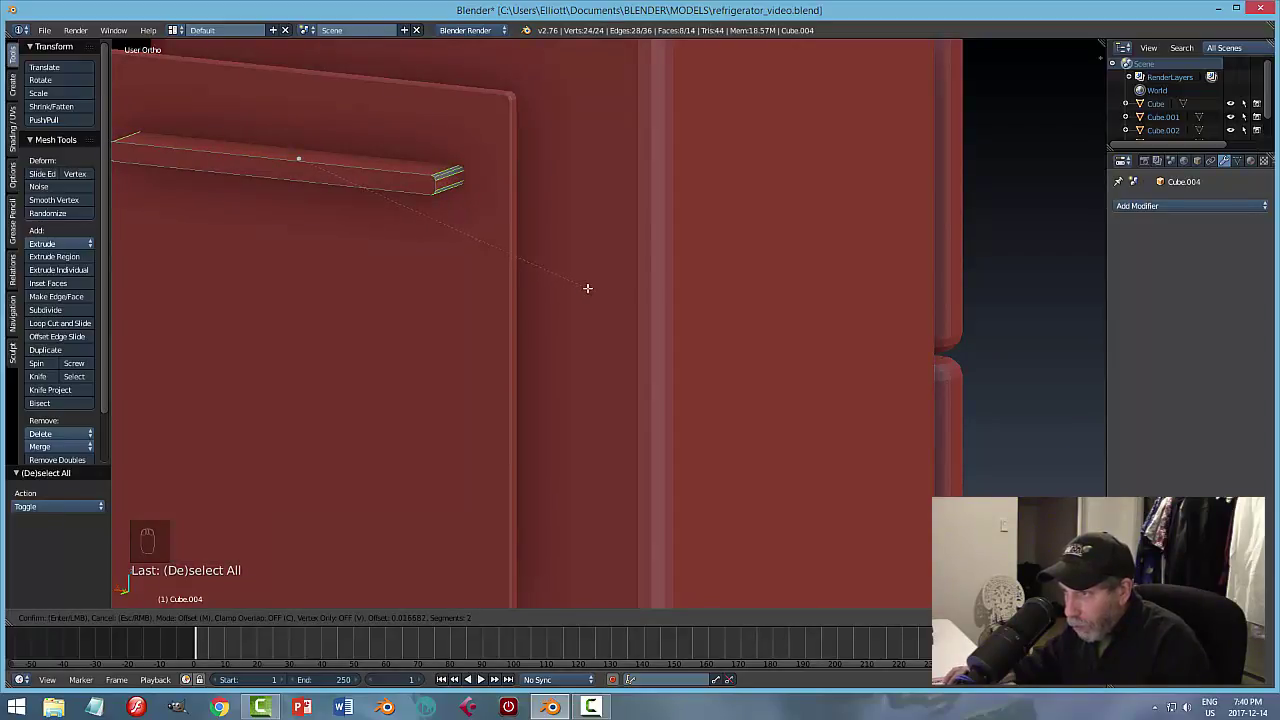
pyautogui.click(587, 287)
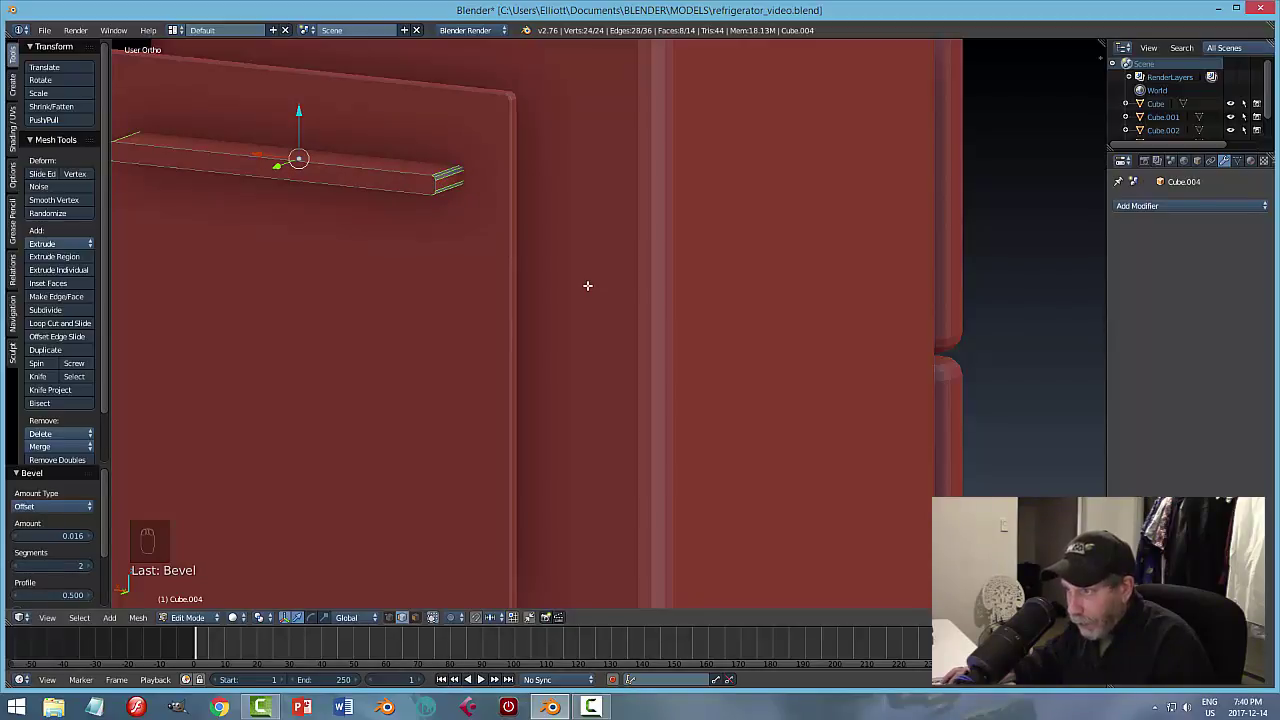
pyautogui.press('a')
pyautogui.press('Tab')
# Select the beveled bar on the back panel and add an Array modifier to it.
pyautogui.moveTo(543, 288); pyautogui.dragTo(616, 274, button='middle')
pyautogui.press('a')
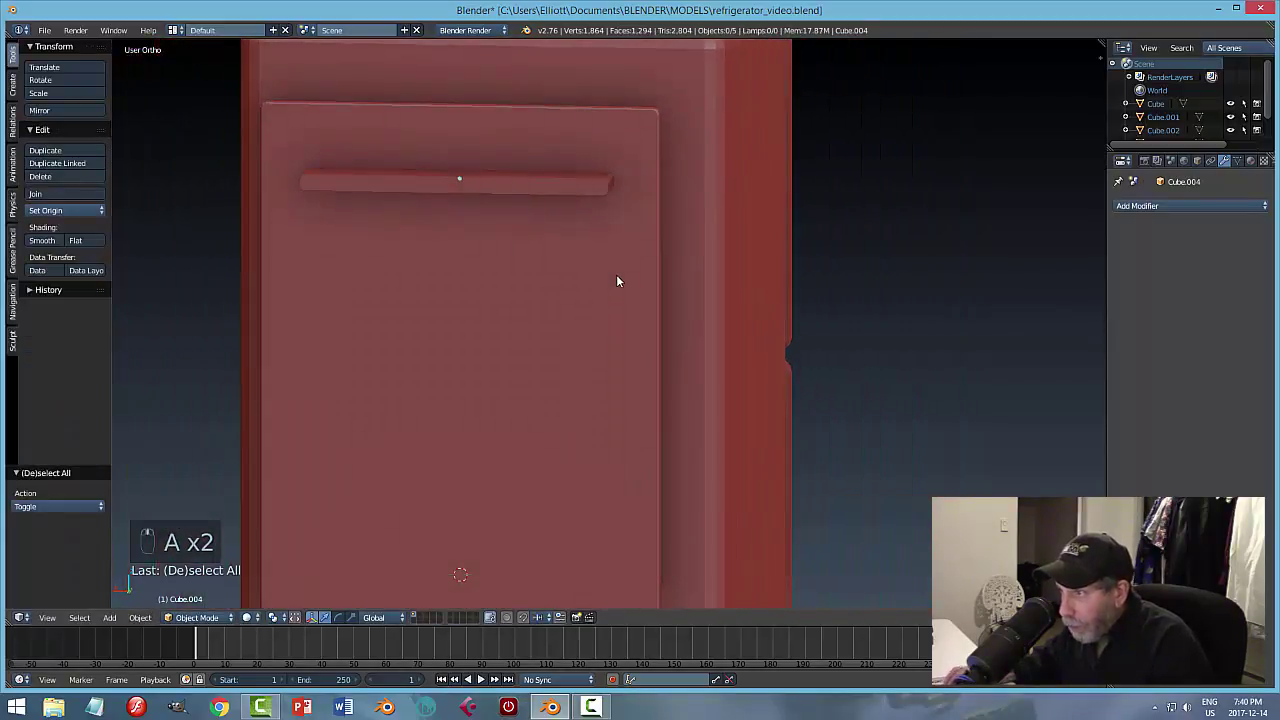
pyautogui.scroll(4, 616, 274)
pyautogui.moveTo(654, 194); pyautogui.dragTo(530, 194, button='middle')
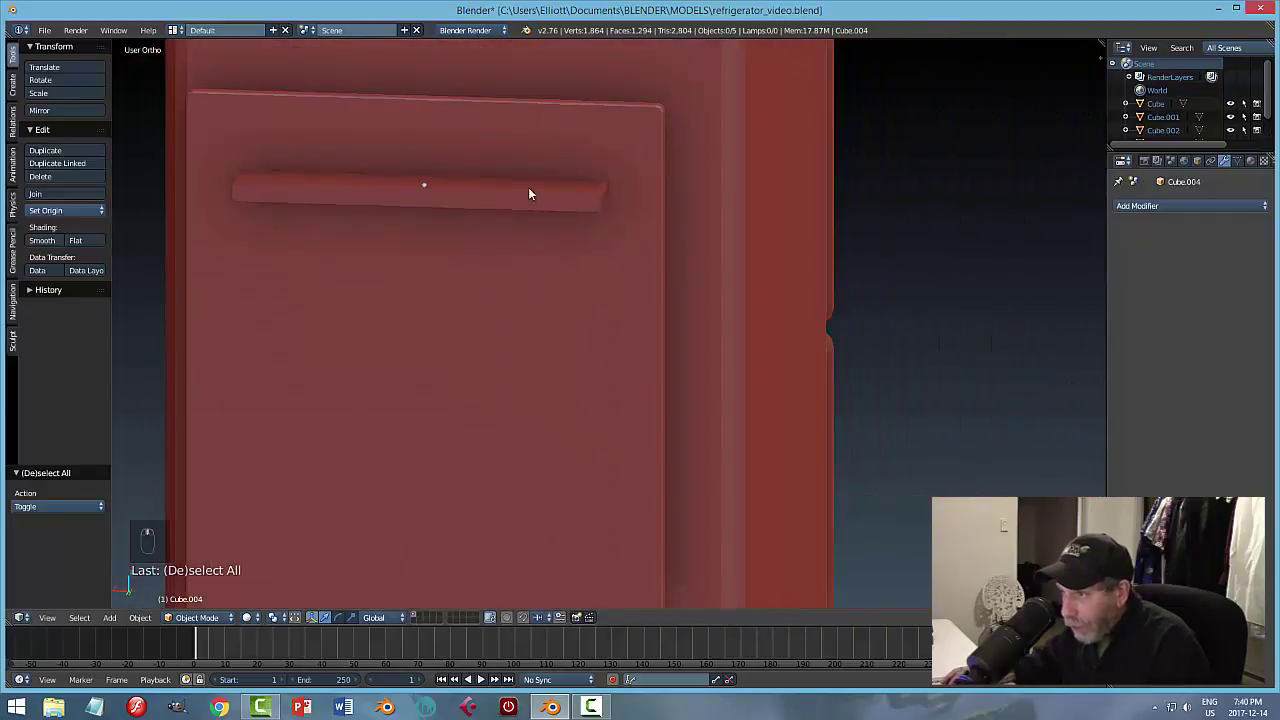
pyautogui.moveTo(537, 324); pyautogui.dragTo(529, 217, button='middle')
pyautogui.rightClick(461, 239)
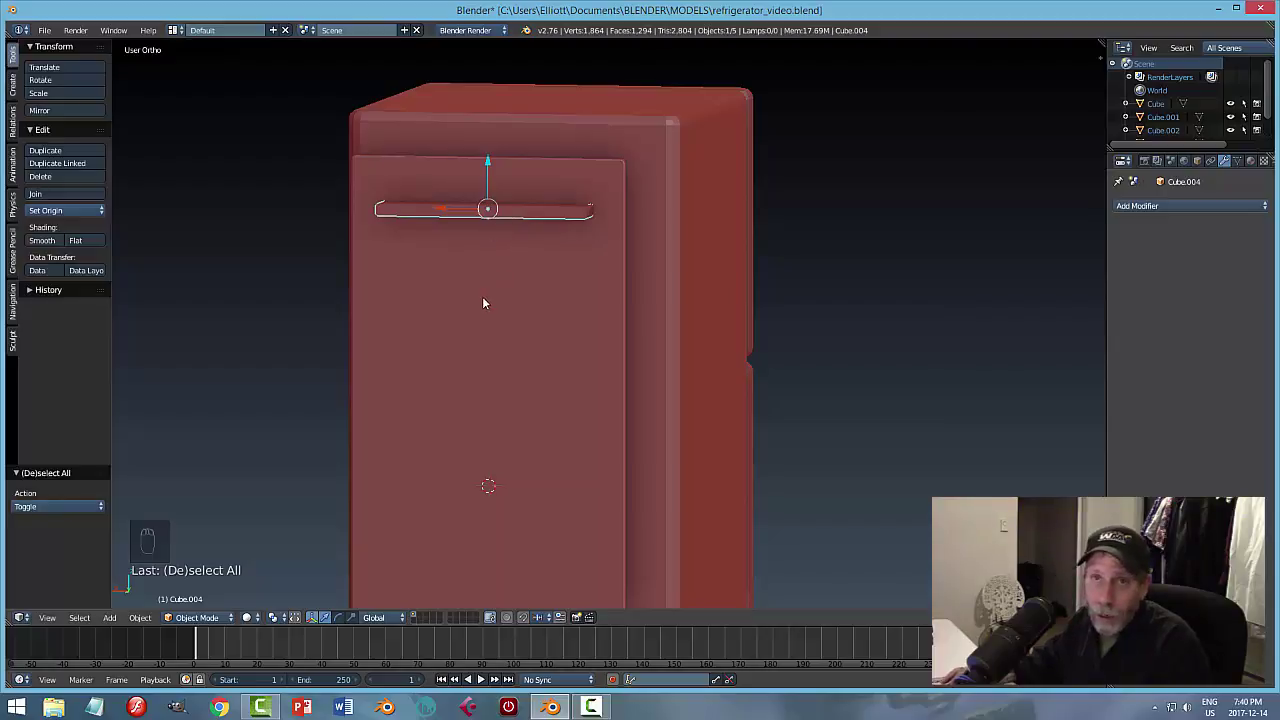
pyautogui.click(1124, 210)
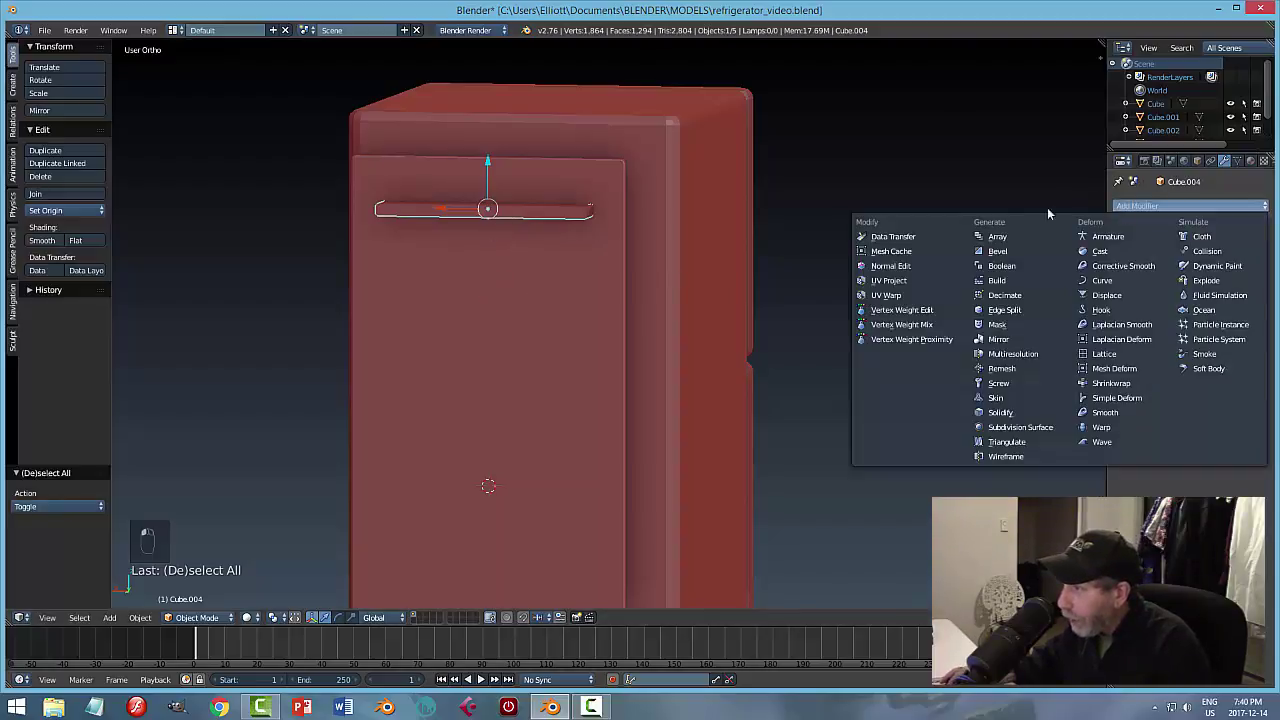
pyautogui.click(1012, 238)
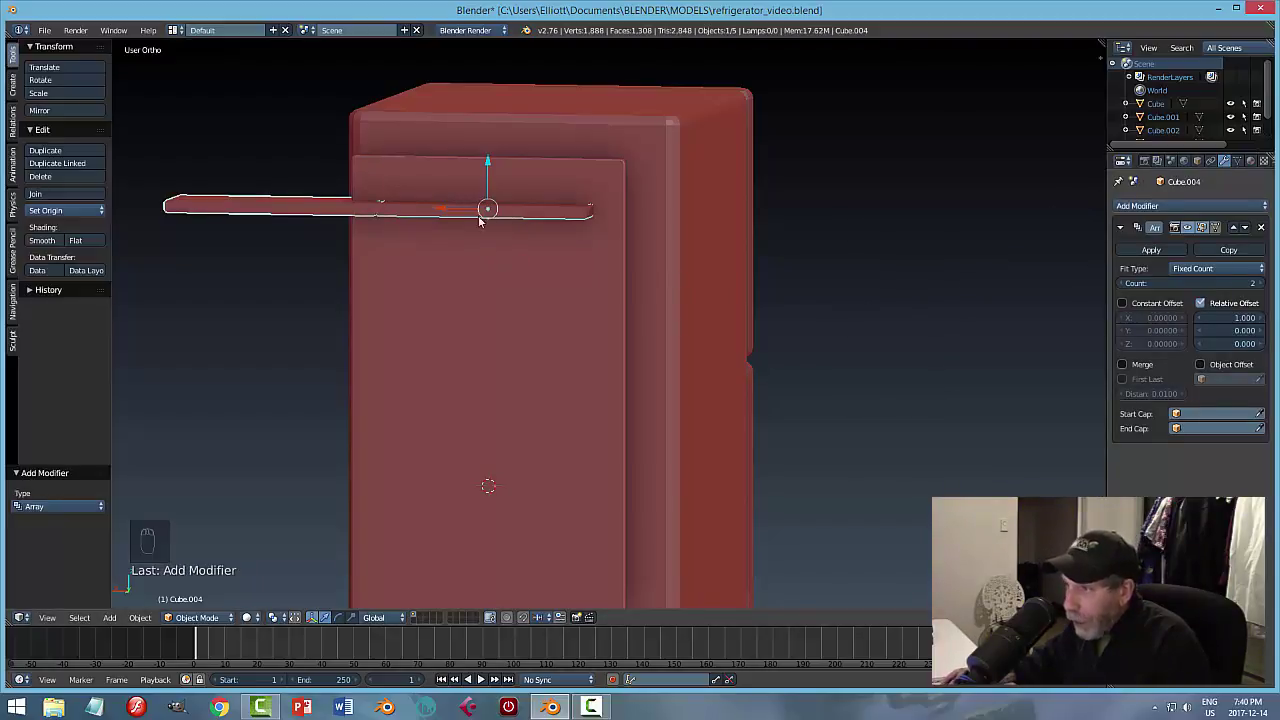
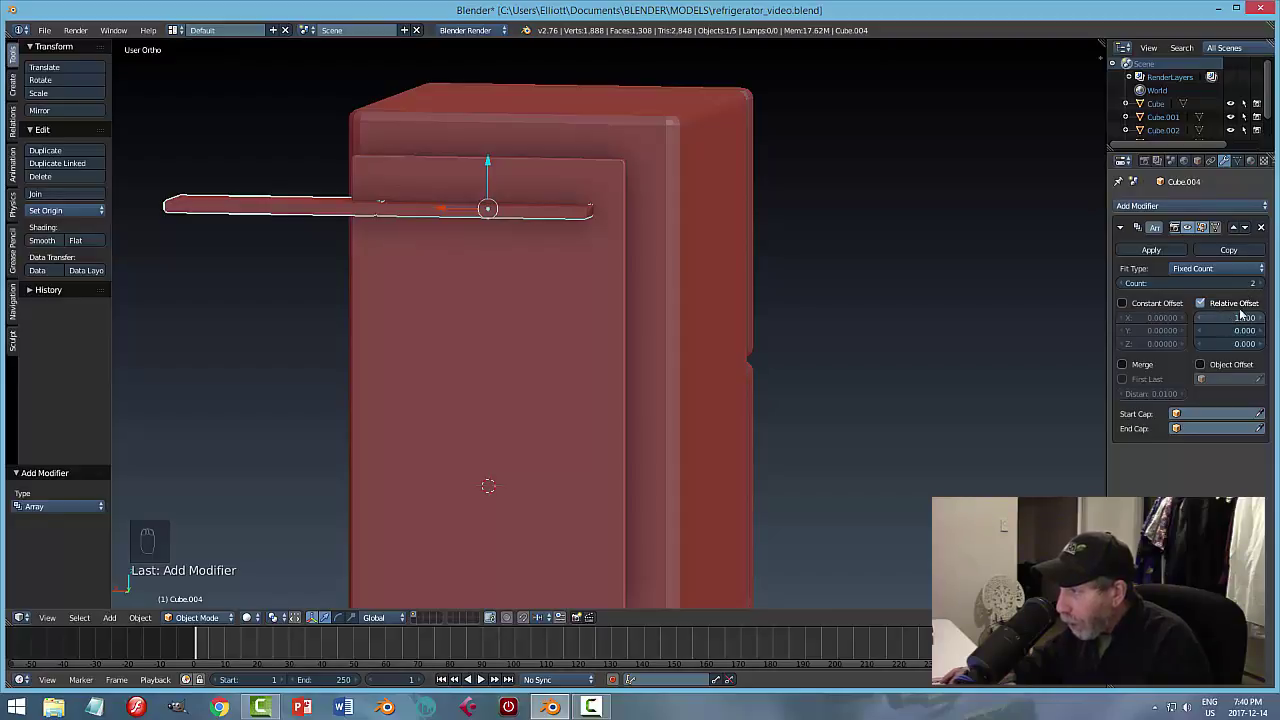
# Set the Array modifier's relative Z offset to 2.1 and try to make it negative.
pyautogui.moveTo(1226, 320); pyautogui.dragTo(1222, 349)
pyautogui.click(1222, 348)
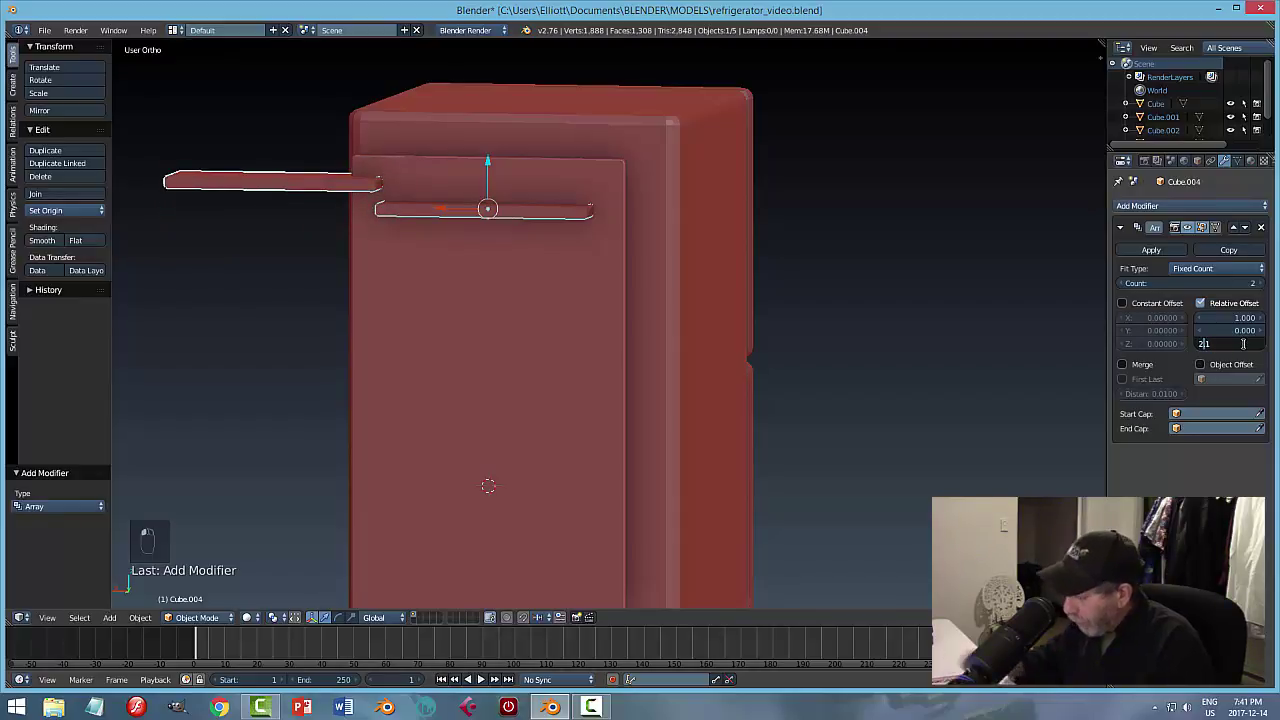
pyautogui.press('Home')
pyautogui.write('-')
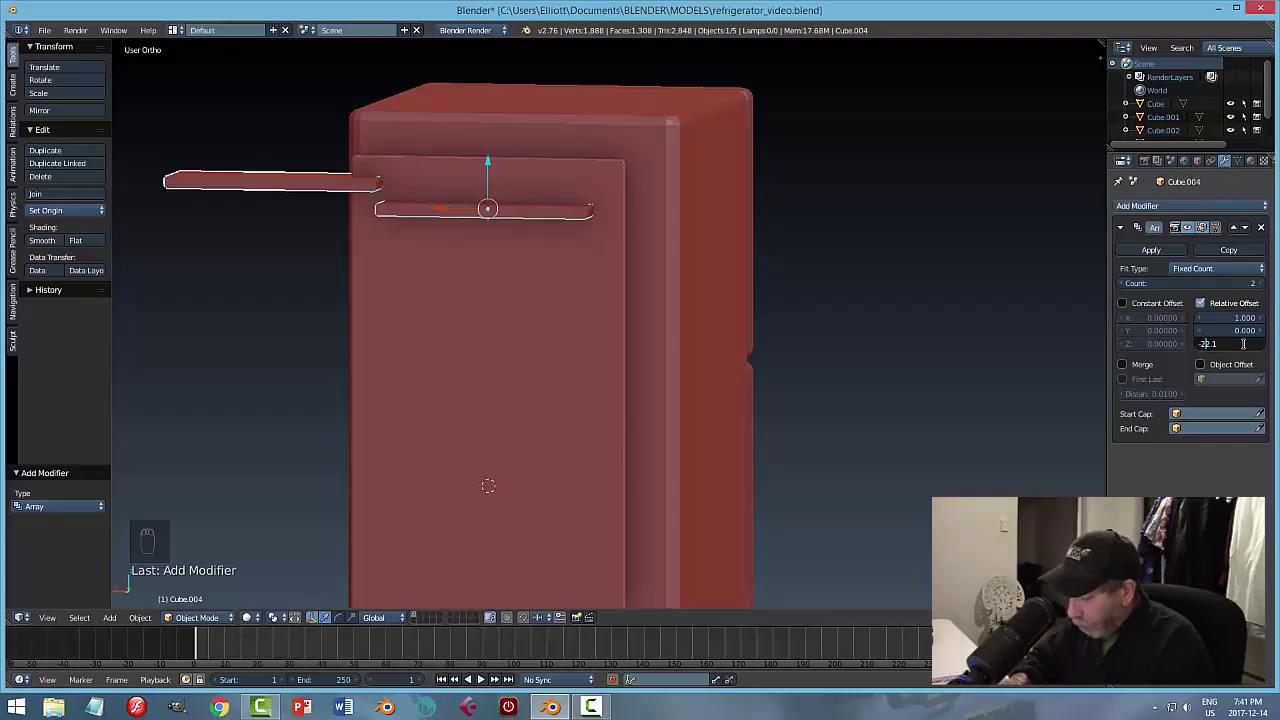
pyautogui.press('Return')
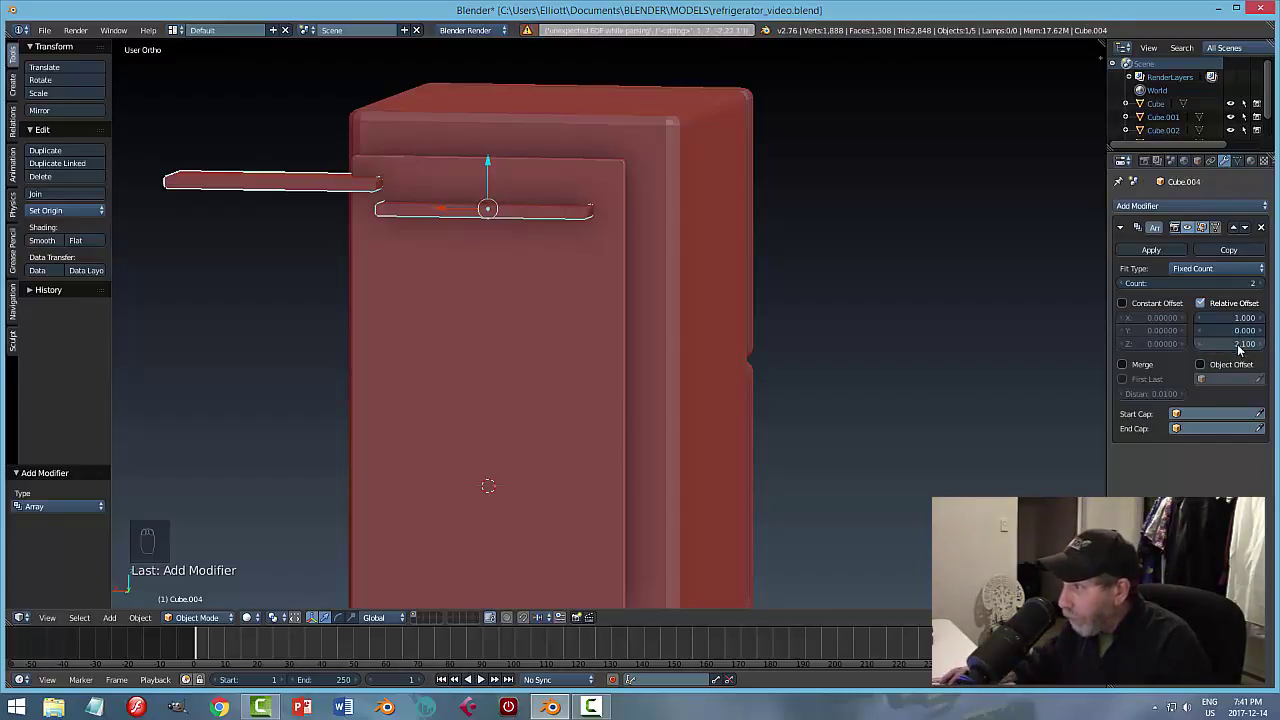
# Set the Array modifier's relative Z offset to -2.2 so the copy sits below the original bar.
pyautogui.click(1240, 344)
pyautogui.press('BackSpace')
pyautogui.write('-2.2')
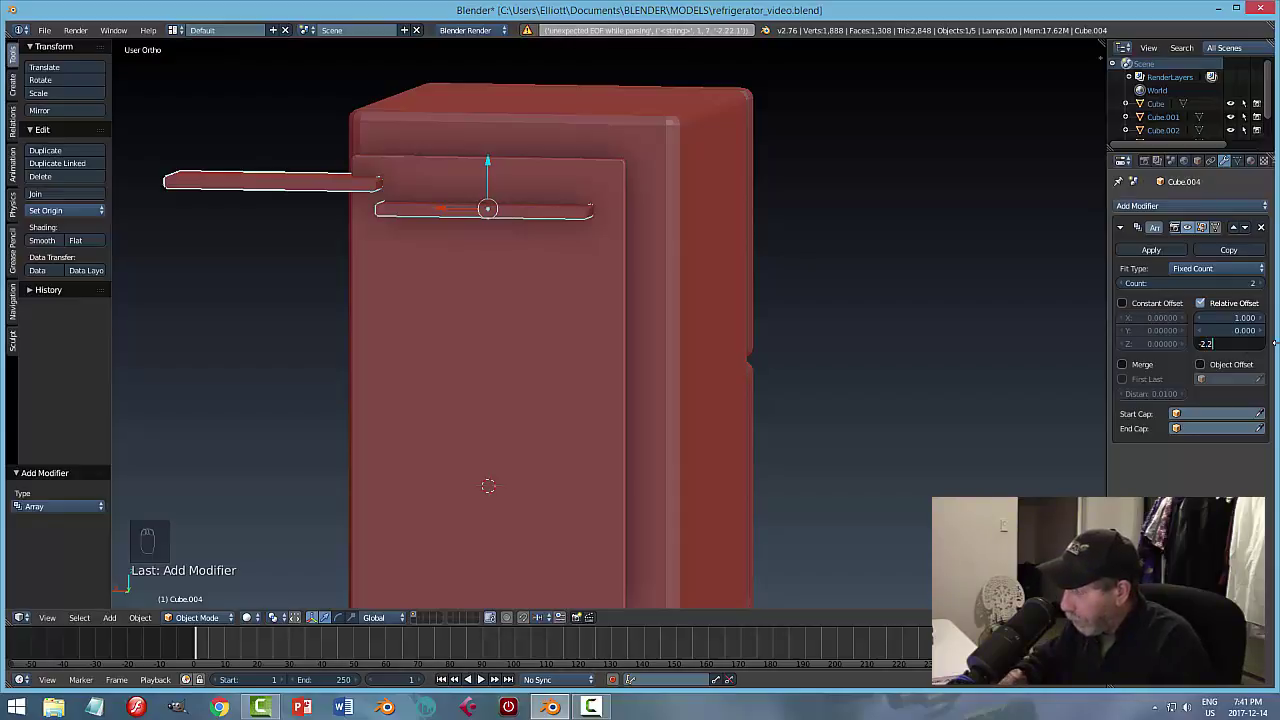
pyautogui.press('Return')
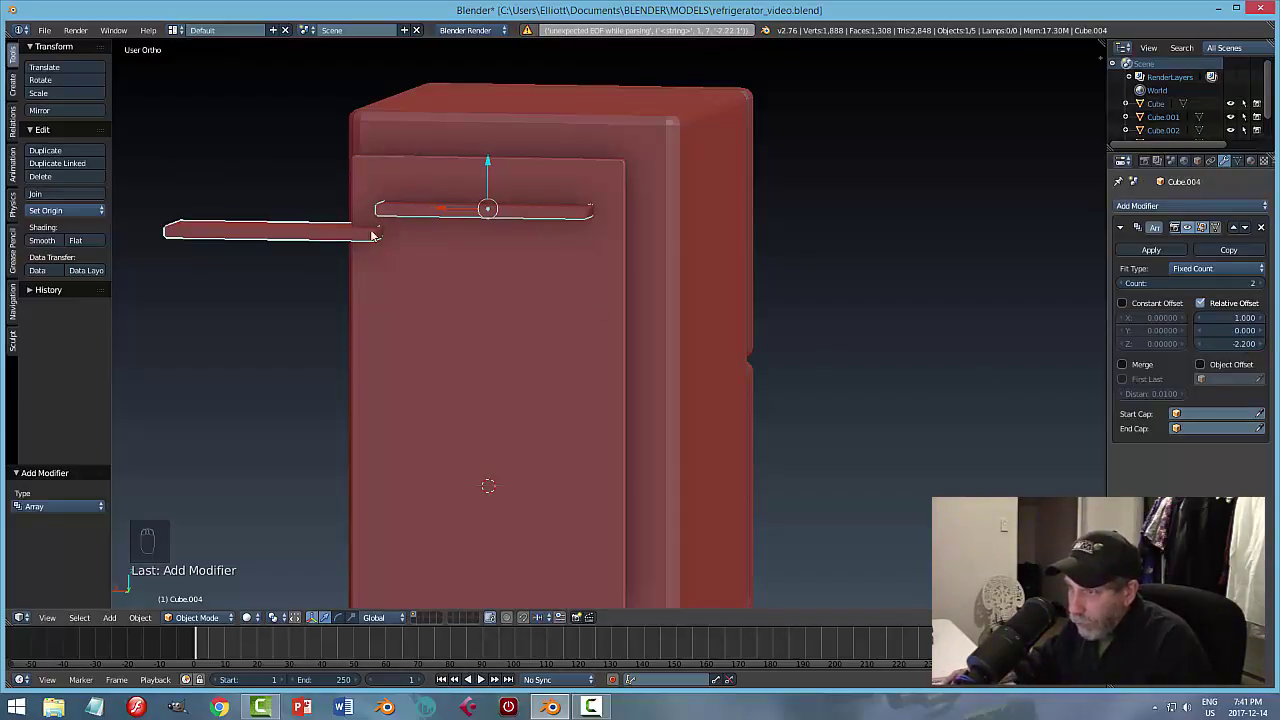
# Set the Array modifier's relative X offset to 0 and its relative Z offset to -1.7.
pyautogui.click(1240, 317)
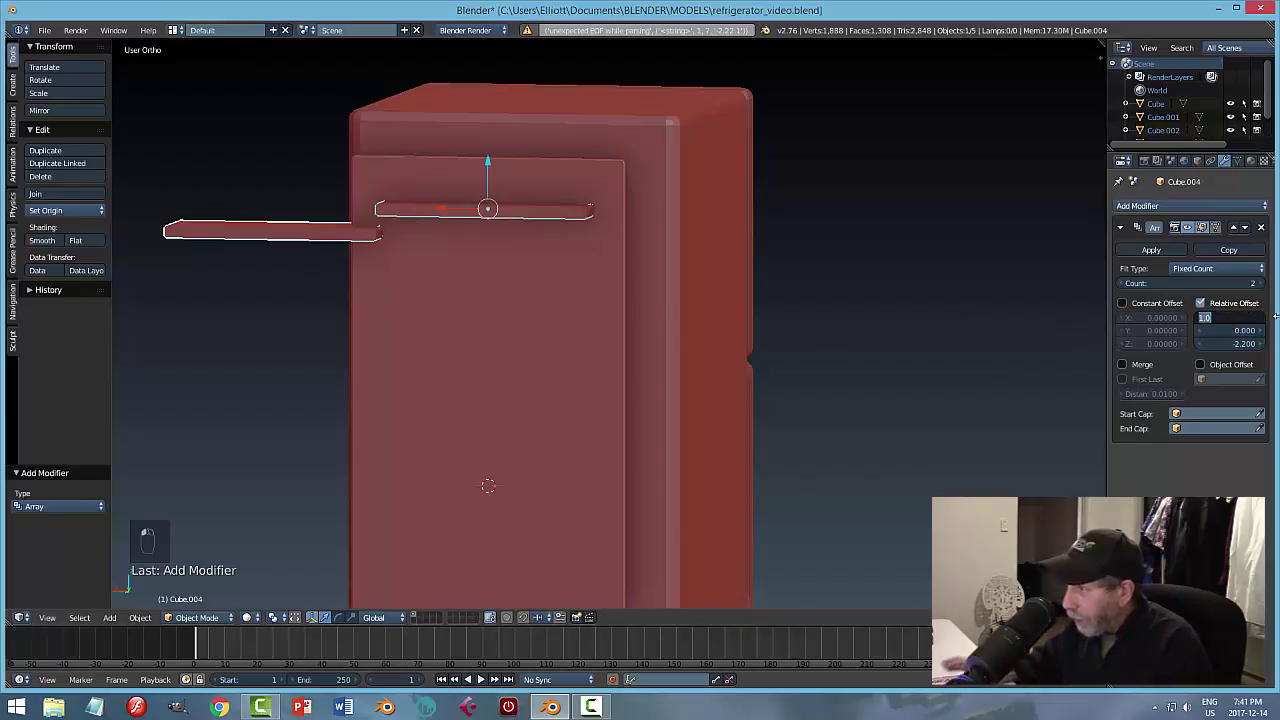
pyautogui.write('0')
pyautogui.press('Return')
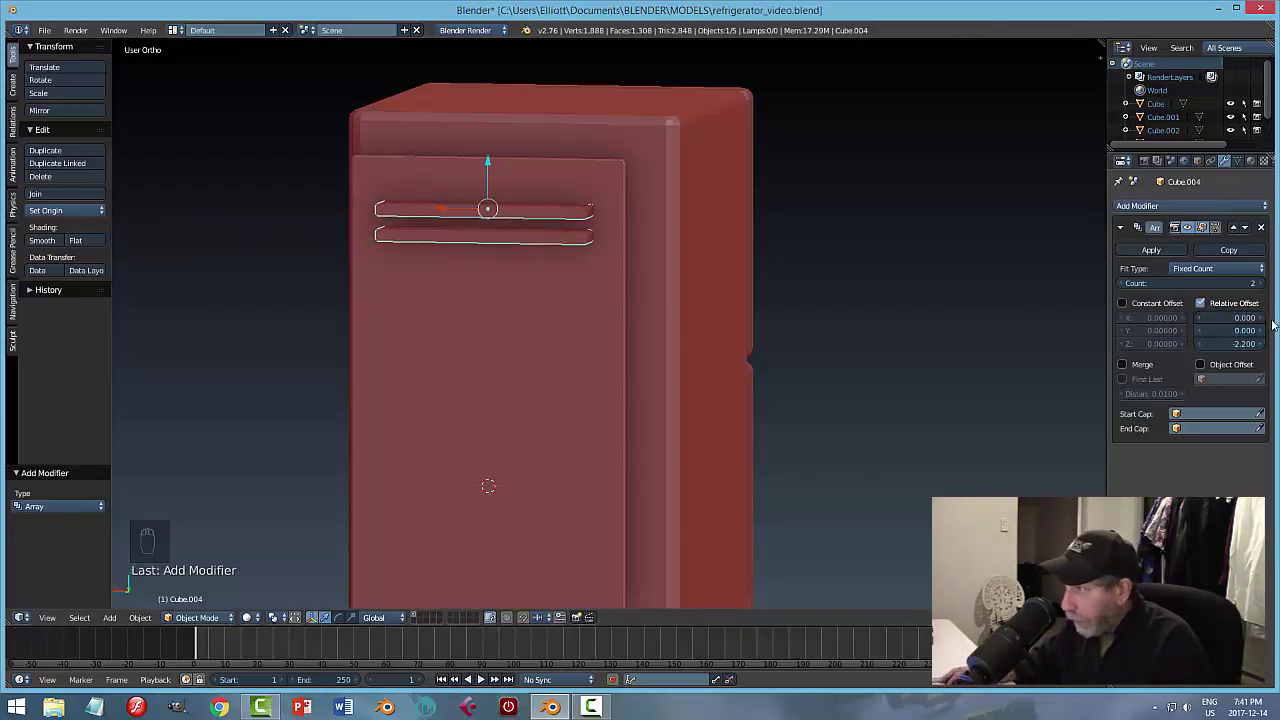
pyautogui.moveTo(1231, 346); pyautogui.dragTo(1270, 346)
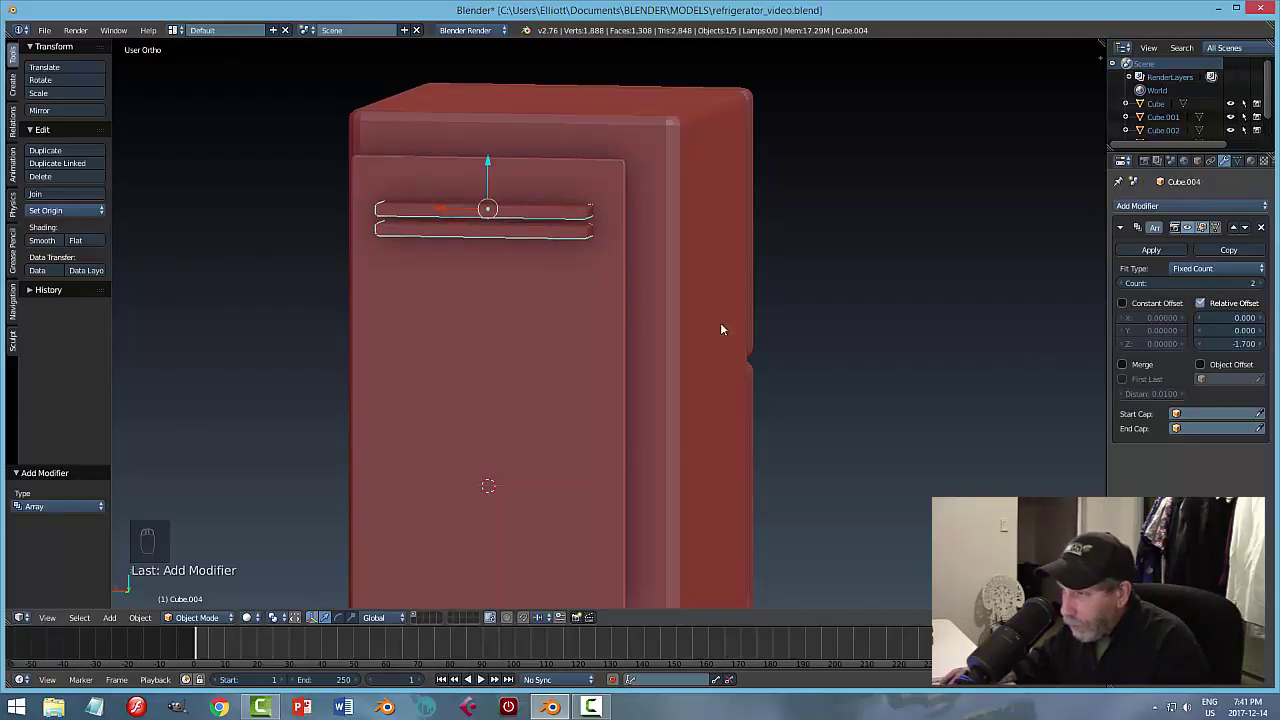
# Raise the Array modifier's count to 4 and apply the modifier to the bar.
pyautogui.moveTo(775, 300); pyautogui.dragTo(768, 312, button='middle')
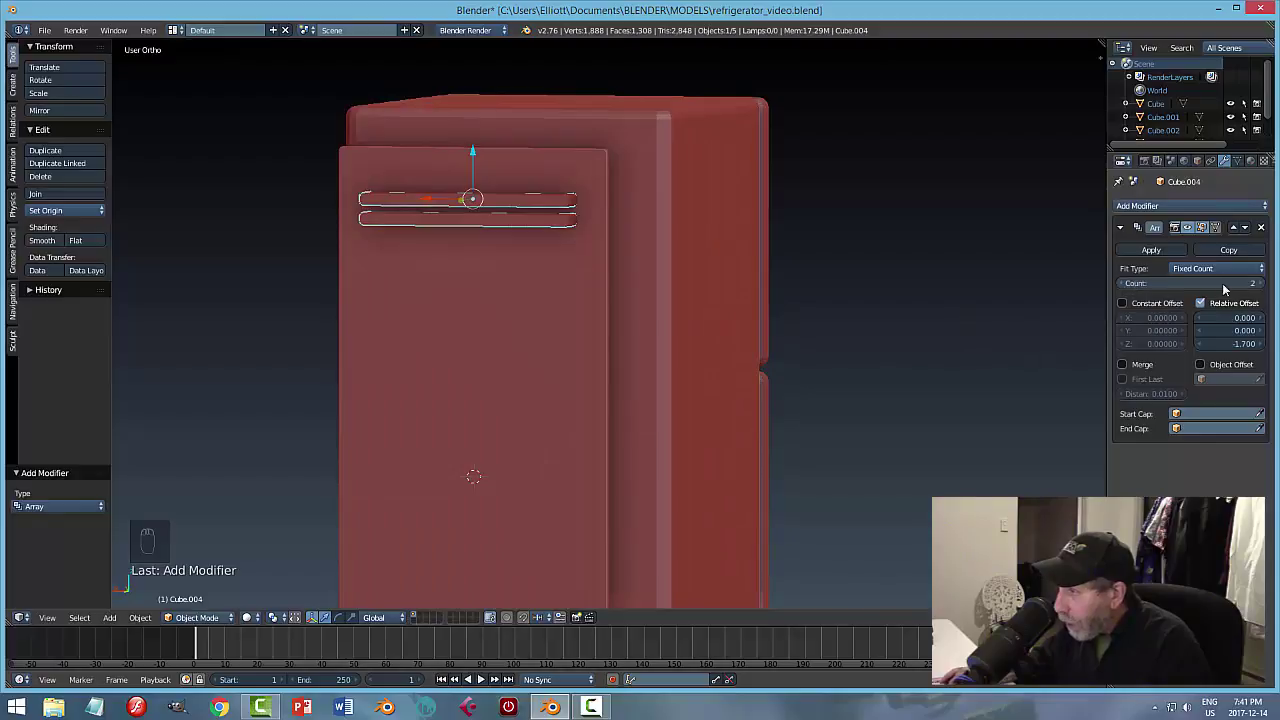
pyautogui.click(1256, 284)
pyautogui.click(1256, 284)
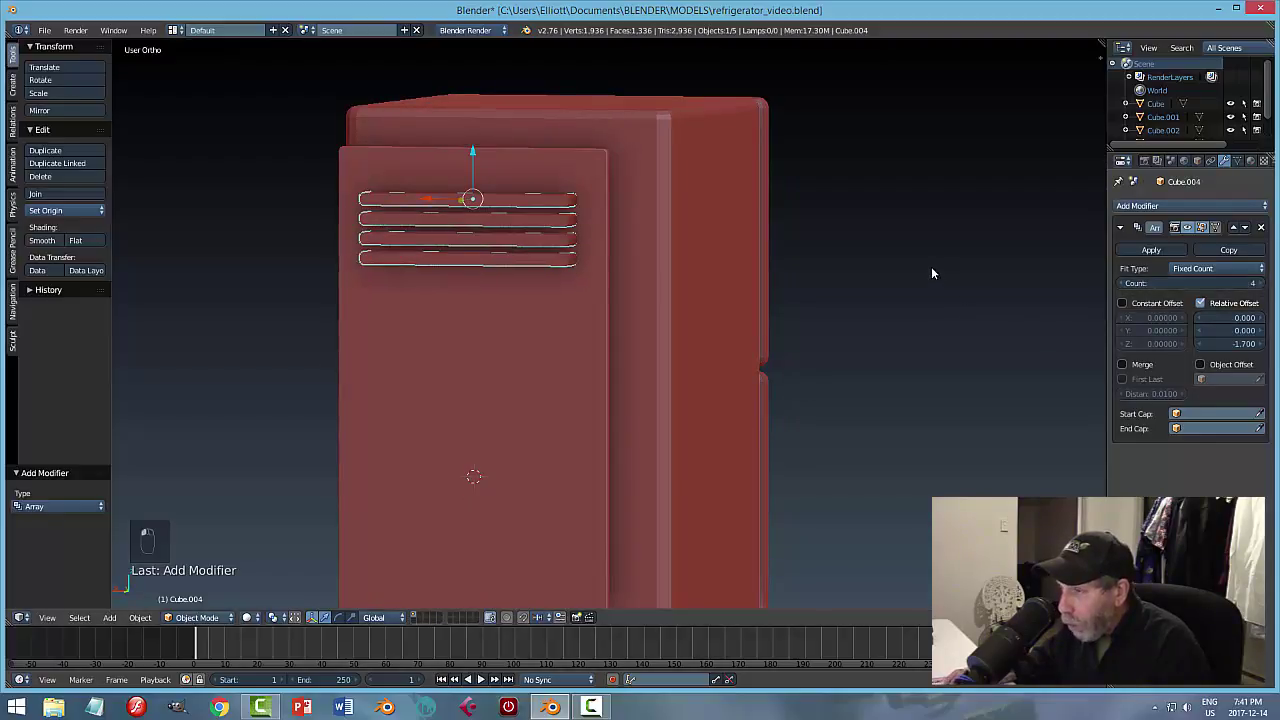
pyautogui.moveTo(931, 266); pyautogui.dragTo(900, 278, button='middle')
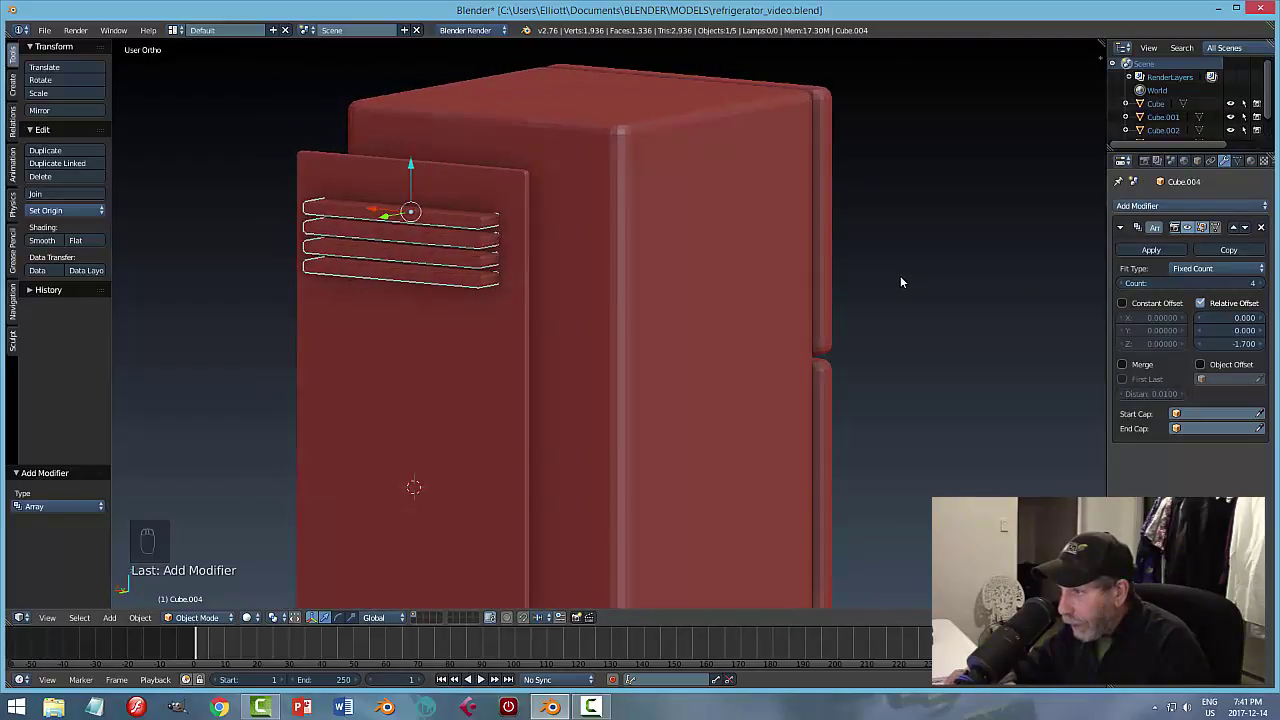
pyautogui.click(1151, 250)
# Set the origin of the four-bar object to its geometry.
pyautogui.moveTo(502, 298); pyautogui.dragTo(566, 296, button='middle')
pyautogui.click(71, 210)
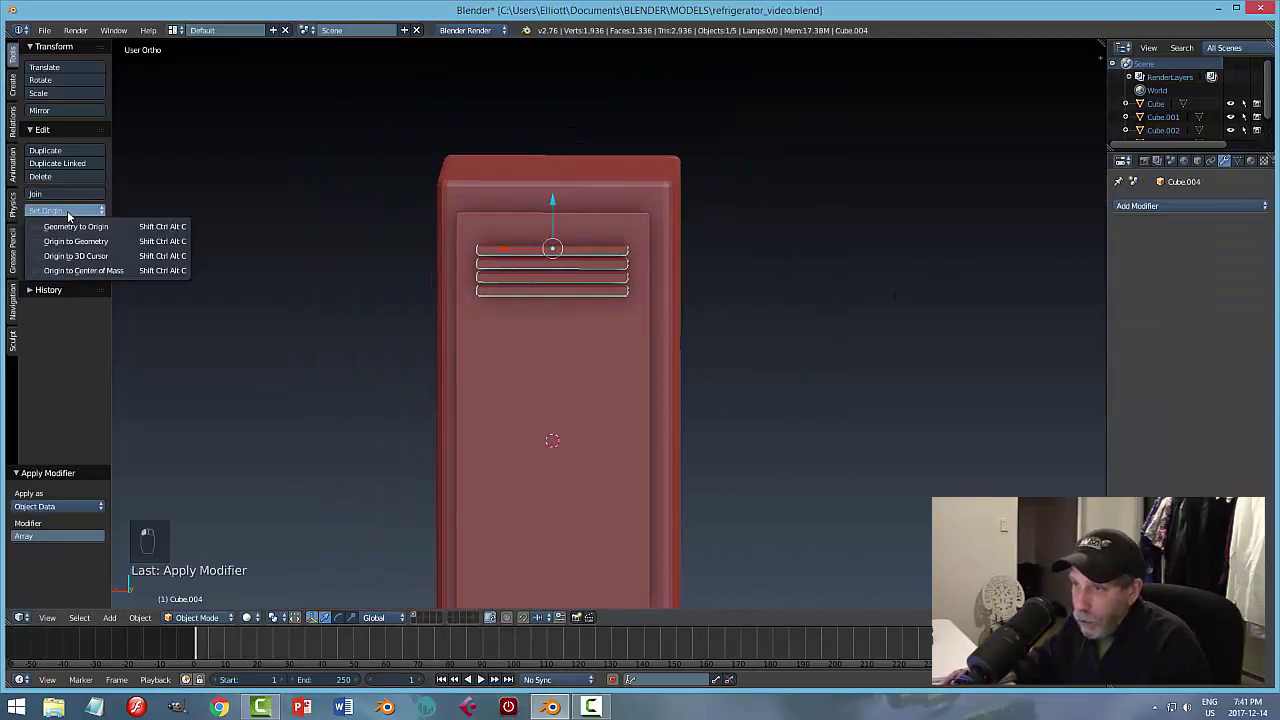
pyautogui.click(77, 240)
# Duplicate the four-bar object and move the copy about 1.156 units down along Z on the back panel.
pyautogui.moveTo(698, 295); pyautogui.dragTo(674, 294, button='middle')
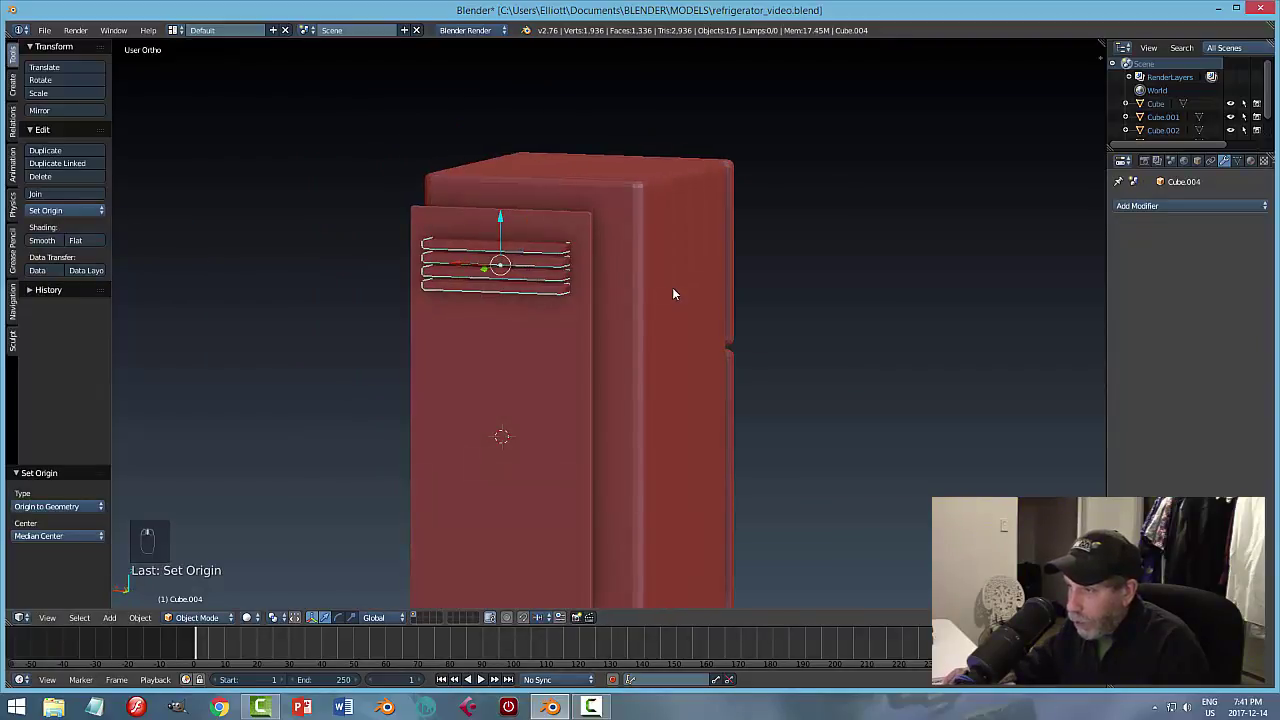
pyautogui.hotkey('shift', 'd')
pyautogui.rightClick(728, 316)
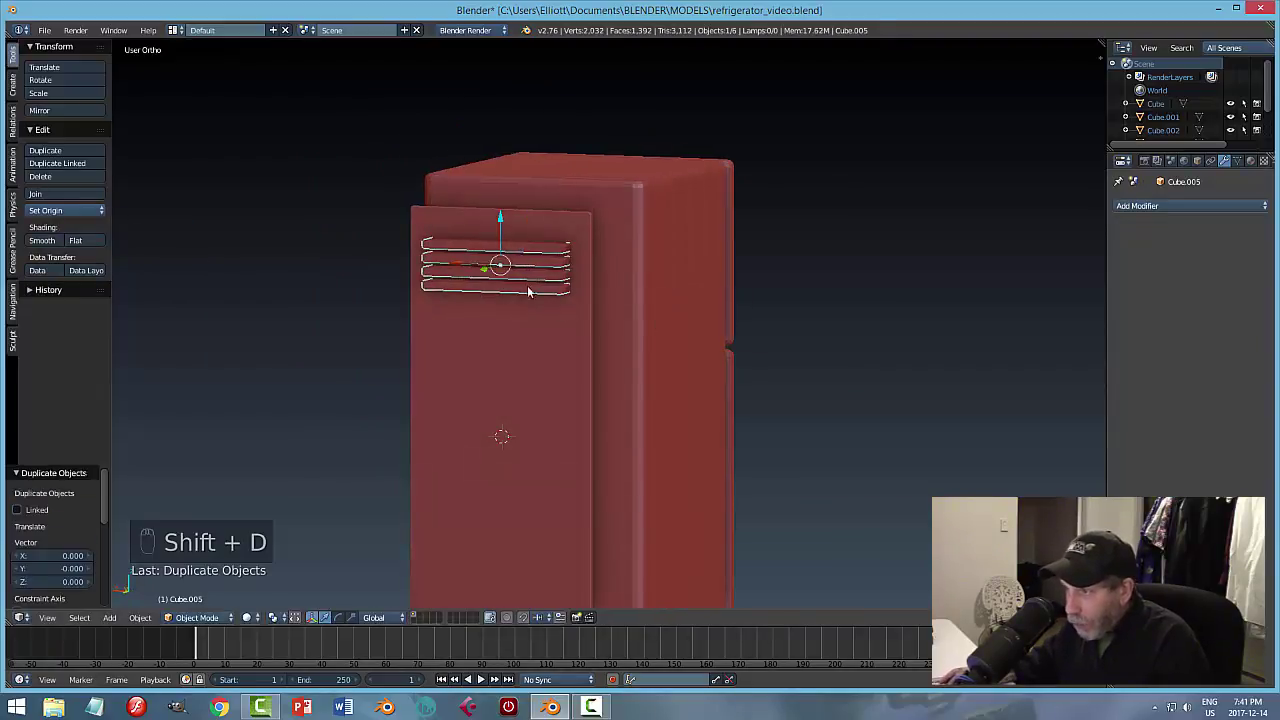
pyautogui.moveTo(501, 220); pyautogui.dragTo(505, 350)
pyautogui.scroll(-2, 782, 364)
# Join the upper and lower bar groups into one object and set its origin to geometry.
pyautogui.moveTo(783, 368); pyautogui.dragTo(521, 288, button='middle')
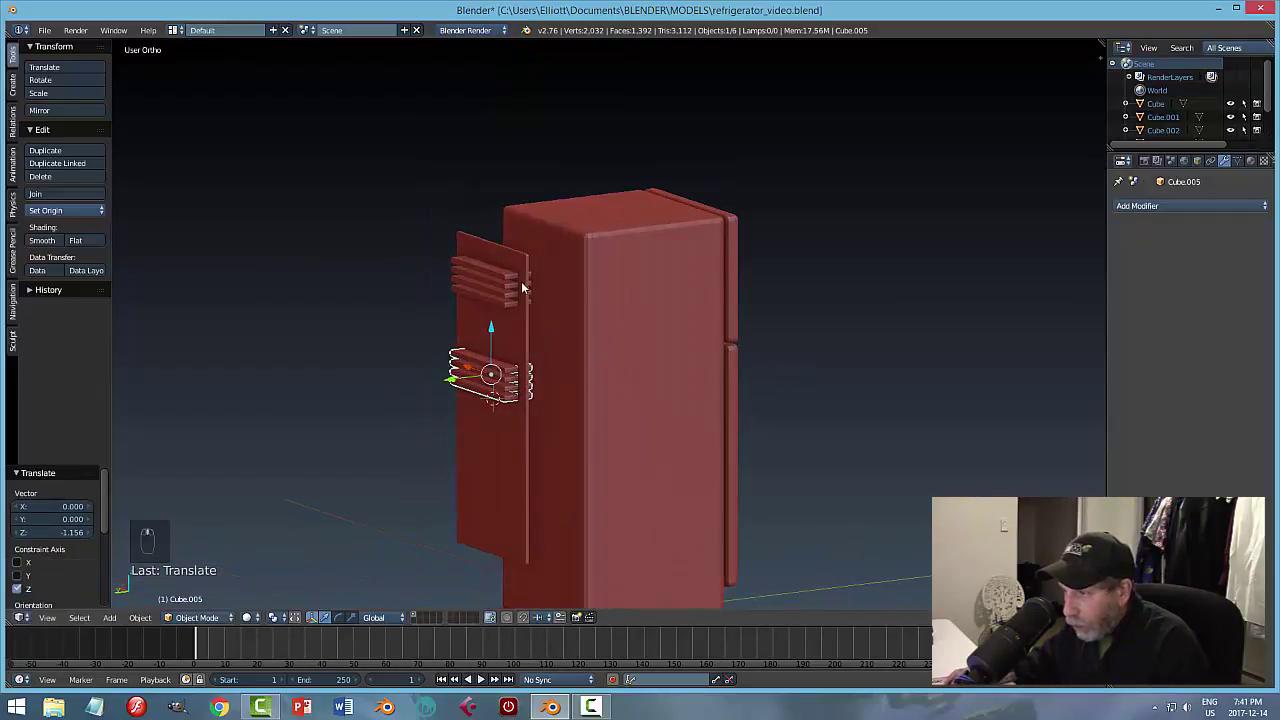
pyautogui.keyDown('shift'); pyautogui.click(498, 289); pyautogui.keyUp('shift')
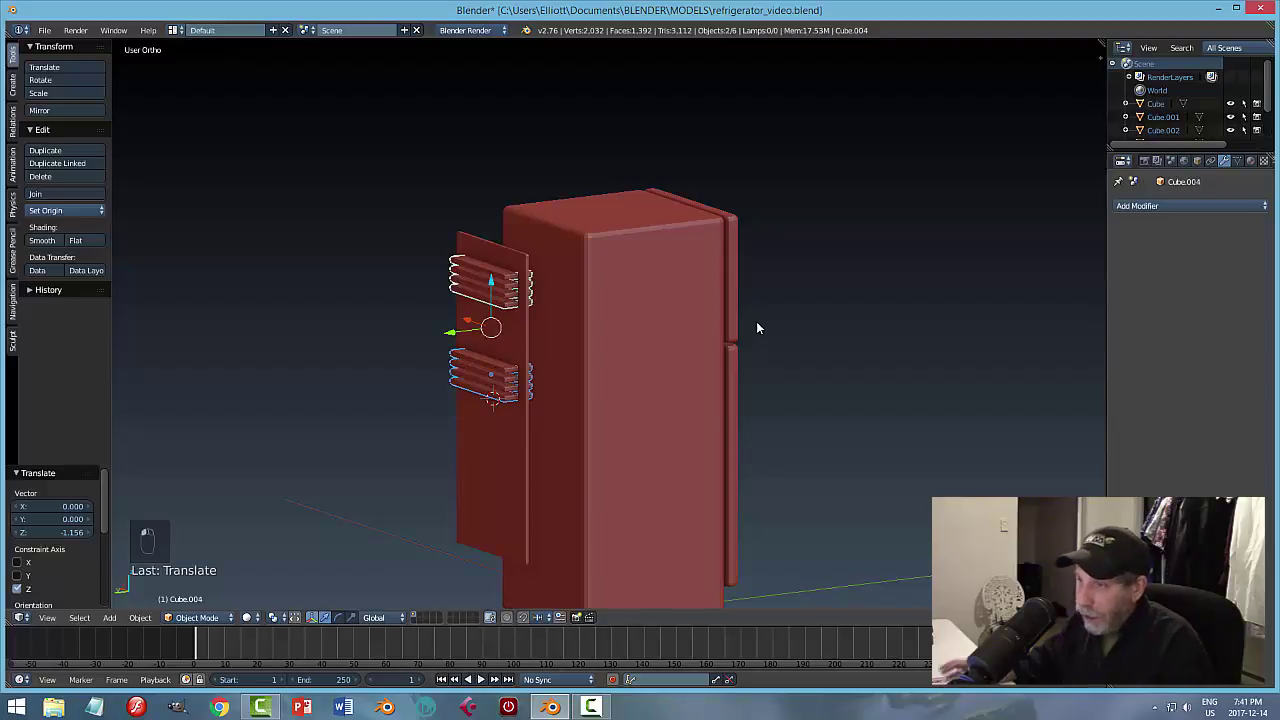
pyautogui.hotkey('ctrl', 'j')
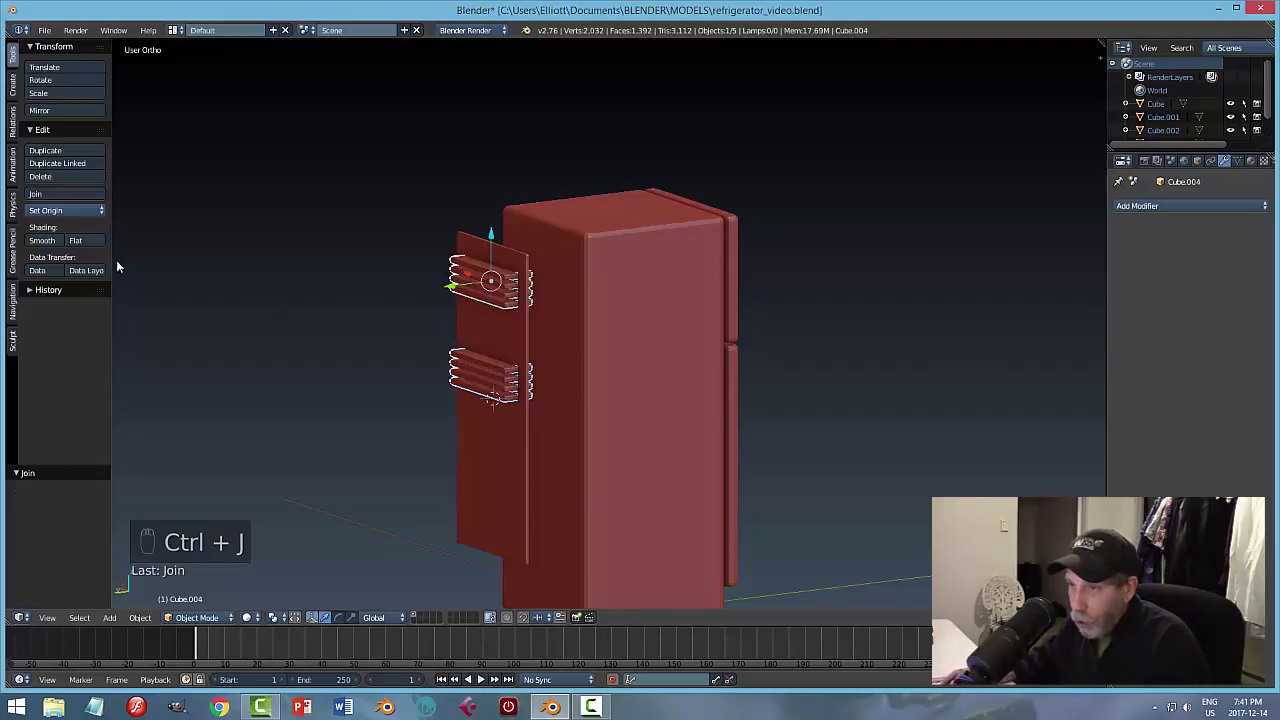
pyautogui.click(62, 209)
pyautogui.click(68, 240)
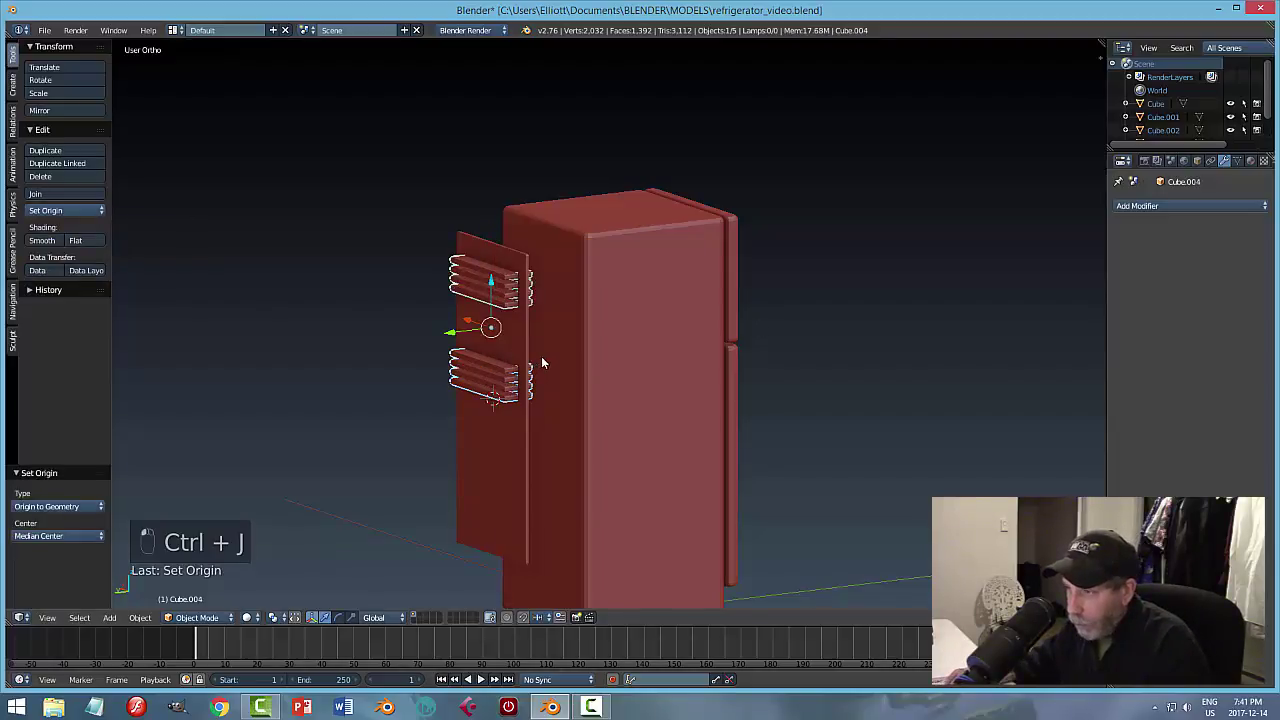
# Examine the two bar groups and how they pass through the back panel from several angles.
pyautogui.moveTo(541, 363); pyautogui.dragTo(534, 356, button='middle')
pyautogui.press('a')
pyautogui.moveTo(629, 337)
pyautogui.mouseDown(button='middle')
pyautogui.moveTo(614, 351)
pyautogui.moveTo(657, 351)
pyautogui.moveTo(569, 346)
pyautogui.moveTo(666, 306)
pyautogui.moveTo(666, 334)
pyautogui.moveTo(674, 291)
pyautogui.mouseUp(button='middle')
pyautogui.hotkey('ctrl', 's')
pyautogui.rightClick(714, 247)
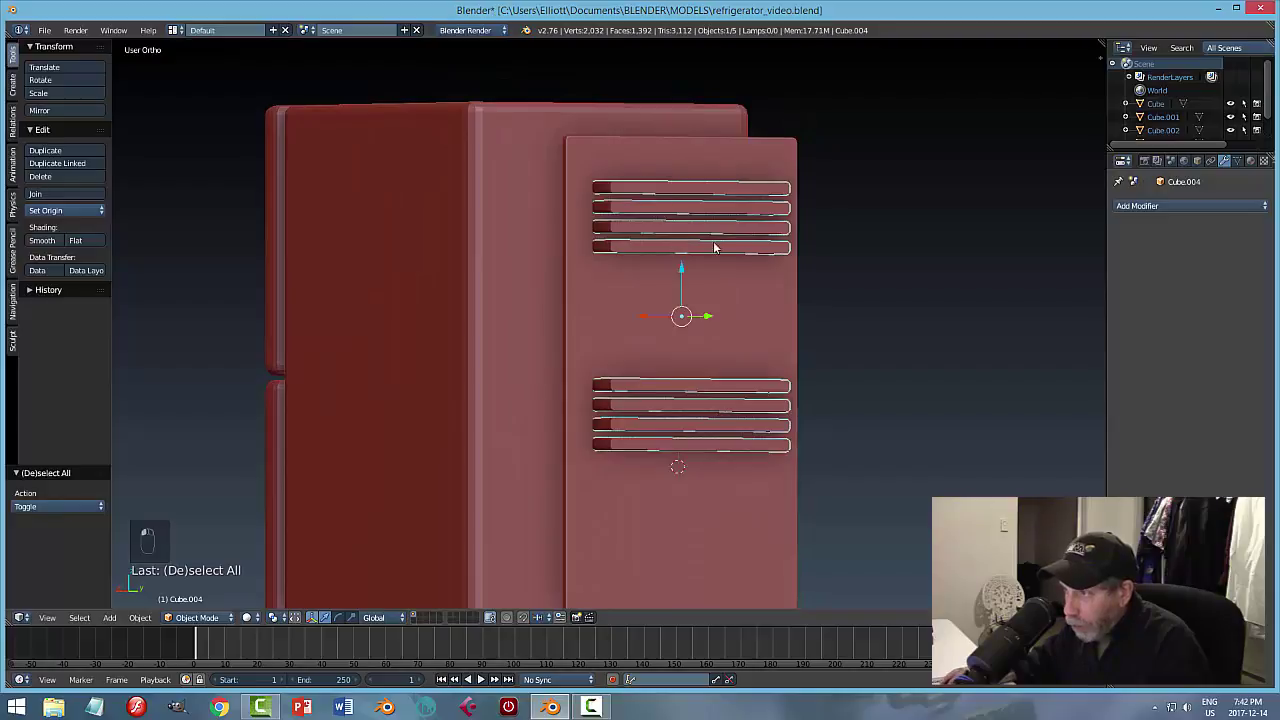
pyautogui.moveTo(714, 247); pyautogui.dragTo(715, 327, button='middle')
pyautogui.press('a')
pyautogui.scroll(6, 658, 356)
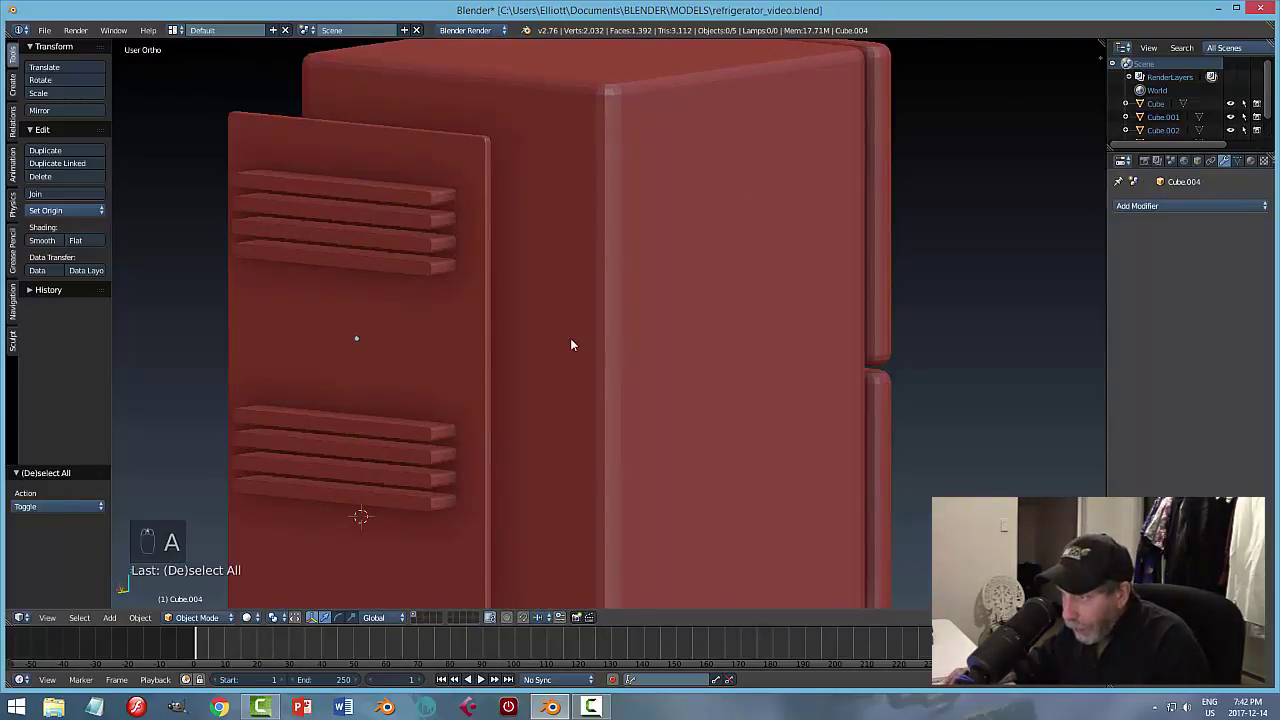
pyautogui.moveTo(733, 320); pyautogui.dragTo(571, 300, button='middle')
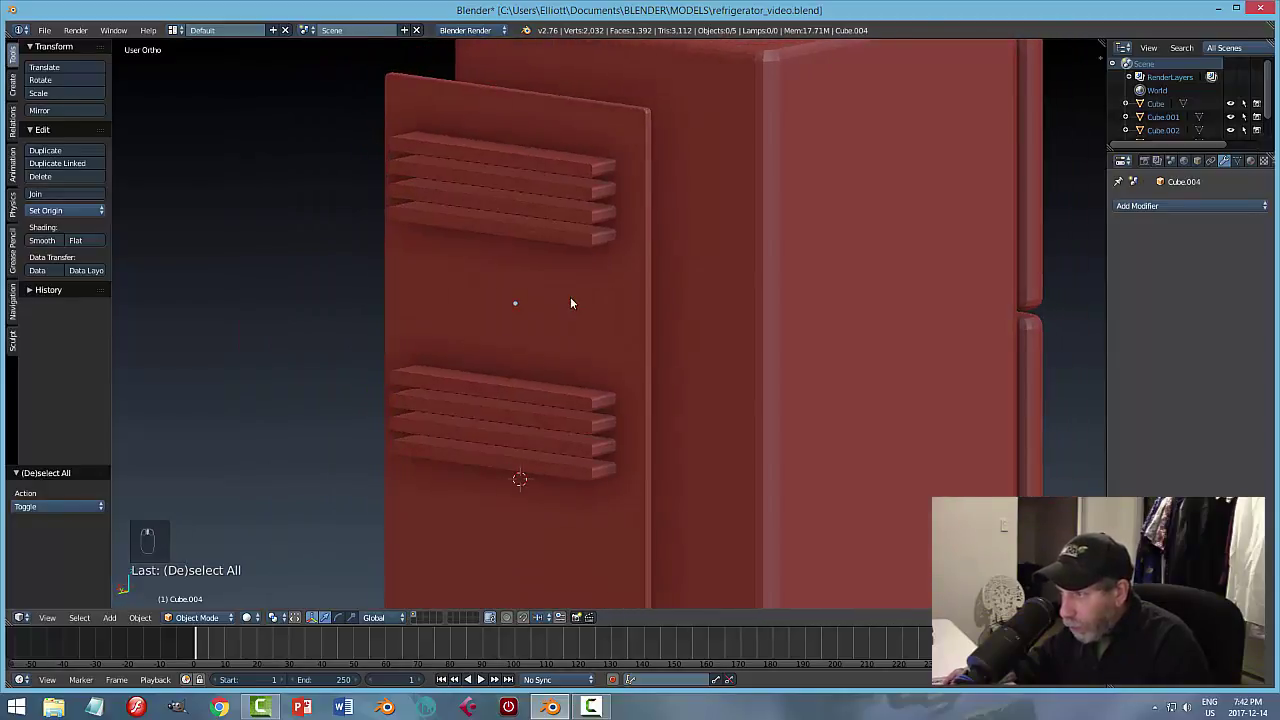
# Add a Boolean modifier to the back panel and set its operation to Difference.
pyautogui.rightClick(571, 300)
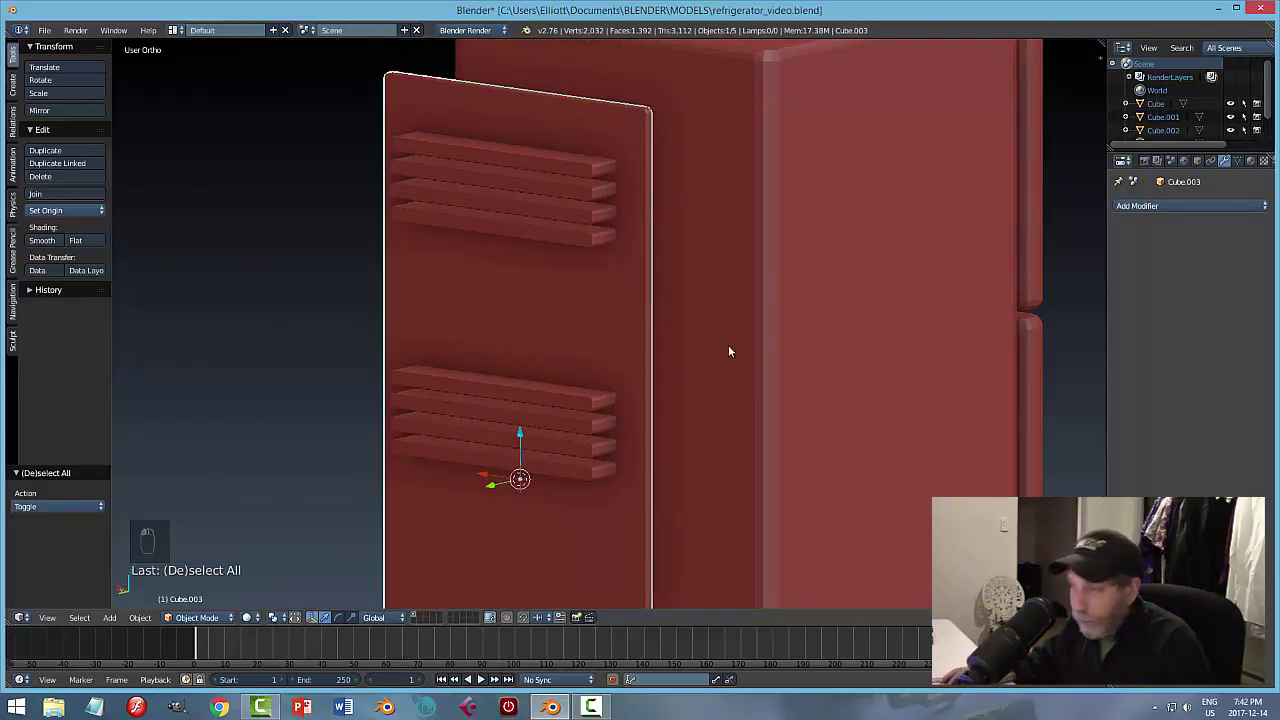
pyautogui.click(1134, 206)
pyautogui.click(1005, 267)
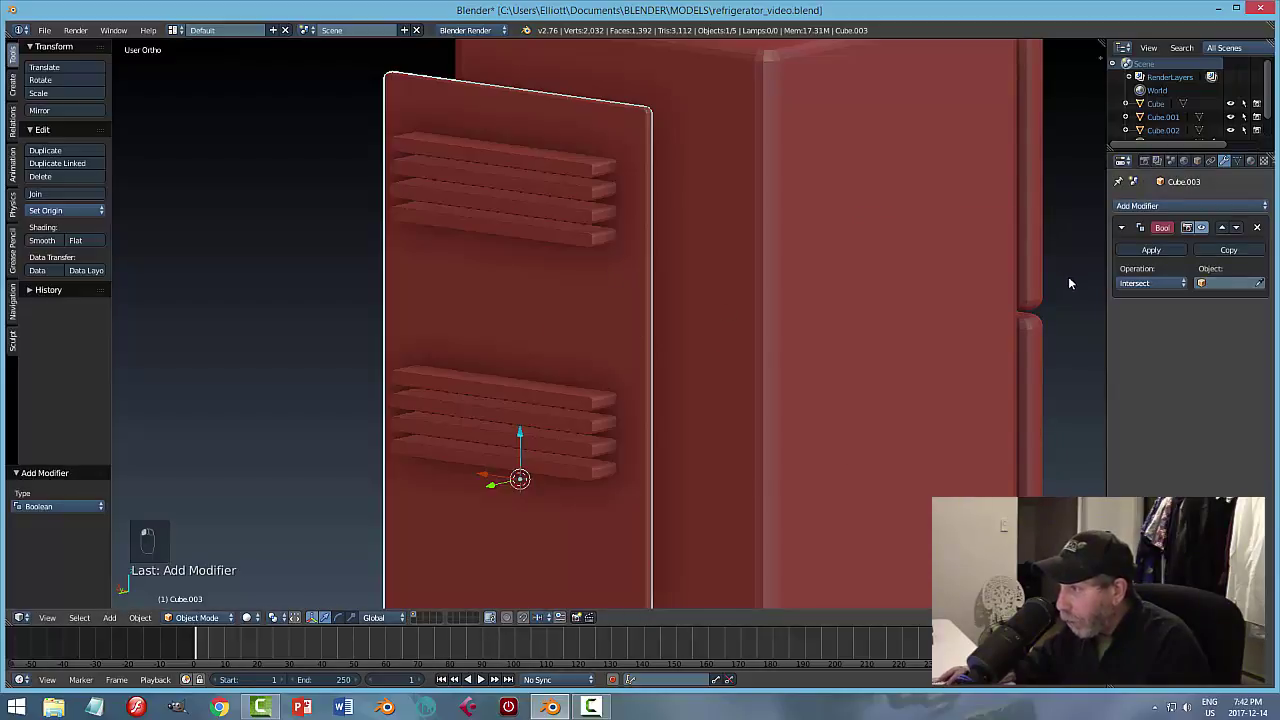
pyautogui.click(1143, 283)
pyautogui.click(1142, 239)
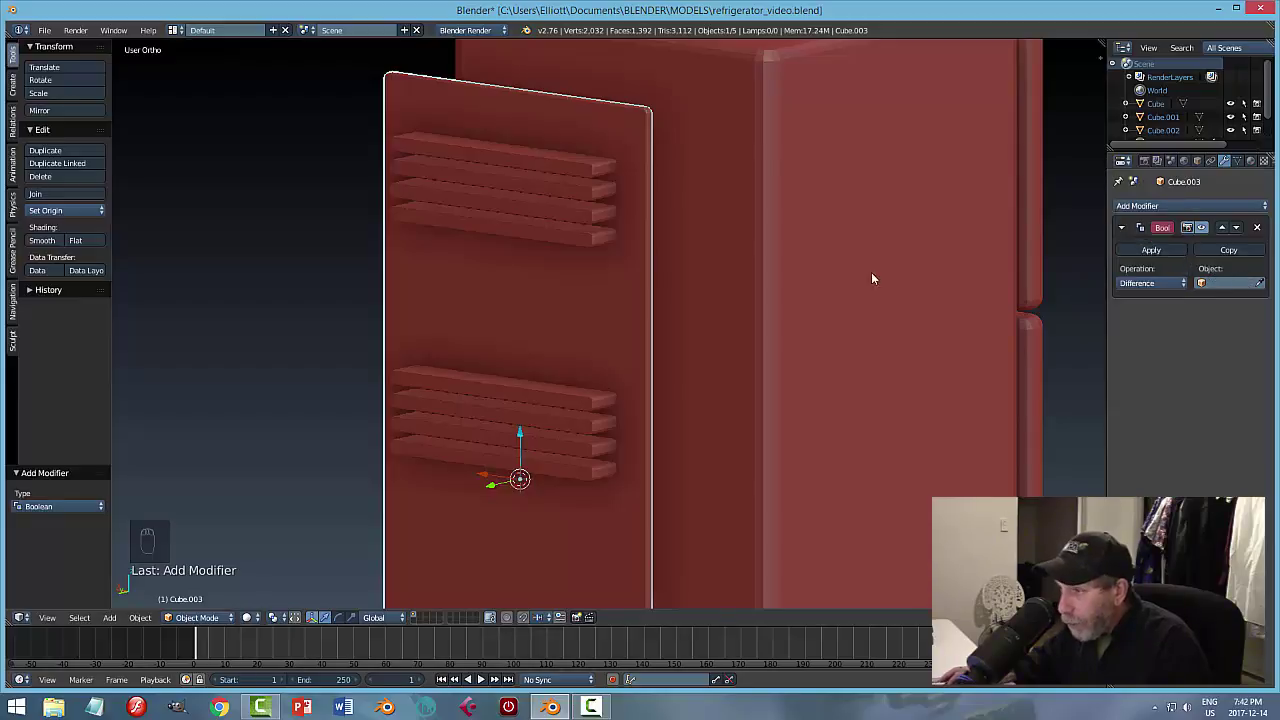
# Choose the joined bars, Cube.004, as the Boolean object and apply the modifier.
pyautogui.click(1258, 288)
pyautogui.click(577, 160)
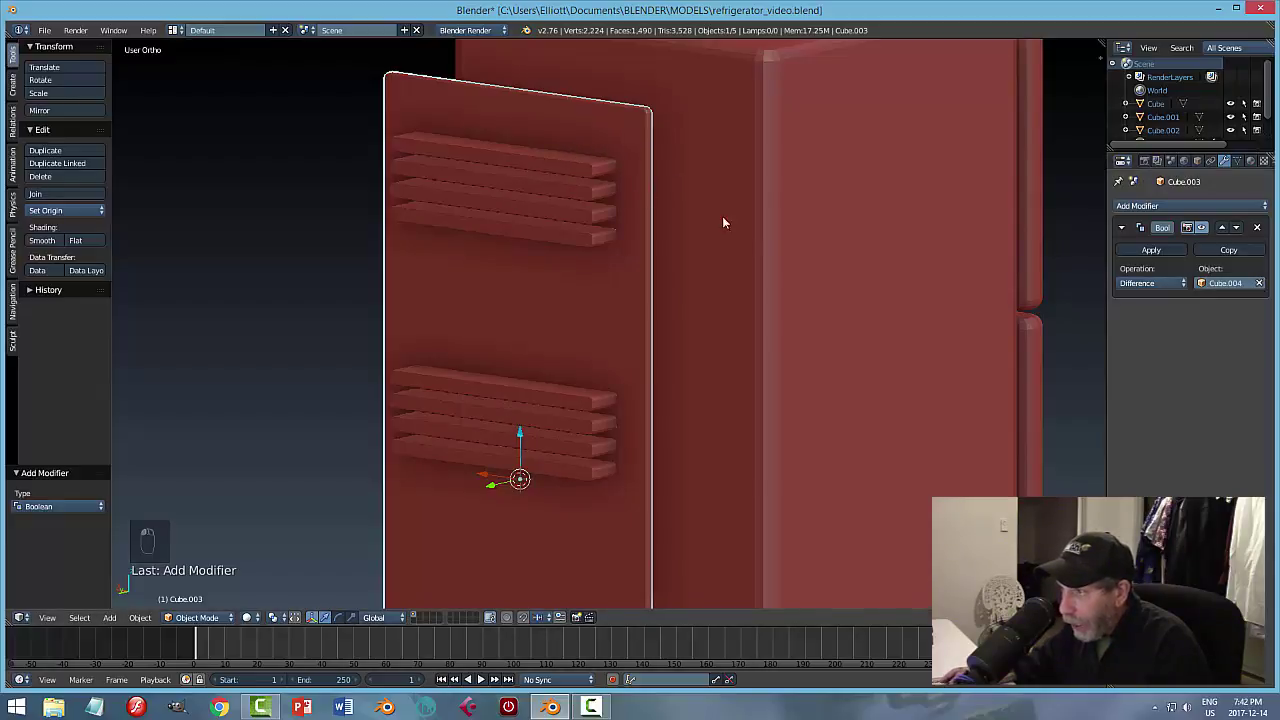
pyautogui.click(1135, 250)
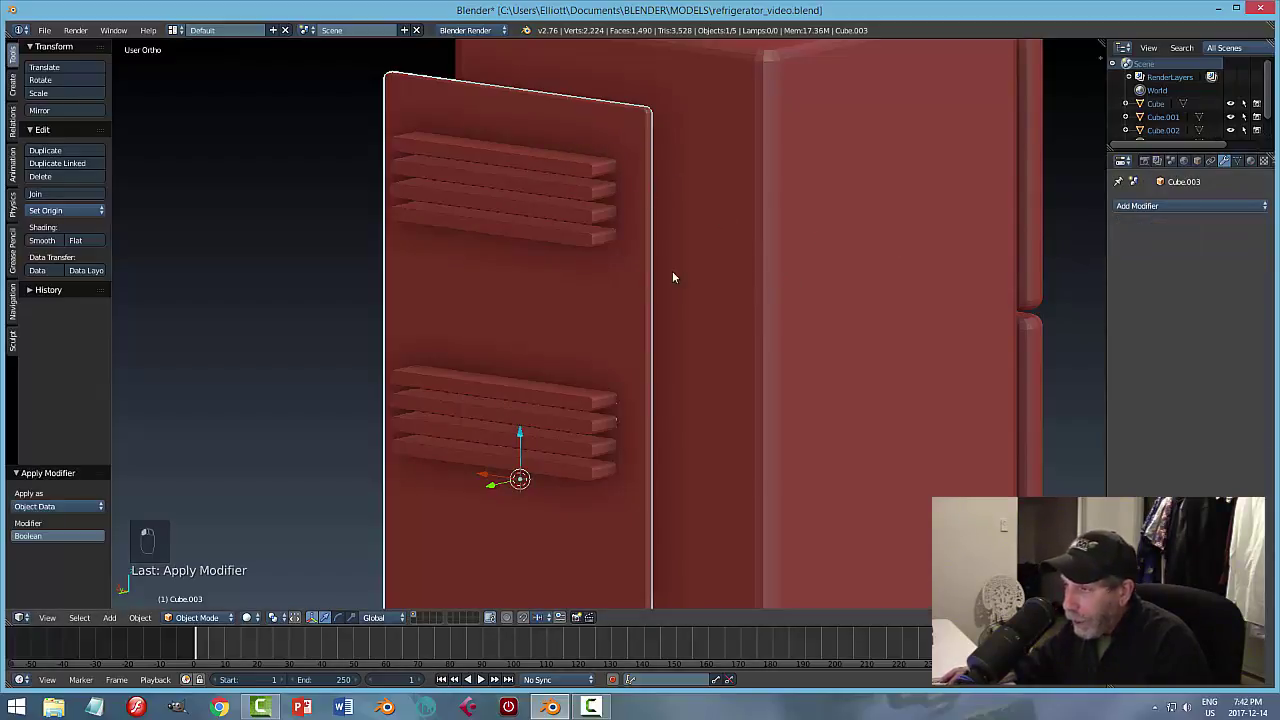
# Hide the bars to inspect the slots cut in the back panel, and unhide them again.
pyautogui.rightClick(544, 174)
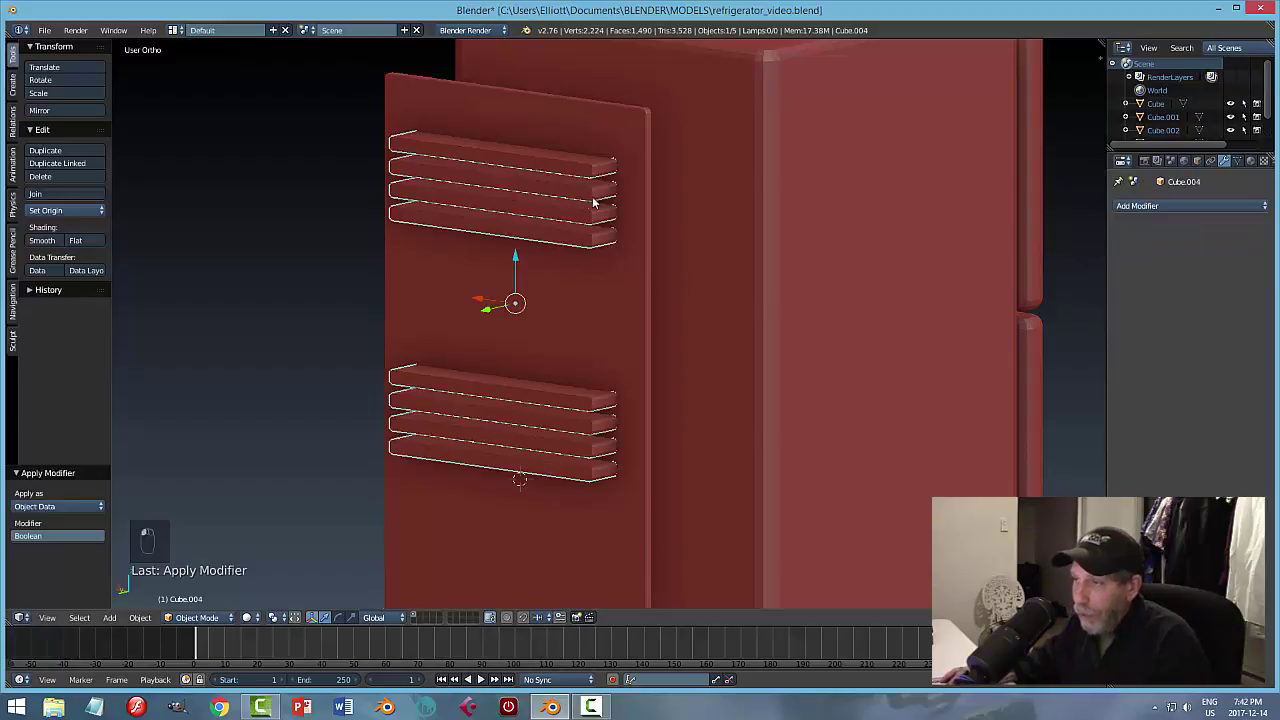
pyautogui.press('h')
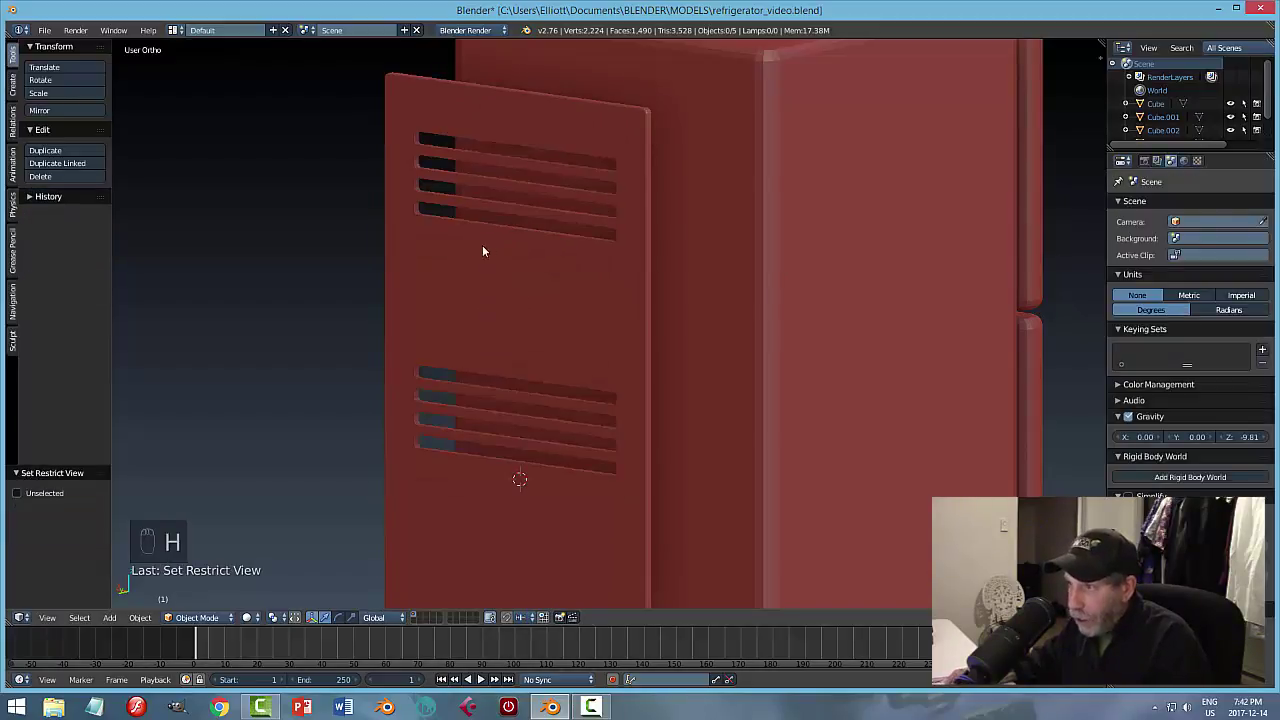
pyautogui.moveTo(482, 245); pyautogui.dragTo(450, 264, button='middle')
pyautogui.hotkey('alt', 'h')
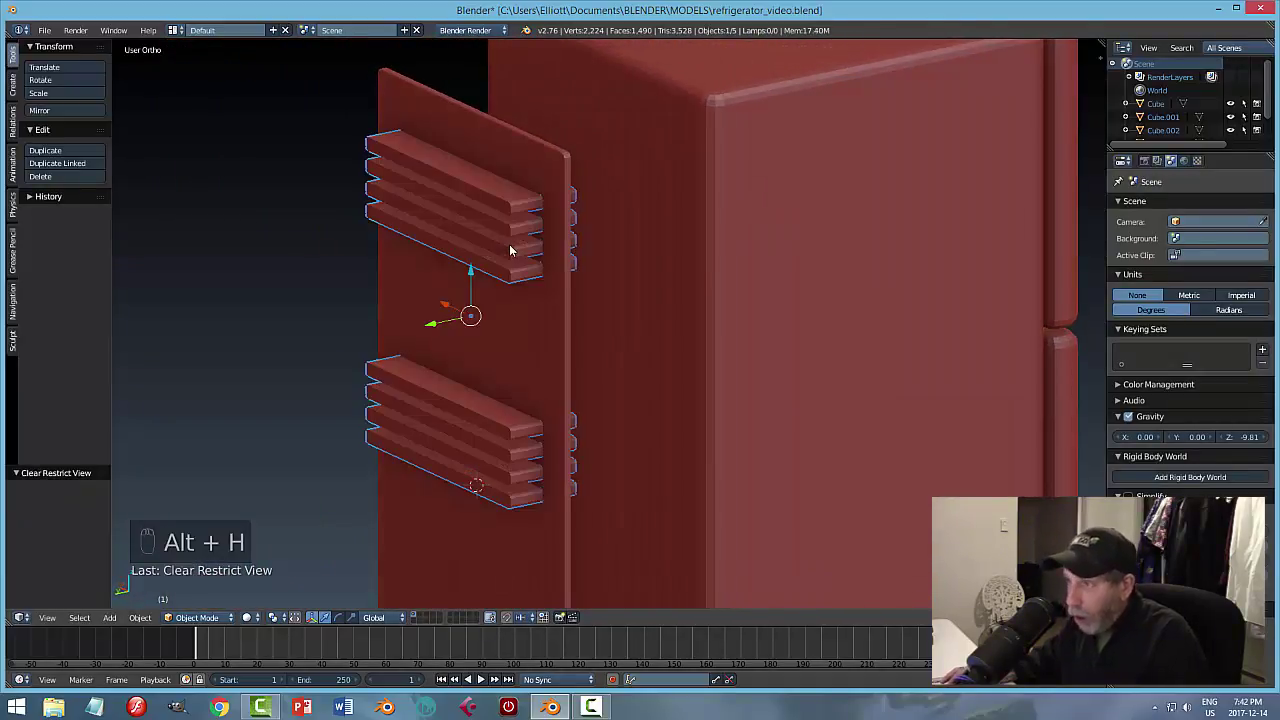
# Hide the refrigerator's upper door to demonstrate hiding an object, and unhide it again.
pyautogui.scroll(-5, 762, 257)
pyautogui.moveTo(701, 303); pyautogui.dragTo(677, 290, button='middle')
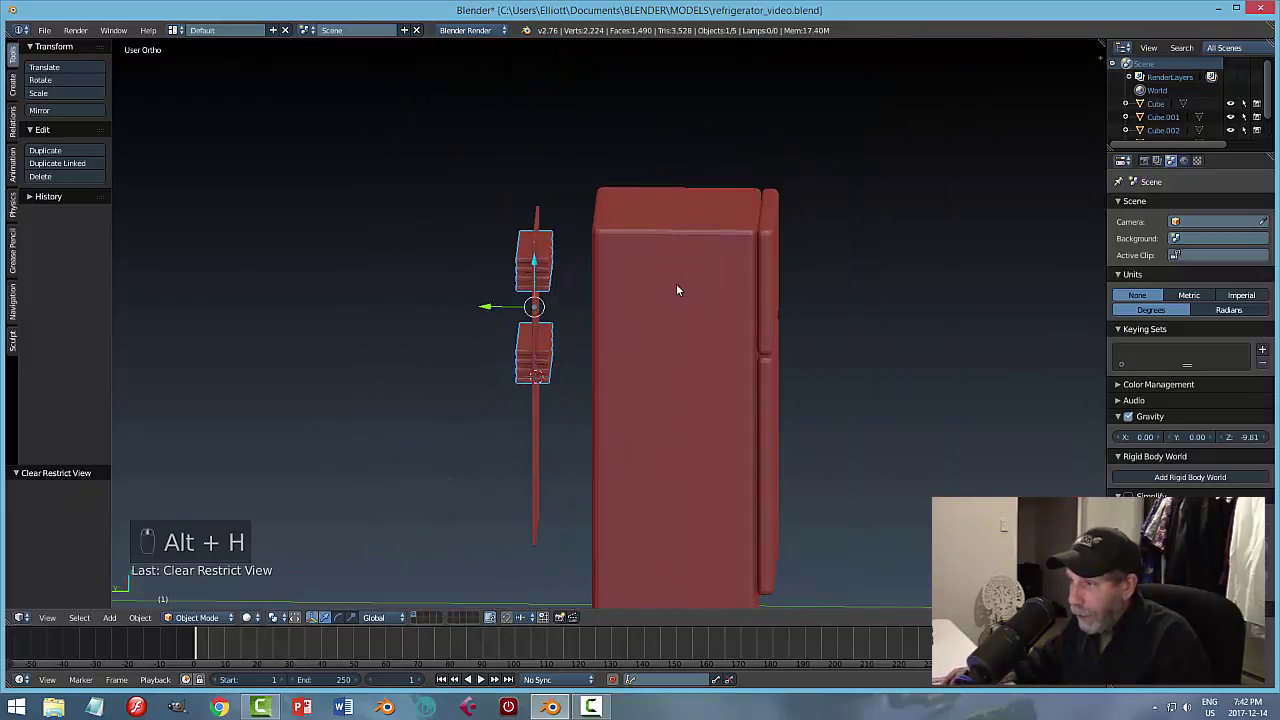
pyautogui.rightClick(774, 268)
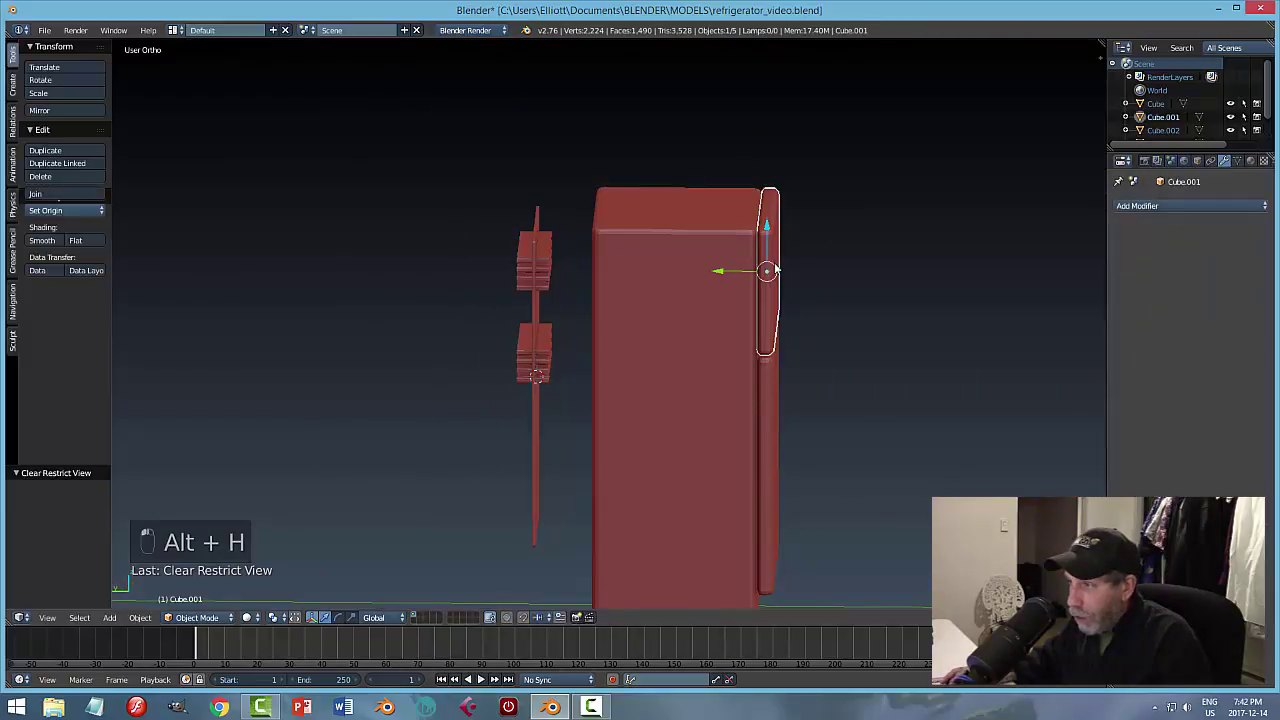
pyautogui.press('h')
pyautogui.moveTo(698, 281); pyautogui.dragTo(778, 271, button='middle')
pyautogui.hotkey('alt', 'h')
# Delete the joined bars object used to cut the slots in the back panel.
pyautogui.rightClick(545, 286)
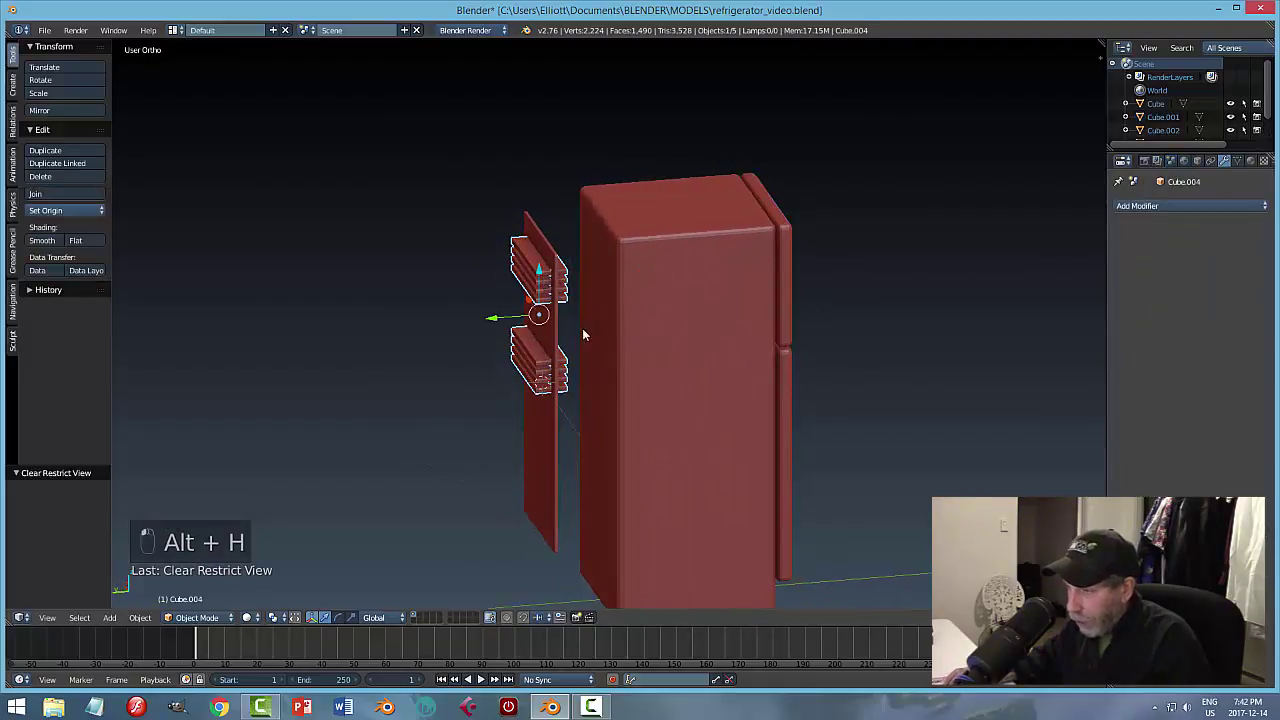
pyautogui.moveTo(582, 328); pyautogui.dragTo(662, 328, button='middle')
pyautogui.scroll(2, 690, 320)
pyautogui.press('x')
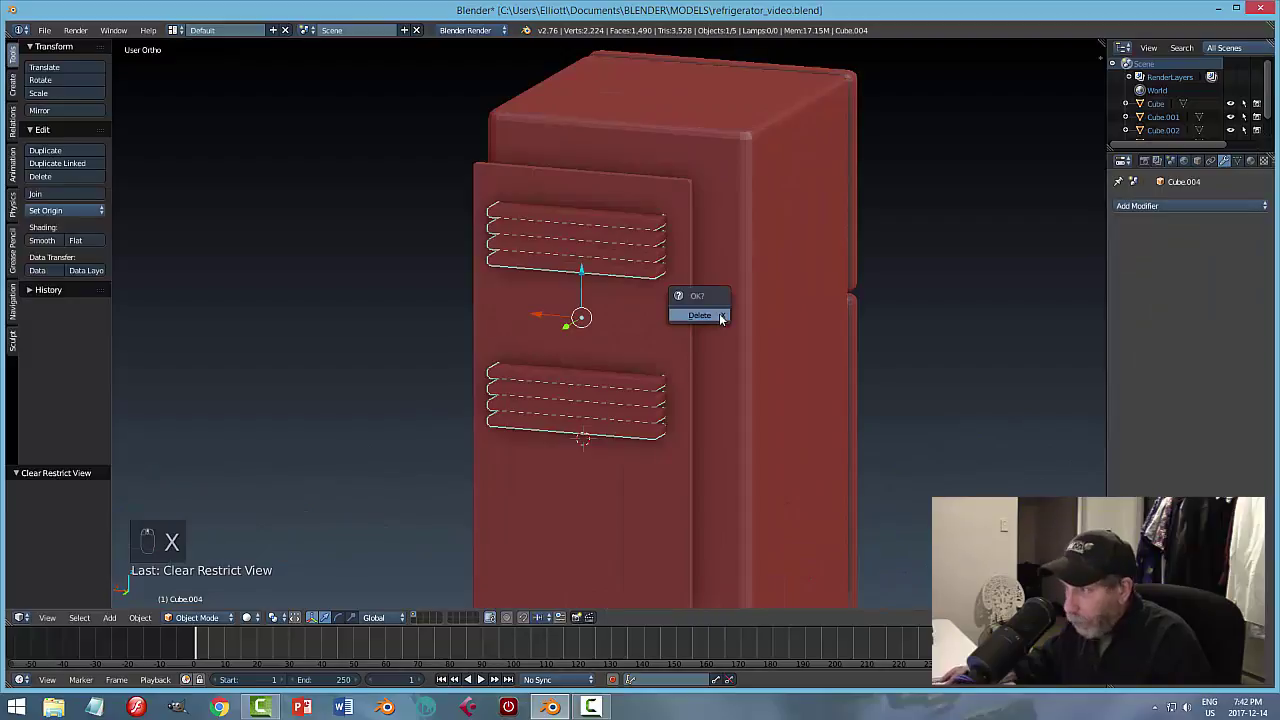
pyautogui.click(719, 313)
# Inspect the edges and rounded corners of the slots cut through the back panel.
pyautogui.moveTo(768, 322); pyautogui.dragTo(557, 310, button='middle')
pyautogui.scroll(4, 811, 318)
pyautogui.scroll(3, 524, 303)
pyautogui.moveTo(474, 291); pyautogui.dragTo(569, 269, button='middle')
pyautogui.scroll(-3, 648, 286)
pyautogui.moveTo(648, 286); pyautogui.dragTo(783, 238, button='middle')
pyautogui.scroll(2, 783, 238)
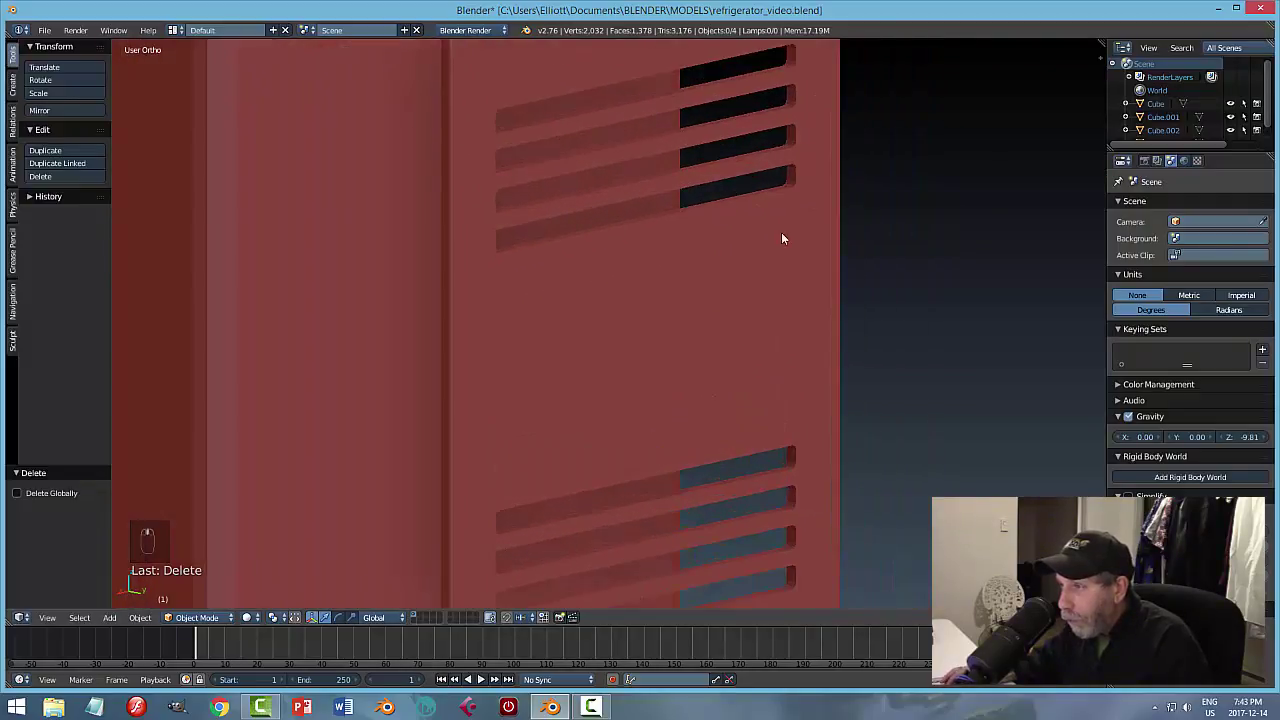
pyautogui.rightClick(797, 240)
pyautogui.press('a')
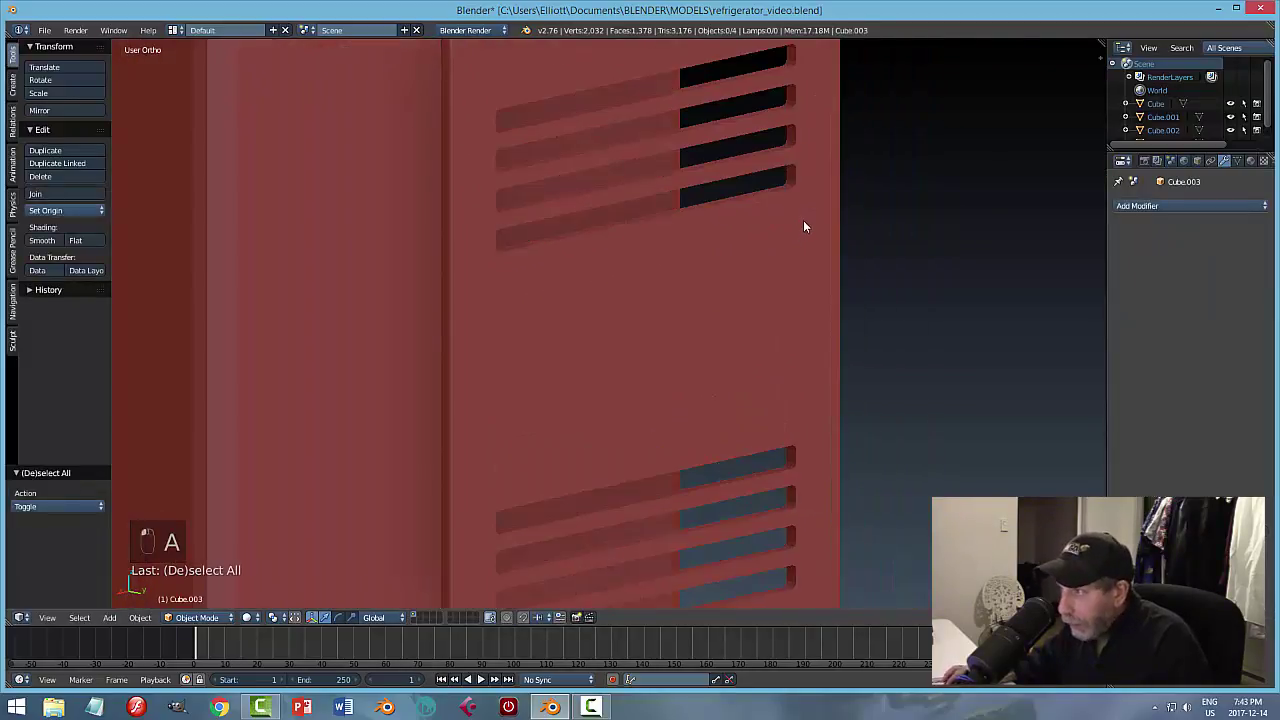
pyautogui.scroll(2, 803, 220)
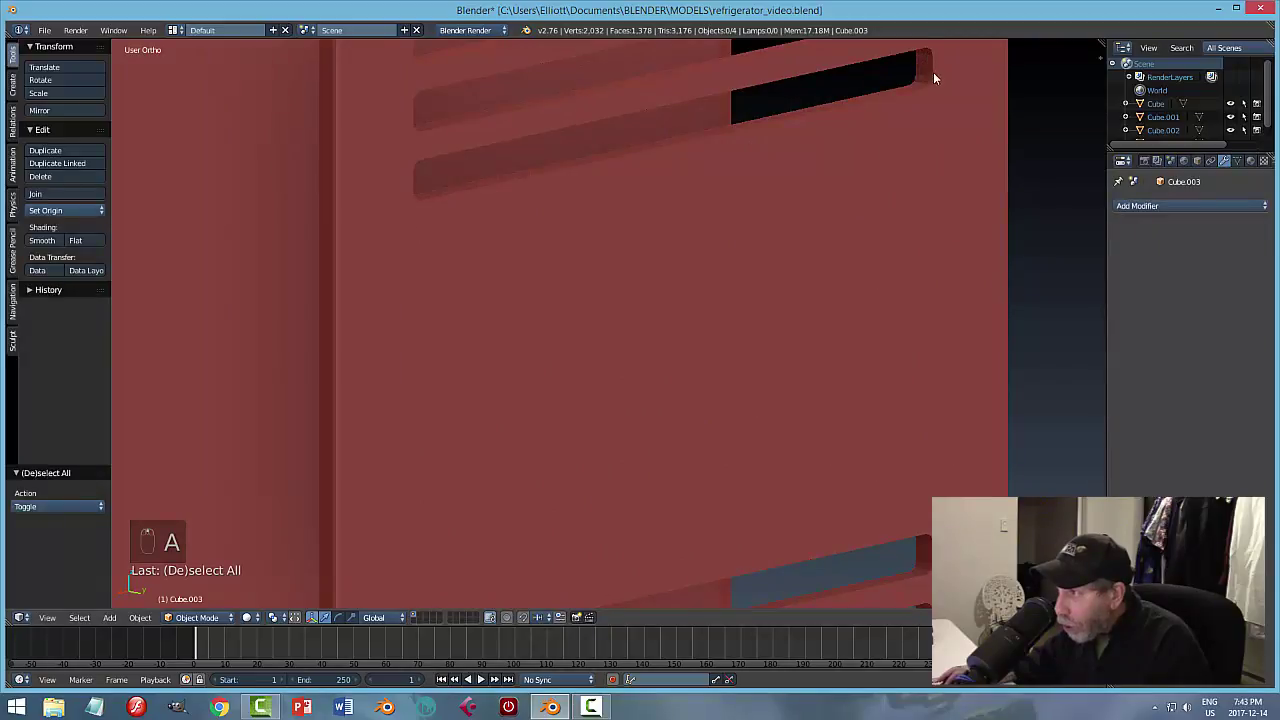
pyautogui.scroll(-2, 763, 190)
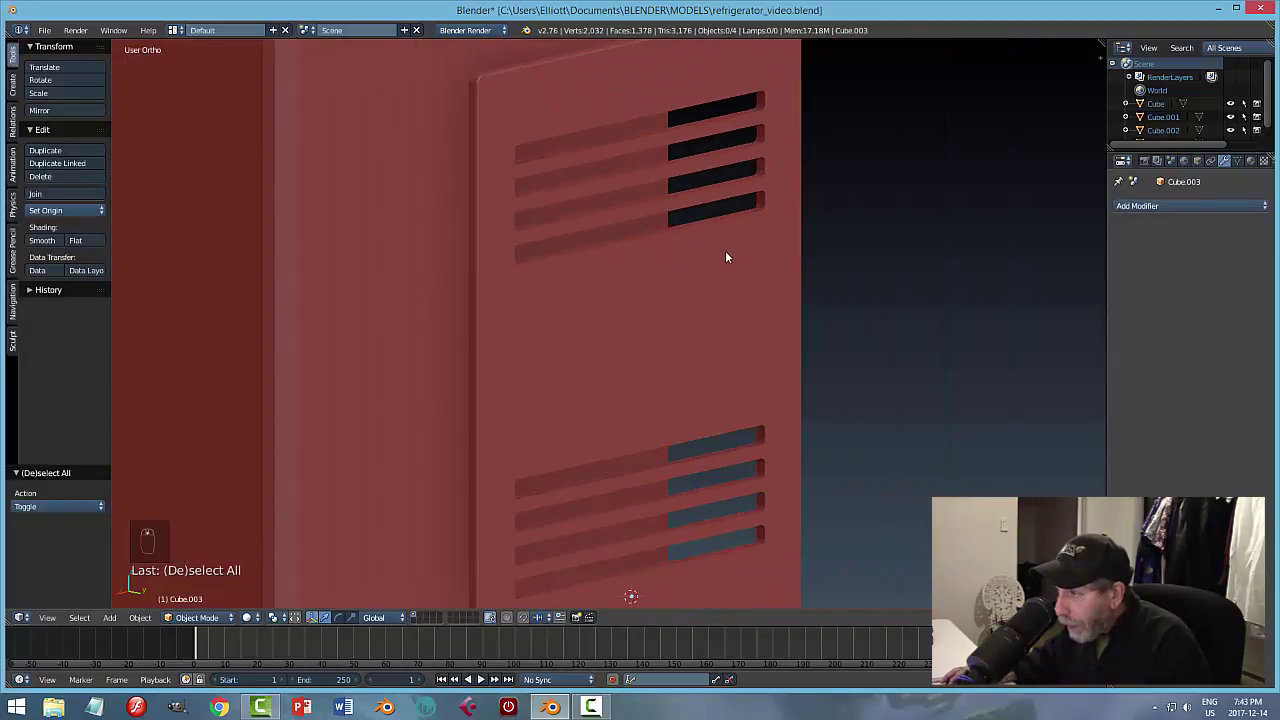
# Enter Edit Mode on the back panel and switch to edge selection.
pyautogui.rightClick(775, 255)
pyautogui.press('Tab')
pyautogui.scroll(1, 763, 235)
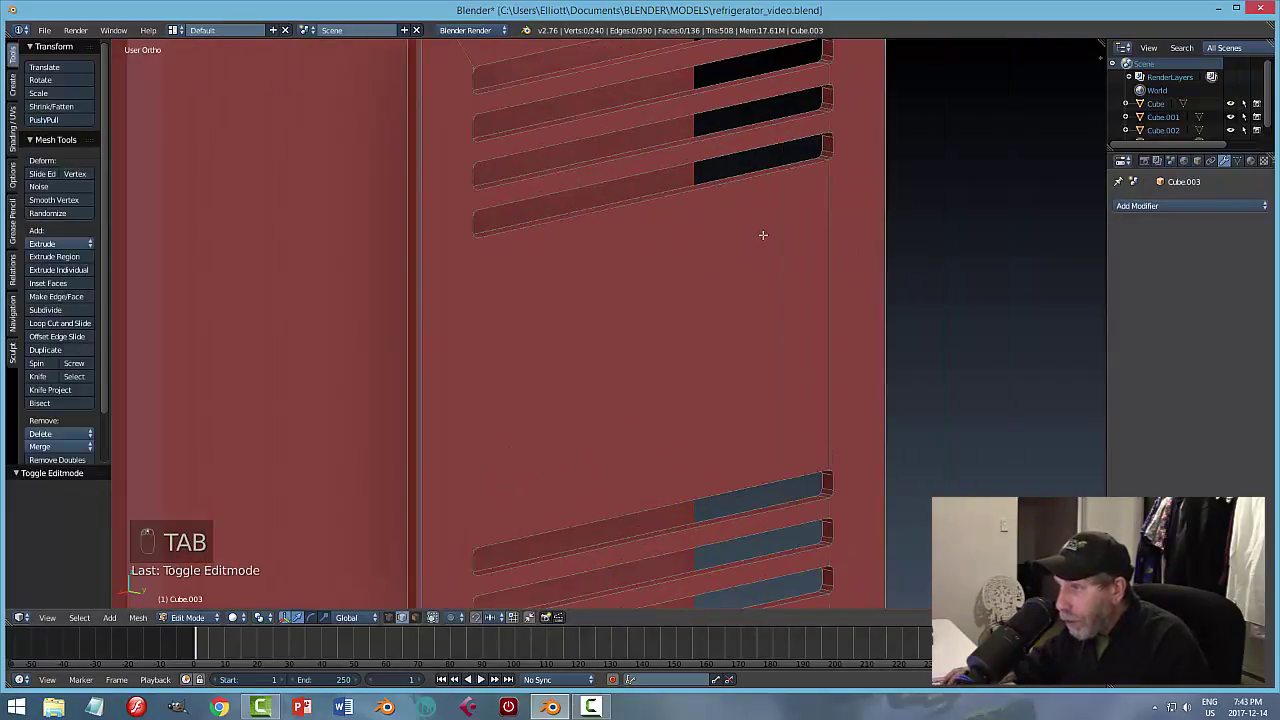
pyautogui.hotkey('ctrl', 'Tab')
pyautogui.click(759, 232)
# Select the front rim edge loops of all four slots in the back panel's upper vent group.
pyautogui.keyDown('alt'); pyautogui.rightClick(796, 163); pyautogui.keyUp('alt')
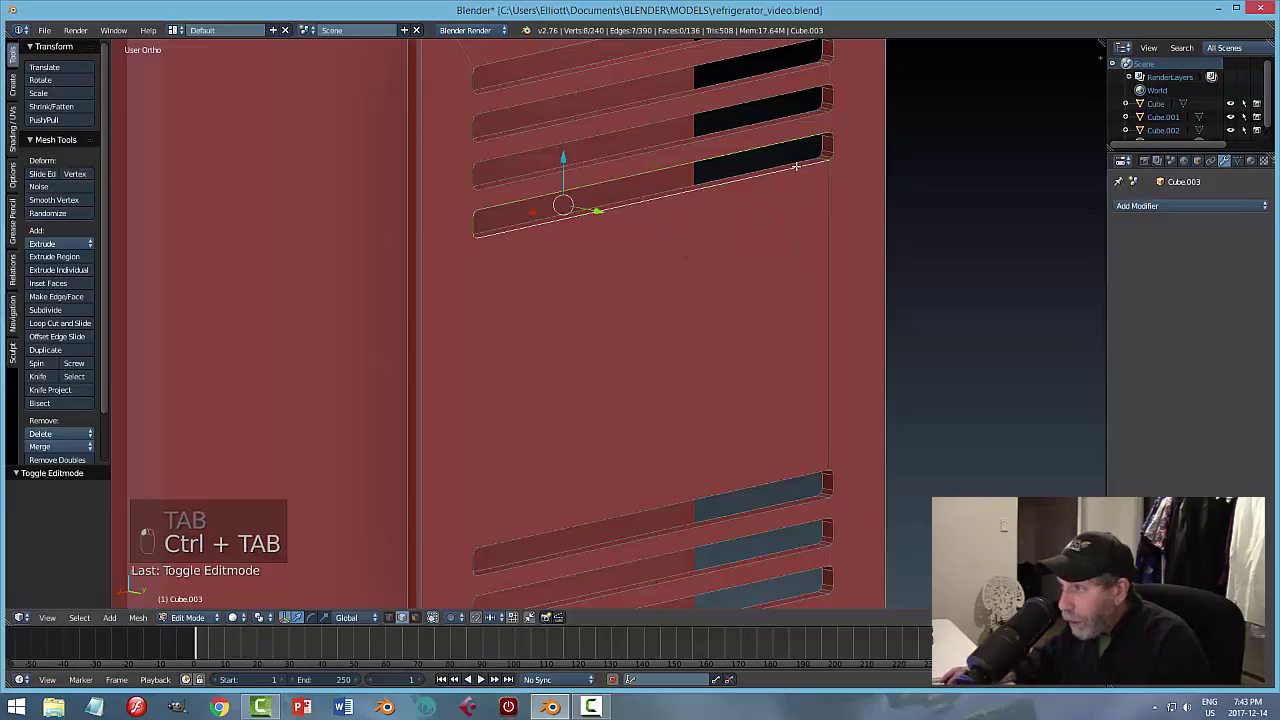
pyautogui.keyDown('alt'); pyautogui.rightClick(832, 140); pyautogui.keyUp('alt')
pyautogui.moveTo(871, 220); pyautogui.dragTo(822, 162, button='middle')
pyautogui.keyDown('alt'); pyautogui.keyDown('shift'); pyautogui.rightClick(757, 134); pyautogui.keyUp('shift'); pyautogui.keyUp('alt')
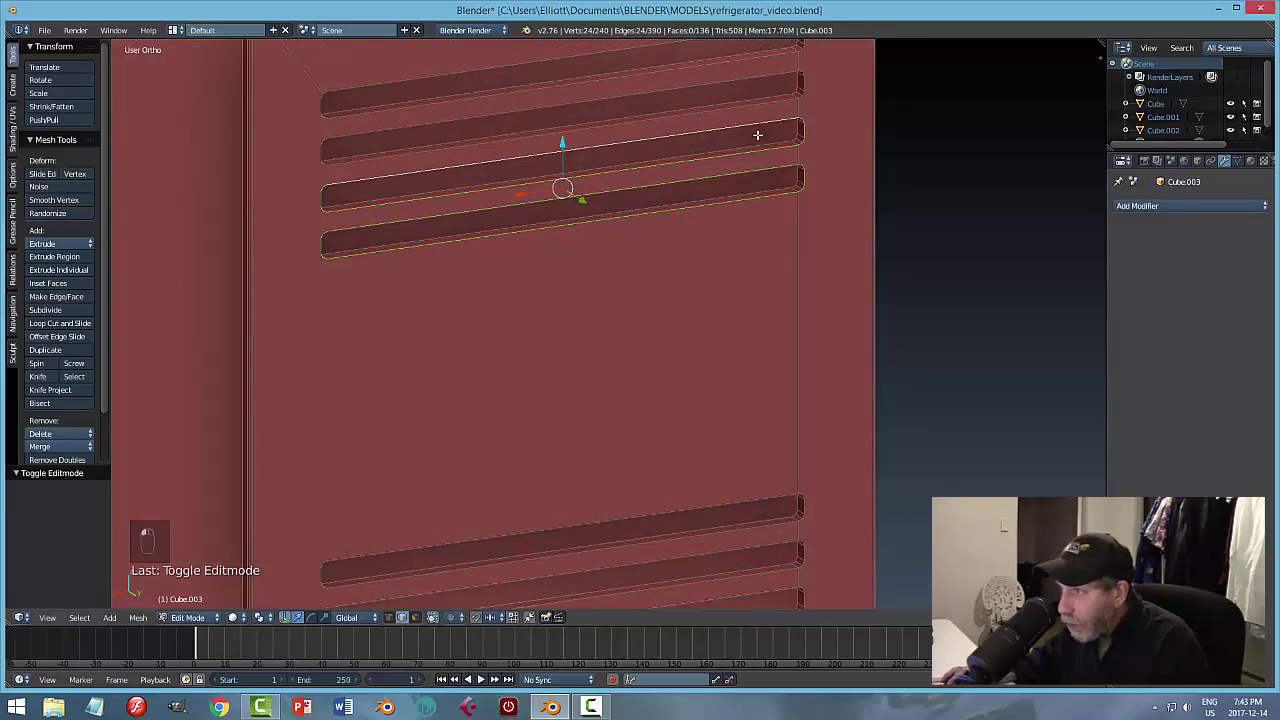
pyautogui.keyDown('alt'); pyautogui.keyDown('shift'); pyautogui.rightClick(413, 153); pyautogui.keyUp('shift'); pyautogui.keyUp('alt')
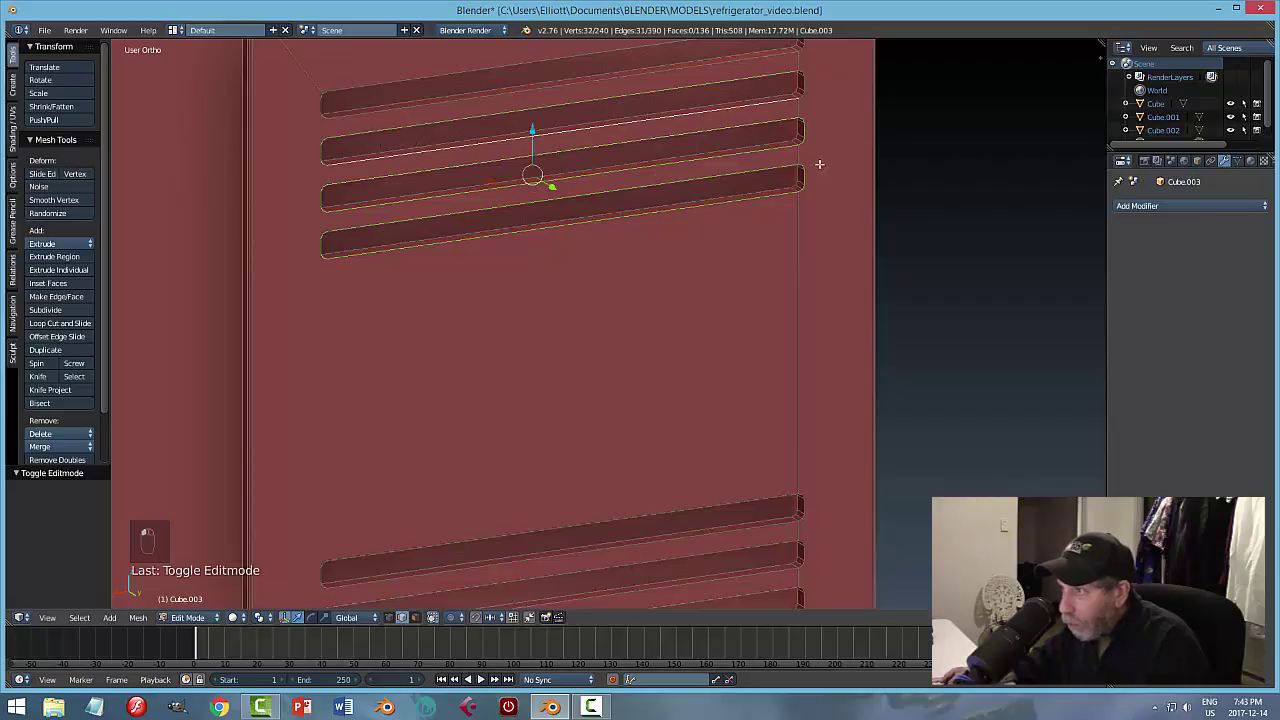
pyautogui.keyDown('alt'); pyautogui.keyDown('shift'); pyautogui.rightClick(808, 82); pyautogui.keyUp('shift'); pyautogui.keyUp('alt')
pyautogui.moveTo(826, 109); pyautogui.dragTo(791, 114, button='middle')
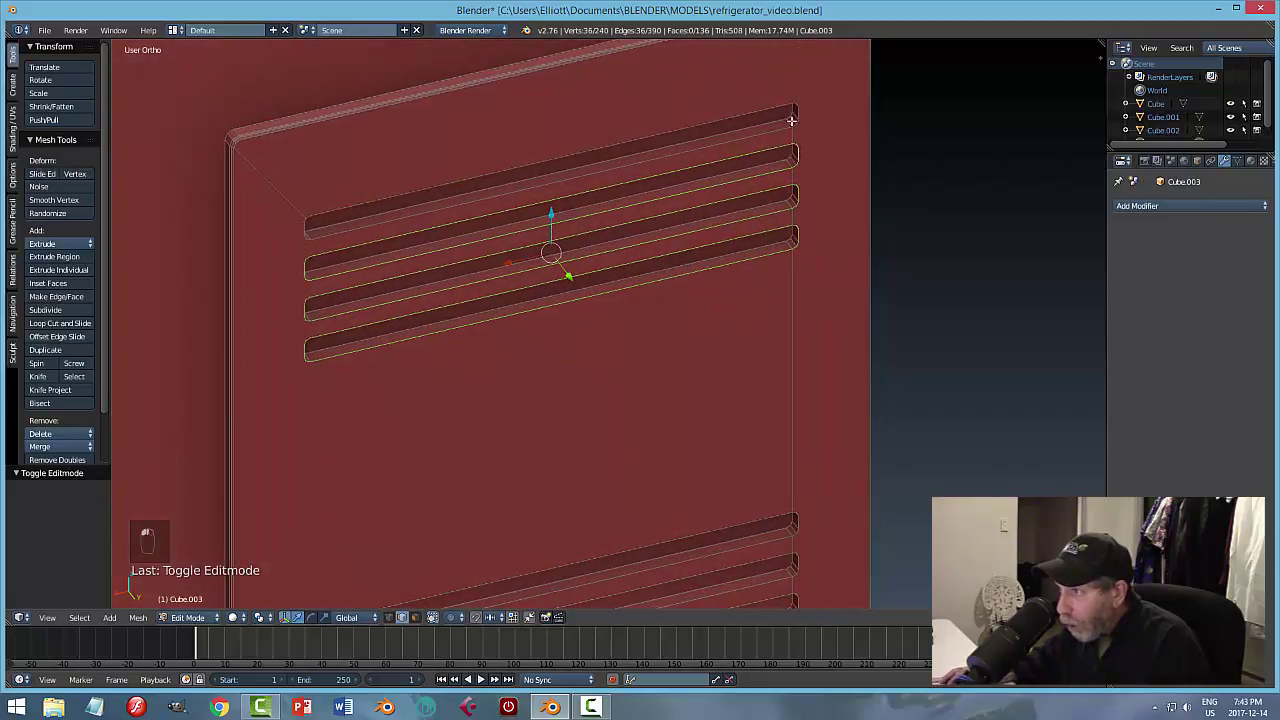
pyautogui.keyDown('alt'); pyautogui.keyDown('shift'); pyautogui.rightClick(783, 104); pyautogui.keyUp('shift'); pyautogui.keyUp('alt')
pyautogui.keyDown('alt'); pyautogui.keyDown('shift'); pyautogui.rightClick(750, 135); pyautogui.keyUp('shift'); pyautogui.keyUp('alt')
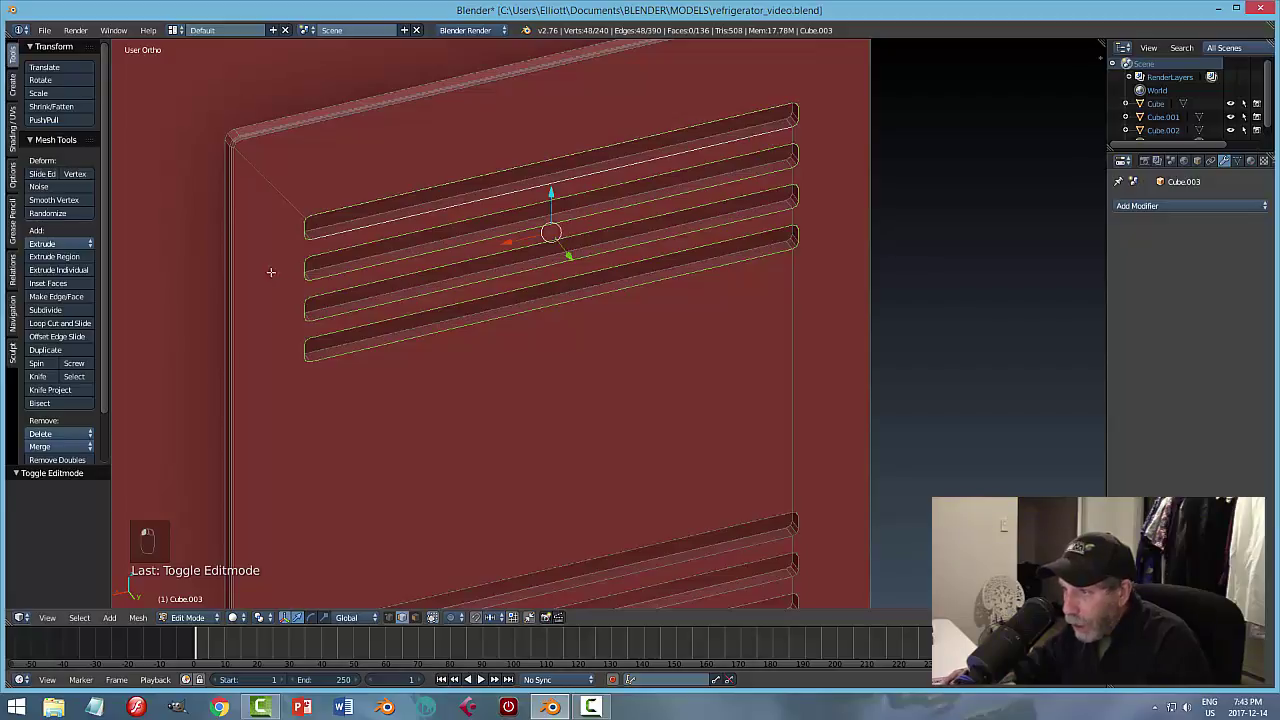
# Add the rim edge loops of the four slots in the lower vent group to the selection.
pyautogui.moveTo(270, 272); pyautogui.dragTo(549, 377, button='middle')
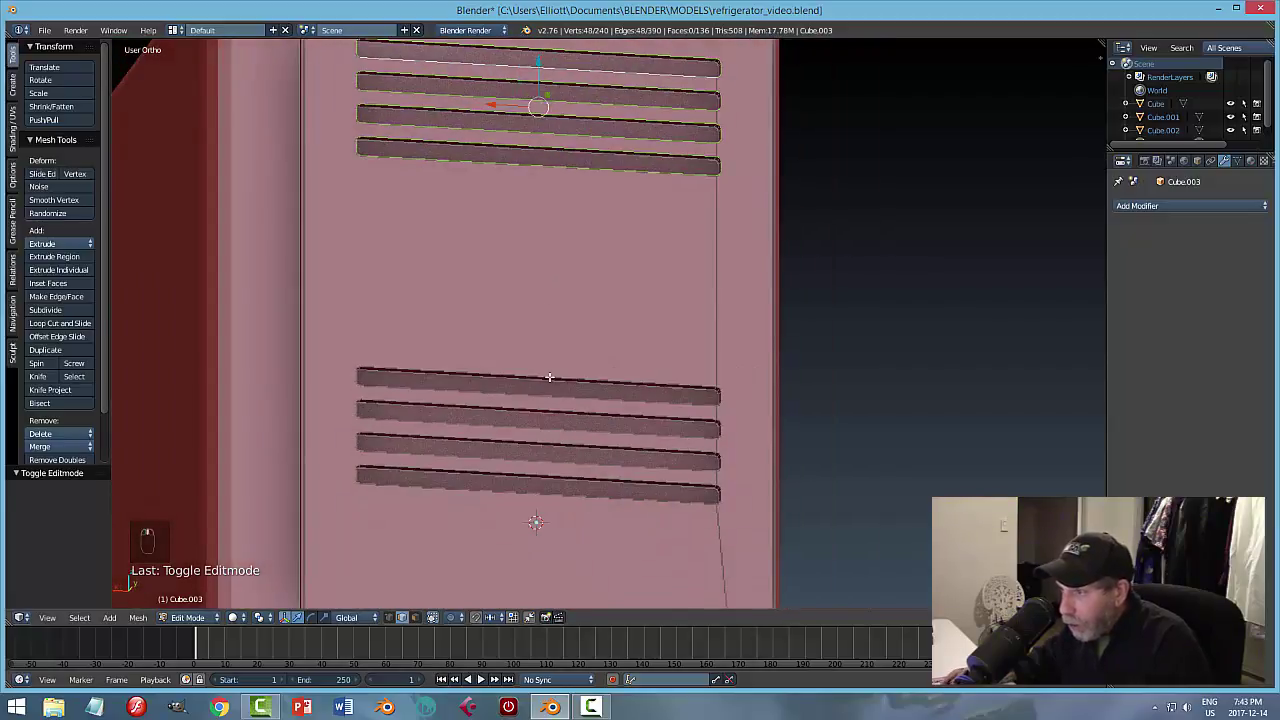
pyautogui.keyDown('alt'); pyautogui.keyDown('shift'); pyautogui.rightClick(559, 383); pyautogui.keyUp('shift'); pyautogui.keyUp('alt')
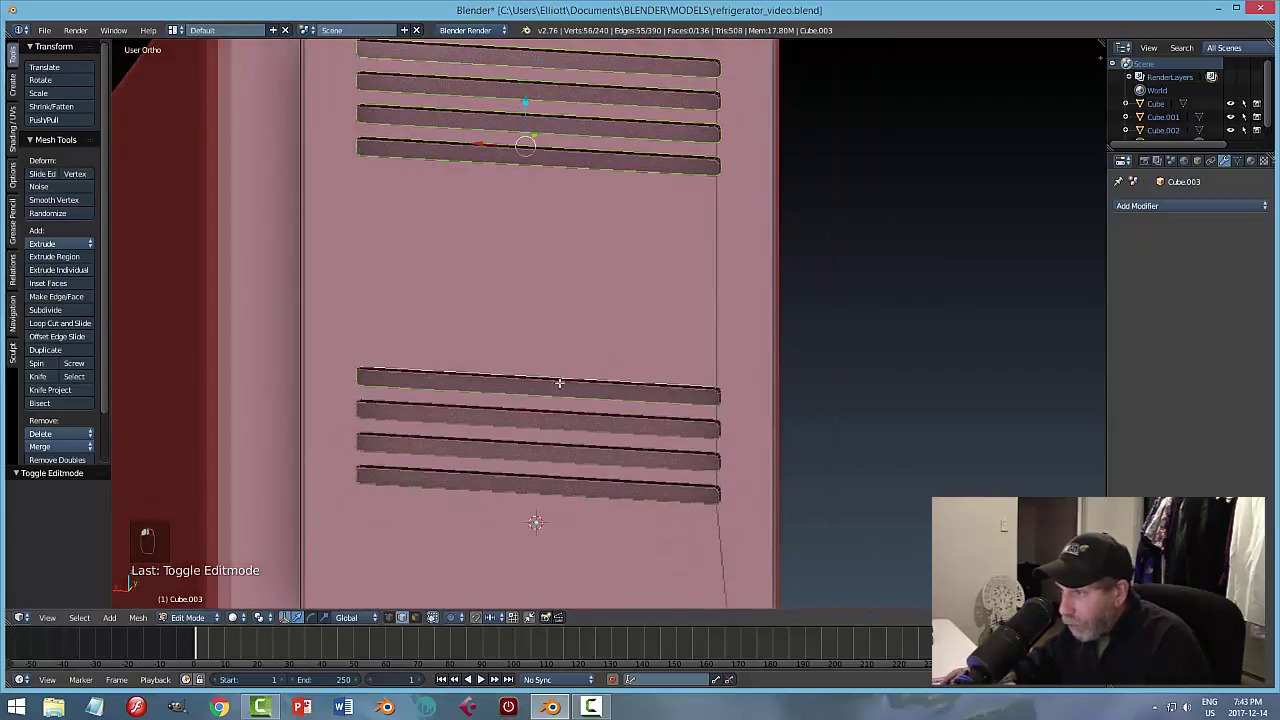
pyautogui.keyDown('alt'); pyautogui.keyDown('shift'); pyautogui.rightClick(727, 395); pyautogui.keyUp('shift'); pyautogui.keyUp('alt')
pyautogui.moveTo(766, 414); pyautogui.dragTo(786, 434, button='middle')
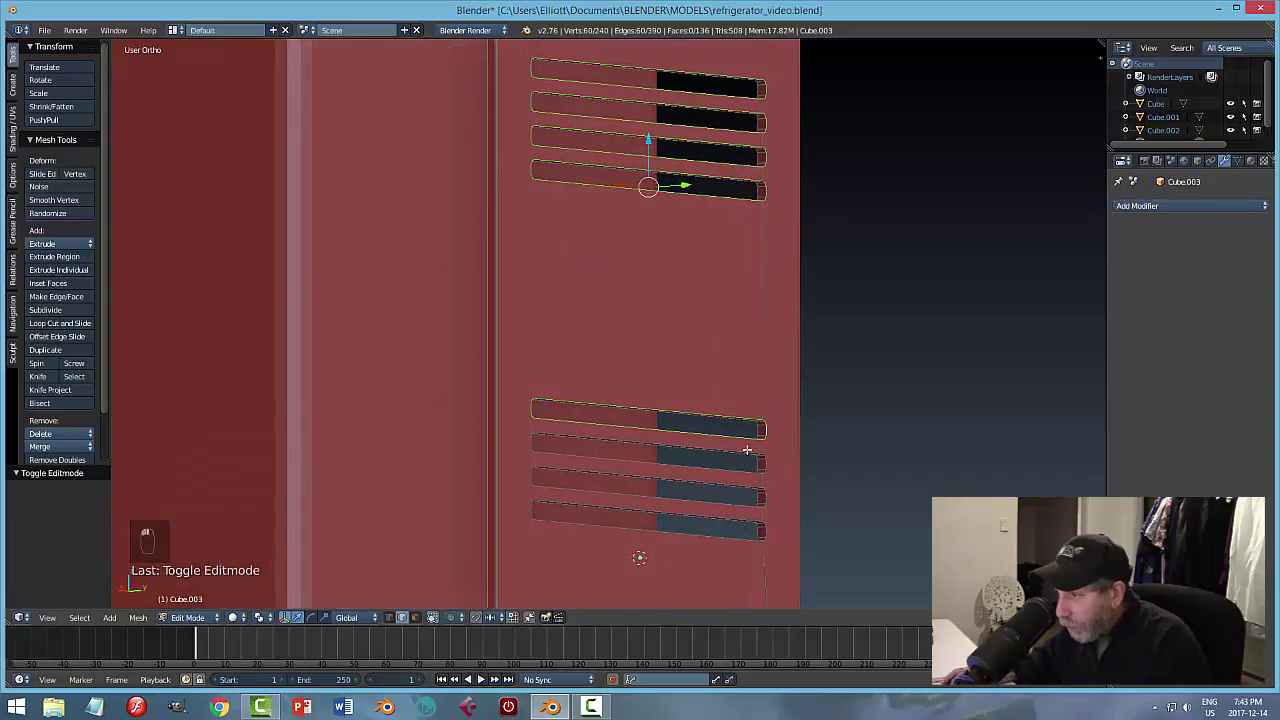
pyautogui.keyDown('alt'); pyautogui.keyDown('shift'); pyautogui.rightClick(747, 450); pyautogui.keyUp('shift'); pyautogui.keyUp('alt')
pyautogui.keyDown('alt'); pyautogui.keyDown('shift'); pyautogui.rightClick(762, 461); pyautogui.keyUp('shift'); pyautogui.keyUp('alt')
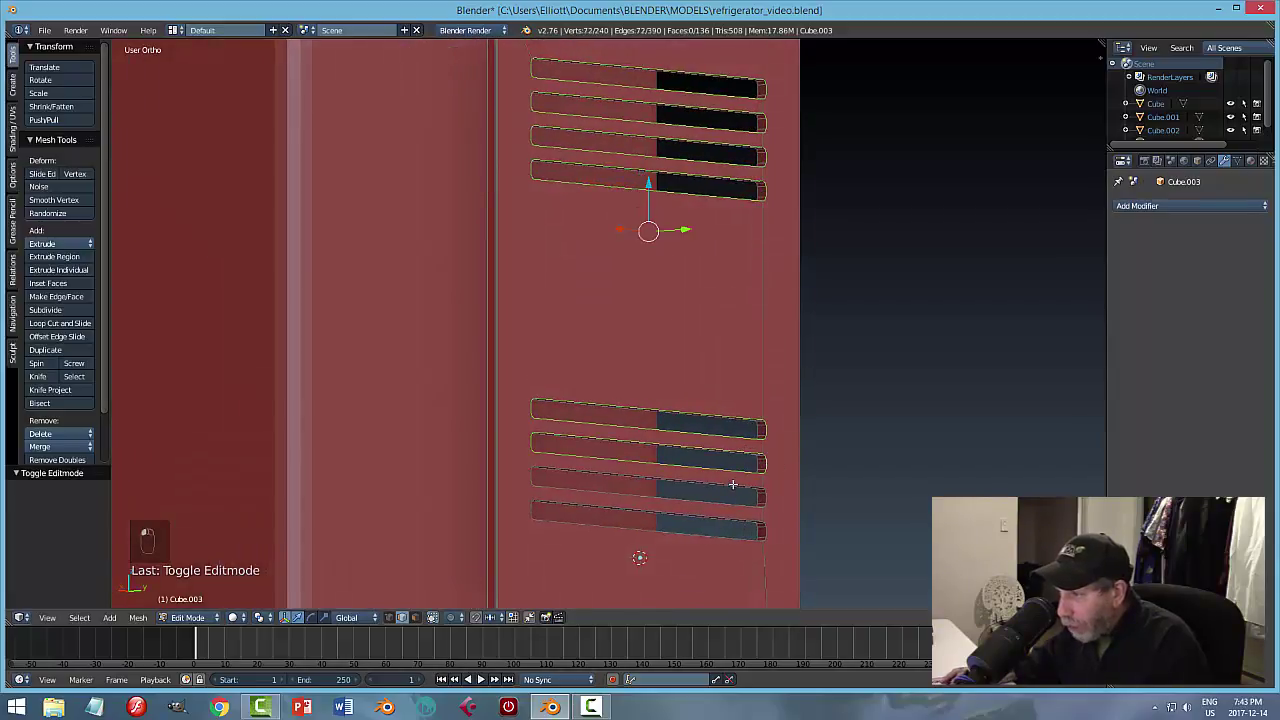
pyautogui.keyDown('alt'); pyautogui.keyDown('shift'); pyautogui.rightClick(732, 484); pyautogui.keyUp('shift'); pyautogui.keyUp('alt')
pyautogui.keyDown('alt'); pyautogui.keyDown('shift'); pyautogui.rightClick(768, 494); pyautogui.keyUp('shift'); pyautogui.keyUp('alt')
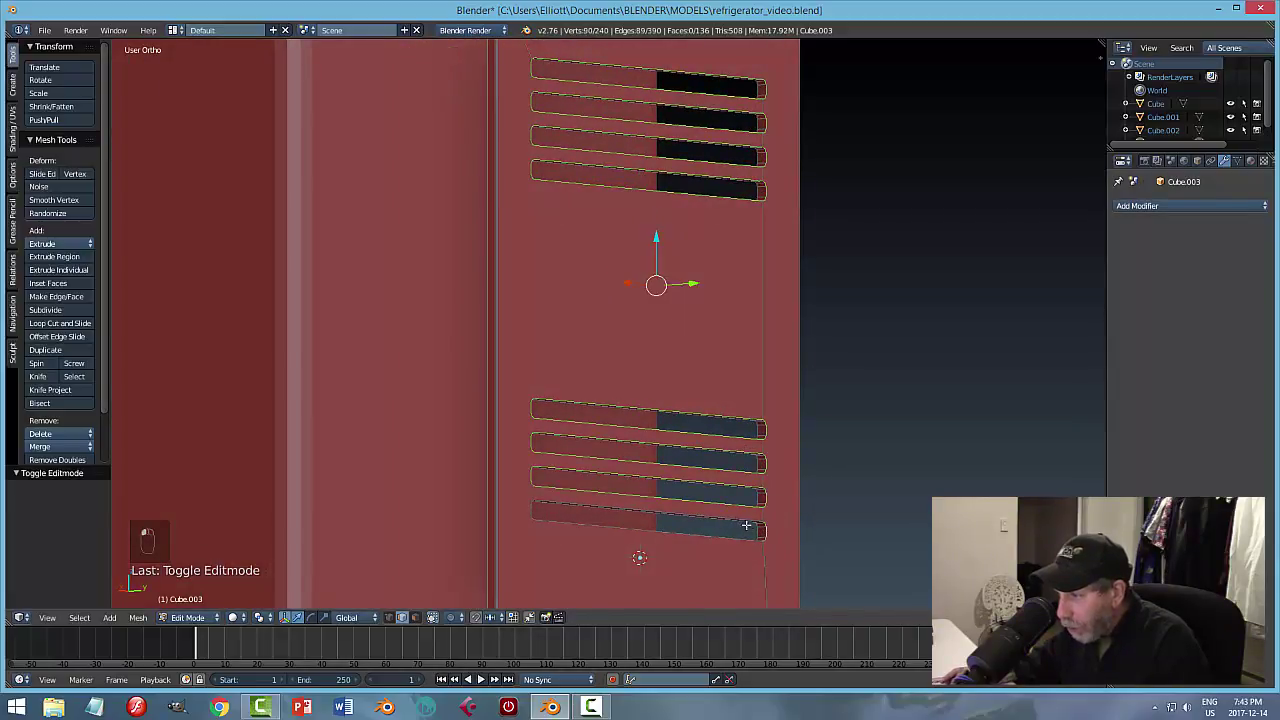
pyautogui.keyDown('alt'); pyautogui.keyDown('shift'); pyautogui.rightClick(745, 520); pyautogui.keyUp('shift'); pyautogui.keyUp('alt')
pyautogui.moveTo(868, 478); pyautogui.dragTo(609, 129, button='middle')
# Bevel the selected slot rims with 2 segments and an offset of about 0.004, then return to Object Mode with nothing selected.
pyautogui.scroll(4, 592, 258)
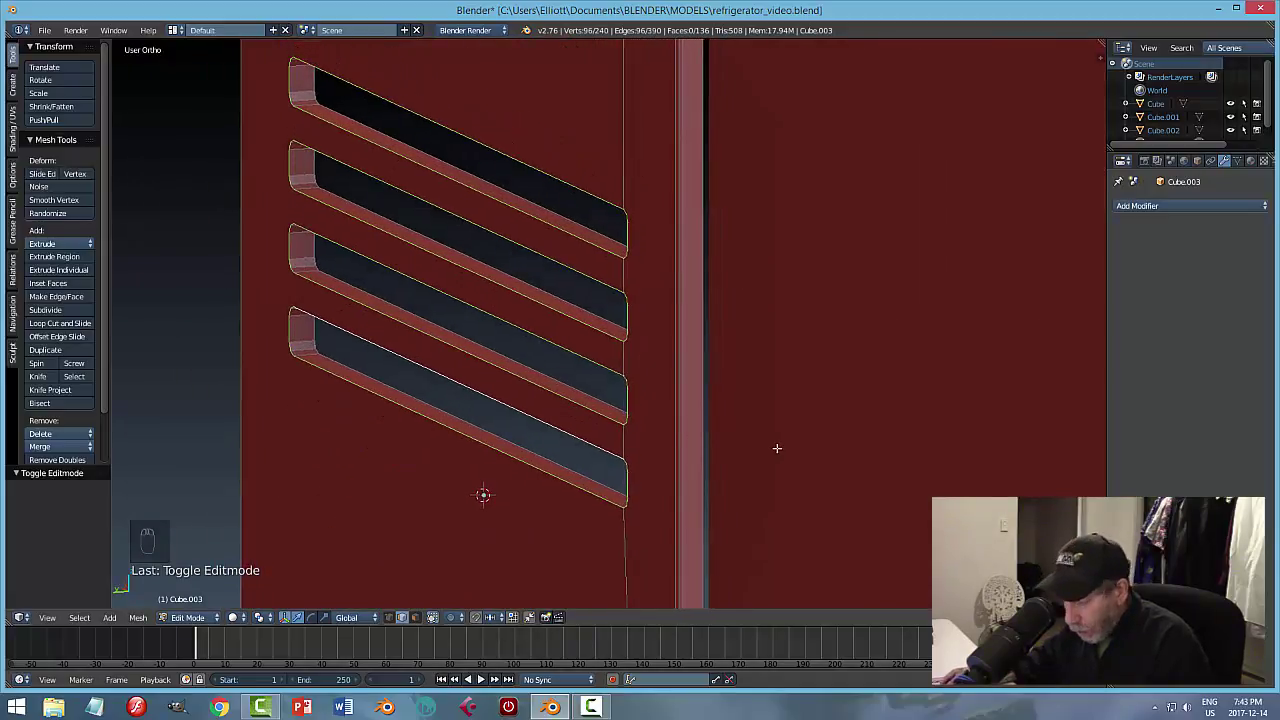
pyautogui.hotkey('ctrl', 'b')
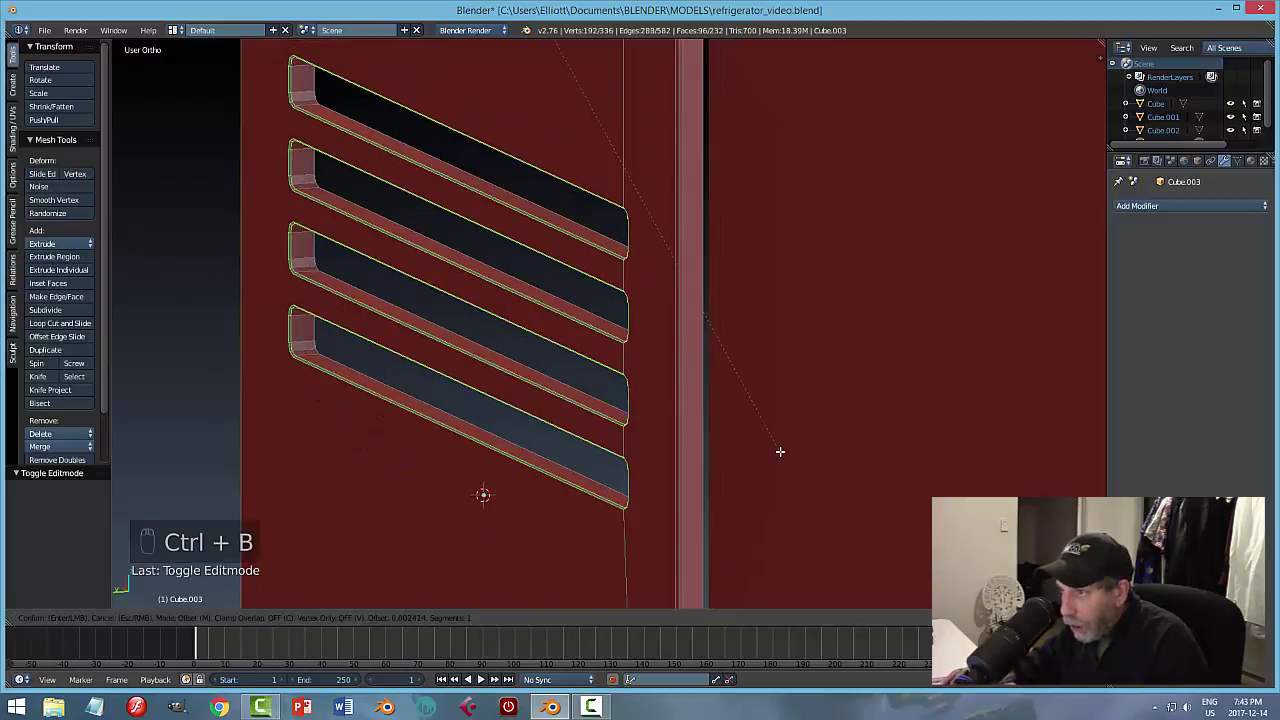
pyautogui.scroll(1, 781, 452)
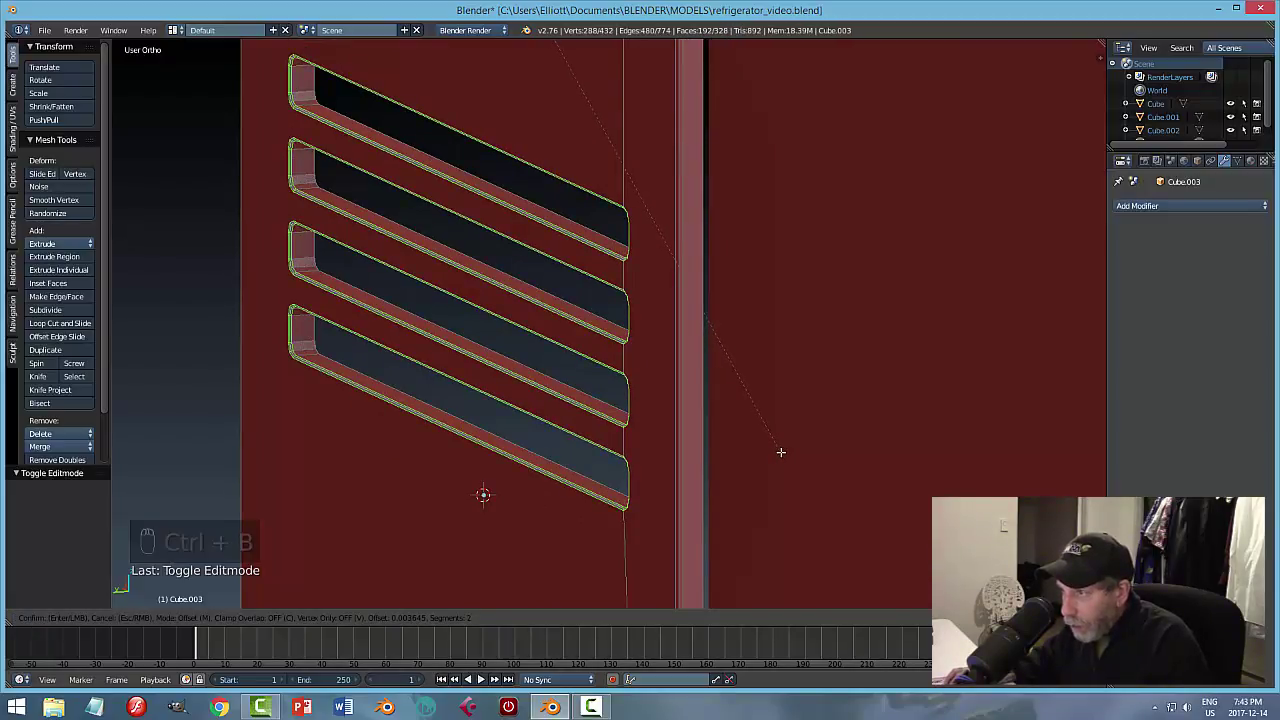
pyautogui.click(785, 452)
pyautogui.press('a')
pyautogui.press('Tab')
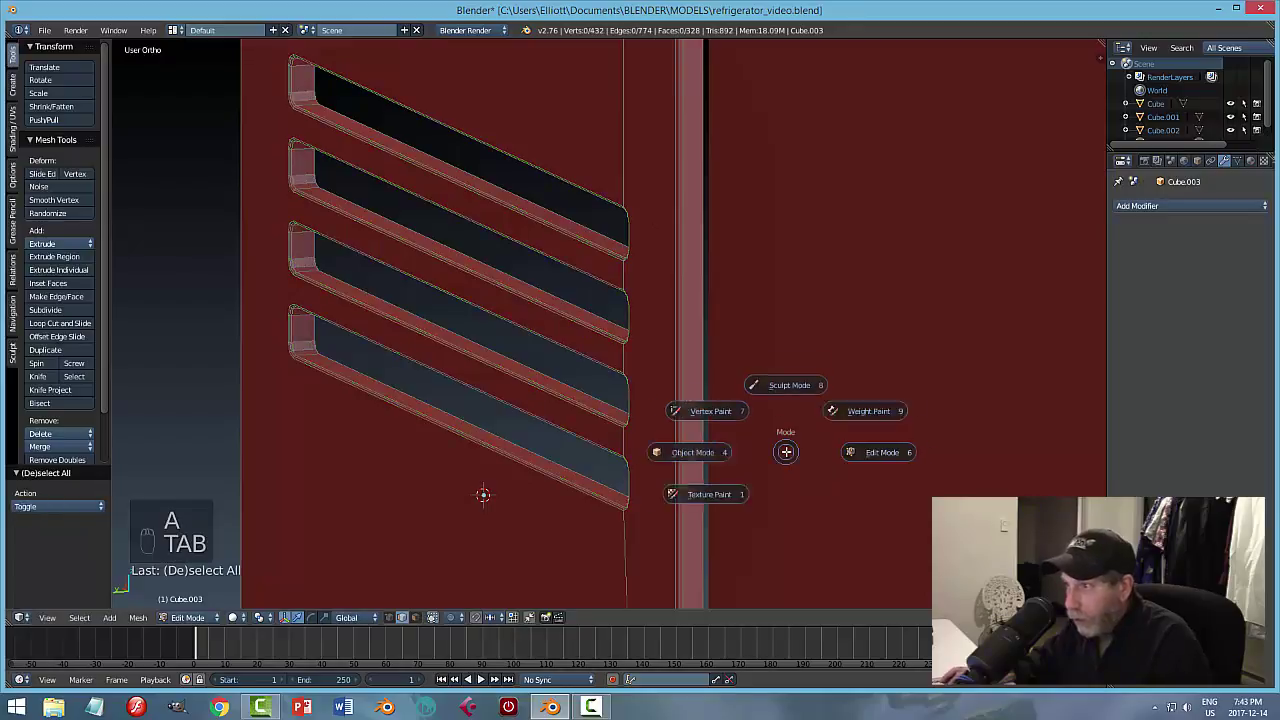
pyautogui.click(674, 451)
pyautogui.moveTo(674, 451)
pyautogui.mouseDown(button='middle')
pyautogui.moveTo(634, 417)
pyautogui.moveTo(744, 417)
pyautogui.moveTo(794, 462)
pyautogui.mouseUp(button='middle')
pyautogui.press('a')
pyautogui.scroll(-5, 764, 418)
pyautogui.scroll(4, 794, 463)
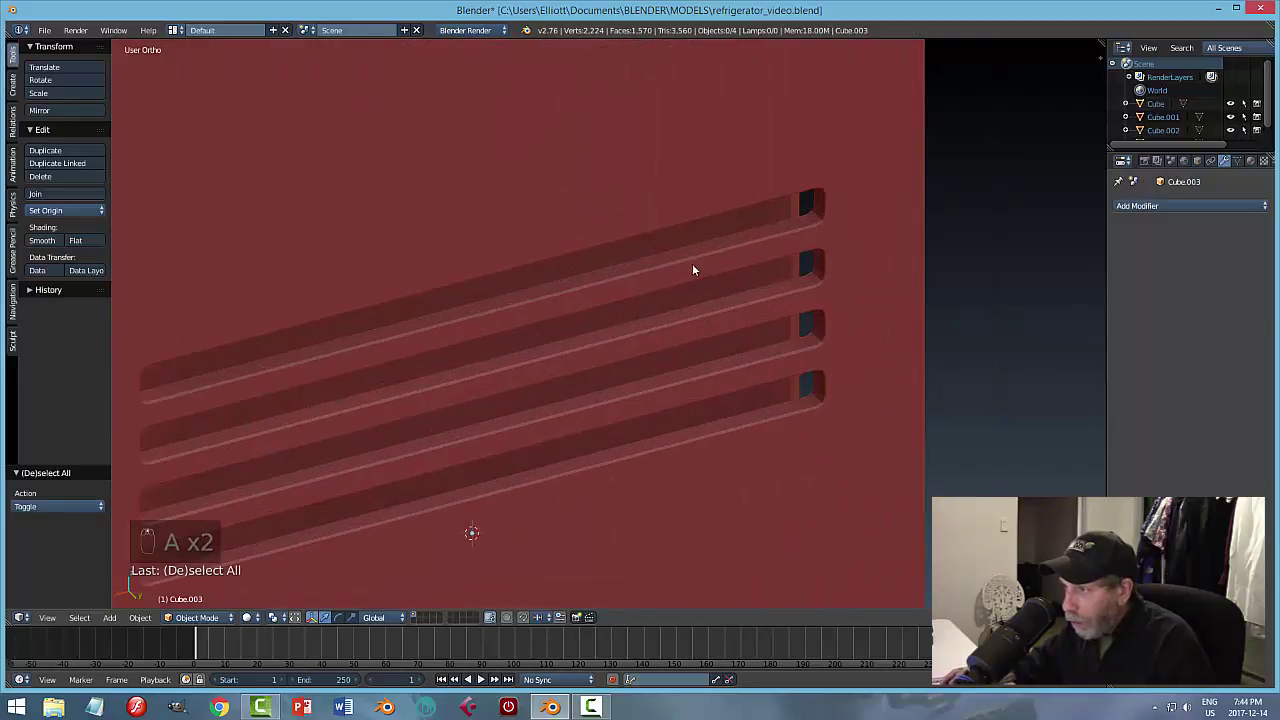
# Move the back panel about -0.708 along the Y axis so it sits against the back of the refrigerator.
pyautogui.moveTo(788, 275); pyautogui.dragTo(573, 380, button='middle')
pyautogui.scroll(-2, 858, 321)
pyautogui.rightClick(652, 230)
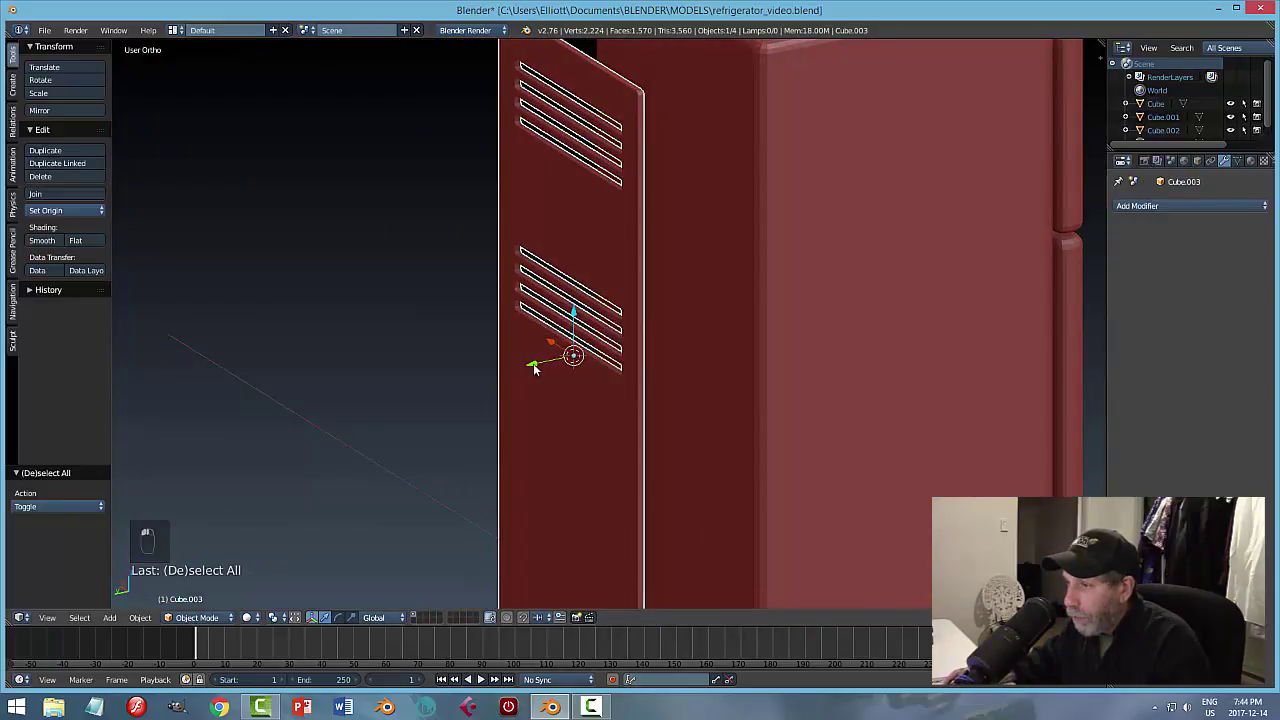
pyautogui.press('g')
pyautogui.press('y')
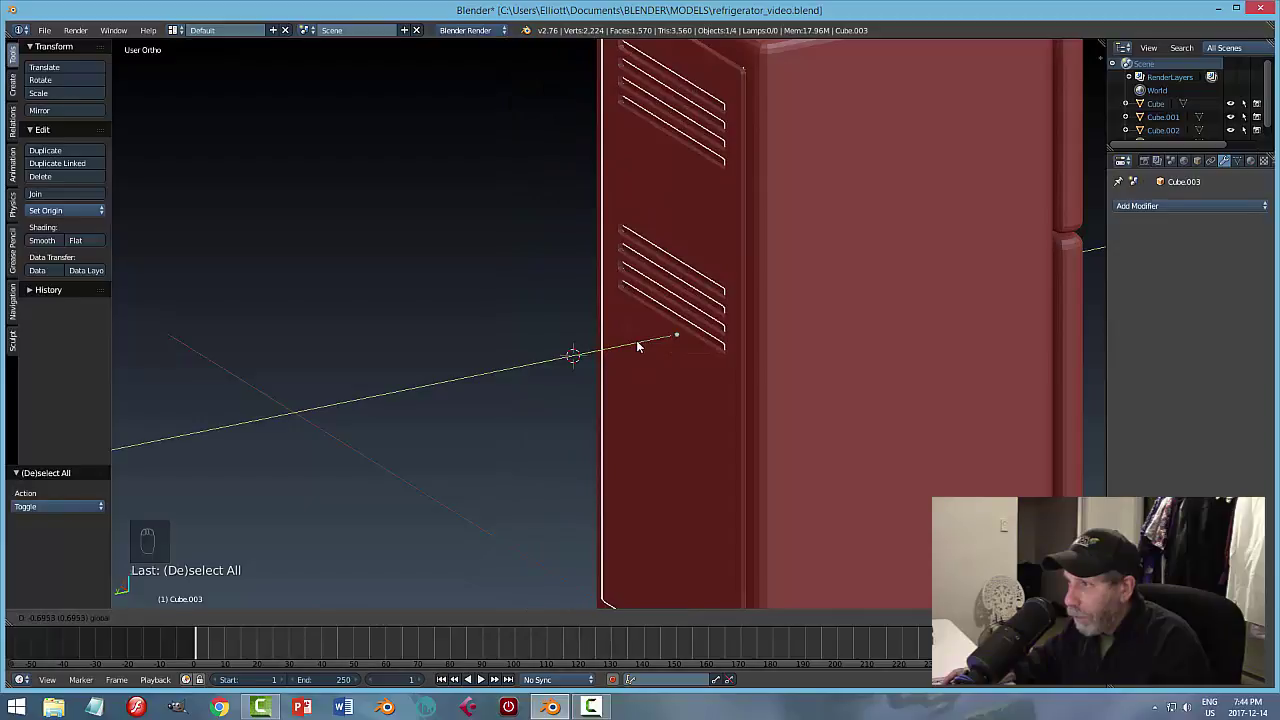
pyautogui.click(640, 346)
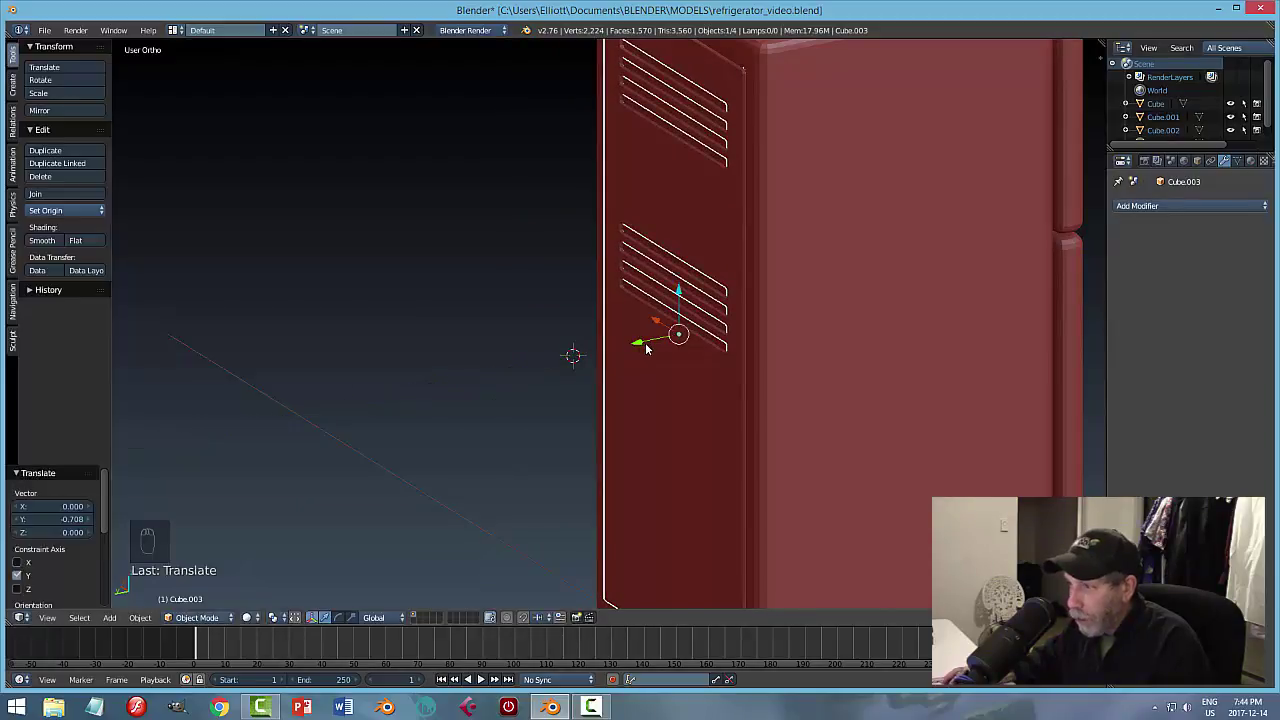
# Deselect the back panel and save the refrigerator file.
pyautogui.press('a')
pyautogui.moveTo(634, 340); pyautogui.dragTo(718, 351, button='middle')
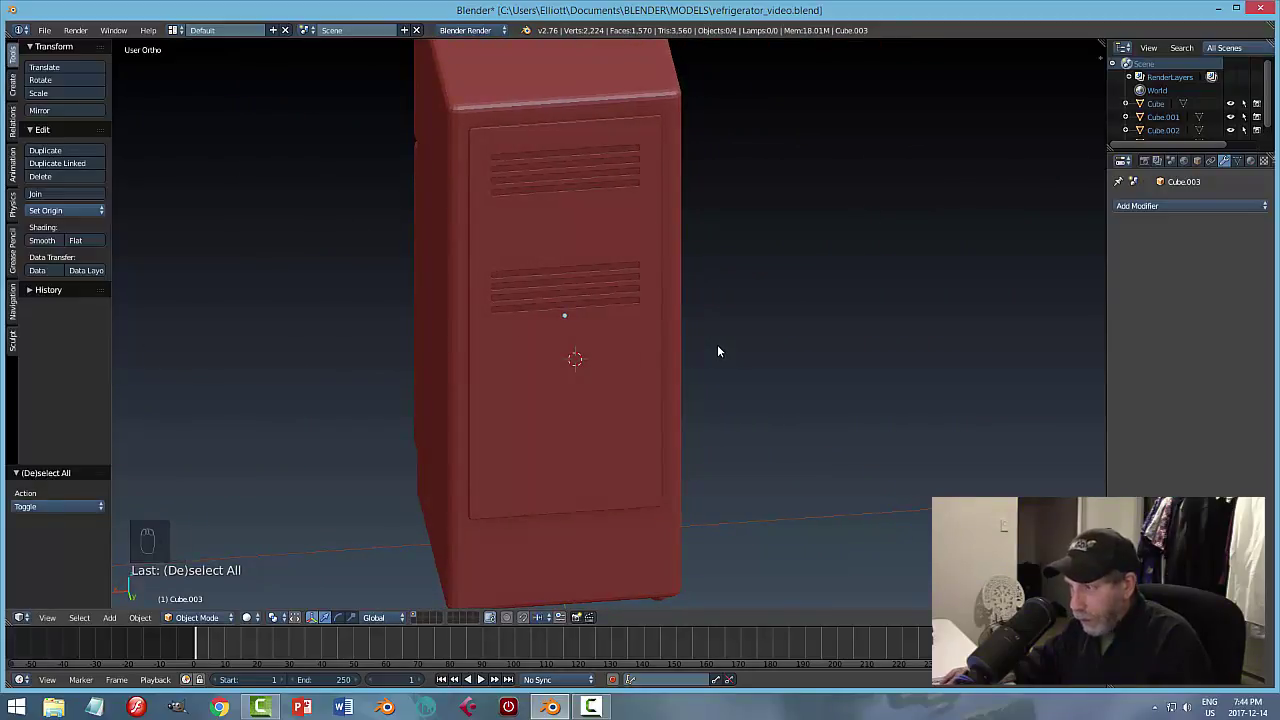
pyautogui.hotkey('ctrl', 's')
pyautogui.moveTo(811, 363); pyautogui.dragTo(778, 321, button='middle')
pyautogui.moveTo(797, 376); pyautogui.dragTo(733, 423, button='middle')
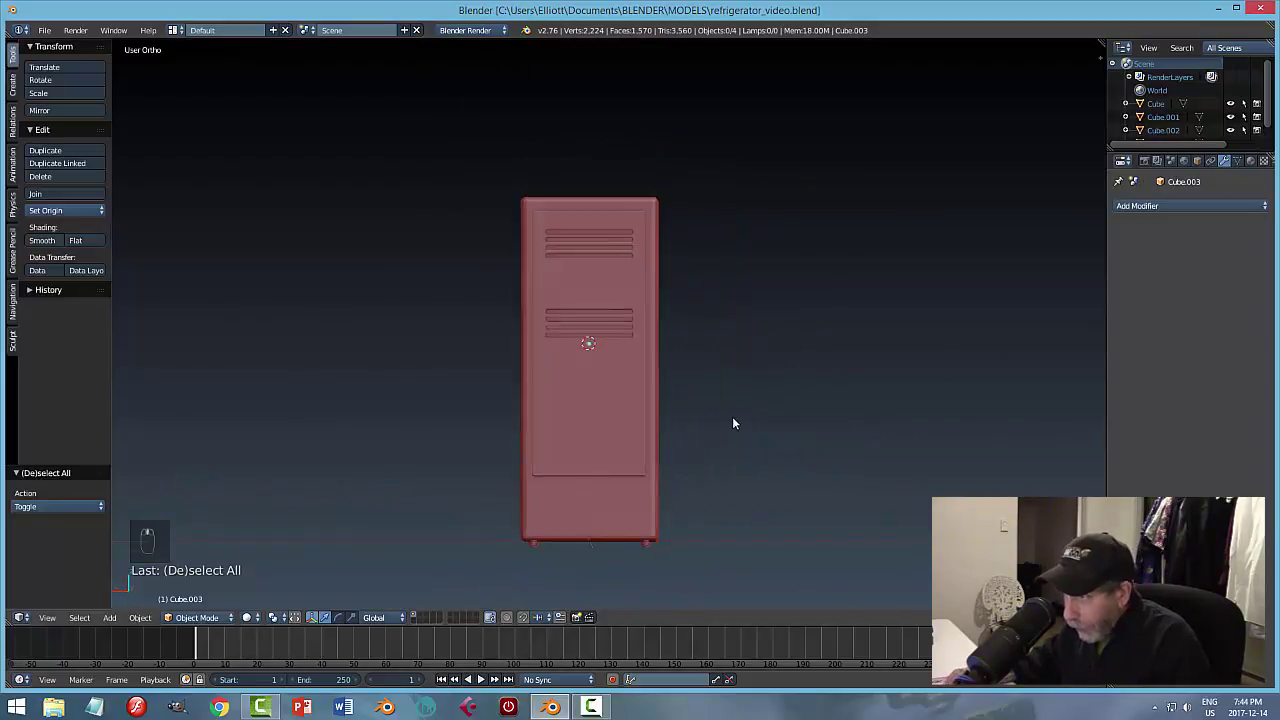
# Examine the back panel's mesh edges in Edit Mode and return to Object Mode.
pyautogui.rightClick(586, 432)
pyautogui.press('Tab')
pyautogui.scroll(1, 741, 465)
pyautogui.scroll(2, 741, 465)
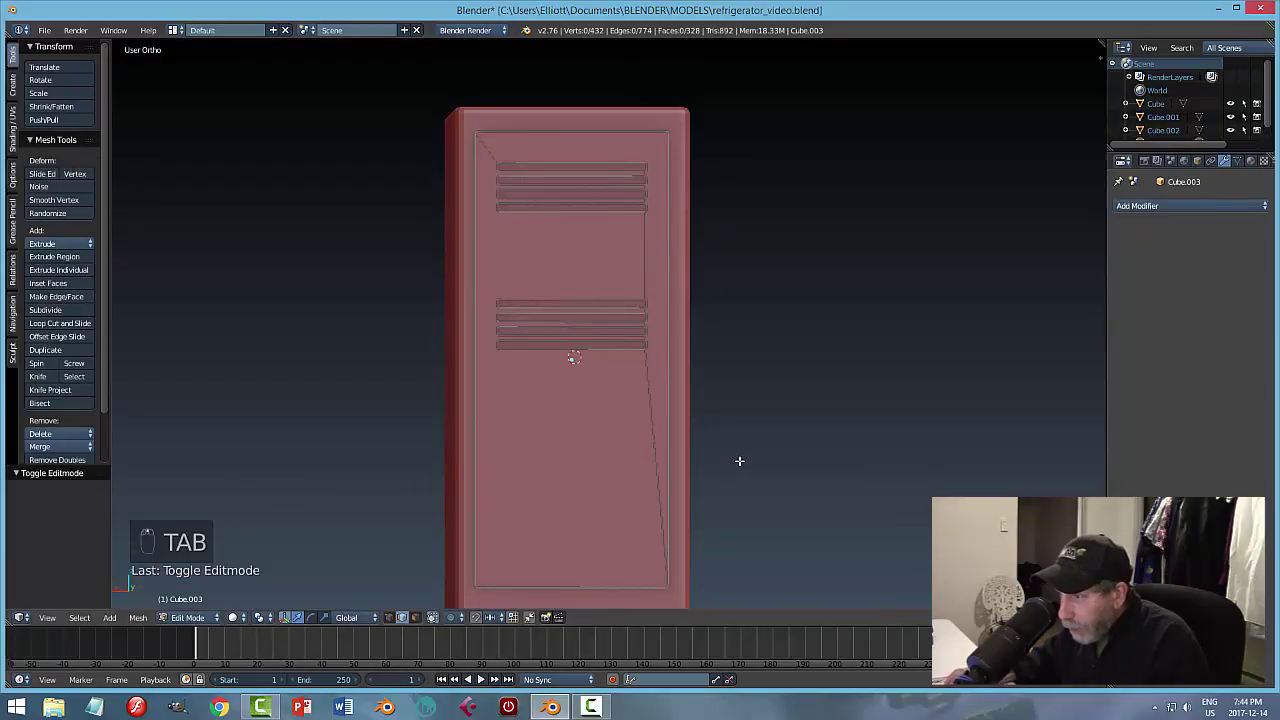
pyautogui.scroll(-1, 730, 458)
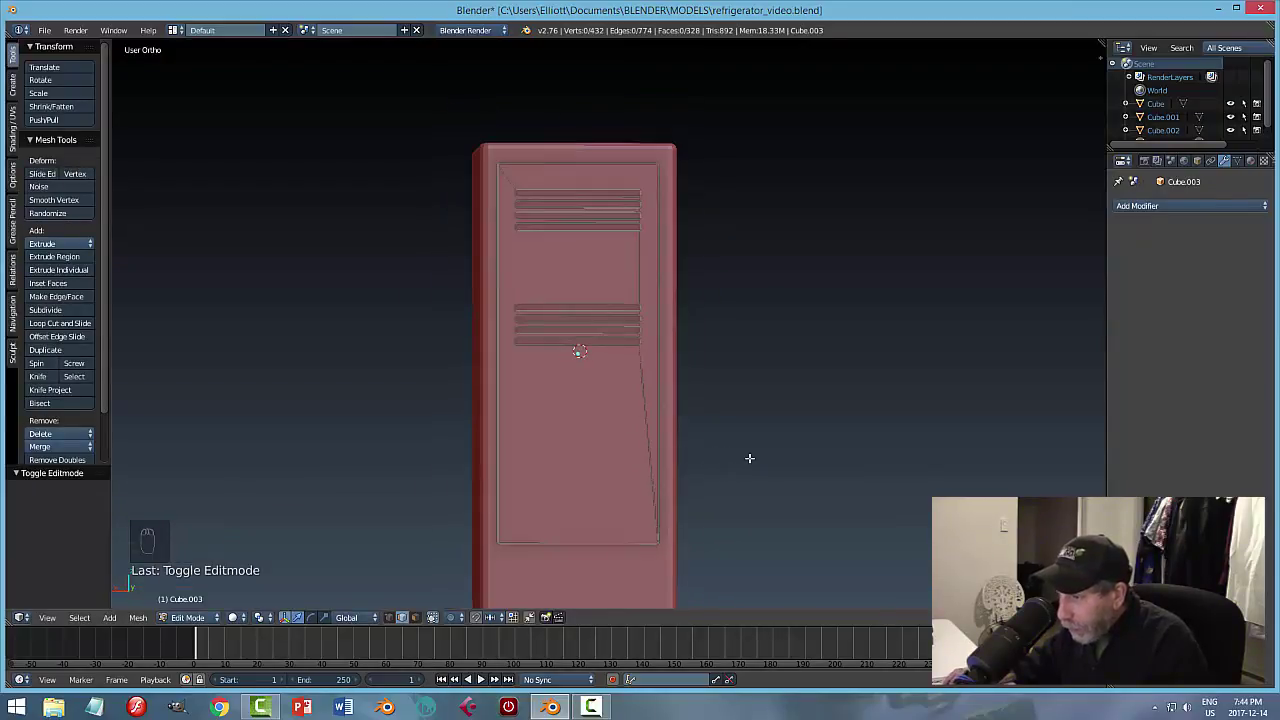
pyautogui.press('Tab')
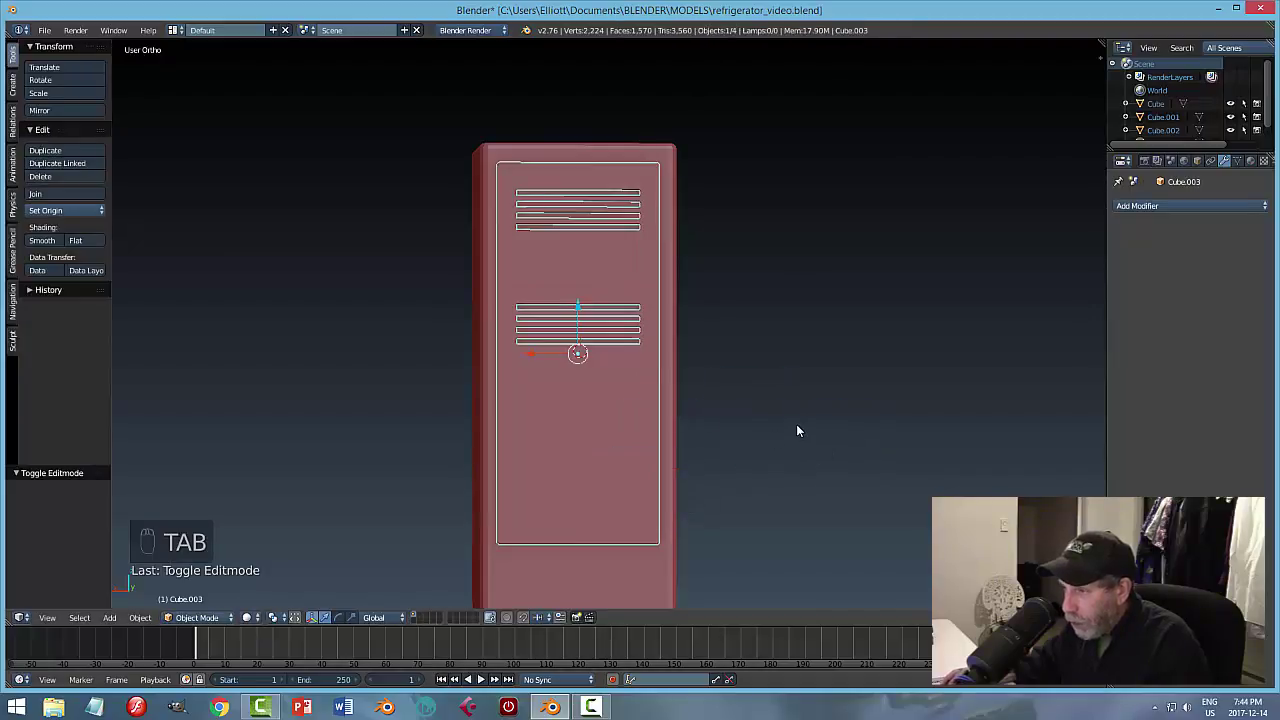
pyautogui.press('a')
pyautogui.press('a')
# Join the back panel to the refrigerator body, keeping the body as the active object.
pyautogui.moveTo(796, 424); pyautogui.dragTo(651, 390, button='middle')
pyautogui.rightClick(651, 390)
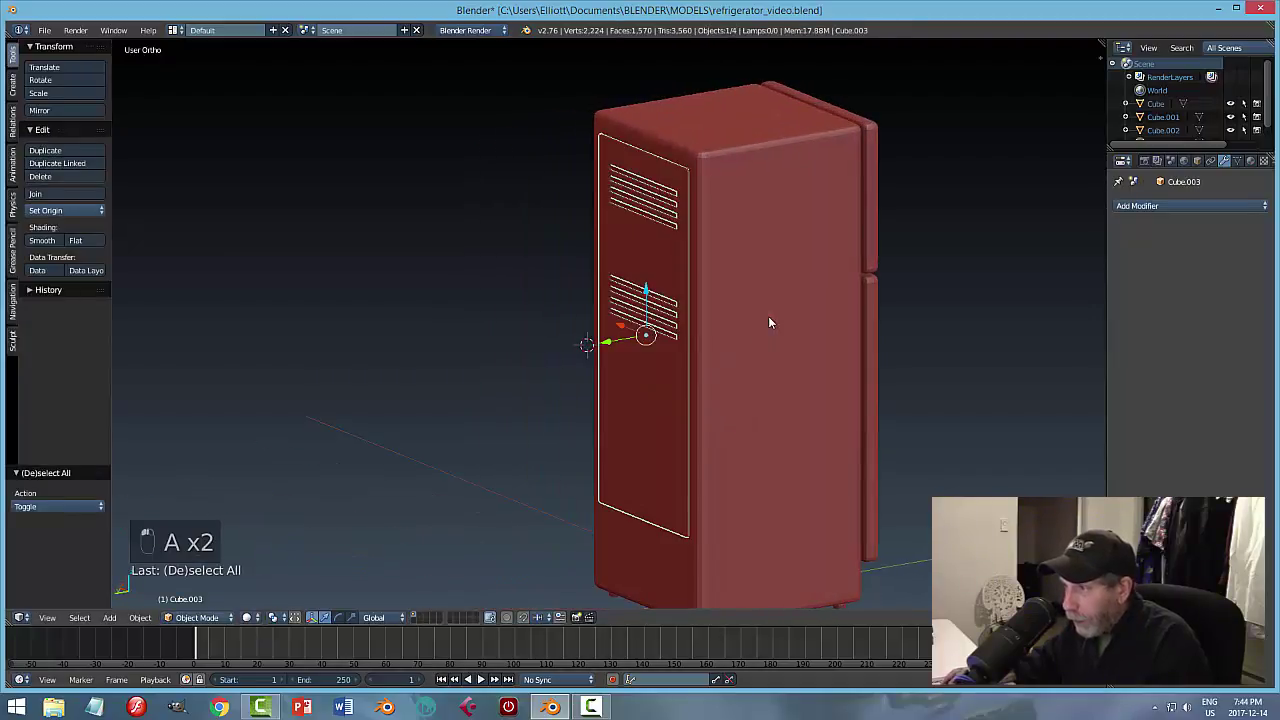
pyautogui.keyDown('shift'); pyautogui.rightClick(768, 316); pyautogui.keyUp('shift')
pyautogui.hotkey('ctrl', 'j')
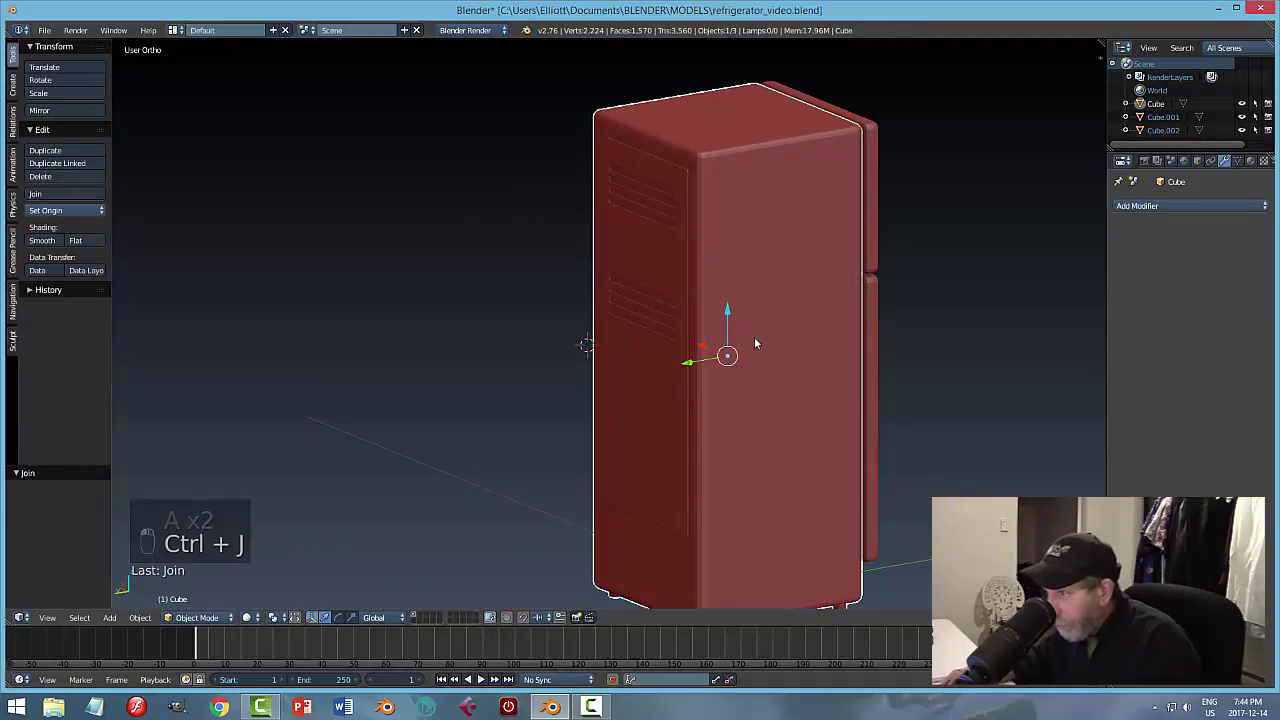
pyautogui.moveTo(756, 336); pyautogui.dragTo(790, 328, button='middle')
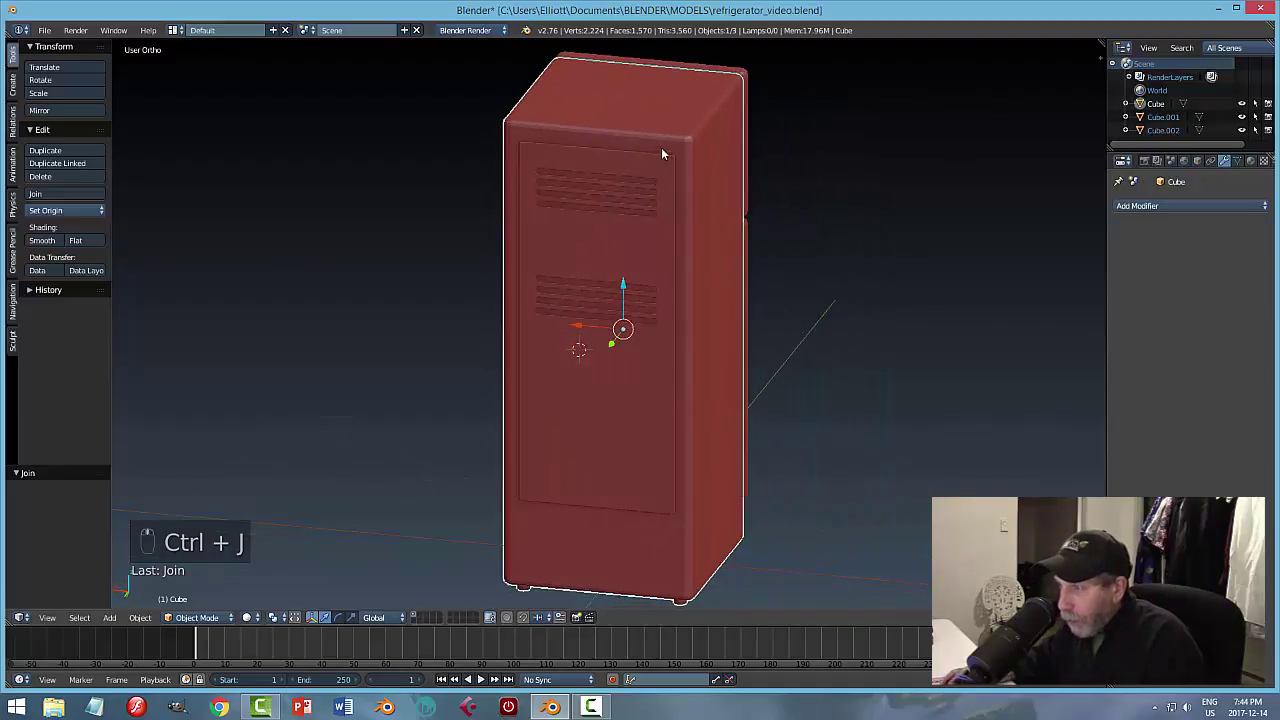
pyautogui.scroll(1, 645, 345)
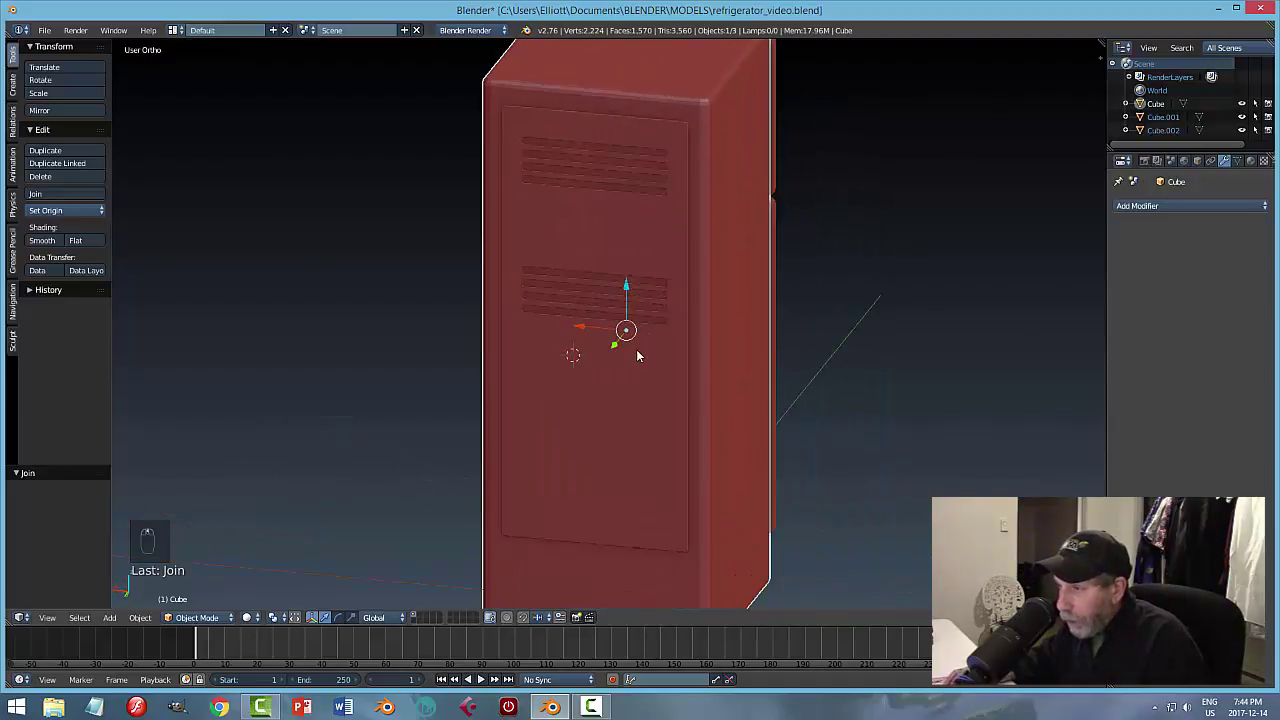
pyautogui.scroll(-2, 640, 352)
pyautogui.moveTo(655, 352); pyautogui.dragTo(545, 368, button='middle')
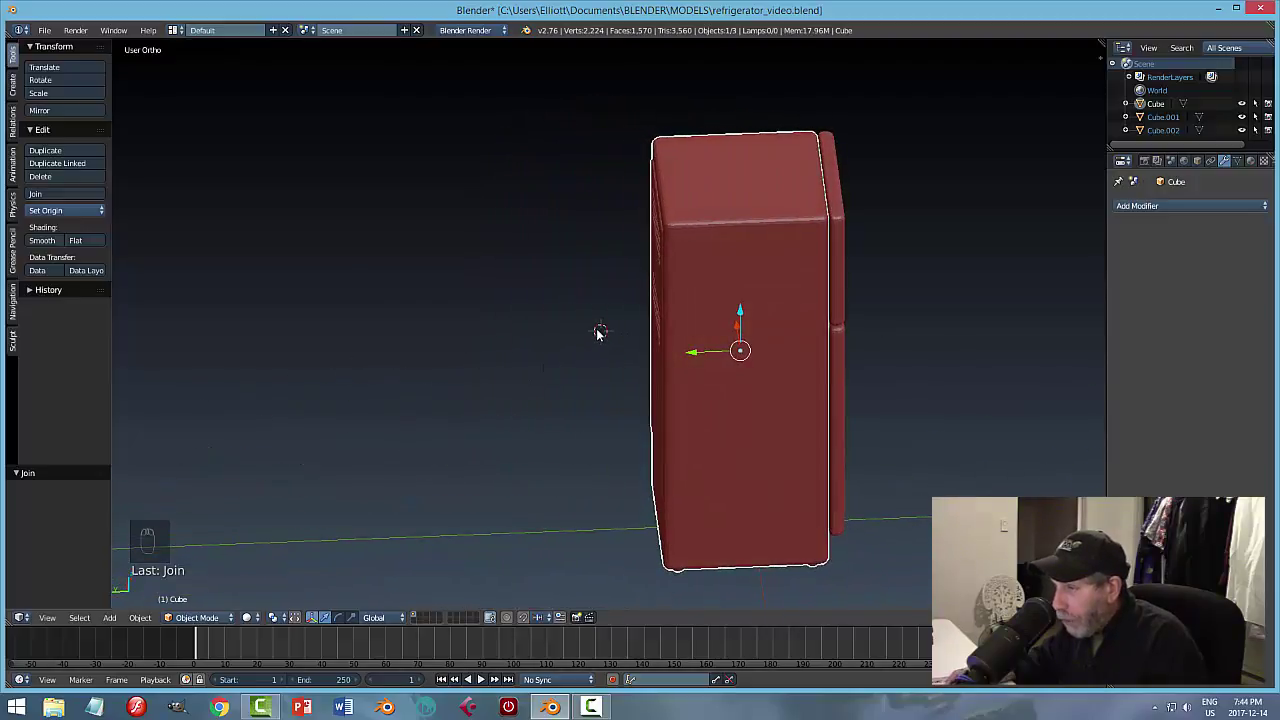
pyautogui.moveTo(597, 336); pyautogui.dragTo(645, 218, button='middle')
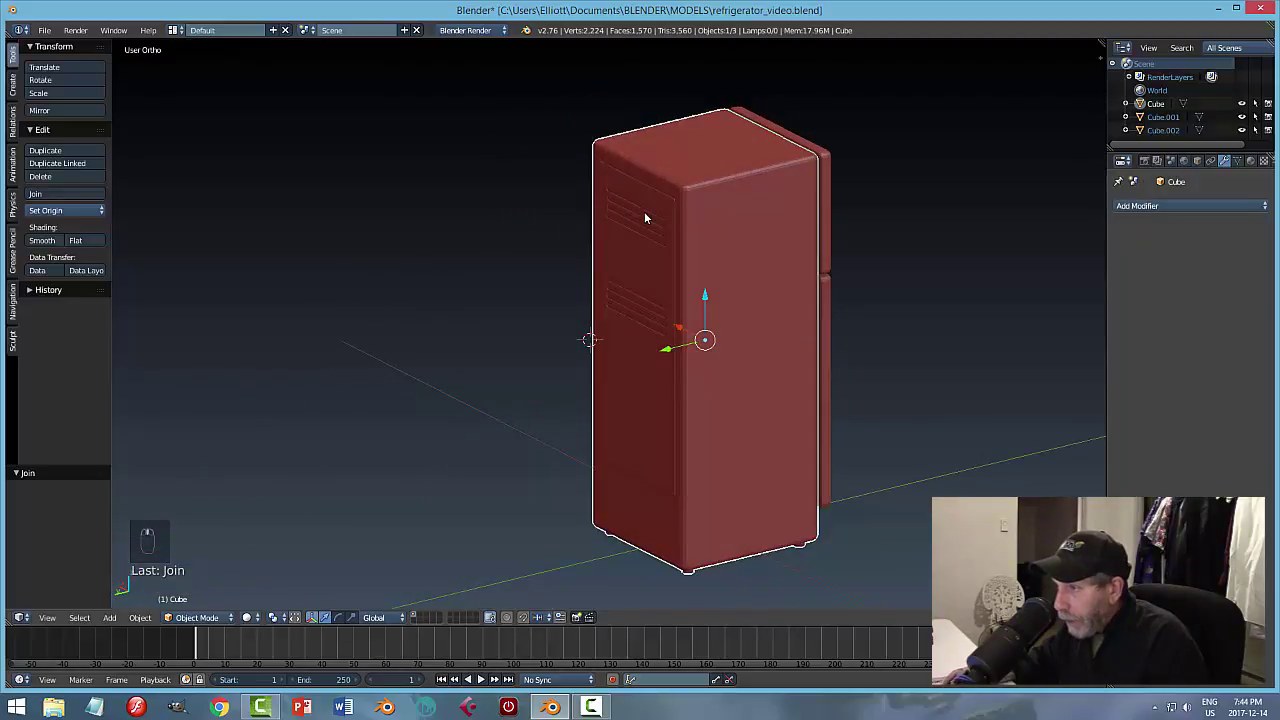
# In Edit Mode on the joined body, snap the 3D cursor to the upper edge of the topmost slot.
pyautogui.press('Tab')
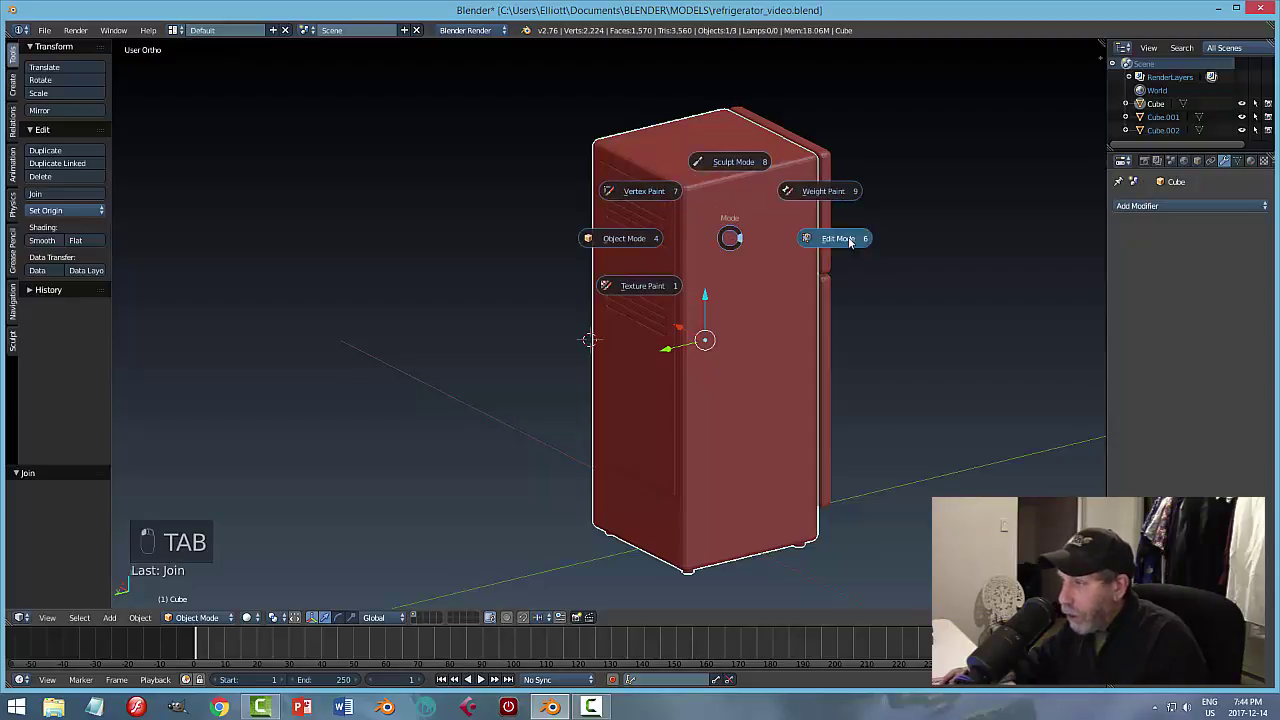
pyautogui.scroll(3, 700, 285)
pyautogui.moveTo(700, 285)
pyautogui.mouseDown(button='middle')
pyautogui.moveTo(705, 276)
pyautogui.moveTo(679, 284)
pyautogui.mouseUp(button='middle')
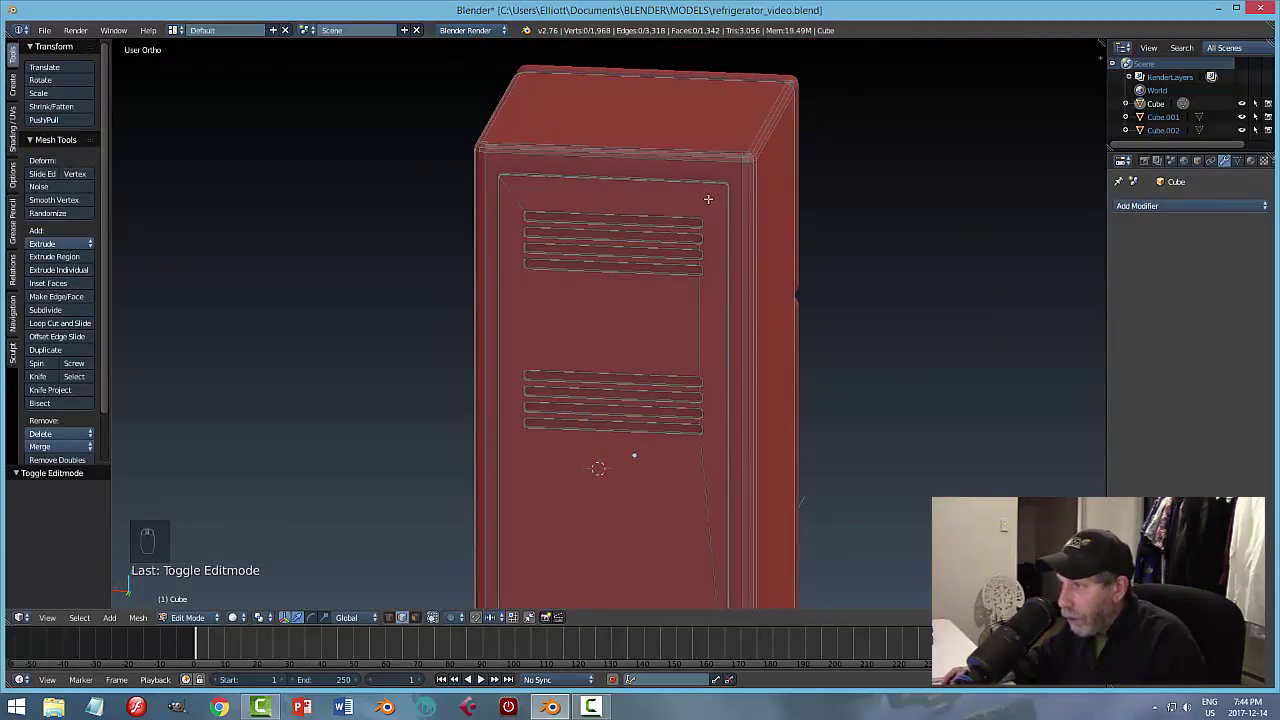
pyautogui.scroll(3, 651, 248)
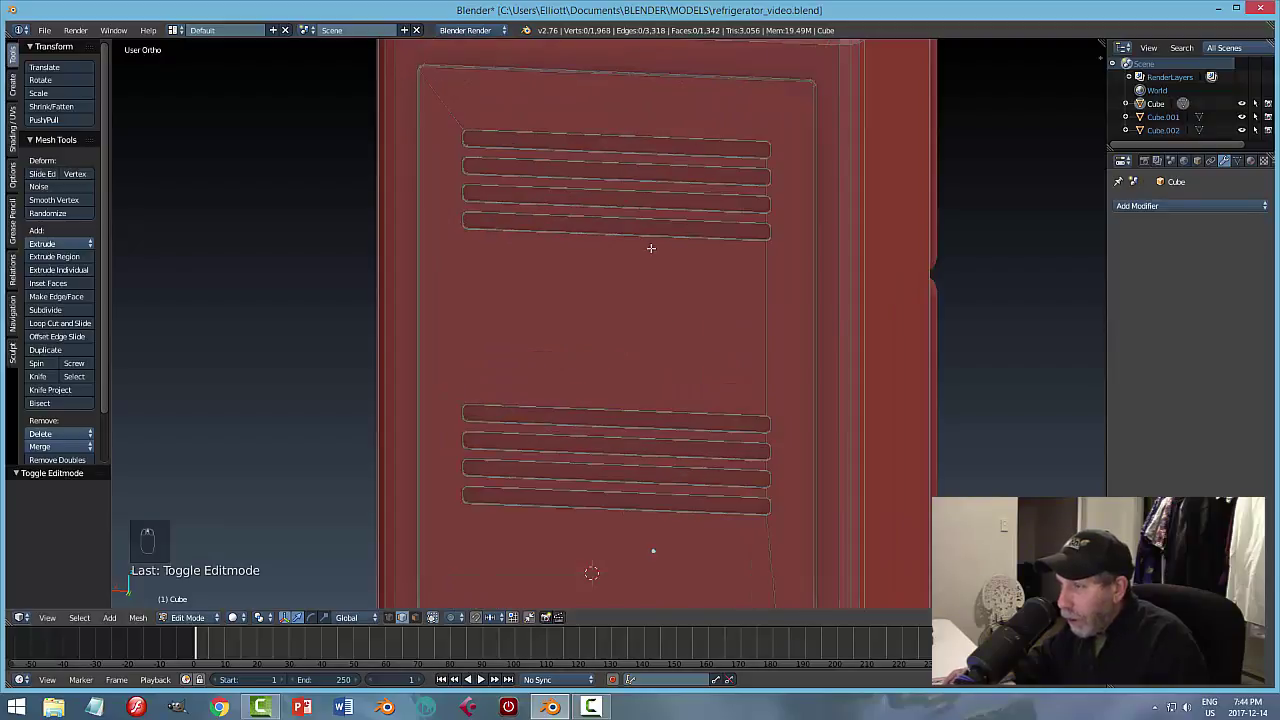
pyautogui.rightClick(636, 135)
pyautogui.moveTo(795, 222); pyautogui.dragTo(735, 227, button='middle')
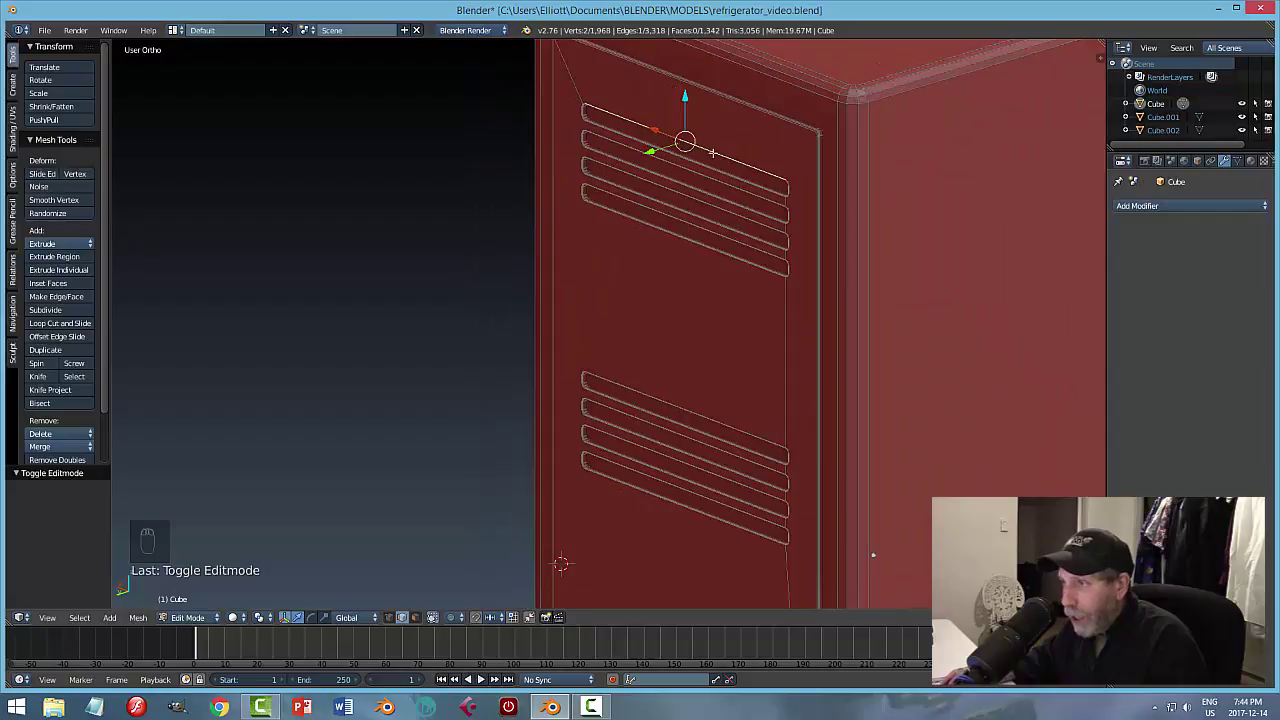
pyautogui.hotkey('shift', 's')
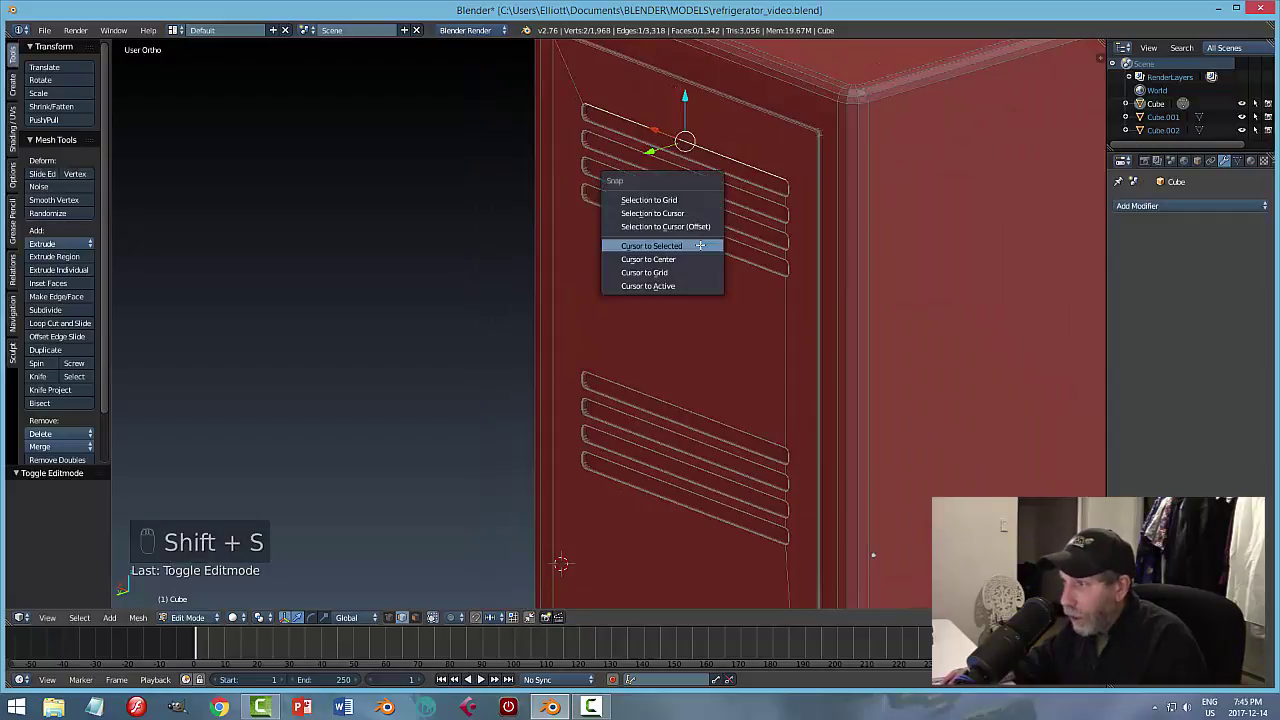
pyautogui.click(700, 246)
pyautogui.moveTo(683, 163)
pyautogui.mouseDown(button='middle')
pyautogui.moveTo(732, 208)
pyautogui.moveTo(666, 151)
pyautogui.mouseUp(button='middle')
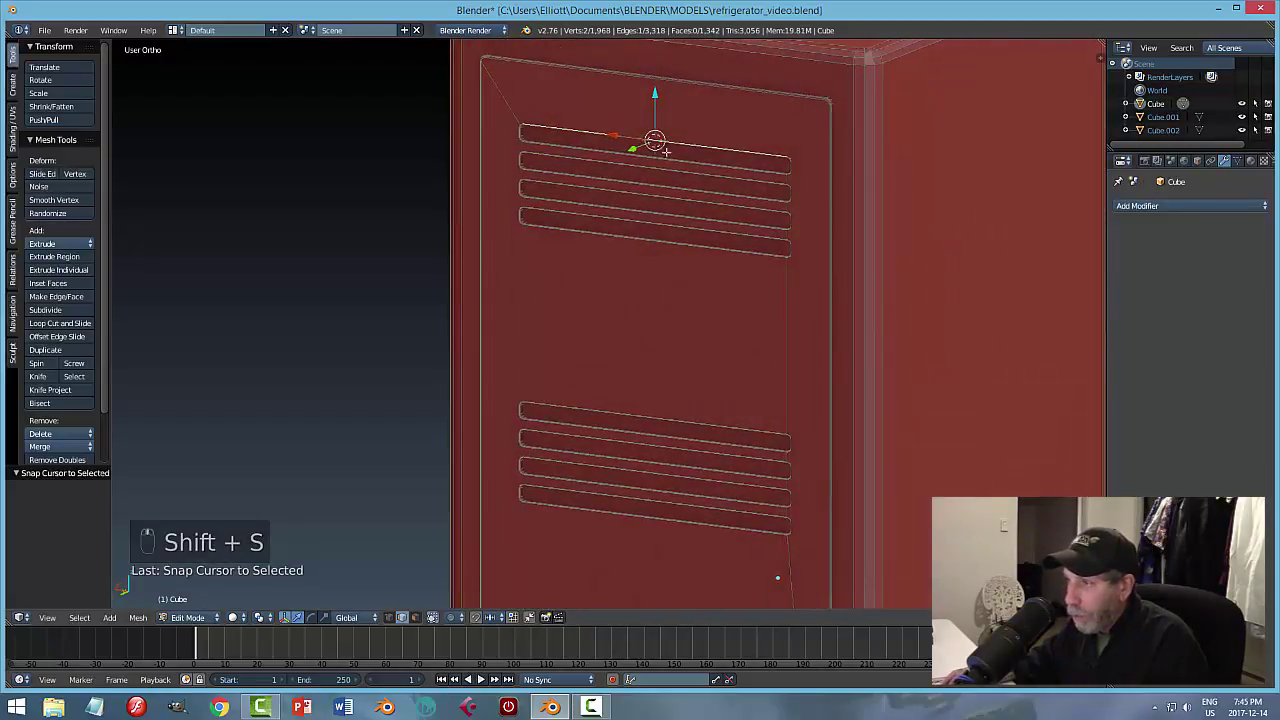
# Clear the mesh selection, return to Object Mode and add a 32-vertex mesh circle at the 3D cursor.
pyautogui.press('a')
pyautogui.press('Tab')
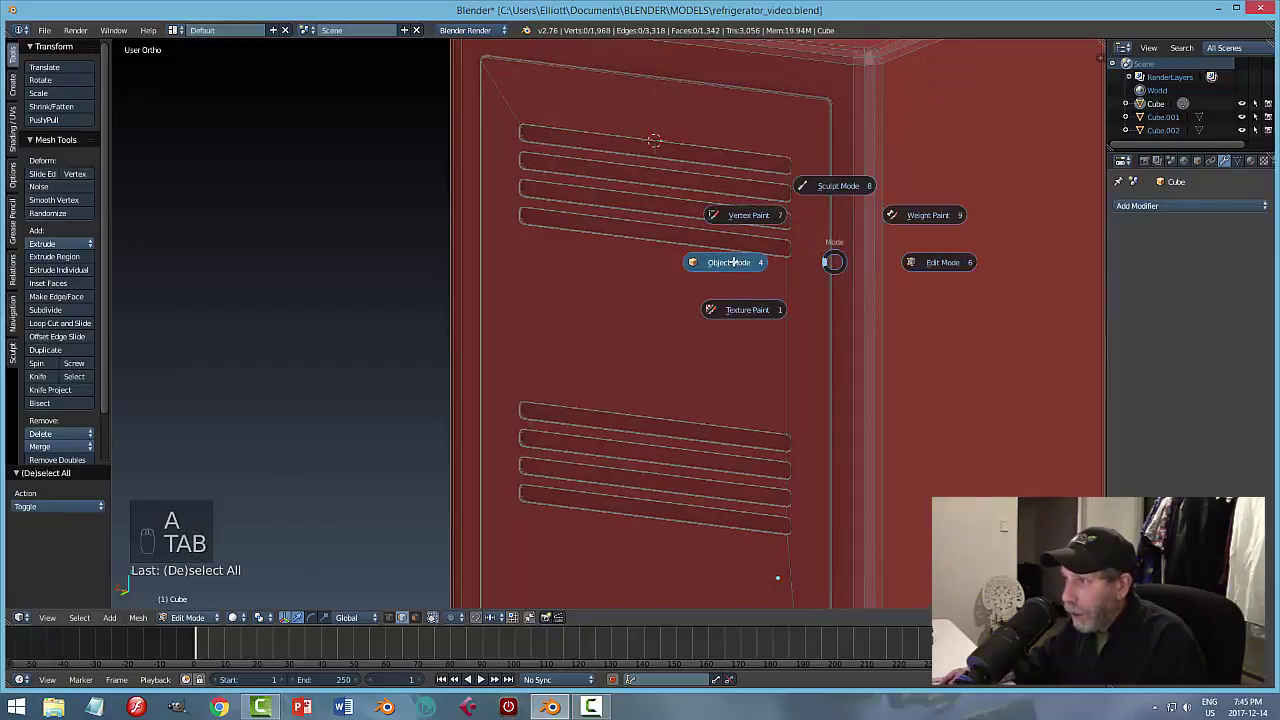
pyautogui.click(792, 290)
pyautogui.moveTo(792, 290); pyautogui.dragTo(714, 351, button='middle')
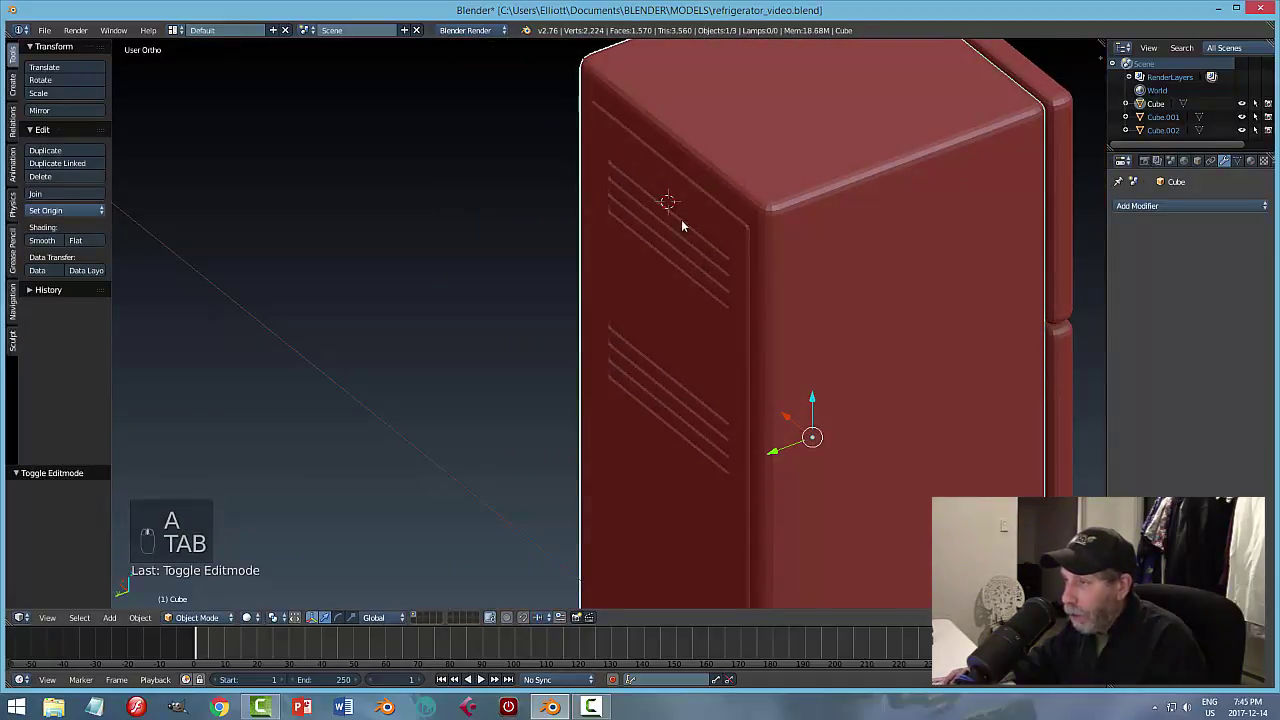
pyautogui.moveTo(691, 283); pyautogui.dragTo(738, 275, button='middle')
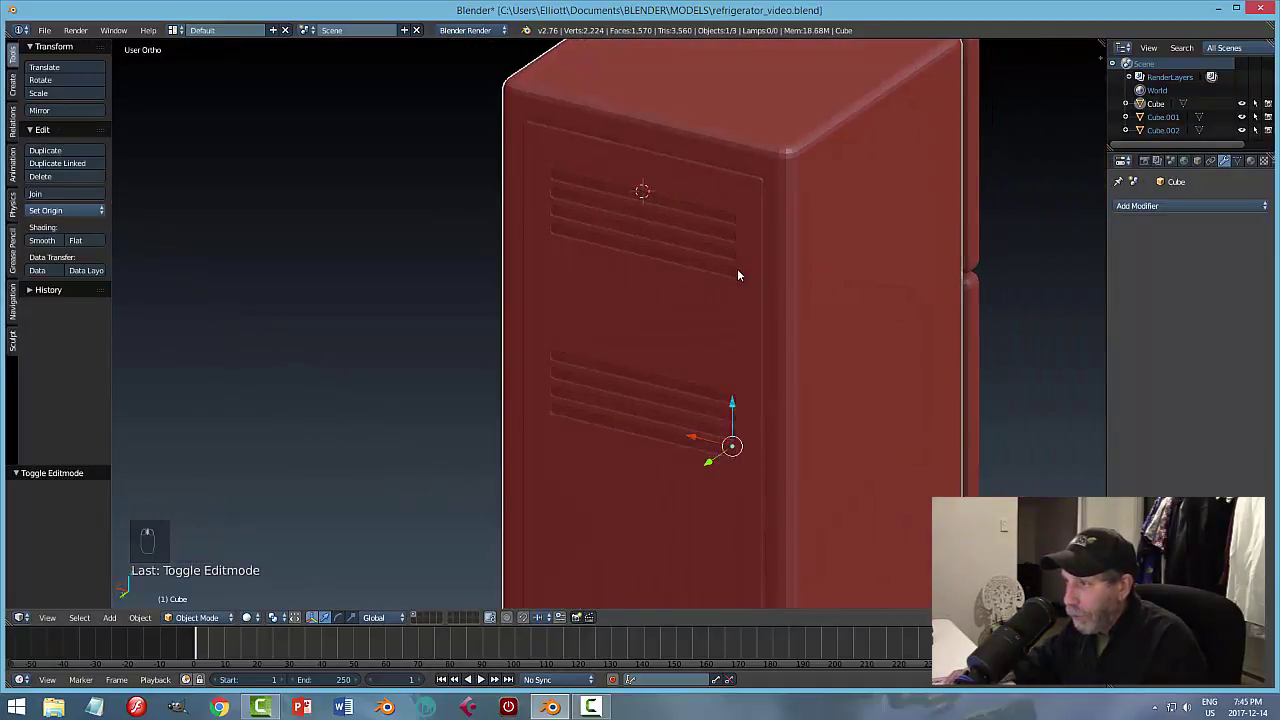
pyautogui.hotkey('shift', 'a')
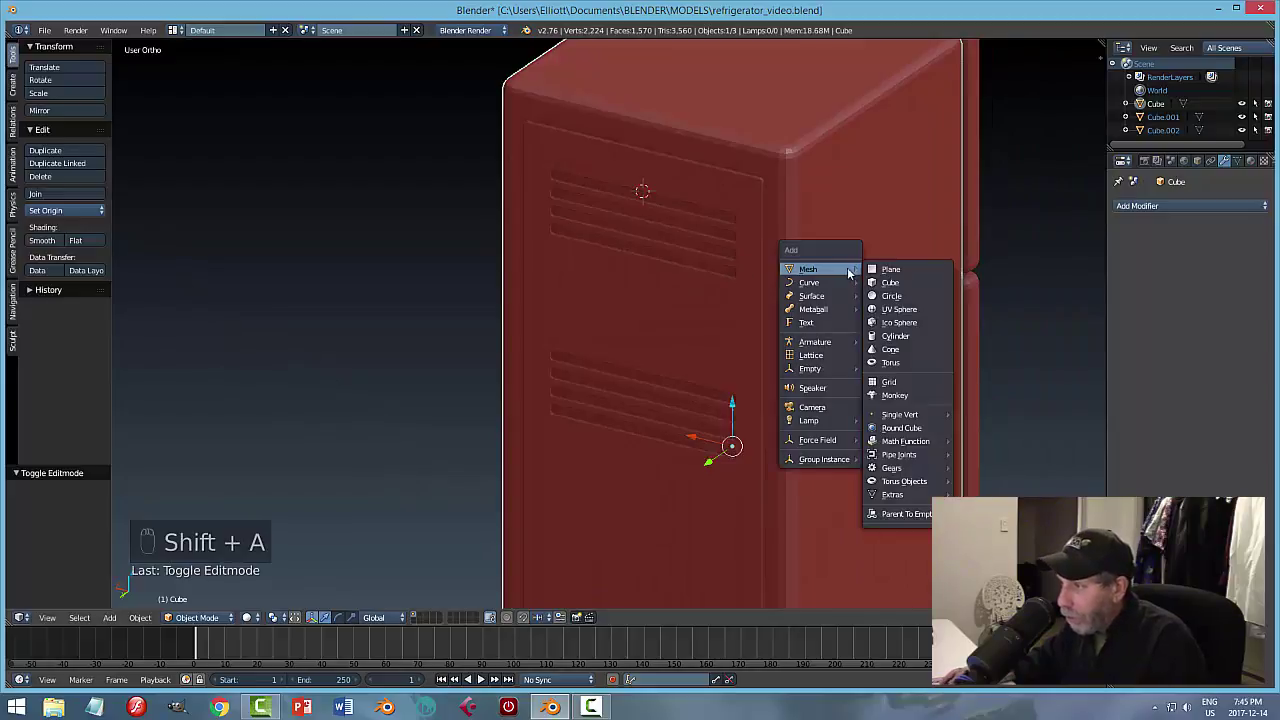
pyautogui.click(889, 296)
pyautogui.moveTo(875, 282); pyautogui.dragTo(836, 278, button='middle')
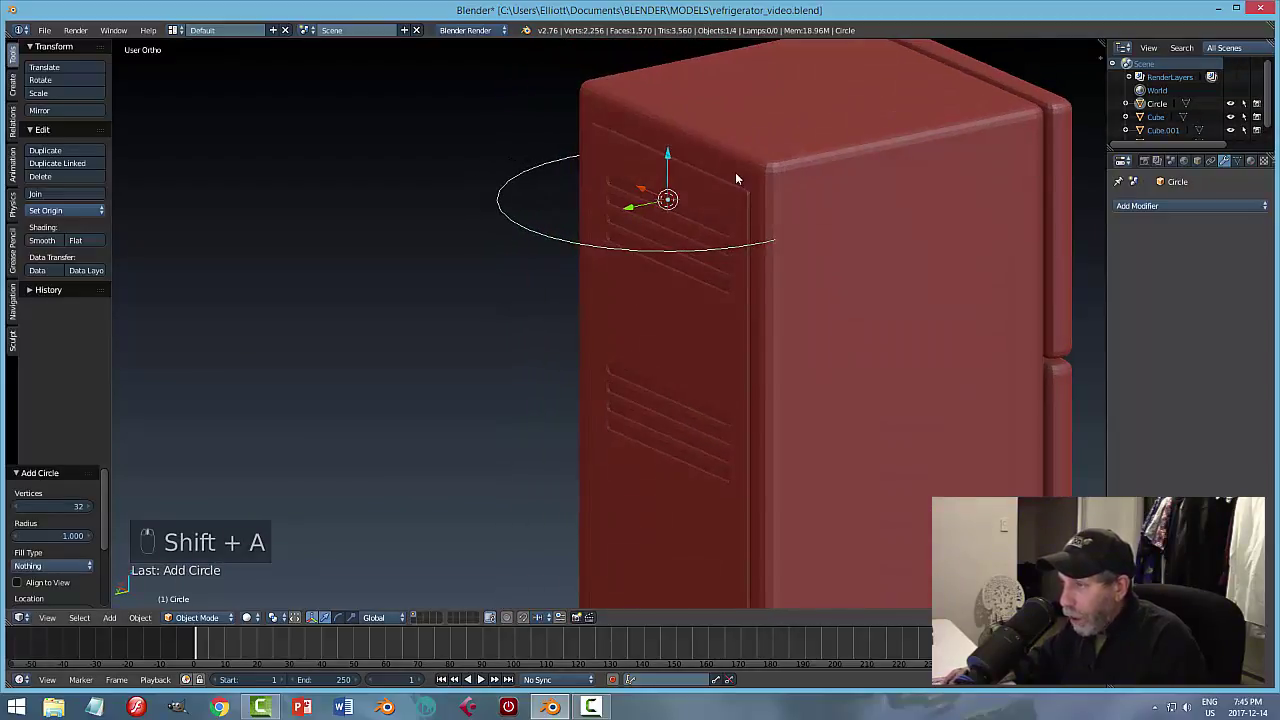
# Rotate the circle 90° about the X axis and scale it down by a factor of about 0.065.
pyautogui.press('r')
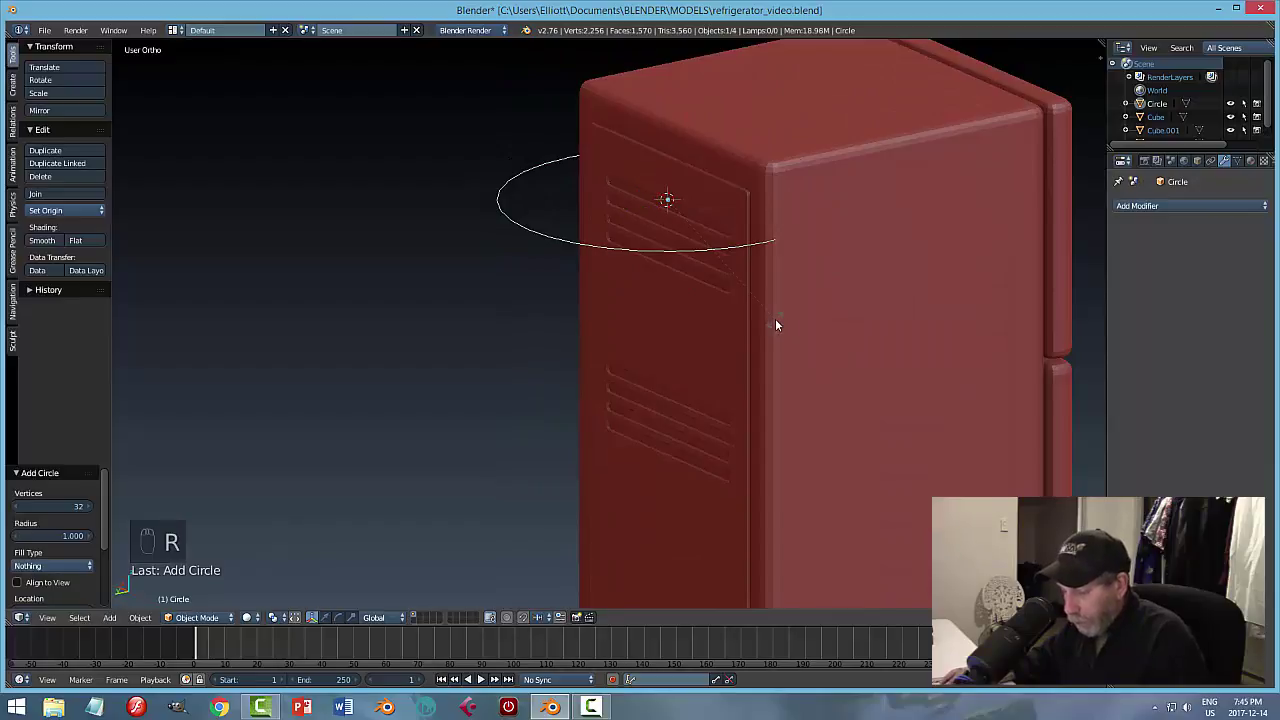
pyautogui.press('x')
pyautogui.press('9')
pyautogui.press('0')
pyautogui.press('Return')
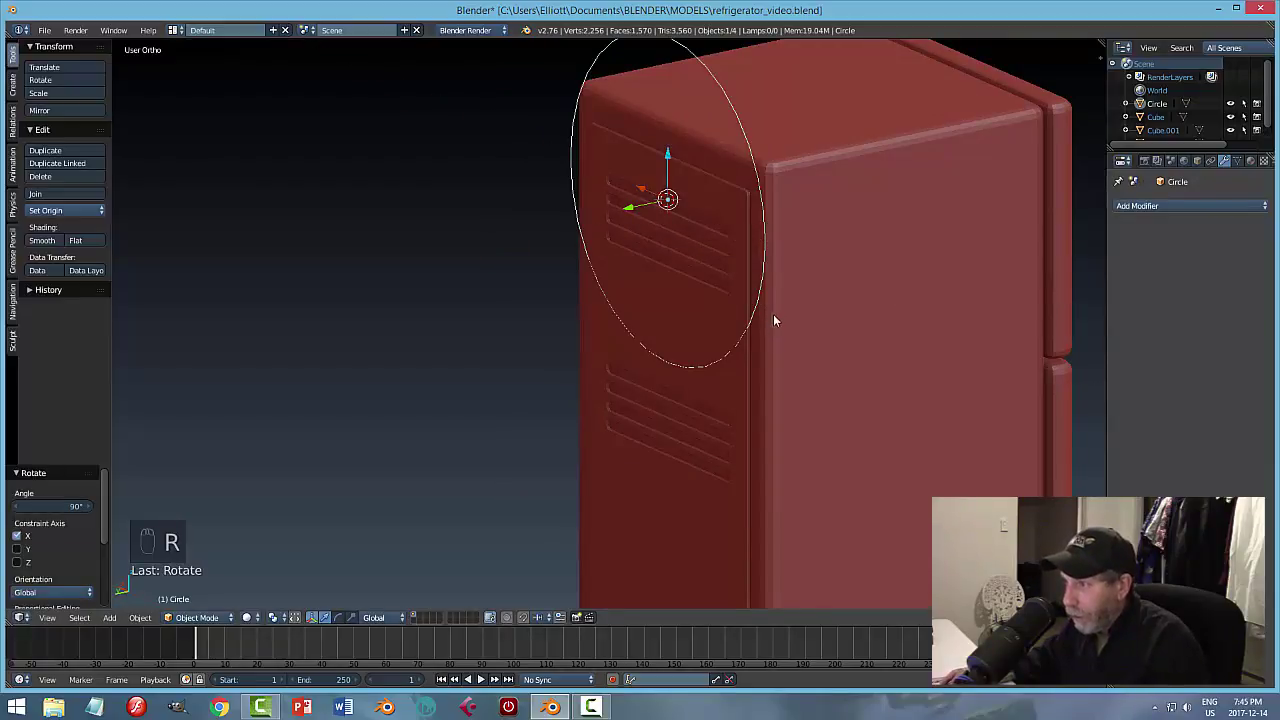
pyautogui.press('s')
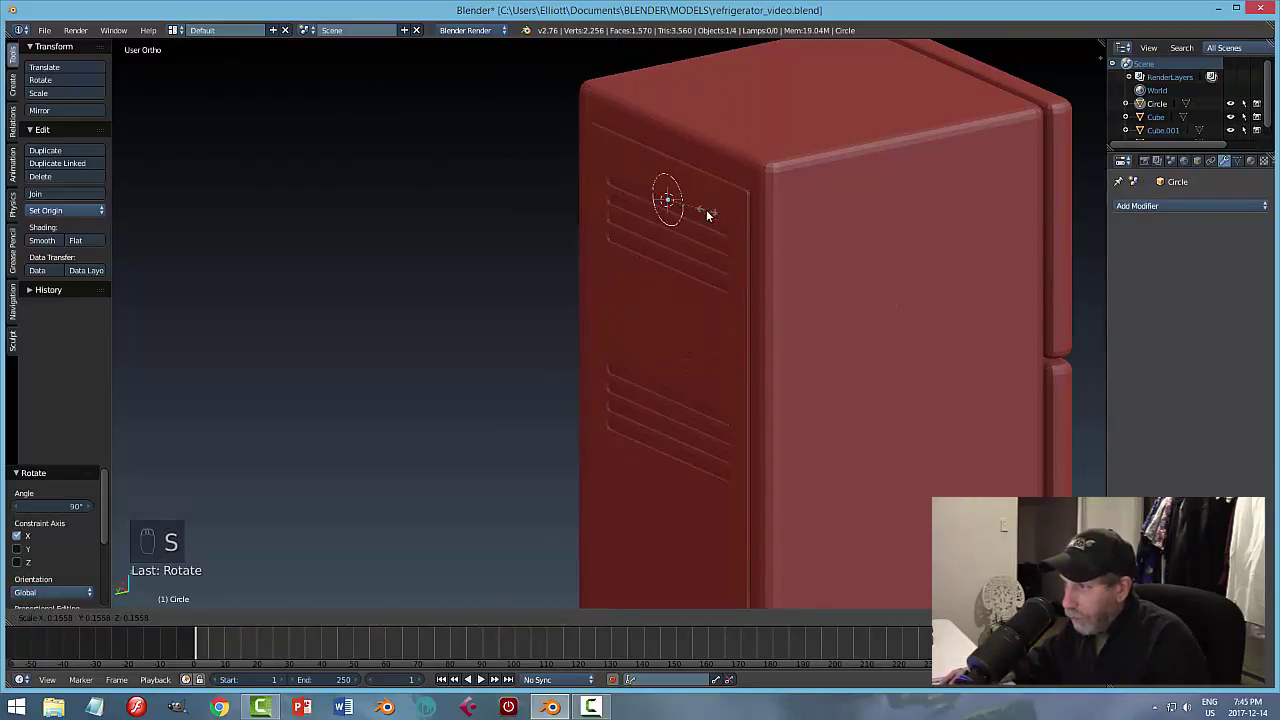
pyautogui.click(684, 204)
pyautogui.moveTo(698, 263); pyautogui.dragTo(667, 236, button='middle')
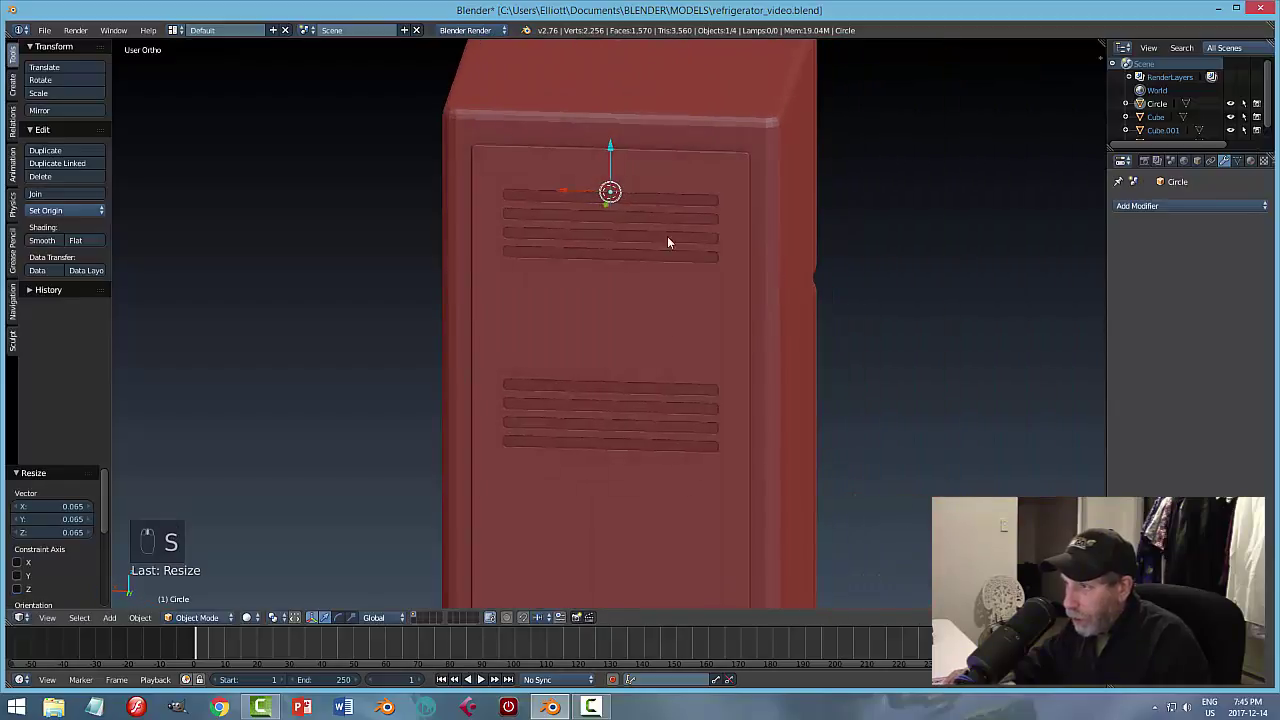
# Move the circle above the topmost slot near the back panel's upper corner and scale it by about 0.889.
pyautogui.moveTo(566, 197); pyautogui.dragTo(721, 126)
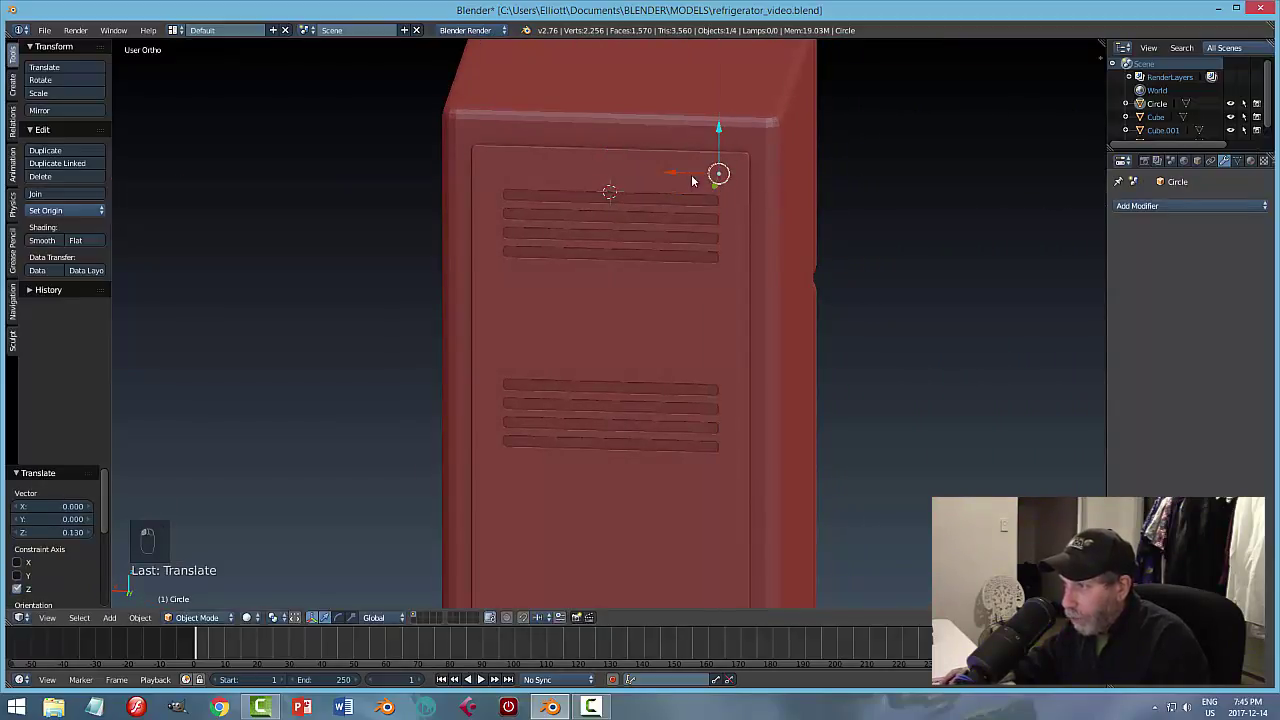
pyautogui.press('g')
pyautogui.press('x')
pyautogui.click(683, 177)
pyautogui.moveTo(684, 177); pyautogui.dragTo(718, 291, button='middle')
pyautogui.press('KP_Decimal')
pyautogui.press('s')
pyautogui.click(874, 297)
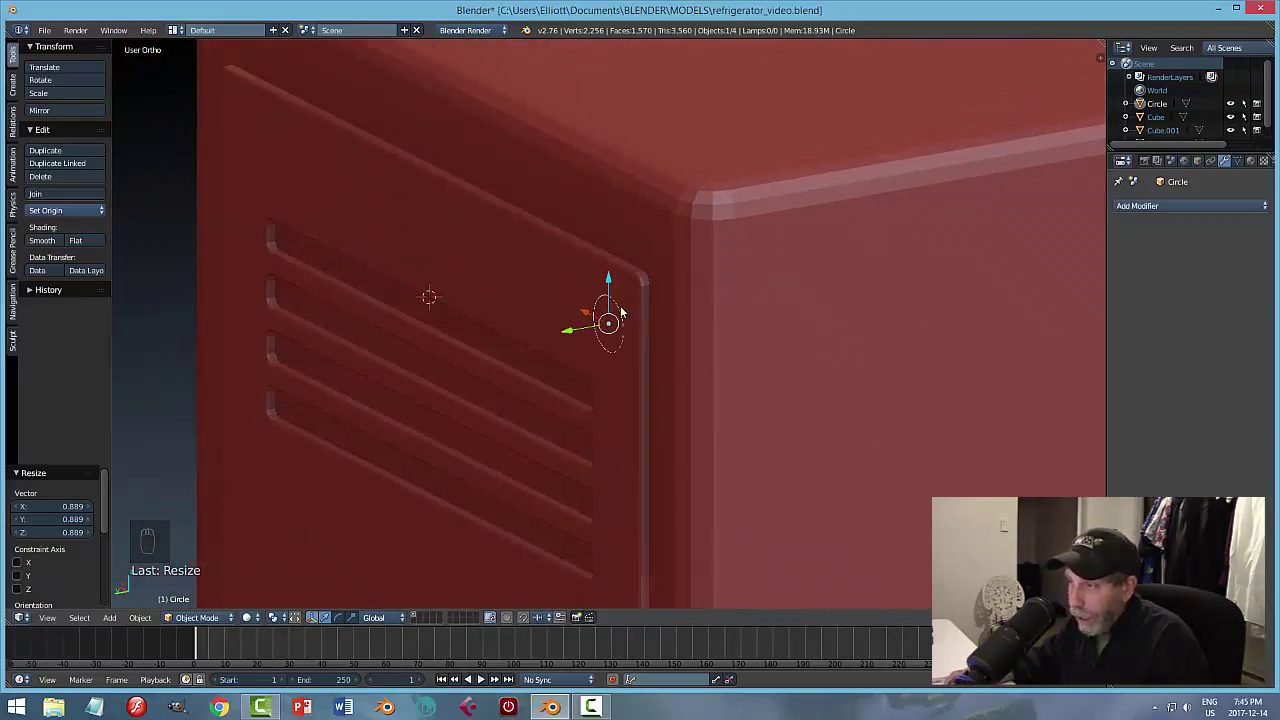
# In Edit Mode, select all of the circle's vertices and fill them with a face.
pyautogui.press('Tab')
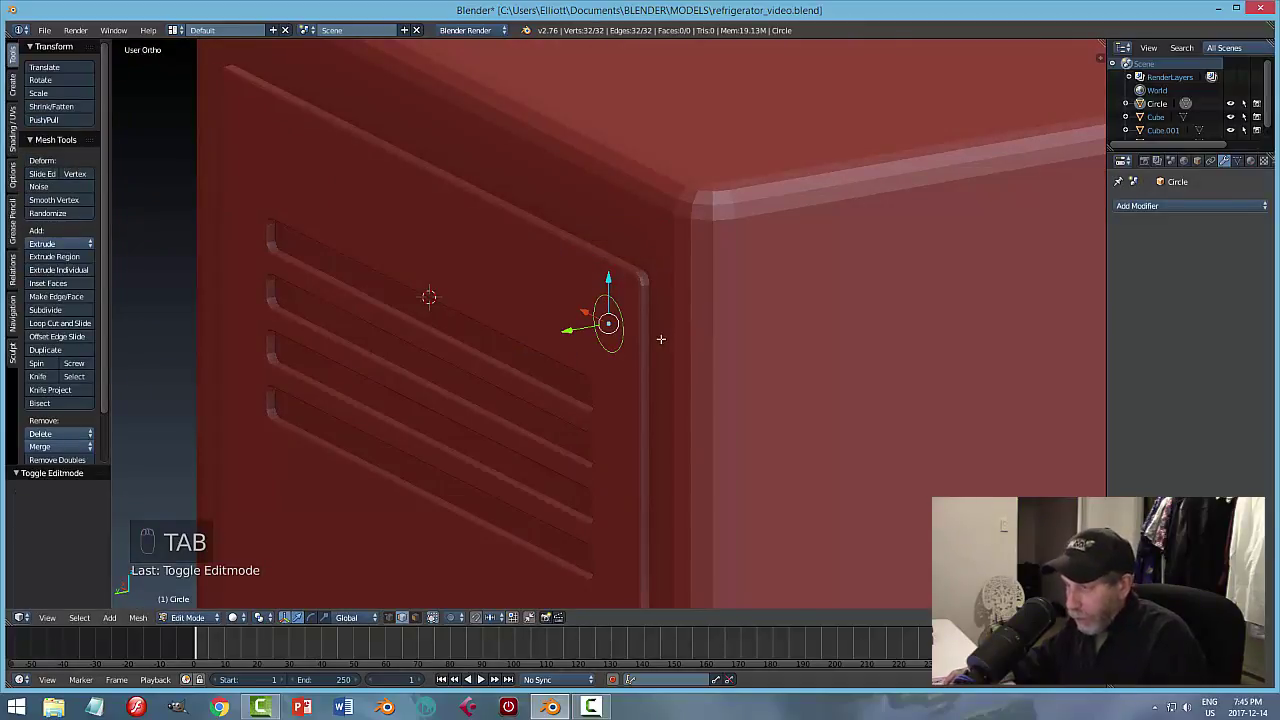
pyautogui.press('a')
pyautogui.press('a')
pyautogui.press('a')
pyautogui.press('a')
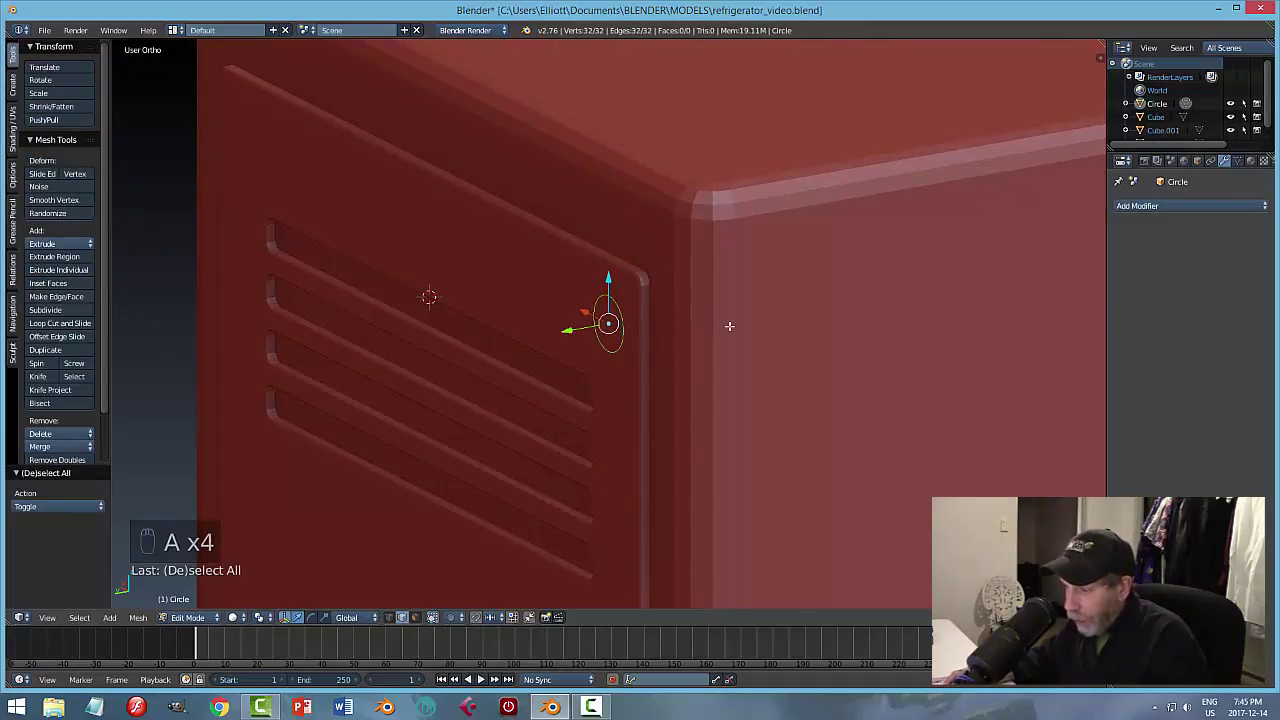
pyautogui.press('f')
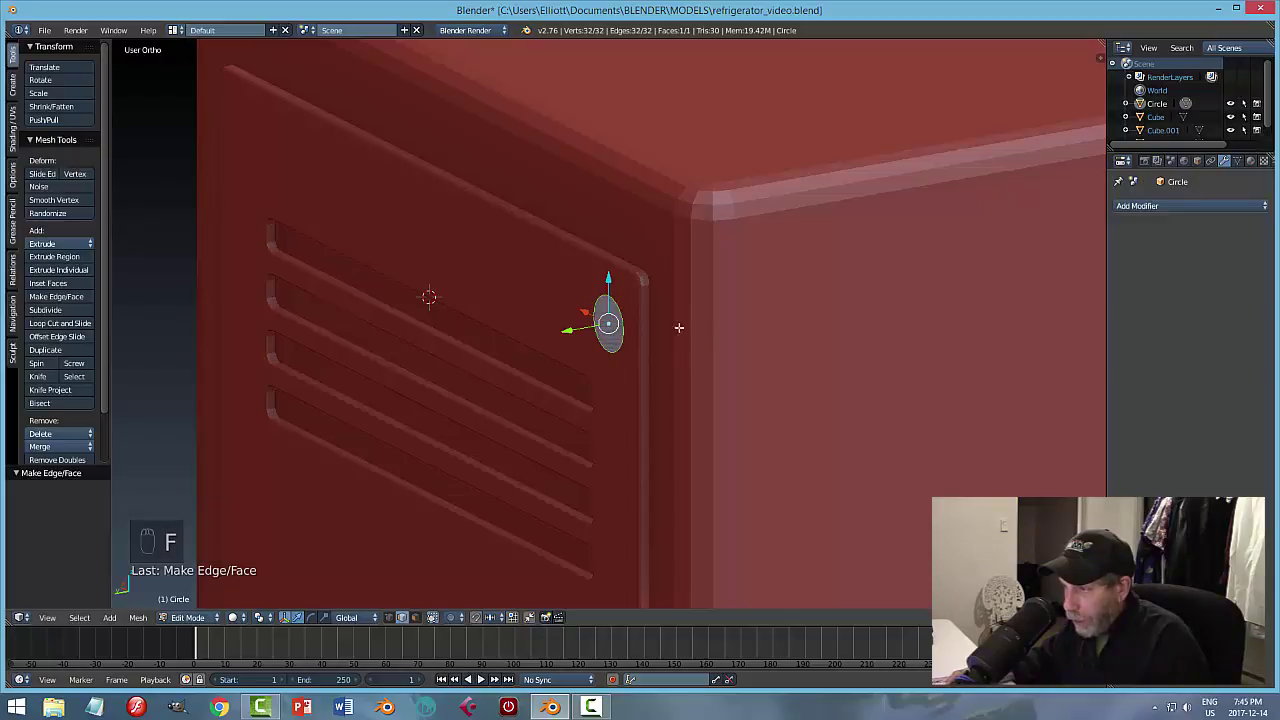
# Extrude the circular face about 0.1 along Y, outward from the back panel, to form a short cylinder.
pyautogui.moveTo(677, 329); pyautogui.dragTo(676, 333, button='middle')
pyautogui.press('e')
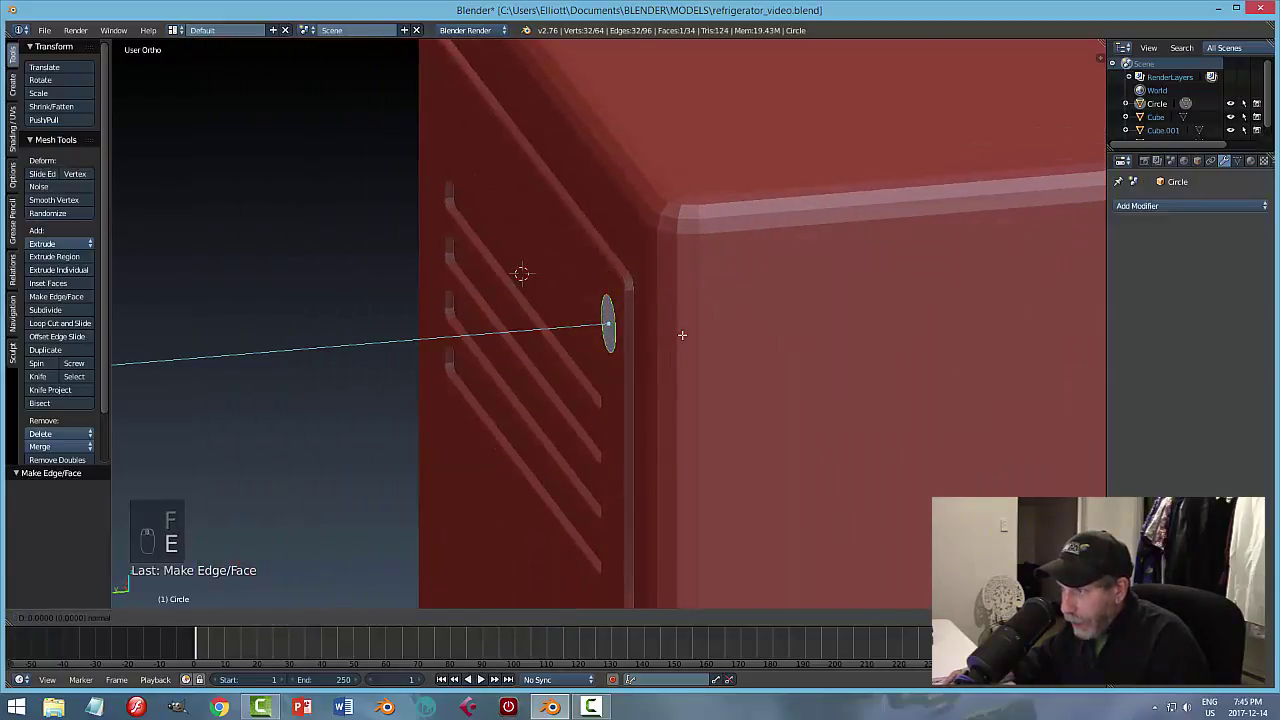
pyautogui.rightClick(681, 336)
pyautogui.moveTo(561, 329); pyautogui.dragTo(552, 318)
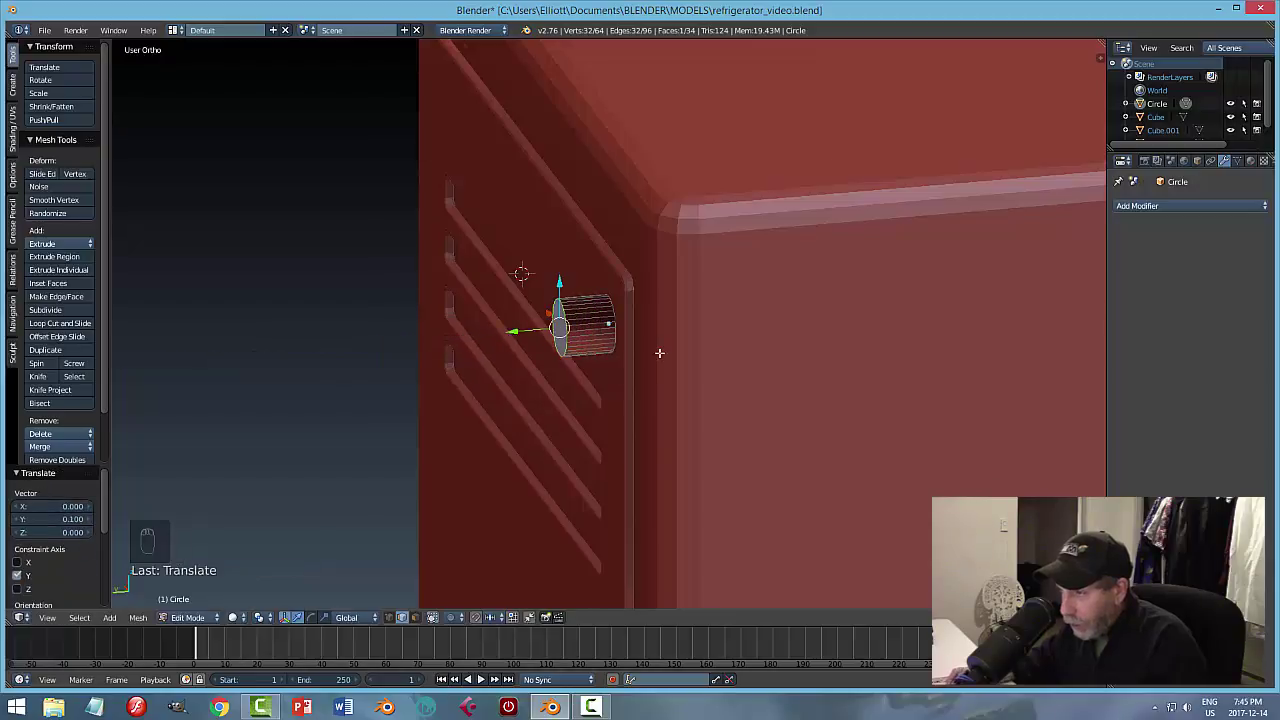
pyautogui.scroll(2, 659, 351)
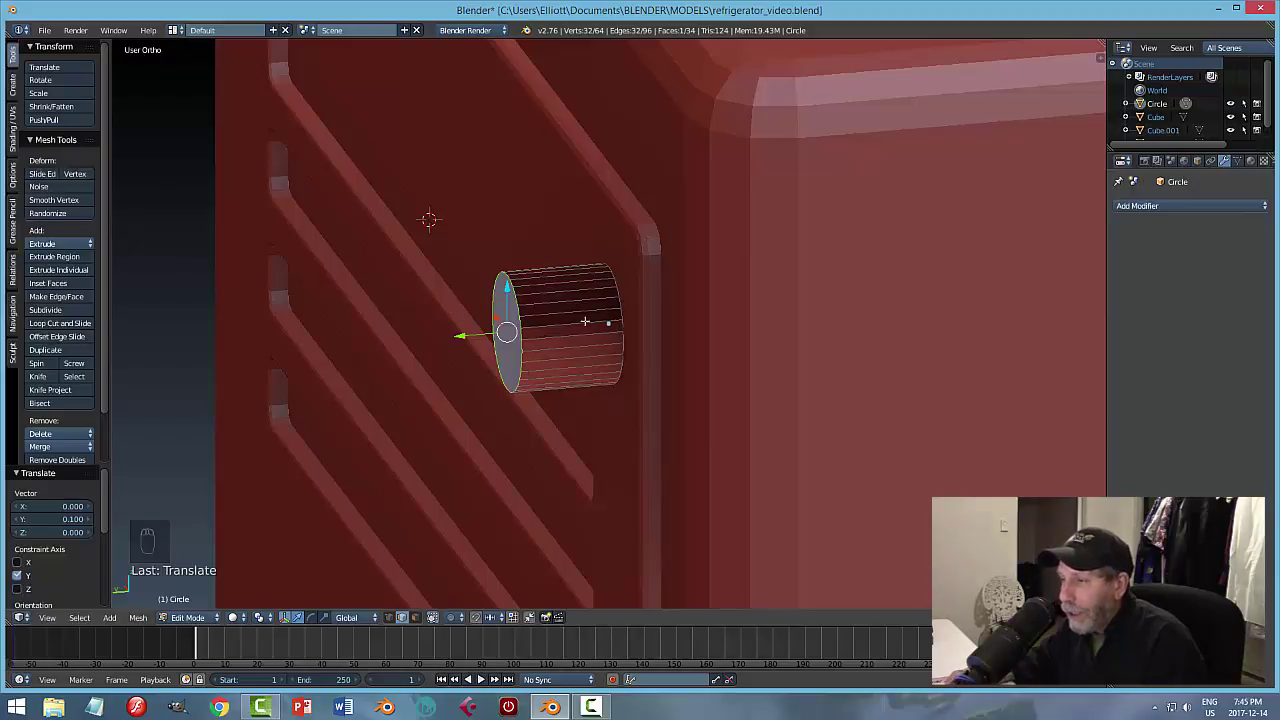
# Return to Object Mode and move the cylinder about 0.178 along Y, clear of the back panel.
pyautogui.press('KP_6')
pyautogui.press('KP_6')
pyautogui.press('KP_6')
pyautogui.press('KP_6')
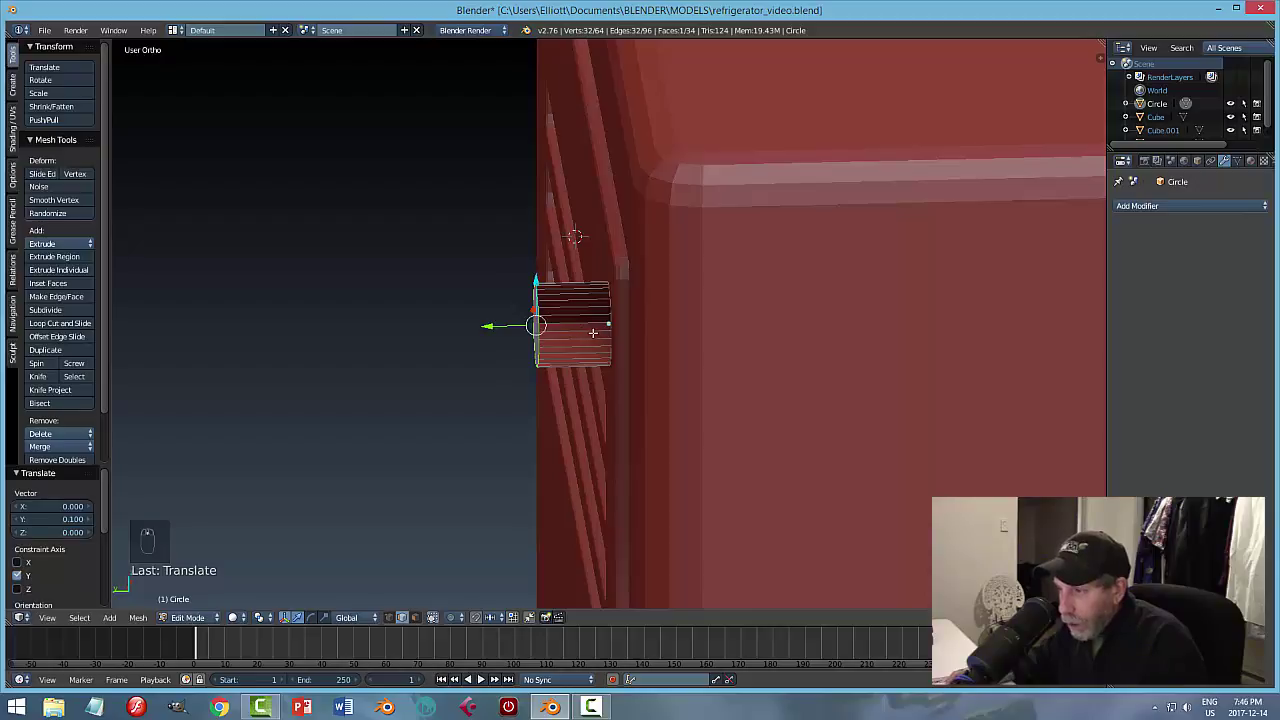
pyautogui.press('a')
pyautogui.press('Tab')
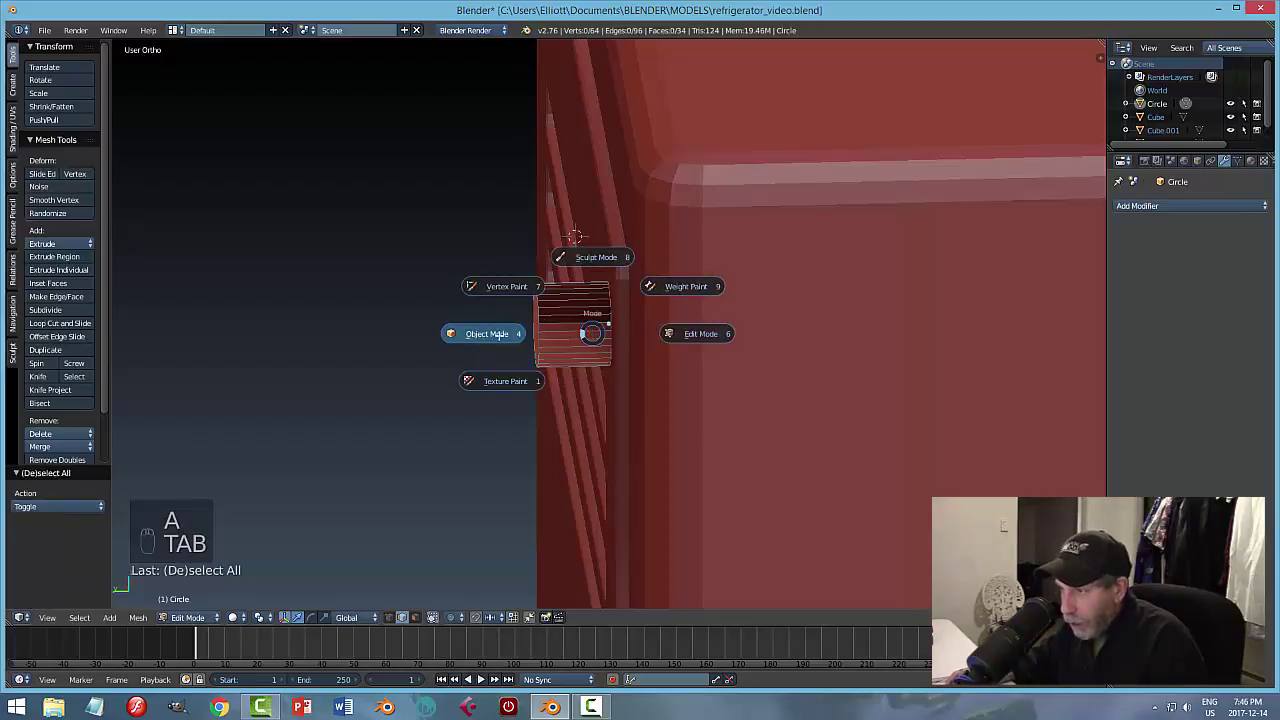
pyautogui.moveTo(575, 328); pyautogui.dragTo(446, 328)
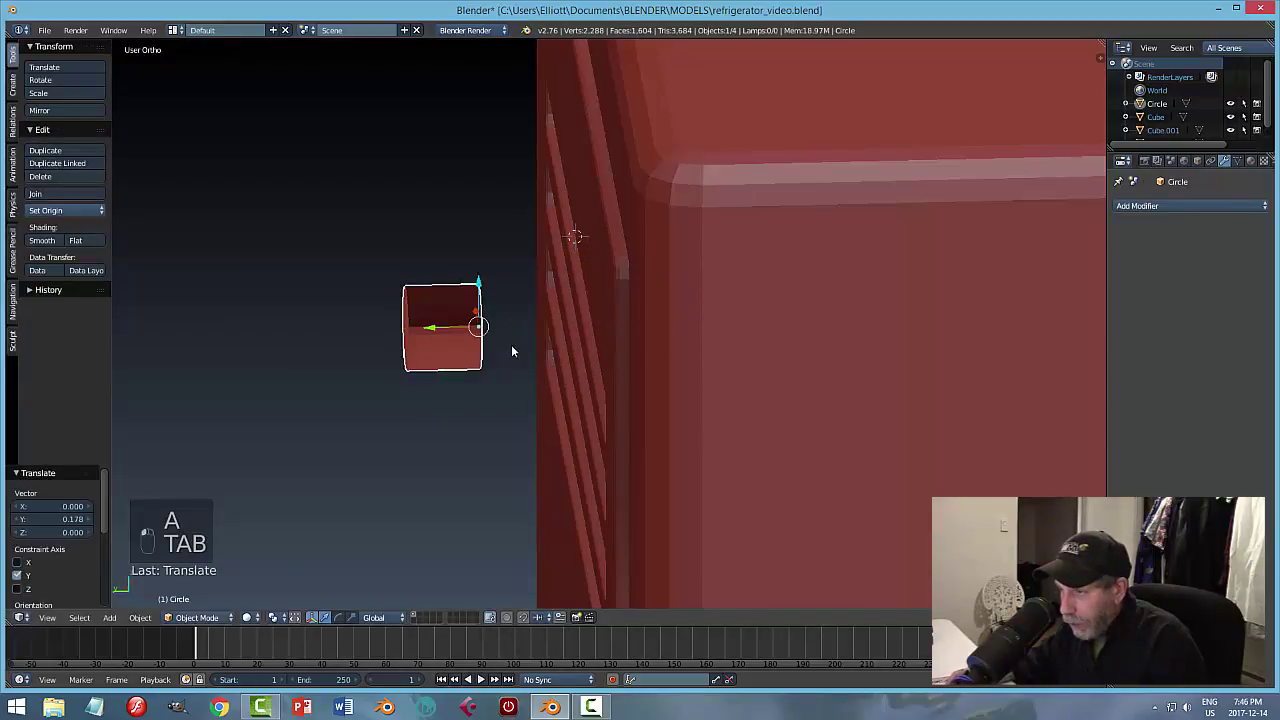
# Open the cylinder in Edit Mode and switch to face selection with its outer end face selected.
pyautogui.press('Tab')
pyautogui.click(603, 350)
pyautogui.scroll(2, 463, 345)
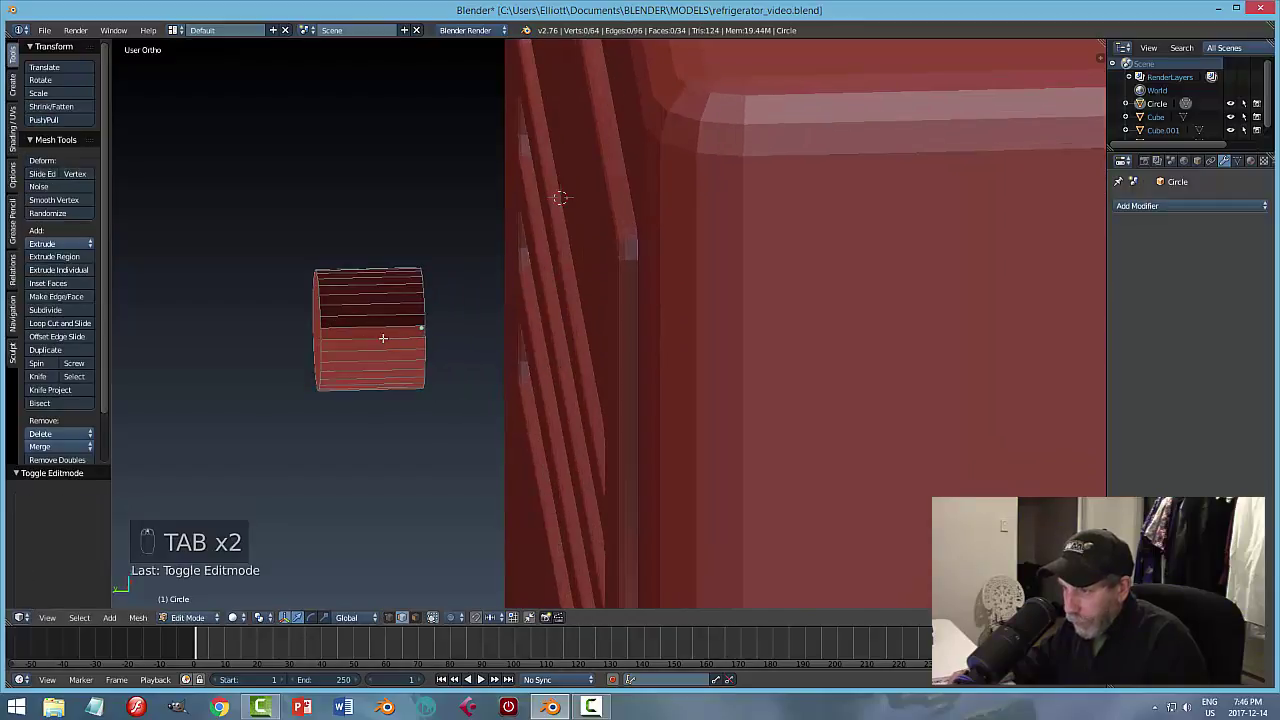
pyautogui.hotkey('ctrl', 'Tab')
pyautogui.click(438, 355)
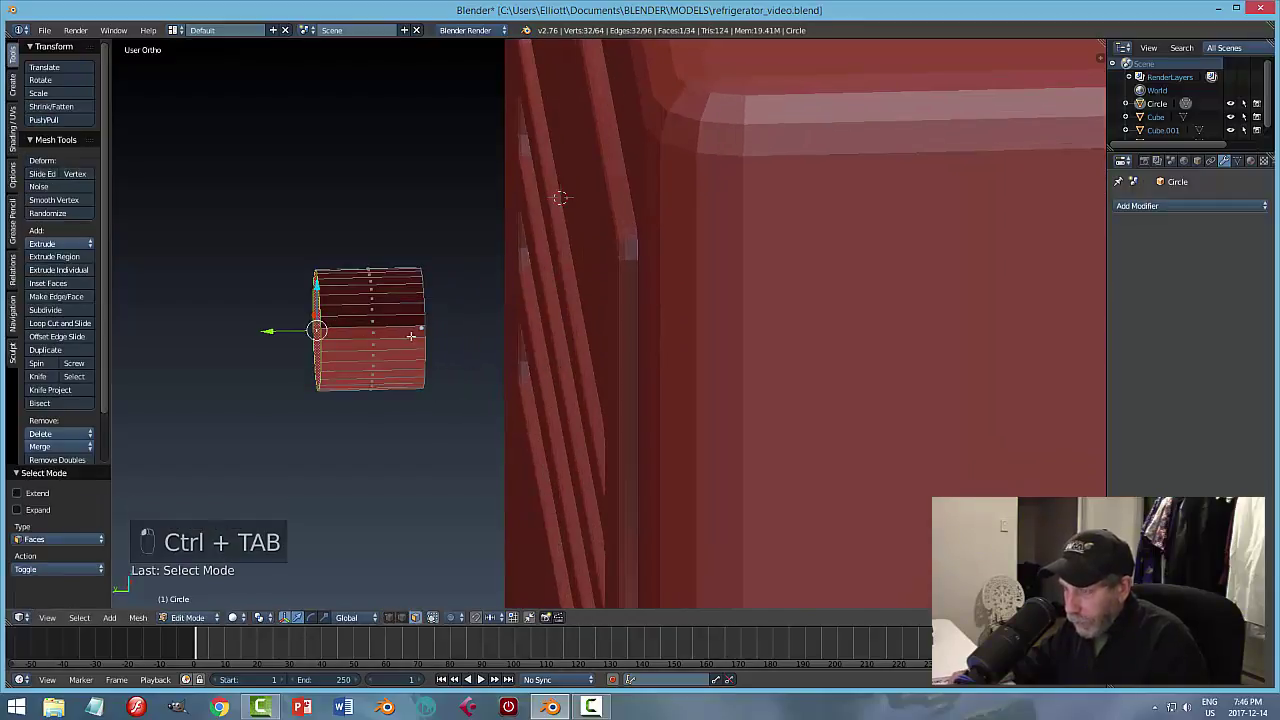
pyautogui.moveTo(438, 355); pyautogui.dragTo(404, 340, button='middle')
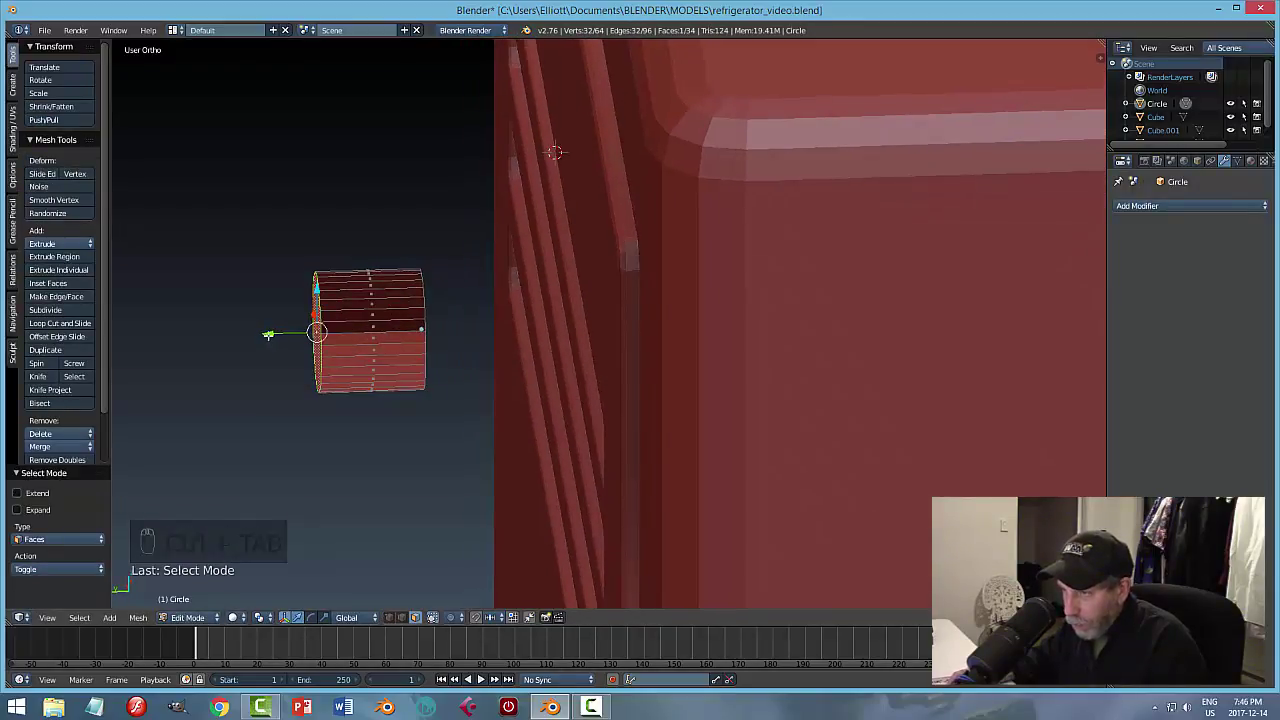
# Move the cylinder's end face along Y through to the opposite side and back out again.
pyautogui.moveTo(269, 334); pyautogui.dragTo(470, 349)
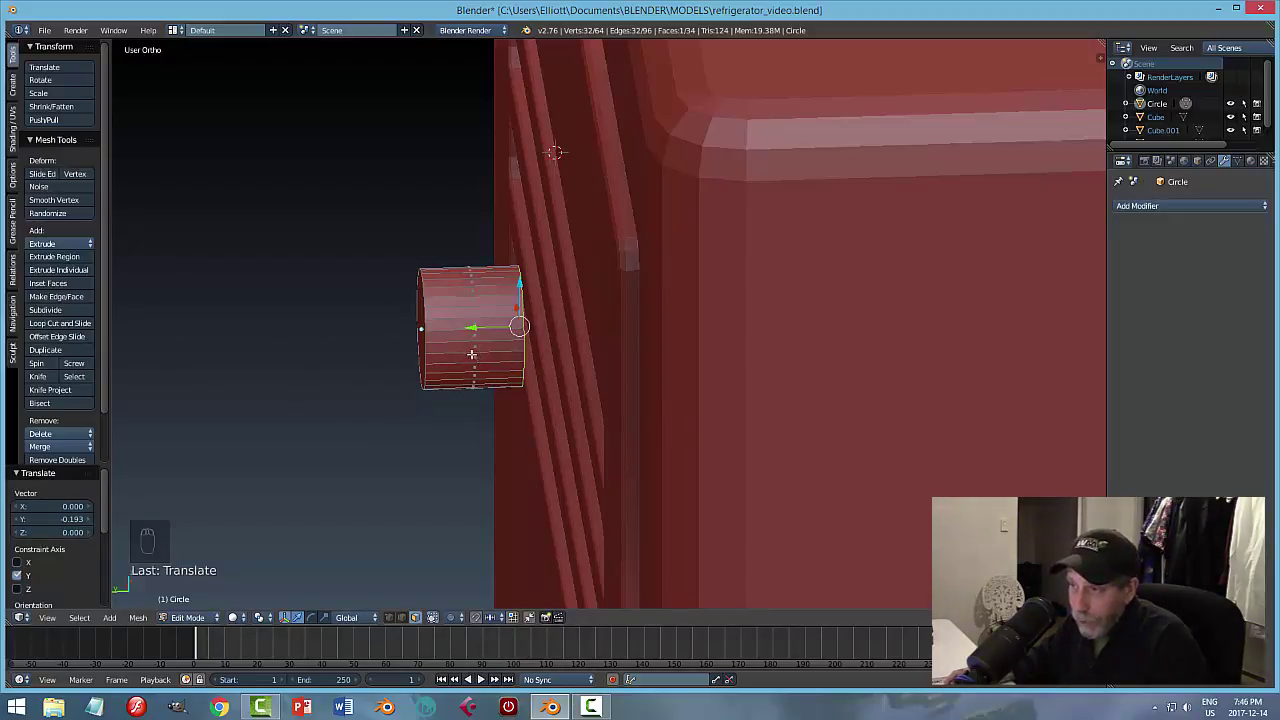
pyautogui.moveTo(470, 329)
pyautogui.mouseDown()
pyautogui.moveTo(292, 326)
pyautogui.moveTo(467, 336)
pyautogui.mouseUp()
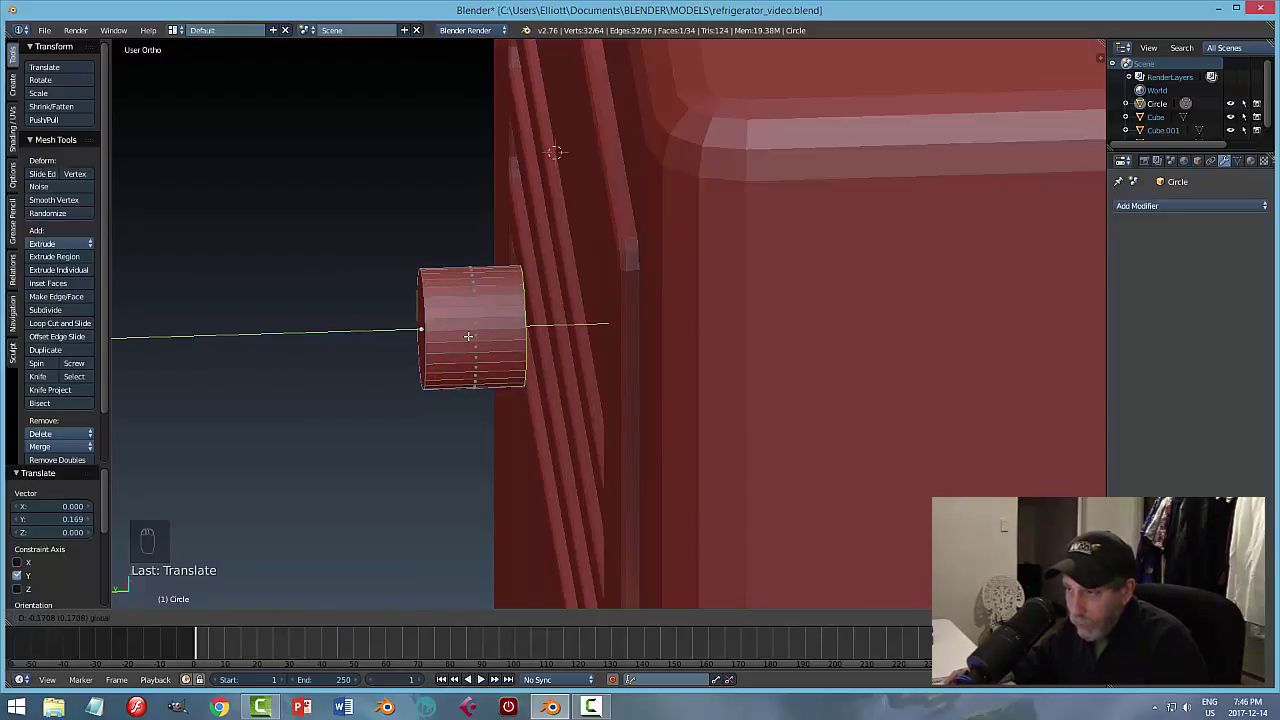
pyautogui.moveTo(467, 336); pyautogui.dragTo(470, 355)
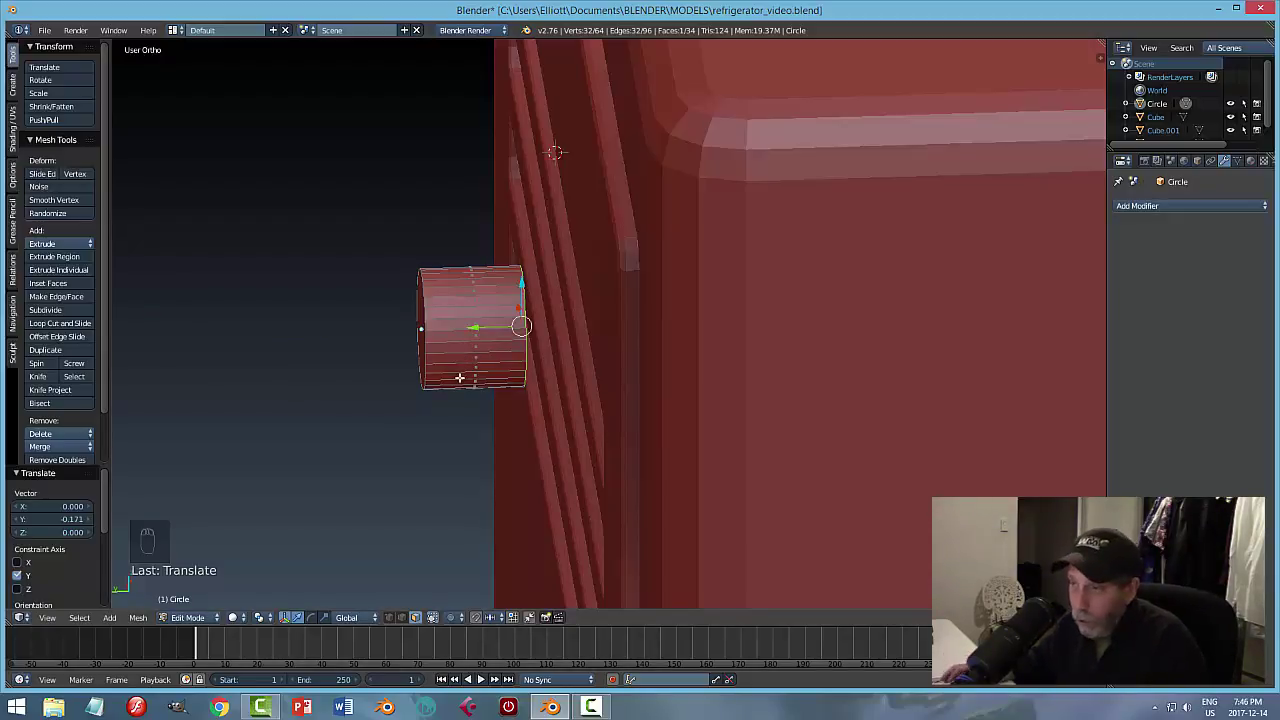
pyautogui.moveTo(475, 330); pyautogui.dragTo(272, 322)
# Recalculate the normals of all the cylinder's faces to point outward and return to Object Mode.
pyautogui.press('a')
pyautogui.press('a')
pyautogui.press('a')
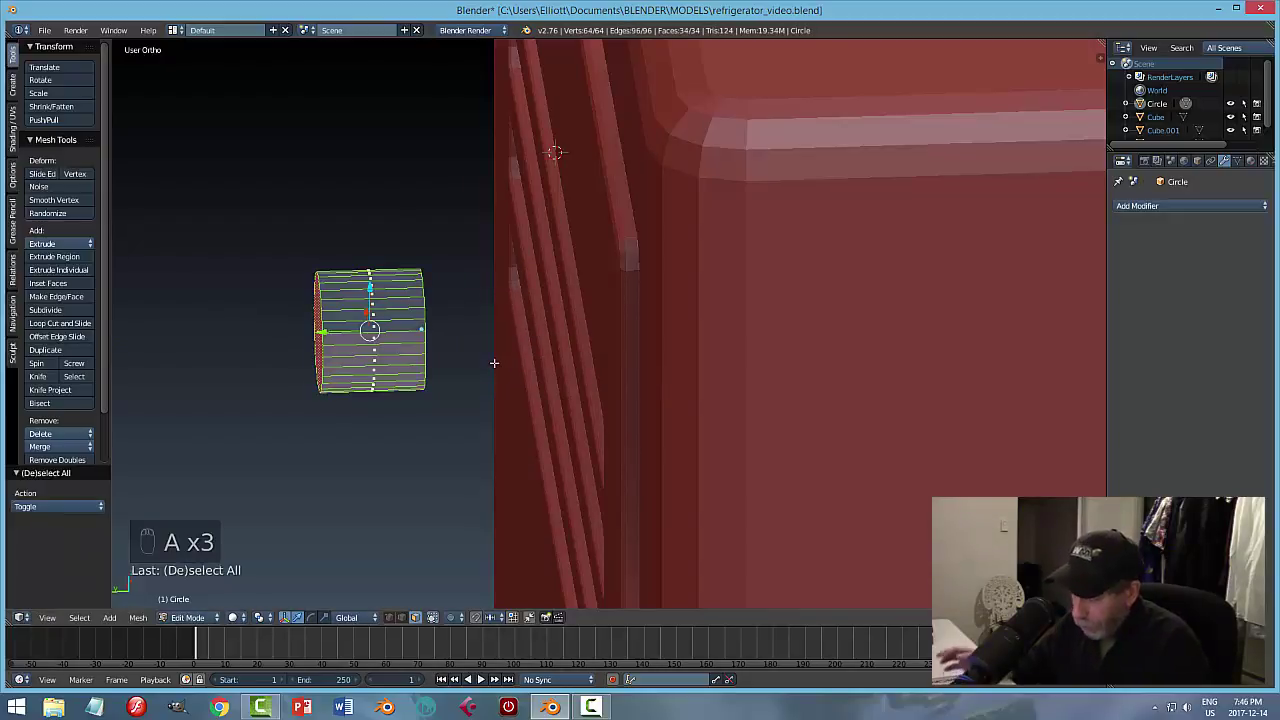
pyautogui.hotkey('ctrl', 'n')
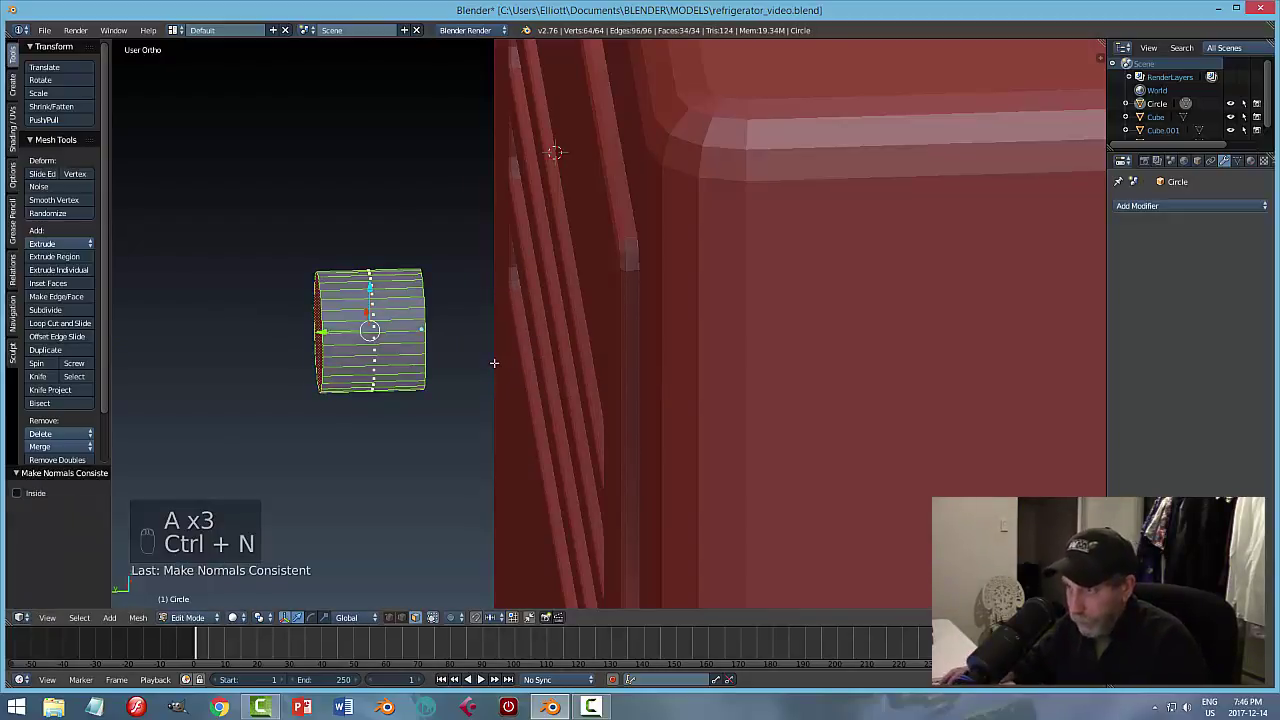
pyautogui.press('a')
pyautogui.press('Tab')
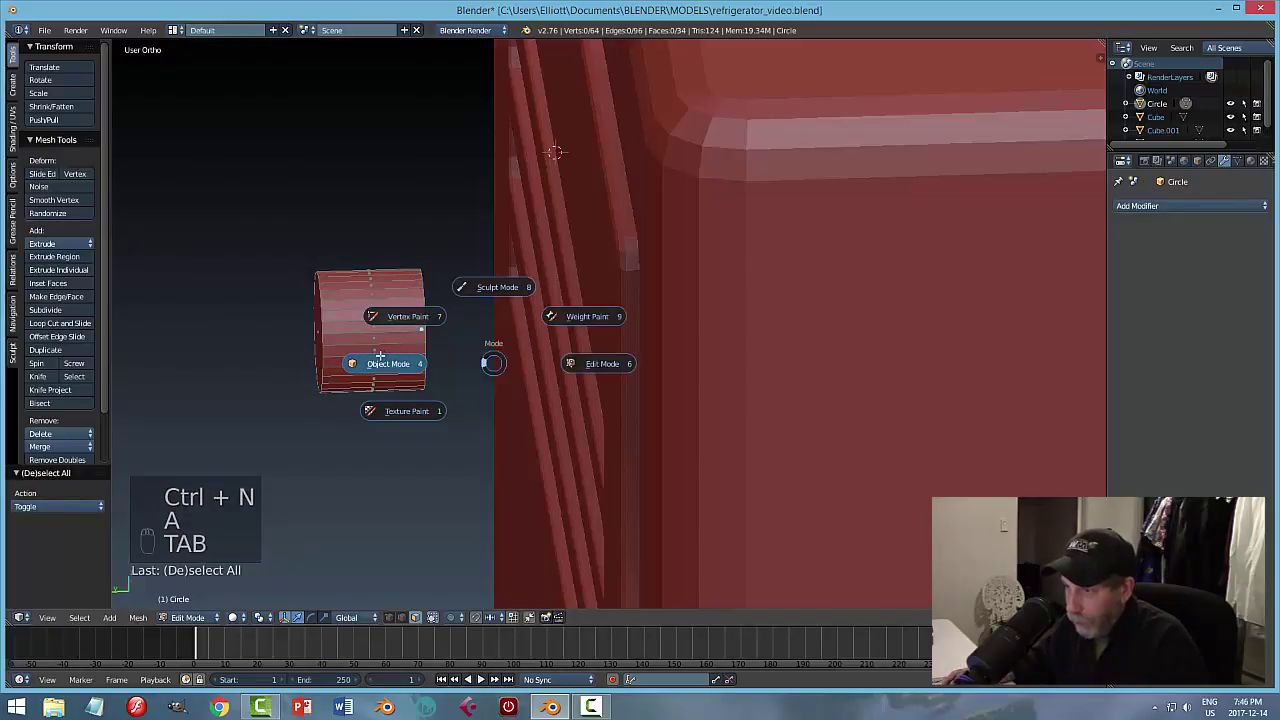
# Move the cylinder about -0.184 along Y back to the panel and flatten it along Y by about 0.243.
pyautogui.moveTo(378, 335); pyautogui.dragTo(568, 344)
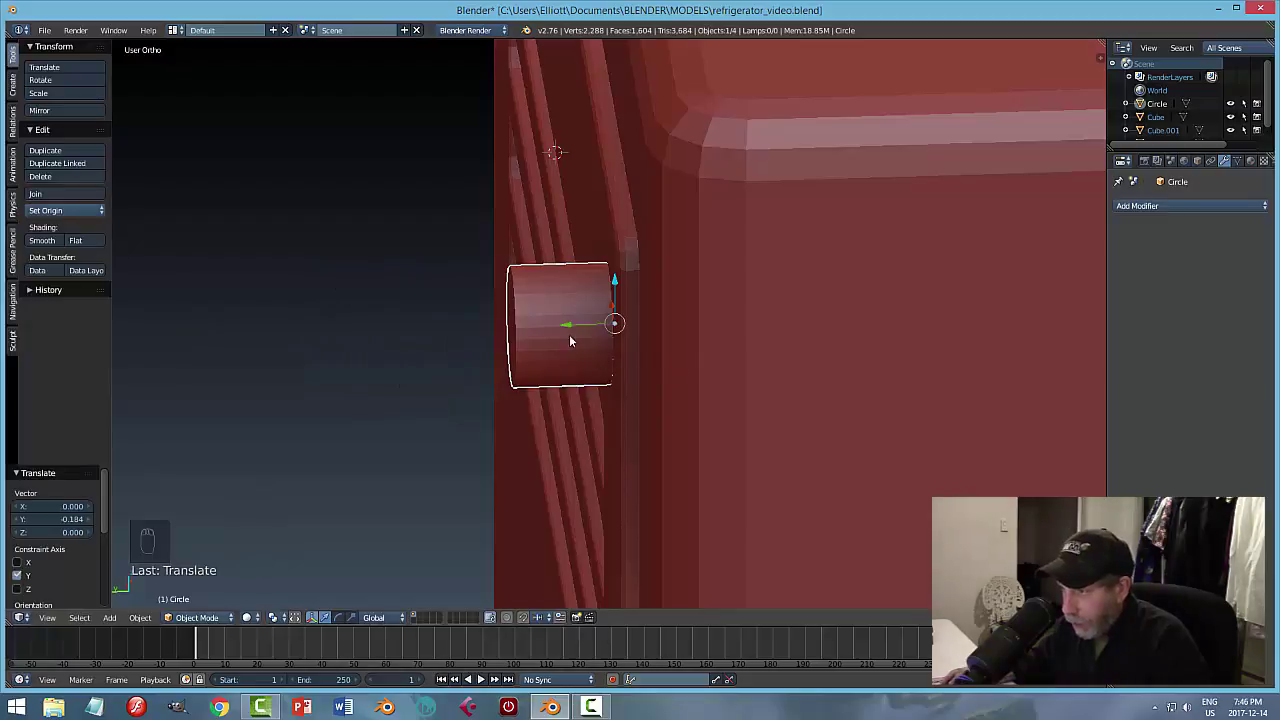
pyautogui.press('s')
pyautogui.press('y')
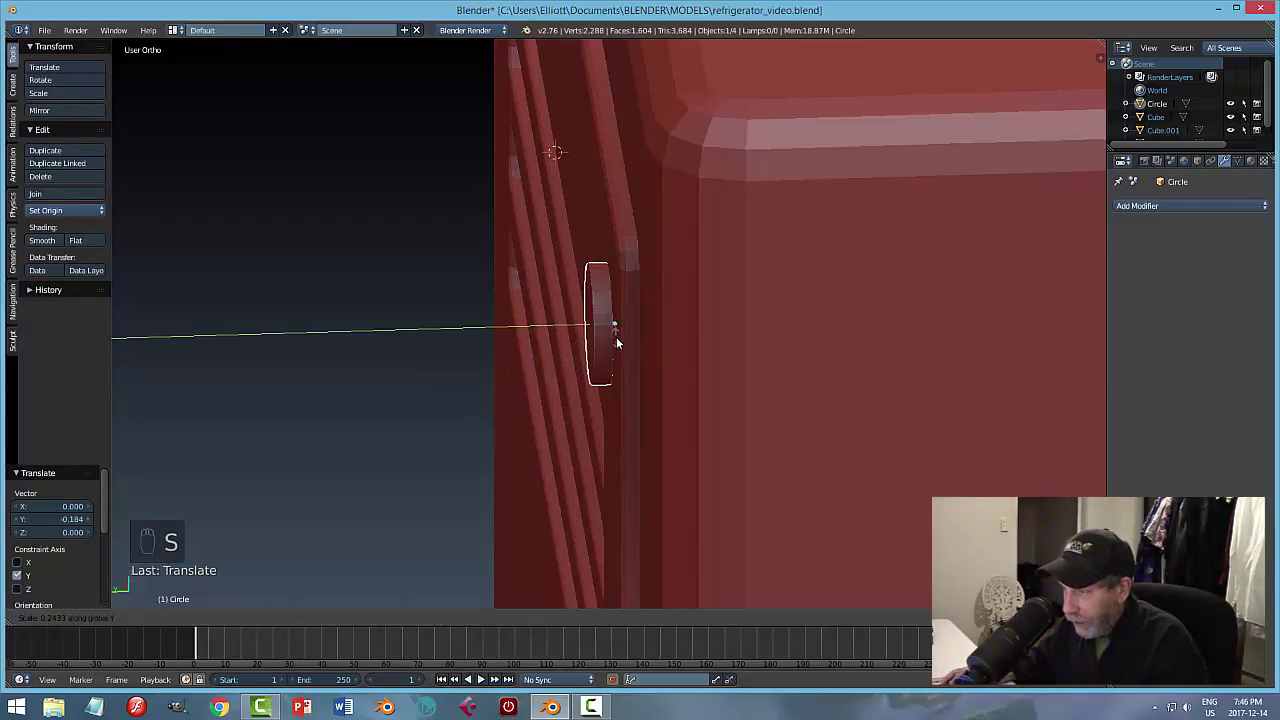
pyautogui.click(616, 342)
# Examine the flattened disc's mesh against the back panel in Edit Mode and return to Object Mode.
pyautogui.press('ctrl+KP_1')
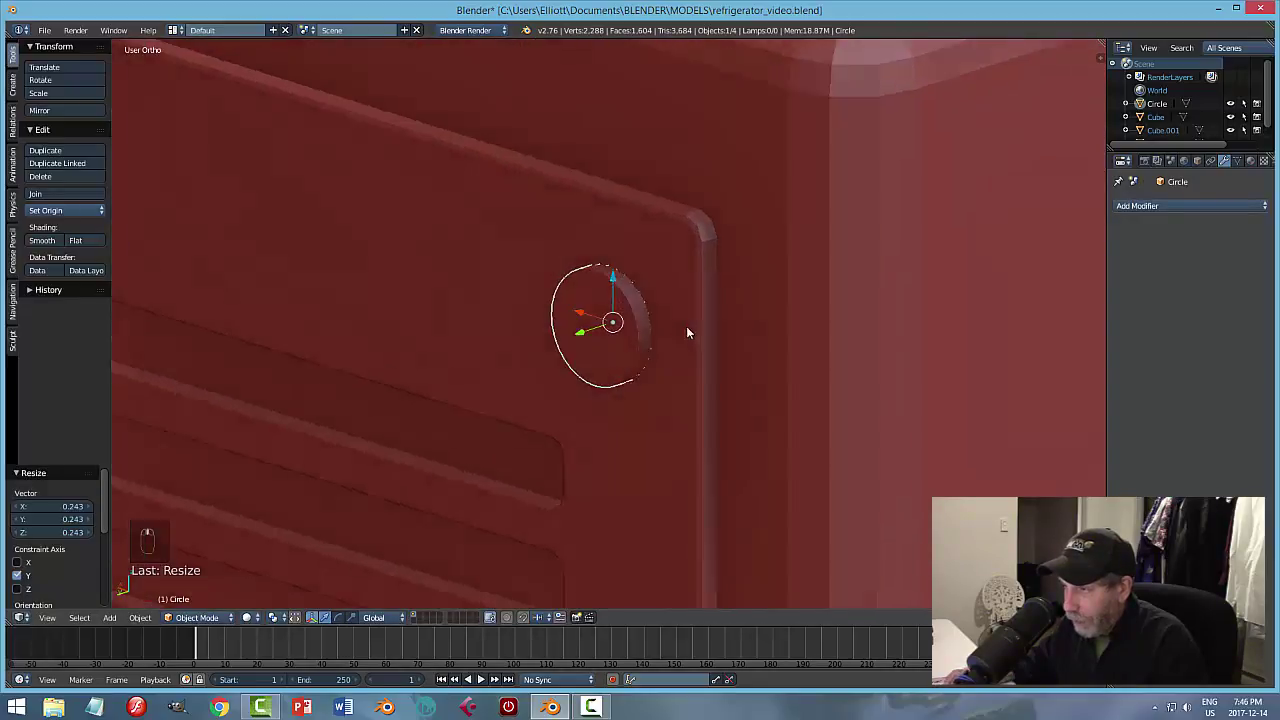
pyautogui.moveTo(690, 333); pyautogui.dragTo(641, 343, button='middle')
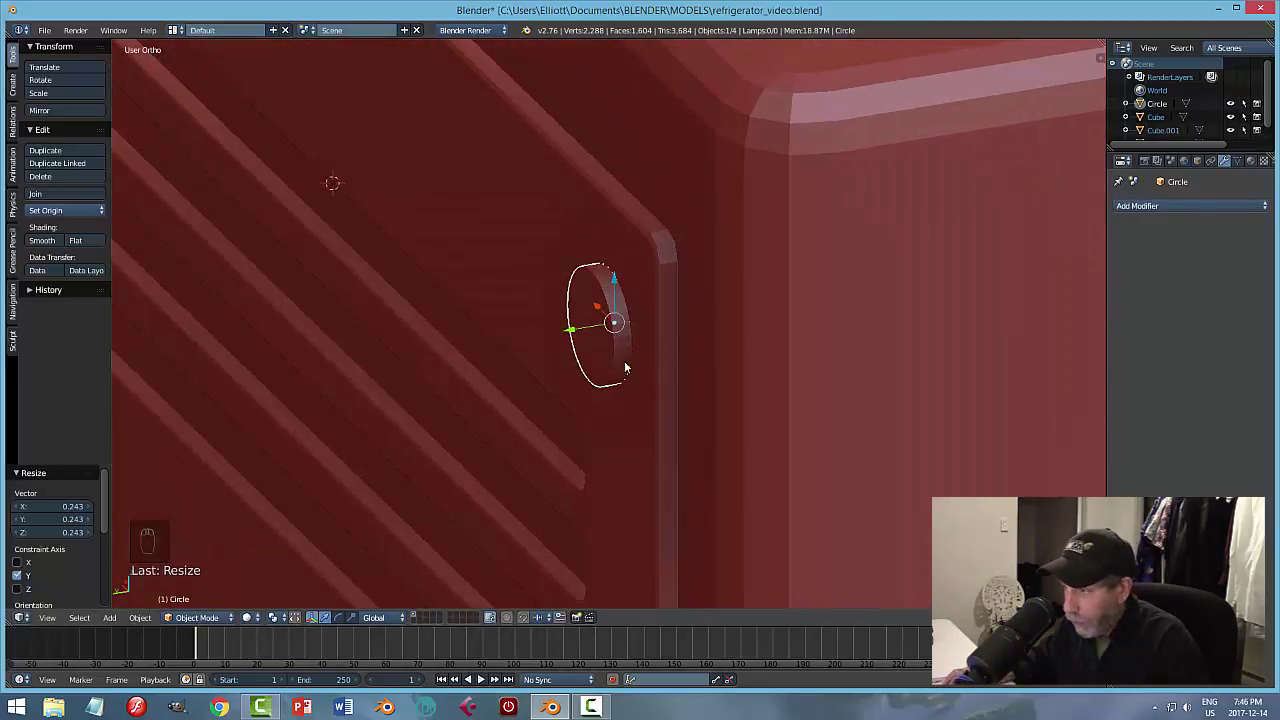
pyautogui.press('Tab')
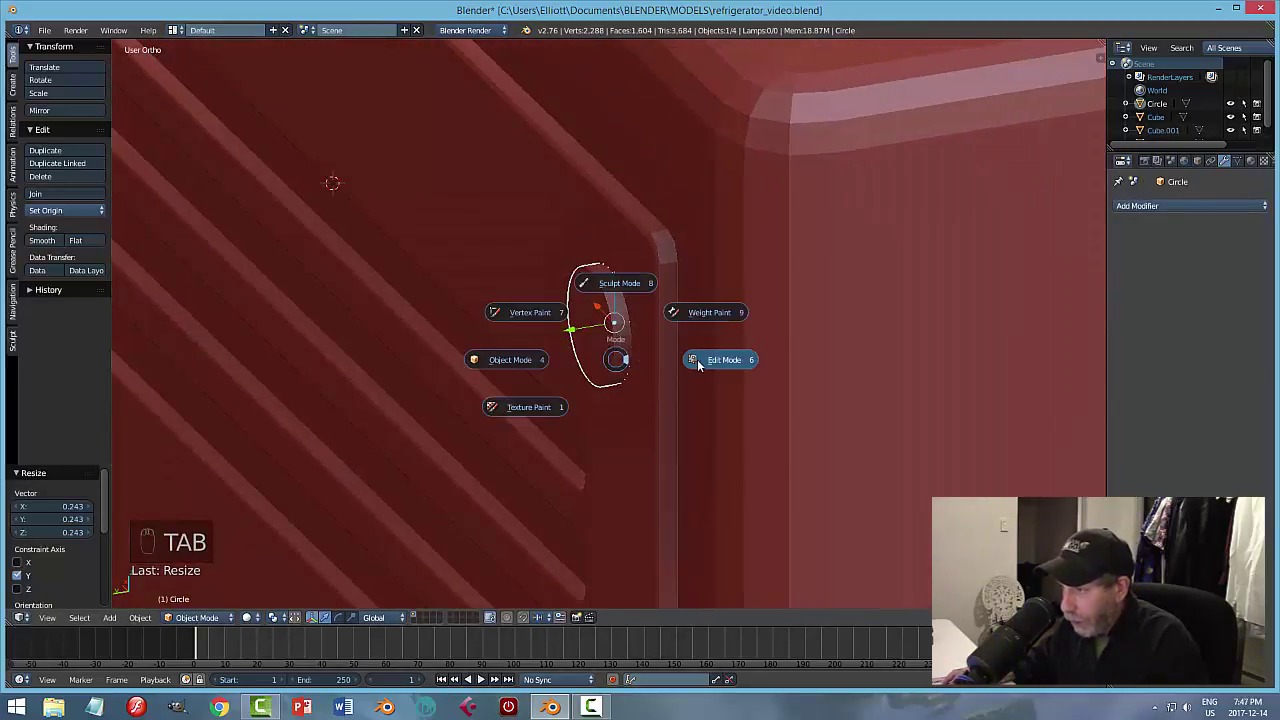
pyautogui.scroll(3, 648, 370)
pyautogui.press('Tab')
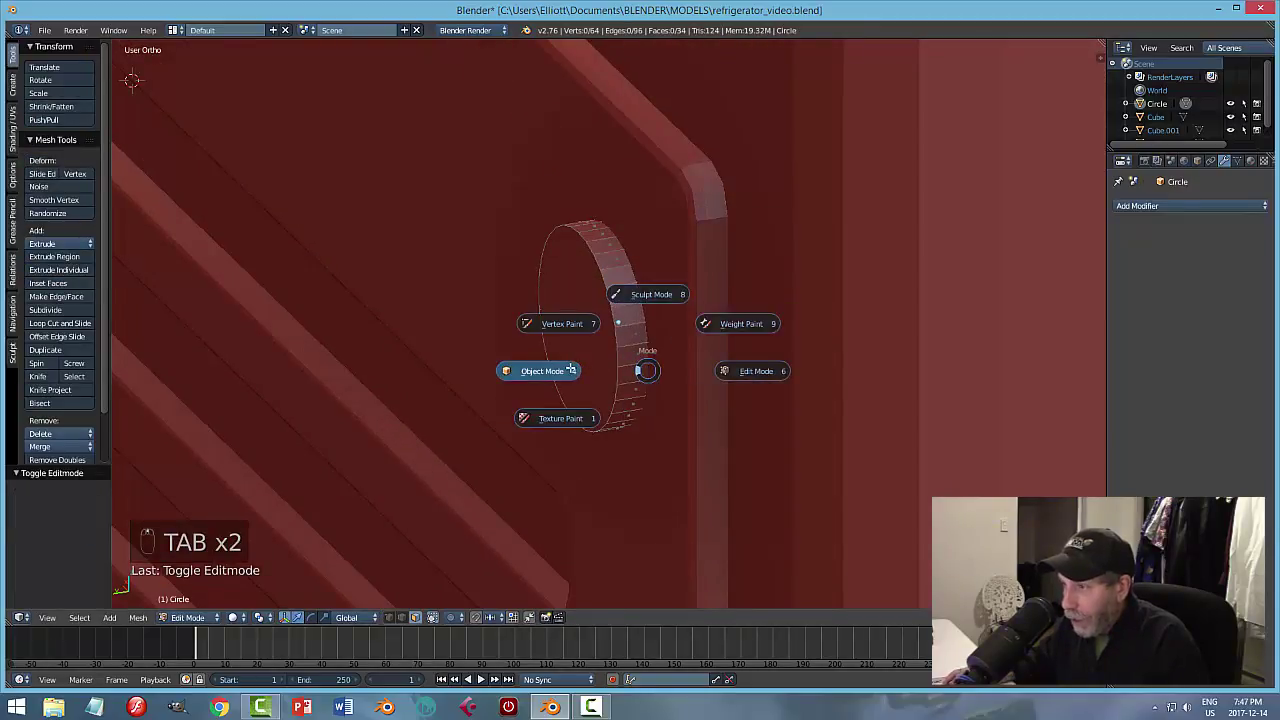
# Return to Object Mode and apply the scale of the flattened disc.
pyautogui.click(510, 413)
pyautogui.click(111, 617)
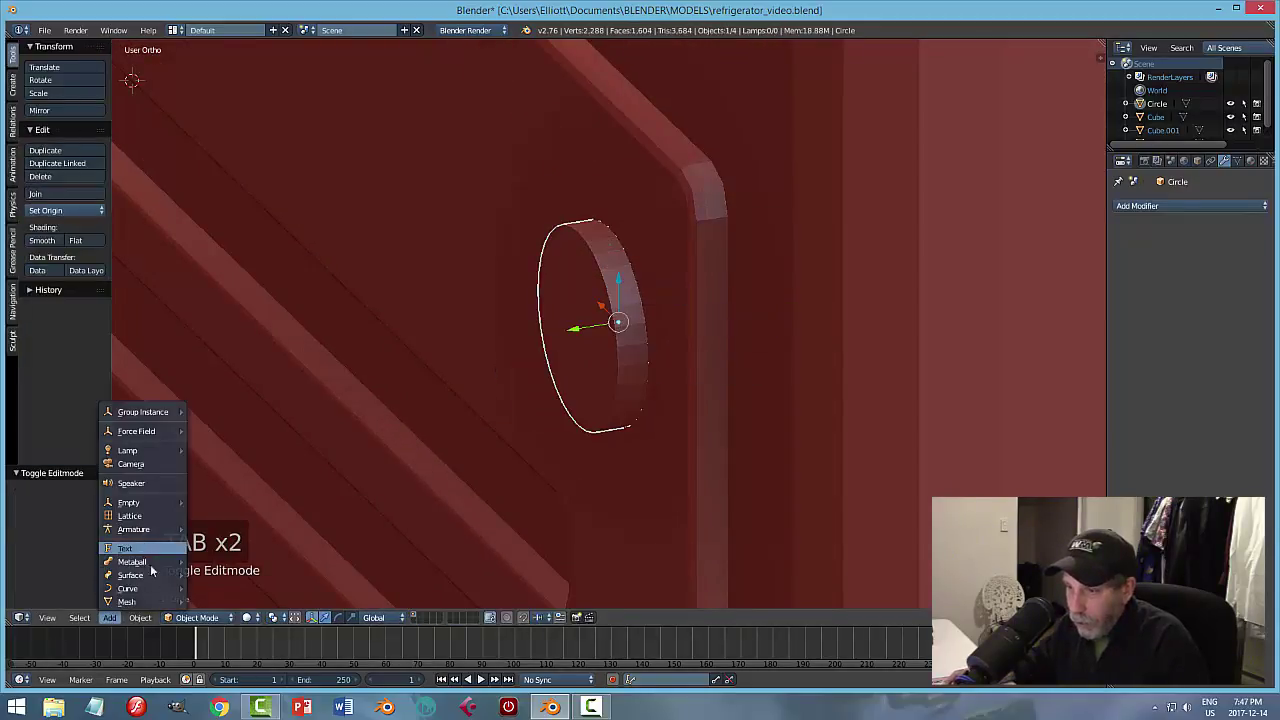
pyautogui.click(141, 618)
pyautogui.click(141, 618)
pyautogui.moveTo(230, 543)
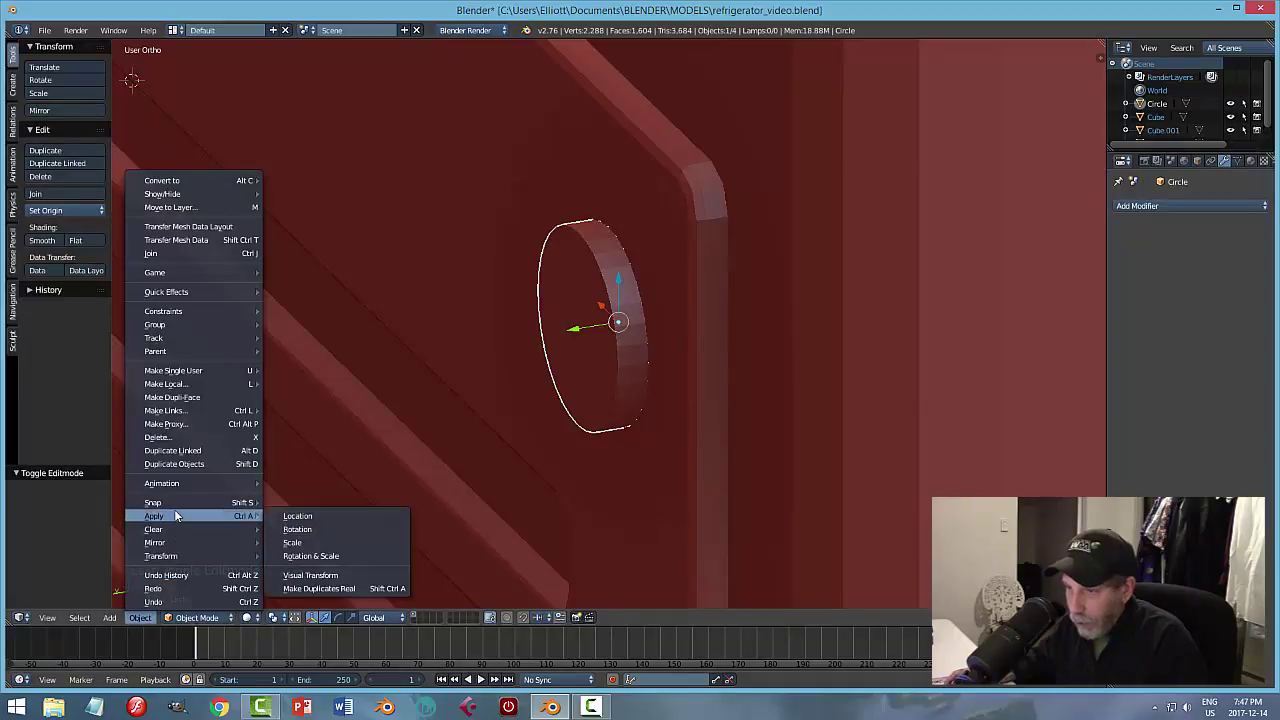
pyautogui.click(300, 531)
# Bevel the disc's outer rim edges in Edit Mode with 3 segments and an offset of about 0.0066, and return to Object Mode.
pyautogui.press('Tab')
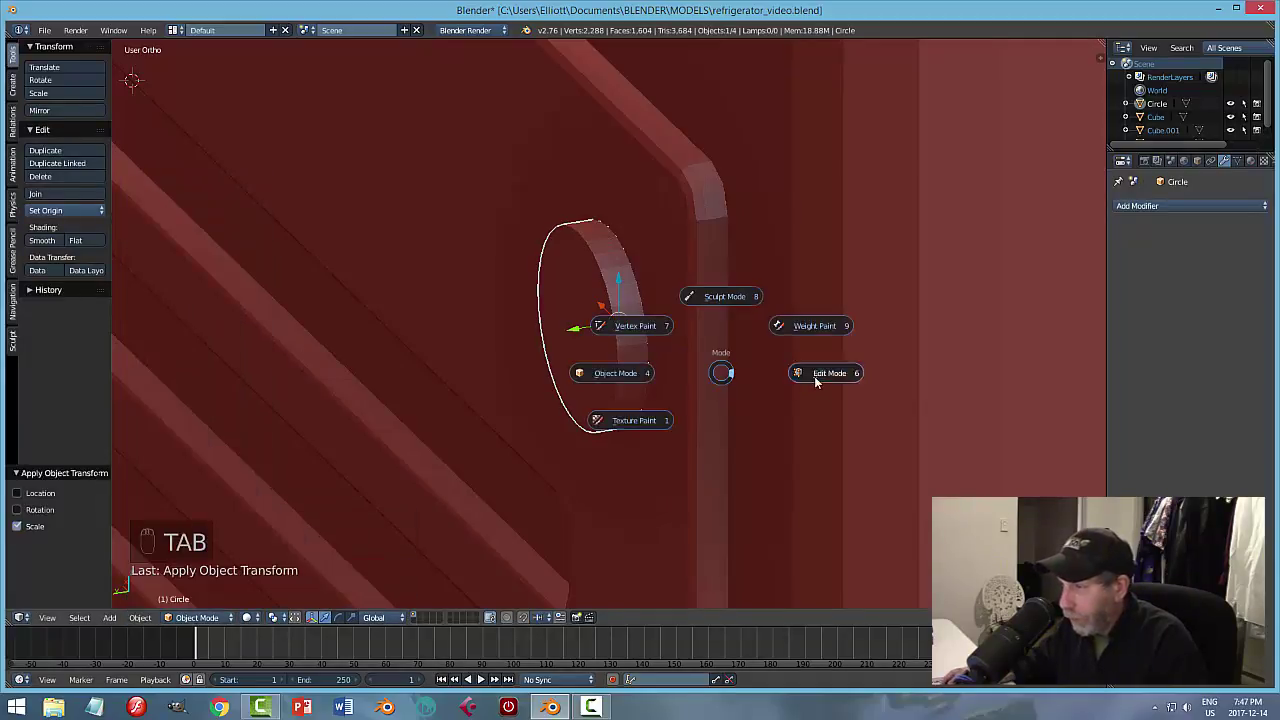
pyautogui.click(814, 373)
pyautogui.rightClick(602, 327)
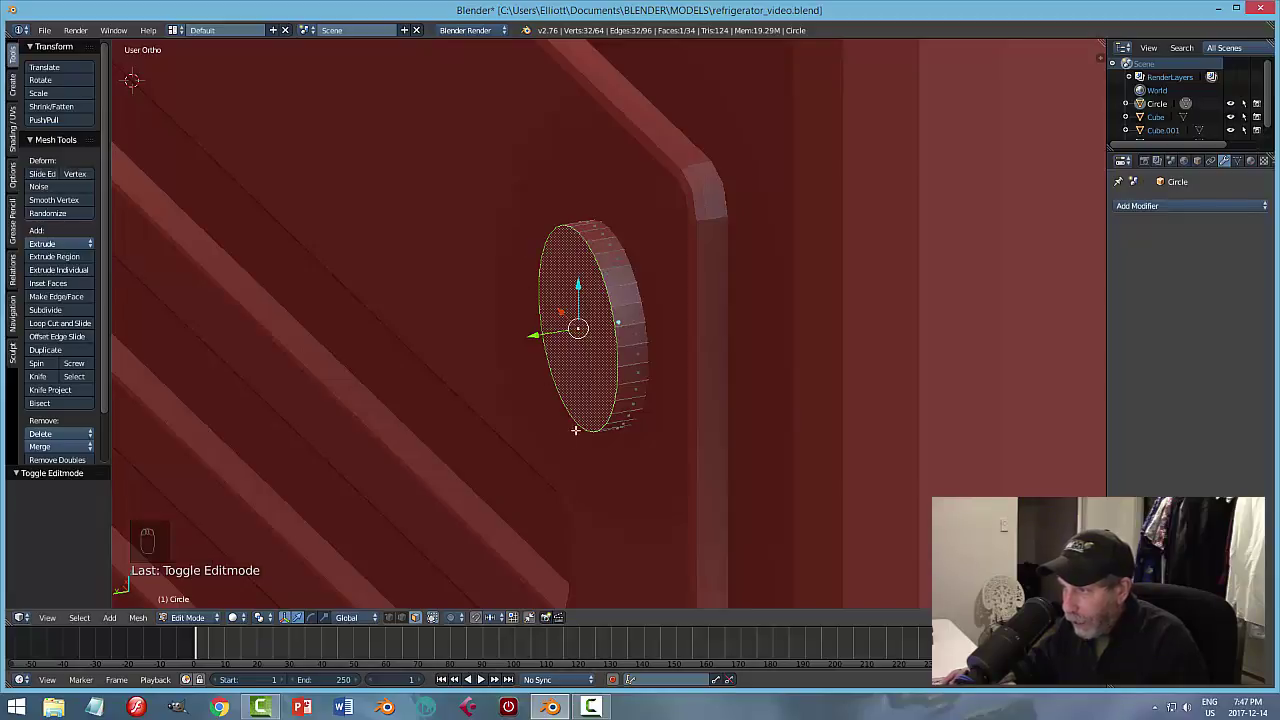
pyautogui.press('a')
pyautogui.hotkey('ctrl', 'Tab')
pyautogui.click(598, 387)
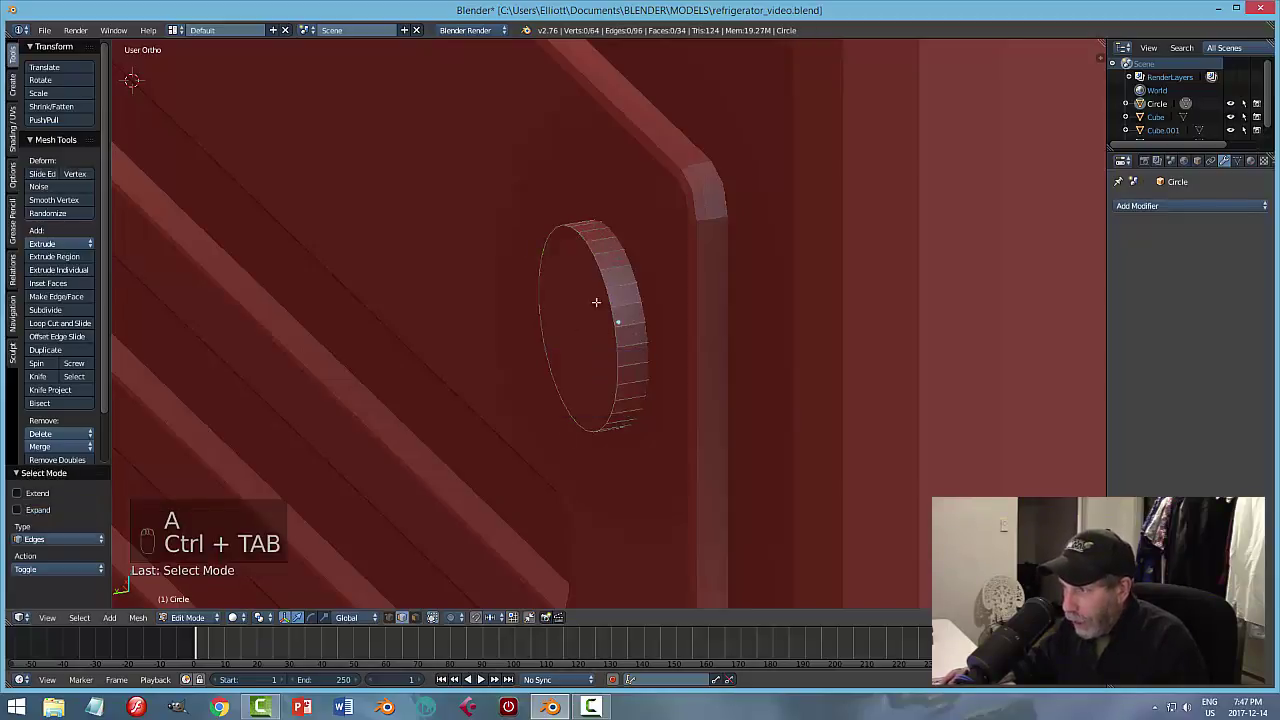
pyautogui.moveTo(670, 402)
pyautogui.mouseDown(button='middle')
pyautogui.moveTo(683, 420)
pyautogui.moveTo(711, 420)
pyautogui.moveTo(649, 423)
pyautogui.moveTo(686, 410)
pyautogui.mouseUp(button='middle')
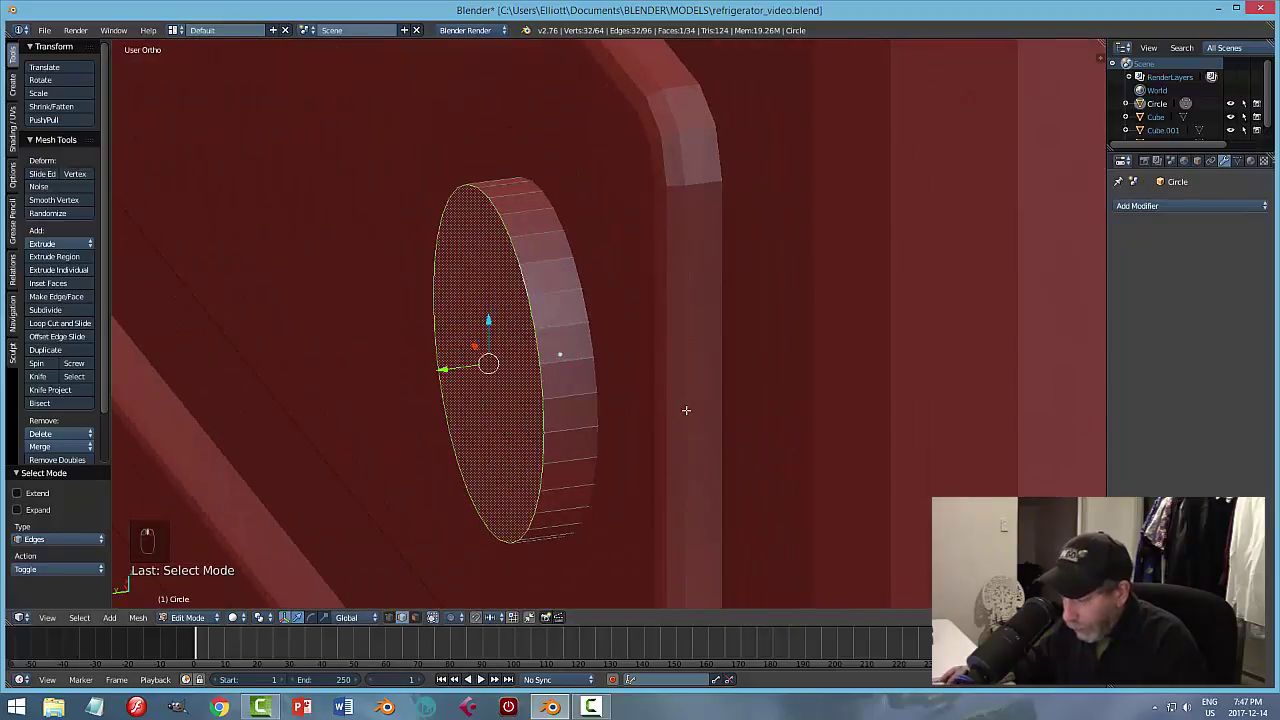
pyautogui.hotkey('ctrl', 'b')
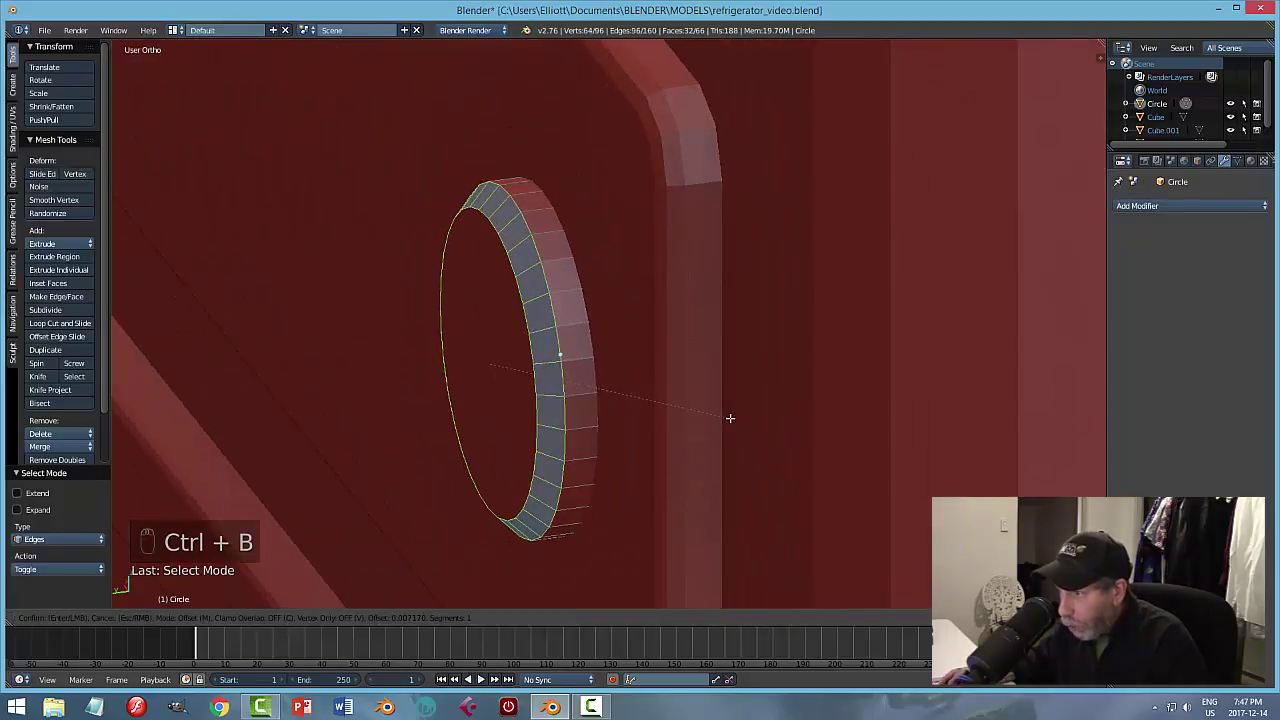
pyautogui.scroll(2, 730, 418)
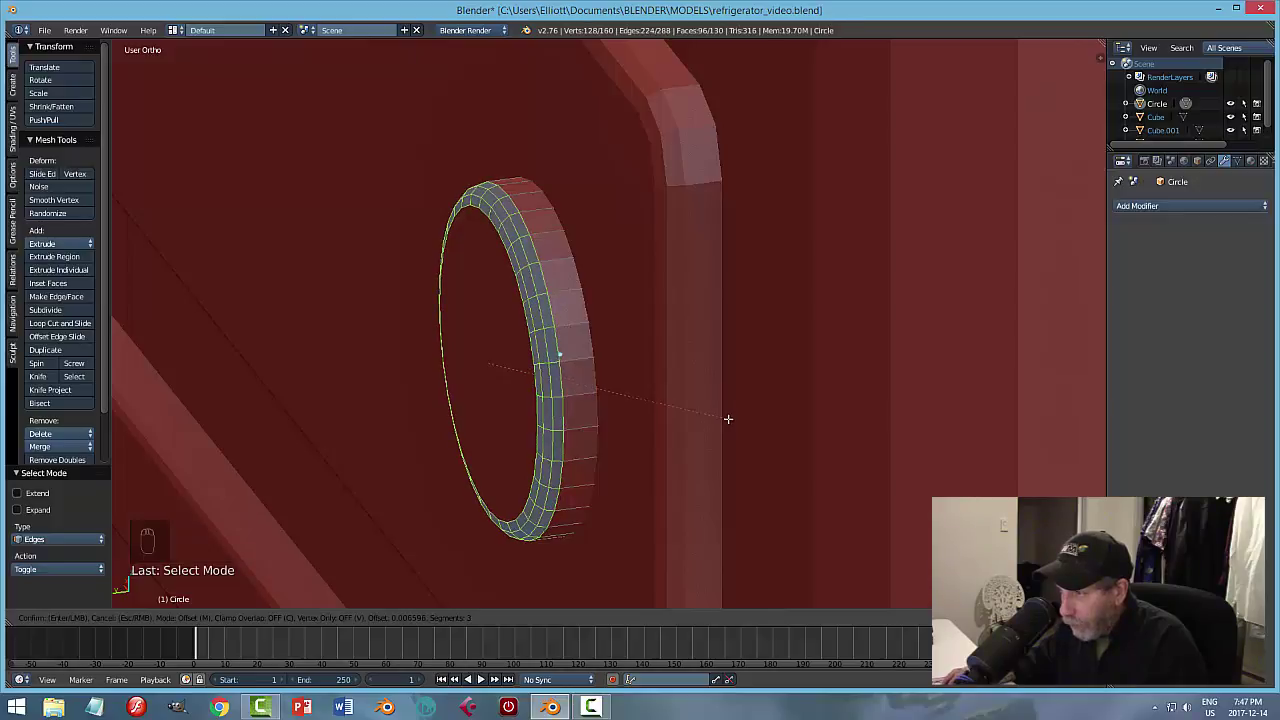
pyautogui.click(726, 419)
pyautogui.press('a')
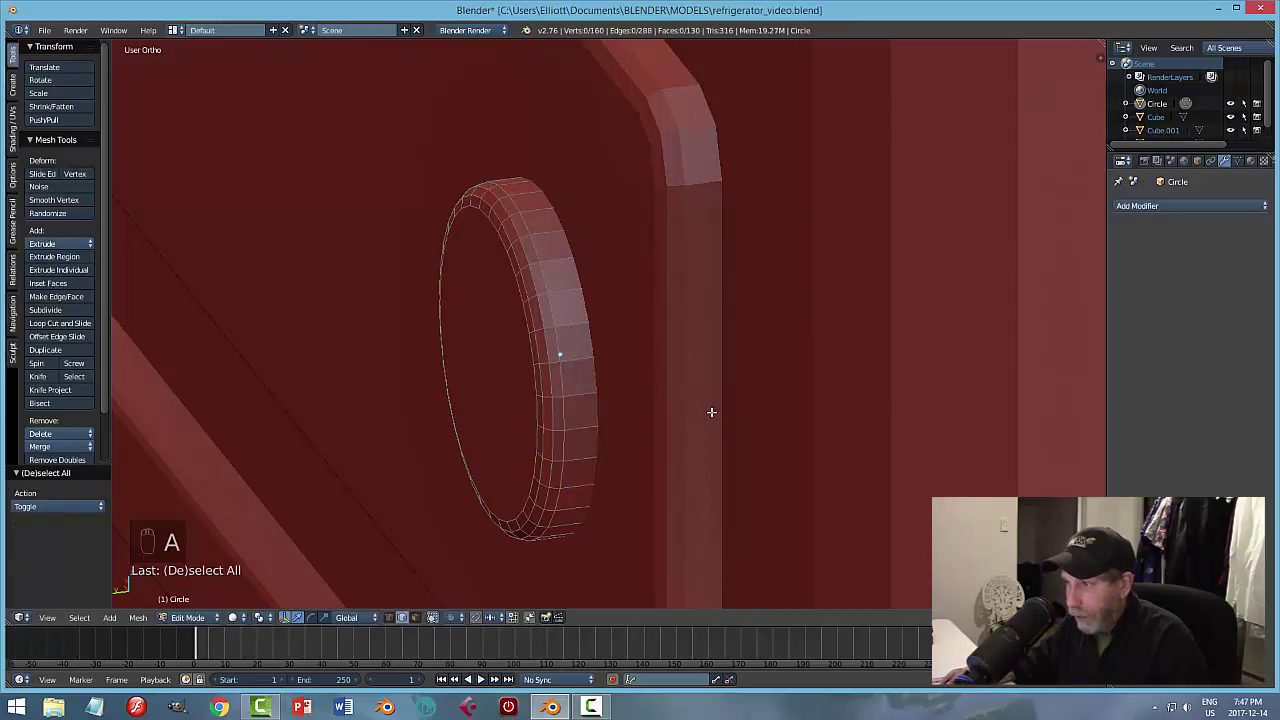
pyautogui.press('Tab')
# Snap the 3D cursor to the centre of the disc on the back panel.
pyautogui.moveTo(703, 409); pyautogui.dragTo(592, 330, button='middle')
pyautogui.scroll(-3, 690, 414)
pyautogui.press('a')
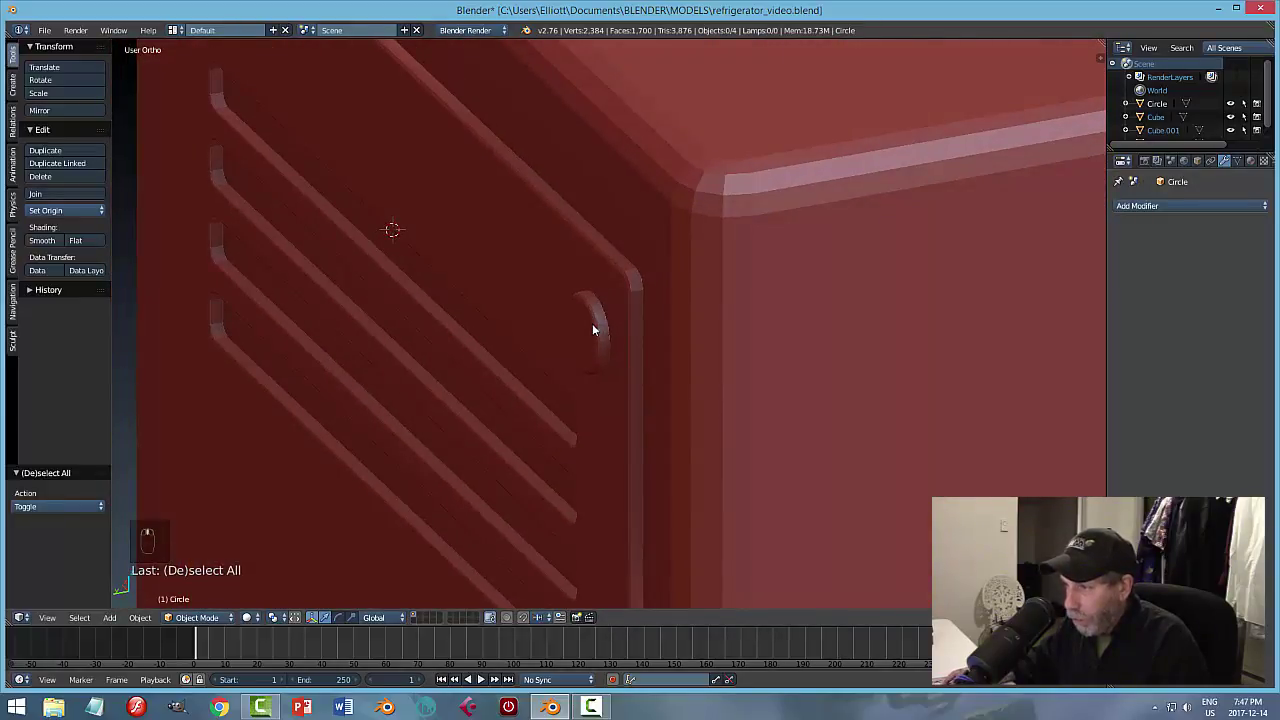
pyautogui.moveTo(684, 380); pyautogui.dragTo(748, 371, button='middle')
pyautogui.hotkey('shift', 's')
pyautogui.click(736, 364)
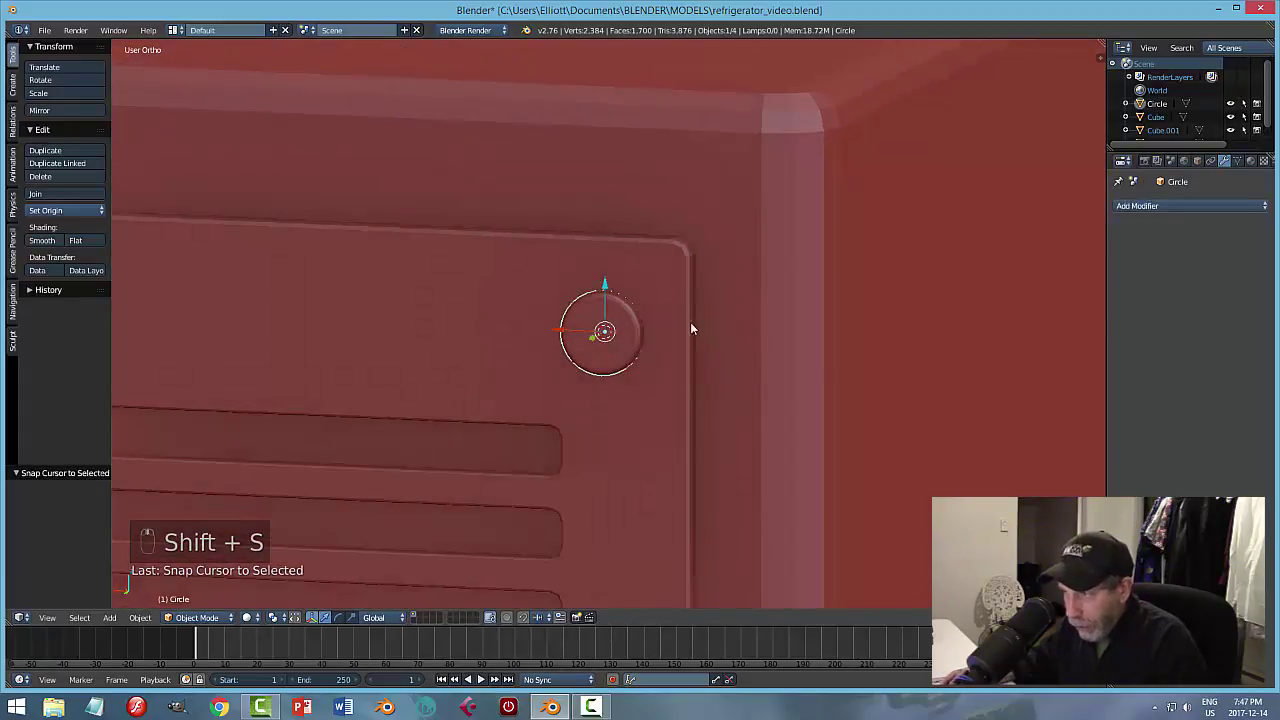
# Add a cube at the disc's centre and scale it down to about 0.031.
pyautogui.scroll(1, 677, 394)
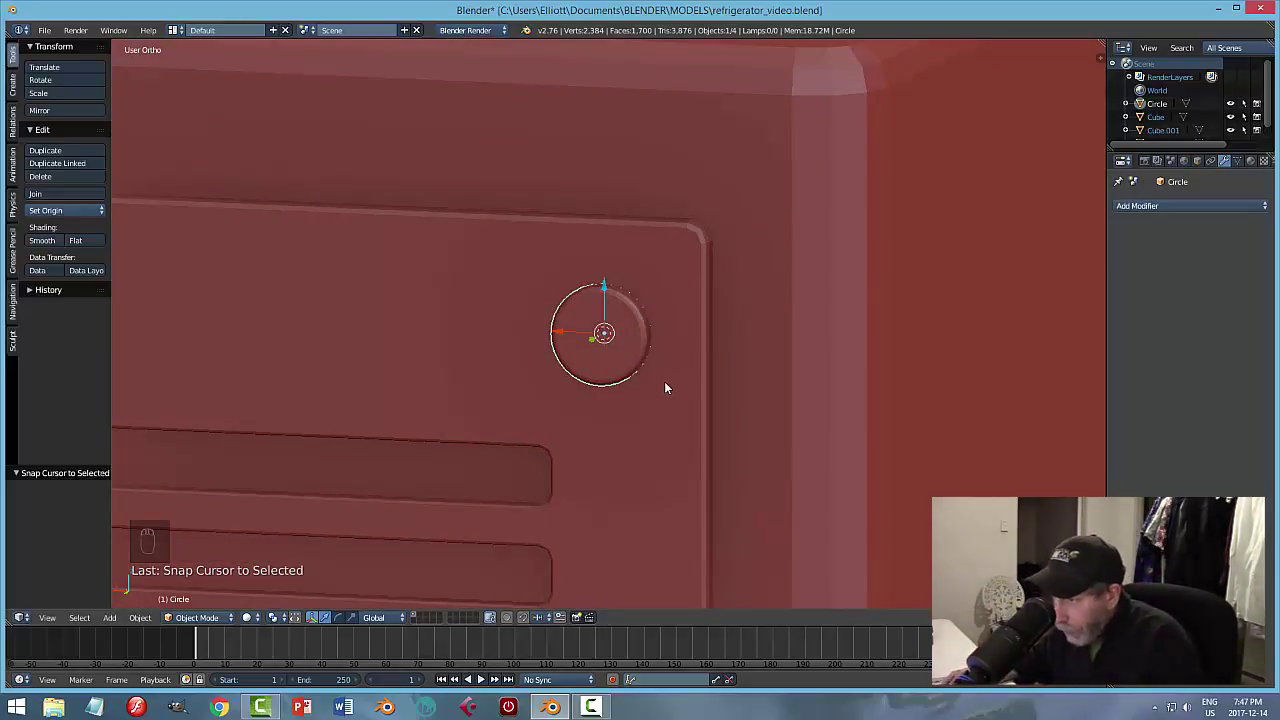
pyautogui.hotkey('shift', 'a')
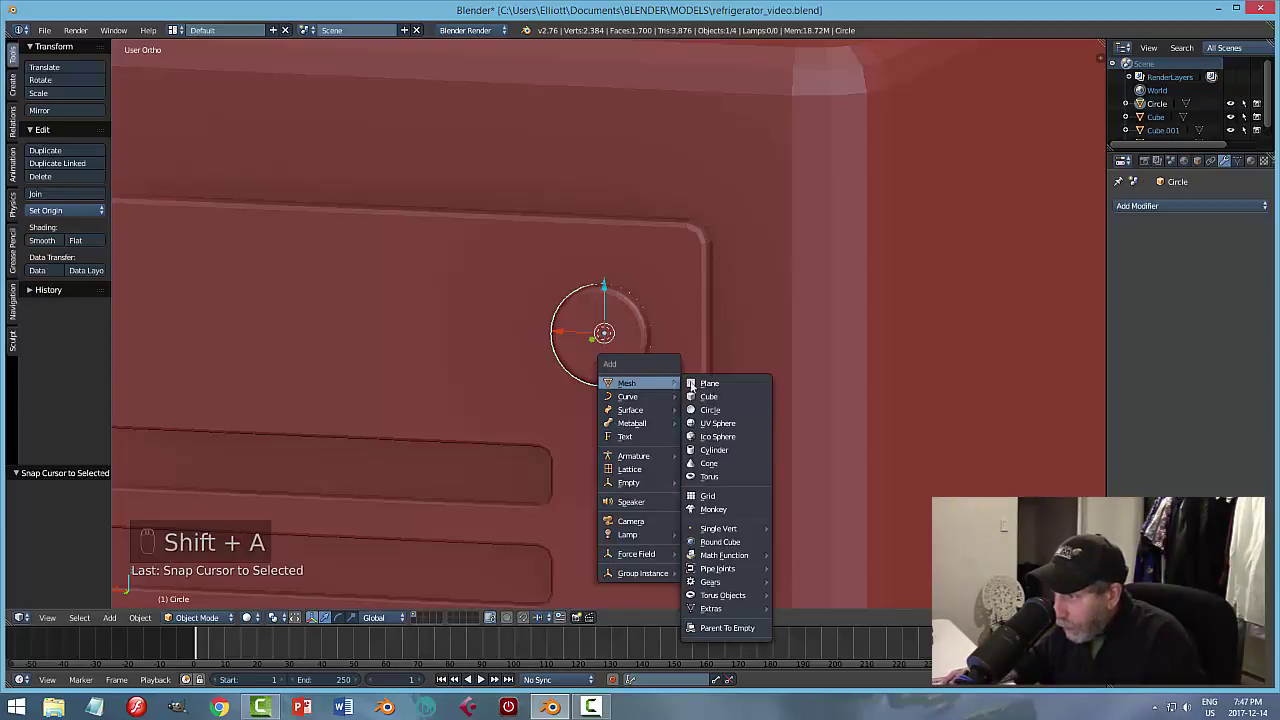
pyautogui.click(710, 396)
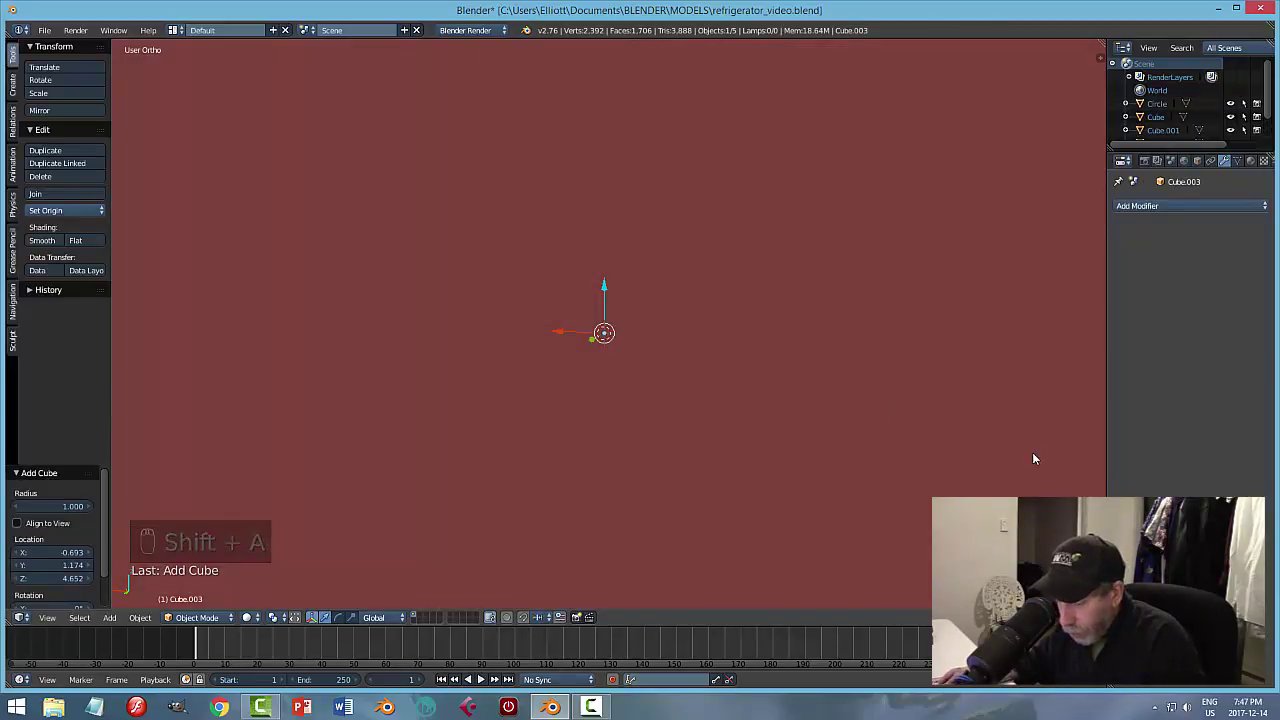
pyautogui.press('s')
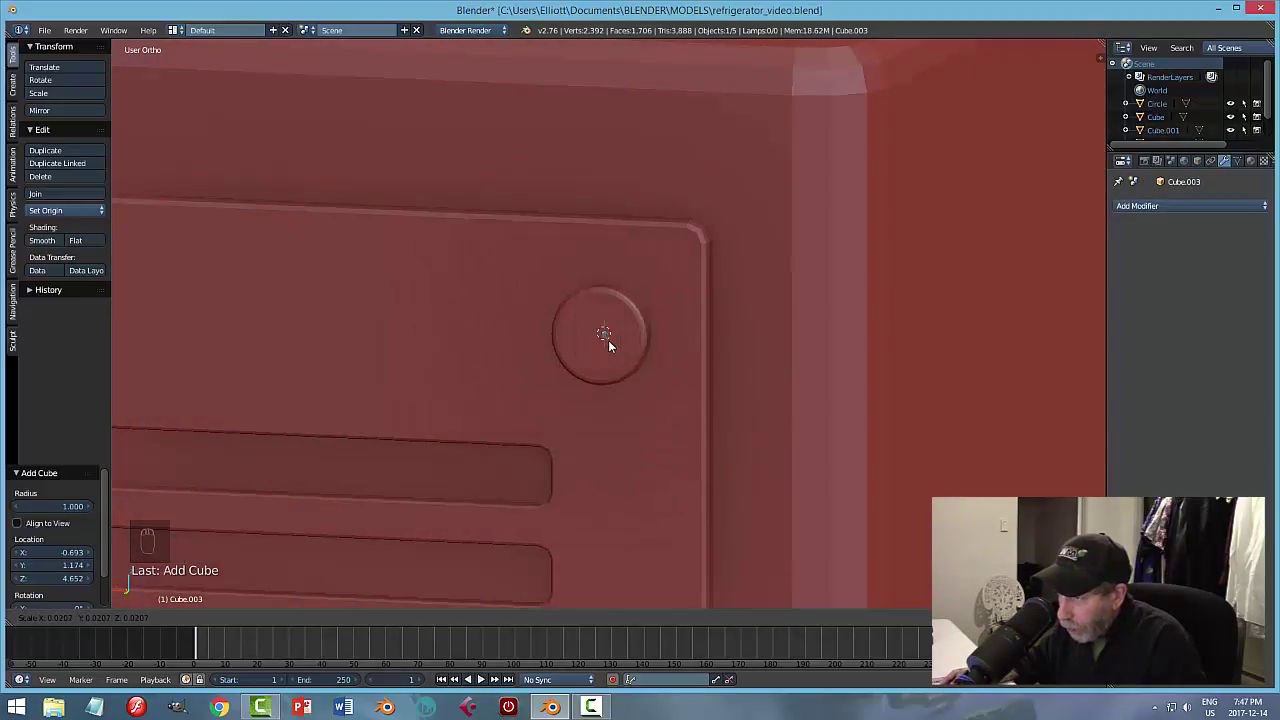
pyautogui.click(613, 349)
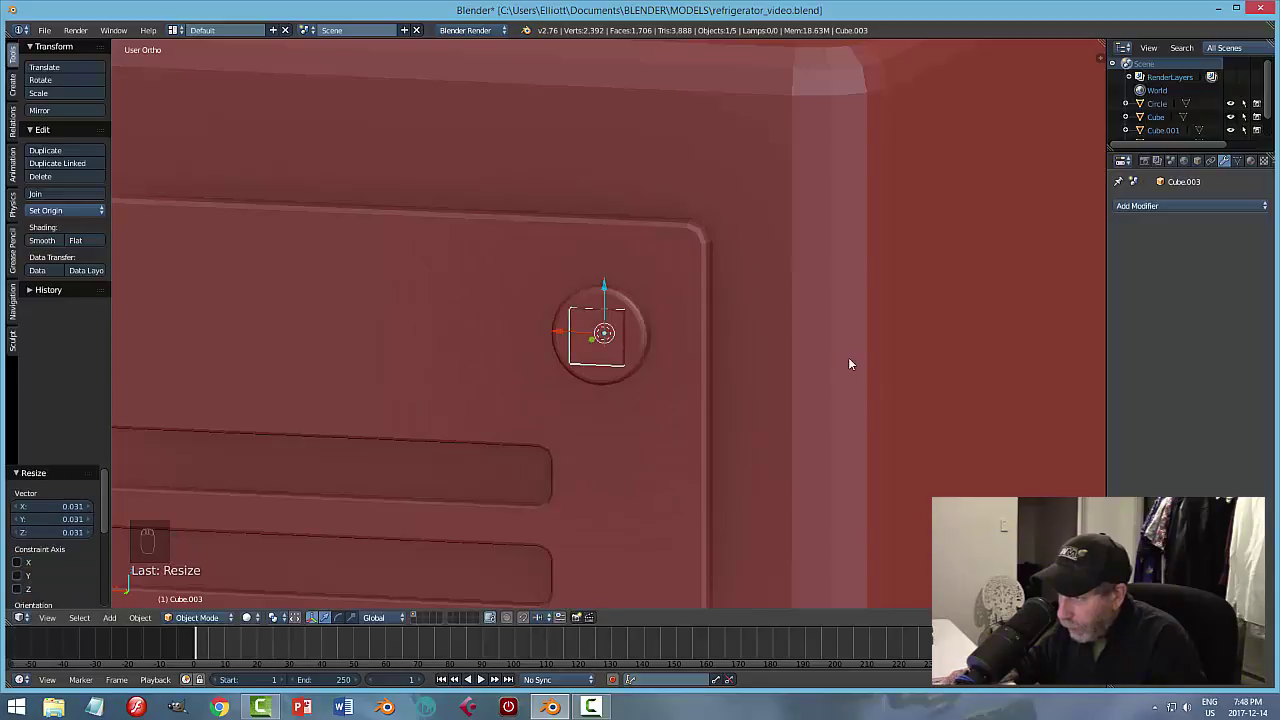
# Move the small cube about 0.016 along Y so that it protrudes from the disc's face.
pyautogui.moveTo(849, 363); pyautogui.dragTo(560, 350, button='middle')
pyautogui.press('g')
pyautogui.press('y')
pyautogui.click(602, 399)
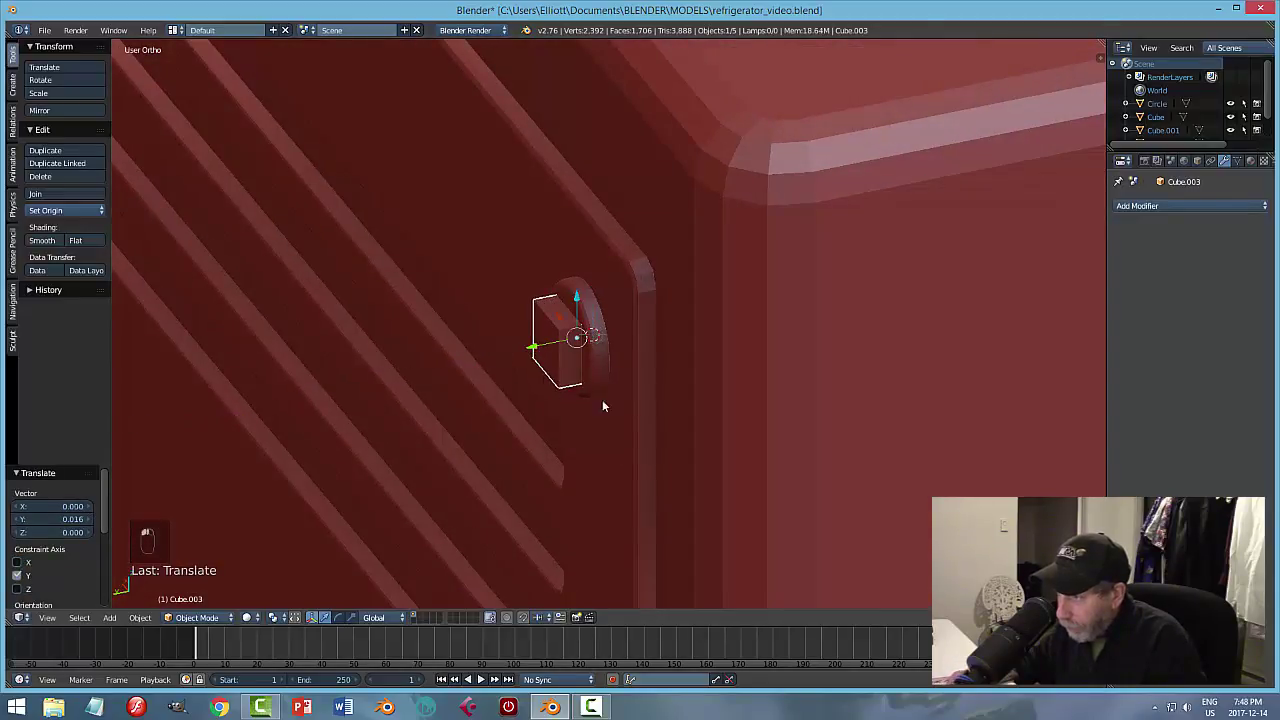
# Scale the cube by about 0.366 along Z and 2.335 along X into a bar wider than the disc.
pyautogui.moveTo(602, 399); pyautogui.dragTo(720, 387, button='middle')
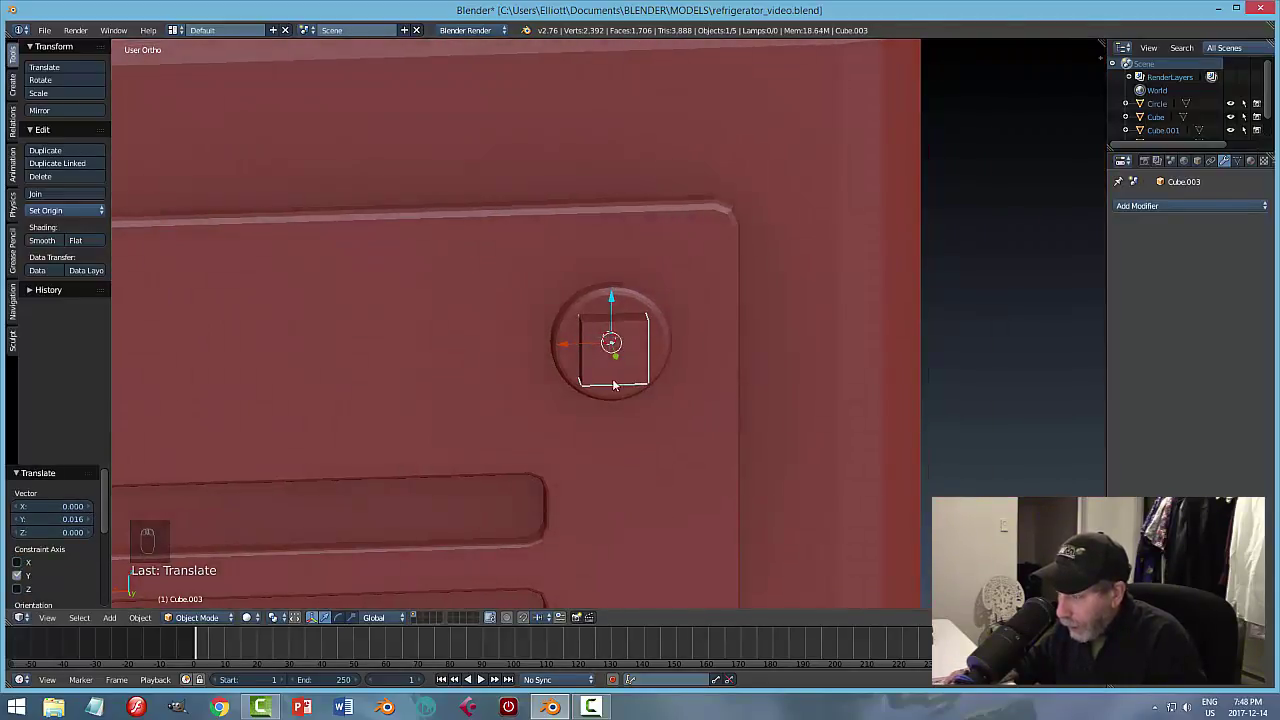
pyautogui.press('s')
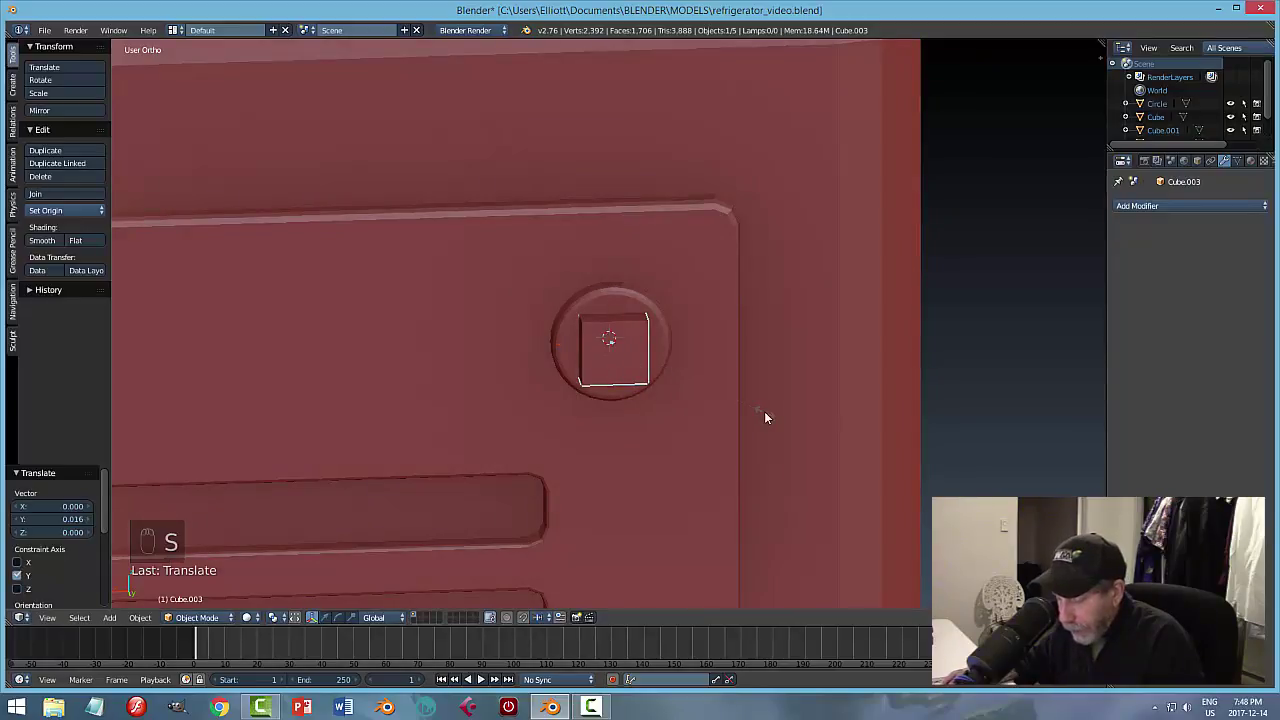
pyautogui.press('z')
pyautogui.click(665, 371)
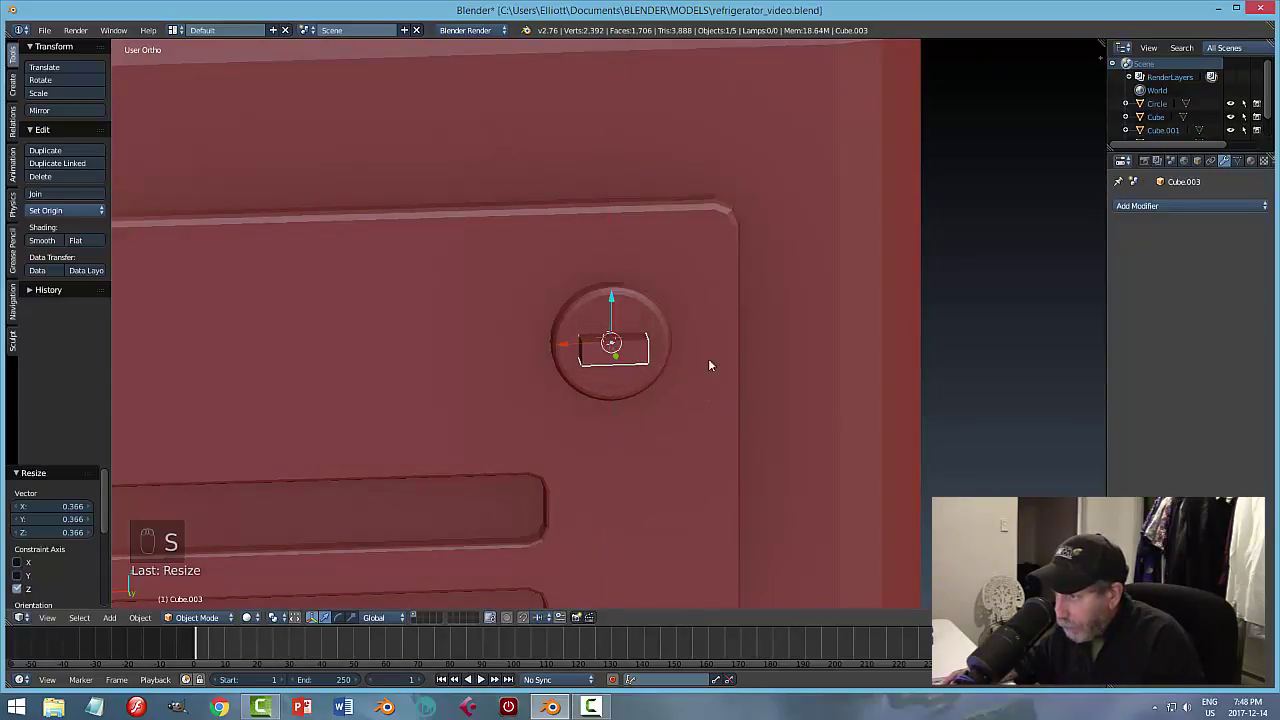
pyautogui.moveTo(708, 358); pyautogui.dragTo(725, 359, button='middle')
pyautogui.press('s')
pyautogui.press('x')
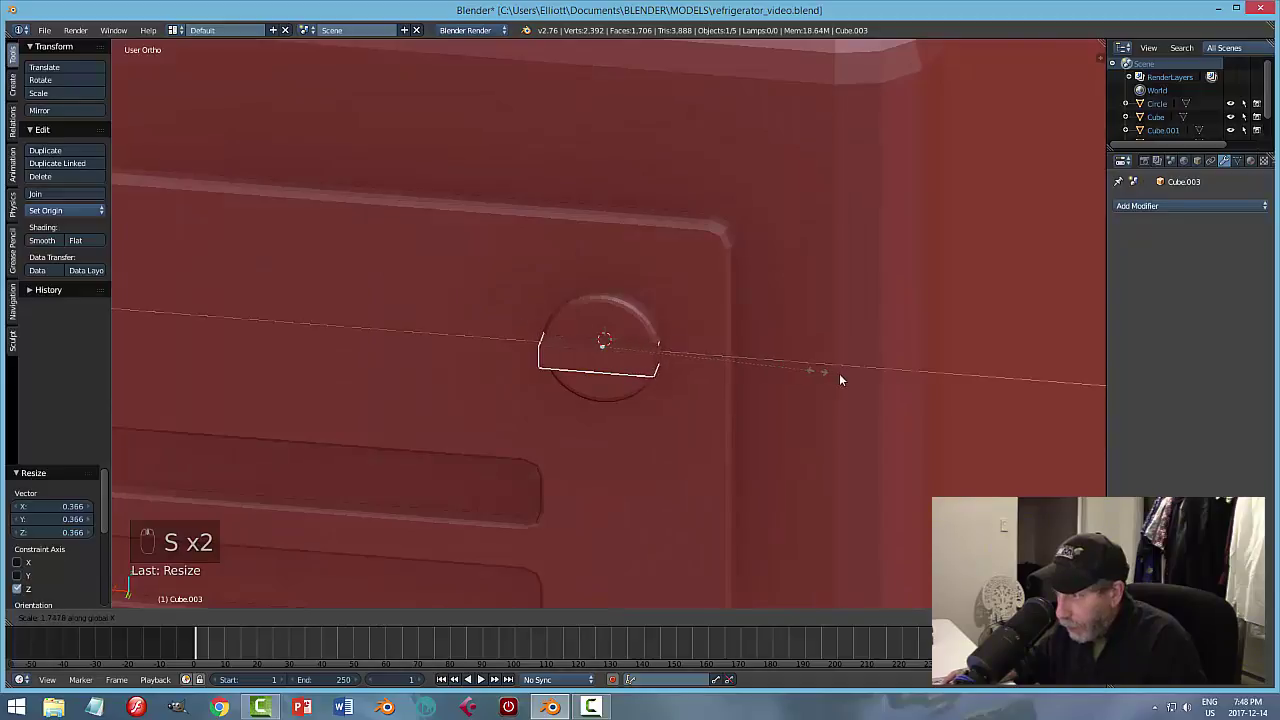
pyautogui.click(889, 381)
# Move the bar outward along Y by about 0.029 and a further 0.002 so it only partly cuts into the disc.
pyautogui.moveTo(808, 379); pyautogui.dragTo(740, 417, button='middle')
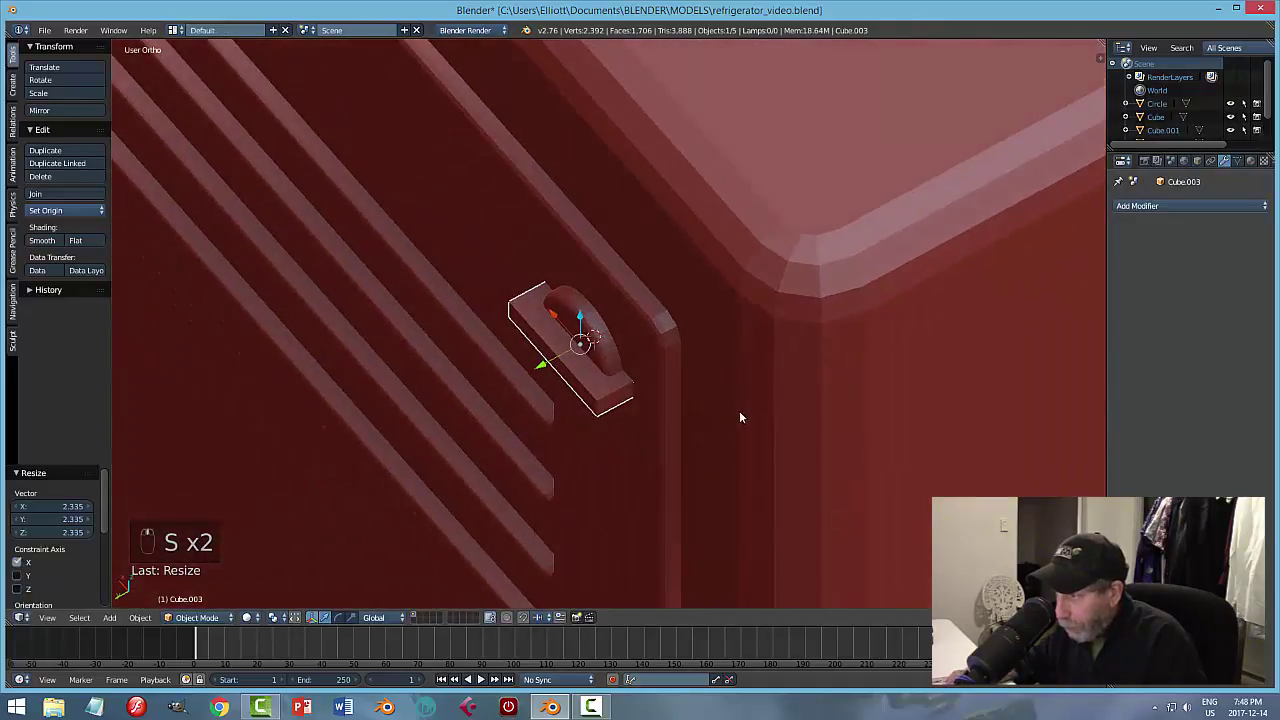
pyautogui.press('g')
pyautogui.press('y')
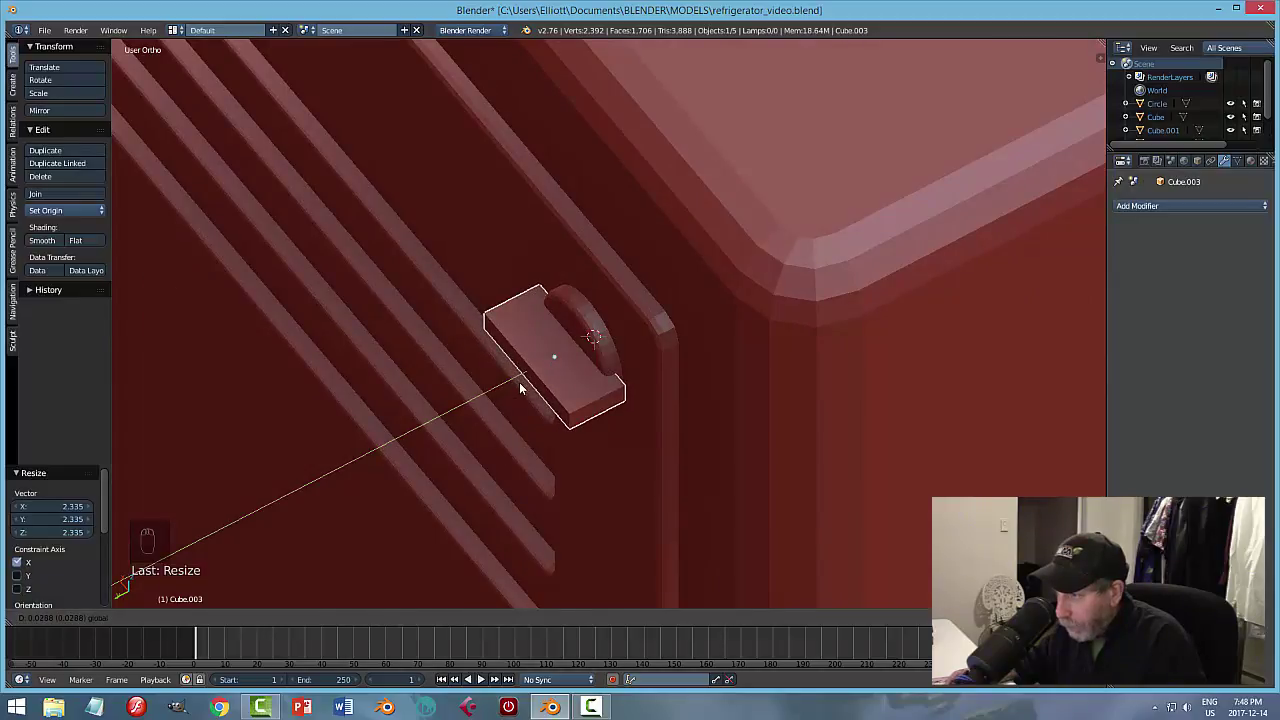
pyautogui.click(519, 382)
pyautogui.moveTo(577, 398); pyautogui.dragTo(603, 352, button='middle')
pyautogui.press('g')
pyautogui.press('y')
pyautogui.click(537, 395)
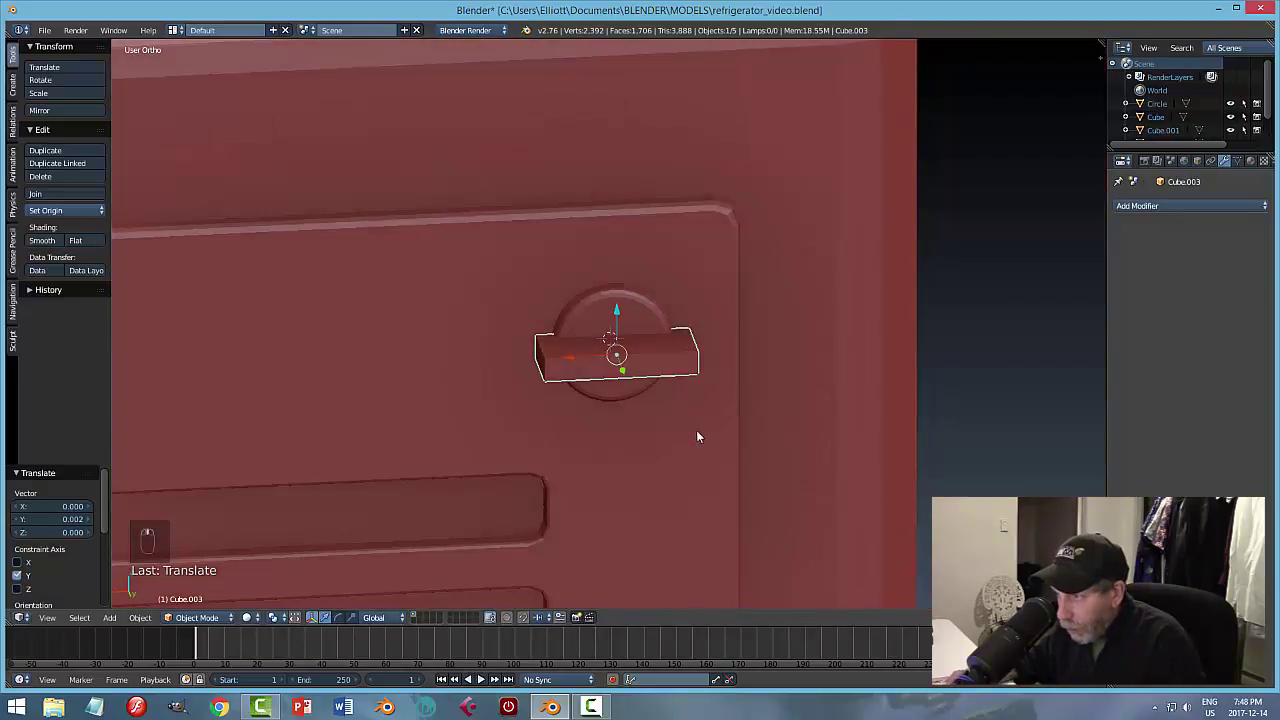
# Apply the scale of the bar and save the file.
pyautogui.moveTo(698, 437); pyautogui.dragTo(632, 376, button='middle')
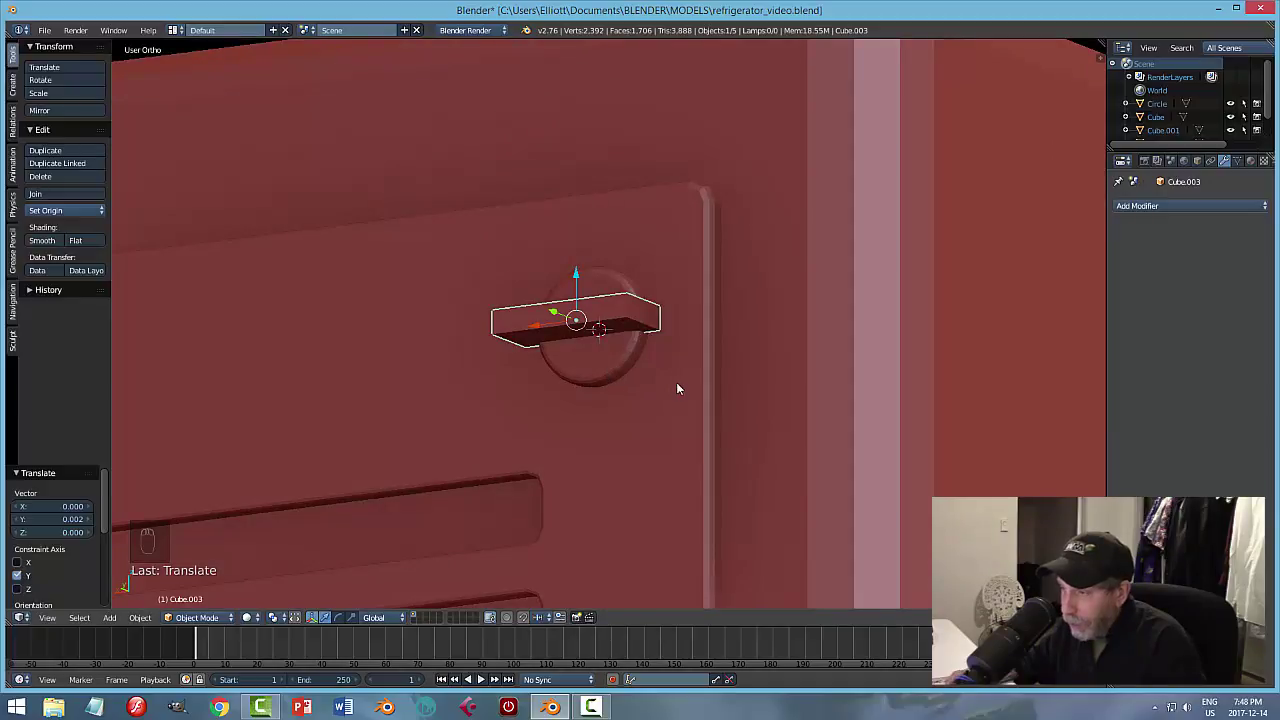
pyautogui.moveTo(673, 408); pyautogui.dragTo(642, 408, button='middle')
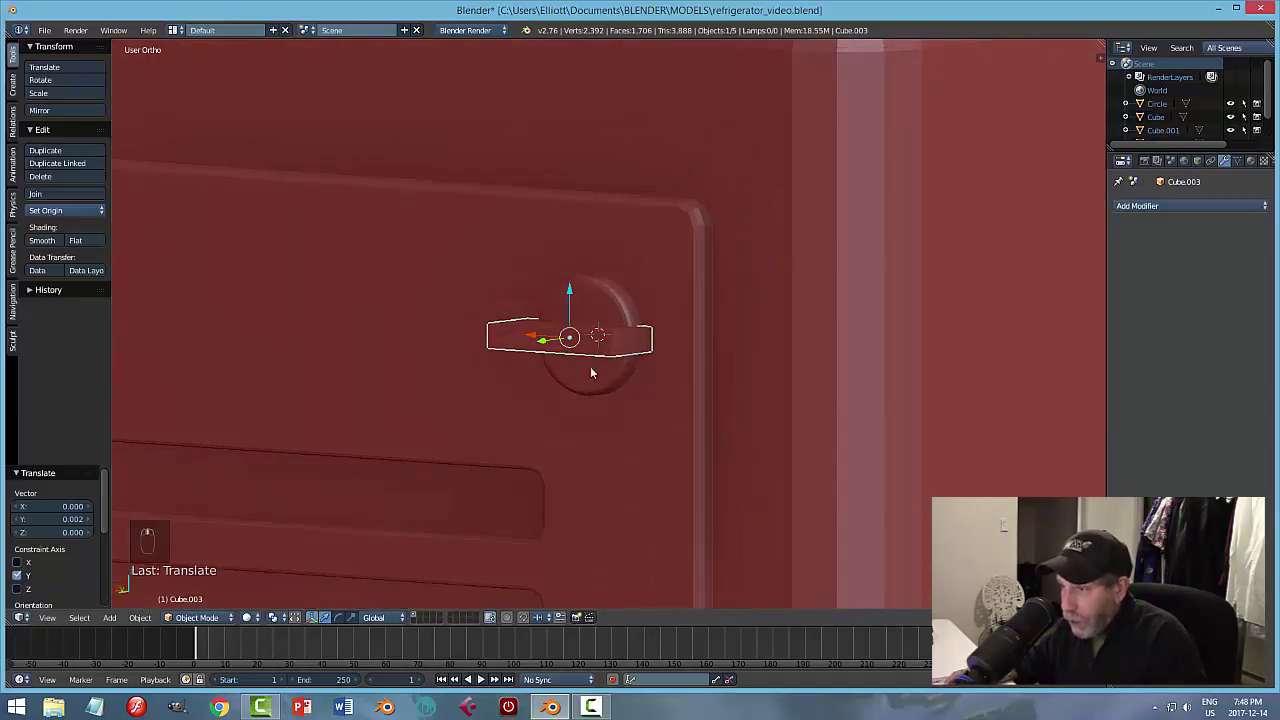
pyautogui.click(140, 617)
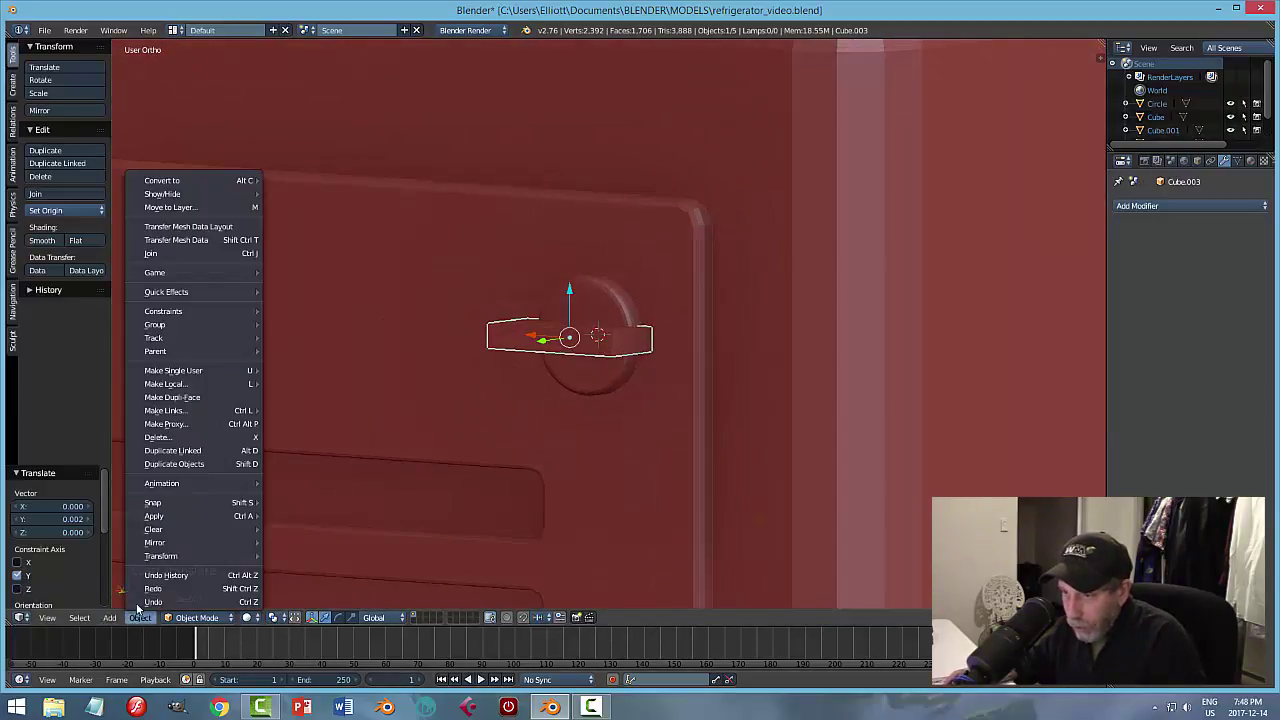
pyautogui.moveTo(158, 517)
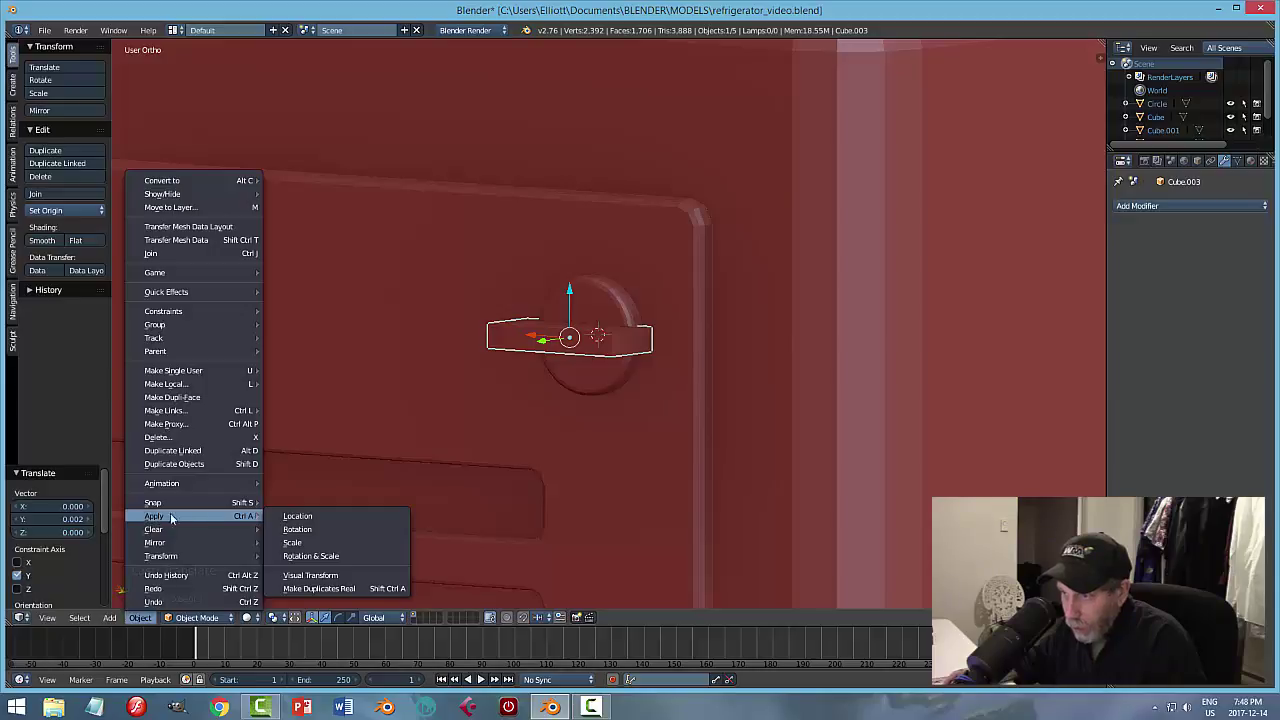
pyautogui.click(296, 540)
pyautogui.moveTo(594, 480); pyautogui.dragTo(633, 479, button='middle')
pyautogui.hotkey('ctrl', 's')
# Cut a slot in the disc with an applied Boolean modifier set to Difference, using the bar Cube.003 as the object.
pyautogui.scroll(3, 584, 368)
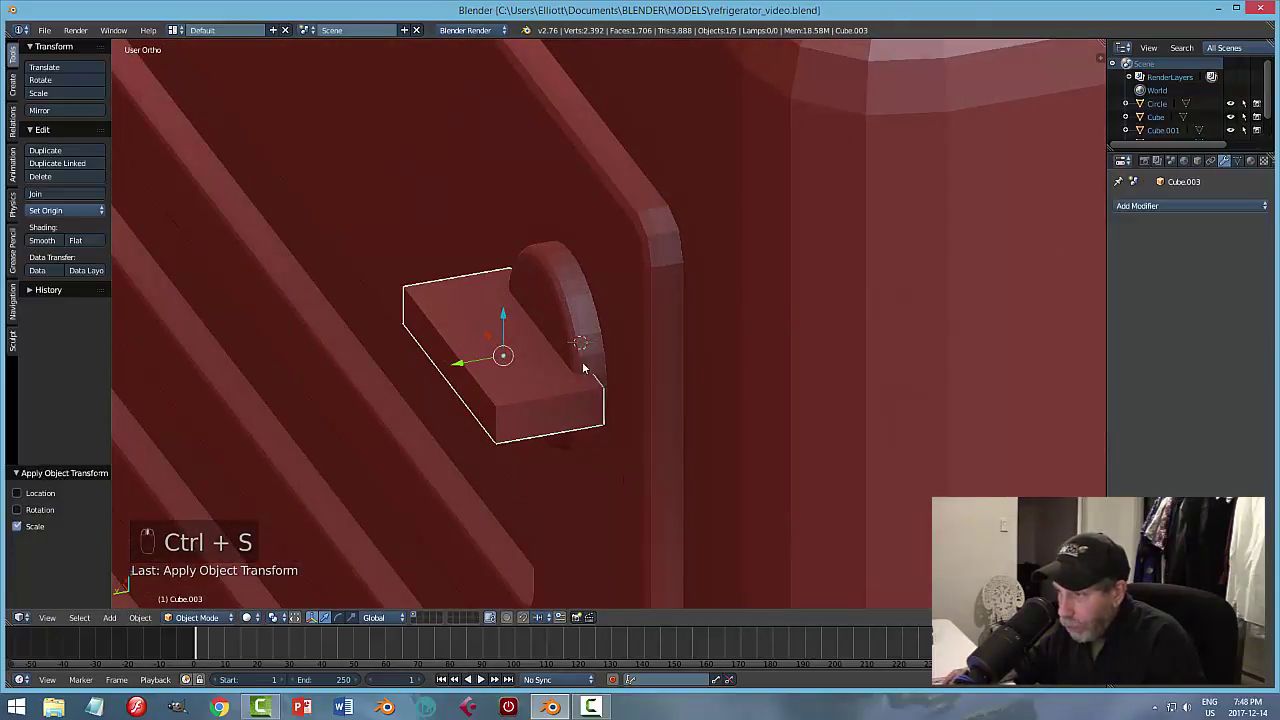
pyautogui.rightClick(572, 321)
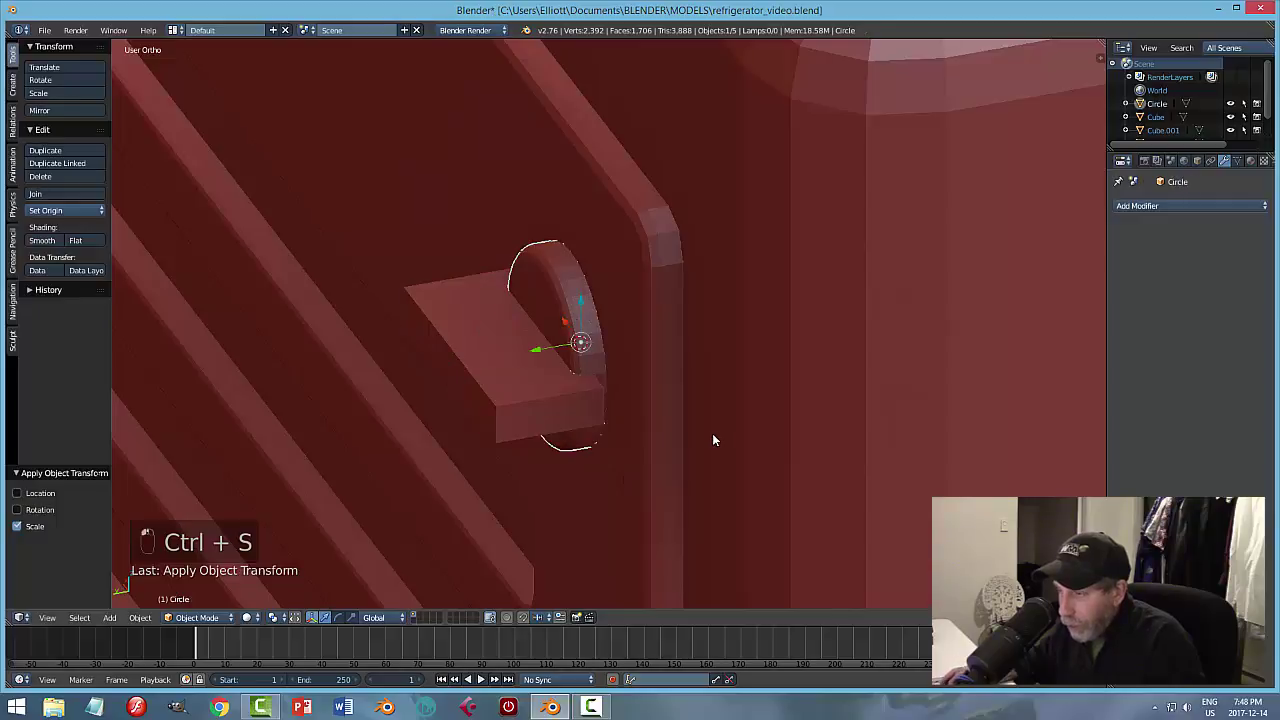
pyautogui.click(1150, 206)
pyautogui.click(1001, 265)
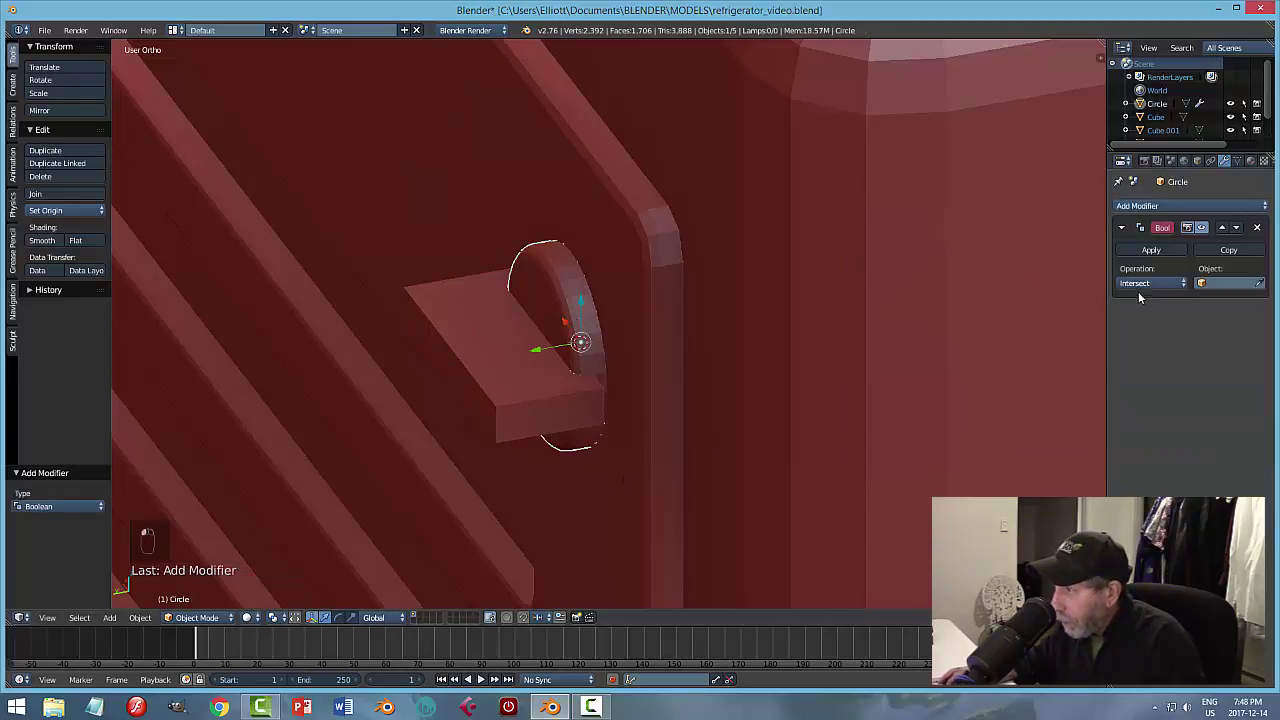
pyautogui.click(1145, 284)
pyautogui.click(1147, 240)
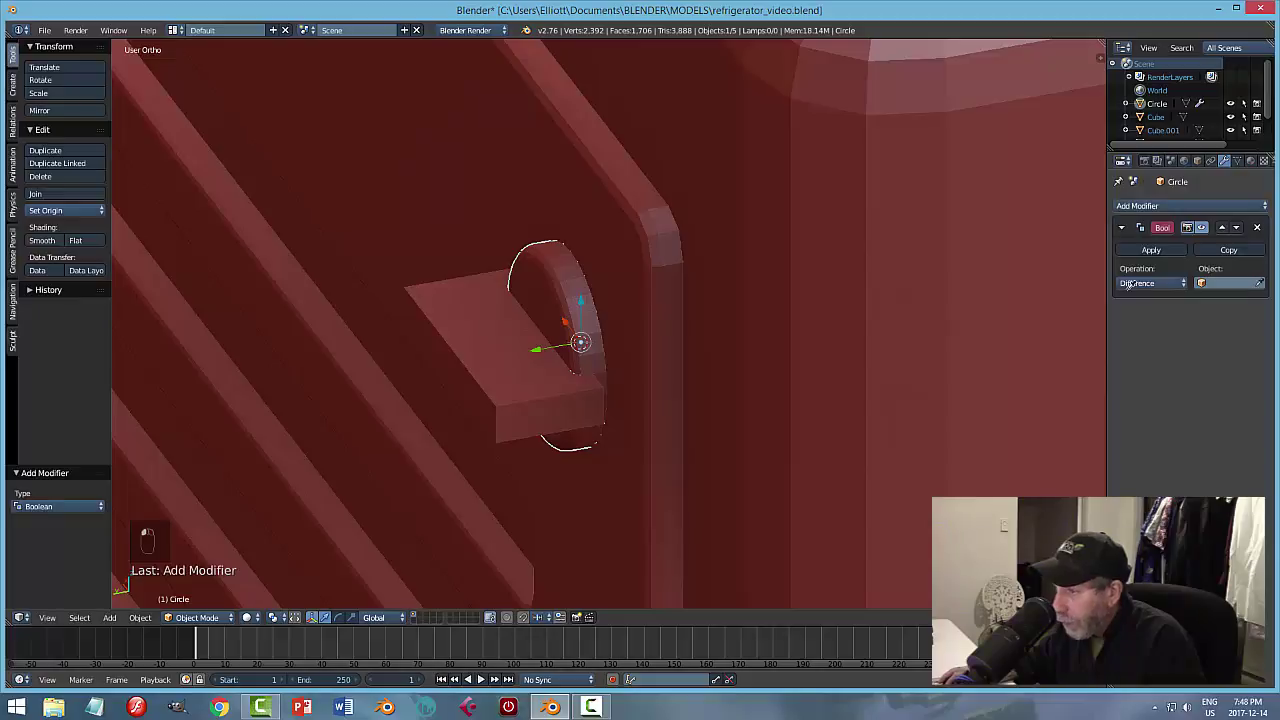
pyautogui.click(491, 317)
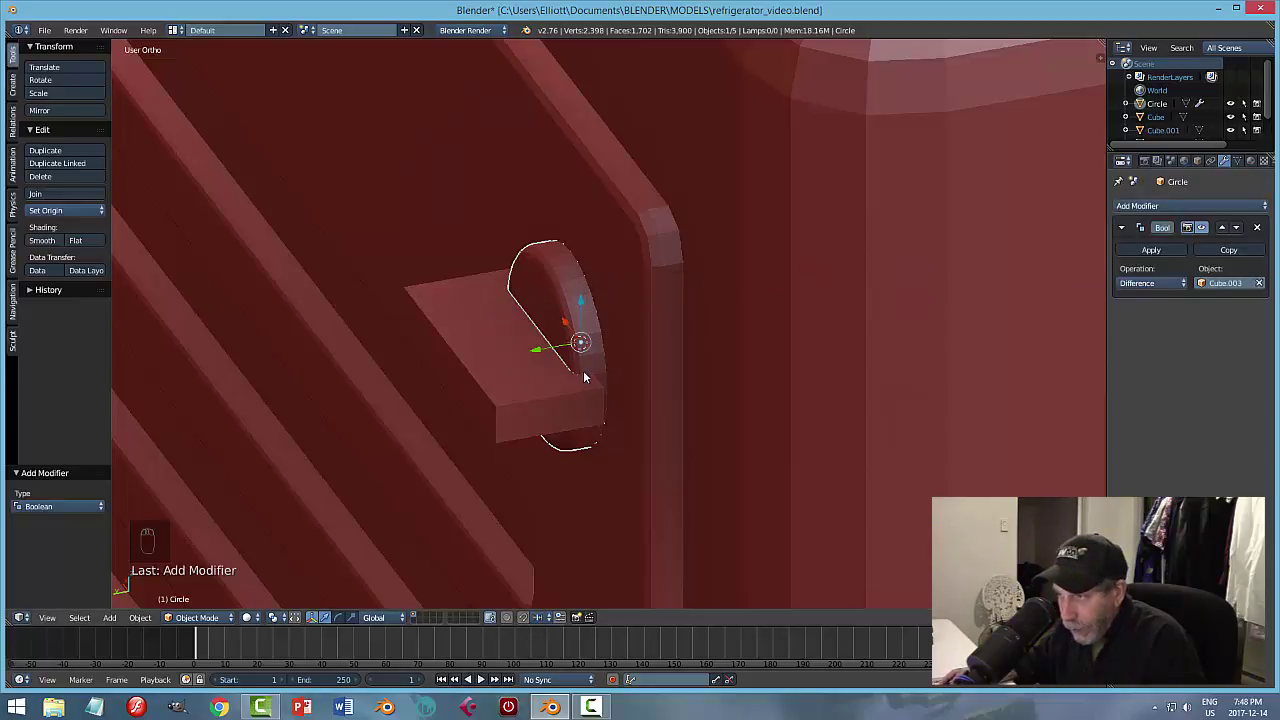
pyautogui.click(1160, 249)
pyautogui.rightClick(494, 366)
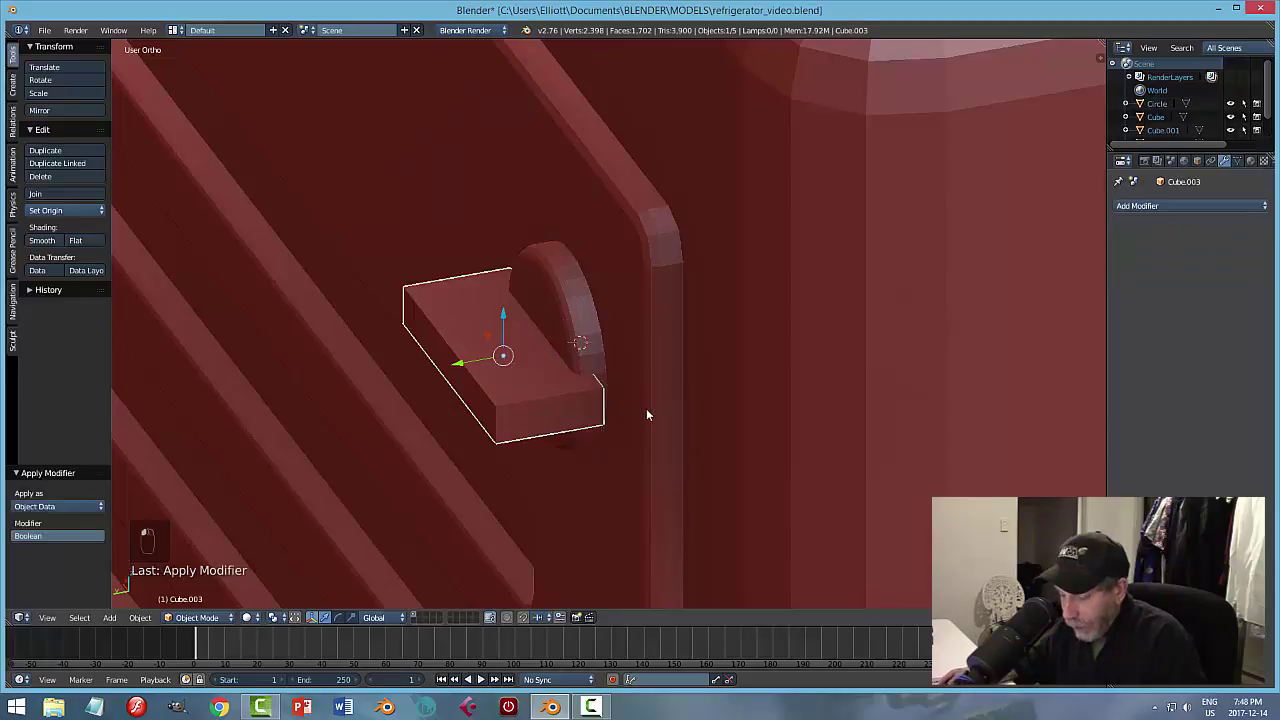
pyautogui.press('x')
pyautogui.press('Escape')
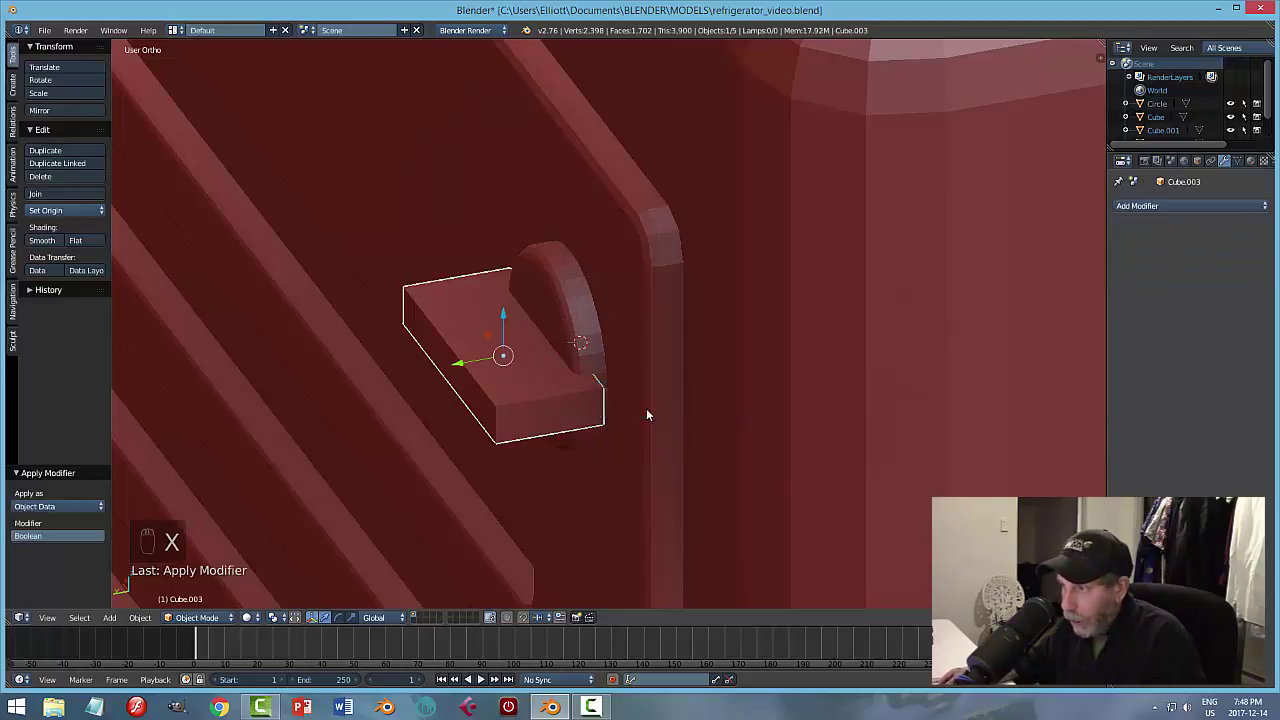
# Delete the cutter bar from the scene, leaving the slotted screw head.
pyautogui.rightClick(510, 392)
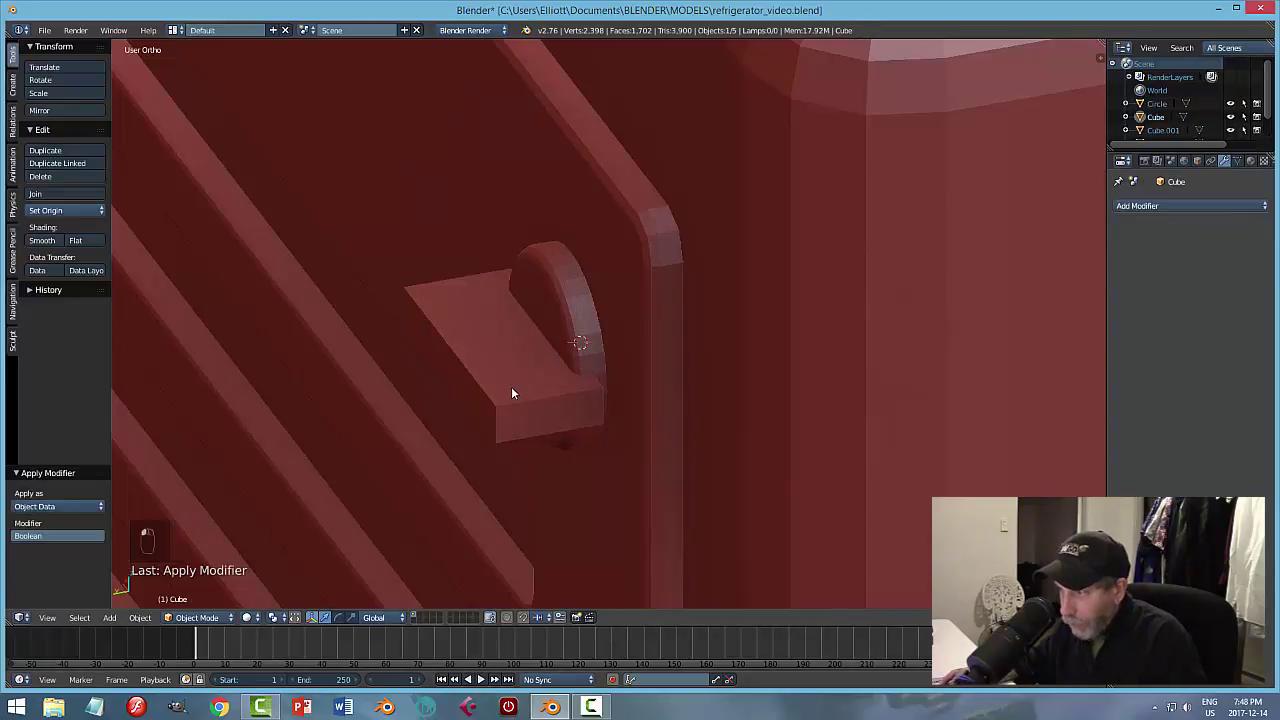
pyautogui.rightClick(511, 390)
pyautogui.press('x')
pyautogui.click(691, 401)
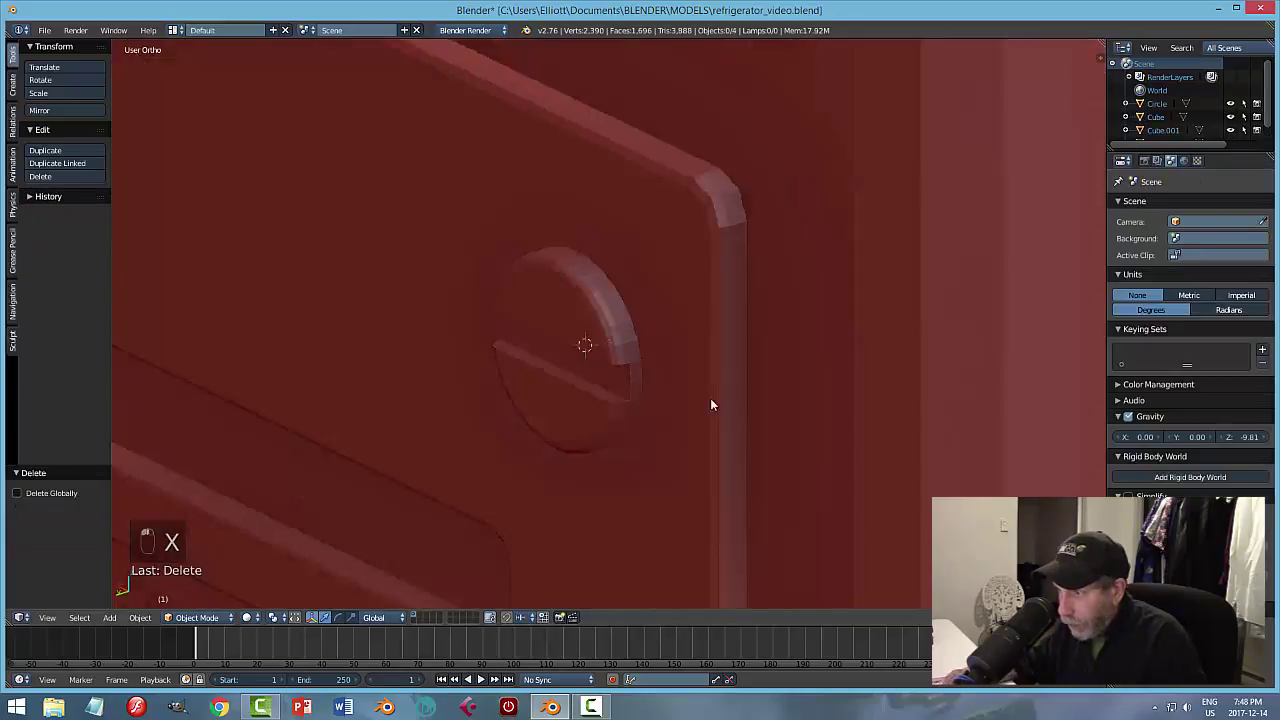
pyautogui.moveTo(711, 403); pyautogui.dragTo(593, 302, button='middle')
# Set the screw head to smooth shading.
pyautogui.rightClick(636, 280)
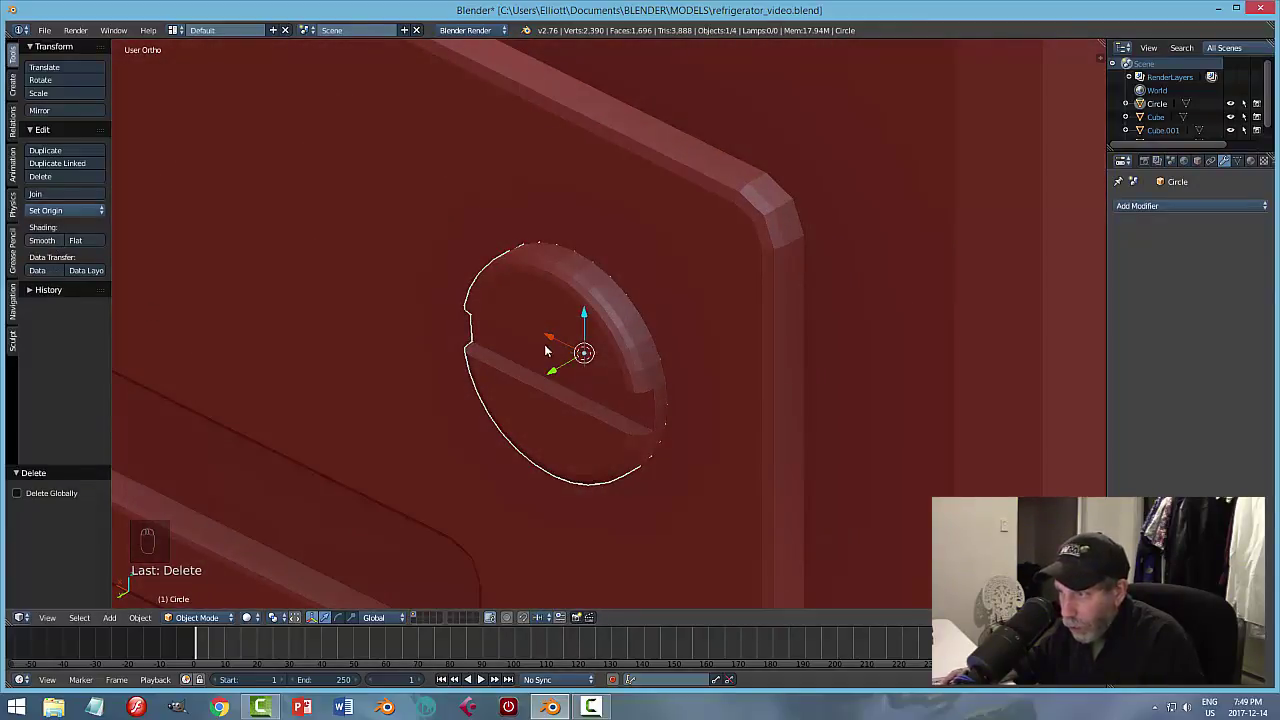
pyautogui.click(60, 243)
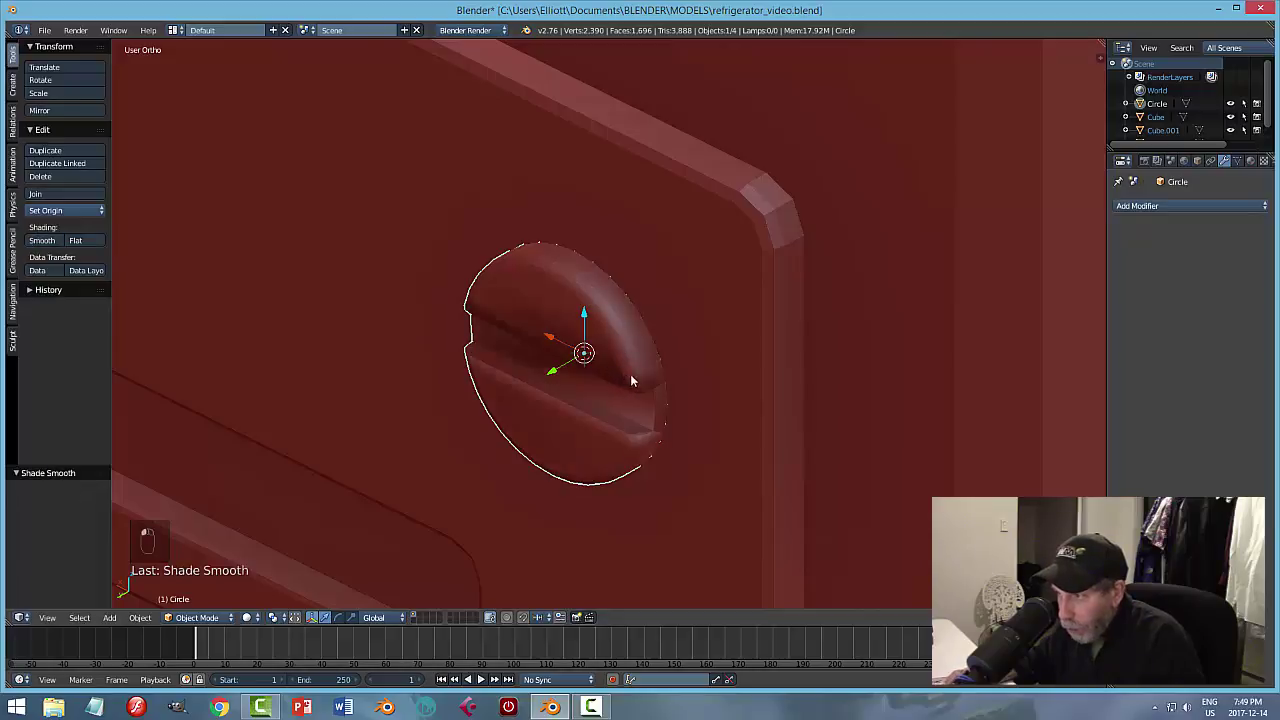
pyautogui.moveTo(630, 380)
pyautogui.mouseDown(button='middle')
pyautogui.moveTo(705, 288)
pyautogui.moveTo(748, 272)
pyautogui.moveTo(676, 300)
pyautogui.mouseUp(button='middle')
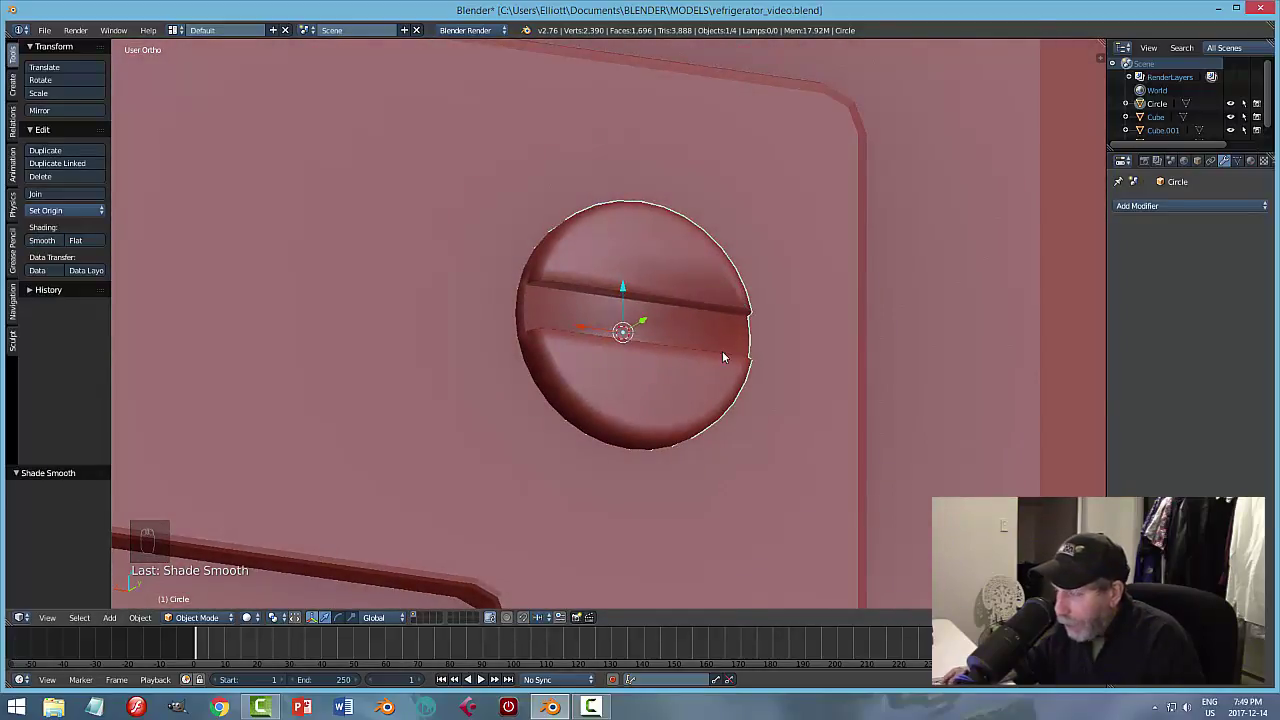
# Enable Auto Smooth on the screw head with an angle of 45°.
pyautogui.click(1238, 161)
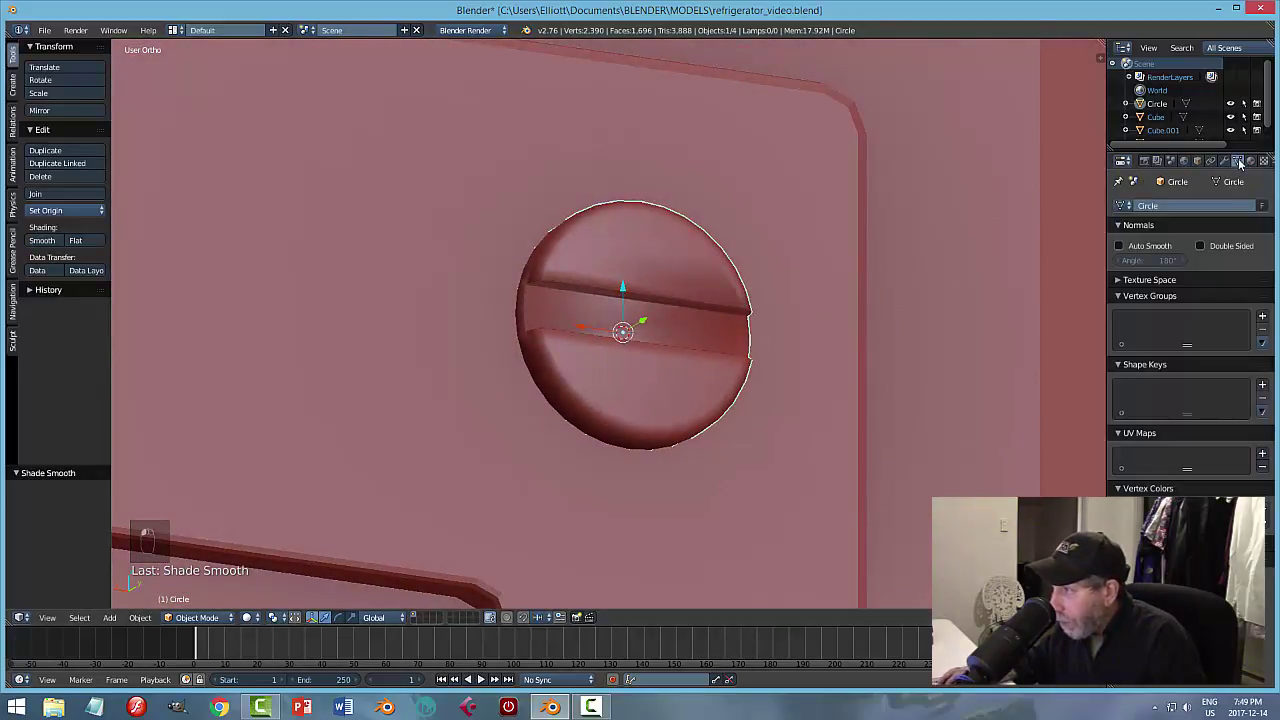
pyautogui.click(1120, 246)
pyautogui.click(1174, 261)
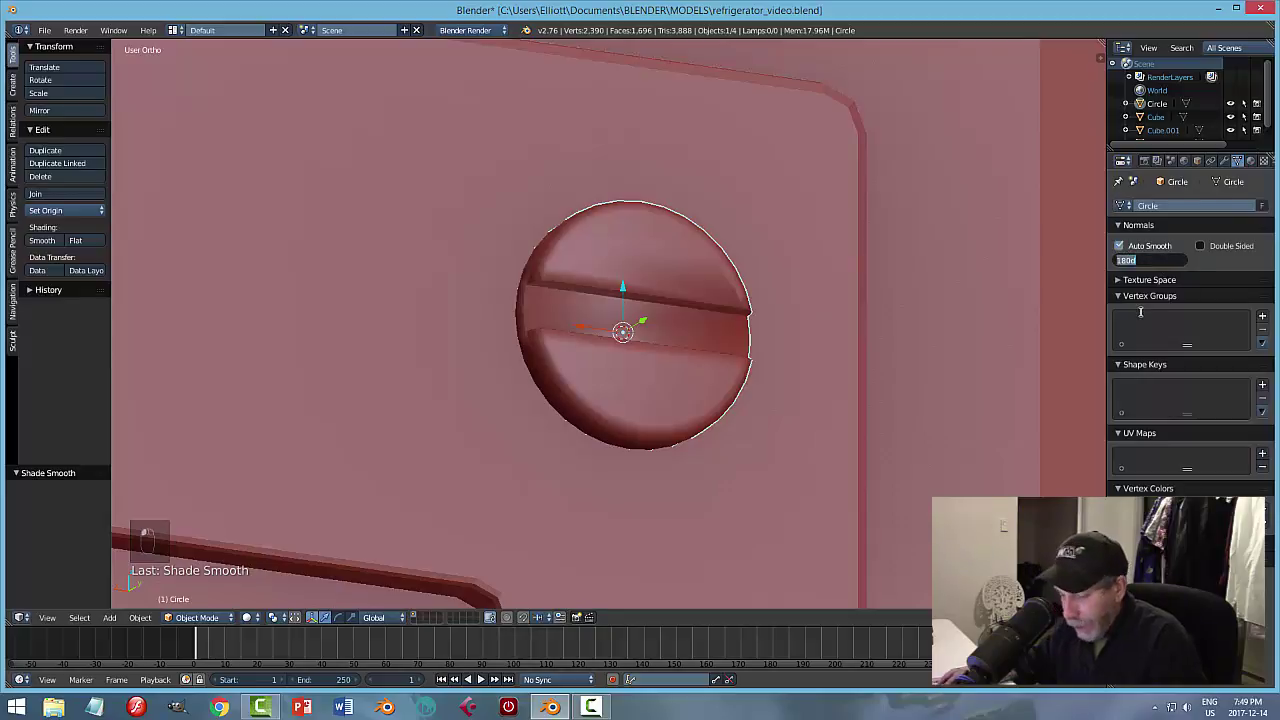
pyautogui.write('45')
pyautogui.press('Return')
pyautogui.moveTo(737, 326)
pyautogui.mouseDown(button='middle')
pyautogui.moveTo(646, 368)
pyautogui.moveTo(663, 356)
pyautogui.moveTo(657, 380)
pyautogui.moveTo(711, 329)
pyautogui.moveTo(811, 289)
pyautogui.moveTo(831, 320)
pyautogui.mouseUp(button='middle')
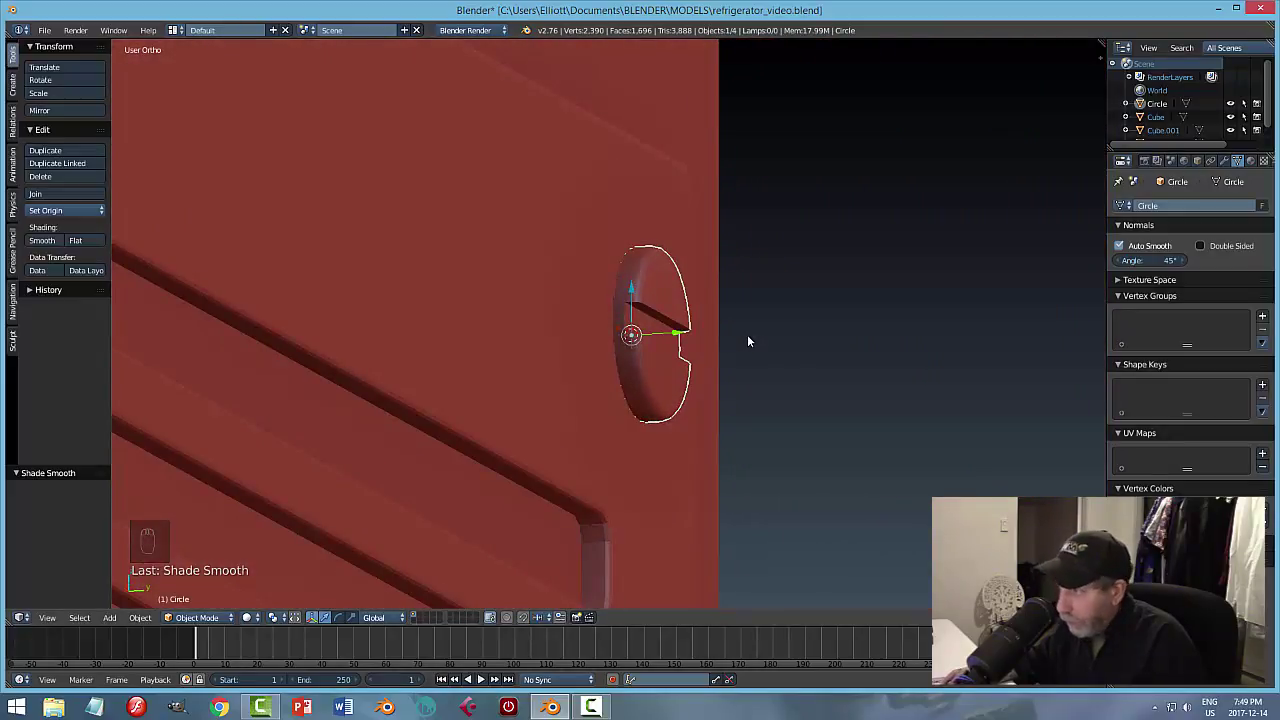
pyautogui.press('a')
pyautogui.moveTo(751, 337); pyautogui.dragTo(690, 335, button='middle')
pyautogui.rightClick(630, 310)
pyautogui.moveTo(782, 362); pyautogui.dragTo(758, 376, button='middle')
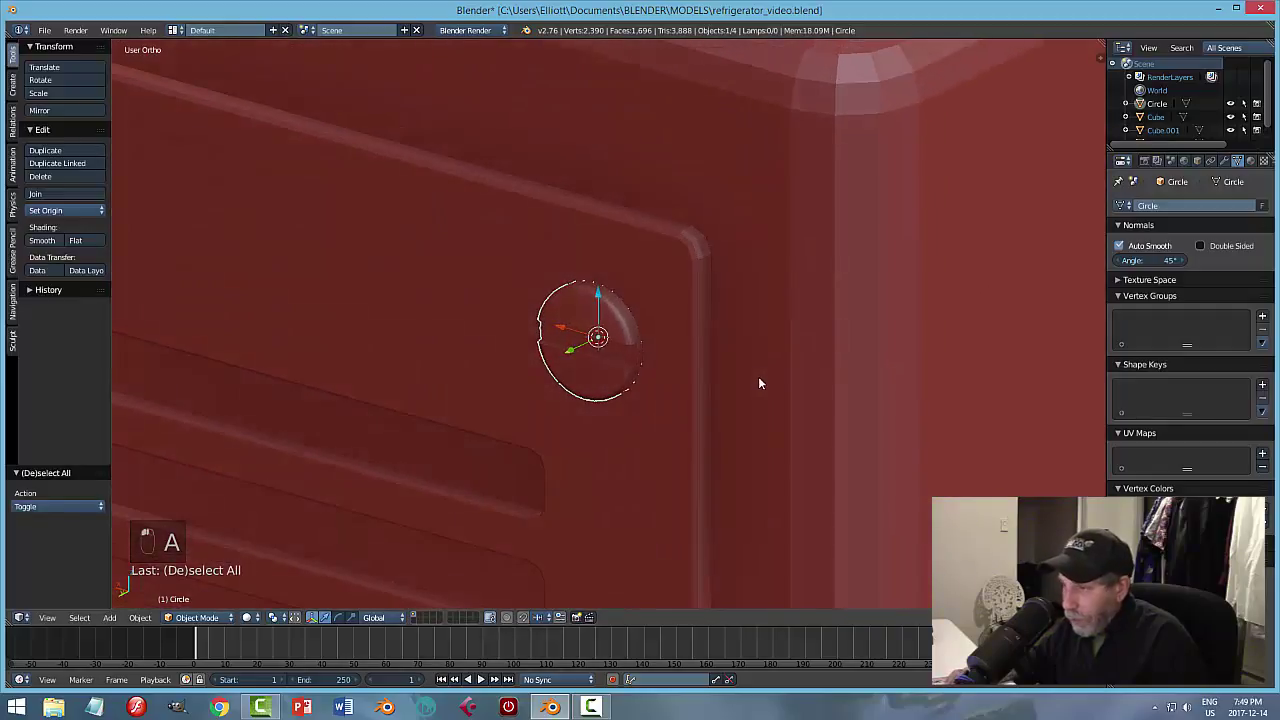
pyautogui.scroll(2, 686, 381)
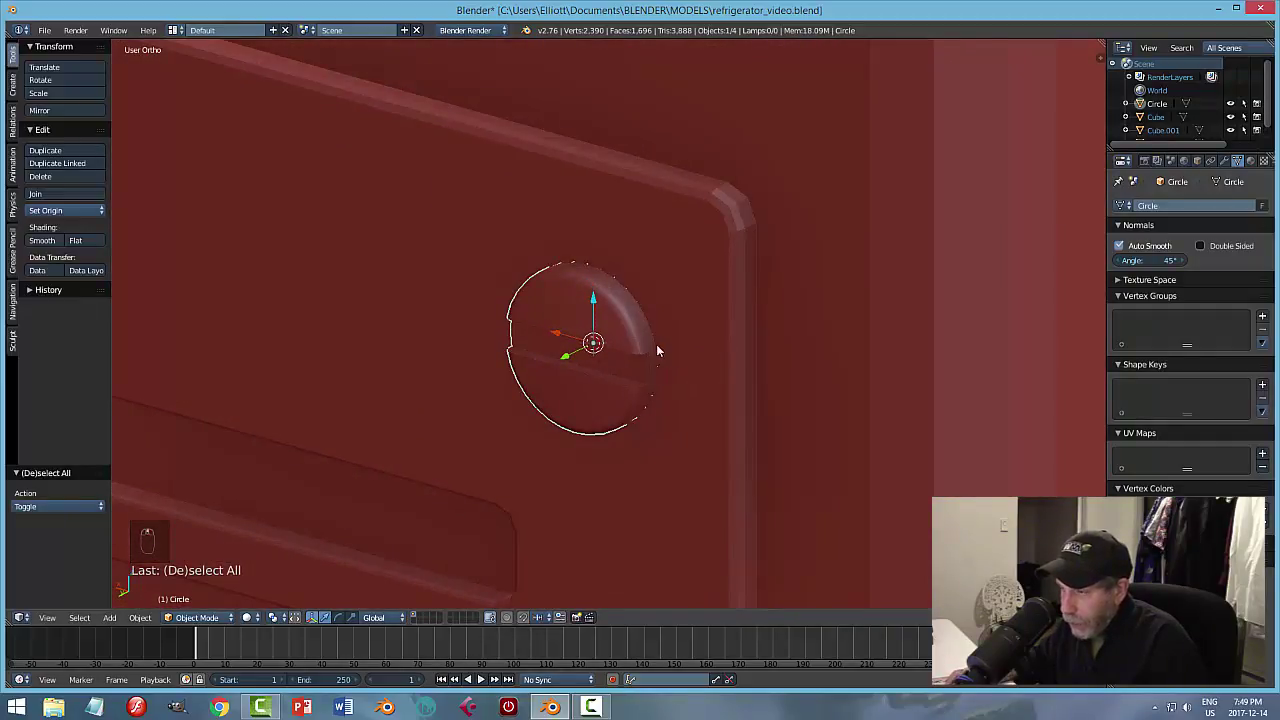
pyautogui.moveTo(656, 344)
pyautogui.mouseDown(button='middle')
pyautogui.moveTo(634, 356)
pyautogui.moveTo(720, 331)
pyautogui.moveTo(643, 336)
pyautogui.mouseUp(button='middle')
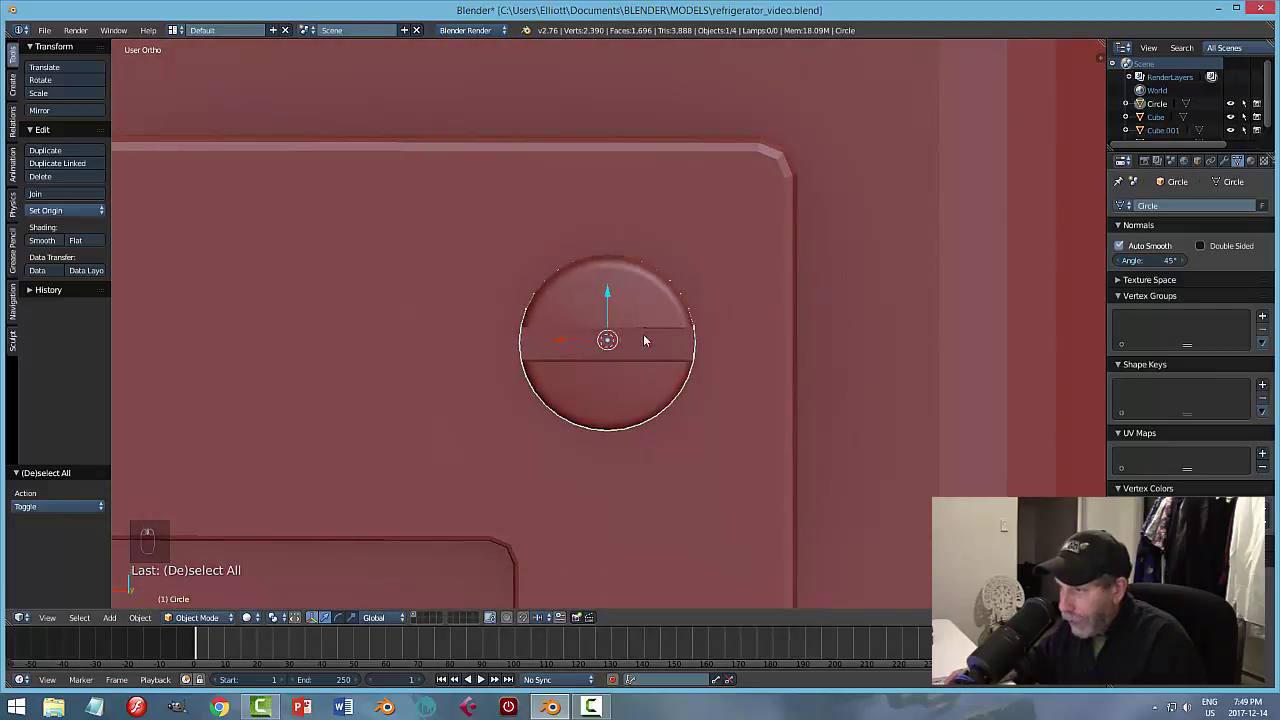
pyautogui.press('r')
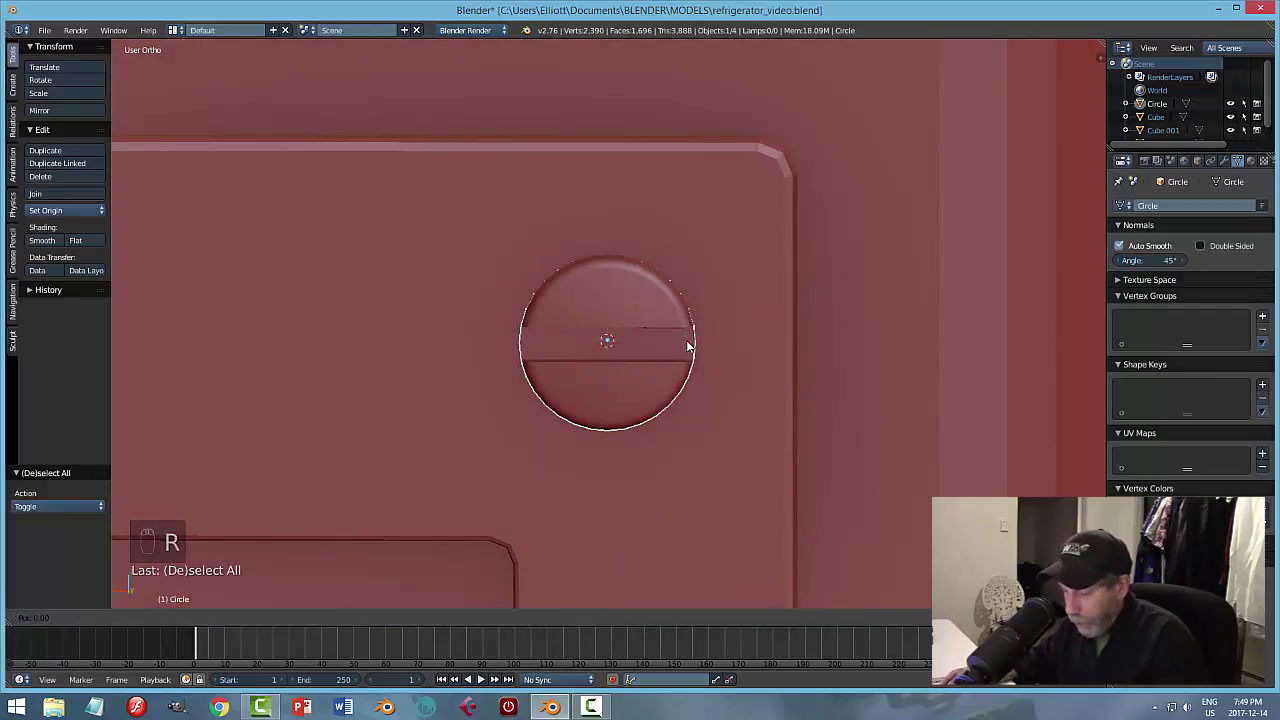
pyautogui.press('y')
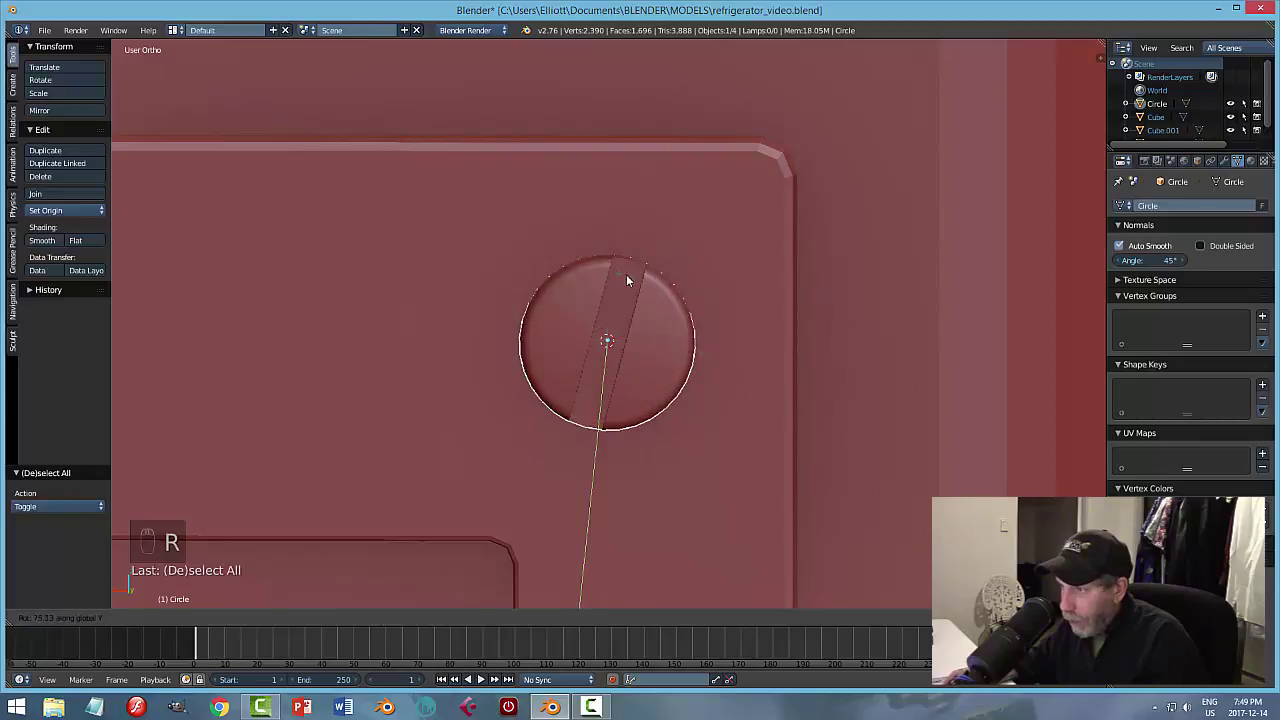
pyautogui.rightClick(634, 352)
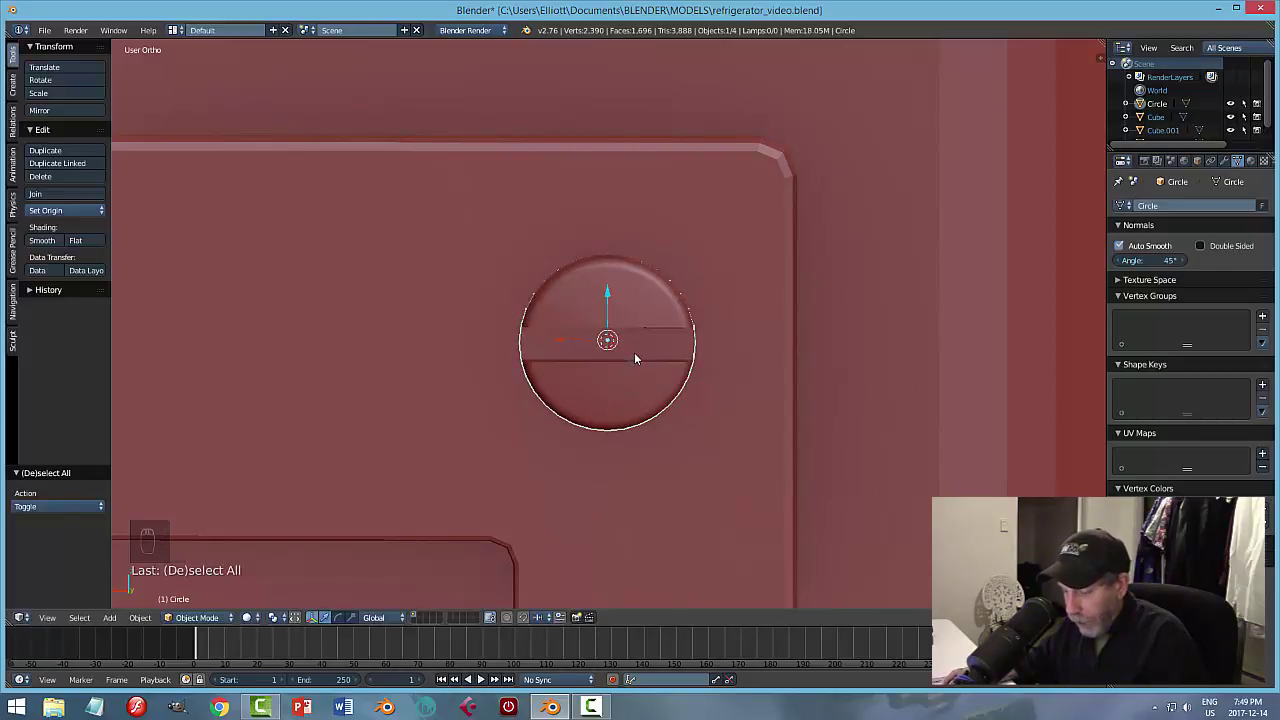
pyautogui.press('r')
pyautogui.press('z')
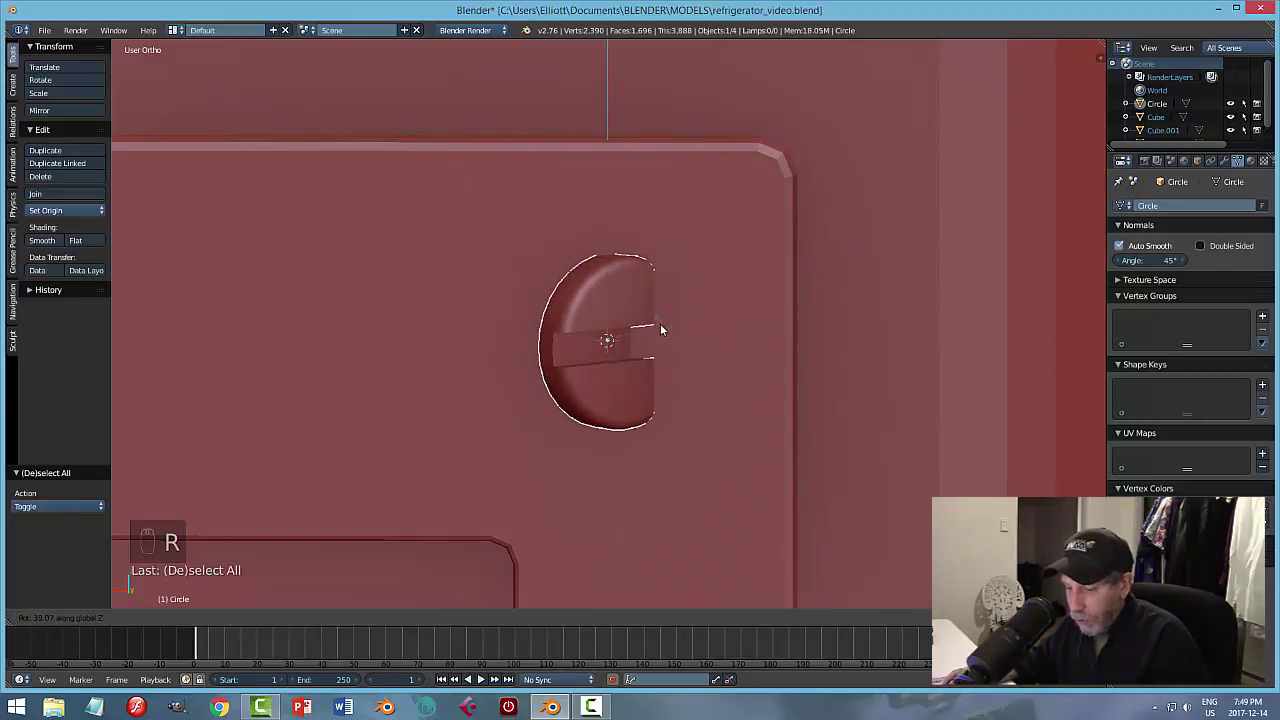
pyautogui.rightClick(663, 330)
# Rotate the screw head by about -25.2° around the global Y axis so its slot sits at an angle.
pyautogui.press('r')
pyautogui.press('y')
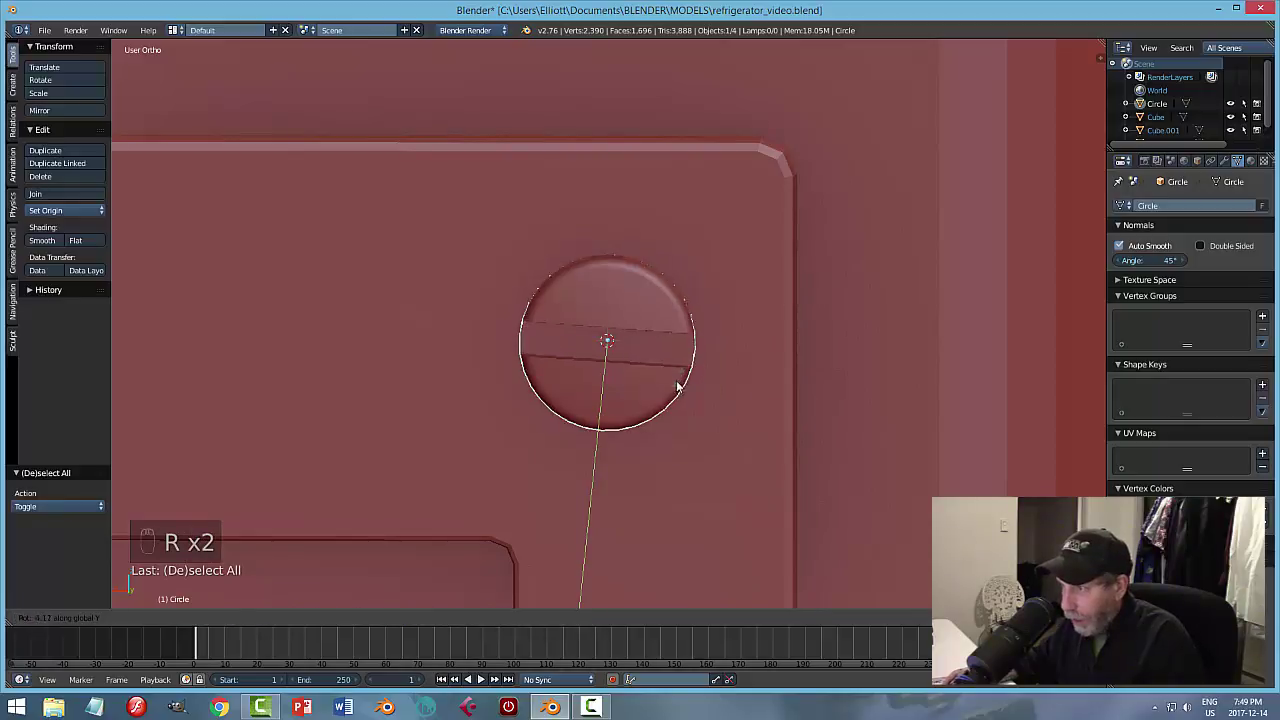
pyautogui.click(665, 400)
pyautogui.scroll(-8, 735, 381)
pyautogui.scroll(2, 700, 378)
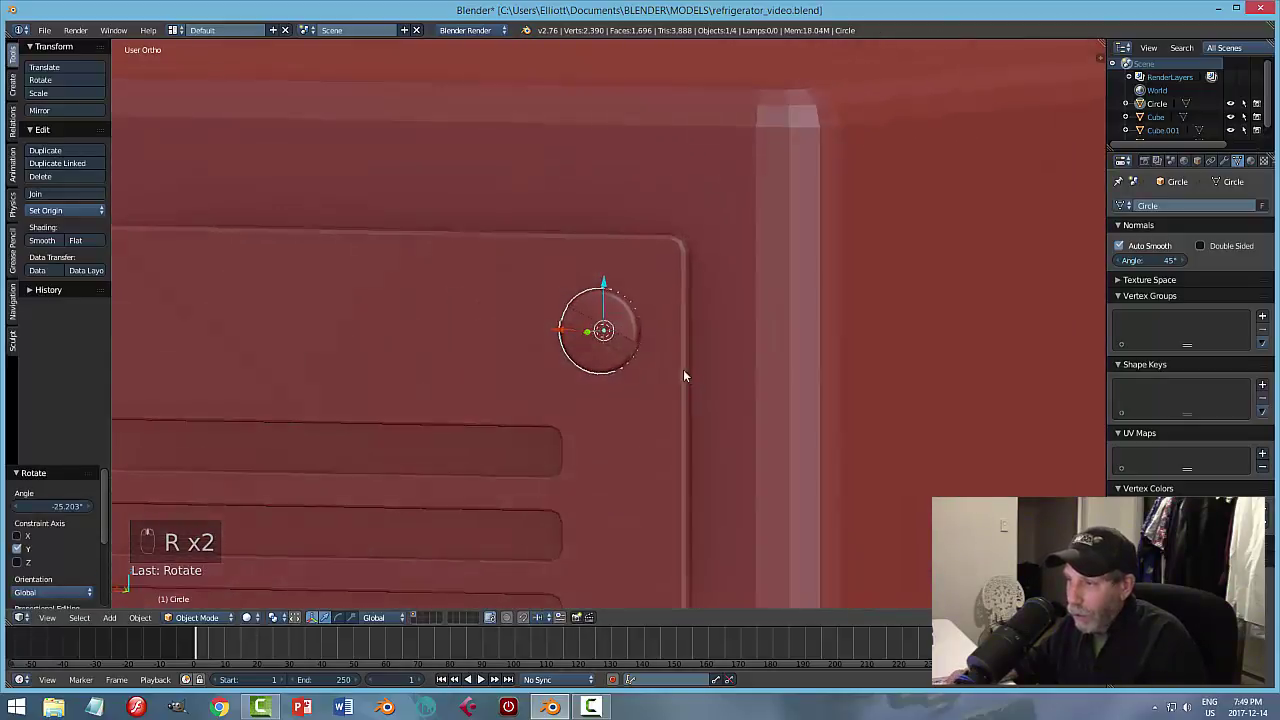
# Move the screw head slightly along the Y axis to seat it in the back panel.
pyautogui.moveTo(684, 376); pyautogui.dragTo(563, 379, button='middle')
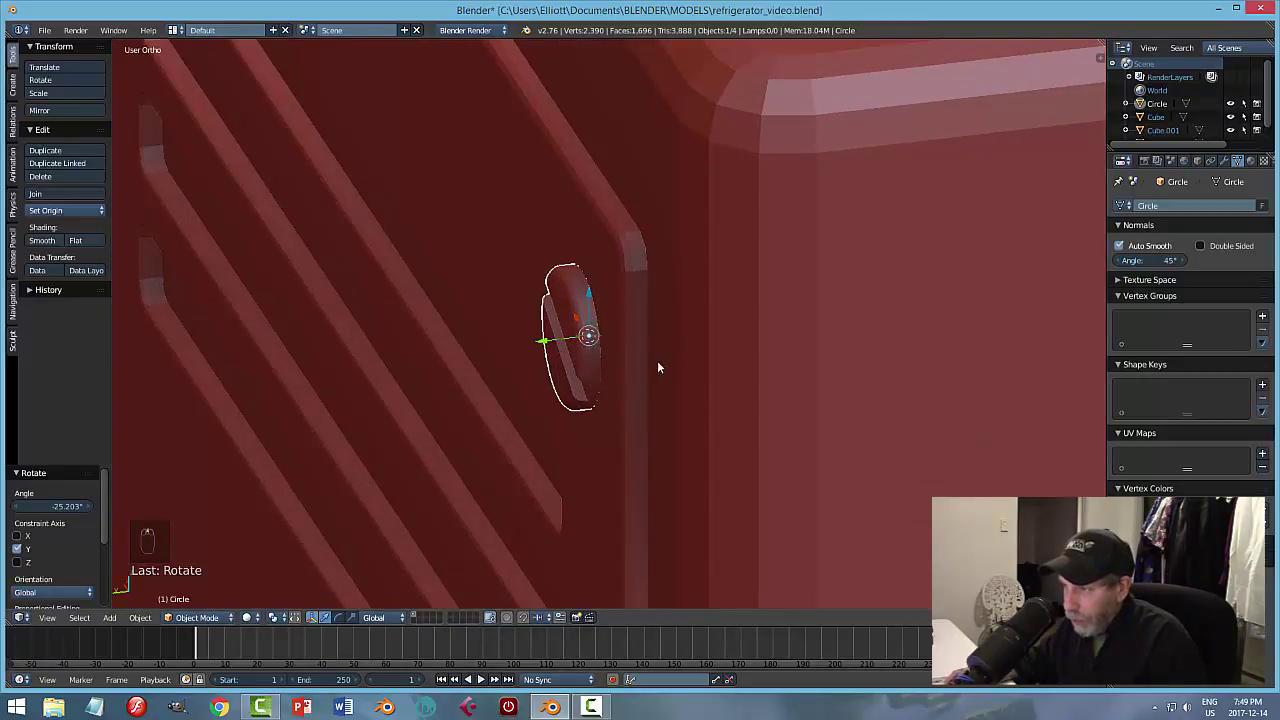
pyautogui.press('r')
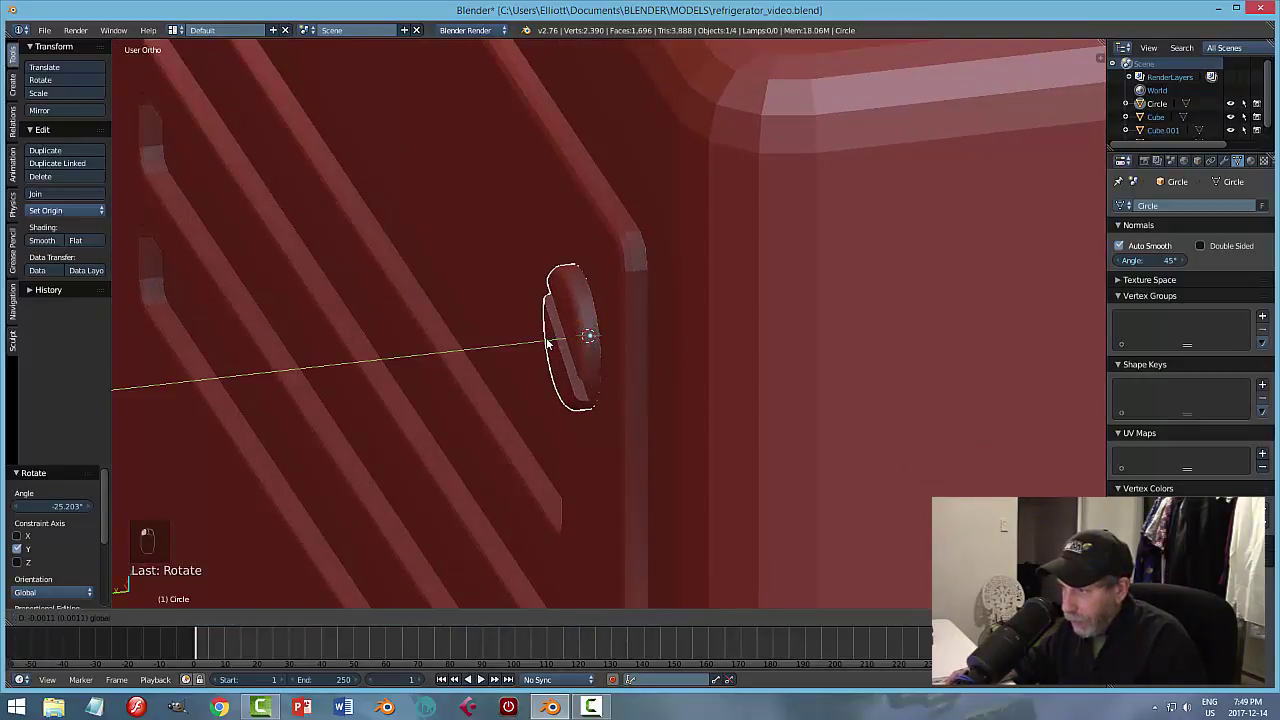
pyautogui.press('g')
pyautogui.click(637, 366)
pyautogui.press('a')
pyautogui.scroll(-2, 606, 392)
pyautogui.moveTo(606, 392); pyautogui.dragTo(608, 326, button='middle')
pyautogui.scroll(-2, 700, 372)
pyautogui.scroll(-2, 680, 372)
# Add a Mirror modifier to the screw head across X, with the refrigerator body Cube as the mirror object.
pyautogui.rightClick(608, 326)
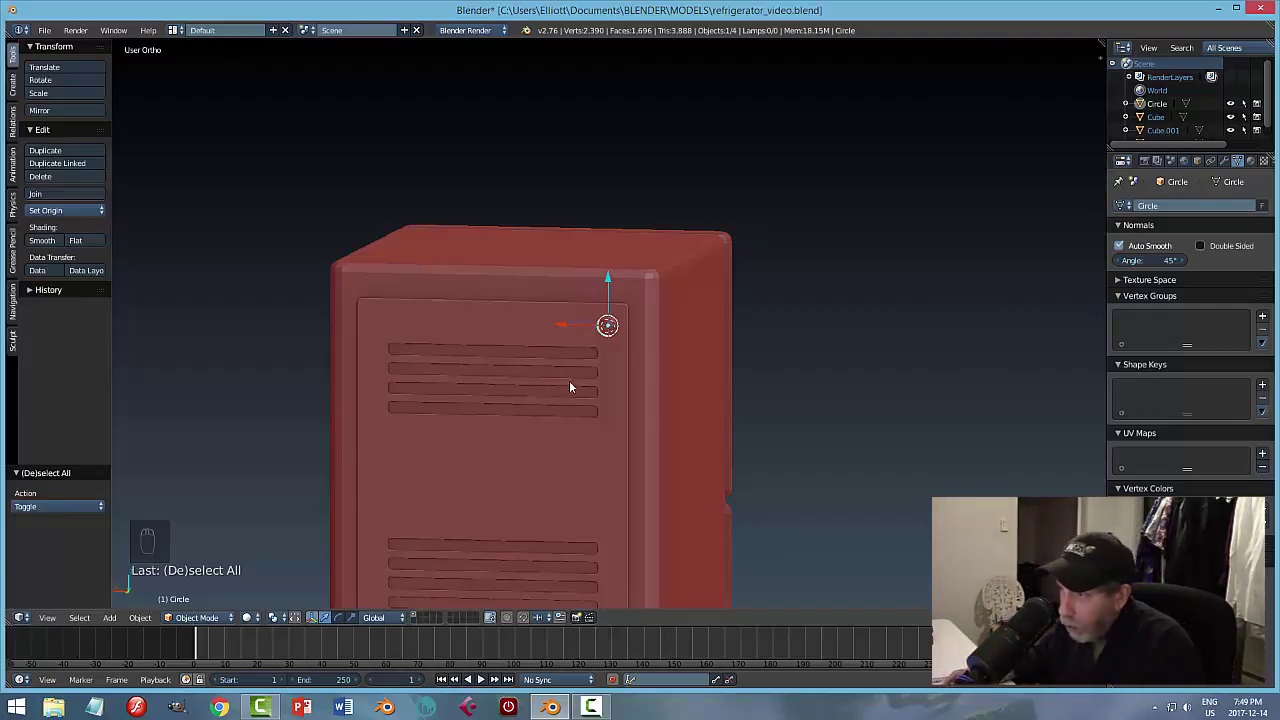
pyautogui.scroll(3, 666, 418)
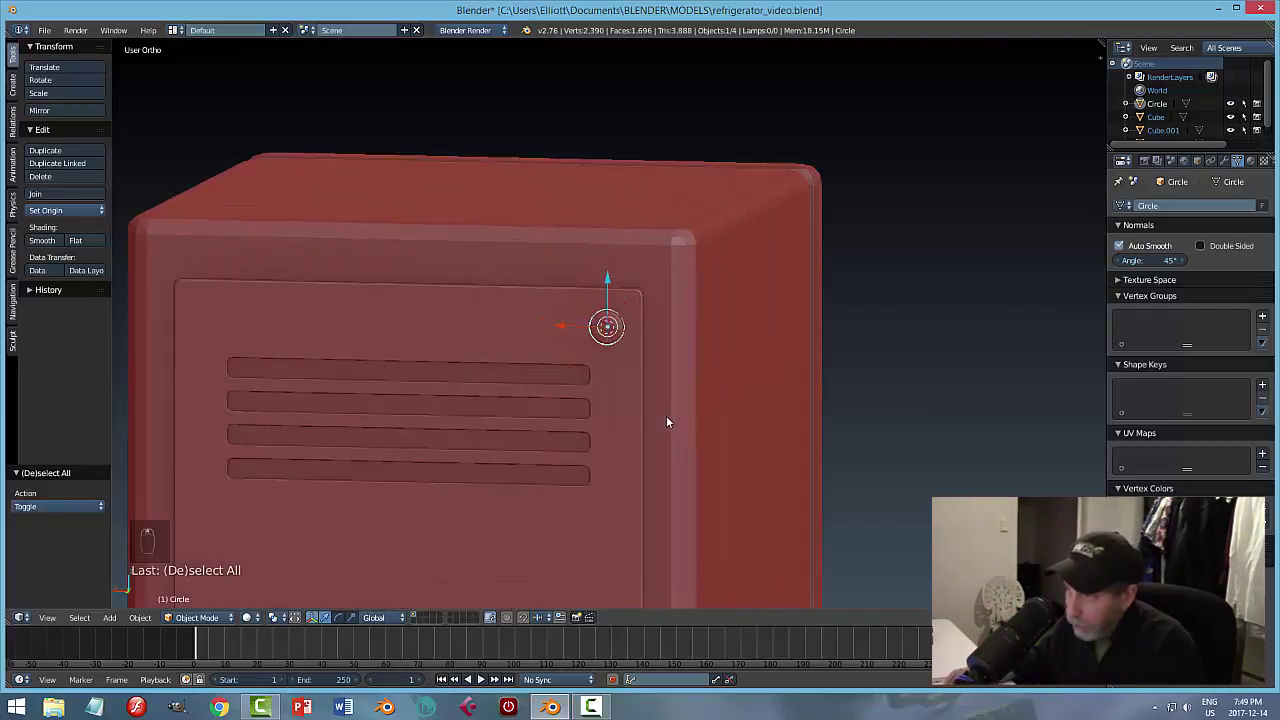
pyautogui.scroll(-4, 670, 410)
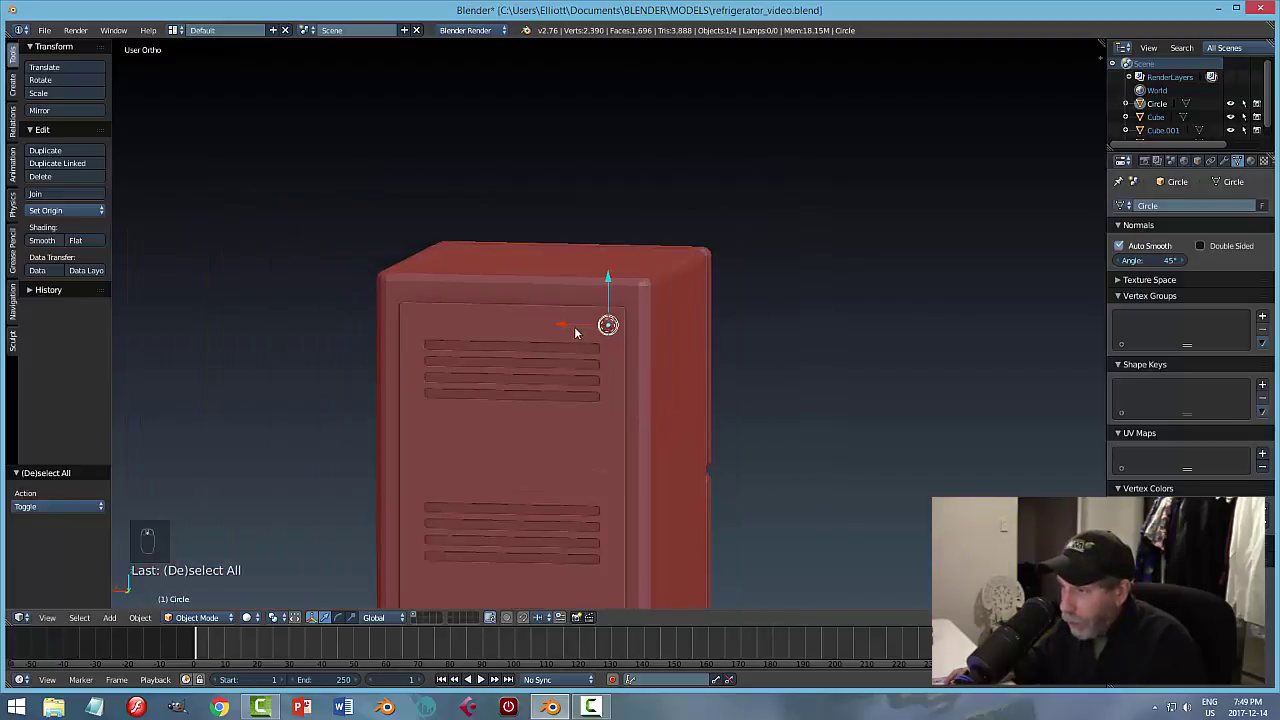
pyautogui.moveTo(622, 414); pyautogui.dragTo(703, 360, button='middle')
pyautogui.scroll(3, 702, 360)
pyautogui.scroll(-3, 760, 310)
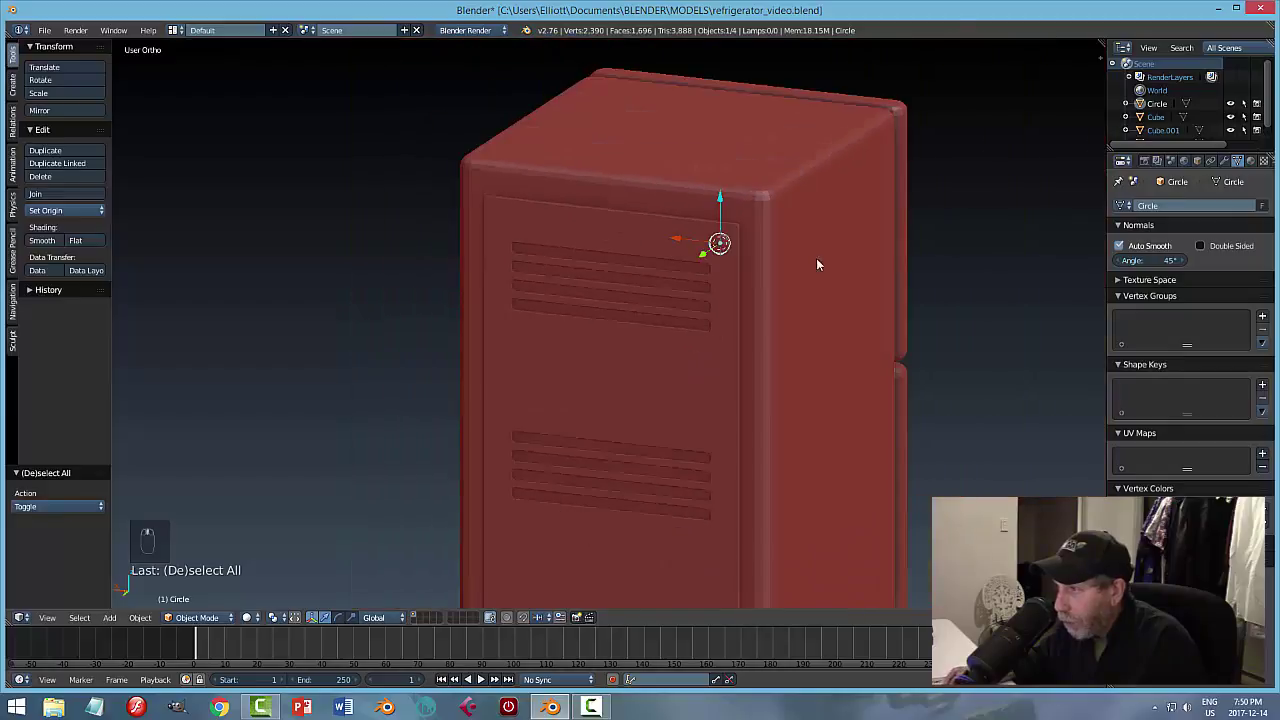
pyautogui.moveTo(817, 263); pyautogui.dragTo(740, 302, button='middle')
pyautogui.click(1225, 161)
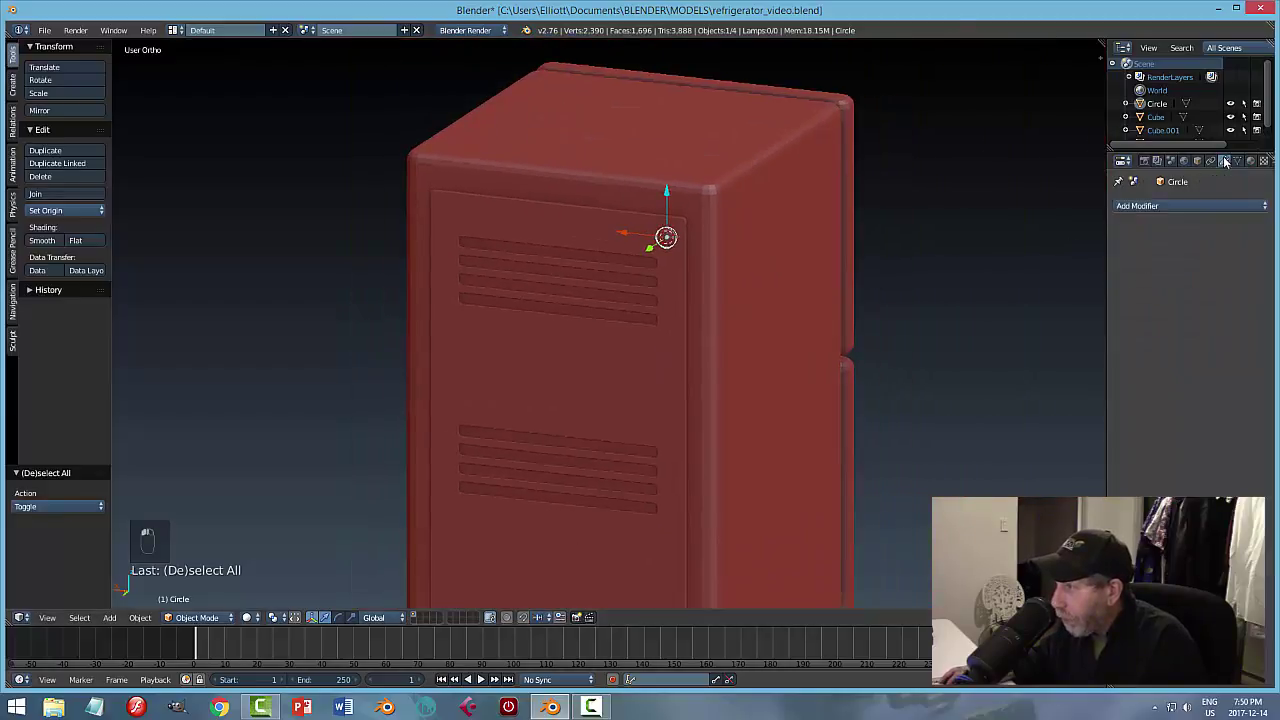
pyautogui.click(1148, 206)
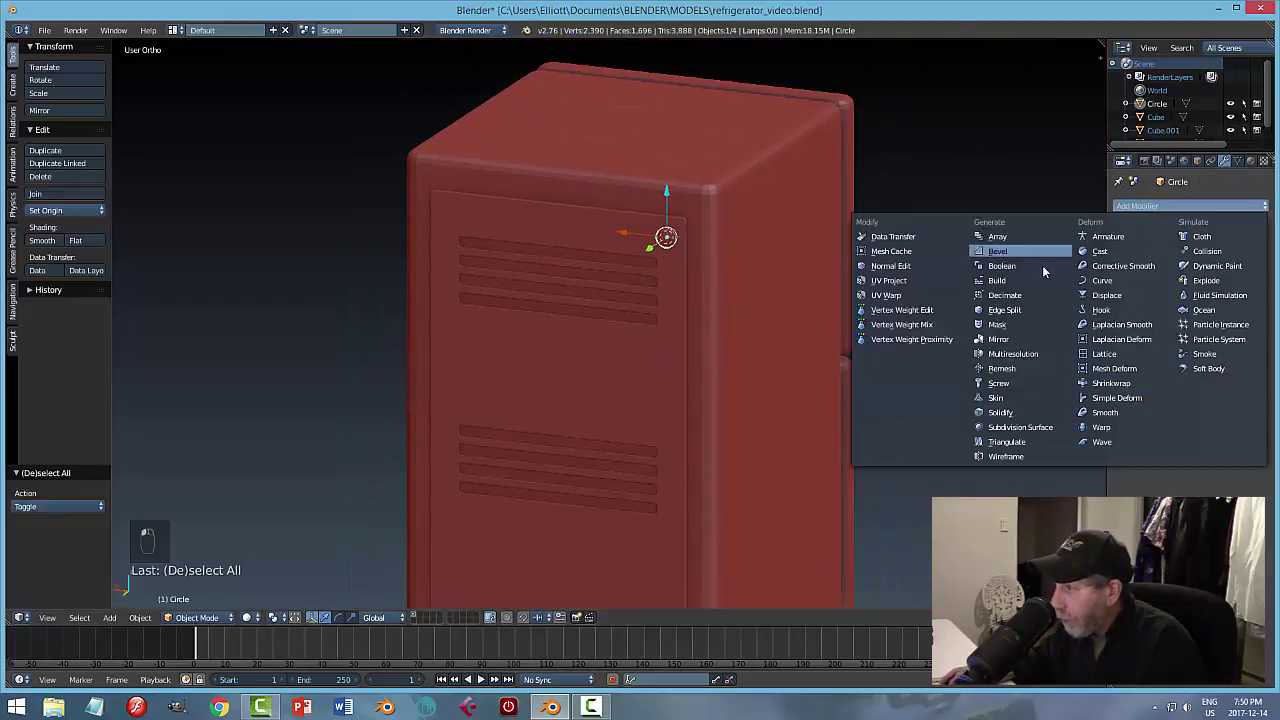
pyautogui.click(1005, 340)
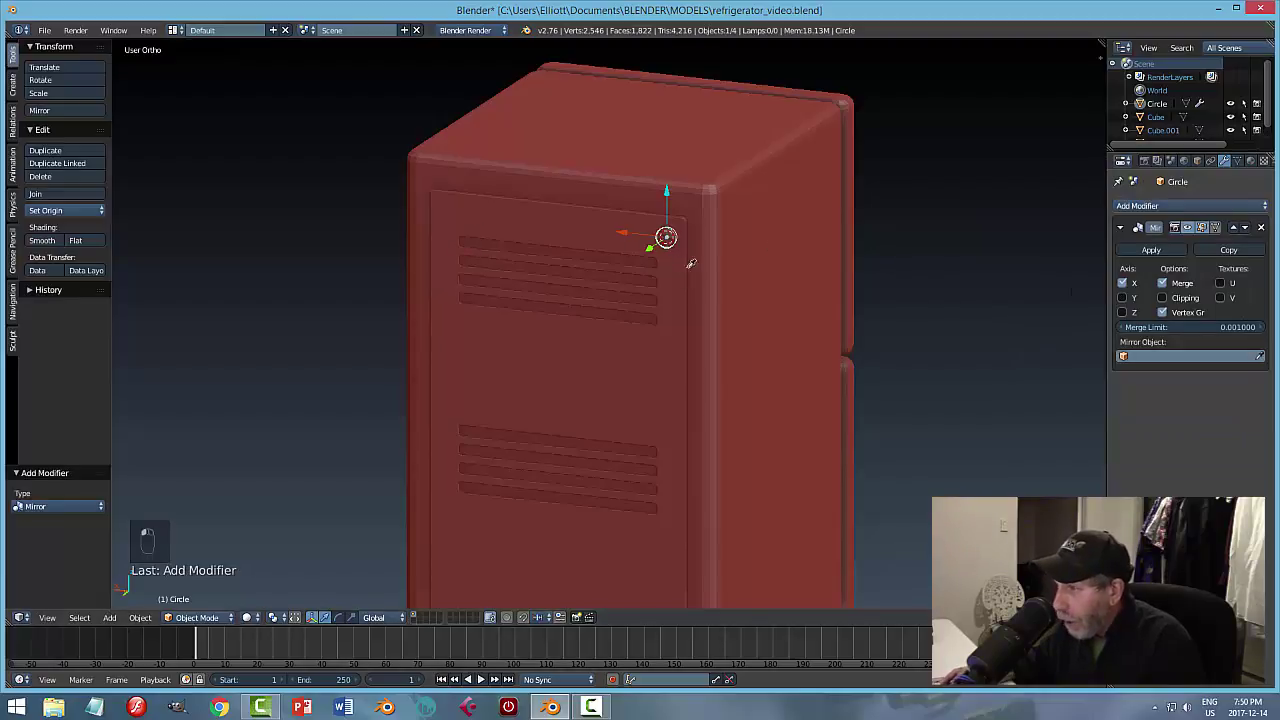
pyautogui.click(550, 224)
# Try to mirror the screw heads along the Z axis as well, and undo it.
pyautogui.moveTo(573, 300); pyautogui.dragTo(606, 256, button='middle')
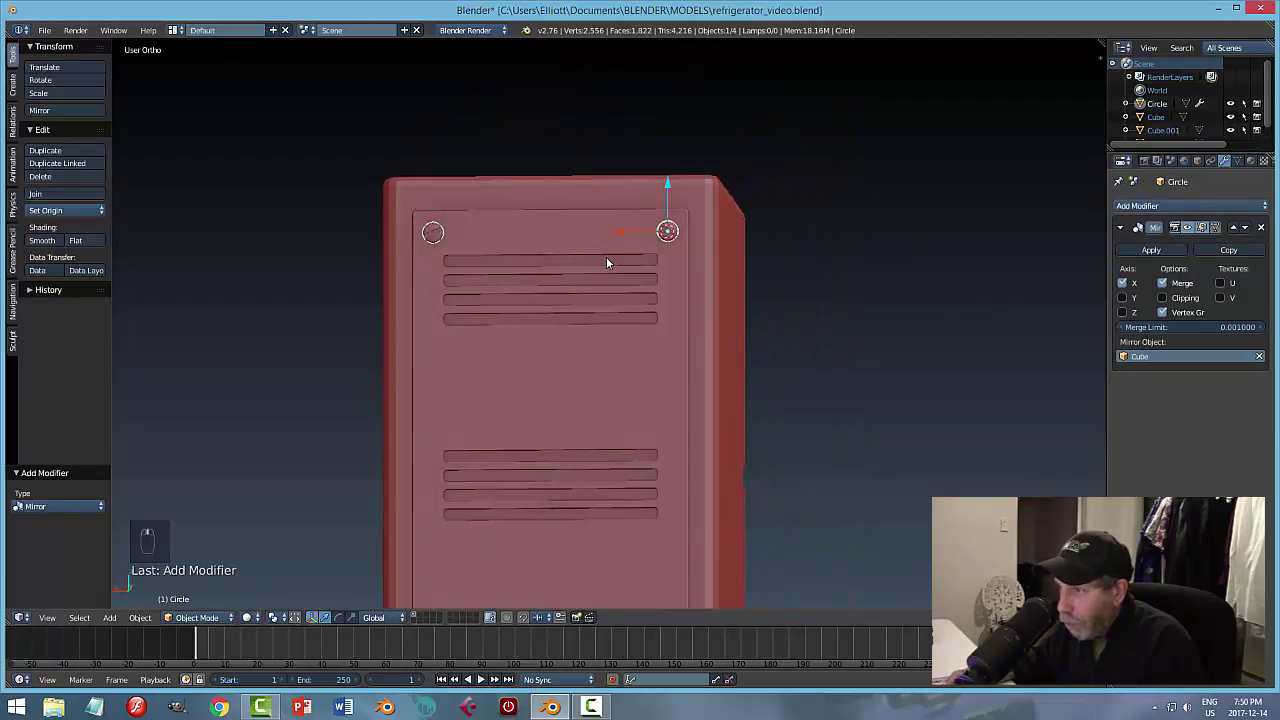
pyautogui.scroll(-2, 614, 265)
pyautogui.keyDown('shift'); pyautogui.moveTo(686, 378); pyautogui.dragTo(714, 231, button='middle'); pyautogui.keyUp('shift')
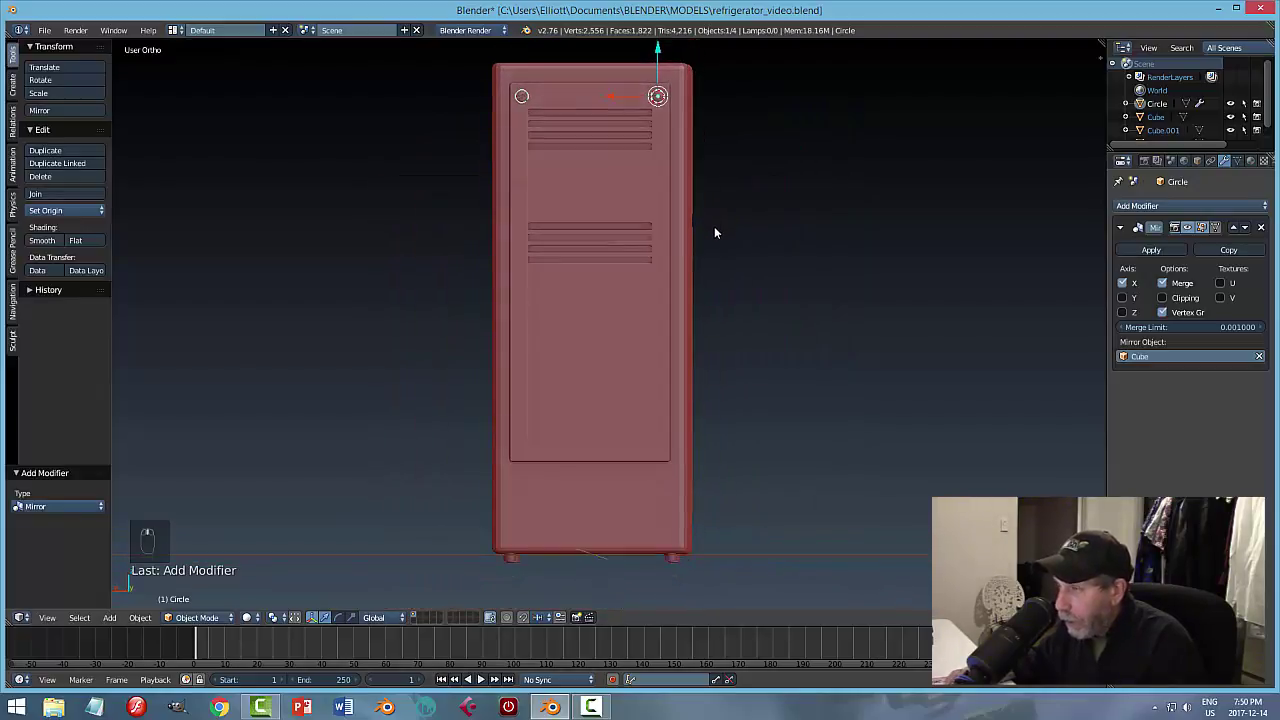
pyautogui.click(1122, 312)
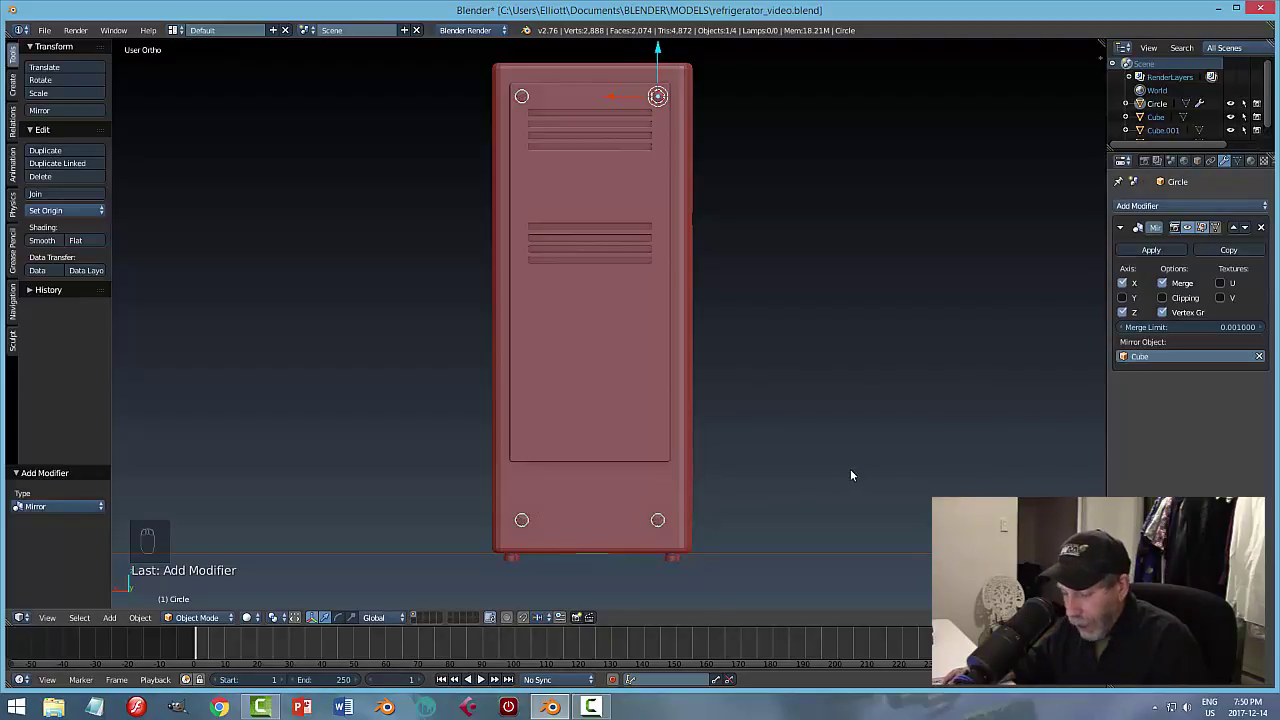
pyautogui.hotkey('ctrl', 'z')
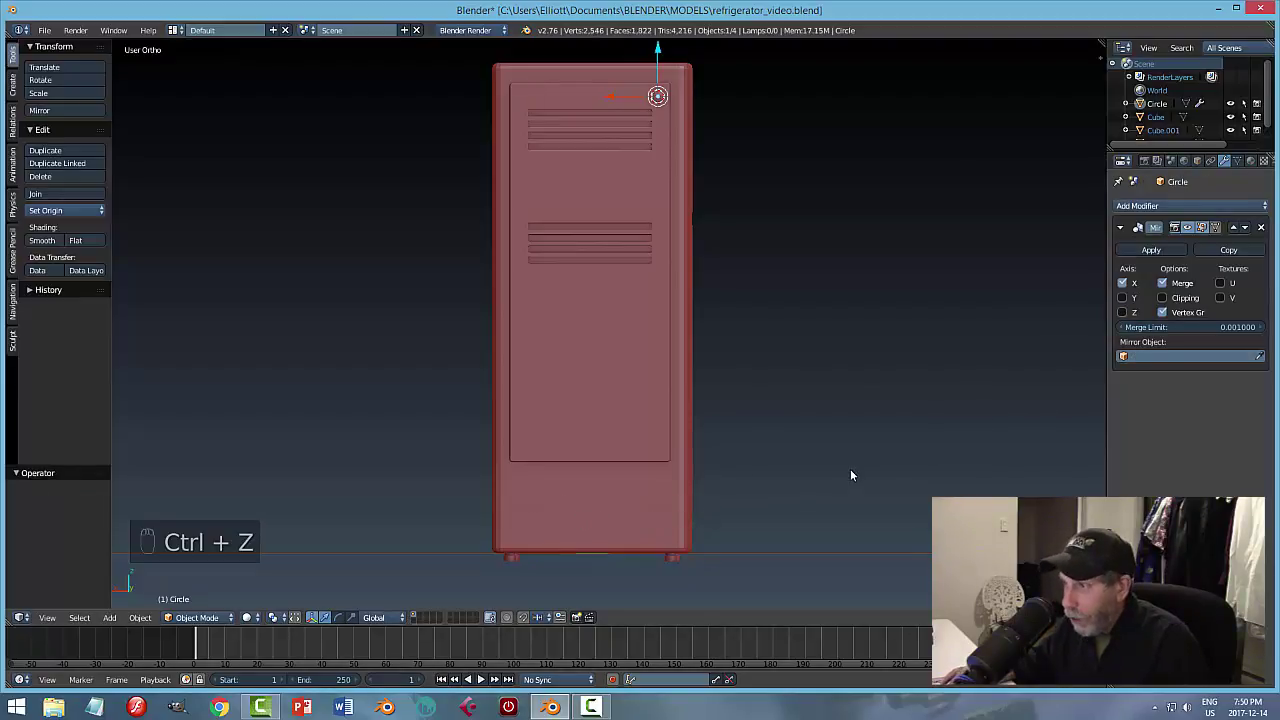
# Assign Cube as the mirror object again and apply the Mirror modifier.
pyautogui.click(1259, 356)
pyautogui.click(646, 345)
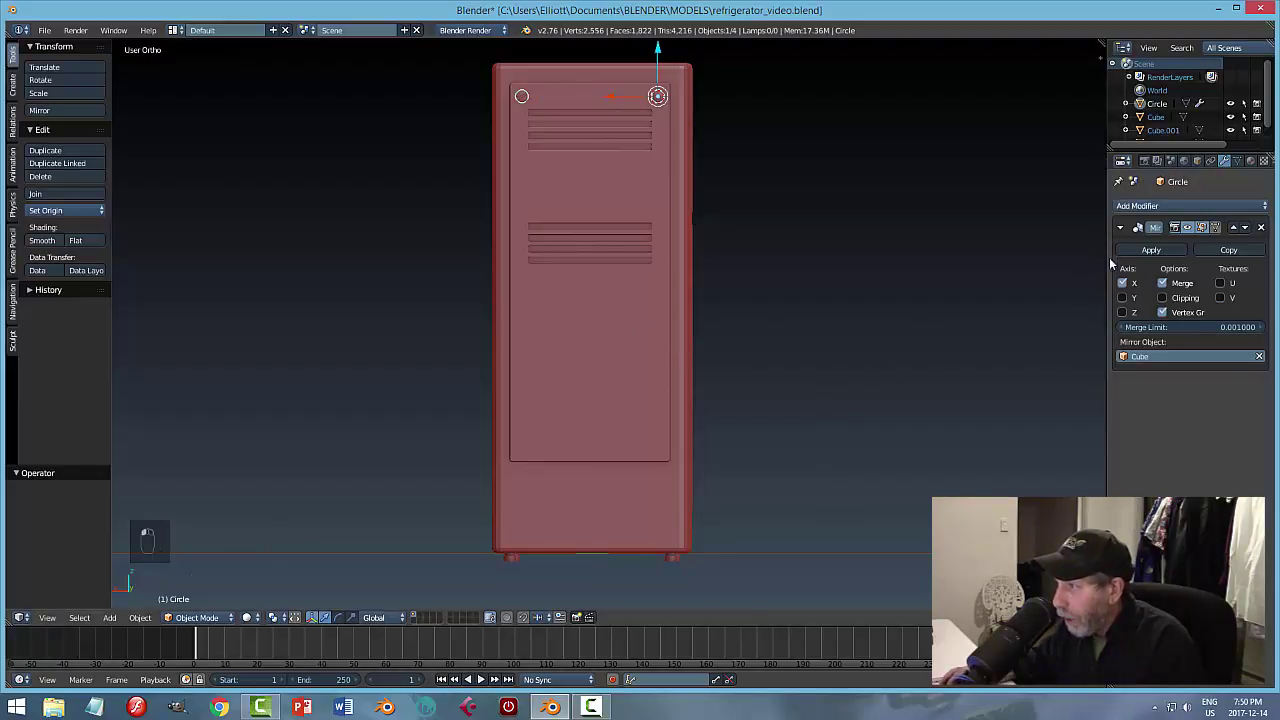
pyautogui.click(1140, 249)
# Duplicate the pair of screw heads and move the copy straight down along Z to the back panel's lower corners.
pyautogui.moveTo(795, 269); pyautogui.dragTo(838, 285, button='middle')
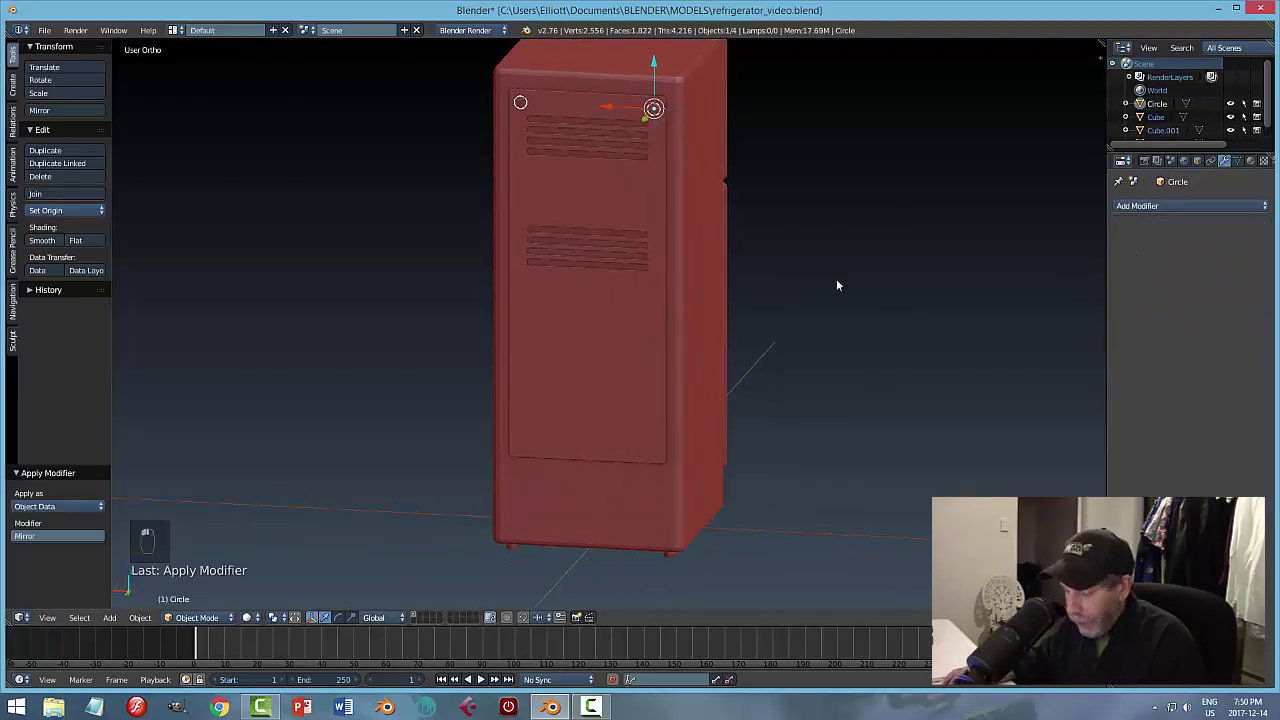
pyautogui.hotkey('shift', 'd')
pyautogui.rightClick(843, 283)
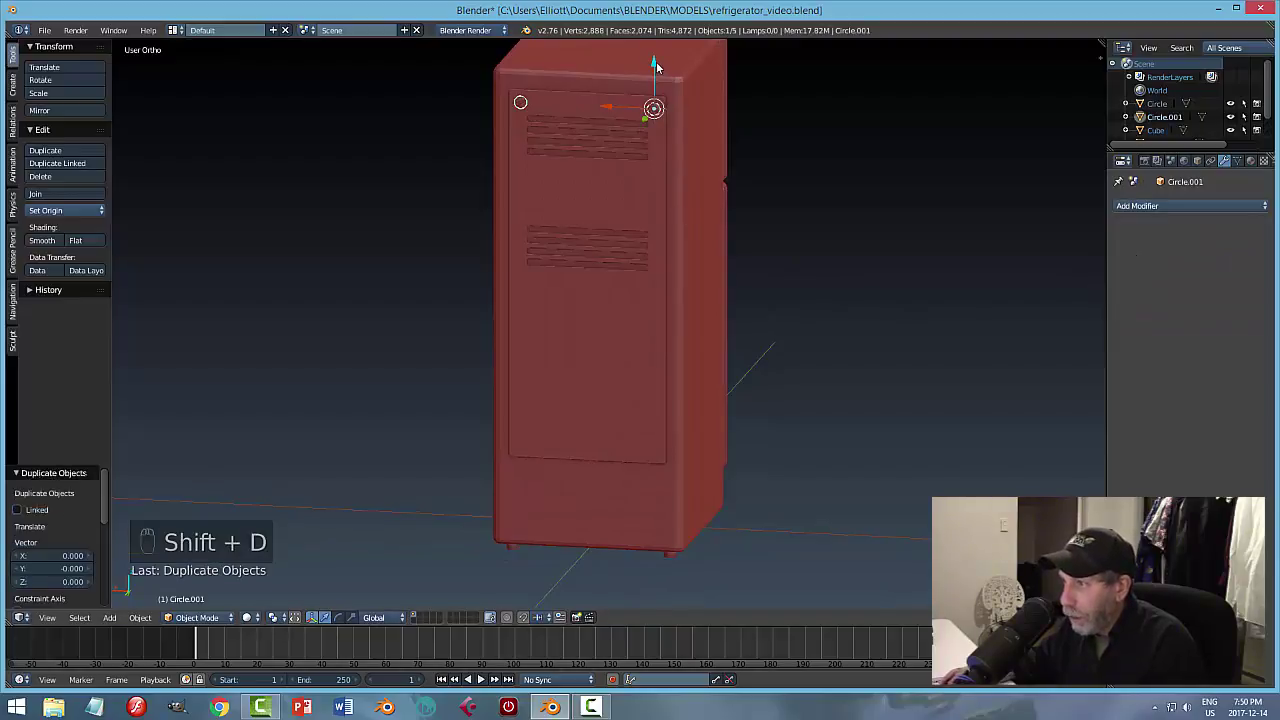
pyautogui.moveTo(656, 61); pyautogui.dragTo(686, 408)
pyautogui.moveTo(765, 397)
pyautogui.mouseDown(button='middle')
pyautogui.moveTo(803, 334)
pyautogui.moveTo(786, 386)
pyautogui.mouseUp(button='middle')
pyautogui.scroll(2, 786, 386)
pyautogui.moveTo(663, 421); pyautogui.dragTo(663, 428)
# Deselect everything and examine the placement of the screw heads at the back panel's corners.
pyautogui.moveTo(853, 430); pyautogui.dragTo(829, 392, button='middle')
pyautogui.press('a')
pyautogui.scroll(3, 803, 426)
pyautogui.scroll(-3, 794, 430)
pyautogui.scroll(2, 632, 468)
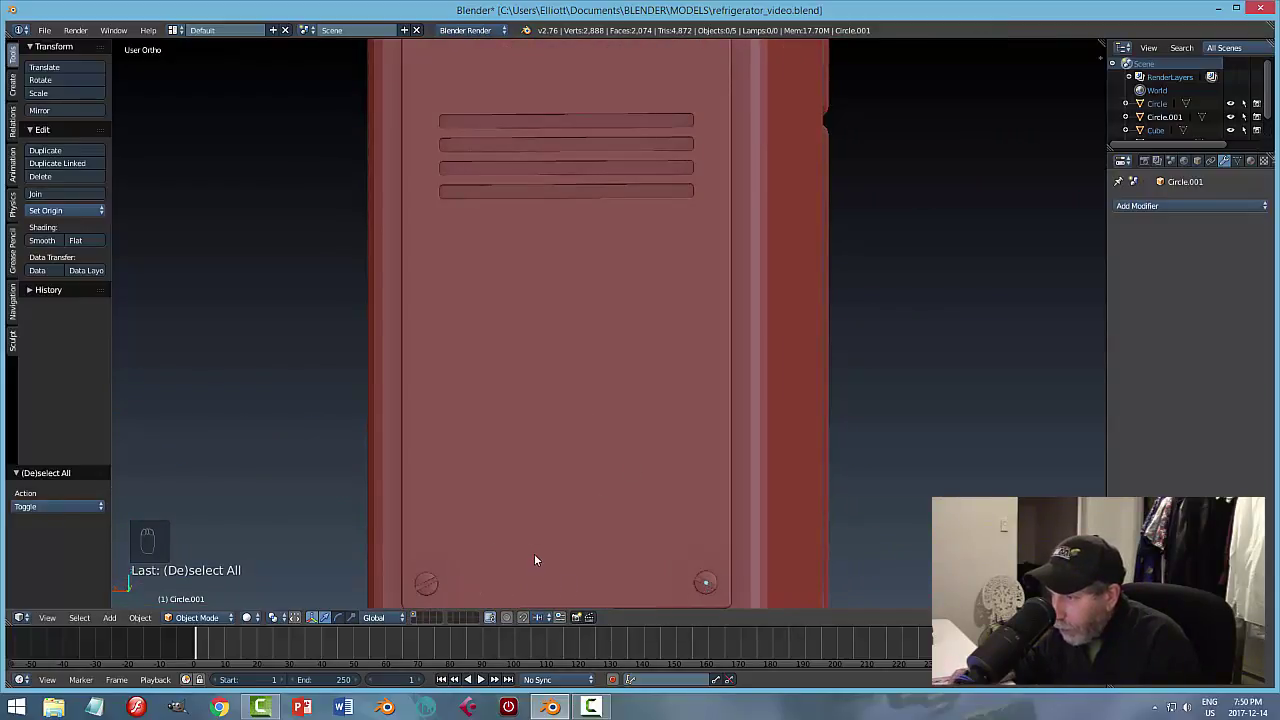
pyautogui.scroll(-1, 534, 558)
pyautogui.scroll(-2, 598, 450)
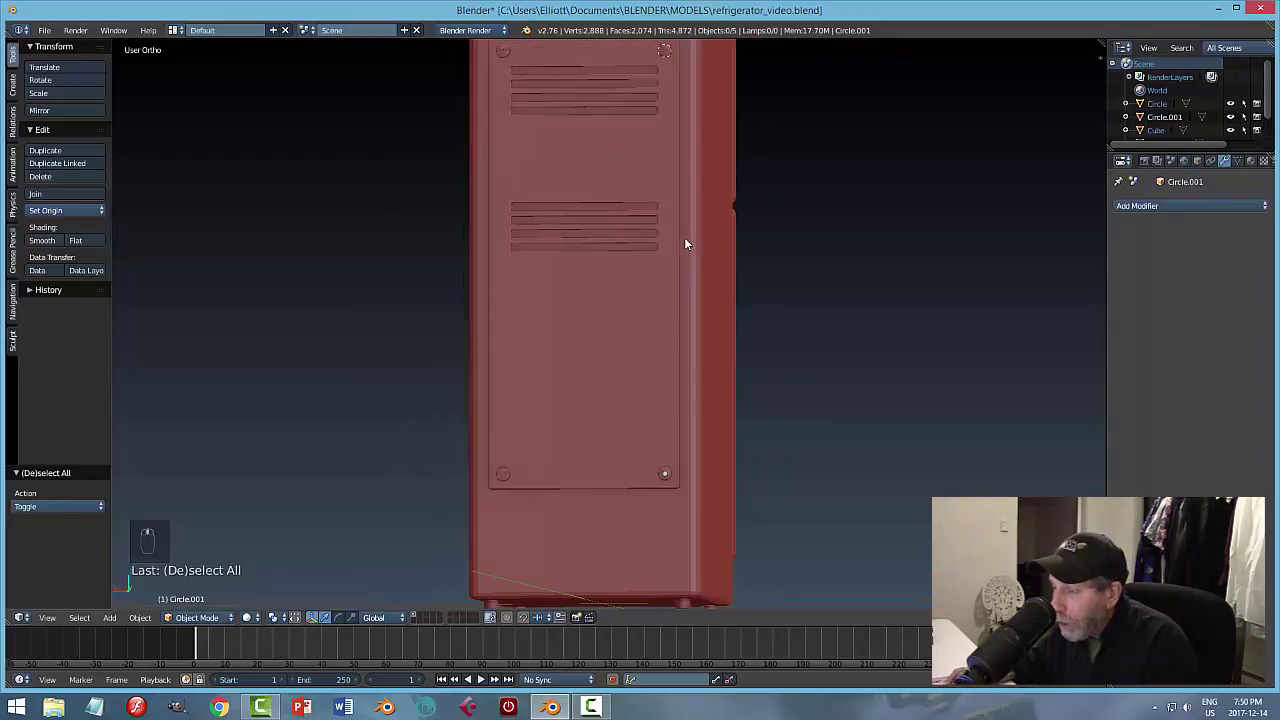
# Join the upper and lower screw objects on the back panel into the refrigerator body.
pyautogui.rightClick(664, 51)
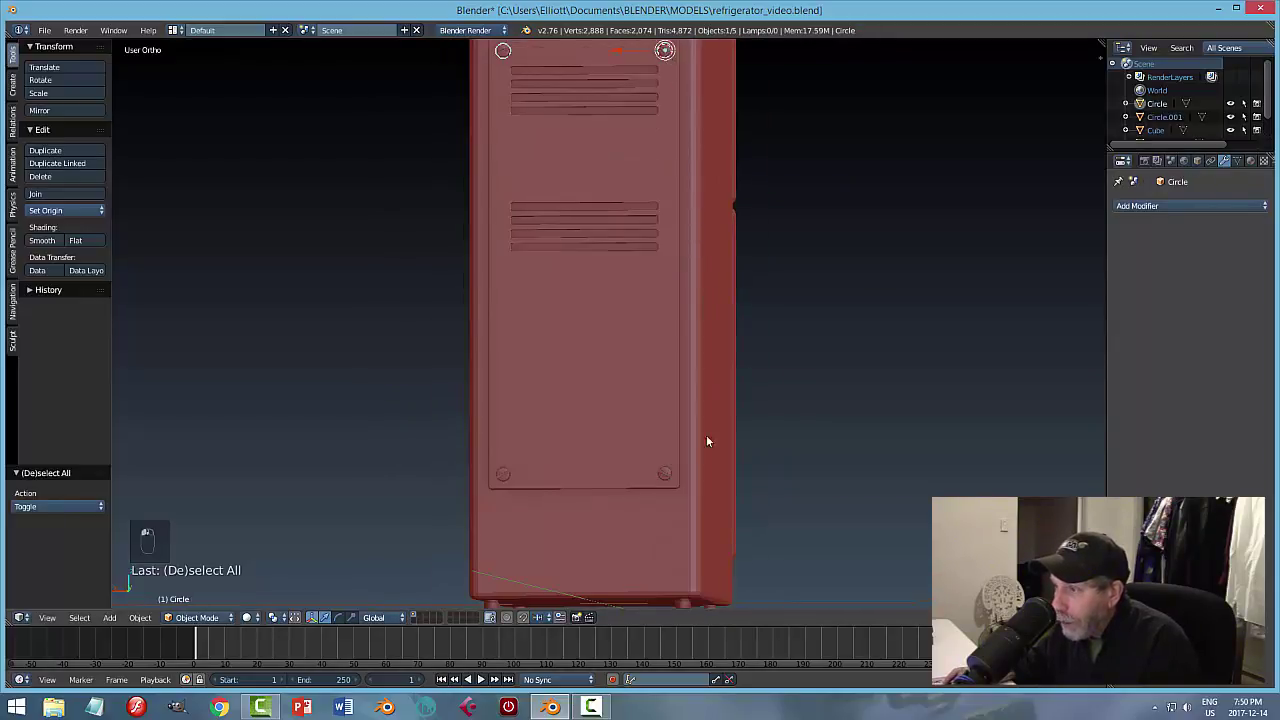
pyautogui.keyDown('shift'); pyautogui.rightClick(667, 475); pyautogui.keyUp('shift')
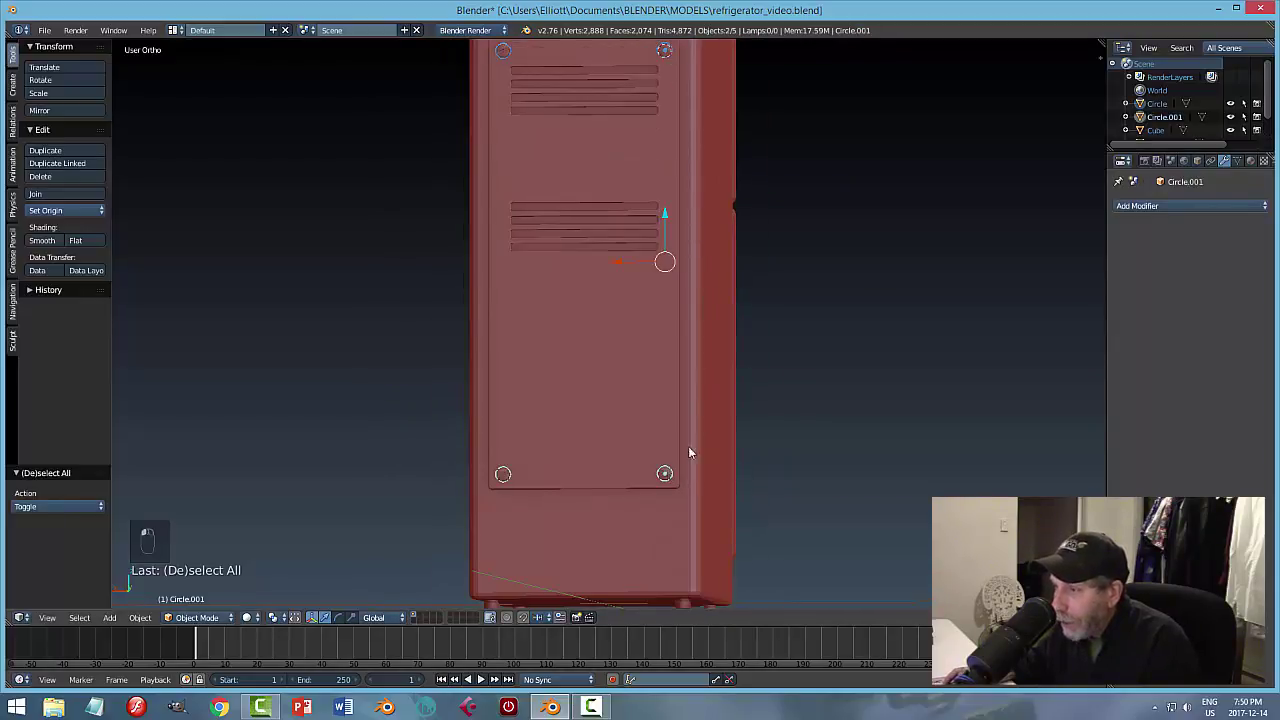
pyautogui.keyDown('shift'); pyautogui.rightClick(632, 384); pyautogui.keyUp('shift')
pyautogui.hotkey('ctrl', 'j')
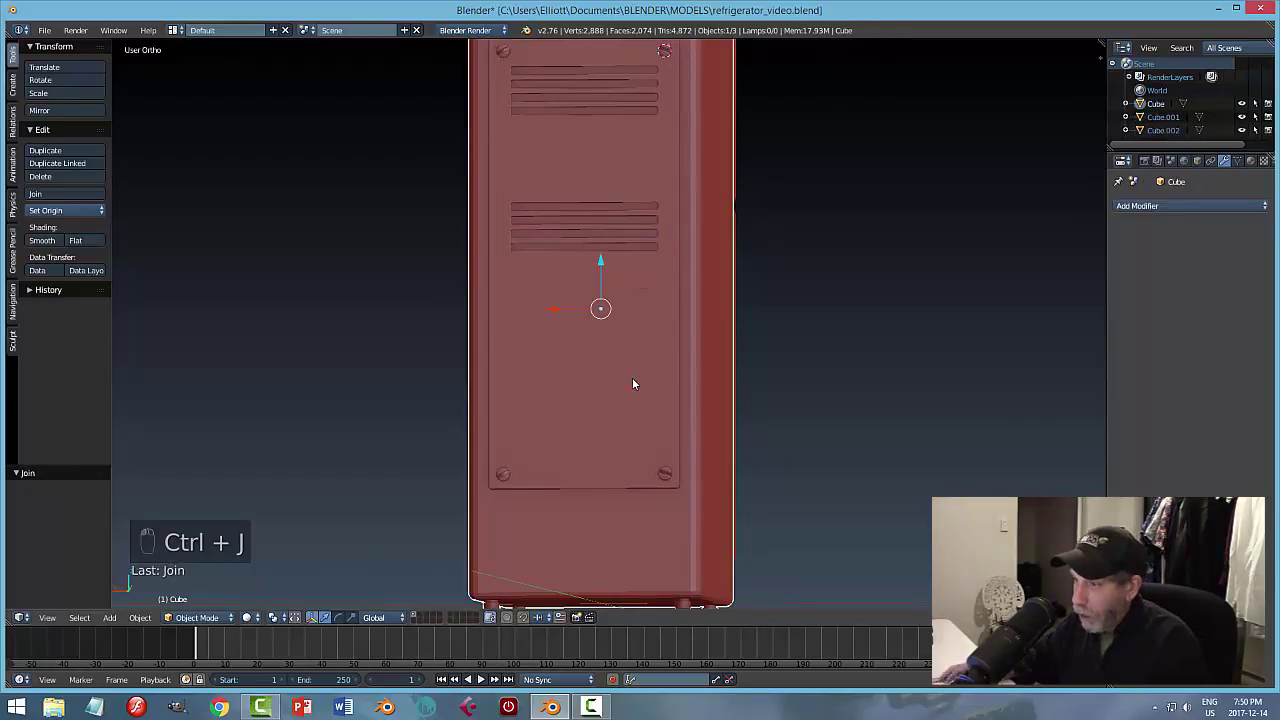
# Apply flat shading to the Cube.002 object.
pyautogui.scroll(4, 712, 393)
pyautogui.scroll(-5, 697, 458)
pyautogui.scroll(7, 697, 459)
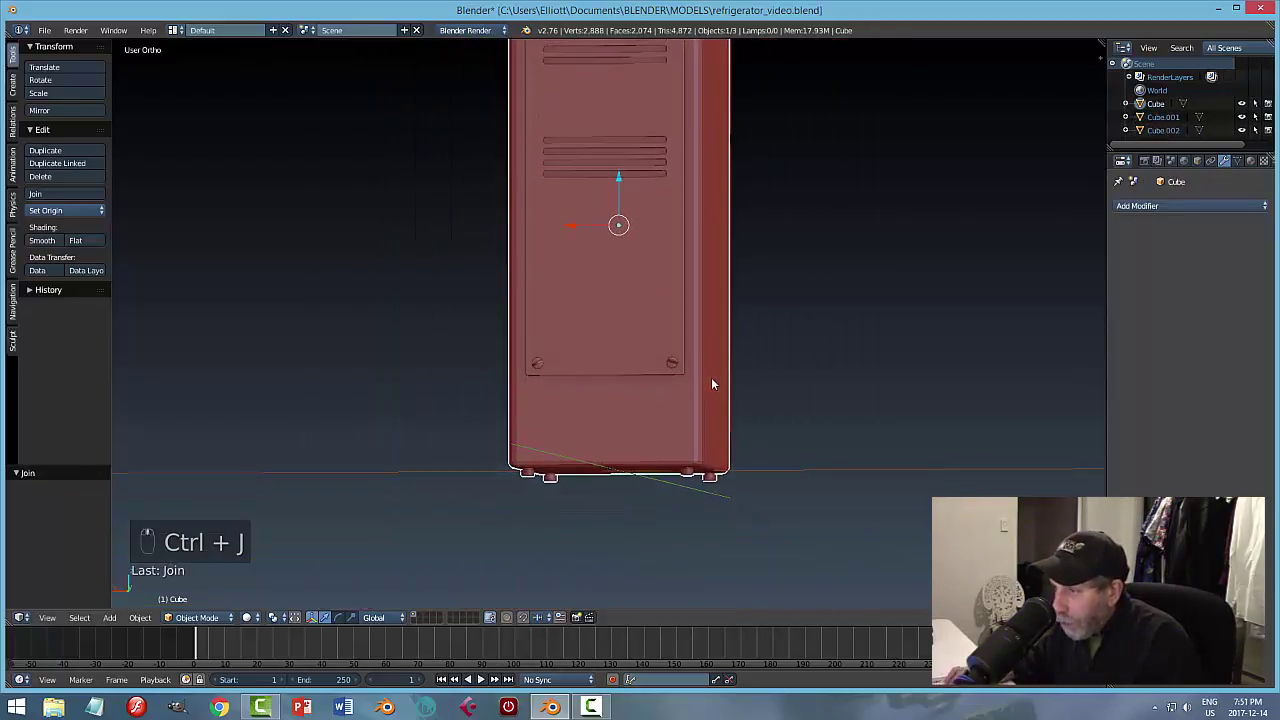
pyautogui.scroll(1, 842, 466)
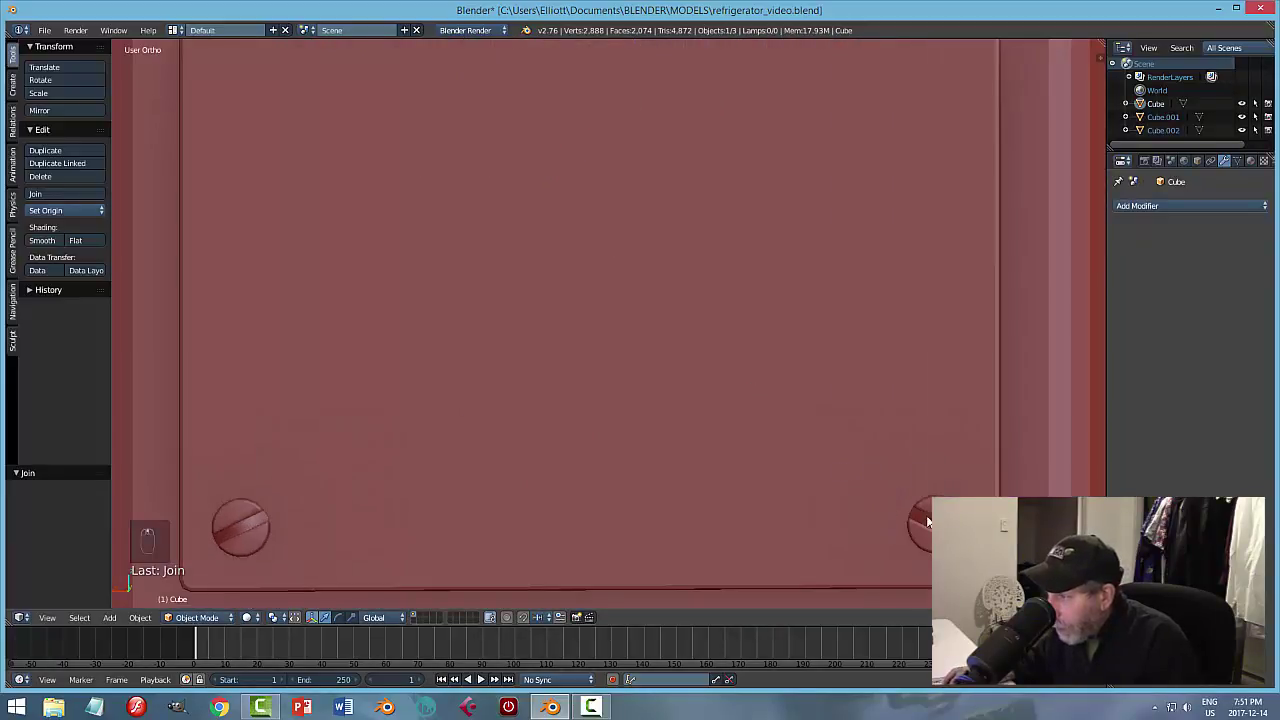
pyautogui.rightClick(924, 522)
pyautogui.click(76, 240)
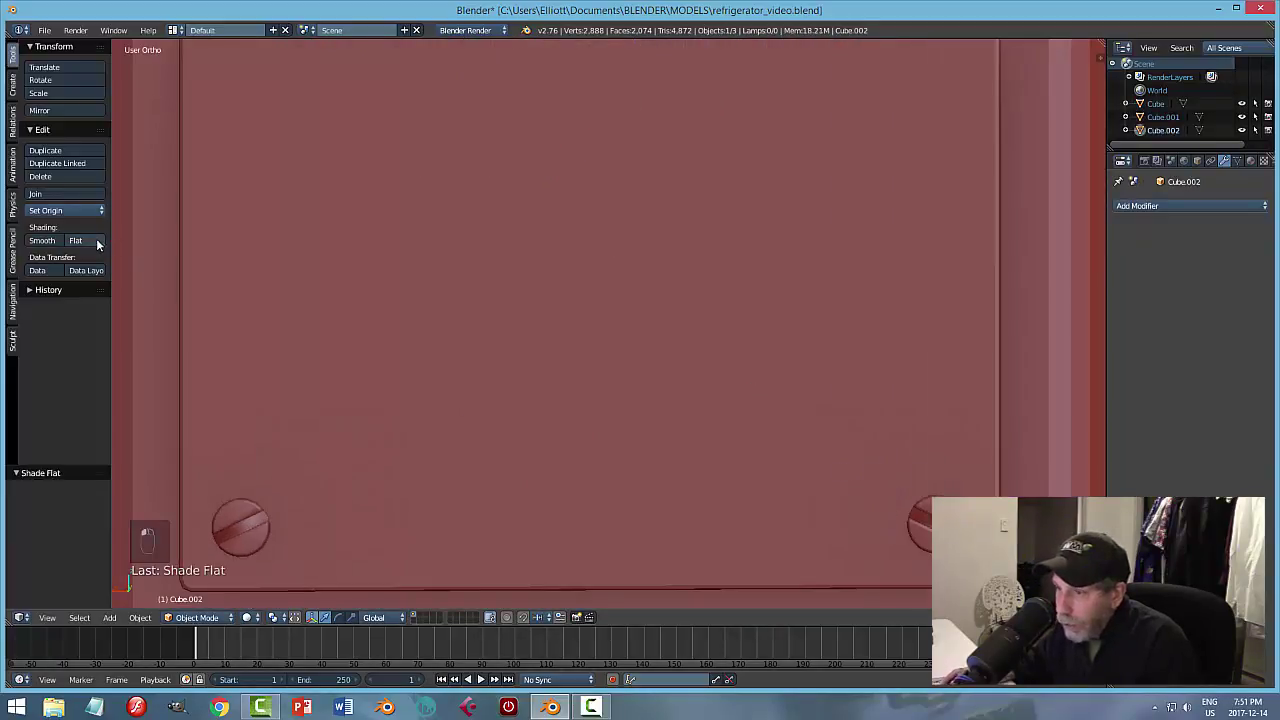
# Enable Auto Smooth on the refrigerator body mesh with an angle of 45°.
pyautogui.rightClick(1094, 331)
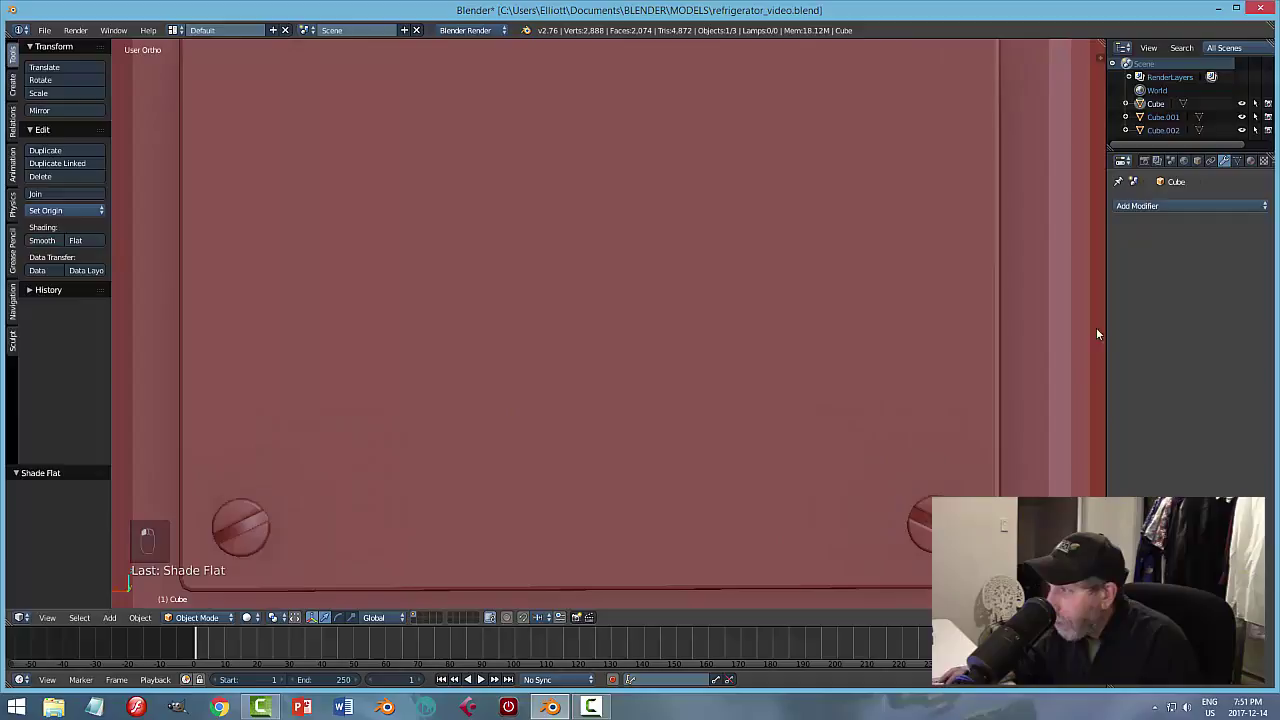
pyautogui.click(1237, 161)
pyautogui.click(1119, 246)
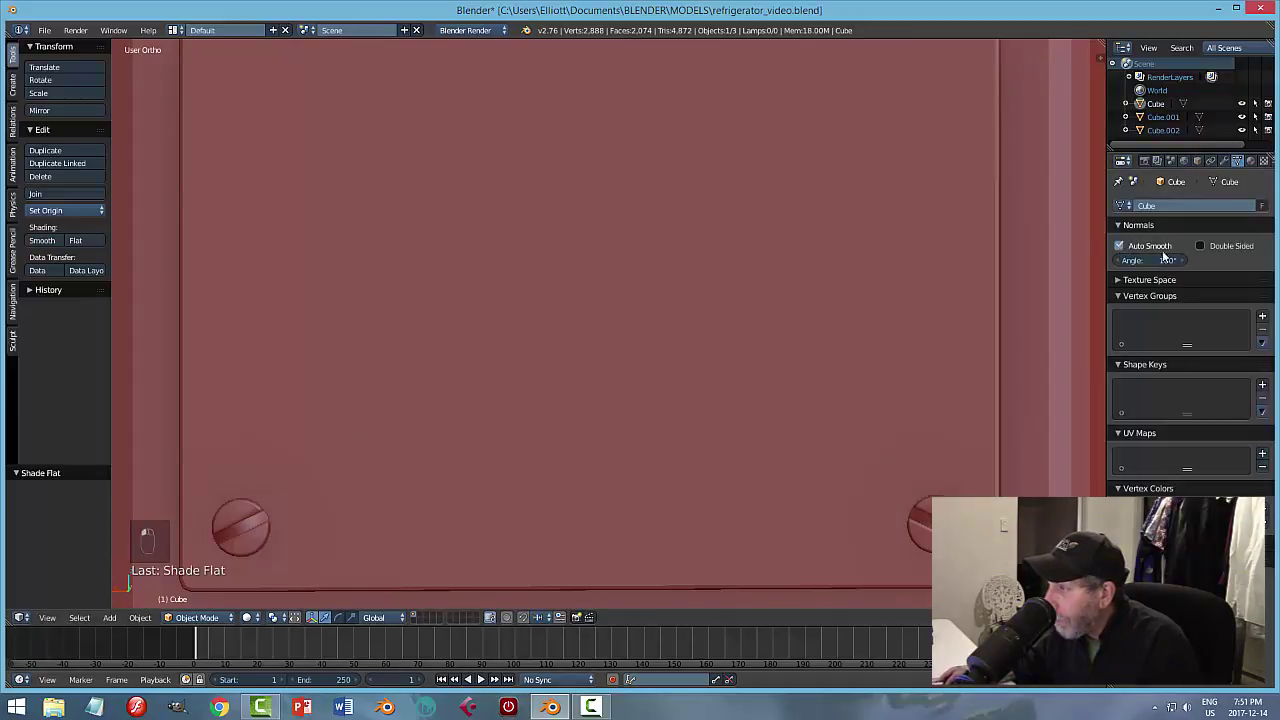
pyautogui.write('45')
pyautogui.press('Return')
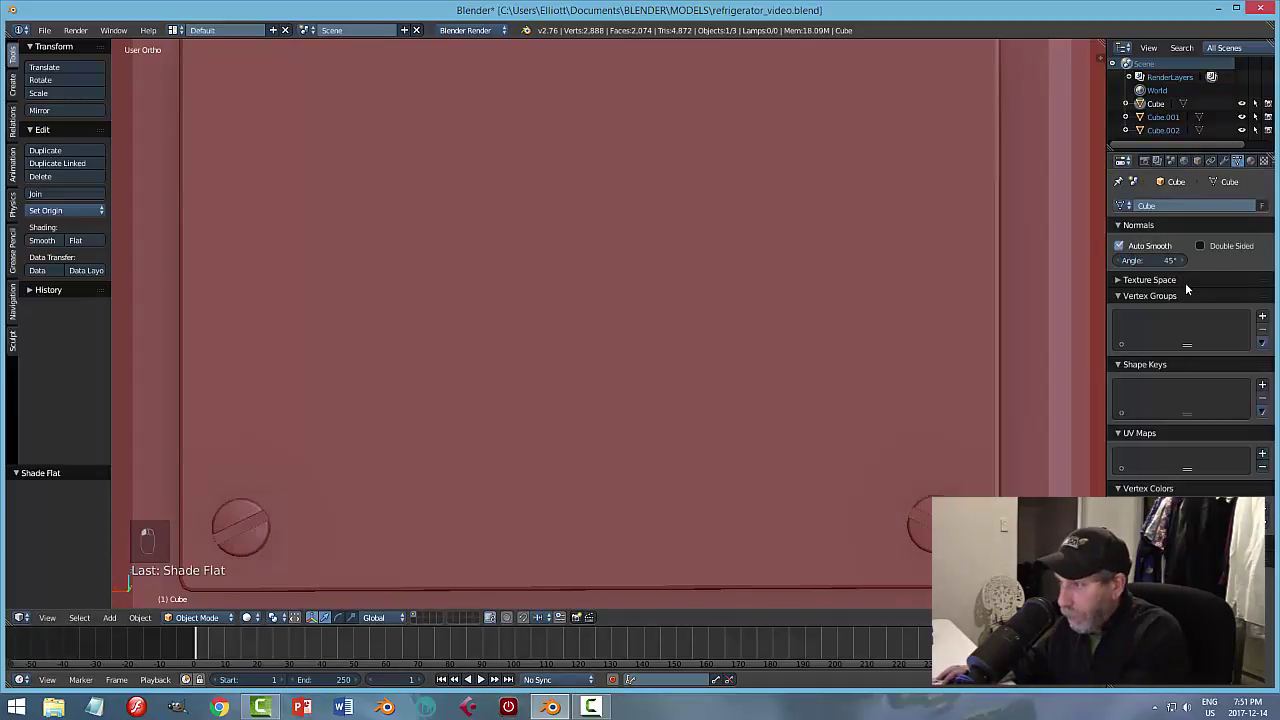
# Deselect everything and save the blend file over the existing version.
pyautogui.scroll(-4, 735, 332)
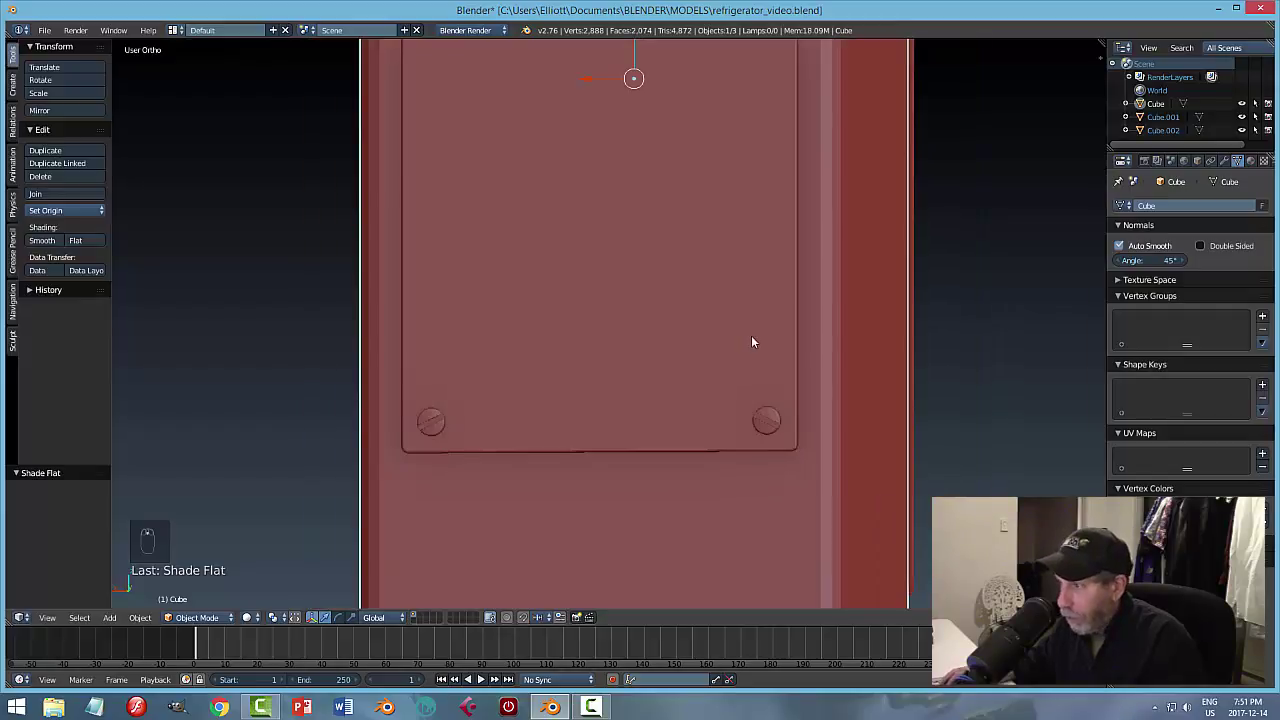
pyautogui.scroll(-4, 753, 342)
pyautogui.moveTo(843, 314); pyautogui.dragTo(537, 309, button='middle')
pyautogui.press('a')
pyautogui.hotkey('ctrl', 's')
pyautogui.click(683, 342)
# Select the upper door and snap the 3D cursor to it.
pyautogui.scroll(-4, 916, 286)
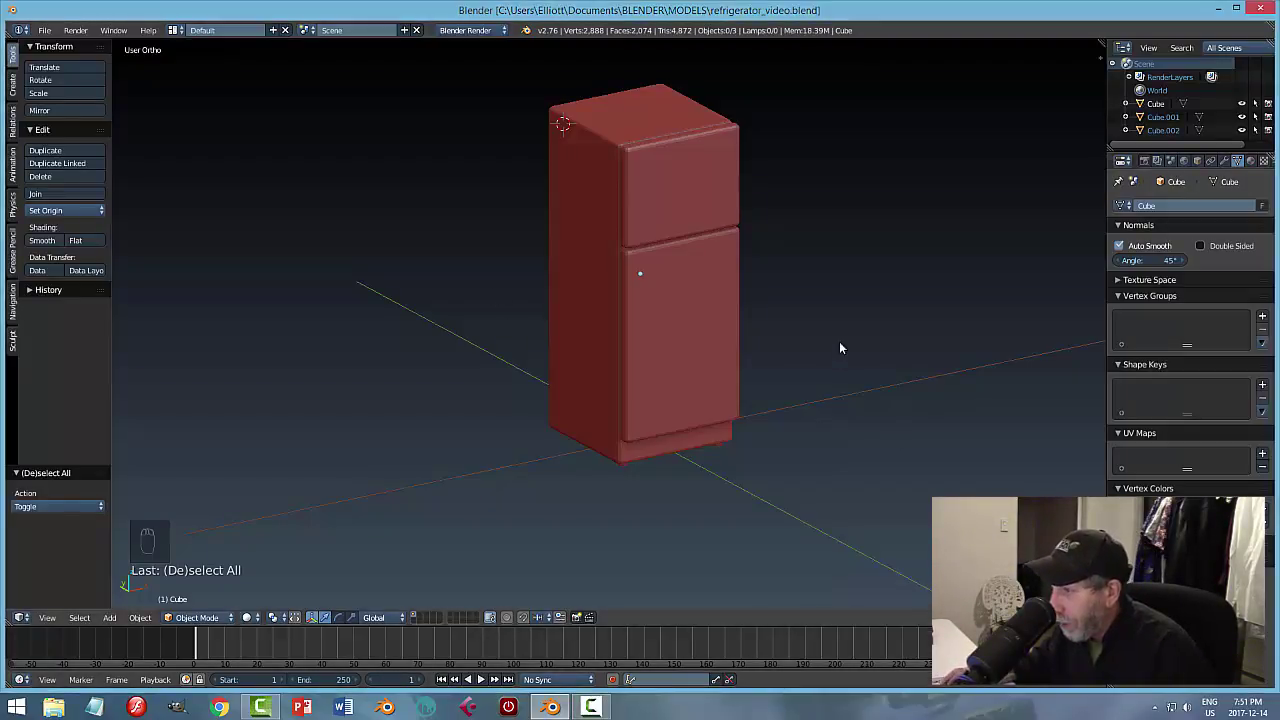
pyautogui.moveTo(837, 346); pyautogui.dragTo(705, 147, button='middle')
pyautogui.rightClick(705, 147)
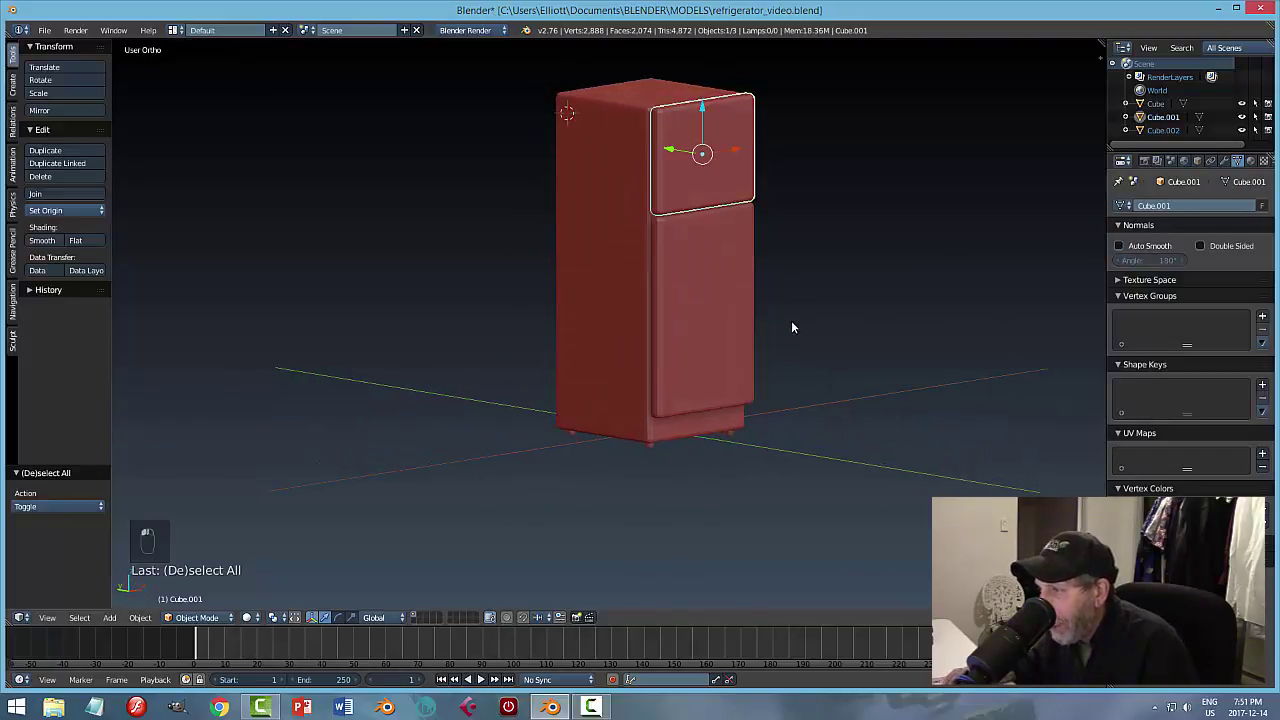
pyautogui.moveTo(791, 320)
pyautogui.mouseDown(button='middle')
pyautogui.moveTo(837, 317)
pyautogui.moveTo(829, 334)
pyautogui.moveTo(709, 354)
pyautogui.moveTo(800, 317)
pyautogui.mouseUp(button='middle')
pyautogui.scroll(3, 763, 335)
pyautogui.scroll(-4, 800, 317)
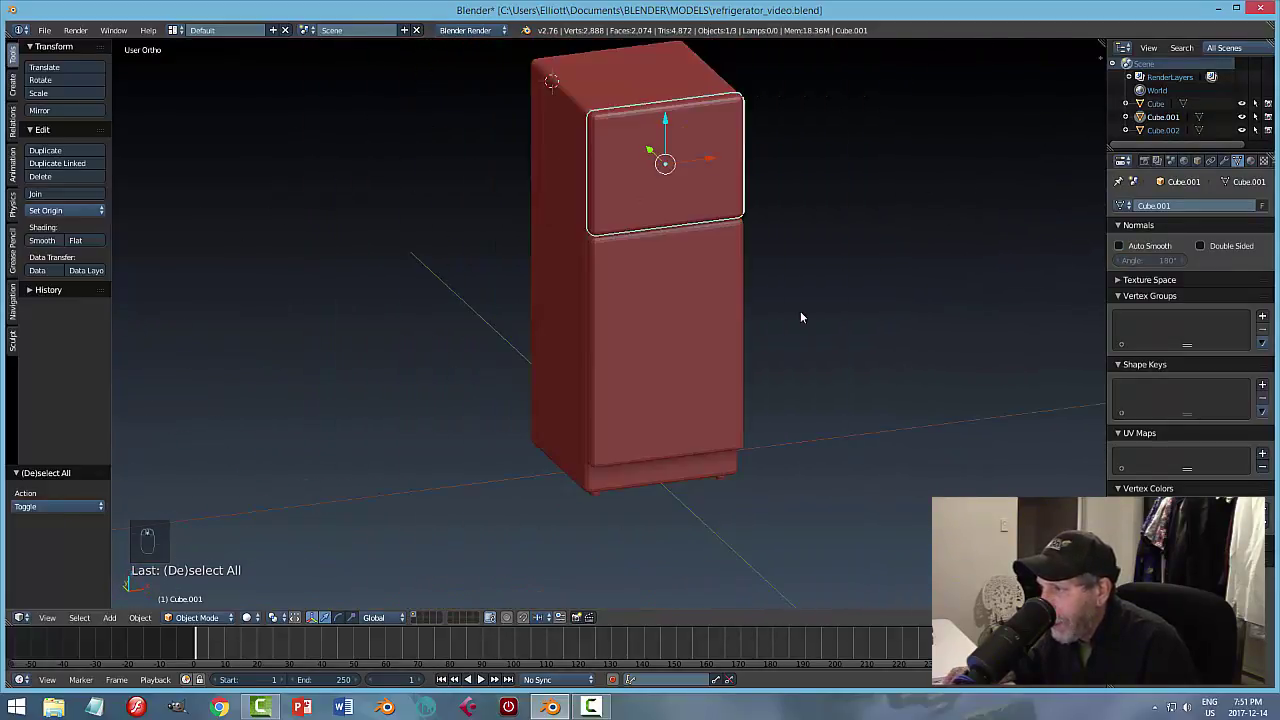
pyautogui.press('KP_Decimal')
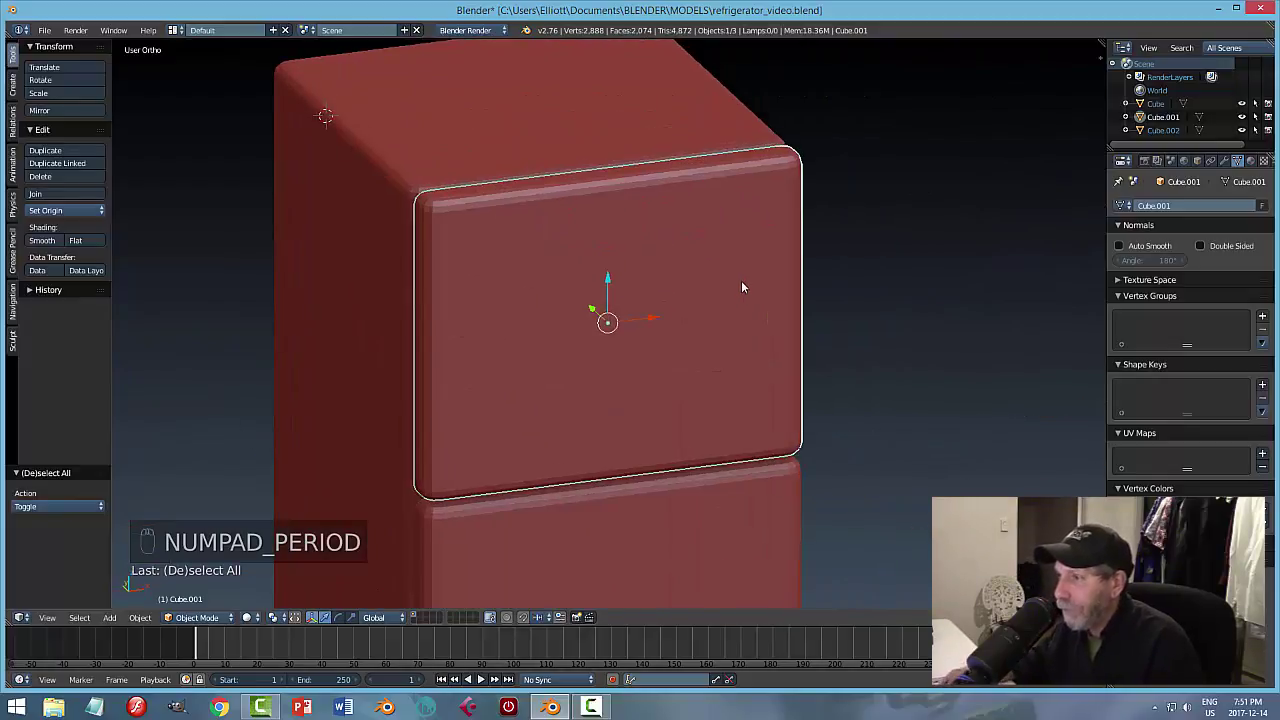
pyautogui.moveTo(719, 335); pyautogui.dragTo(682, 332, button='middle')
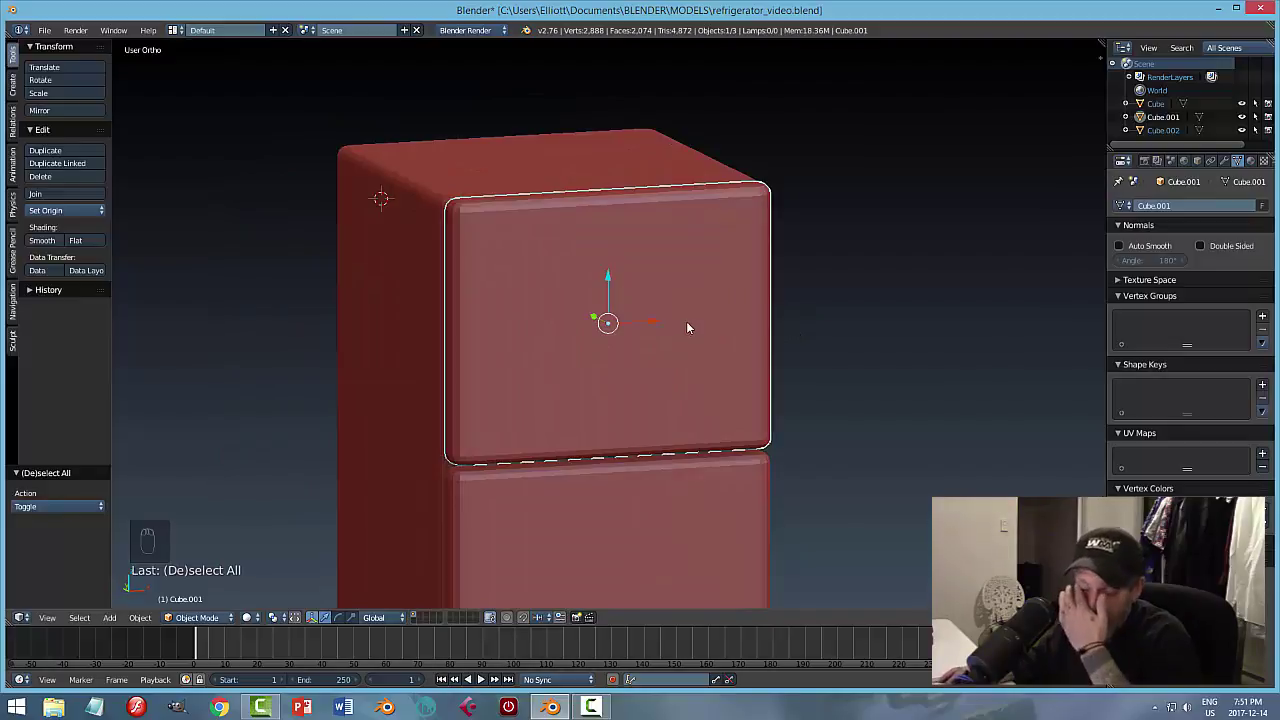
pyautogui.scroll(-2, 700, 350)
pyautogui.moveTo(738, 372); pyautogui.dragTo(780, 366, button='middle')
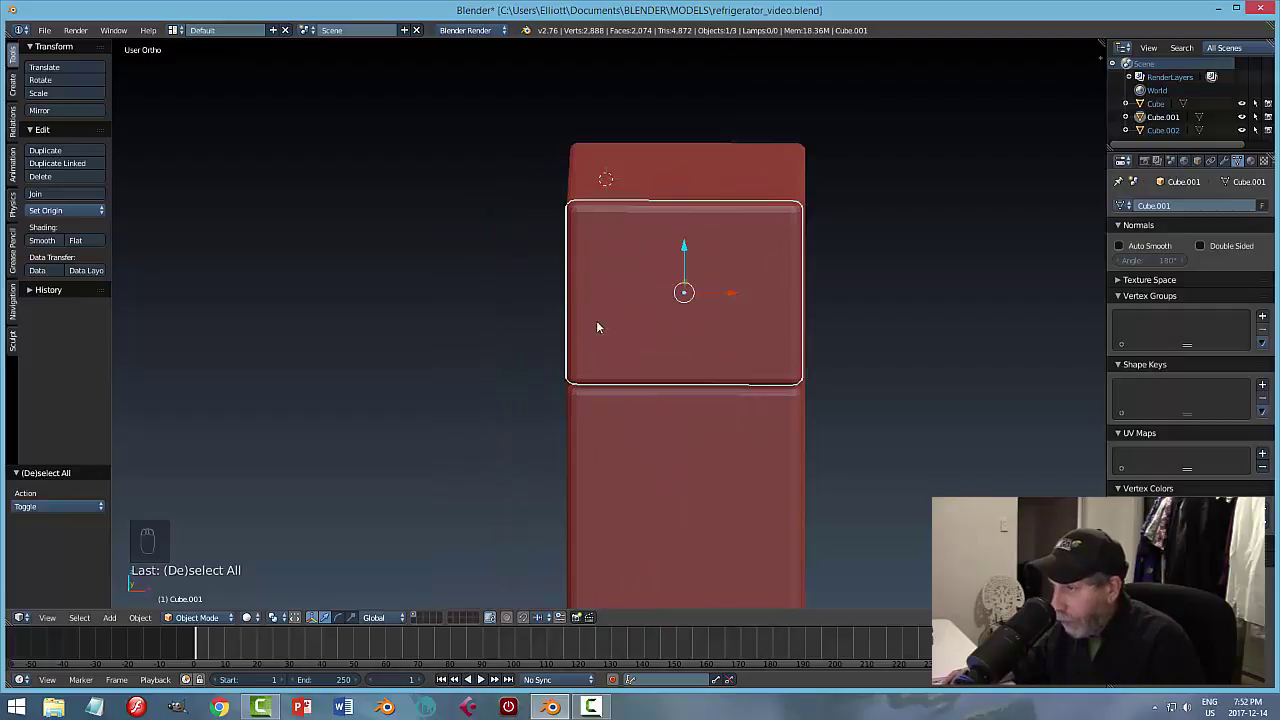
pyautogui.moveTo(631, 341); pyautogui.dragTo(704, 340, button='middle')
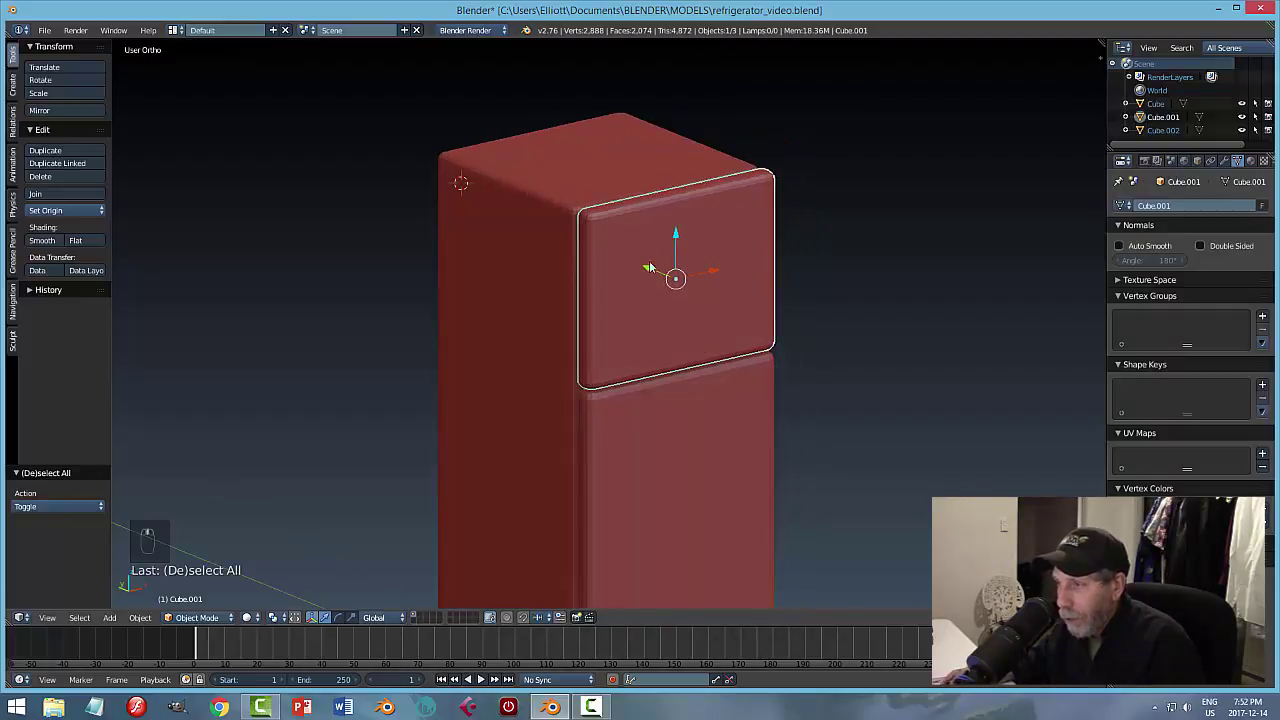
pyautogui.hotkey('shift', 's')
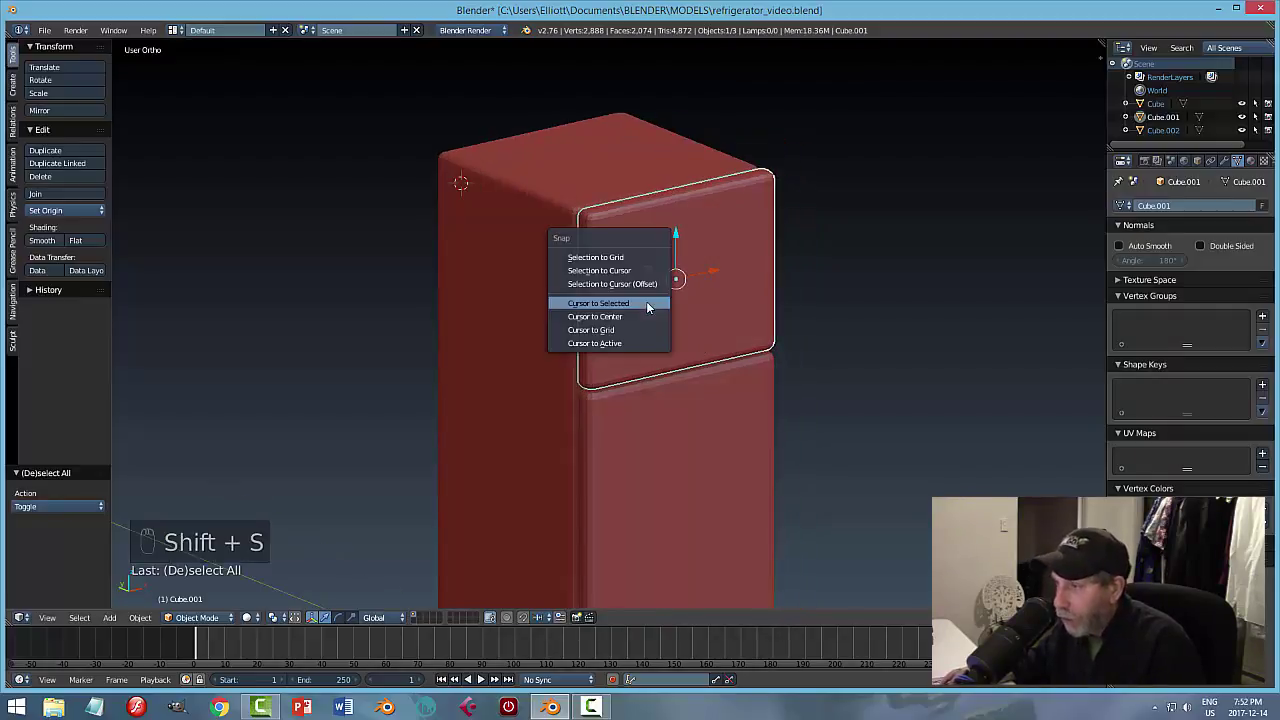
pyautogui.click(646, 304)
# Add a cube at the 3D cursor and scale it along X by about 0.098.
pyautogui.moveTo(737, 350); pyautogui.dragTo(687, 297, button='middle')
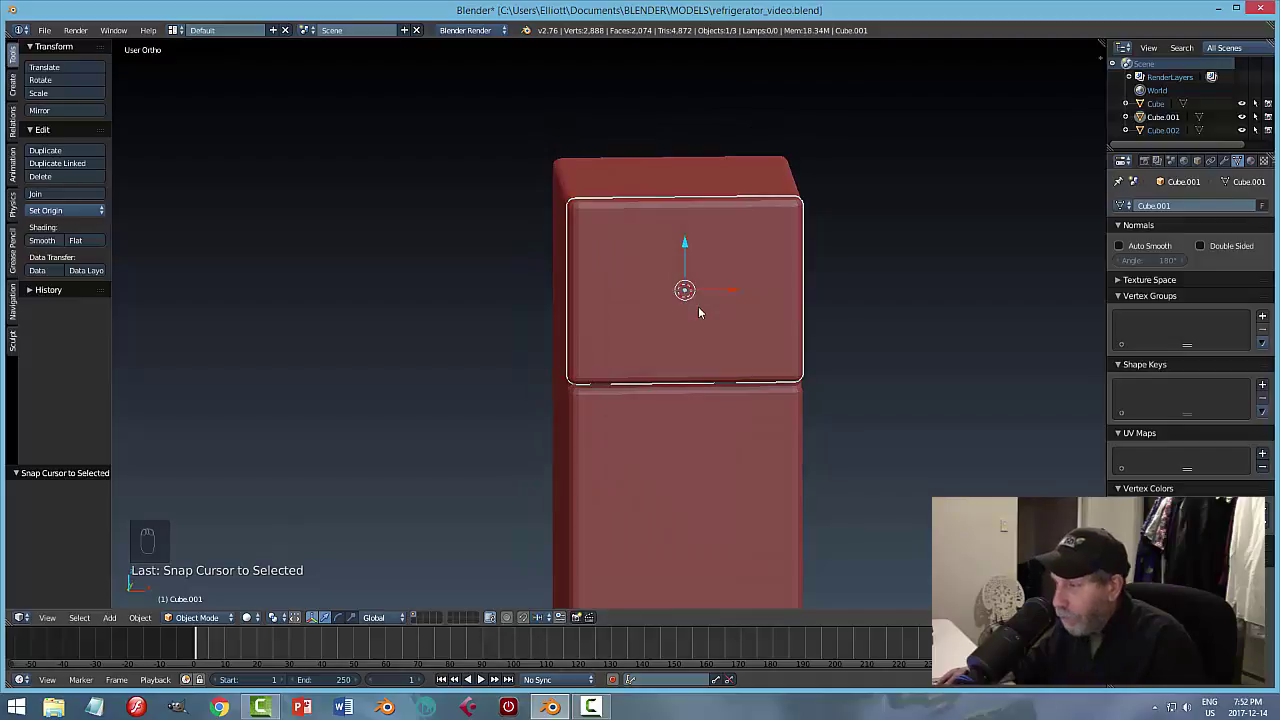
pyautogui.hotkey('shift', 'a')
pyautogui.click(730, 318)
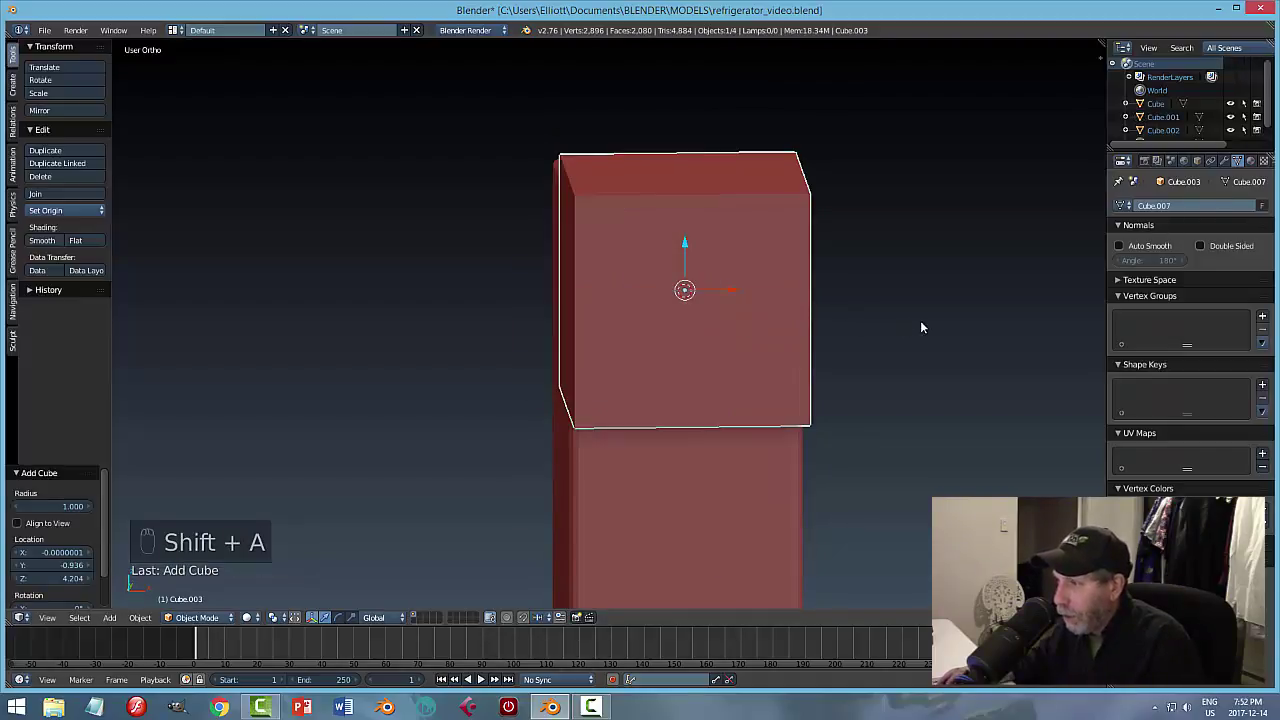
pyautogui.press('KP_1')
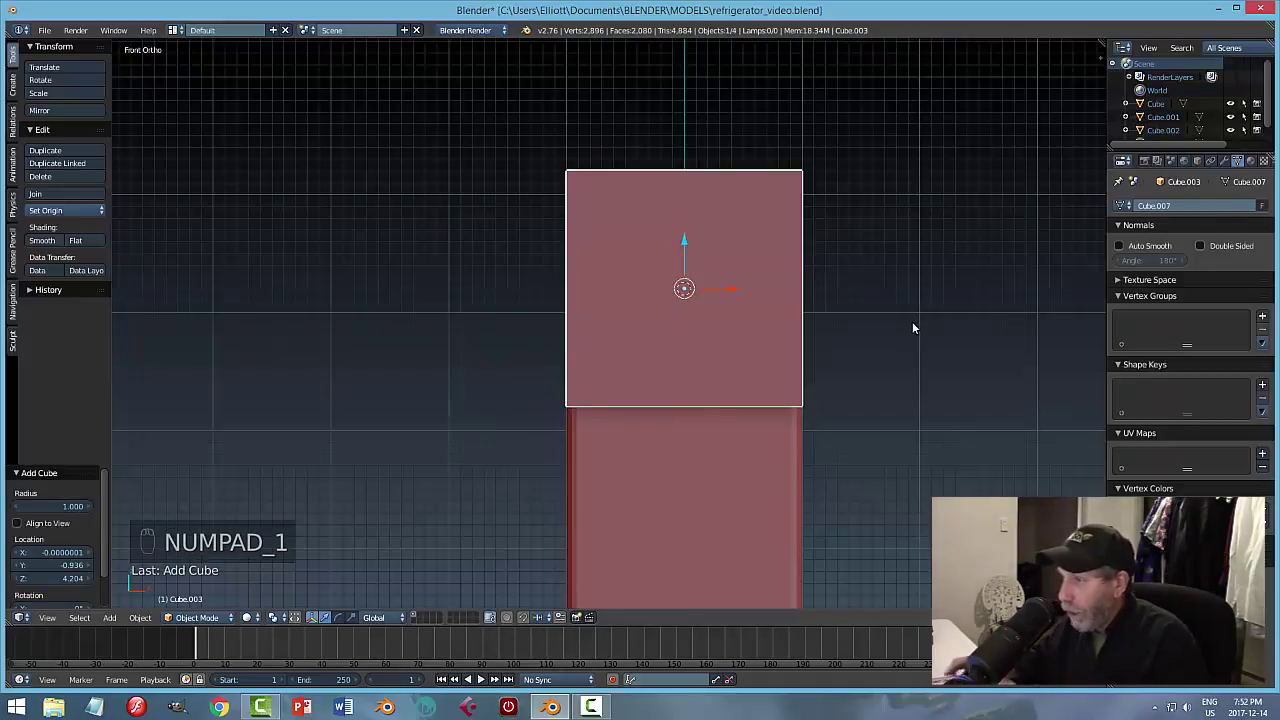
pyautogui.press('s')
pyautogui.press('x')
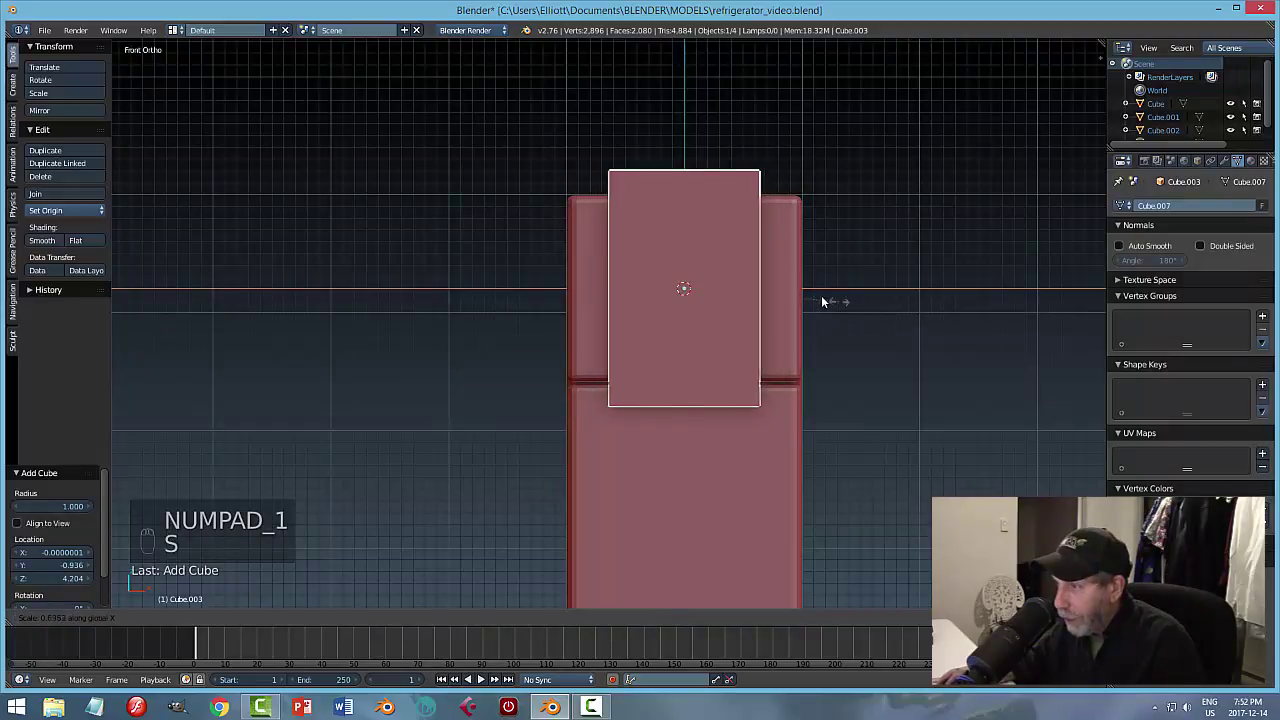
pyautogui.click(706, 300)
# Scale the new cube along Z by about 0.564 and along X by about 0.842 to form a slim vertical bar.
pyautogui.press('s')
pyautogui.press('z')
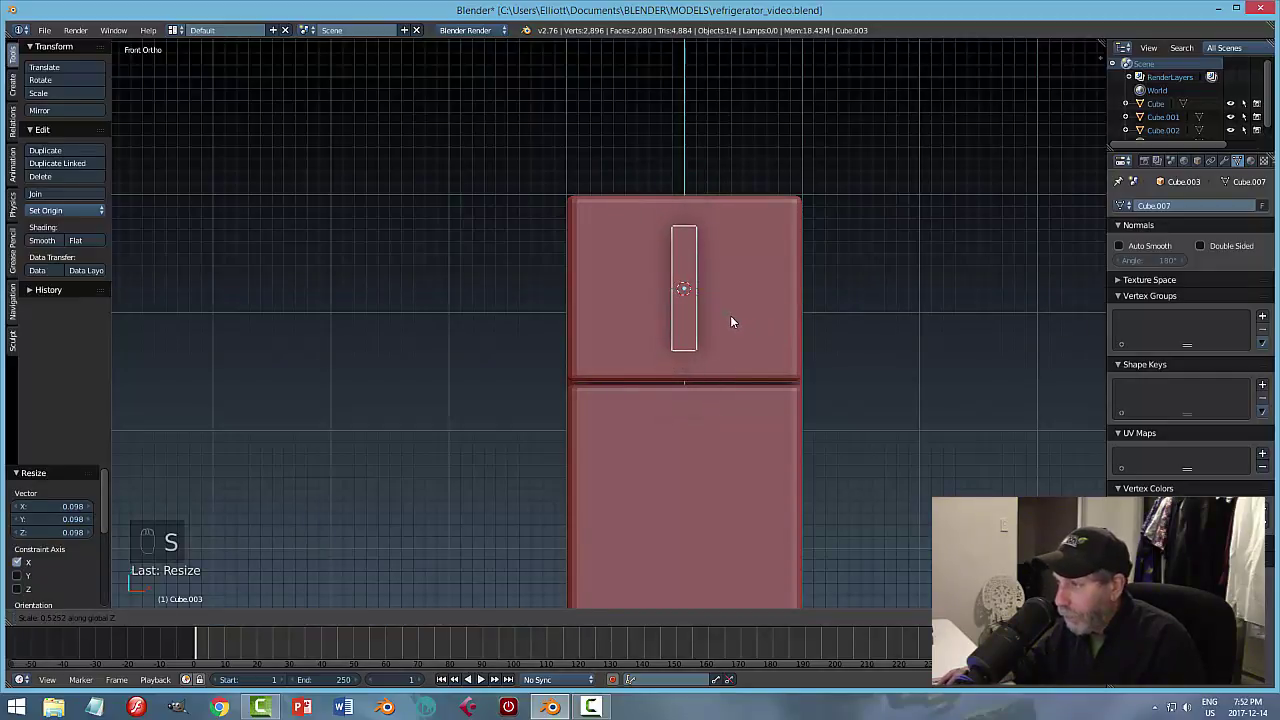
pyautogui.click(736, 320)
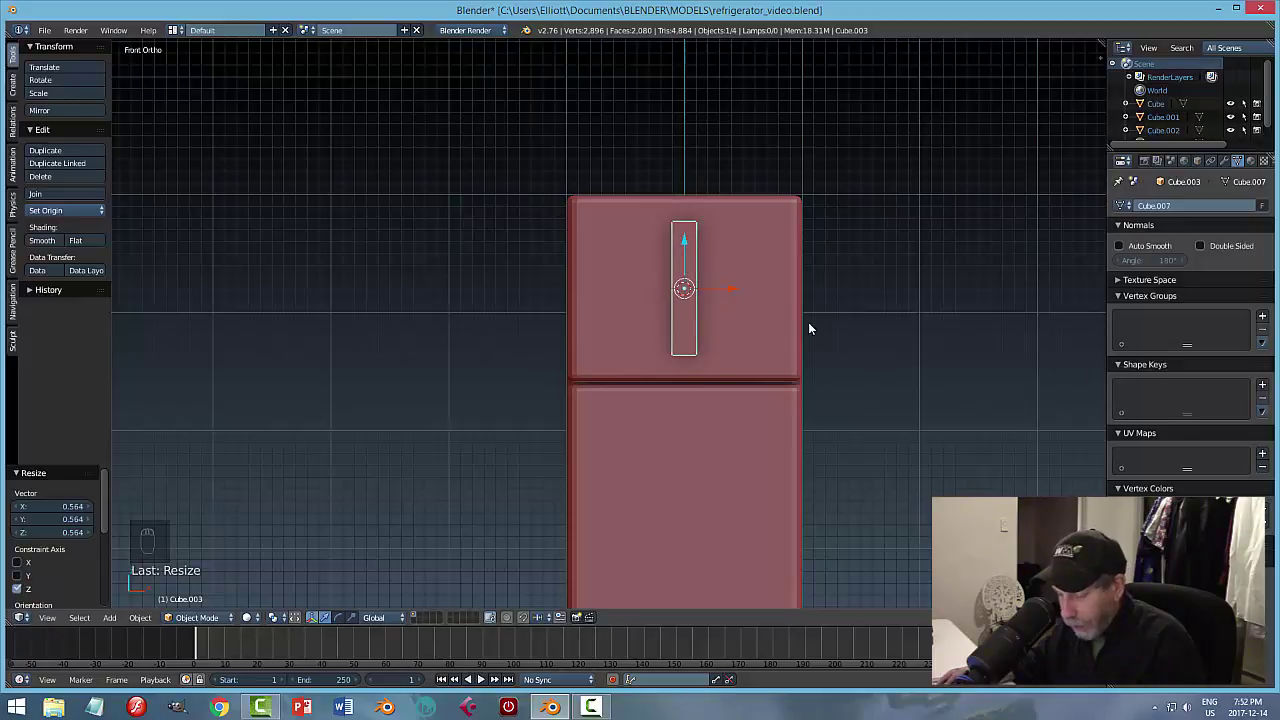
pyautogui.press('s')
pyautogui.press('x')
pyautogui.click(787, 322)
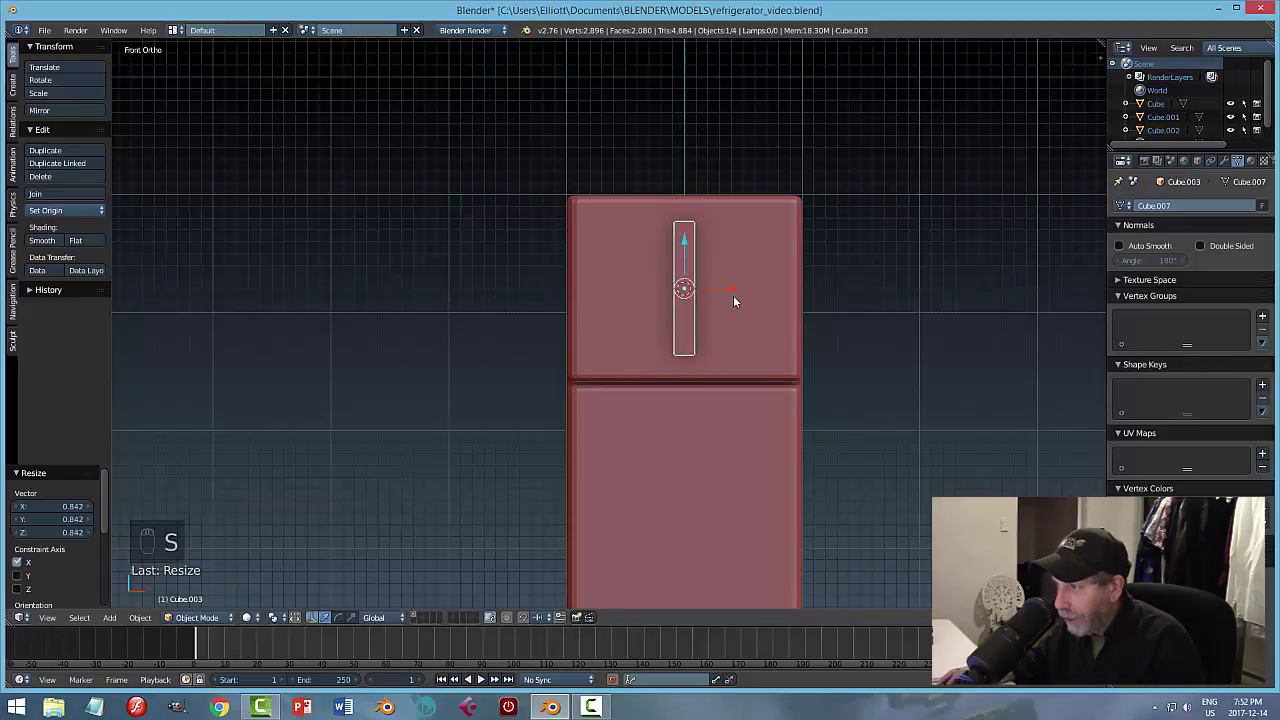
# Scale the bar along Y by about 0.127 and move it about -0.814 along Y, out in front of the upper door.
pyautogui.moveTo(731, 290)
pyautogui.mouseDown(button='middle')
pyautogui.moveTo(794, 300)
pyautogui.moveTo(743, 306)
pyautogui.mouseUp(button='middle')
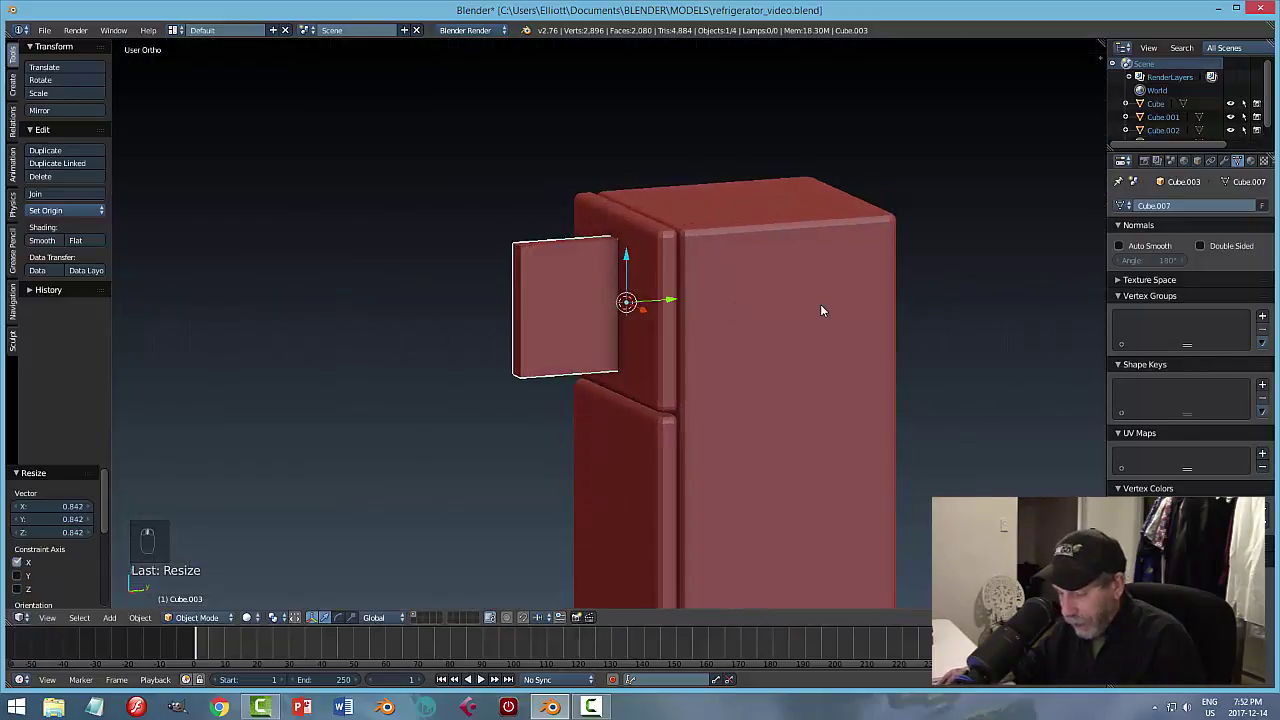
pyautogui.press('s')
pyautogui.press('y')
pyautogui.click(662, 302)
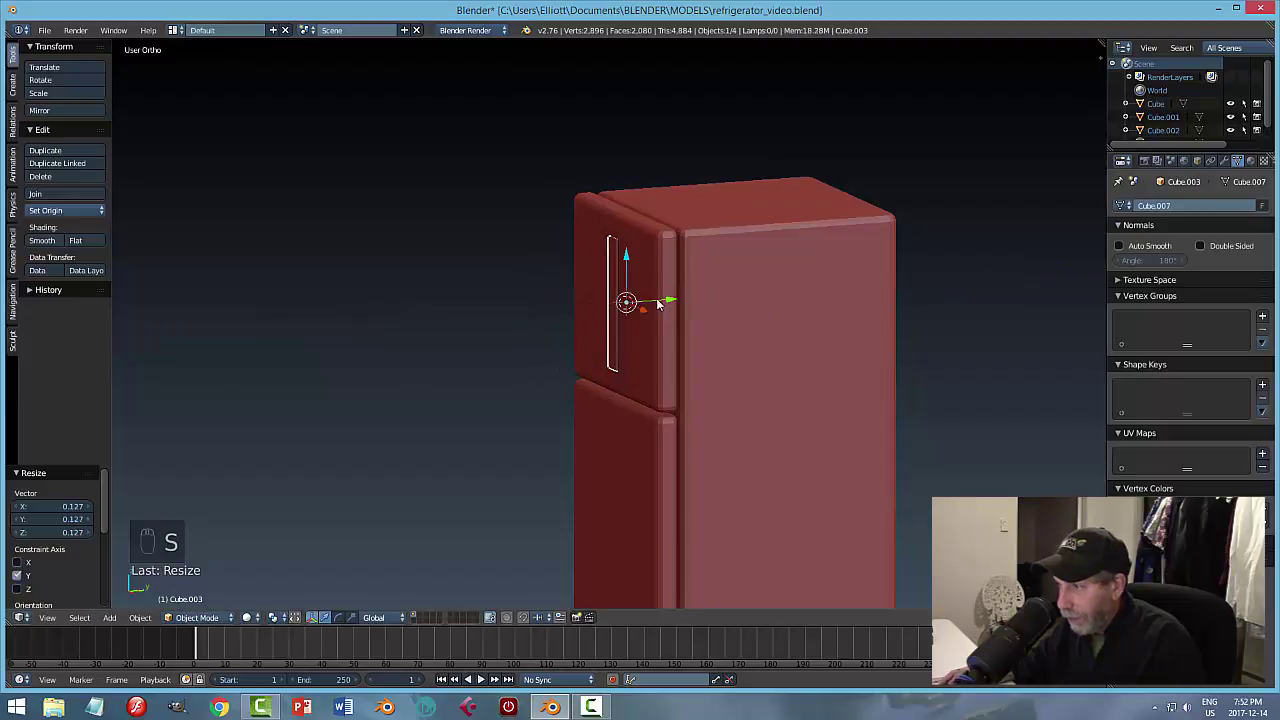
pyautogui.press('g')
pyautogui.press('y')
pyautogui.click(586, 313)
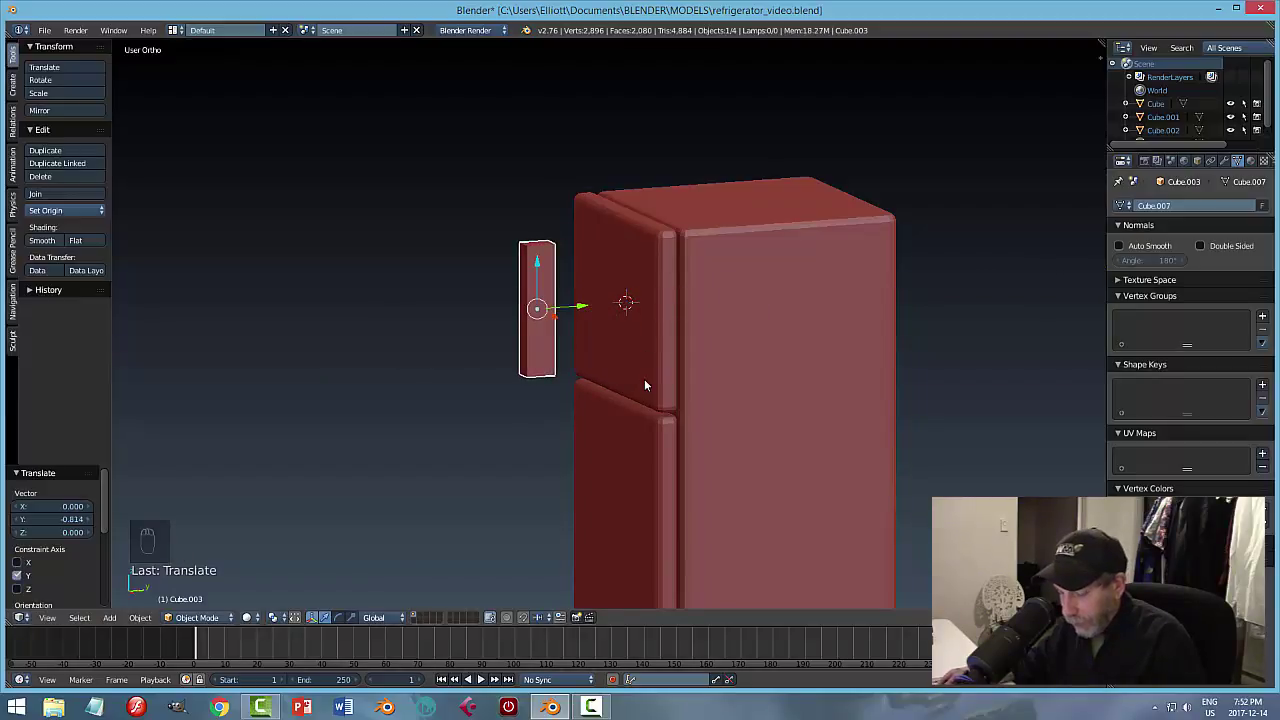
# Thin the bar along Y by a factor of about 0.255 and move it back toward the door by about 0.368.
pyautogui.press('s')
pyautogui.press('y')
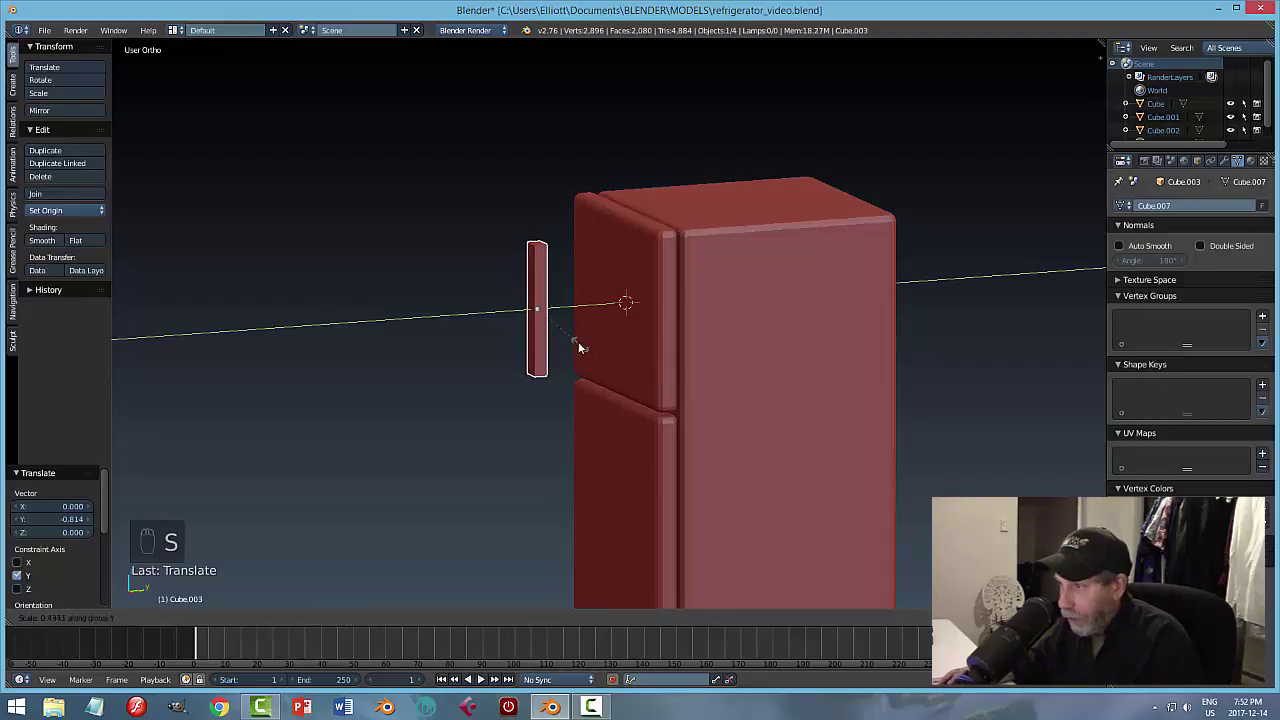
pyautogui.click(564, 331)
pyautogui.press('g')
pyautogui.press('y')
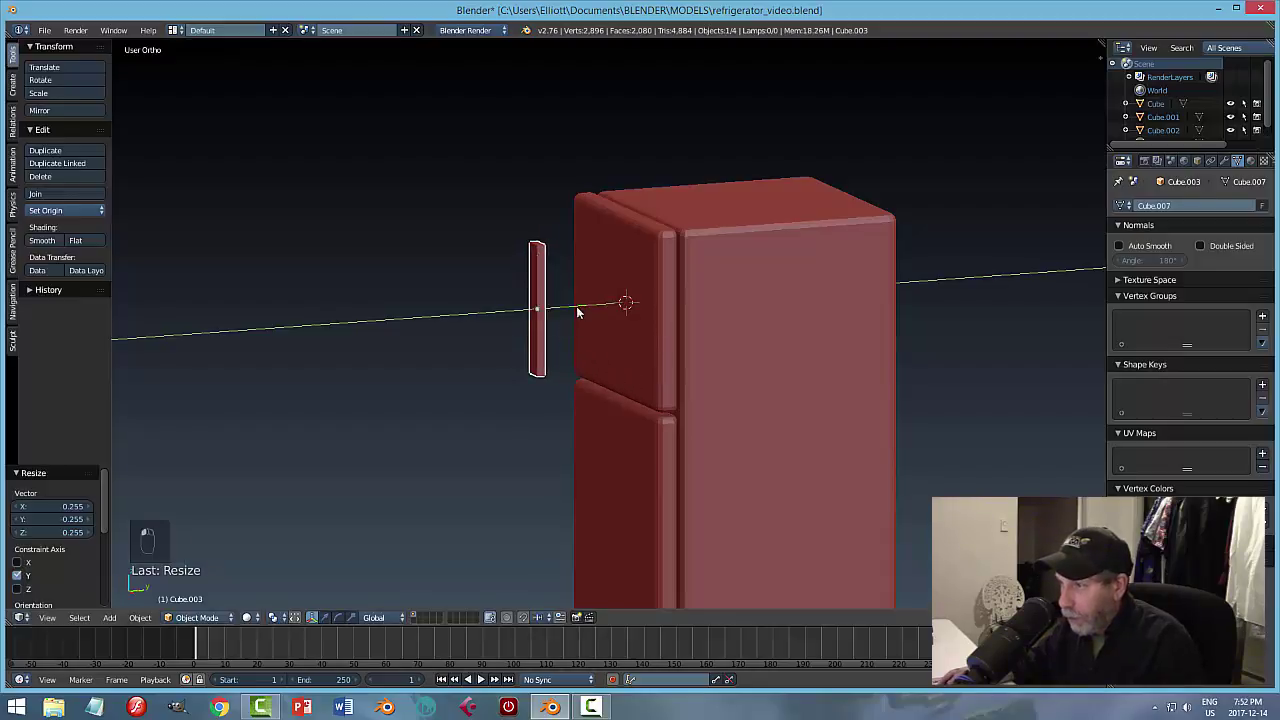
pyautogui.click(620, 300)
# Move the bar about -0.584 along X toward the upper door's left edge, and fine-tune its X position in front view.
pyautogui.moveTo(701, 357); pyautogui.dragTo(720, 315, button='middle')
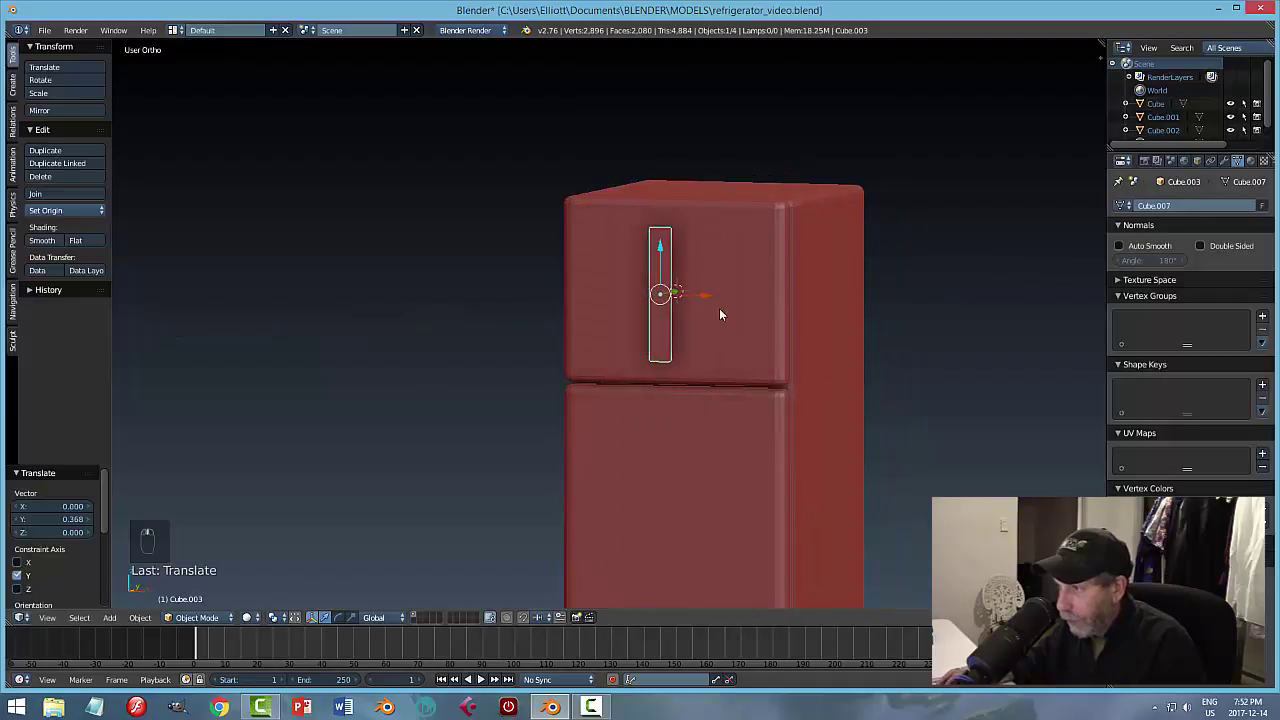
pyautogui.press('g')
pyautogui.press('x')
pyautogui.click(674, 289)
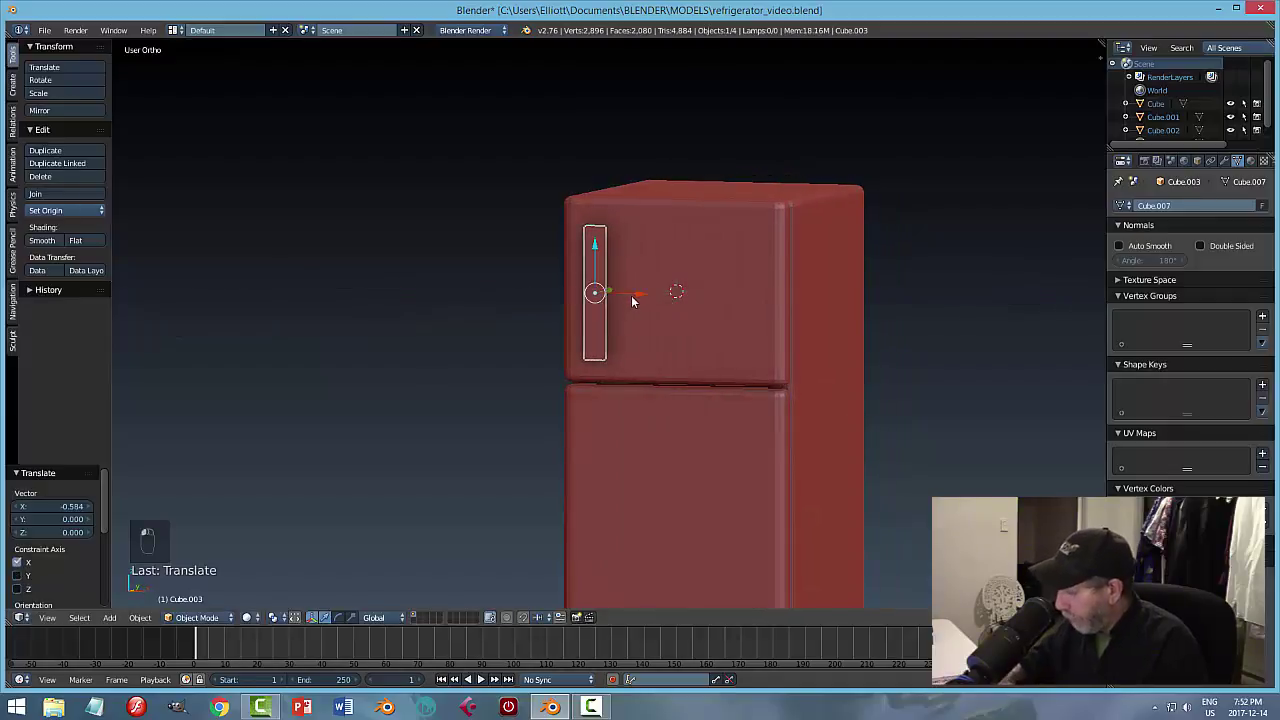
pyautogui.press('KP_1')
pyautogui.press('g')
pyautogui.press('x')
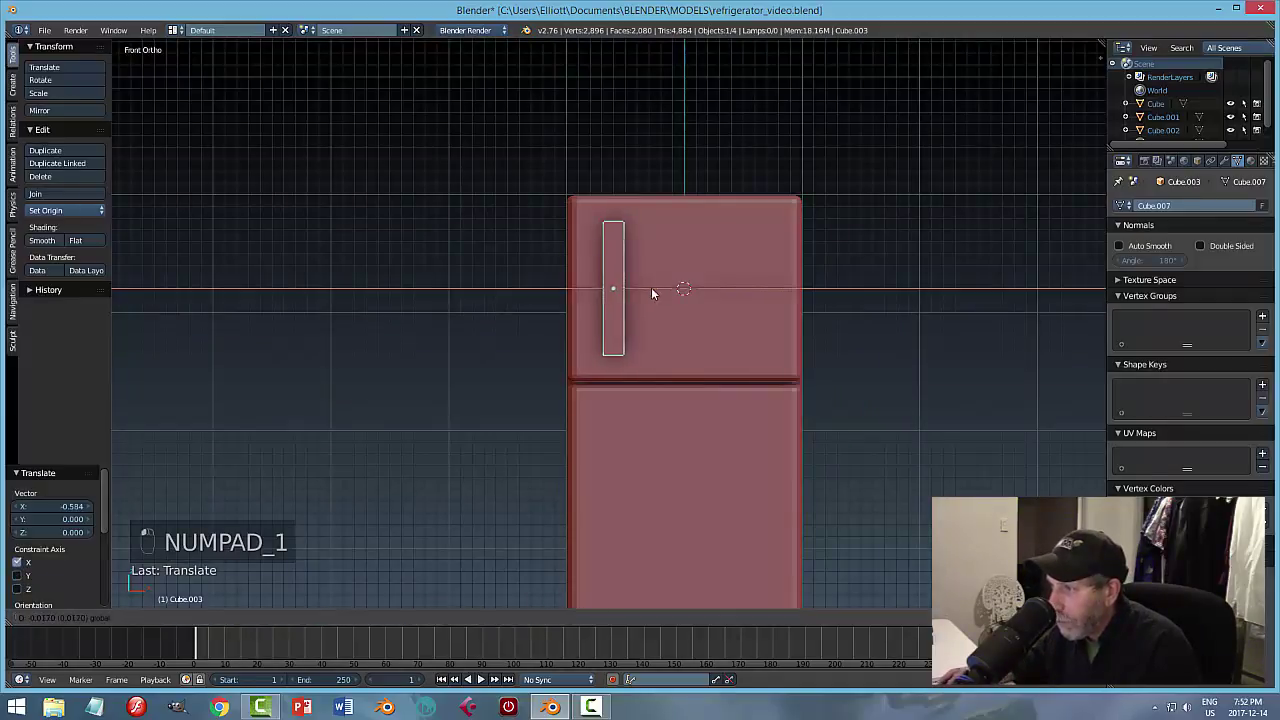
pyautogui.click(647, 288)
# Move the bar about 0.196 along Y, closer to the front of the upper door.
pyautogui.moveTo(647, 288); pyautogui.dragTo(690, 360, button='middle')
pyautogui.press('g')
pyautogui.press('x')
pyautogui.click(611, 291)
# Narrow the handle bar along X by a factor of about 0.82.
pyautogui.press('KP_1')
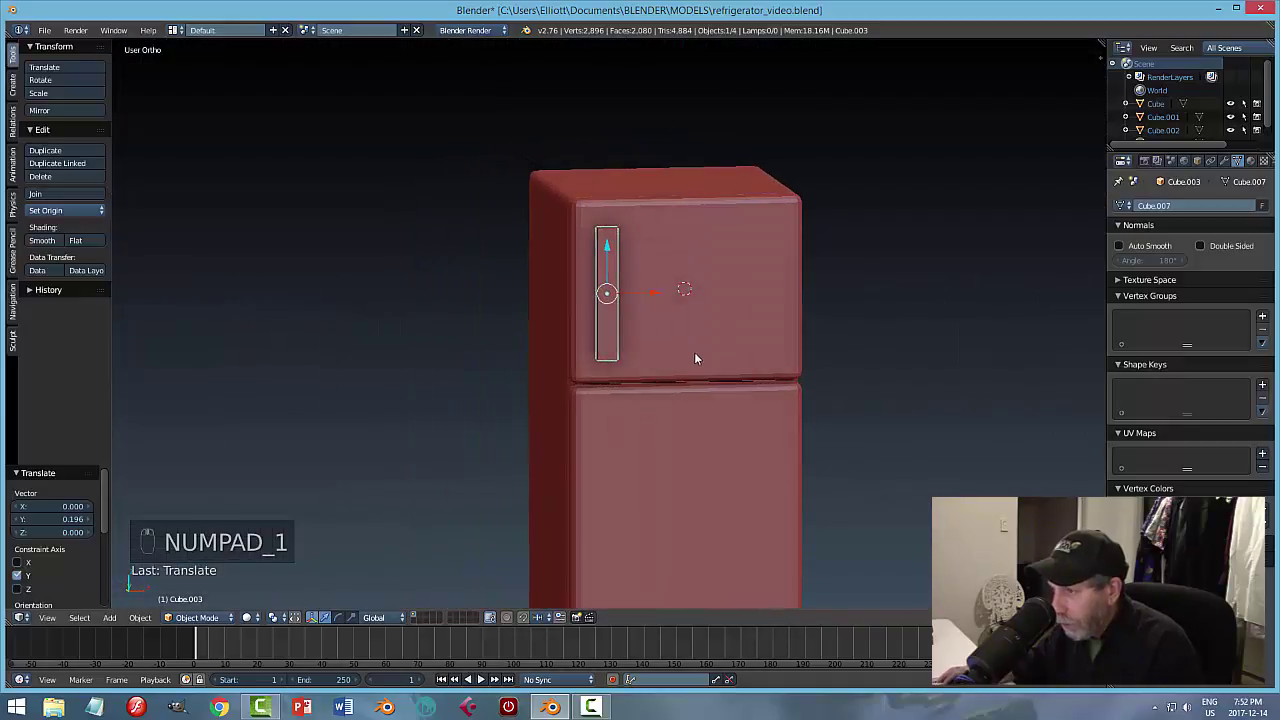
pyautogui.press('s')
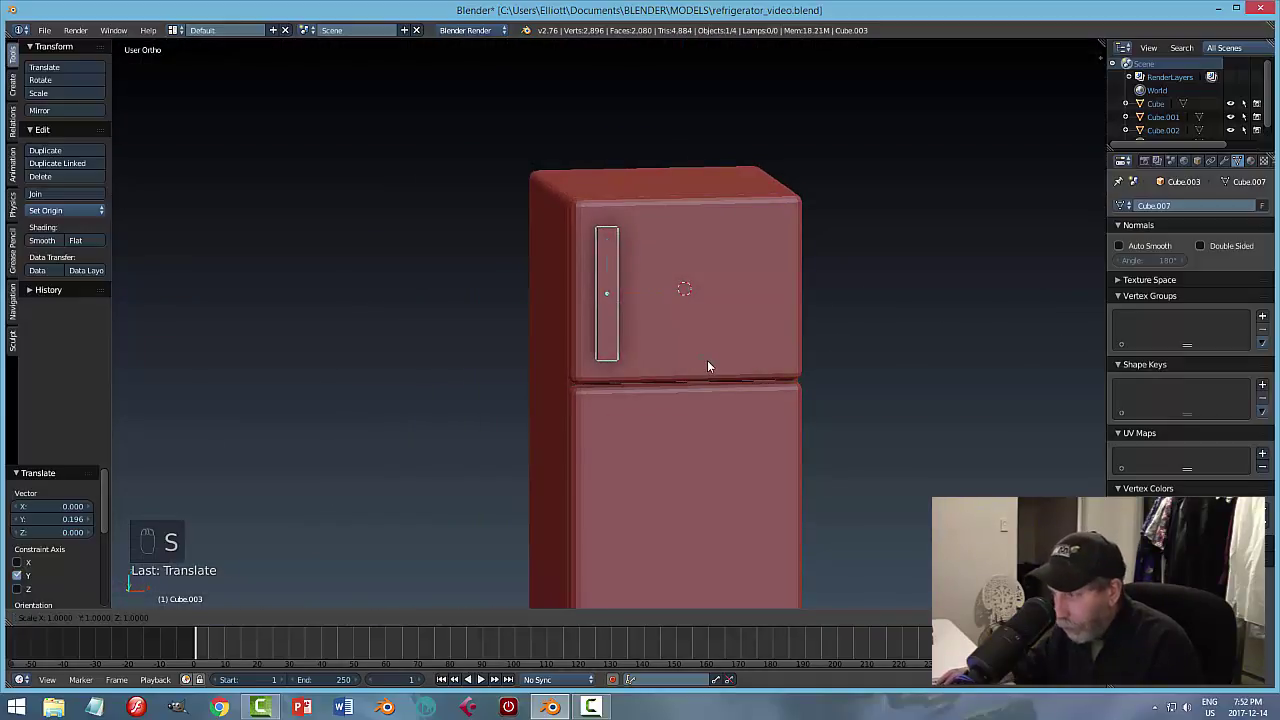
pyautogui.press('x')
pyautogui.click(683, 364)
# Shift the bar about 0.046 along Y toward the door and about -0.034 along X toward the door's edge.
pyautogui.moveTo(683, 364); pyautogui.dragTo(680, 314, button='middle')
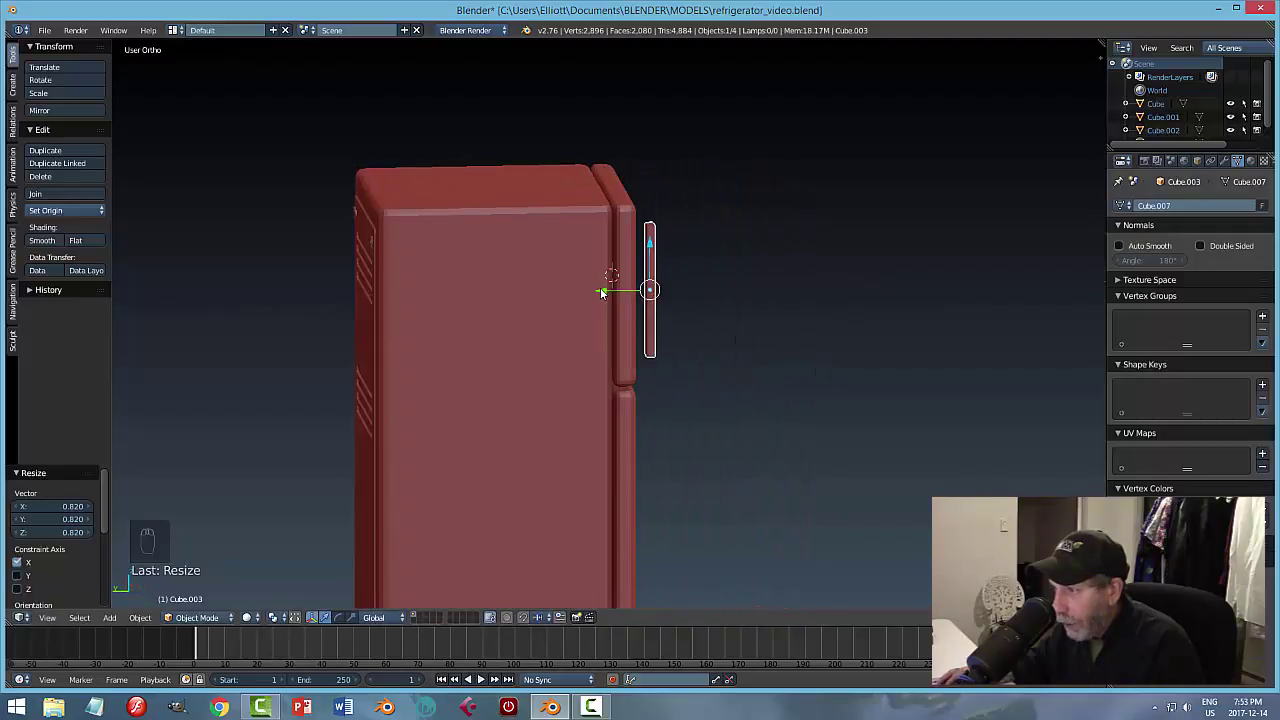
pyautogui.moveTo(601, 293); pyautogui.dragTo(594, 296)
pyautogui.moveTo(706, 295); pyautogui.dragTo(657, 310, button='middle')
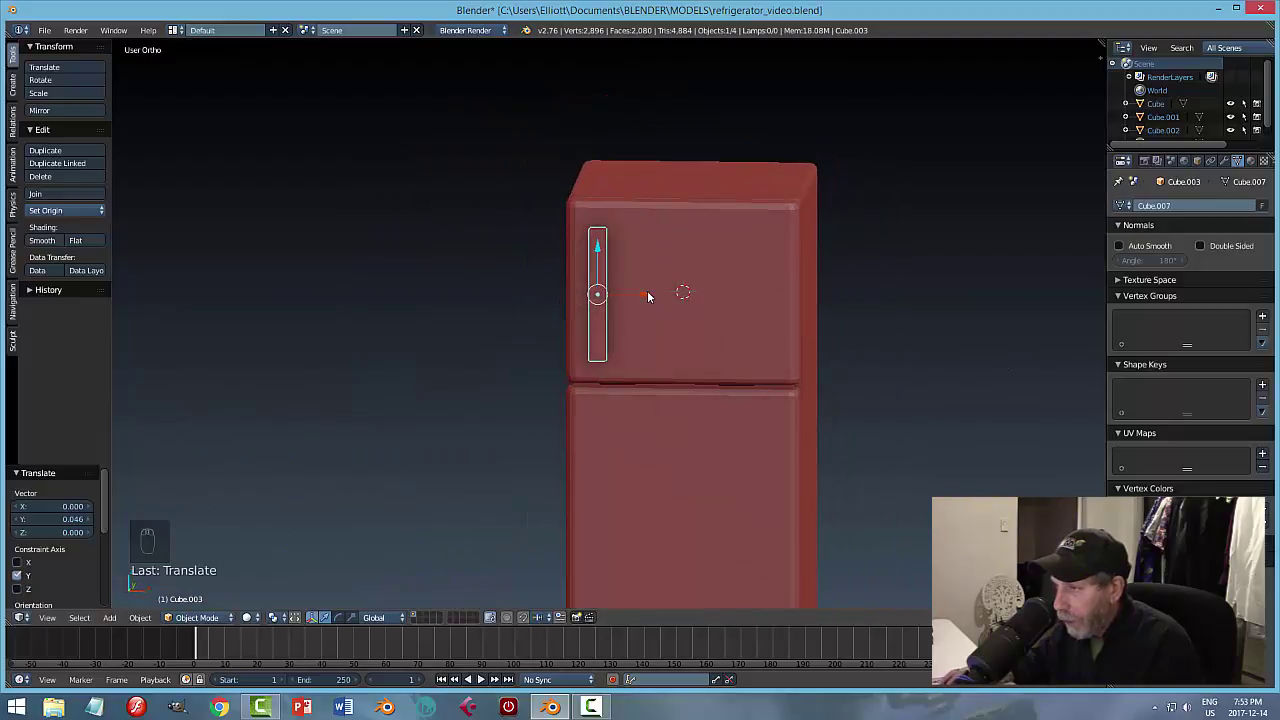
pyautogui.moveTo(648, 296); pyautogui.dragTo(643, 290)
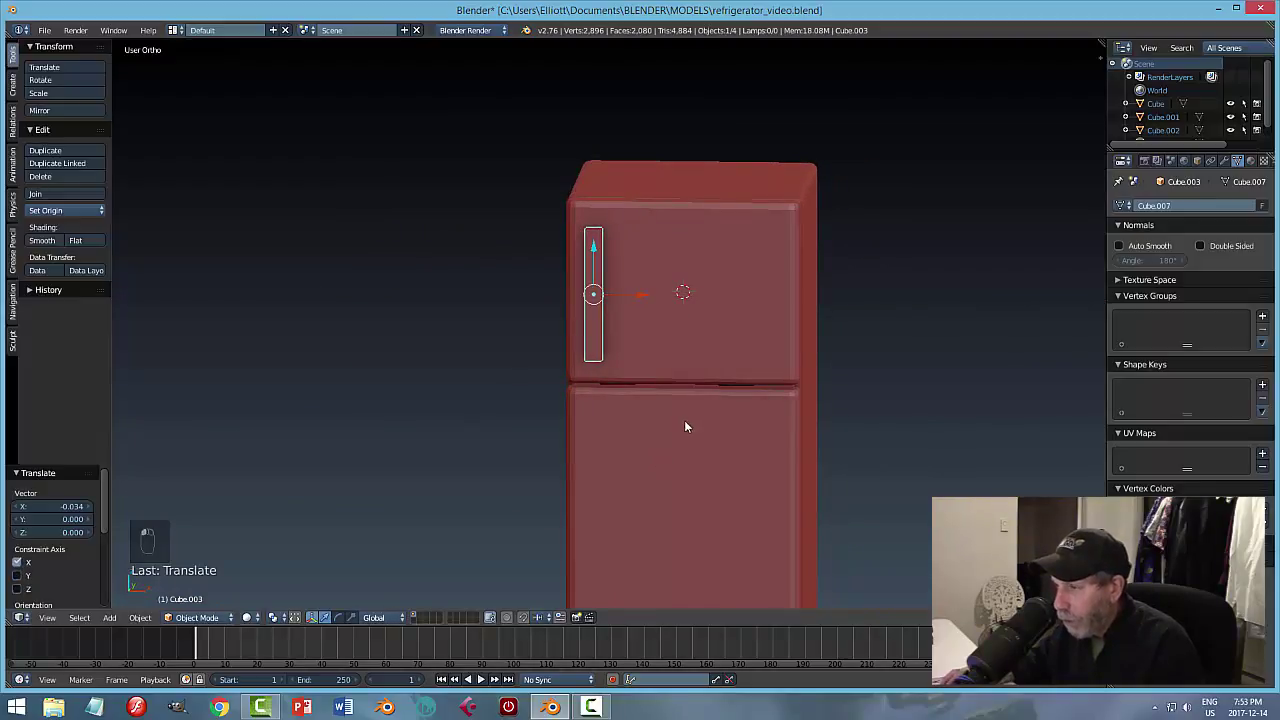
# Taper the bar toward its upper end by scaling the two side edges of its top face along X by about 0.586.
pyautogui.scroll(-2, 651, 409)
pyautogui.moveTo(651, 409); pyautogui.dragTo(670, 375, button='middle')
pyautogui.scroll(3, 710, 377)
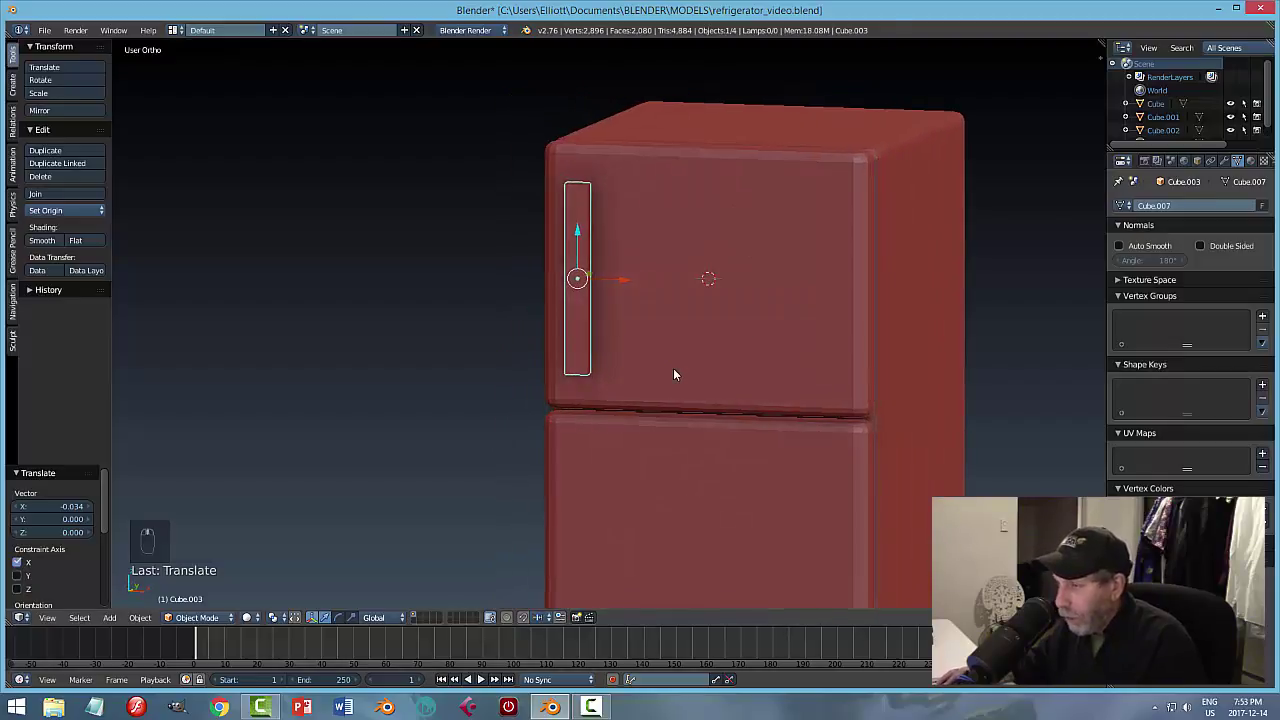
pyautogui.press('Tab')
pyautogui.scroll(1, 677, 361)
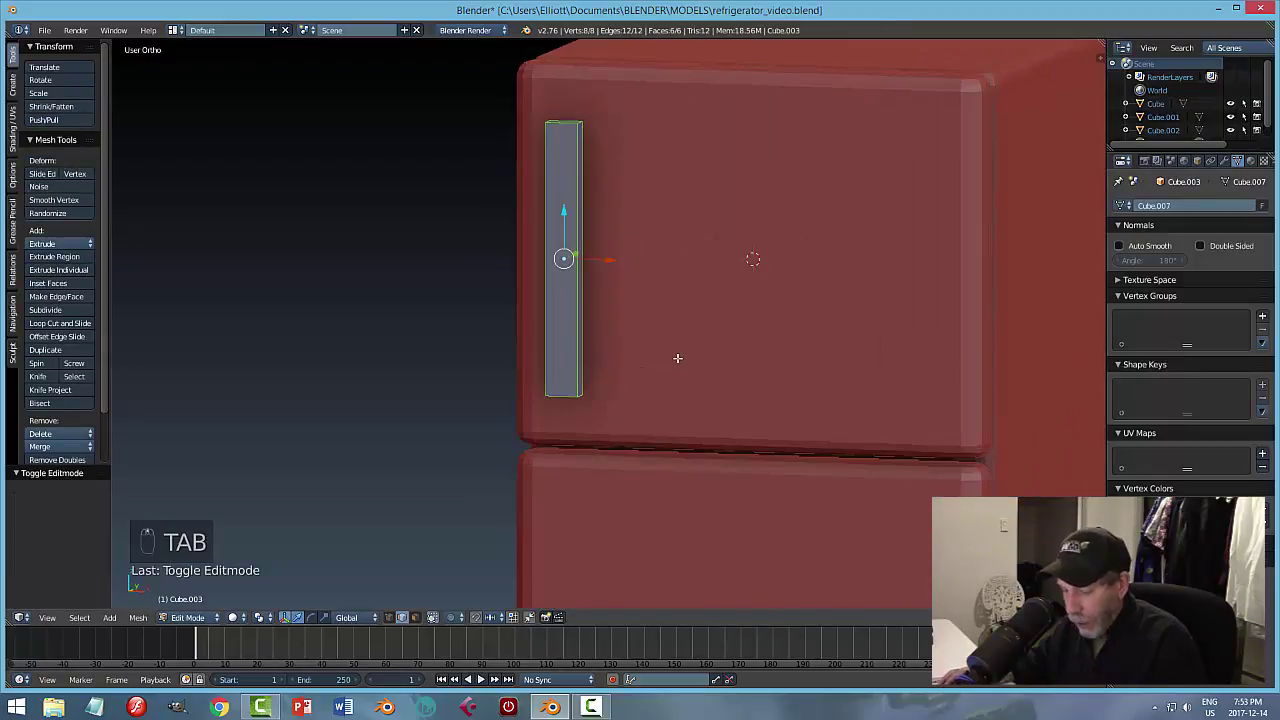
pyautogui.press('a')
pyautogui.press('a')
pyautogui.hotkey('ctrl', 'Tab')
pyautogui.click(661, 357)
pyautogui.moveTo(661, 357); pyautogui.dragTo(651, 274, button='middle')
pyautogui.rightClick(583, 157)
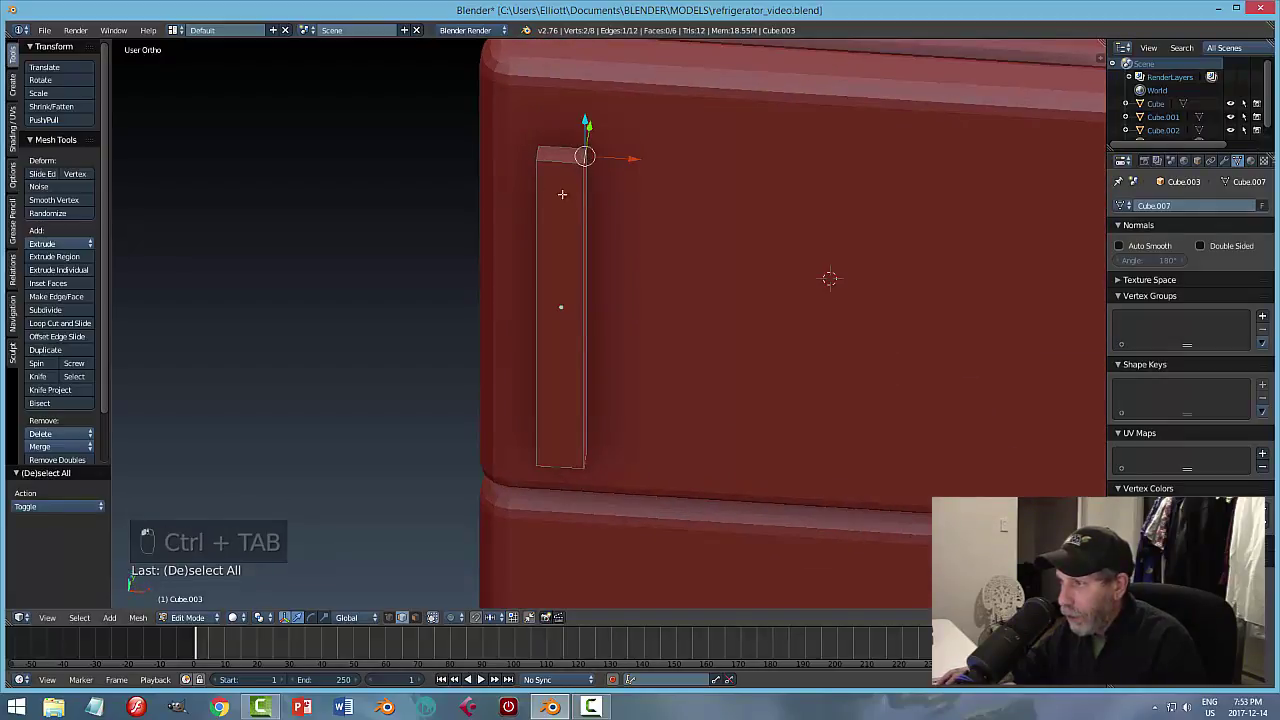
pyautogui.keyDown('shift'); pyautogui.rightClick(538, 150); pyautogui.keyUp('shift')
pyautogui.moveTo(671, 280)
pyautogui.mouseDown(button='middle')
pyautogui.moveTo(657, 257)
pyautogui.moveTo(679, 285)
pyautogui.mouseUp(button='middle')
pyautogui.scroll(-3, 668, 264)
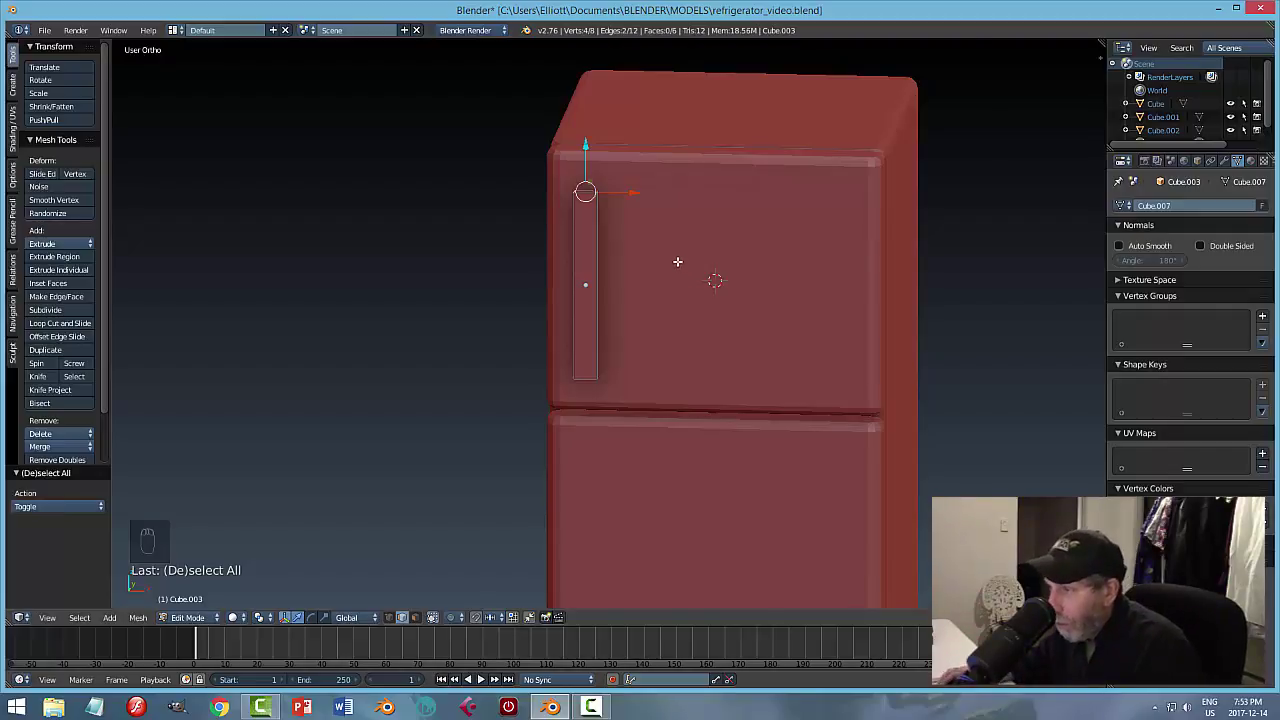
pyautogui.scroll(5, 677, 261)
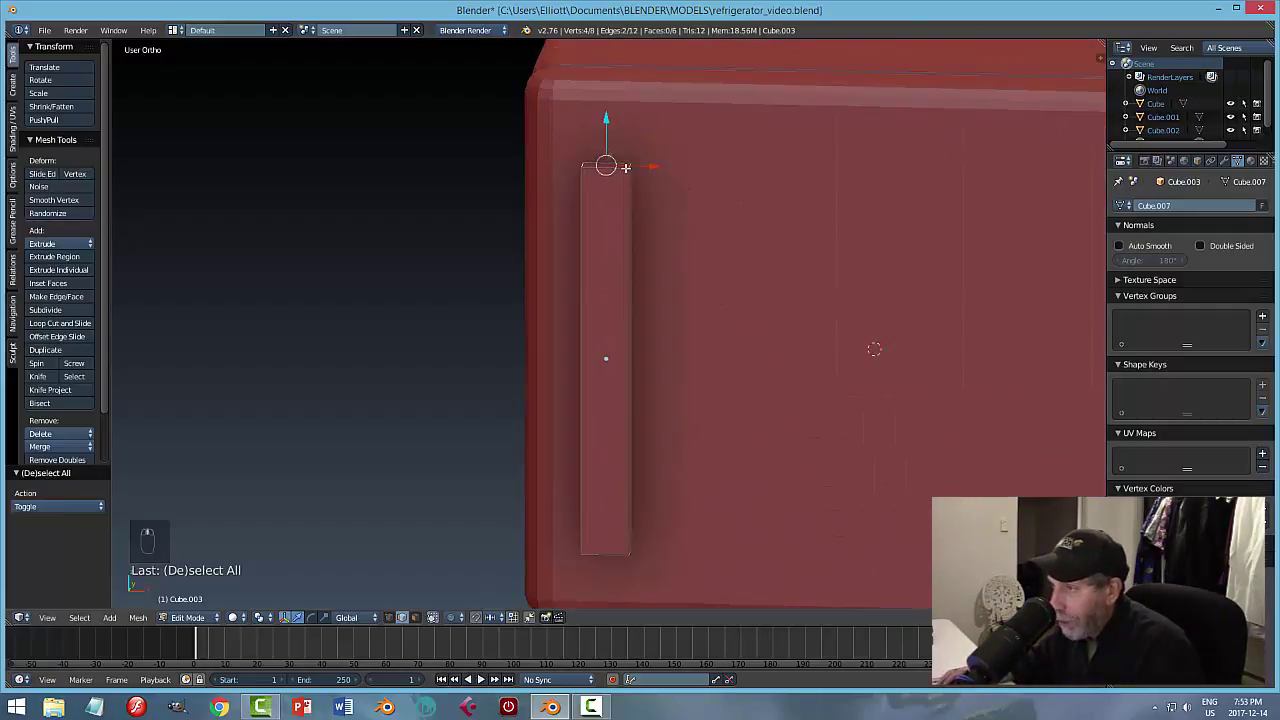
pyautogui.press('s')
pyautogui.press('x')
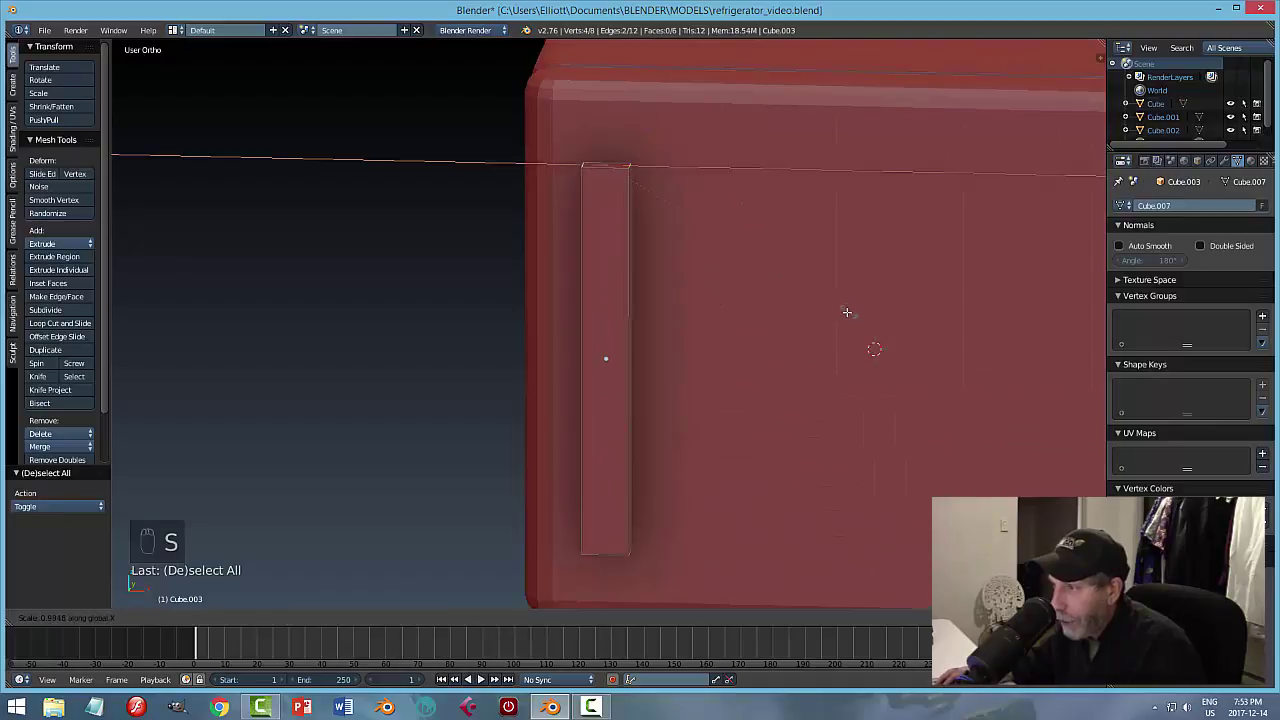
pyautogui.click(724, 286)
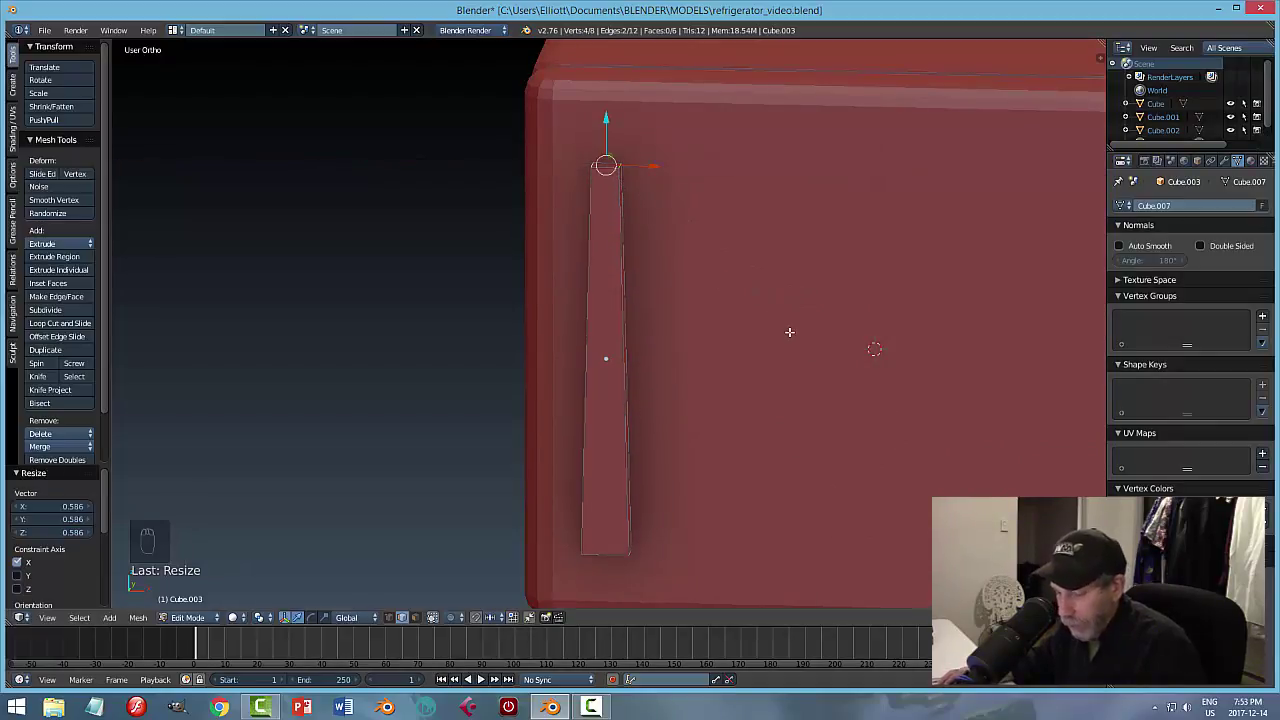
pyautogui.press('a')
pyautogui.scroll(-5, 789, 332)
pyautogui.press('Tab')
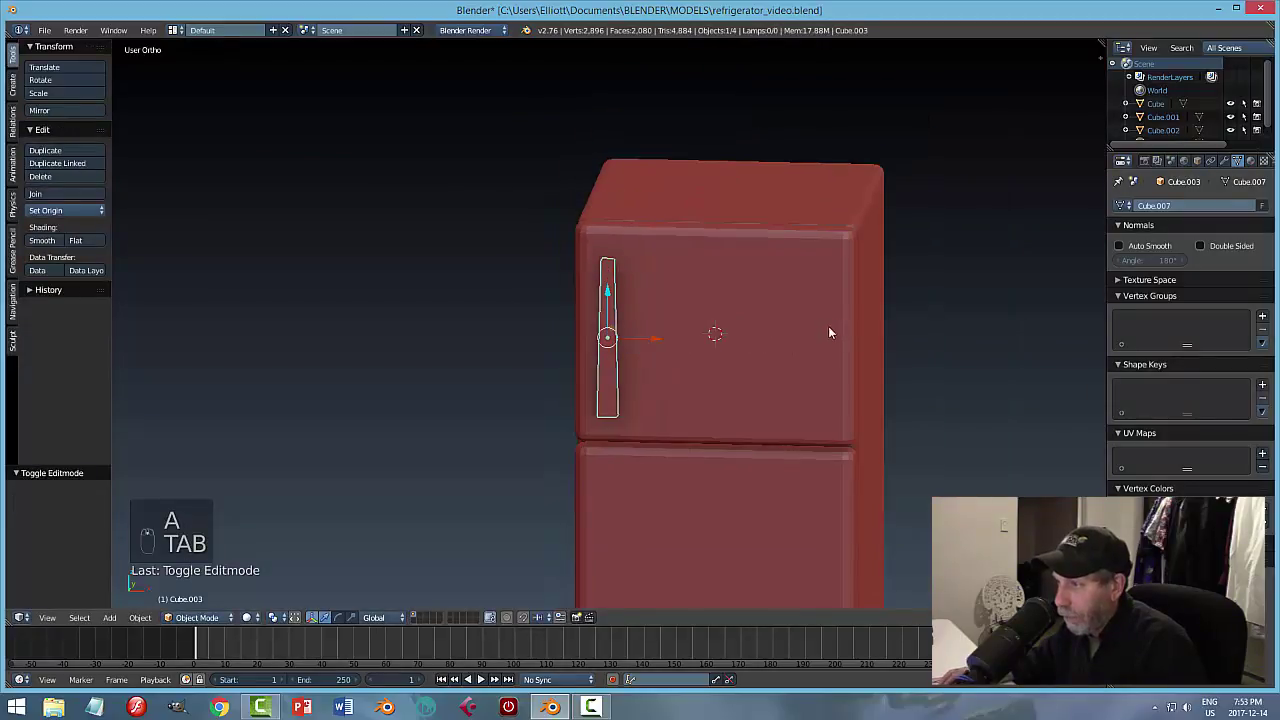
# Reopen the tapered bar for mesh editing and add a horizontal loop cut slid close to its upper end.
pyautogui.moveTo(828, 333)
pyautogui.mouseDown(button='middle')
pyautogui.moveTo(838, 321)
pyautogui.moveTo(799, 321)
pyautogui.moveTo(825, 290)
pyautogui.moveTo(887, 295)
pyautogui.moveTo(837, 335)
pyautogui.mouseUp(button='middle')
pyautogui.press('a')
pyautogui.scroll(5, 738, 338)
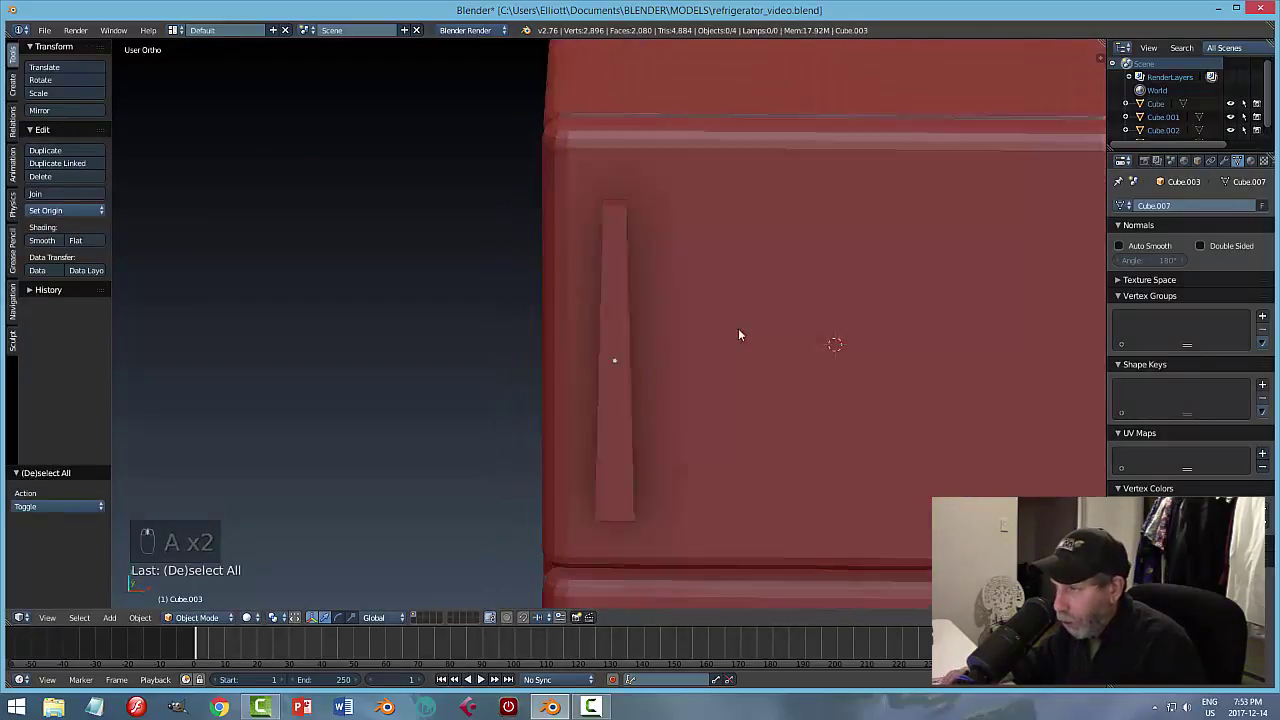
pyautogui.scroll(-3, 738, 335)
pyautogui.rightClick(668, 278)
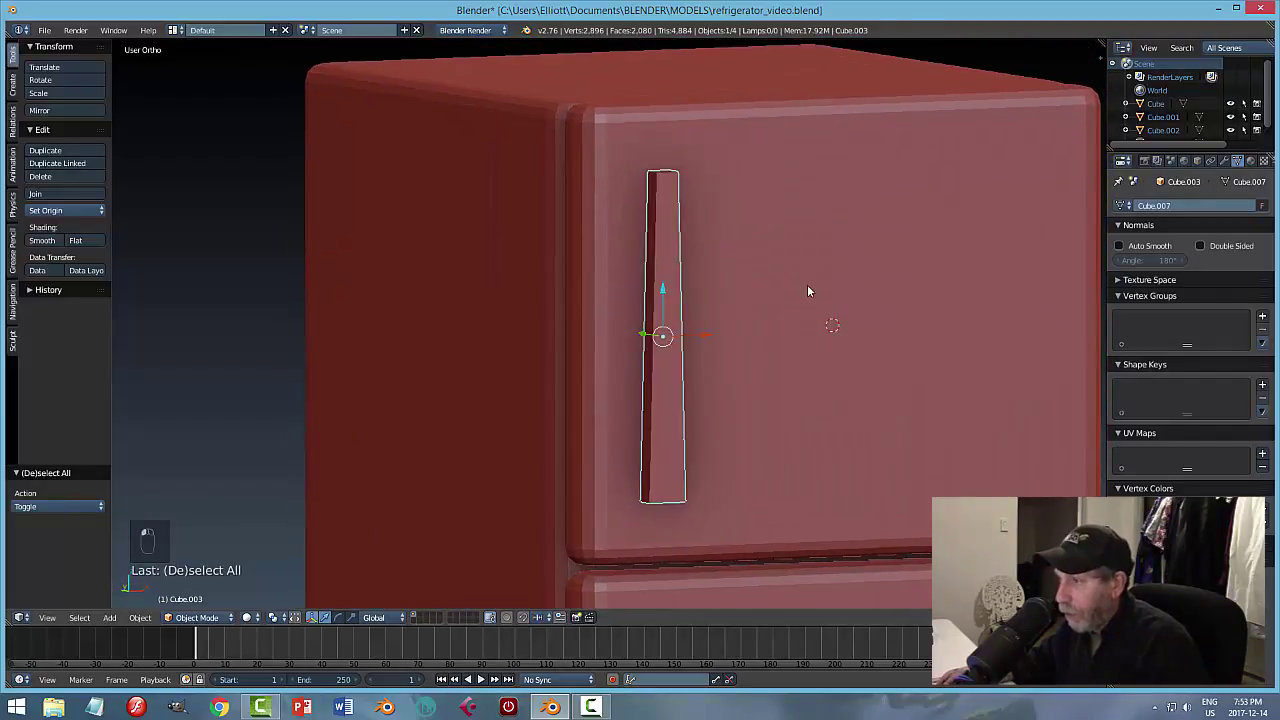
pyautogui.press('Tab')
pyautogui.moveTo(794, 289); pyautogui.dragTo(855, 275, button='middle')
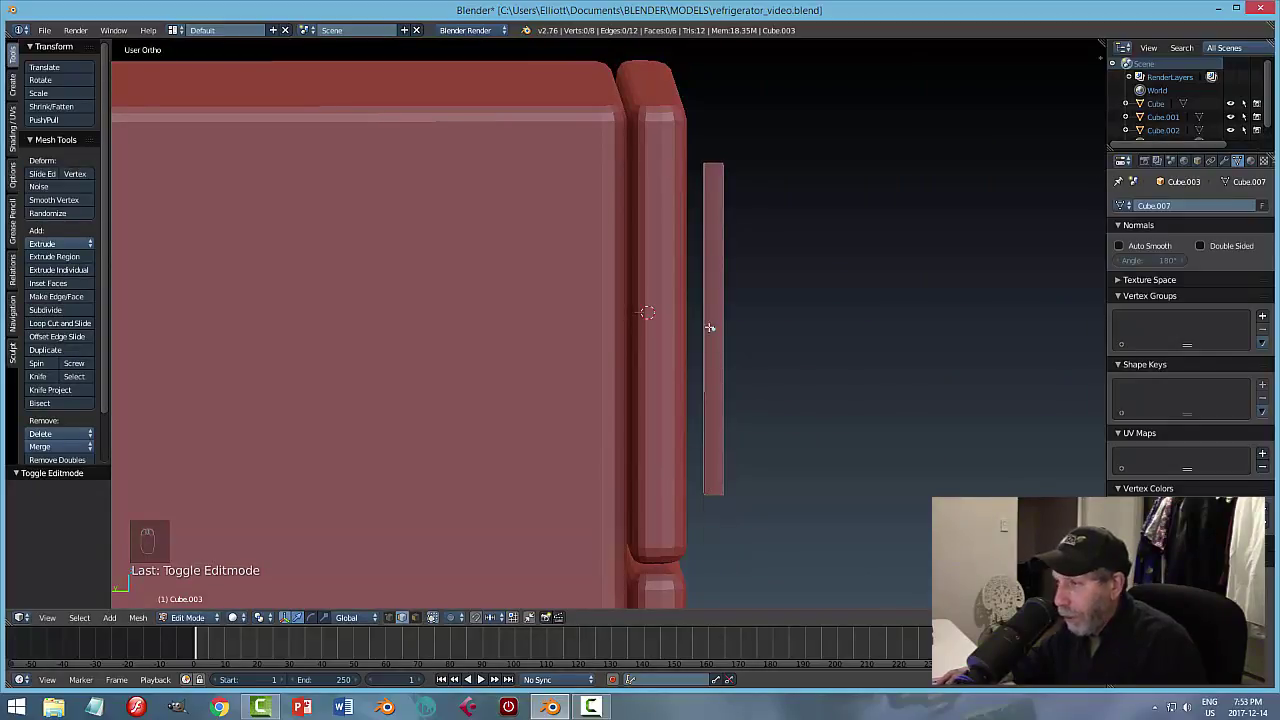
pyautogui.moveTo(798, 310)
pyautogui.mouseDown(button='middle')
pyautogui.moveTo(783, 311)
pyautogui.moveTo(822, 313)
pyautogui.mouseUp(button='middle')
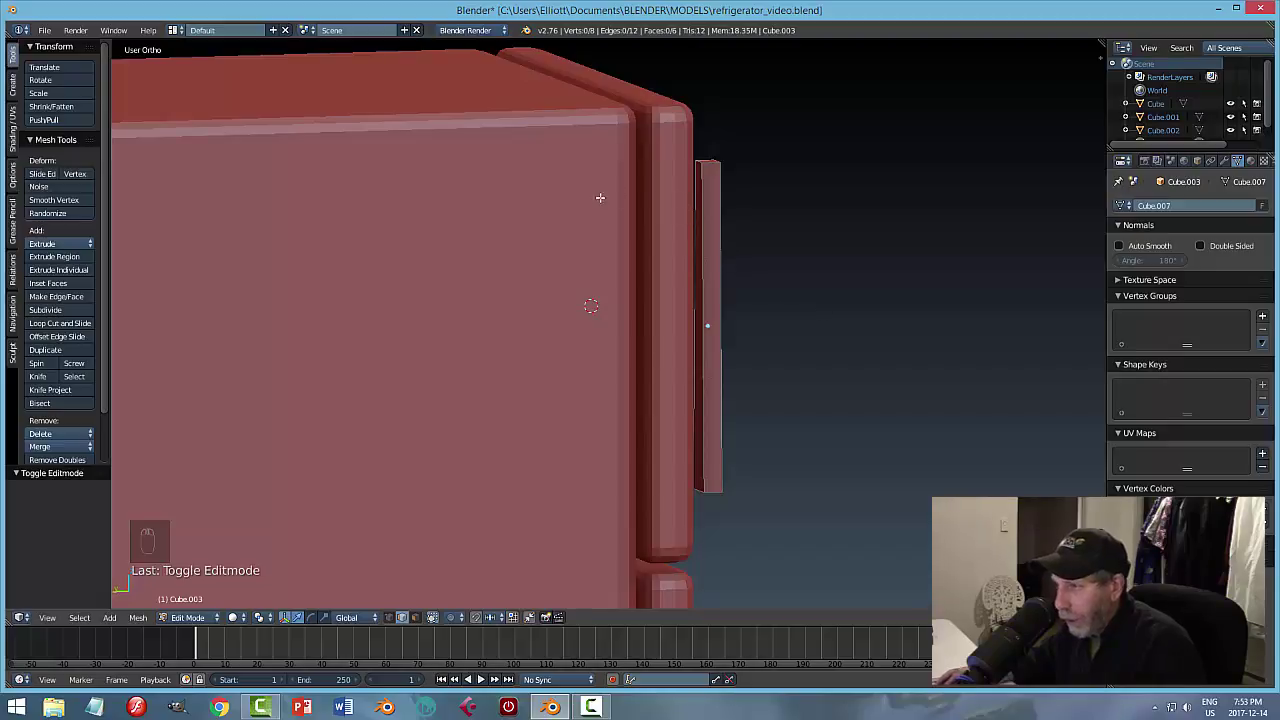
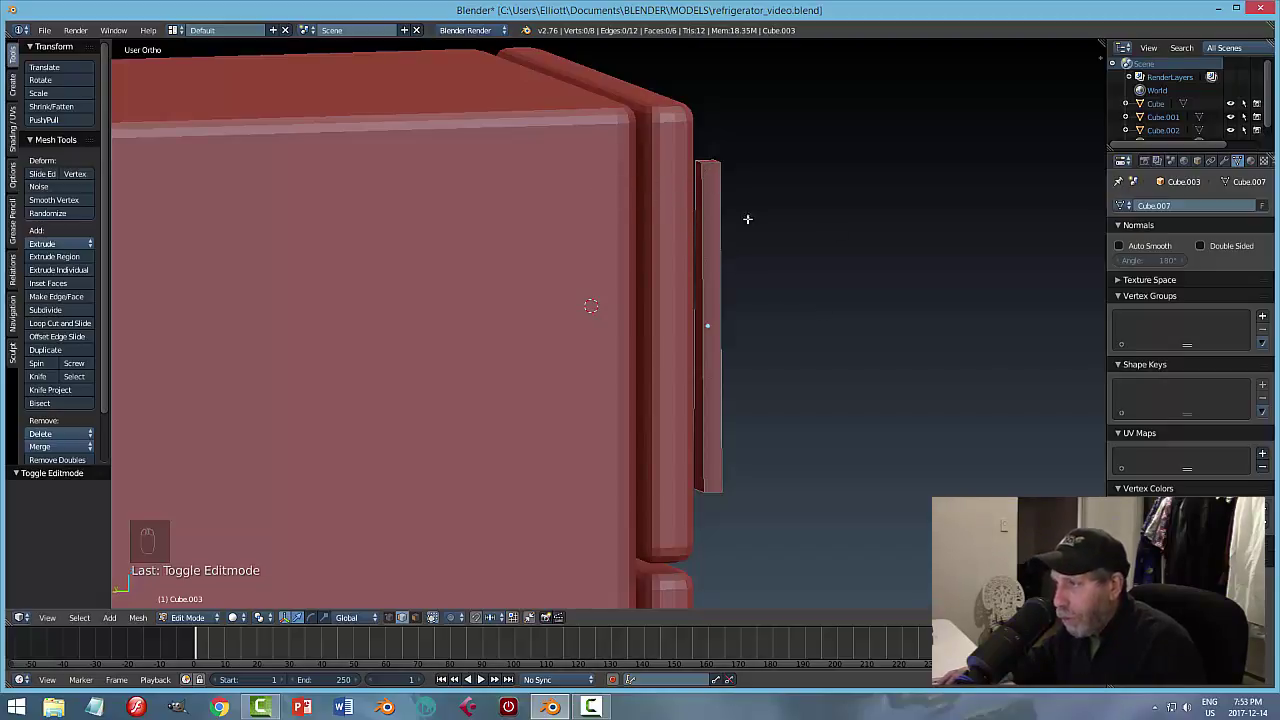
pyautogui.moveTo(747, 218); pyautogui.dragTo(683, 240, button='middle')
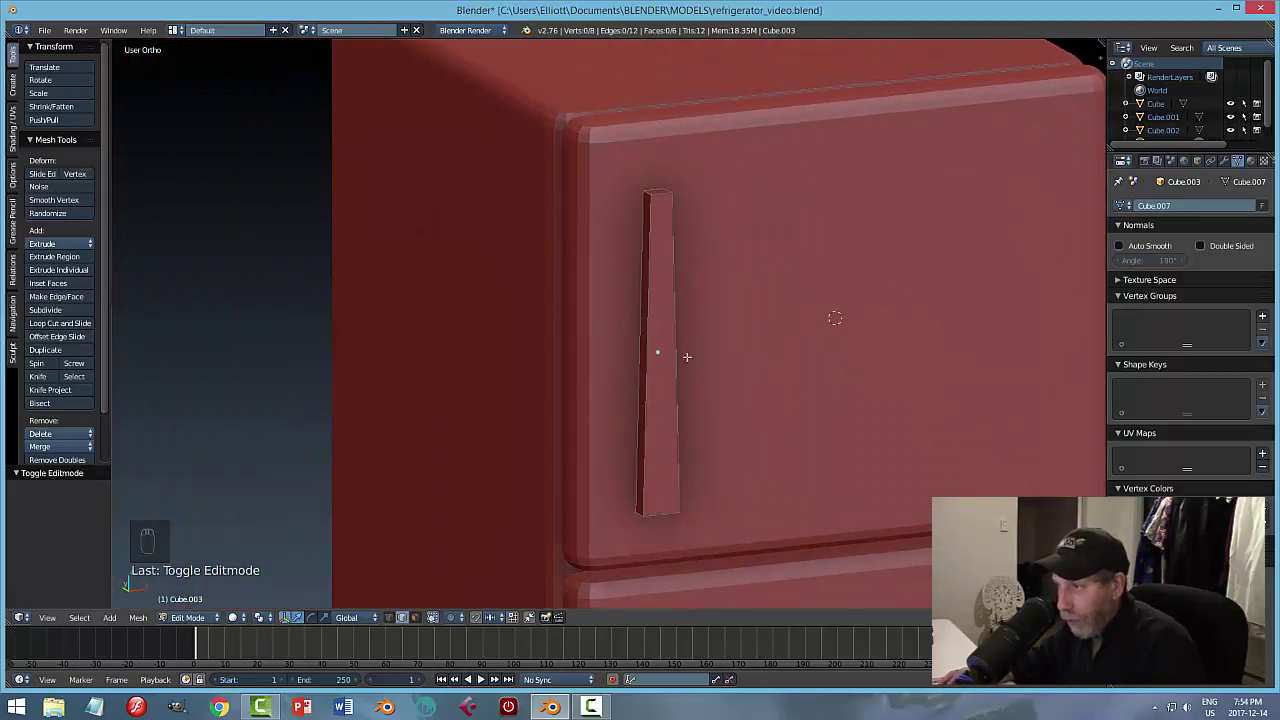
pyautogui.moveTo(728, 297); pyautogui.dragTo(656, 227, button='middle')
pyautogui.hotkey('ctrl', 'r')
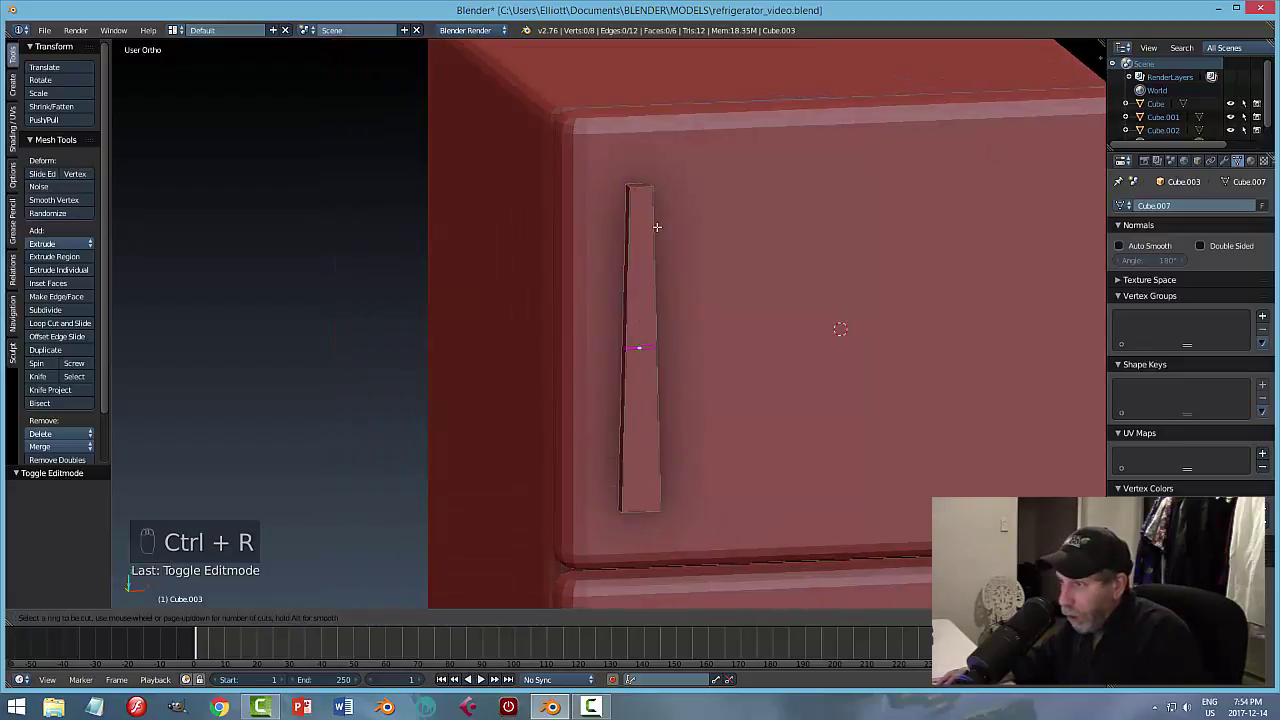
pyautogui.click(657, 227)
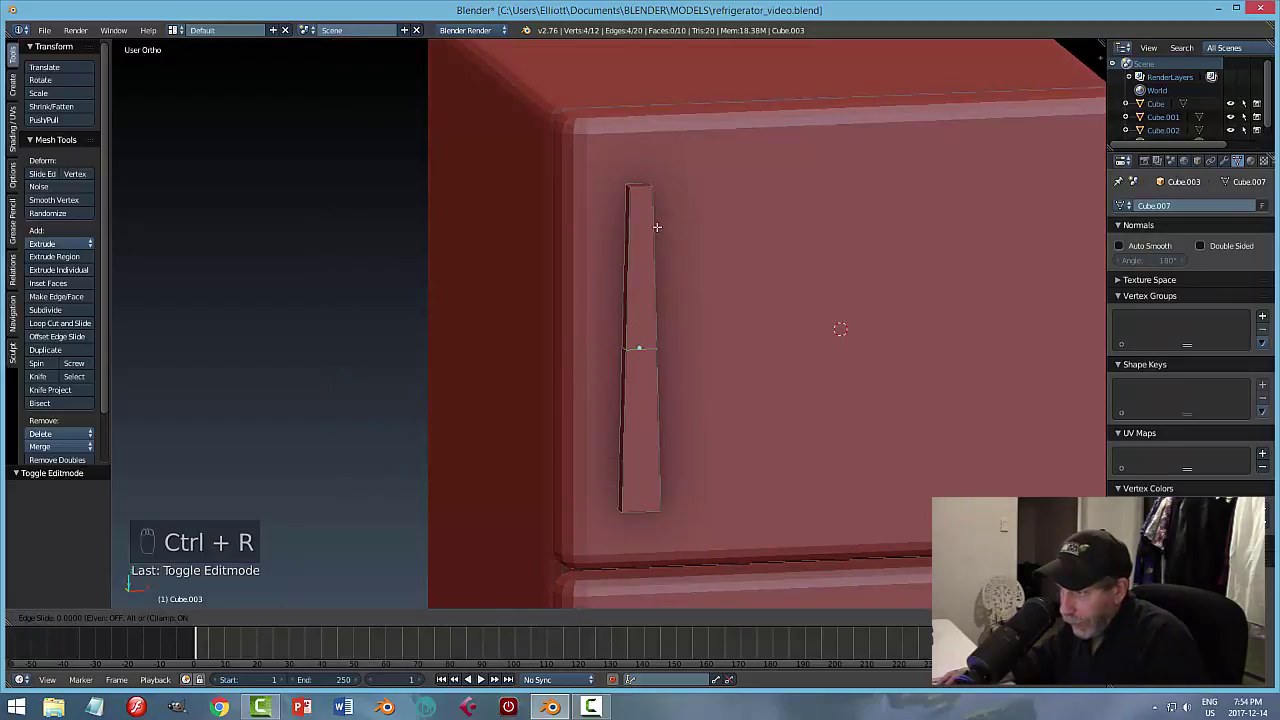
pyautogui.click(654, 87)
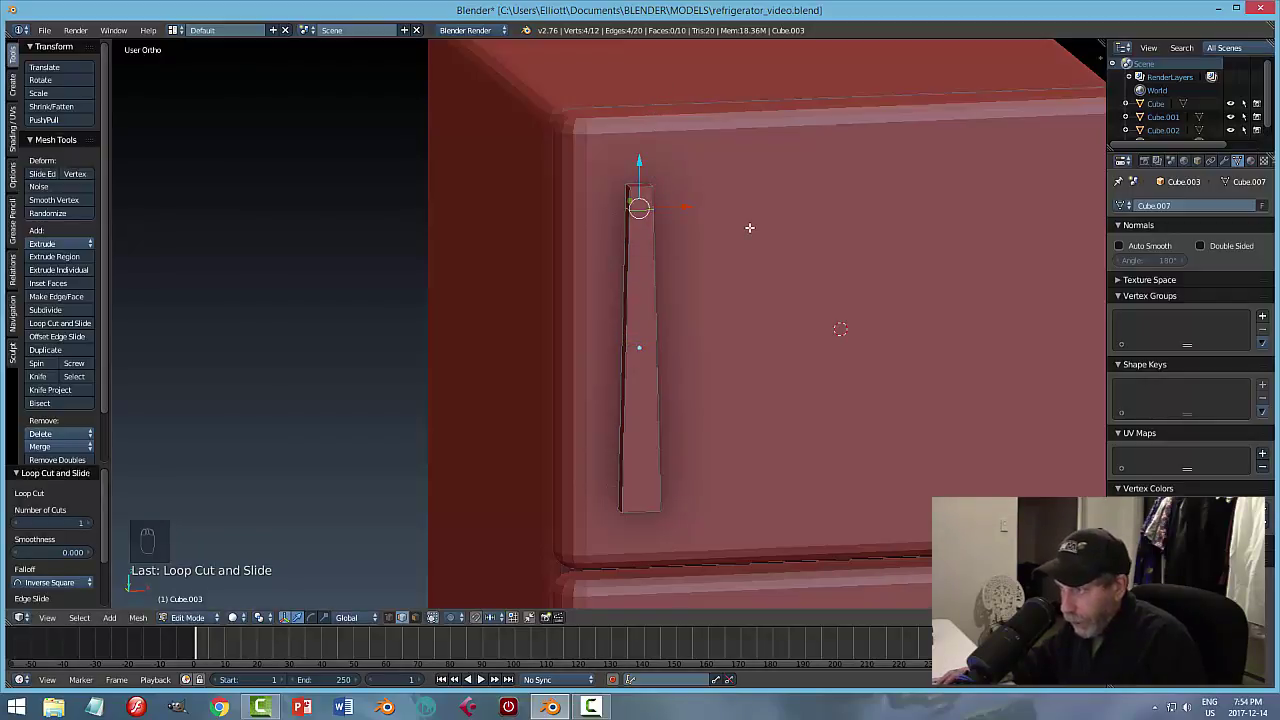
# Add a second horizontal loop cut slid close to the bar's lower end, and clear the selection.
pyautogui.press('a')
pyautogui.hotkey('ctrl', 'r')
pyautogui.click(650, 365)
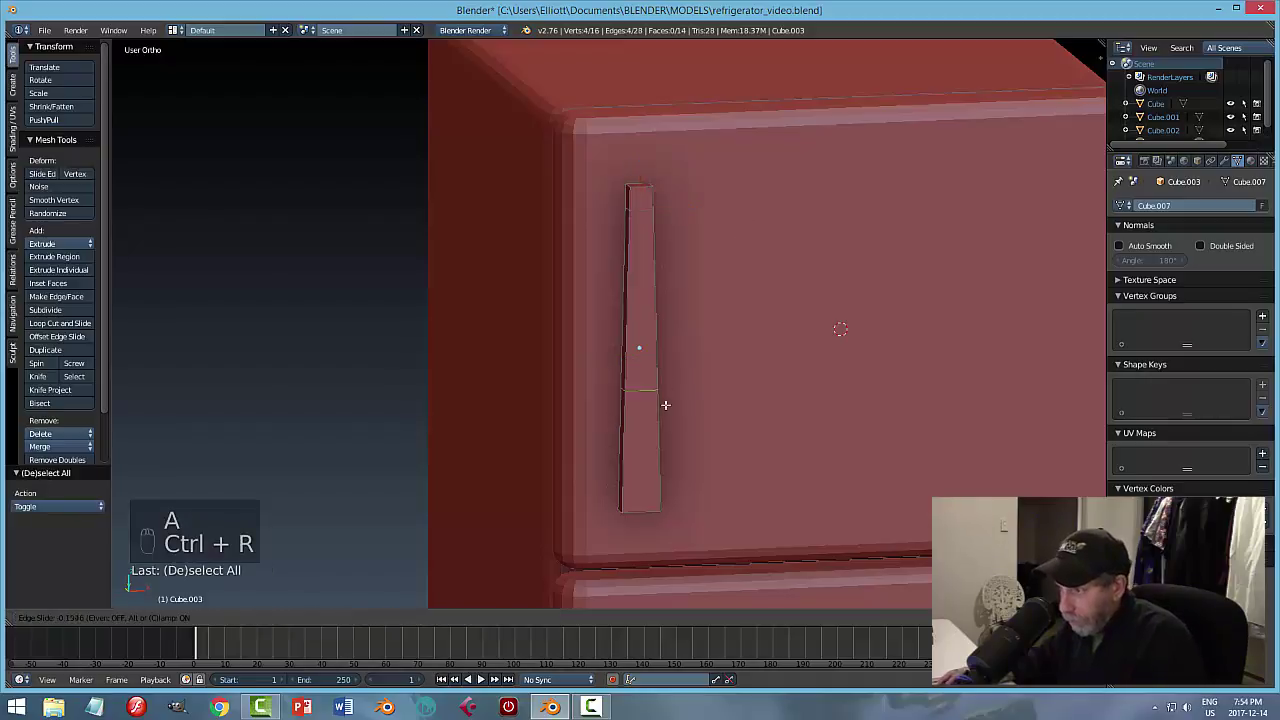
pyautogui.click(675, 490)
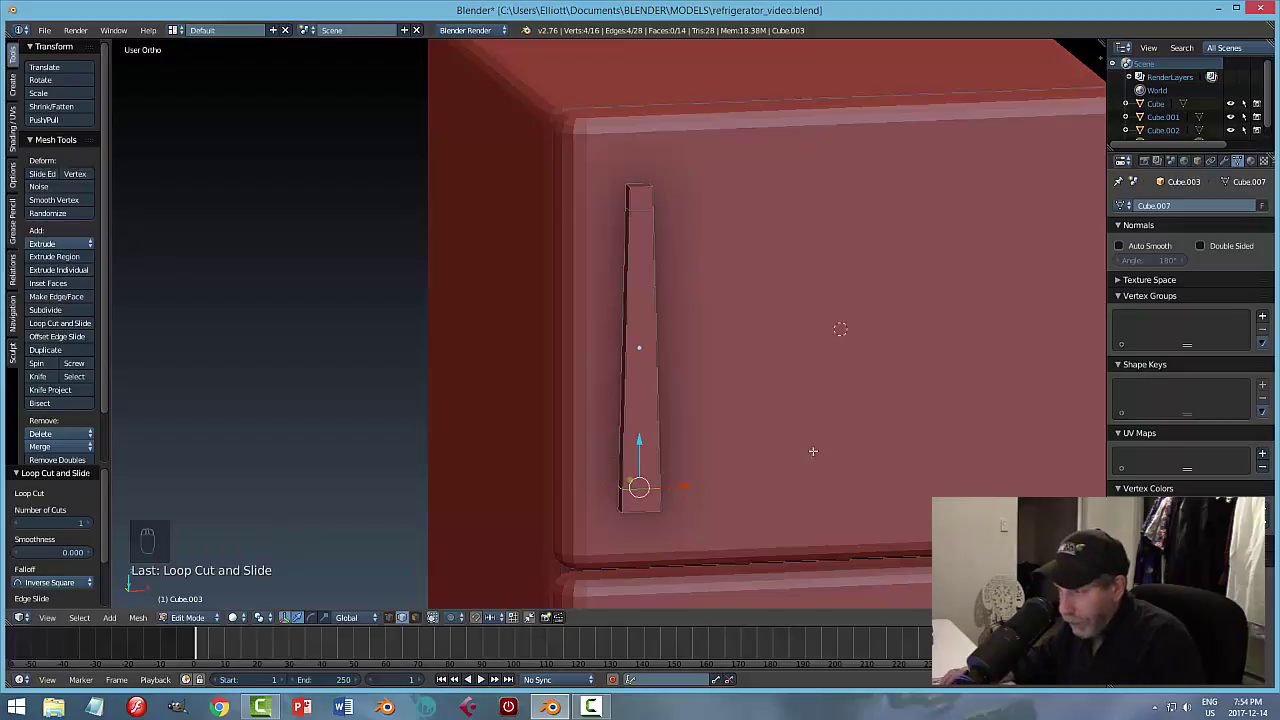
pyautogui.moveTo(812, 451); pyautogui.dragTo(771, 428, button='middle')
pyautogui.press('a')
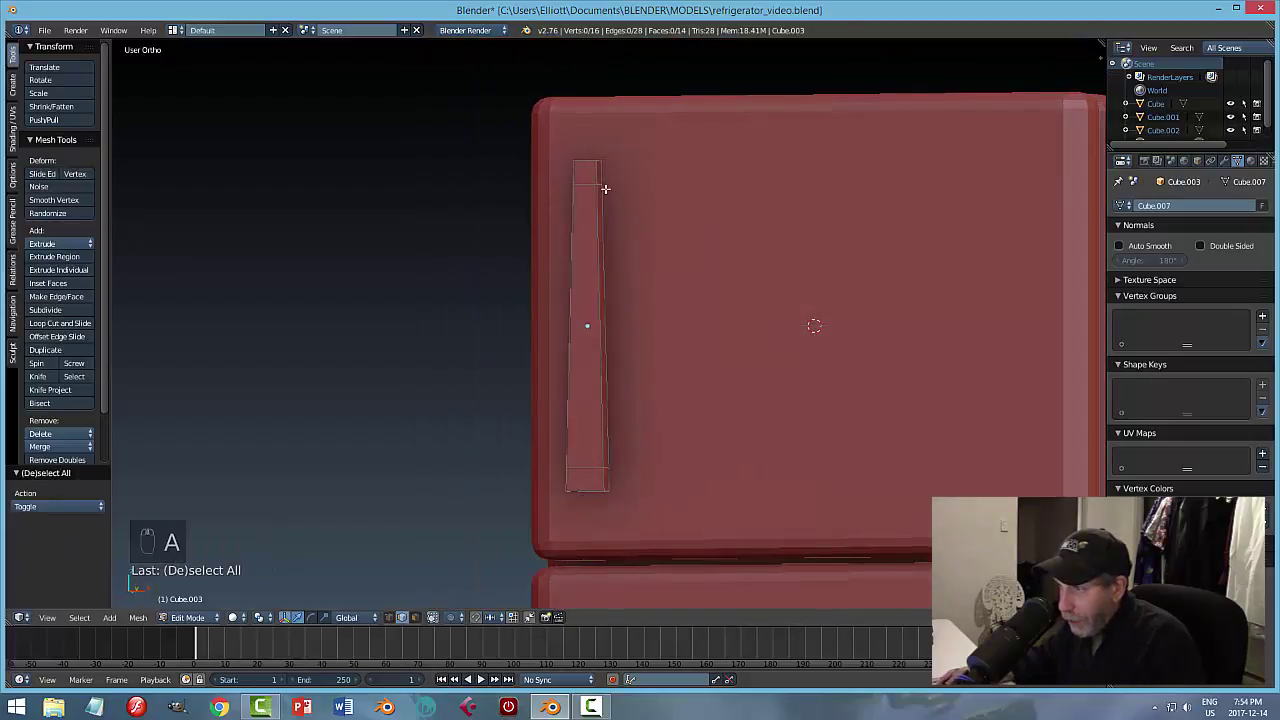
# Switch the bar's mesh selection mode to faces.
pyautogui.moveTo(706, 271); pyautogui.dragTo(552, 249, button='middle')
pyautogui.hotkey('ctrl', 'Tab')
pyautogui.click(660, 305)
pyautogui.rightClick(504, 194)
pyautogui.press('a')
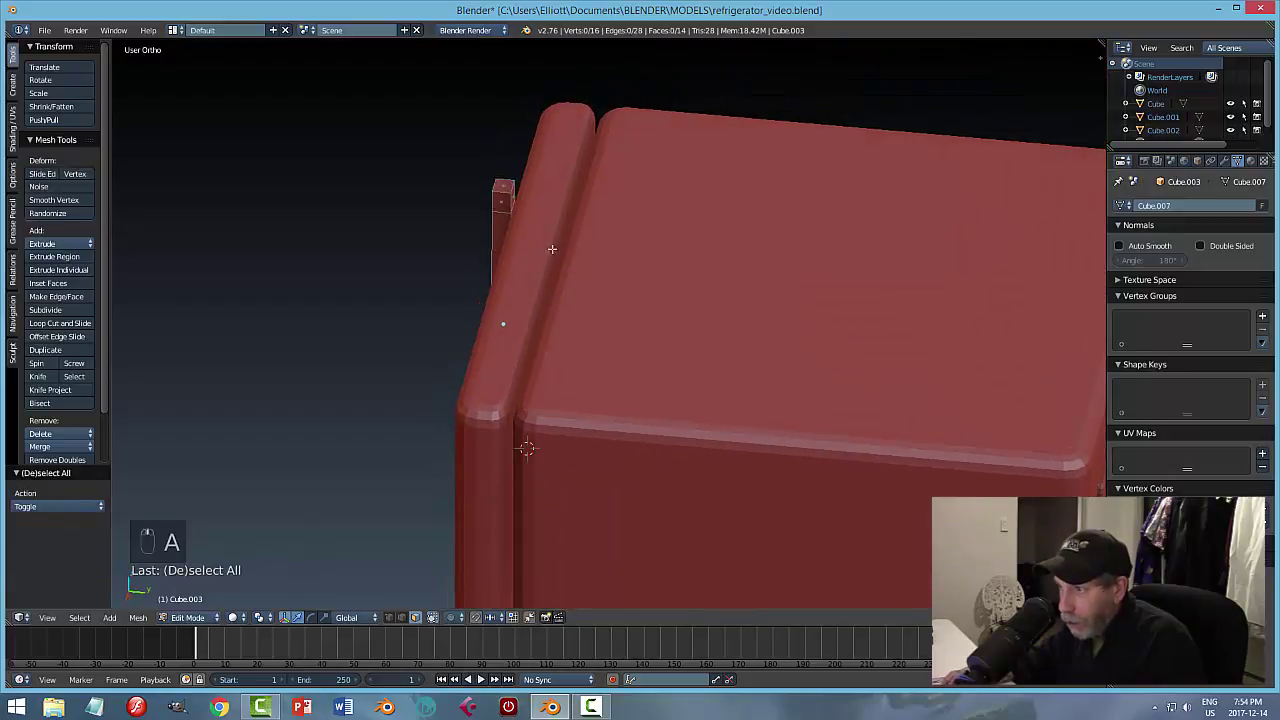
pyautogui.rightClick(514, 204)
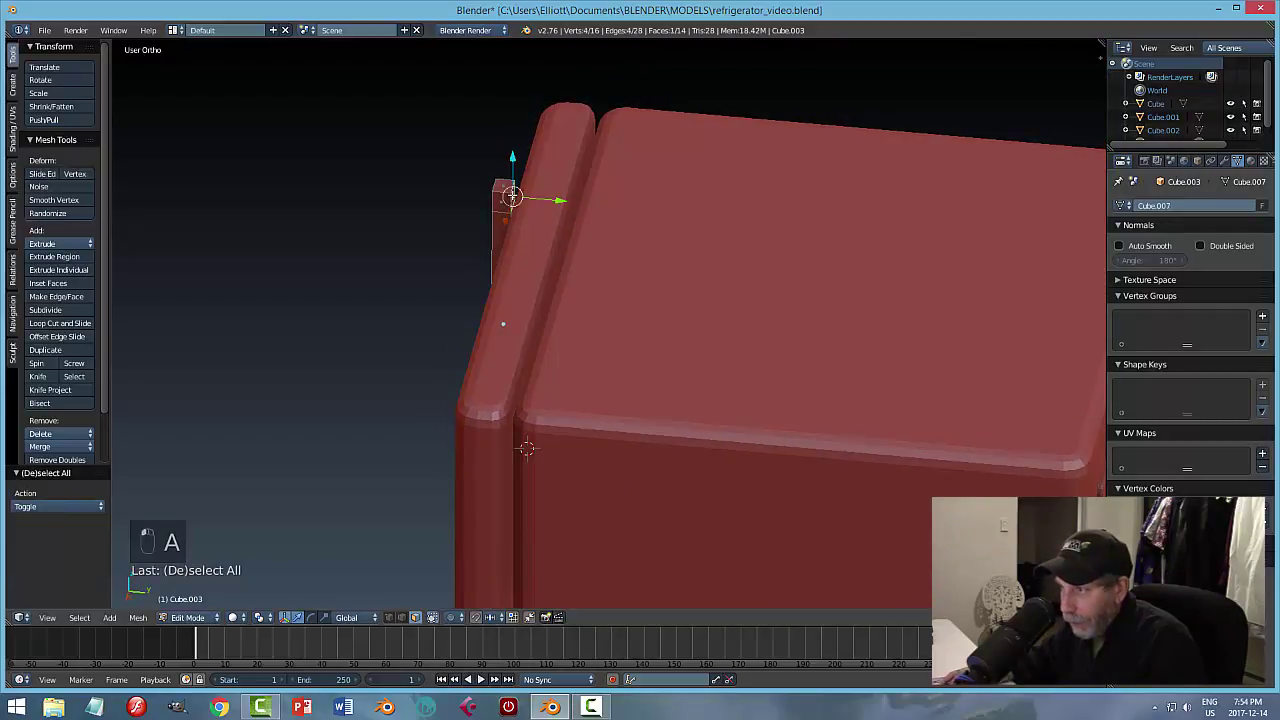
pyautogui.scroll(5, 514, 204)
pyautogui.moveTo(774, 226); pyautogui.dragTo(775, 314, button='middle')
pyautogui.keyDown('shift'); pyautogui.rightClick(701, 469); pyautogui.keyUp('shift')
pyautogui.moveTo(743, 457); pyautogui.dragTo(500, 397, button='middle')
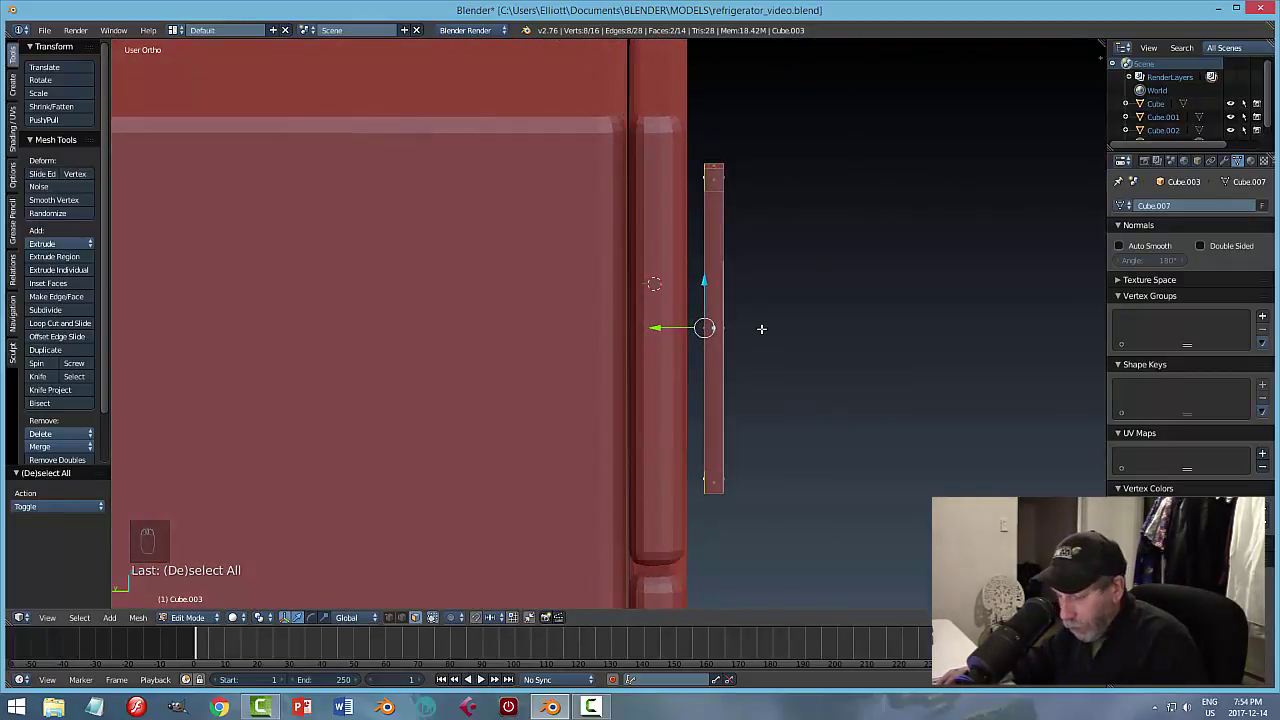
pyautogui.press('a')
# Extrude the small upper and lower end faces on the bar's front side about -0.066 along Y.
pyautogui.moveTo(766, 334); pyautogui.dragTo(800, 300, button='middle')
pyautogui.rightClick(718, 193)
pyautogui.keyDown('shift'); pyautogui.rightClick(734, 480); pyautogui.keyUp('shift')
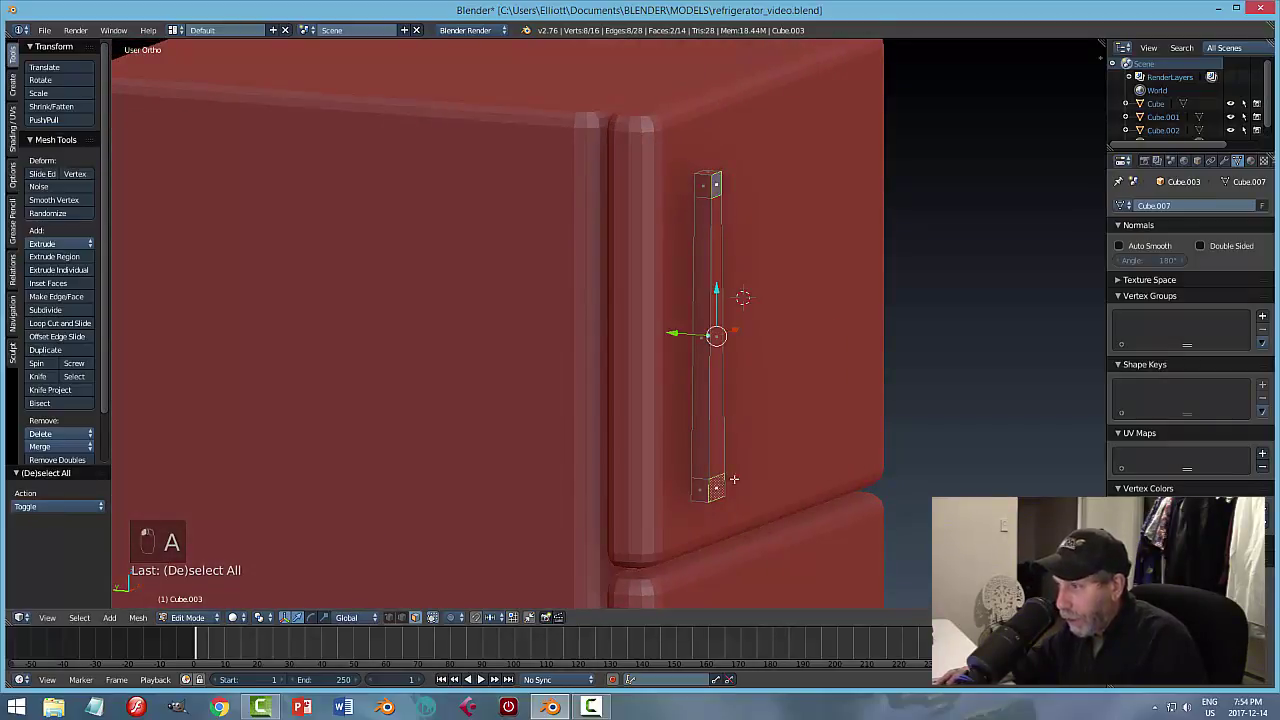
pyautogui.moveTo(857, 357); pyautogui.dragTo(891, 357, button='middle')
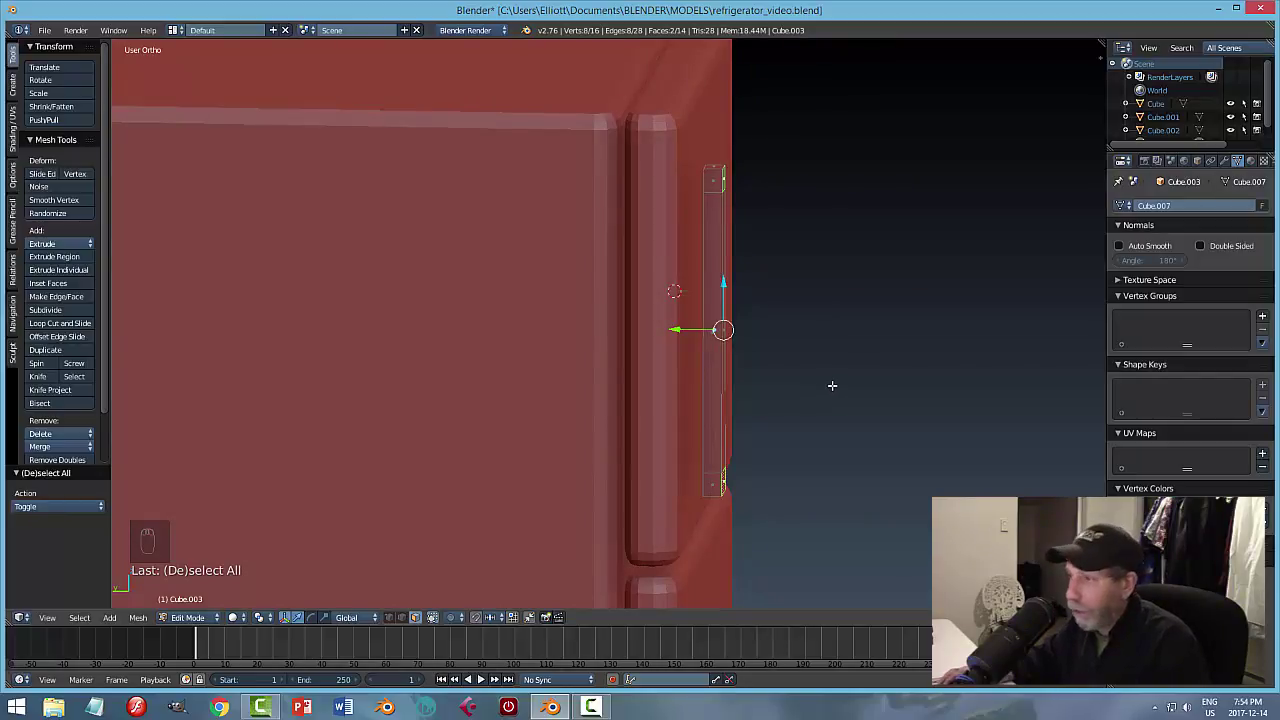
pyautogui.keyDown('shift'); pyautogui.moveTo(832, 385); pyautogui.dragTo(682, 367, button='middle'); pyautogui.keyUp('shift')
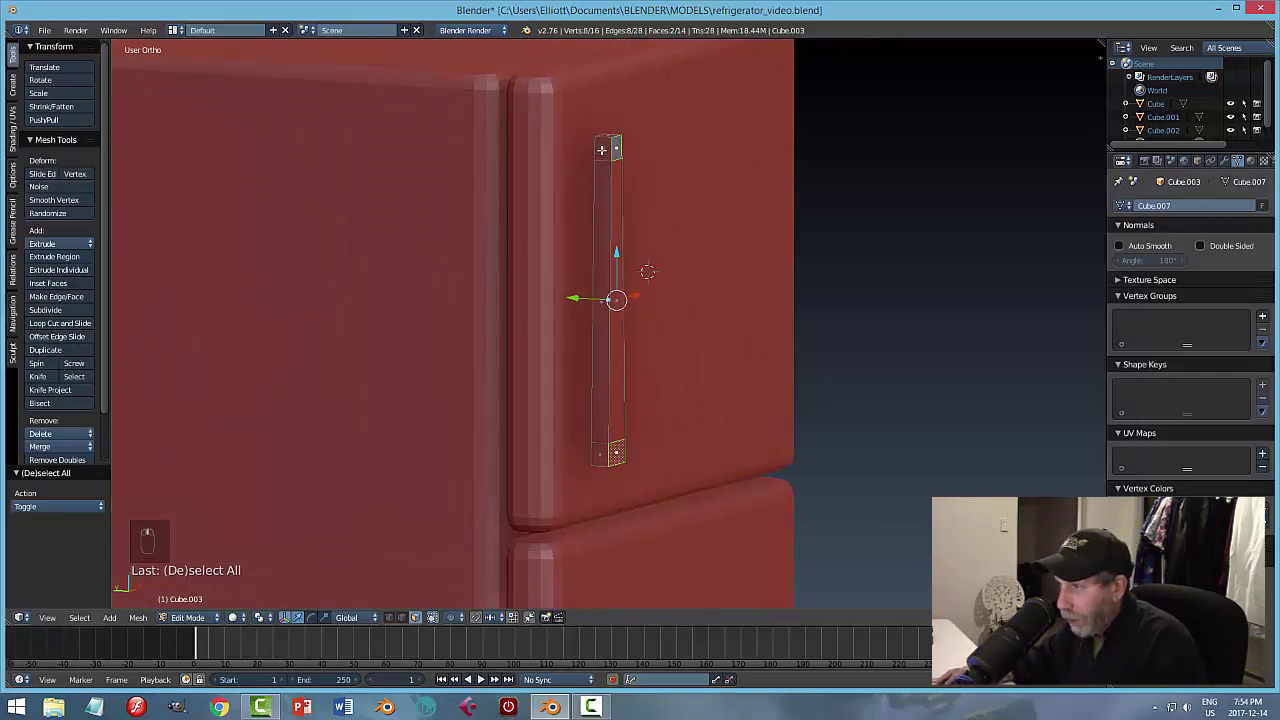
pyautogui.moveTo(666, 455); pyautogui.dragTo(686, 446, button='middle')
pyautogui.press('e')
pyautogui.rightClick(690, 448)
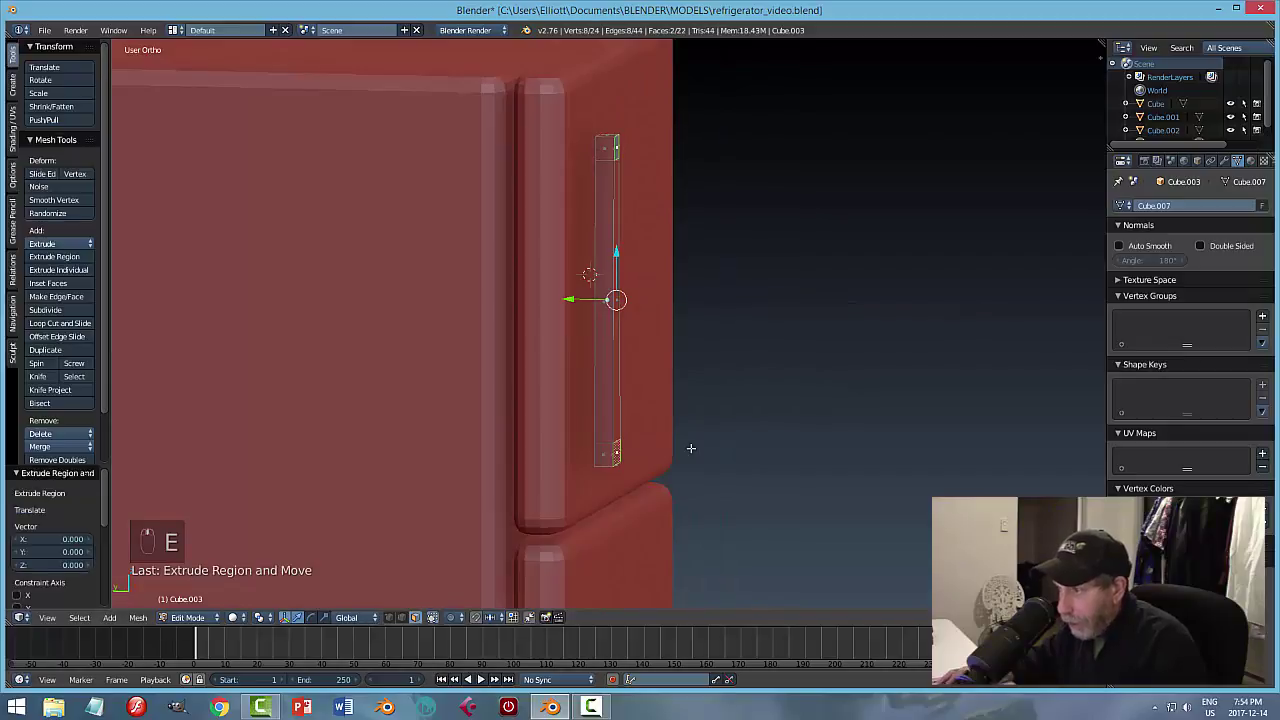
pyautogui.moveTo(568, 299); pyautogui.dragTo(586, 318)
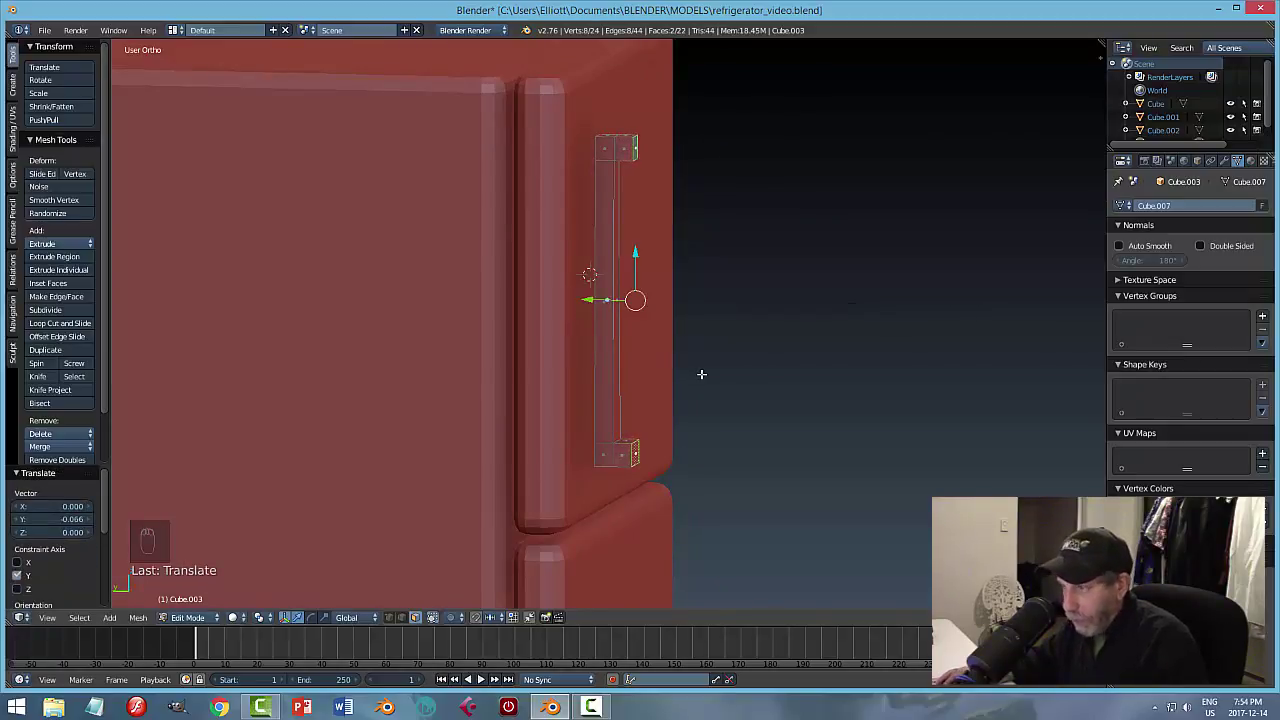
# Leave mesh editing and rotate the whole handle 180 degrees about Z so its end mounts face the door.
pyautogui.press('a')
pyautogui.press('Tab')
pyautogui.moveTo(786, 345); pyautogui.dragTo(778, 372, button='middle')
pyautogui.write('r')
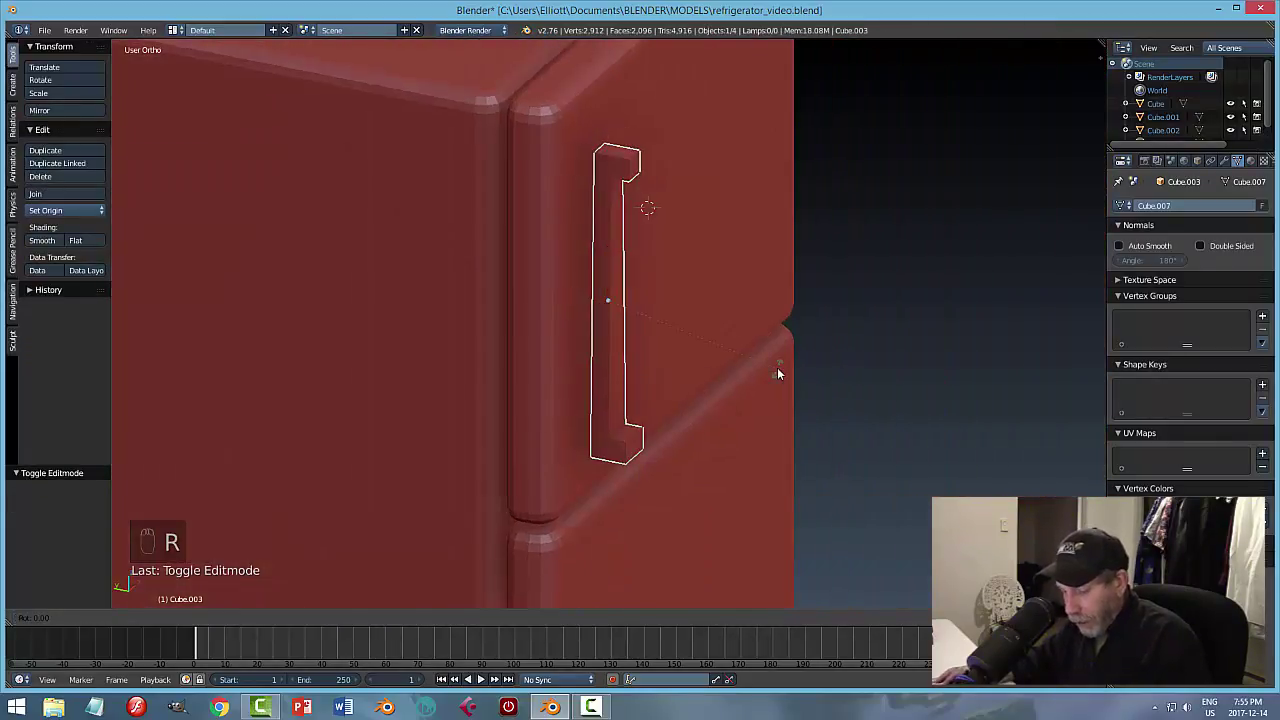
pyautogui.write('z180')
pyautogui.press('Return')
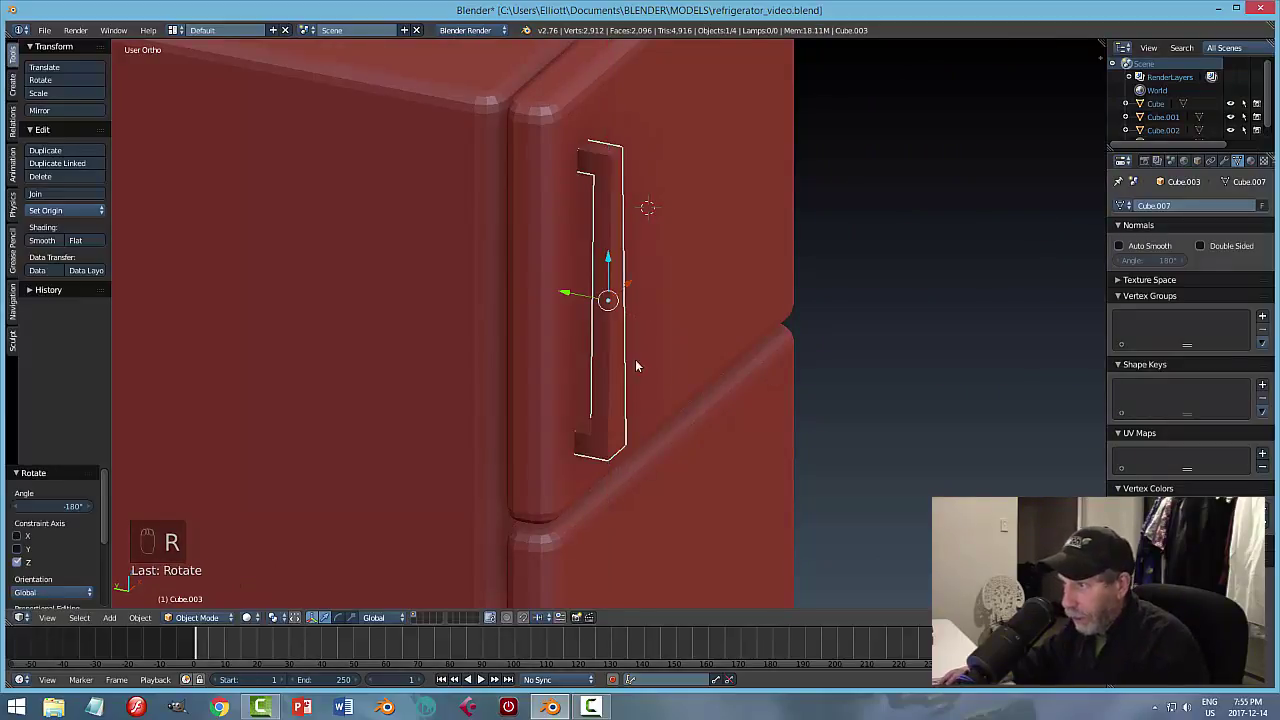
# Move the handle about 0.011 along Y to seat its end mounts against the upper door, and save the file.
pyautogui.moveTo(635, 366); pyautogui.dragTo(575, 310, button='middle')
pyautogui.press('g')
pyautogui.press('y')
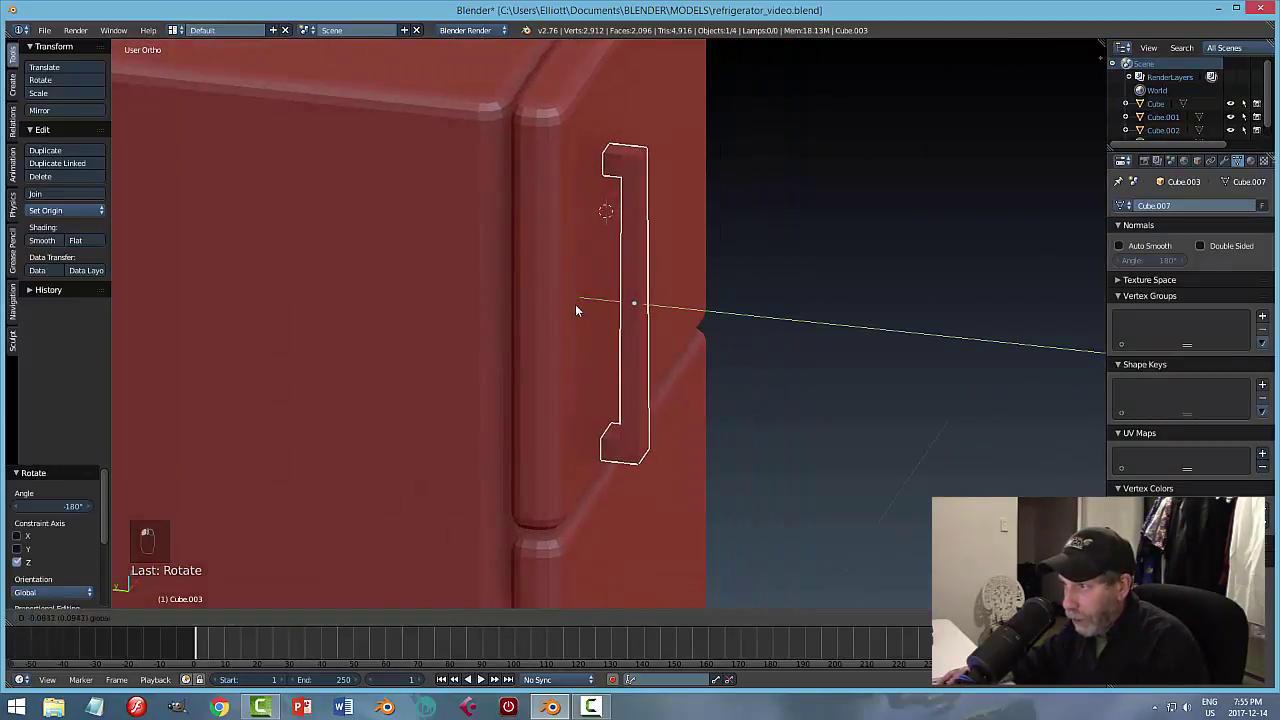
pyautogui.click(554, 308)
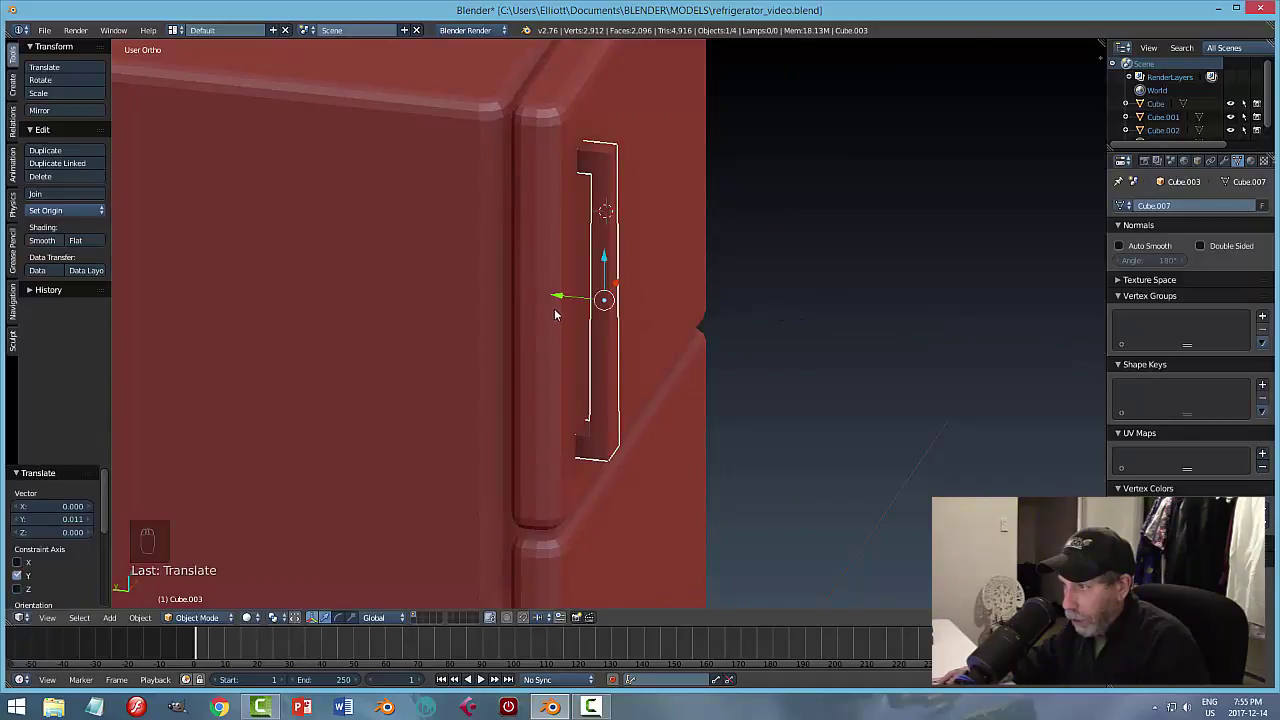
pyautogui.press('a')
pyautogui.moveTo(805, 331); pyautogui.dragTo(856, 203, button='middle')
pyautogui.hotkey('ctrl', 's')
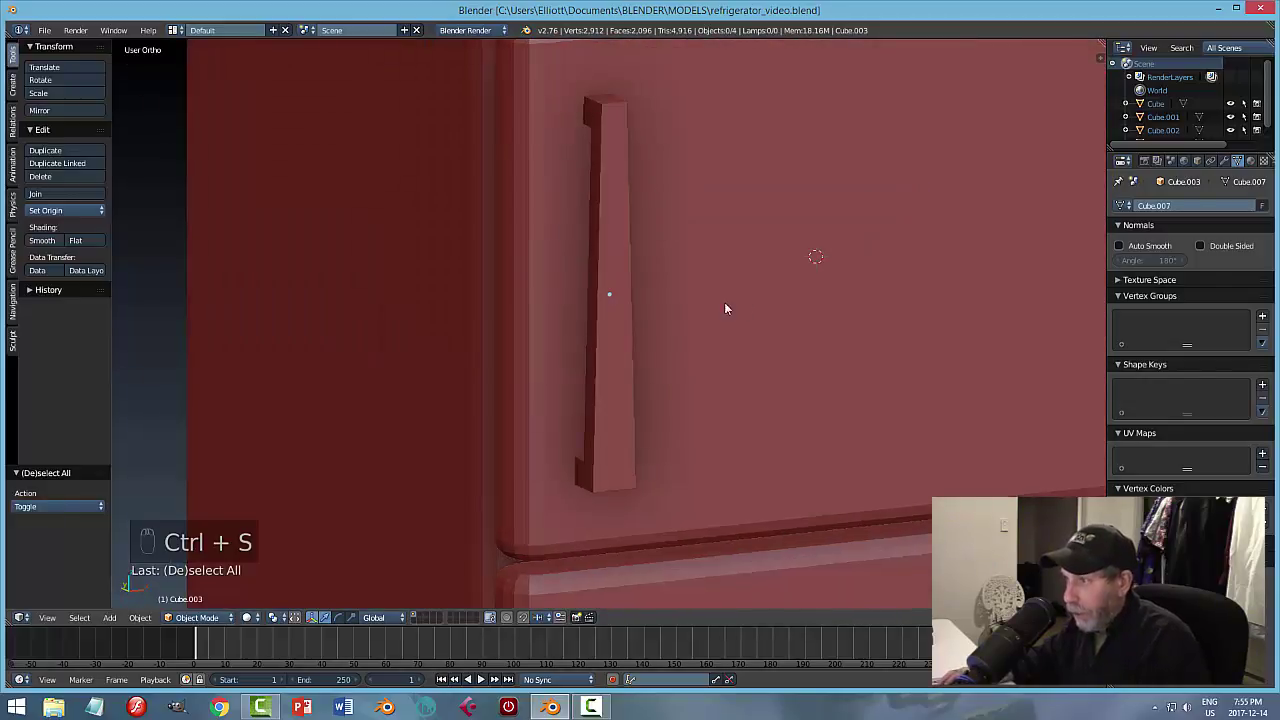
# Apply the rotation and scale of the upper door's handle.
pyautogui.rightClick(630, 292)
pyautogui.scroll(-1, 780, 342)
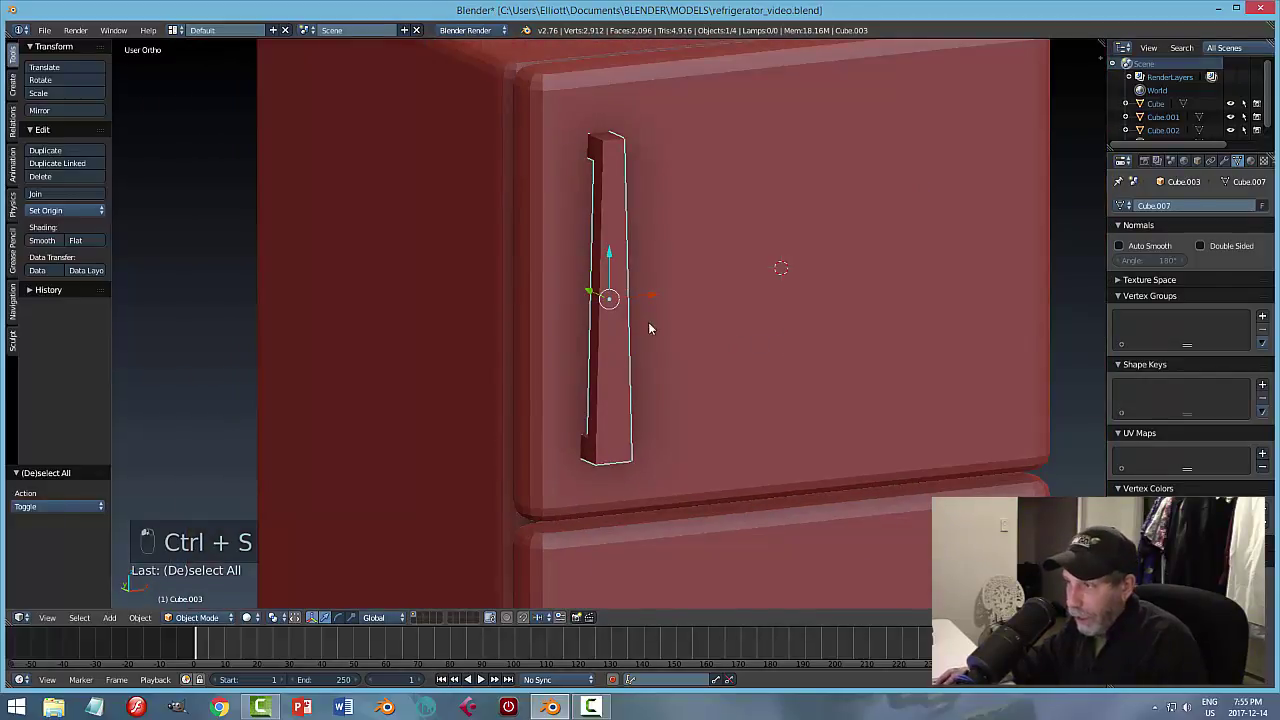
pyautogui.click(140, 617)
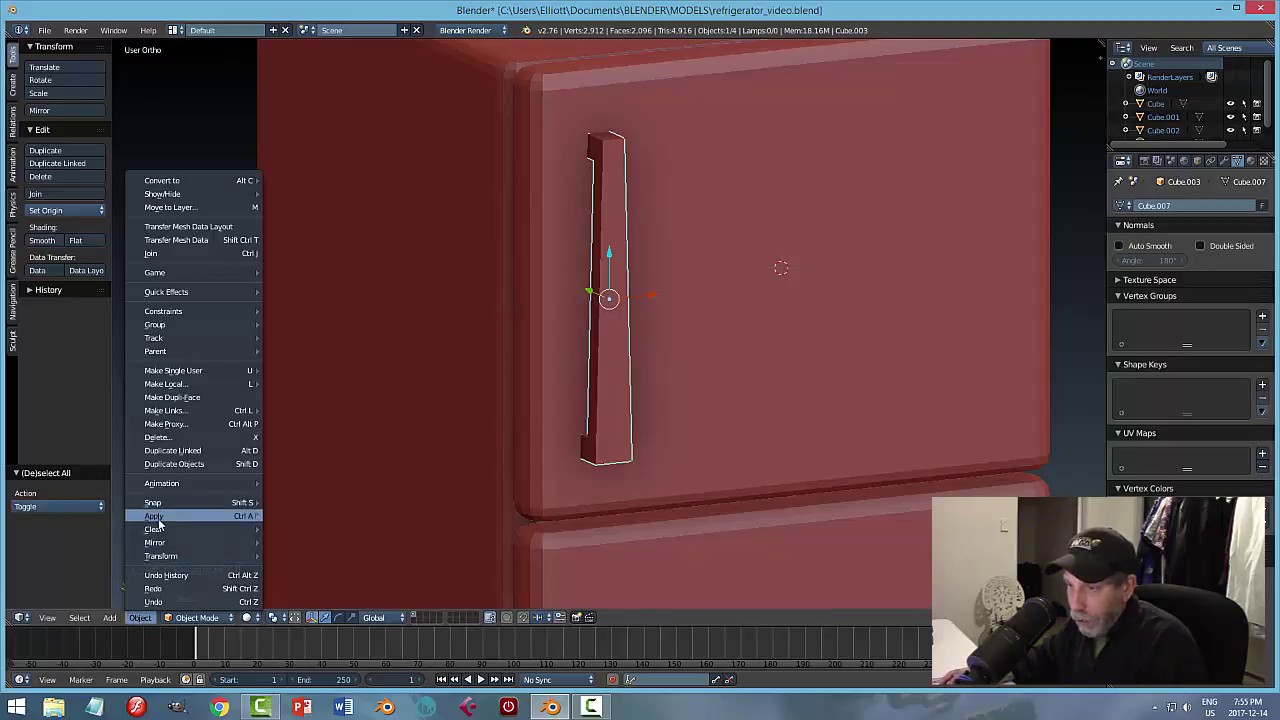
pyautogui.moveTo(160, 516)
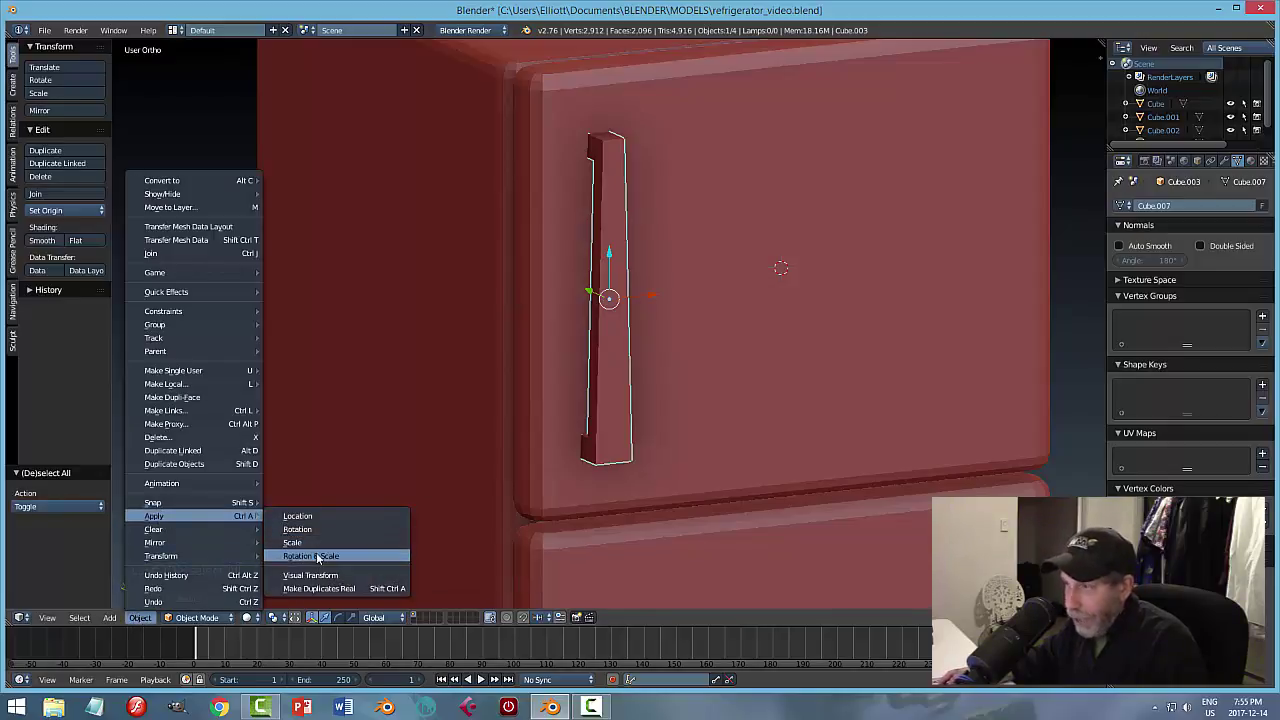
pyautogui.click(318, 556)
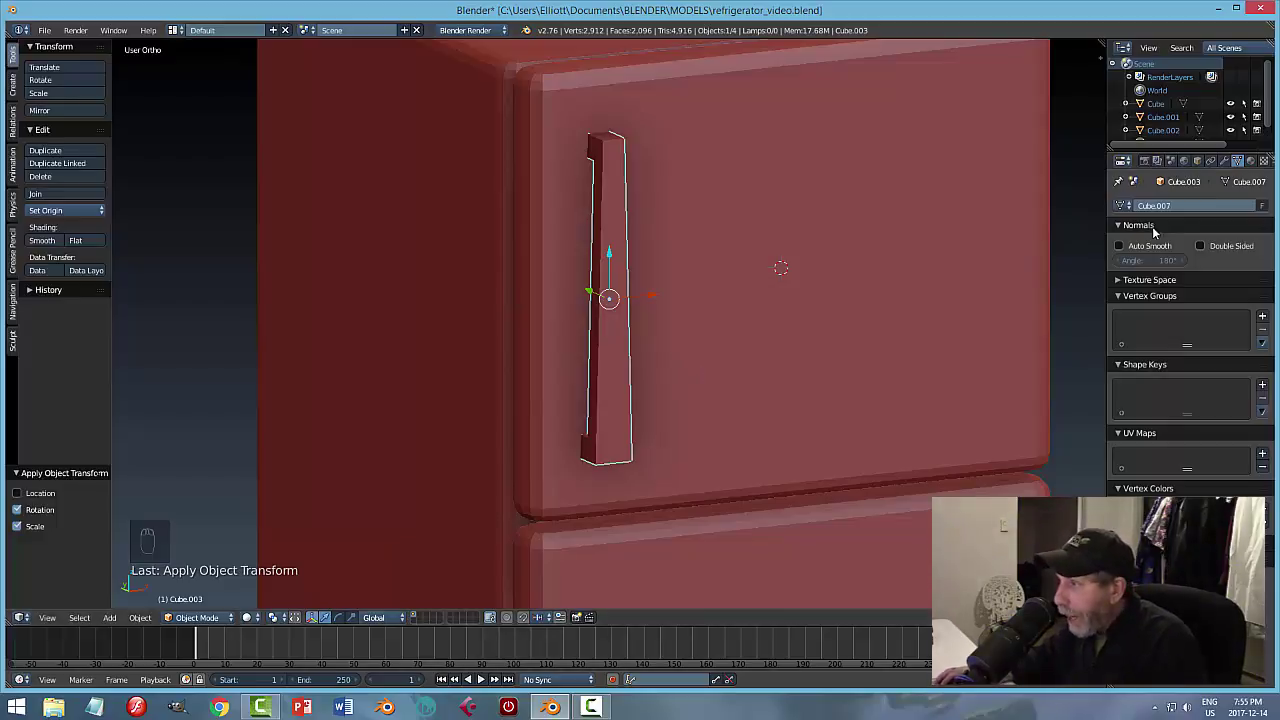
# Add a Bevel modifier with 2 segments and a width of 0.0120 to the handle, and clear the selection.
pyautogui.click(1225, 162)
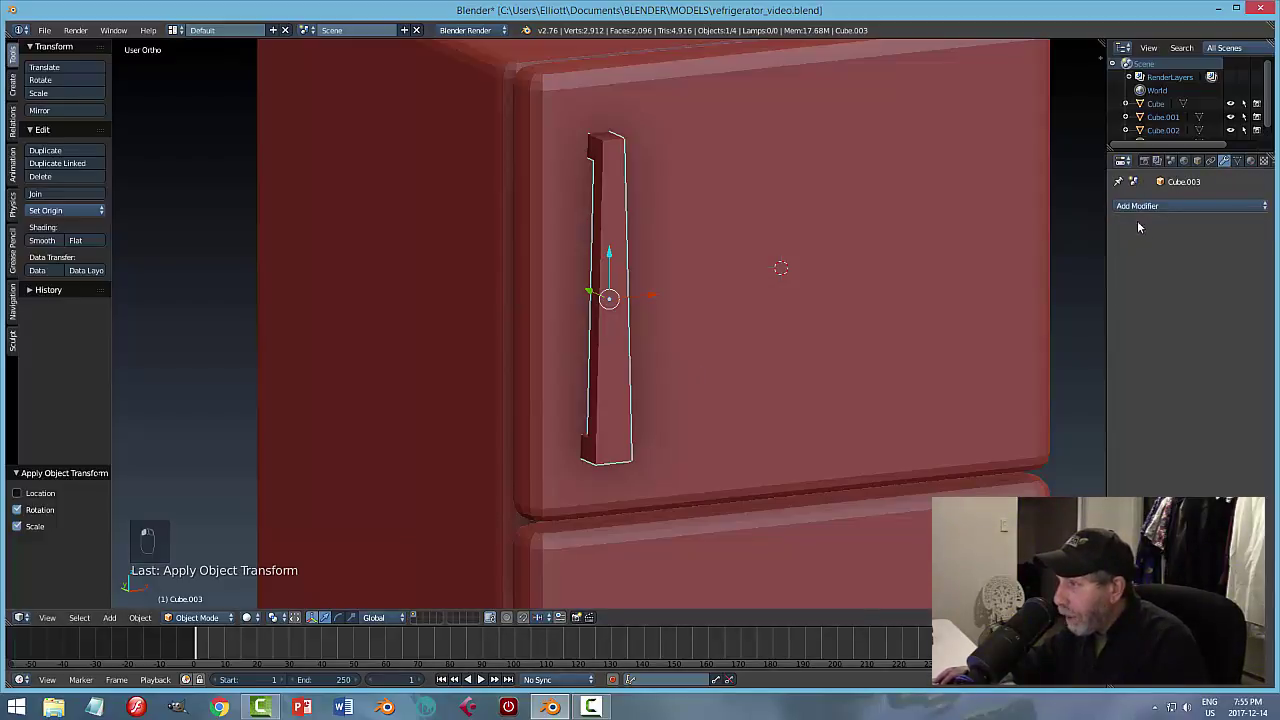
pyautogui.click(1139, 206)
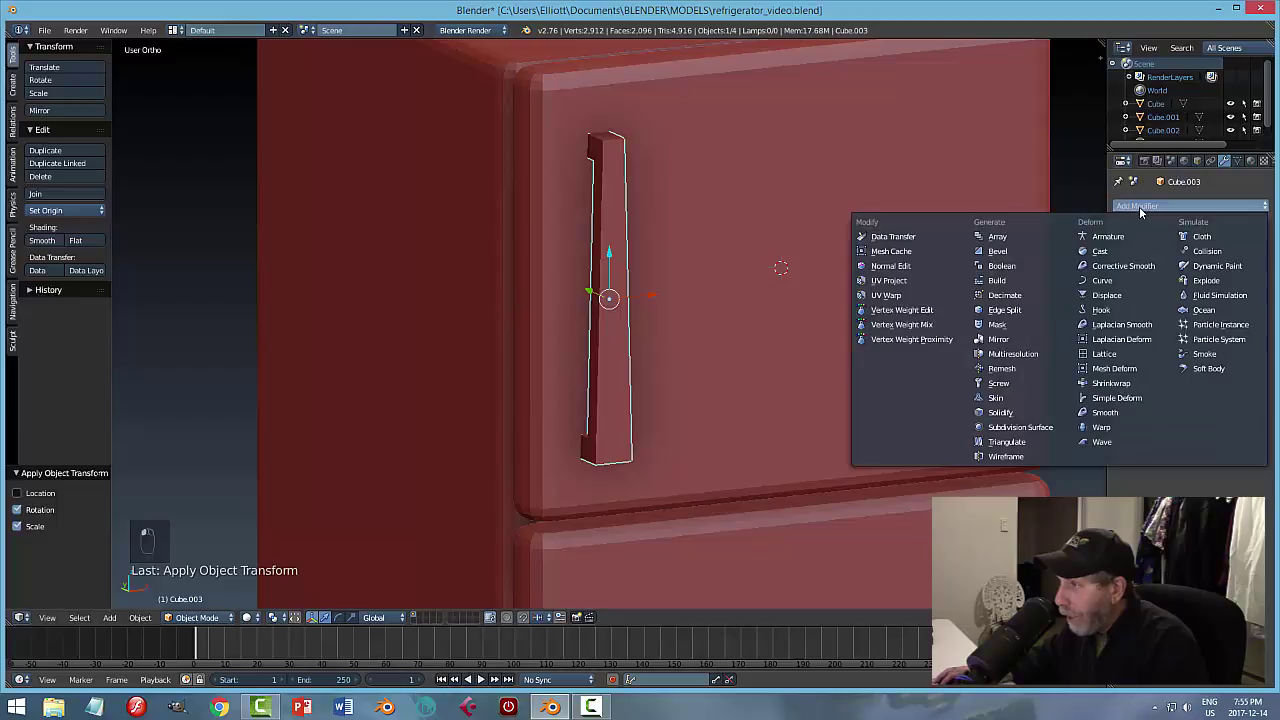
pyautogui.click(1001, 252)
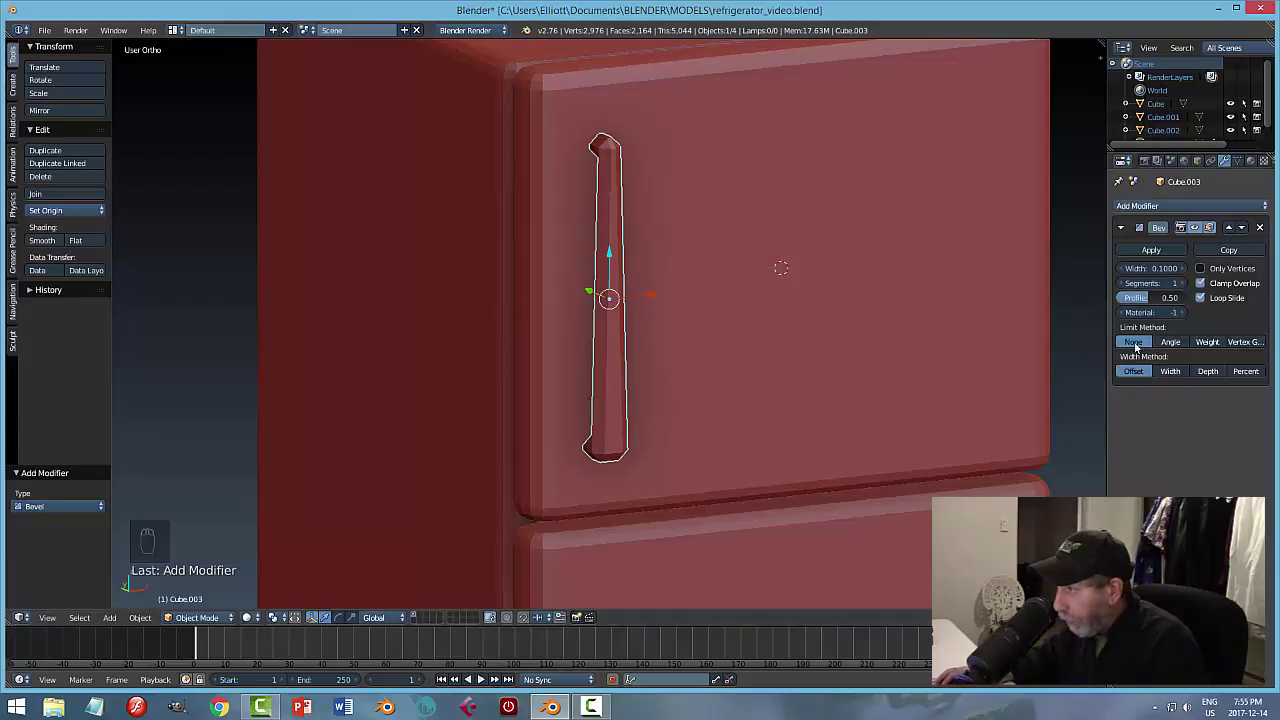
pyautogui.moveTo(1120, 284); pyautogui.dragTo(1160, 284)
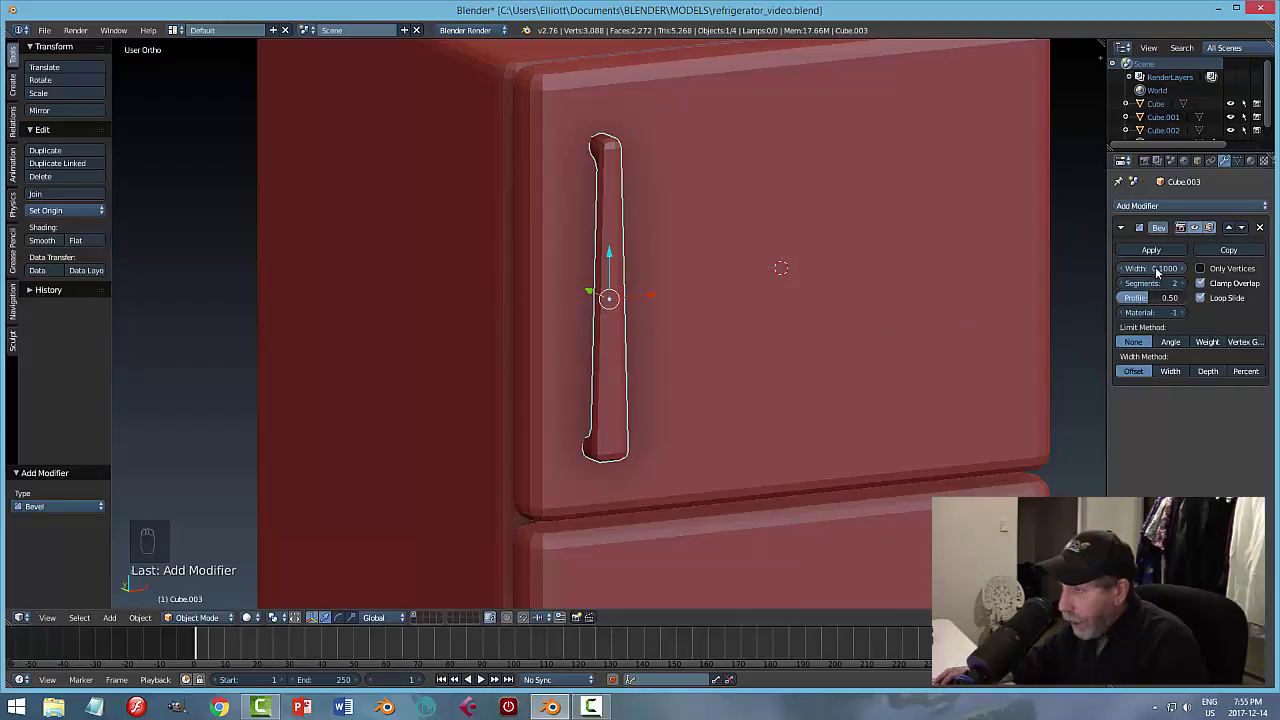
pyautogui.scroll(2, 789, 288)
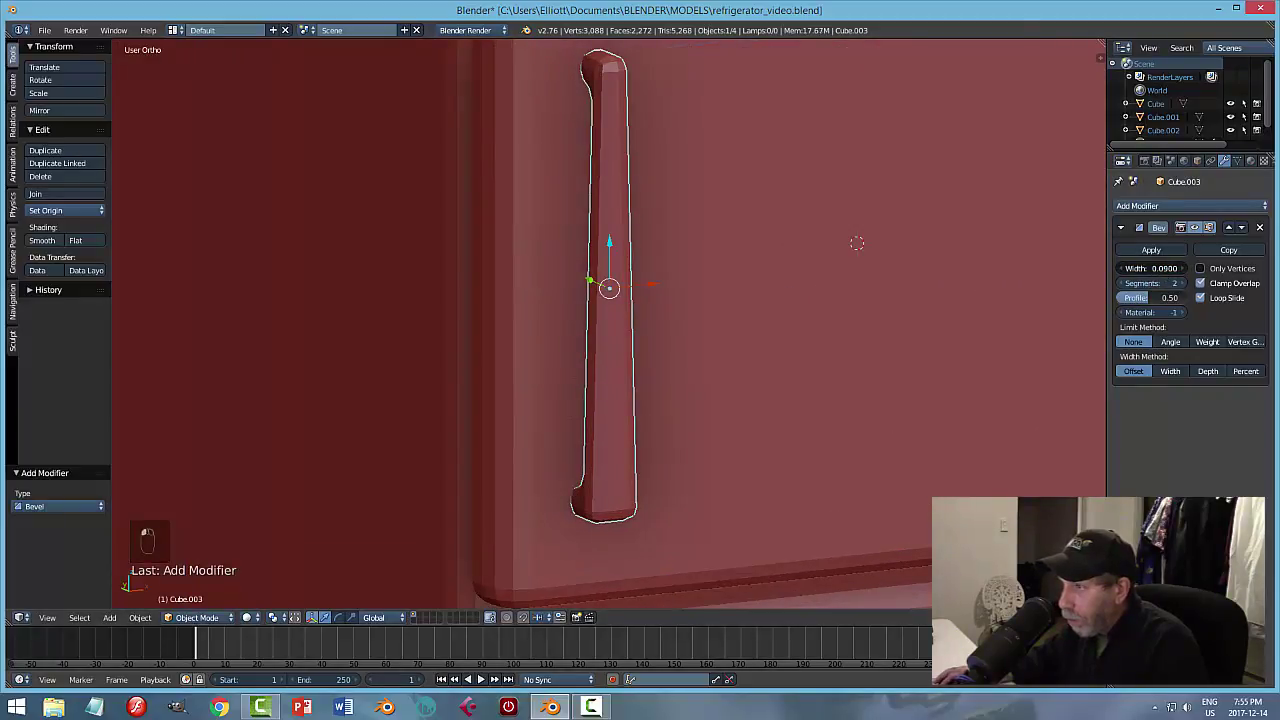
pyautogui.moveTo(1160, 268)
pyautogui.mouseDown()
pyautogui.moveTo(1136, 268)
pyautogui.moveTo(1148, 268)
pyautogui.mouseUp()
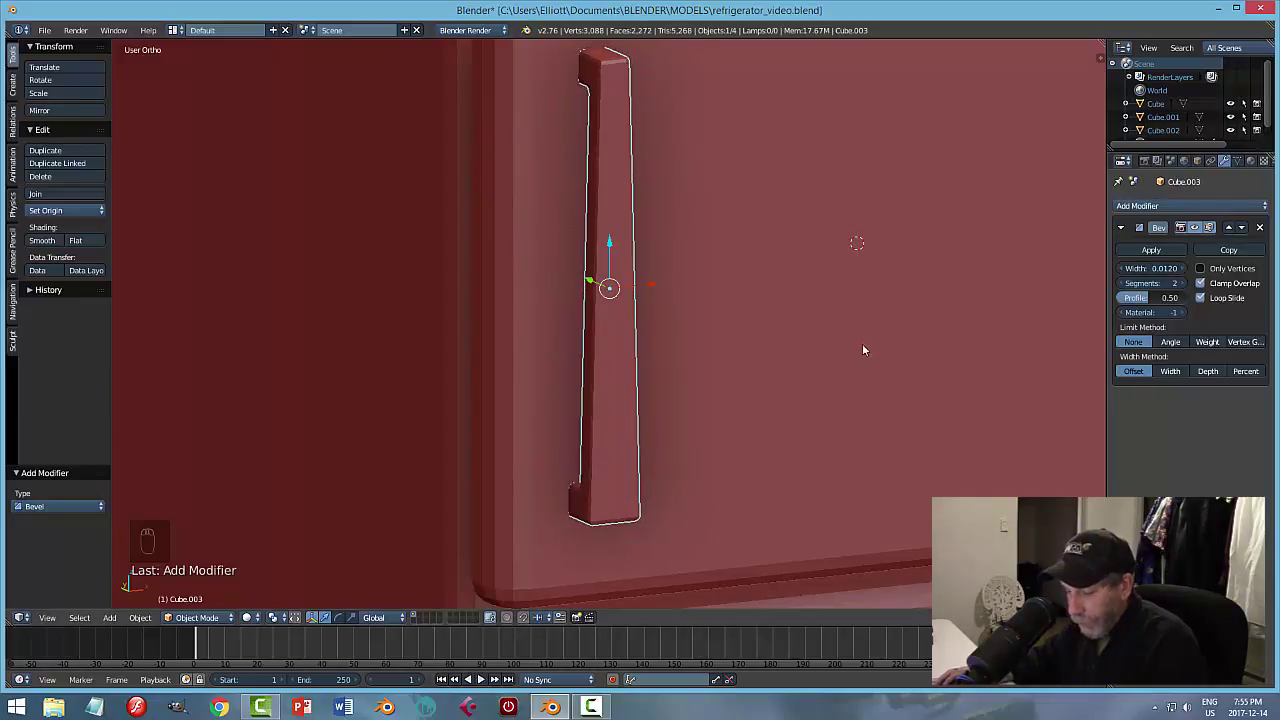
pyautogui.press('a')
# Duplicate the handle in front view and move the copy about -1.609 along Z onto the lower door.
pyautogui.moveTo(876, 310); pyautogui.dragTo(626, 363, button='middle')
pyautogui.scroll(-2, 720, 340)
pyautogui.scroll(-1, 720, 345)
pyautogui.rightClick(611, 358)
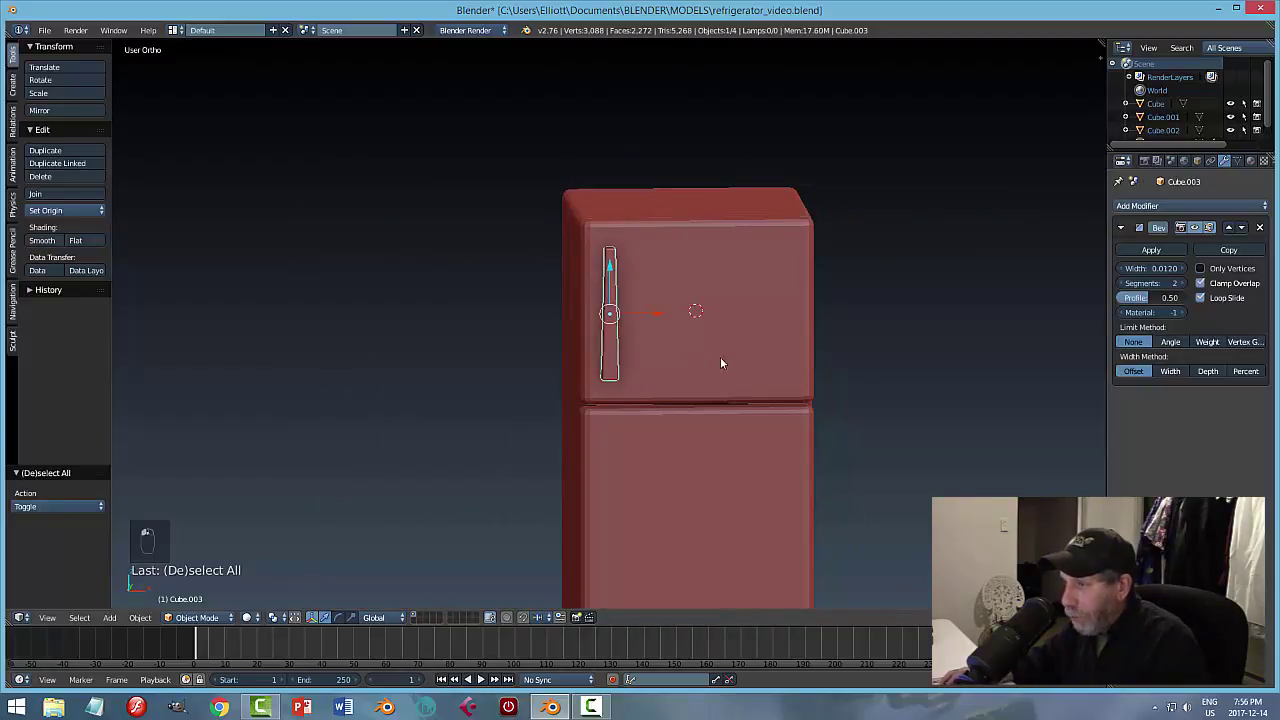
pyautogui.moveTo(720, 357); pyautogui.dragTo(768, 372, button='middle')
pyautogui.press('KP_1')
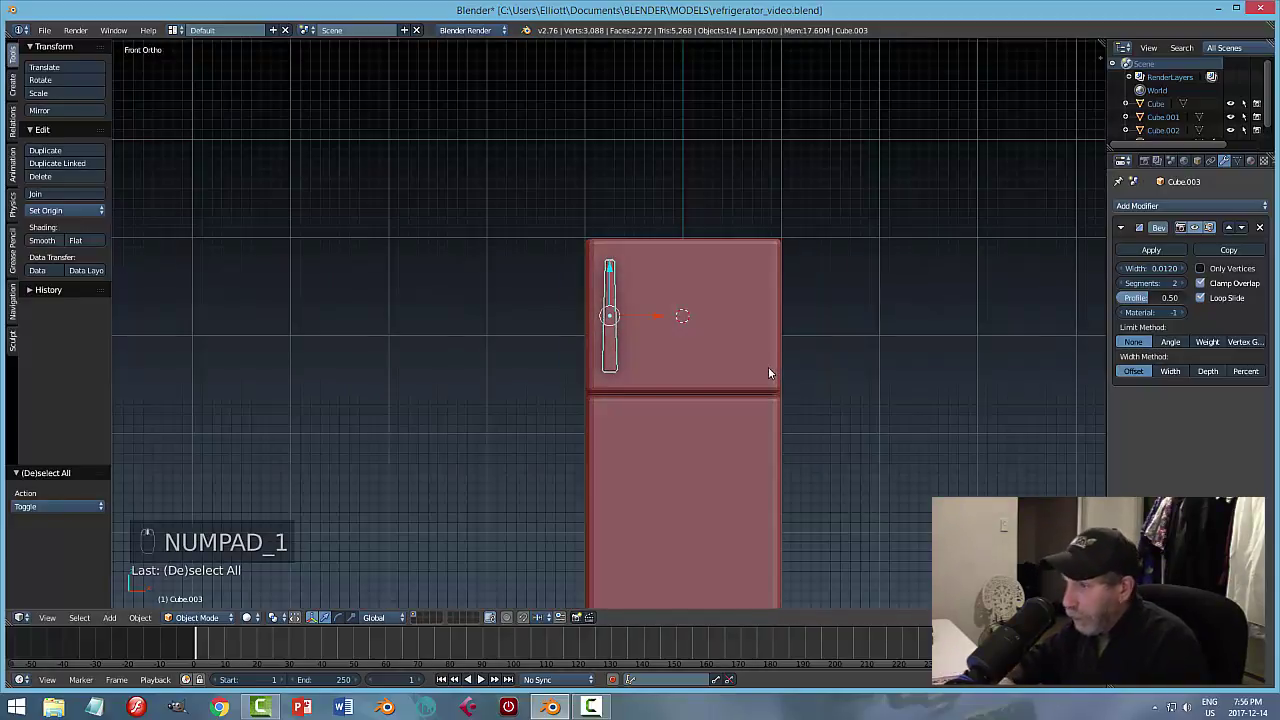
pyautogui.keyDown('shift'); pyautogui.moveTo(736, 426); pyautogui.dragTo(724, 307, button='middle'); pyautogui.keyUp('shift')
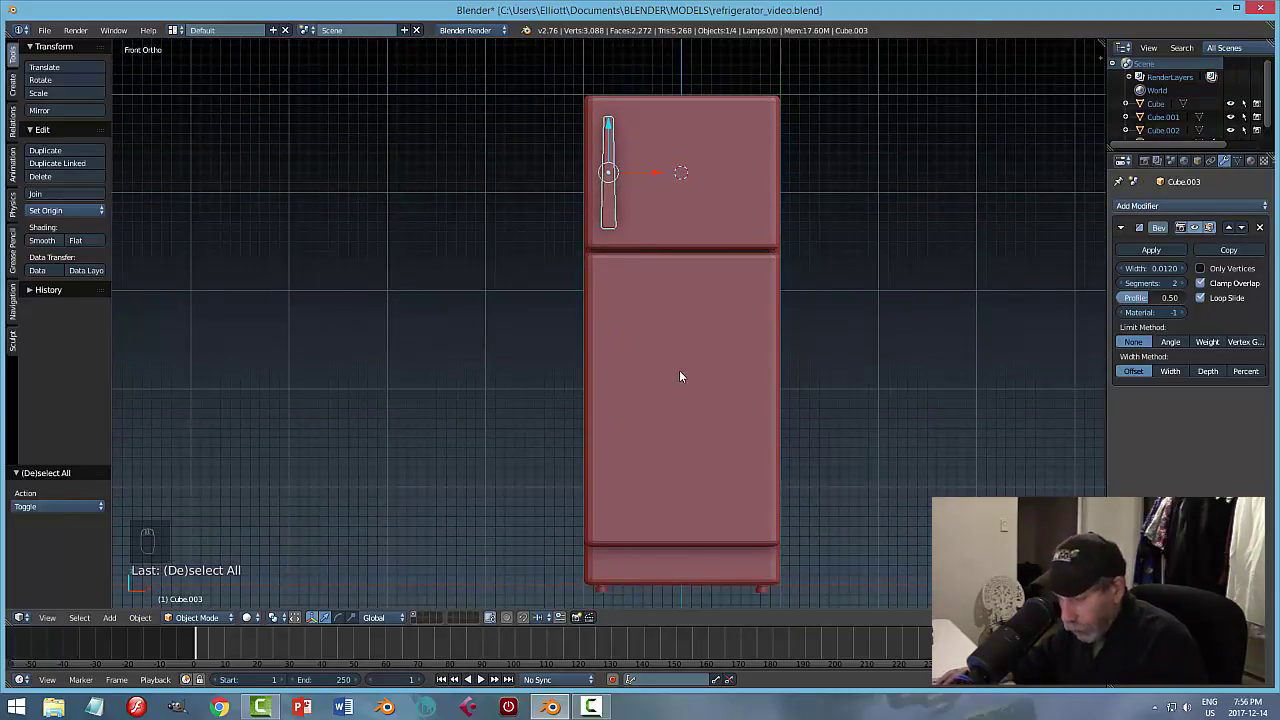
pyautogui.hotkey('shift', 'd')
pyautogui.rightClick(620, 195)
pyautogui.moveTo(608, 127); pyautogui.dragTo(707, 376)
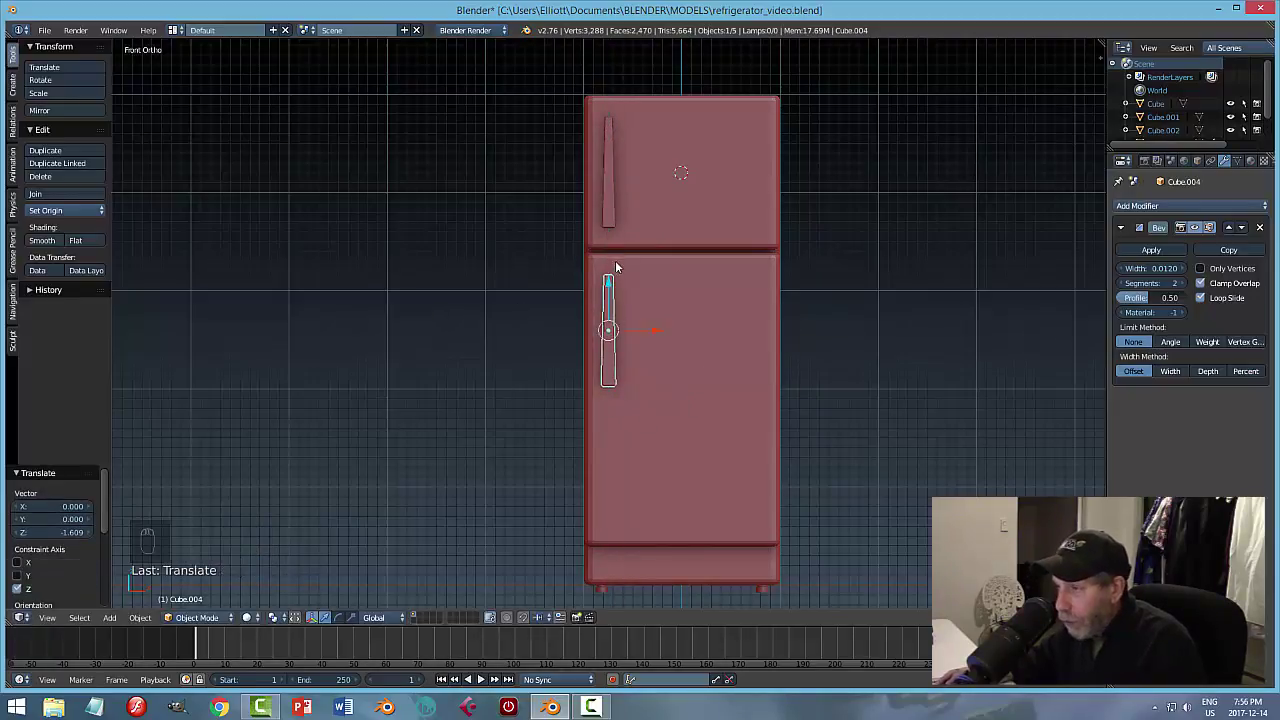
# Rotate the lower door's handle 180 degrees about Y so its wide end faces up, and clear the selection.
pyautogui.moveTo(660, 417); pyautogui.dragTo(736, 425, button='middle')
pyautogui.scroll(3, 736, 427)
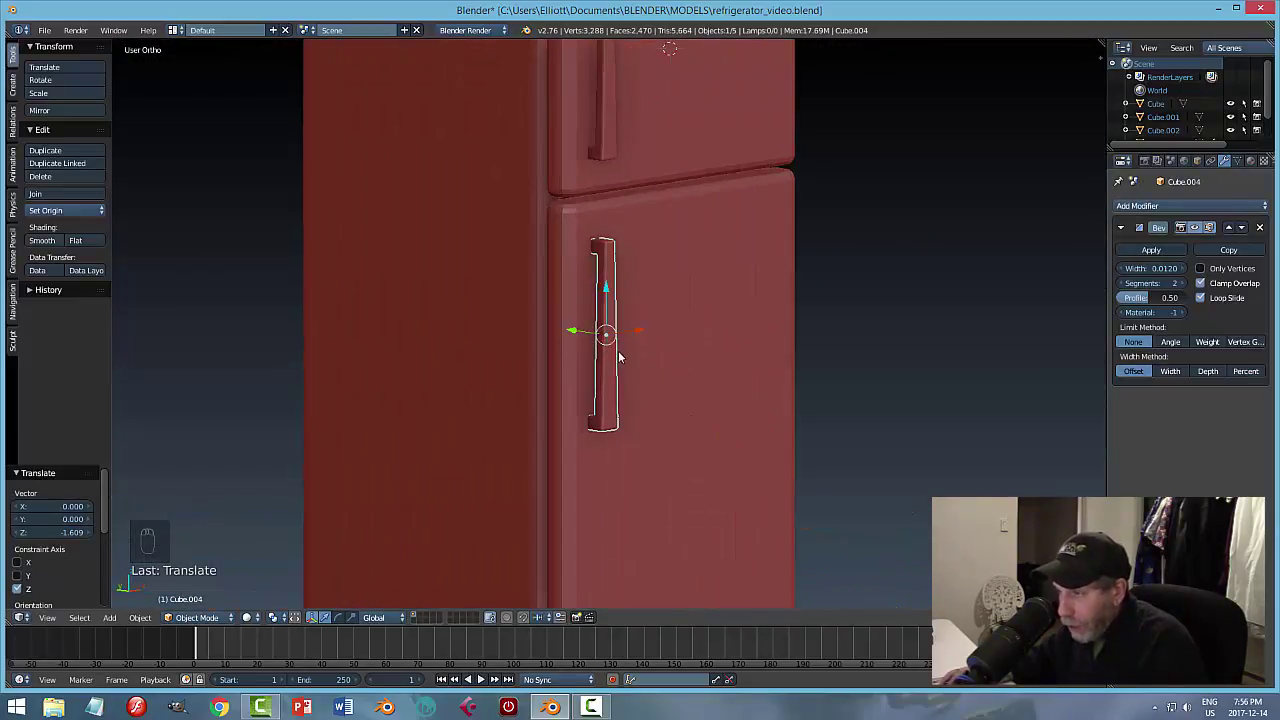
pyautogui.moveTo(621, 378)
pyautogui.mouseDown(button='middle')
pyautogui.moveTo(651, 394)
pyautogui.moveTo(607, 372)
pyautogui.mouseUp(button='middle')
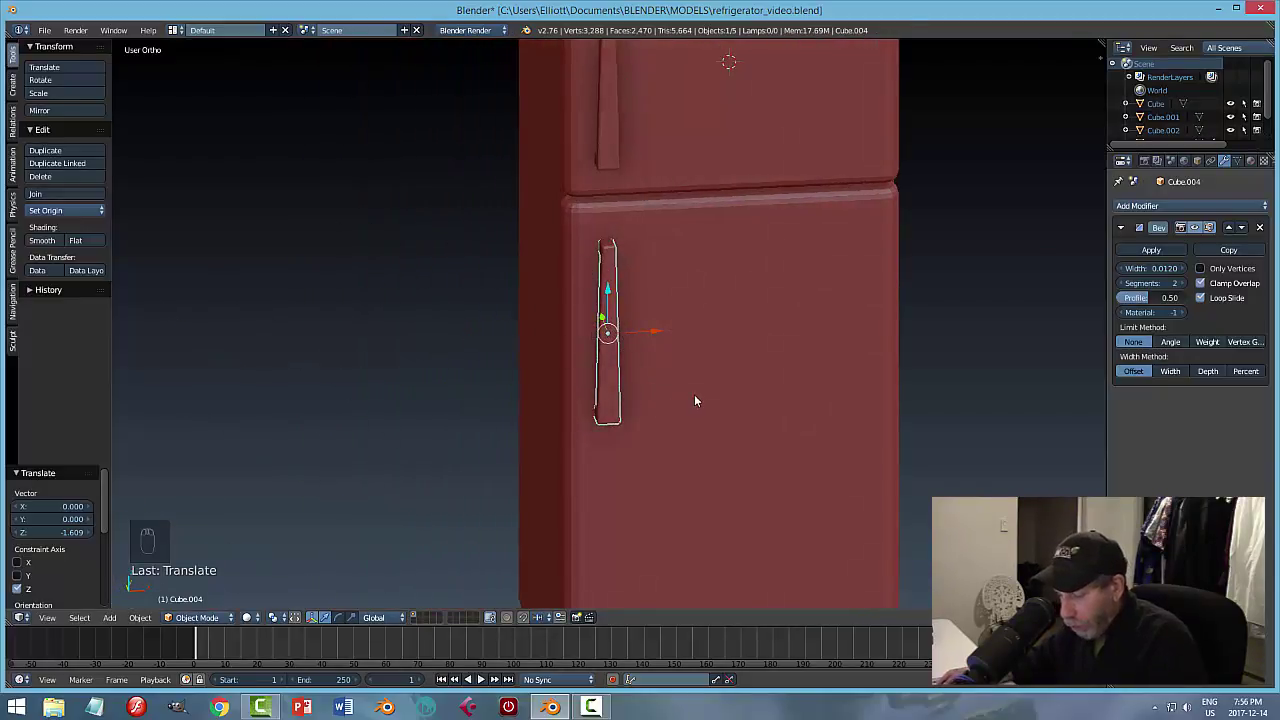
pyautogui.press('r')
pyautogui.write('y')
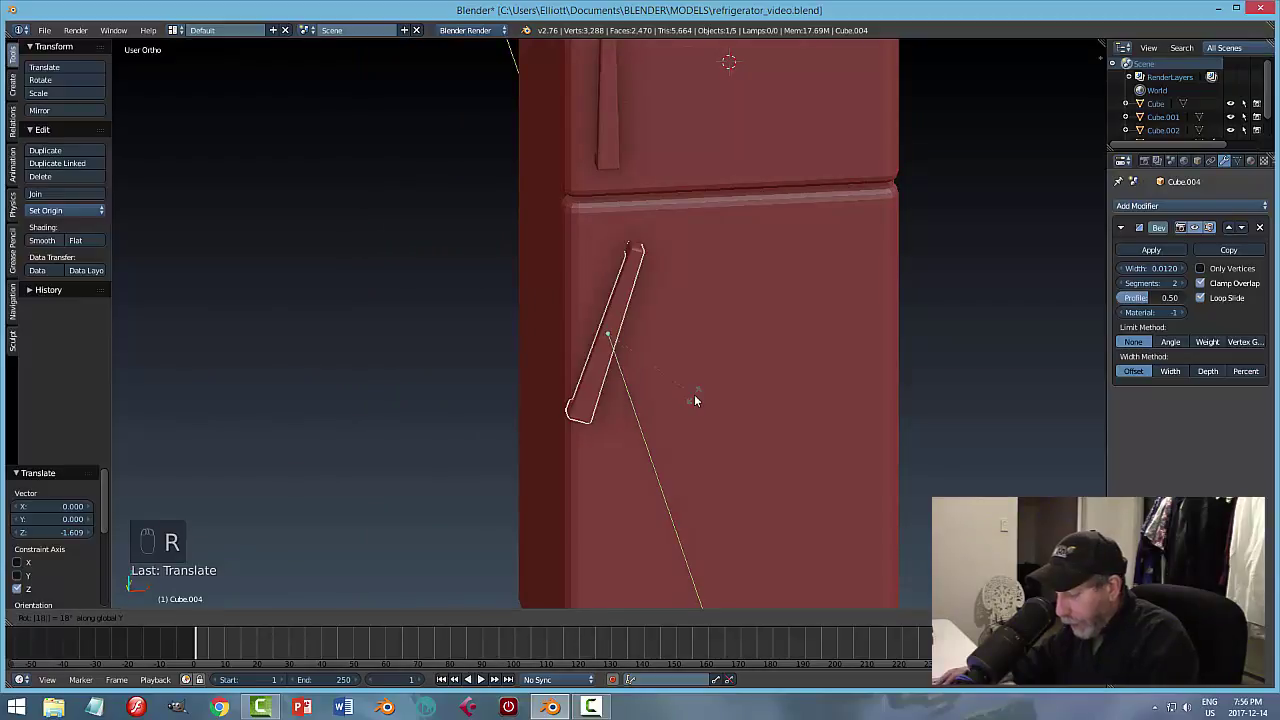
pyautogui.write('180')
pyautogui.press('Return')
pyautogui.moveTo(708, 378); pyautogui.dragTo(657, 266, button='middle')
pyautogui.scroll(2, 619, 240)
pyautogui.scroll(-2, 677, 263)
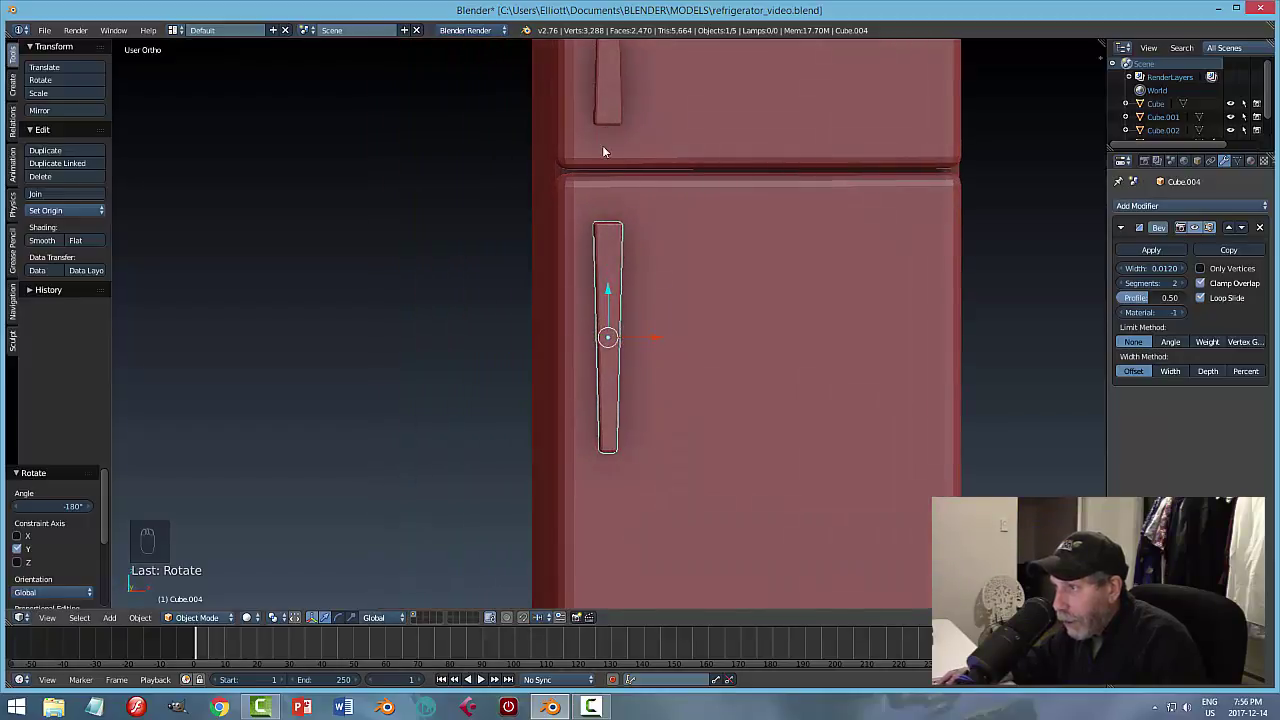
pyautogui.scroll(-3, 742, 360)
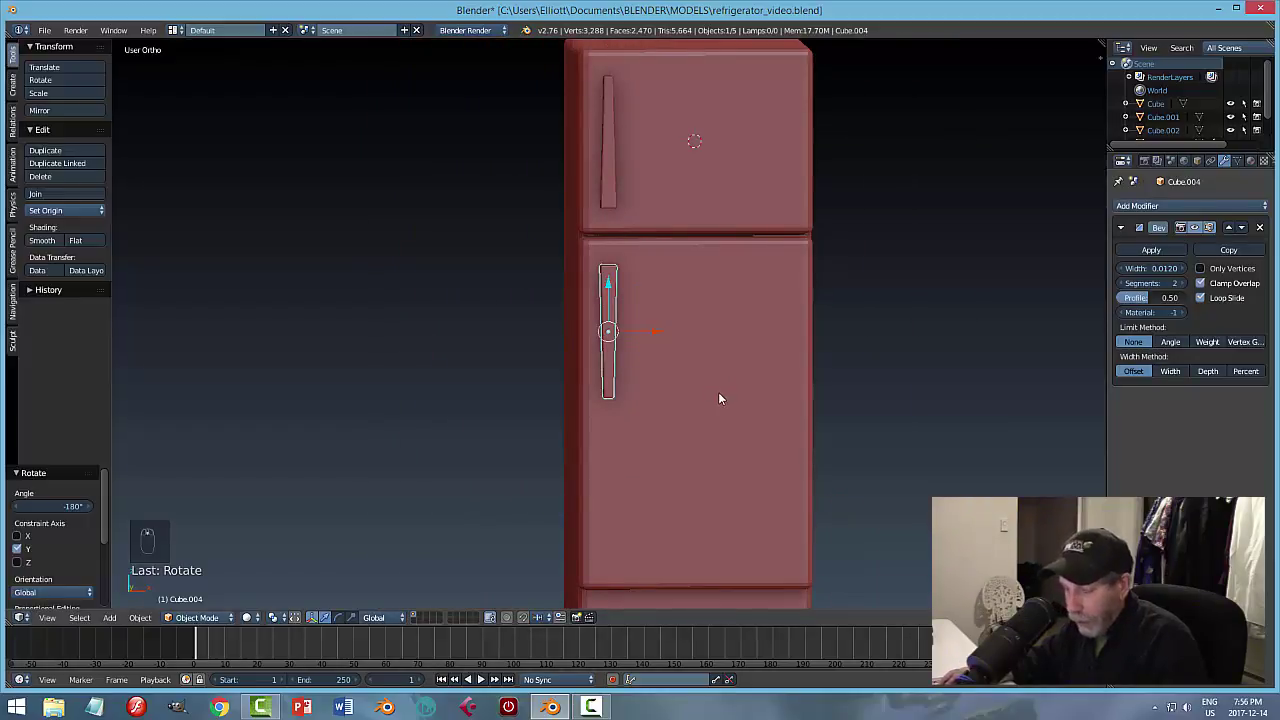
pyautogui.moveTo(718, 398); pyautogui.dragTo(762, 358, button='middle')
pyautogui.press('a')
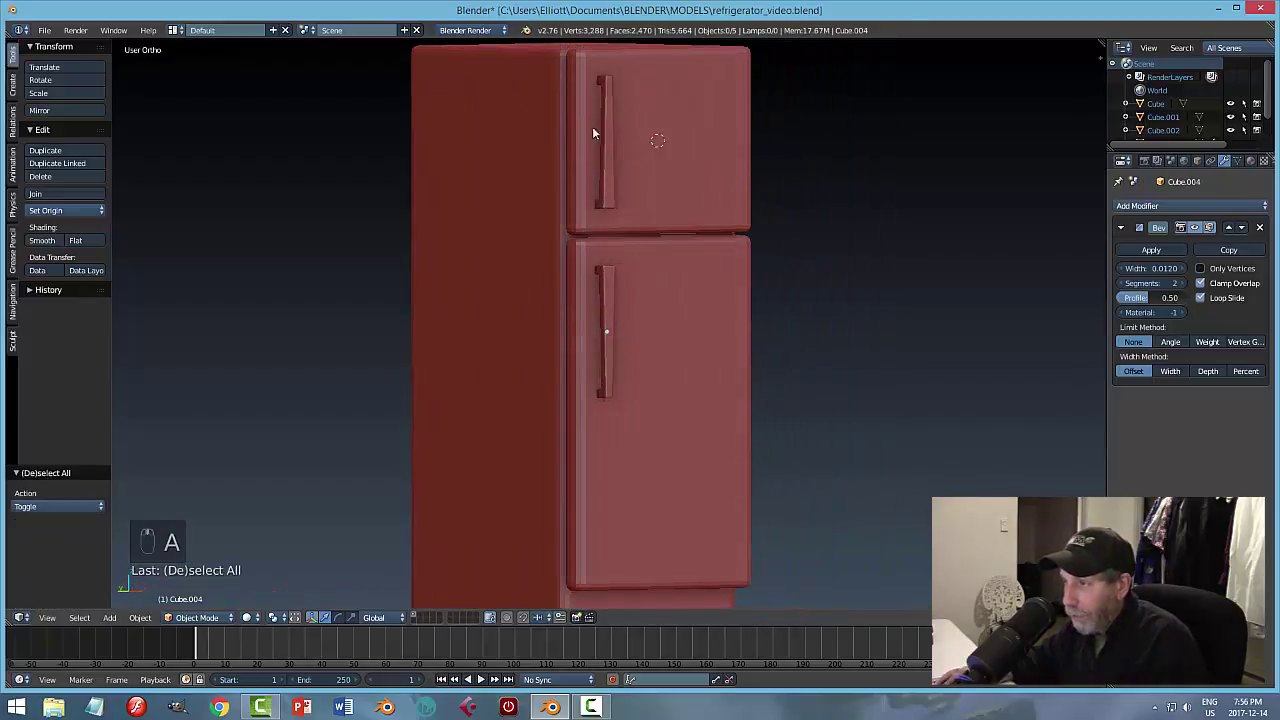
# Try to stretch the lower door's handle by a factor of about 1.519 along Z.
pyautogui.scroll(-1, 633, 200)
pyautogui.rightClick(611, 303)
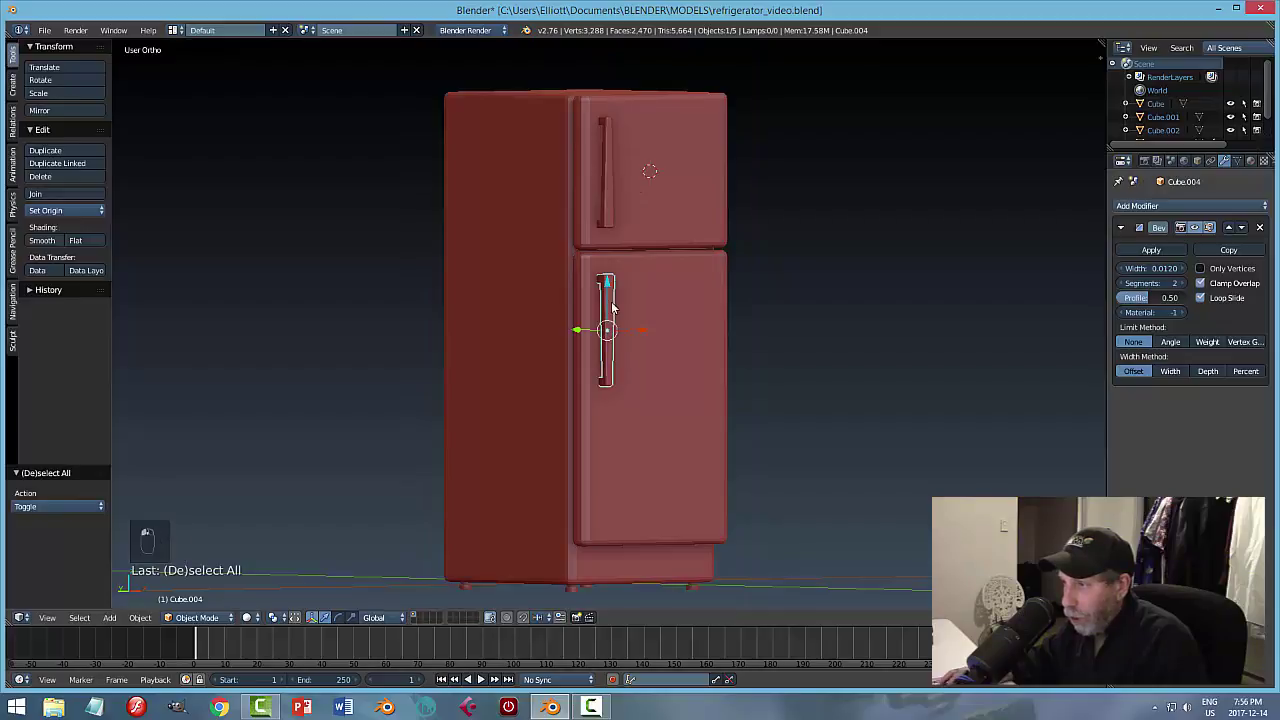
pyautogui.moveTo(664, 365); pyautogui.dragTo(634, 366, button='middle')
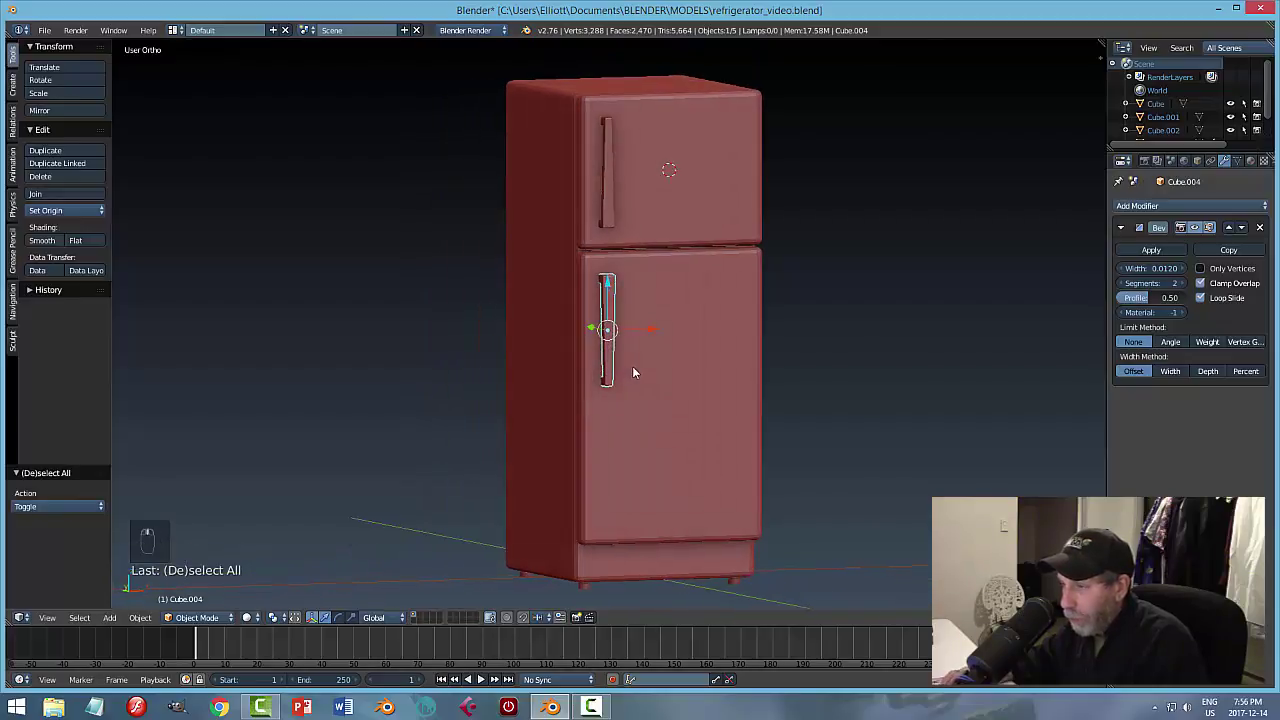
pyautogui.scroll(4, 729, 337)
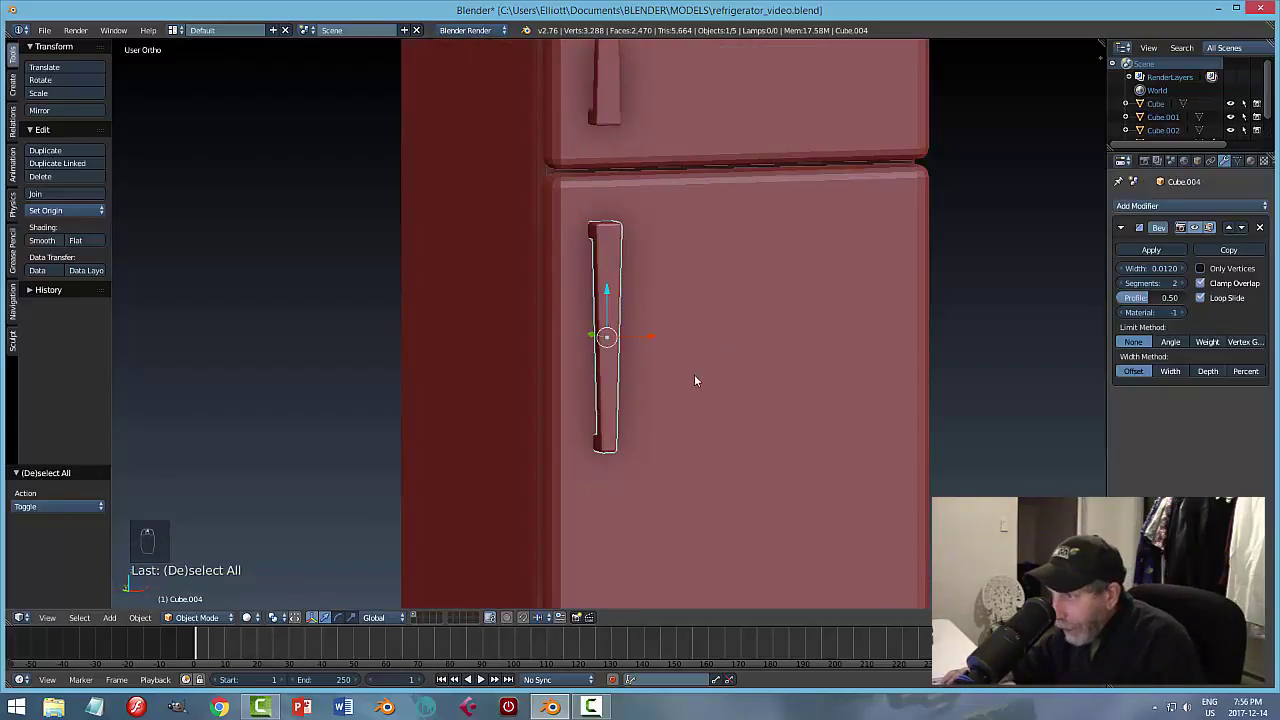
pyautogui.press('s')
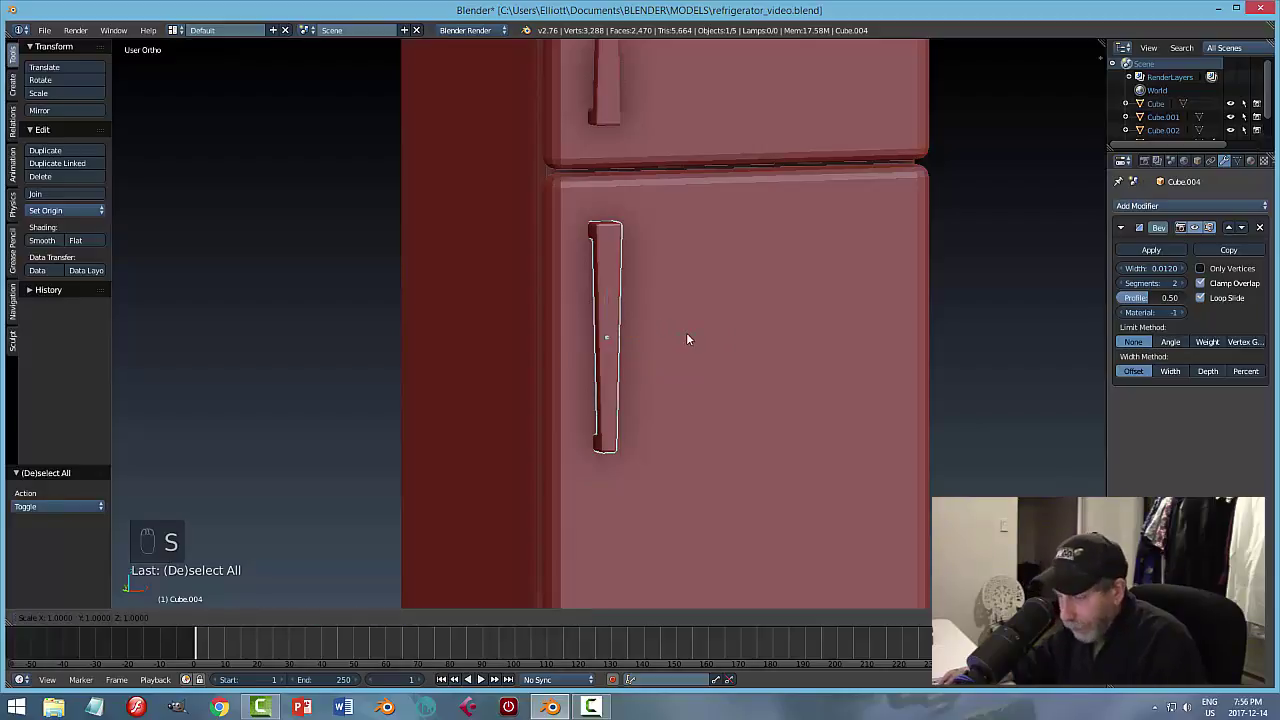
pyautogui.press('z')
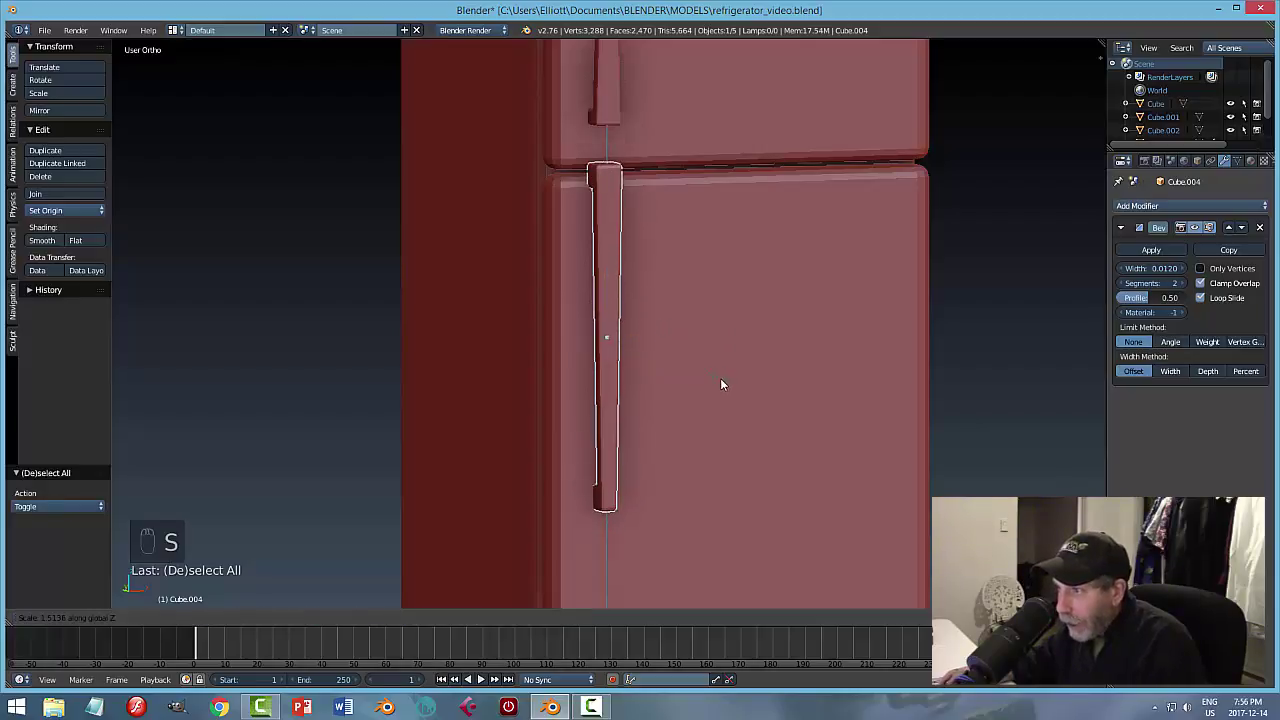
pyautogui.click(720, 378)
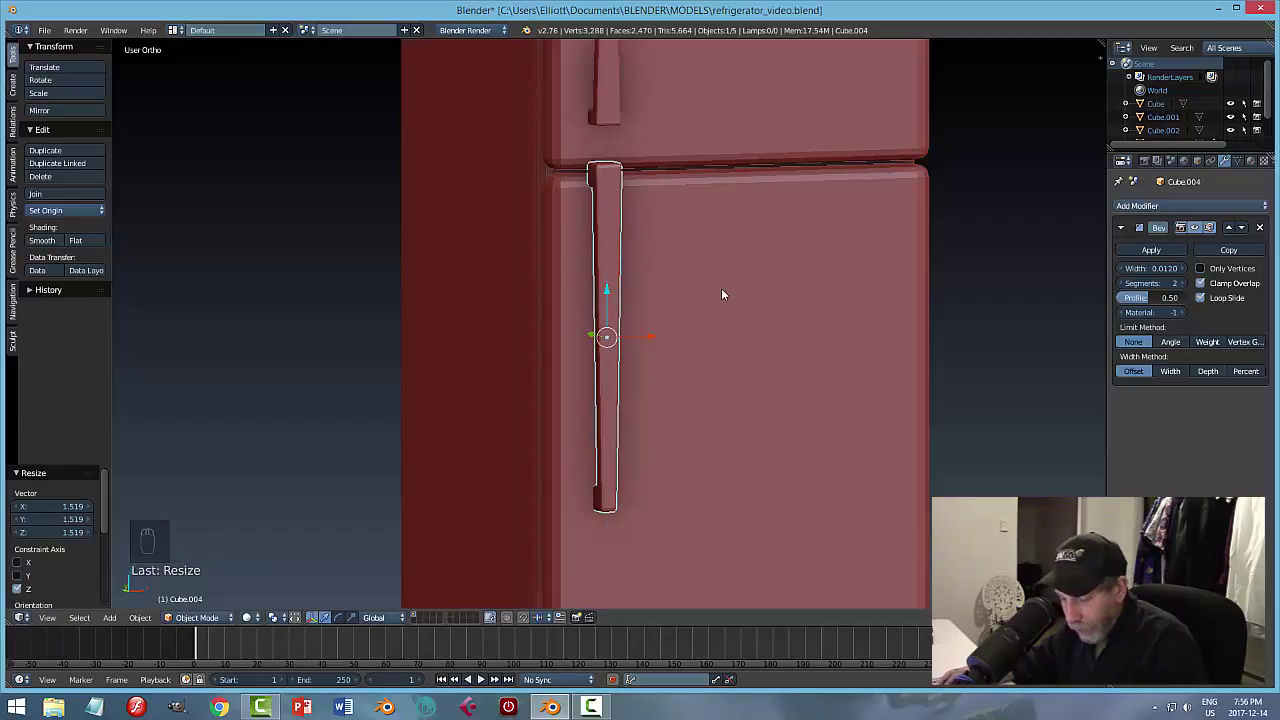
pyautogui.hotkey('ctrl', 'z')
# Undo the lower door handle's Z stretch and select the vertices at its narrow lower end in wireframe front view.
pyautogui.moveTo(718, 318); pyautogui.dragTo(698, 320, button='middle')
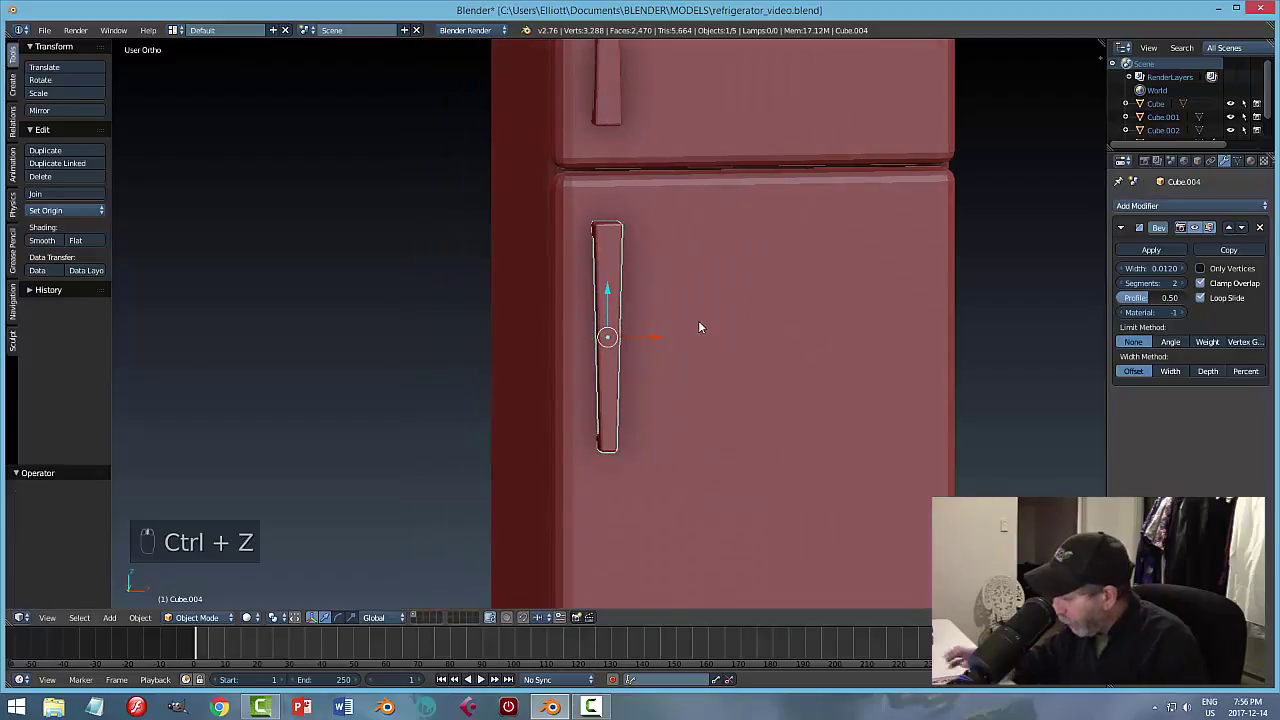
pyautogui.press('KP_1')
pyautogui.press('Tab')
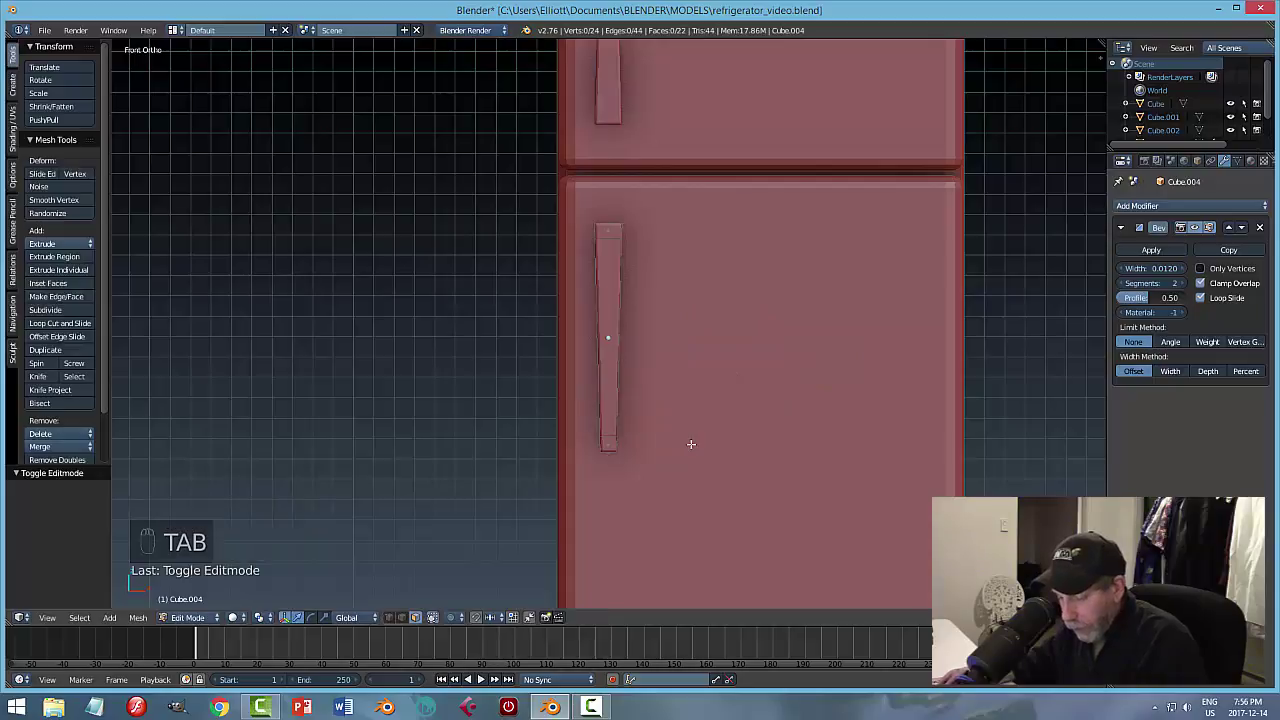
pyautogui.press('z')
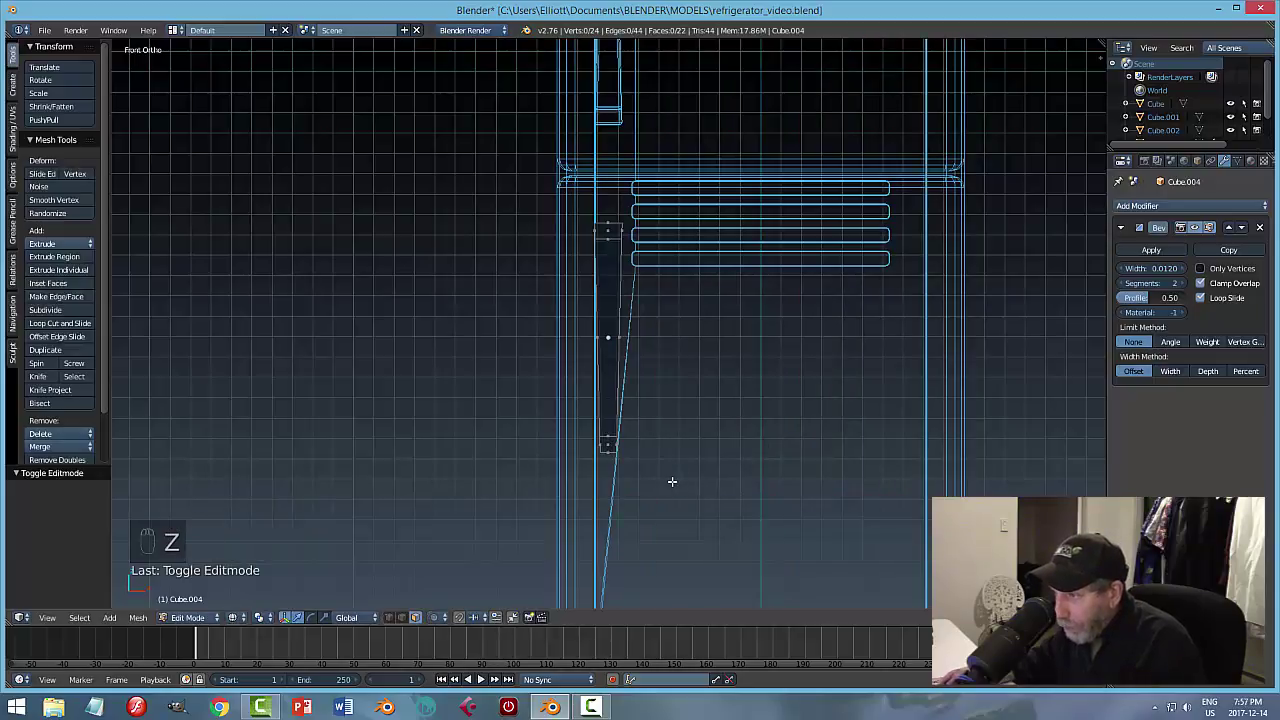
pyautogui.press('b')
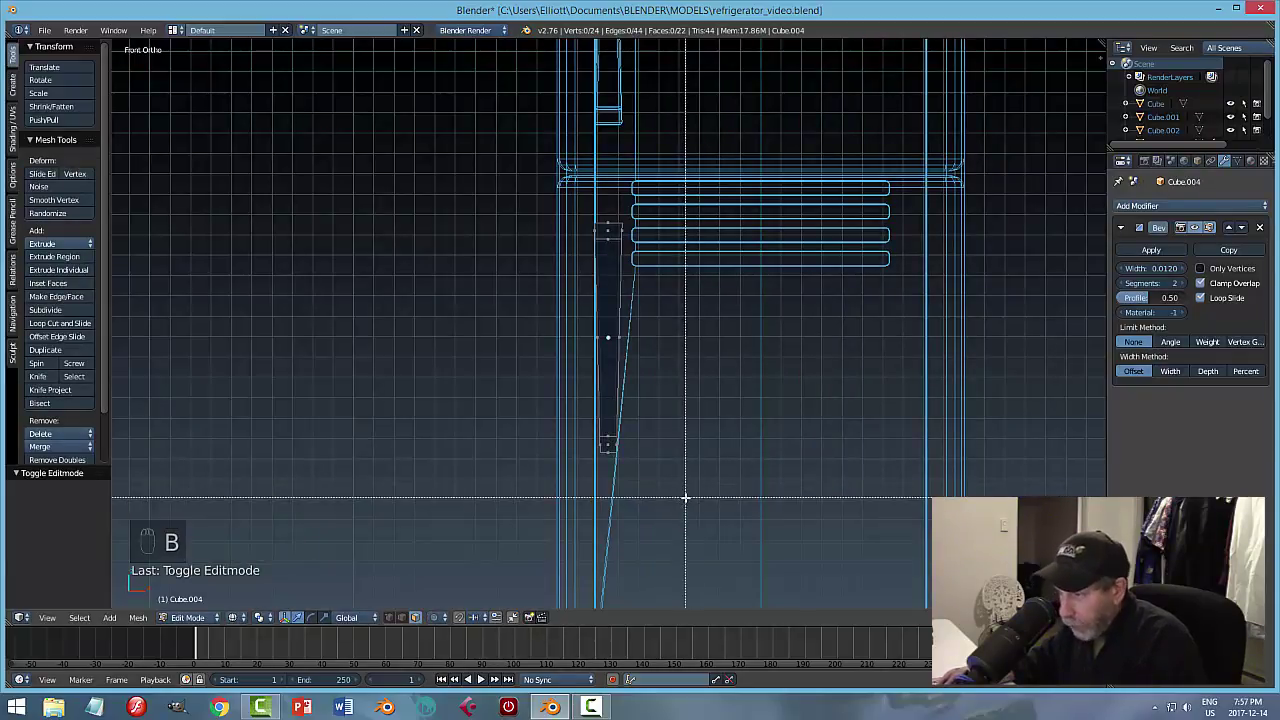
pyautogui.hotkey('ctrl', 'Tab')
pyautogui.click(667, 472)
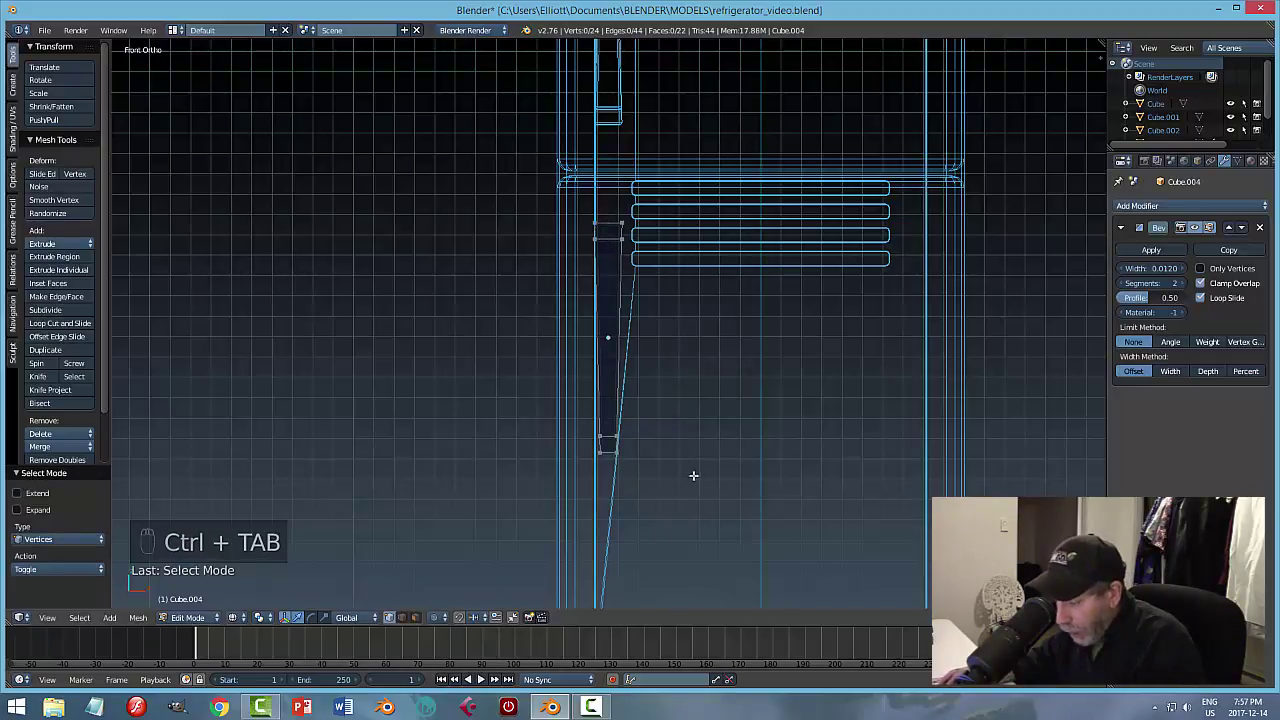
pyautogui.press('b')
pyautogui.moveTo(720, 500); pyautogui.dragTo(562, 408)
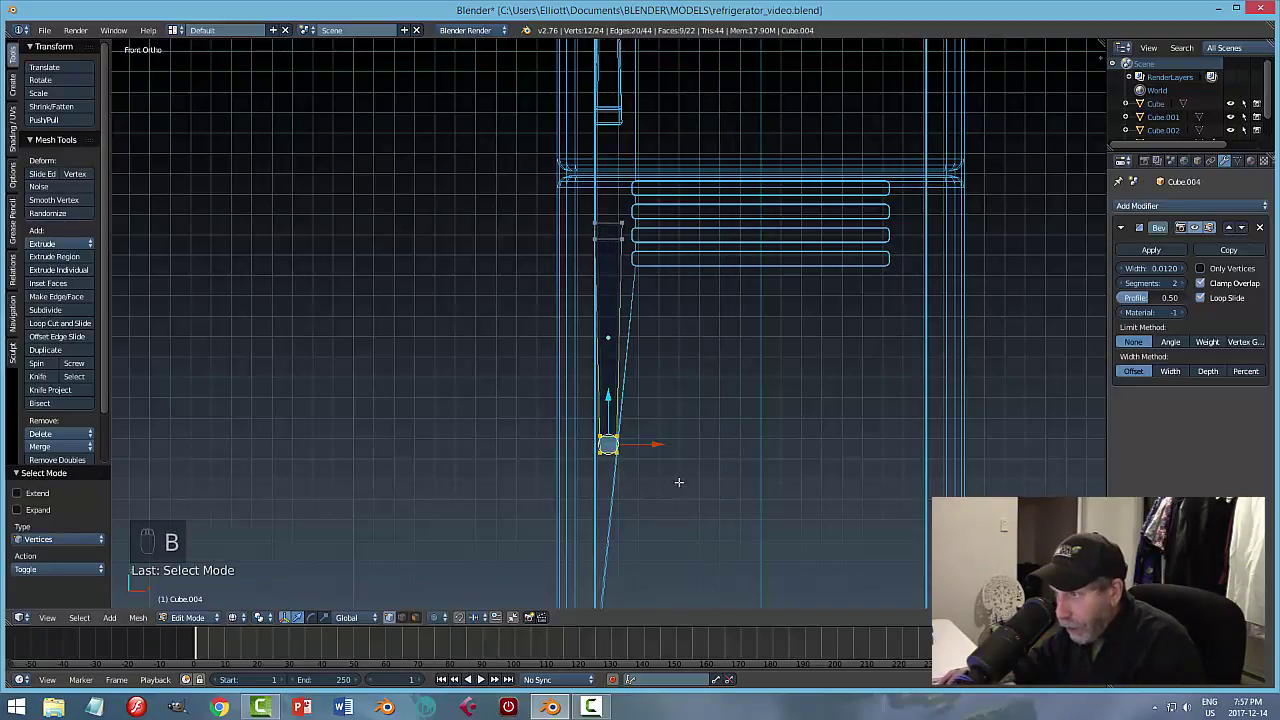
# Lengthen the lower door's handle by moving its lower-end vertices down along Z, and return to solid Object Mode with nothing selected.
pyautogui.scroll(-3, 736, 463)
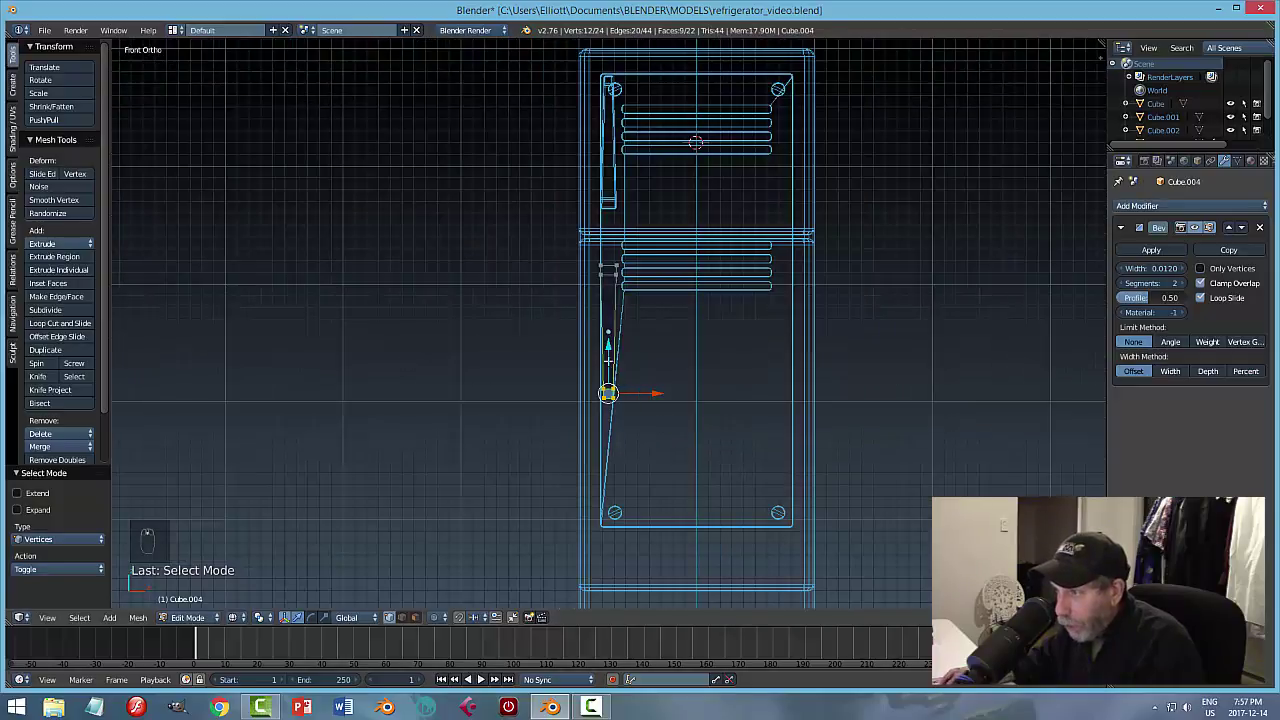
pyautogui.press('g')
pyautogui.press('z')
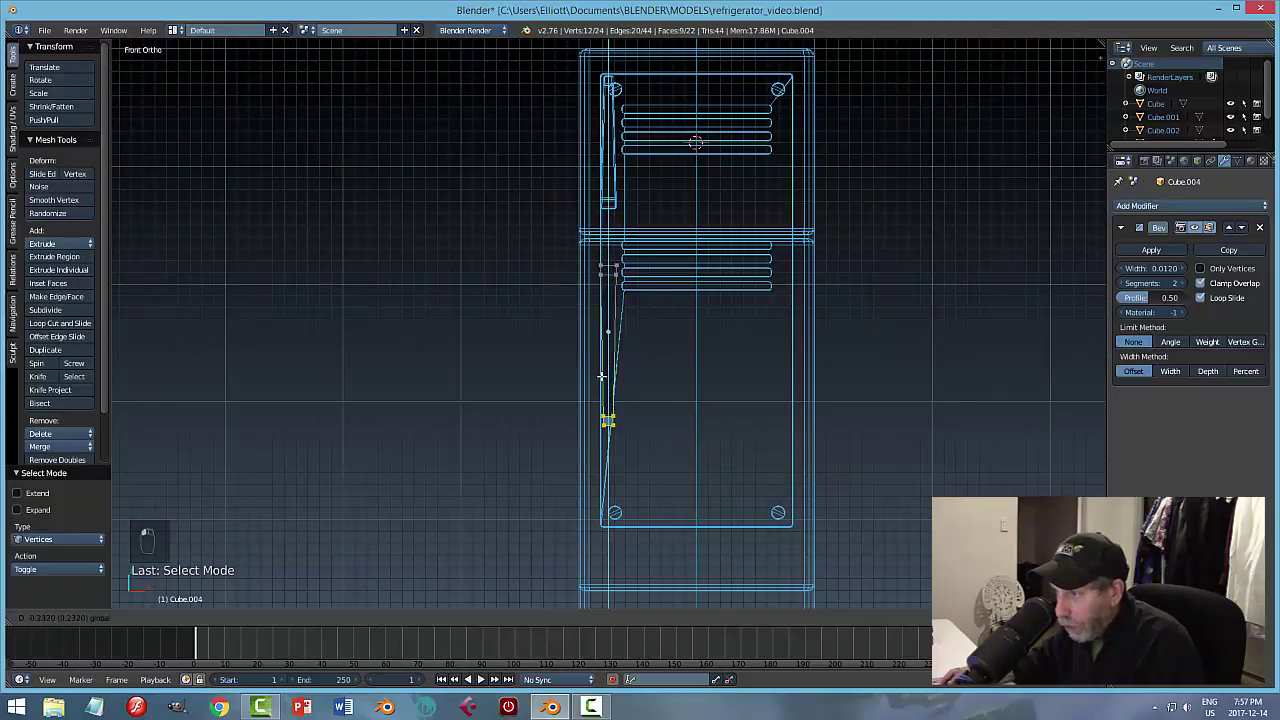
pyautogui.click(601, 389)
pyautogui.press('a')
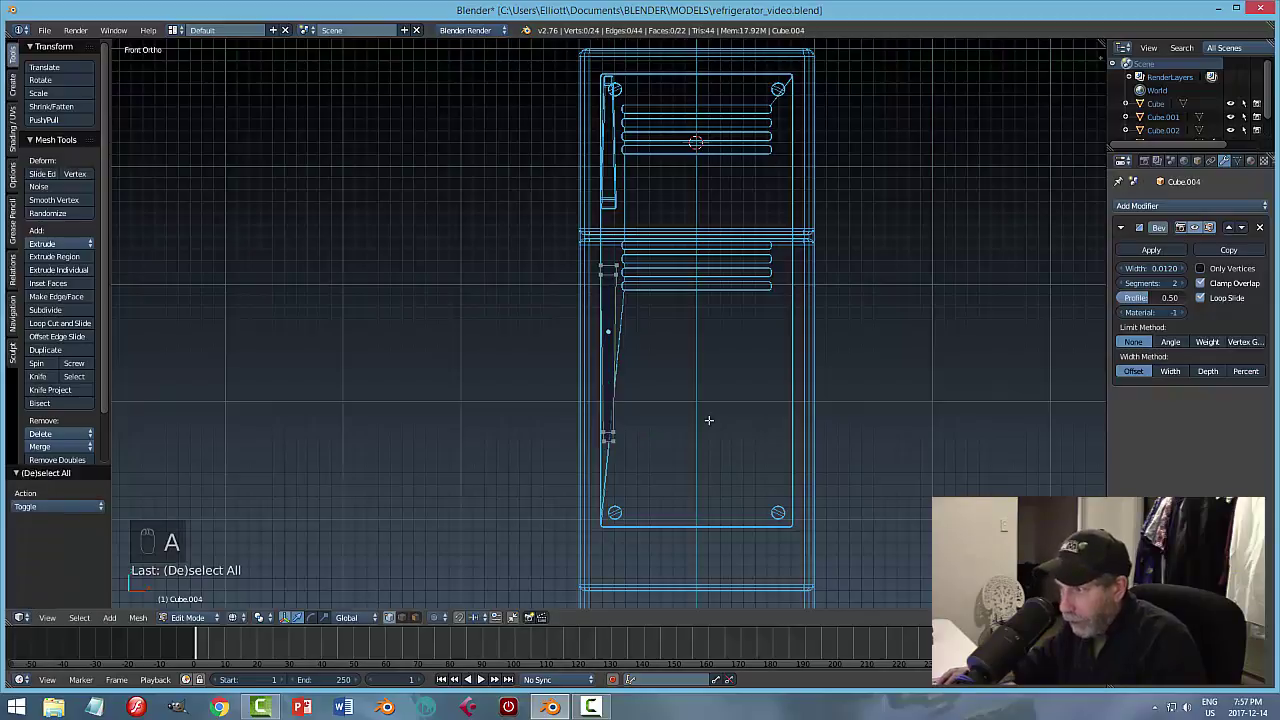
pyautogui.press('z')
pyautogui.click(710, 465)
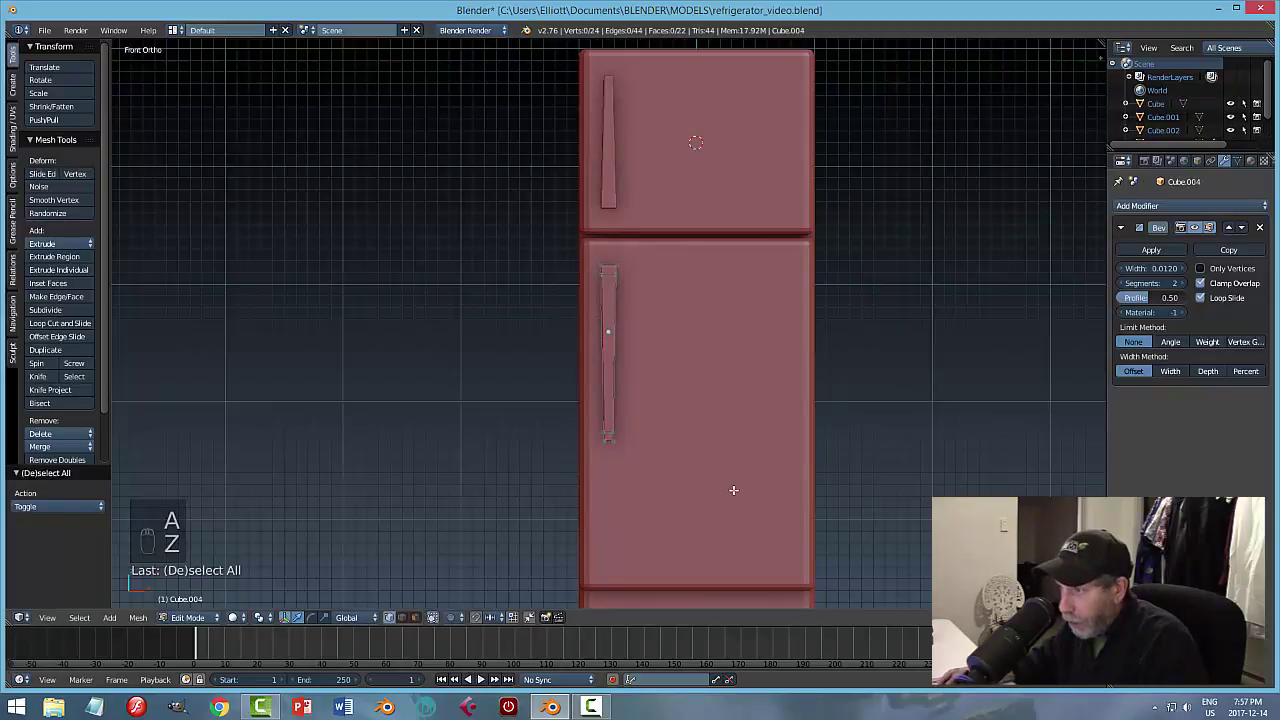
pyautogui.press('Tab')
pyautogui.click(644, 488)
pyautogui.press('a')
pyautogui.press('a')
# Apply the Bevel modifier on the lower door's handle and on the upper door's handle.
pyautogui.moveTo(682, 465); pyautogui.dragTo(826, 480, button='middle')
pyautogui.scroll(3, 749, 457)
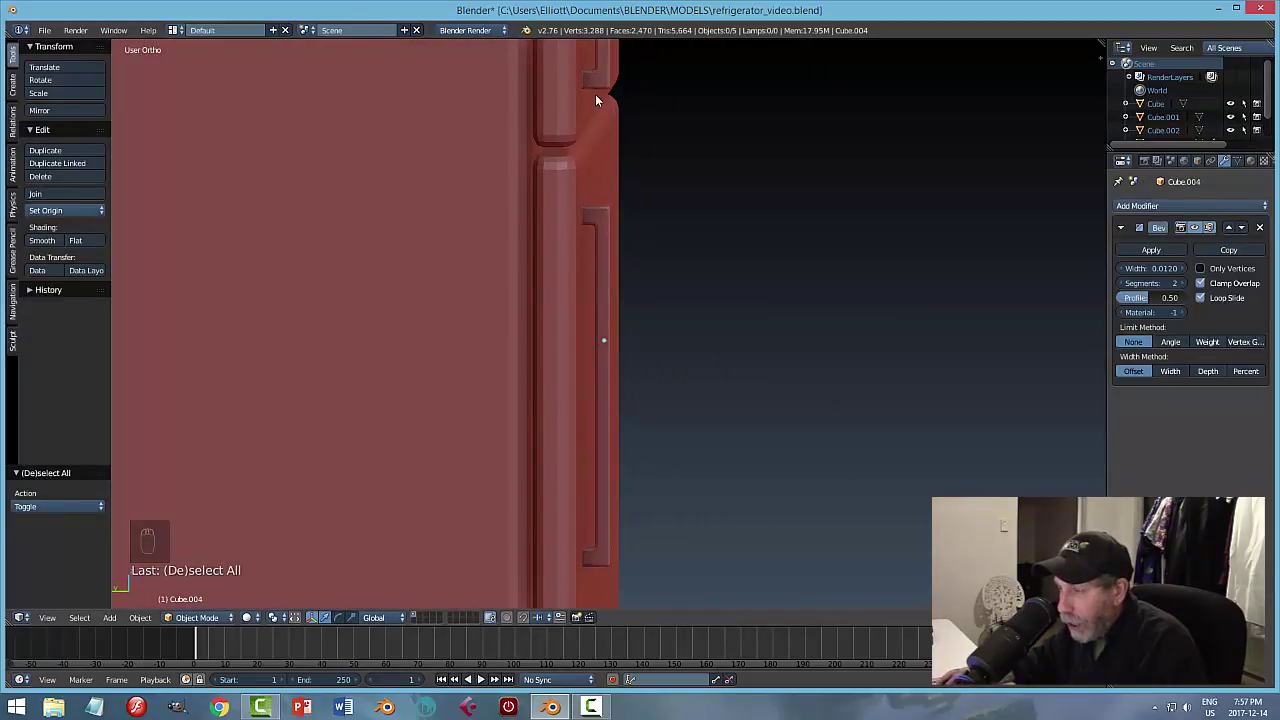
pyautogui.moveTo(810, 475); pyautogui.dragTo(619, 260, button='middle')
pyautogui.rightClick(620, 263)
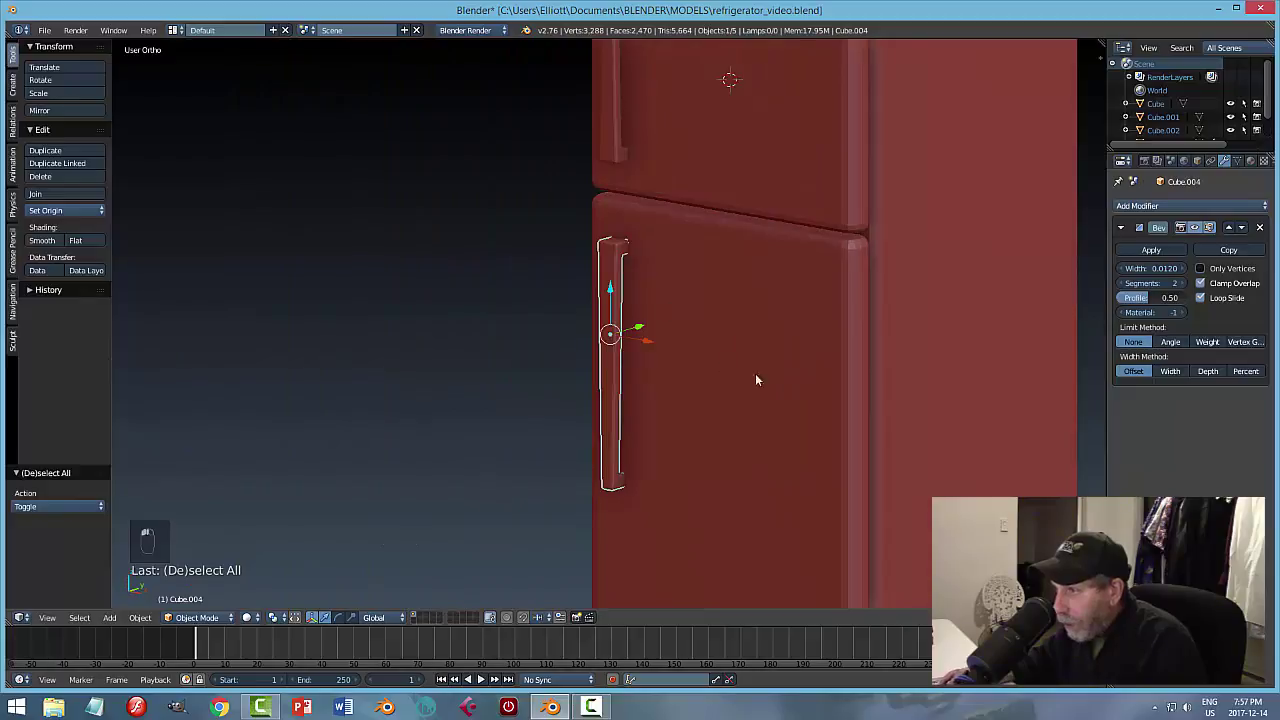
pyautogui.click(1151, 250)
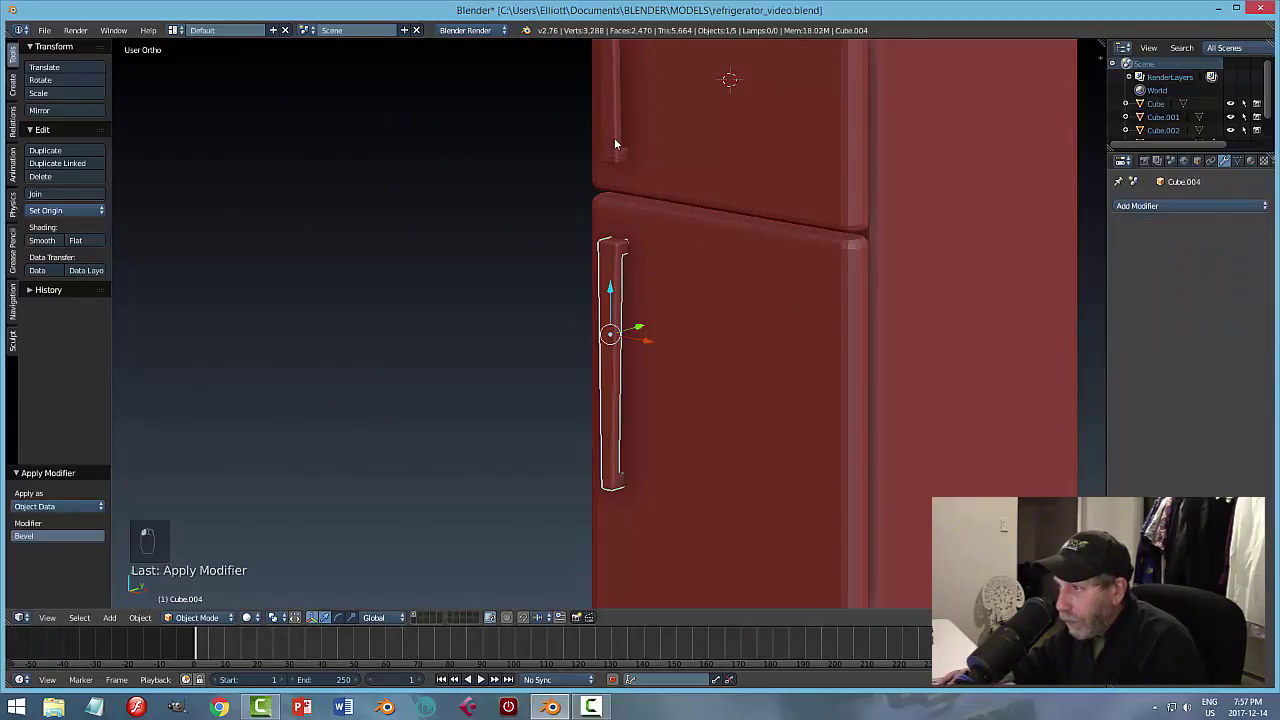
pyautogui.rightClick(615, 143)
pyautogui.click(1151, 250)
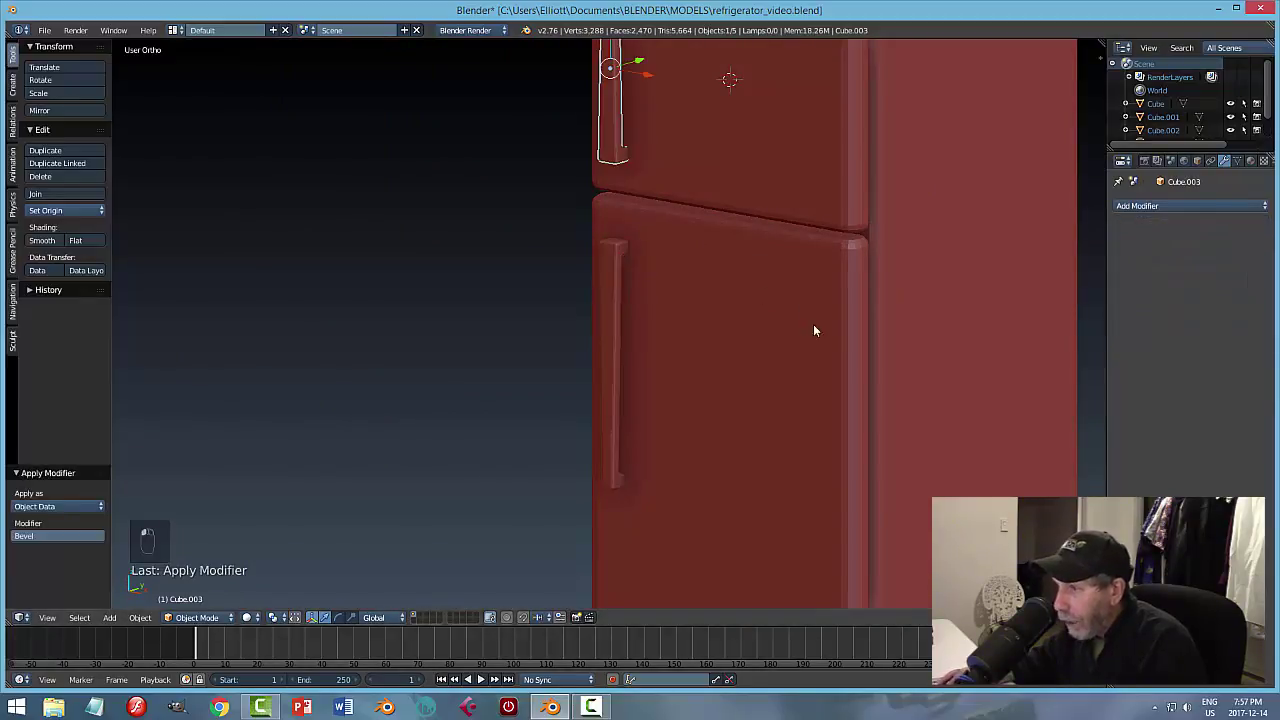
# Snap the 3D cursor to the lower door's handle and clear the selection.
pyautogui.rightClick(618, 268)
pyautogui.moveTo(618, 268); pyautogui.dragTo(700, 373, button='middle')
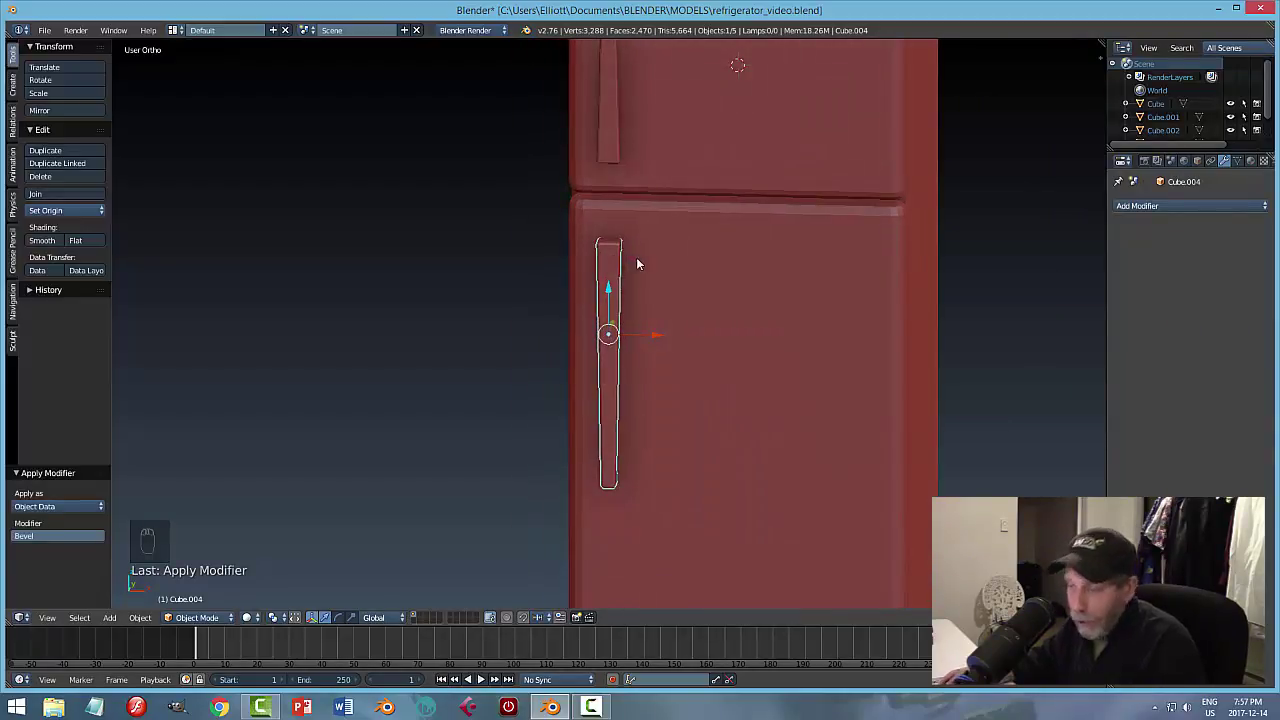
pyautogui.moveTo(694, 309); pyautogui.dragTo(683, 307, button='middle')
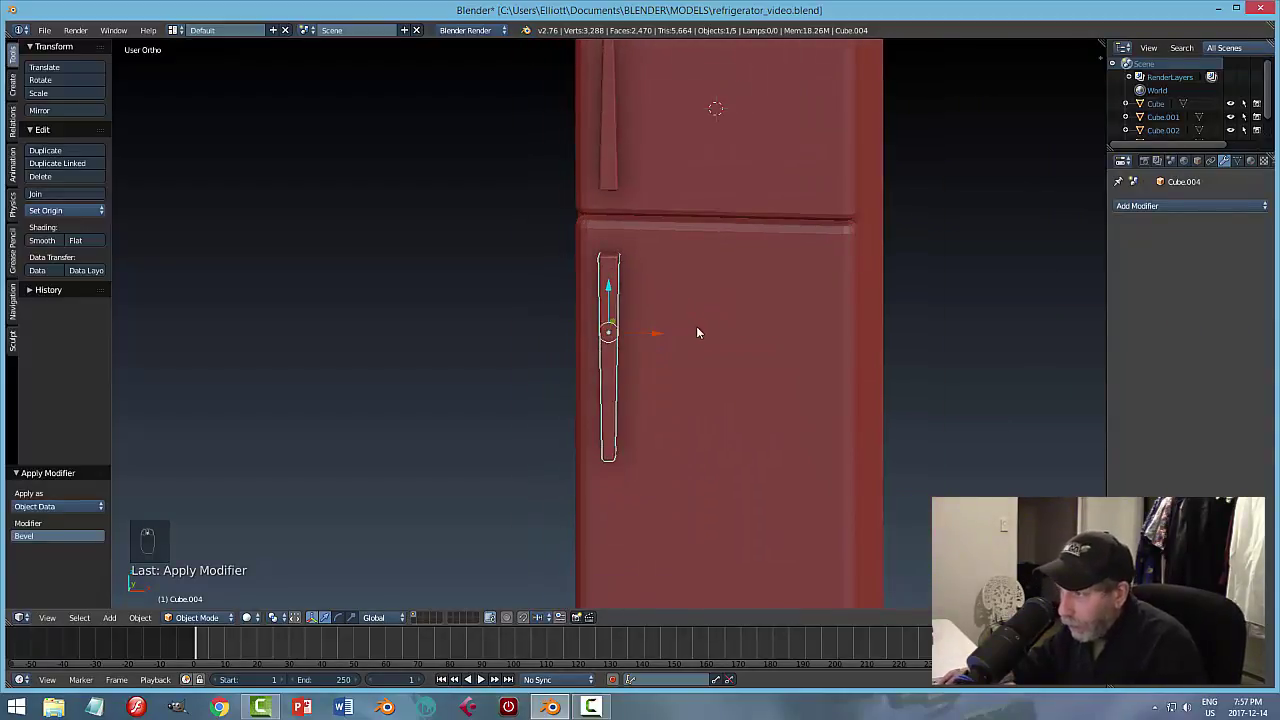
pyautogui.hotkey('shift', 's')
pyautogui.click(767, 327)
pyautogui.press('a')
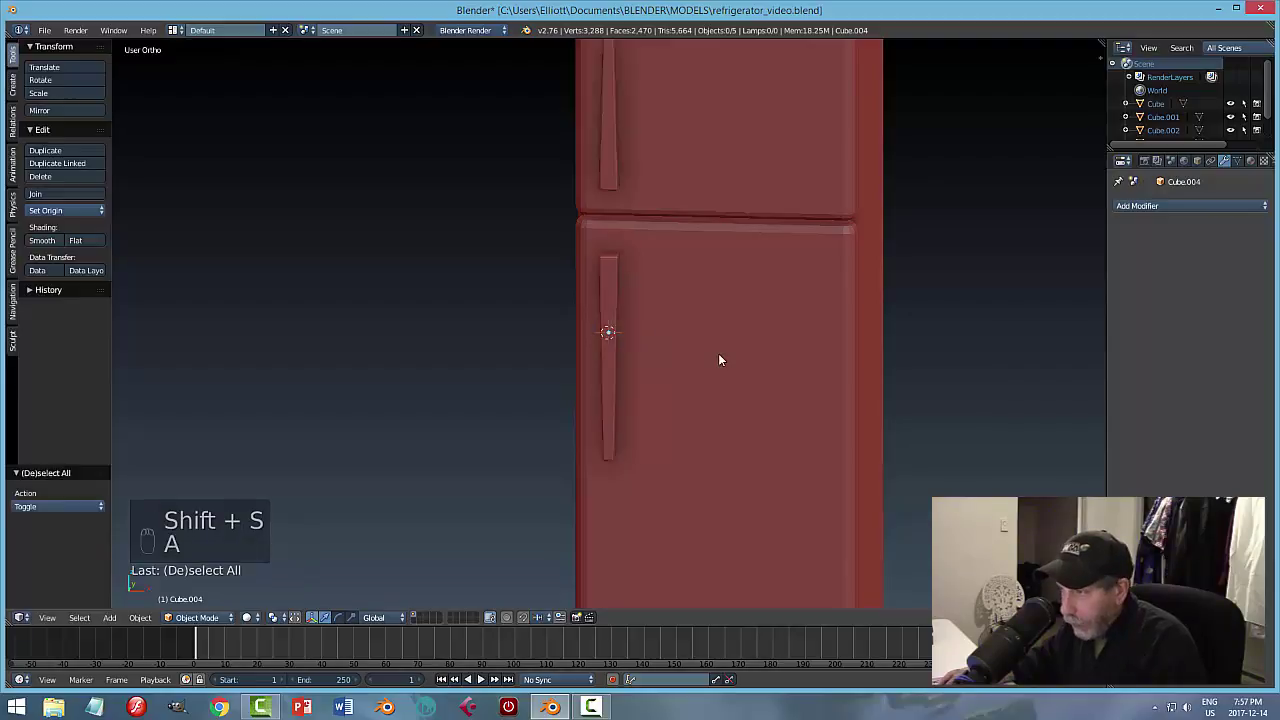
# Add a cube at the 3D cursor on the lower door's handle and scale it to about 0.043.
pyautogui.hotkey('shift', 'a')
pyautogui.moveTo(718, 358)
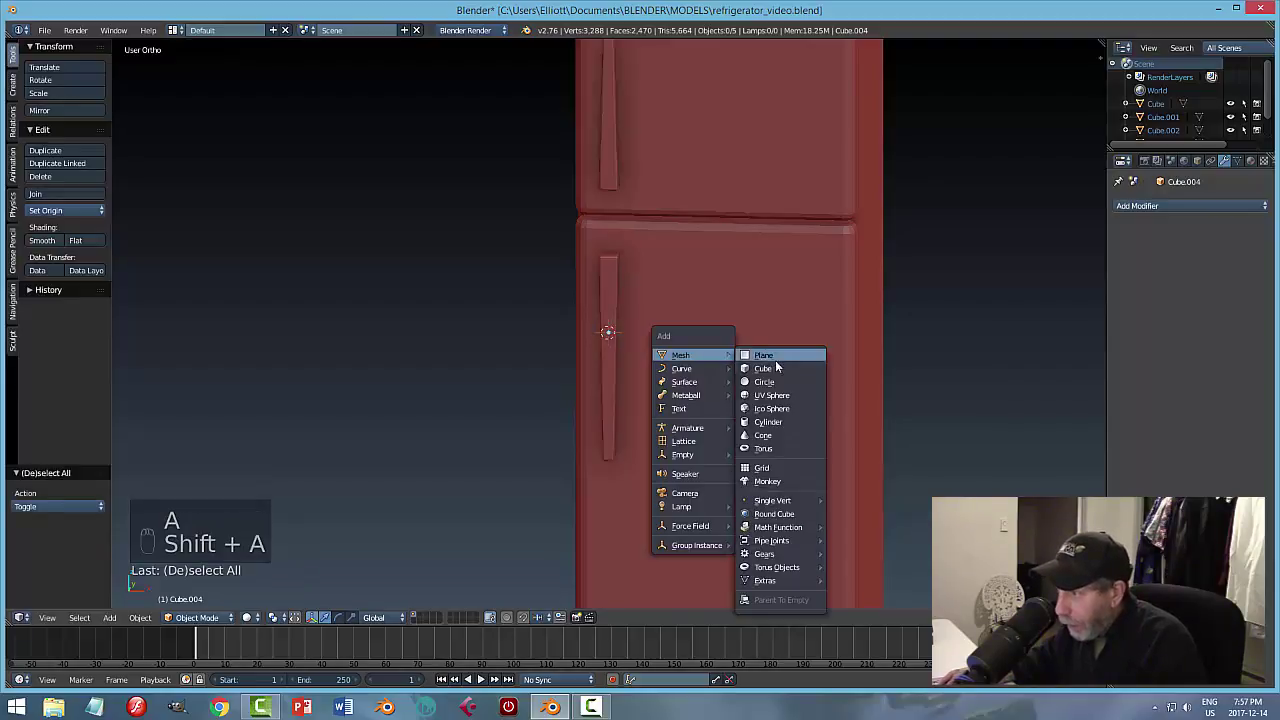
pyautogui.click(830, 370)
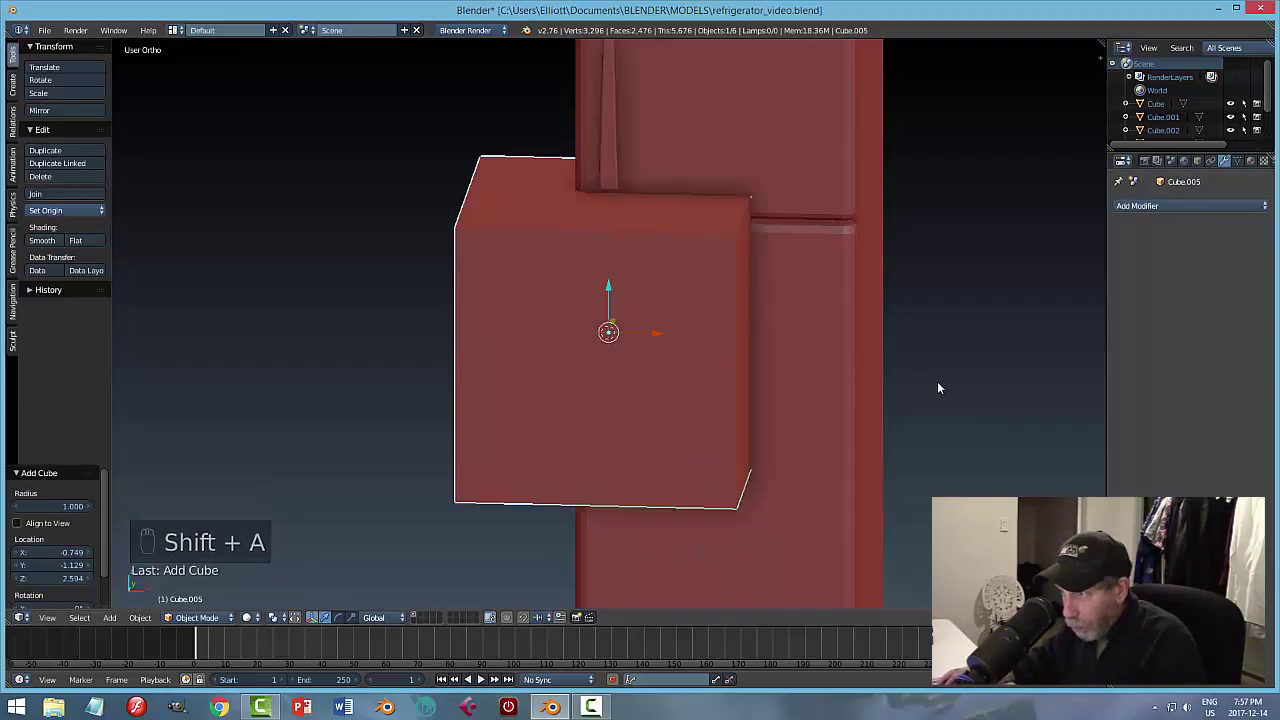
pyautogui.press('s')
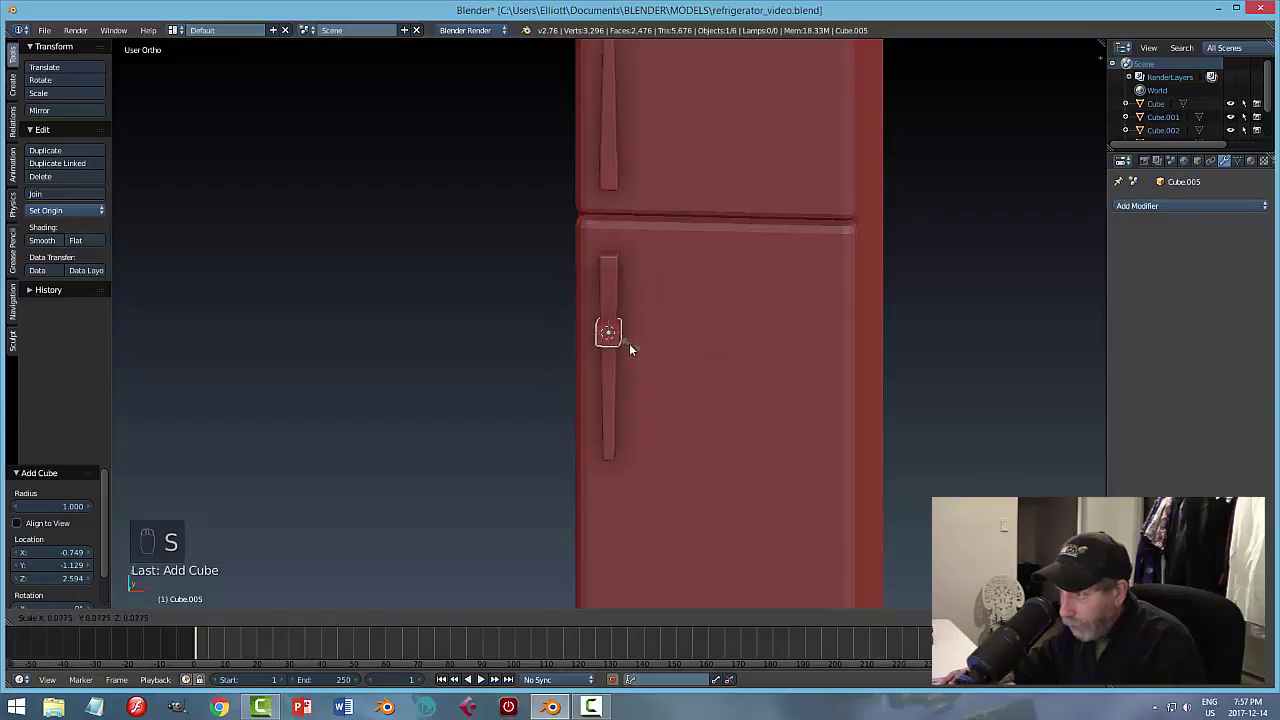
pyautogui.click(618, 345)
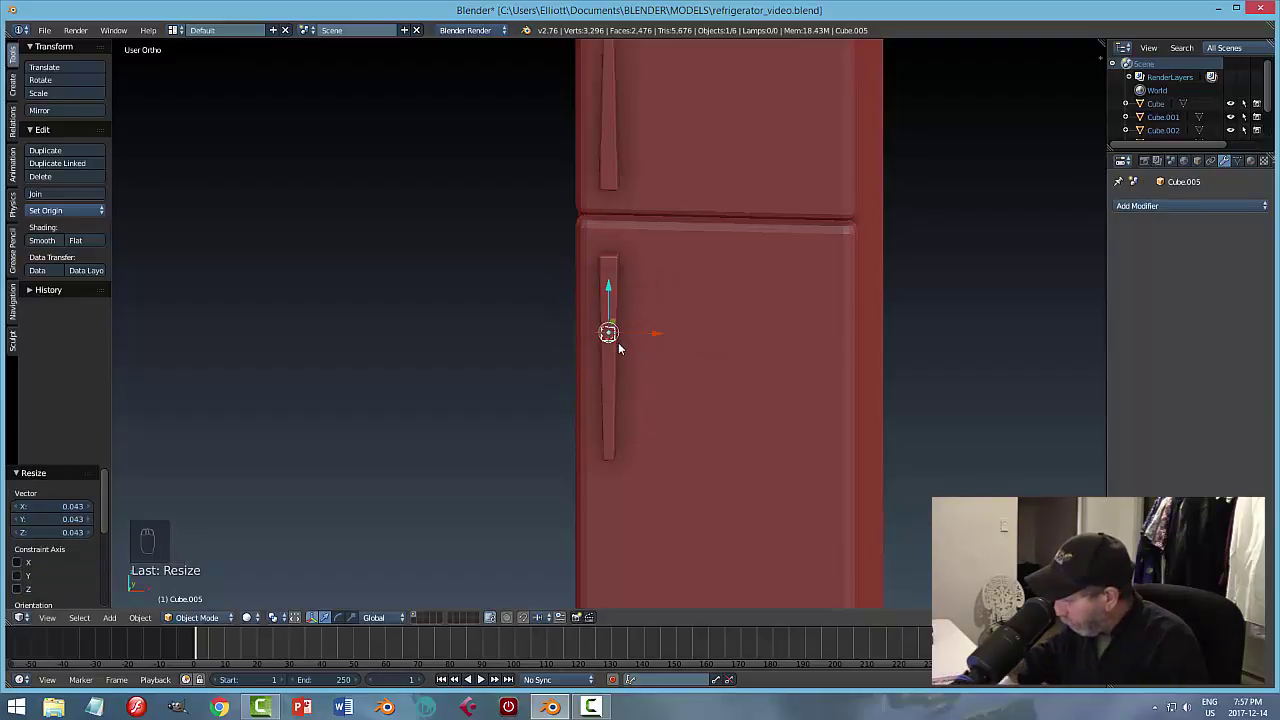
# Move the small cube up about 0.467 along Z, near the top of the lower door's handle.
pyautogui.press('KP_Decimal')
pyautogui.scroll(-10, 628, 370)
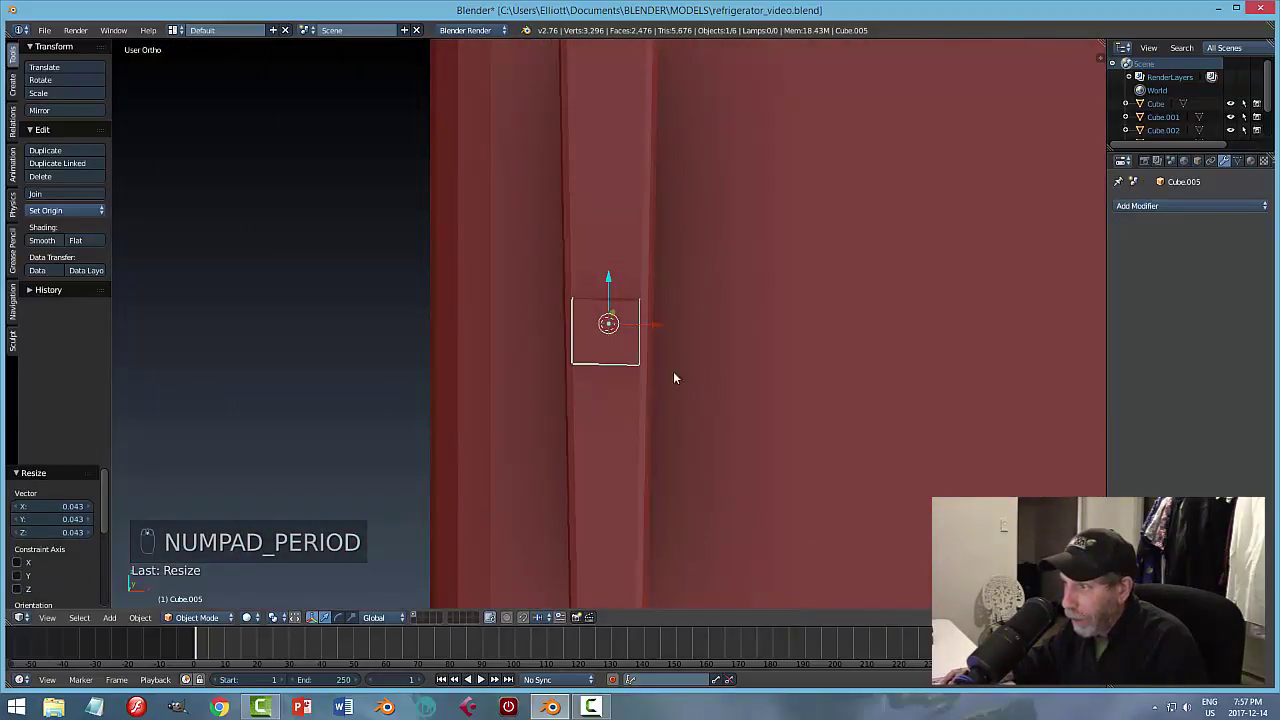
pyautogui.scroll(-1, 717, 368)
pyautogui.moveTo(608, 280); pyautogui.dragTo(608, 77)
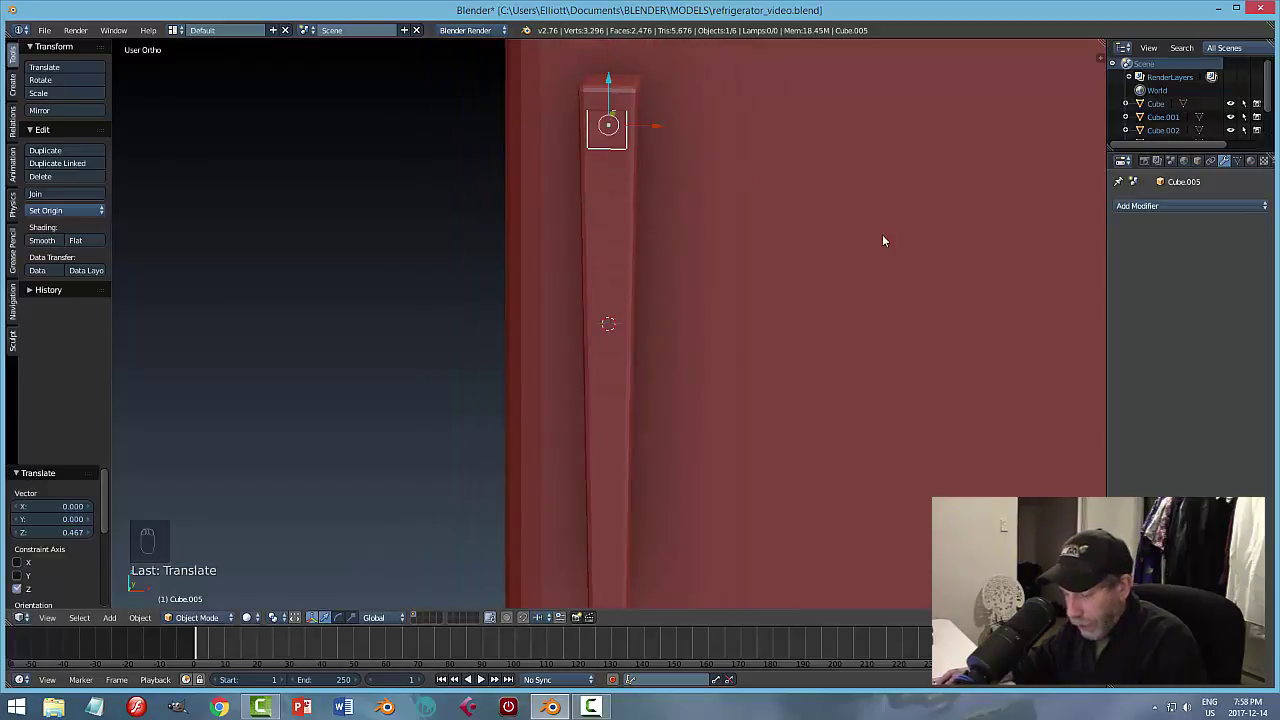
# Scale the cube by about 0.877 along X and 0.541 along Z, and raise it about 0.028 along Z.
pyautogui.press('s')
pyautogui.press('x')
pyautogui.click(844, 231)
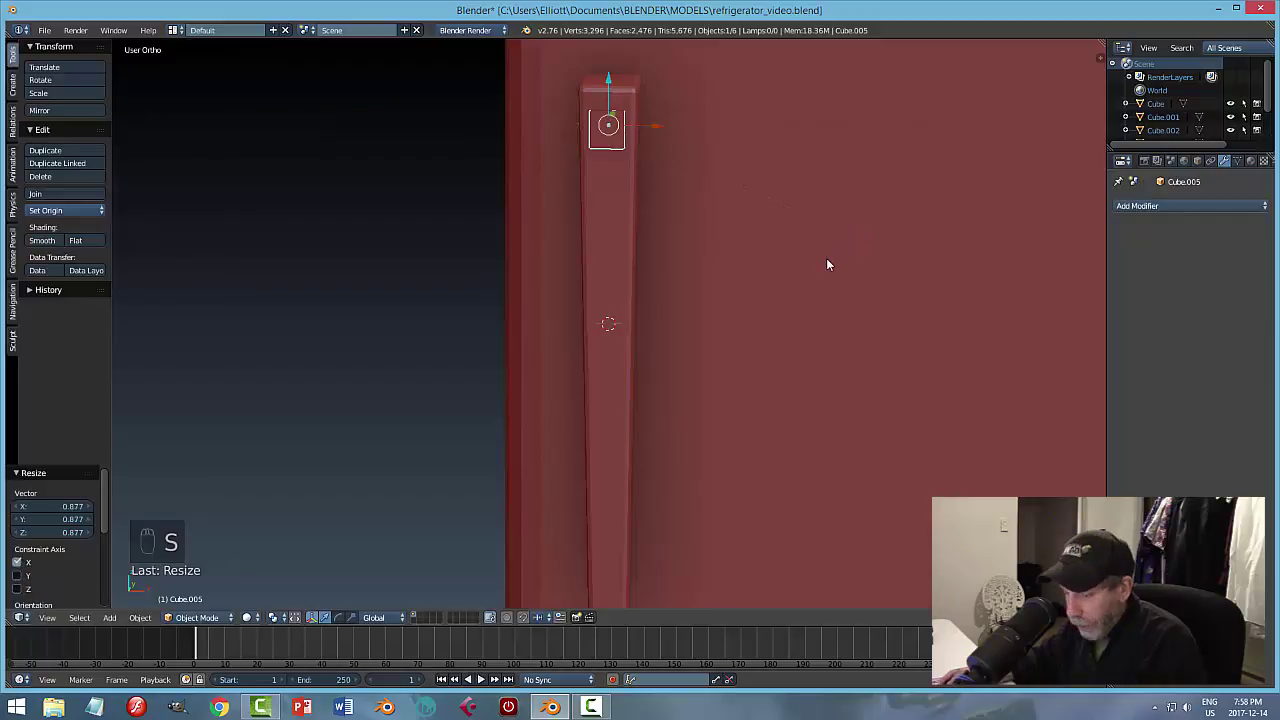
pyautogui.press('s')
pyautogui.press('z')
pyautogui.click(632, 163)
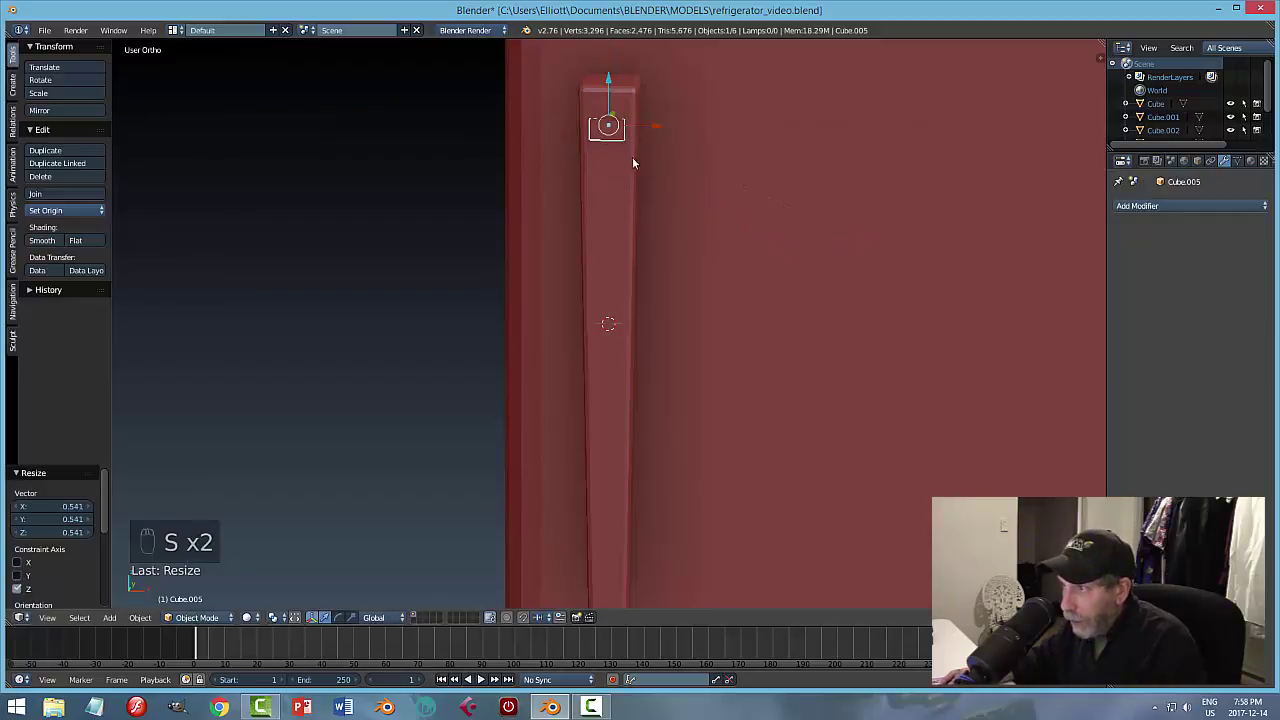
pyautogui.moveTo(608, 84); pyautogui.dragTo(607, 67)
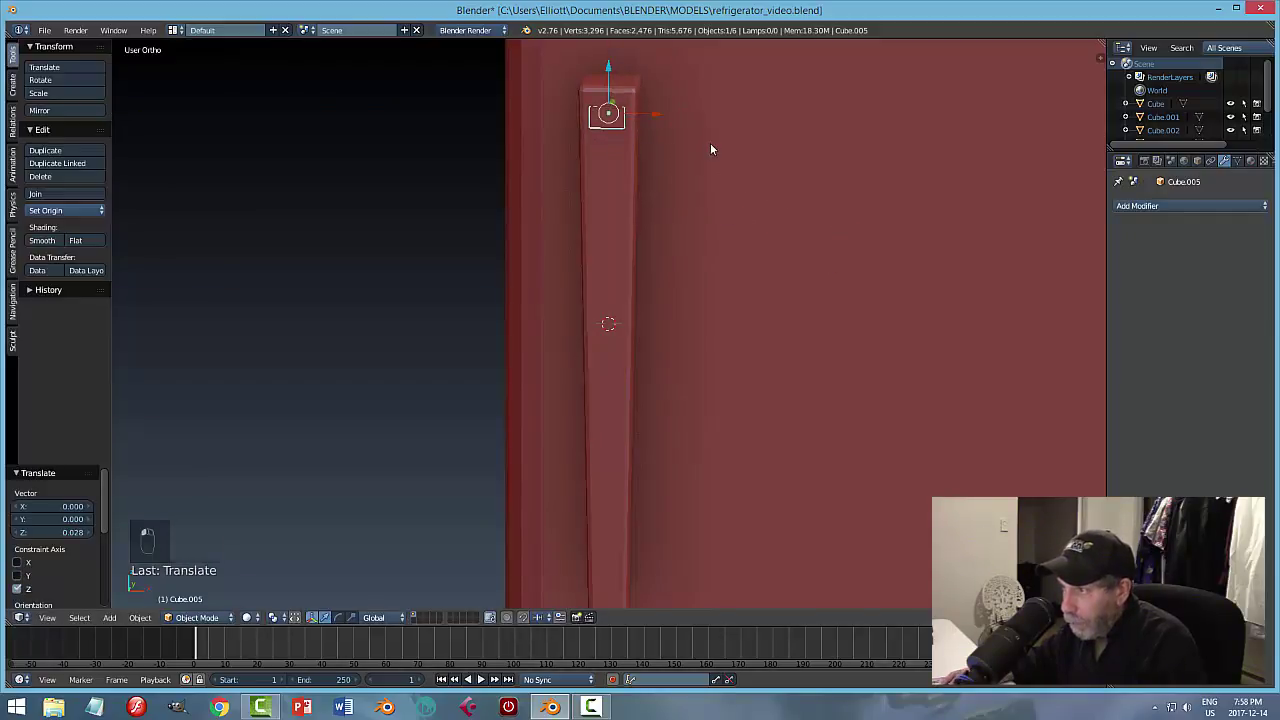
# Shrink the cube further in front view by about 0.901 along X and 0.902 along Z.
pyautogui.press('KP_1')
pyautogui.scroll(4, 709, 142)
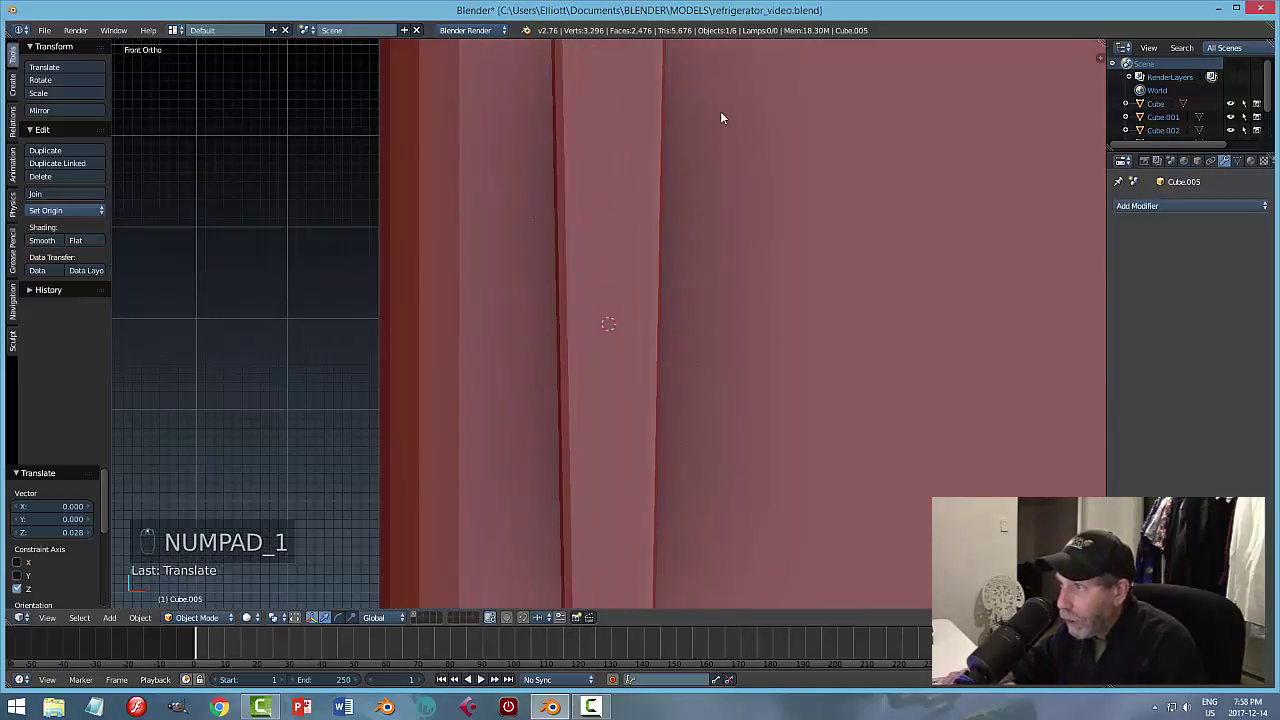
pyautogui.keyDown('shift'); pyautogui.moveTo(720, 118); pyautogui.dragTo(710, 443, button='middle'); pyautogui.keyUp('shift')
pyautogui.scroll(2, 729, 371)
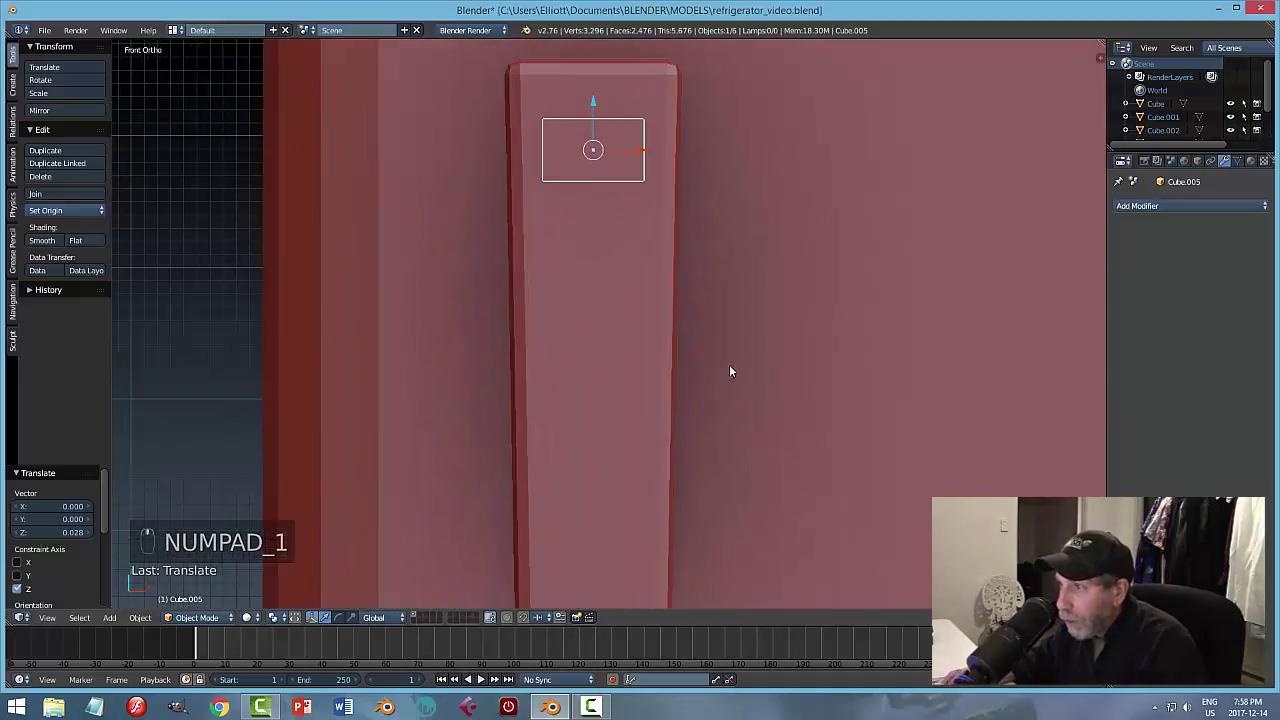
pyautogui.press('s')
pyautogui.press('x')
pyautogui.click(756, 248)
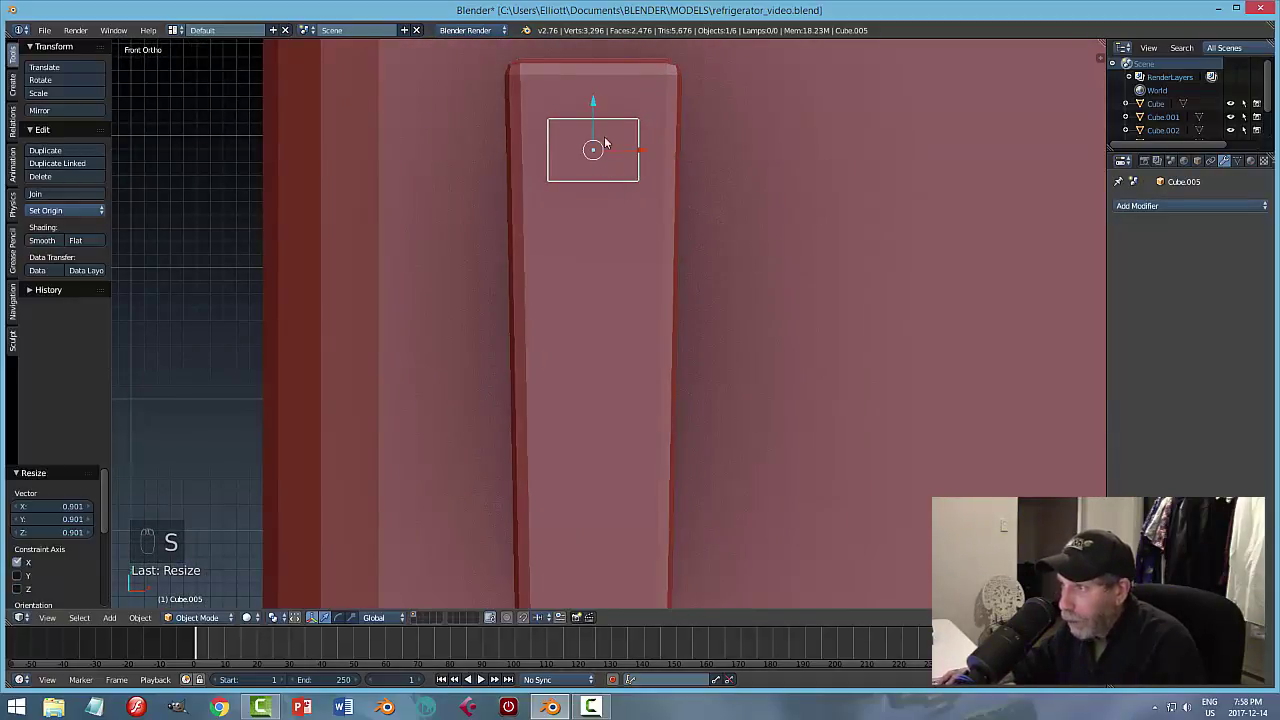
pyautogui.press('s')
pyautogui.press('z')
pyautogui.click(707, 241)
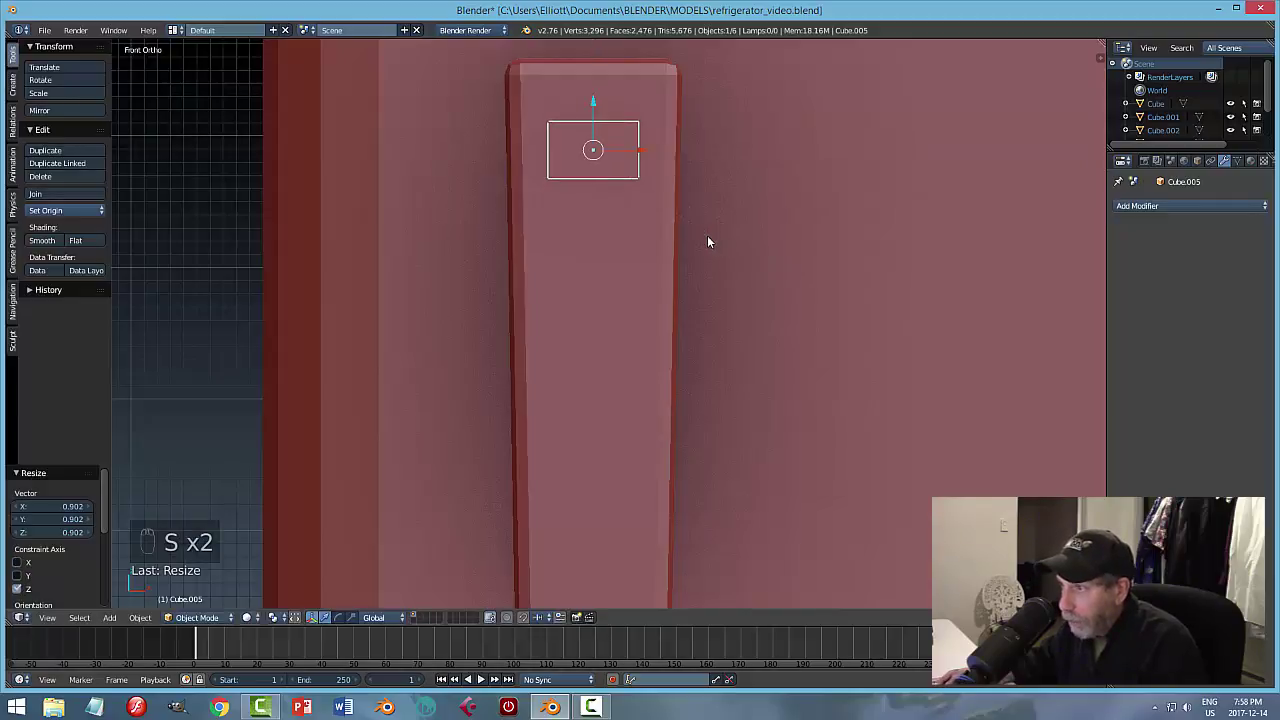
# Move the cube about -0.063 along Y so it protrudes from the front of the lower door's handle.
pyautogui.moveTo(707, 241); pyautogui.dragTo(655, 163, button='middle')
pyautogui.press('g')
pyautogui.press('y')
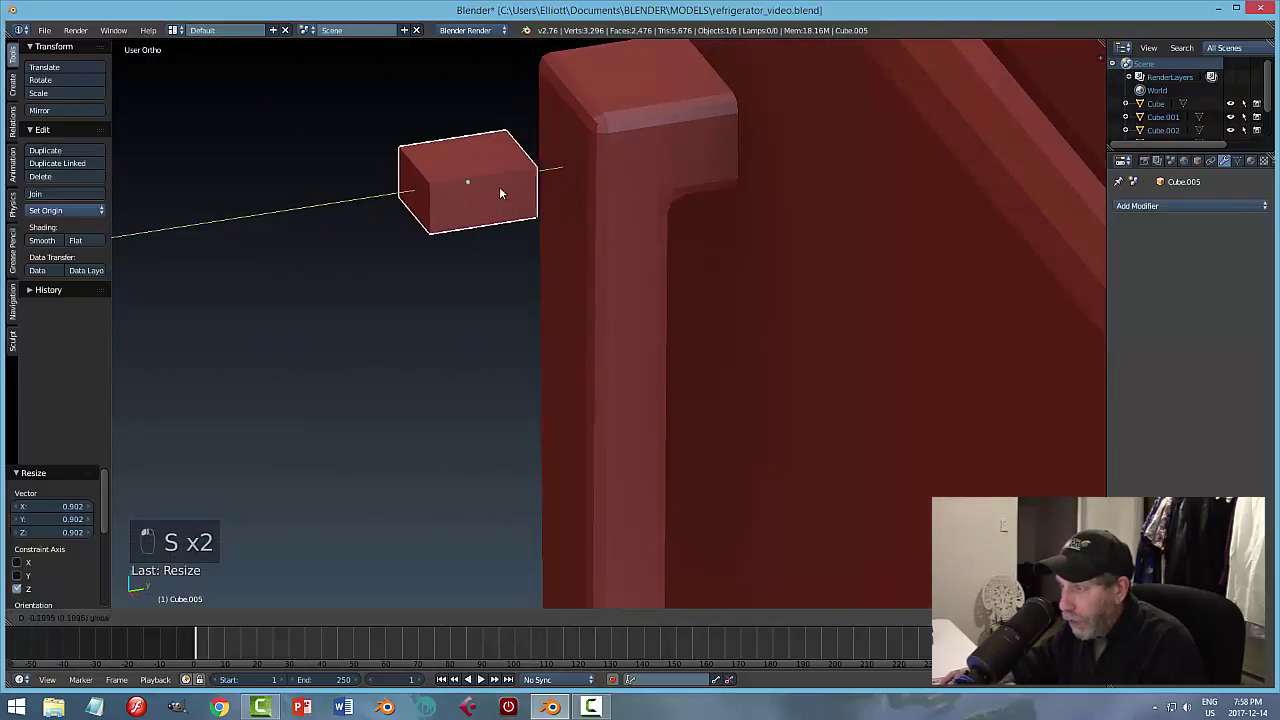
pyautogui.click(584, 203)
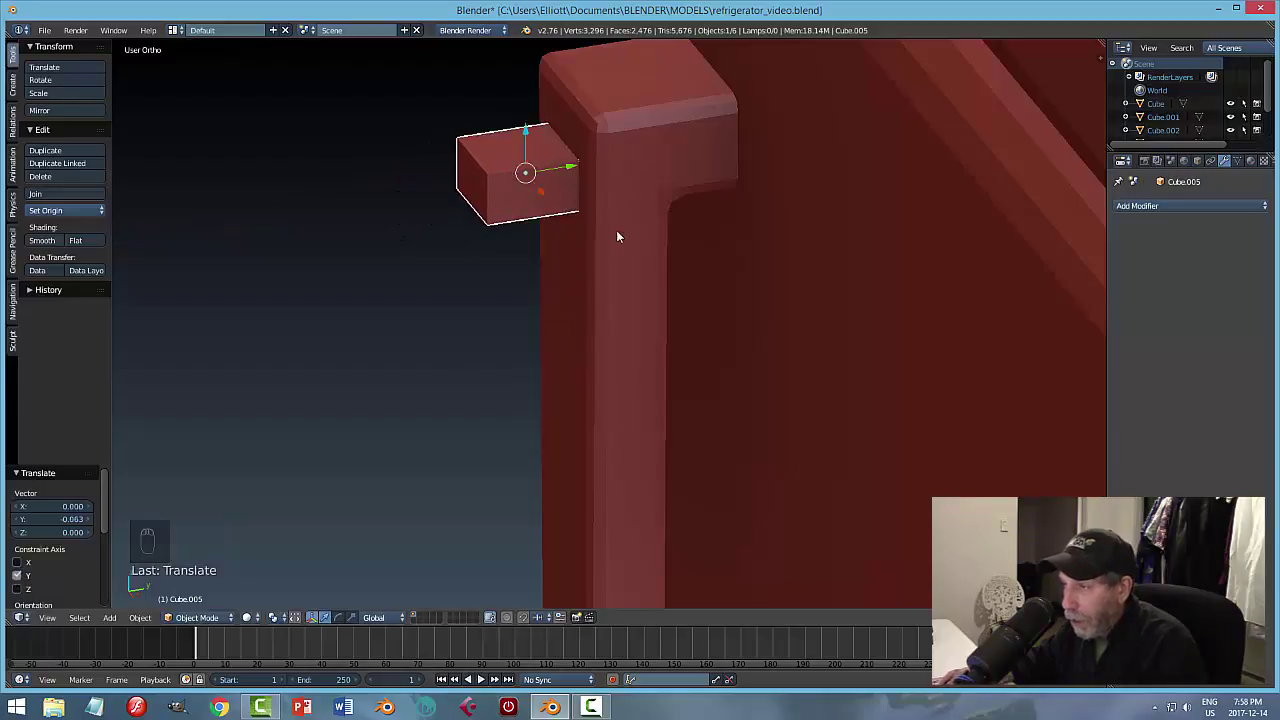
pyautogui.moveTo(617, 237); pyautogui.dragTo(697, 266, button='middle')
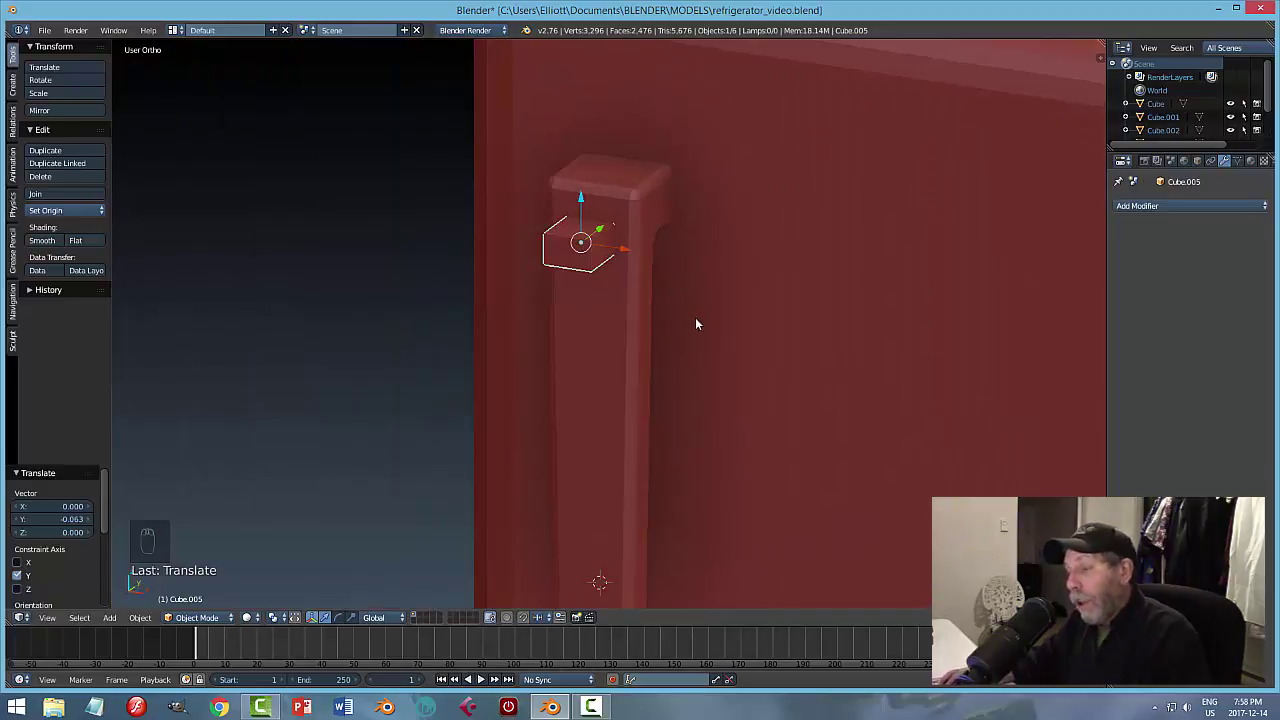
pyautogui.scroll(3, 695, 320)
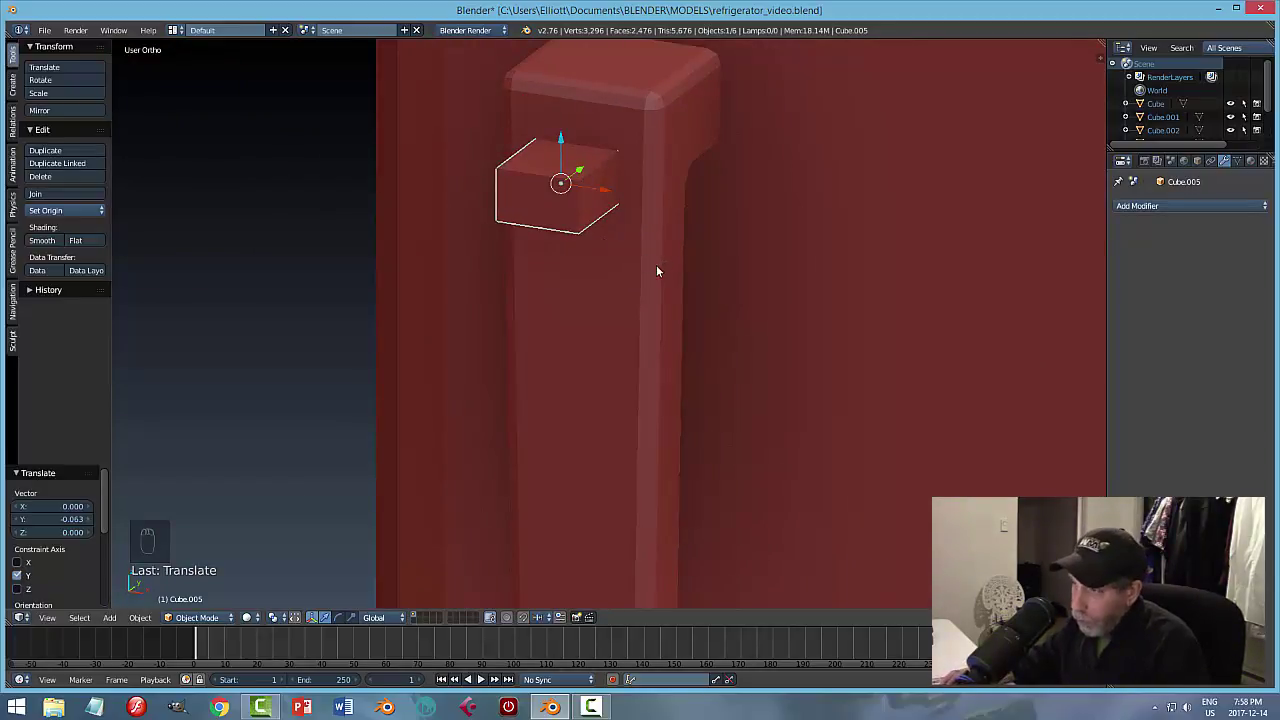
pyautogui.scroll(-2, 656, 265)
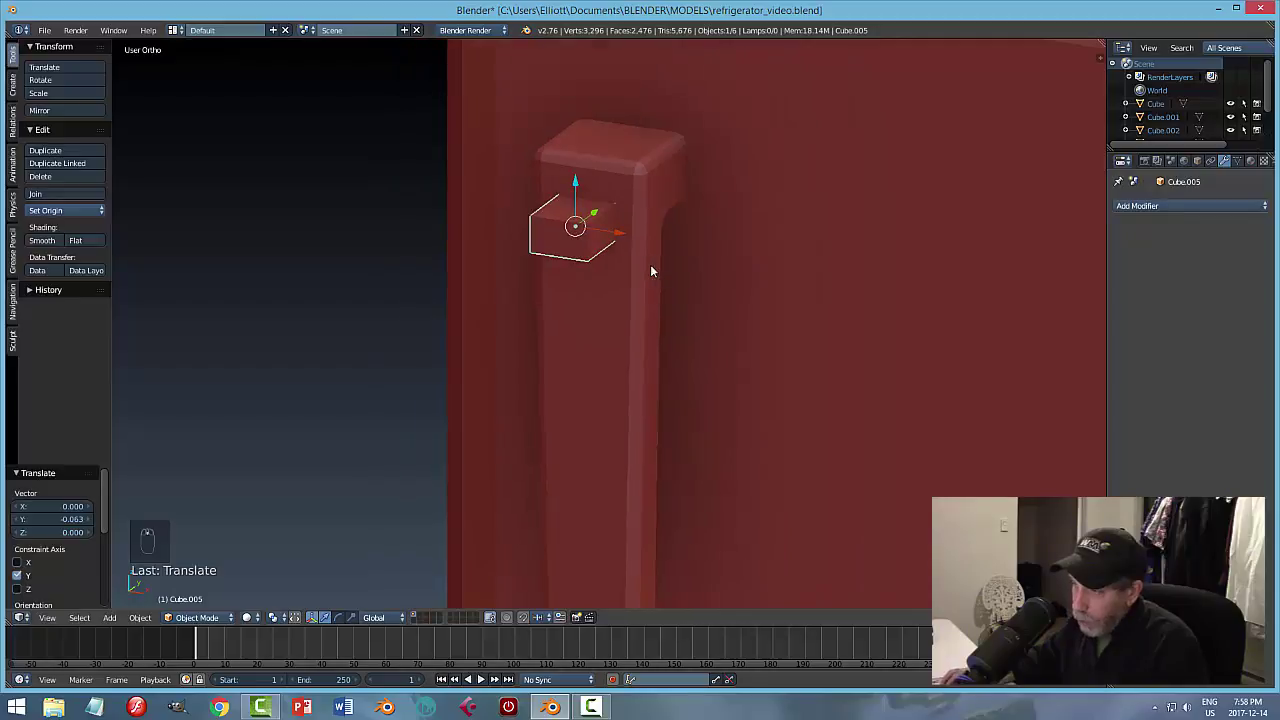
# Apply the scale of the small cube on the lower door's handle.
pyautogui.click(140, 617)
pyautogui.moveTo(177, 516)
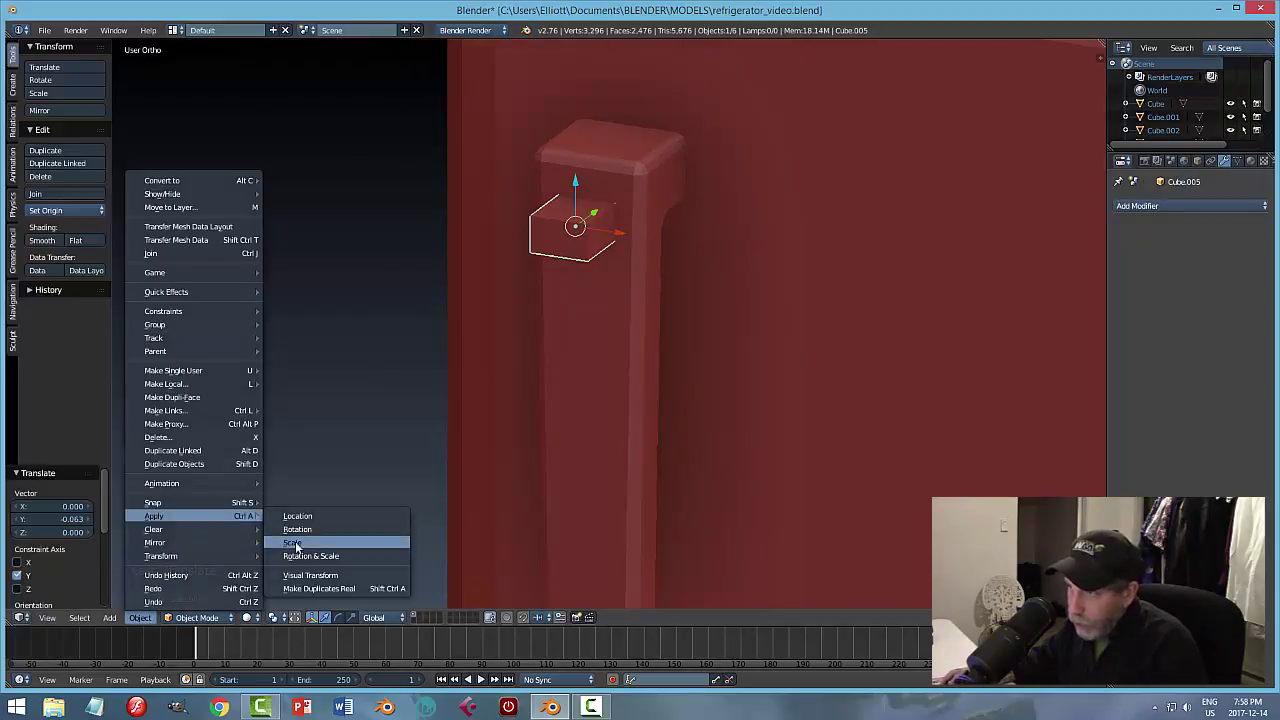
pyautogui.click(293, 542)
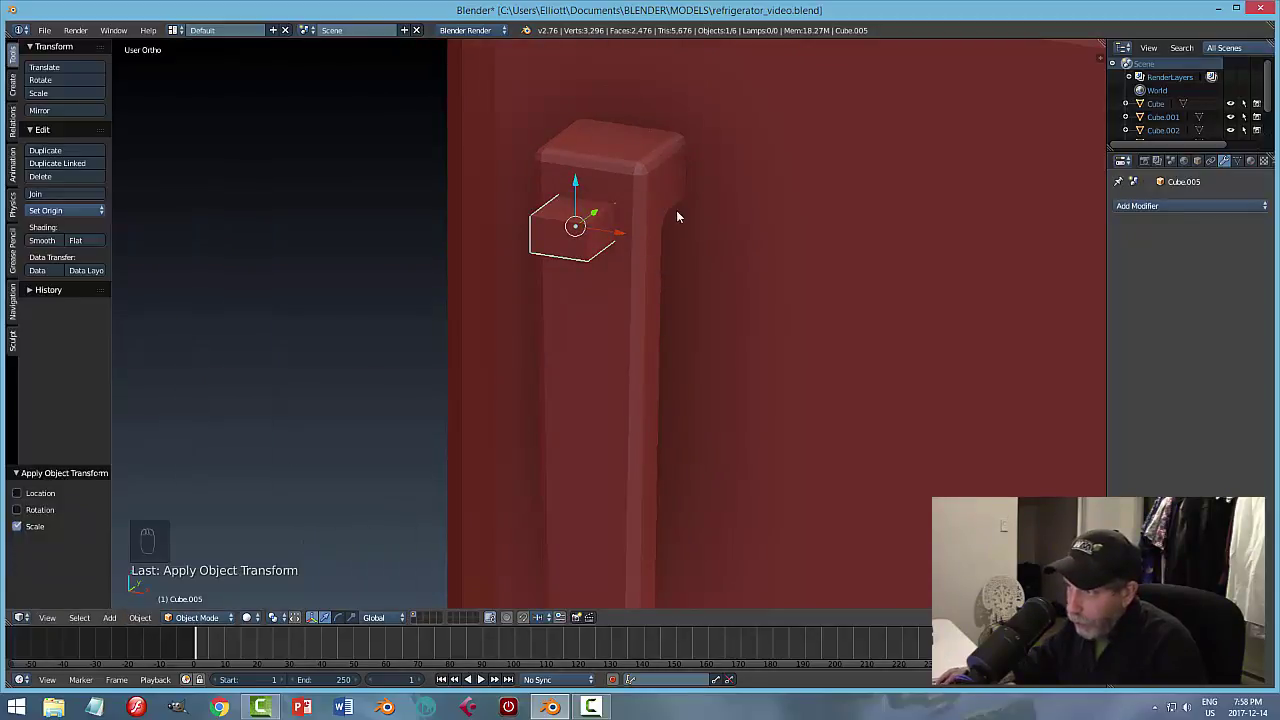
# Cut the small cube out of the lower door's handle with a Boolean modifier set to Difference, and apply the modifier.
pyautogui.rightClick(606, 170)
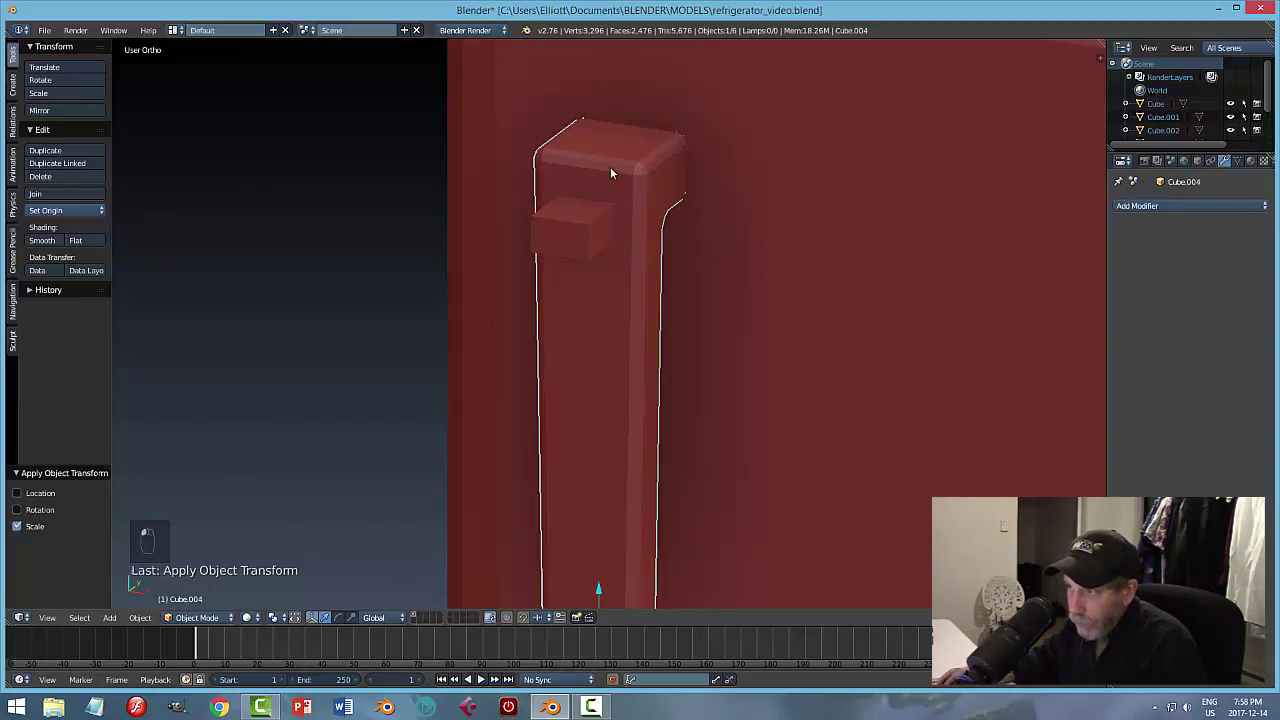
pyautogui.click(1150, 206)
pyautogui.click(1012, 265)
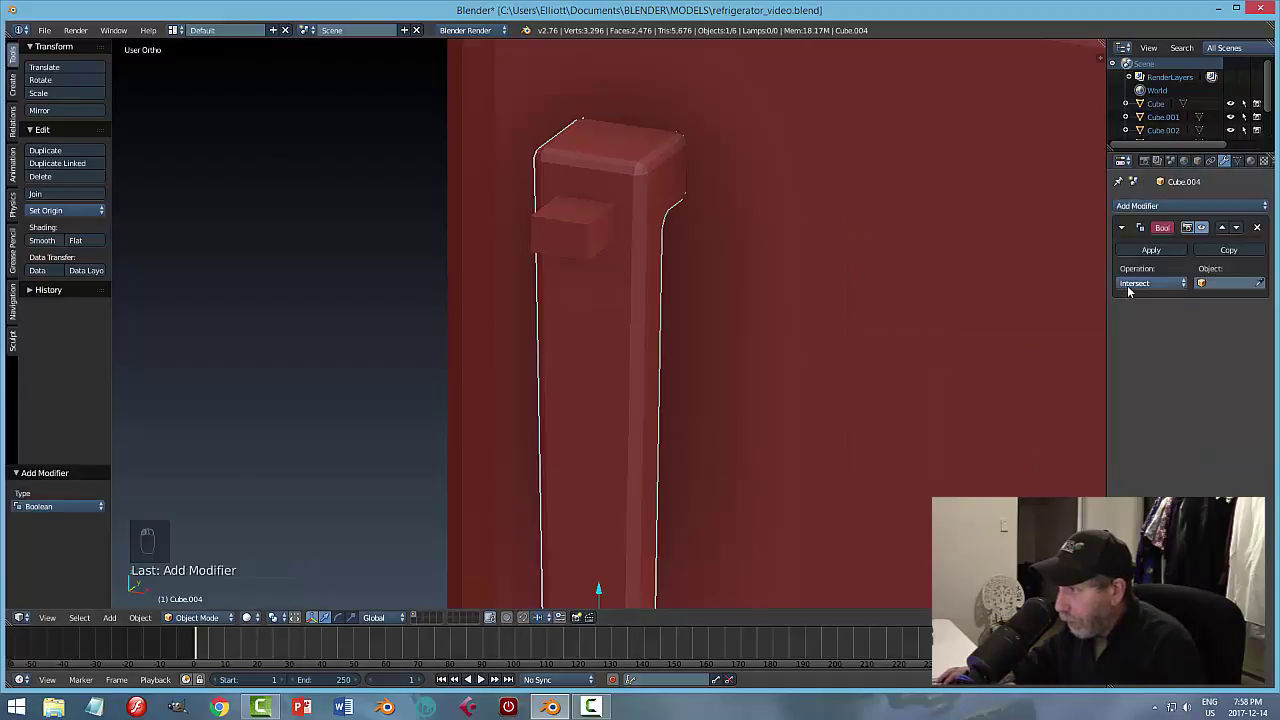
pyautogui.click(1140, 283)
pyautogui.click(1140, 248)
pyautogui.click(1256, 286)
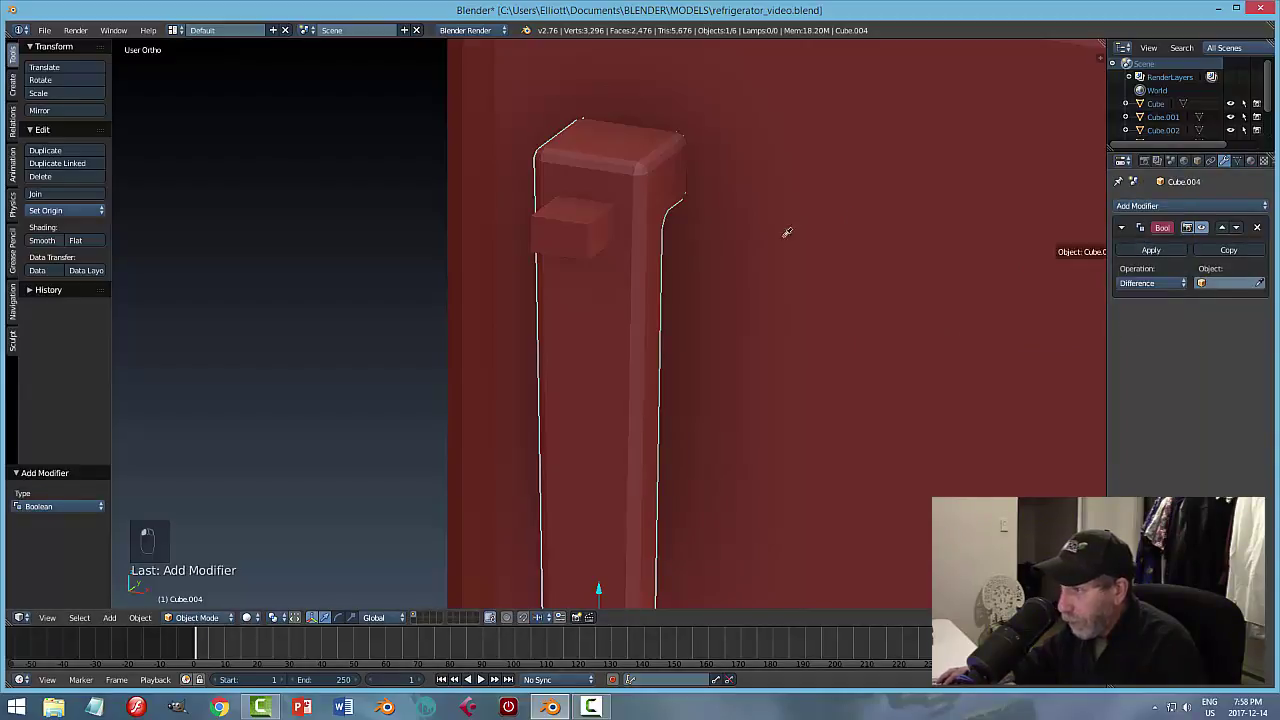
pyautogui.click(572, 224)
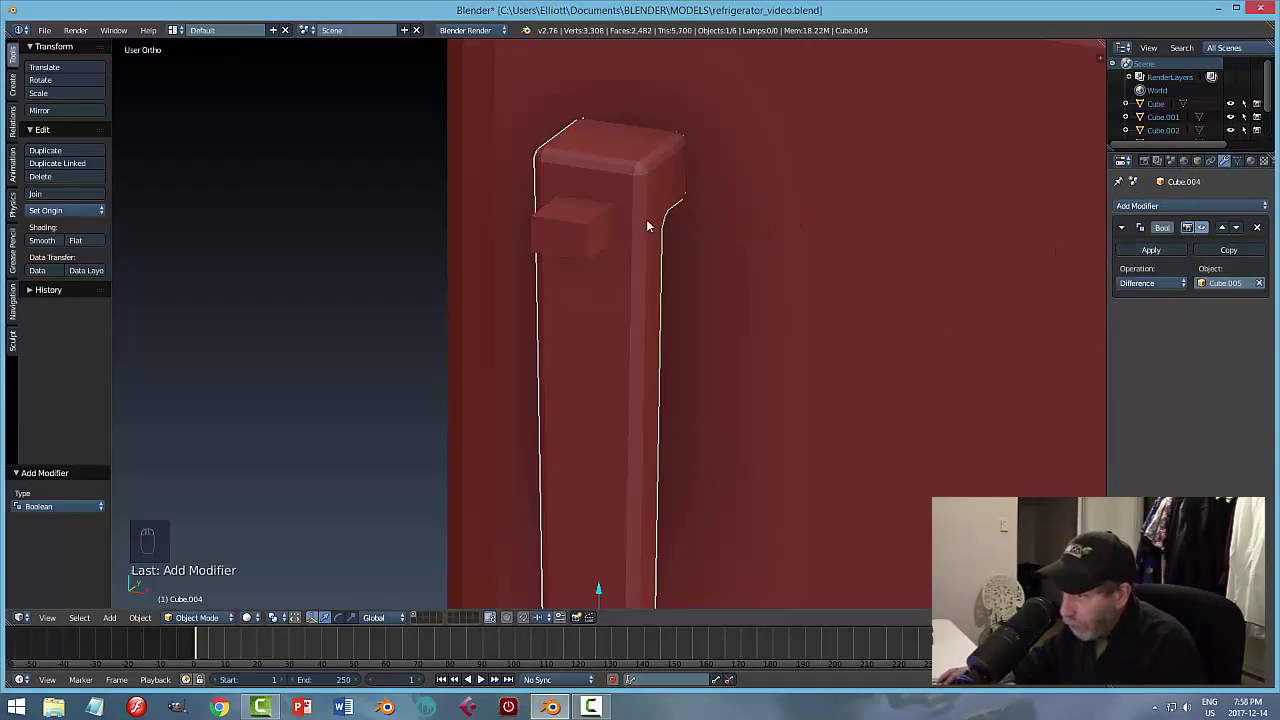
pyautogui.click(1148, 251)
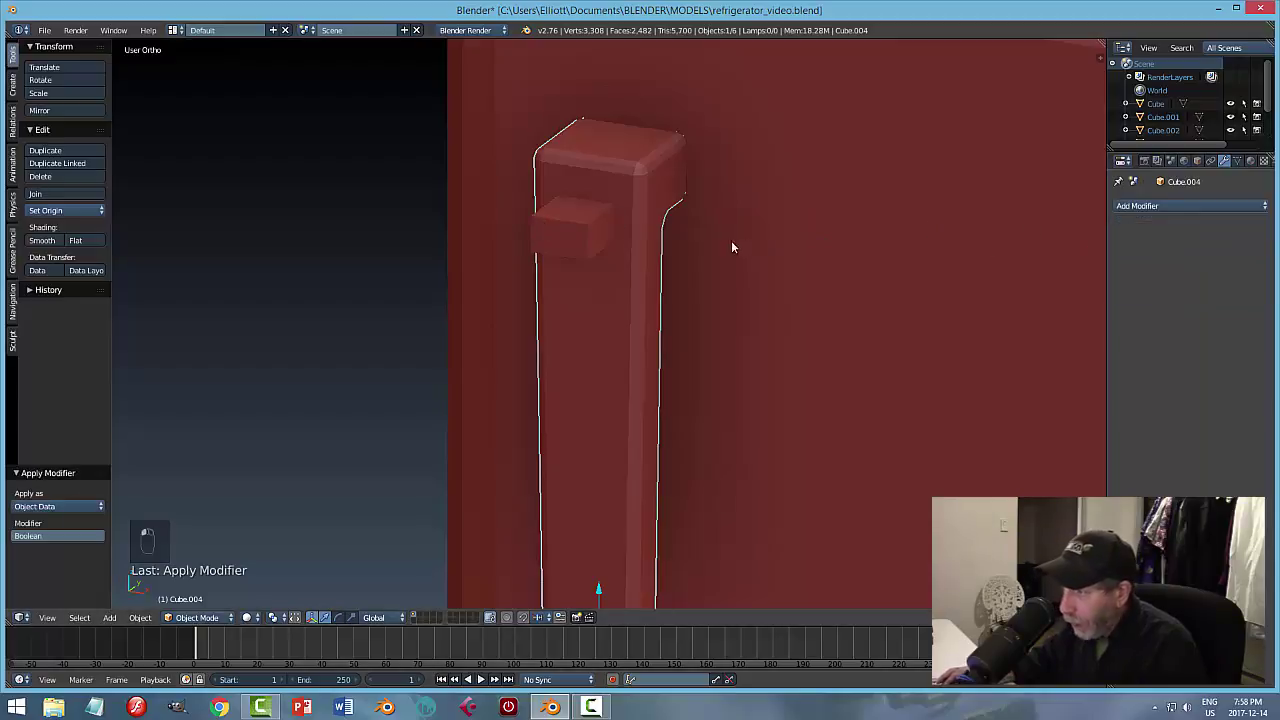
# Hide the small cutter cube to expose the recess in the lower door's handle.
pyautogui.rightClick(569, 238)
pyautogui.press('h')
pyautogui.moveTo(678, 252); pyautogui.dragTo(631, 237, button='middle')
pyautogui.scroll(-3, 657, 272)
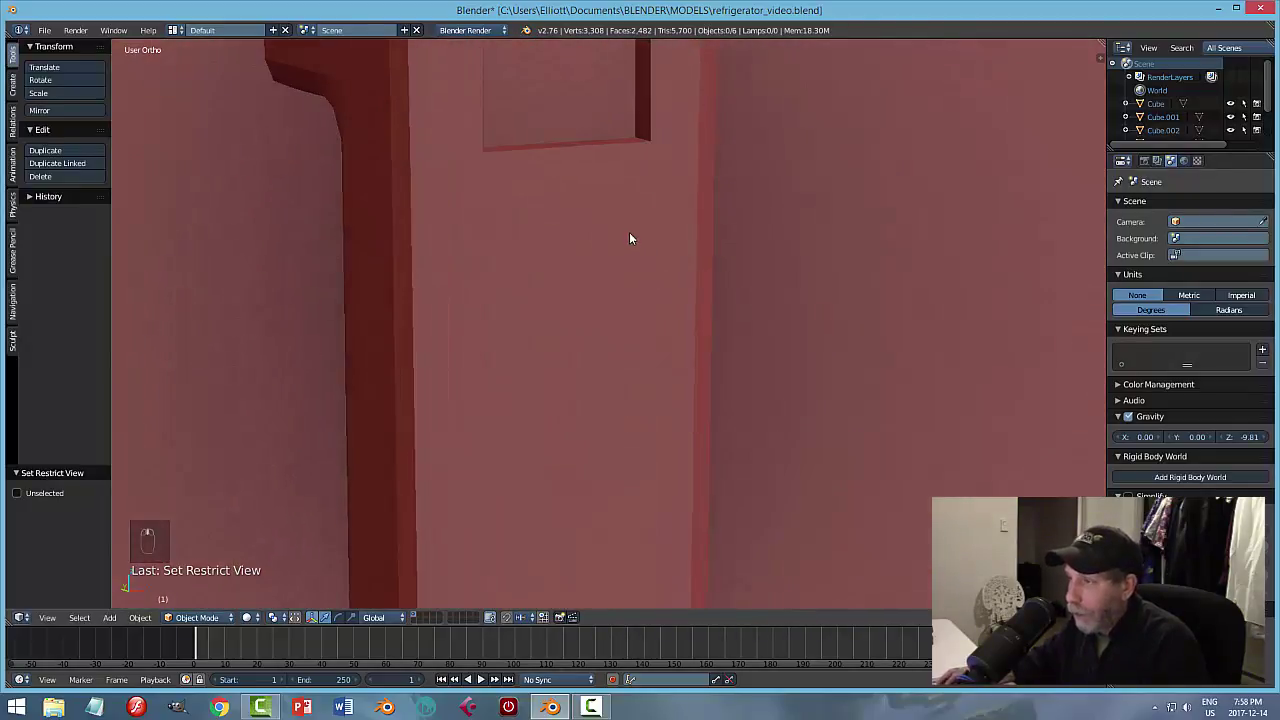
# Put the lower door's handle into Edit Mode with nothing selected and switch to edge selection.
pyautogui.rightClick(631, 237)
pyautogui.moveTo(760, 206); pyautogui.dragTo(611, 225, button='middle')
pyautogui.press('Tab')
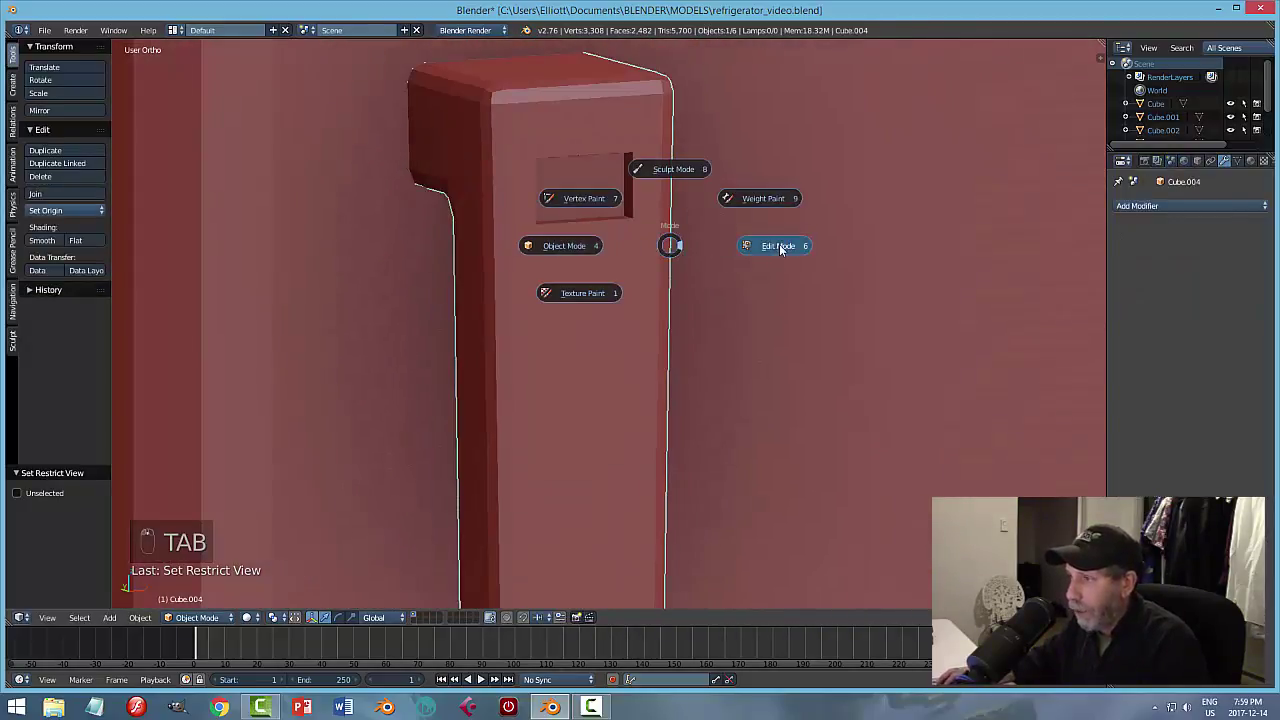
pyautogui.press('a')
pyautogui.press('a')
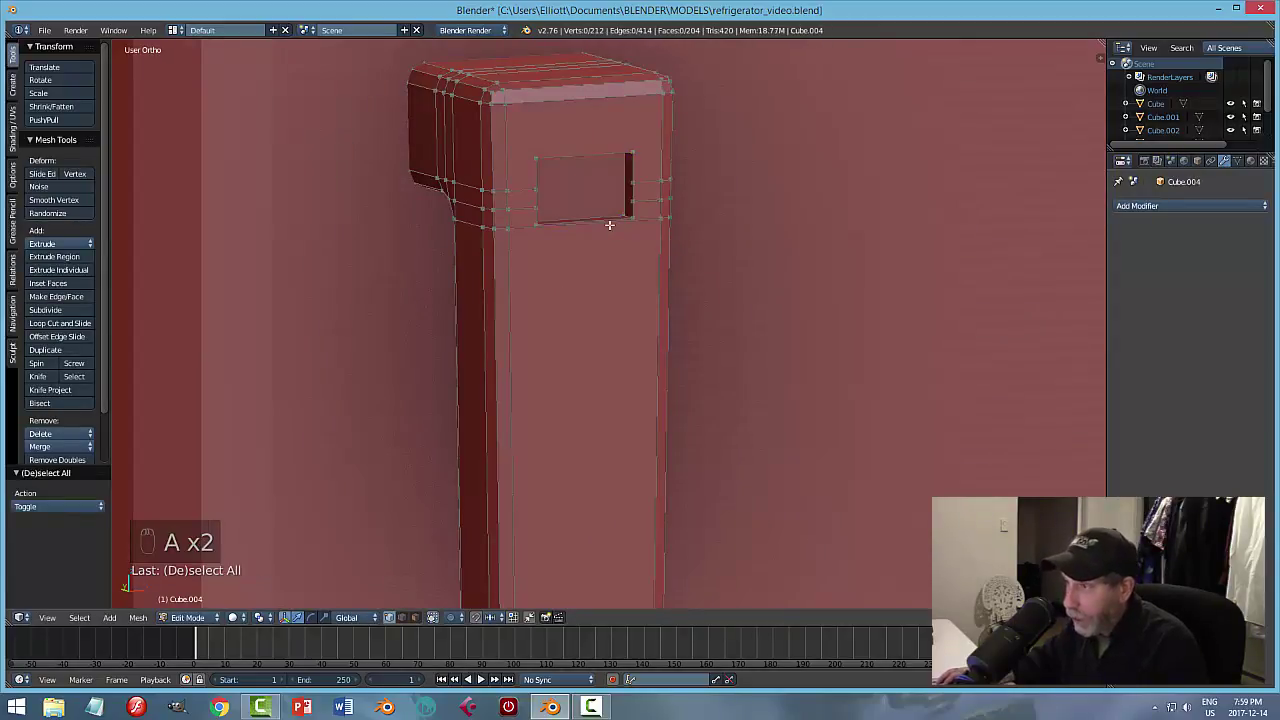
pyautogui.hotkey('ctrl', 'Tab')
pyautogui.click(592, 238)
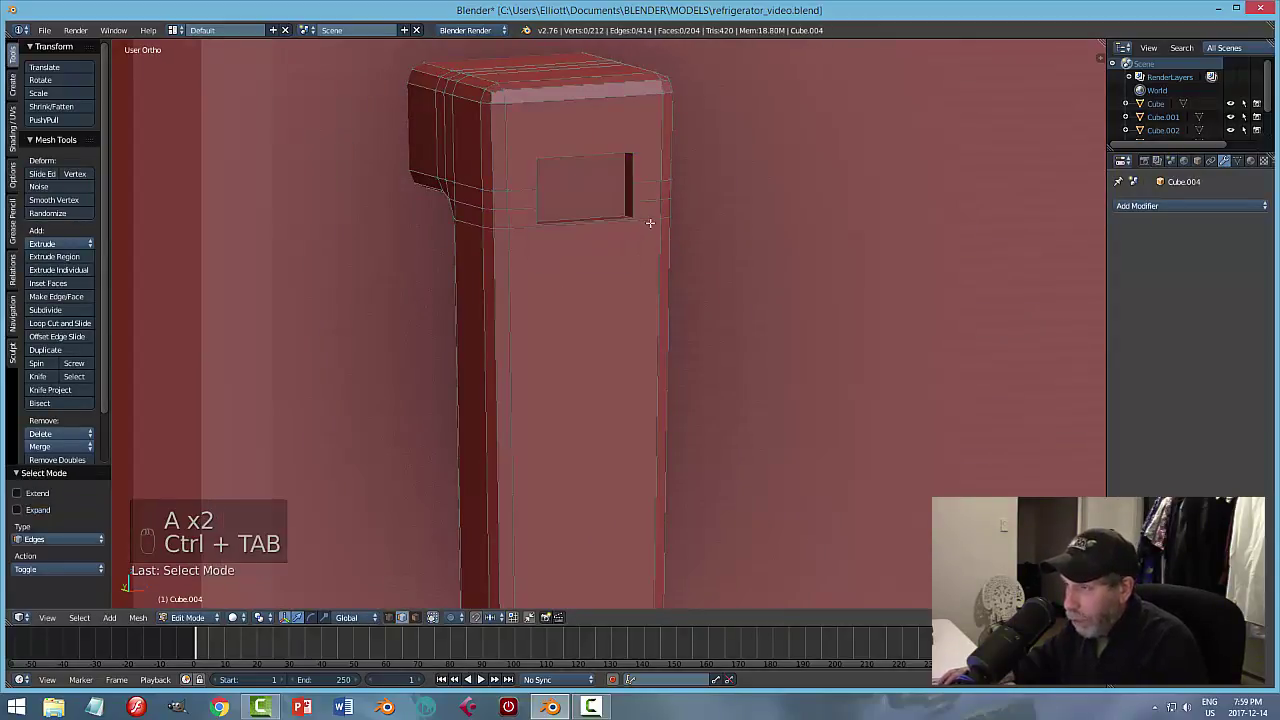
pyautogui.moveTo(648, 226); pyautogui.dragTo(643, 324, button='middle')
pyautogui.scroll(3, 609, 233)
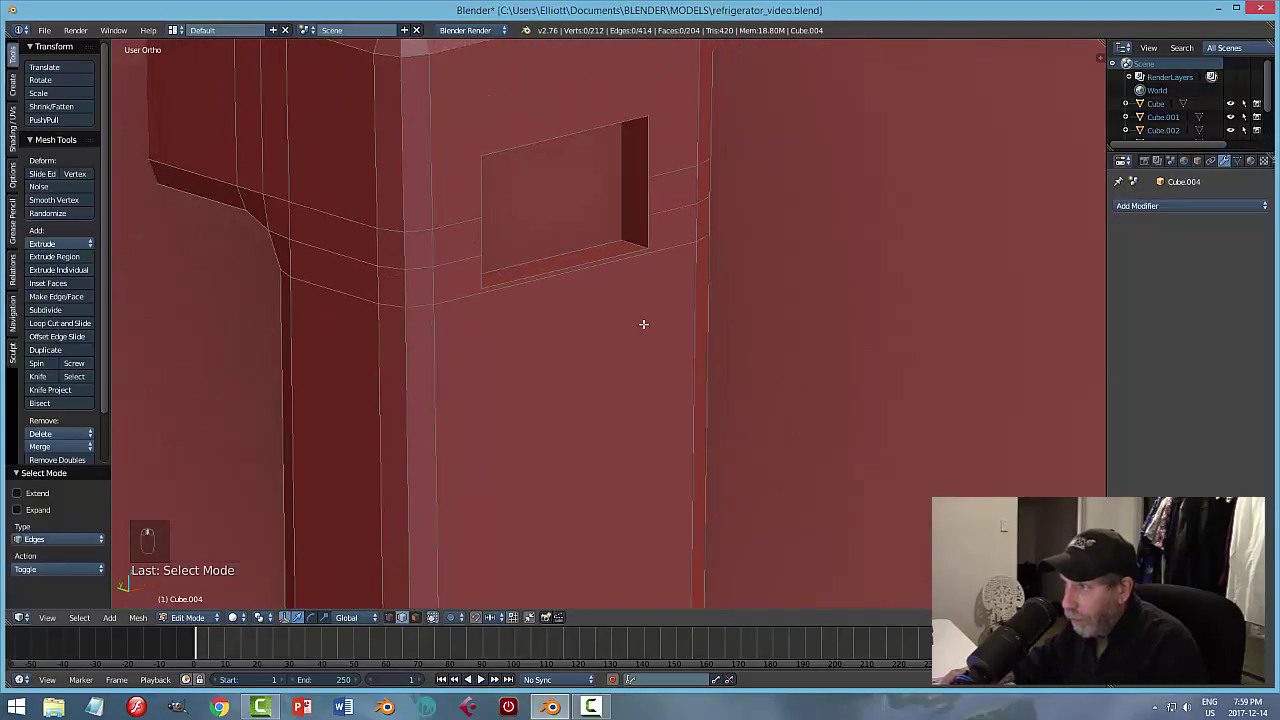
# Select only the edges forming the rectangular front rim of the recess, leaving out the edges running sideways from it.
pyautogui.keyDown('alt'); pyautogui.rightClick(617, 124); pyautogui.keyUp('alt')
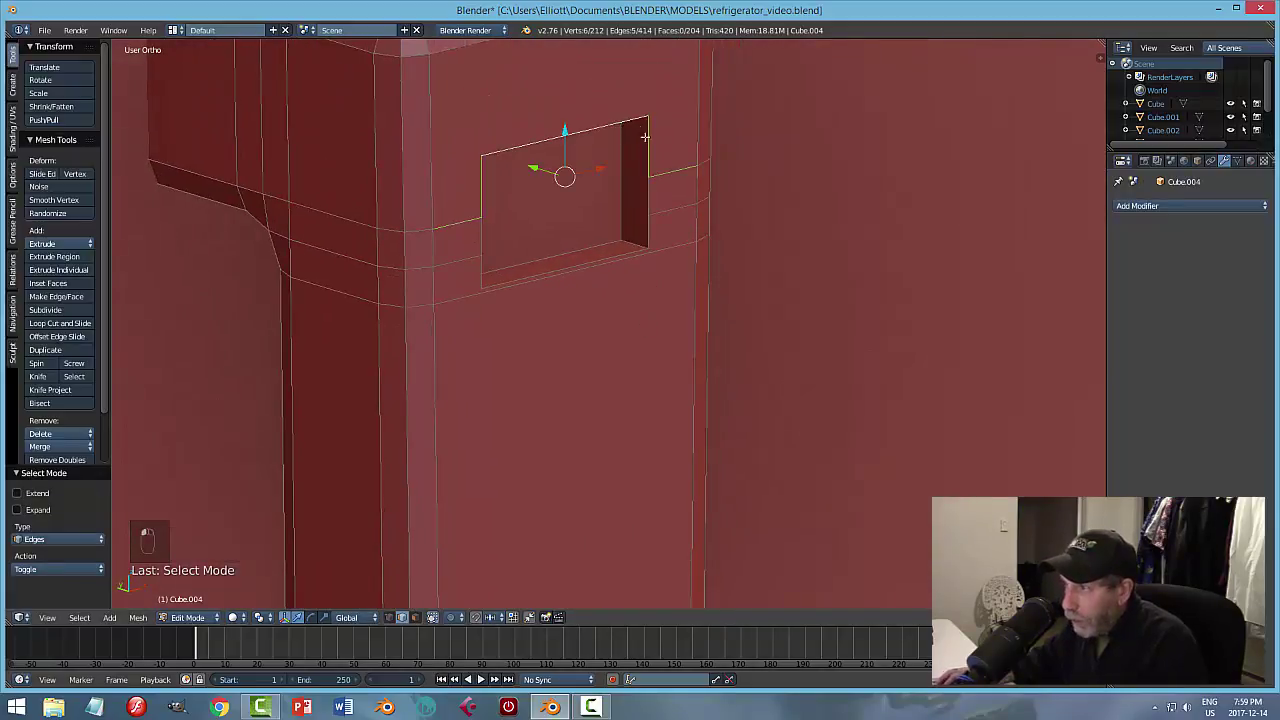
pyautogui.keyDown('shift'); pyautogui.rightClick(483, 238); pyautogui.keyUp('shift')
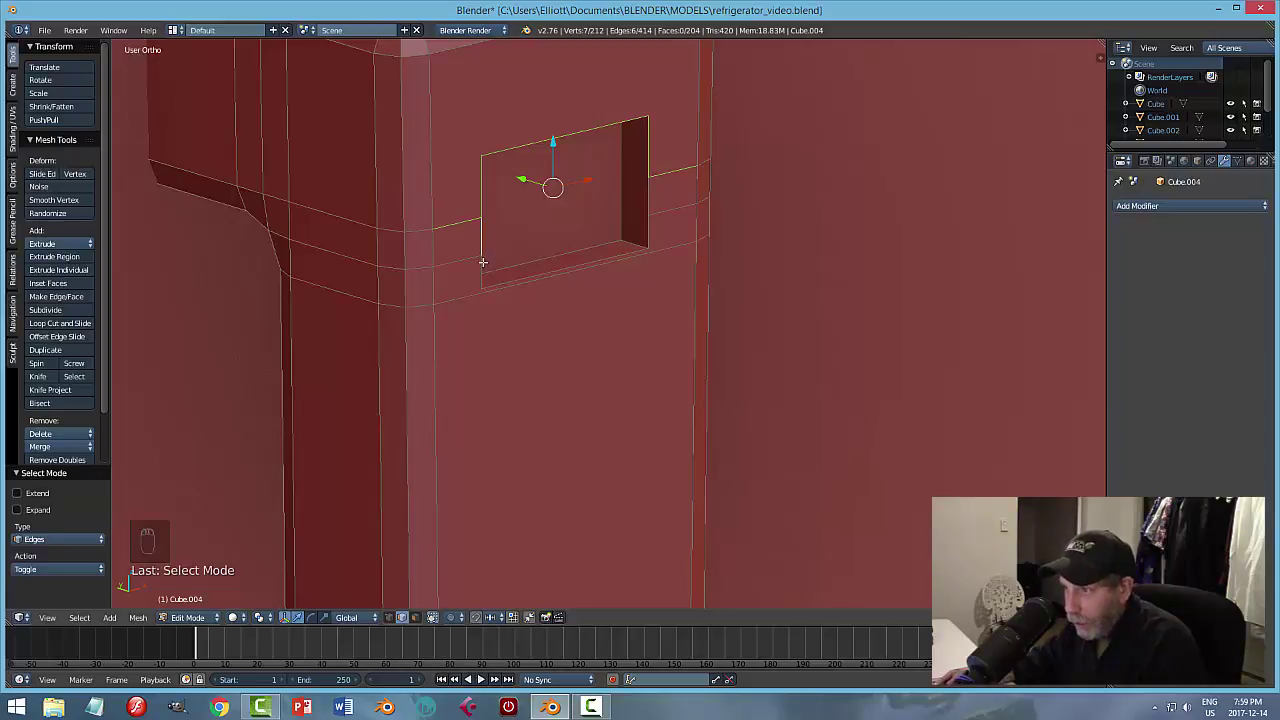
pyautogui.keyDown('shift'); pyautogui.rightClick(483, 262); pyautogui.keyUp('shift')
pyautogui.keyDown('alt'); pyautogui.keyDown('shift'); pyautogui.rightClick(504, 283); pyautogui.keyUp('shift'); pyautogui.keyUp('alt')
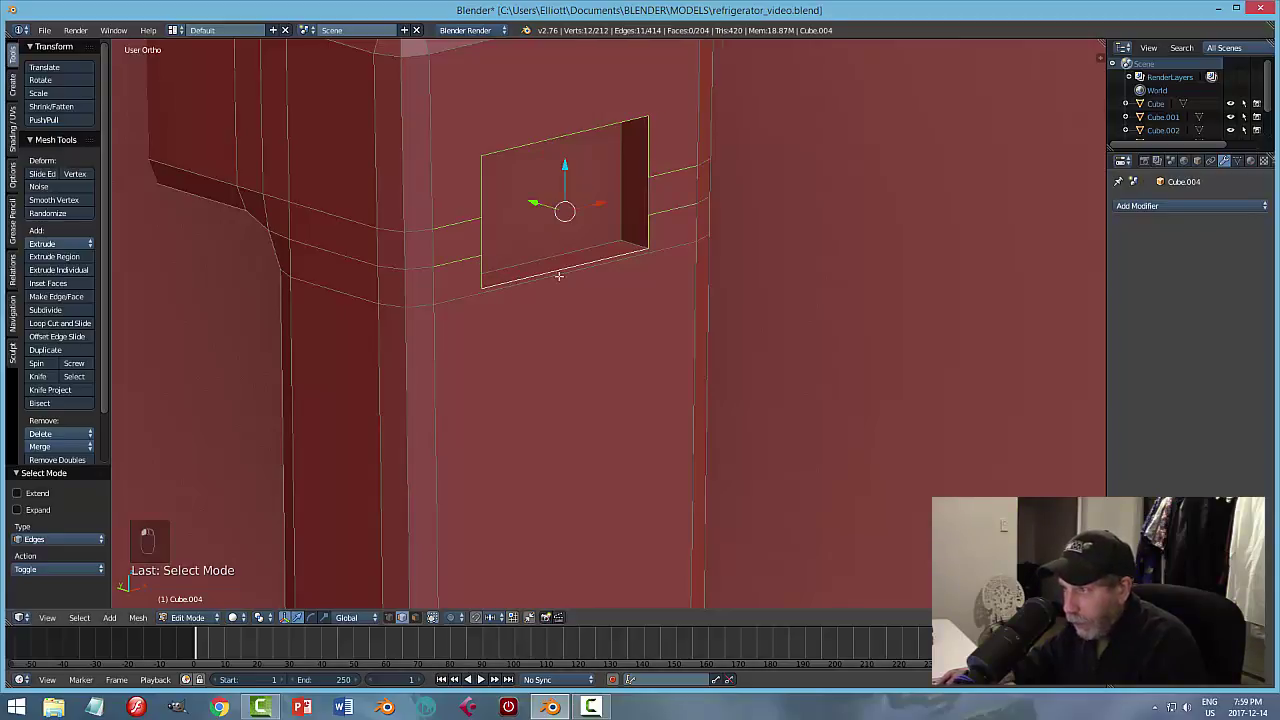
pyautogui.moveTo(659, 295); pyautogui.dragTo(557, 305, button='middle')
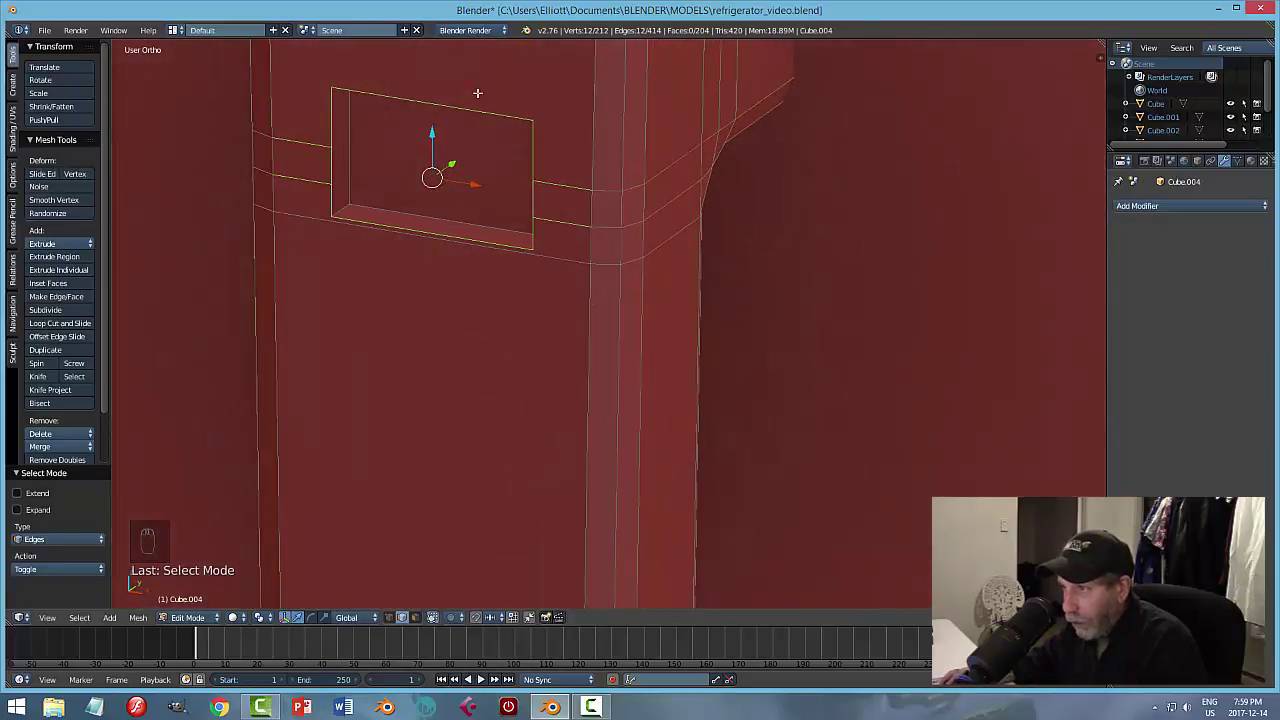
pyautogui.keyDown('shift'); pyautogui.rightClick(559, 184); pyautogui.keyUp('shift')
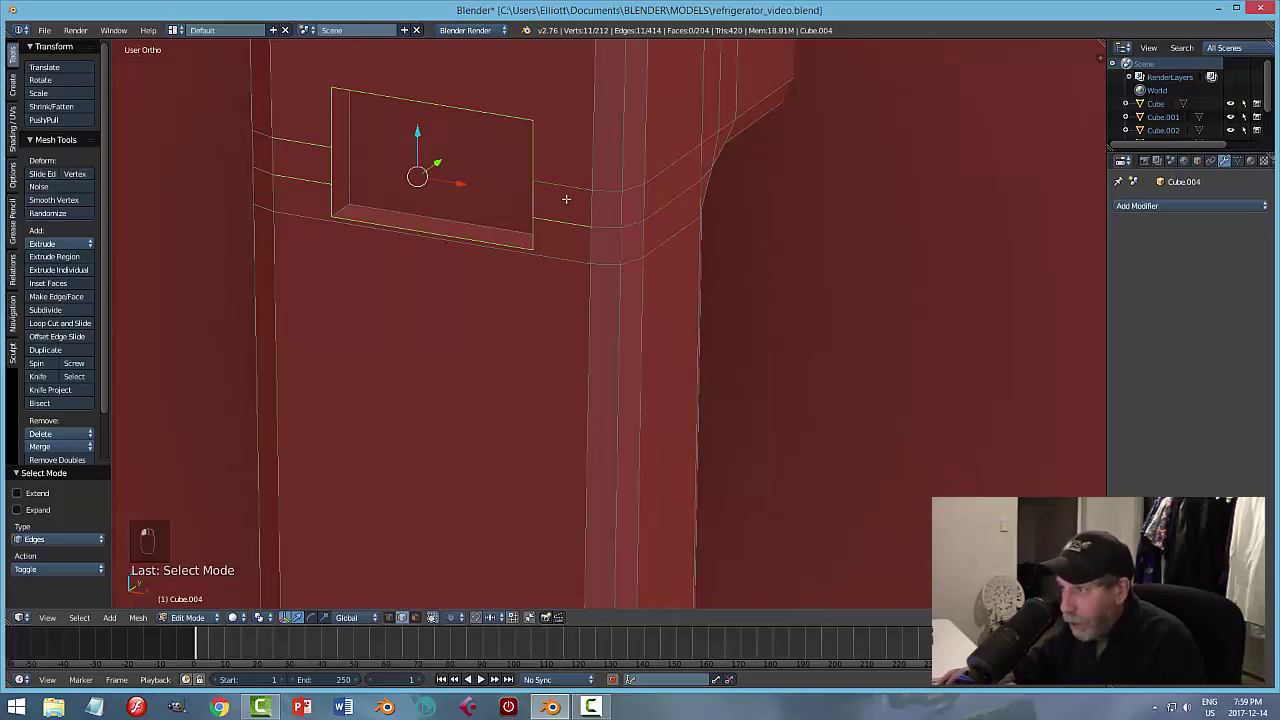
pyautogui.keyDown('shift'); pyautogui.rightClick(563, 223); pyautogui.keyUp('shift')
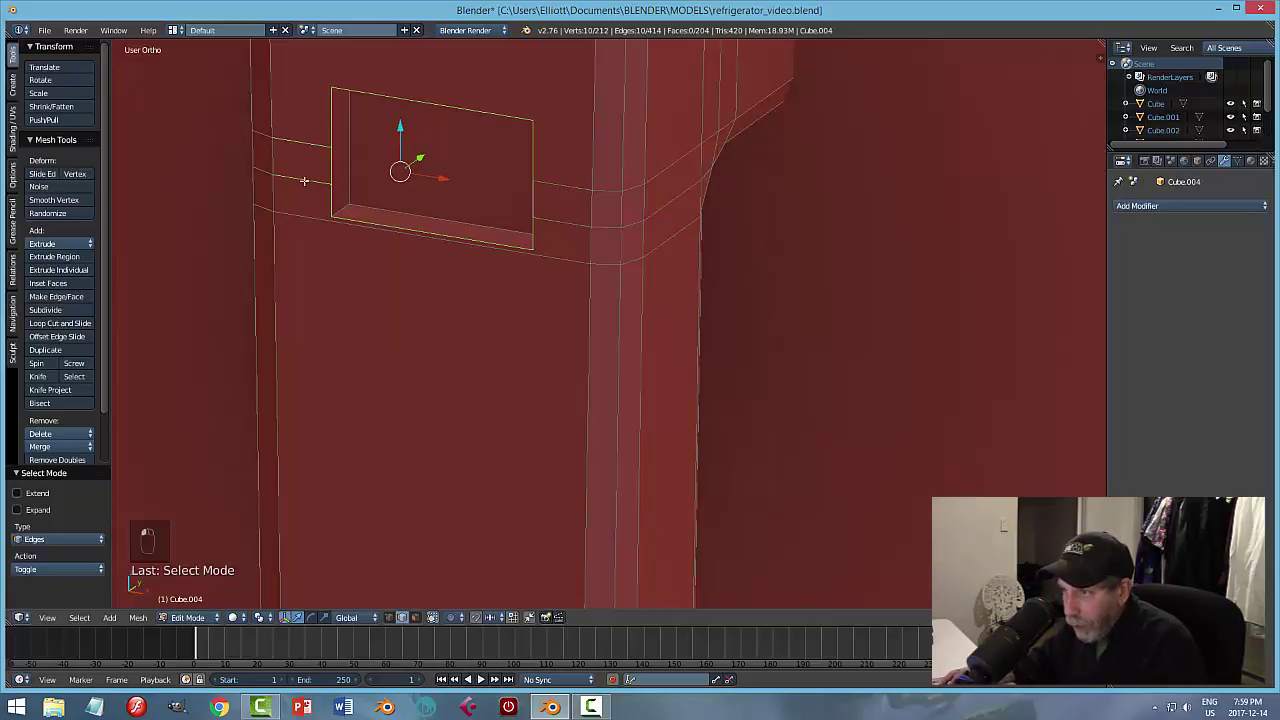
pyautogui.keyDown('shift'); pyautogui.rightClick(304, 180); pyautogui.keyUp('shift')
pyautogui.keyDown('shift'); pyautogui.rightClick(306, 143); pyautogui.keyUp('shift')
pyautogui.moveTo(438, 198); pyautogui.dragTo(410, 190, button='middle')
pyautogui.keyDown('shift'); pyautogui.moveTo(559, 266); pyautogui.dragTo(530, 288, button='middle'); pyautogui.keyUp('shift')
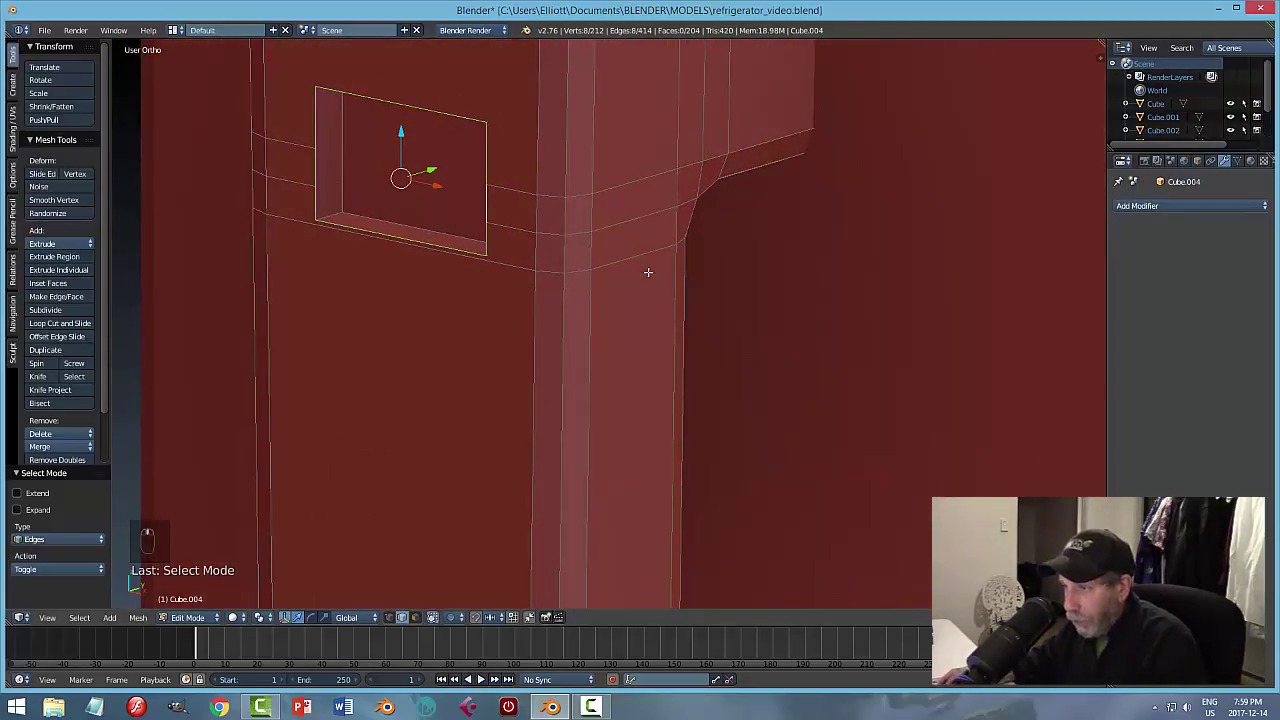
# Bevel the recess rim with an offset of about 0.0008 and 2 segments, then return to Object Mode with everything deselected.
pyautogui.hotkey('ctrl', 'b')
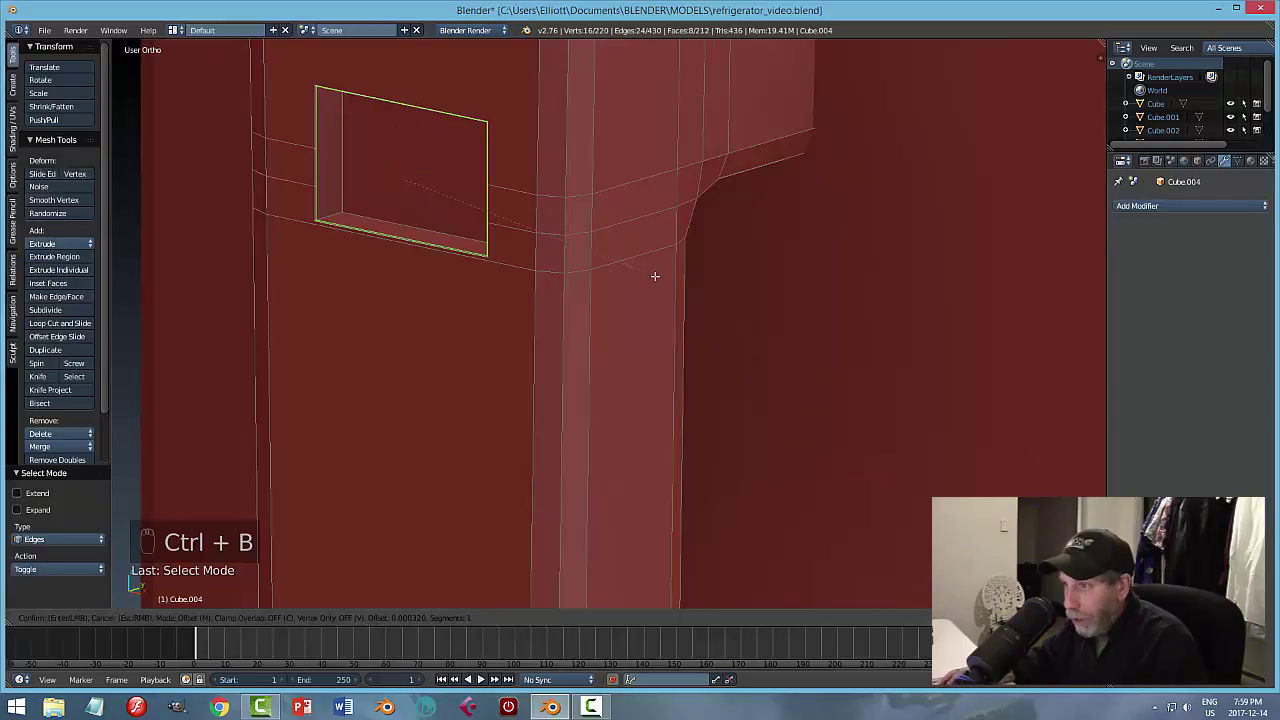
pyautogui.scroll(1, 655, 278)
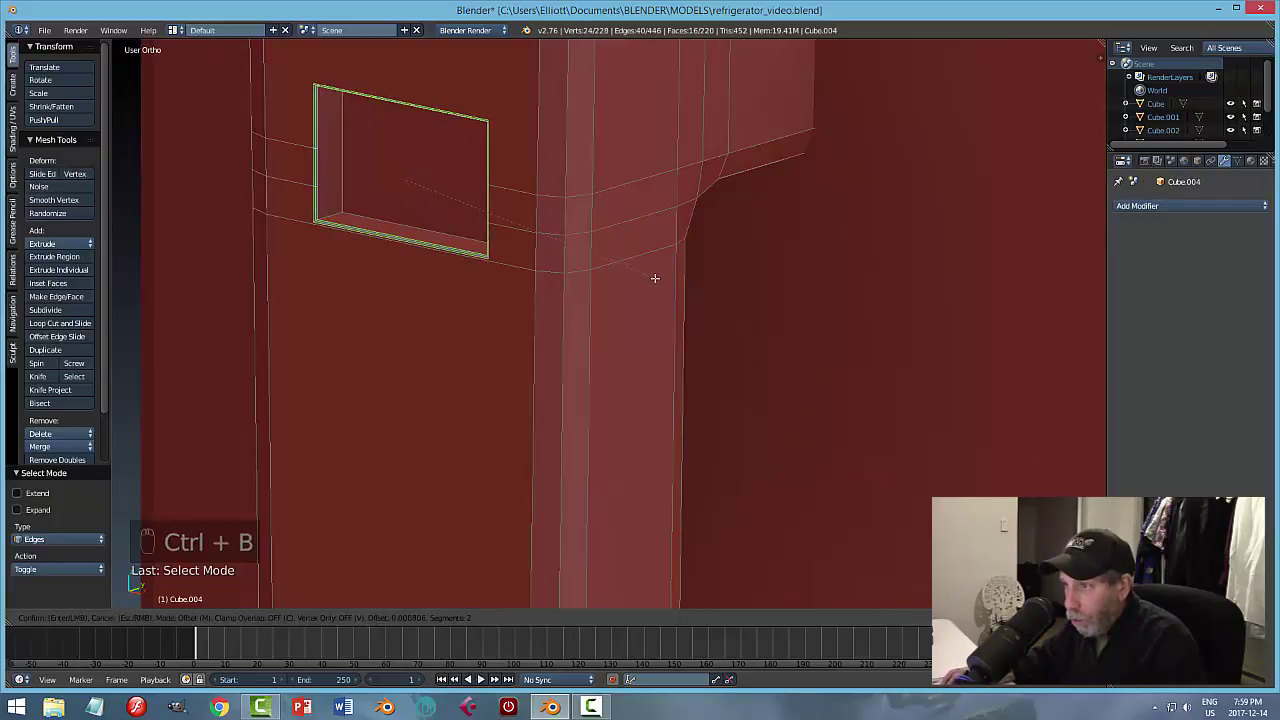
pyautogui.click(655, 278)
pyautogui.press('a')
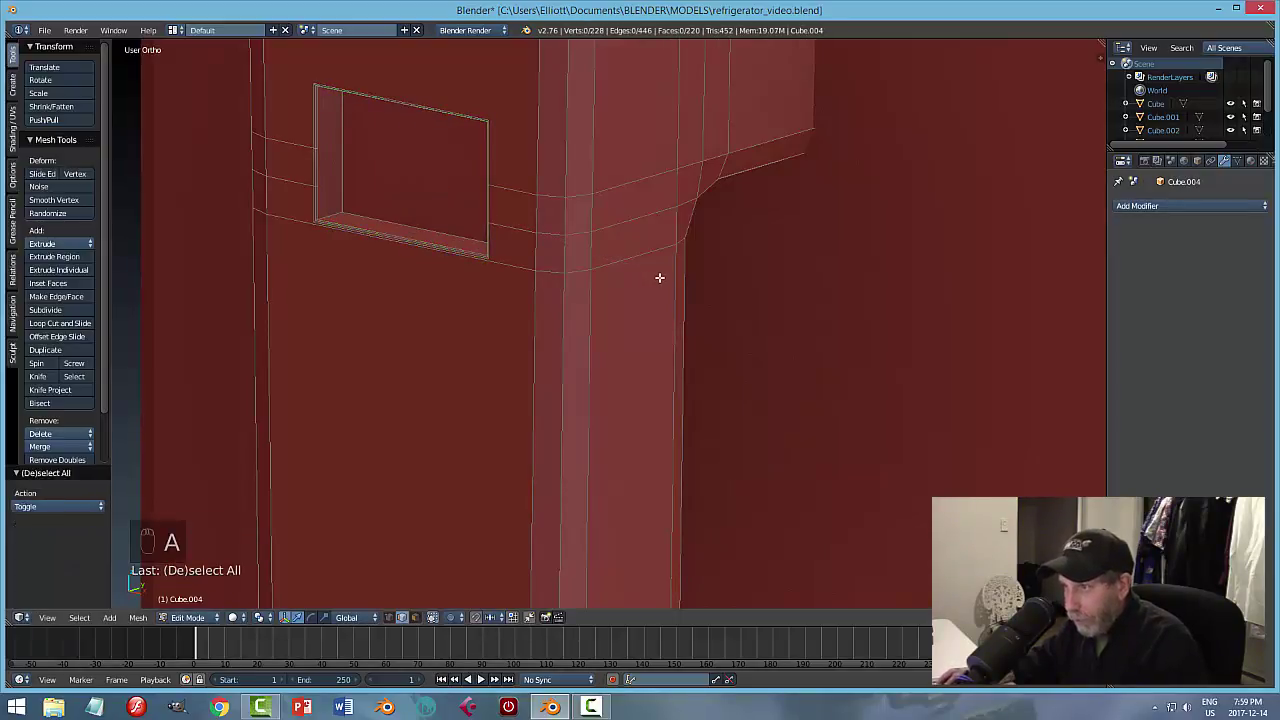
pyautogui.press('Tab')
pyautogui.click(569, 298)
pyautogui.press('a')
# Unhide the small cutter cube at the top of the lower door's handle.
pyautogui.moveTo(569, 305)
pyautogui.mouseDown(button='middle')
pyautogui.moveTo(497, 309)
pyautogui.moveTo(577, 297)
pyautogui.moveTo(657, 250)
pyautogui.moveTo(657, 294)
pyautogui.moveTo(600, 326)
pyautogui.moveTo(530, 327)
pyautogui.moveTo(520, 340)
pyautogui.moveTo(571, 329)
pyautogui.moveTo(557, 300)
pyautogui.mouseUp(button='middle')
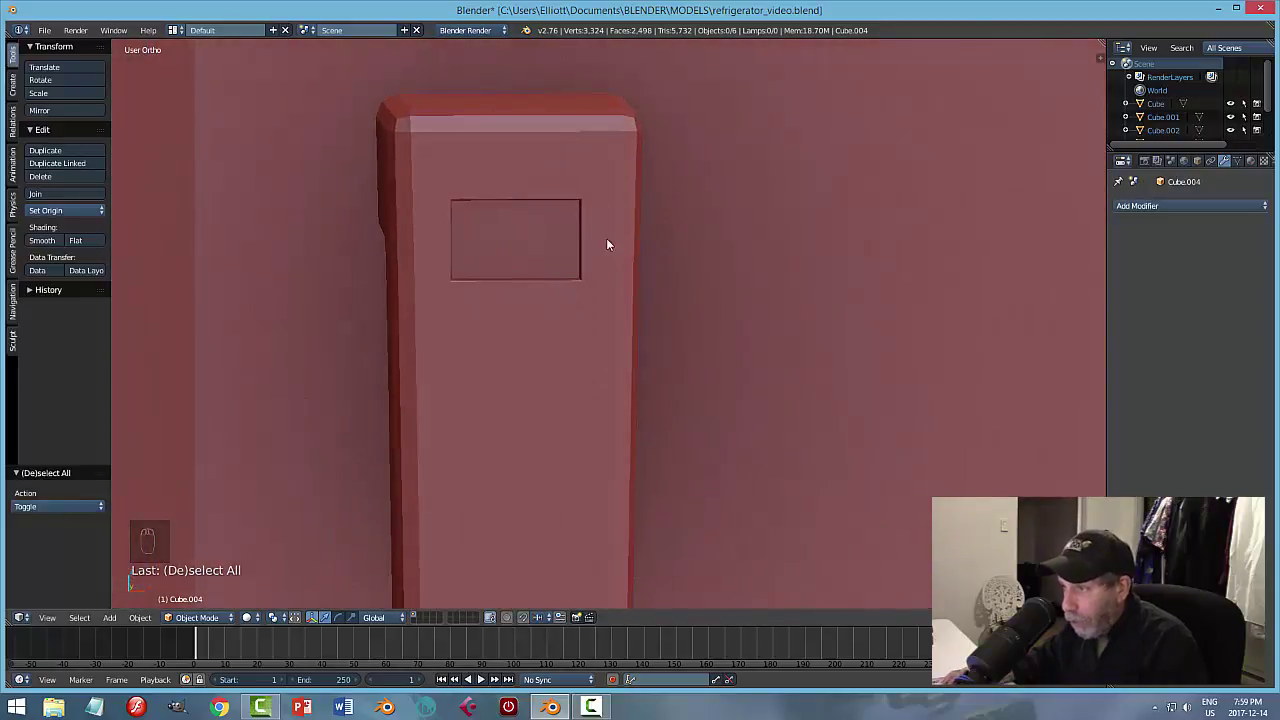
pyautogui.scroll(-6, 544, 300)
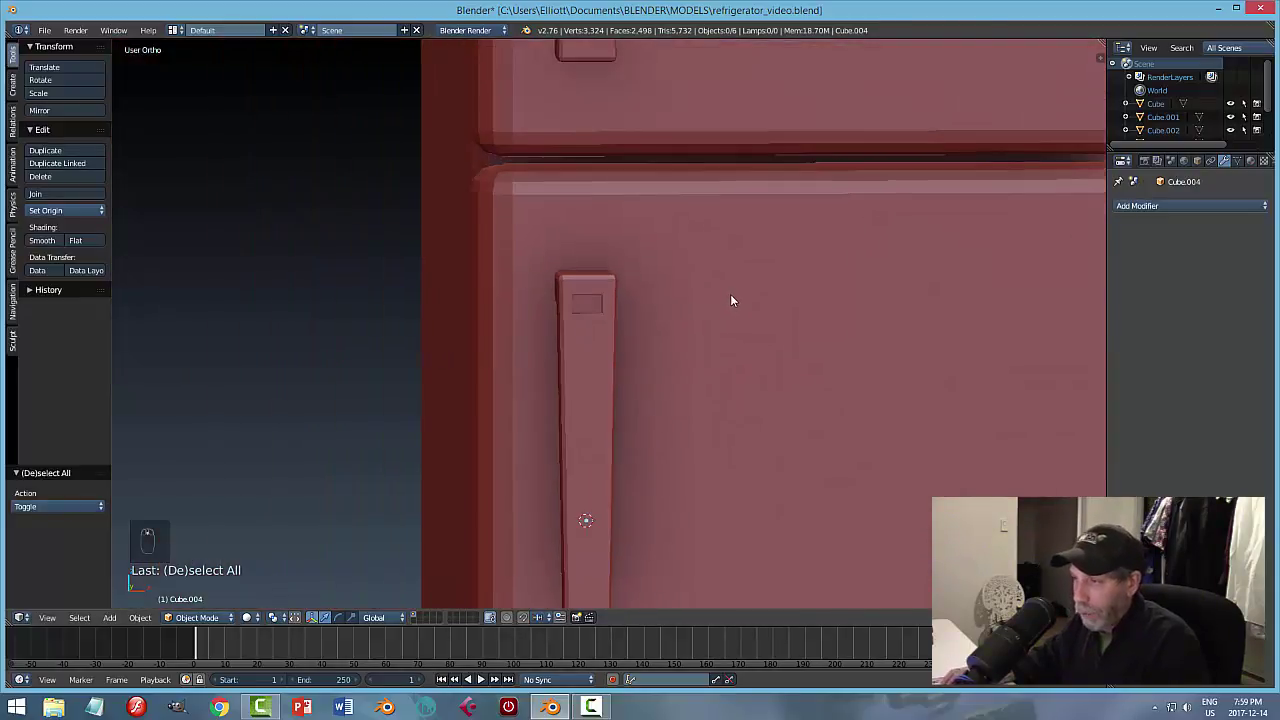
pyautogui.moveTo(749, 299); pyautogui.dragTo(714, 295, button='middle')
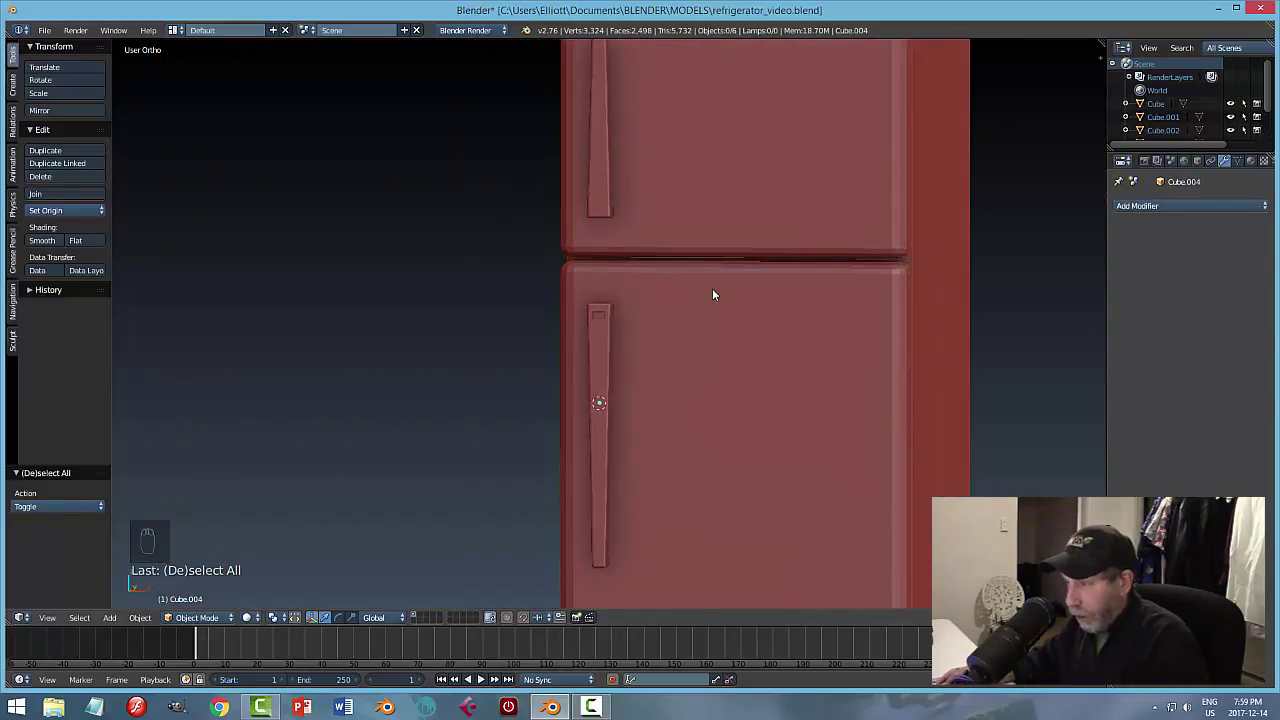
pyautogui.hotkey('alt', 'h')
pyautogui.scroll(4, 697, 314)
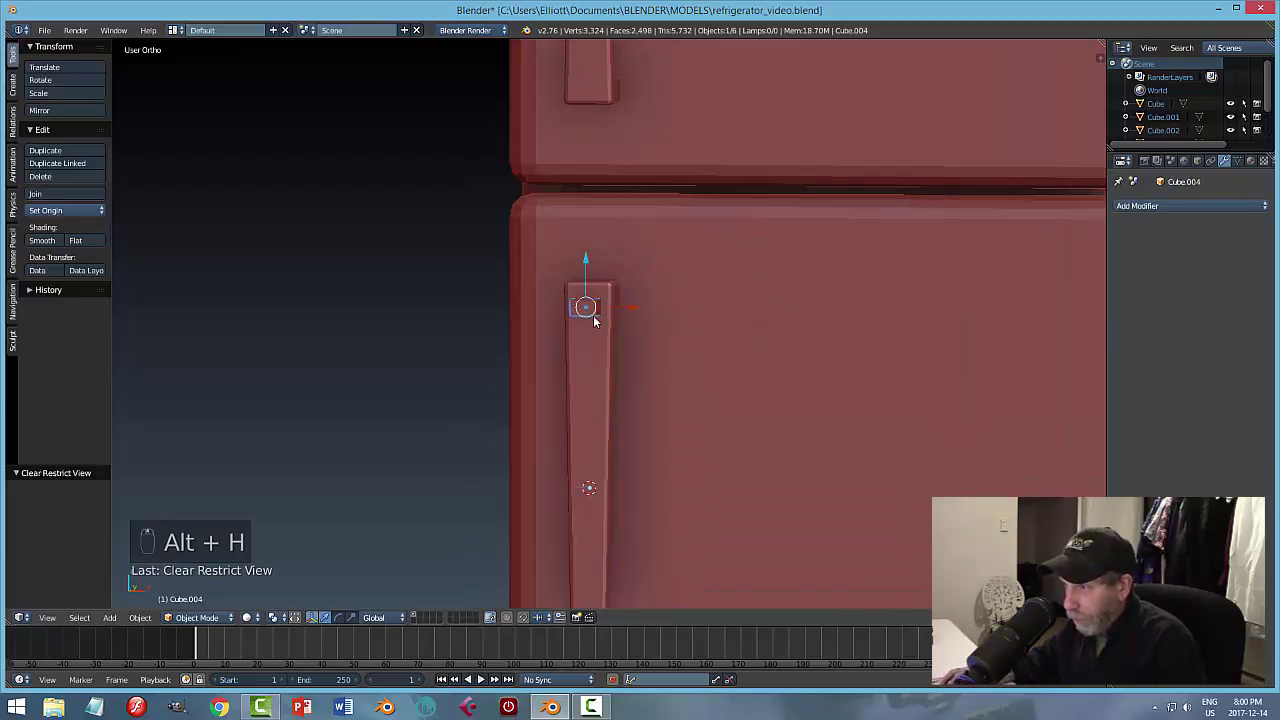
pyautogui.scroll(3, 645, 341)
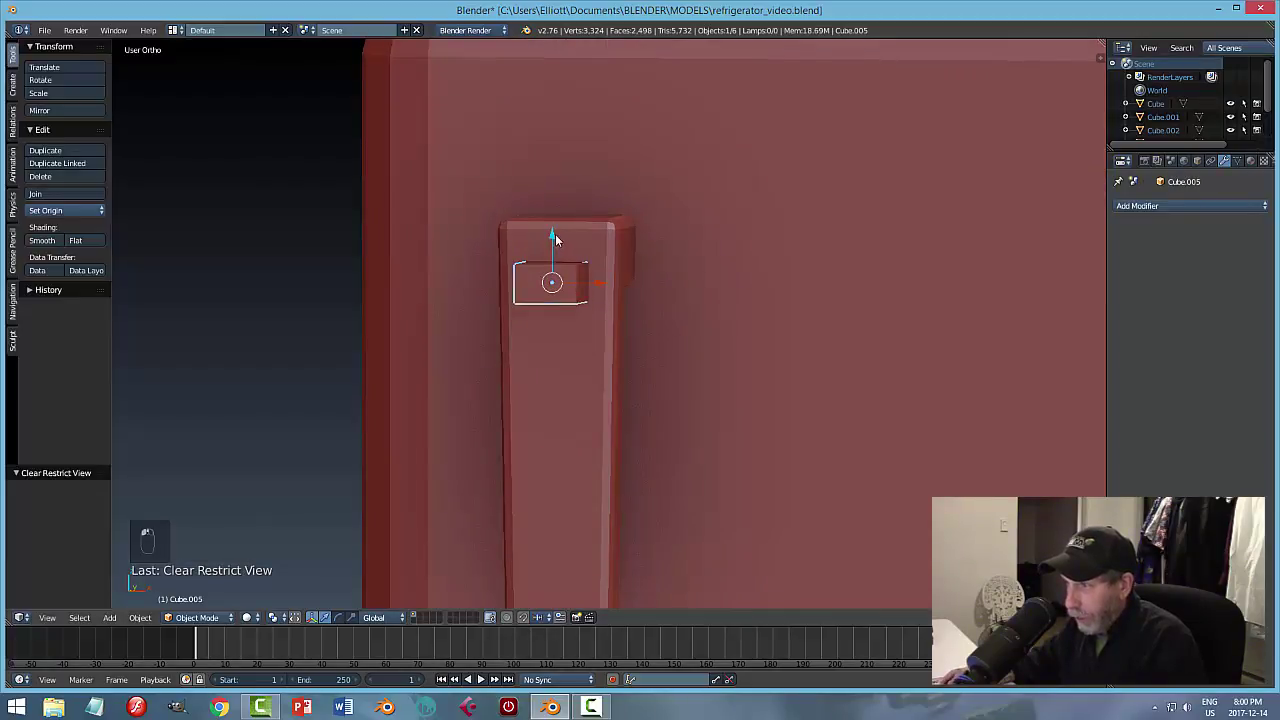
# Move the cutter cube up along Z by about 0.160 and another 0.471, onto the lower end of the upper door's handle.
pyautogui.hotkey('shift', 'd')
pyautogui.press('z')
pyautogui.click(570, 93)
pyautogui.scroll(-3, 585, 177)
pyautogui.scroll(-3, 612, 176)
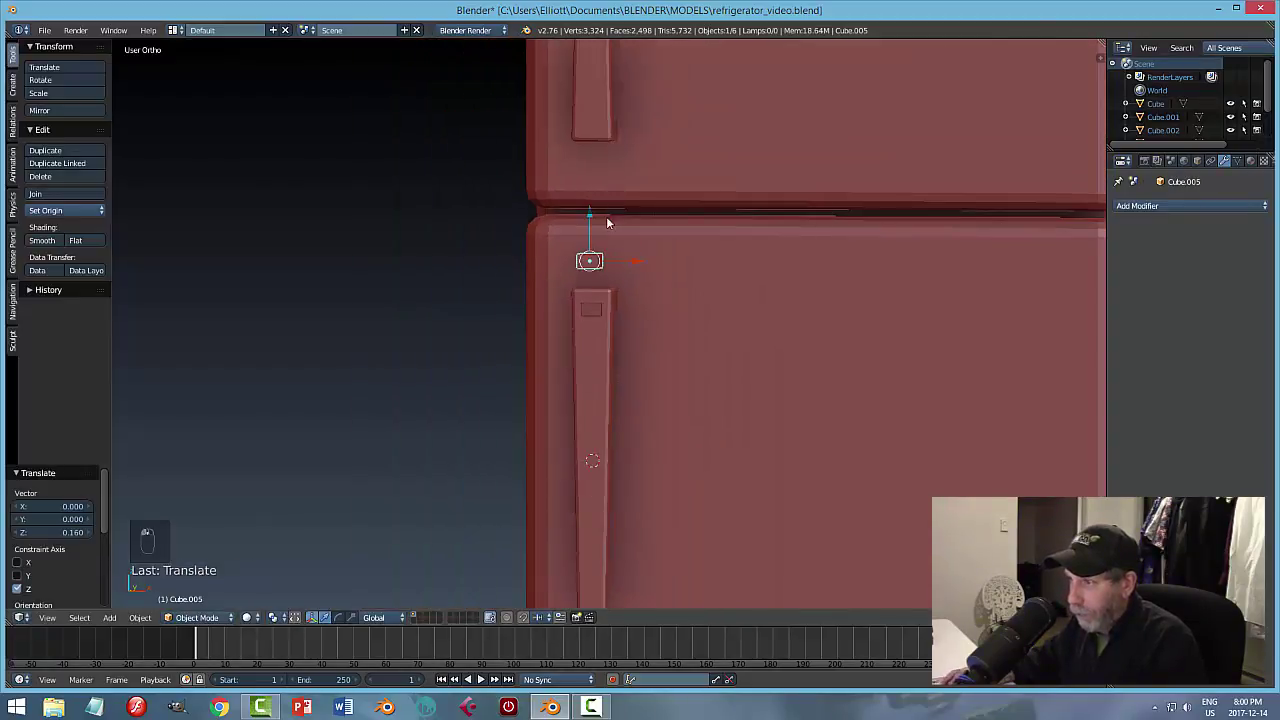
pyautogui.press('g')
pyautogui.press('z')
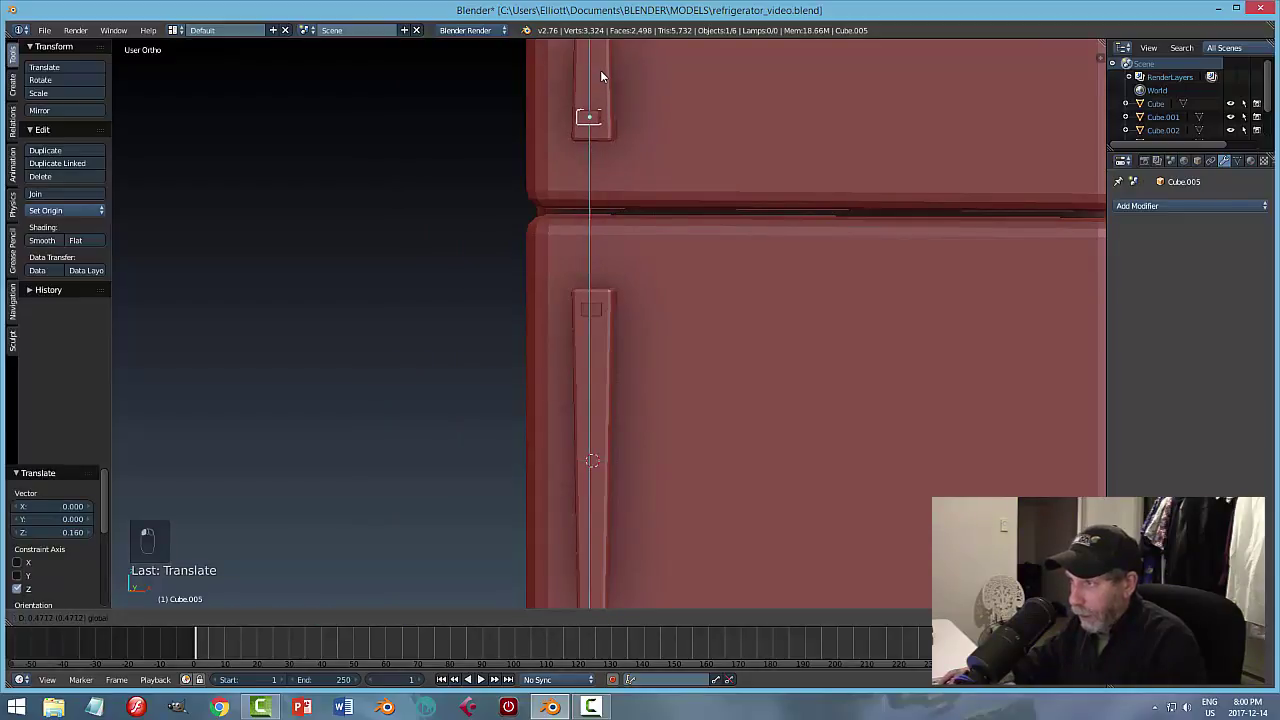
pyautogui.click(600, 70)
# In front view, fine-tune the cutter cube on the upper door's handle by moving it about -0.015 along Z.
pyautogui.press('KP_1')
pyautogui.scroll(3, 786, 200)
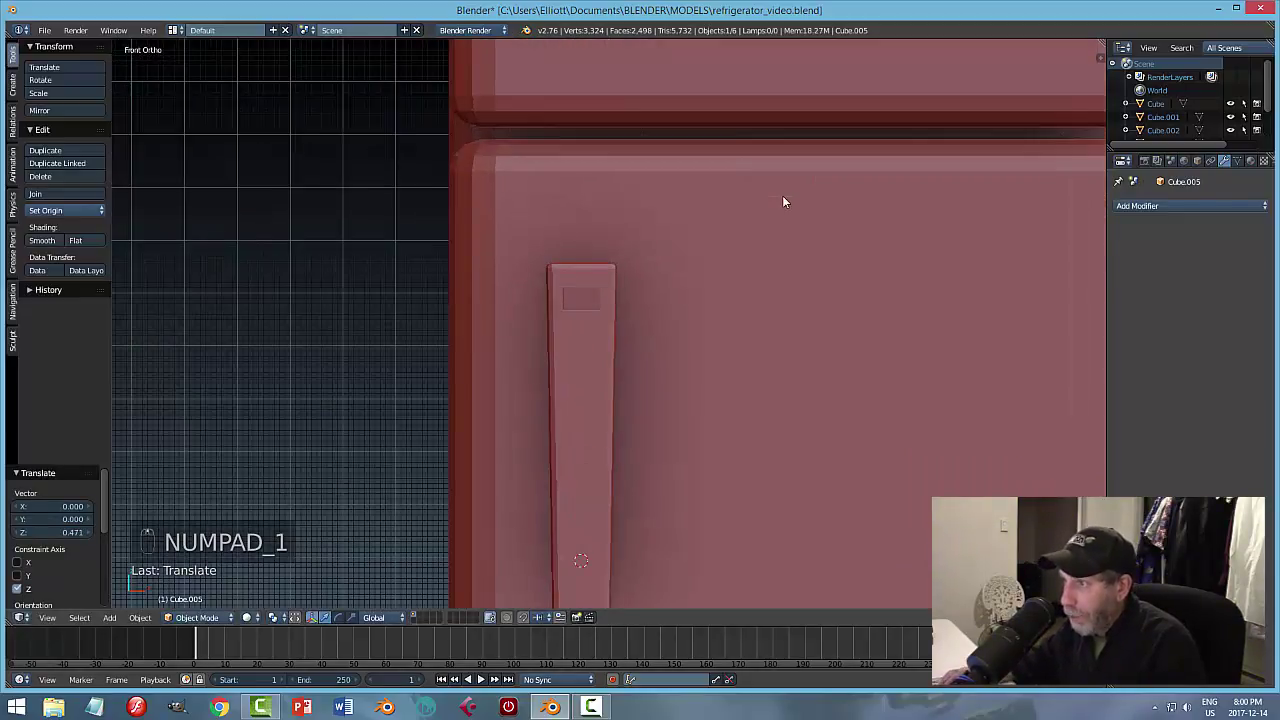
pyautogui.keyDown('shift'); pyautogui.moveTo(700, 171); pyautogui.dragTo(711, 323, button='middle'); pyautogui.keyUp('shift')
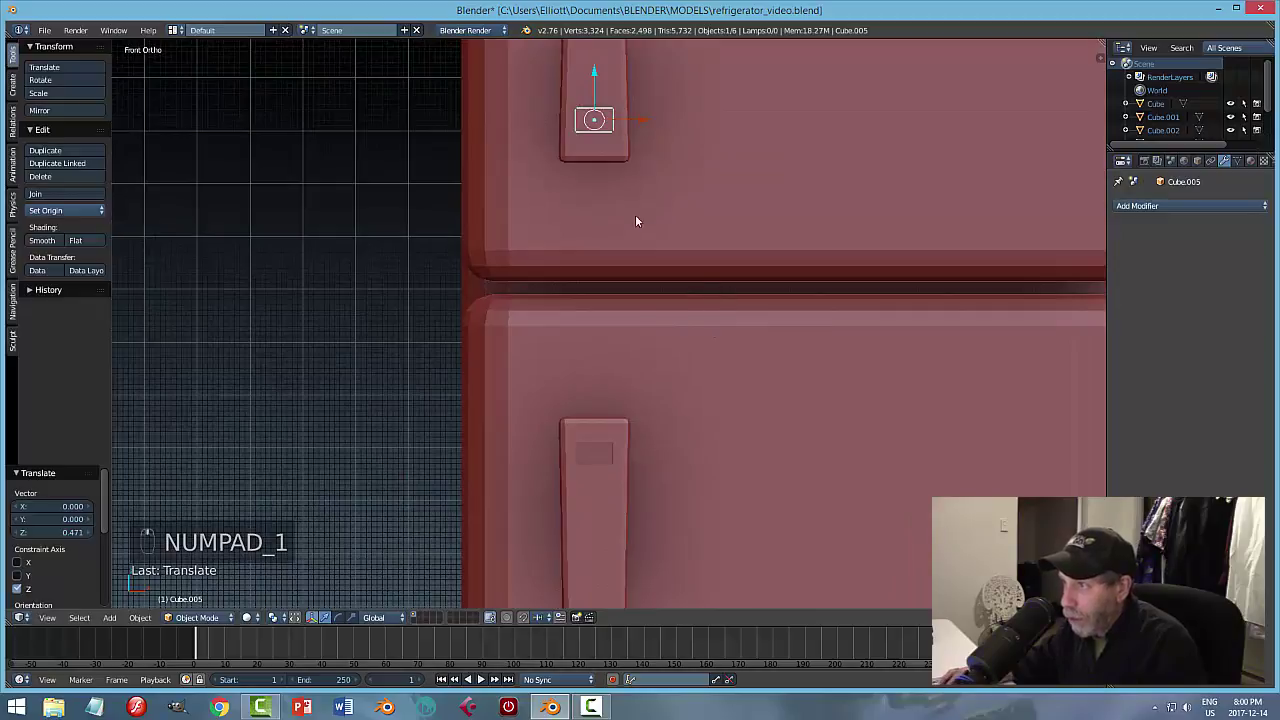
pyautogui.press('g')
pyautogui.press('z')
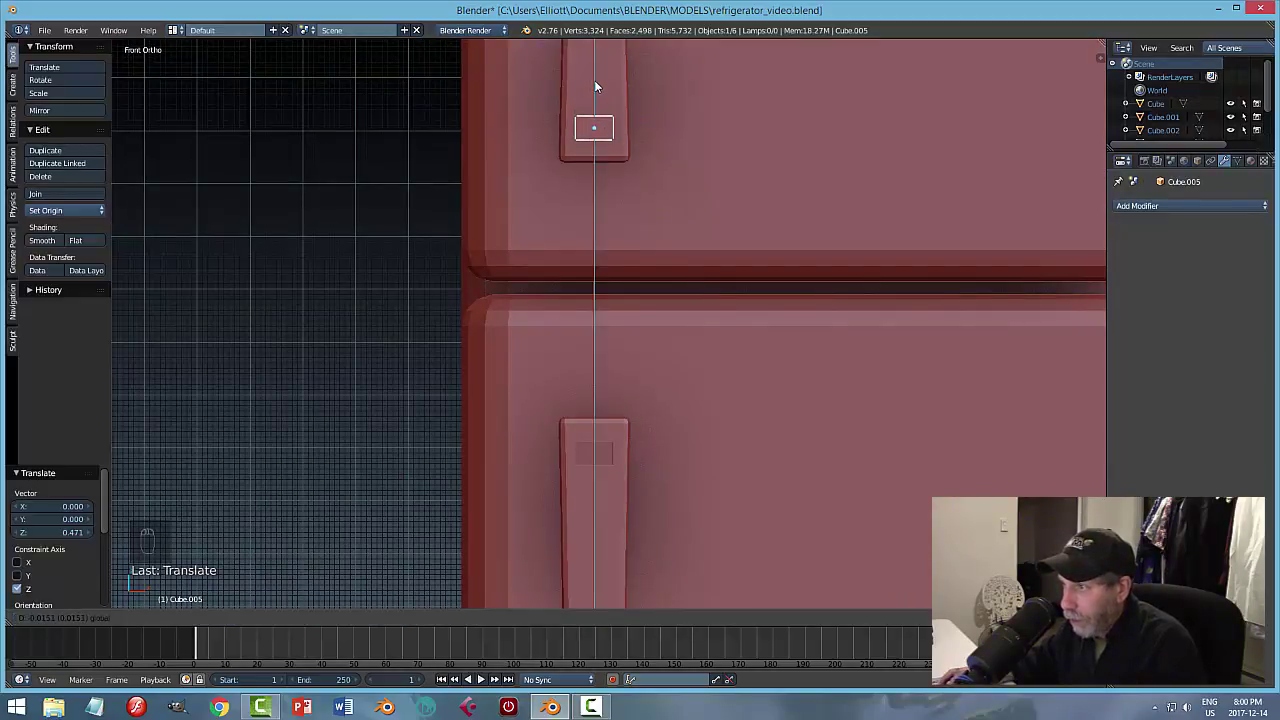
pyautogui.click(595, 87)
# Add a Boolean modifier set to Difference on the upper door's handle, using the small cutter cube as its object, and apply it.
pyautogui.moveTo(727, 162); pyautogui.dragTo(621, 117, button='middle')
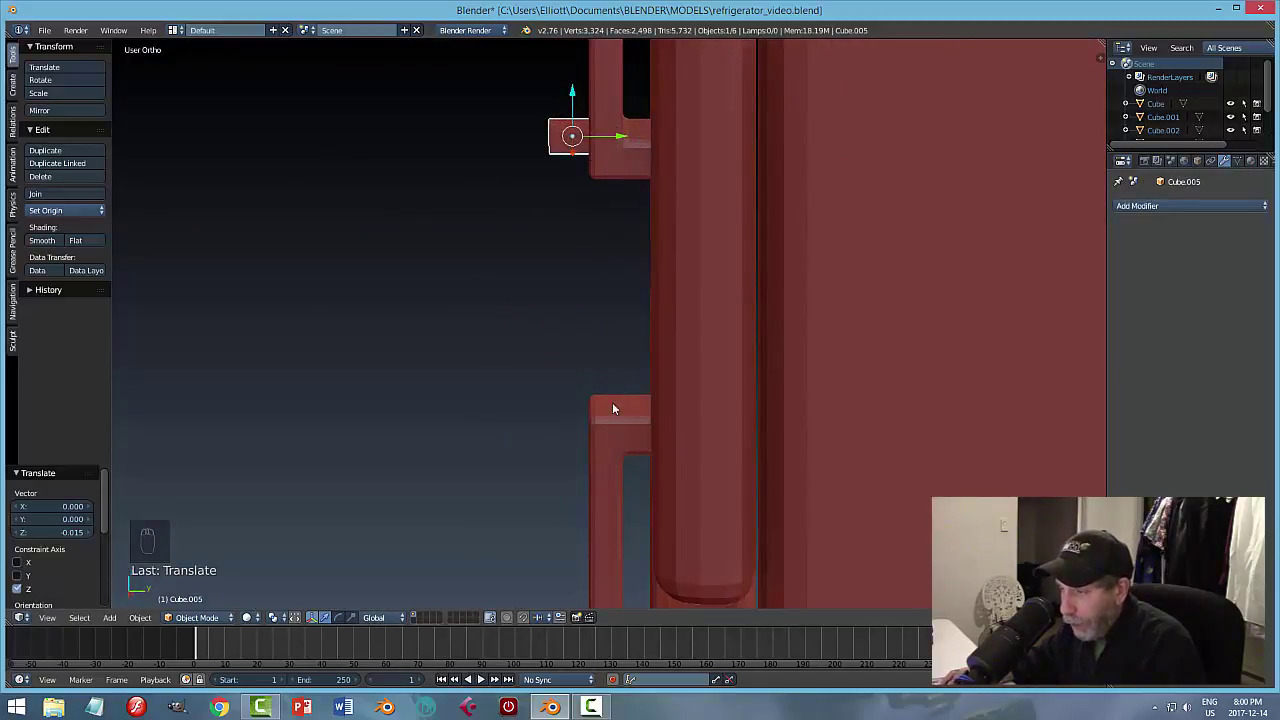
pyautogui.rightClick(609, 100)
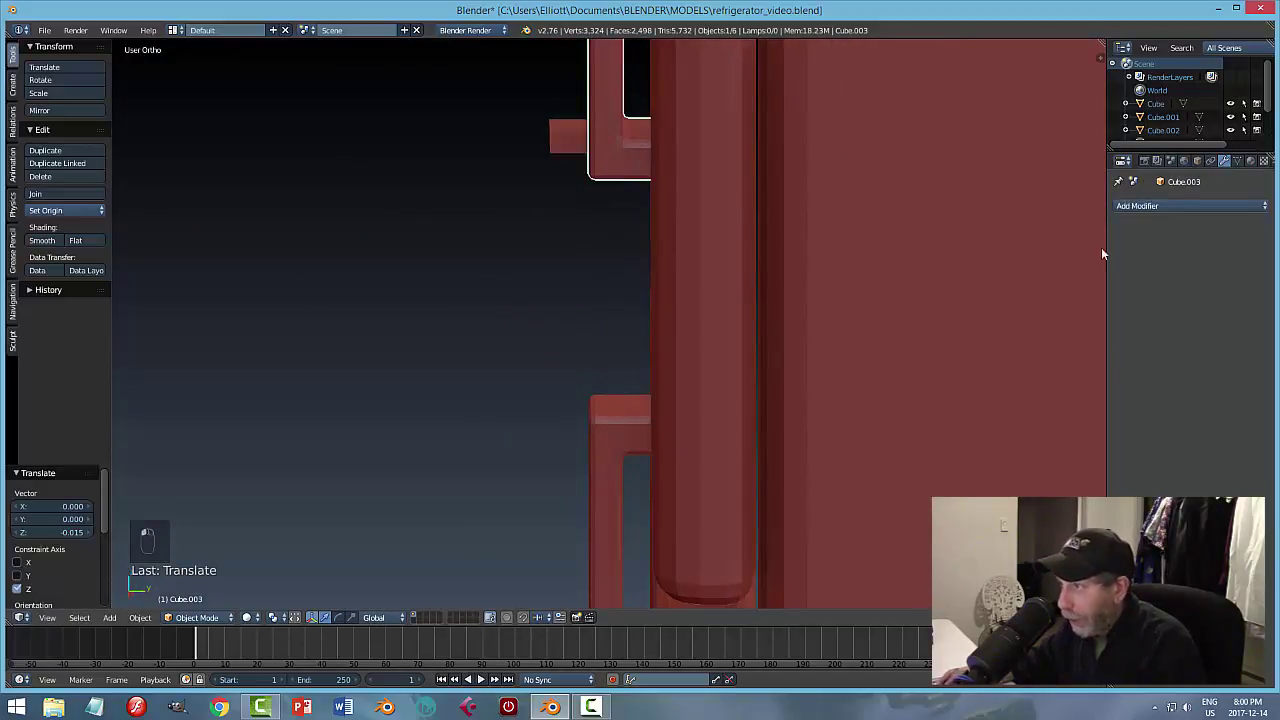
pyautogui.click(1148, 206)
pyautogui.click(1012, 267)
pyautogui.click(1140, 283)
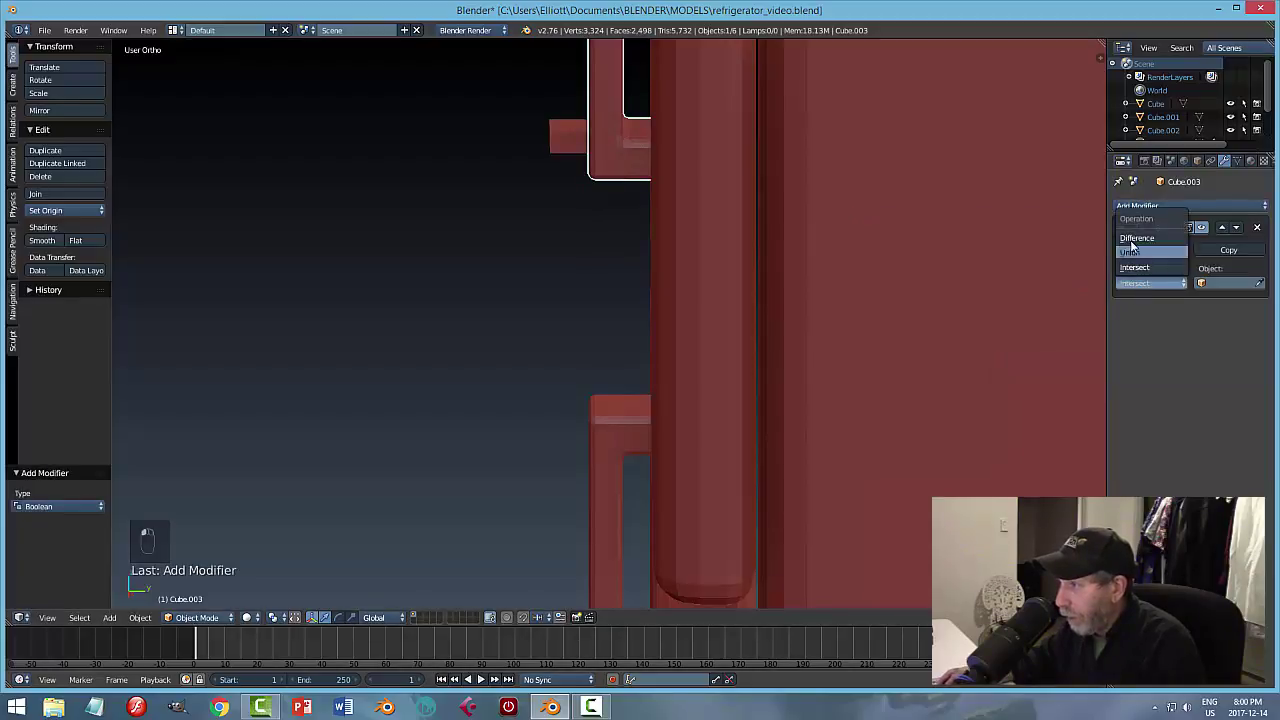
pyautogui.click(1140, 283)
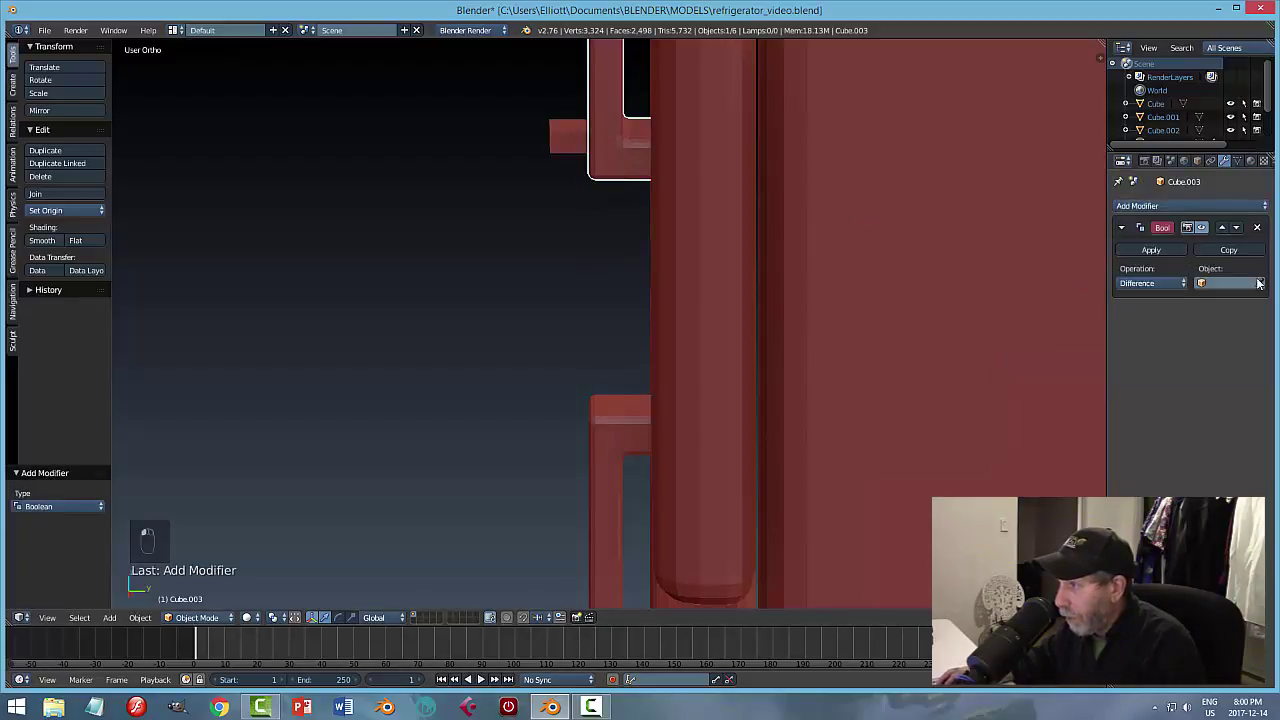
pyautogui.click(569, 139)
pyautogui.click(1151, 250)
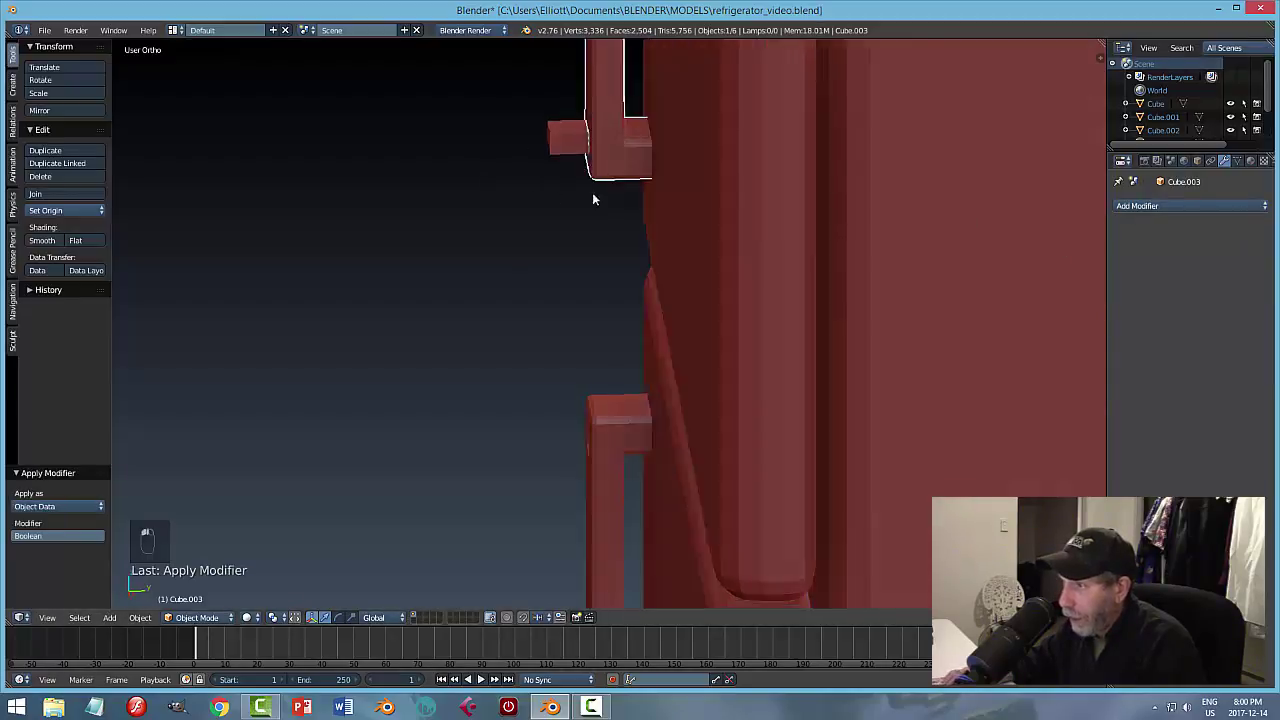
# Delete the small cutter cube in front of the upper door's handle.
pyautogui.moveTo(593, 199); pyautogui.dragTo(607, 98, button='middle')
pyautogui.rightClick(576, 158)
pyautogui.press('x')
pyautogui.click(740, 216)
# Enter Edit Mode on the upper door's handle, clear the selection and switch to edge select around its recess.
pyautogui.rightClick(607, 104)
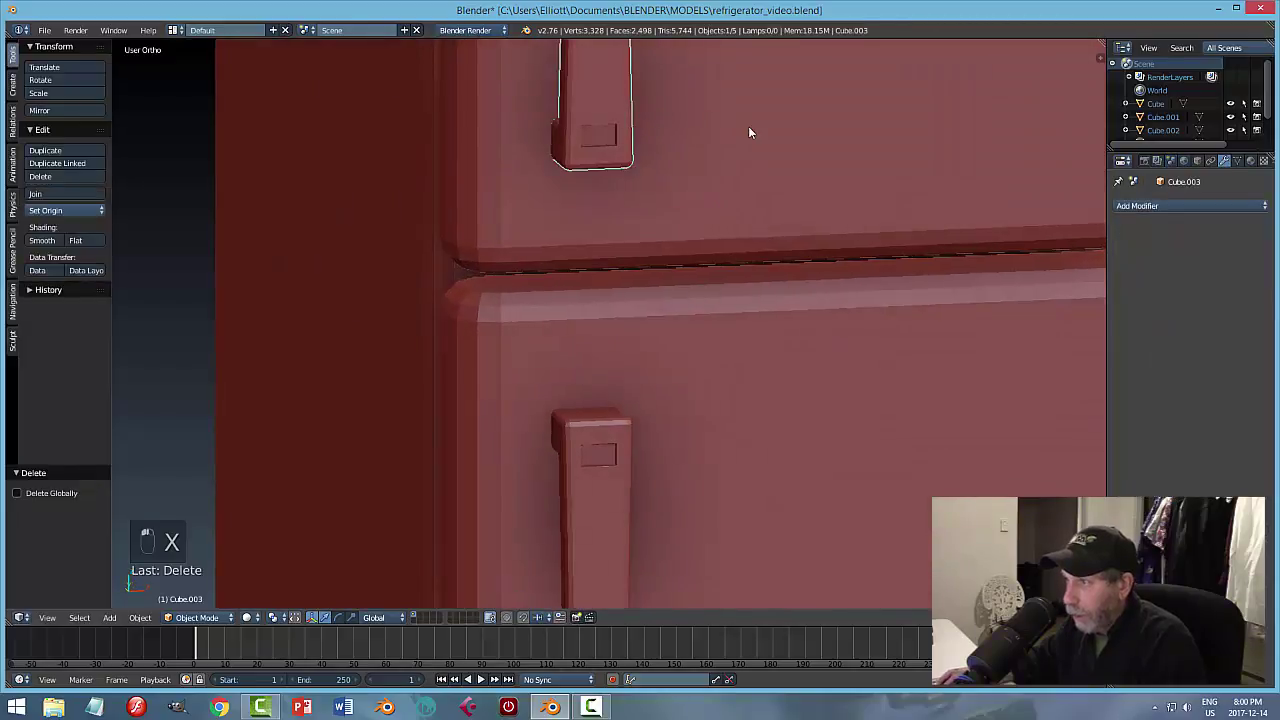
pyautogui.press('Tab')
pyautogui.click(674, 149)
pyautogui.scroll(3, 684, 134)
pyautogui.keyDown('shift'); pyautogui.moveTo(684, 134); pyautogui.dragTo(683, 277, button='middle'); pyautogui.keyUp('shift')
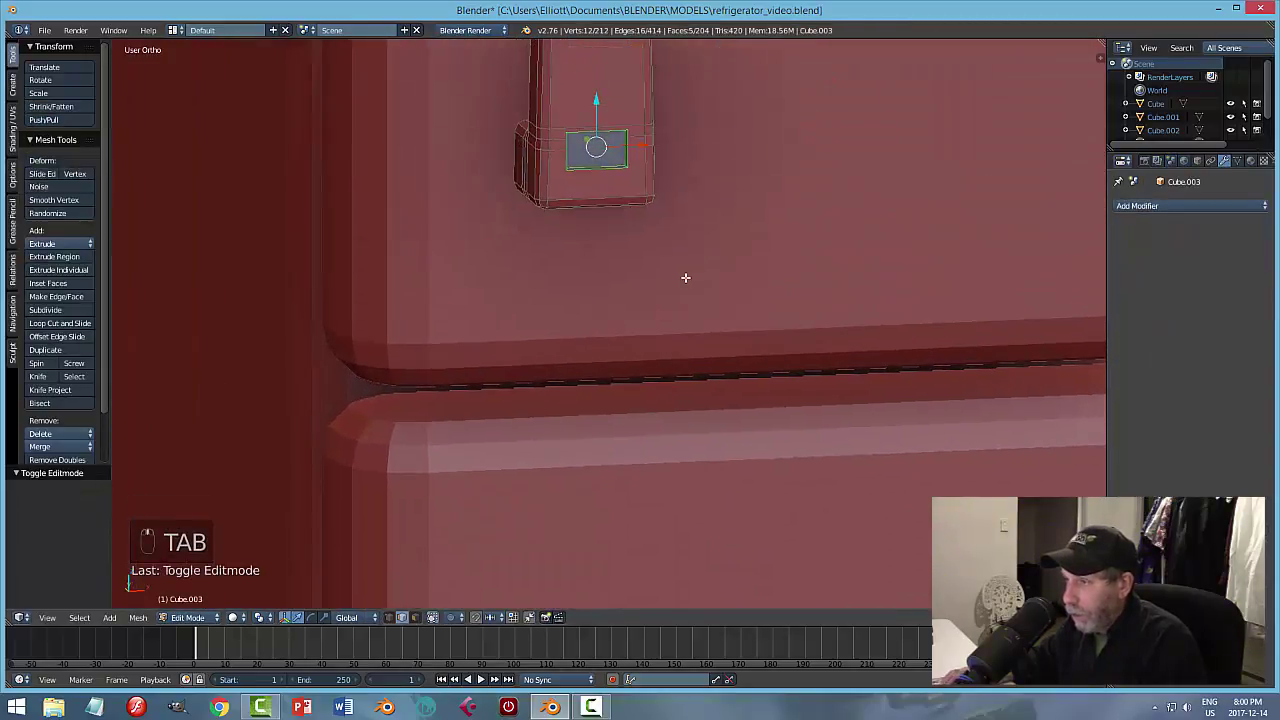
pyautogui.scroll(3, 696, 268)
pyautogui.press('a')
pyautogui.press('a')
pyautogui.moveTo(688, 218); pyautogui.dragTo(686, 309, button='middle')
pyautogui.hotkey('ctrl', 'Tab')
pyautogui.click(679, 311)
# Select the edges around the recess opening on the upper handle and deselect the loop edges running out beside it.
pyautogui.keyDown('alt'); pyautogui.rightClick(561, 67); pyautogui.keyUp('alt')
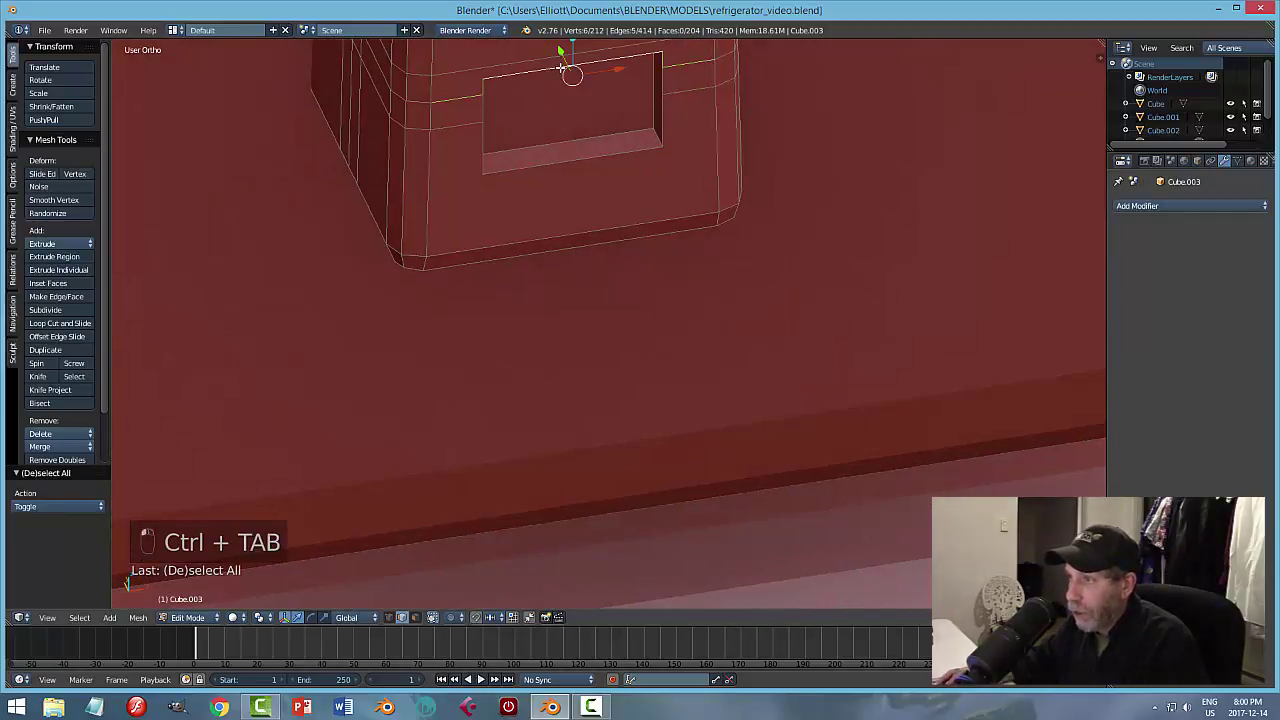
pyautogui.keyDown('alt'); pyautogui.keyDown('shift'); pyautogui.rightClick(483, 107); pyautogui.keyUp('shift'); pyautogui.keyUp('alt')
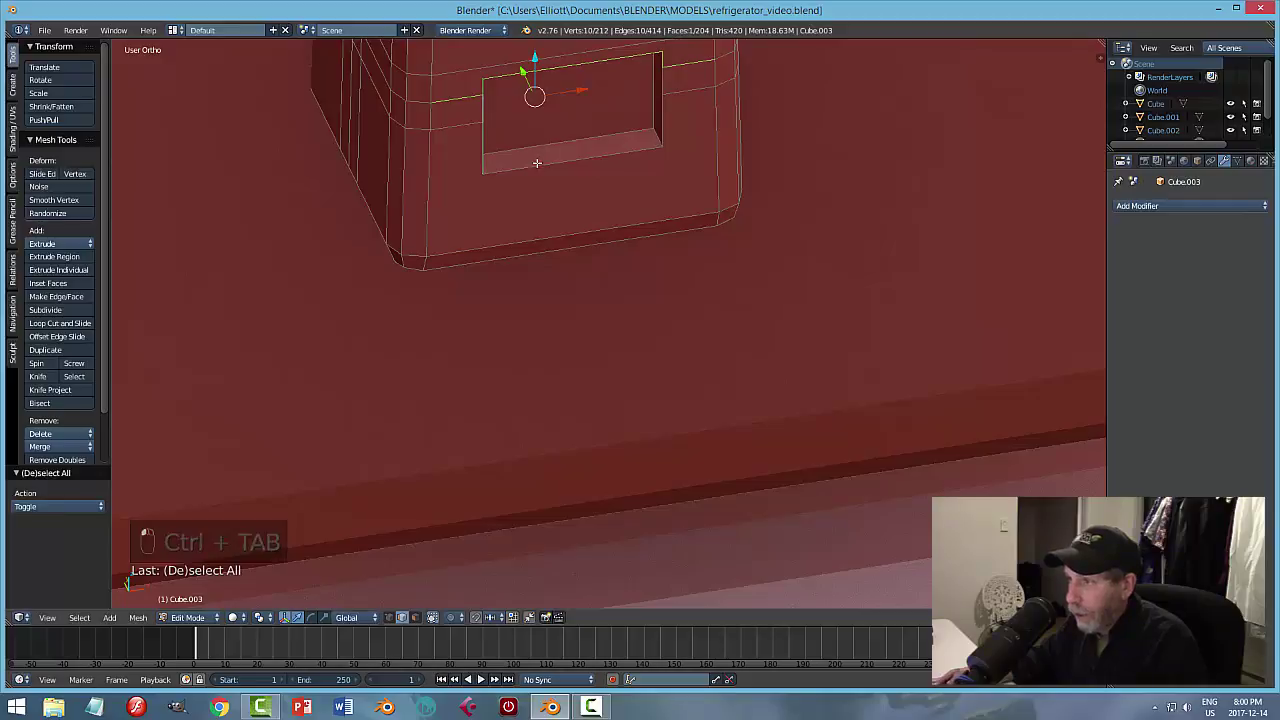
pyautogui.keyDown('alt'); pyautogui.keyDown('shift'); pyautogui.rightClick(625, 153); pyautogui.keyUp('shift'); pyautogui.keyUp('alt')
pyautogui.keyDown('shift'); pyautogui.rightClick(678, 93); pyautogui.keyUp('shift')
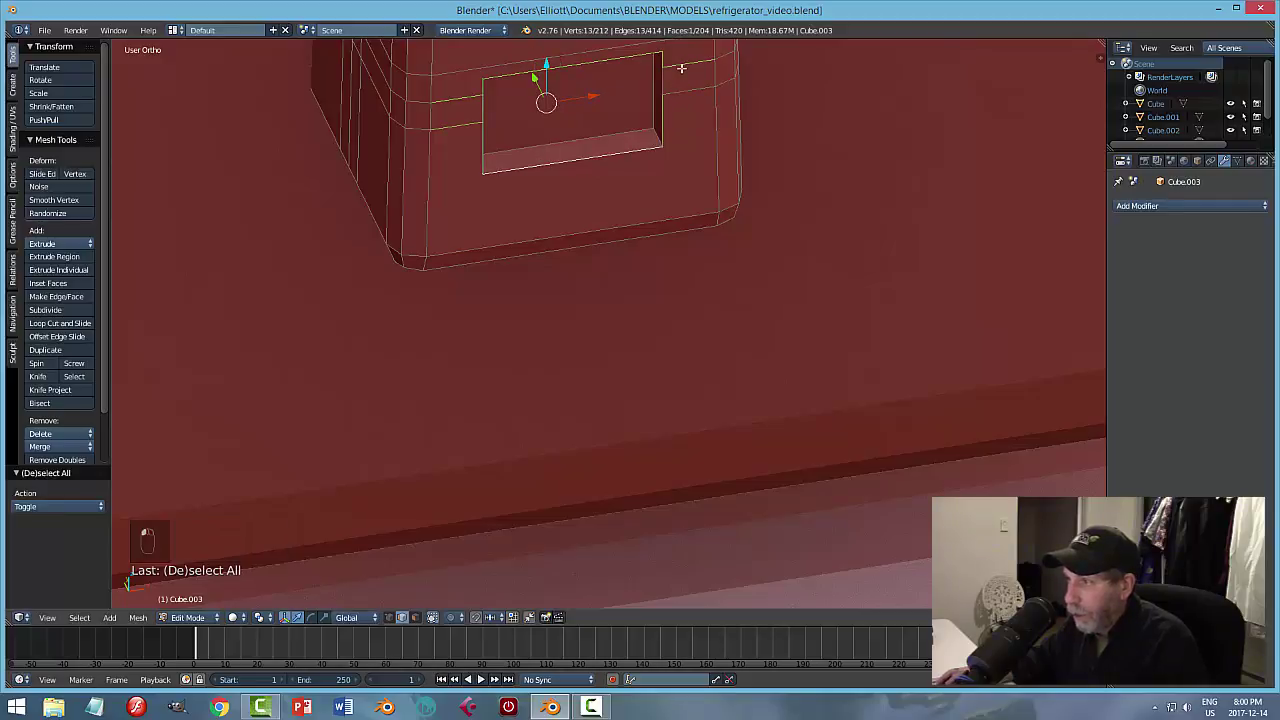
pyautogui.keyDown('shift'); pyautogui.rightClick(680, 69); pyautogui.keyUp('shift')
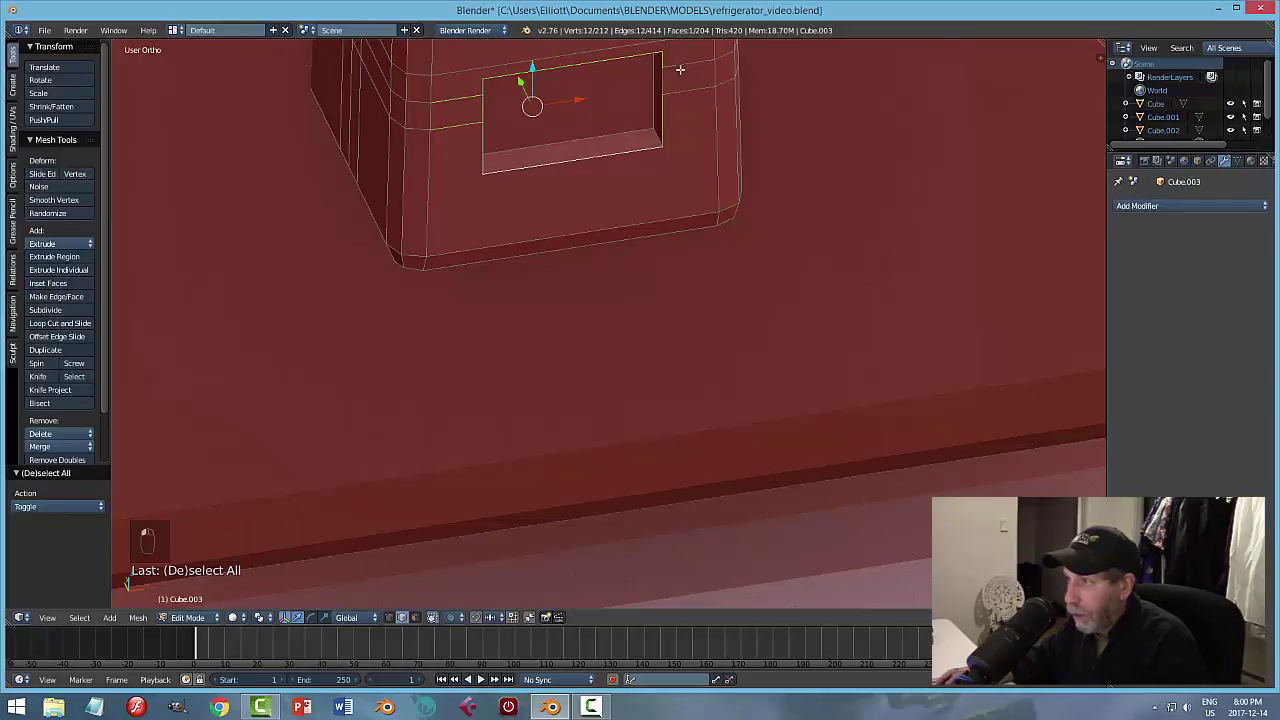
pyautogui.keyDown('shift'); pyautogui.rightClick(457, 127); pyautogui.keyUp('shift')
pyautogui.keyDown('shift'); pyautogui.rightClick(455, 100); pyautogui.keyUp('shift')
# Deselect the stray edges inside the recess so that only the rim of the opening stays selected.
pyautogui.moveTo(538, 178); pyautogui.dragTo(450, 212, button='middle')
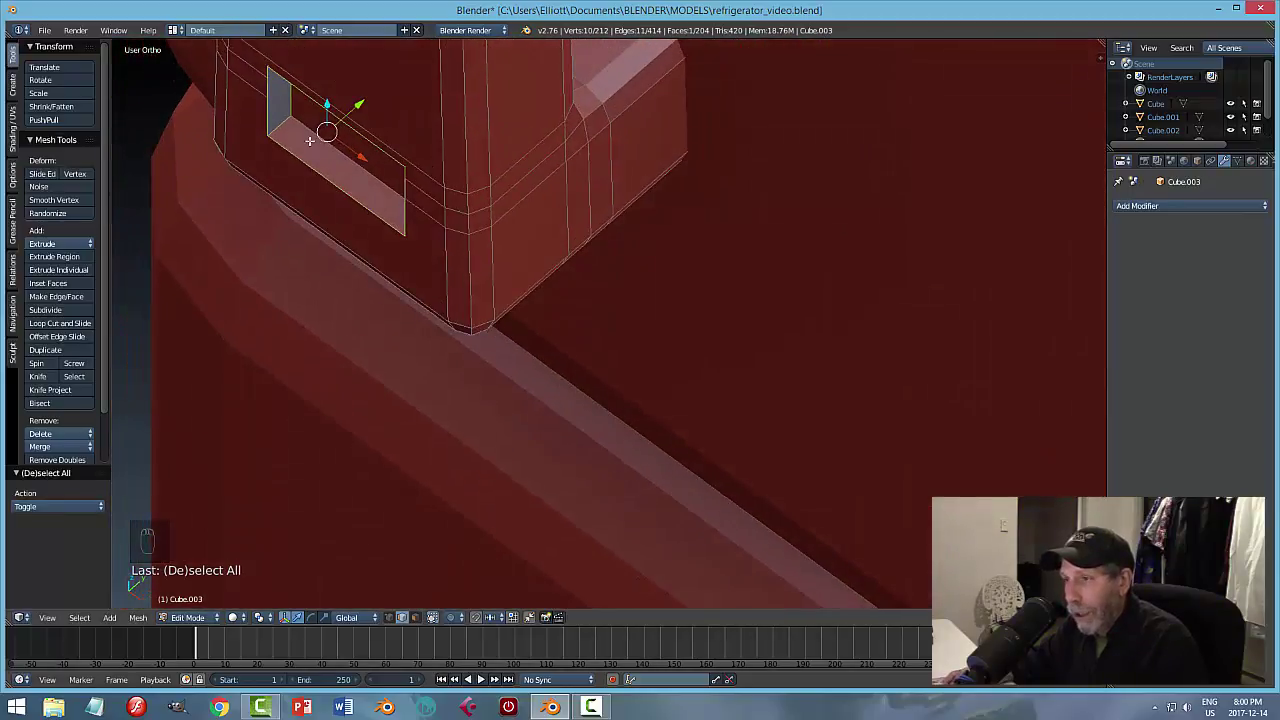
pyautogui.moveTo(283, 128); pyautogui.dragTo(359, 135, button='middle')
pyautogui.scroll(-3, 703, 369)
pyautogui.moveTo(703, 369); pyautogui.dragTo(711, 363, button='middle')
pyautogui.scroll(3, 711, 363)
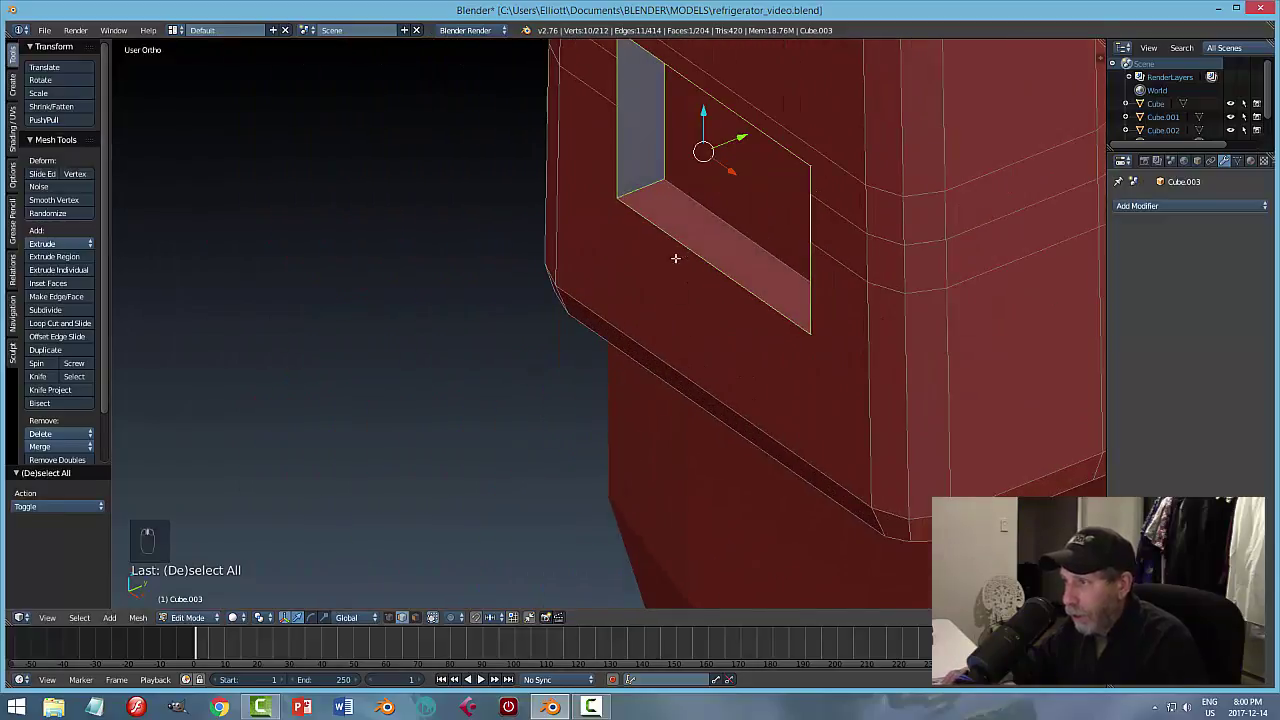
pyautogui.keyDown('shift'); pyautogui.click(683, 313); pyautogui.keyUp('shift')
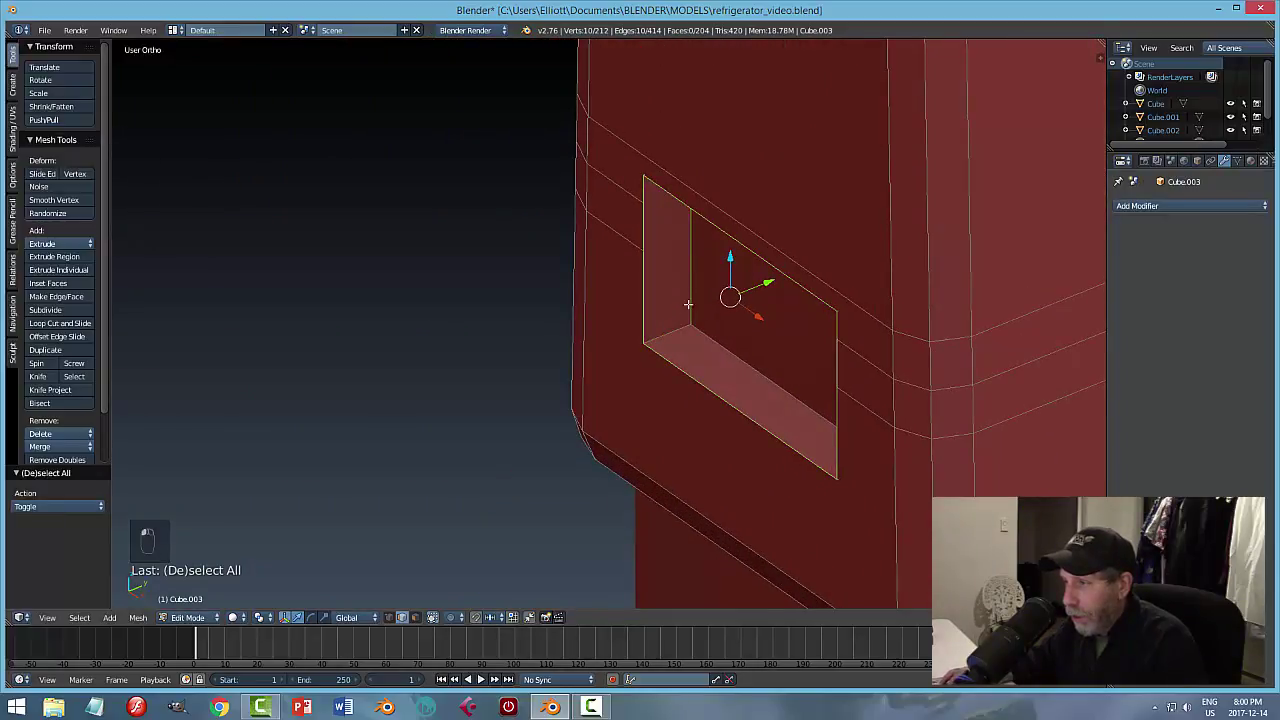
pyautogui.keyDown('shift'); pyautogui.click(694, 289); pyautogui.keyUp('shift')
pyautogui.moveTo(694, 289); pyautogui.dragTo(785, 315, button='middle')
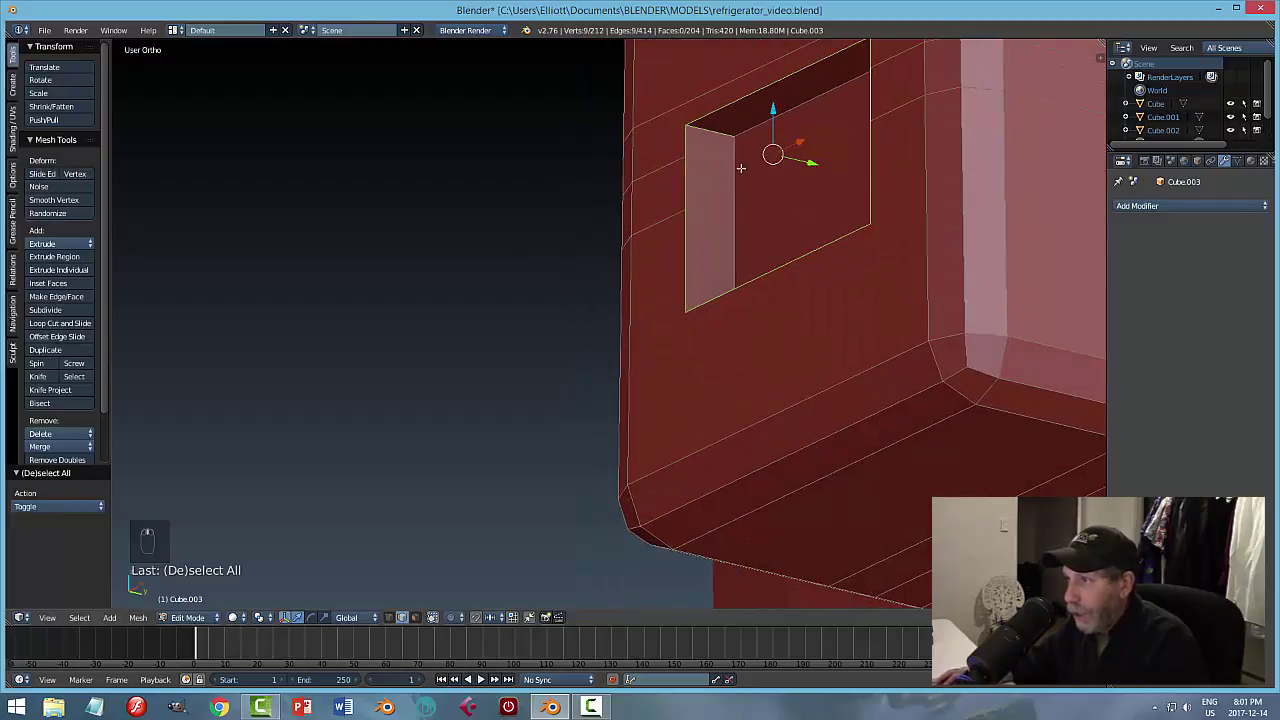
pyautogui.keyDown('shift'); pyautogui.click(727, 130); pyautogui.keyUp('shift')
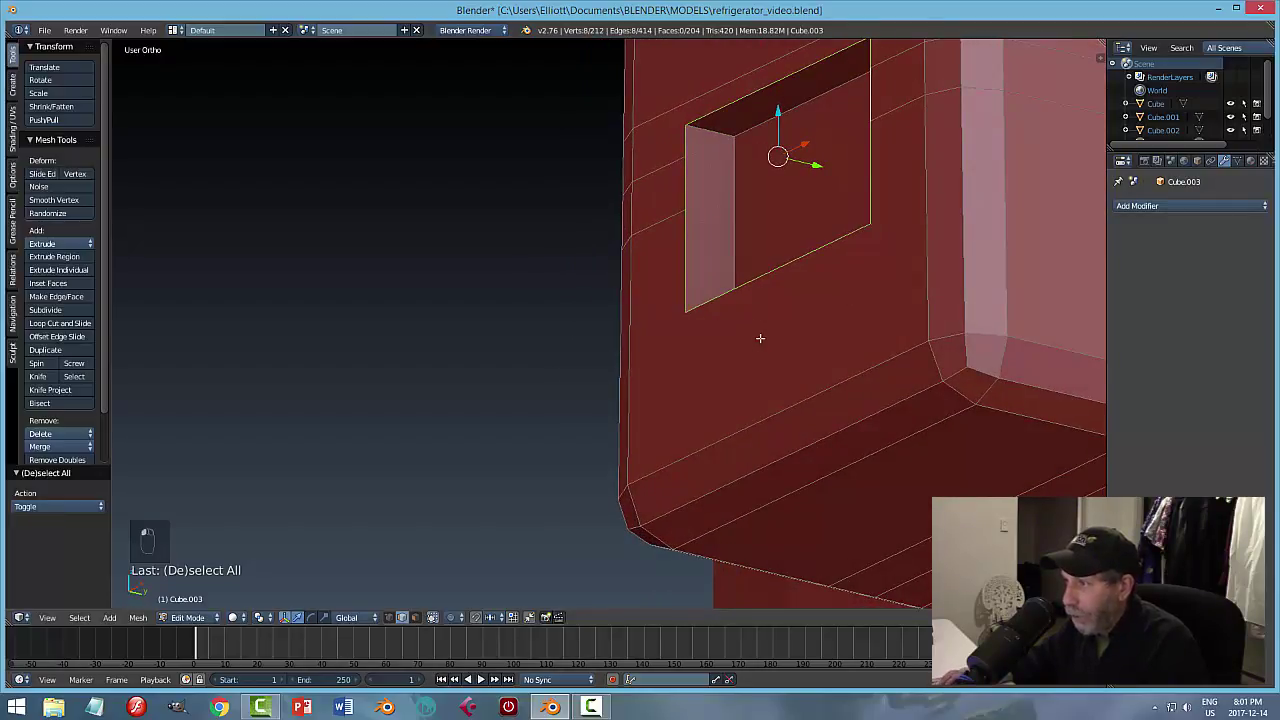
pyautogui.moveTo(760, 338); pyautogui.dragTo(694, 366, button='middle')
# Bevel the upper handle's recess rim slightly with 2 segments, then return to Object Mode with everything deselected.
pyautogui.hotkey('ctrl', 'b')
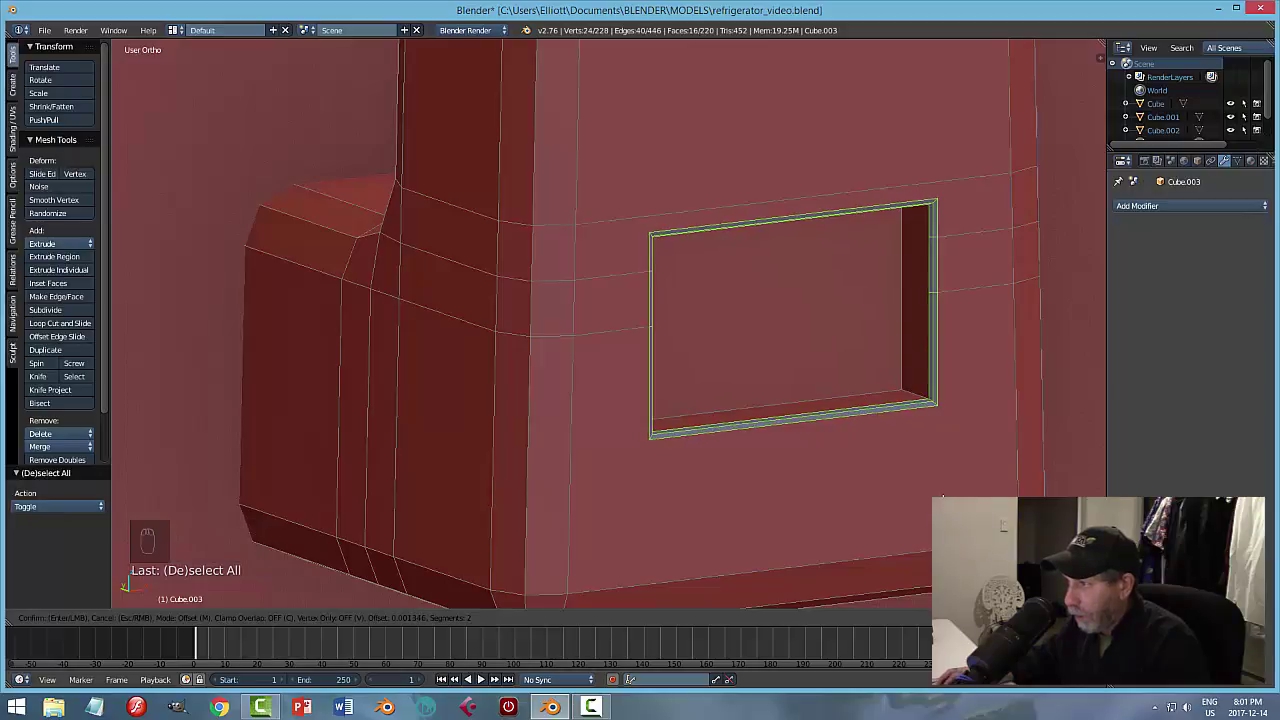
pyautogui.click(940, 495)
pyautogui.press('a')
pyautogui.press('Tab')
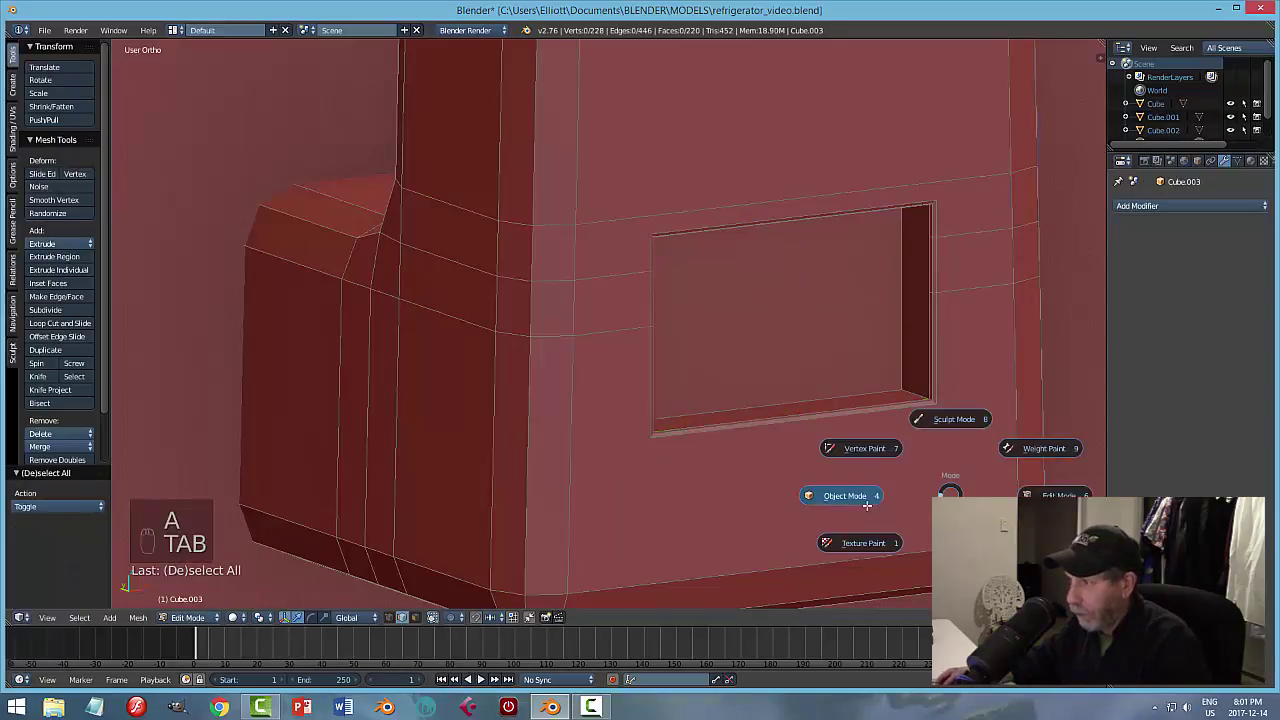
pyautogui.press('a')
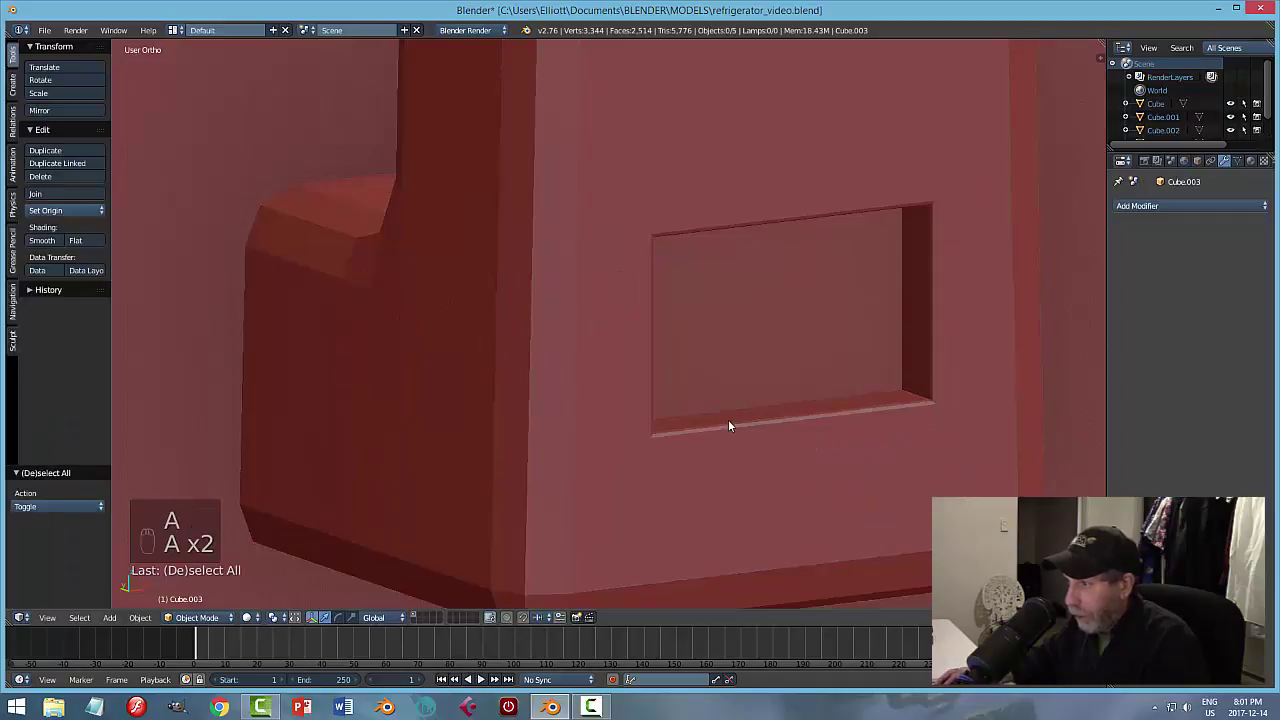
# Save the refrigerator file with both handle recesses finished.
pyautogui.scroll(-3, 631, 220)
pyautogui.moveTo(631, 220); pyautogui.dragTo(620, 304, button='middle')
pyautogui.scroll(-5, 790, 434)
pyautogui.hotkey('ctrl', 's')
pyautogui.scroll(-3, 754, 445)
# Join the upper handle to the upper door and the lower handle to the lower door, then deselect everything.
pyautogui.rightClick(617, 302)
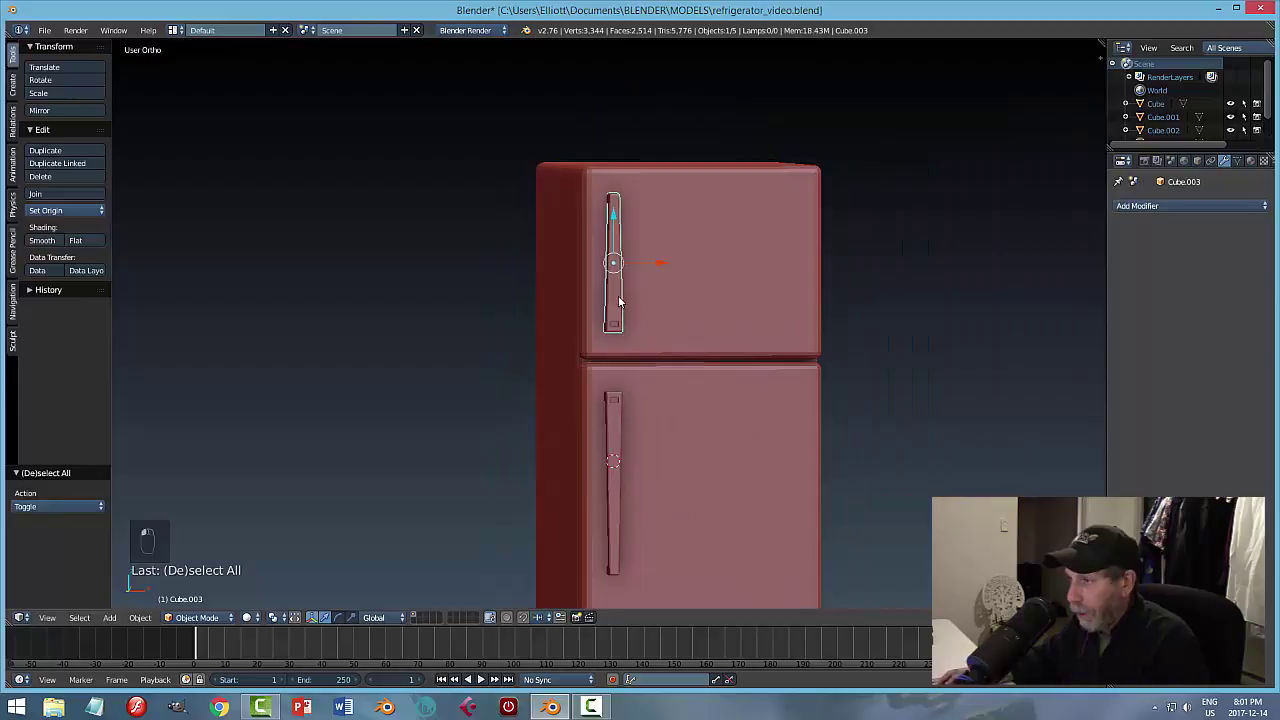
pyautogui.keyDown('shift'); pyautogui.rightClick(742, 242); pyautogui.keyUp('shift')
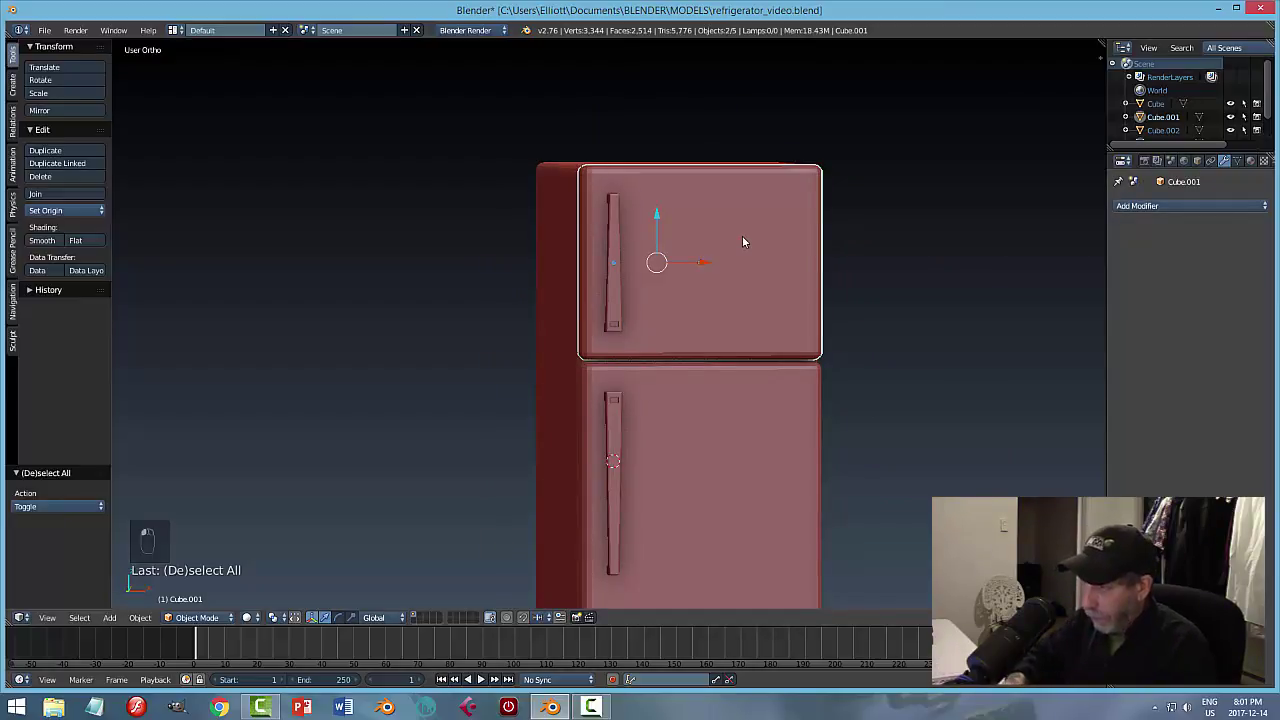
pyautogui.hotkey('ctrl', 'j')
pyautogui.rightClick(616, 434)
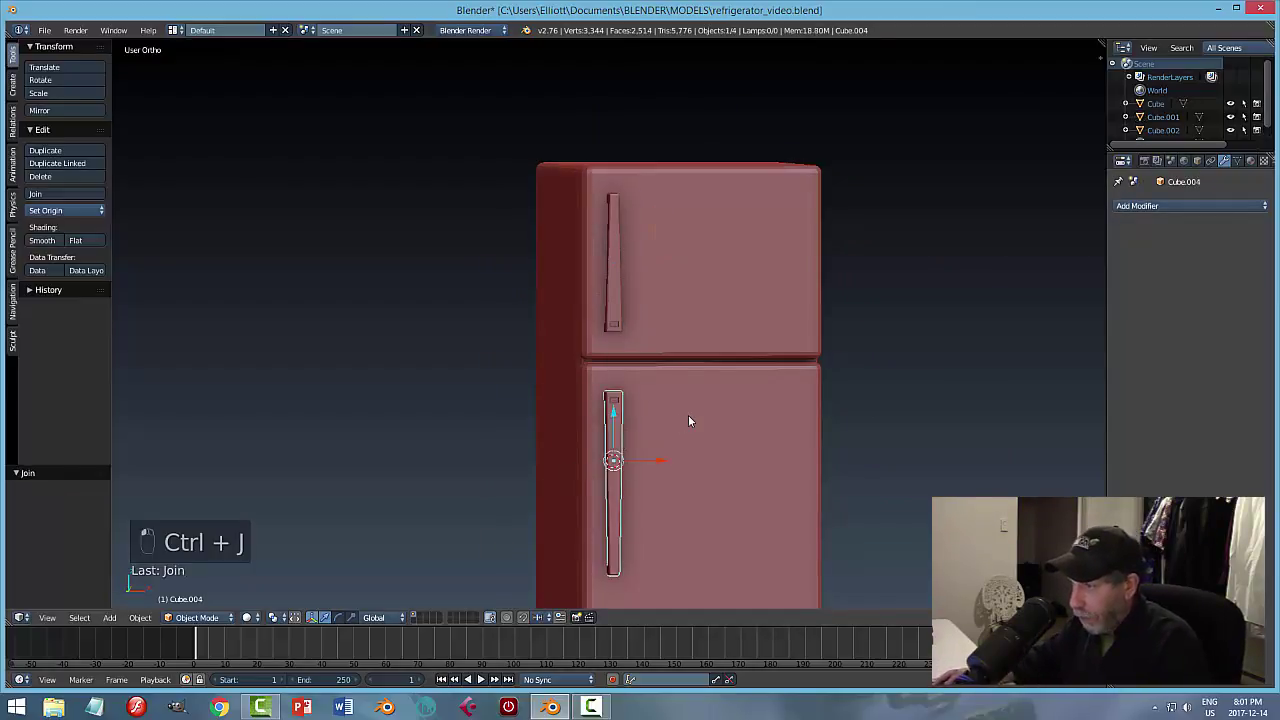
pyautogui.keyDown('shift'); pyautogui.rightClick(688, 418); pyautogui.keyUp('shift')
pyautogui.hotkey('ctrl', 'j')
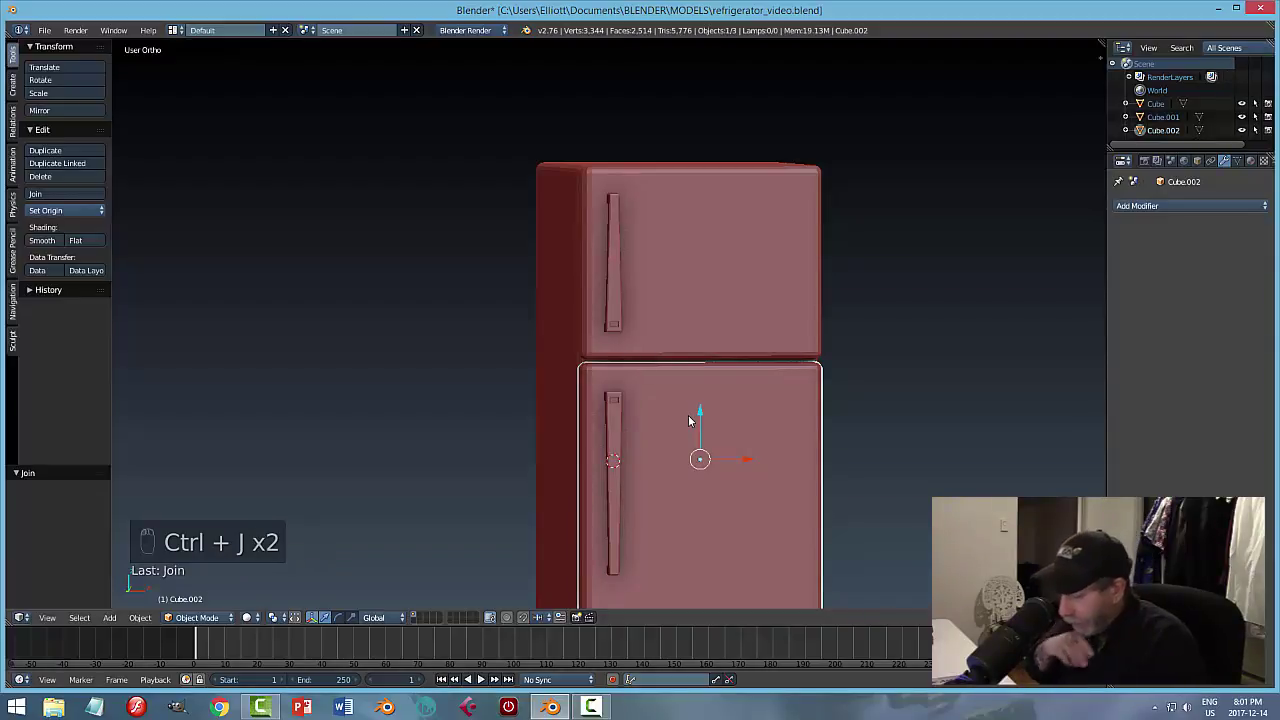
pyautogui.press('a')
# Save the joined doors and handles over refrigerator_video.blend.
pyautogui.moveTo(670, 415); pyautogui.dragTo(740, 399, button='middle')
pyautogui.hotkey('ctrl', 's')
pyautogui.click(826, 405)
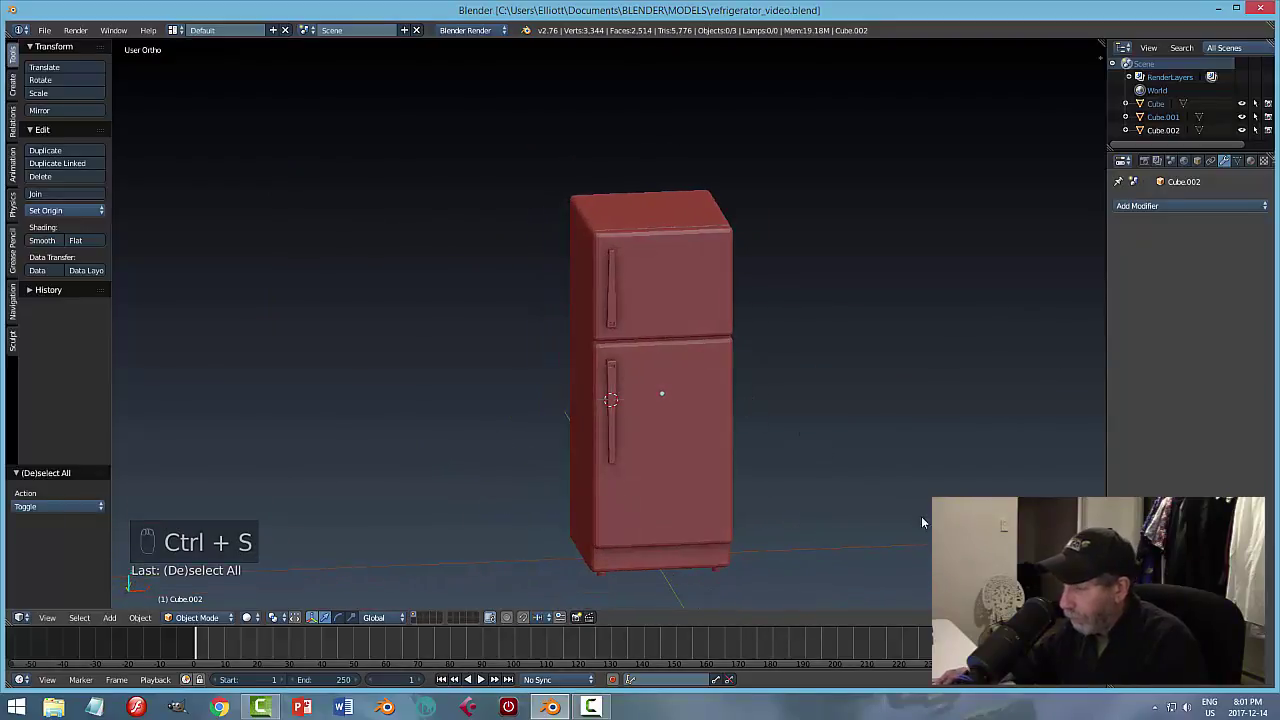
pyautogui.click(593, 707)
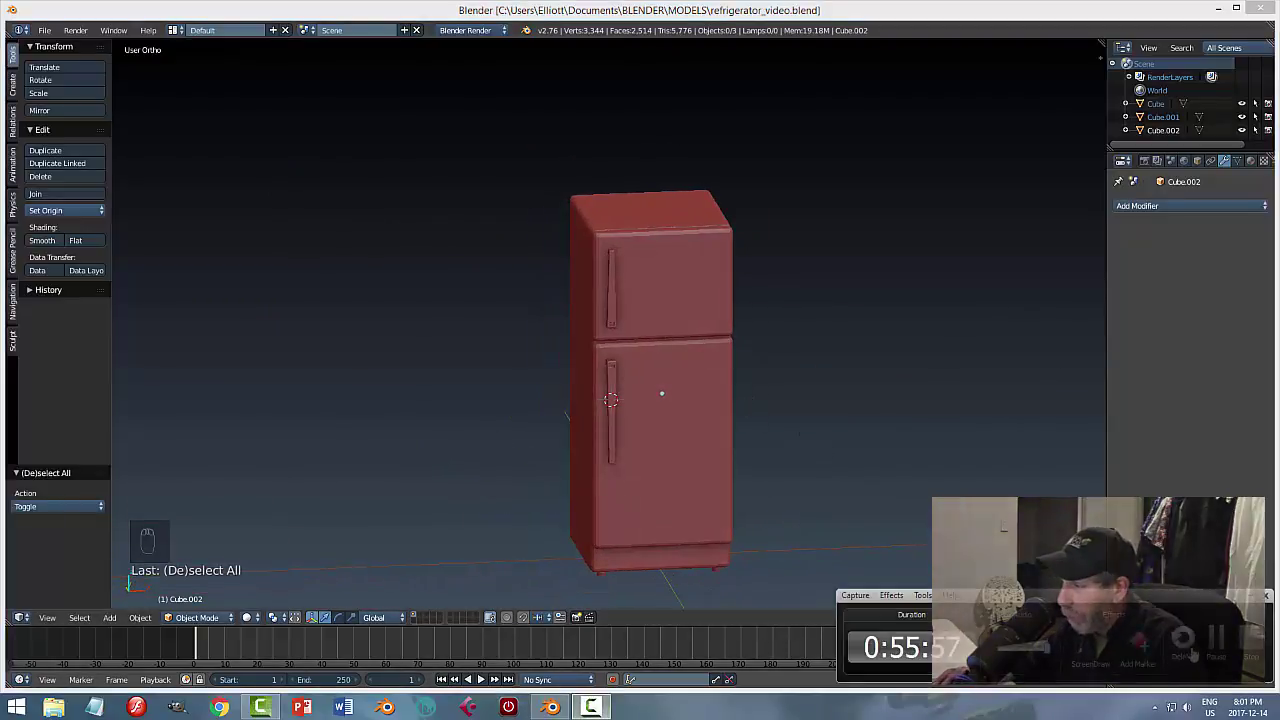
pyautogui.click(1218, 643)
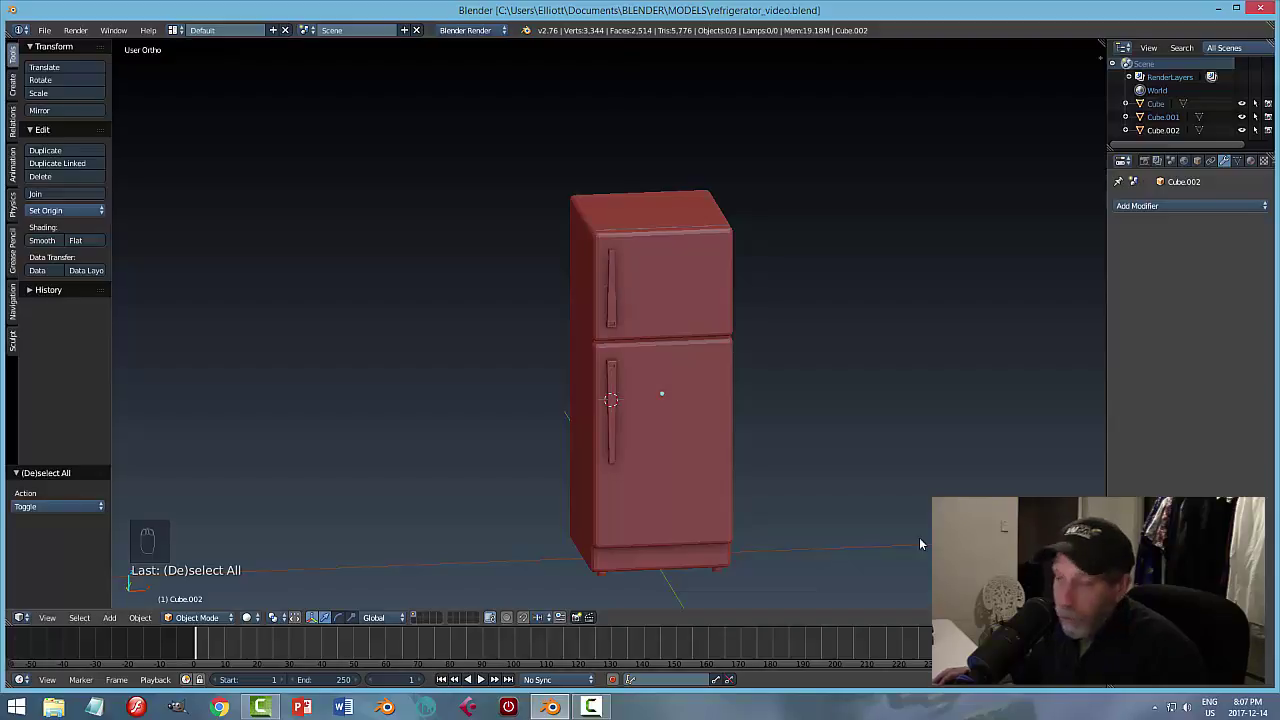
# Examine the refrigerator's front, especially the base panel below the lower door.
pyautogui.scroll(4, 920, 544)
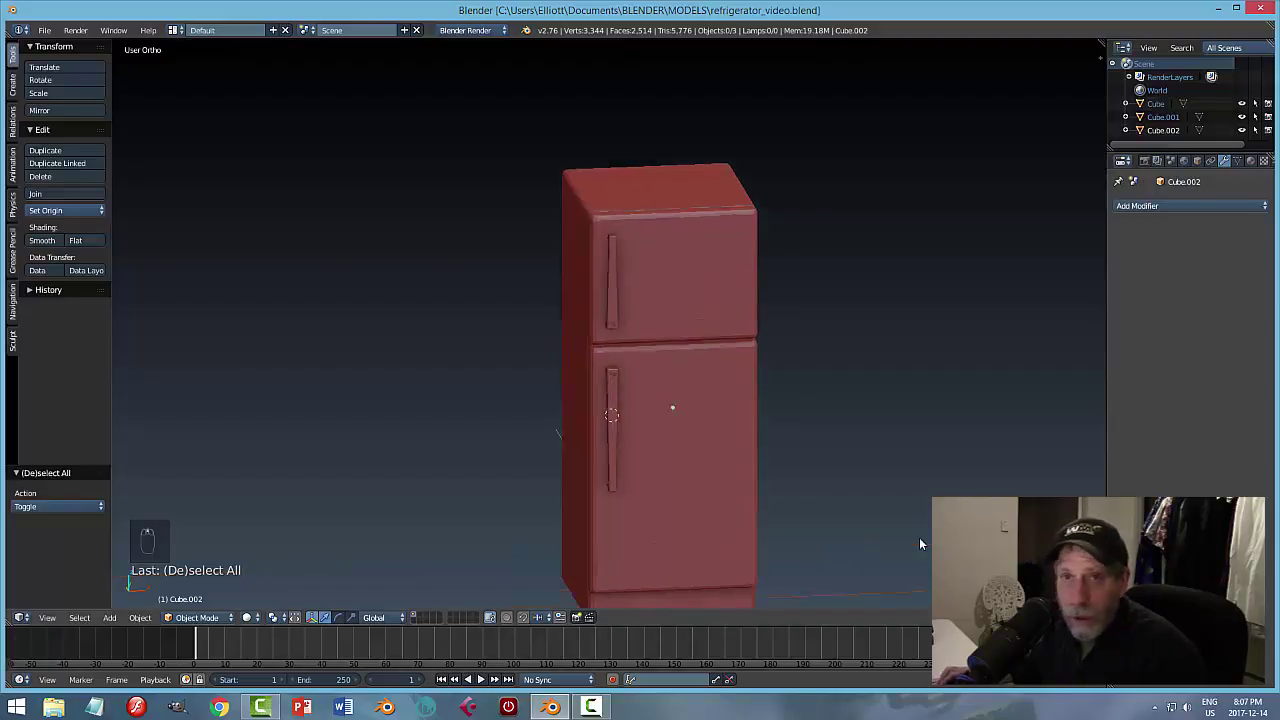
pyautogui.scroll(-4, 922, 536)
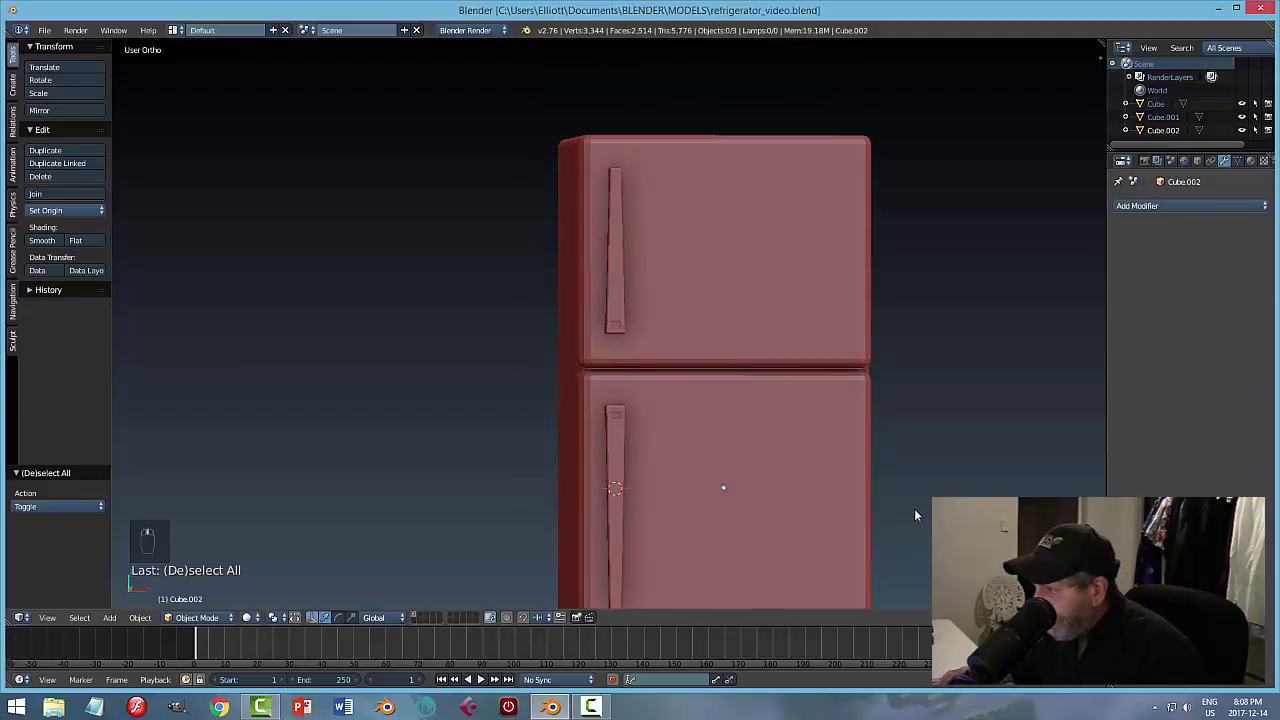
pyautogui.press('less')
pyautogui.press('less')
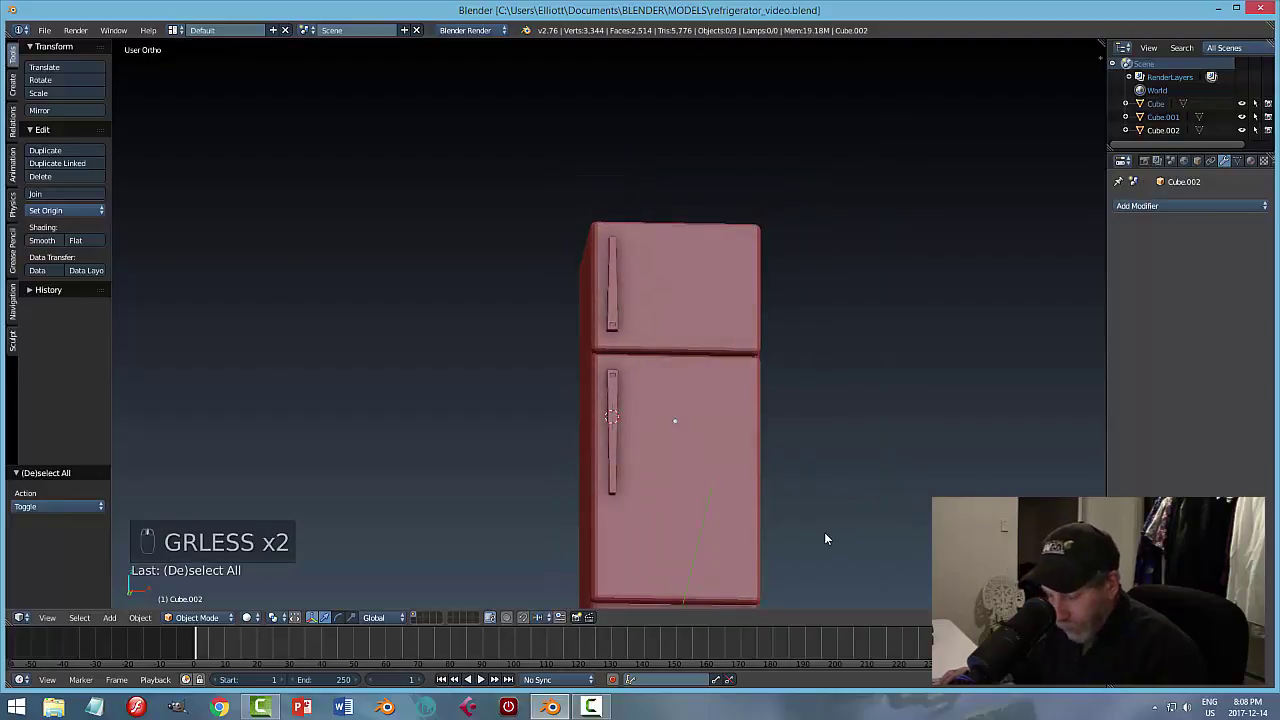
pyautogui.moveTo(824, 532); pyautogui.dragTo(814, 400, button='middle')
pyautogui.scroll(5, 828, 451)
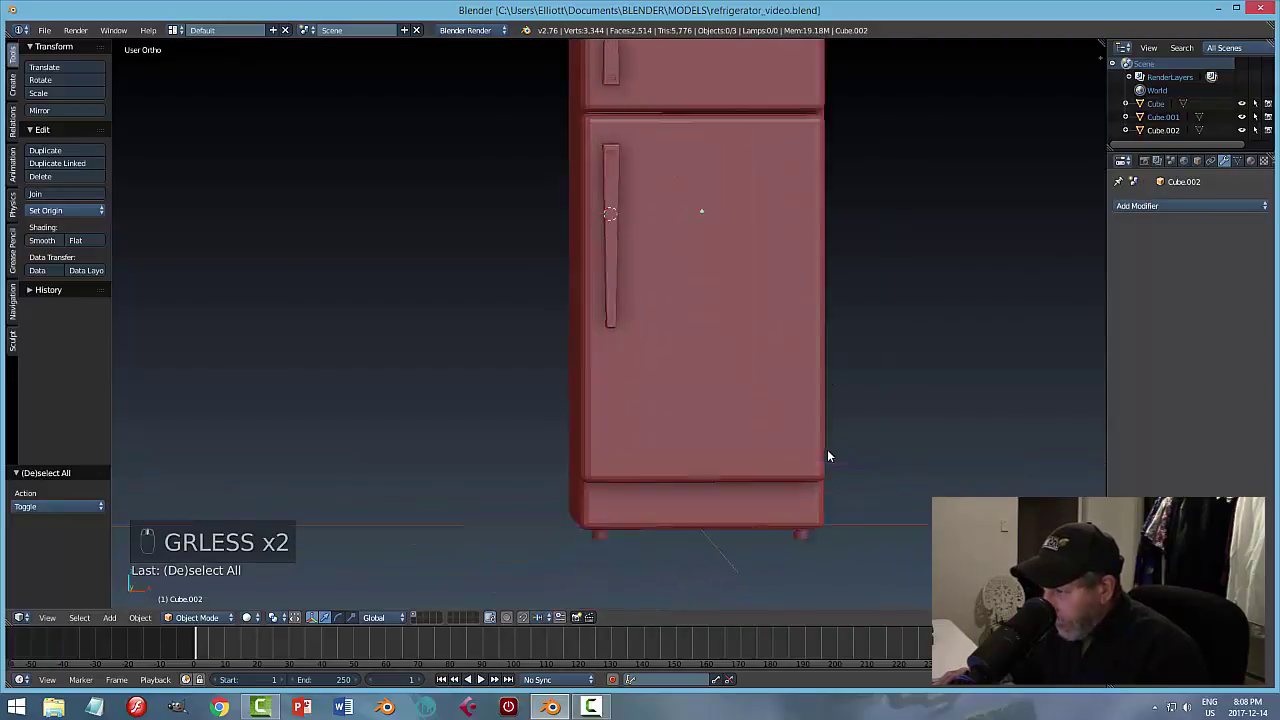
pyautogui.keyDown('shift'); pyautogui.scroll(-4, 770, 493); pyautogui.keyUp('shift')
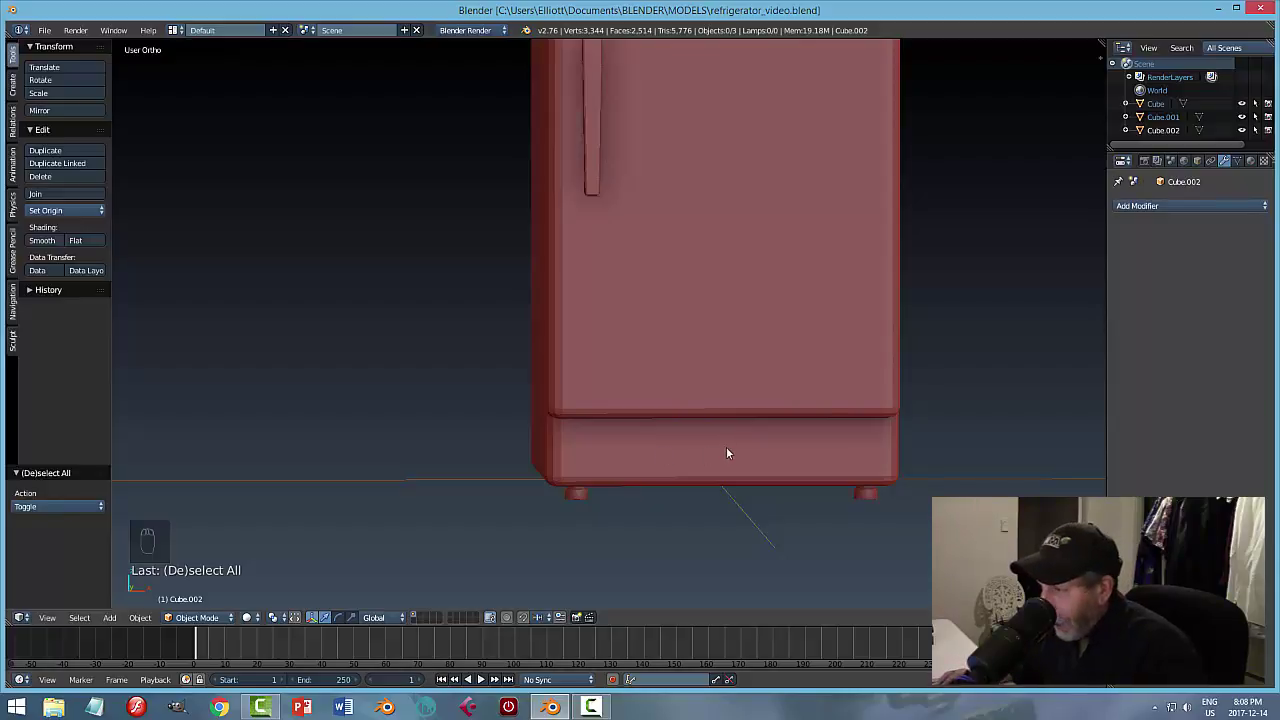
pyautogui.moveTo(728, 451); pyautogui.dragTo(604, 438, button='middle')
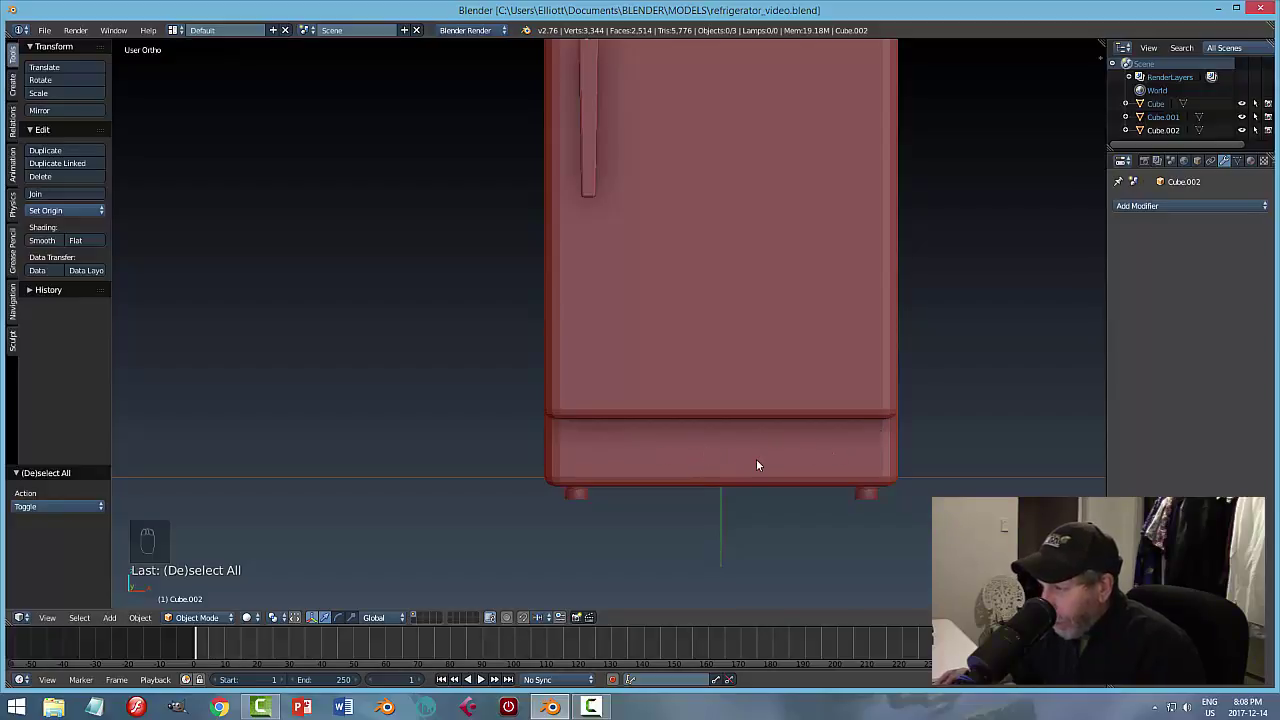
pyautogui.scroll(-5, 756, 465)
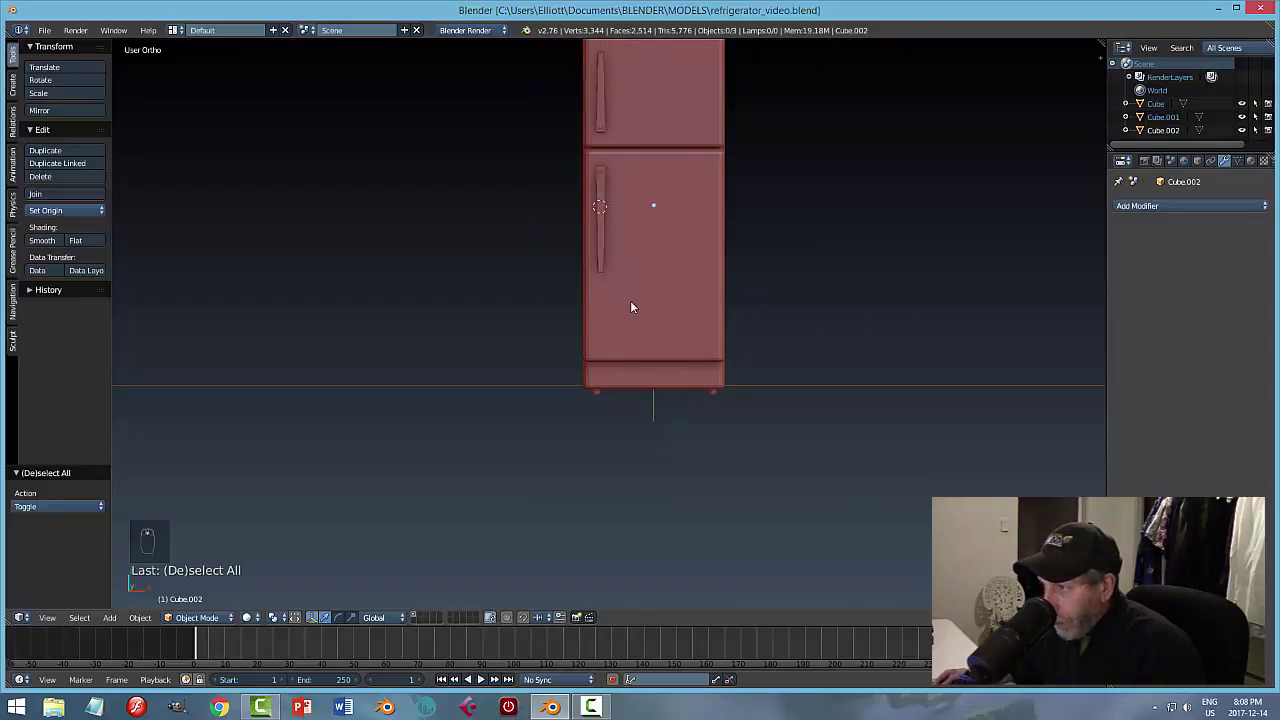
# Select the refrigerator body and enter Edit Mode to work on the base below the lower door.
pyautogui.scroll(3, 631, 307)
pyautogui.scroll(2, 688, 365)
pyautogui.rightClick(738, 340)
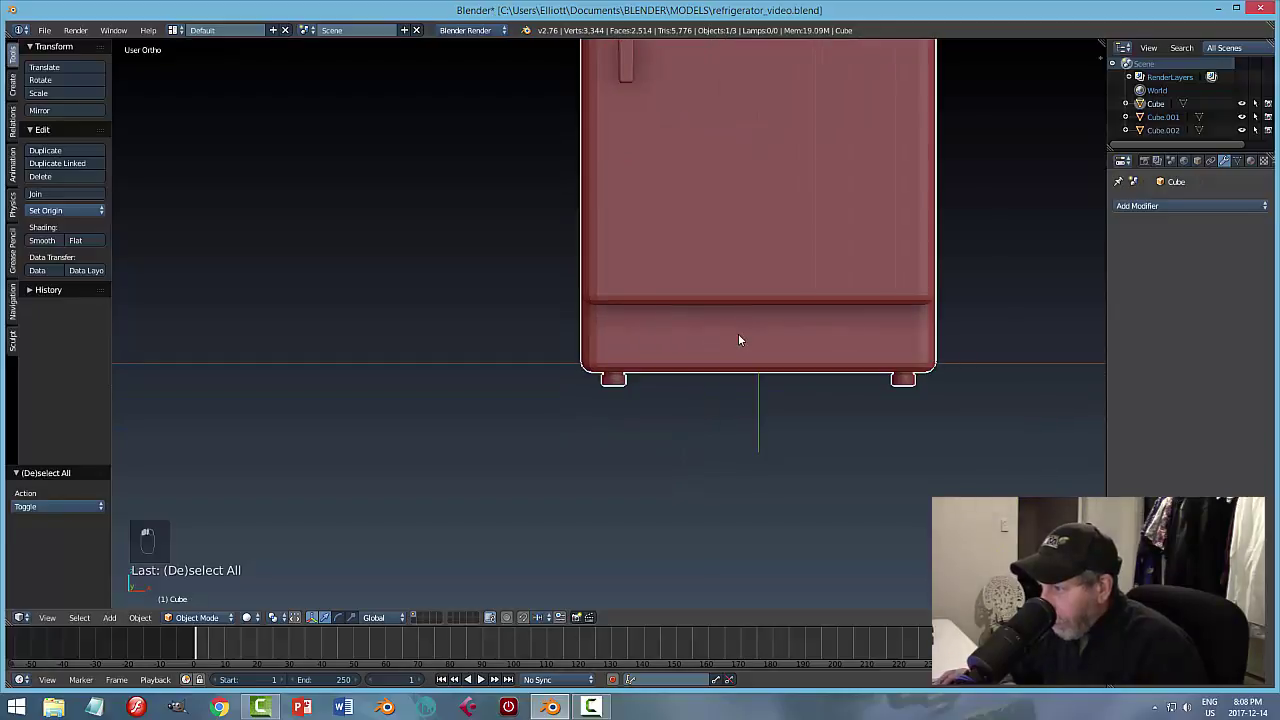
pyautogui.press('Tab')
pyautogui.click(822, 353)
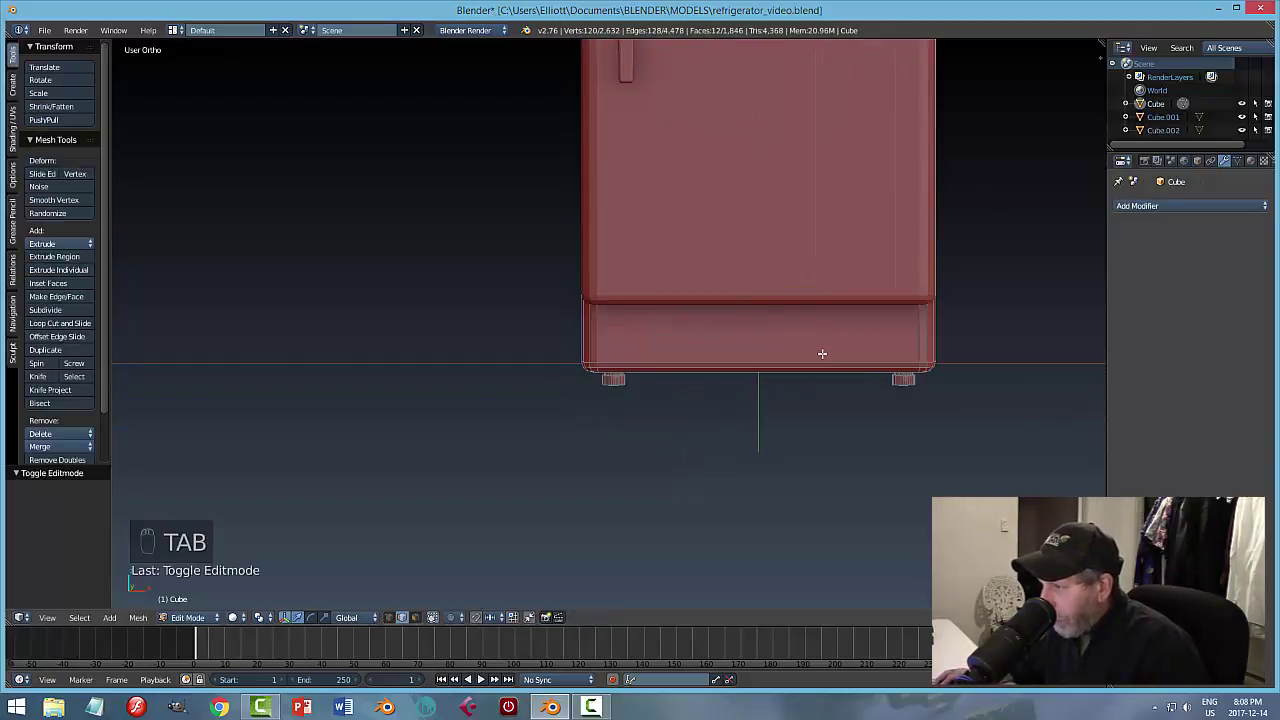
pyautogui.scroll(2, 795, 353)
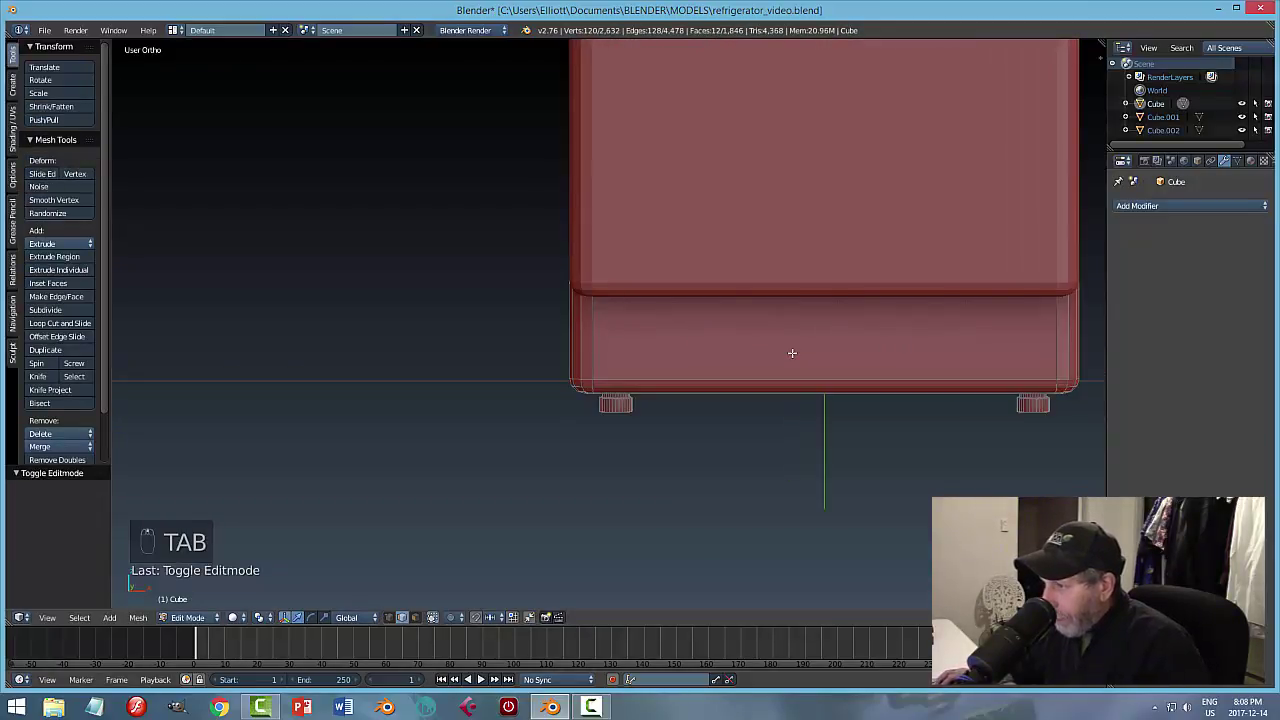
pyautogui.hotkey('ctrl', 'Tab')
pyautogui.click(790, 366)
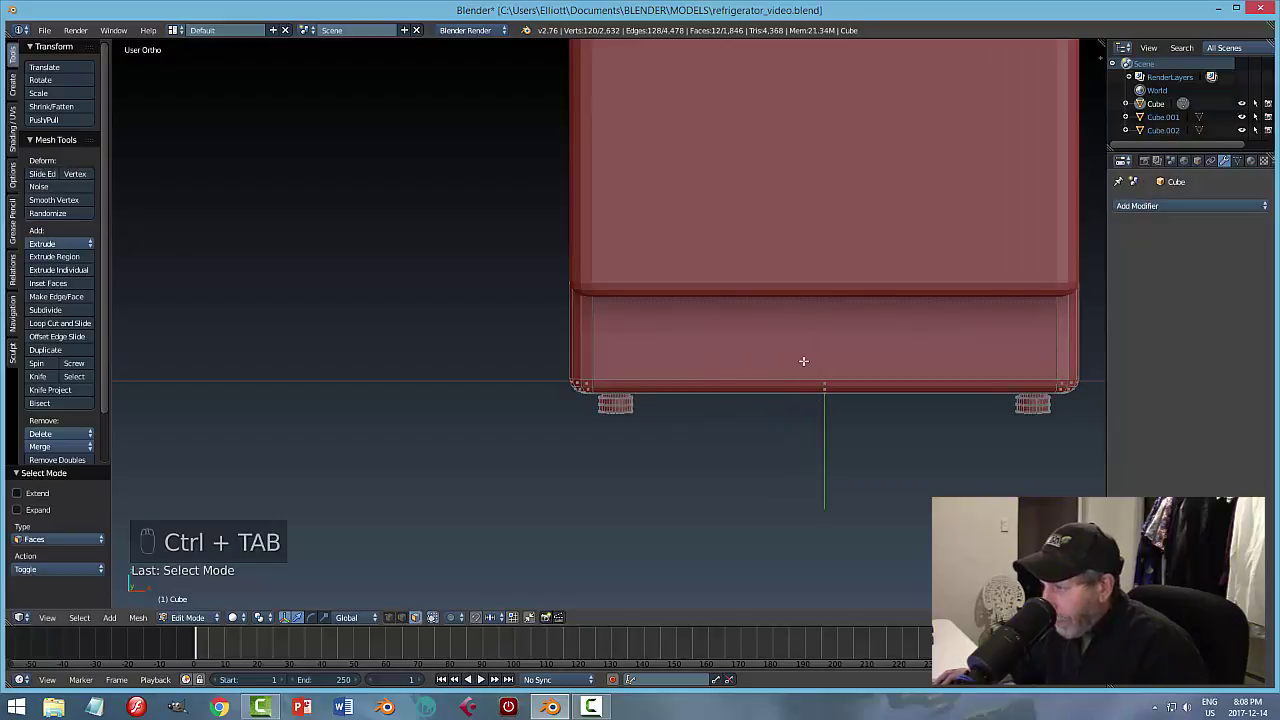
pyautogui.rightClick(803, 361)
pyautogui.scroll(-6, 830, 390)
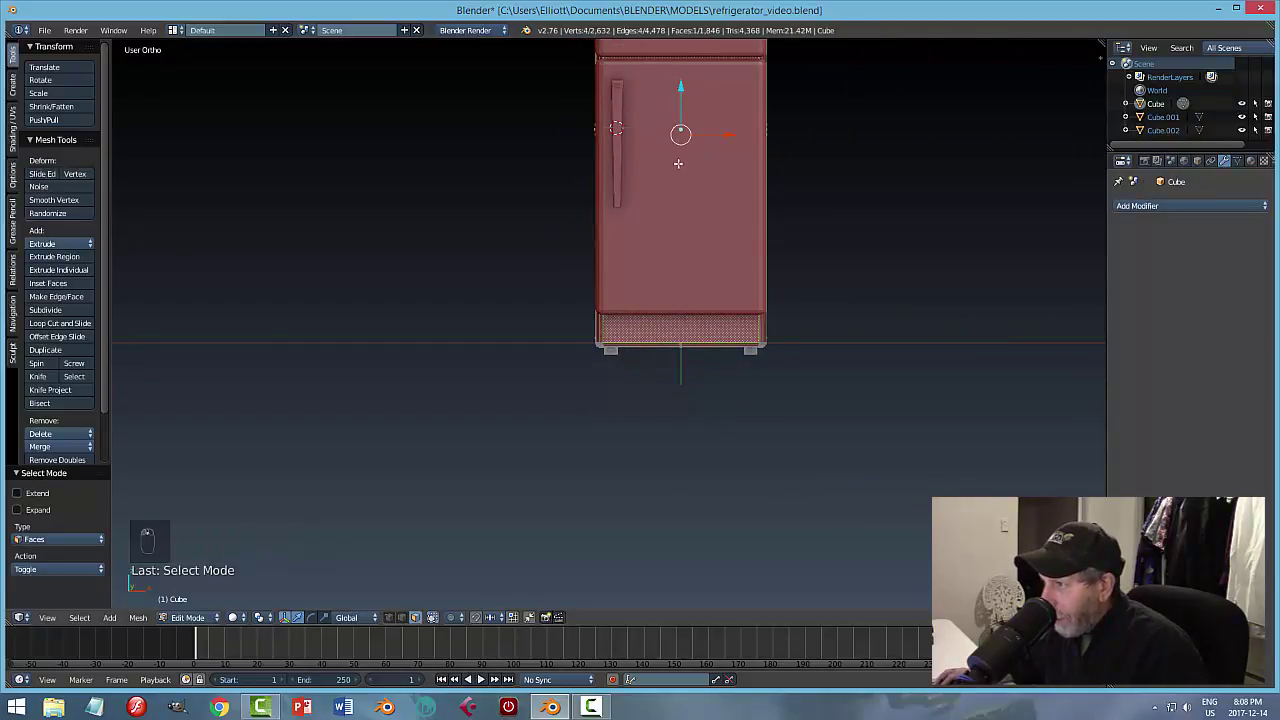
pyautogui.scroll(-1, 713, 287)
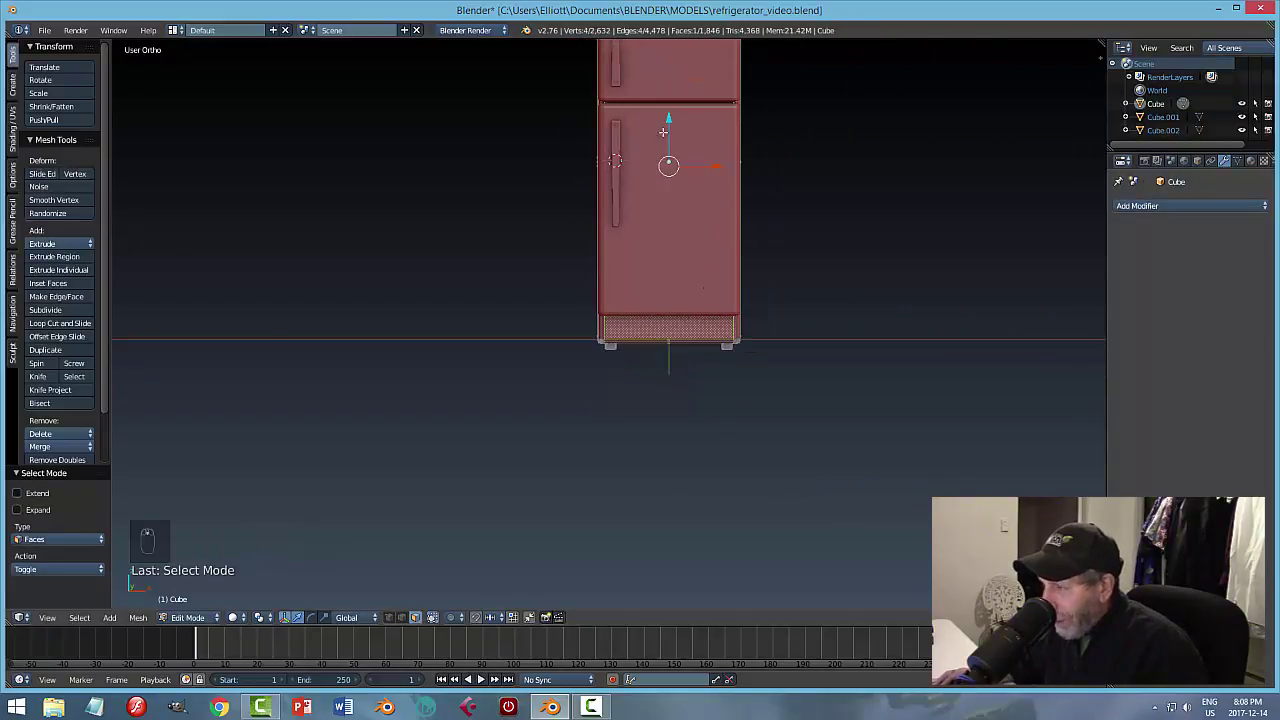
pyautogui.scroll(3, 705, 282)
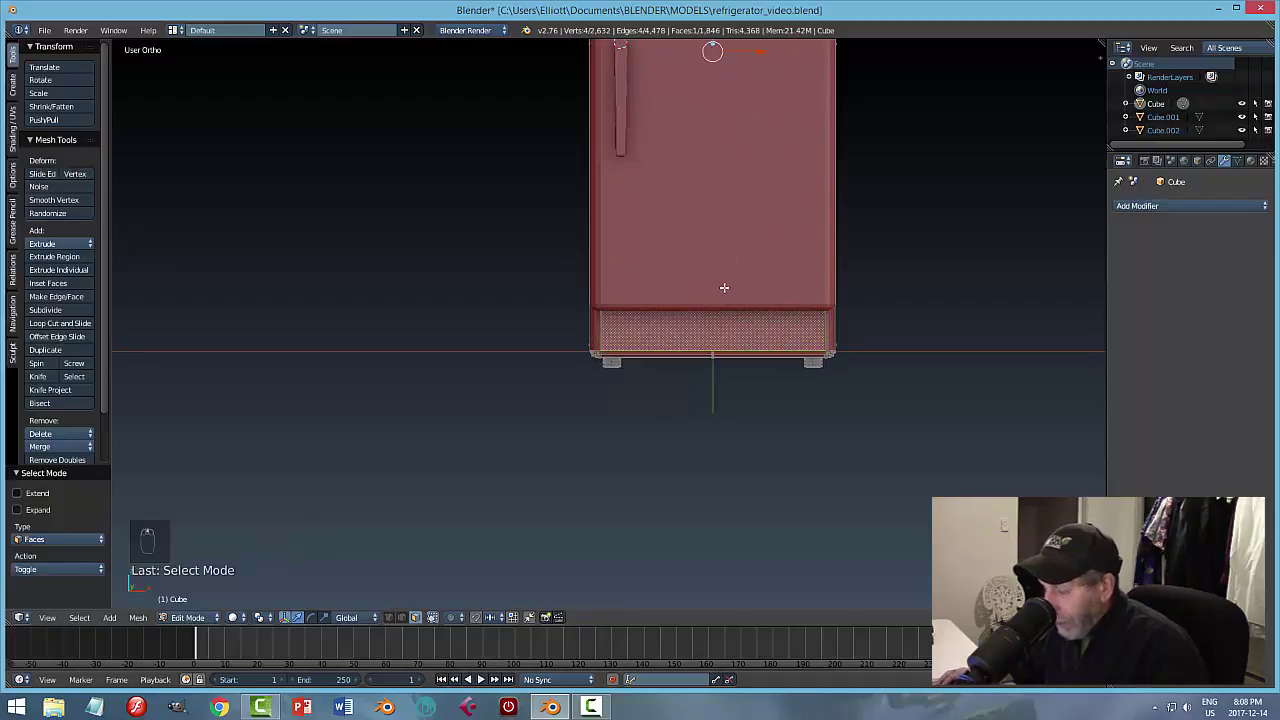
pyautogui.press('a')
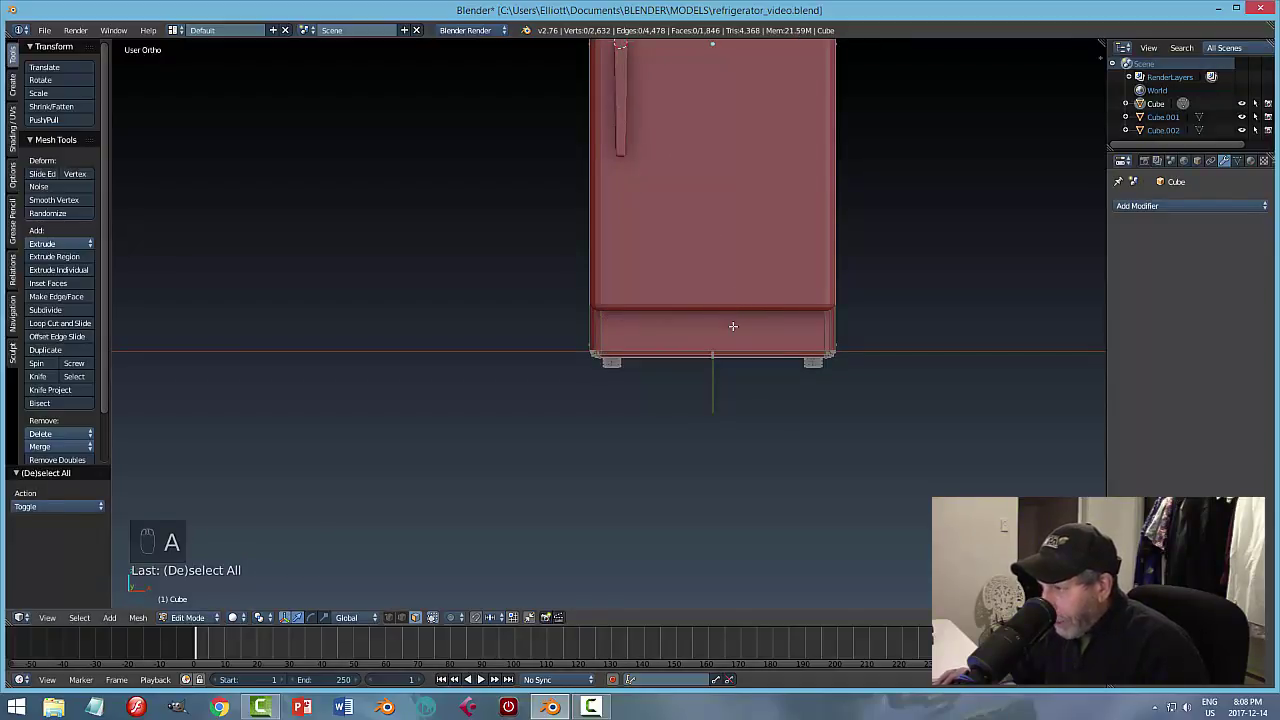
# Snap the 3D cursor to the lower front edge of the refrigerator base, then return to Object Mode with the mesh deselected.
pyautogui.scroll(4, 730, 300)
pyautogui.hotkey('ctrl', 'Tab')
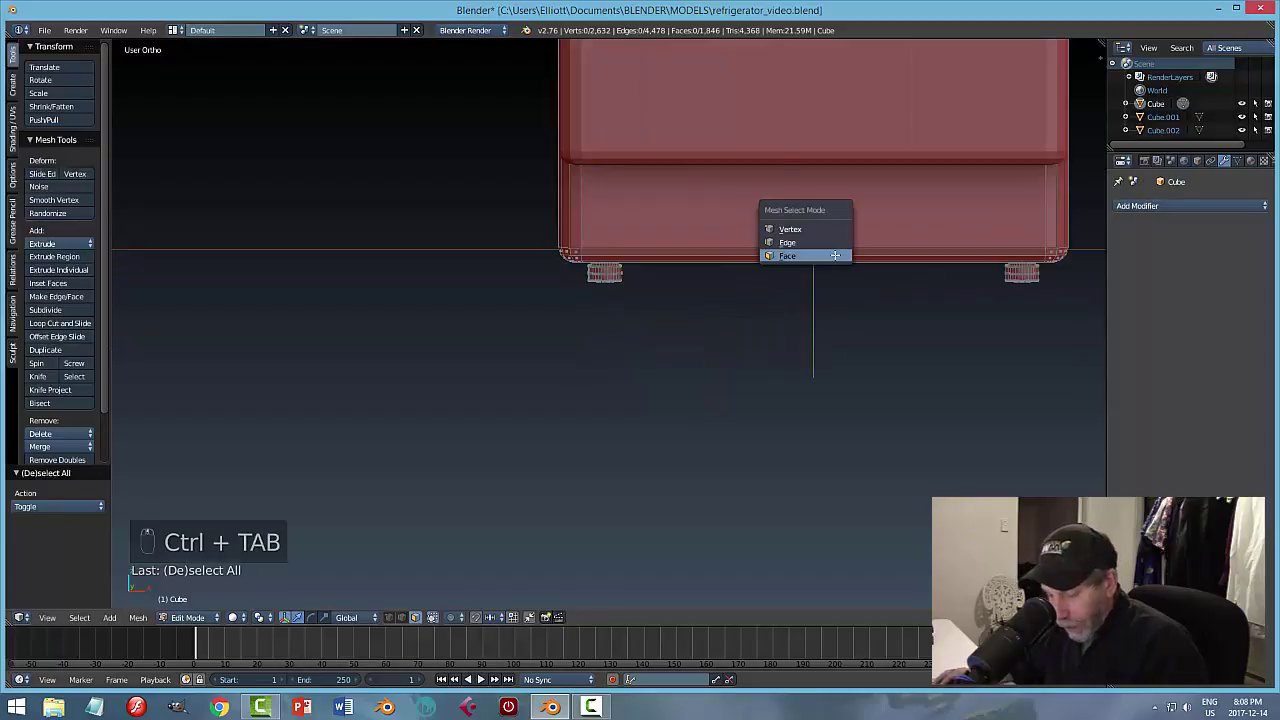
pyautogui.click(830, 248)
pyautogui.rightClick(827, 247)
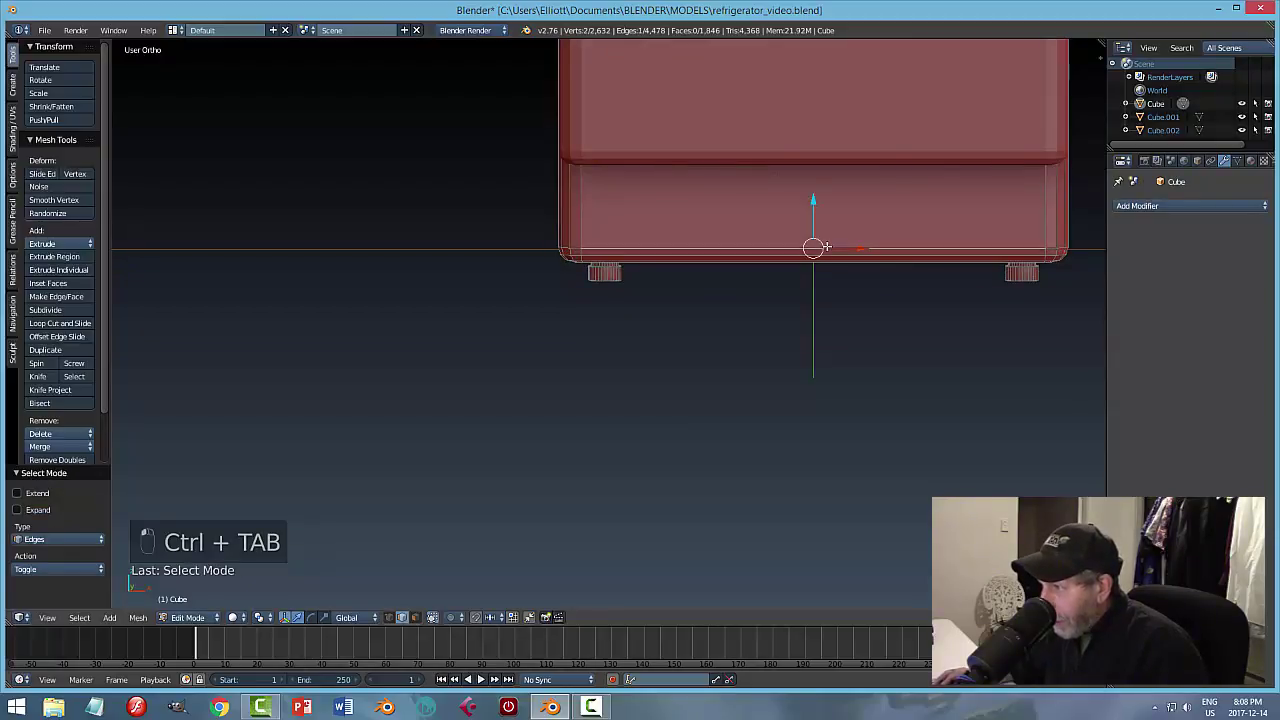
pyautogui.moveTo(840, 300); pyautogui.dragTo(896, 320, button='middle')
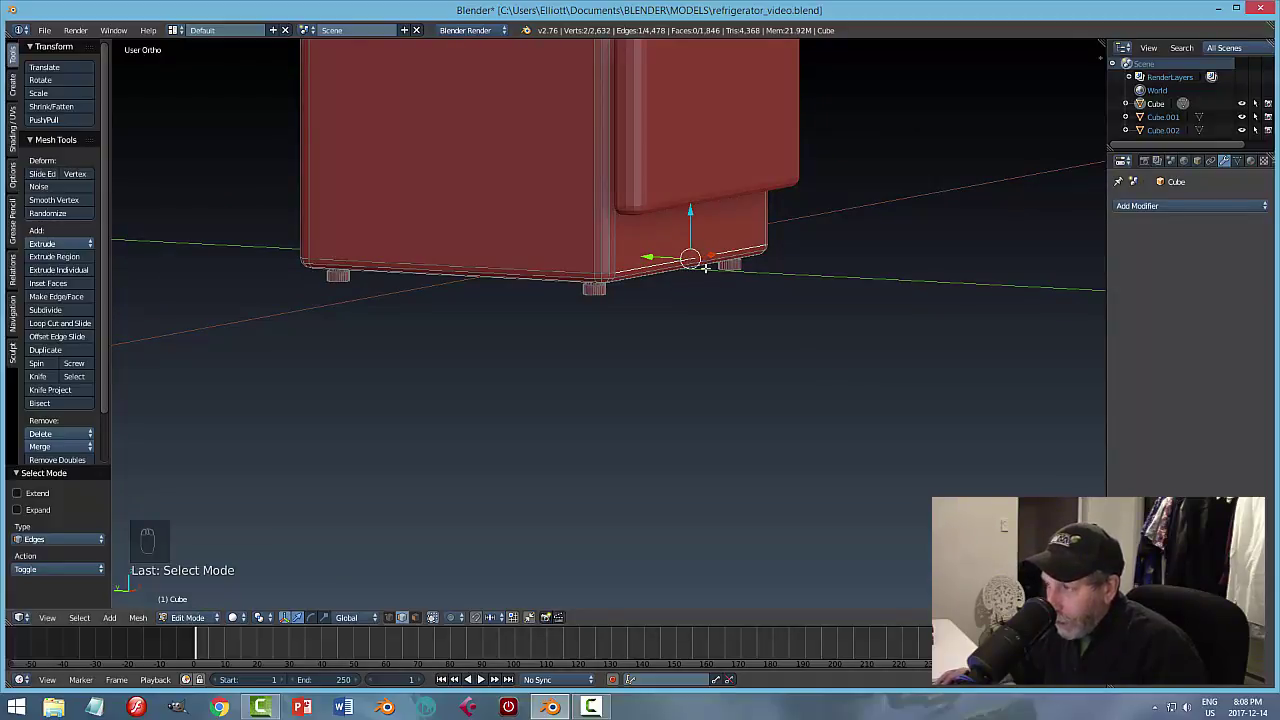
pyautogui.hotkey('shift', 's')
pyautogui.click(751, 308)
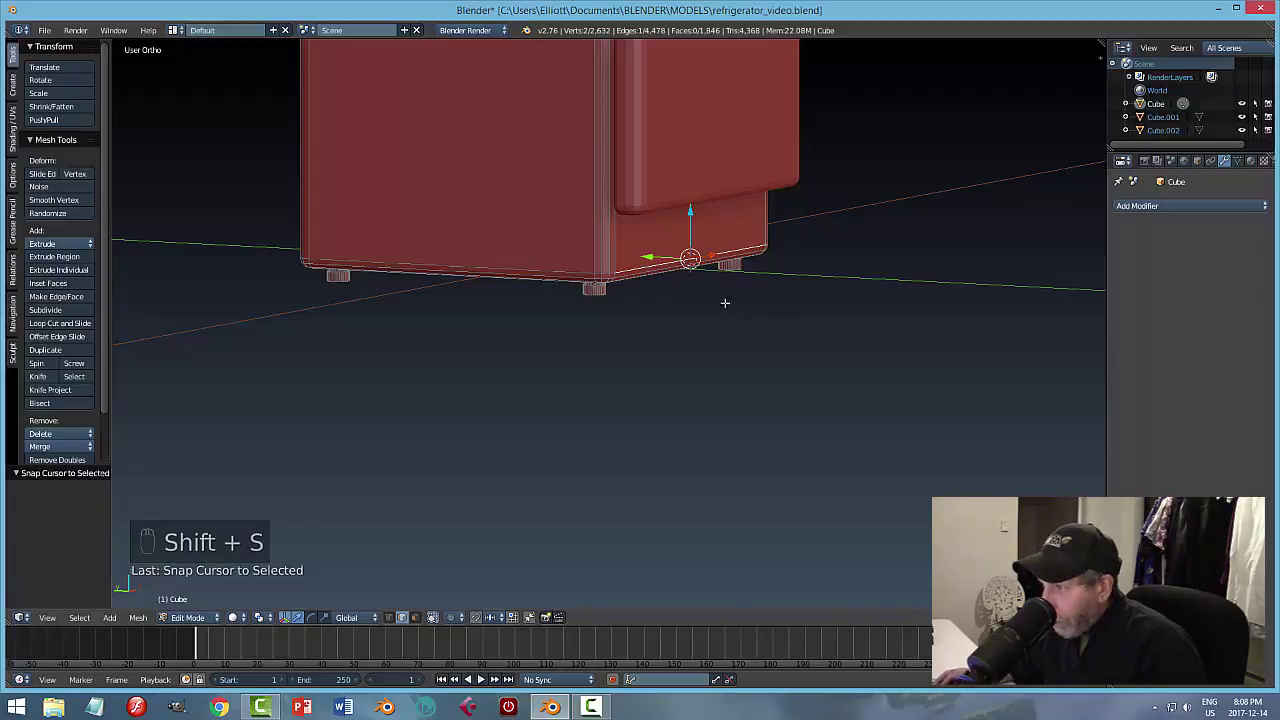
pyautogui.press('a')
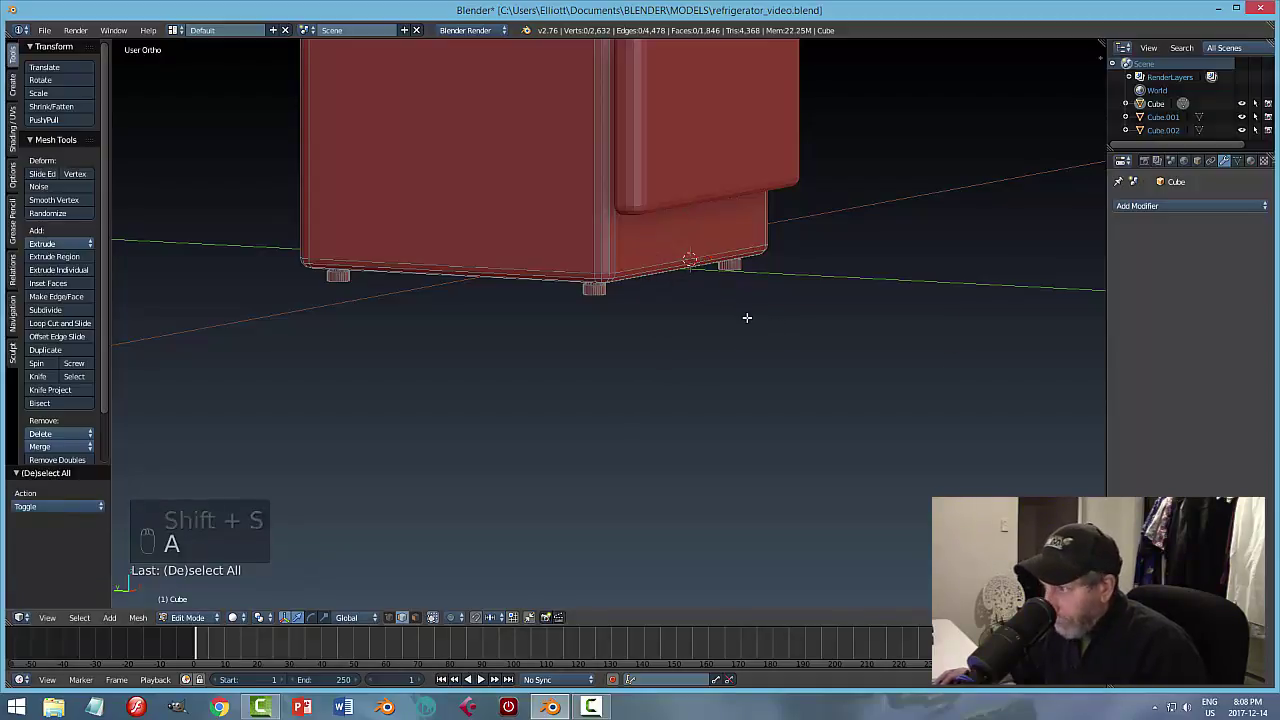
pyautogui.press('Tab')
# Add a cube mesh at the 3D cursor on the base's lower front edge.
pyautogui.moveTo(775, 325)
pyautogui.mouseDown(button='middle')
pyautogui.moveTo(794, 302)
pyautogui.moveTo(779, 301)
pyautogui.mouseUp(button='middle')
pyautogui.hotkey('shift', 'a')
pyautogui.moveTo(789, 305)
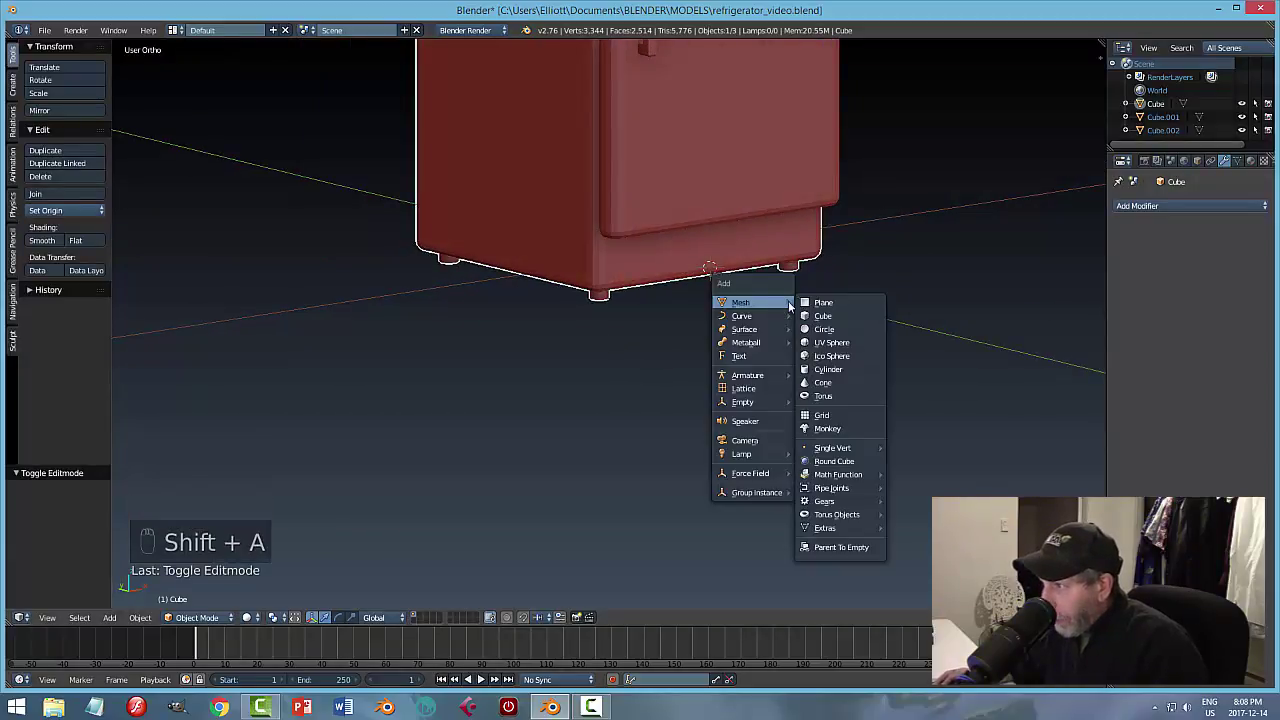
pyautogui.click(822, 316)
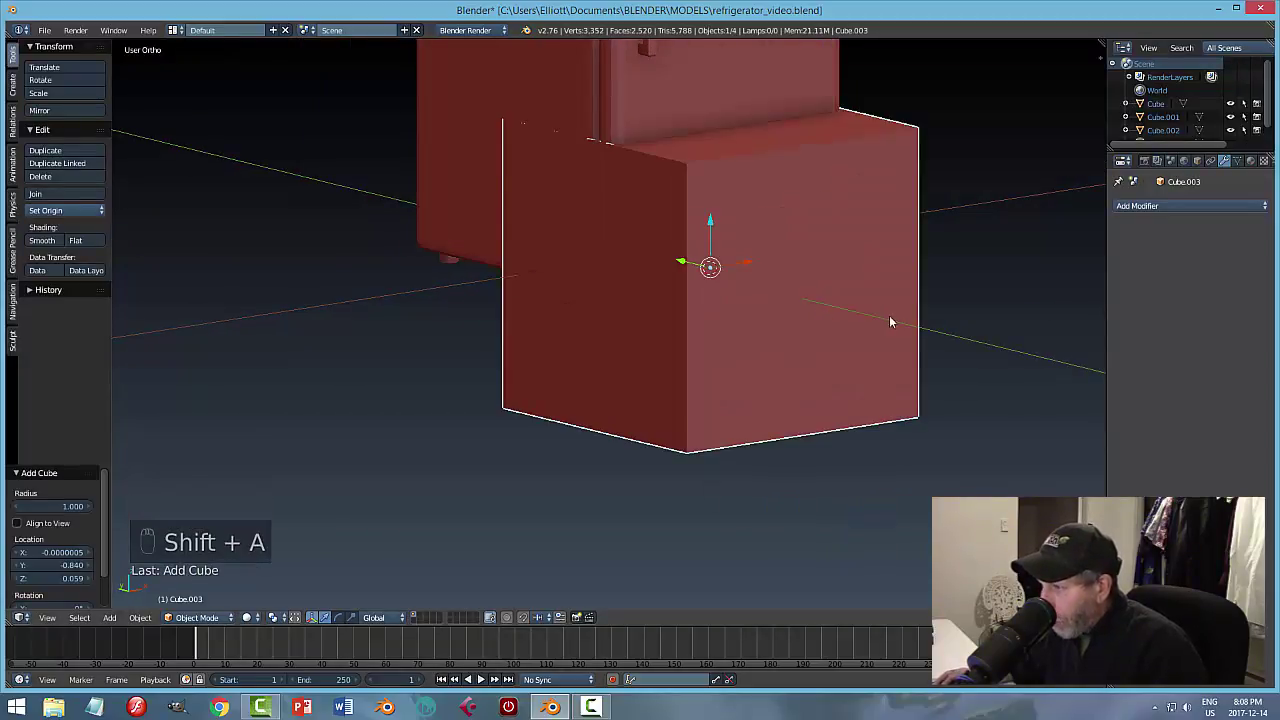
# In front view, scale the cube by about 0.929 along X and about 0.164 along Z.
pyautogui.press('KP_1')
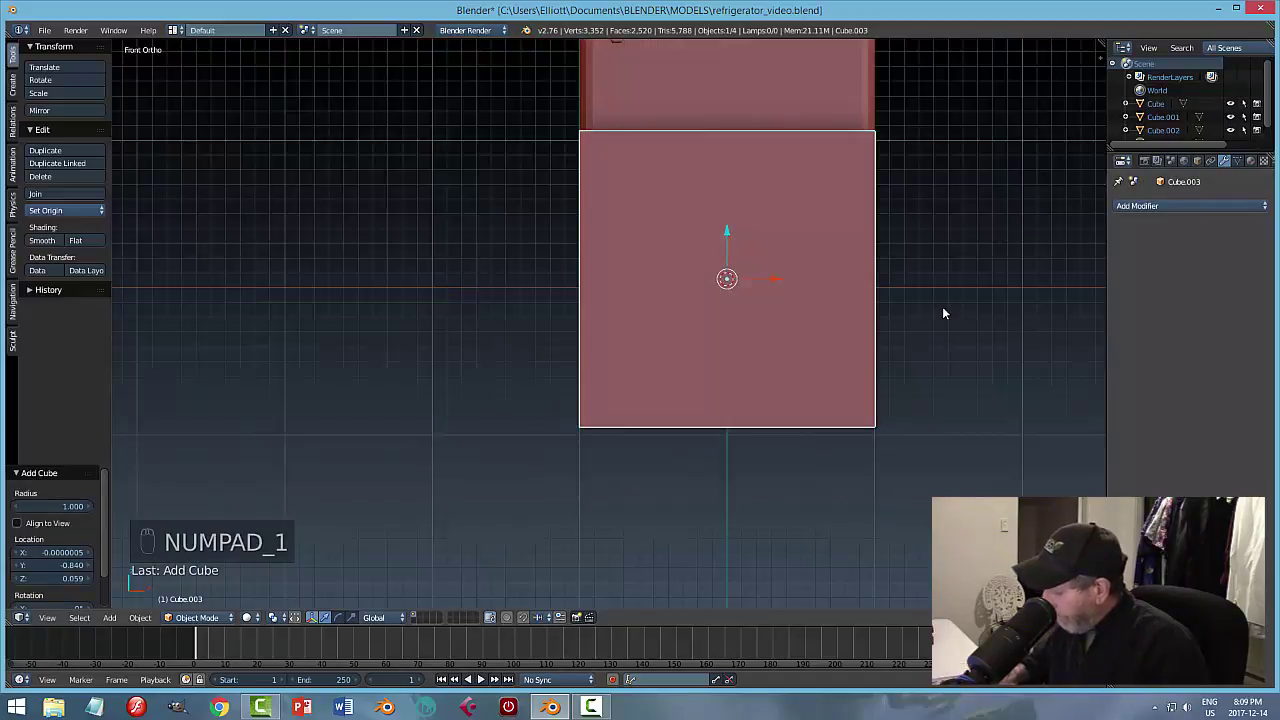
pyautogui.press('s')
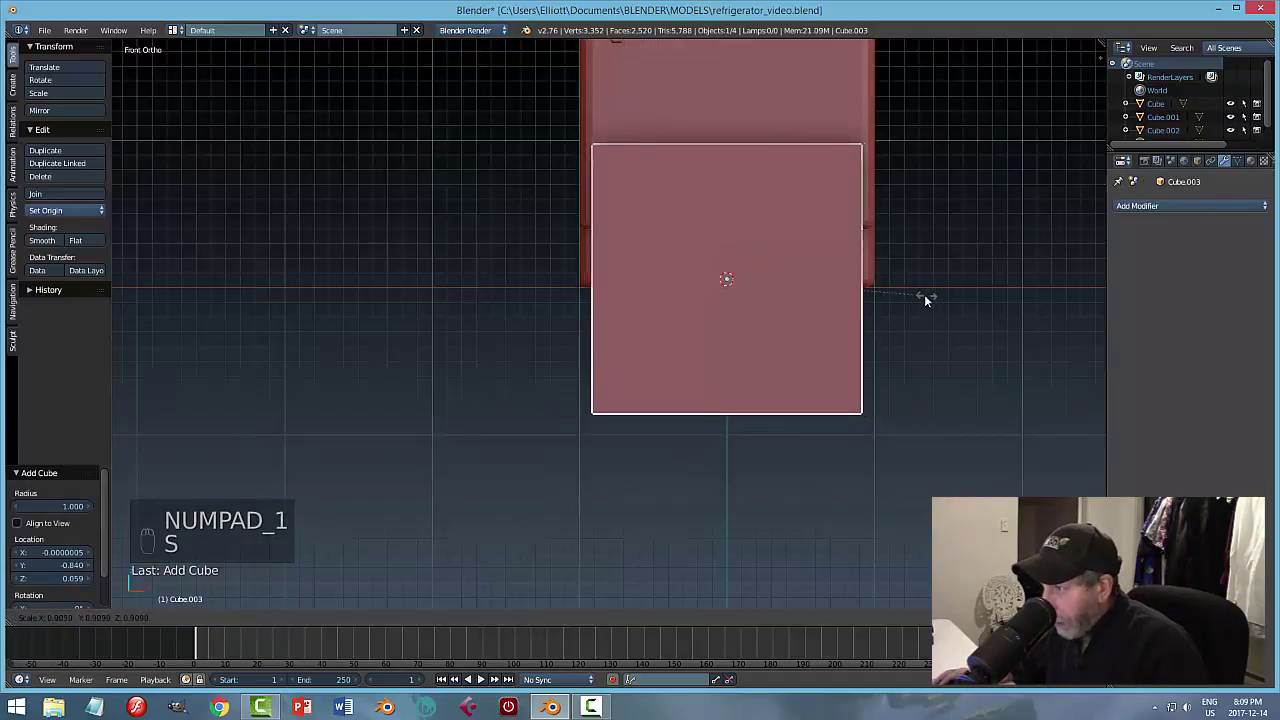
pyautogui.rightClick(919, 296)
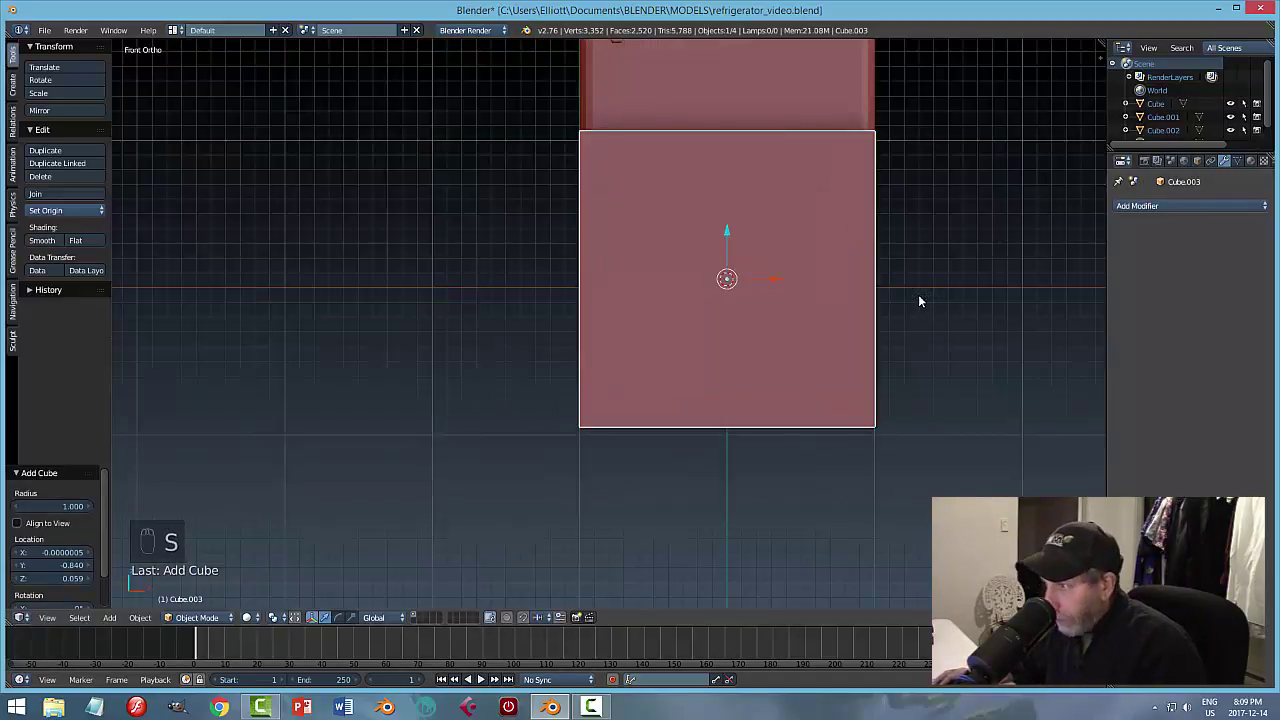
pyautogui.press('s')
pyautogui.press('x')
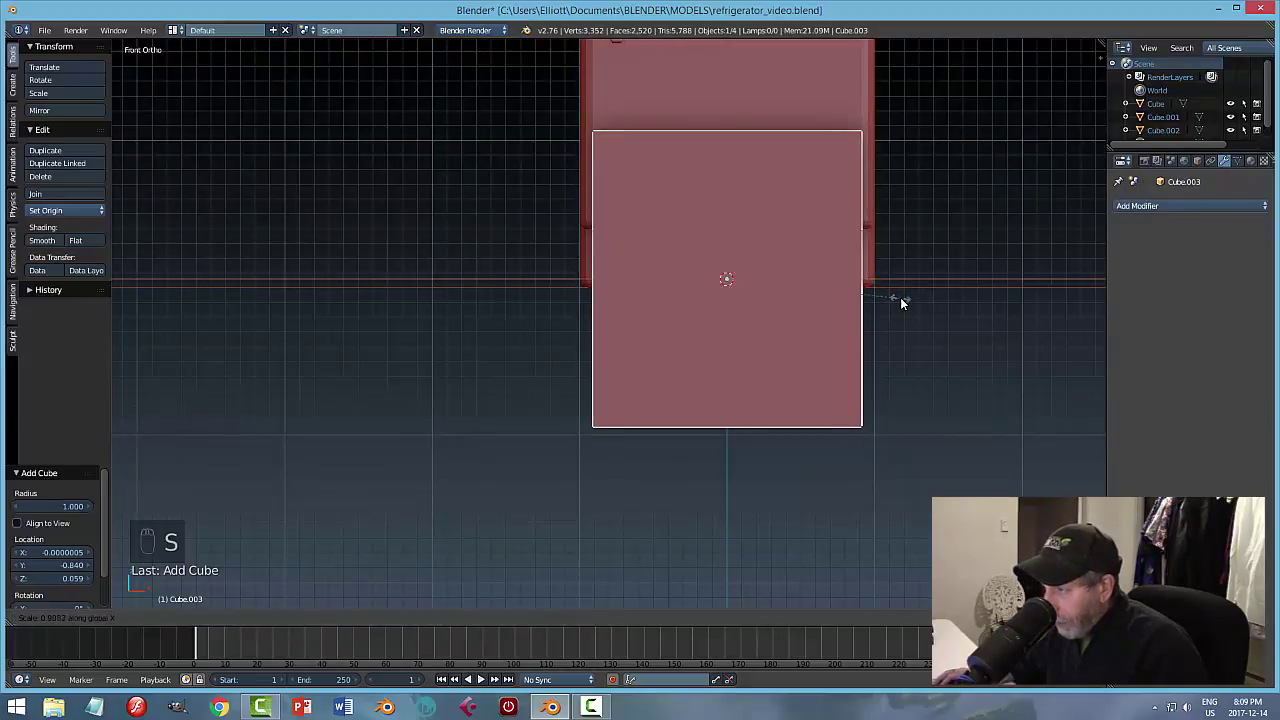
pyautogui.click(905, 301)
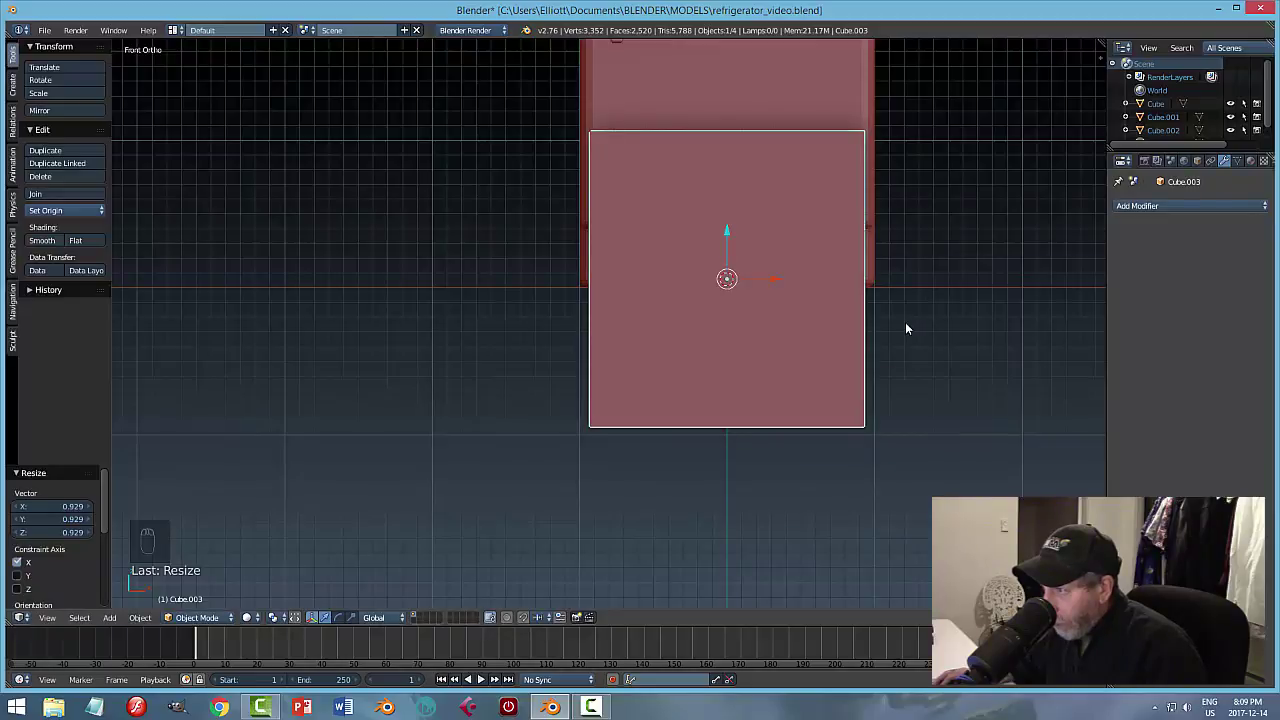
pyautogui.press('s')
pyautogui.press('z')
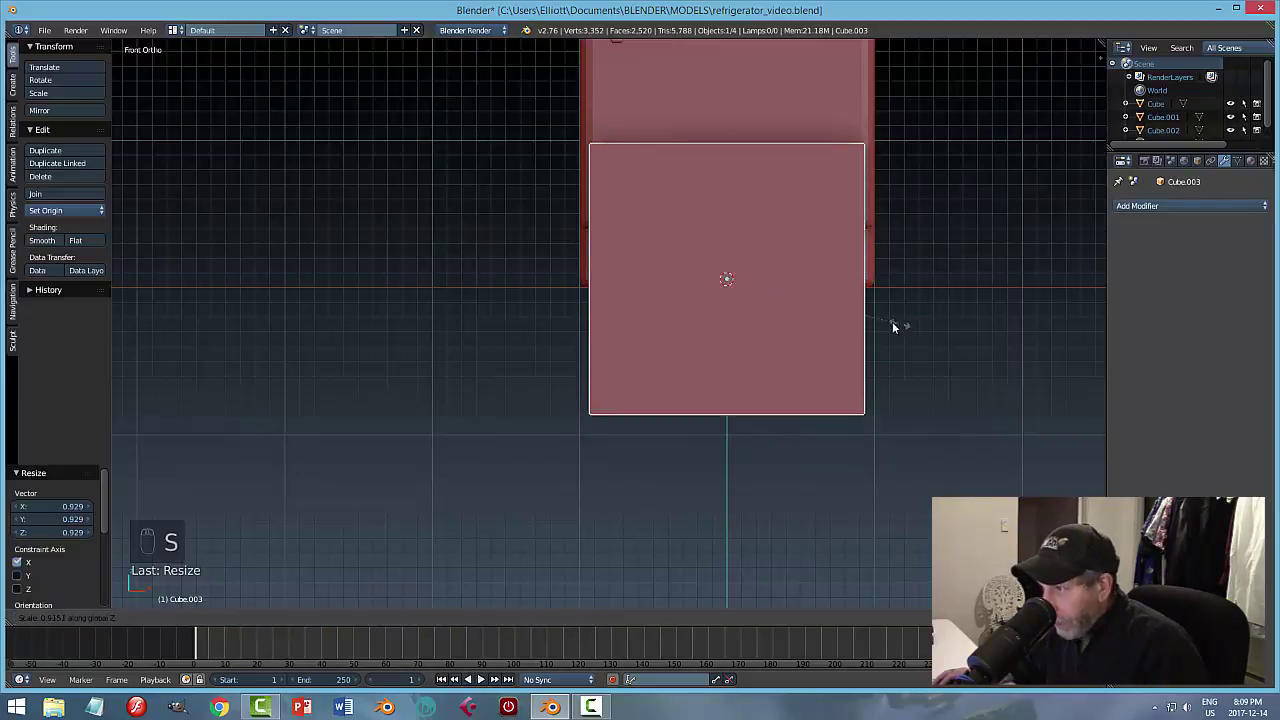
pyautogui.click(758, 273)
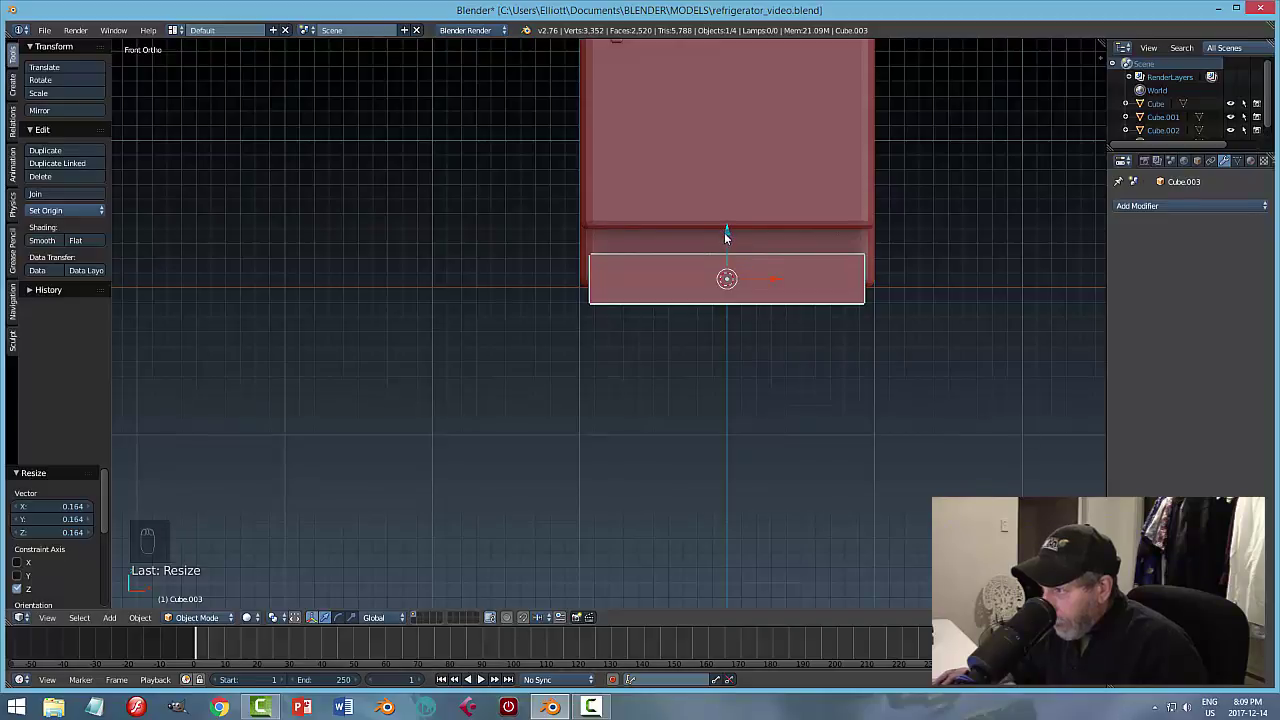
# Raise the flattened cube about 0.163 along Z over the base panel and scale its height by about 0.959.
pyautogui.moveTo(726, 232); pyautogui.dragTo(730, 208)
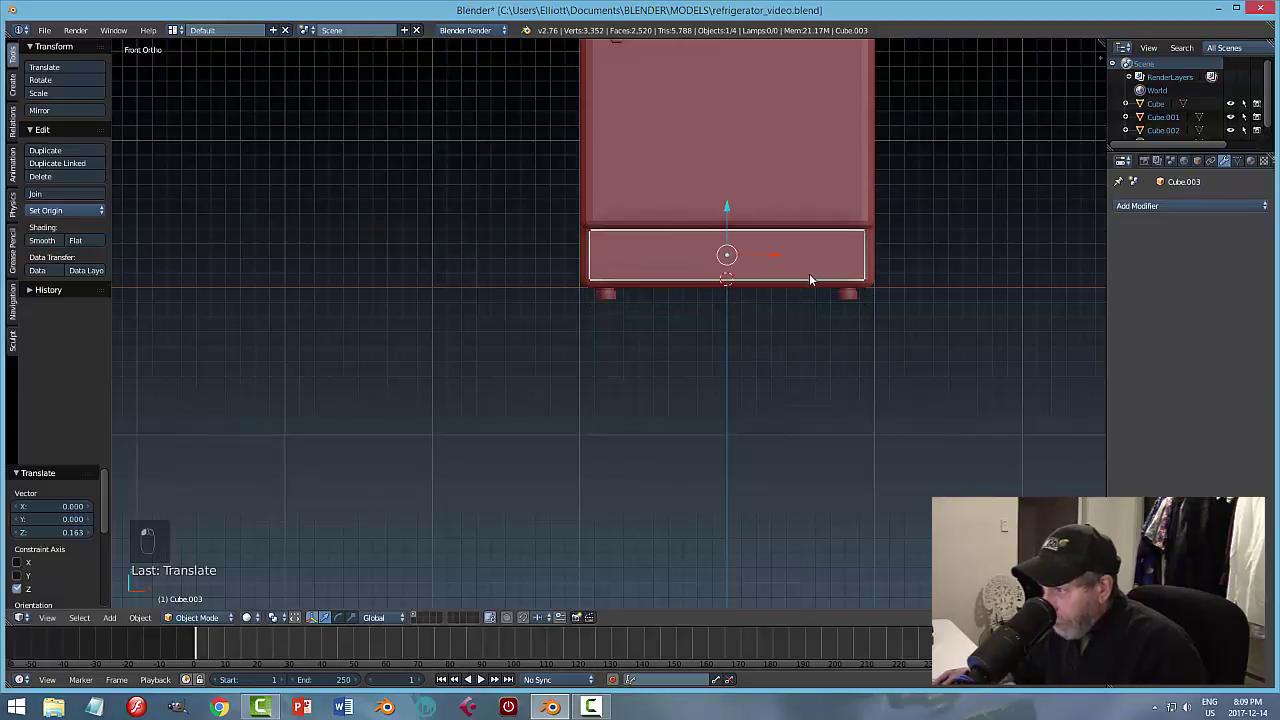
pyautogui.press('s')
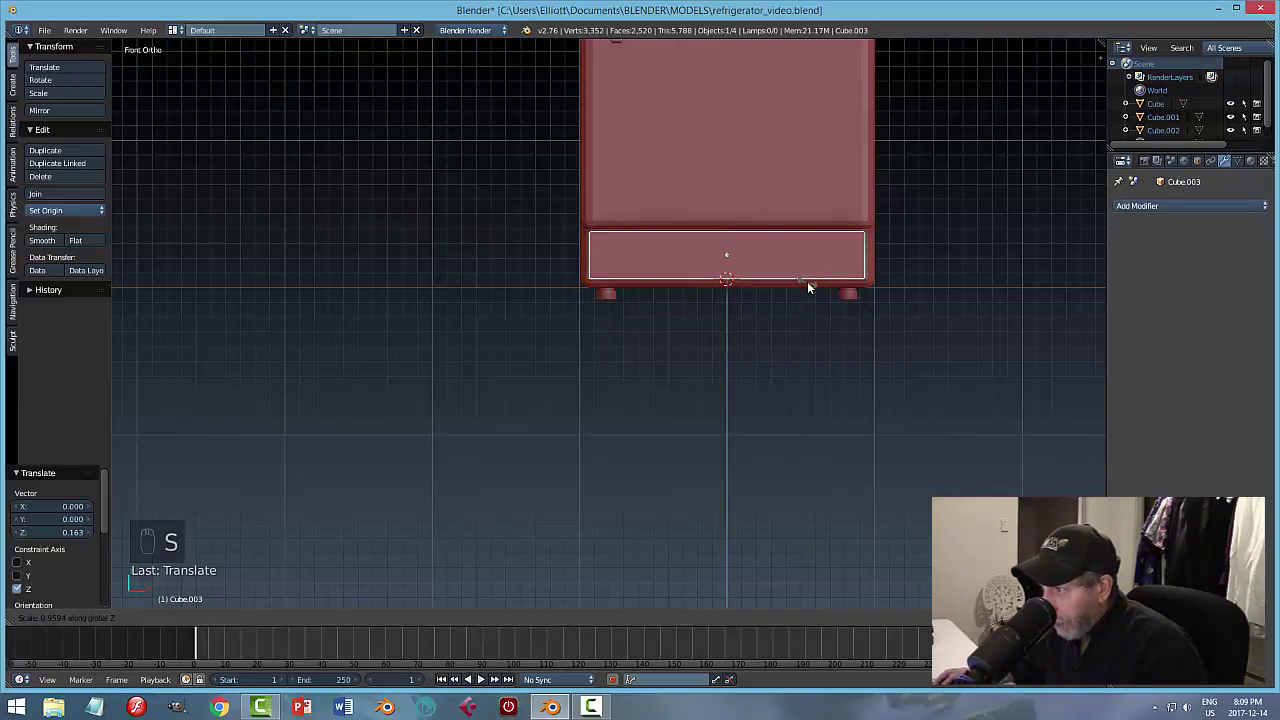
pyautogui.click(807, 282)
# Reduce the cube's depth by scaling it to about 0.196 along Y.
pyautogui.moveTo(808, 297); pyautogui.dragTo(943, 312, button='middle')
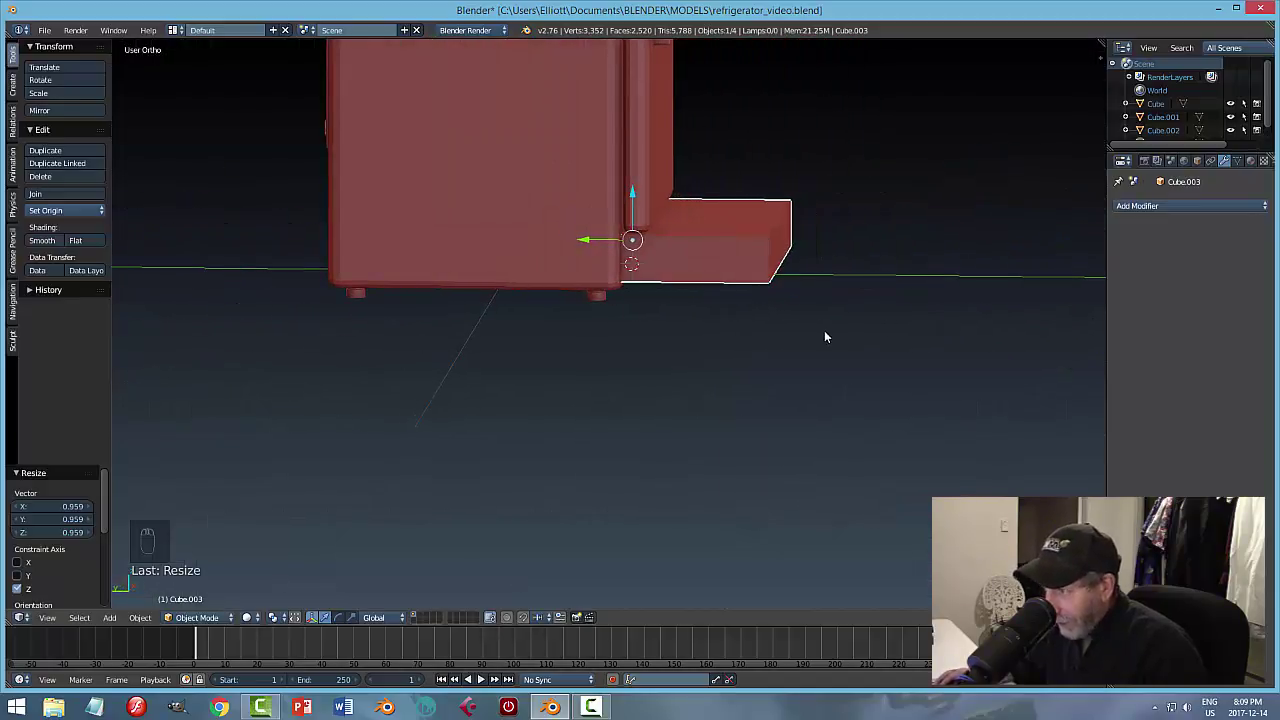
pyautogui.press('s')
pyautogui.press('y')
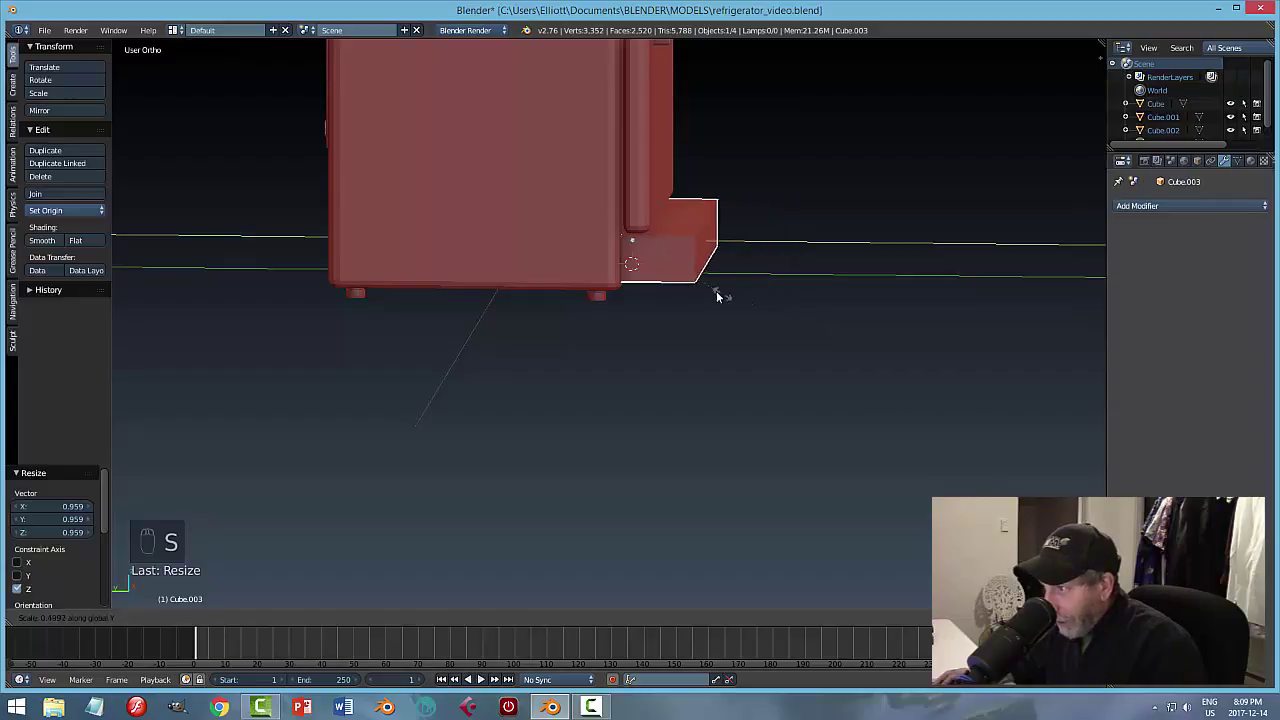
pyautogui.click(652, 283)
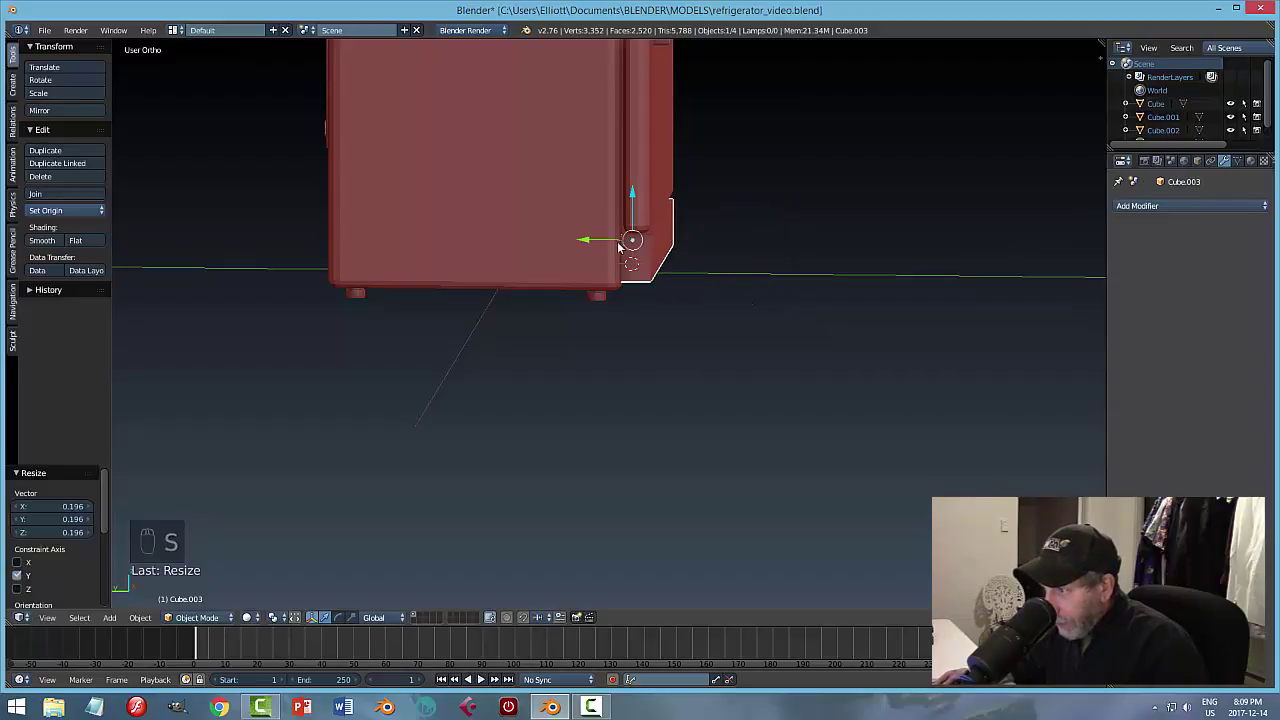
# Move the cube about 0.2 forward along Y, then nudge it back against the front of the refrigerator base.
pyautogui.press('g')
pyautogui.press('y')
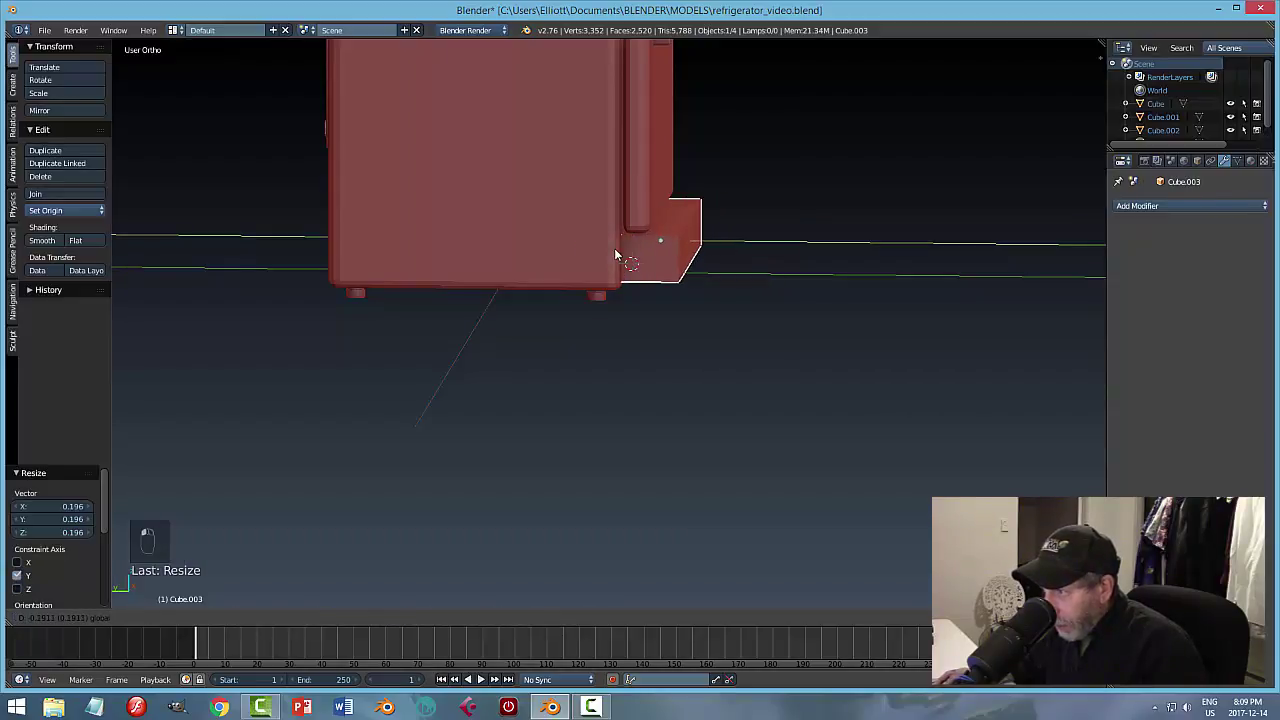
pyautogui.click(620, 256)
pyautogui.moveTo(735, 297)
pyautogui.mouseDown(button='middle')
pyautogui.moveTo(746, 291)
pyautogui.moveTo(731, 291)
pyautogui.mouseUp(button='middle')
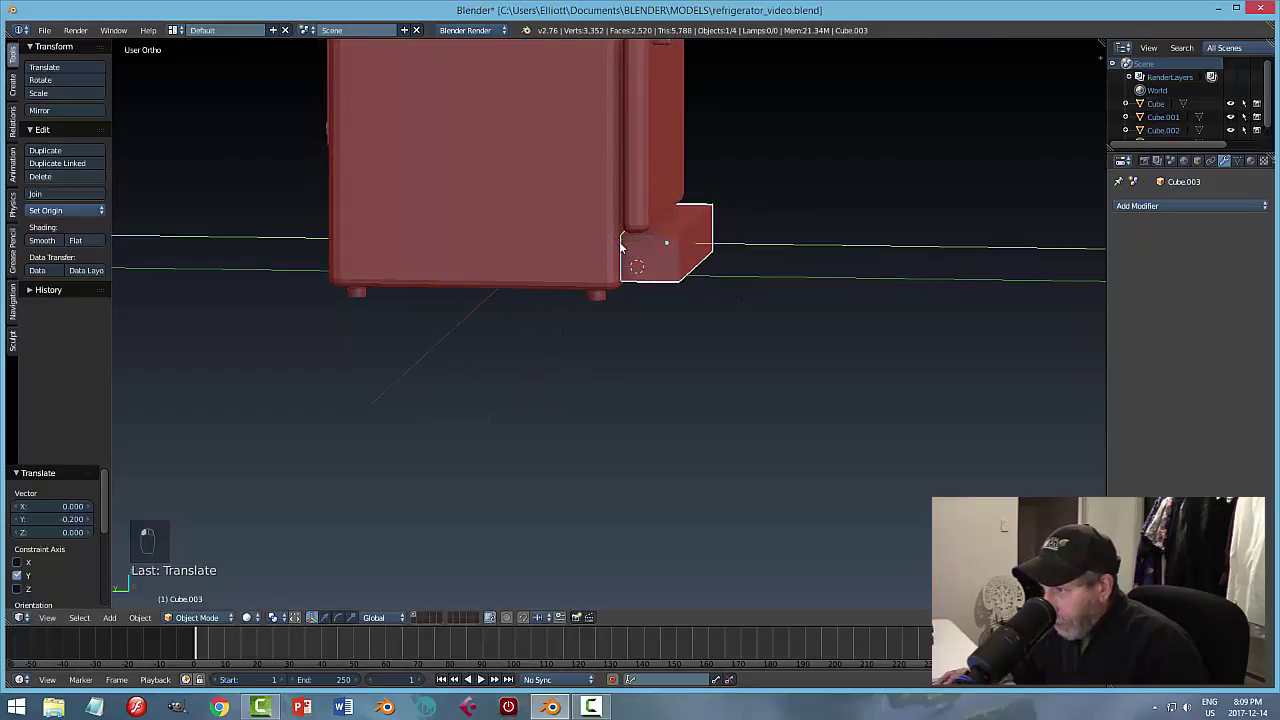
pyautogui.moveTo(620, 243); pyautogui.dragTo(655, 248)
# In Edit Mode with face selection, push the cube's front face back about 0.164 along Y.
pyautogui.press('Tab')
pyautogui.click(780, 263)
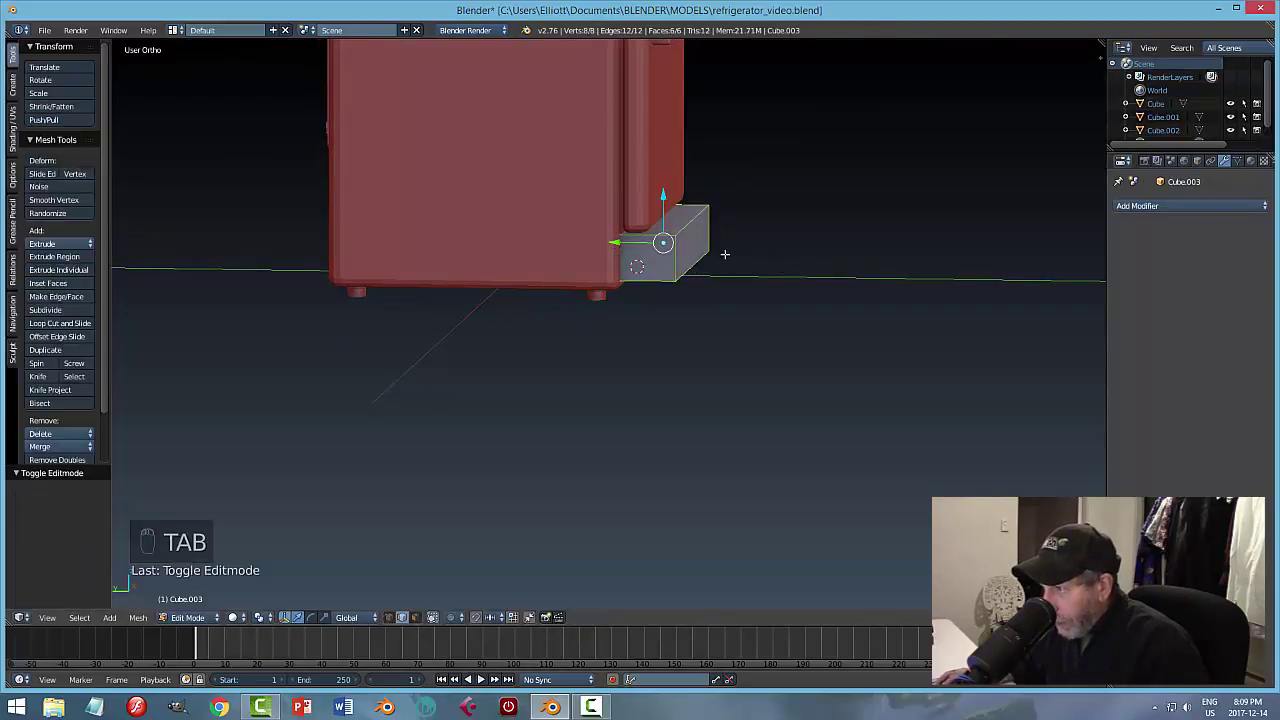
pyautogui.hotkey('ctrl', 'Tab')
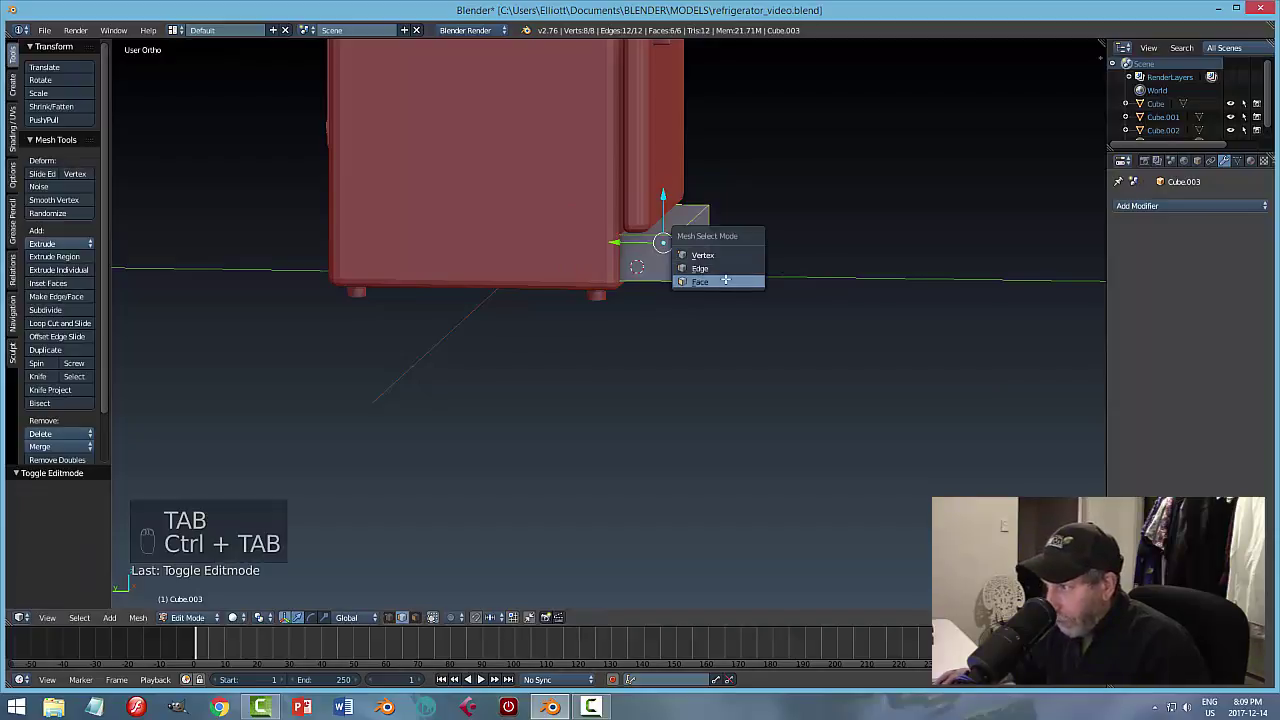
pyautogui.click(740, 277)
pyautogui.moveTo(647, 243); pyautogui.dragTo(621, 244)
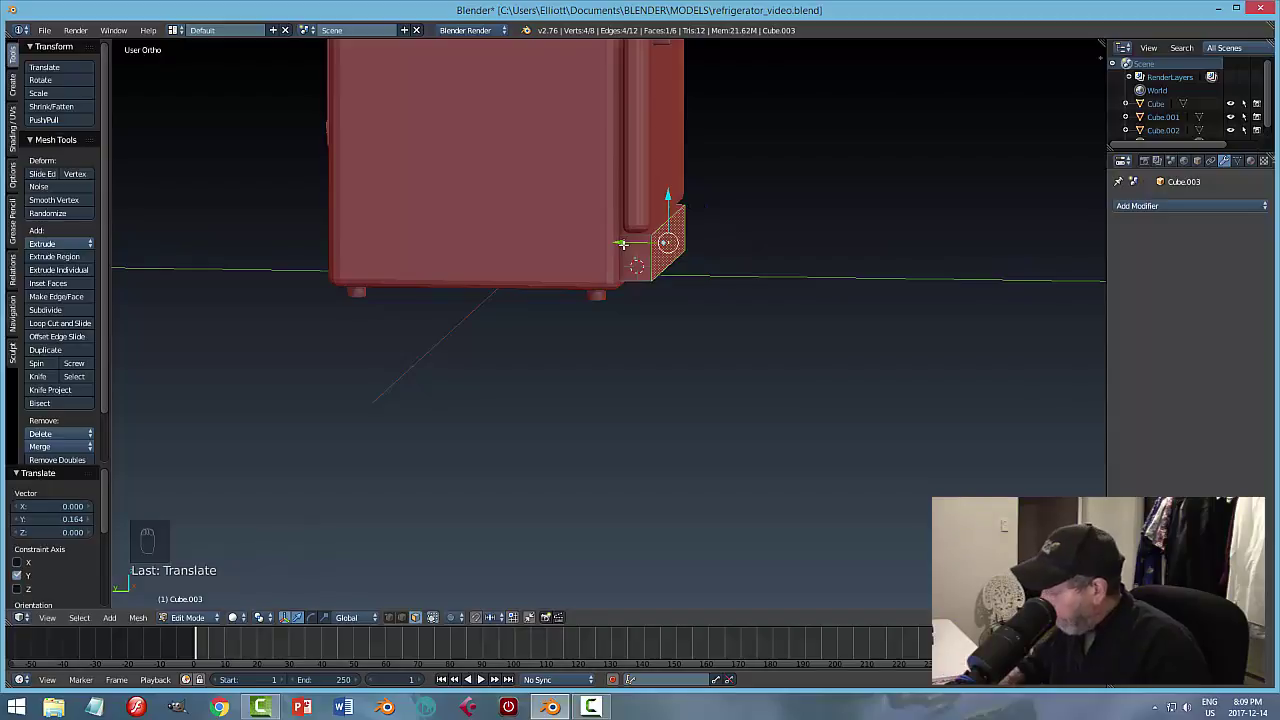
# In left view, push the cube's front face a further 0.125 or so along Y toward the refrigerator body.
pyautogui.press('ctrl+KP_3')
pyautogui.scroll(5, 734, 276)
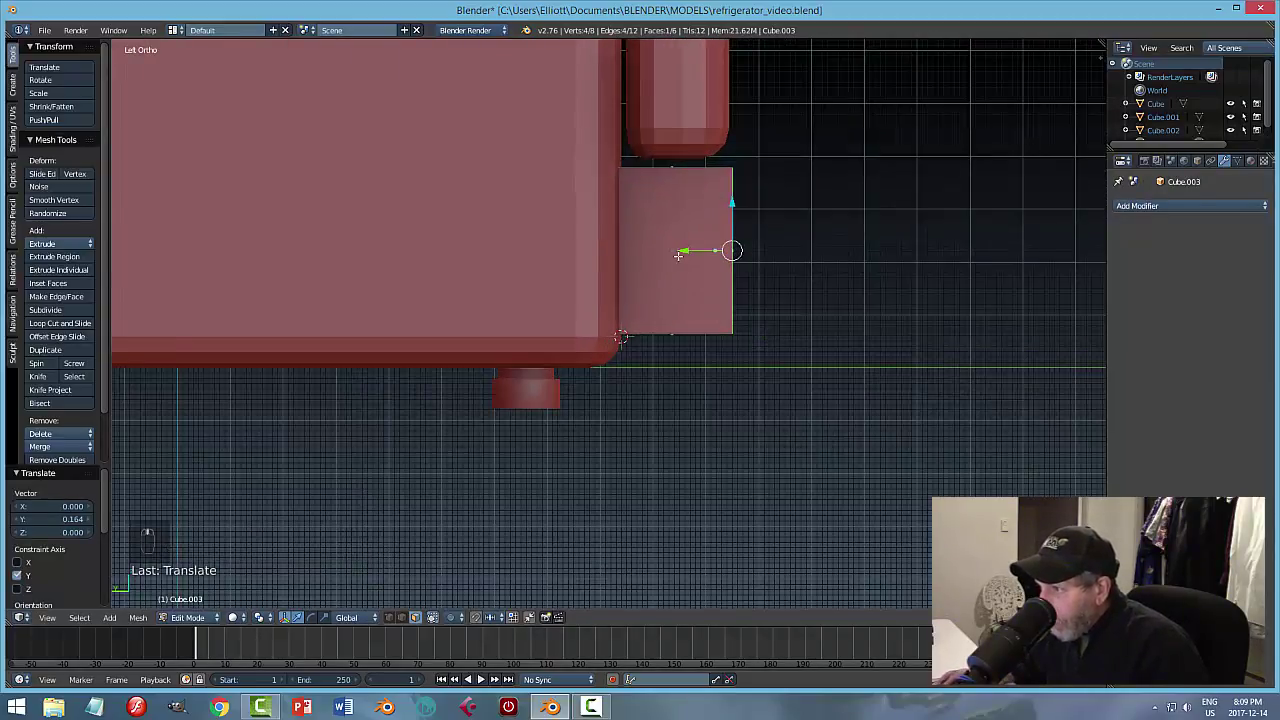
pyautogui.press('g')
pyautogui.press('y')
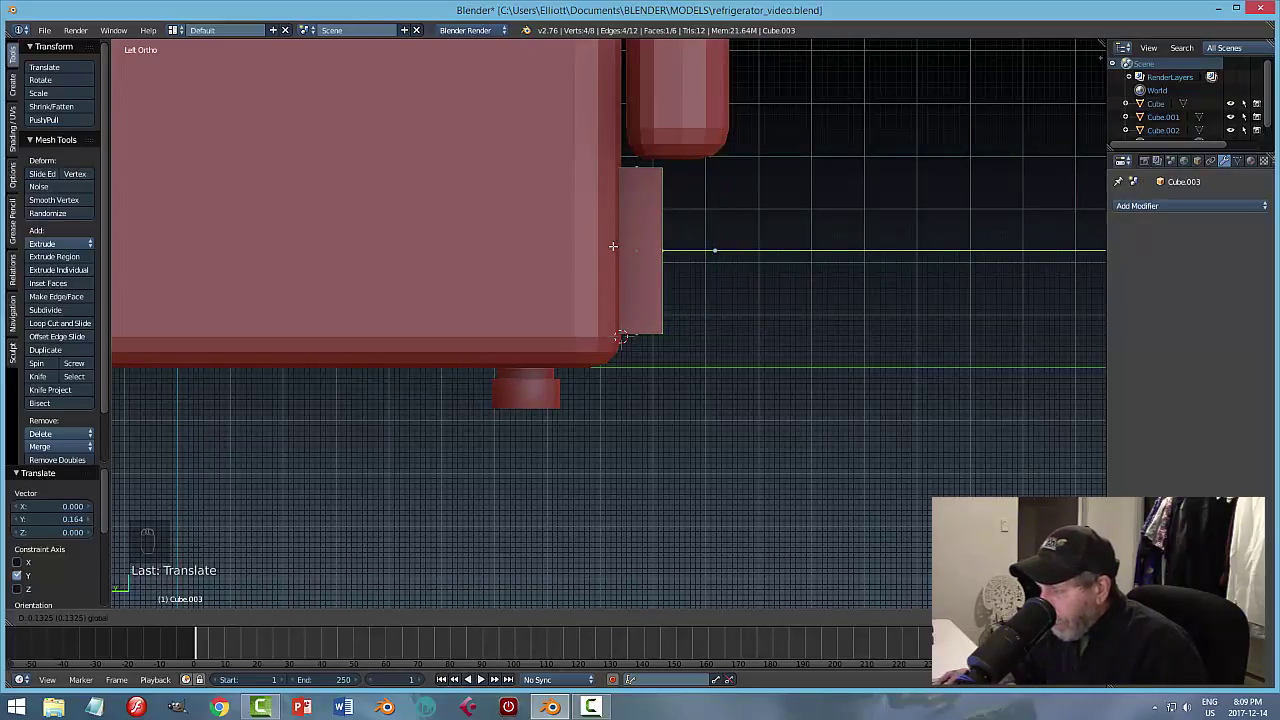
pyautogui.click(617, 246)
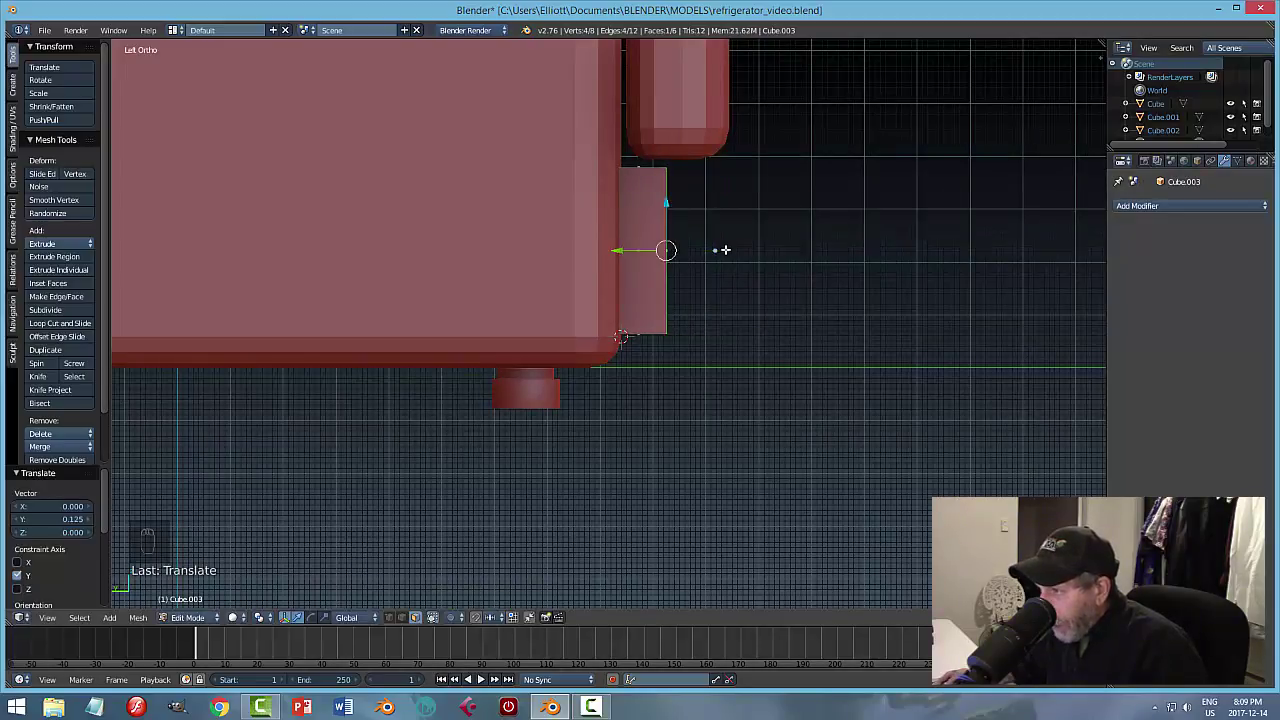
# Deselect the base panel's faces, return to Object Mode and apply the panel's scale.
pyautogui.moveTo(617, 248); pyautogui.dragTo(630, 262, button='middle')
pyautogui.press('a')
pyautogui.scroll(-5, 732, 293)
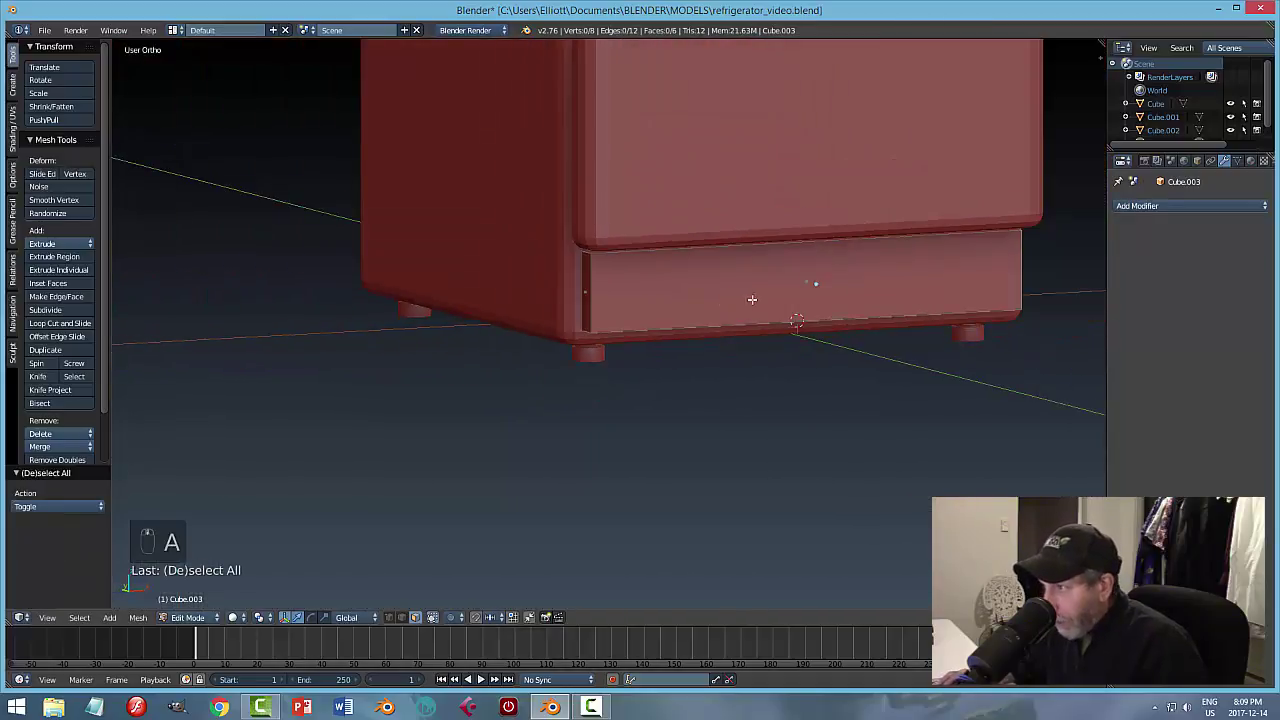
pyautogui.moveTo(732, 293); pyautogui.dragTo(843, 309, button='middle')
pyautogui.scroll(2, 787, 327)
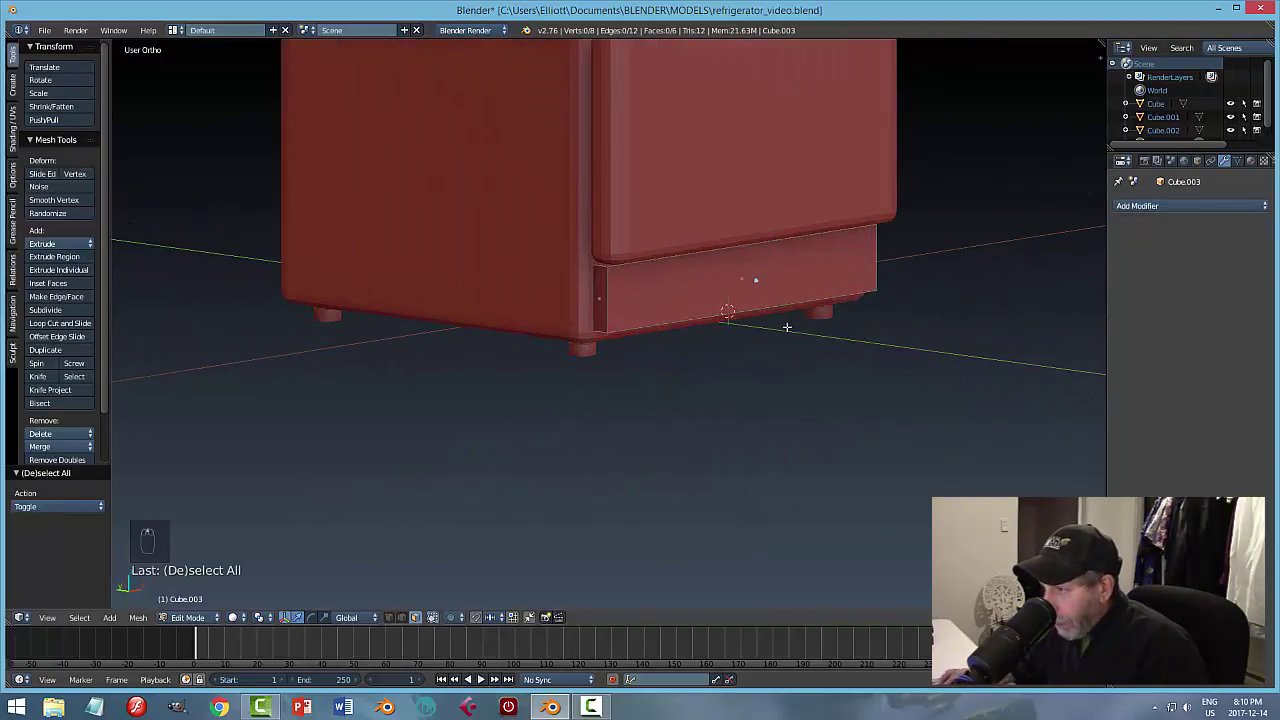
pyautogui.press('Tab')
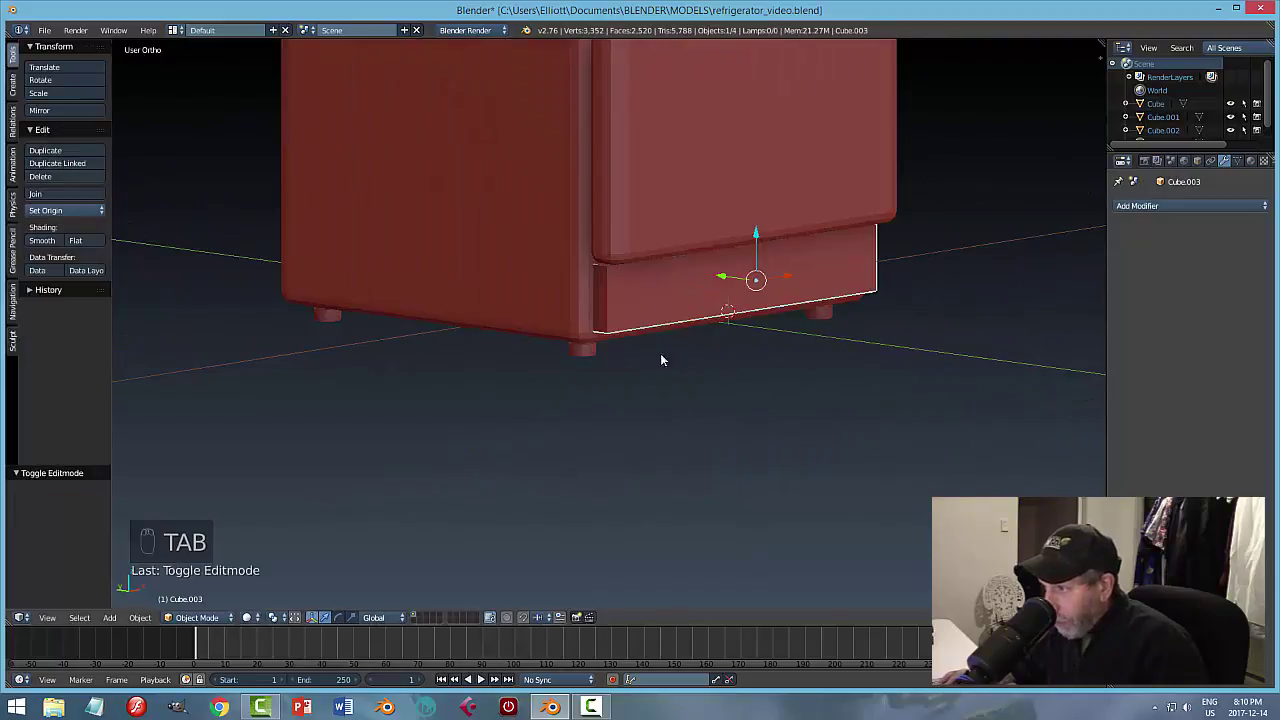
pyautogui.click(140, 617)
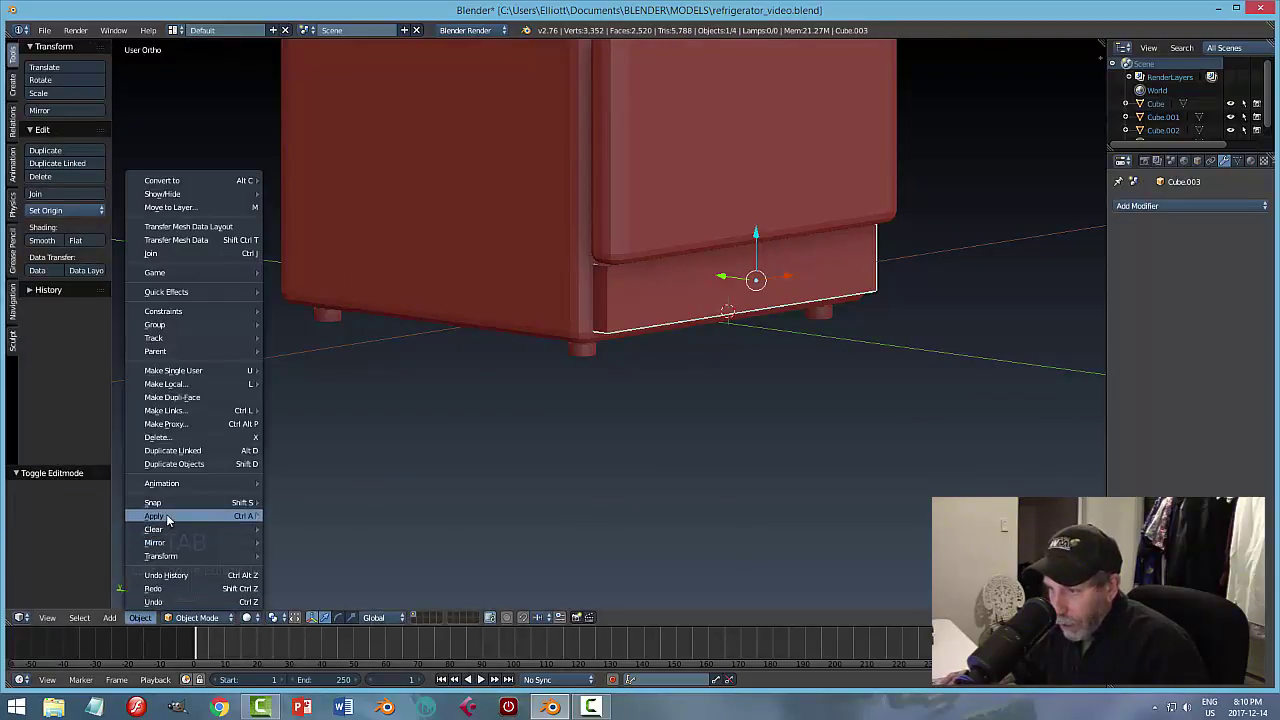
pyautogui.moveTo(166, 514)
pyautogui.click(300, 542)
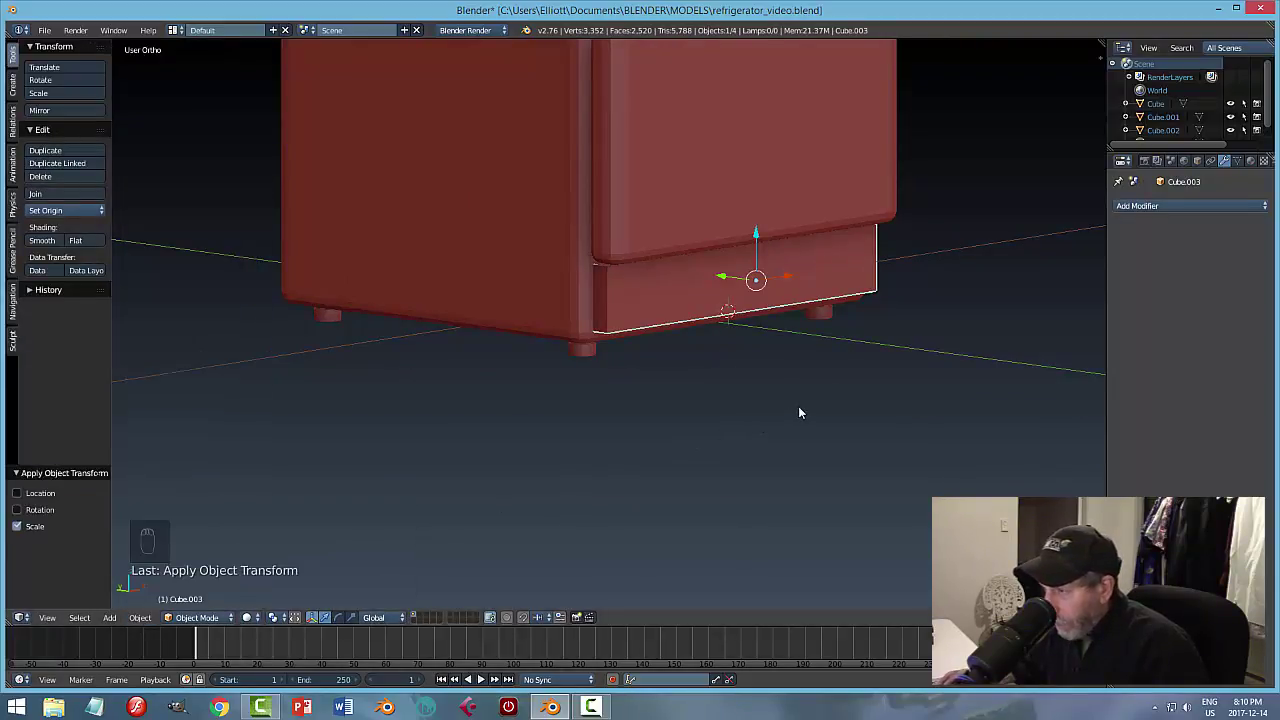
# Add a Bevel modifier to the base panel with 2 segments and a width of 0.021.
pyautogui.moveTo(798, 406); pyautogui.dragTo(730, 410, button='middle')
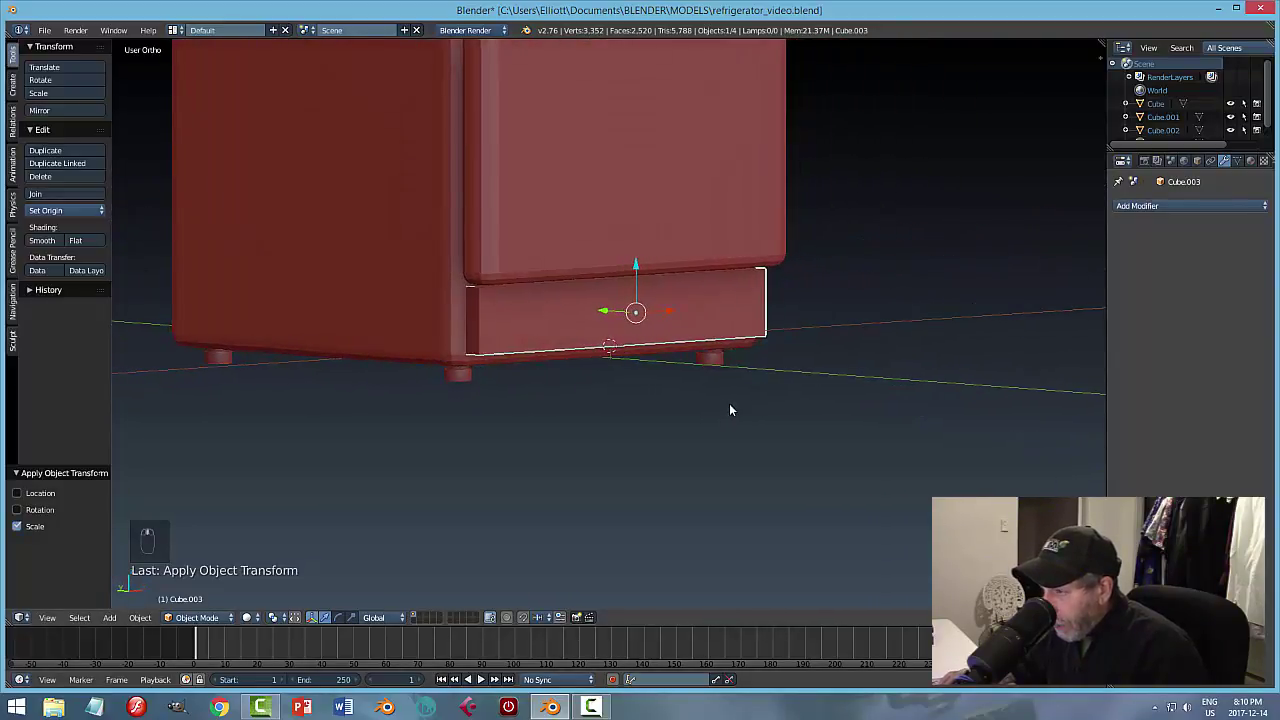
pyautogui.click(1141, 205)
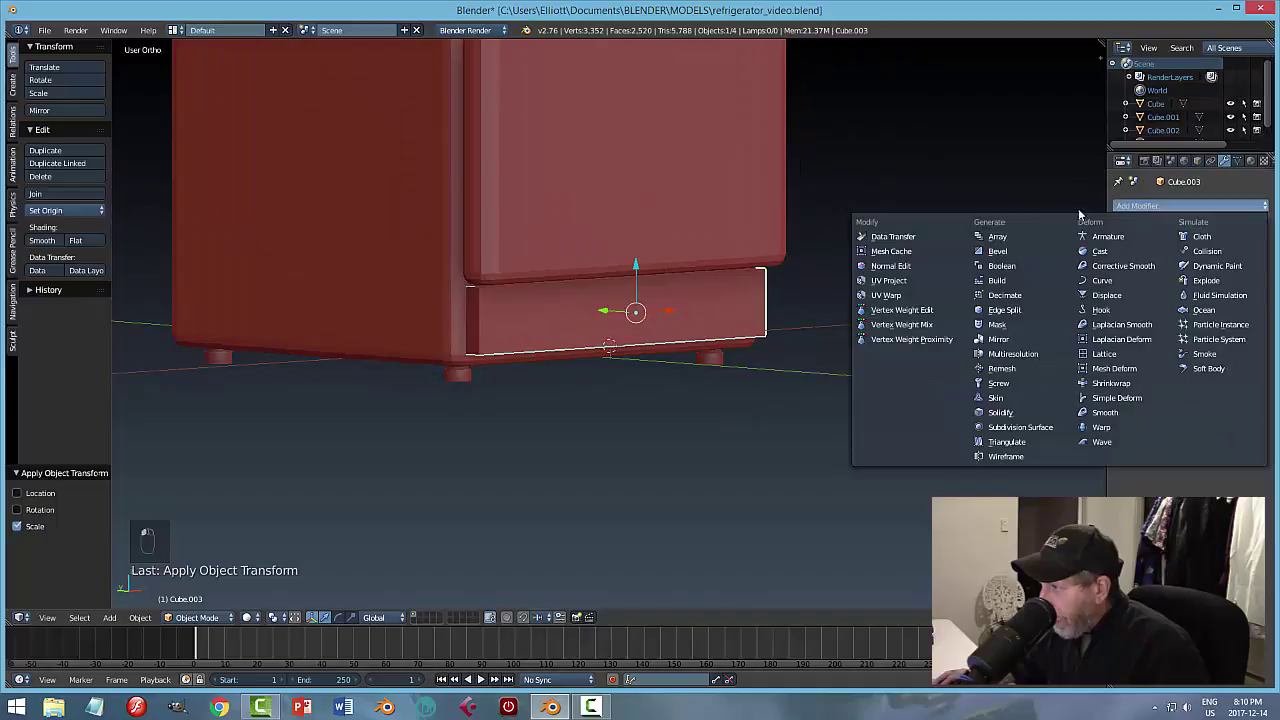
pyautogui.click(1000, 251)
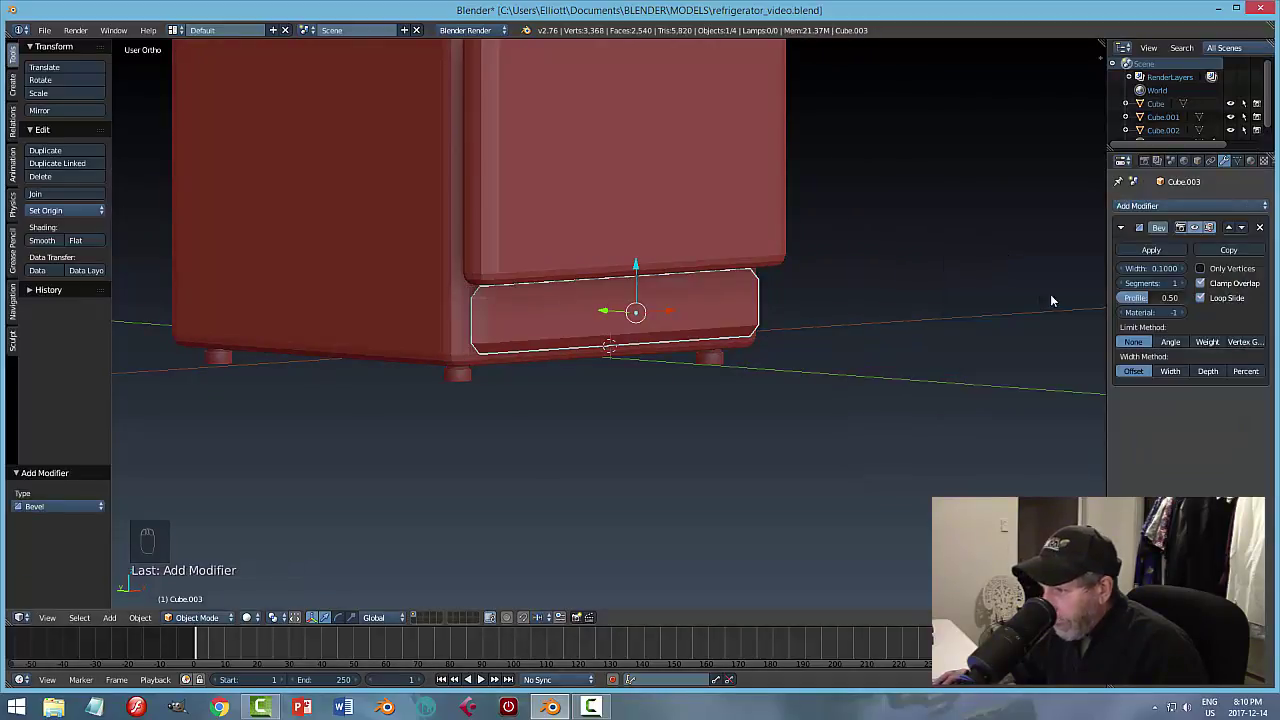
pyautogui.scroll(3, 848, 358)
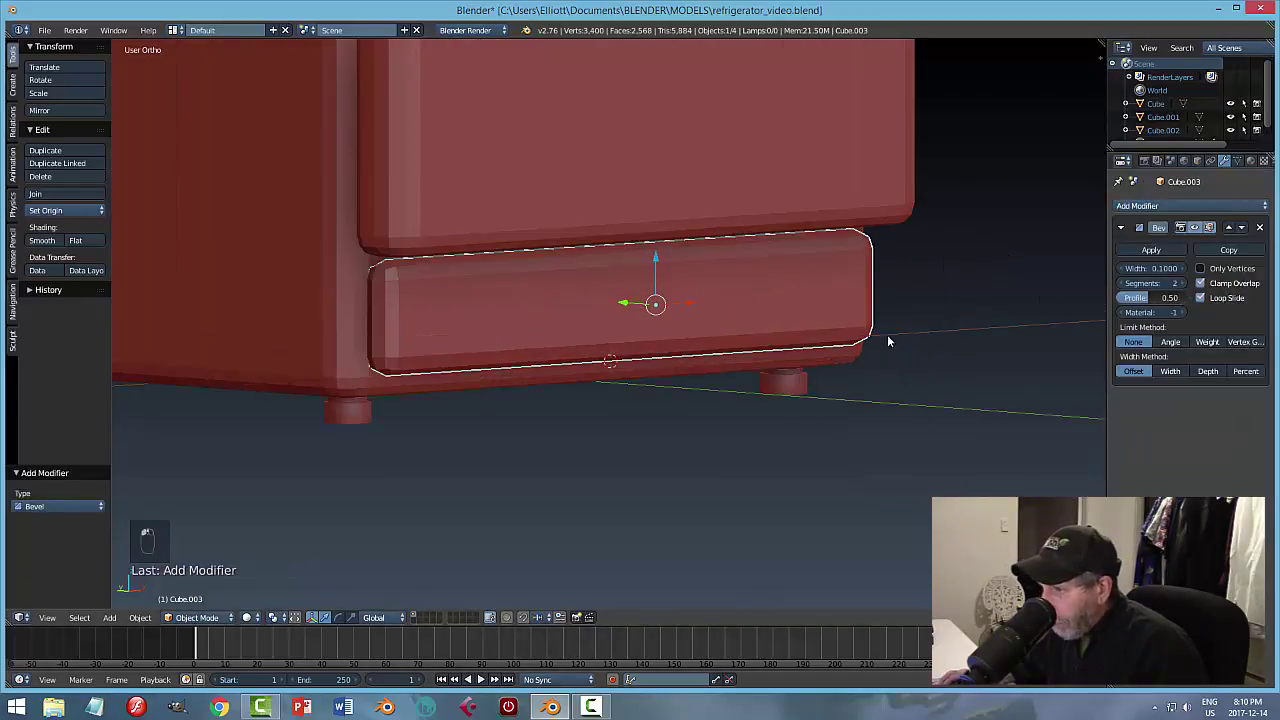
pyautogui.moveTo(1163, 272); pyautogui.dragTo(1130, 272)
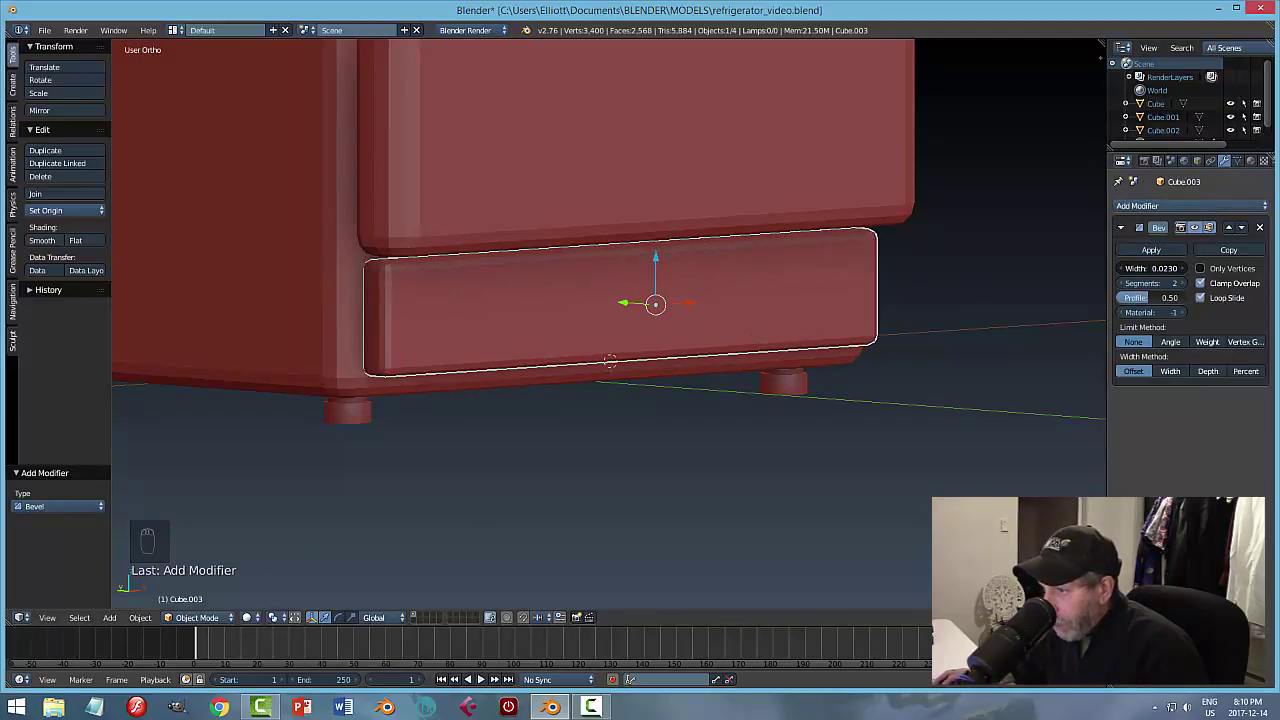
pyautogui.press('a')
# From the side, move the base panel 0.019 forward along Y and scale it to 1.11 along Y.
pyautogui.moveTo(694, 420); pyautogui.dragTo(426, 340, button='middle')
pyautogui.rightClick(373, 308)
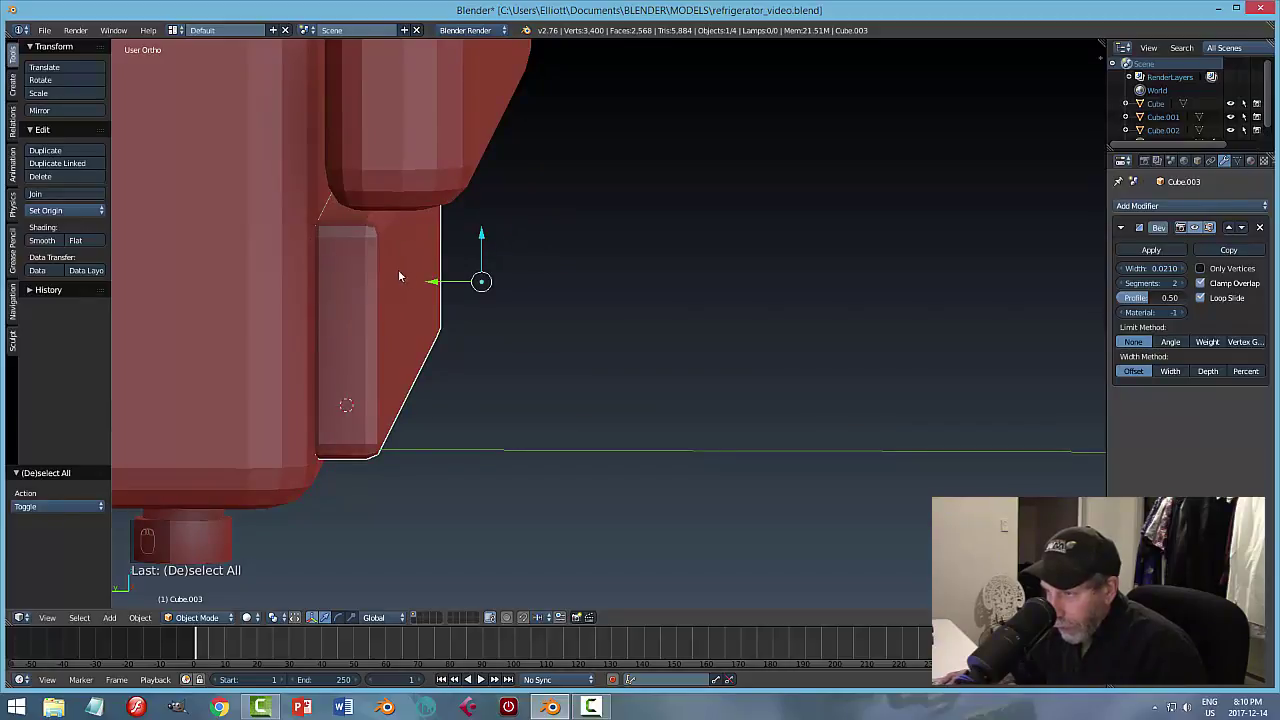
pyautogui.moveTo(433, 284); pyautogui.dragTo(458, 290)
pyautogui.press('s')
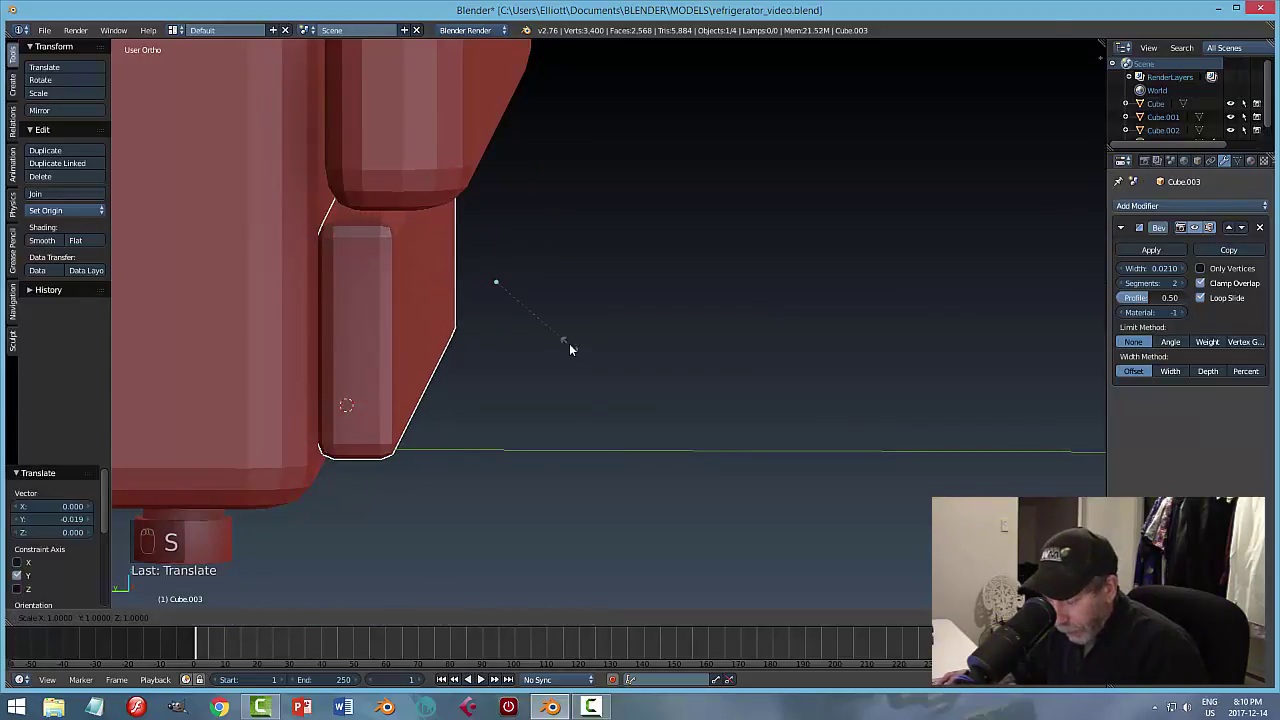
pyautogui.press('y')
pyautogui.click(583, 352)
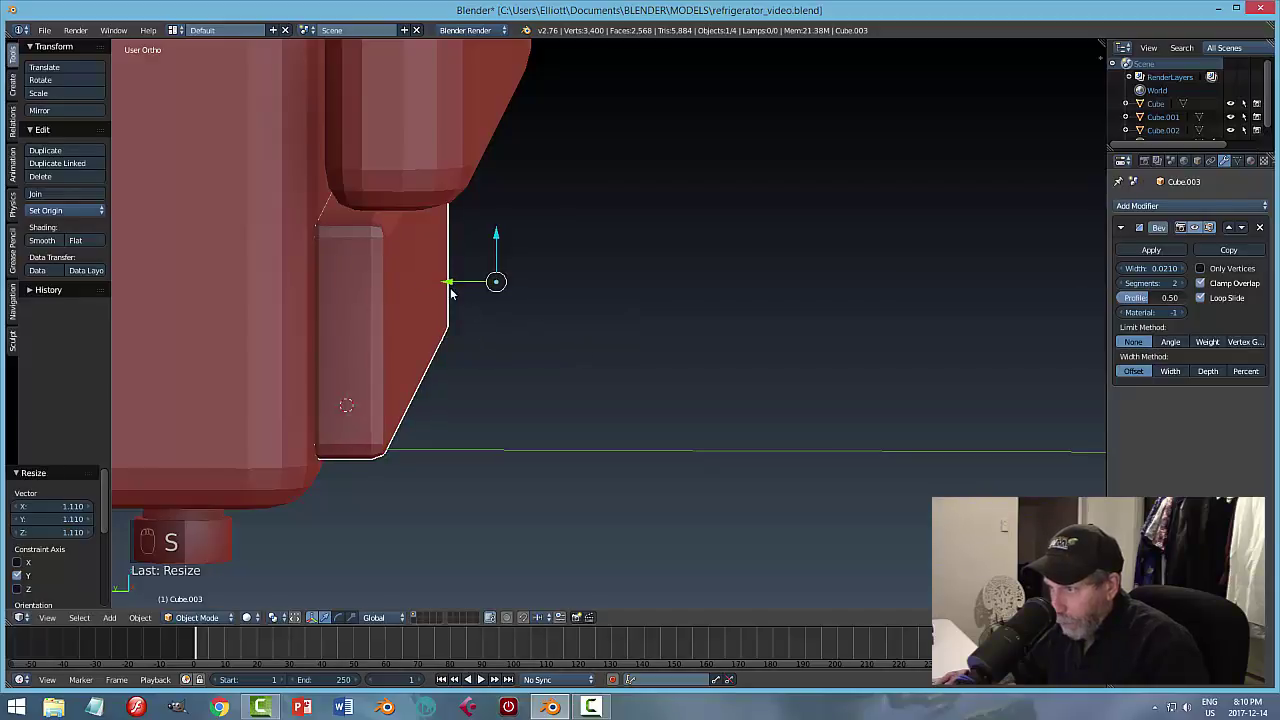
# Set the base panel's origin to its geometry and nudge the panel 0.007 along Y toward the refrigerator body.
pyautogui.click(55, 210)
pyautogui.click(92, 241)
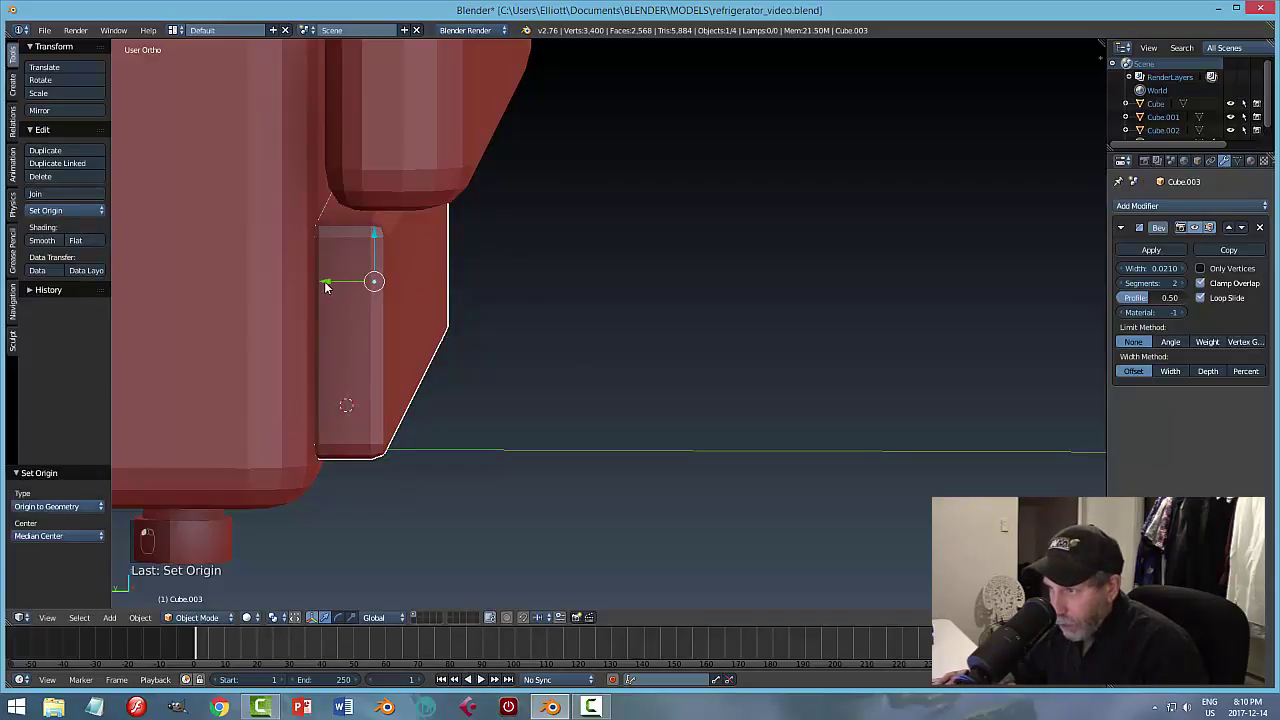
pyautogui.moveTo(325, 287); pyautogui.dragTo(318, 281)
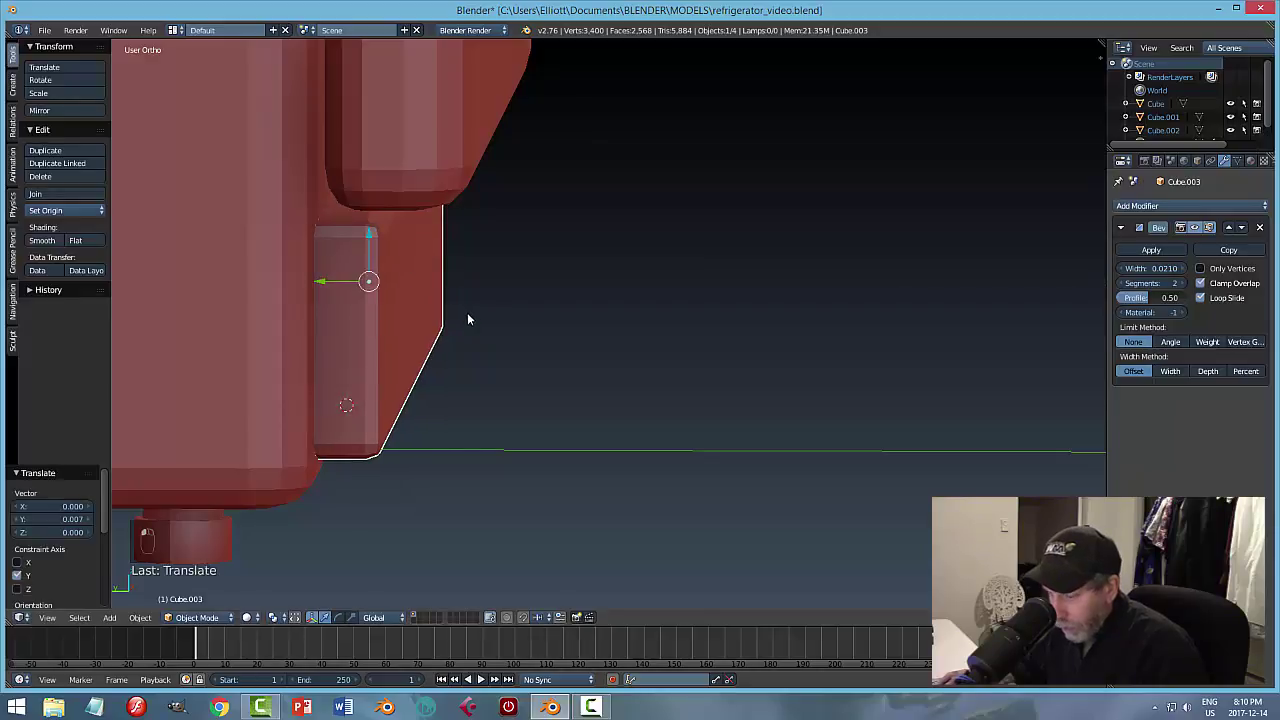
# Deselect the base panel and examine its bevelled edges and fit against the refrigerator from several angles.
pyautogui.press('a')
pyautogui.scroll(-3, 517, 309)
pyautogui.moveTo(517, 309); pyautogui.dragTo(794, 337, button='middle')
pyautogui.scroll(4, 500, 292)
pyautogui.scroll(-3, 490, 297)
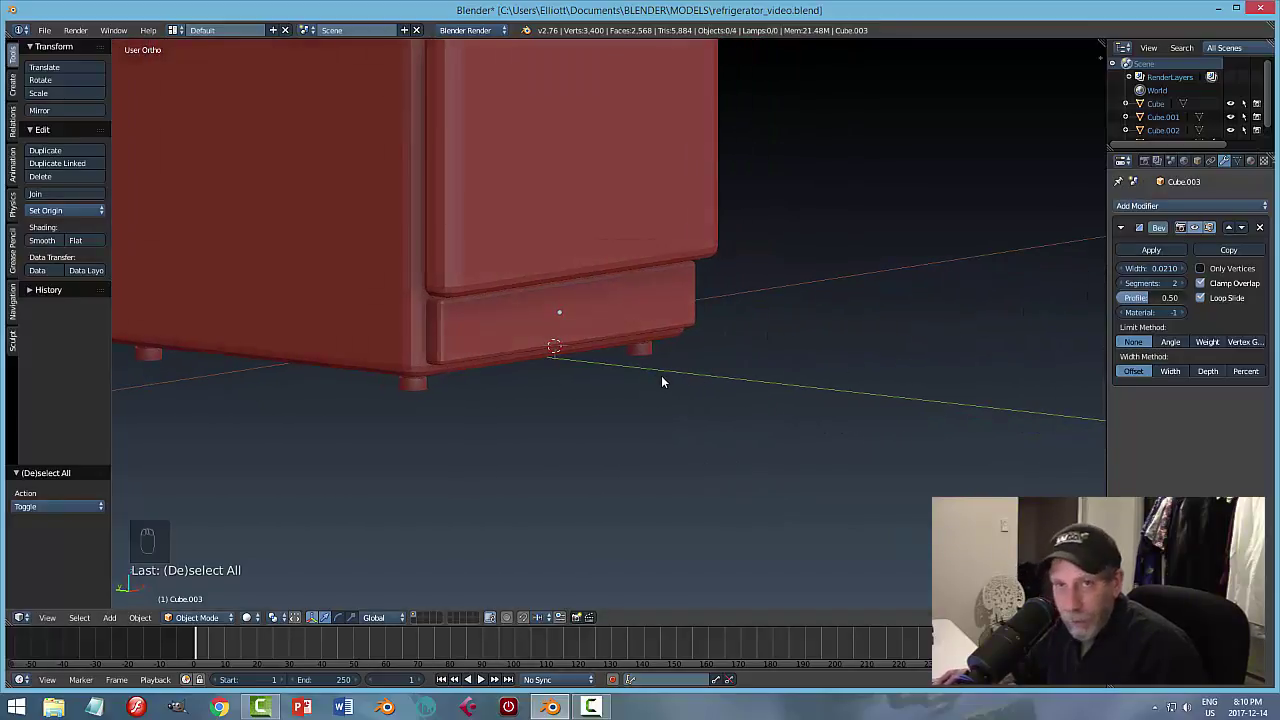
pyautogui.moveTo(576, 378); pyautogui.dragTo(604, 375, button='middle')
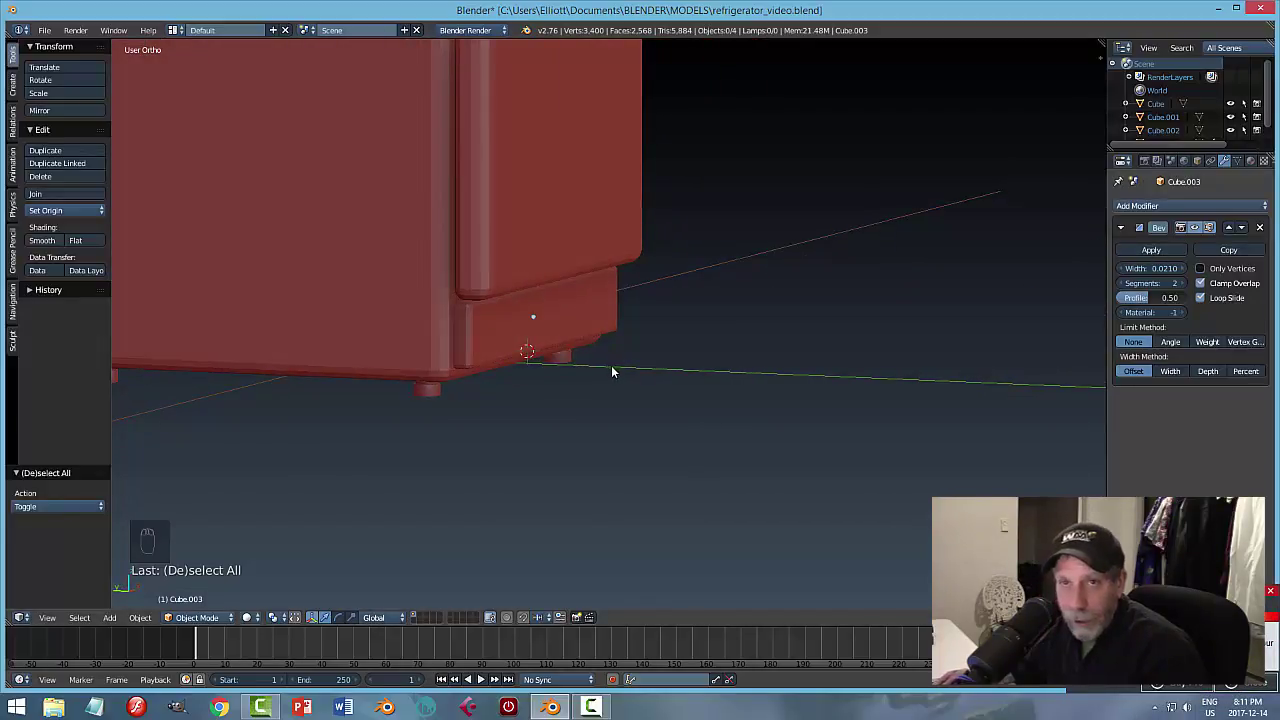
pyautogui.moveTo(613, 372); pyautogui.dragTo(585, 370, button='middle')
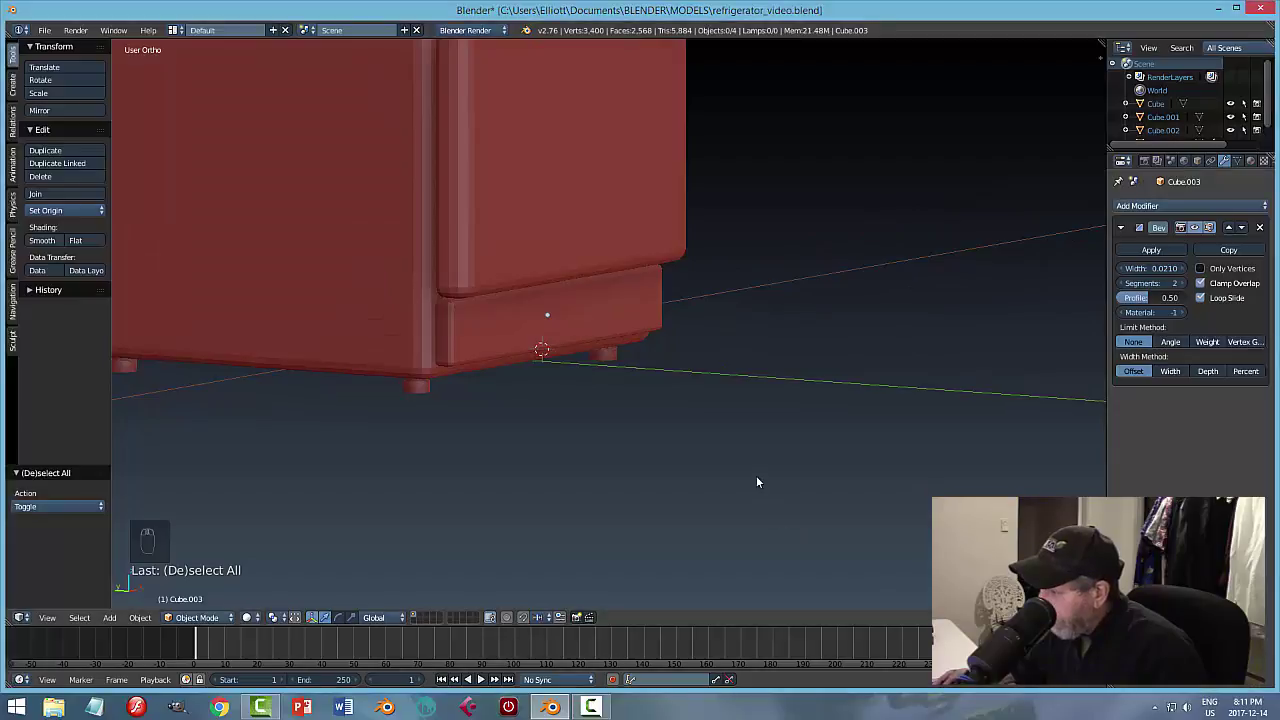
pyautogui.moveTo(756, 475); pyautogui.dragTo(701, 466, button='middle')
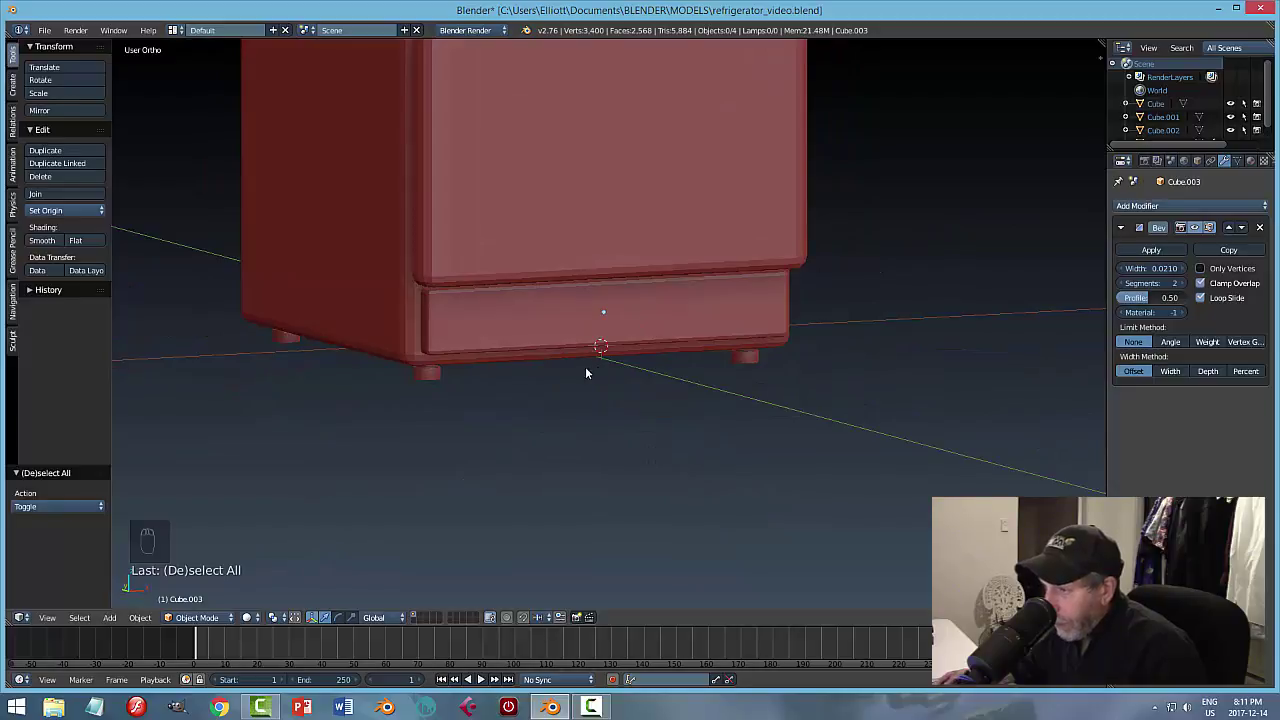
# Snap the 3D cursor to the base panel's center and add a new cube there.
pyautogui.rightClick(660, 327)
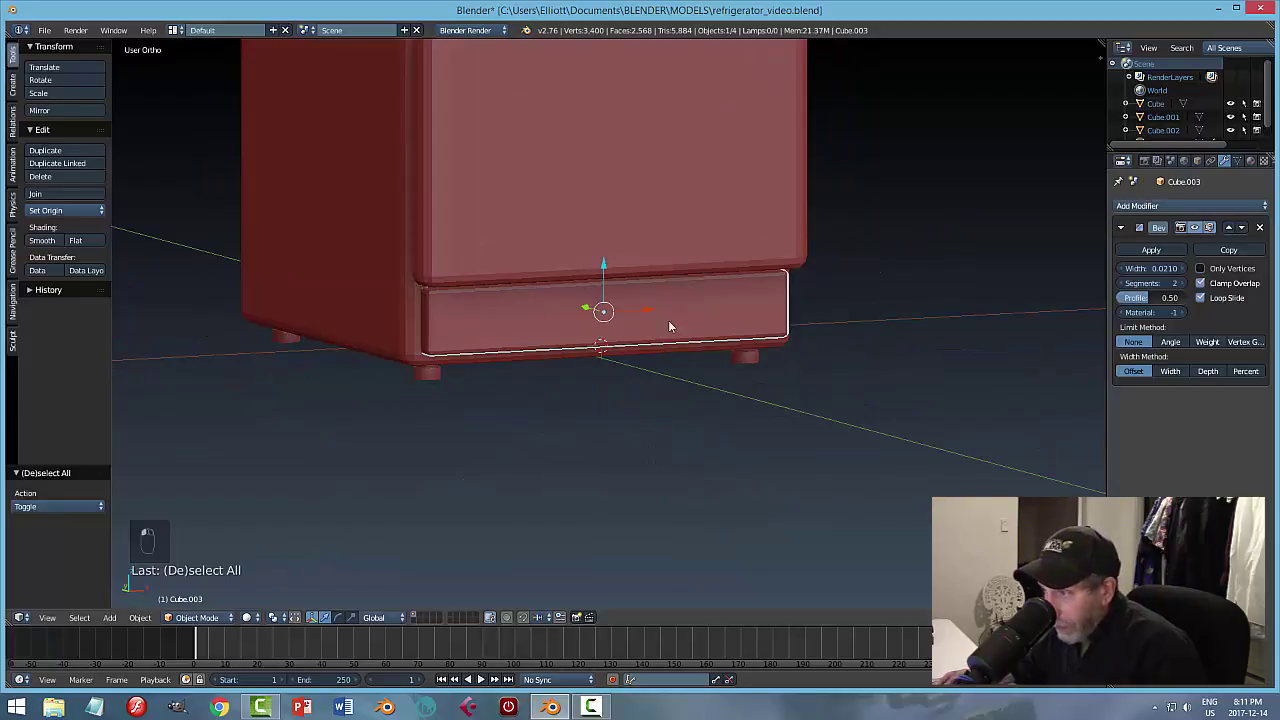
pyautogui.hotkey('shift', 's')
pyautogui.click(708, 391)
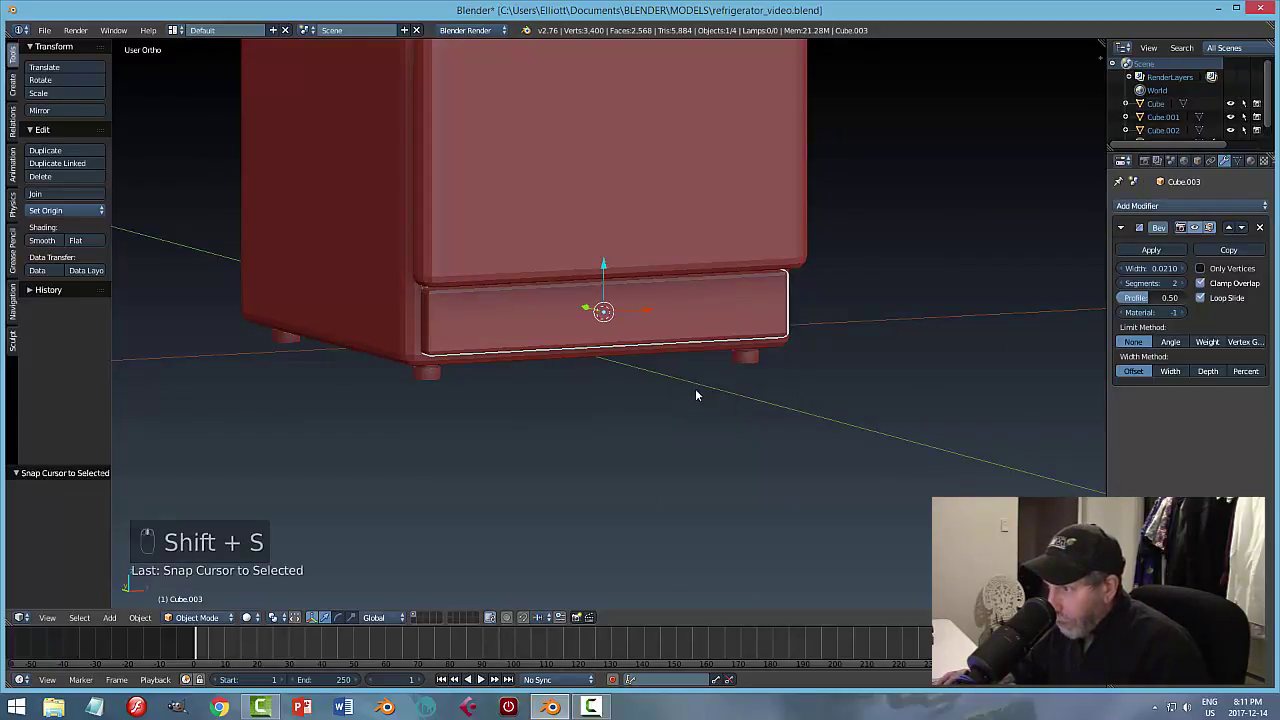
pyautogui.moveTo(695, 391); pyautogui.dragTo(755, 396, button='middle')
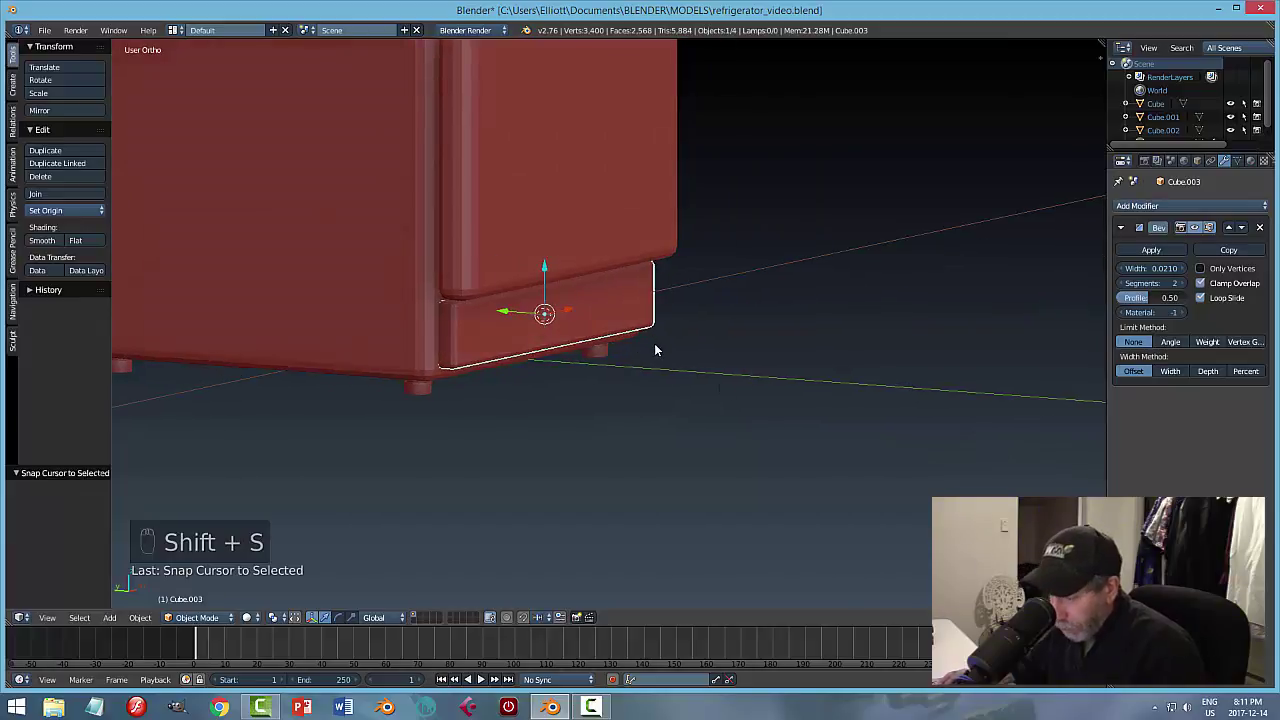
pyautogui.hotkey('shift', 'a')
pyautogui.click(758, 358)
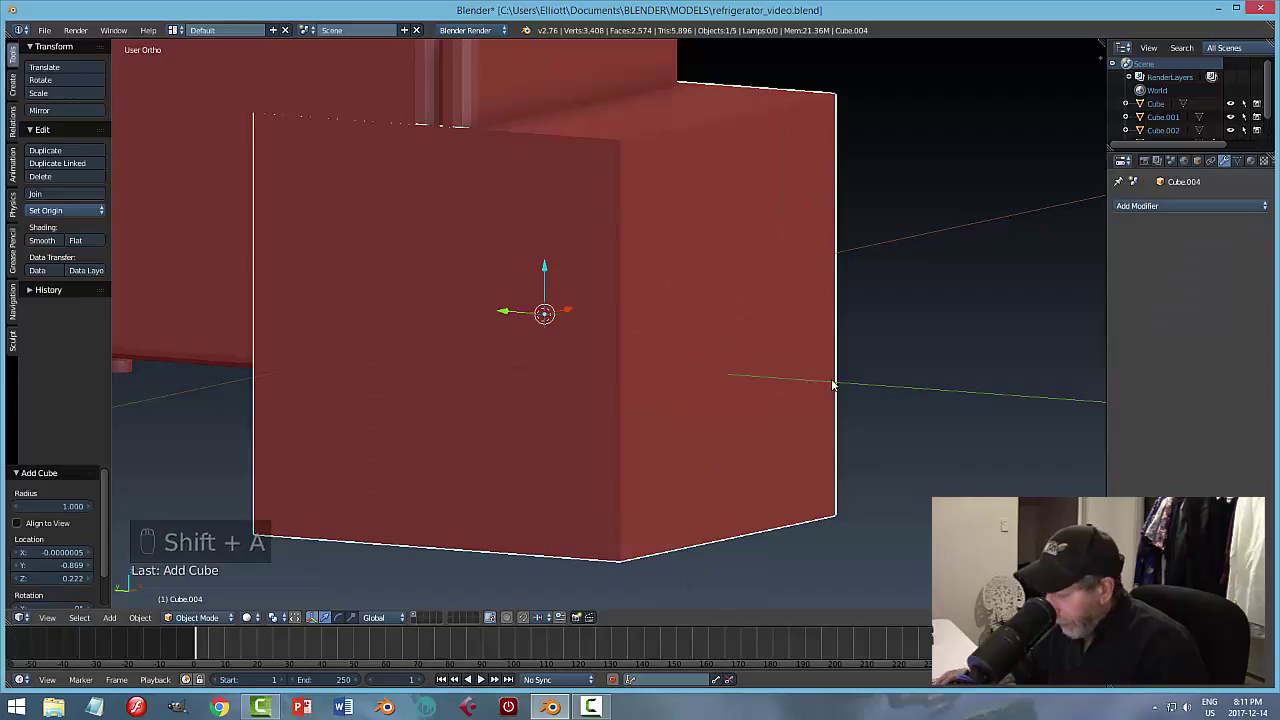
# In front view, scale the new cube to 0.804 overall, then flatten it along Z into a thin slat.
pyautogui.press('KP_1')
pyautogui.press('s')
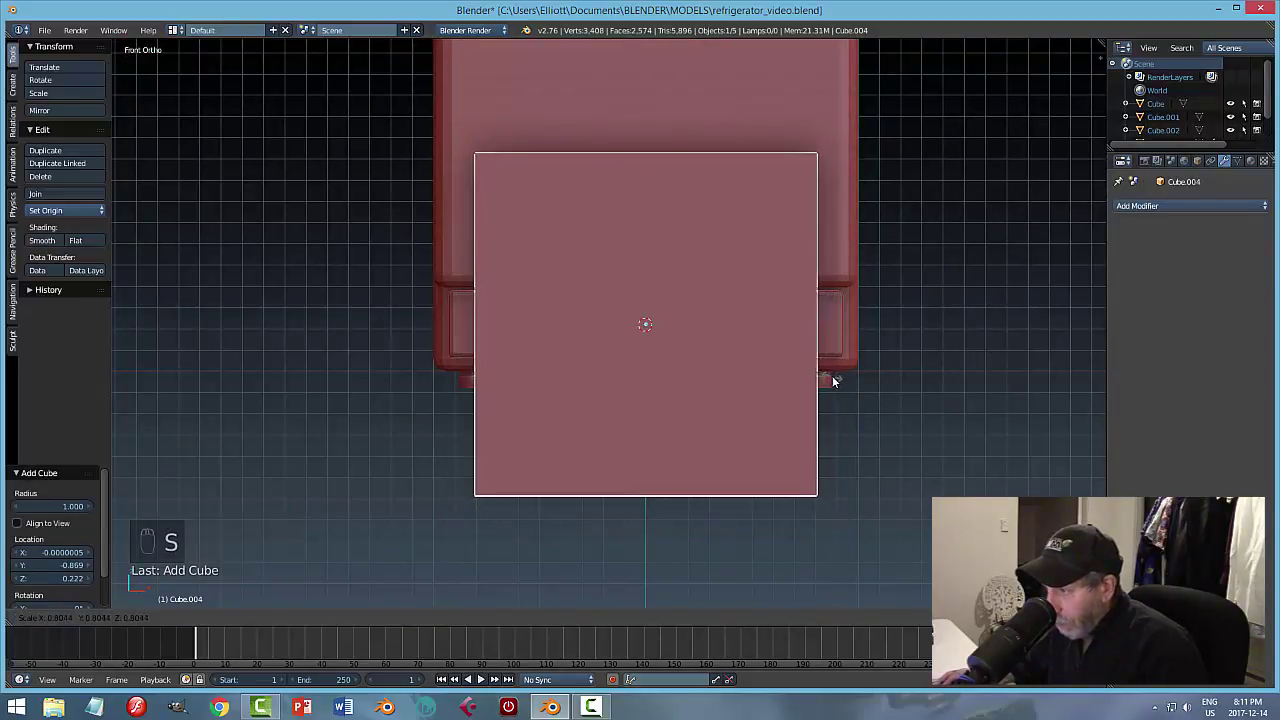
pyautogui.click(833, 381)
pyautogui.press('s')
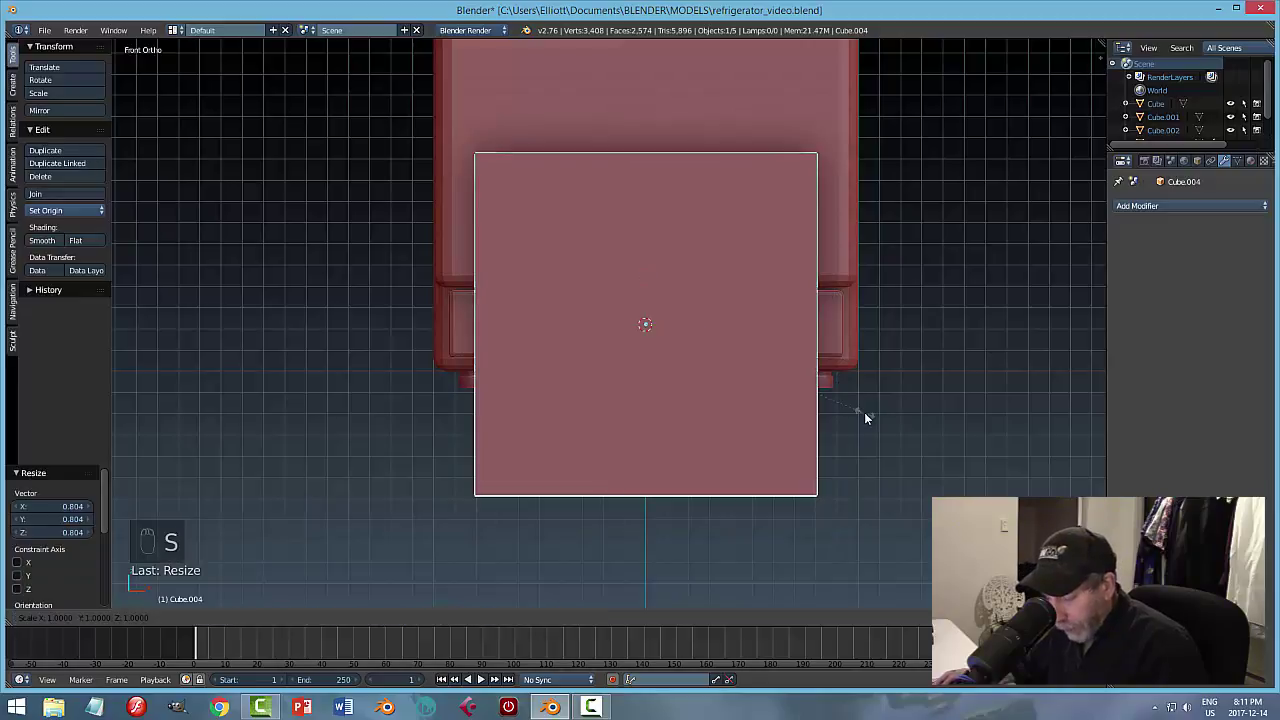
pyautogui.press('z')
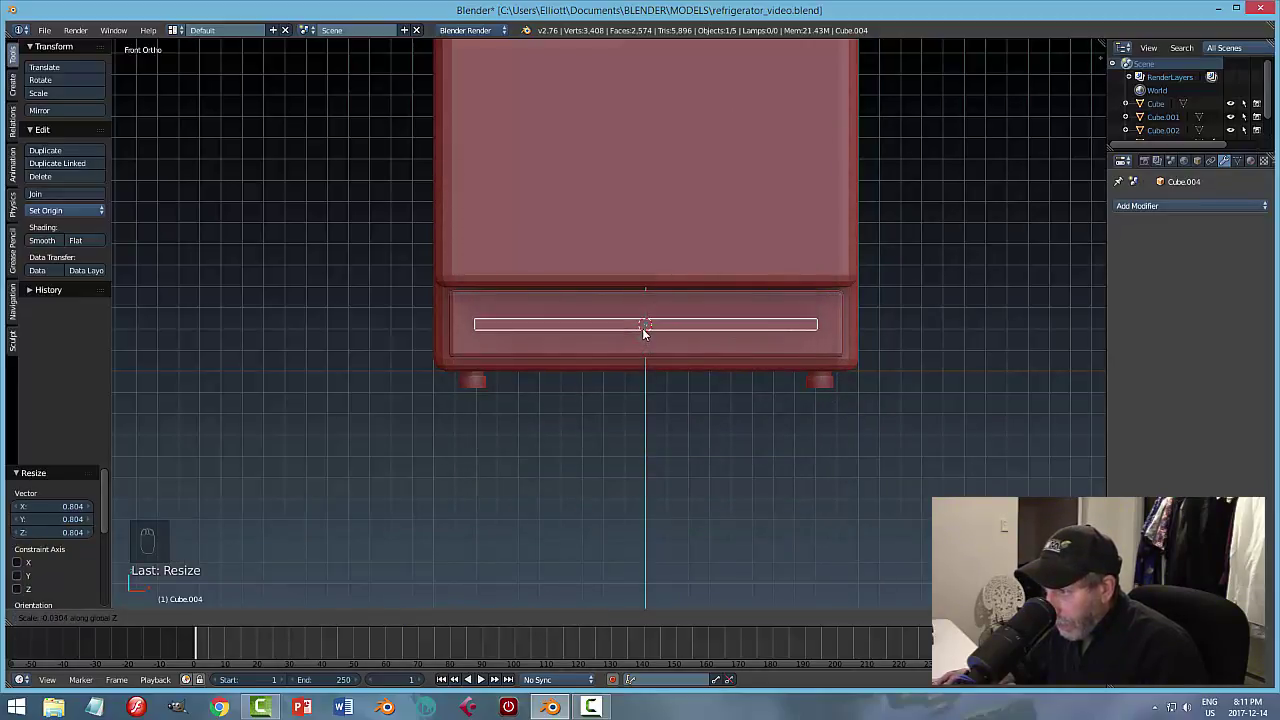
pyautogui.click(645, 334)
# Raise the slat 0.074 along Z and reduce its depth by scaling it to about 0.23 along Y.
pyautogui.moveTo(791, 334); pyautogui.dragTo(716, 346, button='middle')
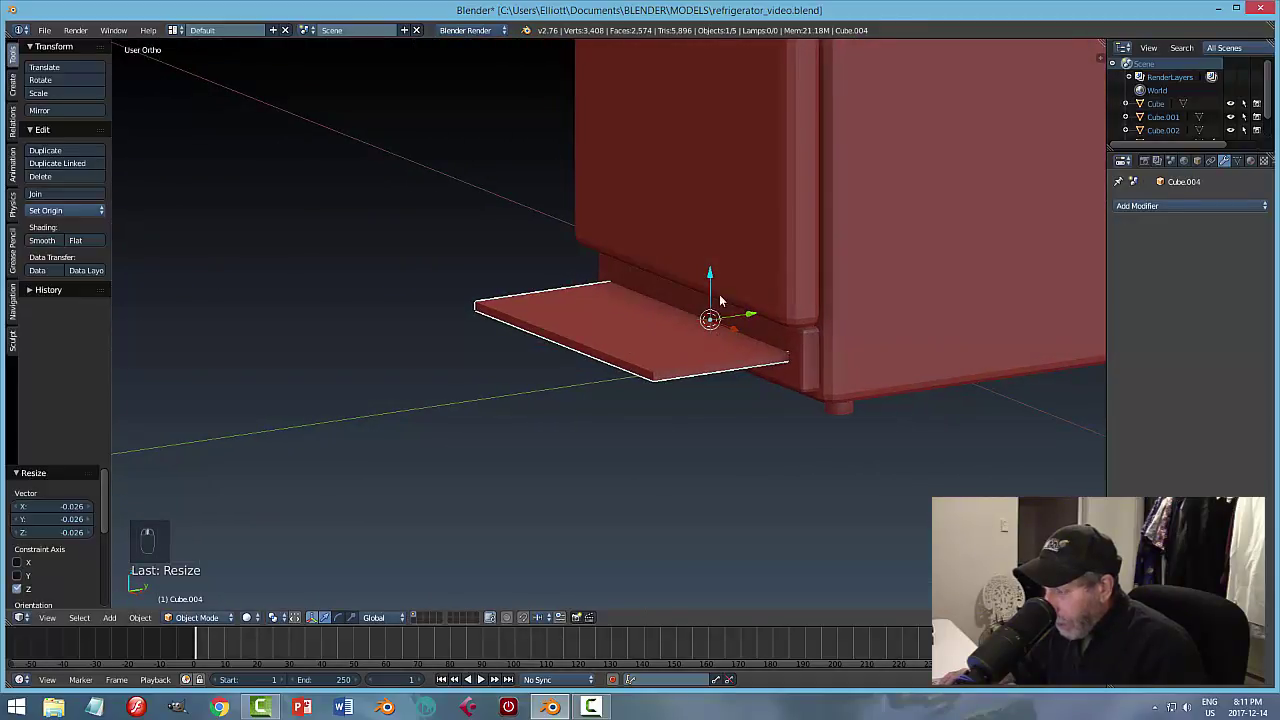
pyautogui.moveTo(711, 276); pyautogui.dragTo(712, 261)
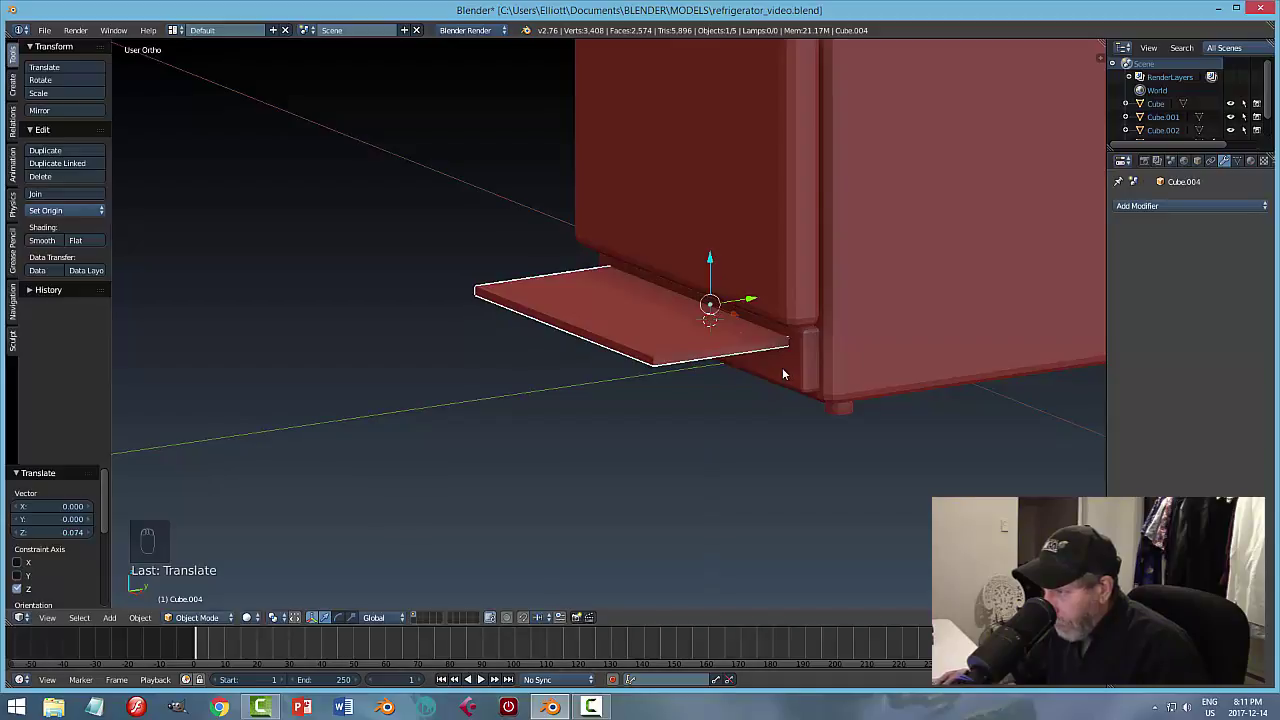
pyautogui.press('s')
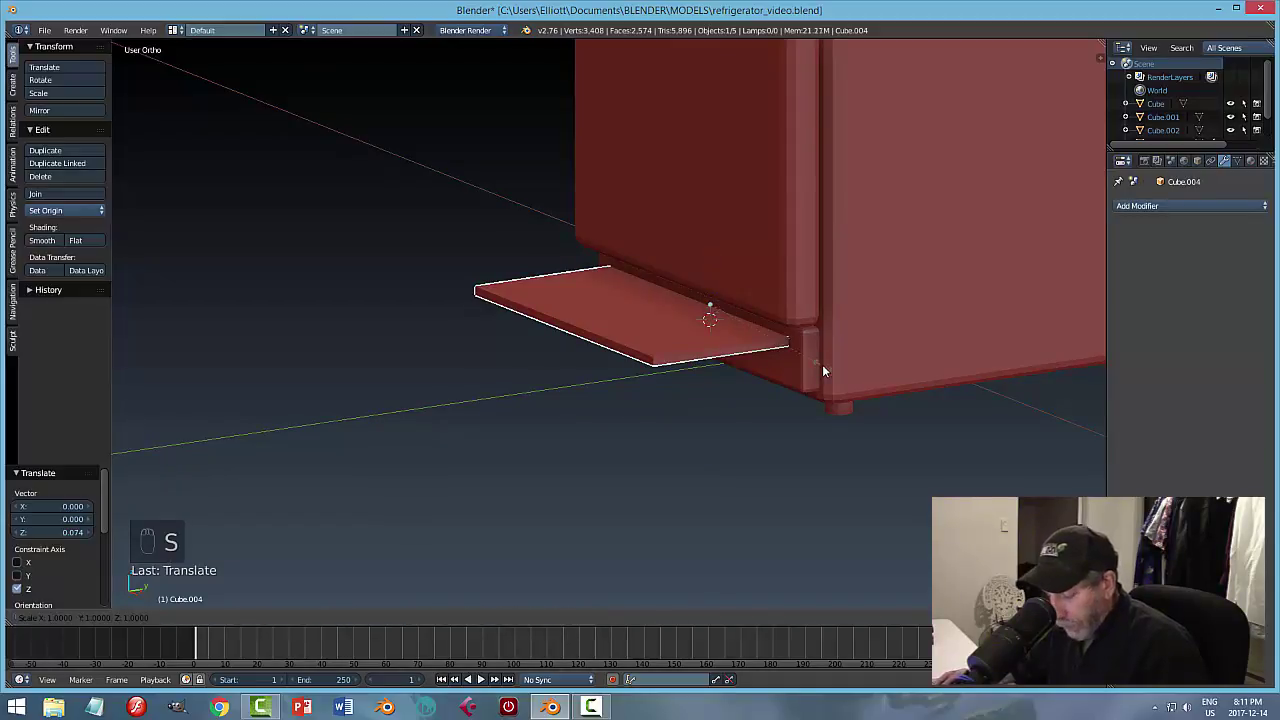
pyautogui.press('y')
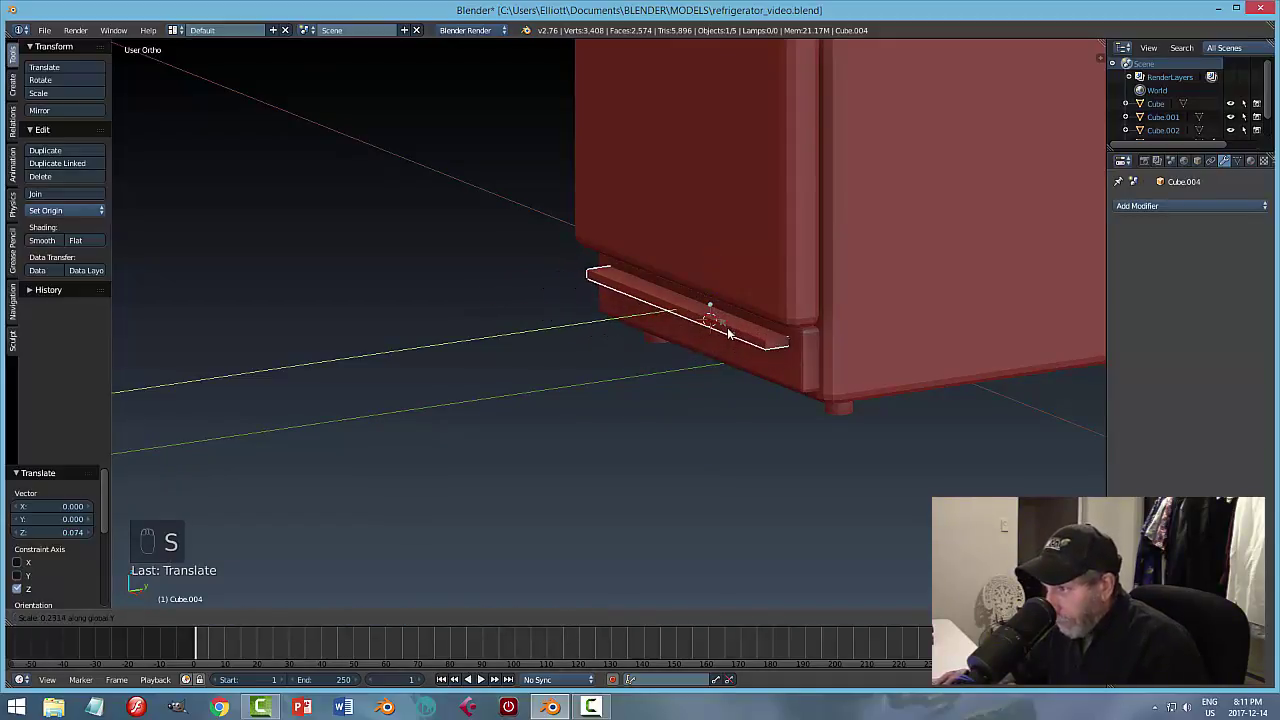
pyautogui.click(731, 338)
# Move the slat along Y so it protrudes from the front of the base panel, finishing with a 0.003 nudge.
pyautogui.moveTo(731, 338); pyautogui.dragTo(761, 320, button='middle')
pyautogui.moveTo(751, 309)
pyautogui.mouseDown()
pyautogui.moveTo(686, 323)
pyautogui.moveTo(729, 320)
pyautogui.mouseUp()
pyautogui.moveTo(686, 380); pyautogui.dragTo(915, 383, button='middle')
pyautogui.moveTo(512, 288); pyautogui.dragTo(512, 288)
pyautogui.moveTo(512, 288); pyautogui.dragTo(609, 340, button='middle')
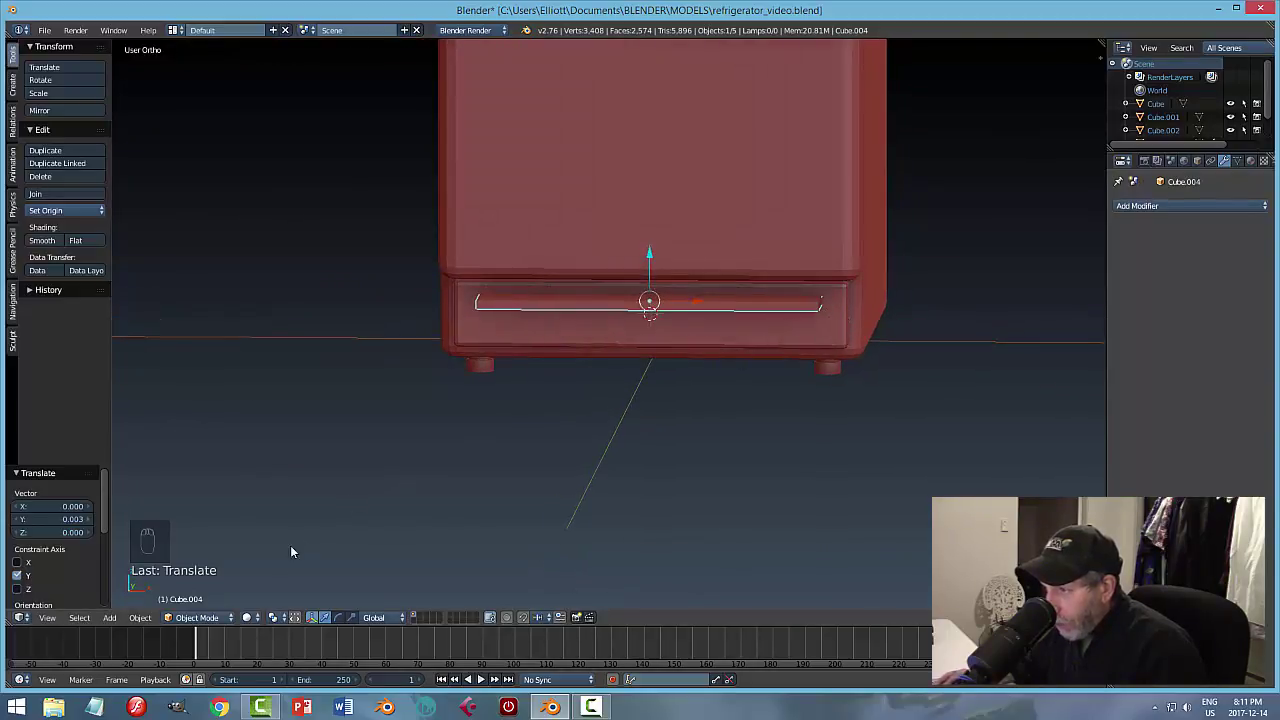
# Apply the slat's scale.
pyautogui.click(145, 617)
pyautogui.moveTo(160, 516)
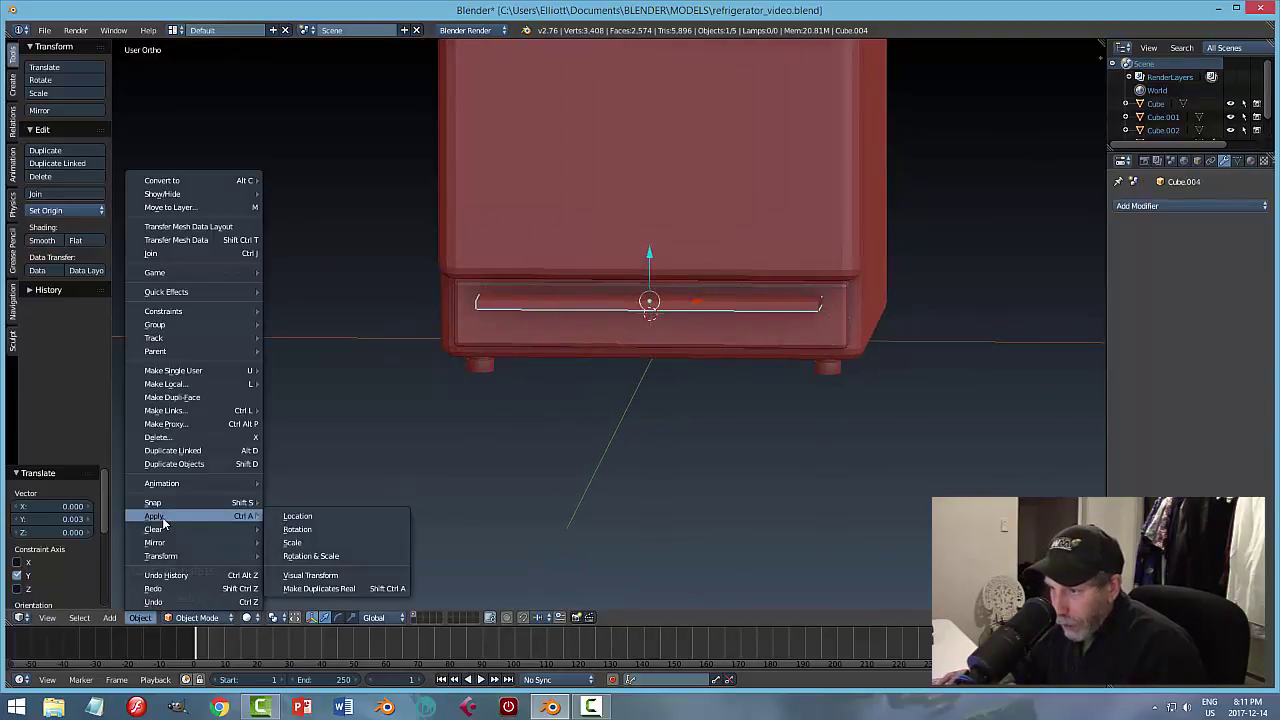
pyautogui.click(312, 545)
# In Edit Mode, select all of the slat's faces, recalculate their normals outward and deselect everything.
pyautogui.moveTo(652, 444); pyautogui.dragTo(675, 371, button='middle')
pyautogui.scroll(3, 787, 384)
pyautogui.press('Tab')
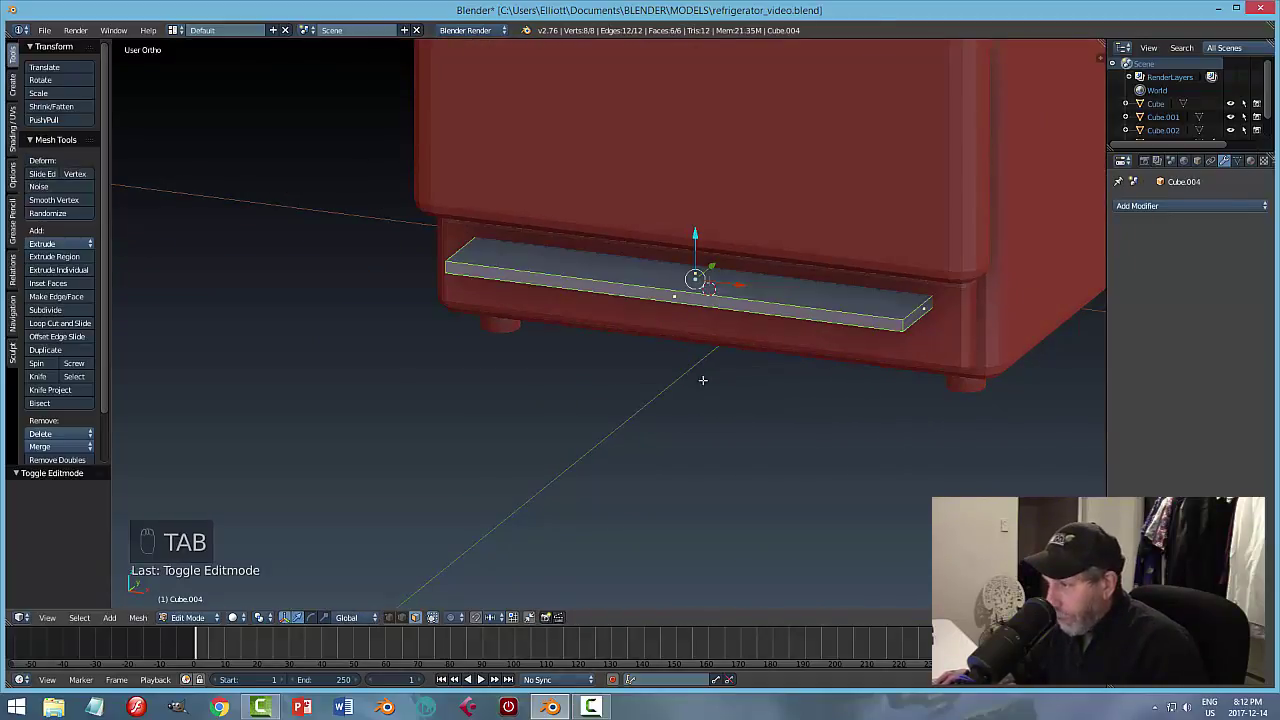
pyautogui.press('a')
pyautogui.press('a')
pyautogui.press('a')
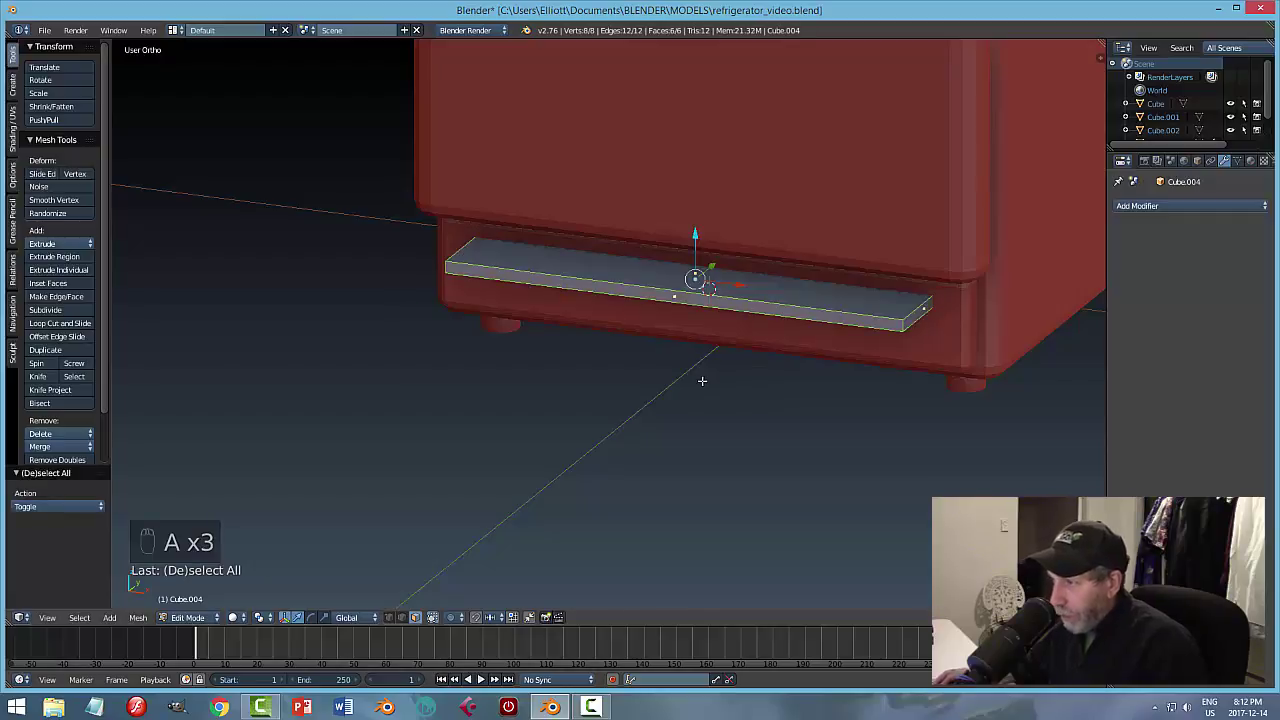
pyautogui.hotkey('ctrl', 'n')
pyautogui.press('a')
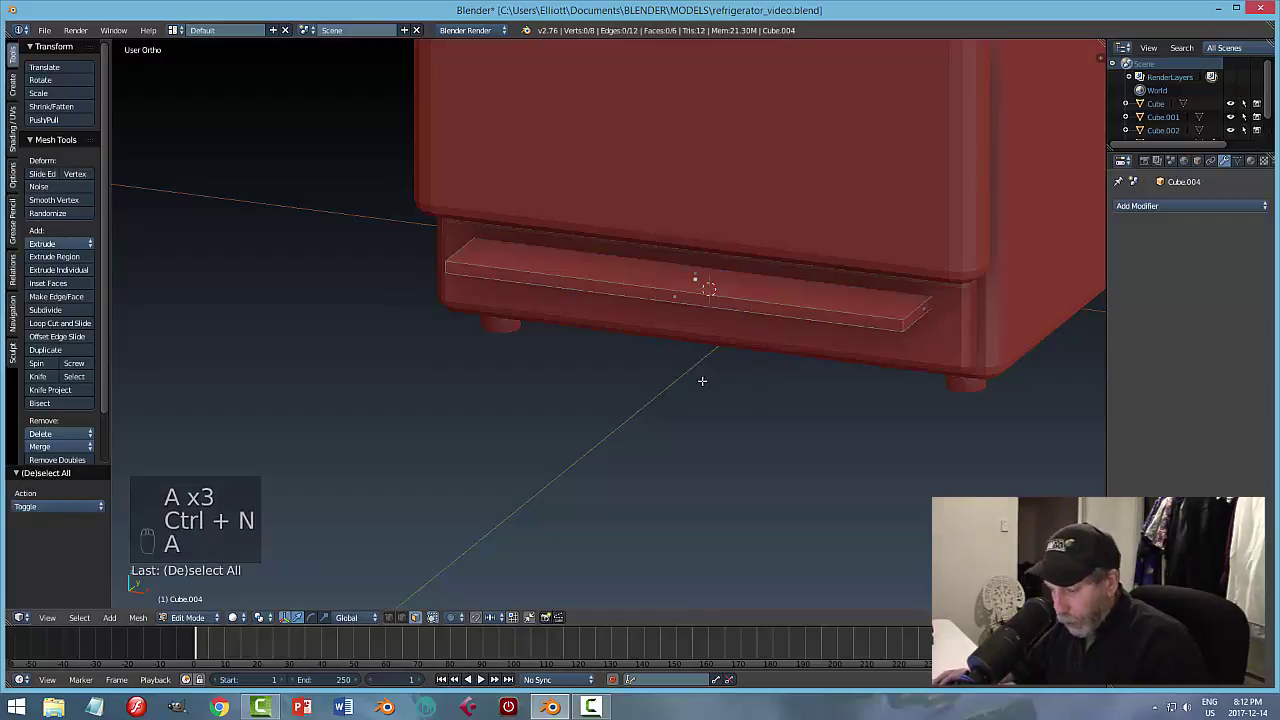
# In edge select mode, bevel the four upper and lower edges at the slat's two ends with one segment, offset about 0.007.
pyautogui.hotkey('ctrl', 'Tab')
pyautogui.click(825, 373)
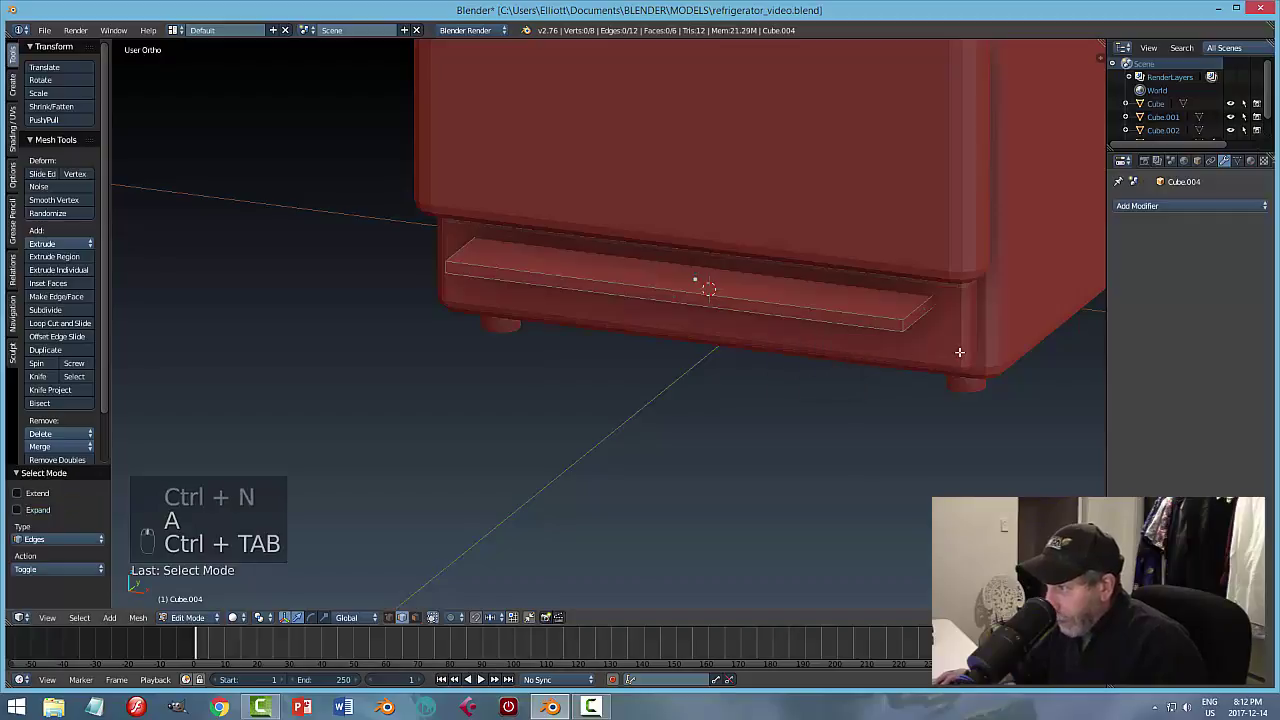
pyautogui.moveTo(825, 373); pyautogui.dragTo(918, 302, button='middle')
pyautogui.rightClick(918, 302)
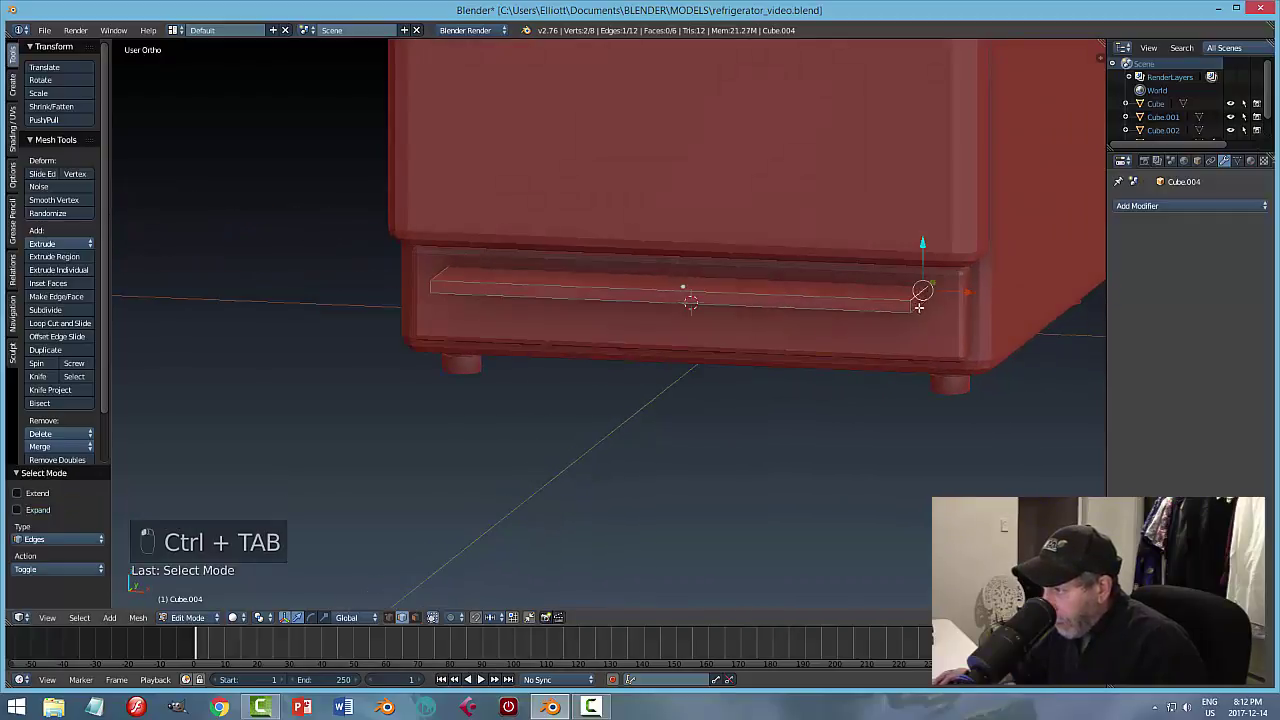
pyautogui.keyDown('shift'); pyautogui.rightClick(918, 307); pyautogui.keyUp('shift')
pyautogui.moveTo(814, 366); pyautogui.dragTo(923, 371, button='middle')
pyautogui.keyDown('shift'); pyautogui.rightClick(440, 322); pyautogui.keyUp('shift')
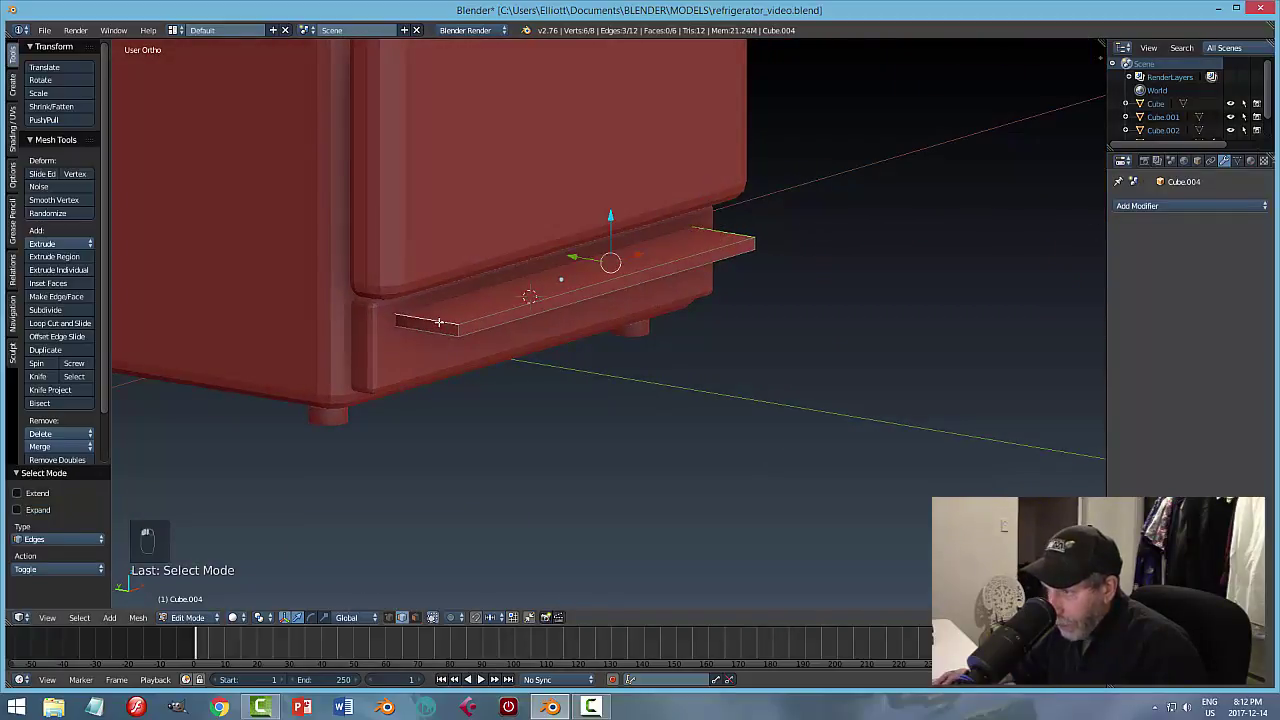
pyautogui.keyDown('shift'); pyautogui.rightClick(435, 330); pyautogui.keyUp('shift')
pyautogui.scroll(3, 601, 411)
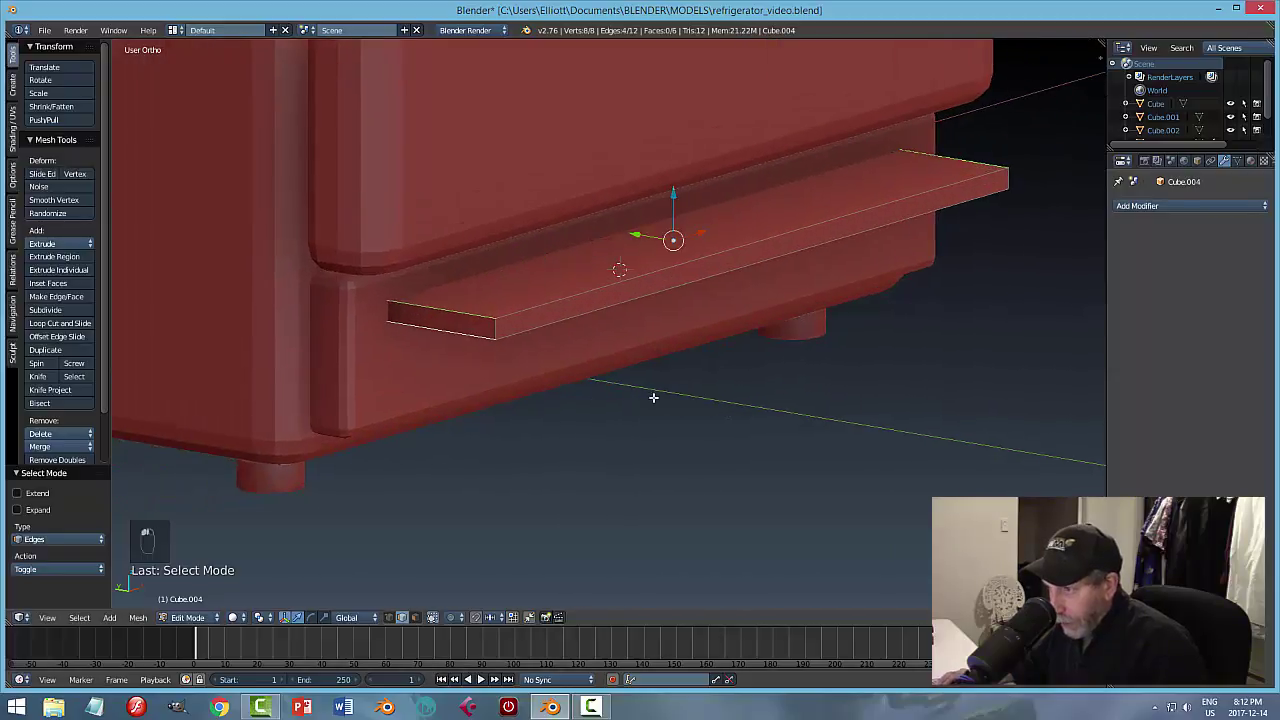
pyautogui.moveTo(640, 404); pyautogui.dragTo(653, 403, button='middle')
pyautogui.hotkey('ctrl', 'b')
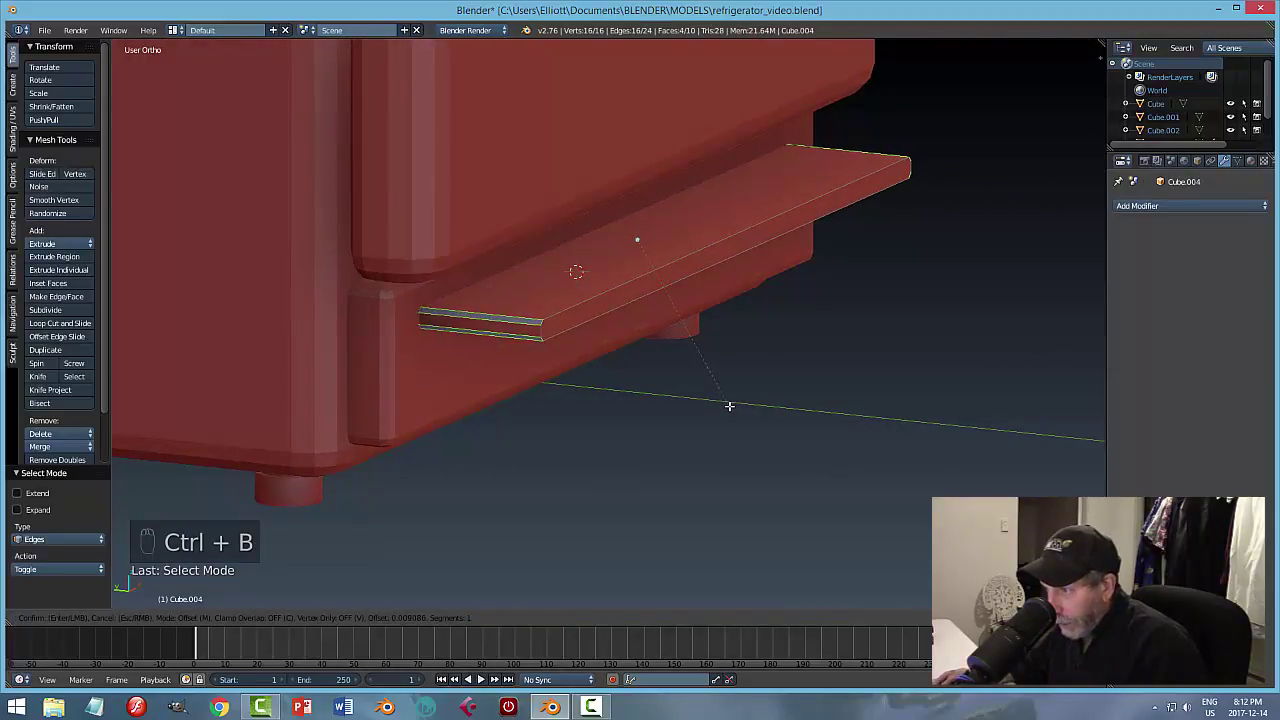
pyautogui.click(729, 405)
# Deselect the slat's geometry, return to Object Mode and clear the object selection.
pyautogui.press('a')
pyautogui.press('Tab')
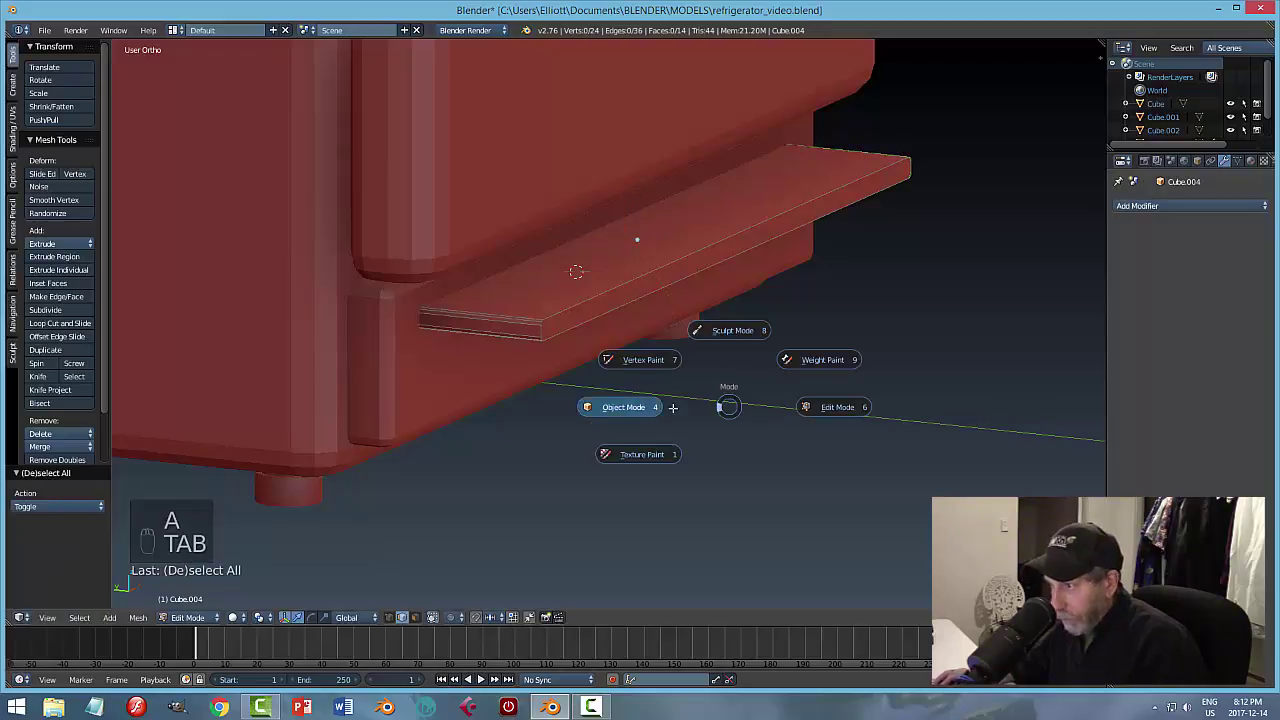
pyautogui.click(648, 406)
pyautogui.scroll(-1, 695, 402)
pyautogui.press('a')
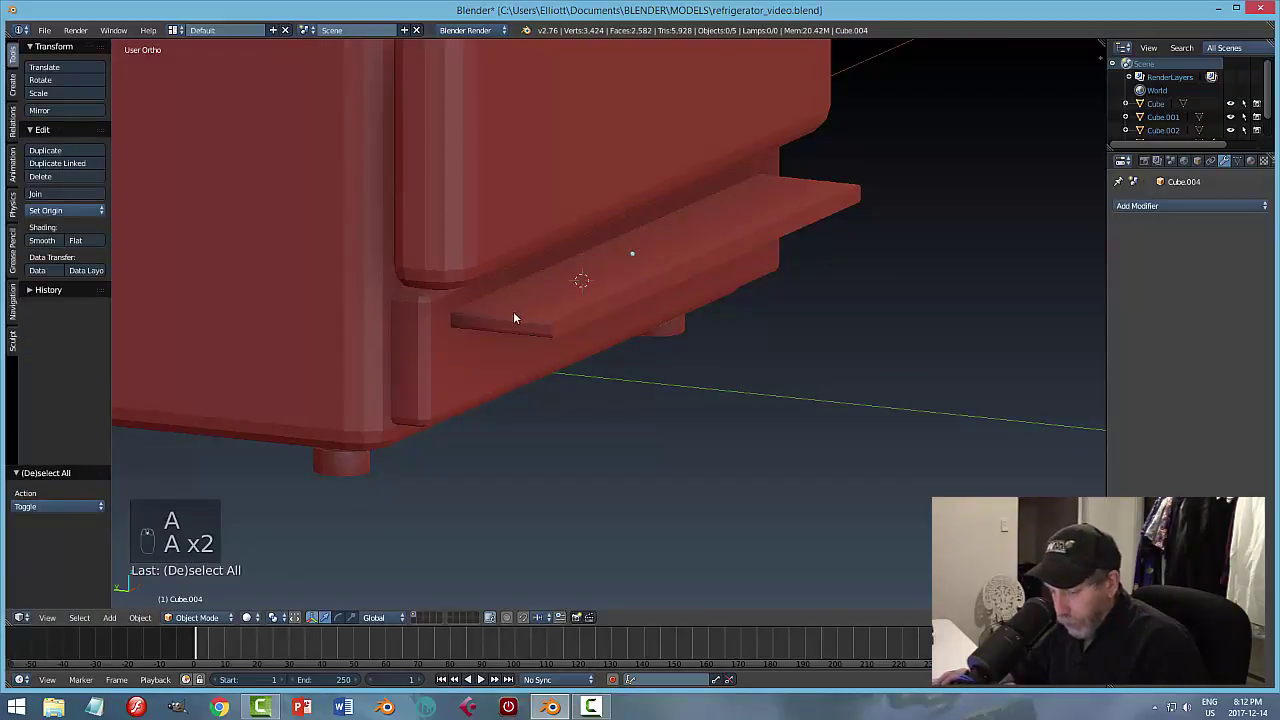
# Add an Array modifier to the slat and set its relative X offset to 0.
pyautogui.moveTo(671, 345); pyautogui.dragTo(739, 347, button='middle')
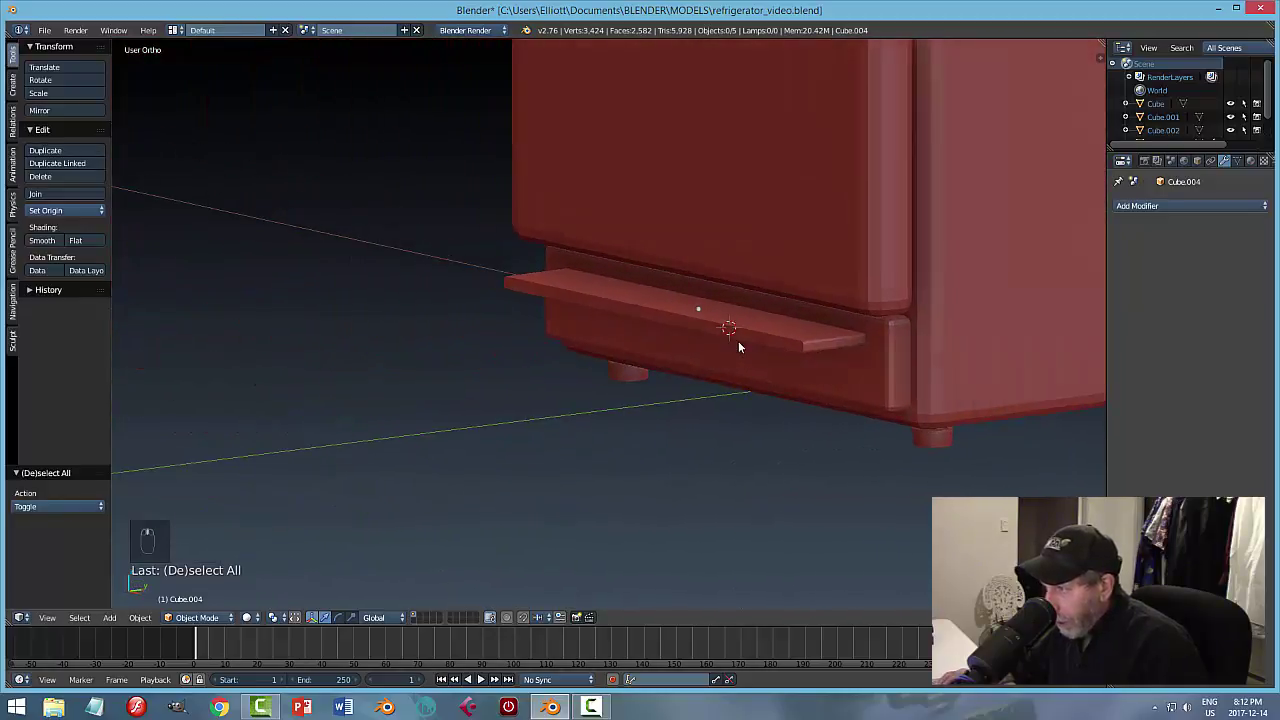
pyautogui.rightClick(806, 342)
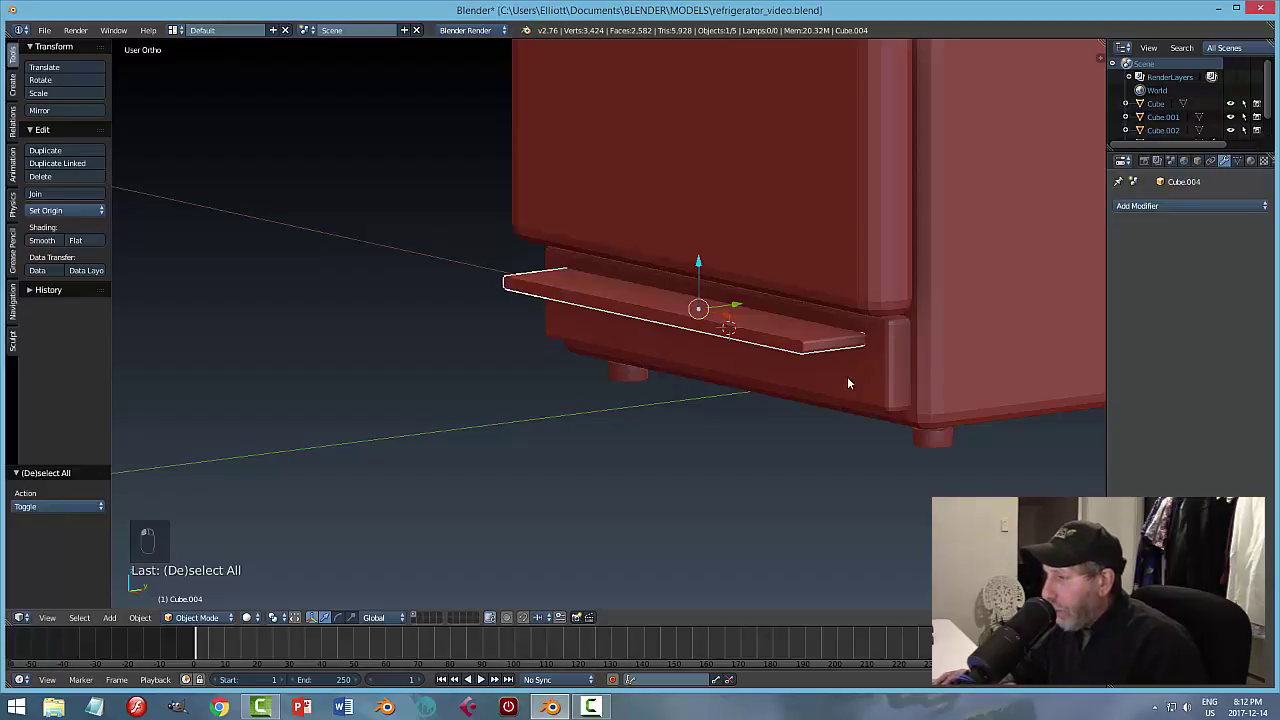
pyautogui.click(1135, 206)
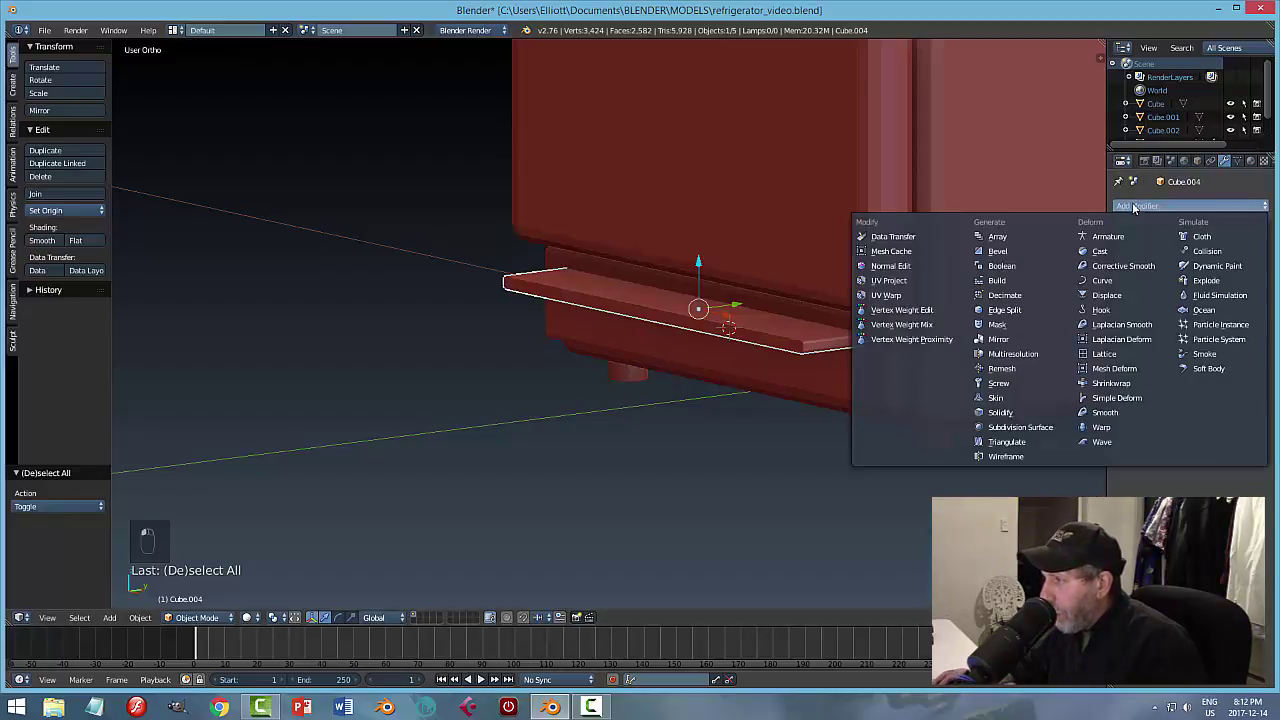
pyautogui.click(1015, 236)
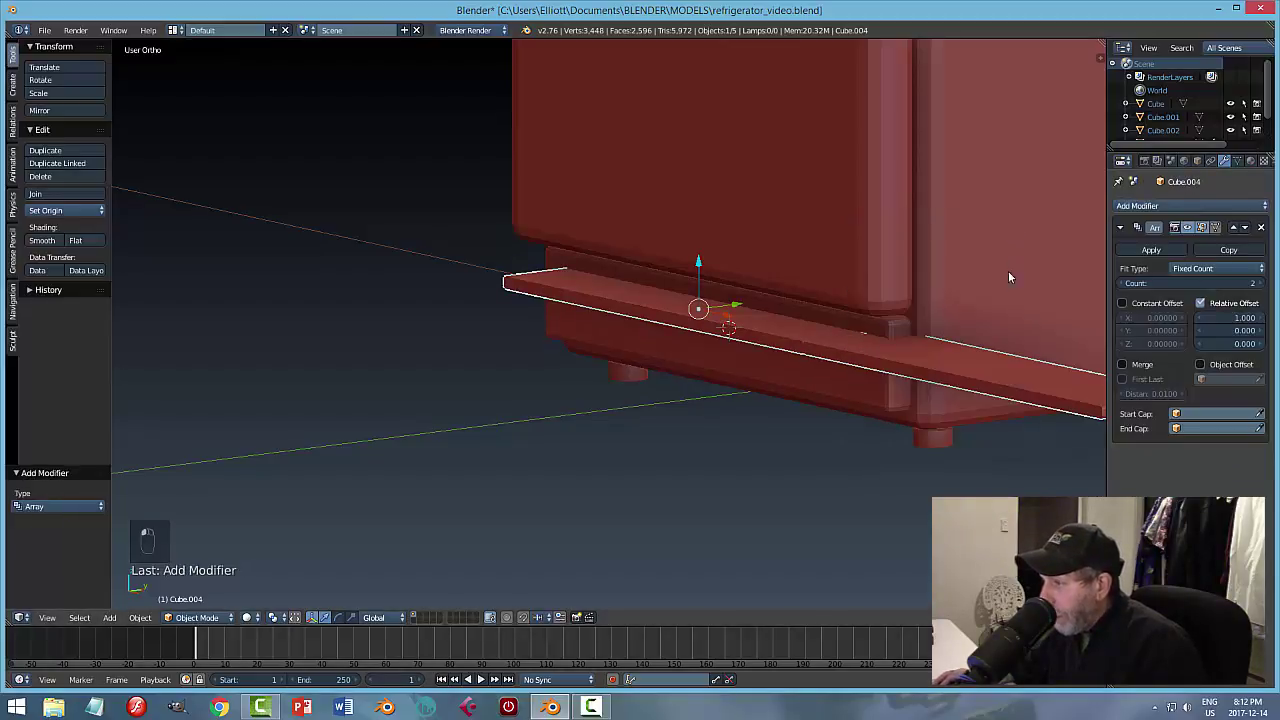
pyautogui.click(1243, 317)
pyautogui.write('0')
pyautogui.press('Return')
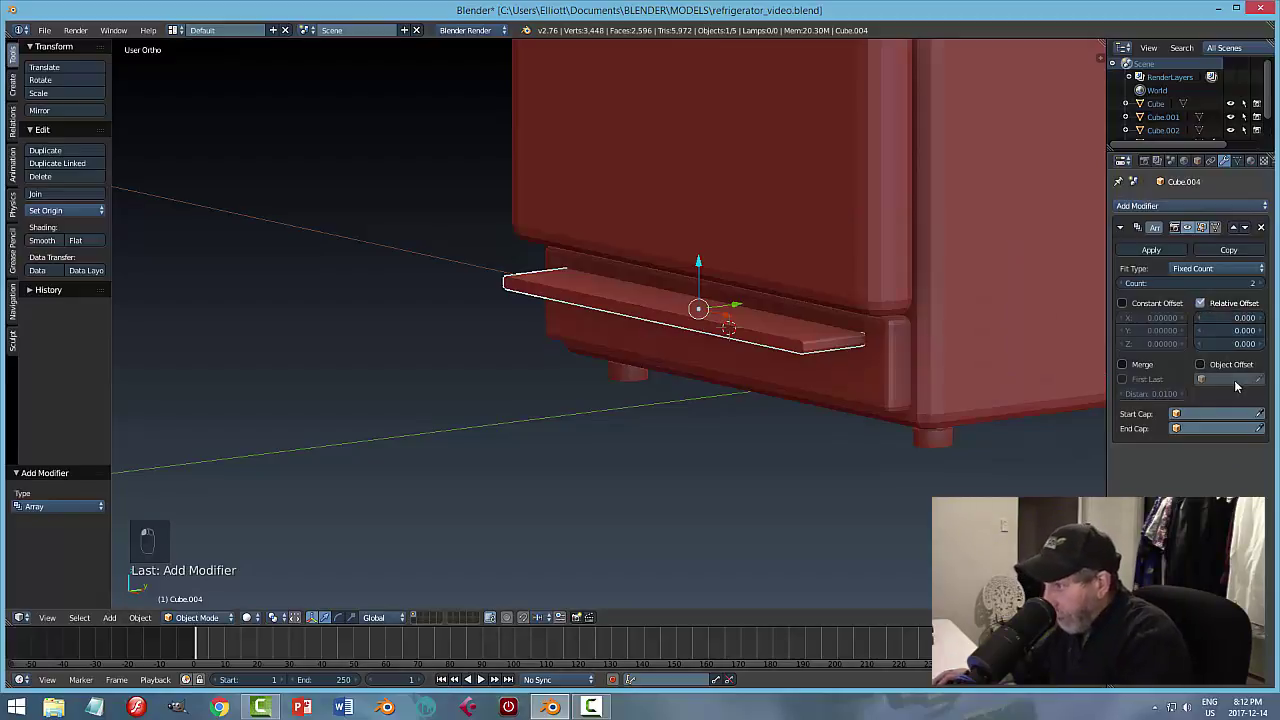
# Set the array's relative Z offset to -1.5 and its count to 4 to stack the slats downward.
pyautogui.moveTo(1243, 343); pyautogui.dragTo(1183, 343)
pyautogui.click(1262, 283)
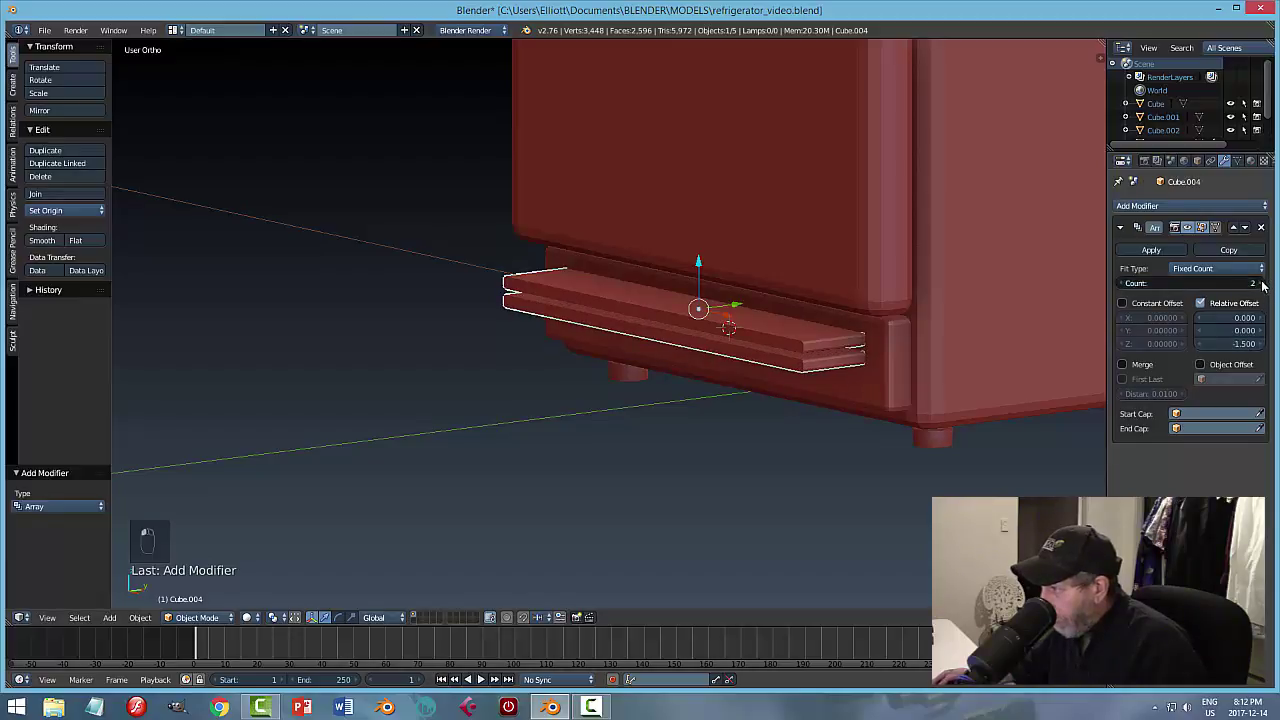
pyautogui.moveTo(884, 421); pyautogui.dragTo(1005, 405, button='middle')
pyautogui.click(1262, 283)
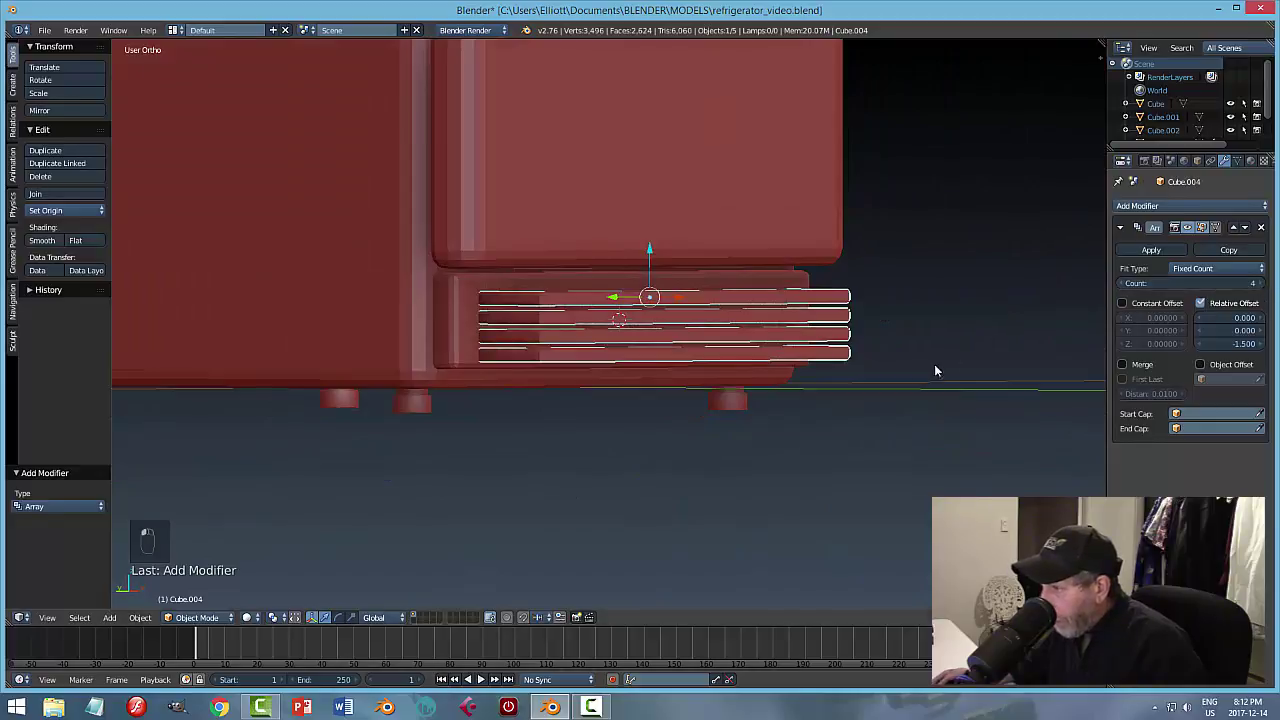
# Raise the slat stack along Z by 0.013 and another 0.007 to centre it on the base panel.
pyautogui.moveTo(652, 255); pyautogui.dragTo(650, 247)
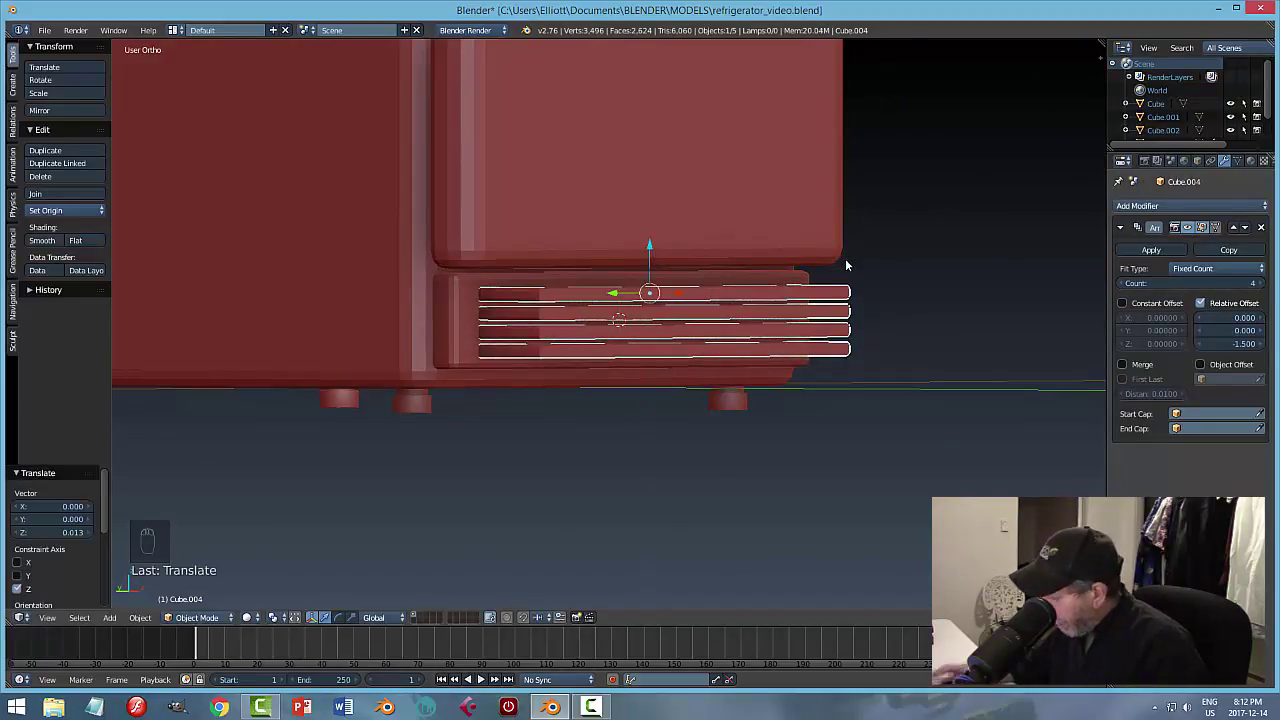
pyautogui.press('KP_1')
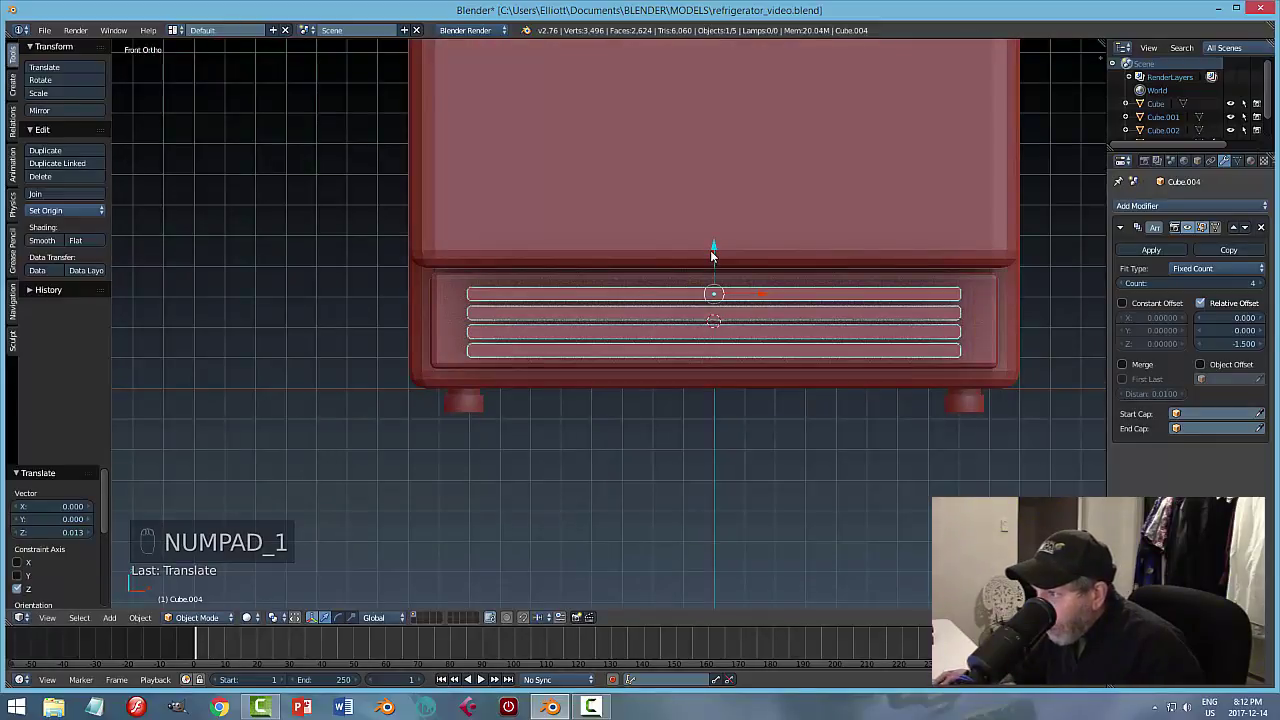
pyautogui.moveTo(710, 250); pyautogui.dragTo(711, 247)
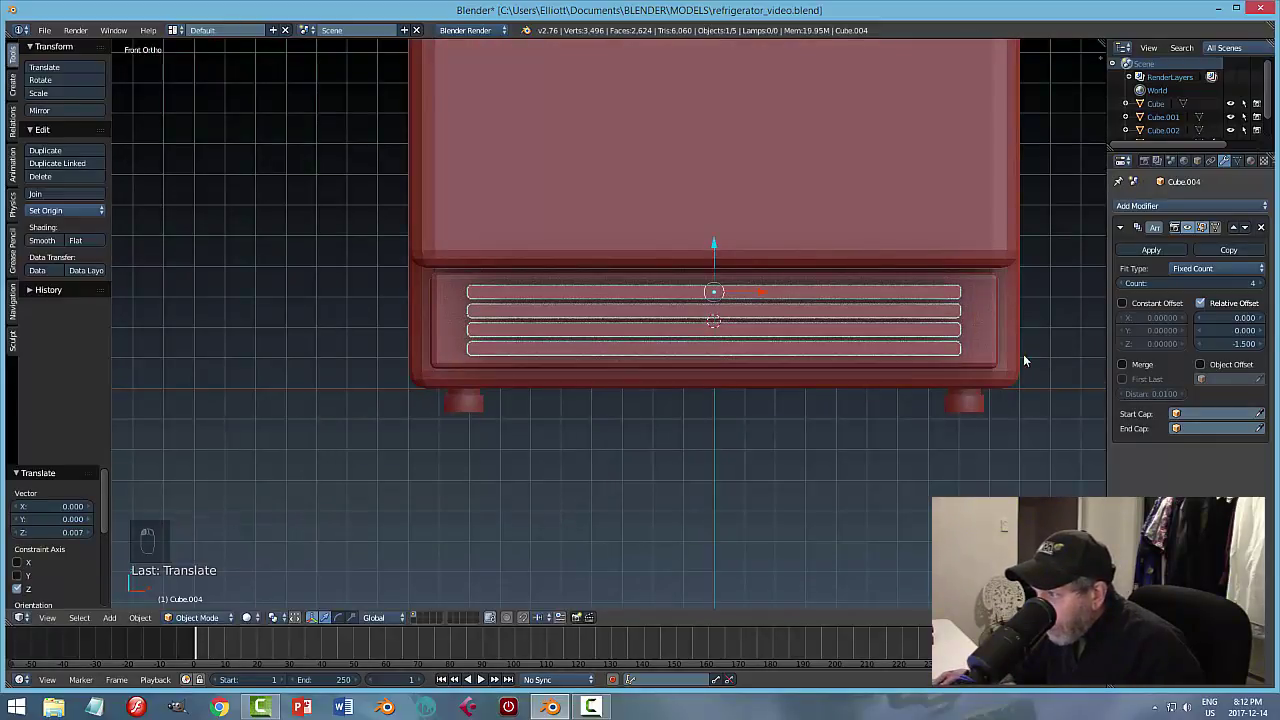
# Apply the slats' Array modifier and set their origin to the geometry.
pyautogui.moveTo(711, 247); pyautogui.dragTo(980, 373, button='middle')
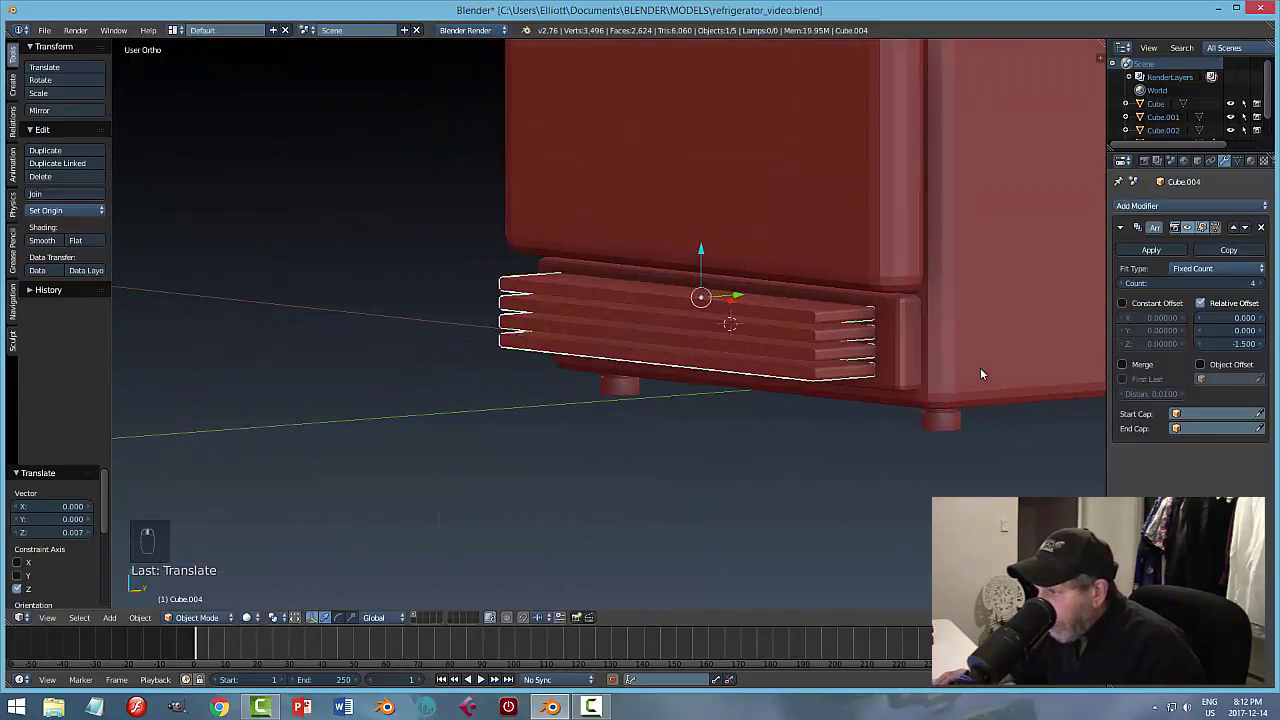
pyautogui.click(1151, 250)
pyautogui.click(72, 212)
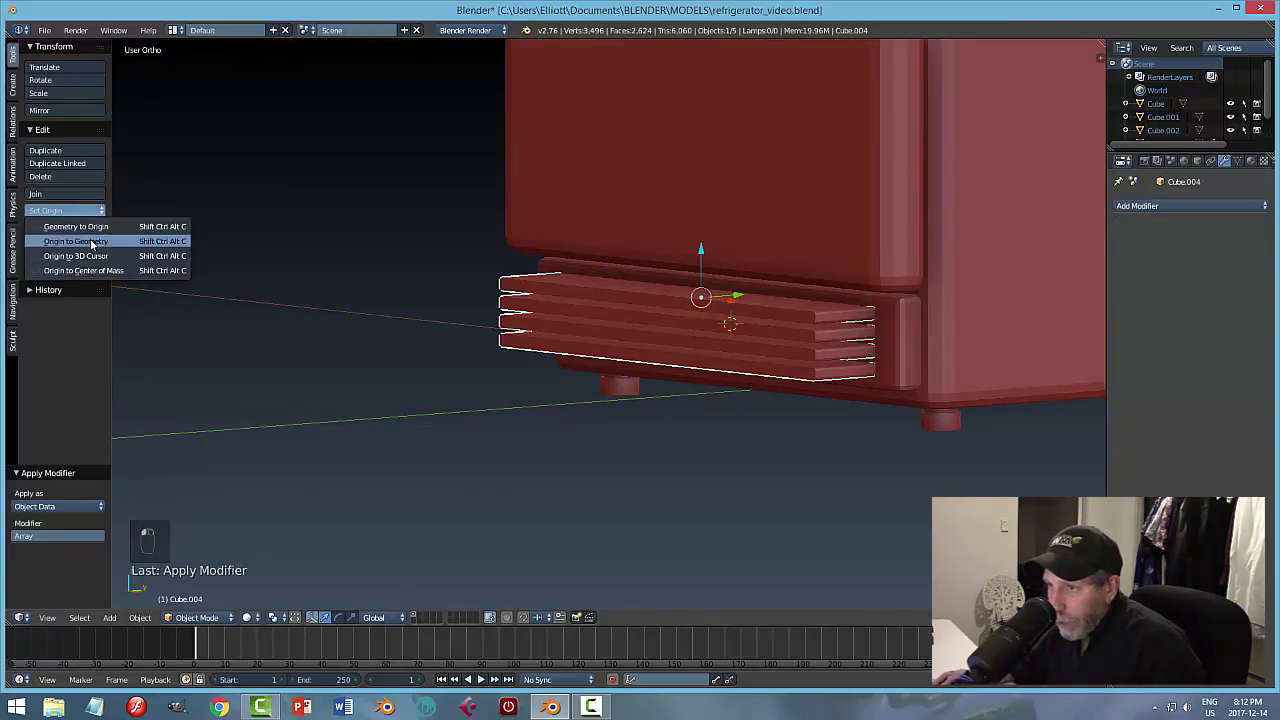
pyautogui.click(94, 242)
# Save the refrigerator file.
pyautogui.moveTo(731, 323); pyautogui.dragTo(757, 318, button='middle')
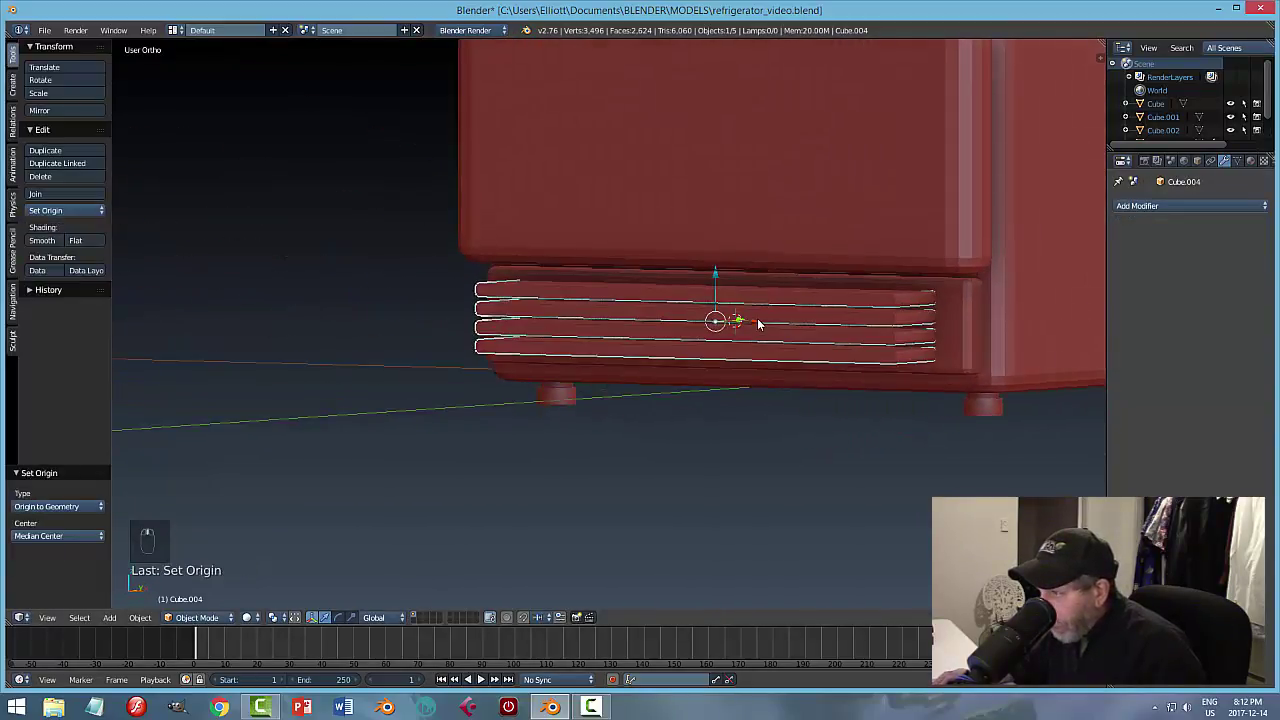
pyautogui.hotkey('ctrl', 's')
# Select the base panel behind the slats and add a Boolean modifier to it.
pyautogui.moveTo(874, 331); pyautogui.dragTo(836, 348, button='middle')
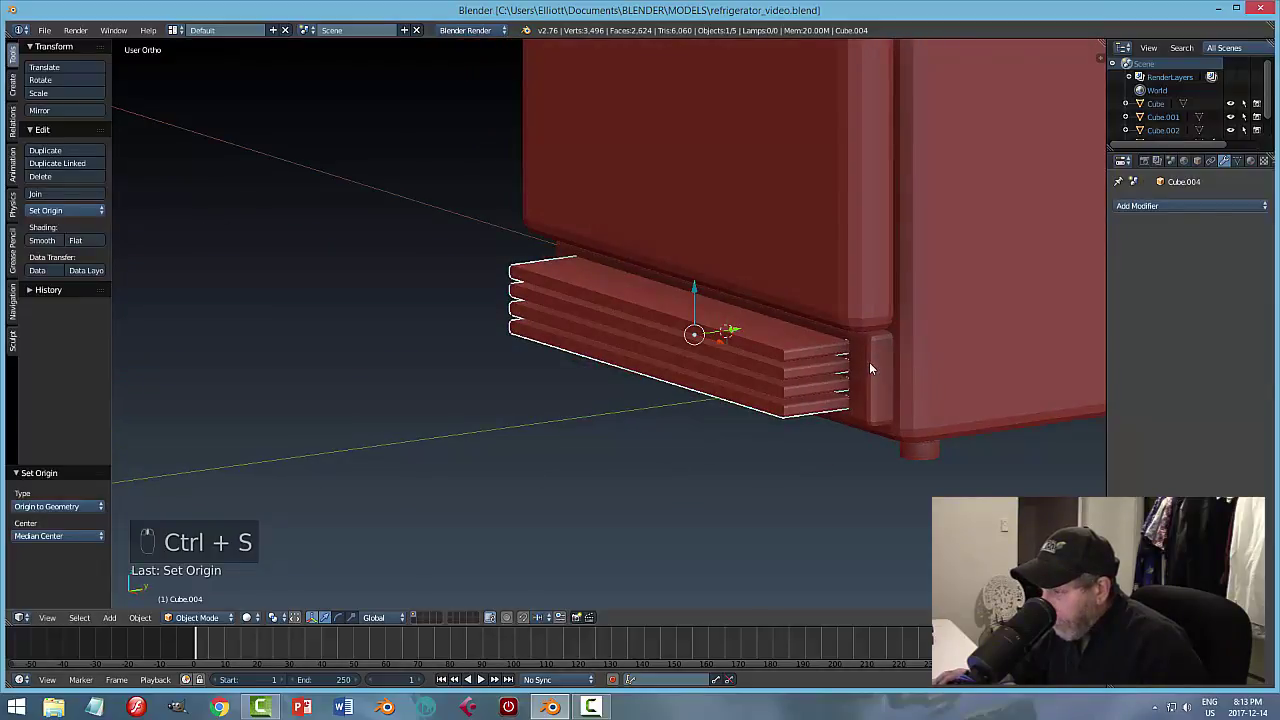
pyautogui.rightClick(869, 368)
pyautogui.moveTo(926, 384); pyautogui.dragTo(836, 377, button='middle')
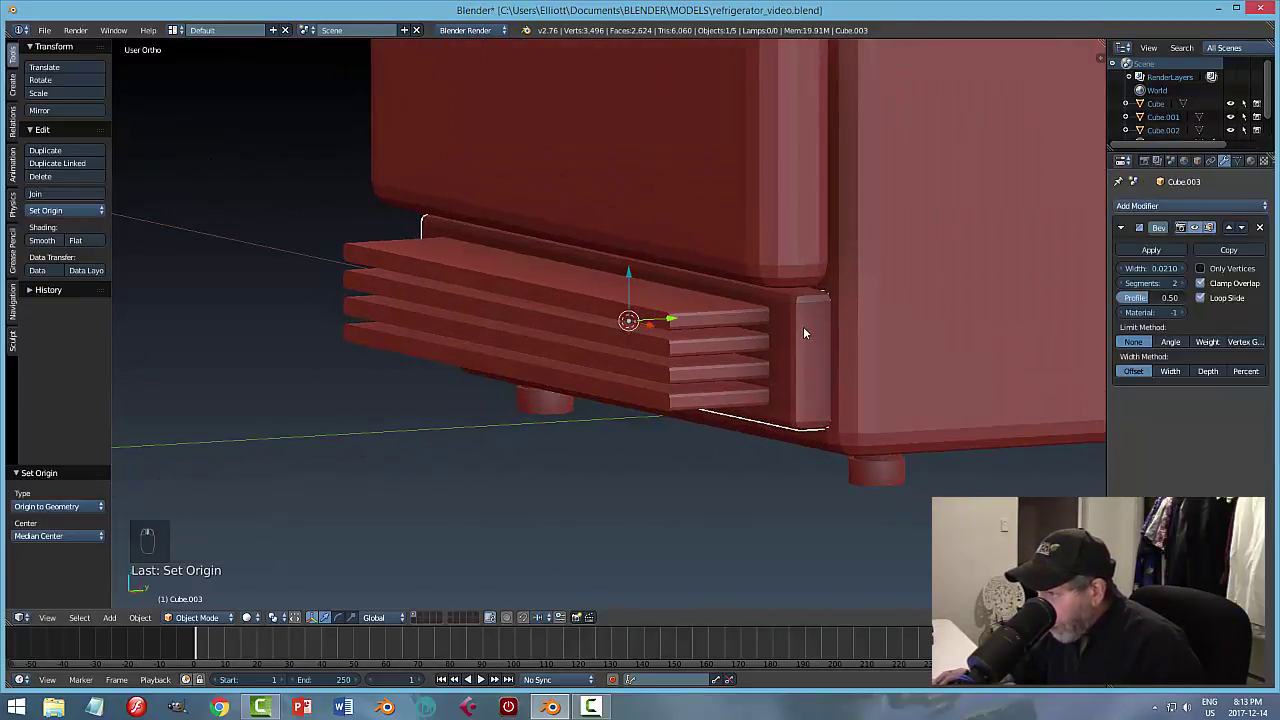
pyautogui.click(1145, 206)
pyautogui.click(1022, 266)
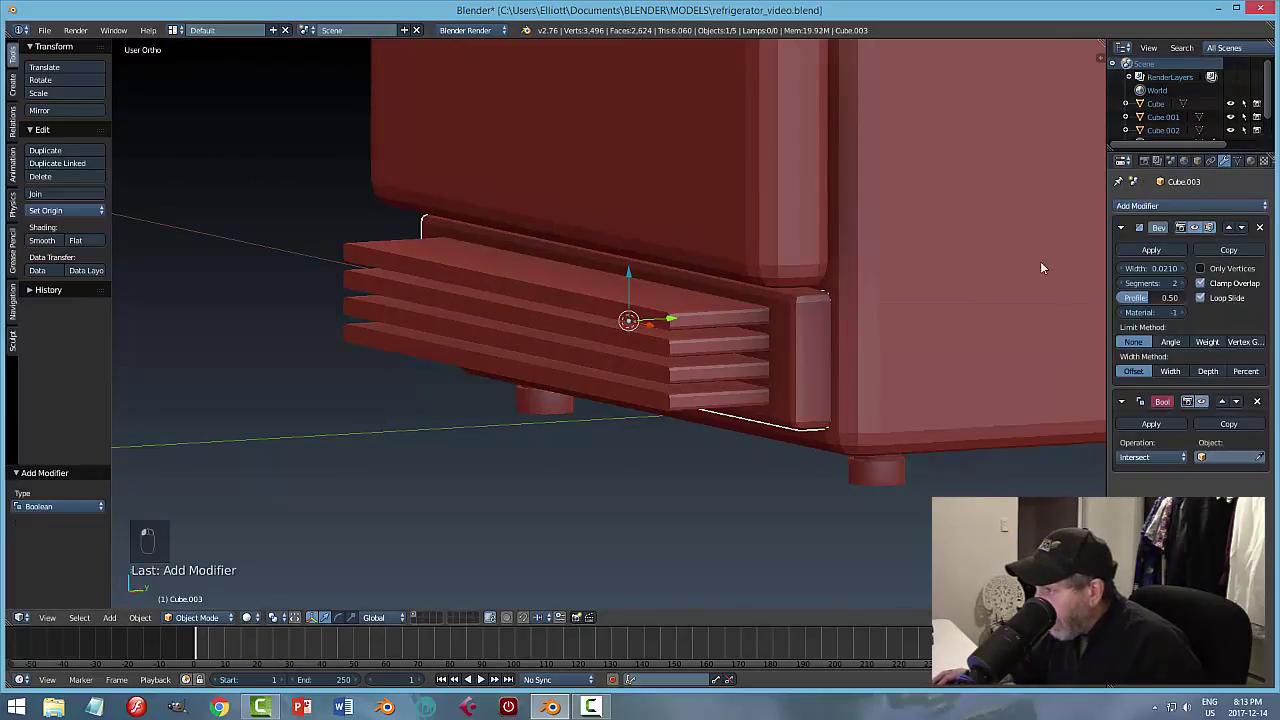
# Try placing the Boolean above the Bevel modifier, with operation Difference and the slats (Cube.004) as its object.
pyautogui.click(1222, 402)
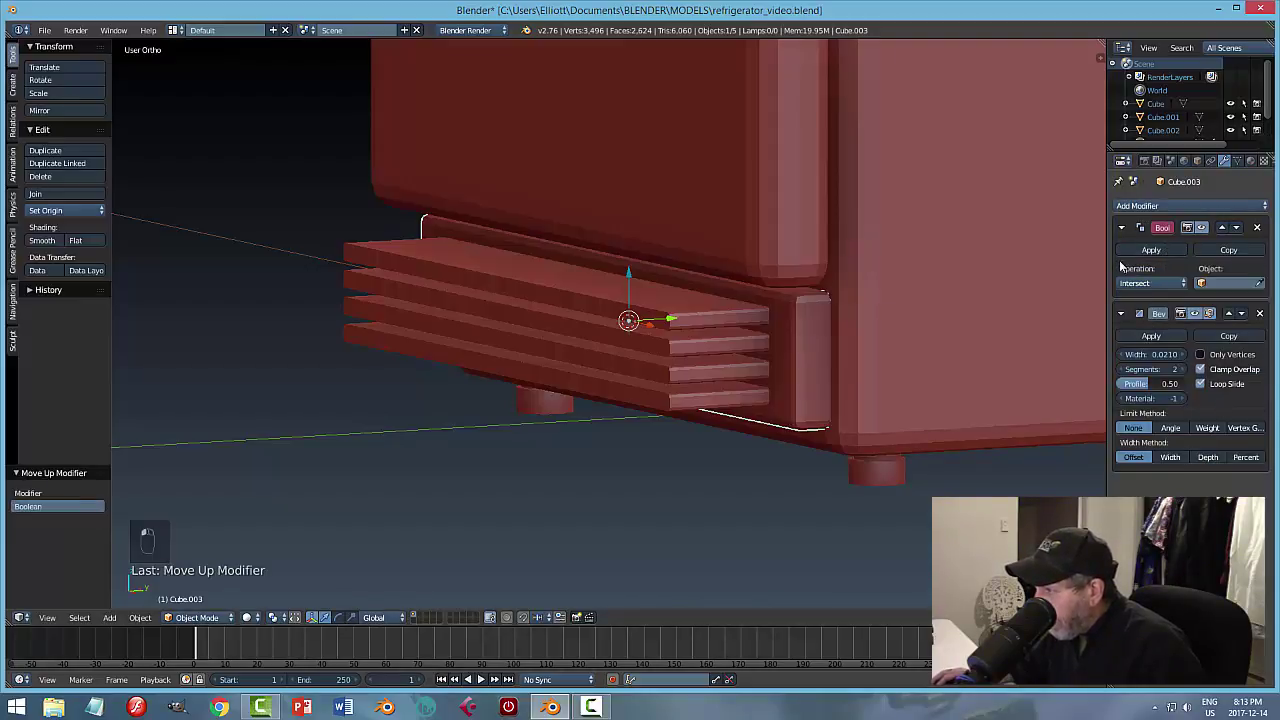
pyautogui.click(1150, 282)
pyautogui.click(1145, 234)
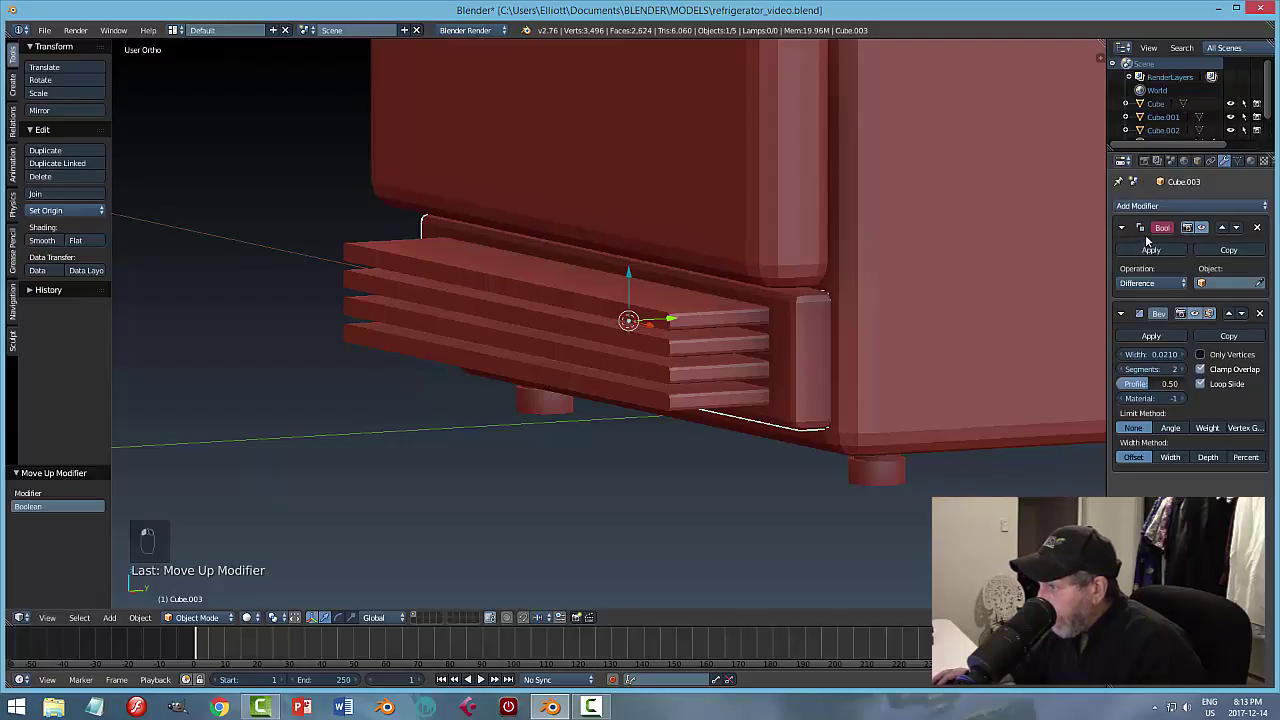
pyautogui.click(1262, 279)
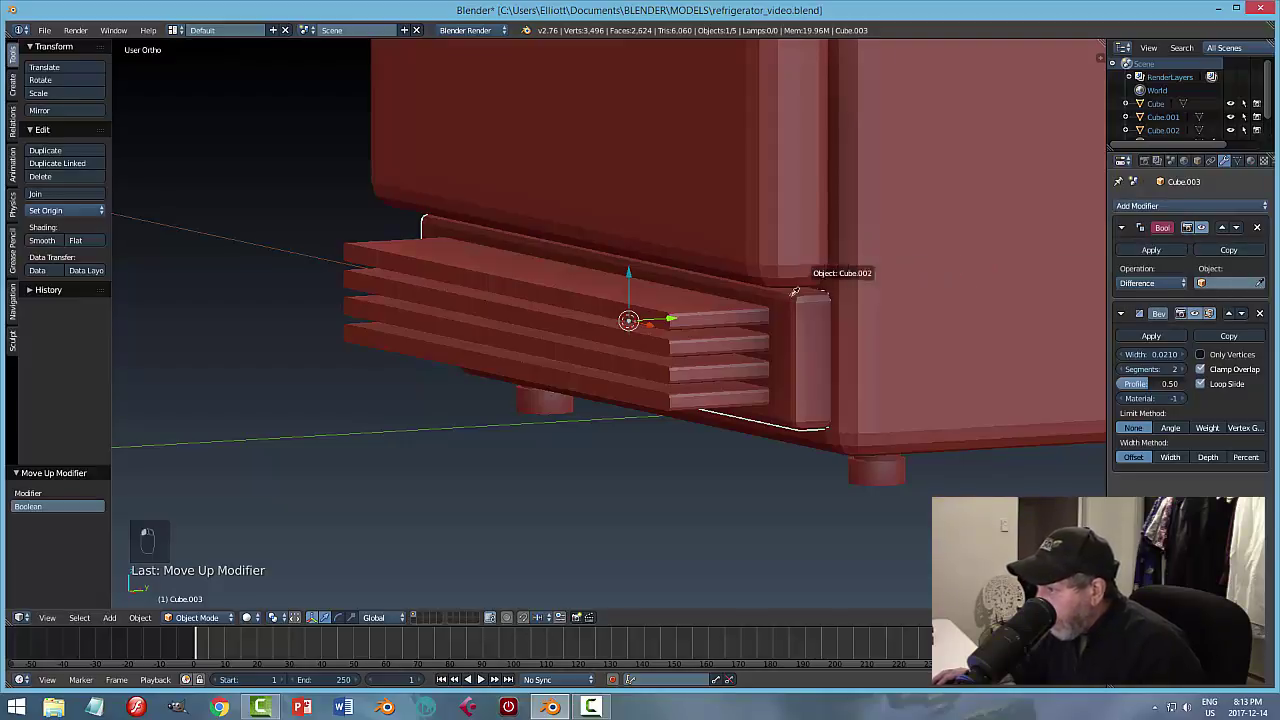
pyautogui.click(710, 313)
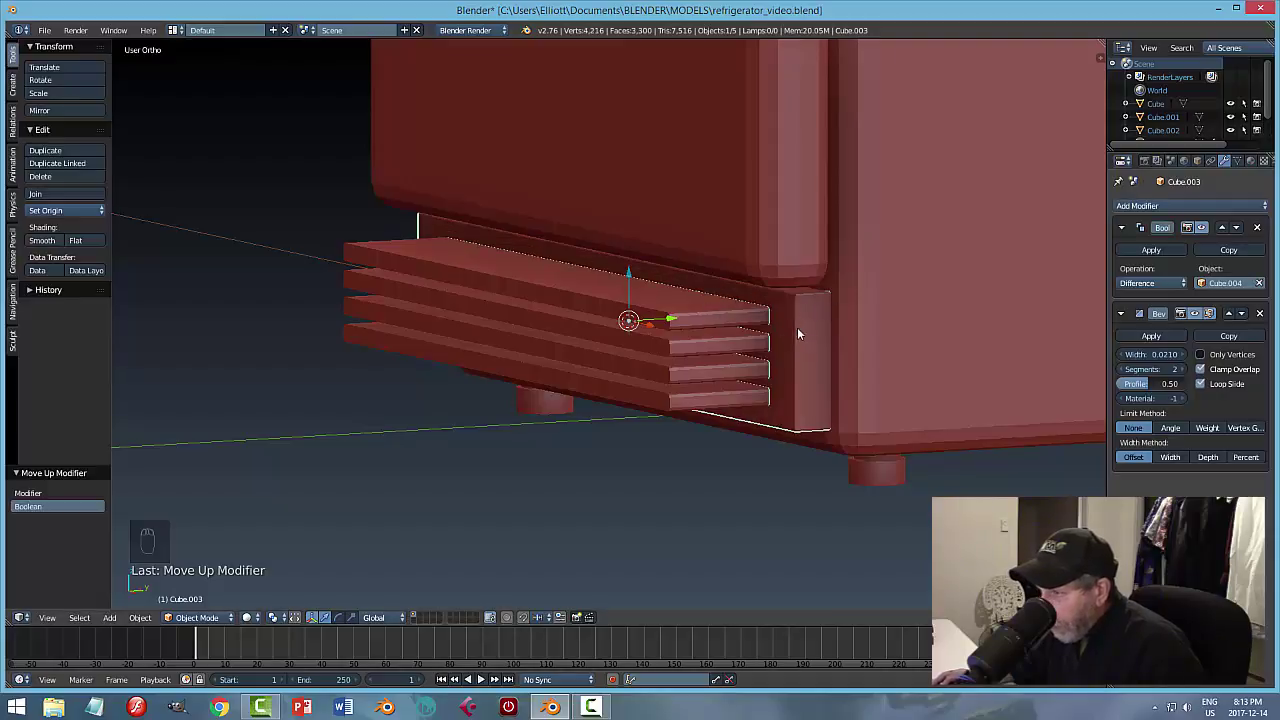
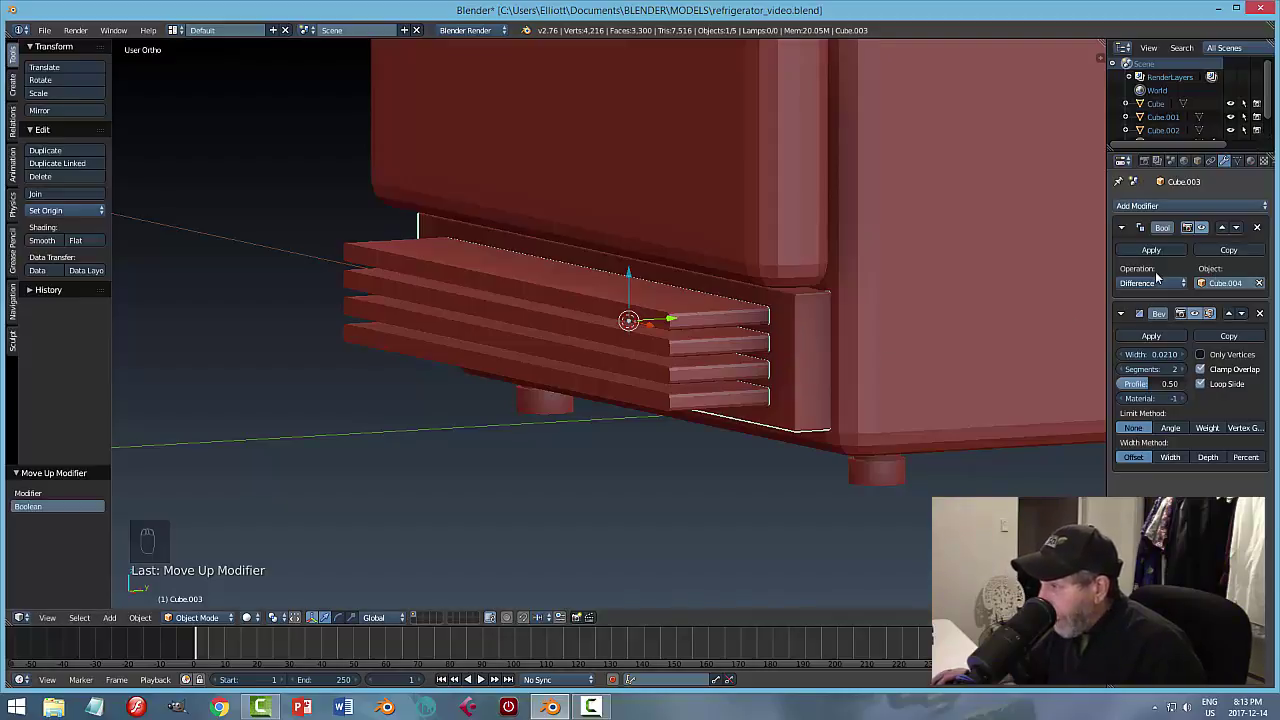
# Undo the Boolean's Difference settings and move the modifier back below the Bevel.
pyautogui.hotkey('ctrl', 'z')
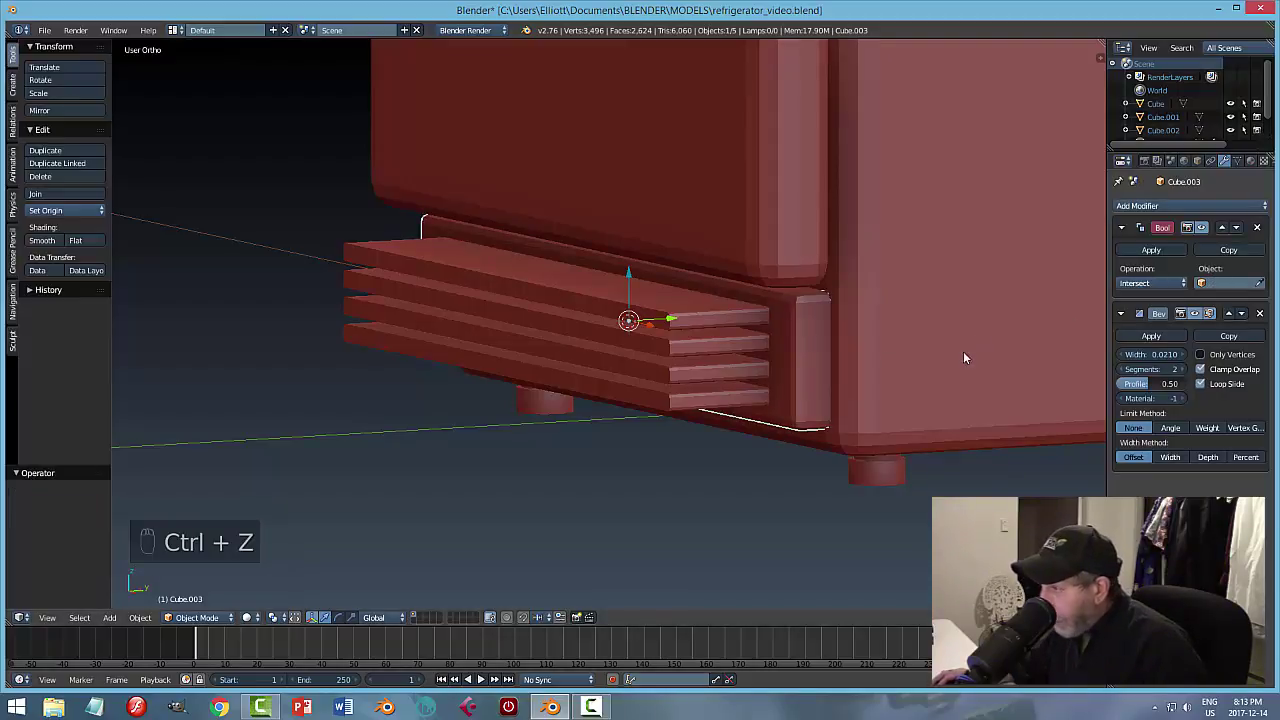
pyautogui.click(1237, 228)
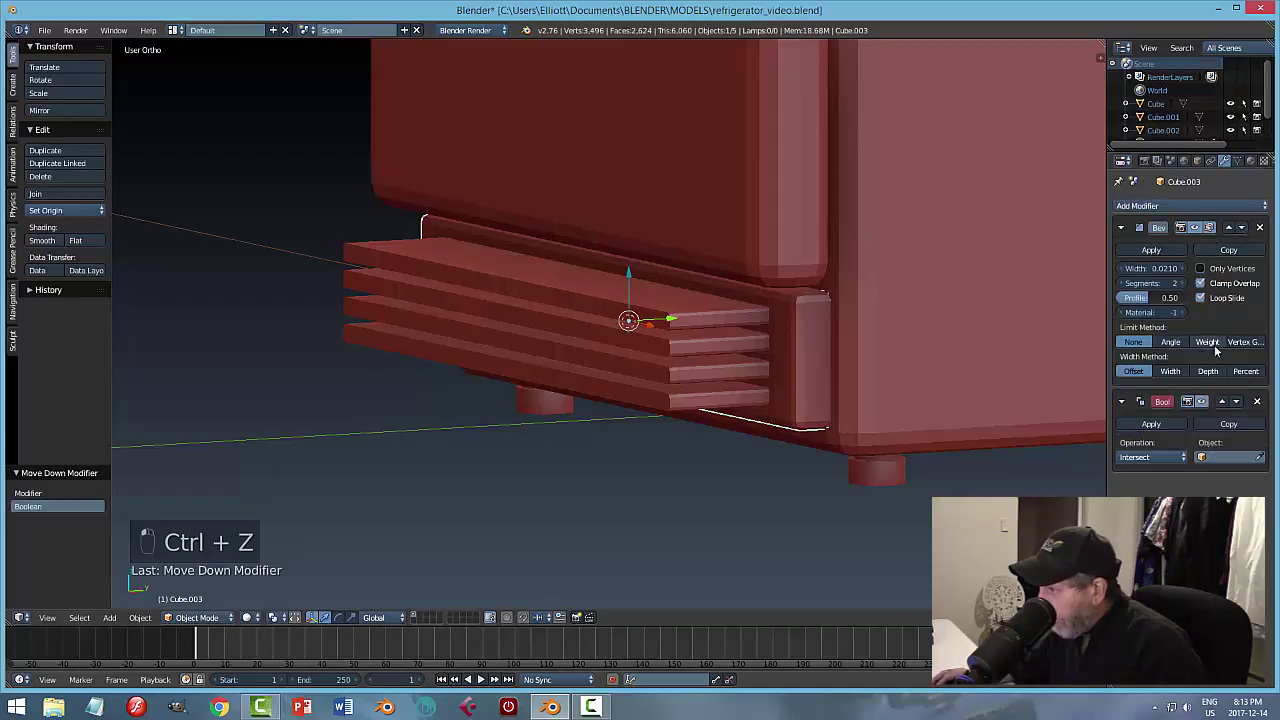
# Try cutting the slats (Cube.004) out of the base panel with a Difference Boolean below the Bevel, and apply it.
pyautogui.click(1150, 457)
pyautogui.click(1150, 410)
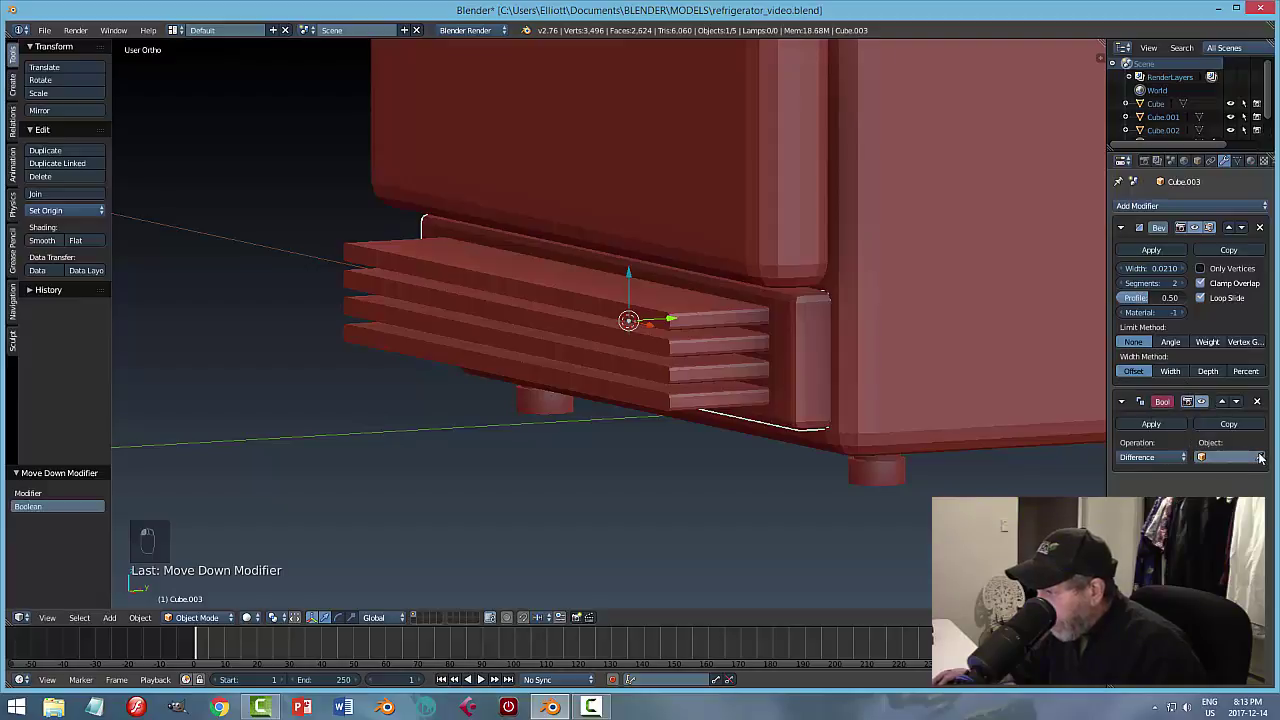
pyautogui.click(1258, 457)
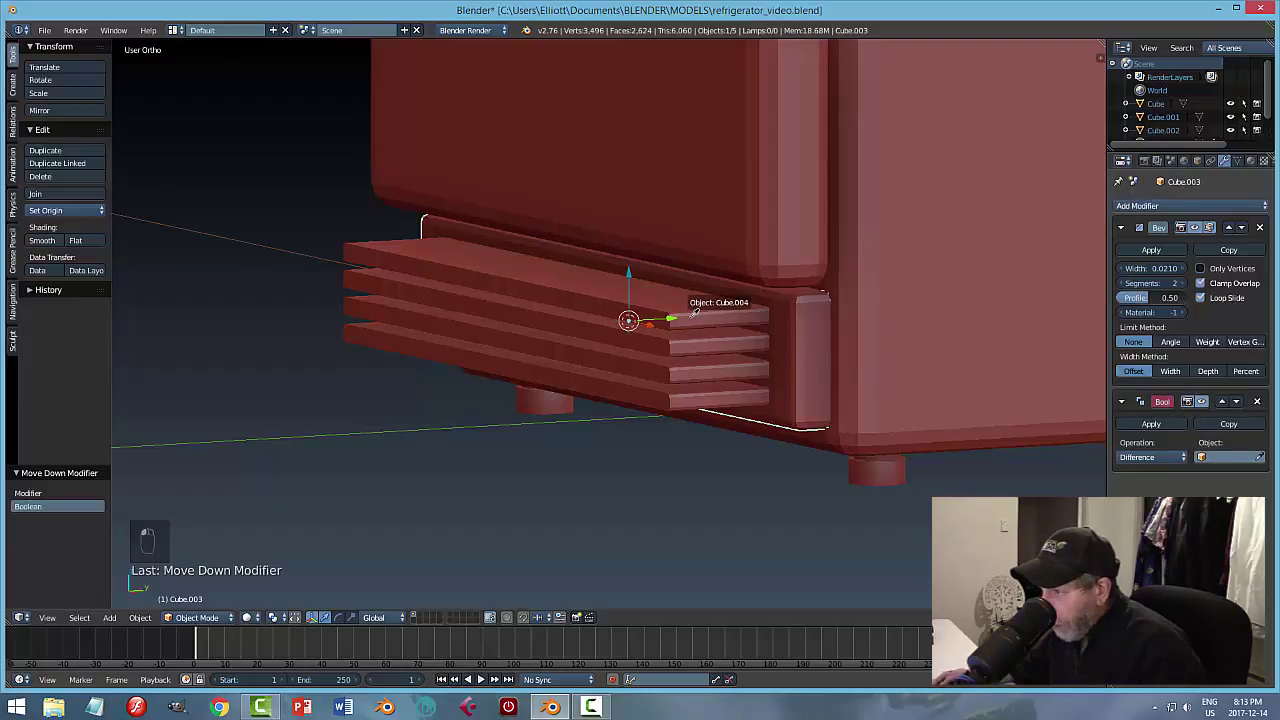
pyautogui.click(692, 320)
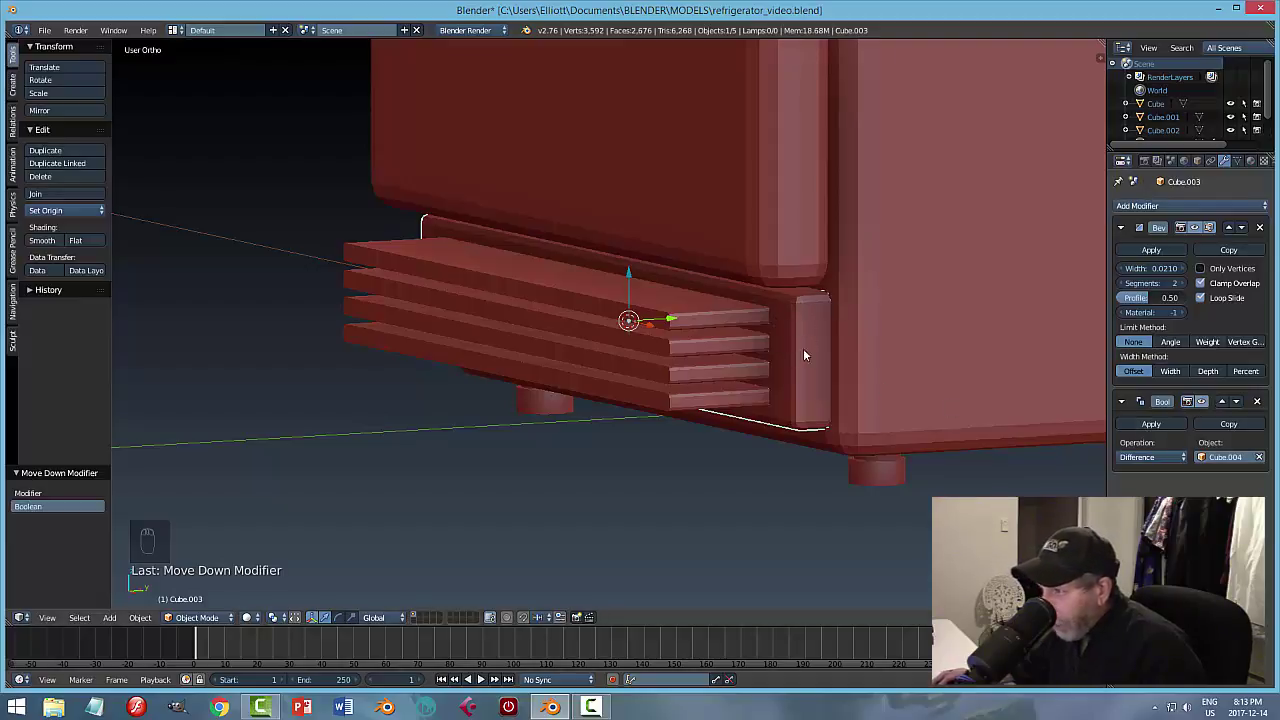
pyautogui.click(1151, 424)
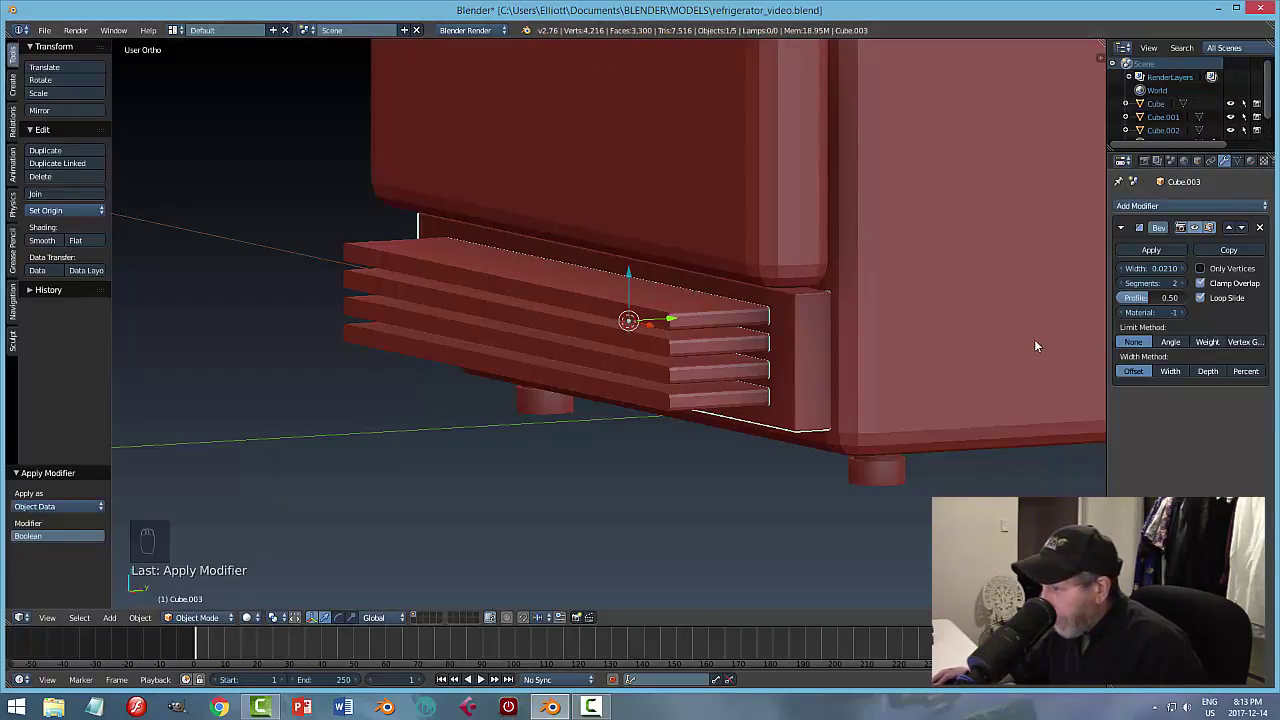
# Undo the applied Boolean and its Difference settings on the base panel.
pyautogui.hotkey('ctrl', 'z')
pyautogui.hotkey('ctrl', 'z')
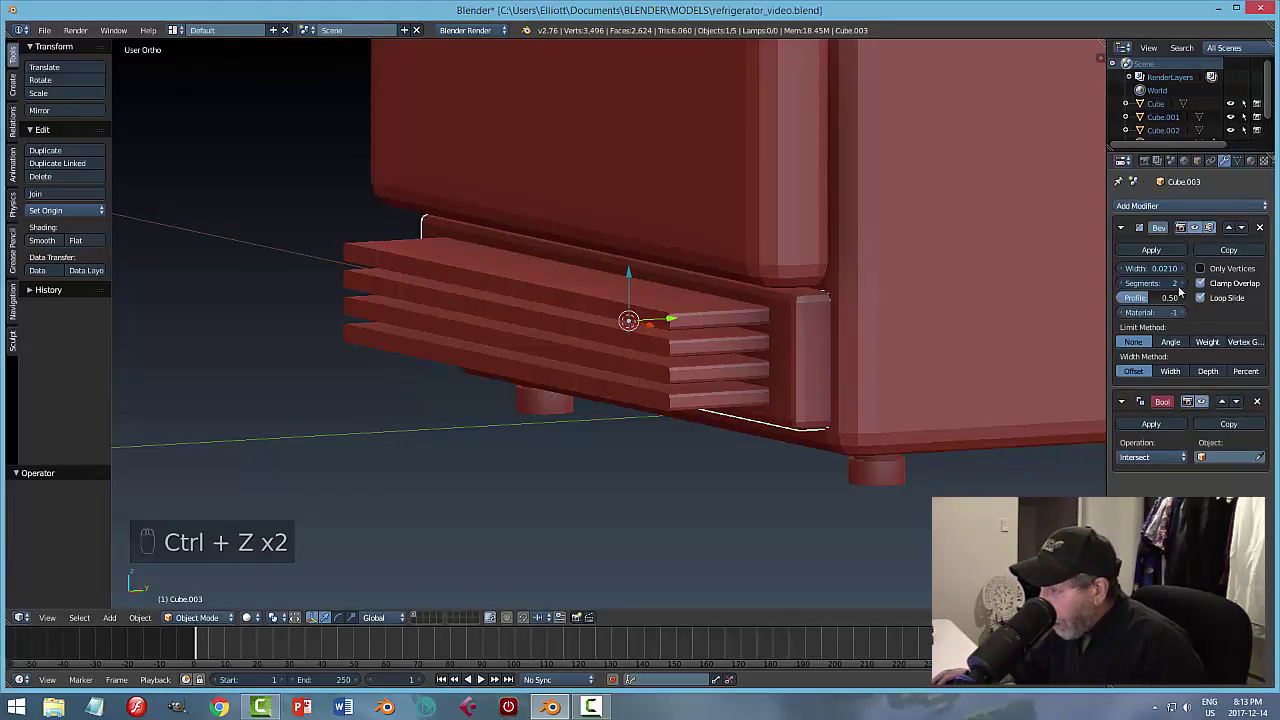
# Apply the base panel's Bevel modifier and cut the slats (Cube.004) out of the panel with an applied Difference Boolean.
pyautogui.click(1160, 250)
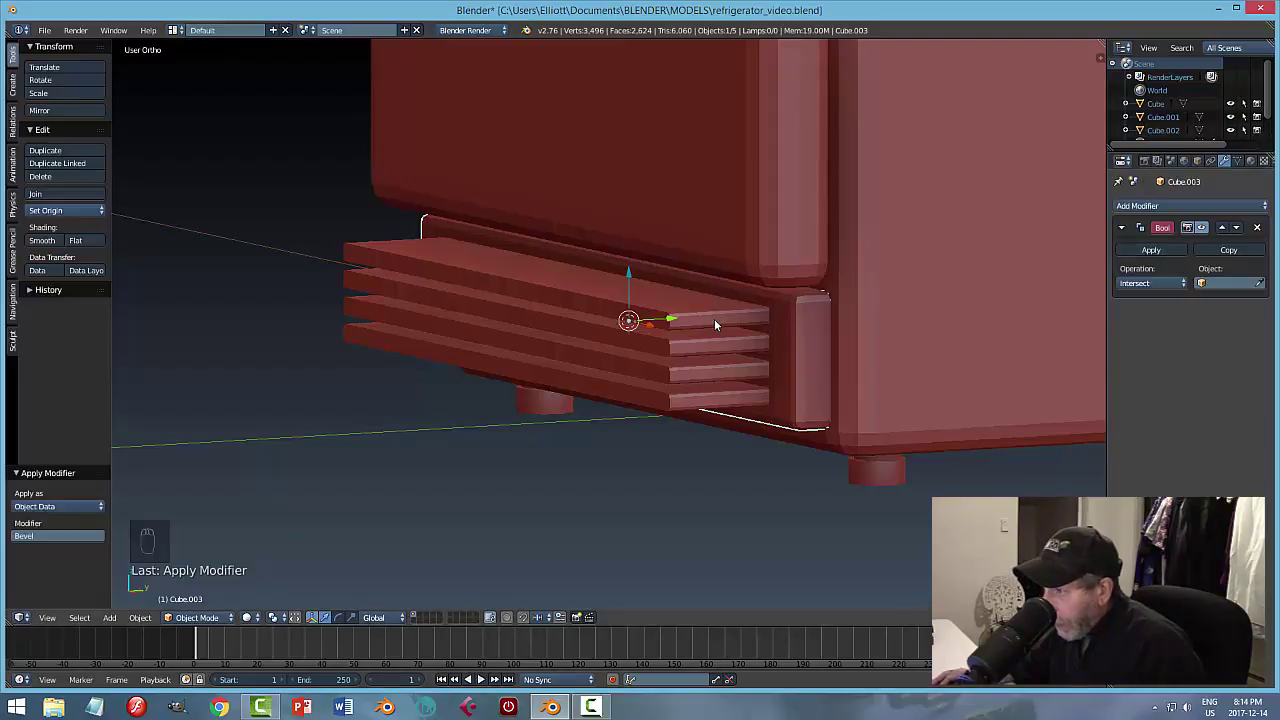
pyautogui.click(1142, 284)
pyautogui.click(1152, 241)
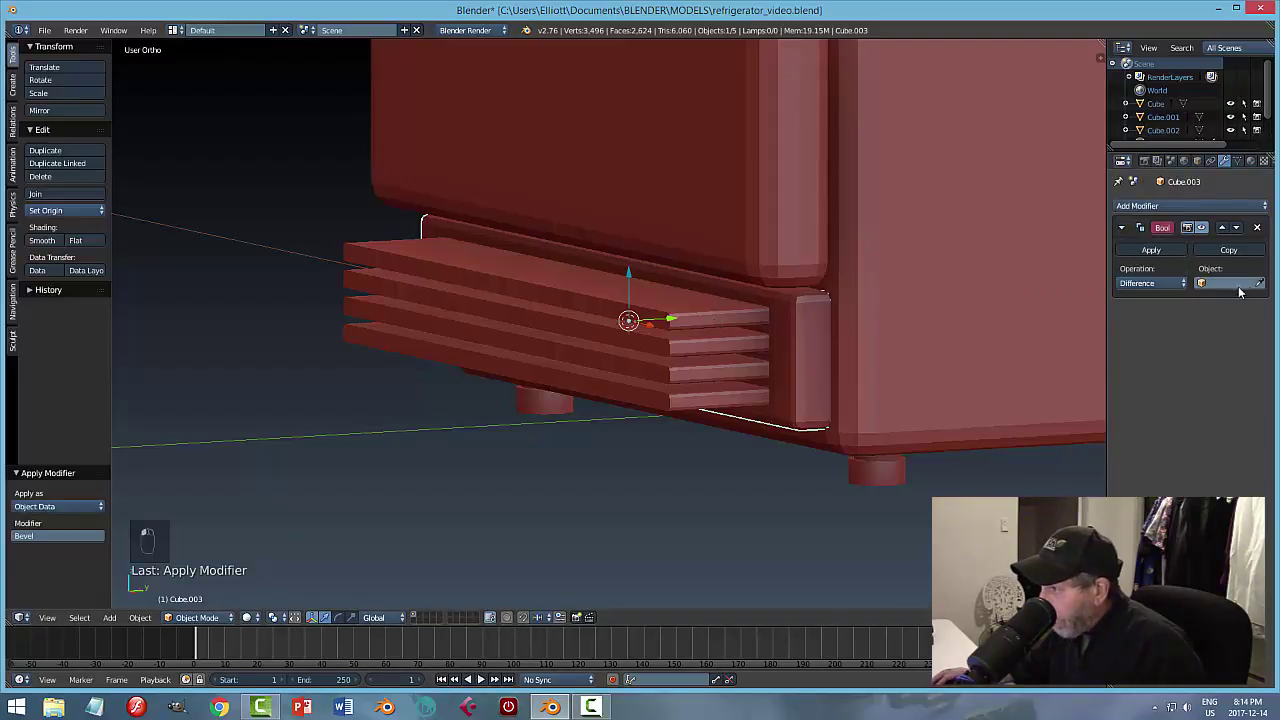
pyautogui.click(1260, 285)
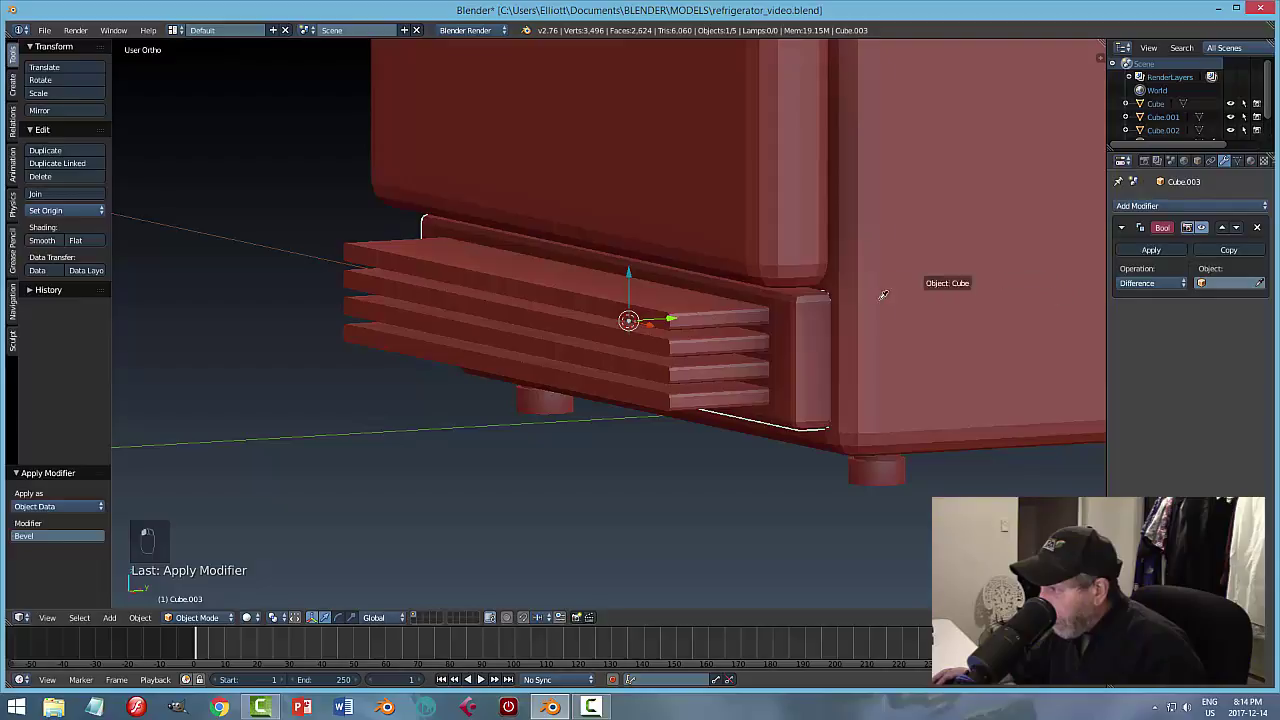
pyautogui.click(740, 323)
pyautogui.click(1152, 251)
# Hide the slats object (Cube.004) and inspect the vent slots cut into the base panel.
pyautogui.rightClick(729, 322)
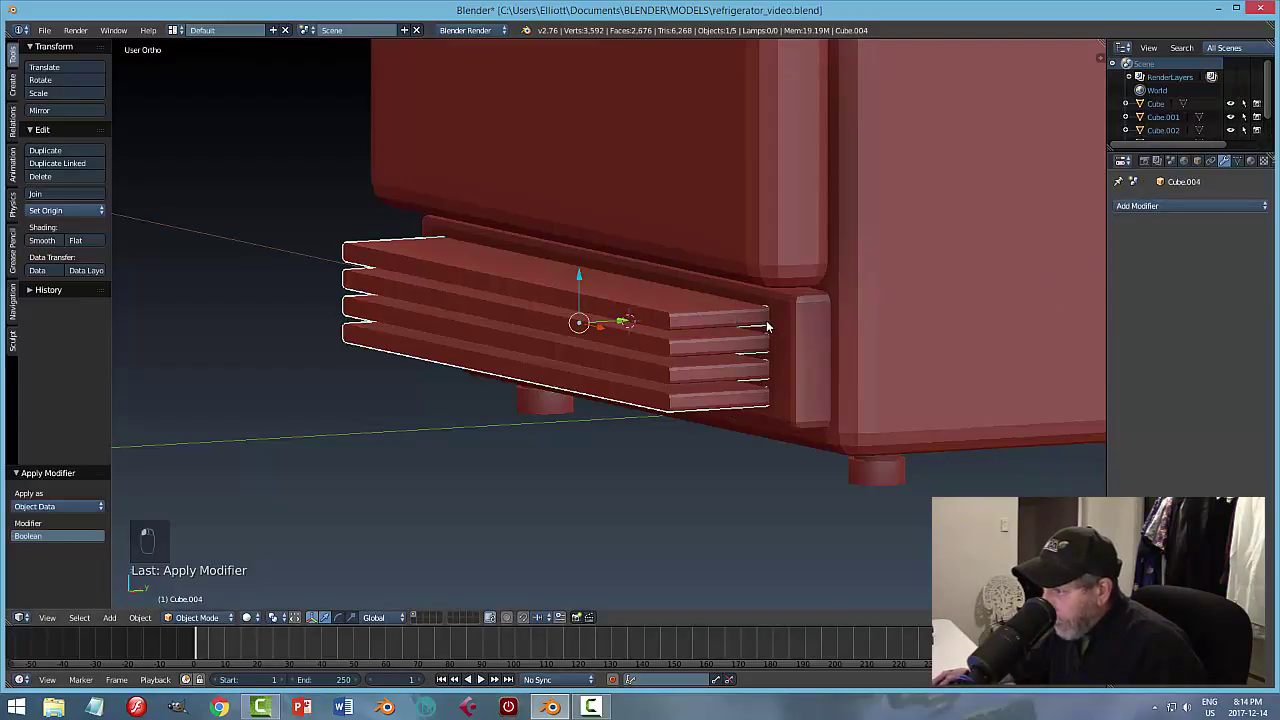
pyautogui.press('h')
pyautogui.moveTo(689, 367); pyautogui.dragTo(896, 372, button='middle')
pyautogui.scroll(2, 892, 364)
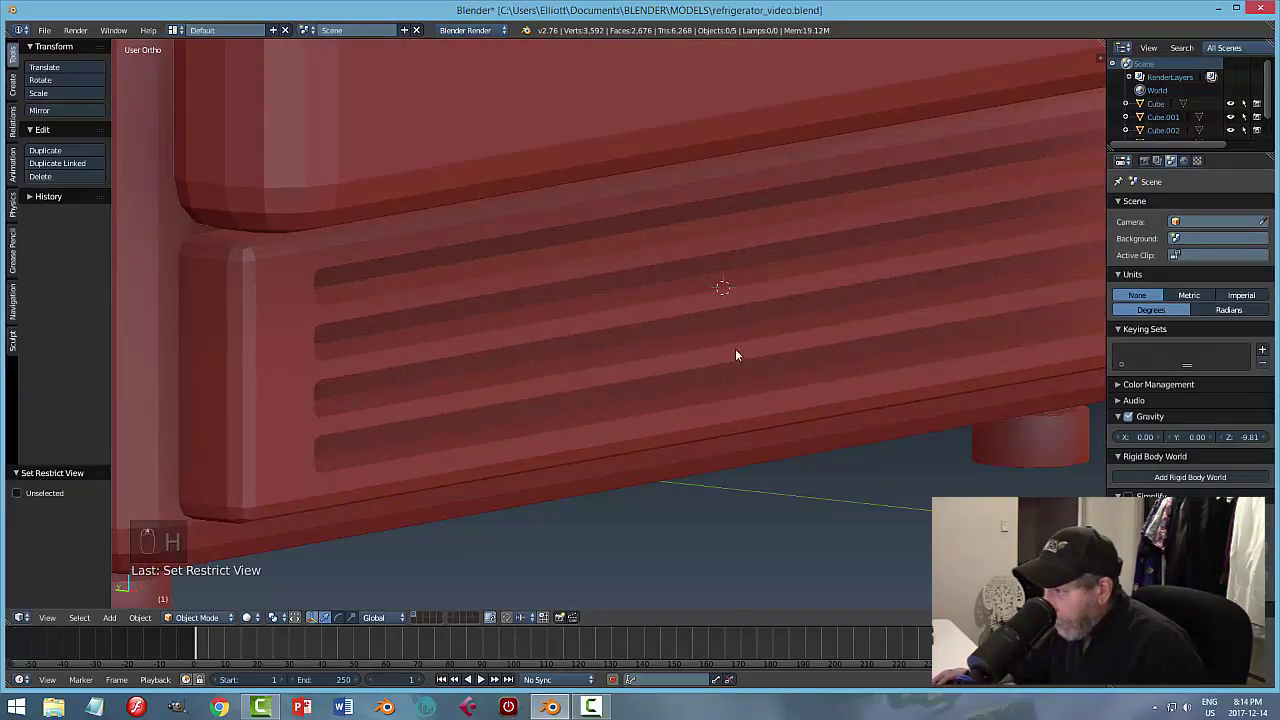
pyautogui.scroll(2, 644, 342)
pyautogui.moveTo(644, 342); pyautogui.dragTo(810, 312, button='middle')
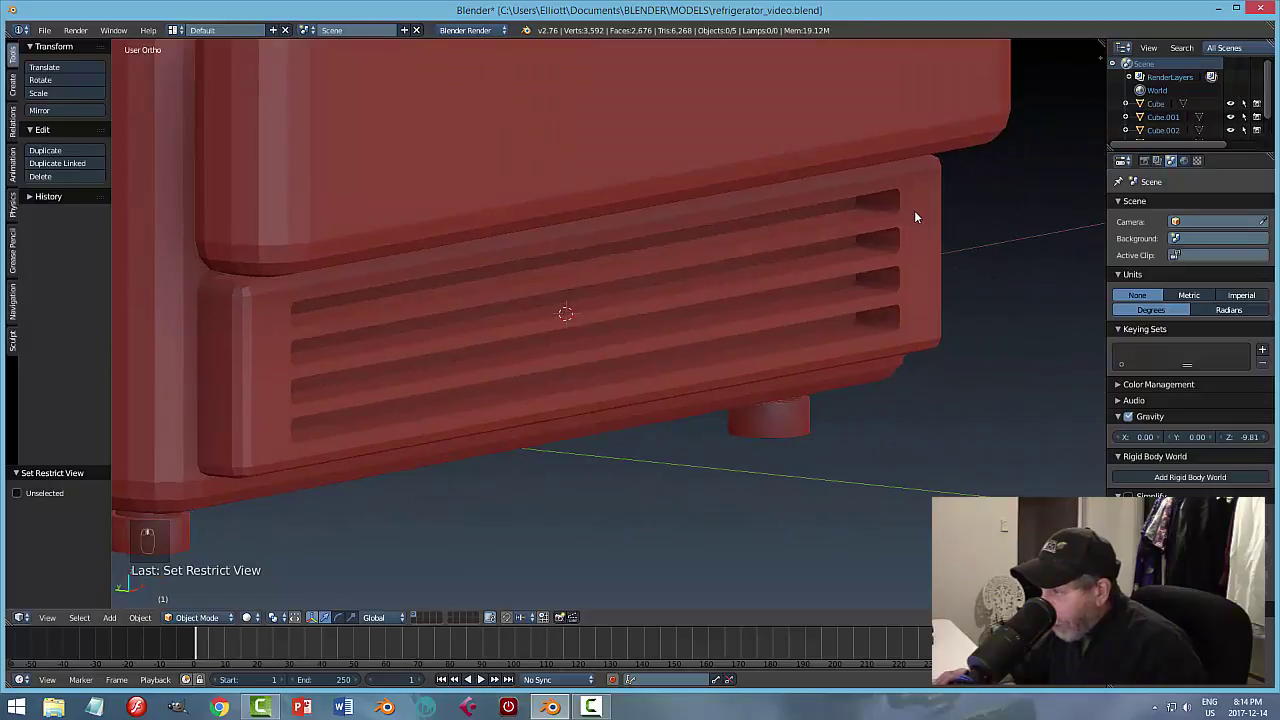
# Edit the base panel's mesh in edge select mode and select the front edge loops of the upper two vent slots.
pyautogui.hotkey('alt', 'h')
pyautogui.press('Tab')
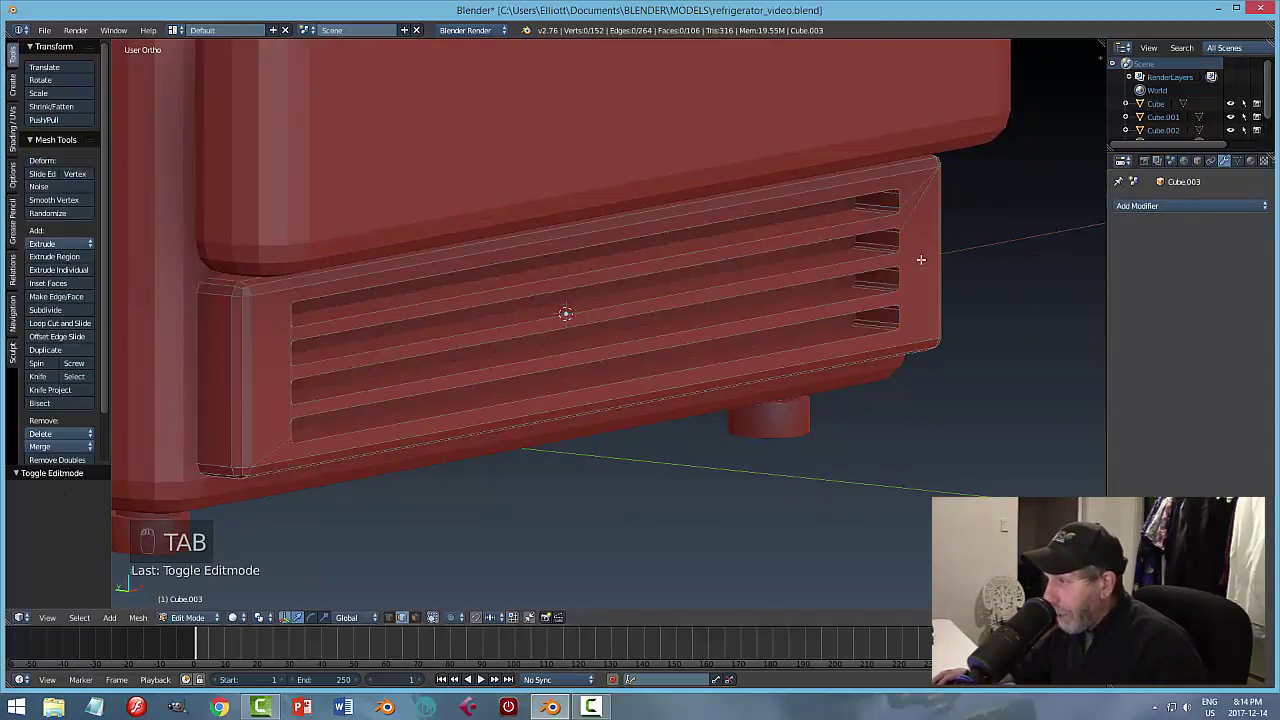
pyautogui.hotkey('ctrl', 'Tab')
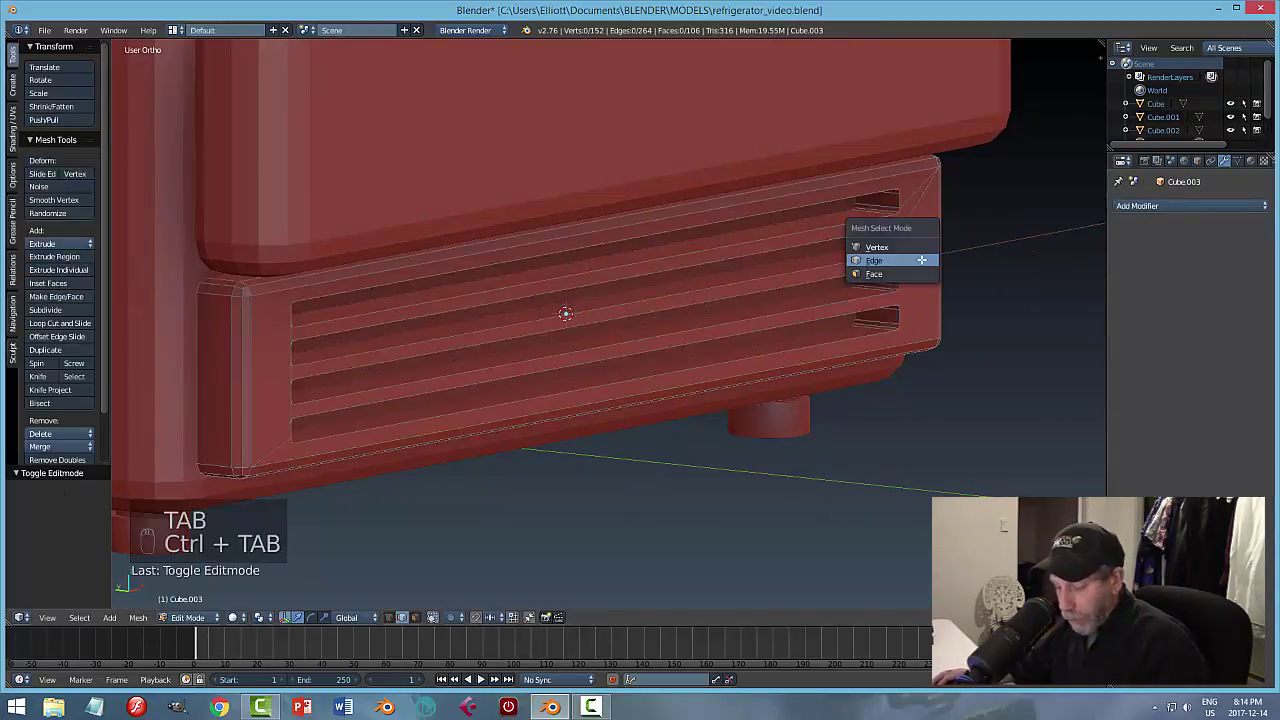
pyautogui.click(906, 258)
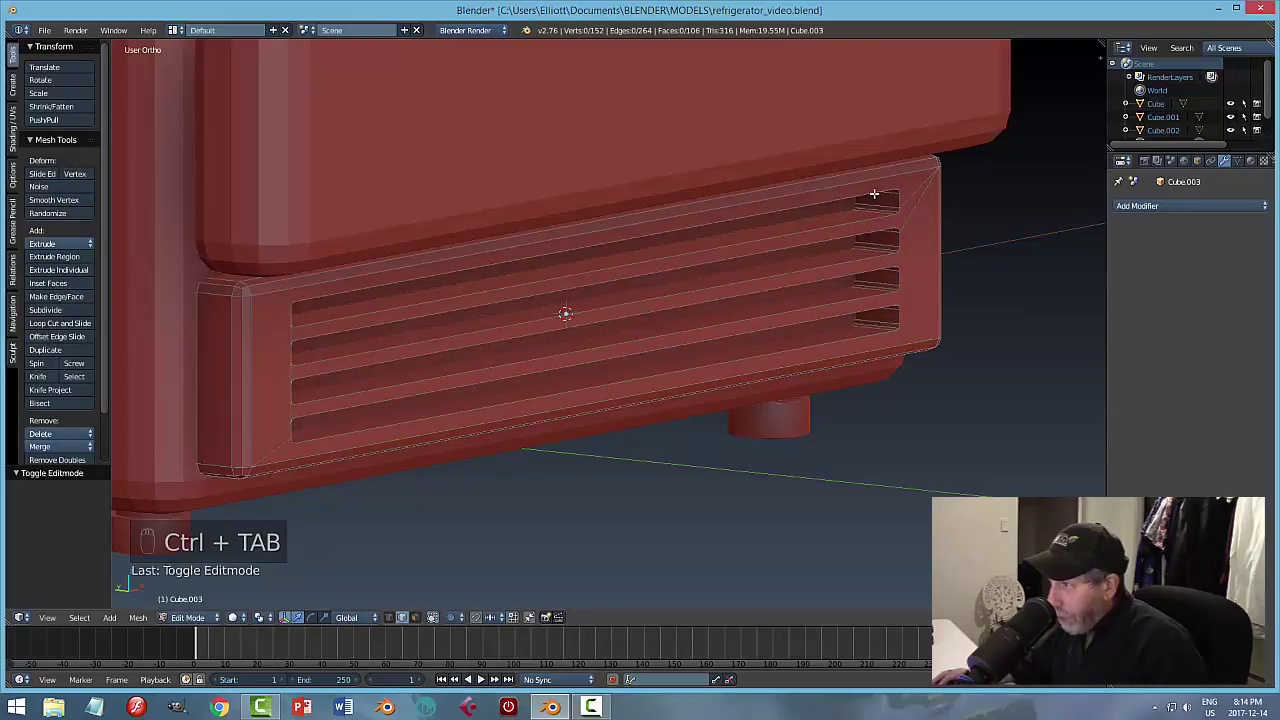
pyautogui.keyDown('alt'); pyautogui.rightClick(895, 208); pyautogui.keyUp('alt')
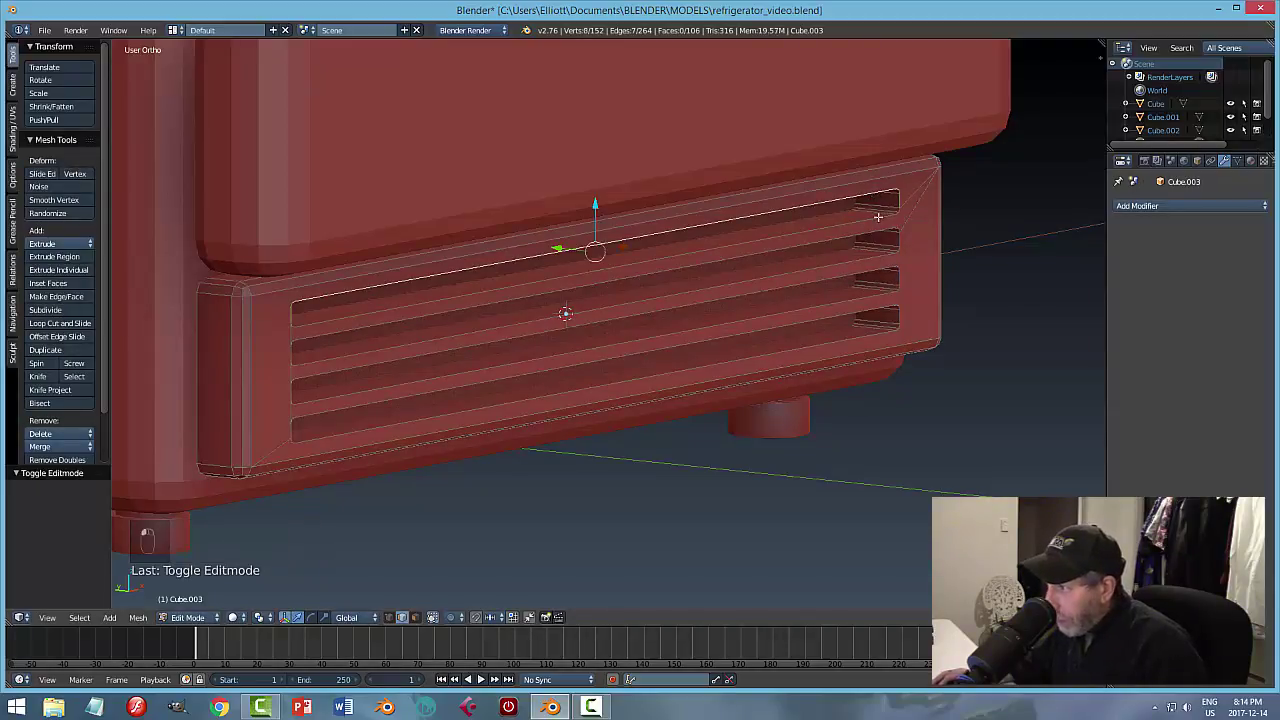
pyautogui.keyDown('alt'); pyautogui.keyDown('shift'); pyautogui.rightClick(878, 217); pyautogui.keyUp('shift'); pyautogui.keyUp('alt')
pyautogui.keyDown('alt'); pyautogui.keyDown('shift'); pyautogui.rightClick(313, 336); pyautogui.keyUp('shift'); pyautogui.keyUp('alt')
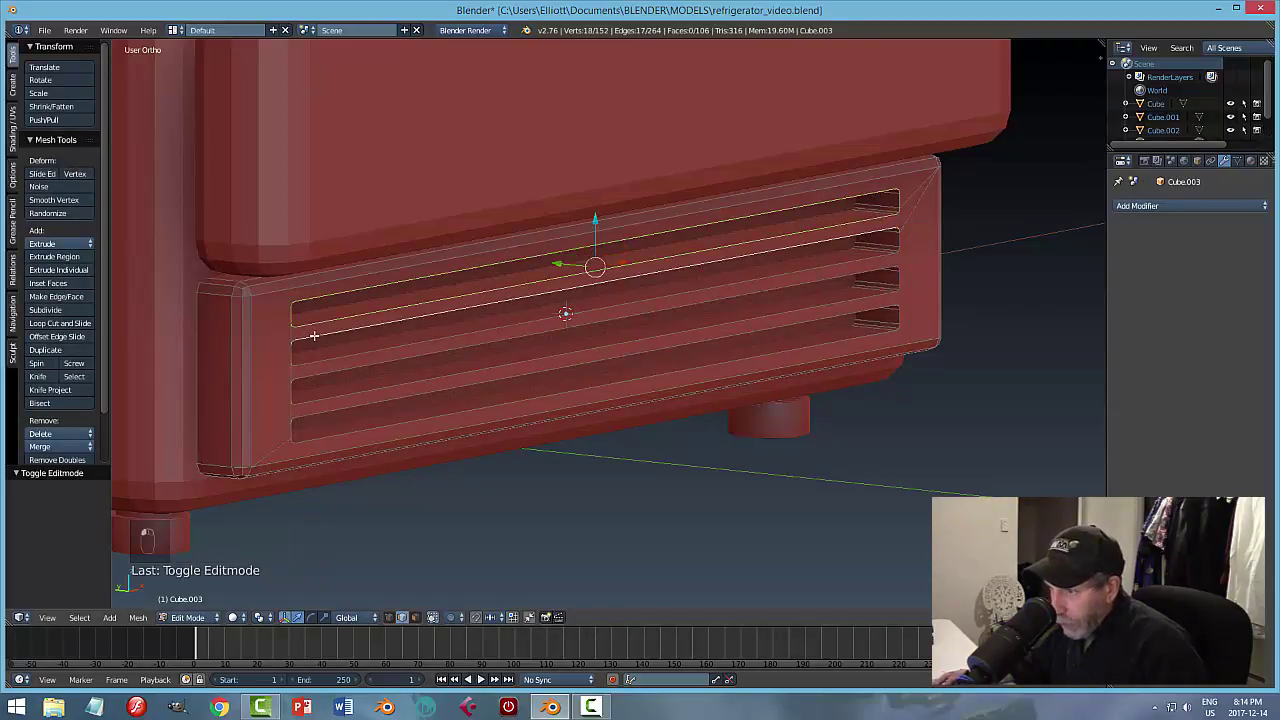
pyautogui.keyDown('alt'); pyautogui.keyDown('shift'); pyautogui.rightClick(319, 357); pyautogui.keyUp('shift'); pyautogui.keyUp('alt')
# Add the front edge loops of the lower two vent slots to the selection.
pyautogui.scroll(3, 281, 378)
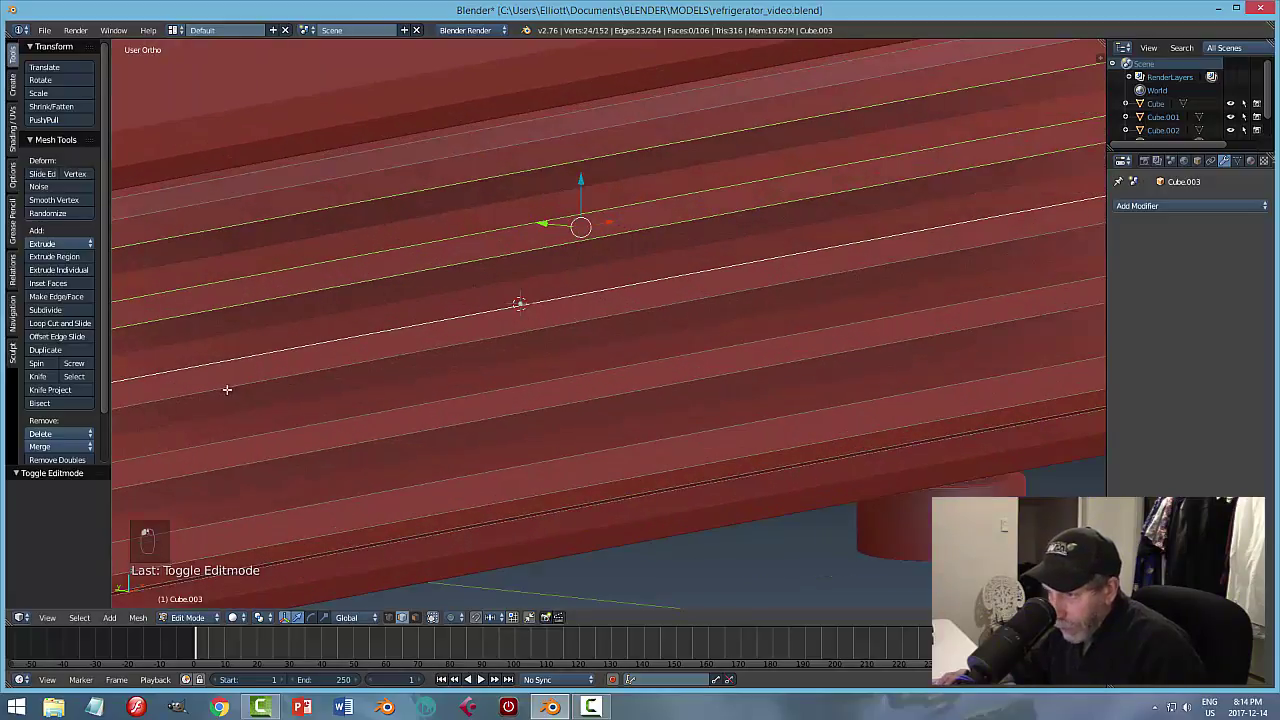
pyautogui.scroll(-3, 227, 389)
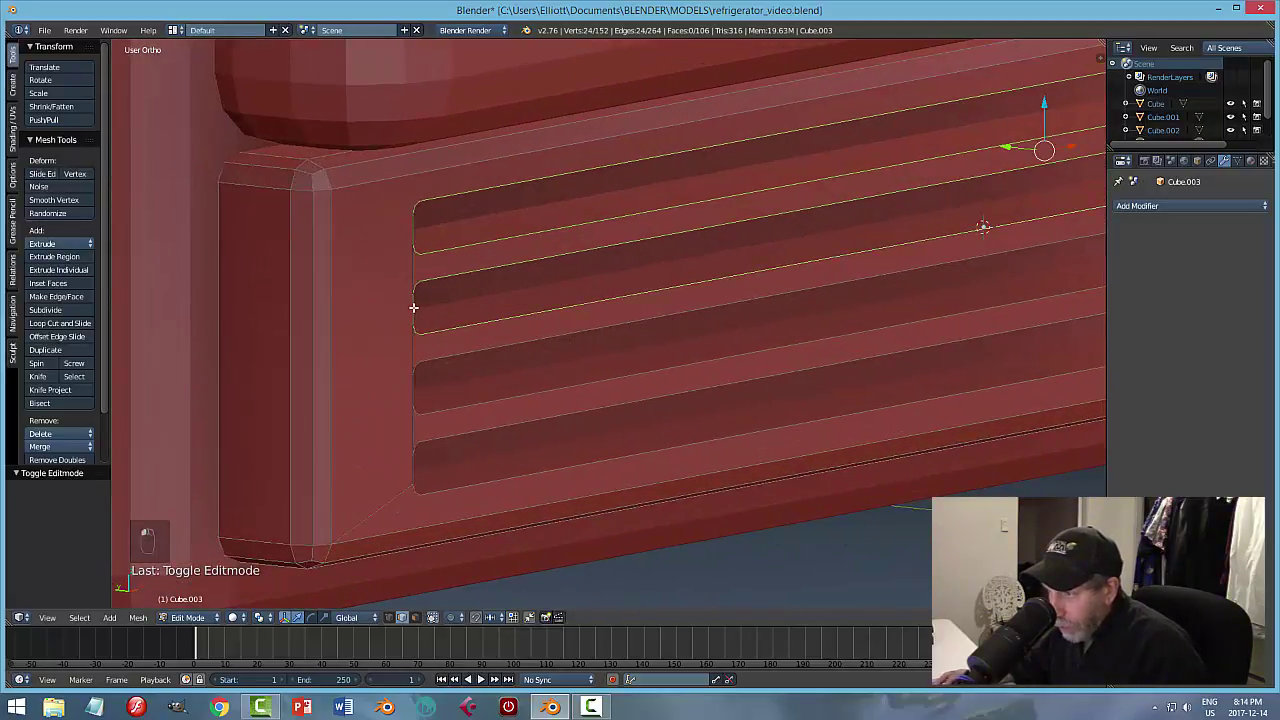
pyautogui.keyDown('alt'); pyautogui.keyDown('shift'); pyautogui.rightClick(437, 360); pyautogui.keyUp('shift'); pyautogui.keyUp('alt')
pyautogui.moveTo(605, 421); pyautogui.dragTo(691, 339, button='middle')
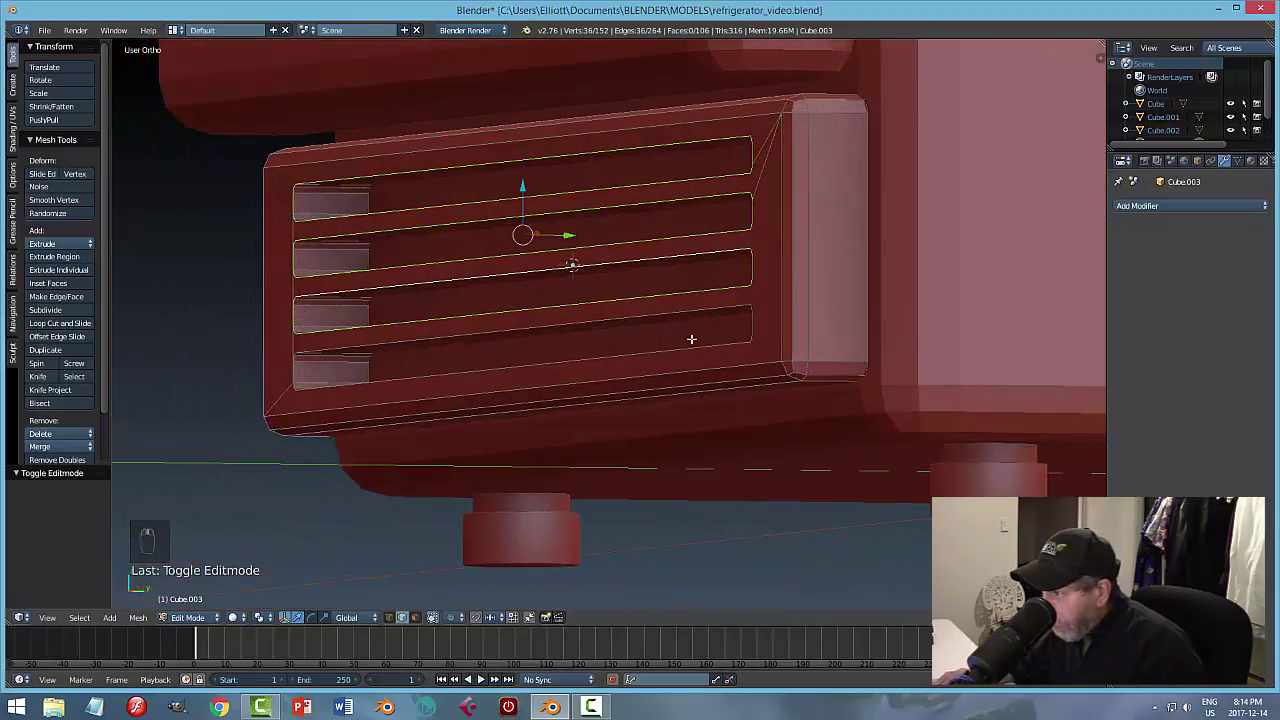
pyautogui.keyDown('alt'); pyautogui.keyDown('shift'); pyautogui.rightClick(752, 318); pyautogui.keyUp('shift'); pyautogui.keyUp('alt')
pyautogui.scroll(3, 489, 371)
pyautogui.moveTo(489, 371); pyautogui.dragTo(583, 380, button='middle')
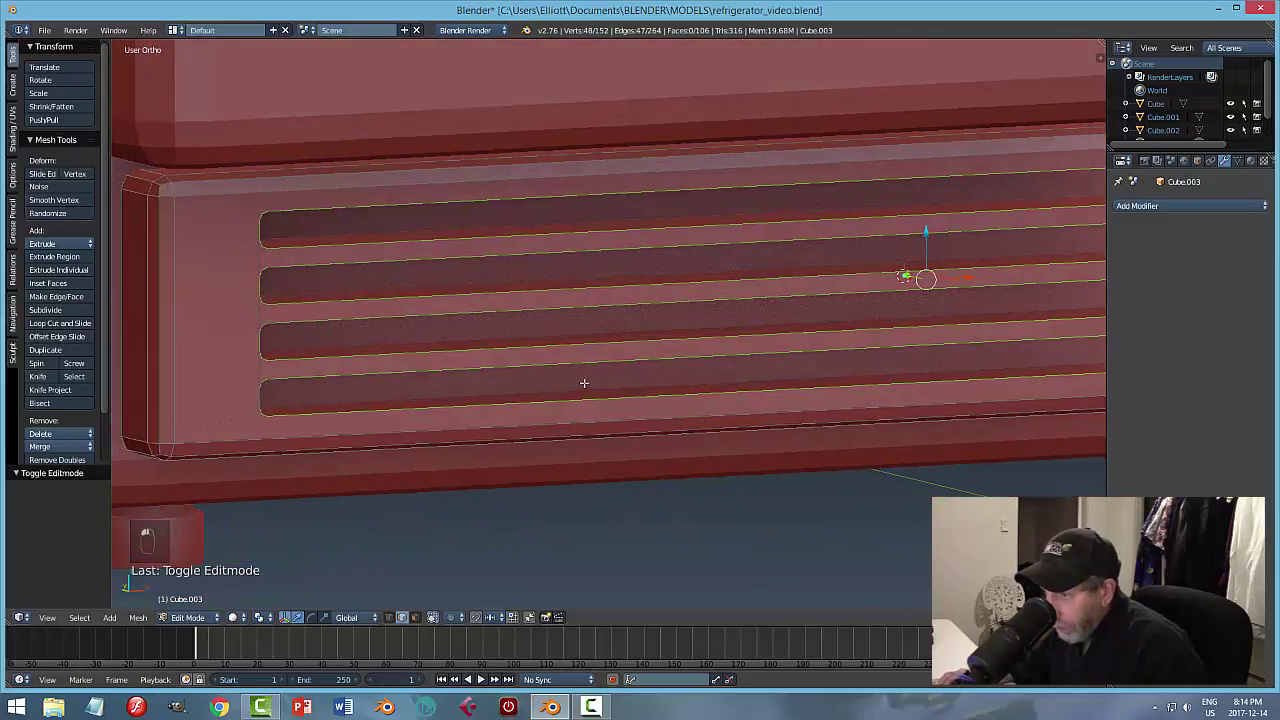
pyautogui.scroll(3, 313, 402)
pyautogui.scroll(-2, 274, 420)
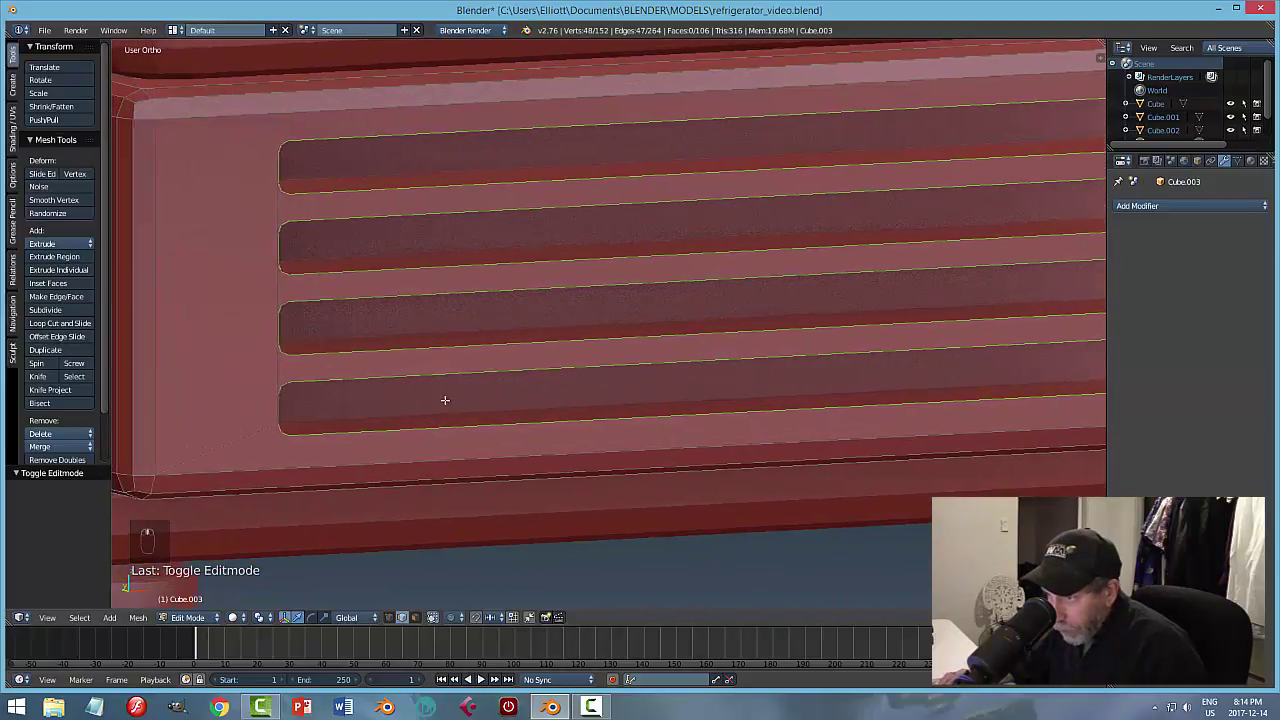
pyautogui.scroll(-3, 430, 410)
pyautogui.moveTo(430, 410); pyautogui.dragTo(639, 396, button='middle')
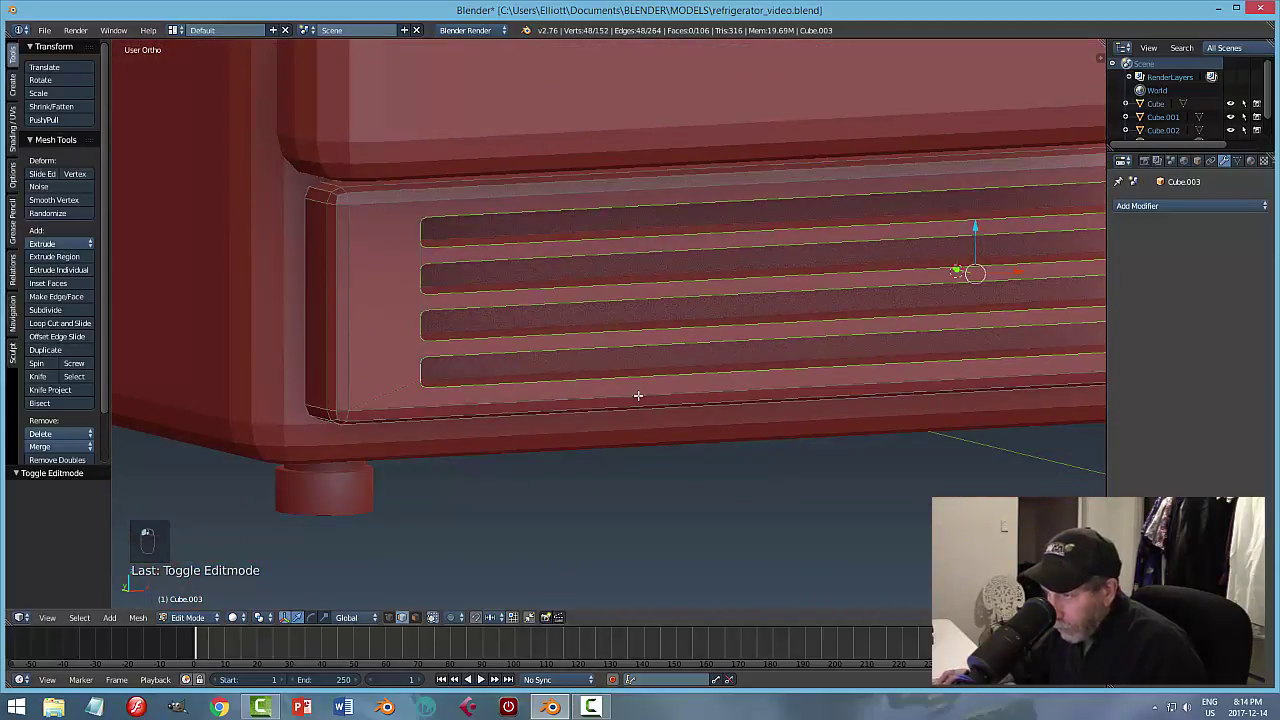
# Try bevelling the selected vent slot edges by about 0.010 with one segment, and inspect the slot ends.
pyautogui.scroll(1, 663, 377)
pyautogui.scroll(2, 717, 358)
pyautogui.scroll(-2, 717, 358)
pyautogui.moveTo(717, 358); pyautogui.dragTo(660, 357, button='middle')
pyautogui.scroll(2, 643, 355)
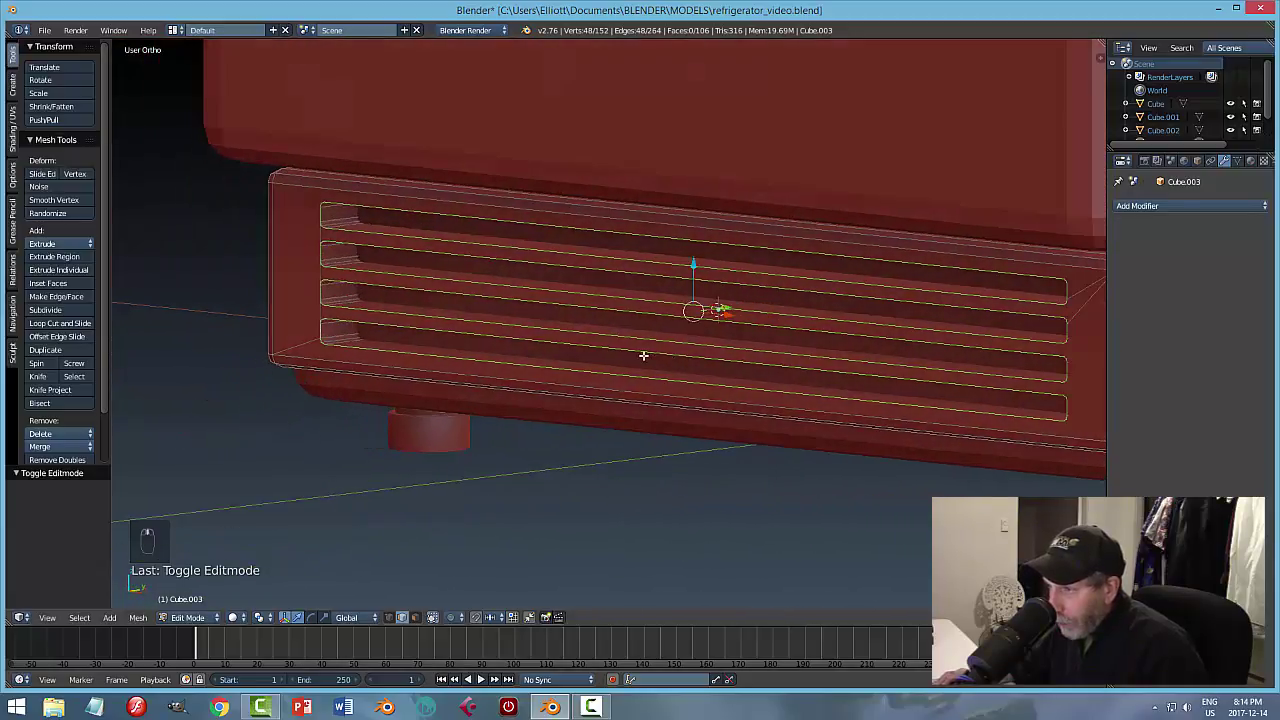
pyautogui.scroll(-2, 643, 355)
pyautogui.moveTo(749, 366); pyautogui.dragTo(776, 368, button='middle')
pyautogui.scroll(2, 826, 377)
pyautogui.scroll(-2, 799, 359)
pyautogui.scroll(2, 776, 368)
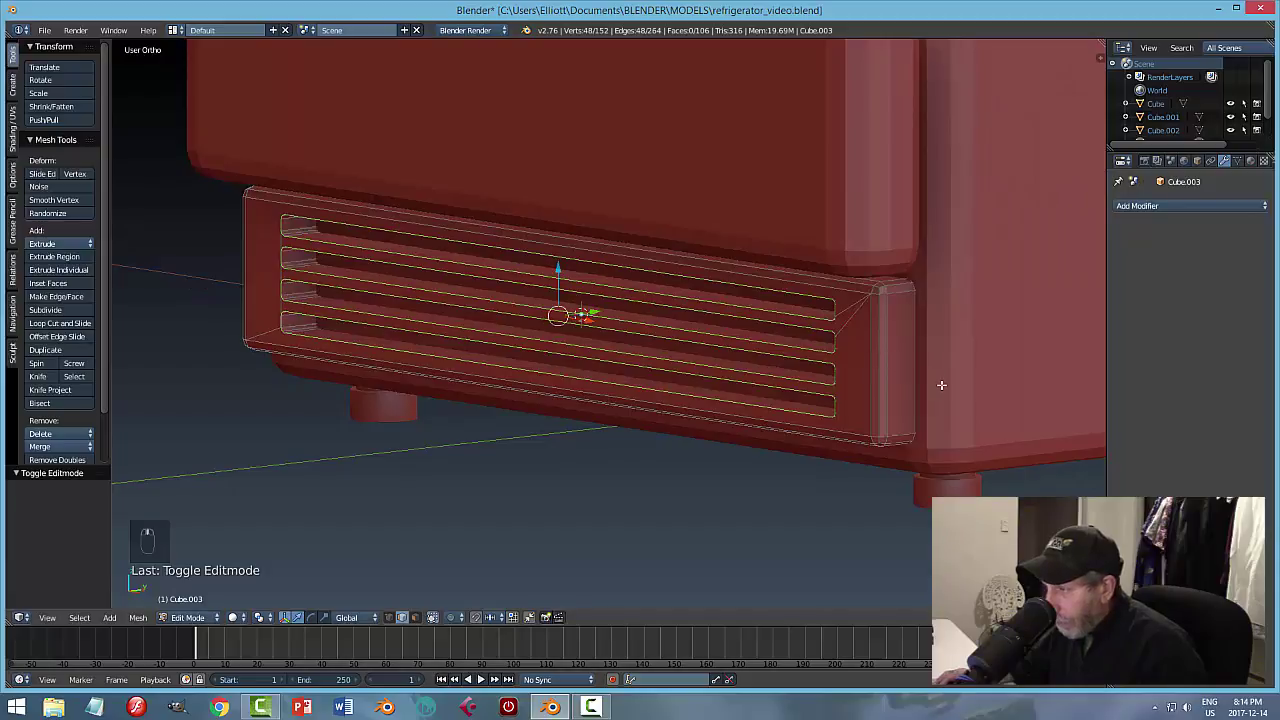
pyautogui.hotkey('ctrl', 'b')
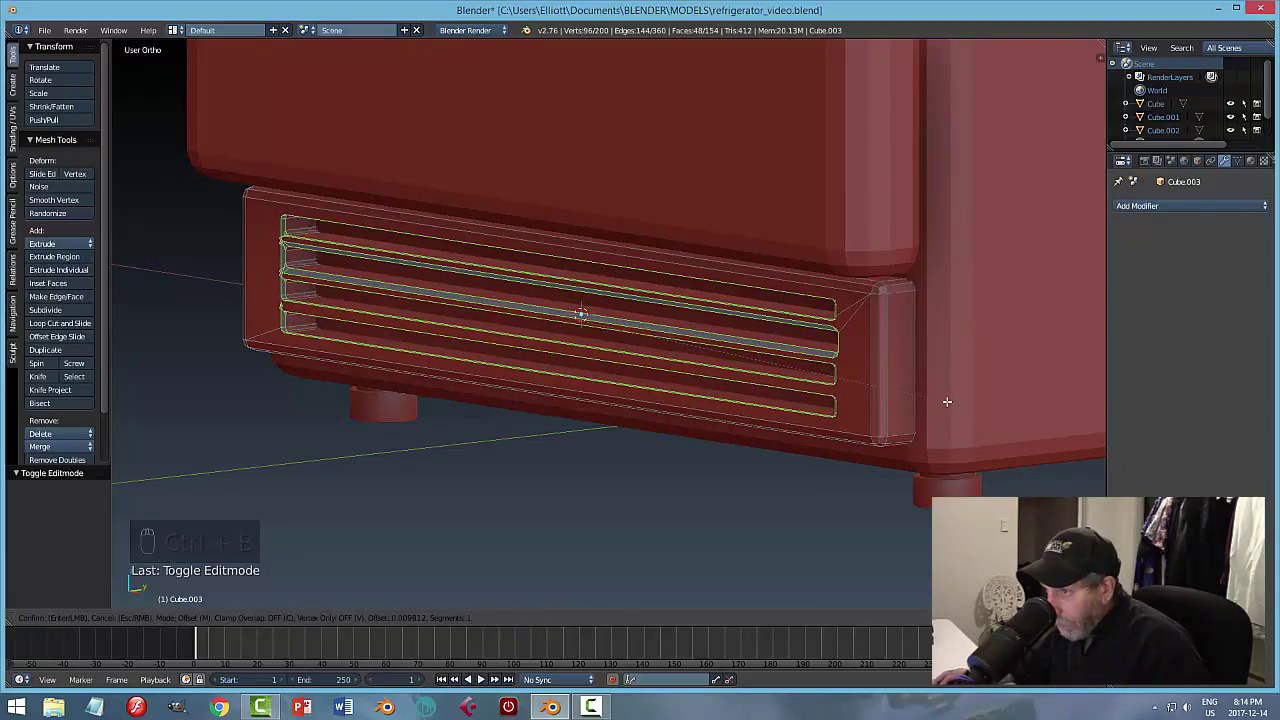
pyautogui.click(947, 401)
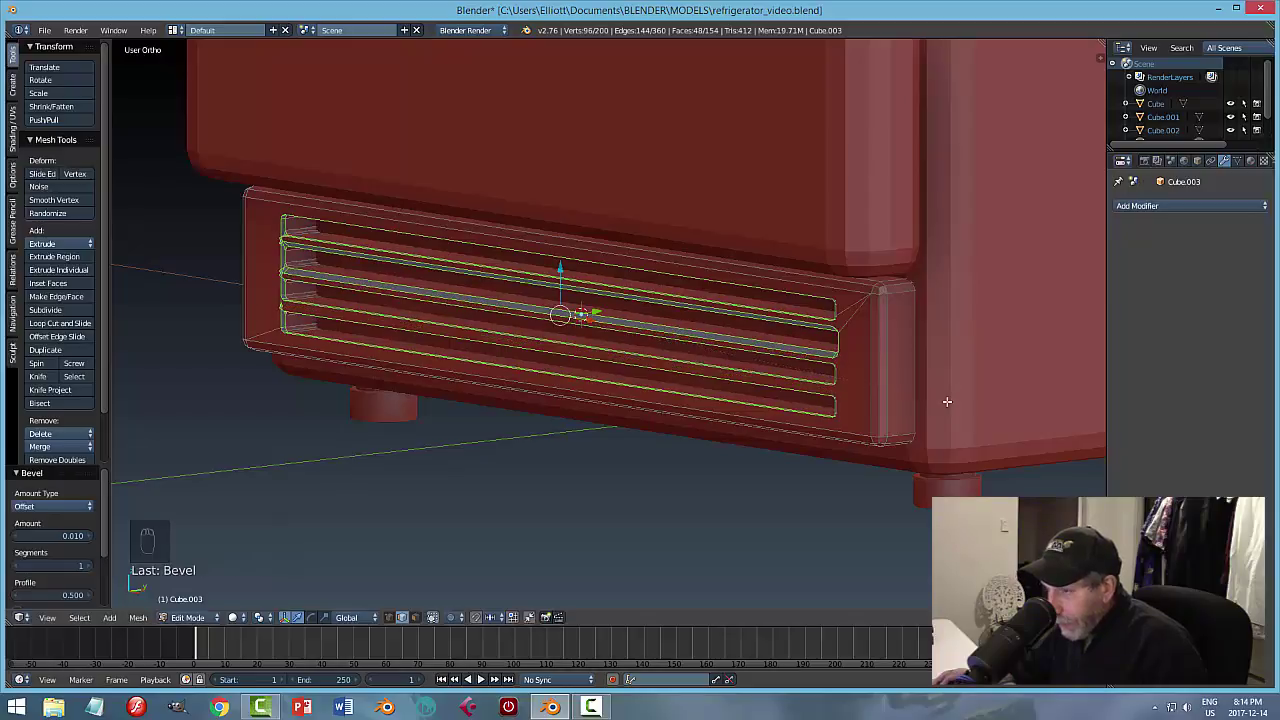
pyautogui.scroll(4, 229, 363)
pyautogui.moveTo(331, 363); pyautogui.dragTo(377, 364, button='middle')
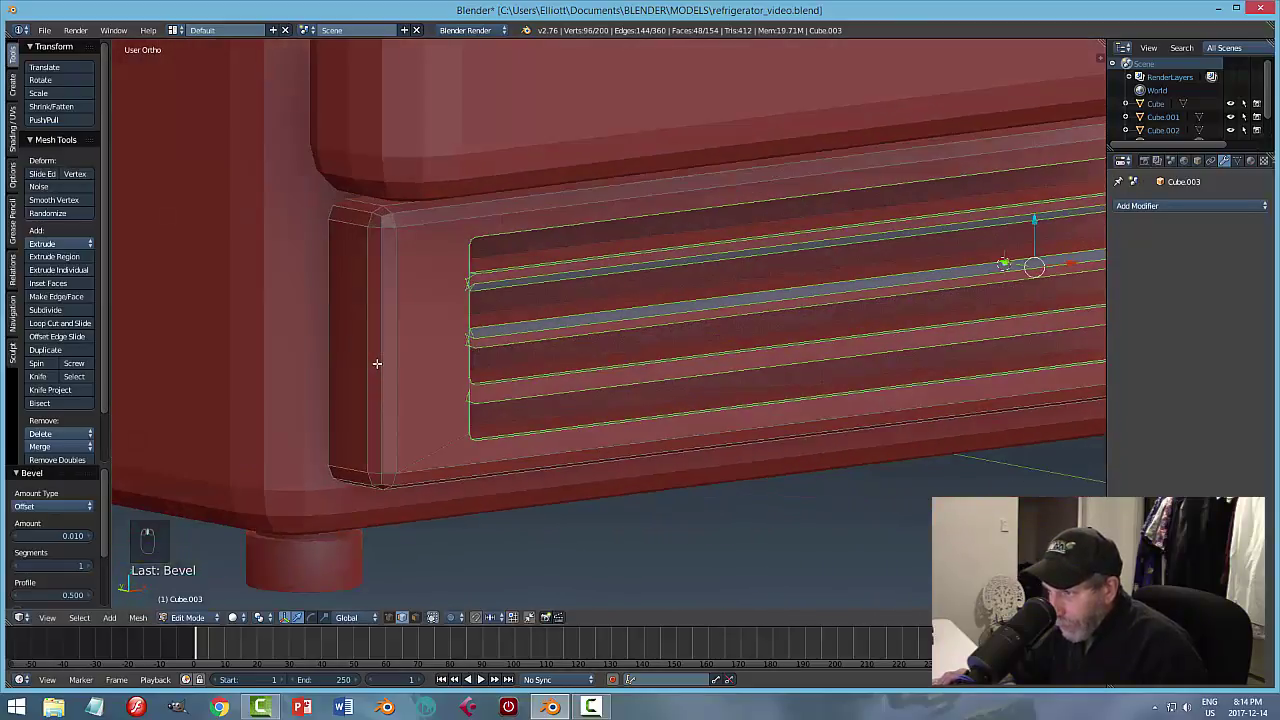
pyautogui.scroll(1, 478, 306)
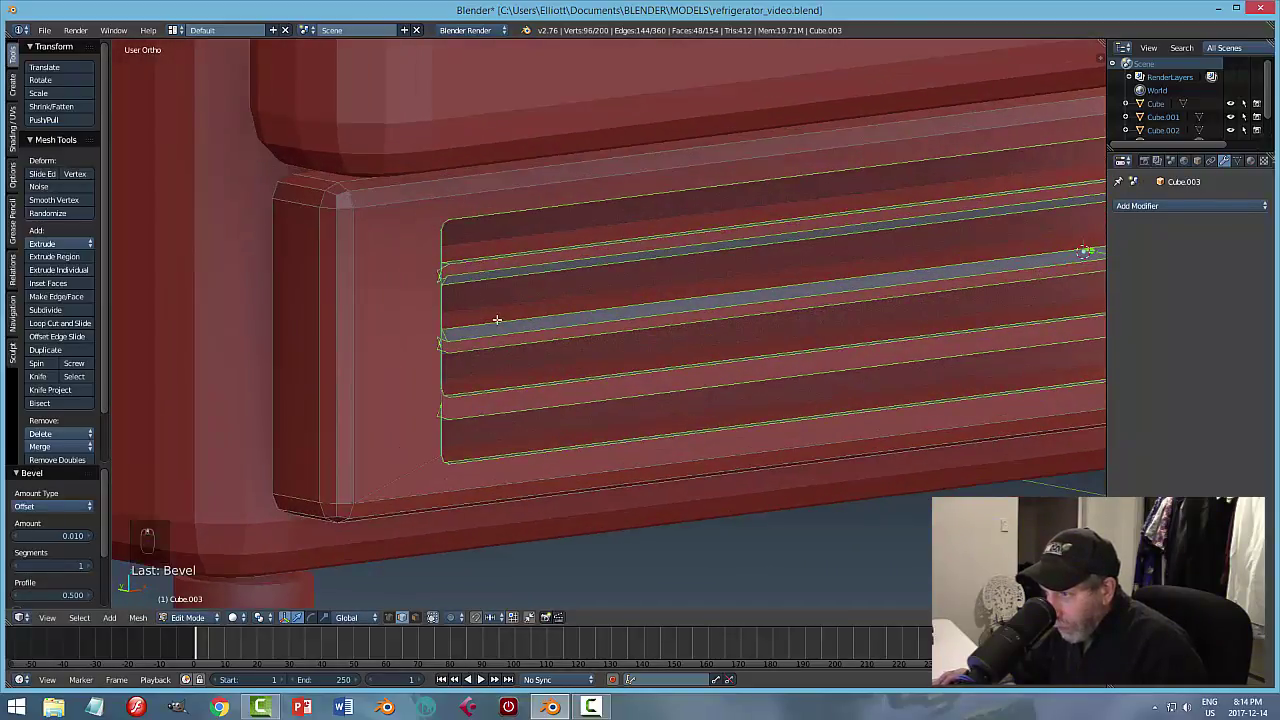
# Undo the bevel on the vent slot edges, clear the selection and return to Object Mode.
pyautogui.press('a')
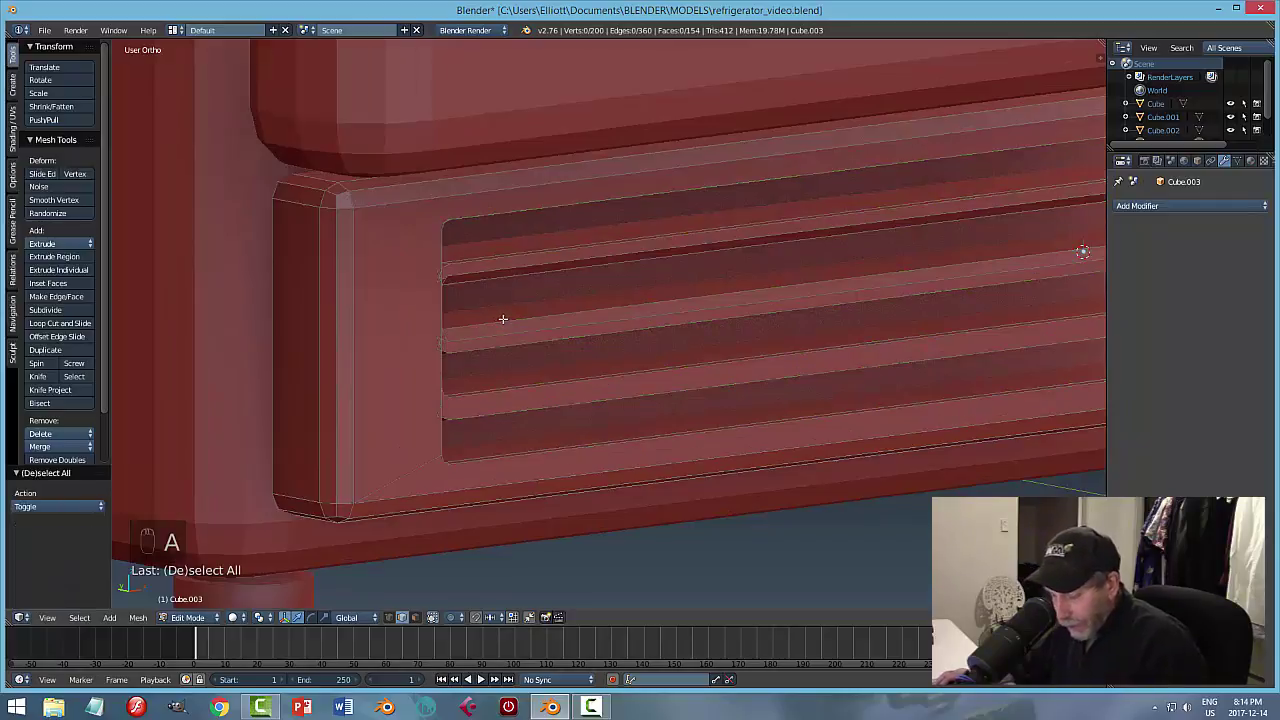
pyautogui.hotkey('ctrl', 'z')
pyautogui.hotkey('ctrl', 'z')
pyautogui.press('a')
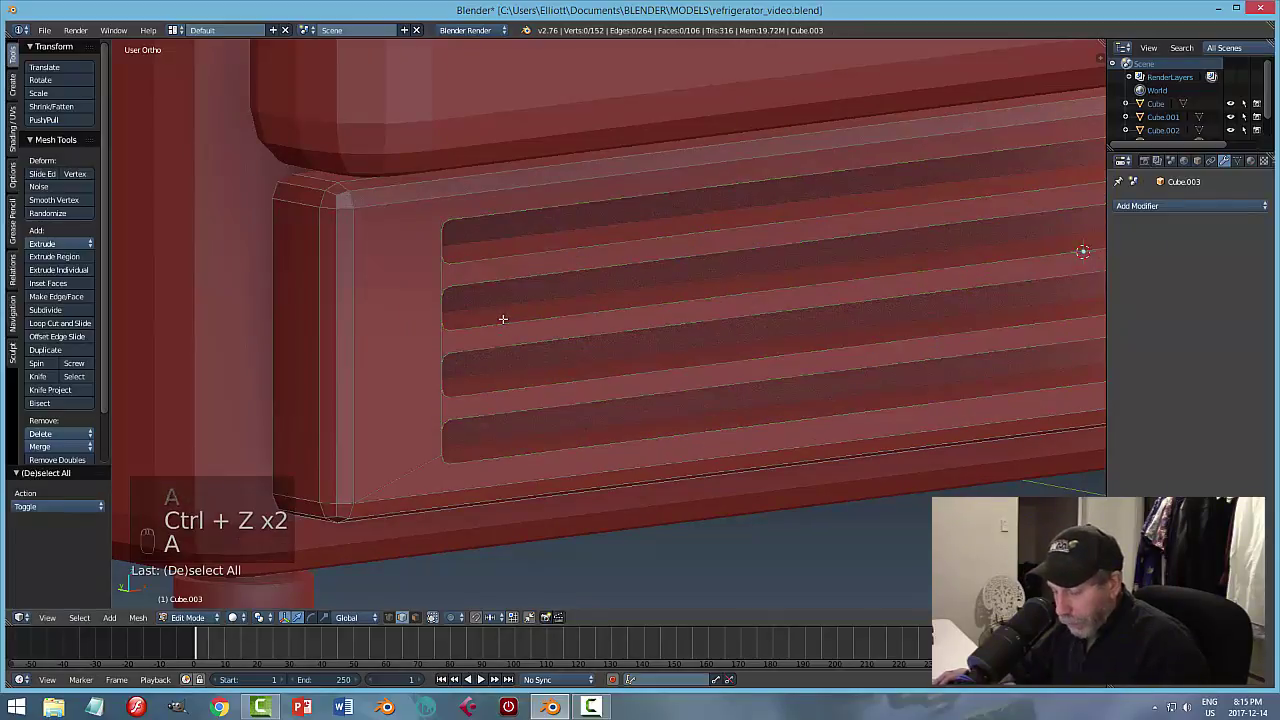
pyautogui.press('Tab')
pyautogui.click(408, 317)
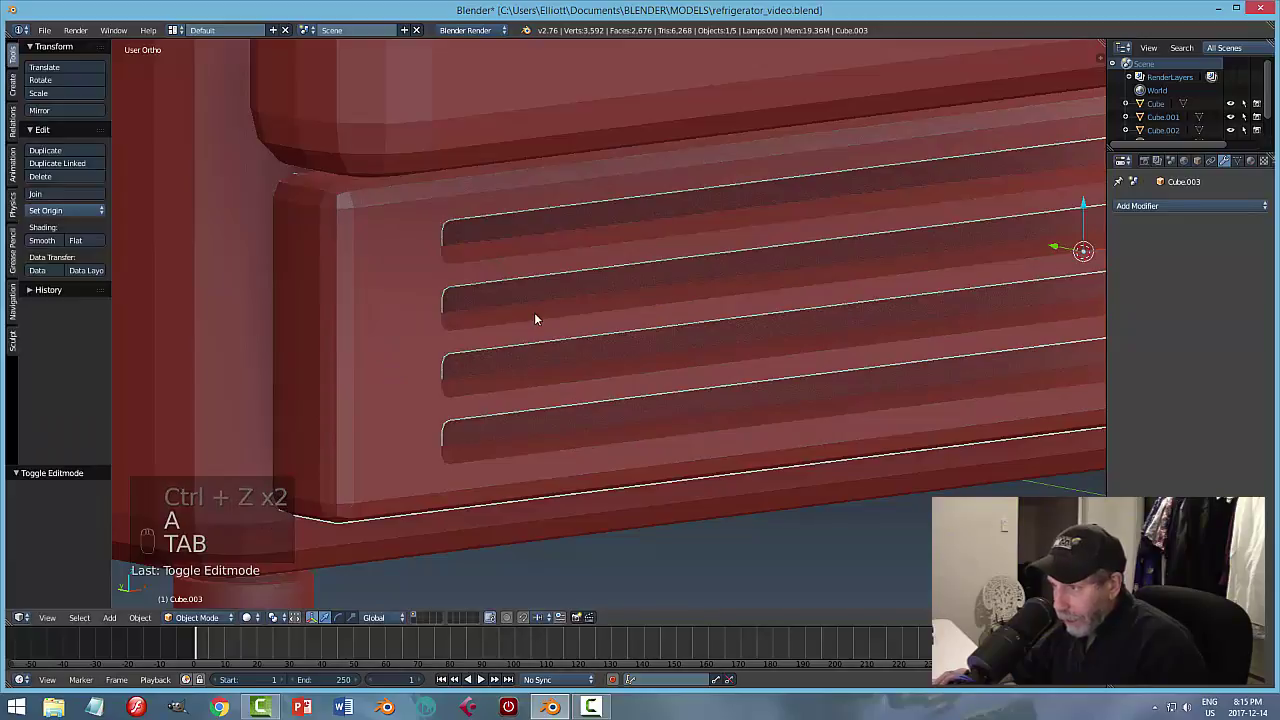
# Unhide the slats object used for the cut, delete it, and save the file.
pyautogui.press('a')
pyautogui.scroll(-6, 560, 320)
pyautogui.moveTo(744, 322); pyautogui.dragTo(797, 343, button='middle')
pyautogui.hotkey('ctrl', 's')
pyautogui.hotkey('alt', 'h')
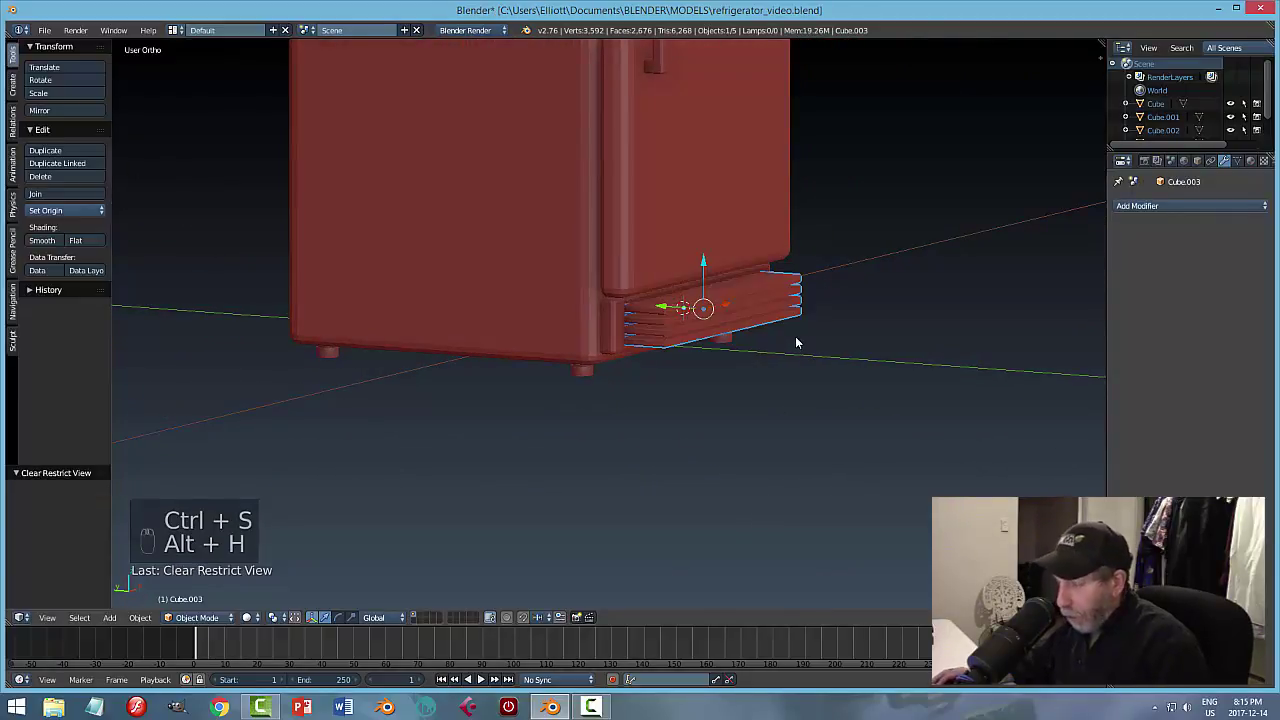
pyautogui.press('x')
pyautogui.click(760, 308)
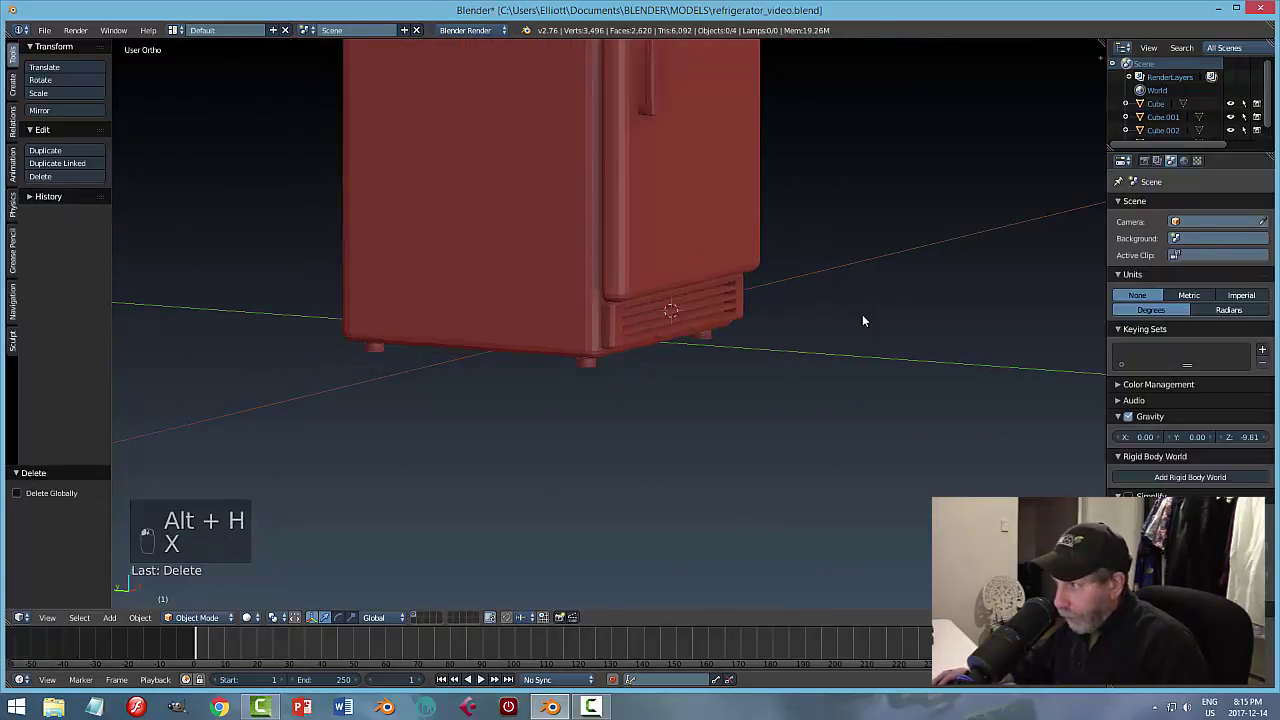
pyautogui.moveTo(862, 314); pyautogui.dragTo(732, 364, button='middle')
pyautogui.hotkey('ctrl', 's')
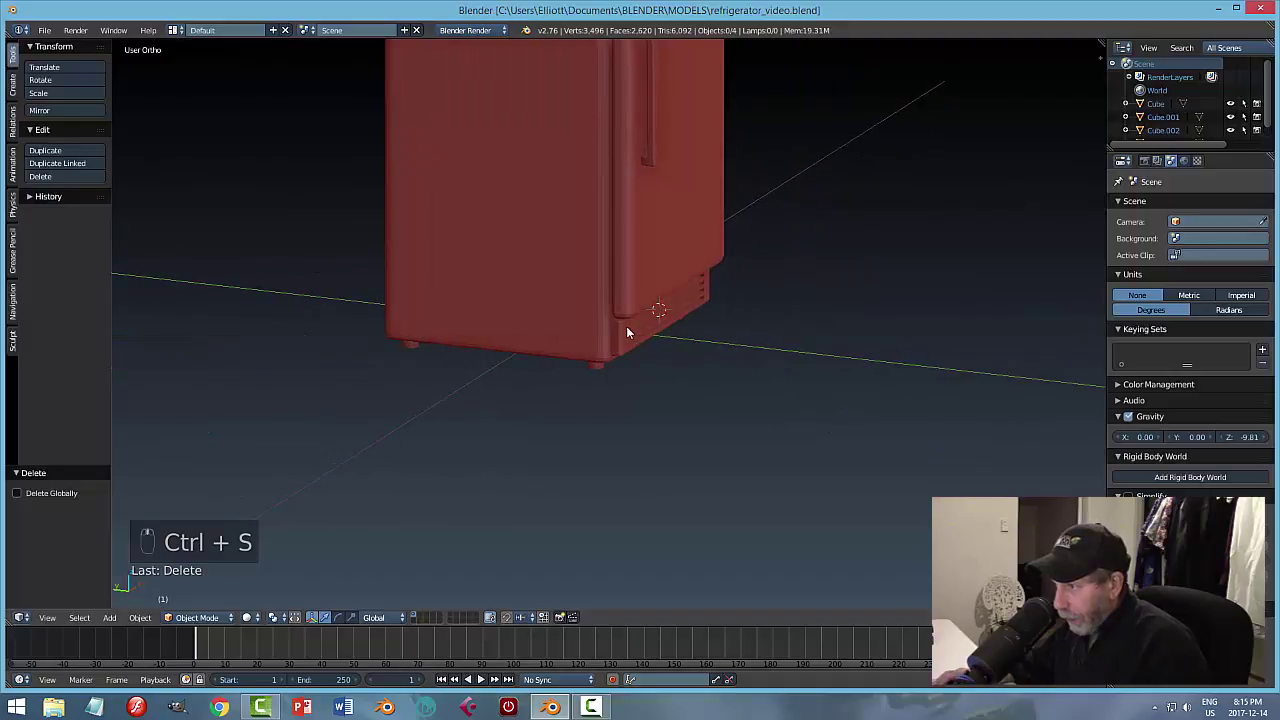
# Move the vented base panel slightly along the Y axis toward the refrigerator body.
pyautogui.rightClick(629, 326)
pyautogui.scroll(2, 588, 353)
pyautogui.moveTo(592, 354); pyautogui.dragTo(624, 352, button='middle')
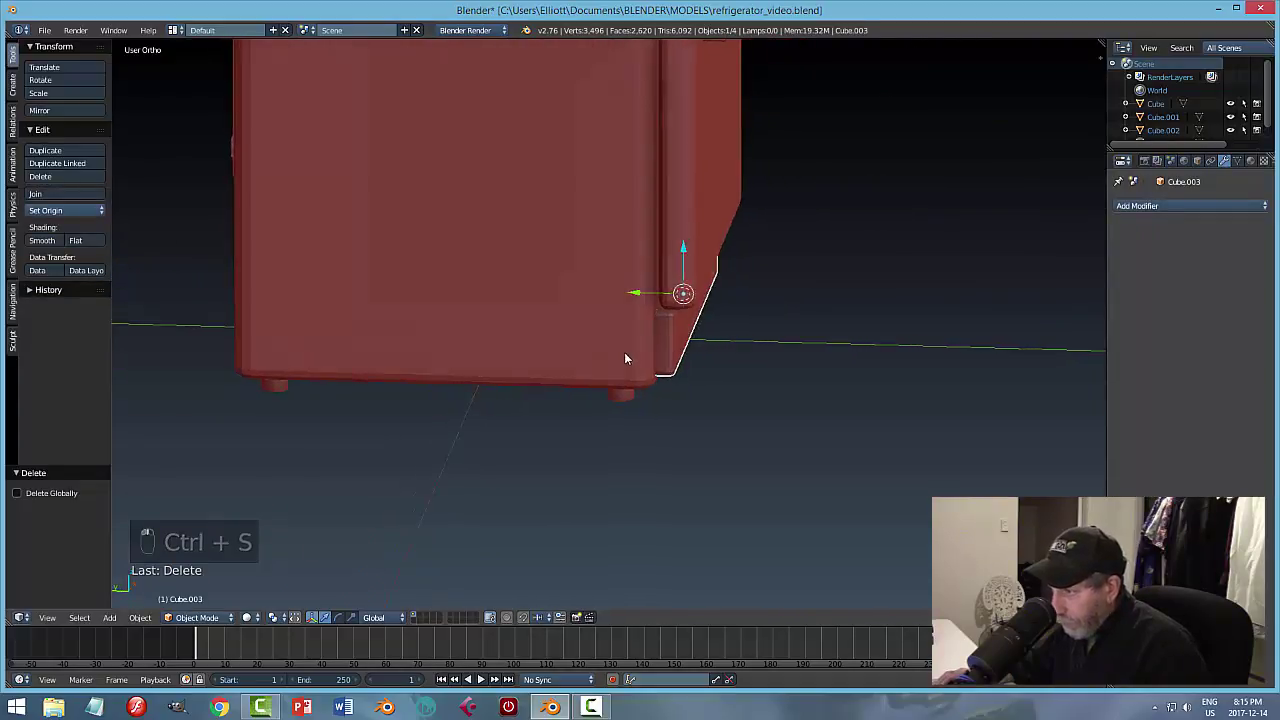
pyautogui.scroll(2, 626, 351)
pyautogui.moveTo(669, 285); pyautogui.dragTo(663, 285)
pyautogui.moveTo(808, 334); pyautogui.dragTo(632, 319, button='middle')
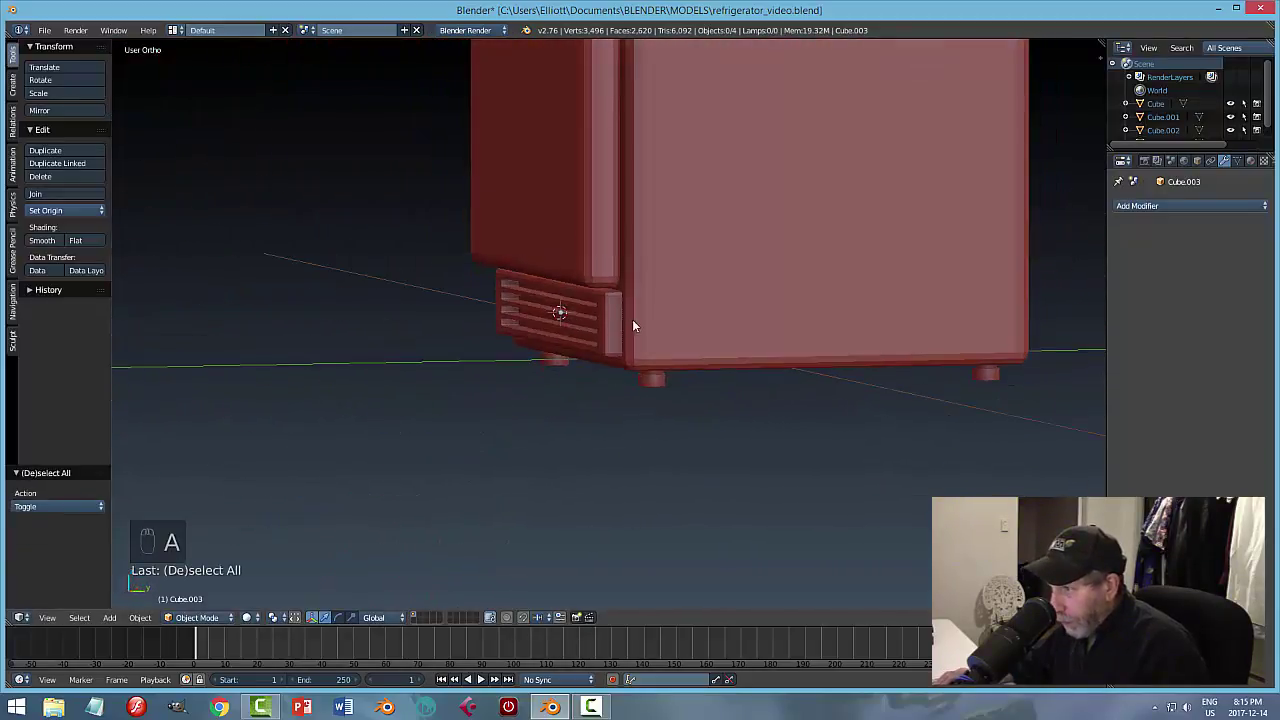
# Join the base panel to the refrigerator body, save the file, and clear the selection.
pyautogui.rightClick(630, 316)
pyautogui.keyDown('shift'); pyautogui.rightClick(707, 291); pyautogui.keyUp('shift')
pyautogui.hotkey('ctrl', 'j')
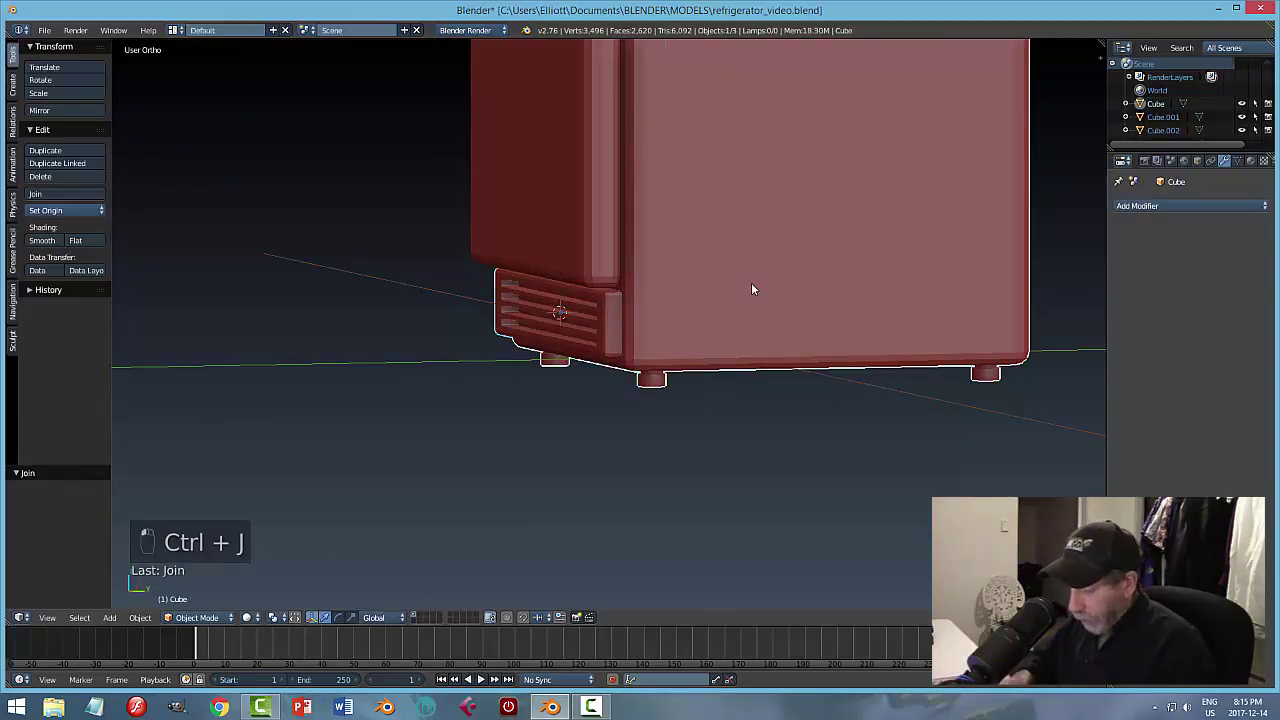
pyautogui.hotkey('ctrl', 's')
pyautogui.moveTo(786, 292); pyautogui.dragTo(751, 323, button='middle')
pyautogui.press('a')
pyautogui.scroll(4, 788, 225)
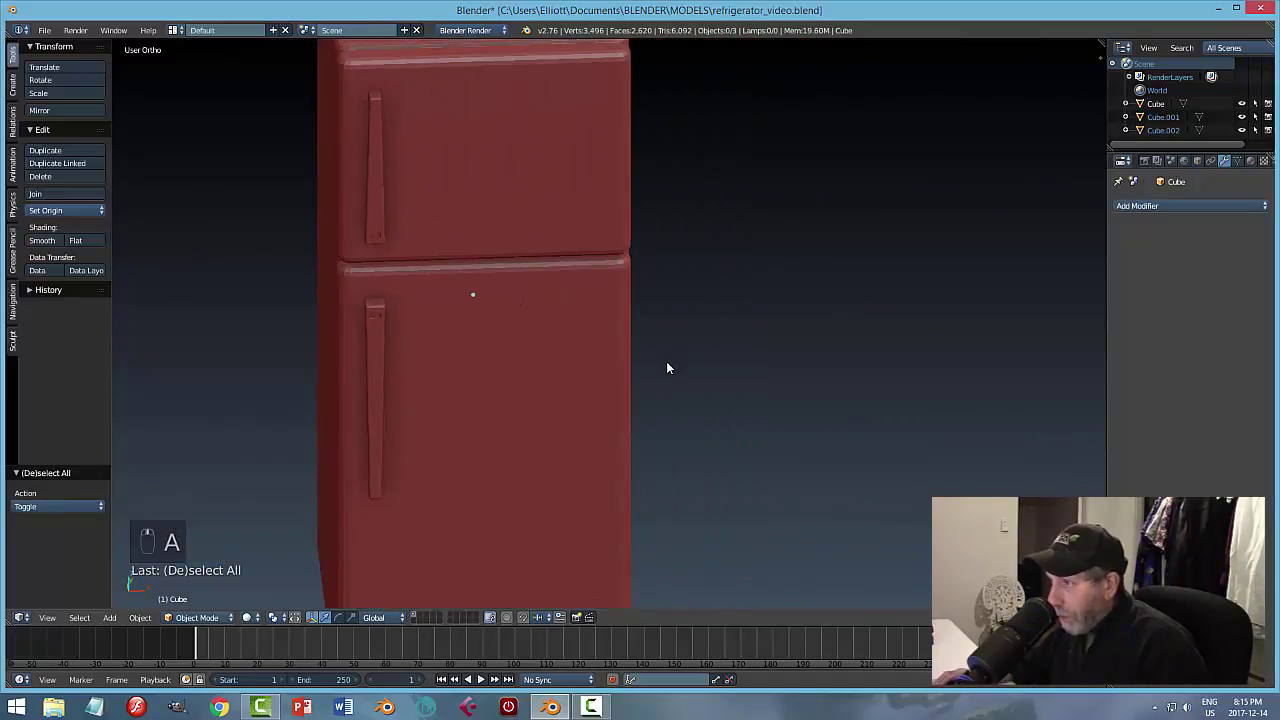
pyautogui.keyDown('shift'); pyautogui.moveTo(662, 343); pyautogui.dragTo(642, 293, button='middle'); pyautogui.keyUp('shift')
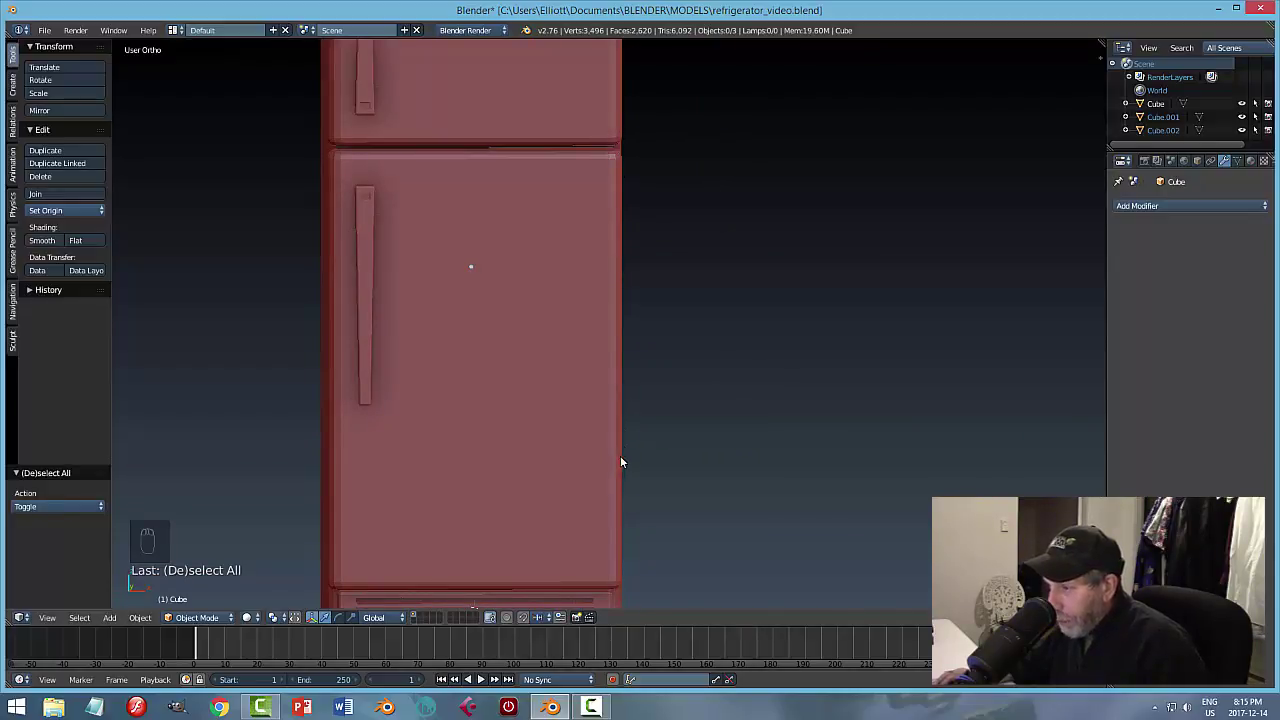
# Examine the gap between the refrigerator's upper and lower doors on the side opposite the handles.
pyautogui.moveTo(723, 423); pyautogui.dragTo(685, 397, button='middle')
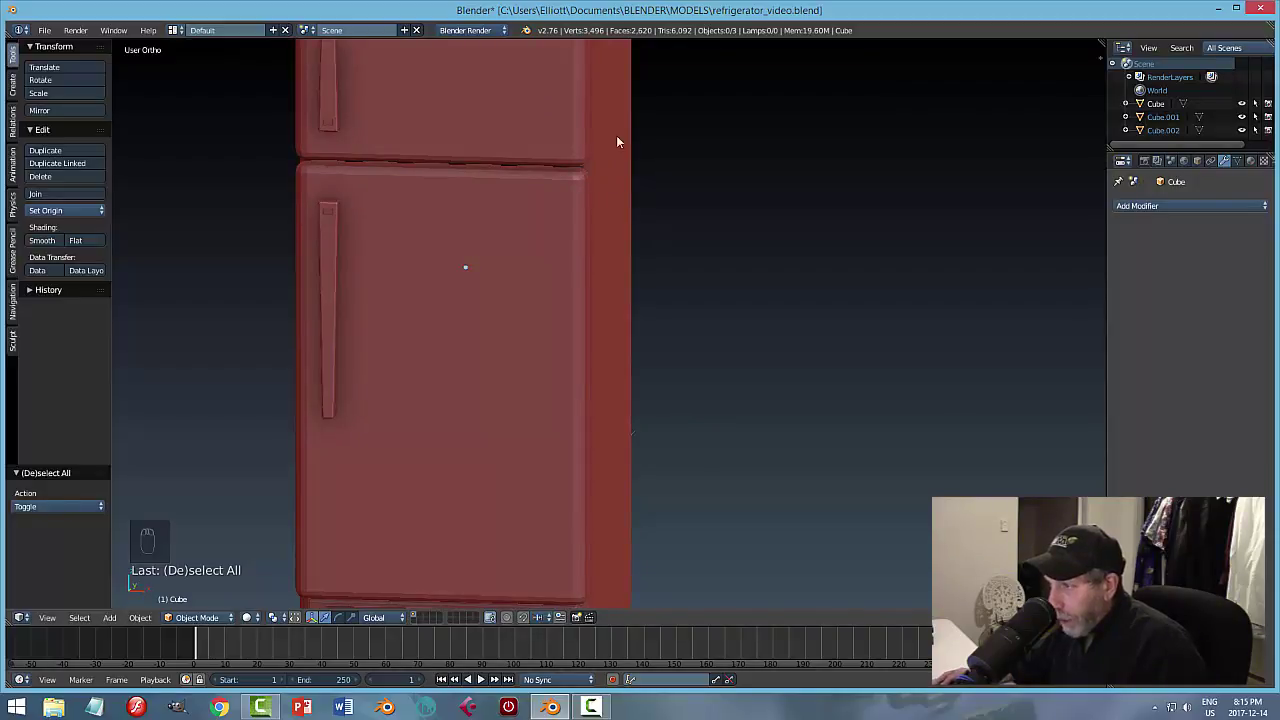
pyautogui.moveTo(617, 142); pyautogui.dragTo(608, 250, button='middle')
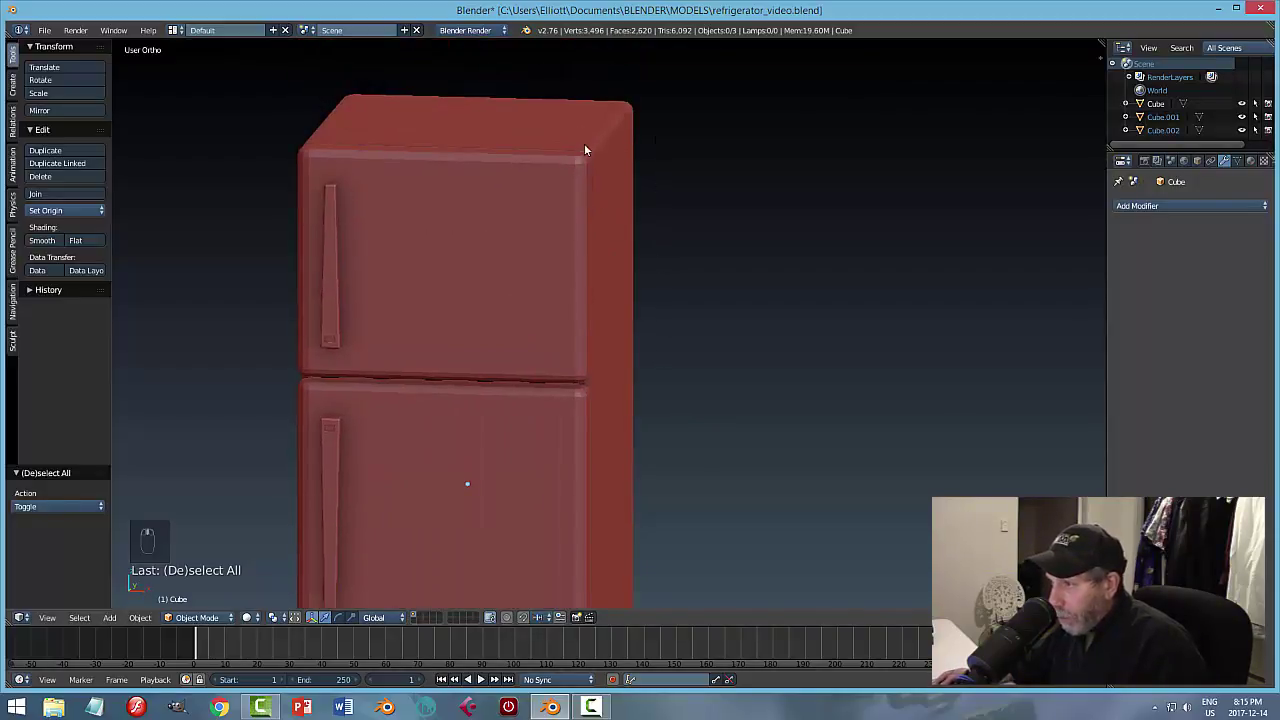
pyautogui.moveTo(641, 406); pyautogui.dragTo(649, 386, button='middle')
pyautogui.scroll(6, 602, 387)
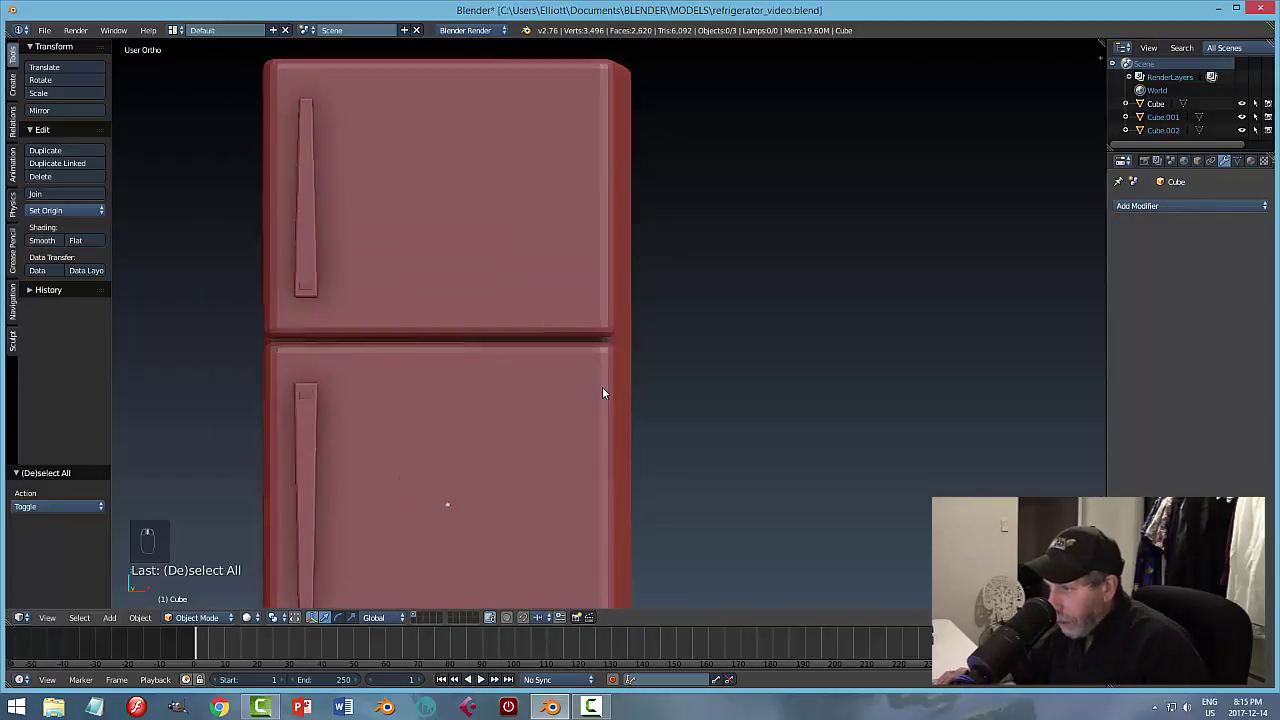
pyautogui.scroll(5, 600, 392)
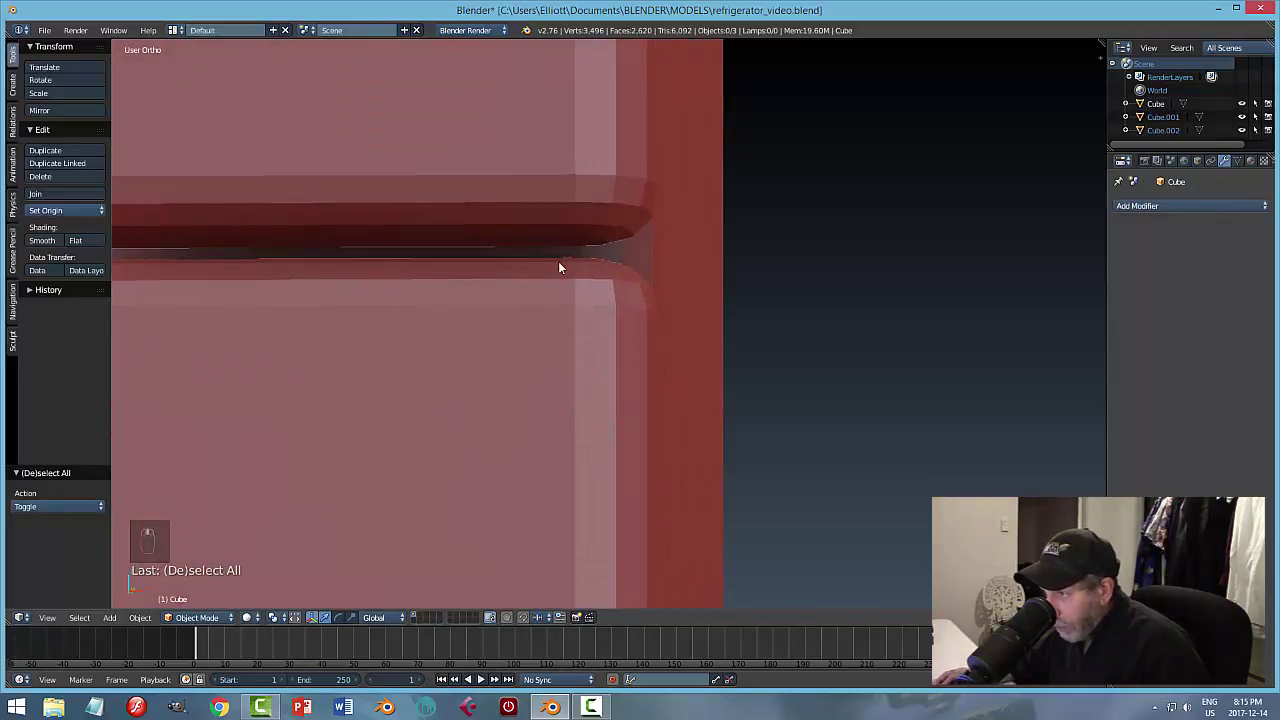
pyautogui.scroll(-8, 589, 272)
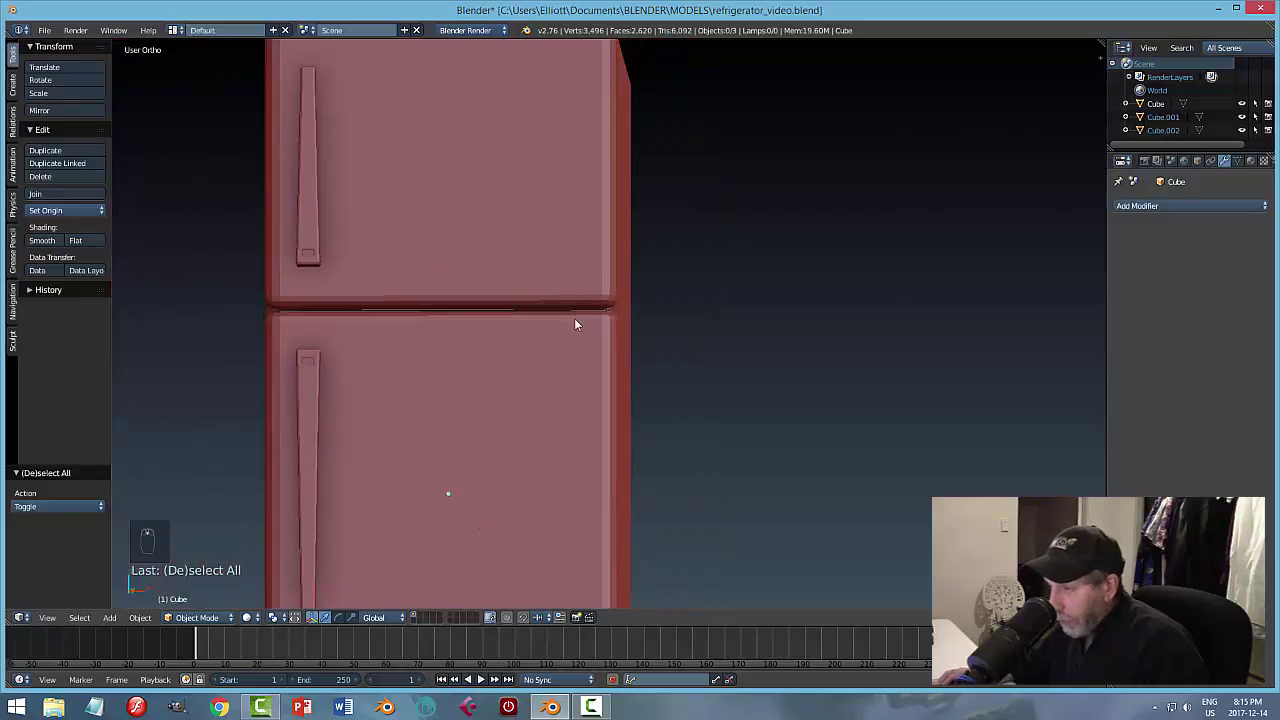
pyautogui.moveTo(594, 332); pyautogui.dragTo(557, 149, button='middle')
pyautogui.moveTo(585, 253); pyautogui.dragTo(557, 289, button='middle')
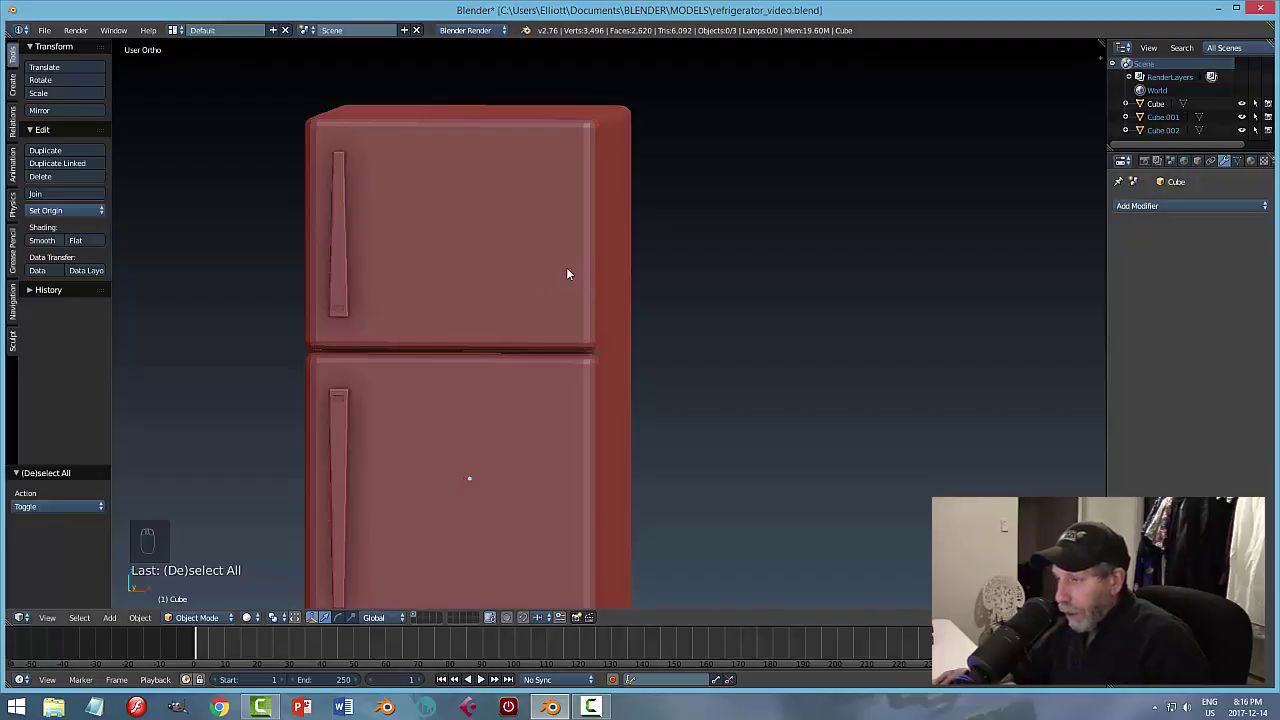
# Snap the 3D cursor to the upper door's vertical front edge on the side opposite the handle.
pyautogui.rightClick(568, 268)
pyautogui.press('Tab')
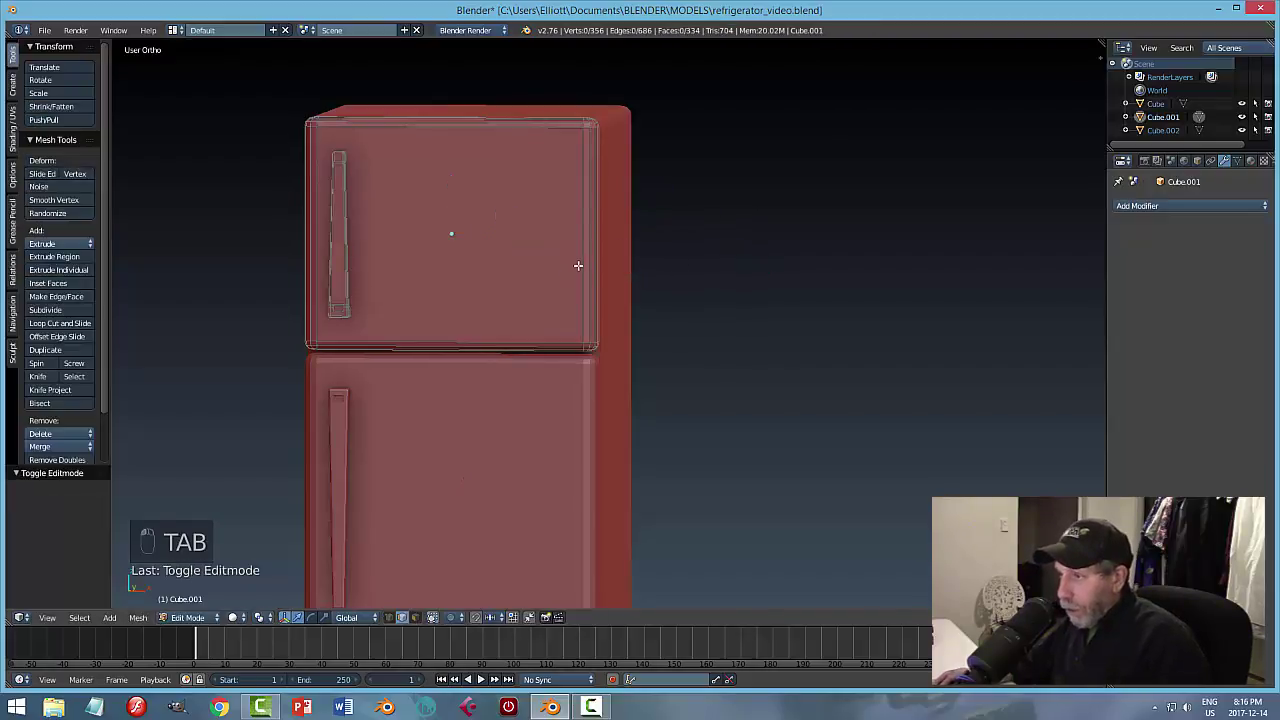
pyautogui.hotkey('shift', 's')
pyautogui.click(671, 335)
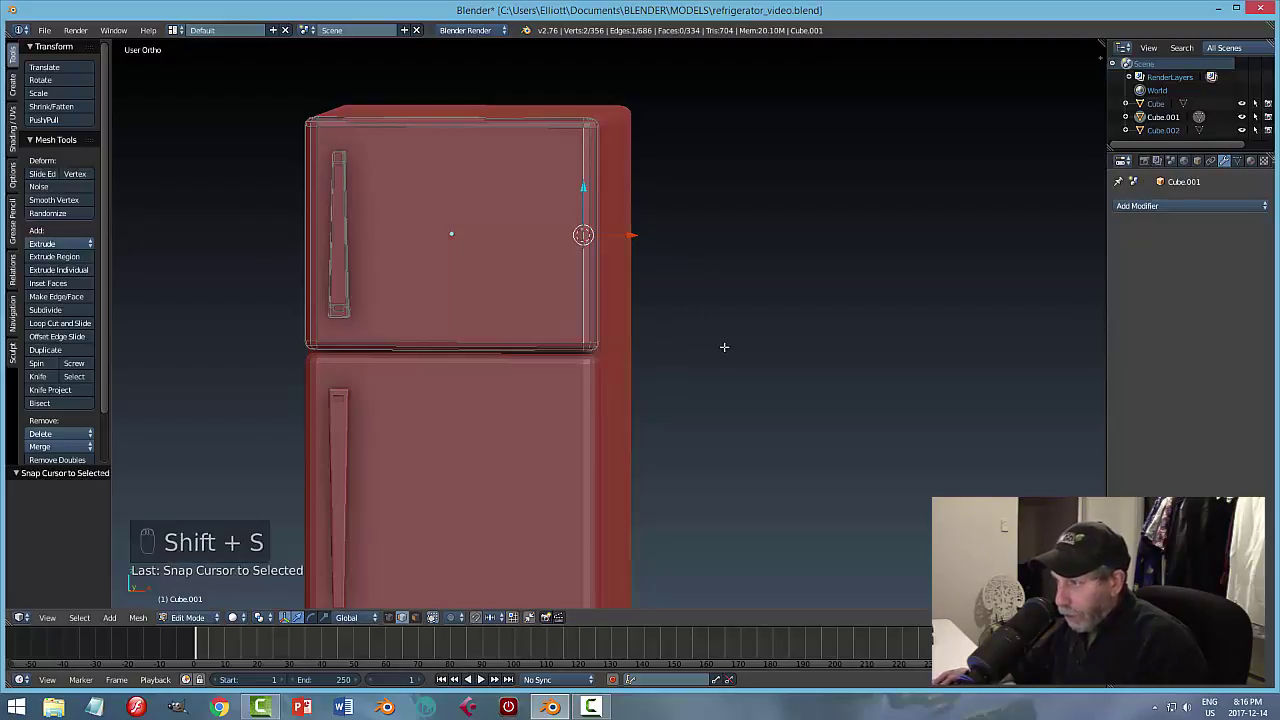
pyautogui.press('a')
pyautogui.press('Tab')
pyautogui.click(667, 338)
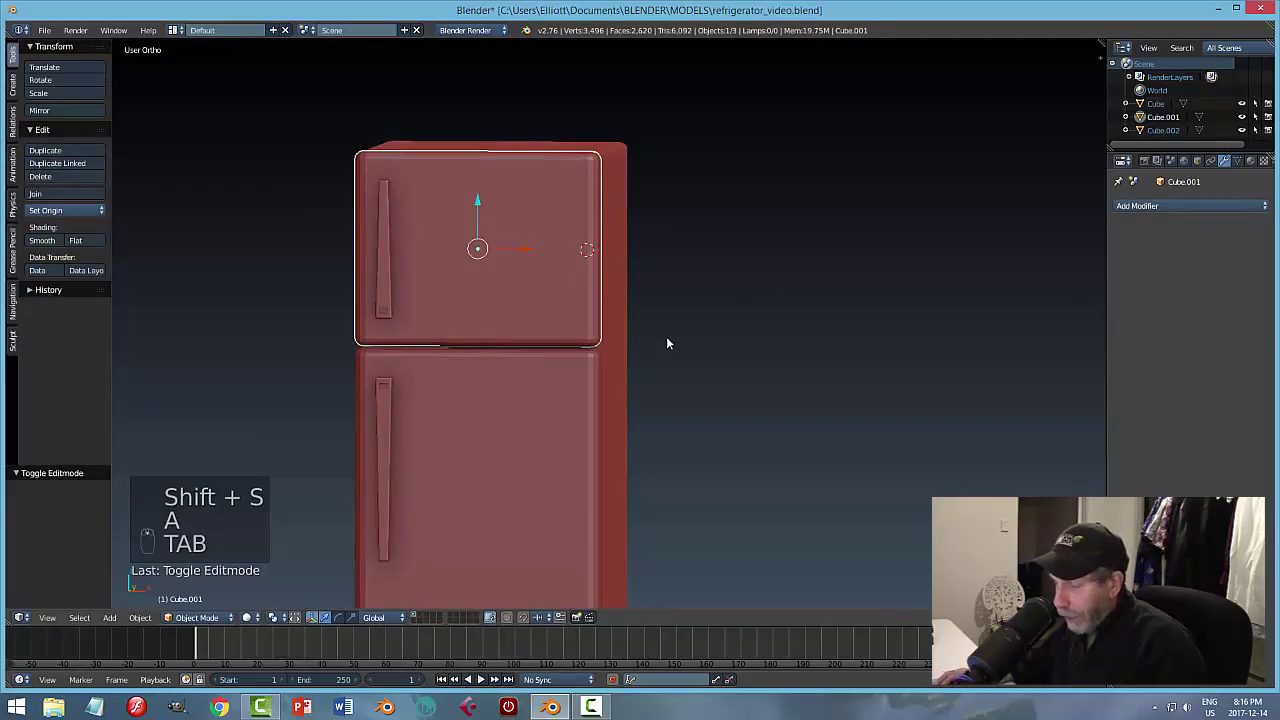
# Add a 32-vertex cylinder mesh at the 3D cursor and scale it down to about 0.041.
pyautogui.hotkey('shift', 'a')
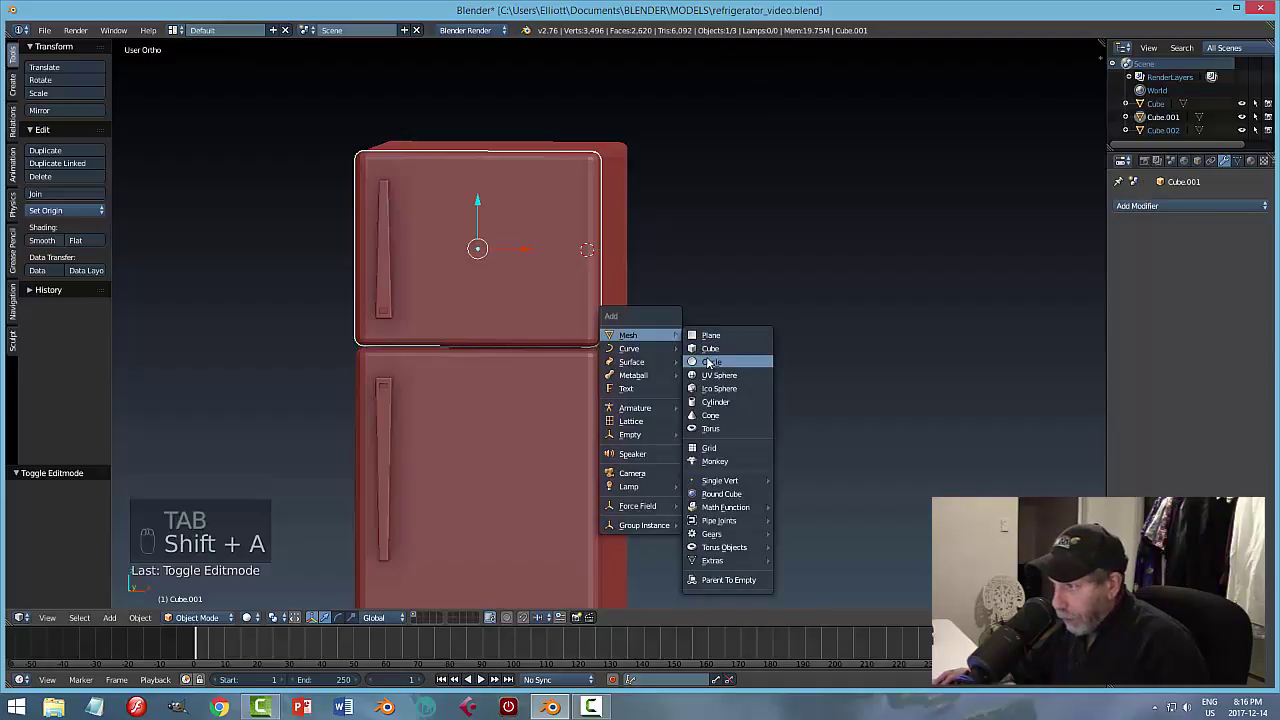
pyautogui.click(712, 402)
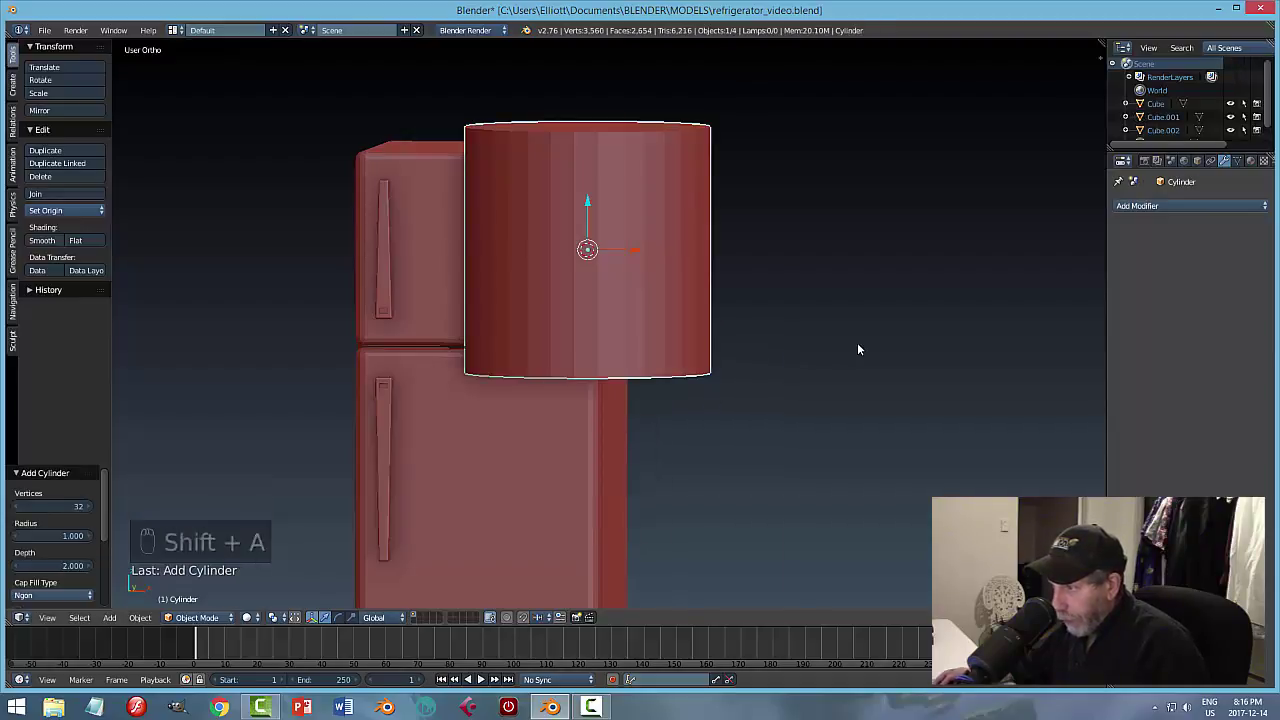
pyautogui.press('s')
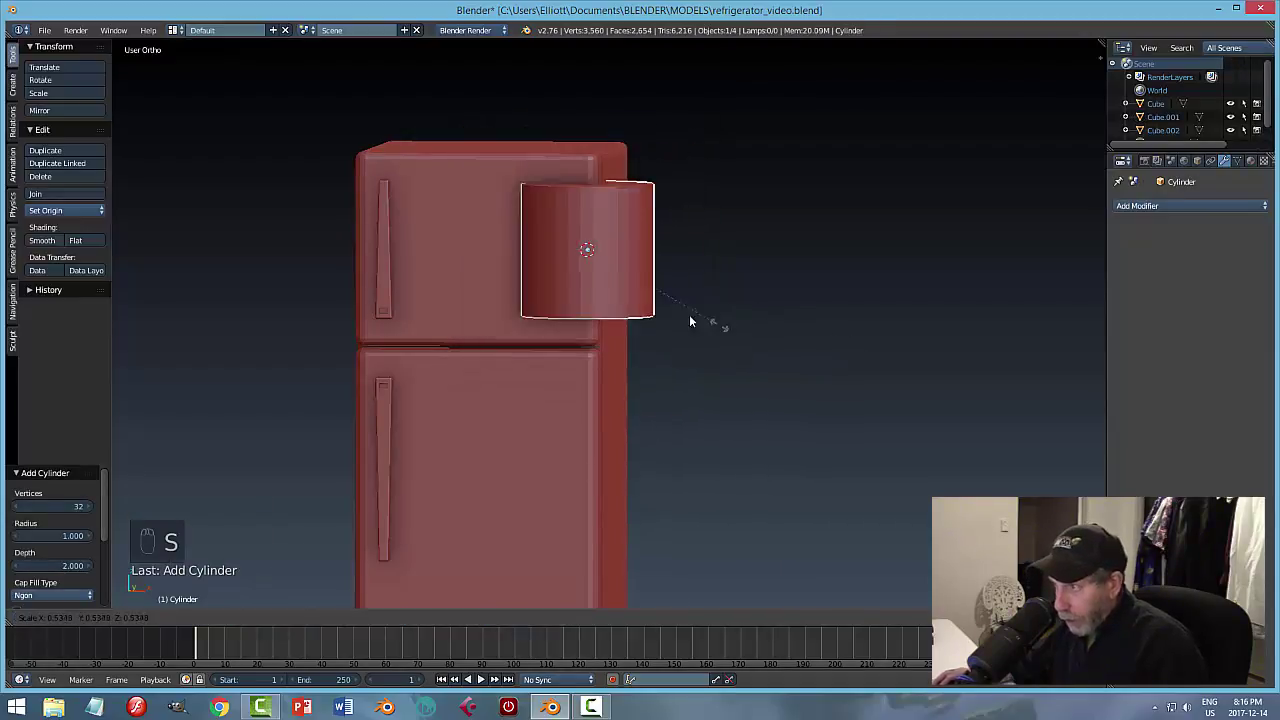
pyautogui.click(590, 261)
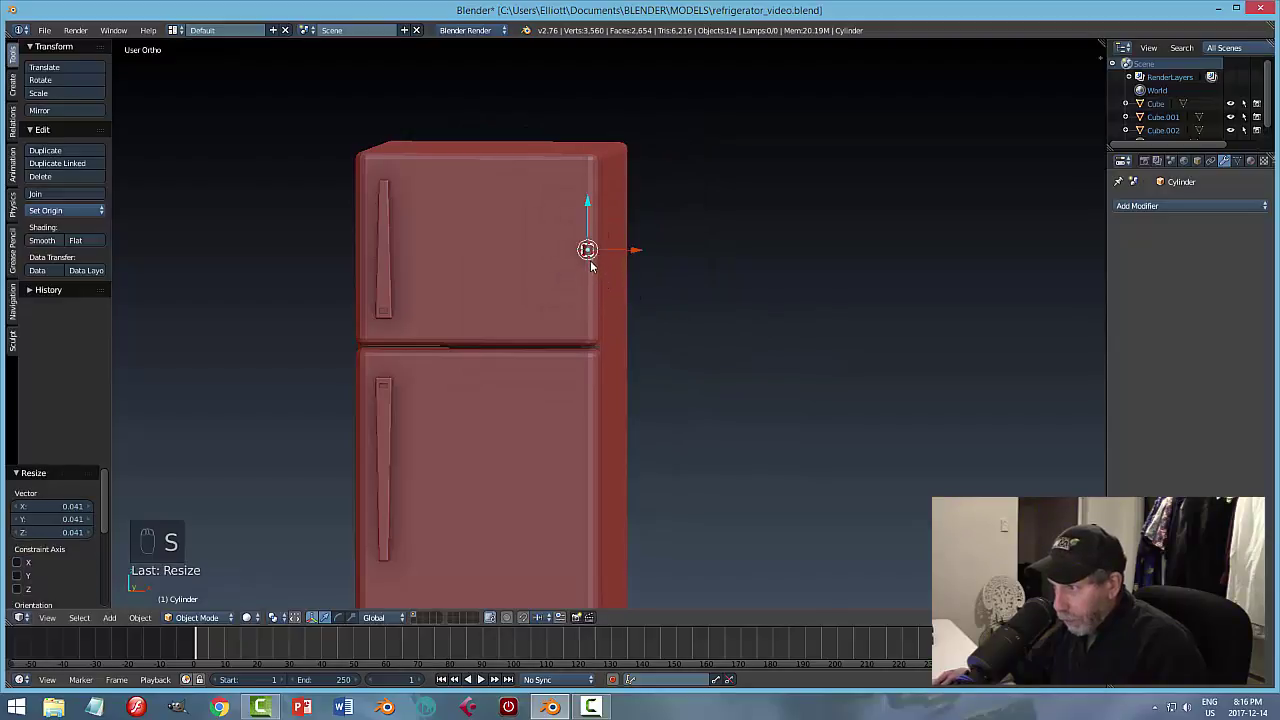
# Lower the small cylinder about 0.79 units along Z into the gap between the two doors.
pyautogui.moveTo(645, 258); pyautogui.dragTo(562, 294, button='middle')
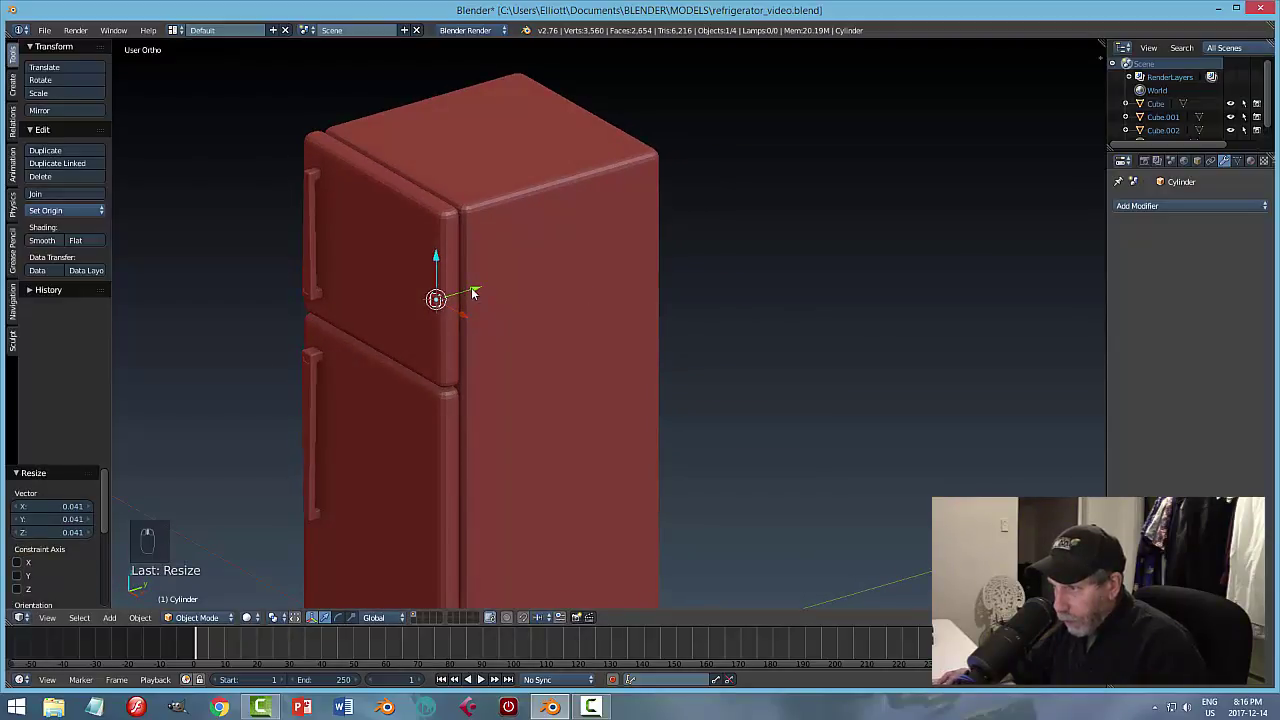
pyautogui.moveTo(474, 293); pyautogui.dragTo(449, 344)
pyautogui.press('KP_Decimal')
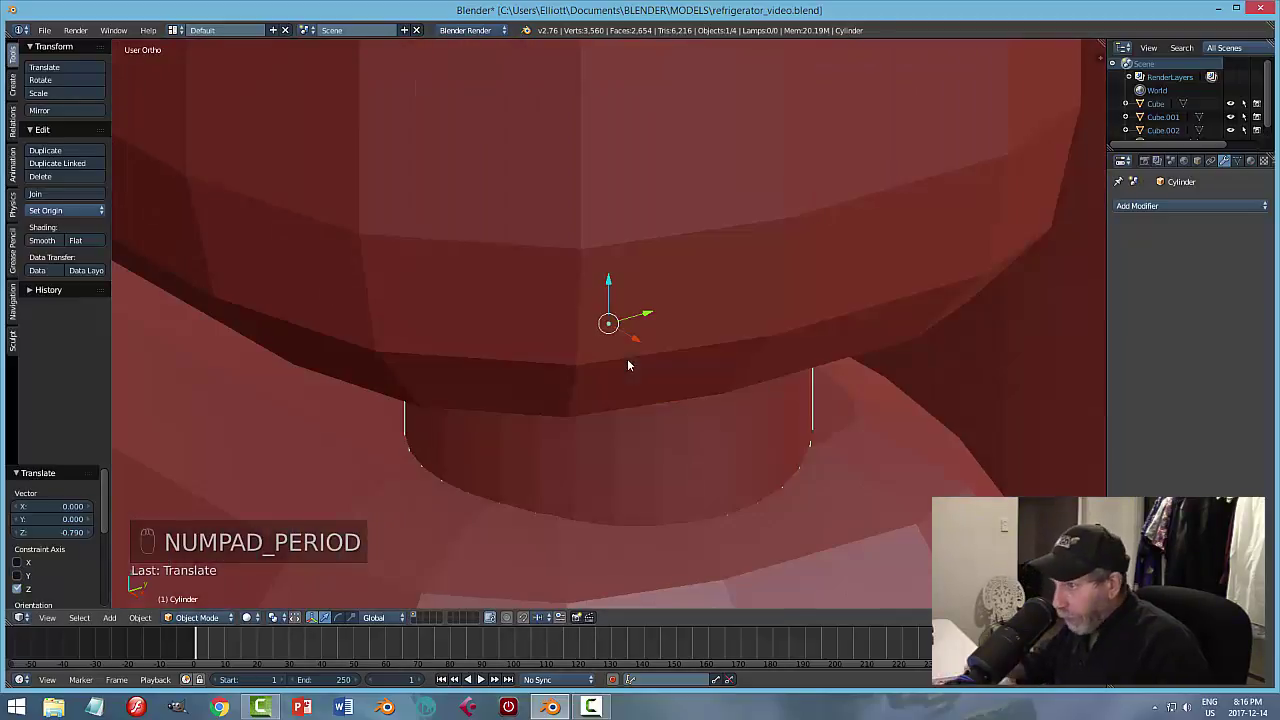
# Shift the hinge cylinder about -0.046 units along X and -0.001 along Y to centre it between the doors.
pyautogui.moveTo(628, 365); pyautogui.dragTo(797, 416, button='middle')
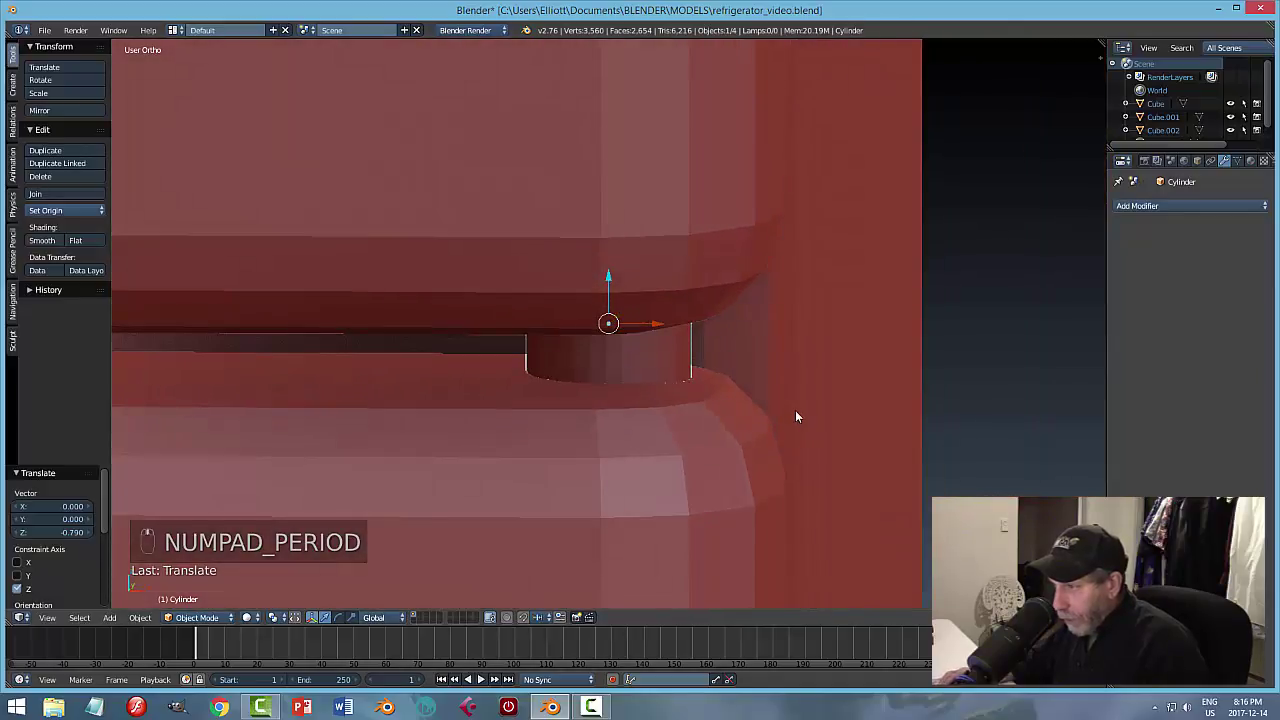
pyautogui.moveTo(664, 324); pyautogui.dragTo(559, 332)
pyautogui.press('KP_3')
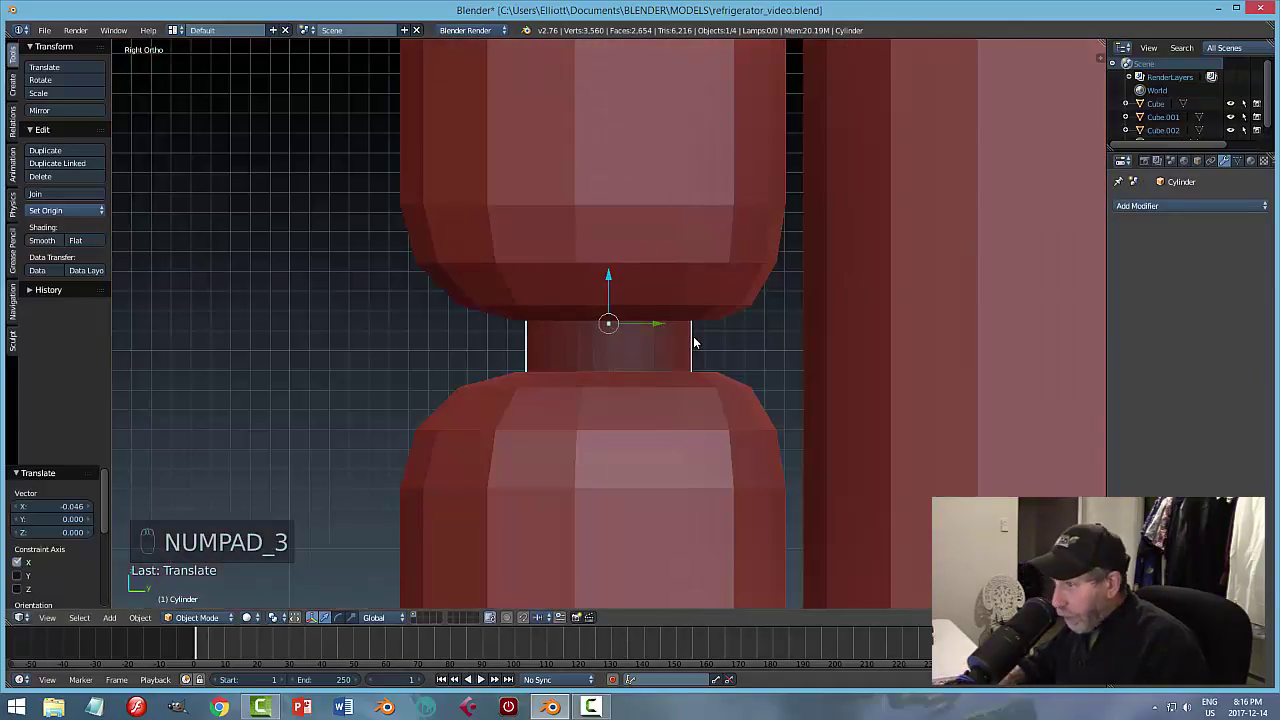
pyautogui.moveTo(656, 326); pyautogui.dragTo(656, 327)
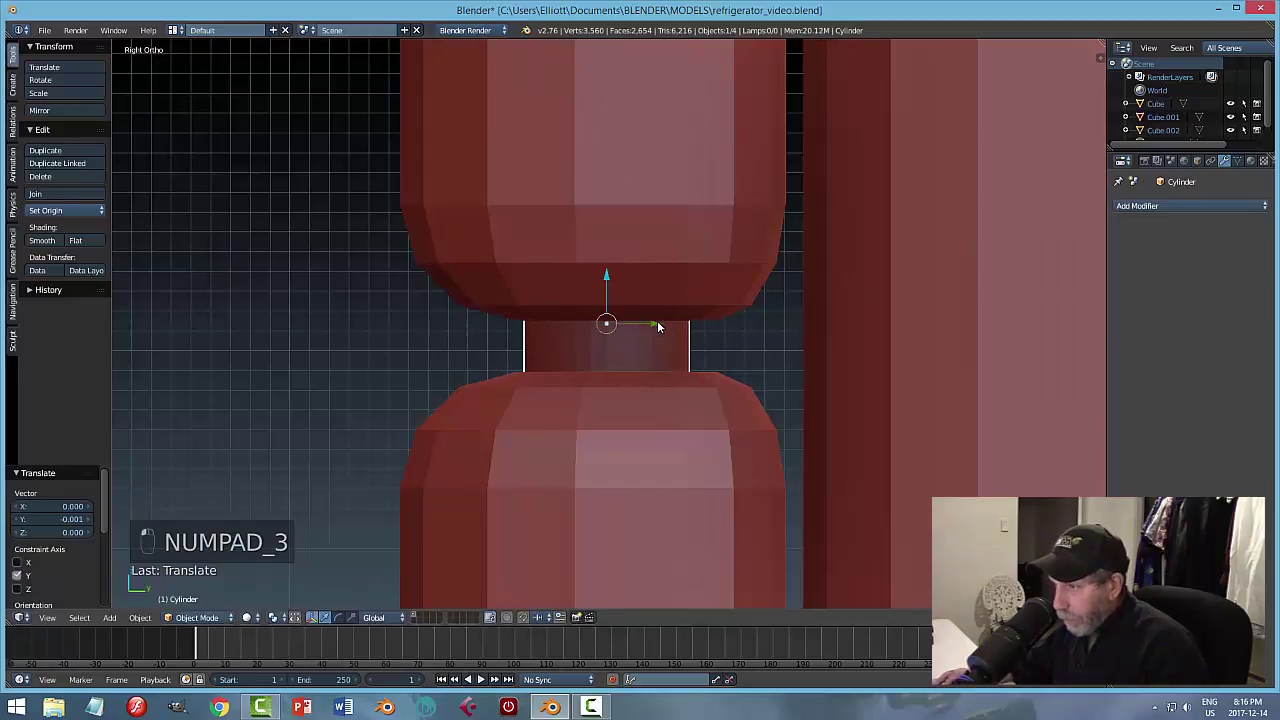
pyautogui.scroll(-4, 701, 334)
pyautogui.press('a')
# Apply smooth shading to the hinge cylinder between the doors.
pyautogui.moveTo(679, 351); pyautogui.dragTo(784, 369, button='middle')
pyautogui.scroll(-4, 735, 365)
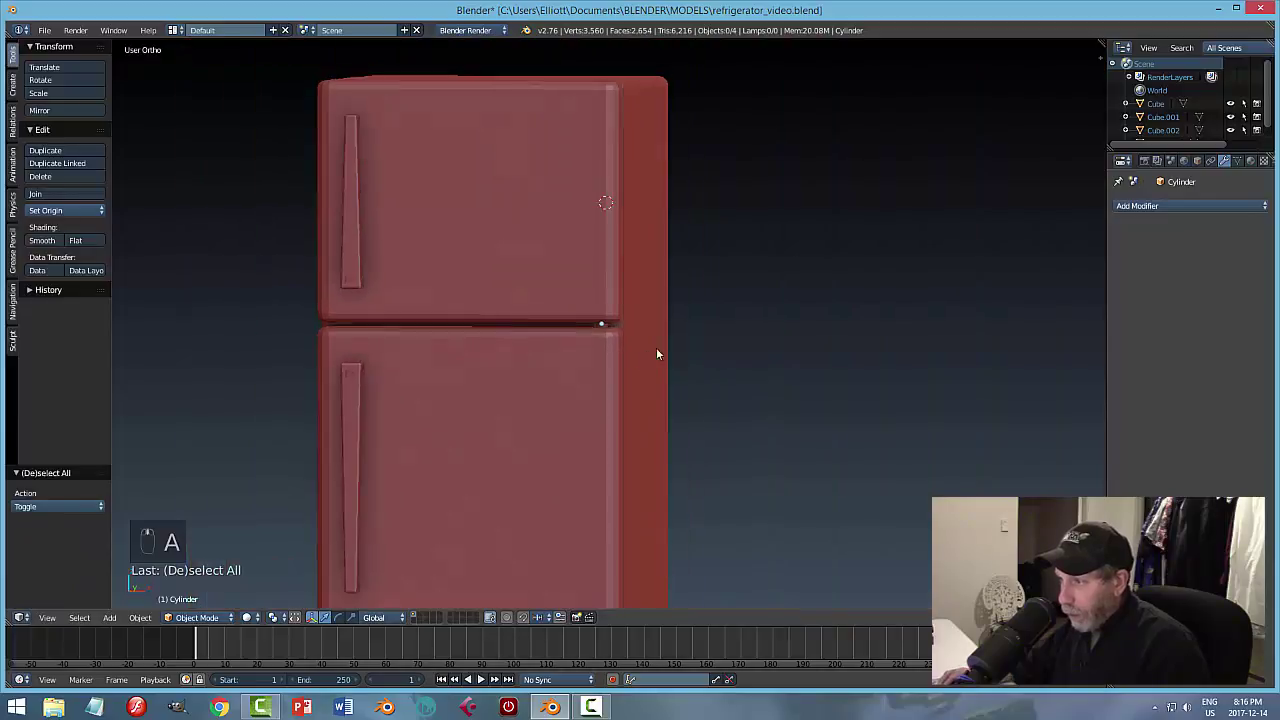
pyautogui.moveTo(656, 347); pyautogui.dragTo(635, 369, button='middle')
pyautogui.scroll(6, 634, 369)
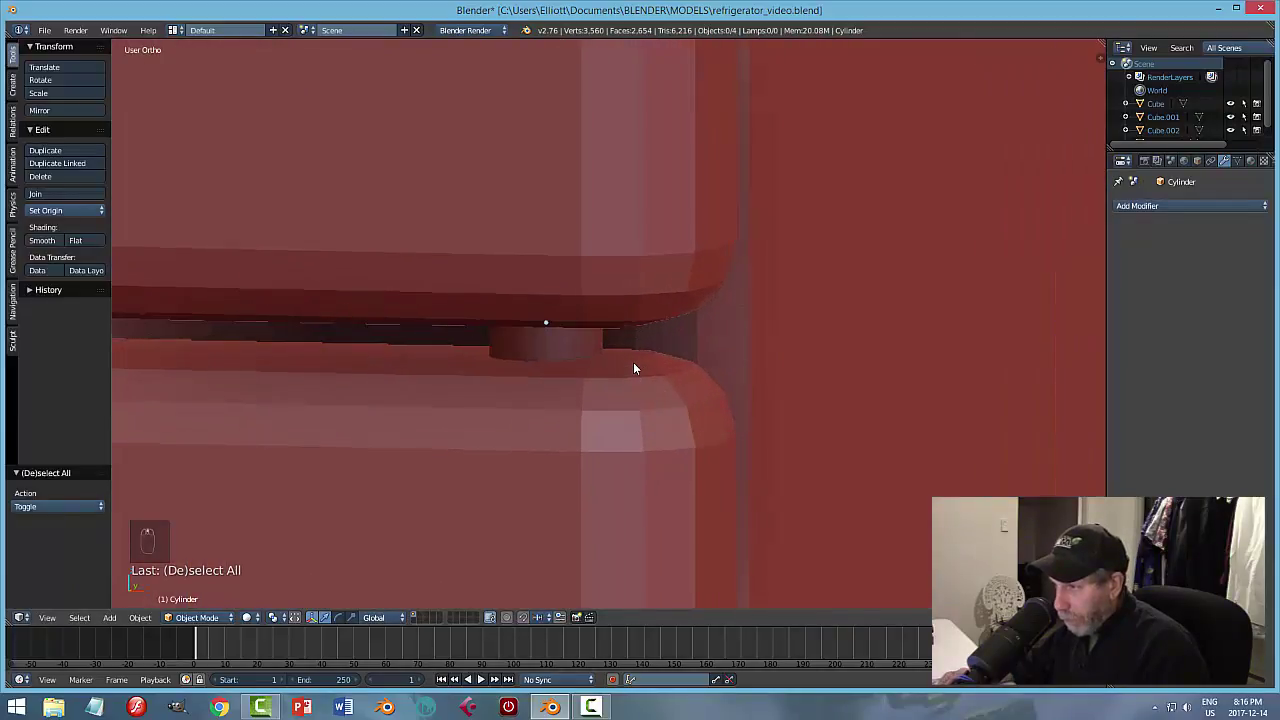
pyautogui.rightClick(560, 347)
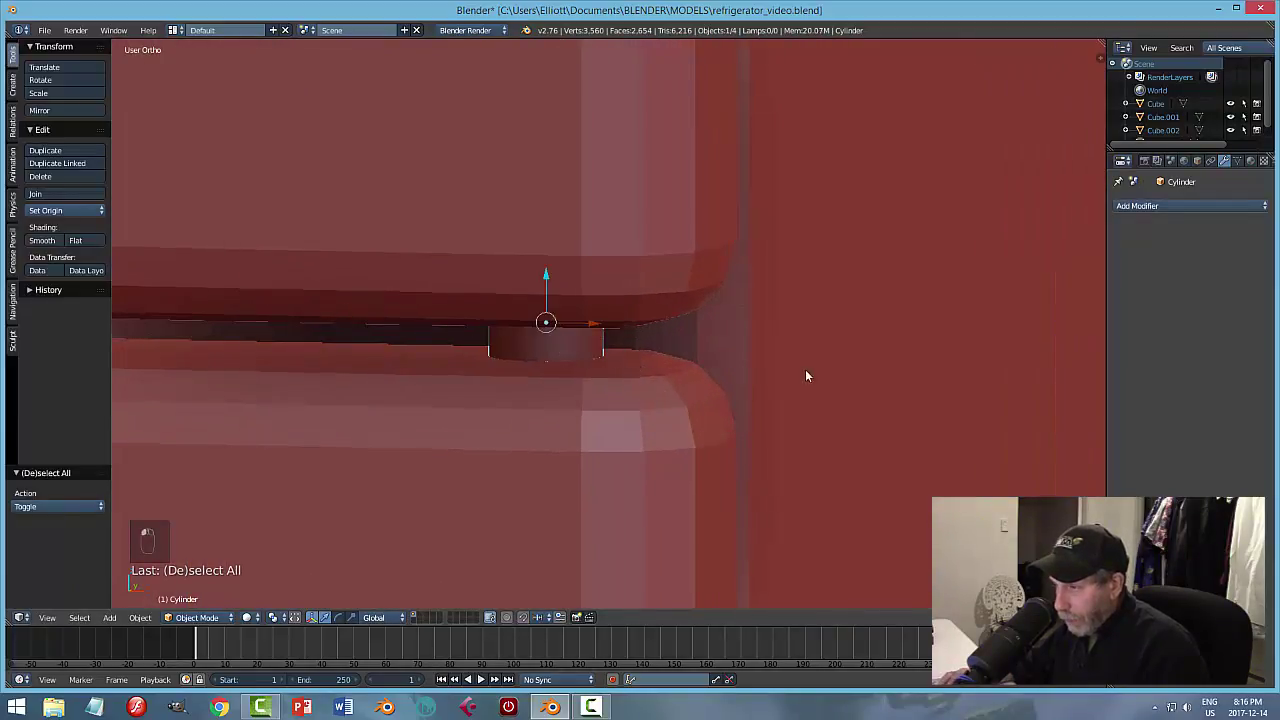
pyautogui.click(41, 241)
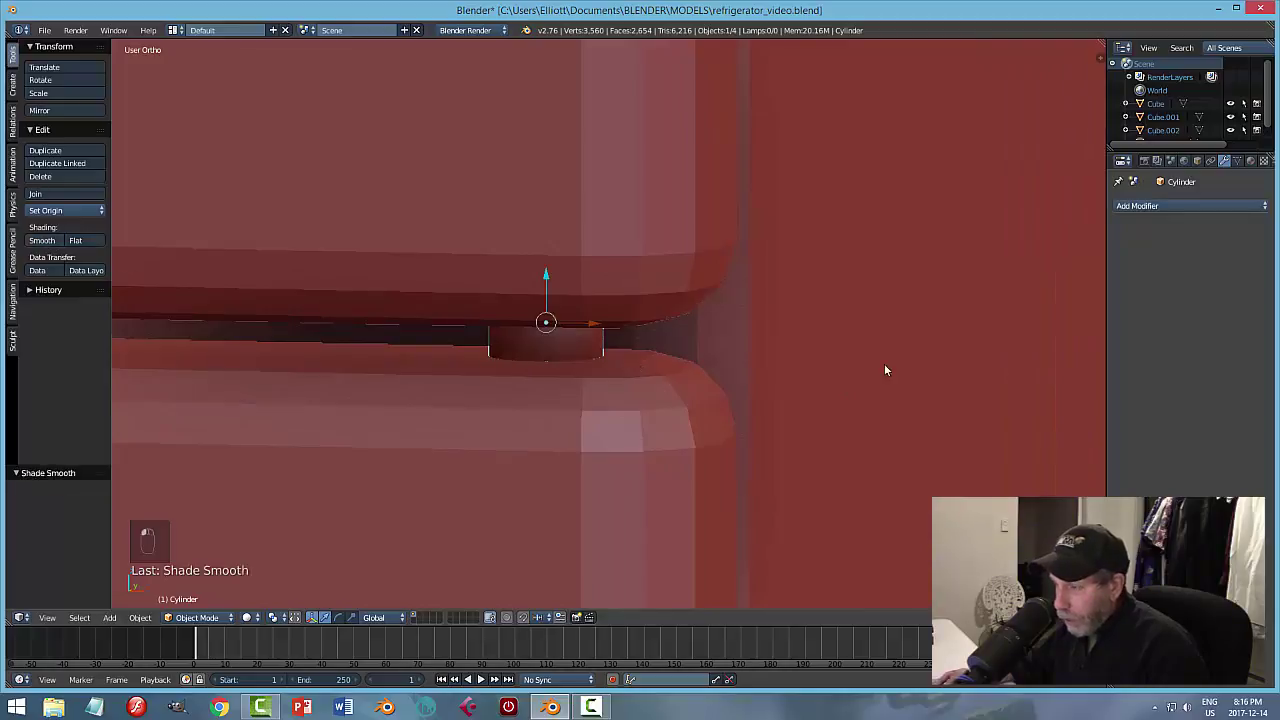
# Add an Edge Split modifier with a 30° split angle to the hinge cylinder and apply it.
pyautogui.click(1146, 205)
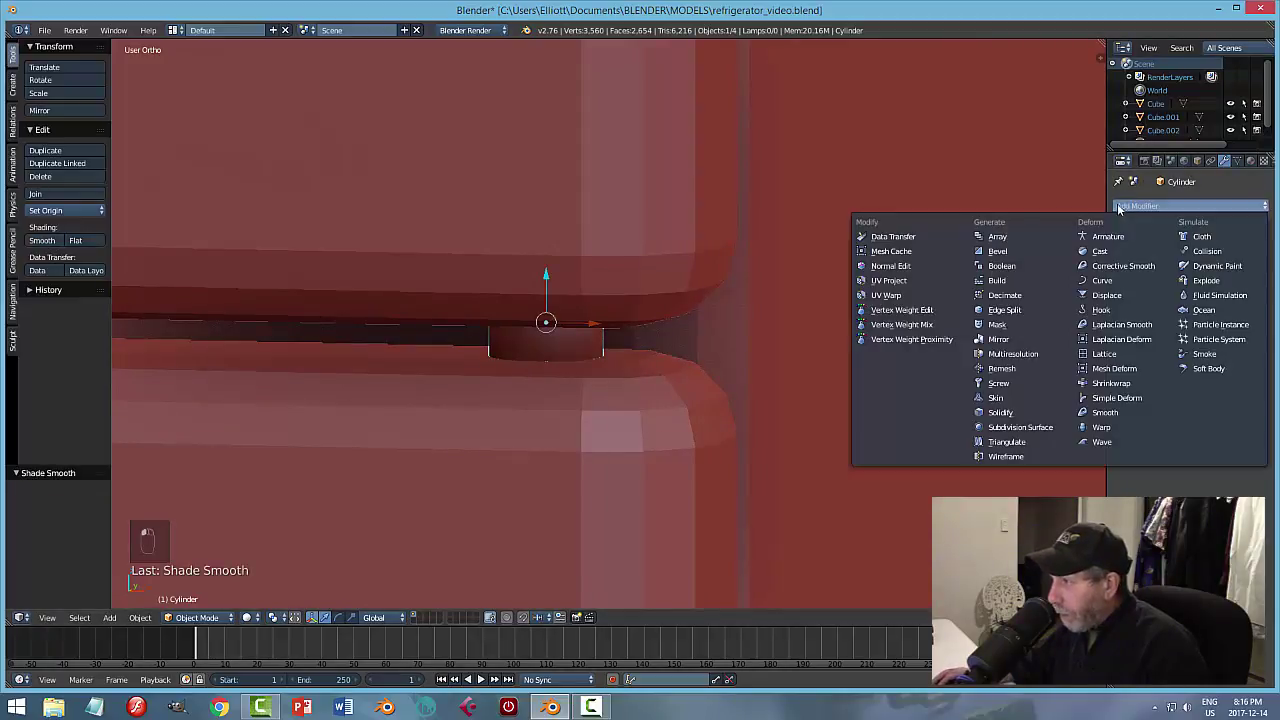
pyautogui.click(993, 311)
pyautogui.press('a')
pyautogui.scroll(-5, 723, 326)
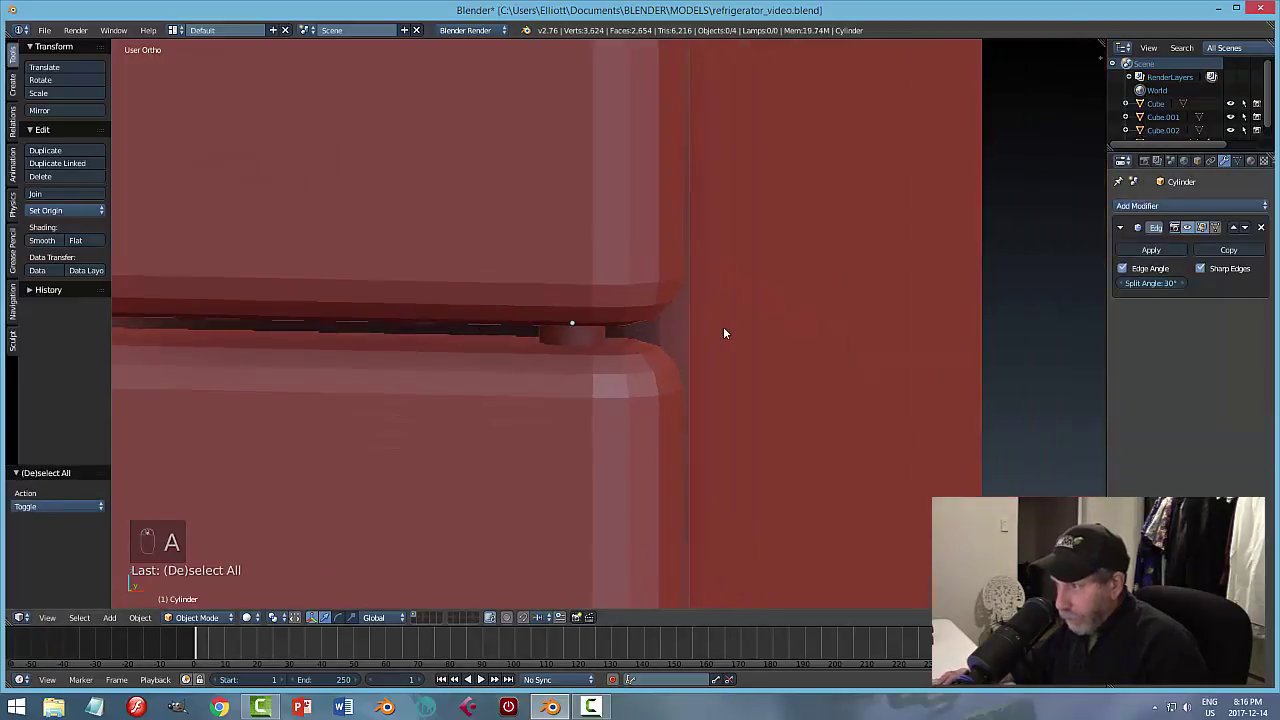
pyautogui.moveTo(642, 342); pyautogui.dragTo(600, 328, button='middle')
pyautogui.click(1150, 251)
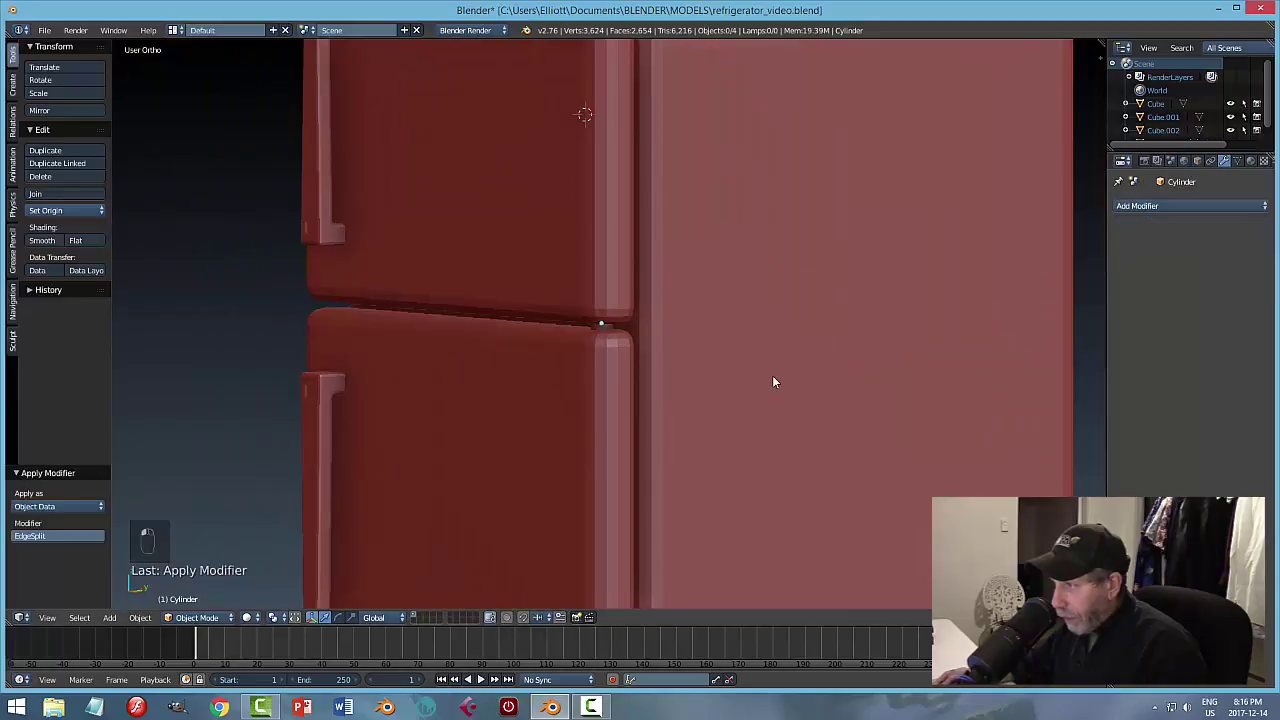
# Join the hinge cylinder to the refrigerator body and save the file over the existing version.
pyautogui.scroll(4, 616, 350)
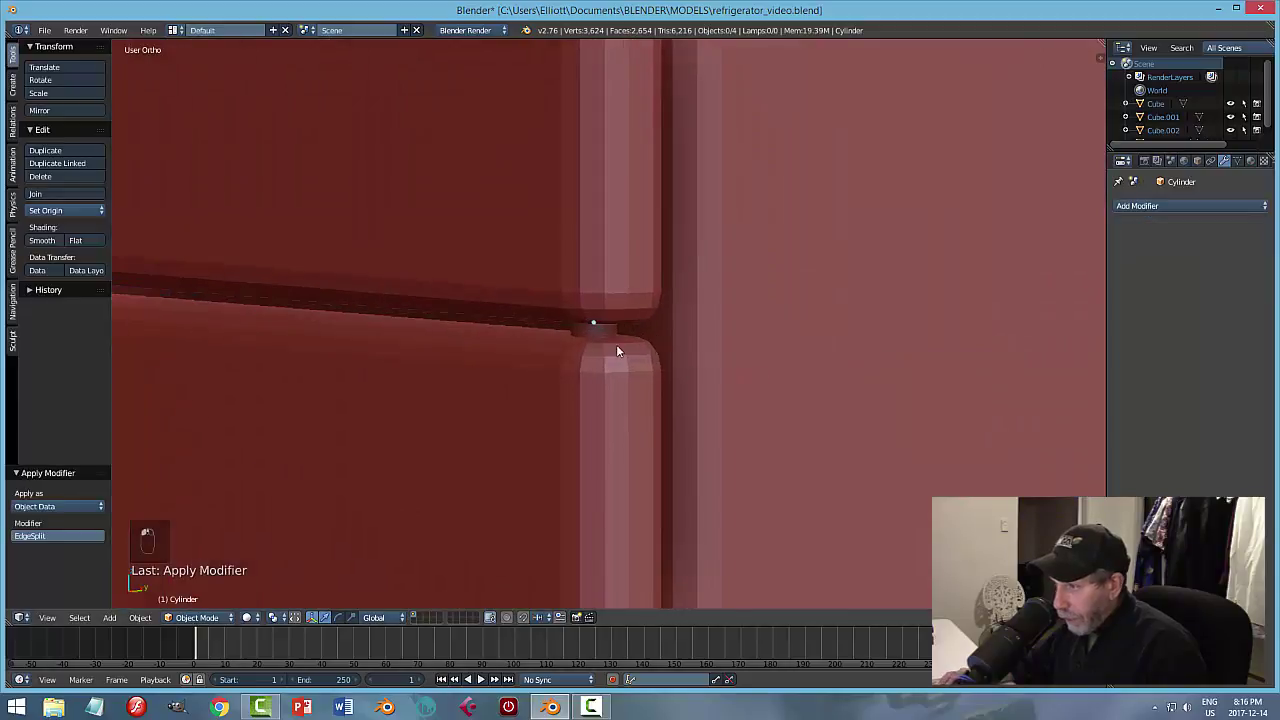
pyautogui.rightClick(766, 314)
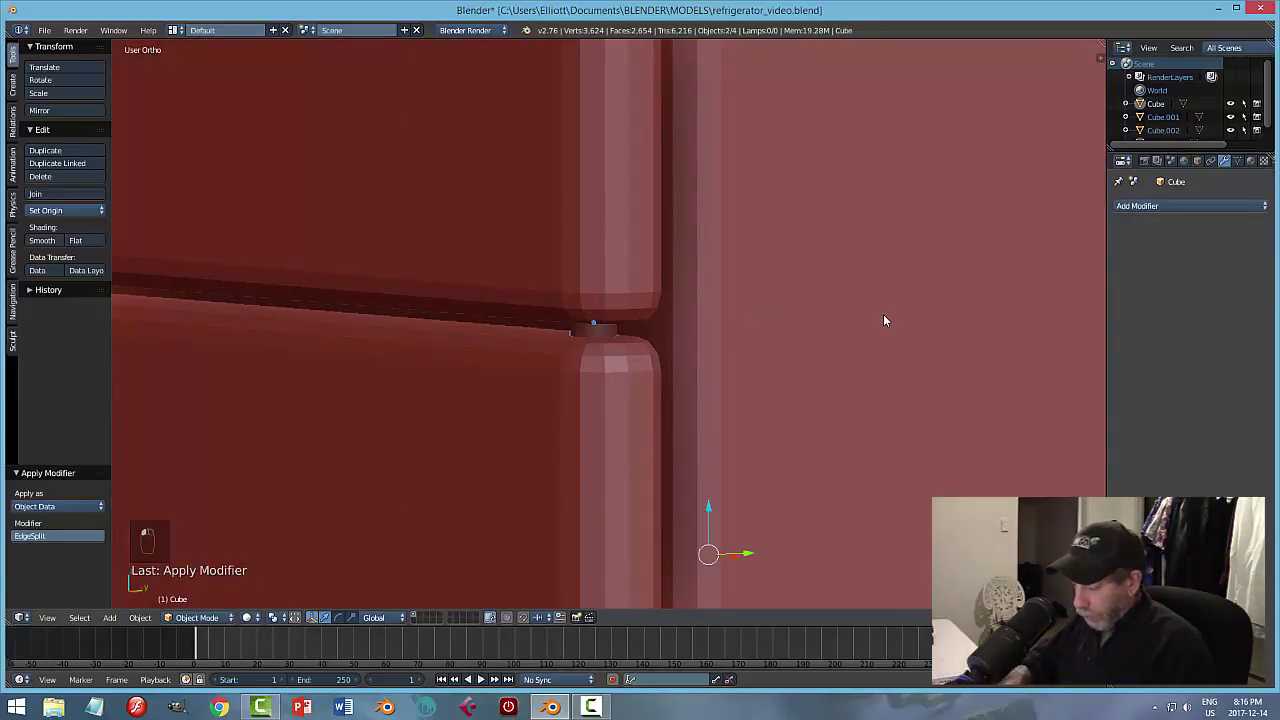
pyautogui.hotkey('ctrl', 'j')
pyautogui.press('a')
pyautogui.scroll(-2, 779, 365)
pyautogui.moveTo(778, 359); pyautogui.dragTo(734, 362, button='middle')
pyautogui.hotkey('ctrl', 's')
pyautogui.click(782, 352)
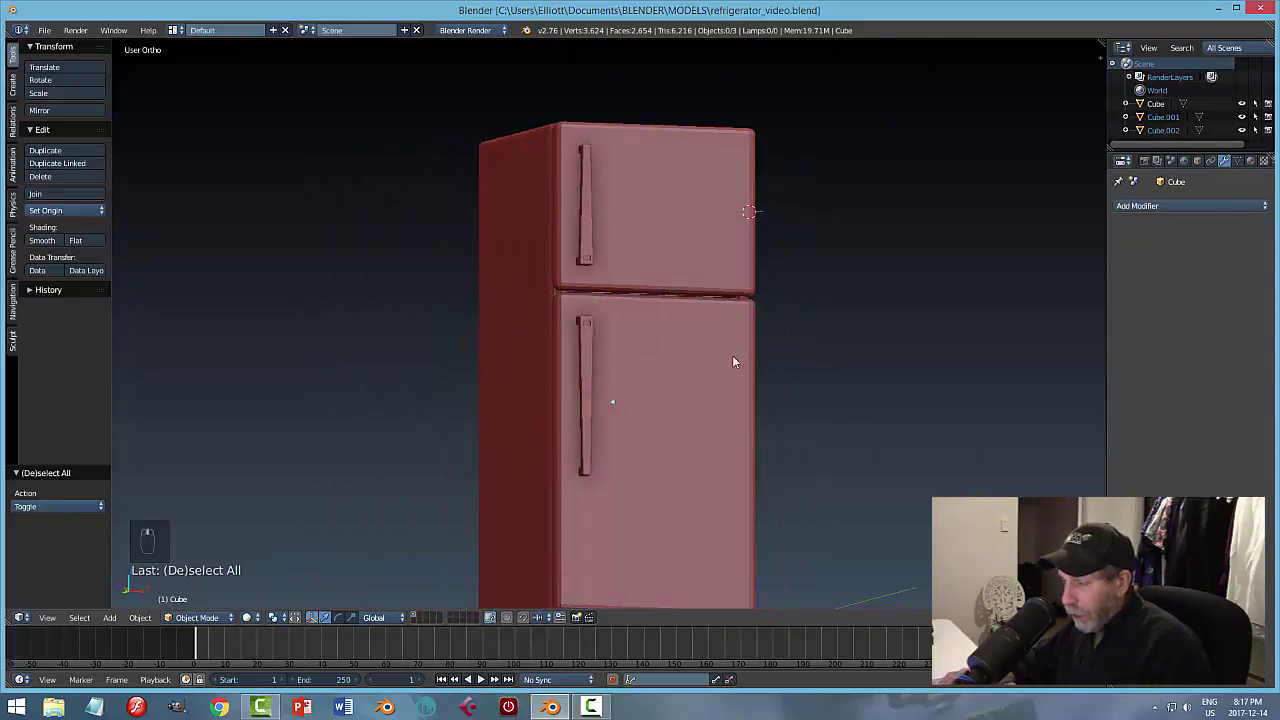
# Hide the lower and upper doors so only the refrigerator body is shown.
pyautogui.rightClick(669, 368)
pyautogui.moveTo(808, 388); pyautogui.dragTo(843, 326, button='middle')
pyautogui.press('h')
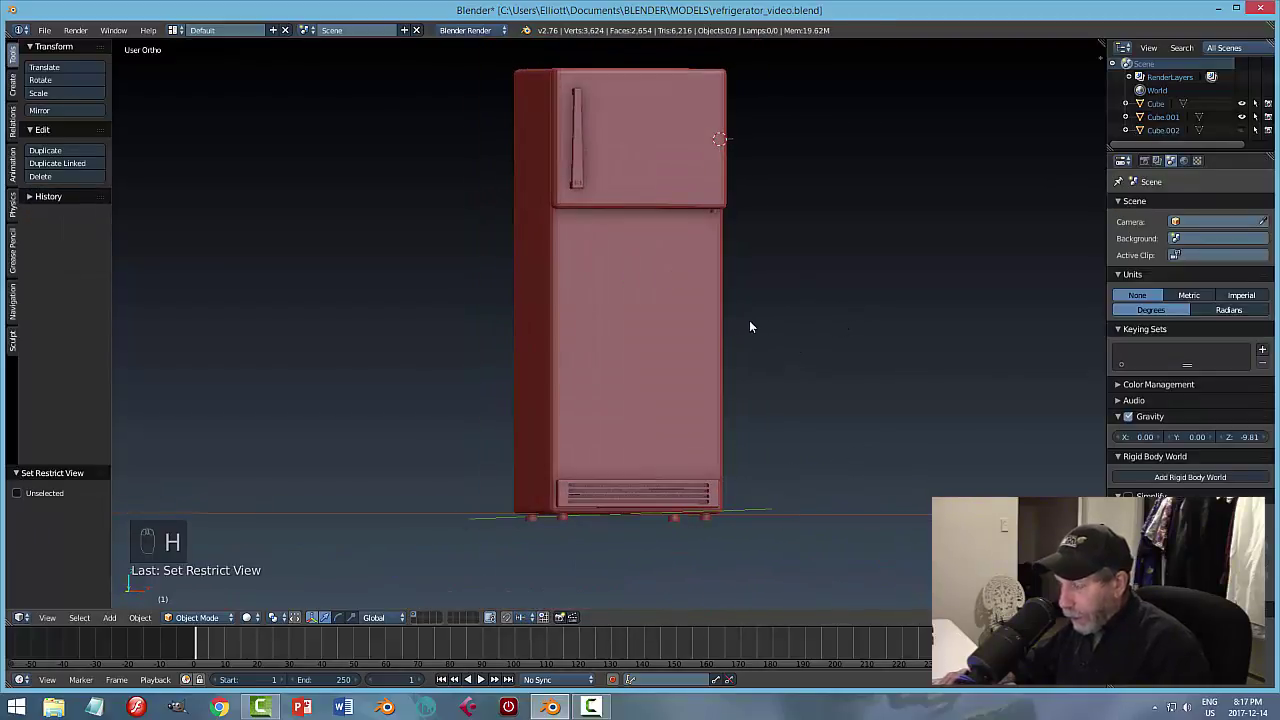
pyautogui.rightClick(670, 207)
pyautogui.press('h')
pyautogui.moveTo(827, 255); pyautogui.dragTo(802, 275, button='middle')
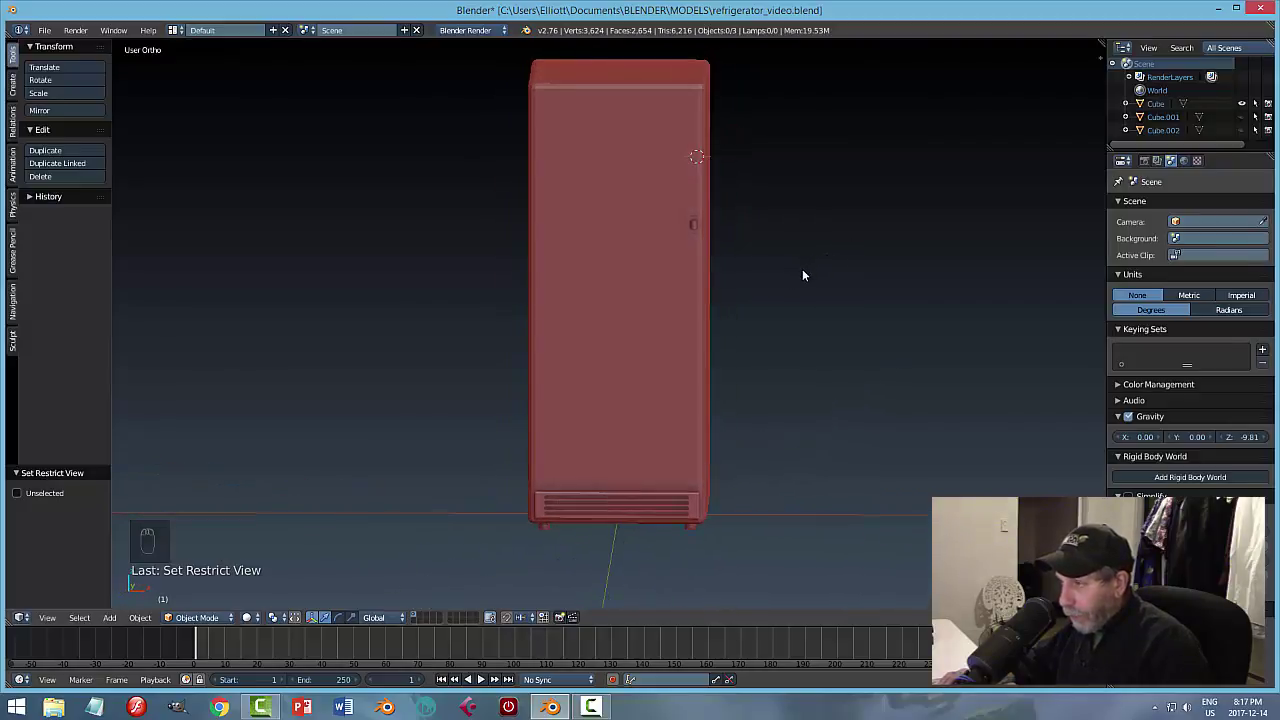
# Snap the 3D cursor to the refrigerator body's origin.
pyautogui.rightClick(634, 268)
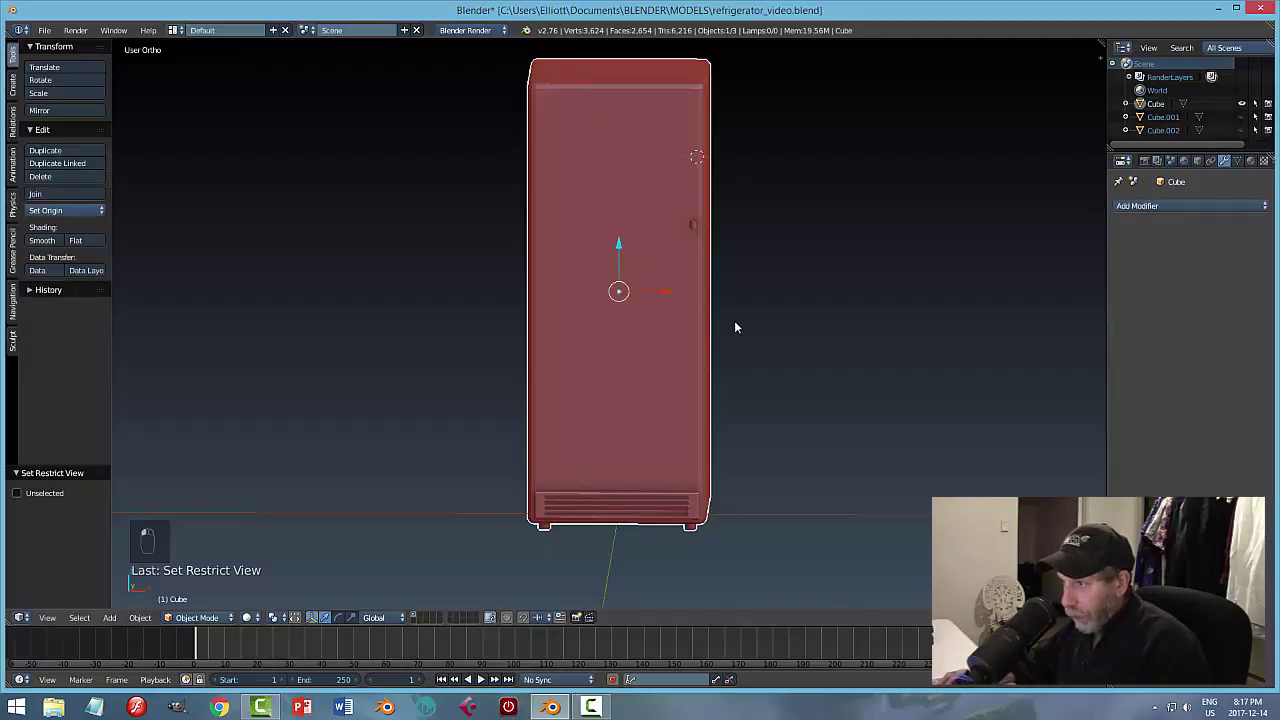
pyautogui.hotkey('shift', 's')
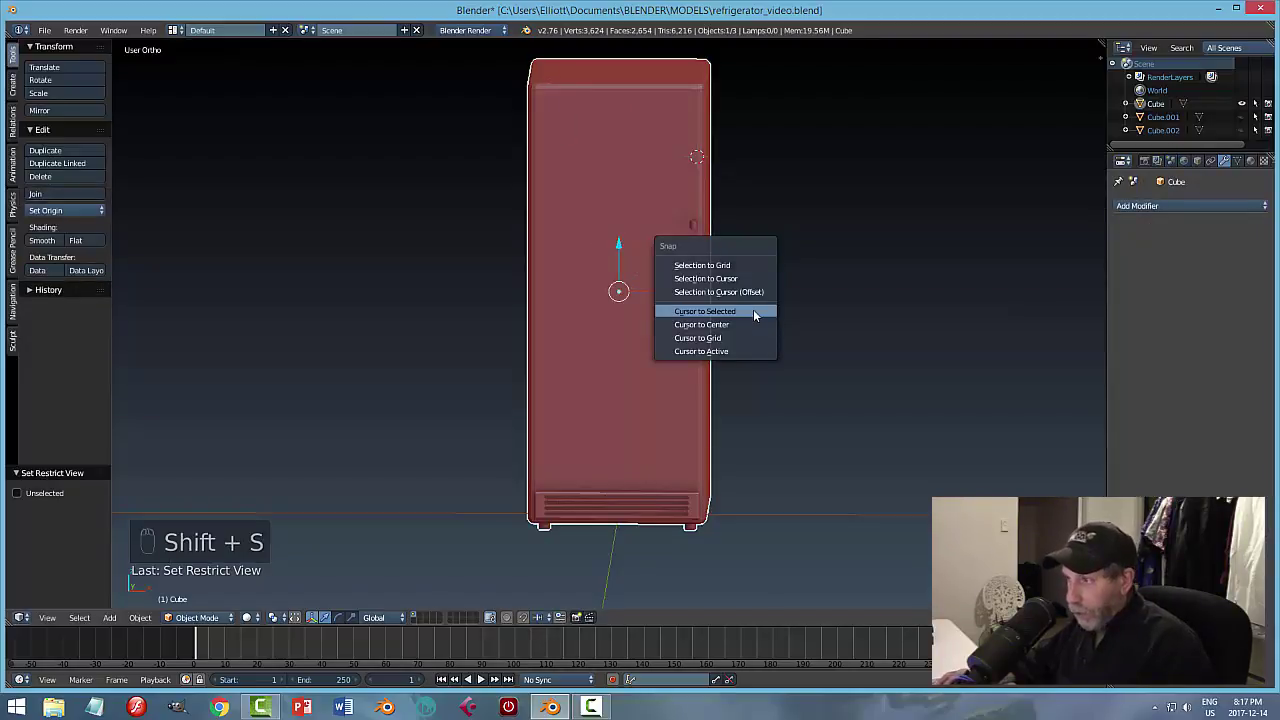
pyautogui.click(754, 316)
pyautogui.moveTo(780, 314); pyautogui.dragTo(751, 309, button='middle')
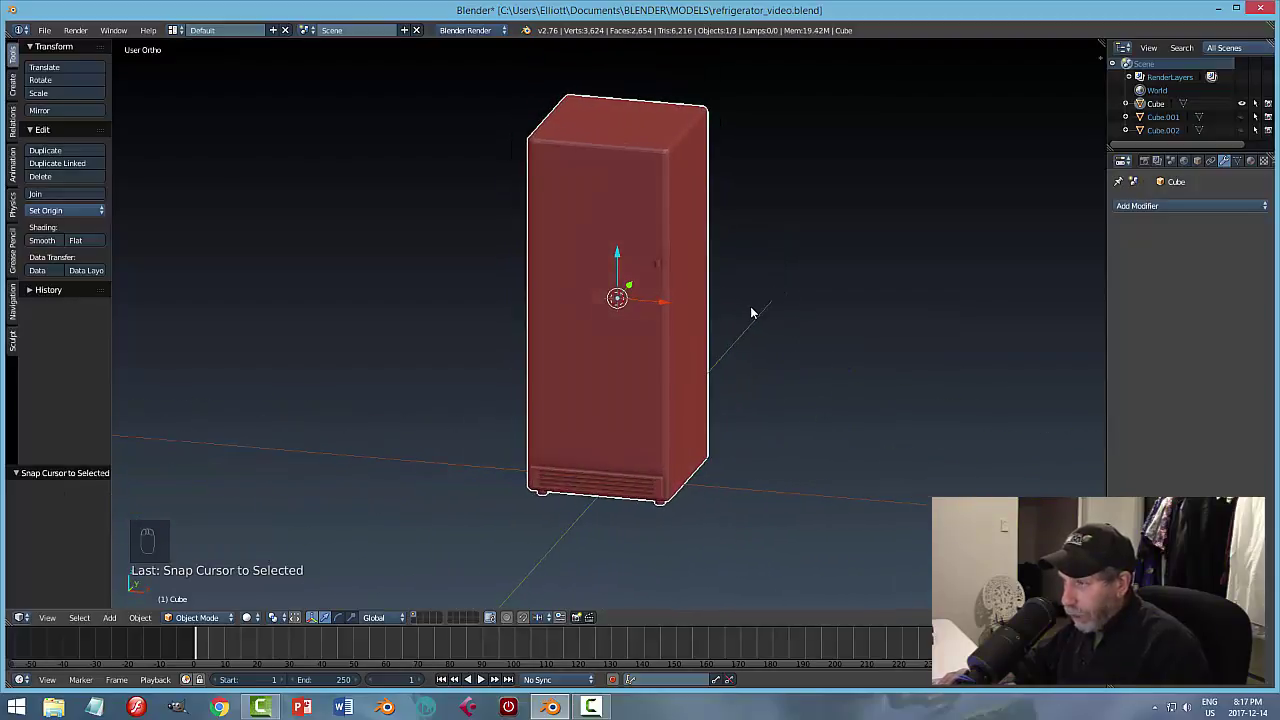
# Snap the 3D cursor to the centre of the refrigerator body's large front face and return to Object Mode.
pyautogui.press('Tab')
pyautogui.click(857, 309)
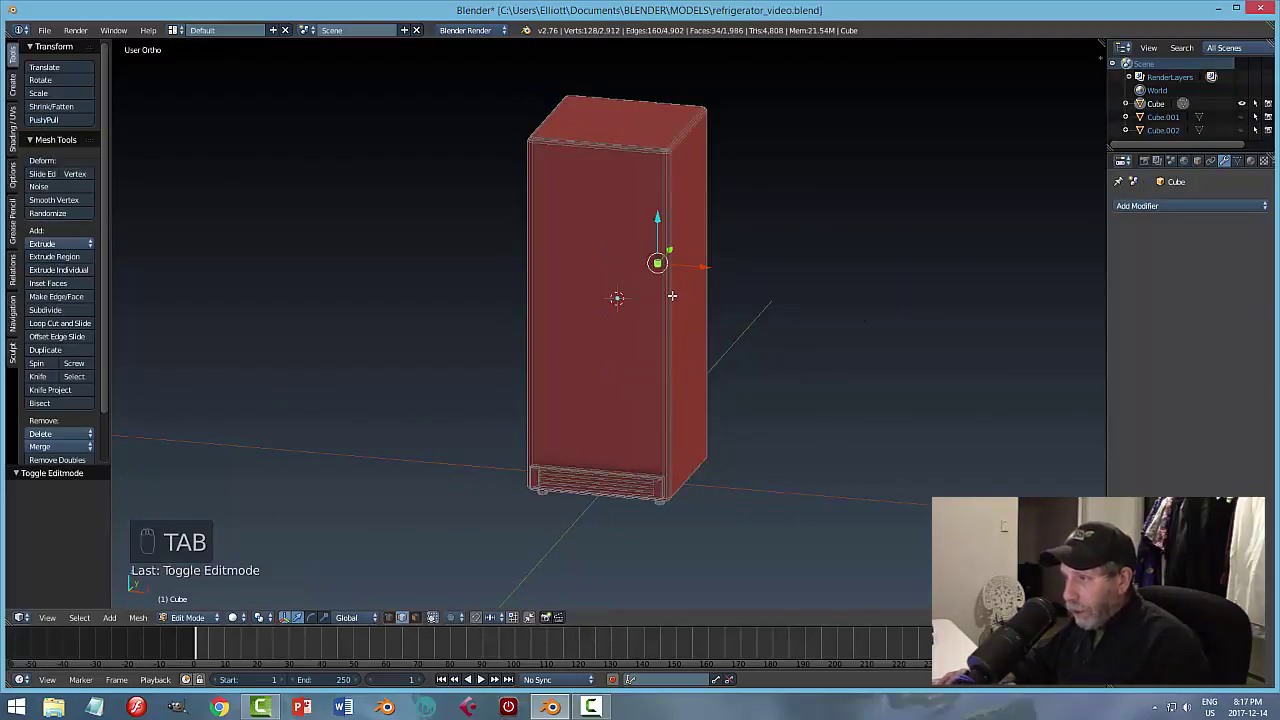
pyautogui.hotkey('ctrl', 'Tab')
pyautogui.click(672, 307)
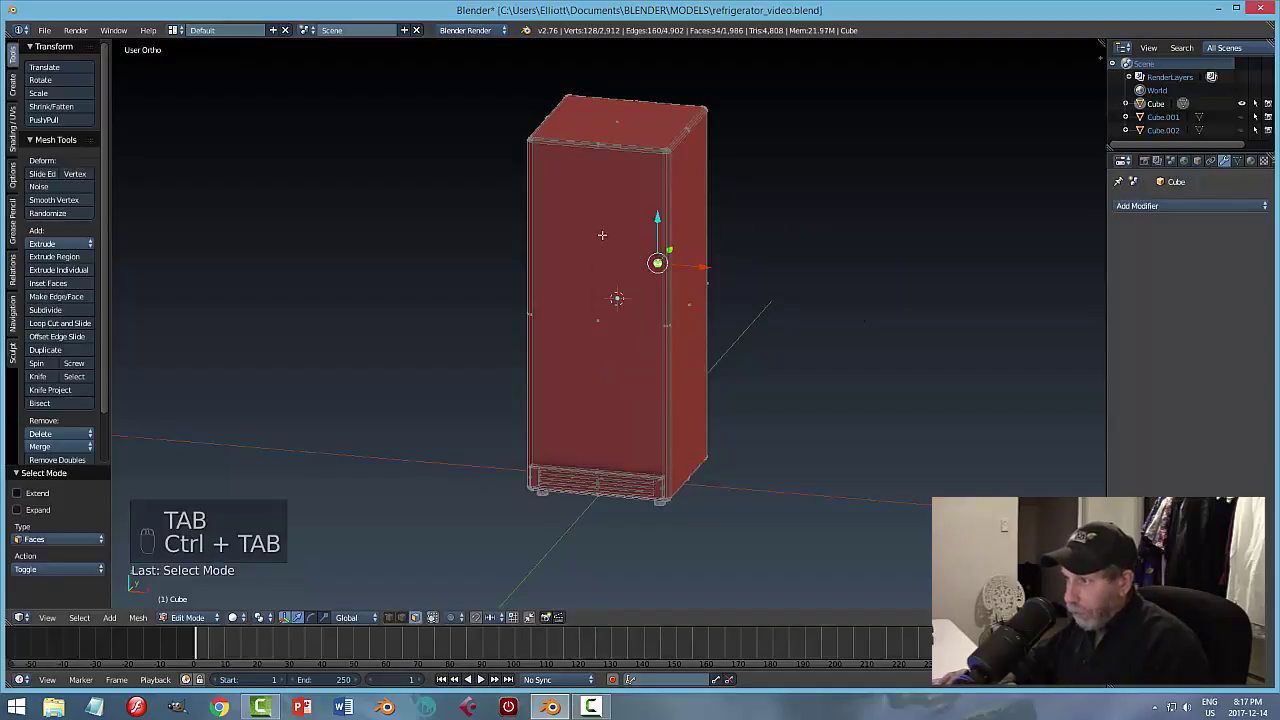
pyautogui.hotkey('shift', 's')
pyautogui.click(827, 273)
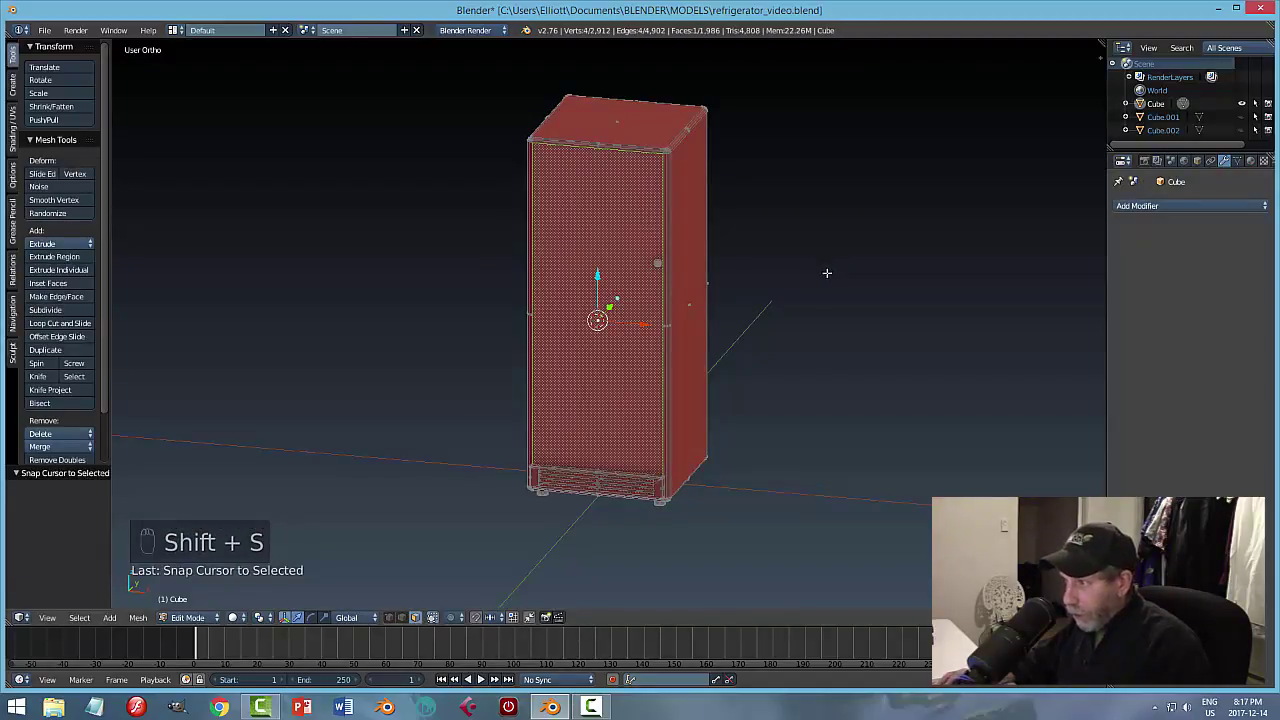
pyautogui.press('a')
pyautogui.press('Tab')
# Add a cube at the 3D cursor on the front of the refrigerator body.
pyautogui.moveTo(846, 273); pyautogui.dragTo(890, 266, button='middle')
pyautogui.moveTo(797, 290)
pyautogui.mouseDown(button='middle')
pyautogui.moveTo(860, 309)
pyautogui.moveTo(789, 300)
pyautogui.moveTo(866, 277)
pyautogui.moveTo(913, 280)
pyautogui.moveTo(788, 285)
pyautogui.moveTo(817, 294)
pyautogui.moveTo(797, 282)
pyautogui.mouseUp(button='middle')
pyautogui.scroll(4, 787, 280)
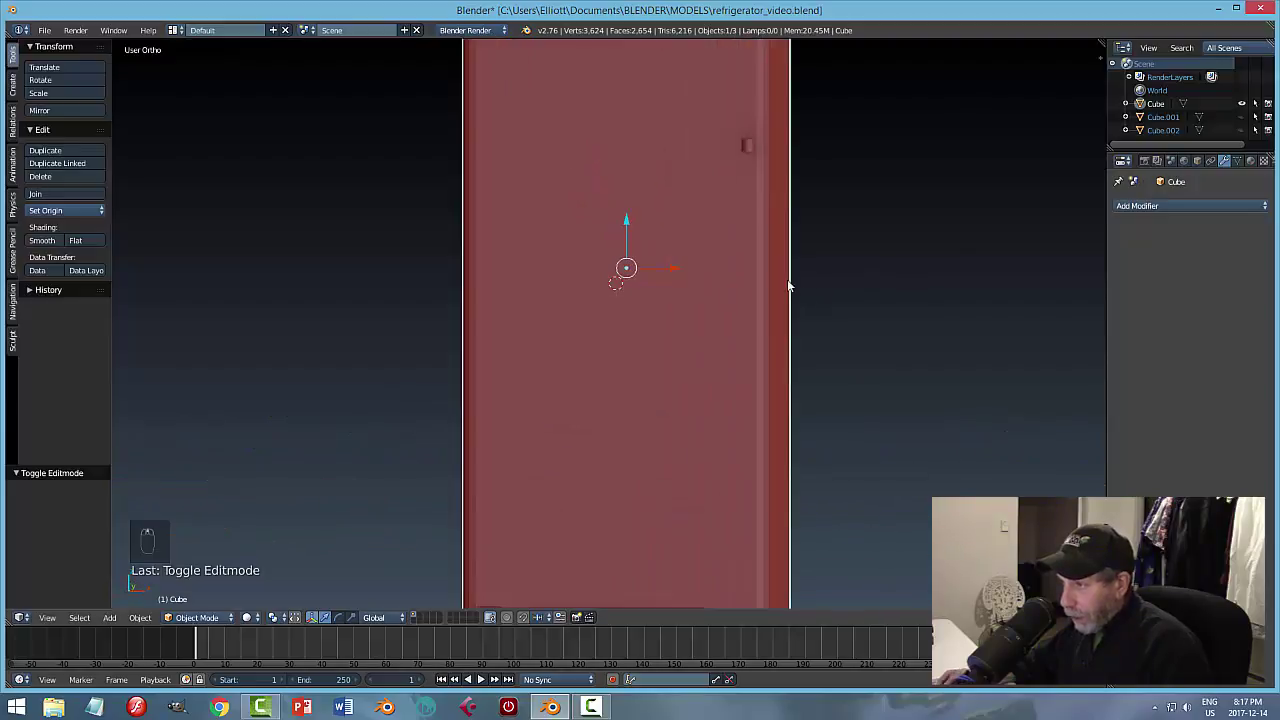
pyautogui.scroll(-4, 789, 286)
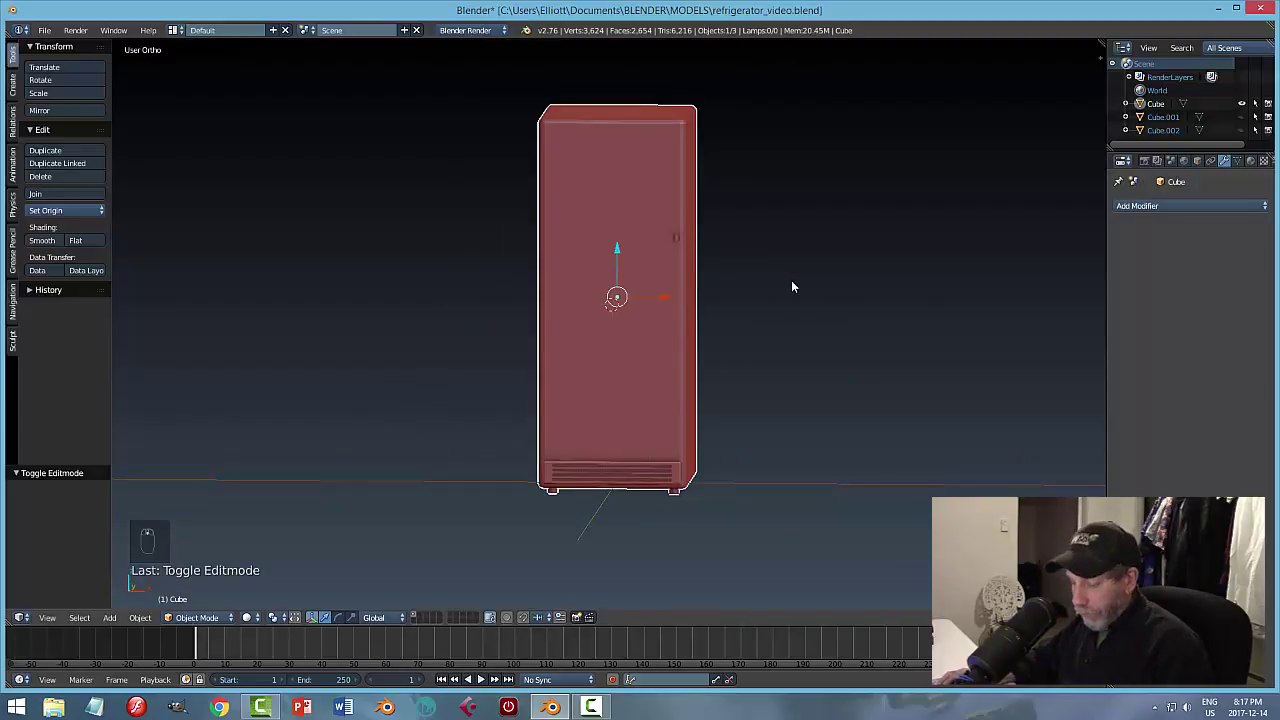
pyautogui.hotkey('shift', 'a')
pyautogui.click(854, 297)
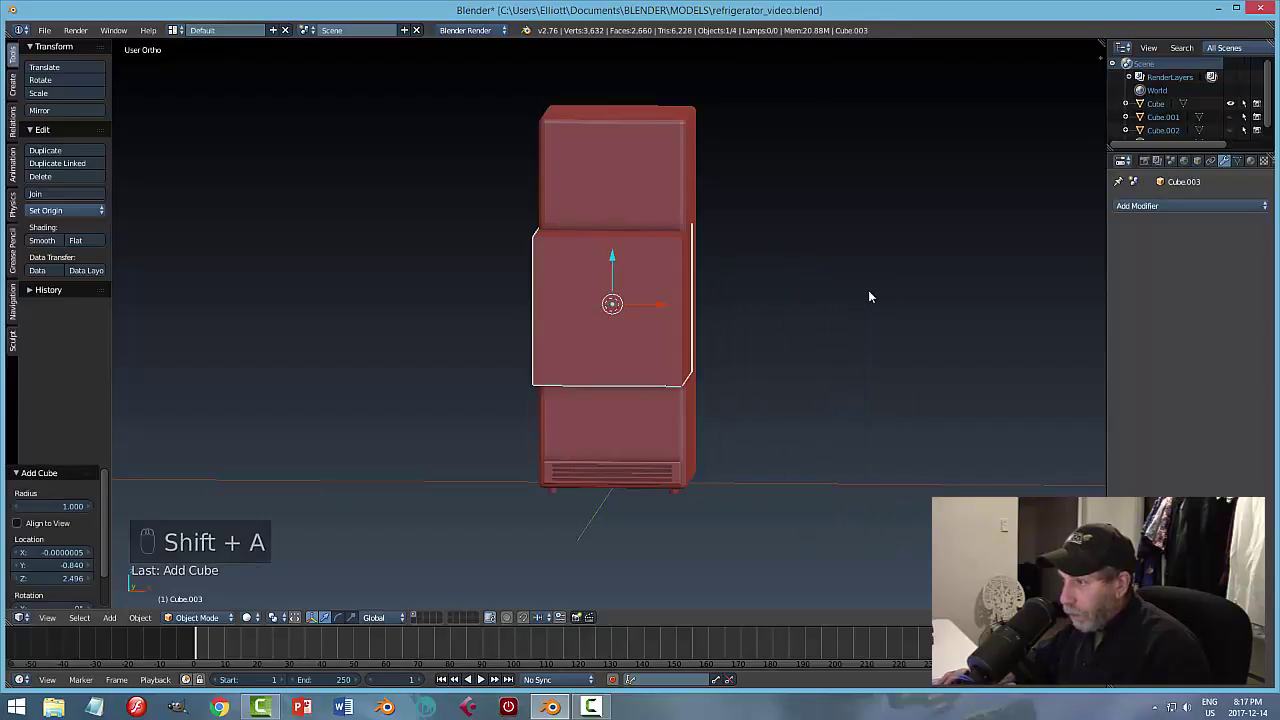
# In front view, scale the new cube along X by about 0.82 so it is narrower than the body.
pyautogui.press('KP_1')
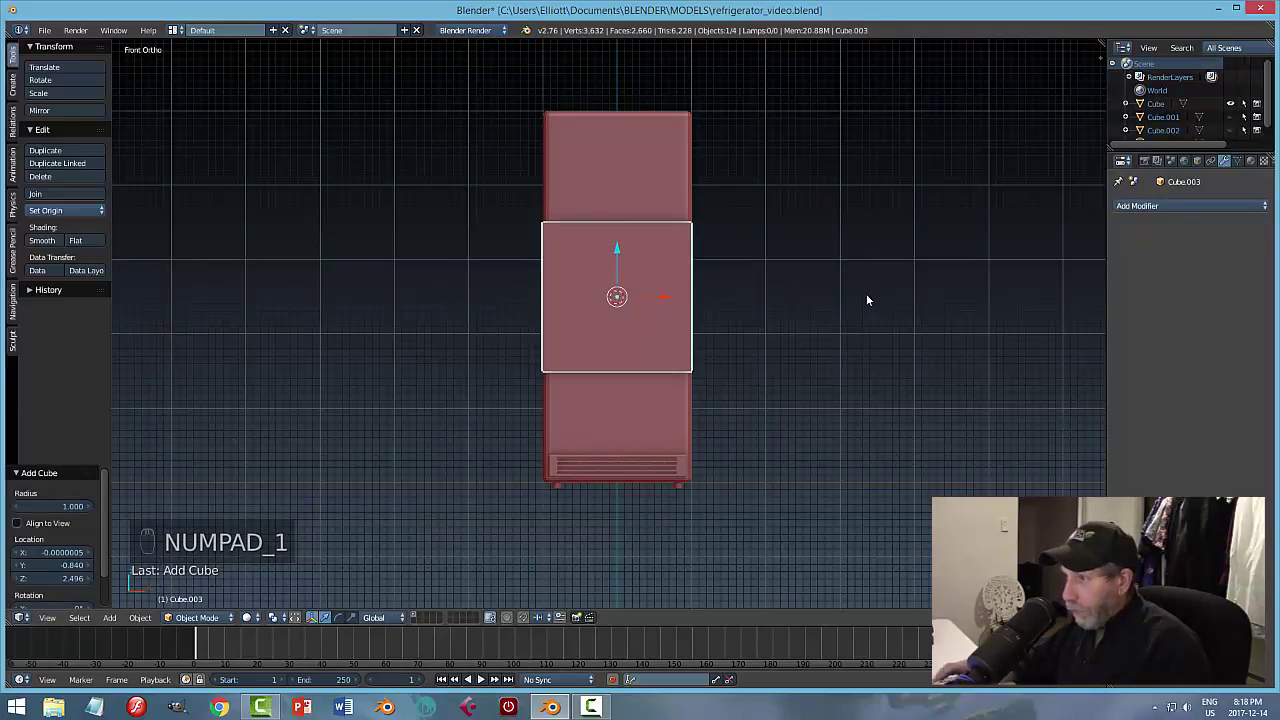
pyautogui.press('s')
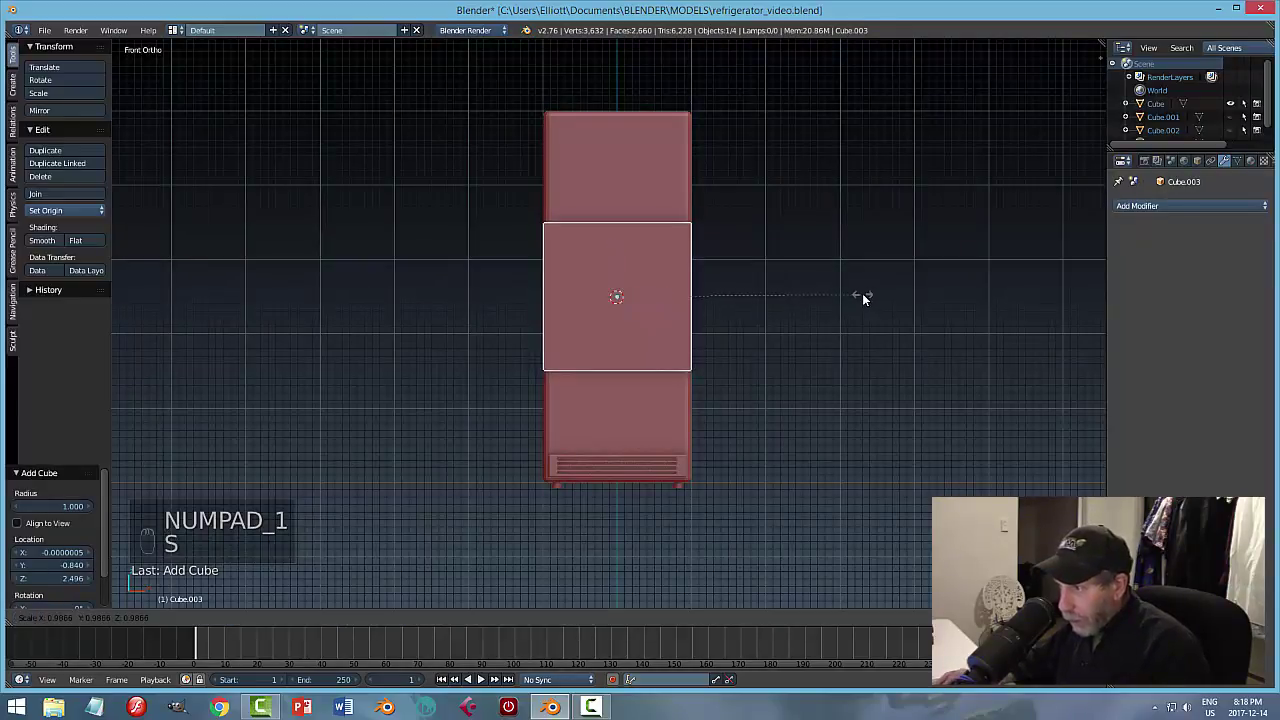
pyautogui.press('x')
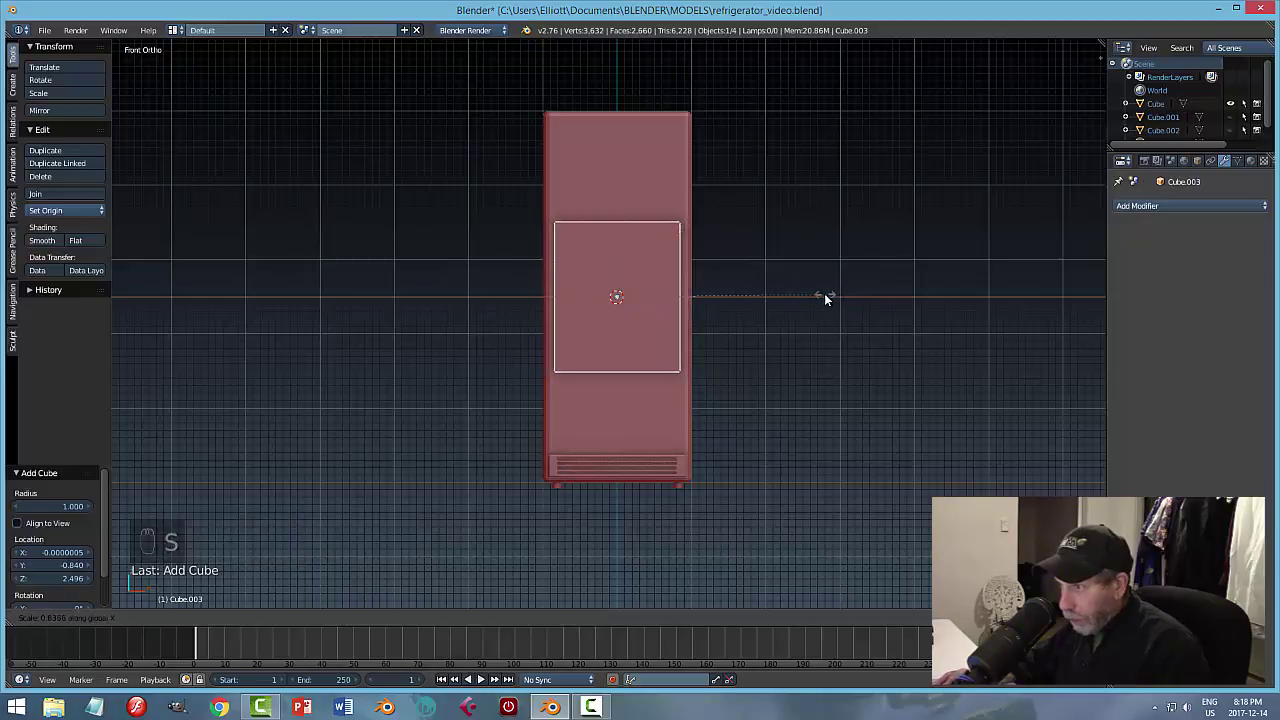
pyautogui.click(821, 295)
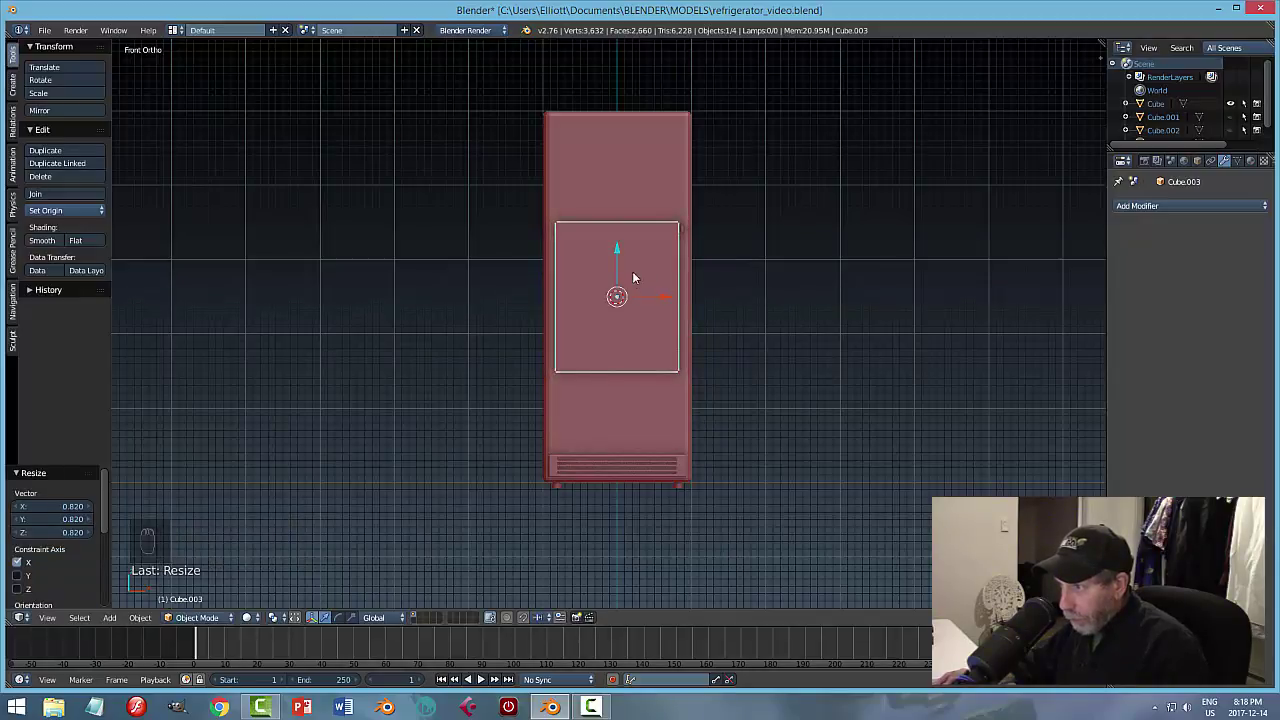
# Raise the cube into the freezer area and reduce its height along Z to fit there.
pyautogui.moveTo(616, 250); pyautogui.dragTo(616, 149)
pyautogui.press('s')
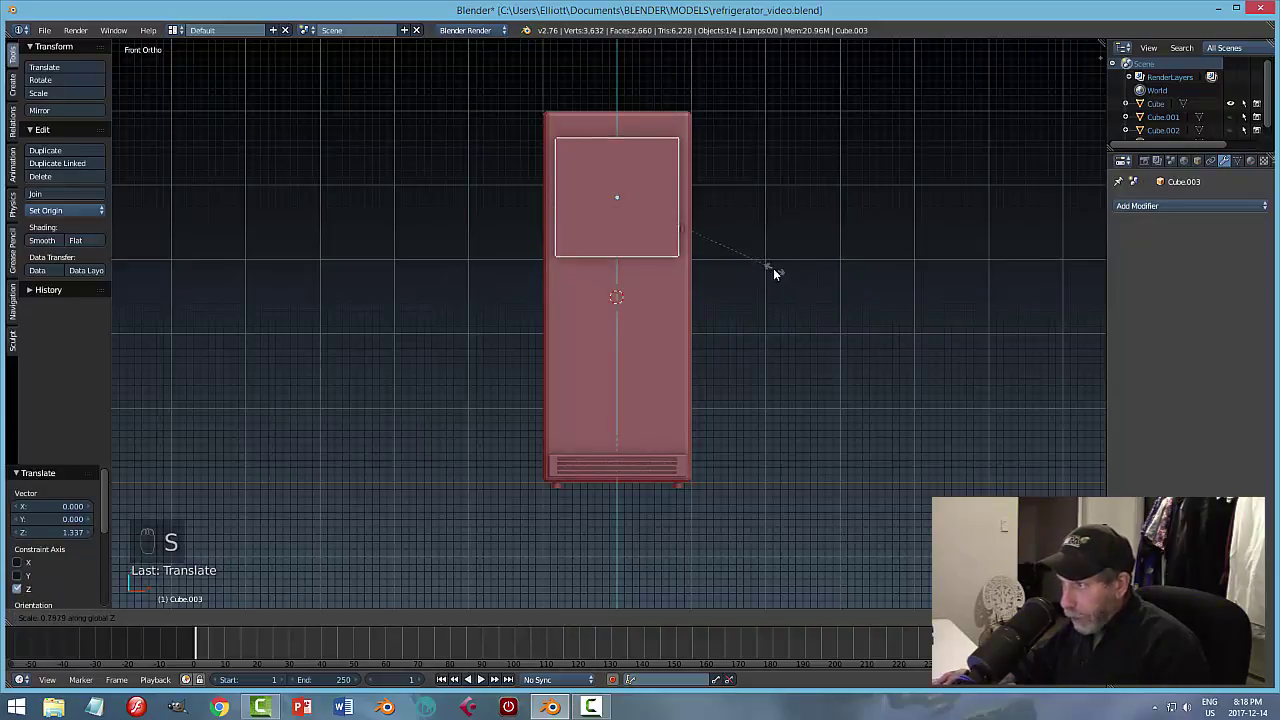
pyautogui.click(748, 265)
pyautogui.moveTo(616, 158); pyautogui.dragTo(614, 140)
# Deselect everything and unhide the two refrigerator doors.
pyautogui.press('a')
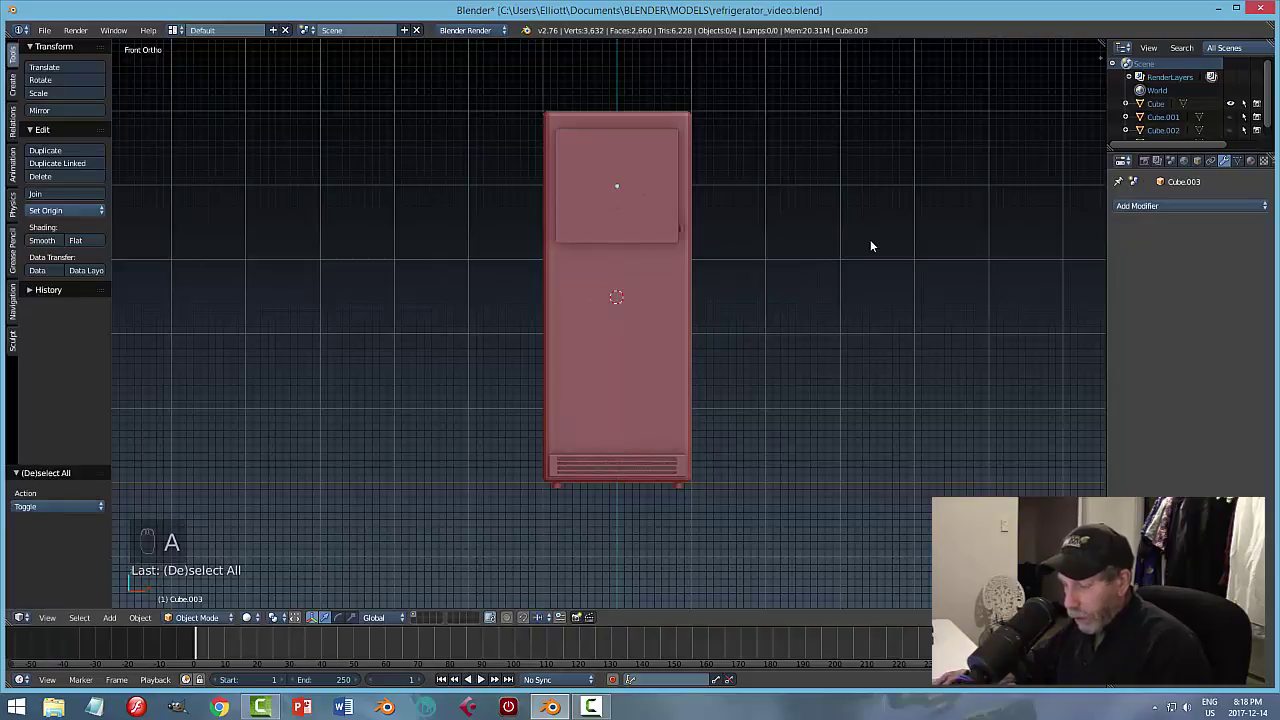
pyautogui.press('Tab')
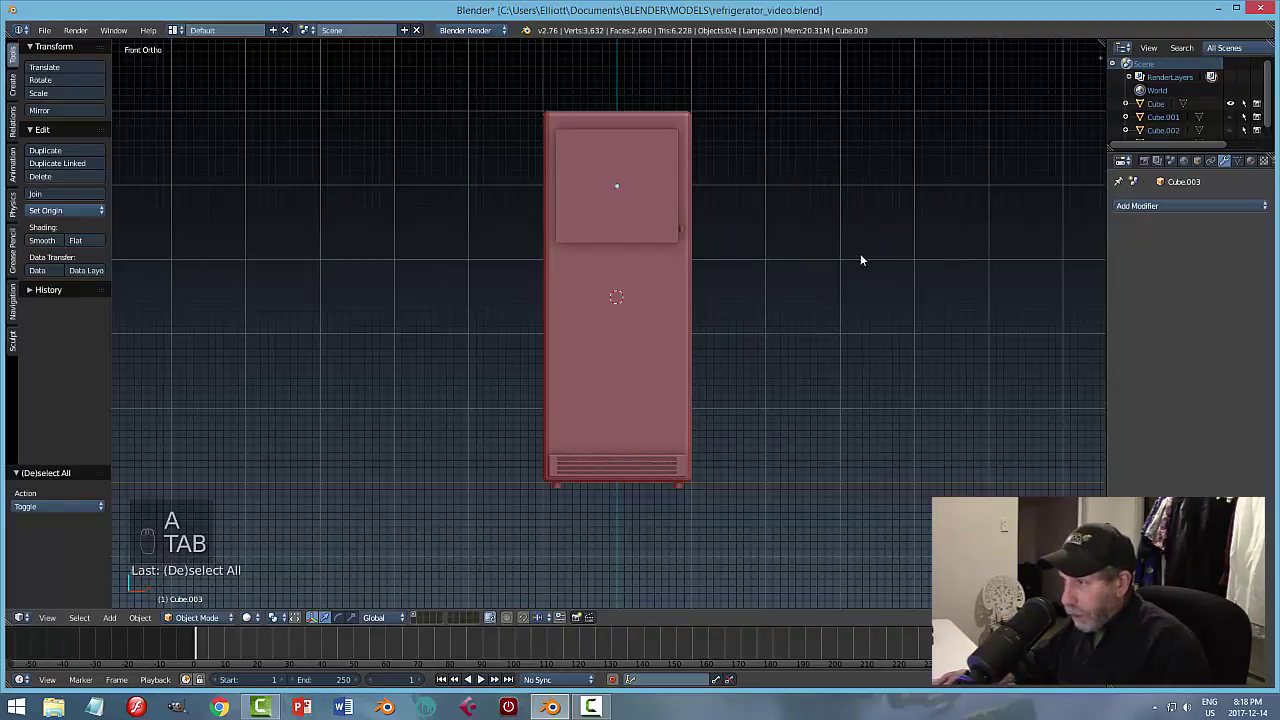
pyautogui.moveTo(860, 253); pyautogui.dragTo(788, 288, button='middle')
pyautogui.hotkey('alt', 'h')
pyautogui.scroll(4, 760, 275)
pyautogui.scroll(-3, 724, 268)
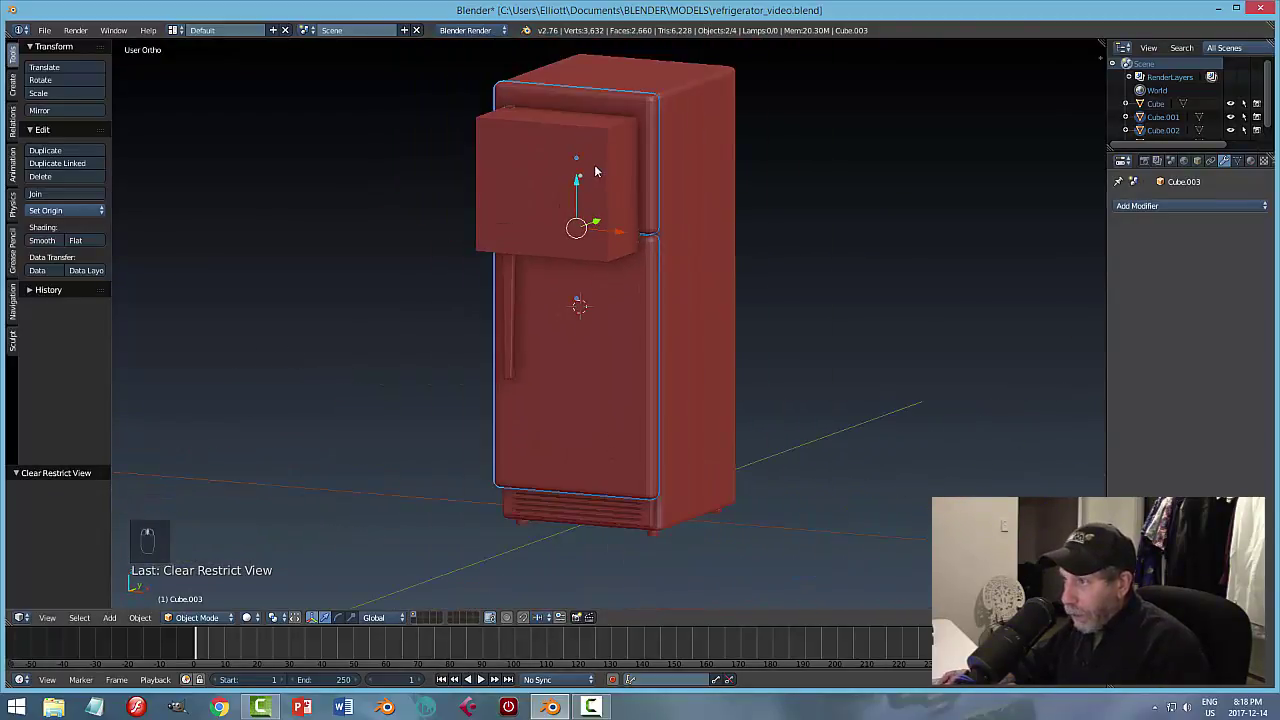
# Undo the accidental move of the doors and raise the cube about 0.076 along Z.
pyautogui.moveTo(578, 182); pyautogui.dragTo(574, 172)
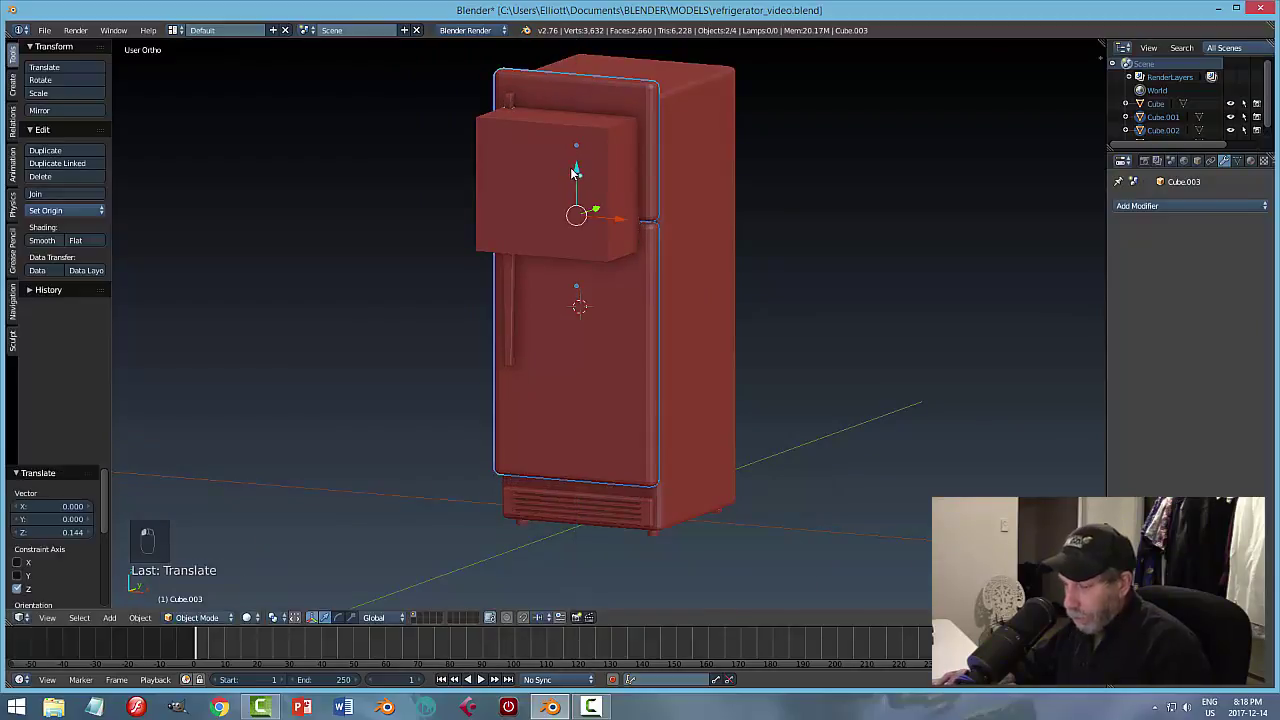
pyautogui.hotkey('ctrl', 'z')
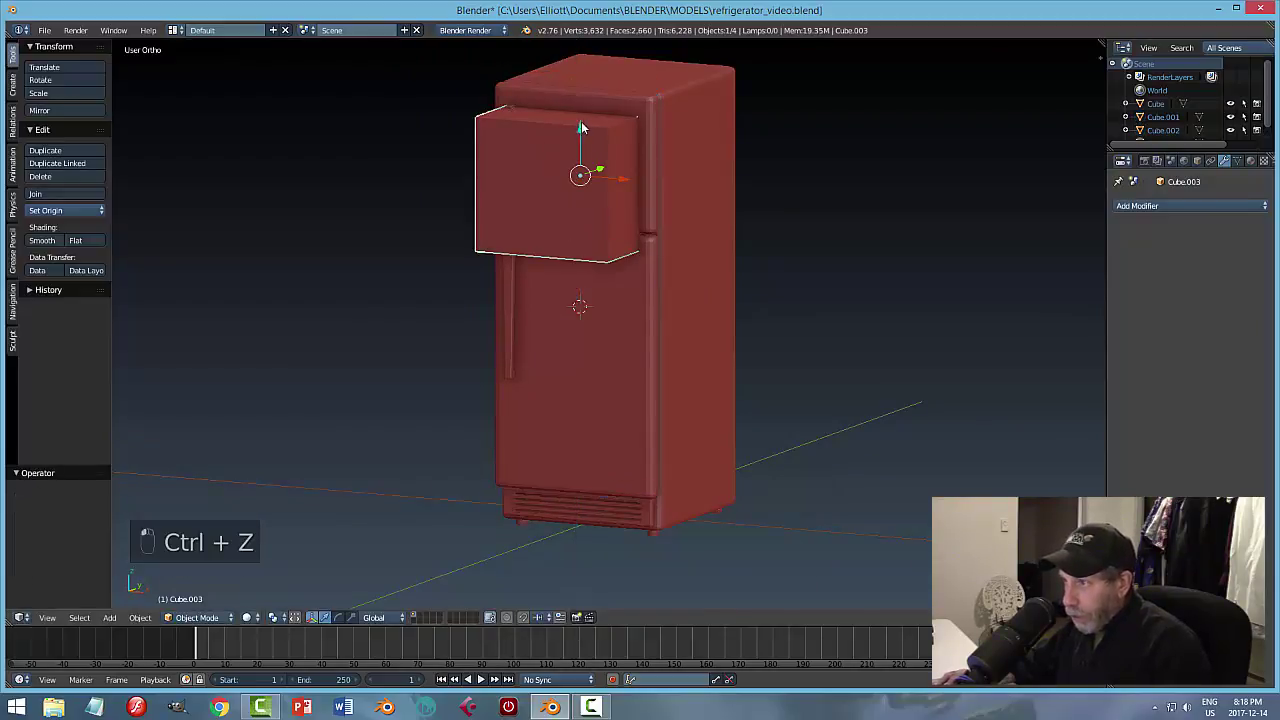
pyautogui.moveTo(581, 123); pyautogui.dragTo(580, 119)
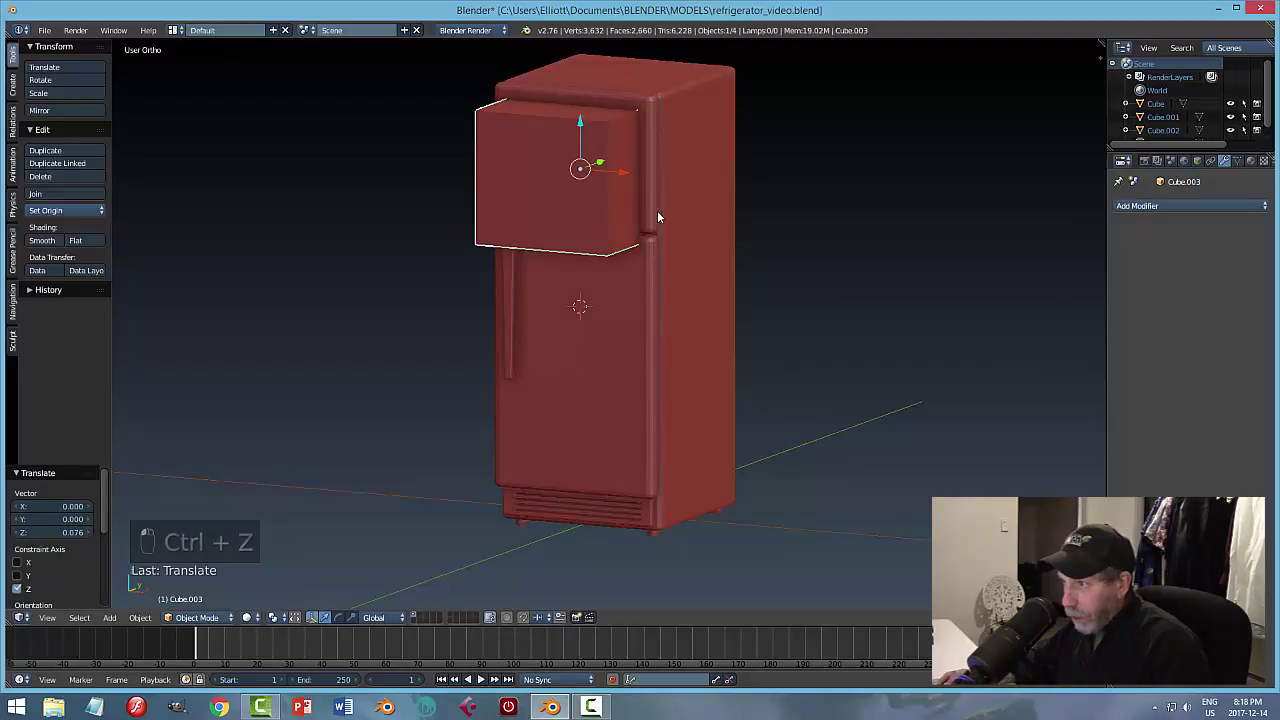
# Move the cube's bottom face up slightly so it sits above the upper door's lower edge.
pyautogui.moveTo(665, 212); pyautogui.dragTo(726, 173, button='middle')
pyautogui.press('Tab')
pyautogui.click(801, 176)
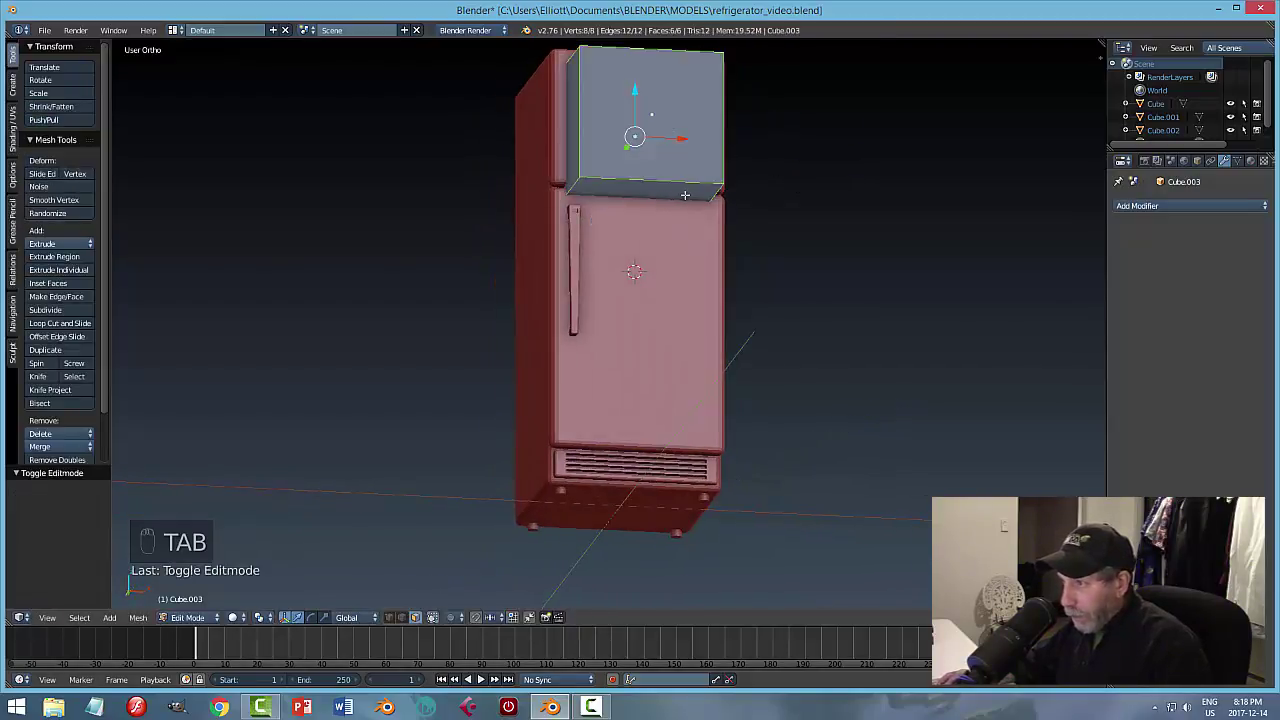
pyautogui.hotkey('ctrl', 'Tab')
pyautogui.click(682, 190)
pyautogui.rightClick(664, 187)
pyautogui.moveTo(726, 163); pyautogui.dragTo(677, 188, button='middle')
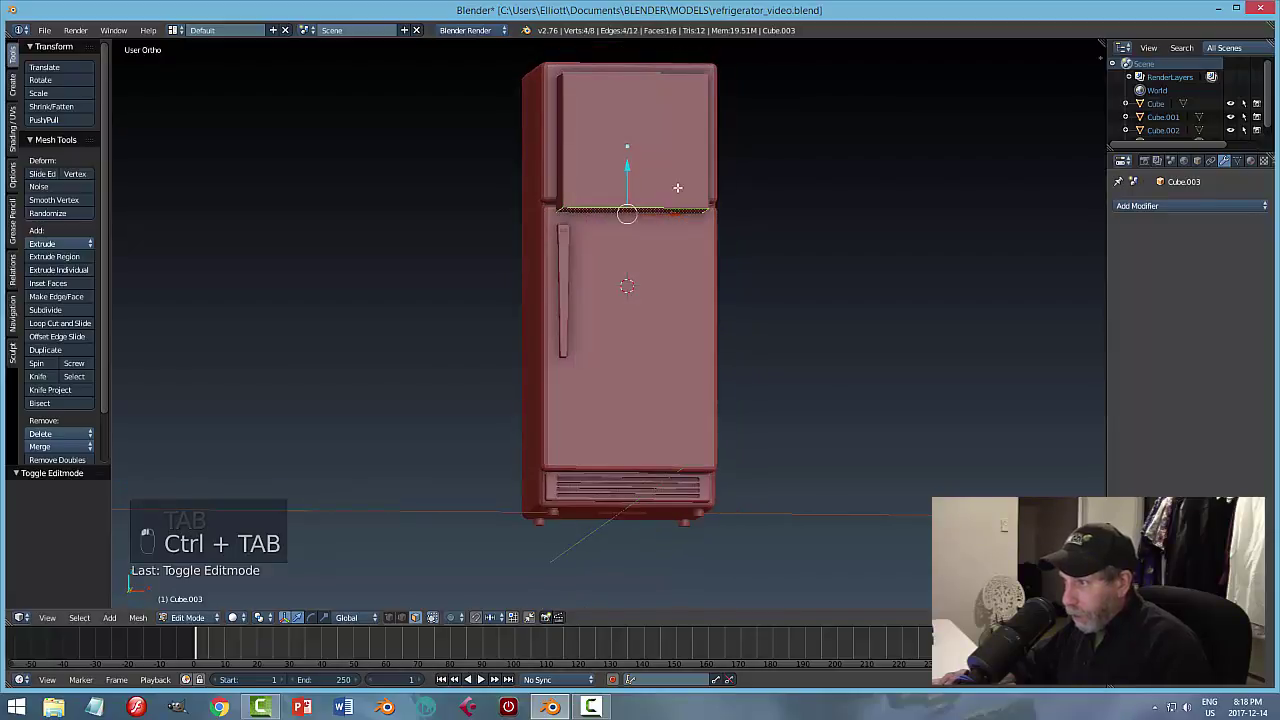
pyautogui.moveTo(626, 163); pyautogui.dragTo(630, 145)
pyautogui.moveTo(630, 145); pyautogui.dragTo(754, 180, button='middle')
pyautogui.press('a')
pyautogui.press('Tab')
pyautogui.click(749, 154)
# Duplicate the freezer cube and move the copy down about 1.59 along Z in front of the lower door.
pyautogui.moveTo(759, 191); pyautogui.dragTo(771, 188, button='middle')
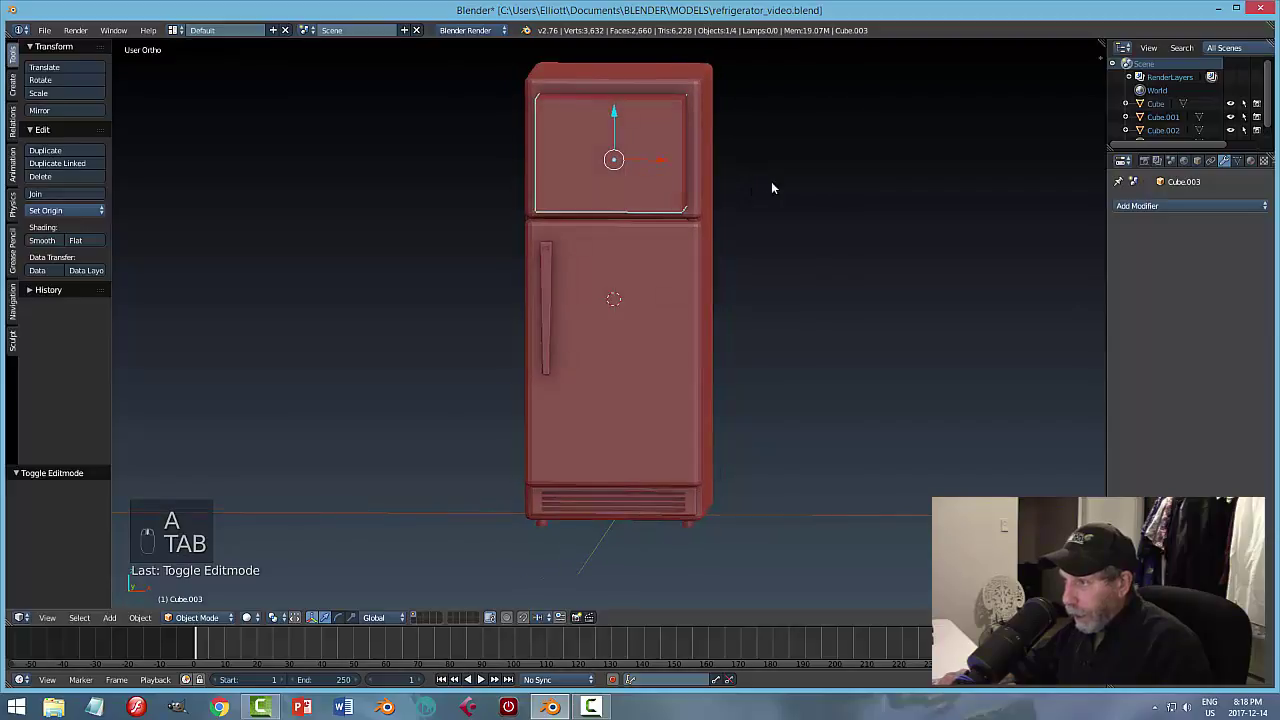
pyautogui.hotkey('shift', 'd')
pyautogui.rightClick(644, 153)
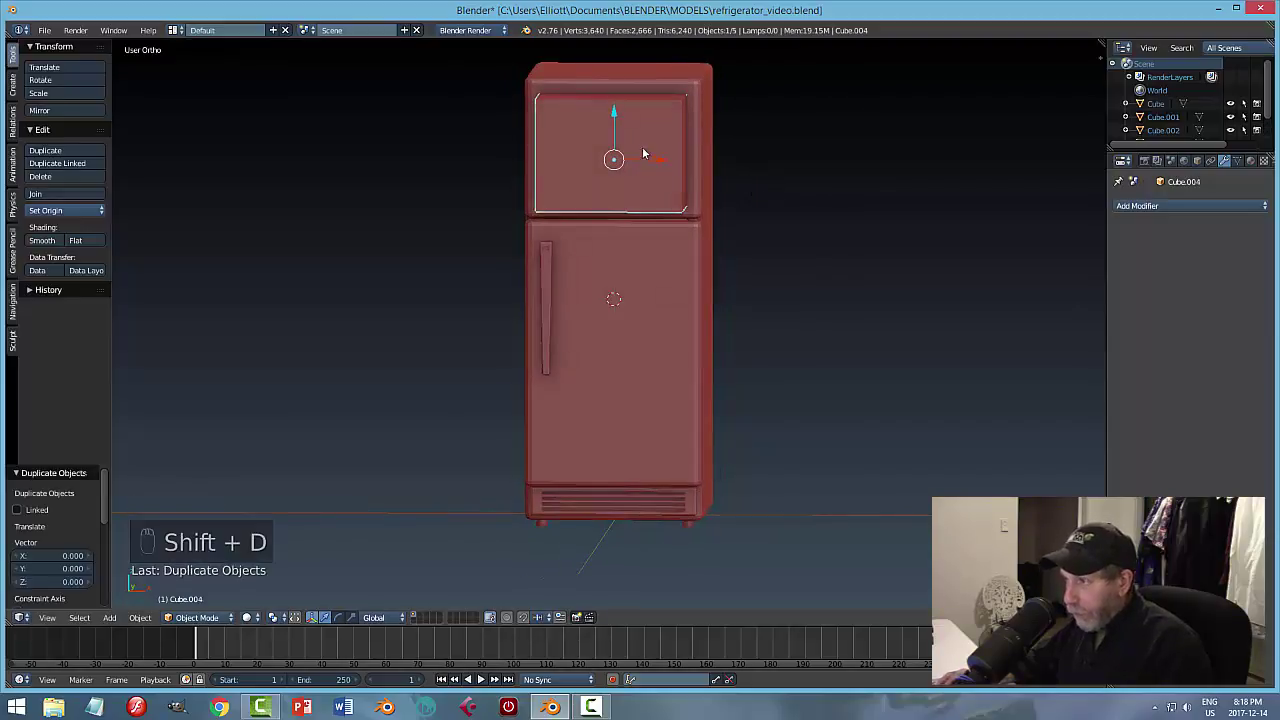
pyautogui.moveTo(613, 113); pyautogui.dragTo(618, 254)
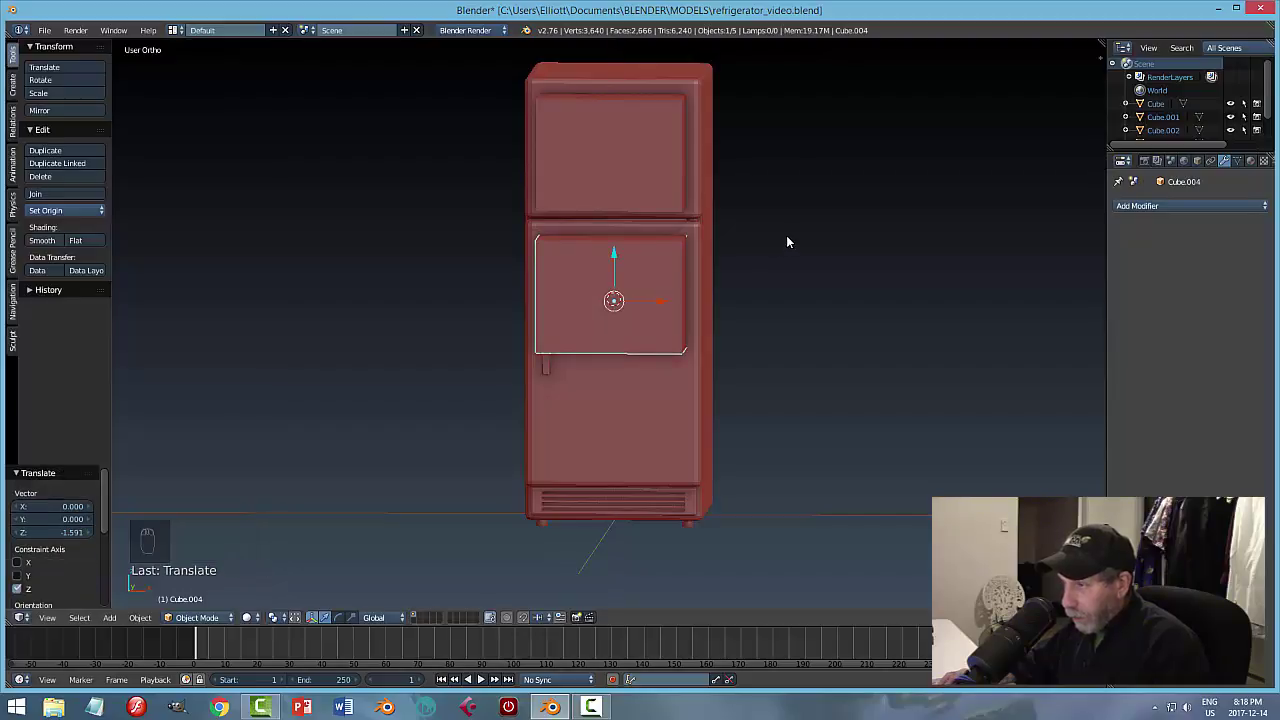
# Extend the lower cube by moving its bottom face down about 1.4 along Z to near the lower door's bottom edge.
pyautogui.moveTo(786, 242); pyautogui.dragTo(806, 203, button='middle')
pyautogui.press('Tab')
pyautogui.click(889, 208)
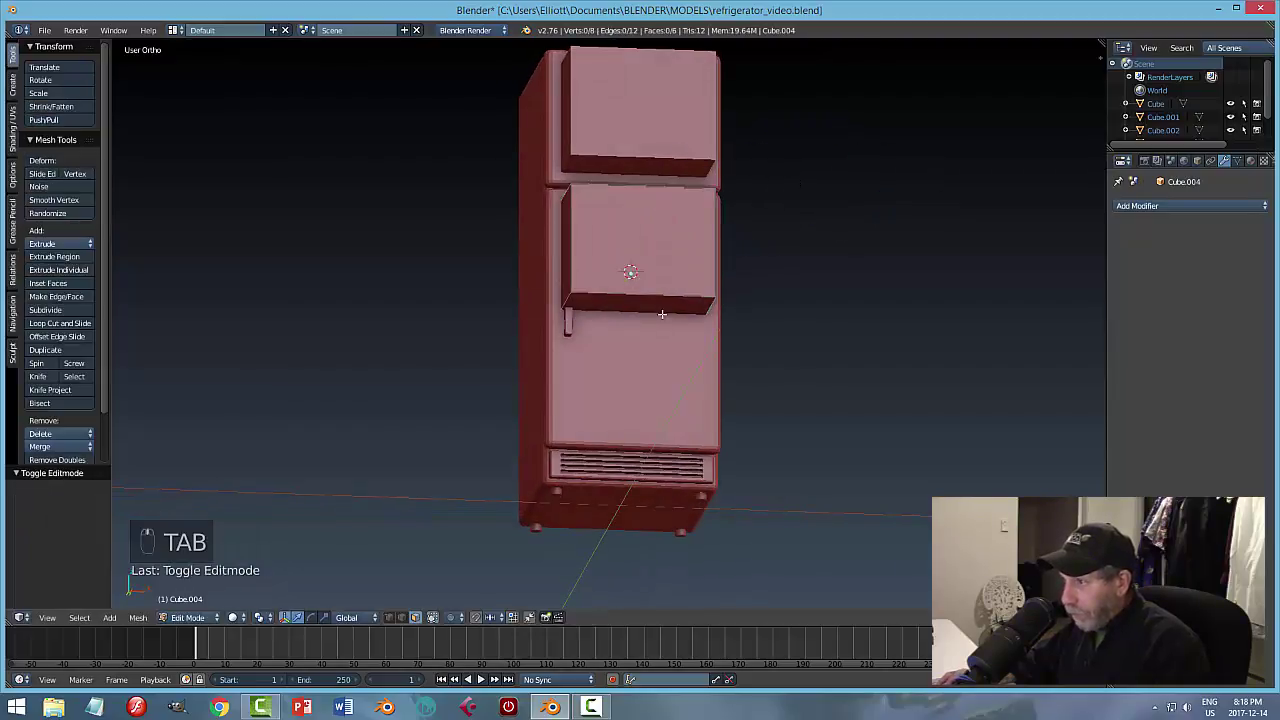
pyautogui.rightClick(651, 304)
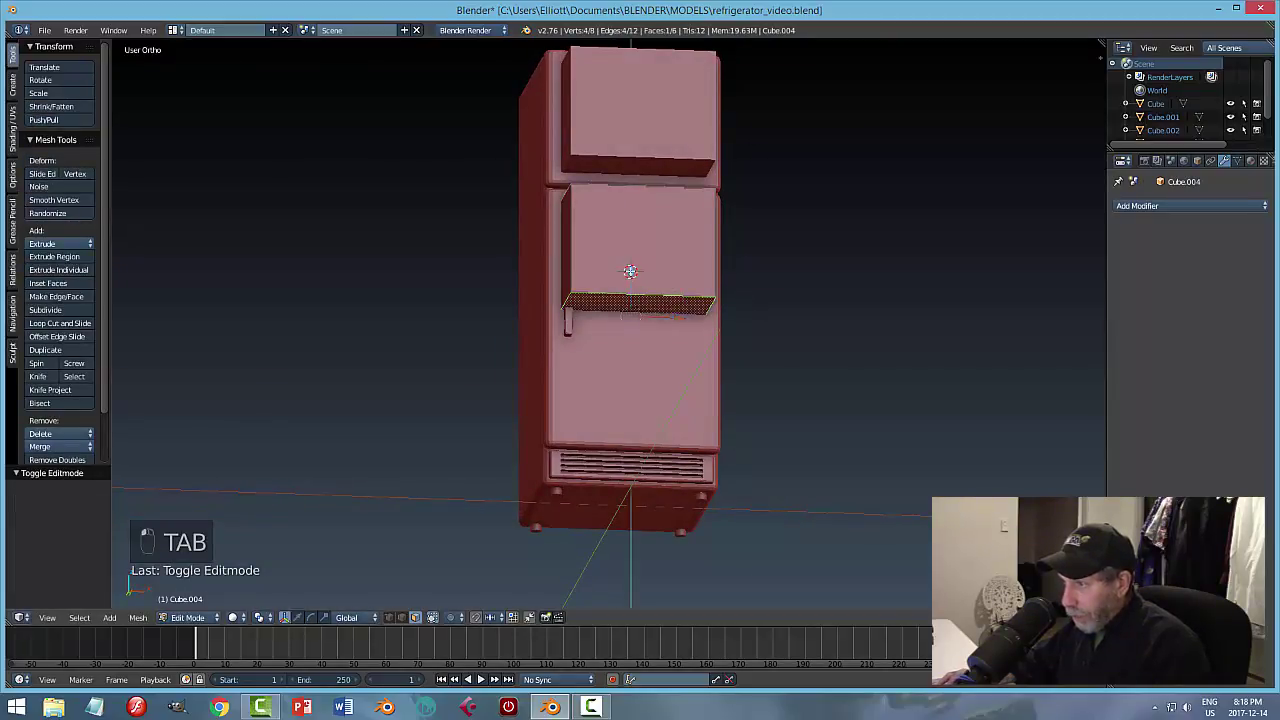
pyautogui.press('g')
pyautogui.press('z')
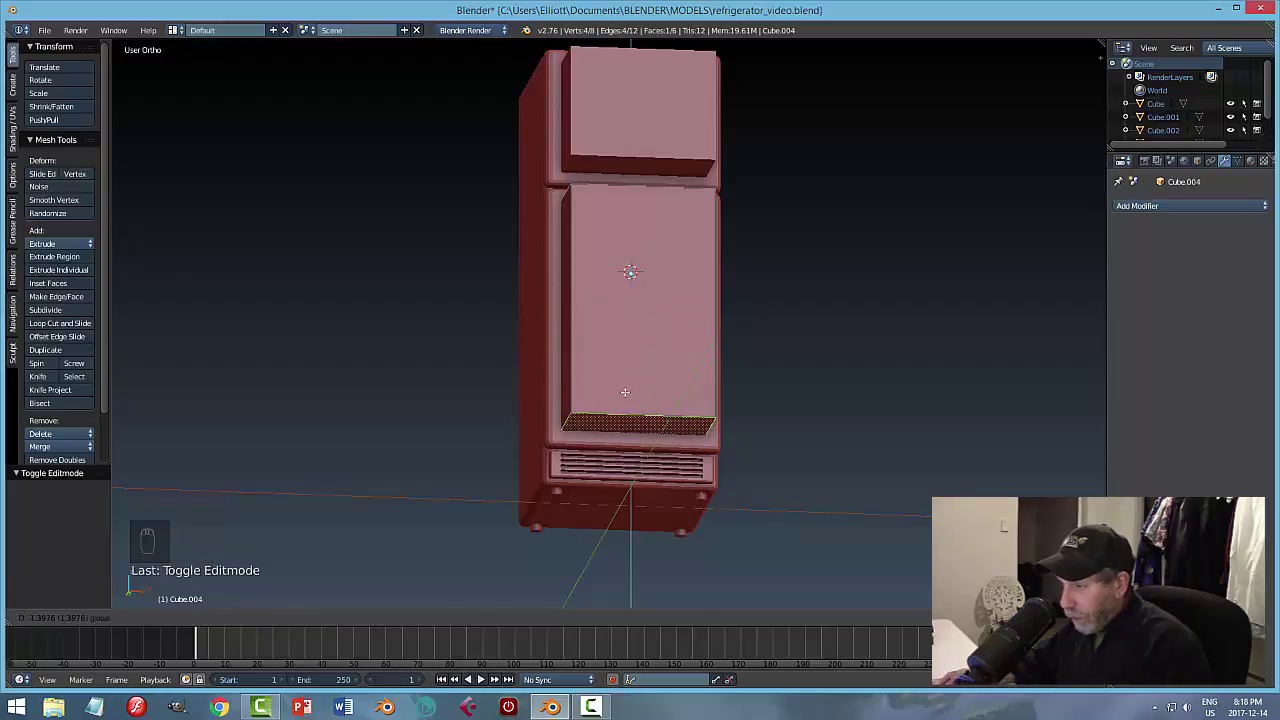
pyautogui.click(625, 392)
pyautogui.moveTo(625, 392); pyautogui.dragTo(706, 335, button='middle')
pyautogui.press('a')
pyautogui.press('Tab')
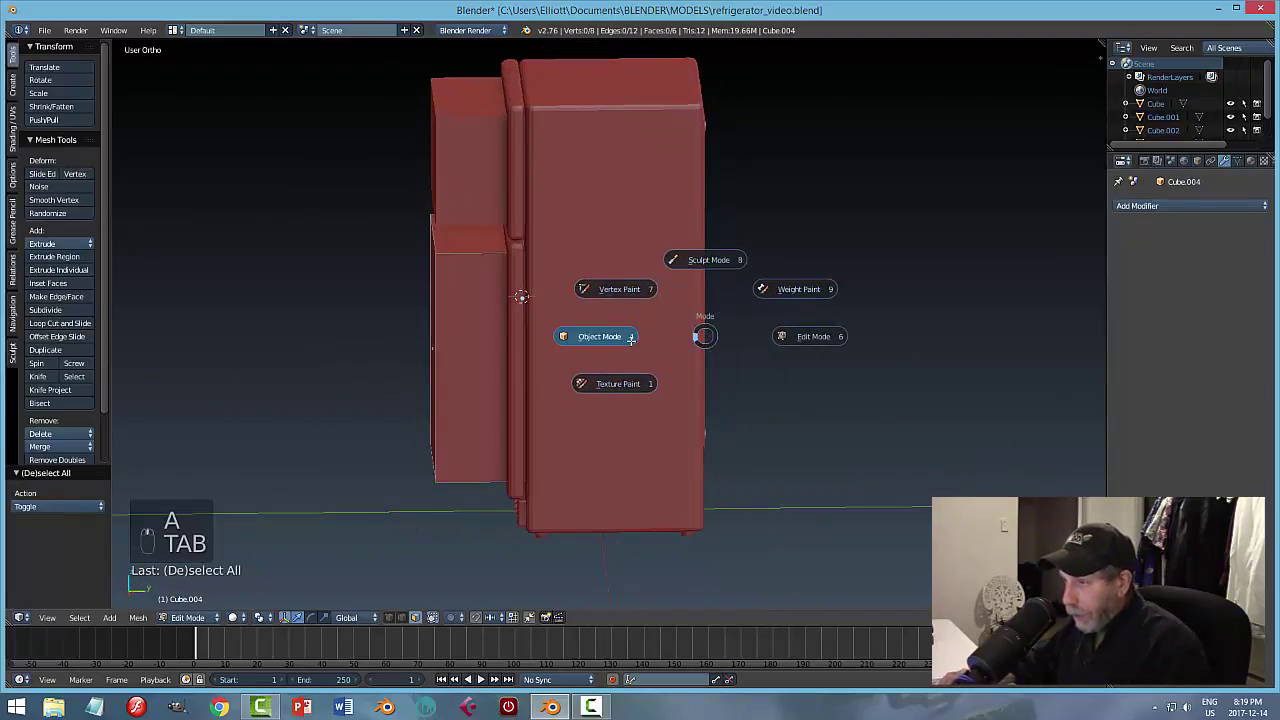
# Switch to wireframe shading and move both cubes together along Y back into the refrigerator body.
pyautogui.press('z')
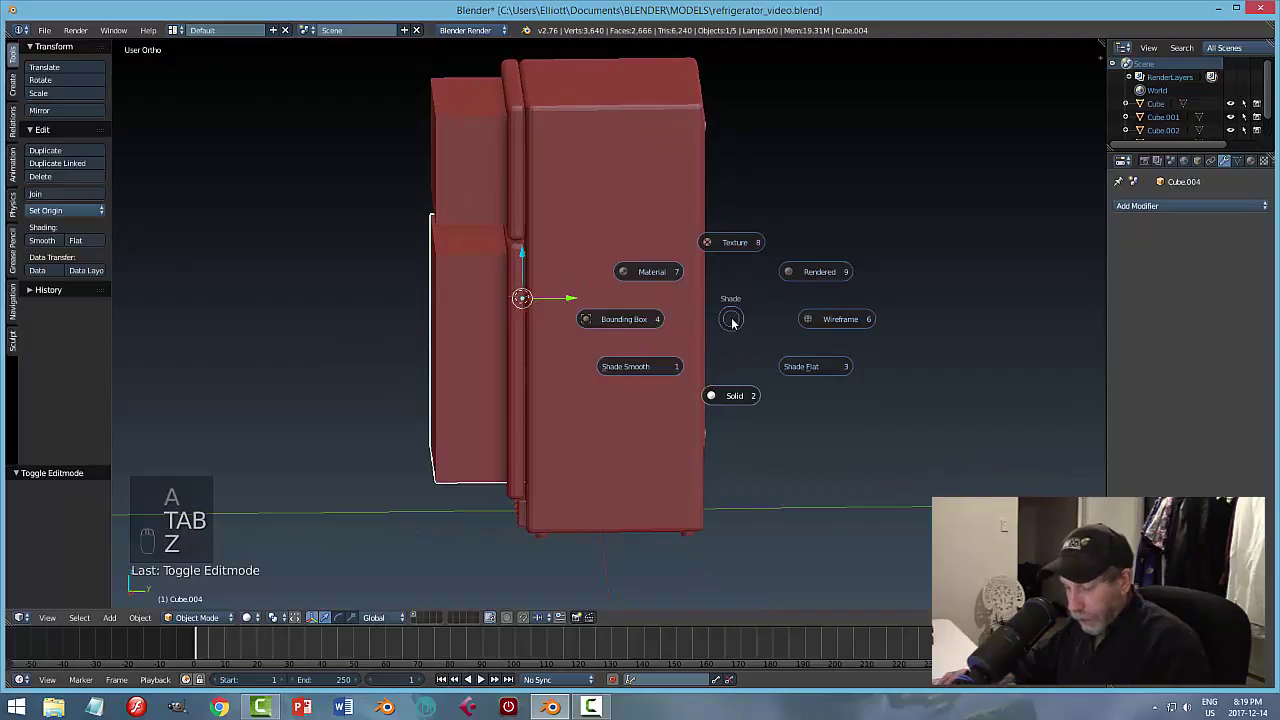
pyautogui.click(838, 320)
pyautogui.keyDown('shift'); pyautogui.rightClick(540, 150); pyautogui.keyUp('shift')
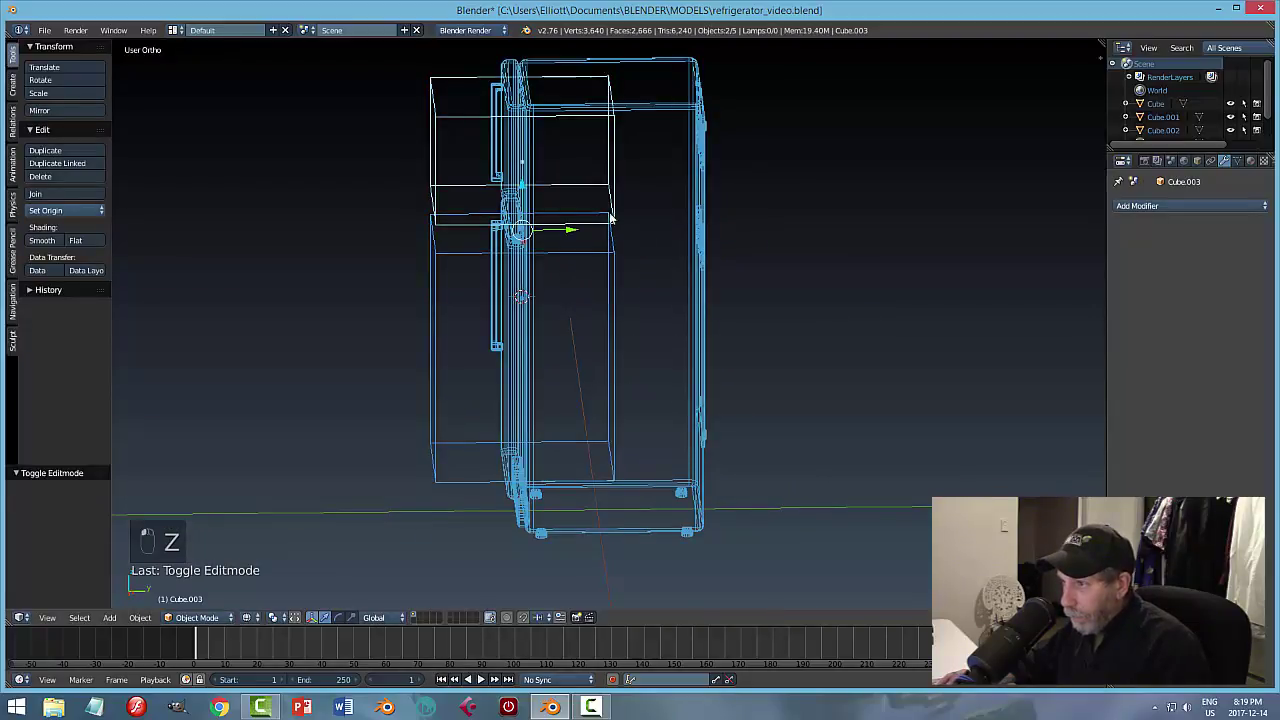
pyautogui.moveTo(820, 285); pyautogui.dragTo(589, 265, button='middle')
pyautogui.moveTo(569, 231); pyautogui.dragTo(633, 247)
pyautogui.moveTo(633, 247); pyautogui.dragTo(951, 251, button='middle')
# Move the upper cube's front face about 0.262 outward along Y so it extends past the upper door.
pyautogui.press('Tab')
pyautogui.press('Tab')
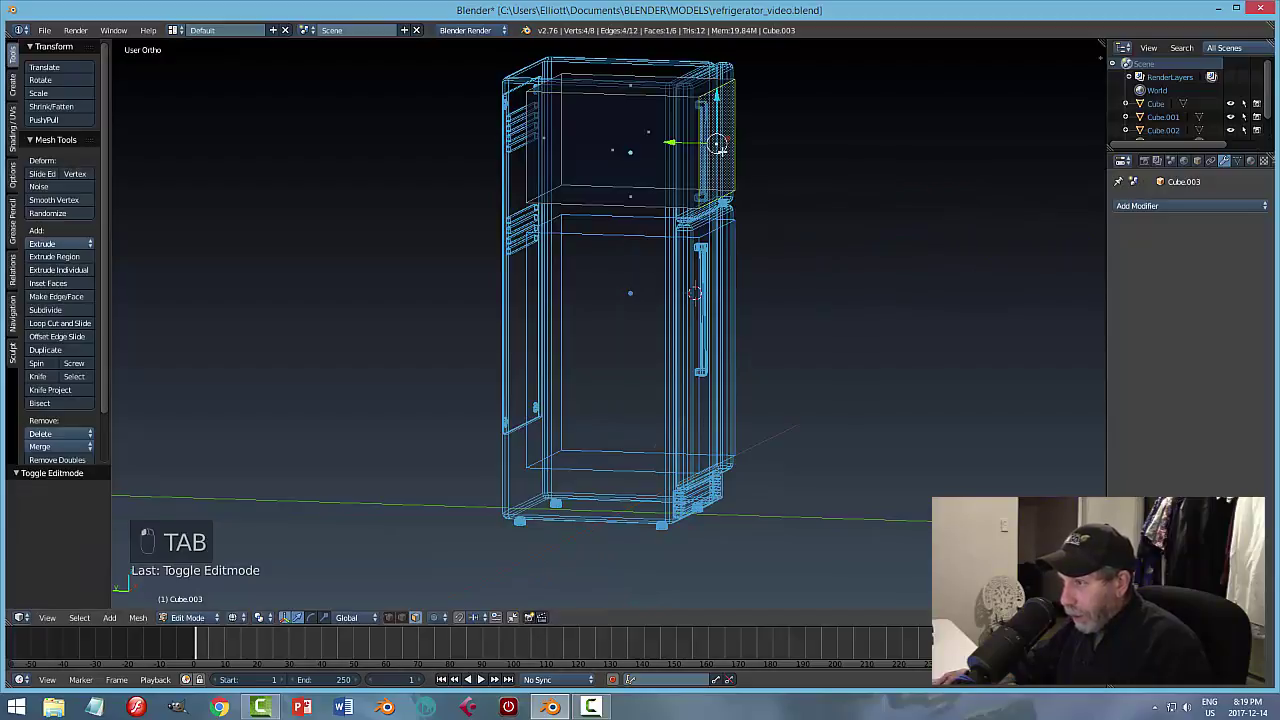
pyautogui.press('a')
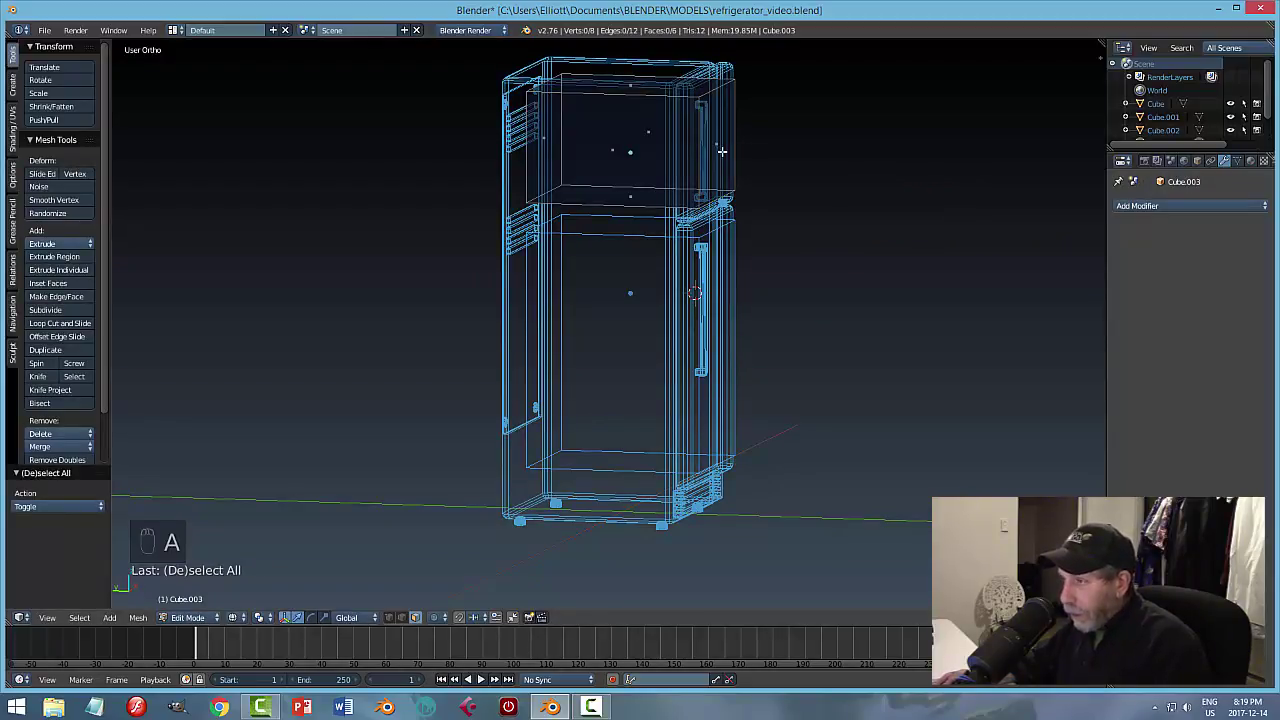
pyautogui.rightClick(722, 151)
pyautogui.moveTo(722, 151); pyautogui.dragTo(696, 148, button='middle')
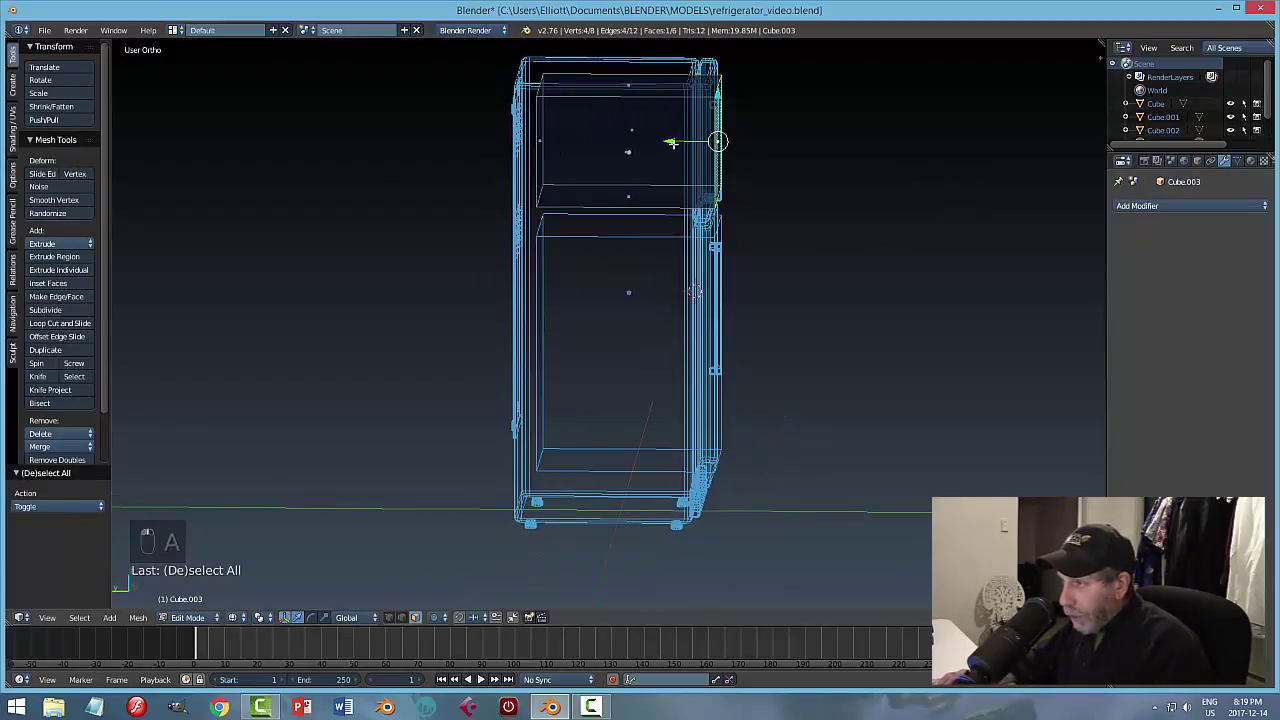
pyautogui.press('e')
pyautogui.click(696, 148)
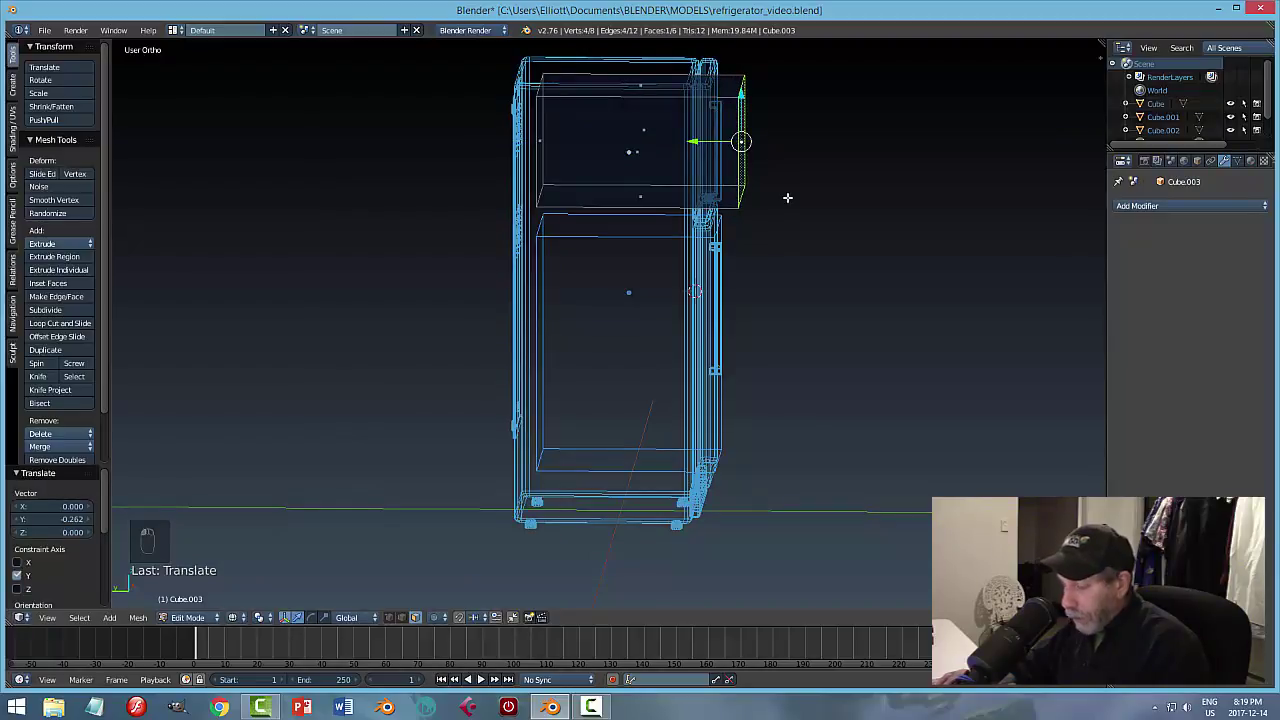
pyautogui.press('a')
pyautogui.press('Tab')
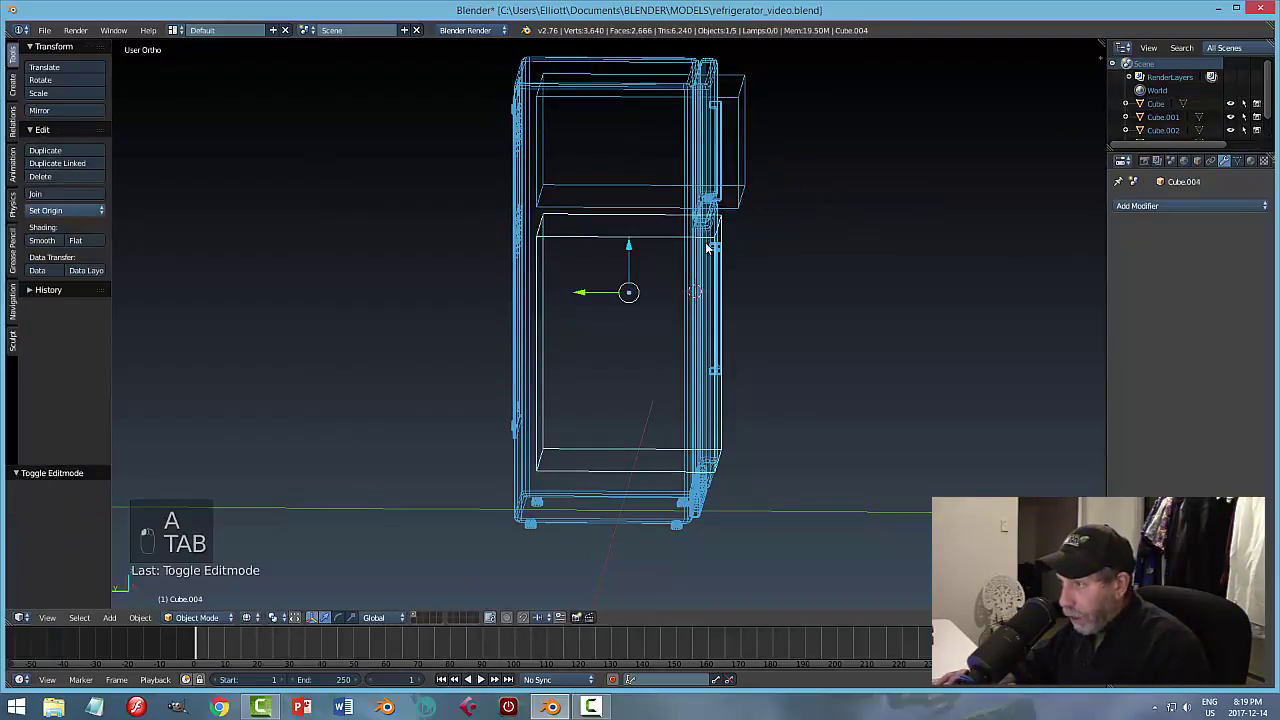
# Move the lower cube's front face outward along Y so it extends past the lower door.
pyautogui.press('Tab')
pyautogui.moveTo(783, 274); pyautogui.dragTo(831, 283, button='middle')
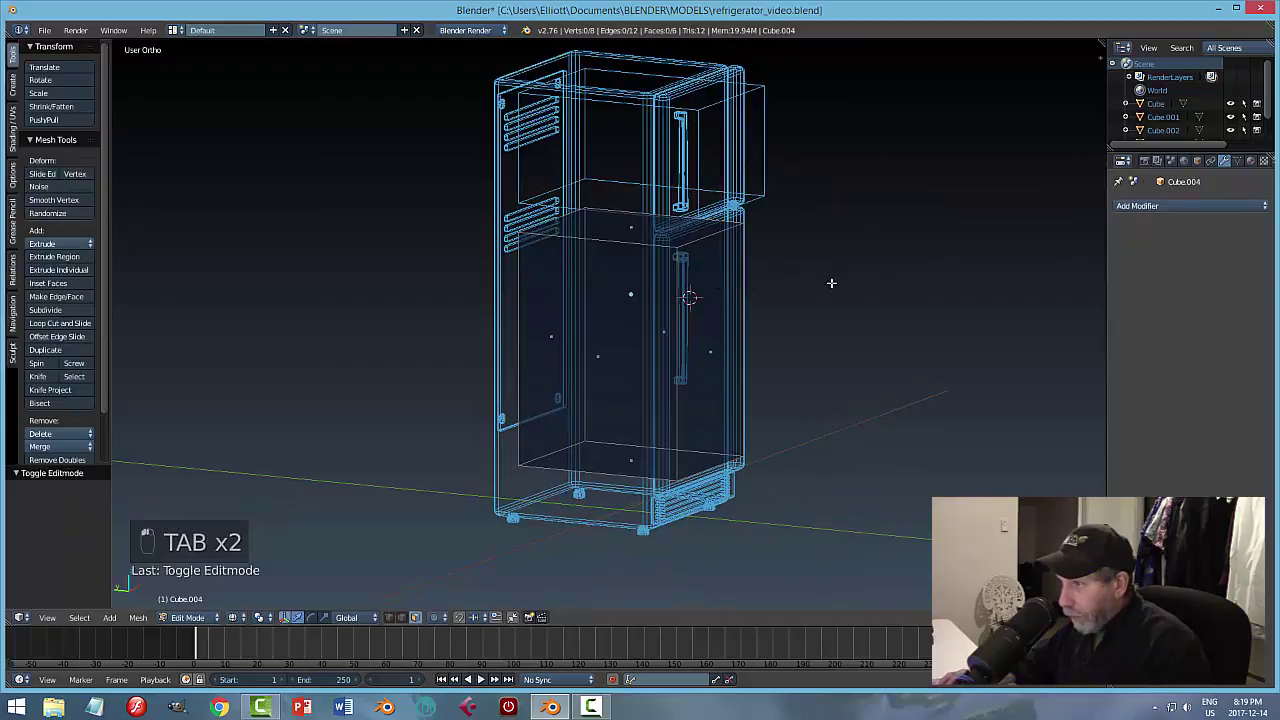
pyautogui.moveTo(727, 266); pyautogui.dragTo(702, 348, button='middle')
pyautogui.rightClick(712, 328)
pyautogui.moveTo(671, 347); pyautogui.dragTo(714, 346)
pyautogui.press('a')
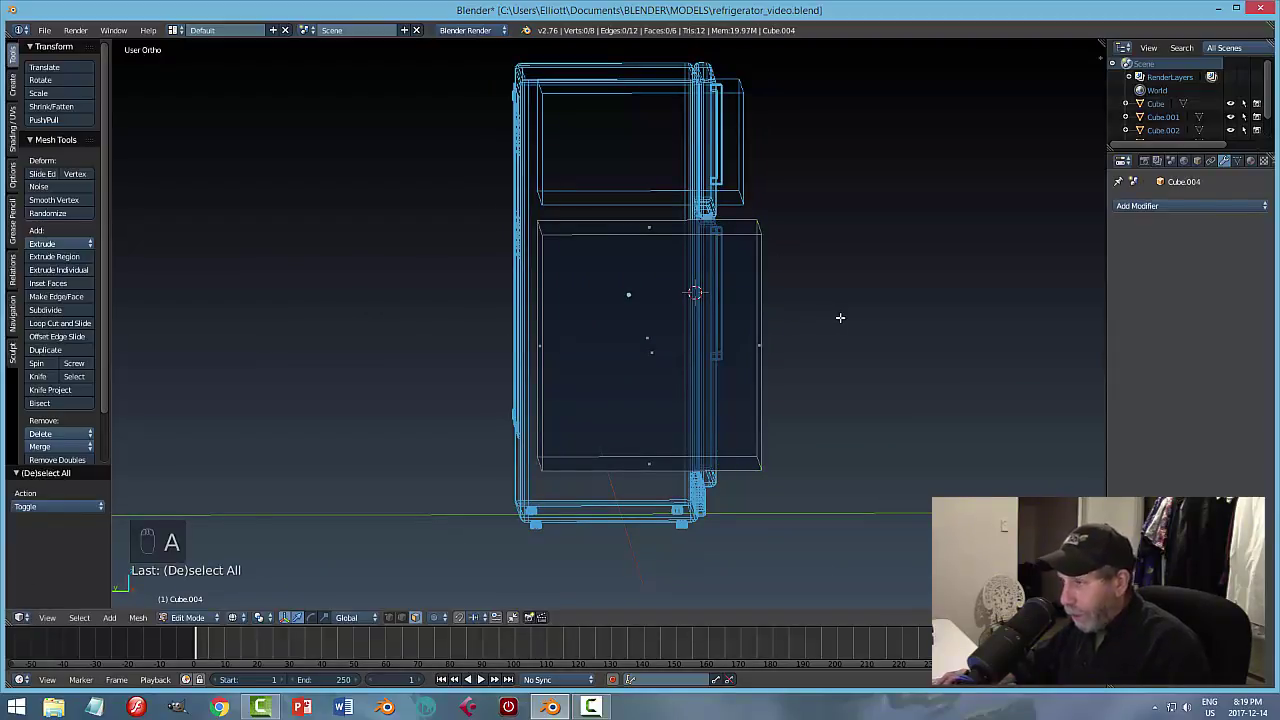
# Return to solid shading, leave Edit Mode and join the upper and lower compartment cubes into one object.
pyautogui.moveTo(840, 317)
pyautogui.mouseDown(button='middle')
pyautogui.moveTo(715, 352)
pyautogui.moveTo(723, 306)
pyautogui.moveTo(674, 320)
pyautogui.moveTo(697, 315)
pyautogui.moveTo(703, 335)
pyautogui.mouseUp(button='middle')
pyautogui.press('z')
pyautogui.click(797, 411)
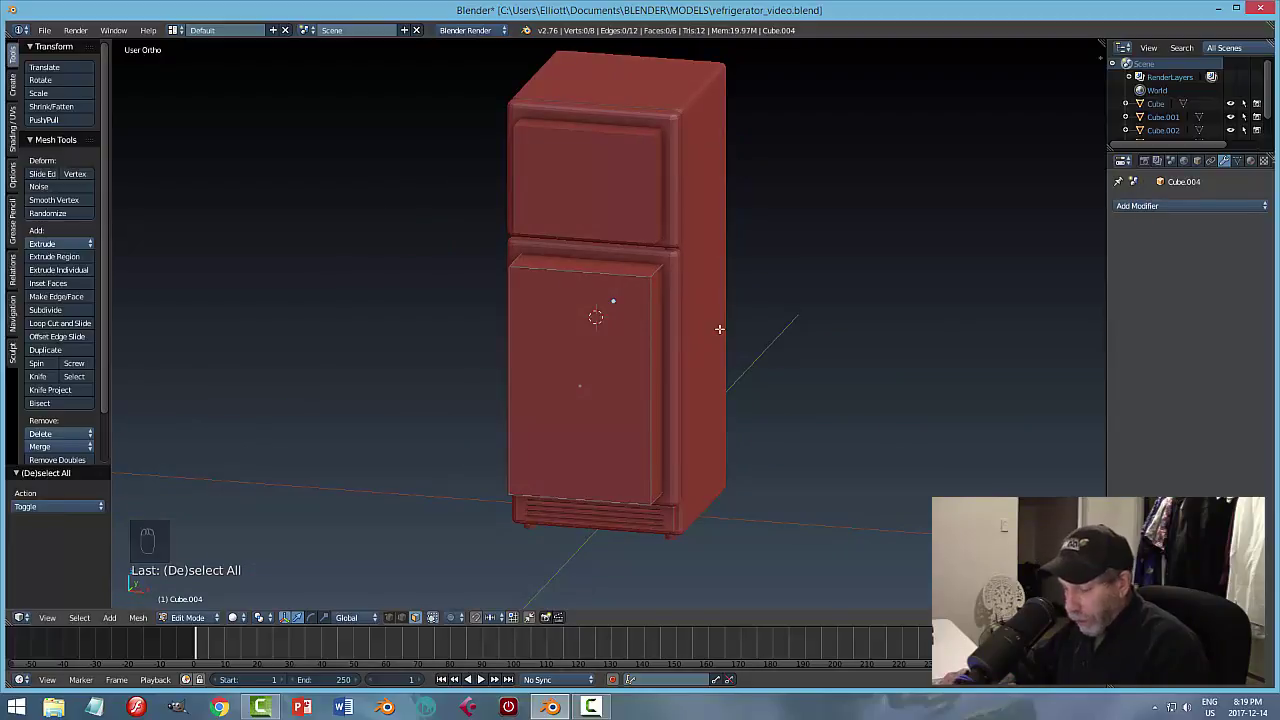
pyautogui.press('a')
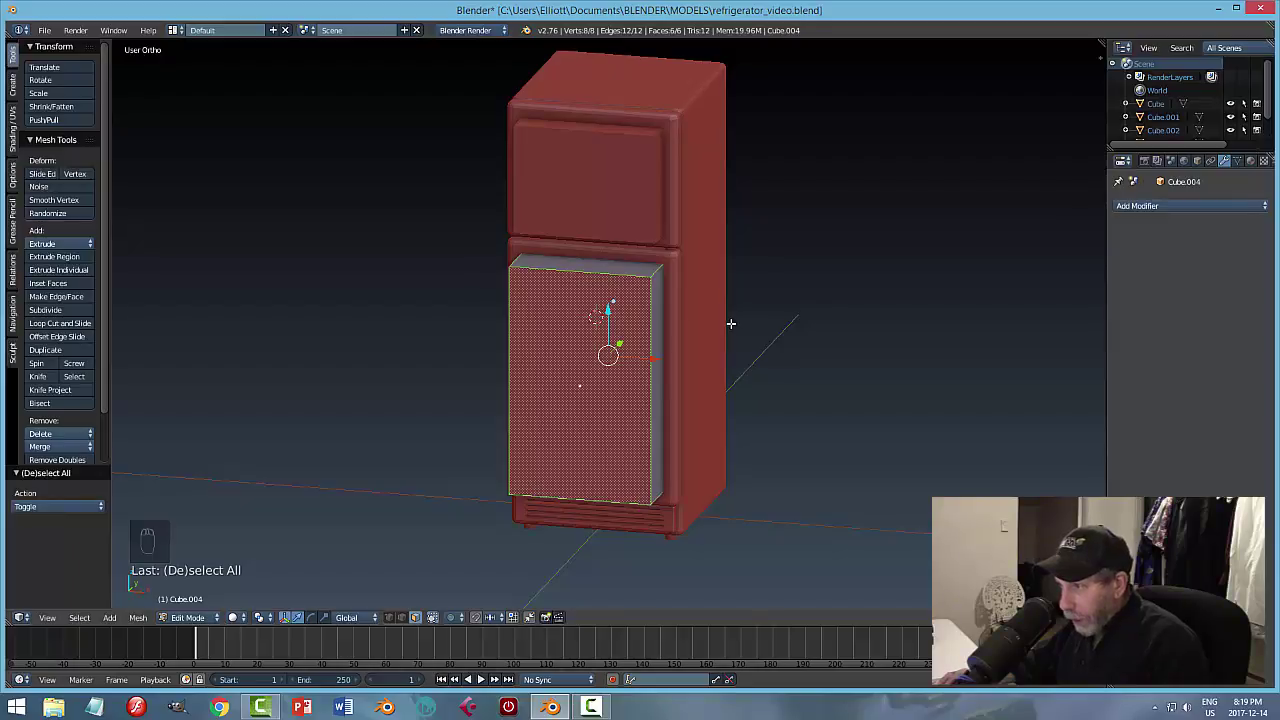
pyautogui.press('a')
pyautogui.press('Tab')
pyautogui.moveTo(768, 300); pyautogui.dragTo(636, 293, button='middle')
pyautogui.keyDown('shift'); pyautogui.rightClick(524, 180); pyautogui.keyUp('shift')
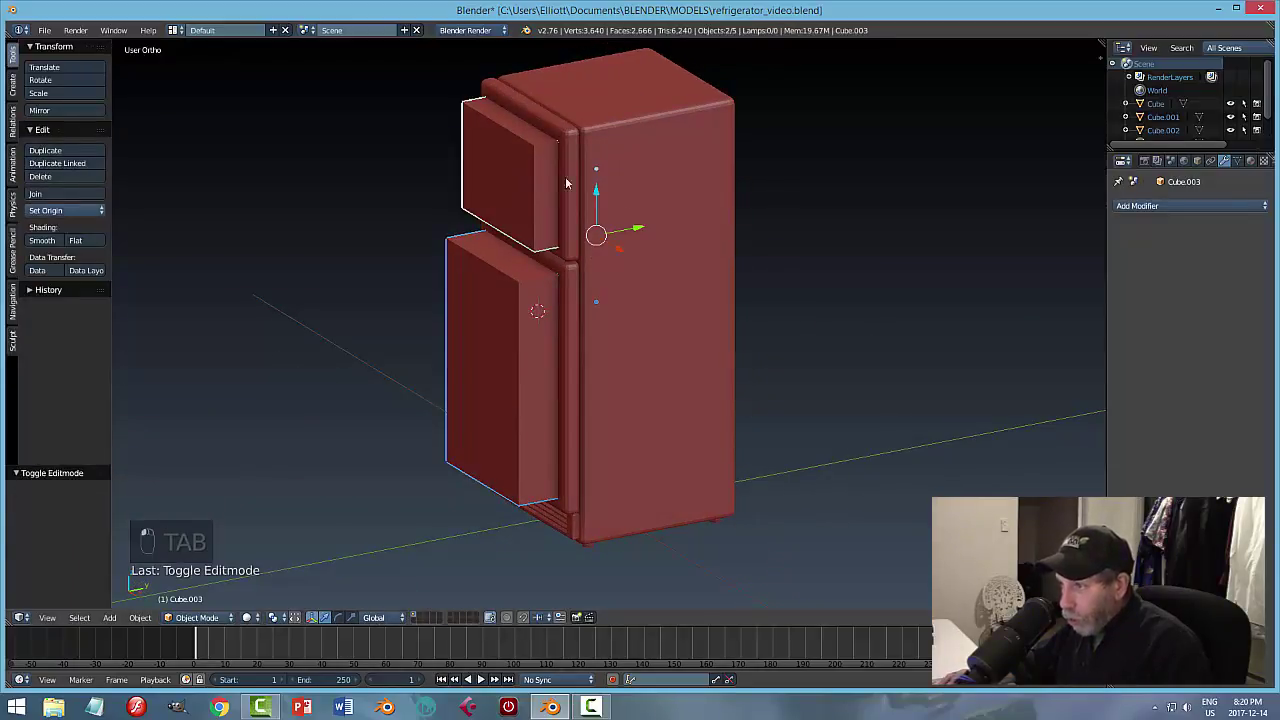
pyautogui.hotkey('ctrl', 'j')
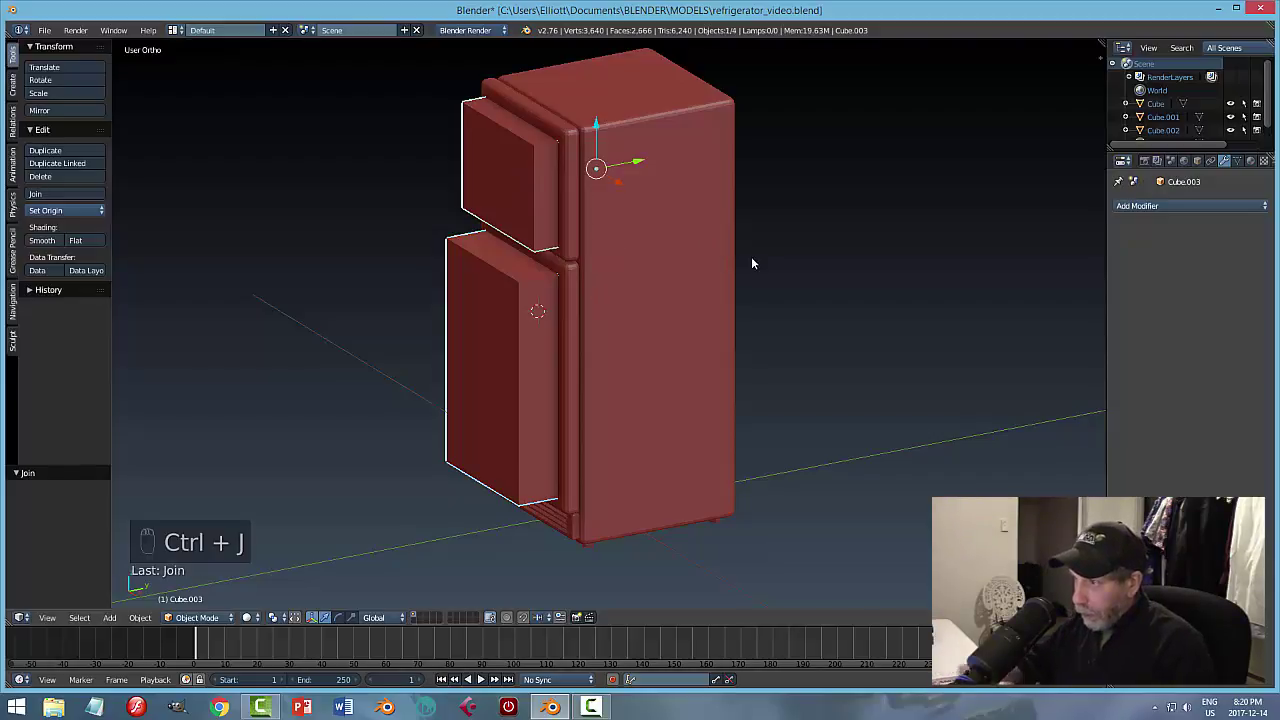
# Set the joined cubes' origin to their geometry and apply the object's scale.
pyautogui.click(63, 212)
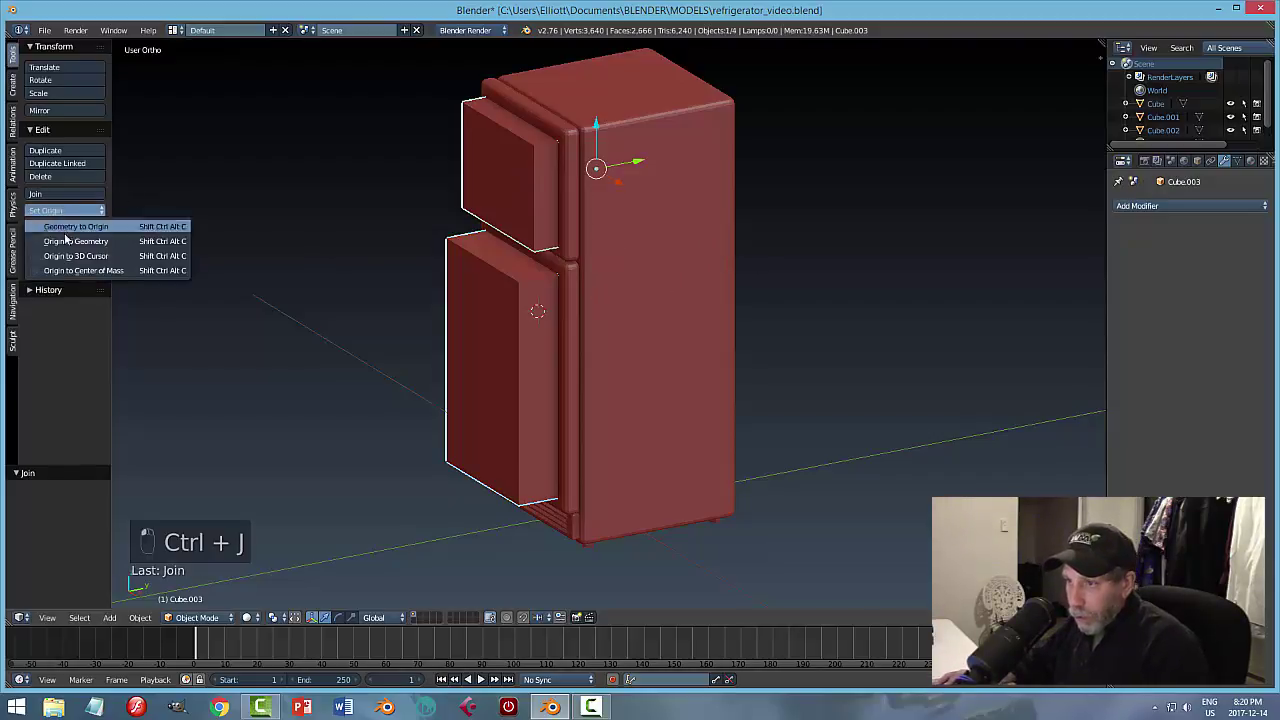
pyautogui.click(60, 251)
pyautogui.moveTo(286, 263); pyautogui.dragTo(414, 249, button='middle')
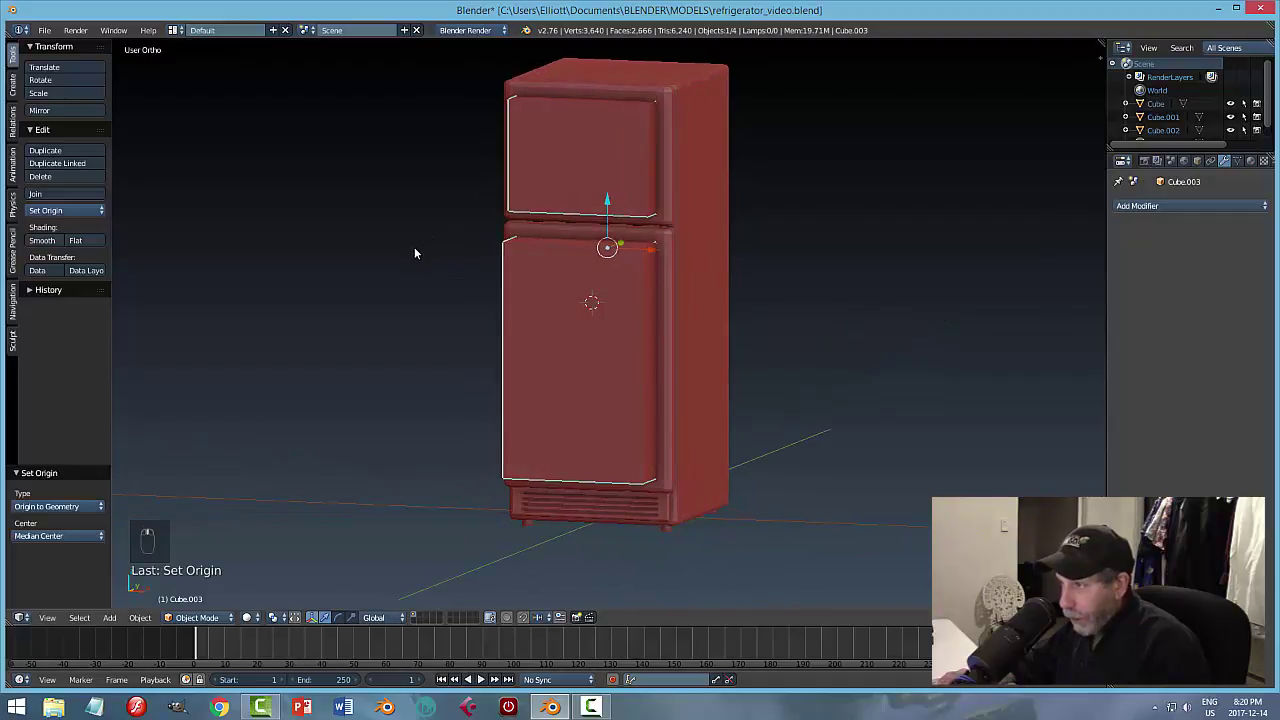
pyautogui.click(140, 617)
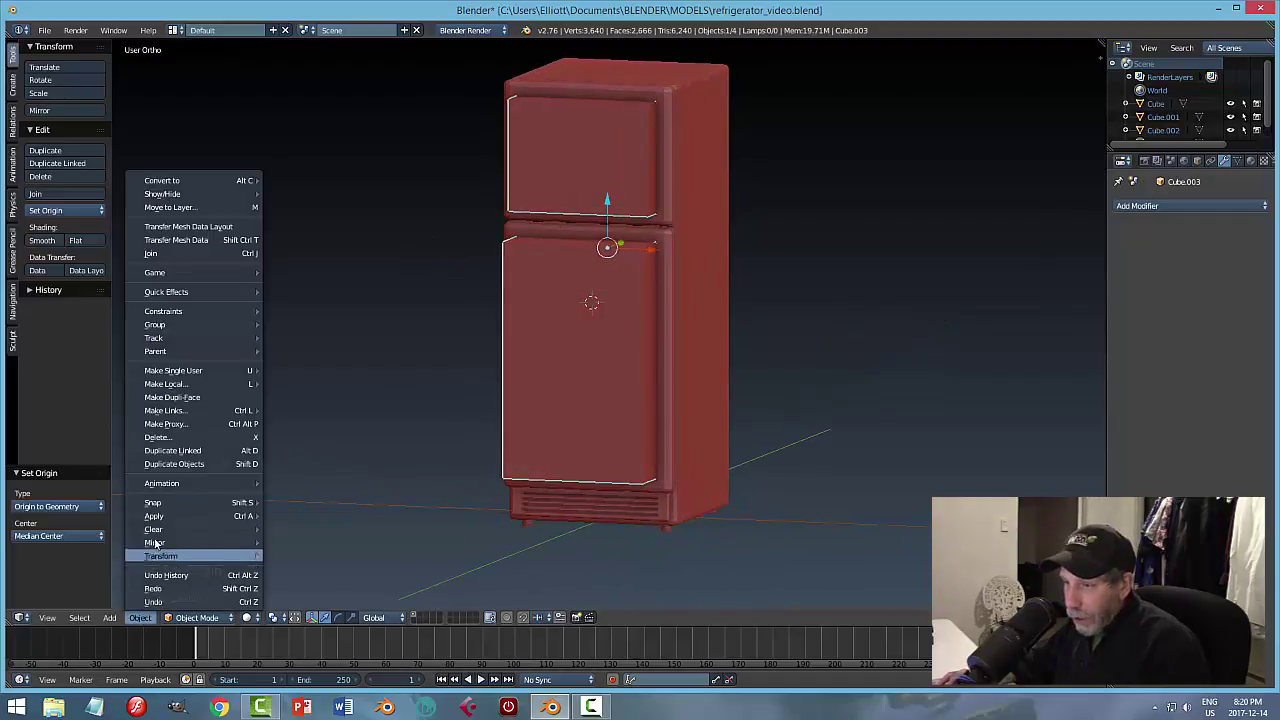
pyautogui.moveTo(160, 518)
pyautogui.click(300, 542)
pyautogui.moveTo(416, 487); pyautogui.dragTo(695, 294, button='middle')
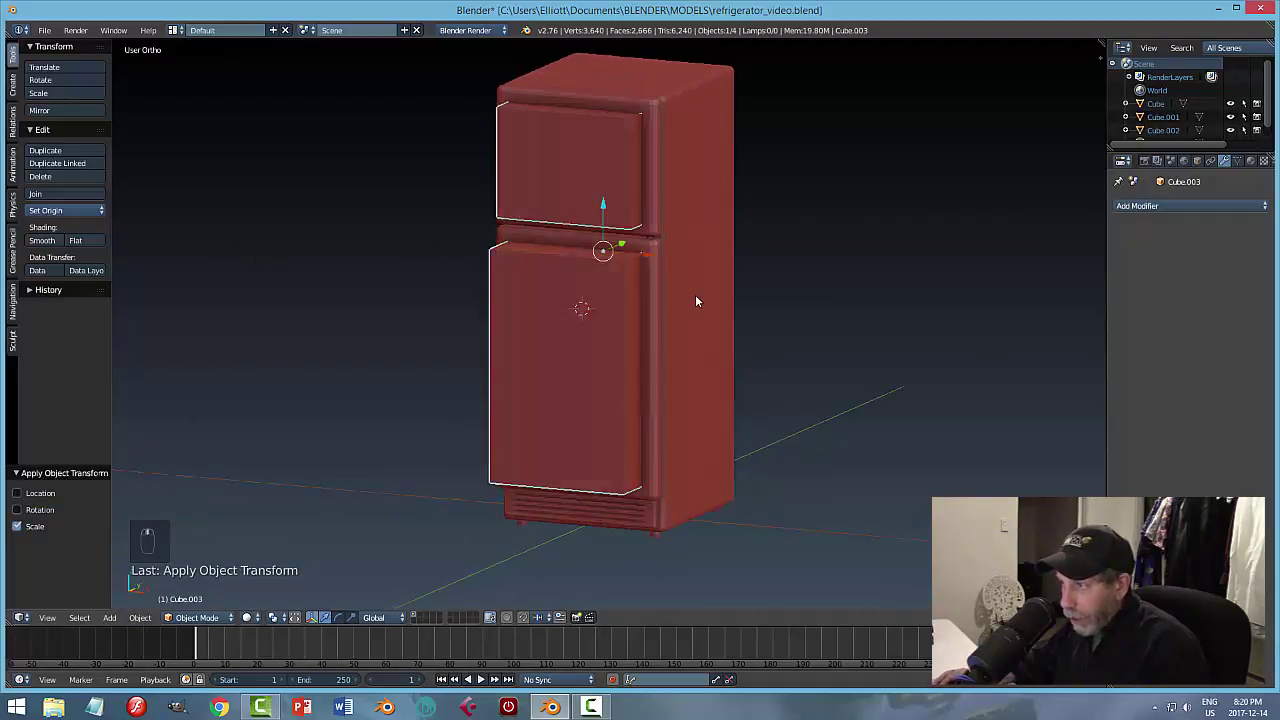
# Bevel the eight front-to-back corner edges of both compartment boxes with 3 segments and an offset of about 0.062.
pyautogui.press('Tab')
pyautogui.click(753, 261)
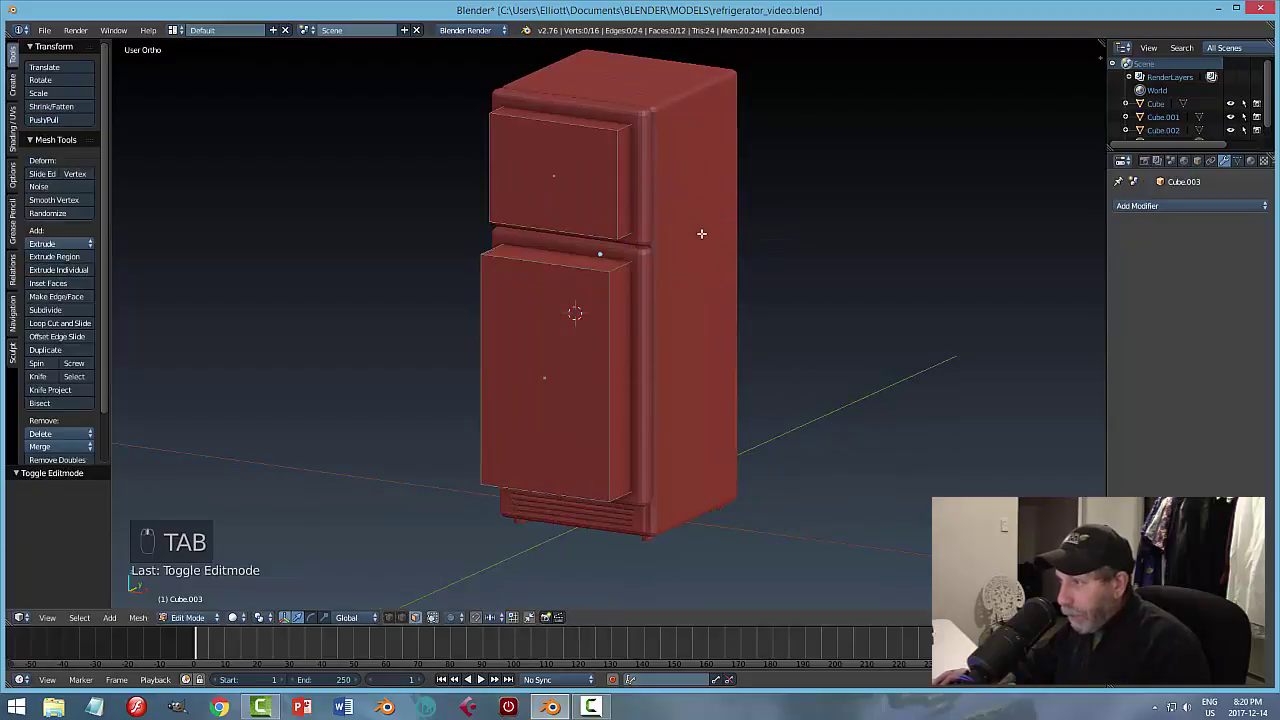
pyautogui.hotkey('ctrl', 'Tab')
pyautogui.click(627, 220)
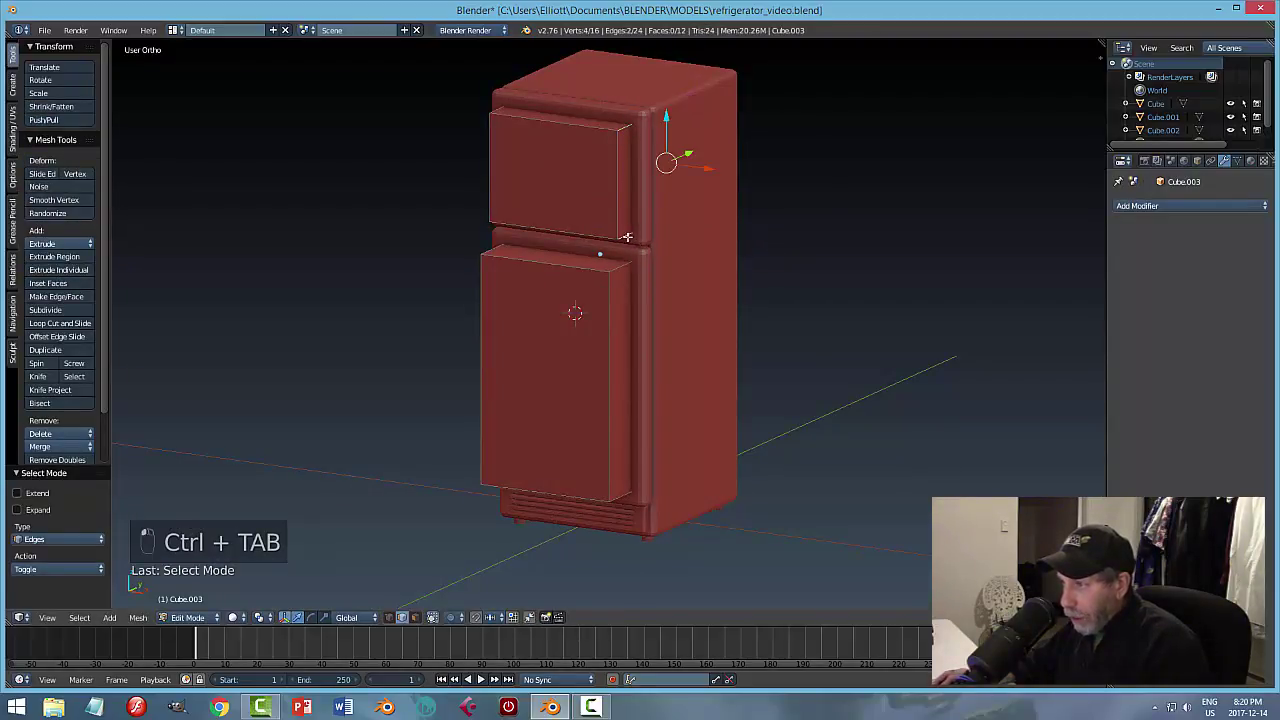
pyautogui.moveTo(627, 237); pyautogui.dragTo(685, 142, button='middle')
pyautogui.keyDown('shift'); pyautogui.rightClick(686, 119); pyautogui.keyUp('shift')
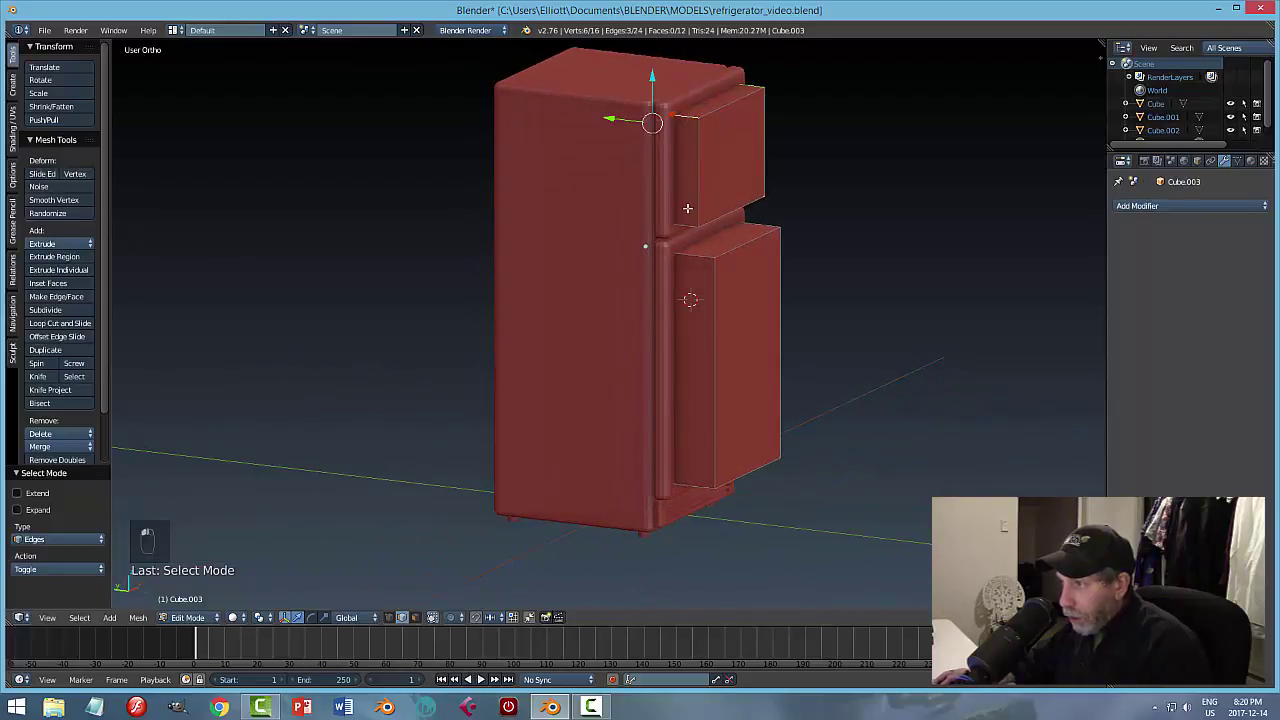
pyautogui.keyDown('shift'); pyautogui.rightClick(695, 258); pyautogui.keyUp('shift')
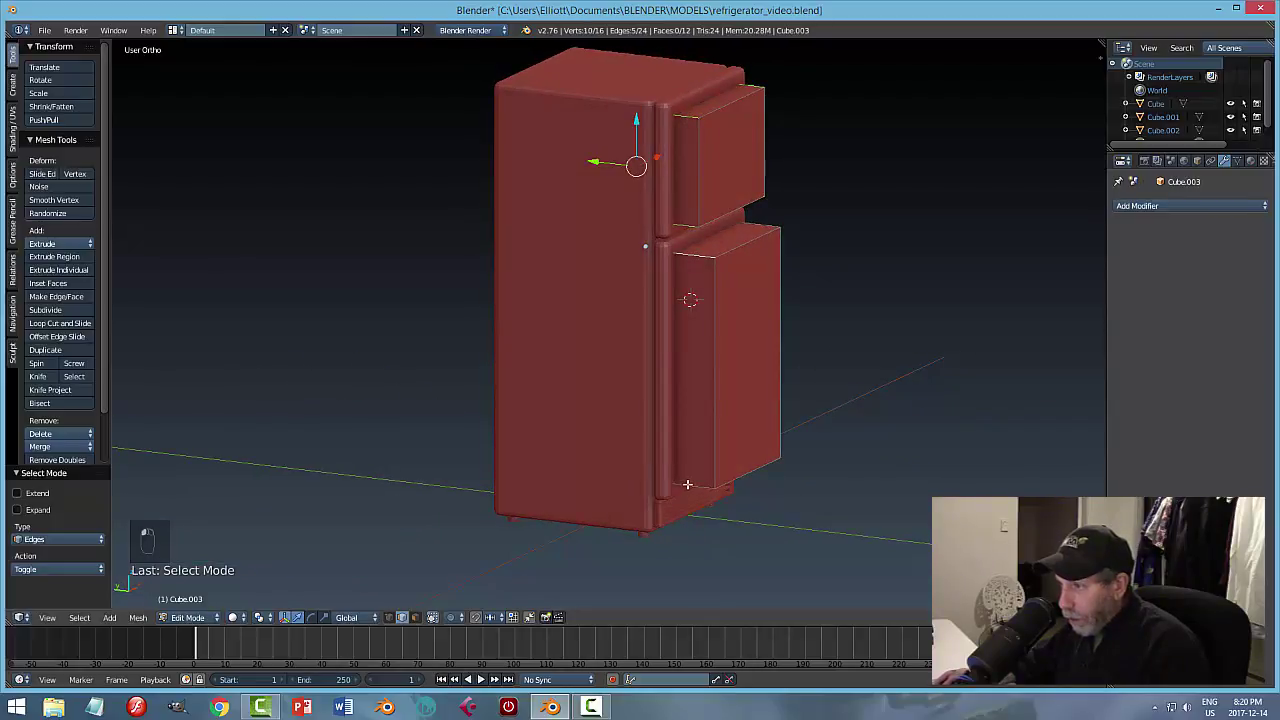
pyautogui.keyDown('shift'); pyautogui.rightClick(687, 484); pyautogui.keyUp('shift')
pyautogui.moveTo(834, 477); pyautogui.dragTo(507, 464, button='middle')
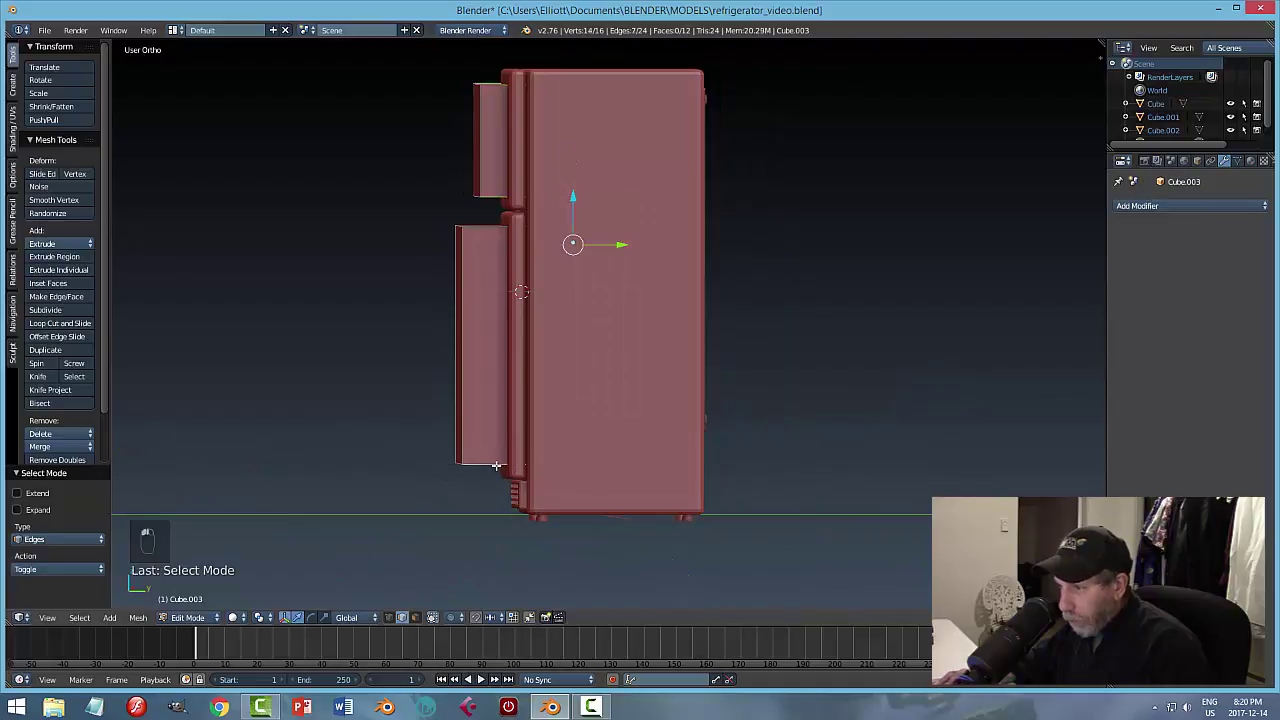
pyautogui.moveTo(519, 237); pyautogui.dragTo(801, 327, button='middle')
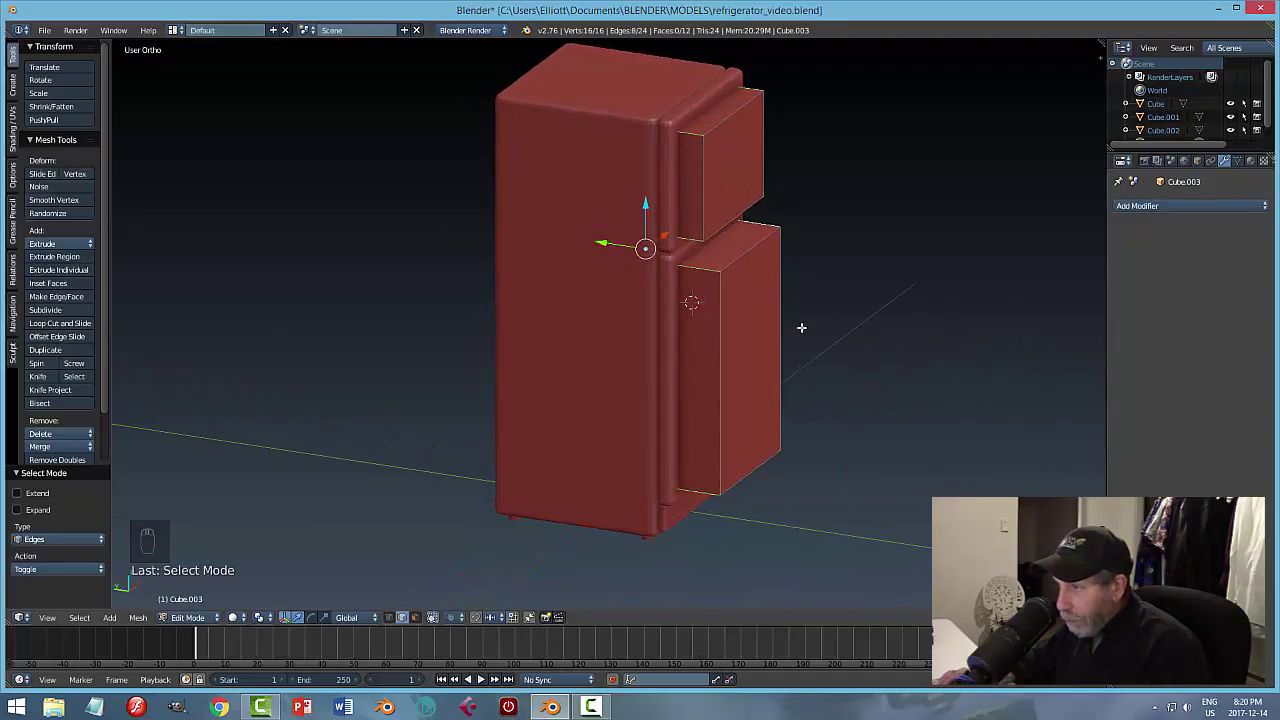
pyautogui.hotkey('ctrl', 'b')
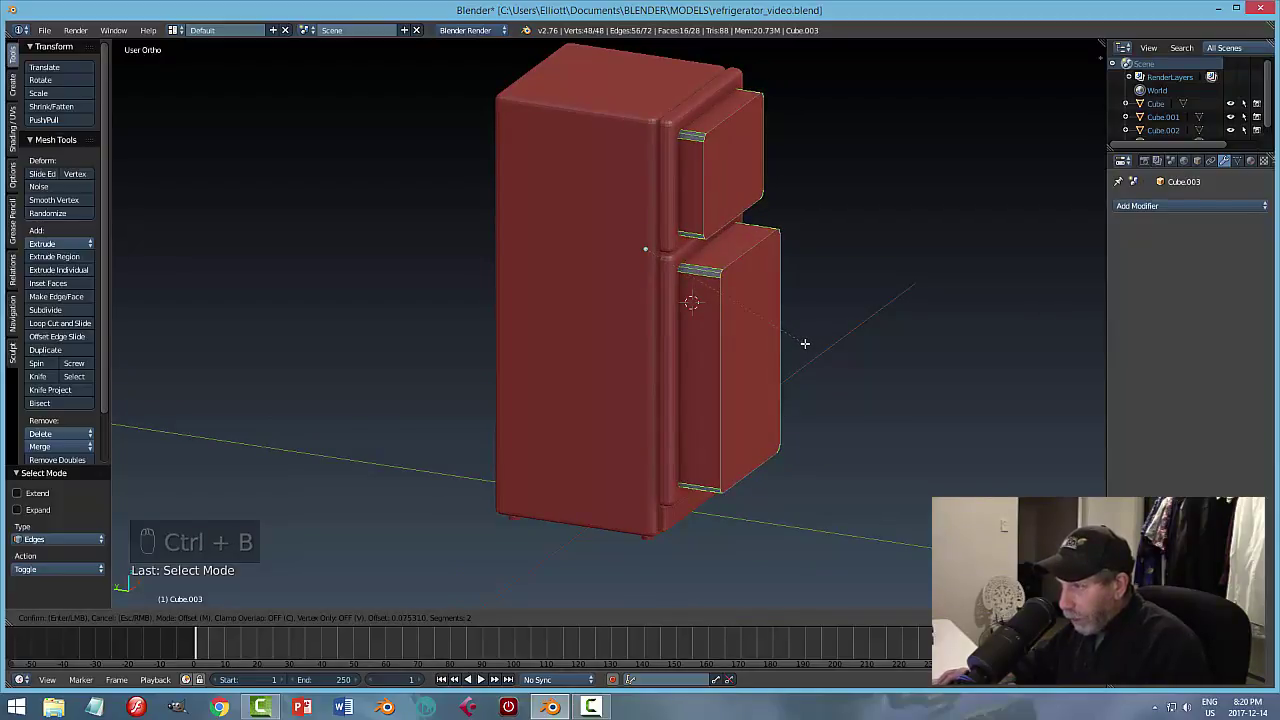
pyautogui.scroll(1, 804, 343)
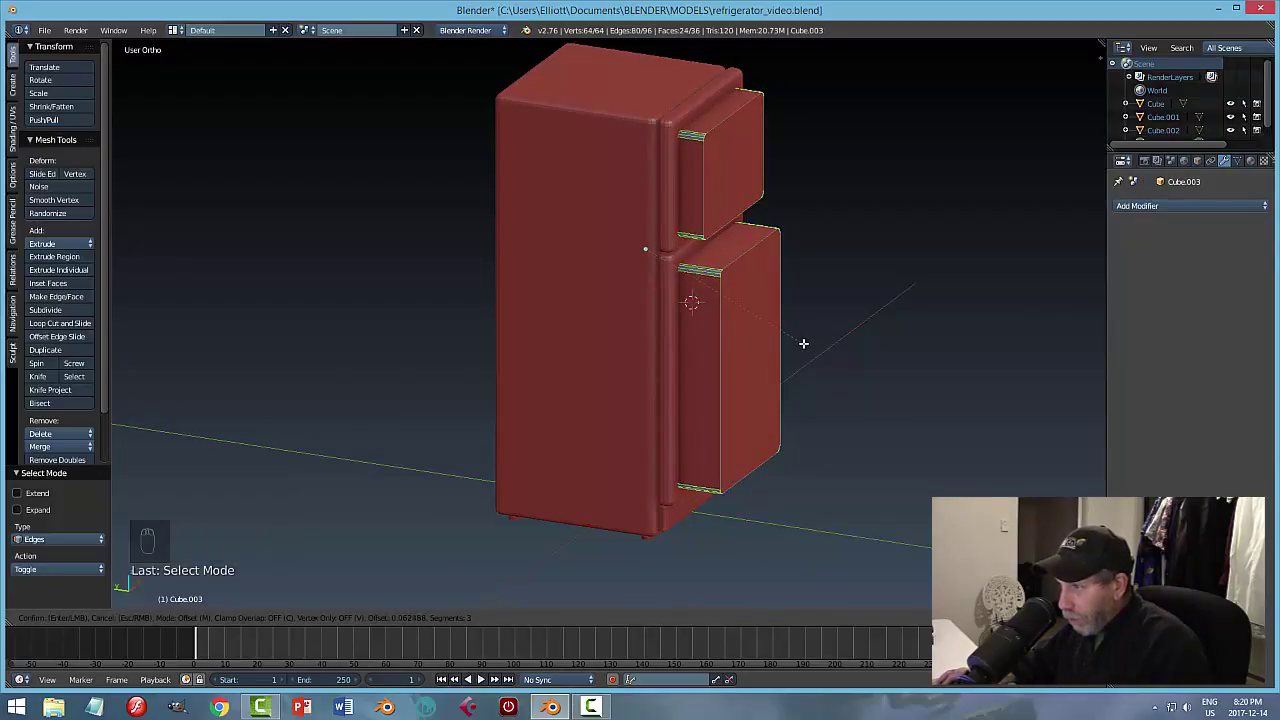
pyautogui.click(803, 343)
pyautogui.press('a')
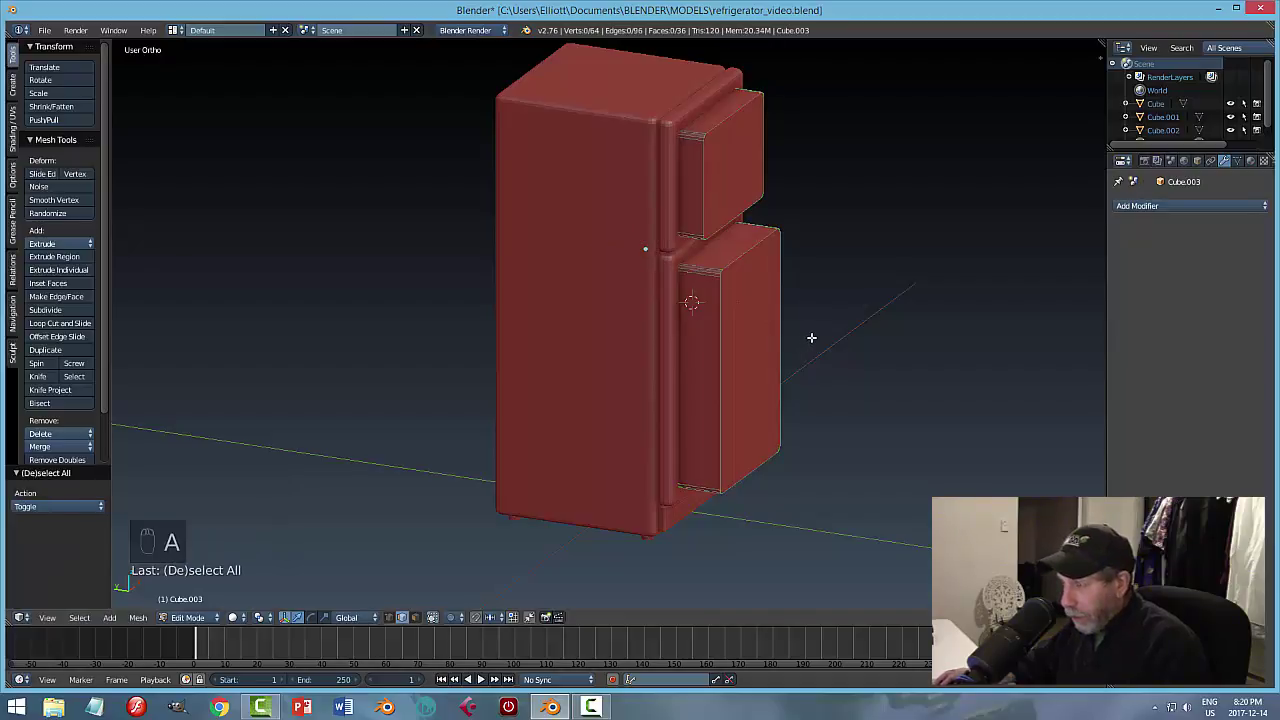
pyautogui.press('Tab')
pyautogui.click(802, 337)
# Hide the upper and lower refrigerator doors.
pyautogui.moveTo(786, 321); pyautogui.dragTo(608, 188, button='middle')
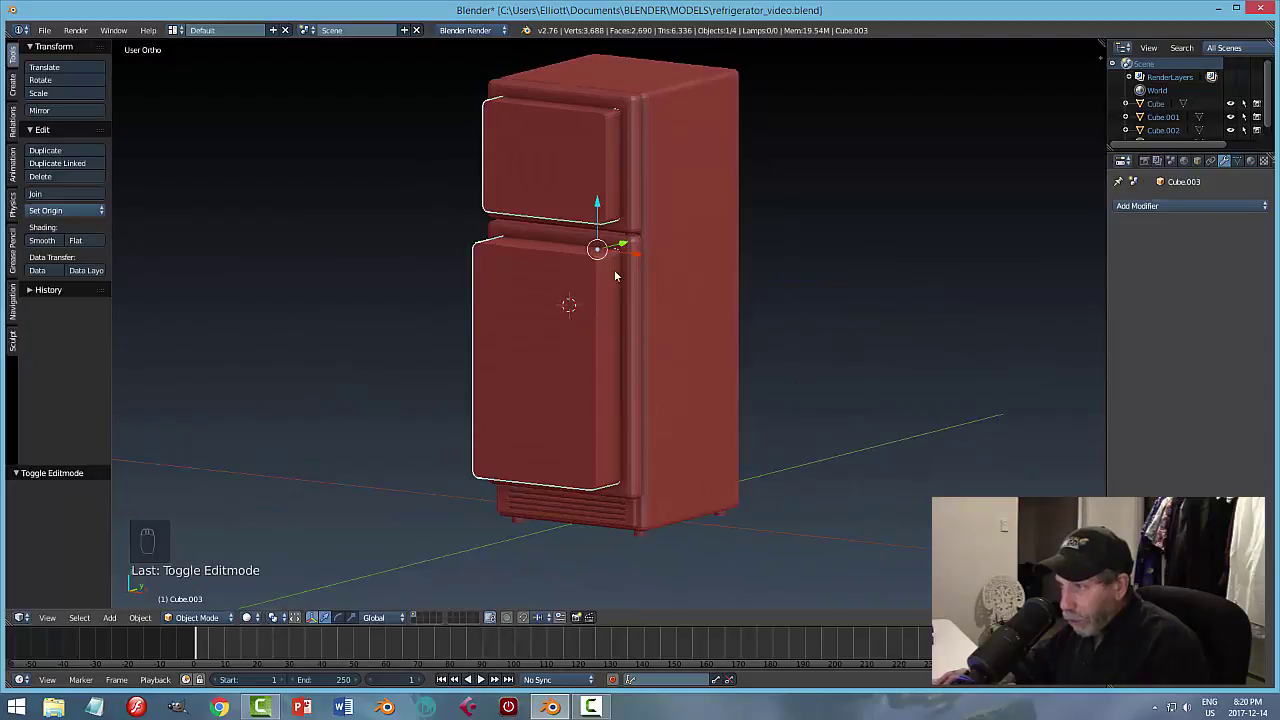
pyautogui.moveTo(624, 213); pyautogui.dragTo(833, 261, button='middle')
pyautogui.rightClick(679, 156)
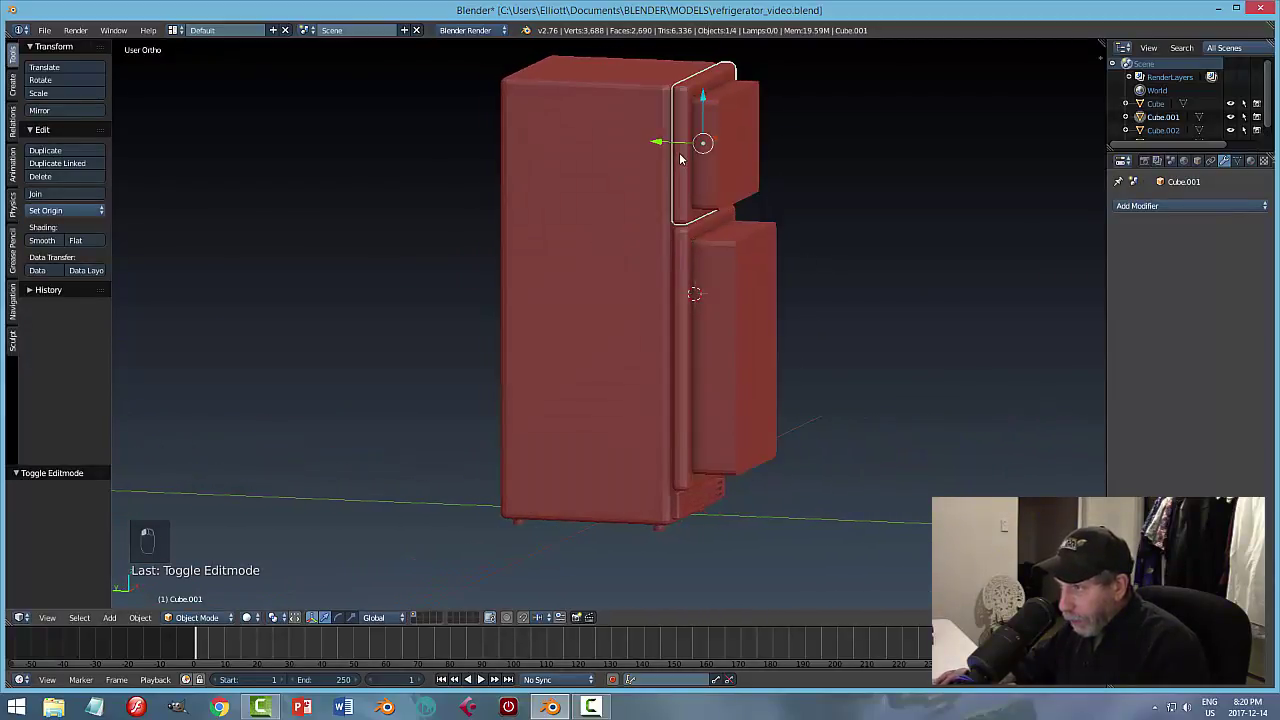
pyautogui.keyDown('shift'); pyautogui.rightClick(674, 251); pyautogui.keyUp('shift')
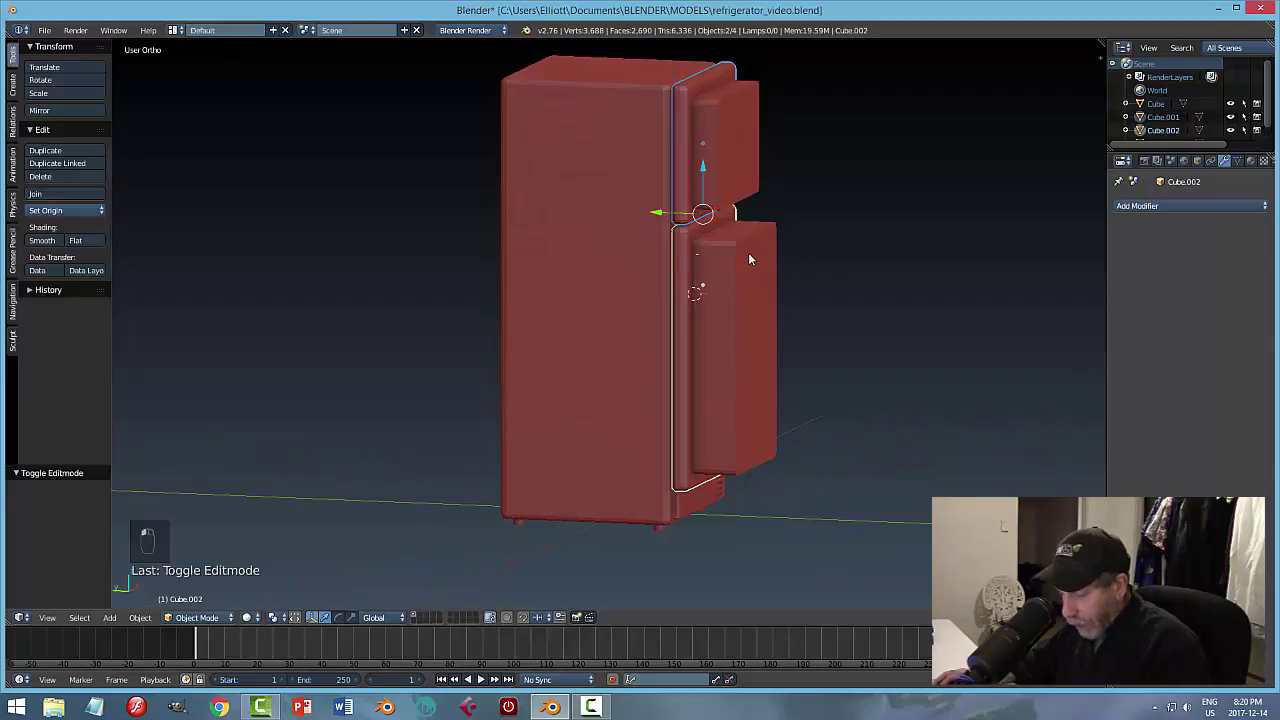
pyautogui.press('h')
# Switch to wireframe shading and move the joined compartment boxes about 0.074 along Y, deeper into the refrigerator body.
pyautogui.moveTo(824, 258); pyautogui.dragTo(568, 275, button='middle')
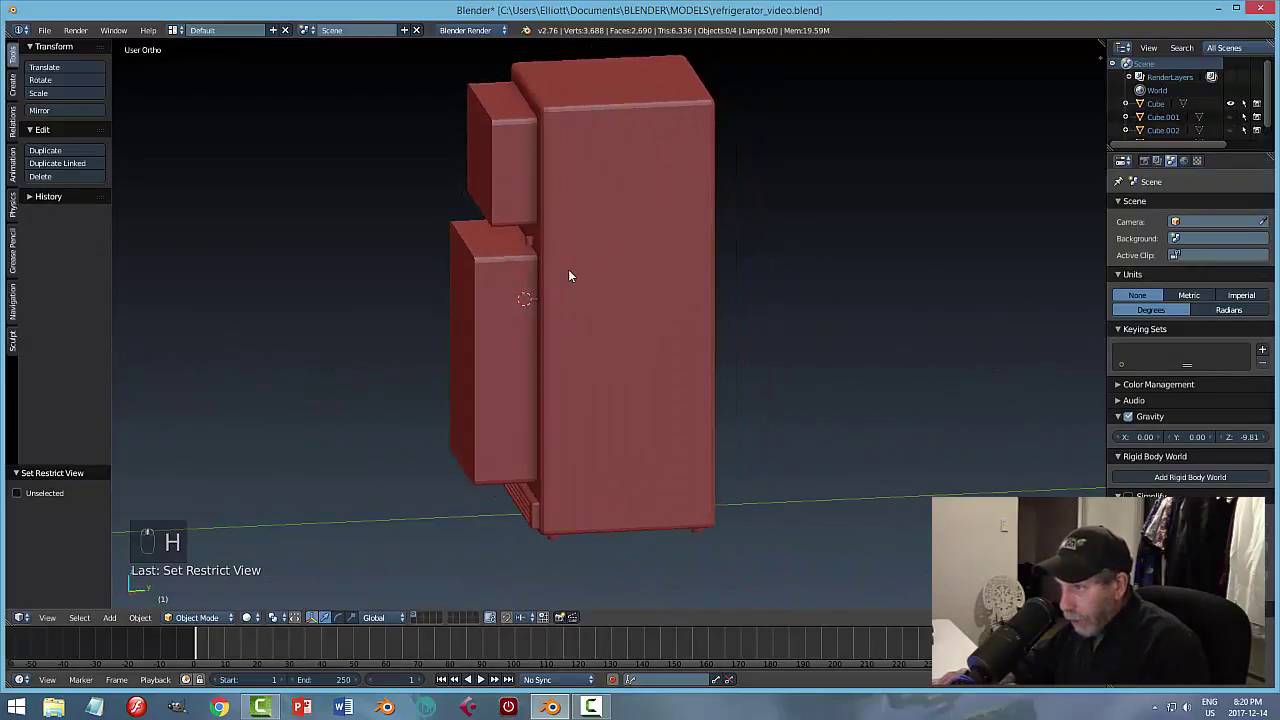
pyautogui.press('z')
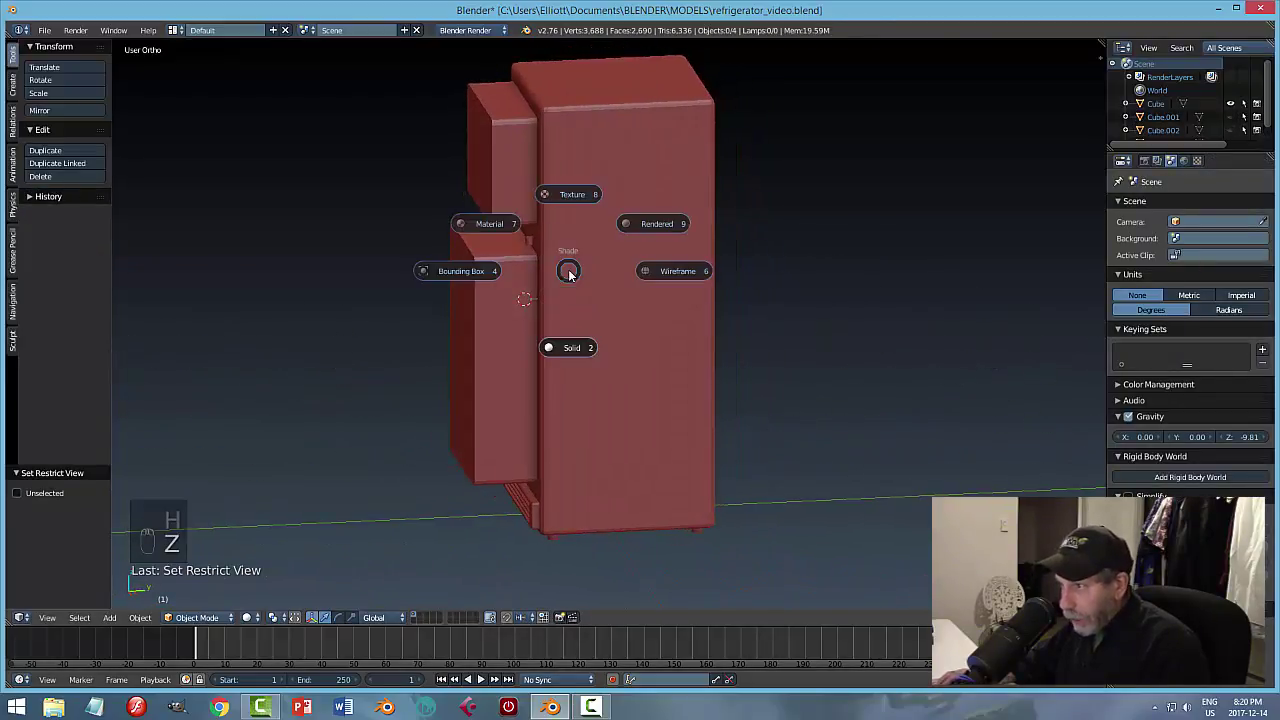
pyautogui.click(665, 272)
pyautogui.moveTo(649, 283)
pyautogui.mouseDown(button='middle')
pyautogui.moveTo(631, 329)
pyautogui.moveTo(660, 312)
pyautogui.moveTo(637, 348)
pyautogui.moveTo(651, 314)
pyautogui.moveTo(630, 295)
pyautogui.mouseUp(button='middle')
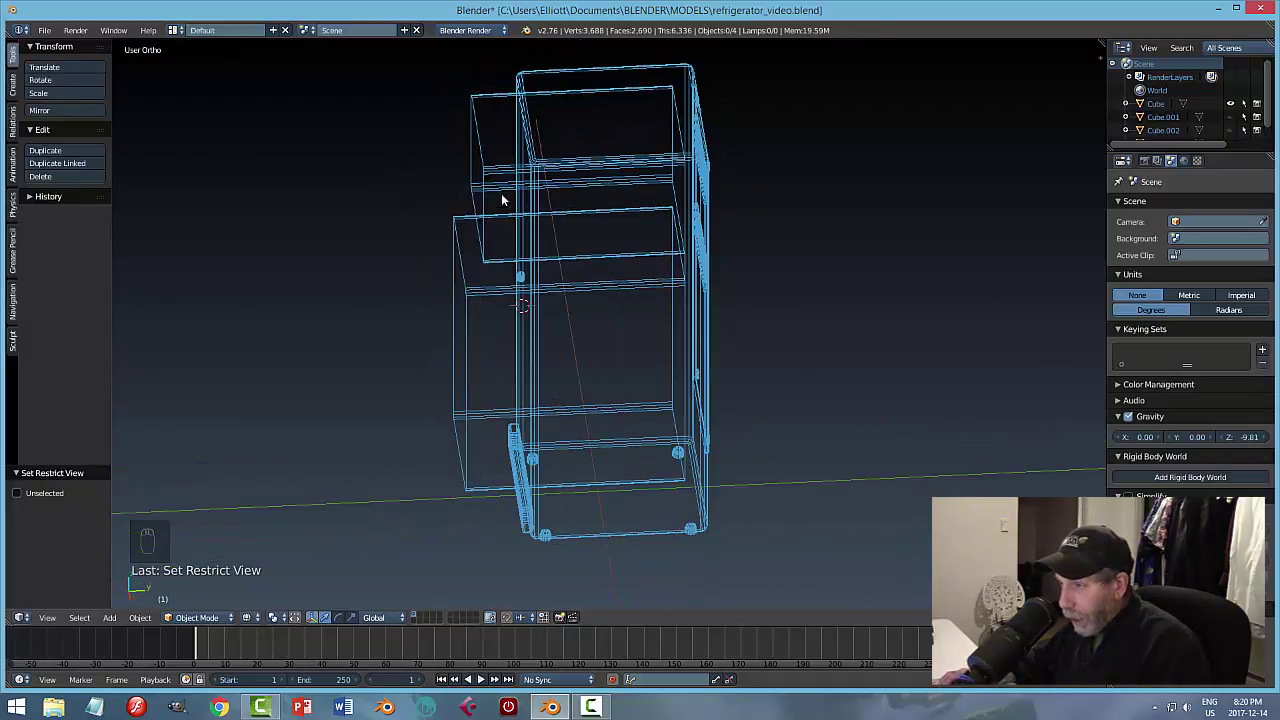
pyautogui.rightClick(491, 171)
pyautogui.moveTo(713, 232); pyautogui.dragTo(627, 287, button='middle')
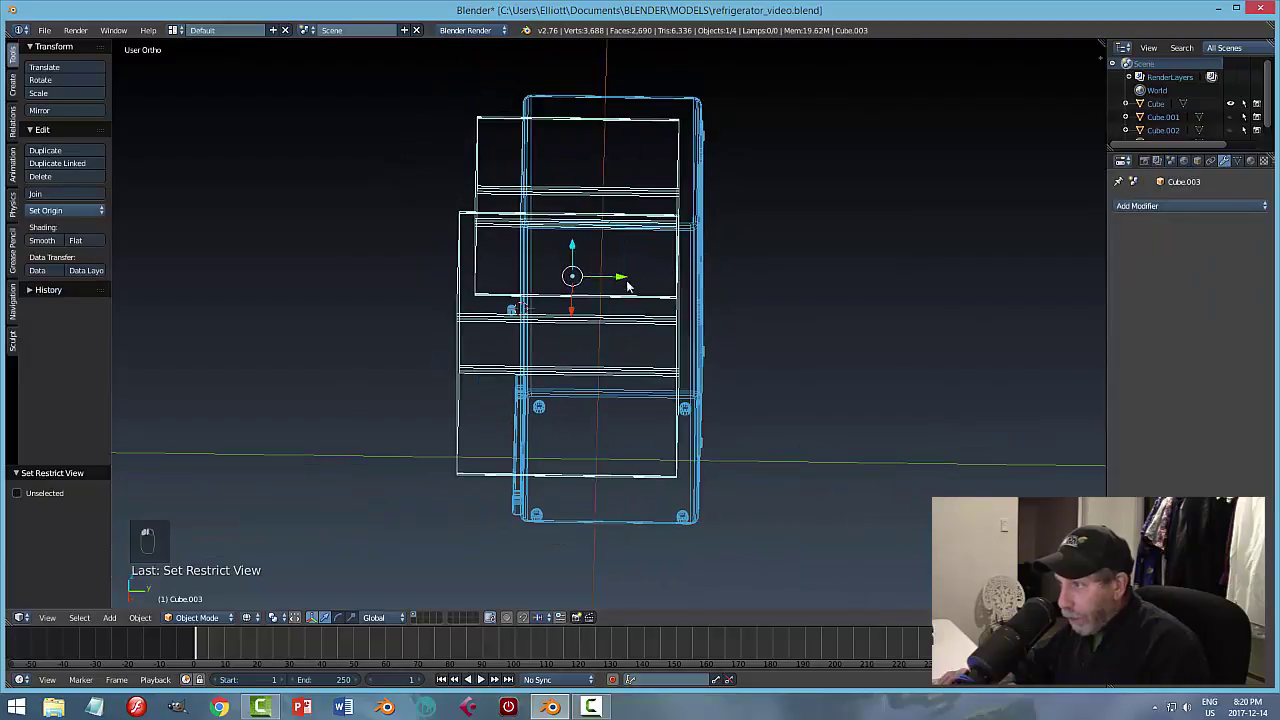
pyautogui.moveTo(622, 282); pyautogui.dragTo(651, 289)
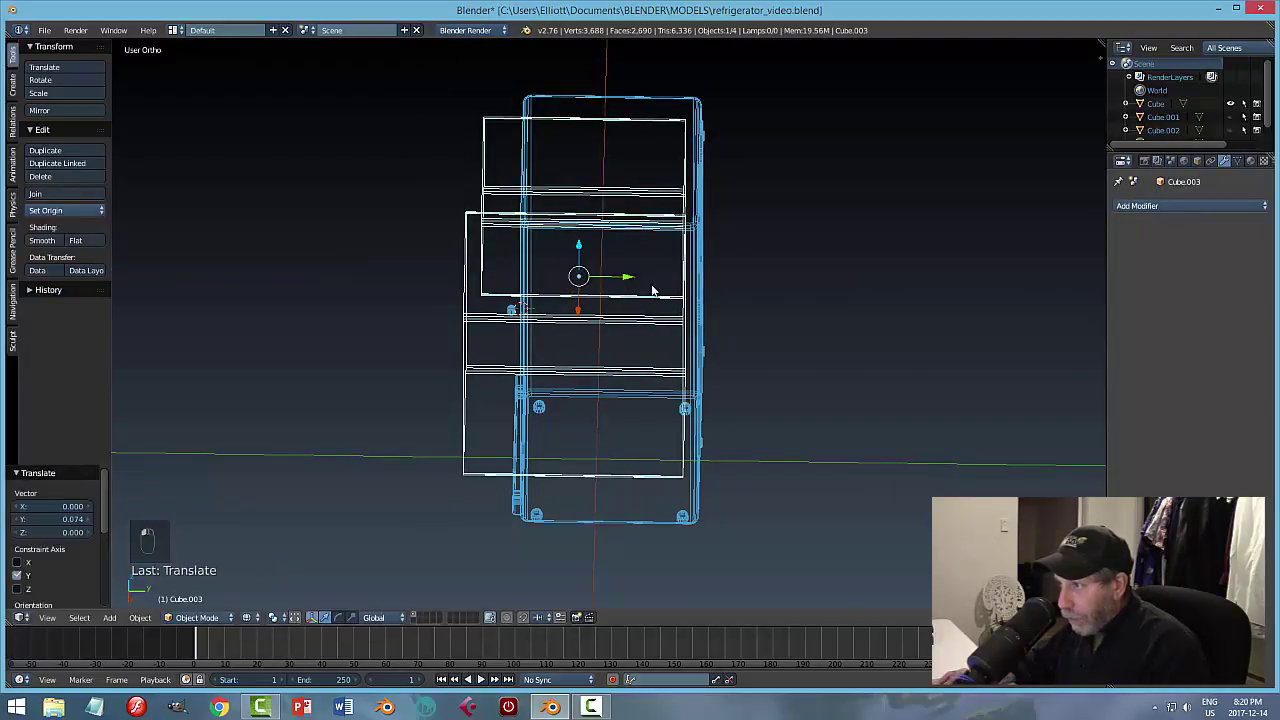
# Return to solid shading and cut the joined boxes out of the refrigerator body with a Boolean modifier set to Difference, then apply it.
pyautogui.moveTo(651, 289); pyautogui.dragTo(810, 214, button='middle')
pyautogui.scroll(4, 776, 213)
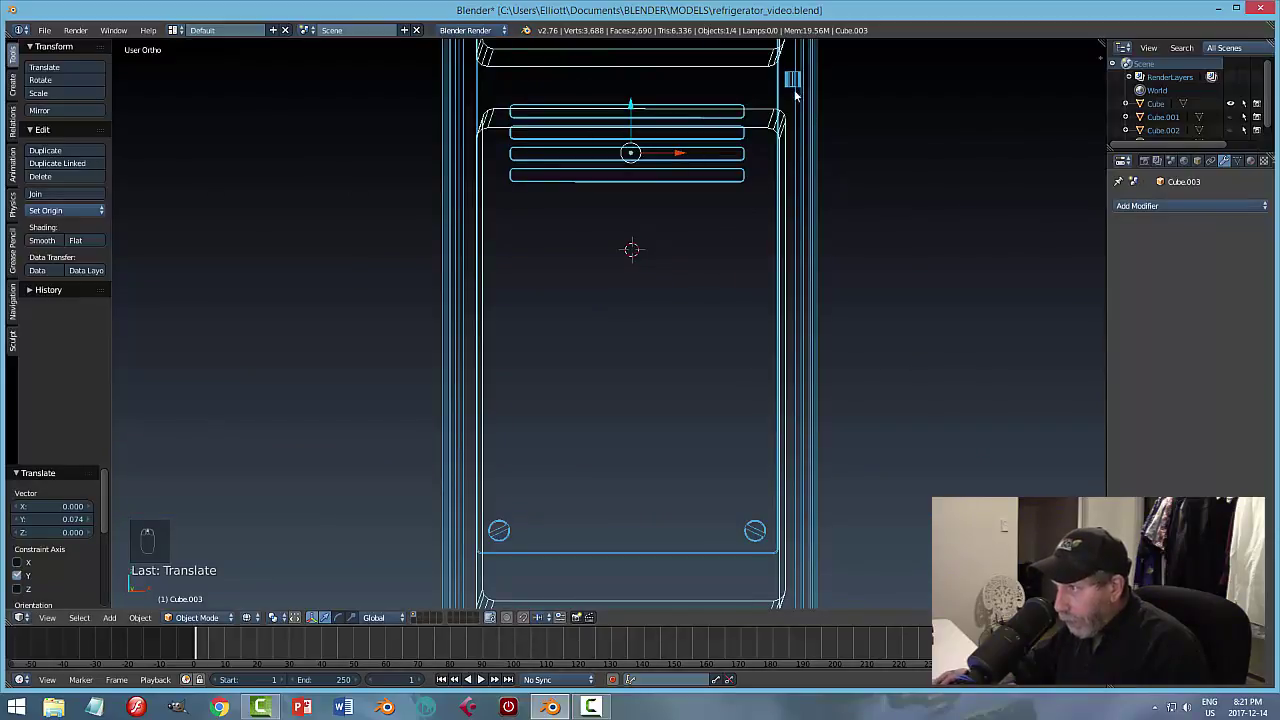
pyautogui.moveTo(853, 153); pyautogui.dragTo(866, 177, button='middle')
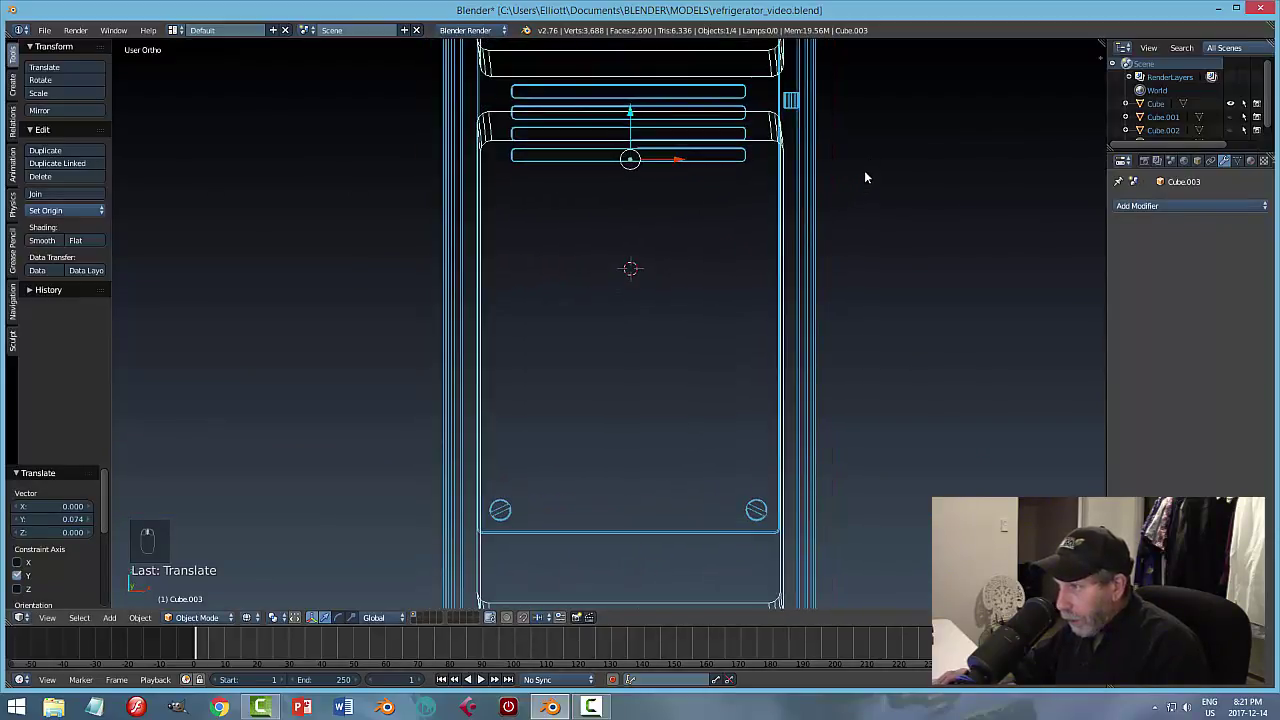
pyautogui.press('KP_1')
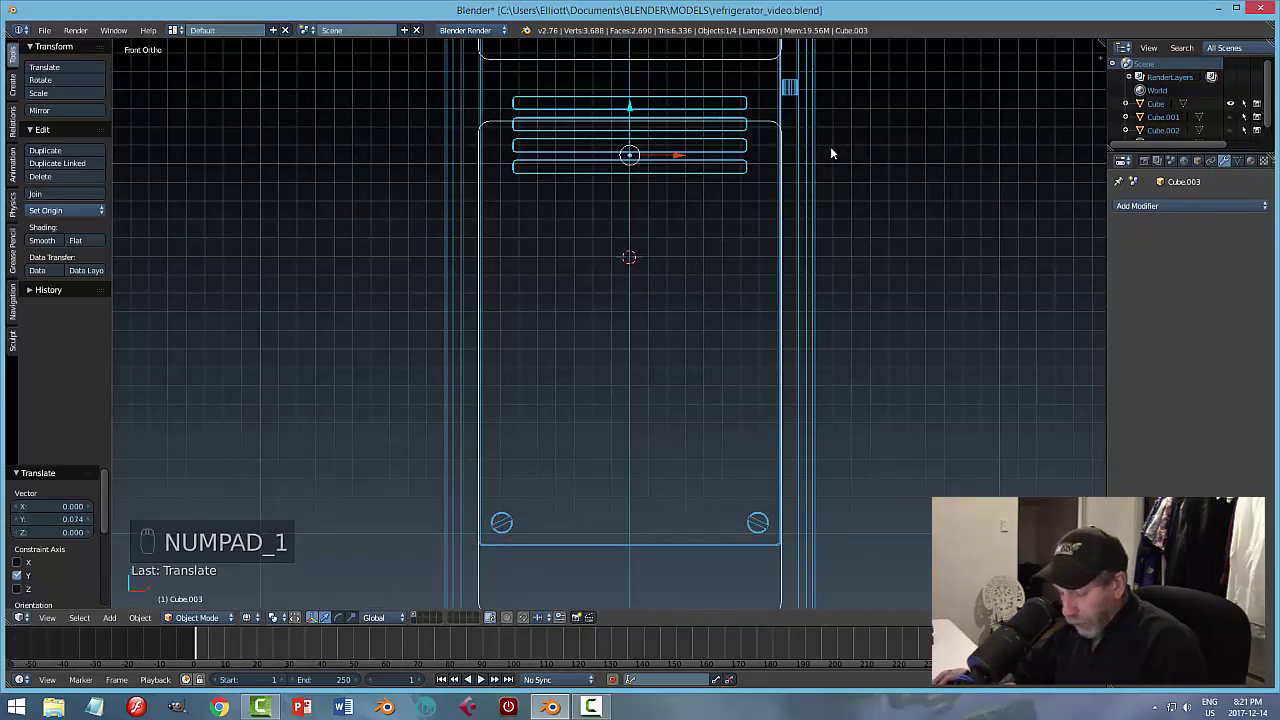
pyautogui.press('z')
pyautogui.click(830, 226)
pyautogui.moveTo(849, 157)
pyautogui.mouseDown(button='middle')
pyautogui.moveTo(710, 176)
pyautogui.moveTo(930, 156)
pyautogui.moveTo(634, 175)
pyautogui.moveTo(671, 180)
pyautogui.moveTo(673, 160)
pyautogui.mouseUp(button='middle')
pyautogui.rightClick(734, 193)
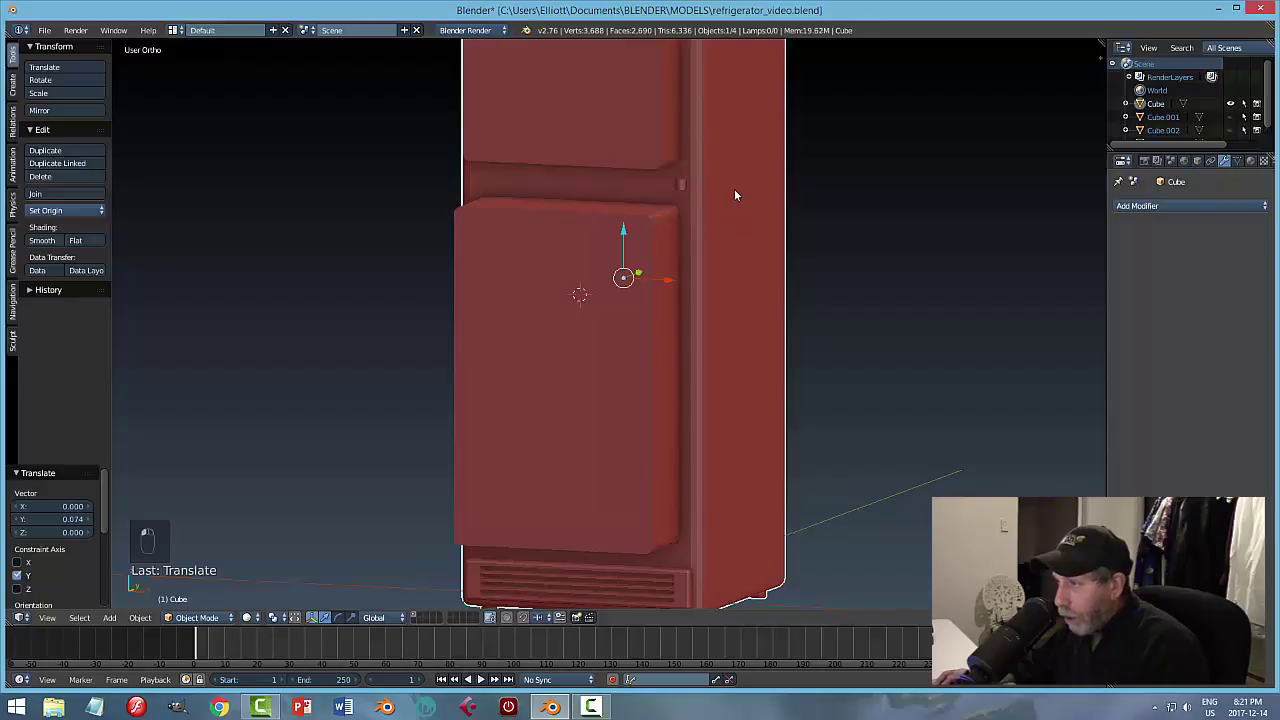
pyautogui.click(1156, 205)
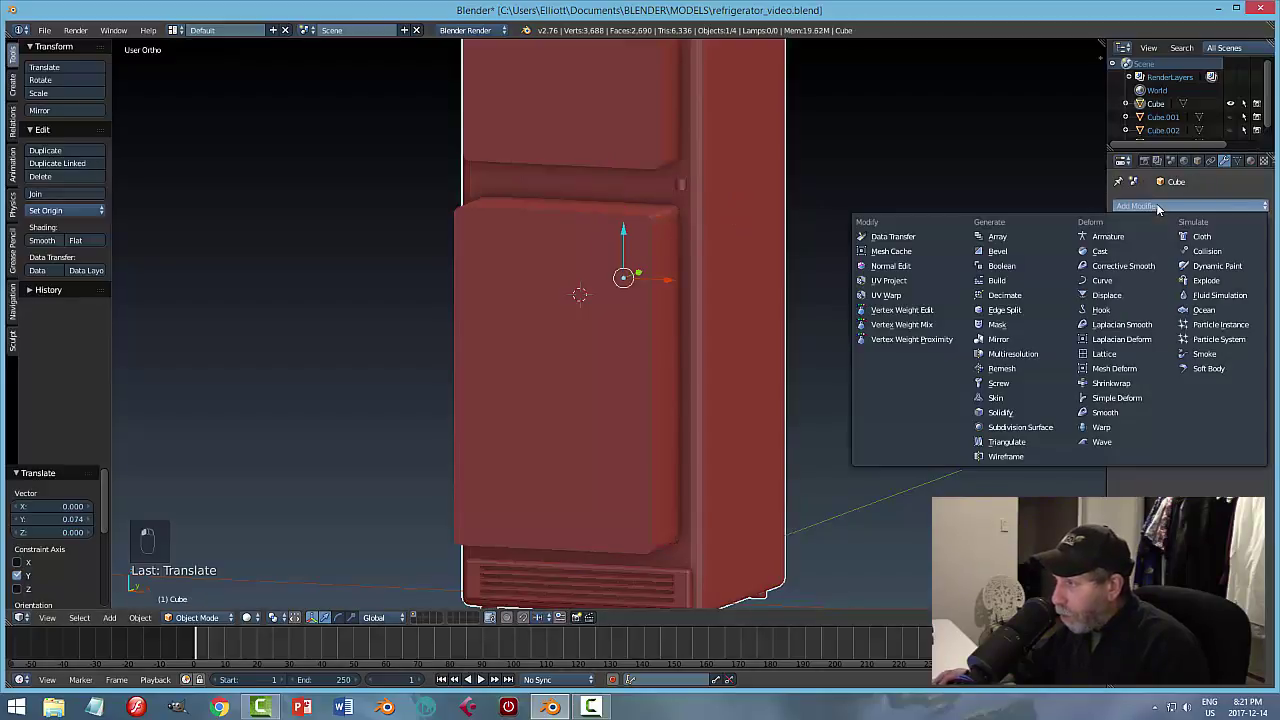
pyautogui.click(1010, 262)
pyautogui.click(1140, 284)
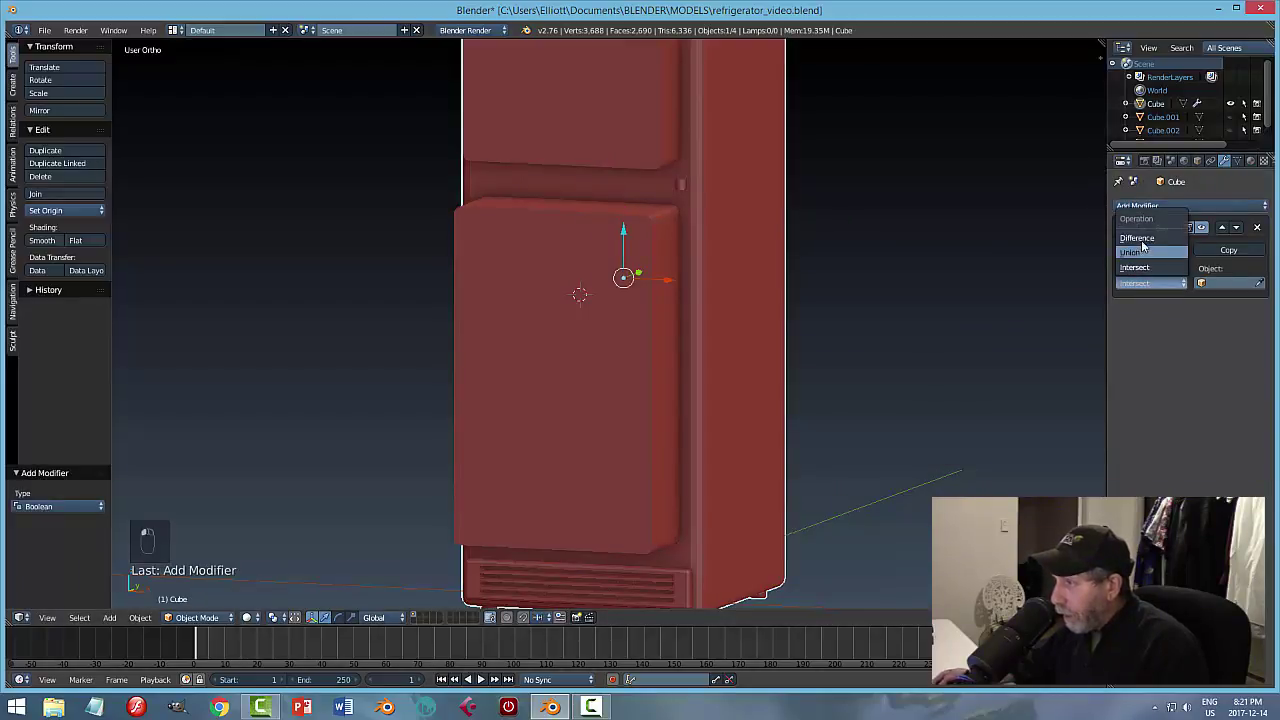
pyautogui.click(1138, 238)
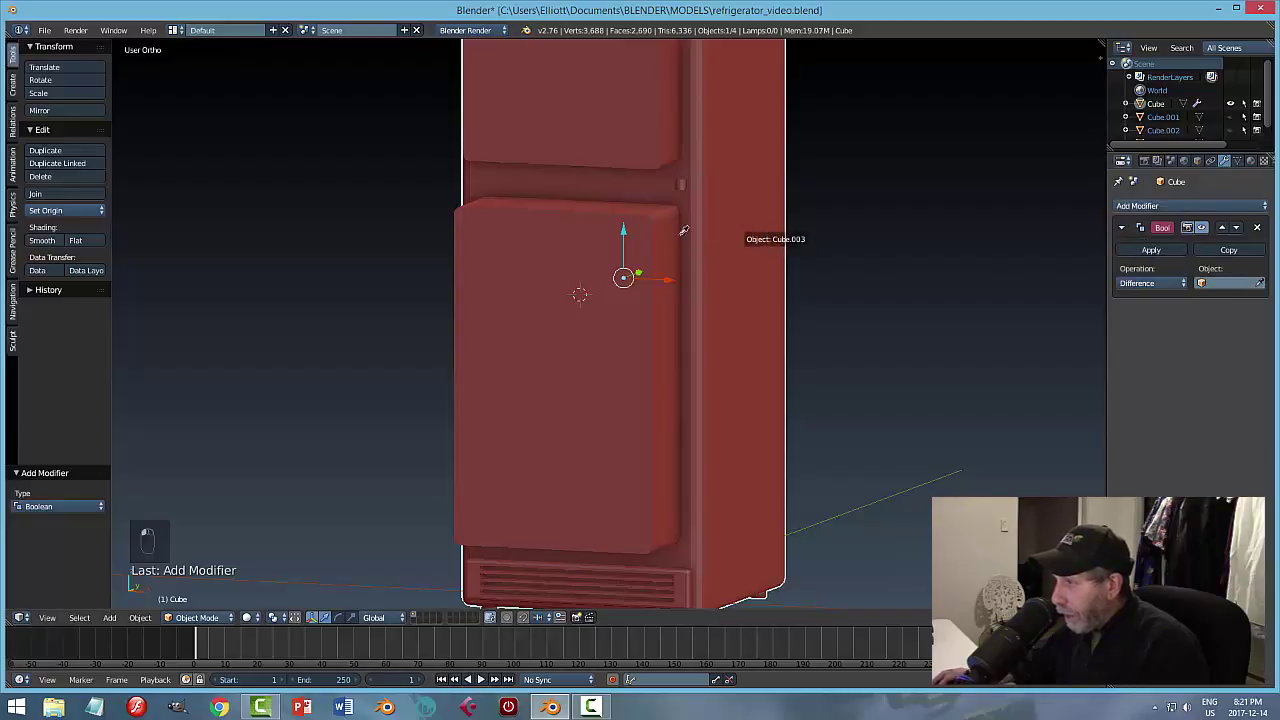
pyautogui.click(565, 221)
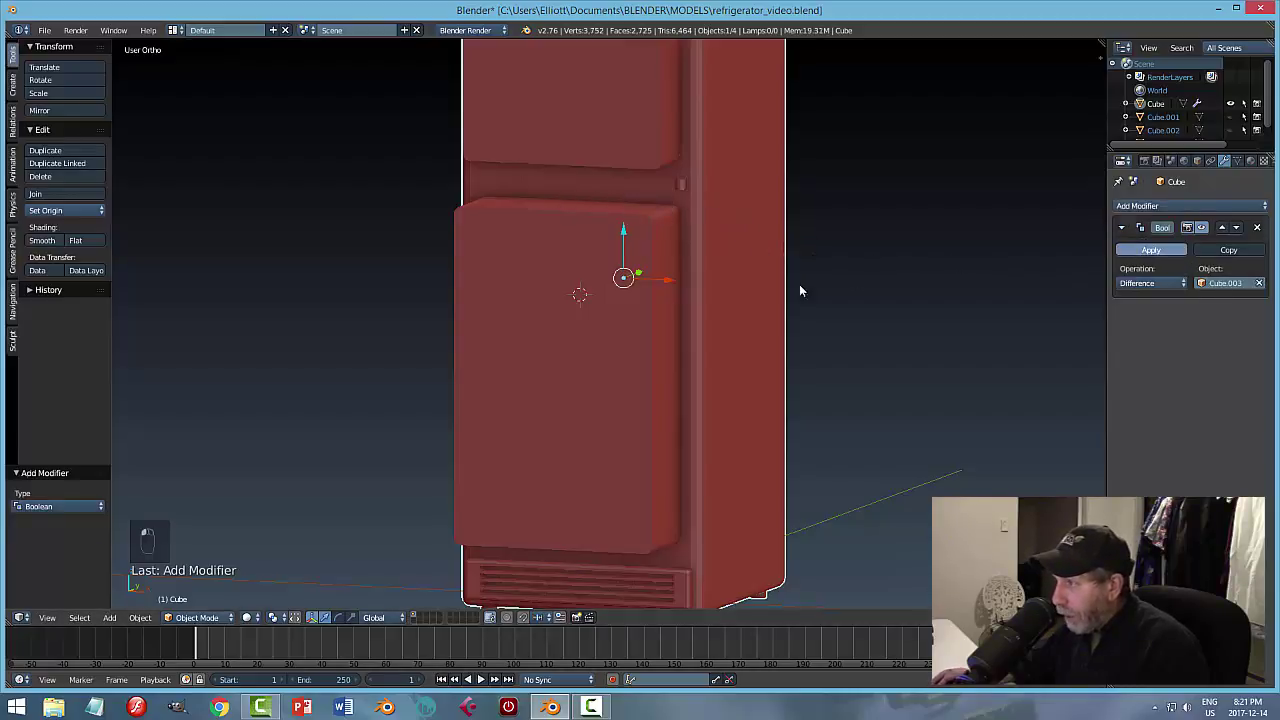
# Hide the joined cutter boxes and display the hollowed refrigerator body in wireframe shading.
pyautogui.rightClick(546, 274)
pyautogui.rightClick(629, 268)
pyautogui.press('h')
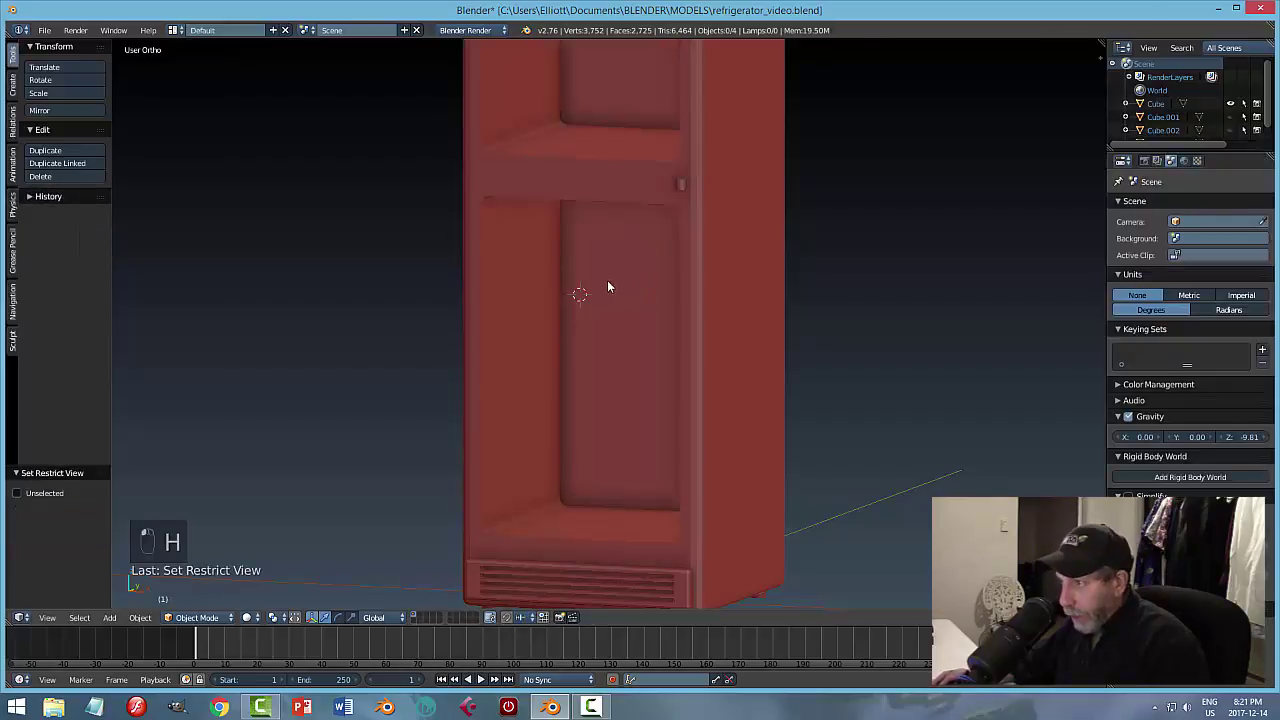
pyautogui.scroll(-4, 605, 285)
pyautogui.moveTo(602, 281)
pyautogui.mouseDown(button='middle')
pyautogui.moveTo(700, 314)
pyautogui.moveTo(580, 309)
pyautogui.moveTo(571, 320)
pyautogui.moveTo(605, 325)
pyautogui.moveTo(617, 289)
pyautogui.moveTo(537, 280)
pyautogui.mouseUp(button='middle')
pyautogui.press('z')
pyautogui.click(764, 279)
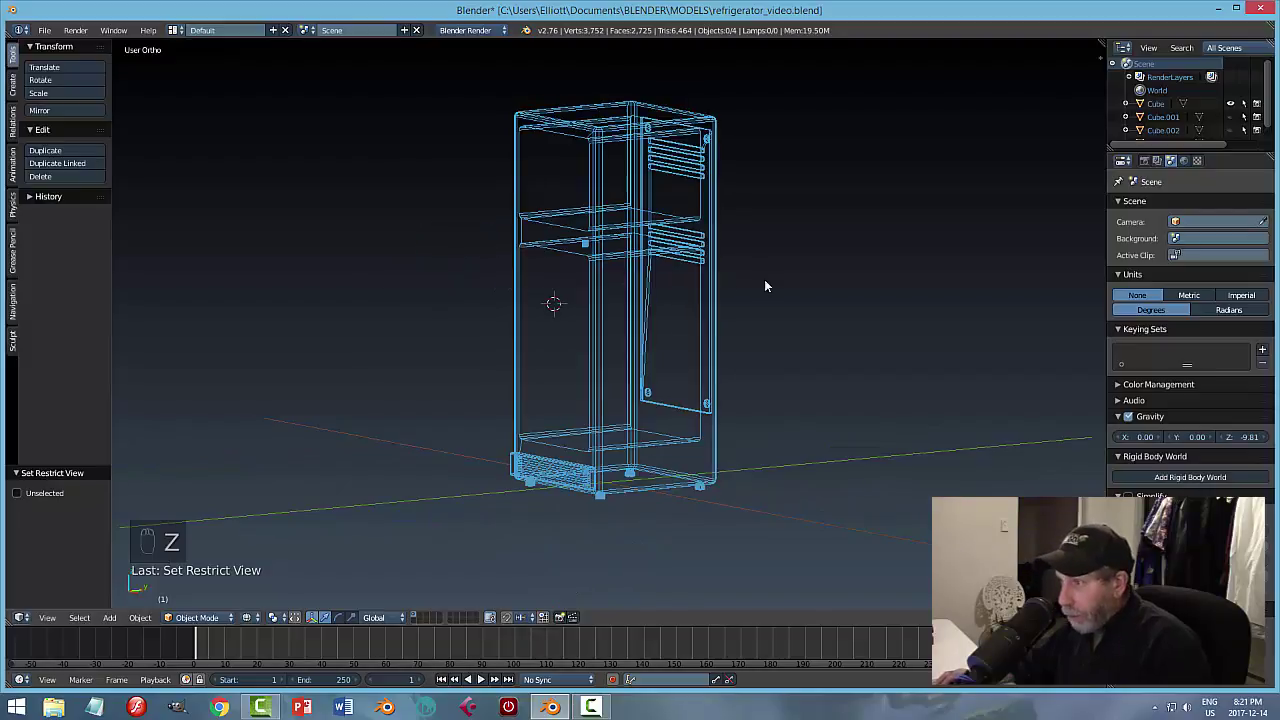
# Return to solid shading and select the hollowed refrigerator body in Object Mode.
pyautogui.moveTo(764, 287)
pyautogui.mouseDown(button='middle')
pyautogui.moveTo(714, 314)
pyautogui.moveTo(700, 354)
pyautogui.moveTo(726, 340)
pyautogui.moveTo(677, 337)
pyautogui.moveTo(800, 274)
pyautogui.moveTo(778, 287)
pyautogui.mouseUp(button='middle')
pyautogui.press('z')
pyautogui.click(790, 347)
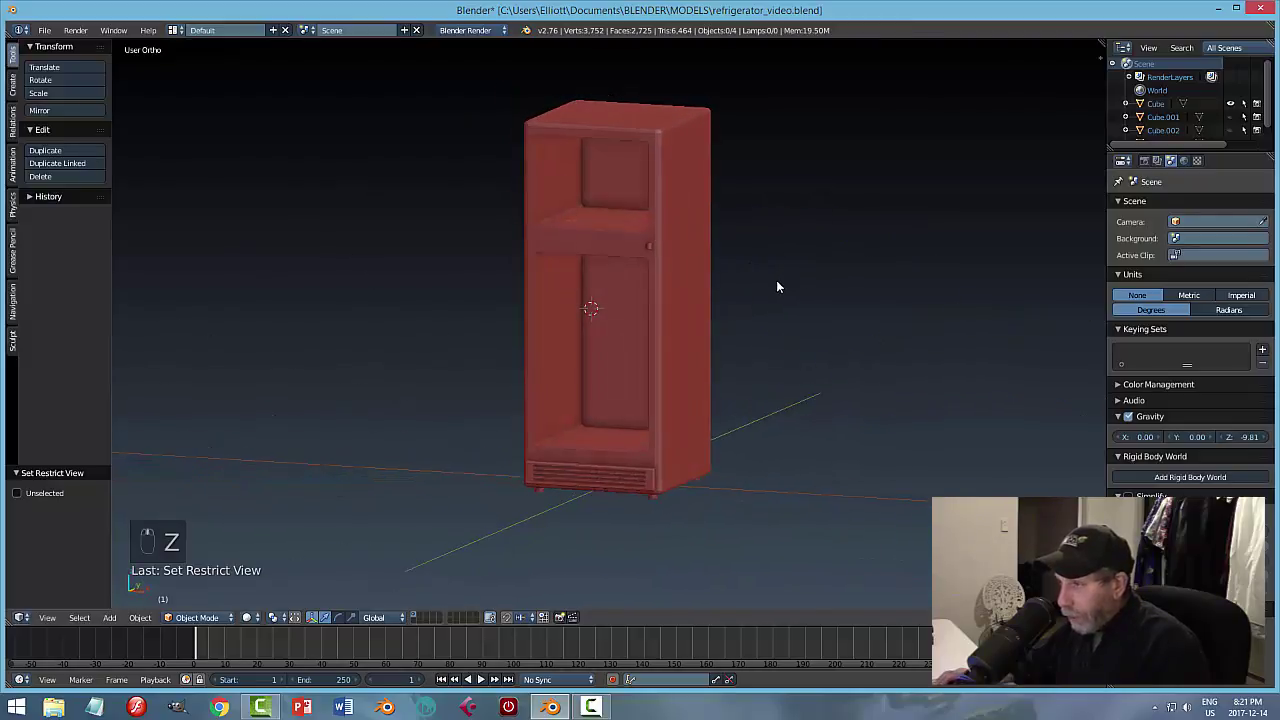
pyautogui.press('Tab')
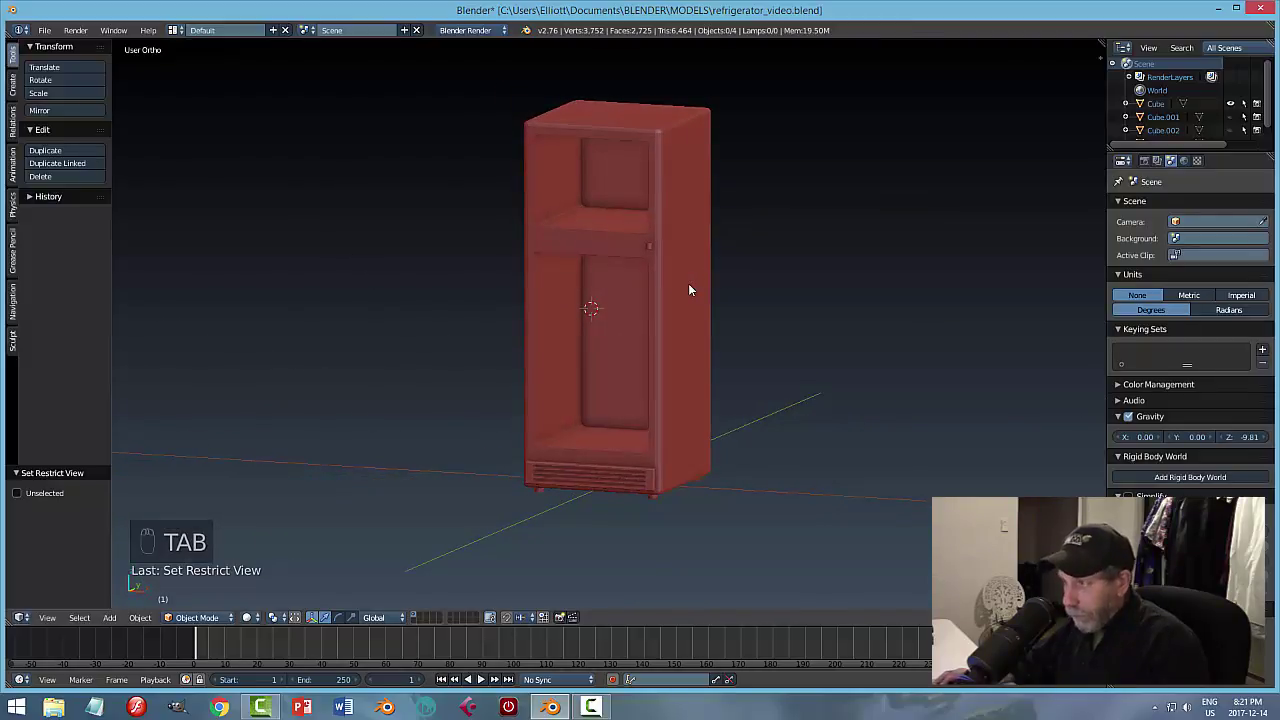
pyautogui.press('Tab')
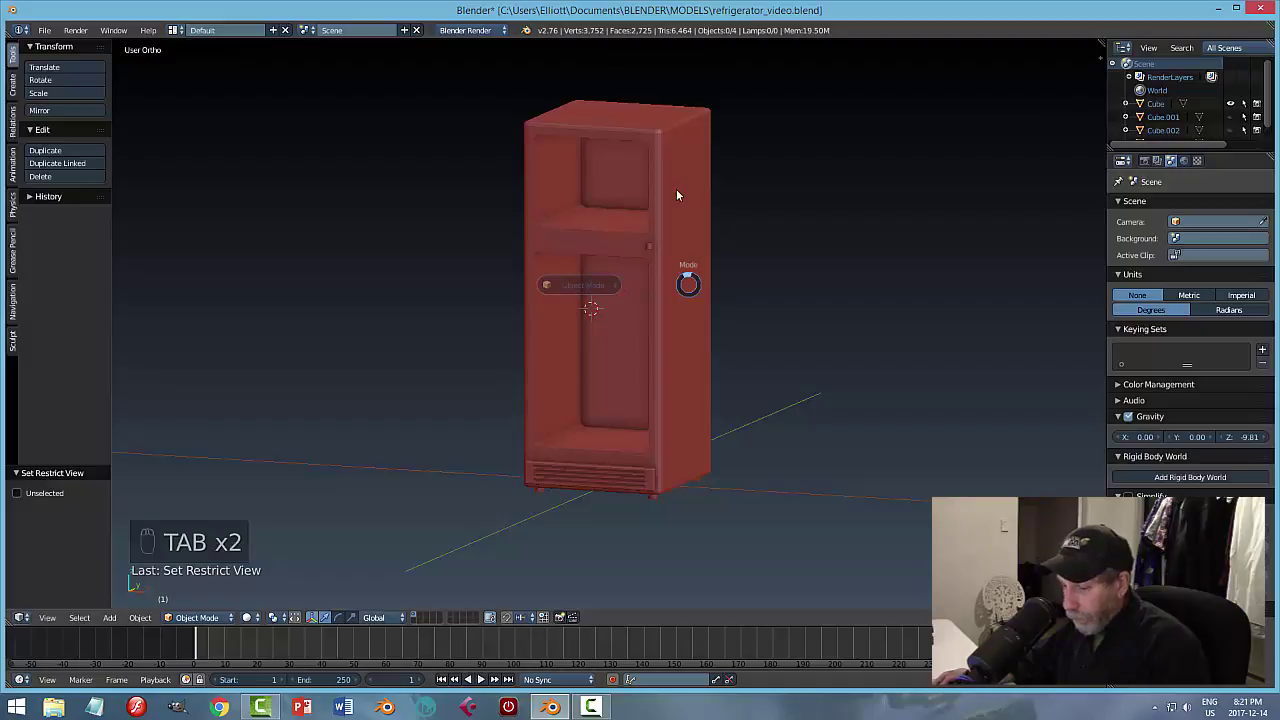
pyautogui.rightClick(677, 195)
pyautogui.press('Tab')
pyautogui.click(591, 195)
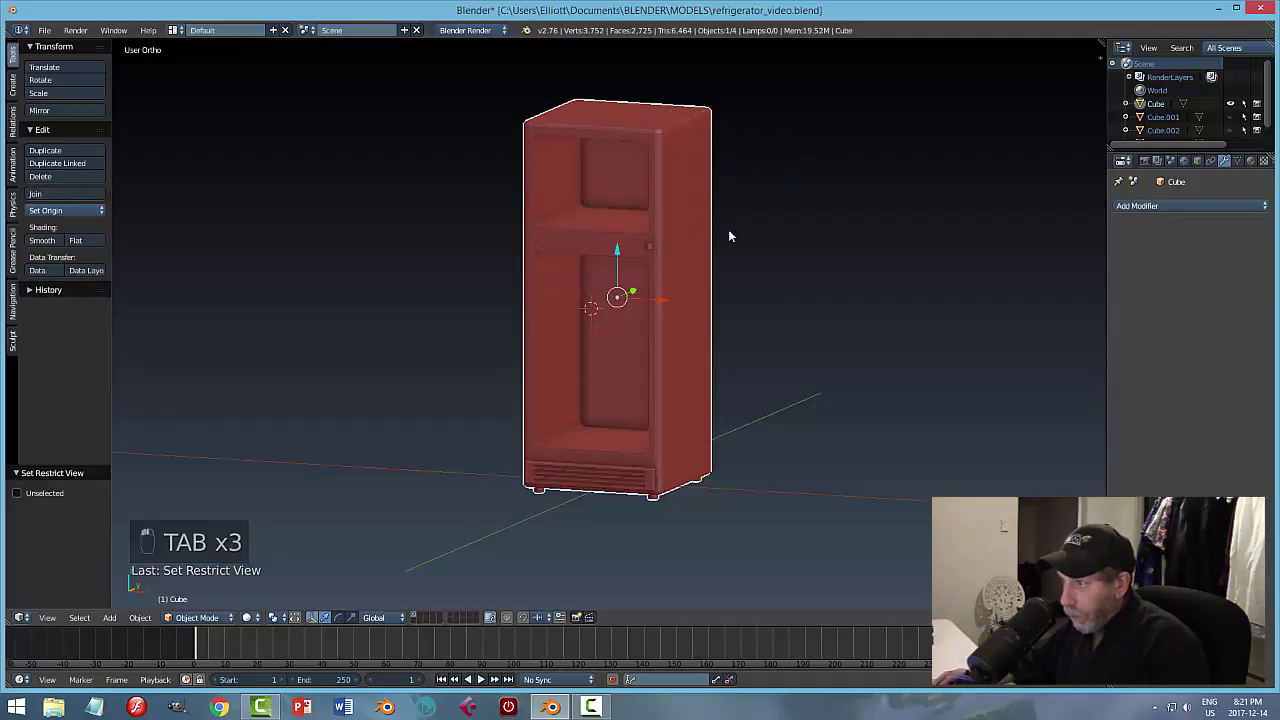
# Unhide all objects and delete the joined compartment cutter boxes.
pyautogui.hotkey('alt', 'h')
pyautogui.moveTo(649, 253); pyautogui.dragTo(789, 246, button='middle')
pyautogui.rightClick(711, 167)
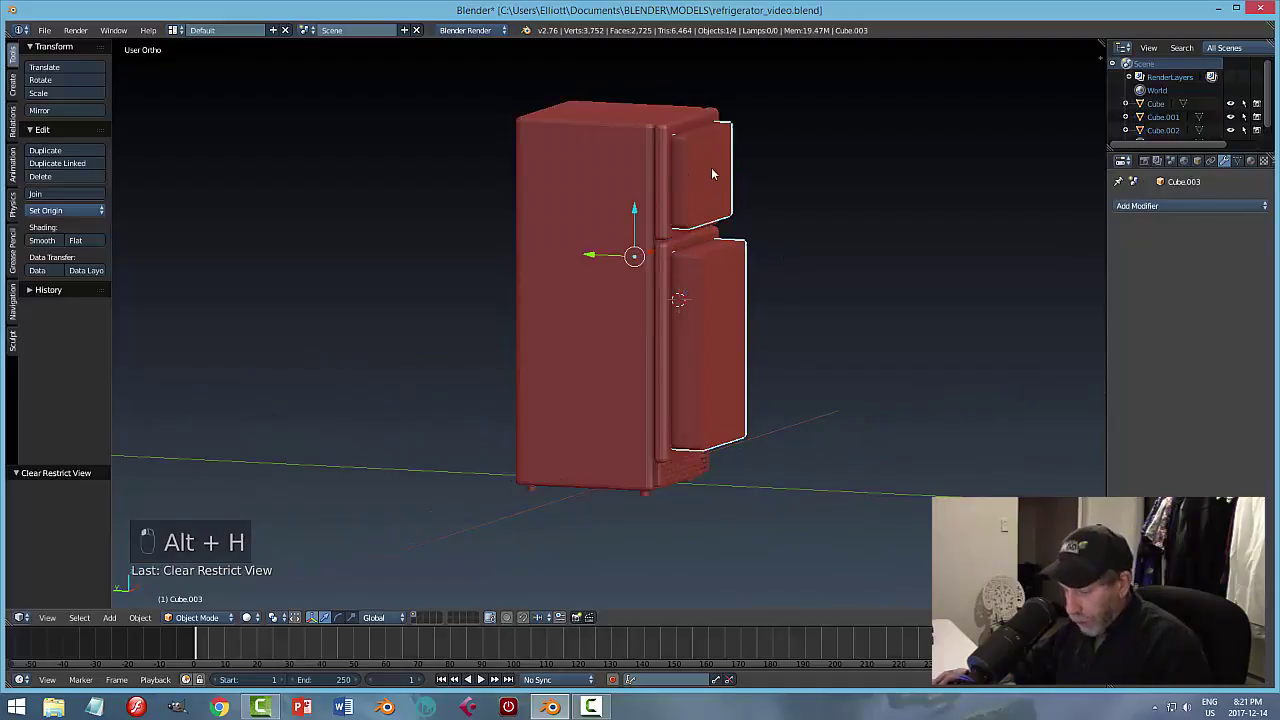
pyautogui.press('x')
pyautogui.click(711, 167)
# Hide the upper and lower doors to expose the openings in the refrigerator body.
pyautogui.moveTo(806, 204); pyautogui.dragTo(684, 175, button='middle')
pyautogui.rightClick(685, 181)
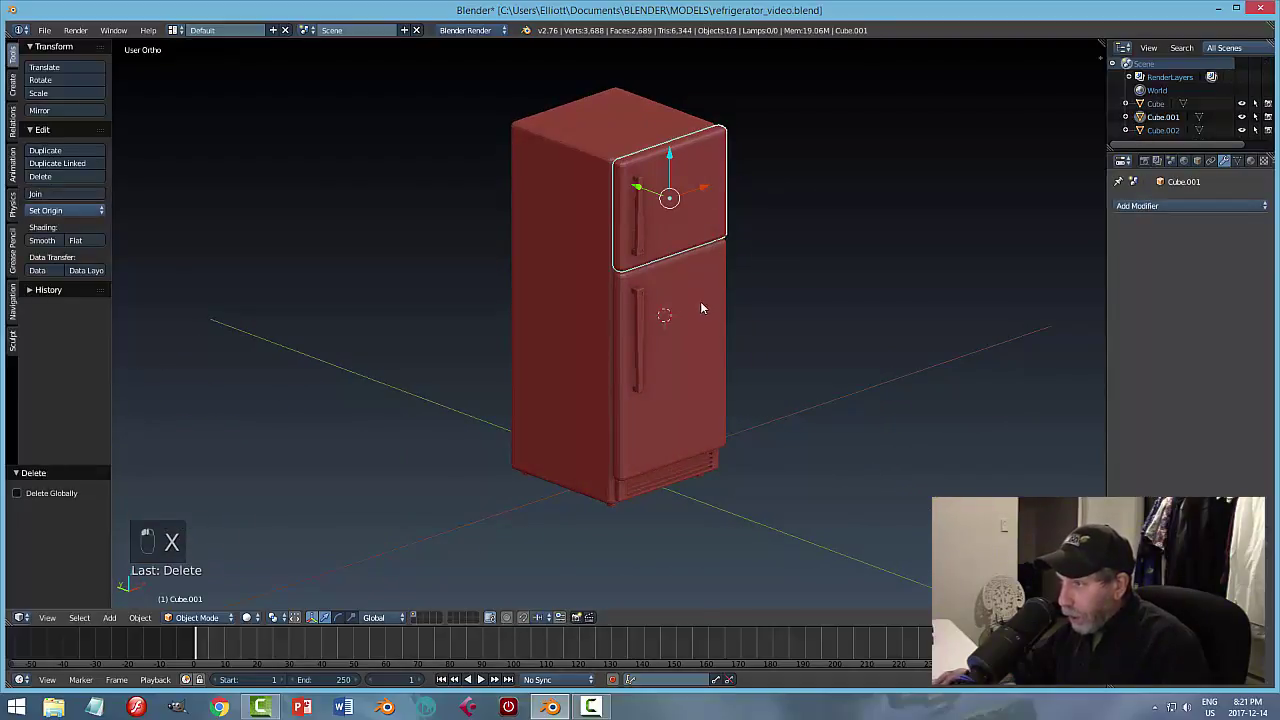
pyautogui.keyDown('shift'); pyautogui.rightClick(700, 303); pyautogui.keyUp('shift')
pyautogui.press('h')
pyautogui.moveTo(732, 296); pyautogui.dragTo(709, 363, button='middle')
pyautogui.scroll(5, 608, 240)
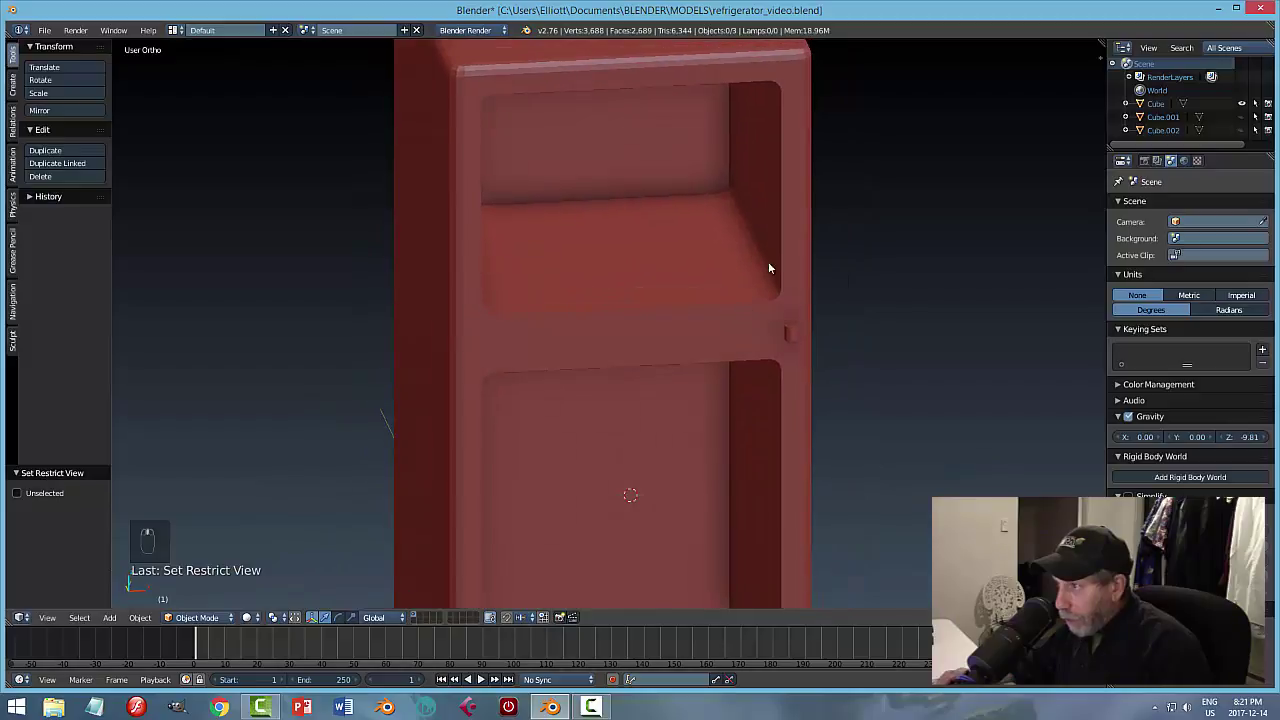
# Edit the refrigerator body in edge select mode and select the front edge loops around the freezer and fridge openings.
pyautogui.rightClick(808, 166)
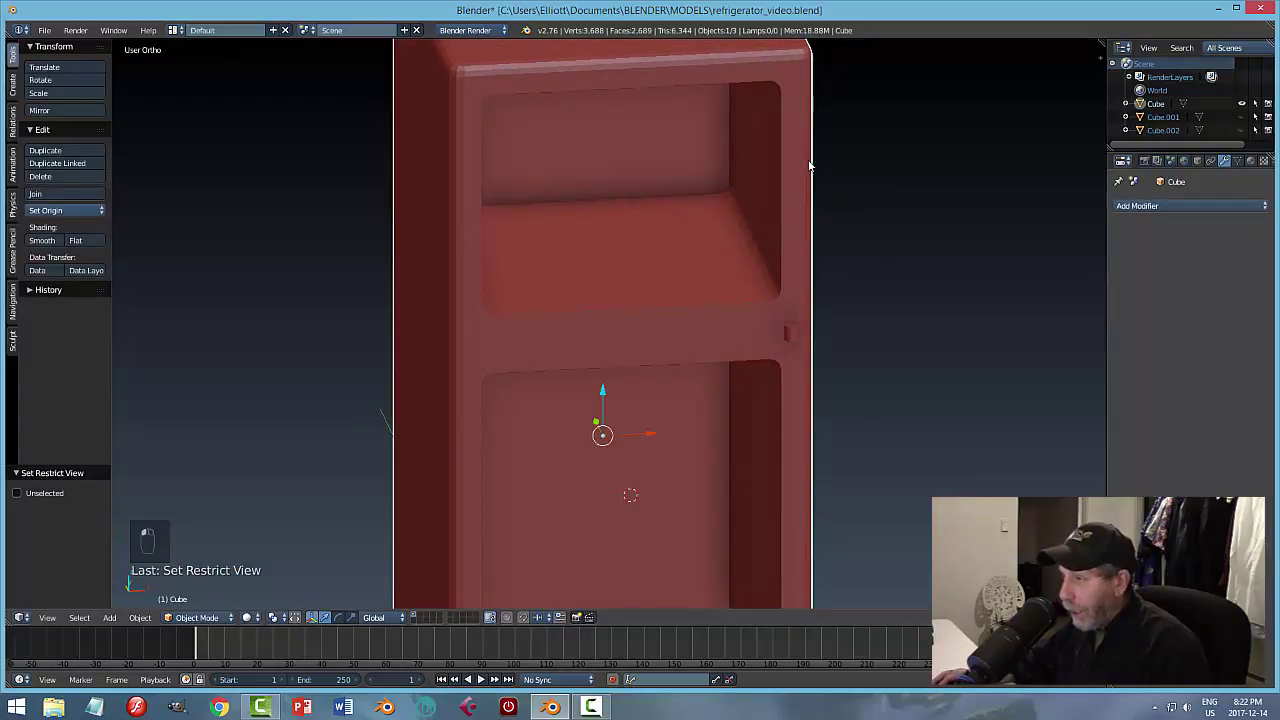
pyautogui.press('Tab')
pyautogui.hotkey('ctrl', 'Tab')
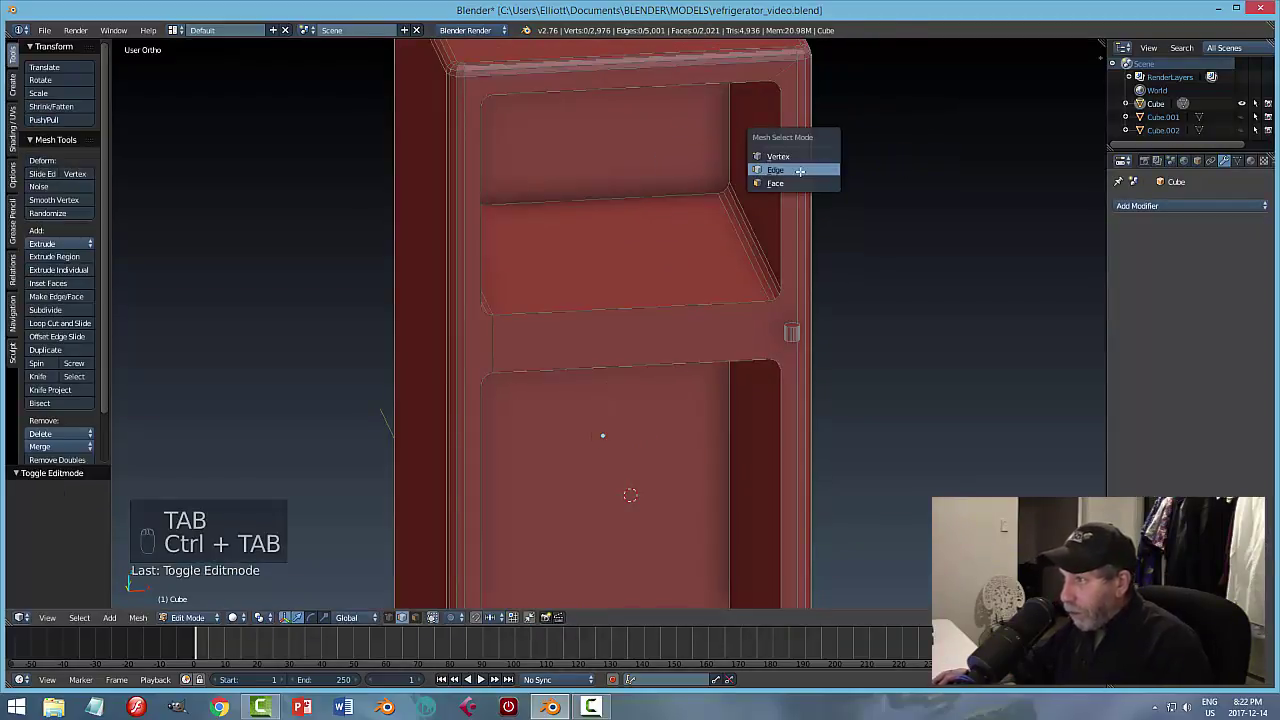
pyautogui.click(800, 172)
pyautogui.keyDown('alt'); pyautogui.rightClick(734, 83); pyautogui.keyUp('alt')
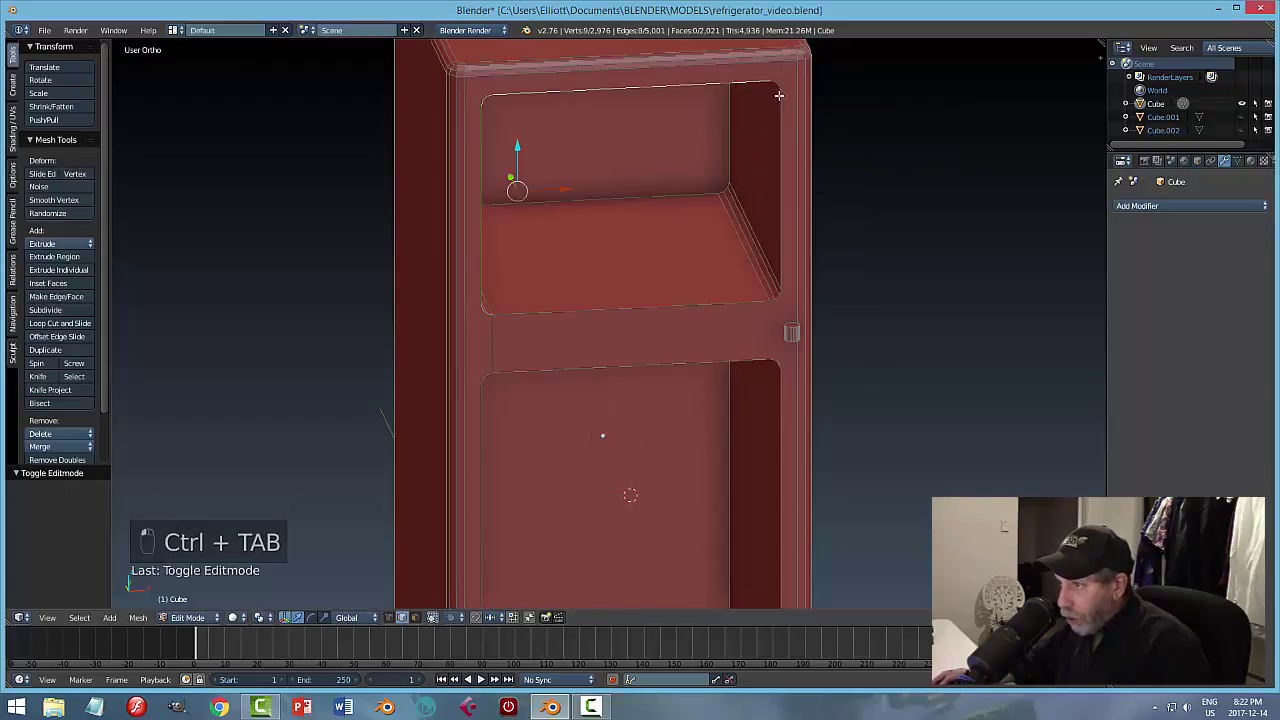
pyautogui.keyDown('alt'); pyautogui.keyDown('shift'); pyautogui.rightClick(800, 135); pyautogui.keyUp('shift'); pyautogui.keyUp('alt')
pyautogui.moveTo(844, 196); pyautogui.dragTo(813, 351, button='middle')
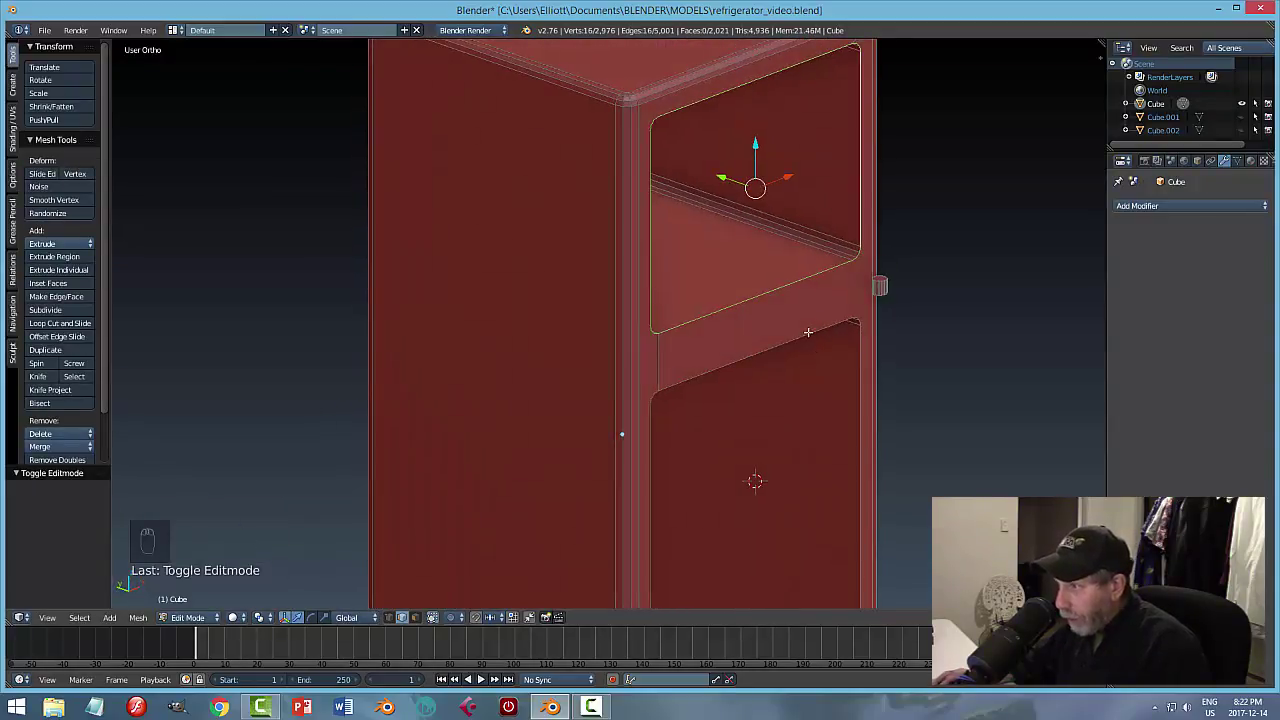
pyautogui.keyDown('alt'); pyautogui.keyDown('shift'); pyautogui.rightClick(808, 332); pyautogui.keyUp('shift'); pyautogui.keyUp('alt')
pyautogui.scroll(-2, 810, 365)
pyautogui.scroll(-2, 827, 398)
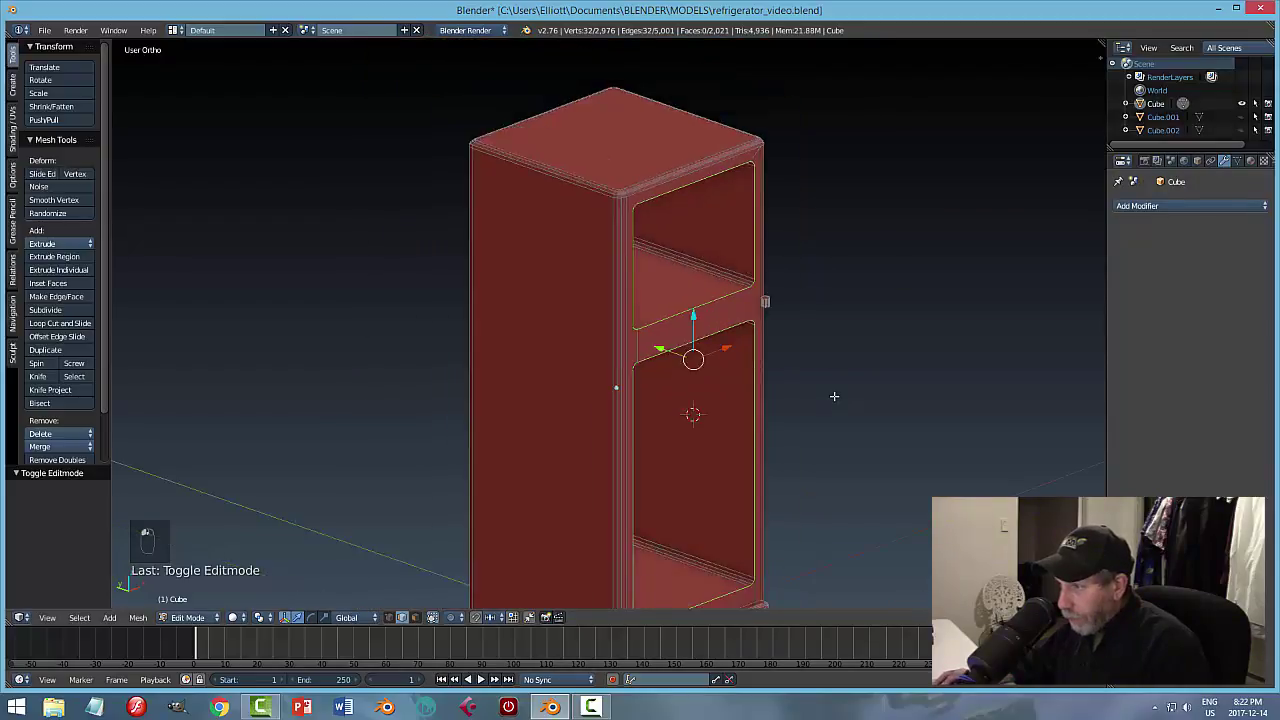
# Bevel the selected opening edges by about 0.015 with 3 segments, return to Object Mode and deselect the body.
pyautogui.moveTo(827, 398); pyautogui.dragTo(704, 421, button='middle')
pyautogui.scroll(6, 704, 421)
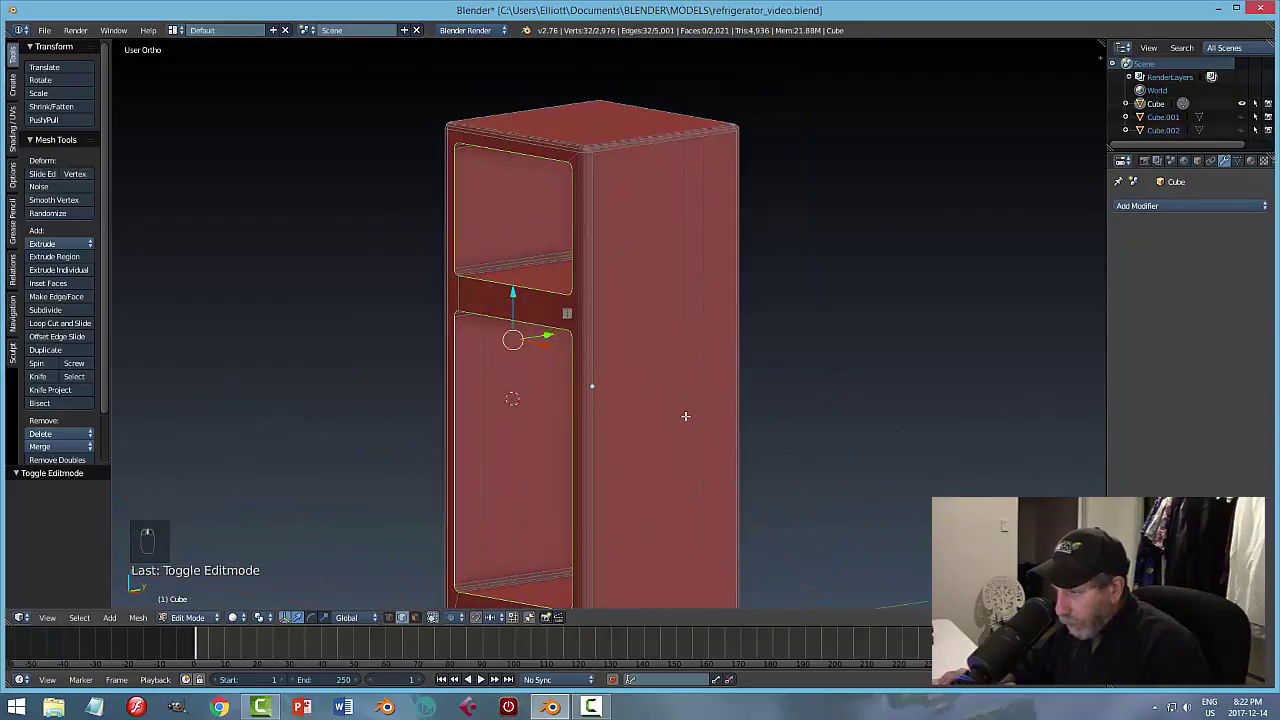
pyautogui.keyDown('shift'); pyautogui.moveTo(677, 331); pyautogui.dragTo(875, 352, button='middle'); pyautogui.keyUp('shift')
pyautogui.hotkey('ctrl', 'b')
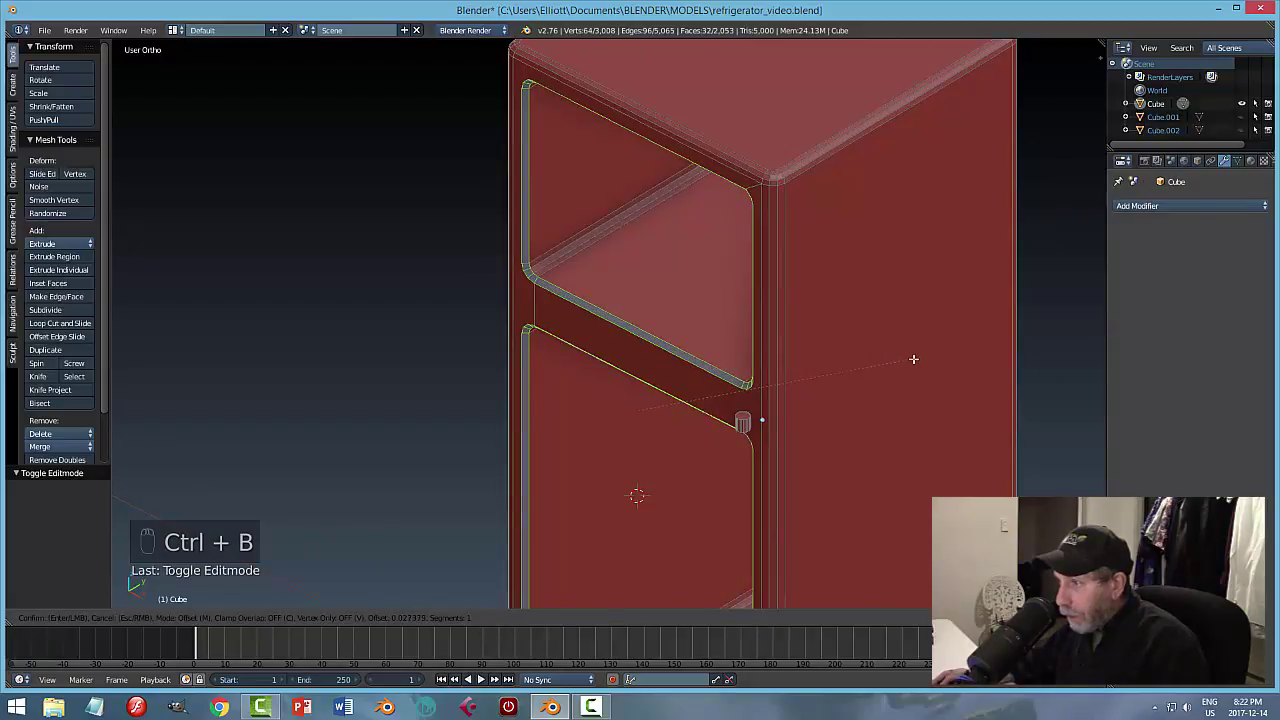
pyautogui.scroll(2, 913, 360)
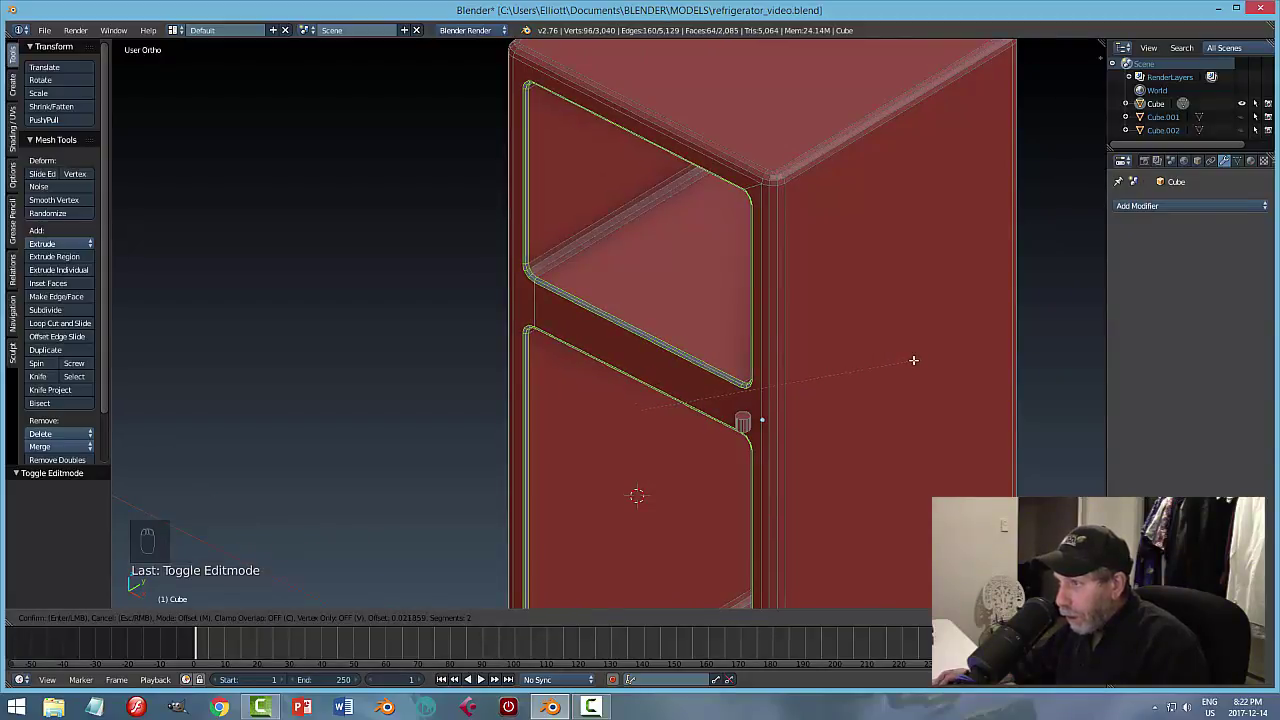
pyautogui.click(912, 360)
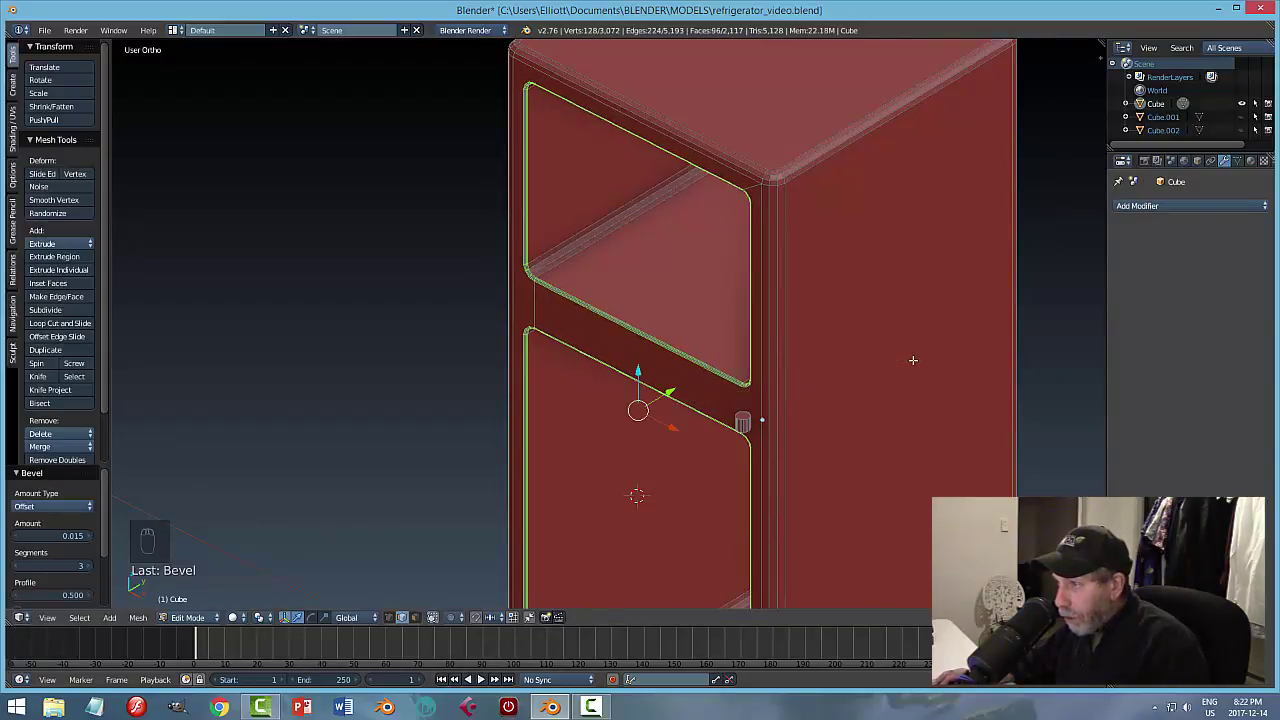
pyautogui.press('a')
pyautogui.press('Tab')
pyautogui.click(825, 370)
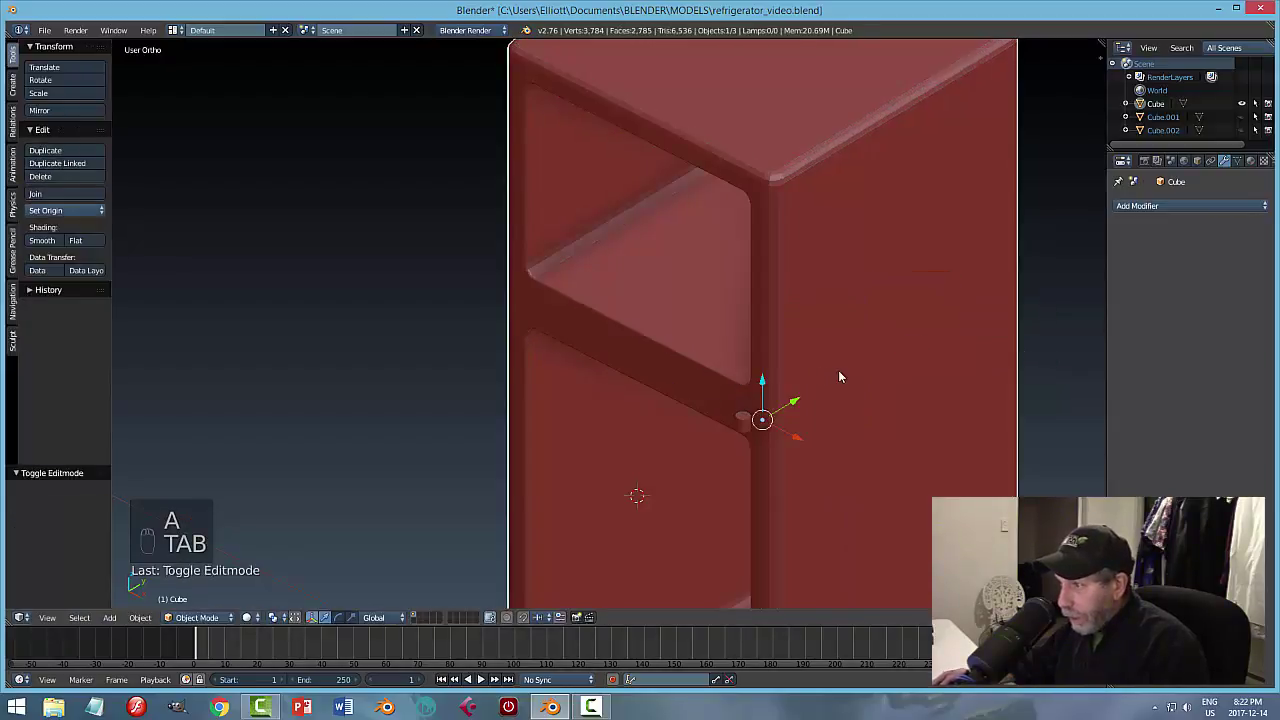
pyautogui.press('a')
pyautogui.press('a')
# Unhide the doors and move both of them slightly forward along Y, away from the refrigerator body.
pyautogui.moveTo(760, 370); pyautogui.dragTo(856, 301, button='middle')
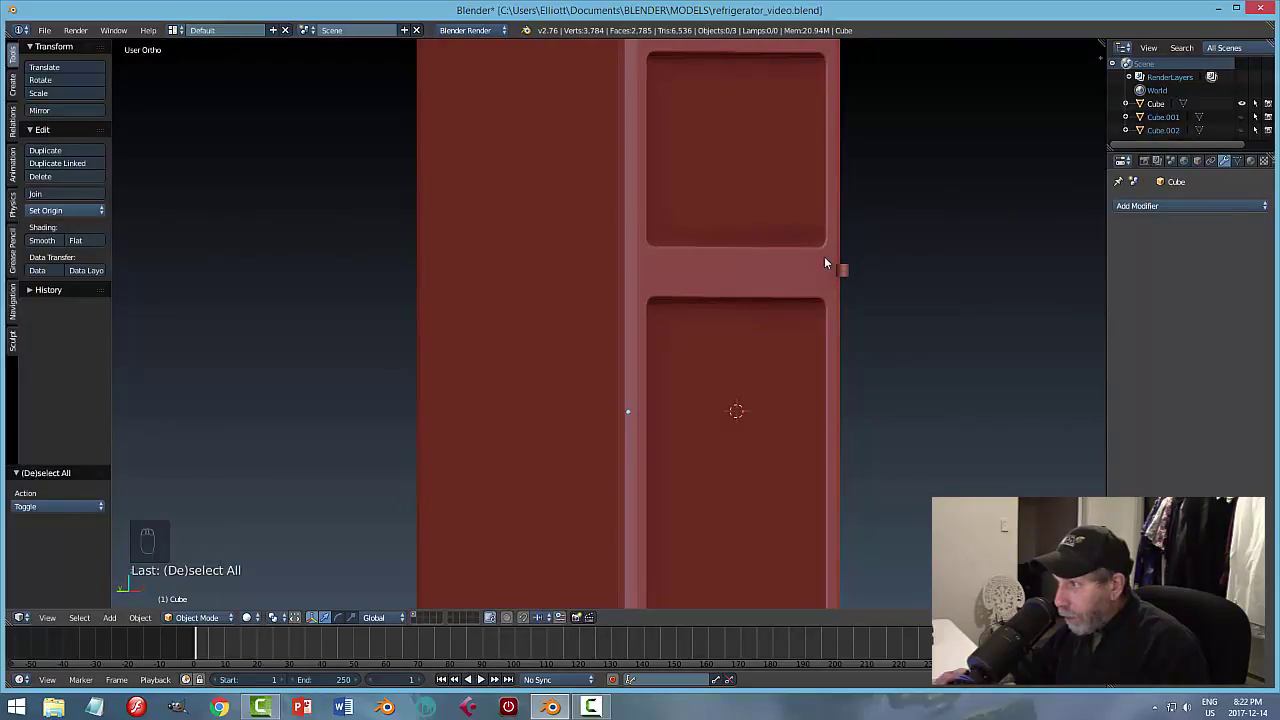
pyautogui.scroll(-4, 746, 288)
pyautogui.moveTo(917, 337)
pyautogui.mouseDown(button='middle')
pyautogui.moveTo(746, 320)
pyautogui.moveTo(789, 345)
pyautogui.moveTo(740, 352)
pyautogui.moveTo(740, 365)
pyautogui.moveTo(934, 314)
pyautogui.moveTo(903, 351)
pyautogui.moveTo(849, 346)
pyautogui.moveTo(916, 360)
pyautogui.mouseUp(button='middle')
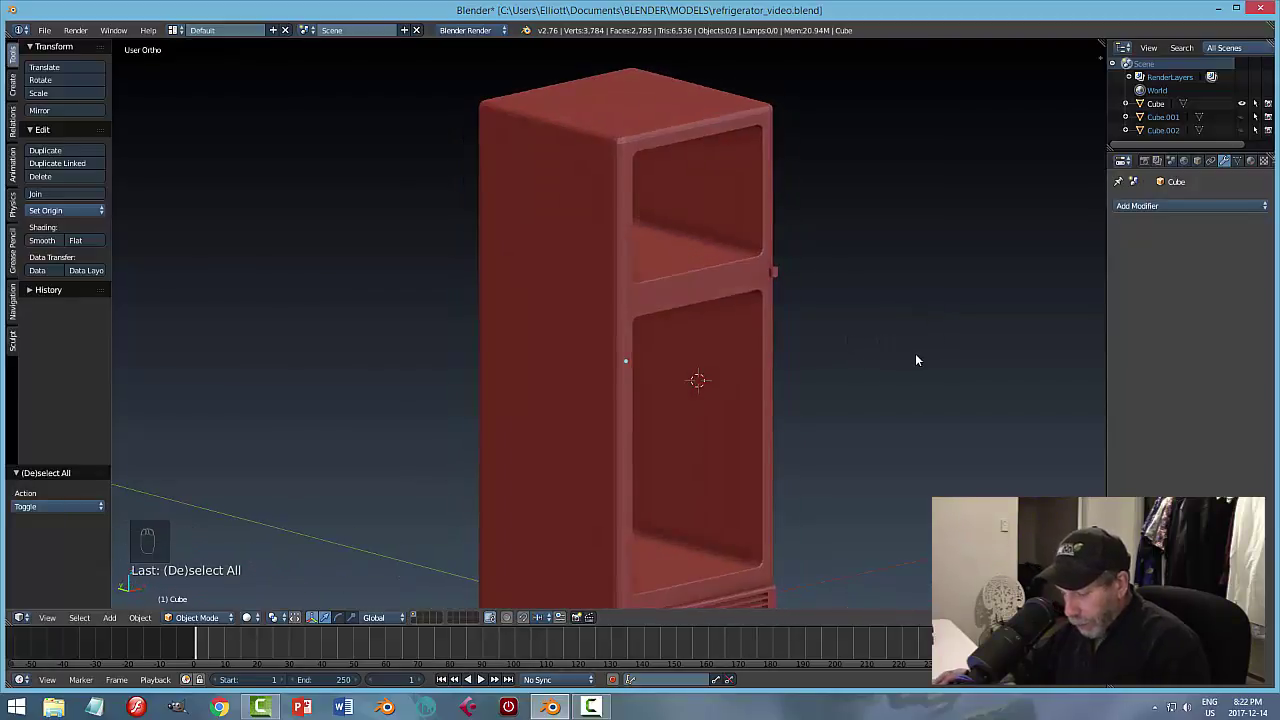
pyautogui.hotkey('alt', 'h')
pyautogui.moveTo(707, 344); pyautogui.dragTo(666, 288, button='middle')
pyautogui.rightClick(717, 201)
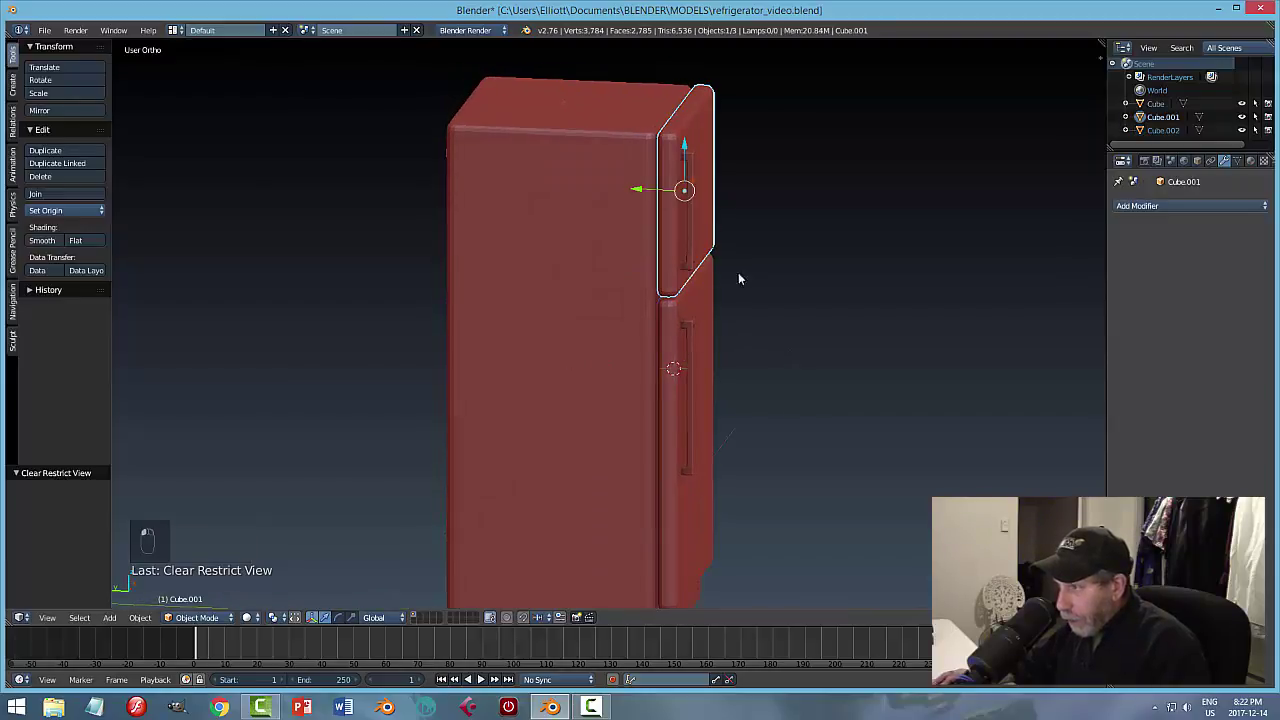
pyautogui.keyDown('shift'); pyautogui.rightClick(714, 311); pyautogui.keyUp('shift')
pyautogui.press('g')
pyautogui.press('y')
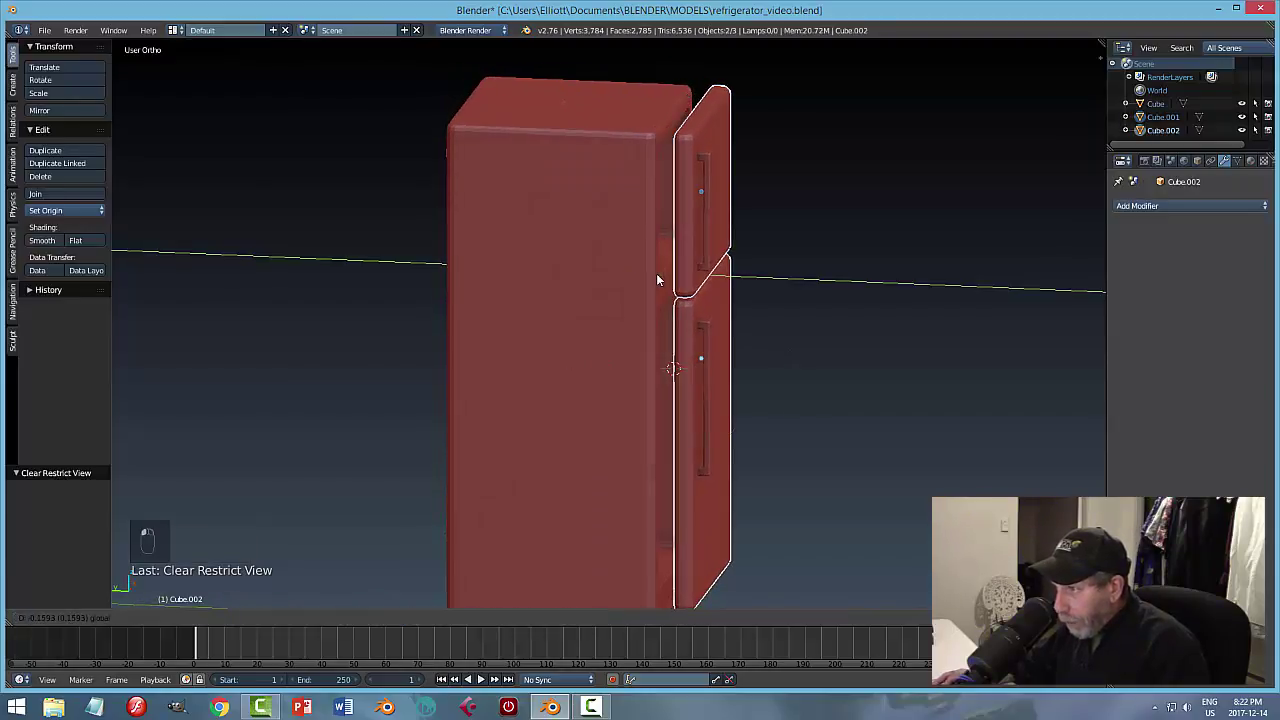
pyautogui.click(656, 273)
# Hide both doors again and save the file, overwriting the existing refrigerator_video.blend.
pyautogui.moveTo(756, 308); pyautogui.dragTo(771, 420, button='middle')
pyautogui.press('h')
pyautogui.hotkey('ctrl', 's')
pyautogui.click(733, 324)
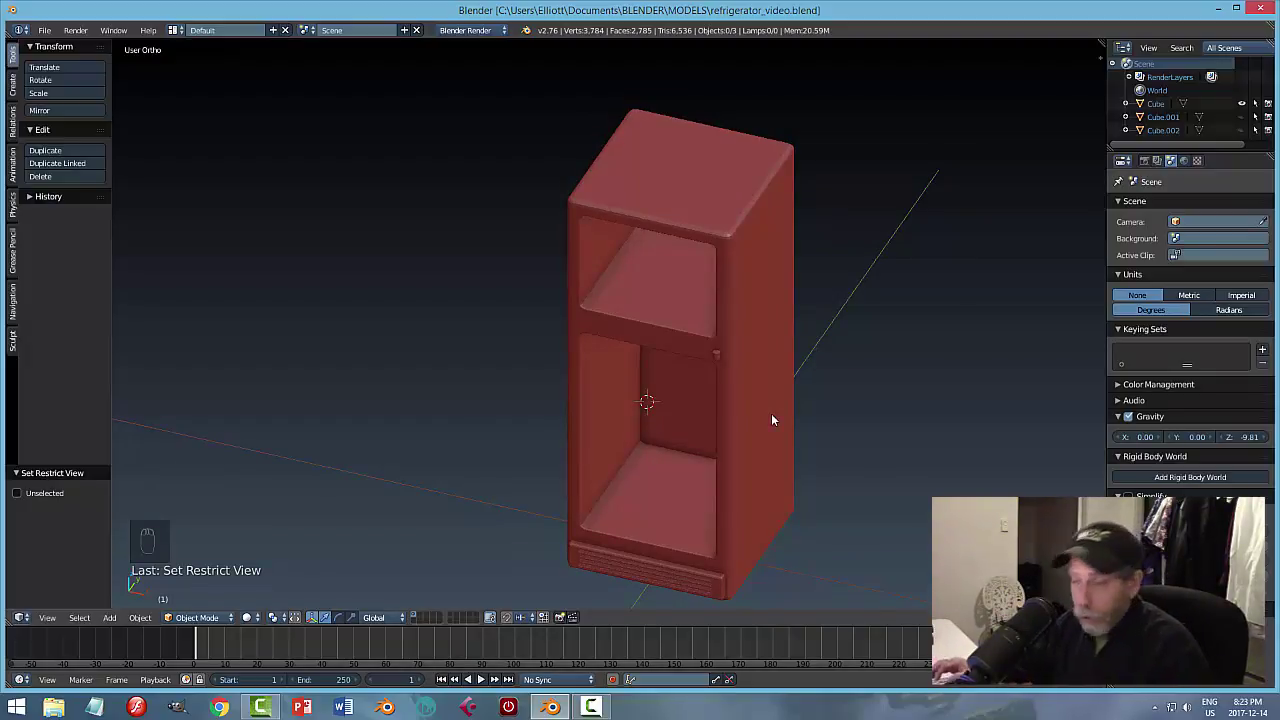
# Add a mesh plane at the 3D cursor in front of the fridge compartment as the base of a shelf.
pyautogui.moveTo(654, 486); pyautogui.dragTo(656, 417, button='middle')
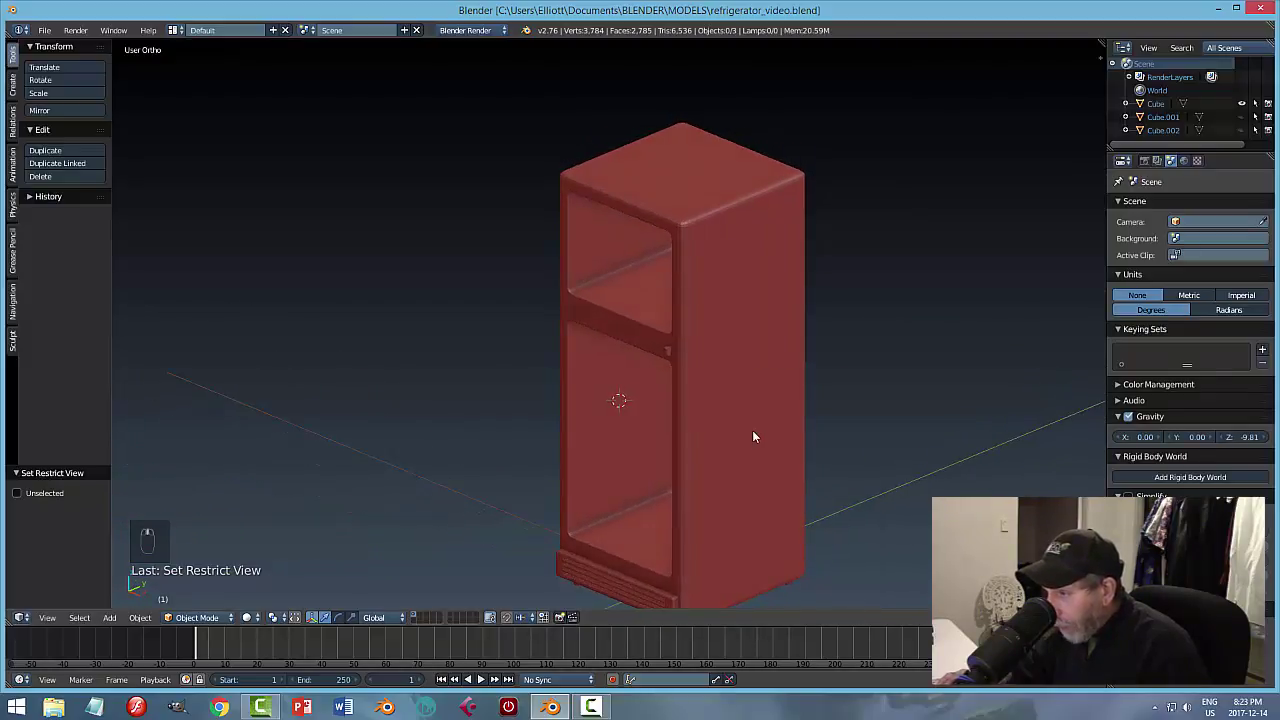
pyautogui.hotkey('shift', 'a')
pyautogui.moveTo(754, 434)
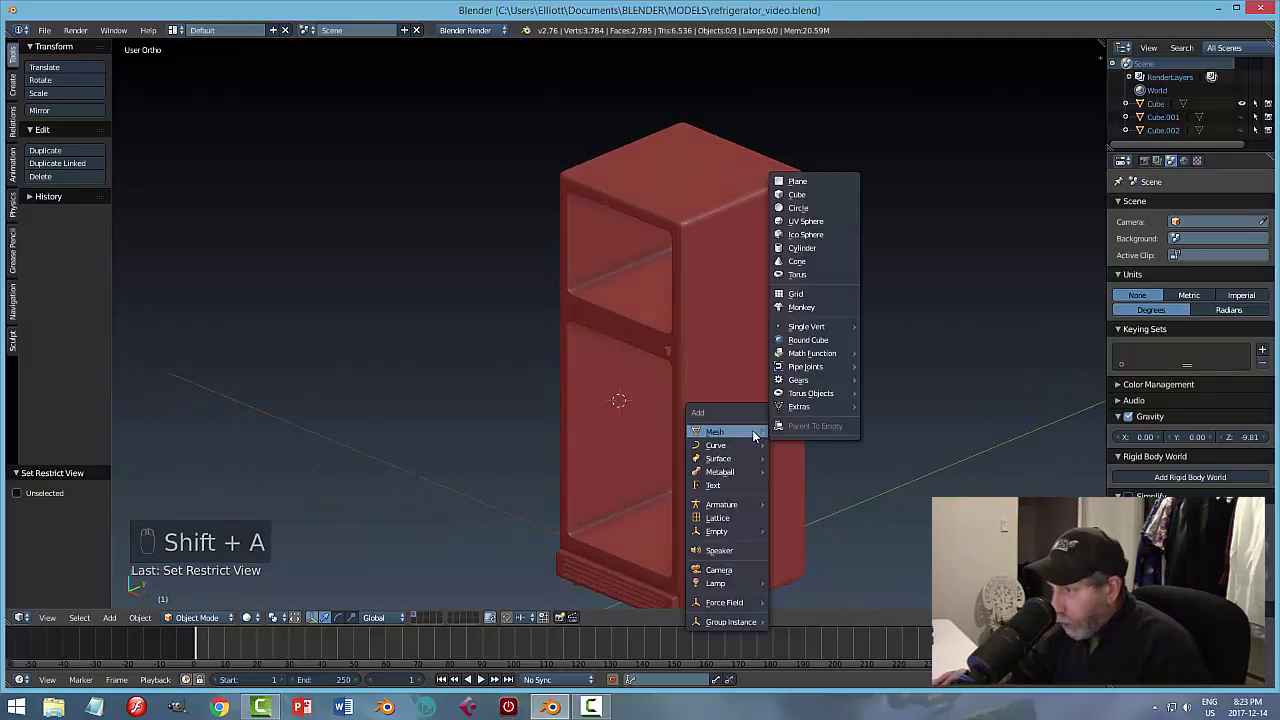
pyautogui.click(803, 183)
pyautogui.moveTo(797, 300); pyautogui.dragTo(856, 364, button='middle')
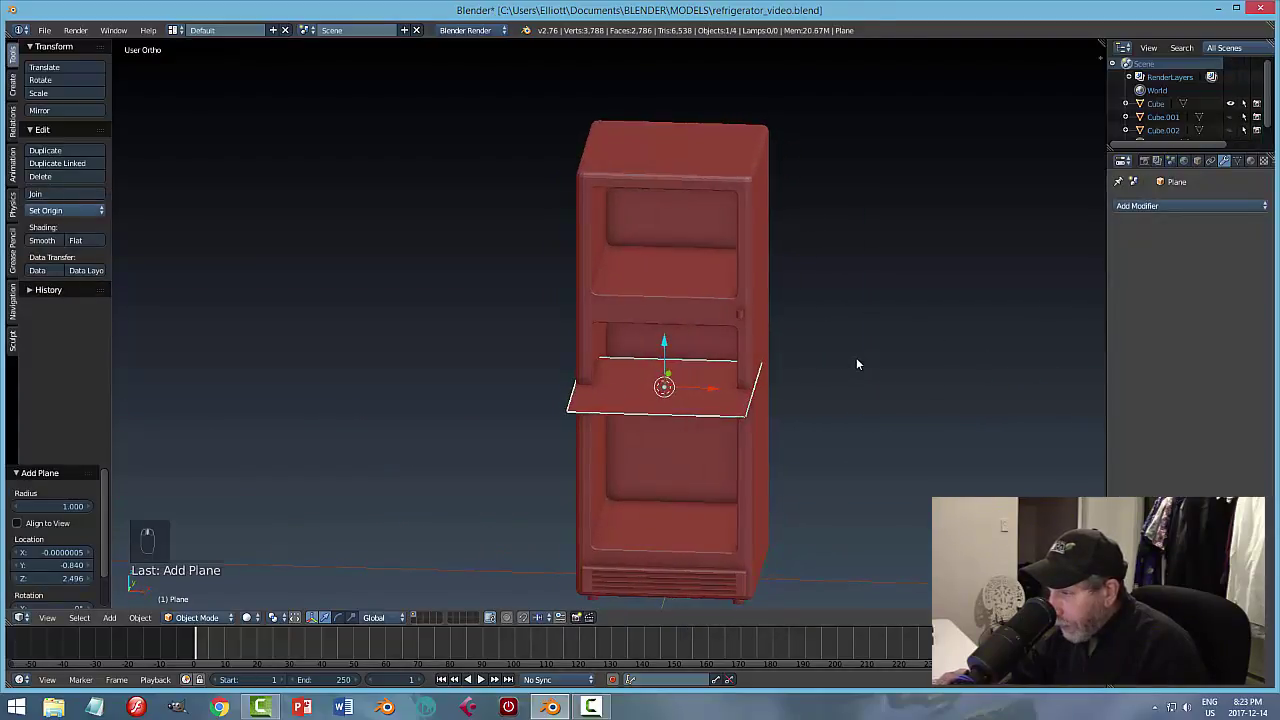
# Scale the shelf plane to about 0.808 along X to fit the compartment width and about 0.674 along Y.
pyautogui.press('KP_1')
pyautogui.scroll(2, 840, 405)
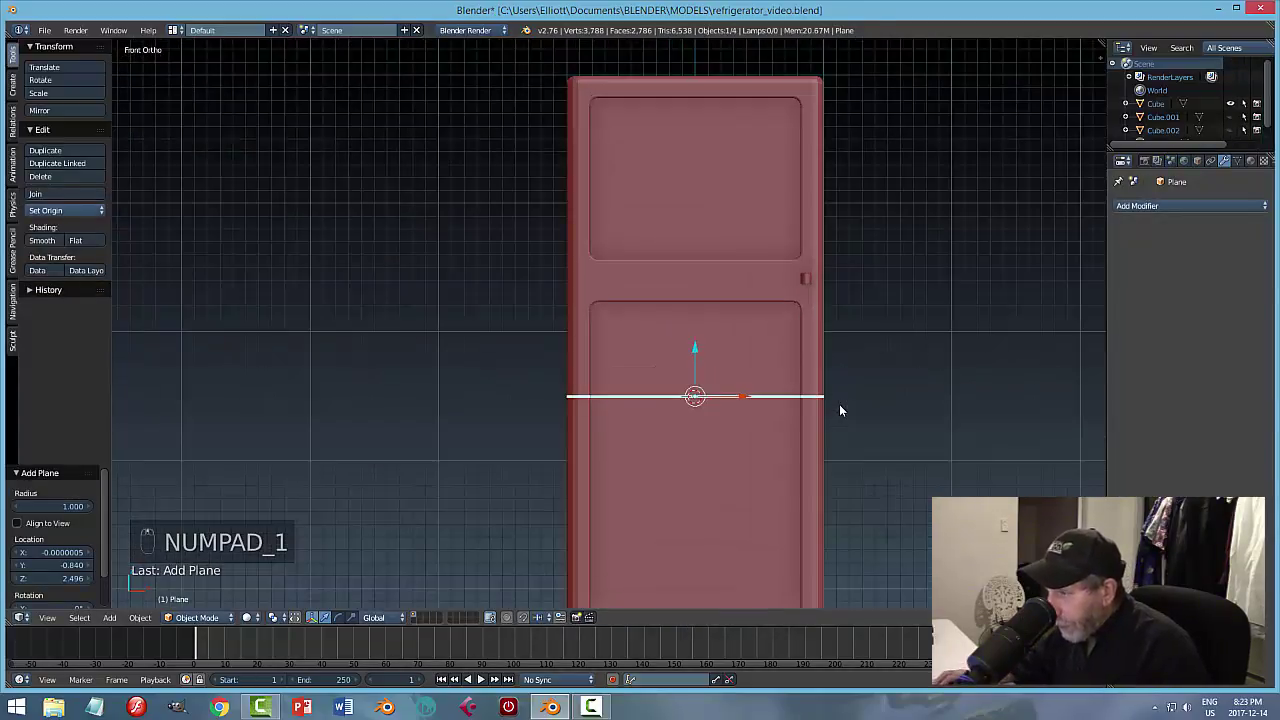
pyautogui.press('s')
pyautogui.press('x')
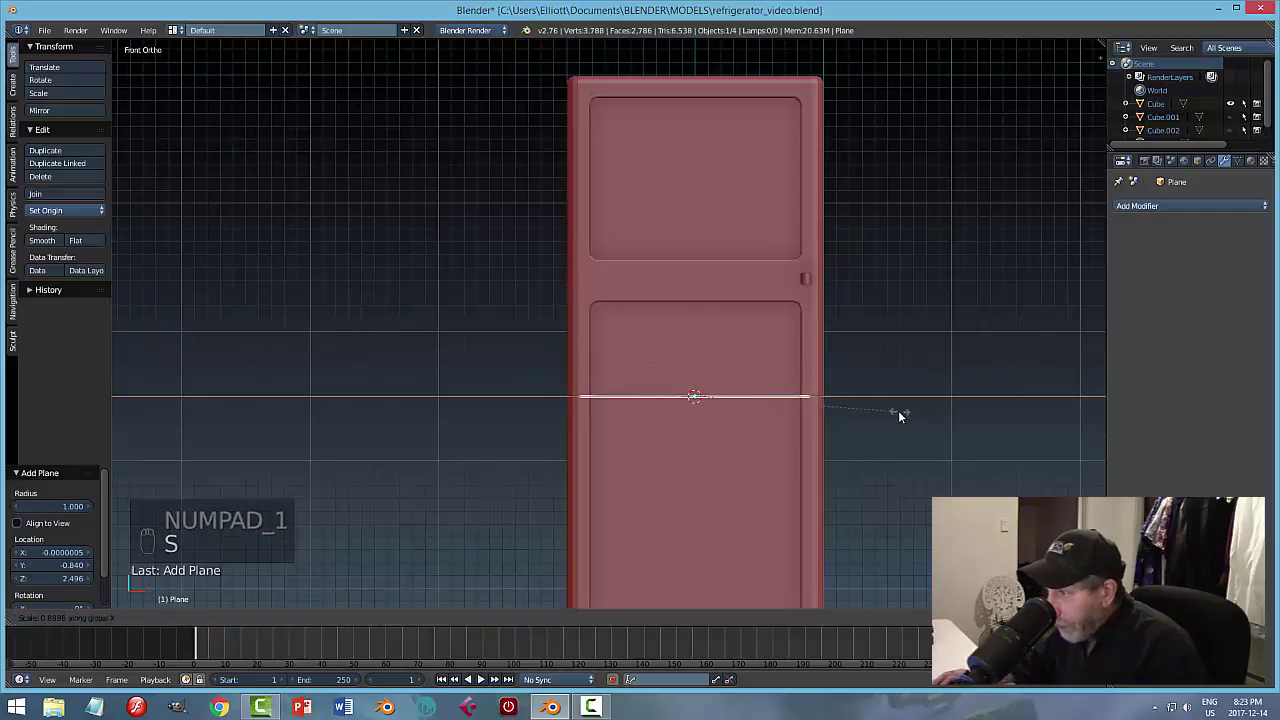
pyautogui.click(846, 413)
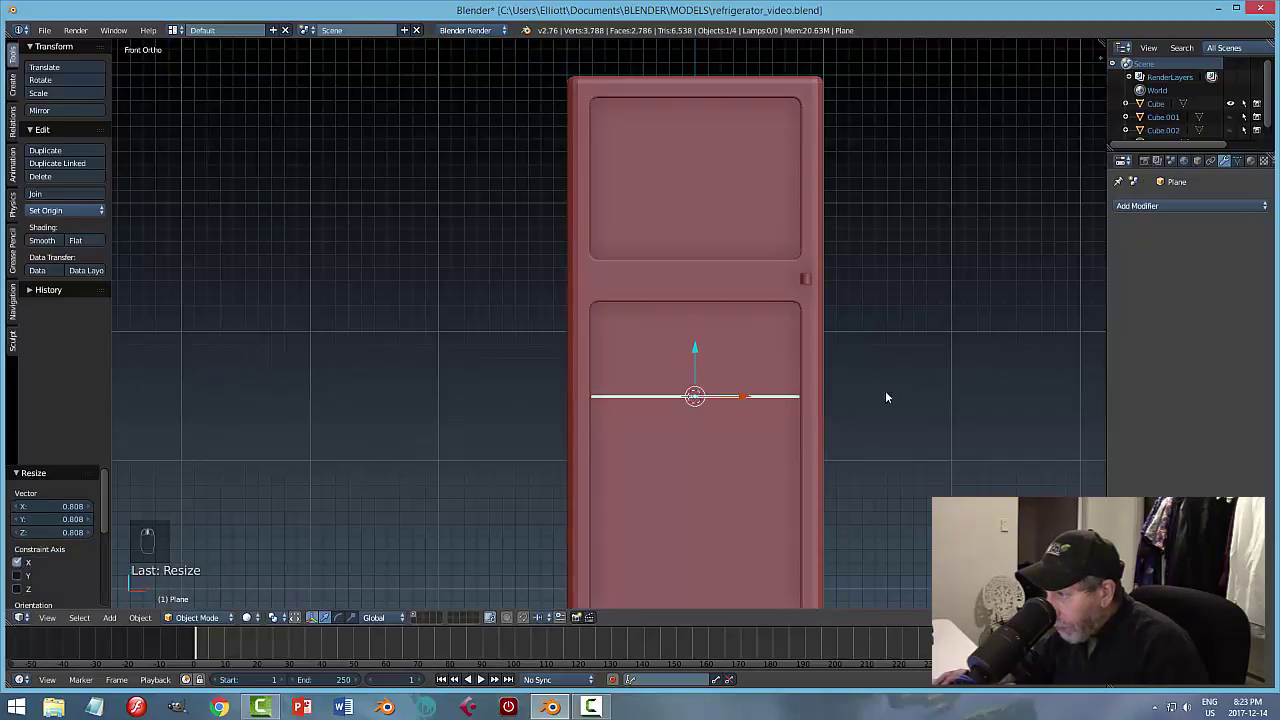
pyautogui.moveTo(885, 390); pyautogui.dragTo(669, 430, button='middle')
pyautogui.press('y')
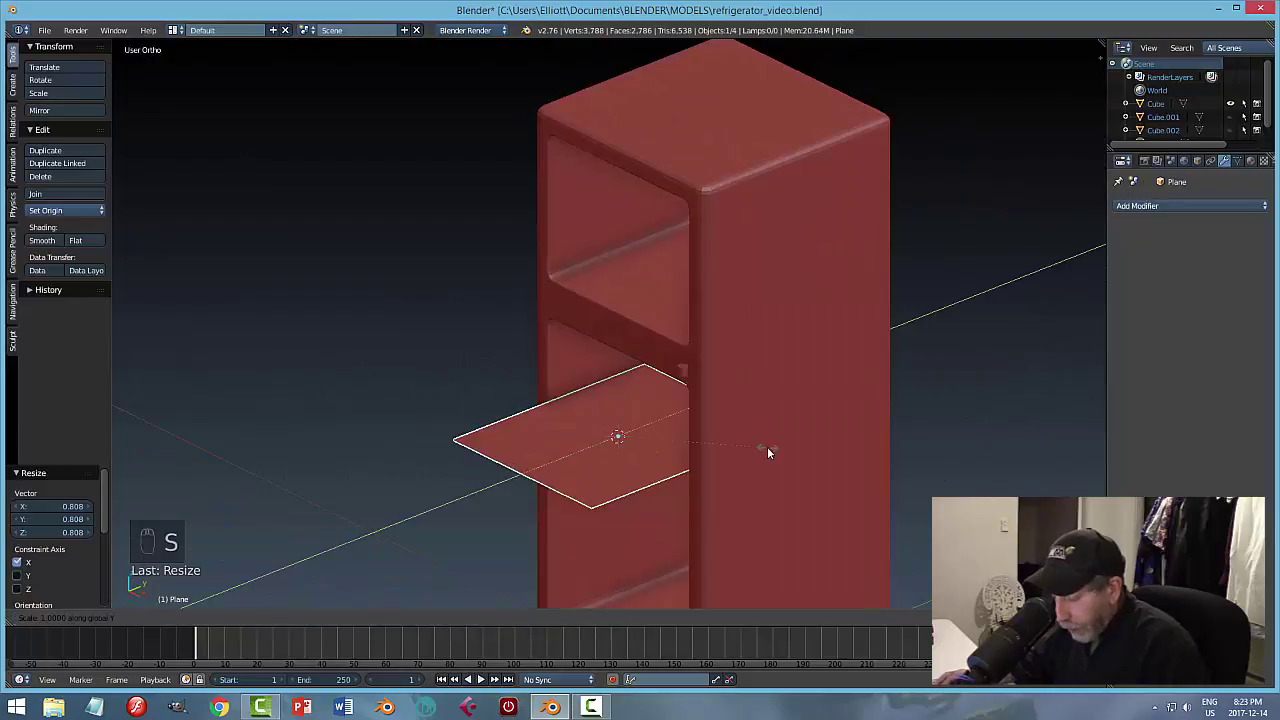
pyautogui.click(720, 441)
pyautogui.moveTo(720, 441); pyautogui.dragTo(800, 423, button='middle')
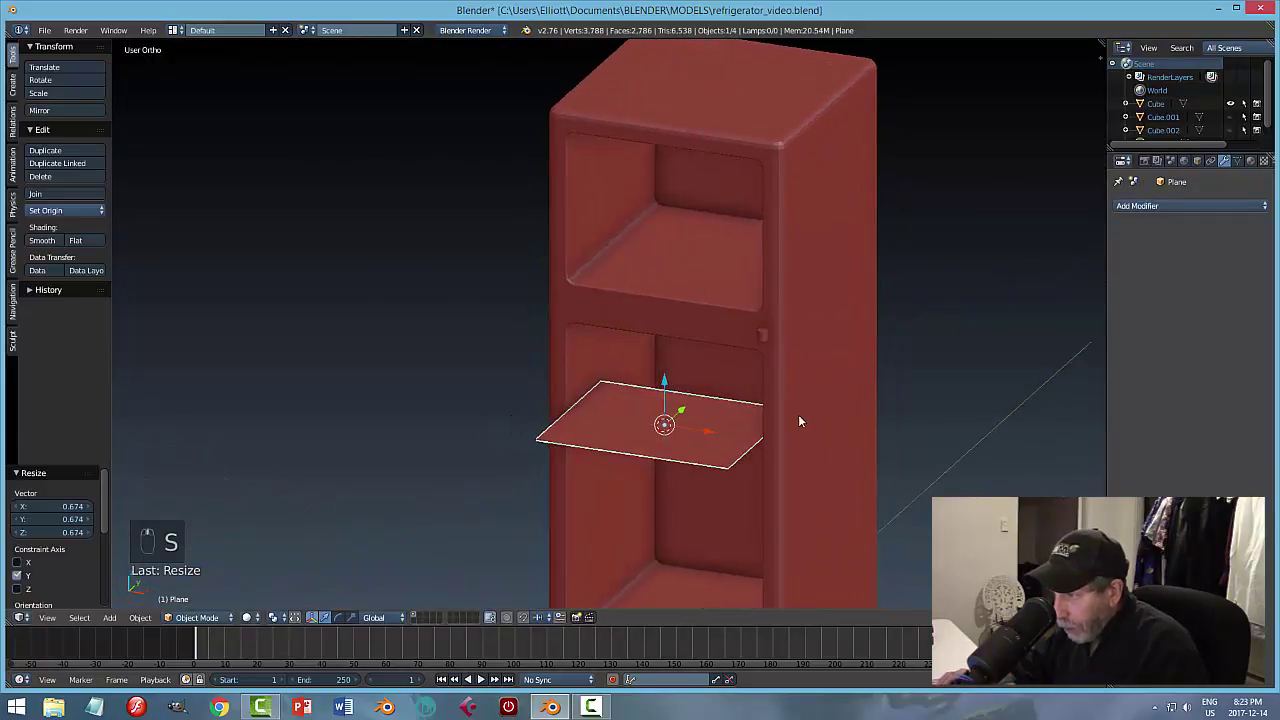
# Move the shelf plane about 1.07 along Y, back into the fridge compartment.
pyautogui.press('g')
pyautogui.press('y')
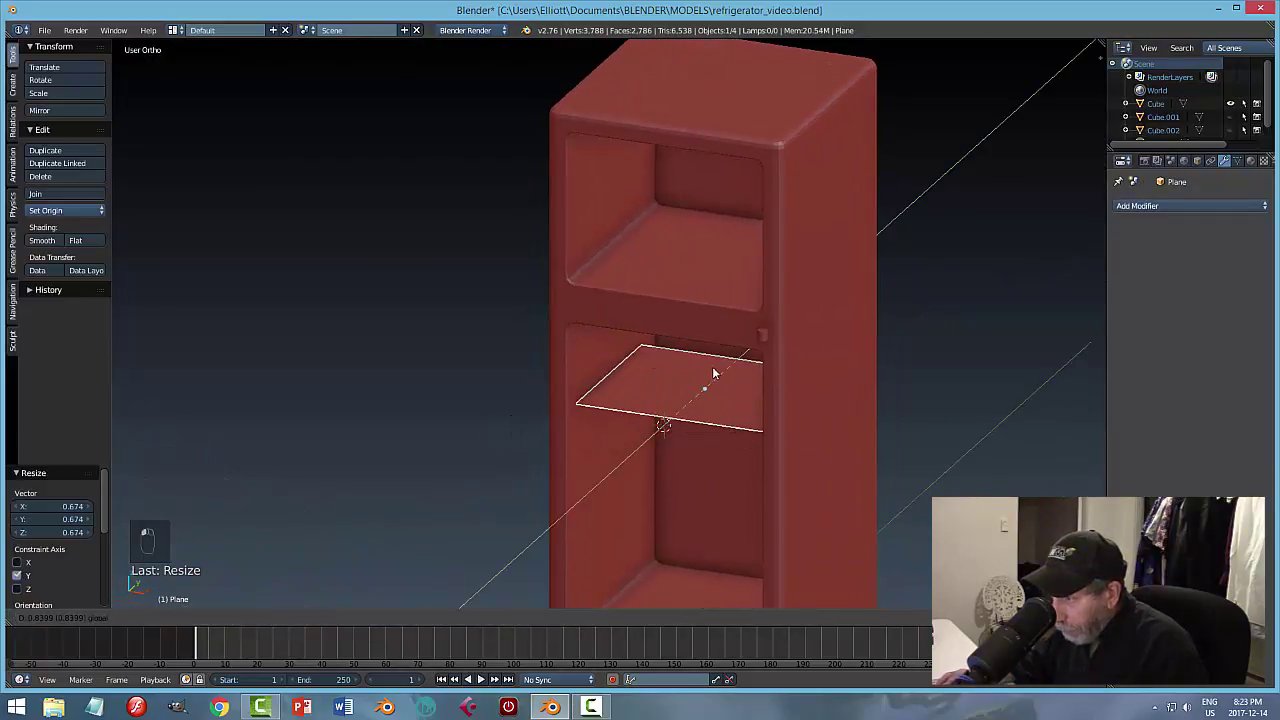
pyautogui.click(725, 416)
pyautogui.moveTo(725, 416); pyautogui.dragTo(728, 405, button='middle')
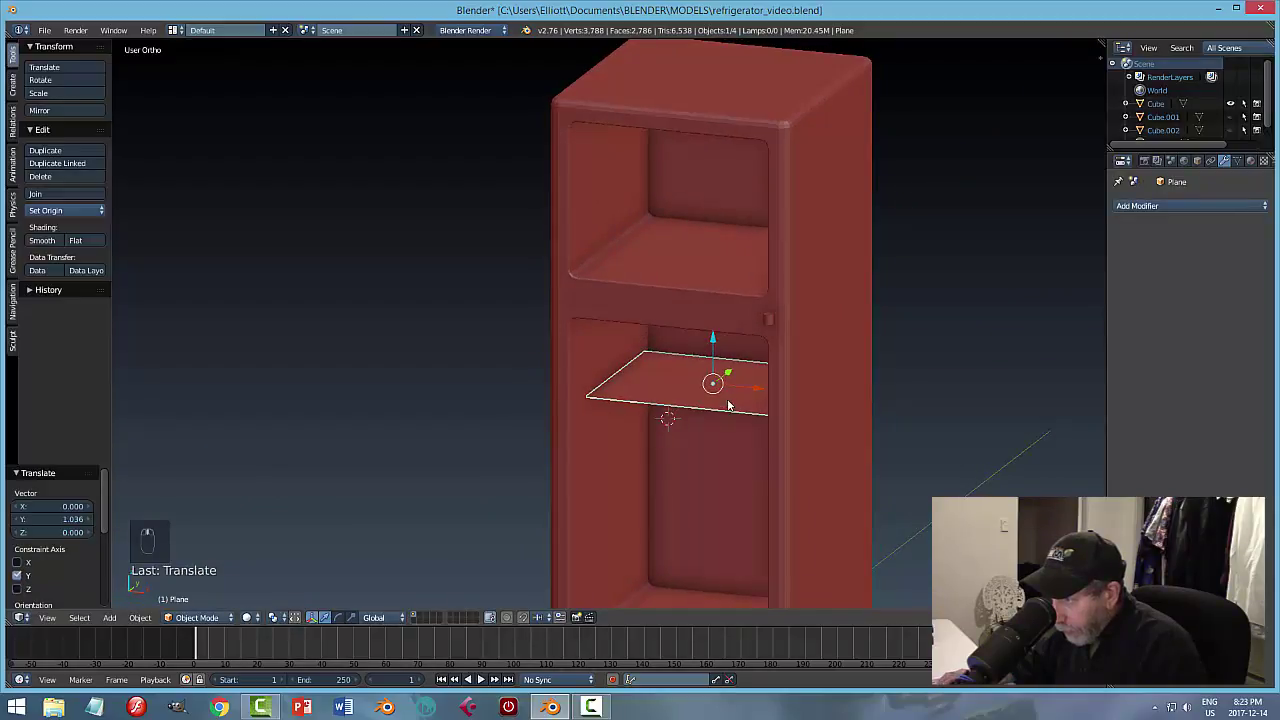
pyautogui.press('g')
pyautogui.press('y')
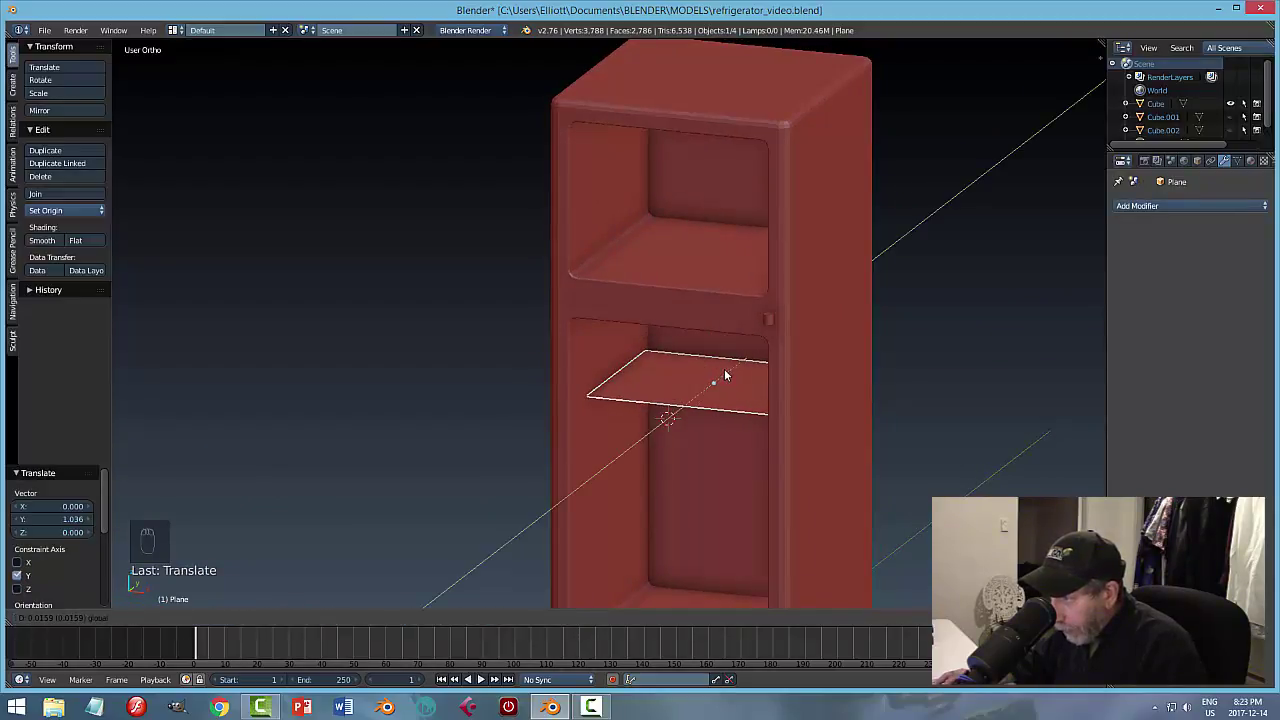
pyautogui.click(726, 375)
# In Edit Mode, move the shelf plane's front edge about 0.123 forward along negative Y to deepen the shelf.
pyautogui.moveTo(726, 375); pyautogui.dragTo(710, 417, button='middle')
pyautogui.press('Tab')
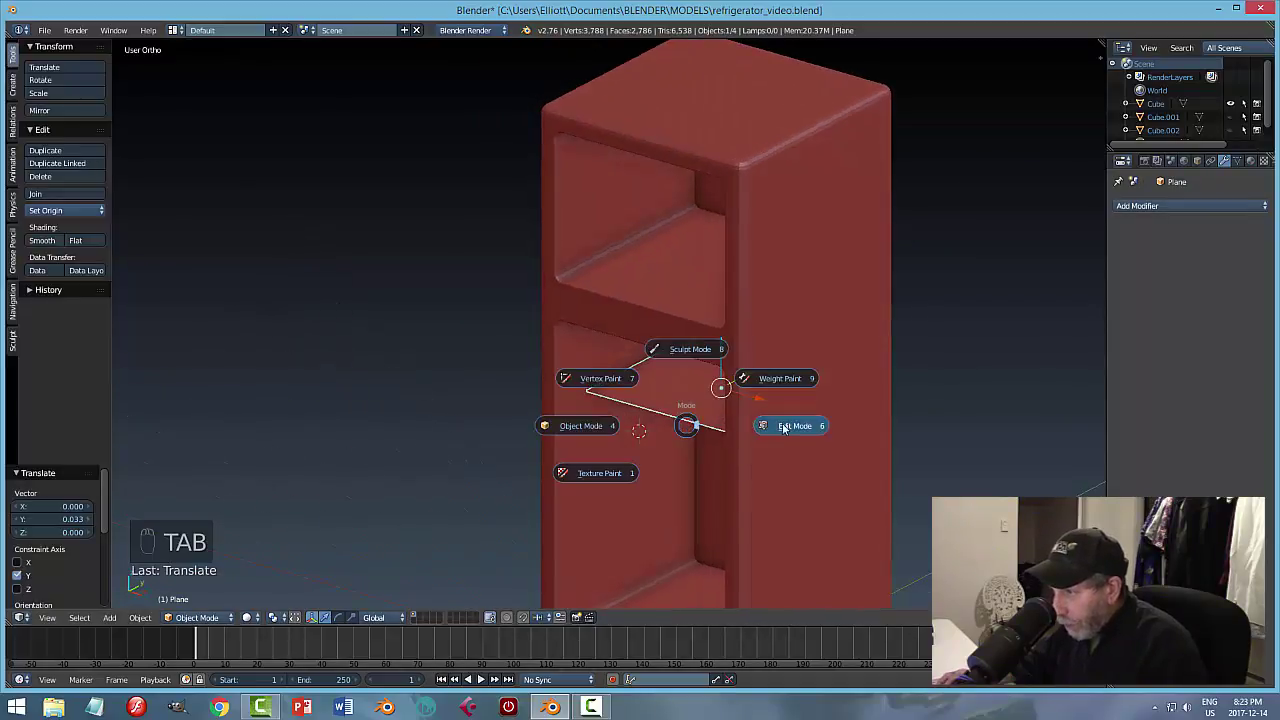
pyautogui.rightClick(665, 413)
pyautogui.press('g')
pyautogui.press('y')
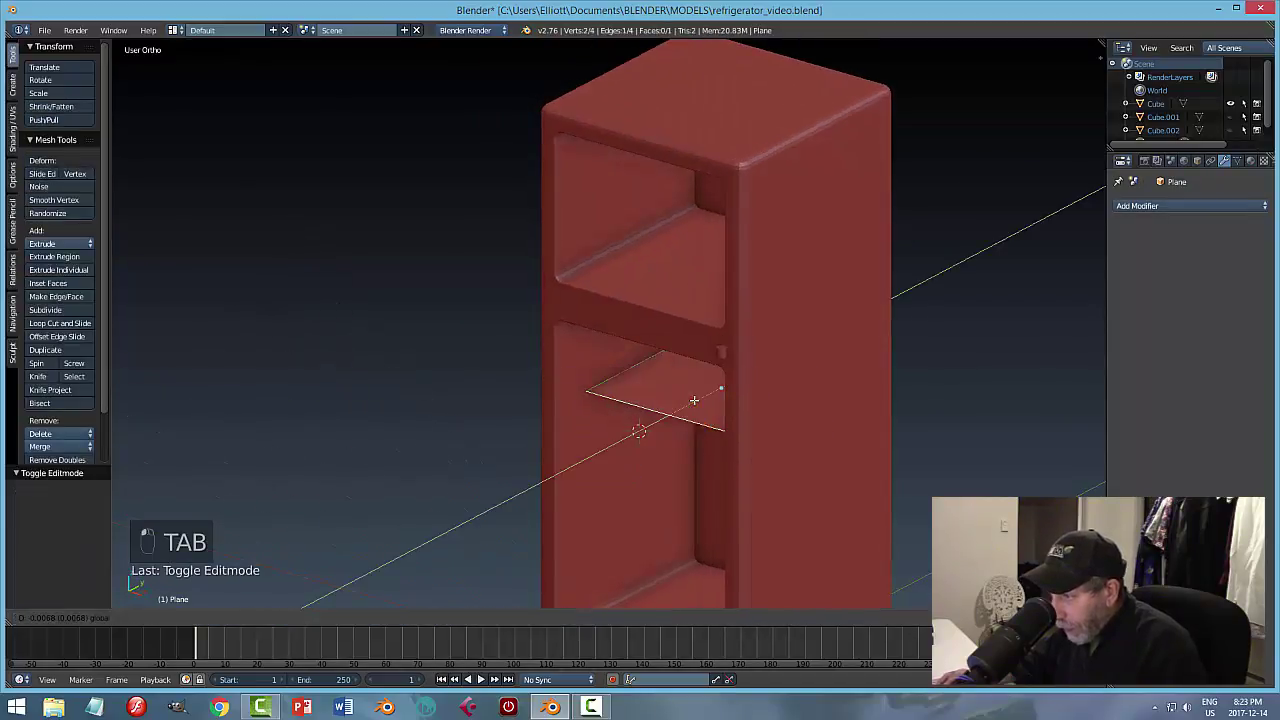
pyautogui.click(684, 403)
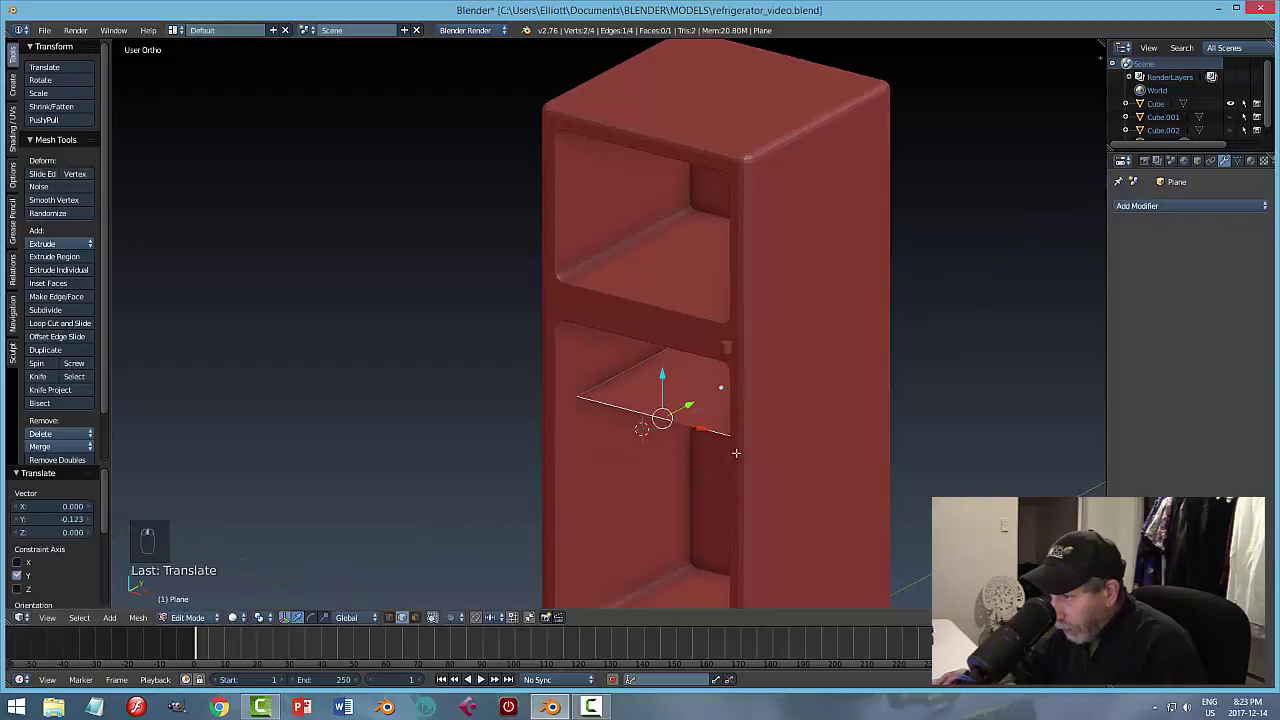
pyautogui.moveTo(684, 403); pyautogui.dragTo(849, 455, button='middle')
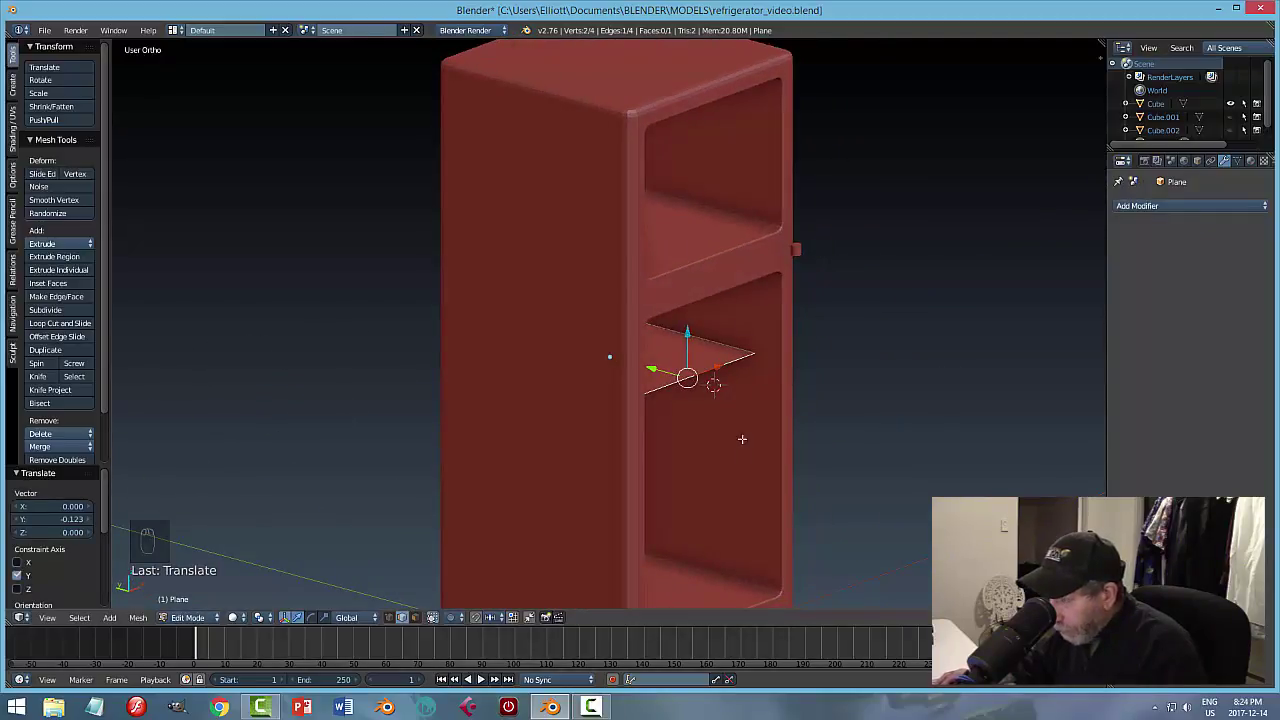
pyautogui.moveTo(787, 423); pyautogui.dragTo(718, 426, button='middle')
# Return to Object Mode and move the shelf plane about 3.304 along negative Y, out in front of the refrigerator.
pyautogui.press('a')
pyautogui.press('Tab')
pyautogui.click(653, 430)
pyautogui.press('g')
pyautogui.press('y')
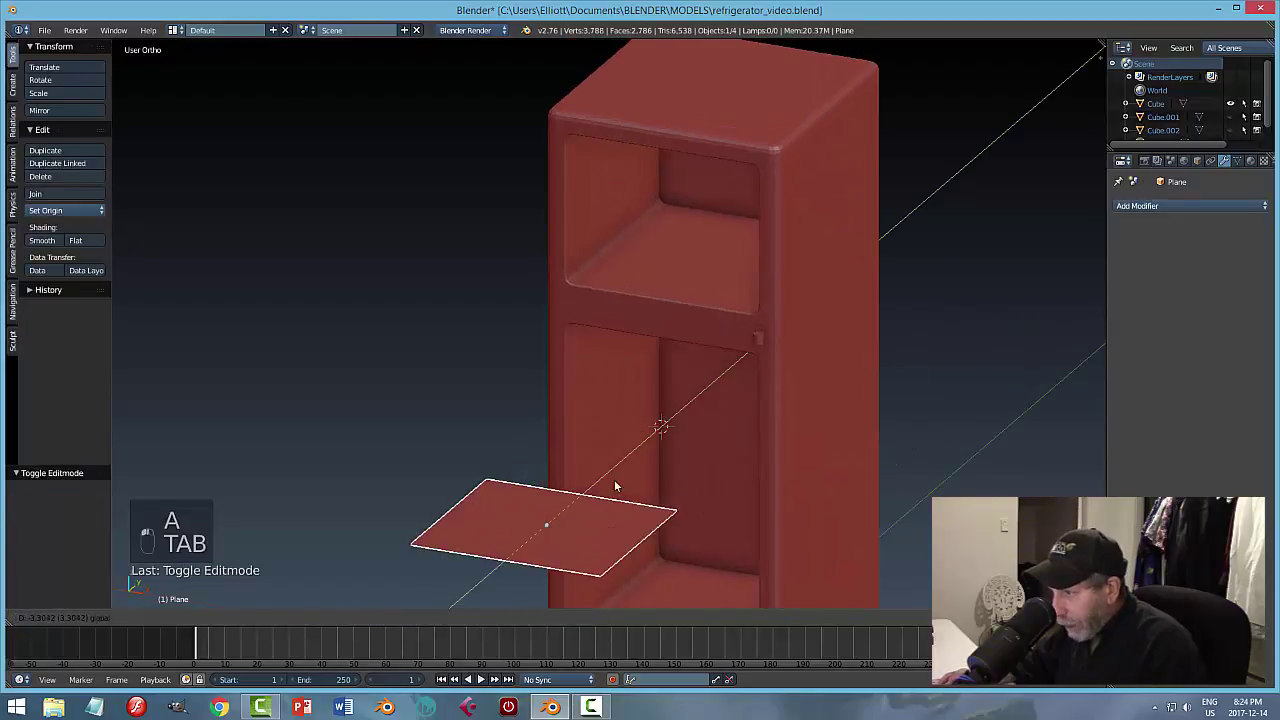
pyautogui.click(614, 485)
pyautogui.scroll(-5, 614, 485)
pyautogui.moveTo(614, 485)
pyautogui.mouseDown(button='middle')
pyautogui.moveTo(646, 480)
pyautogui.moveTo(614, 480)
pyautogui.mouseUp(button='middle')
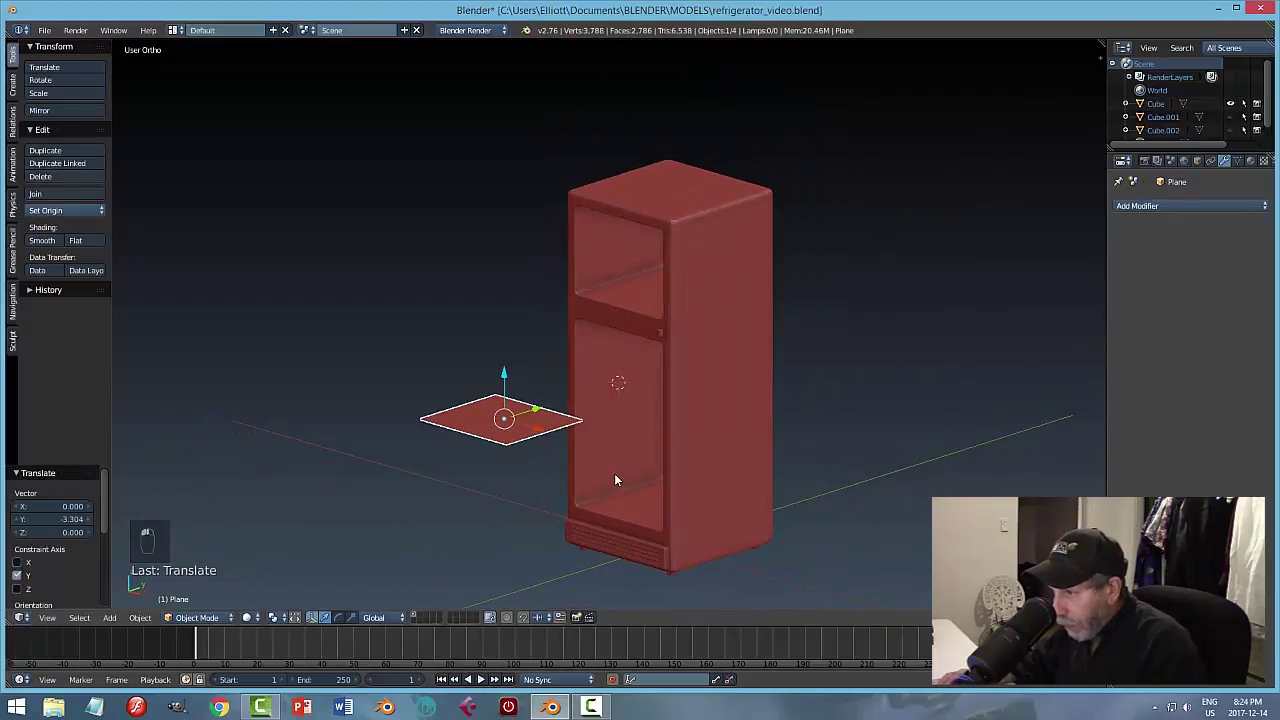
# Set the shelf plane's origin to its geometry and frame the plane in the view.
pyautogui.click(63, 213)
pyautogui.click(72, 246)
pyautogui.moveTo(242, 284); pyautogui.dragTo(551, 369, button='middle')
pyautogui.press('KP_Decimal')
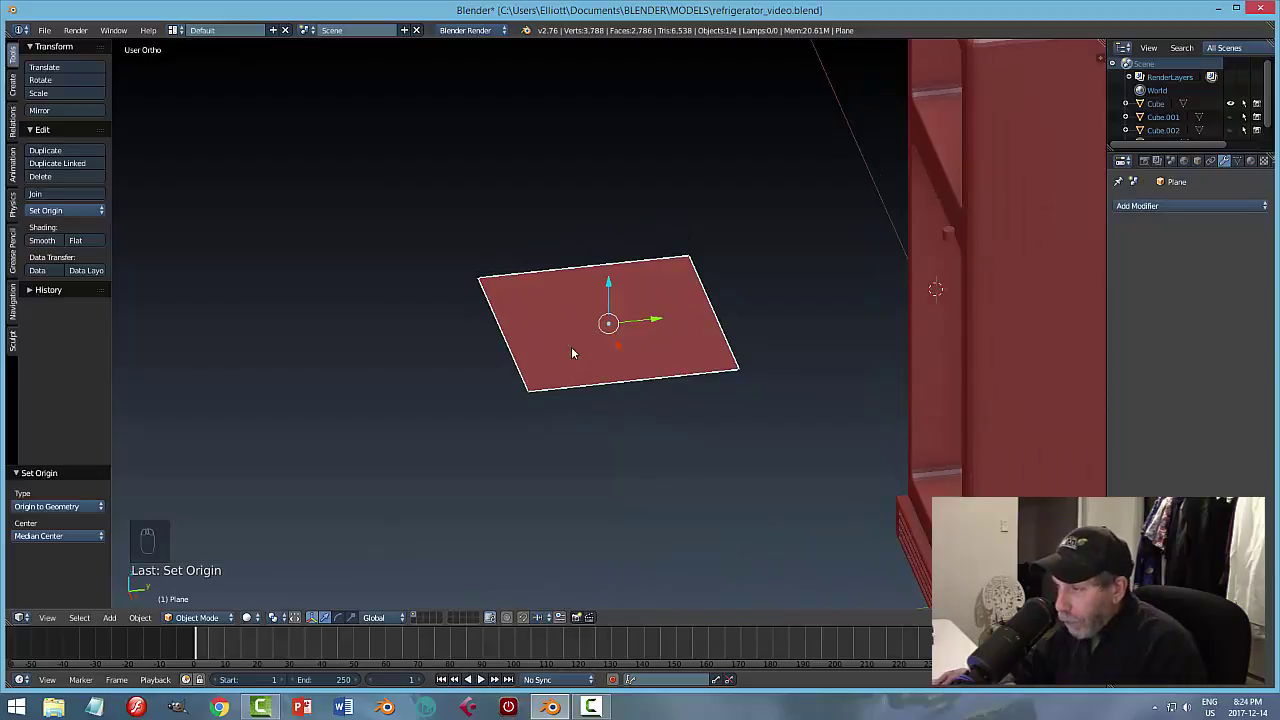
pyautogui.moveTo(637, 291); pyautogui.dragTo(648, 328, button='middle')
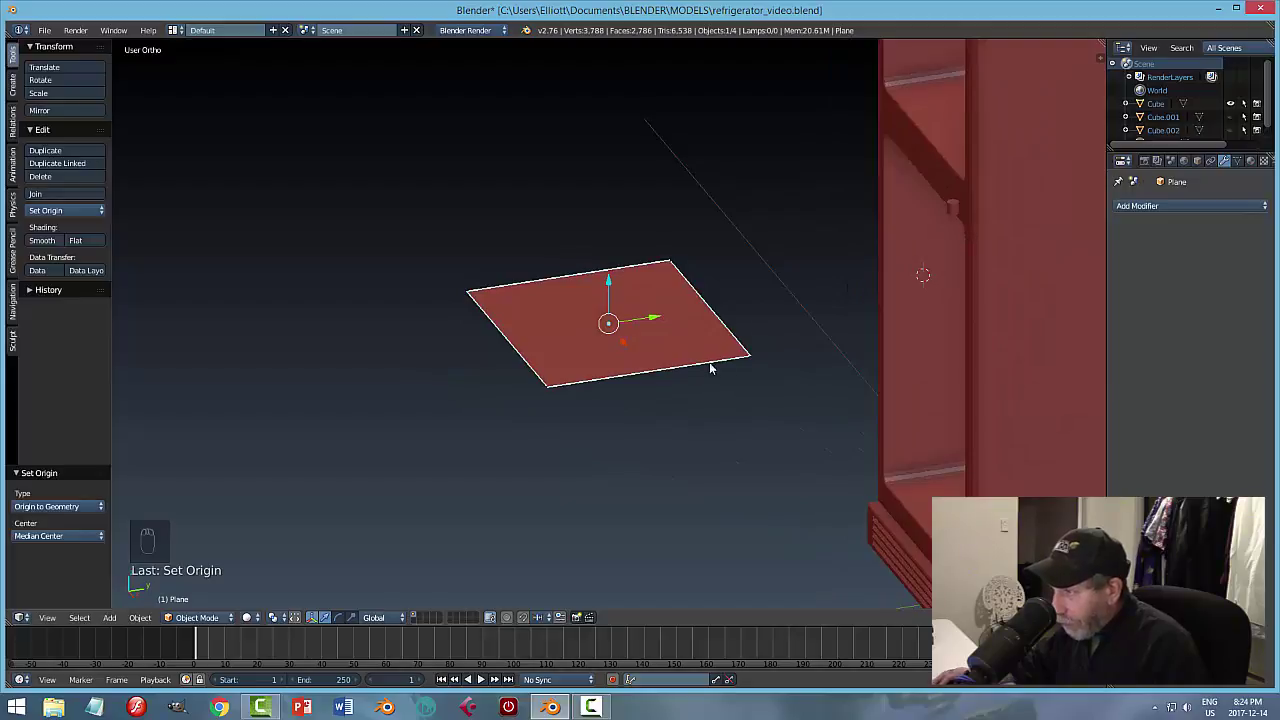
# Add one loop cut across the shelf plane and slide it close to the front edge.
pyautogui.press('Tab')
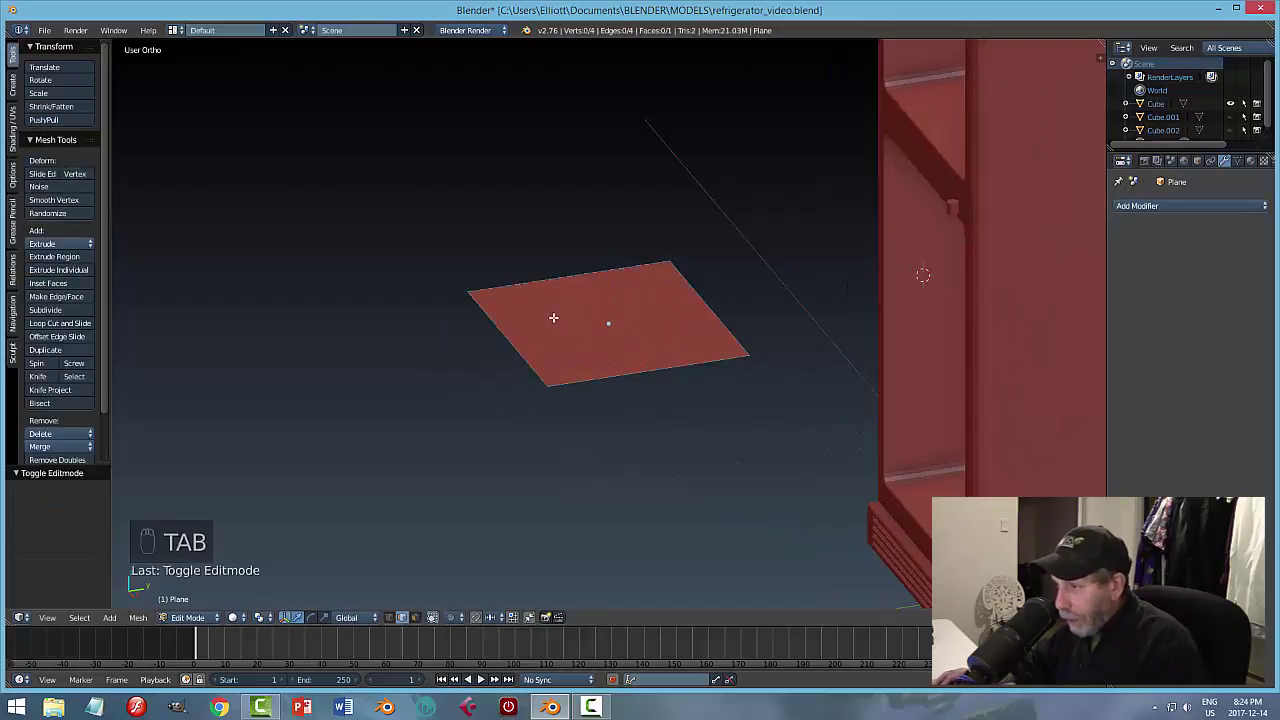
pyautogui.hotkey('ctrl', 'r')
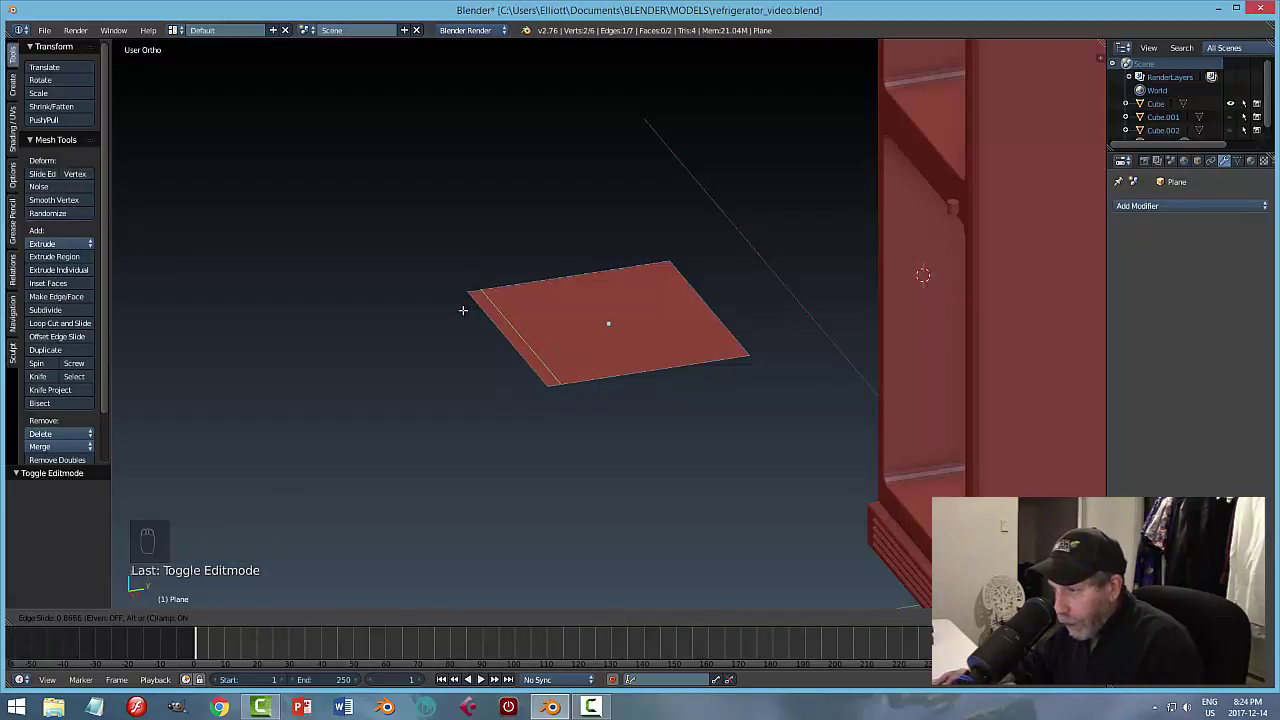
pyautogui.click(461, 310)
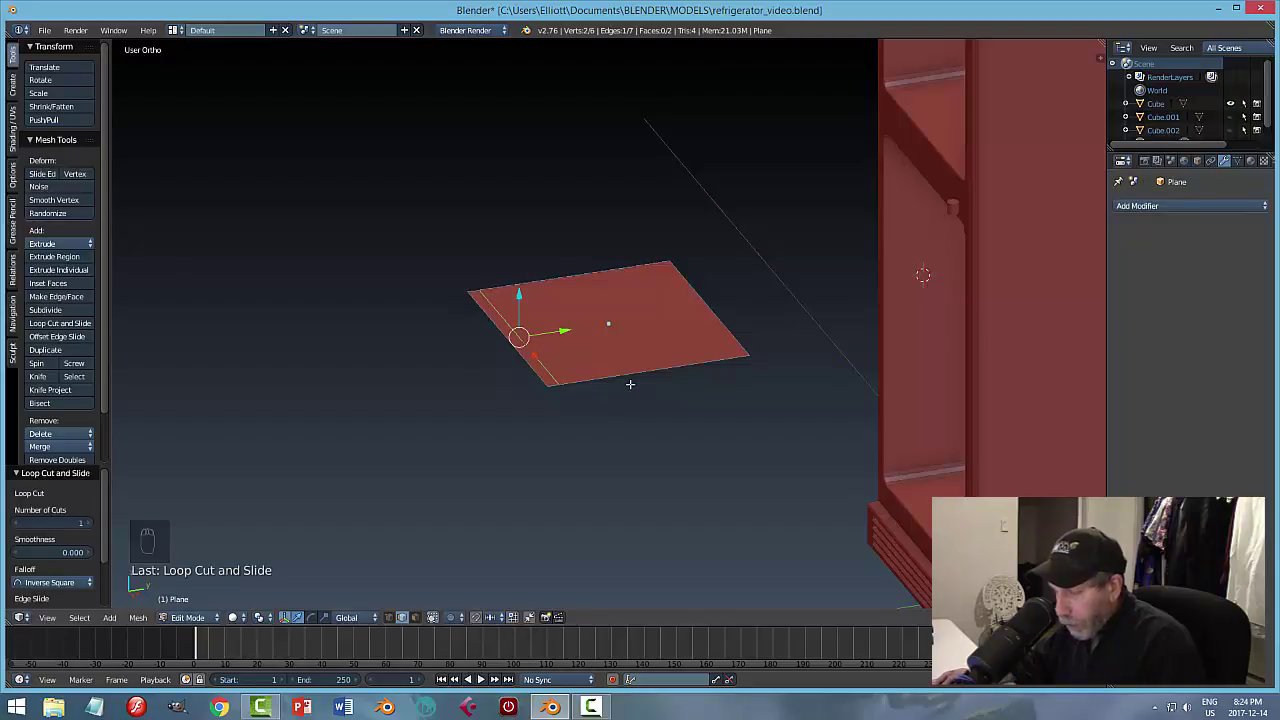
pyautogui.press('a')
# Try to lower the shelf plane's front edge along Z.
pyautogui.moveTo(640, 393); pyautogui.dragTo(640, 367, button='middle')
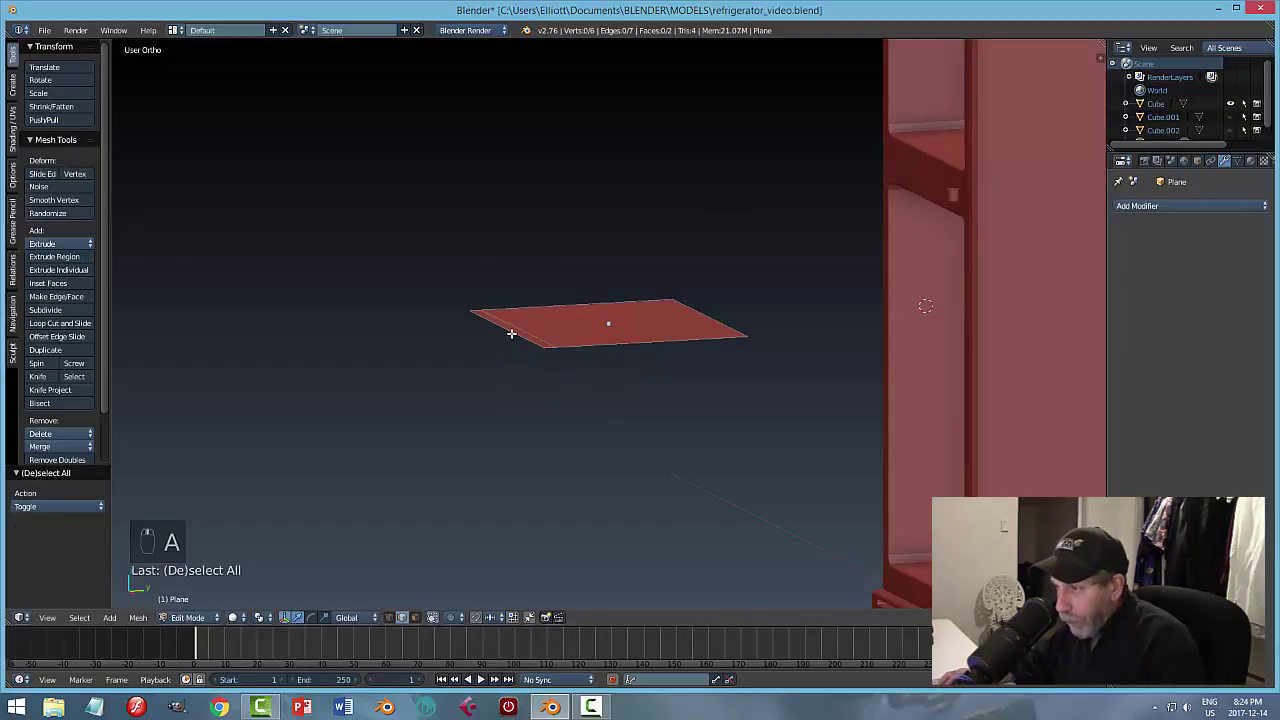
pyautogui.moveTo(534, 385); pyautogui.dragTo(536, 392, button='middle')
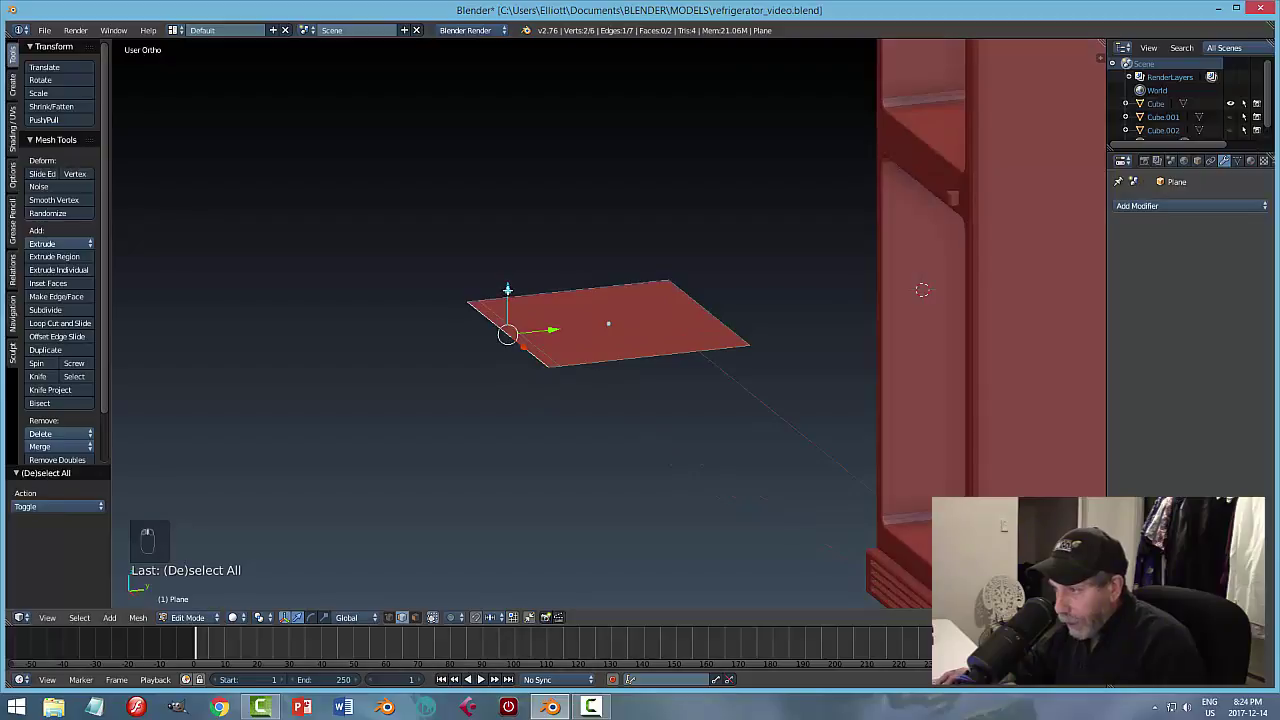
pyautogui.moveTo(507, 291); pyautogui.dragTo(508, 302)
pyautogui.moveTo(591, 331); pyautogui.dragTo(669, 389, button='middle')
pyautogui.hotkey('ctrl', 'z')
# Extrude the whole shelf plane slightly upward along Z to give the shelf thickness.
pyautogui.press('a')
pyautogui.press('a')
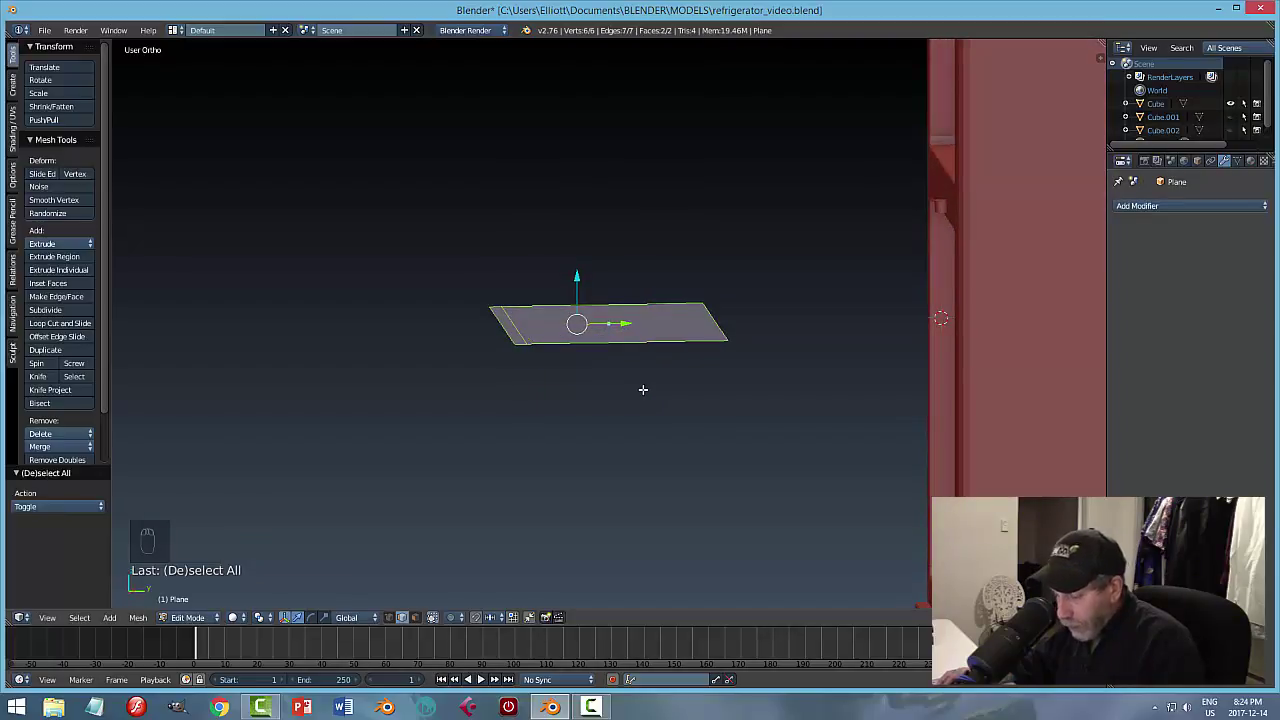
pyautogui.press('e')
pyautogui.rightClick(581, 299)
pyautogui.moveTo(577, 277); pyautogui.dragTo(576, 272)
pyautogui.press('a')
# In face select mode, lower the shelf's front end face about 0.066 along Z to form a sloping lip.
pyautogui.moveTo(586, 376); pyautogui.dragTo(655, 368, button='middle')
pyautogui.scroll(3, 666, 386)
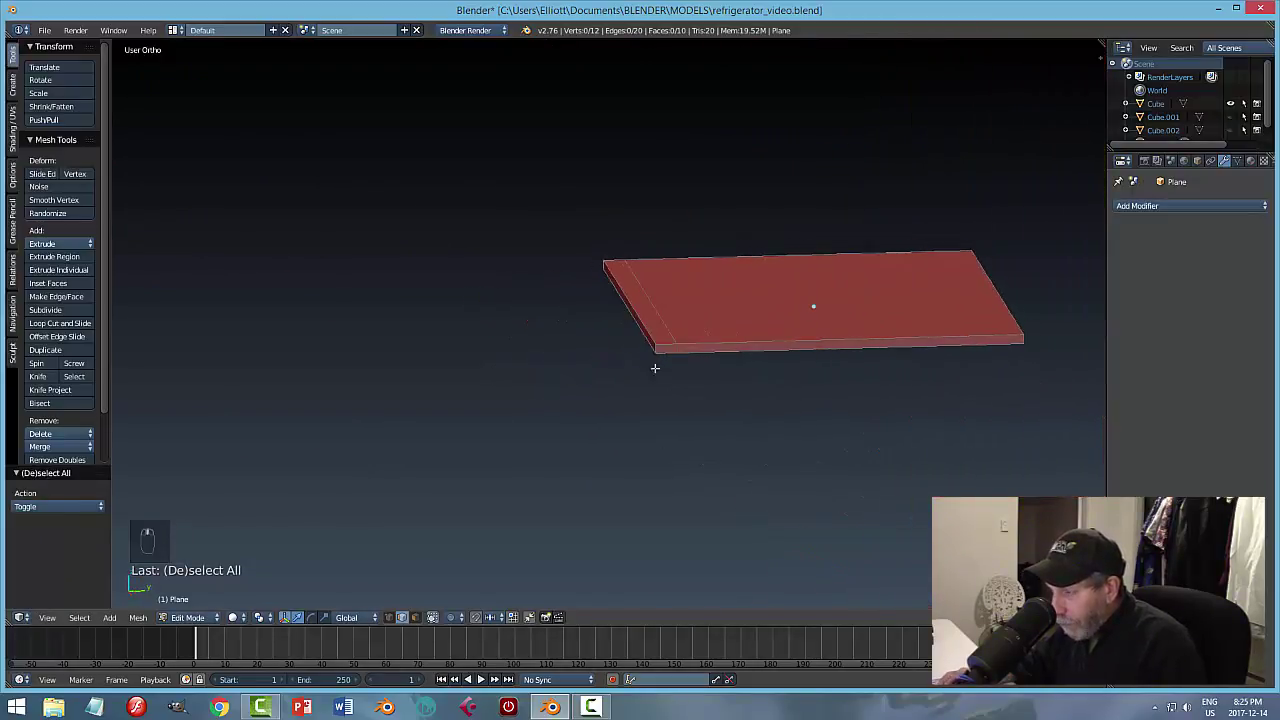
pyautogui.hotkey('ctrl', 'Tab')
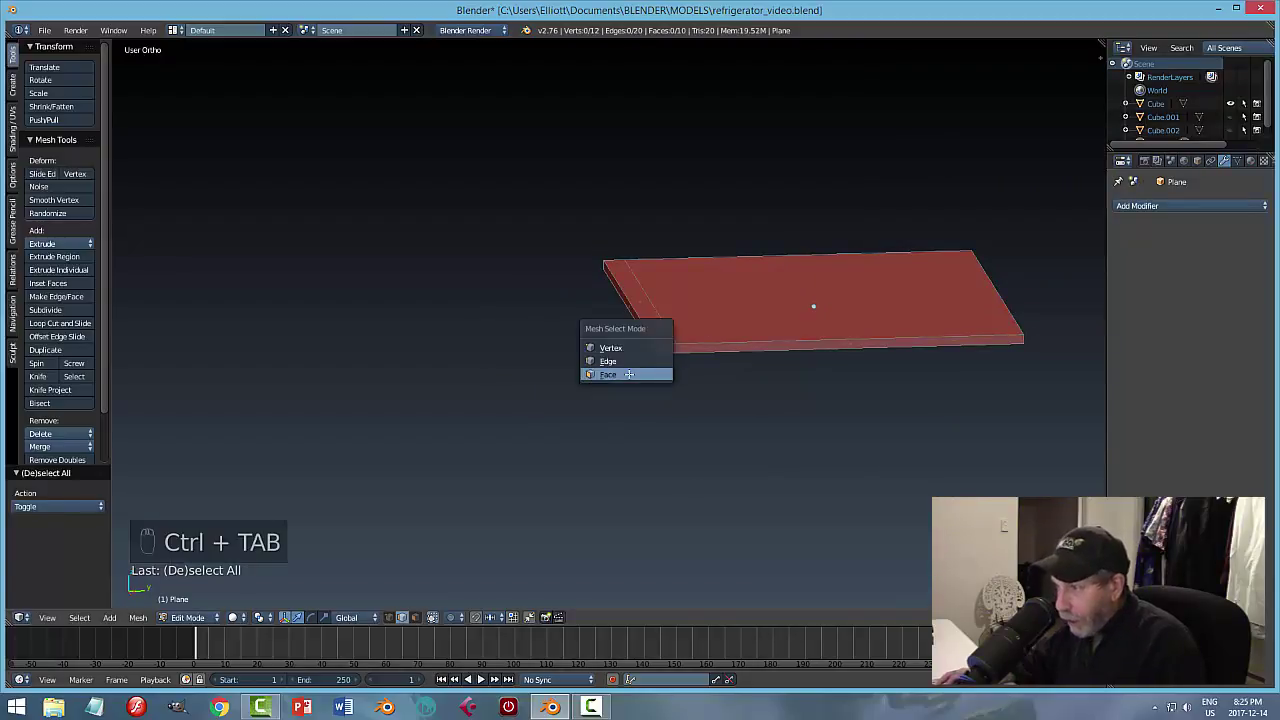
pyautogui.click(630, 372)
pyautogui.moveTo(620, 384); pyautogui.dragTo(671, 363, button='middle')
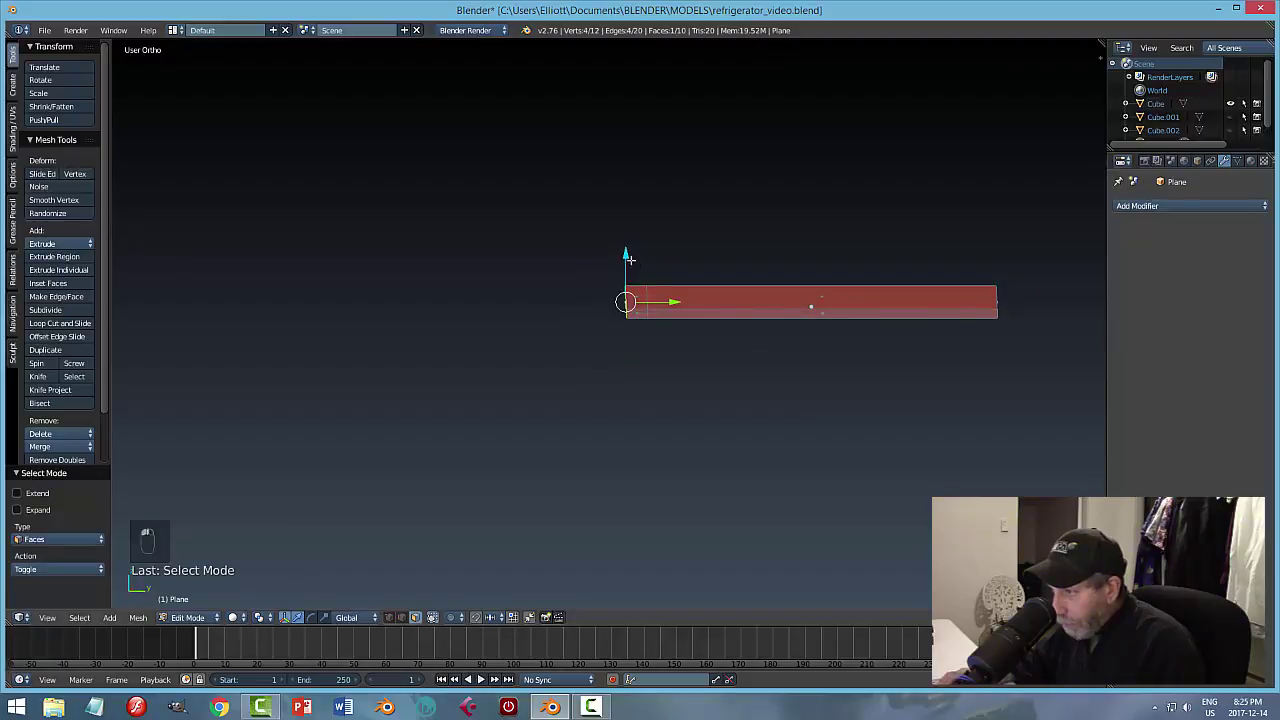
pyautogui.press('e')
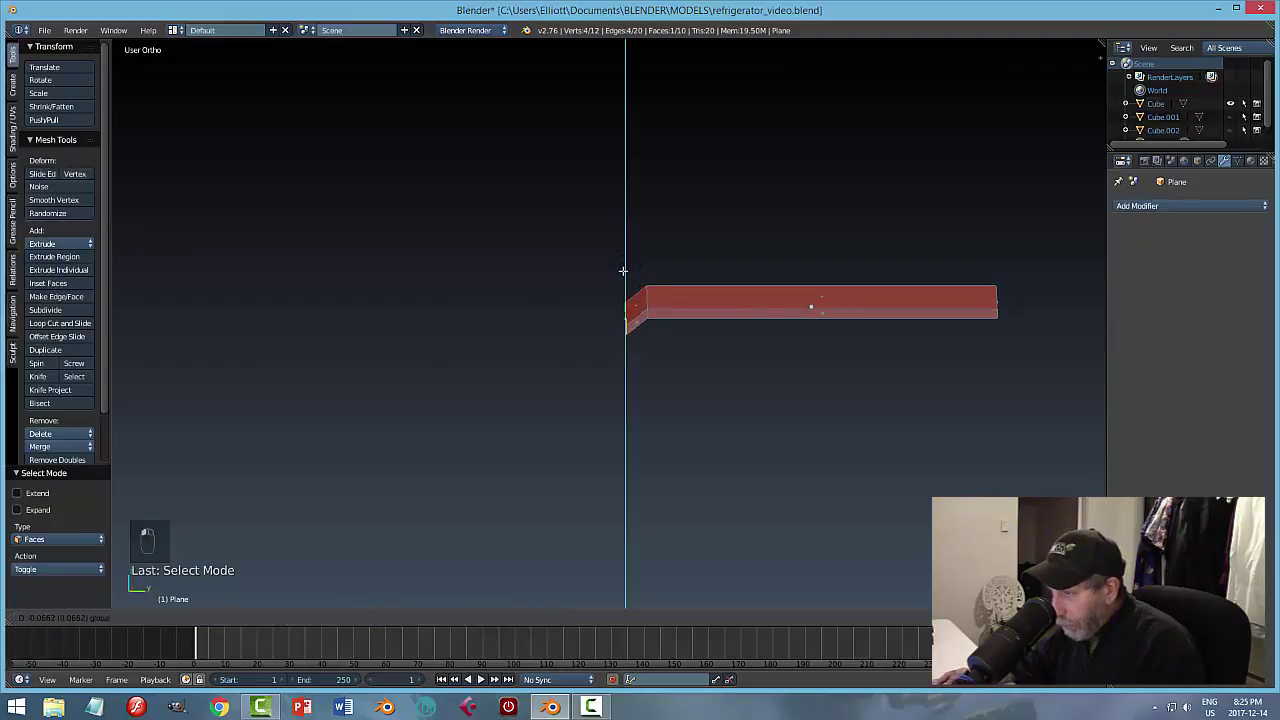
pyautogui.click(623, 270)
pyautogui.press('a')
# Return to Object Mode and save the file, overwriting the existing refrigerator_video.blend.
pyautogui.moveTo(674, 343); pyautogui.dragTo(835, 359, button='middle')
pyautogui.scroll(3, 775, 391)
pyautogui.press('Tab')
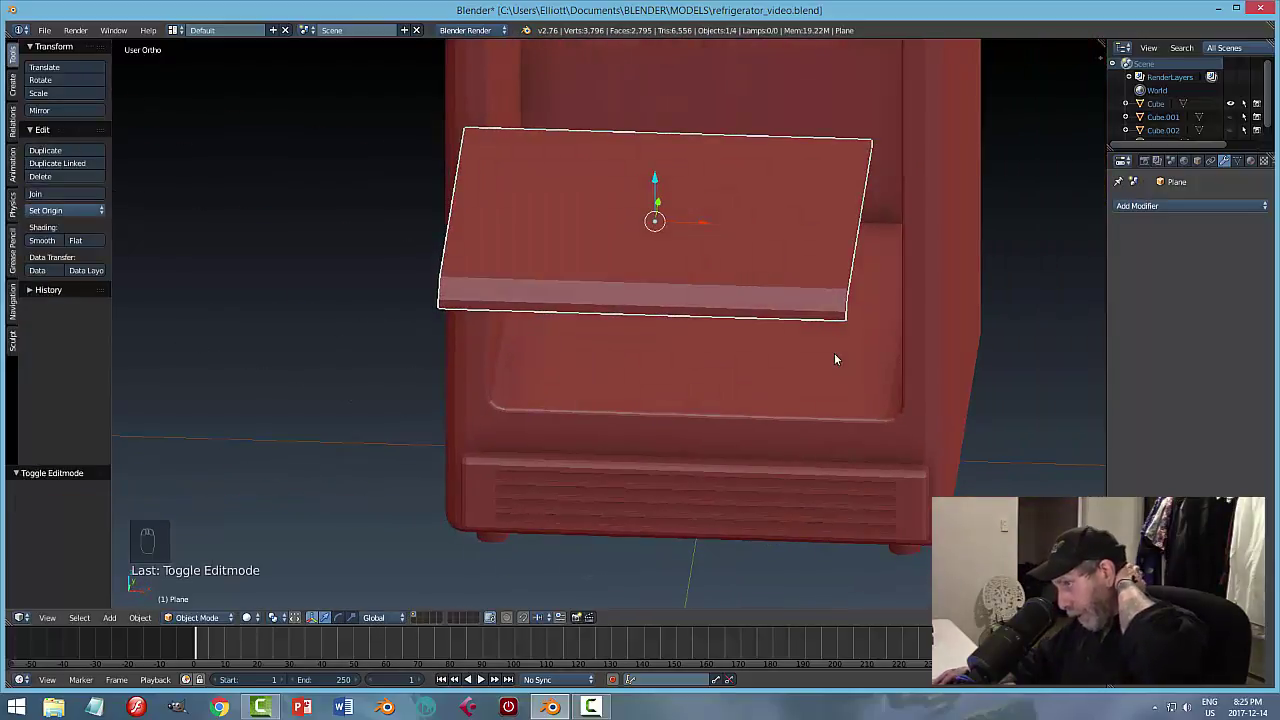
pyautogui.click(836, 356)
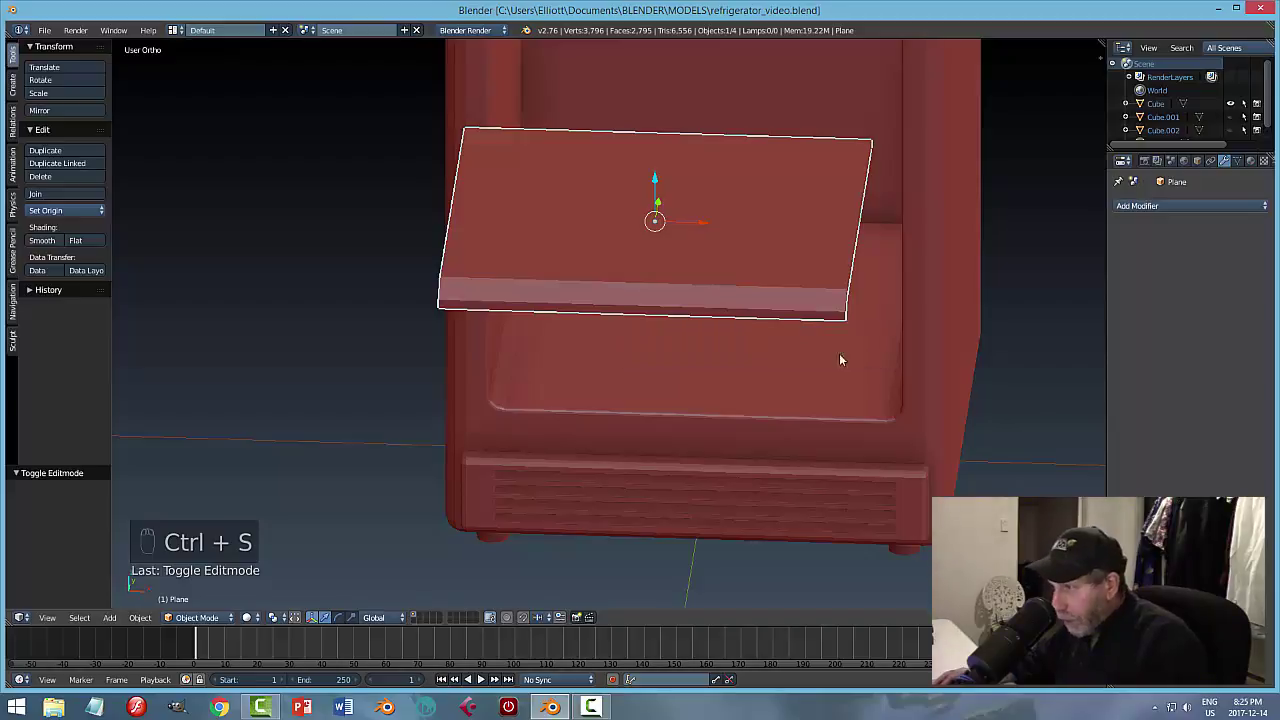
# In Edit Mode, add two evenly spaced front-to-back loop cuts to the shelf without sliding them.
pyautogui.moveTo(839, 353); pyautogui.dragTo(814, 344, button='middle')
pyautogui.scroll(-3, 814, 345)
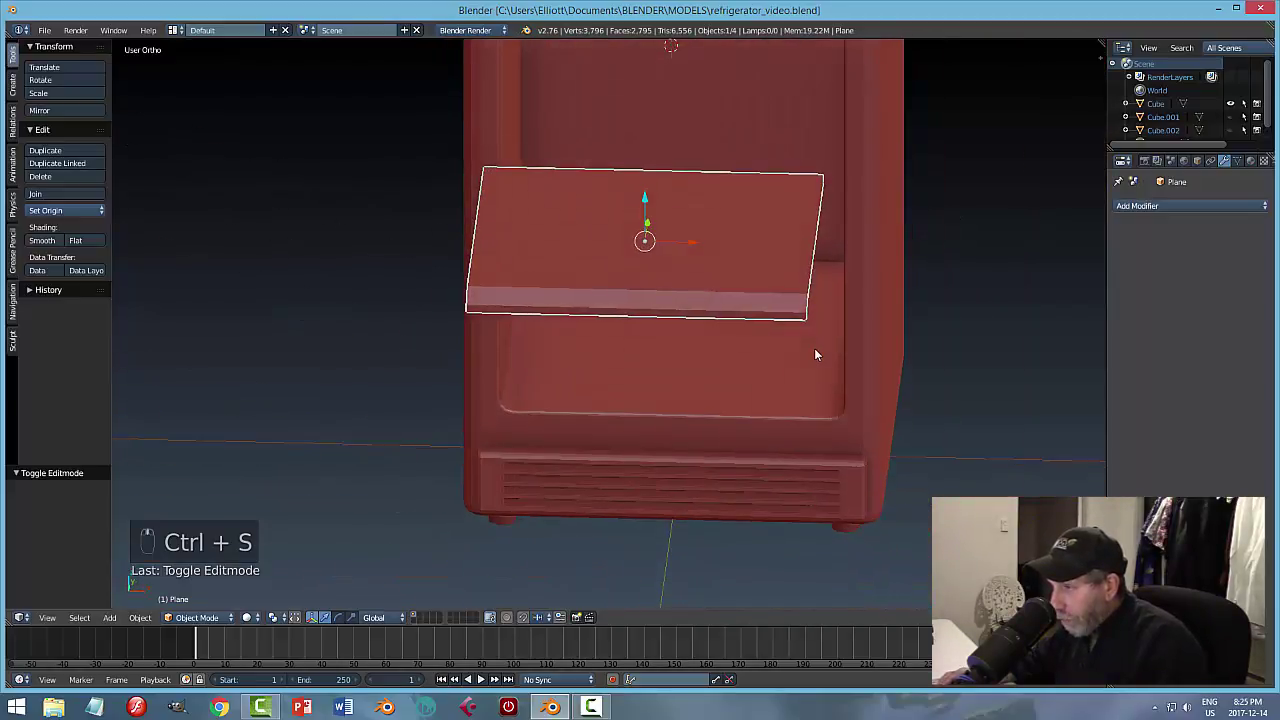
pyautogui.press('Tab')
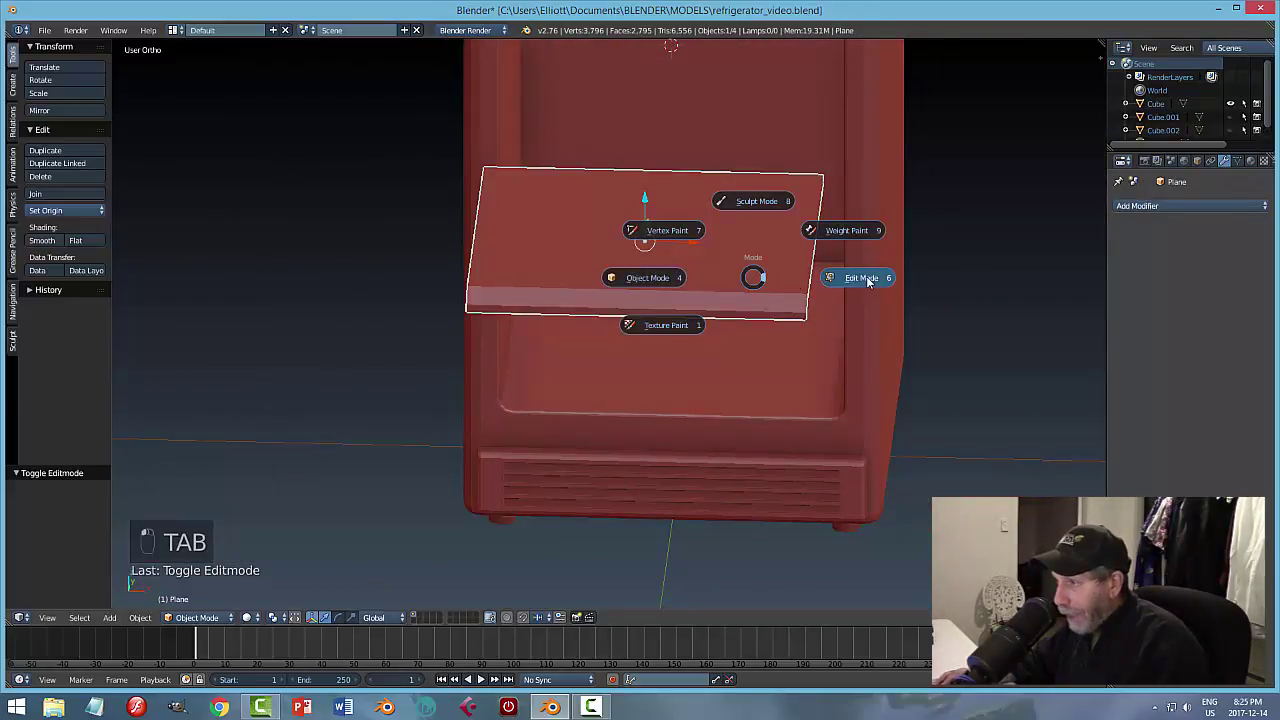
pyautogui.click(860, 277)
pyautogui.scroll(-2, 700, 302)
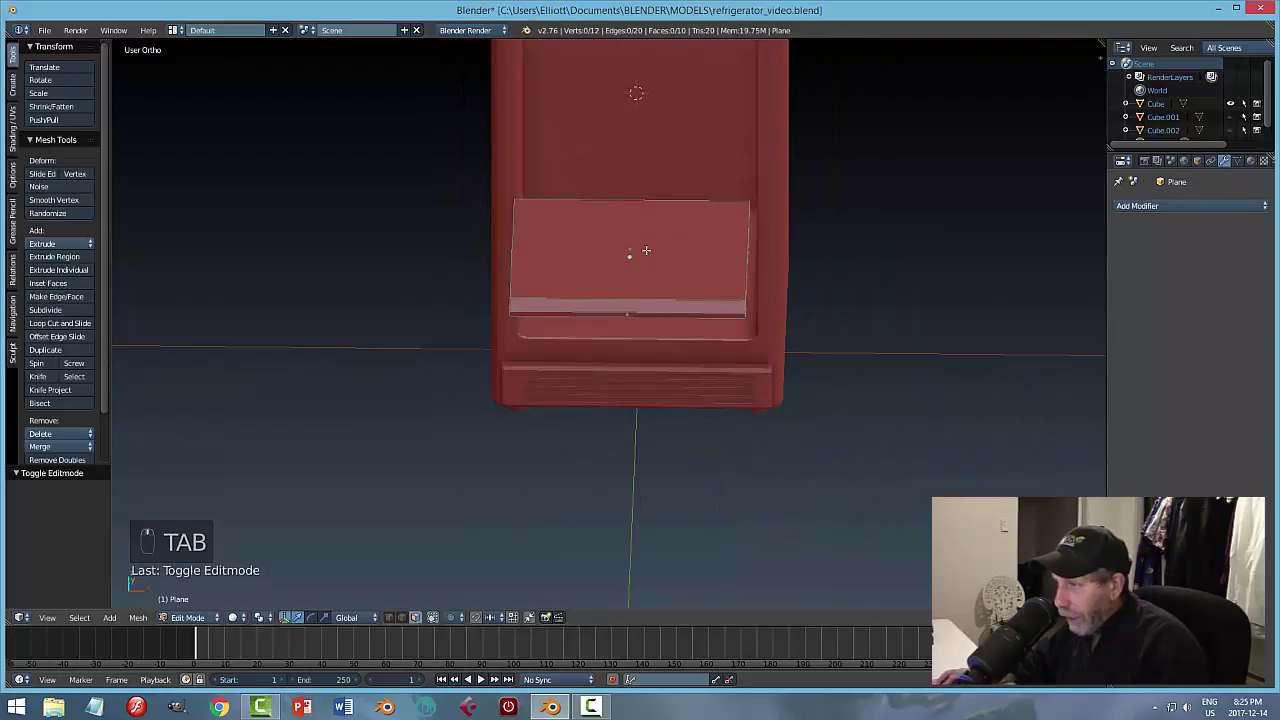
pyautogui.hotkey('ctrl', 'r')
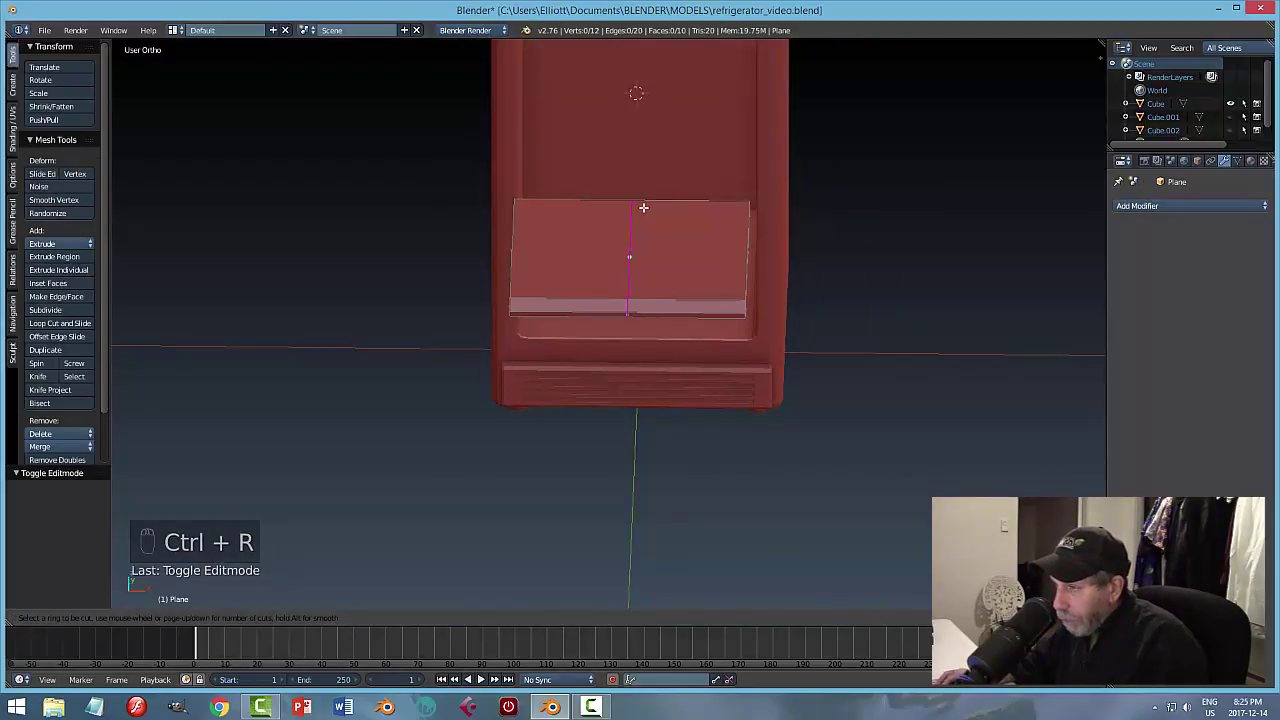
pyautogui.scroll(1, 643, 207)
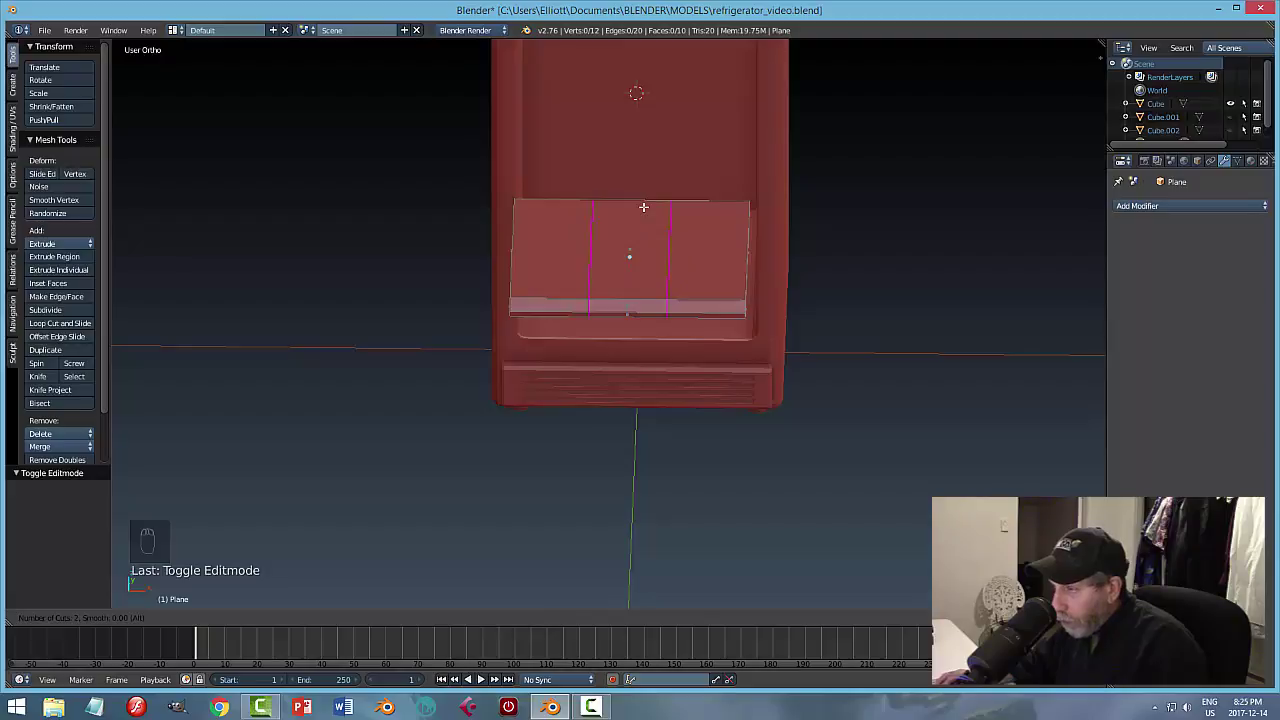
pyautogui.click(643, 207)
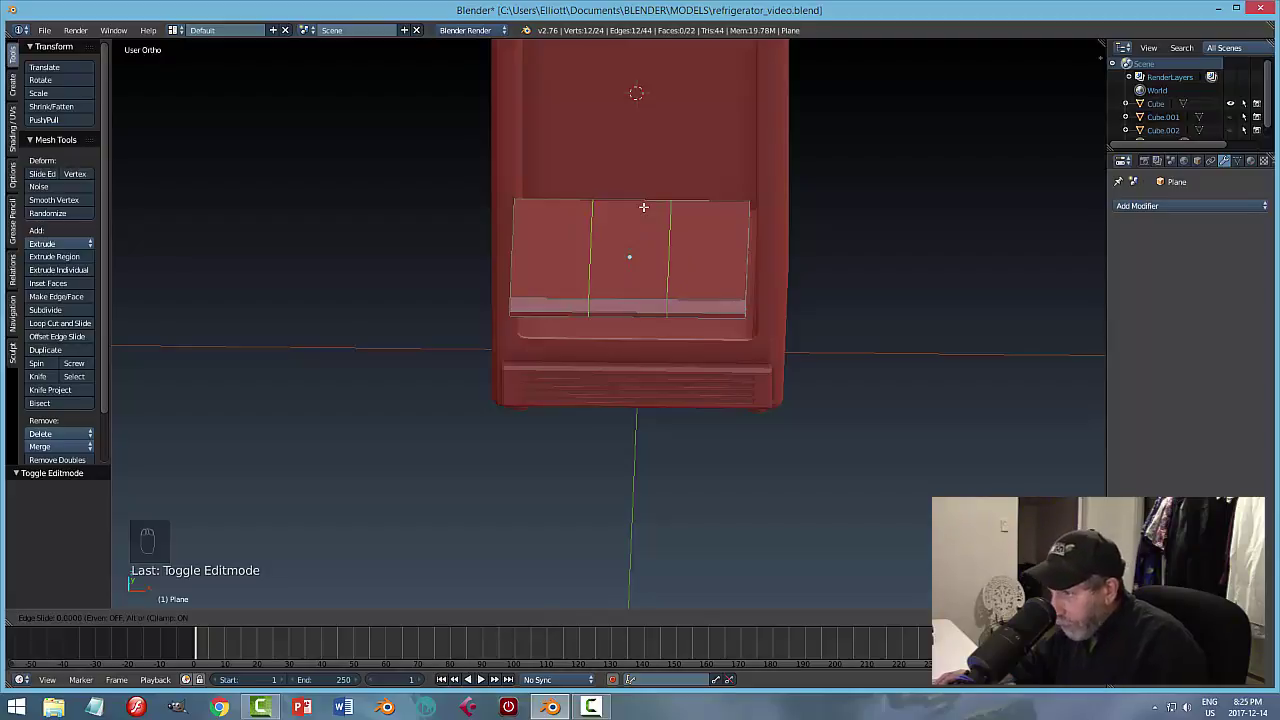
pyautogui.rightClick(643, 207)
# Select both front-to-back edge loops and scale them to about 0.107 along X, towards the shelf's centre.
pyautogui.moveTo(674, 271); pyautogui.dragTo(706, 267, button='middle')
pyautogui.press('a')
pyautogui.keyDown('alt'); pyautogui.click(706, 267); pyautogui.keyUp('alt')
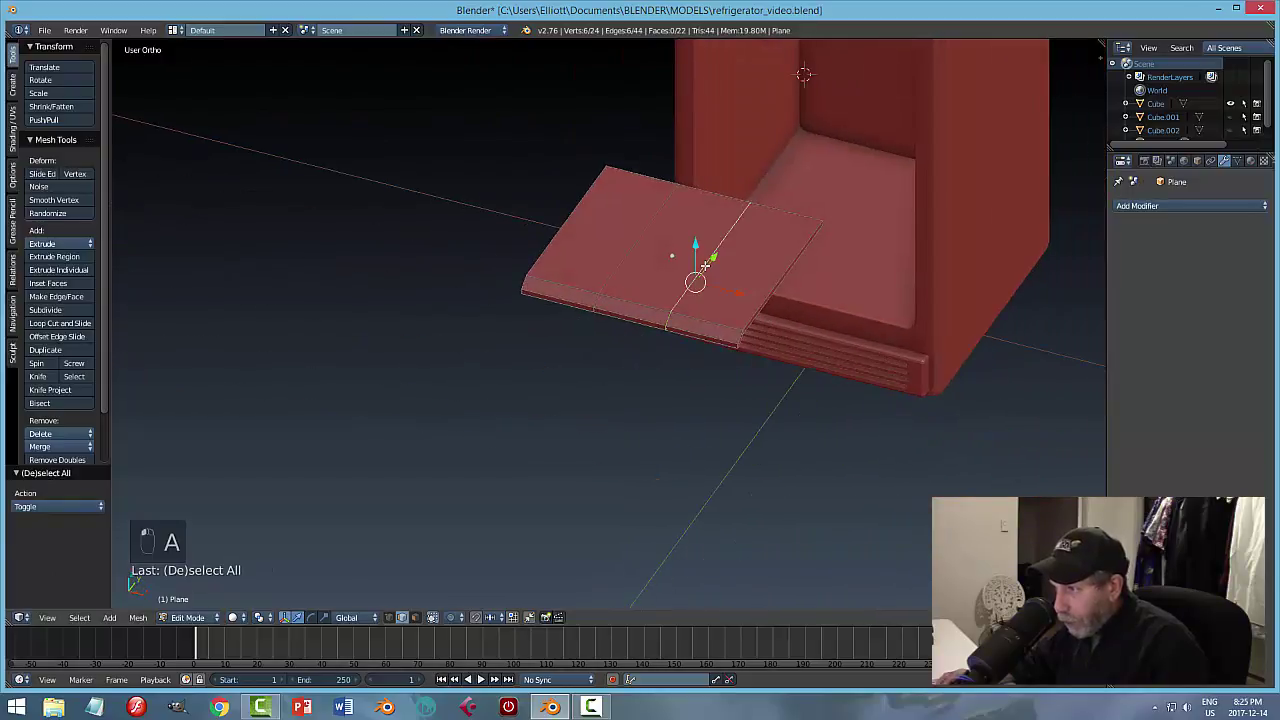
pyautogui.keyDown('alt'); pyautogui.keyDown('shift'); pyautogui.click(640, 226); pyautogui.keyUp('shift'); pyautogui.keyUp('alt')
pyautogui.moveTo(640, 226); pyautogui.dragTo(730, 257, button='middle')
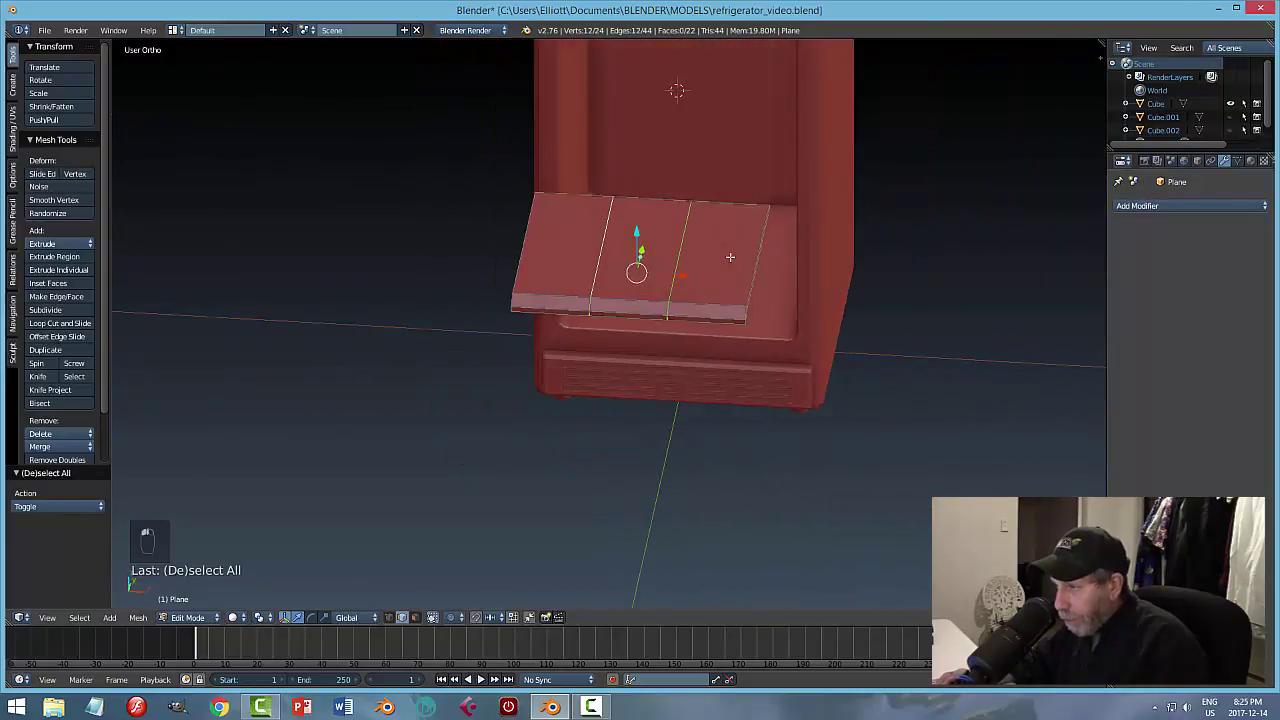
pyautogui.press('s')
pyautogui.press('x')
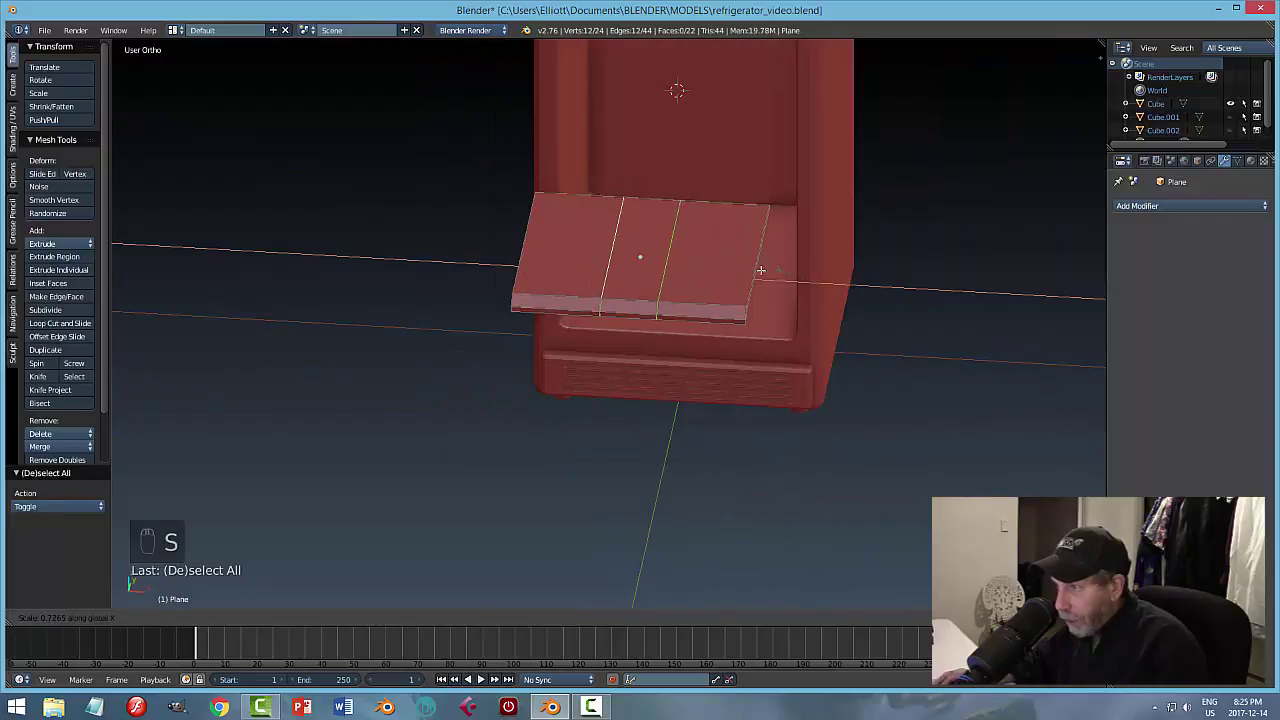
pyautogui.click(655, 282)
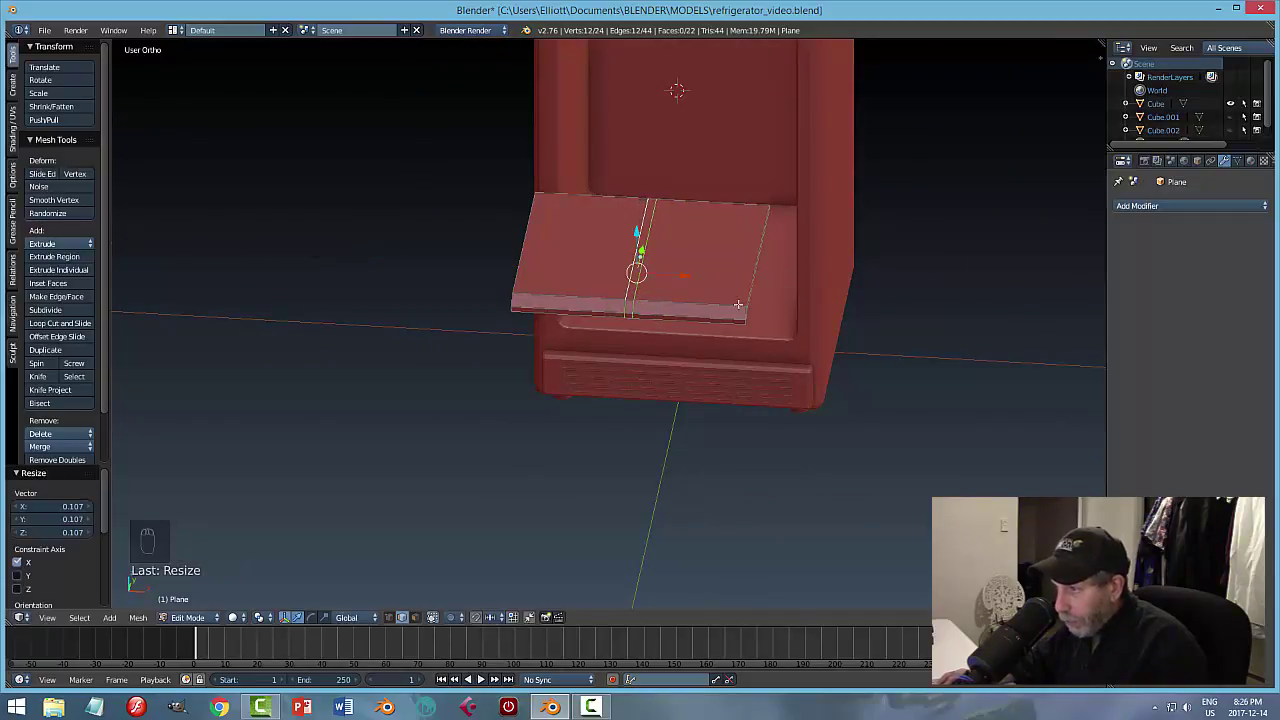
pyautogui.press('a')
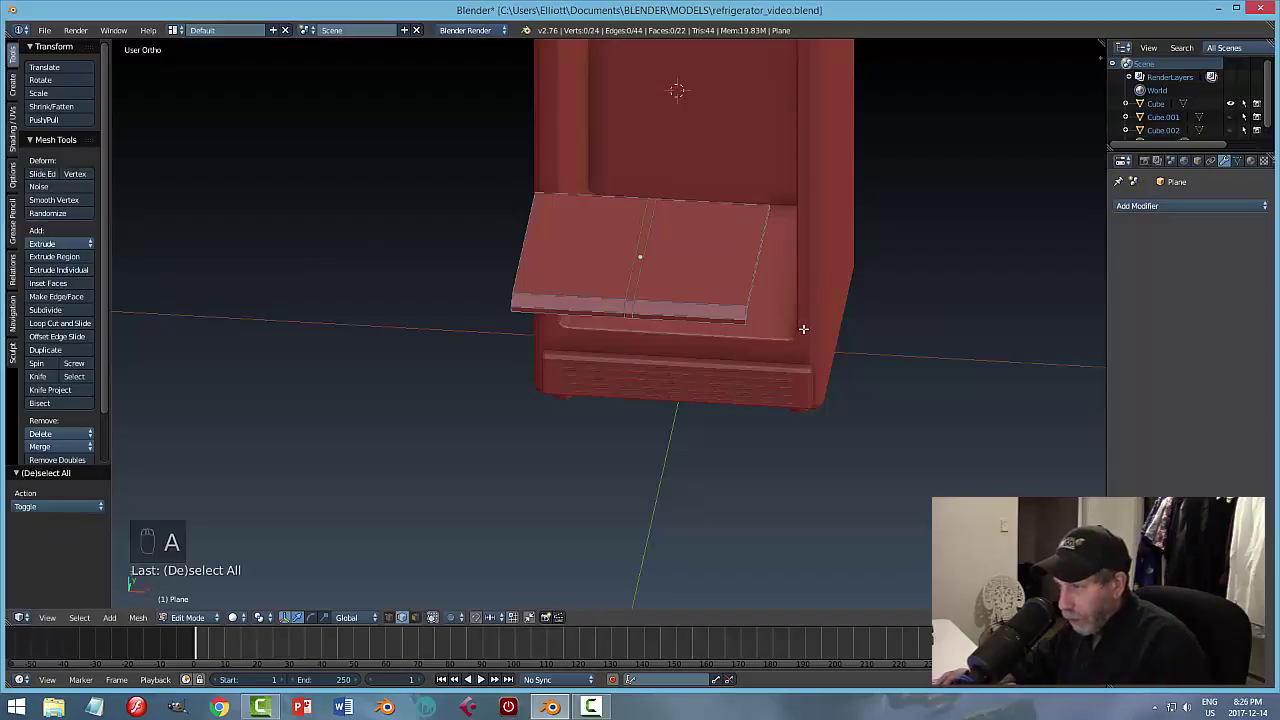
# Restore the selection of the two central edge loops and scale them about 2.73 along X to widen the strip.
pyautogui.hotkey('ctrl', 'z')
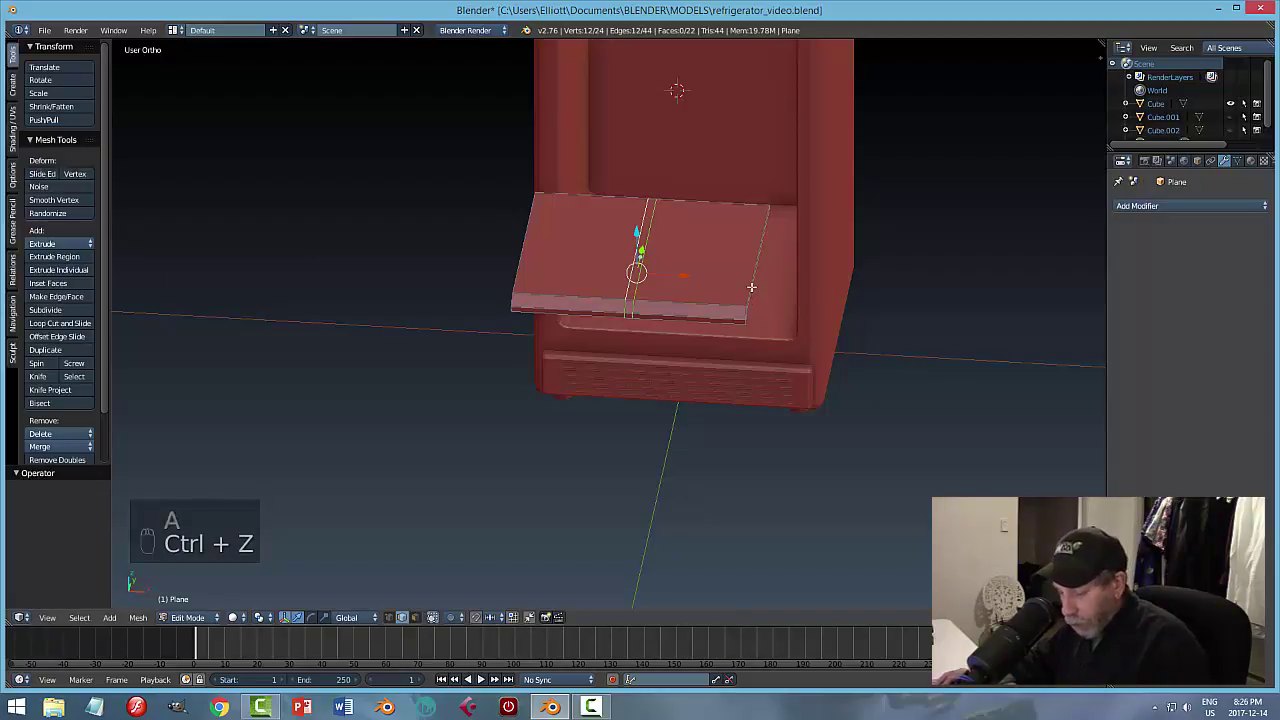
pyautogui.press('s')
pyautogui.press('x')
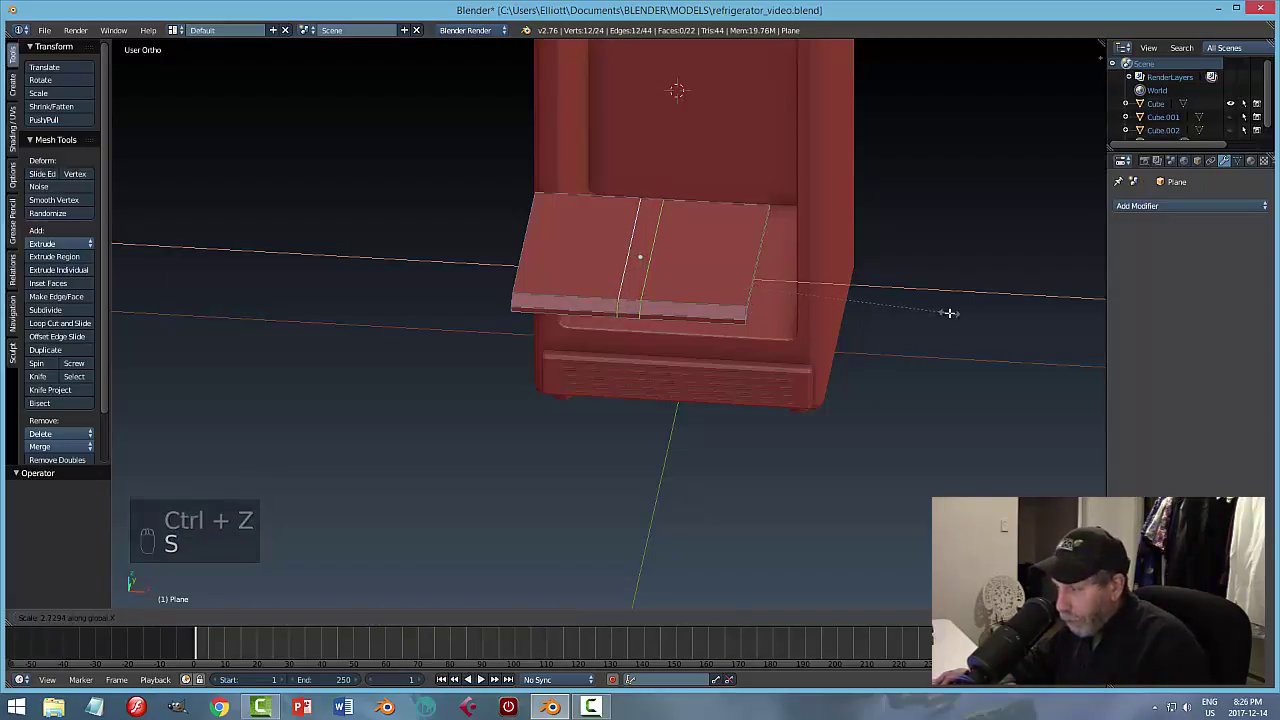
pyautogui.click(949, 313)
pyautogui.press('a')
# Select the two large panel faces on the shelf's top and both on its underside, and inset them by about 0.0393.
pyautogui.moveTo(821, 318)
pyautogui.mouseDown(button='middle')
pyautogui.moveTo(751, 320)
pyautogui.moveTo(814, 234)
pyautogui.moveTo(790, 316)
pyautogui.moveTo(823, 346)
pyautogui.moveTo(823, 331)
pyautogui.moveTo(794, 329)
pyautogui.moveTo(805, 336)
pyautogui.mouseUp(button='middle')
pyautogui.hotkey('ctrl', 'Tab')
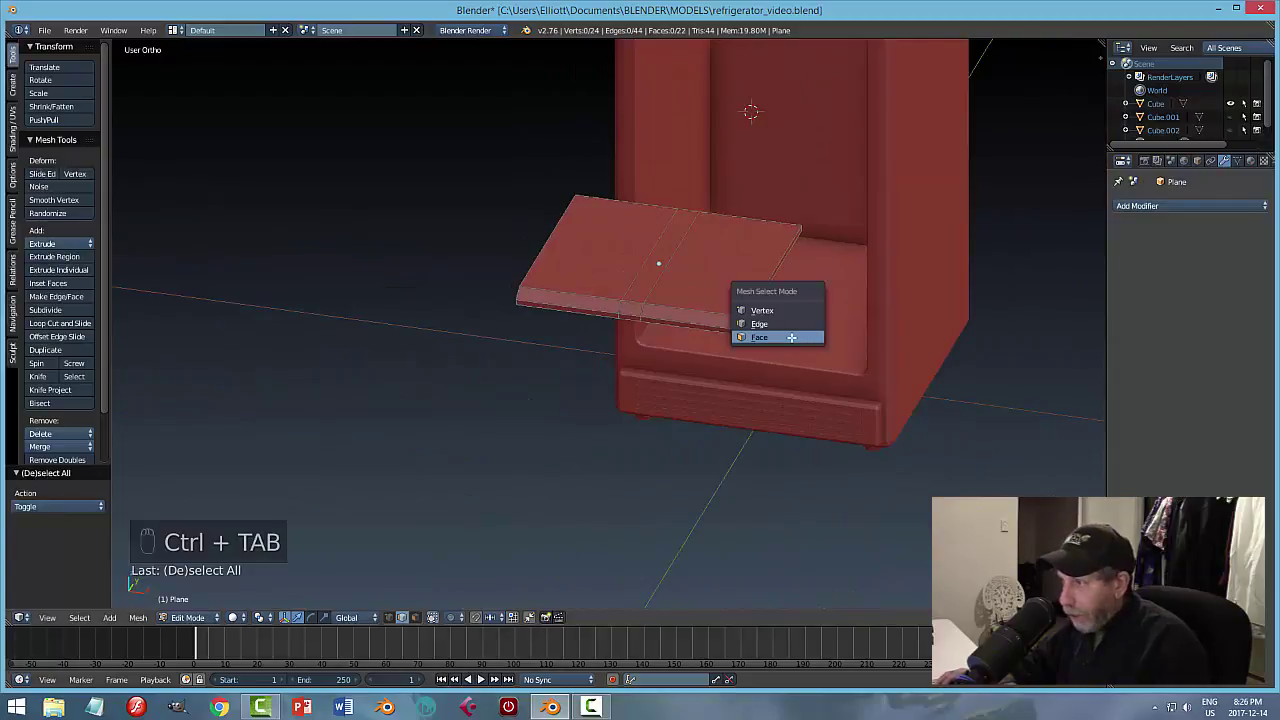
pyautogui.click(791, 337)
pyautogui.rightClick(730, 264)
pyautogui.keyDown('shift'); pyautogui.rightClick(616, 239); pyautogui.keyUp('shift')
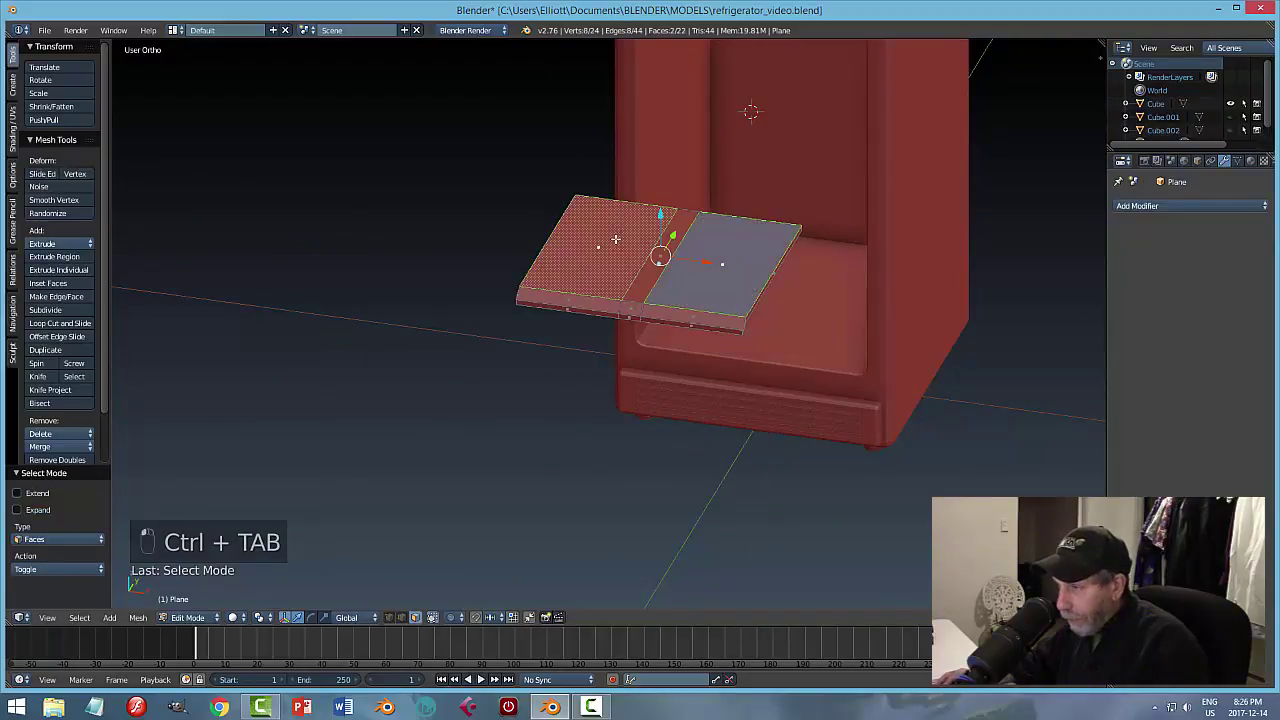
pyautogui.scroll(3, 727, 290)
pyautogui.moveTo(722, 325); pyautogui.dragTo(809, 406, button='middle')
pyautogui.keyDown('shift'); pyautogui.rightClick(725, 269); pyautogui.keyUp('shift')
pyautogui.keyDown('shift'); pyautogui.rightClick(694, 368); pyautogui.keyUp('shift')
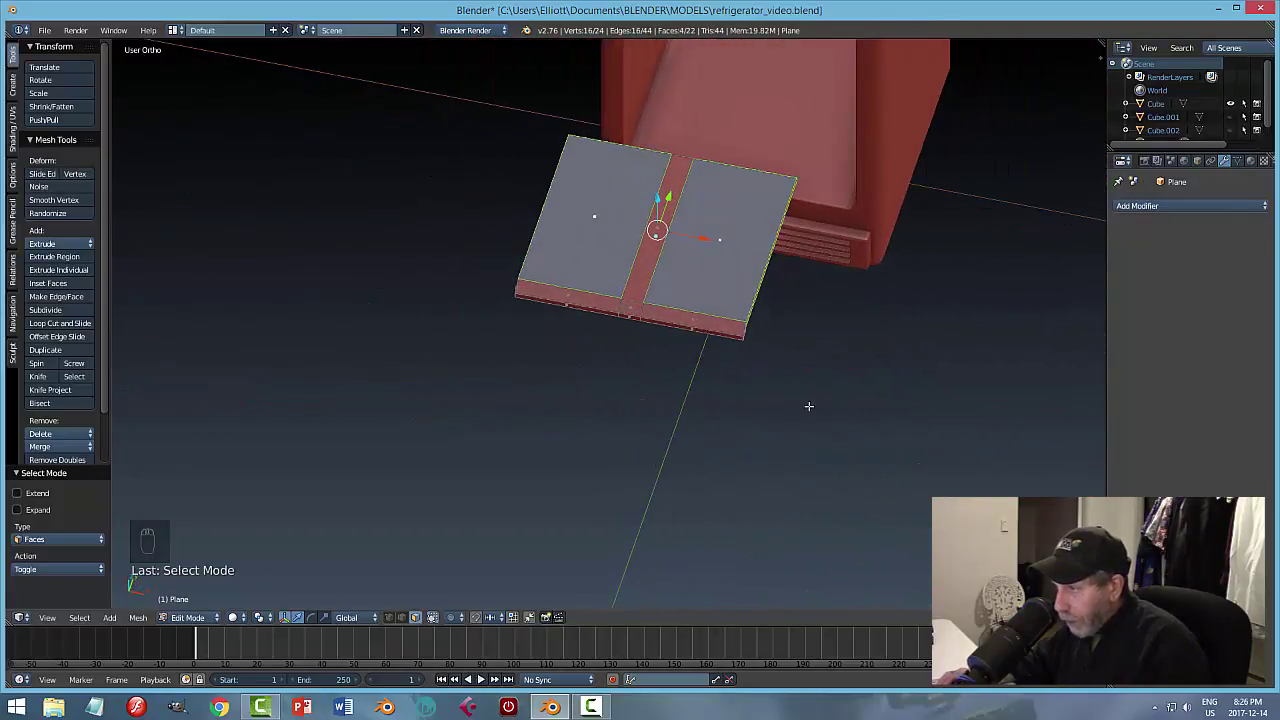
pyautogui.press('i')
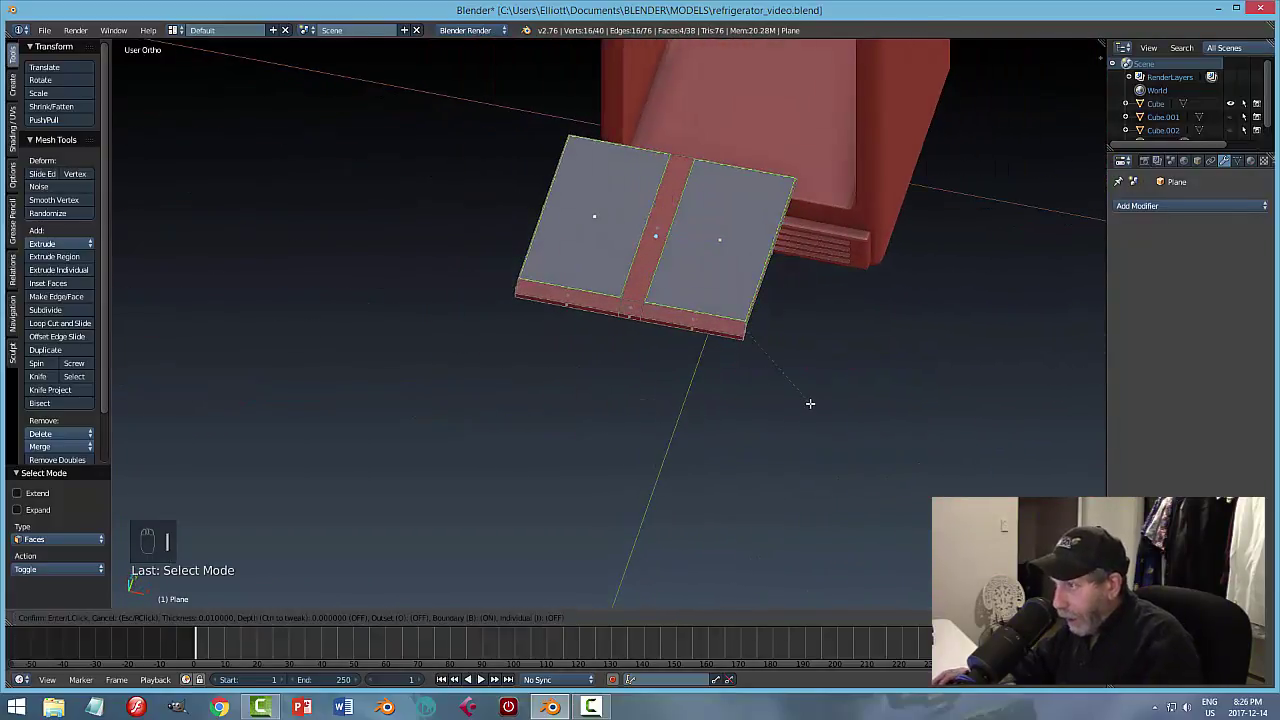
pyautogui.click(803, 404)
pyautogui.moveTo(803, 404); pyautogui.dragTo(883, 398, button='middle')
pyautogui.scroll(3, 809, 383)
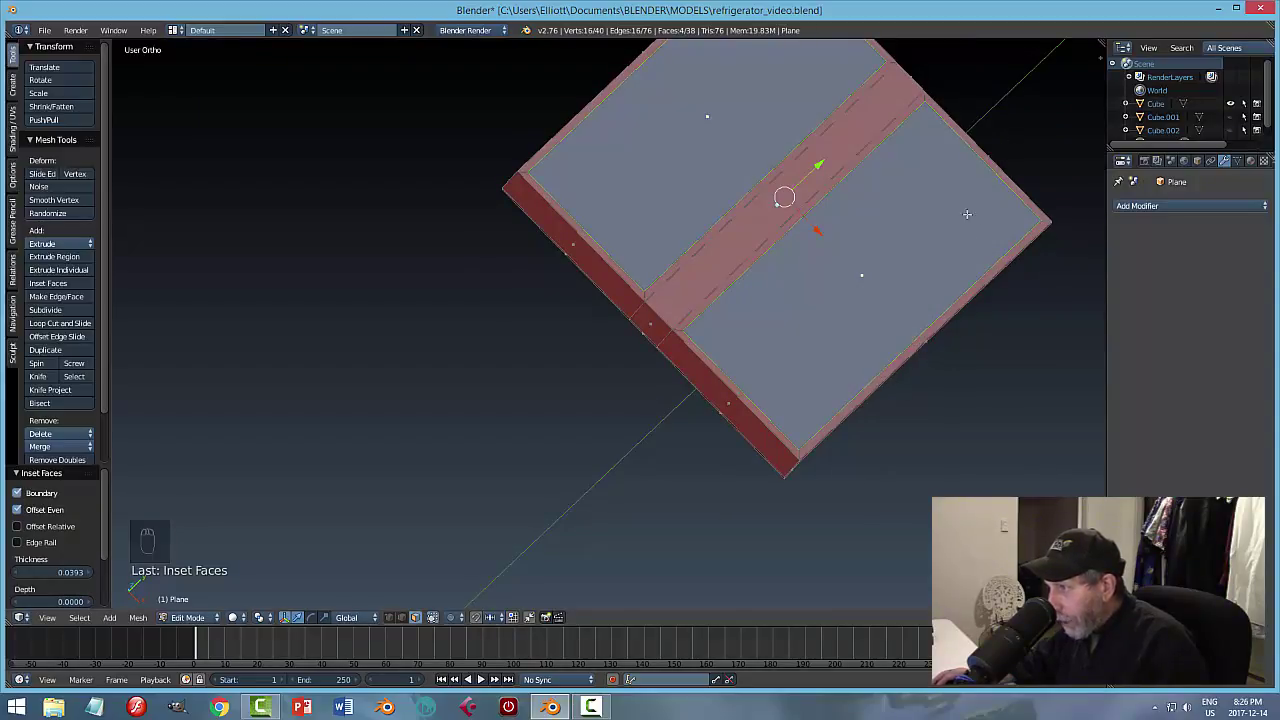
# Scale the inset panel faces to about 0.997 along Y.
pyautogui.moveTo(967, 213); pyautogui.dragTo(968, 345, button='middle')
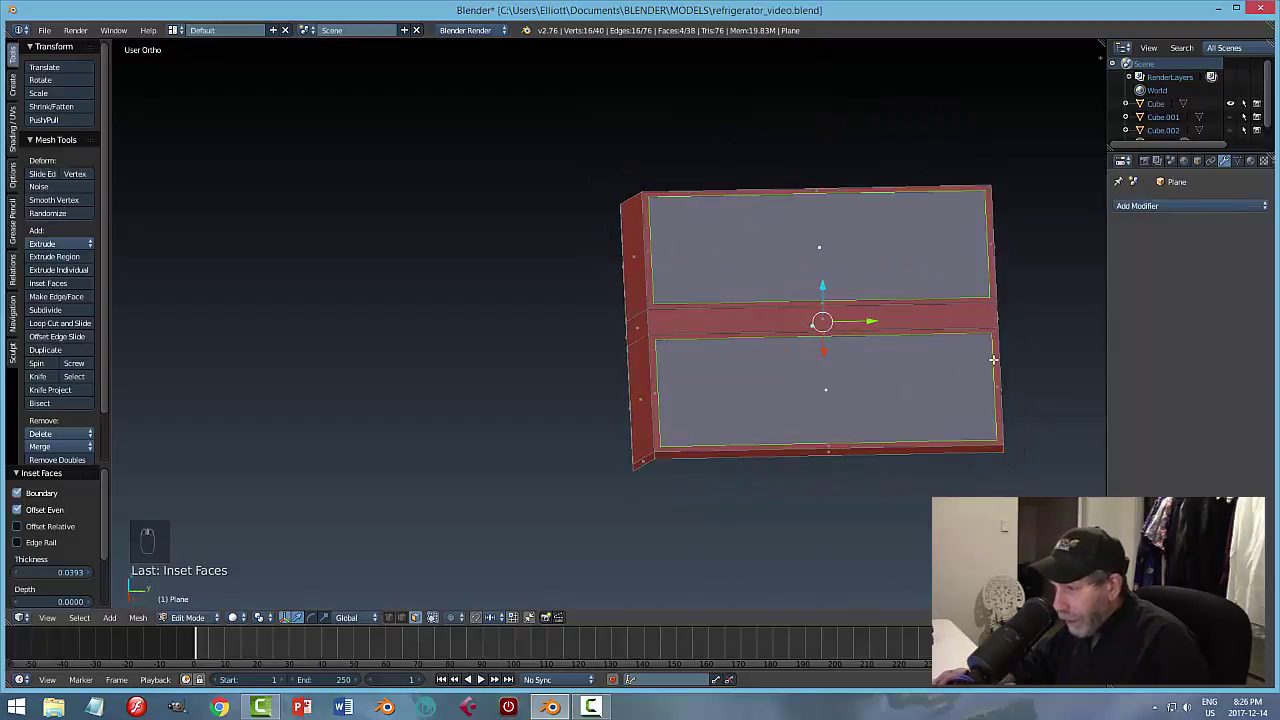
pyautogui.press('s')
pyautogui.press('y')
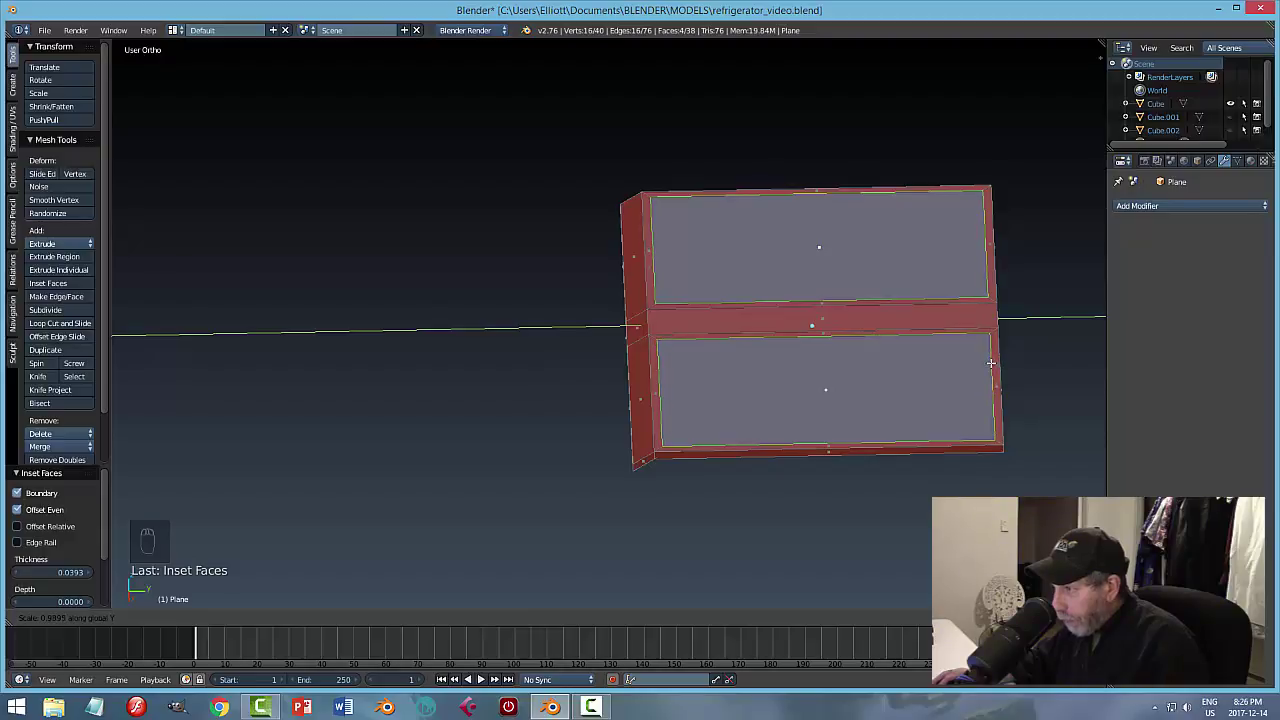
pyautogui.click(989, 362)
pyautogui.moveTo(989, 362); pyautogui.dragTo(1024, 382, button='middle')
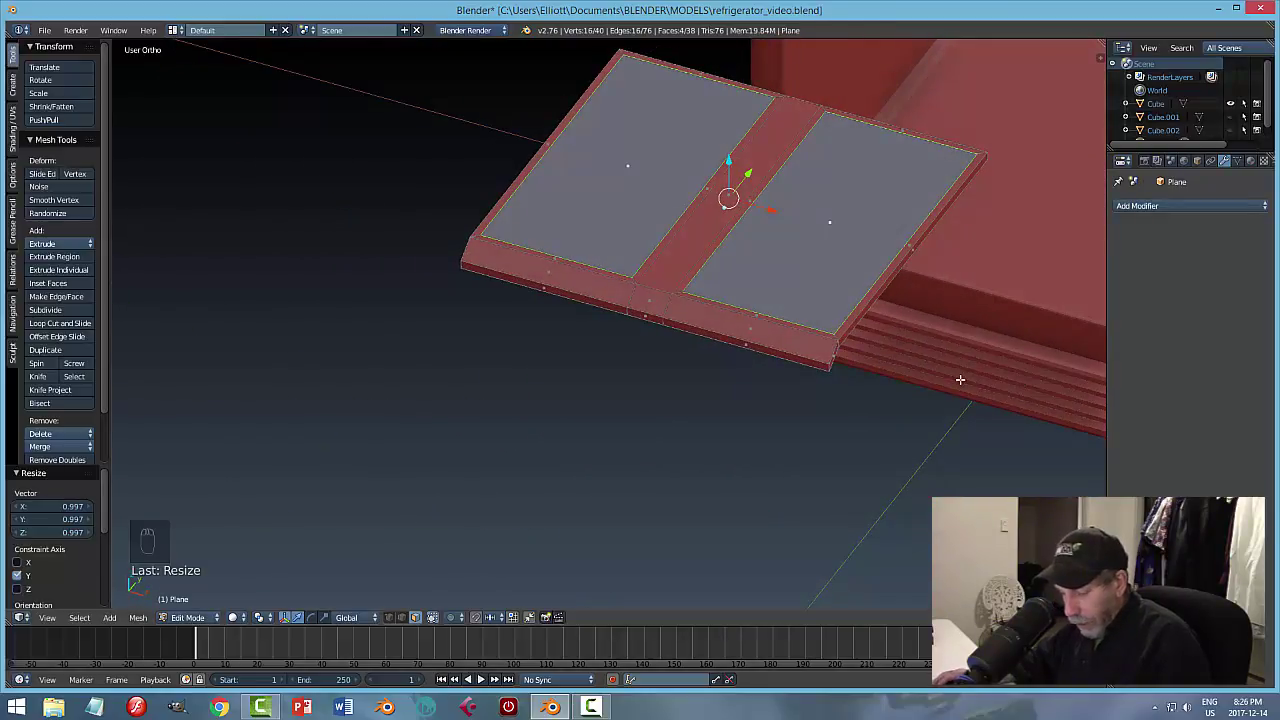
# Try to bridge the edge loops of the inset top and underside panels, and undo the attempt.
pyautogui.hotkey('ctrl', 'e')
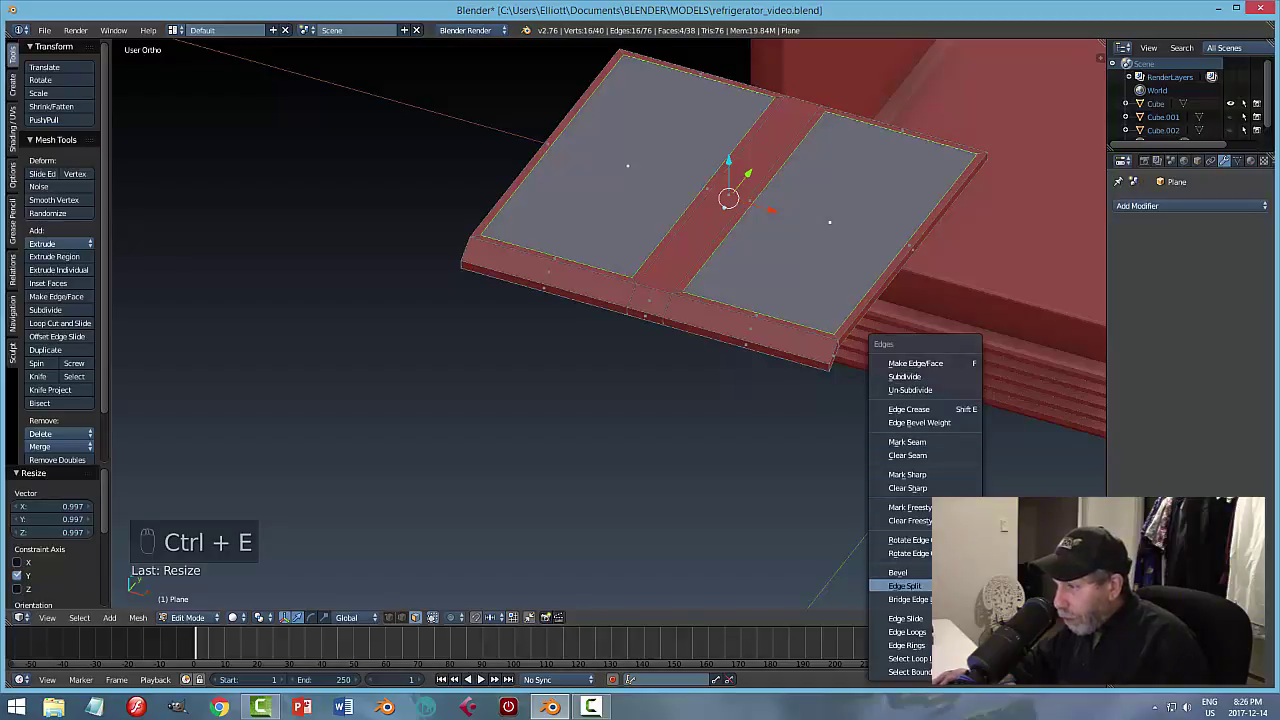
pyautogui.click(908, 599)
pyautogui.hotkey('ctrl', 'z')
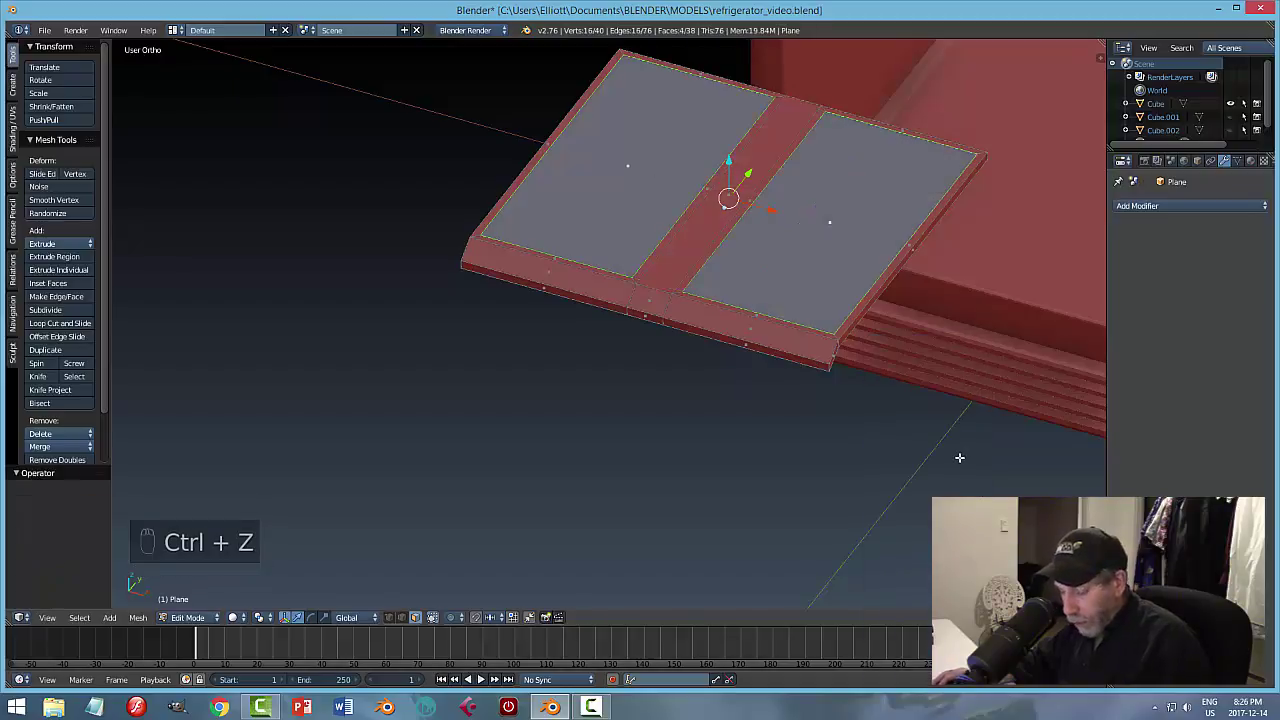
# Delete the selected inset faces on the shelf's top and underside to open two window openings.
pyautogui.moveTo(943, 447); pyautogui.dragTo(943, 443, button='middle')
pyautogui.press('x')
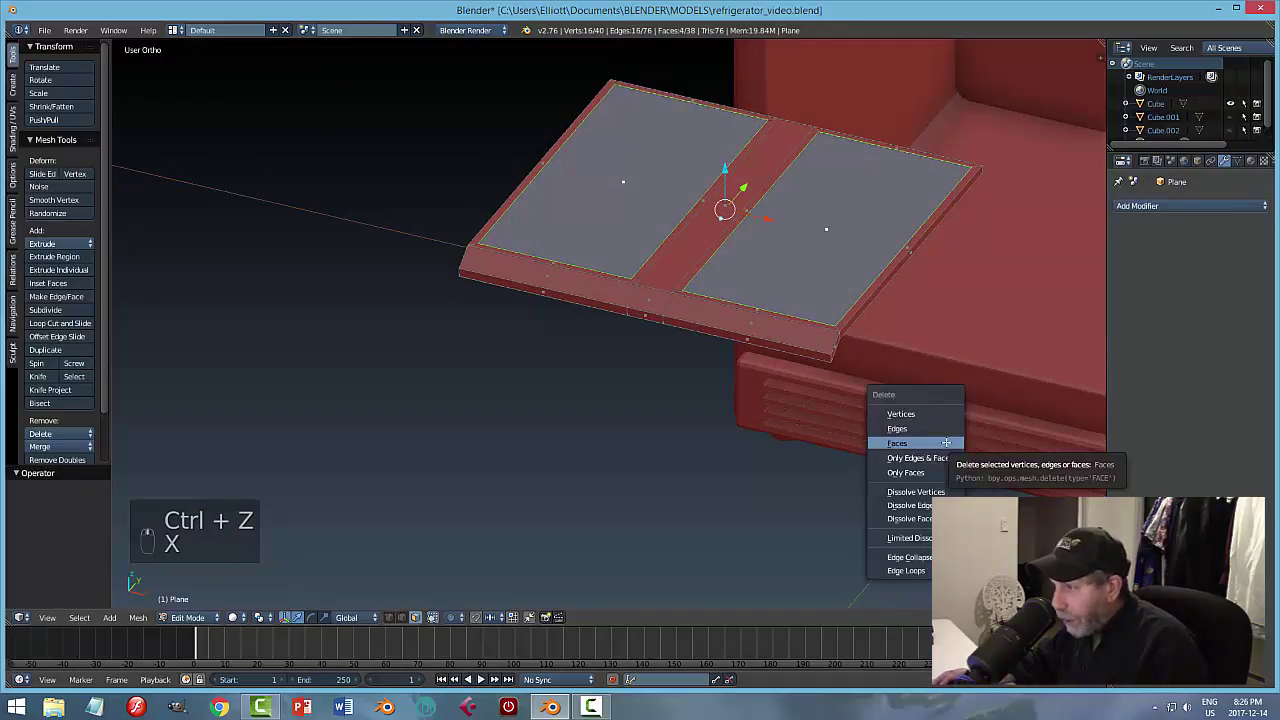
pyautogui.click(908, 443)
# In vertex mode, fill the rear inner wall of the right opening with a face between its upper and lower corner vertices.
pyautogui.press('KP_Divide')
pyautogui.moveTo(863, 377); pyautogui.dragTo(789, 443, button='middle')
pyautogui.scroll(4, 789, 443)
pyautogui.moveTo(806, 398); pyautogui.dragTo(634, 274, button='middle')
pyautogui.hotkey('ctrl', 'Tab')
pyautogui.click(705, 340)
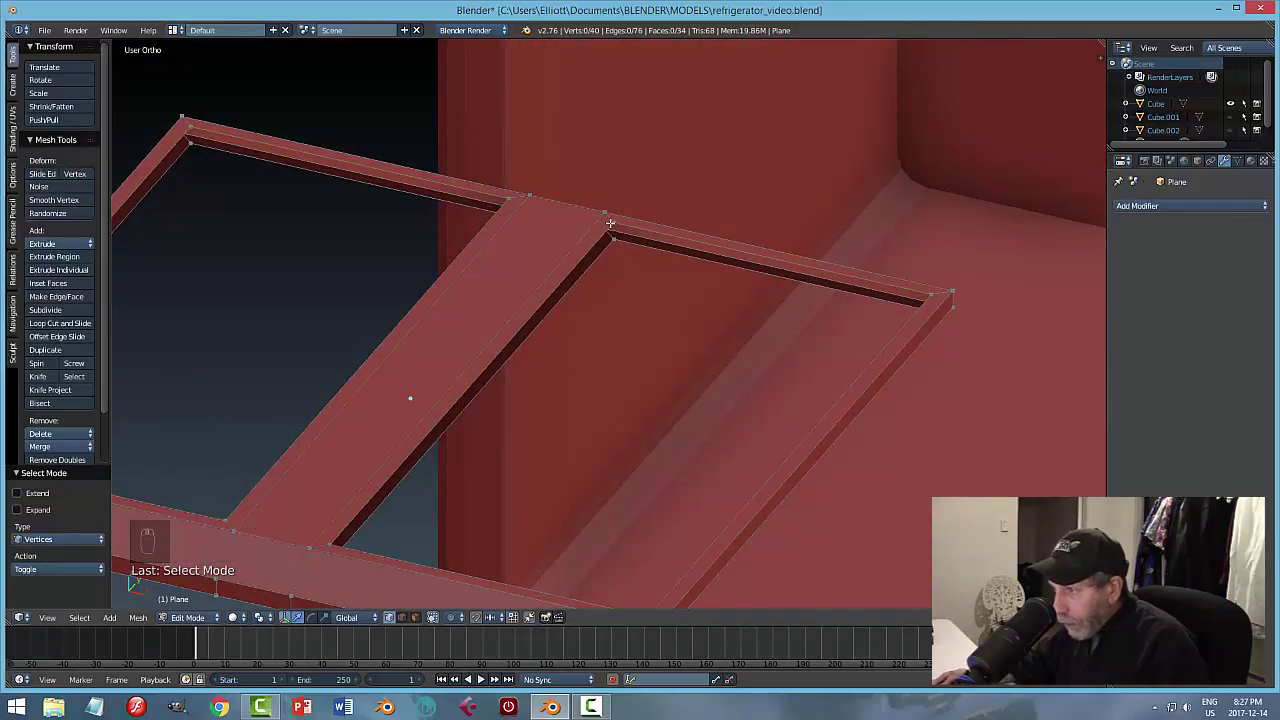
pyautogui.keyDown('shift'); pyautogui.rightClick(614, 238); pyautogui.keyUp('shift')
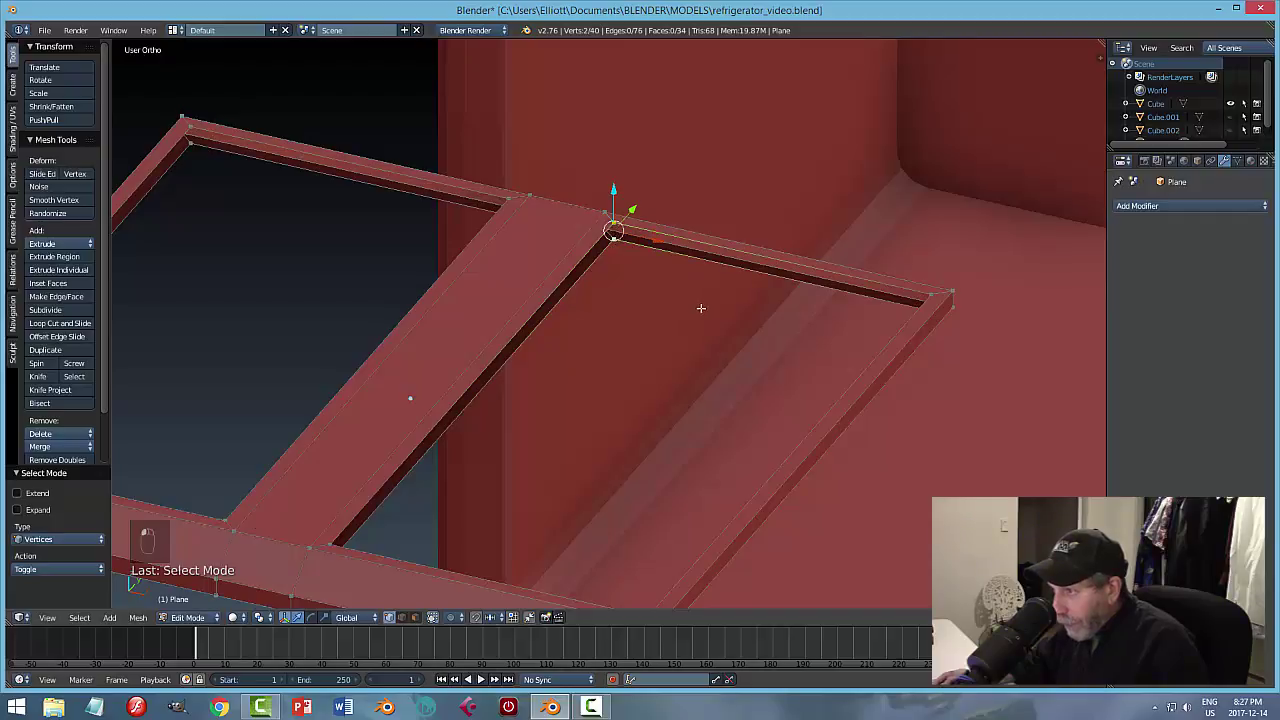
pyautogui.moveTo(702, 308); pyautogui.dragTo(738, 307, button='middle')
pyautogui.keyDown('shift'); pyautogui.rightClick(558, 245); pyautogui.keyUp('shift')
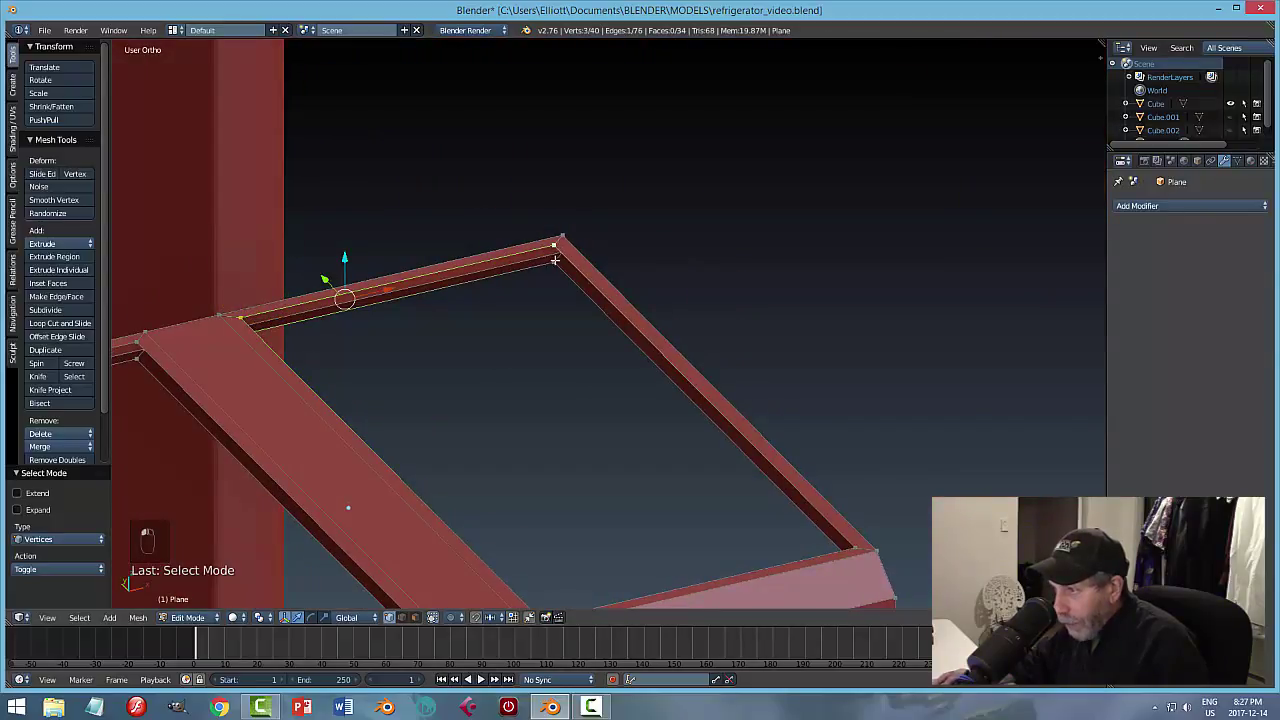
pyautogui.keyDown('shift'); pyautogui.rightClick(572, 262); pyautogui.keyUp('shift')
pyautogui.press('f')
pyautogui.moveTo(737, 326); pyautogui.dragTo(705, 258, button='middle')
pyautogui.moveTo(670, 360); pyautogui.dragTo(700, 353, button='middle')
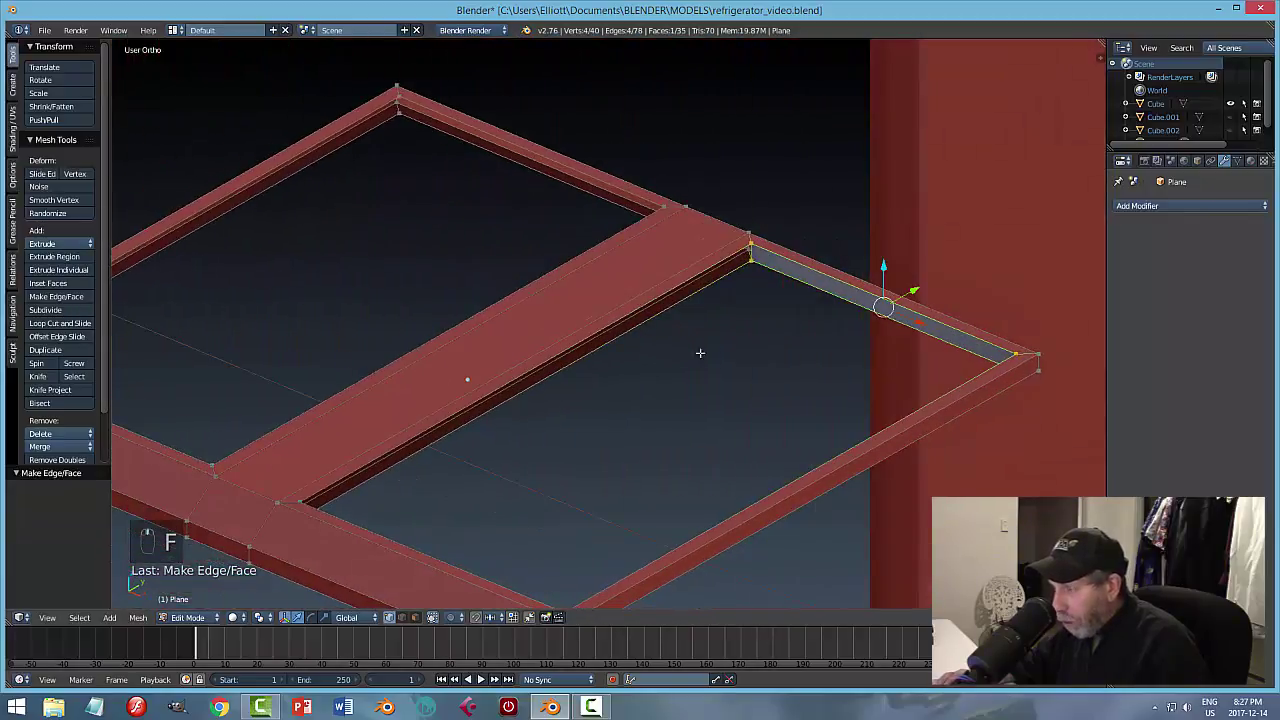
# Fill the right opening's inner wall along the central divider with a face between its four corner vertices.
pyautogui.press('a')
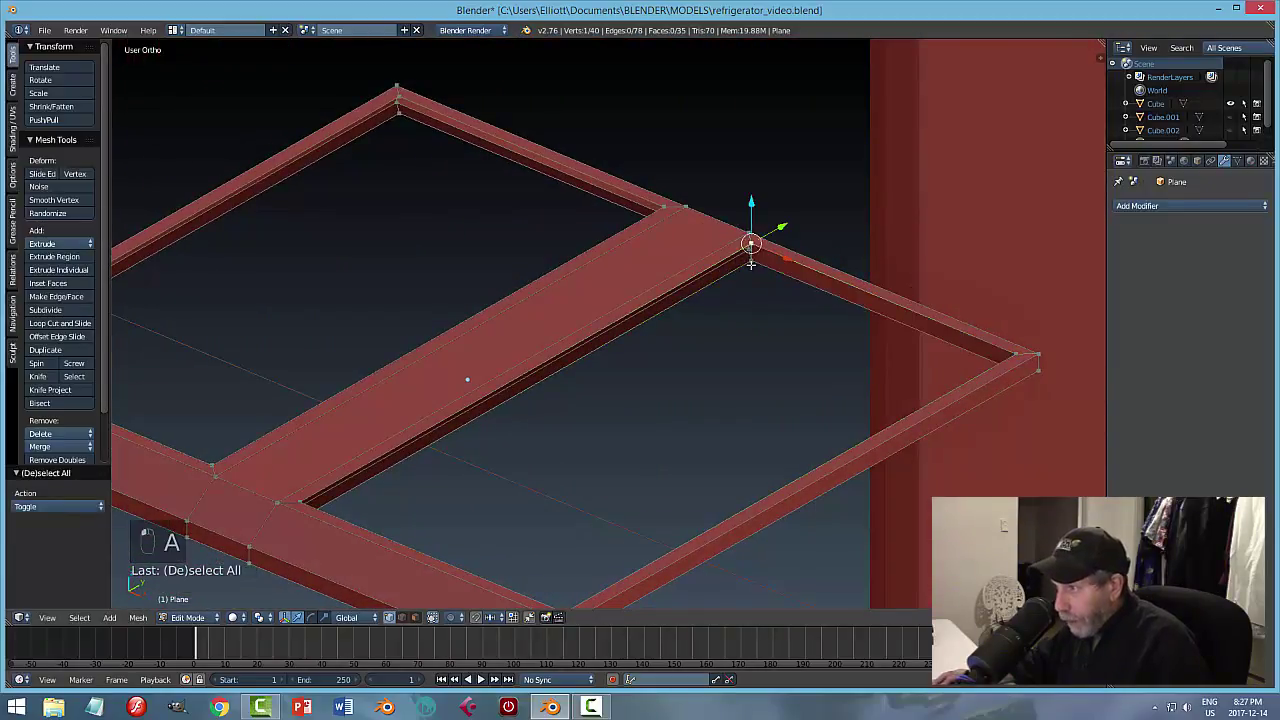
pyautogui.rightClick(751, 263)
pyautogui.moveTo(734, 334); pyautogui.dragTo(591, 332, button='middle')
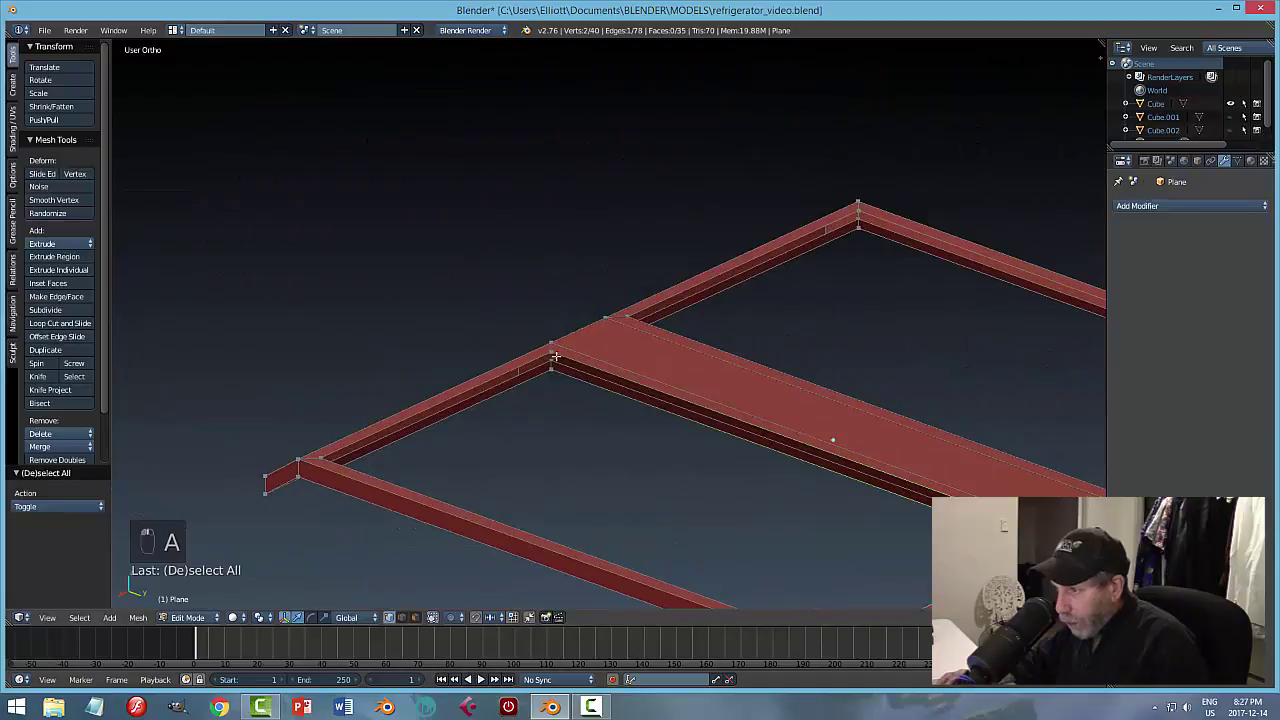
pyautogui.keyDown('shift'); pyautogui.rightClick(553, 354); pyautogui.keyUp('shift')
pyautogui.keyDown('shift'); pyautogui.rightClick(643, 397); pyautogui.keyUp('shift')
pyautogui.press('f')
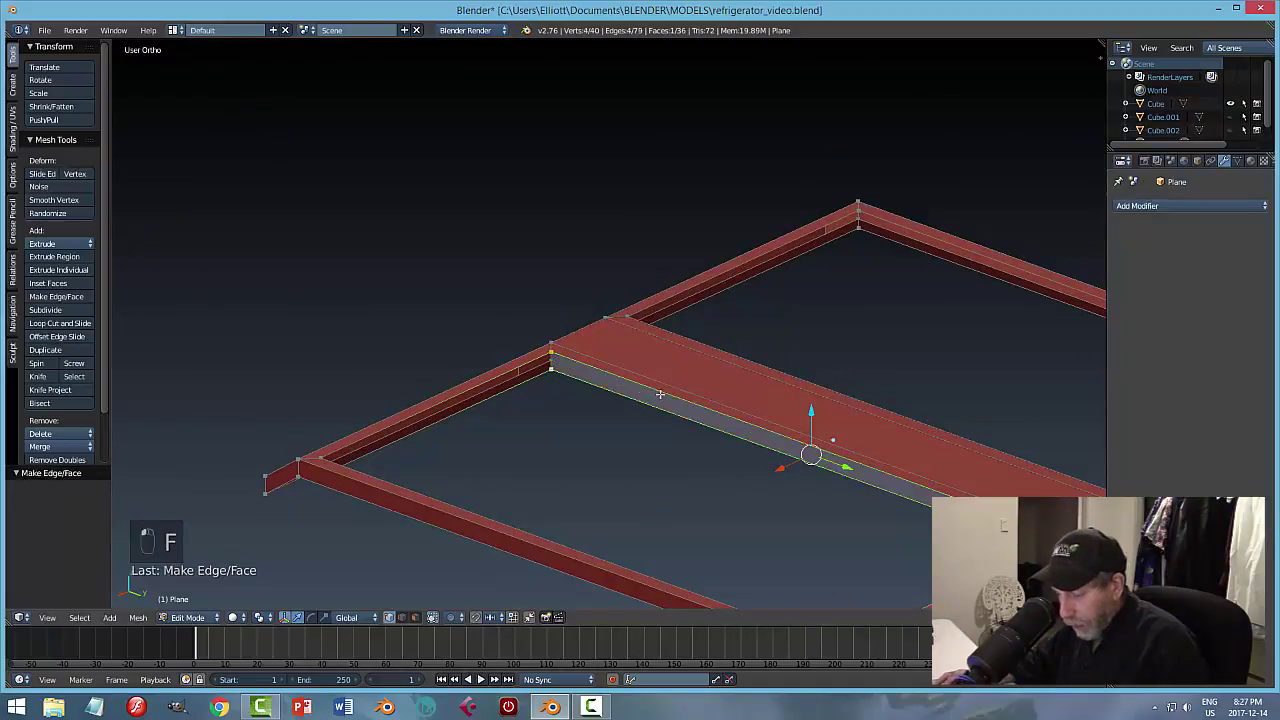
# Fill the outer side wall of the right opening with a face between its front and rear corner vertices.
pyautogui.moveTo(643, 397); pyautogui.dragTo(751, 426, button='middle')
pyautogui.scroll(3, 617, 400)
pyautogui.scroll(-4, 644, 415)
pyautogui.press('a')
pyautogui.scroll(3, 751, 426)
pyautogui.scroll(-4, 920, 380)
pyautogui.moveTo(920, 380); pyautogui.dragTo(1034, 392, button='middle')
pyautogui.rightClick(745, 343)
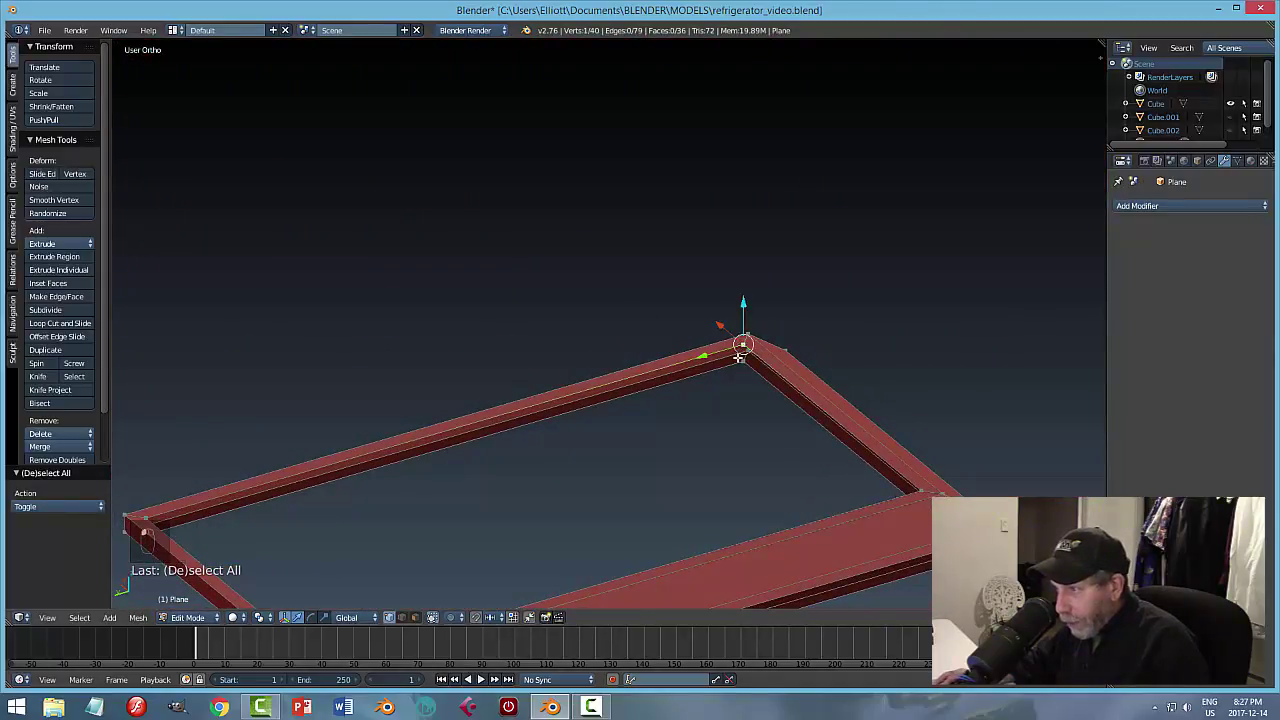
pyautogui.keyDown('shift'); pyautogui.rightClick(722, 340); pyautogui.keyUp('shift')
pyautogui.moveTo(722, 340); pyautogui.dragTo(394, 364, button='middle')
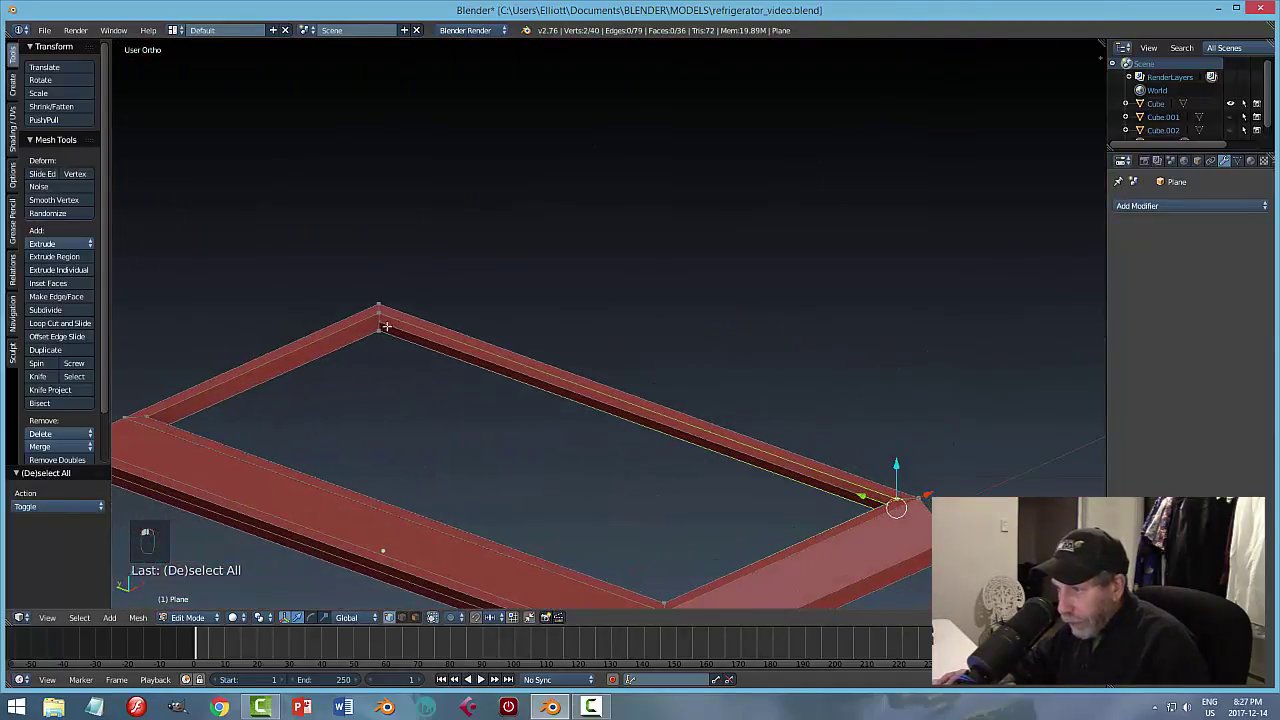
pyautogui.keyDown('shift'); pyautogui.rightClick(381, 315); pyautogui.keyUp('shift')
pyautogui.keyDown('shift'); pyautogui.rightClick(376, 331); pyautogui.keyUp('shift')
pyautogui.press('f')
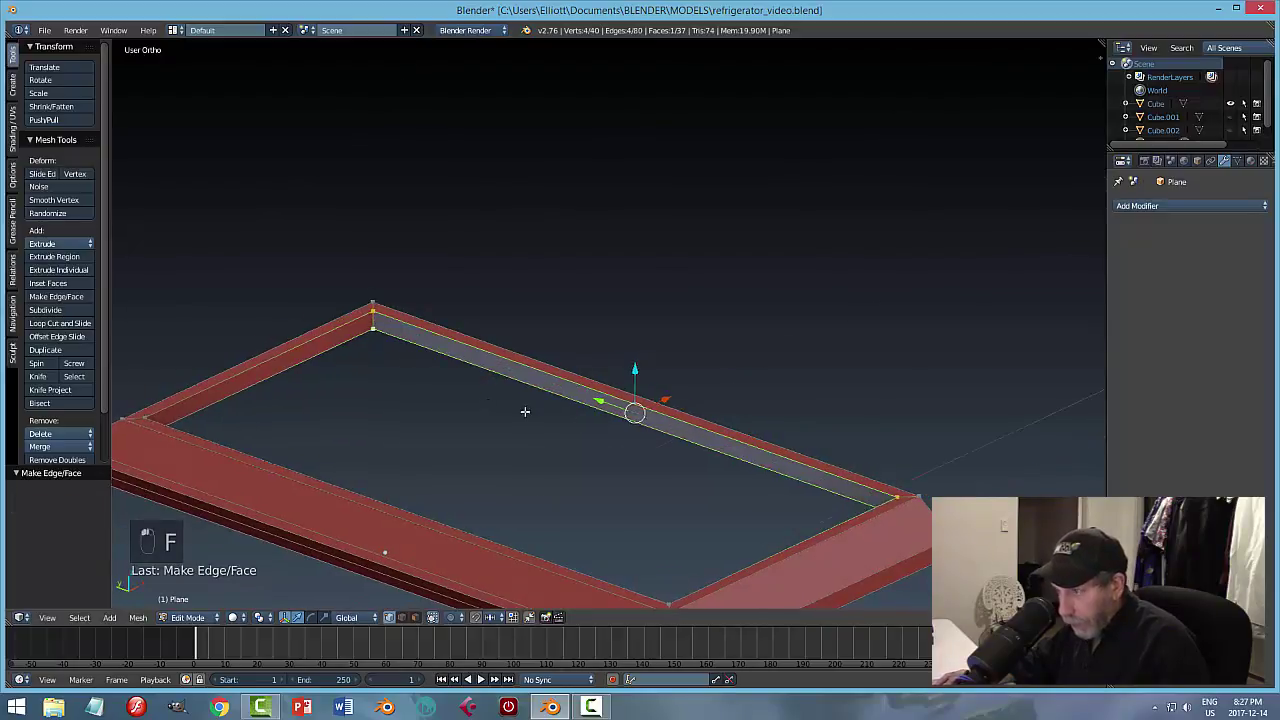
# Close the right opening's front inner wall with a face between its upper and lower corner vertices.
pyautogui.moveTo(523, 409); pyautogui.dragTo(675, 428, button='middle')
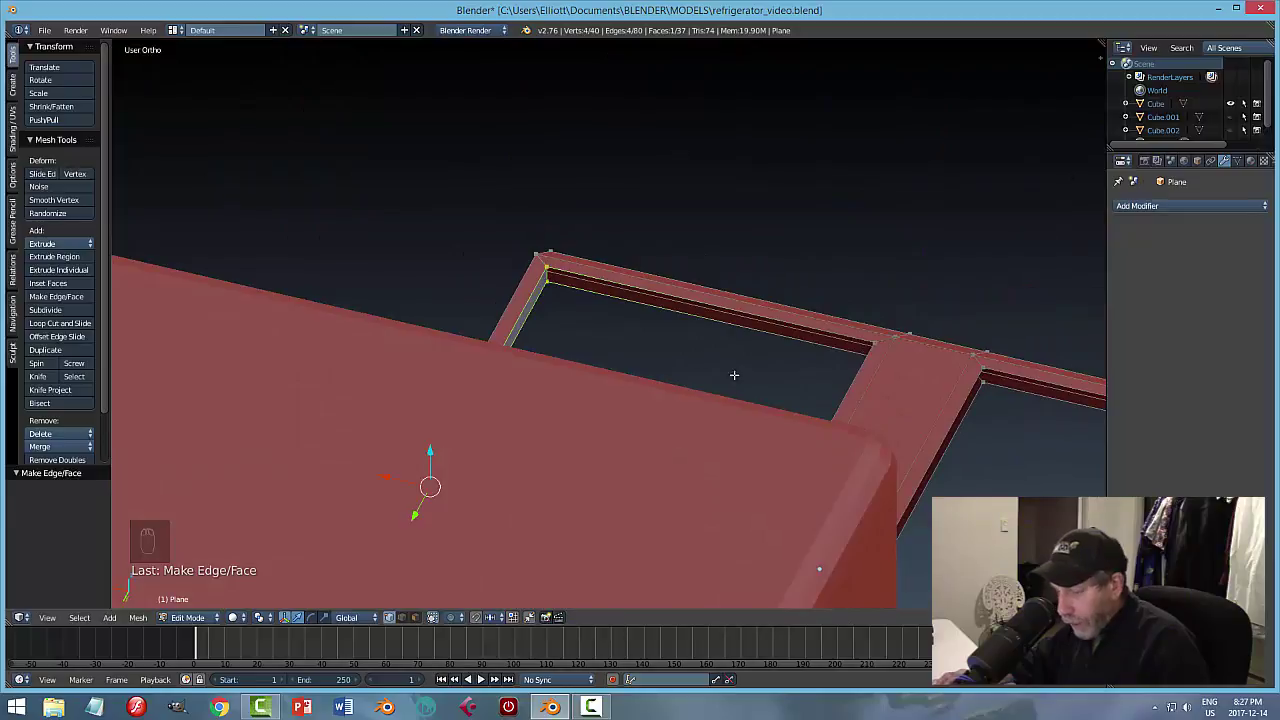
pyautogui.press('a')
pyautogui.rightClick(542, 265)
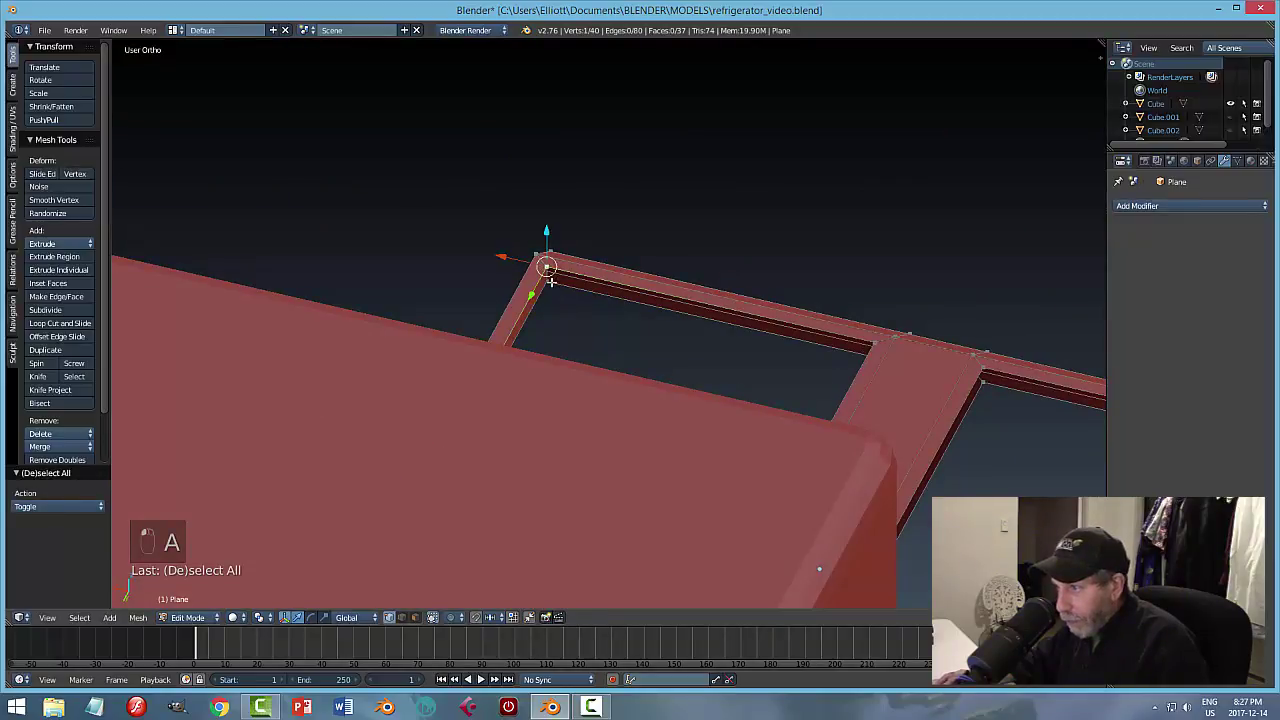
pyautogui.keyDown('shift'); pyautogui.rightClick(551, 282); pyautogui.keyUp('shift')
pyautogui.moveTo(580, 329); pyautogui.dragTo(622, 318, button='middle')
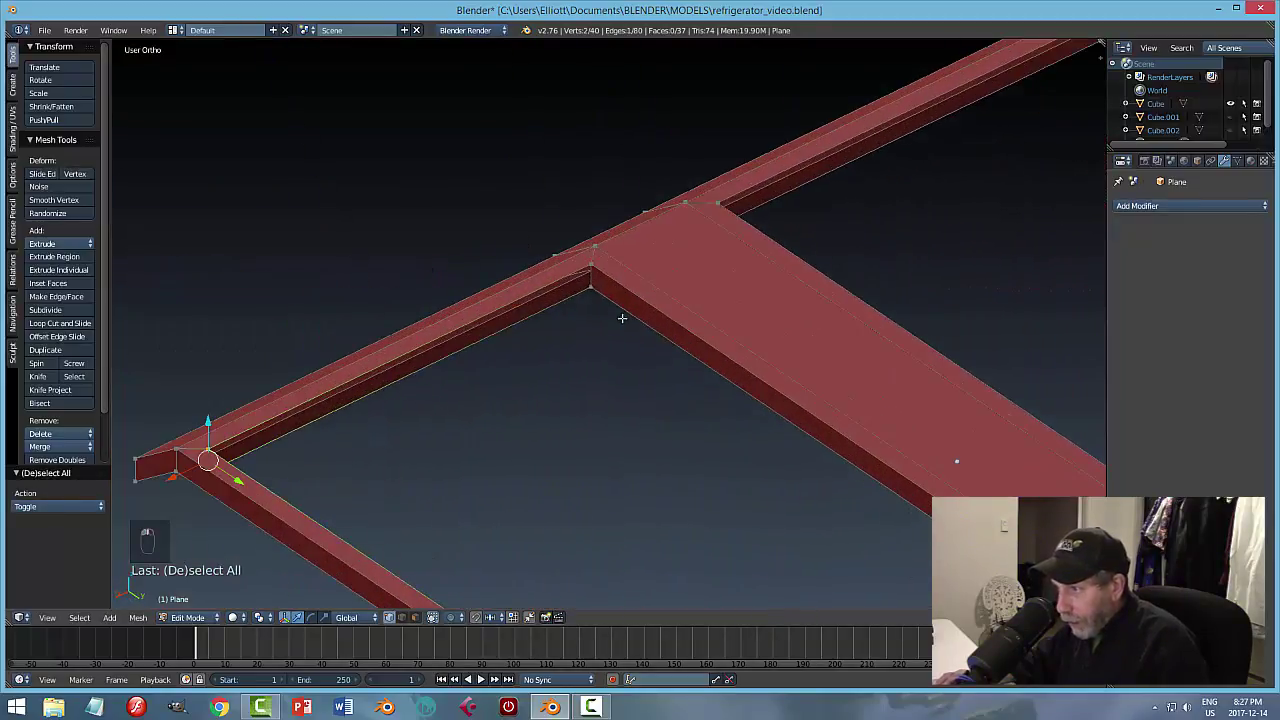
pyautogui.keyDown('shift'); pyautogui.rightClick(589, 264); pyautogui.keyUp('shift')
pyautogui.keyDown('shift'); pyautogui.rightClick(594, 290); pyautogui.keyUp('shift')
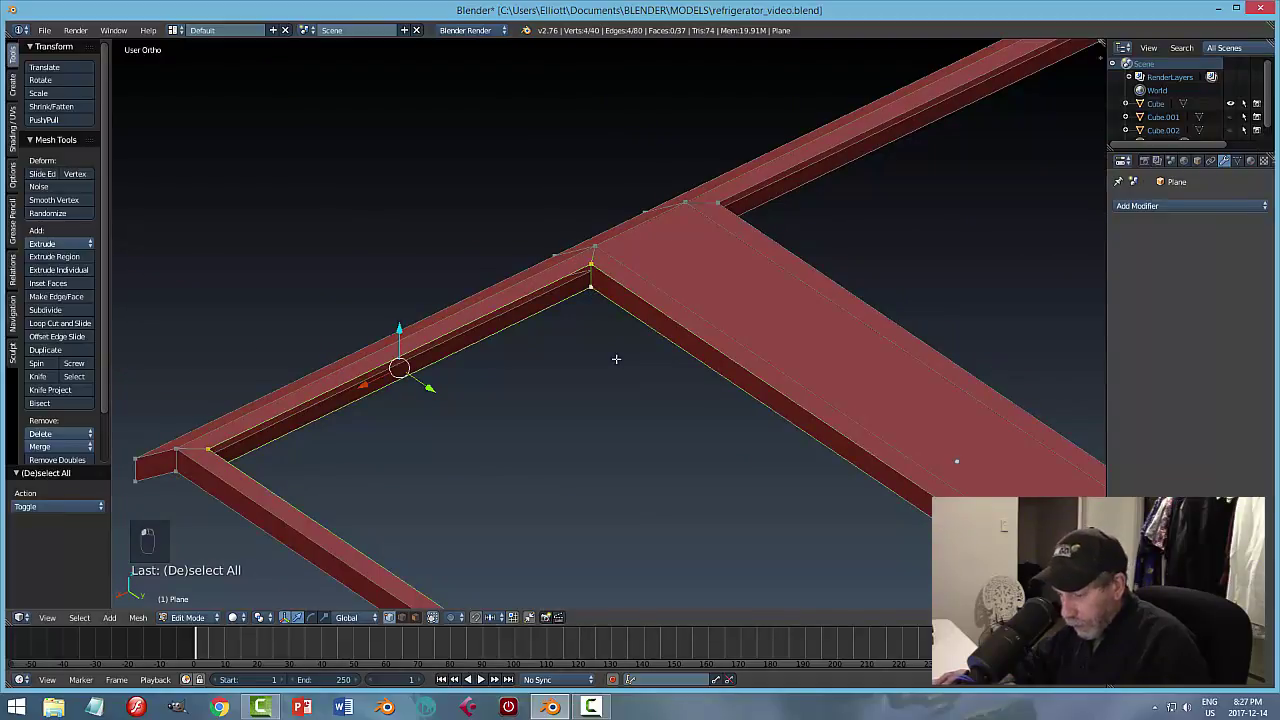
pyautogui.press('f')
# Fill the left opening's inner wall along the central divider with a face between its four corner vertices.
pyautogui.press('a')
pyautogui.scroll(4, 606, 371)
pyautogui.moveTo(686, 374); pyautogui.dragTo(460, 360, button='middle')
pyautogui.rightClick(346, 318)
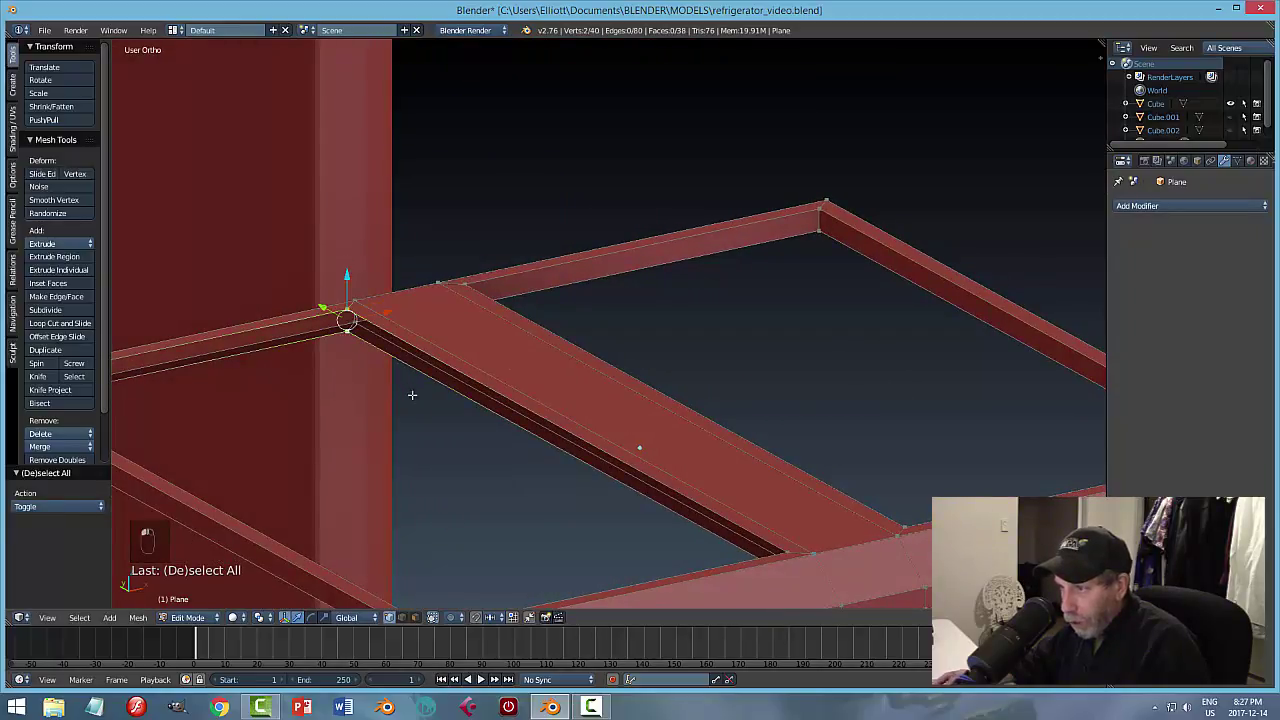
pyautogui.moveTo(412, 395); pyautogui.dragTo(822, 346, button='middle')
pyautogui.keyDown('shift'); pyautogui.rightClick(895, 331); pyautogui.keyUp('shift')
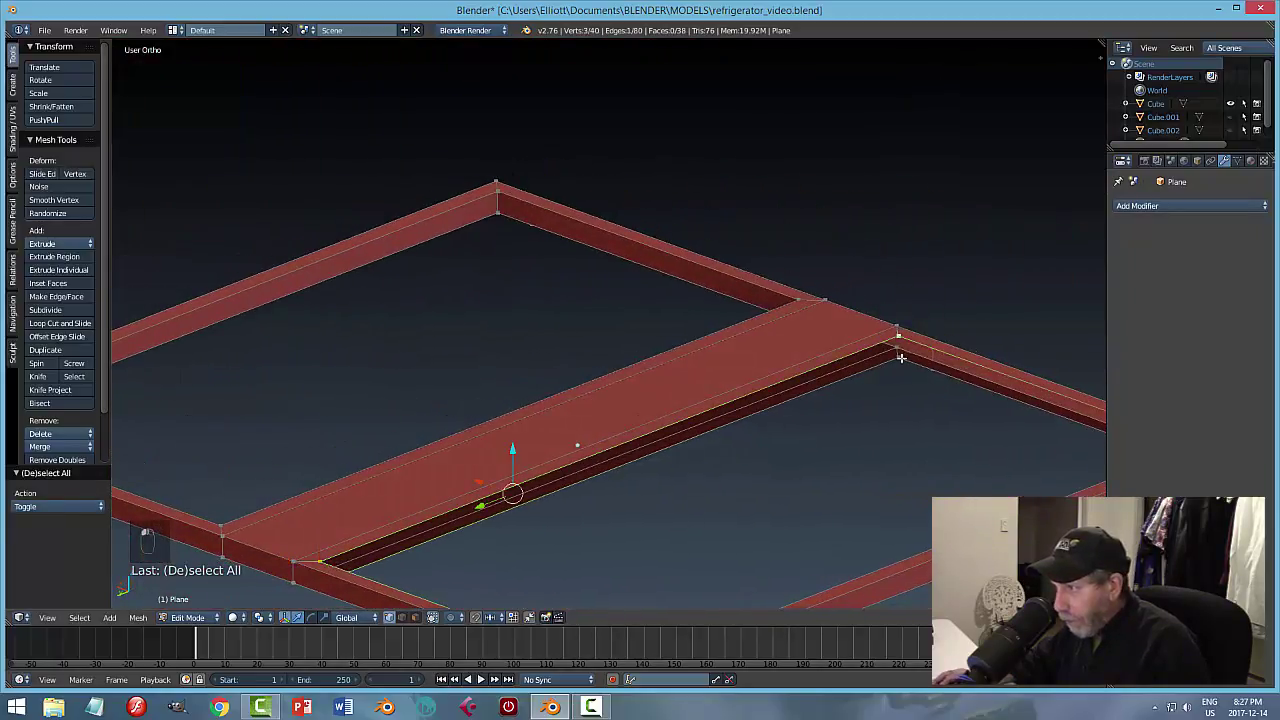
pyautogui.keyDown('shift'); pyautogui.rightClick(900, 360); pyautogui.keyUp('shift')
pyautogui.press('f')
pyautogui.press('KP_Decimal')
pyautogui.moveTo(970, 413); pyautogui.dragTo(891, 417, button='middle')
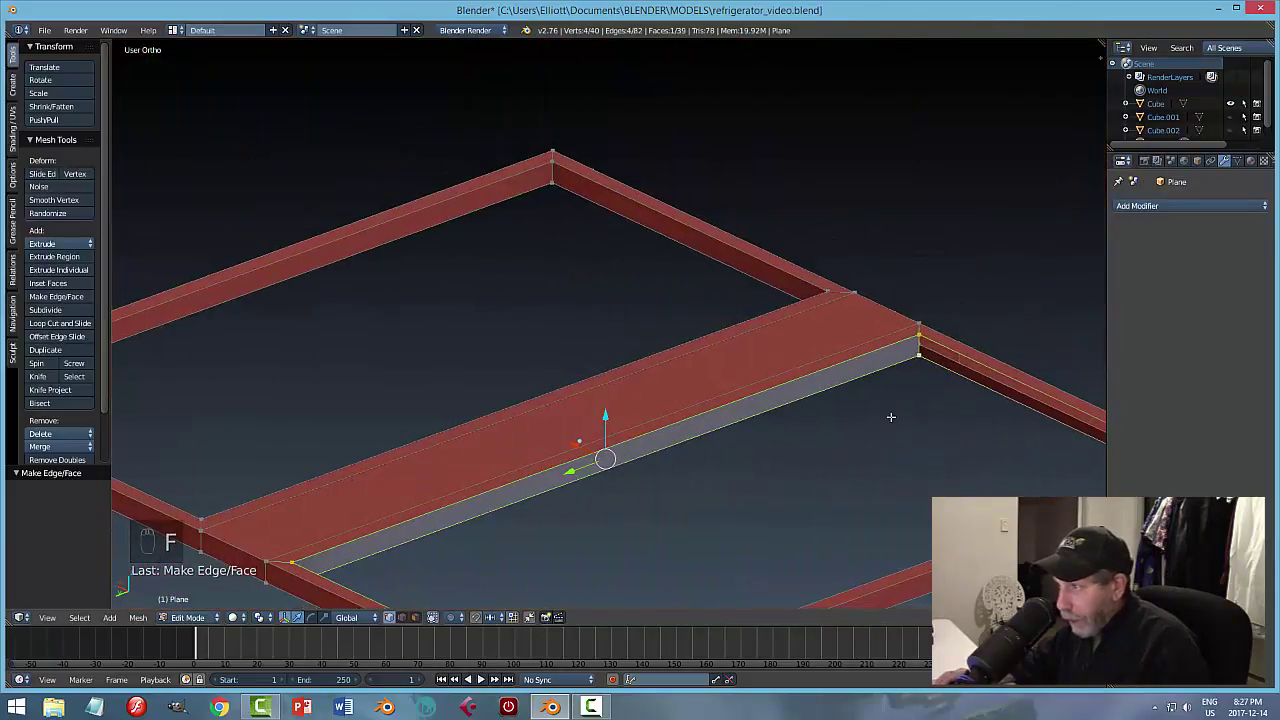
# Fill the front inner wall of the left opening with a face between its upper and lower corner vertices.
pyautogui.rightClick(924, 344)
pyautogui.keyDown('shift'); pyautogui.rightClick(918, 354); pyautogui.keyUp('shift')
pyautogui.press('KP_Decimal')
pyautogui.moveTo(971, 406); pyautogui.dragTo(1046, 401, button='middle')
pyautogui.moveTo(790, 259); pyautogui.dragTo(764, 345, button='middle')
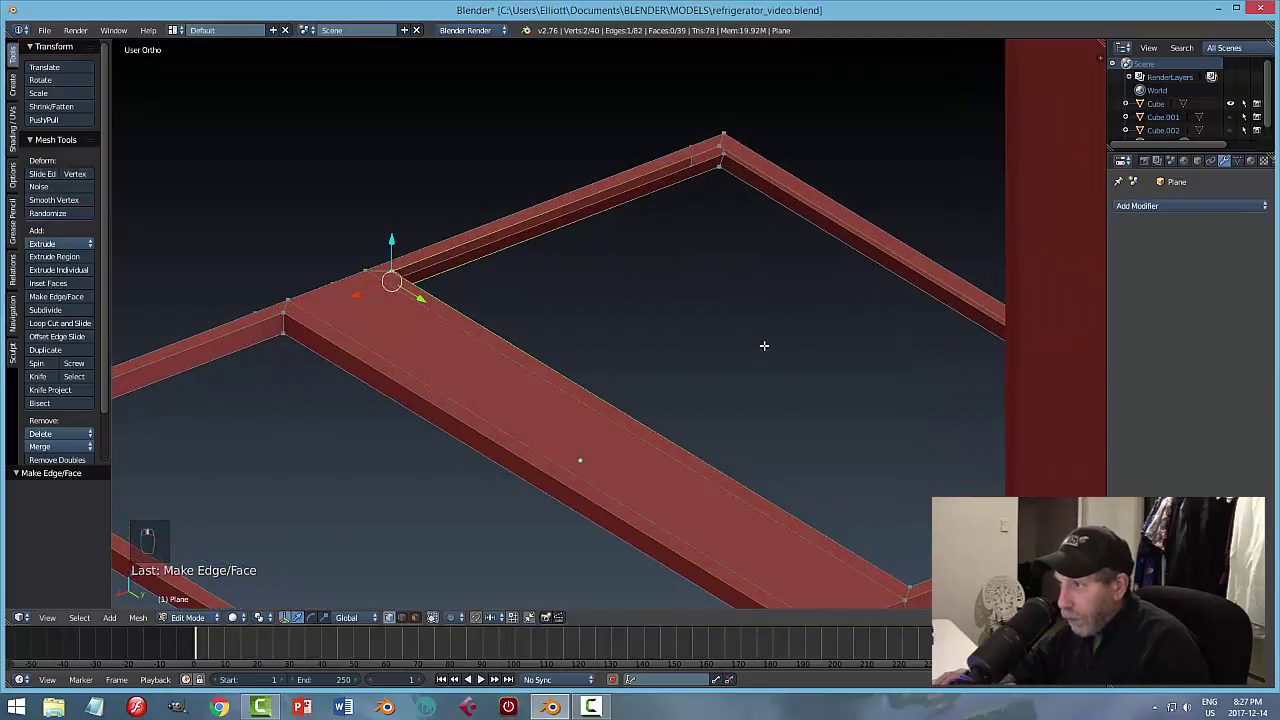
pyautogui.moveTo(720, 236); pyautogui.dragTo(817, 266, button='middle')
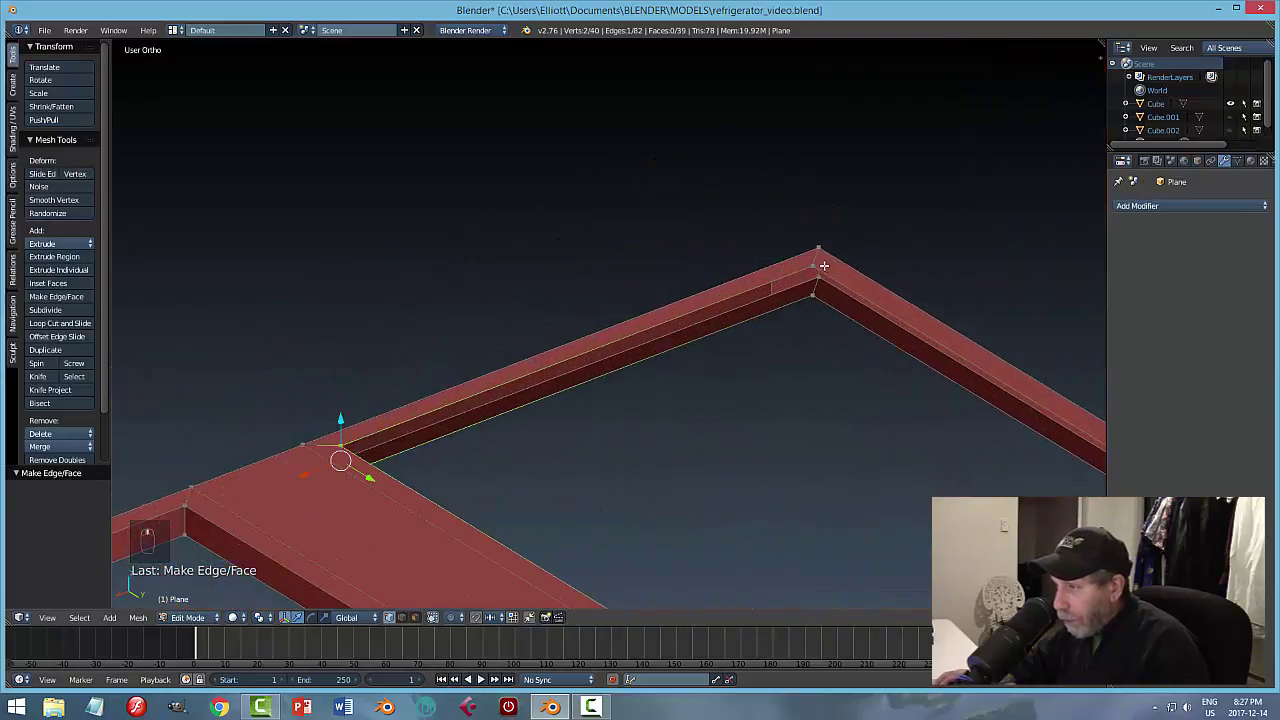
pyautogui.keyDown('shift'); pyautogui.rightClick(817, 265); pyautogui.keyUp('shift')
pyautogui.keyDown('shift'); pyautogui.rightClick(817, 300); pyautogui.keyUp('shift')
pyautogui.press('f')
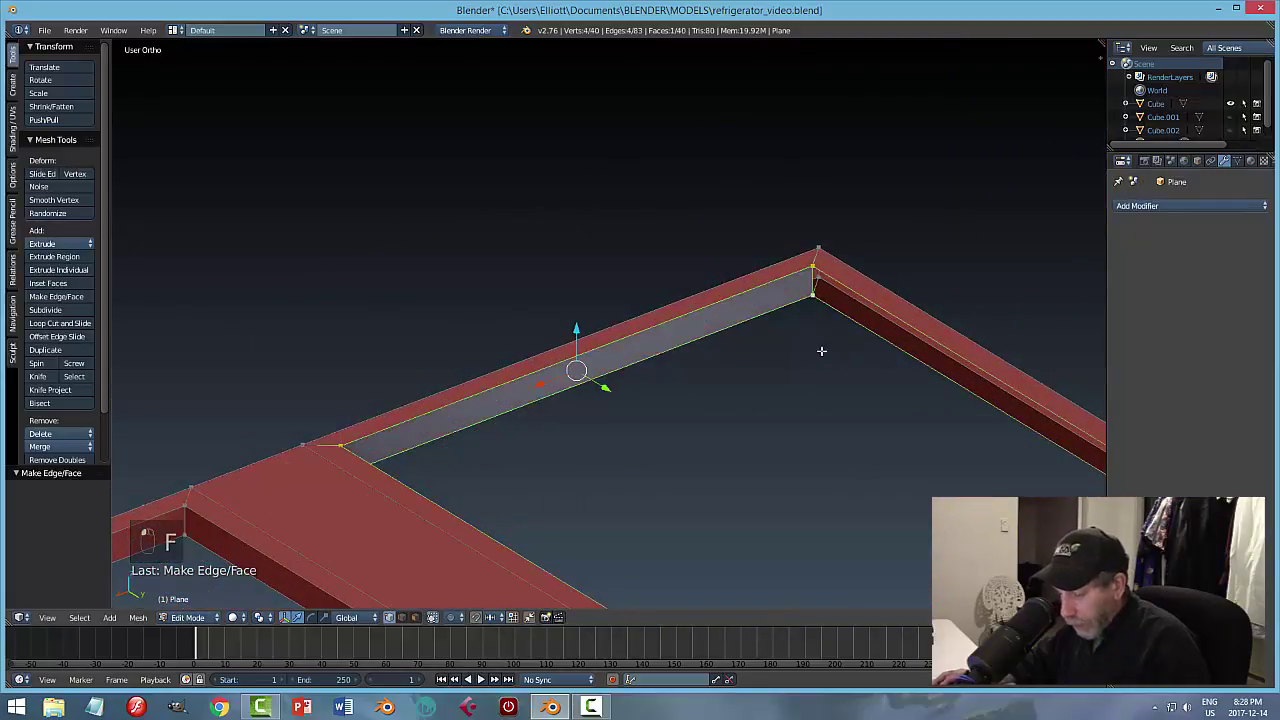
# Fill the outer side wall of the left opening with a face between its front and rear corner vertices.
pyautogui.moveTo(820, 349); pyautogui.dragTo(663, 353, button='middle')
pyautogui.press('a')
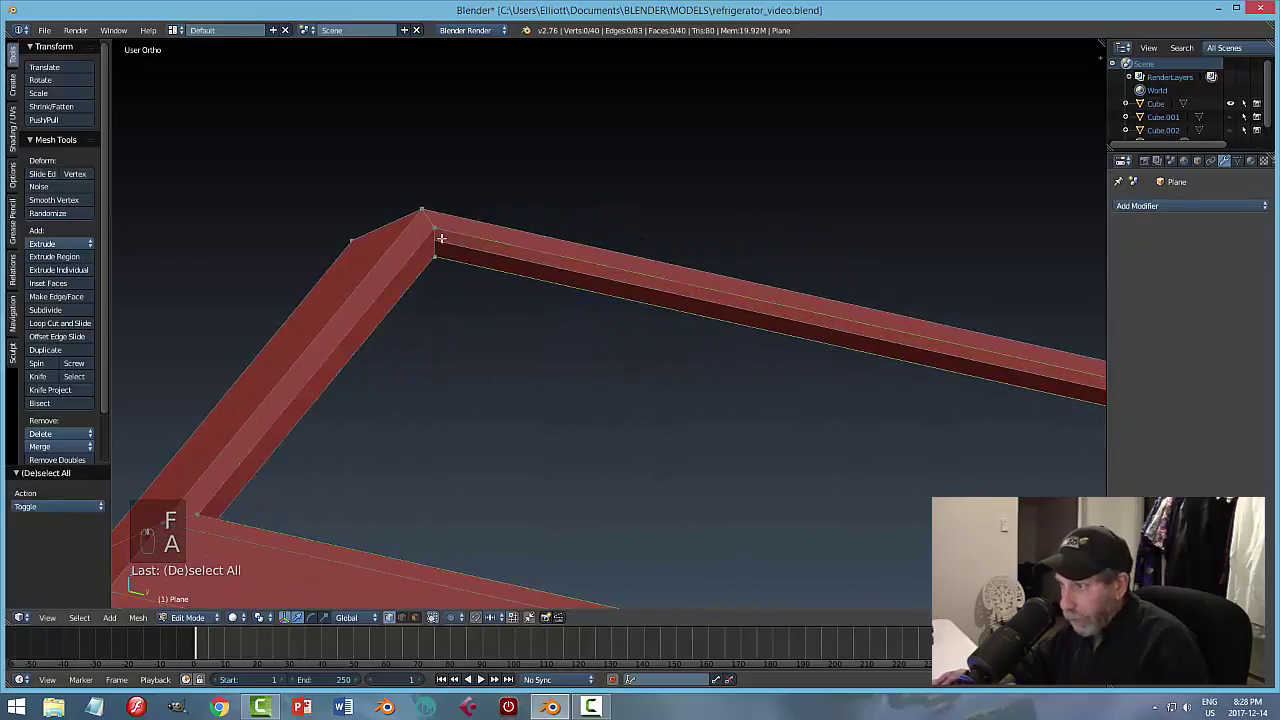
pyautogui.rightClick(435, 230)
pyautogui.keyDown('shift'); pyautogui.rightClick(437, 257); pyautogui.keyUp('shift')
pyautogui.moveTo(483, 326); pyautogui.dragTo(622, 334, button='middle')
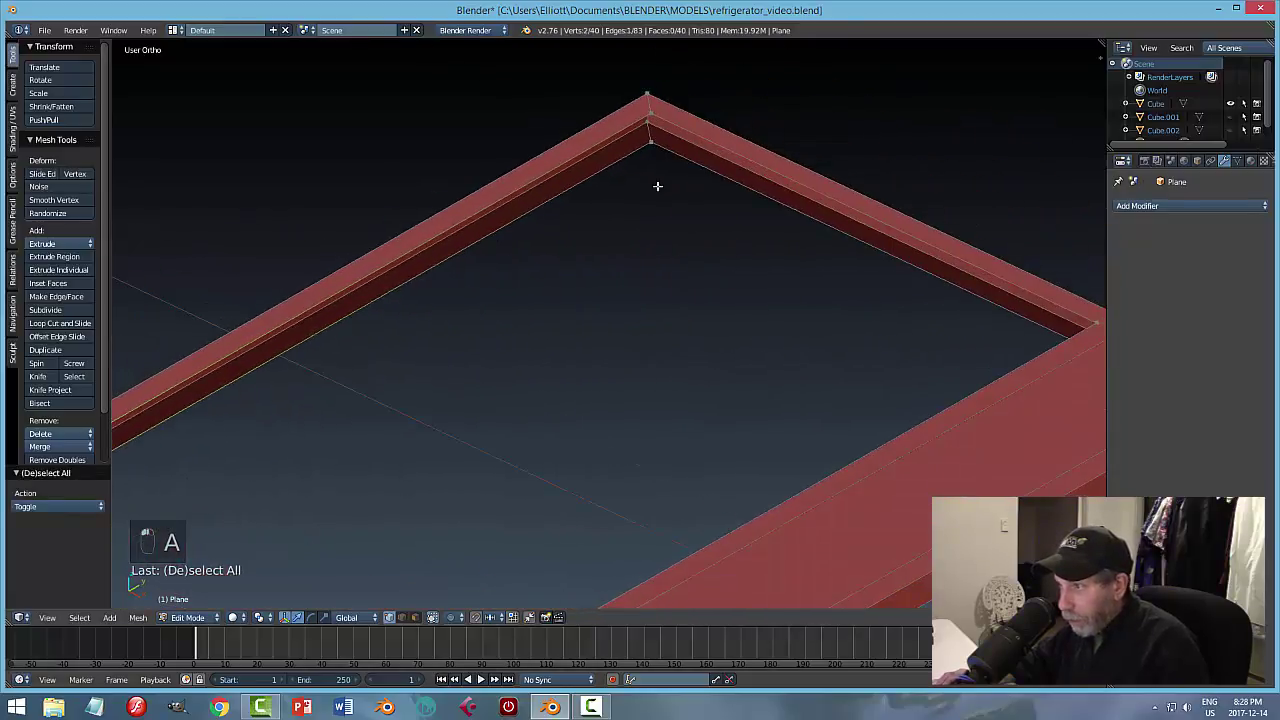
pyautogui.keyDown('shift'); pyautogui.rightClick(651, 108); pyautogui.keyUp('shift')
pyautogui.keyDown('shift'); pyautogui.rightClick(653, 145); pyautogui.keyUp('shift')
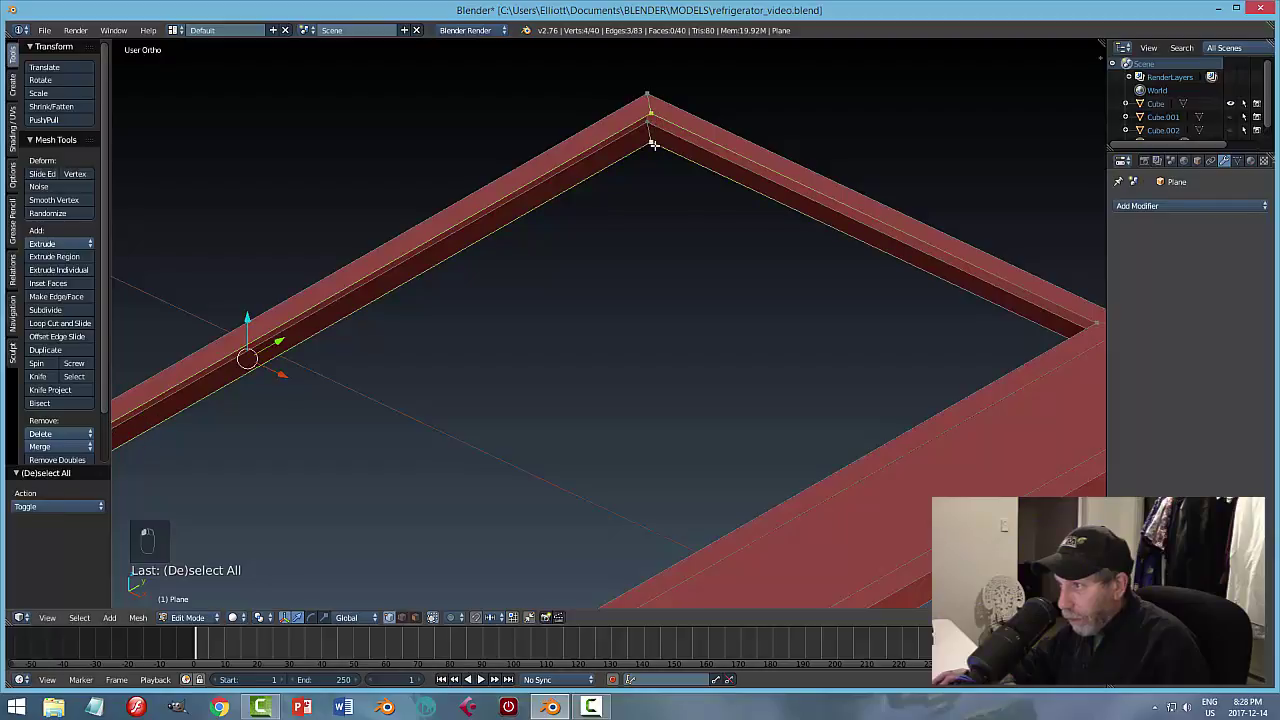
pyautogui.press('f')
pyautogui.moveTo(663, 245); pyautogui.dragTo(637, 266, button='middle')
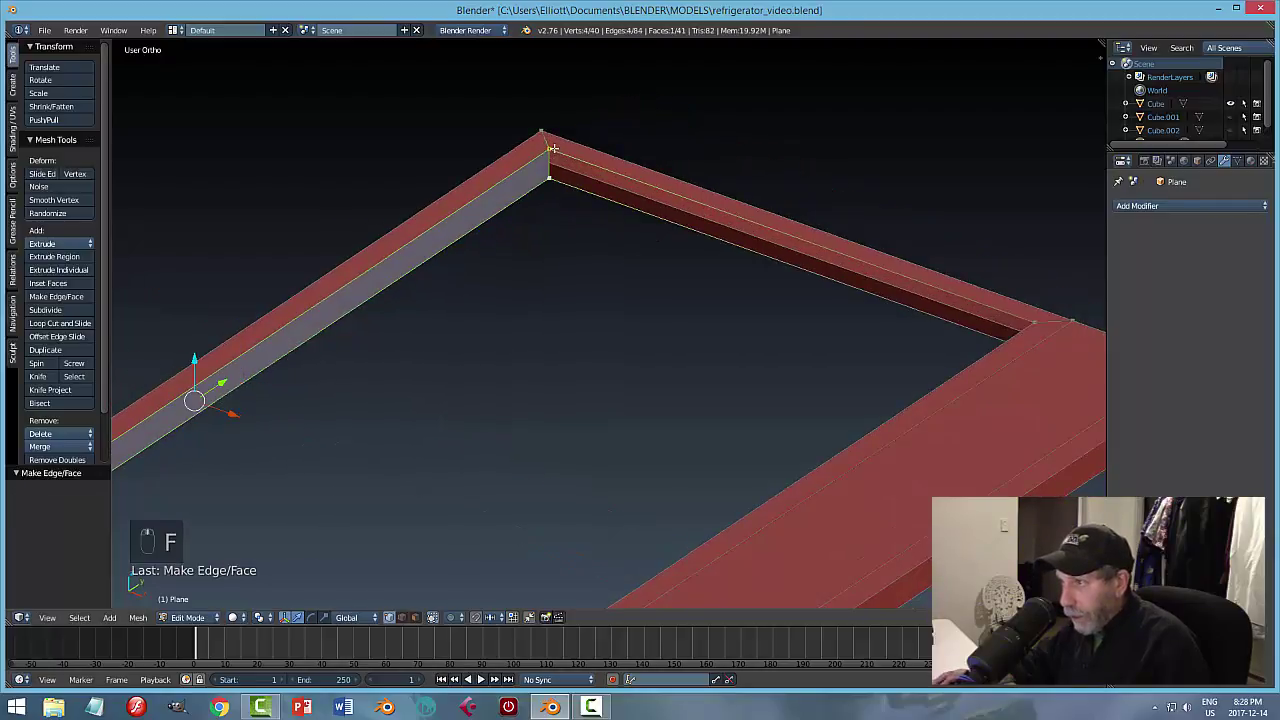
# Fill the rear inner wall of the left opening with a face between its four corner vertices.
pyautogui.rightClick(552, 148)
pyautogui.scroll(6, 654, 266)
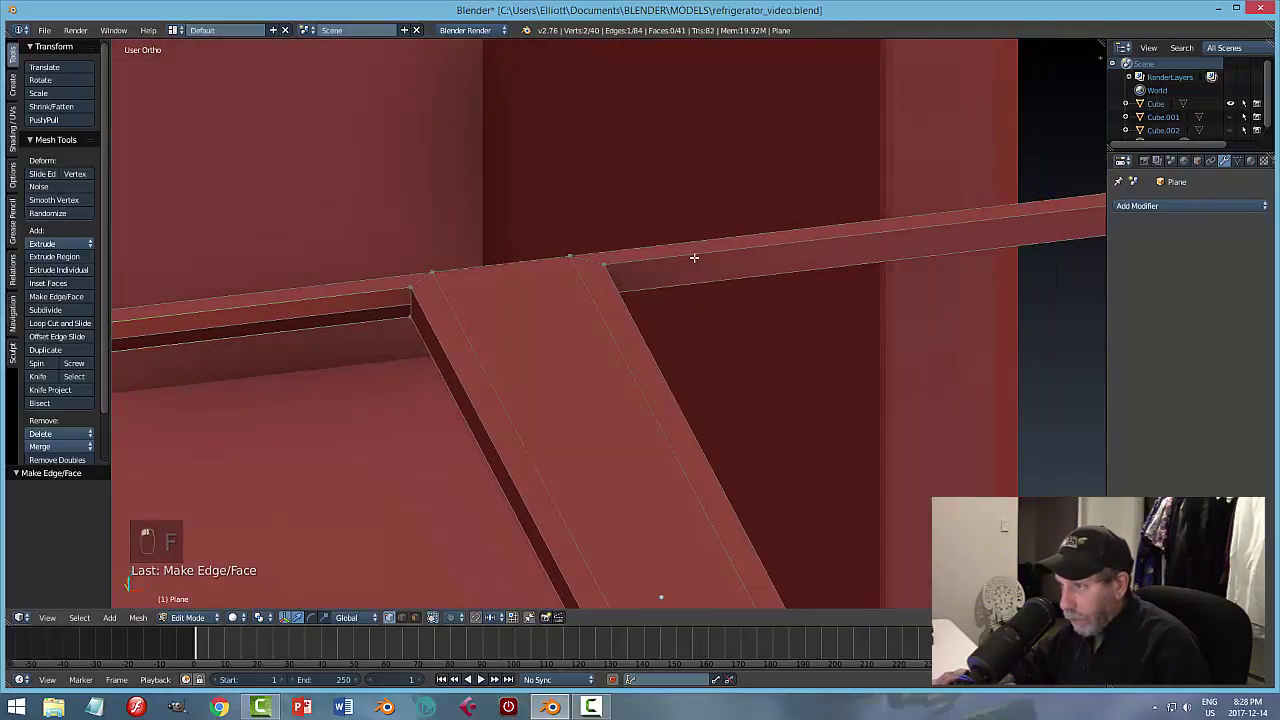
pyautogui.moveTo(400, 333); pyautogui.dragTo(429, 323, button='middle')
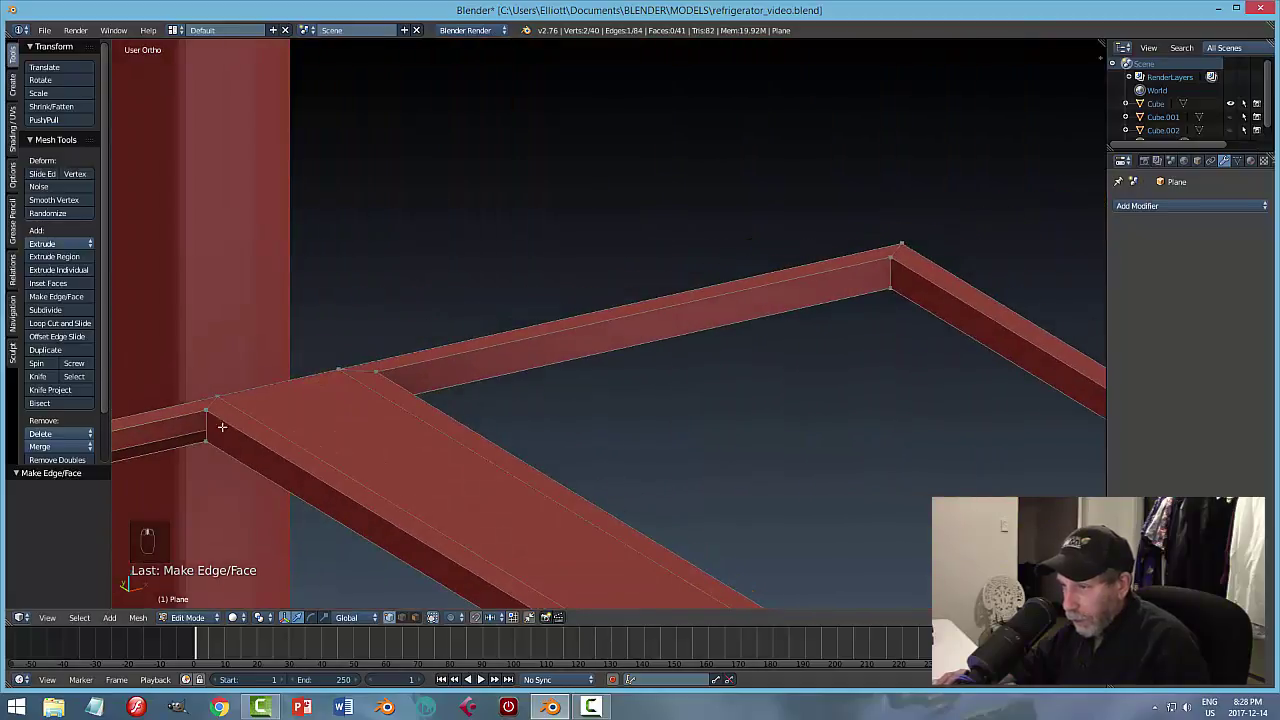
pyautogui.press('f')
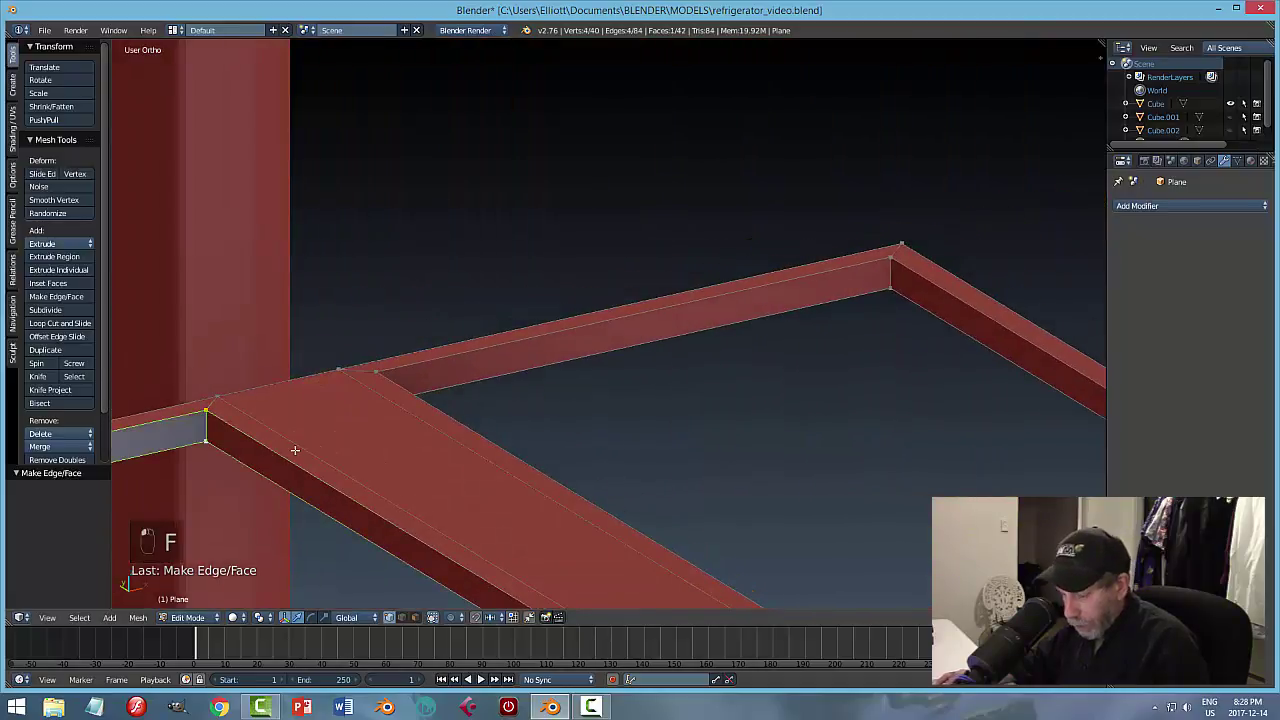
# Deselect the shelf's geometry, return to Object Mode with nothing selected and save the file.
pyautogui.press('a')
pyautogui.moveTo(297, 449); pyautogui.dragTo(564, 436, button='middle')
pyautogui.press('Tab')
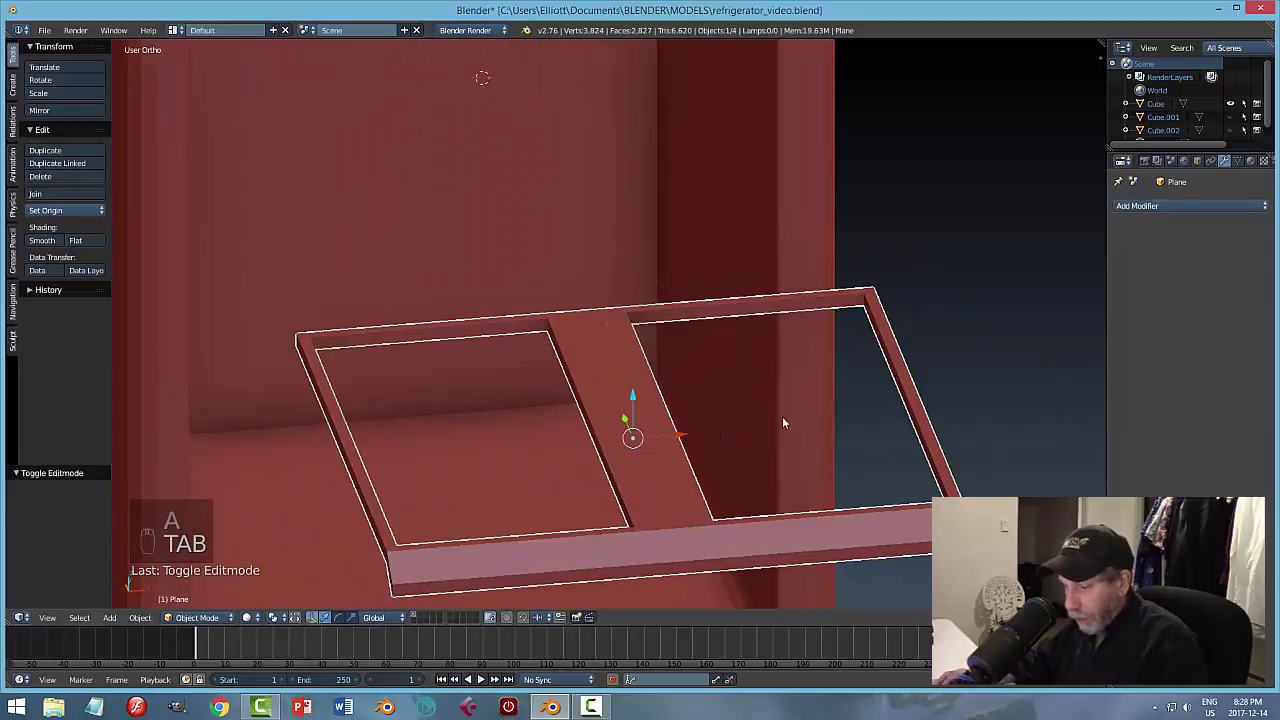
pyautogui.press('a')
pyautogui.moveTo(782, 416); pyautogui.dragTo(666, 503, button='middle')
pyautogui.moveTo(777, 463); pyautogui.dragTo(552, 489, button='middle')
pyautogui.hotkey('ctrl', 's')
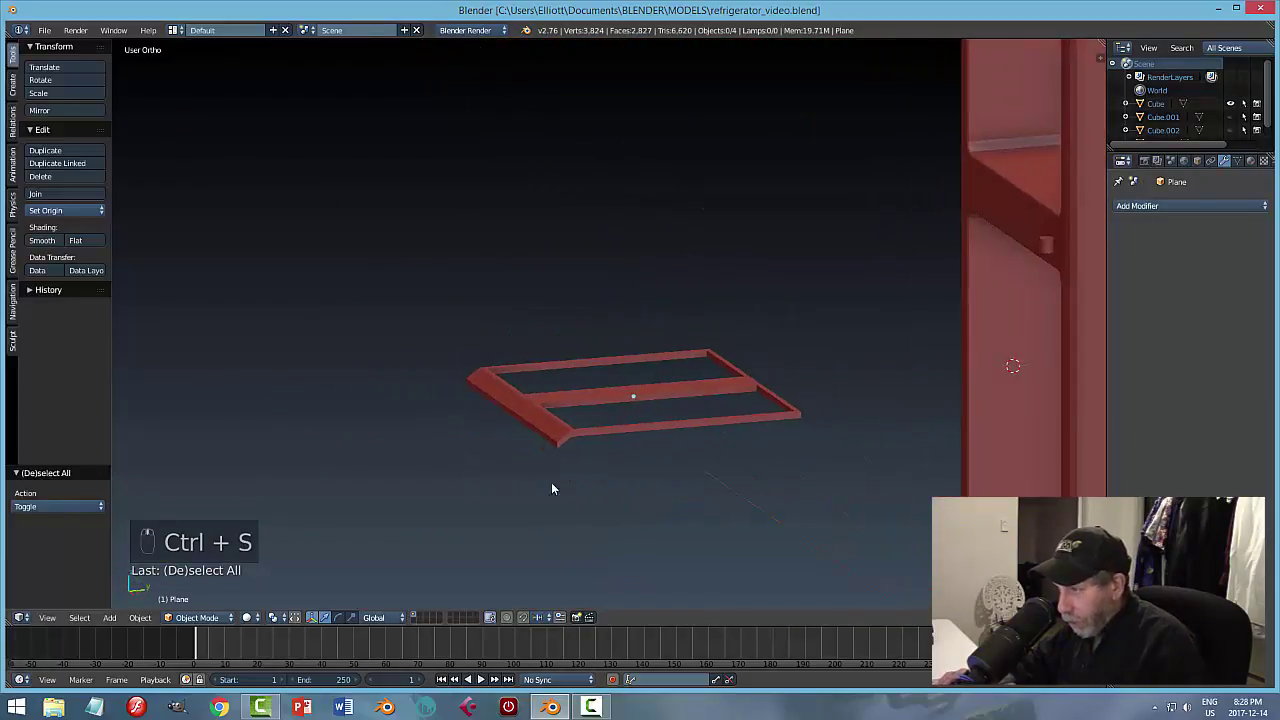
# Select the shelf frame and apply its scale.
pyautogui.rightClick(547, 418)
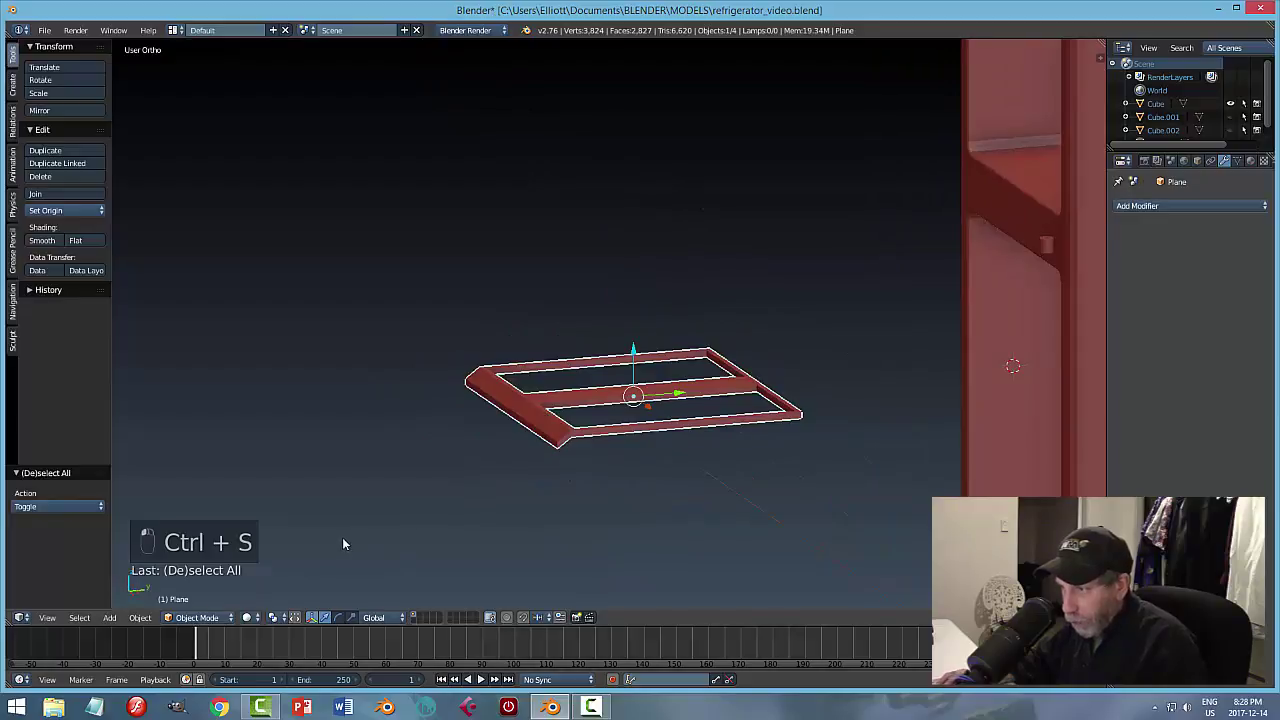
pyautogui.click(140, 617)
pyautogui.moveTo(167, 516)
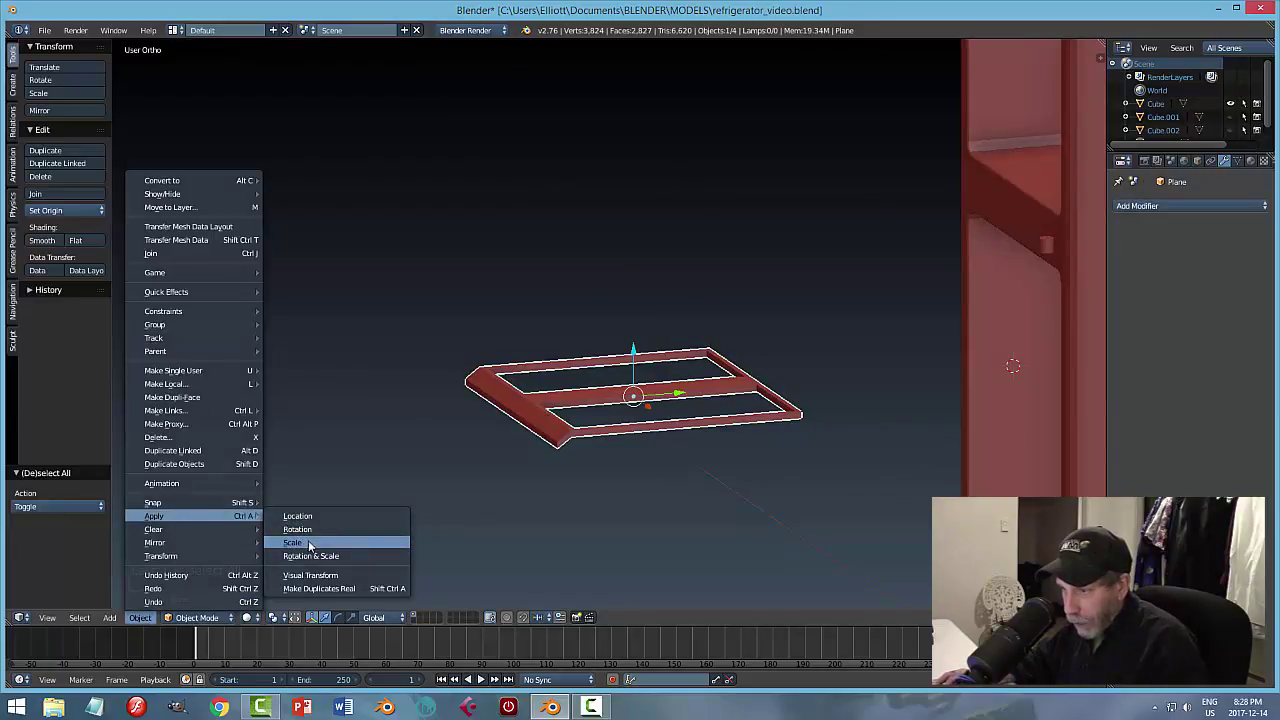
pyautogui.click(335, 543)
pyautogui.moveTo(746, 451); pyautogui.dragTo(746, 491, button='middle')
pyautogui.press('KP_Decimal')
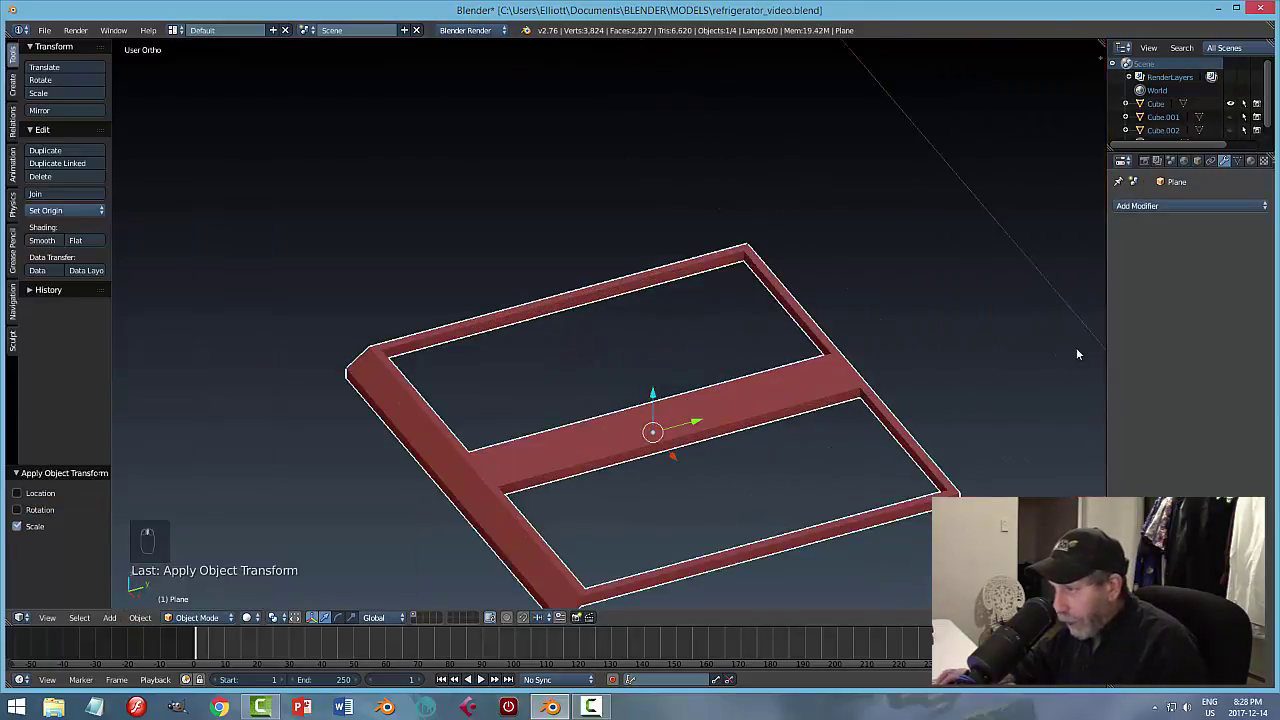
# Add a Bevel modifier to the shelf frame with 2 segments and a width of 0.0130.
pyautogui.click(1166, 205)
pyautogui.click(1022, 251)
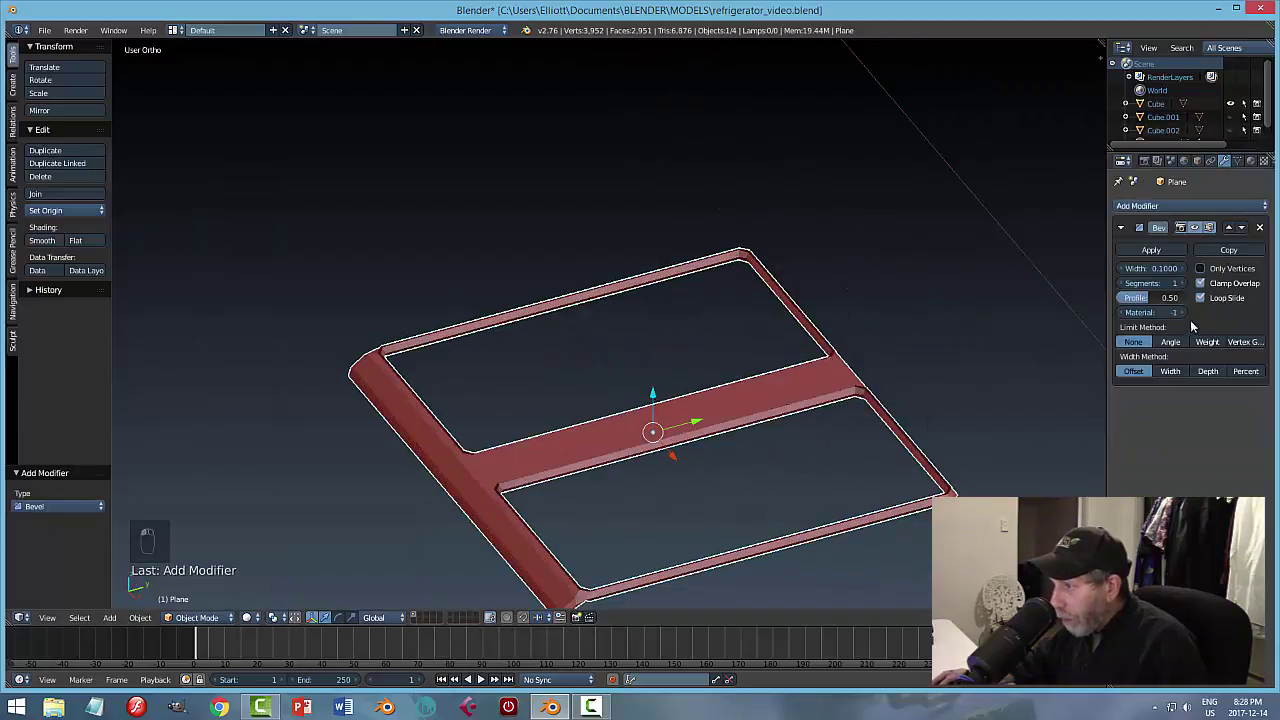
pyautogui.click(1182, 284)
pyautogui.moveTo(1165, 268); pyautogui.dragTo(1150, 268)
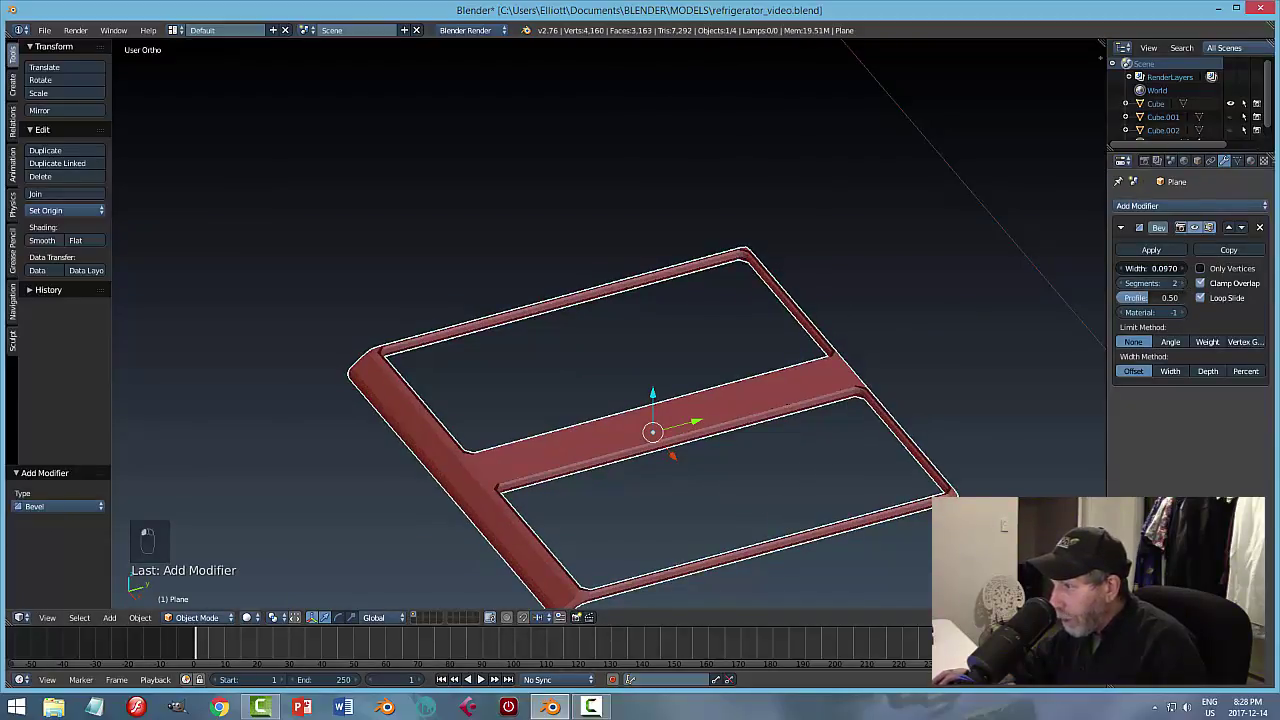
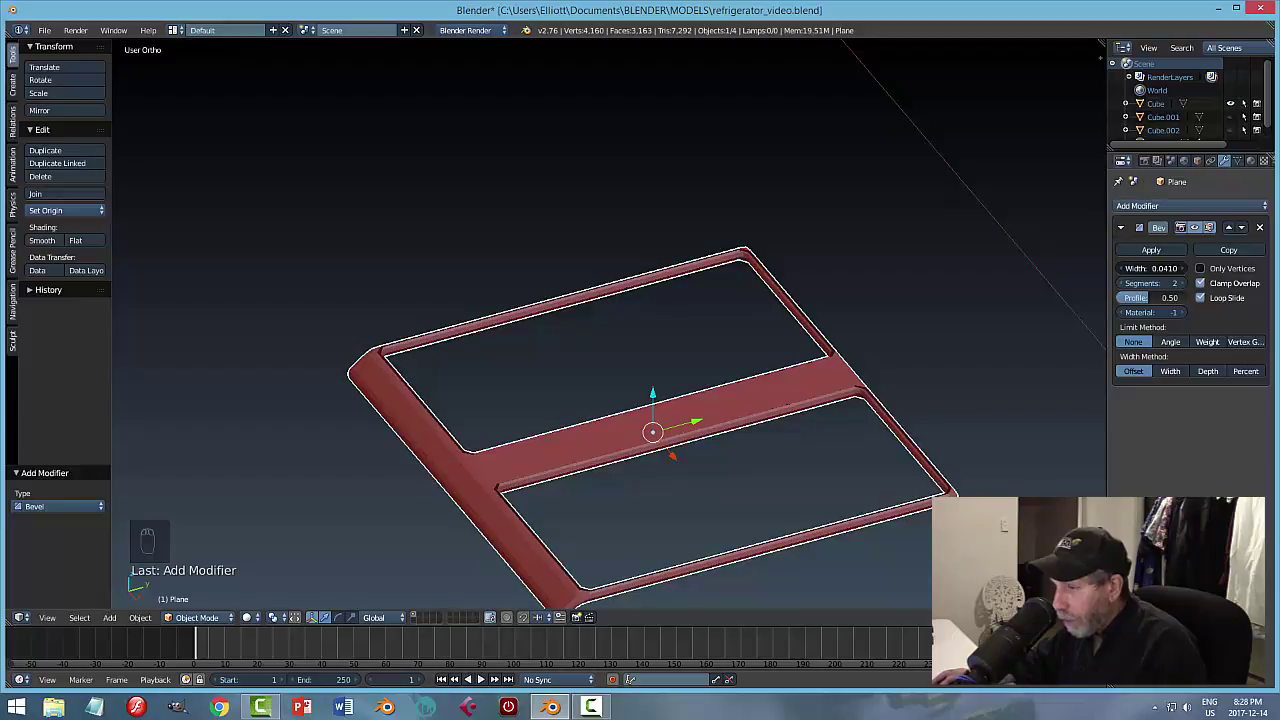
pyautogui.moveTo(1150, 268); pyautogui.dragTo(1145, 268)
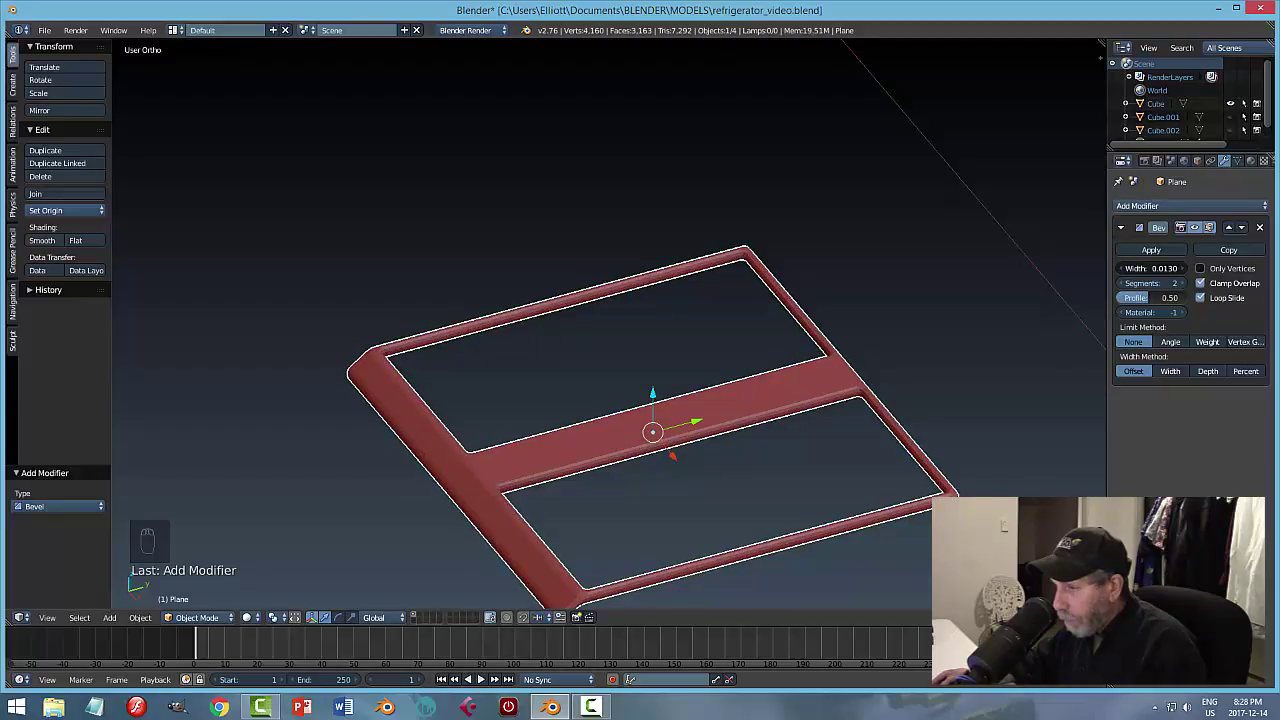
pyautogui.press('a')
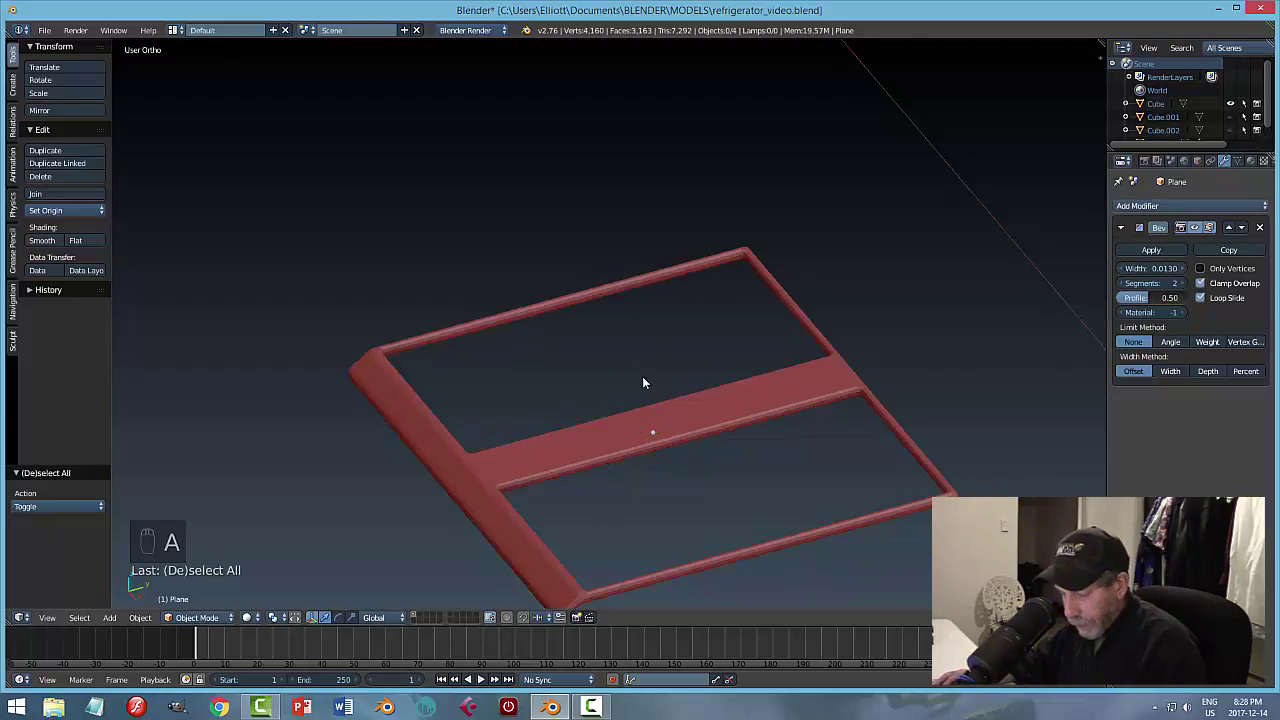
# Save the file and apply the shelf frame's Bevel modifier.
pyautogui.scroll(-2, 630, 376)
pyautogui.moveTo(618, 376); pyautogui.dragTo(714, 366, button='middle')
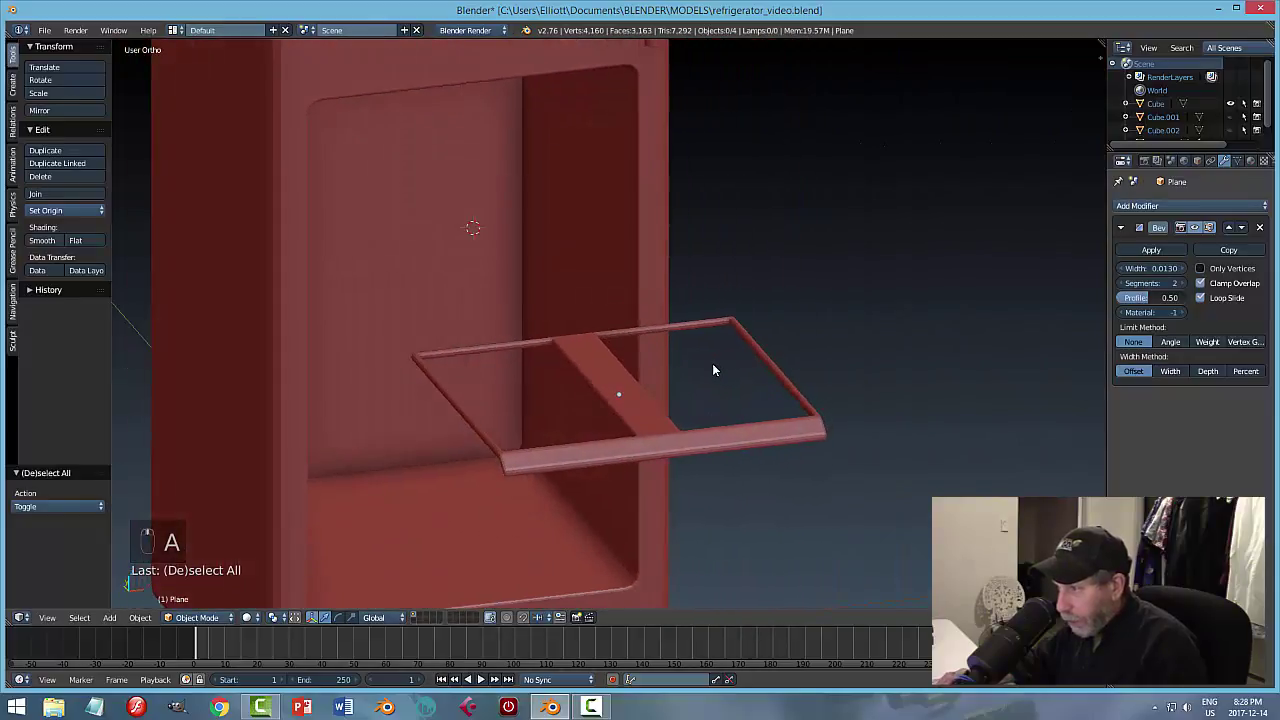
pyautogui.hotkey('ctrl', 's')
pyautogui.moveTo(824, 380); pyautogui.dragTo(794, 392, button='middle')
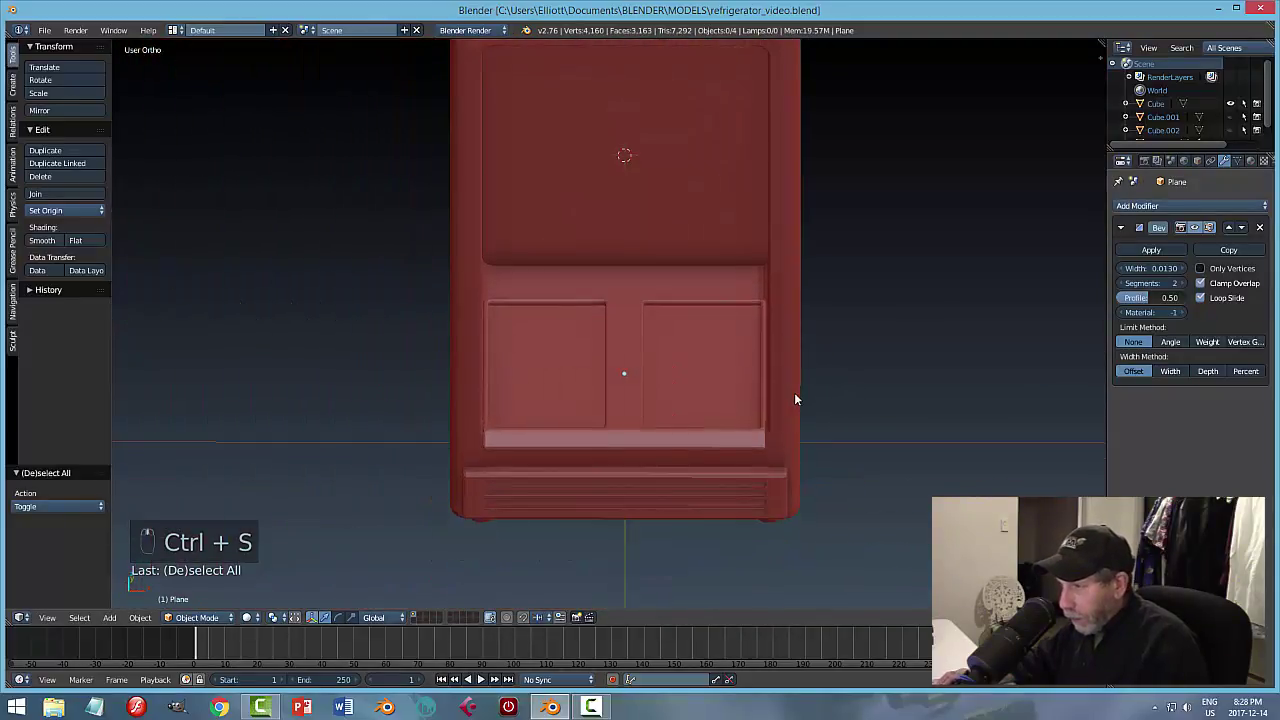
pyautogui.click(1151, 250)
pyautogui.scroll(1, 628, 404)
pyautogui.scroll(2, 628, 404)
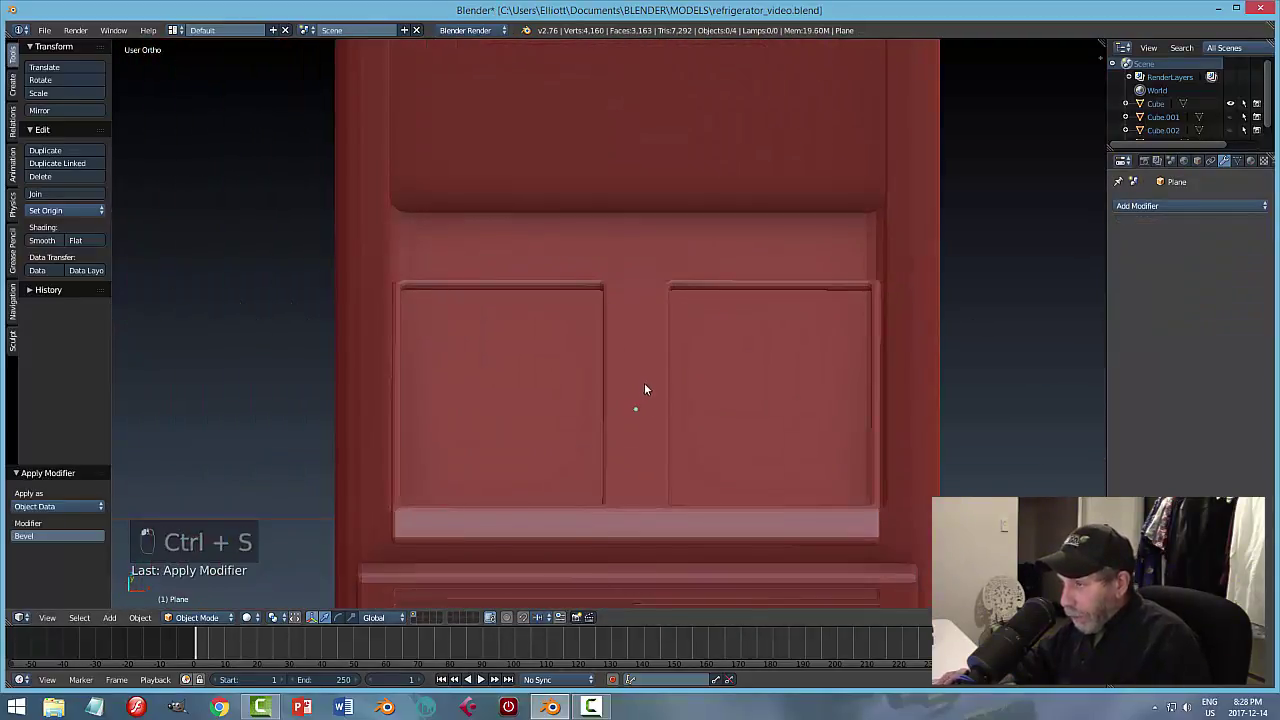
# Select the shelf frame and snap the 3D cursor to its origin.
pyautogui.moveTo(644, 382); pyautogui.dragTo(745, 403, button='middle')
pyautogui.rightClick(652, 395)
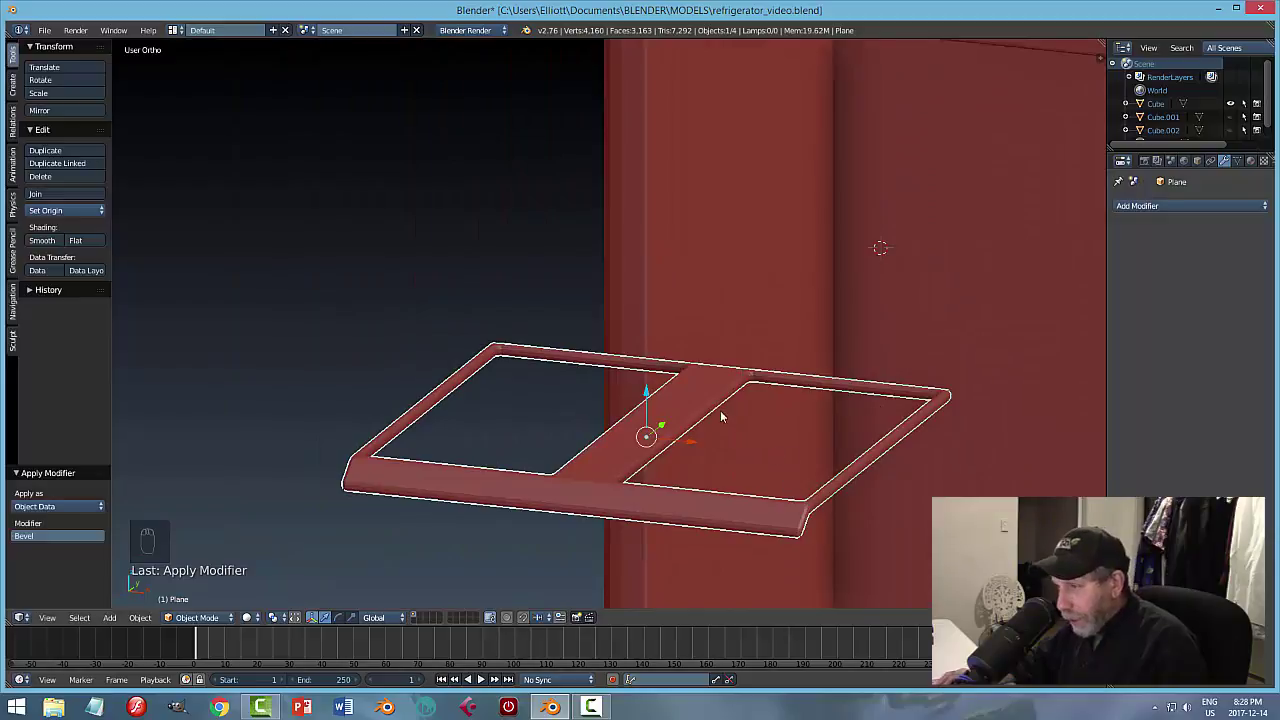
pyautogui.moveTo(765, 441); pyautogui.dragTo(797, 449, button='middle')
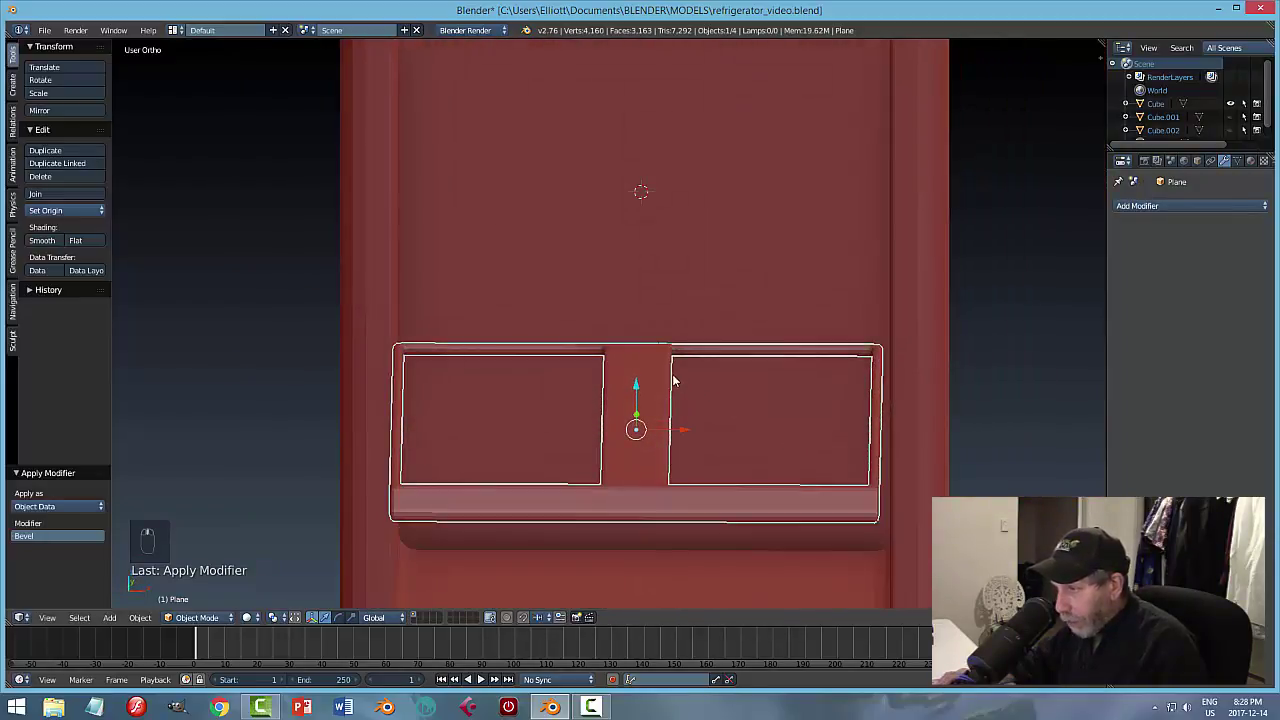
pyautogui.press('KP_4')
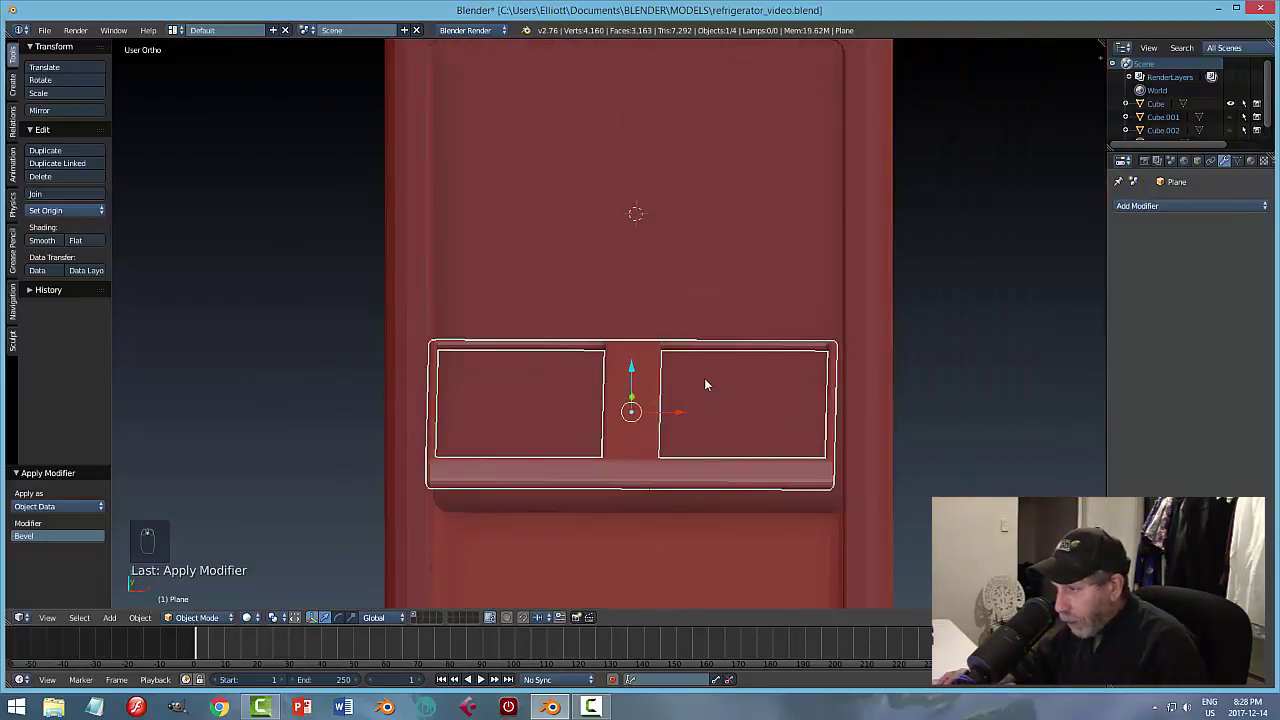
pyautogui.moveTo(706, 380); pyautogui.dragTo(715, 410, button='middle')
pyautogui.hotkey('shift', 's')
pyautogui.click(750, 396)
pyautogui.scroll(-1, 715, 412)
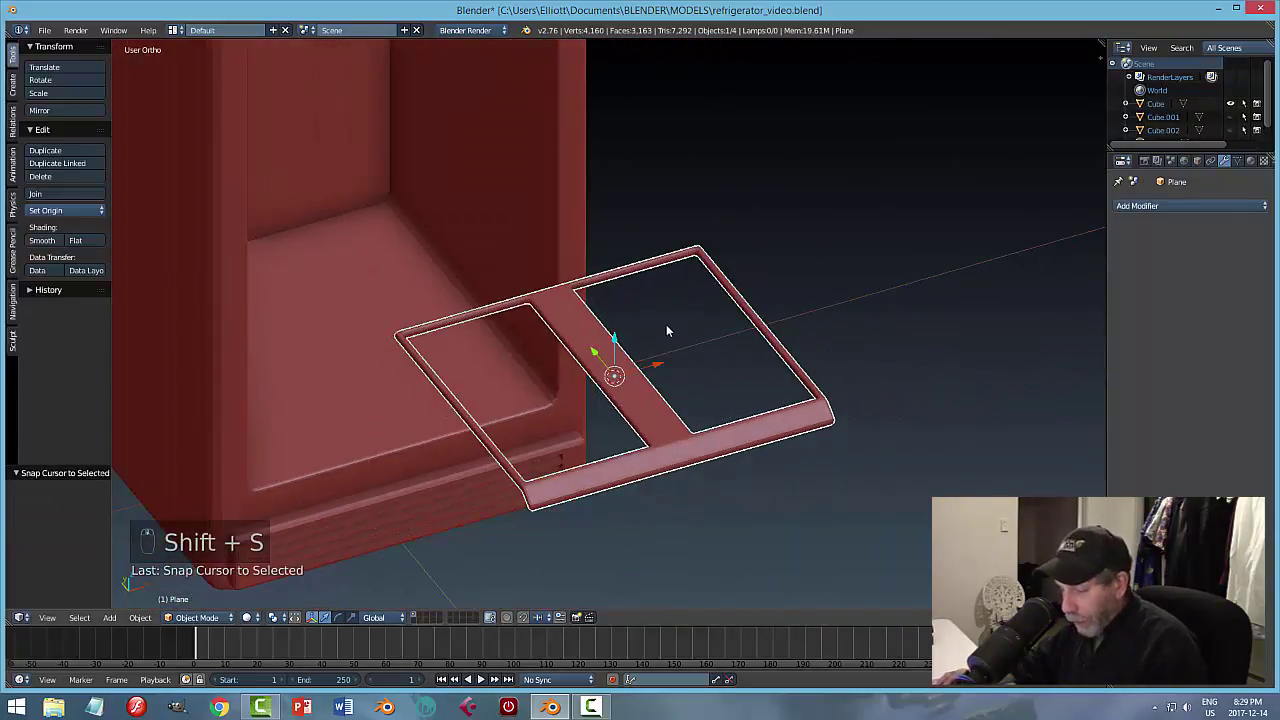
# Add a cube at the shelf's centre and scale it along X by about 0.789 to span the shelf's width.
pyautogui.hotkey('shift', 'a')
pyautogui.moveTo(775, 383)
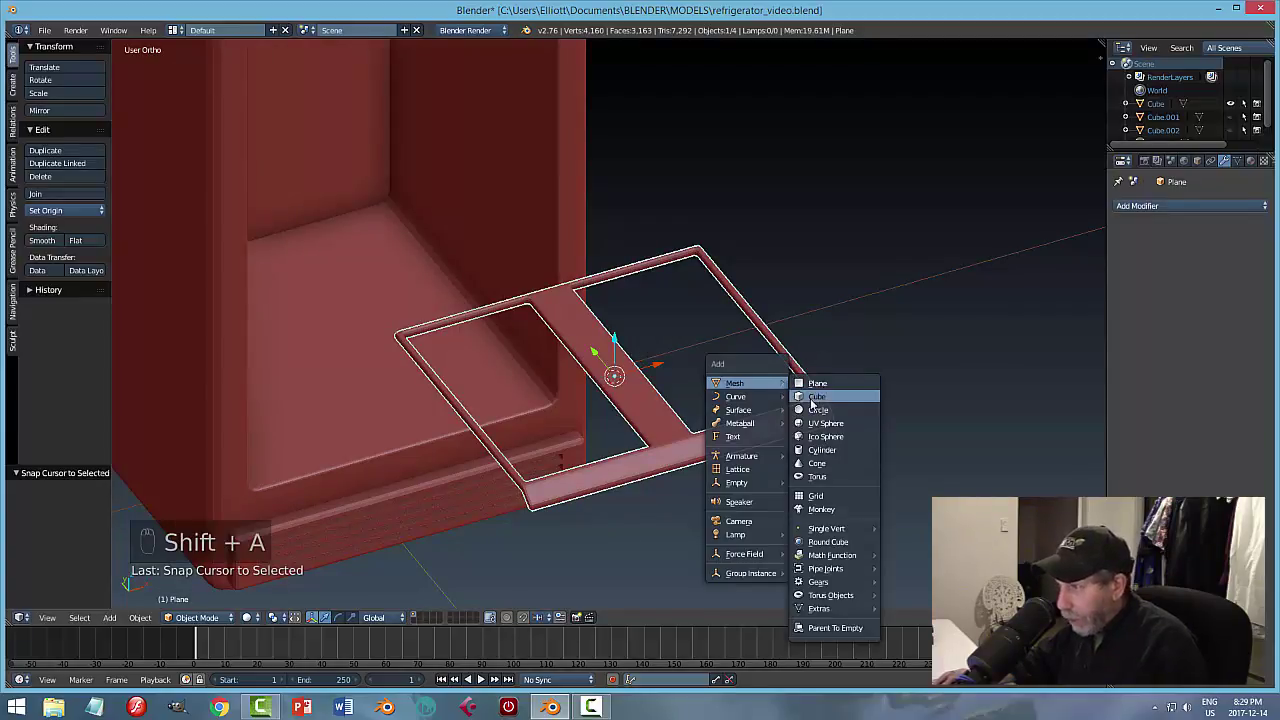
pyautogui.click(809, 396)
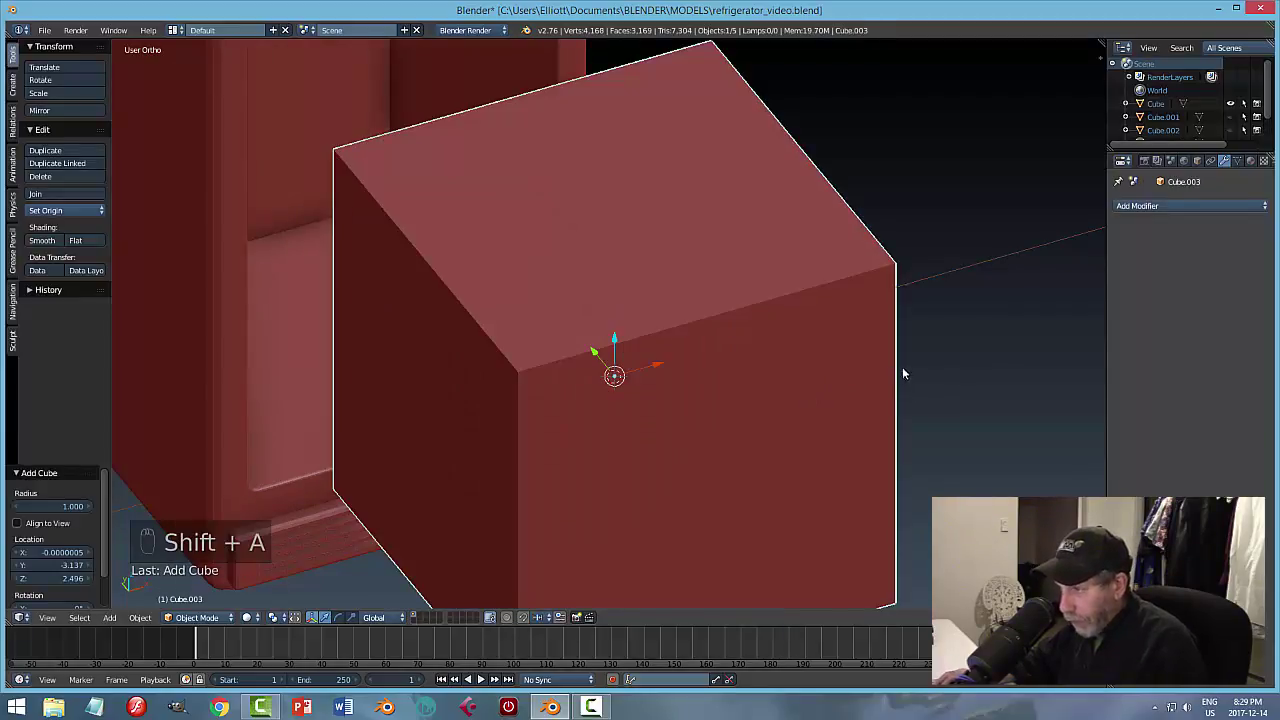
pyautogui.moveTo(902, 367); pyautogui.dragTo(879, 350, button='middle')
pyautogui.press('s')
pyautogui.press('x')
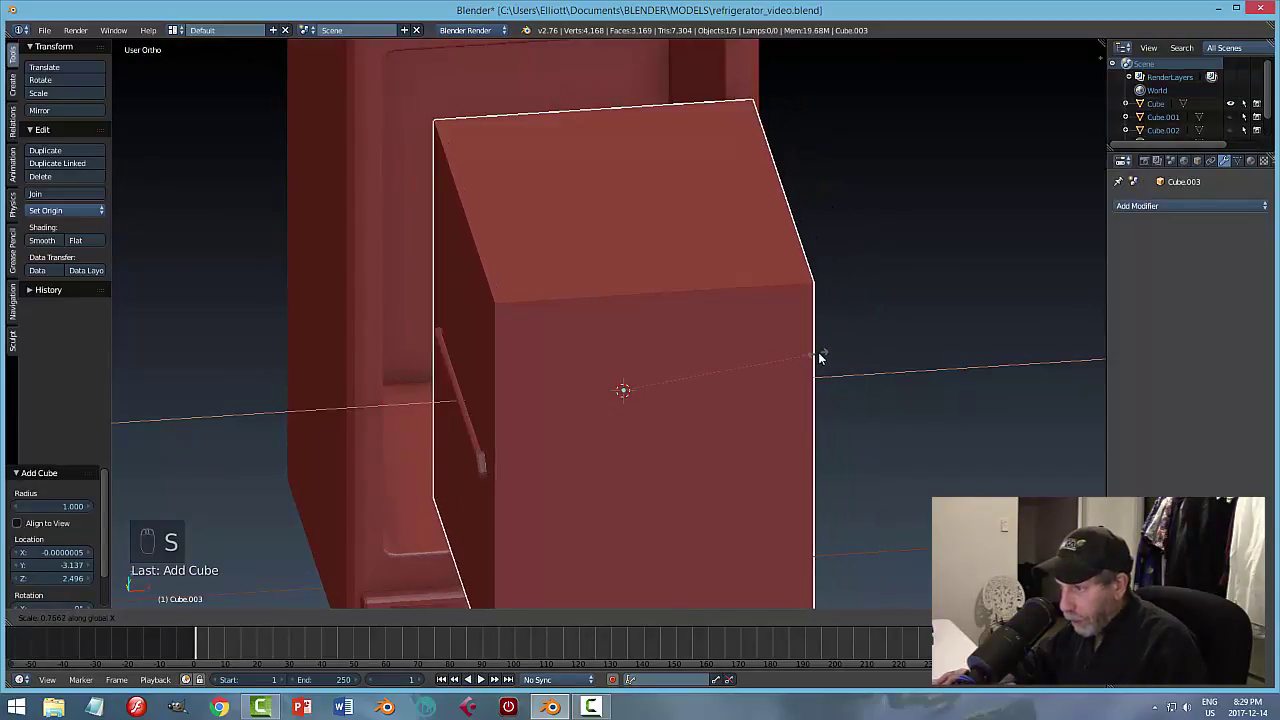
pyautogui.click(824, 353)
# Scale the cube by about -0.015 along Y and along Z to form a thin crossbar across both openings.
pyautogui.moveTo(831, 343); pyautogui.dragTo(904, 351, button='middle')
pyautogui.press('s')
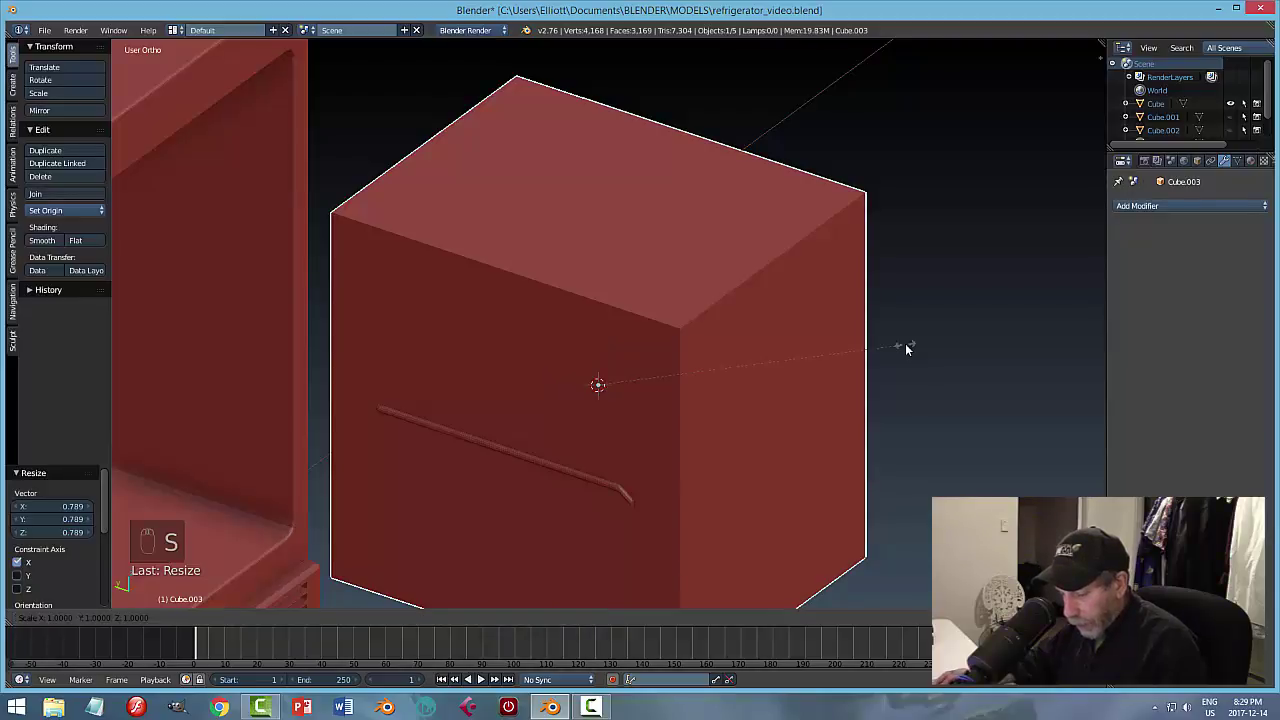
pyautogui.press('y')
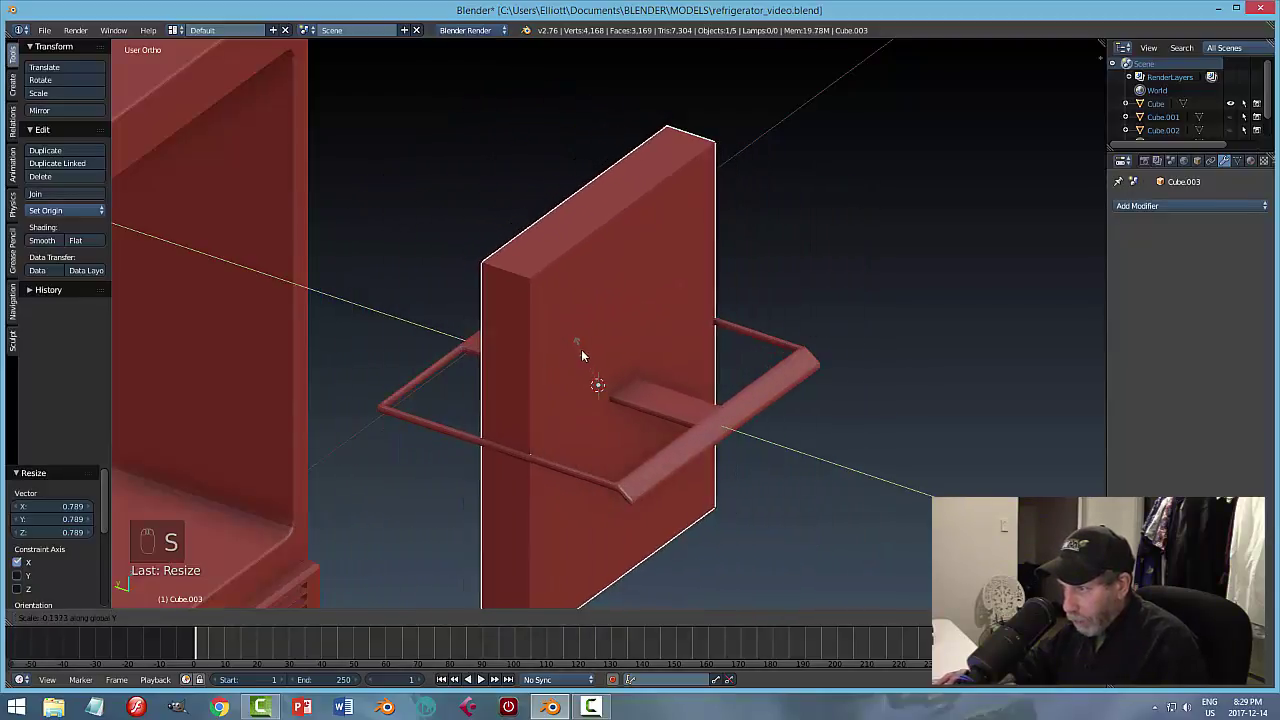
pyautogui.click(596, 384)
pyautogui.press('s')
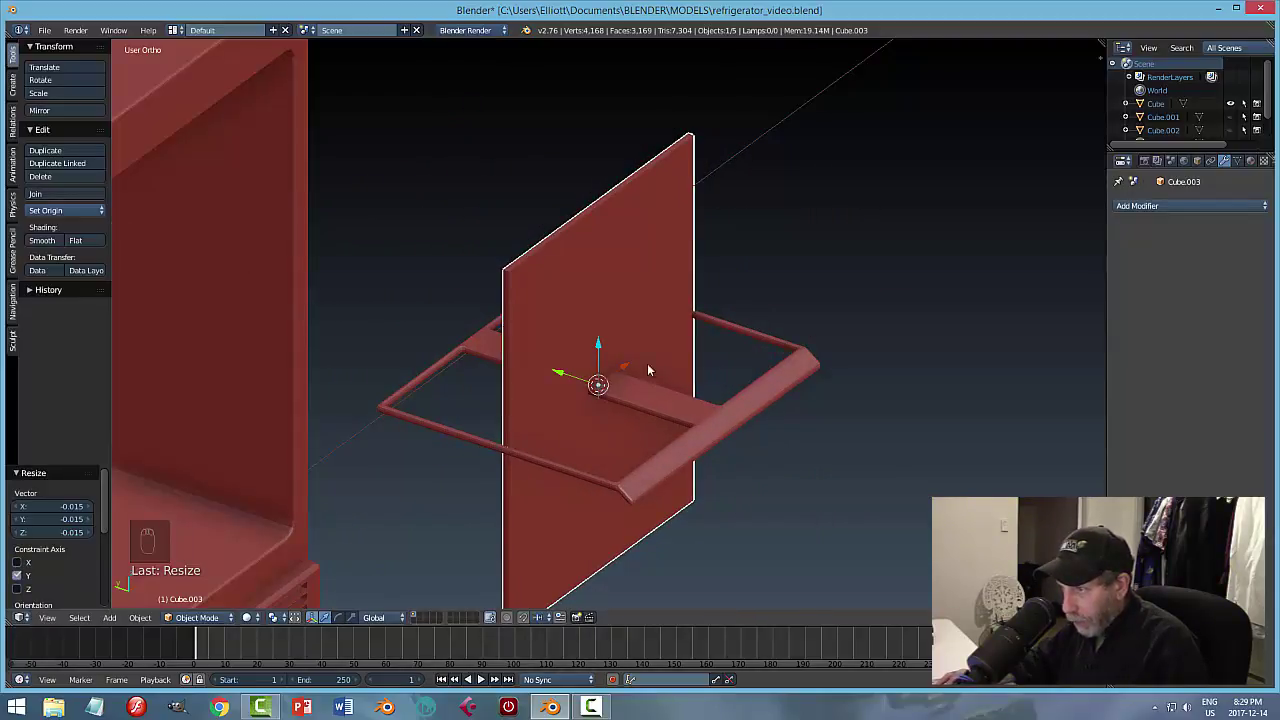
pyautogui.press('z')
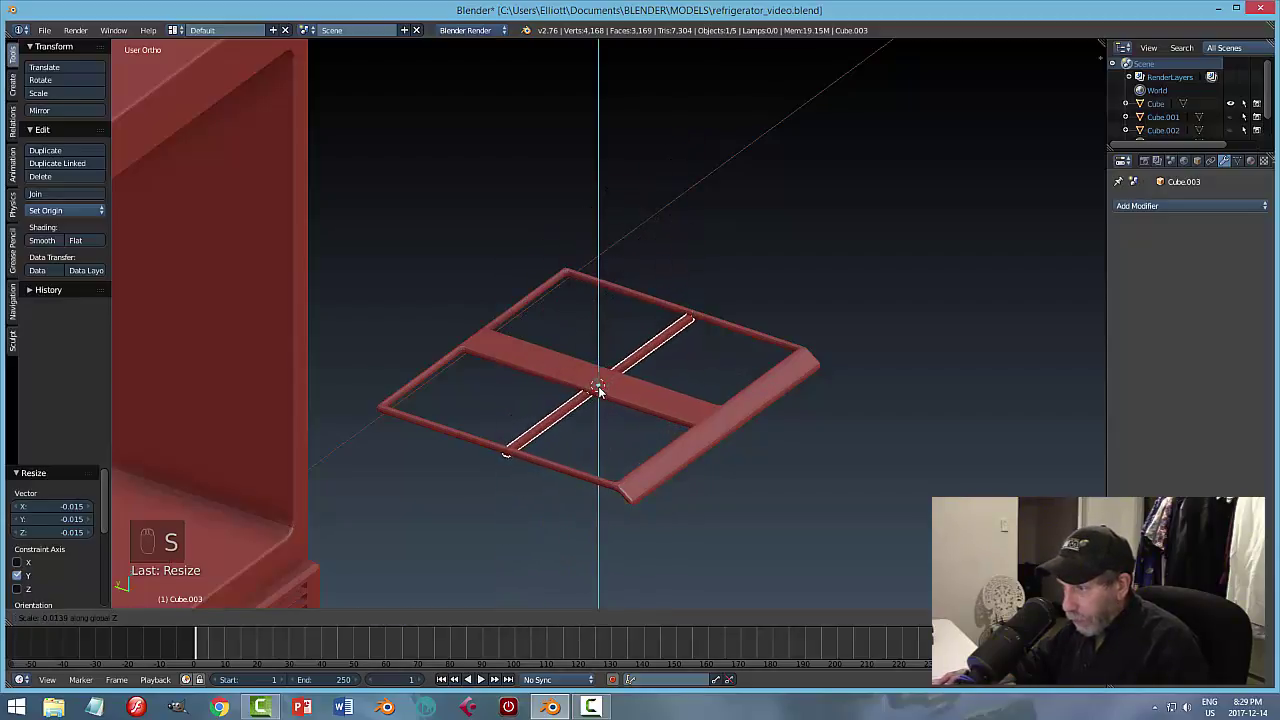
pyautogui.click(597, 386)
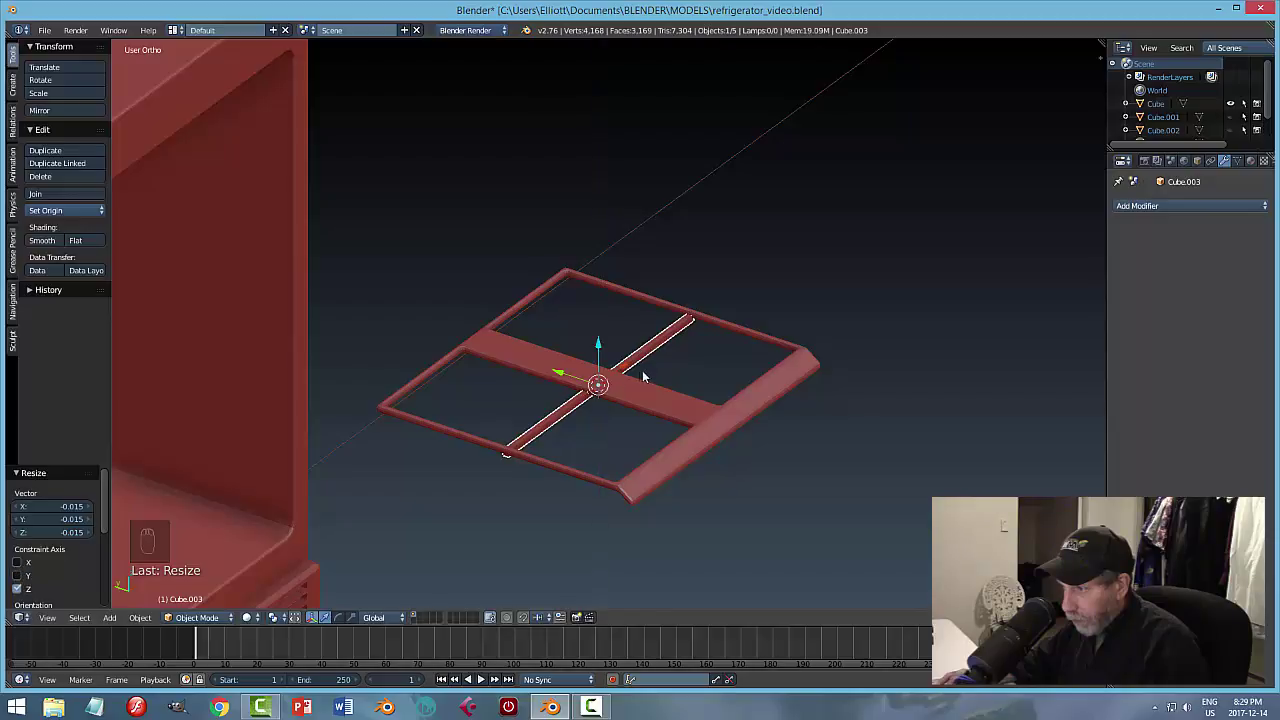
# Flatten the crossbar slightly along Z and raise it by about 0.010 to sit within the frame's thickness.
pyautogui.press('KP_Decimal')
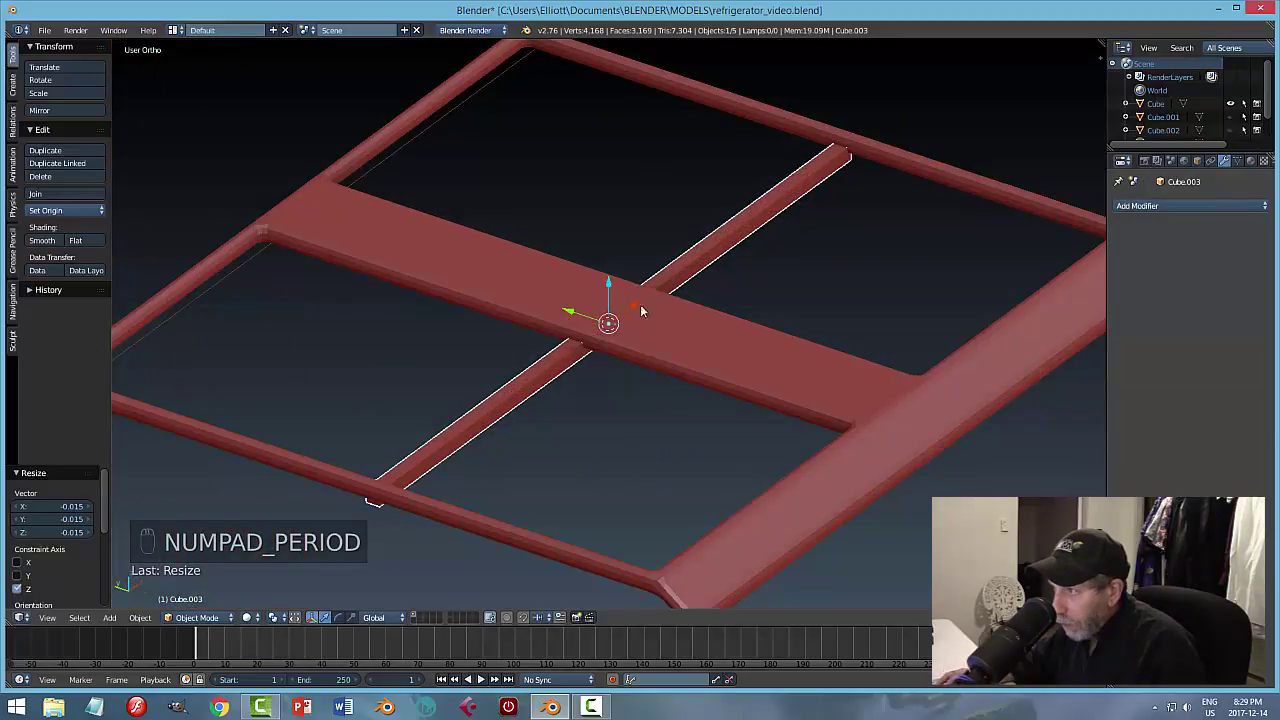
pyautogui.scroll(-3, 642, 311)
pyautogui.moveTo(642, 311); pyautogui.dragTo(757, 404, button='middle')
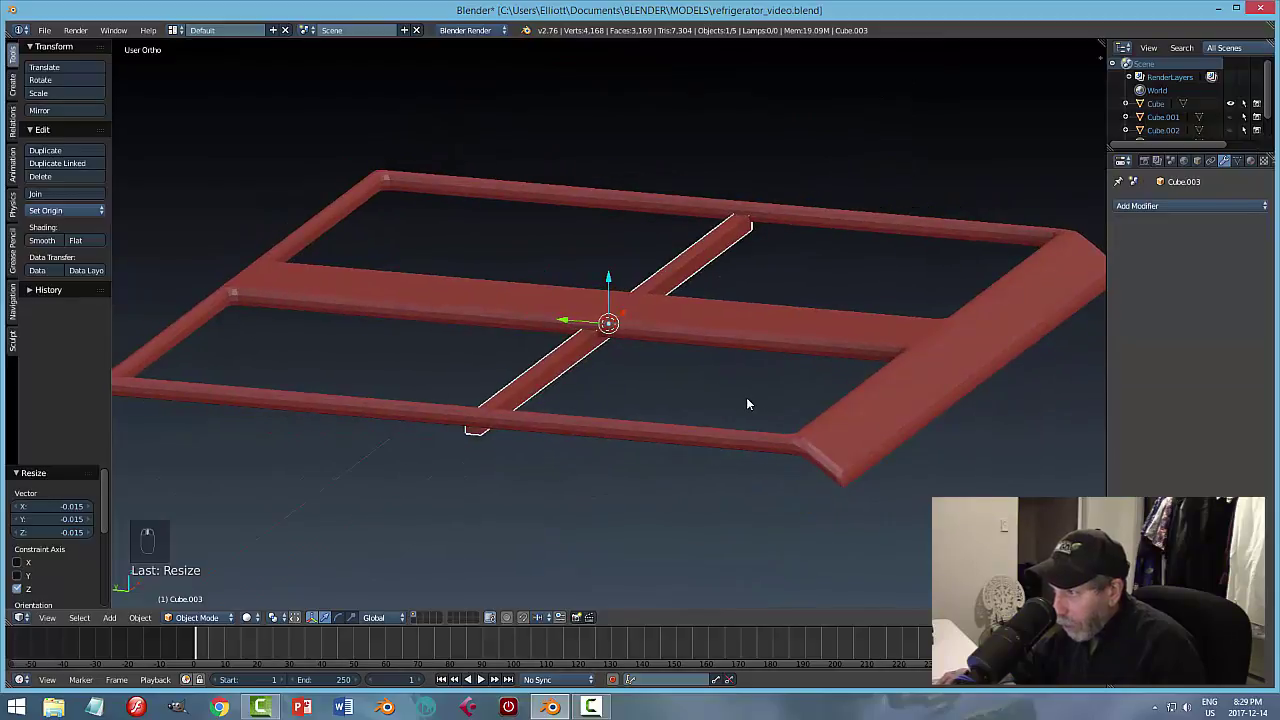
pyautogui.press('s')
pyautogui.press('z')
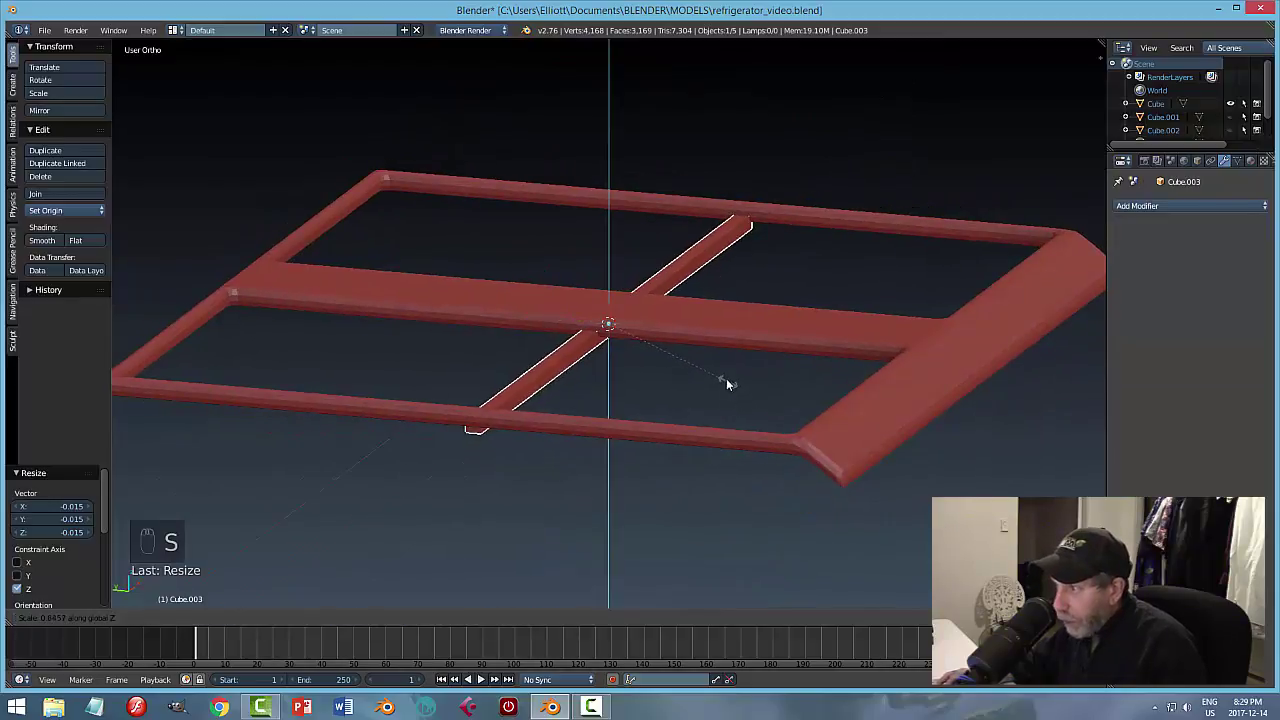
pyautogui.click(703, 357)
pyautogui.moveTo(609, 284); pyautogui.dragTo(611, 279)
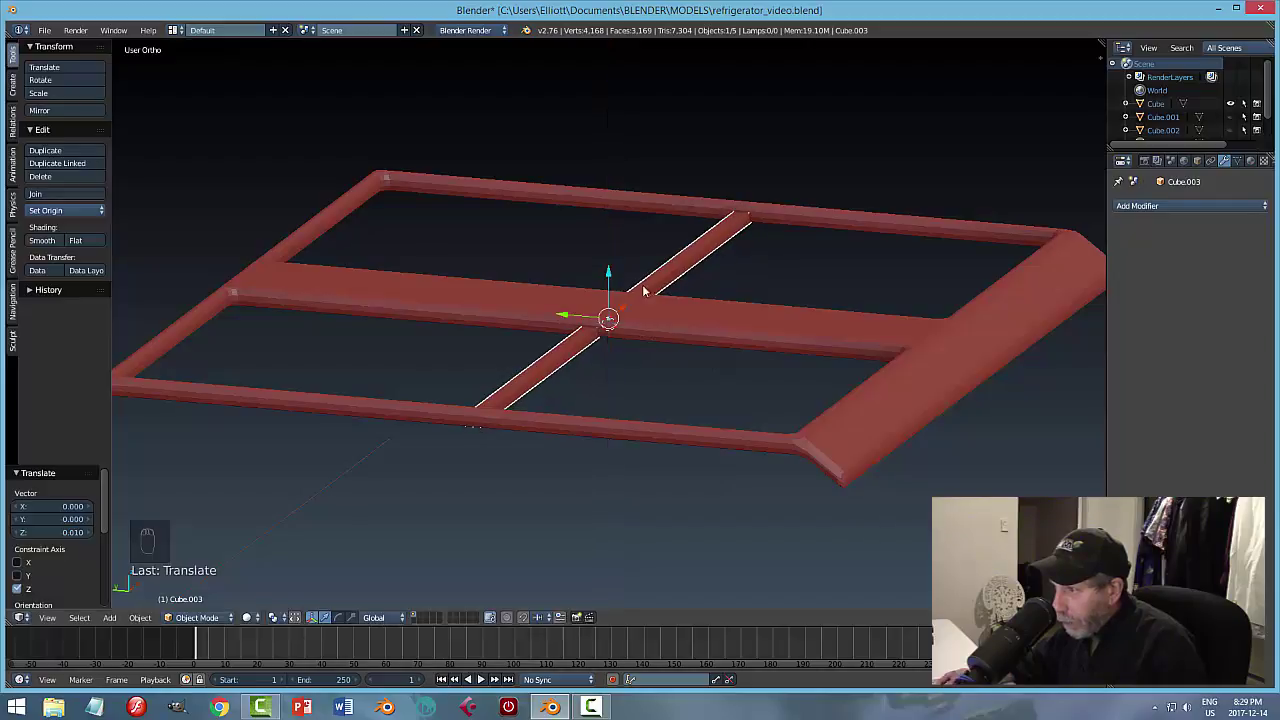
# Narrow the crossbar along Y by a factor of about 0.498.
pyautogui.moveTo(645, 289); pyautogui.dragTo(734, 322, button='middle')
pyautogui.press('s')
pyautogui.press('y')
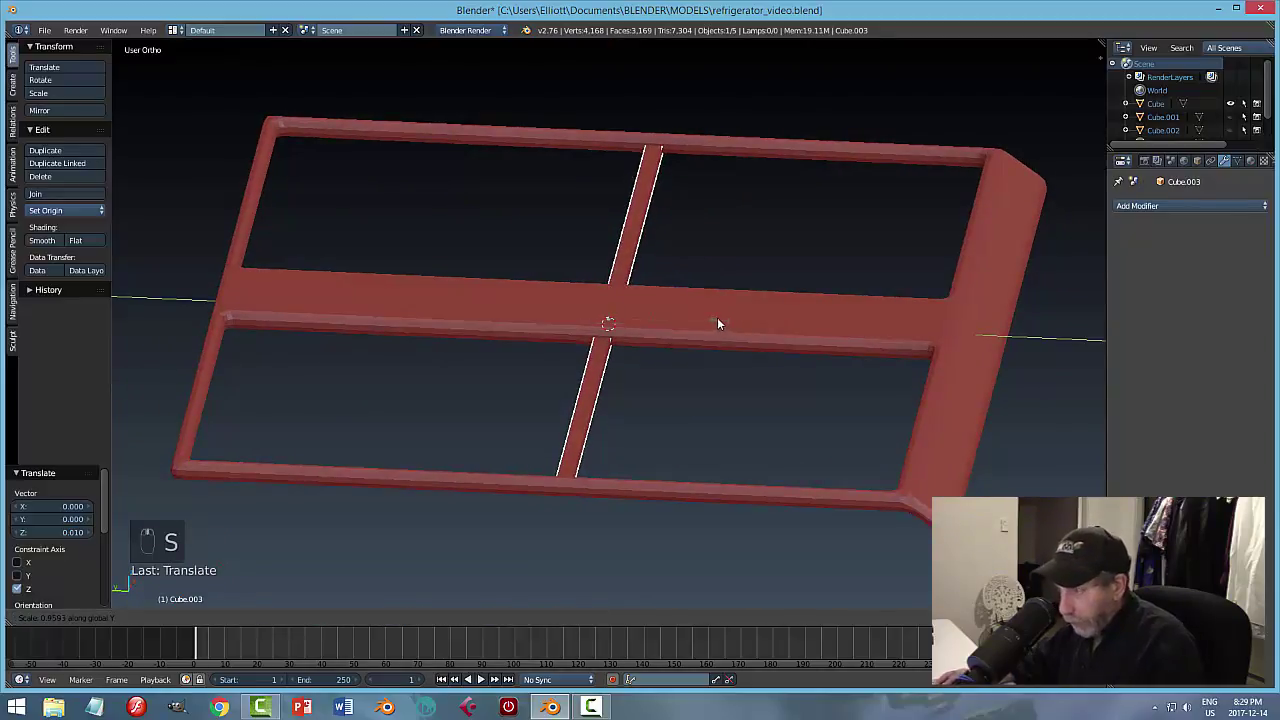
pyautogui.click(640, 314)
# Move the crossbar along Y close to the rear rail of the shelf frame, opposite the sloping front lip.
pyautogui.press('g')
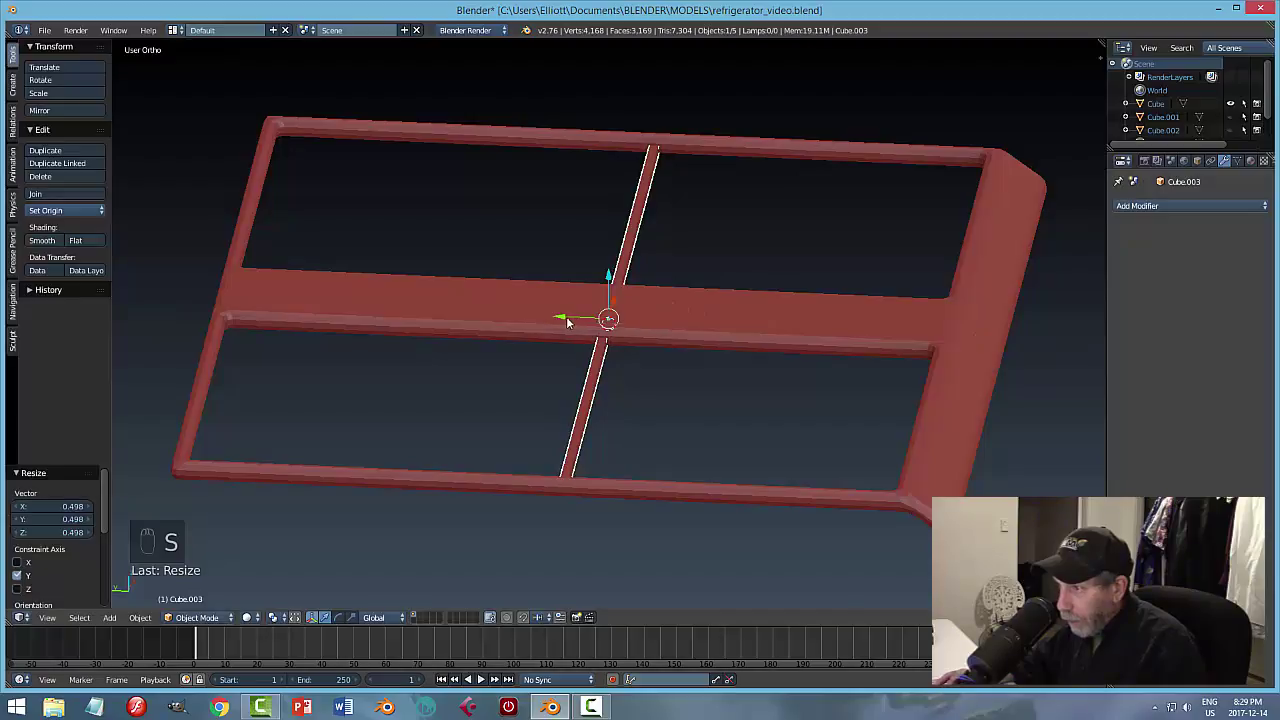
pyautogui.press('y')
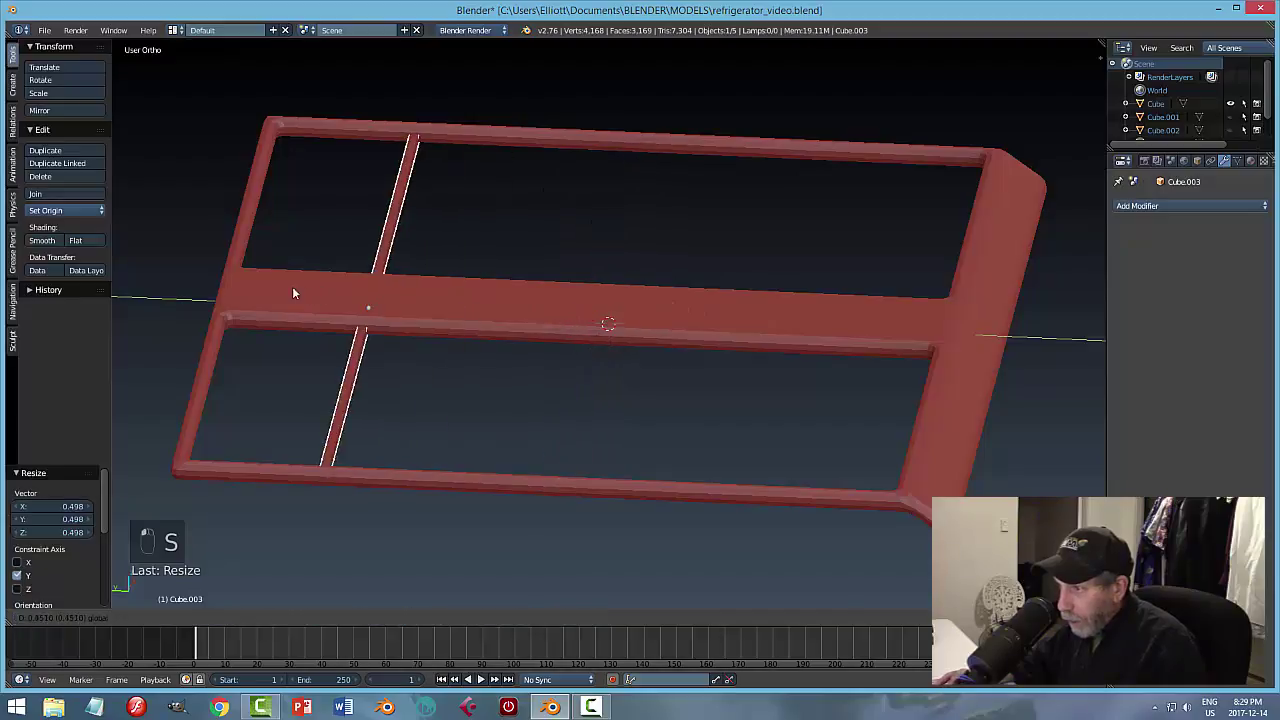
pyautogui.click(200, 271)
pyautogui.press('a')
# Apply the scale of the crossbar at the rear of the shelf frame.
pyautogui.moveTo(604, 341); pyautogui.dragTo(608, 423, button='middle')
pyautogui.scroll(-2, 526, 360)
pyautogui.scroll(3, 834, 354)
pyautogui.moveTo(822, 357); pyautogui.dragTo(869, 330, button='middle')
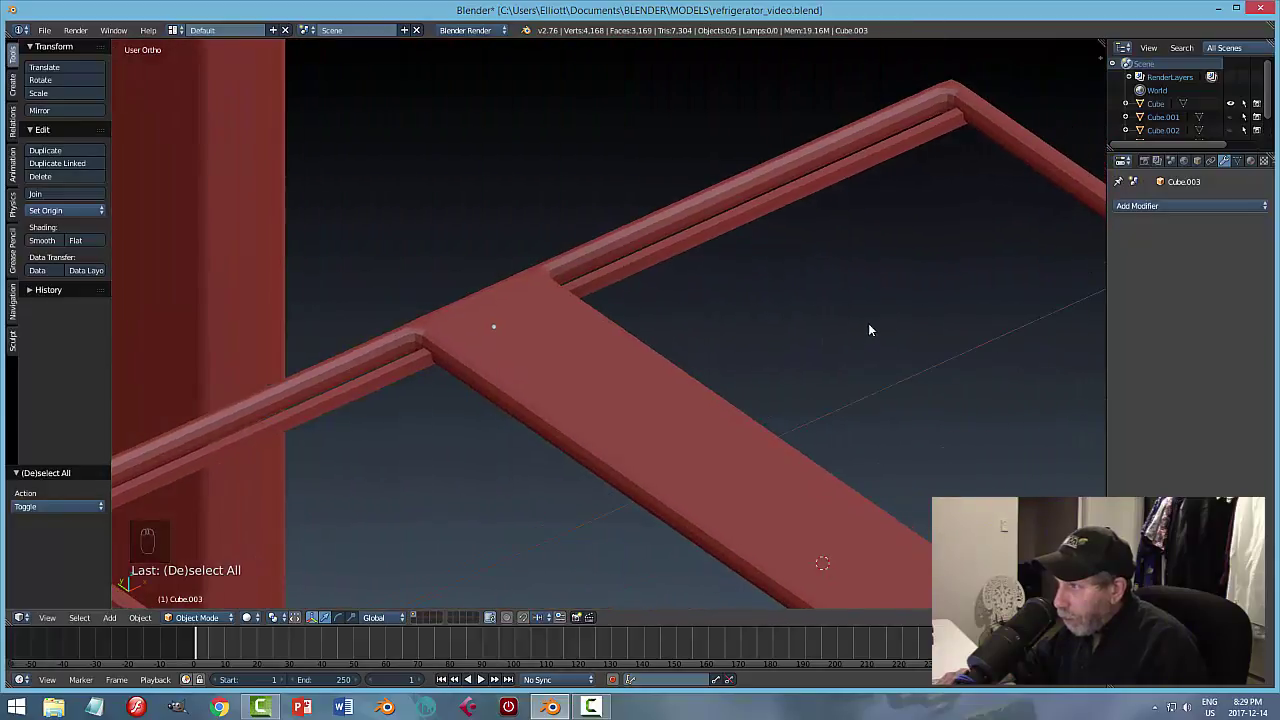
pyautogui.rightClick(718, 228)
pyautogui.click(143, 621)
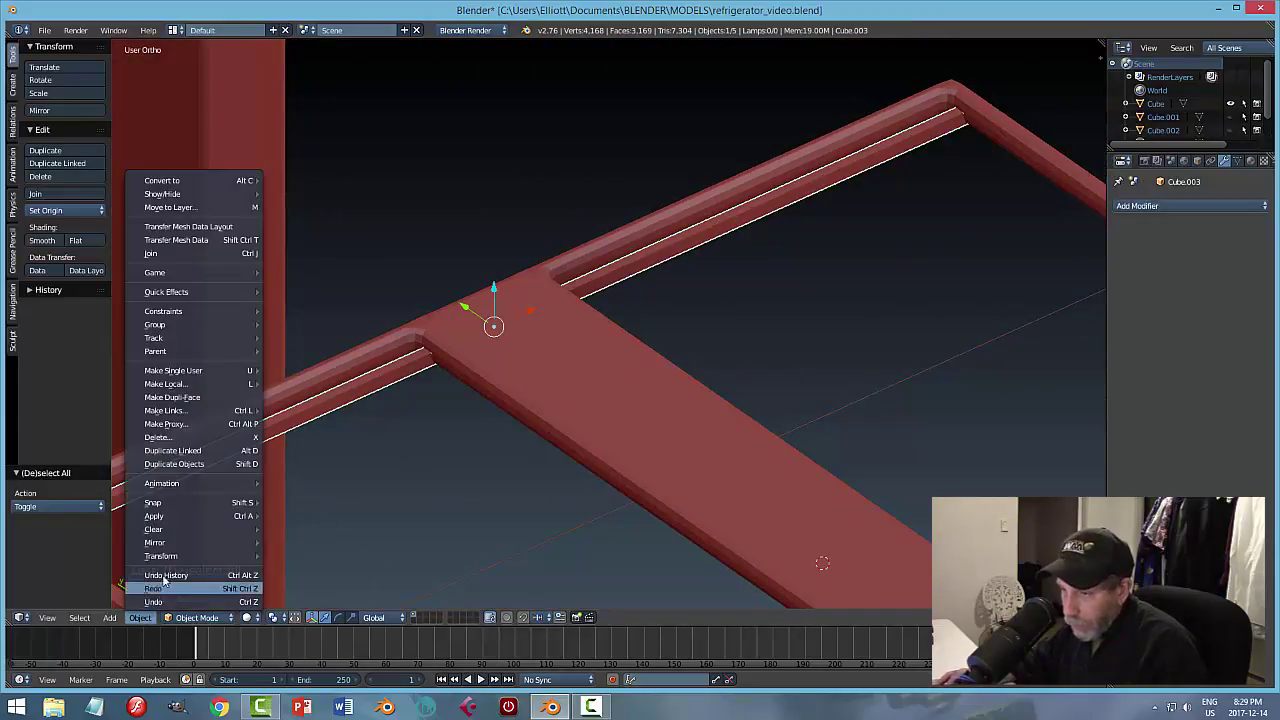
pyautogui.click(140, 614)
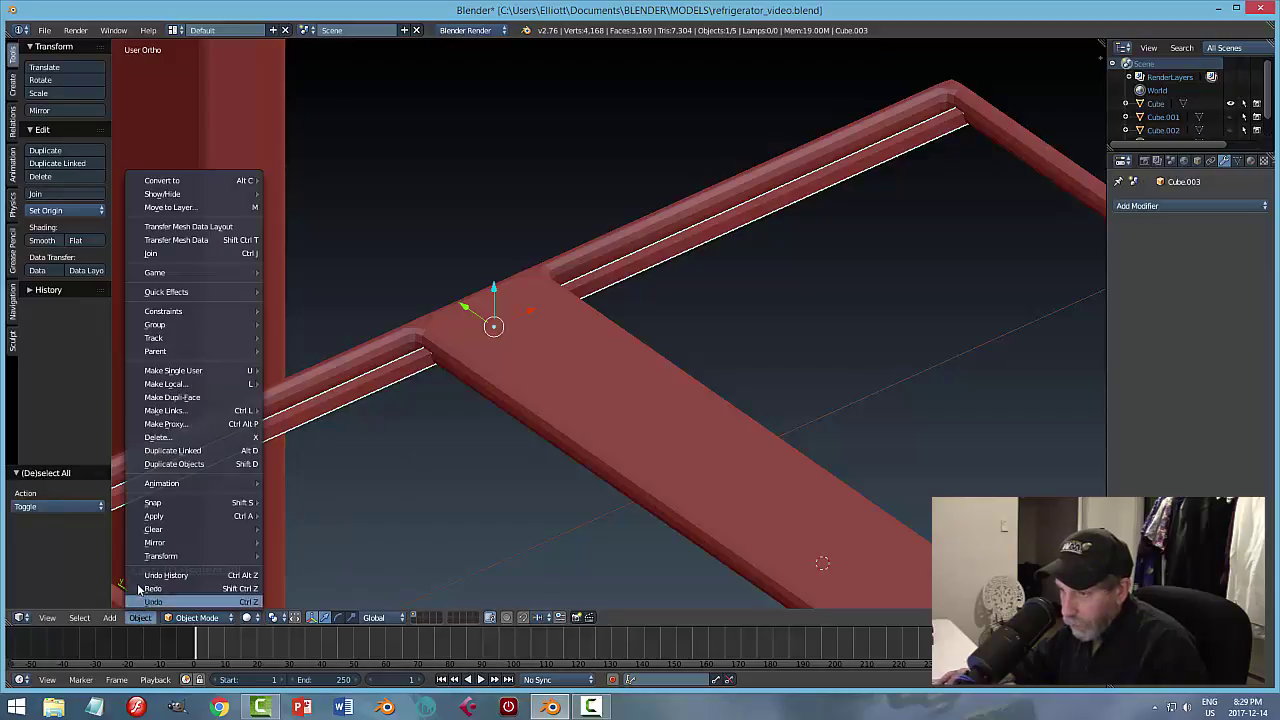
pyautogui.moveTo(158, 516)
pyautogui.click(305, 540)
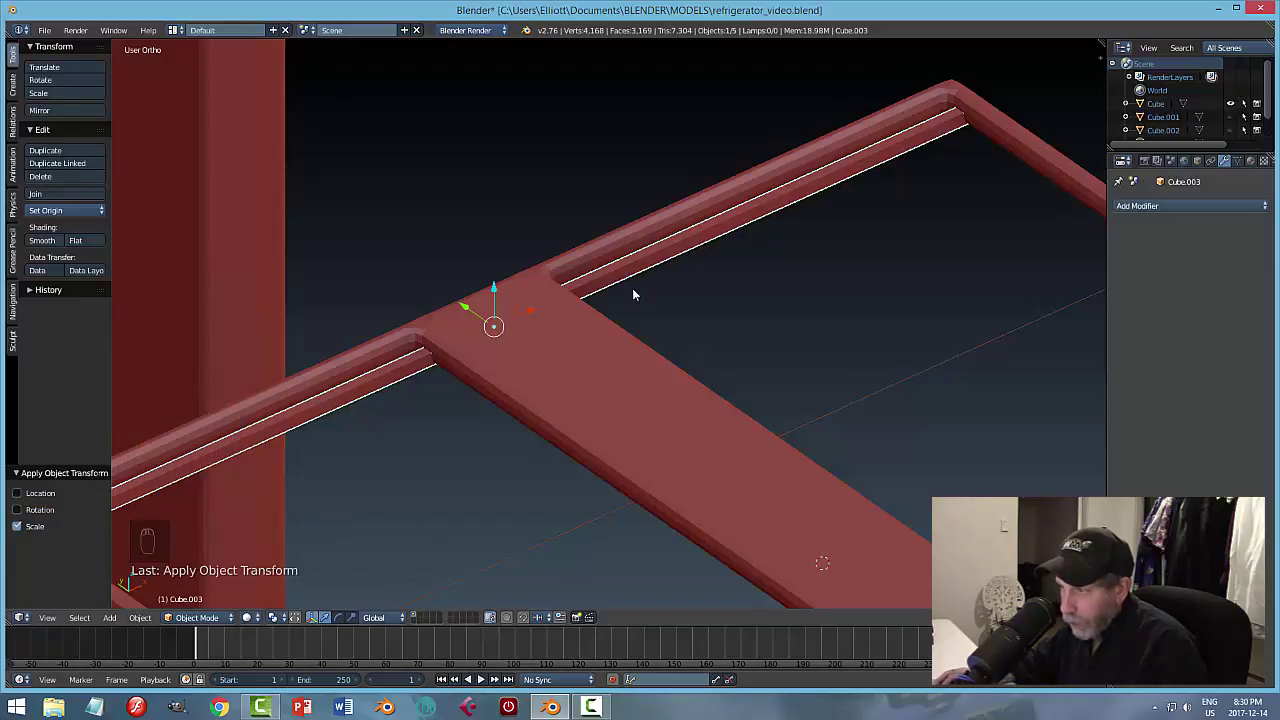
# Bevel the crossbar's two upper long edges by about 0.004 with 2 segments and return to Object Mode.
pyautogui.press('Tab')
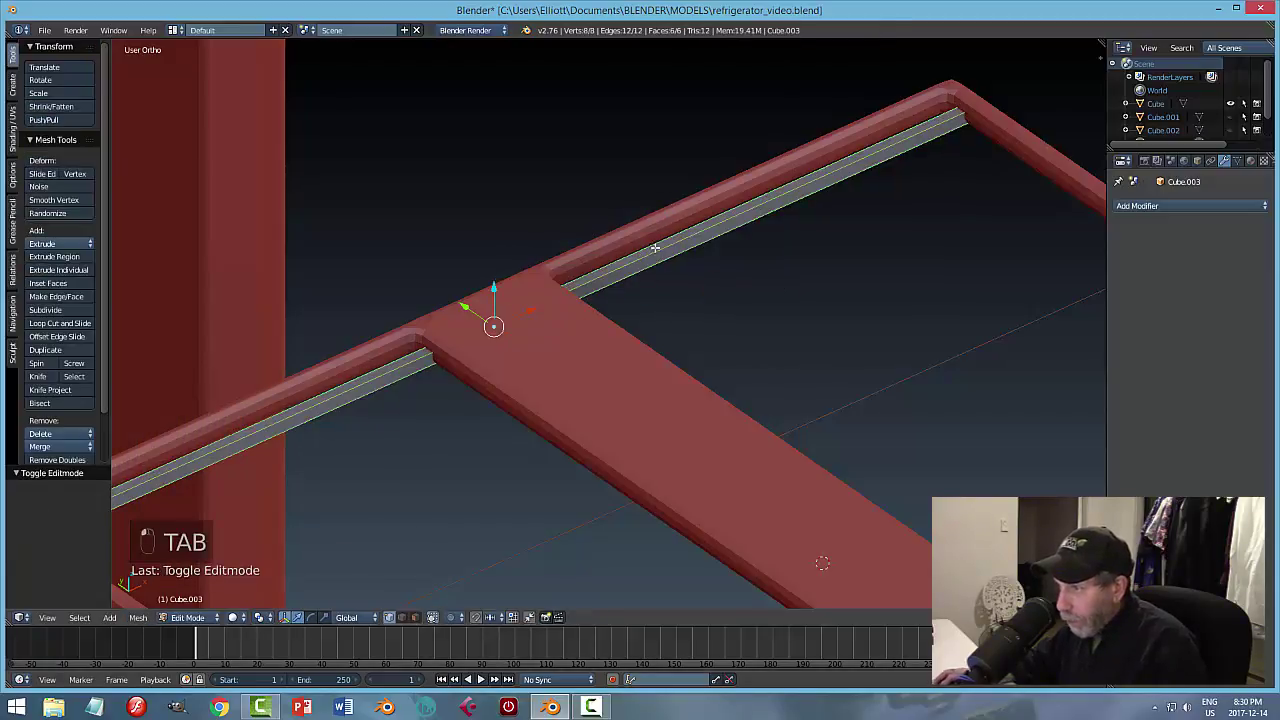
pyautogui.press('a')
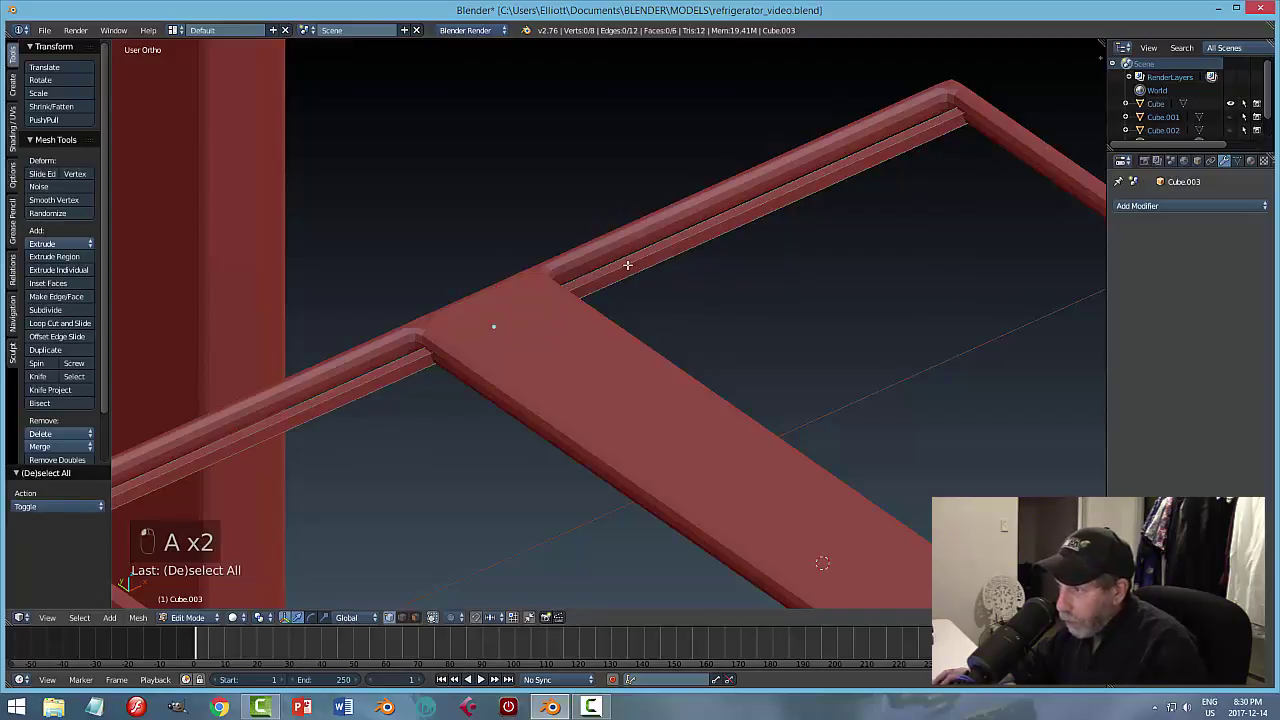
pyautogui.hotkey('ctrl', 'Tab')
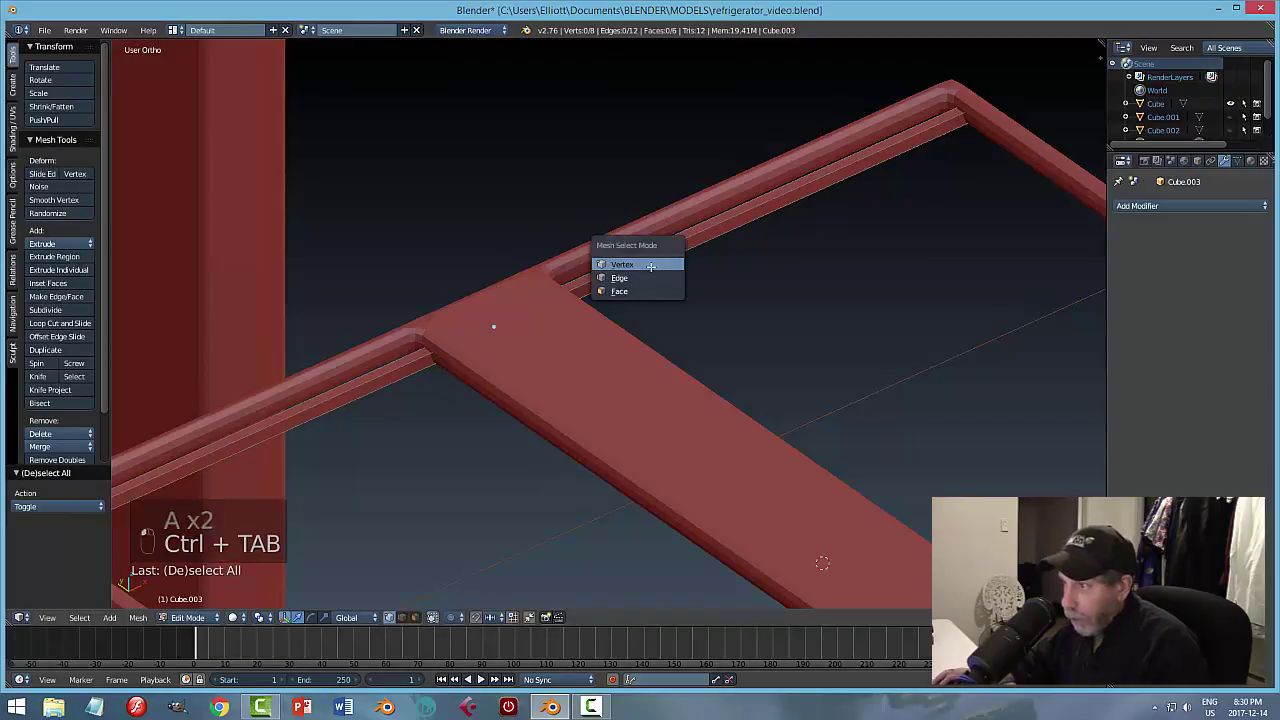
pyautogui.click(648, 274)
pyautogui.rightClick(641, 261)
pyautogui.keyDown('shift'); pyautogui.rightClick(652, 258); pyautogui.keyUp('shift')
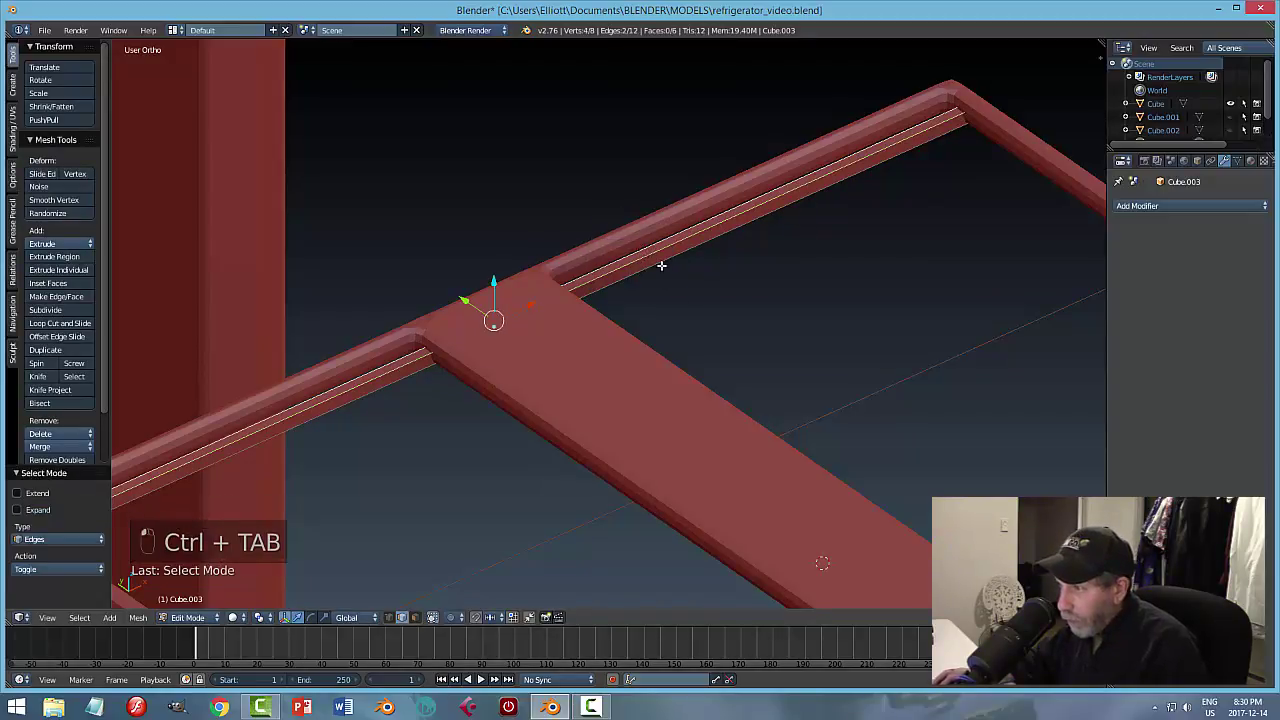
pyautogui.moveTo(676, 294); pyautogui.dragTo(723, 291, button='middle')
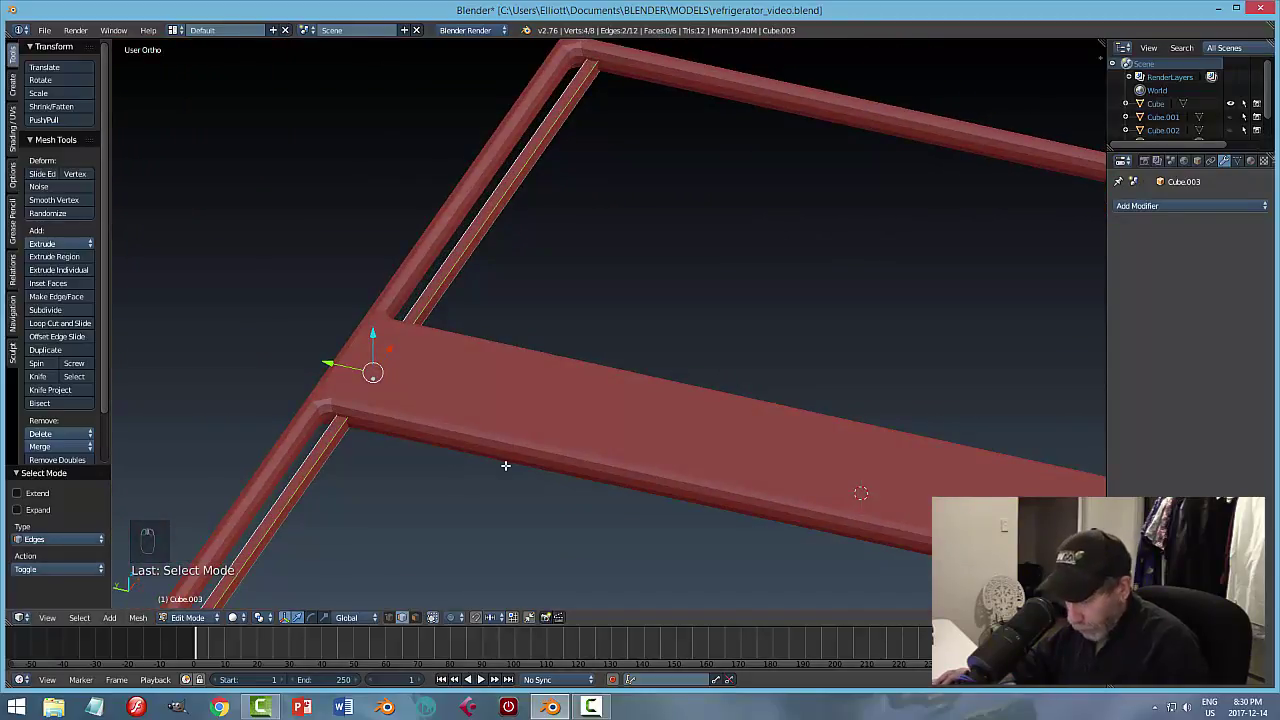
pyautogui.hotkey('ctrl', 'b')
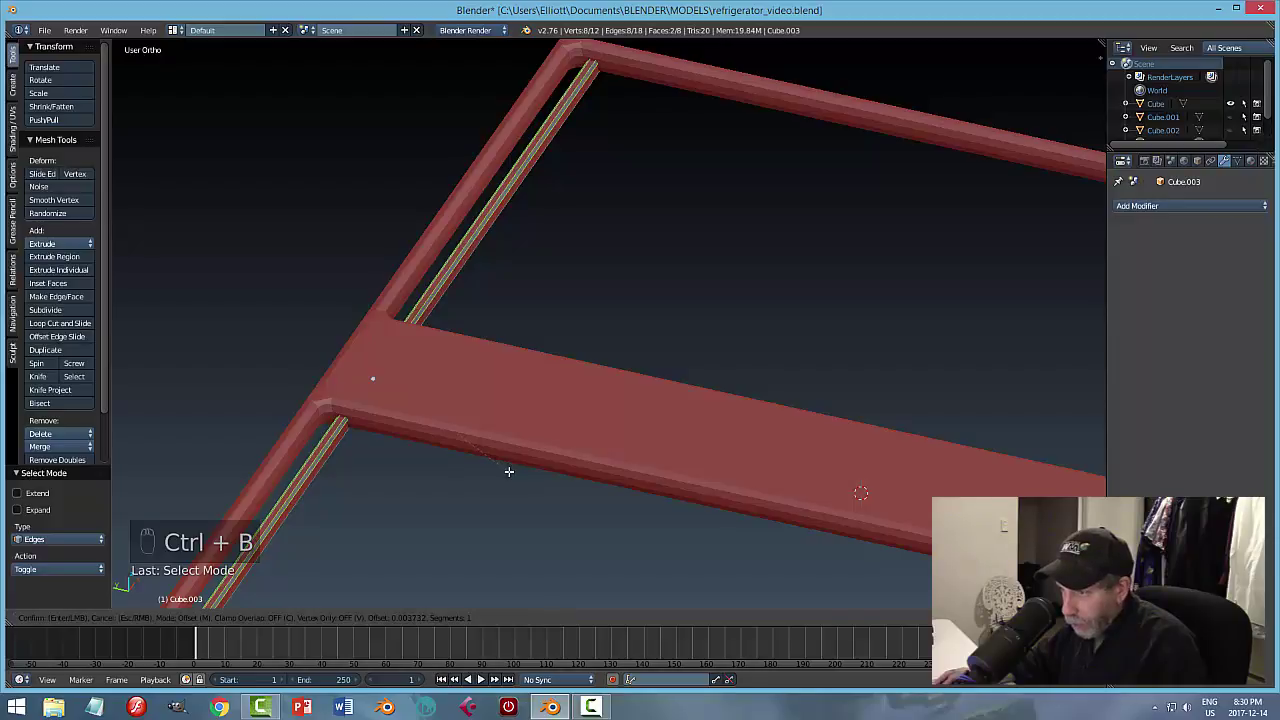
pyautogui.scroll(1, 509, 471)
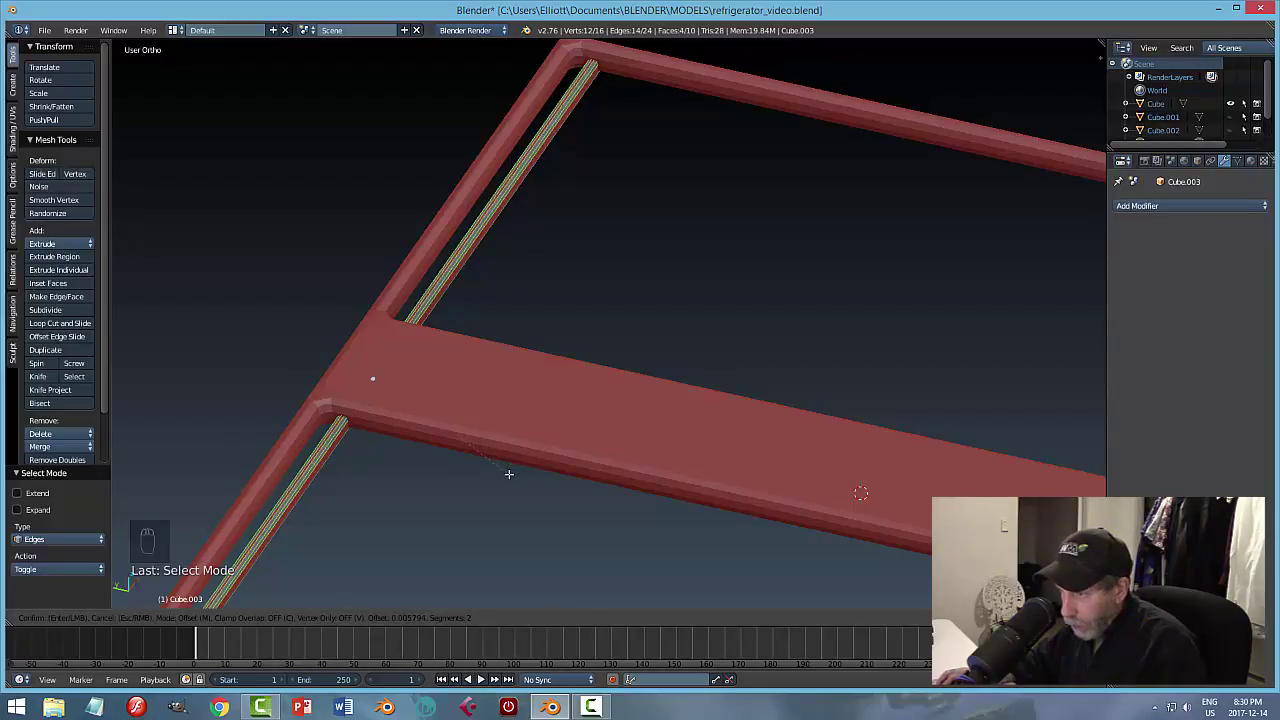
pyautogui.click(507, 473)
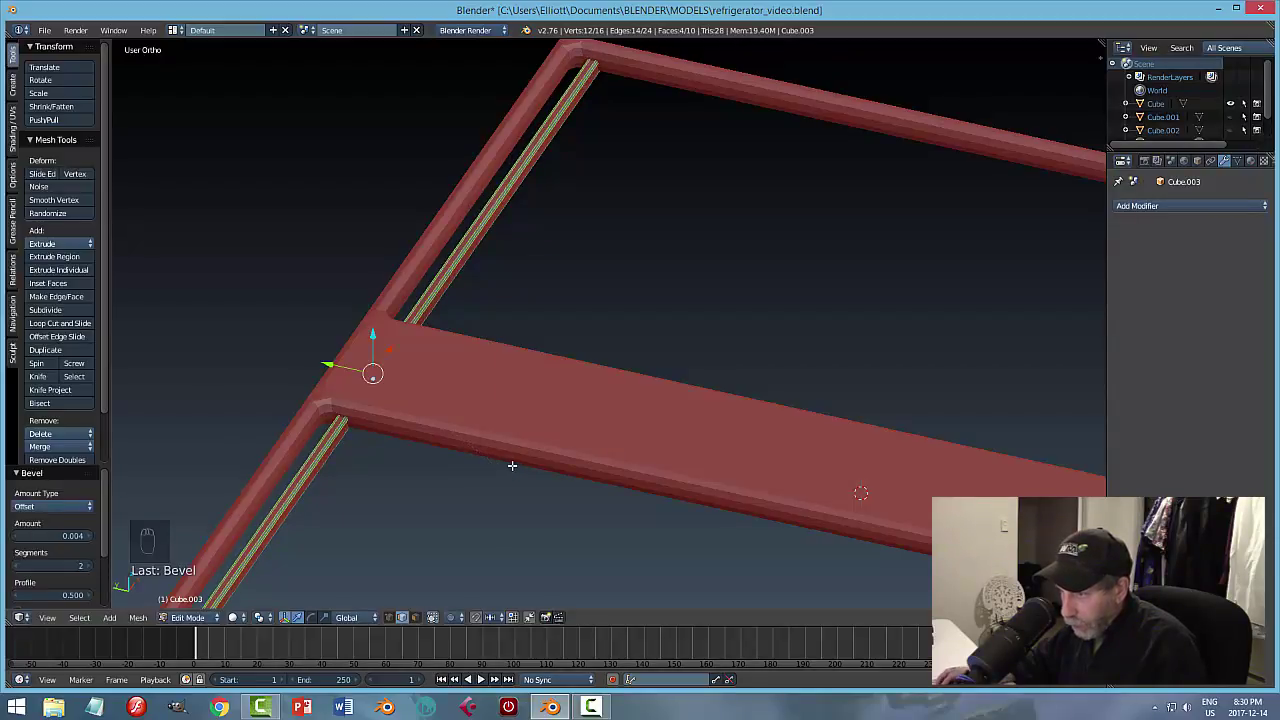
pyautogui.press('a')
pyautogui.press('Tab')
pyautogui.press('Tab')
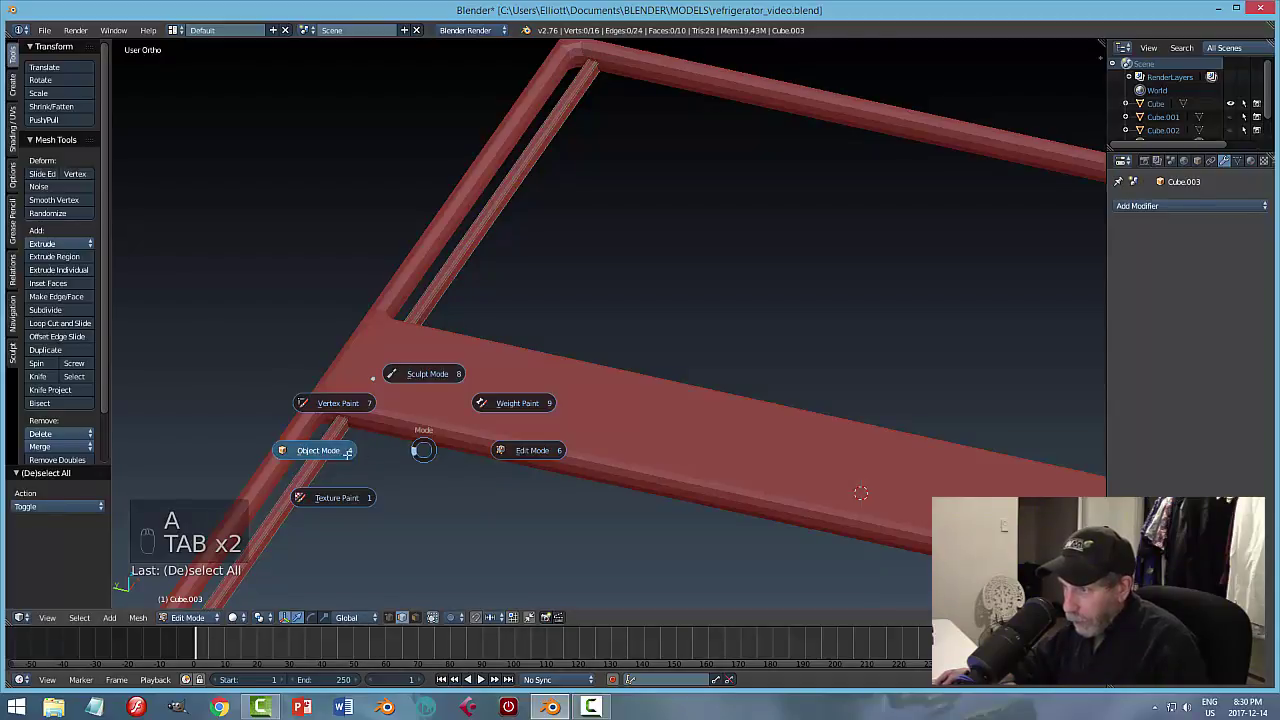
pyautogui.click(430, 372)
# Raise the crossbar by about 0.004 along Z and save the file.
pyautogui.press('a')
pyautogui.press('a')
pyautogui.press('a')
pyautogui.moveTo(541, 342); pyautogui.dragTo(580, 294, button='middle')
pyautogui.rightClick(578, 298)
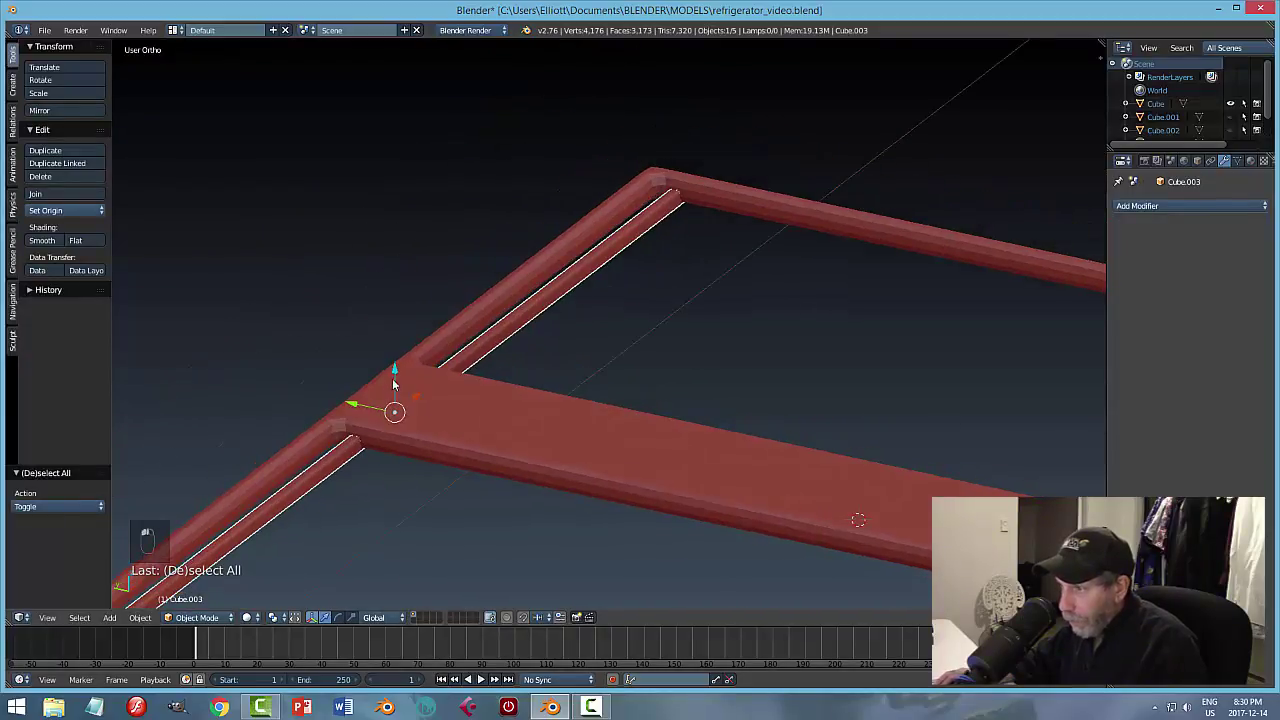
pyautogui.moveTo(395, 372); pyautogui.dragTo(394, 366)
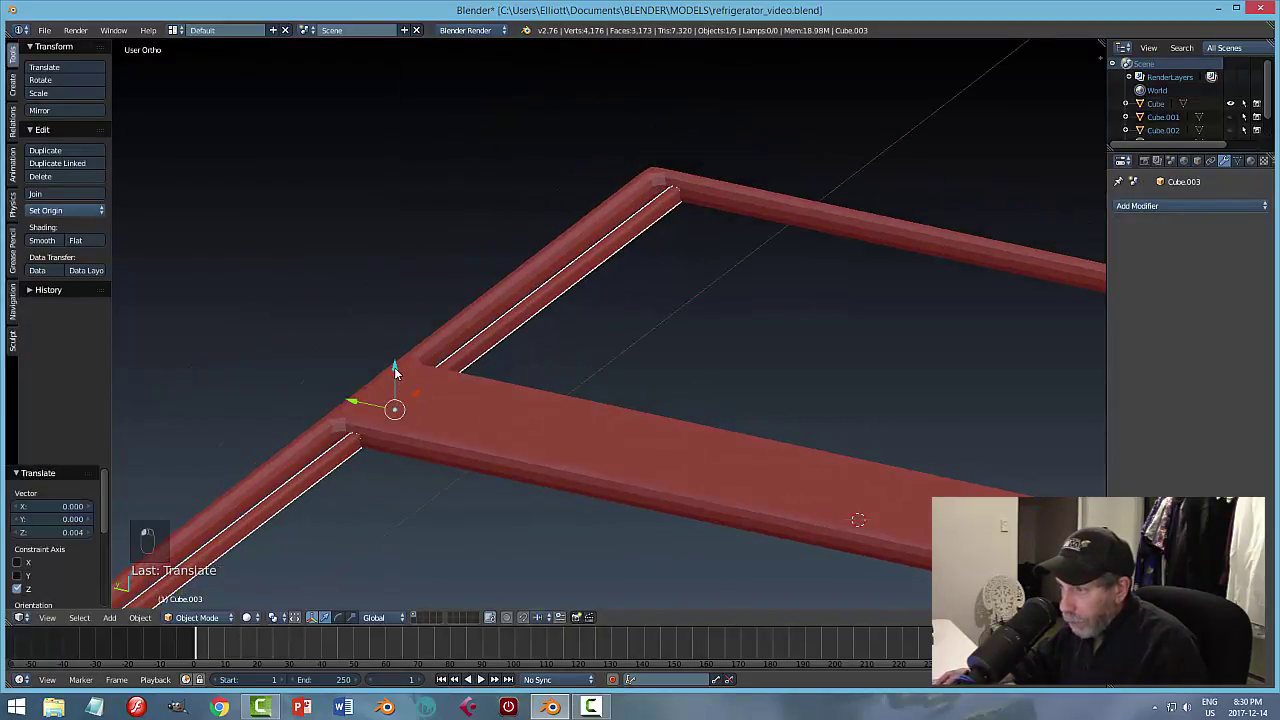
pyautogui.press('a')
pyautogui.moveTo(452, 428); pyautogui.dragTo(628, 410, button='middle')
pyautogui.hotkey('ctrl', 's')
# Add an Array modifier to the crossbar with a relative offset of 0 in X and -2.5 in Y.
pyautogui.scroll(-5, 600, 380)
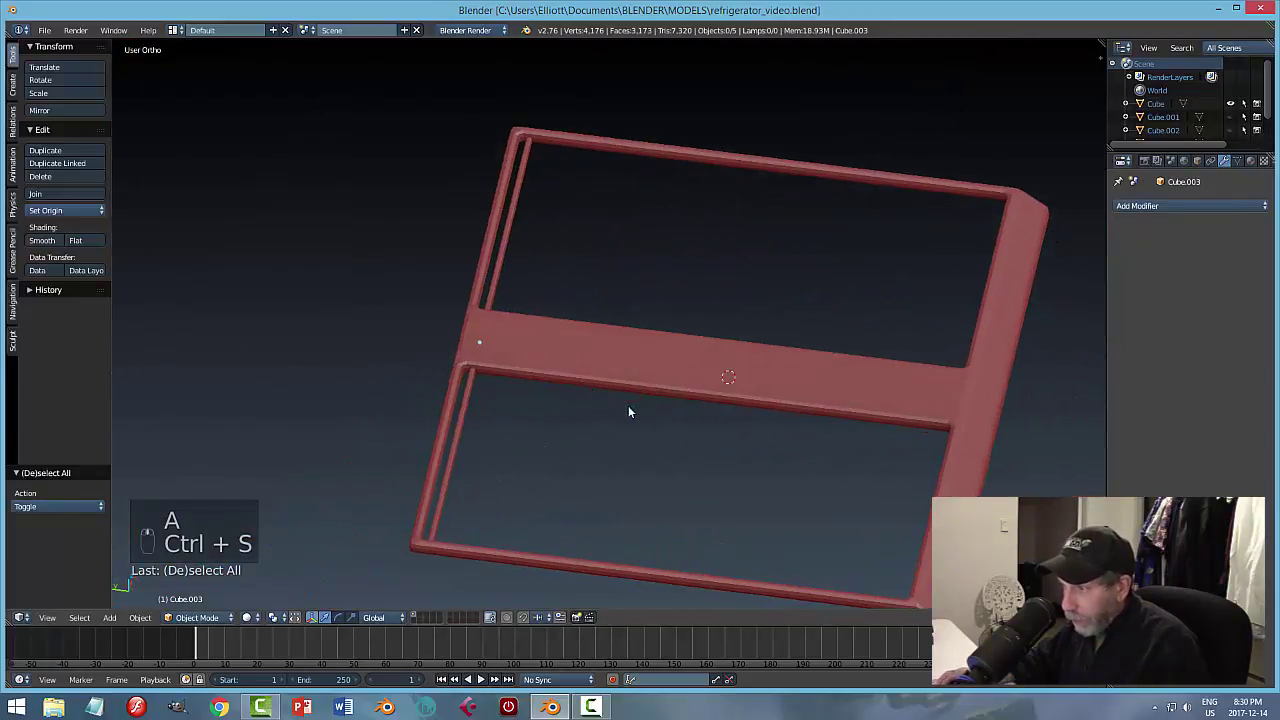
pyautogui.rightClick(496, 290)
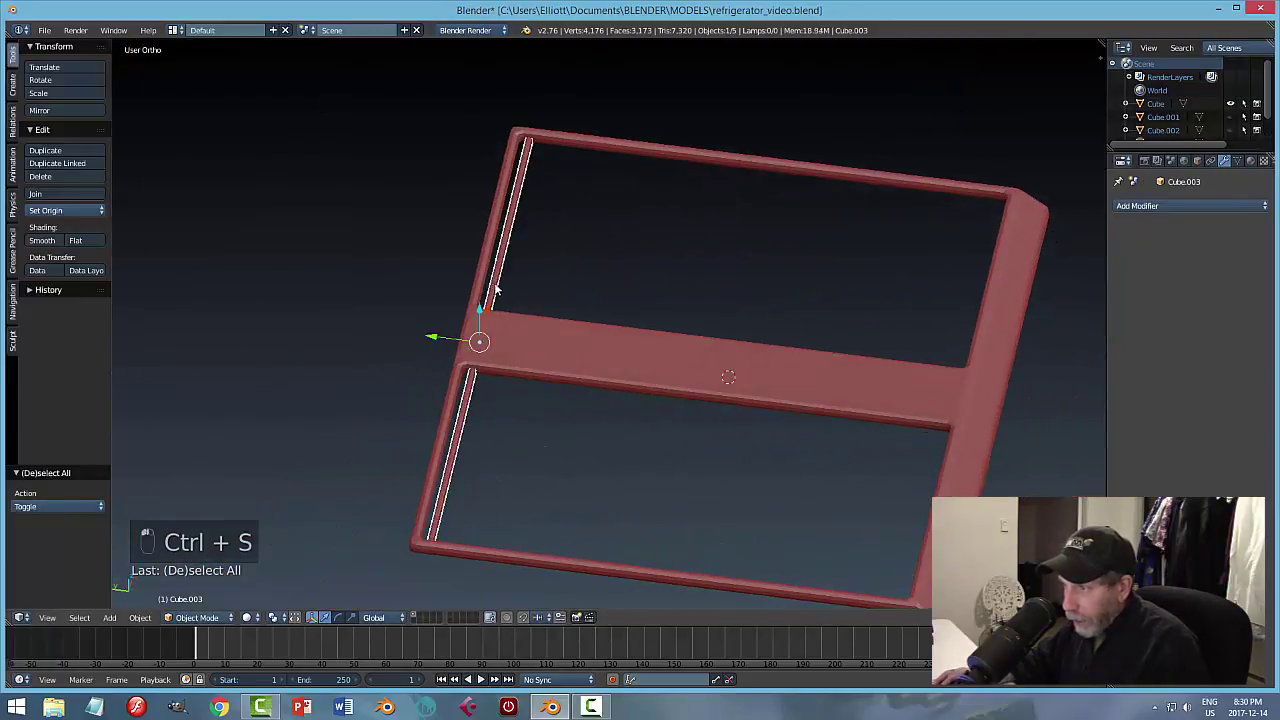
pyautogui.click(1146, 206)
pyautogui.click(1020, 234)
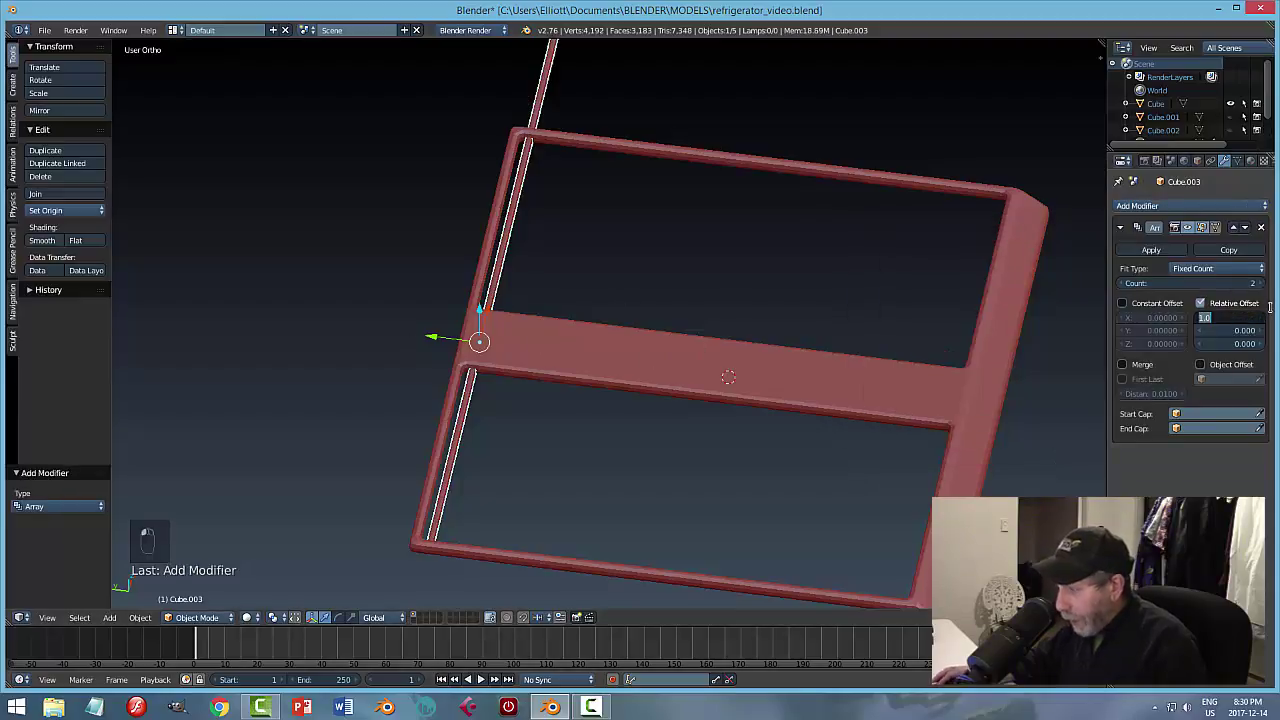
pyautogui.press('Return')
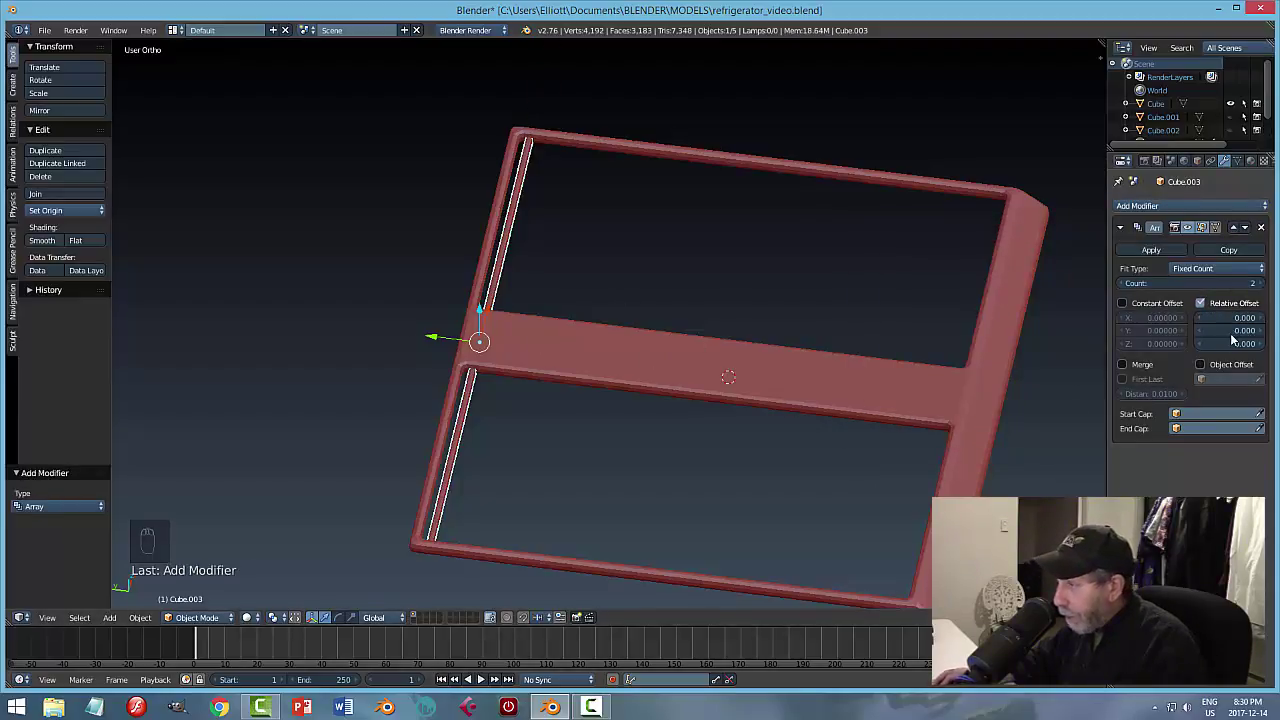
pyautogui.moveTo(1230, 330); pyautogui.dragTo(1112, 330)
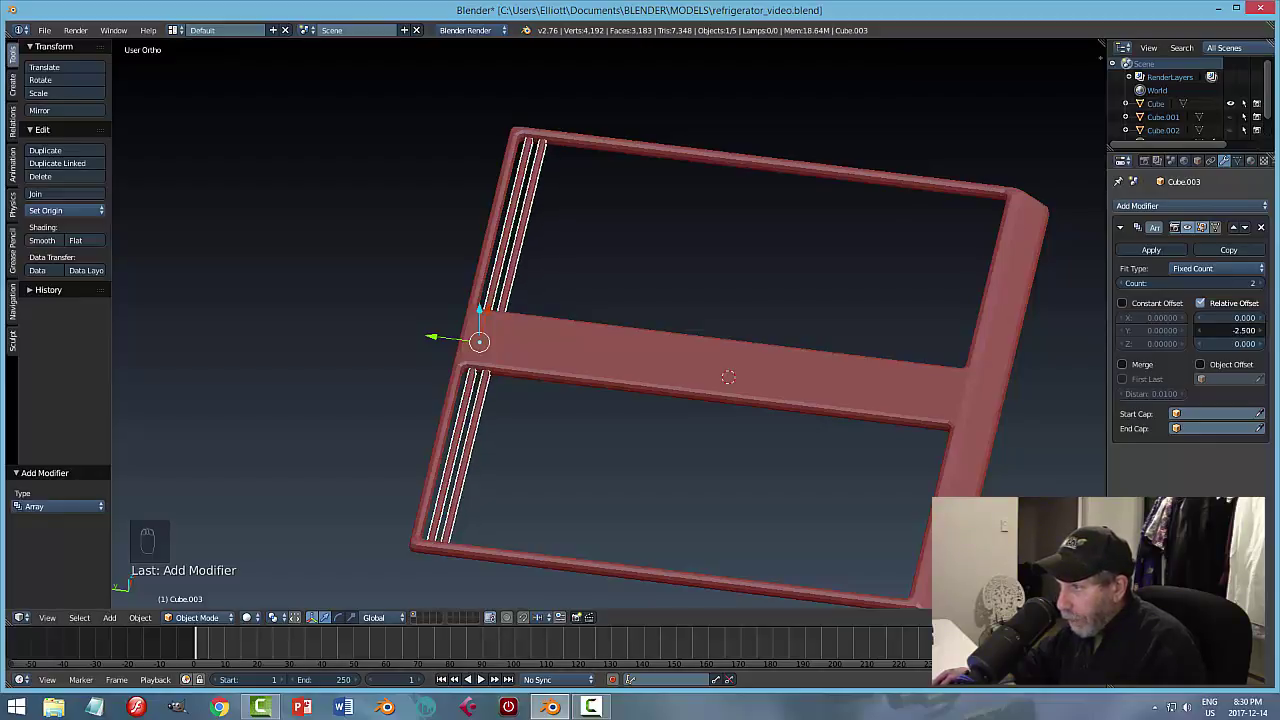
# Set the array count to 35 and shift the crossbars slightly along Y toward the rear of the frame.
pyautogui.moveTo(1157, 289); pyautogui.dragTo(1270, 288)
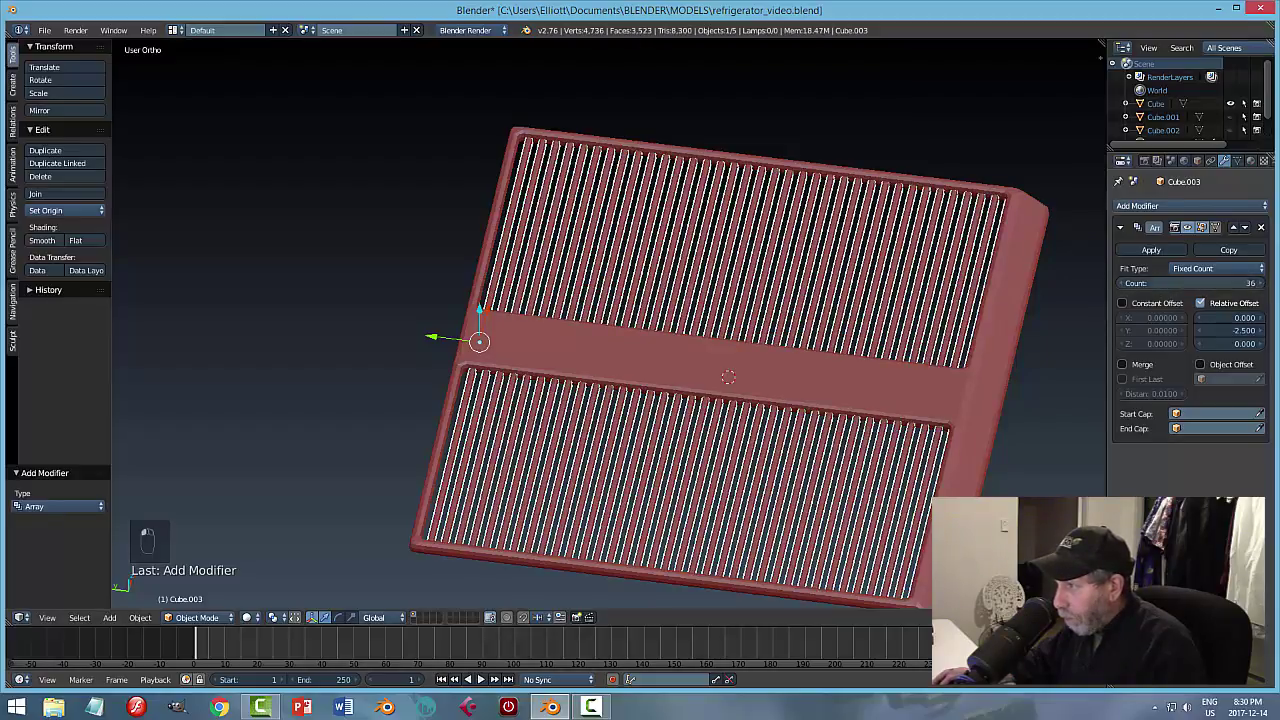
pyautogui.click(1126, 285)
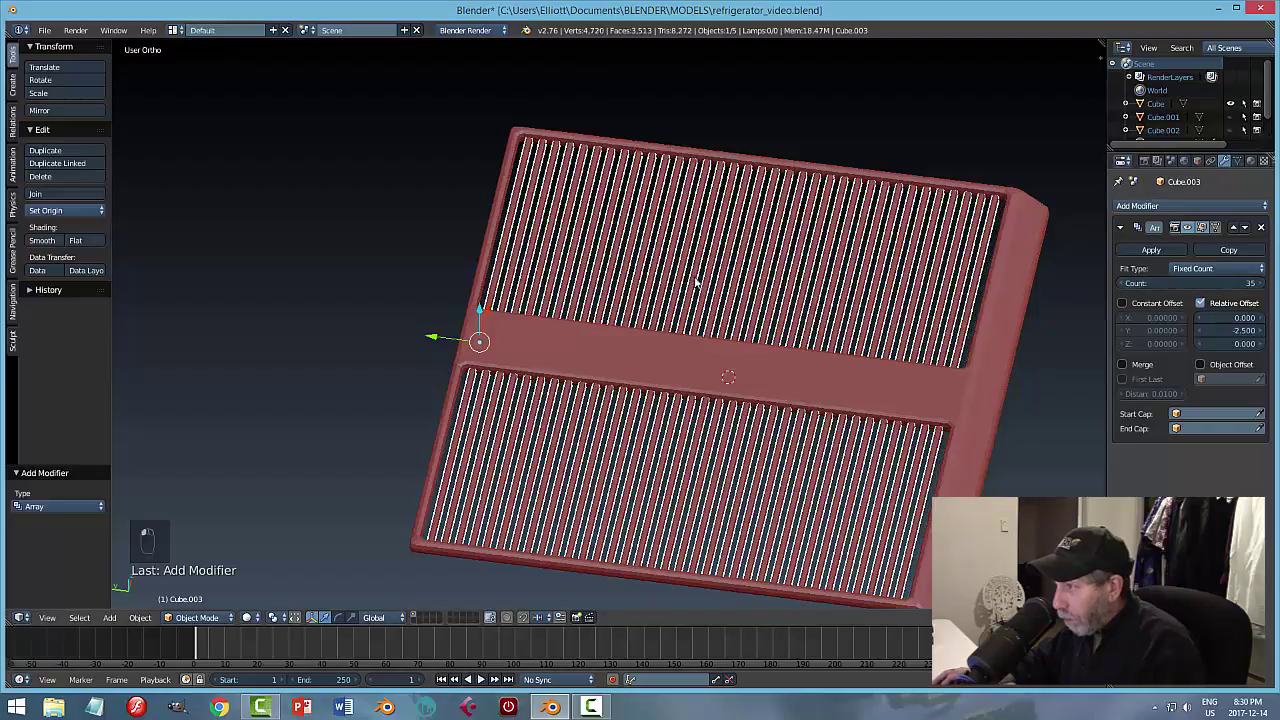
pyautogui.moveTo(648, 328); pyautogui.dragTo(719, 315, button='middle')
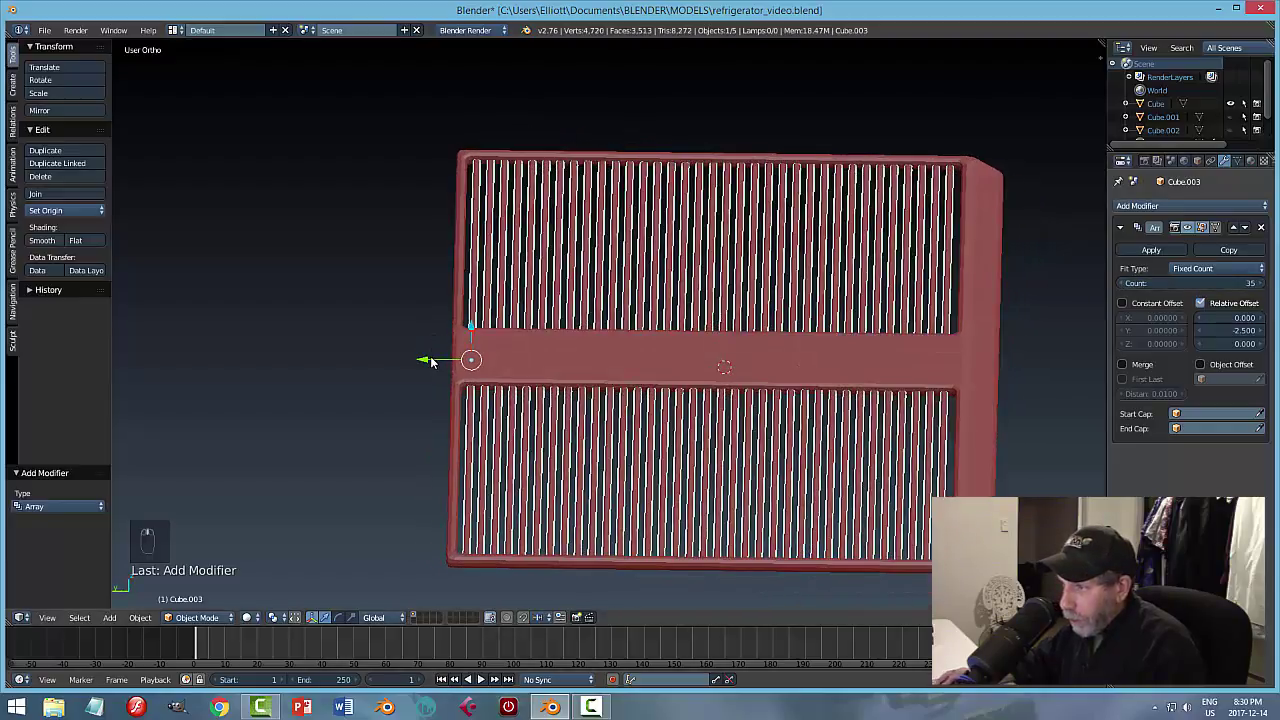
pyautogui.moveTo(430, 362); pyautogui.dragTo(422, 358)
pyautogui.press('a')
pyautogui.scroll(-3, 593, 360)
pyautogui.moveTo(593, 360); pyautogui.dragTo(603, 410, button='middle')
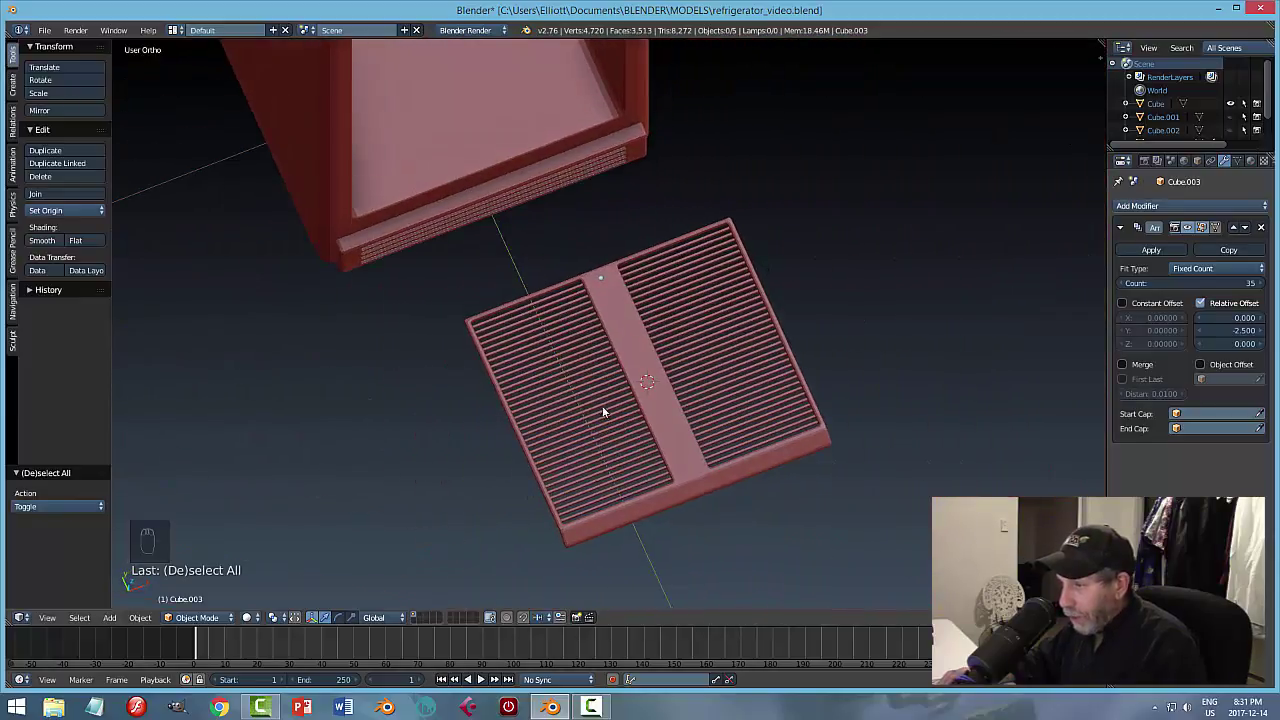
# Apply the crossbars' Array modifier and join them with the shelf frame into one object.
pyautogui.rightClick(603, 410)
pyautogui.click(1150, 250)
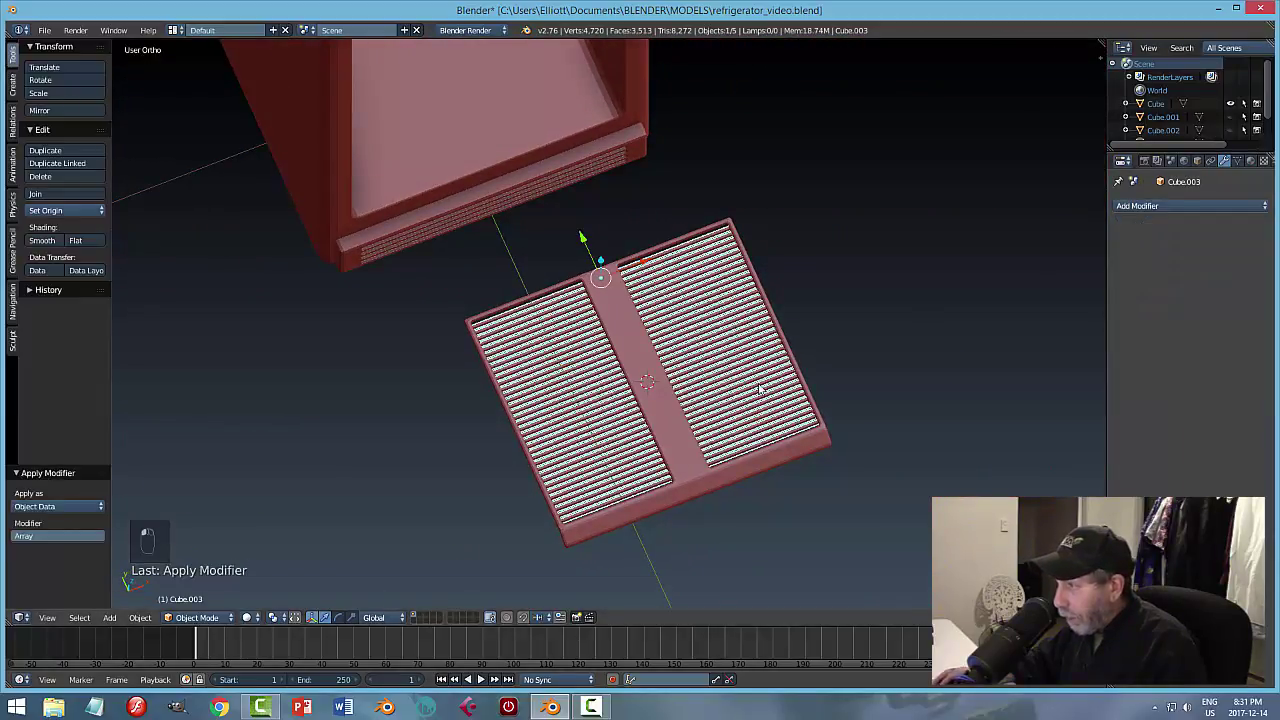
pyautogui.rightClick(666, 401)
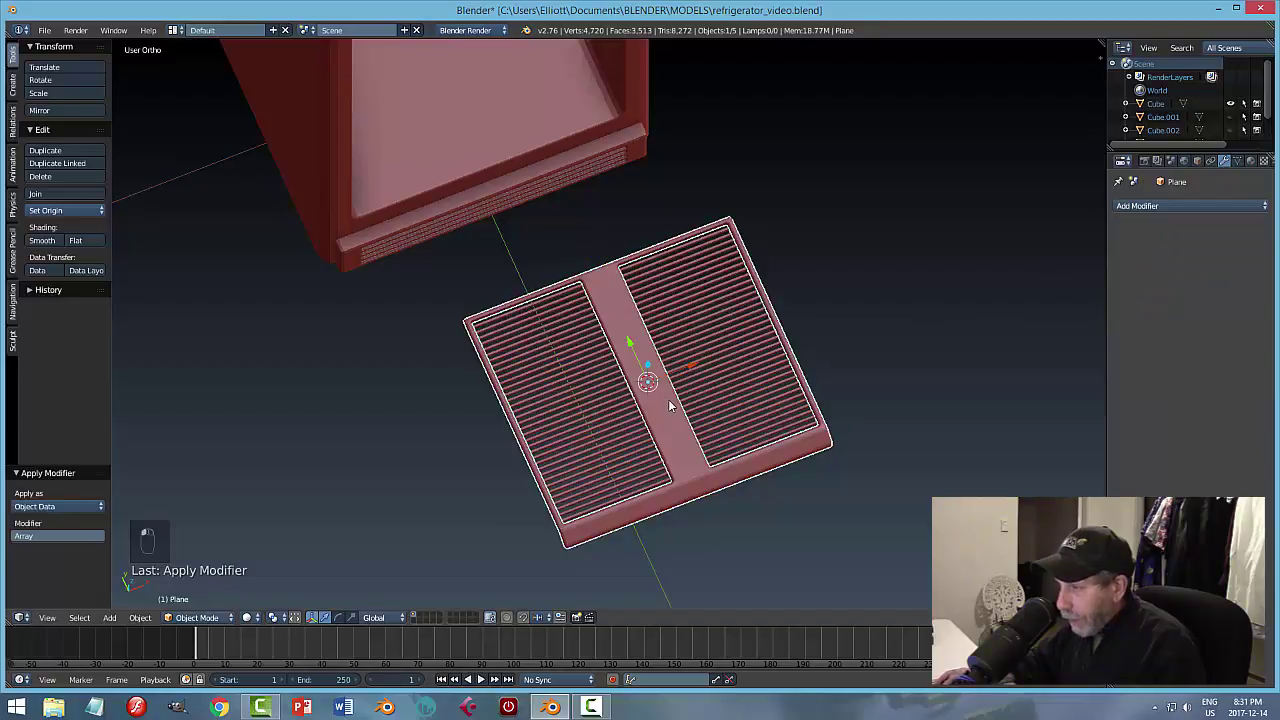
pyautogui.keyDown('shift'); pyautogui.rightClick(708, 322); pyautogui.keyUp('shift')
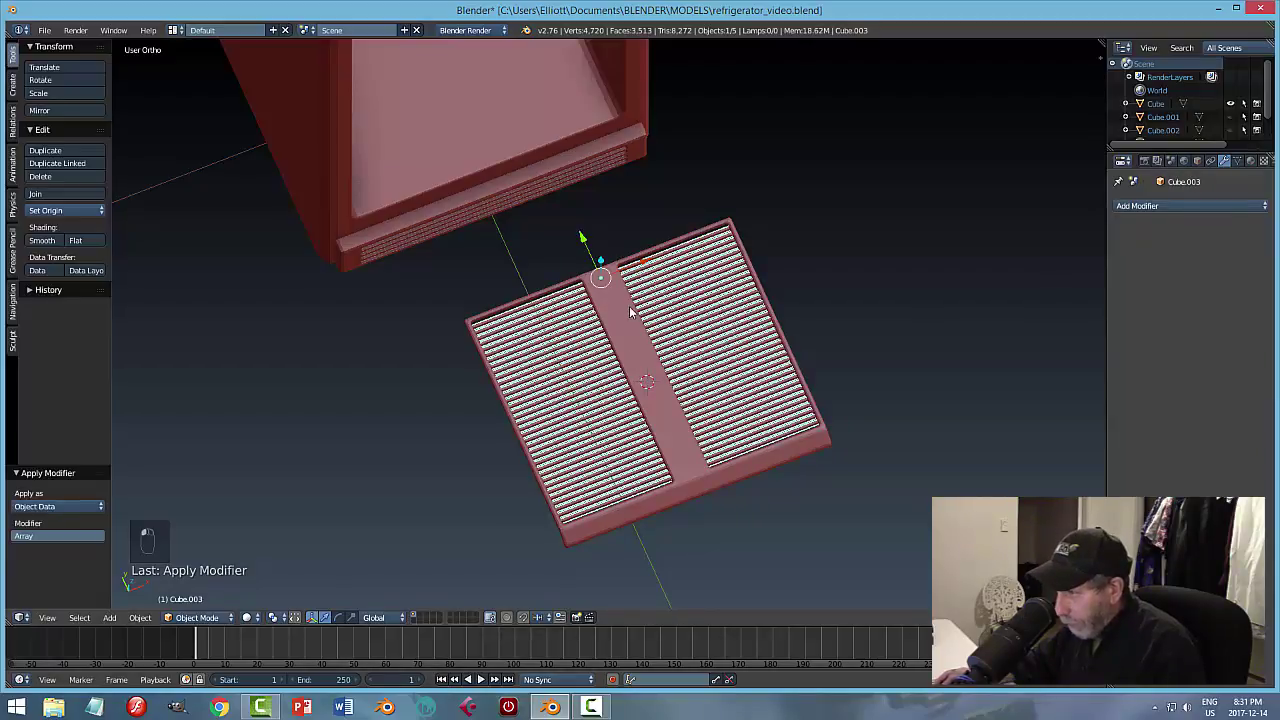
pyautogui.hotkey('ctrl', 'j')
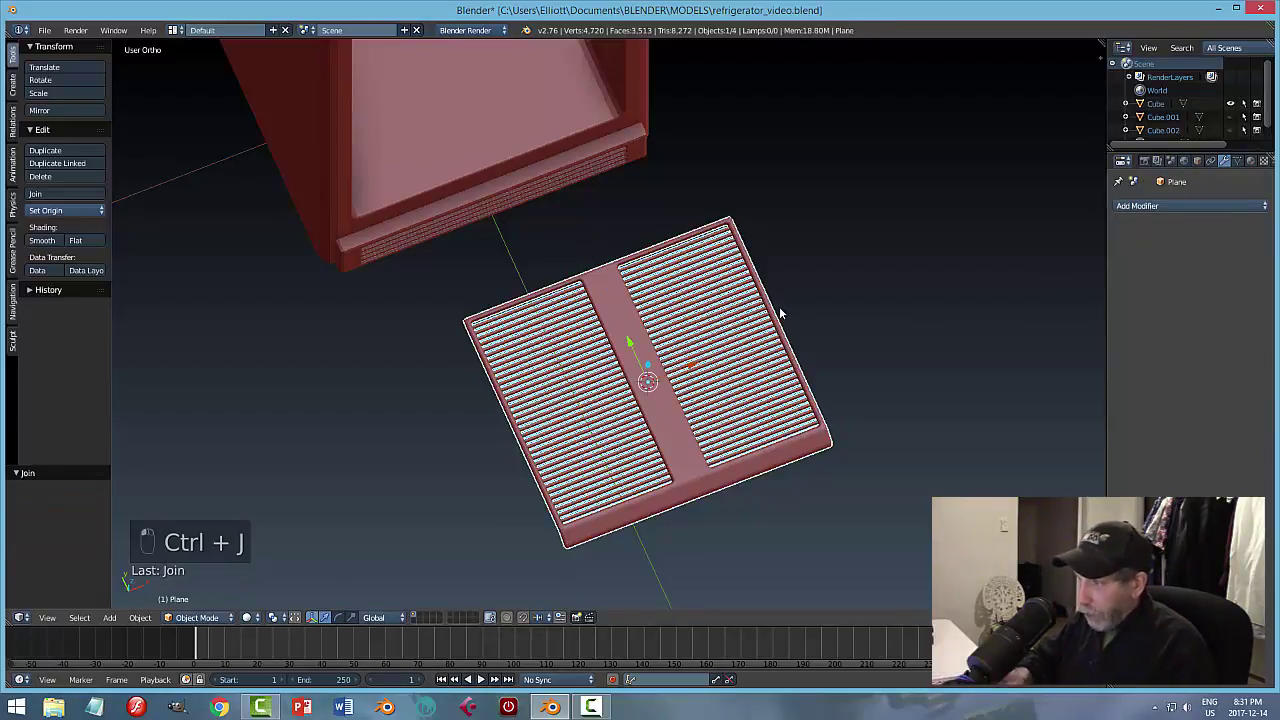
# Deselect the joined shelf and save the file over the existing version.
pyautogui.press('a')
pyautogui.hotkey('ctrl', 's')
pyautogui.click(779, 308)
# Raise the finished shelf to the height of the fridge's lower compartment and move it about 1.77 along Y toward the opening.
pyautogui.scroll(-3, 841, 376)
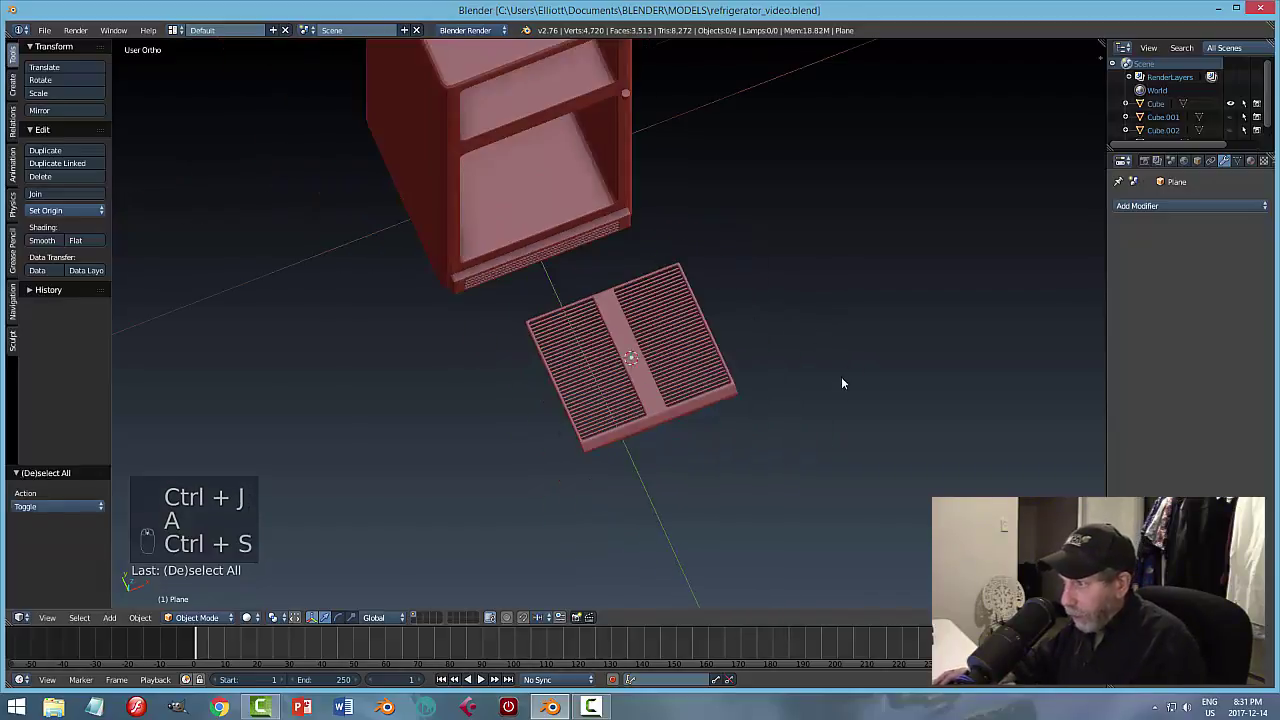
pyautogui.moveTo(841, 376); pyautogui.dragTo(638, 359, button='middle')
pyautogui.rightClick(600, 368)
pyautogui.moveTo(626, 358); pyautogui.dragTo(790, 362)
pyautogui.moveTo(790, 362); pyautogui.dragTo(866, 361, button='middle')
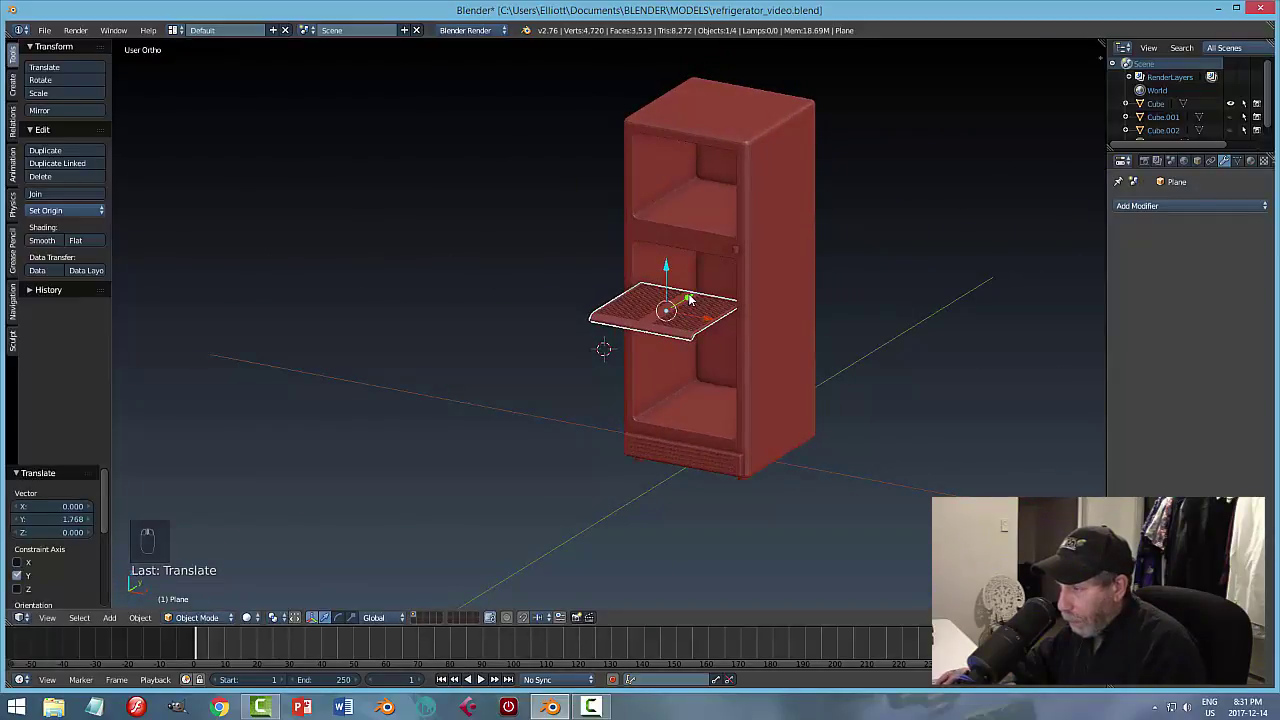
# Slide the shelf along Y through the opening until it sits inside the lower compartment, and deselect it.
pyautogui.press('KP_Decimal')
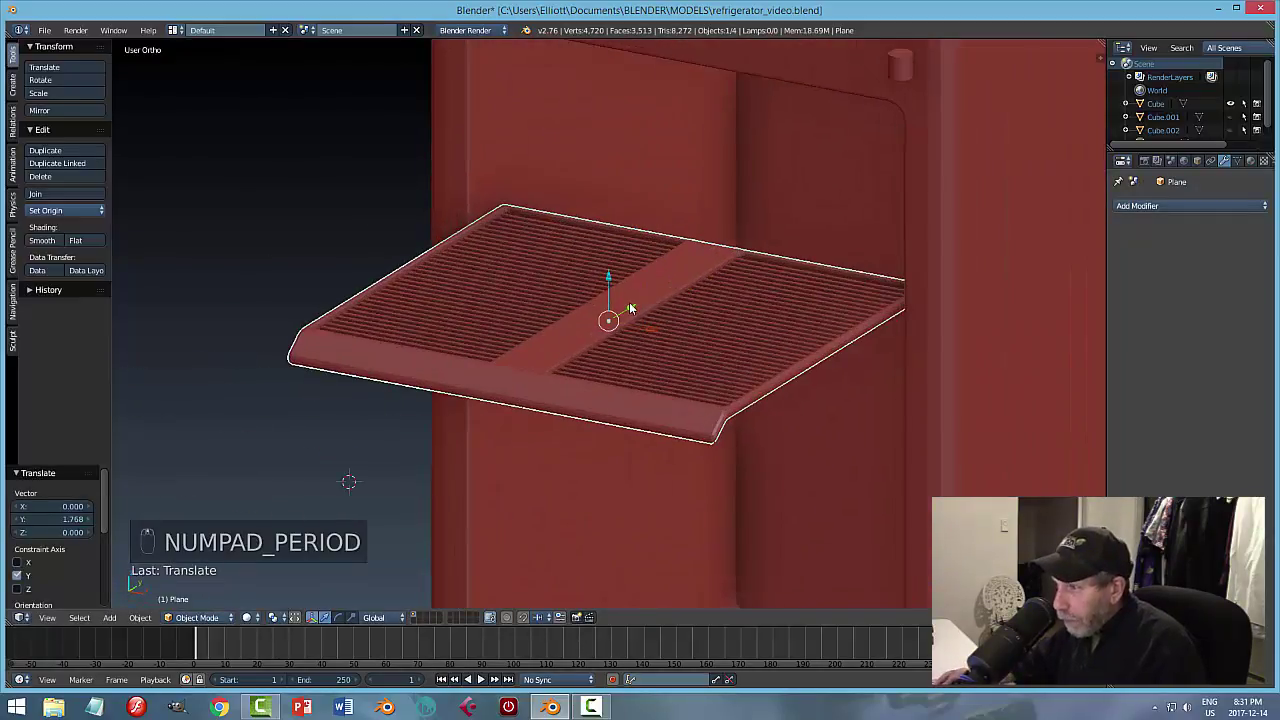
pyautogui.moveTo(634, 308); pyautogui.dragTo(698, 267)
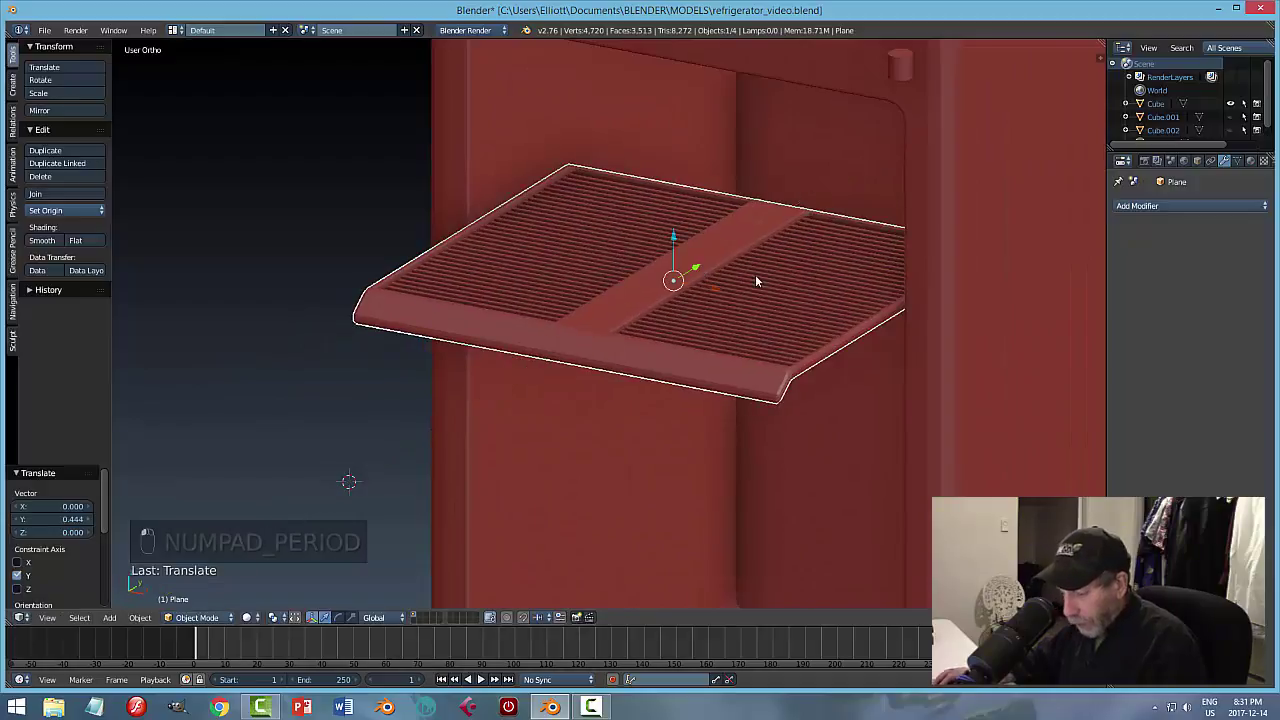
pyautogui.press('g')
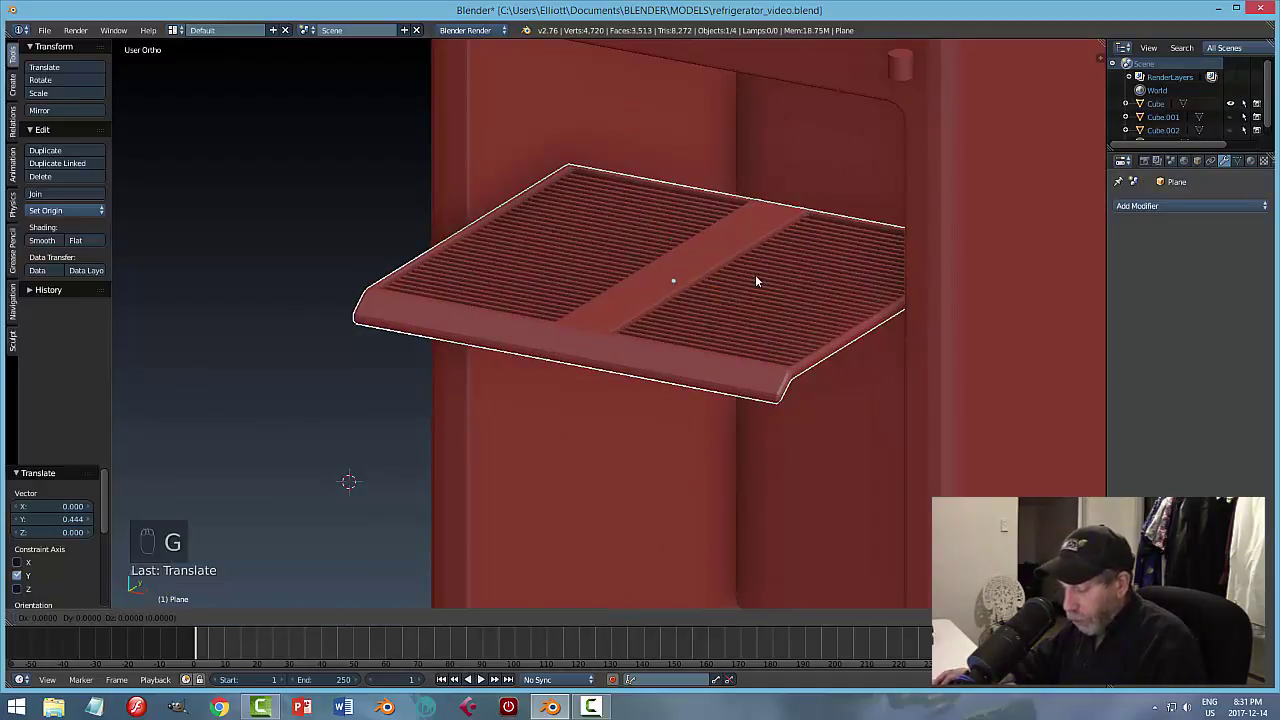
pyautogui.press('y')
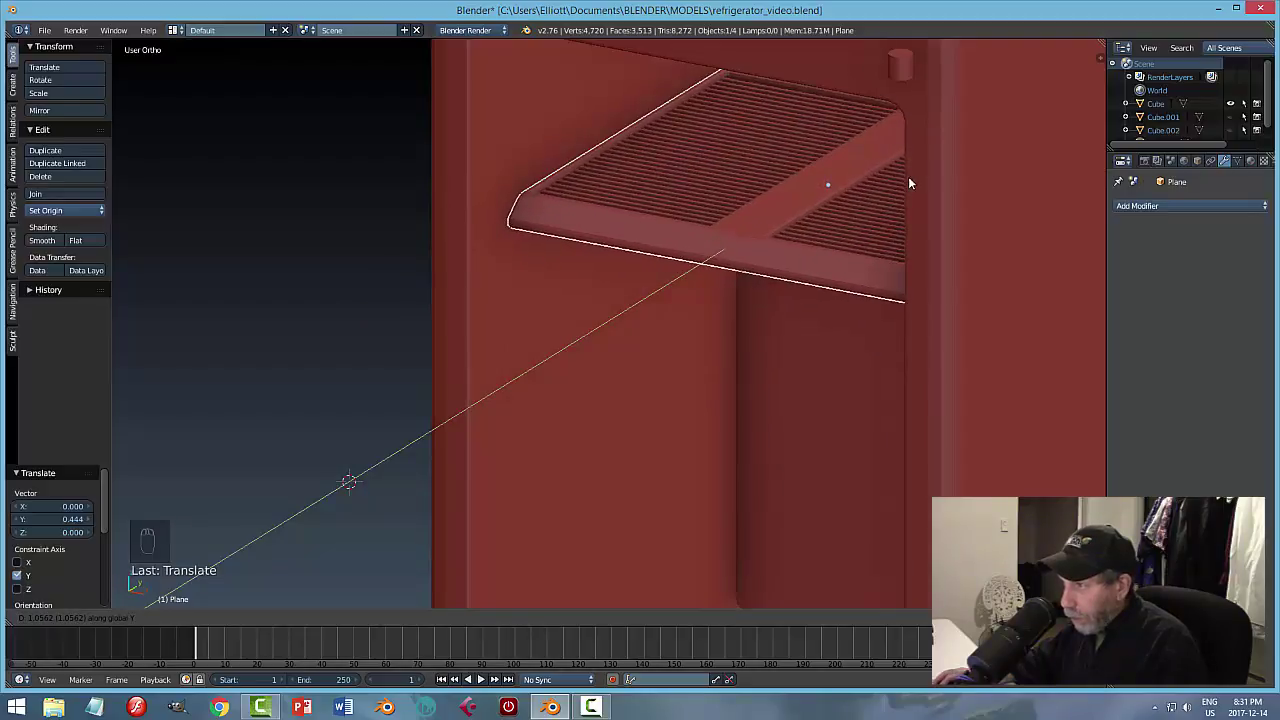
pyautogui.click(901, 181)
pyautogui.moveTo(866, 260); pyautogui.dragTo(849, 326, button='middle')
pyautogui.press('g')
pyautogui.press('y')
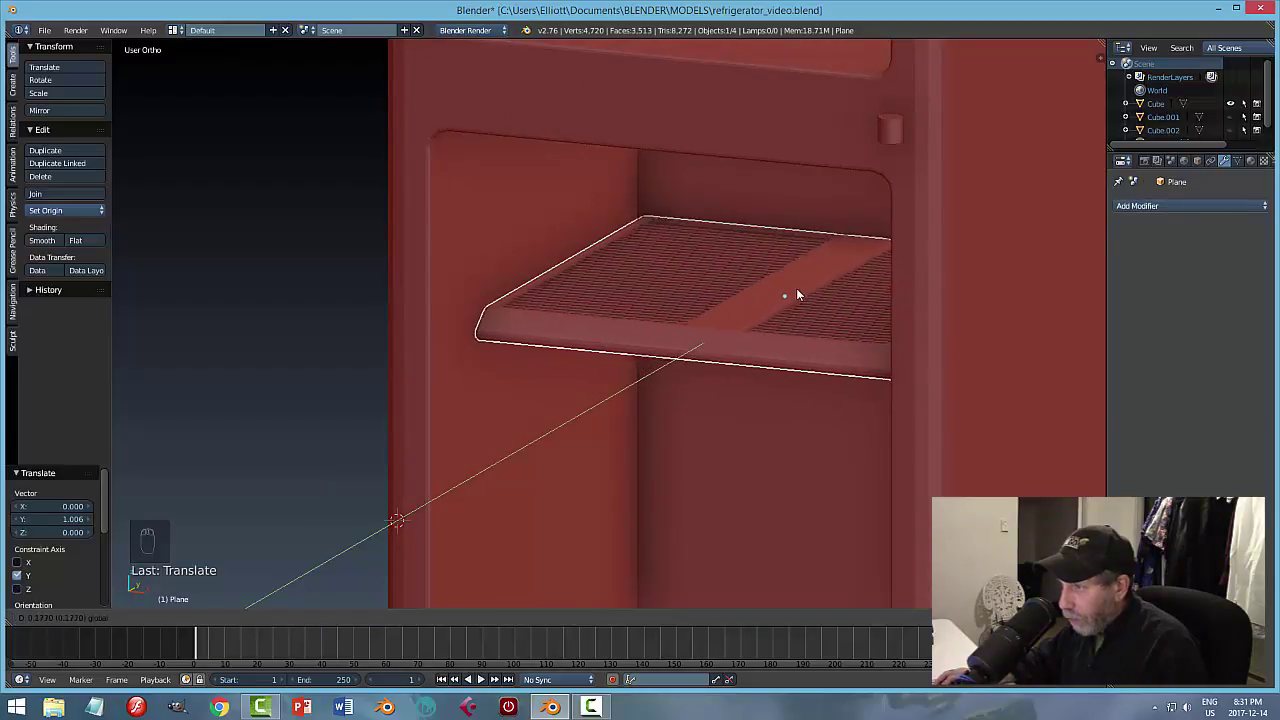
pyautogui.click(794, 289)
pyautogui.moveTo(794, 289); pyautogui.dragTo(661, 307, button='middle')
pyautogui.press('a')
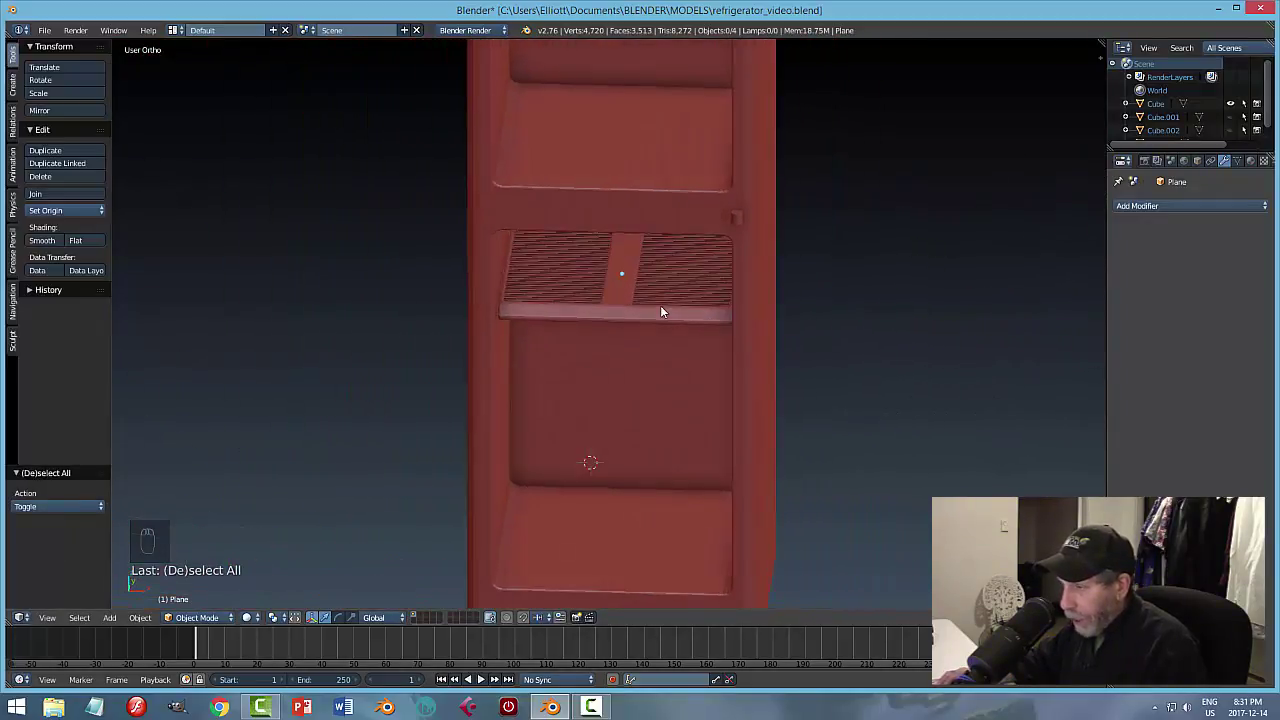
# Duplicate the shelf in front view and place the copy about 0.40 below the original along Z.
pyautogui.press('KP_1')
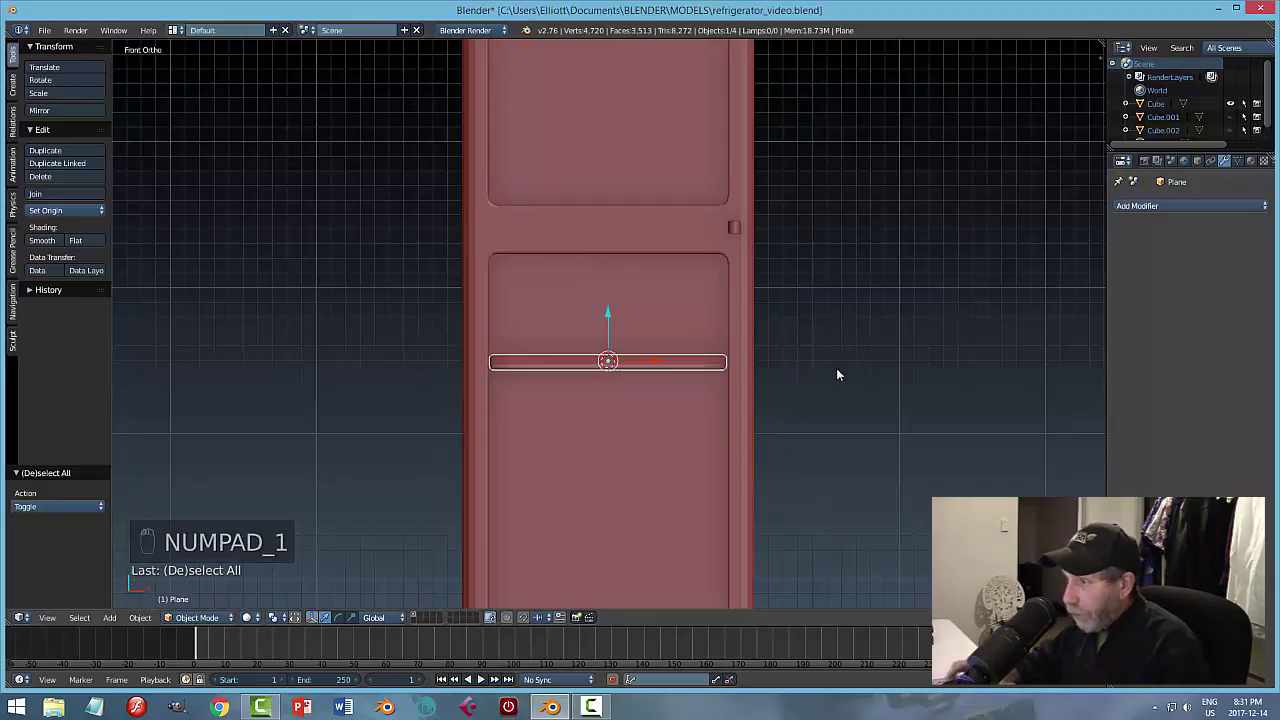
pyautogui.keyDown('shift'); pyautogui.moveTo(777, 434); pyautogui.dragTo(803, 383, button='middle'); pyautogui.keyUp('shift')
pyautogui.hotkey('shift', 'd')
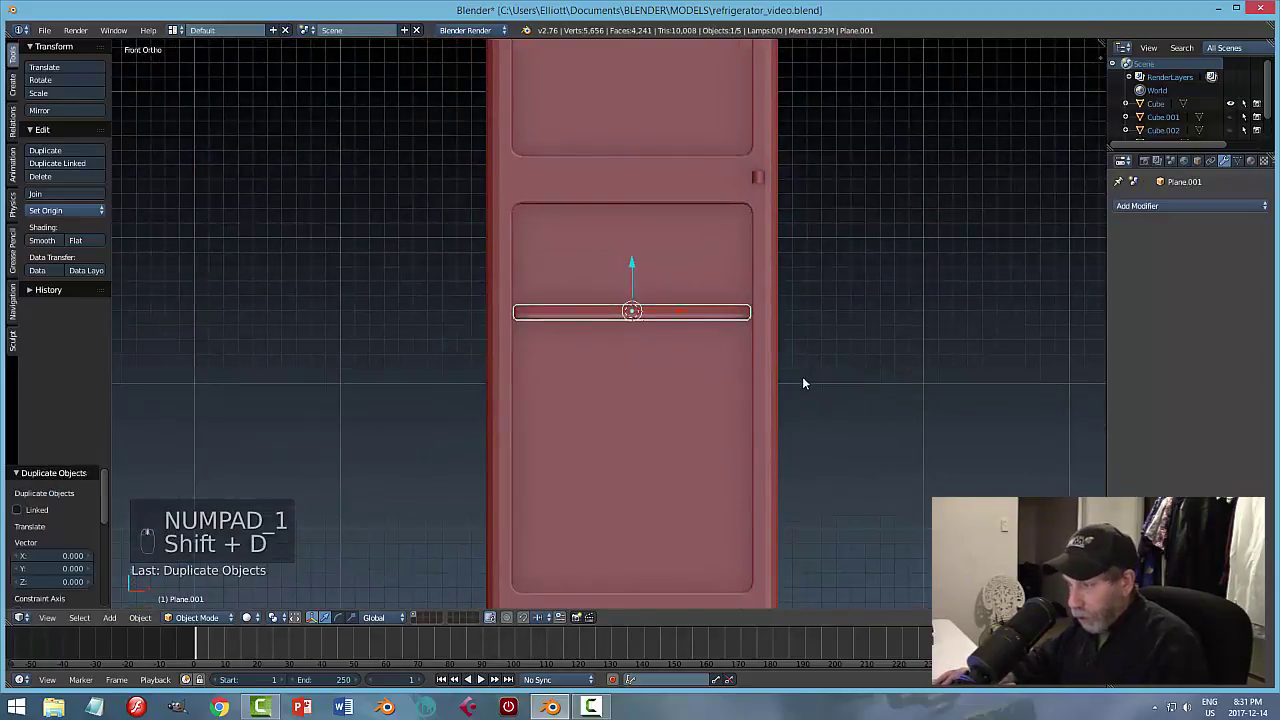
pyautogui.press('z')
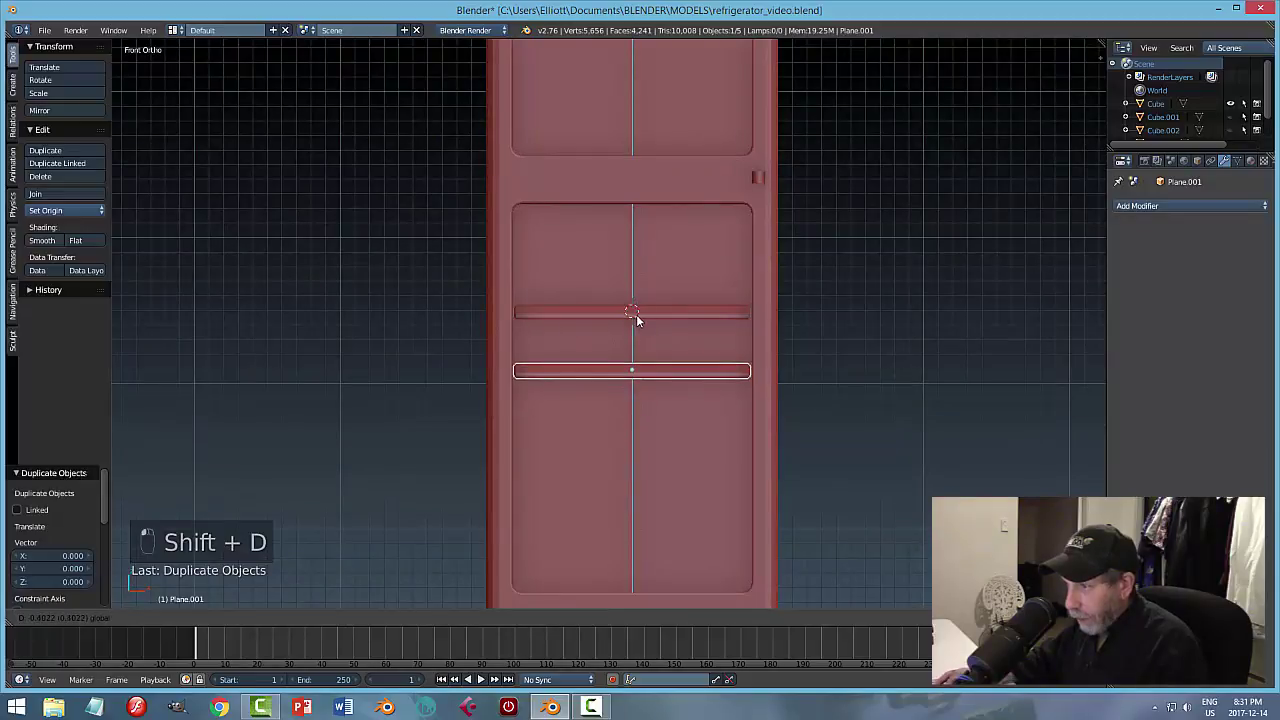
pyautogui.click(637, 313)
# Raise the original upper shelf by about 0.14 along Z and deselect it.
pyautogui.rightClick(637, 313)
pyautogui.moveTo(631, 266); pyautogui.dragTo(634, 246)
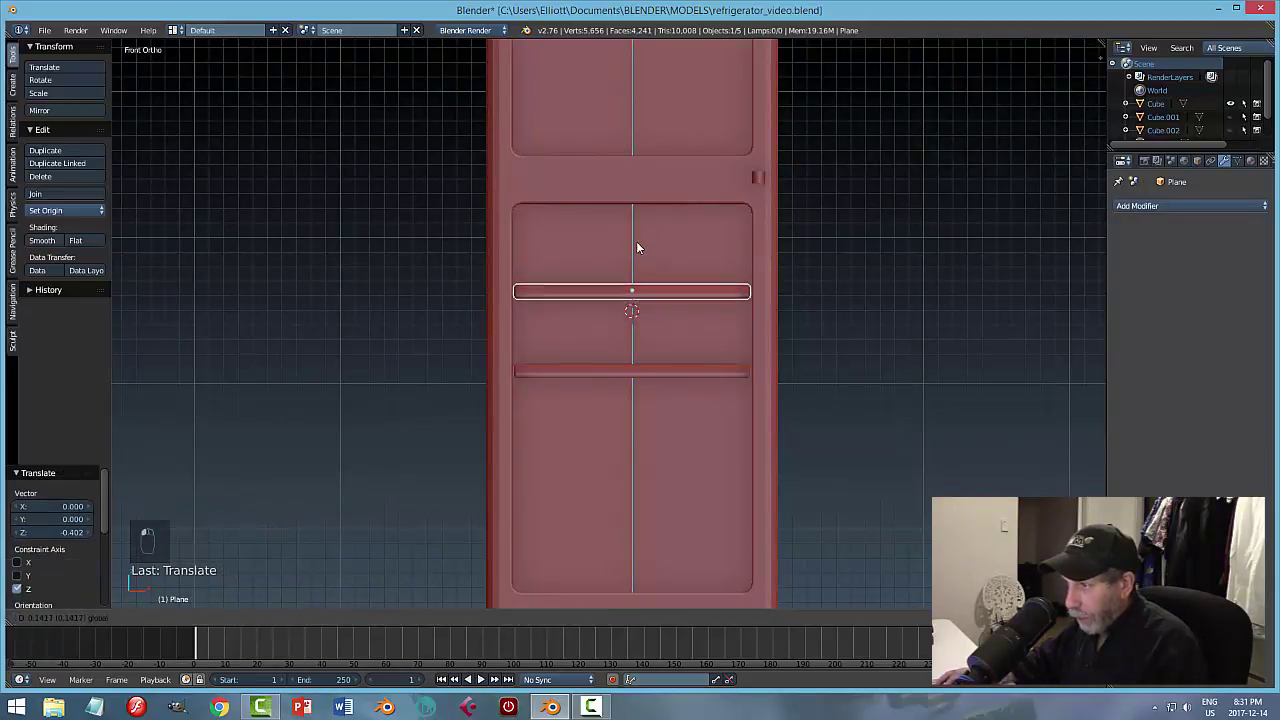
pyautogui.press('a')
pyautogui.moveTo(791, 303); pyautogui.dragTo(837, 274, button='middle')
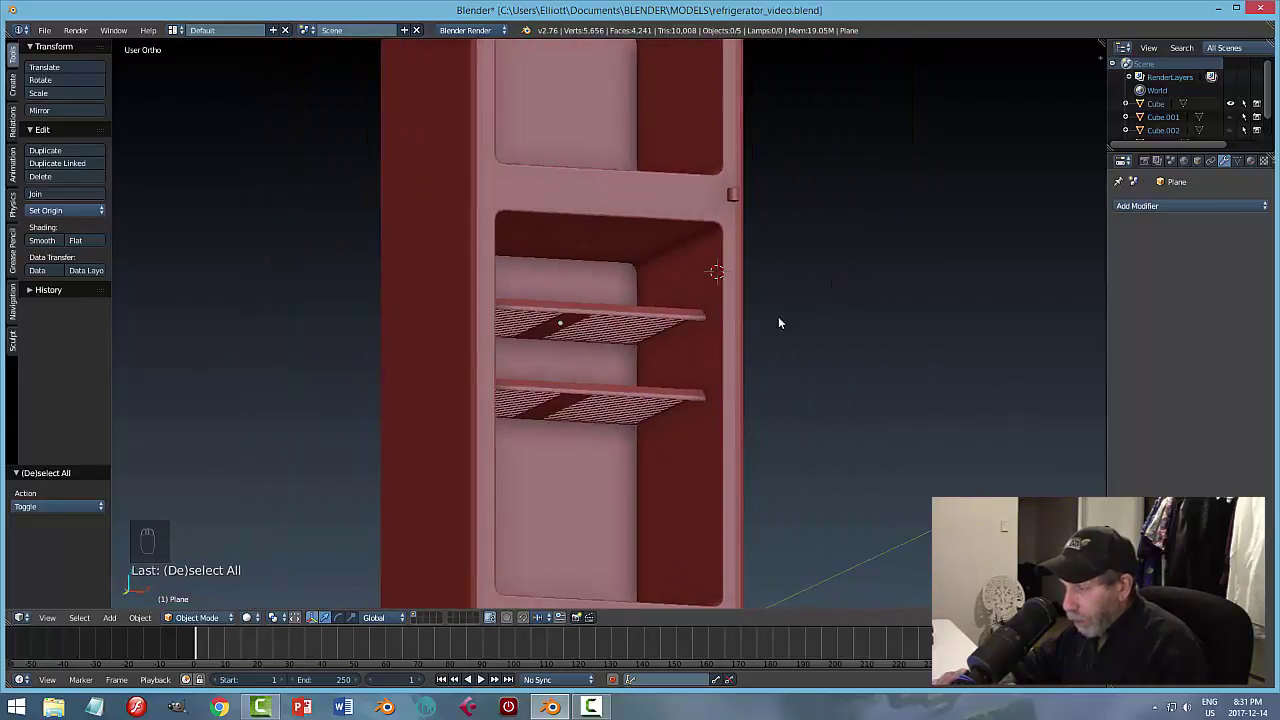
# Snap the 3D cursor to the upper shelf and add a cube there for a shelf support.
pyautogui.moveTo(777, 320); pyautogui.dragTo(787, 443, button='middle')
pyautogui.scroll(2, 743, 434)
pyautogui.rightClick(711, 368)
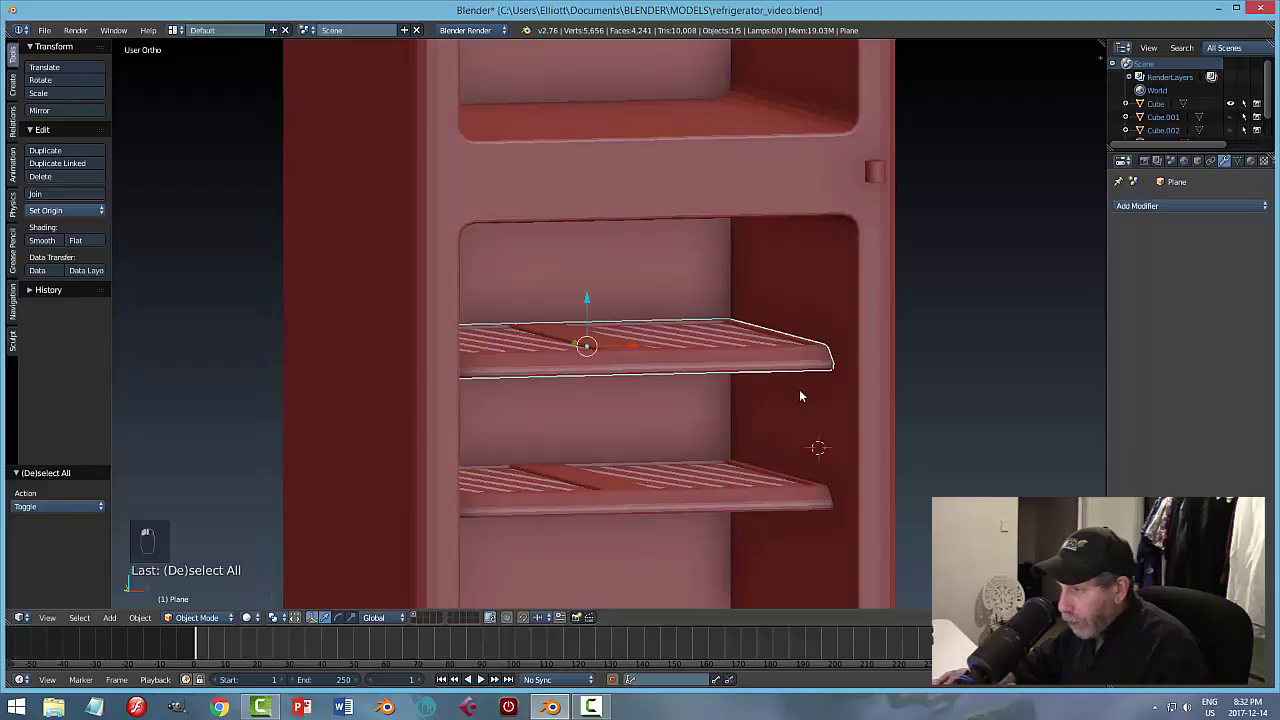
pyautogui.hotkey('shift', 's')
pyautogui.click(756, 390)
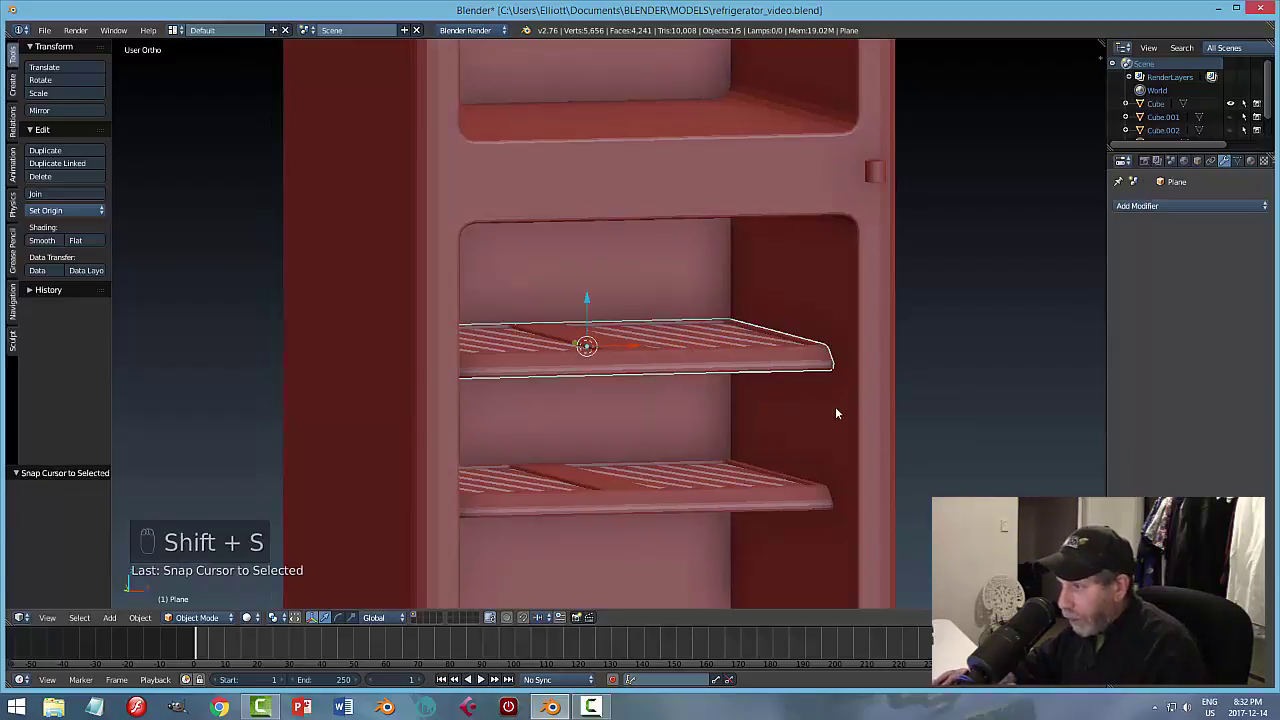
pyautogui.moveTo(835, 406); pyautogui.dragTo(830, 399, button='middle')
pyautogui.hotkey('shift', 'a')
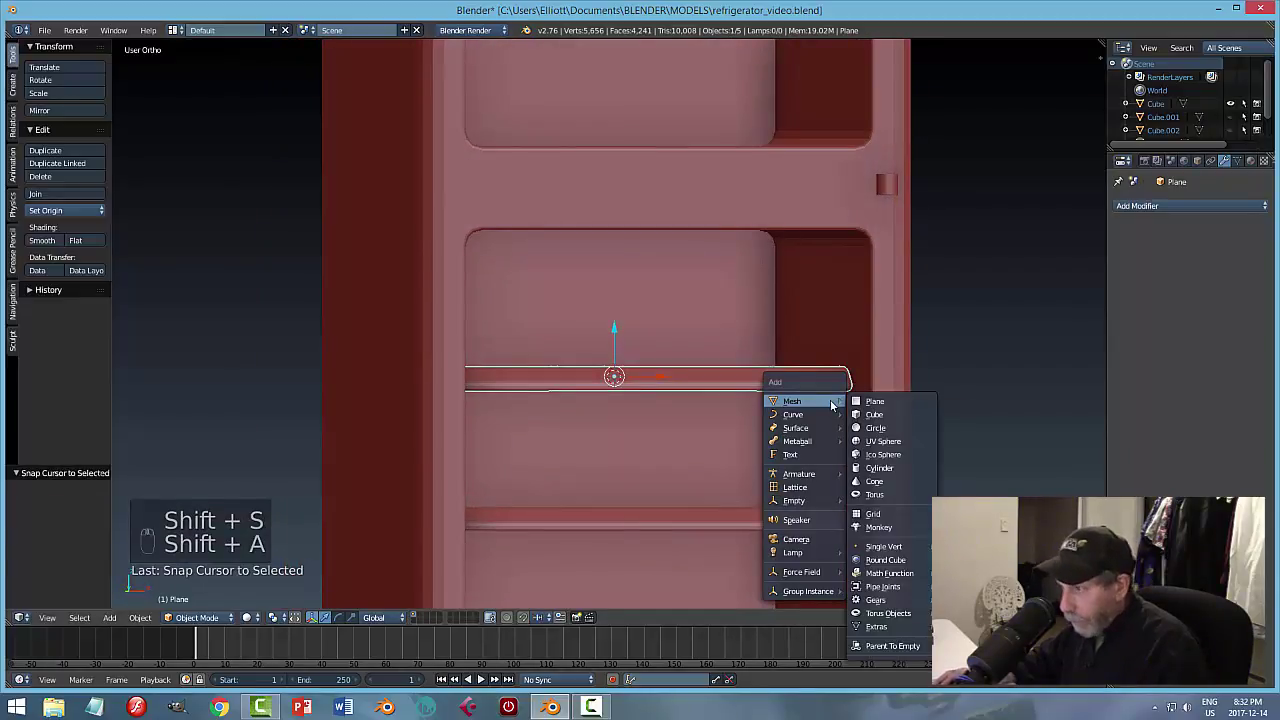
pyautogui.click(873, 414)
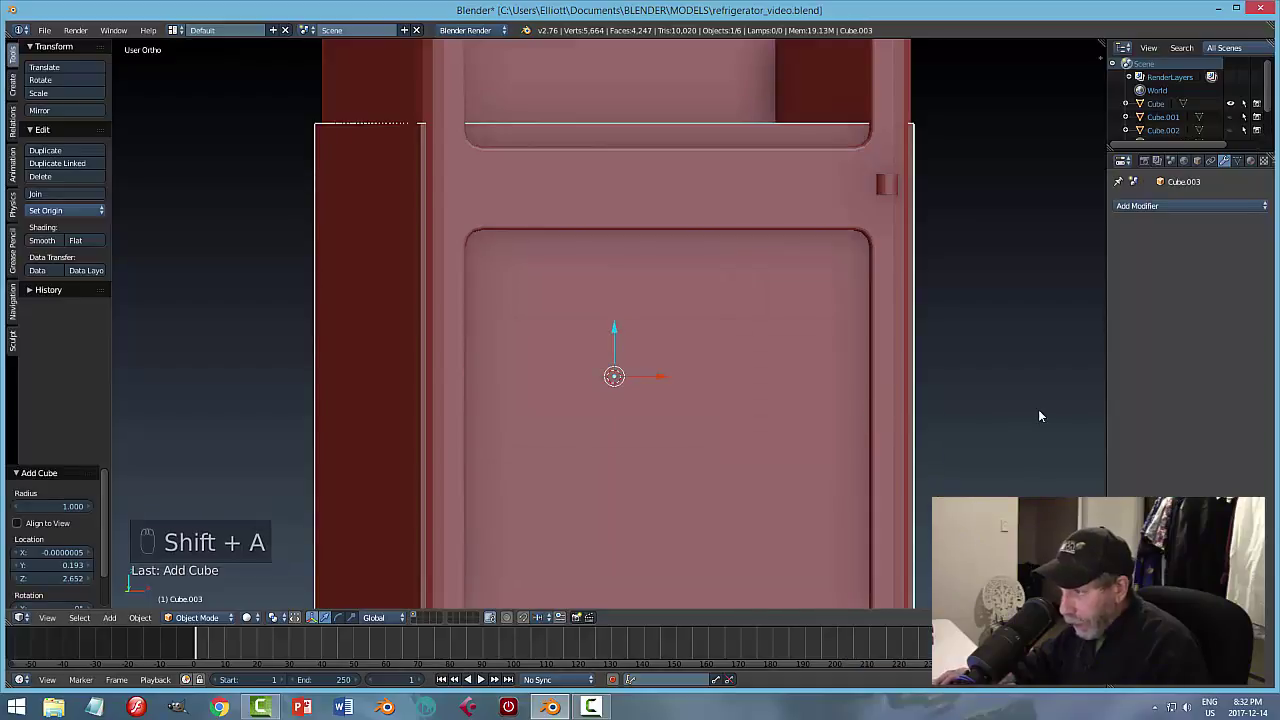
# Scale the cube to about 0.49 overall, 0.034 along X and 0.07 along Z to form a thin bar.
pyautogui.press('s')
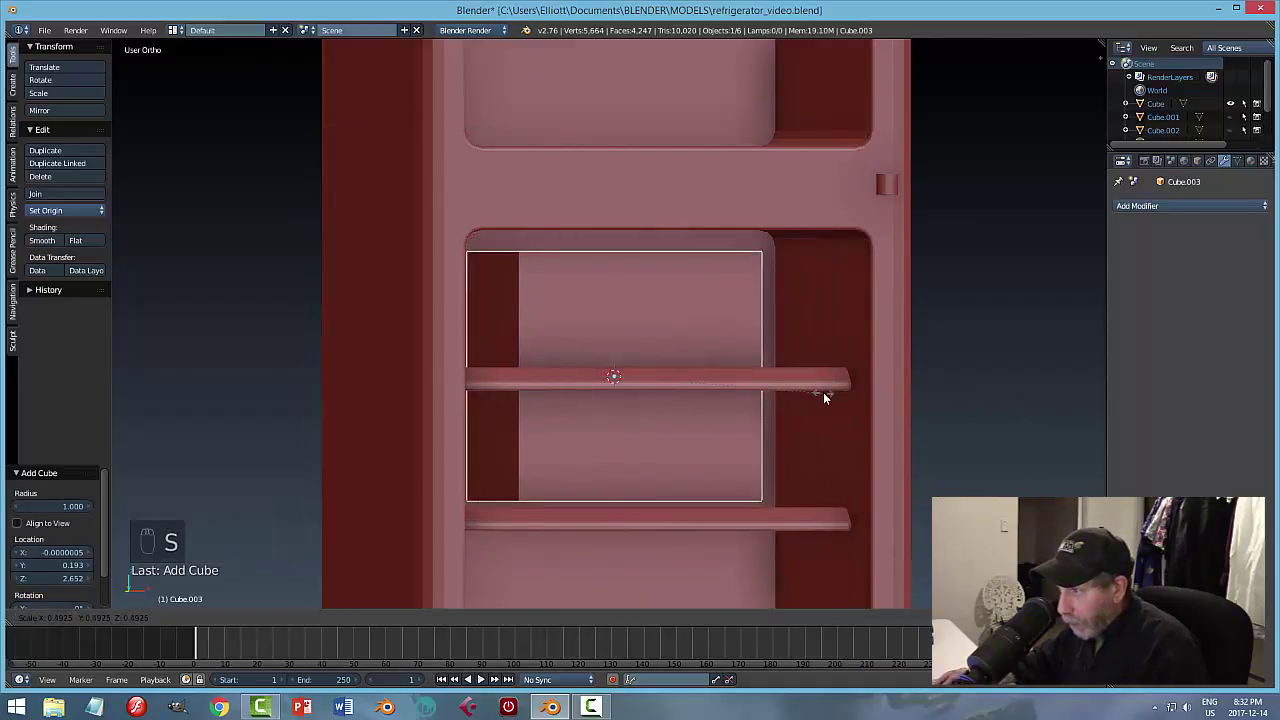
pyautogui.click(823, 397)
pyautogui.moveTo(749, 403); pyautogui.dragTo(829, 406, button='middle')
pyautogui.press('s')
pyautogui.press('x')
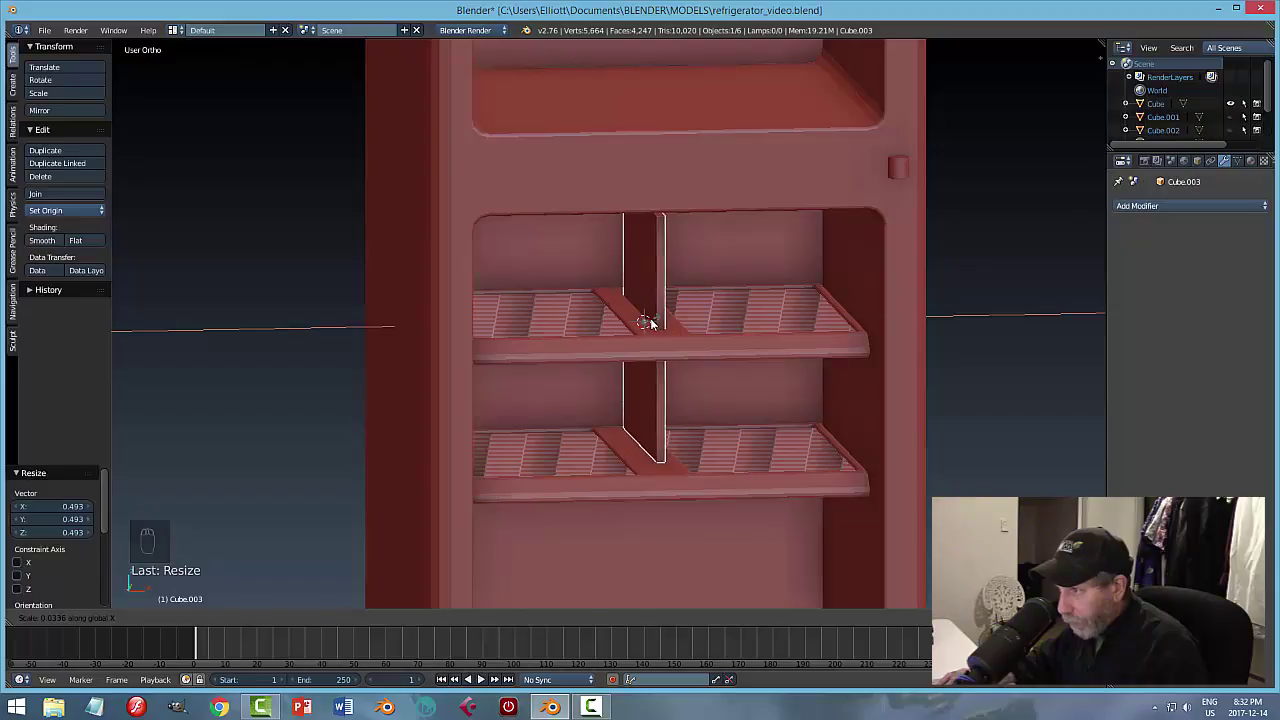
pyautogui.click(651, 320)
pyautogui.moveTo(714, 335); pyautogui.dragTo(857, 420, button='middle')
pyautogui.press('s')
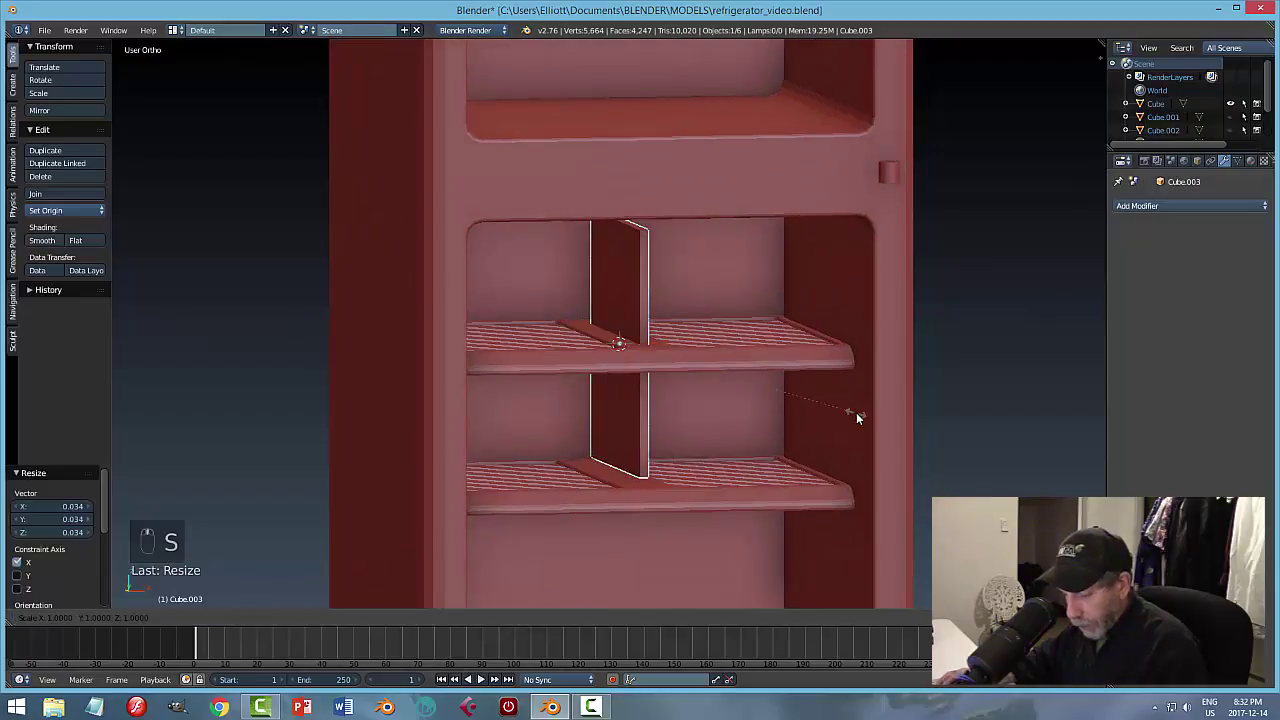
pyautogui.press('z')
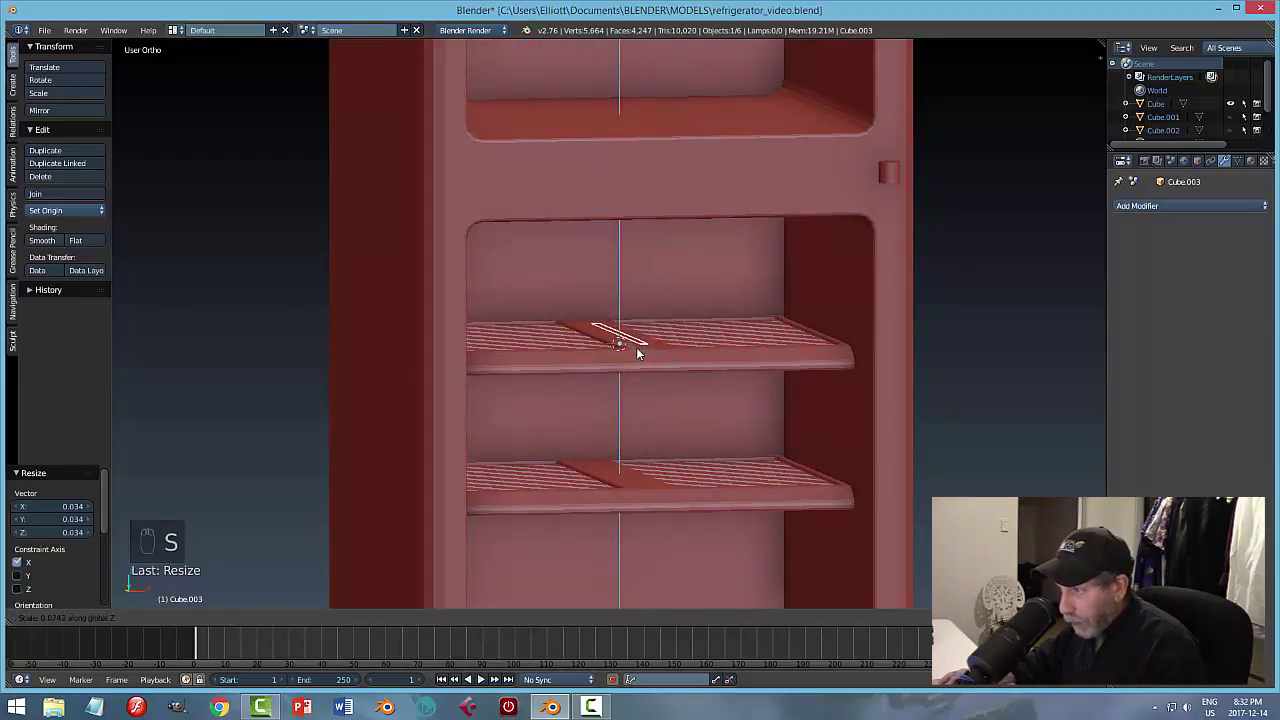
pyautogui.click(636, 347)
# Lower the bar beneath the upper shelf and move it about 0.33 along X toward the compartment's right wall.
pyautogui.moveTo(622, 326); pyautogui.dragTo(620, 321)
pyautogui.press('KP_Decimal')
pyautogui.moveTo(674, 400); pyautogui.dragTo(607, 337, button='middle')
pyautogui.moveTo(656, 324); pyautogui.dragTo(790, 343)
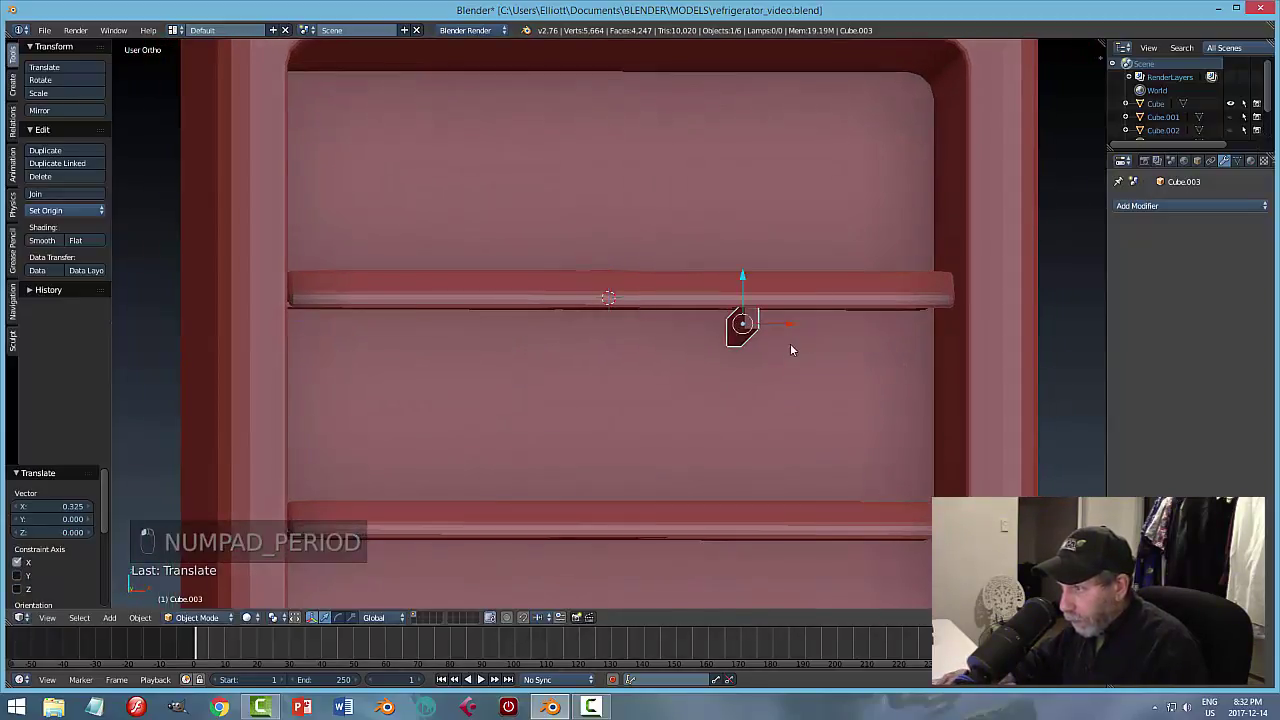
pyautogui.moveTo(790, 343); pyautogui.dragTo(829, 352, button='middle')
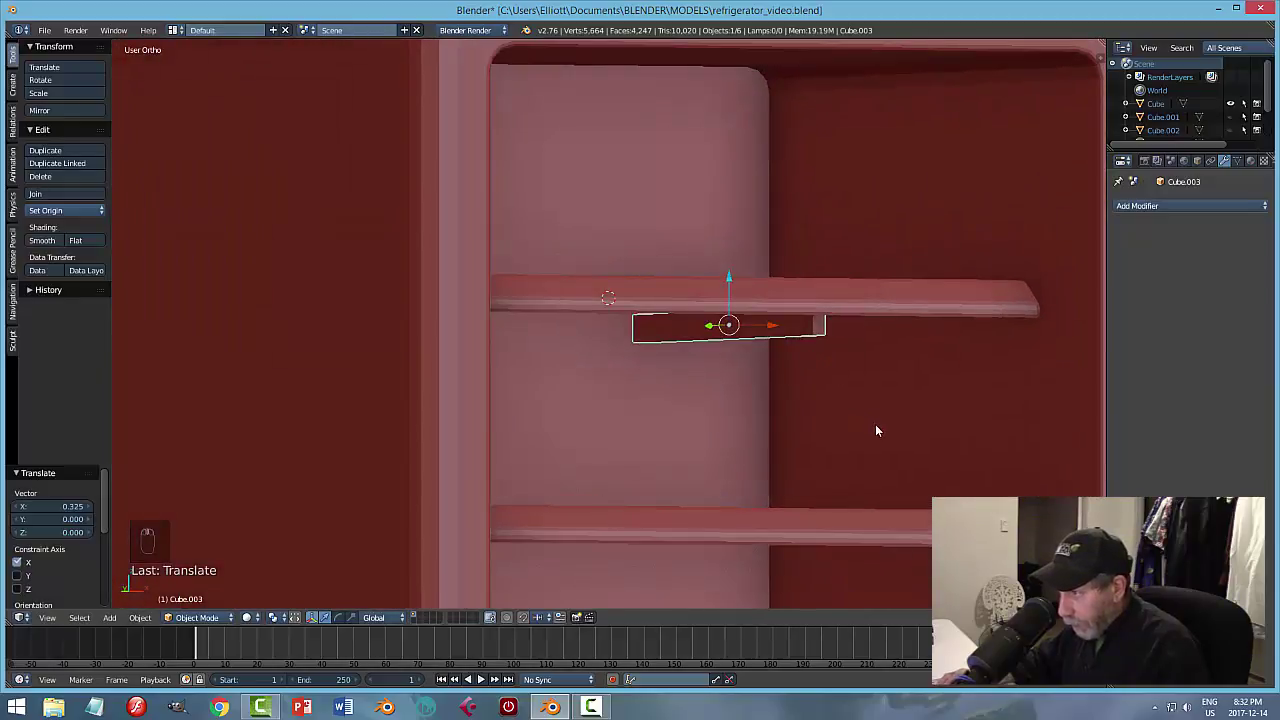
# Scale the bar's height to about 0.73, move it against the right wall and raise it about 0.04 under the shelf.
pyautogui.press('s')
pyautogui.press('z')
pyautogui.click(826, 376)
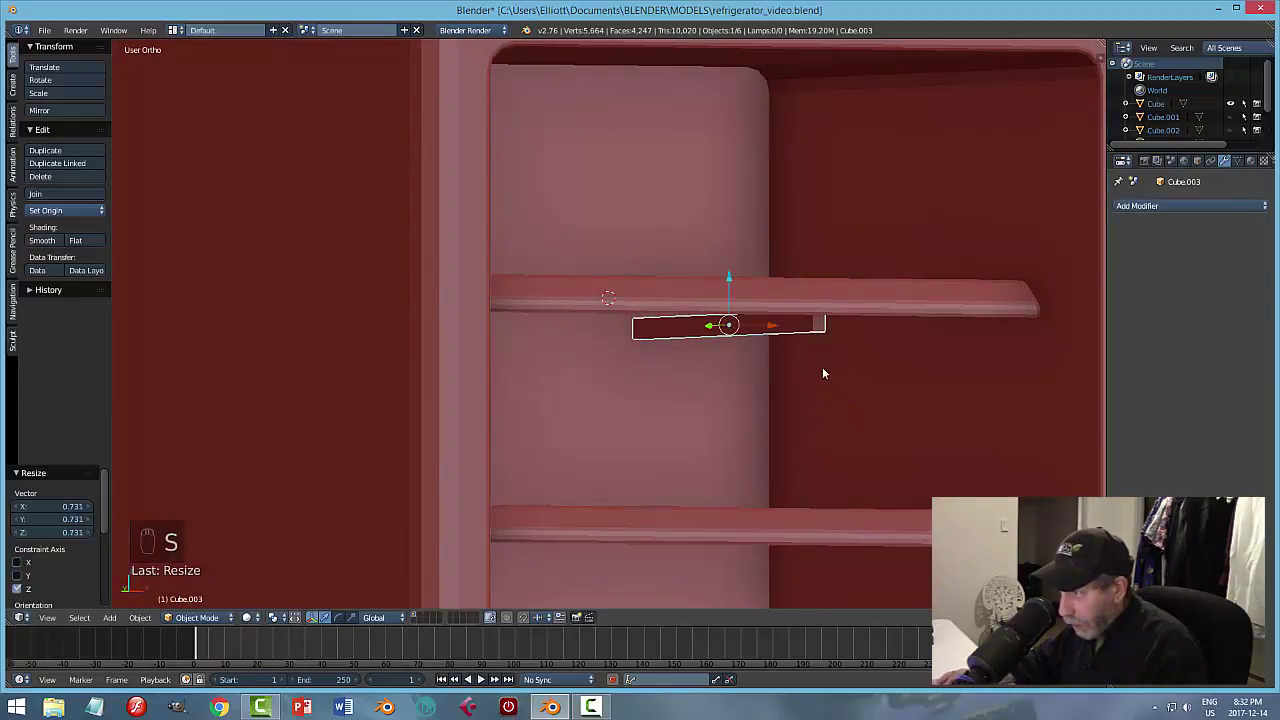
pyautogui.moveTo(823, 373); pyautogui.dragTo(788, 333, button='middle')
pyautogui.moveTo(788, 333); pyautogui.dragTo(979, 337)
pyautogui.moveTo(960, 373); pyautogui.dragTo(840, 345, button='middle')
pyautogui.click(898, 308)
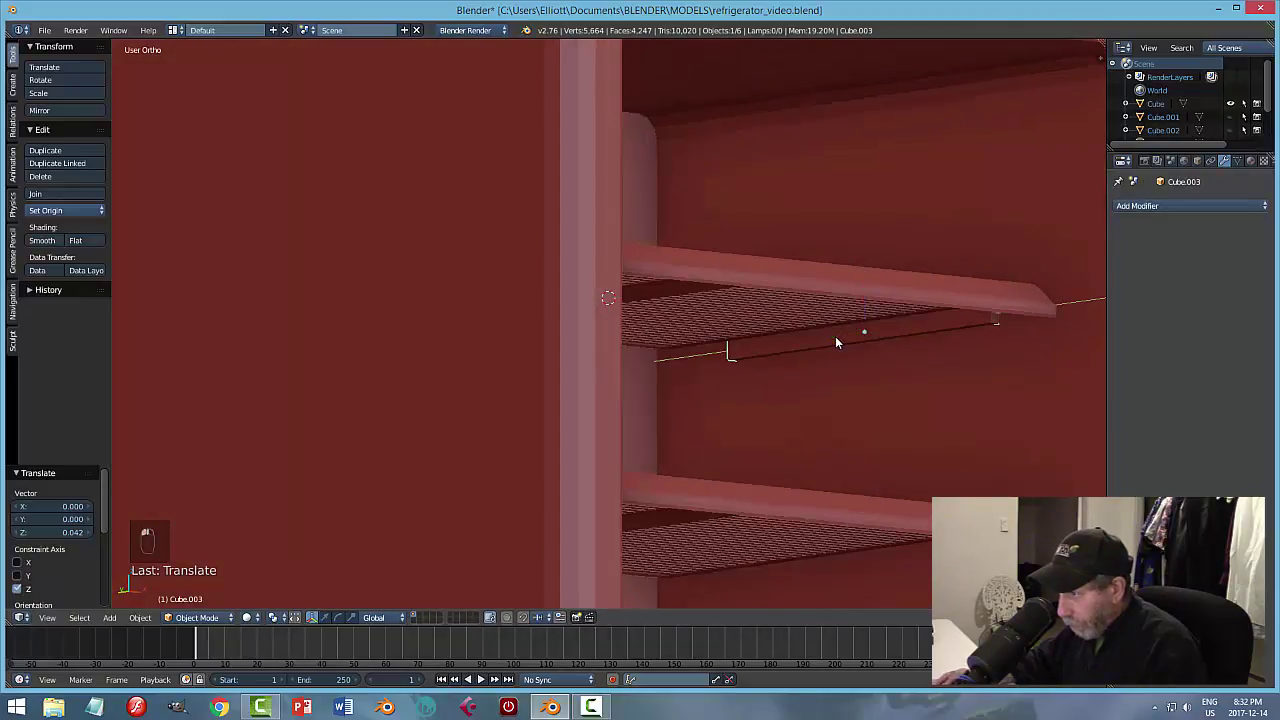
# Shift the support bar along Y beneath the shelf and scale its length to about 0.88 along Y.
pyautogui.press('g')
pyautogui.press('y')
pyautogui.click(814, 337)
pyautogui.moveTo(913, 376); pyautogui.dragTo(940, 371, button='middle')
pyautogui.press('s')
pyautogui.press('y')
pyautogui.click(912, 374)
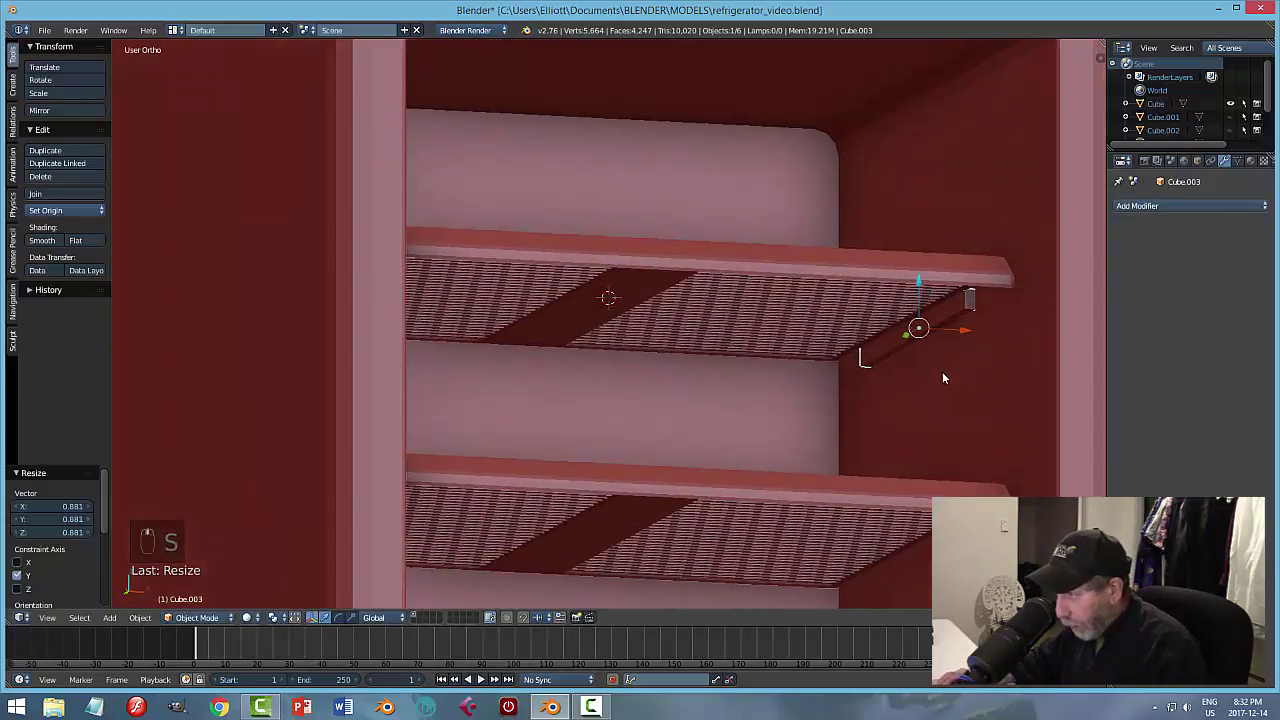
# Save the file over the existing version and apply the support bar's scale.
pyautogui.hotkey('ctrl', 's')
pyautogui.click(942, 372)
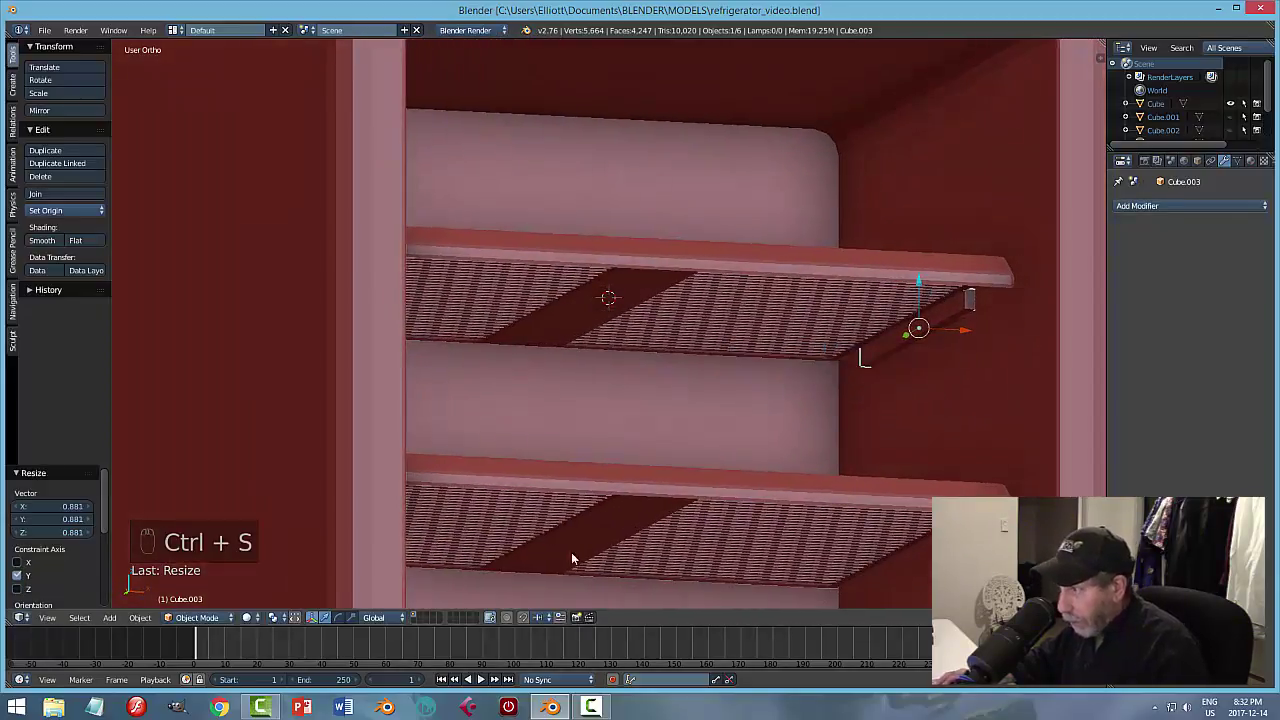
pyautogui.click(141, 618)
pyautogui.moveTo(175, 514)
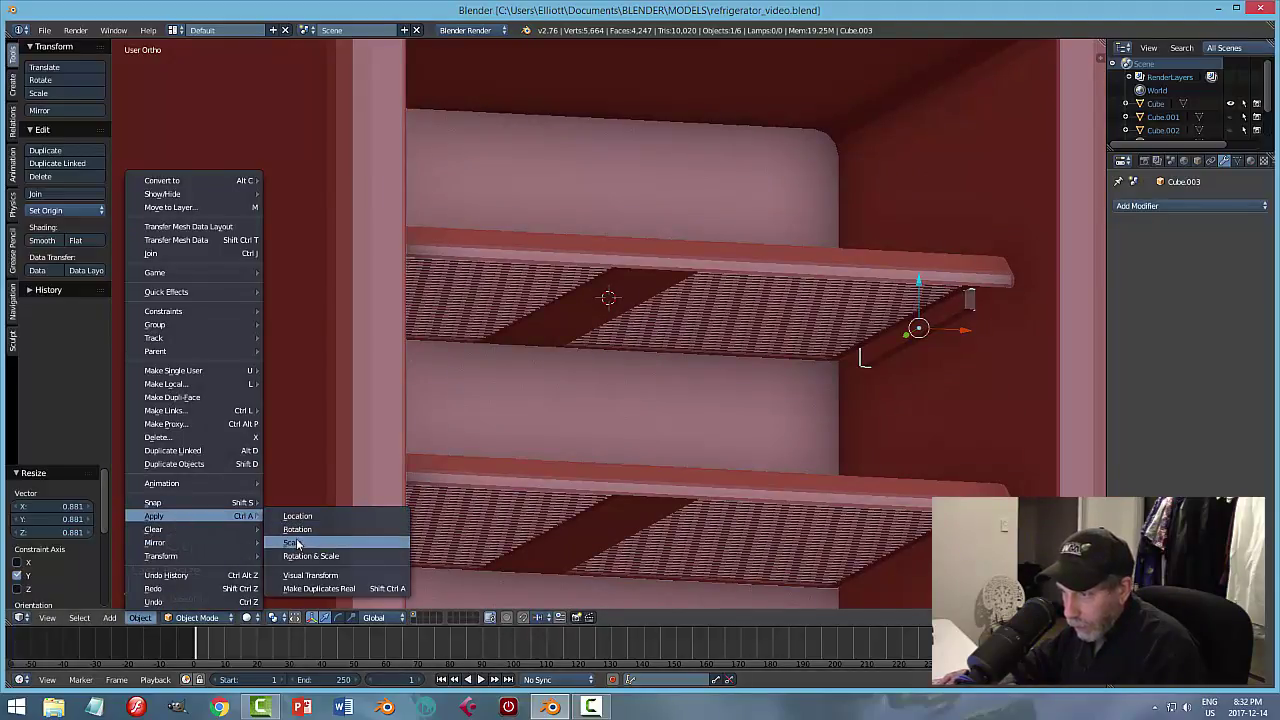
pyautogui.click(297, 543)
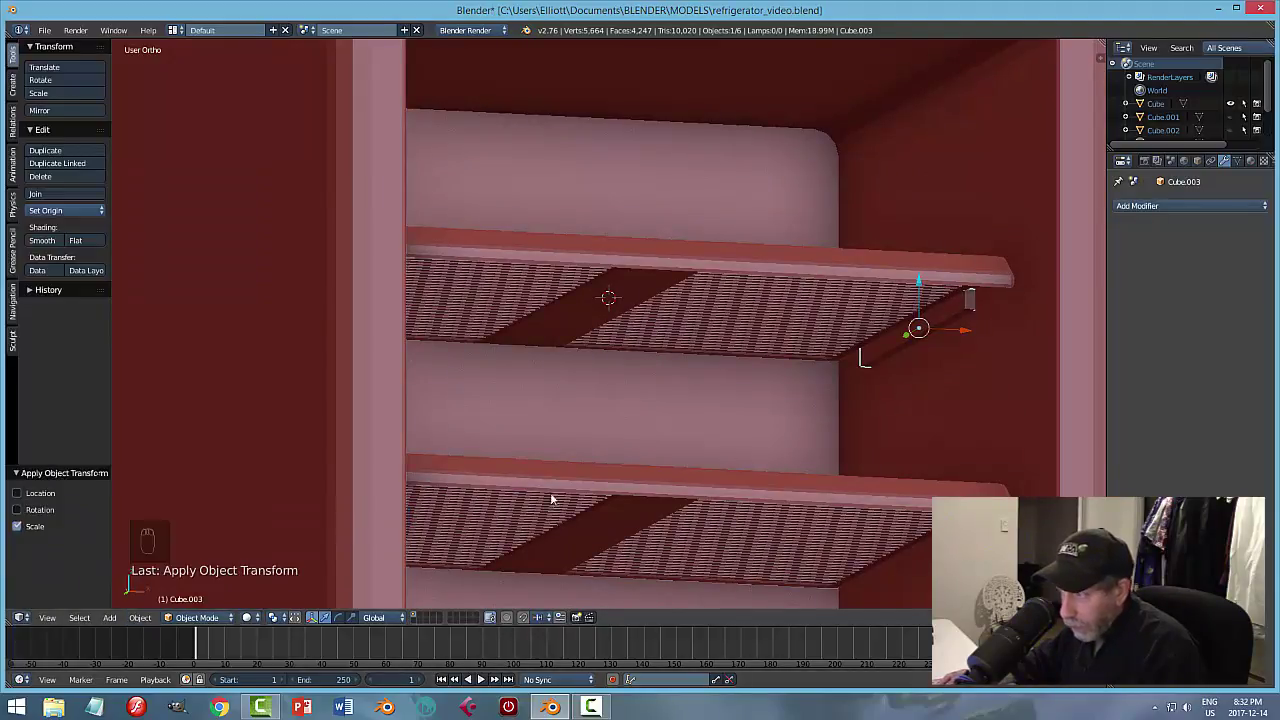
# Add a Bevel modifier to the support bar with a width of 0.01 and 2 segments, and deselect the bar.
pyautogui.click(1155, 206)
pyautogui.click(1044, 251)
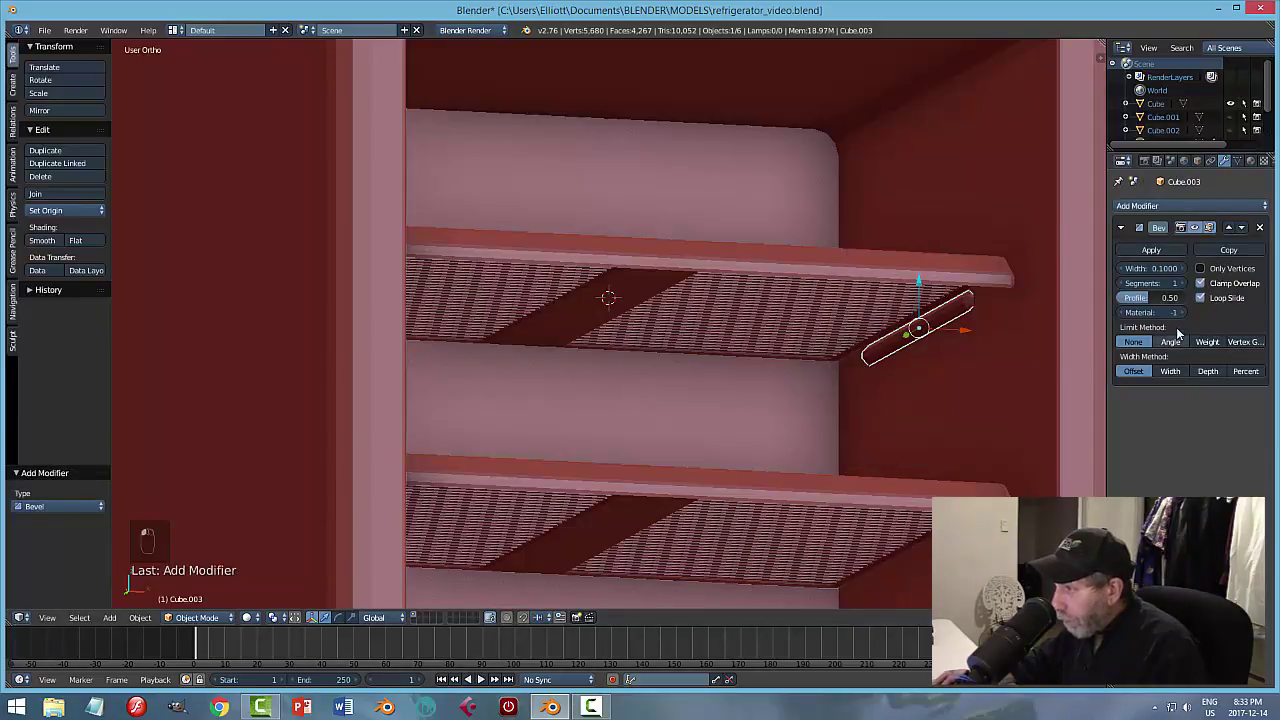
pyautogui.click(1183, 283)
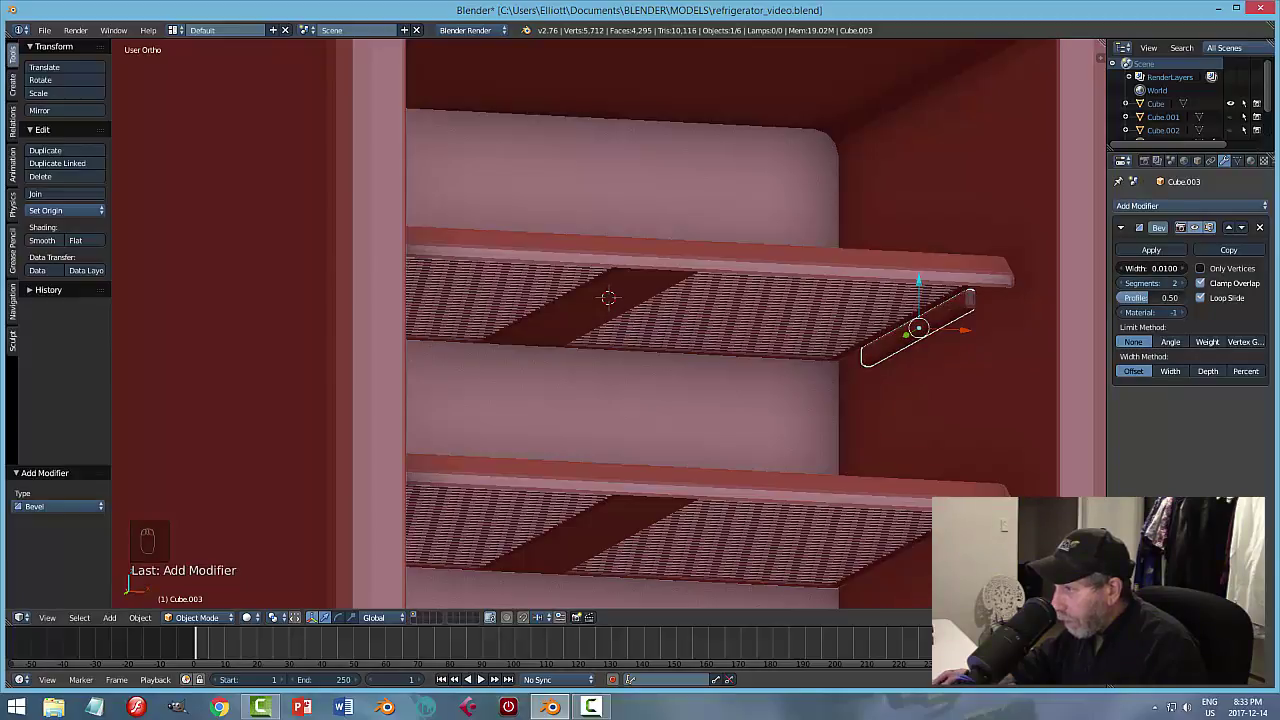
pyautogui.press('a')
pyautogui.moveTo(1008, 386); pyautogui.dragTo(931, 373, button='middle')
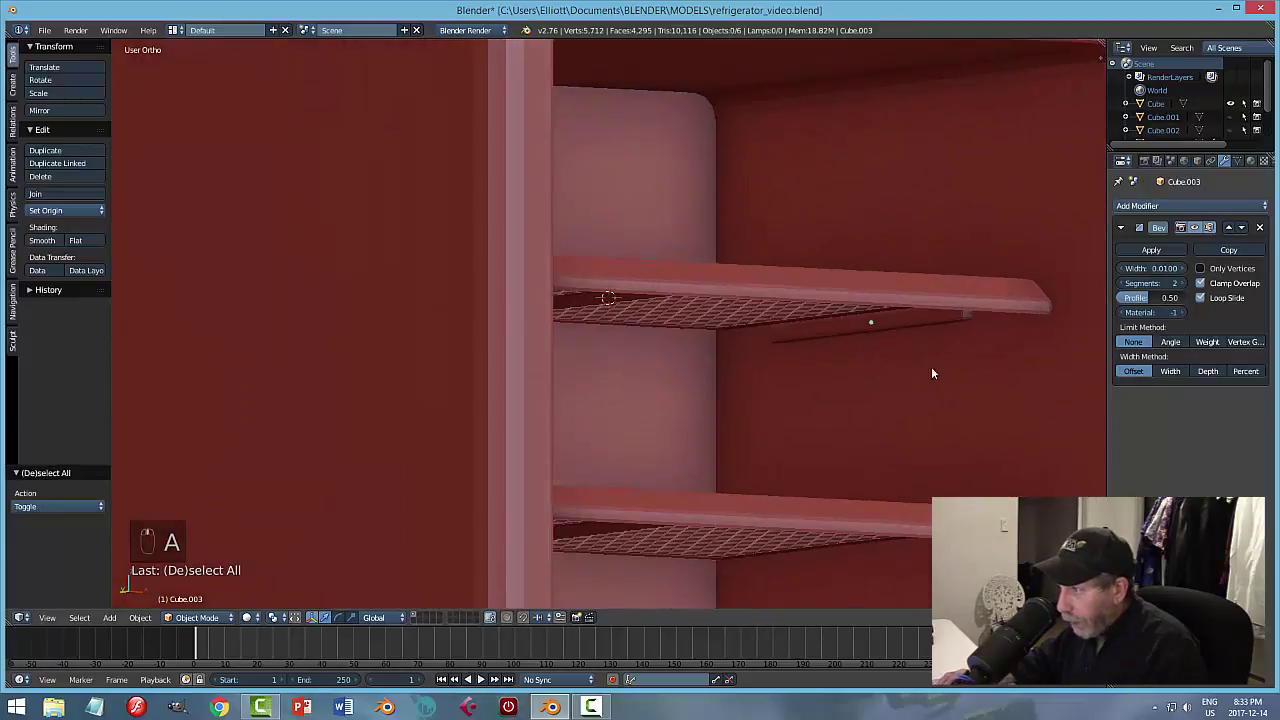
# Adjust the support bar's height slightly along Z so that it sits just under the shelf.
pyautogui.rightClick(886, 320)
pyautogui.scroll(3, 950, 373)
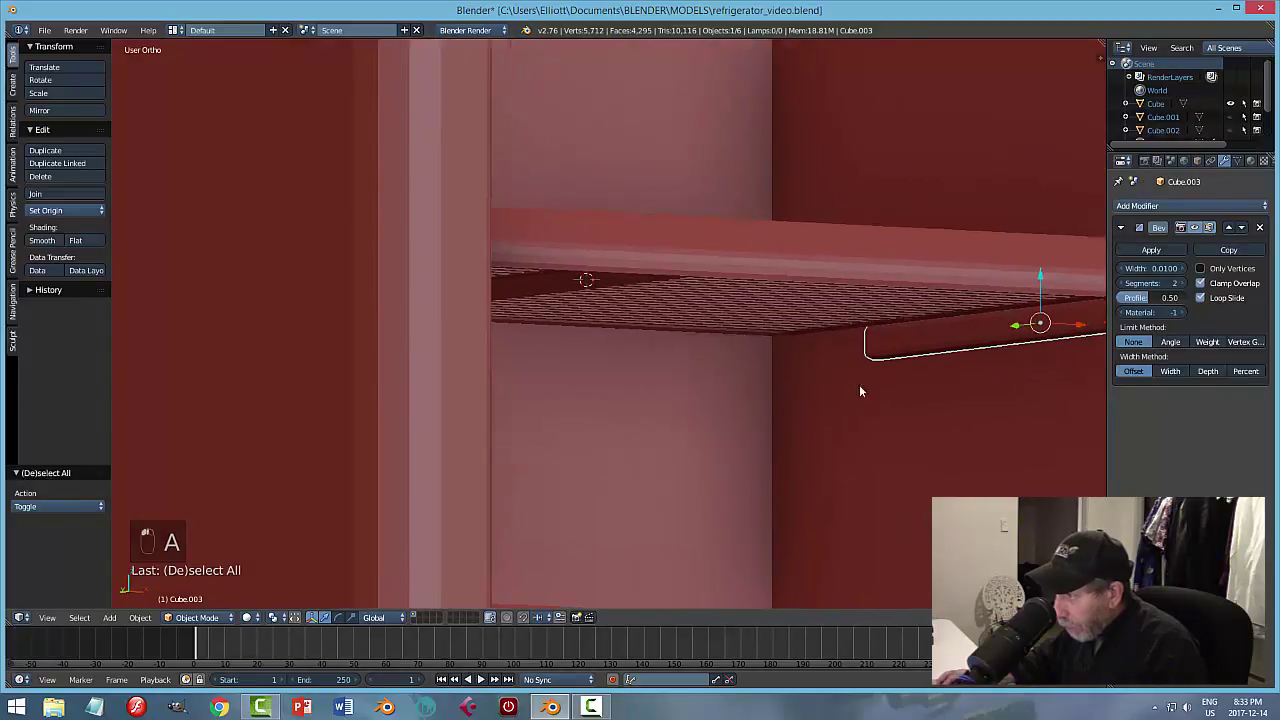
pyautogui.scroll(-3, 780, 400)
pyautogui.moveTo(706, 409); pyautogui.dragTo(712, 403, button='middle')
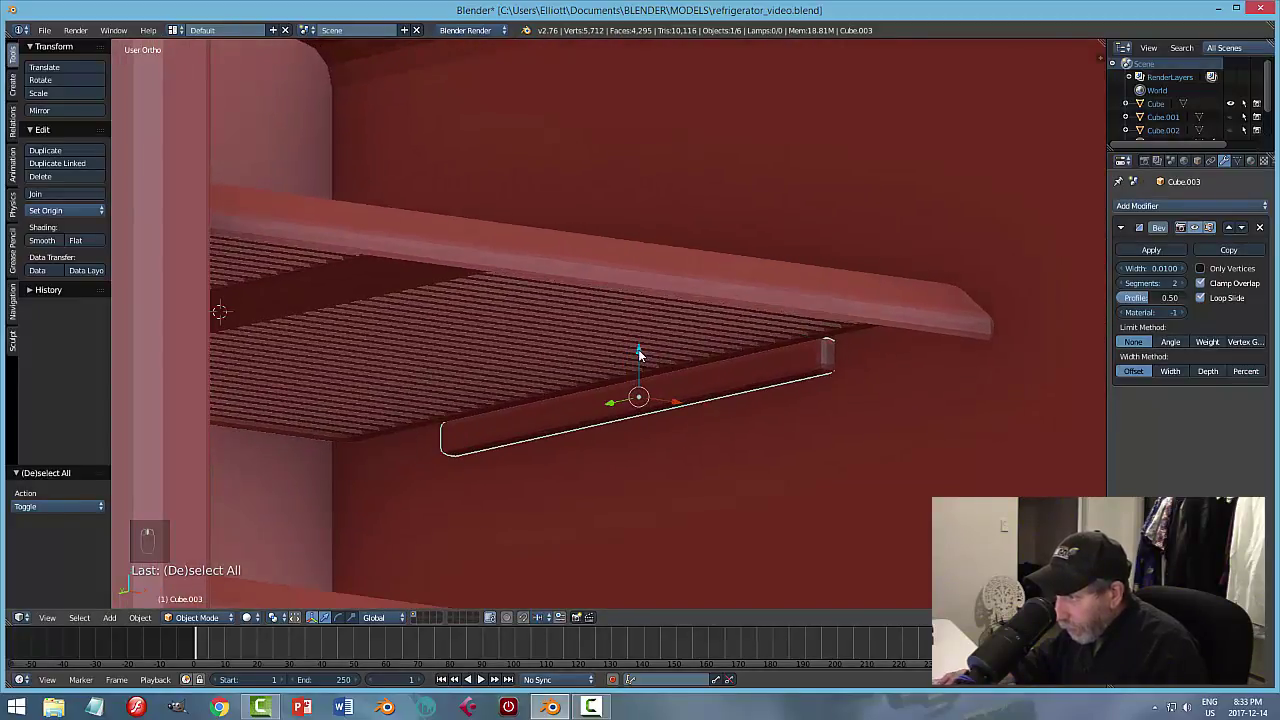
pyautogui.moveTo(638, 349); pyautogui.dragTo(637, 350)
pyautogui.moveTo(766, 388); pyautogui.dragTo(756, 362, button='middle')
# Reselect the support bar and apply its Bevel modifier.
pyautogui.press('a')
pyautogui.rightClick(756, 344)
pyautogui.click(1151, 250)
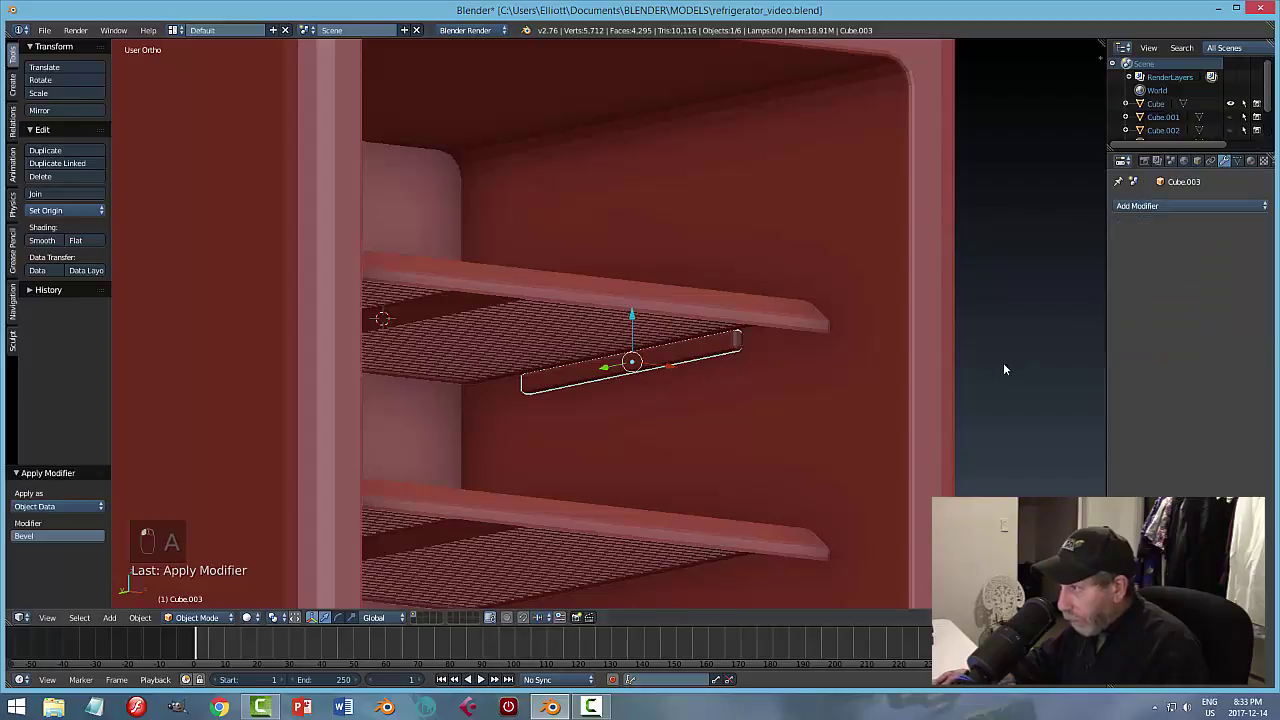
# Add a Mirror modifier on the X axis to the support bar, with the fridge body Cube as mirror object.
pyautogui.moveTo(1005, 369); pyautogui.dragTo(826, 420, button='middle')
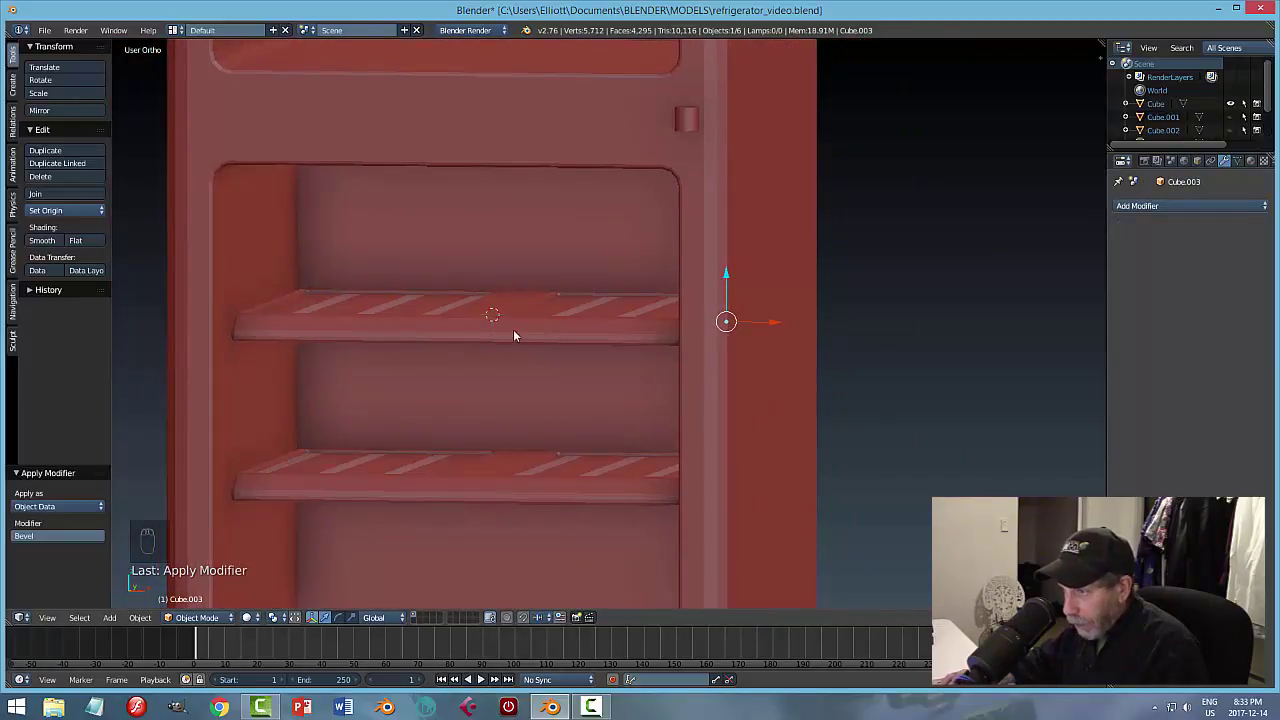
pyautogui.moveTo(530, 348); pyautogui.dragTo(574, 331, button='middle')
pyautogui.click(1150, 206)
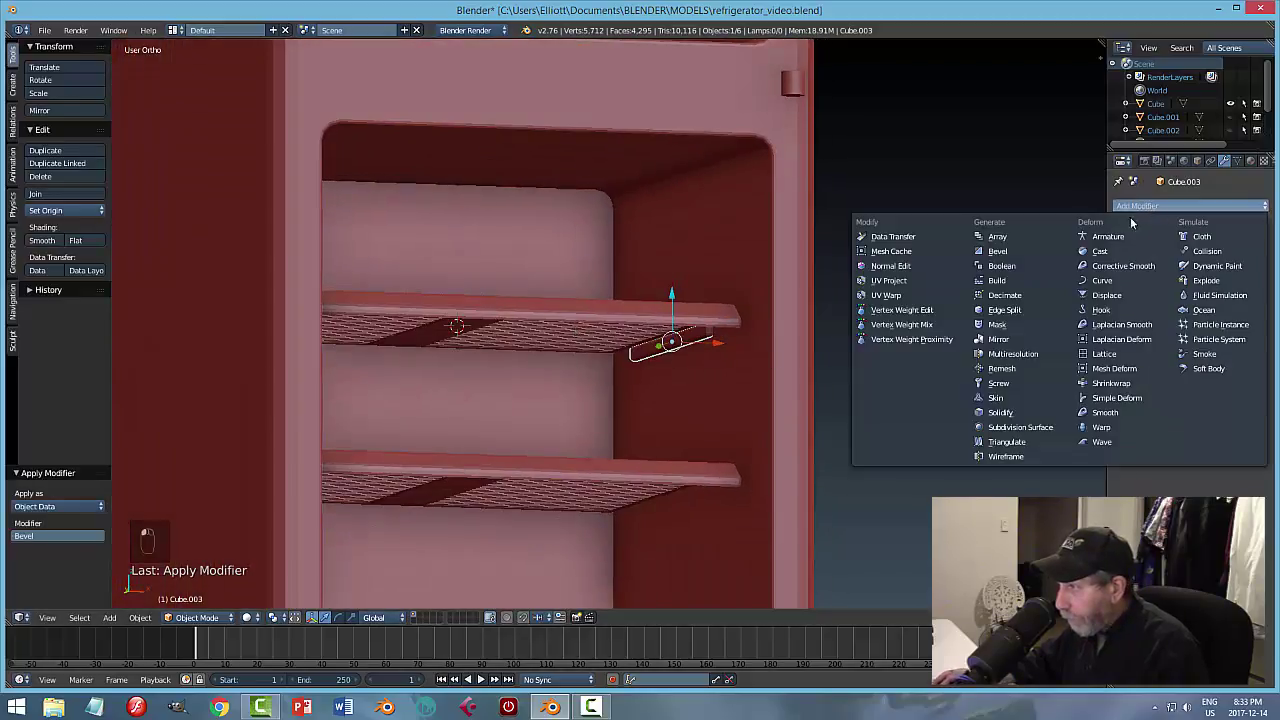
pyautogui.click(1000, 339)
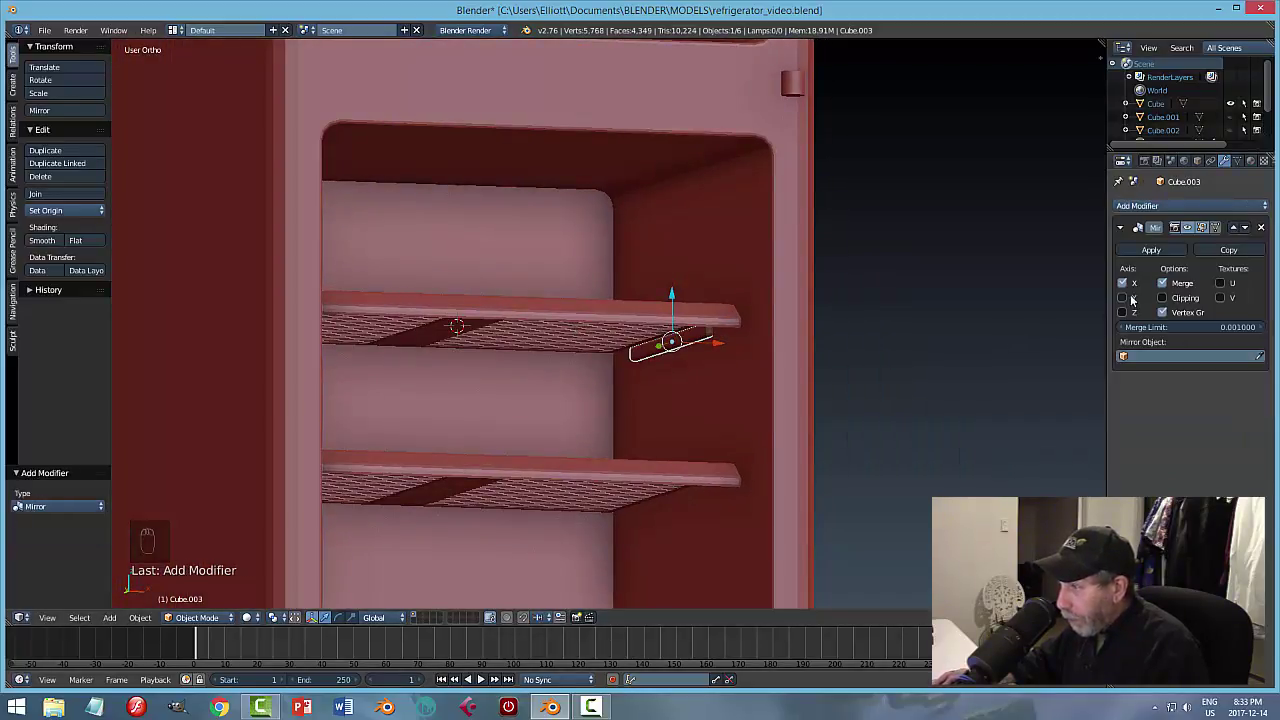
pyautogui.click(550, 372)
pyautogui.moveTo(754, 373)
pyautogui.mouseDown(button='middle')
pyautogui.moveTo(796, 376)
pyautogui.moveTo(743, 382)
pyautogui.moveTo(747, 372)
pyautogui.mouseUp(button='middle')
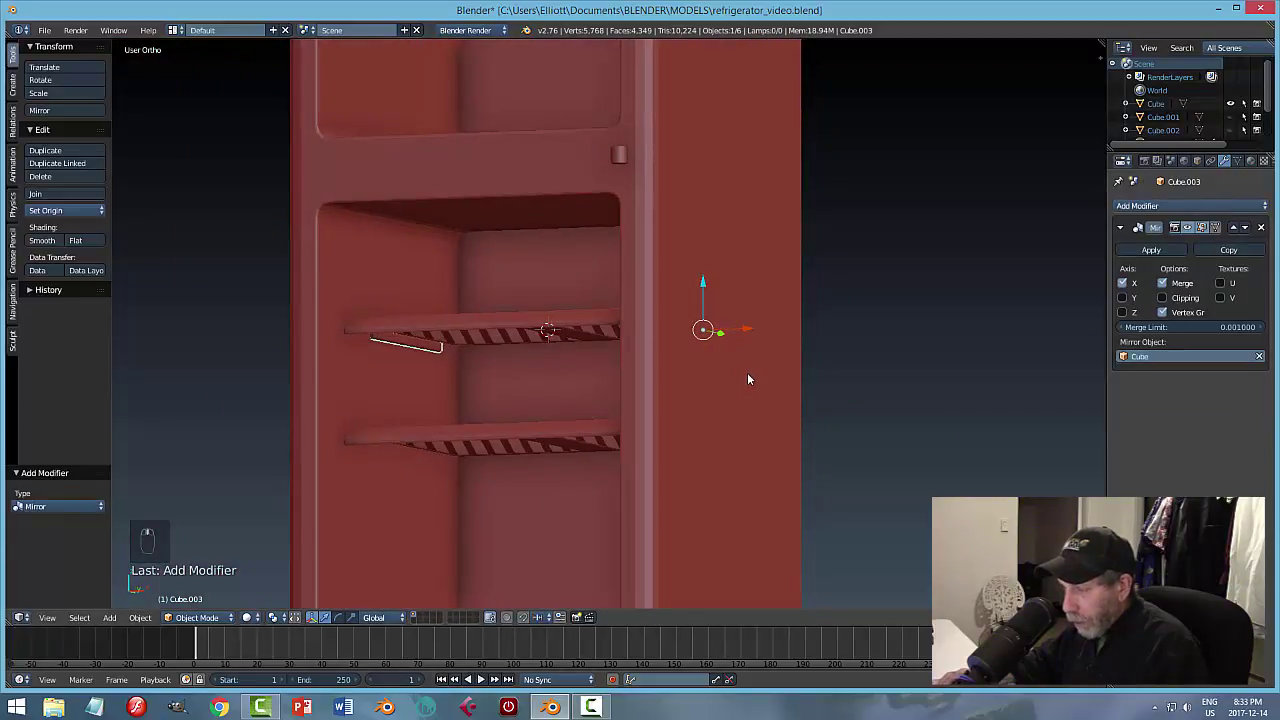
# Apply the support bar's Mirror modifier and set the origin of the mirrored pair to its geometry.
pyautogui.press('a')
pyautogui.moveTo(666, 376)
pyautogui.mouseDown(button='middle')
pyautogui.moveTo(691, 341)
pyautogui.moveTo(711, 370)
pyautogui.moveTo(734, 374)
pyautogui.moveTo(683, 357)
pyautogui.mouseUp(button='middle')
pyautogui.rightClick(668, 340)
pyautogui.click(1122, 252)
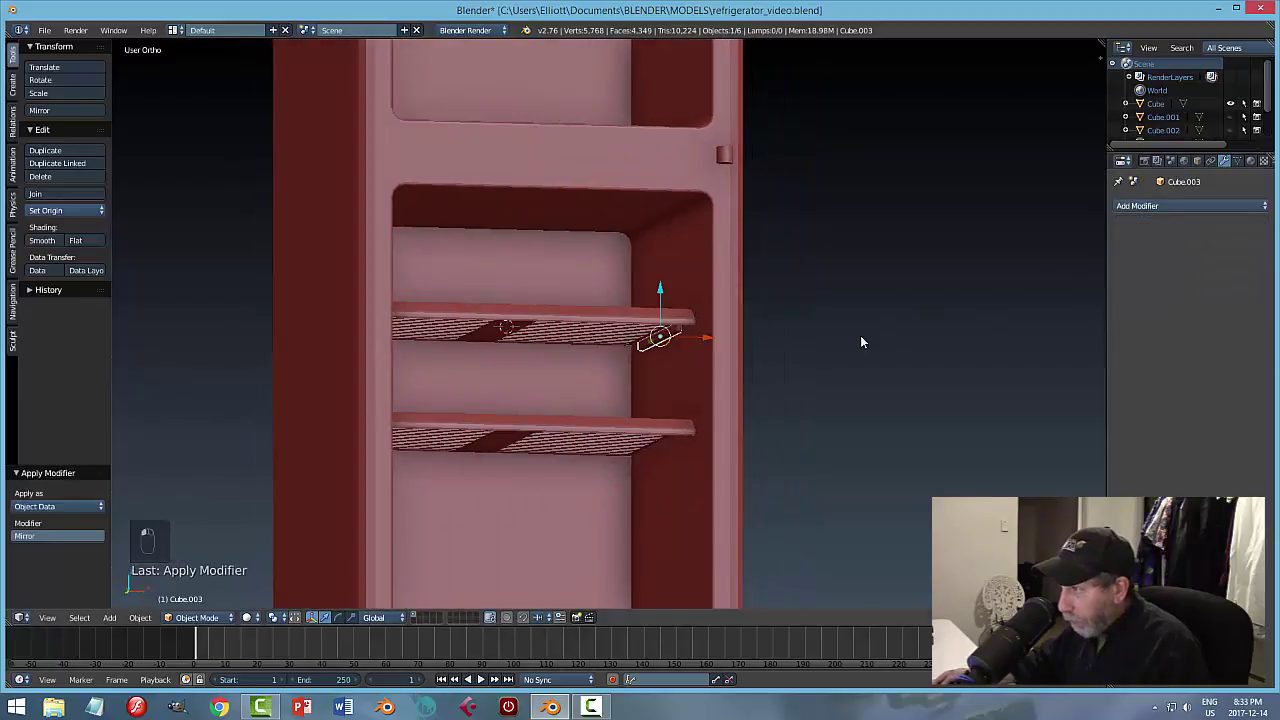
pyautogui.moveTo(860, 337); pyautogui.dragTo(832, 357, button='middle')
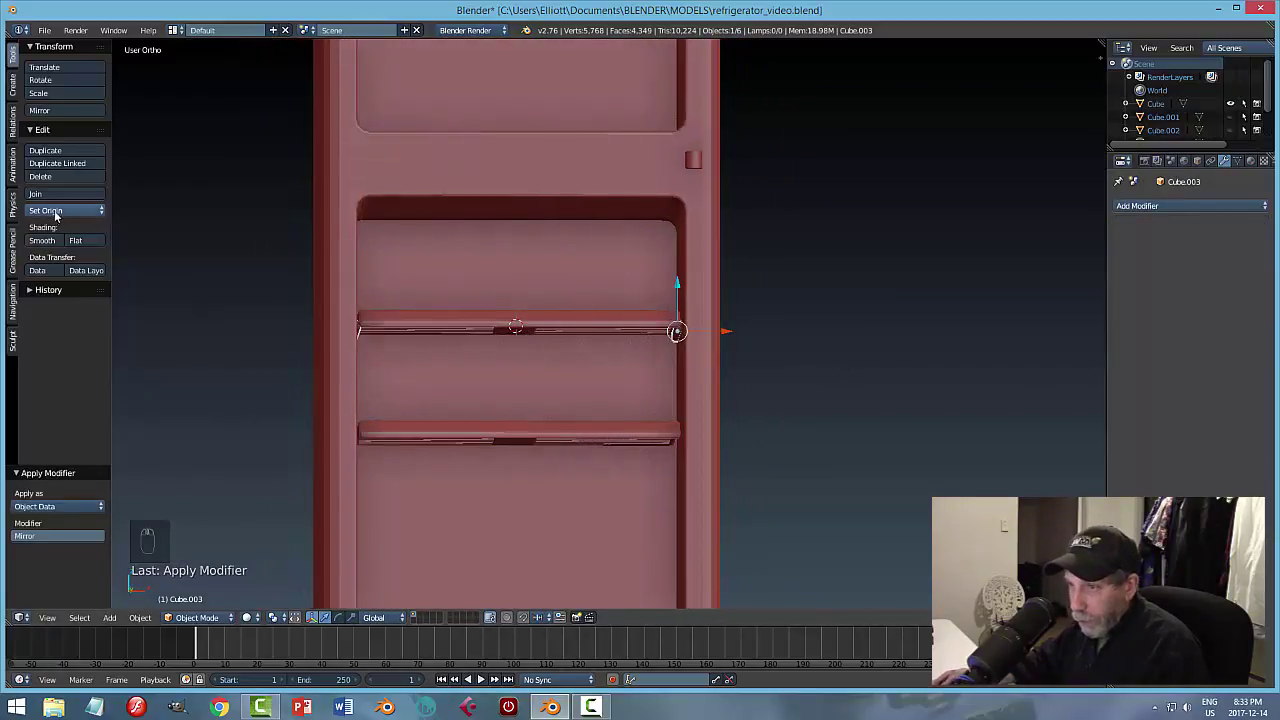
pyautogui.click(55, 210)
pyautogui.click(72, 238)
pyautogui.moveTo(575, 335); pyautogui.dragTo(557, 348, button='middle')
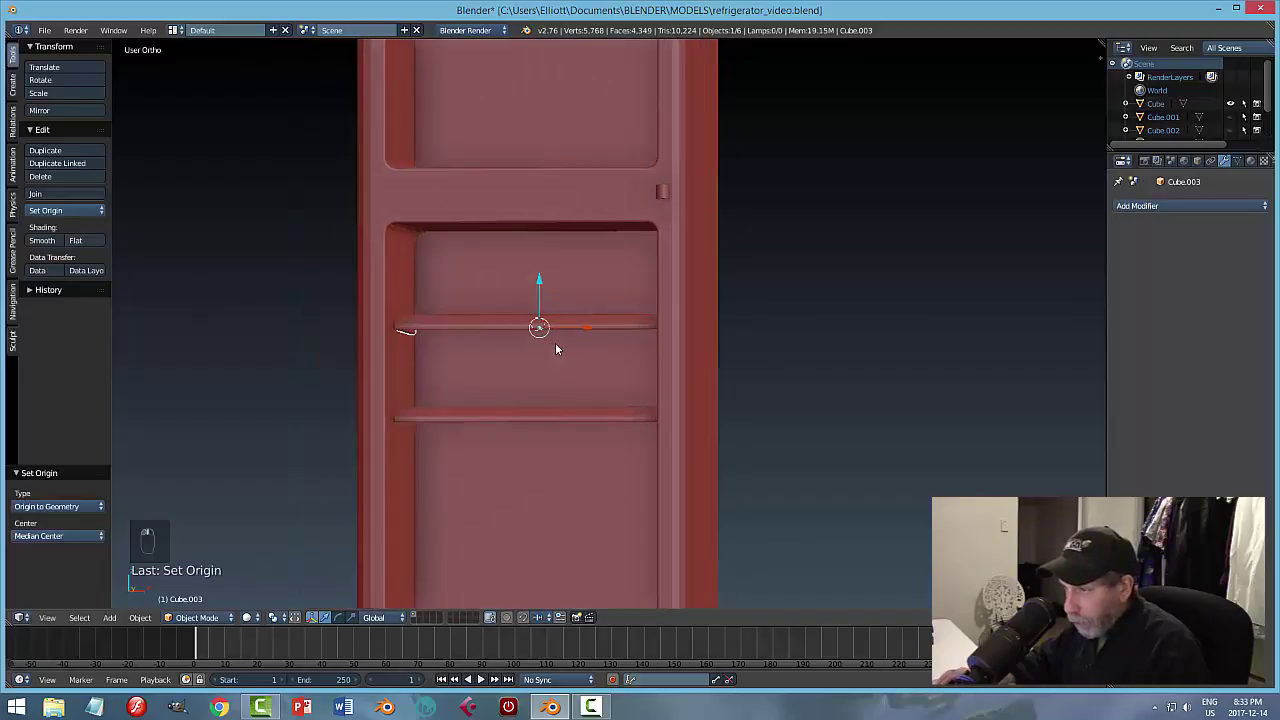
# Duplicate the support bar pair and lower the copy about 0.578 along Z to sit under the second shelf.
pyautogui.hotkey('shift', 'd')
pyautogui.press('z')
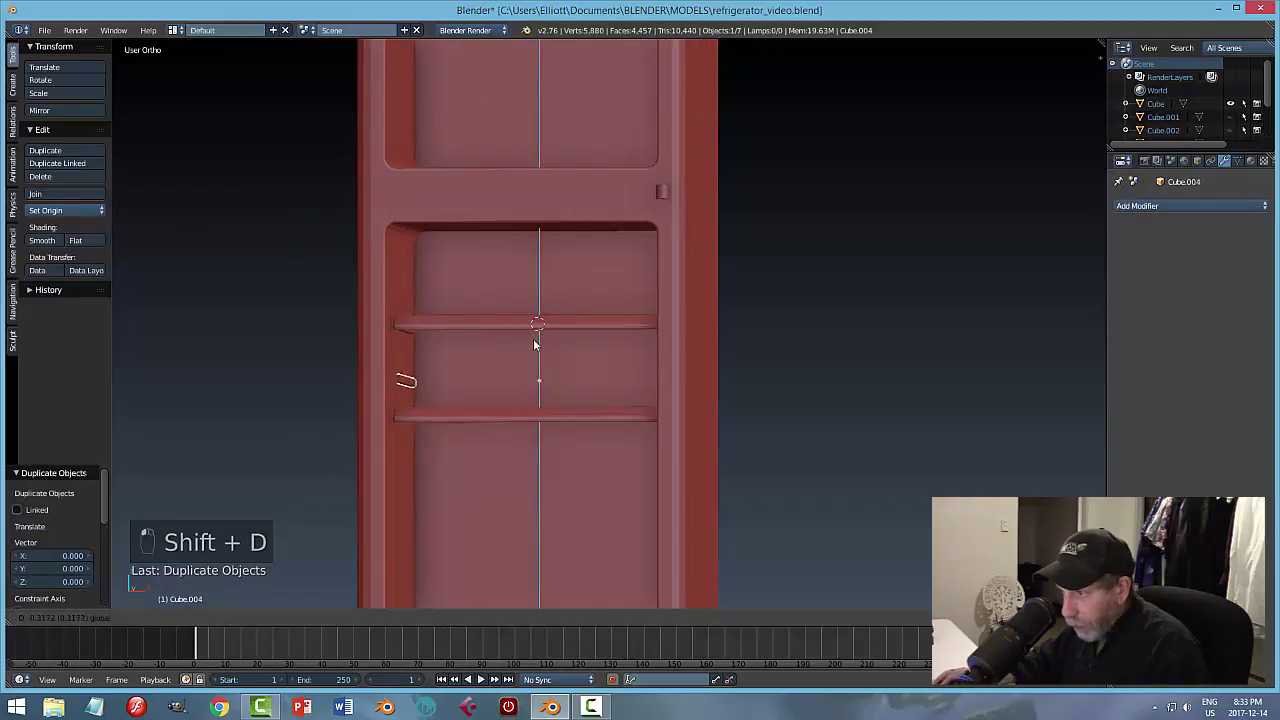
pyautogui.click(535, 378)
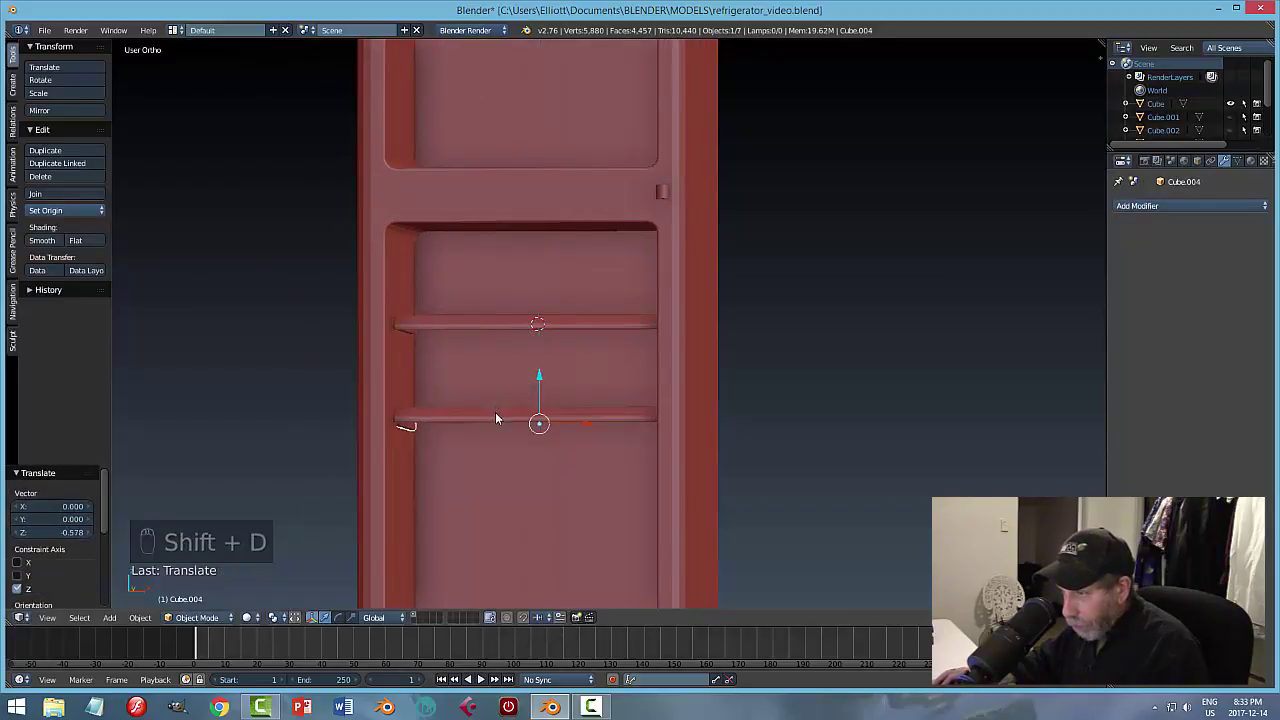
# Delete the second shelf together with the duplicated support bars beneath it.
pyautogui.keyDown('shift'); pyautogui.rightClick(496, 418); pyautogui.keyUp('shift')
pyautogui.press('x')
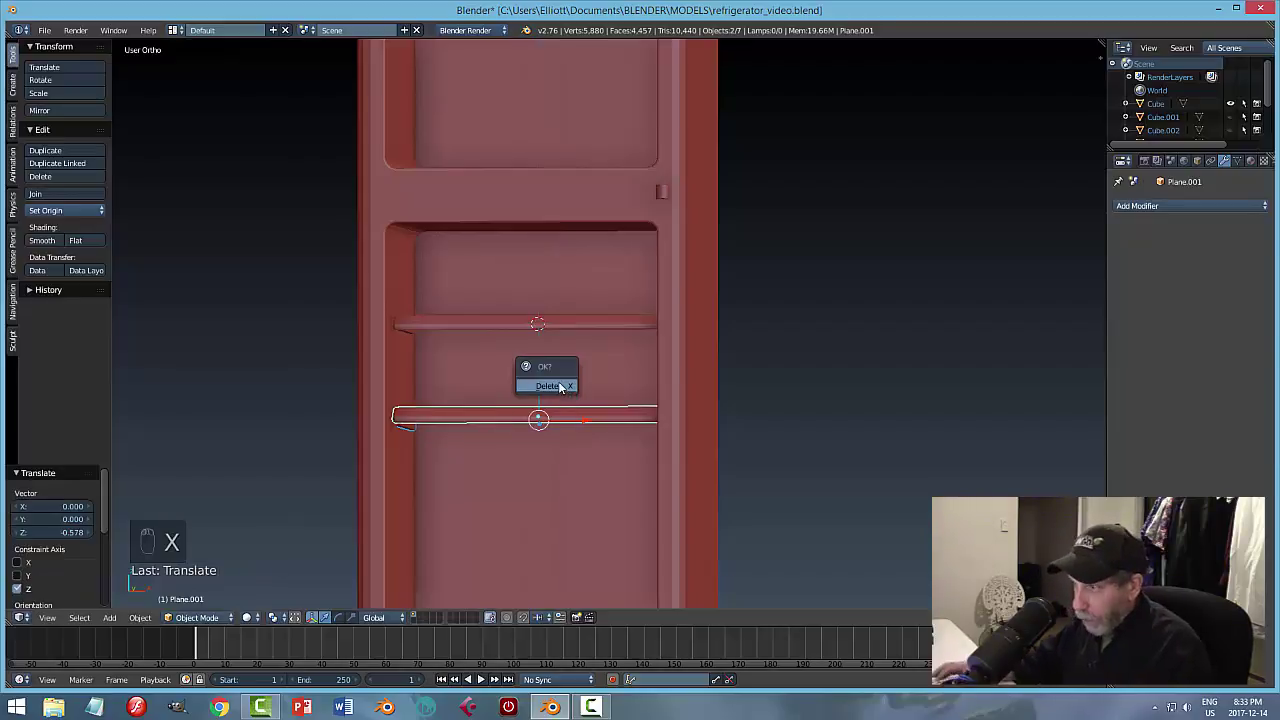
pyautogui.click(526, 366)
# Duplicate the remaining shelf with its support bars, place the copy below it as a second shelf, and save the file.
pyautogui.scroll(3, 535, 378)
pyautogui.moveTo(535, 379); pyautogui.dragTo(515, 377, button='middle')
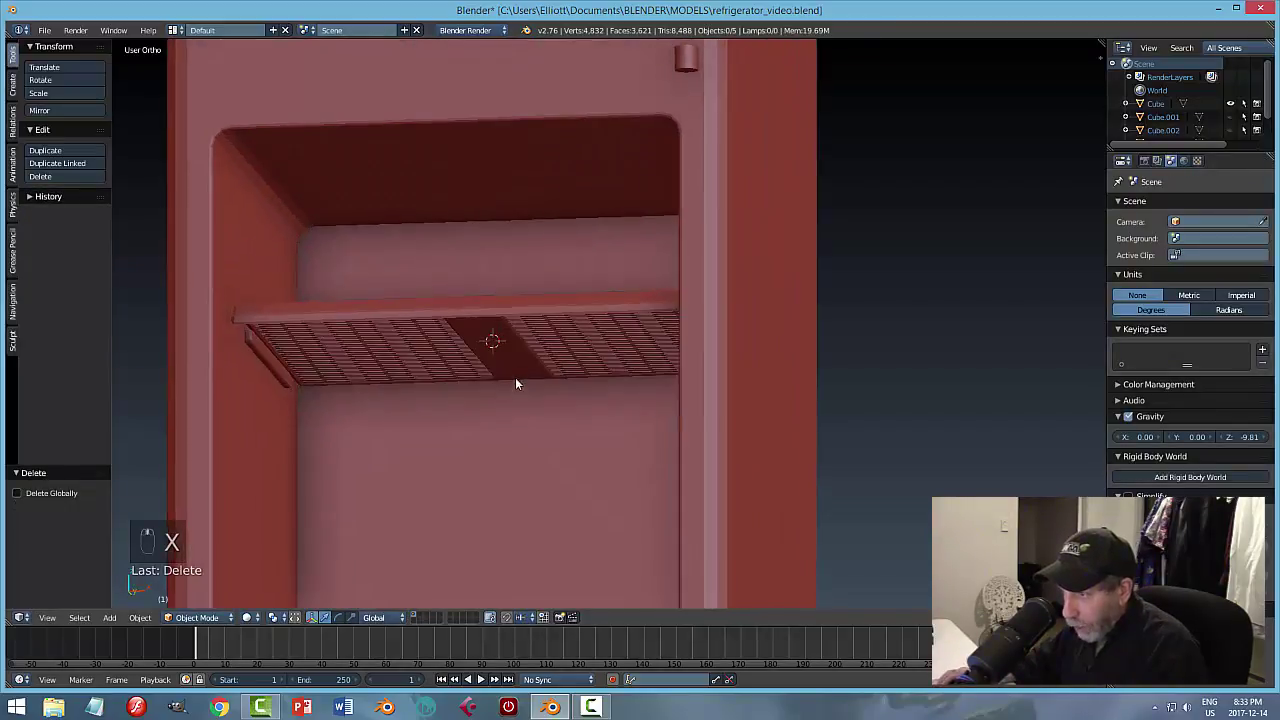
pyautogui.rightClick(297, 349)
pyautogui.keyDown('shift'); pyautogui.rightClick(334, 319); pyautogui.keyUp('shift')
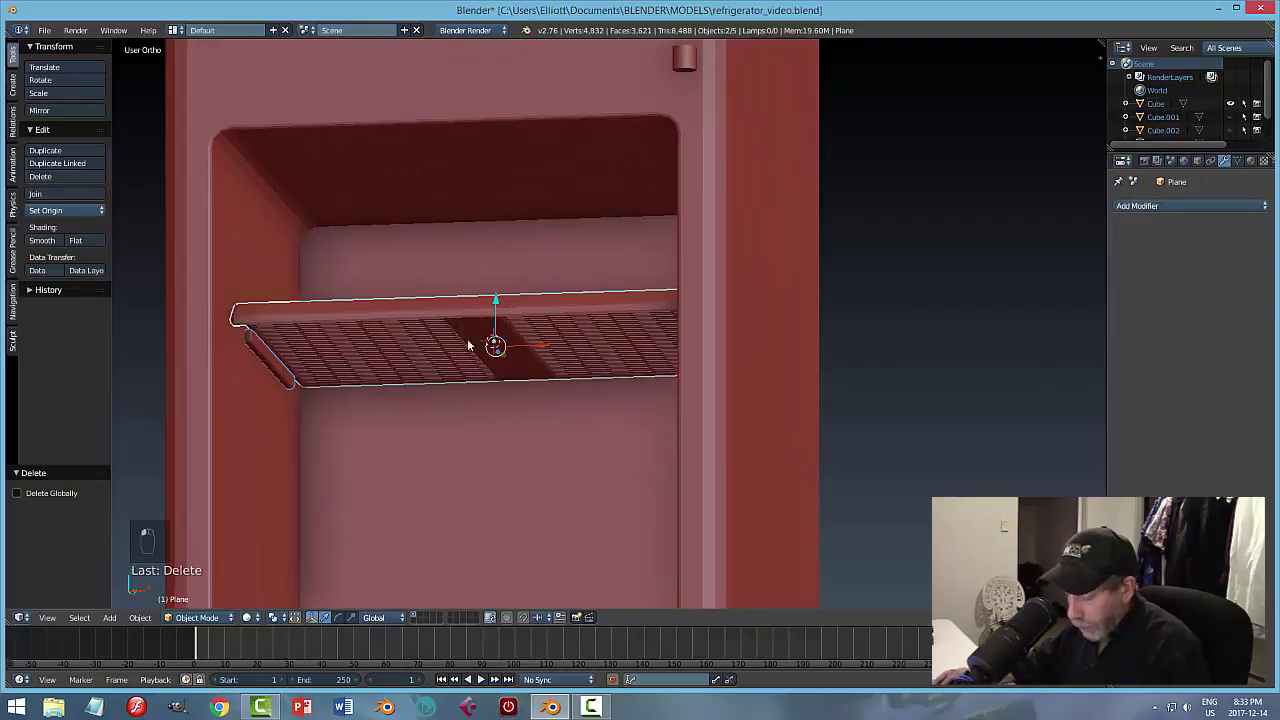
pyautogui.moveTo(471, 343); pyautogui.dragTo(528, 417, button='middle')
pyautogui.hotkey('shift', 'd')
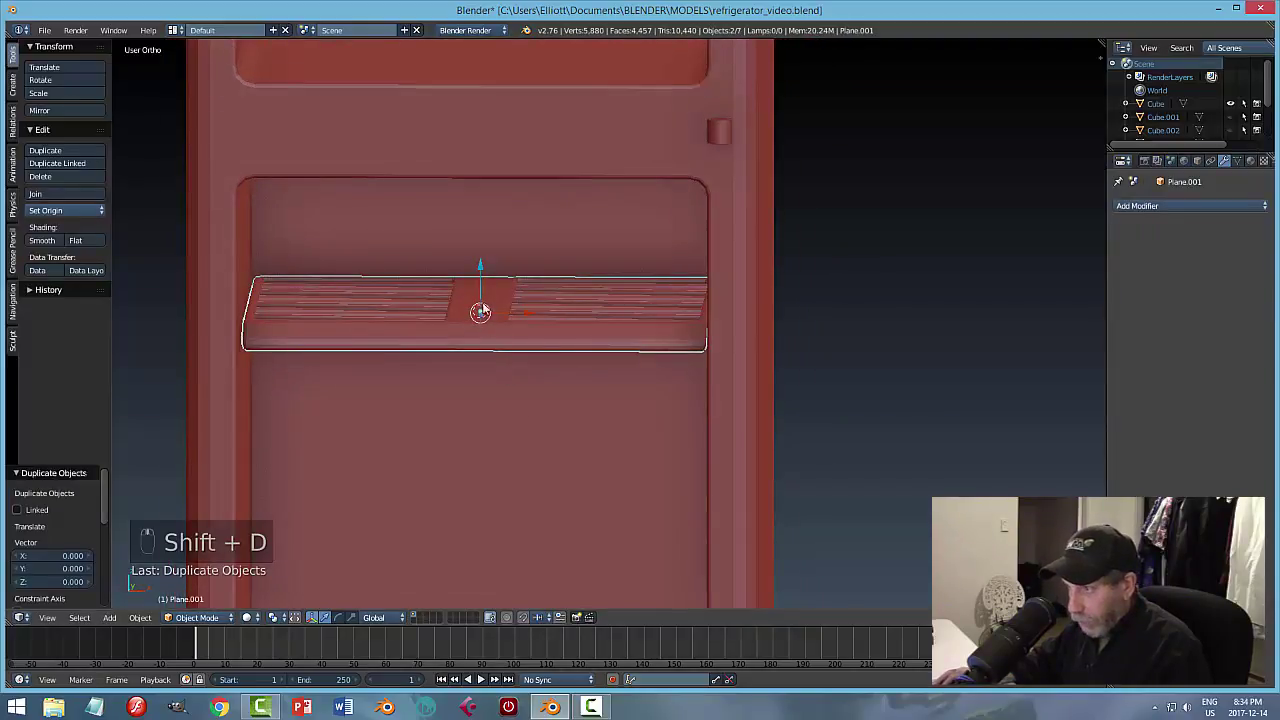
pyautogui.click(594, 429)
pyautogui.moveTo(594, 429); pyautogui.dragTo(668, 415, button='middle')
pyautogui.press('a')
pyautogui.hotkey('ctrl', 's')
# Duplicate the second shelf with its support bars and move the copy down about 0.785 along Z.
pyautogui.scroll(-3, 713, 374)
pyautogui.scroll(4, 668, 431)
pyautogui.scroll(-4, 675, 433)
pyautogui.rightClick(473, 408)
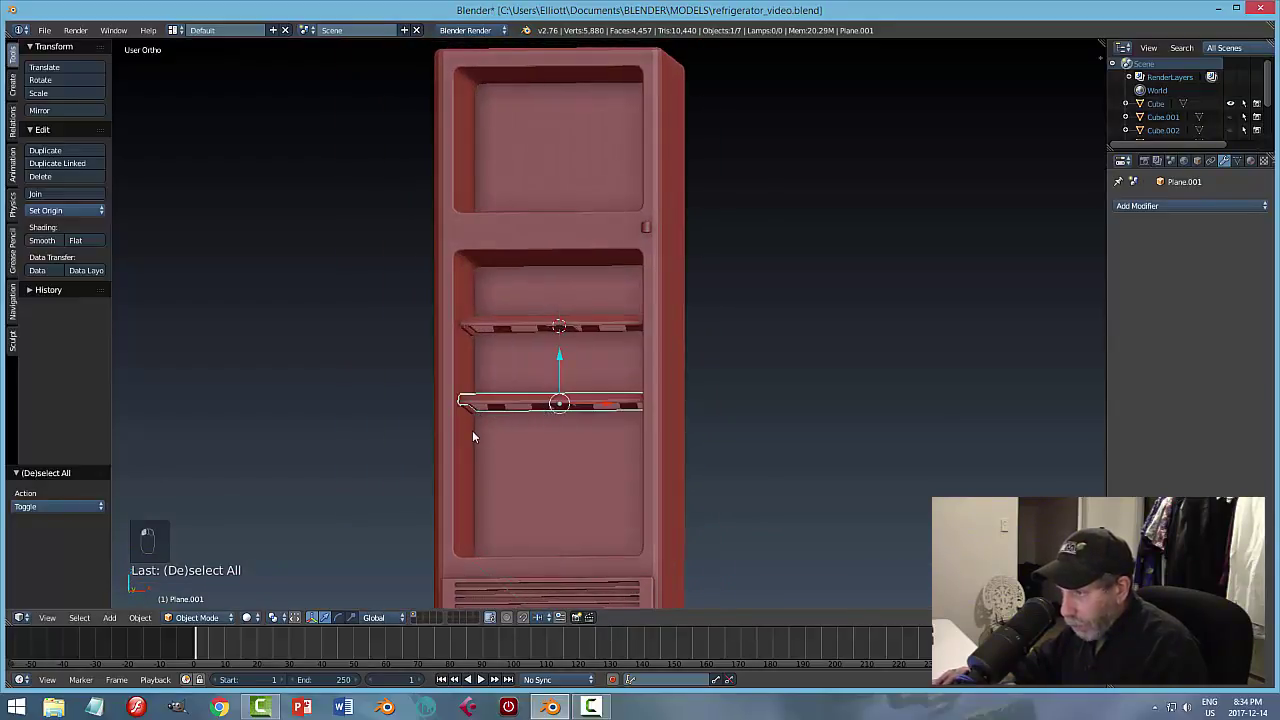
pyautogui.scroll(4, 473, 436)
pyautogui.keyDown('shift'); pyautogui.rightClick(321, 506); pyautogui.keyUp('shift')
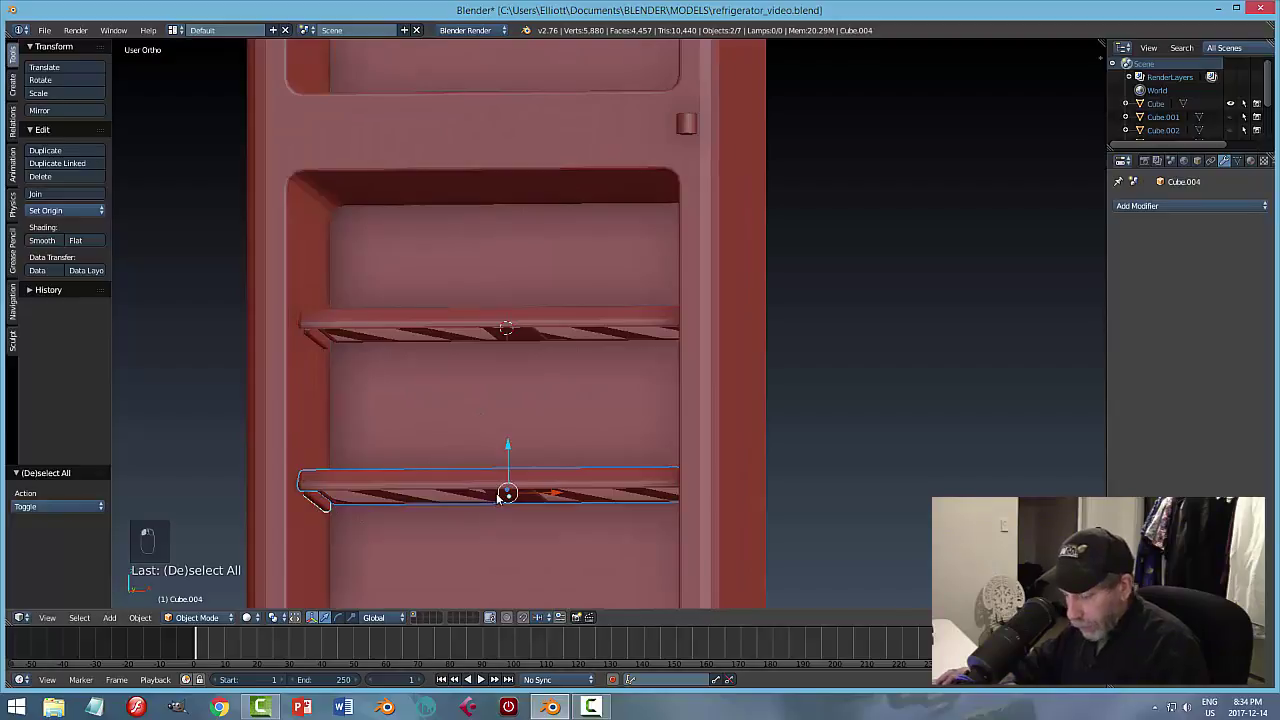
pyautogui.hotkey('shift', 'd')
pyautogui.rightClick(503, 493)
pyautogui.scroll(-7, 517, 480)
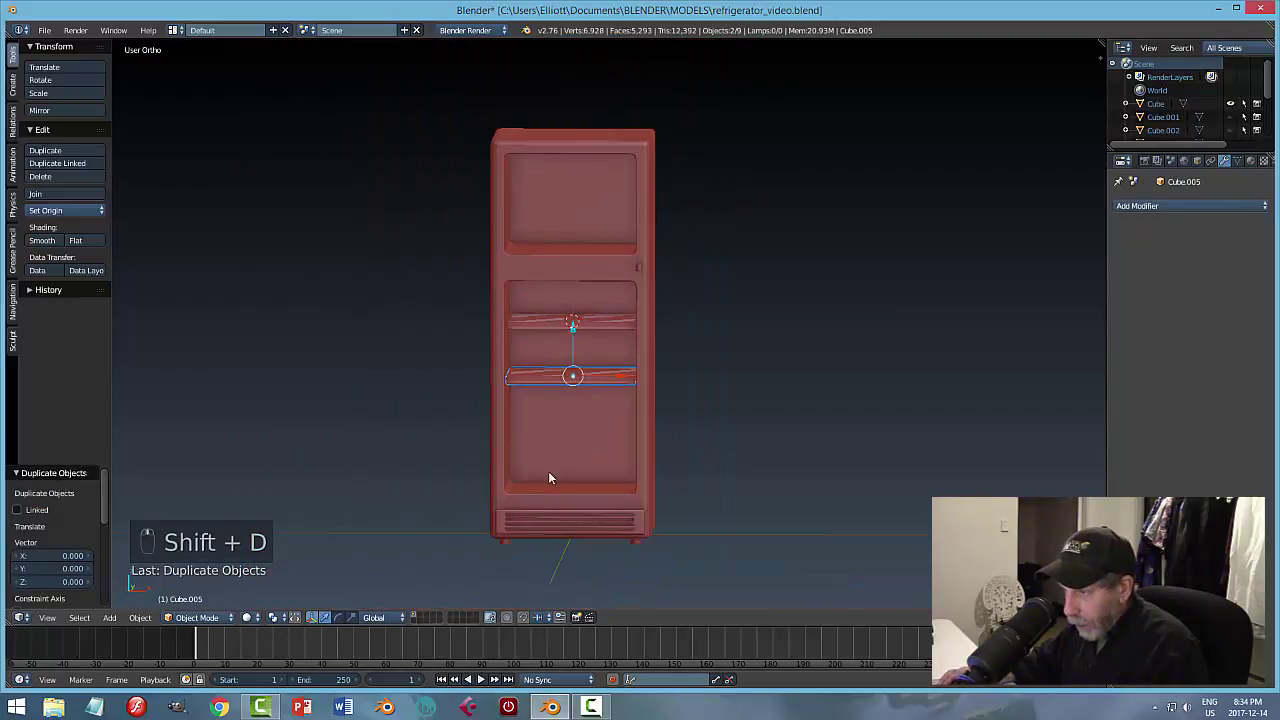
pyautogui.press('g')
pyautogui.press('z')
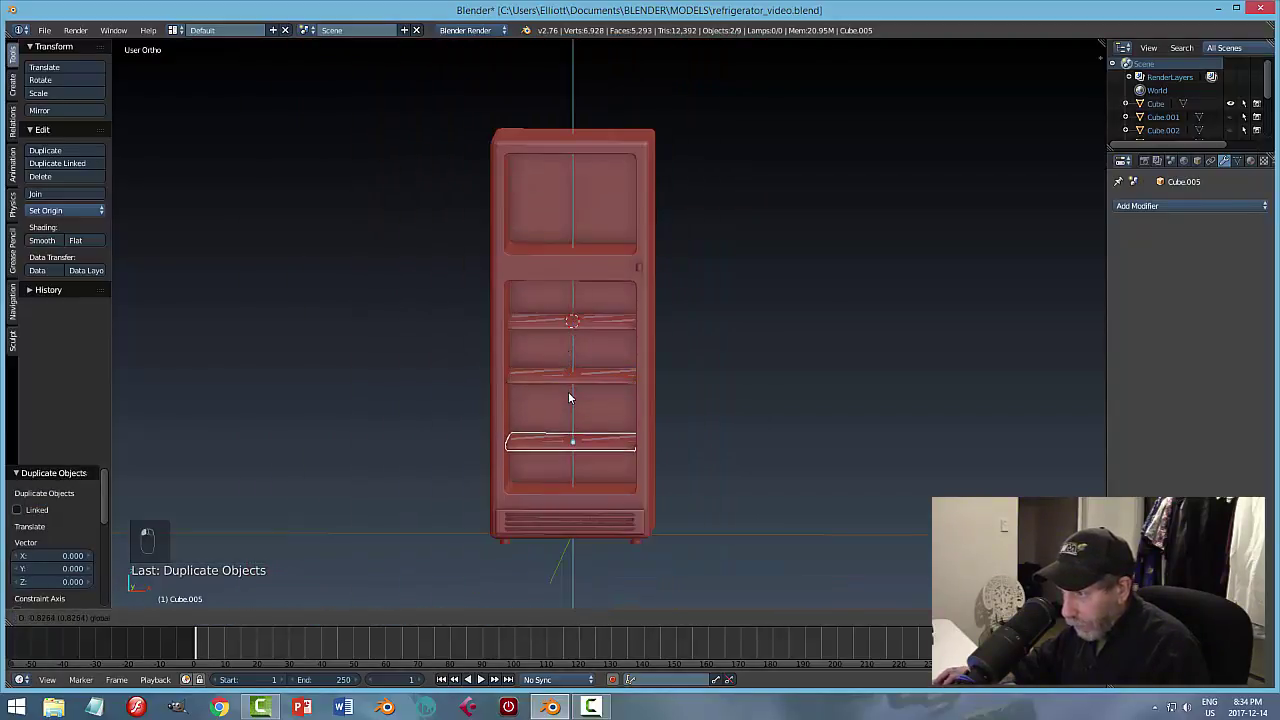
pyautogui.click(571, 394)
# Lower the third shelf and its support bars by about another 0.05 along Z.
pyautogui.press('g')
pyautogui.press('z')
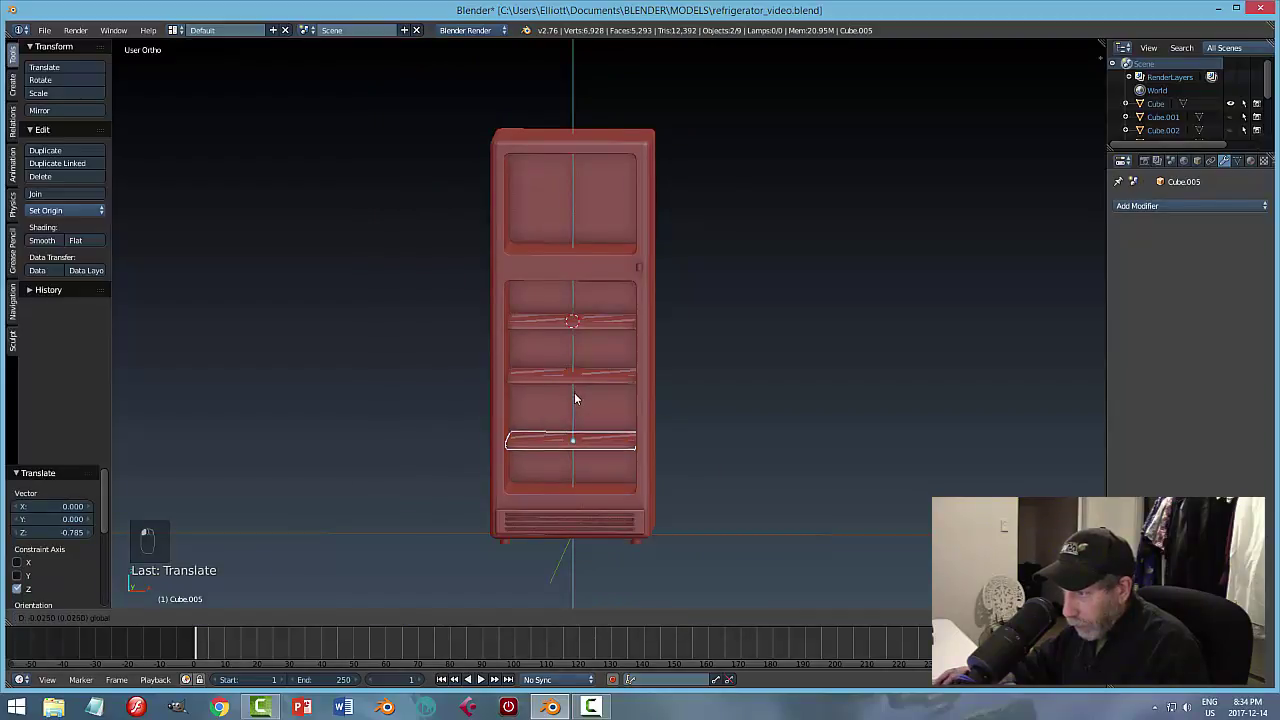
pyautogui.click(707, 449)
# Duplicate the third shelf with its support bars and raise the copy about 2.77 along Z into the freezer compartment.
pyautogui.moveTo(707, 449)
pyautogui.mouseDown(button='middle')
pyautogui.moveTo(694, 425)
pyautogui.moveTo(694, 457)
pyautogui.mouseUp(button='middle')
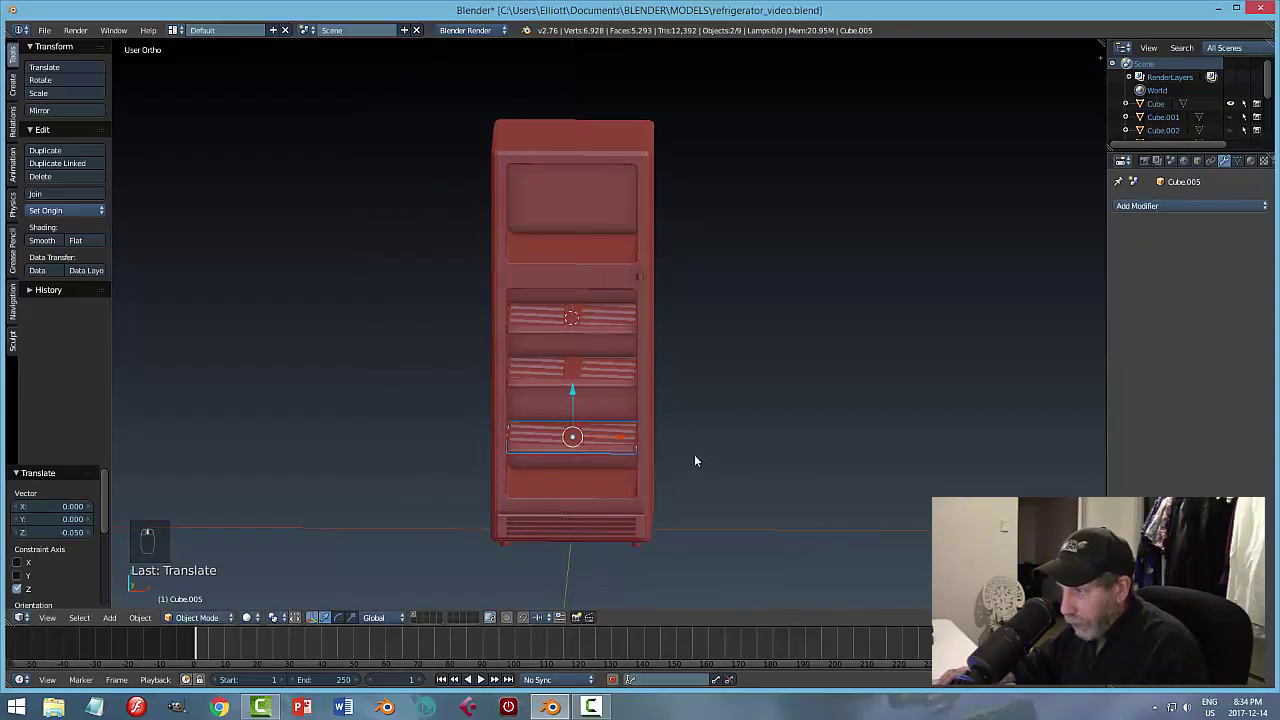
pyautogui.hotkey('shift', 'd')
pyautogui.rightClick(638, 440)
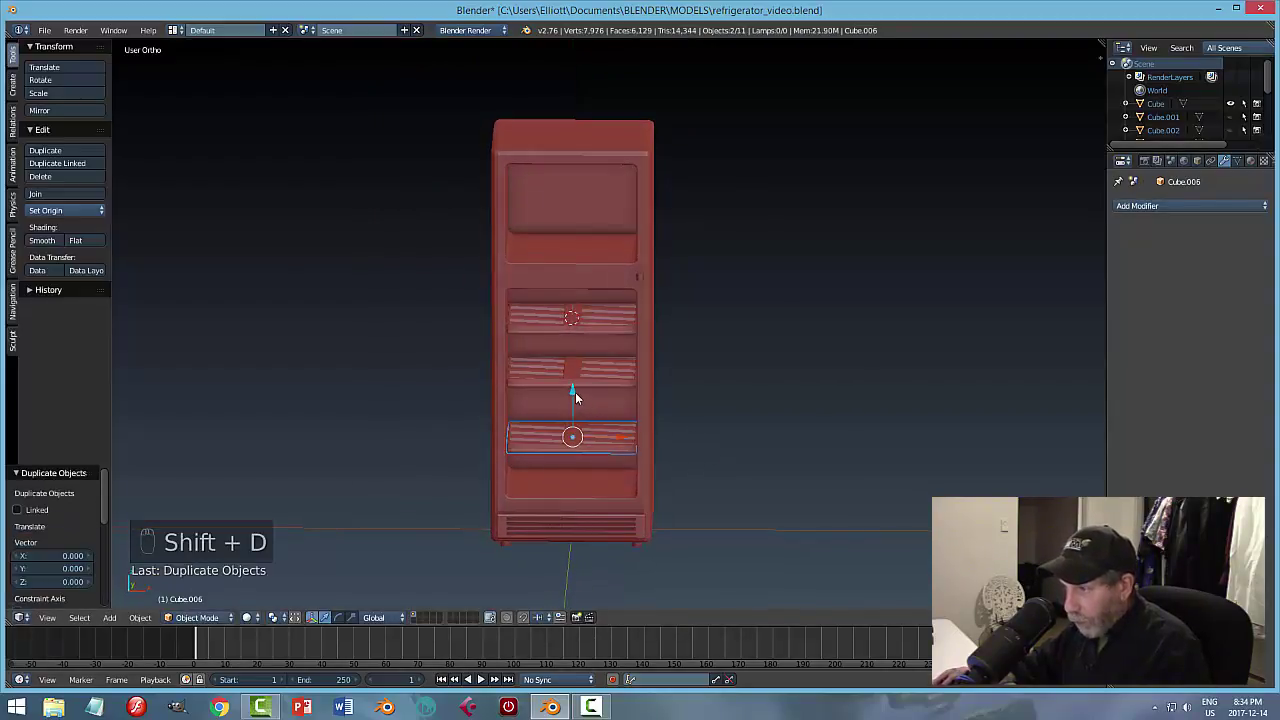
pyautogui.press('g')
pyautogui.press('z')
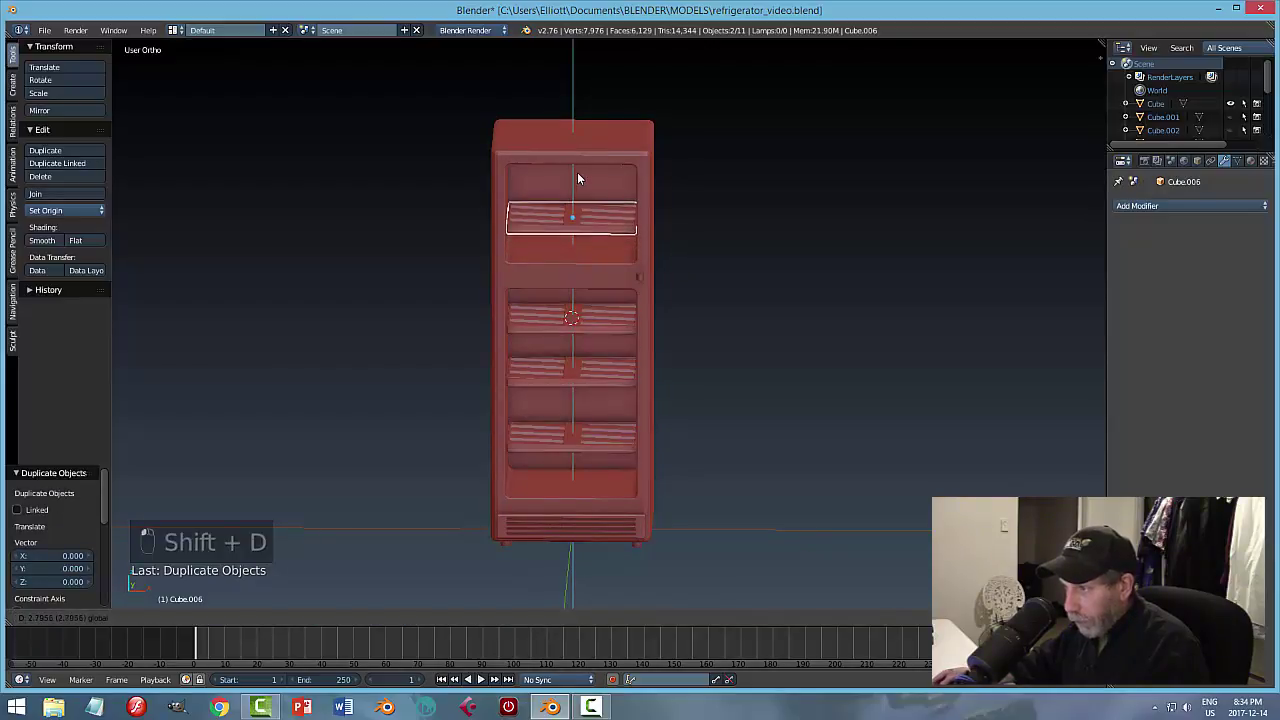
pyautogui.click(574, 176)
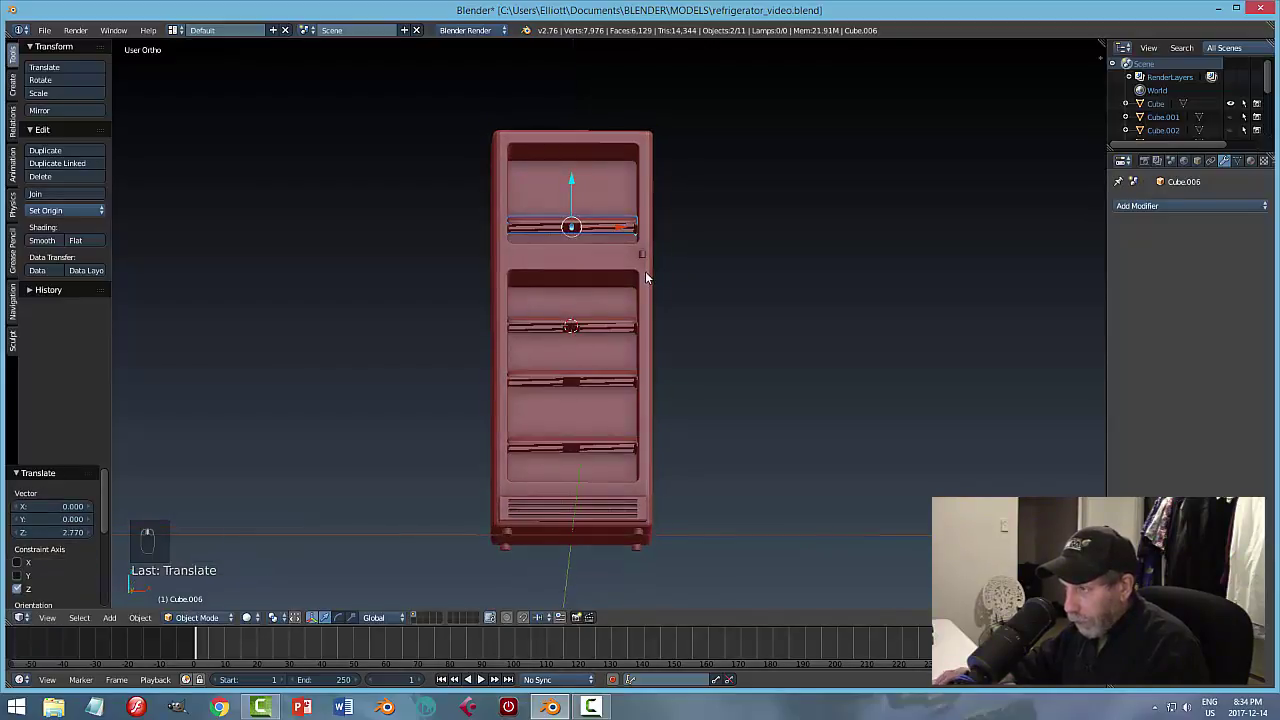
# Deselect all objects, save the file over the existing version, and check the shelves in both compartments.
pyautogui.scroll(5, 636, 289)
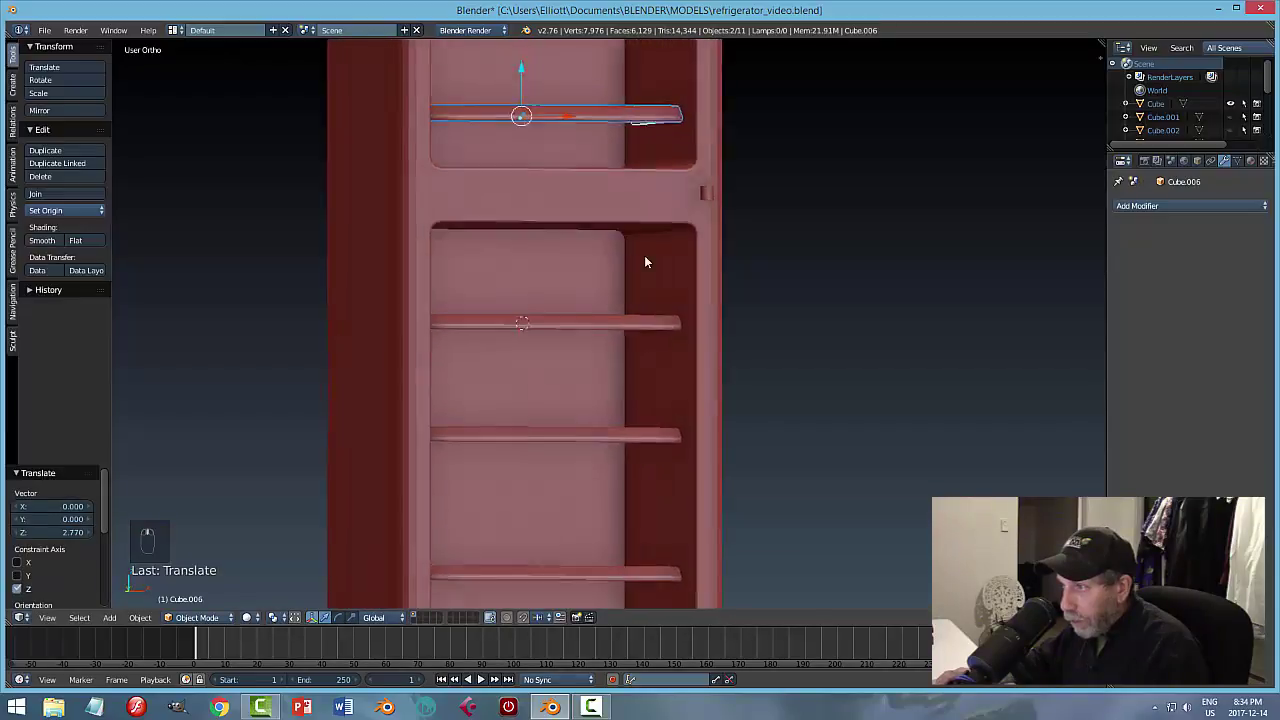
pyautogui.moveTo(645, 262); pyautogui.dragTo(617, 280, button='middle')
pyautogui.press('a')
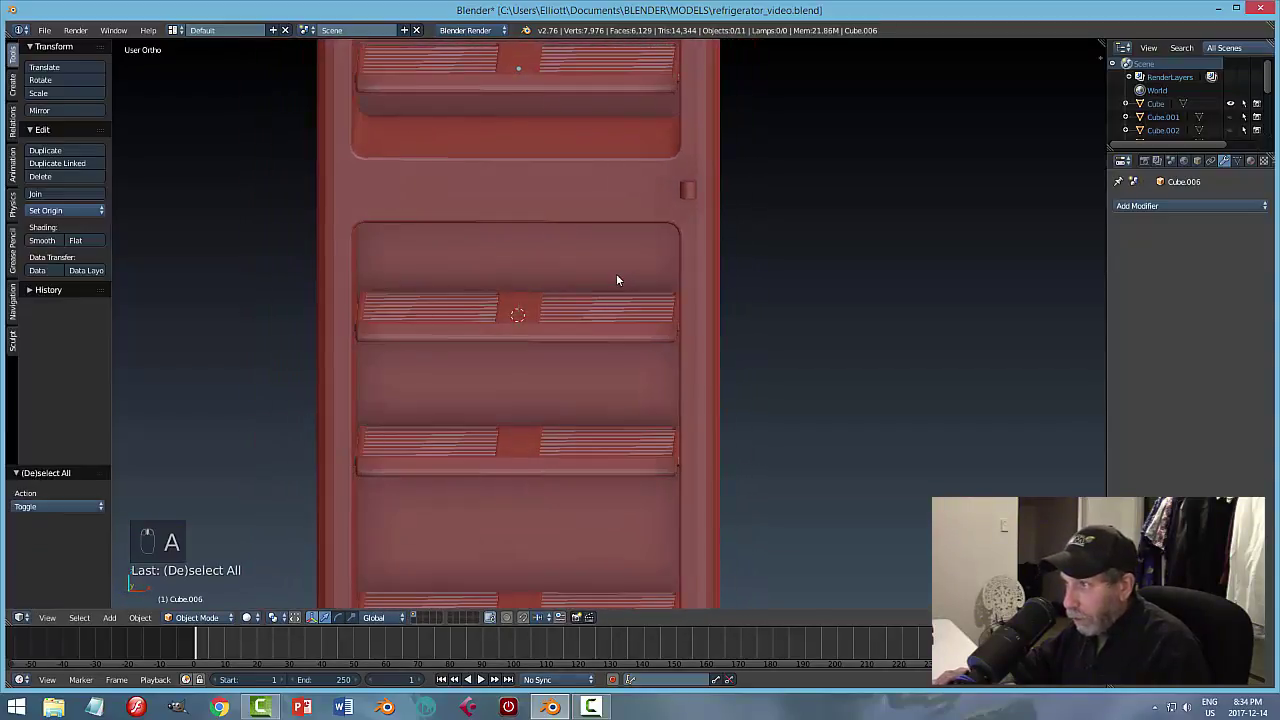
pyautogui.hotkey('ctrl', 's')
pyautogui.scroll(-5, 694, 256)
pyautogui.moveTo(694, 256); pyautogui.dragTo(592, 150, button='middle')
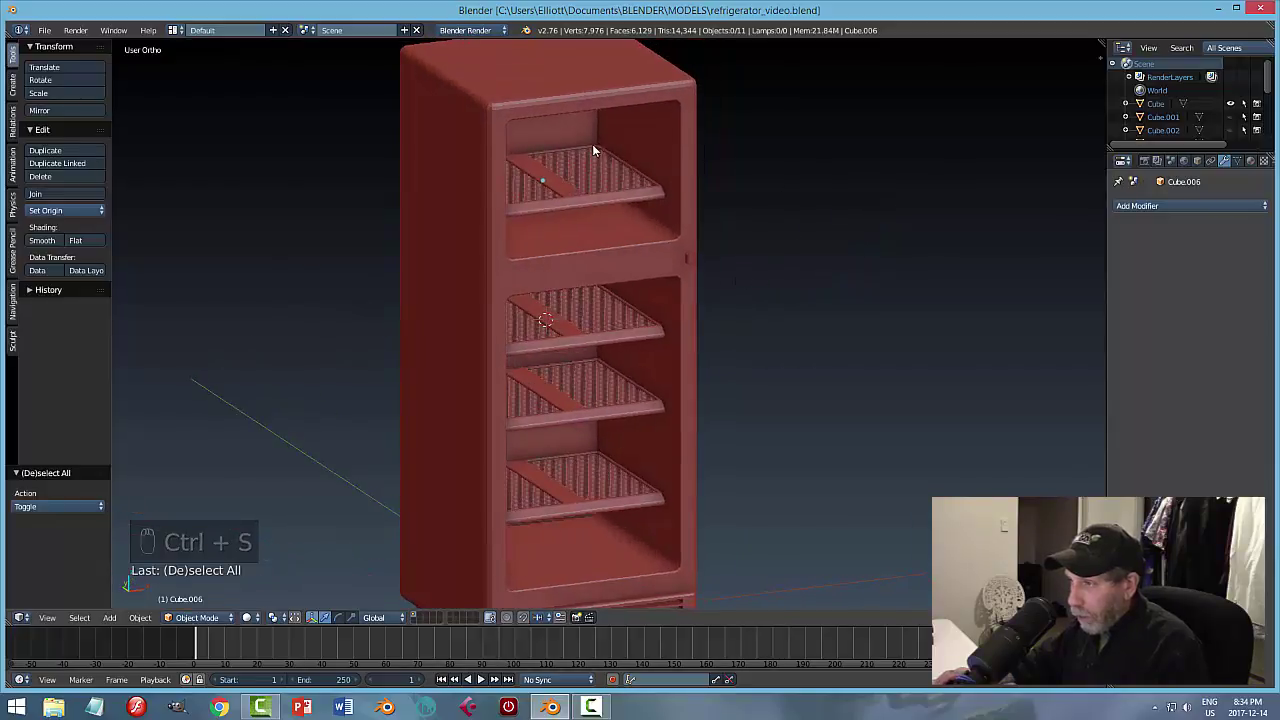
pyautogui.moveTo(703, 231); pyautogui.dragTo(605, 338, button='middle')
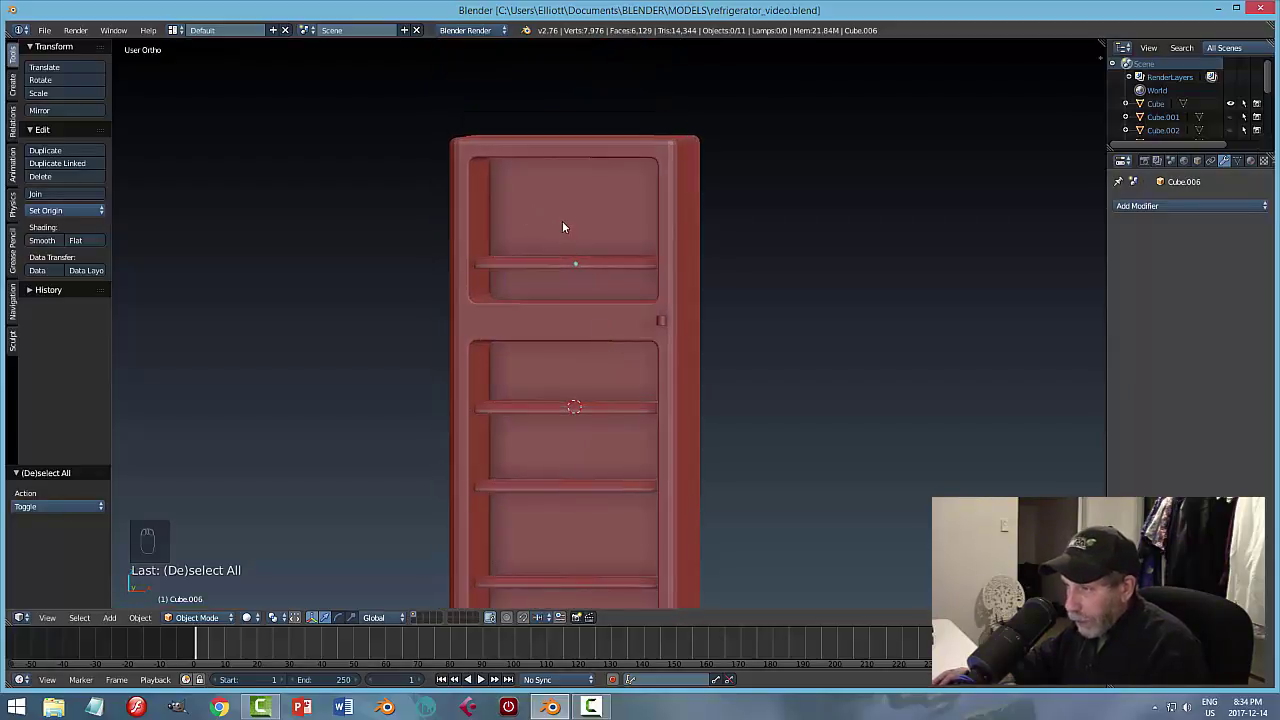
# Snap the 3D cursor to the freezer compartment's back face, using face selection on the fridge body, and return to Object Mode.
pyautogui.moveTo(562, 227); pyautogui.dragTo(610, 204, button='middle')
pyautogui.rightClick(610, 204)
pyautogui.press('Tab')
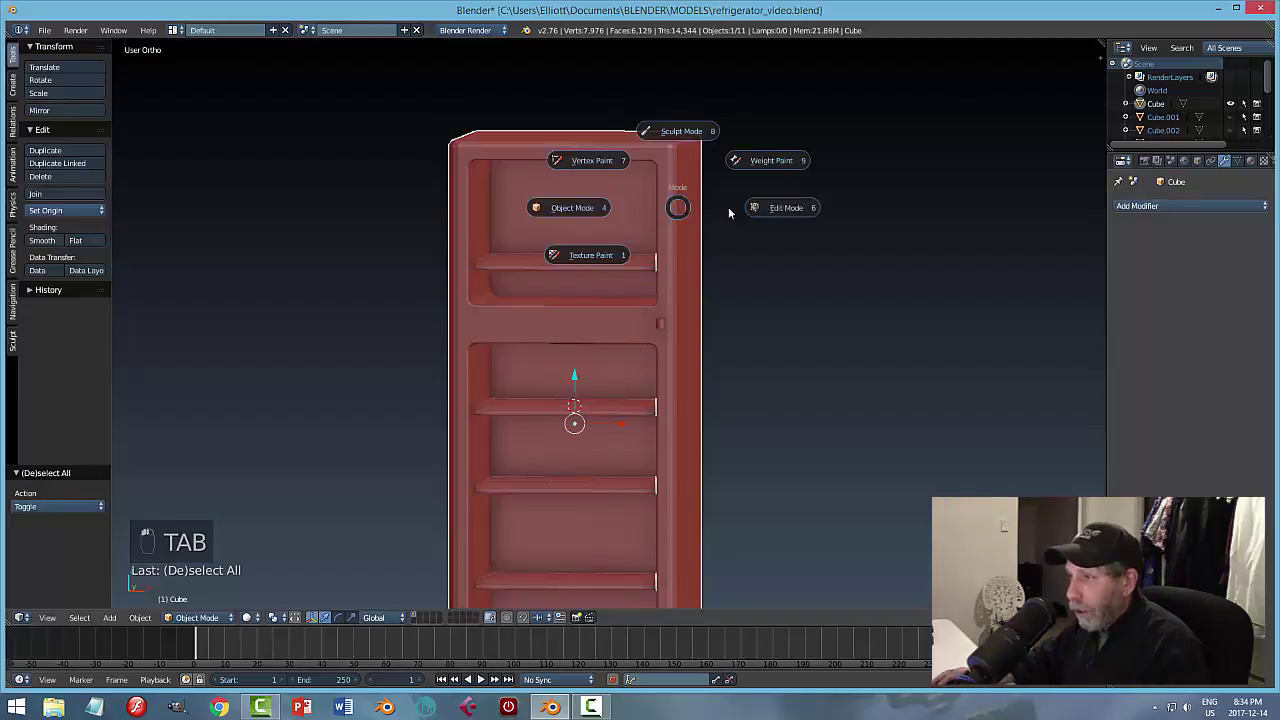
pyautogui.click(728, 211)
pyautogui.hotkey('ctrl', 'Tab')
pyautogui.click(530, 225)
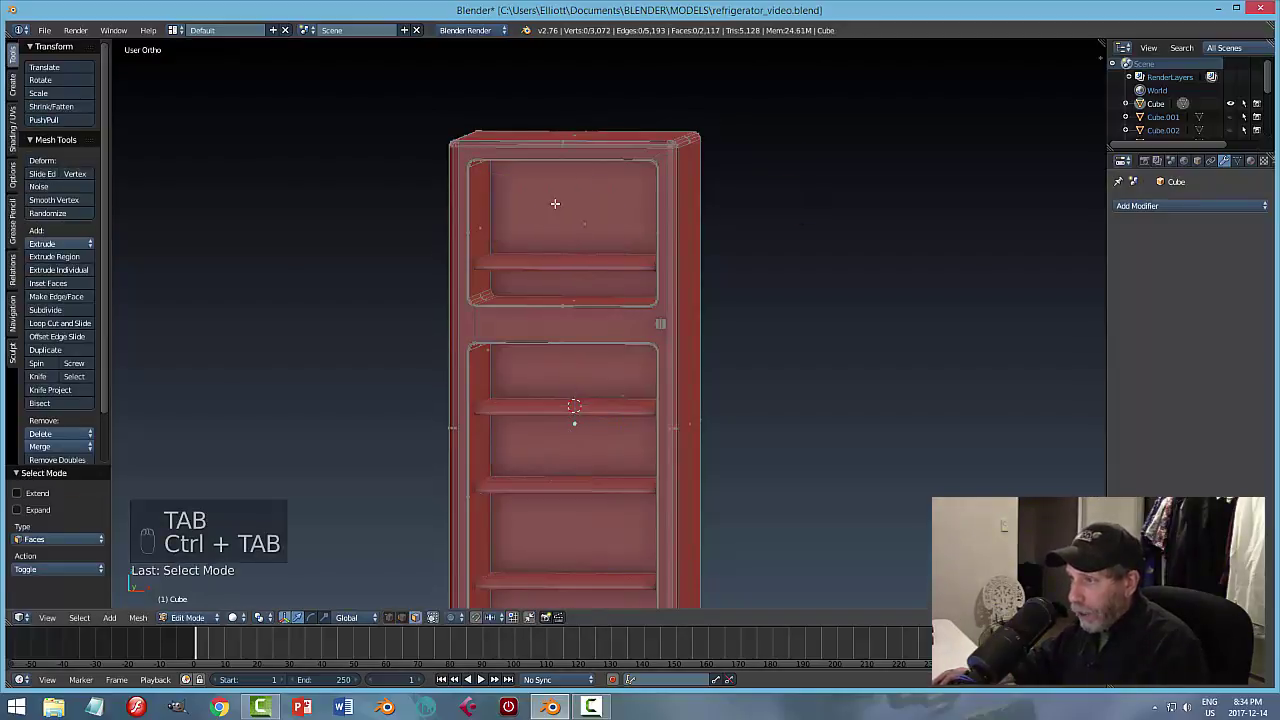
pyautogui.rightClick(560, 205)
pyautogui.hotkey('shift', 's')
pyautogui.click(707, 242)
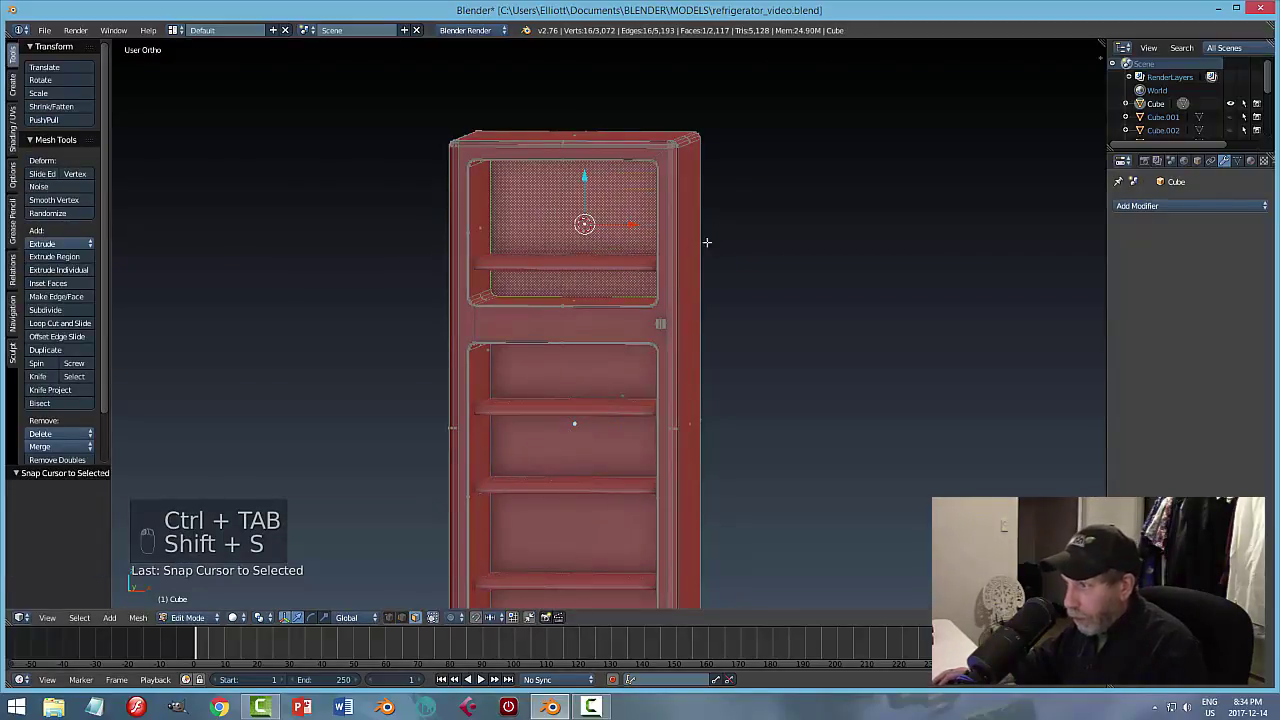
pyautogui.press('a')
pyautogui.press('Tab')
pyautogui.click(640, 247)
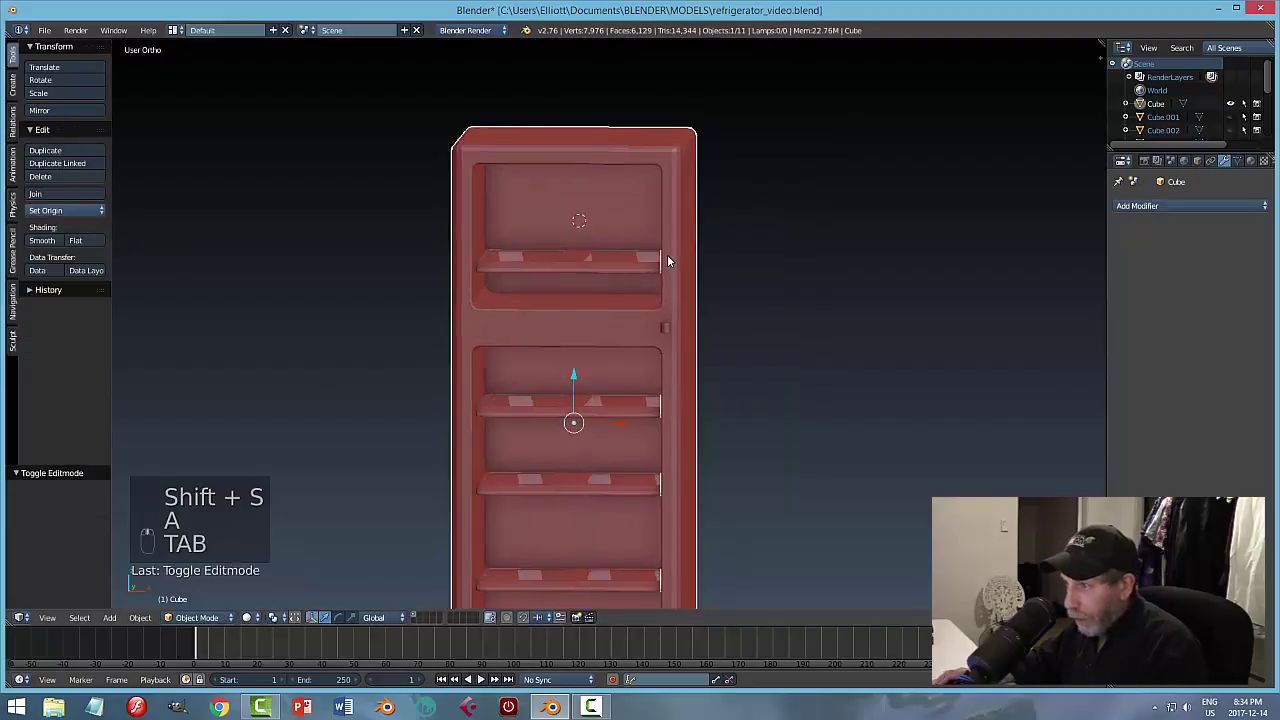
# Add a cube mesh at the 3D cursor on the freezer compartment's back wall.
pyautogui.hotkey('shift', 'a')
pyautogui.moveTo(667, 261)
pyautogui.click(708, 270)
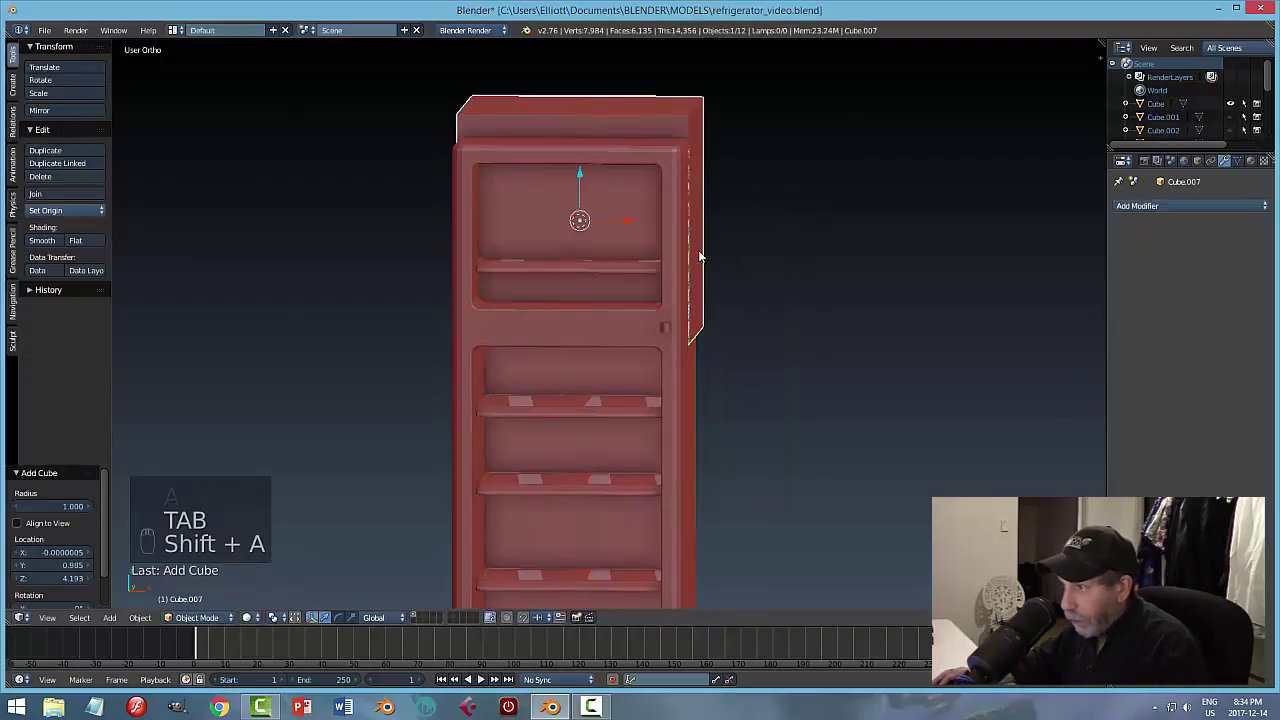
# Move the new cube about -1.169 along Y toward the freezer opening and scale it uniformly to about 0.253.
pyautogui.moveTo(713, 246); pyautogui.dragTo(656, 248, button='middle')
pyautogui.moveTo(690, 205); pyautogui.dragTo(602, 230)
pyautogui.press('s')
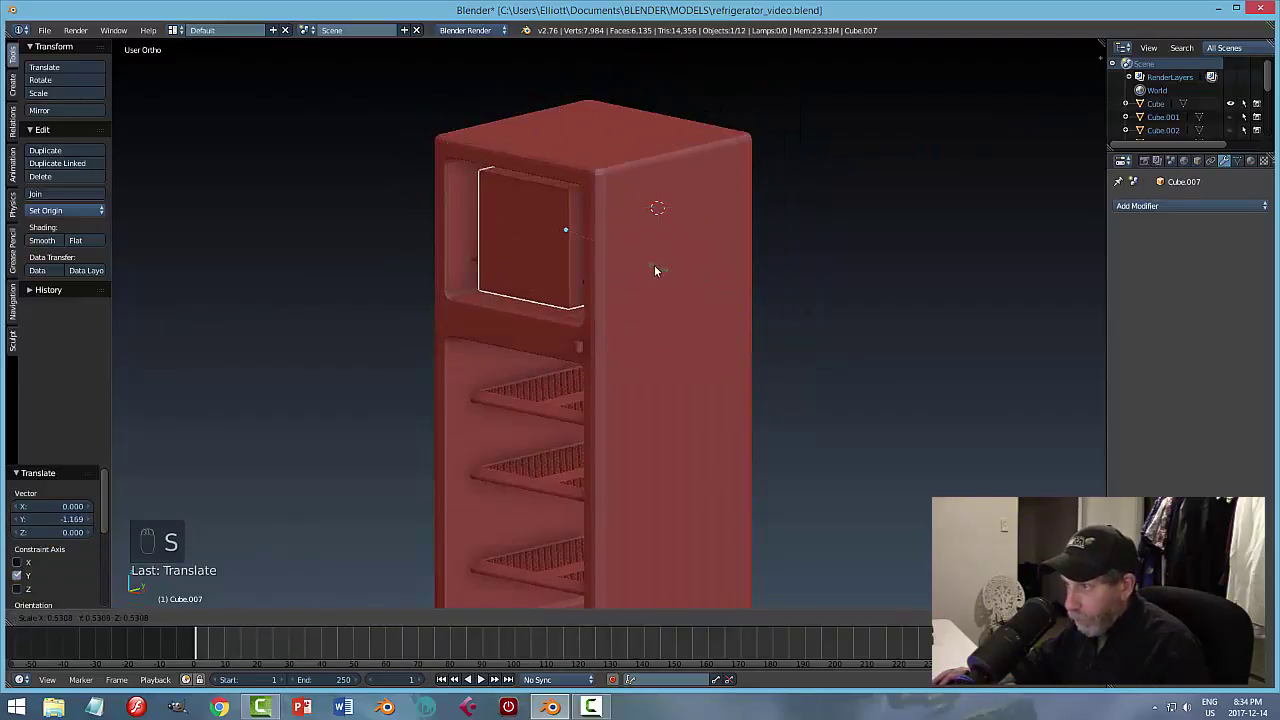
pyautogui.click(606, 257)
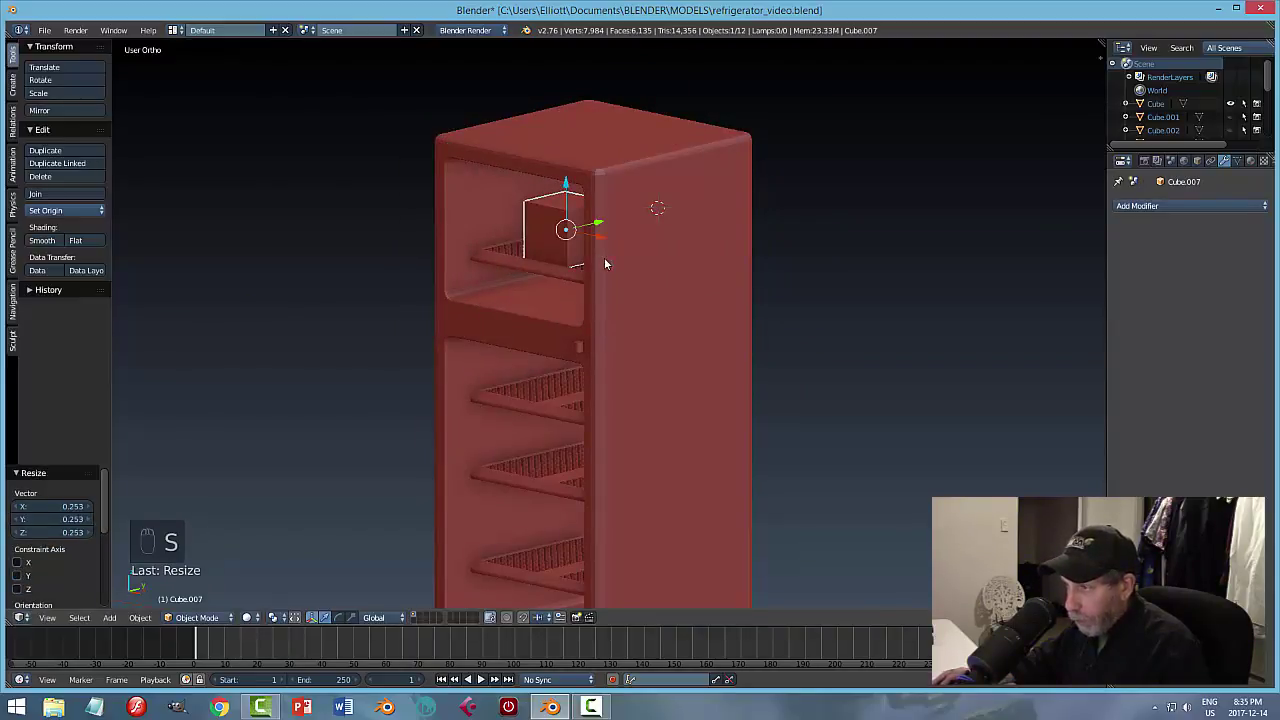
# Raise the small box about 0.36 along Z and slide it along X into the freezer compartment's upper corner.
pyautogui.moveTo(606, 263); pyautogui.dragTo(575, 200, button='middle')
pyautogui.moveTo(566, 192); pyautogui.dragTo(572, 138)
pyautogui.moveTo(572, 138); pyautogui.dragTo(615, 191, button='middle')
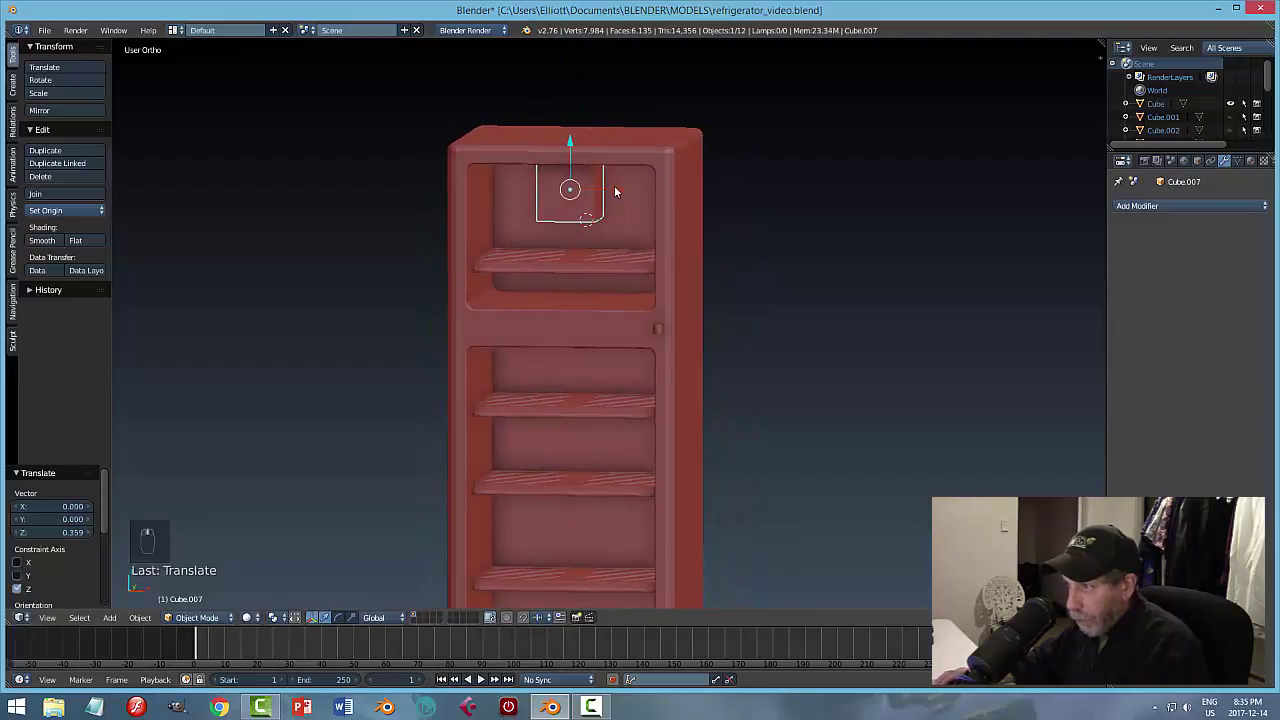
pyautogui.moveTo(613, 193); pyautogui.dragTo(547, 191)
pyautogui.moveTo(547, 191); pyautogui.dragTo(632, 189, button='middle')
# Hide the refrigerator cabinet to expose the box and shelves.
pyautogui.rightClick(711, 224)
pyautogui.press('h')
pyautogui.click(716, 224)
# Lengthen the box by moving its end face along Y in Edit Mode, and return to Object Mode.
pyautogui.rightClick(632, 189)
pyautogui.press('Tab')
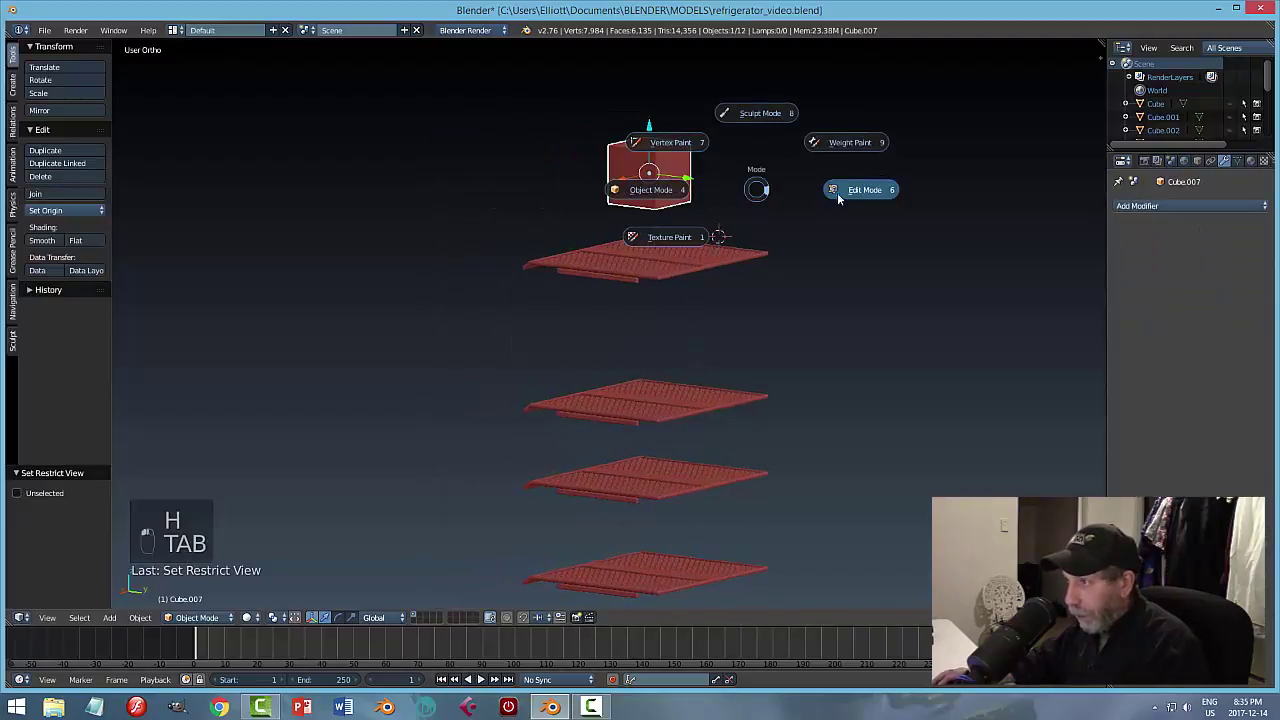
pyautogui.click(840, 190)
pyautogui.rightClick(702, 171)
pyautogui.moveTo(710, 181); pyautogui.dragTo(766, 288)
pyautogui.press('Tab')
pyautogui.click(690, 295)
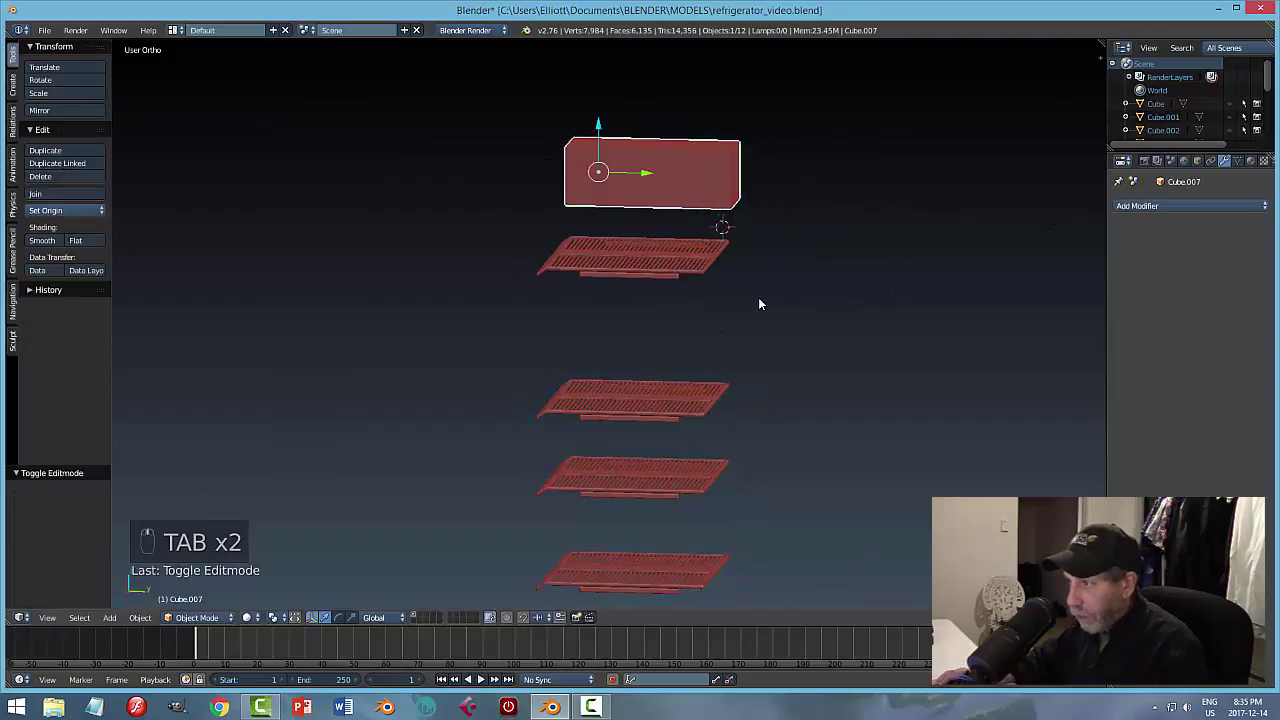
# Reveal all hidden objects and hide only the upper and lower refrigerator doors again.
pyautogui.hotkey('alt', 'h')
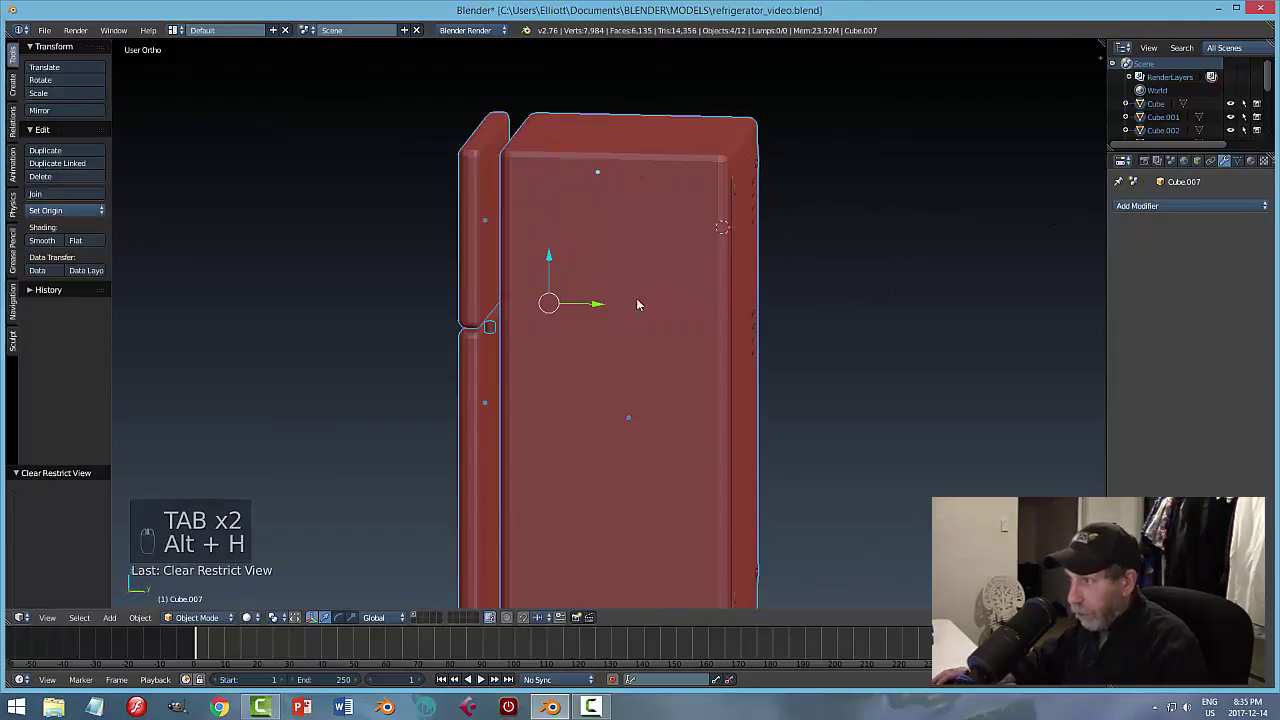
pyautogui.rightClick(469, 228)
pyautogui.keyDown('shift'); pyautogui.rightClick(567, 340); pyautogui.keyUp('shift')
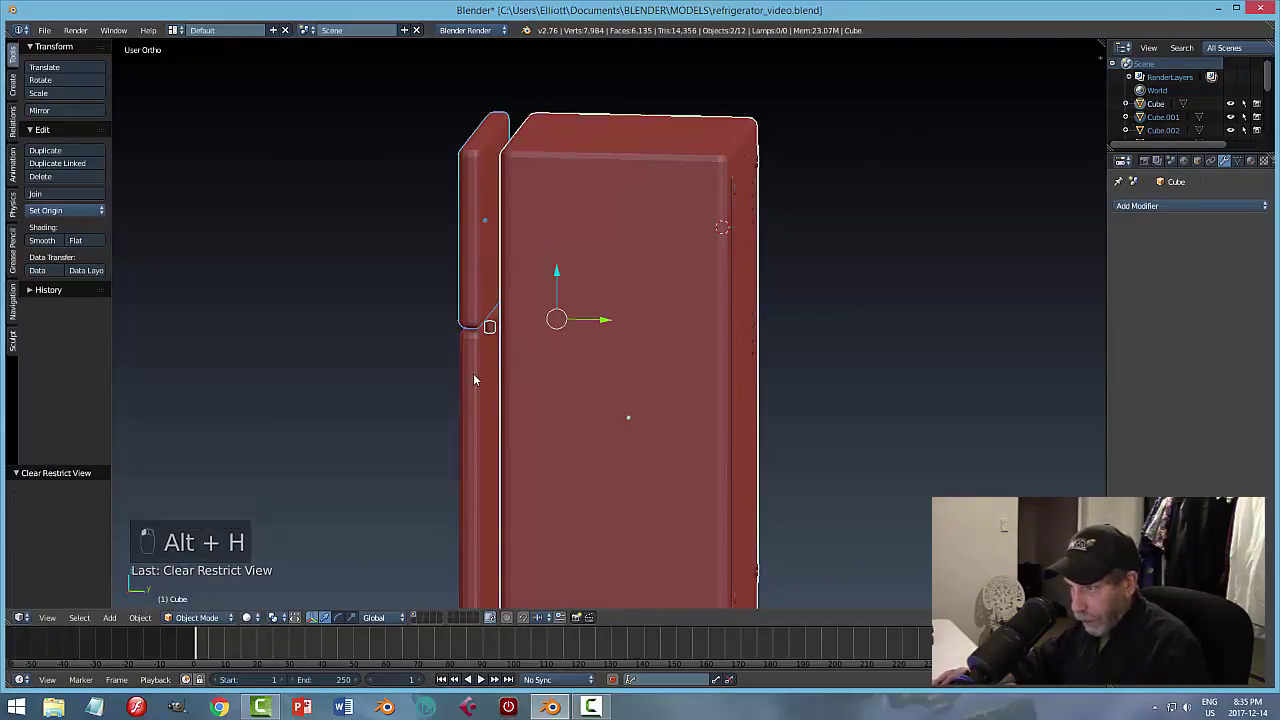
pyautogui.rightClick(480, 257)
pyautogui.keyDown('shift'); pyautogui.rightClick(485, 377); pyautogui.keyUp('shift')
pyautogui.press('h')
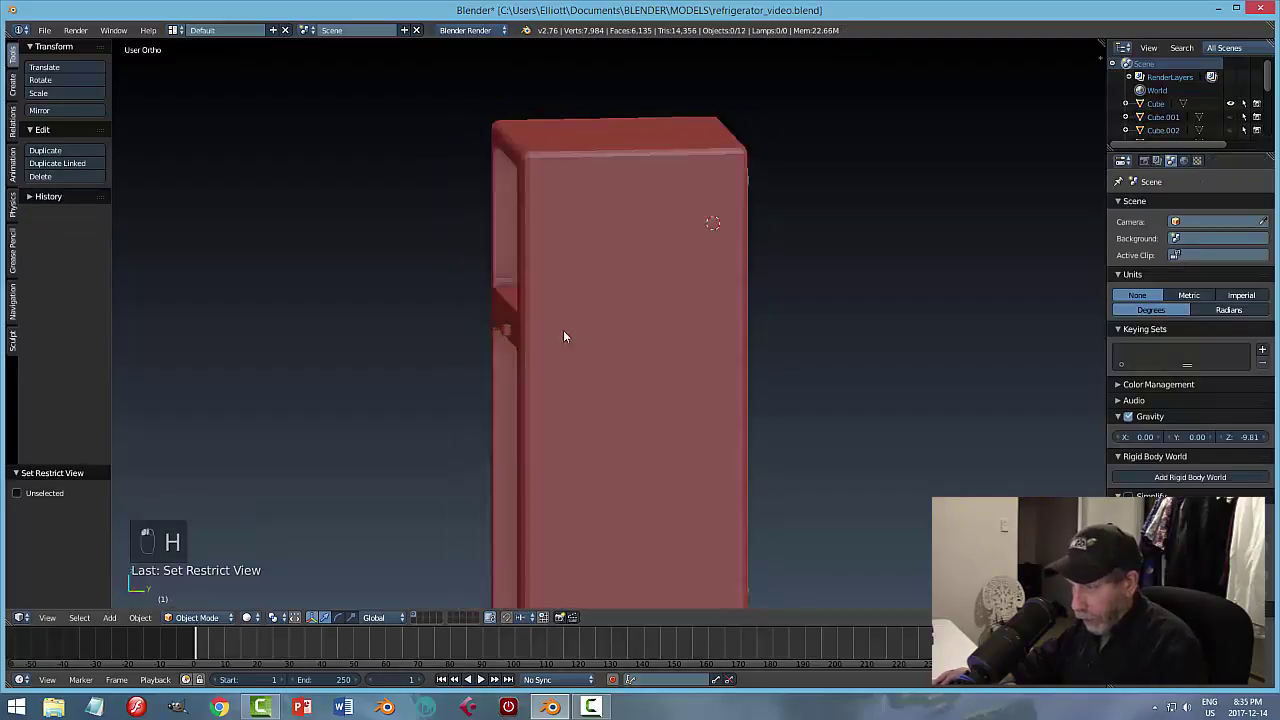
# Scale the freezer box to about 0.84 along Y and raise it about 0.017 along Z.
pyautogui.moveTo(563, 337); pyautogui.dragTo(606, 256, button='middle')
pyautogui.rightClick(606, 256)
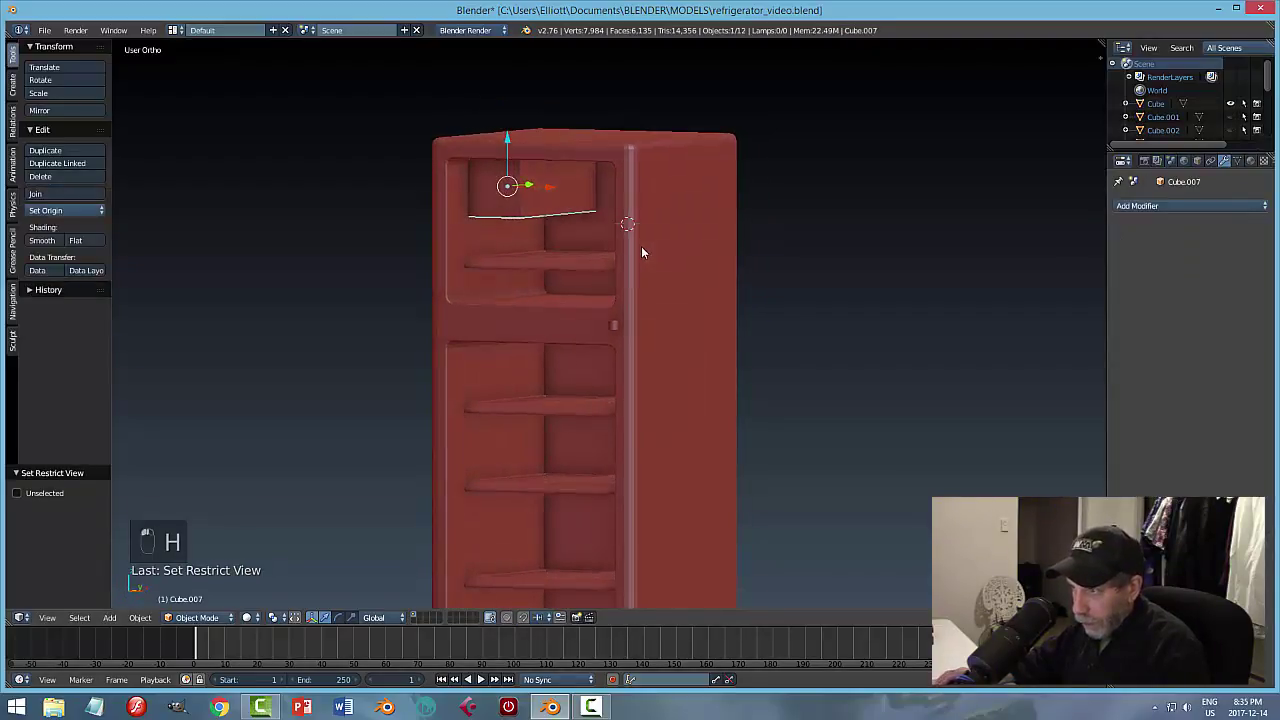
pyautogui.moveTo(642, 257); pyautogui.dragTo(586, 260, button='middle')
pyautogui.press('s')
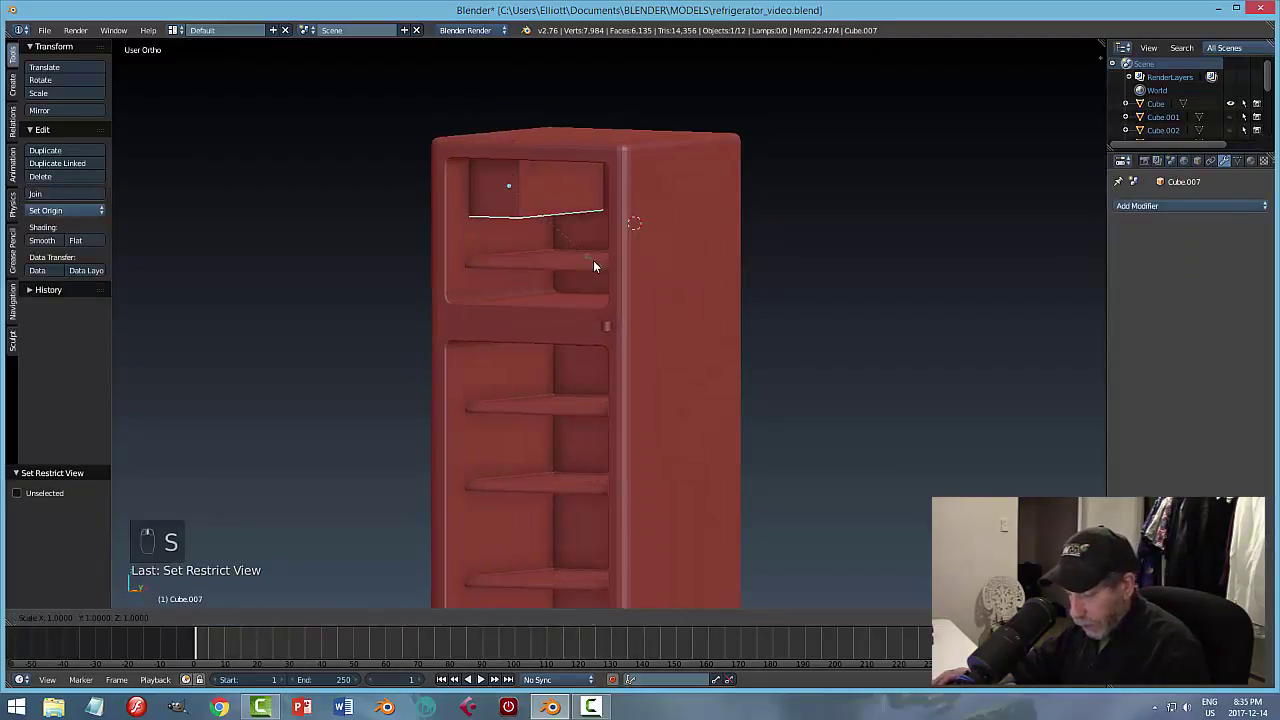
pyautogui.press('y')
pyautogui.click(562, 252)
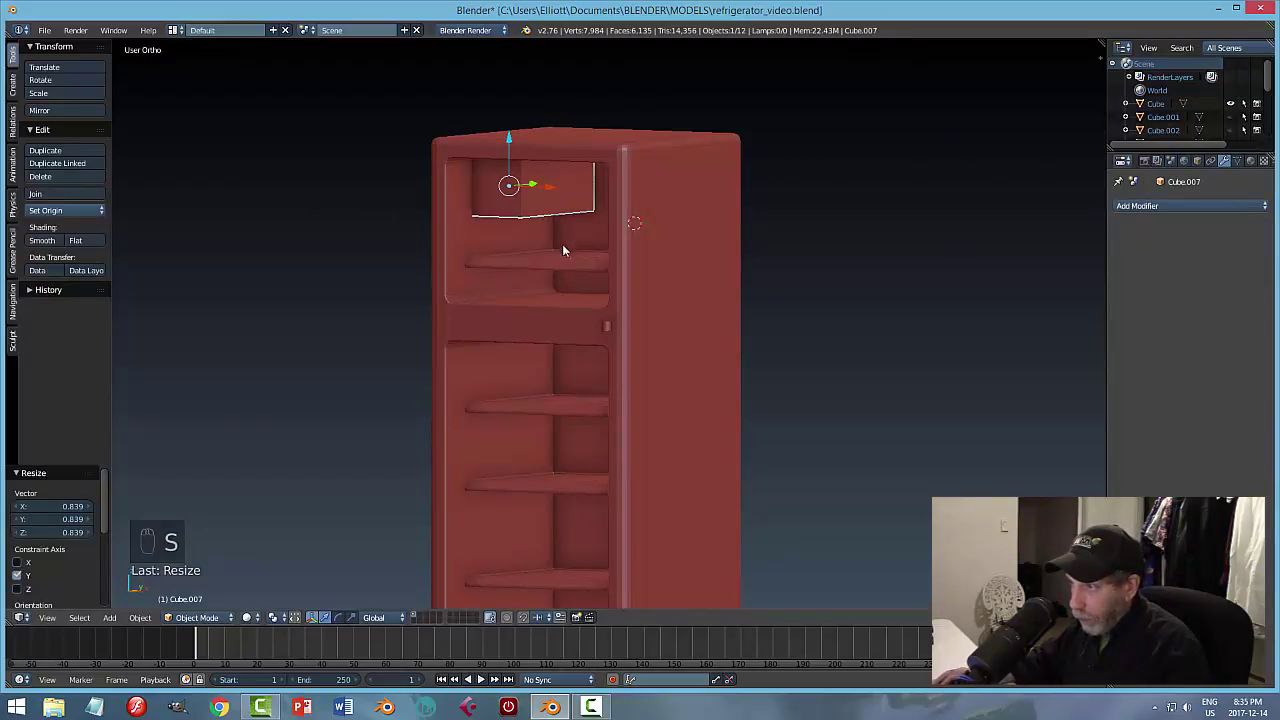
pyautogui.moveTo(560, 249); pyautogui.dragTo(628, 230, button='middle')
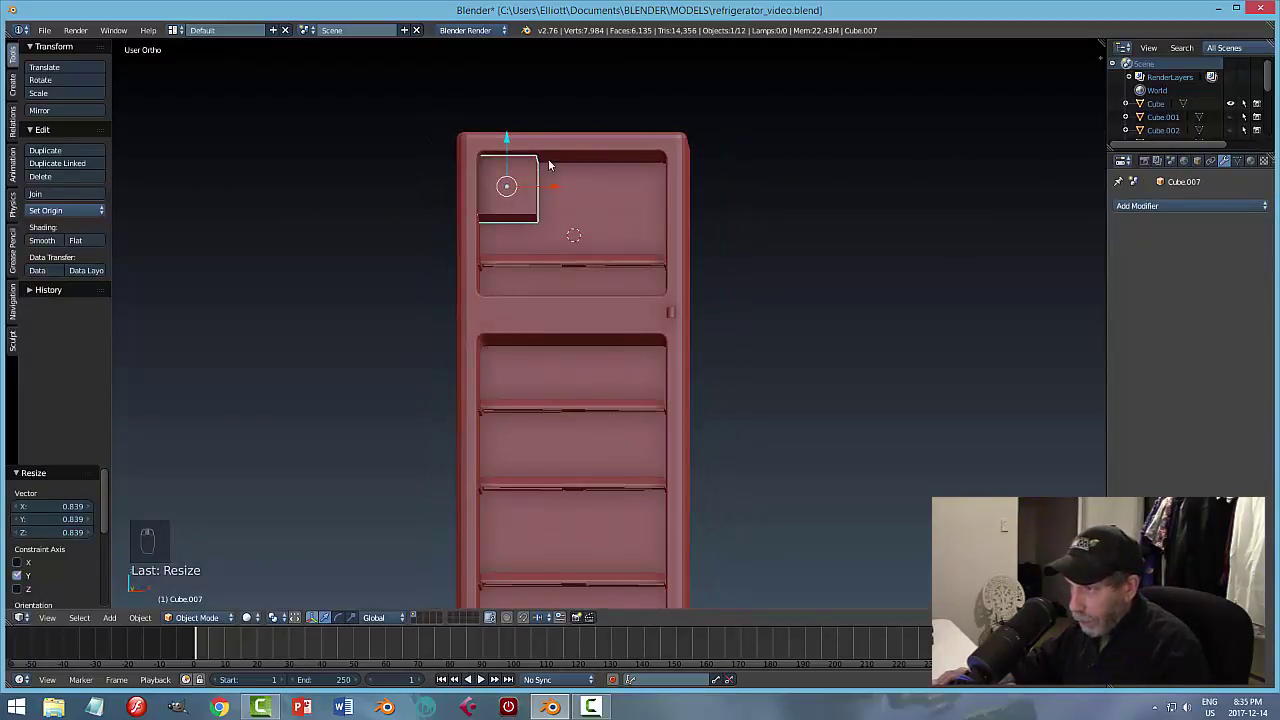
pyautogui.moveTo(508, 136); pyautogui.dragTo(511, 133)
pyautogui.moveTo(566, 163); pyautogui.dragTo(593, 213, button='middle')
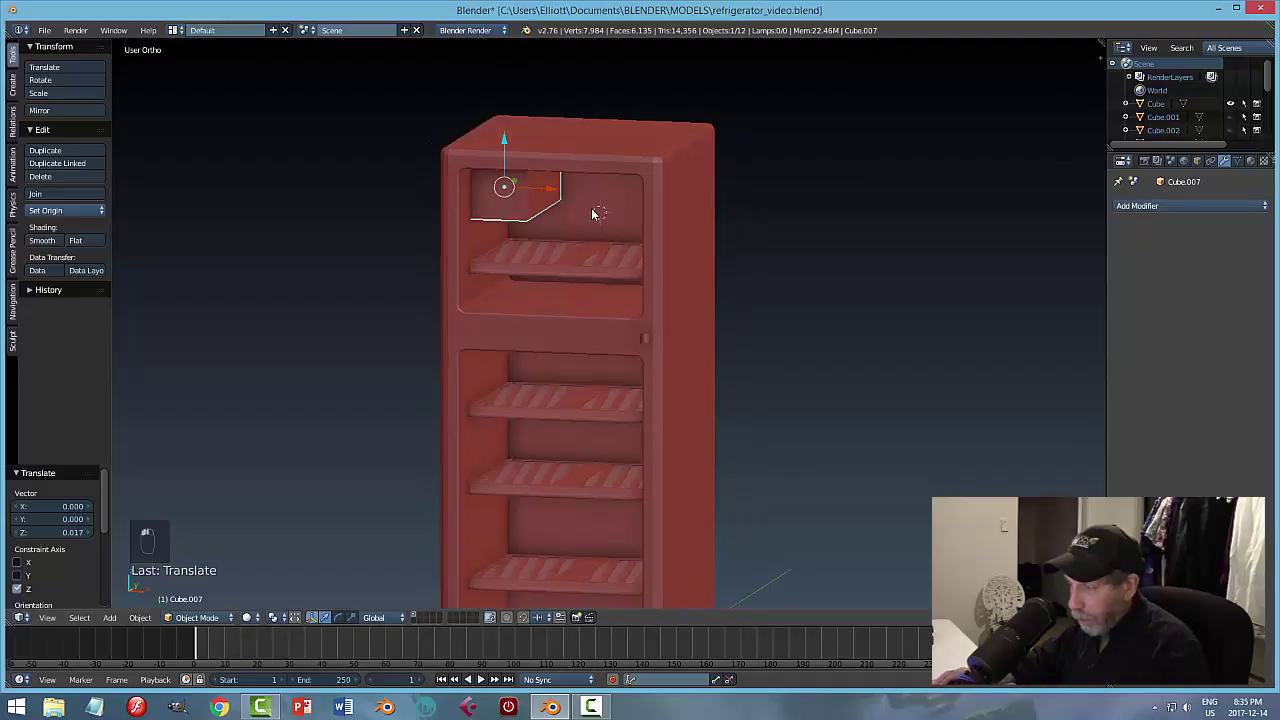
# Enter Edit Mode on the freezer box and select its front face.
pyautogui.press('Tab')
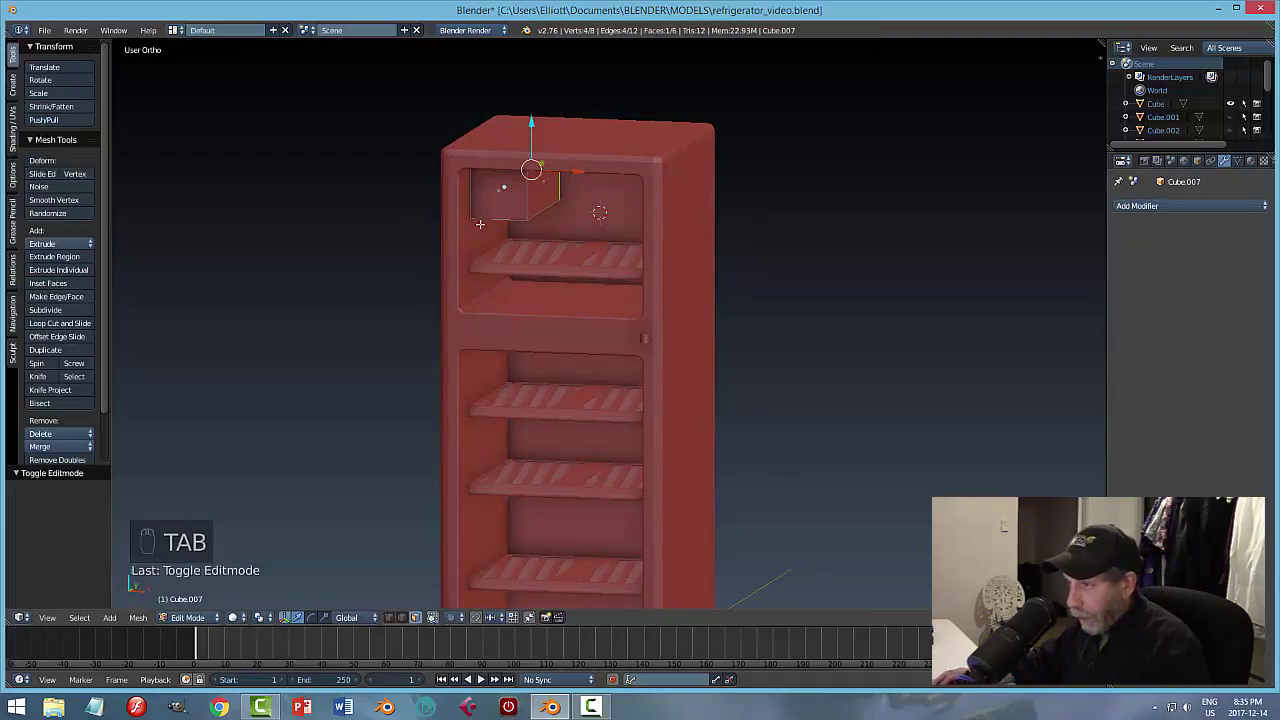
pyautogui.moveTo(582, 249); pyautogui.dragTo(594, 240, button='middle')
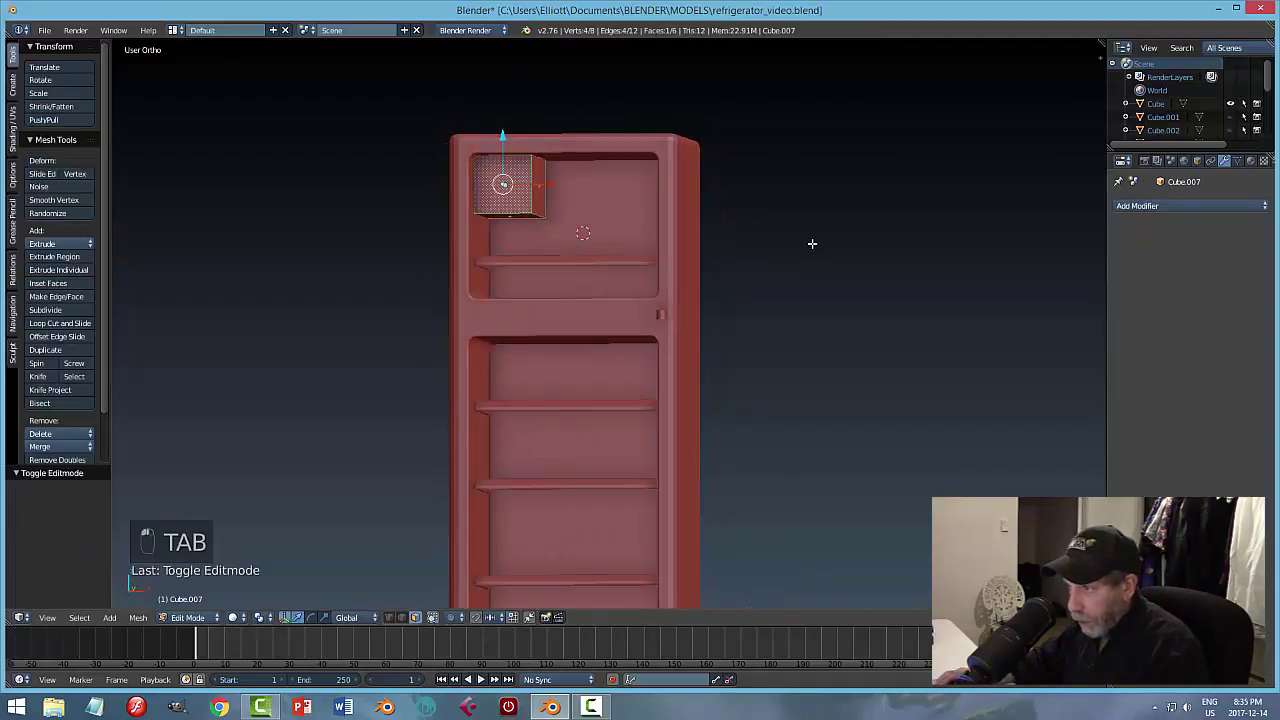
pyautogui.scroll(2, 587, 189)
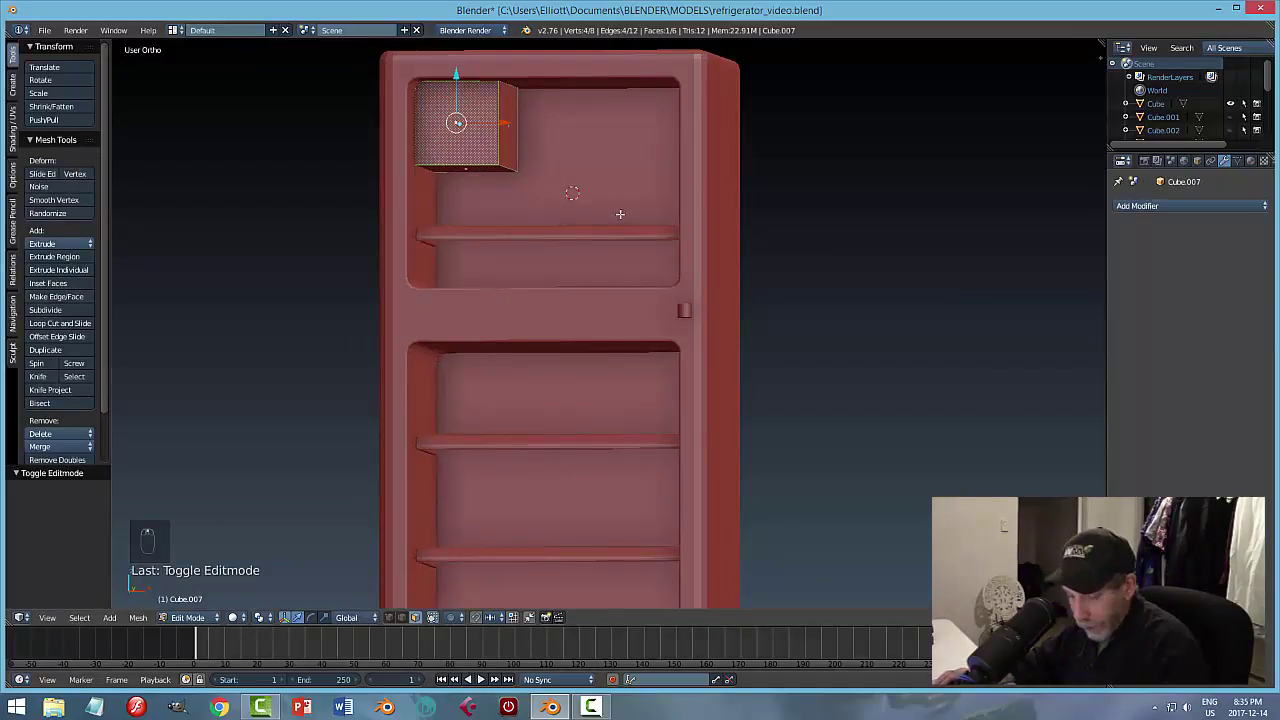
pyautogui.keyDown('shift'); pyautogui.moveTo(620, 214); pyautogui.dragTo(663, 286, button='middle'); pyautogui.keyUp('shift')
pyautogui.scroll(2, 680, 286)
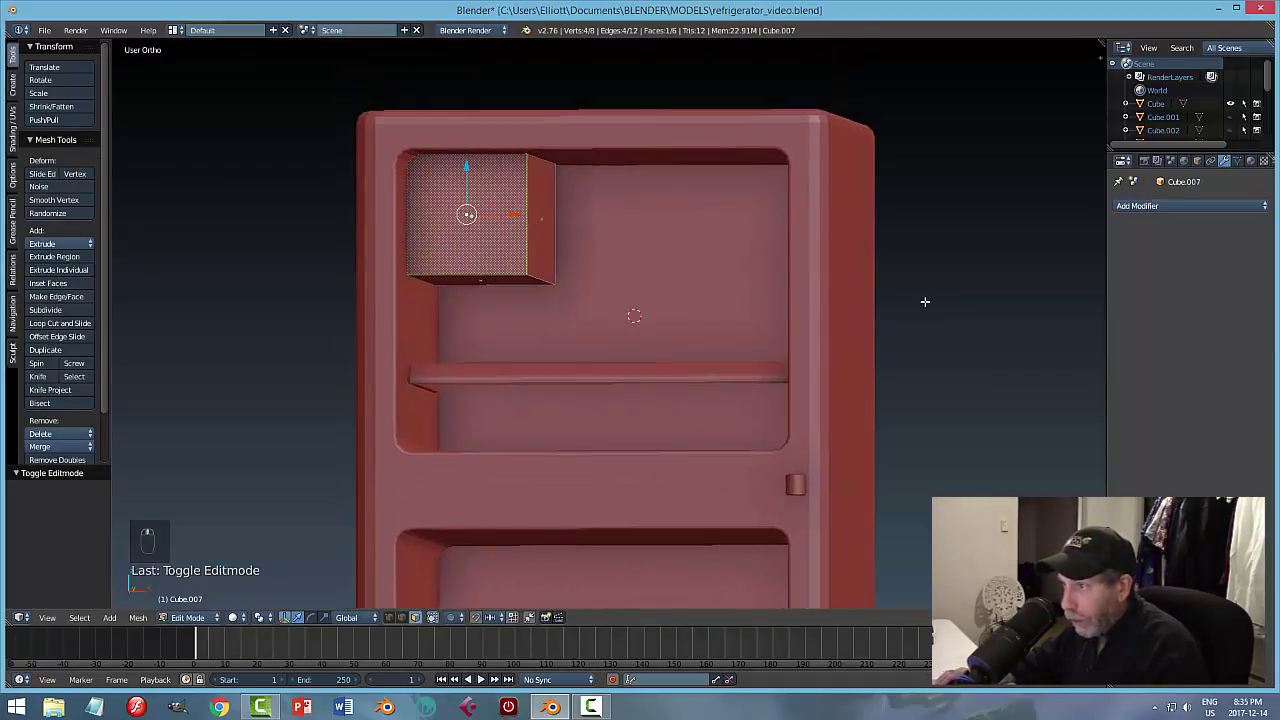
# Try insetting the box's front face by about 0.084, and undo it.
pyautogui.press('i')
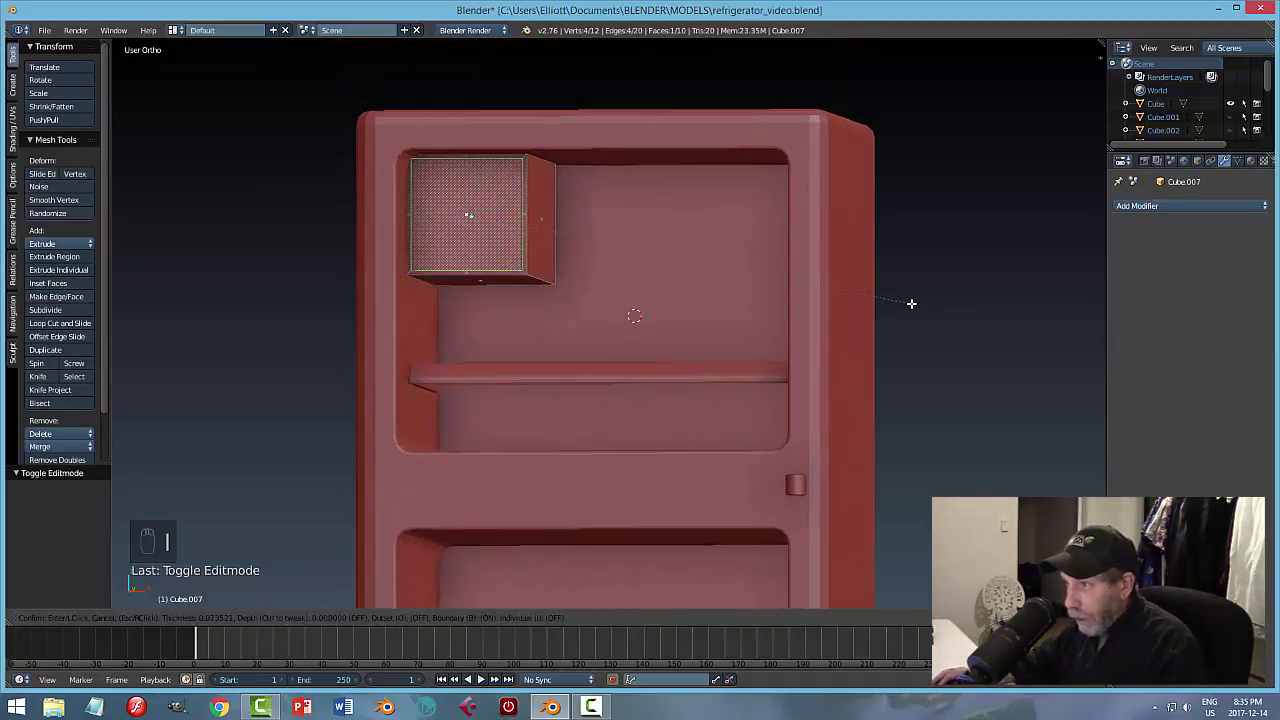
pyautogui.click(909, 303)
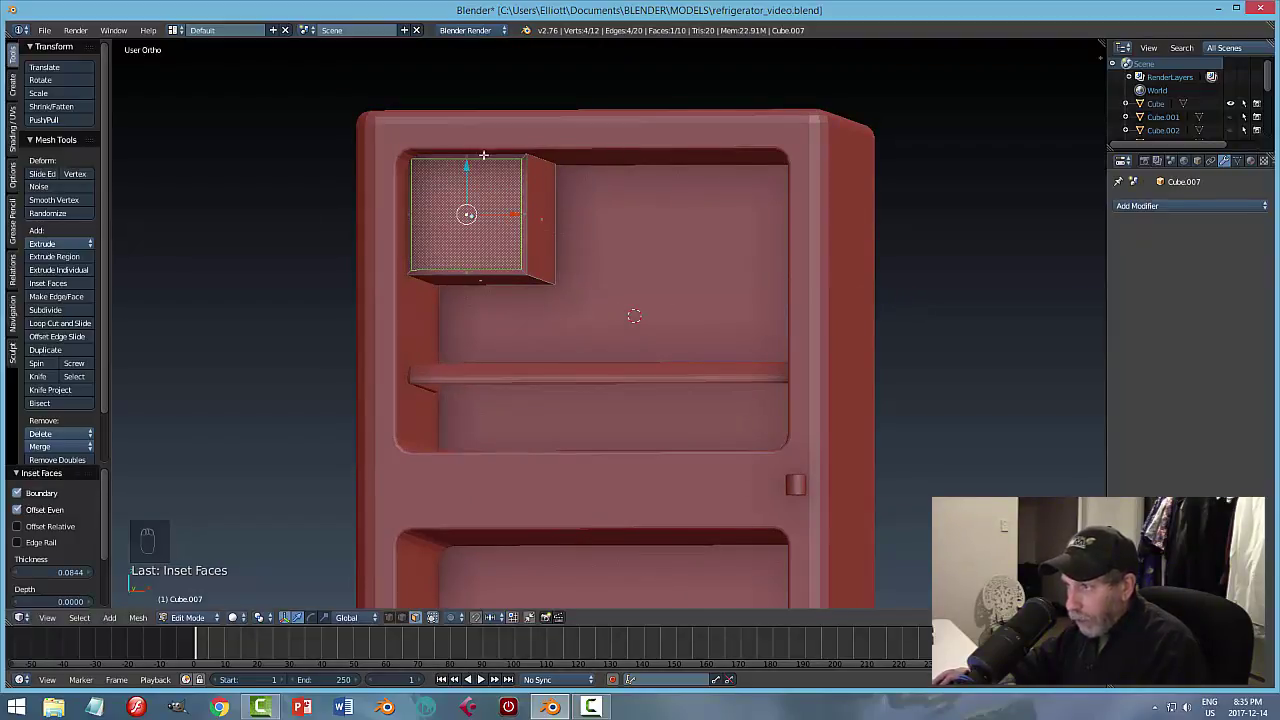
pyautogui.hotkey('ctrl', 'z')
pyautogui.hotkey('ctrl', 'z')
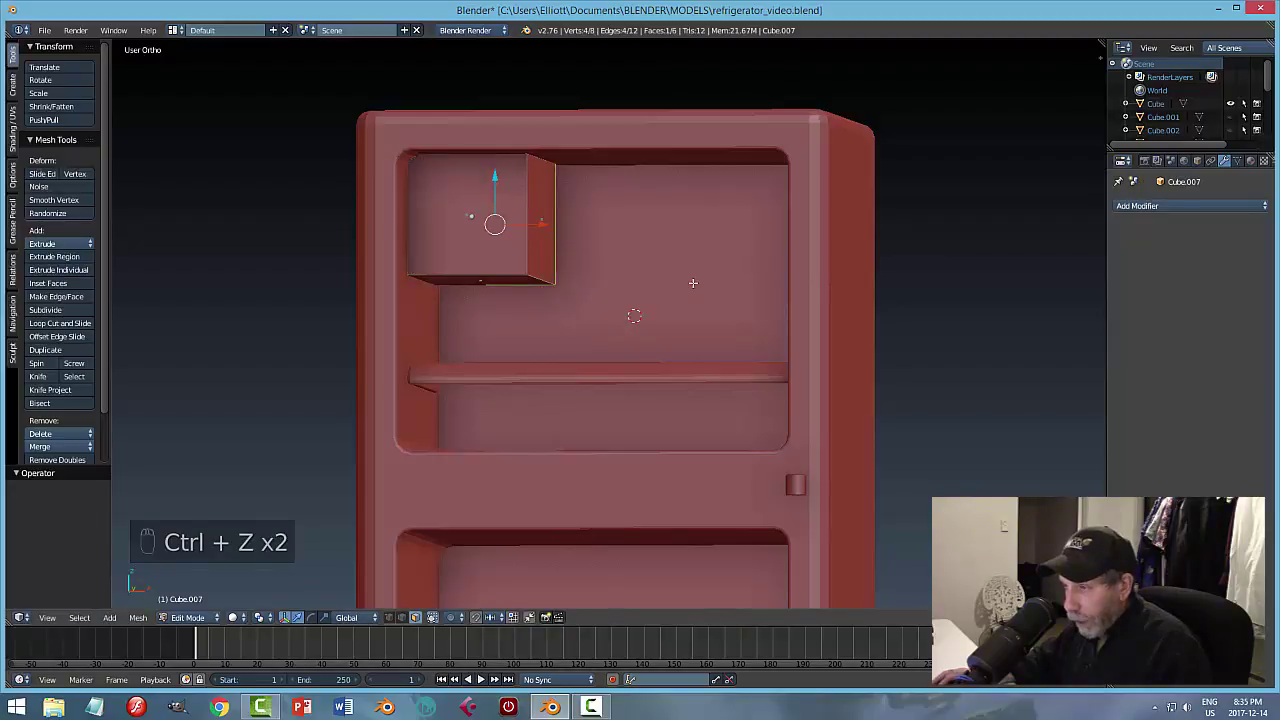
# Try extruding the box's front face inward about 0.22 along Y without an inset, and undo it.
pyautogui.rightClick(462, 188)
pyautogui.moveTo(466, 208); pyautogui.dragTo(470, 212, button='middle')
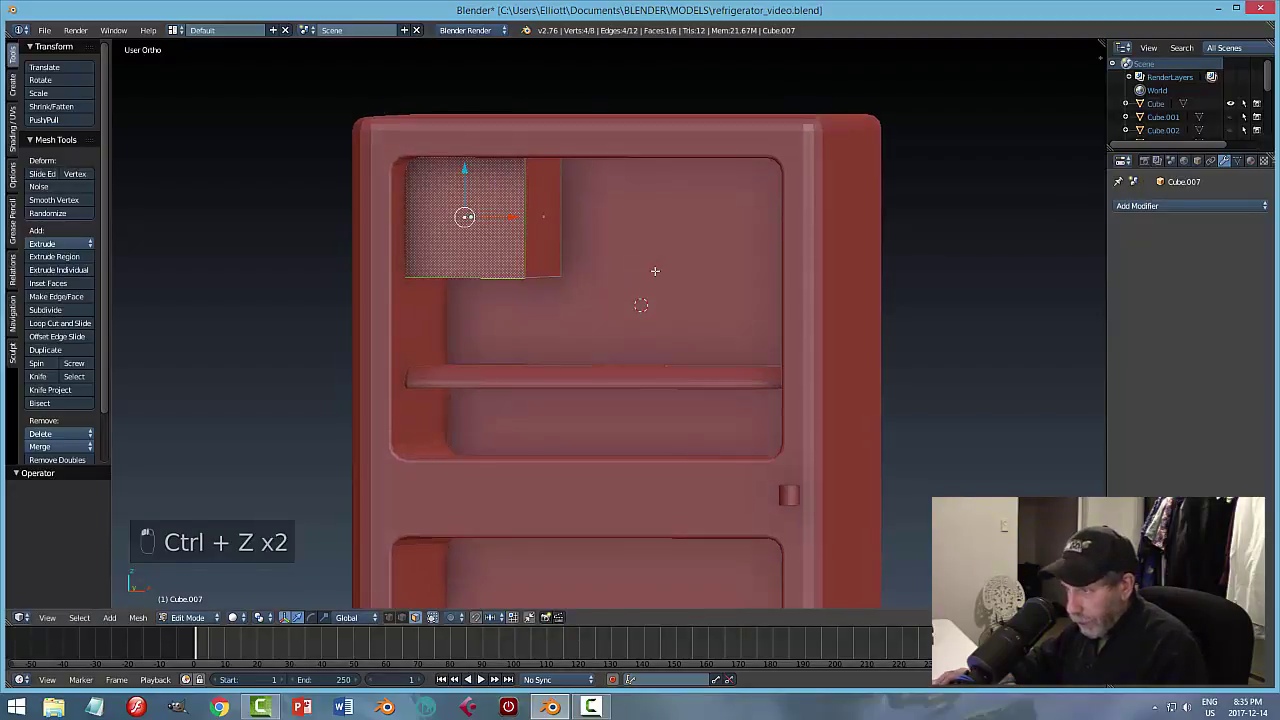
pyautogui.press('e')
pyautogui.click(587, 260)
pyautogui.moveTo(557, 246); pyautogui.dragTo(537, 247, button='middle')
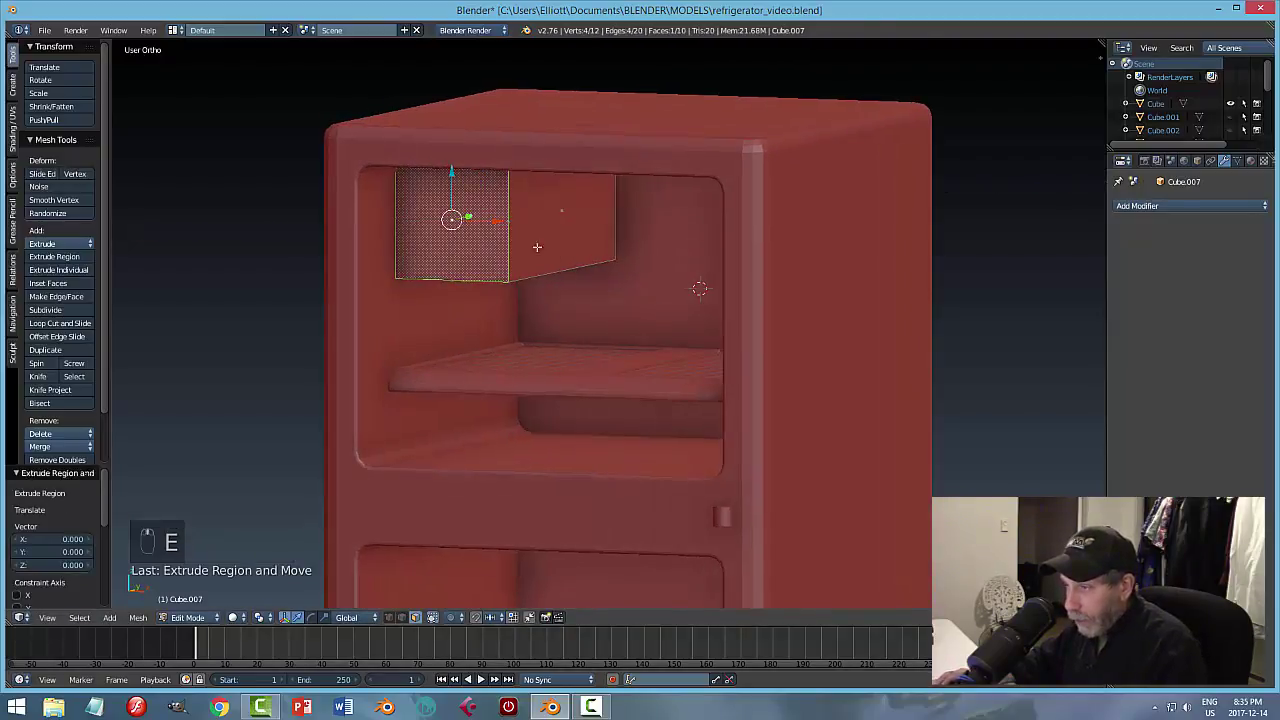
pyautogui.moveTo(468, 217); pyautogui.dragTo(487, 213)
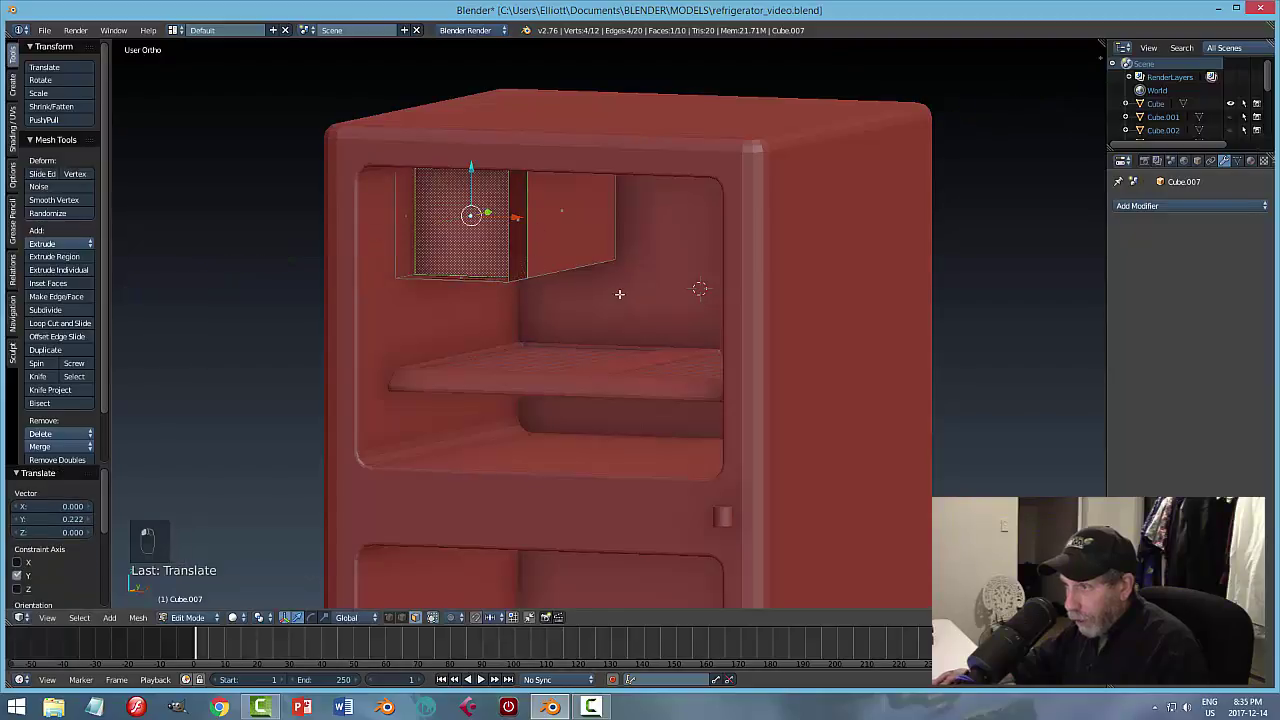
pyautogui.hotkey('ctrl', 'z')
pyautogui.hotkey('ctrl', 'z')
pyautogui.hotkey('ctrl', 'z')
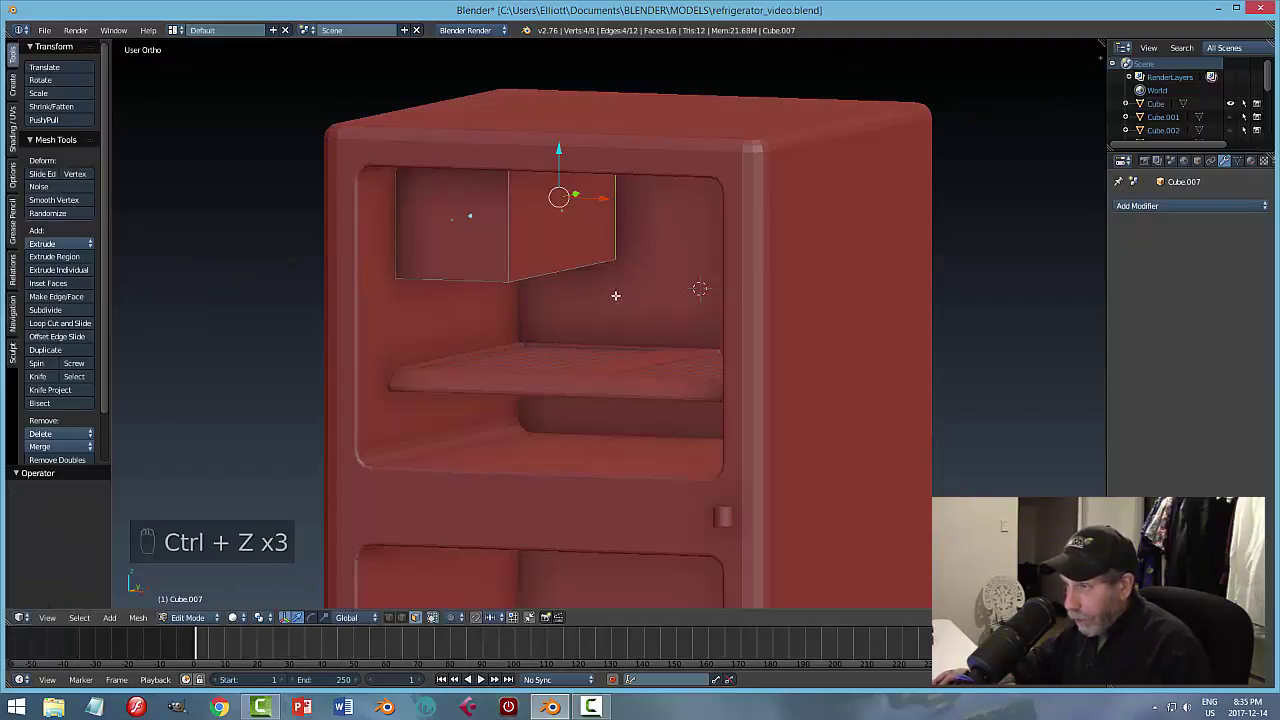
# Inset the box's front face by about 0.089 to form a thin rim.
pyautogui.press('i')
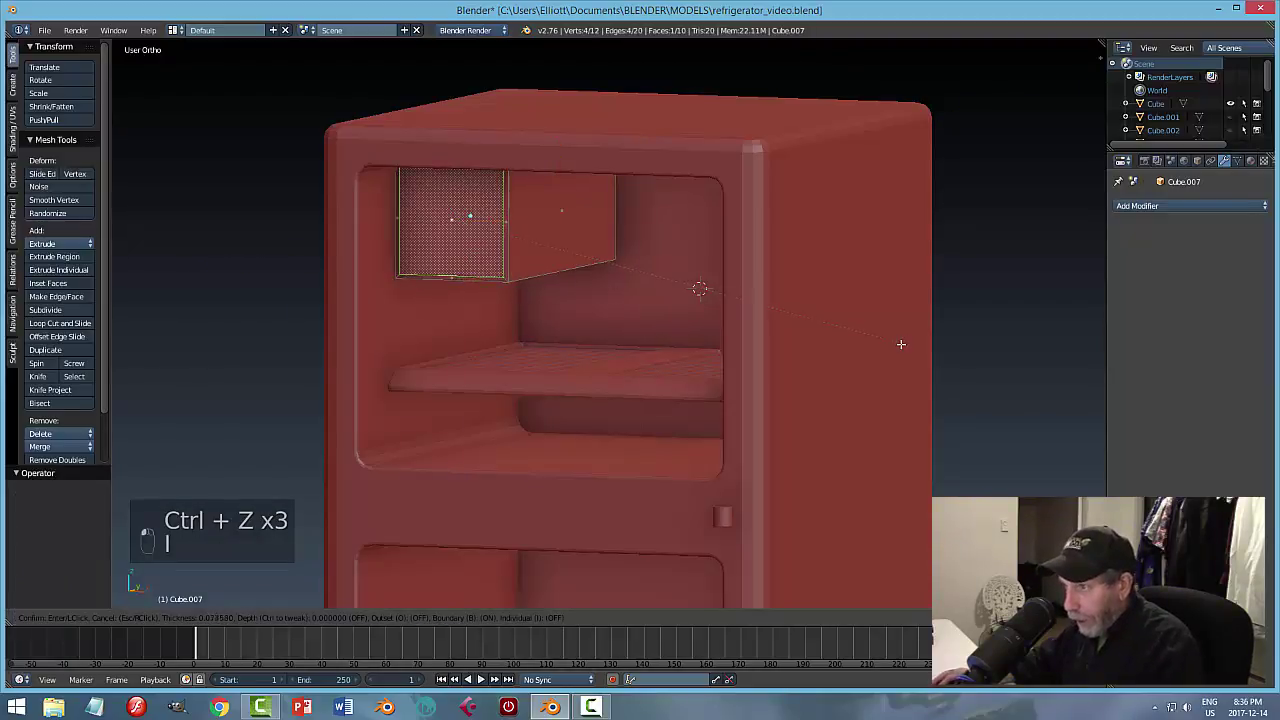
pyautogui.click(903, 343)
pyautogui.moveTo(662, 341); pyautogui.dragTo(623, 326, button='middle')
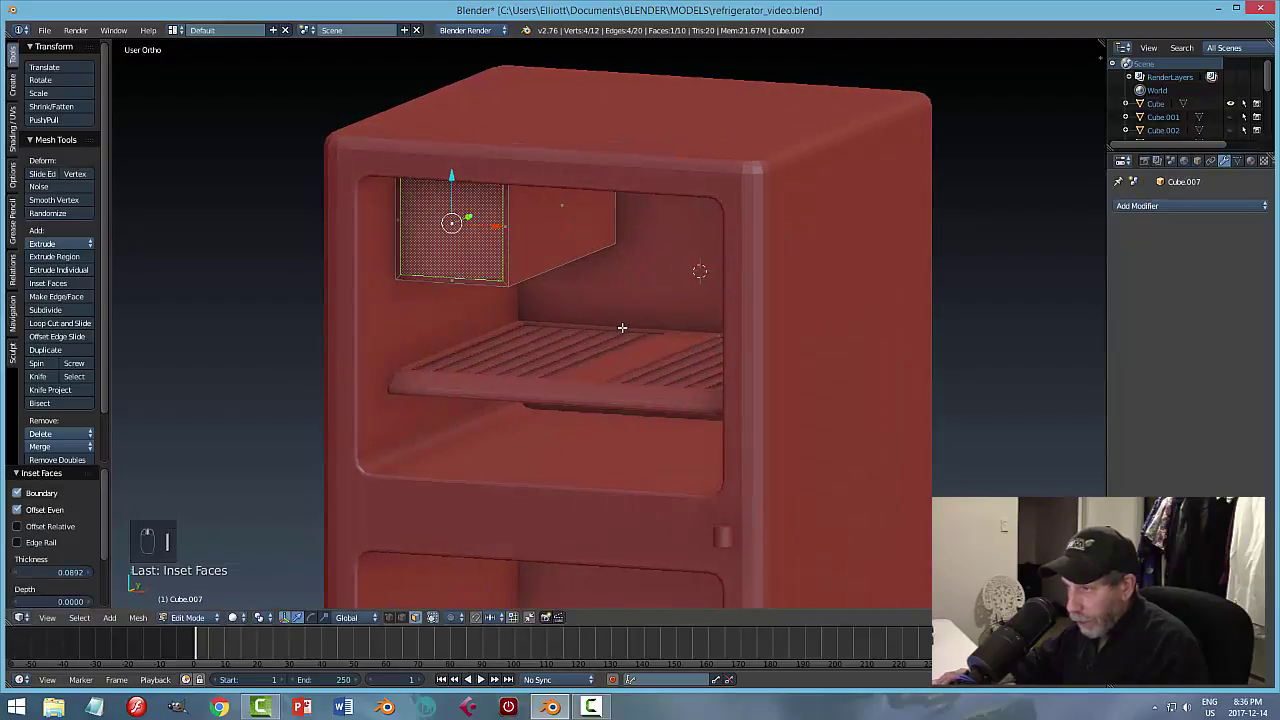
# Hollow the box by extruding the inset face and pushing it back along Y about 0.36 and a further 0.81, using wireframe shading.
pyautogui.press('e')
pyautogui.moveTo(540, 310); pyautogui.dragTo(557, 291, button='middle')
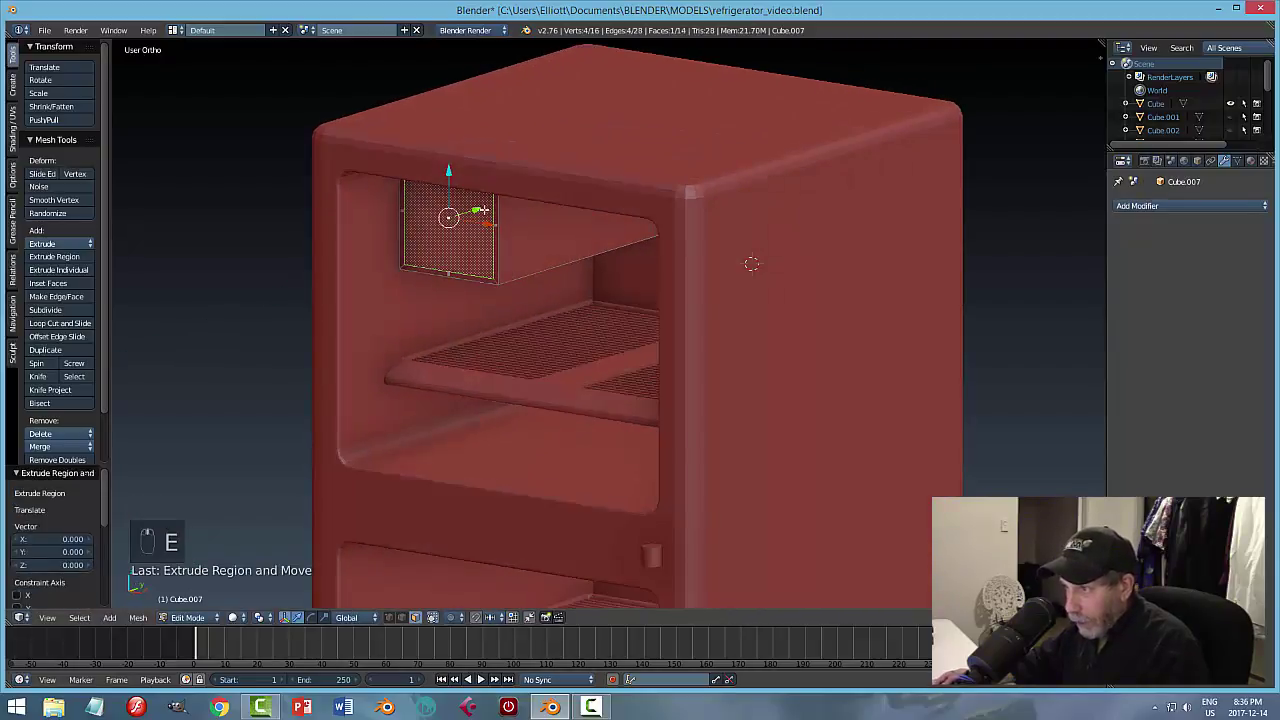
pyautogui.moveTo(483, 210); pyautogui.dragTo(528, 195)
pyautogui.press('z')
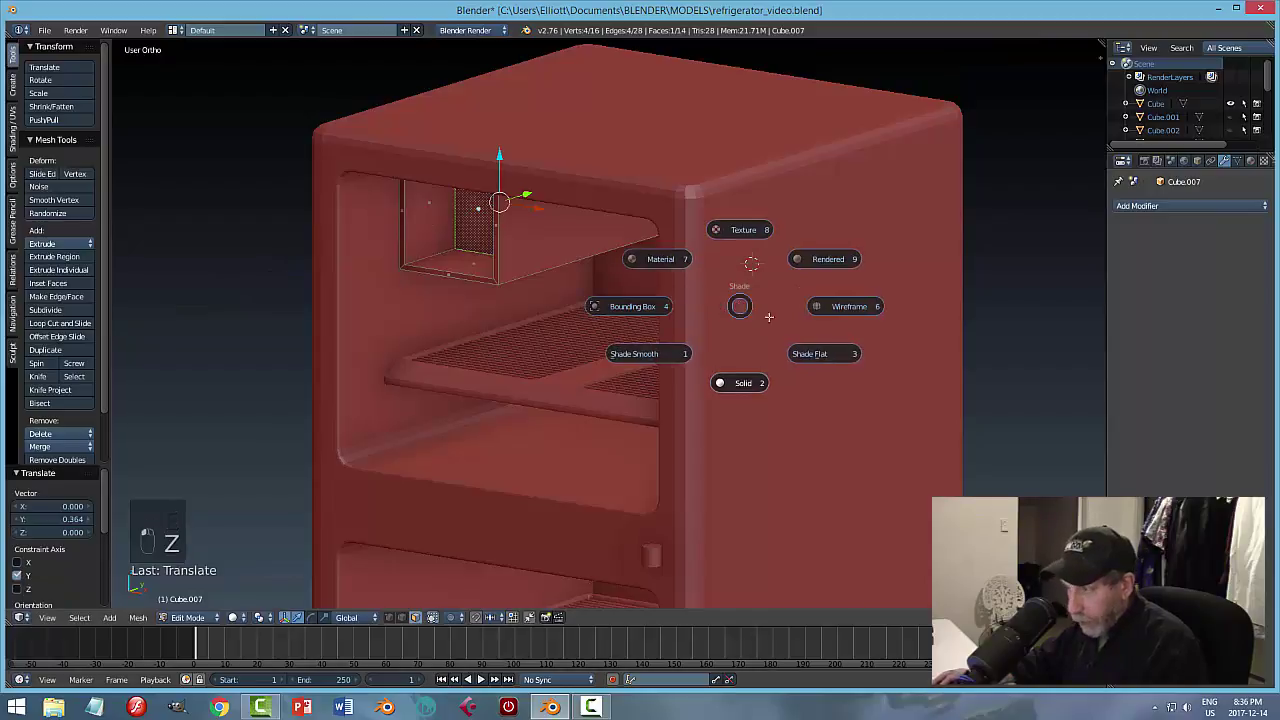
pyautogui.click(846, 306)
pyautogui.moveTo(846, 306)
pyautogui.mouseDown(button='middle')
pyautogui.moveTo(871, 323)
pyautogui.moveTo(649, 205)
pyautogui.mouseUp(button='middle')
pyautogui.moveTo(616, 170); pyautogui.dragTo(805, 160)
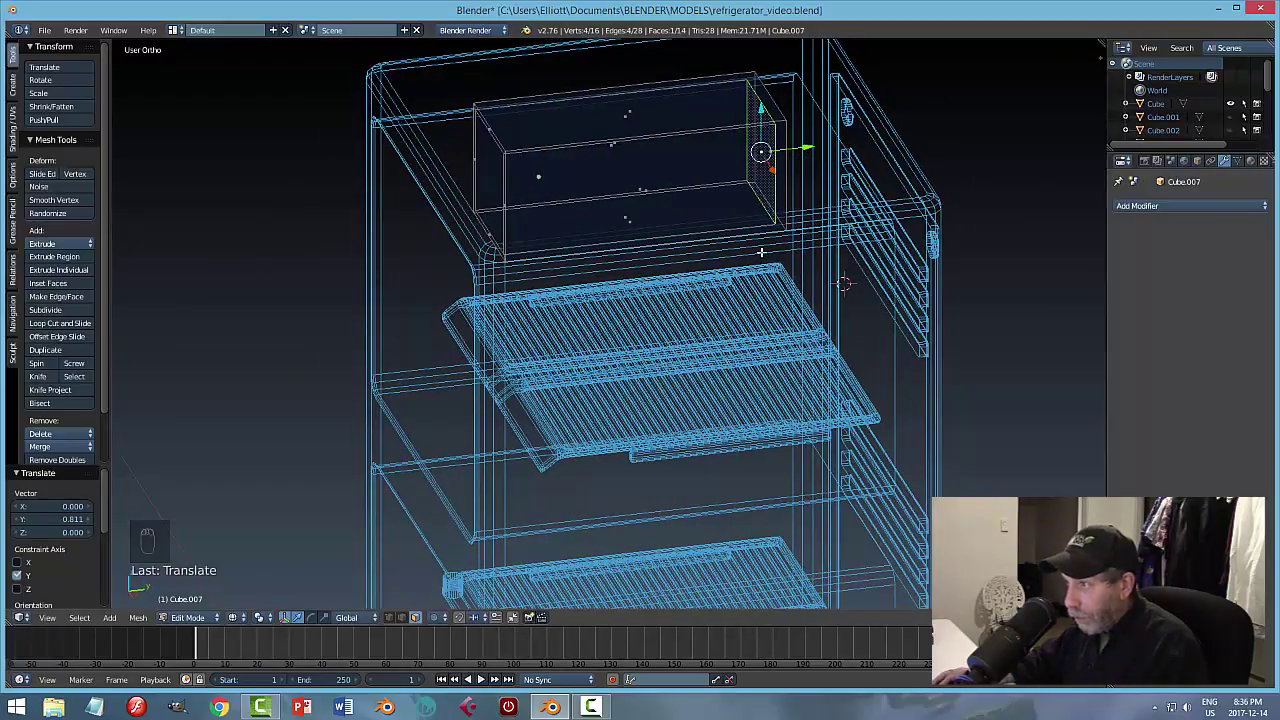
# Deselect the mesh, restore solid shading and return to Object Mode.
pyautogui.press('a')
pyautogui.press('z')
pyautogui.click(757, 318)
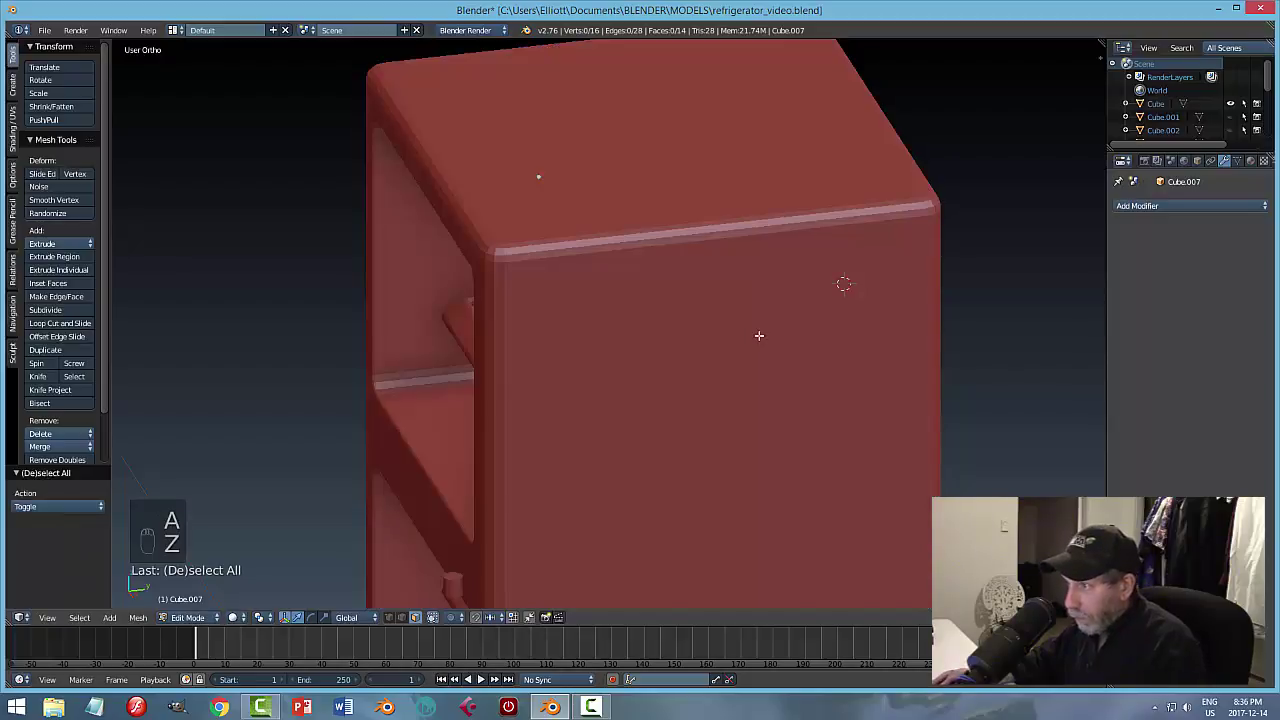
pyautogui.moveTo(757, 334)
pyautogui.mouseDown(button='middle')
pyautogui.moveTo(700, 285)
pyautogui.moveTo(531, 283)
pyautogui.moveTo(580, 290)
pyautogui.mouseUp(button='middle')
pyautogui.press('Tab')
pyautogui.click(490, 275)
pyautogui.moveTo(492, 225); pyautogui.dragTo(502, 233, button='middle')
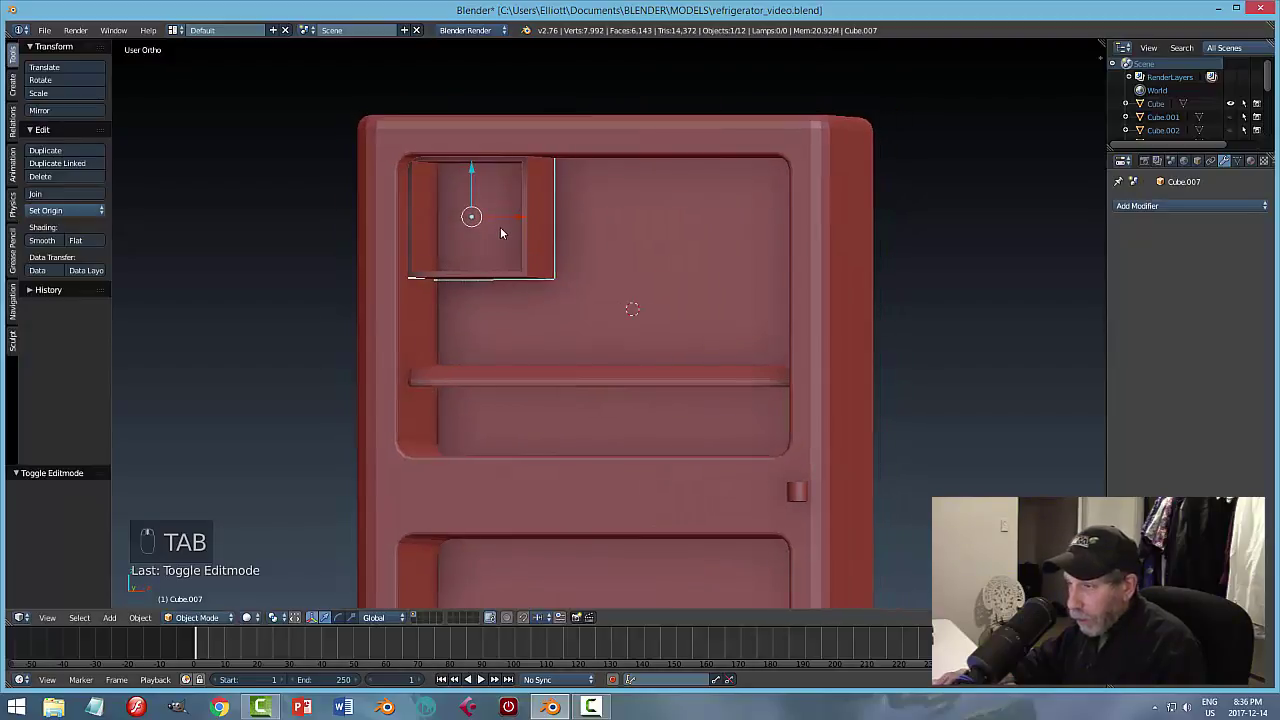
# Lower the hollow box about 0.031 along Z, nudge it along X and deselect it.
pyautogui.moveTo(470, 173); pyautogui.dragTo(478, 184)
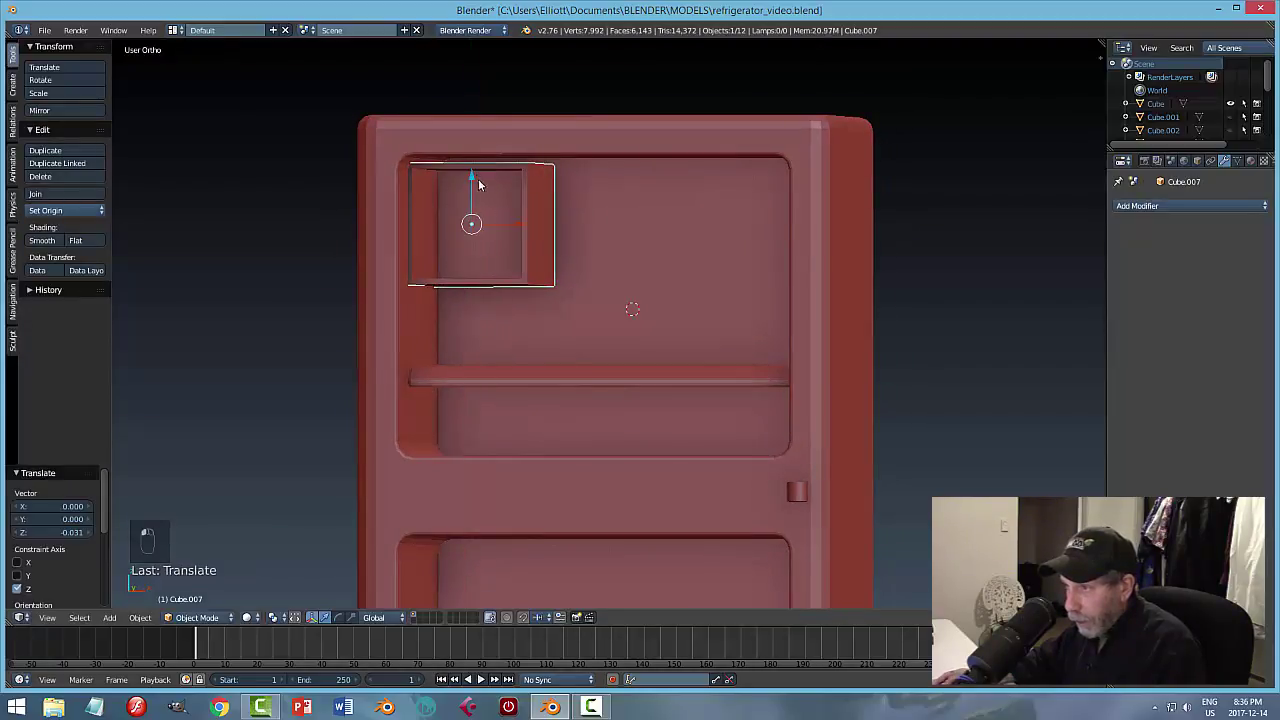
pyautogui.moveTo(526, 228); pyautogui.dragTo(527, 222)
pyautogui.press('a')
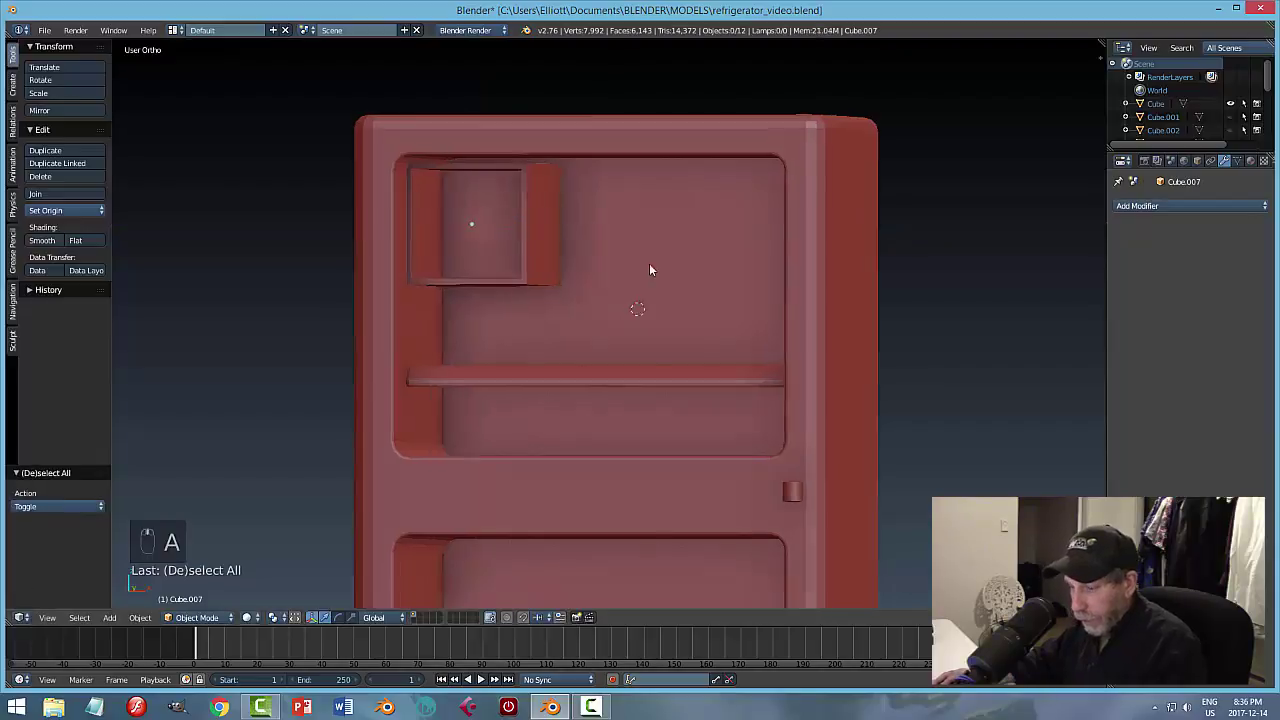
# Apply the scale of the hollow freezer box.
pyautogui.moveTo(649, 270); pyautogui.dragTo(623, 277, button='middle')
pyautogui.rightClick(520, 243)
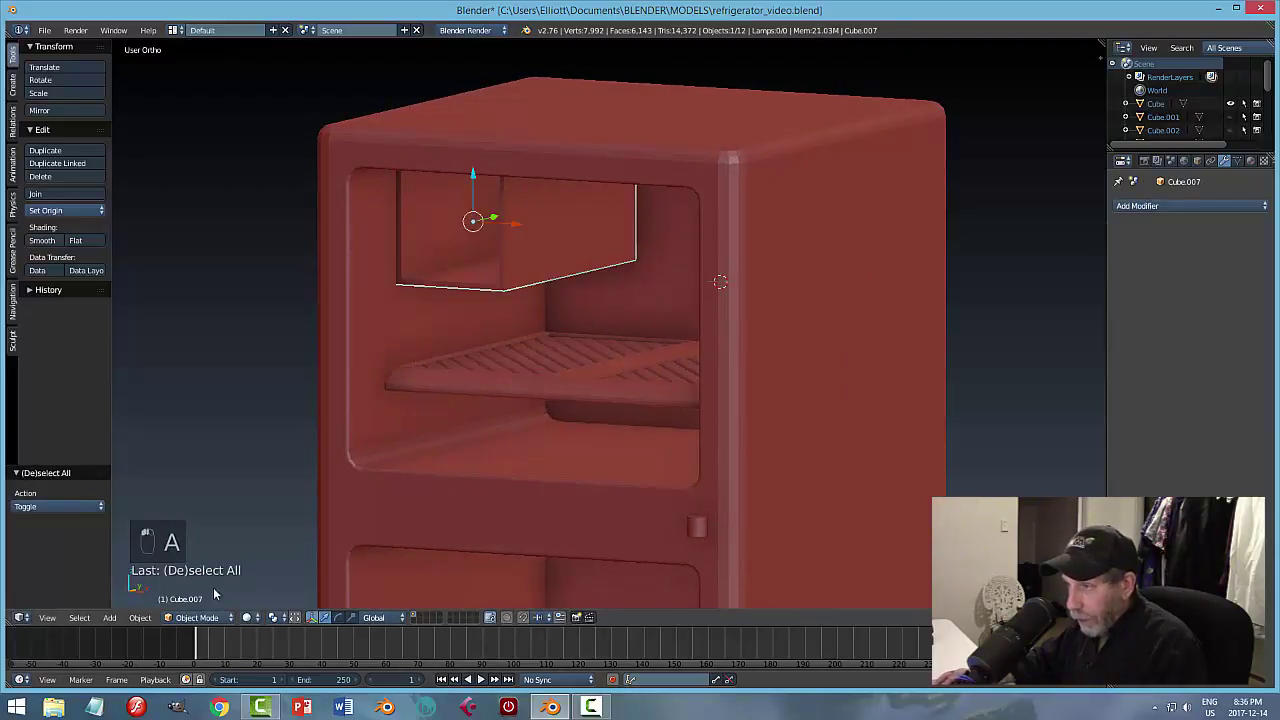
pyautogui.click(140, 618)
pyautogui.moveTo(168, 520)
pyautogui.click(290, 540)
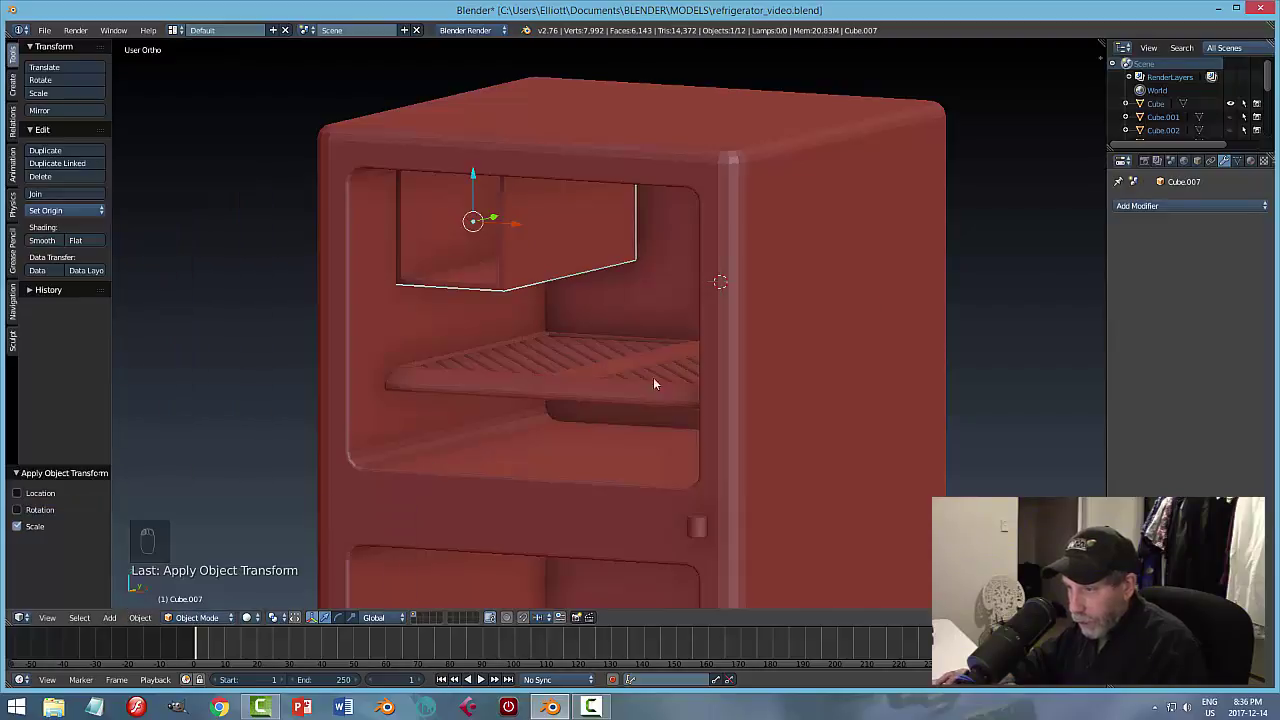
# Add a Bevel modifier to the hollow freezer box and set its width to about 0.037.
pyautogui.click(1137, 206)
pyautogui.click(1030, 252)
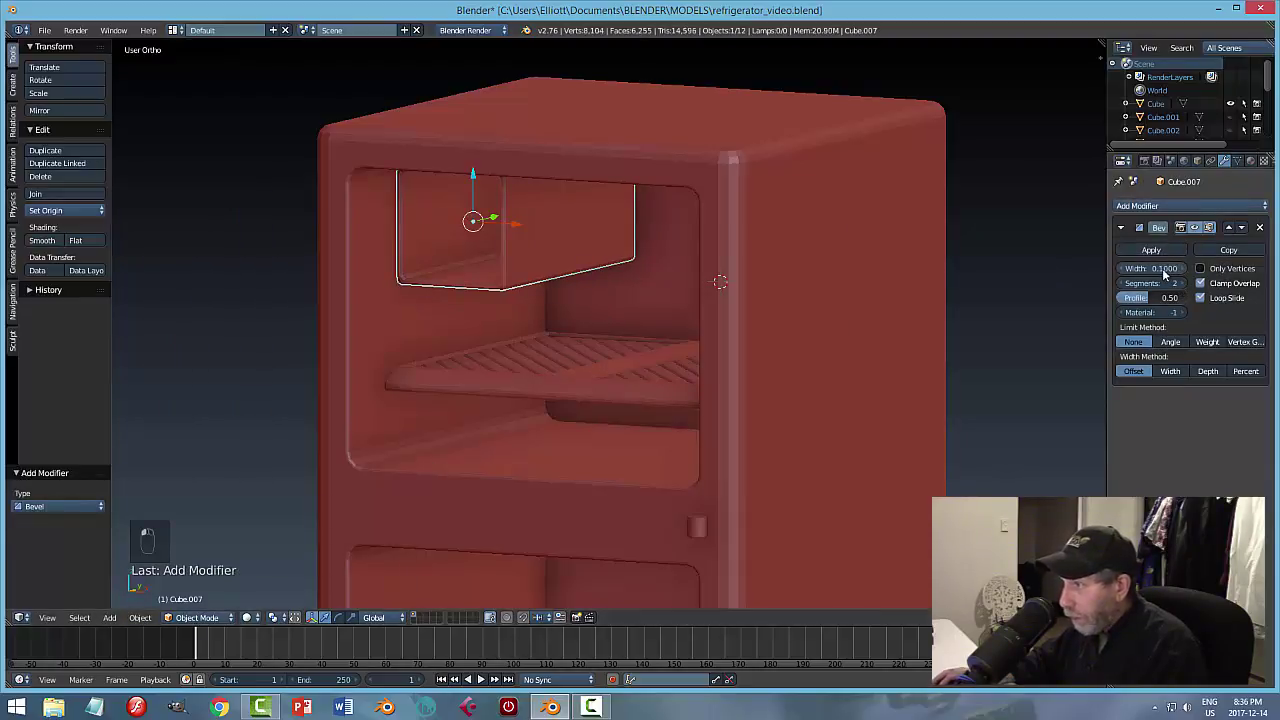
pyautogui.moveTo(1165, 275); pyautogui.dragTo(1152, 275)
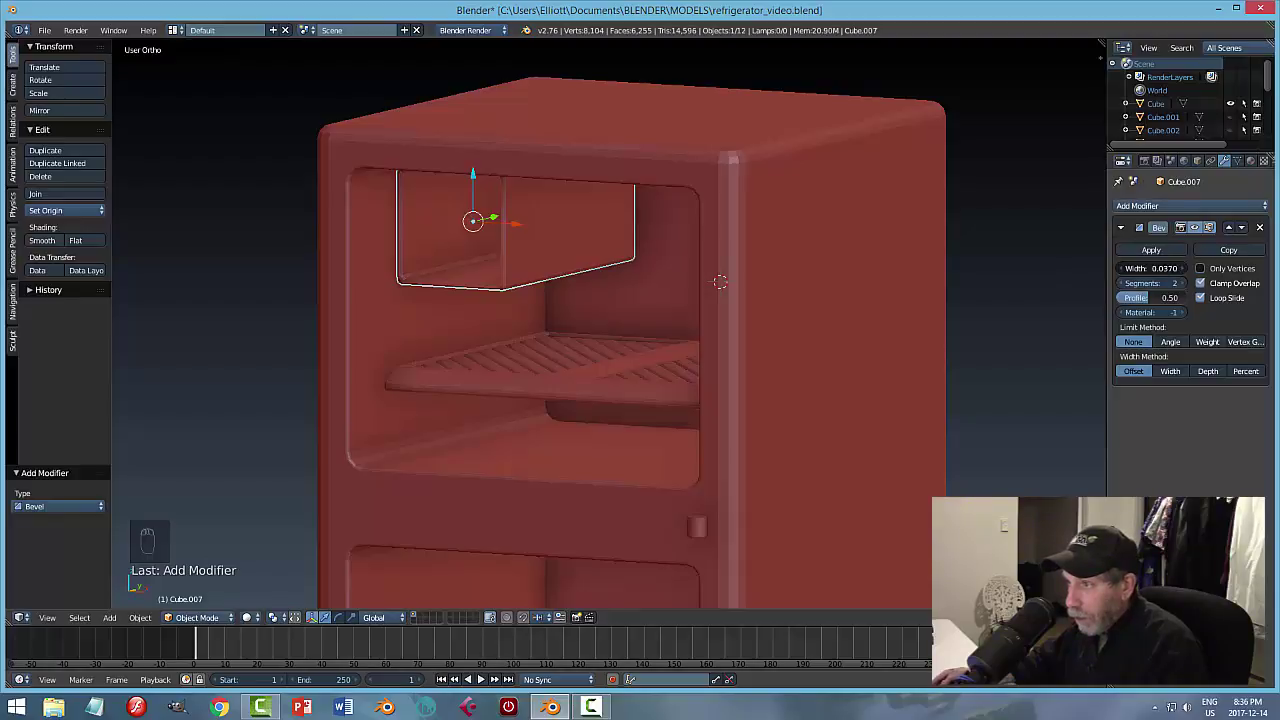
# Reduce the freezer box's Bevel width to 0.012 and deselect the box.
pyautogui.moveTo(1160, 268); pyautogui.dragTo(1150, 268)
pyautogui.press('a')
pyautogui.moveTo(660, 368); pyautogui.dragTo(646, 323, button='middle')
# Raise the bevelled freezer box slightly along Z towards the compartment ceiling and deselect it.
pyautogui.rightClick(560, 250)
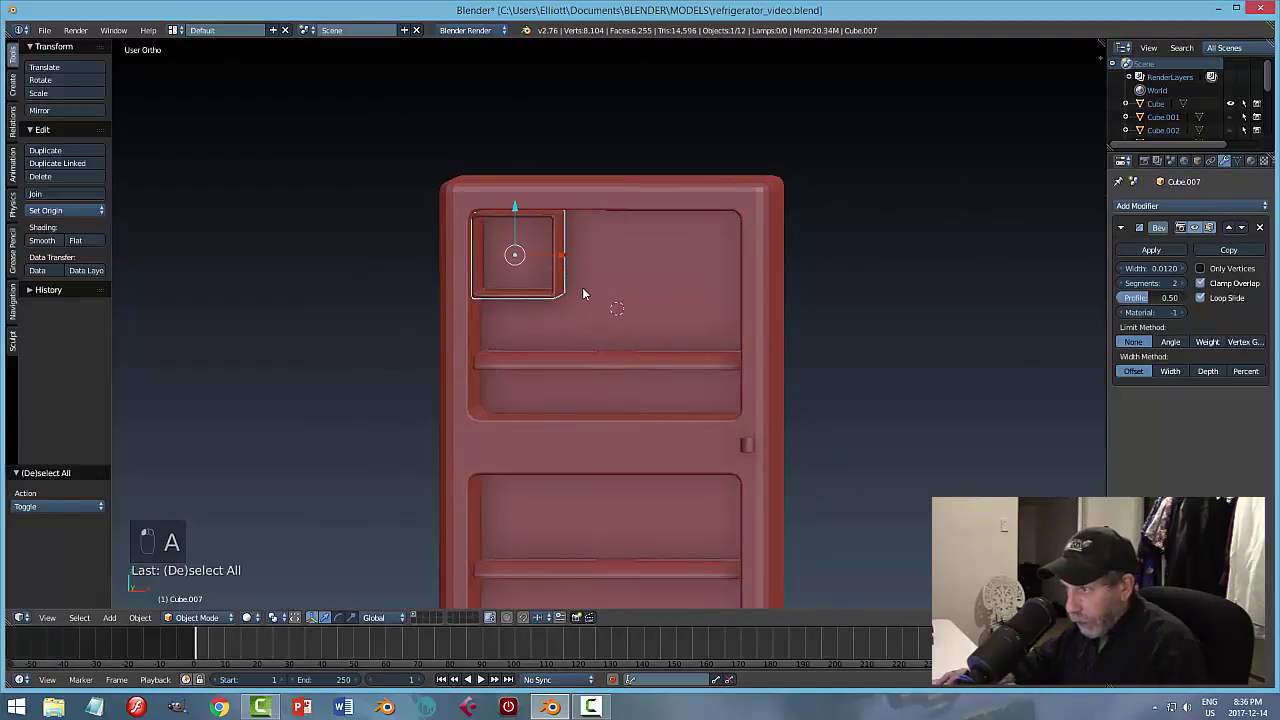
pyautogui.scroll(3, 540, 250)
pyautogui.moveTo(538, 239); pyautogui.dragTo(431, 162, button='middle')
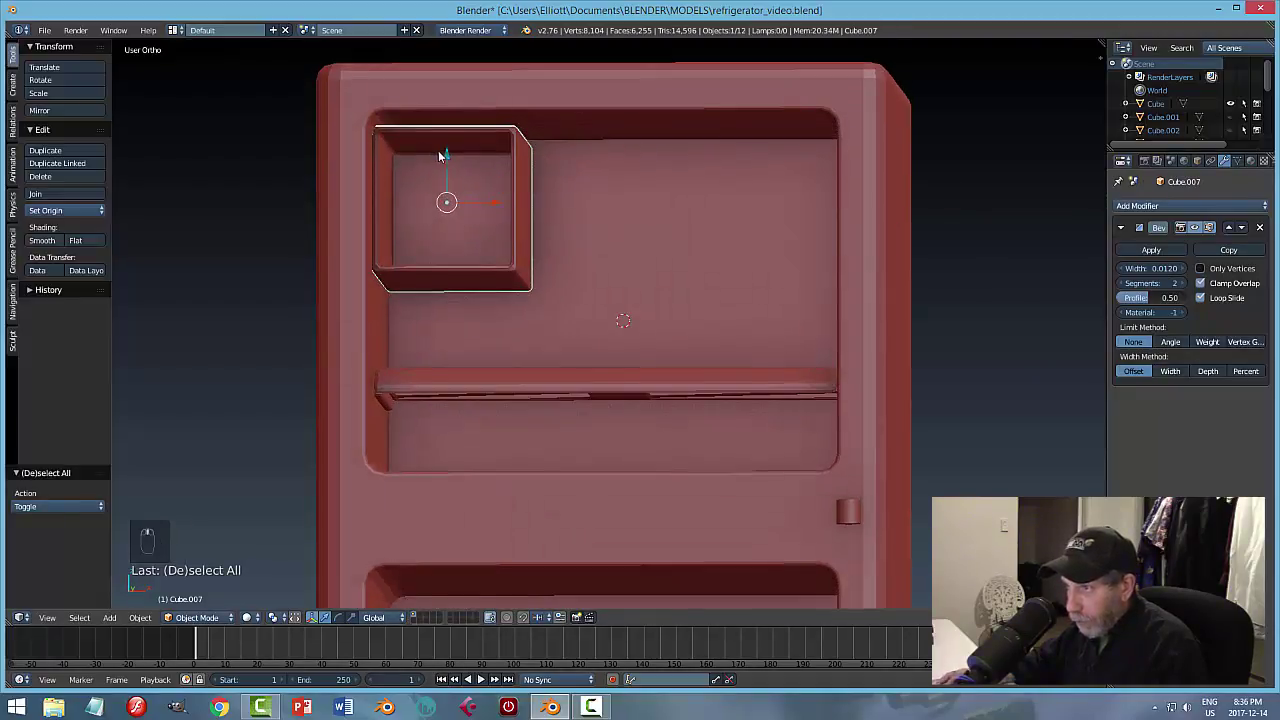
pyautogui.moveTo(445, 156); pyautogui.dragTo(452, 152)
pyautogui.press('a')
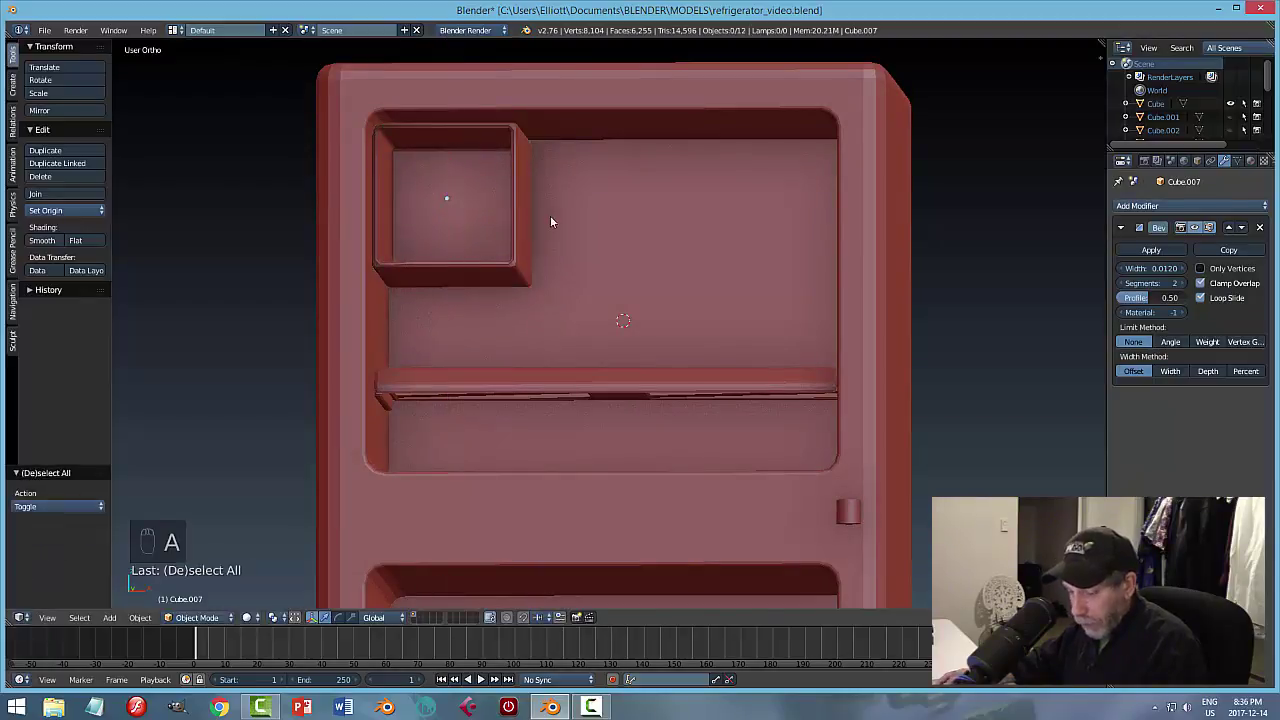
# Slide the freezer box slightly forward along Y towards the compartment opening and deselect it.
pyautogui.moveTo(551, 220); pyautogui.dragTo(506, 222, button='middle')
pyautogui.rightClick(506, 222)
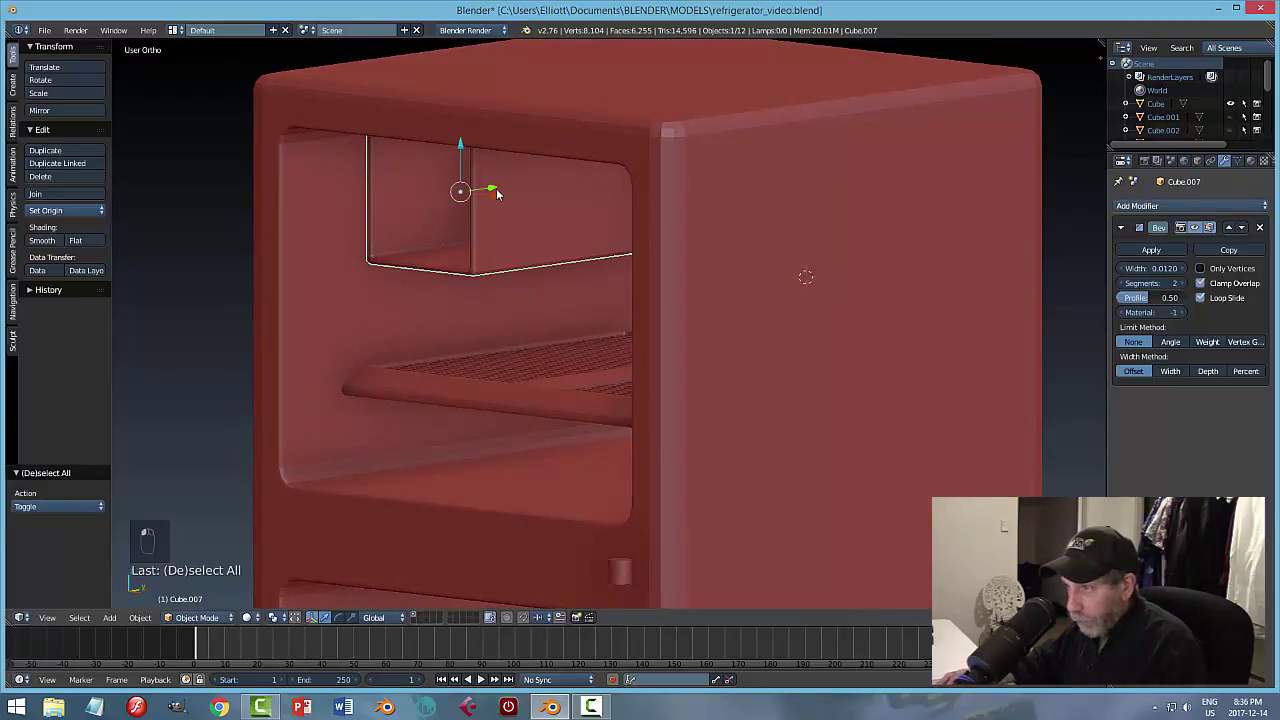
pyautogui.moveTo(497, 193); pyautogui.dragTo(466, 196)
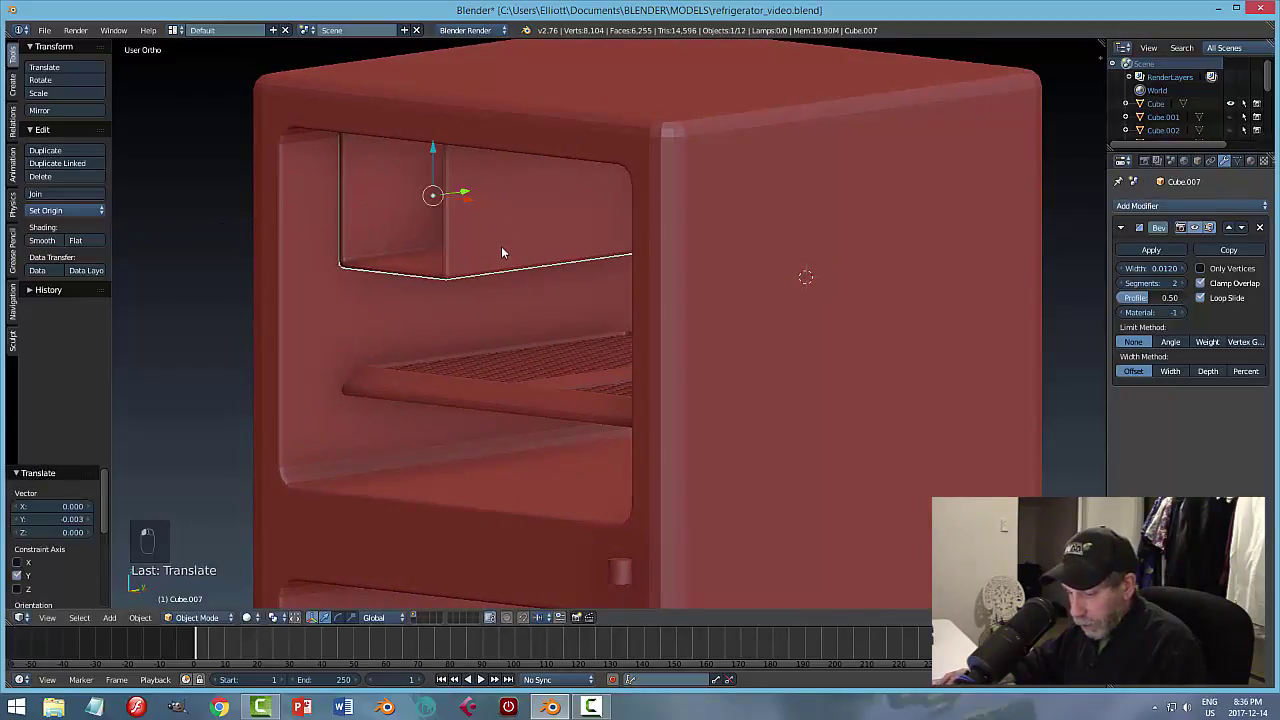
pyautogui.press('a')
# Save the refrigerator file over the existing version.
pyautogui.scroll(-3, 501, 252)
pyautogui.moveTo(501, 252); pyautogui.dragTo(628, 384, button='middle')
pyautogui.hotkey('ctrl', 's')
pyautogui.click(566, 249)
pyautogui.scroll(-4, 566, 250)
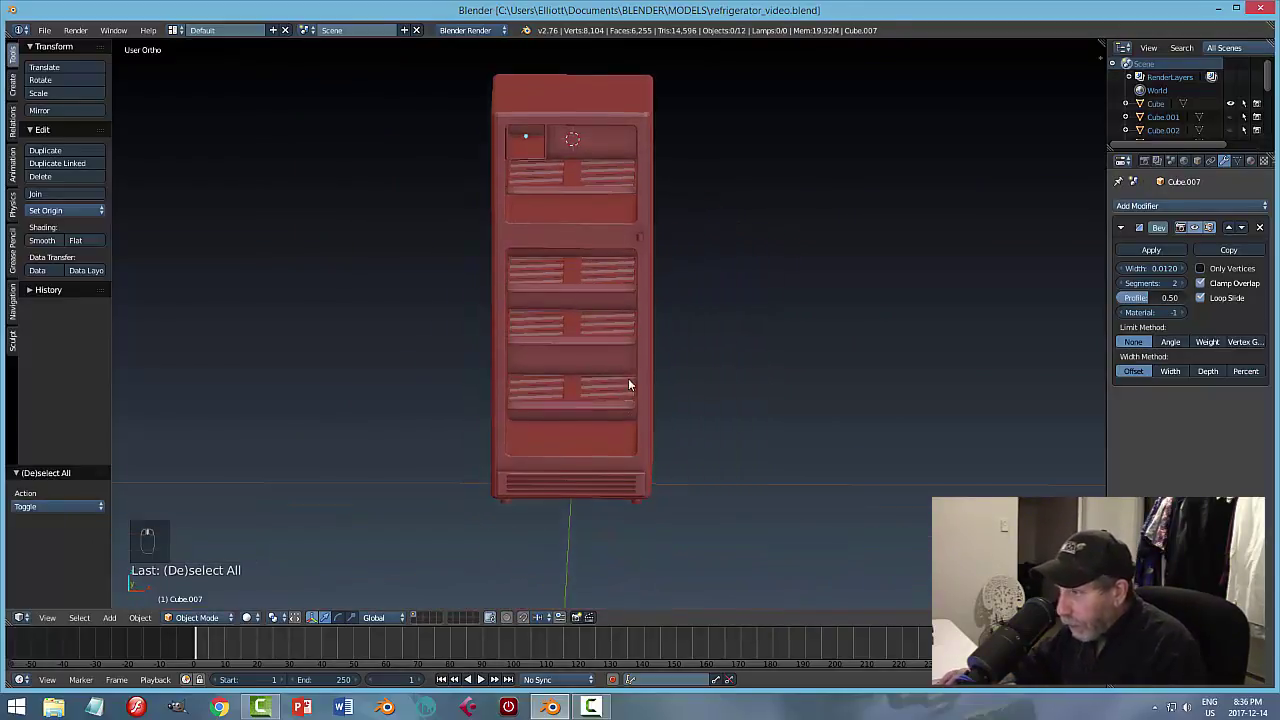
# Apply the Bevel modifier on the freezer box and save the file.
pyautogui.click(1150, 250)
pyautogui.scroll(4, 712, 274)
pyautogui.moveTo(716, 284); pyautogui.dragTo(687, 309, button='middle')
pyautogui.hotkey('ctrl', 's')
pyautogui.scroll(-3, 688, 304)
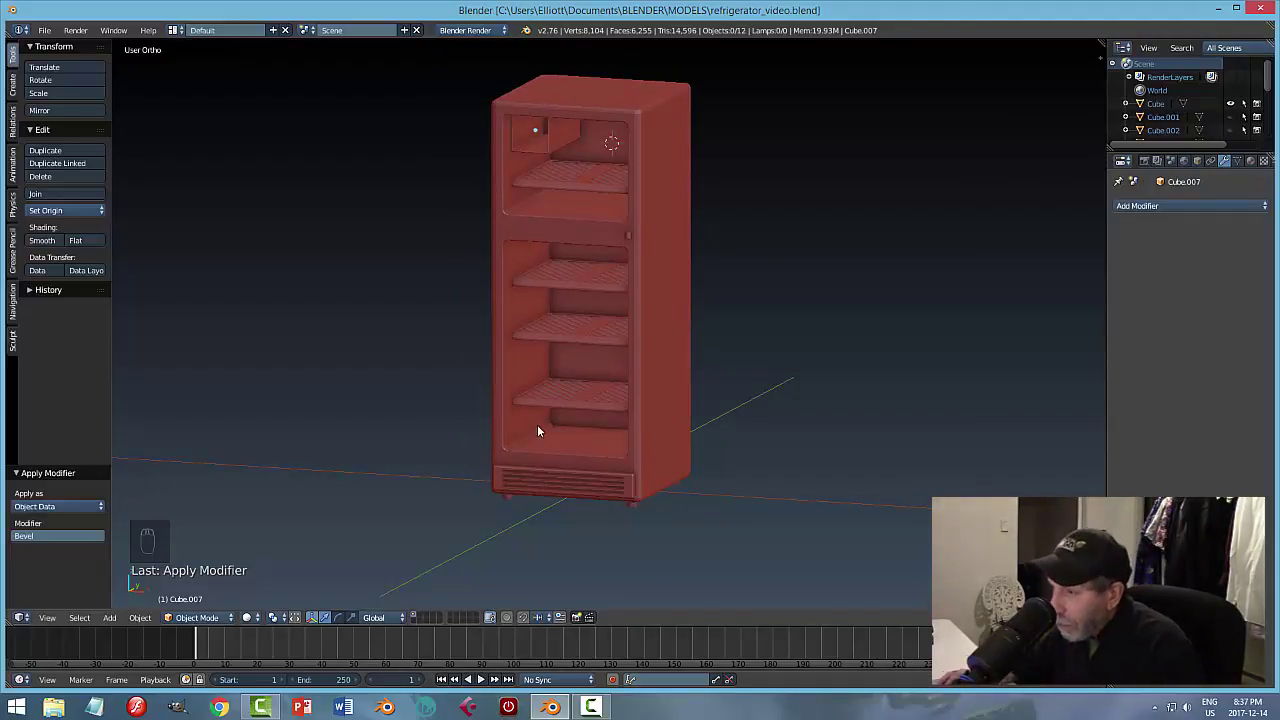
# Snap the 3D cursor to the lowest shelf of the refrigerator compartment.
pyautogui.scroll(3, 603, 440)
pyautogui.moveTo(606, 441); pyautogui.dragTo(618, 440, button='middle')
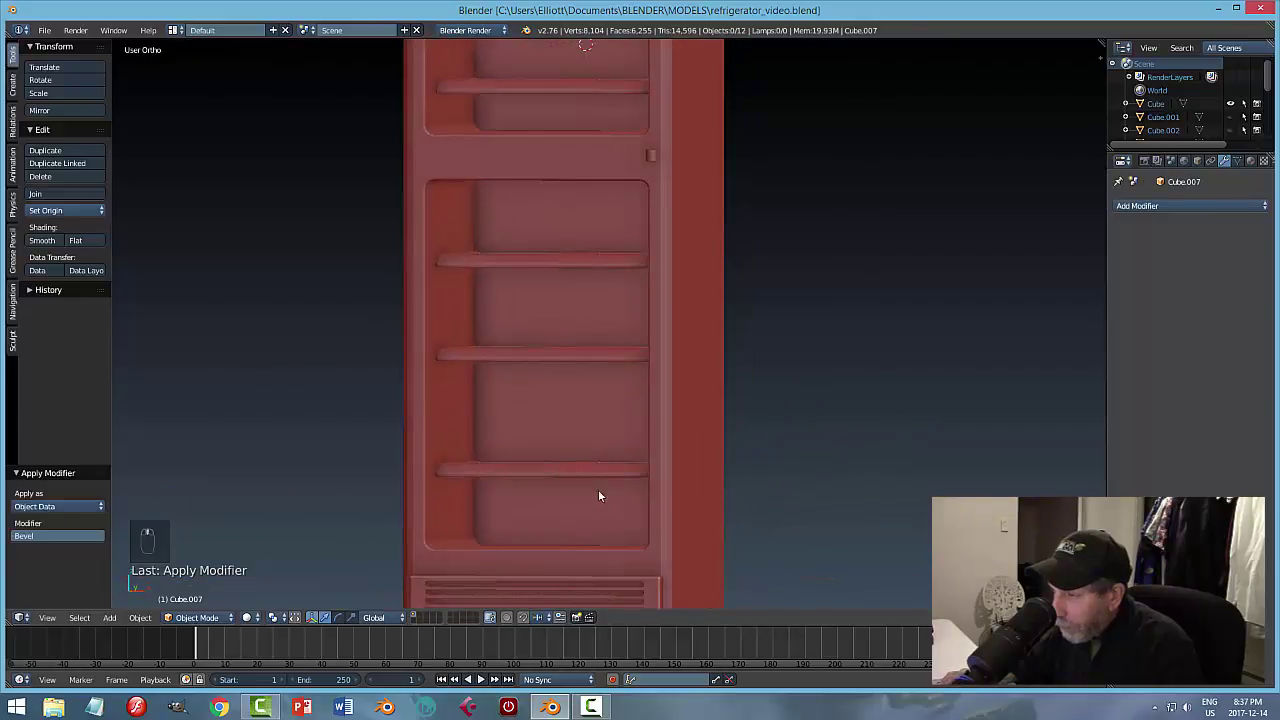
pyautogui.keyDown('shift'); pyautogui.moveTo(598, 489); pyautogui.dragTo(617, 420, button='middle'); pyautogui.keyUp('shift')
pyautogui.rightClick(570, 378)
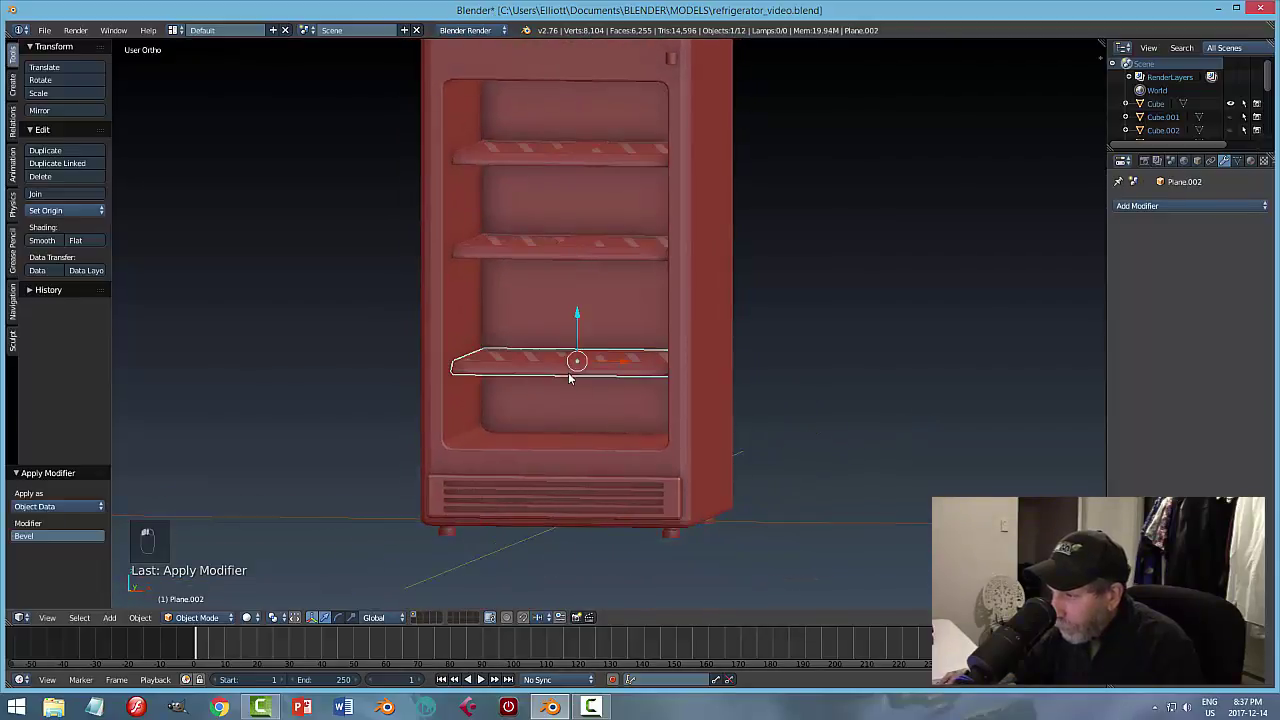
pyautogui.hotkey('shift', 's')
pyautogui.click(628, 380)
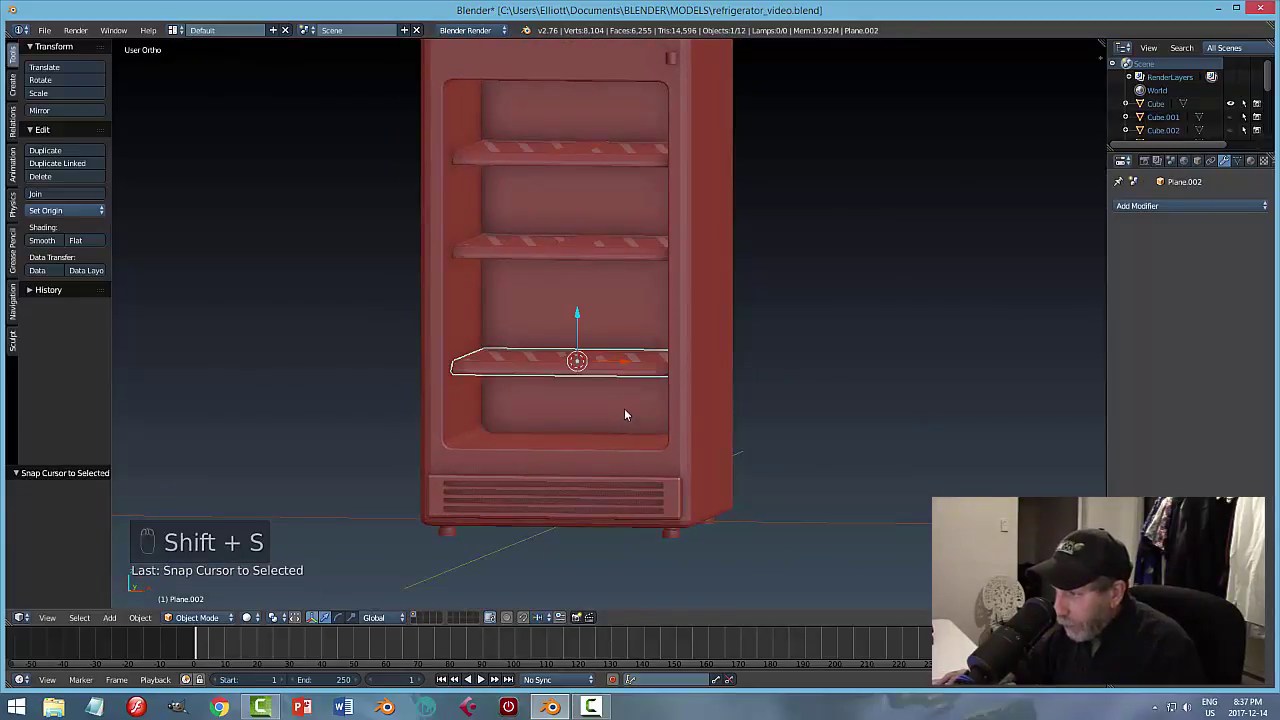
pyautogui.moveTo(626, 410)
pyautogui.mouseDown(button='middle')
pyautogui.moveTo(606, 430)
pyautogui.moveTo(643, 431)
pyautogui.moveTo(632, 426)
pyautogui.mouseUp(button='middle')
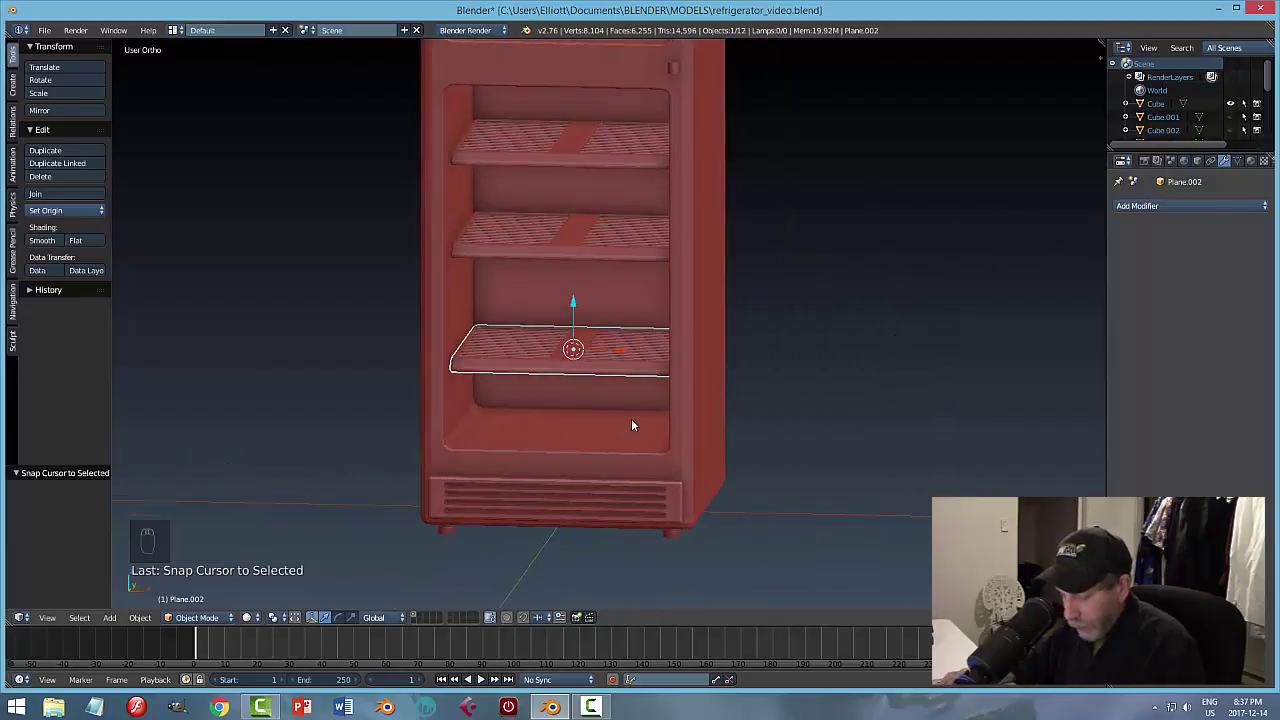
# Add a cube at the 3D cursor and scale it to about 0.282 along Z.
pyautogui.hotkey('shift', 'a')
pyautogui.moveTo(631, 420)
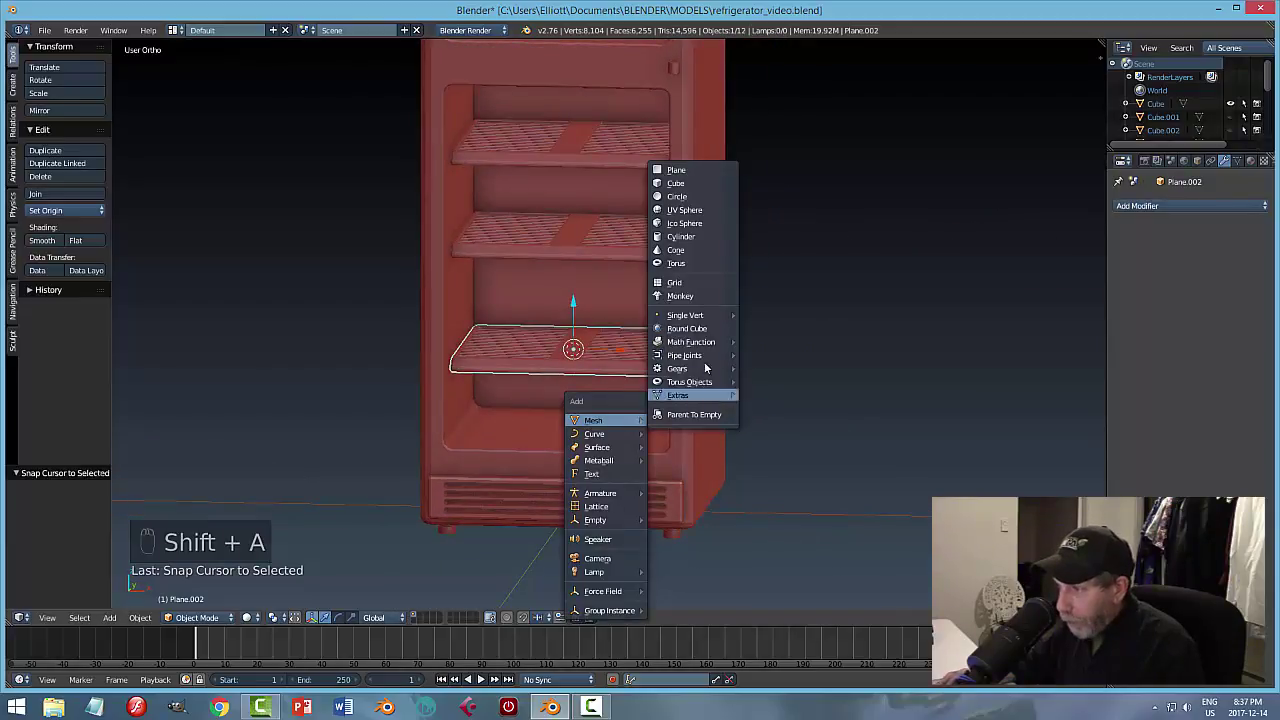
pyautogui.click(698, 185)
pyautogui.press('s')
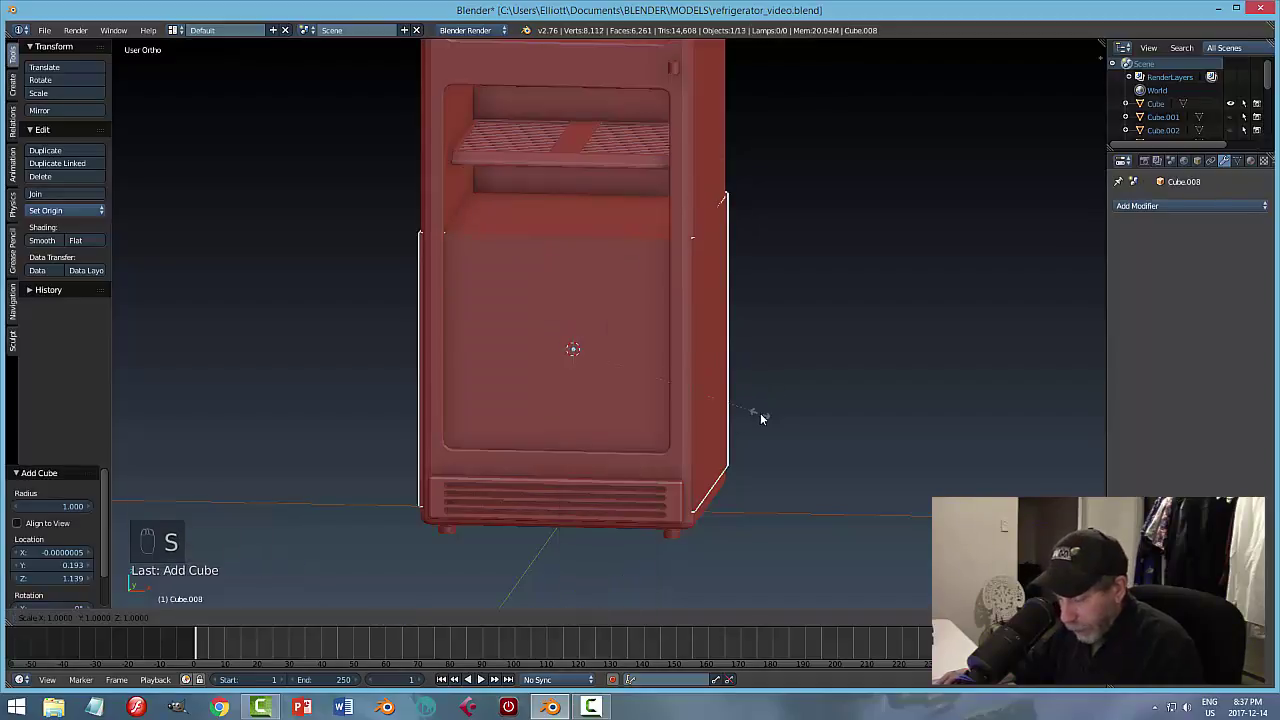
pyautogui.press('z')
pyautogui.click(590, 340)
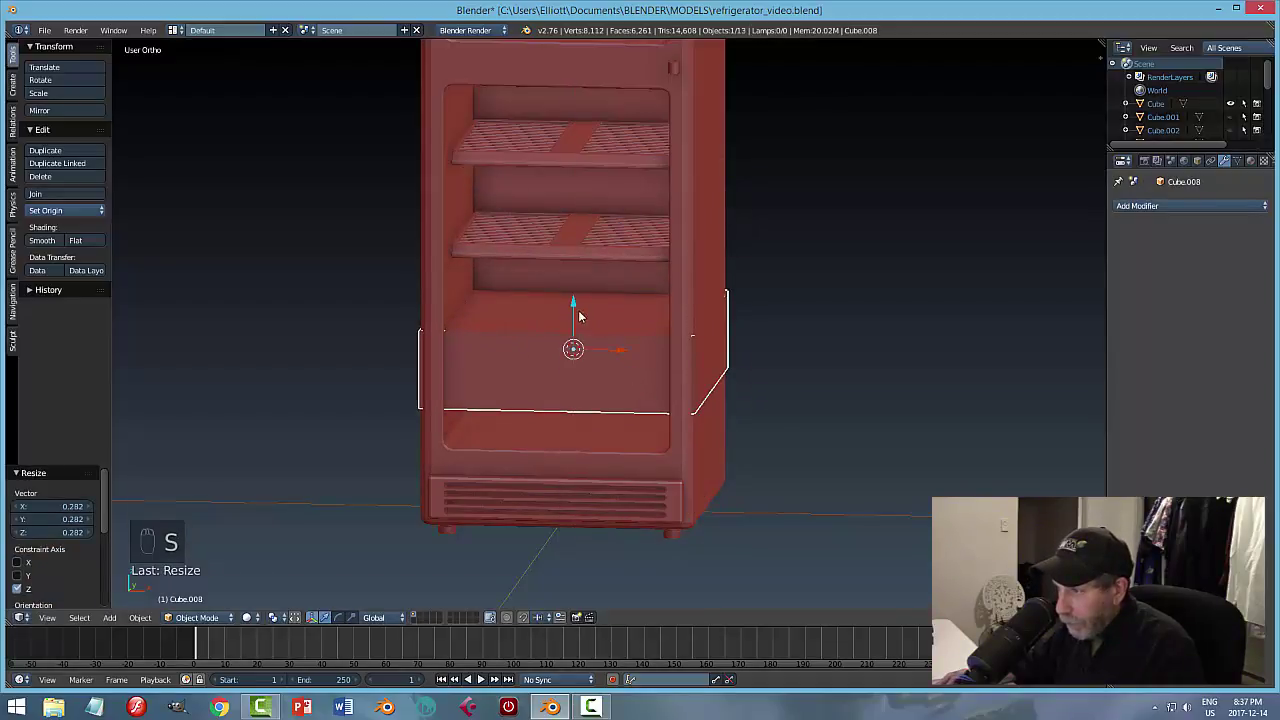
# Lower the cube about 0.322 along Z beneath the bottom shelf and scale its height by about 0.789.
pyautogui.press('g')
pyautogui.press('z')
pyautogui.click(573, 355)
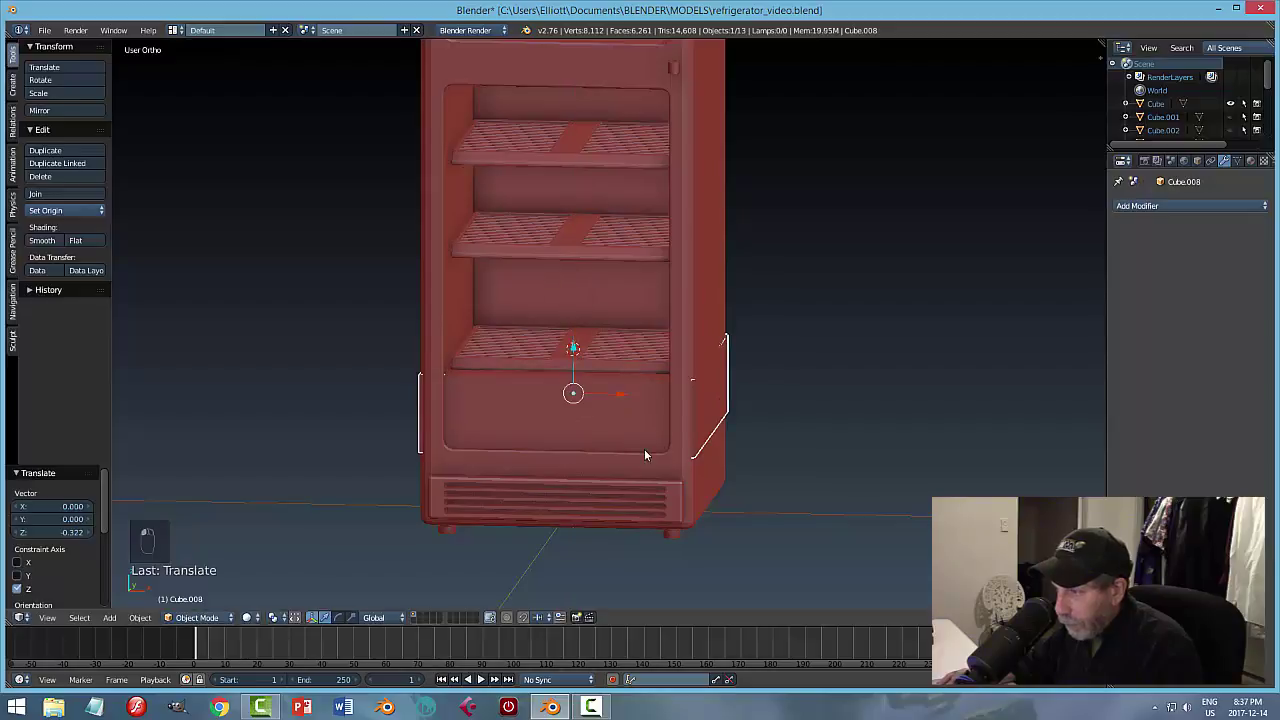
pyautogui.press('s')
pyautogui.press('z')
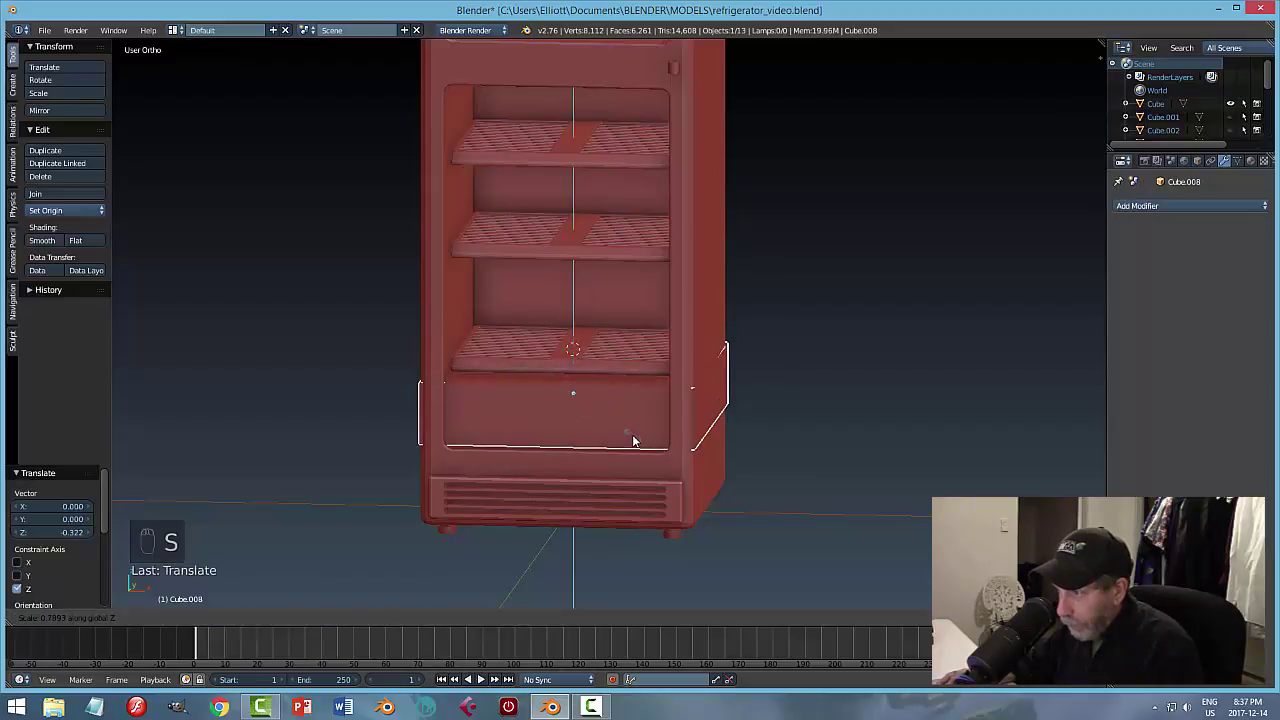
pyautogui.click(633, 440)
# In front view, raise the cube about 0.02 along Z and scale its height by about 1.06.
pyautogui.press('KP_1')
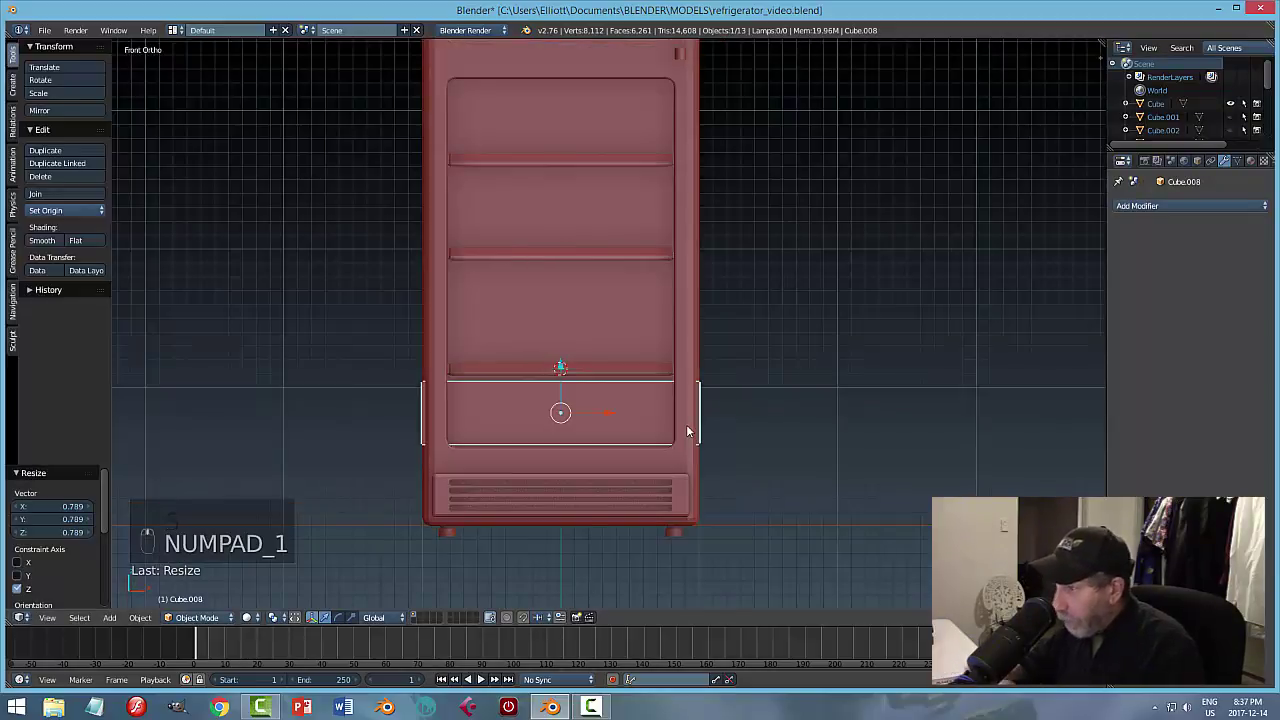
pyautogui.scroll(3, 670, 414)
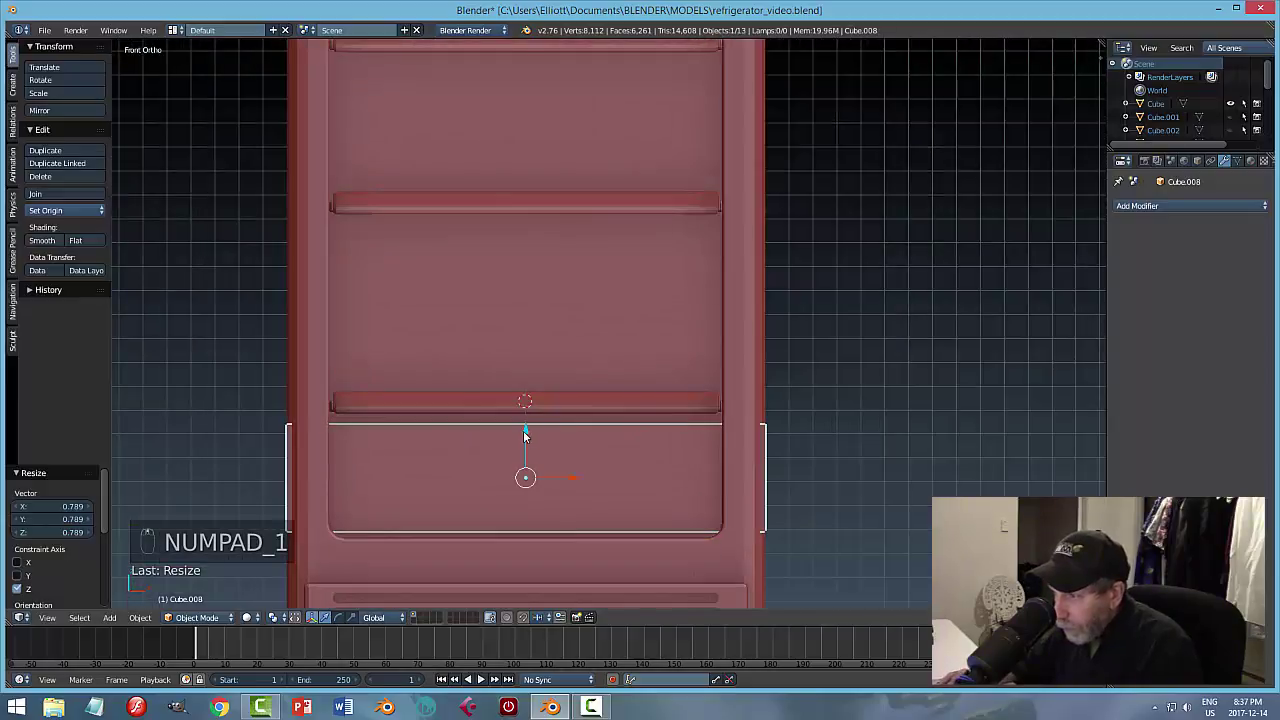
pyautogui.moveTo(525, 433); pyautogui.dragTo(525, 428)
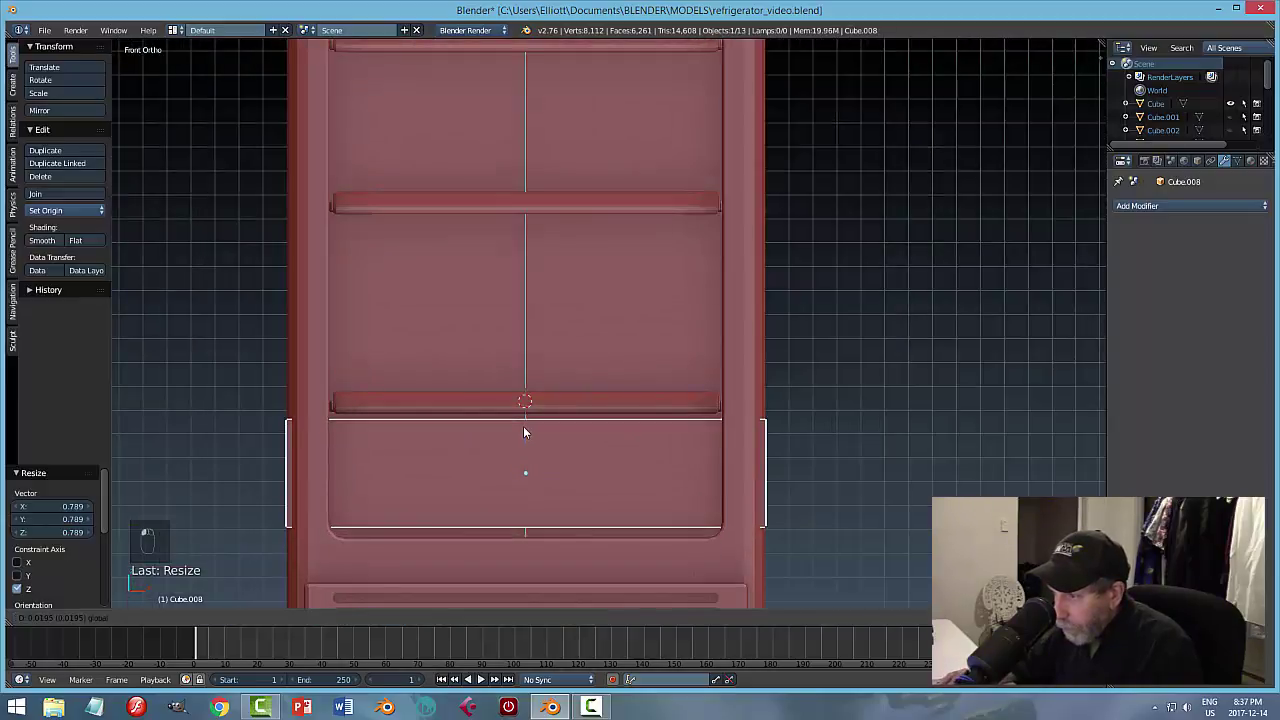
pyautogui.press('s')
pyautogui.press('z')
pyautogui.click(631, 500)
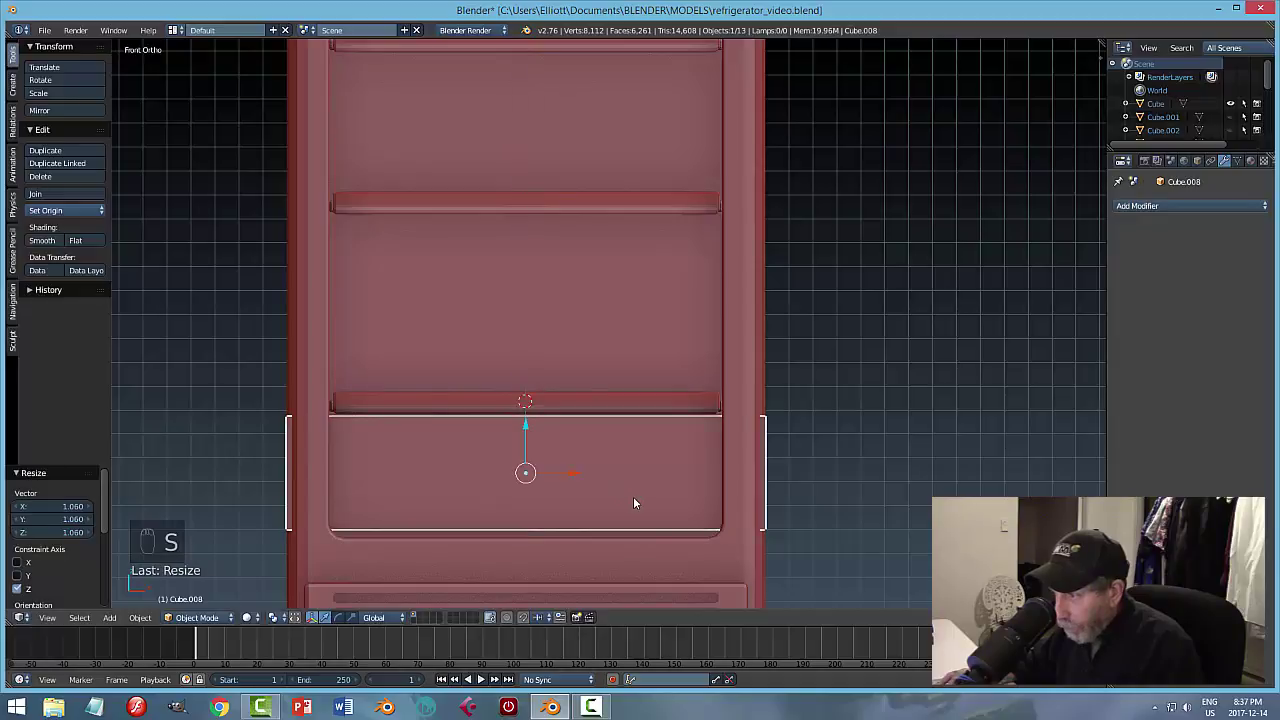
# Scale the cube by about 0.807 along X to fit between the compartment's side walls.
pyautogui.press('s')
pyautogui.press('x')
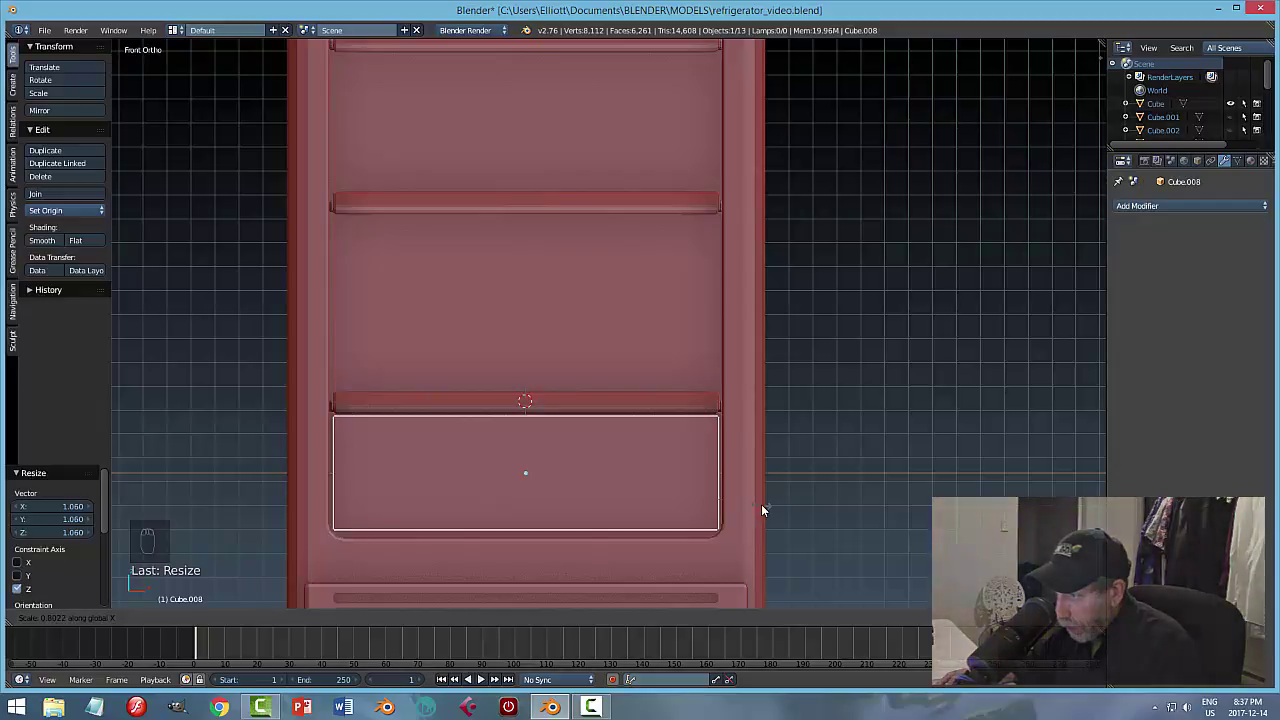
pyautogui.click(762, 505)
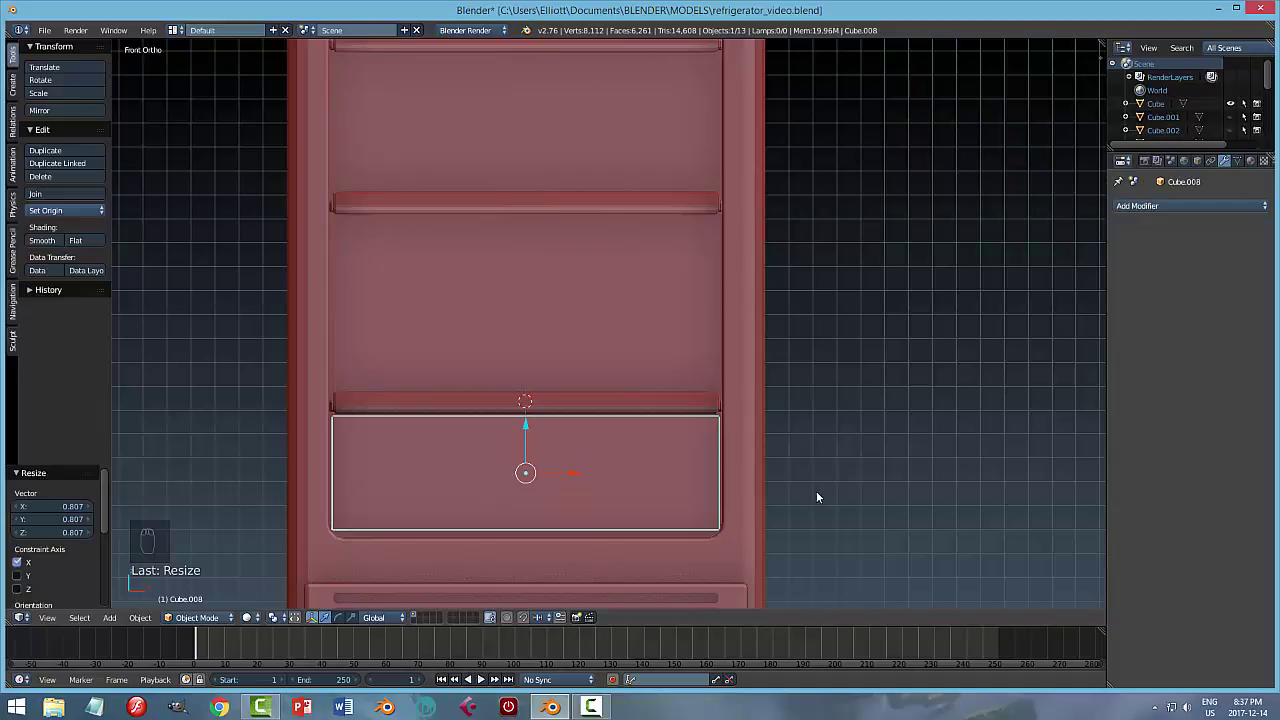
# Scale the cube by about 0.452 along X and move it about -0.43 along X against the side wall.
pyautogui.moveTo(806, 506)
pyautogui.mouseDown(button='middle')
pyautogui.moveTo(787, 526)
pyautogui.moveTo(830, 535)
pyautogui.moveTo(830, 510)
pyautogui.moveTo(803, 511)
pyautogui.moveTo(810, 522)
pyautogui.mouseUp(button='middle')
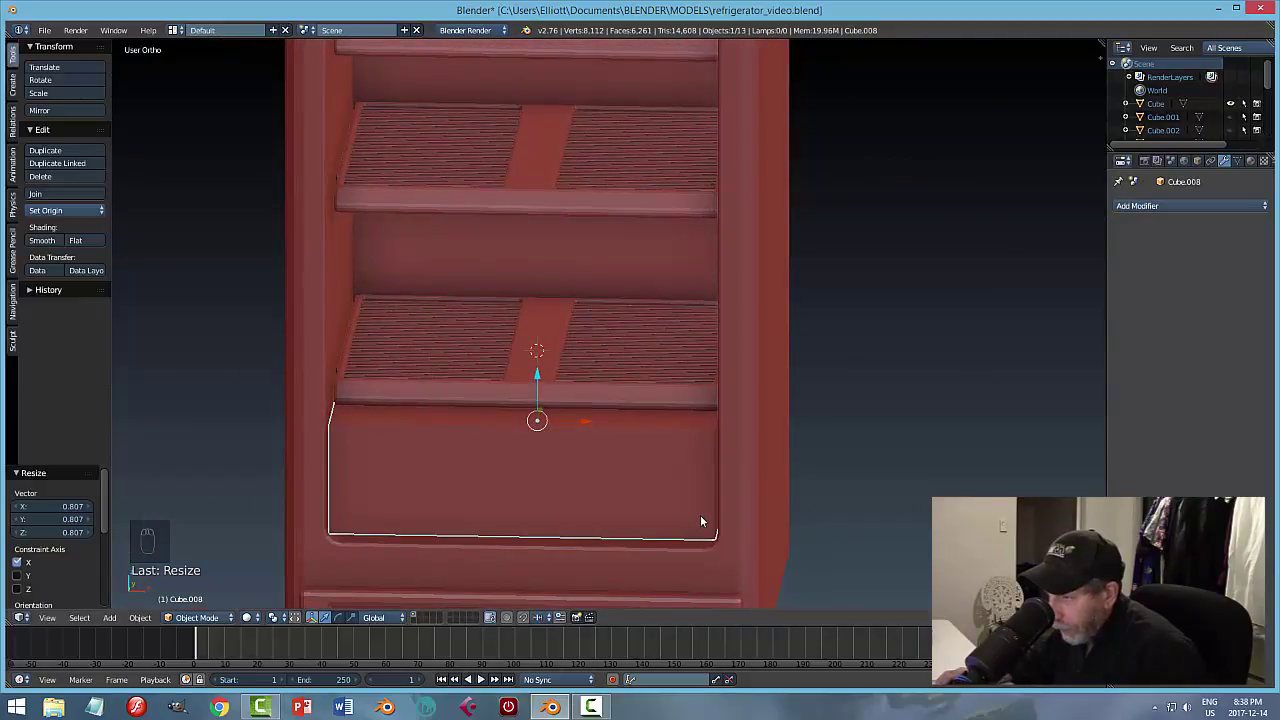
pyautogui.press('s')
pyautogui.press('x')
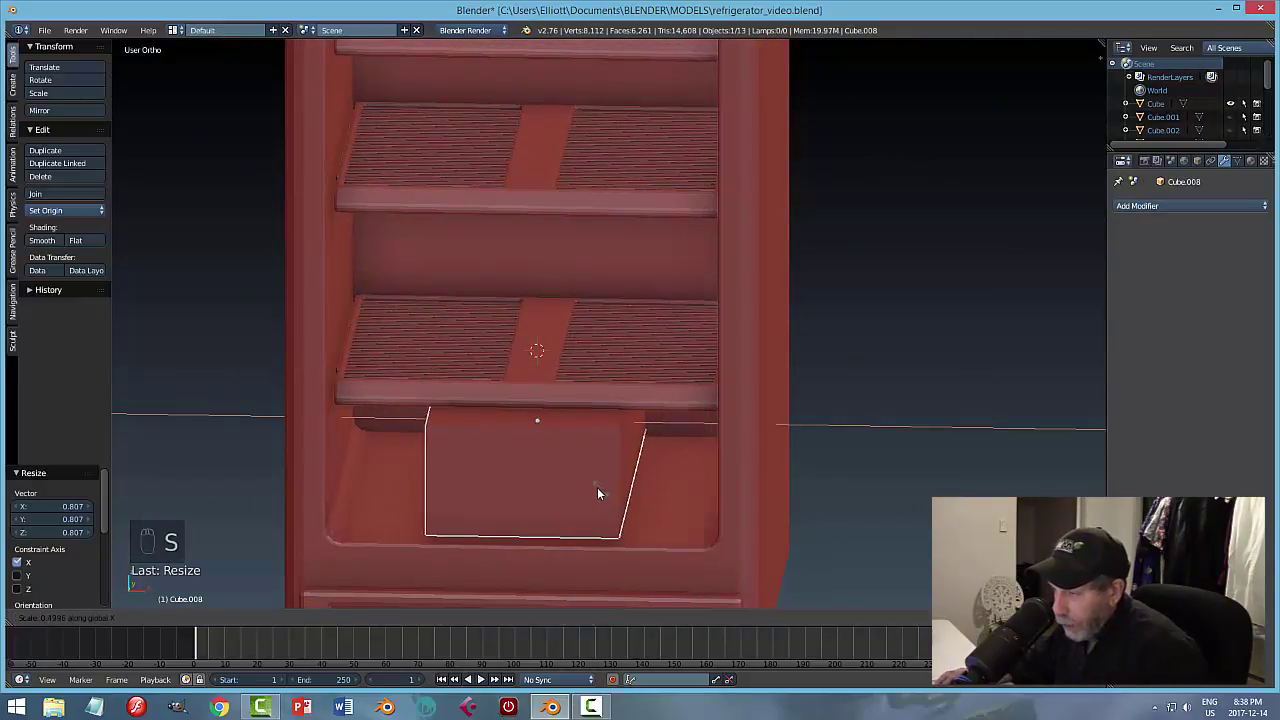
pyautogui.click(585, 487)
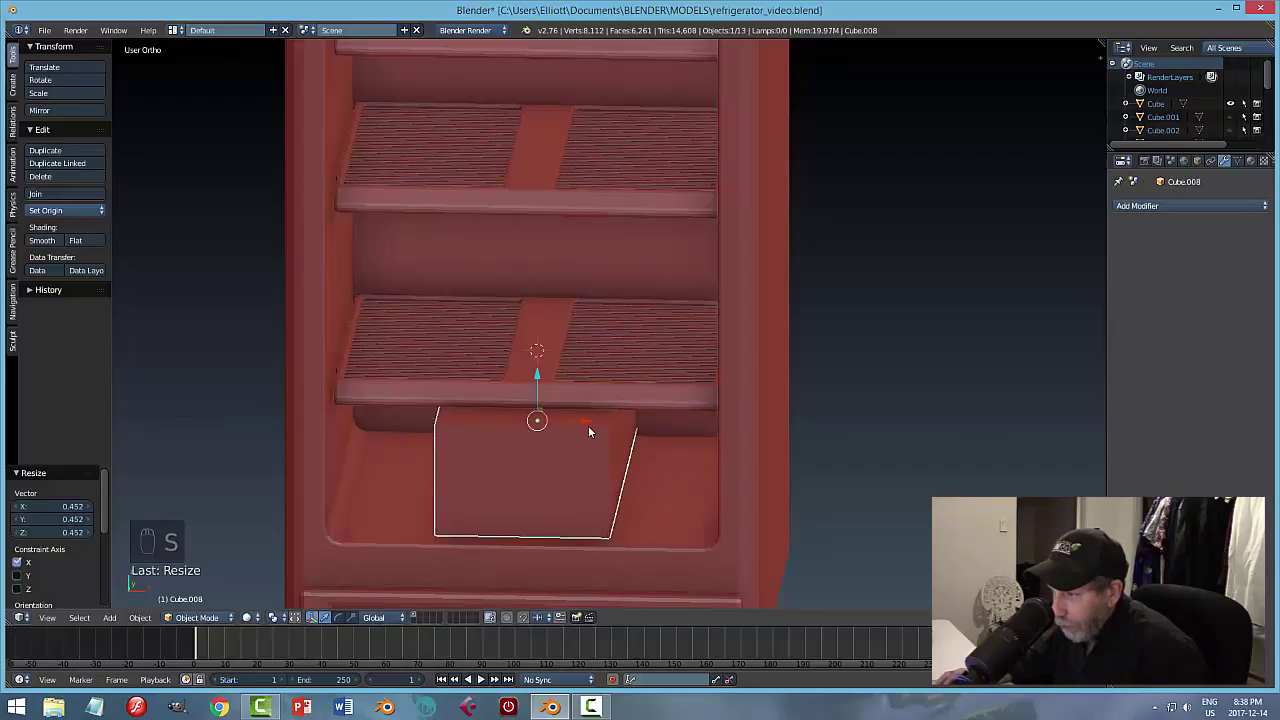
pyautogui.moveTo(588, 430); pyautogui.dragTo(484, 419)
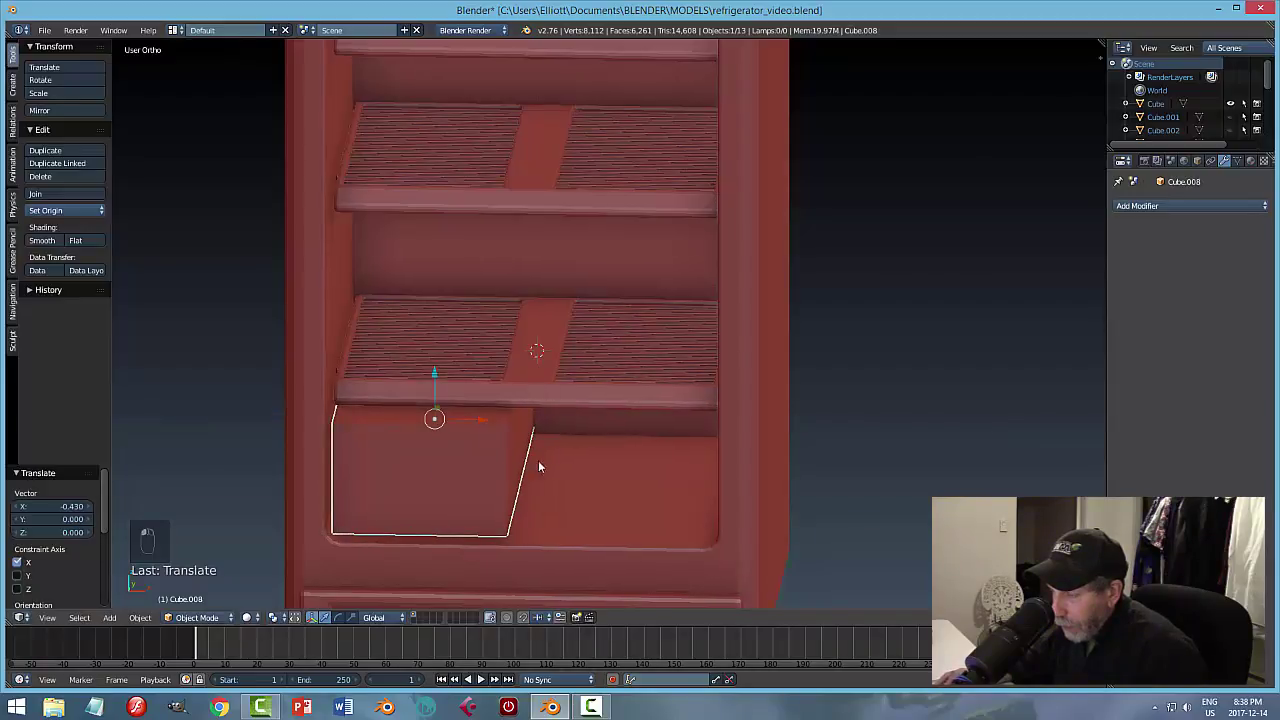
pyautogui.scroll(-4, 538, 466)
pyautogui.scroll(4, 546, 452)
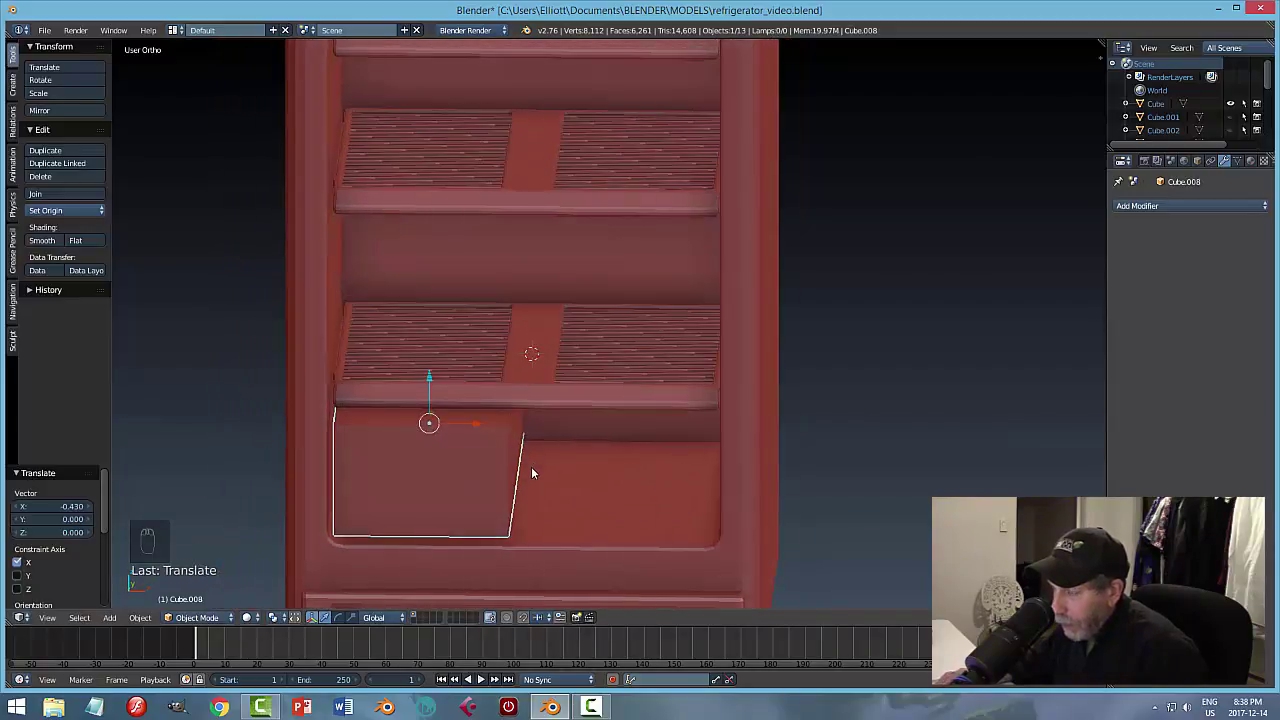
# Add a Mirror modifier on the X axis to the drawer cube, using the refrigerator body as the mirror object.
pyautogui.click(1139, 208)
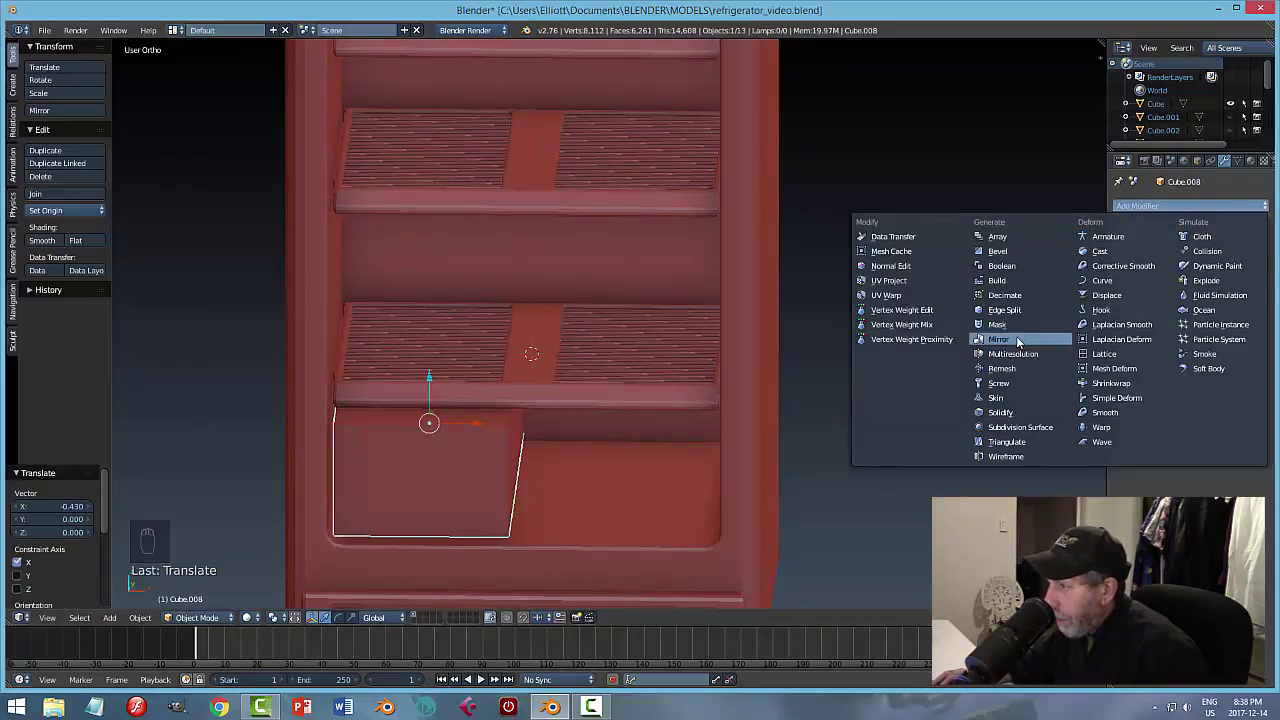
pyautogui.click(998, 339)
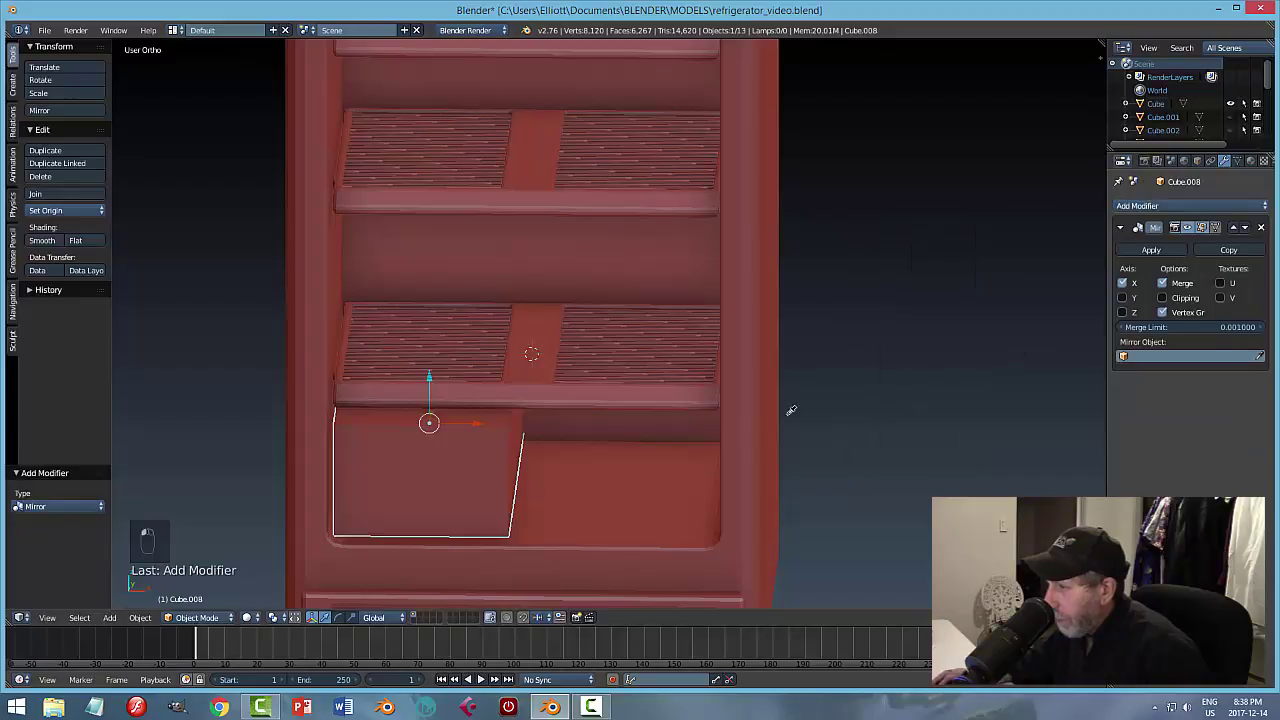
pyautogui.click(603, 477)
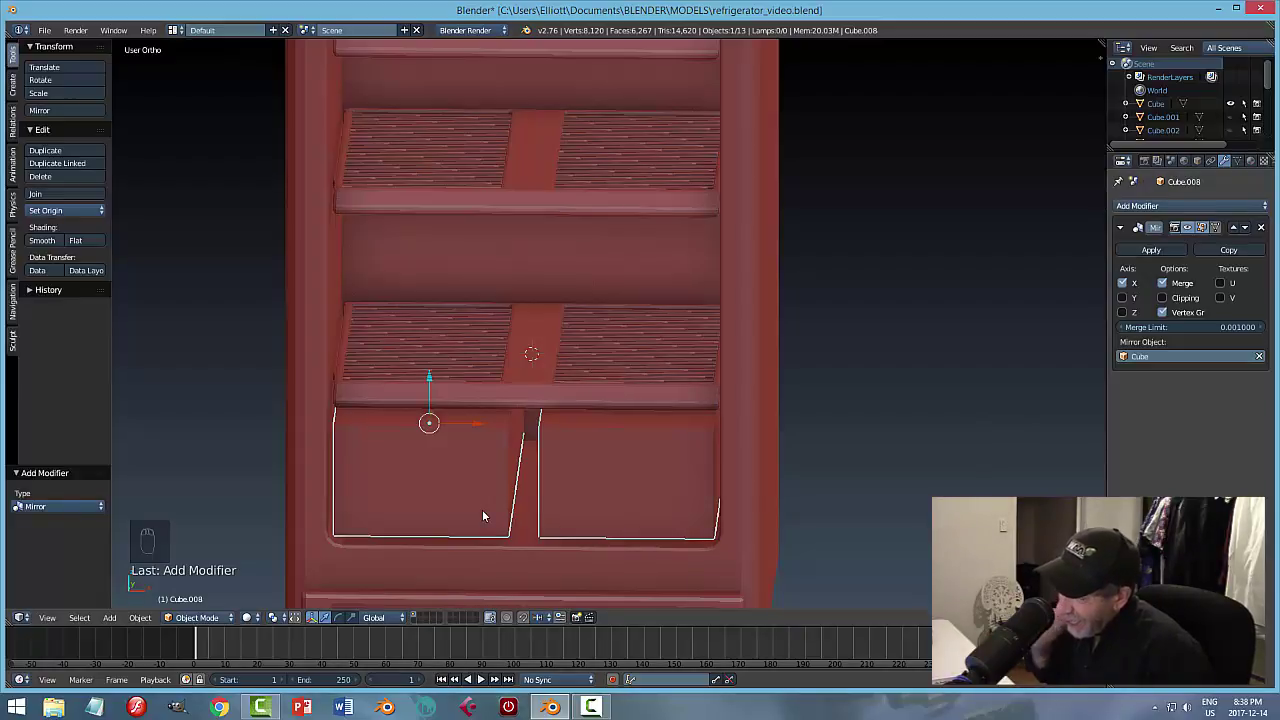
# Try to centre the drawer cube's origin on its geometry with the Mirror modifier unapplied, undoing and redoing the change.
pyautogui.click(48, 212)
pyautogui.click(55, 232)
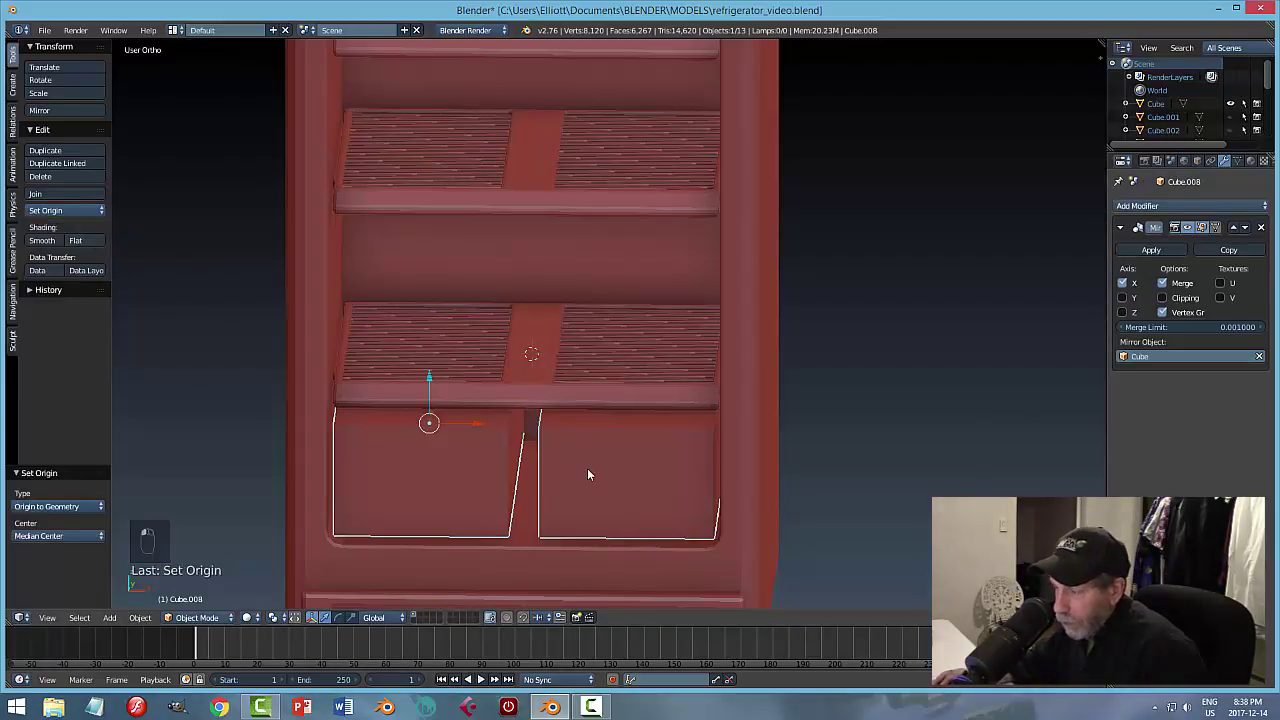
pyautogui.hotkey('ctrl', 'z')
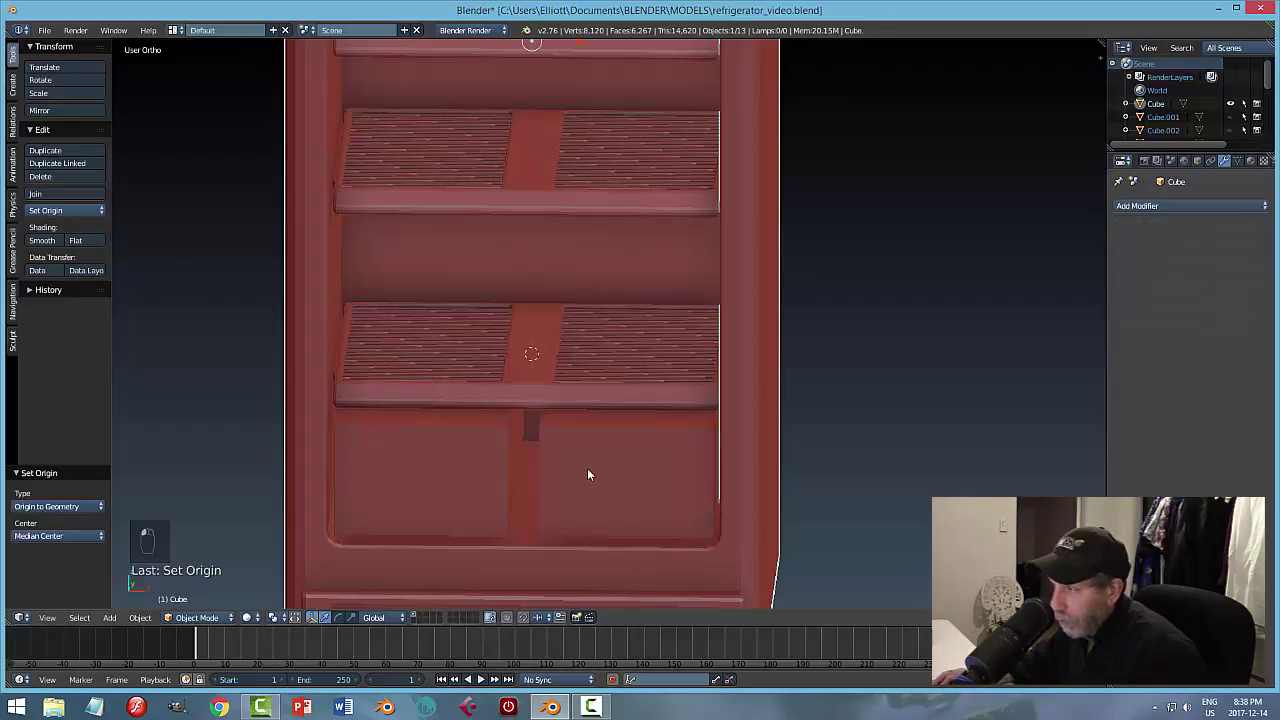
pyautogui.hotkey('ctrl', 'shift', 'z')
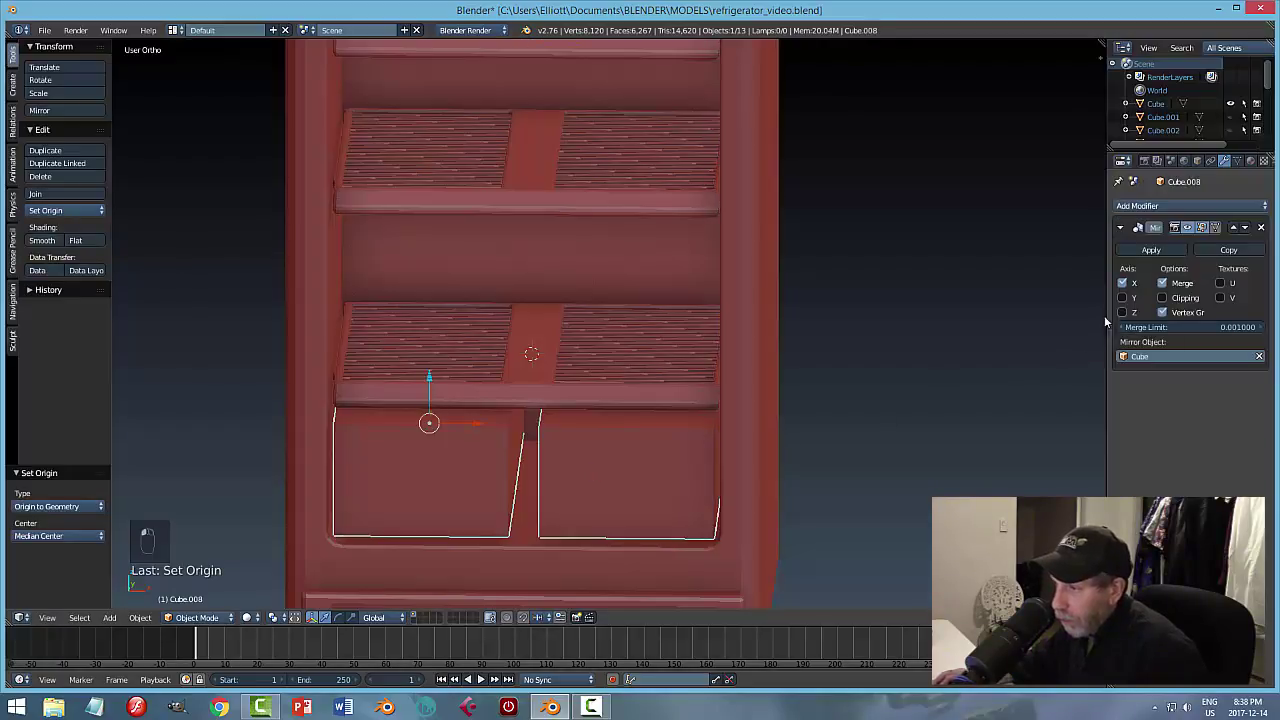
# Apply the Mirror modifier and set the origin of the two drawer blocks to their geometry.
pyautogui.click(1154, 249)
pyautogui.click(56, 212)
pyautogui.click(68, 242)
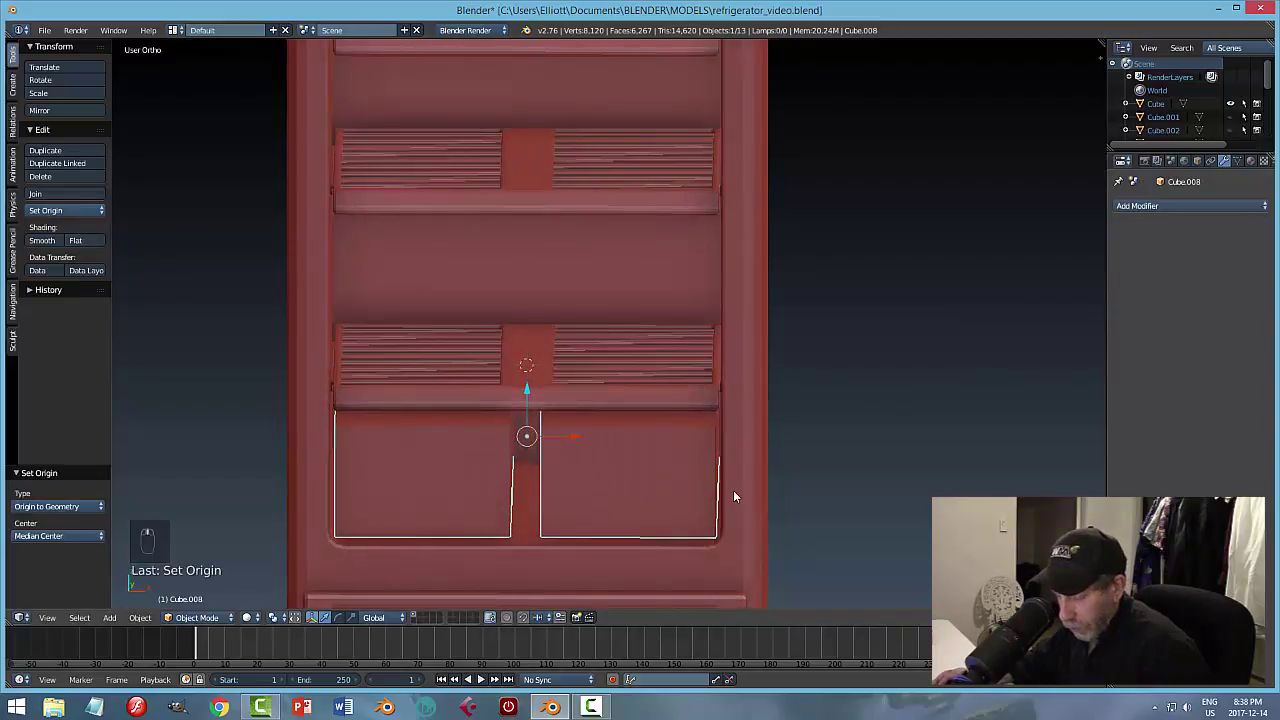
# Widen the left drawer block by moving its inner side face about 0.06 along X towards the centre of the refrigerator.
pyautogui.moveTo(672, 488); pyautogui.dragTo(659, 488, button='middle')
pyautogui.press('Tab')
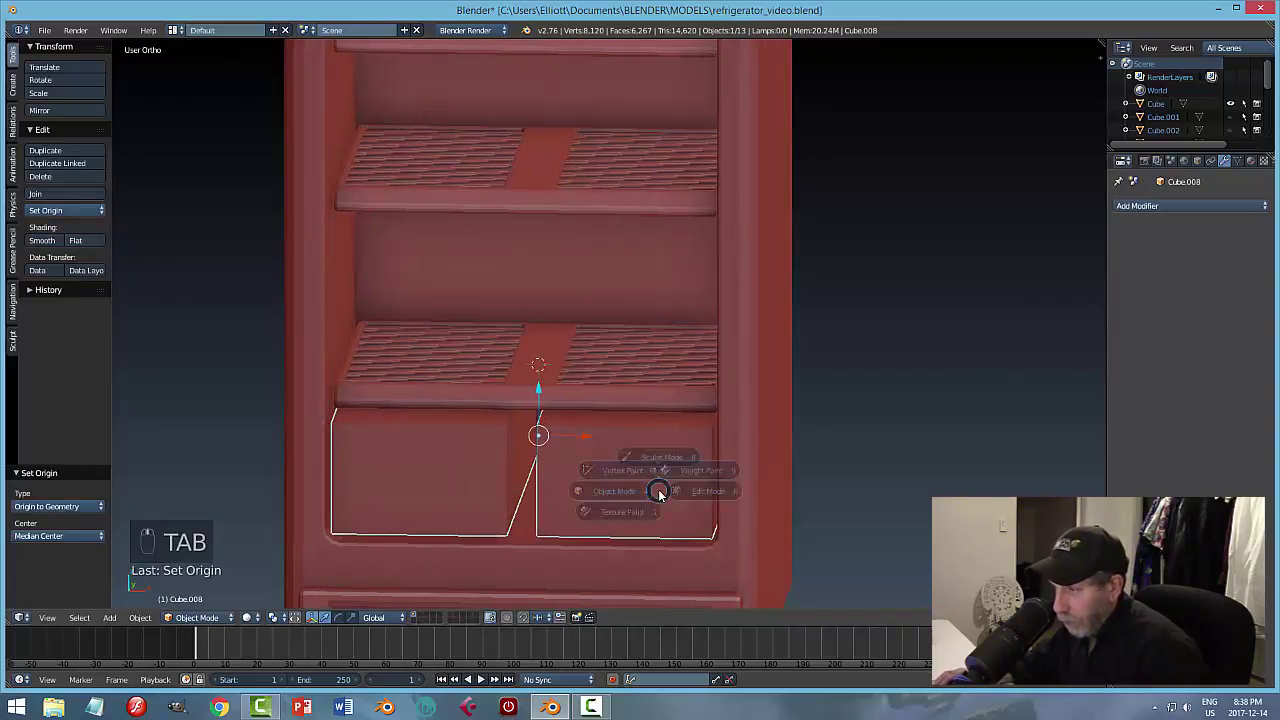
pyautogui.press('a')
pyautogui.moveTo(586, 463)
pyautogui.mouseDown(button='middle')
pyautogui.moveTo(608, 466)
pyautogui.moveTo(586, 457)
pyautogui.mouseUp(button='middle')
pyautogui.rightClick(594, 460)
pyautogui.press('g')
pyautogui.press('x')
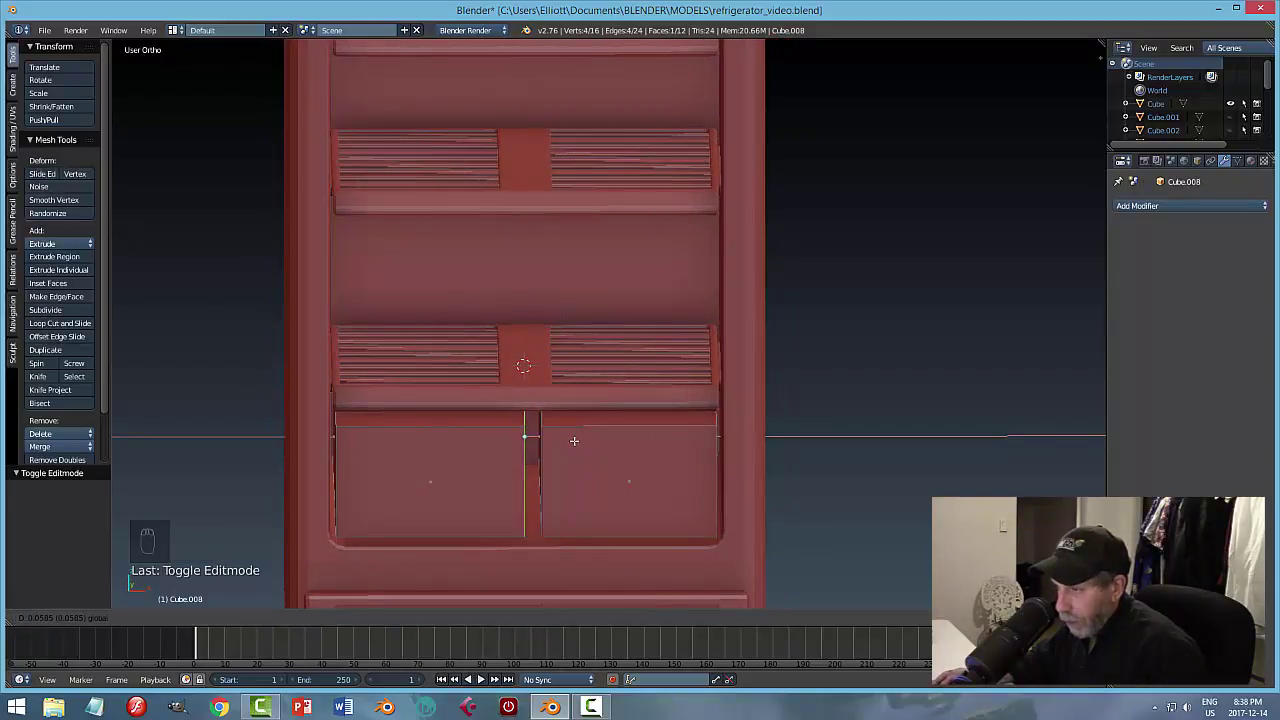
pyautogui.click(574, 441)
# Delete all linked faces of the right drawer block and set the remaining block's origin to its geometry.
pyautogui.press('a')
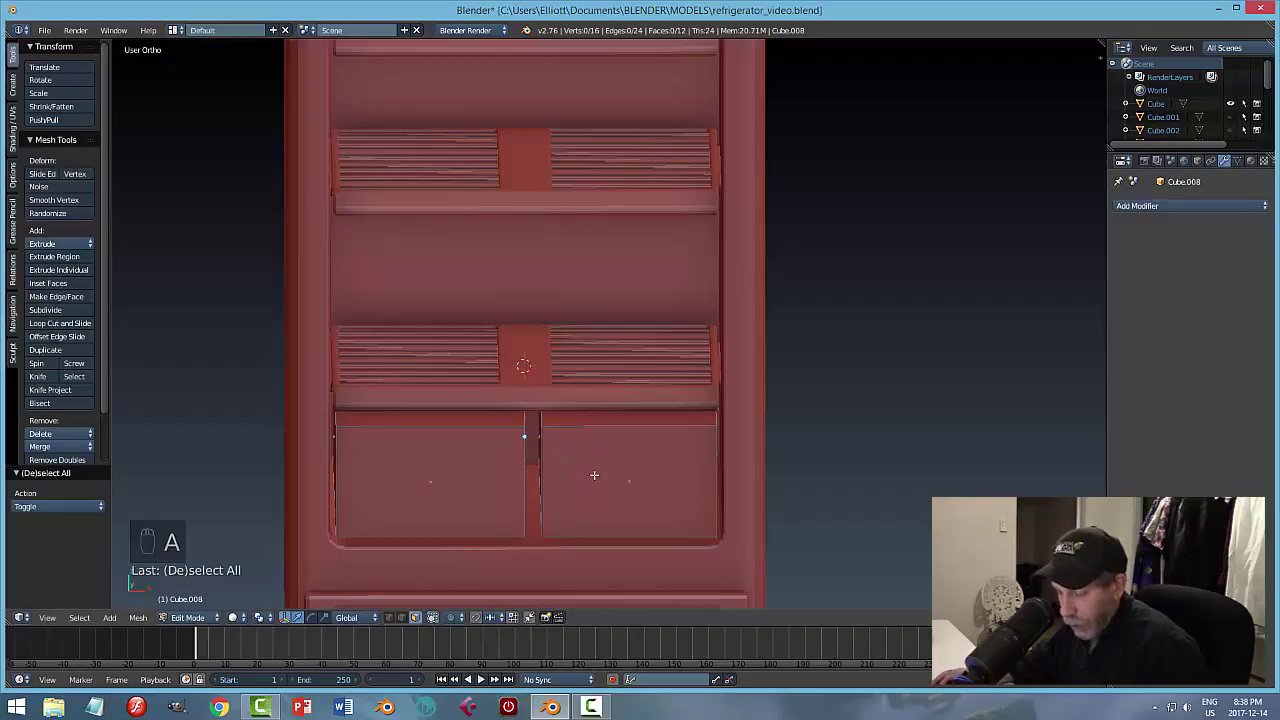
pyautogui.rightClick(594, 475)
pyautogui.hotkey('ctrl', 'l')
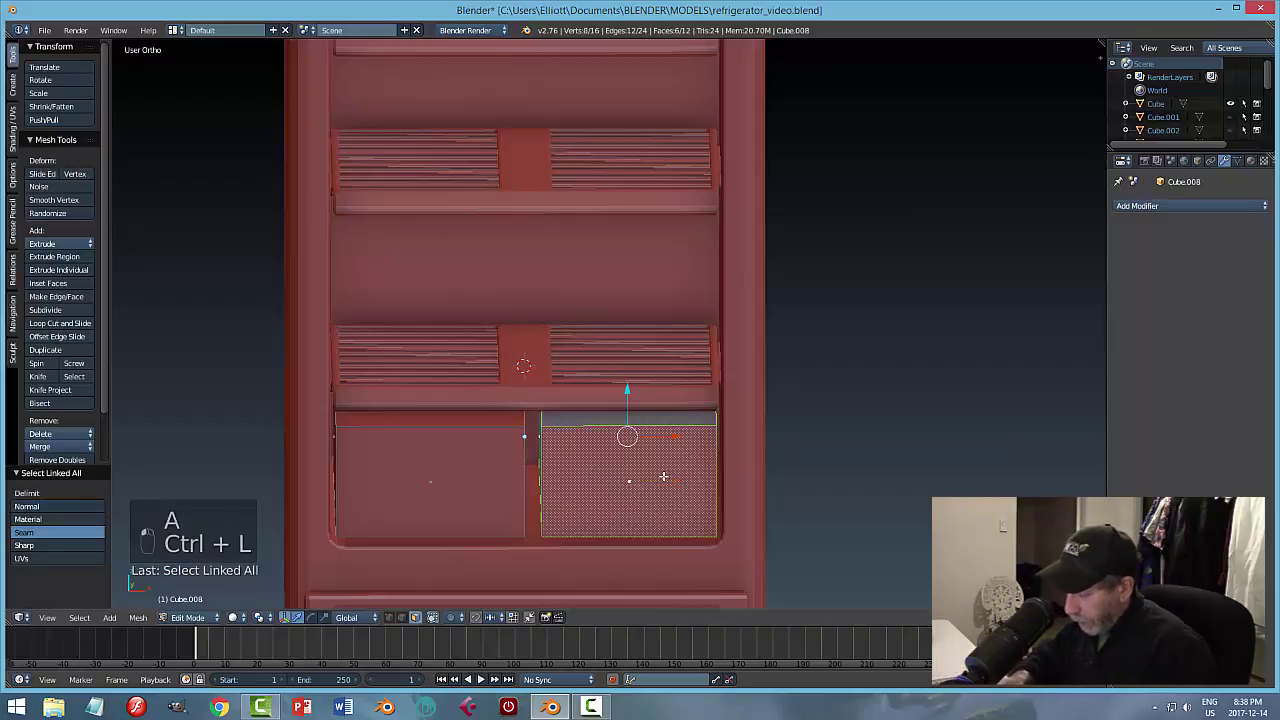
pyautogui.press('x')
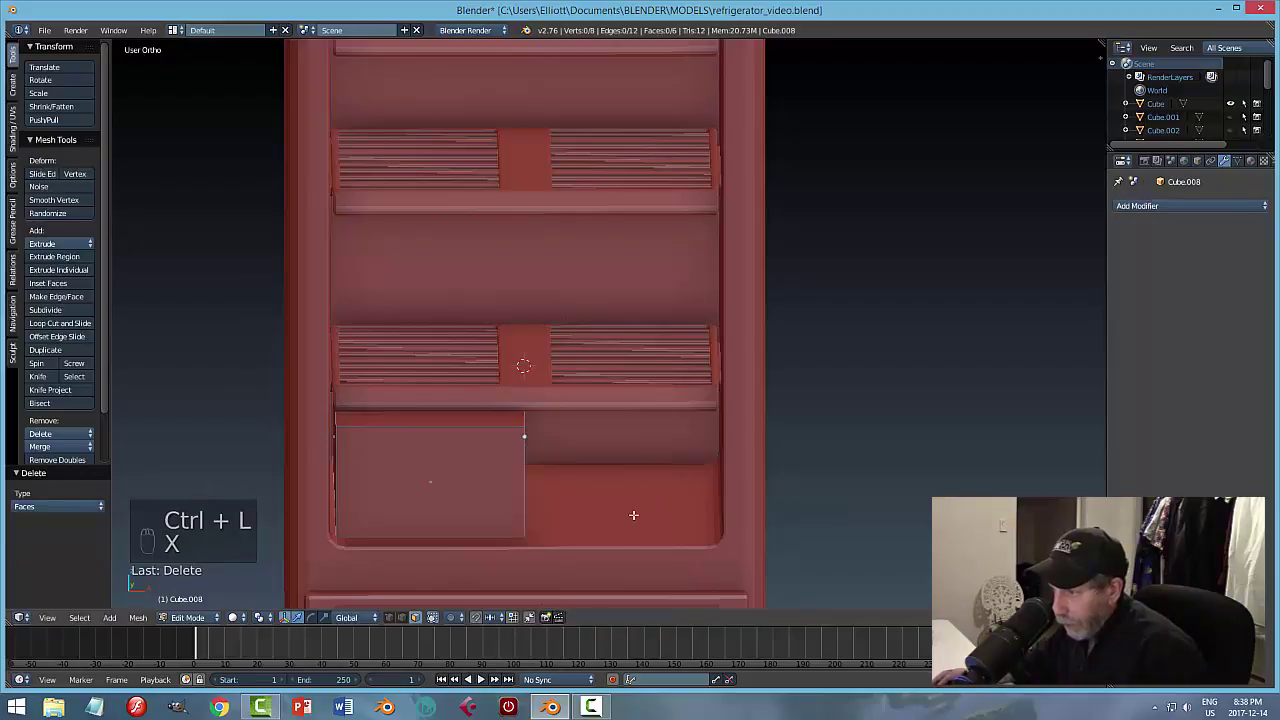
pyautogui.press('Tab')
pyautogui.click(60, 210)
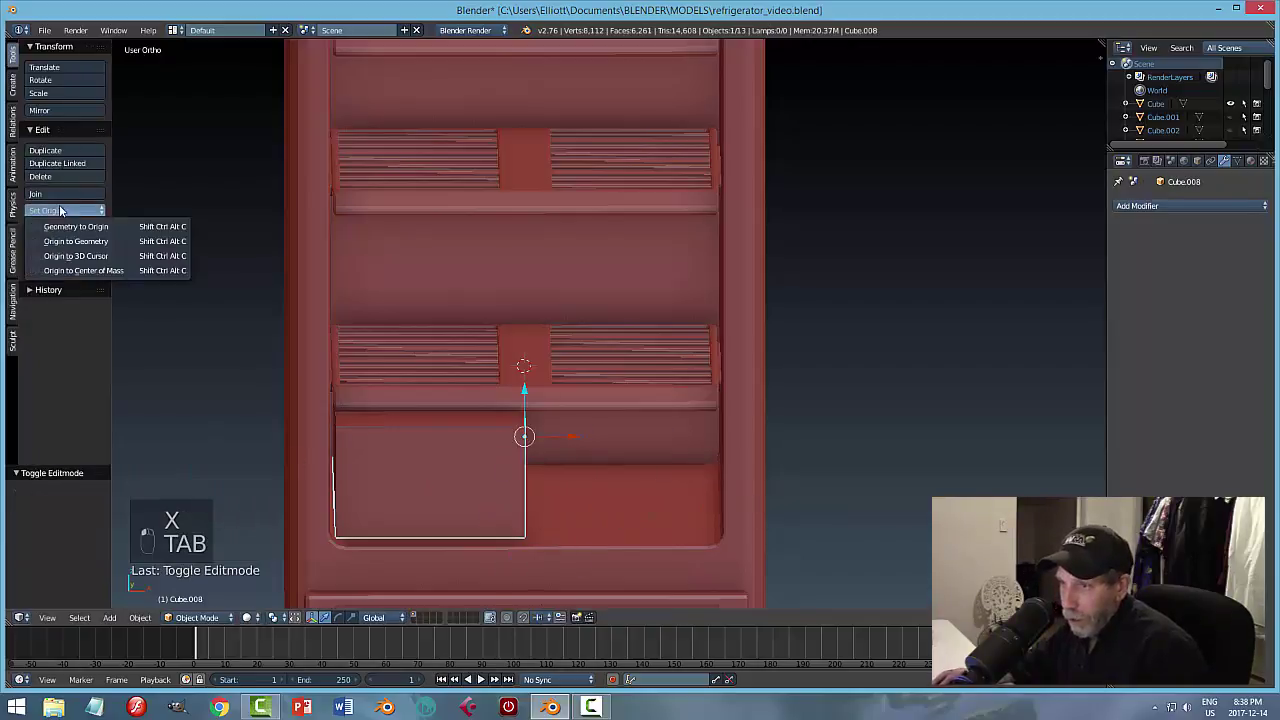
pyautogui.click(75, 241)
# In wireframe shading, shorten the drawer block by moving its back face -0.287 along Y.
pyautogui.moveTo(512, 353); pyautogui.dragTo(668, 362, button='middle')
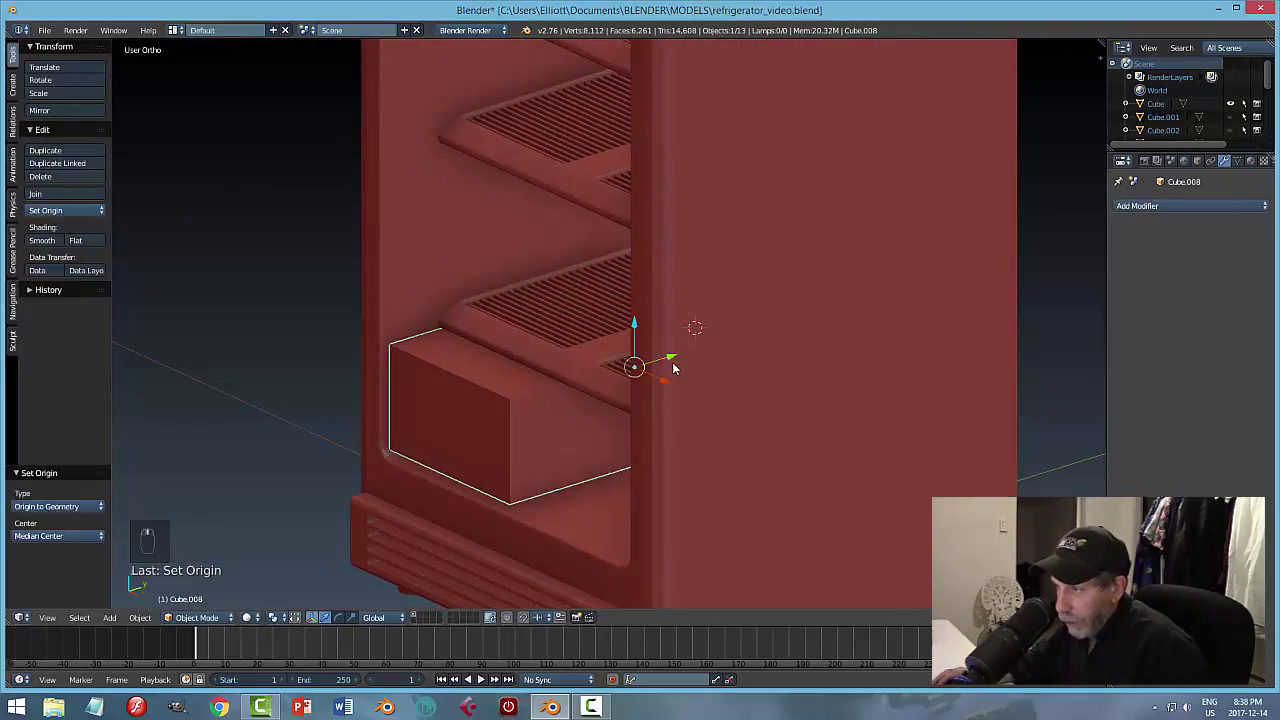
pyautogui.press('z')
pyautogui.click(778, 390)
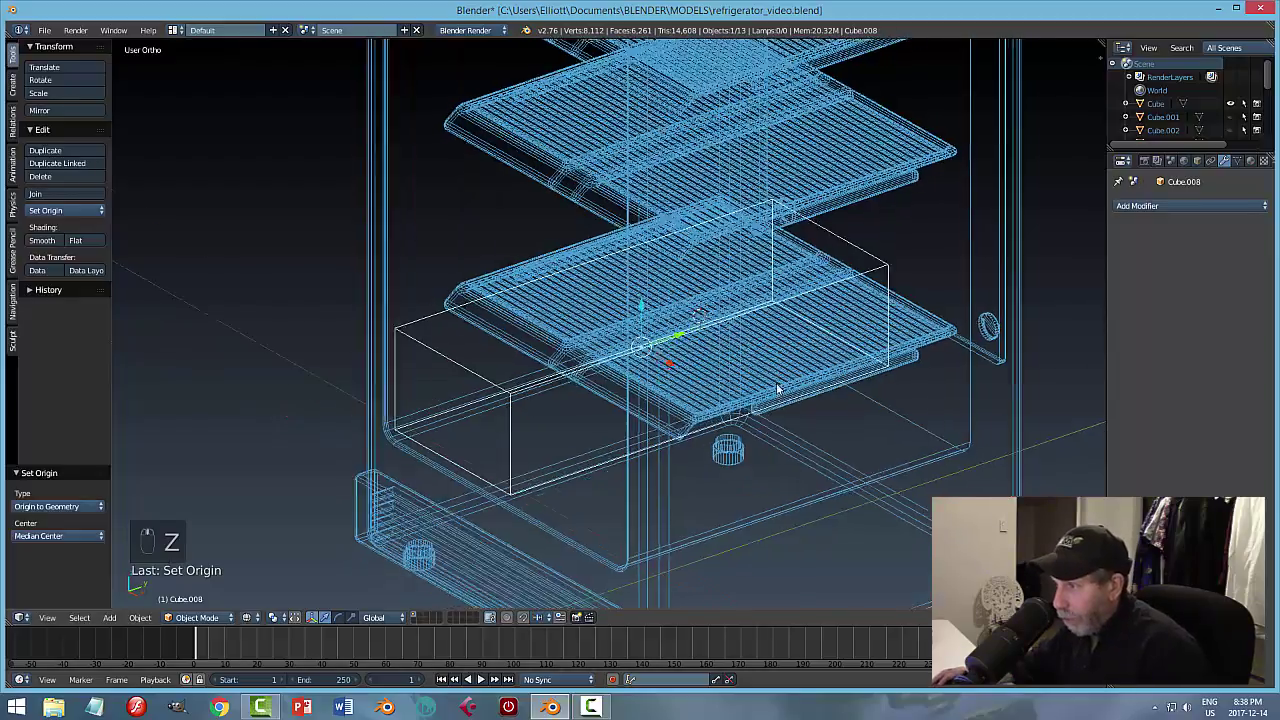
pyautogui.moveTo(778, 390); pyautogui.dragTo(838, 390, button='middle')
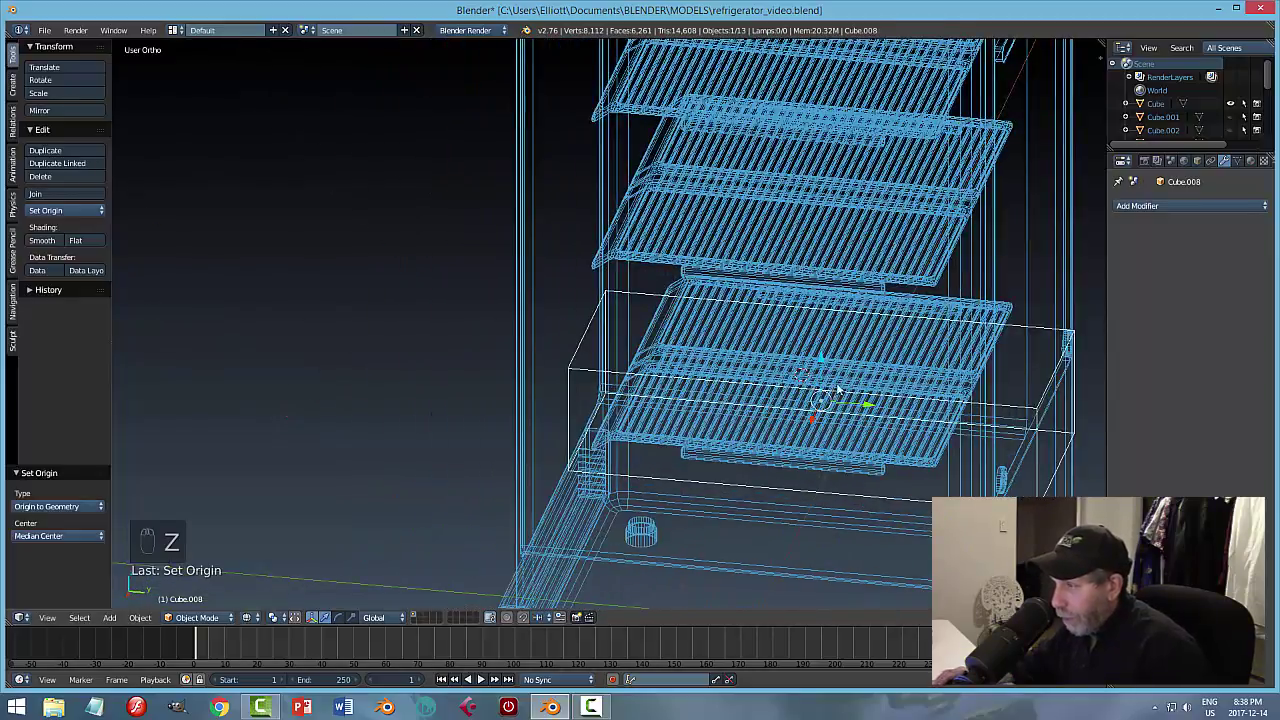
pyautogui.rightClick(1040, 424)
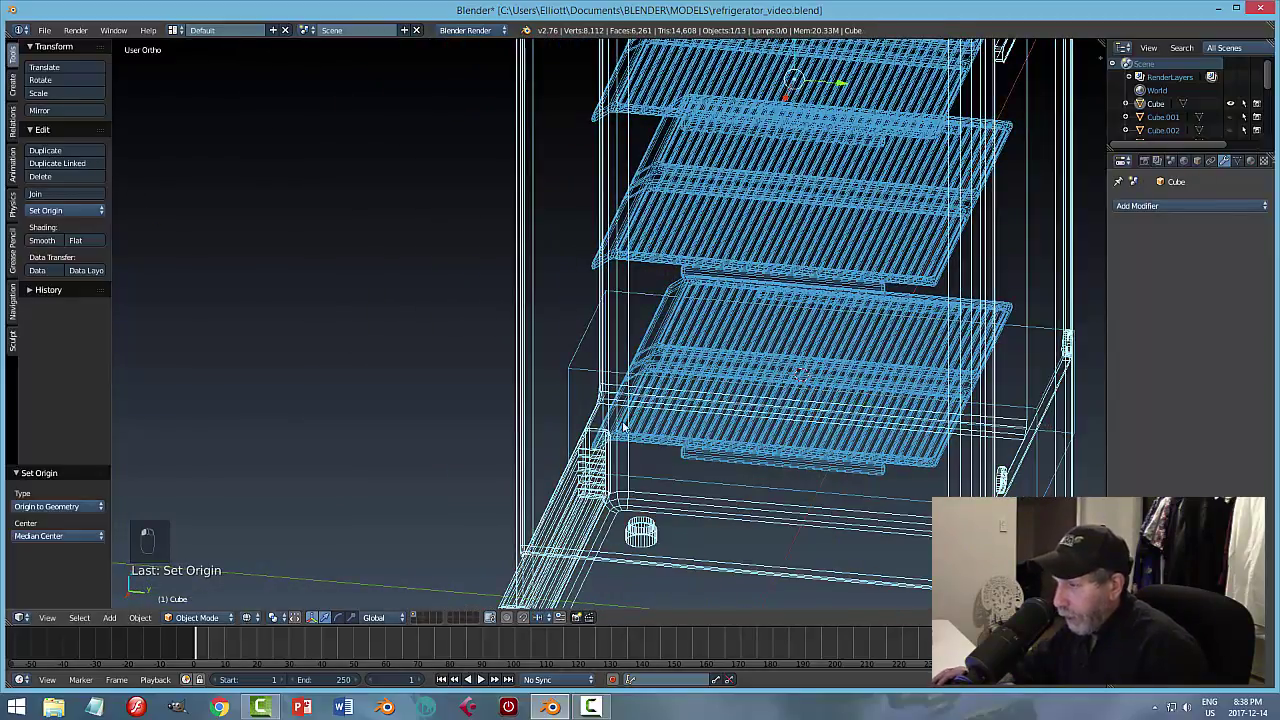
pyautogui.rightClick(589, 377)
pyautogui.press('Tab')
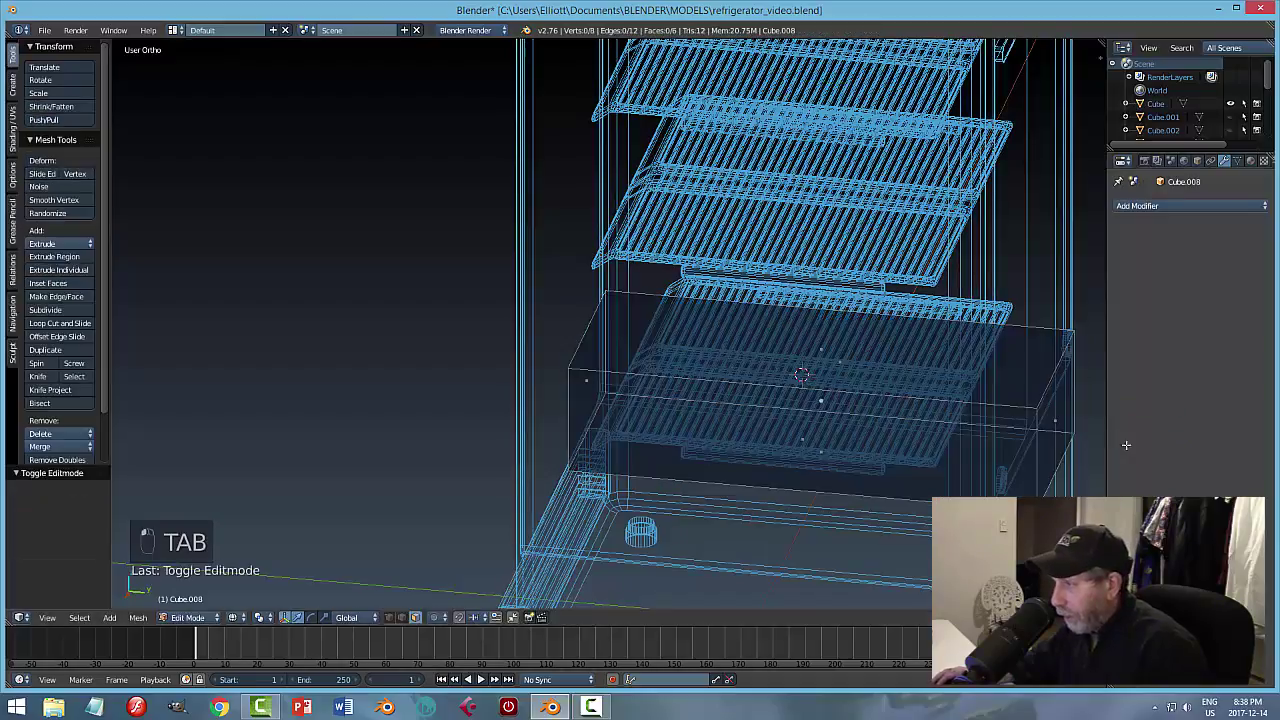
pyautogui.rightClick(1058, 418)
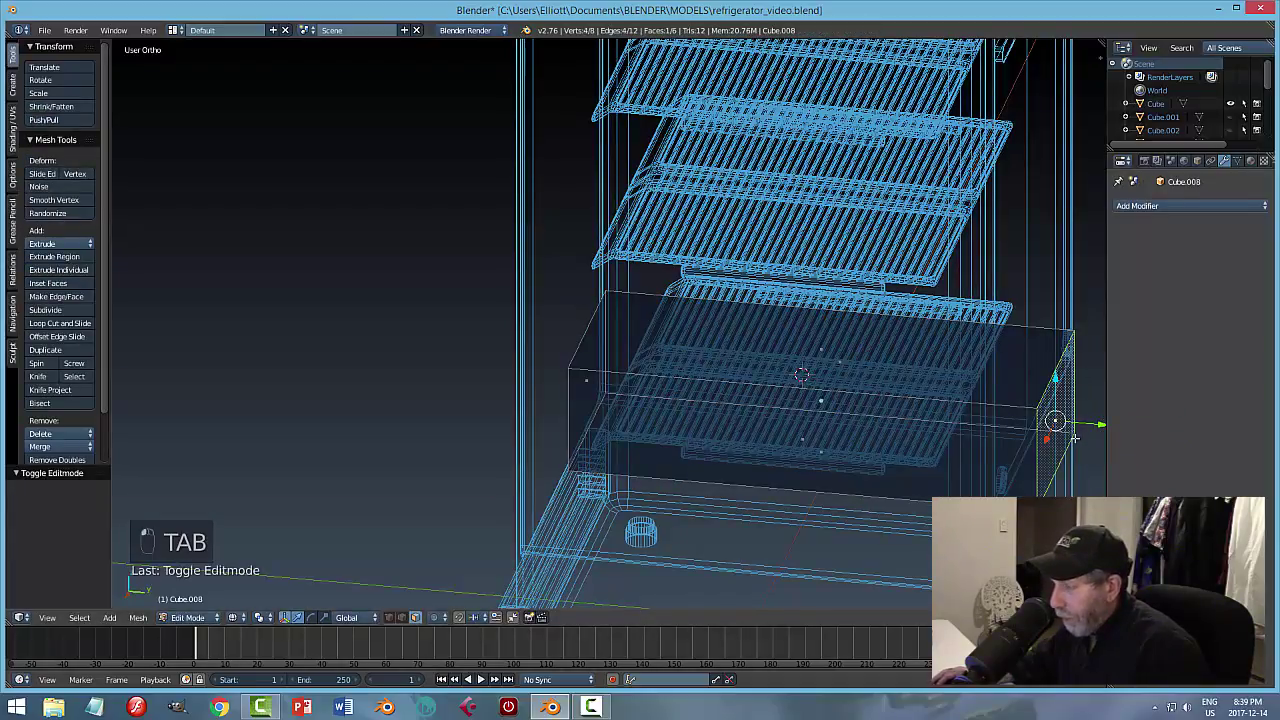
pyautogui.press('ctrl+KP_3')
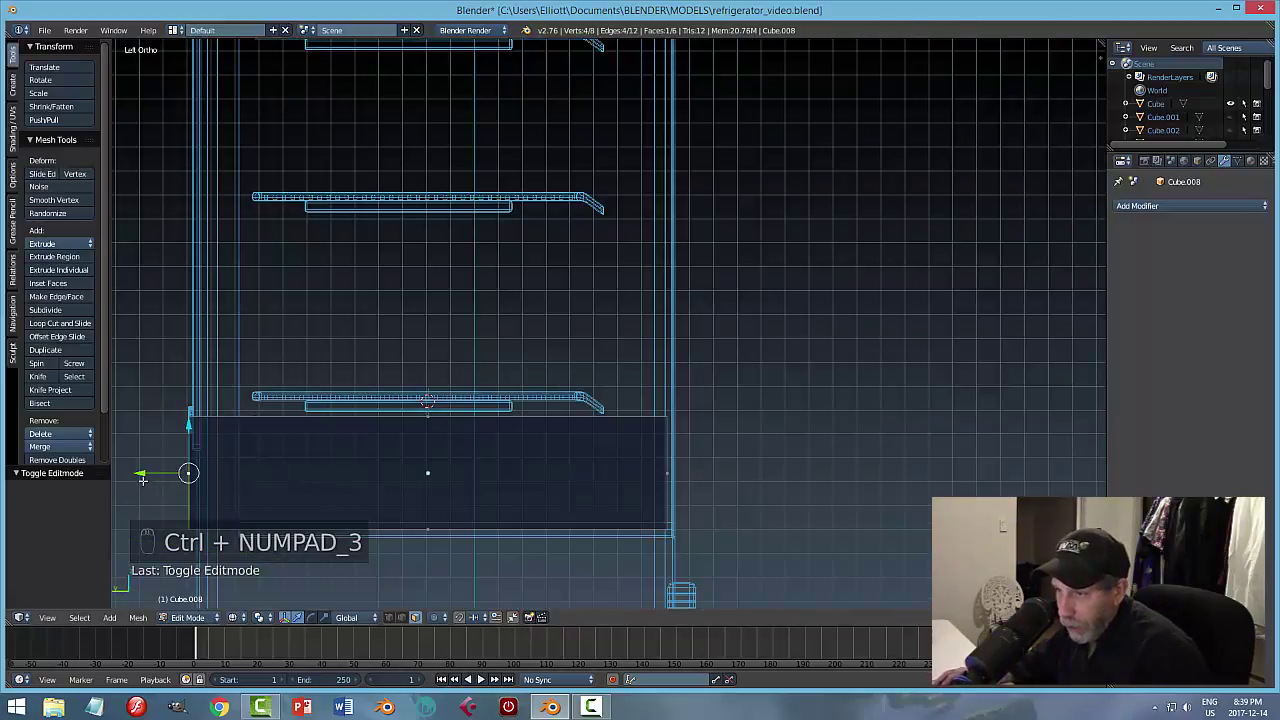
pyautogui.moveTo(143, 474); pyautogui.dragTo(212, 480)
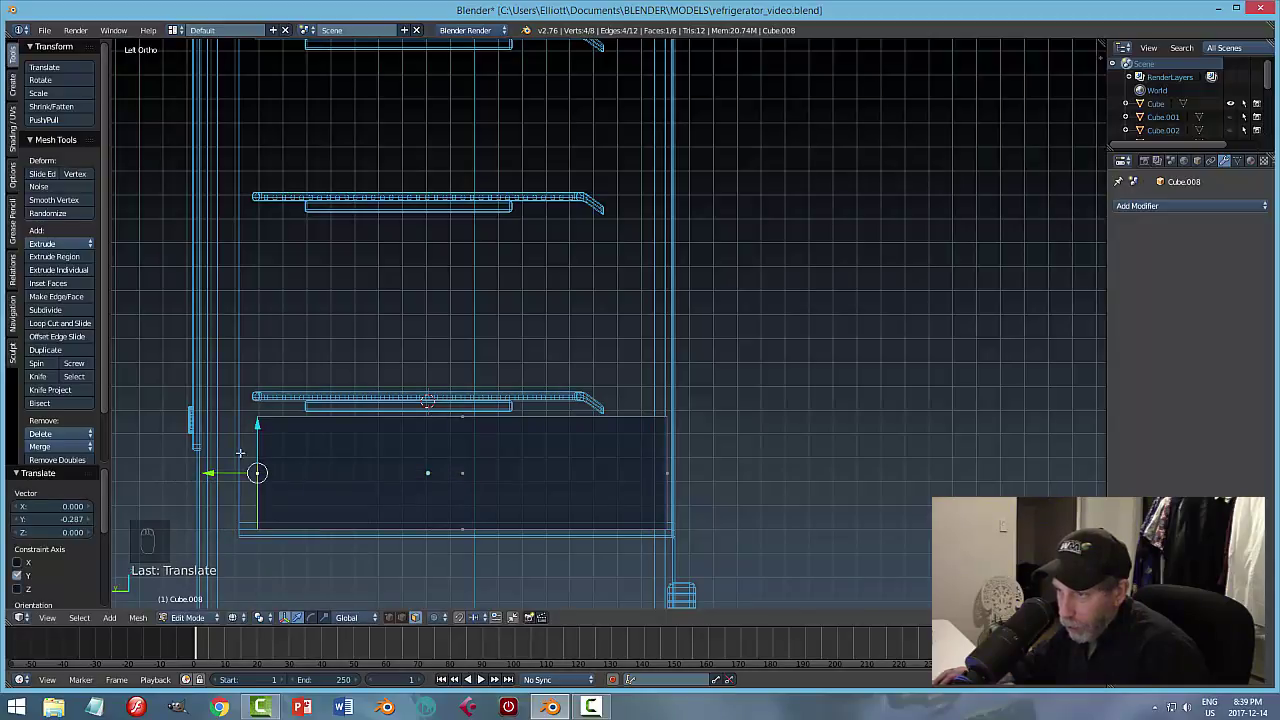
# Move the drawer block's front face back along Y to about the bottom shelf's front edge and restore solid shading.
pyautogui.moveTo(748, 504)
pyautogui.mouseDown(button='middle')
pyautogui.moveTo(726, 508)
pyautogui.moveTo(735, 518)
pyautogui.mouseUp(button='middle')
pyautogui.rightClick(663, 494)
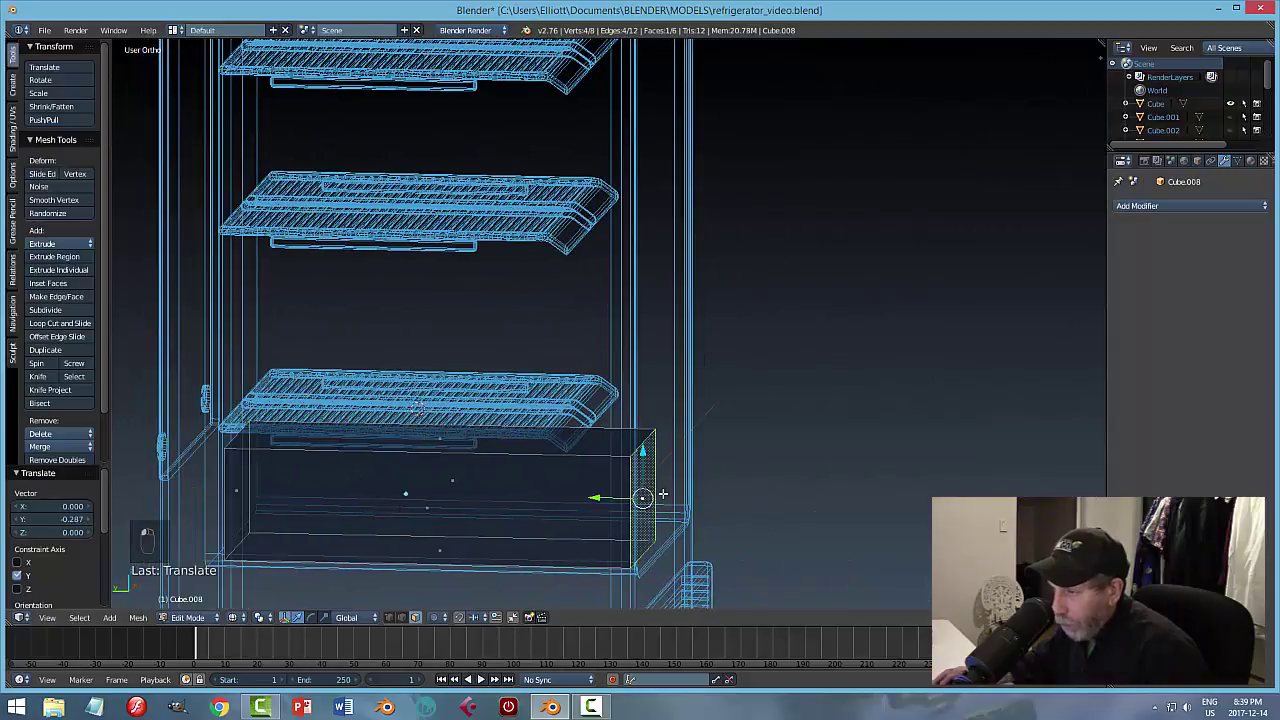
pyautogui.moveTo(597, 500); pyautogui.dragTo(518, 485)
pyautogui.moveTo(518, 485); pyautogui.dragTo(565, 500, button='middle')
pyautogui.moveTo(546, 488); pyautogui.dragTo(558, 489)
pyautogui.press('a')
pyautogui.press('z')
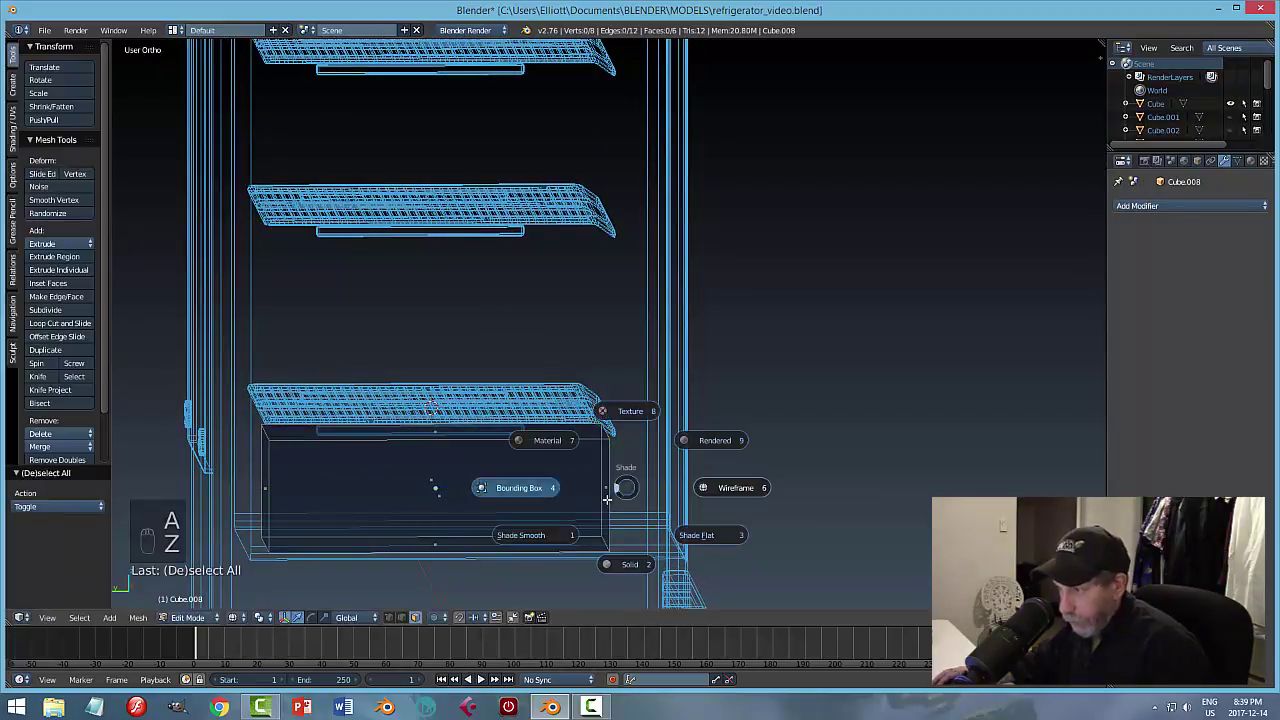
pyautogui.click(846, 484)
# Move the drawer block -1.822 along Y out of the refrigerator and set its origin to its geometry.
pyautogui.moveTo(657, 490); pyautogui.dragTo(651, 443, button='middle')
pyautogui.press('Tab')
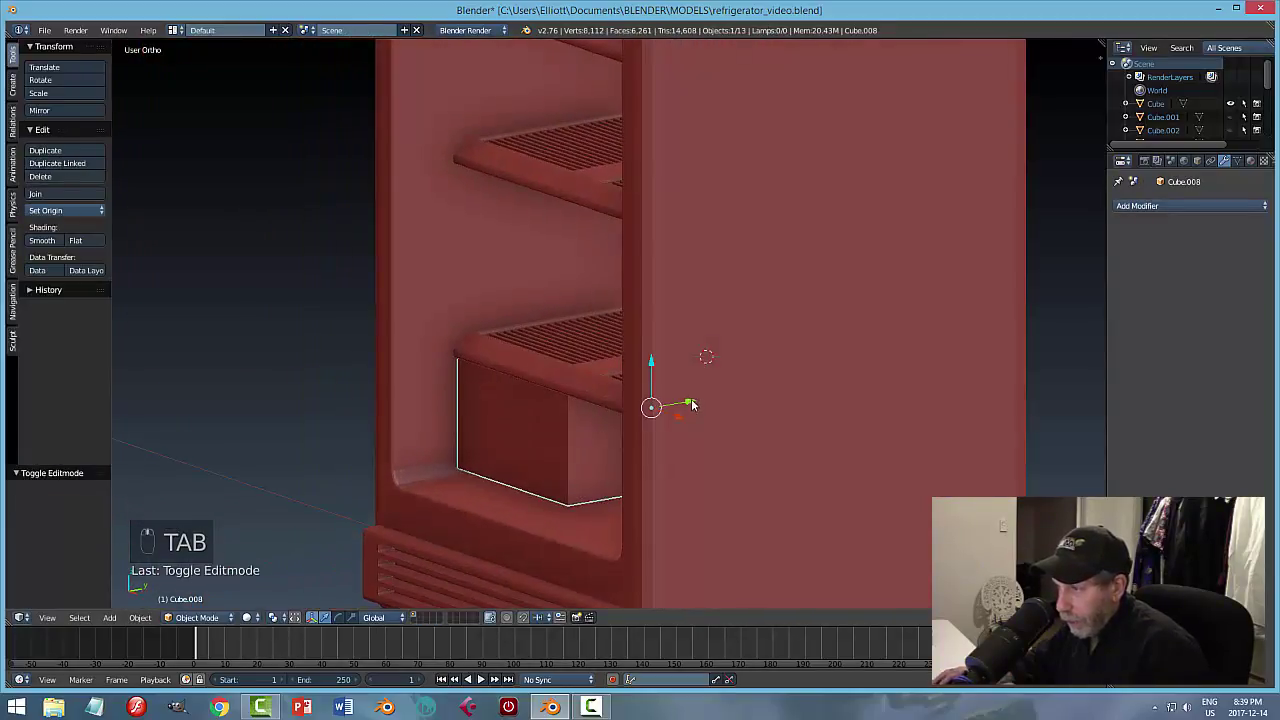
pyautogui.moveTo(692, 404); pyautogui.dragTo(389, 474)
pyautogui.moveTo(389, 474); pyautogui.dragTo(423, 485, button='middle')
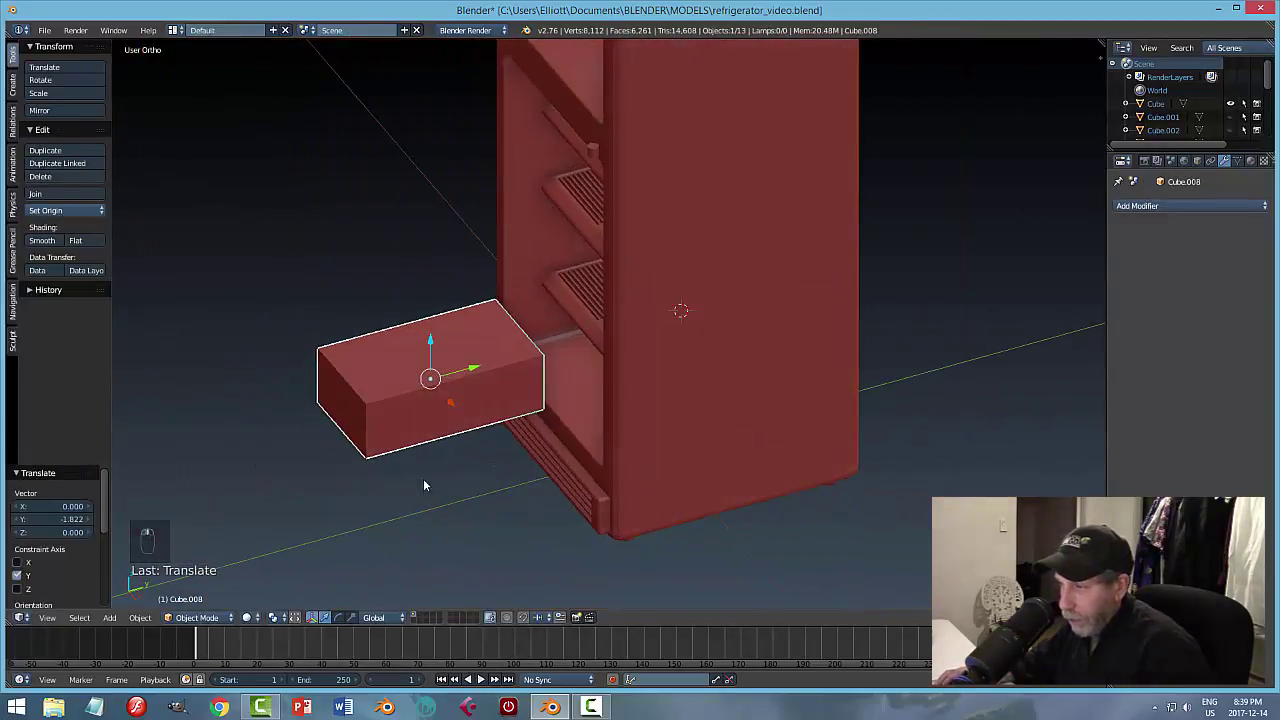
pyautogui.click(45, 210)
pyautogui.click(70, 240)
pyautogui.moveTo(420, 430); pyautogui.dragTo(530, 467, button='middle')
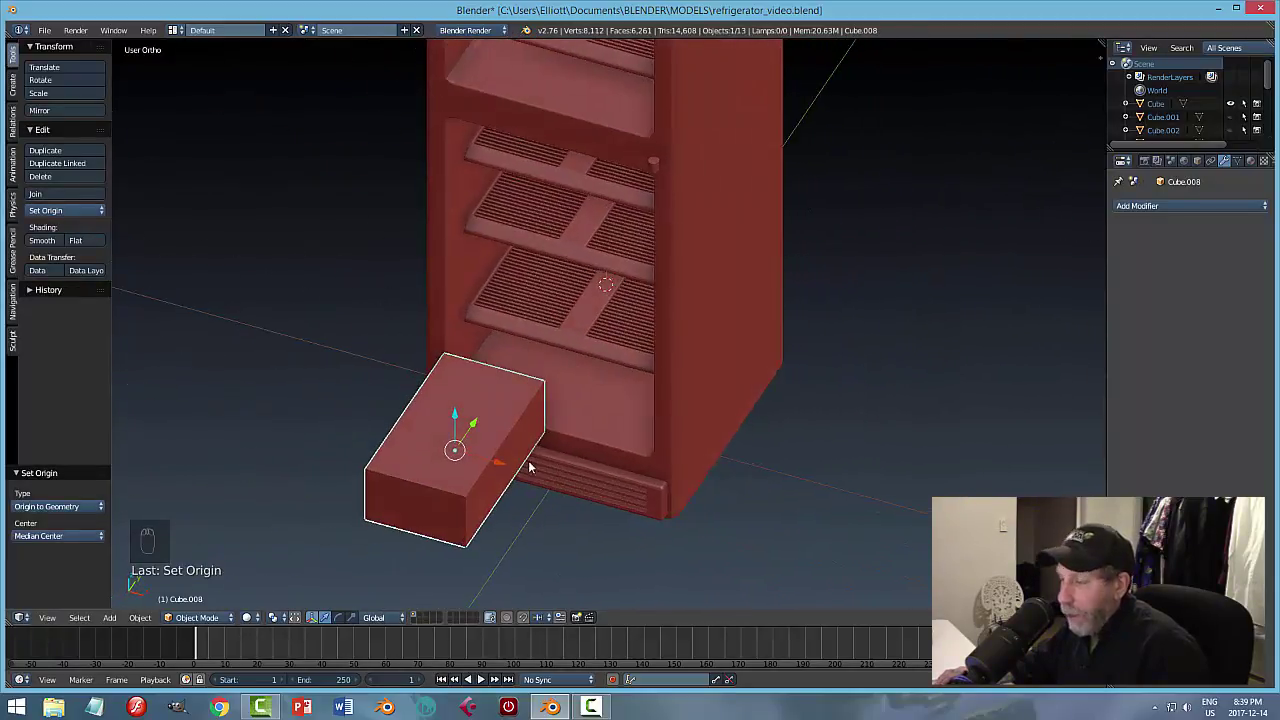
# Delete the drawer block's top face to open it into a box and return to Object Mode.
pyautogui.press('Tab')
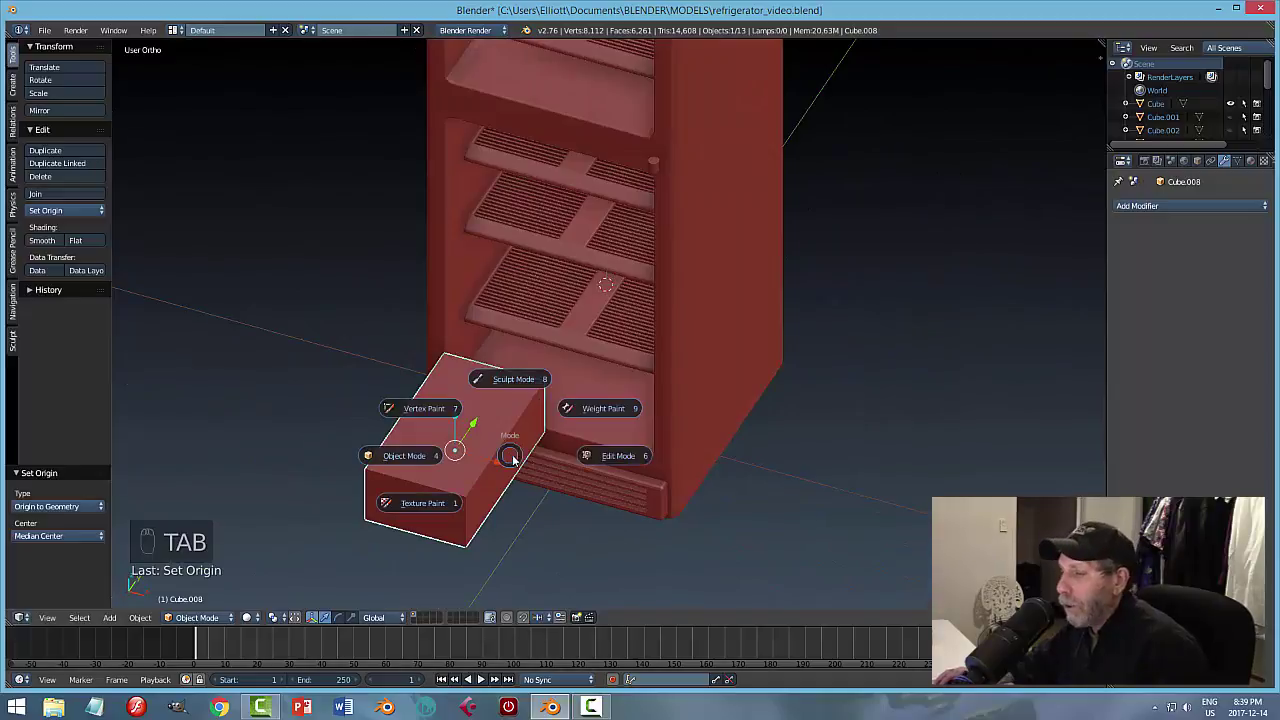
pyautogui.click(515, 460)
pyautogui.scroll(2, 471, 459)
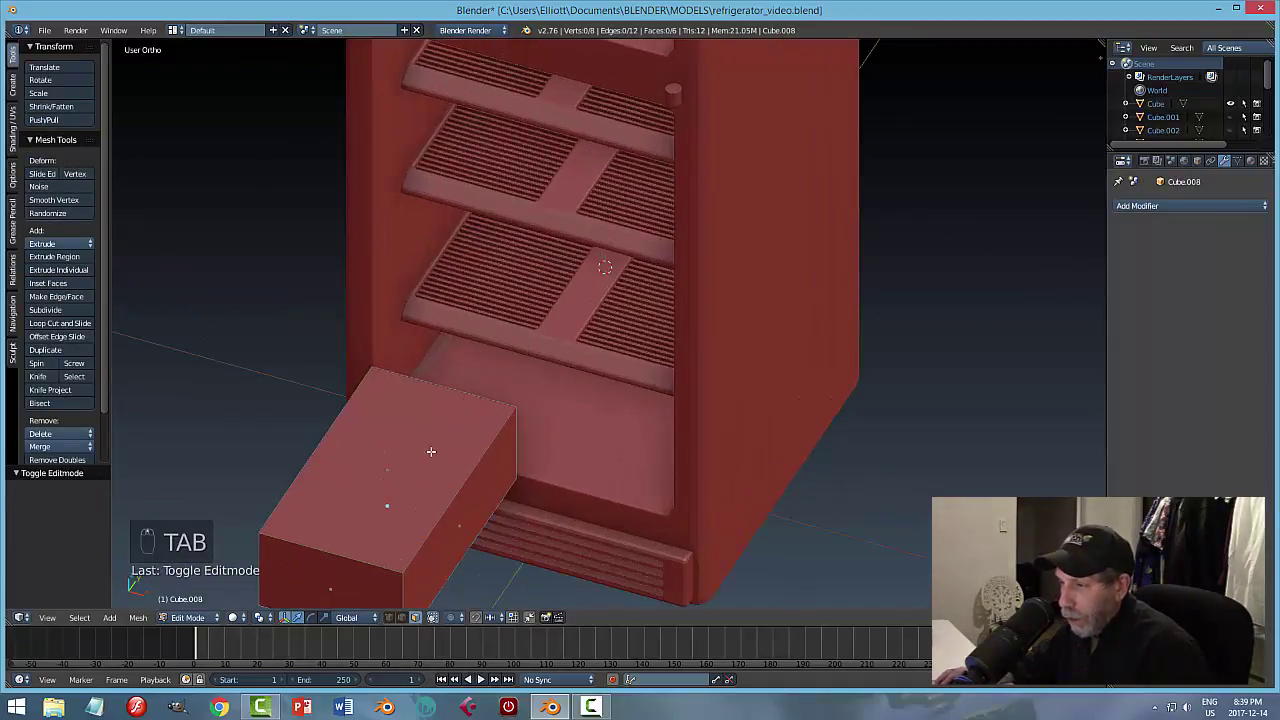
pyautogui.scroll(-2, 431, 451)
pyautogui.rightClick(437, 449)
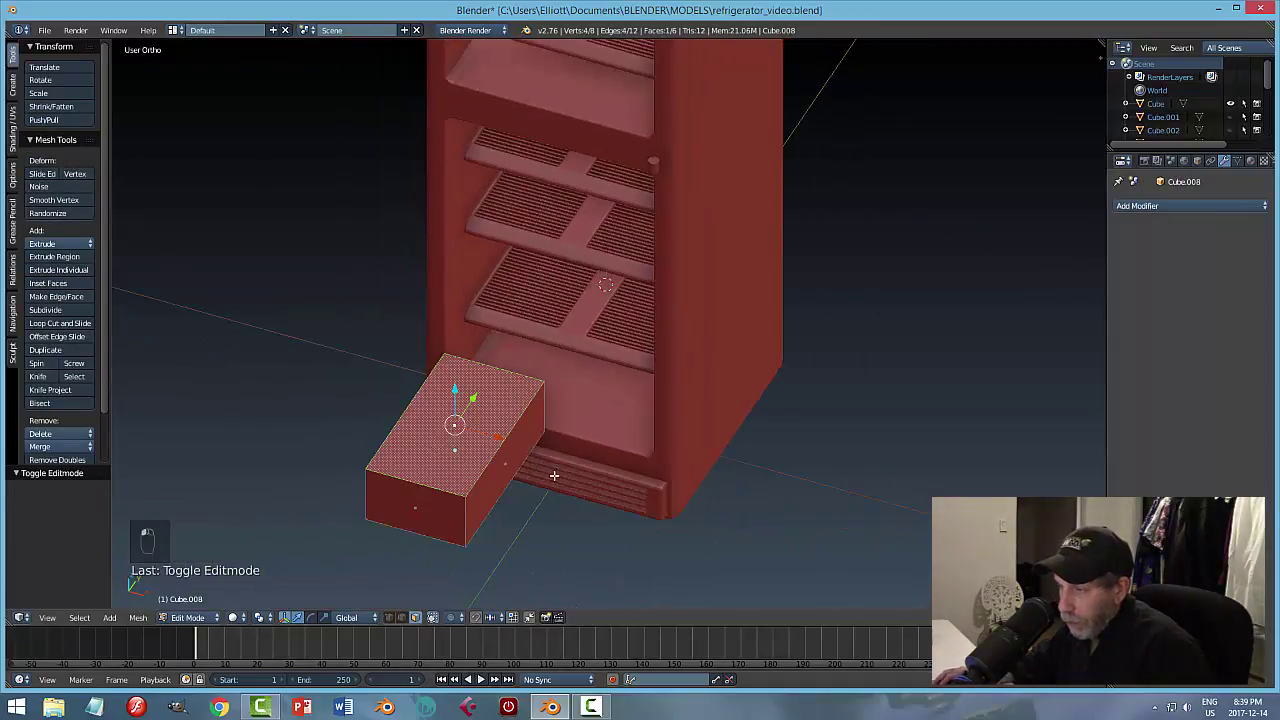
pyautogui.press('x')
pyautogui.click(554, 476)
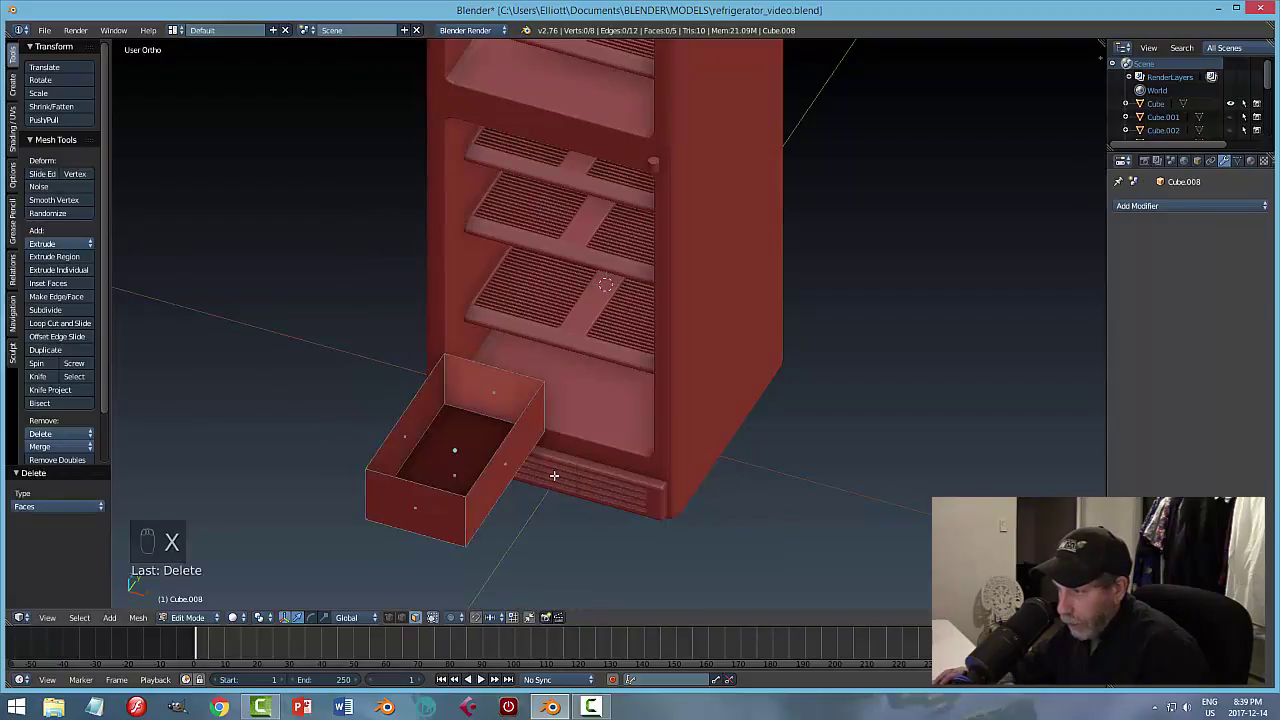
pyautogui.moveTo(558, 483); pyautogui.dragTo(514, 500, button='middle')
pyautogui.press('Tab')
pyautogui.click(451, 489)
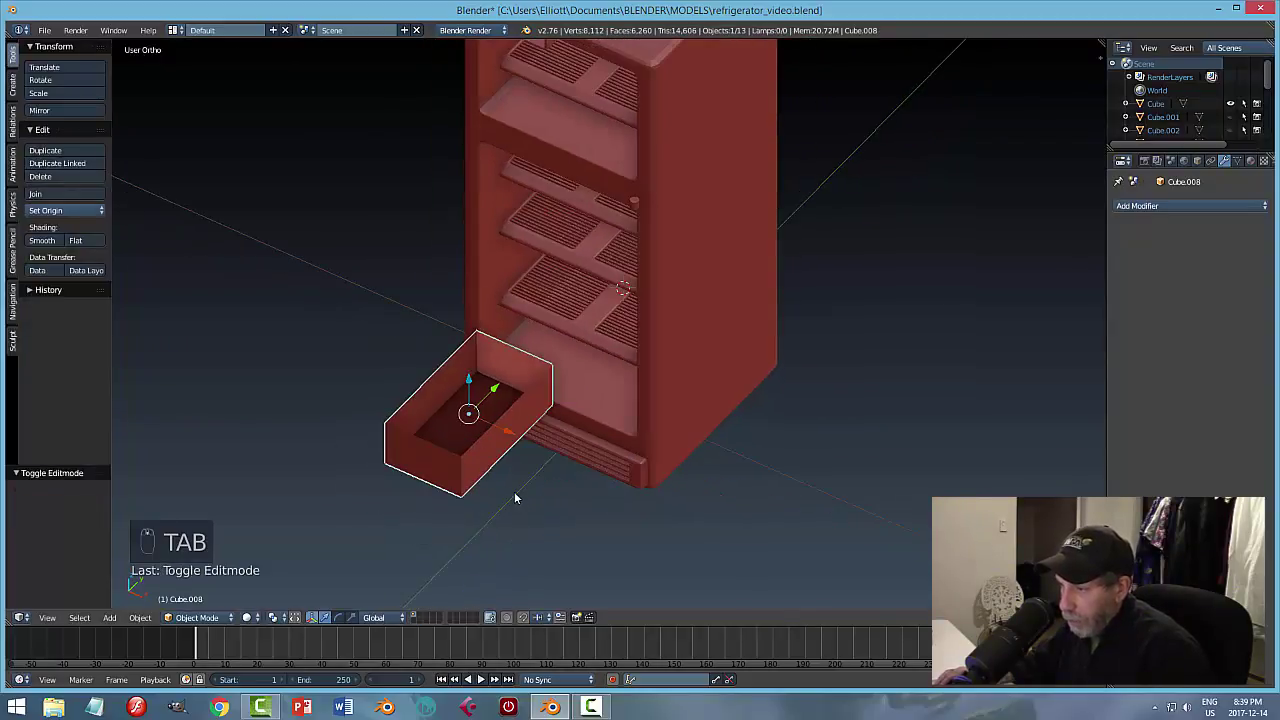
# Try thickening the open drawer's walls with a Solidify modifier at a thickness of 0.038.
pyautogui.click(1157, 206)
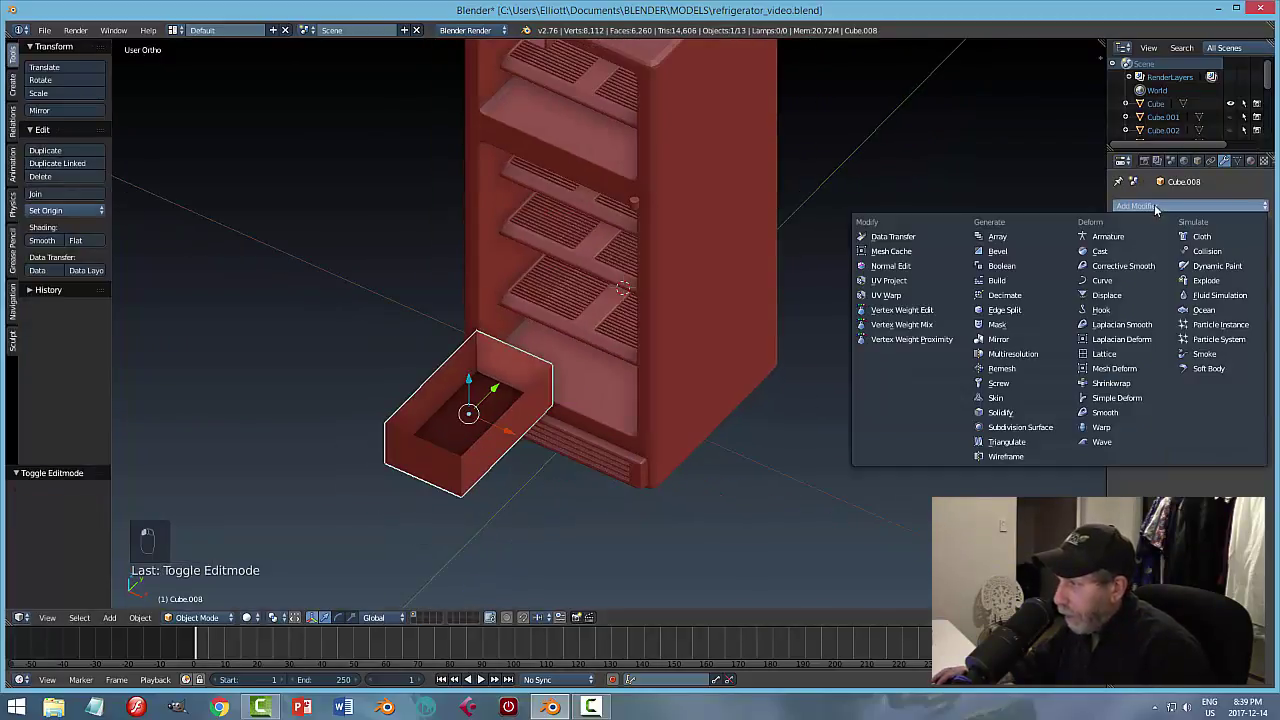
pyautogui.click(995, 410)
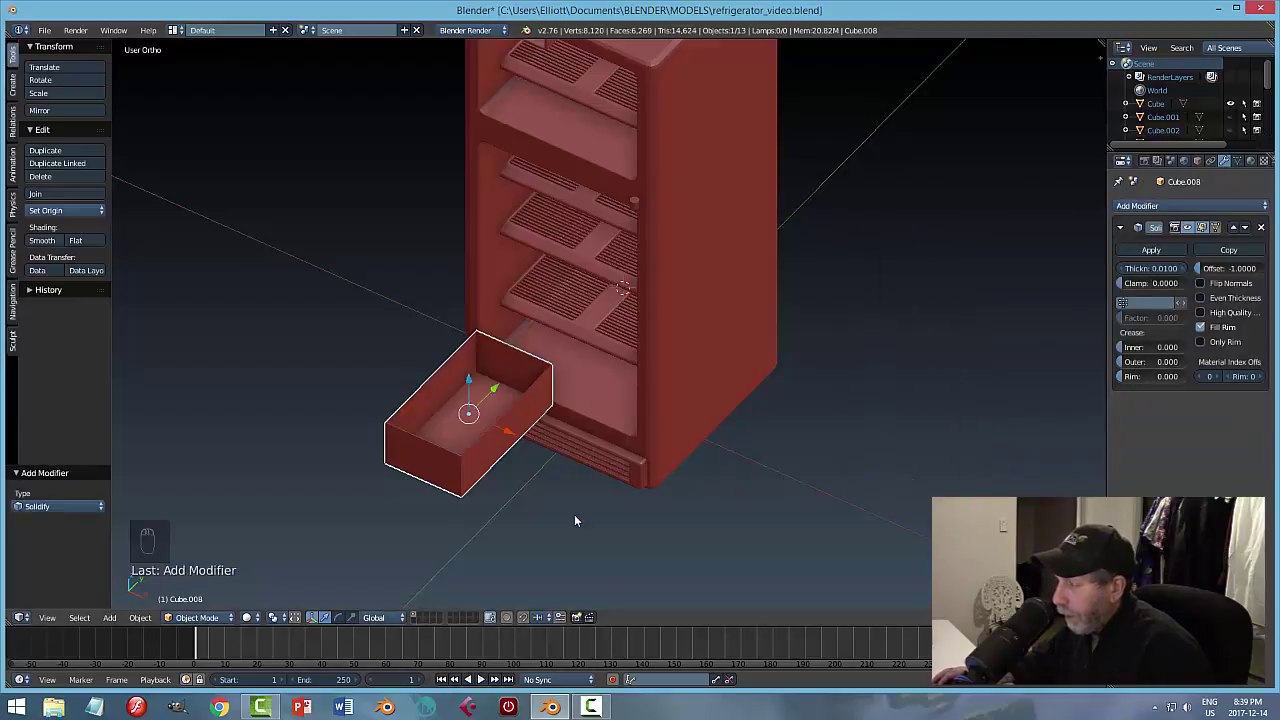
pyautogui.scroll(4, 524, 486)
pyautogui.moveTo(802, 355); pyautogui.dragTo(783, 378, button='middle')
pyautogui.moveTo(1150, 268); pyautogui.dragTo(1166, 268)
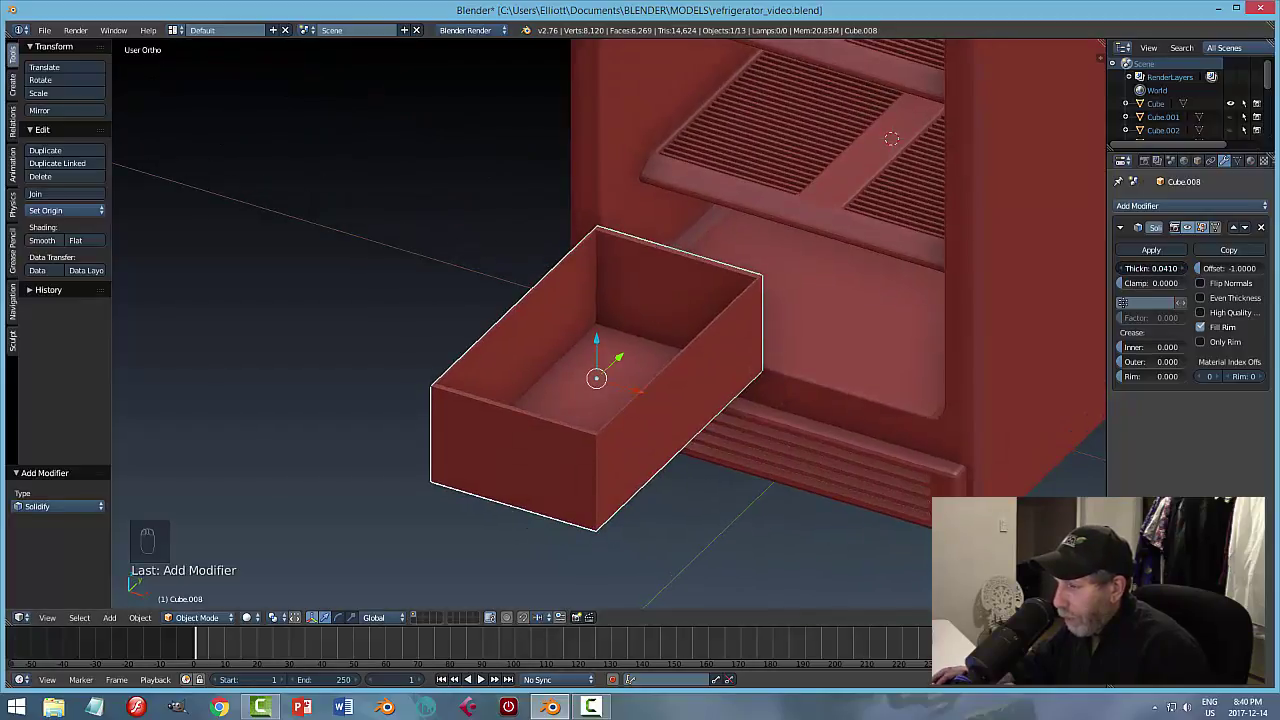
pyautogui.moveTo(1166, 268); pyautogui.dragTo(1160, 268)
pyautogui.moveTo(650, 396); pyautogui.dragTo(663, 434, button='middle')
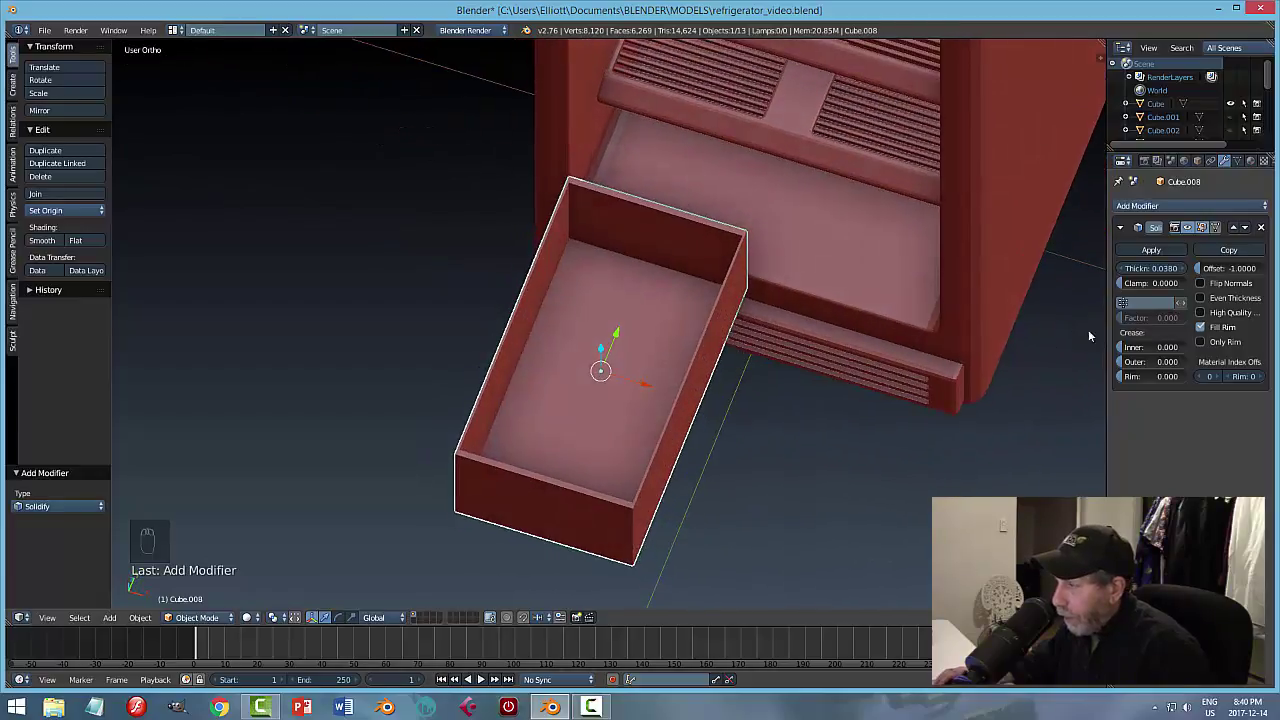
# Try the Even Thickness option on the drawer's walls and remove the Solidify modifier.
pyautogui.scroll(3, 560, 586)
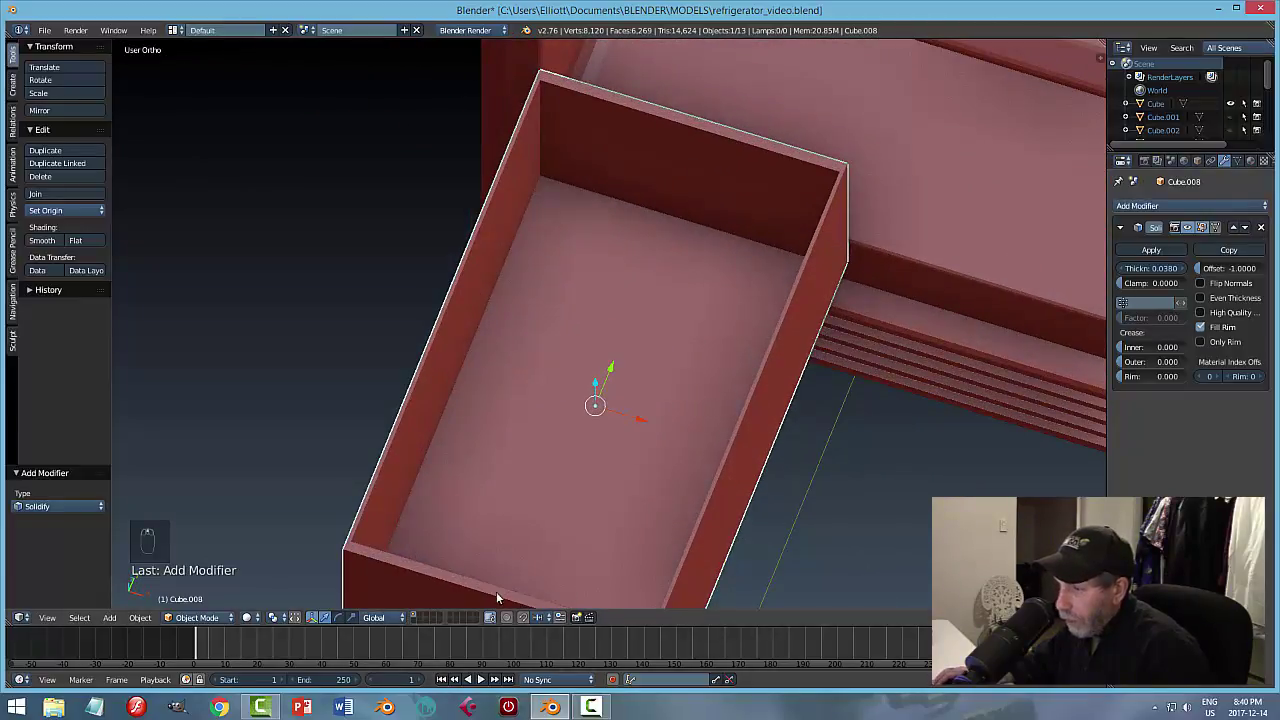
pyautogui.scroll(-1, 493, 582)
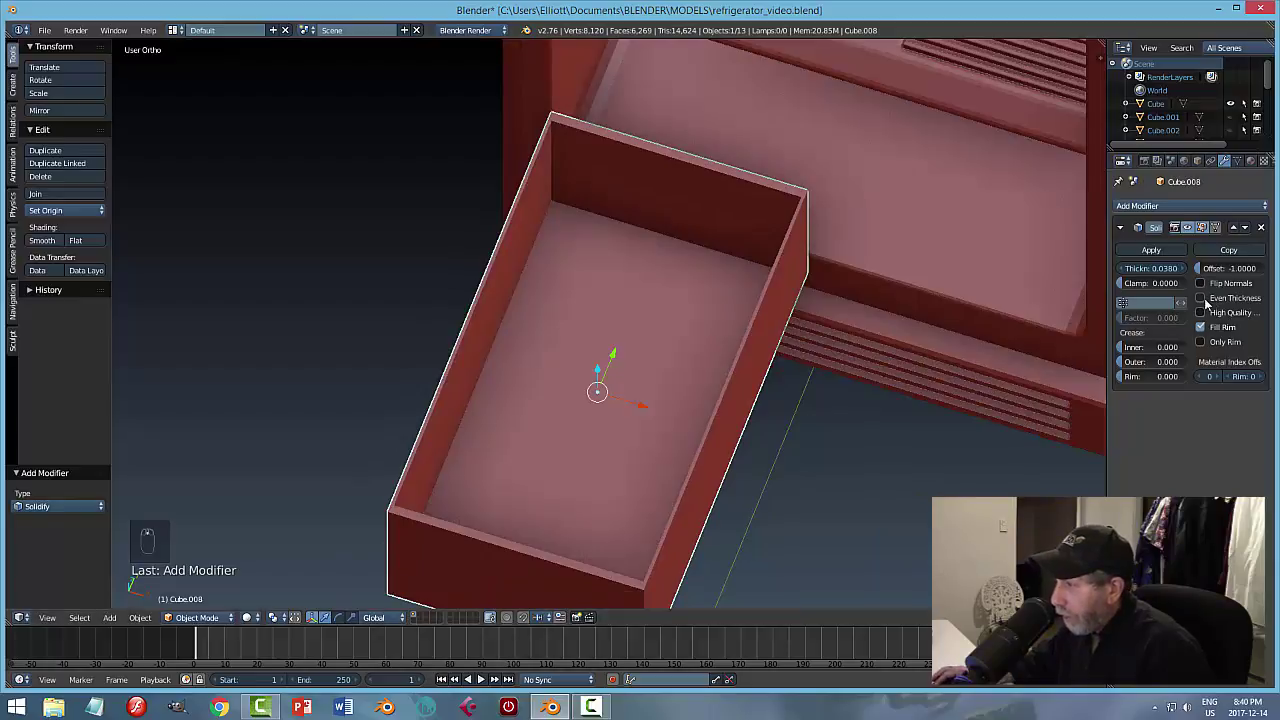
pyautogui.click(1203, 299)
pyautogui.click(1207, 302)
pyautogui.click(1263, 228)
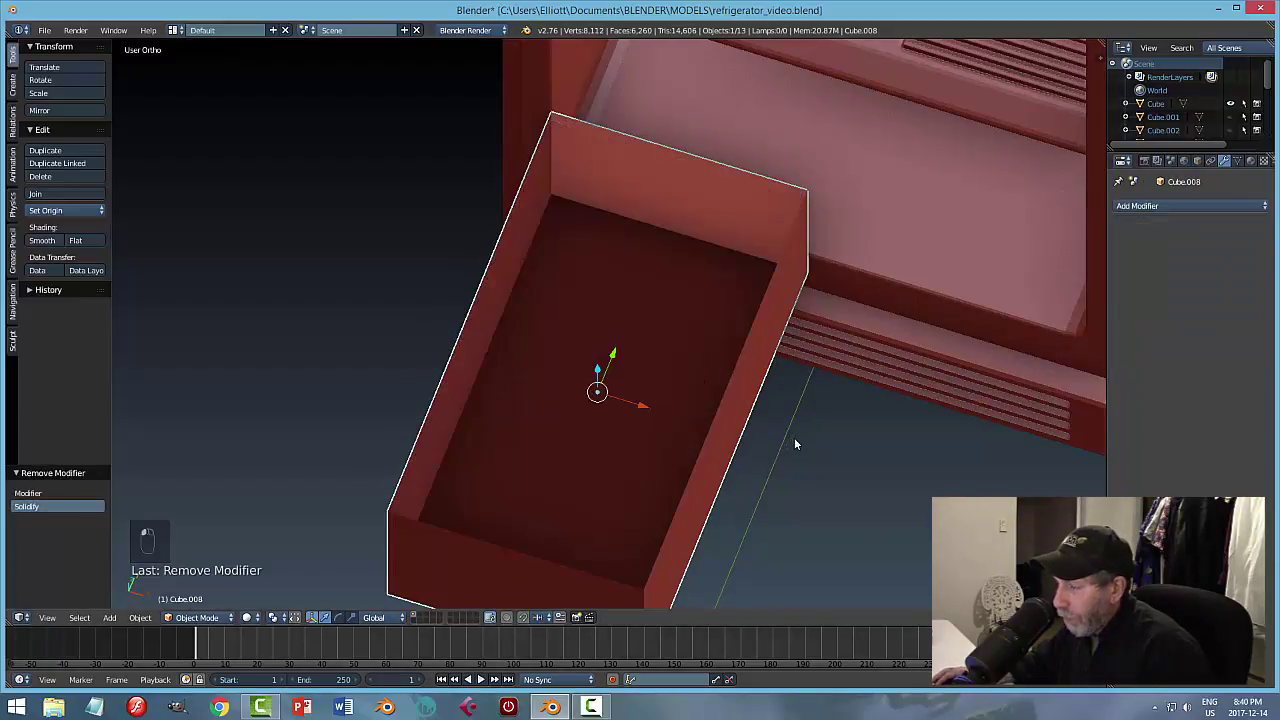
# Try extruding the drawer's four side walls together and scaling them by 1.070 along X.
pyautogui.moveTo(796, 444); pyautogui.dragTo(796, 392, button='middle')
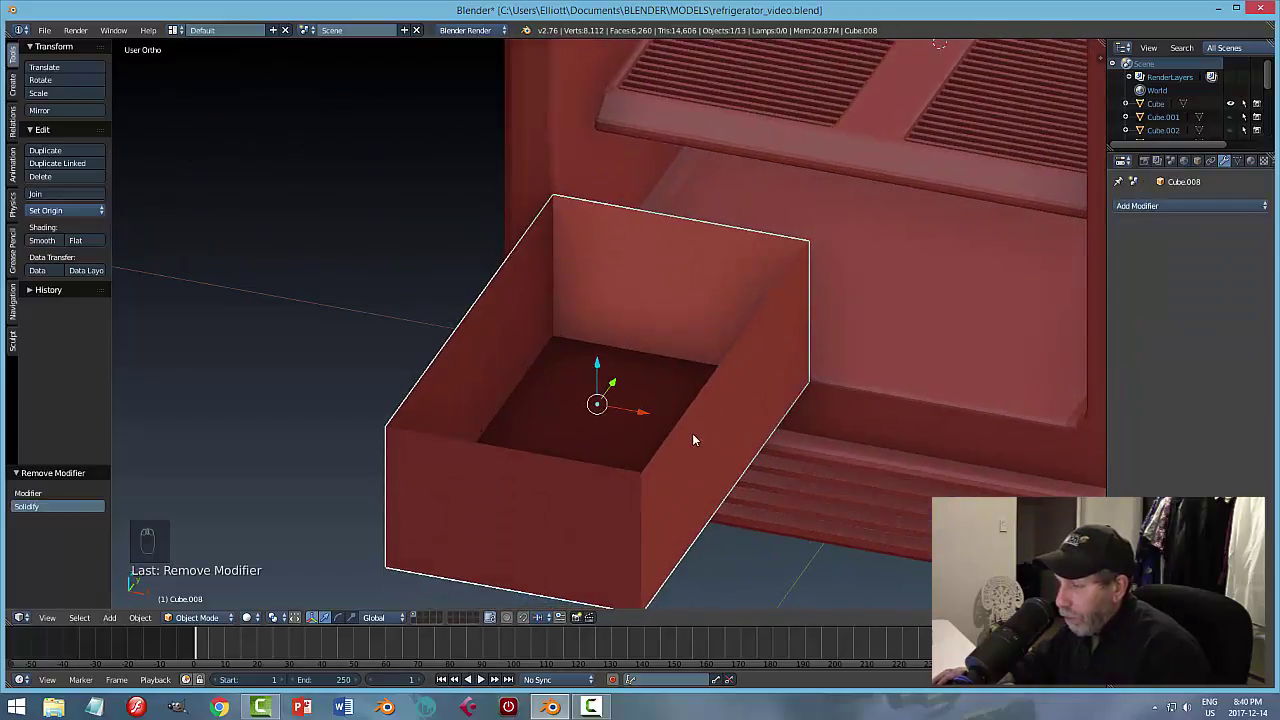
pyautogui.press('Tab')
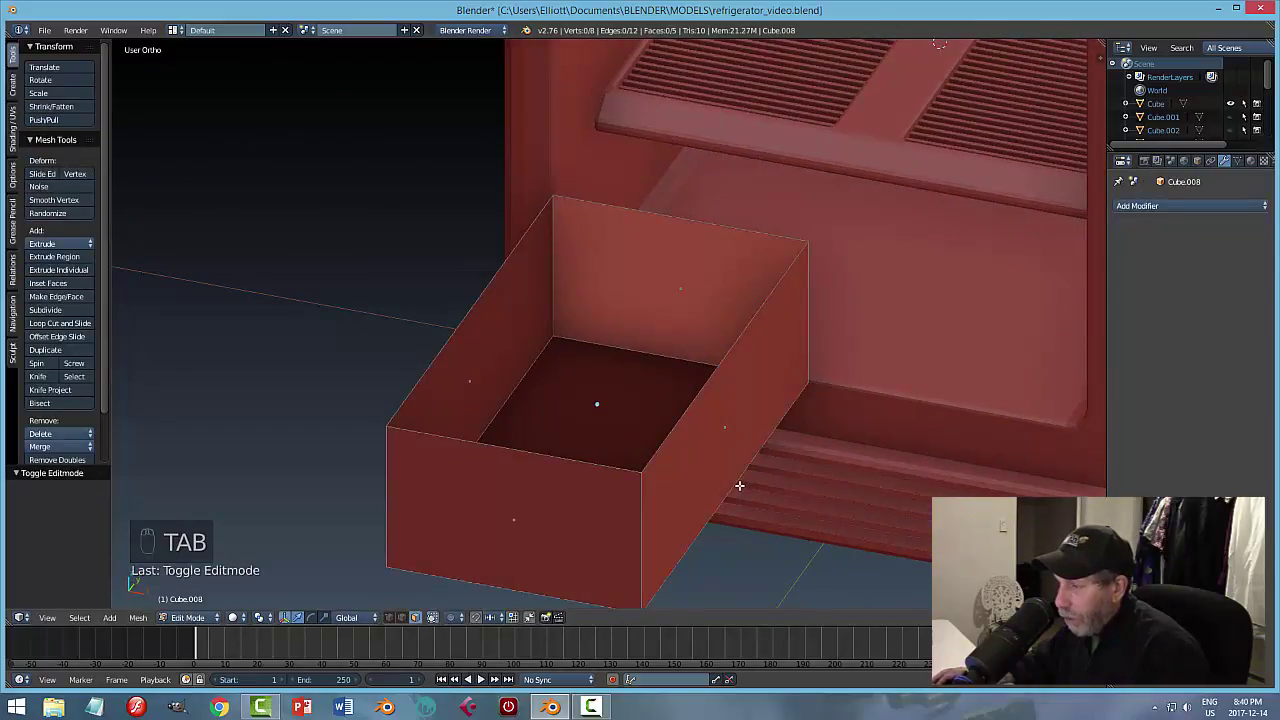
pyautogui.press('a')
pyautogui.press('a')
pyautogui.moveTo(733, 486)
pyautogui.mouseDown(button='middle')
pyautogui.moveTo(749, 505)
pyautogui.moveTo(763, 491)
pyautogui.moveTo(744, 506)
pyautogui.mouseUp(button='middle')
pyautogui.keyDown('shift'); pyautogui.click(664, 376); pyautogui.keyUp('shift')
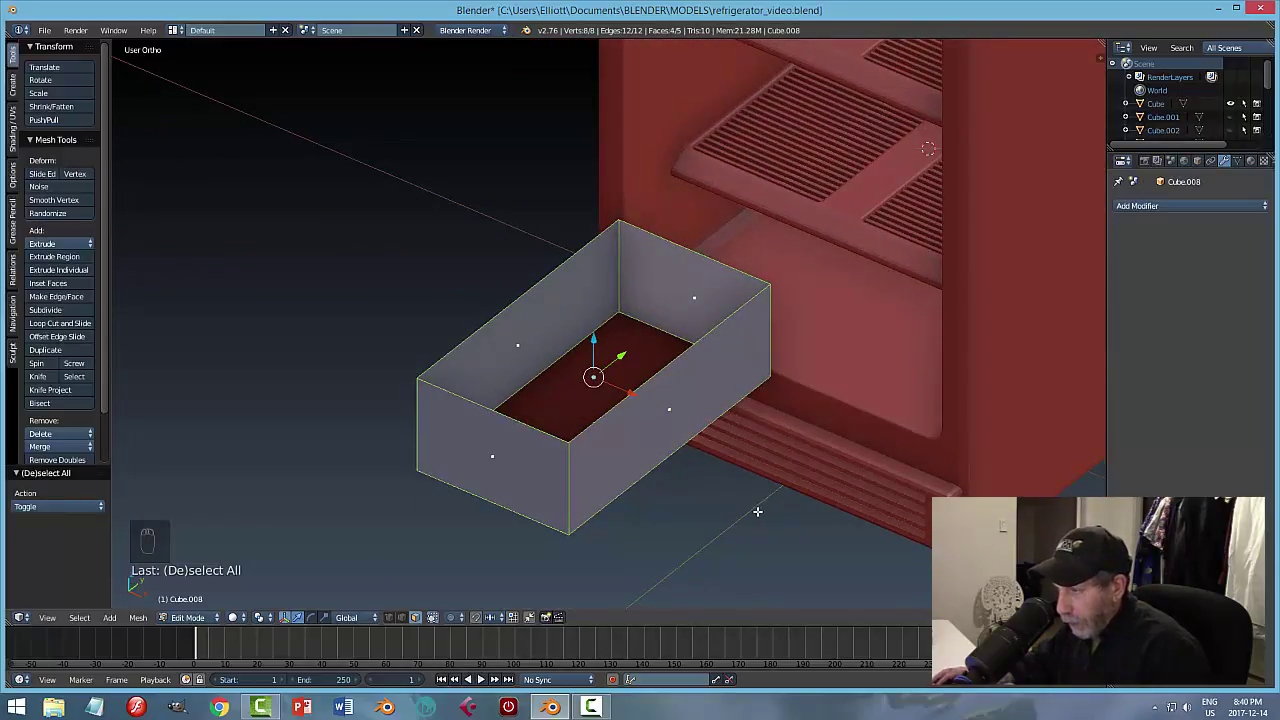
pyautogui.press('e')
pyautogui.rightClick(740, 506)
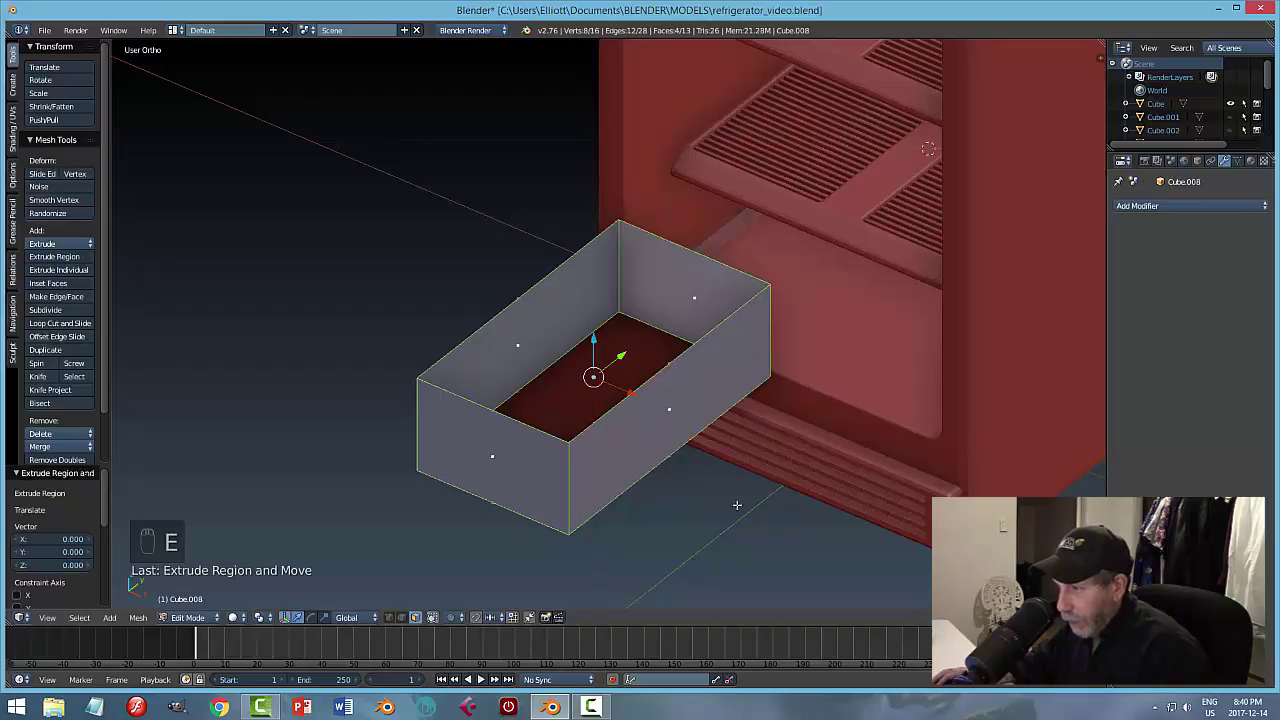
pyautogui.moveTo(758, 512); pyautogui.dragTo(770, 540, button='middle')
pyautogui.press('s')
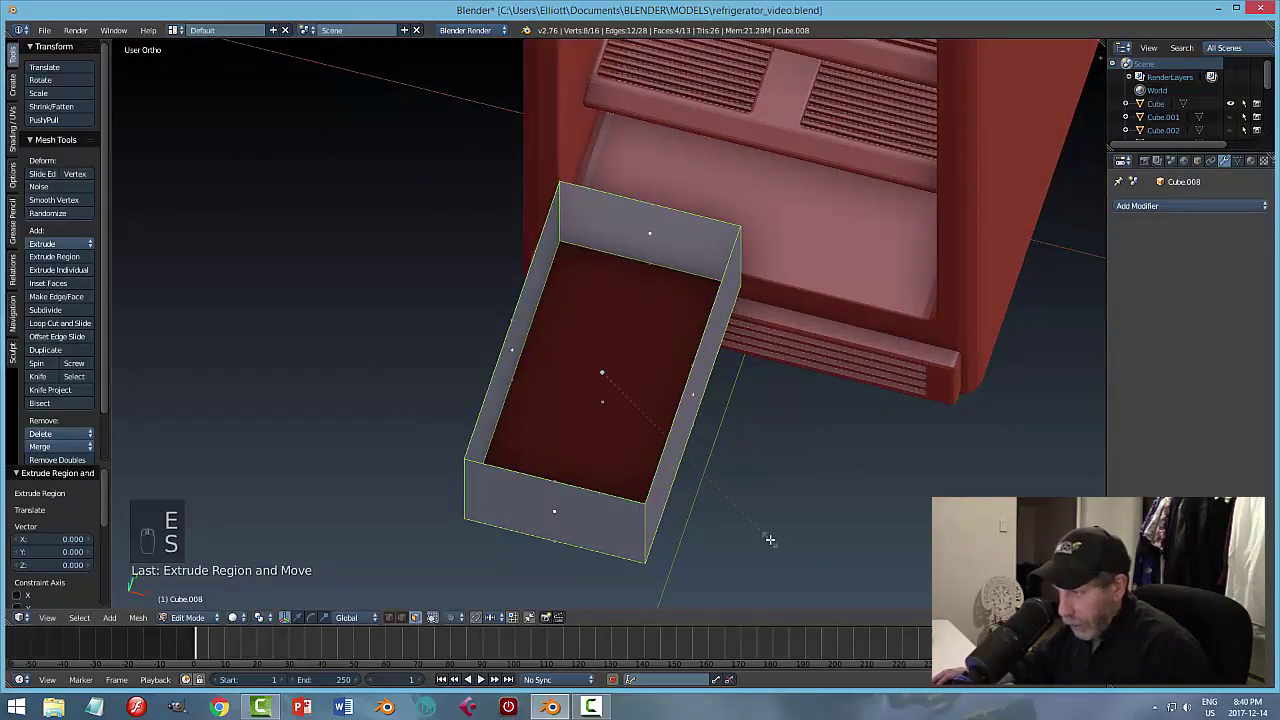
pyautogui.press('x')
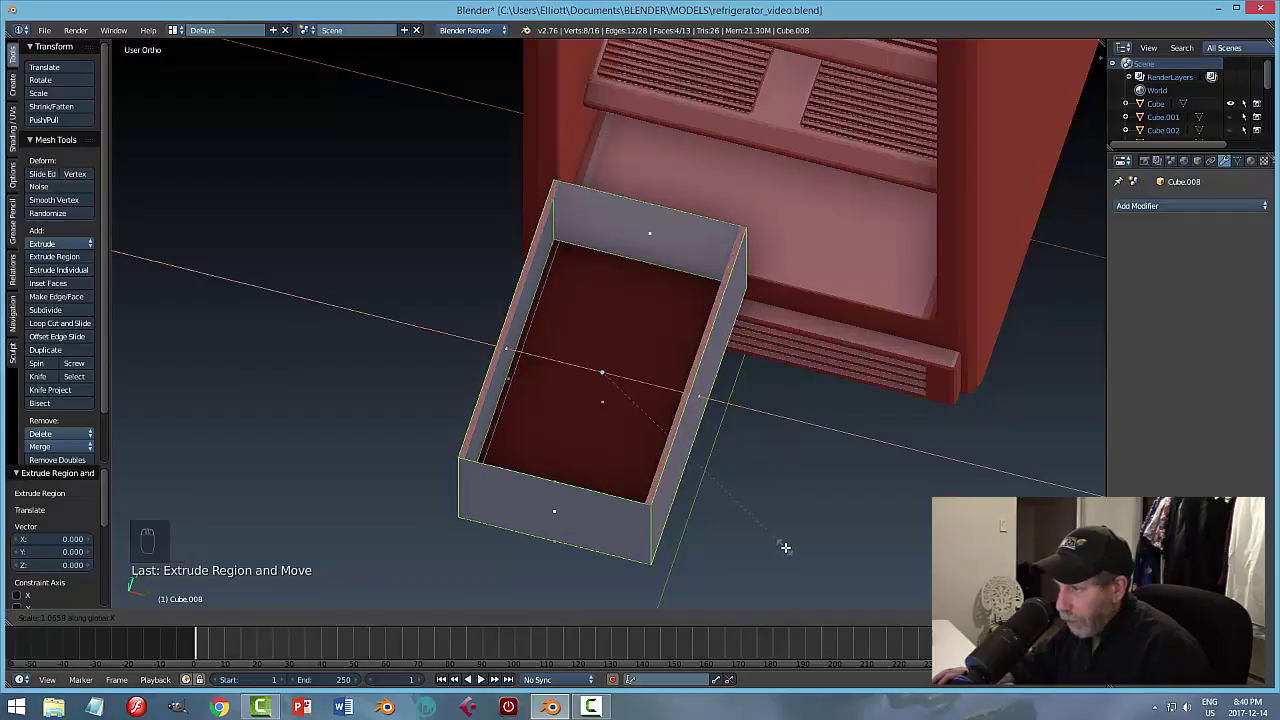
pyautogui.click(785, 547)
pyautogui.moveTo(836, 518); pyautogui.dragTo(935, 450, button='middle')
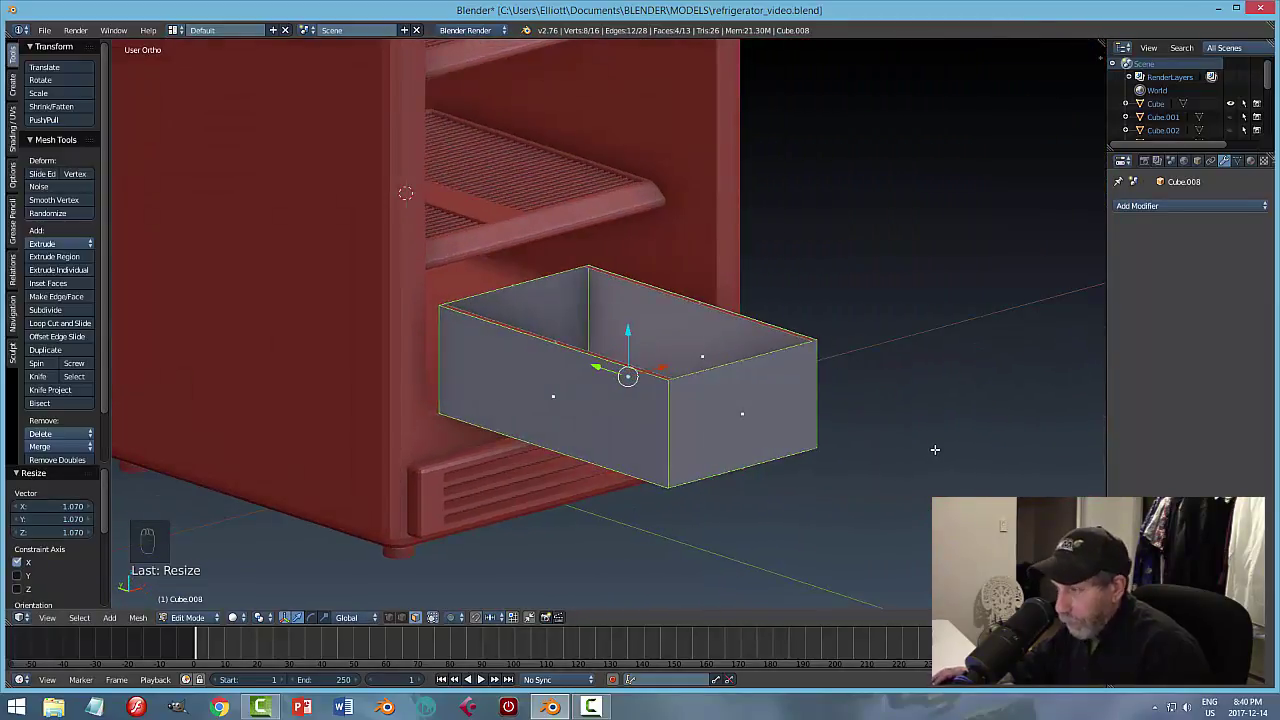
# Undo the extrusion and scaling of the four side walls and clear the face selection.
pyautogui.press('a')
pyautogui.moveTo(913, 455); pyautogui.dragTo(801, 488, button='middle')
pyautogui.hotkey('ctrl', 'z')
pyautogui.hotkey('ctrl', 'z')
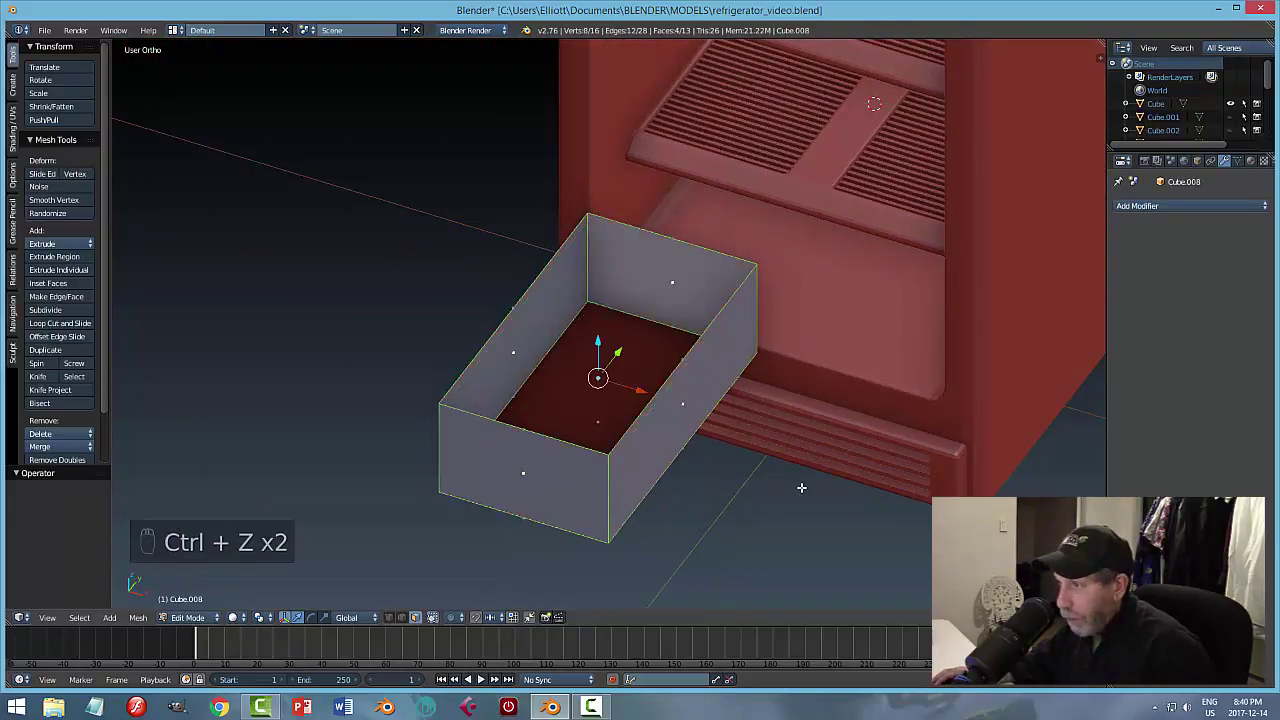
pyautogui.hotkey('ctrl', 'z')
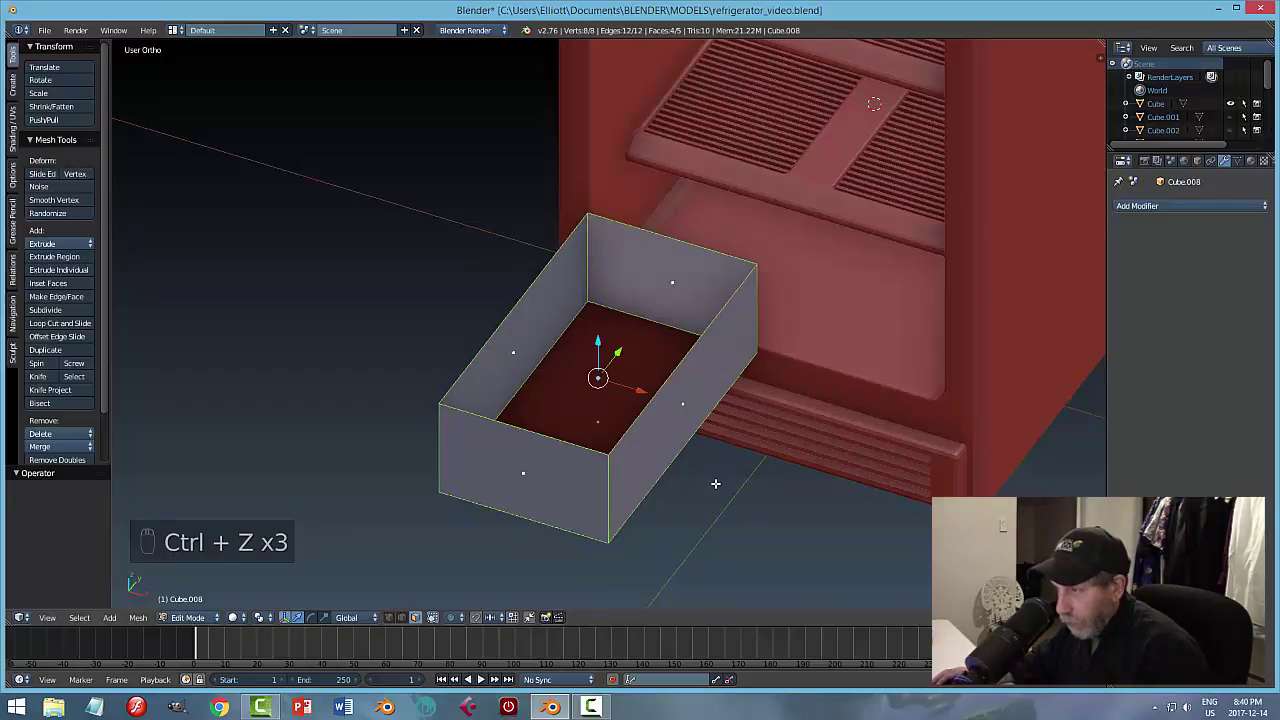
pyautogui.press('a')
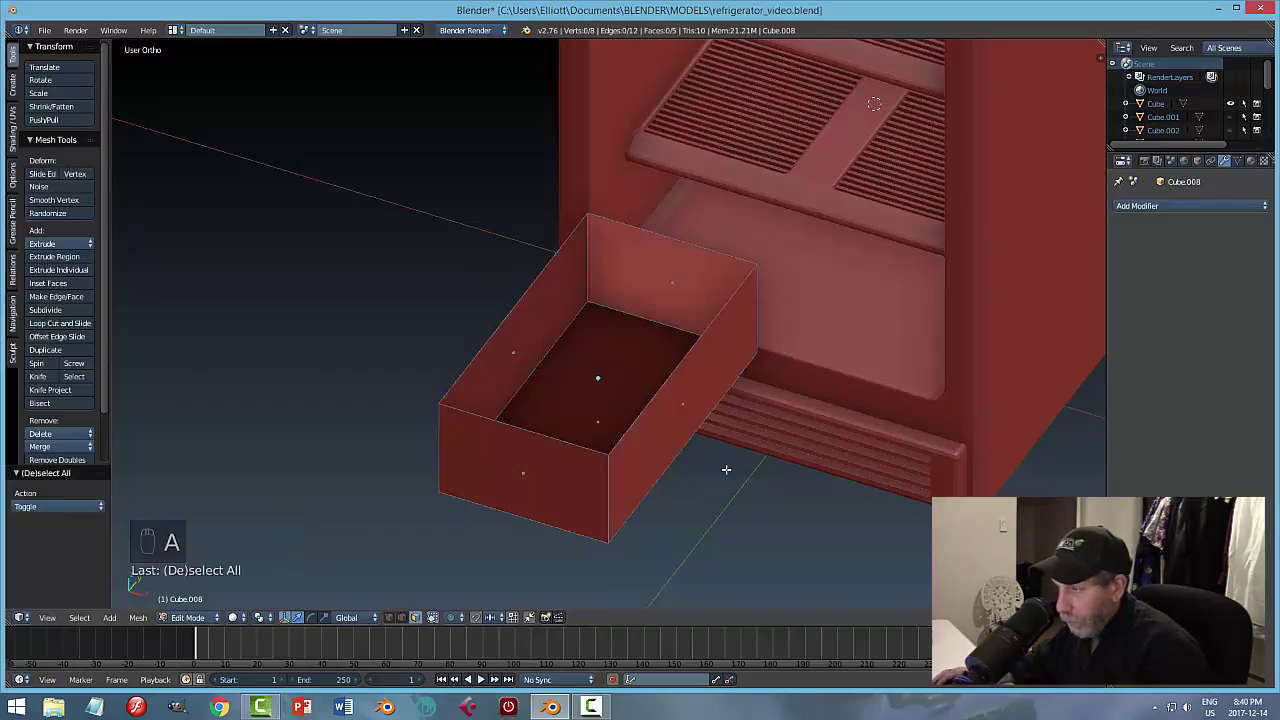
# Try extruding the drawer's two long side walls and scaling them by 1.068 along X to thicken them.
pyautogui.rightClick(683, 403)
pyautogui.moveTo(683, 403); pyautogui.dragTo(607, 430, button='middle')
pyautogui.keyDown('shift'); pyautogui.rightClick(567, 399); pyautogui.keyUp('shift')
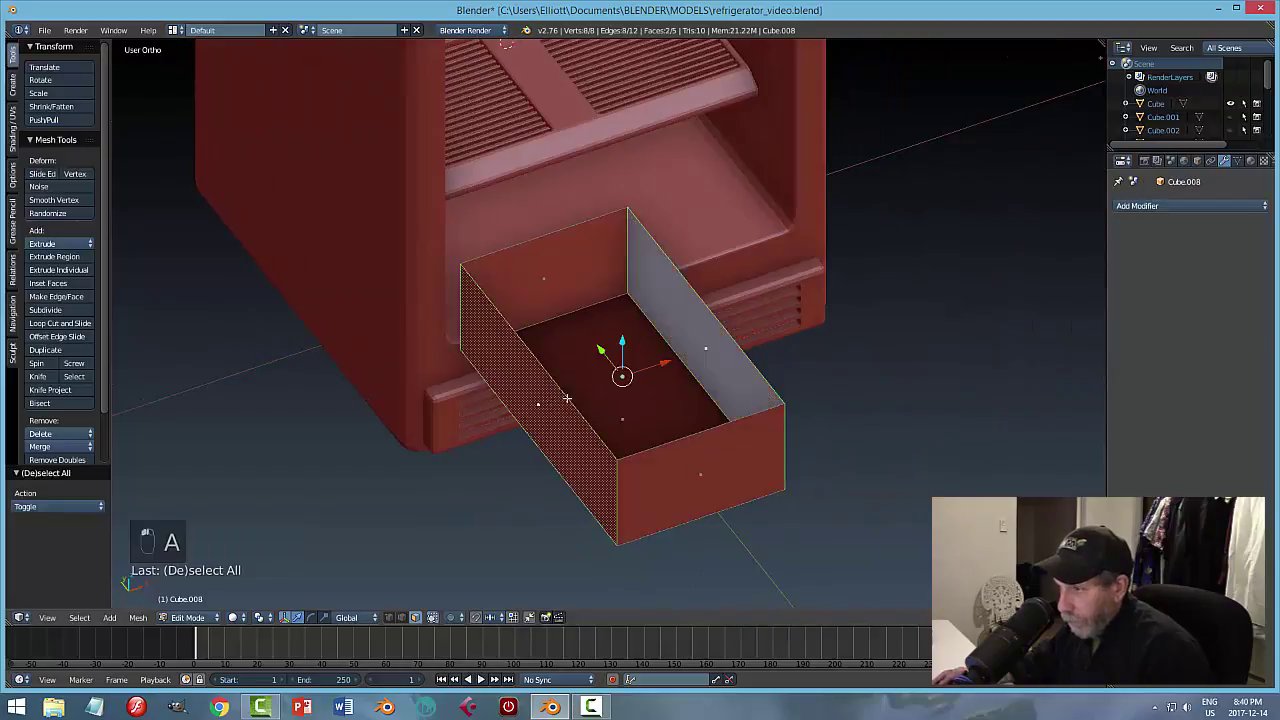
pyautogui.moveTo(826, 476); pyautogui.dragTo(765, 468, button='middle')
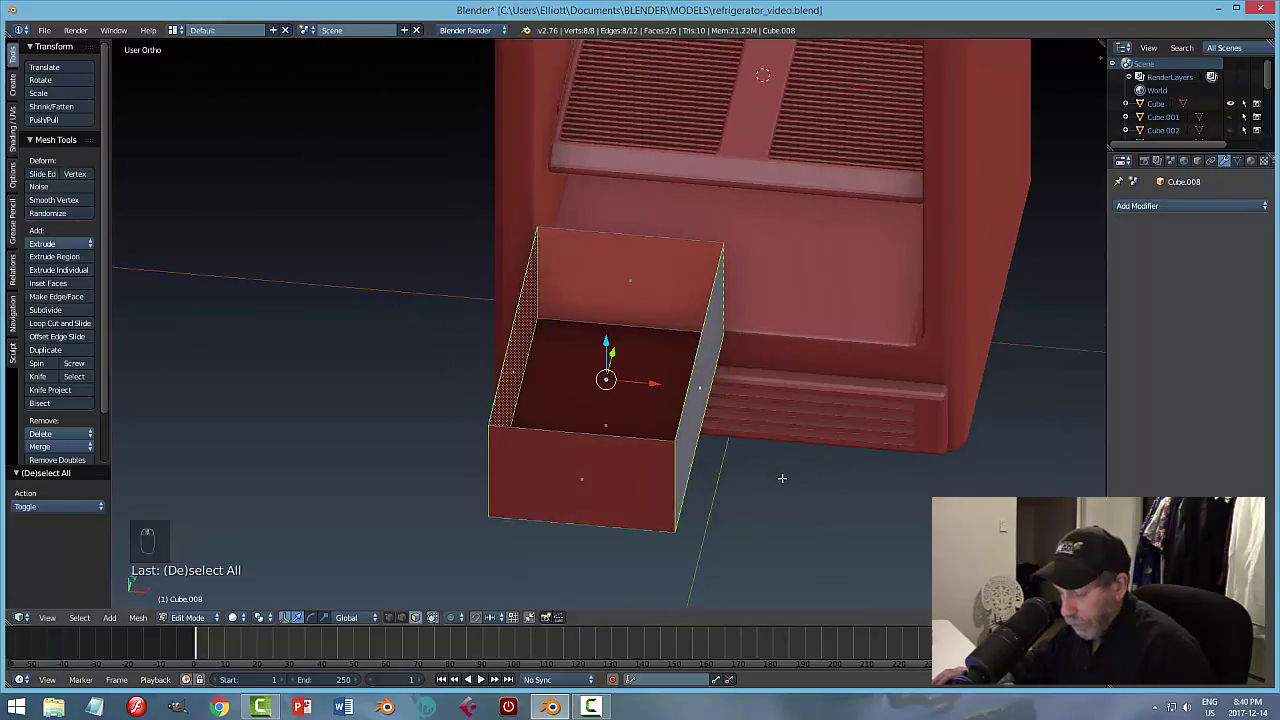
pyautogui.press('e')
pyautogui.press('s')
pyautogui.press('x')
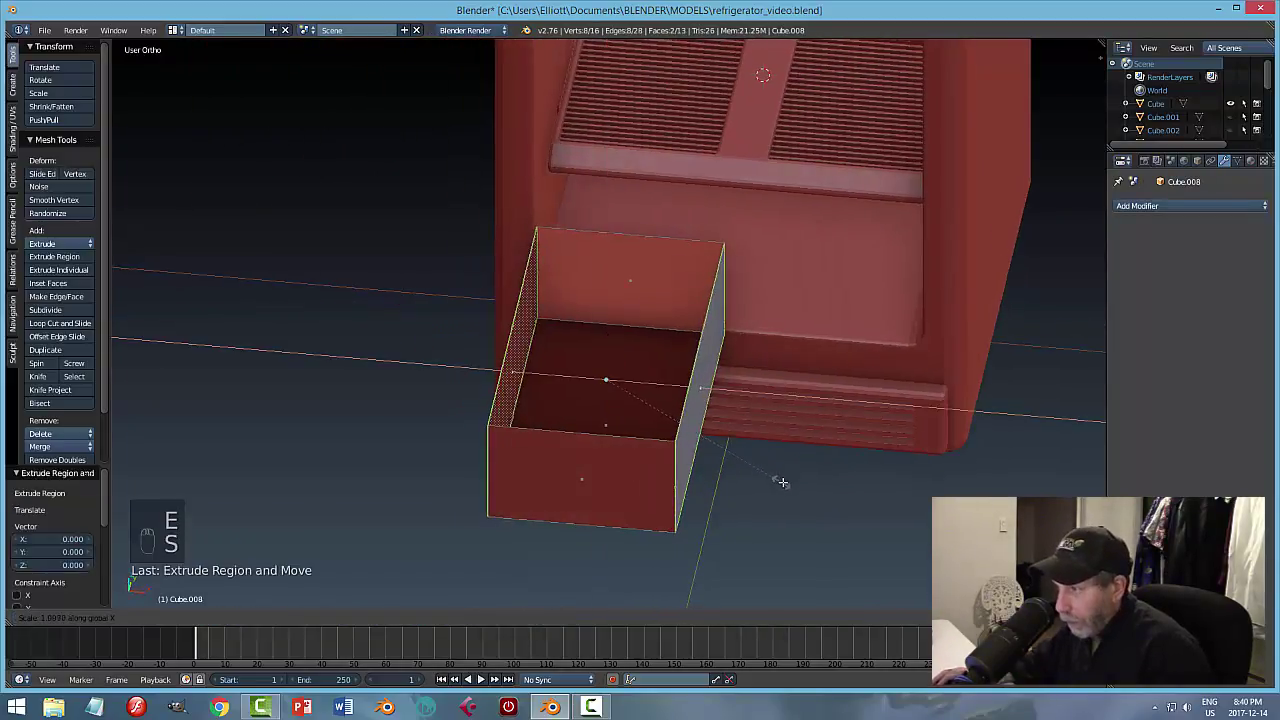
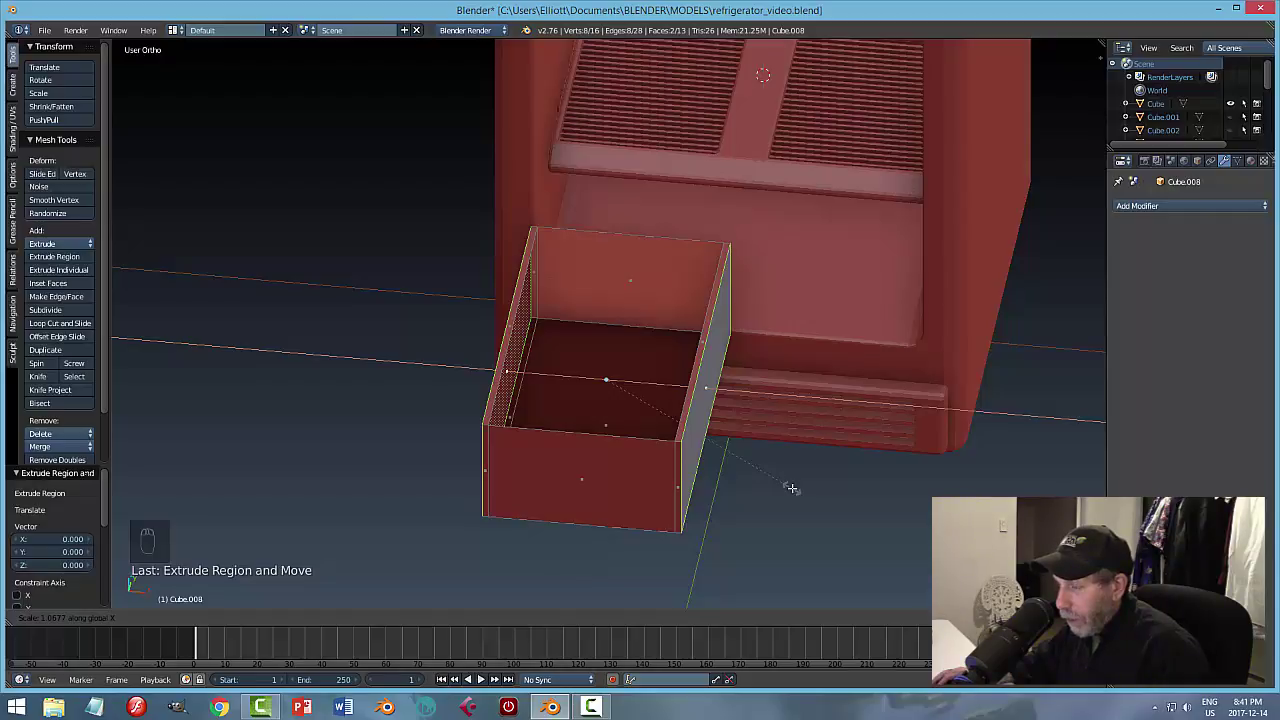
pyautogui.click(791, 488)
# Try extruding the drawer's back wall outward by about 0.024 along Y.
pyautogui.moveTo(785, 486); pyautogui.dragTo(739, 459, button='middle')
pyautogui.rightClick(747, 338)
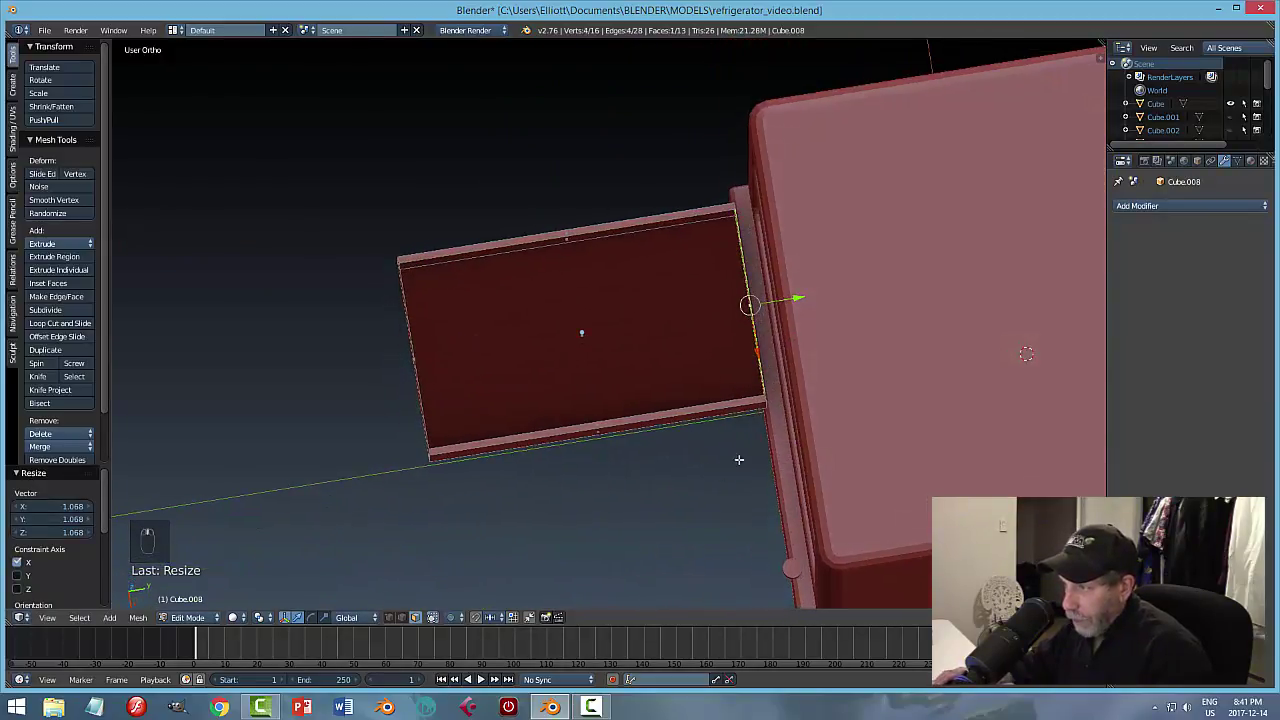
pyautogui.press('e')
pyautogui.rightClick(799, 340)
pyautogui.press('e')
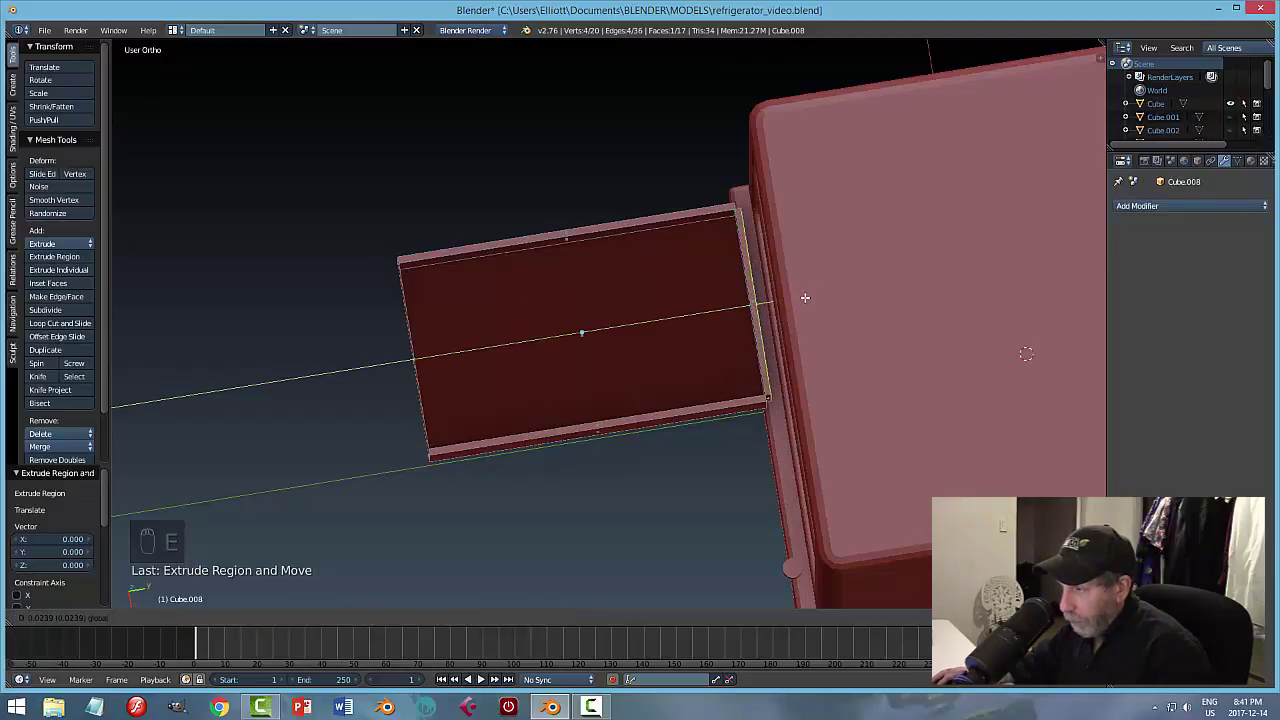
pyautogui.click(805, 297)
# Undo the wall extrusions, clear the selection and return the drawer to Object Mode.
pyautogui.hotkey('ctrl', 'z')
pyautogui.hotkey('ctrl', 'z')
pyautogui.hotkey('ctrl', 'z')
pyautogui.hotkey('ctrl', 'z')
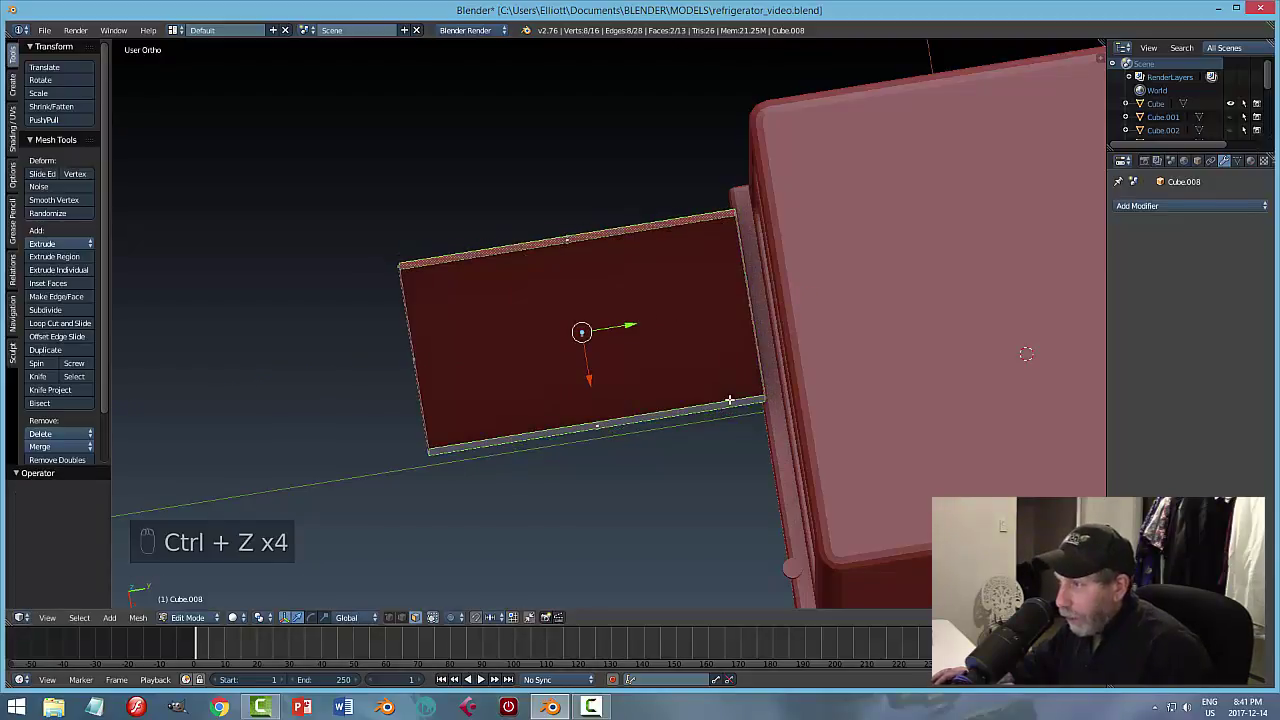
pyautogui.hotkey('ctrl', 'z')
pyautogui.press('a')
pyautogui.moveTo(688, 436); pyautogui.dragTo(755, 376, button='middle')
pyautogui.press('Tab')
pyautogui.click(643, 380)
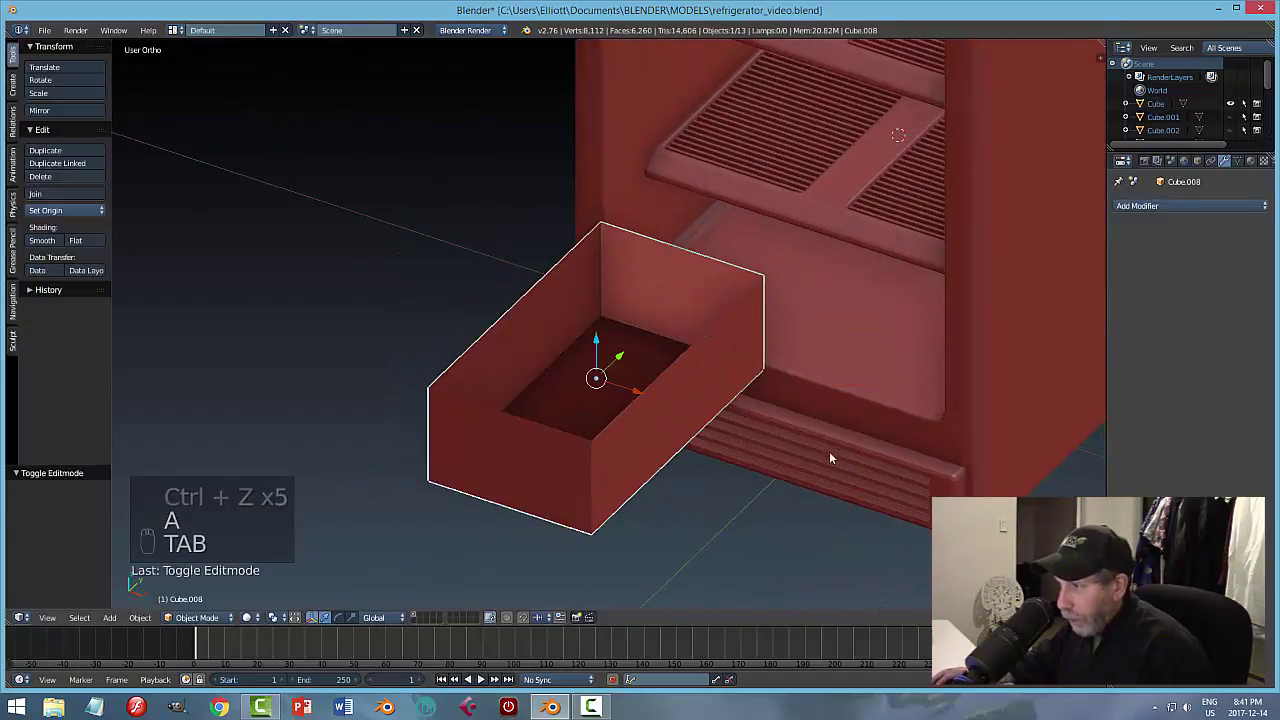
# Add a Solidify modifier to the drawer with a thickness of 0.034.
pyautogui.moveTo(829, 451); pyautogui.dragTo(885, 425, button='middle')
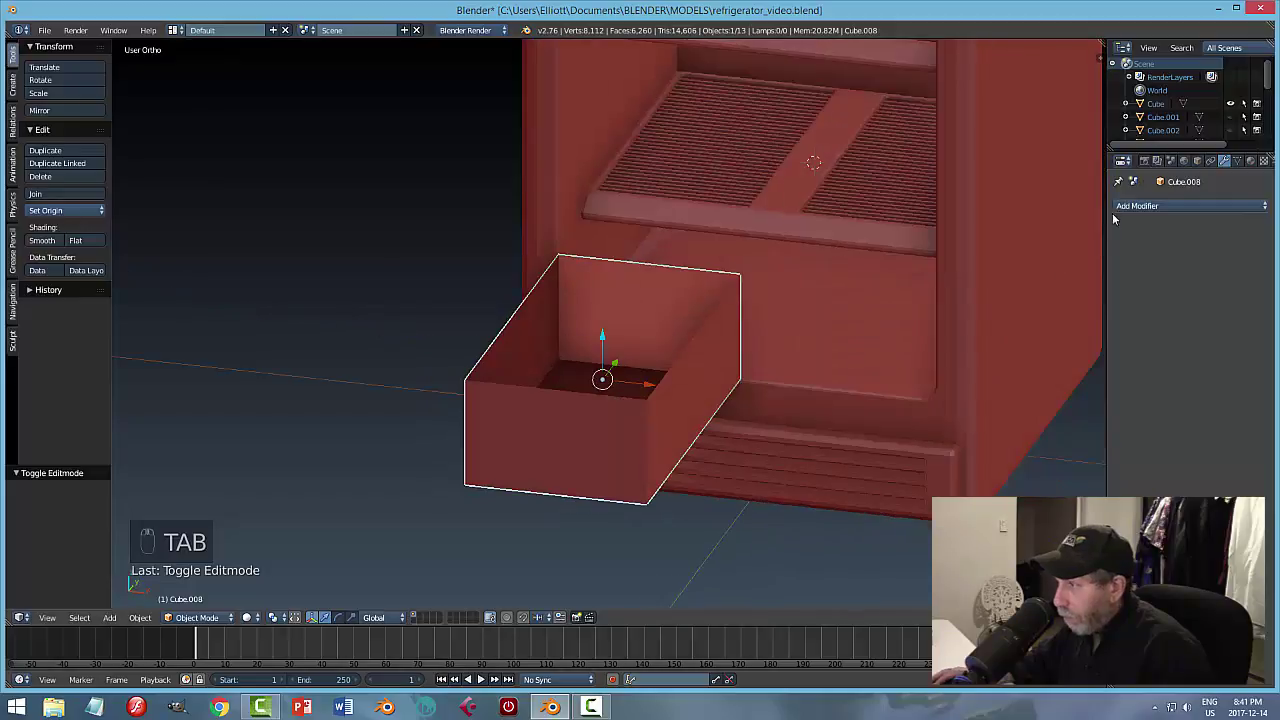
pyautogui.click(1190, 206)
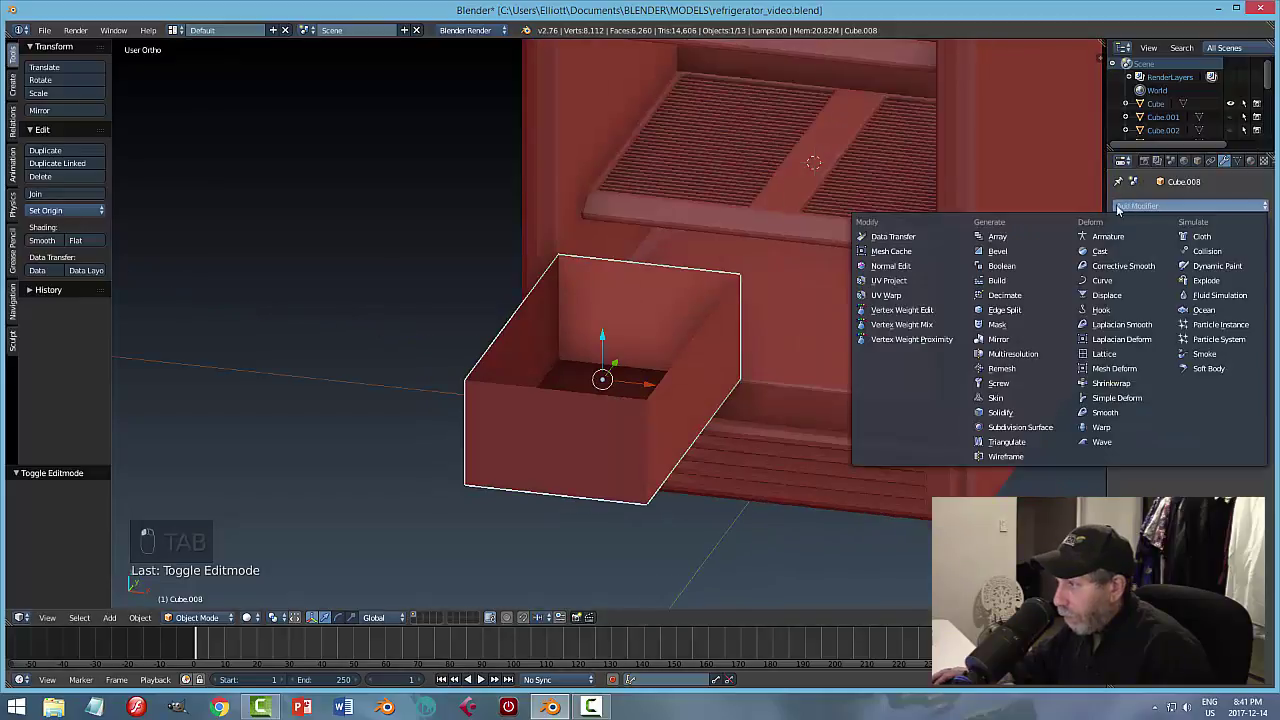
pyautogui.click(1000, 412)
pyautogui.moveTo(852, 349); pyautogui.dragTo(780, 376, button='middle')
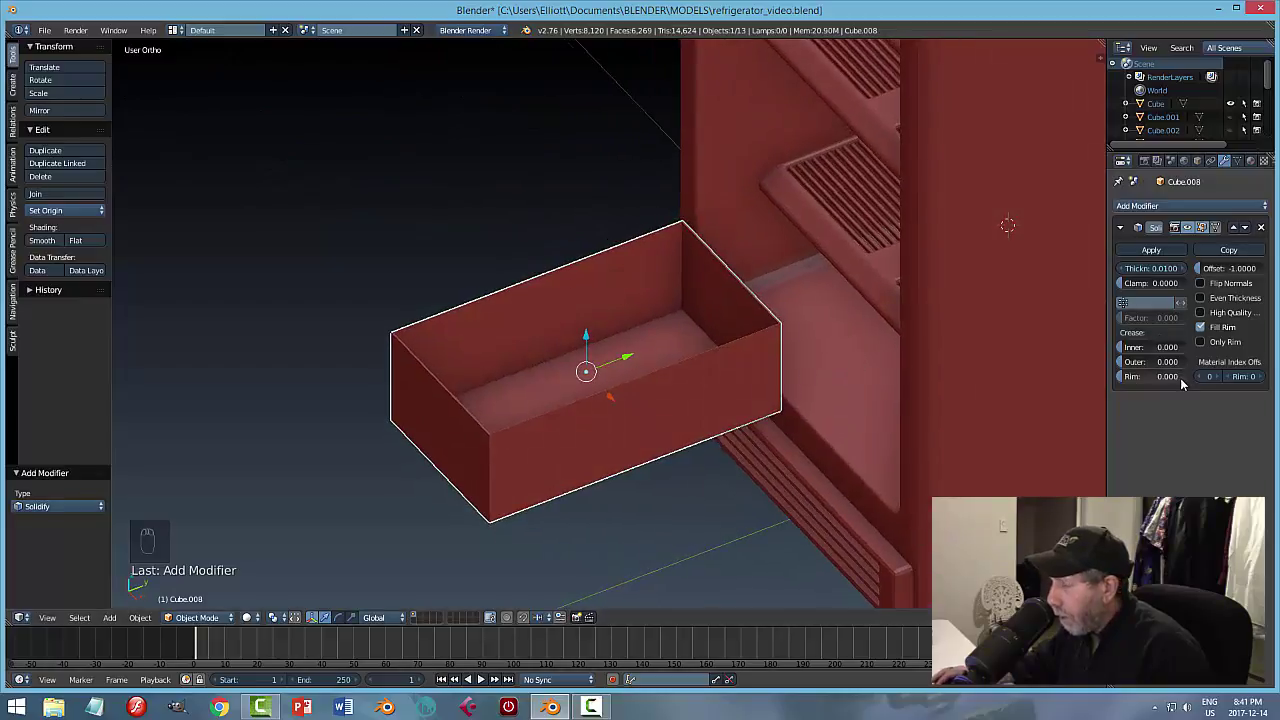
pyautogui.moveTo(1152, 268); pyautogui.dragTo(1180, 268)
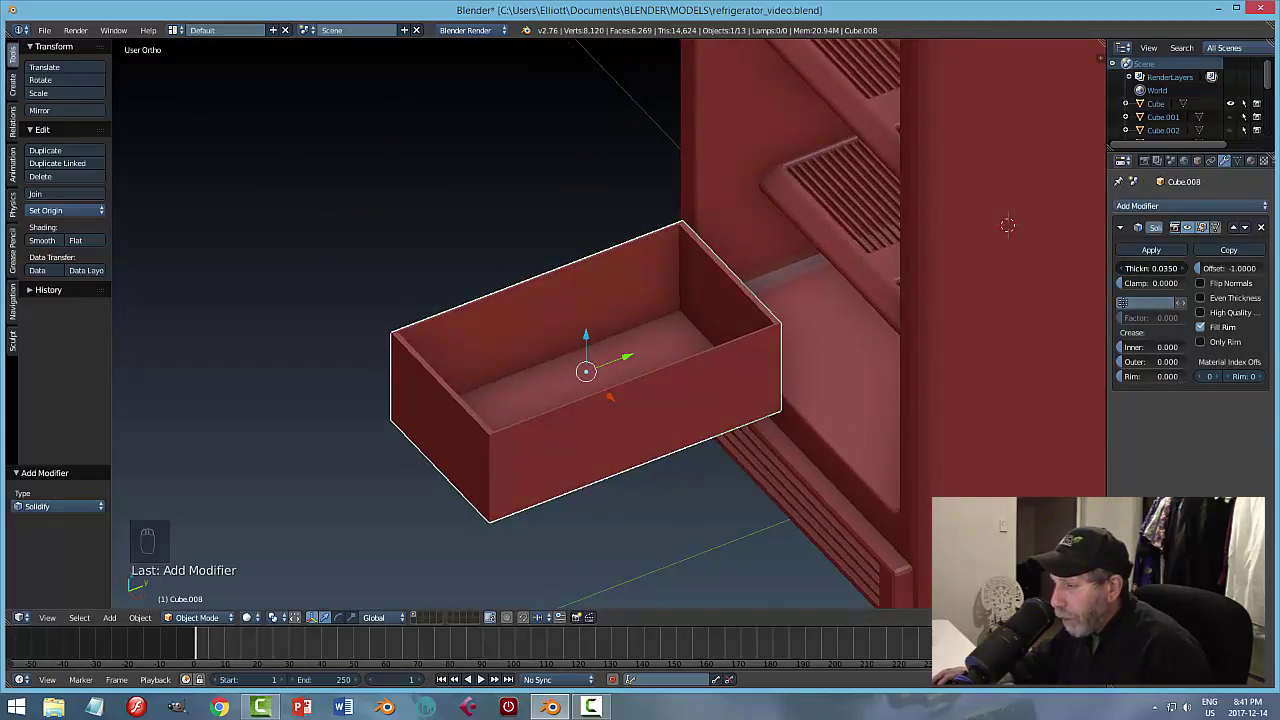
# Apply the Solidify modifier to the drawer and select the drawer again.
pyautogui.press('a')
pyautogui.moveTo(668, 412); pyautogui.dragTo(737, 387, button='middle')
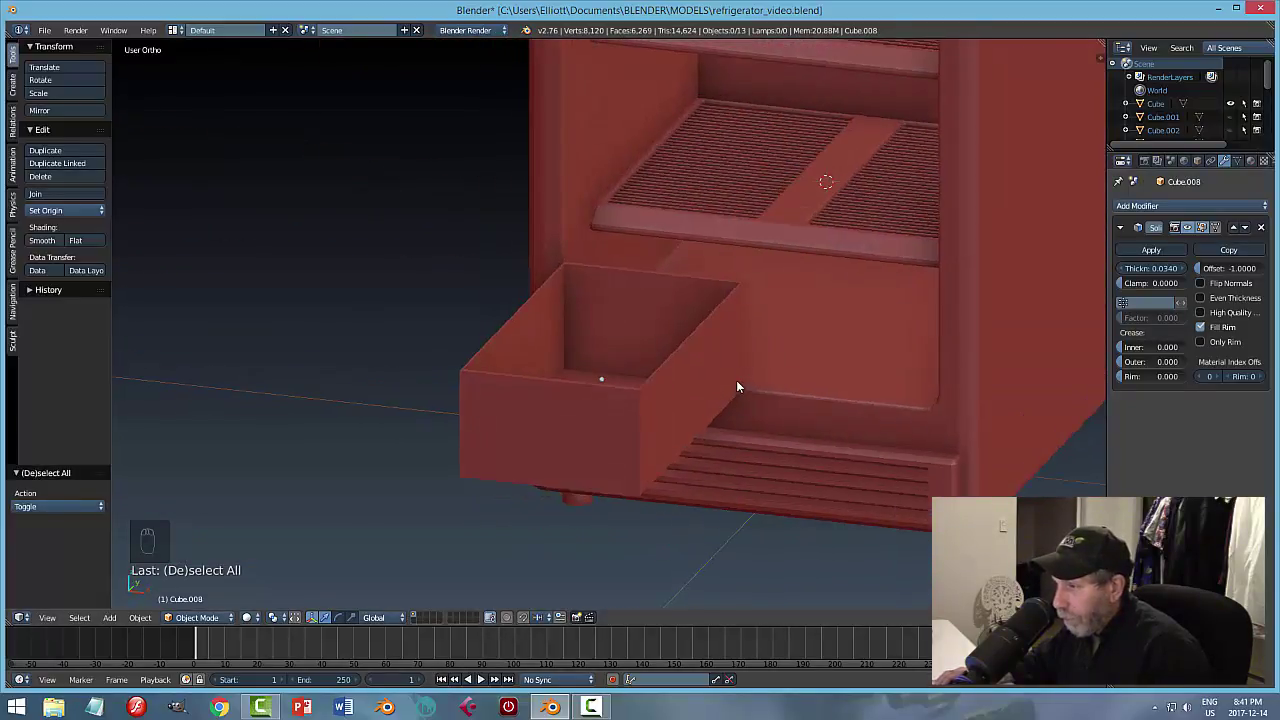
pyautogui.click(1148, 252)
pyautogui.rightClick(662, 407)
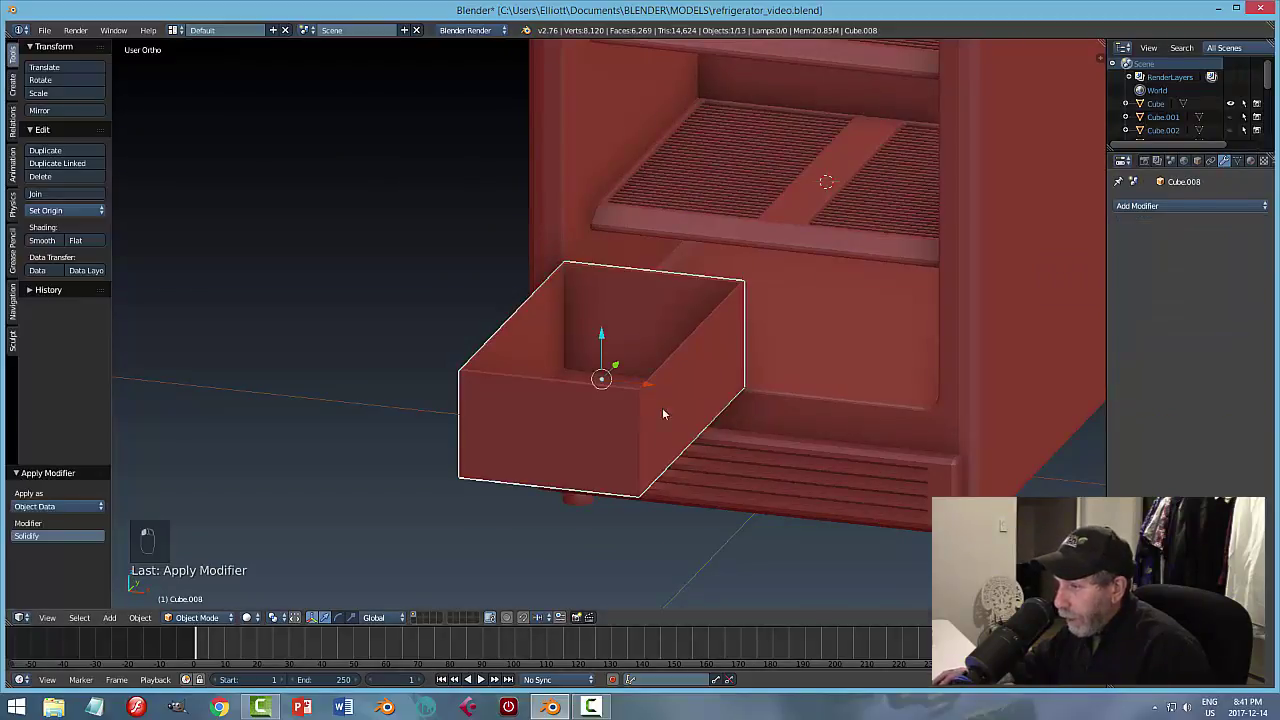
# Apply the drawer's scale in Object Mode.
pyautogui.press('Tab')
pyautogui.press('Tab')
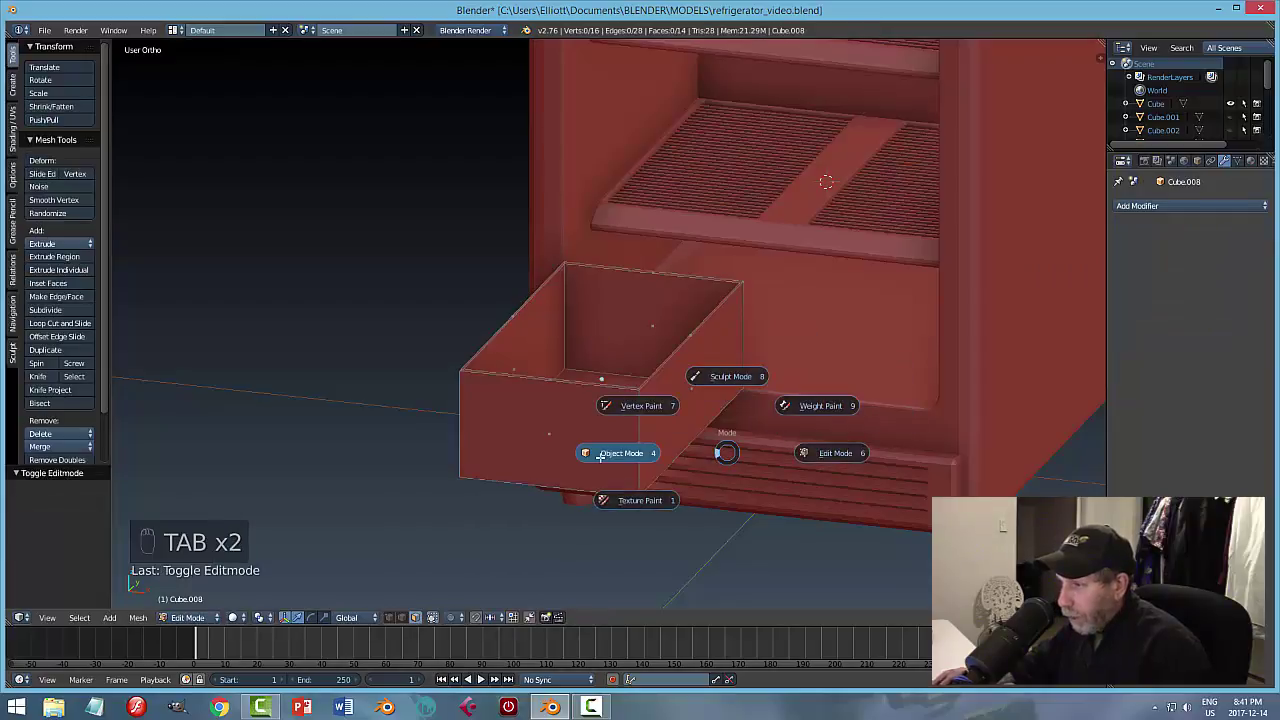
pyautogui.click(150, 618)
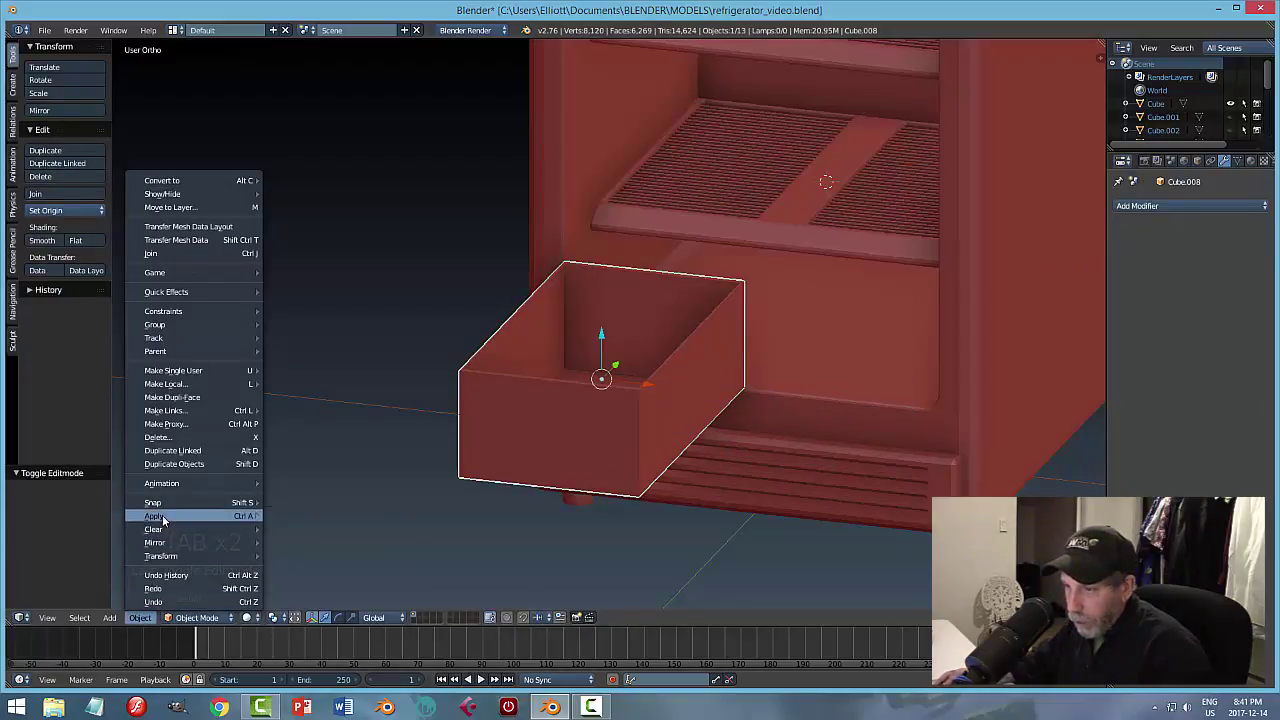
pyautogui.moveTo(200, 515)
pyautogui.click(300, 542)
# Bevel the drawer's four outer vertical corner edges with 2 segments and an offset of about 0.023.
pyautogui.press('Tab')
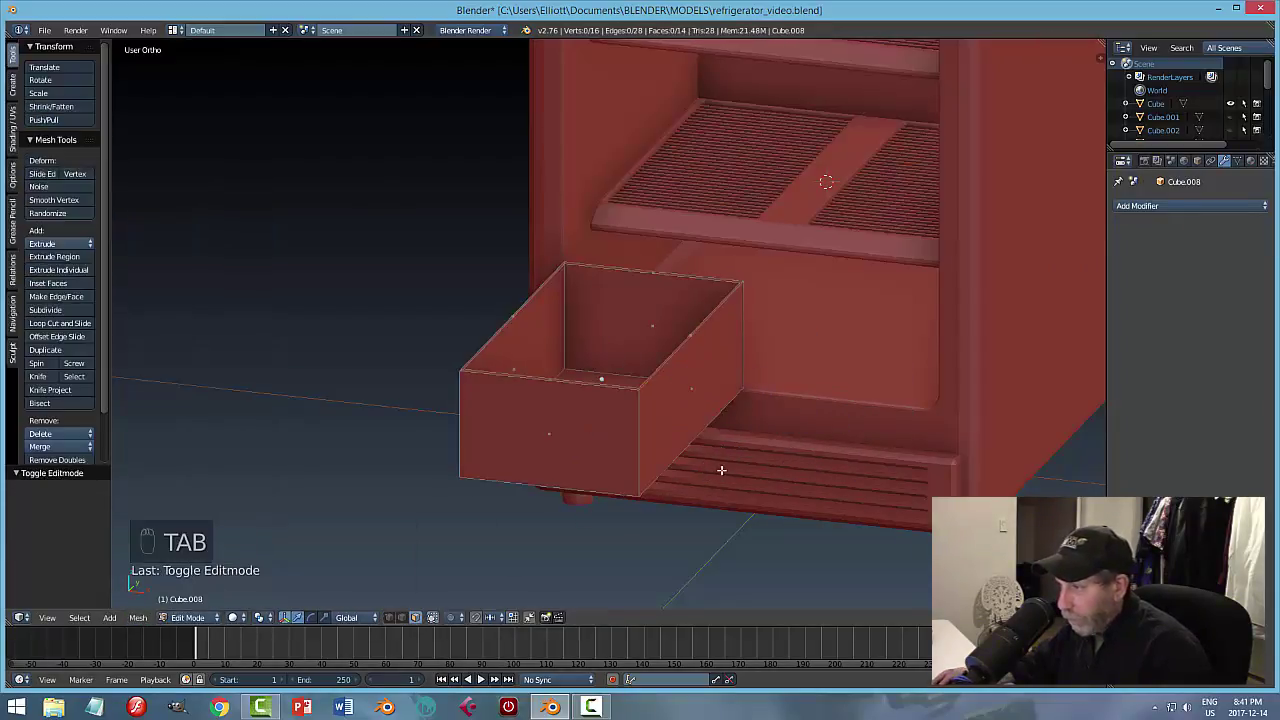
pyautogui.hotkey('ctrl', 'Tab')
pyautogui.click(660, 445)
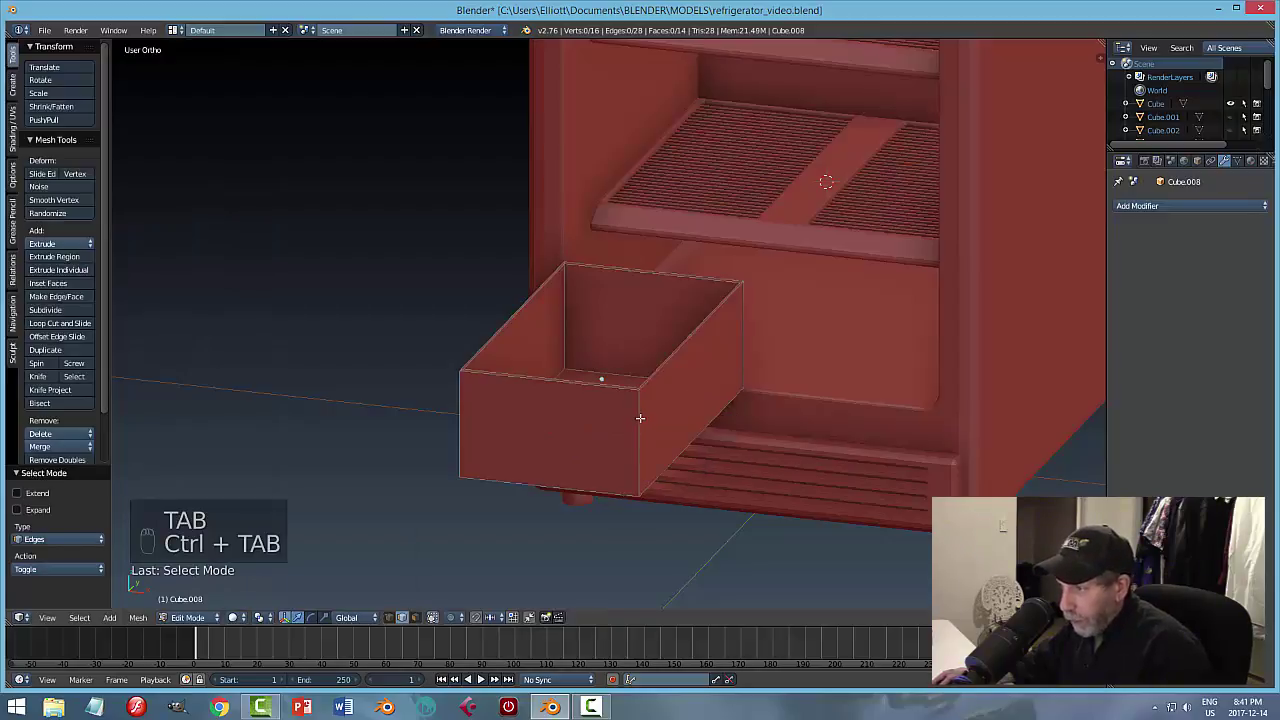
pyautogui.keyDown('shift'); pyautogui.rightClick(466, 413); pyautogui.keyUp('shift')
pyautogui.moveTo(536, 402); pyautogui.dragTo(671, 414, button='middle')
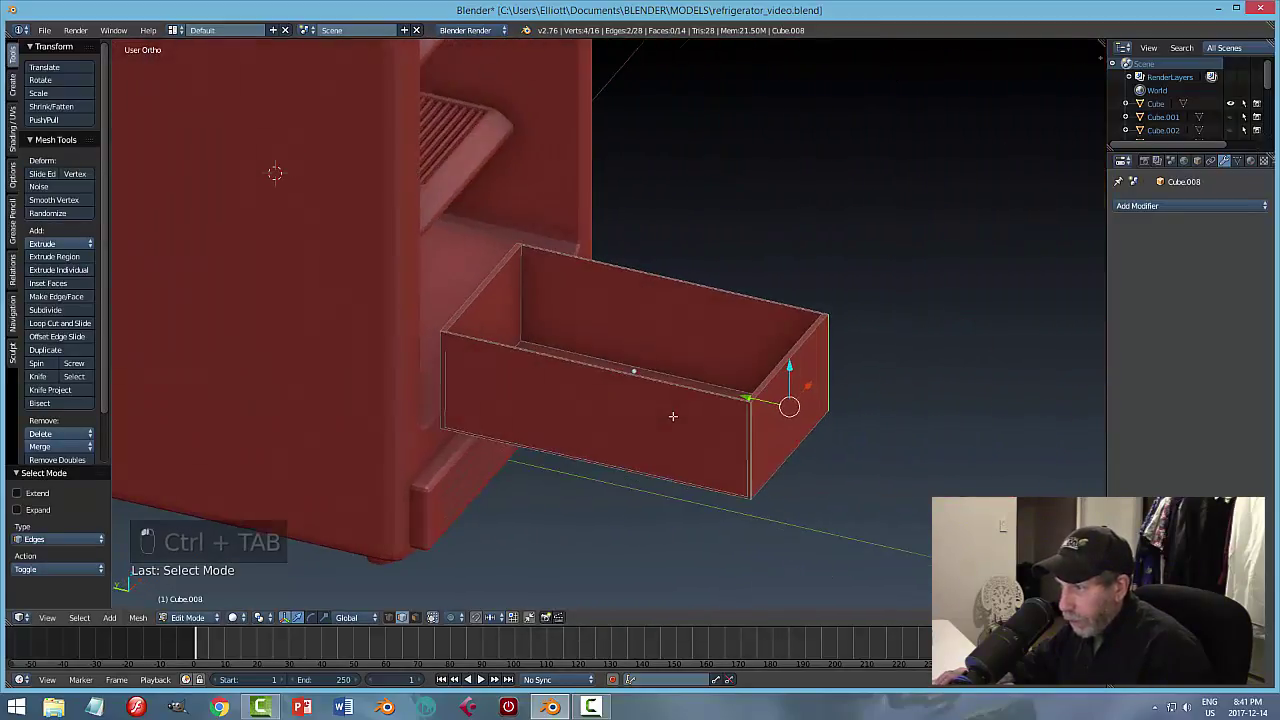
pyautogui.keyDown('shift'); pyautogui.rightClick(442, 375); pyautogui.keyUp('shift')
pyautogui.moveTo(442, 375); pyautogui.dragTo(502, 414, button='middle')
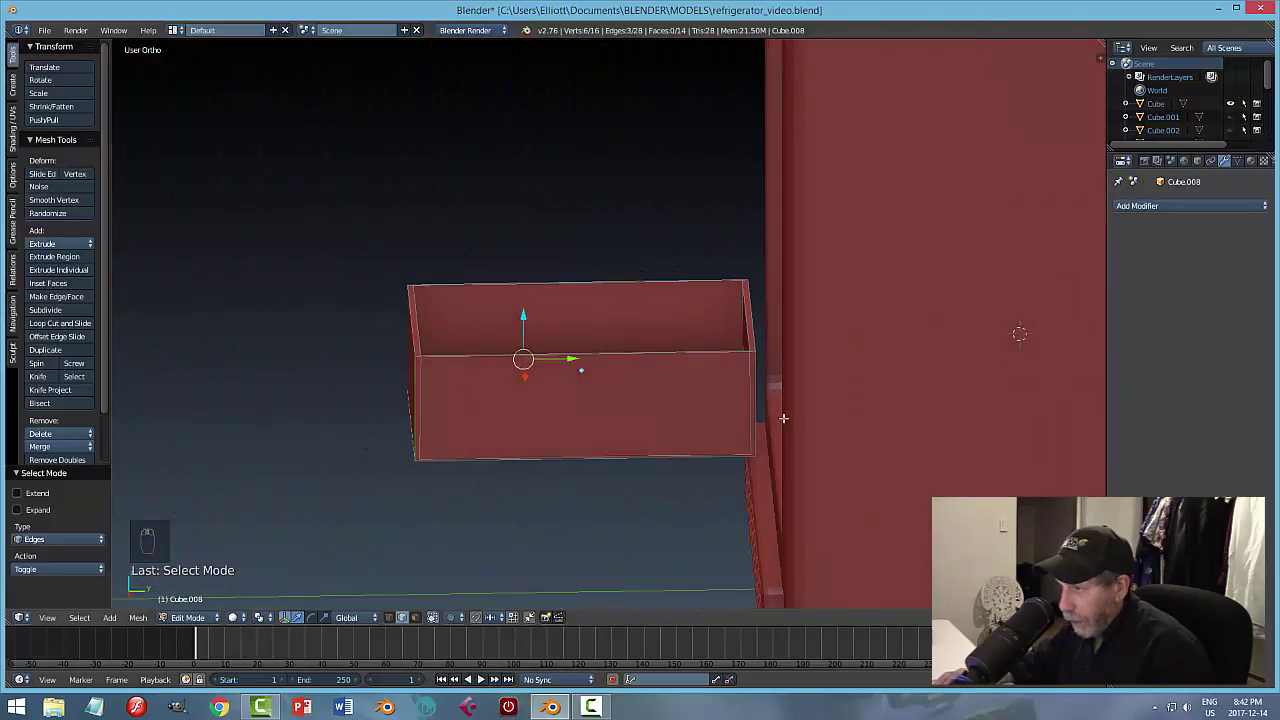
pyautogui.keyDown('shift'); pyautogui.rightClick(759, 375); pyautogui.keyUp('shift')
pyautogui.moveTo(726, 420); pyautogui.dragTo(811, 415, button='middle')
pyautogui.moveTo(788, 426); pyautogui.dragTo(796, 422, button='middle')
pyautogui.hotkey('ctrl', 'b')
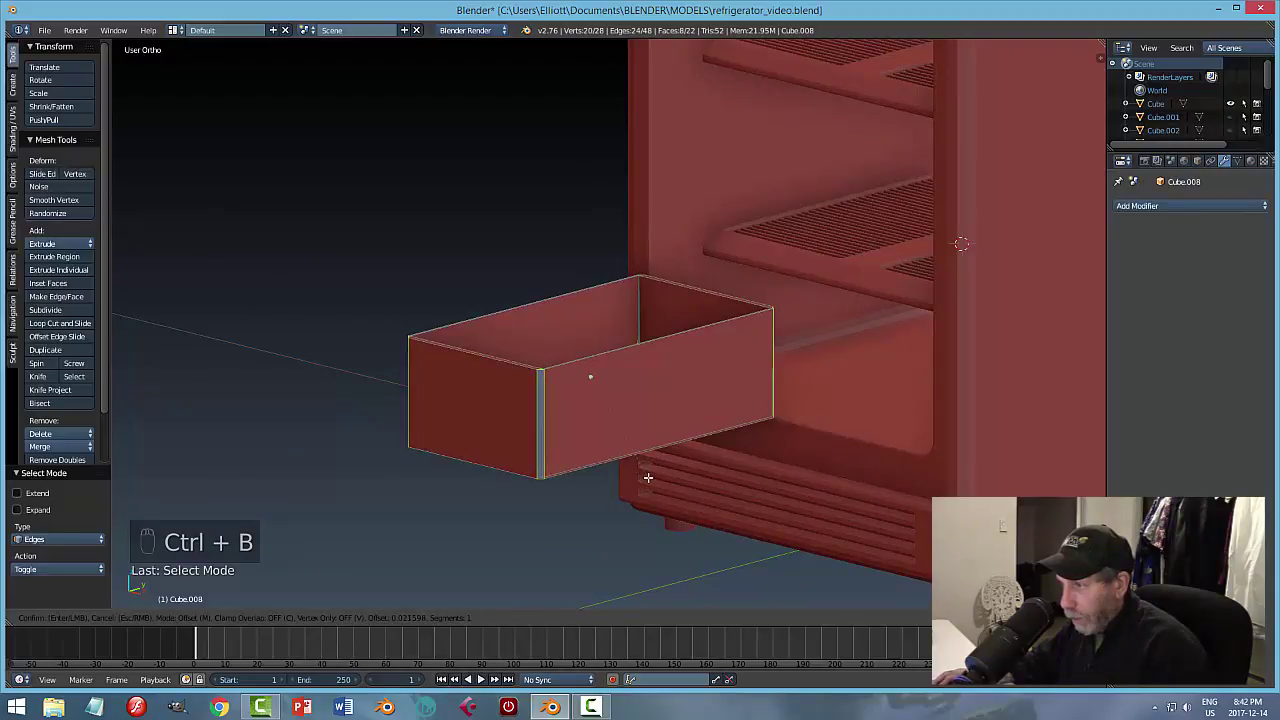
pyautogui.scroll(1, 648, 478)
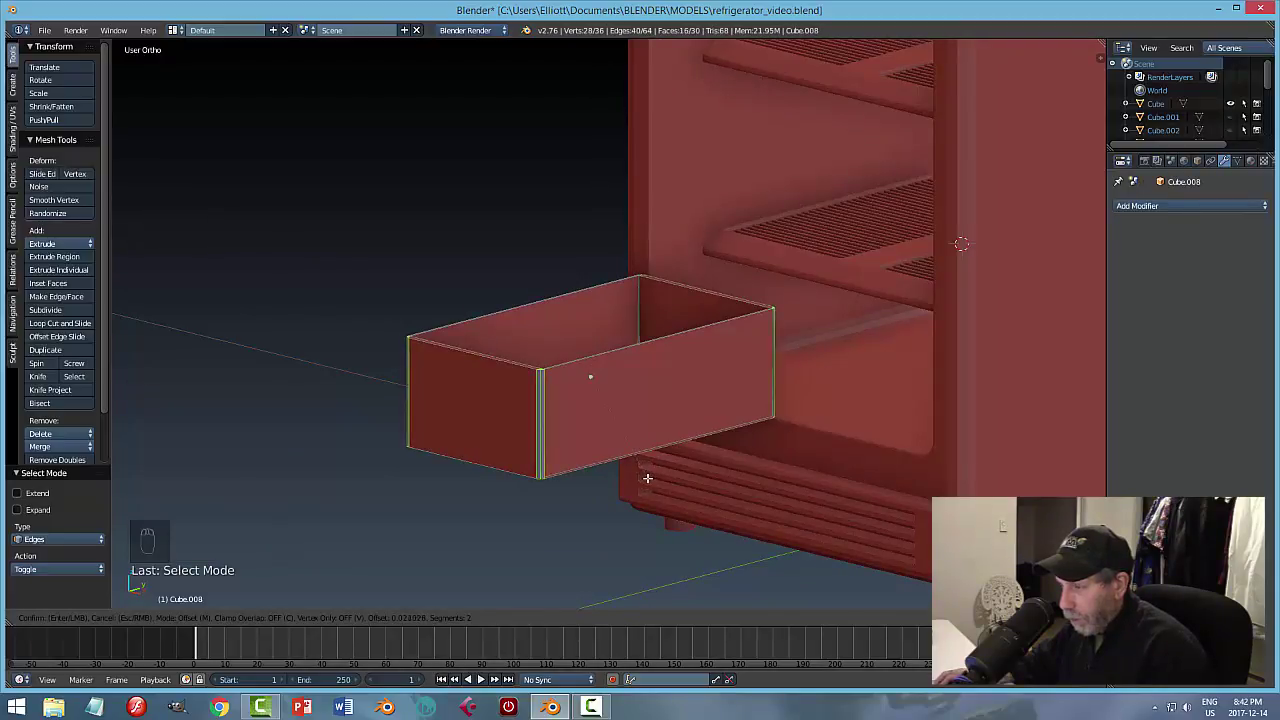
pyautogui.click(645, 478)
pyautogui.press('a')
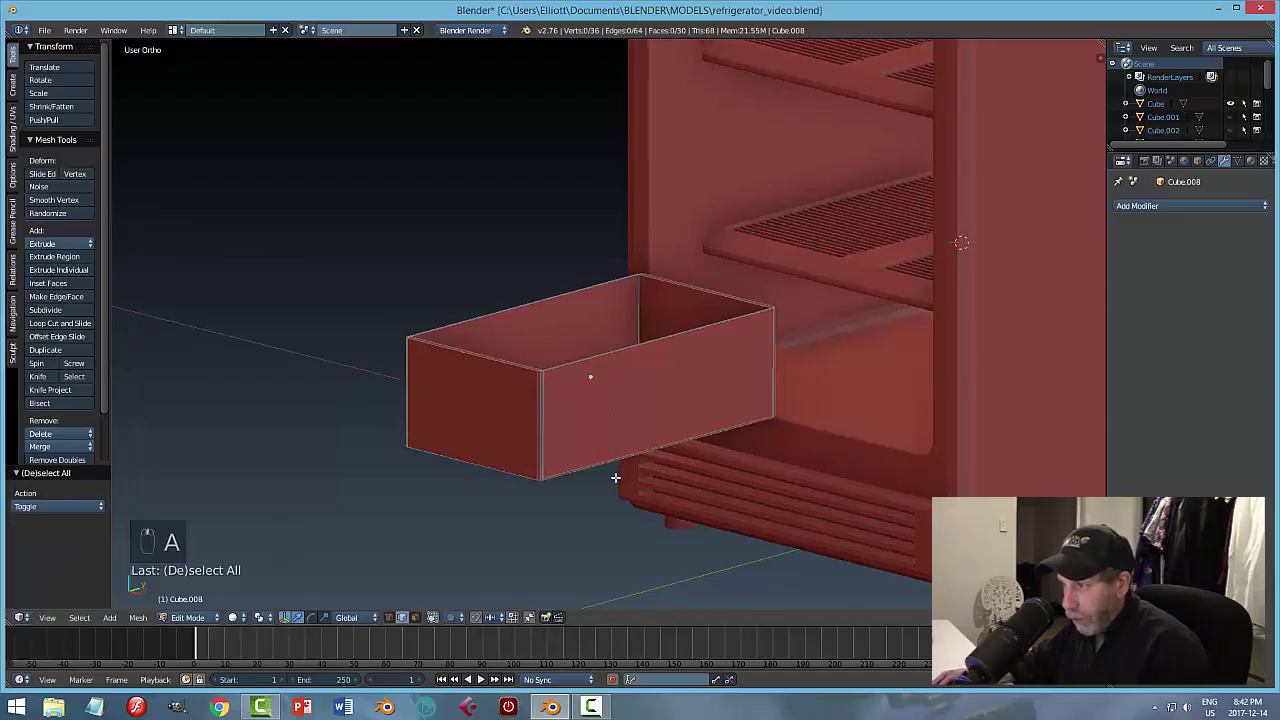
# Bevel the outer edge loop around the drawer's top rim with 2 segments and an amount of about 0.004.
pyautogui.moveTo(614, 477)
pyautogui.mouseDown(button='middle')
pyautogui.moveTo(551, 477)
pyautogui.moveTo(680, 486)
pyautogui.moveTo(629, 494)
pyautogui.mouseUp(button='middle')
pyautogui.scroll(2, 629, 494)
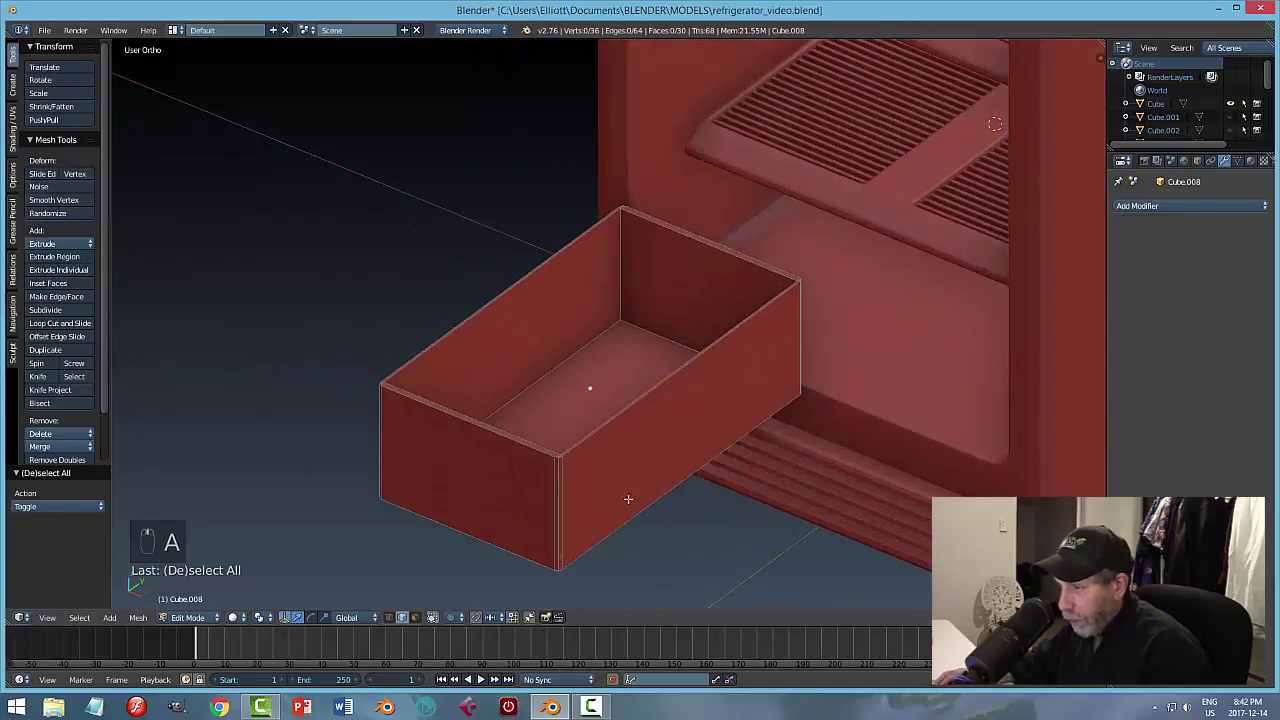
pyautogui.keyDown('alt'); pyautogui.rightClick(607, 448); pyautogui.keyUp('alt')
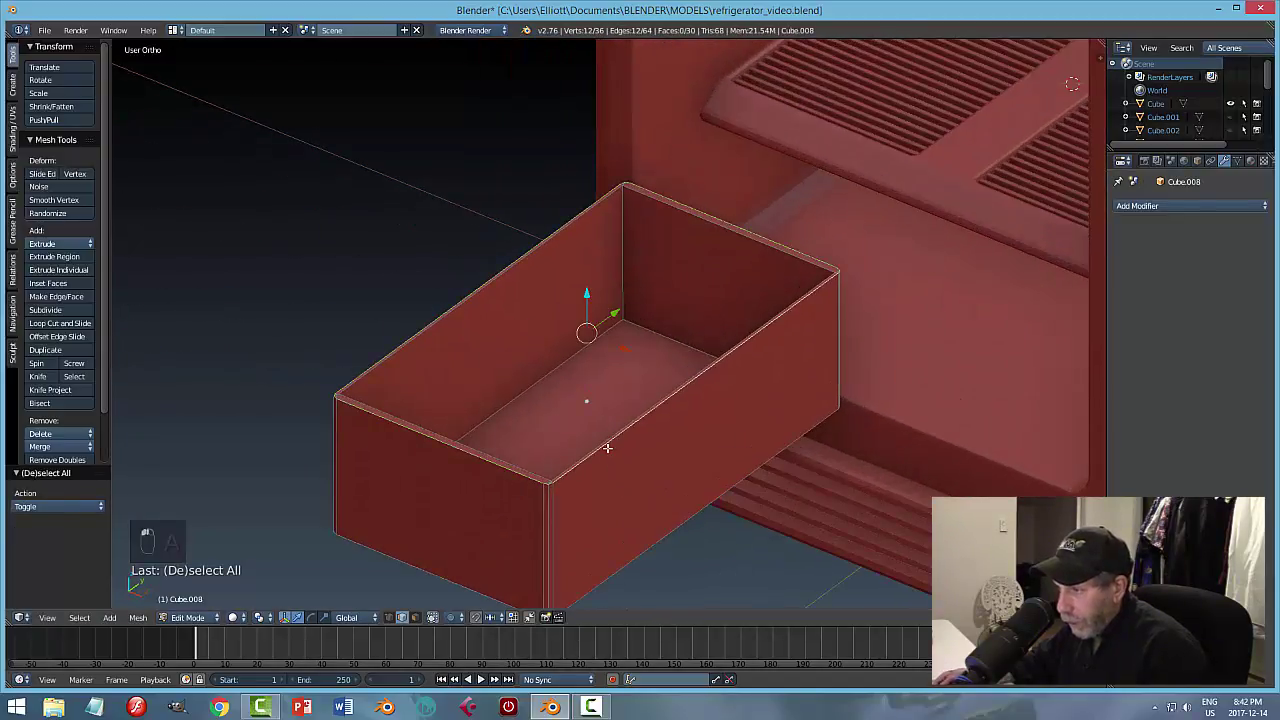
pyautogui.keyDown('alt'); pyautogui.keyDown('shift'); pyautogui.rightClick(537, 465); pyautogui.keyUp('shift'); pyautogui.keyUp('alt')
pyautogui.press('a')
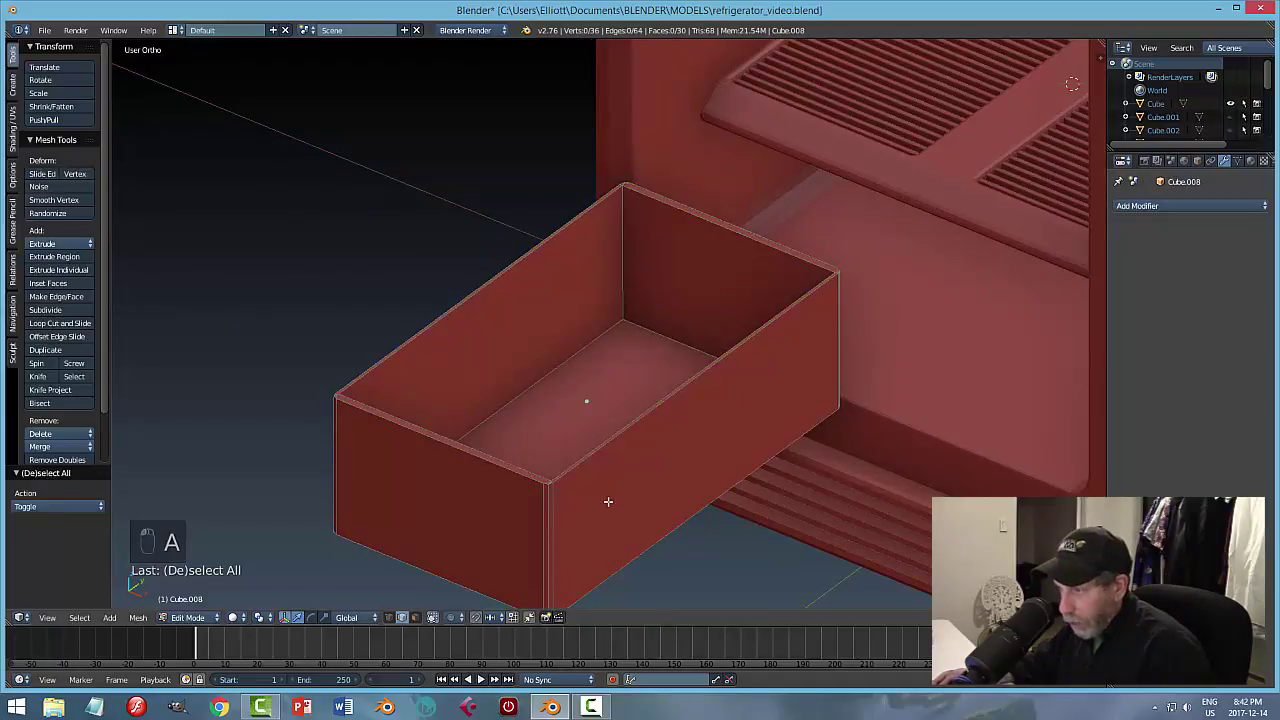
pyautogui.keyDown('alt'); pyautogui.rightClick(577, 471); pyautogui.keyUp('alt')
pyautogui.hotkey('ctrl', 'b')
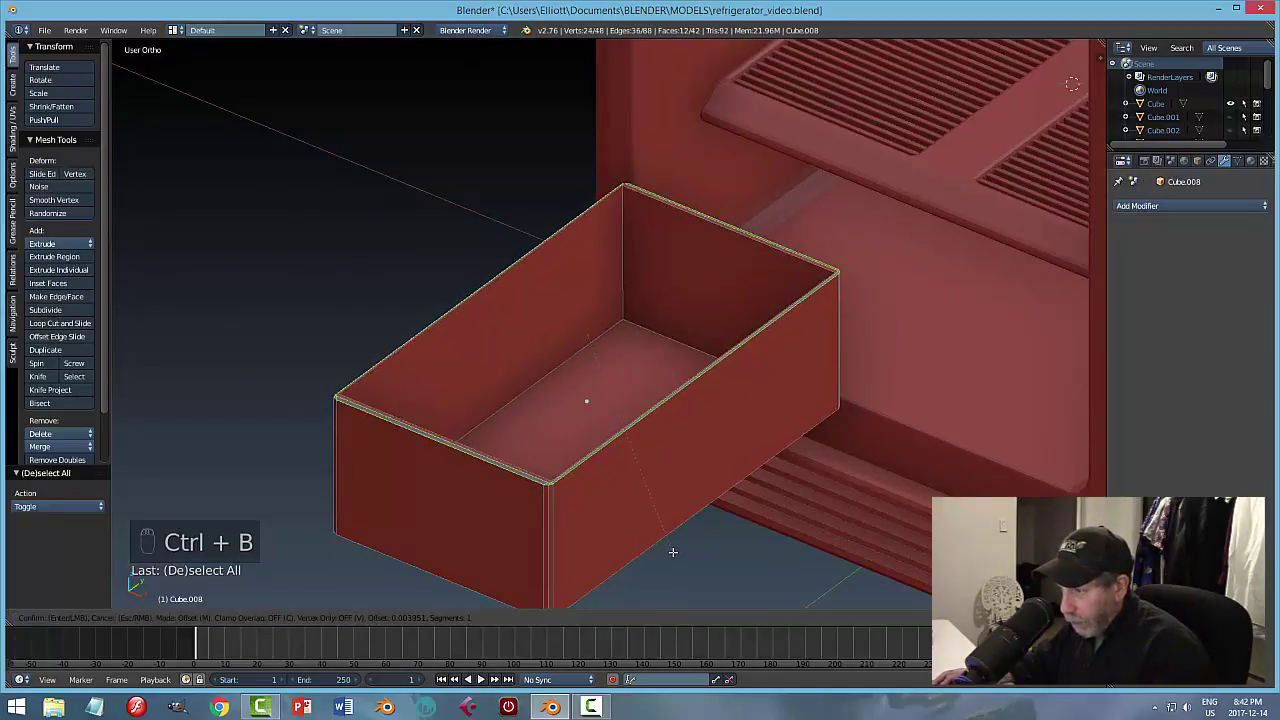
pyautogui.click(673, 552)
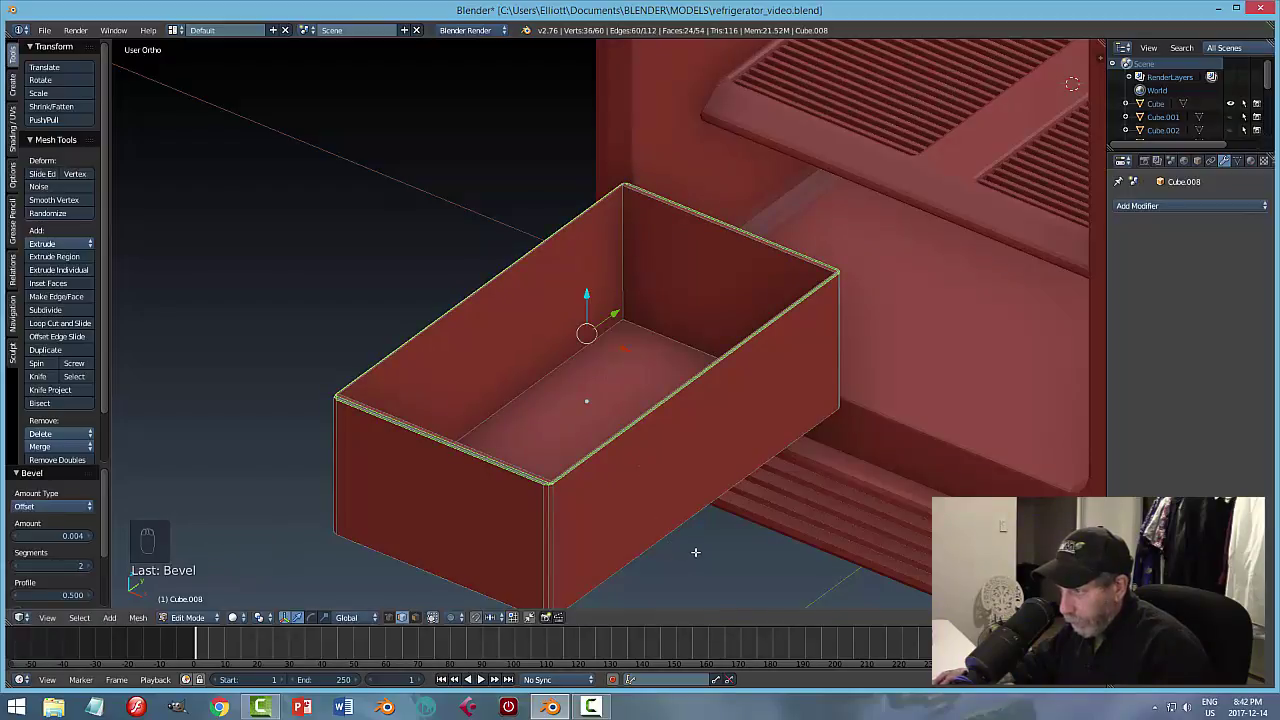
pyautogui.press('a')
pyautogui.click(694, 551)
pyautogui.press('a')
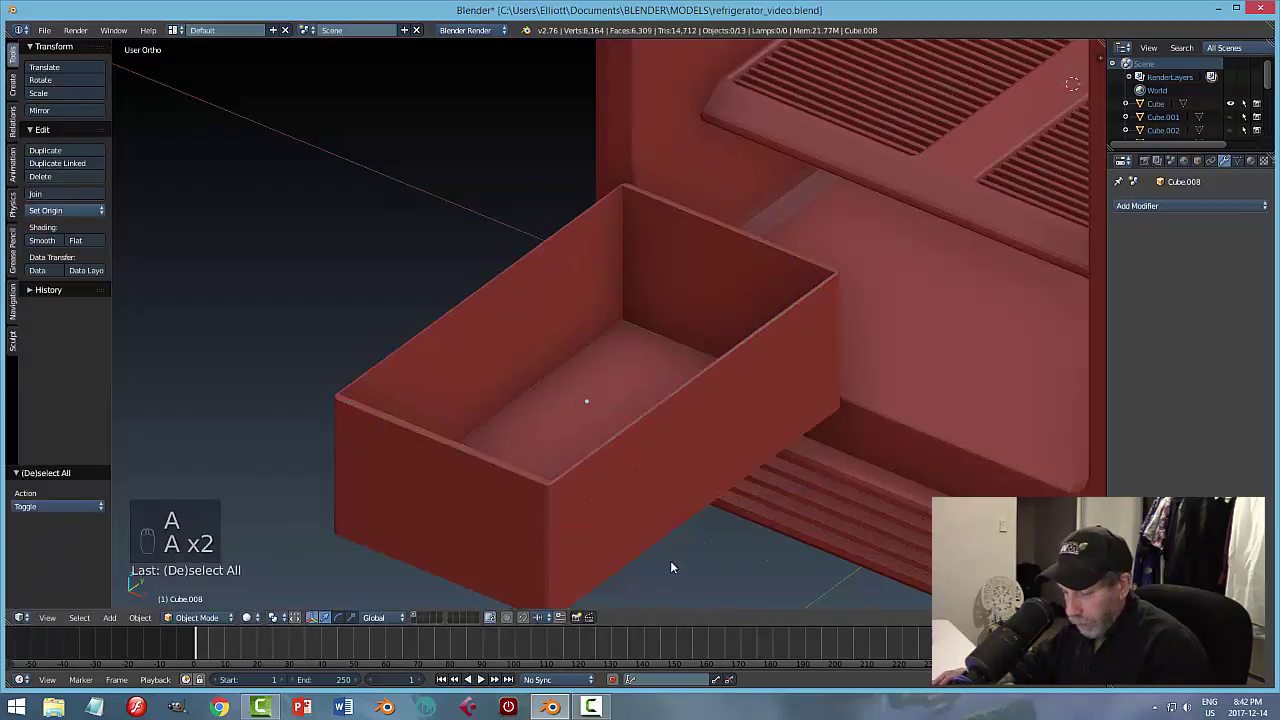
# Move the drawer along Y by about 1.517 and a further 0.219 into the space beneath the bottom shelf.
pyautogui.scroll(-2, 704, 538)
pyautogui.moveTo(704, 538); pyautogui.dragTo(889, 317, button='middle')
pyautogui.rightClick(581, 455)
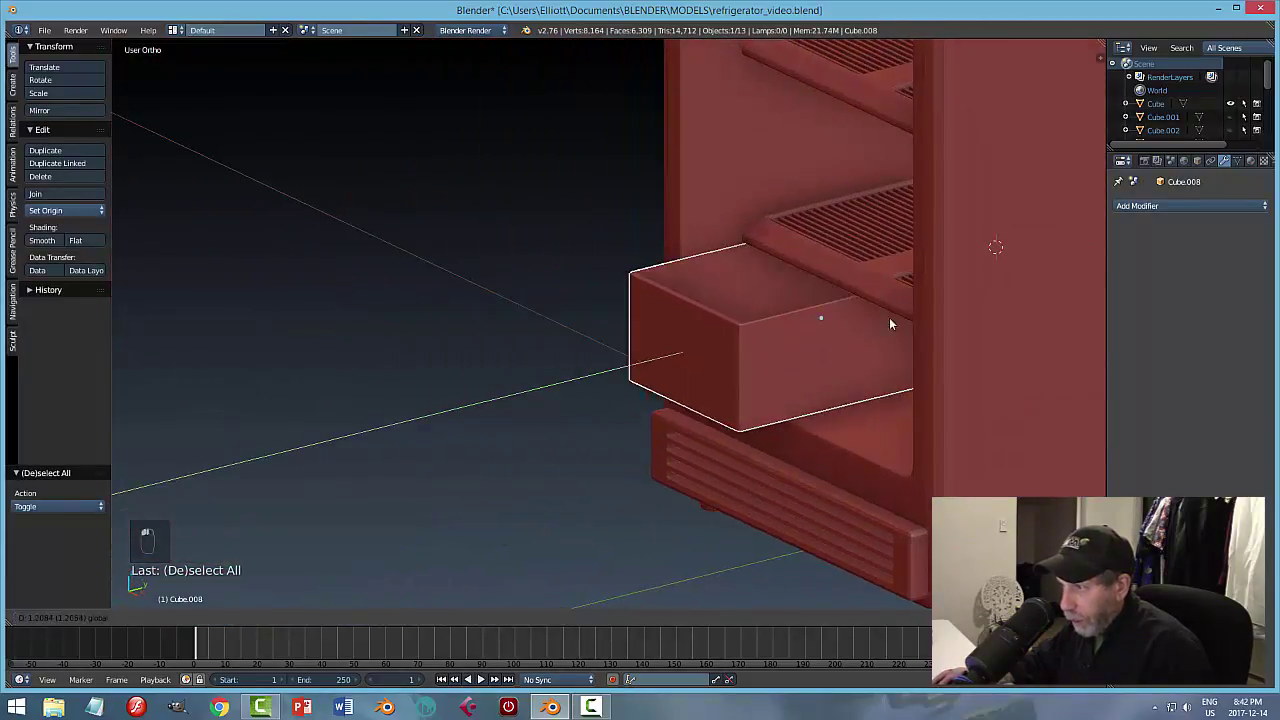
pyautogui.moveTo(889, 317); pyautogui.dragTo(894, 329)
pyautogui.moveTo(894, 329); pyautogui.dragTo(851, 381, button='middle')
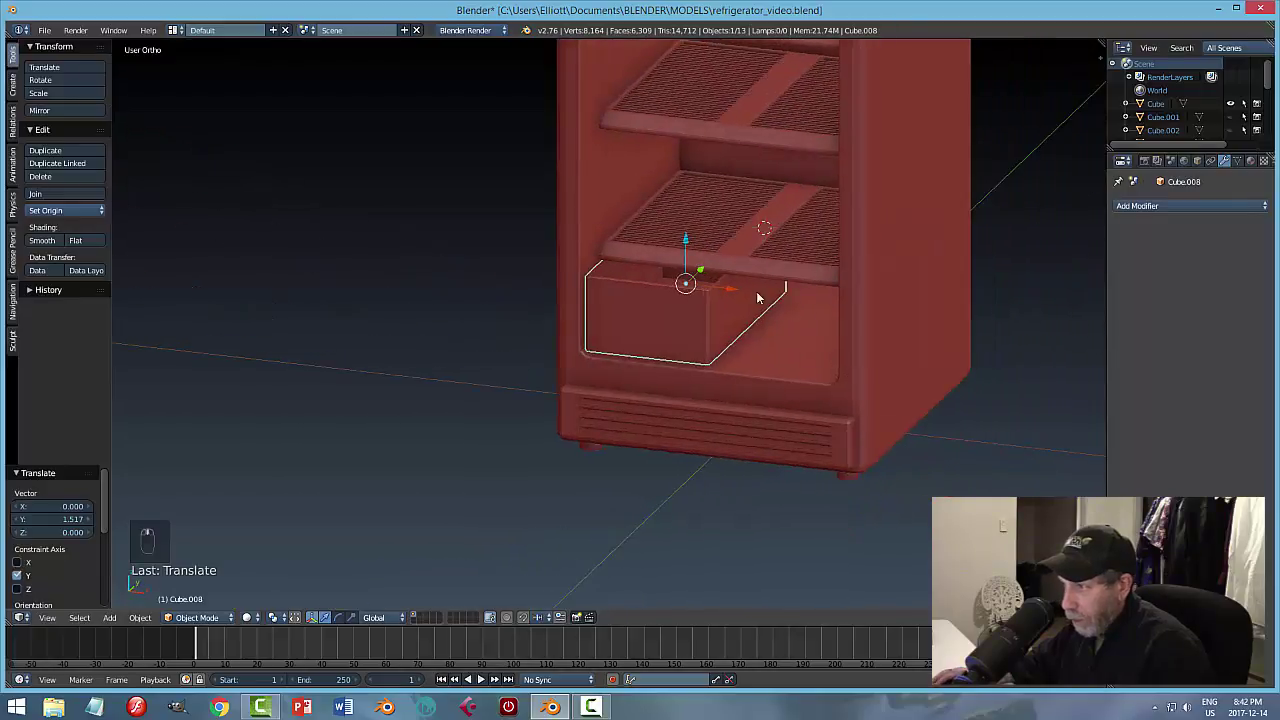
pyautogui.press('g')
pyautogui.press('y')
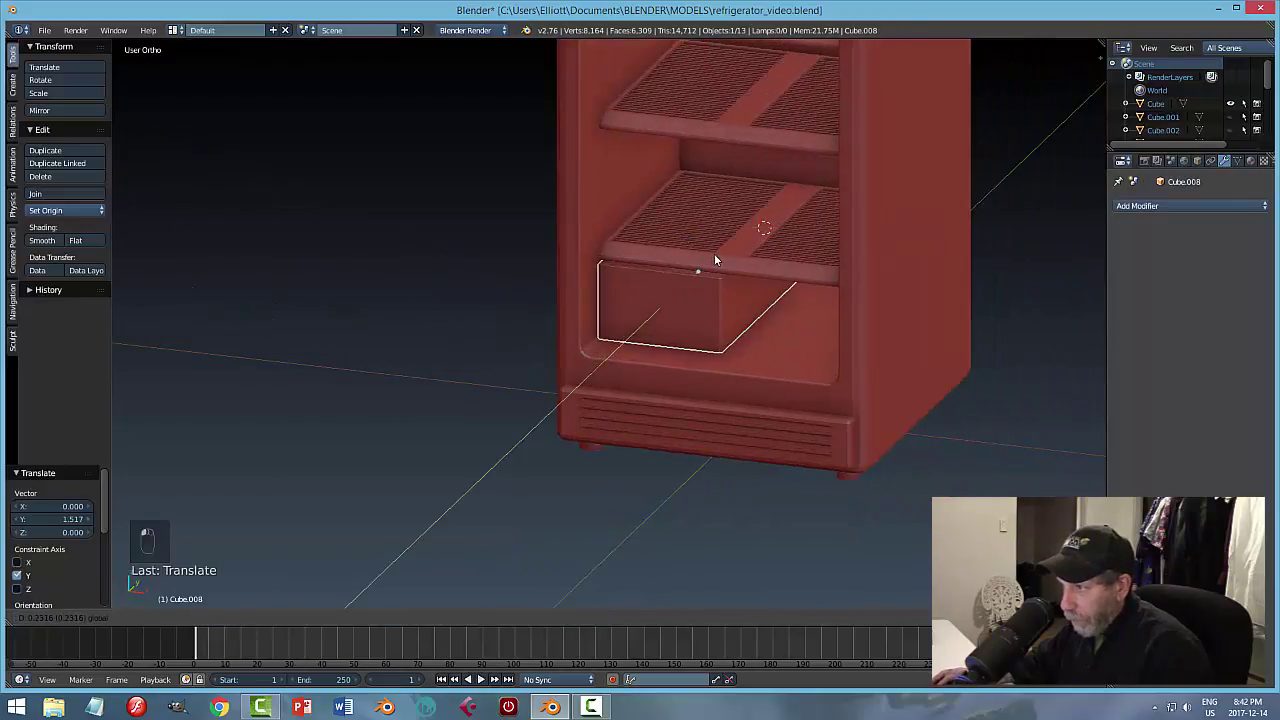
pyautogui.click(700, 265)
pyautogui.moveTo(700, 268); pyautogui.dragTo(643, 227, button='middle')
pyautogui.scroll(-3, 757, 350)
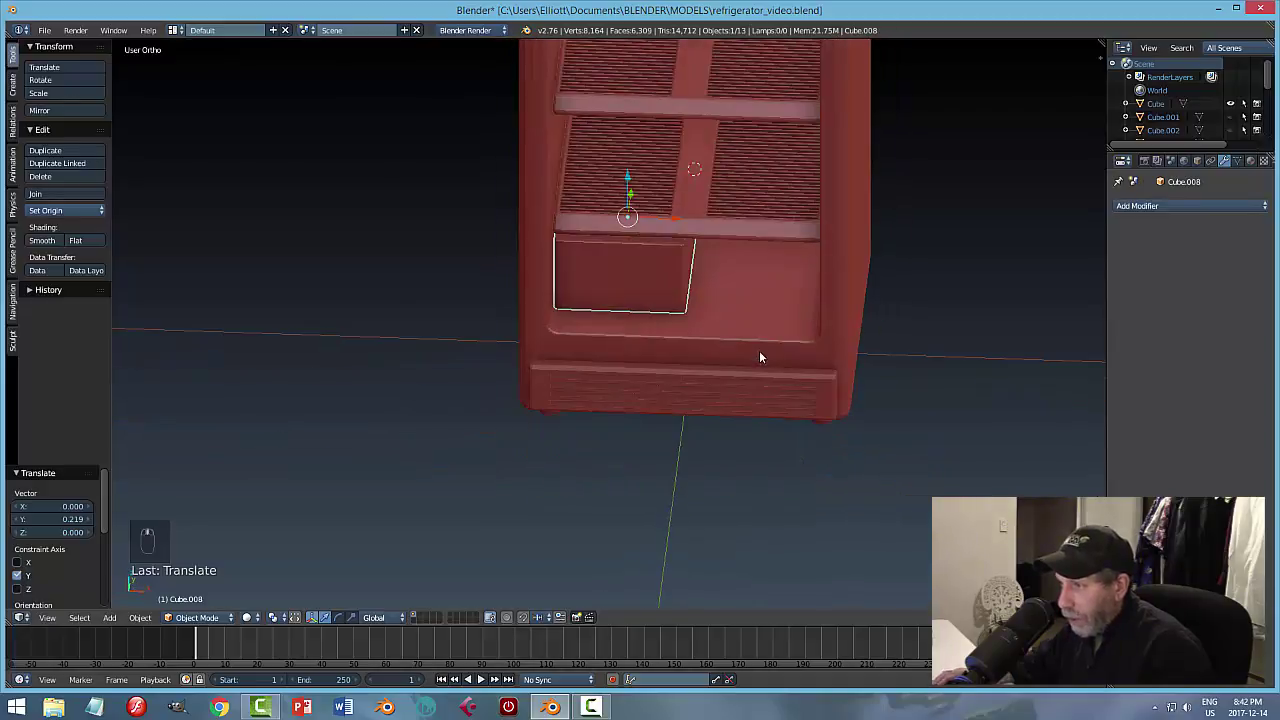
# Set the drawer's origin to its geometry and check its placement from the front.
pyautogui.moveTo(763, 351); pyautogui.dragTo(602, 308, button='middle')
pyautogui.rightClick(625, 322)
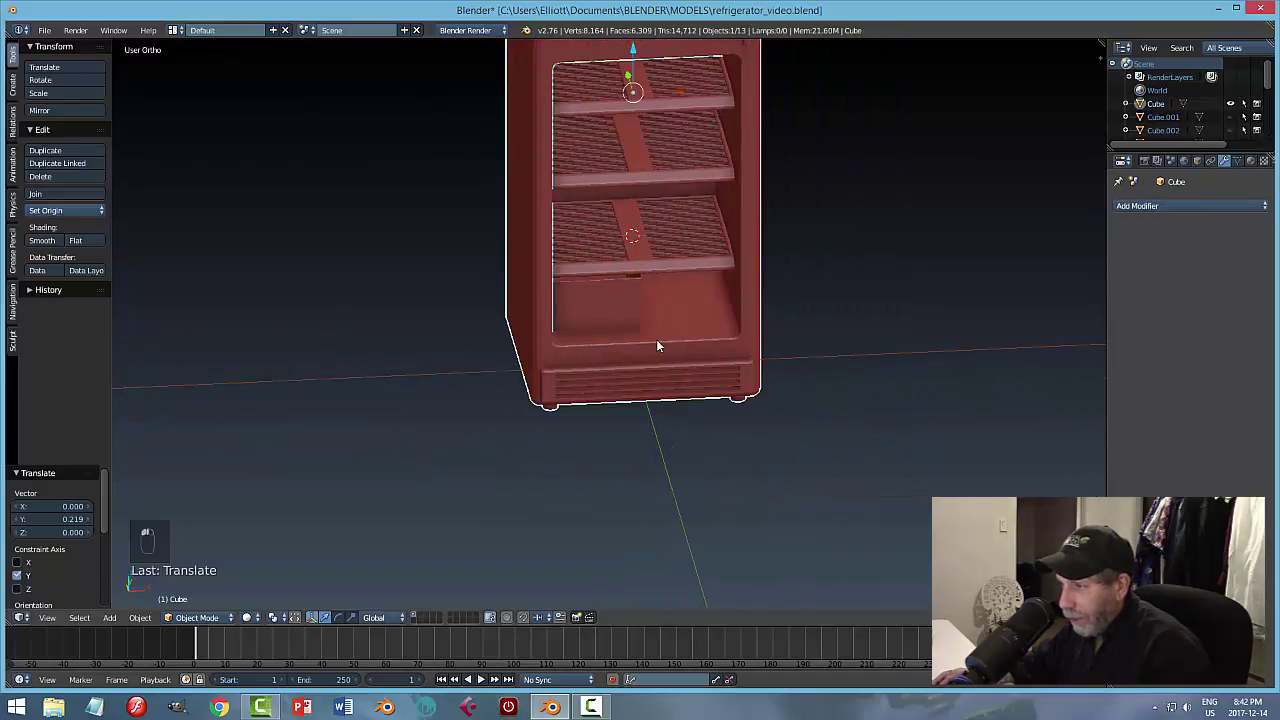
pyautogui.hotkey('ctrl', 'z')
pyautogui.click(55, 211)
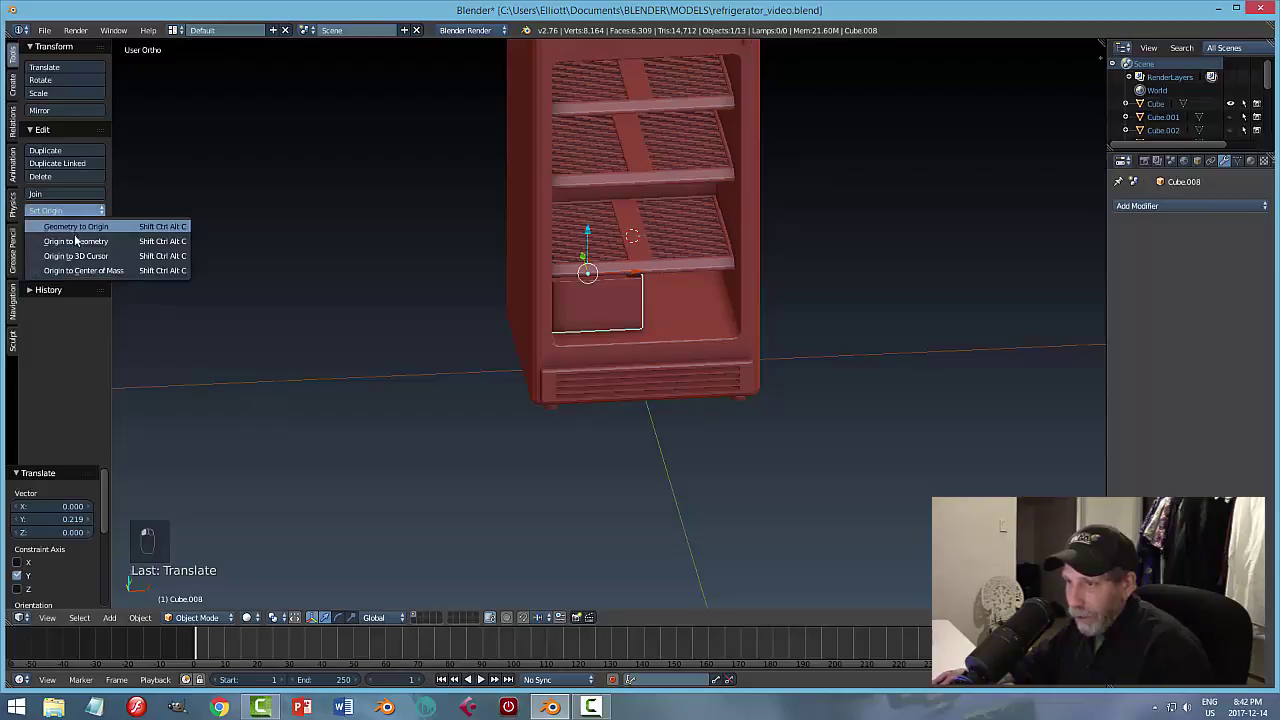
pyautogui.click(100, 239)
pyautogui.scroll(3, 645, 315)
pyautogui.moveTo(644, 300); pyautogui.dragTo(640, 287, button='middle')
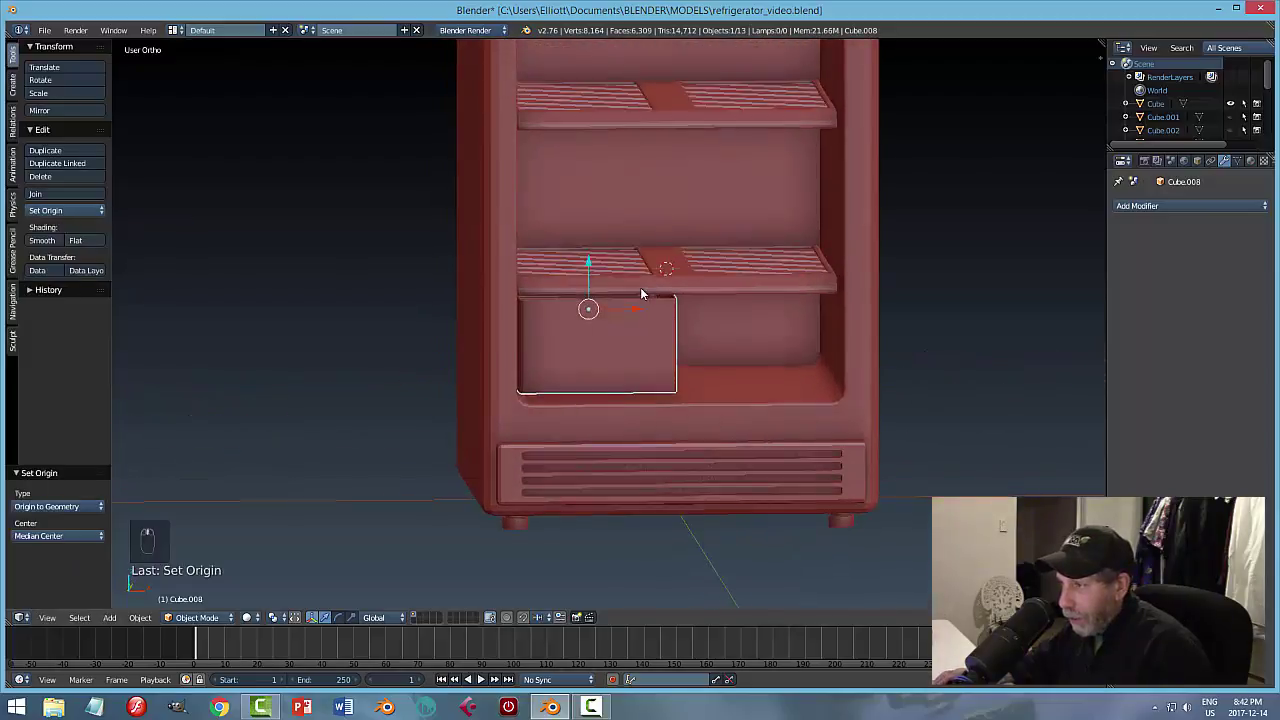
pyautogui.press('KP_1')
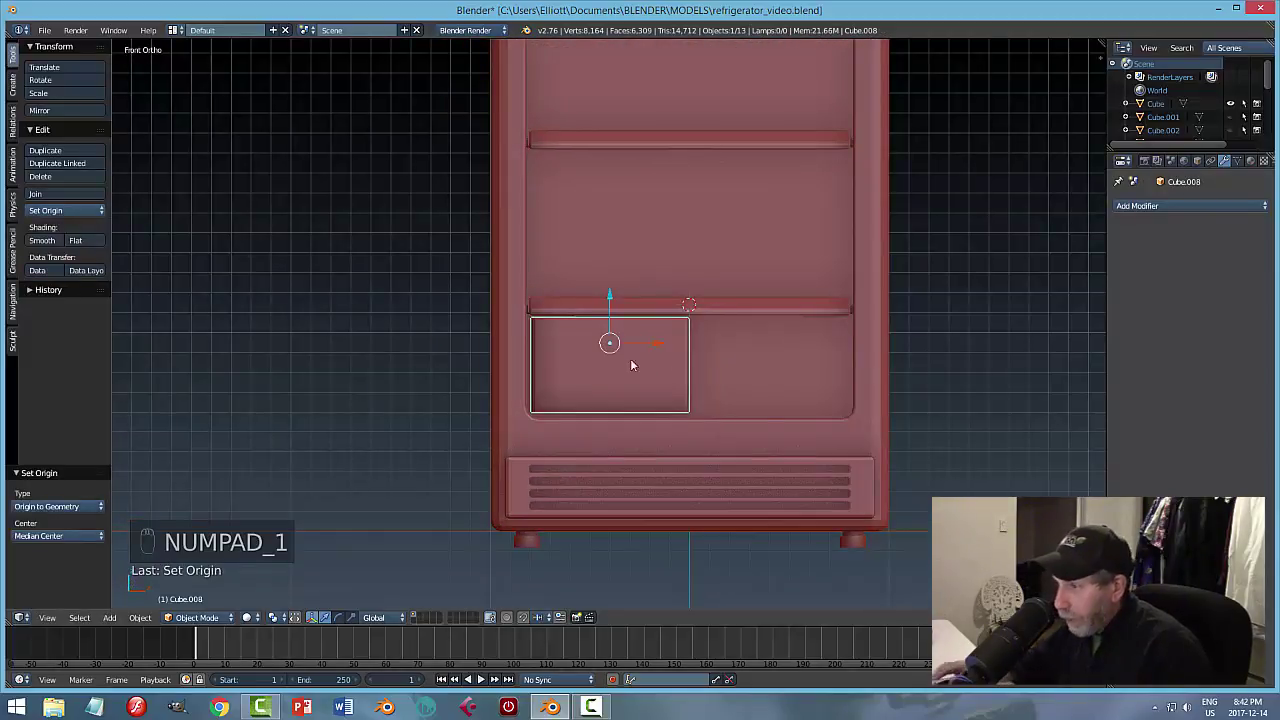
pyautogui.moveTo(661, 375)
pyautogui.mouseDown(button='middle')
pyautogui.moveTo(646, 383)
pyautogui.moveTo(651, 374)
pyautogui.mouseUp(button='middle')
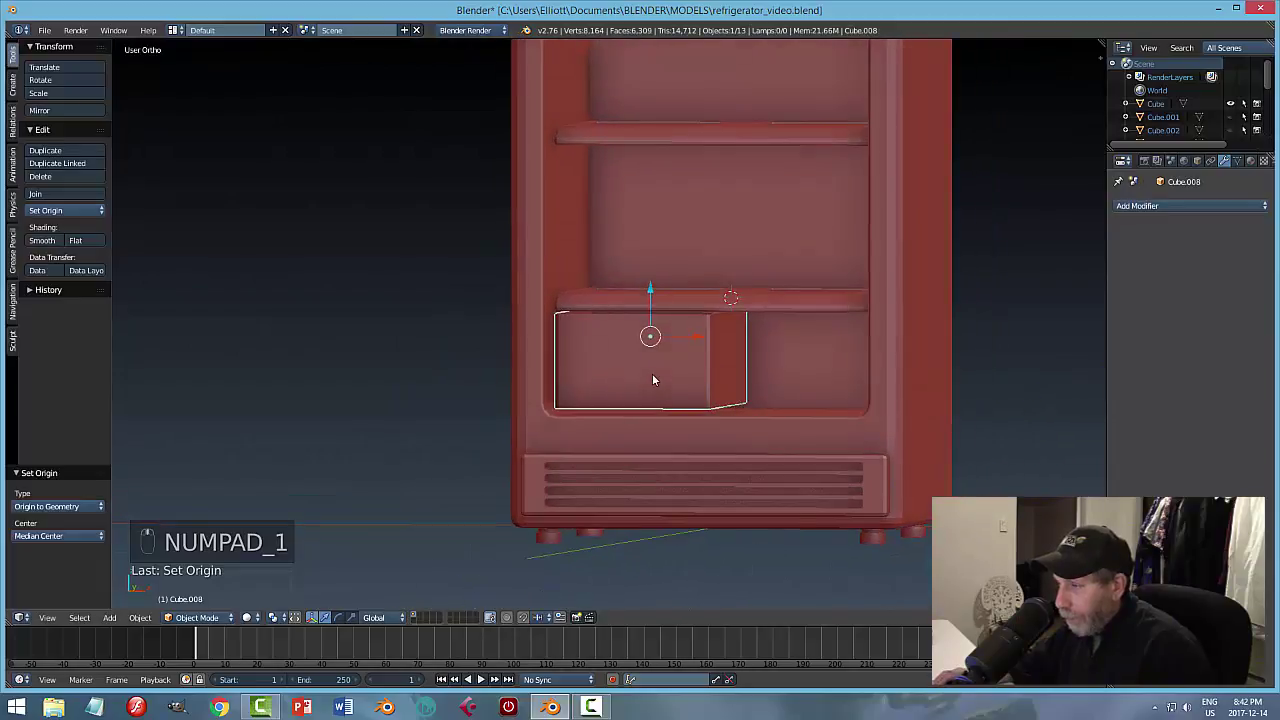
# Snap the 3D cursor to the centre of the drawer's front face and return to Object Mode.
pyautogui.rightClick(686, 371)
pyautogui.rightClick(686, 370)
pyautogui.press('Tab')
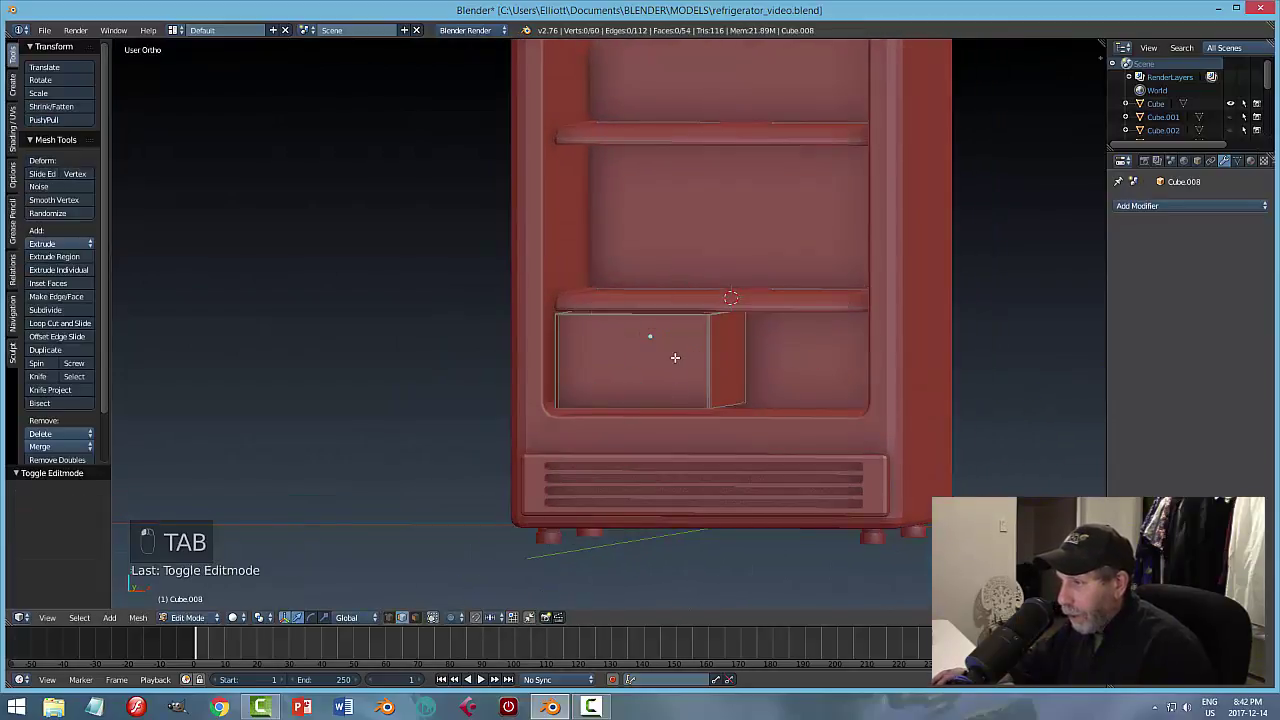
pyautogui.hotkey('ctrl', 'Tab')
pyautogui.click(685, 371)
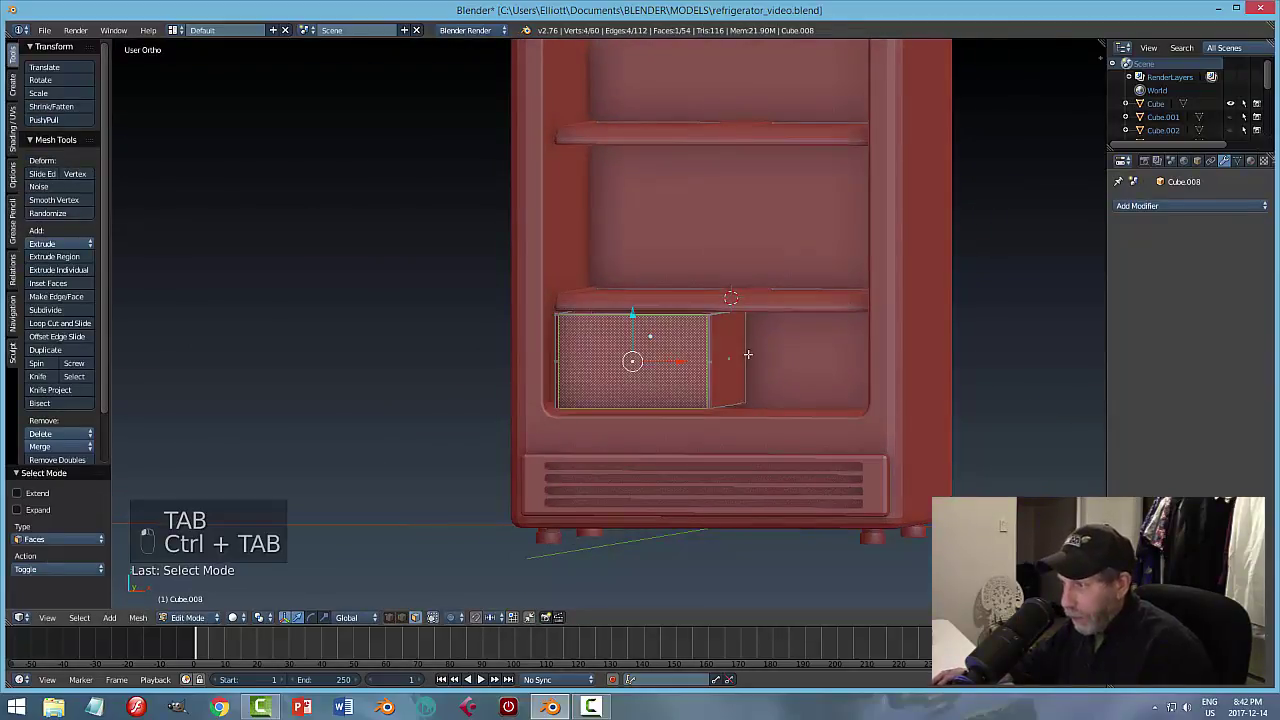
pyautogui.moveTo(748, 354); pyautogui.dragTo(742, 377, button='middle')
pyautogui.hotkey('shift', 's')
pyautogui.click(744, 377)
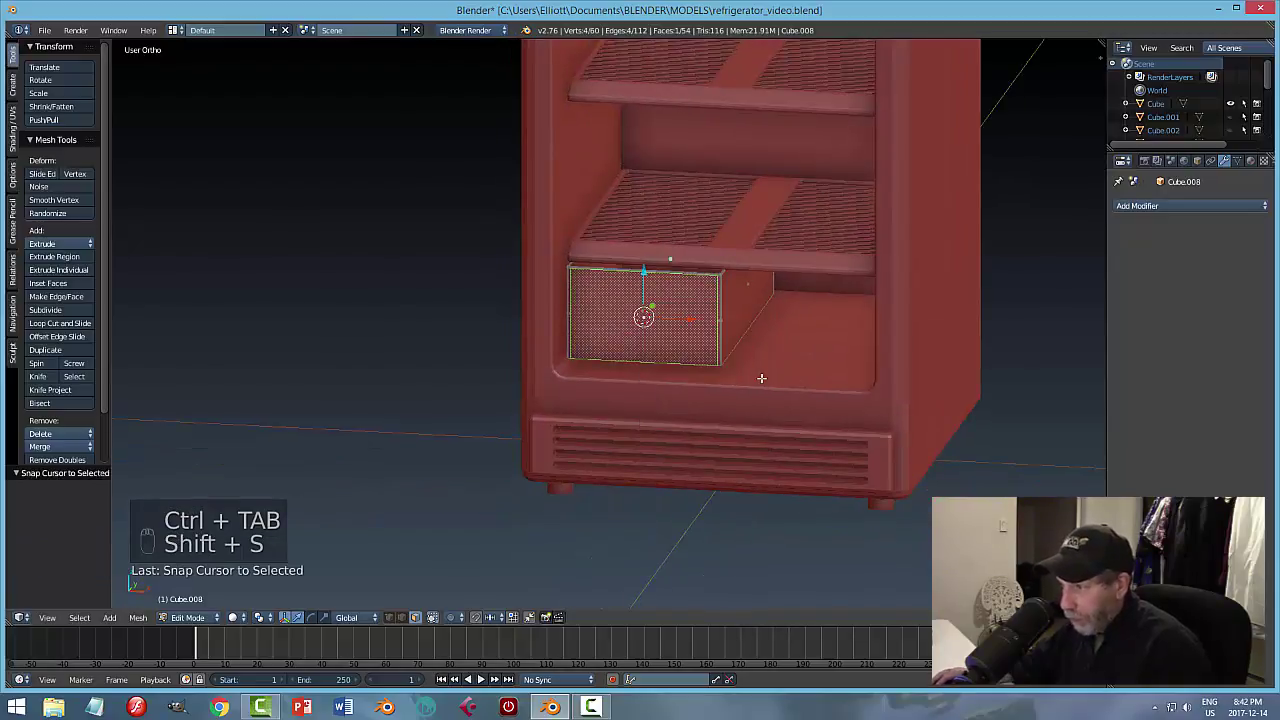
pyautogui.press('a')
pyautogui.press('Tab')
# Add a cube at the 3D cursor, scaled uniformly to about 0.187 and flattened along Z by about 0.247.
pyautogui.hotkey('shift', 'a')
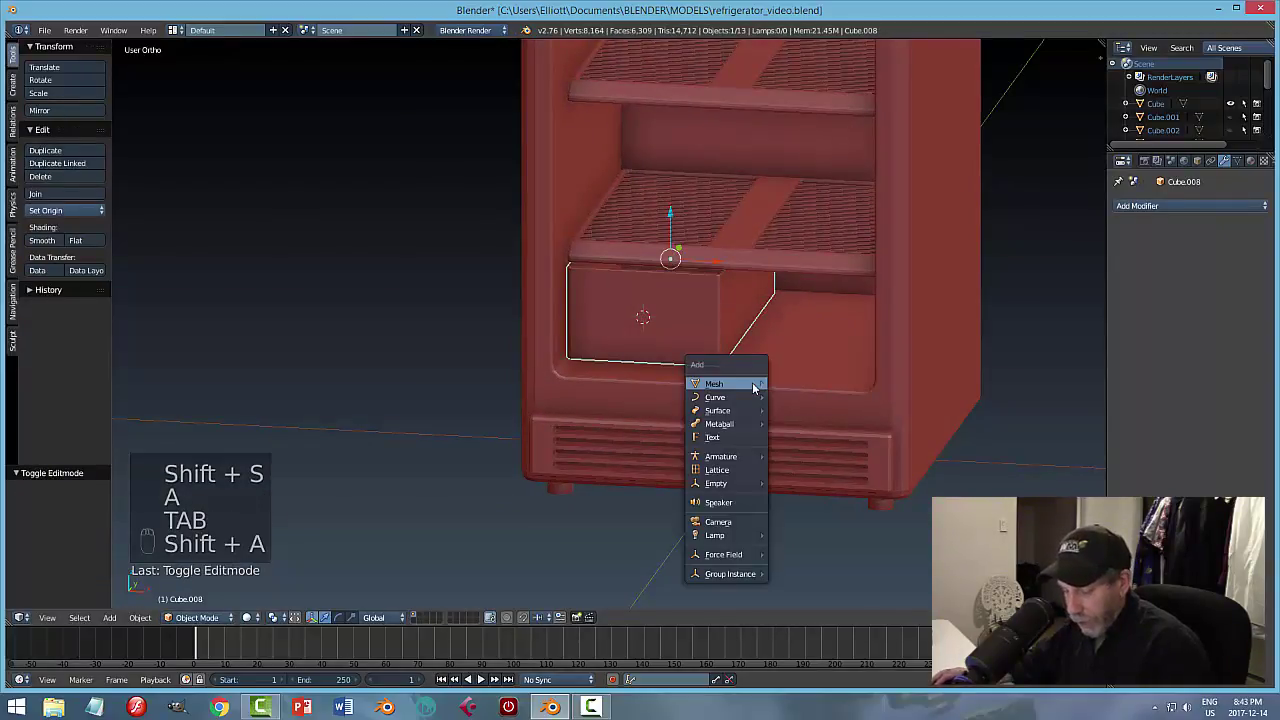
pyautogui.moveTo(752, 384)
pyautogui.click(801, 397)
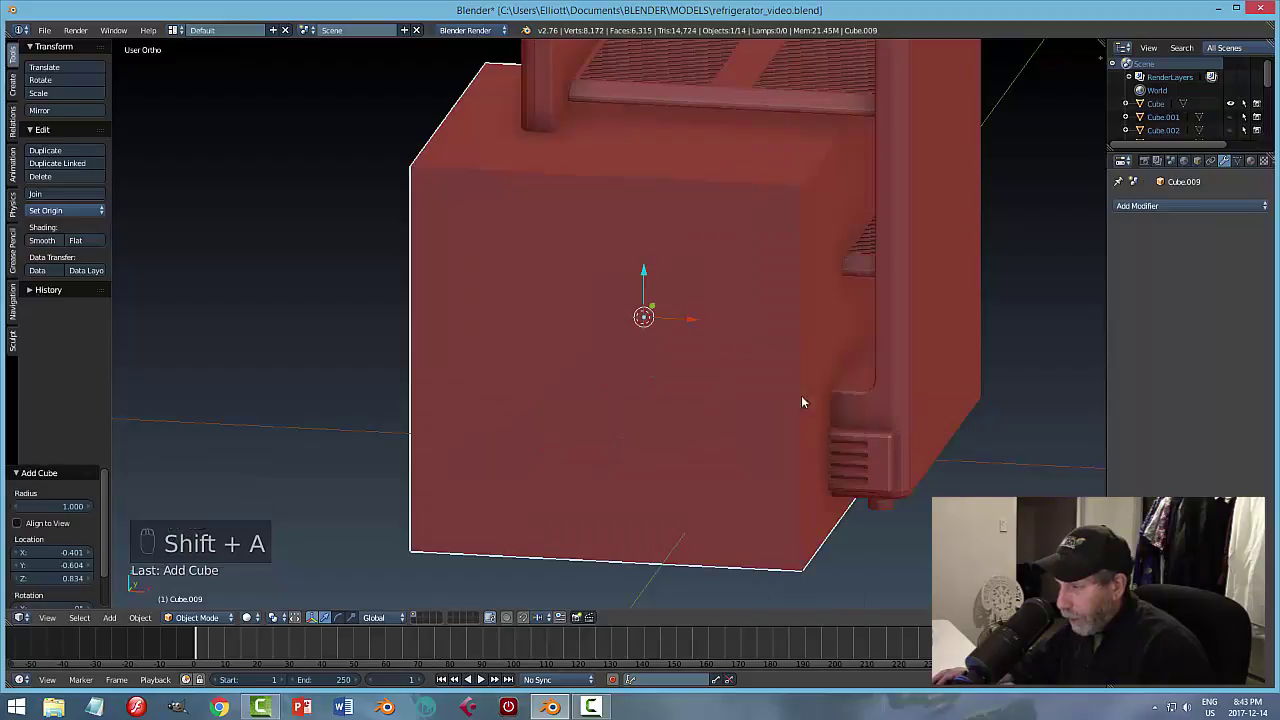
pyautogui.press('s')
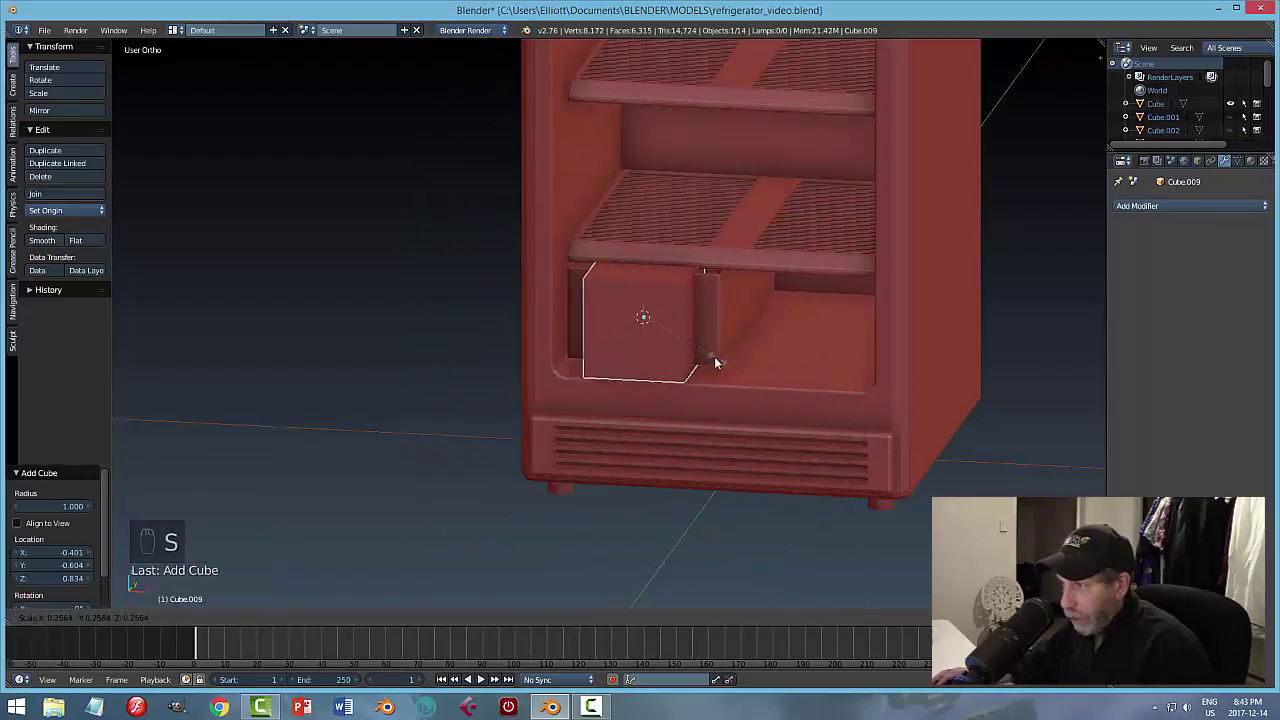
pyautogui.click(706, 366)
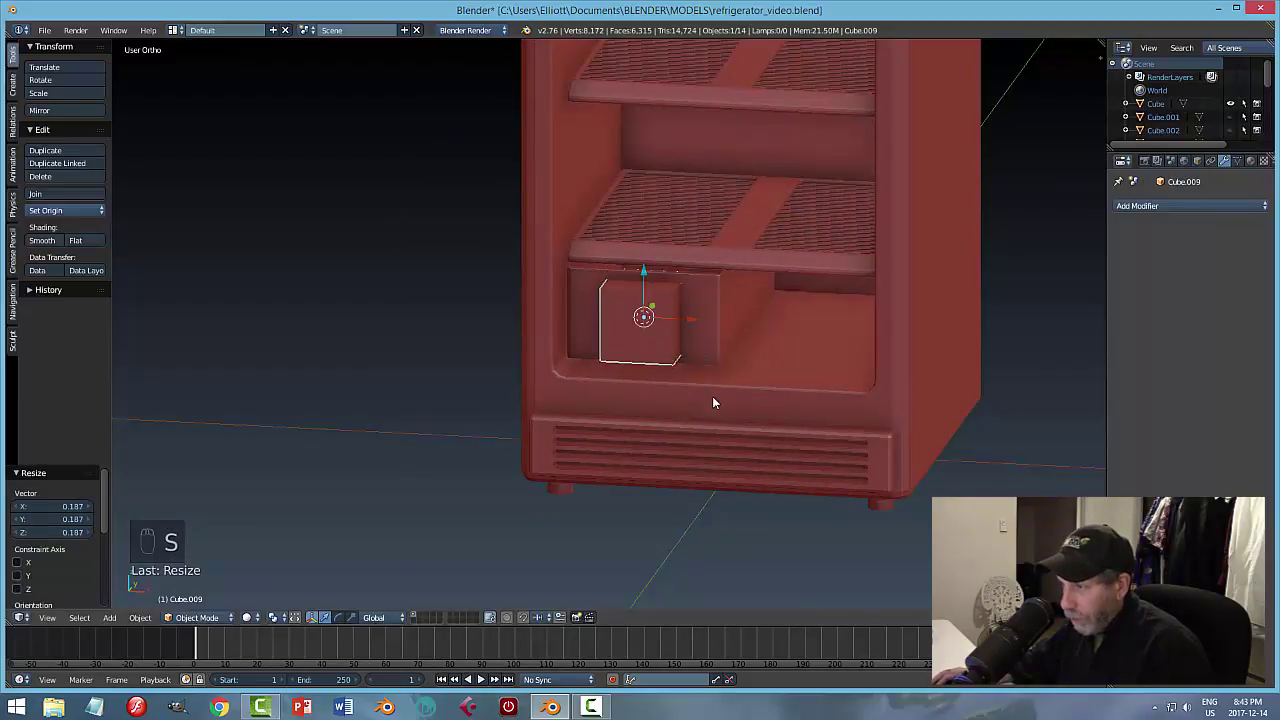
pyautogui.press('s')
pyautogui.press('z')
pyautogui.click(657, 343)
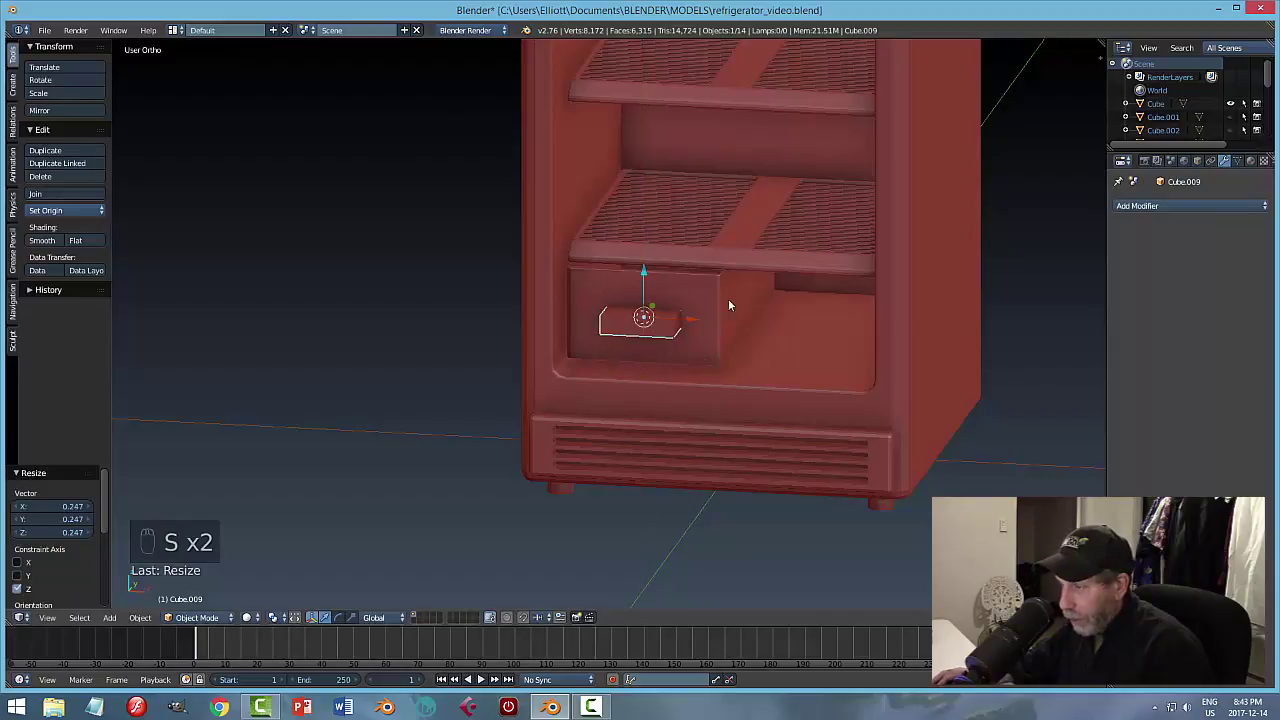
# Move the flattened cube about -0.183 along Y so it protrudes from the drawer front, and apply its scale.
pyautogui.moveTo(728, 303); pyautogui.dragTo(706, 308, button='middle')
pyautogui.press('g')
pyautogui.press('y')
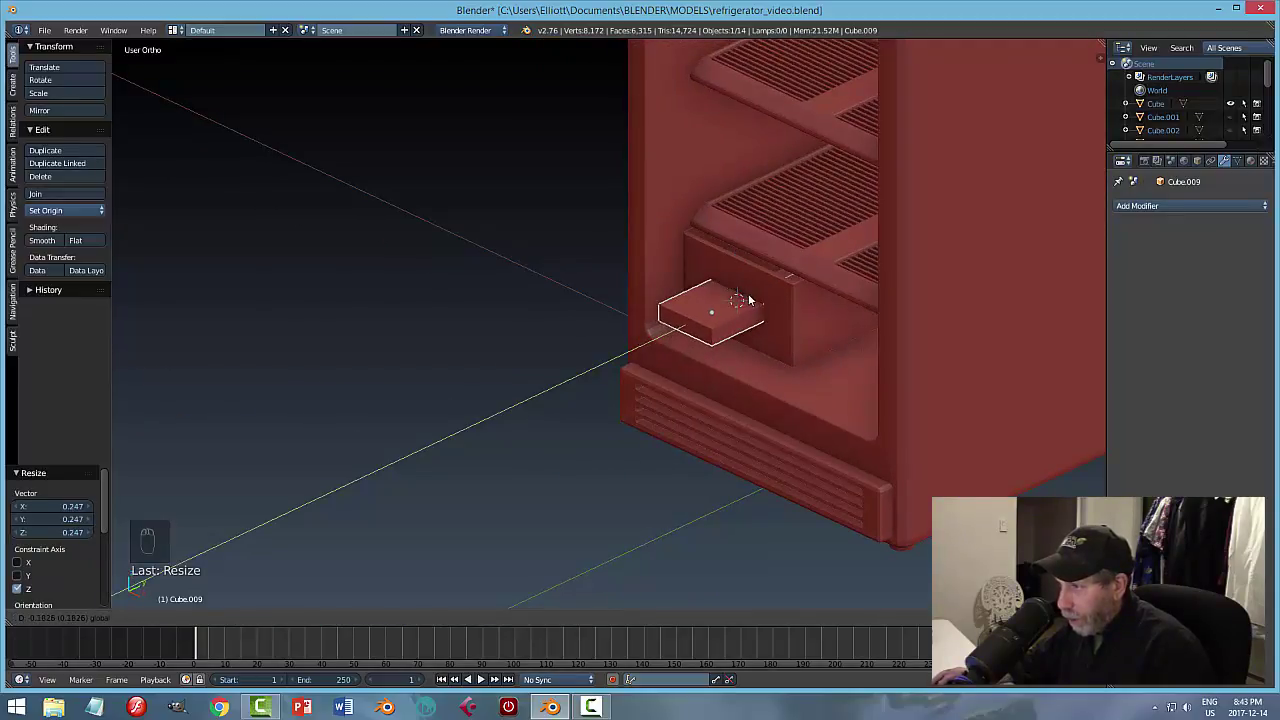
pyautogui.click(749, 300)
pyautogui.moveTo(769, 340); pyautogui.dragTo(885, 328, button='middle')
pyautogui.scroll(3, 872, 335)
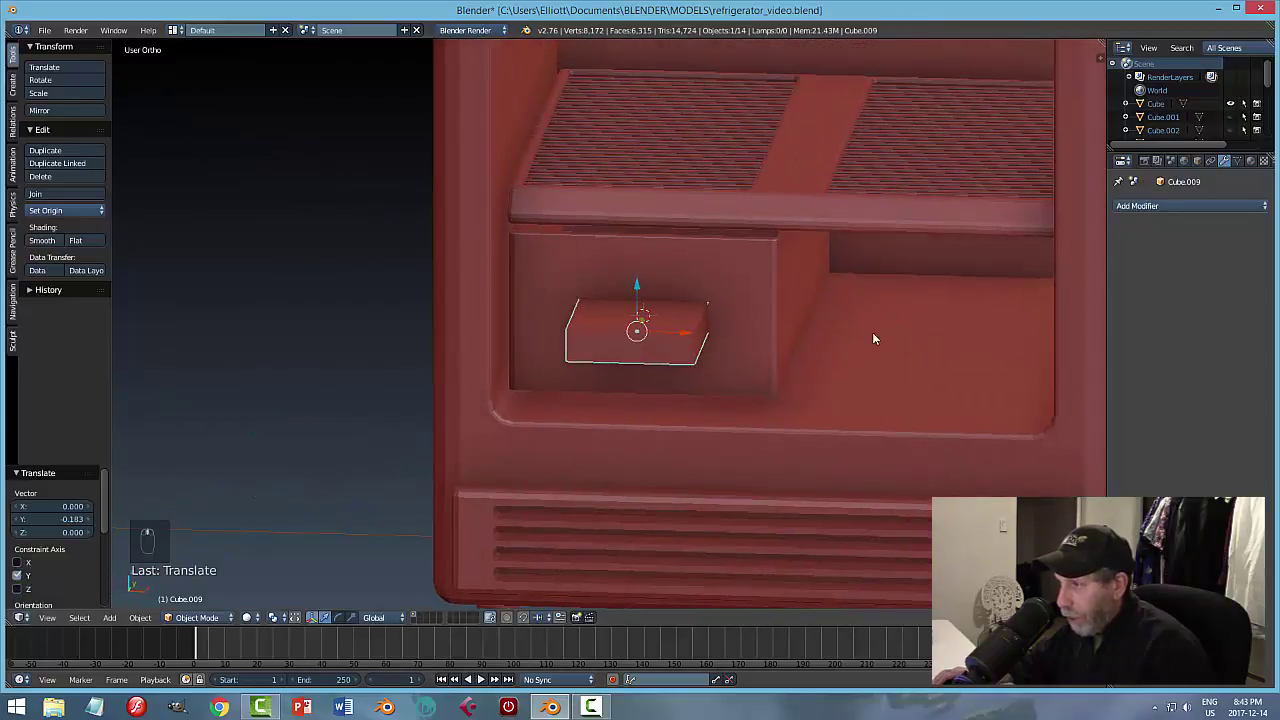
pyautogui.click(147, 622)
pyautogui.moveTo(172, 517)
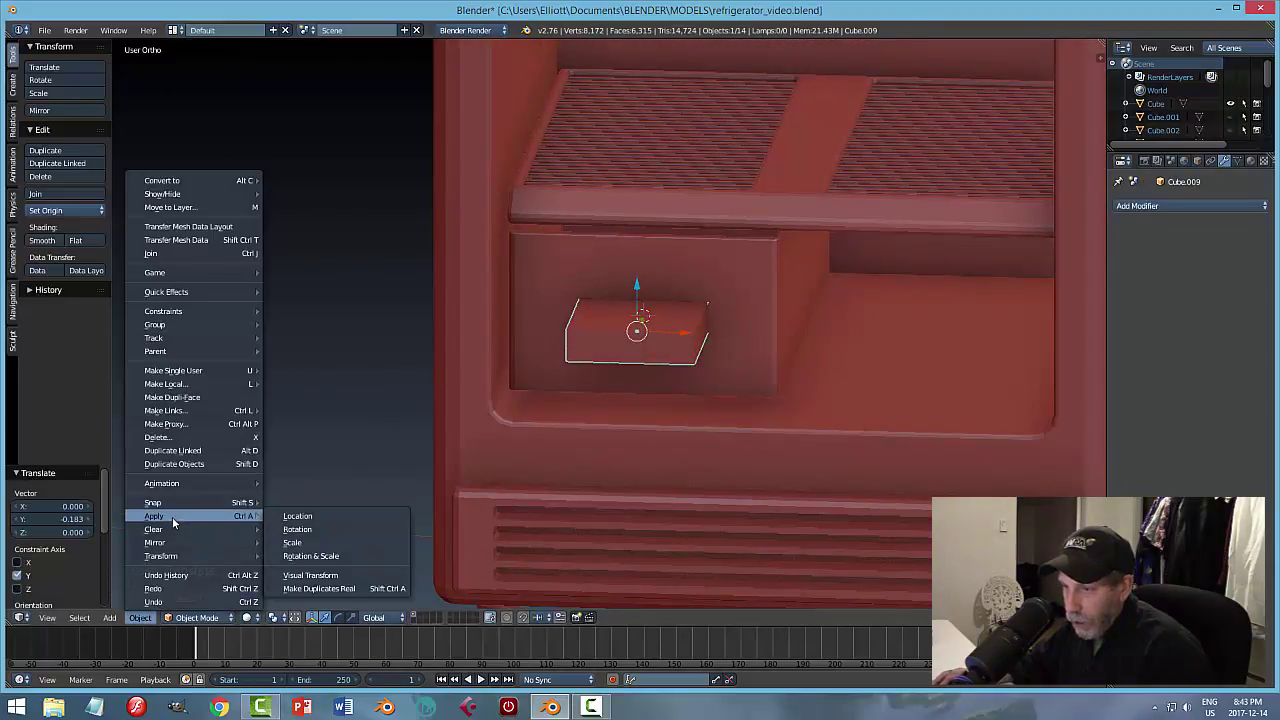
pyautogui.click(300, 542)
# Cut the small block out of the drawer front with an applied Boolean Difference modifier and hide the block.
pyautogui.rightClick(743, 309)
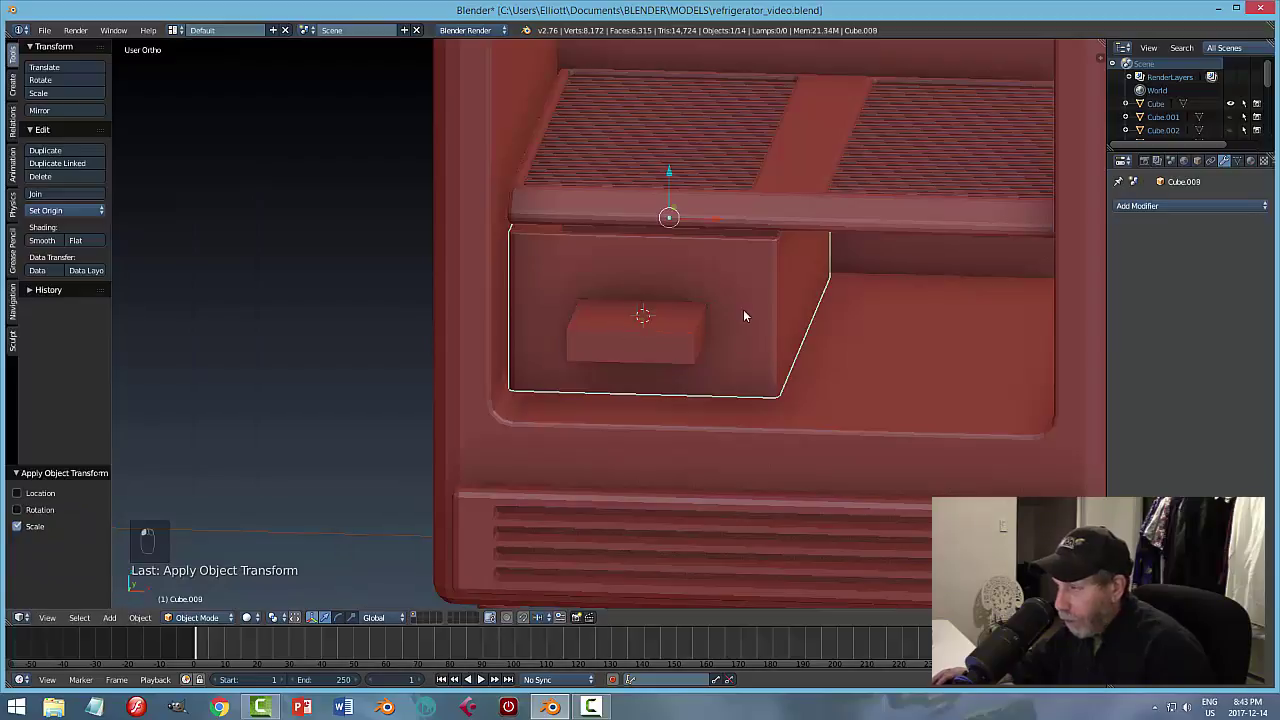
pyautogui.click(1144, 206)
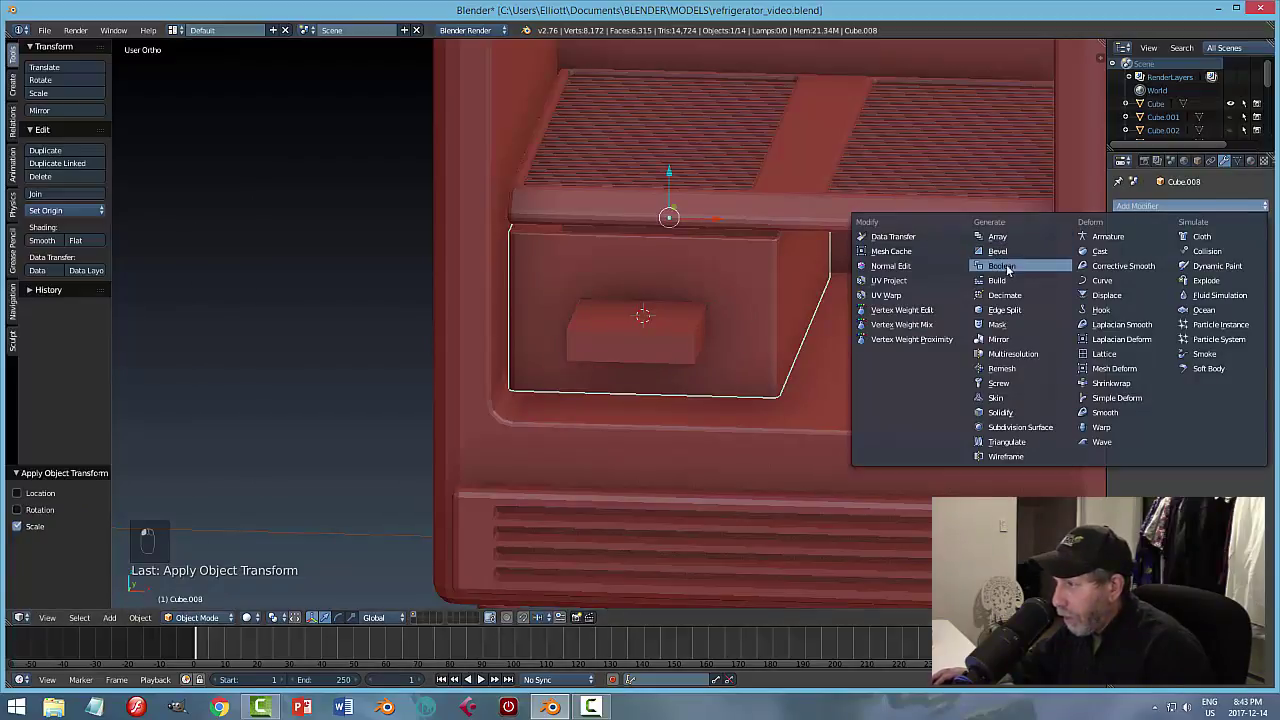
pyautogui.click(1004, 266)
pyautogui.click(1150, 284)
pyautogui.click(1145, 240)
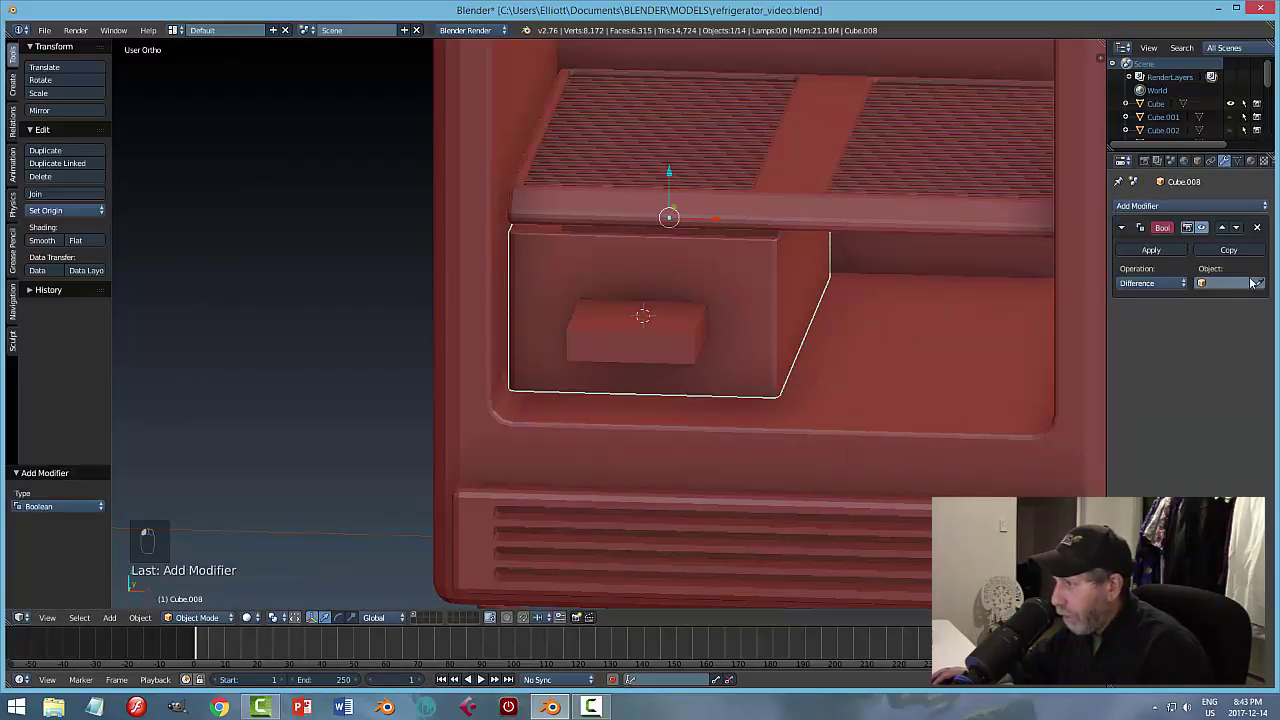
pyautogui.click(681, 332)
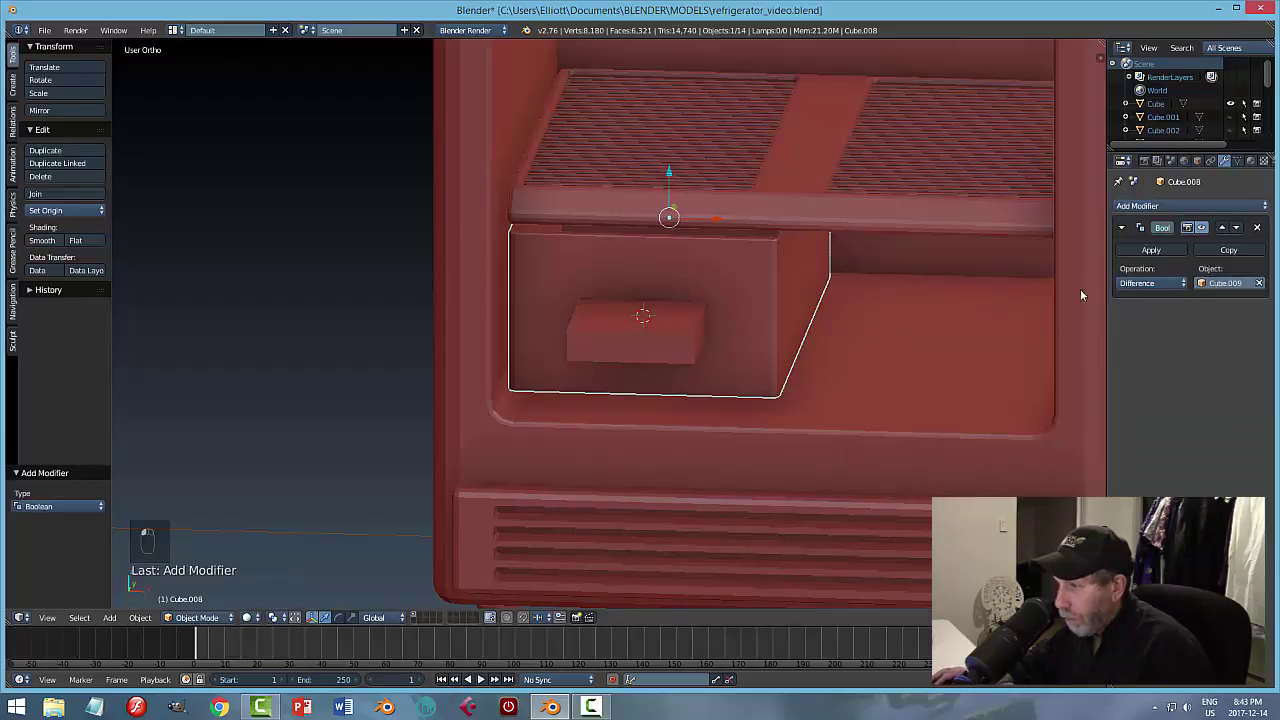
pyautogui.click(1151, 250)
pyautogui.rightClick(785, 362)
pyautogui.press('h')
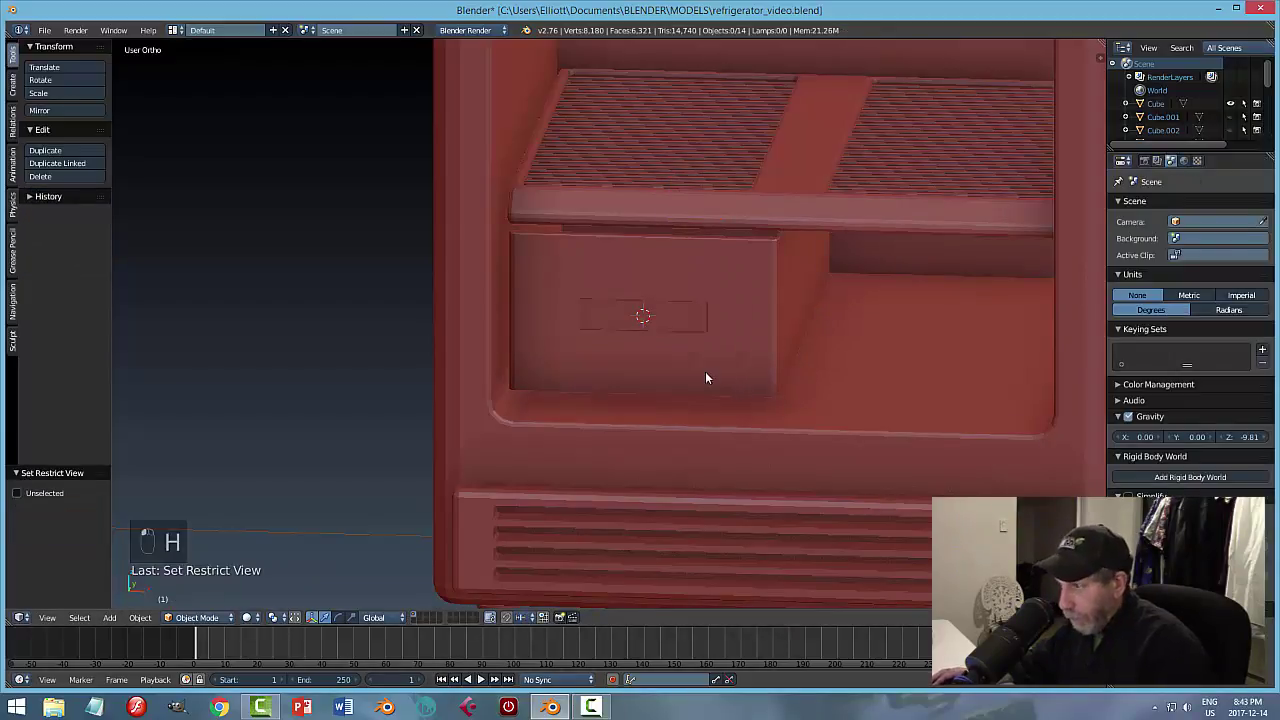
# Open the drawer's mesh in Edit Mode, switch to edge selection and clear the current selection.
pyautogui.moveTo(705, 371)
pyautogui.mouseDown(button='middle')
pyautogui.moveTo(767, 366)
pyautogui.moveTo(707, 400)
pyautogui.moveTo(700, 391)
pyautogui.mouseUp(button='middle')
pyautogui.scroll(2, 757, 349)
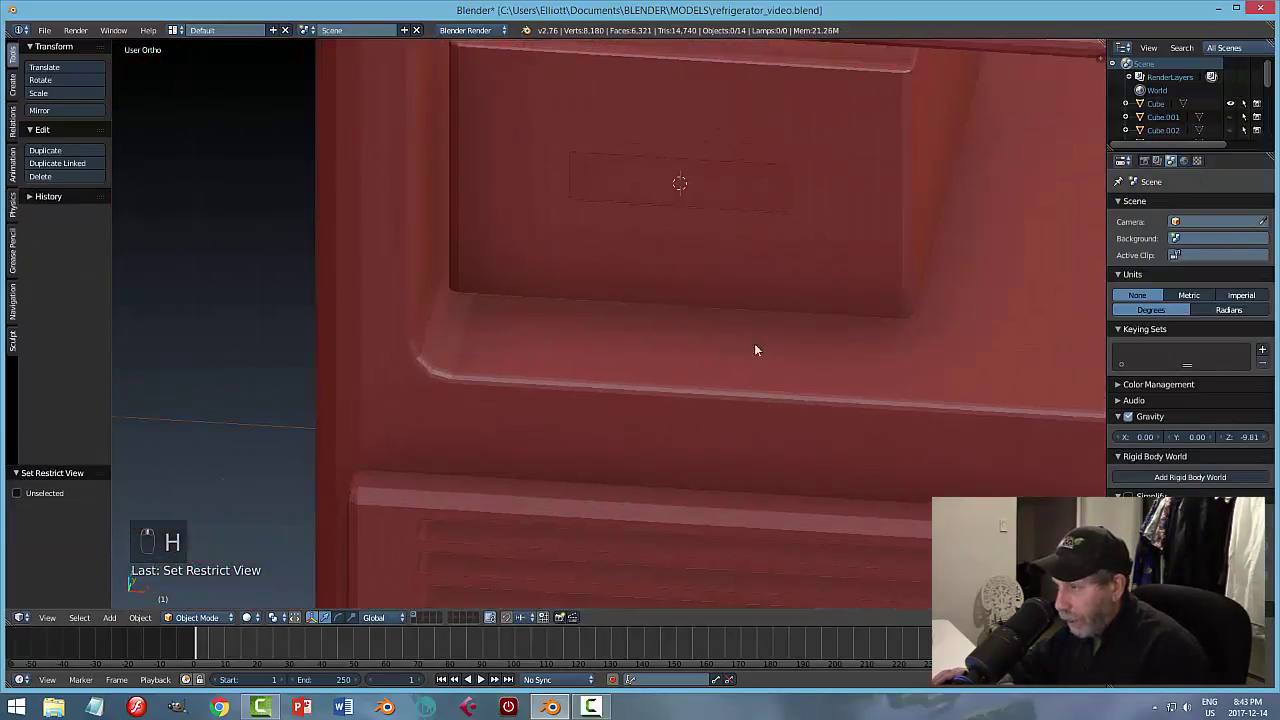
pyautogui.moveTo(757, 349); pyautogui.dragTo(771, 406, button='middle')
pyautogui.scroll(2, 768, 400)
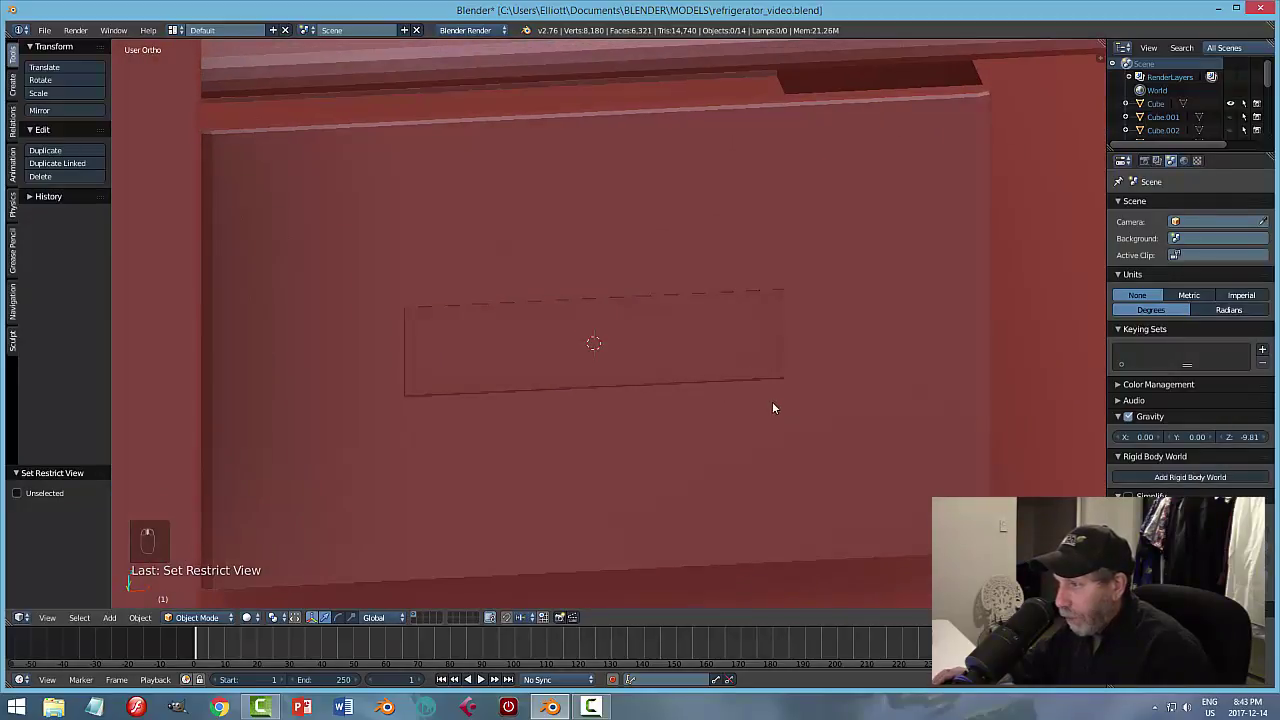
pyautogui.rightClick(771, 406)
pyautogui.press('Tab')
pyautogui.click(925, 402)
pyautogui.hotkey('ctrl', 'Tab')
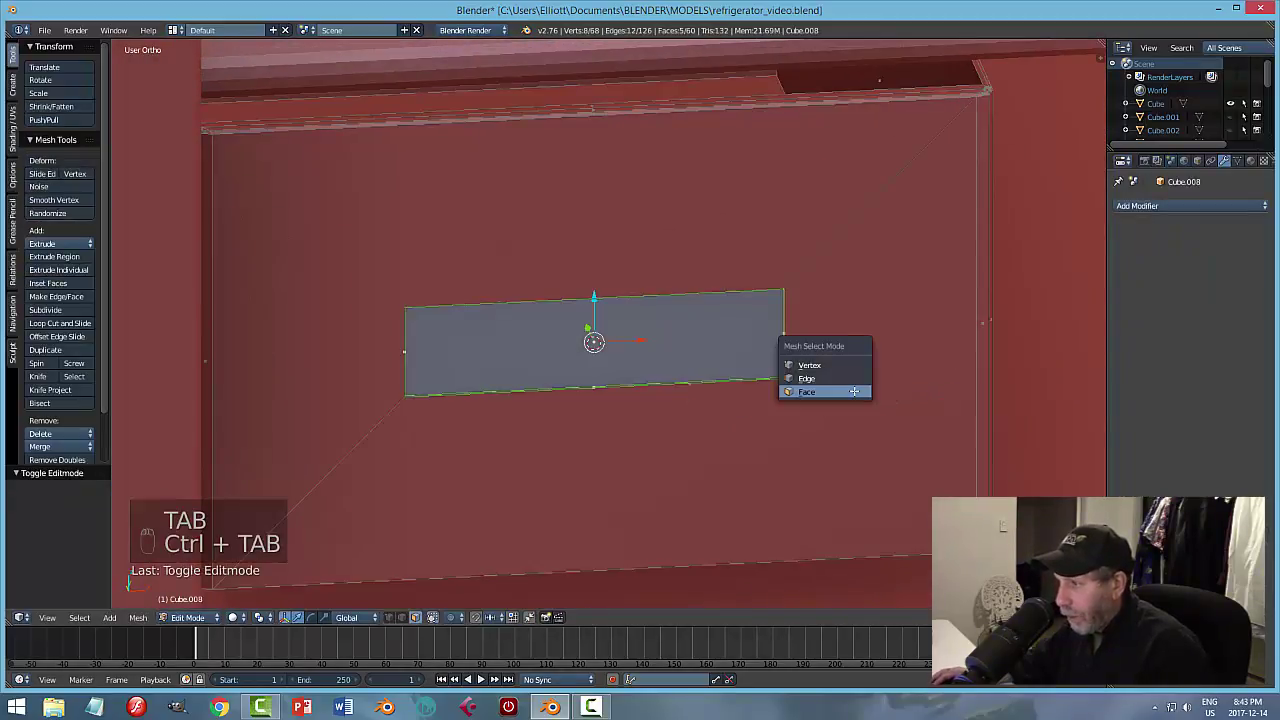
pyautogui.click(838, 389)
pyautogui.press('a')
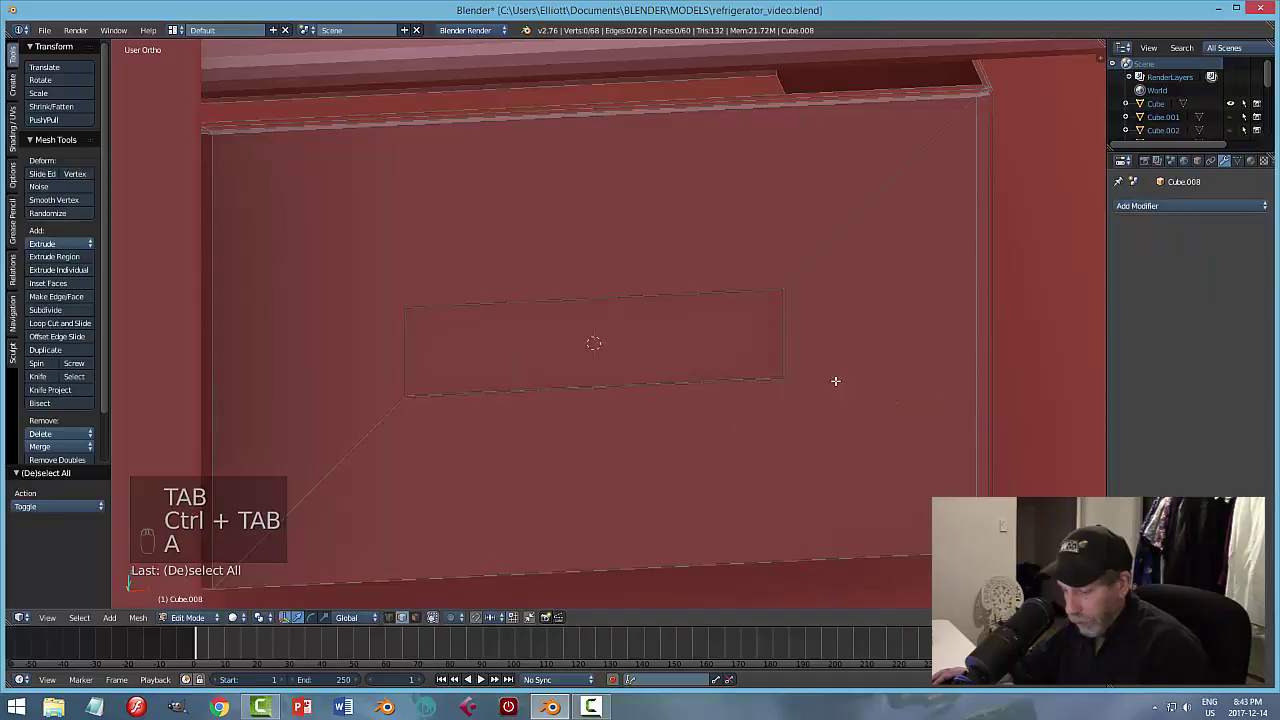
# Bevel the edge loop around the drawer's handle cutout by about 0.0017 with two segments and return to Object Mode.
pyautogui.rightClick(740, 288)
pyautogui.keyDown('shift'); pyautogui.rightClick(795, 321); pyautogui.keyUp('shift')
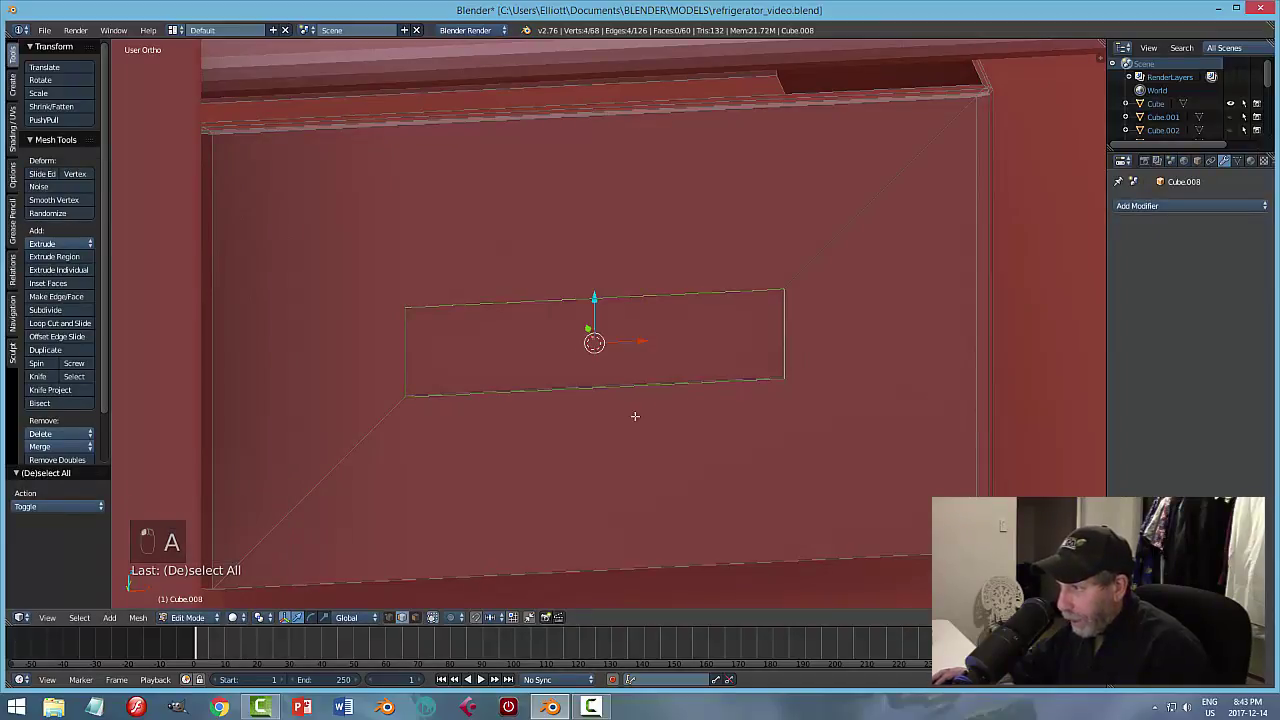
pyautogui.moveTo(634, 416); pyautogui.dragTo(546, 401, button='middle')
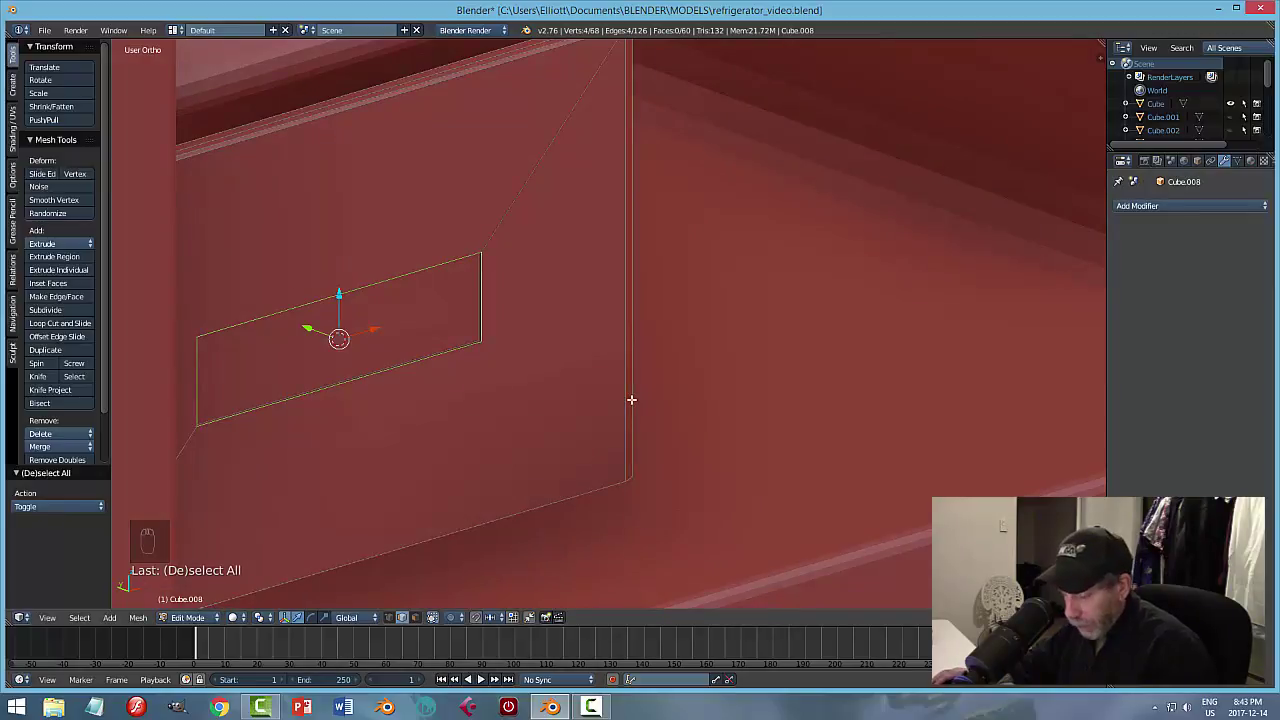
pyautogui.hotkey('ctrl', 'b')
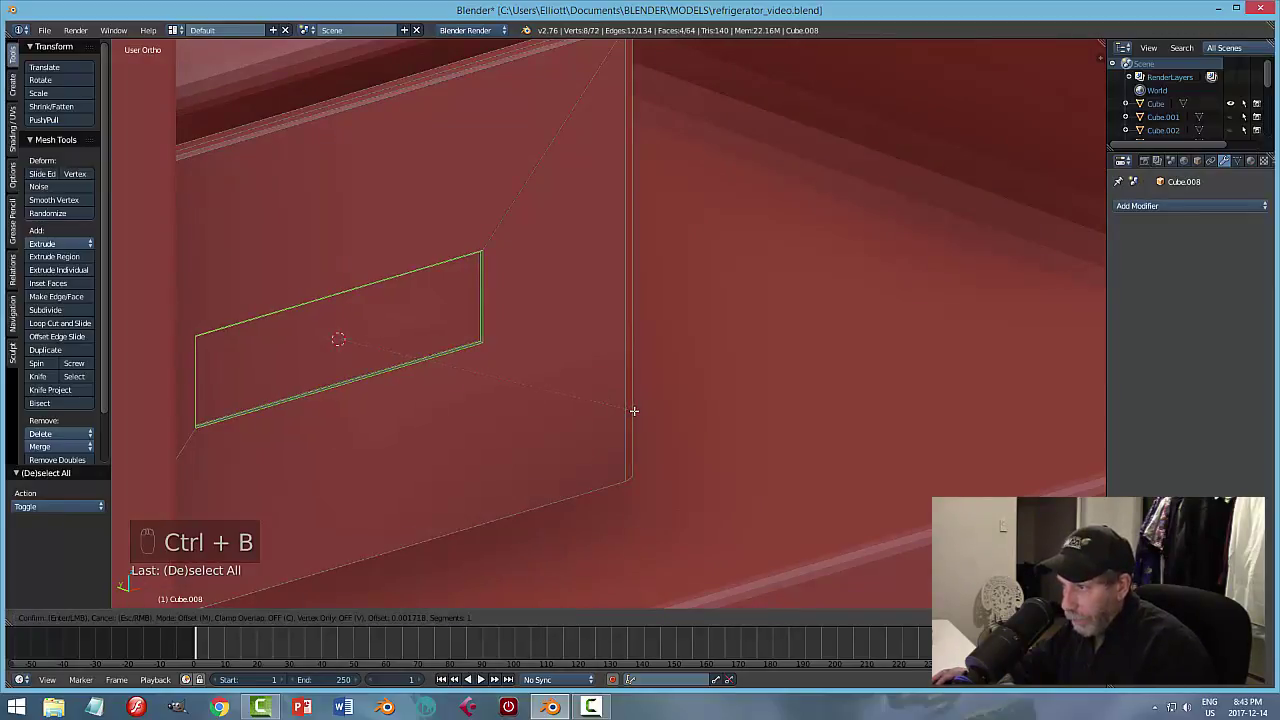
pyautogui.scroll(1, 634, 410)
pyautogui.click(634, 410)
pyautogui.press('a')
pyautogui.press('Tab')
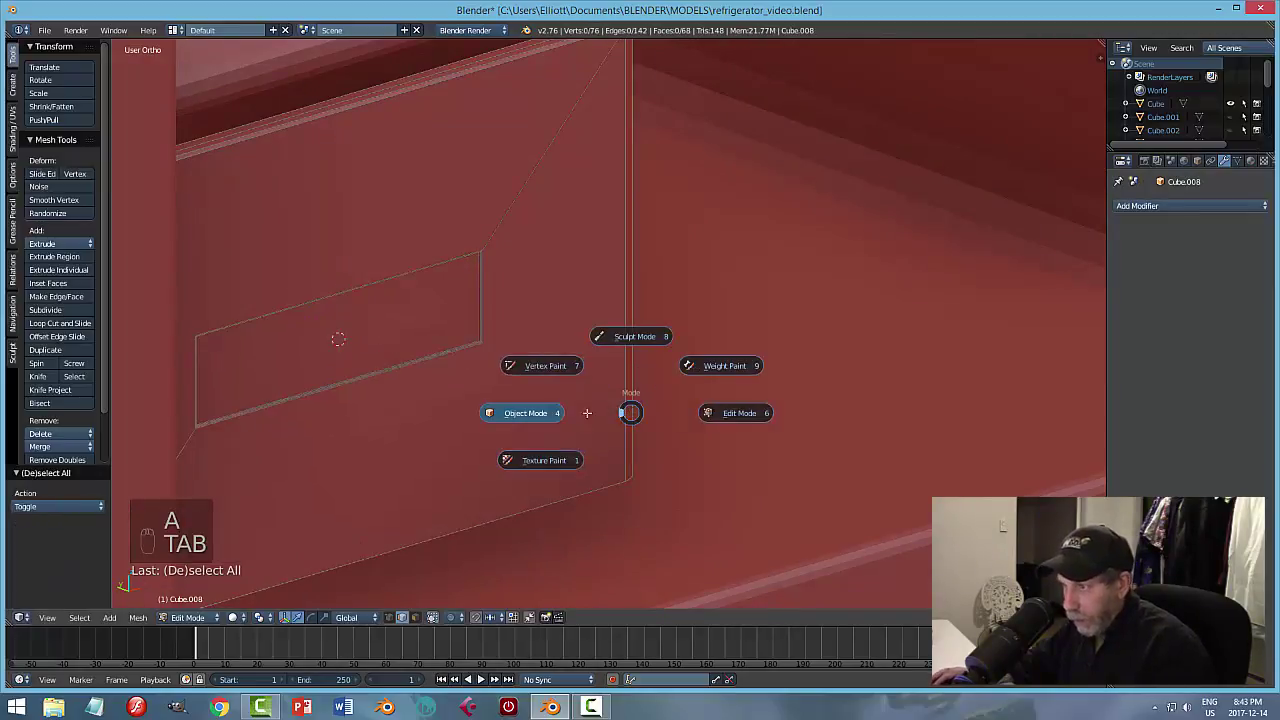
pyautogui.press('a')
pyautogui.press('a')
pyautogui.scroll(-3, 578, 410)
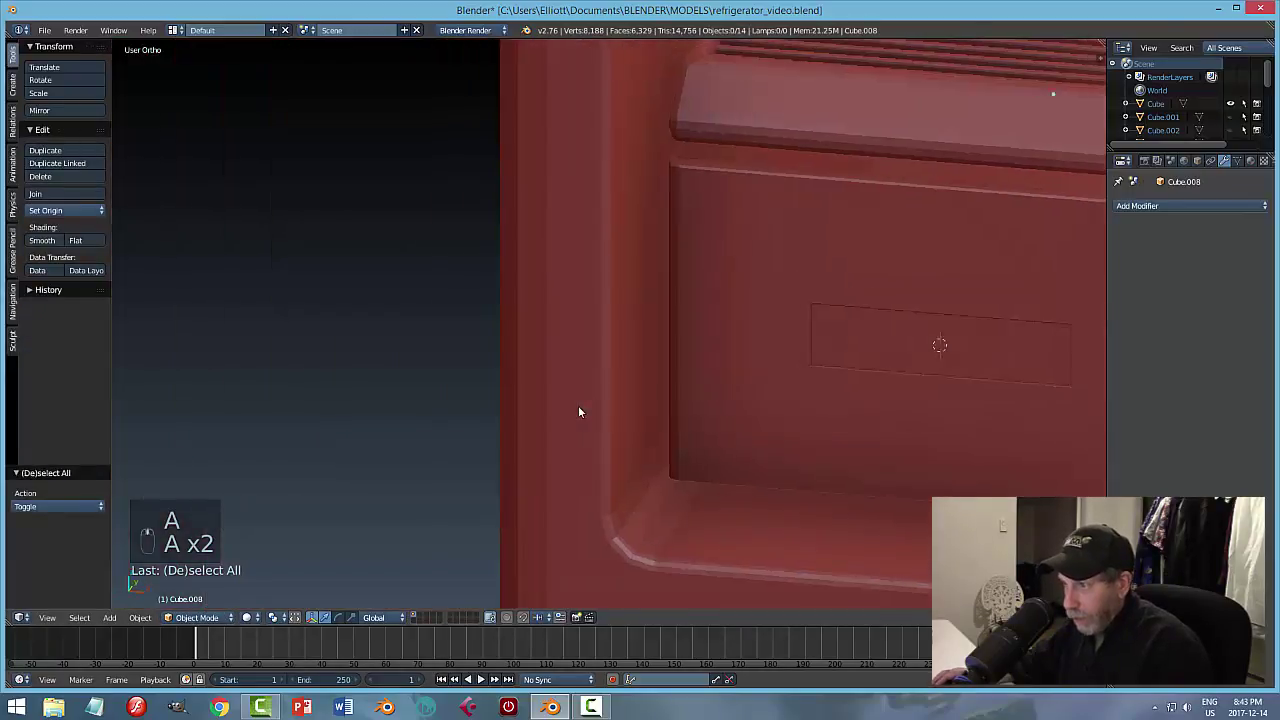
pyautogui.moveTo(578, 405); pyautogui.dragTo(603, 392, button='middle')
pyautogui.scroll(3, 774, 407)
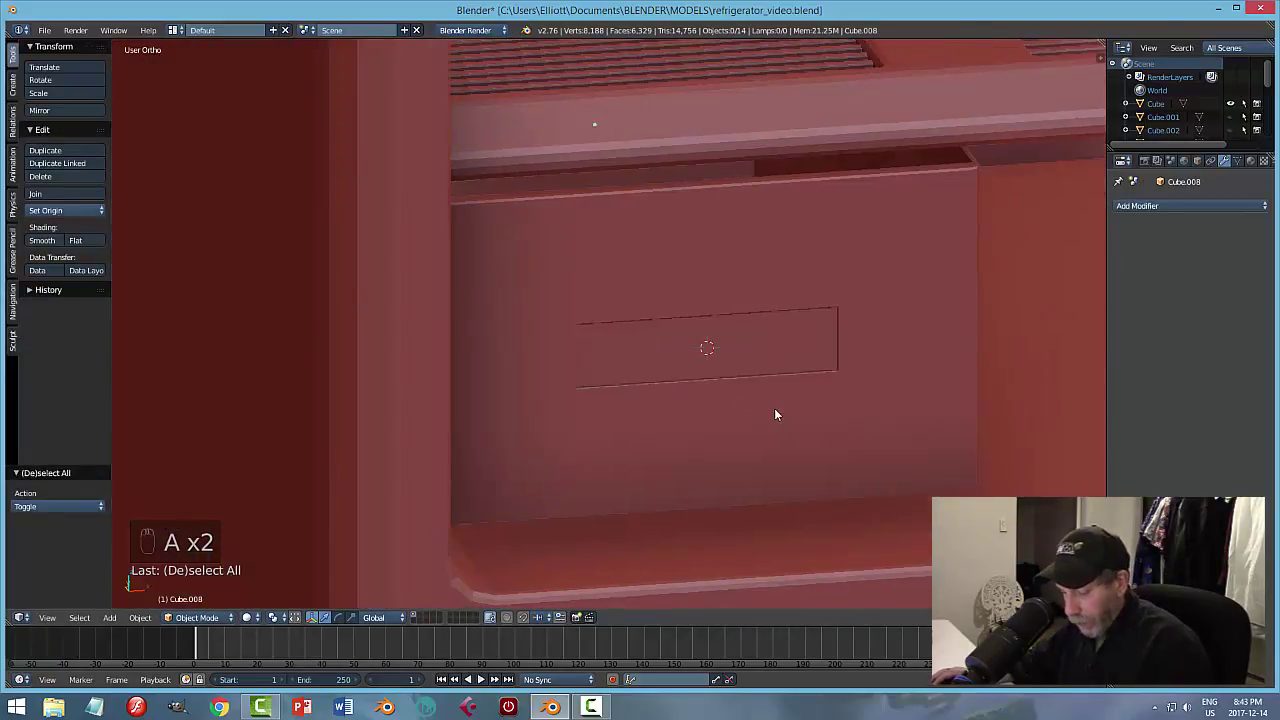
# Unhide all objects, hide the refrigerator's front door again, and select the small block at the drawer front.
pyautogui.hotkey('alt', 'h')
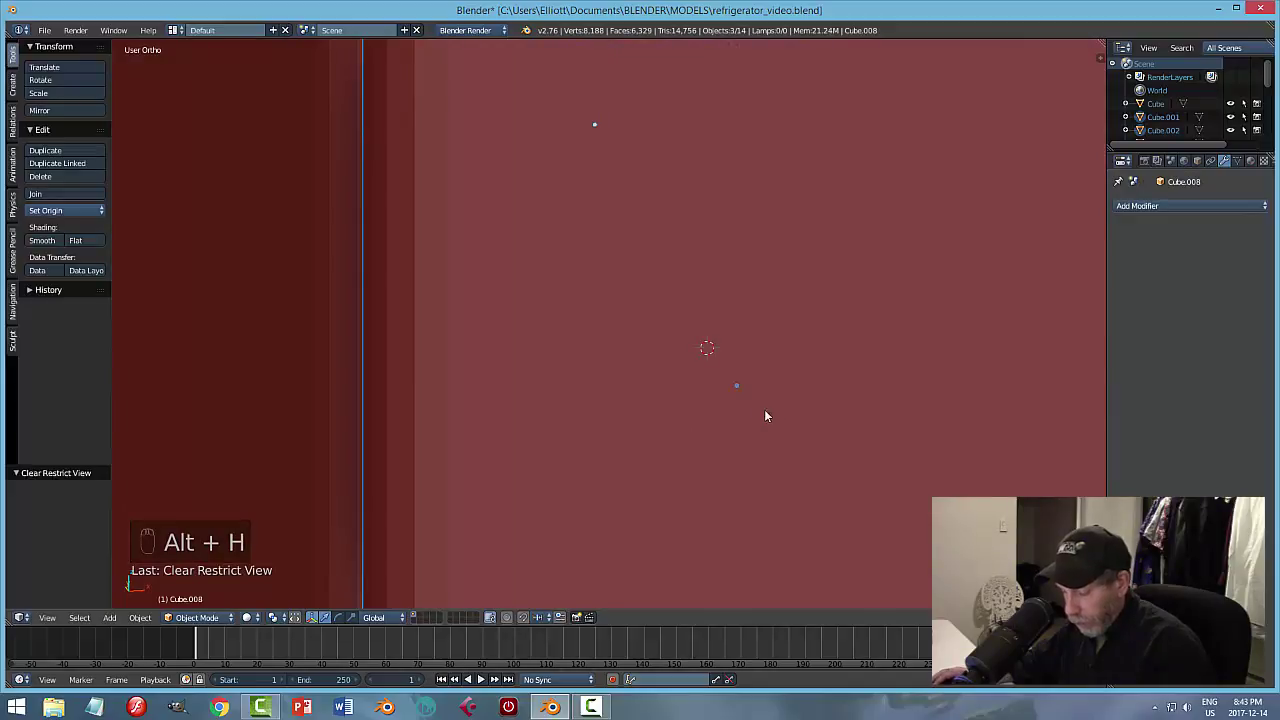
pyautogui.rightClick(698, 406)
pyautogui.press('h')
pyautogui.rightClick(794, 433)
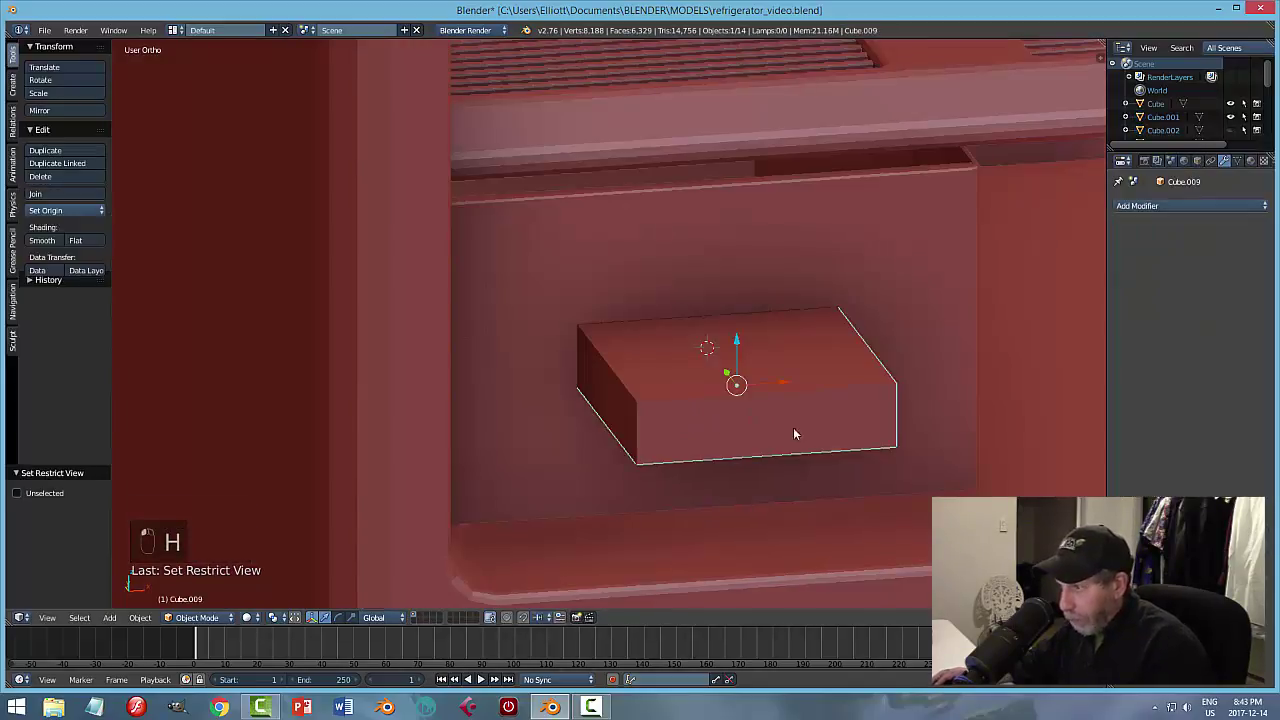
# Scale the small block to about 0.885 along X and about 0.641 along Z so it fits within the cutout.
pyautogui.moveTo(893, 437); pyautogui.dragTo(879, 420, button='middle')
pyautogui.press('s')
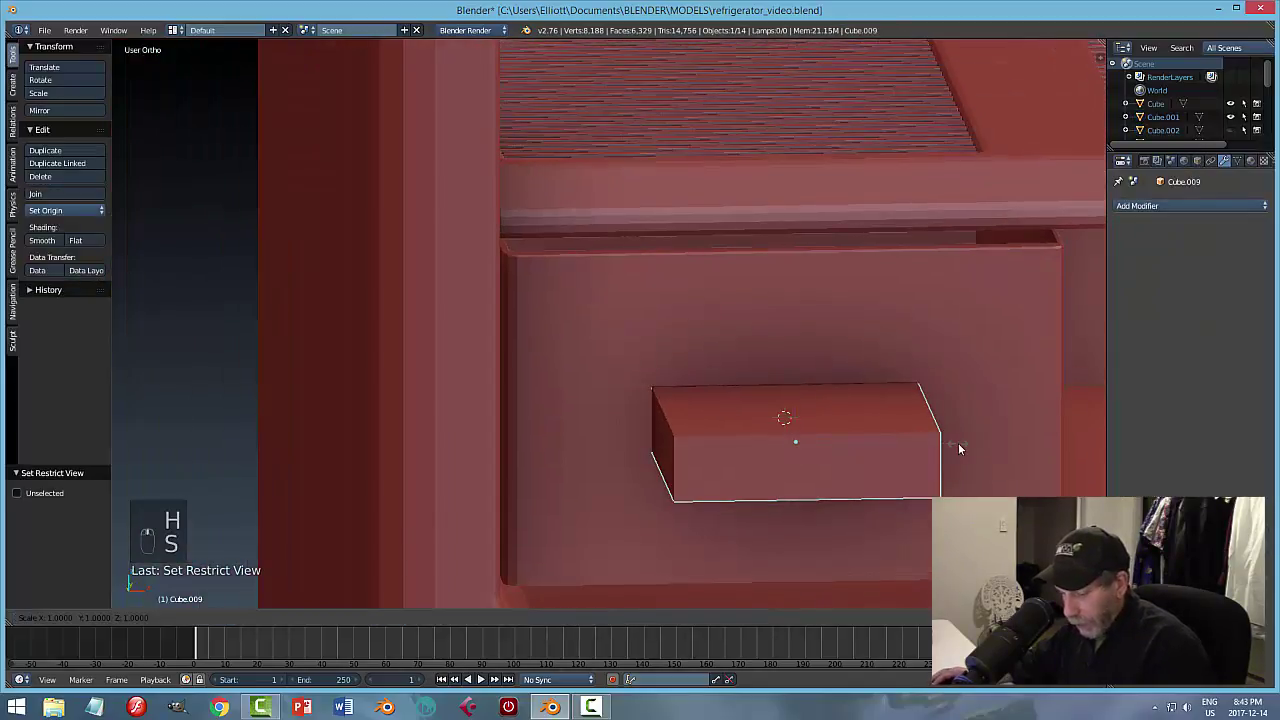
pyautogui.press('x')
pyautogui.click(939, 447)
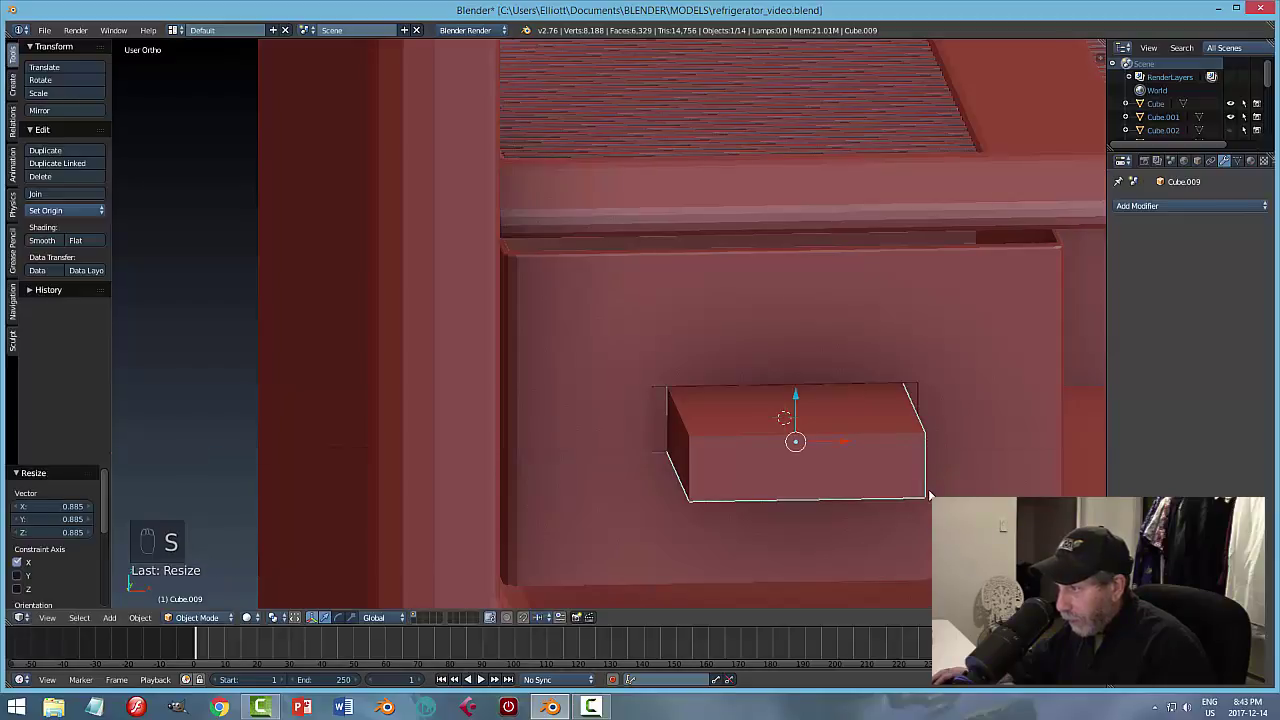
pyautogui.press('s')
pyautogui.press('z')
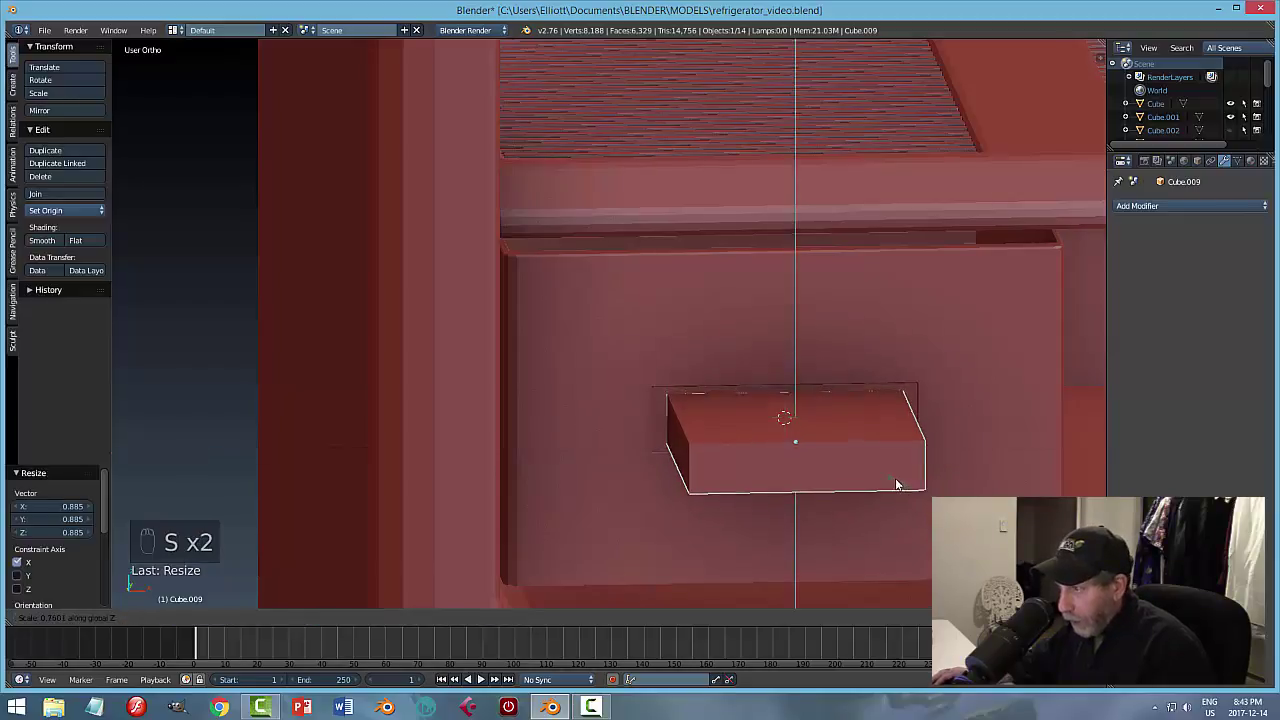
pyautogui.click(882, 477)
# Thin the block along Y into a slim handle bar and move it about 0.178 along Y into the drawer's cutout.
pyautogui.moveTo(935, 482); pyautogui.dragTo(1022, 470, button='middle')
pyautogui.press('s')
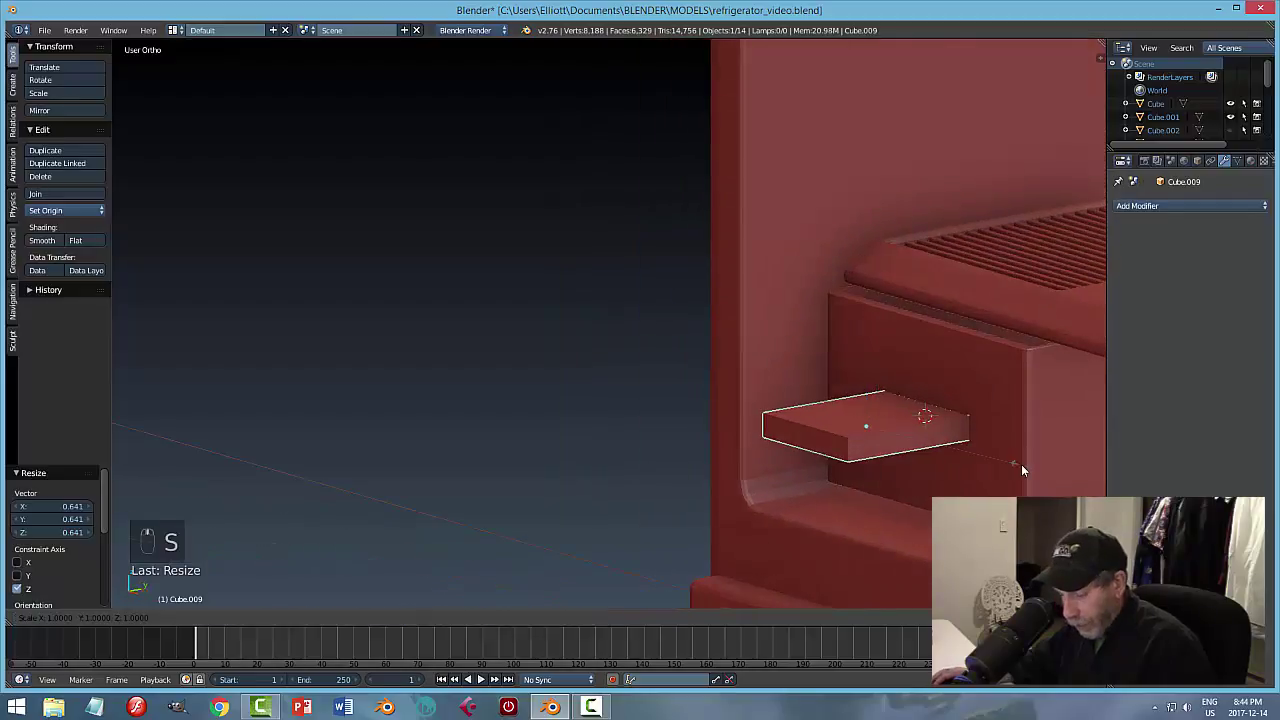
pyautogui.press('y')
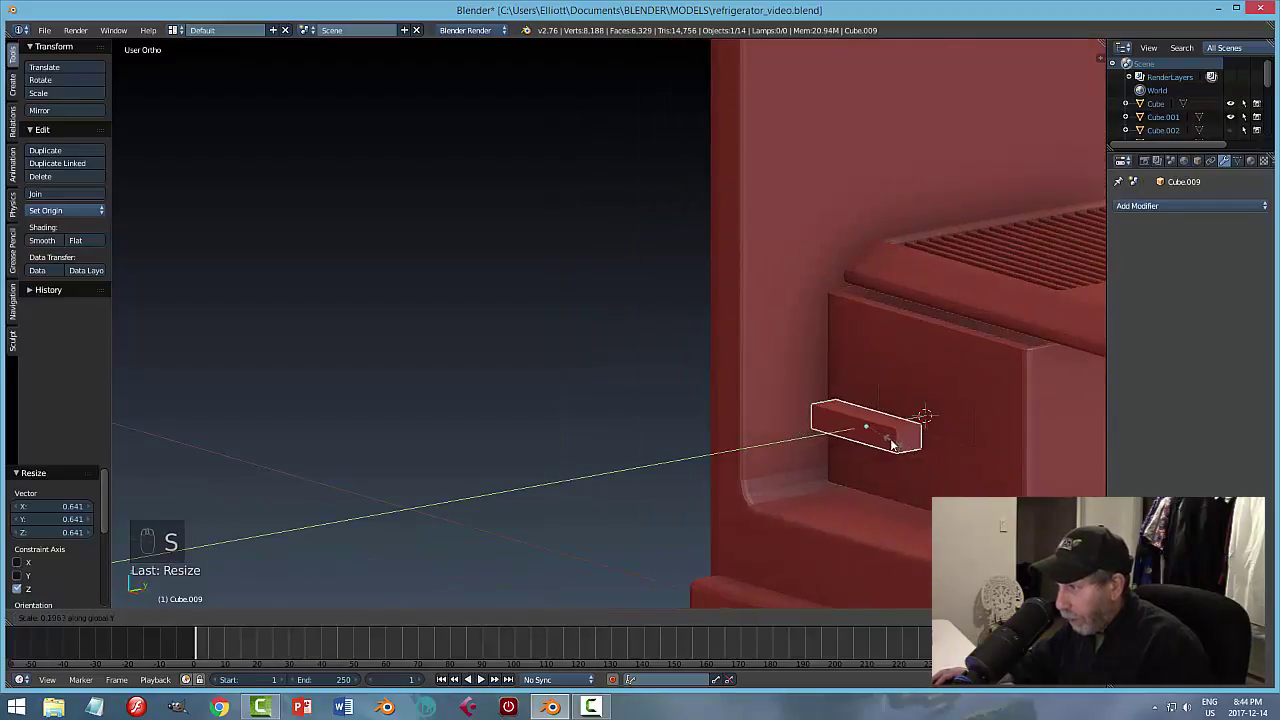
pyautogui.click(890, 443)
pyautogui.moveTo(903, 426); pyautogui.dragTo(952, 412)
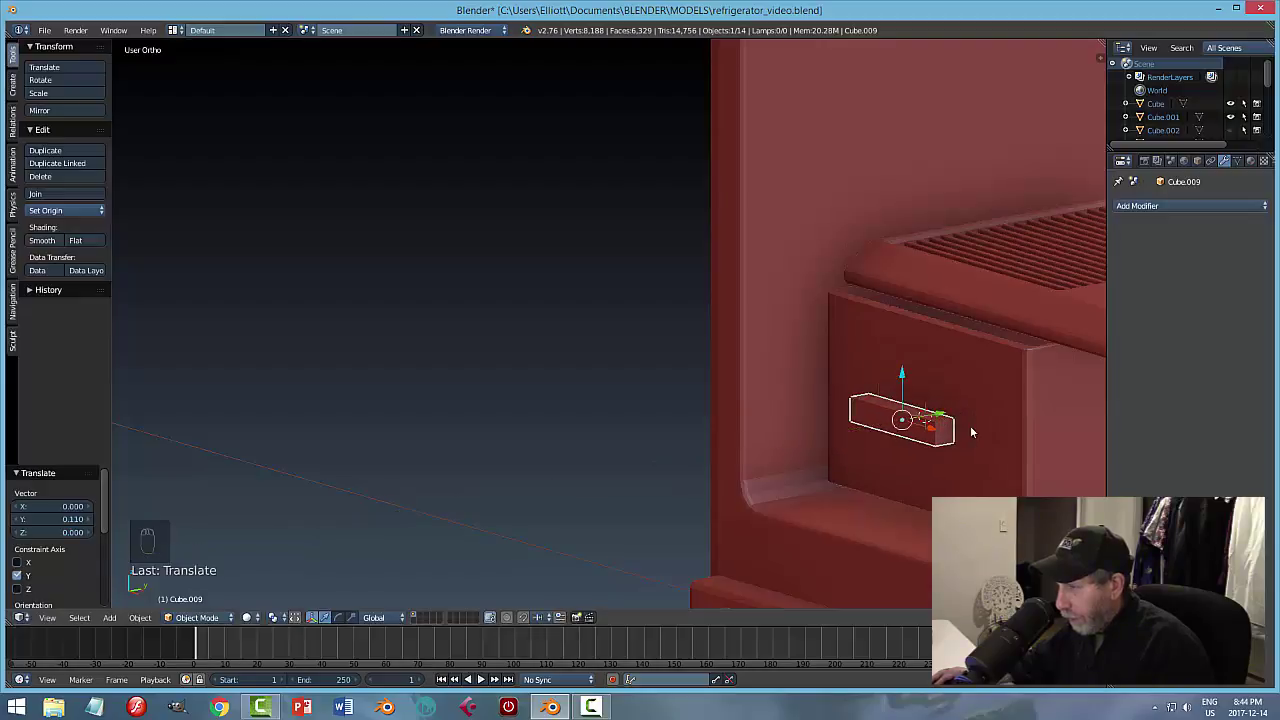
pyautogui.press('s')
pyautogui.press('y')
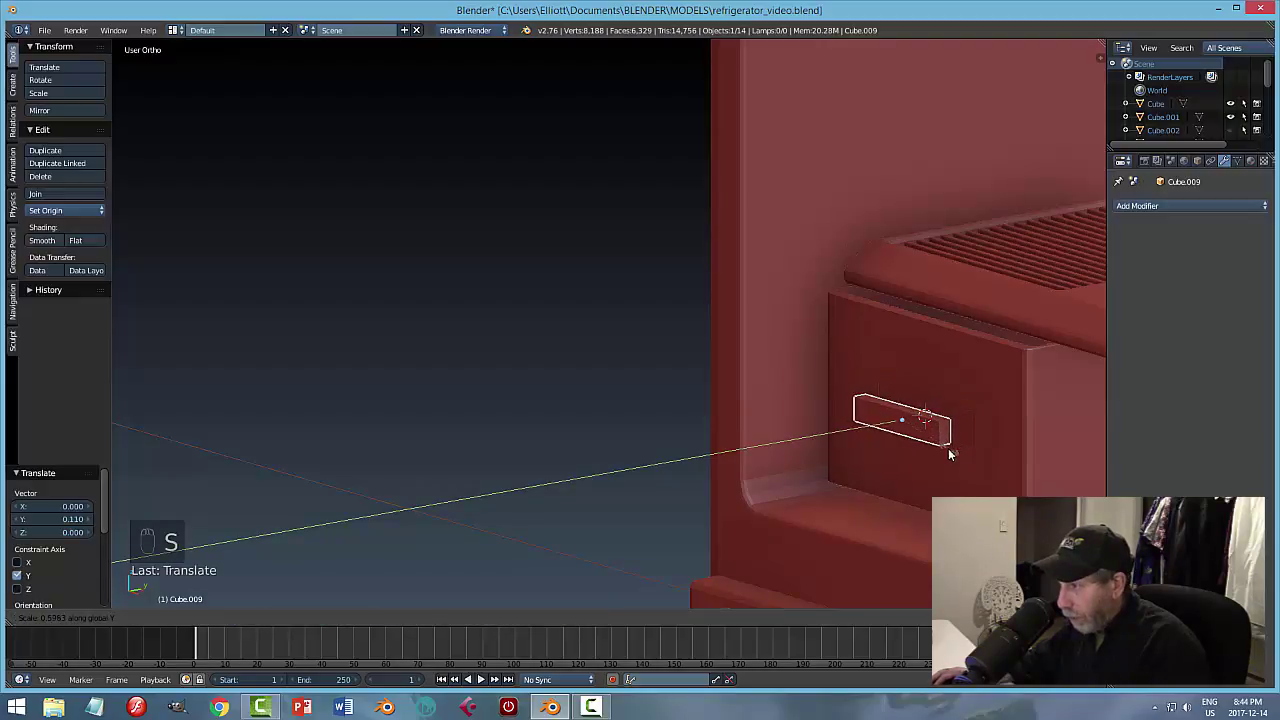
pyautogui.click(947, 440)
pyautogui.moveTo(946, 428); pyautogui.dragTo(962, 414)
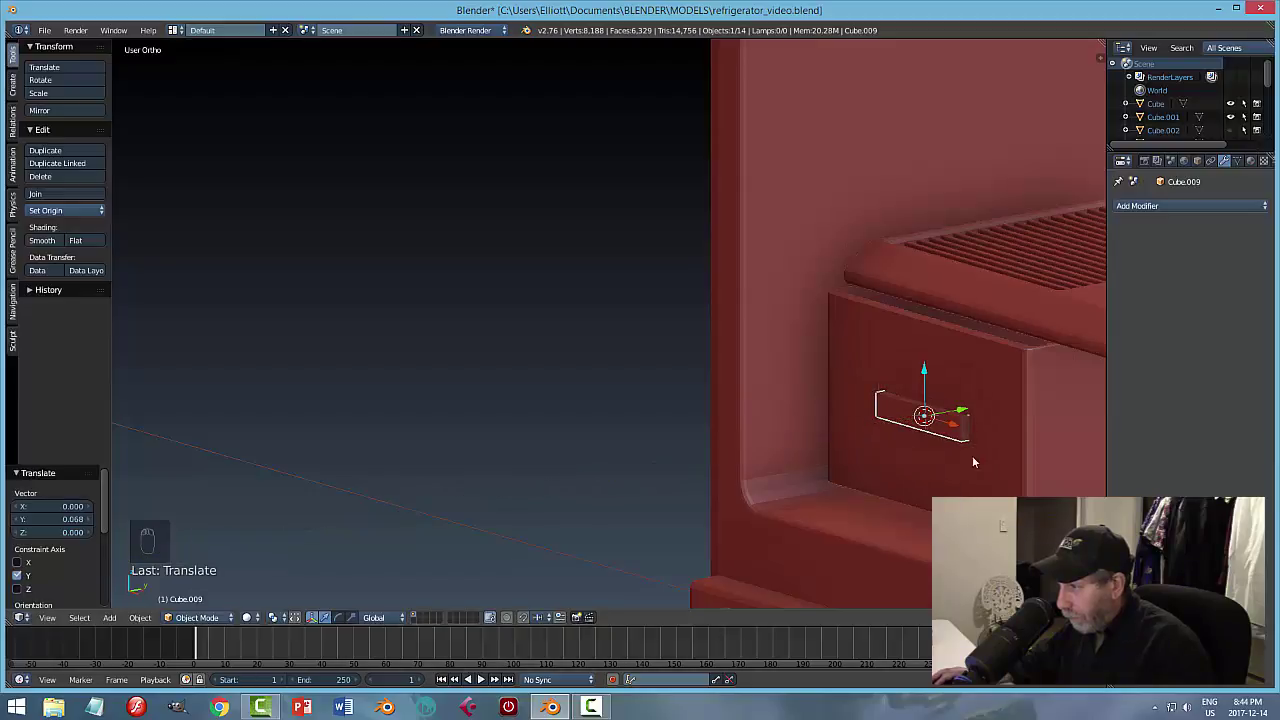
# Apply the scale of the handle bar.
pyautogui.click(139, 617)
pyautogui.moveTo(156, 516)
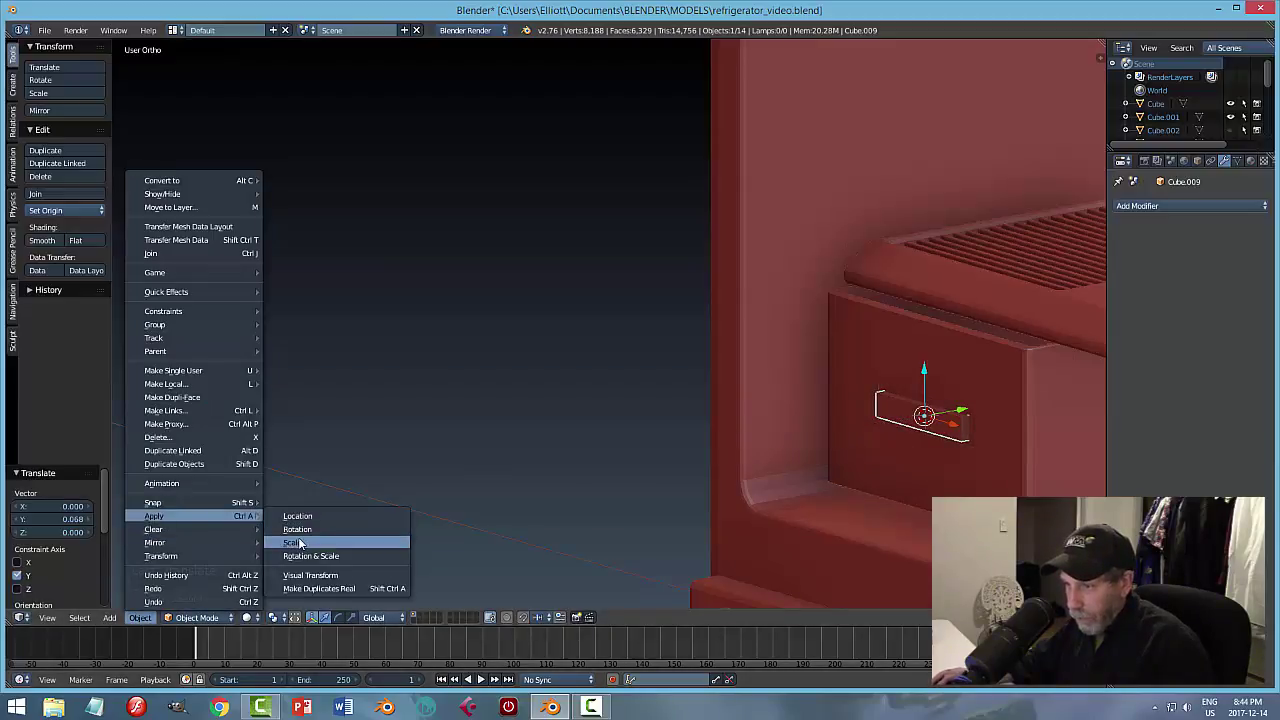
pyautogui.click(292, 542)
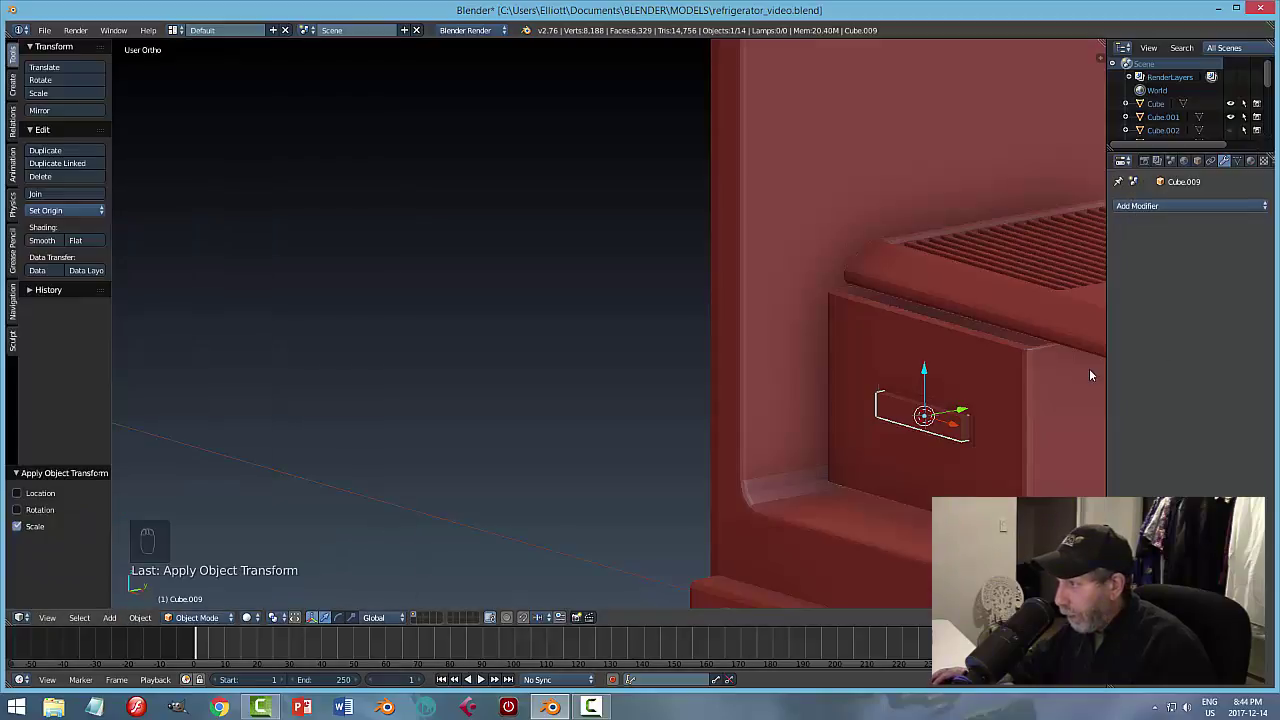
# Add a Bevel modifier to the handle bar with 2 segments and a width of 0.005.
pyautogui.press('KP_Decimal')
pyautogui.scroll(-3, 966, 424)
pyautogui.scroll(-4, 829, 412)
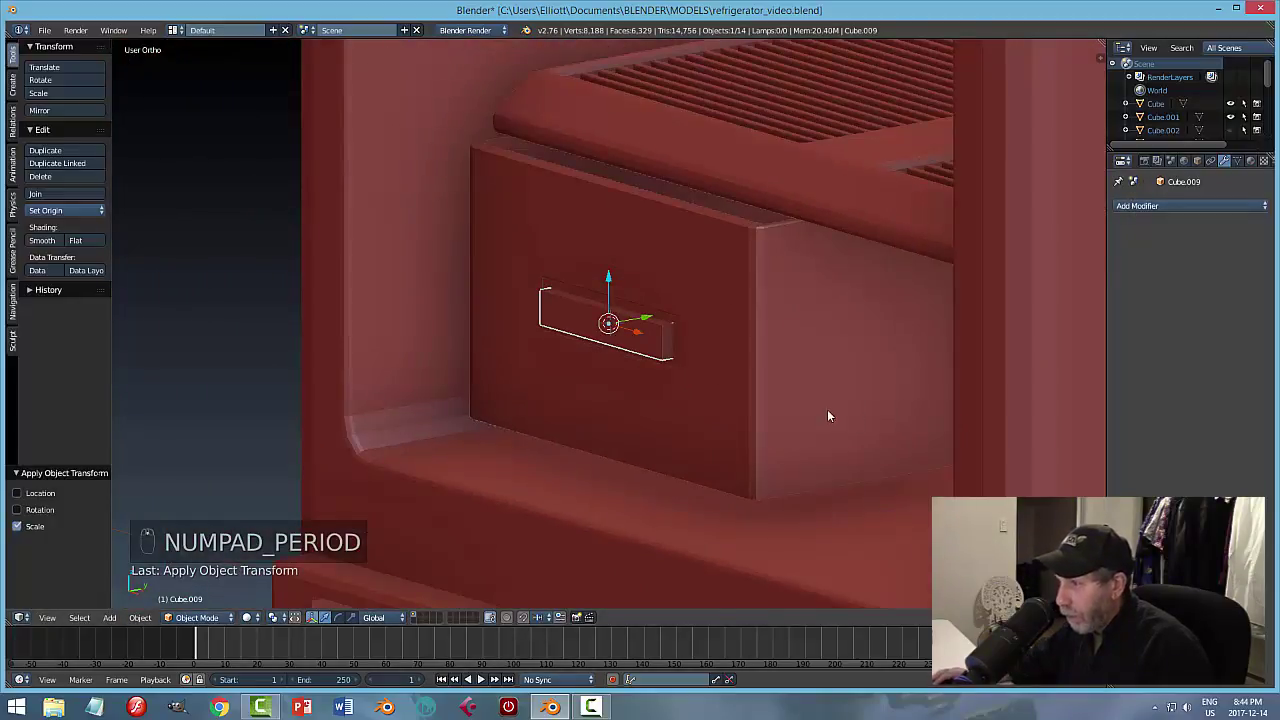
pyautogui.click(1138, 206)
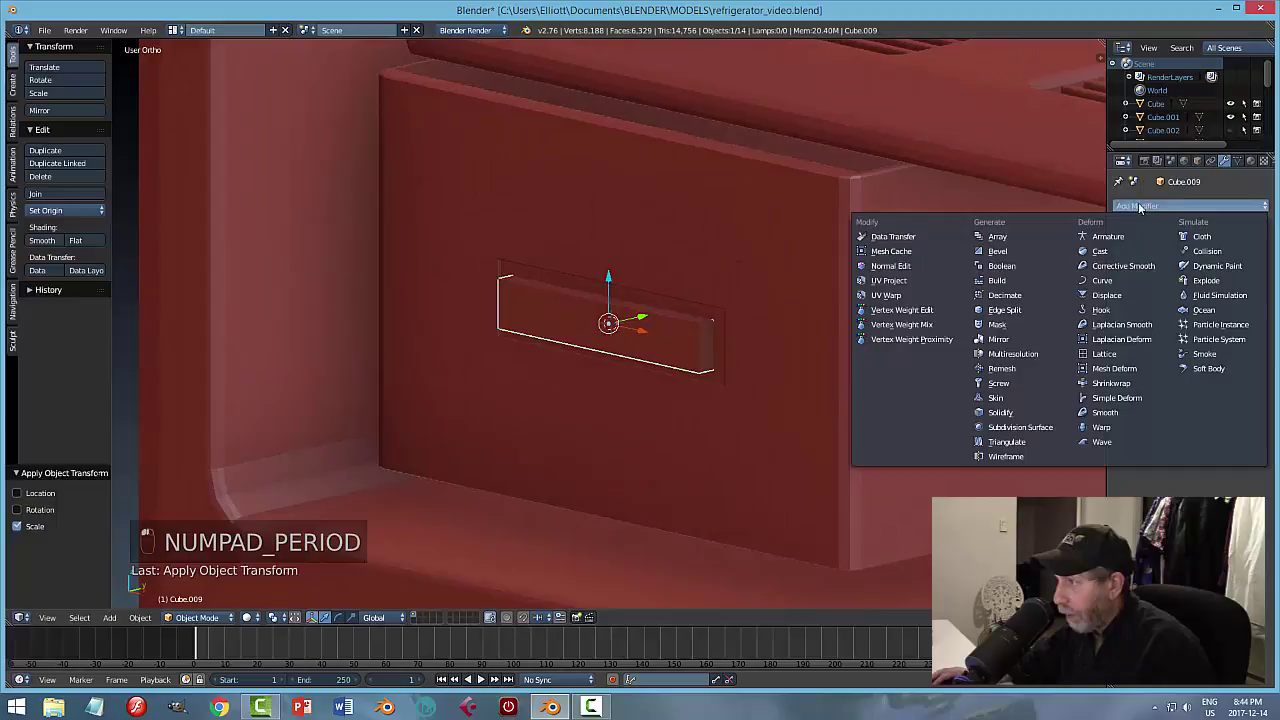
pyautogui.click(998, 251)
pyautogui.click(1177, 284)
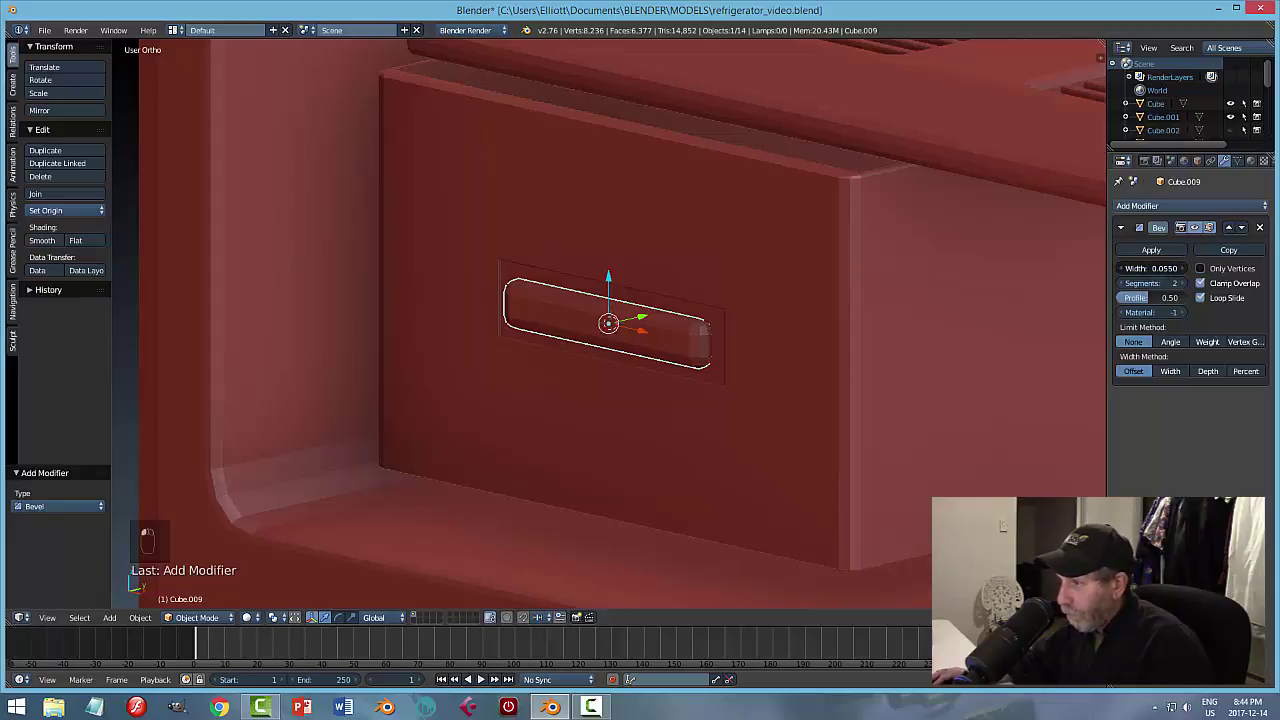
pyautogui.moveTo(1160, 268); pyautogui.dragTo(1120, 268)
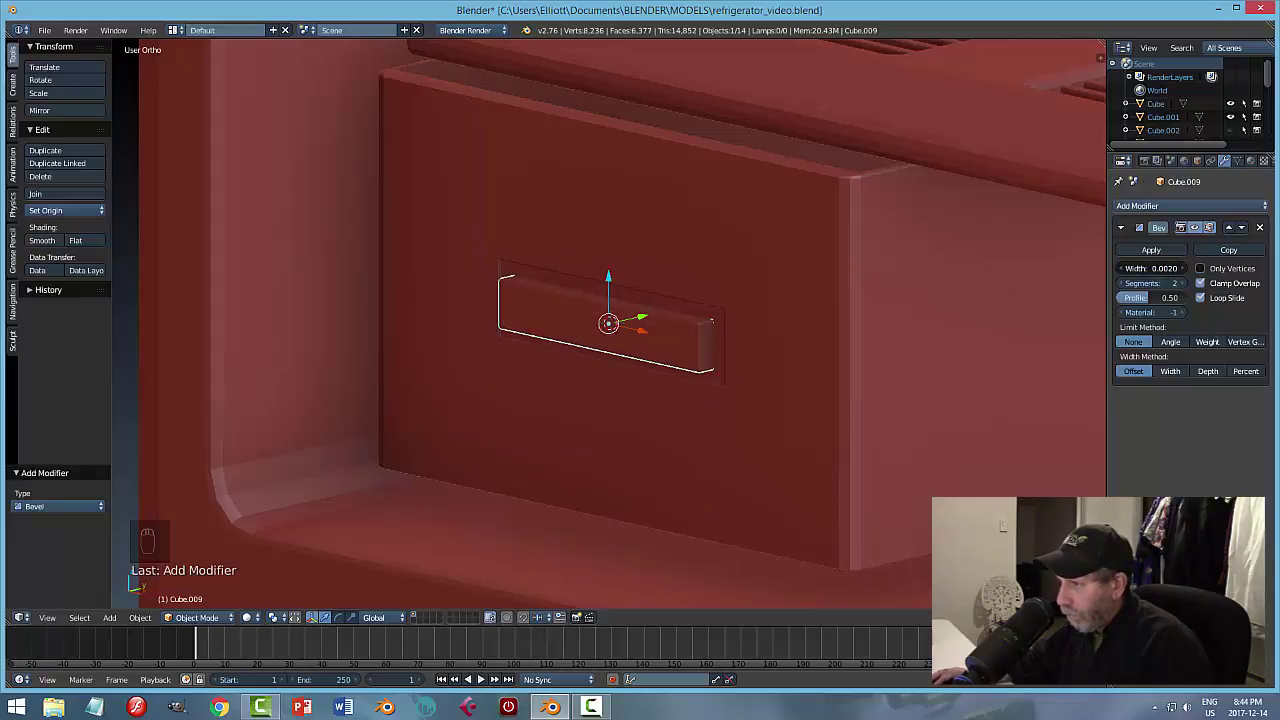
# Clear the selection and apply the handle bar's Bevel modifier.
pyautogui.scroll(-2, 851, 440)
pyautogui.press('a')
pyautogui.moveTo(851, 440); pyautogui.dragTo(757, 463, button='middle')
pyautogui.scroll(3, 815, 436)
pyautogui.scroll(-2, 800, 428)
pyautogui.scroll(3, 678, 440)
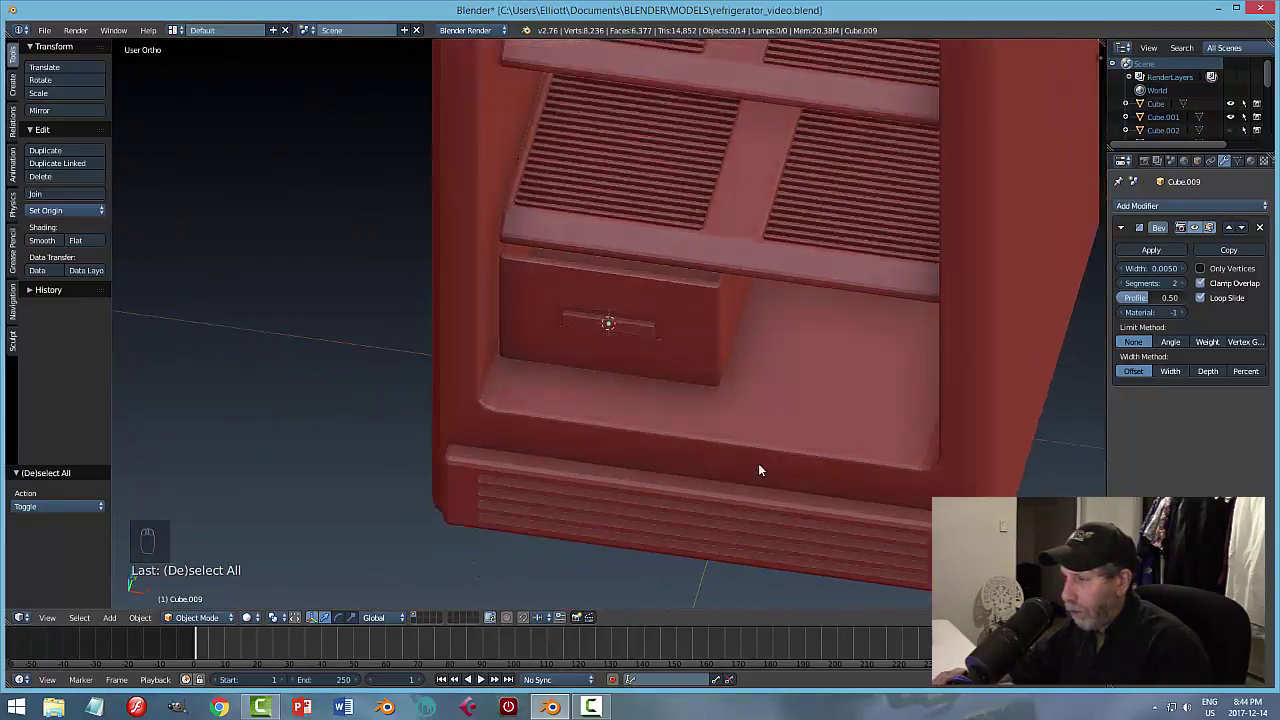
pyautogui.scroll(4, 751, 467)
pyautogui.click(1155, 254)
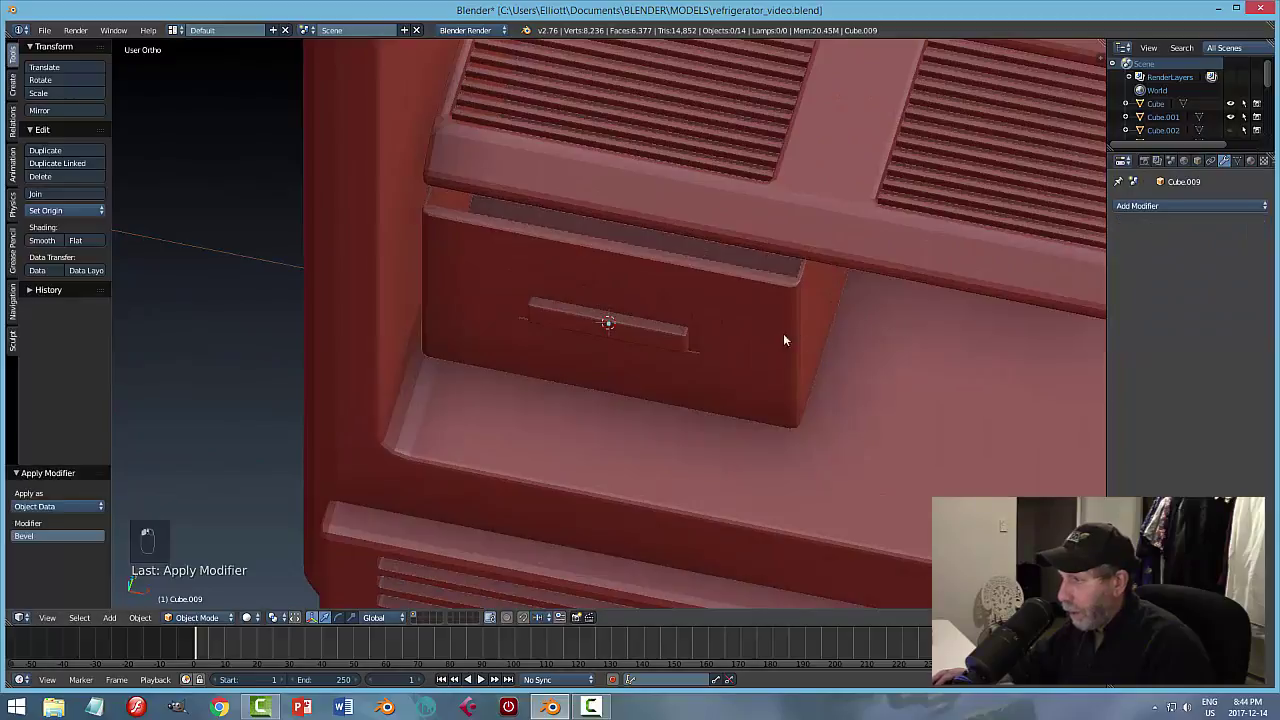
# Join the drawer and its handle bar into one object and save the file over the existing one.
pyautogui.rightClick(783, 333)
pyautogui.keyDown('shift'); pyautogui.rightClick(675, 341); pyautogui.keyUp('shift')
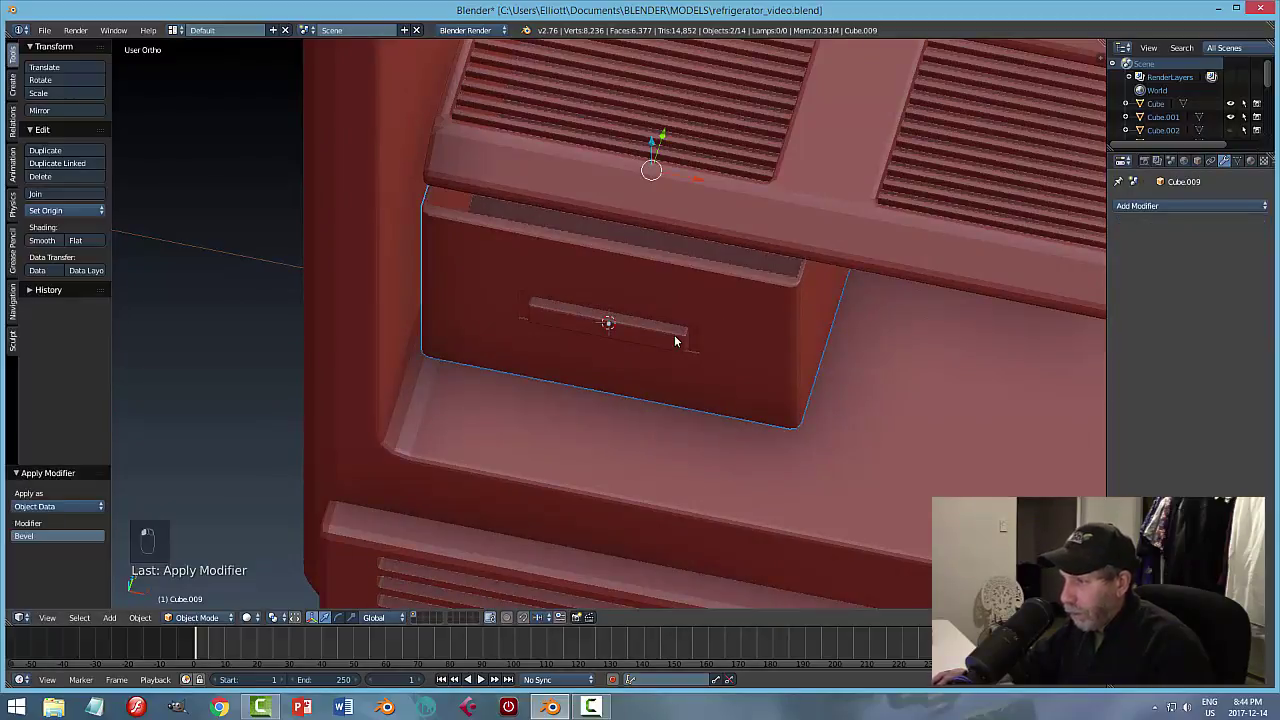
pyautogui.hotkey('ctrl', 'j')
pyautogui.press('a')
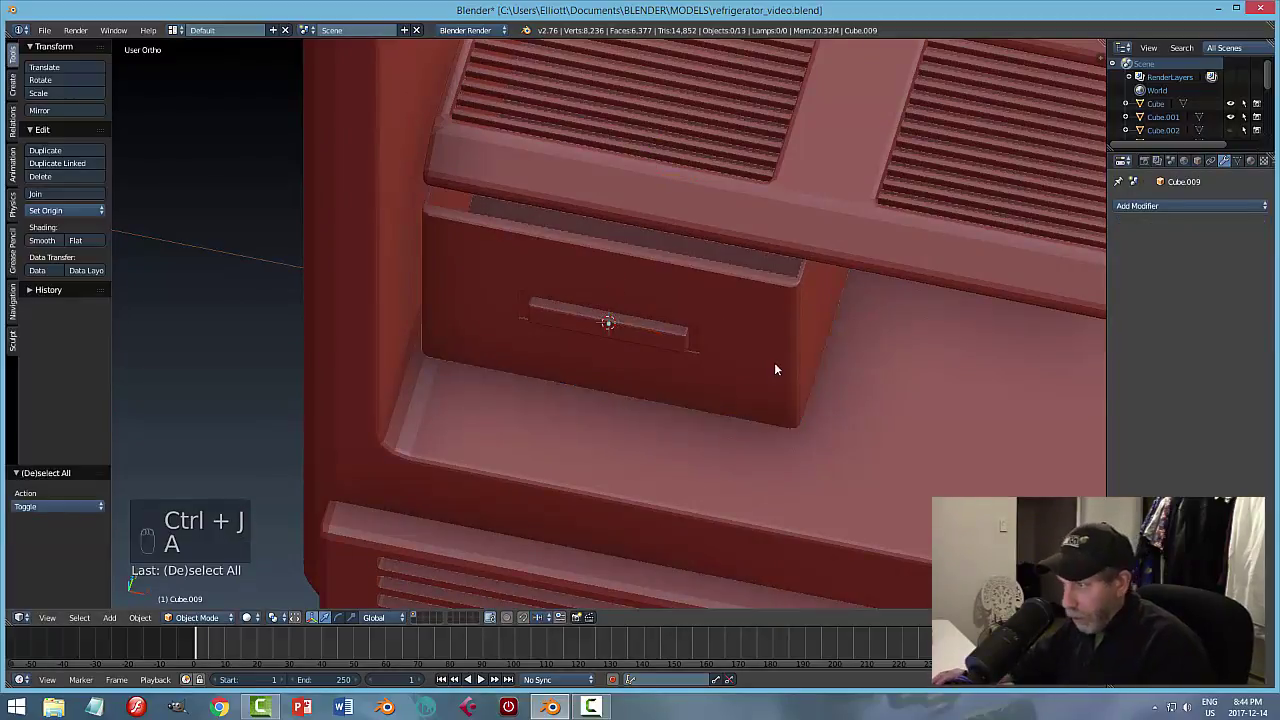
pyautogui.hotkey('ctrl', 's')
pyautogui.click(774, 365)
# Duplicate the finished drawer in front view and move the copy about 0.8 along X into the empty space beside it.
pyautogui.moveTo(774, 365)
pyautogui.mouseDown(button='middle')
pyautogui.moveTo(754, 394)
pyautogui.moveTo(781, 398)
pyautogui.moveTo(772, 374)
pyautogui.mouseUp(button='middle')
pyautogui.scroll(-3, 781, 398)
pyautogui.rightClick(663, 316)
pyautogui.moveTo(663, 316); pyautogui.dragTo(765, 409, button='middle')
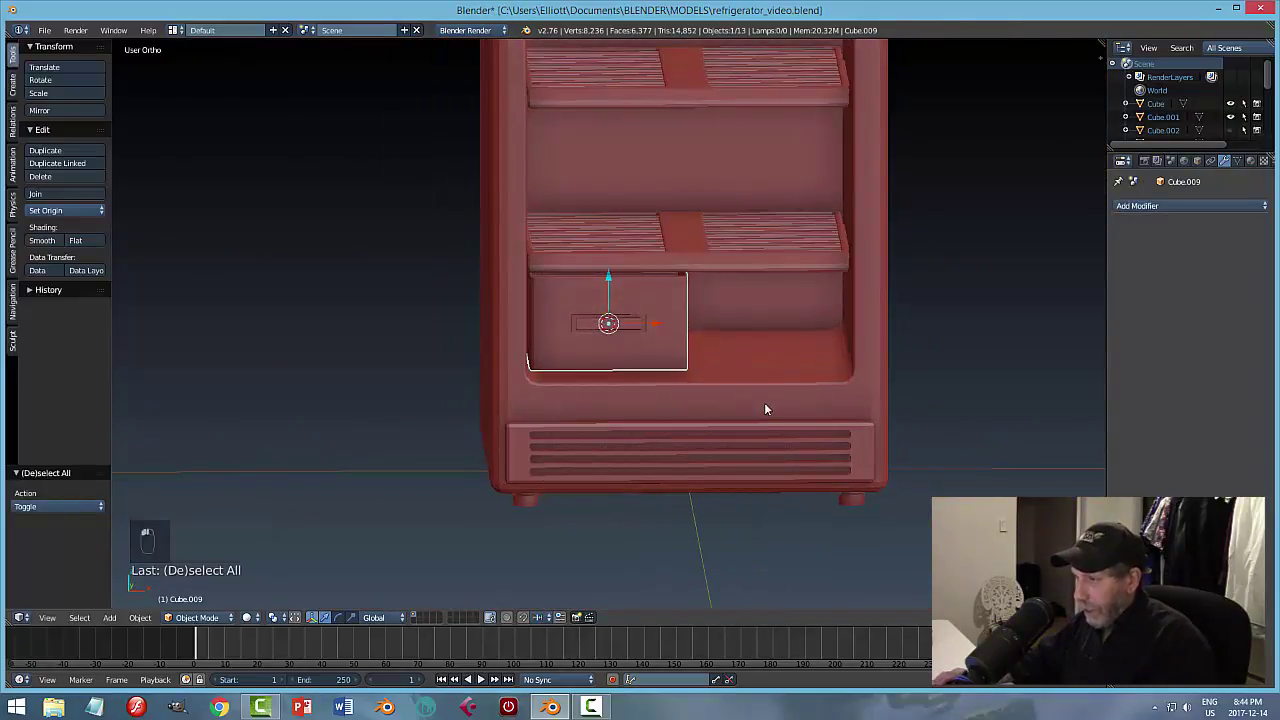
pyautogui.press('KP_1')
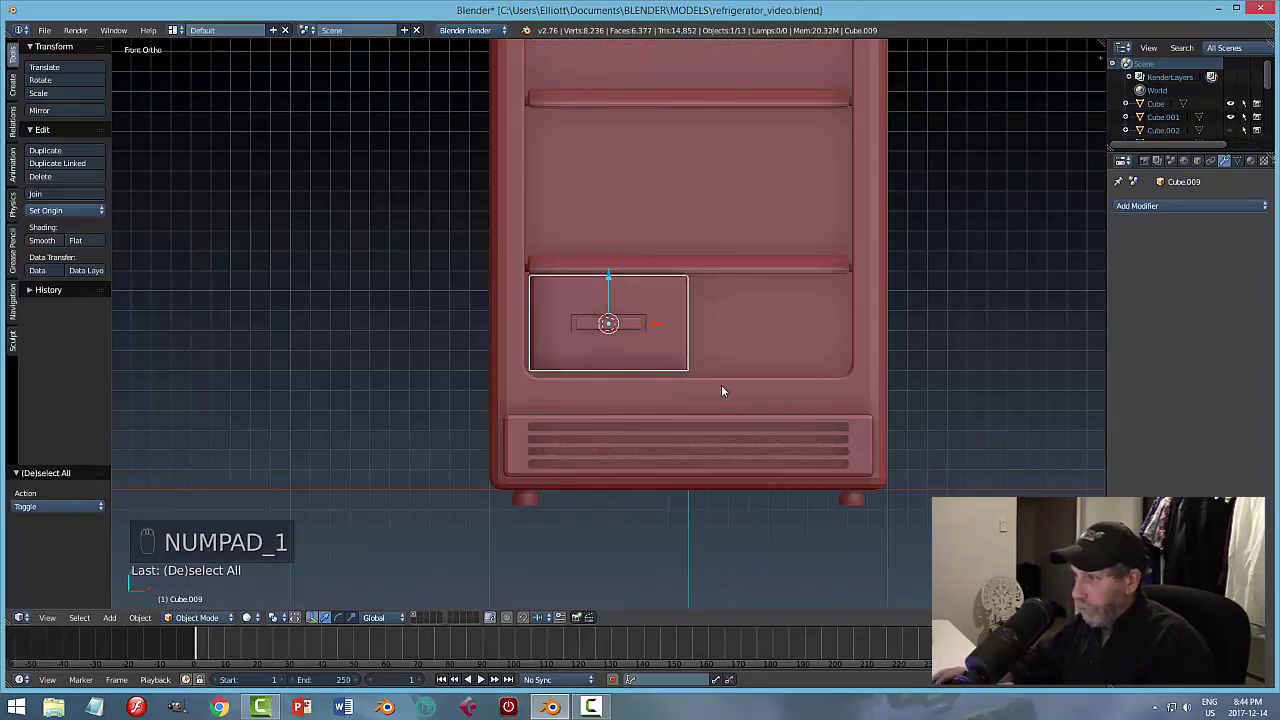
pyautogui.hotkey('shift', 'd')
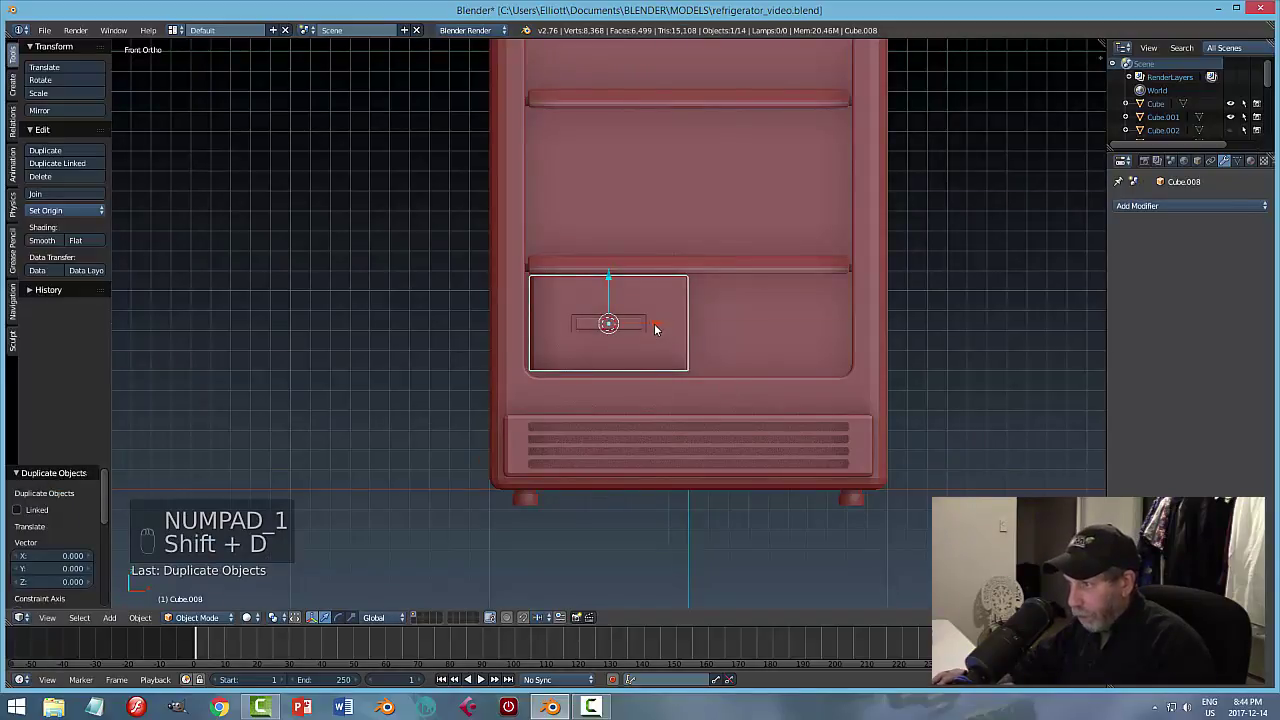
pyautogui.press('x')
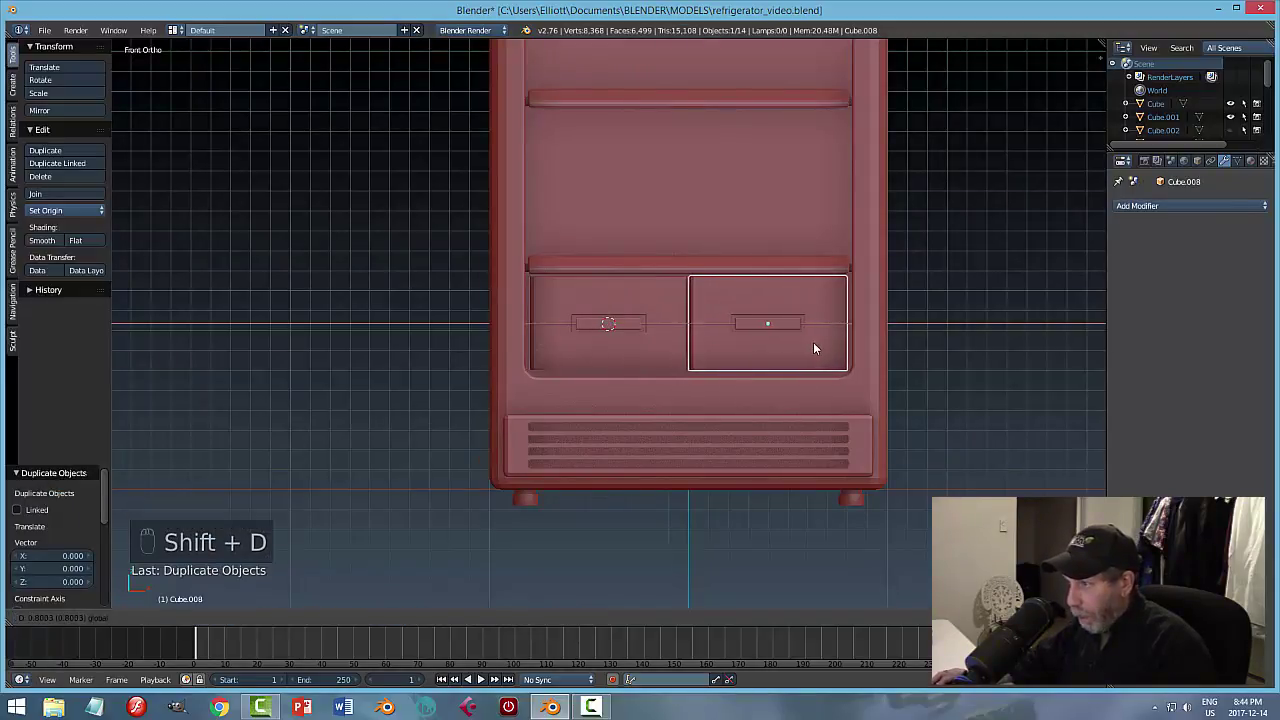
pyautogui.click(821, 348)
pyautogui.press('a')
pyautogui.moveTo(826, 346); pyautogui.dragTo(614, 314, button='middle')
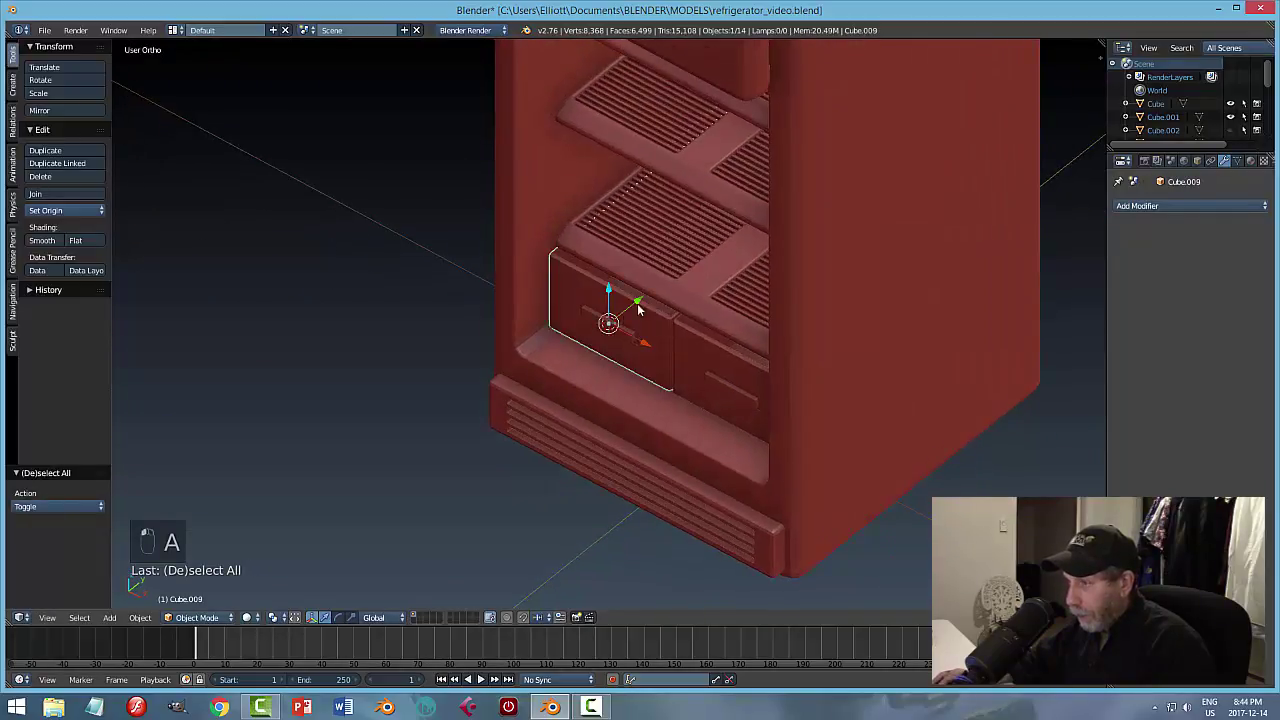
# Push the original drawer slightly back along Y beneath the bottom shelf, clear the selection and save the file.
pyautogui.press('g')
pyautogui.press('y')
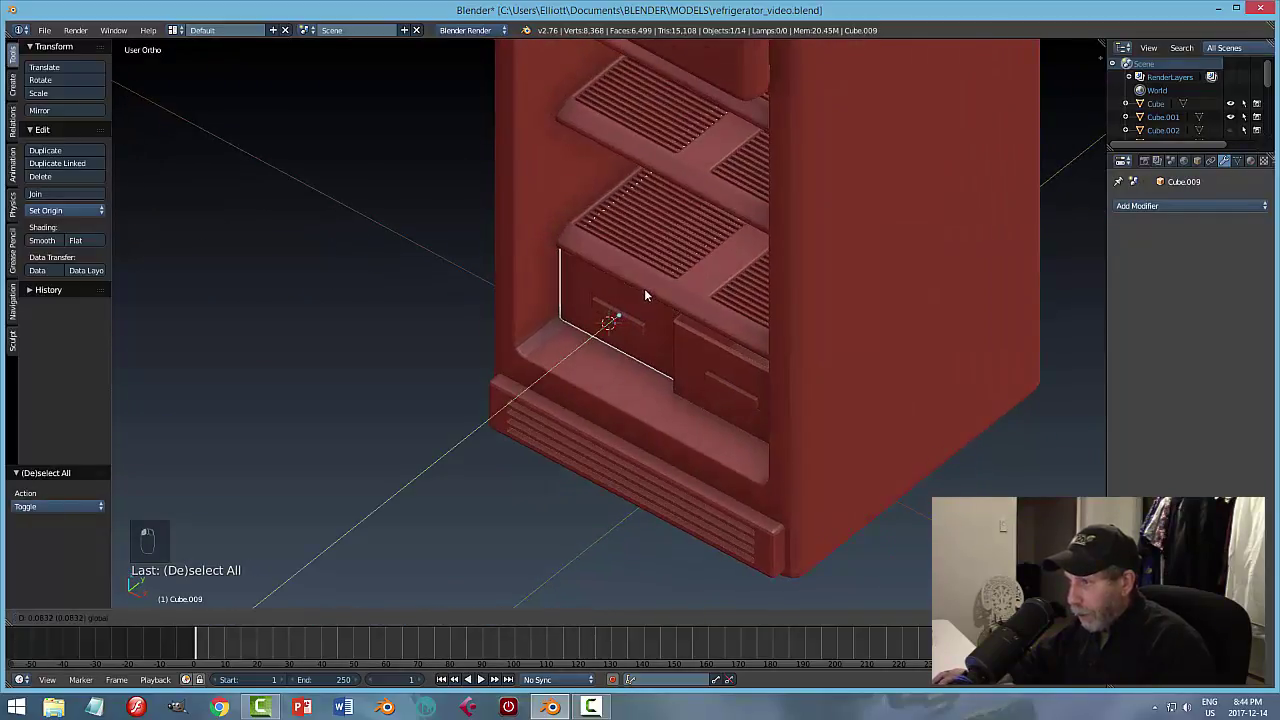
pyautogui.click(644, 293)
pyautogui.moveTo(680, 374); pyautogui.dragTo(782, 310, button='middle')
pyautogui.press('a')
pyautogui.hotkey('ctrl', 's')
# Lower the middle shelf slightly along Z and clear the selection.
pyautogui.scroll(3, 699, 311)
pyautogui.rightClick(598, 160)
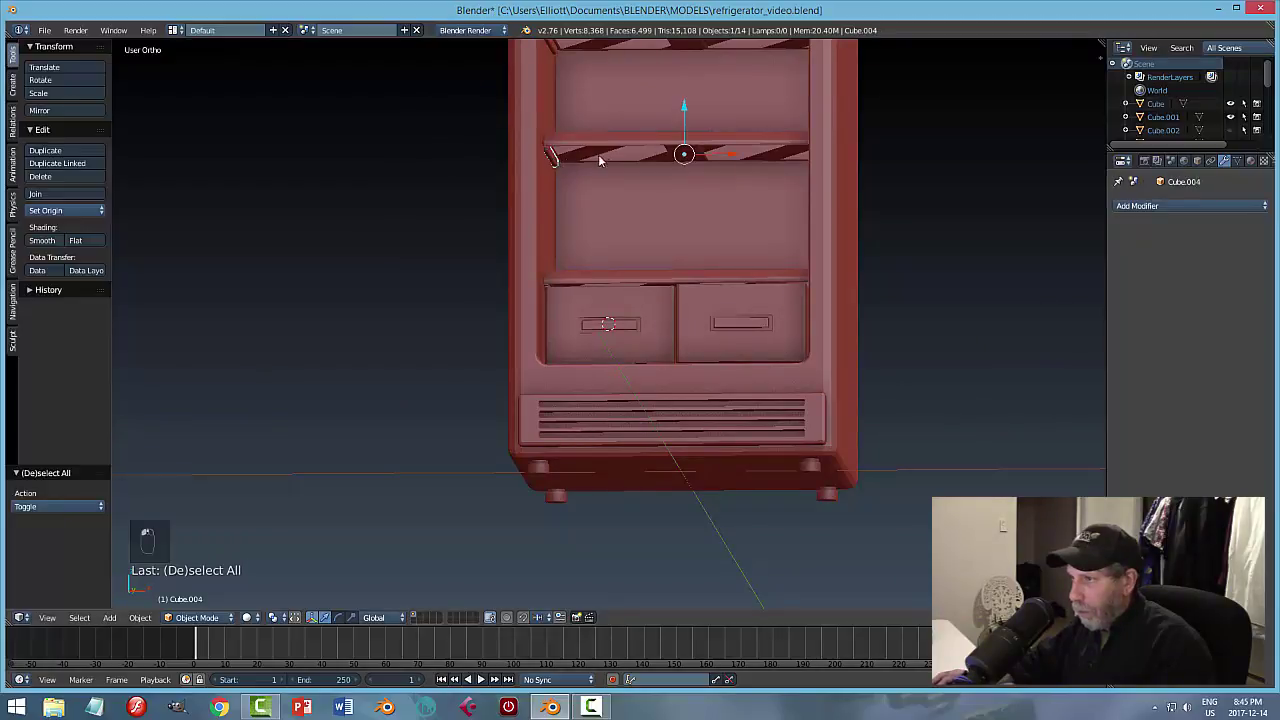
pyautogui.moveTo(687, 115); pyautogui.dragTo(686, 132)
pyautogui.press('a')
# Lower the upper shelf along Z towards the middle one and save over the existing file.
pyautogui.scroll(-3, 694, 203)
pyautogui.moveTo(694, 203); pyautogui.dragTo(578, 218, button='middle')
pyautogui.scroll(2, 682, 198)
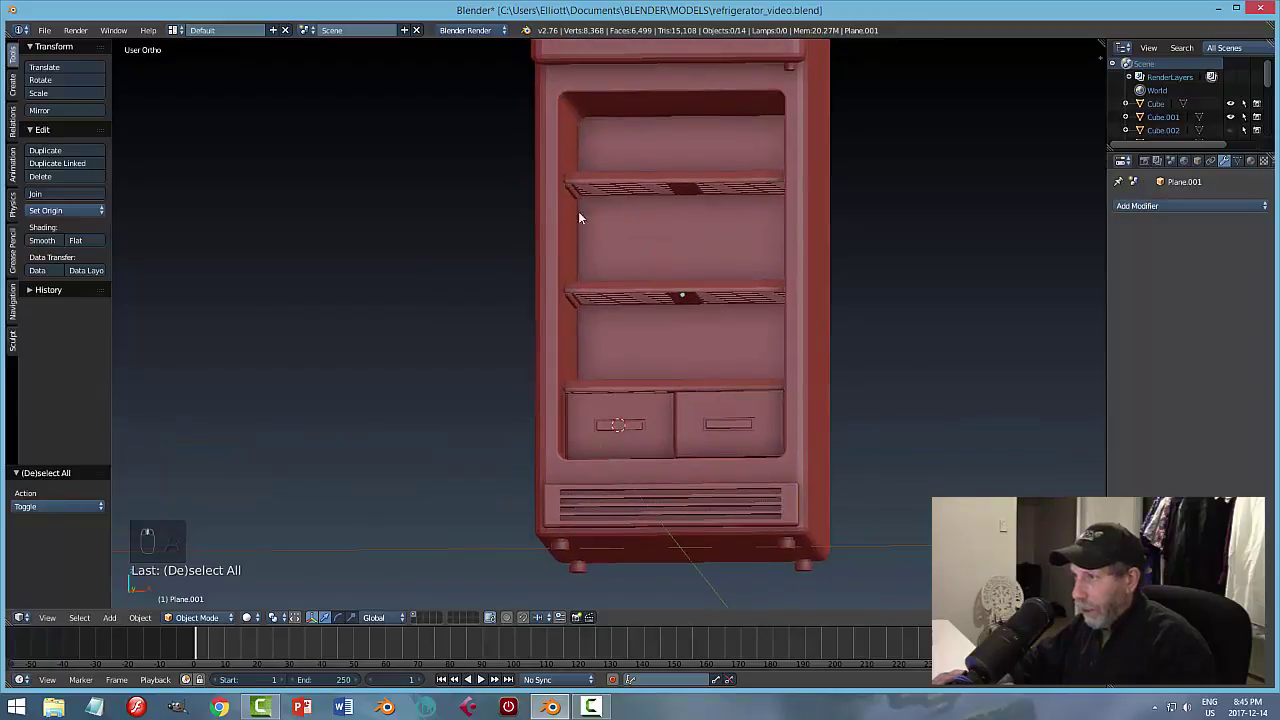
pyautogui.keyDown('shift'); pyautogui.rightClick(615, 182); pyautogui.keyUp('shift')
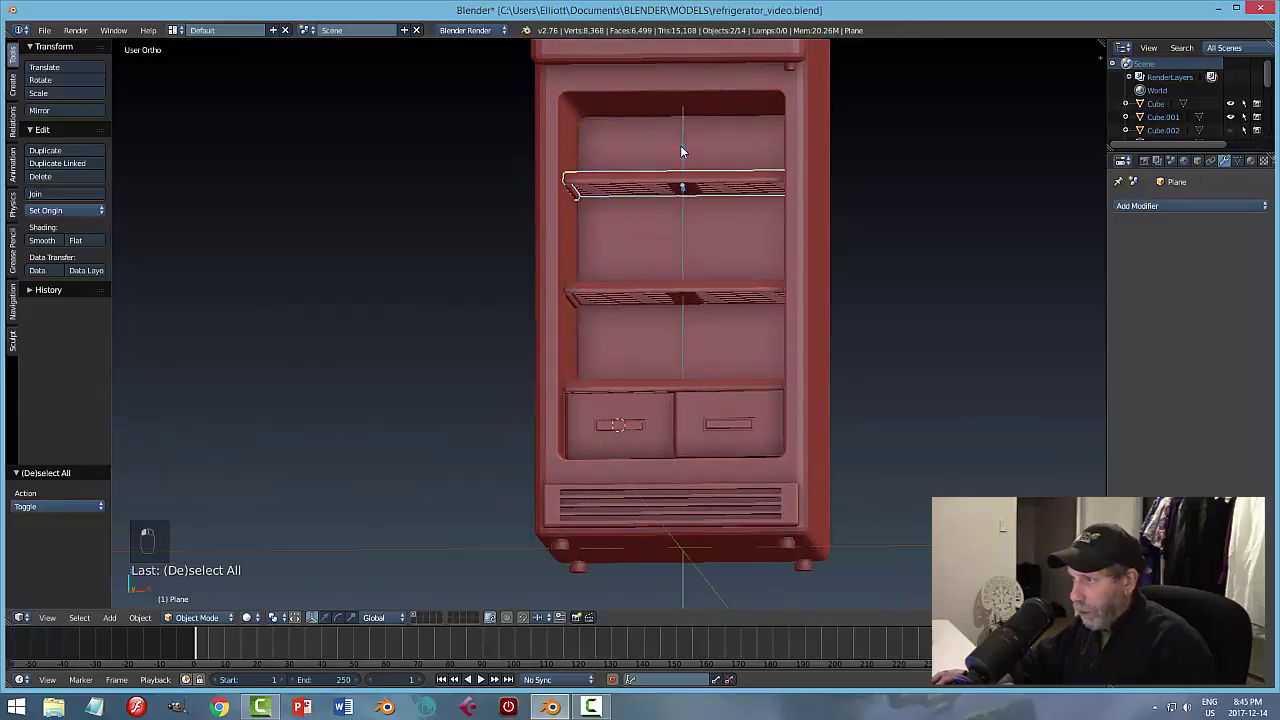
pyautogui.click(678, 162)
pyautogui.press('a')
pyautogui.hotkey('ctrl', 's')
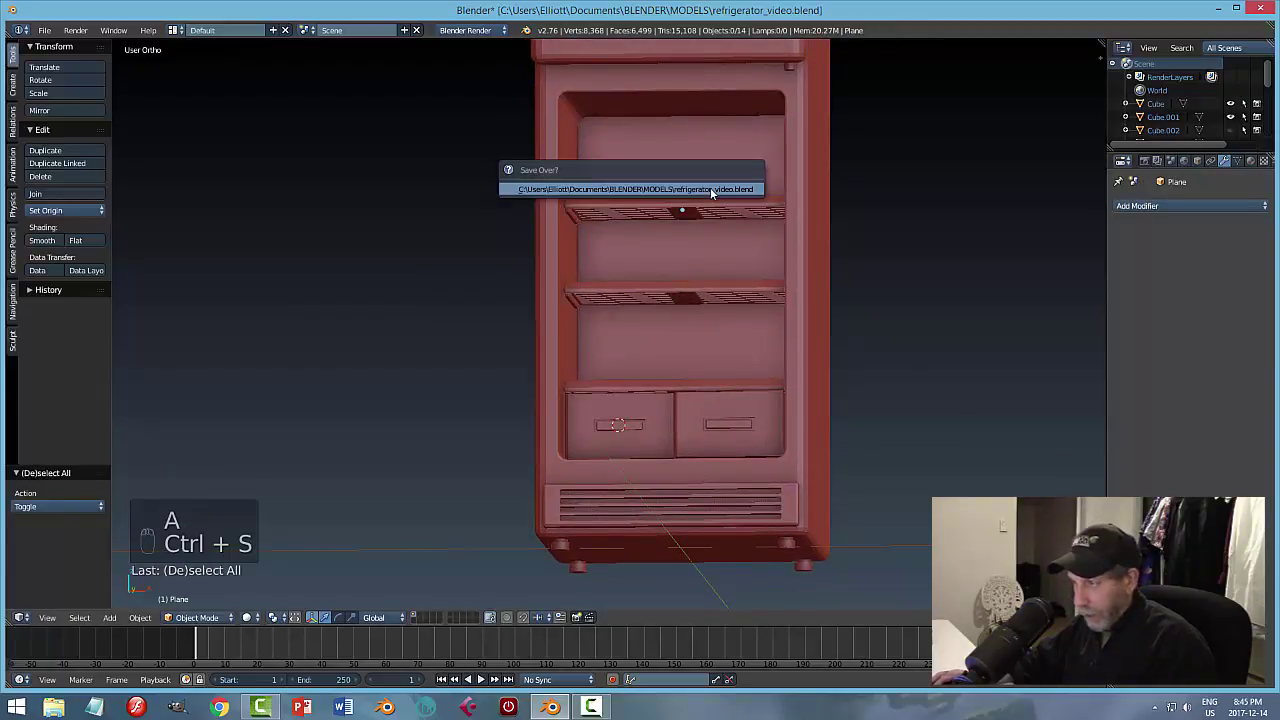
pyautogui.click(710, 188)
# Select the upper shelf and snap the 3D cursor to it.
pyautogui.scroll(-2, 677, 215)
pyautogui.moveTo(677, 215); pyautogui.dragTo(744, 300, button='middle')
pyautogui.scroll(3, 680, 295)
pyautogui.press('KP_6')
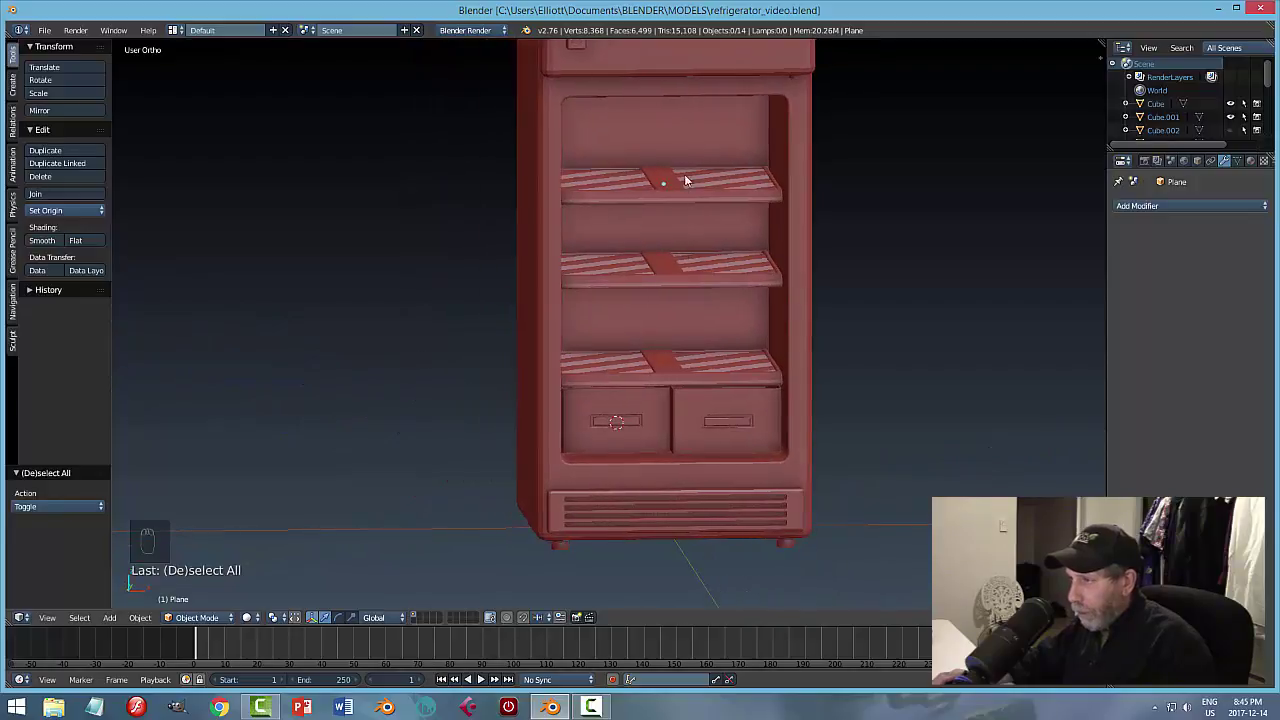
pyautogui.rightClick(656, 188)
pyautogui.press('KP_8')
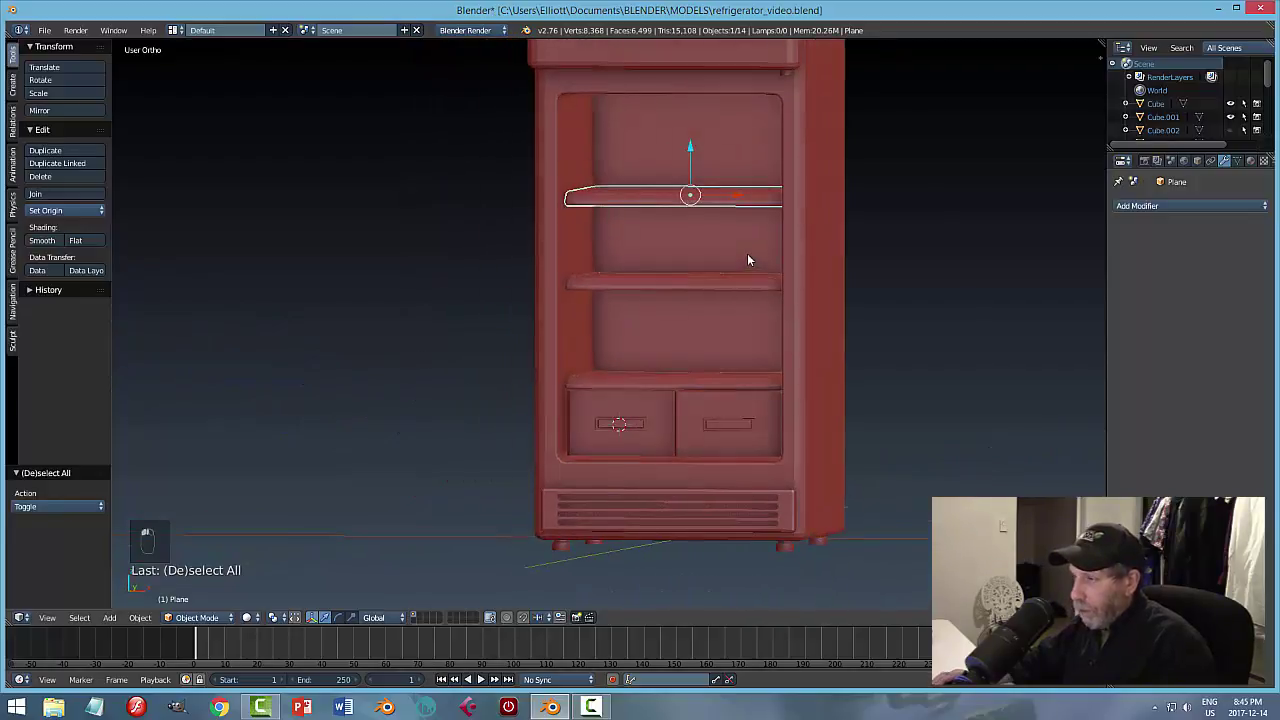
pyautogui.press('KP_4')
pyautogui.hotkey('shift', 's')
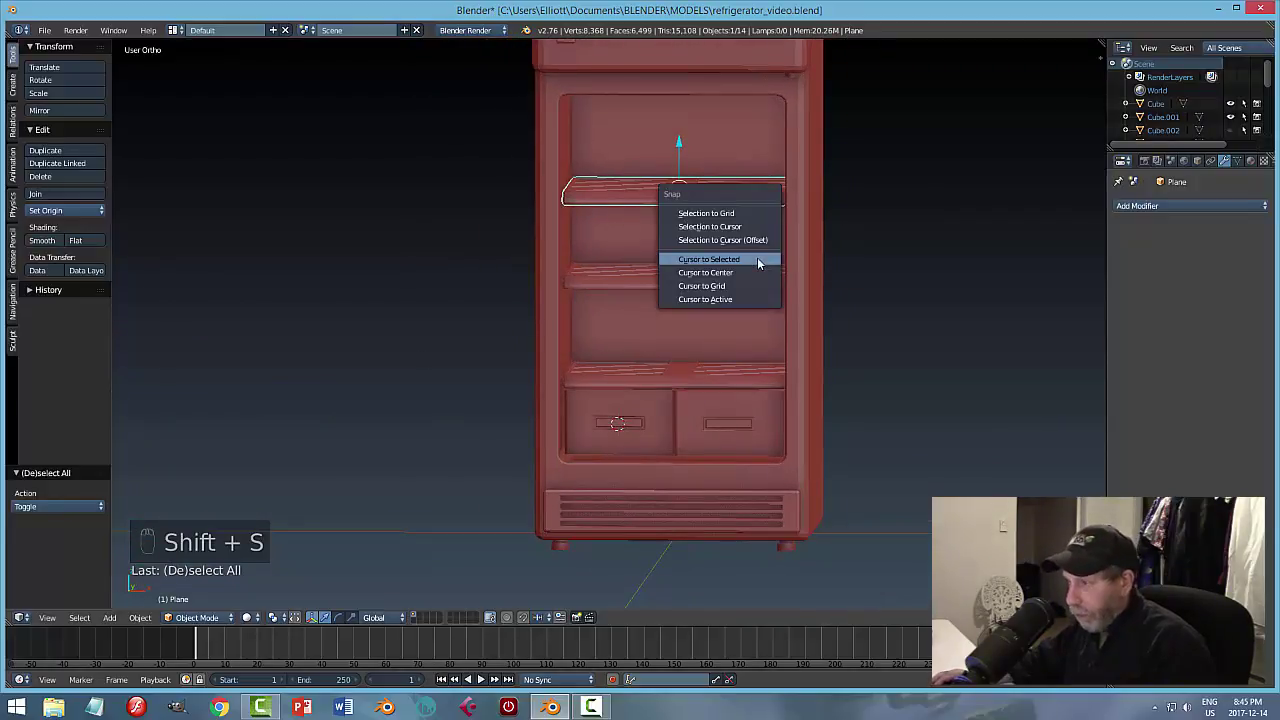
pyautogui.click(757, 262)
# Add a cube at the 3D cursor and scale it along Z by 0.14 into a flat block.
pyautogui.moveTo(758, 262); pyautogui.dragTo(769, 285, button='middle')
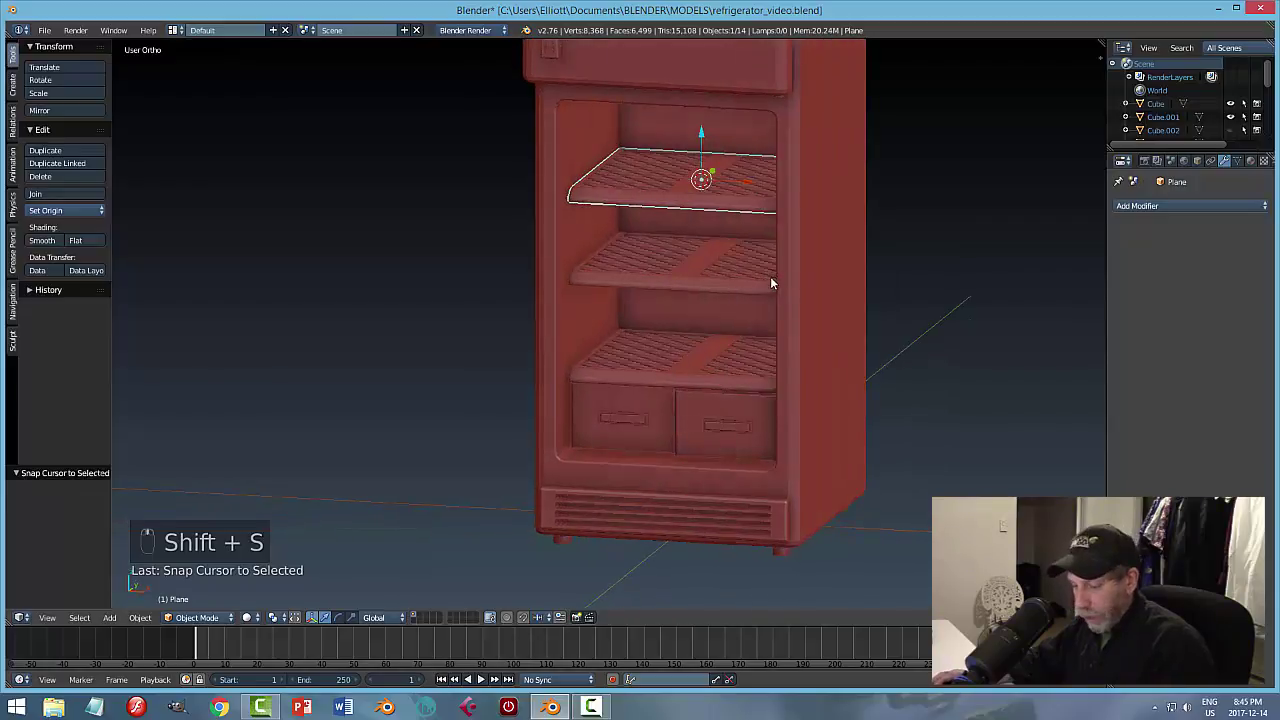
pyautogui.hotkey('shift', 'a')
pyautogui.moveTo(770, 278)
pyautogui.click(814, 289)
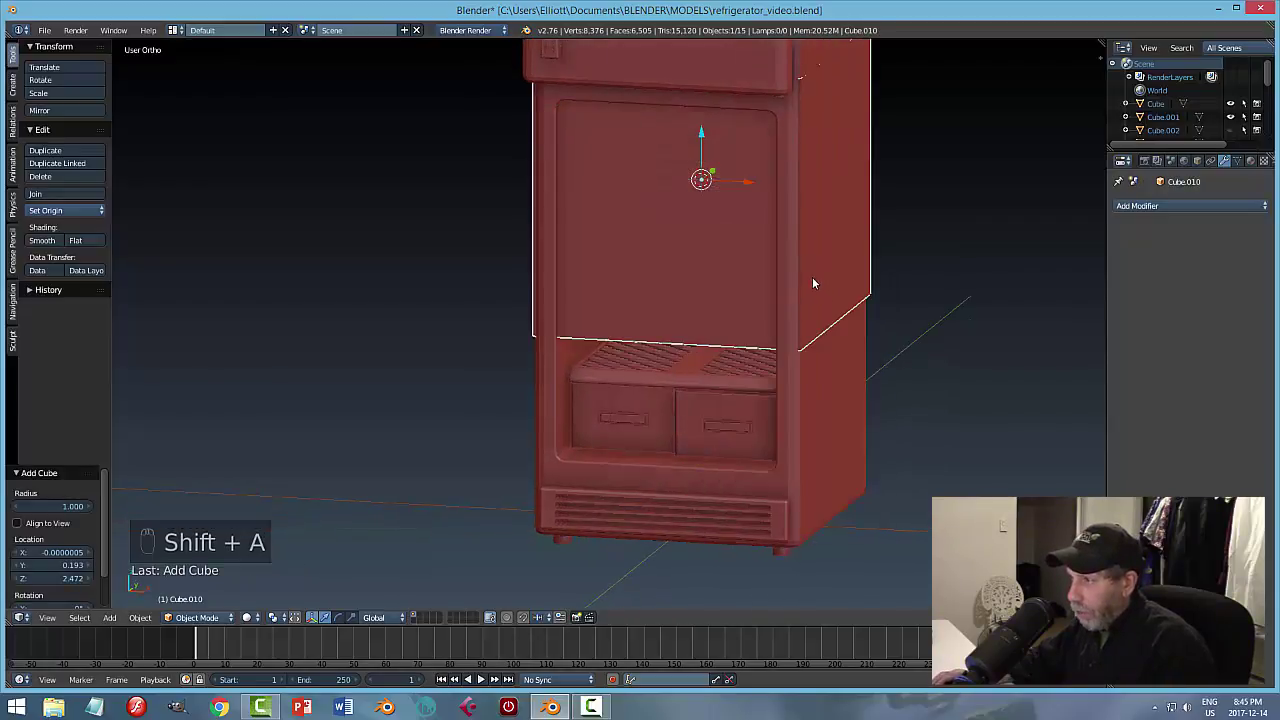
pyautogui.moveTo(812, 277)
pyautogui.mouseDown(button='middle')
pyautogui.moveTo(786, 276)
pyautogui.moveTo(810, 279)
pyautogui.mouseUp(button='middle')
pyautogui.press('s')
pyautogui.press('z')
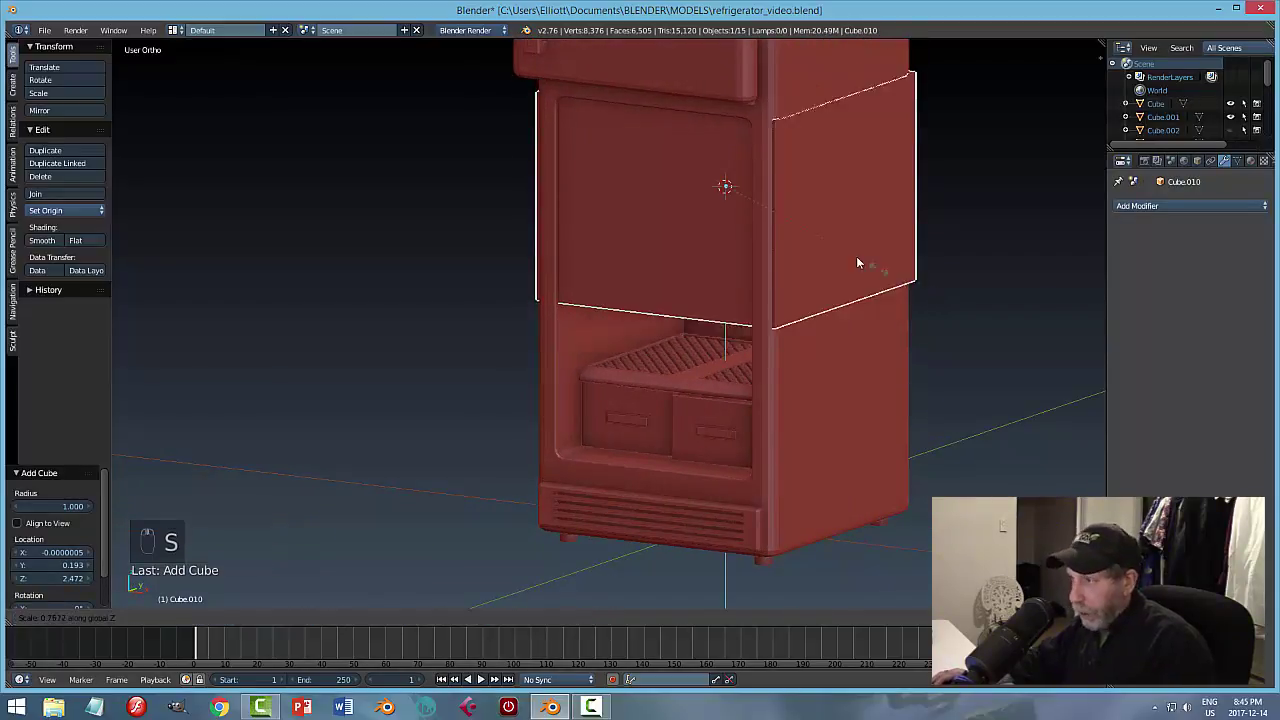
pyautogui.click(737, 222)
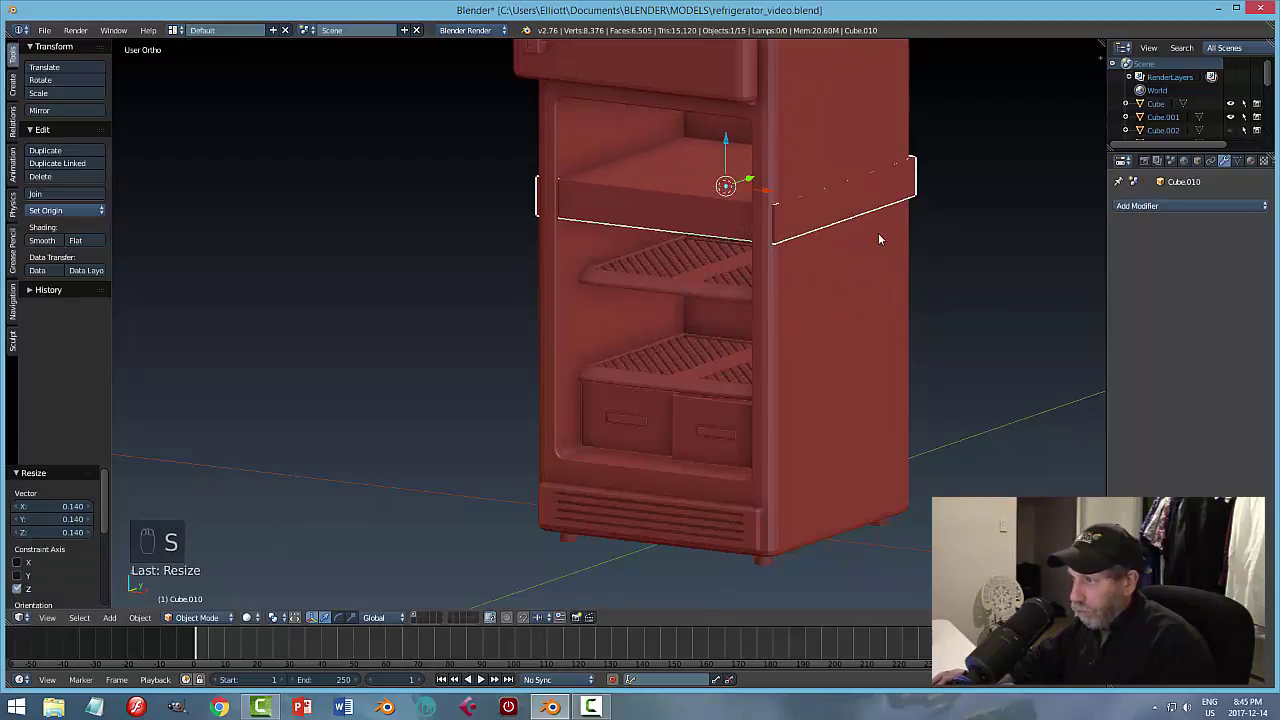
# Scale the flat block along X by 0.816 to fit the compartment and pull it forward about 0.7 along Y.
pyautogui.moveTo(878, 233); pyautogui.dragTo(914, 228, button='middle')
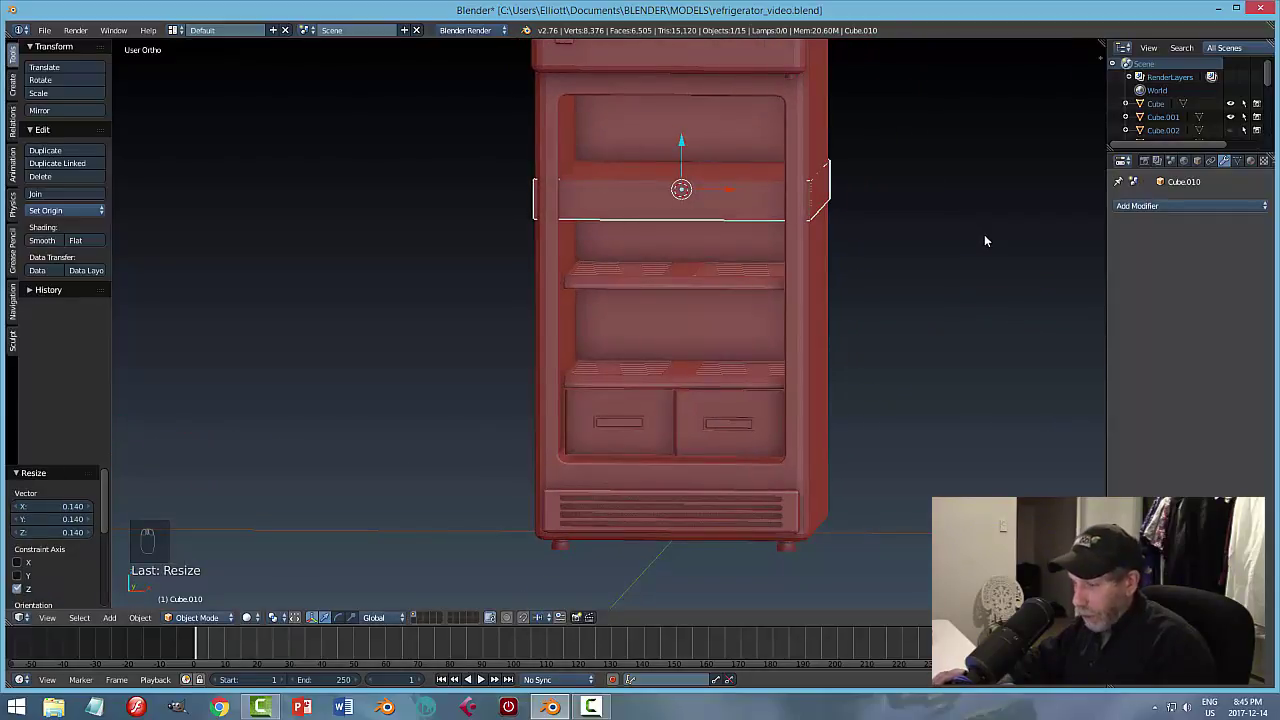
pyautogui.press('s')
pyautogui.press('x')
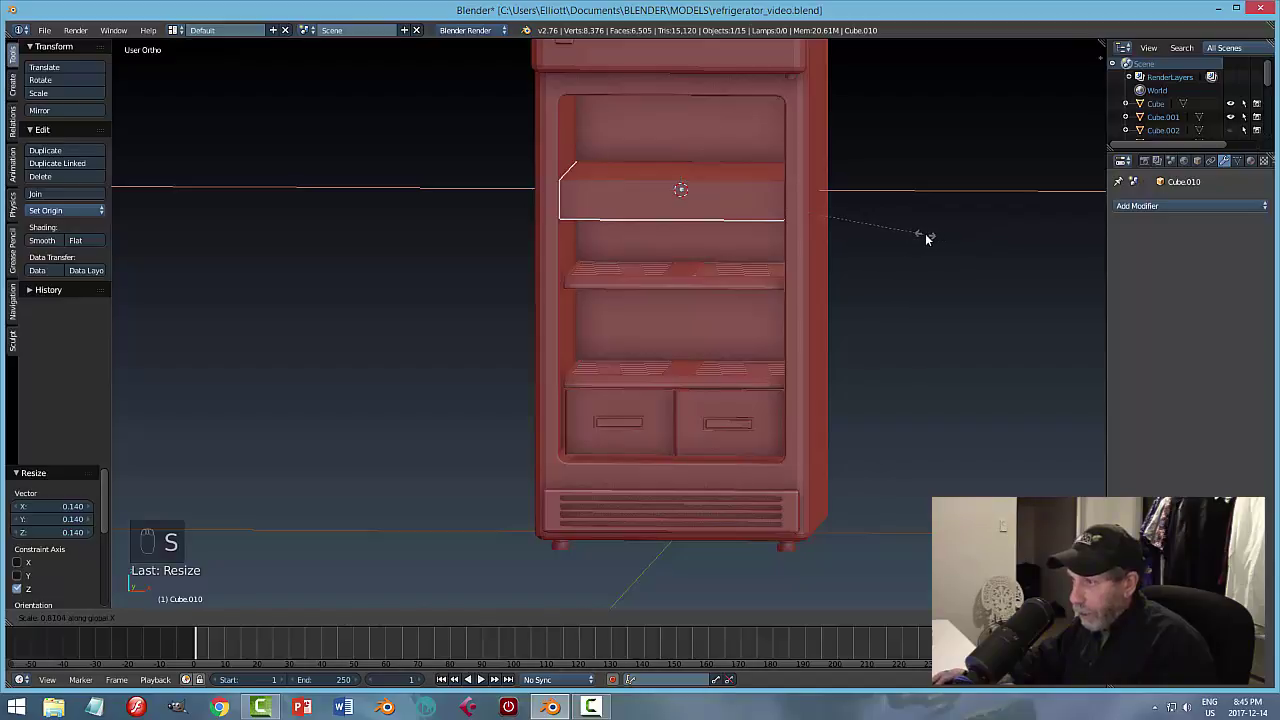
pyautogui.click(927, 240)
pyautogui.moveTo(841, 240); pyautogui.dragTo(777, 226, button='middle')
pyautogui.moveTo(757, 180); pyautogui.dragTo(706, 203)
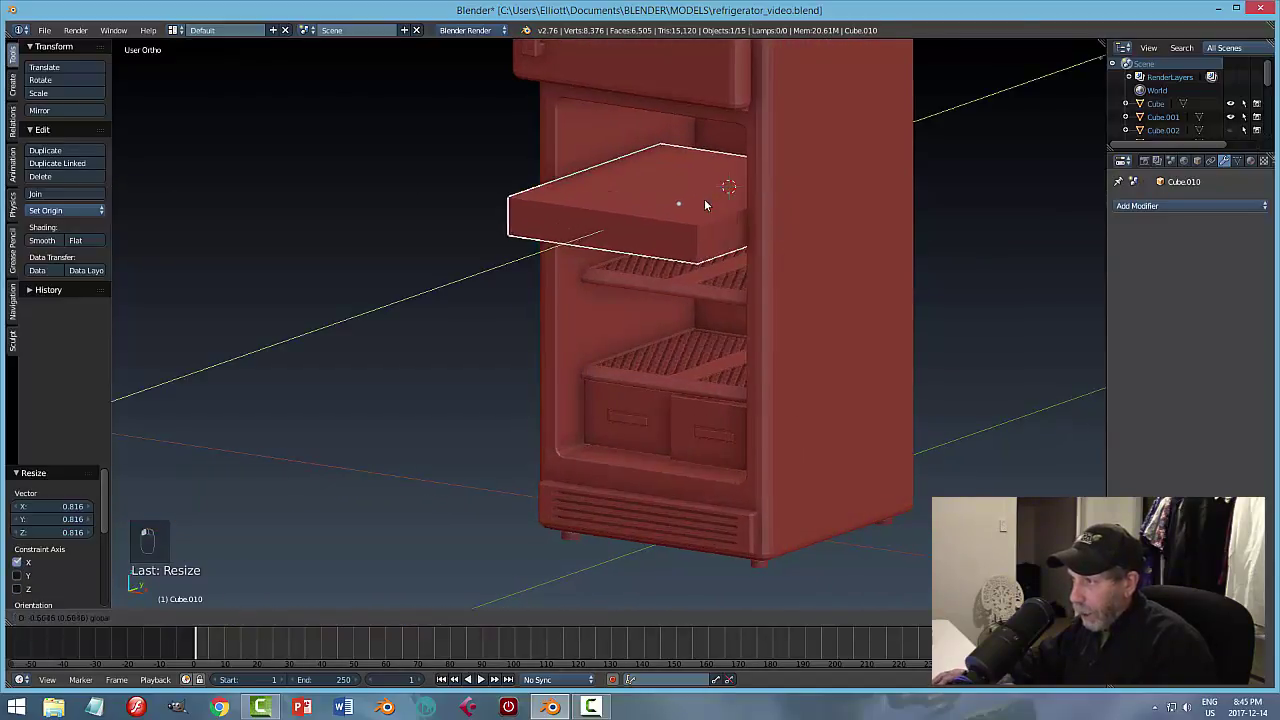
# Shorten the block along Y and raise it to just below the freezer door.
pyautogui.moveTo(706, 203); pyautogui.dragTo(858, 212, button='middle')
pyautogui.press('s')
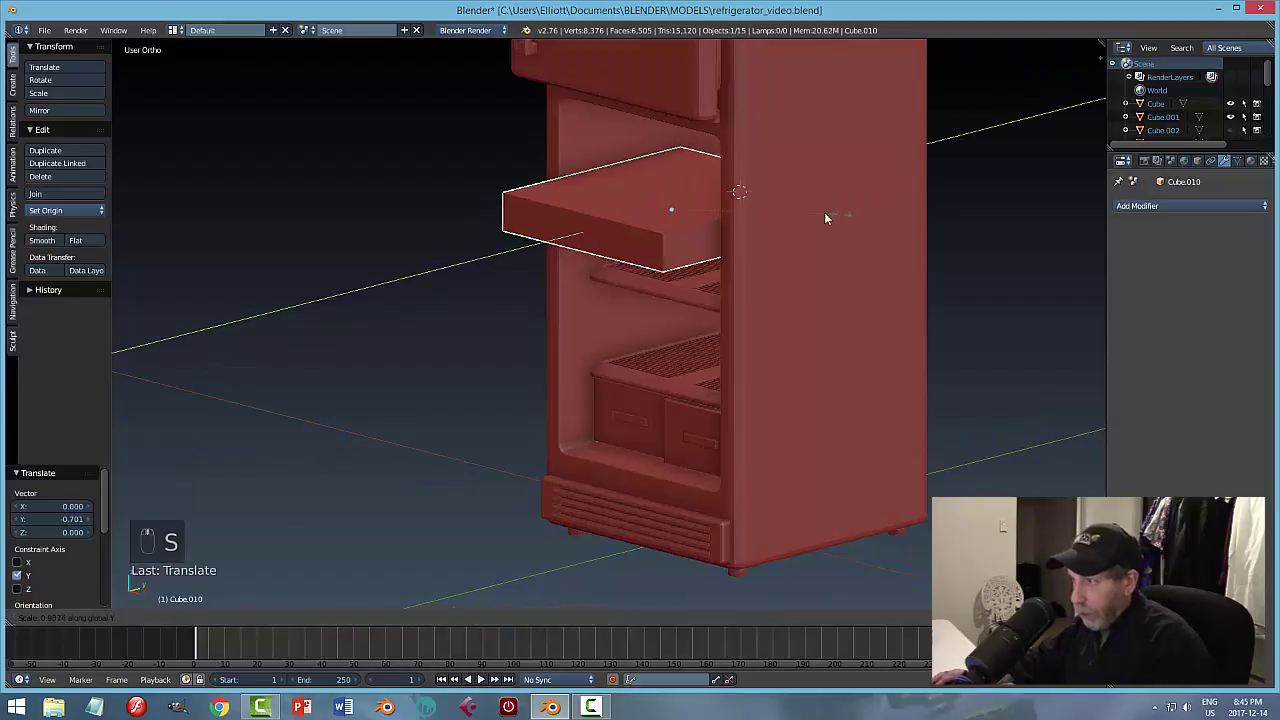
pyautogui.click(790, 212)
pyautogui.moveTo(675, 177); pyautogui.dragTo(672, 82)
pyautogui.press('KP_Decimal')
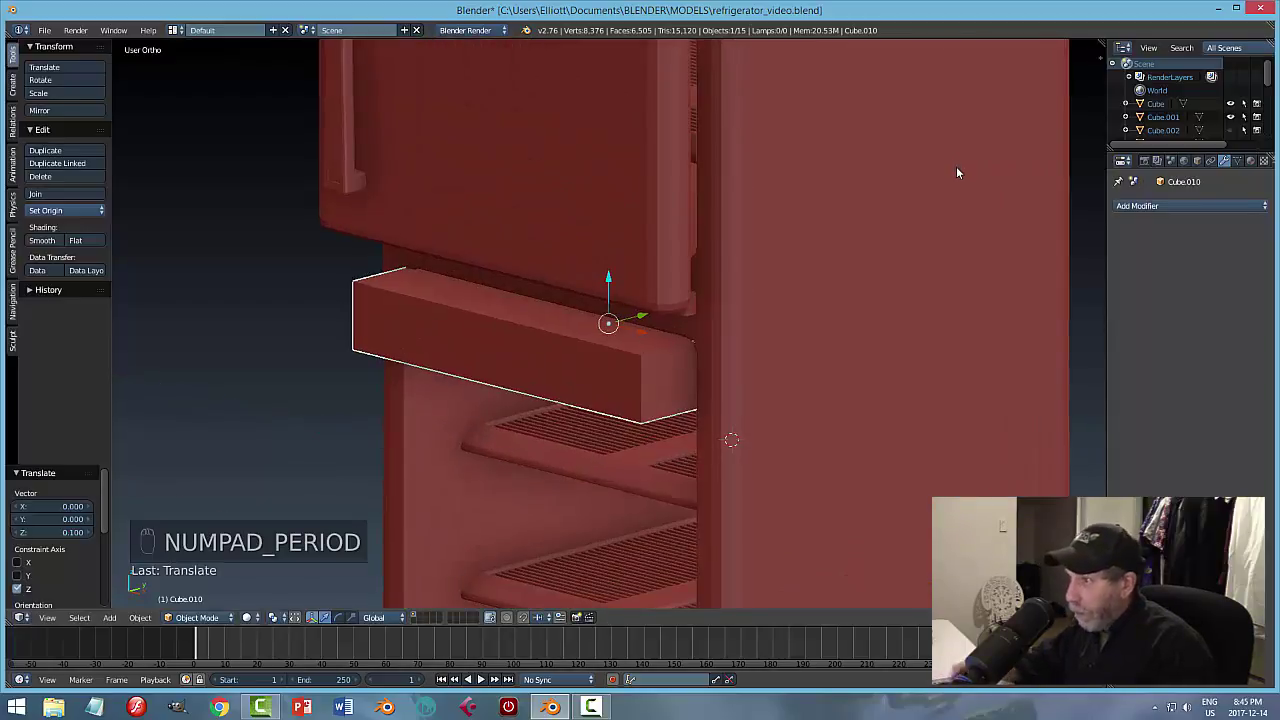
# Push the block back 0.675 along Y into the top of the refrigerator compartment and clear the selection.
pyautogui.scroll(-2, 762, 338)
pyautogui.moveTo(779, 336); pyautogui.dragTo(644, 331, button='middle')
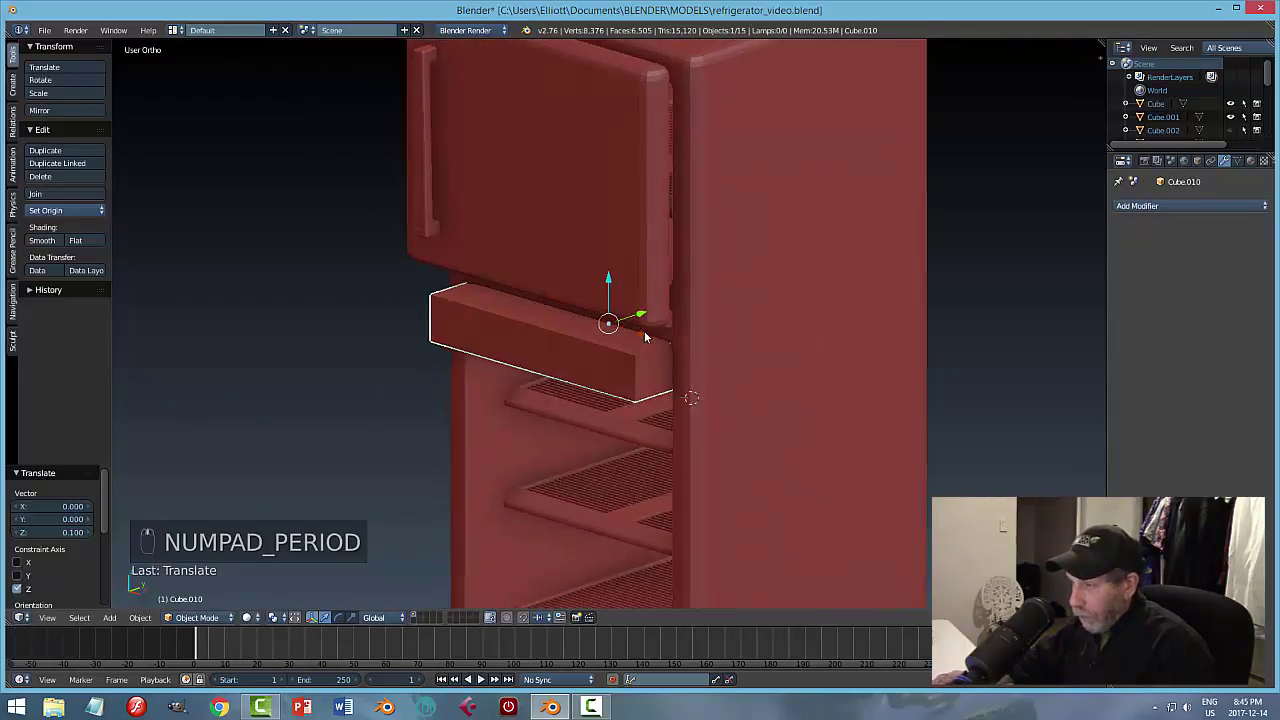
pyautogui.press('g')
pyautogui.press('y')
pyautogui.click(720, 286)
pyautogui.moveTo(720, 286)
pyautogui.mouseDown(button='middle')
pyautogui.moveTo(710, 319)
pyautogui.moveTo(750, 272)
pyautogui.moveTo(719, 302)
pyautogui.mouseUp(button='middle')
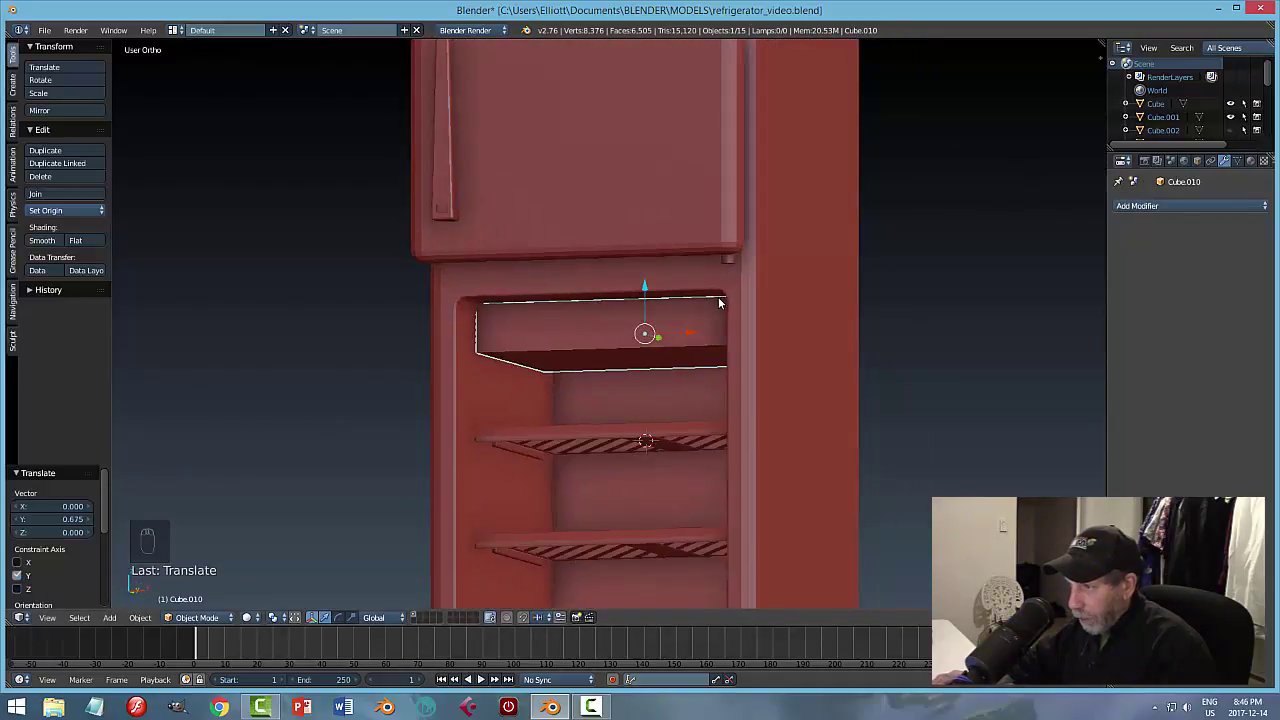
pyautogui.moveTo(645, 290); pyautogui.dragTo(641, 327, button='middle')
pyautogui.press('a')
# Pull the block 2.523 forward along negative Y, out in front of the refrigerator.
pyautogui.moveTo(771, 324); pyautogui.dragTo(700, 300, button='middle')
pyautogui.press('g')
pyautogui.press('y')
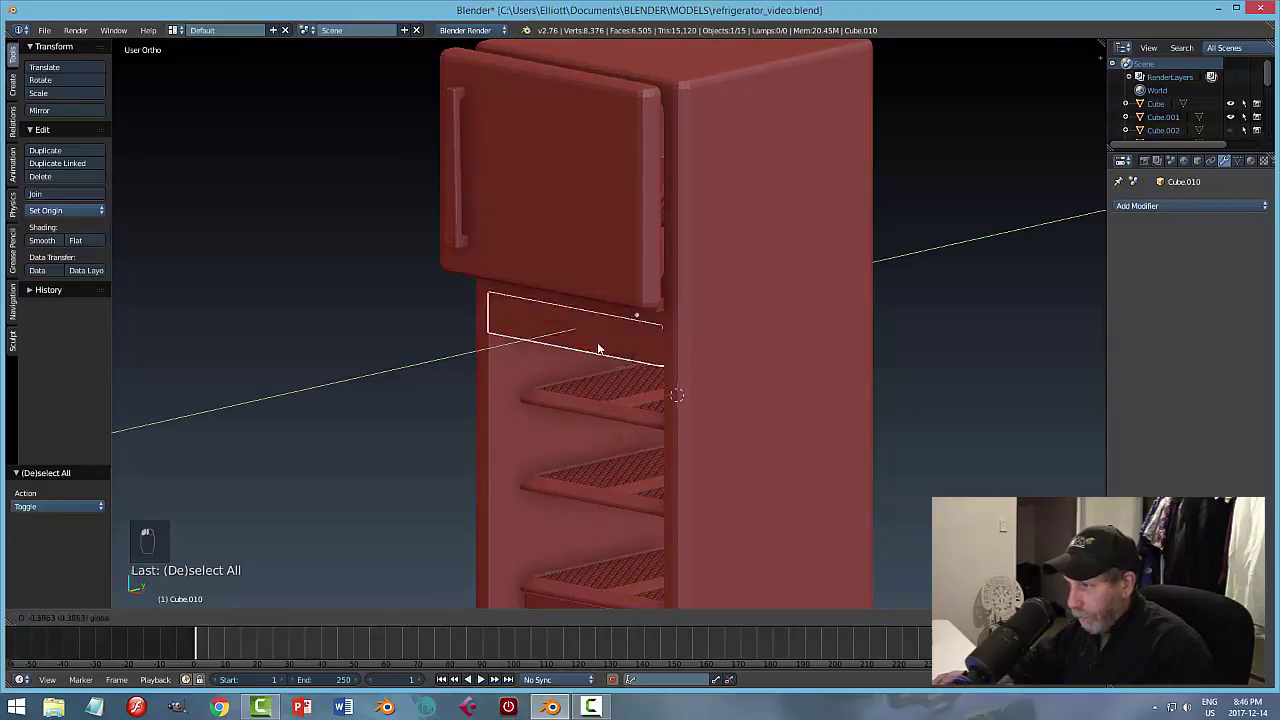
pyautogui.click(476, 377)
# Set the block's origin to its geometry and save the file.
pyautogui.click(65, 210)
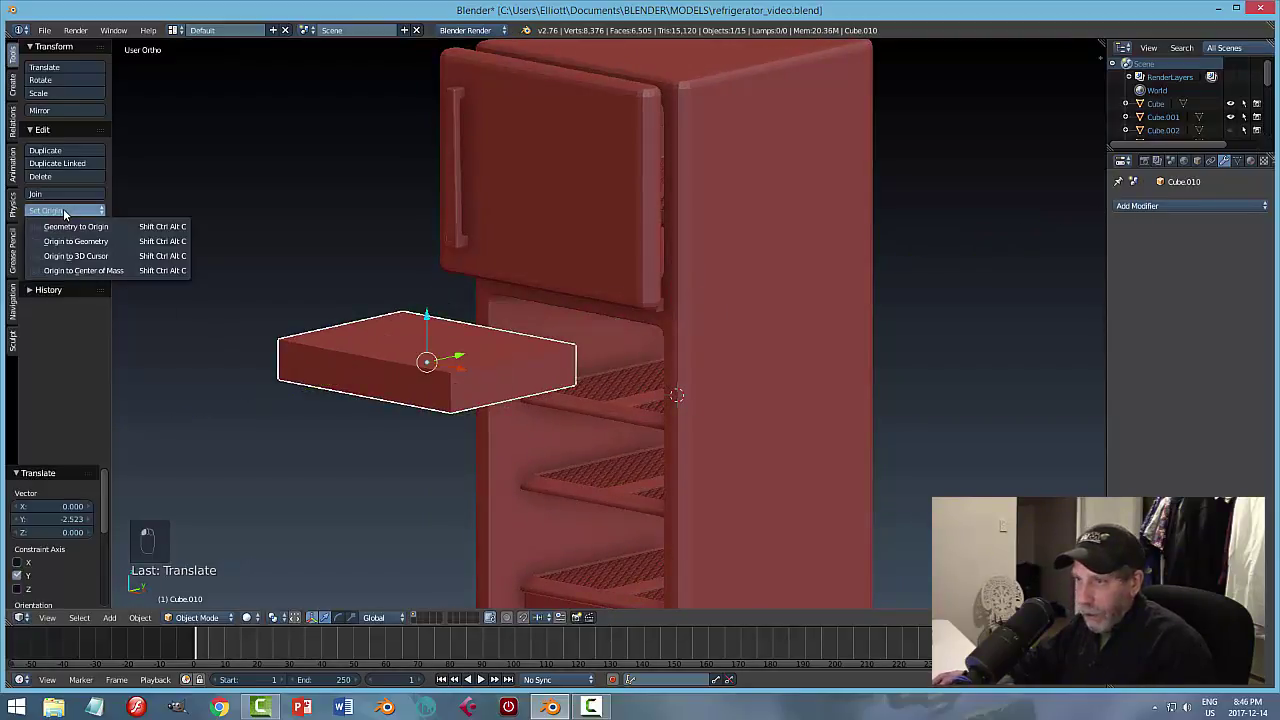
pyautogui.click(75, 240)
pyautogui.moveTo(386, 300); pyautogui.dragTo(572, 460, button='middle')
pyautogui.hotkey('ctrl', 's')
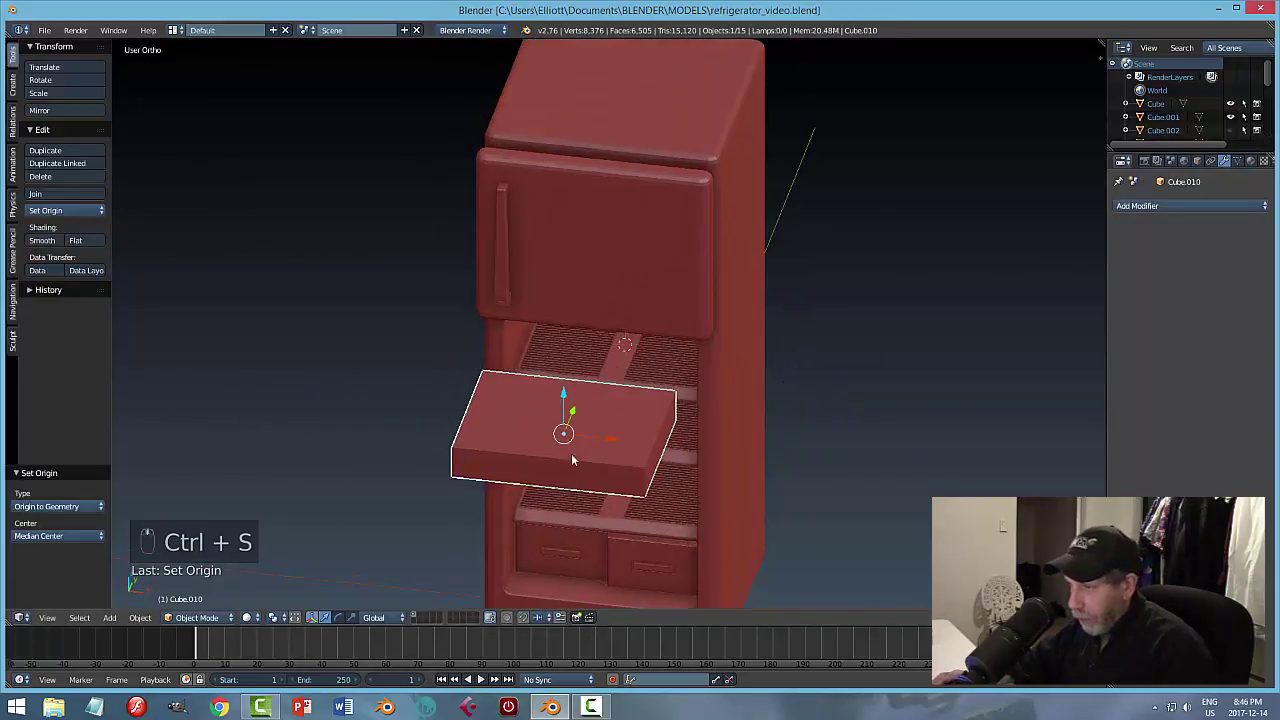
# Apply the scale of the block.
pyautogui.click(141, 619)
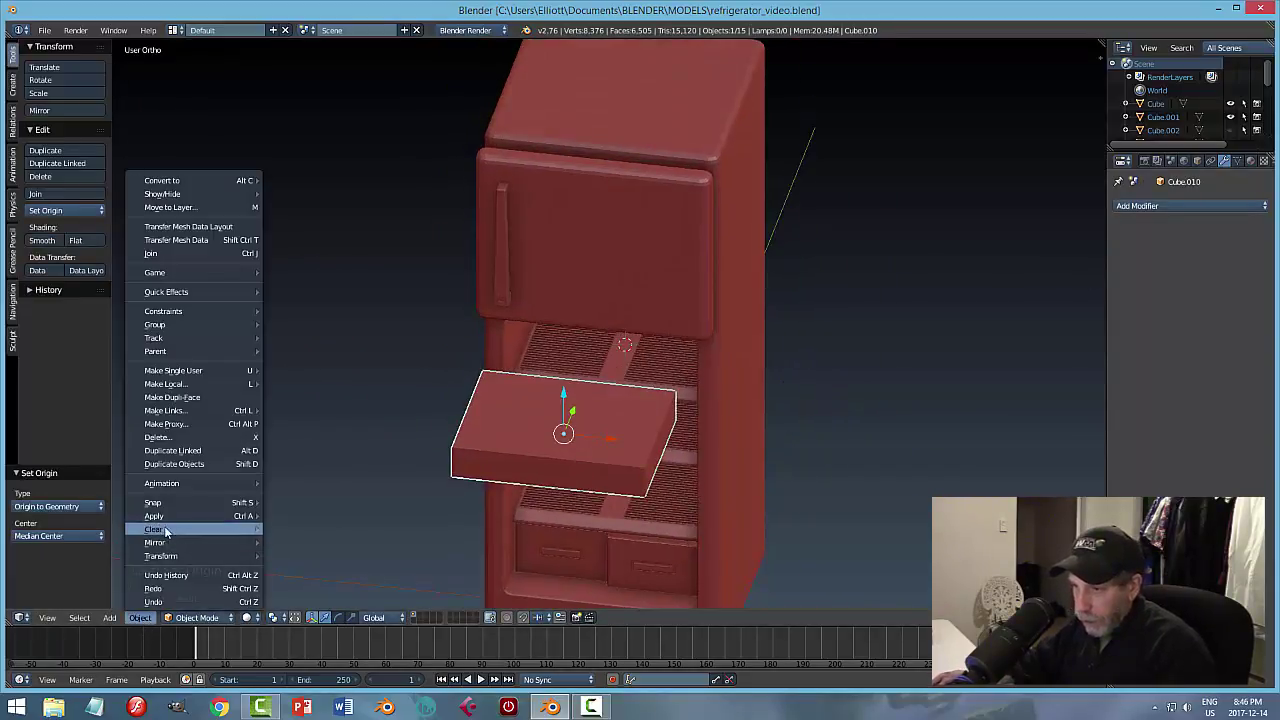
pyautogui.moveTo(166, 523)
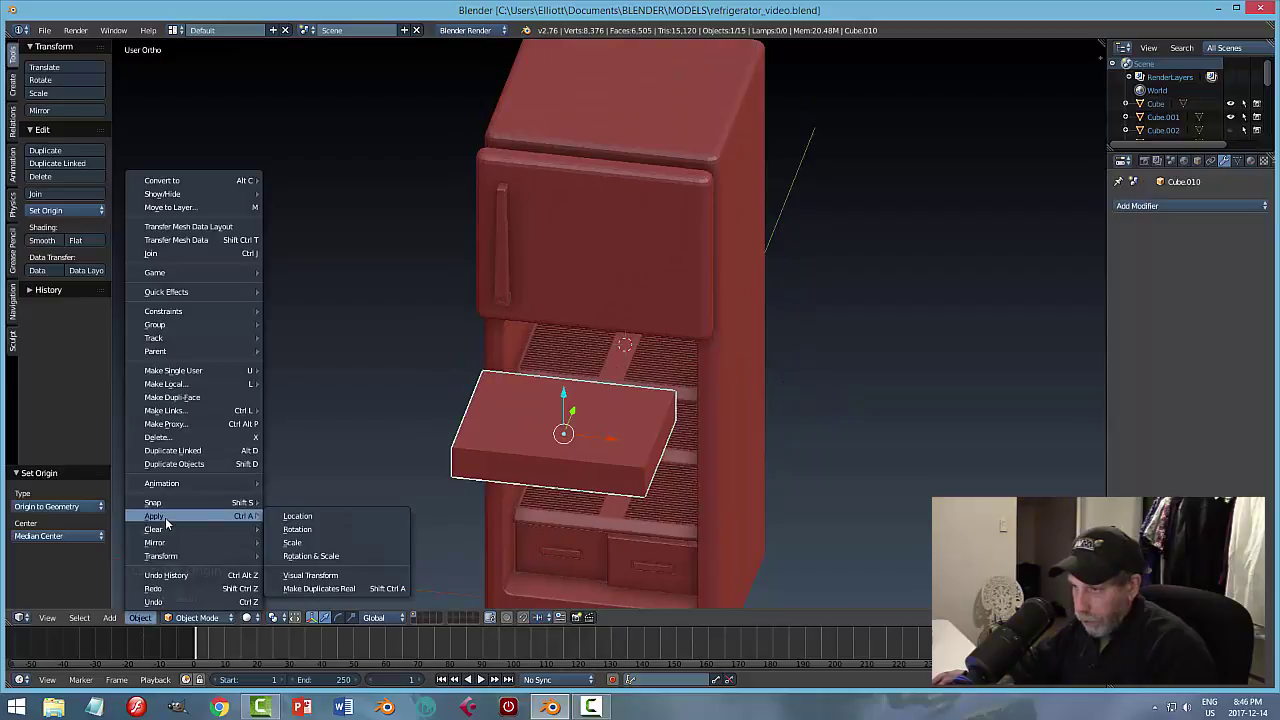
pyautogui.click(290, 542)
# Add a Bevel modifier to the block with 2 segments and a width of 0.021, and clear the selection.
pyautogui.moveTo(724, 519)
pyautogui.mouseDown(button='middle')
pyautogui.moveTo(720, 490)
pyautogui.moveTo(715, 501)
pyautogui.mouseUp(button='middle')
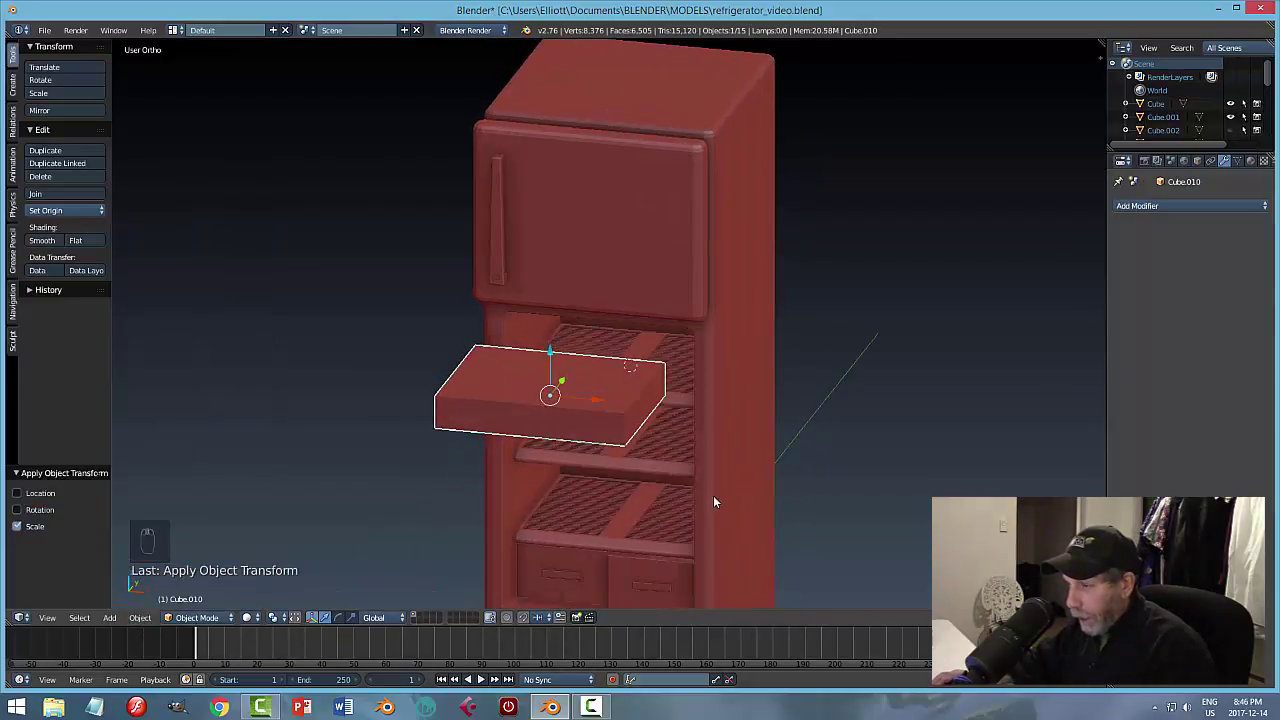
pyautogui.click(1142, 206)
pyautogui.click(1022, 257)
pyautogui.scroll(3, 918, 384)
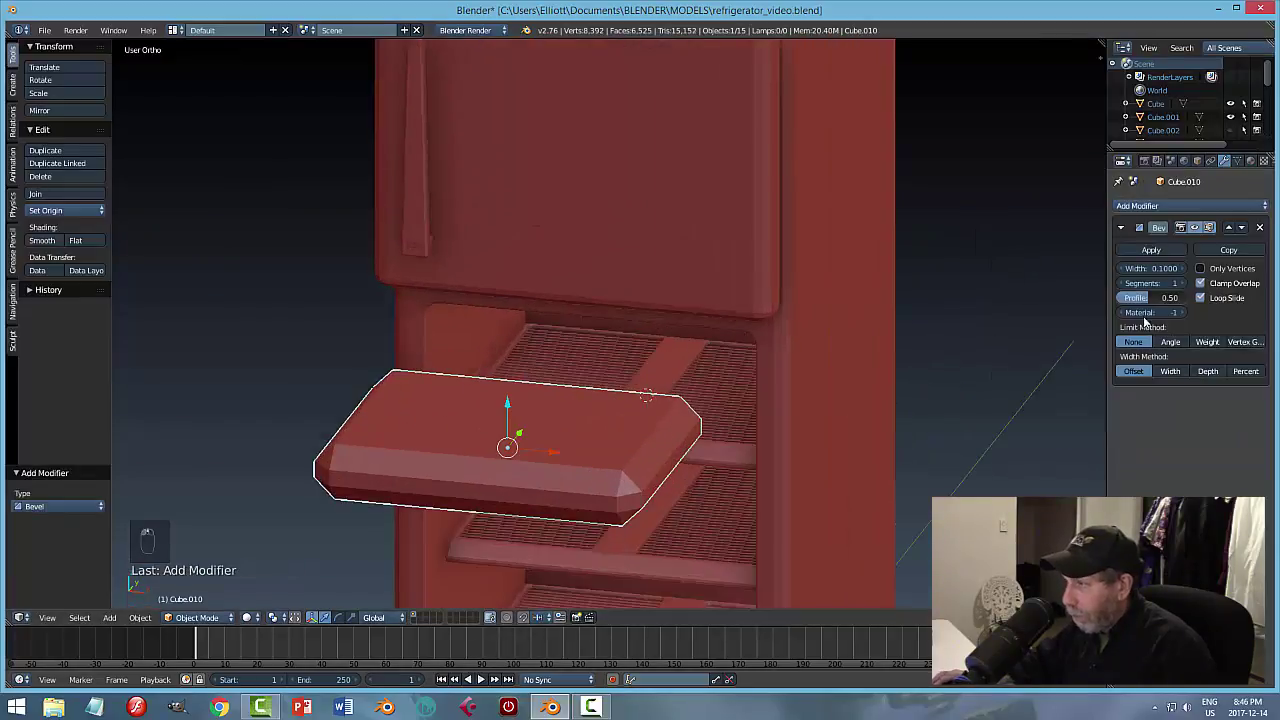
pyautogui.click(1180, 284)
pyautogui.moveTo(1048, 333); pyautogui.dragTo(1054, 324, button='middle')
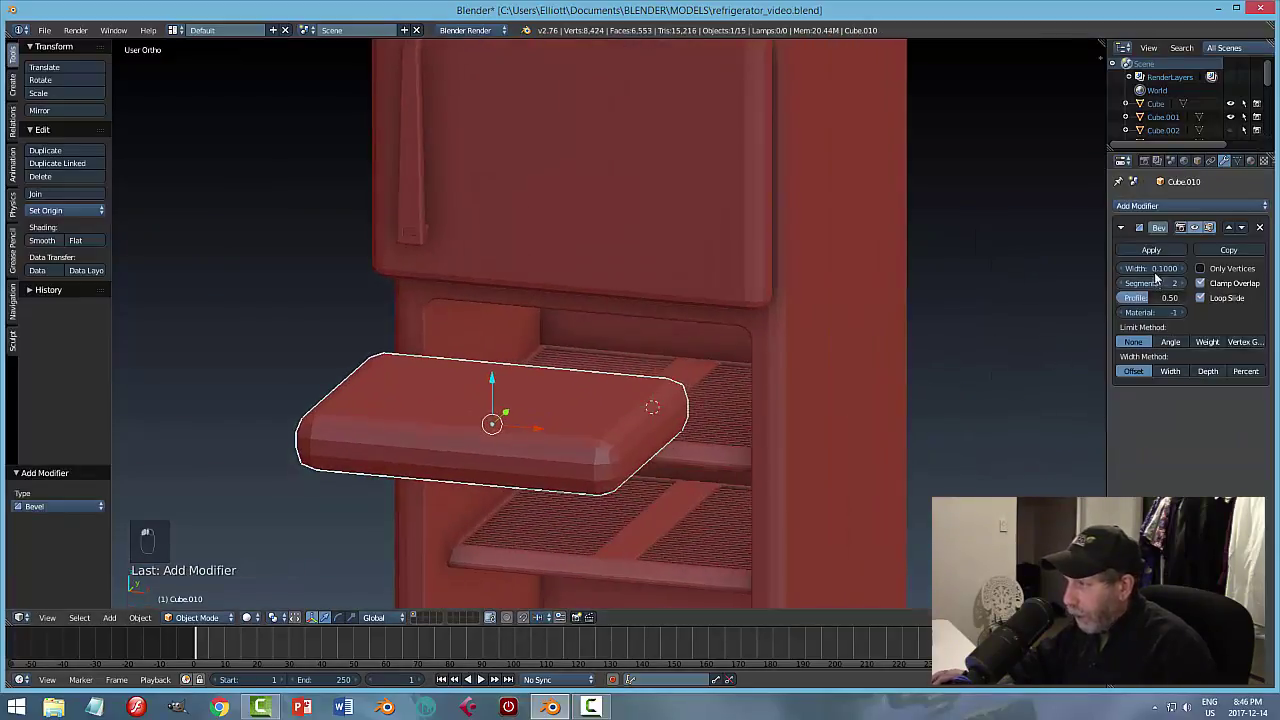
pyautogui.moveTo(1160, 268); pyautogui.dragTo(1089, 268)
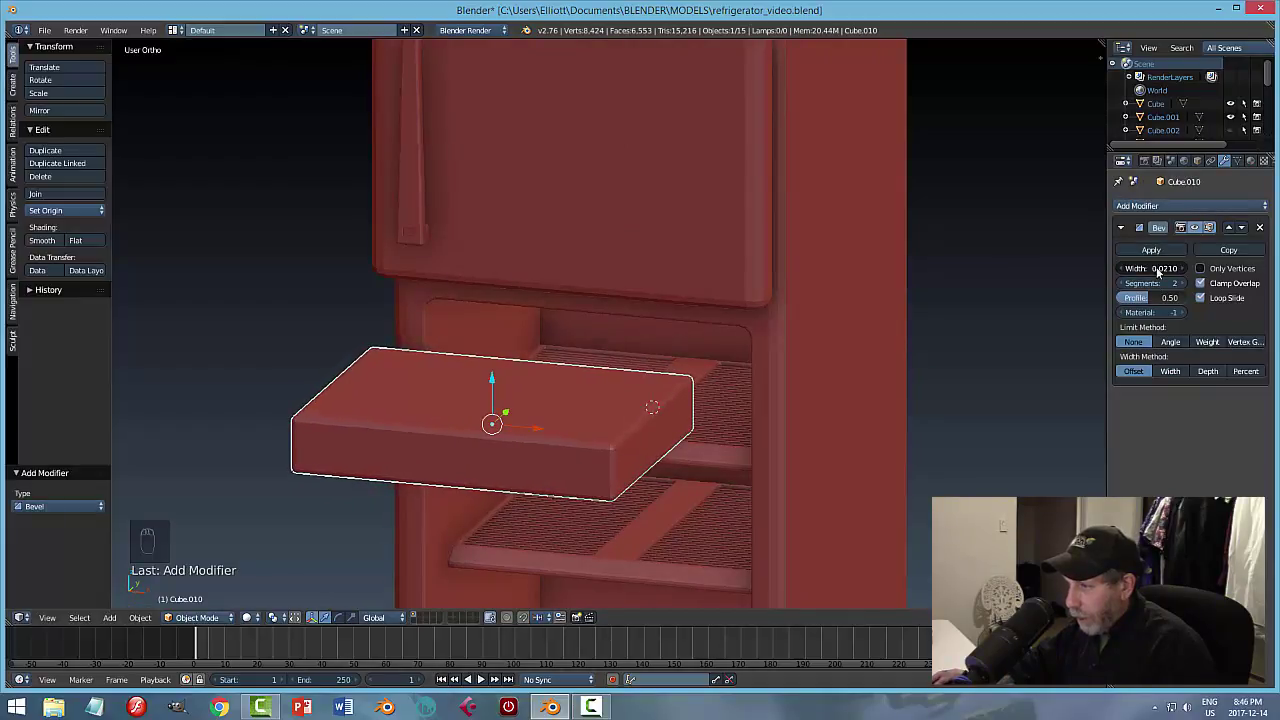
pyautogui.press('a')
# Snap the 3D cursor to the bevelled block and add a new cube there.
pyautogui.moveTo(666, 506); pyautogui.dragTo(702, 488, button='middle')
pyautogui.rightClick(670, 403)
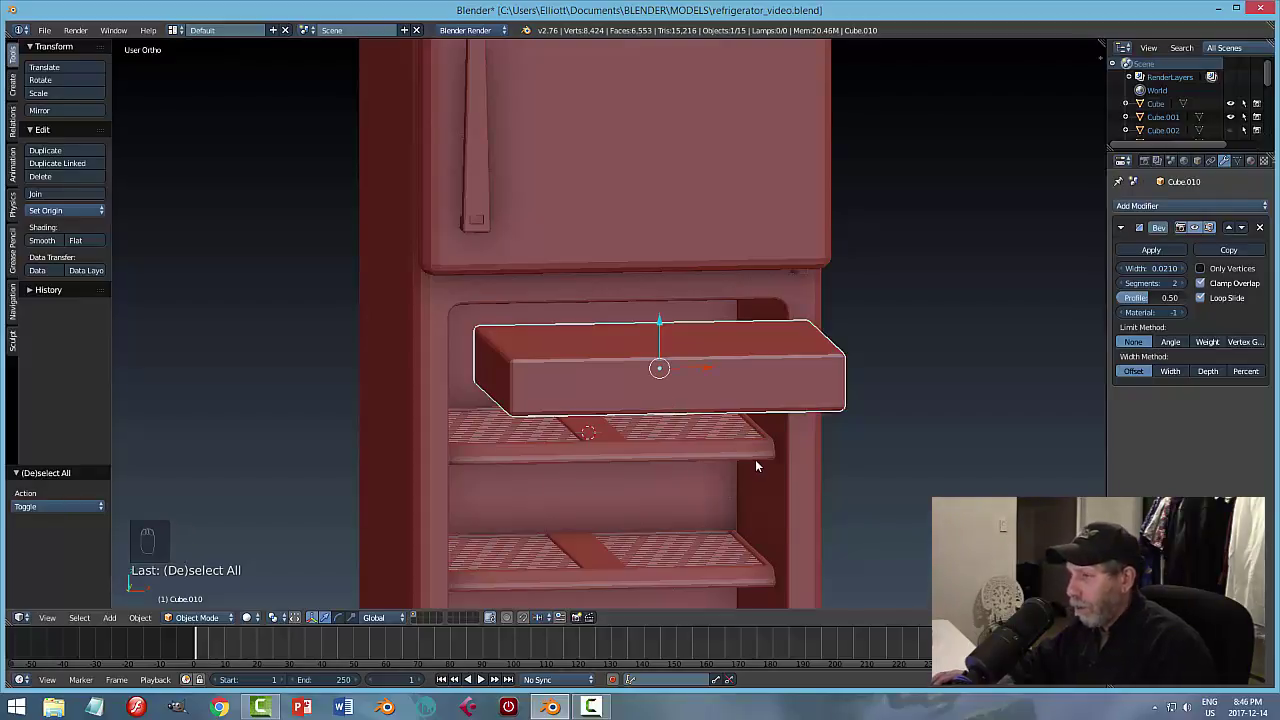
pyautogui.hotkey('shift', 's')
pyautogui.click(763, 380)
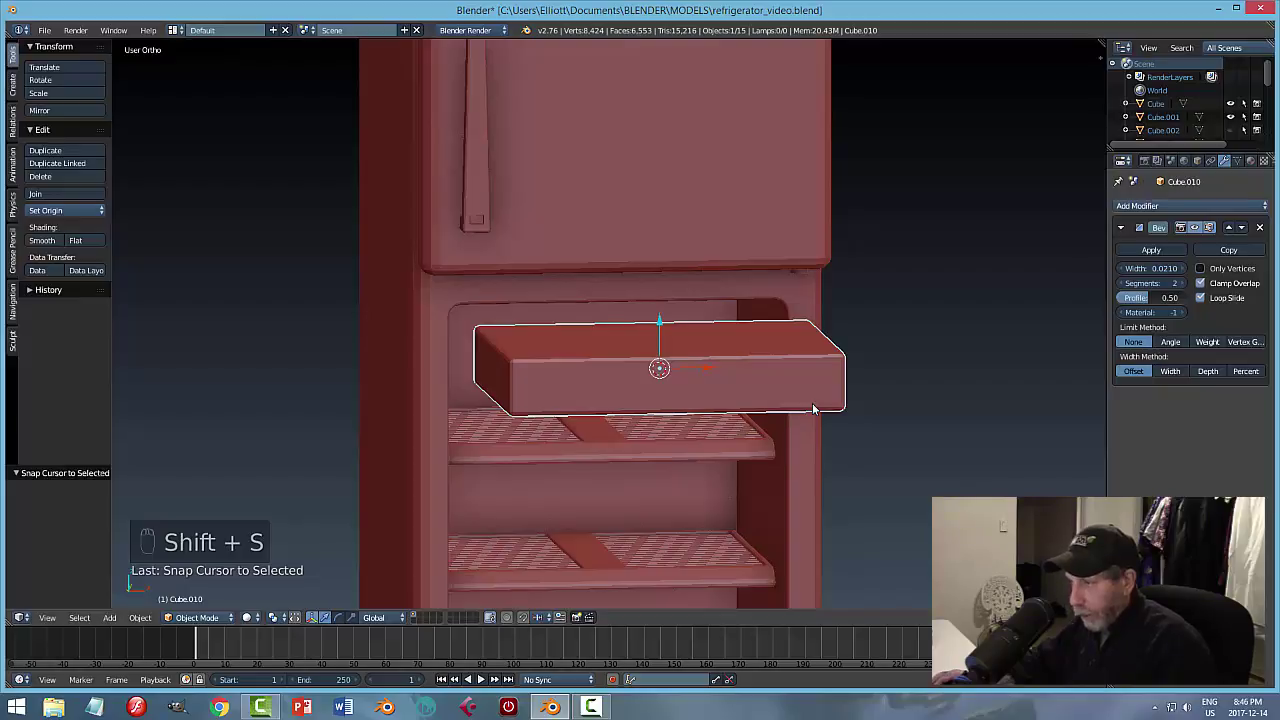
pyautogui.hotkey('shift', 'a')
pyautogui.moveTo(815, 405)
pyautogui.click(868, 416)
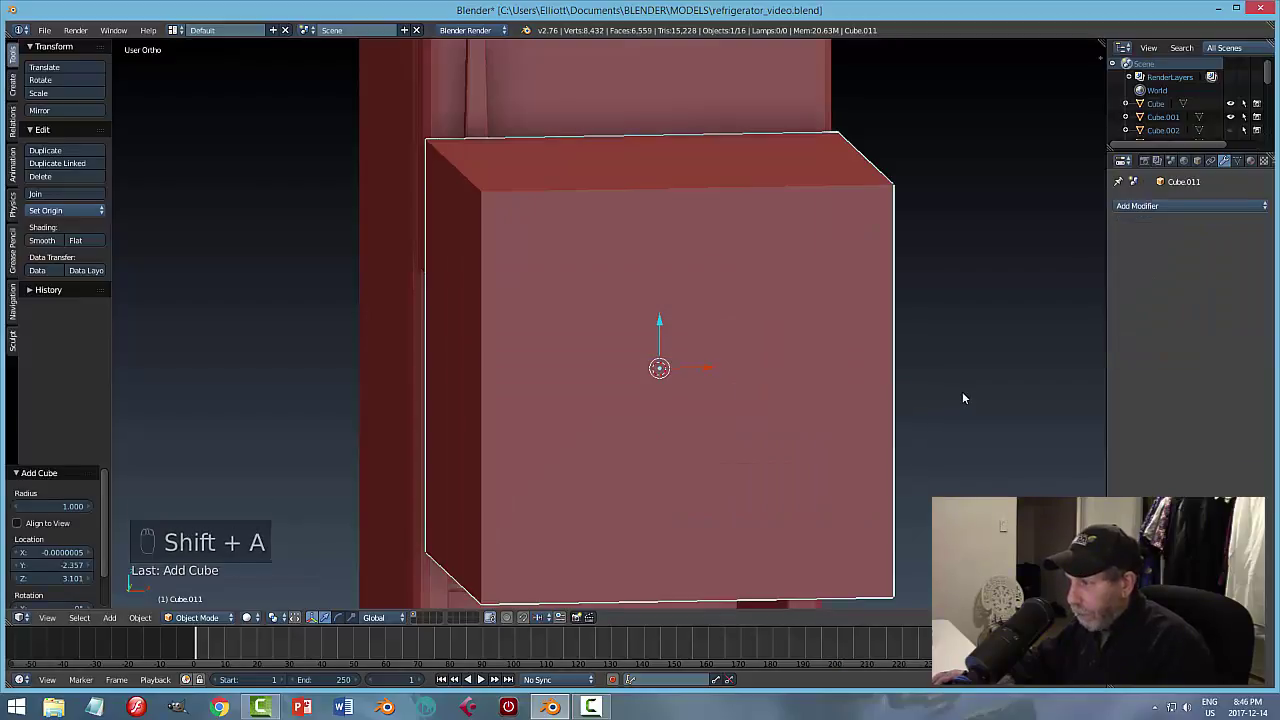
# Scale the new cube uniformly to 0.224 and move it 0.918 forward along negative Y to the block's front.
pyautogui.press('s')
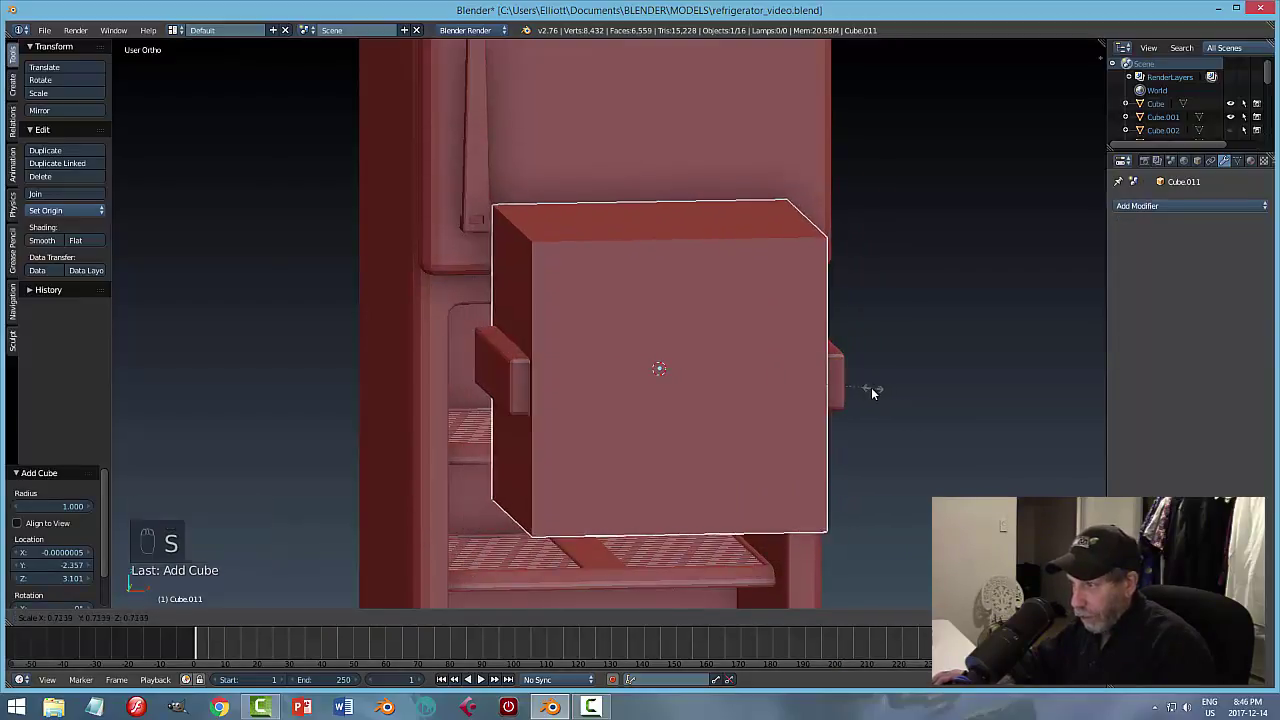
pyautogui.click(723, 389)
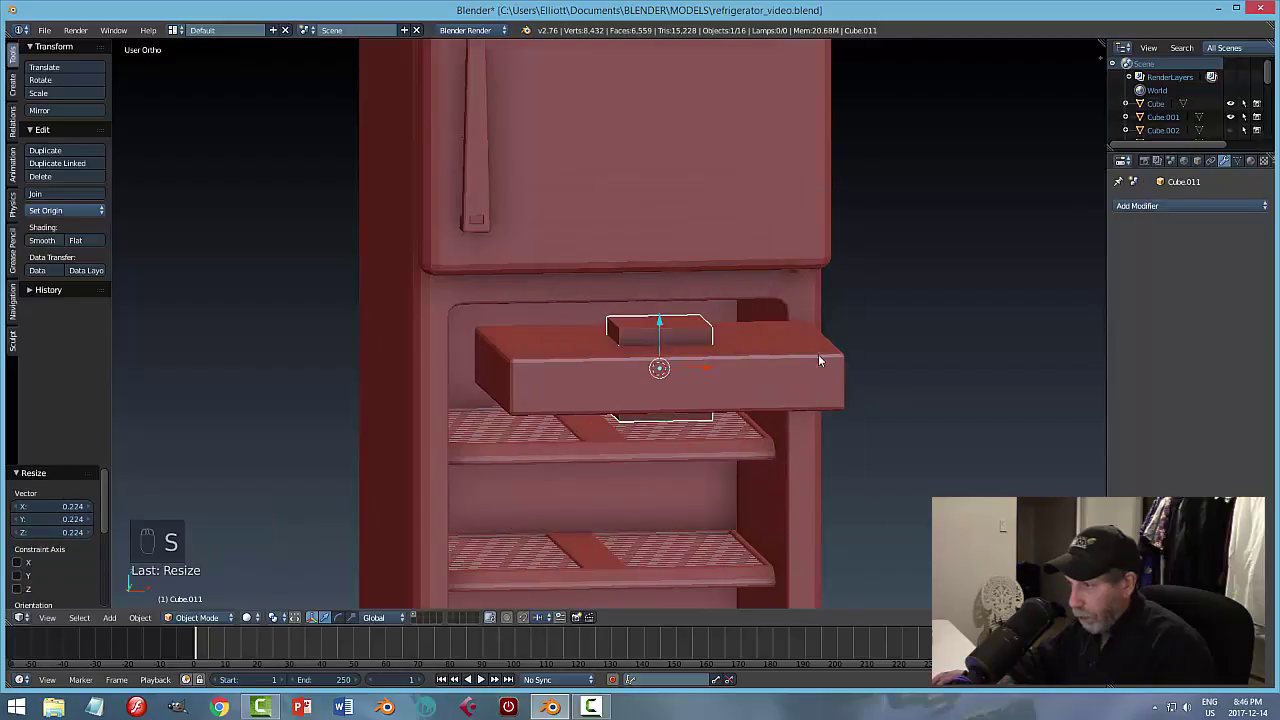
pyautogui.moveTo(818, 354); pyautogui.dragTo(504, 382, button='middle')
pyautogui.moveTo(364, 393); pyautogui.dragTo(227, 414)
pyautogui.moveTo(355, 428); pyautogui.dragTo(779, 480, button='middle')
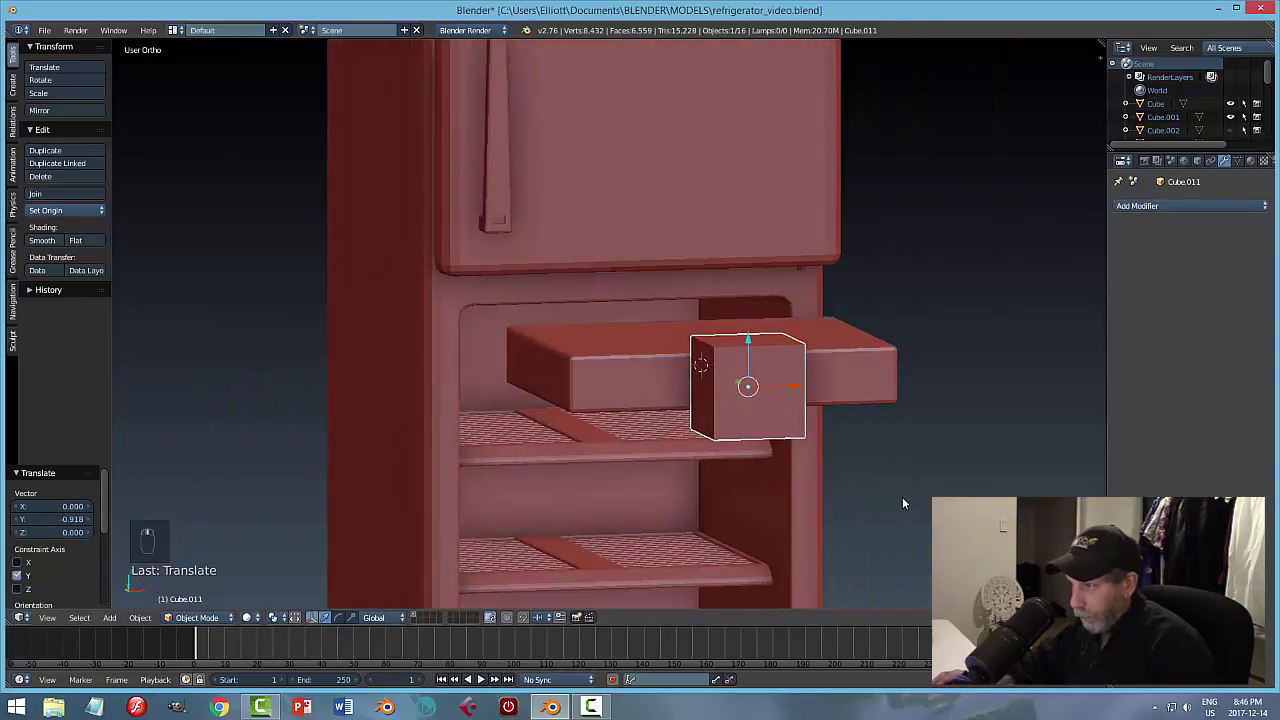
# Flatten the new cube to 0.338 along Z and move it 0.442 along negative X towards the drawer block's end.
pyautogui.press('s')
pyautogui.press('z')
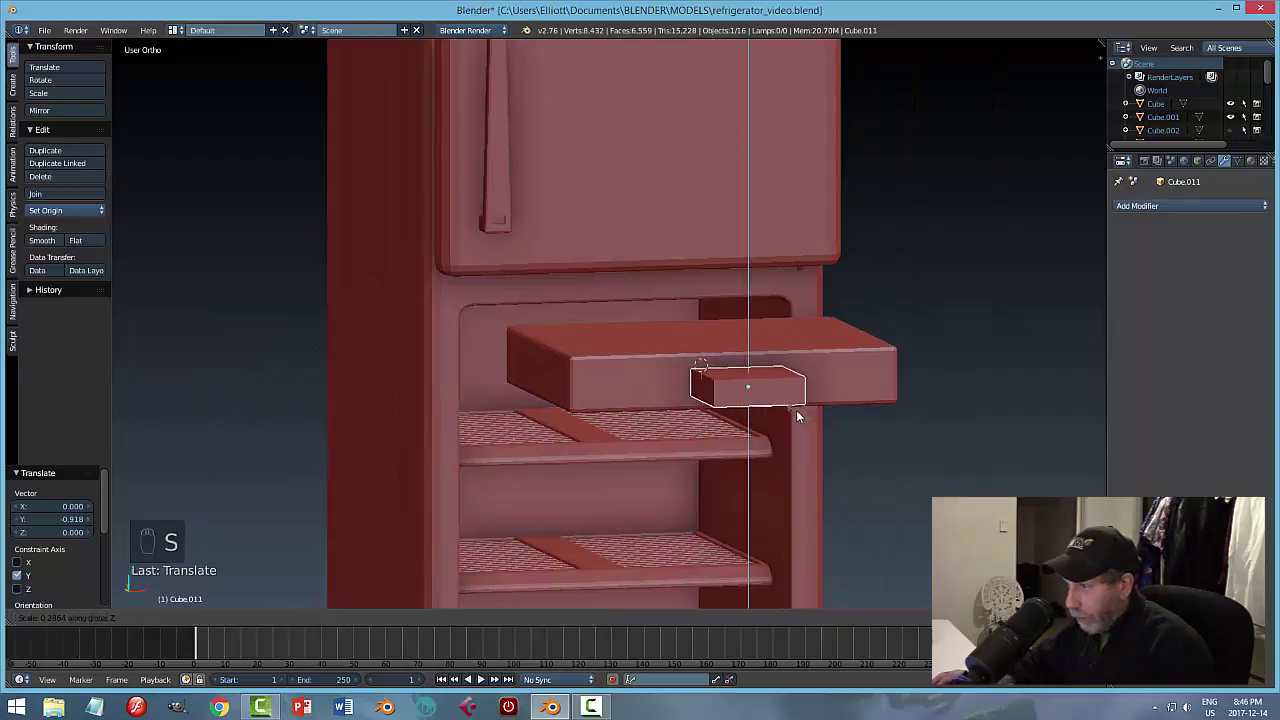
pyautogui.click(801, 421)
pyautogui.moveTo(805, 421); pyautogui.dragTo(962, 476, button='middle')
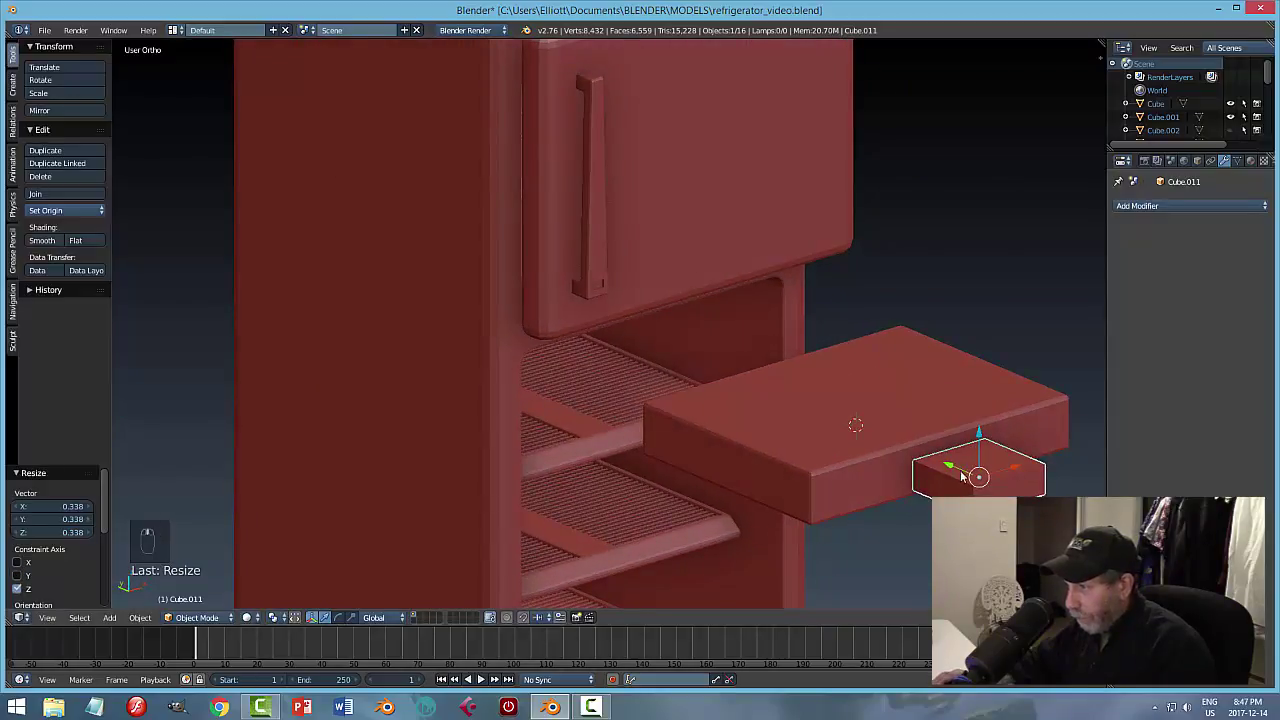
pyautogui.moveTo(948, 467); pyautogui.dragTo(913, 467)
pyautogui.moveTo(913, 467)
pyautogui.mouseDown(button='middle')
pyautogui.moveTo(952, 477)
pyautogui.moveTo(931, 475)
pyautogui.mouseUp(button='middle')
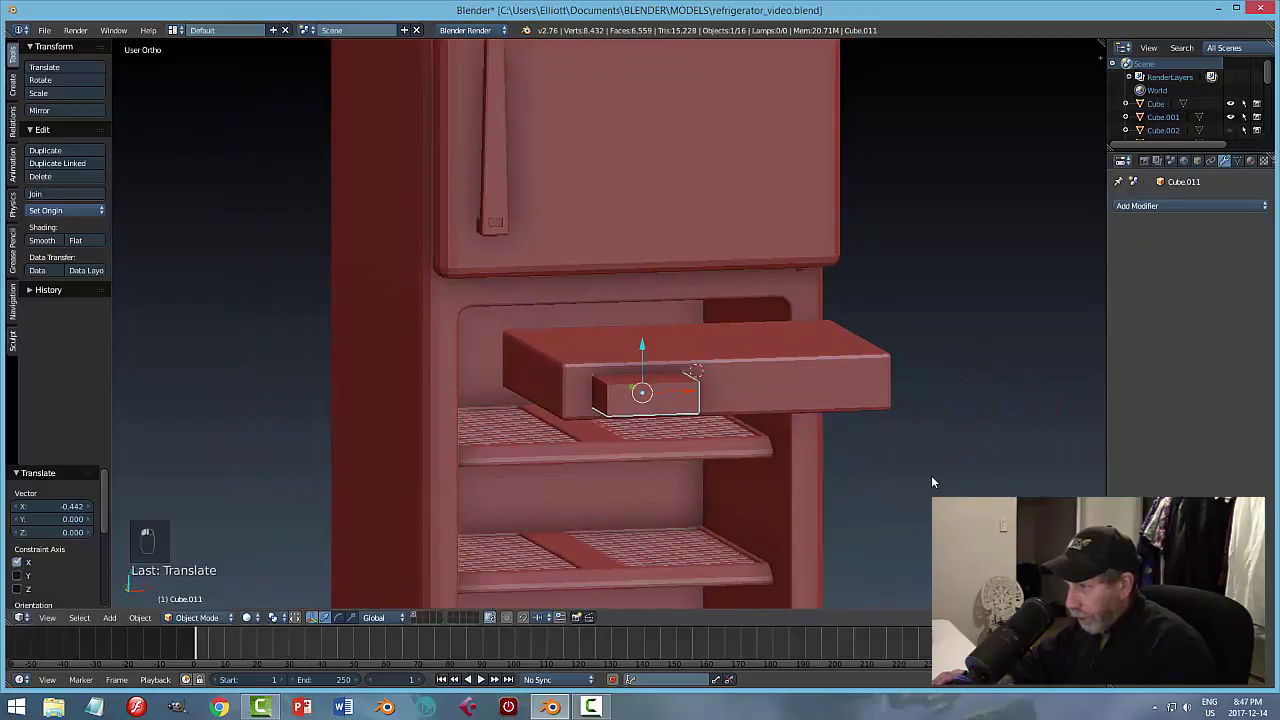
# Scale the small block to 0.921 along Z and apply its scale.
pyautogui.press('KP_1')
pyautogui.scroll(4, 738, 489)
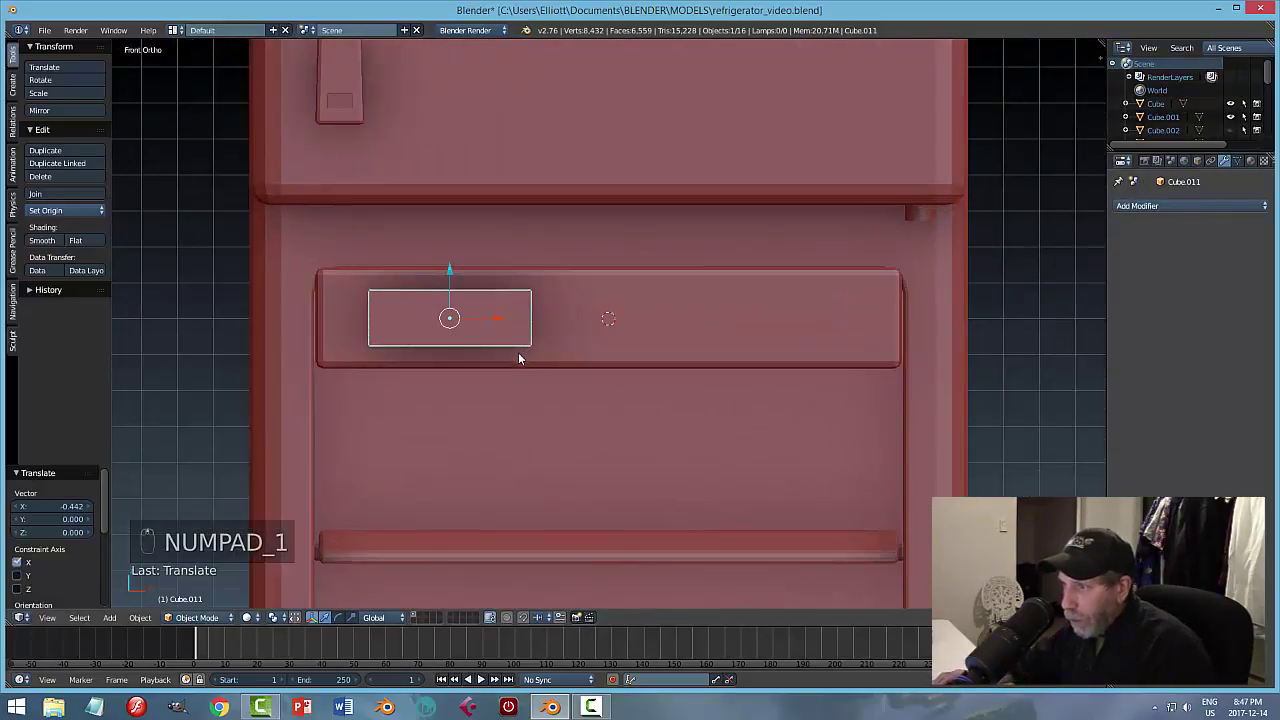
pyautogui.moveTo(625, 382); pyautogui.dragTo(635, 380, button='middle')
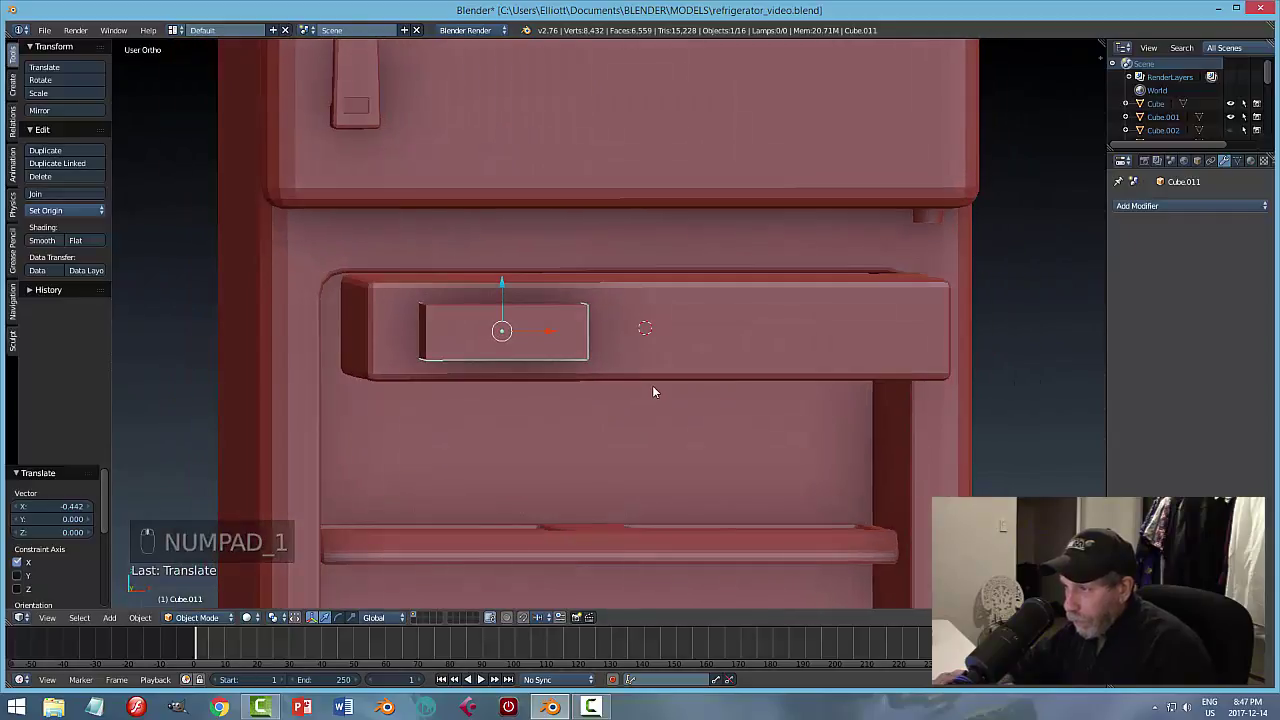
pyautogui.press('s')
pyautogui.press('z')
pyautogui.click(645, 377)
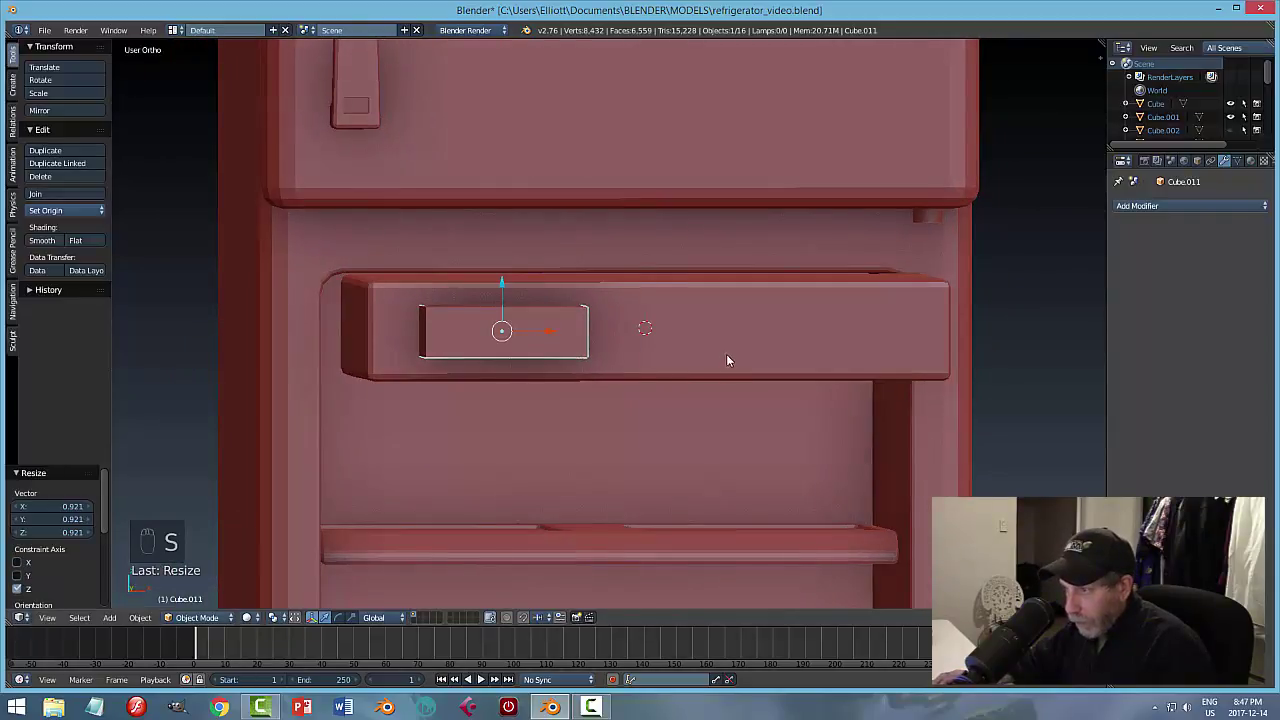
pyautogui.moveTo(726, 354); pyautogui.dragTo(349, 586, button='middle')
pyautogui.click(140, 617)
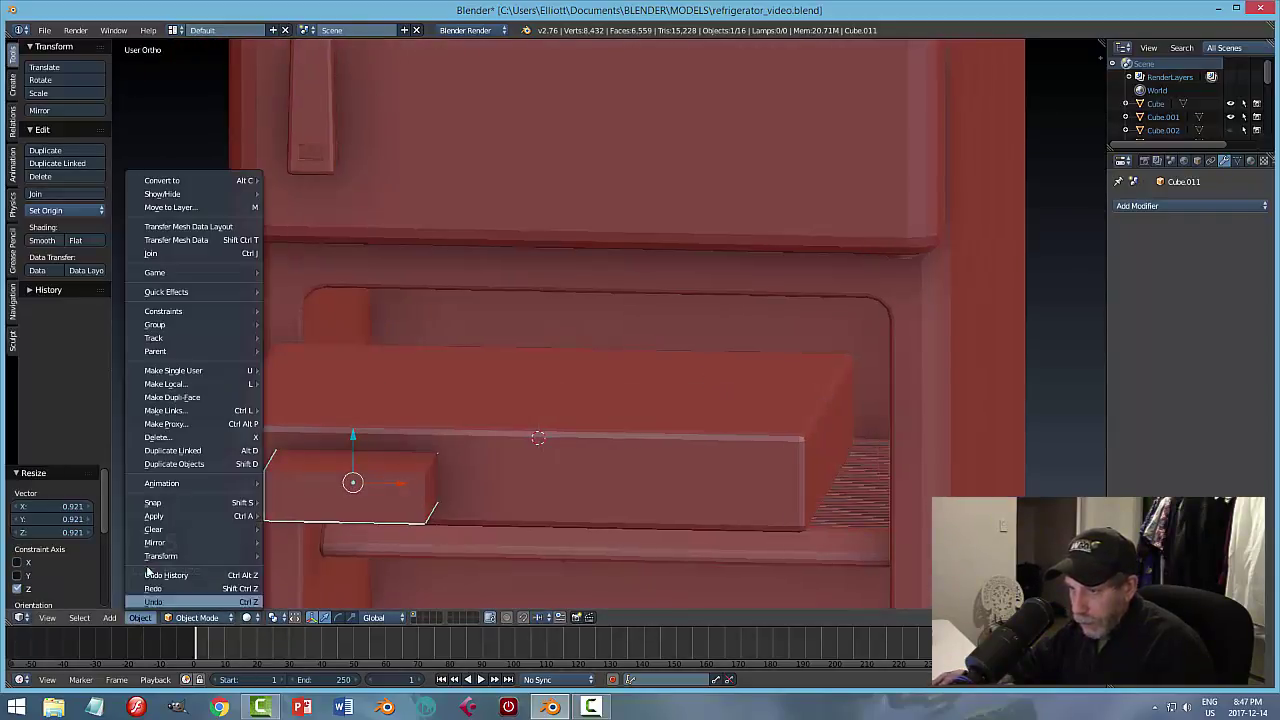
pyautogui.moveTo(210, 515)
pyautogui.click(295, 542)
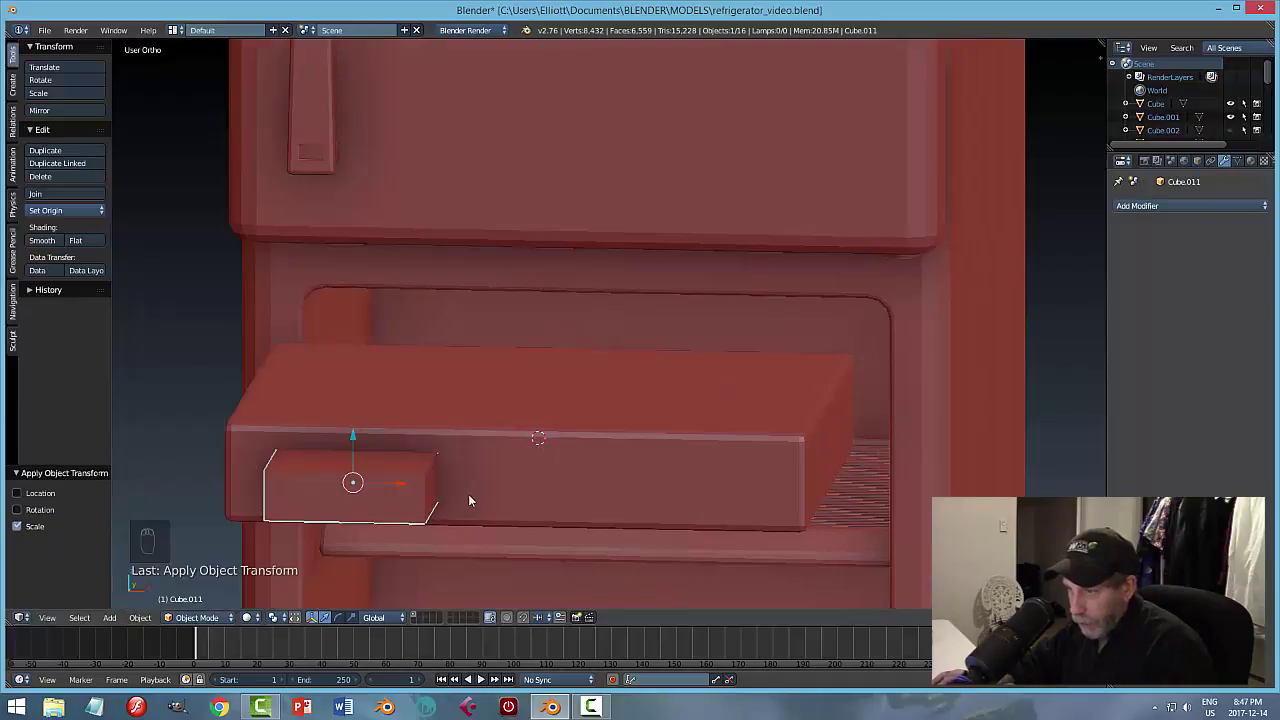
# Bevel the small block's four front-to-back edges with 3 segments and an offset of about 0.019, and save the file.
pyautogui.press('Tab')
pyautogui.click(586, 474)
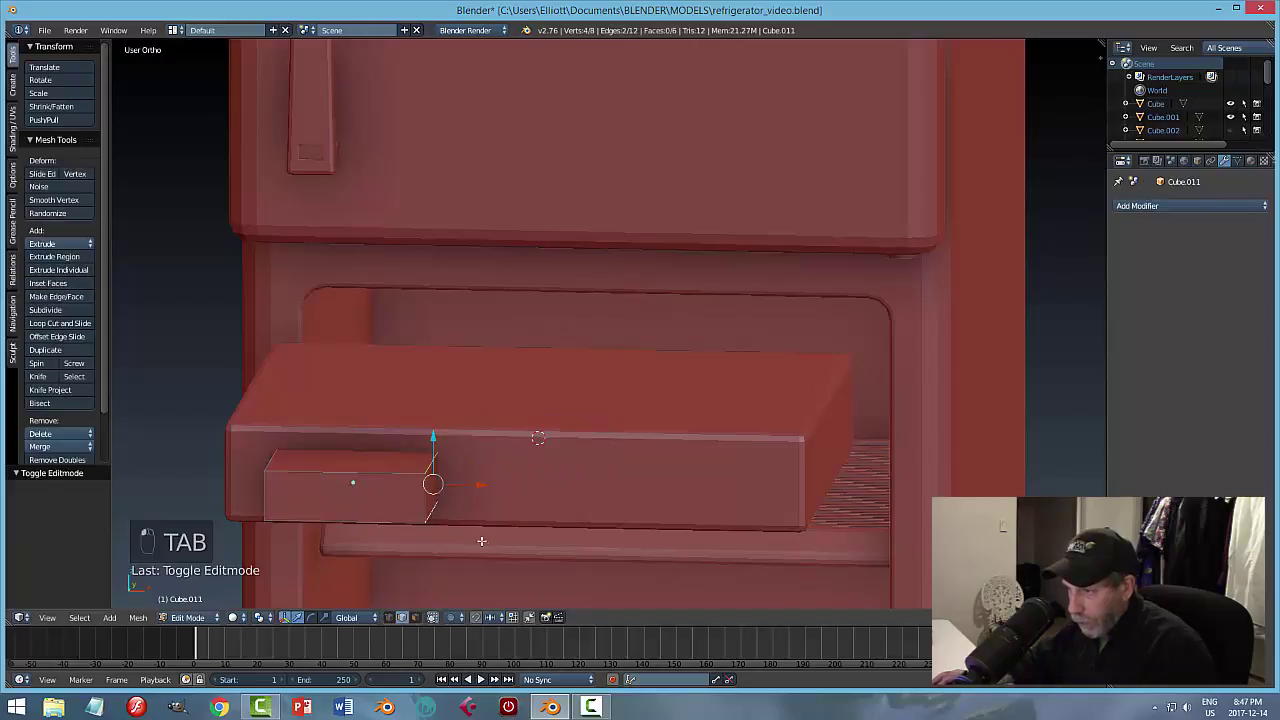
pyautogui.moveTo(481, 541); pyautogui.dragTo(780, 478, button='middle')
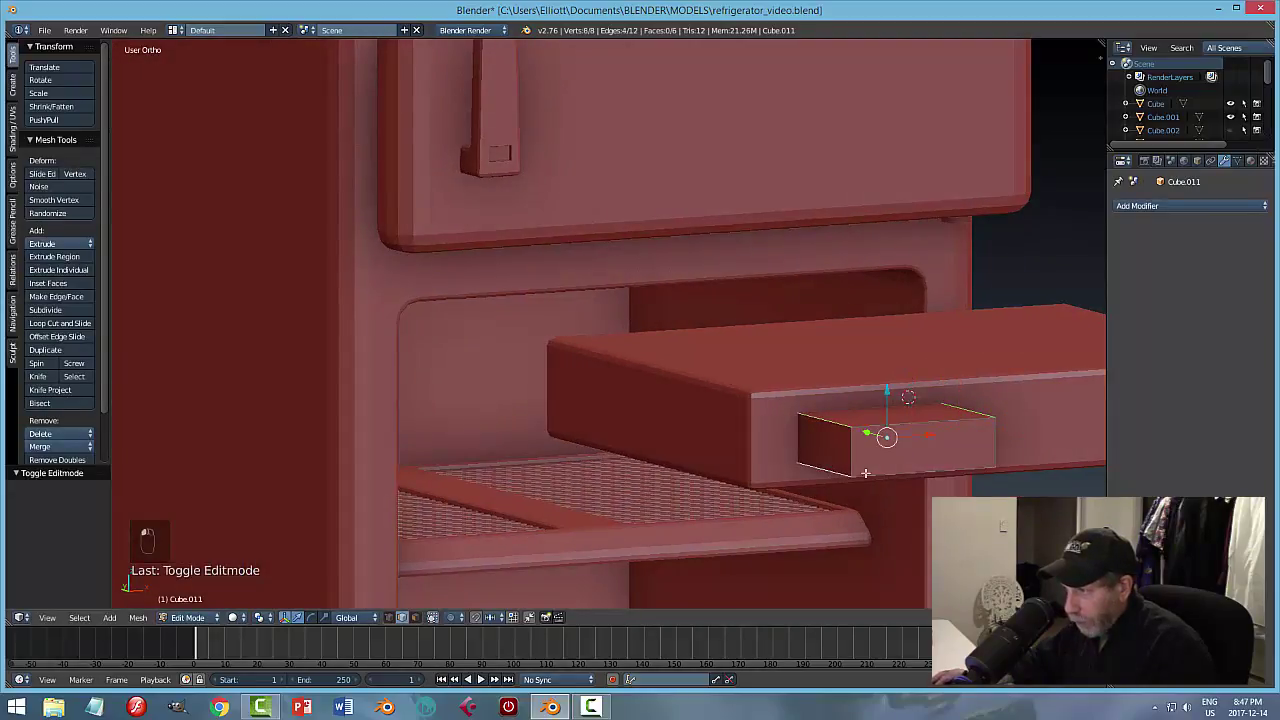
pyautogui.hotkey('ctrl', 'b')
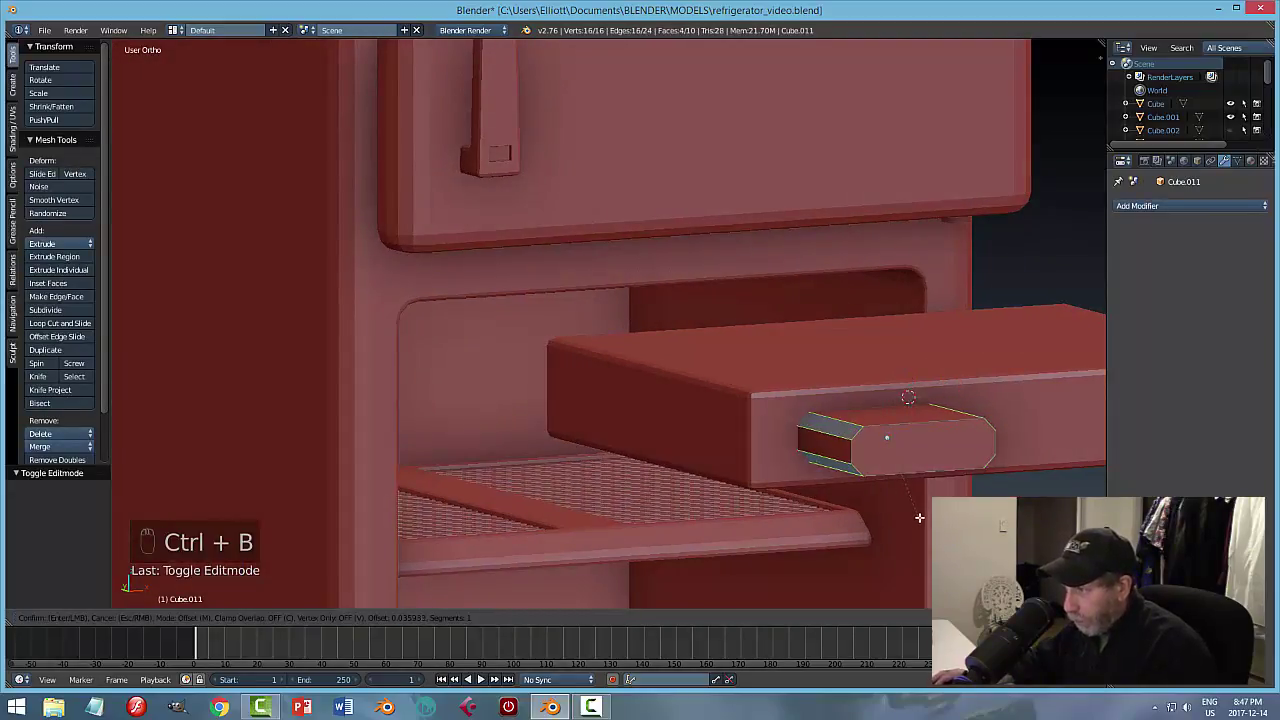
pyautogui.scroll(1, 918, 513)
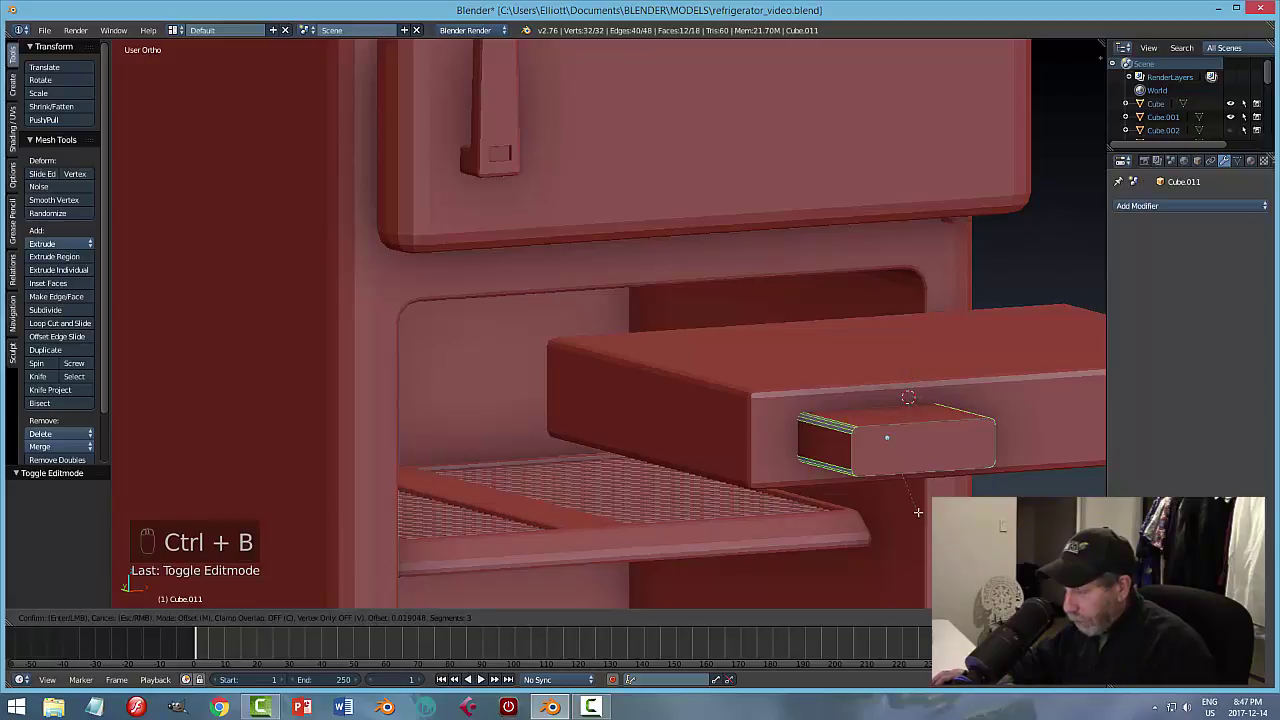
pyautogui.click(918, 513)
pyautogui.press('a')
pyautogui.press('Tab')
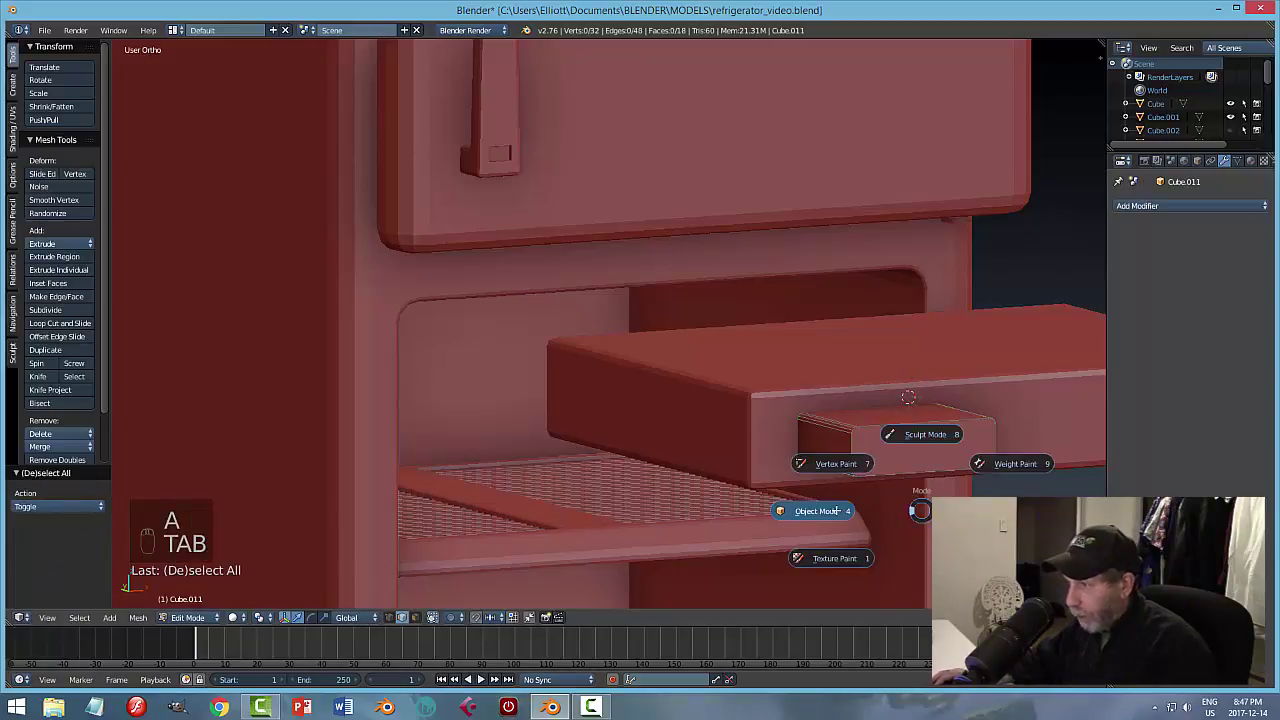
pyautogui.click(814, 512)
pyautogui.moveTo(814, 512); pyautogui.dragTo(775, 512, button='middle')
pyautogui.hotkey('ctrl', 's')
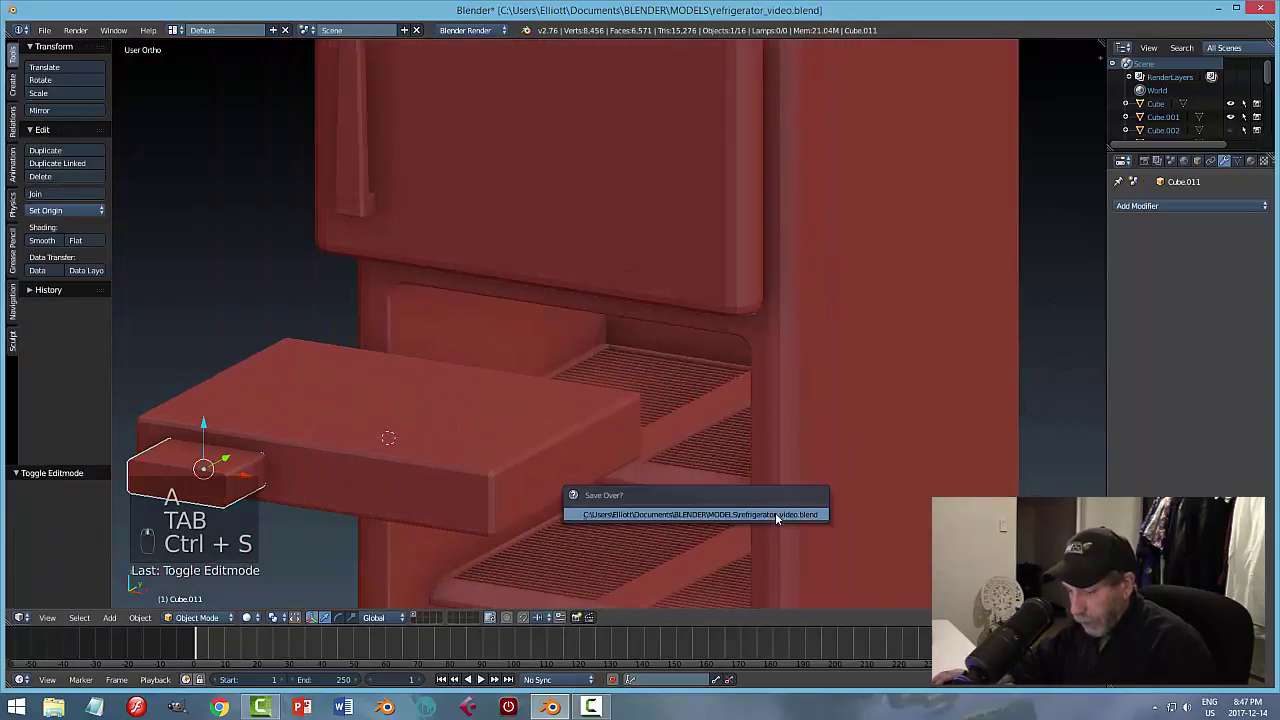
# Add a Boolean modifier to the large drawer block and set its operation to Difference.
pyautogui.rightClick(374, 488)
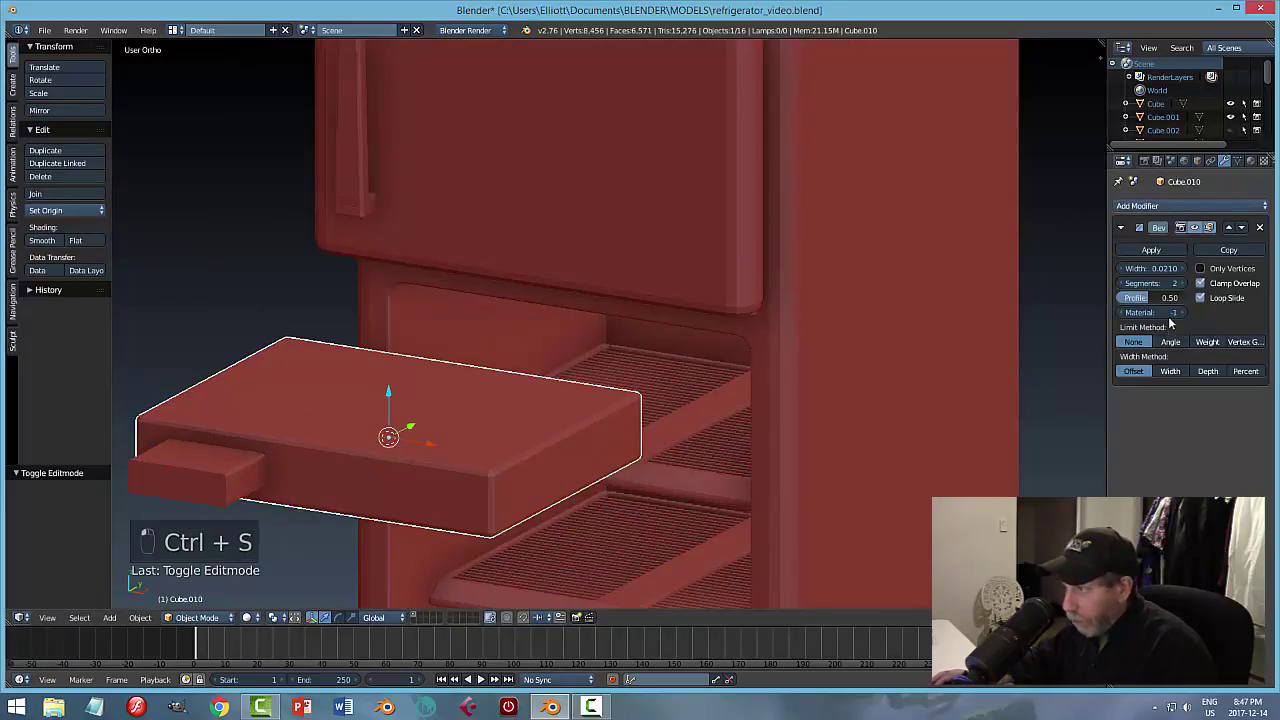
pyautogui.click(1145, 206)
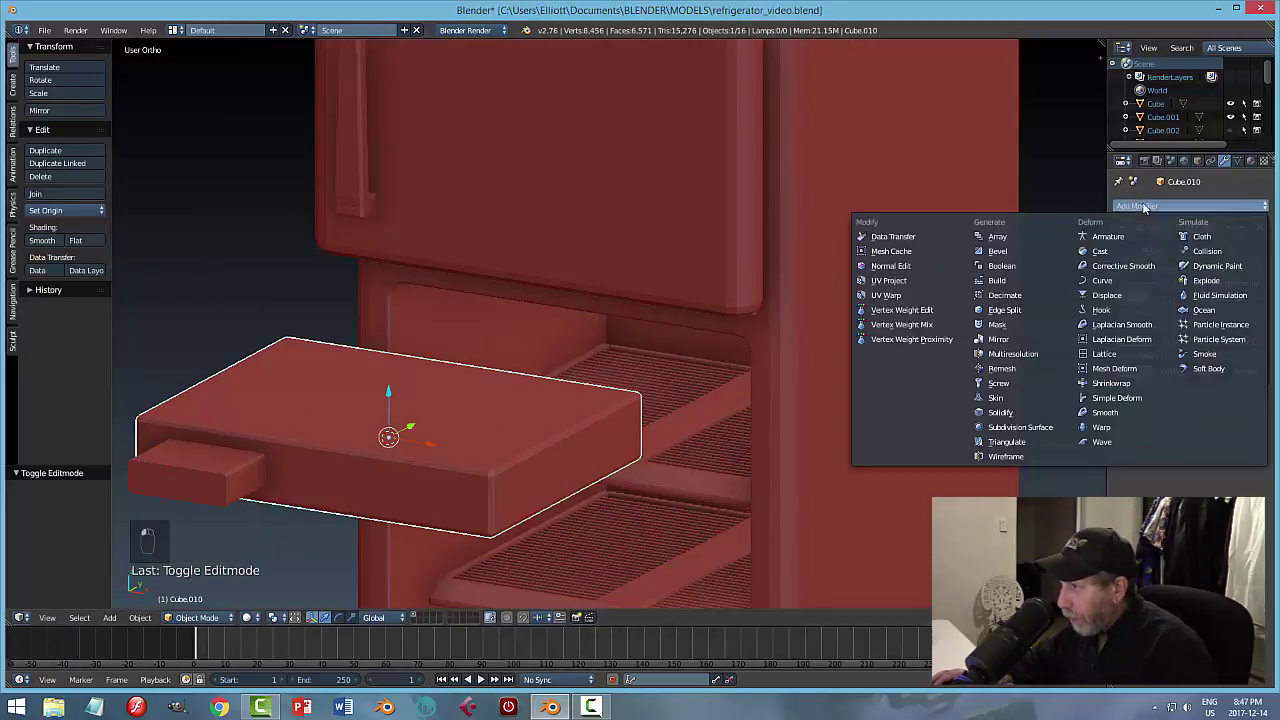
pyautogui.click(1015, 265)
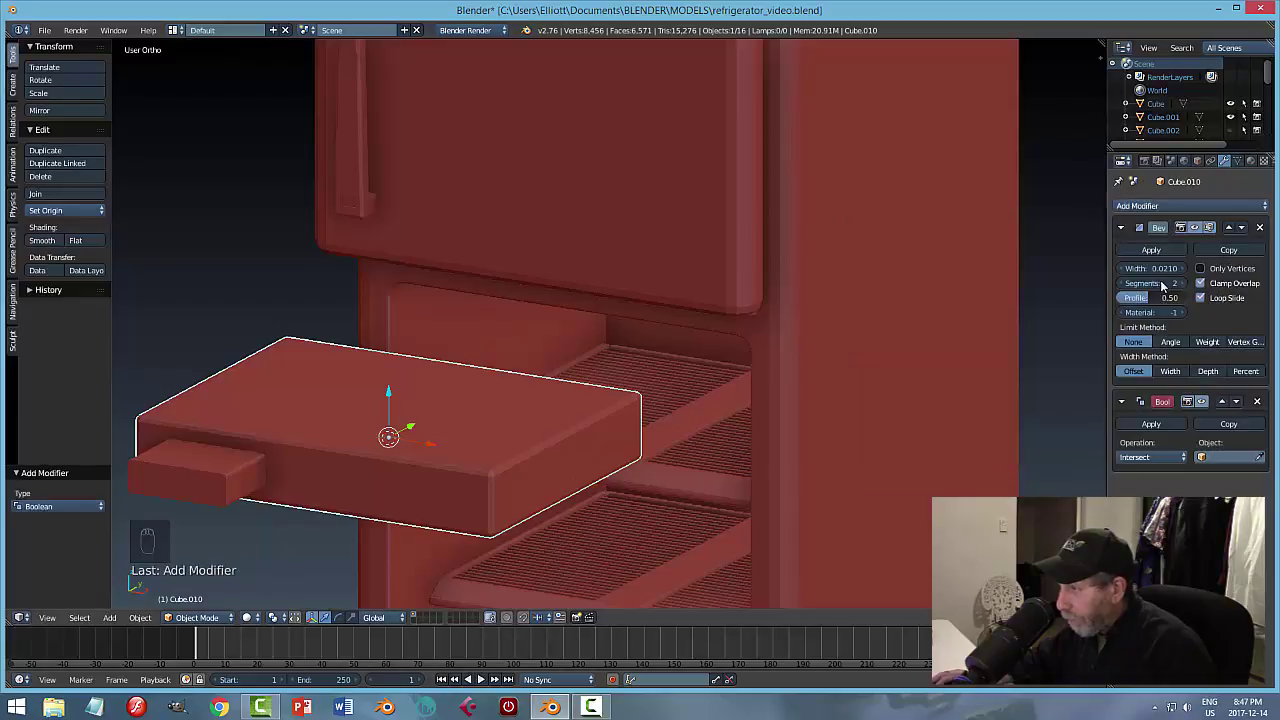
pyautogui.click(1142, 456)
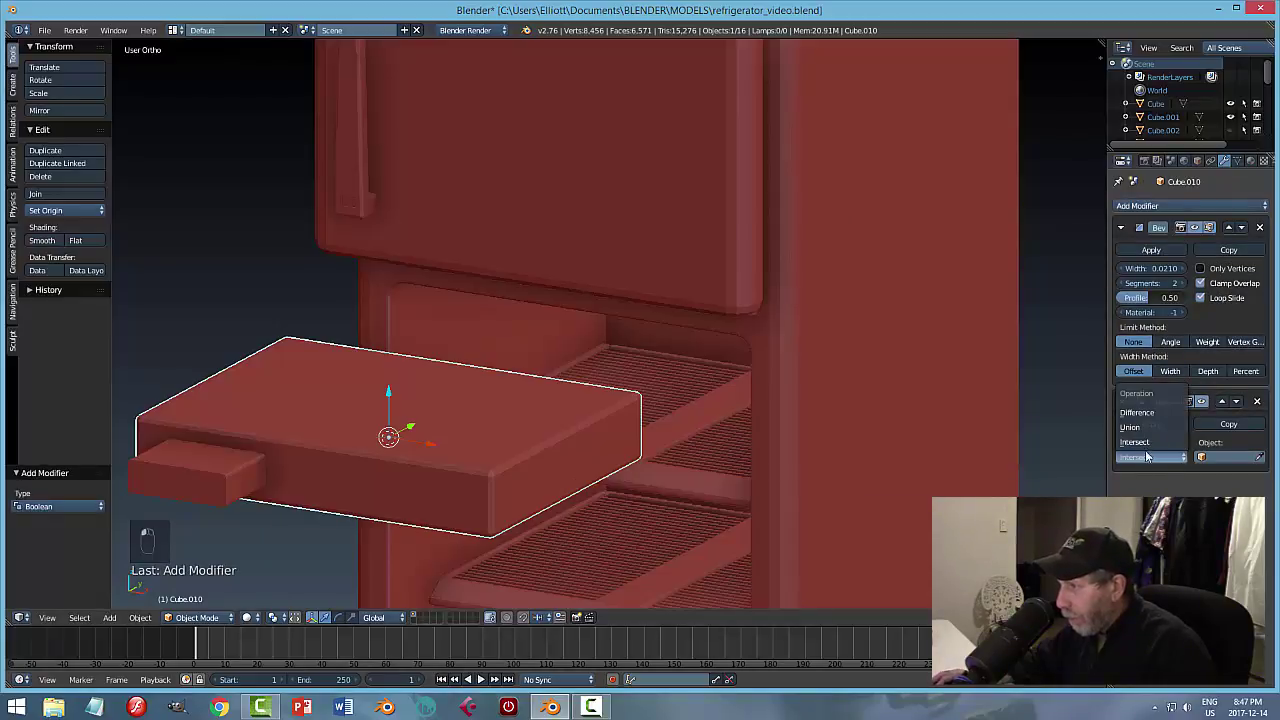
pyautogui.click(1162, 414)
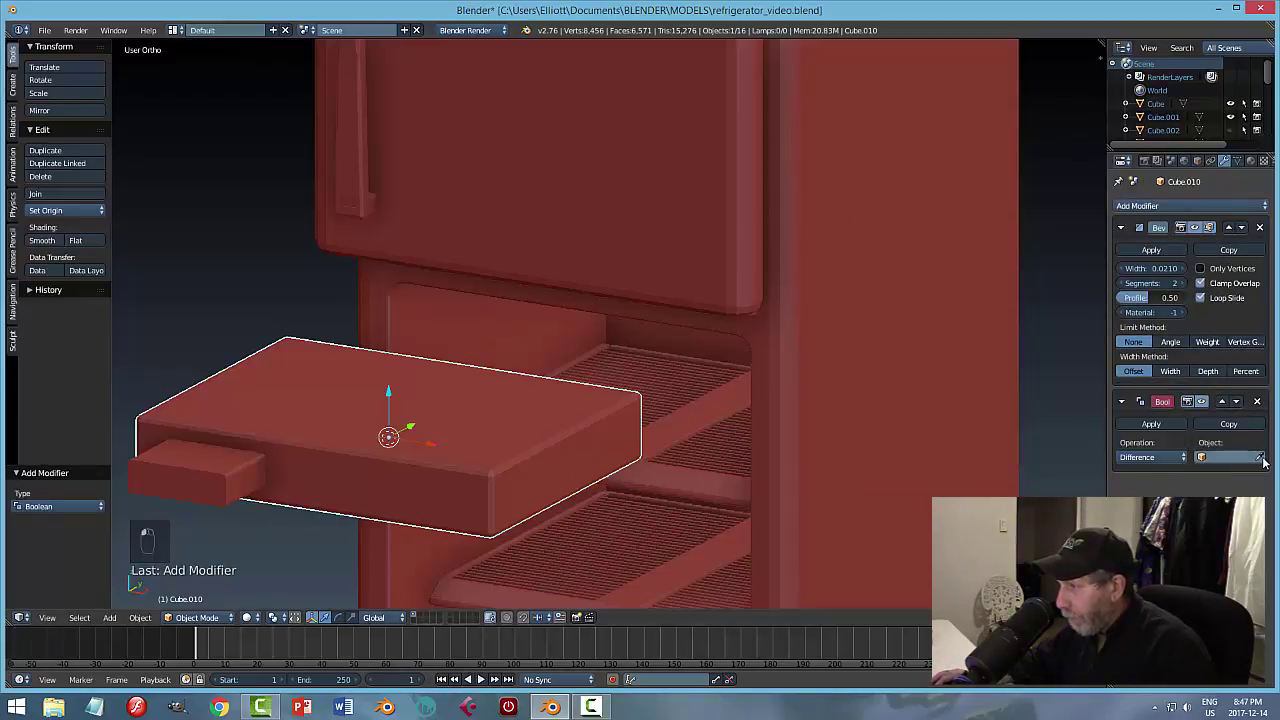
pyautogui.click(221, 471)
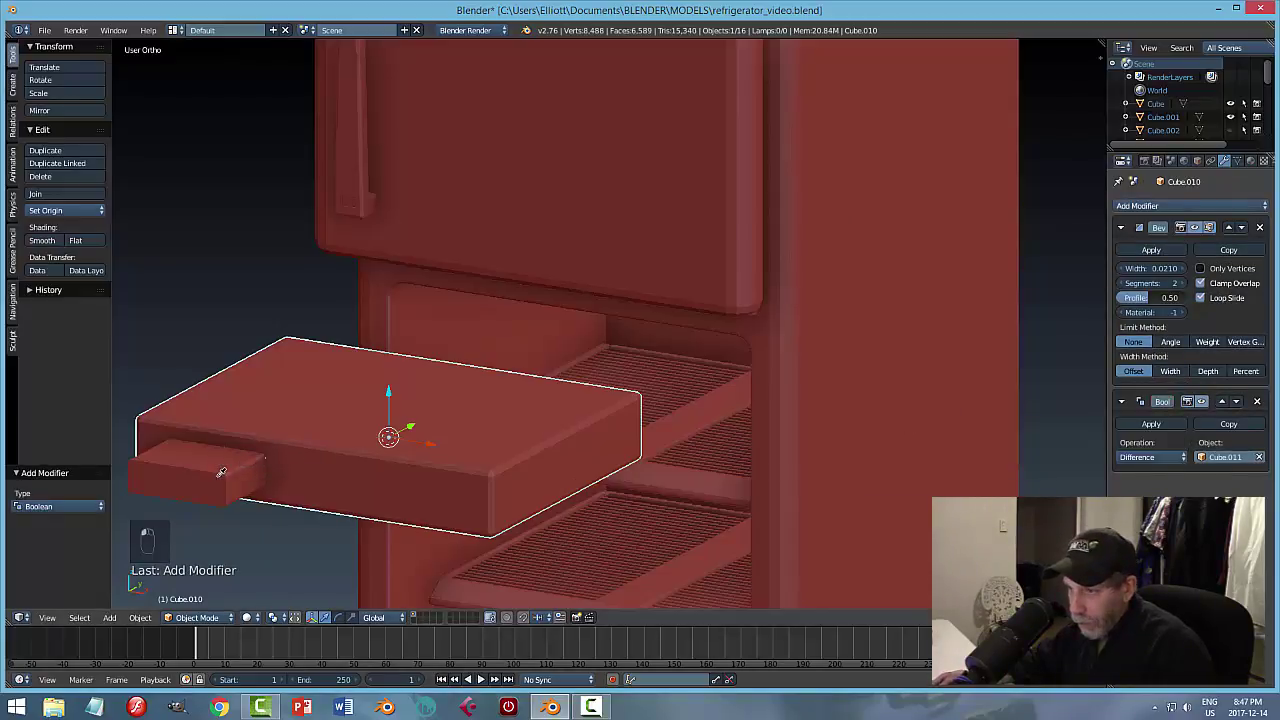
pyautogui.click(1131, 423)
pyautogui.hotkey('ctrl', 'z')
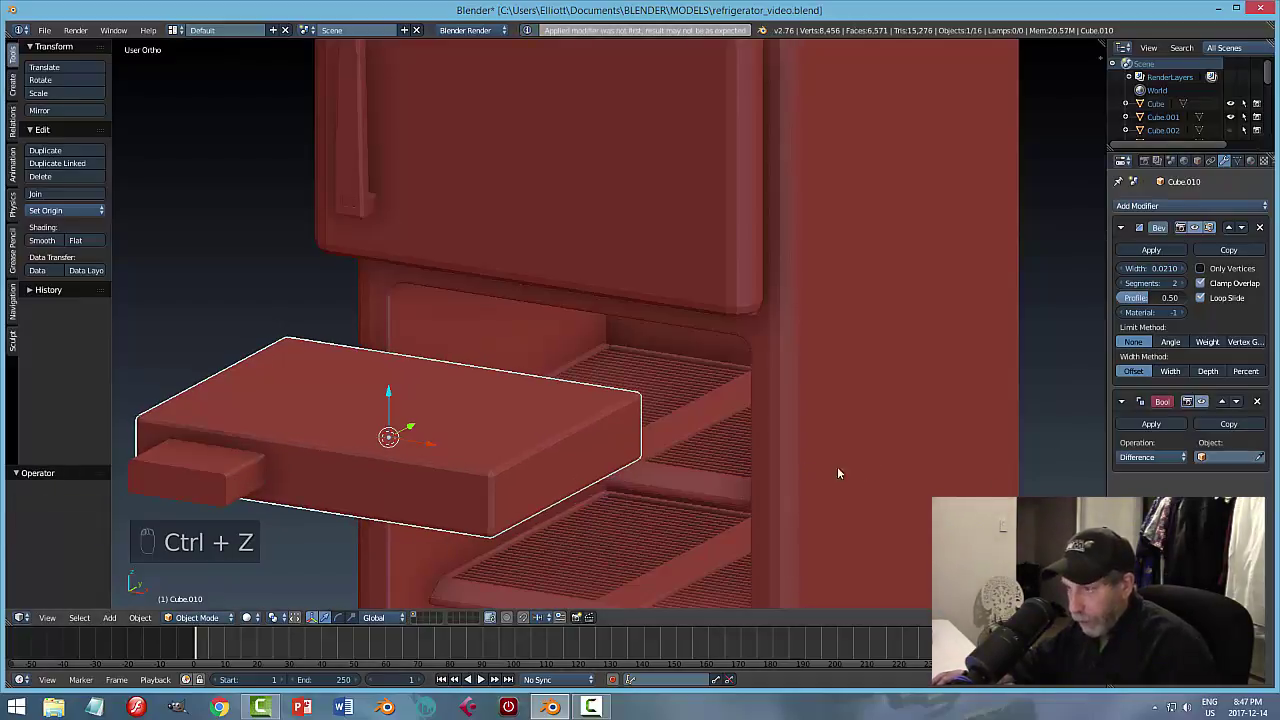
# Apply the Bevel modifier of the large drawer block.
pyautogui.click(1152, 251)
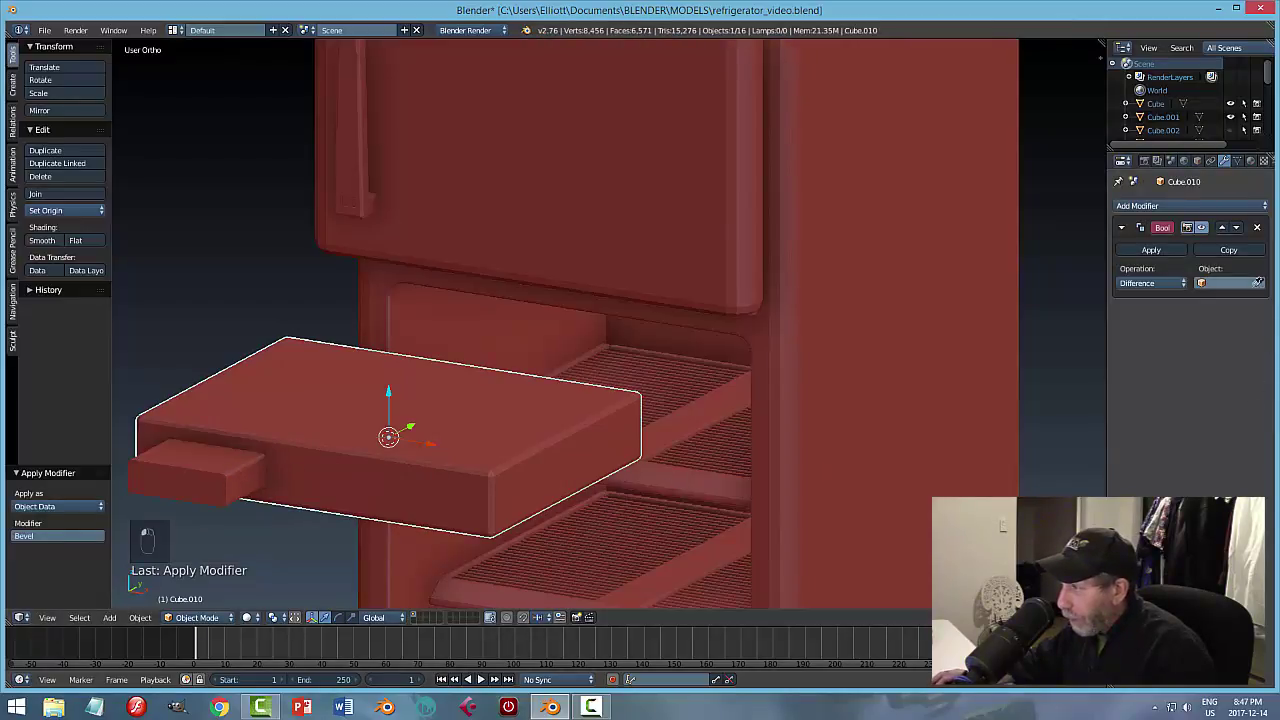
# Try cutting the drawer block with the small block as Boolean object, moving the cutter 0.628 along X, and undo the cut.
pyautogui.click(220, 476)
pyautogui.click(1150, 251)
pyautogui.rightClick(238, 478)
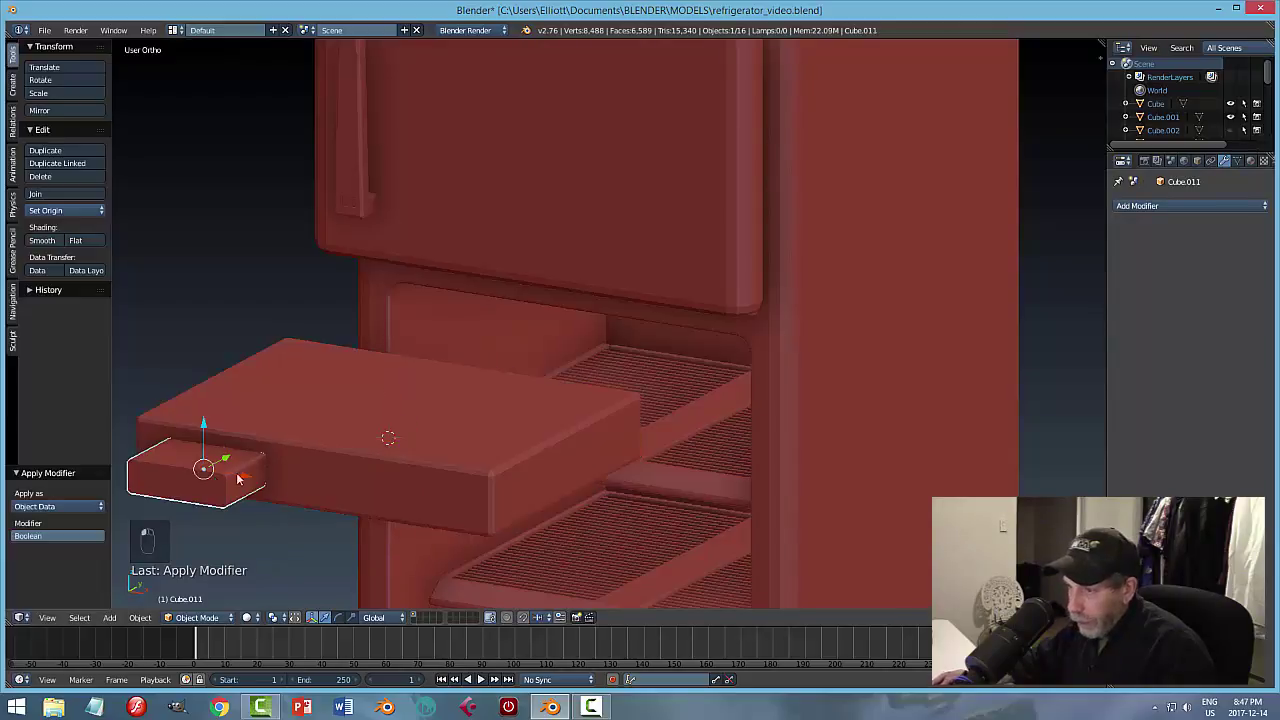
pyautogui.press('g')
pyautogui.press('x')
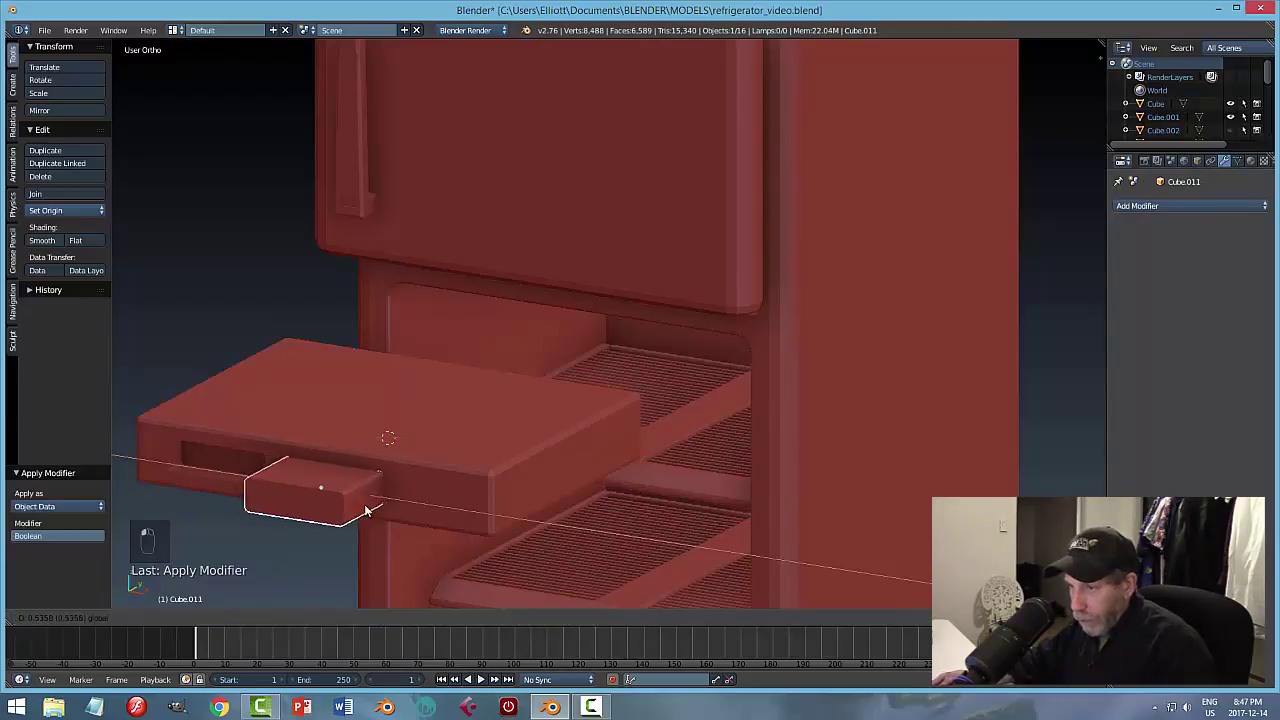
pyautogui.click(372, 515)
pyautogui.moveTo(372, 515); pyautogui.dragTo(371, 546, button='middle')
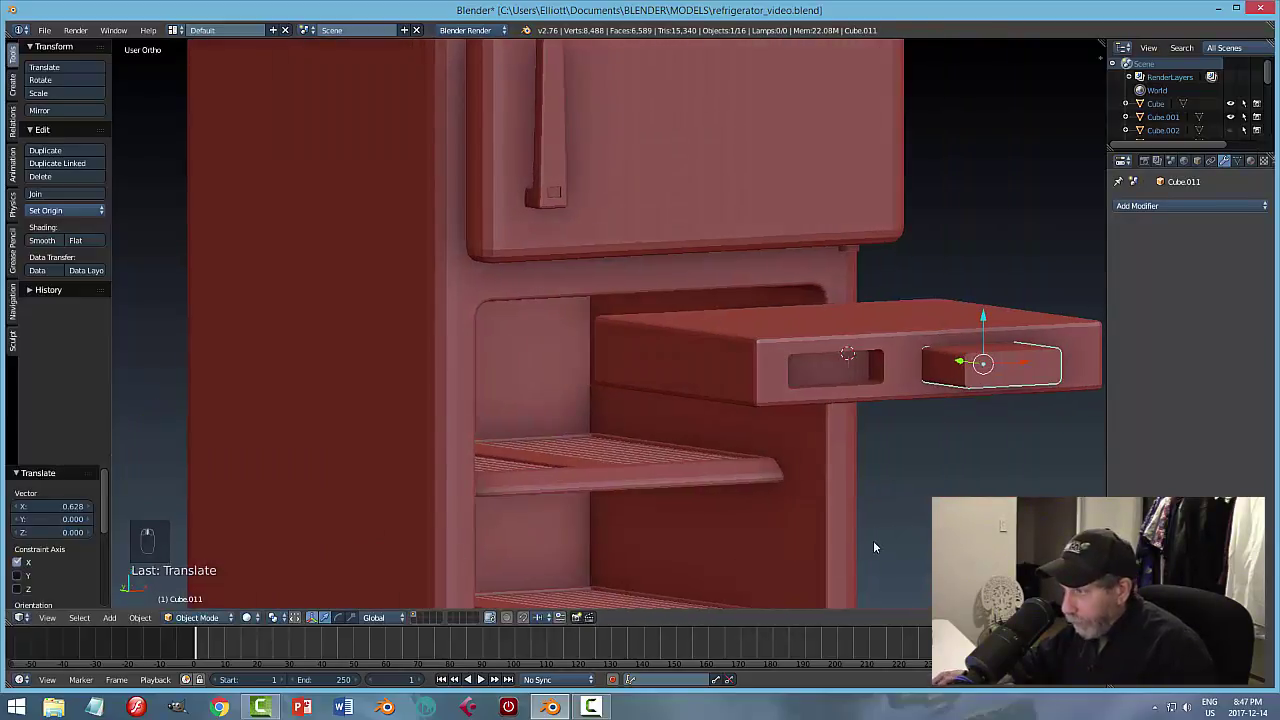
pyautogui.moveTo(873, 540); pyautogui.dragTo(776, 560, button='middle')
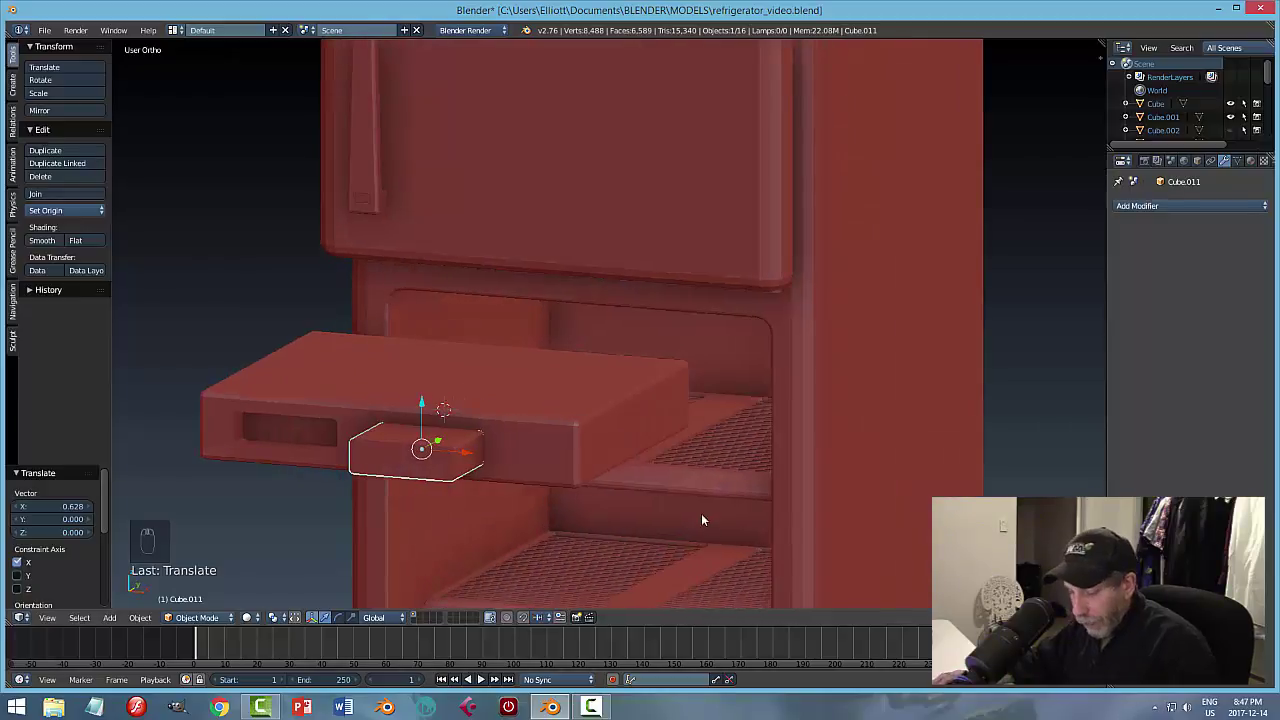
pyautogui.hotkey('ctrl', 'z')
pyautogui.hotkey('ctrl', 'z')
pyautogui.hotkey('ctrl', 'z')
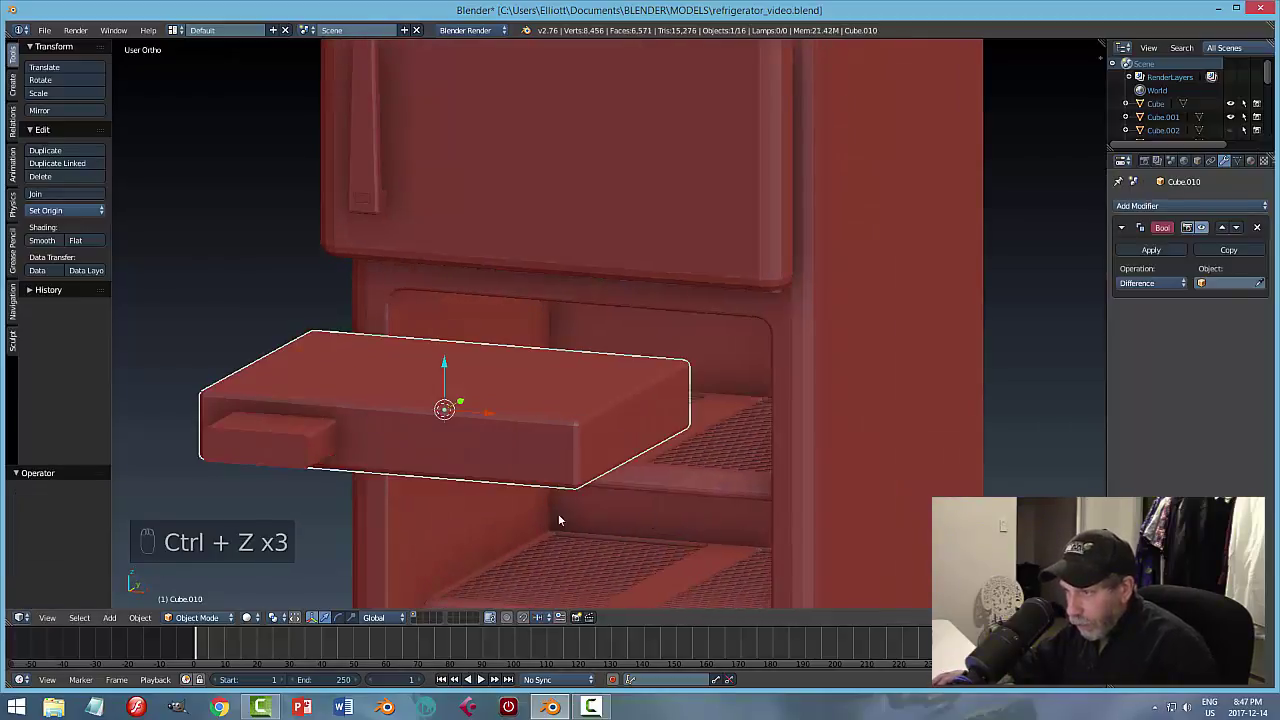
# Move the small block 0.069 along negative Y in wireframe display to make the recess shallower, and return to solid shading.
pyautogui.rightClick(283, 457)
pyautogui.moveTo(440, 495)
pyautogui.mouseDown(button='middle')
pyautogui.moveTo(277, 452)
pyautogui.moveTo(474, 441)
pyautogui.moveTo(494, 457)
pyautogui.mouseUp(button='middle')
pyautogui.press('z')
pyautogui.click(334, 440)
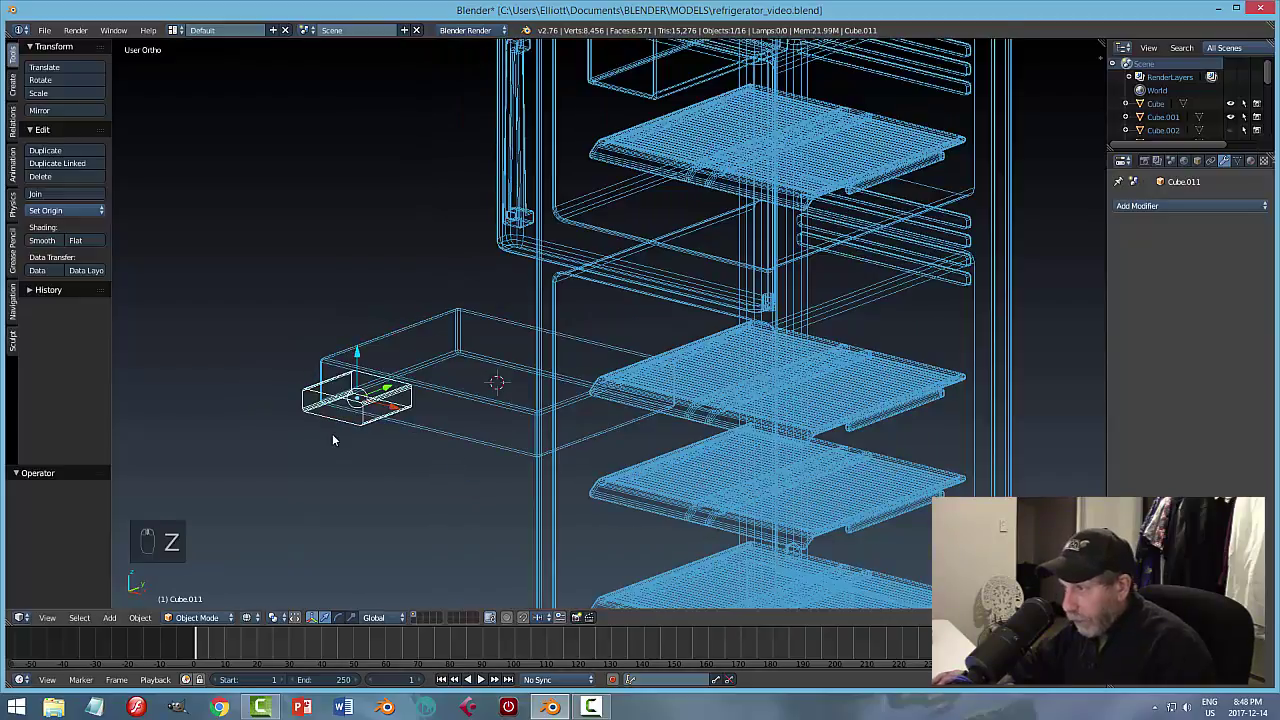
pyautogui.moveTo(334, 440); pyautogui.dragTo(229, 300, button='middle')
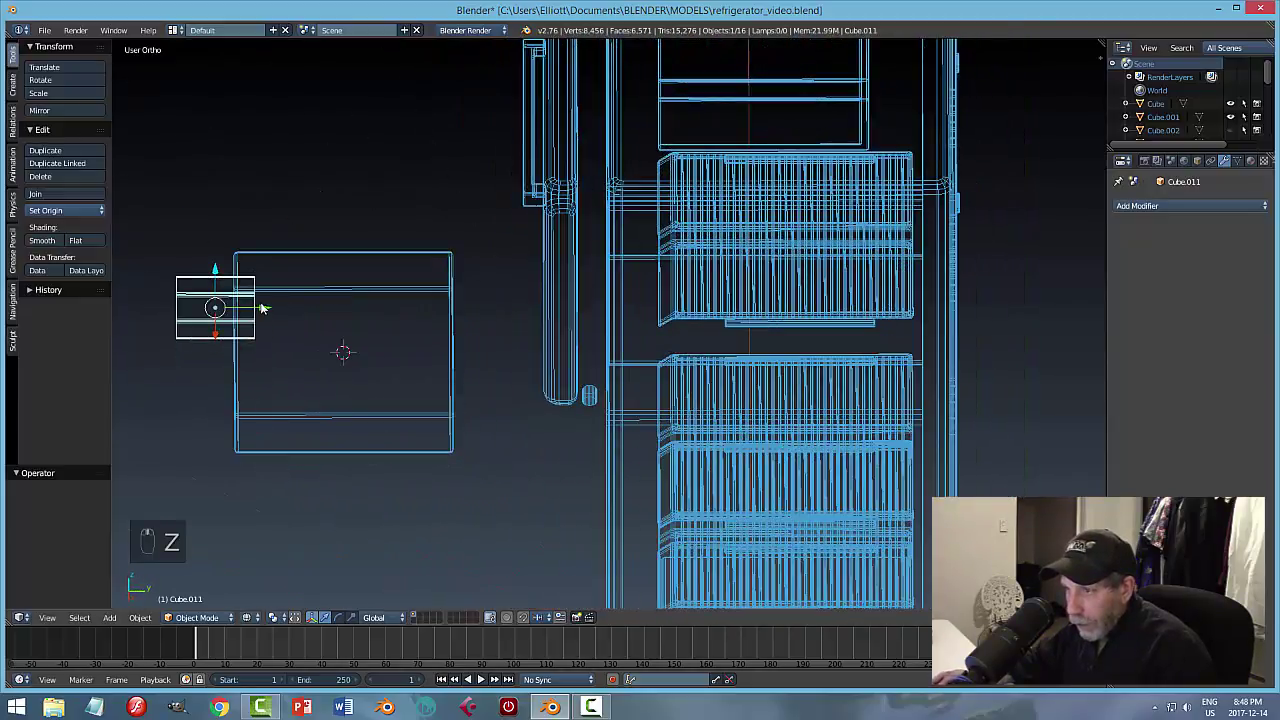
pyautogui.moveTo(262, 312); pyautogui.dragTo(250, 312)
pyautogui.moveTo(250, 312)
pyautogui.mouseDown(button='middle')
pyautogui.moveTo(309, 346)
pyautogui.moveTo(680, 389)
pyautogui.mouseUp(button='middle')
pyautogui.press('z')
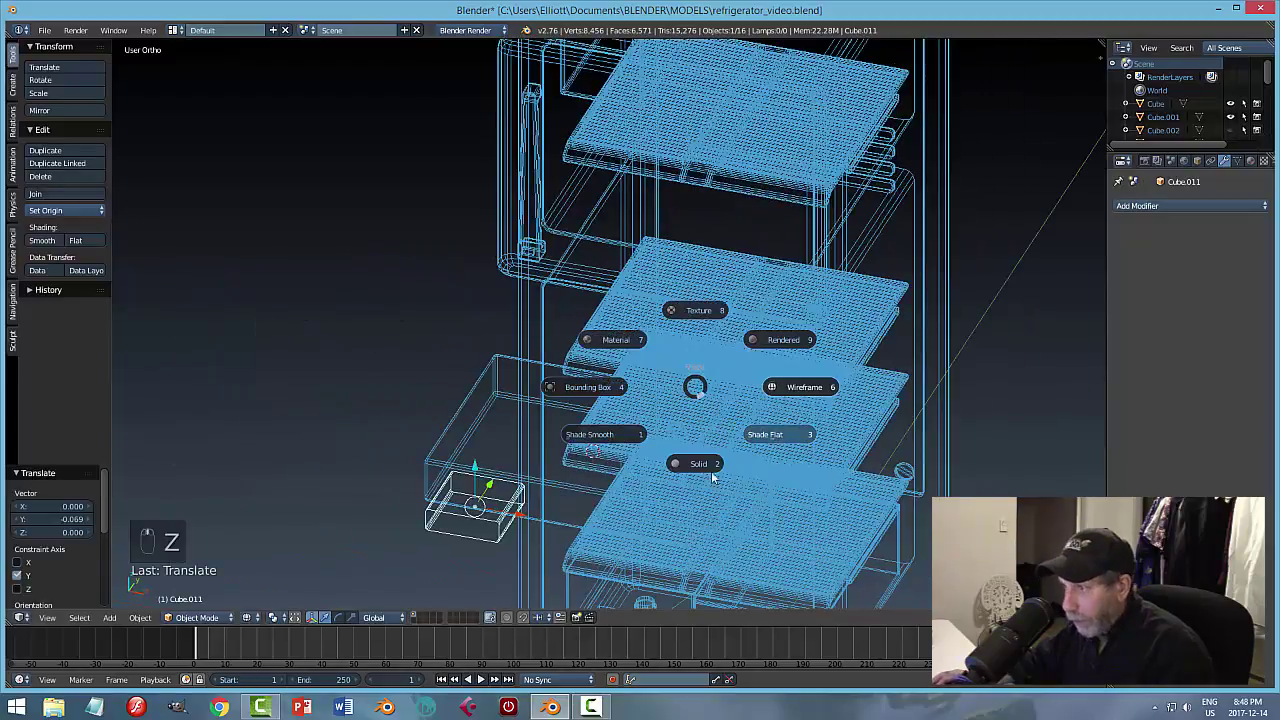
pyautogui.click(712, 478)
pyautogui.moveTo(622, 474); pyautogui.dragTo(542, 420, button='middle')
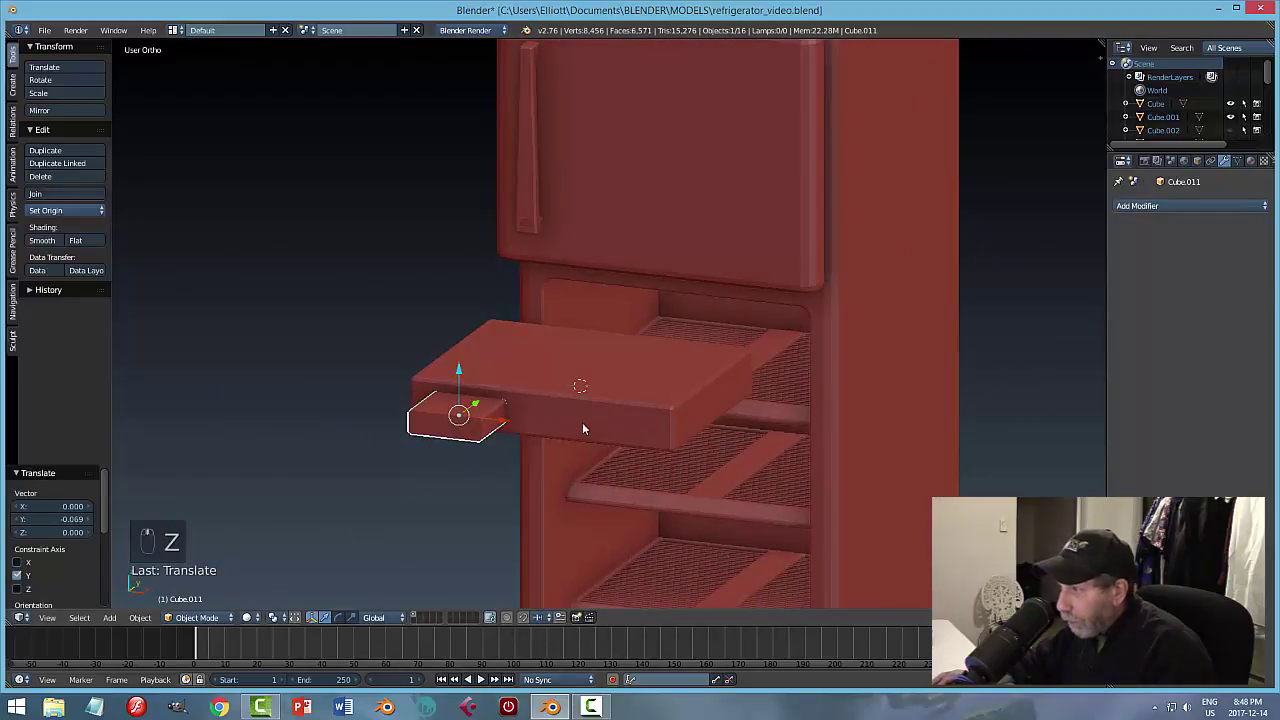
# Use the small block as the drawer block's Boolean object and apply the Difference modifier to cut the front recess.
pyautogui.rightClick(584, 428)
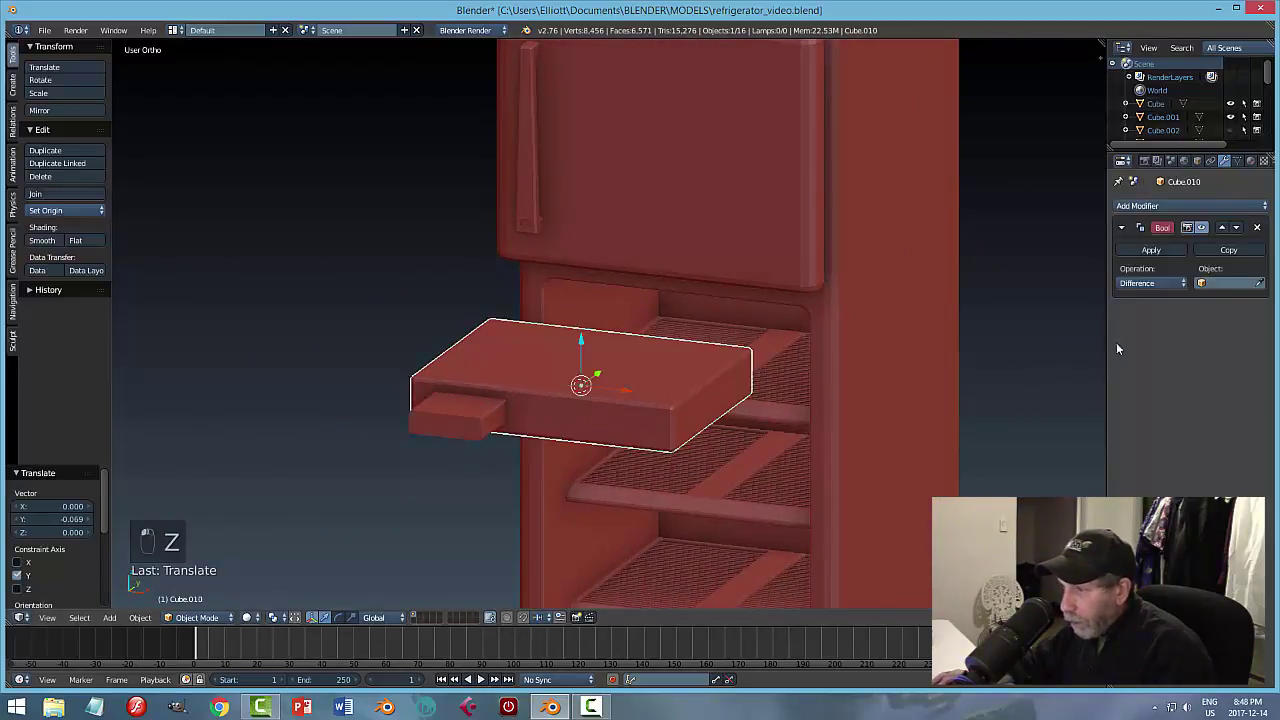
pyautogui.click(465, 405)
pyautogui.click(1151, 250)
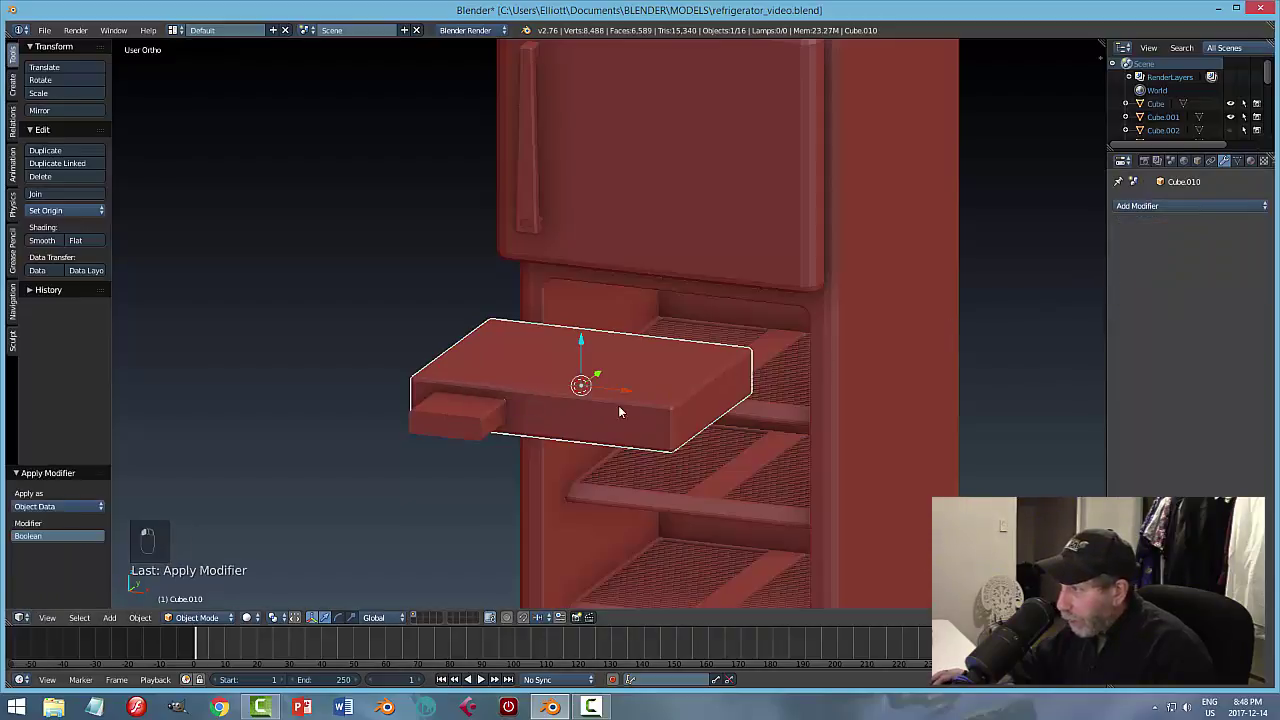
# Move the small cutter block 0.631 along X, out of the recess to the other half of the drawer front.
pyautogui.rightClick(482, 424)
pyautogui.press('g')
pyautogui.press('x')
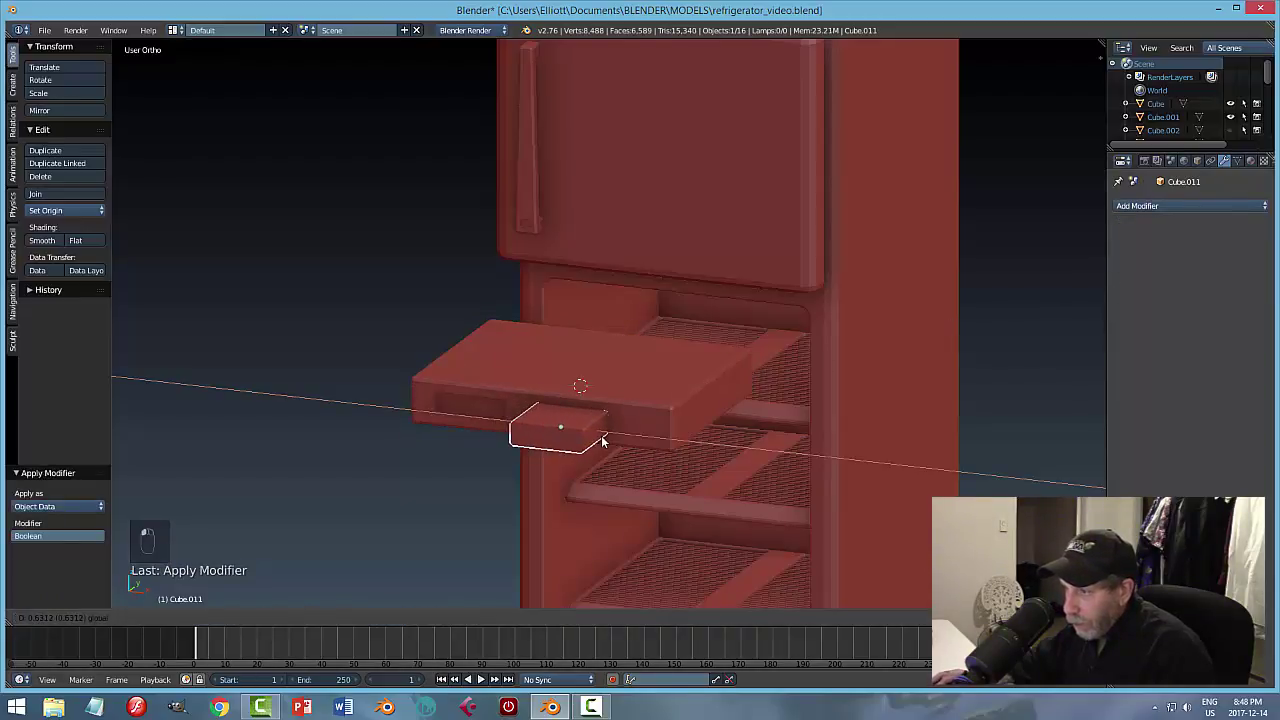
pyautogui.click(600, 440)
pyautogui.moveTo(591, 488); pyautogui.dragTo(697, 489, button='middle')
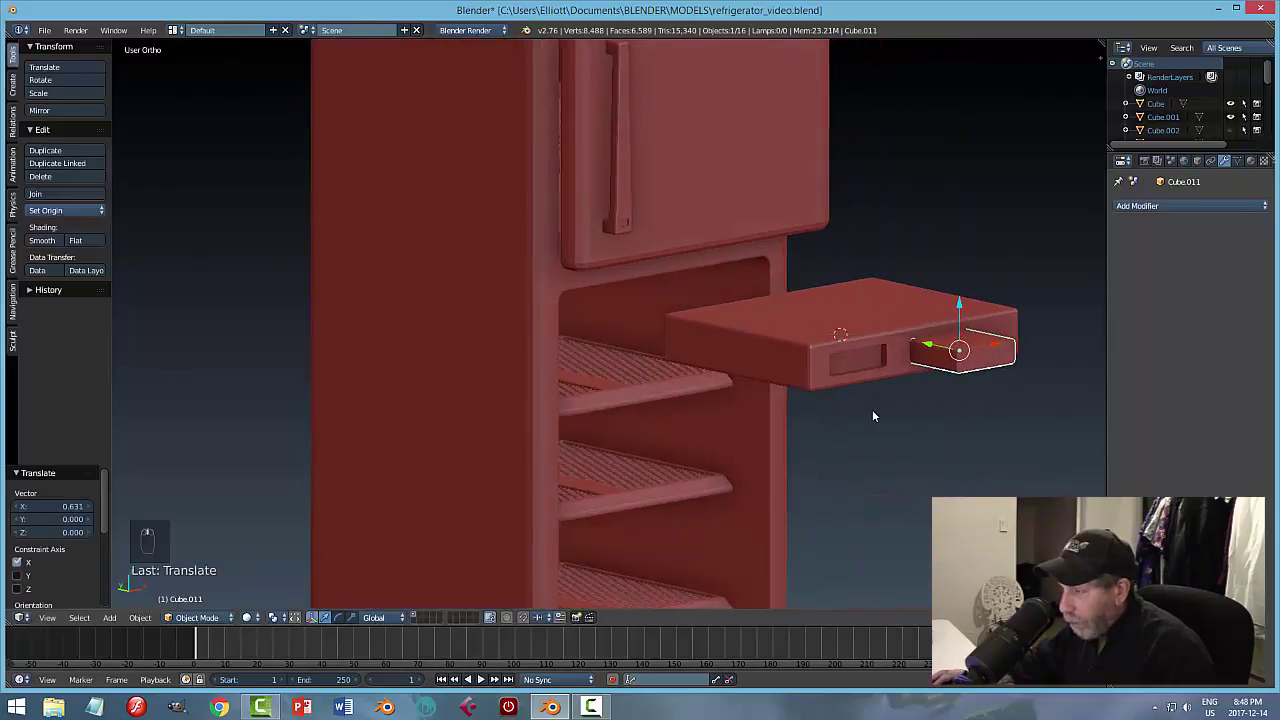
# Bevel the rim edge loop of the recess in the drawer front with 3 segments and an offset of about 0.007.
pyautogui.scroll(2, 977, 374)
pyautogui.keyDown('shift'); pyautogui.moveTo(977, 374); pyautogui.dragTo(591, 455, button='middle'); pyautogui.keyUp('shift')
pyautogui.scroll(2, 591, 455)
pyautogui.rightClick(735, 414)
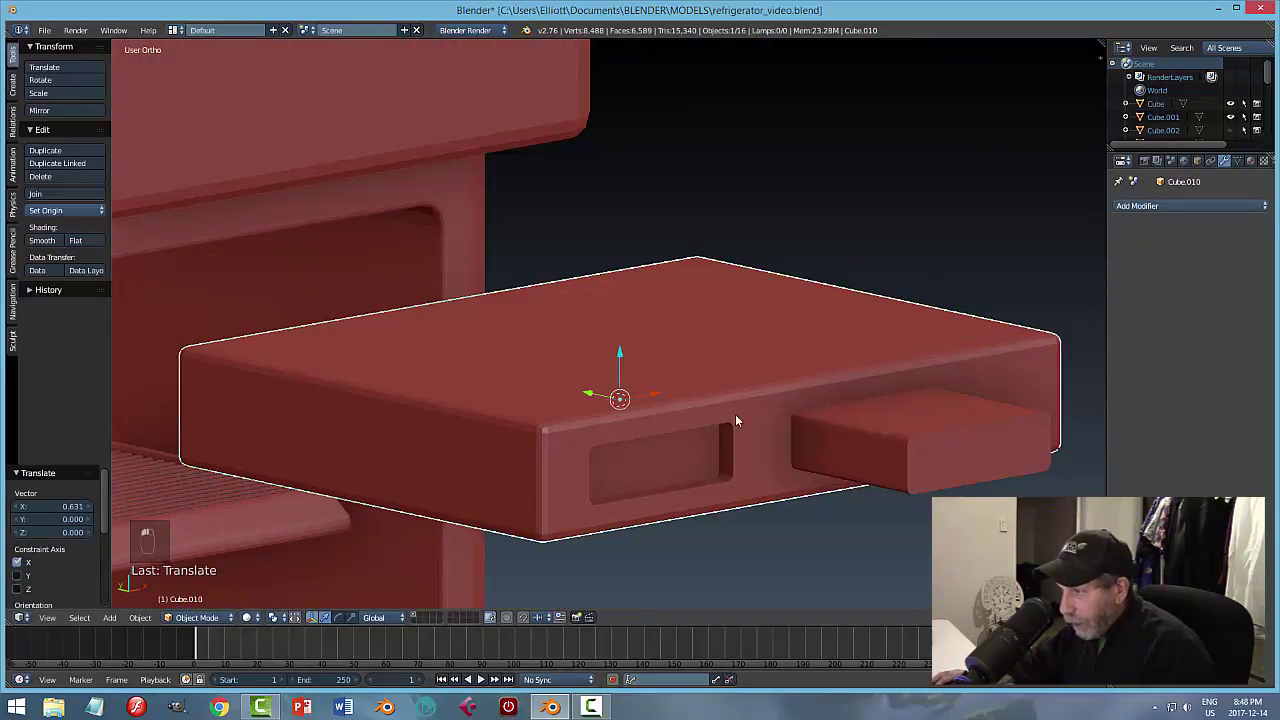
pyautogui.press('Tab')
pyautogui.click(897, 432)
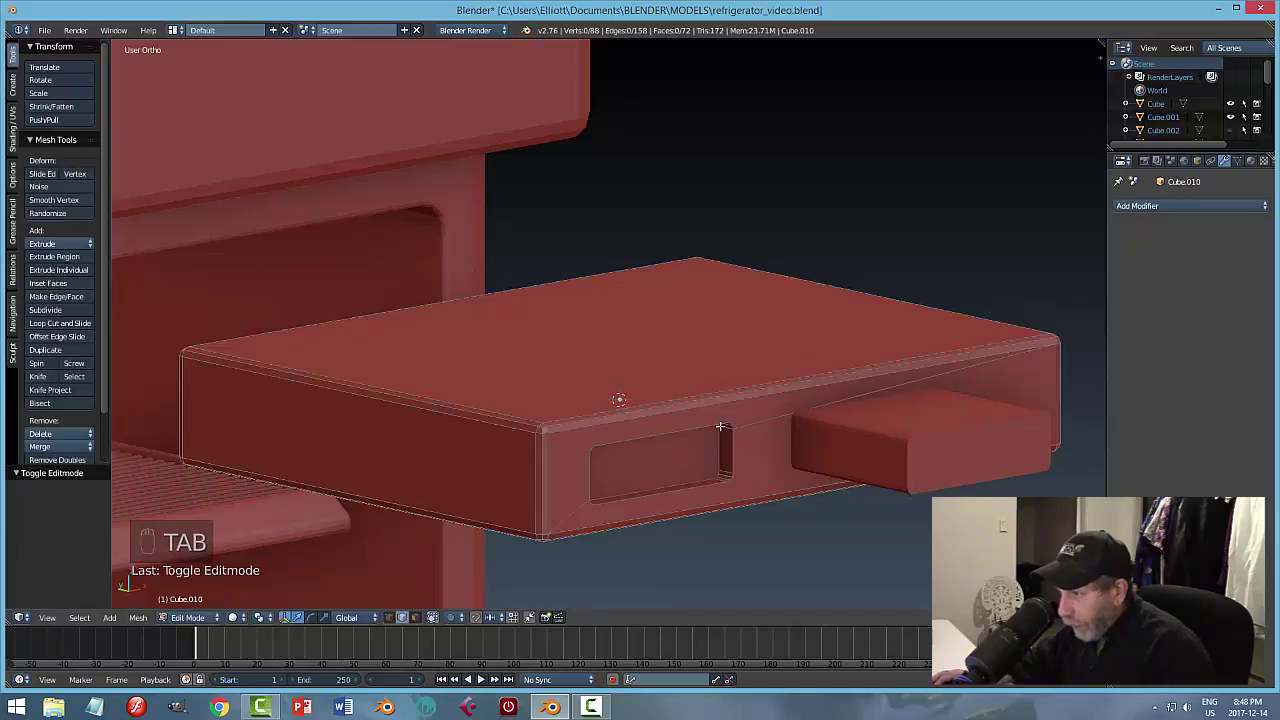
pyautogui.keyDown('alt'); pyautogui.keyDown('shift'); pyautogui.rightClick(737, 454); pyautogui.keyUp('shift'); pyautogui.keyUp('alt')
pyautogui.moveTo(737, 454); pyautogui.dragTo(295, 428, button='middle')
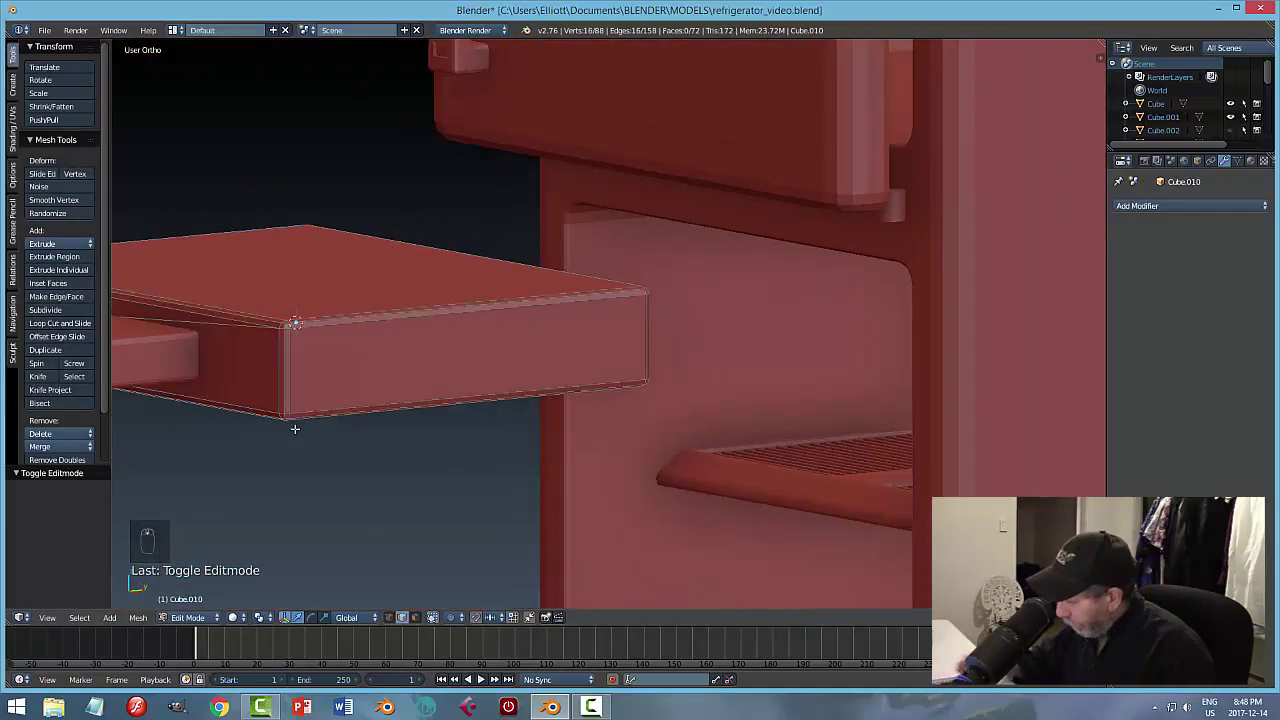
pyautogui.press('KP_Decimal')
pyautogui.moveTo(435, 380); pyautogui.dragTo(633, 394, button='middle')
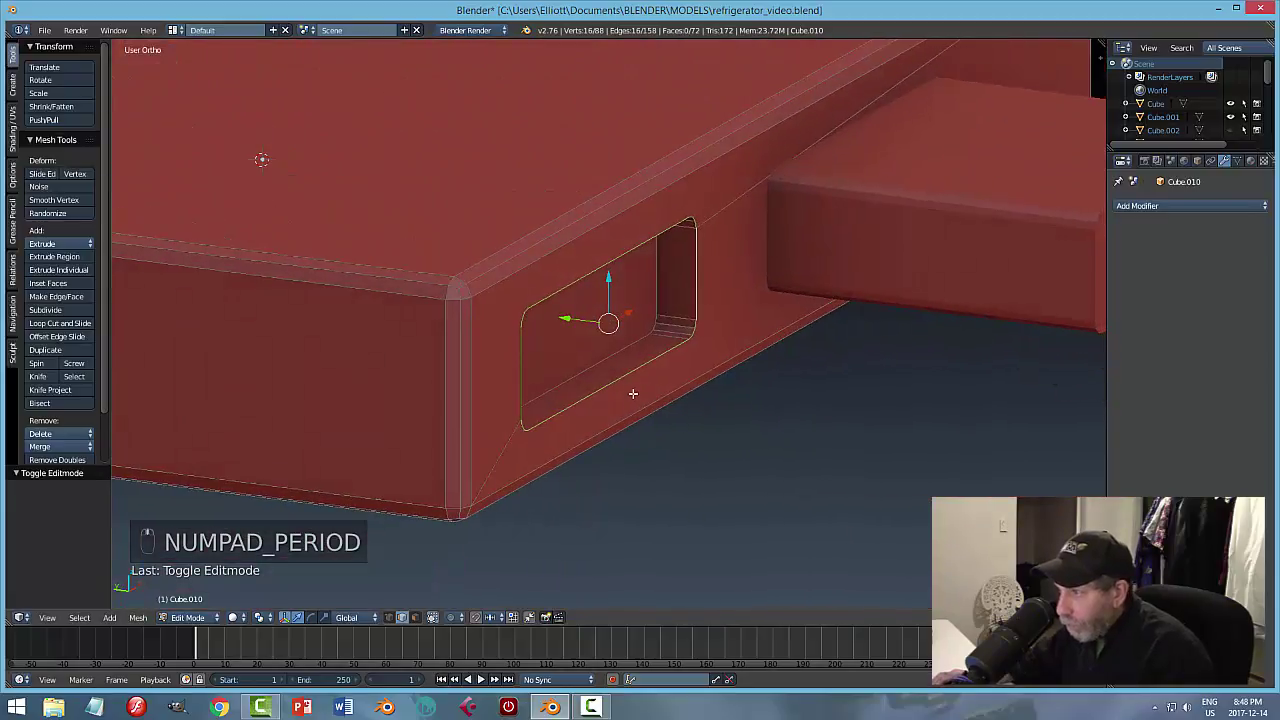
pyautogui.hotkey('ctrl', 'b')
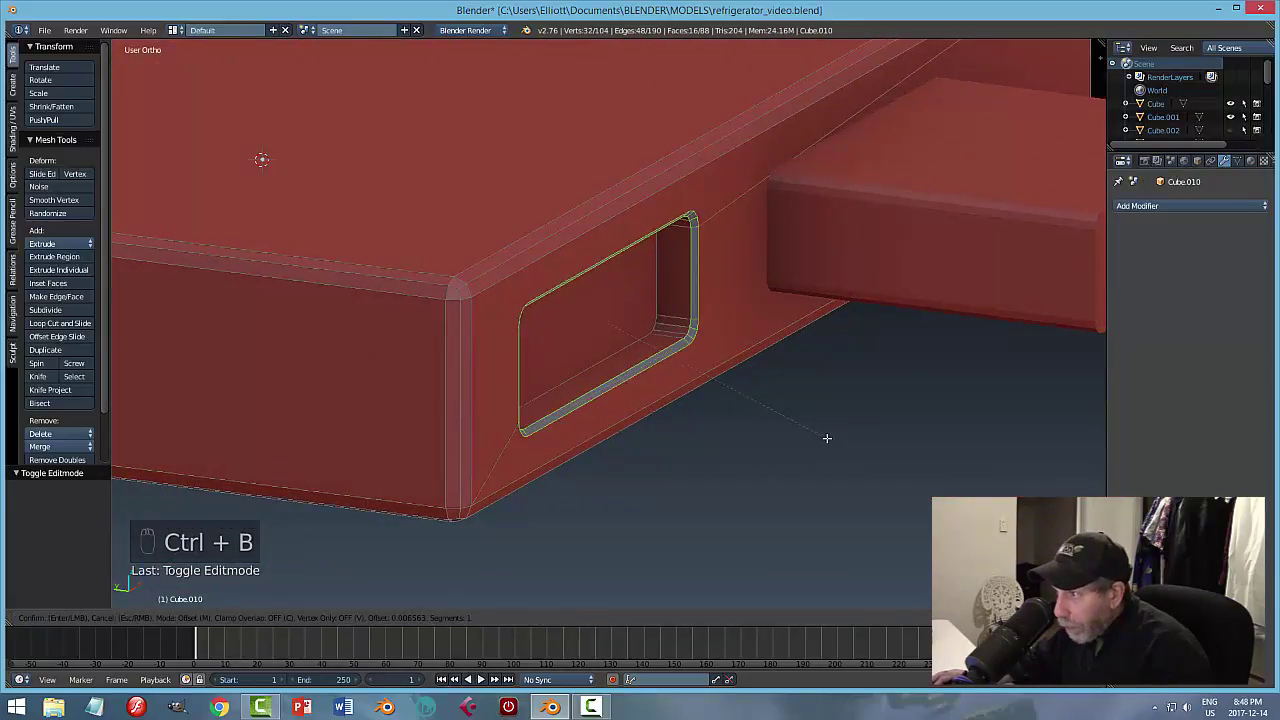
pyautogui.scroll(1, 828, 438)
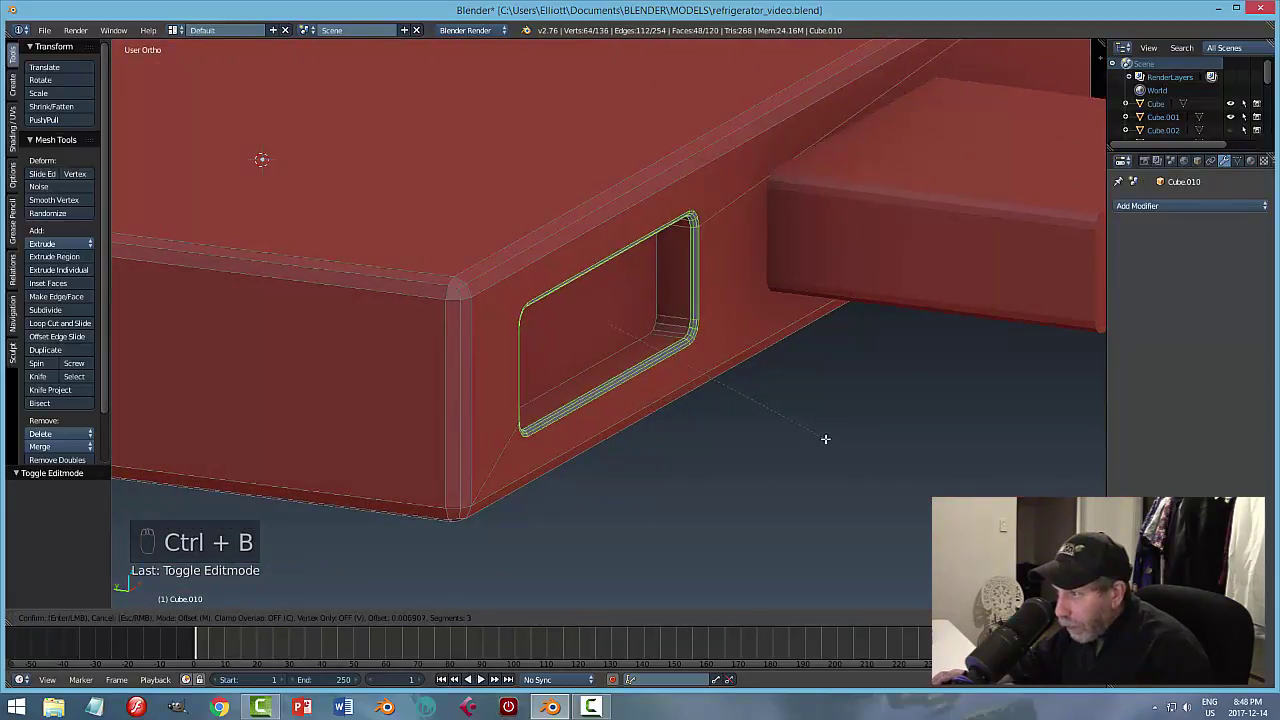
pyautogui.click(832, 438)
pyautogui.press('a')
pyautogui.press('Tab')
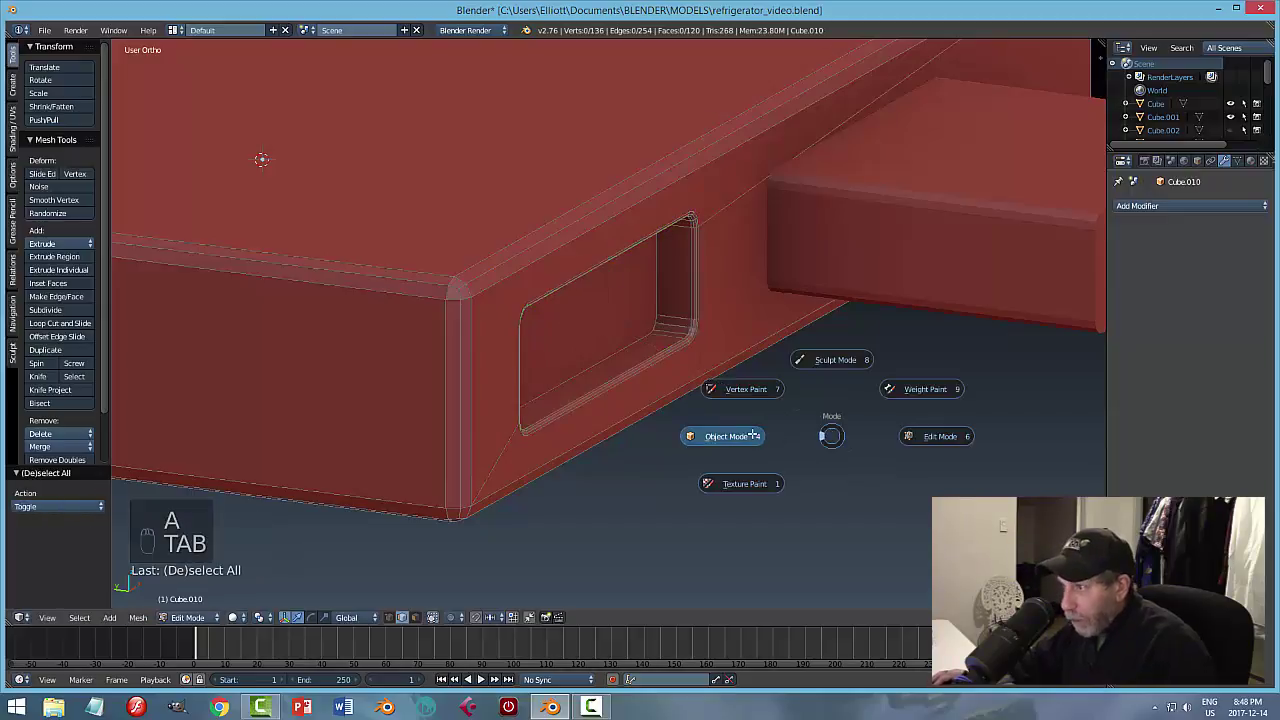
pyautogui.press('a')
# Scale the small cutter block uniformly by 0.755.
pyautogui.moveTo(826, 463); pyautogui.dragTo(1012, 445, button='middle')
pyautogui.rightClick(773, 398)
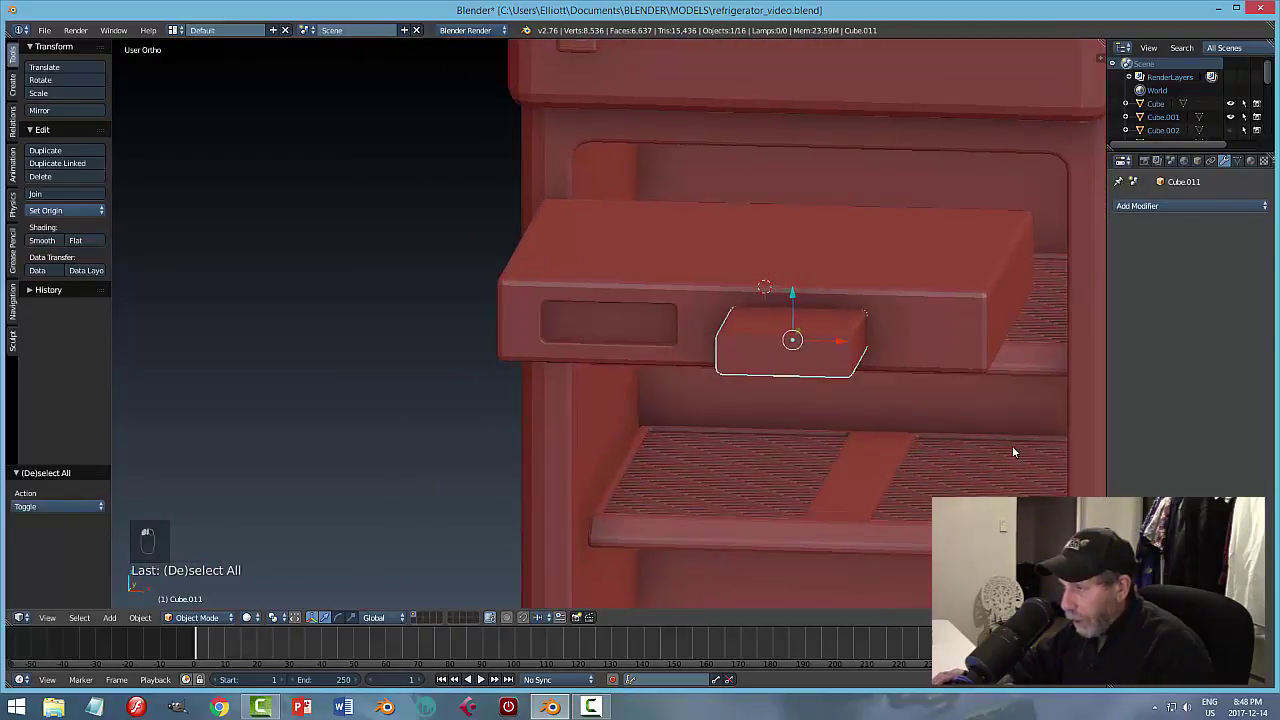
pyautogui.press('s')
pyautogui.click(948, 436)
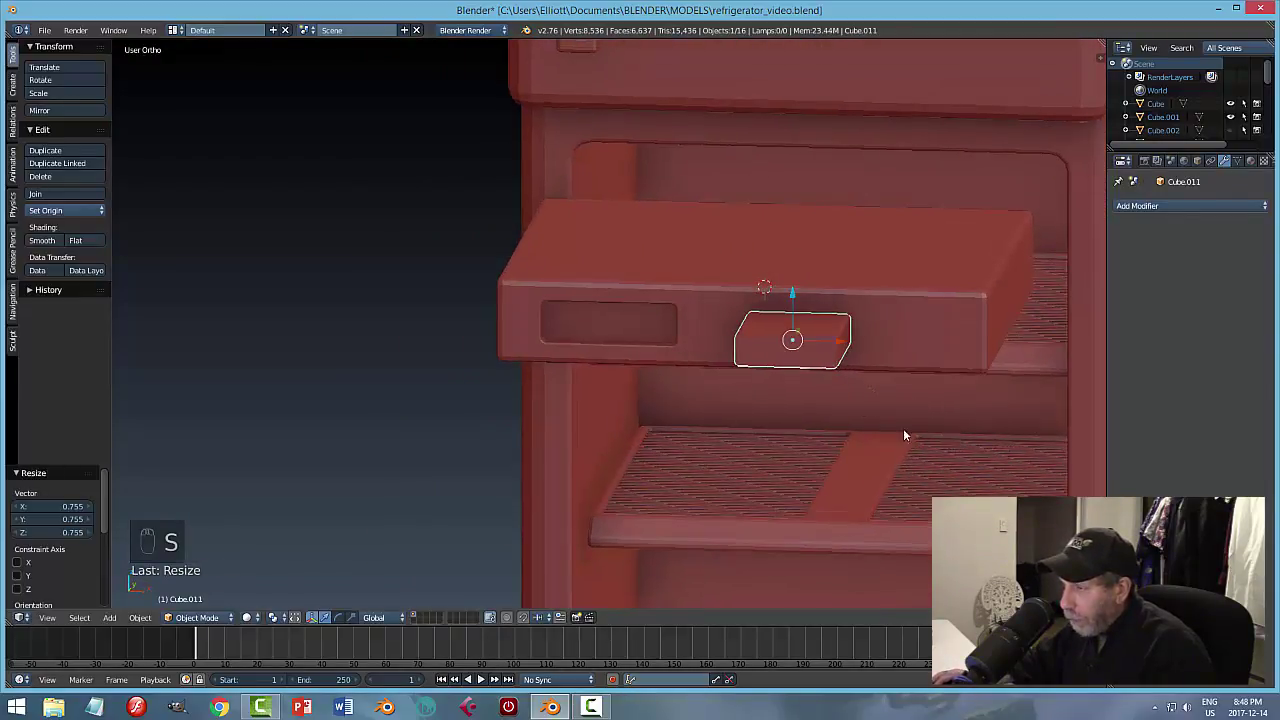
# Move the small block 0.157 along negative Y, then along negative X to the middle of the drawer front.
pyautogui.moveTo(903, 428); pyautogui.dragTo(783, 376, button='middle')
pyautogui.moveTo(772, 368); pyautogui.dragTo(745, 385)
pyautogui.moveTo(816, 413); pyautogui.dragTo(879, 386, button='middle')
pyautogui.press('KP_1')
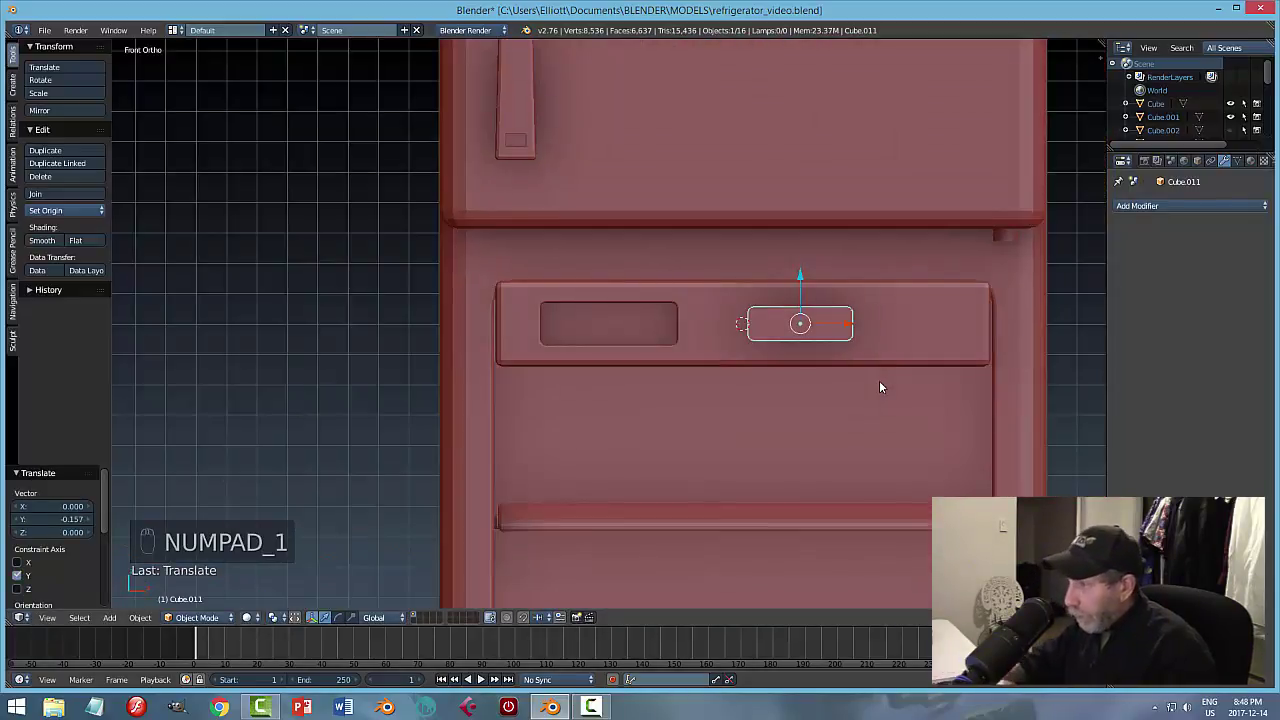
pyautogui.moveTo(850, 330); pyautogui.dragTo(814, 330)
# Shorten the small block in wireframe by moving its right-end vertices 0.248 along negative X, and return to solid shading.
pyautogui.press('Tab')
pyautogui.click(932, 378)
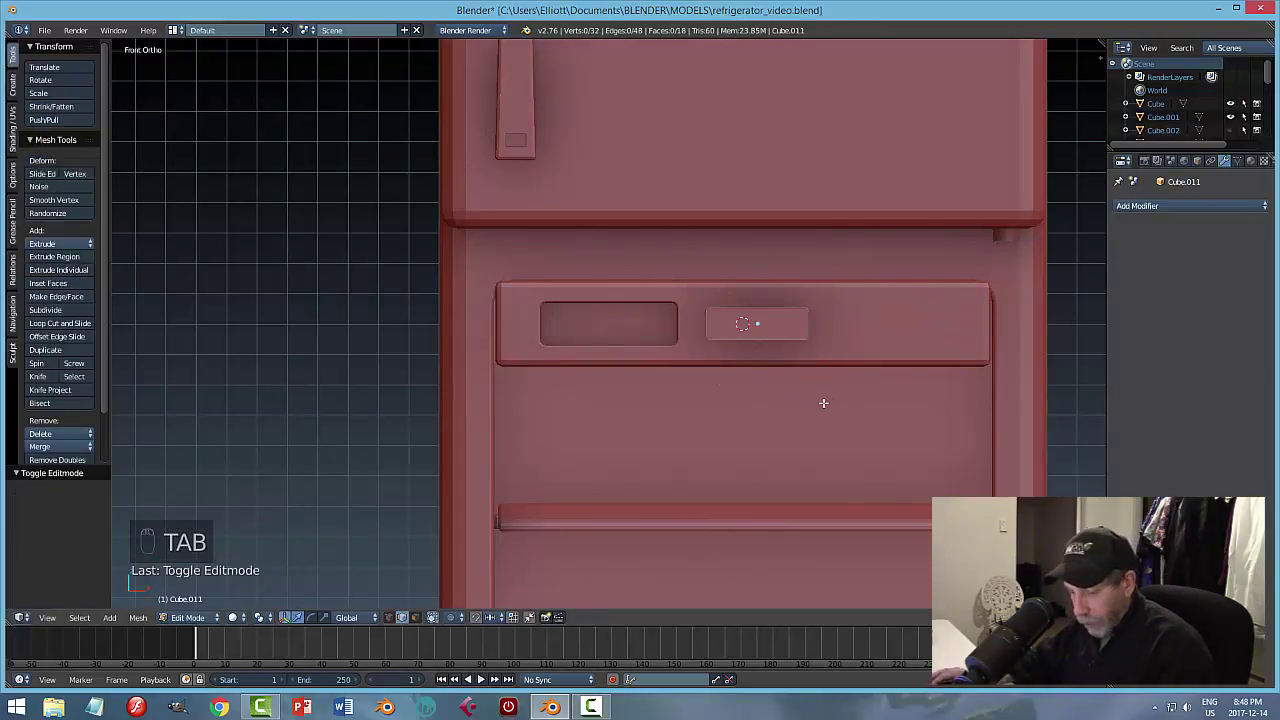
pyautogui.press('z')
pyautogui.click(911, 403)
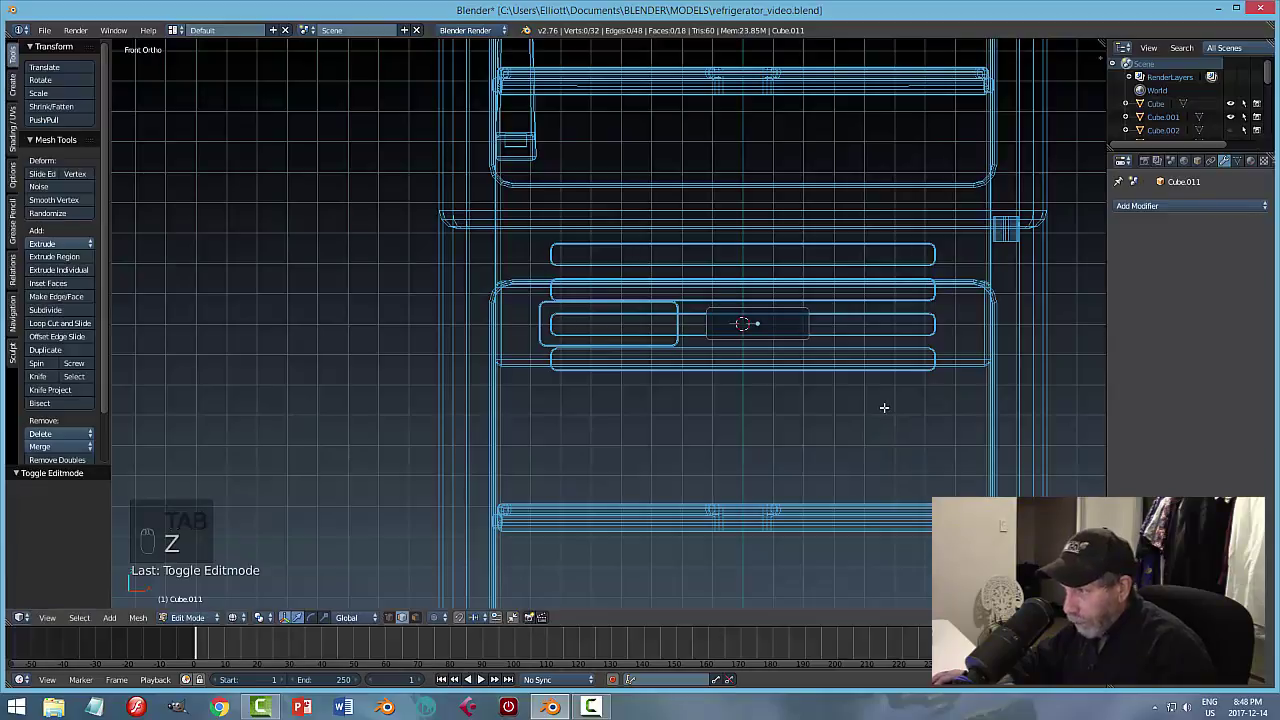
pyautogui.hotkey('ctrl', 'Tab')
pyautogui.click(866, 391)
pyautogui.press('b')
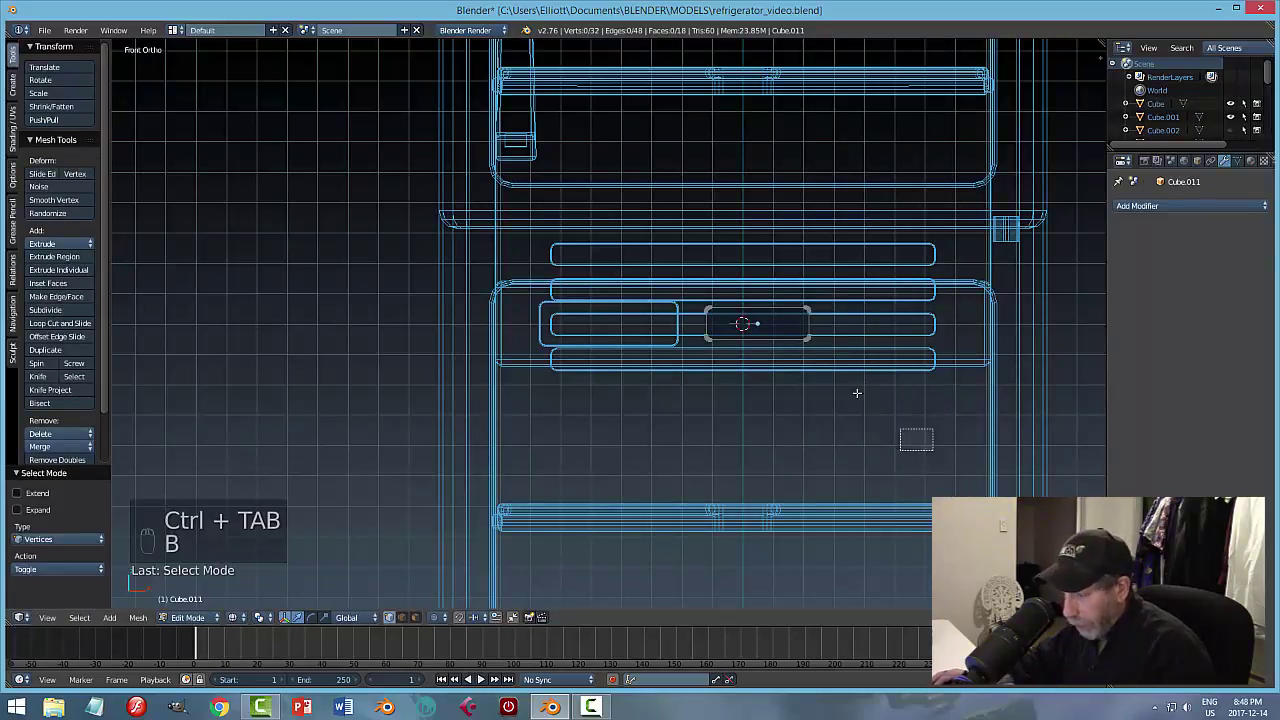
pyautogui.moveTo(930, 450); pyautogui.dragTo(786, 263)
pyautogui.press('g')
pyautogui.press('x')
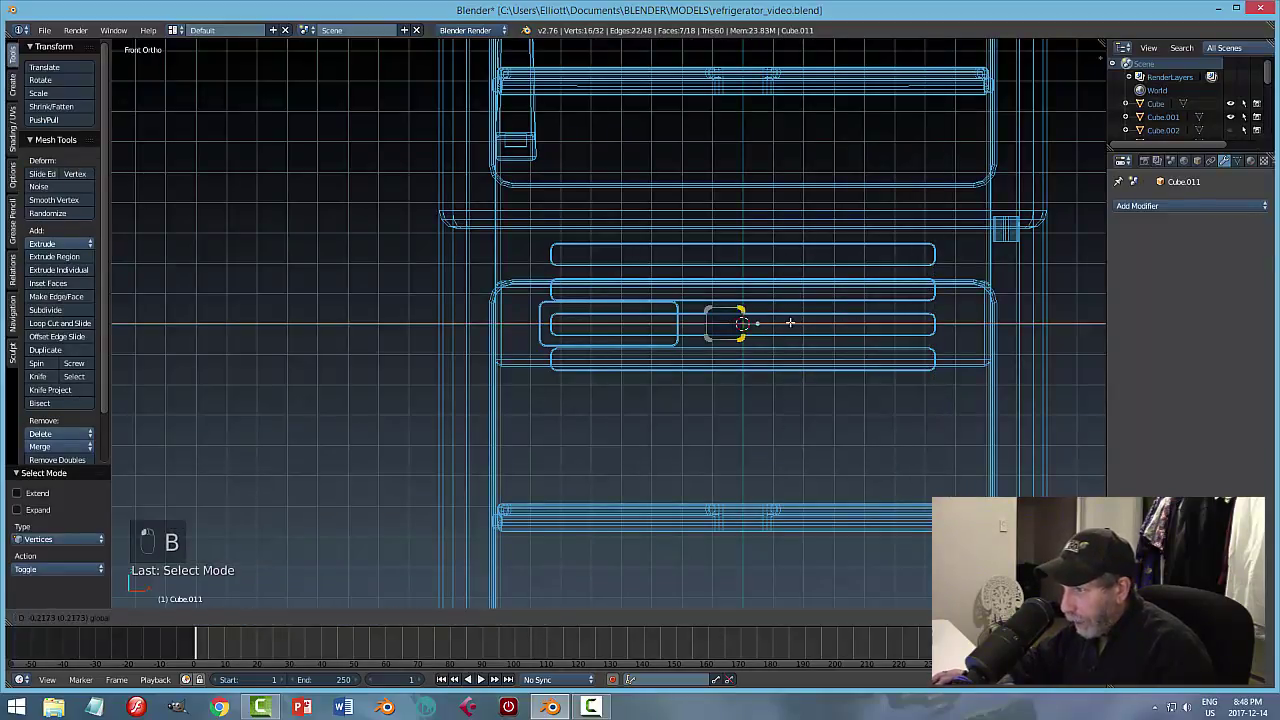
pyautogui.click(781, 323)
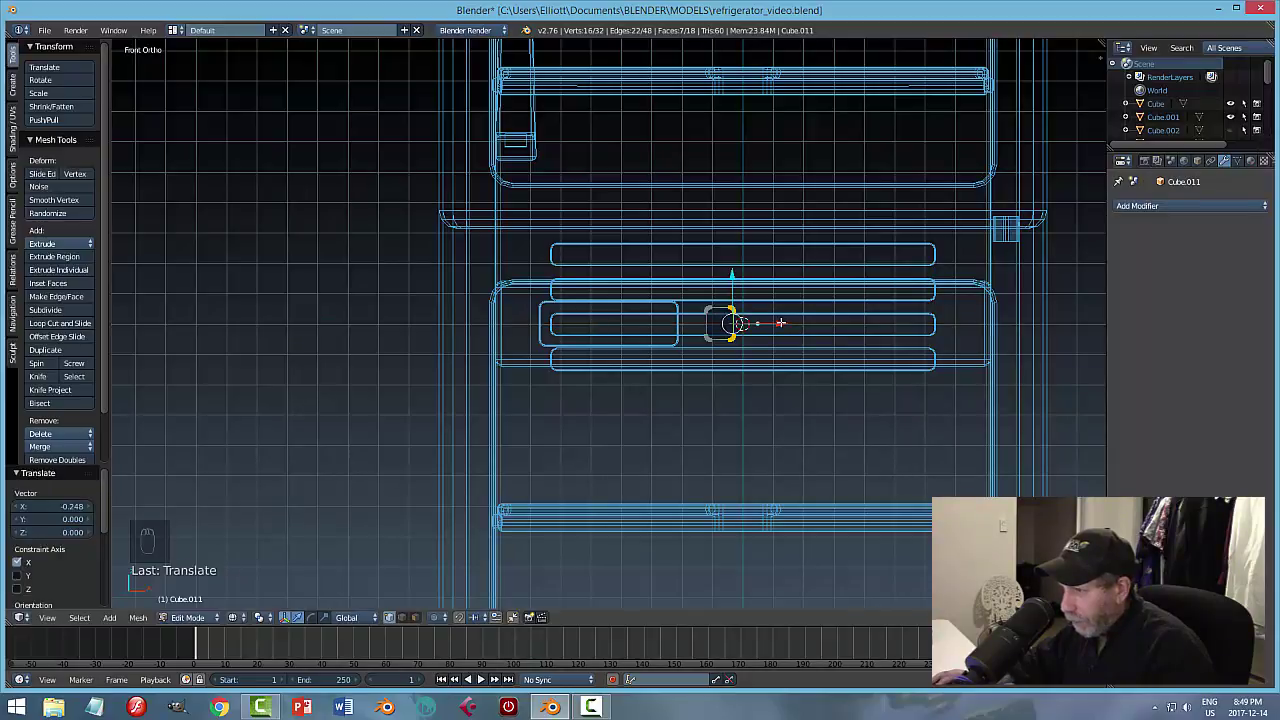
pyautogui.press('a')
pyautogui.press('Tab')
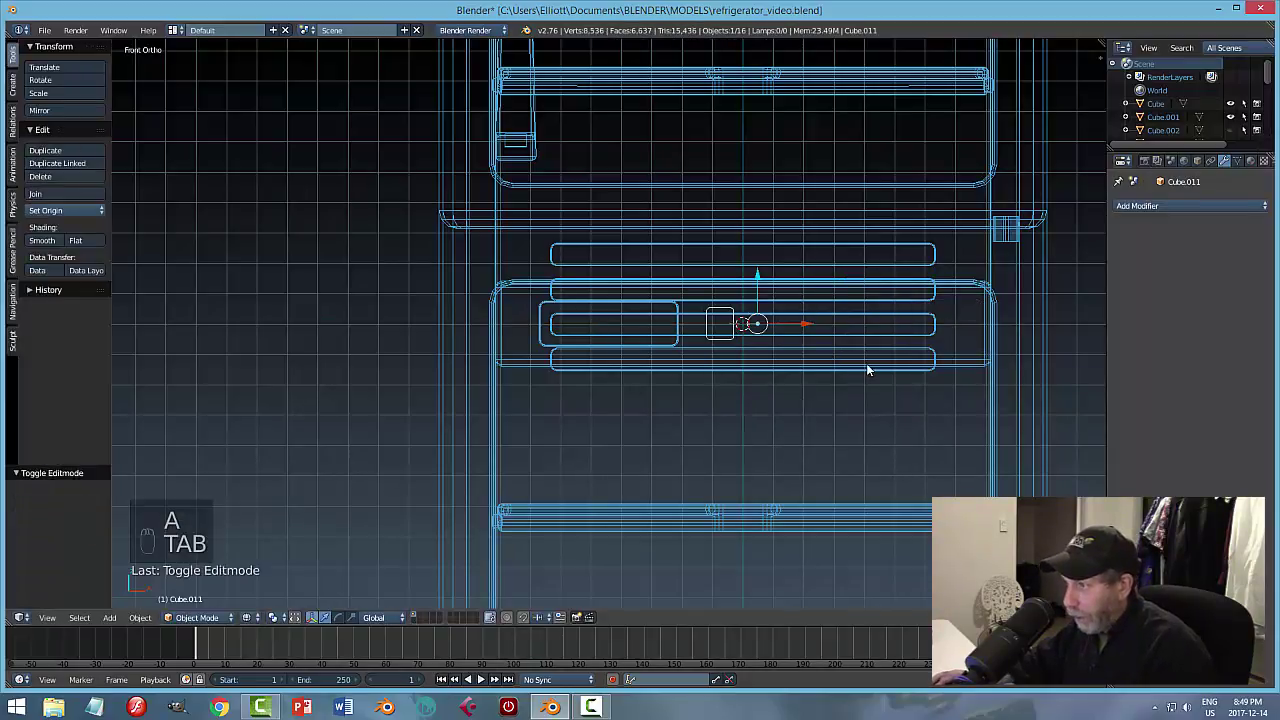
pyautogui.press('z')
pyautogui.click(843, 412)
# Flatten the small block into a thin button by scaling it 0.108 along Y.
pyautogui.moveTo(886, 408); pyautogui.dragTo(789, 419, button='middle')
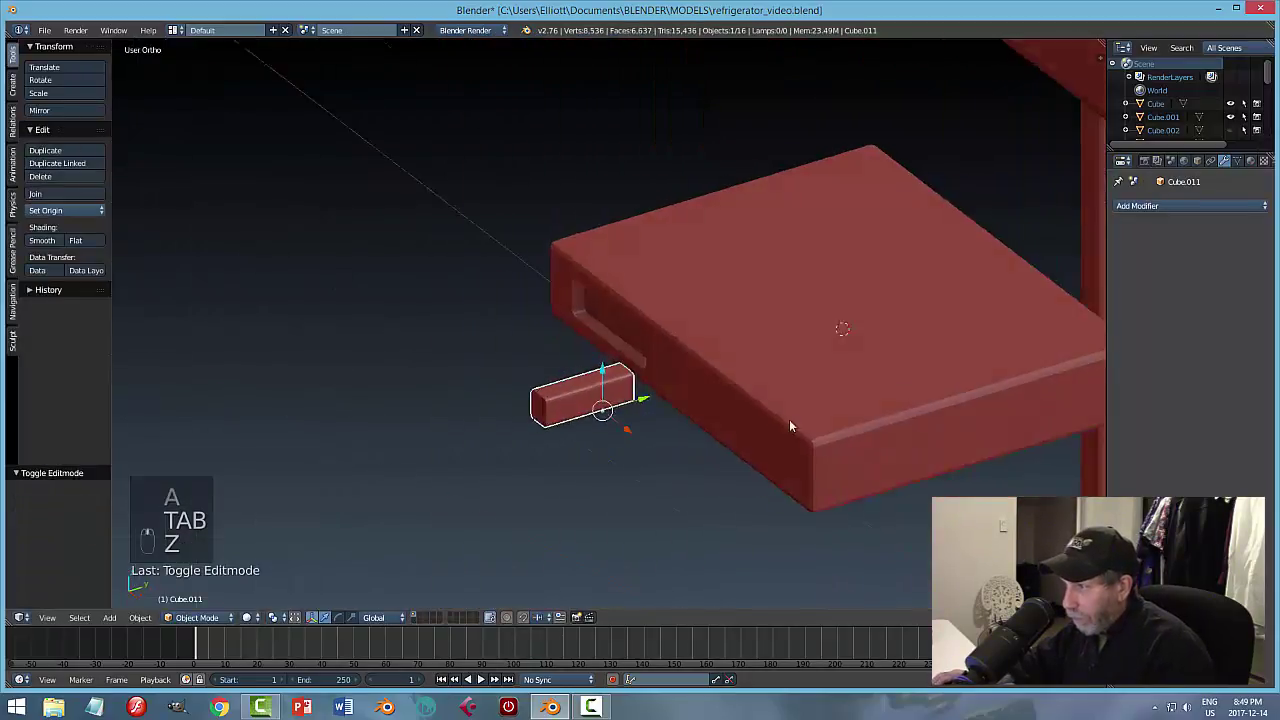
pyautogui.press('s')
pyautogui.press('y')
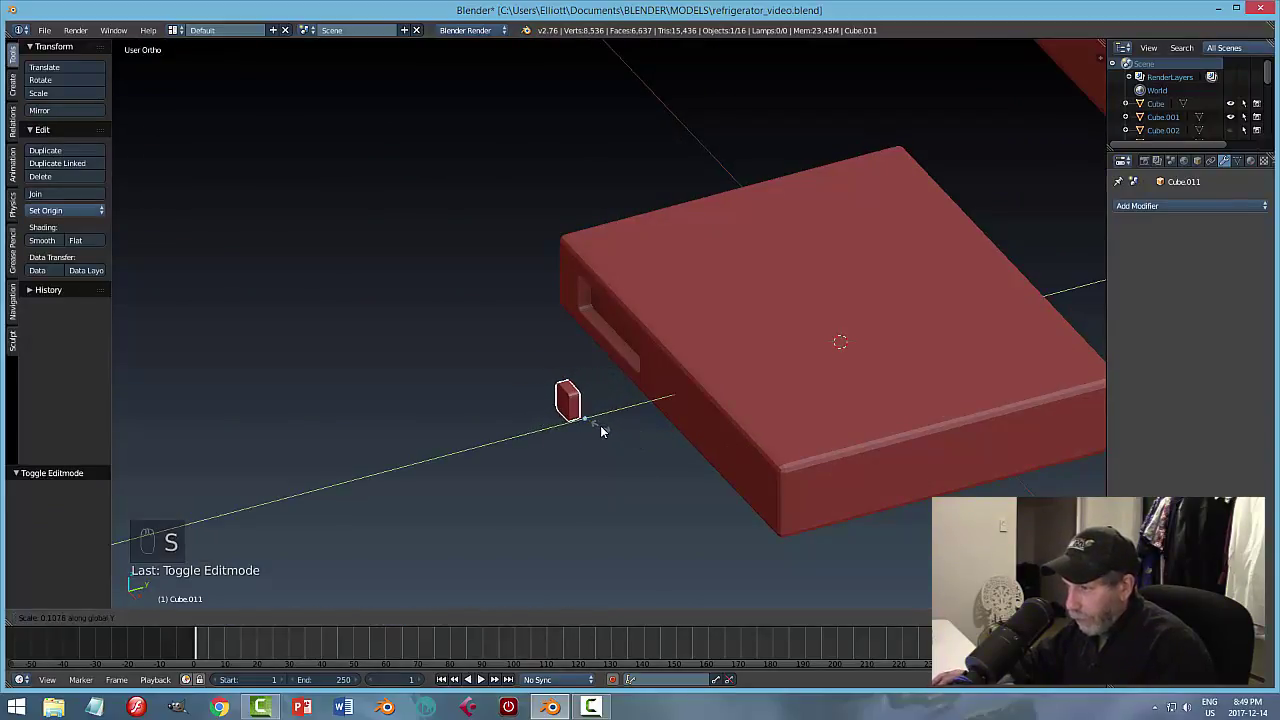
pyautogui.click(601, 430)
# Set the button's origin to its geometry and move it 0.327 along Y onto the drawer front beside the recess.
pyautogui.scroll(2, 576, 448)
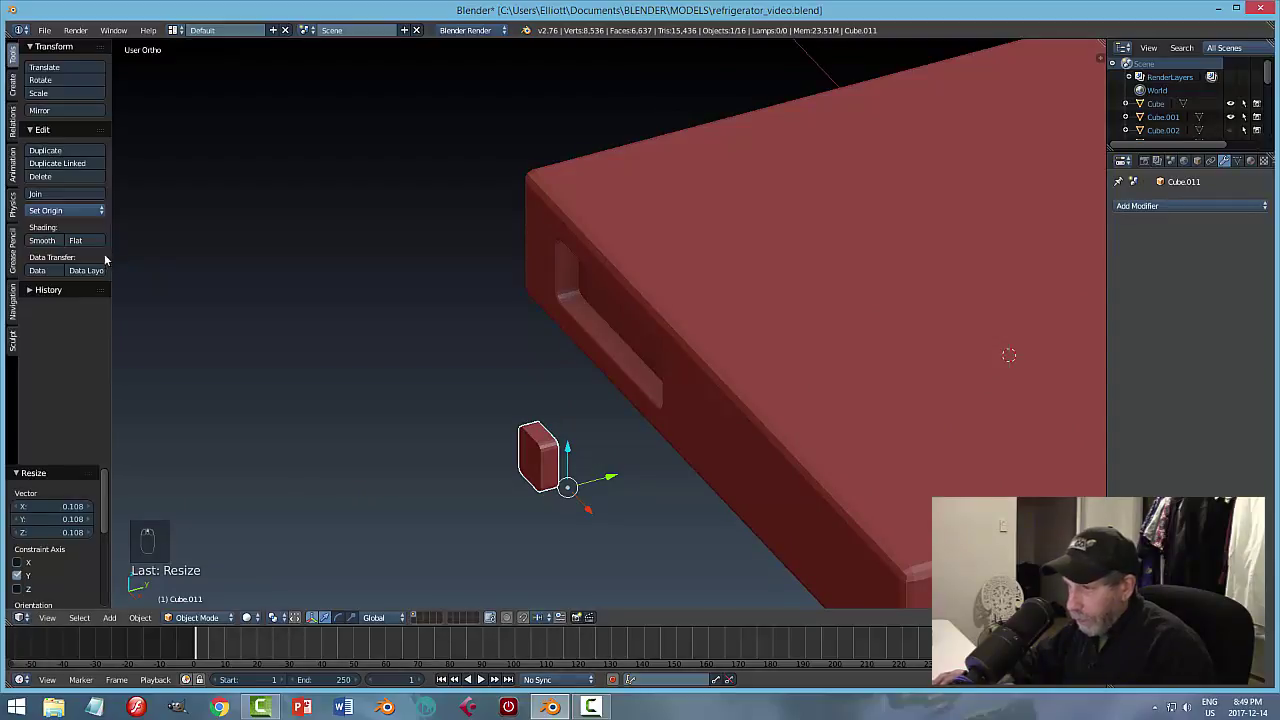
pyautogui.click(46, 211)
pyautogui.click(62, 238)
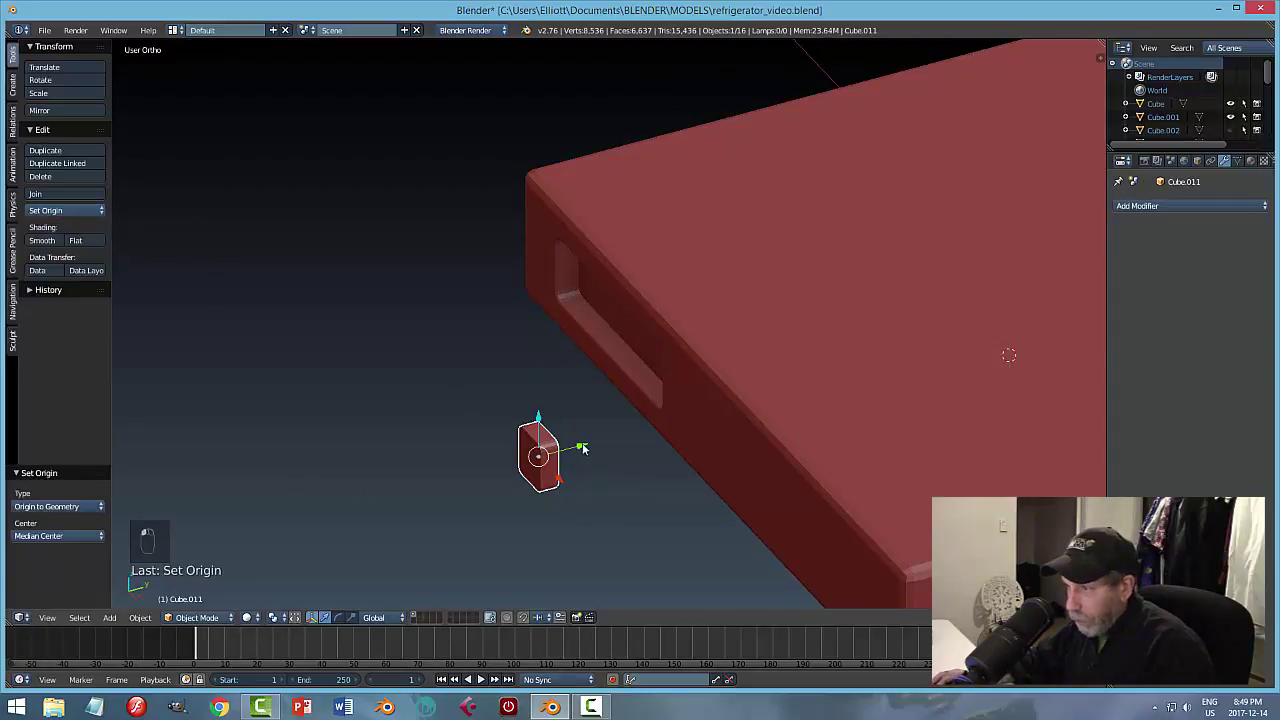
pyautogui.moveTo(584, 449); pyautogui.dragTo(735, 405)
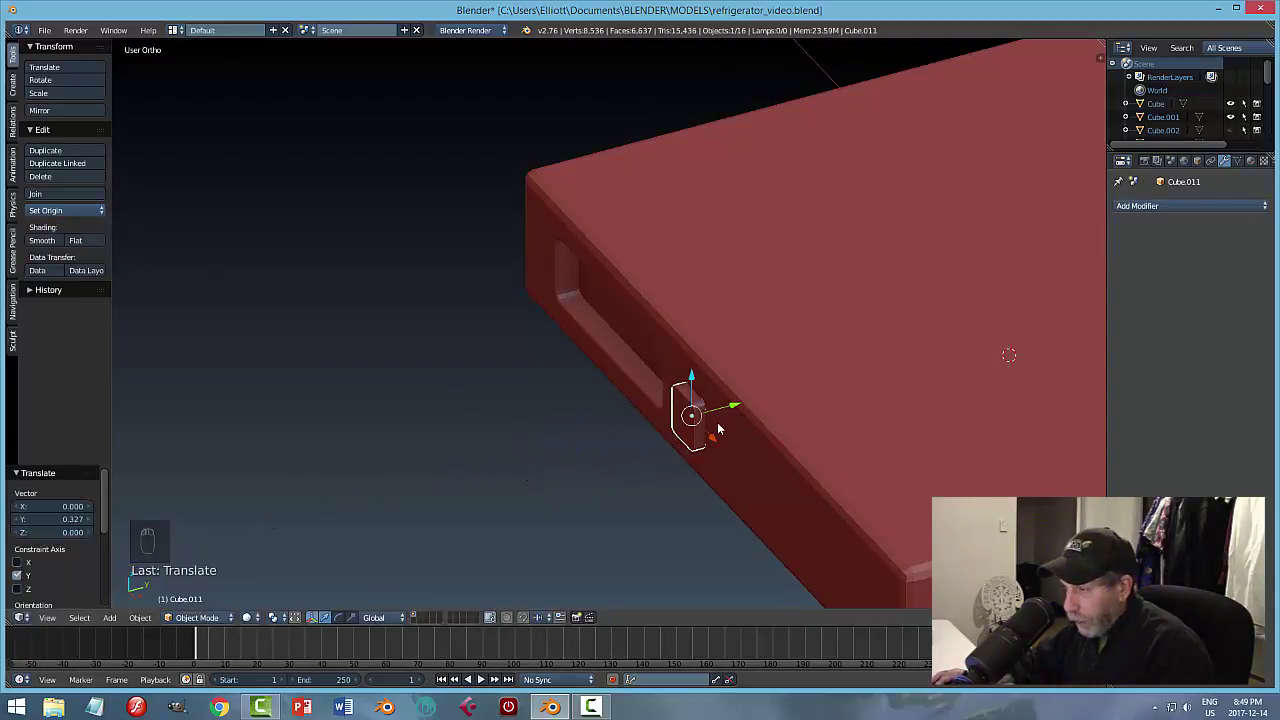
pyautogui.press('Tab')
pyautogui.scroll(3, 753, 462)
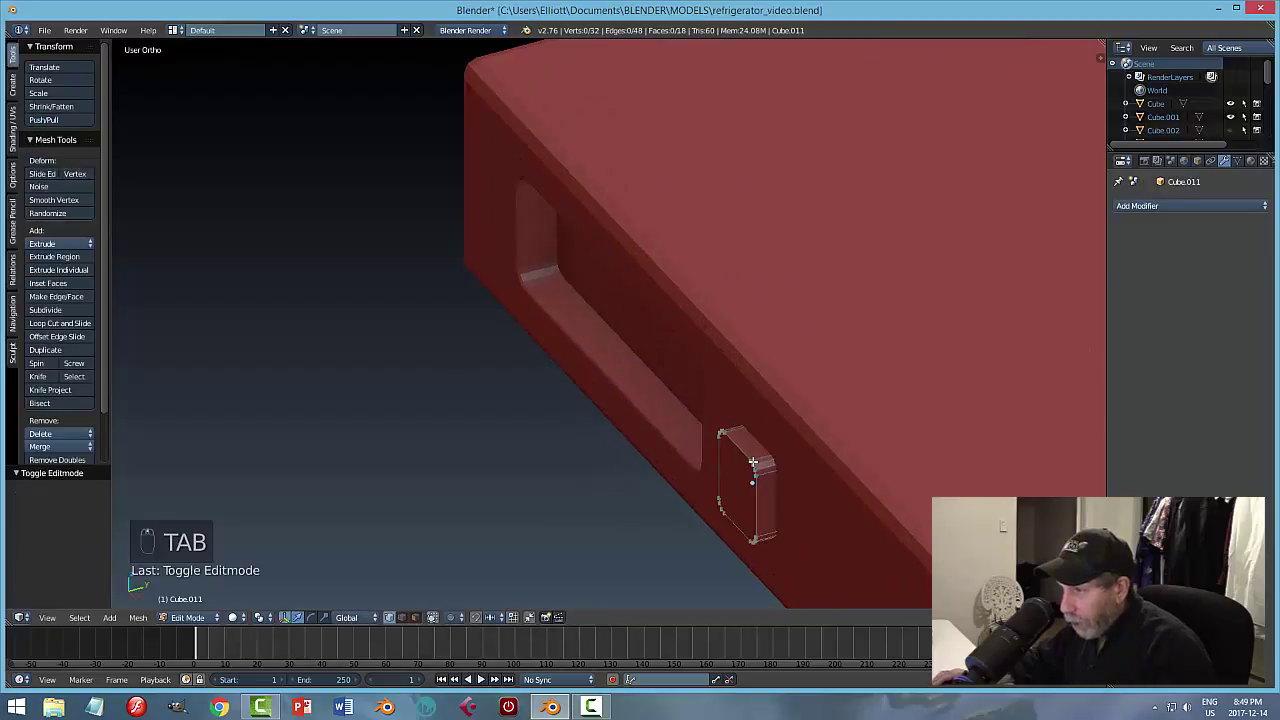
pyautogui.hotkey('ctrl', 'Tab')
pyautogui.click(735, 476)
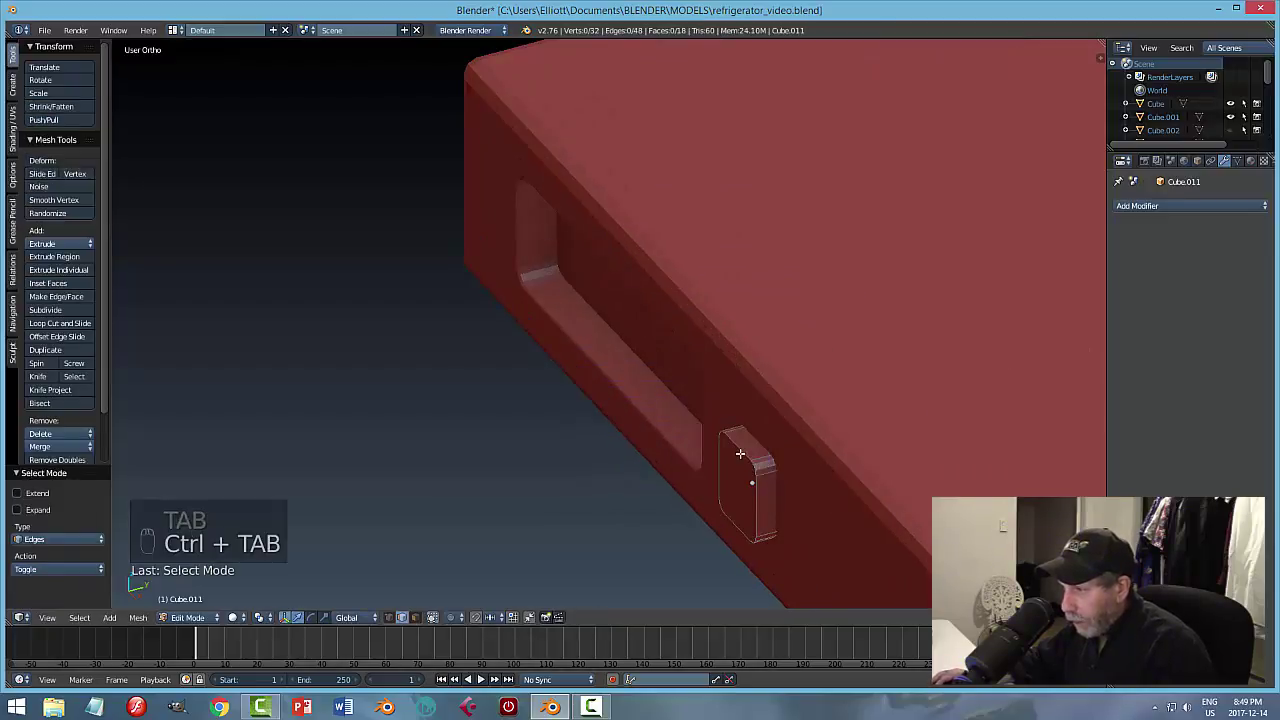
pyautogui.keyDown('alt'); pyautogui.rightClick(740, 454); pyautogui.keyUp('alt')
pyautogui.hotkey('ctrl', 'b')
pyautogui.hotkey('ctrl', 'b')
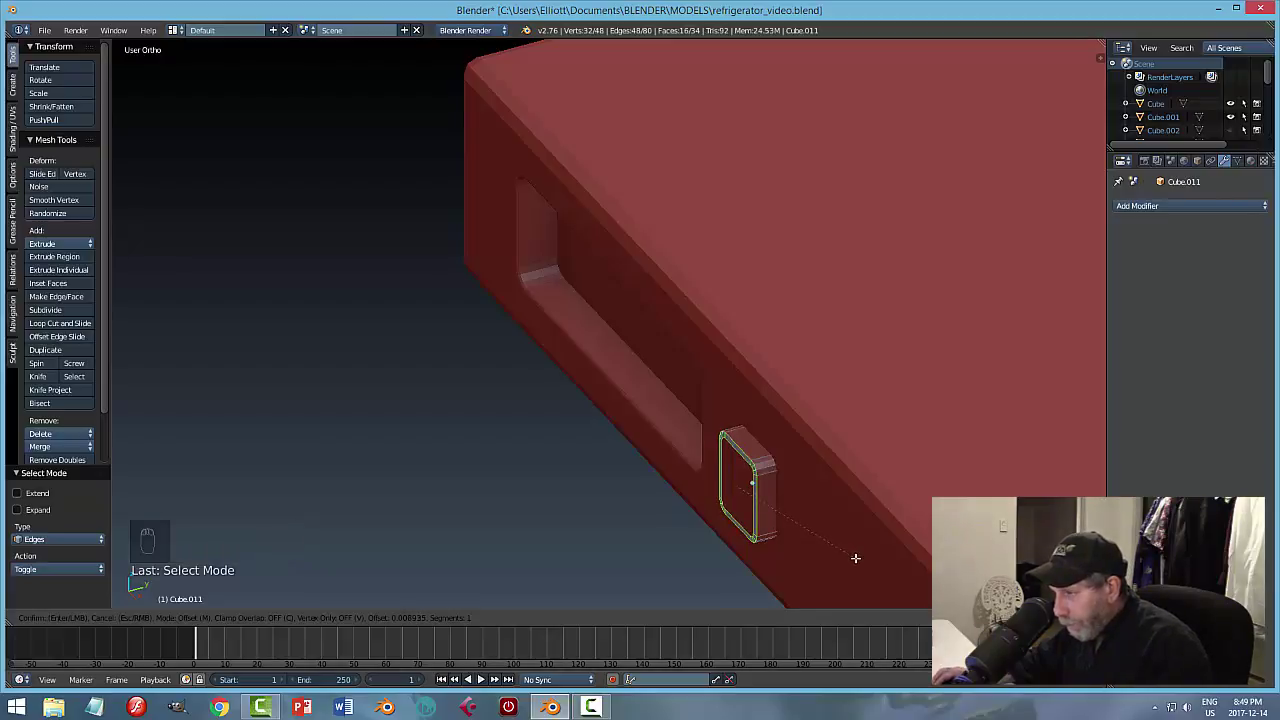
pyautogui.rightClick(855, 557)
pyautogui.moveTo(855, 557); pyautogui.dragTo(712, 361, button='middle')
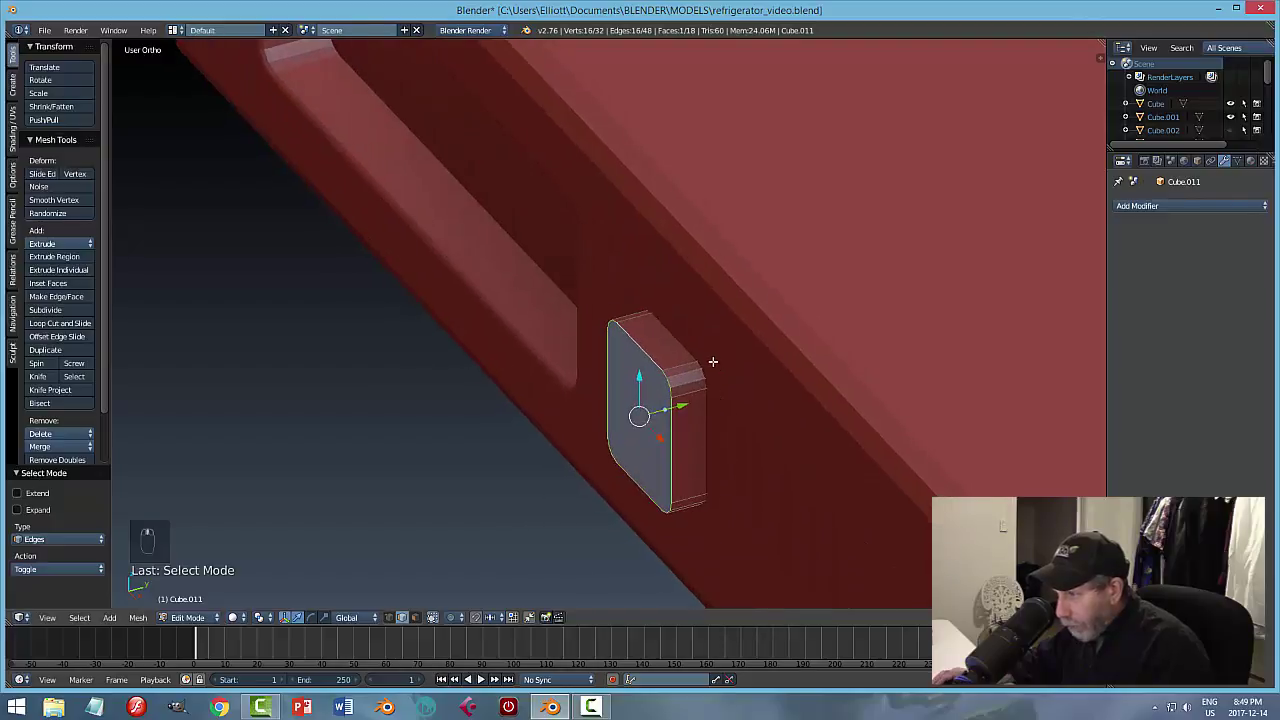
pyautogui.press('a')
pyautogui.press('Tab')
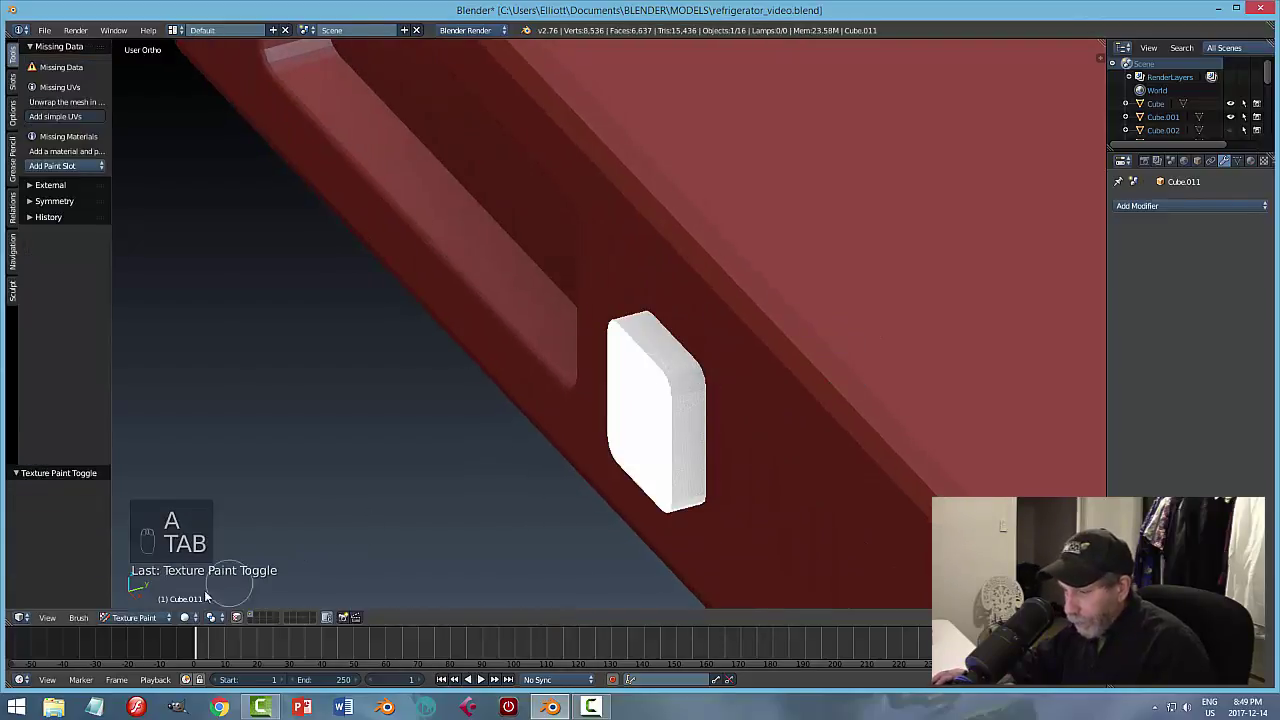
pyautogui.click(138, 620)
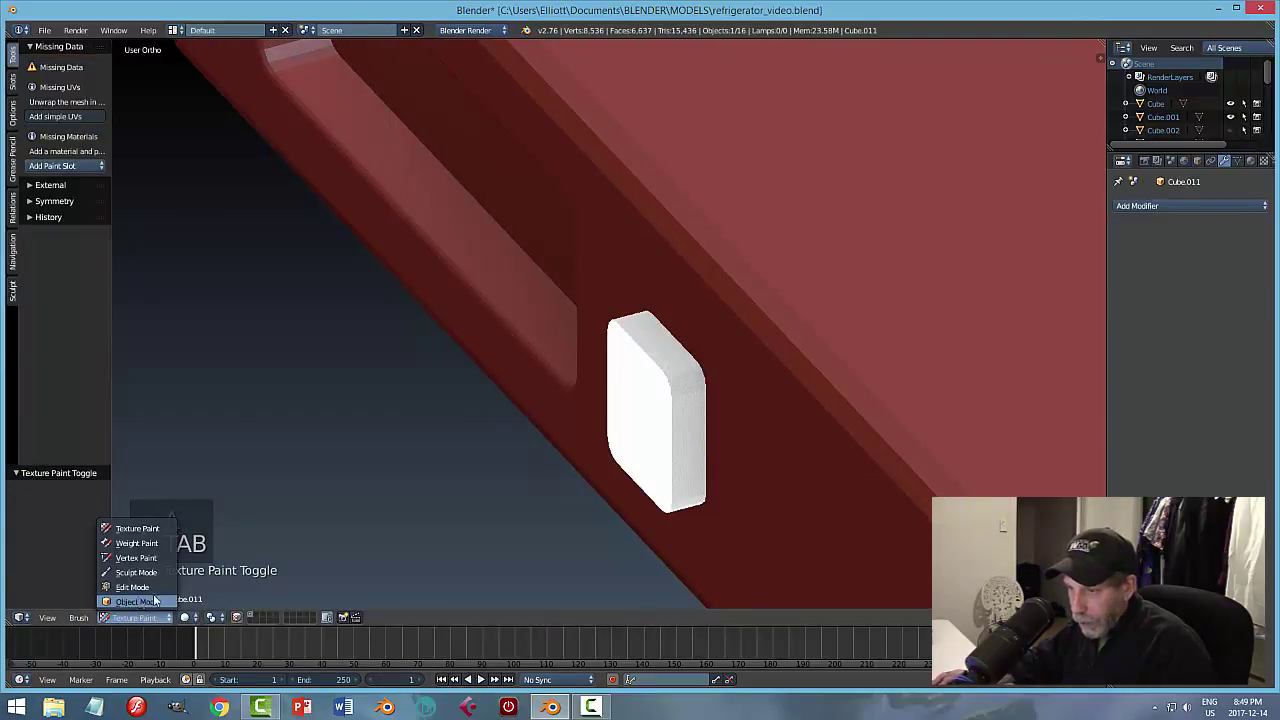
pyautogui.click(140, 601)
# Apply the scale of the thin button block in Object Mode.
pyautogui.click(140, 617)
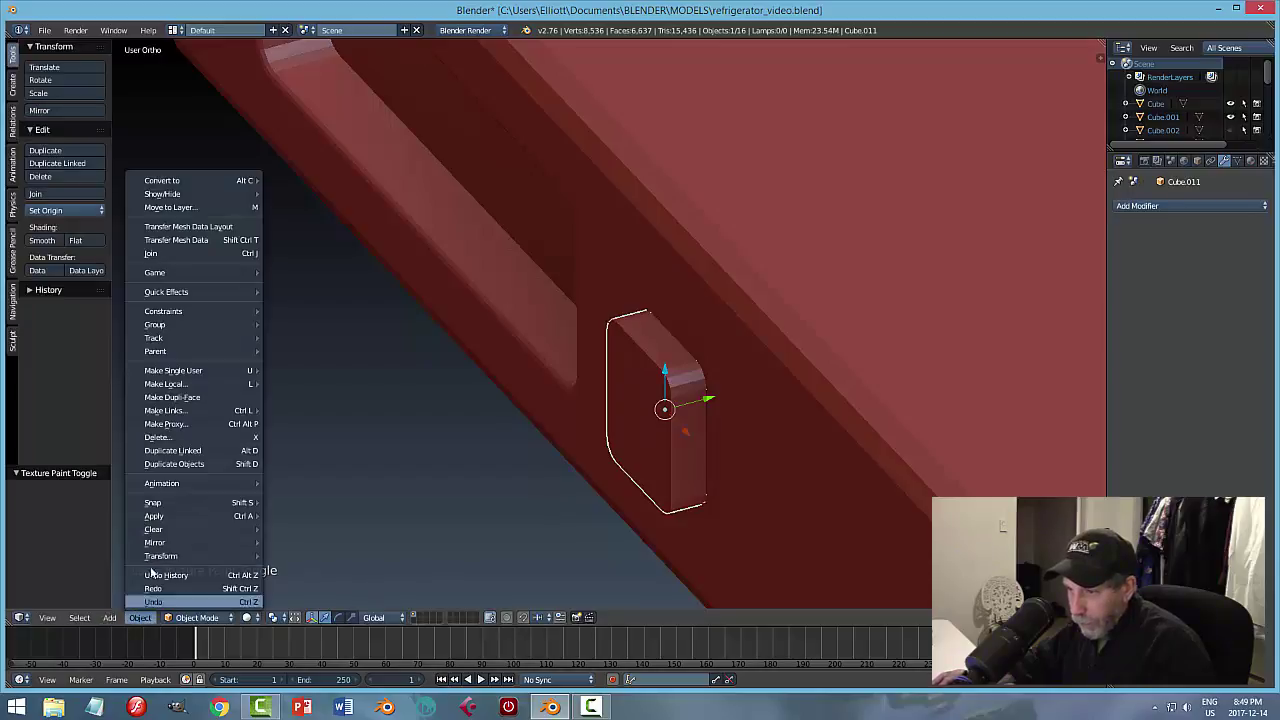
pyautogui.moveTo(172, 515)
pyautogui.click(321, 542)
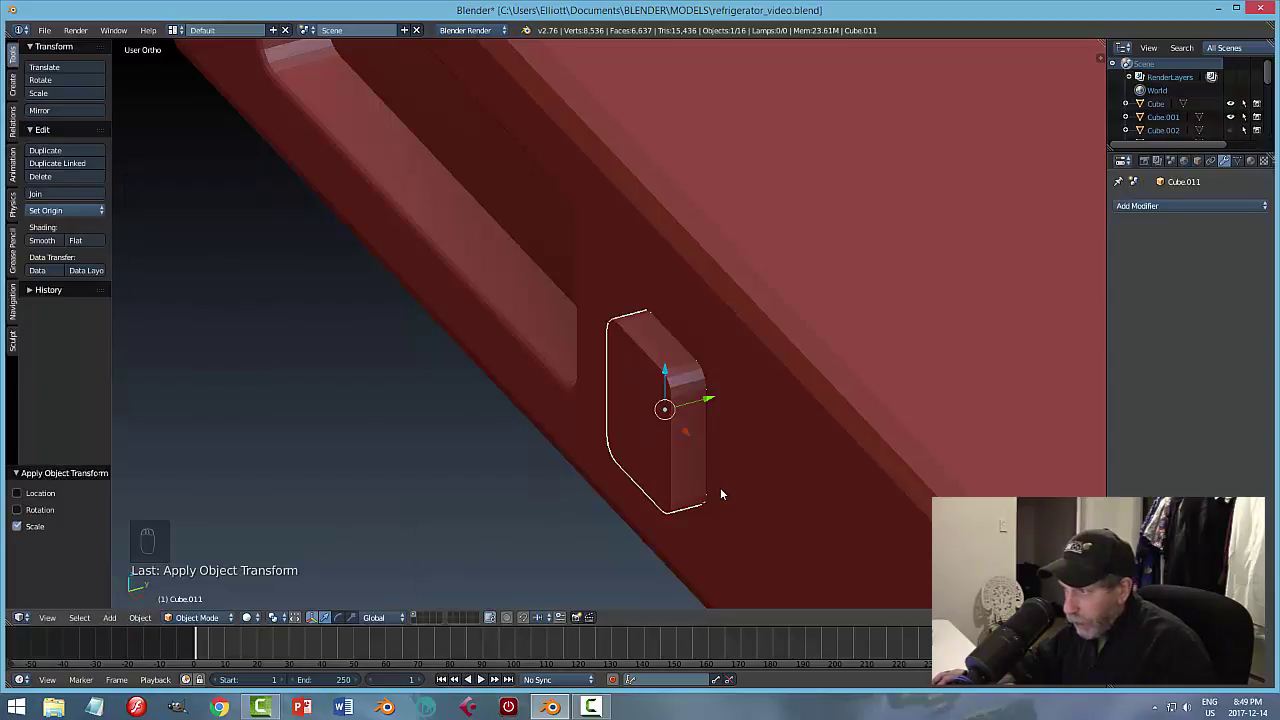
# Bevel the button's front edge loop with 2 segments and an offset of about 0.003.
pyautogui.press('Tab')
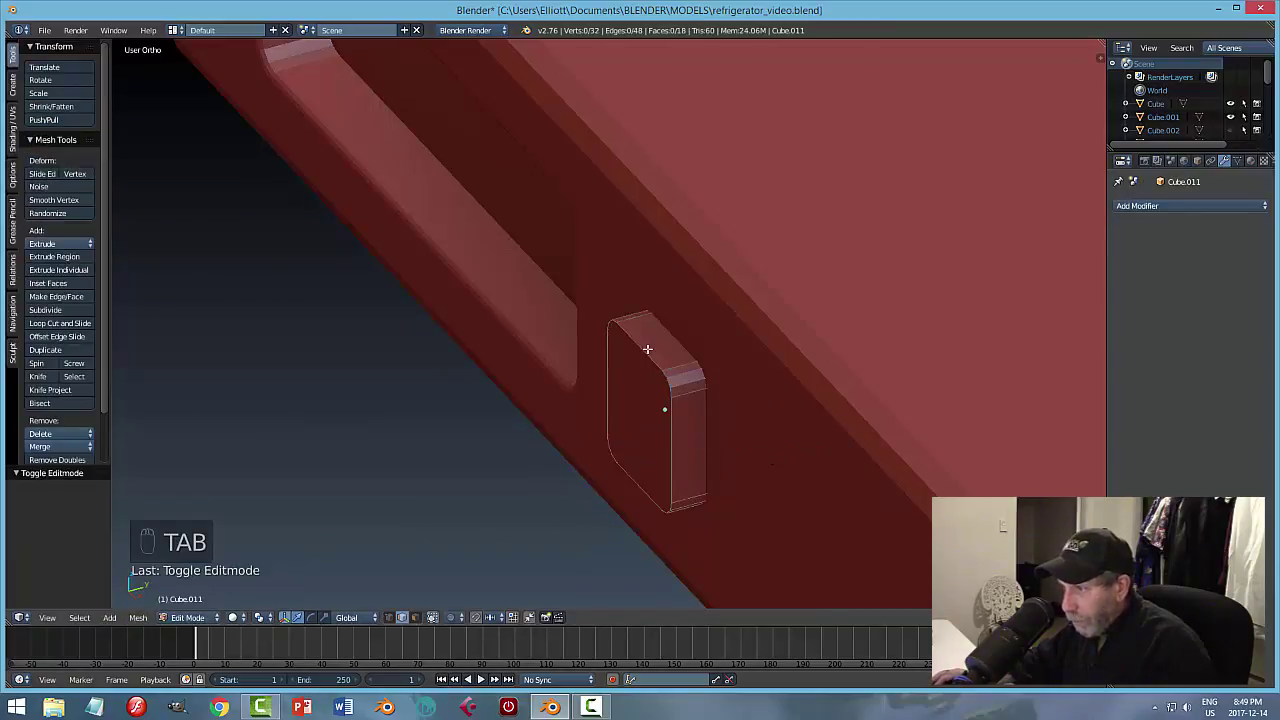
pyautogui.rightClick(647, 349)
pyautogui.hotkey('ctrl', 'b')
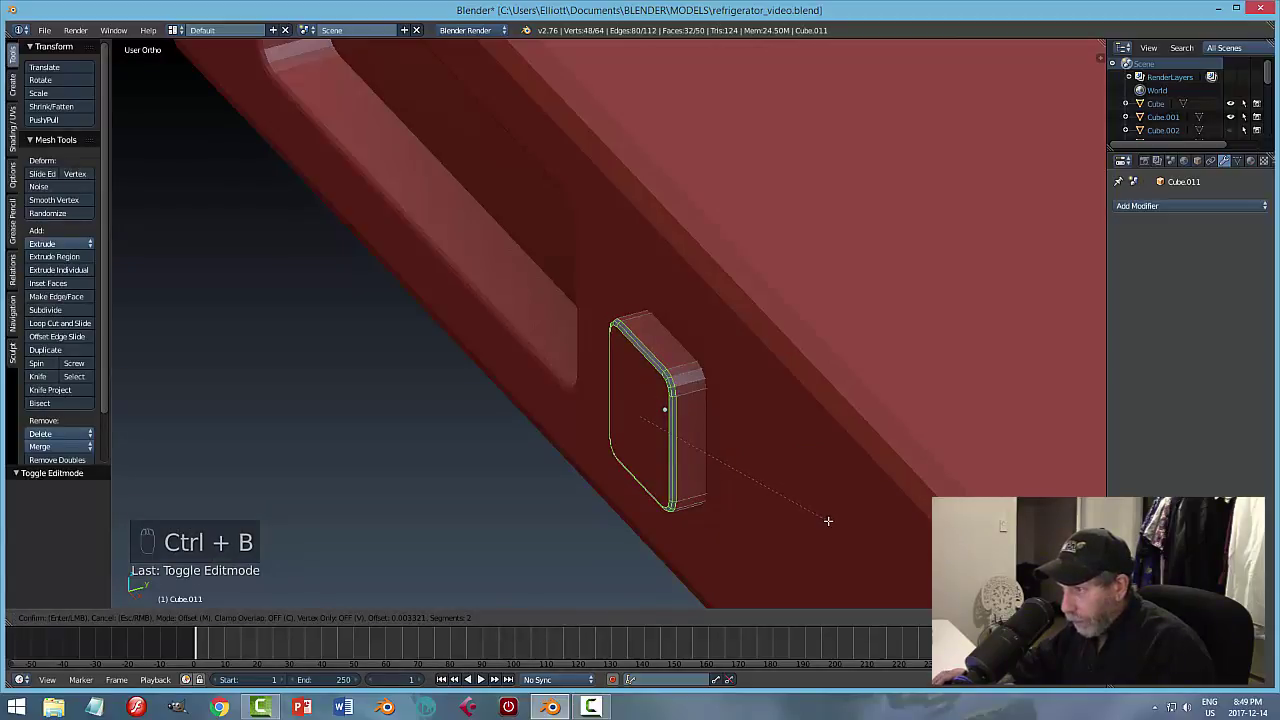
pyautogui.click(828, 521)
pyautogui.press('a')
pyautogui.press('Tab')
pyautogui.click(738, 519)
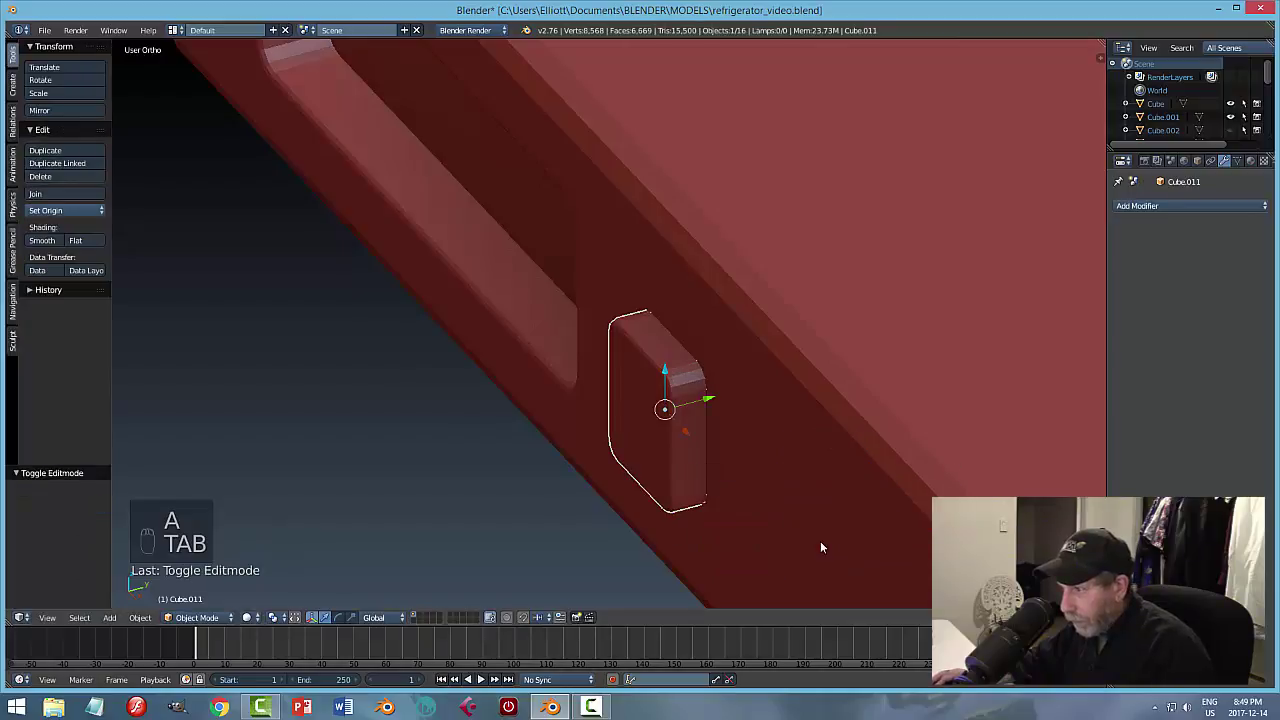
# Scale the button down slightly and move it 0.002 along Y into the drawer front.
pyautogui.press('a')
pyautogui.press('a')
pyautogui.moveTo(809, 543); pyautogui.dragTo(818, 259, button='middle')
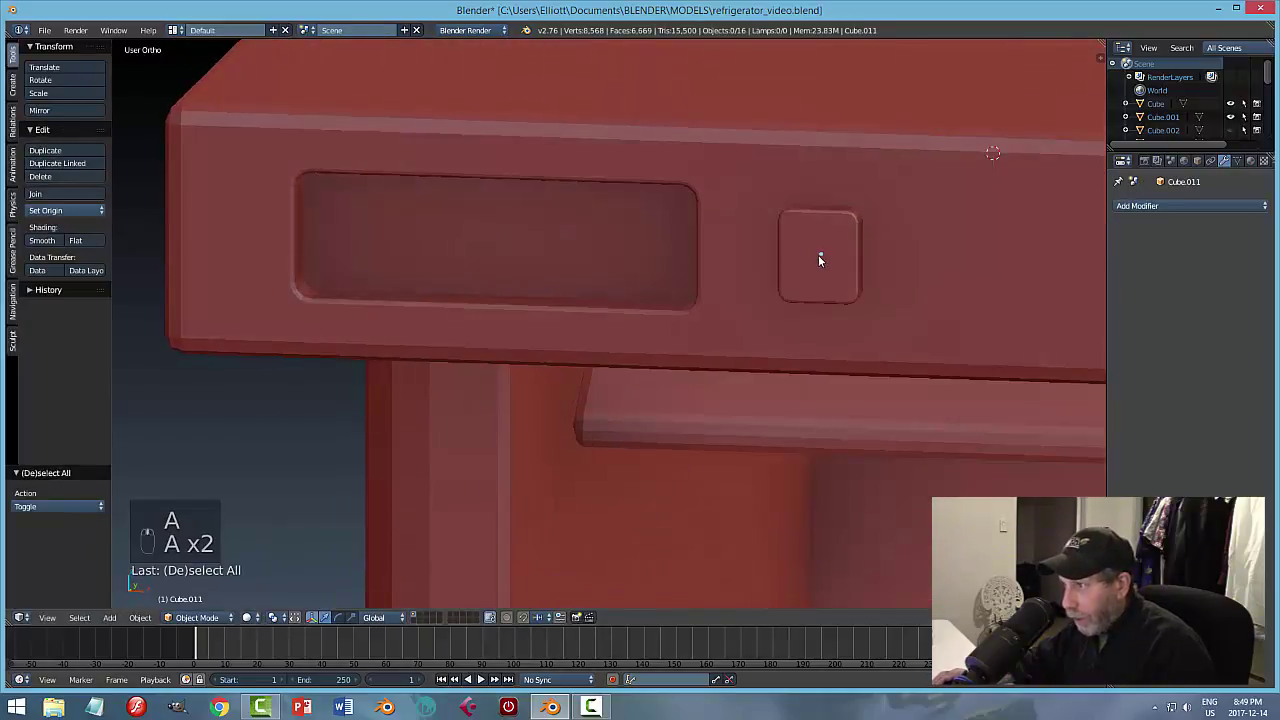
pyautogui.moveTo(971, 337); pyautogui.dragTo(630, 395, button='middle')
pyautogui.press('s')
pyautogui.click(994, 300)
pyautogui.moveTo(630, 395); pyautogui.dragTo(633, 391)
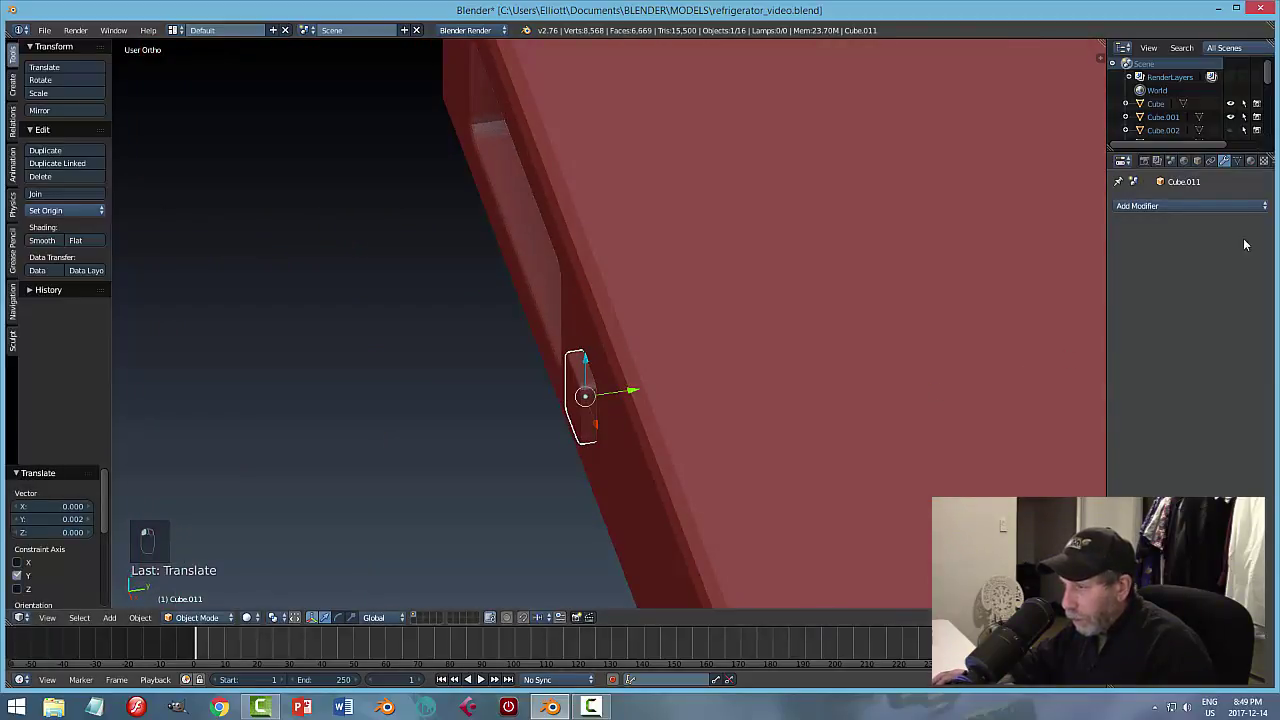
pyautogui.moveTo(884, 352); pyautogui.dragTo(880, 390, button='middle')
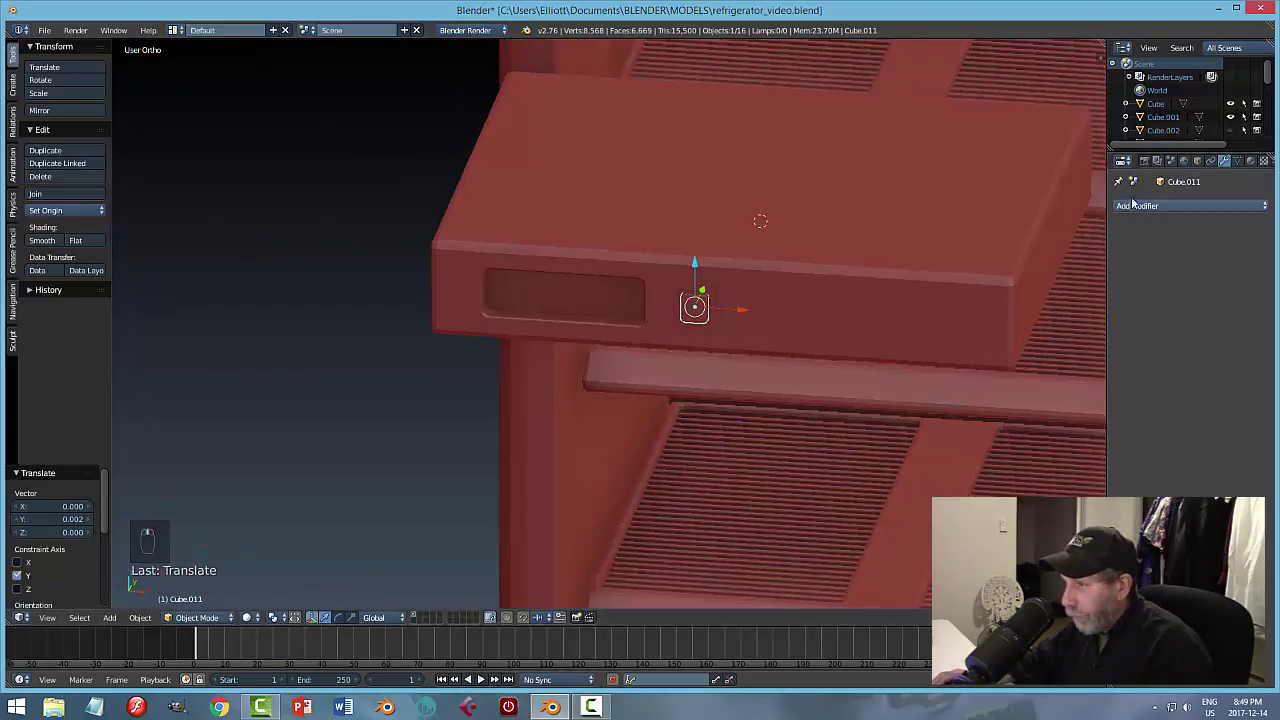
# Add an Array modifier to the button with a count of 4 and a relative X offset of 1.5, and apply it.
pyautogui.click(1130, 206)
pyautogui.click(1026, 236)
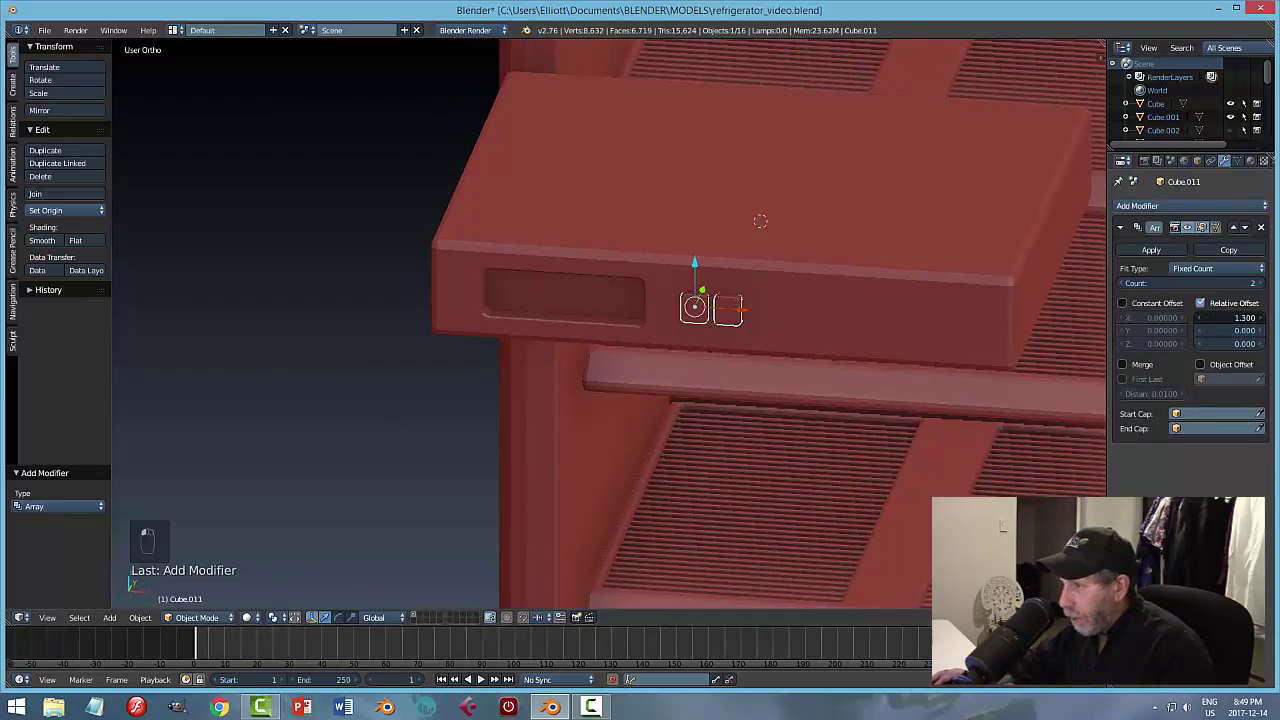
pyautogui.moveTo(1231, 317); pyautogui.dragTo(1250, 317)
pyautogui.moveTo(1190, 283); pyautogui.dragTo(1225, 283)
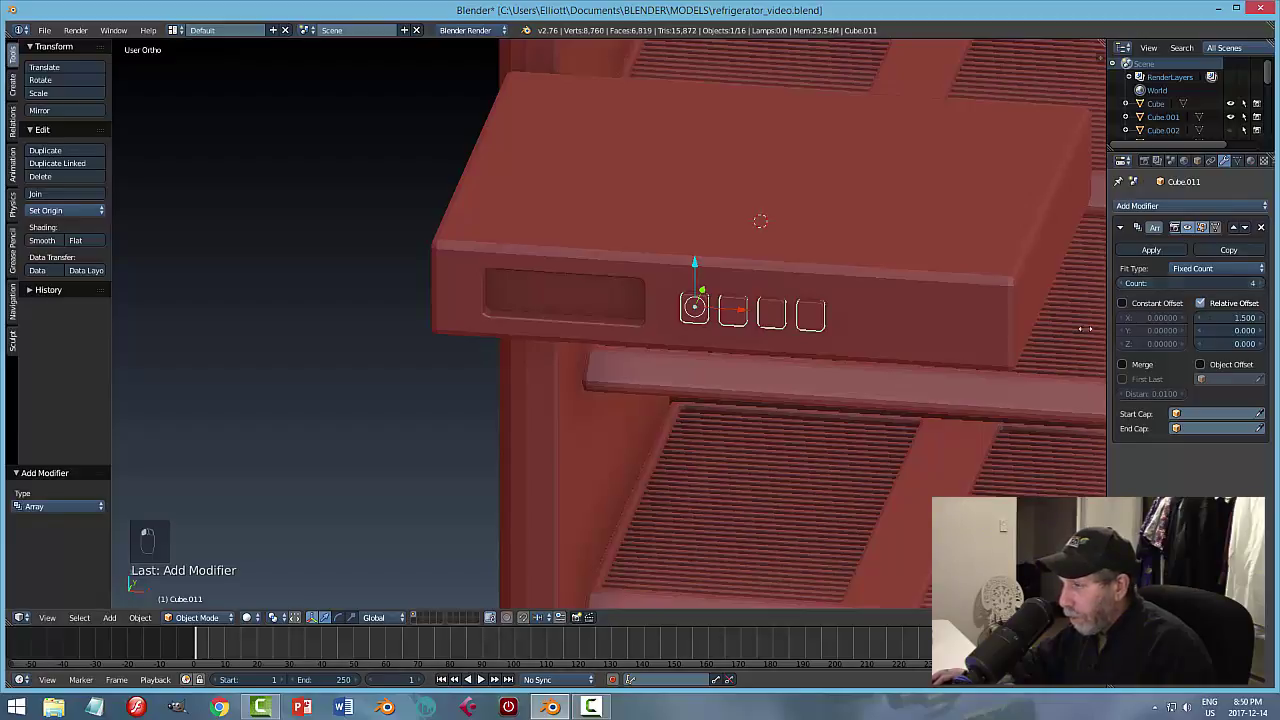
pyautogui.click(1148, 250)
# Join the row of buttons with the drawer into one object and save the file.
pyautogui.keyDown('shift'); pyautogui.rightClick(925, 252); pyautogui.keyUp('shift')
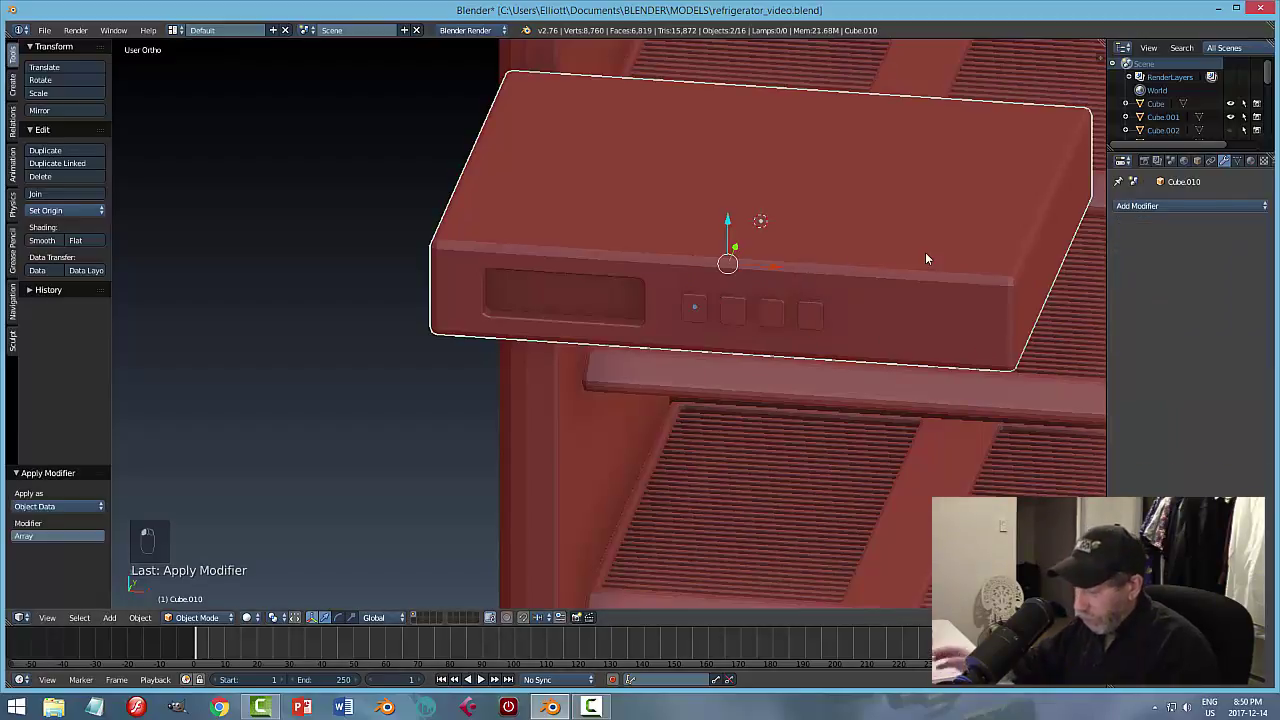
pyautogui.hotkey('ctrl', 'j')
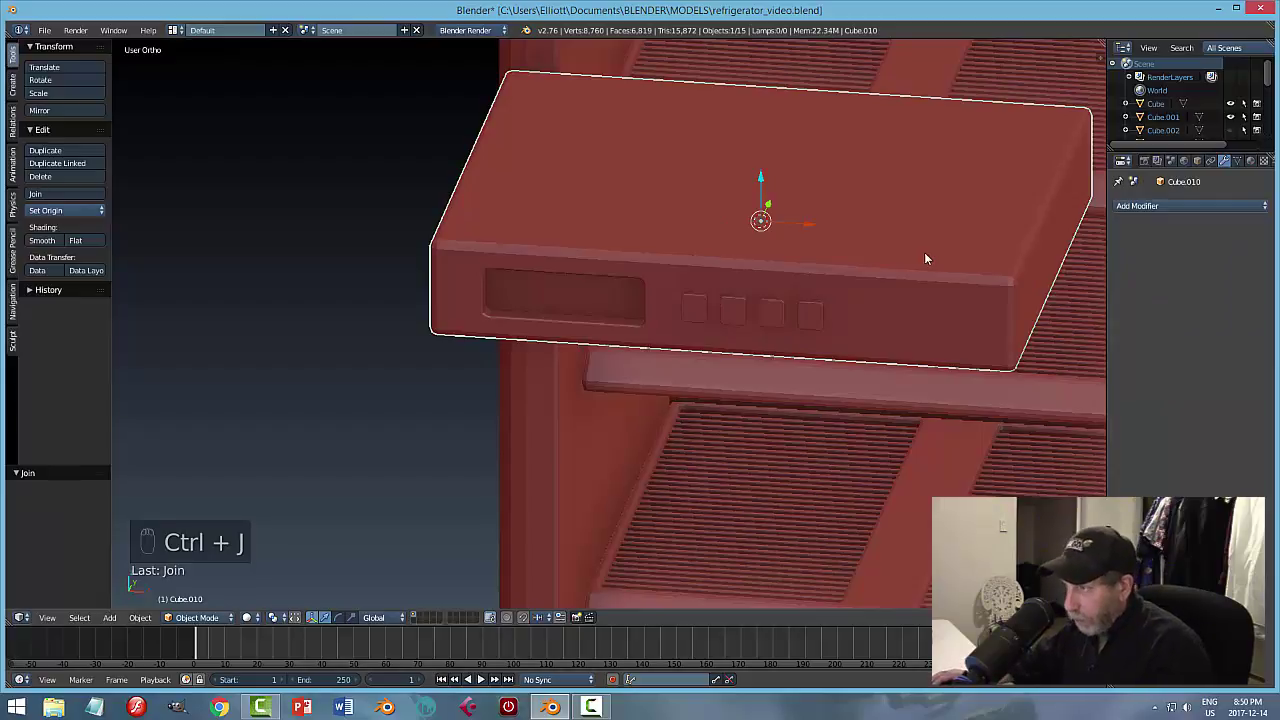
pyautogui.press('a')
pyautogui.hotkey('ctrl', 's')
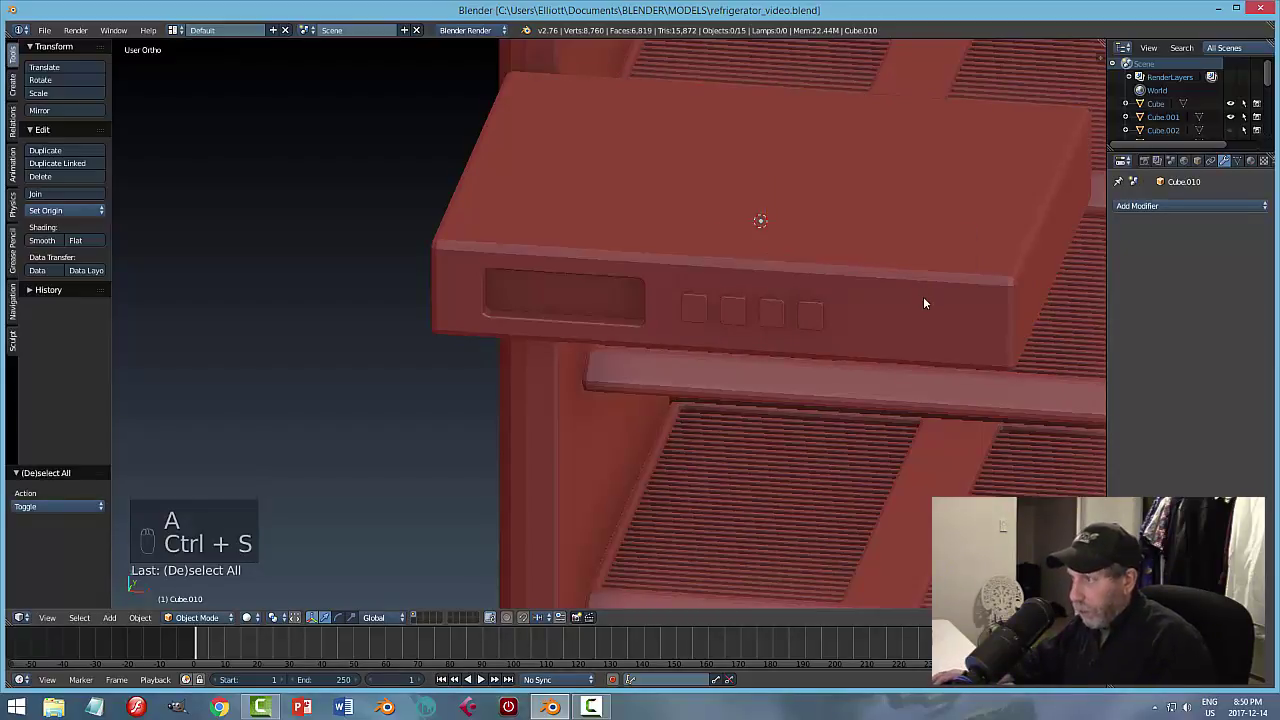
# Snap the 3D cursor to the front face of the fourth button, the one farthest from the recess.
pyautogui.moveTo(923, 296); pyautogui.dragTo(771, 284, button='middle')
pyautogui.rightClick(771, 284)
pyautogui.press('Tab')
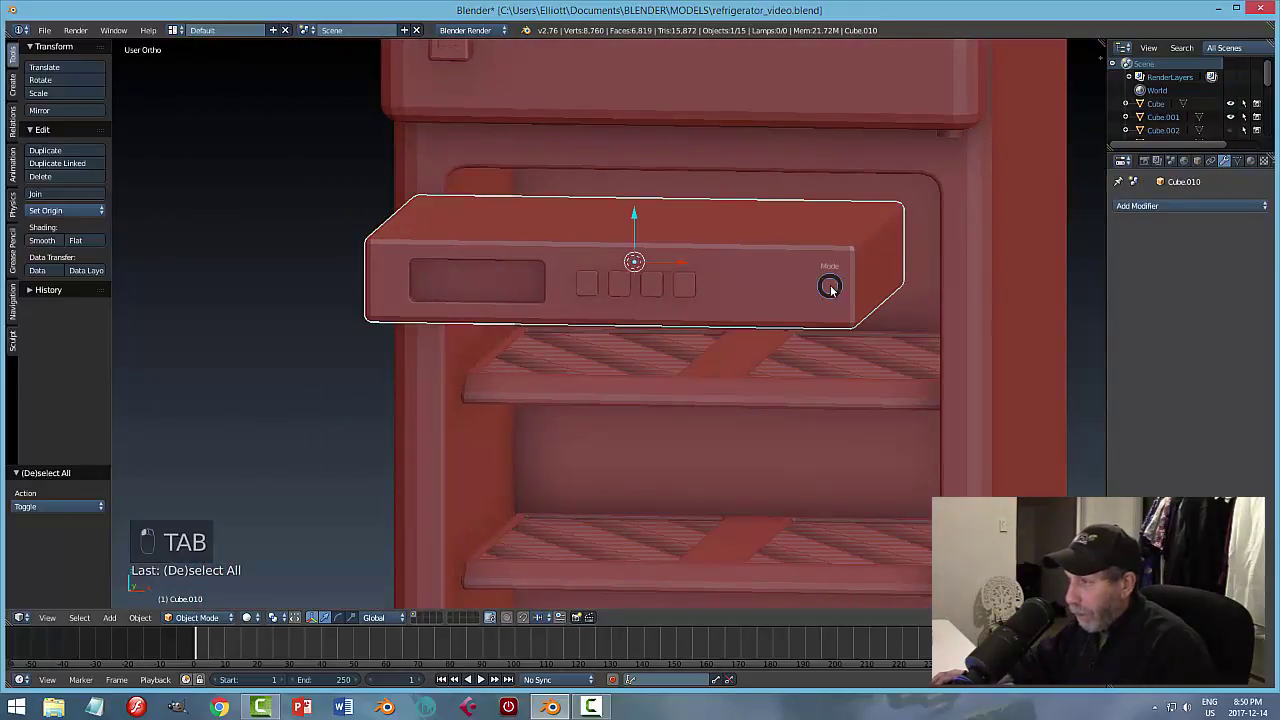
pyautogui.click(926, 288)
pyautogui.hotkey('ctrl', 'Tab')
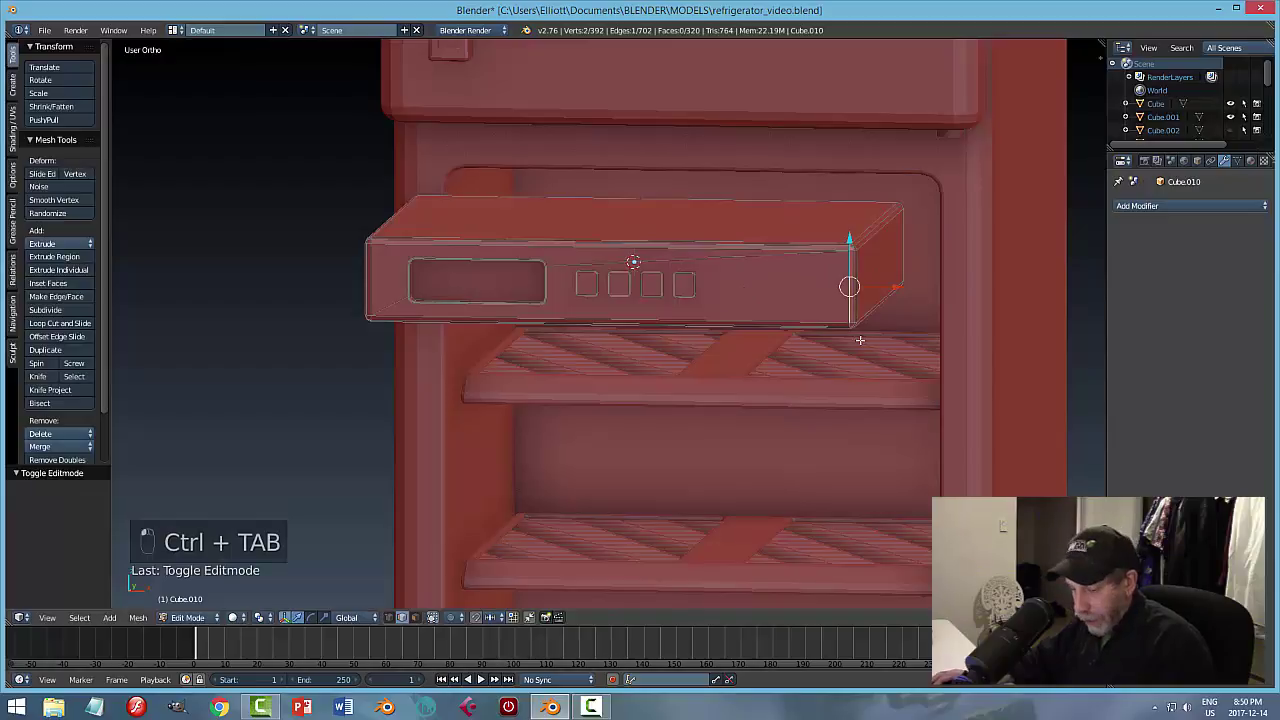
pyautogui.press('a')
pyautogui.hotkey('ctrl', 'Tab')
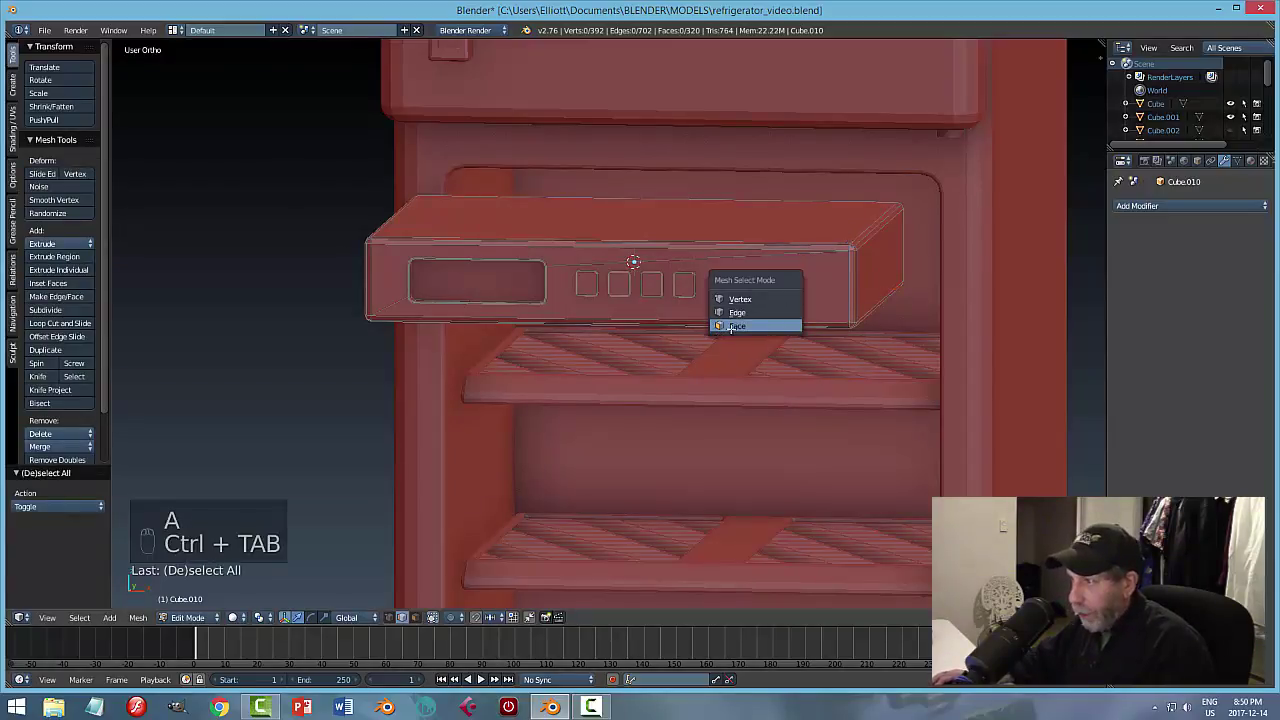
pyautogui.click(735, 326)
pyautogui.hotkey('shift', 's')
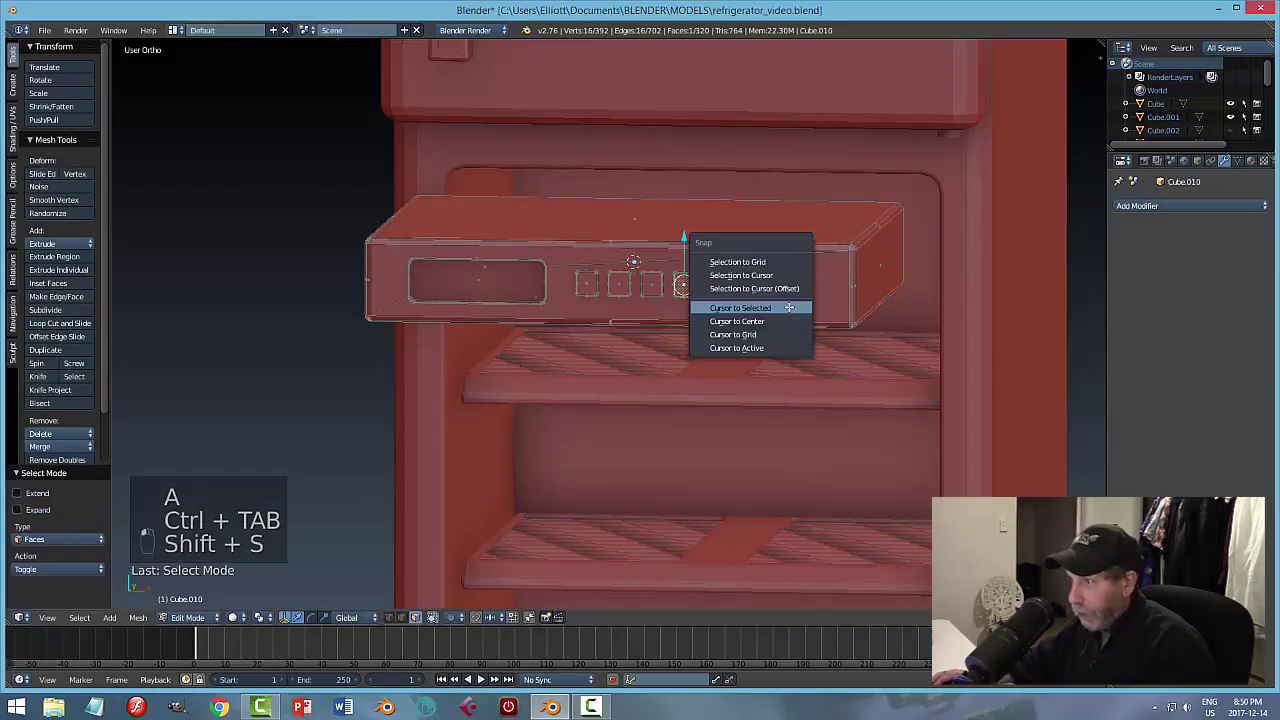
pyautogui.click(795, 307)
pyautogui.press('a')
pyautogui.press('Tab')
pyautogui.click(727, 322)
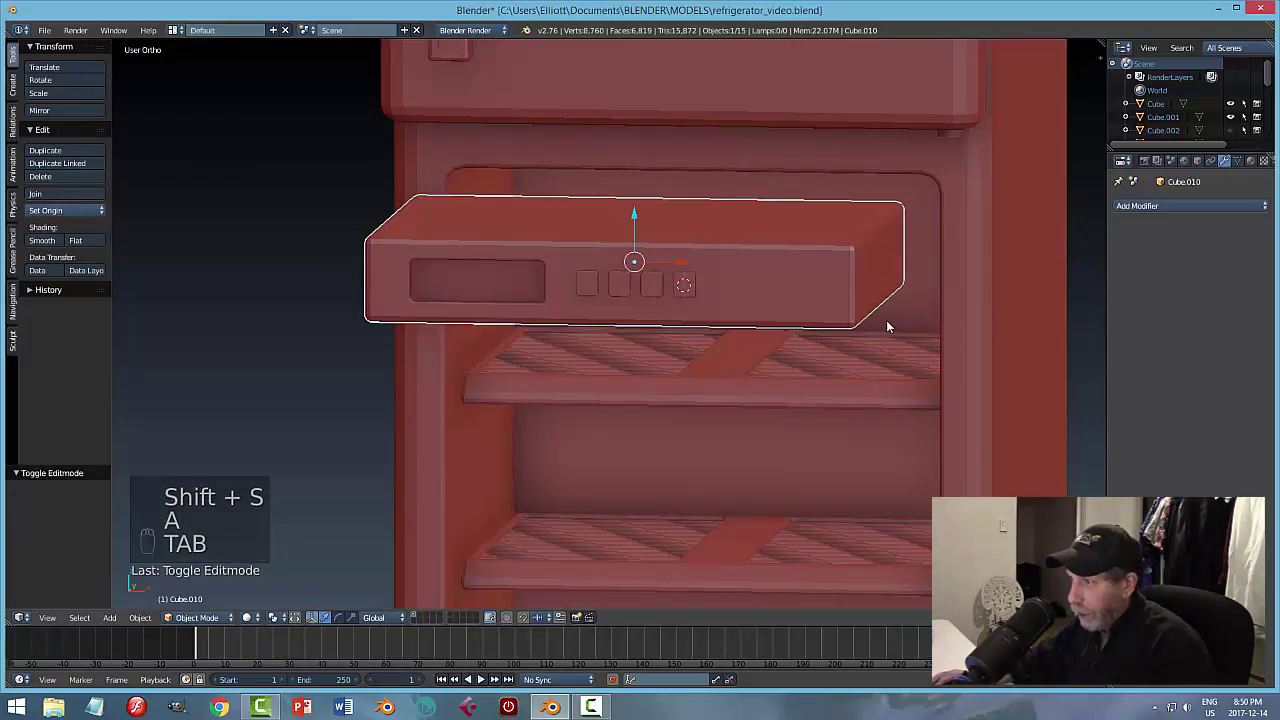
# Add a mesh circle at the 3D cursor and rotate it 90° about X to face the drawer front.
pyautogui.hotkey('shift', 'a')
pyautogui.moveTo(887, 324)
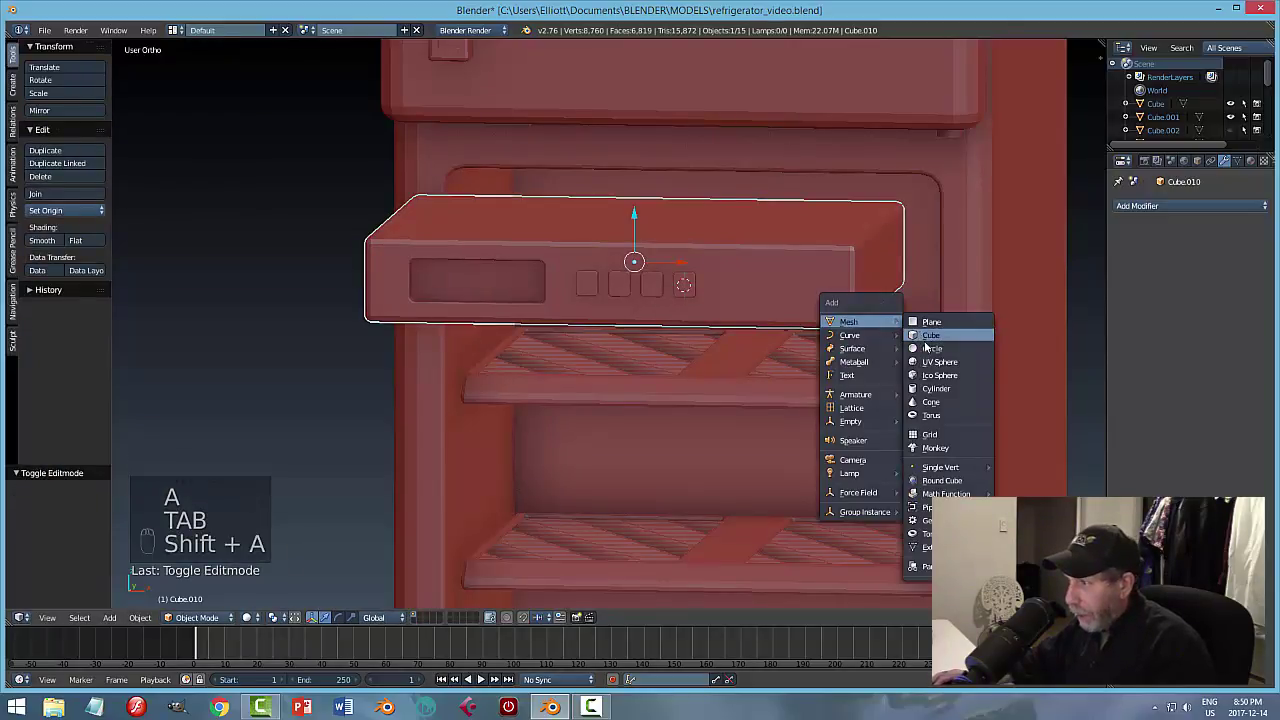
pyautogui.click(926, 347)
pyautogui.moveTo(877, 343); pyautogui.dragTo(860, 330, button='middle')
pyautogui.press('r')
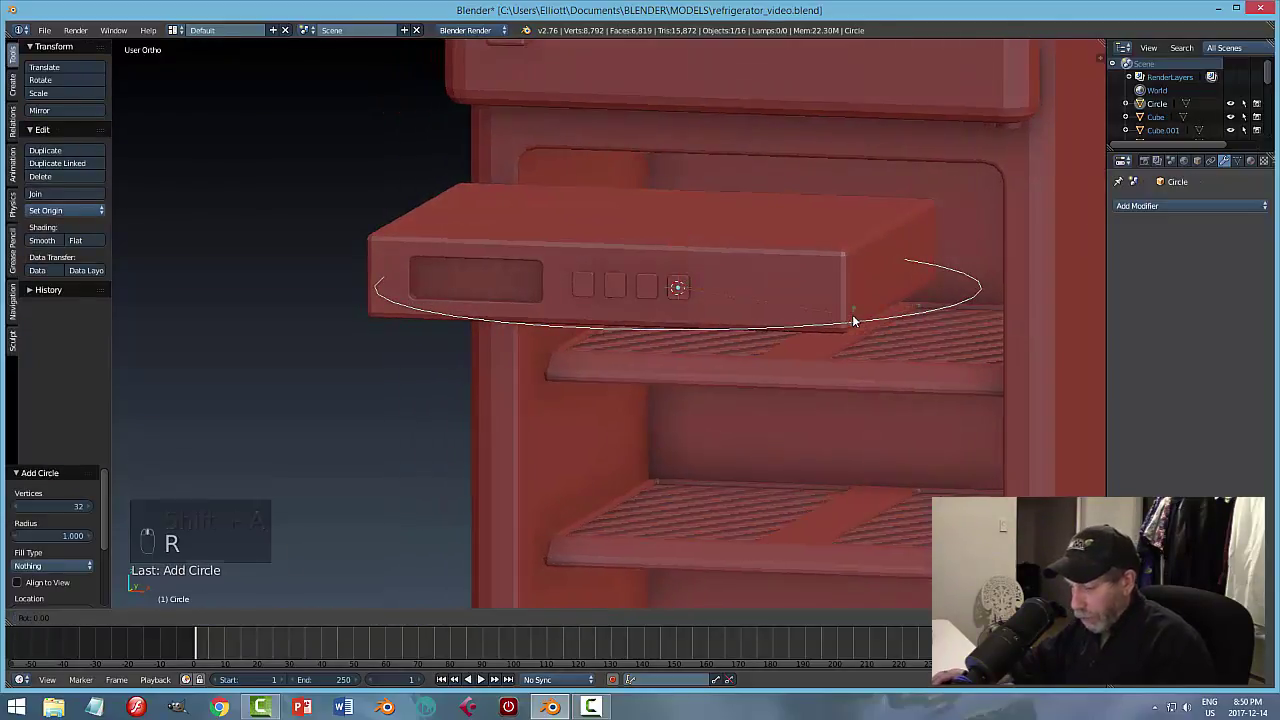
pyautogui.press('x')
pyautogui.press('9')
pyautogui.press('0')
pyautogui.press('Return')
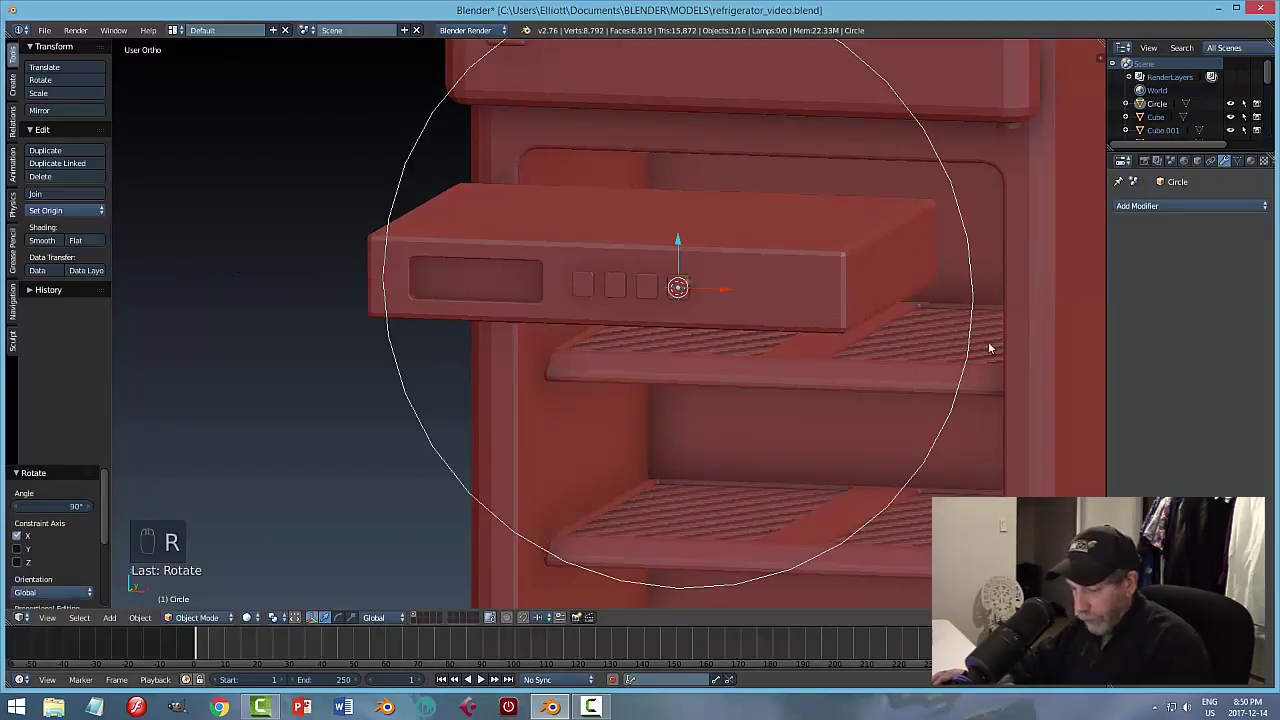
# Scale the circle by about 0.071, move it about 0.201 along X beside the buttons, and fine-tune its size.
pyautogui.press('s')
pyautogui.click(702, 285)
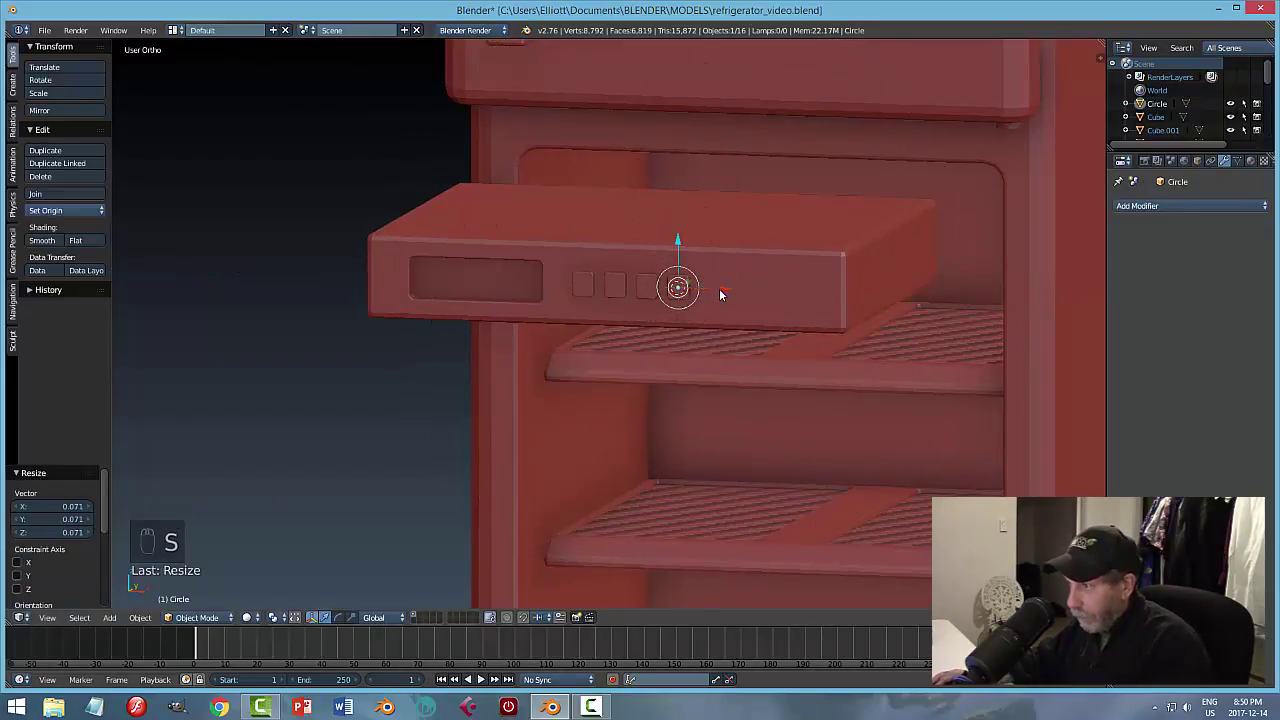
pyautogui.press('g')
pyautogui.press('x')
pyautogui.click(784, 290)
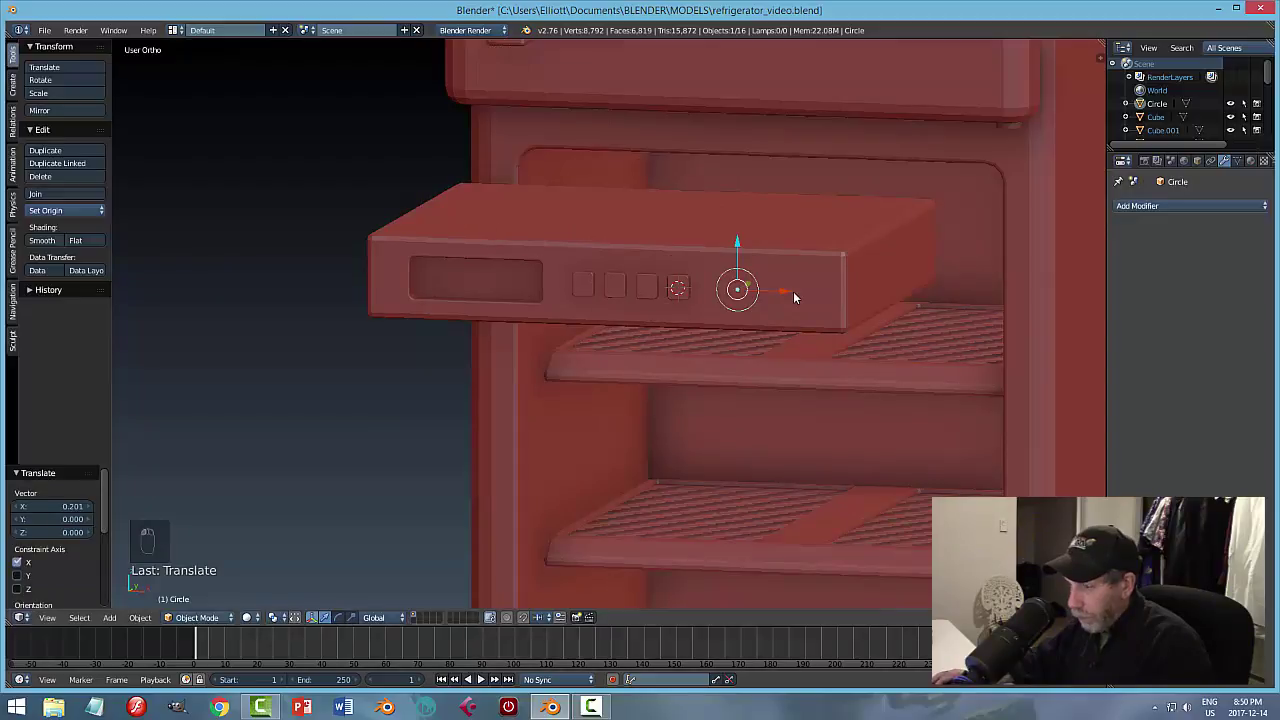
pyautogui.press('s')
pyautogui.click(860, 297)
# Fill the circle with a face and extrude it about 0.033 along negative Y to form a knob.
pyautogui.moveTo(860, 297); pyautogui.dragTo(828, 352, button='middle')
pyautogui.scroll(3, 816, 336)
pyautogui.press('Tab')
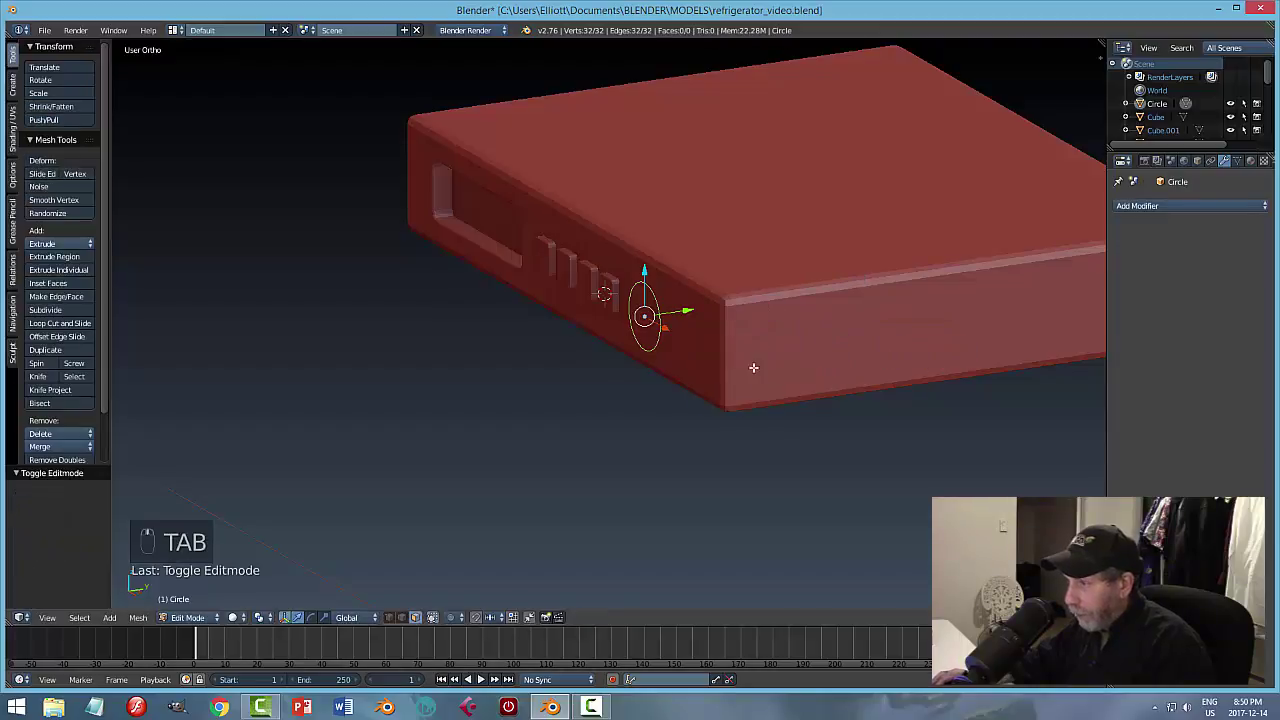
pyautogui.press('f')
pyautogui.moveTo(711, 375); pyautogui.dragTo(700, 386, button='middle')
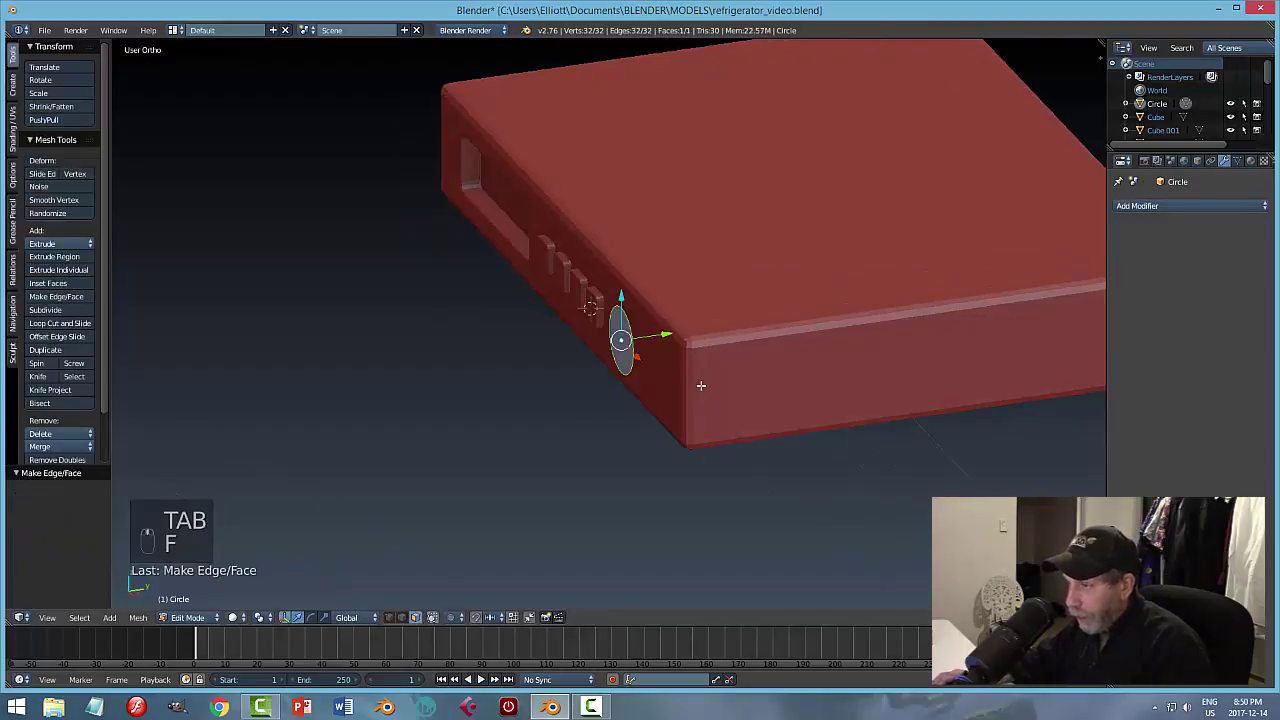
pyautogui.press('e')
pyautogui.rightClick(669, 357)
pyautogui.press('e')
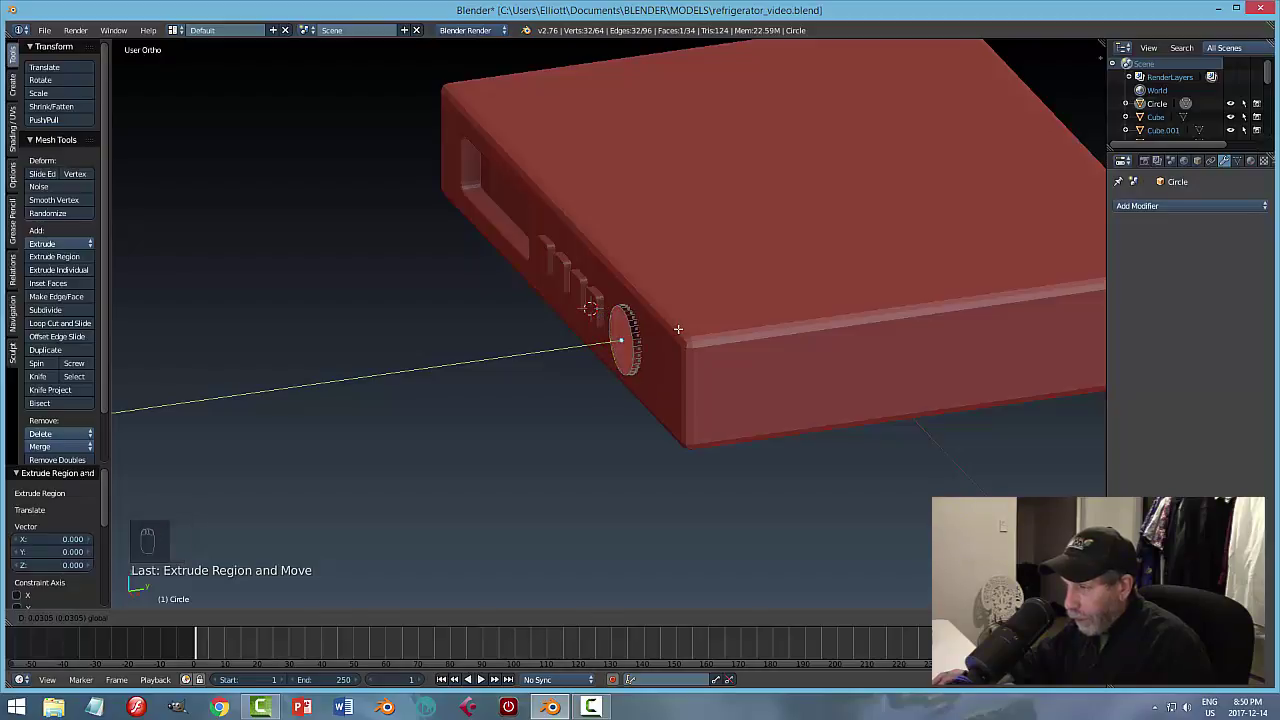
pyautogui.click(653, 340)
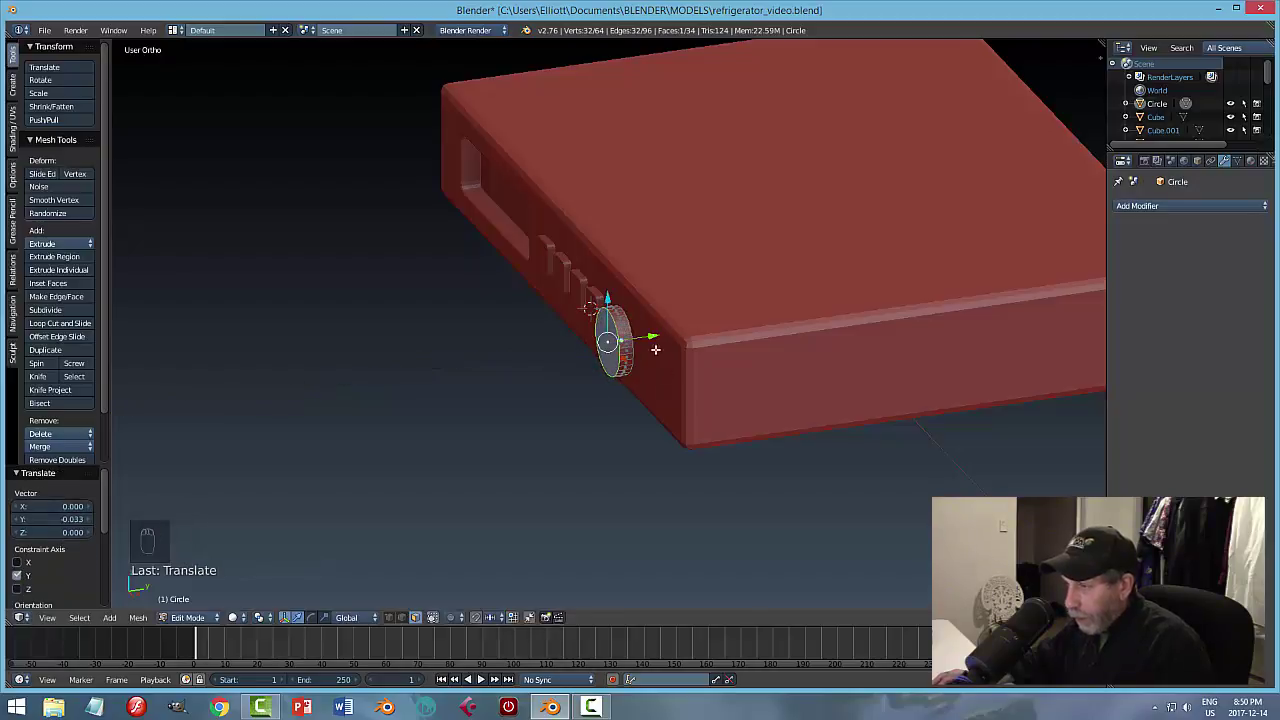
# Inset the knob's front face and extrude it outward about 0.018 along negative Y as a second tier.
pyautogui.scroll(5, 674, 386)
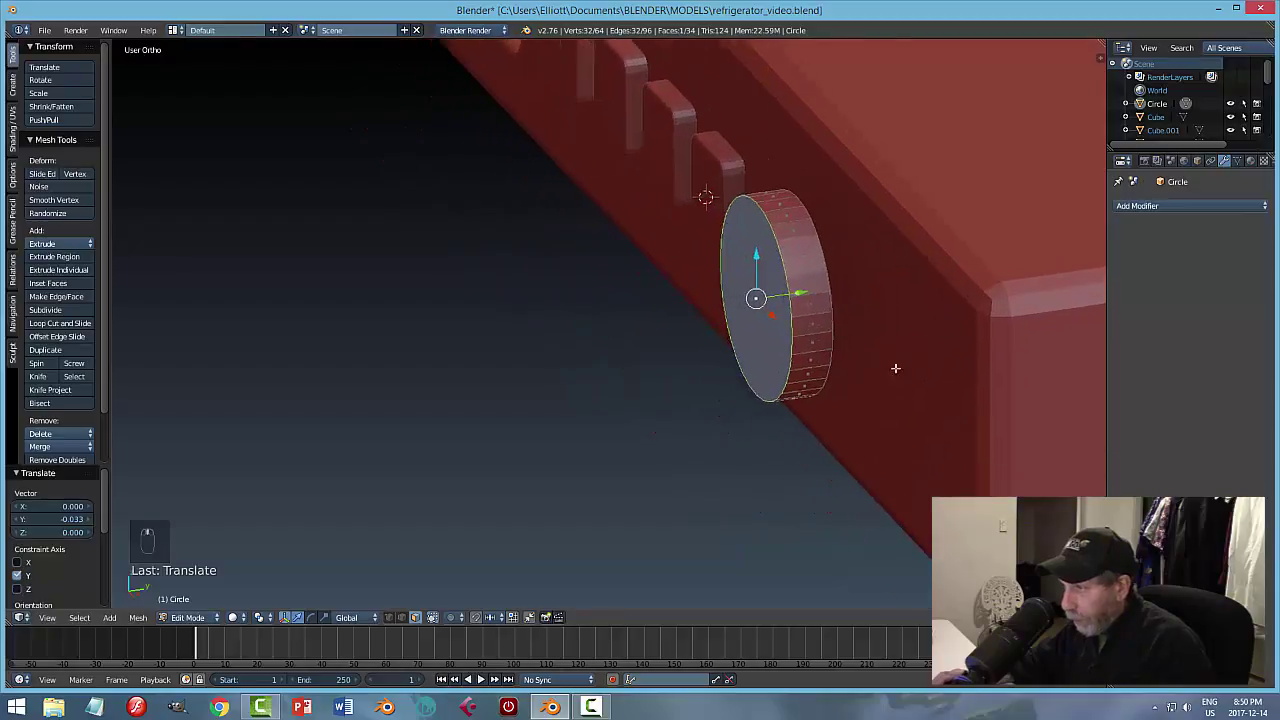
pyautogui.moveTo(824, 412); pyautogui.dragTo(833, 401, button='middle')
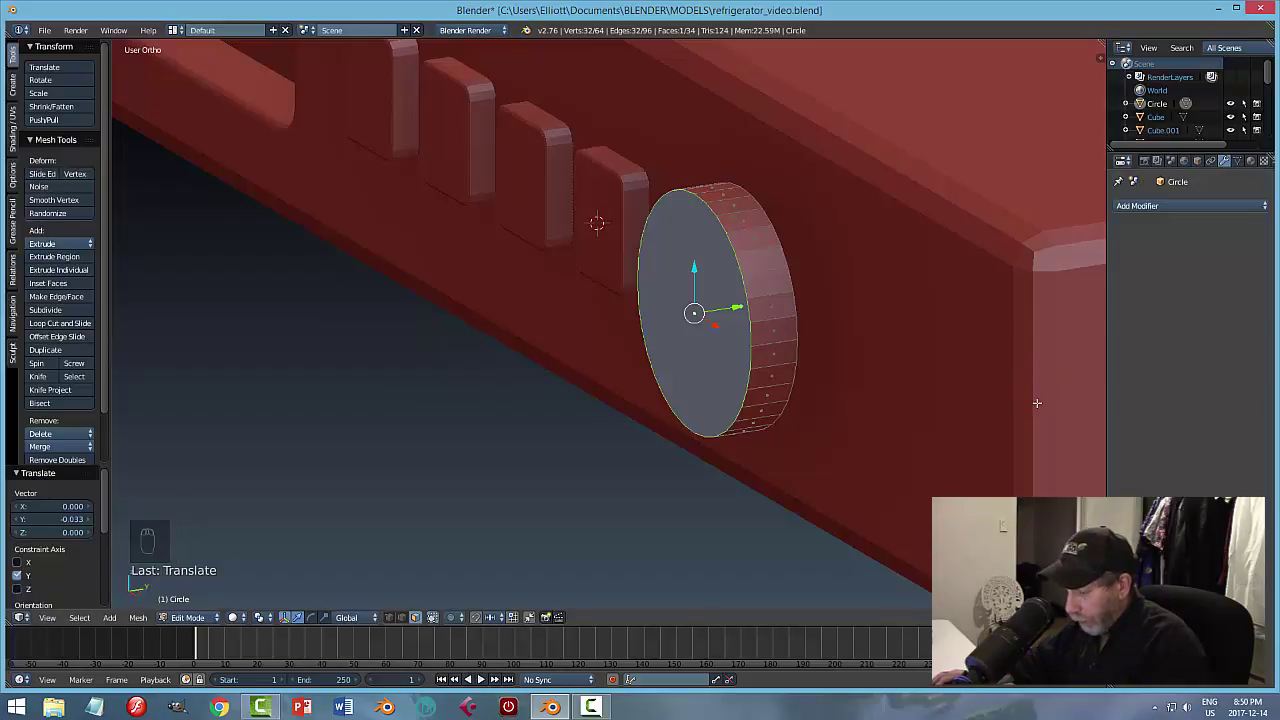
pyautogui.press('i')
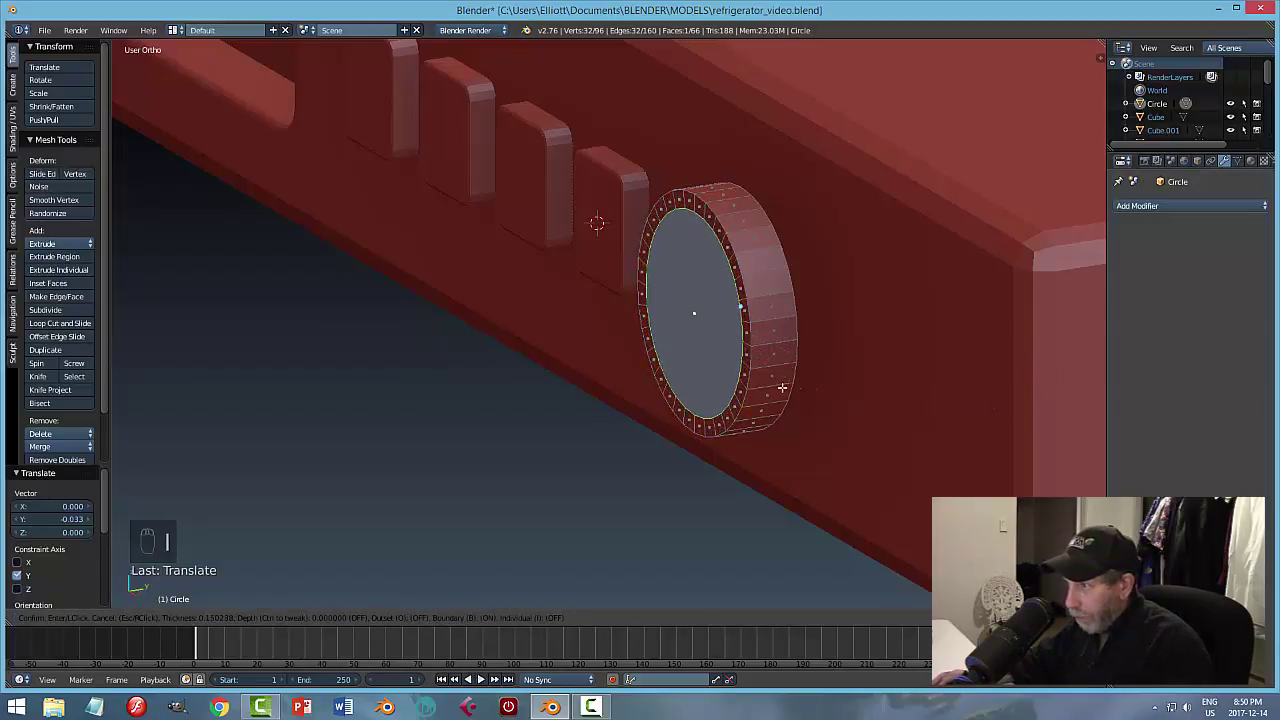
pyautogui.click(868, 398)
pyautogui.press('e')
pyautogui.click(733, 338)
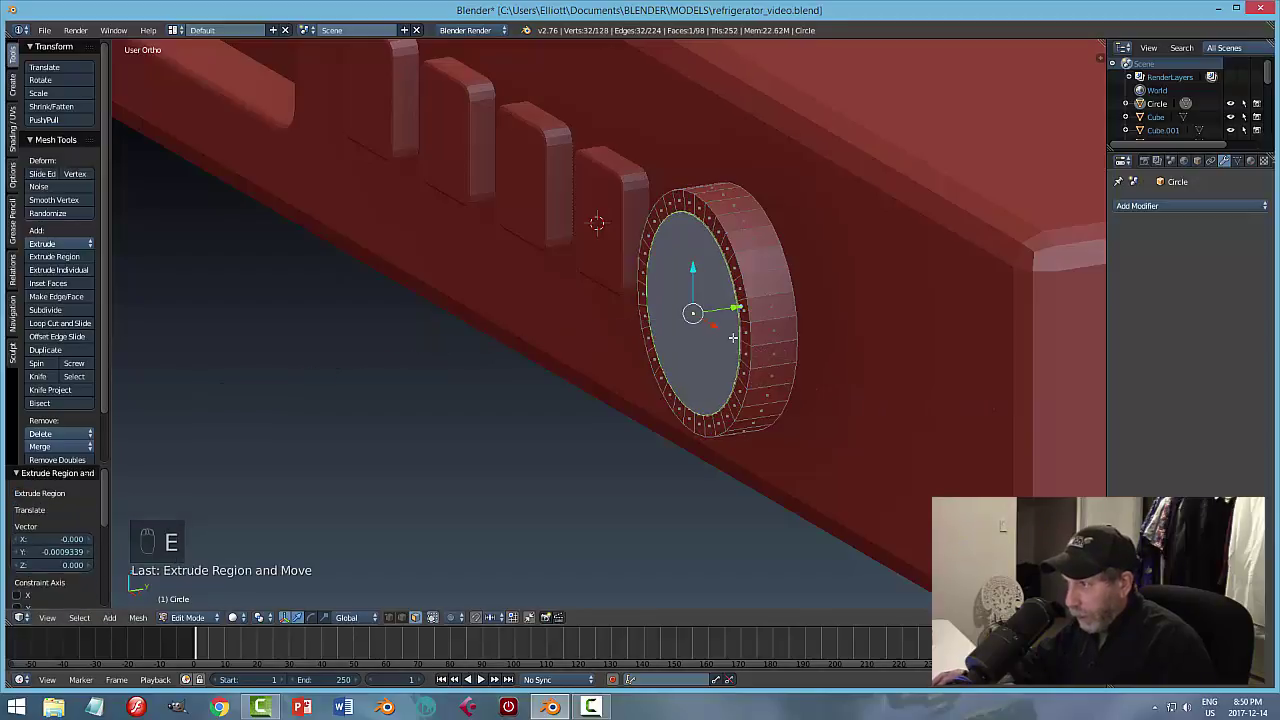
pyautogui.moveTo(736, 312); pyautogui.dragTo(711, 314)
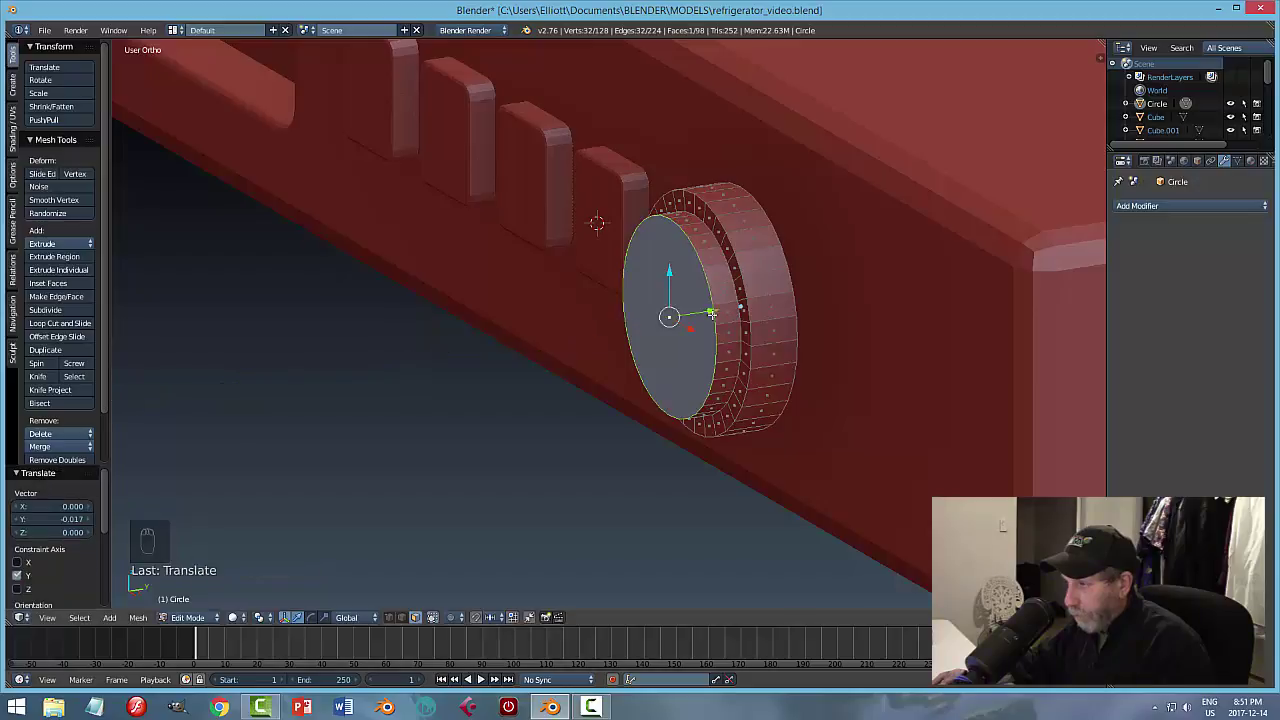
# Inset the second tier's front face by about 0.19 and extrude it about 0.009 along negative Y.
pyautogui.press('i')
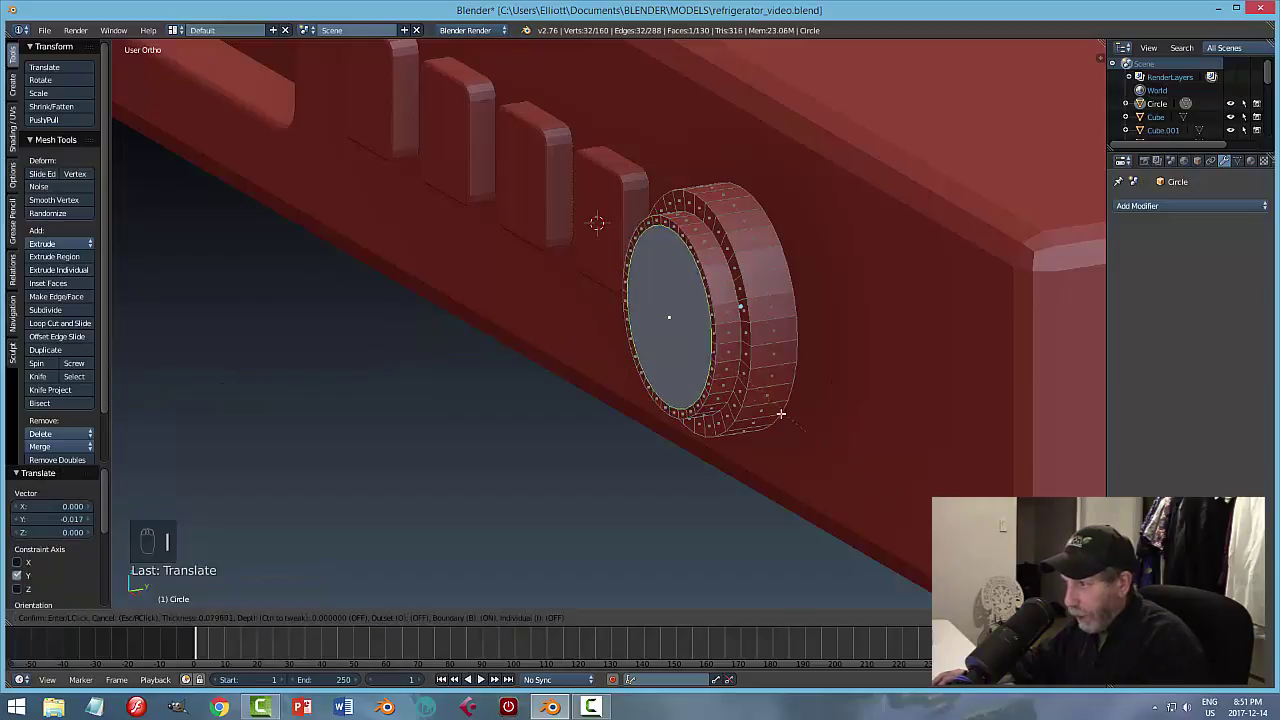
pyautogui.click(668, 316)
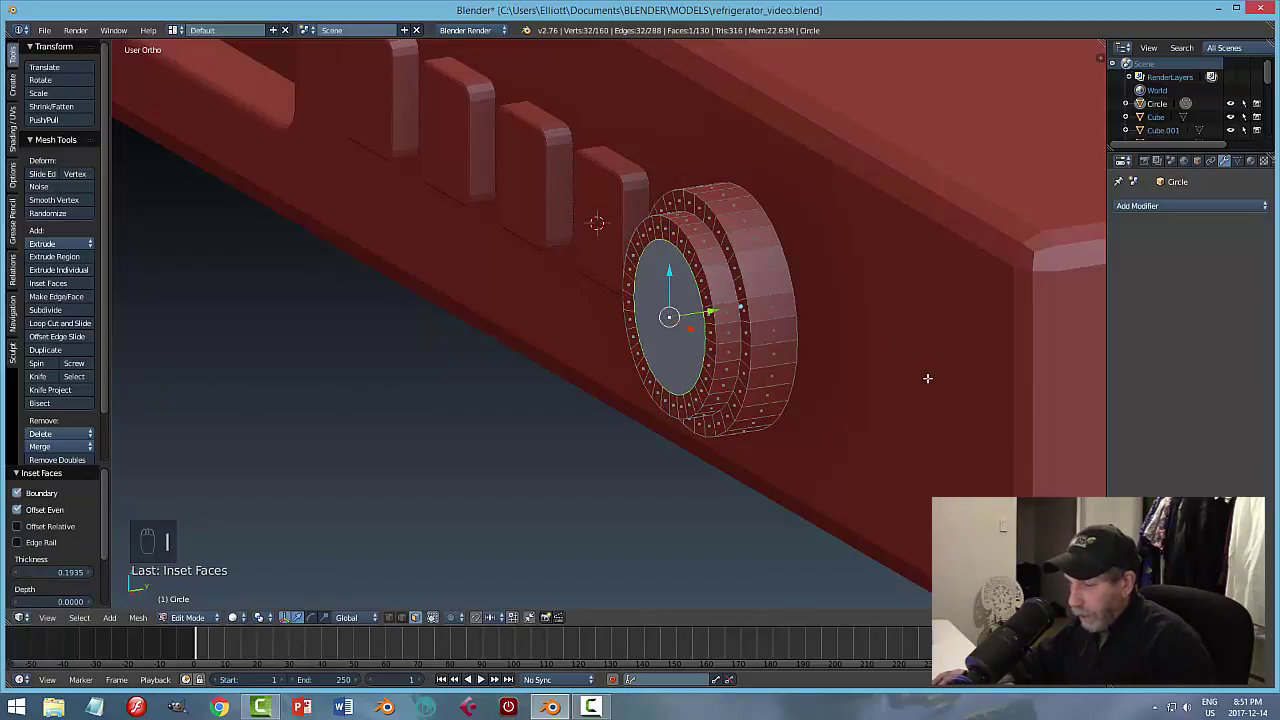
pyautogui.press('e')
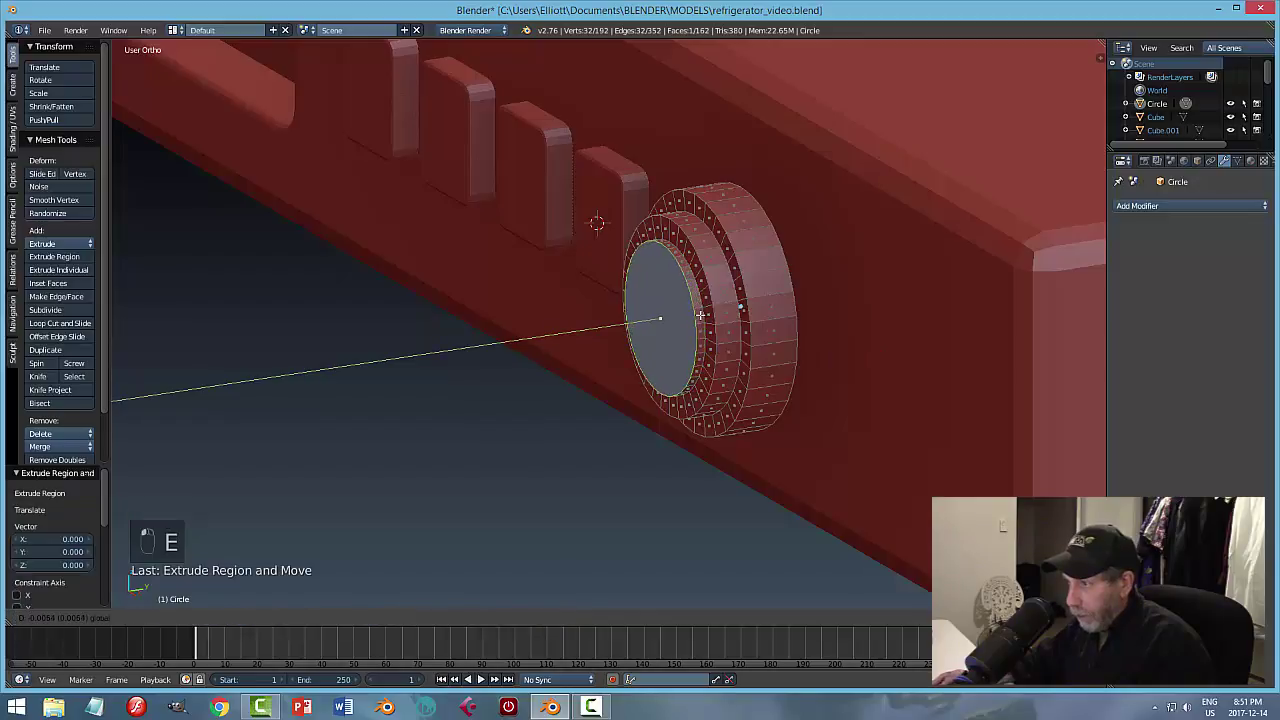
pyautogui.click(777, 340)
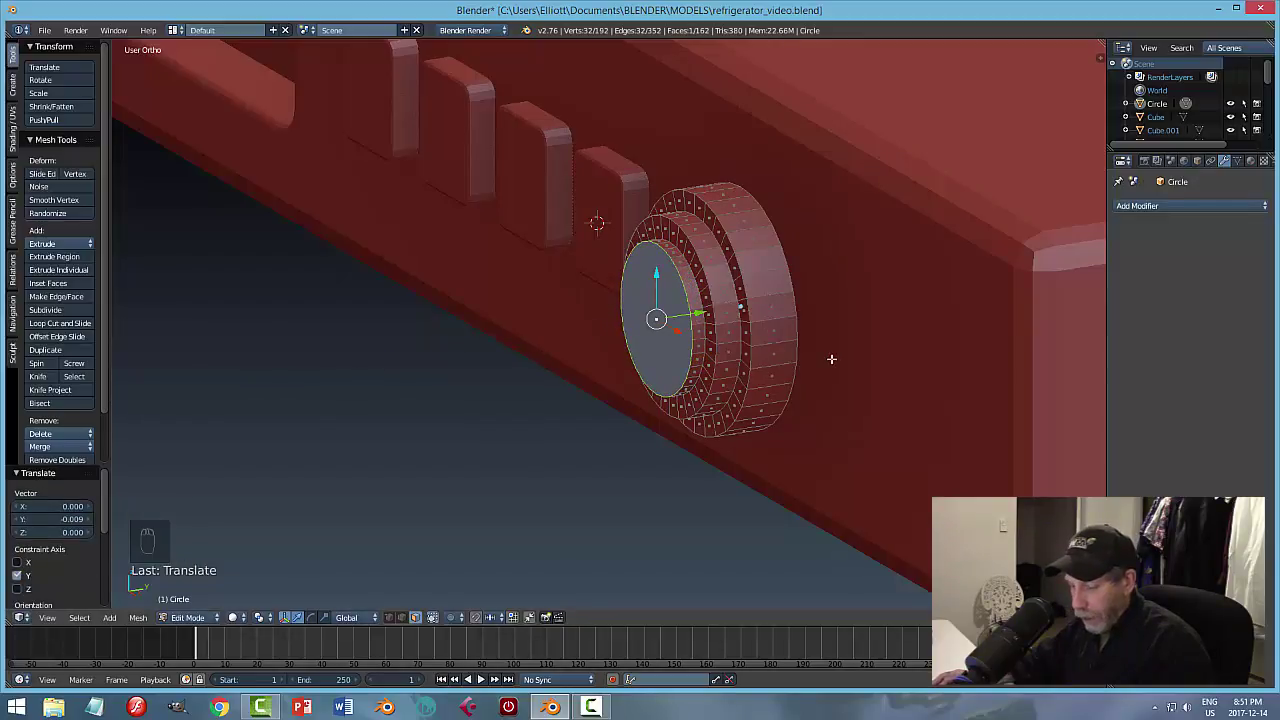
pyautogui.press('a')
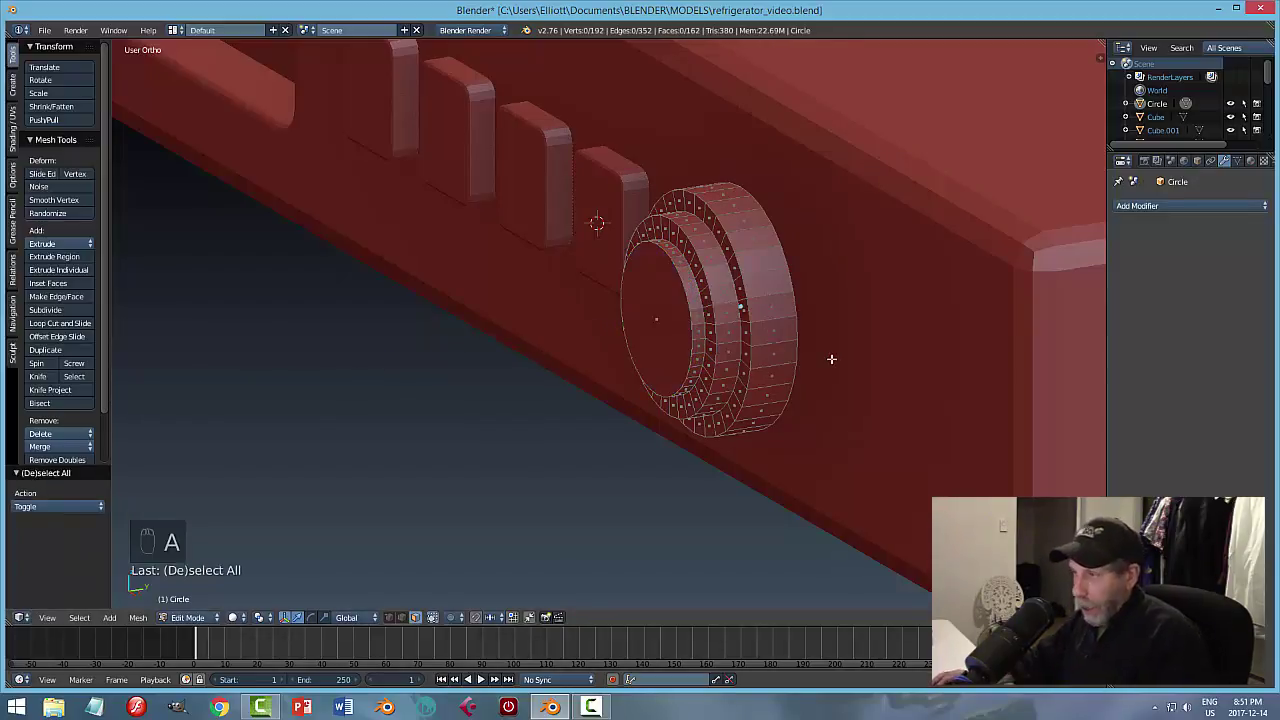
# Apply the scale of the stepped knob in Object Mode.
pyautogui.press('Tab')
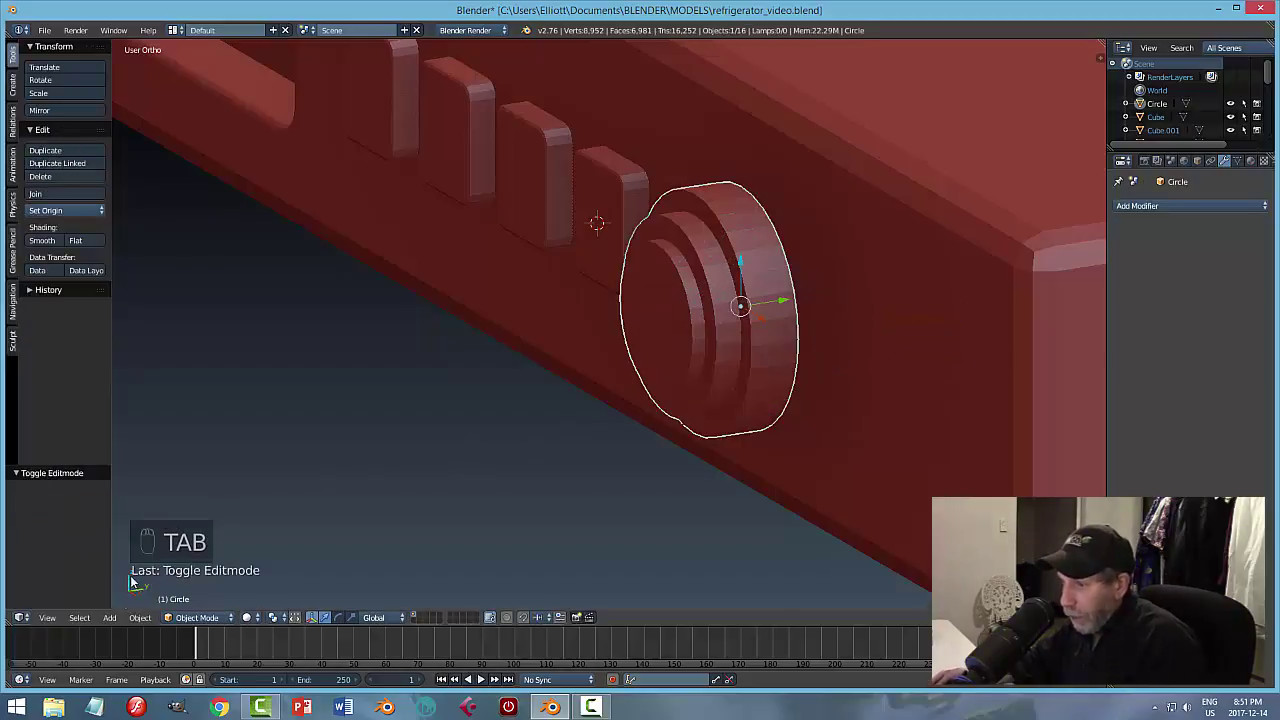
pyautogui.click(136, 617)
pyautogui.moveTo(160, 515)
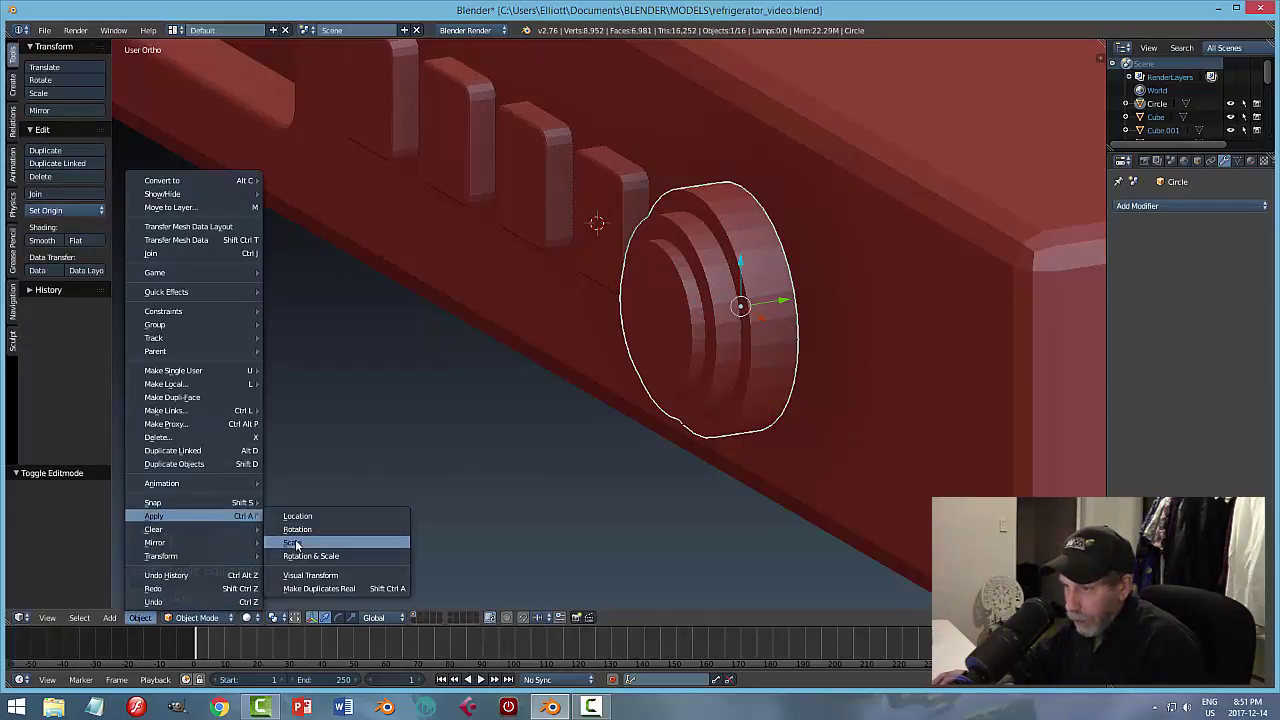
pyautogui.click(295, 543)
# Open the knob's mesh in Edit Mode with edge selection active.
pyautogui.press('Tab')
pyautogui.scroll(2, 820, 350)
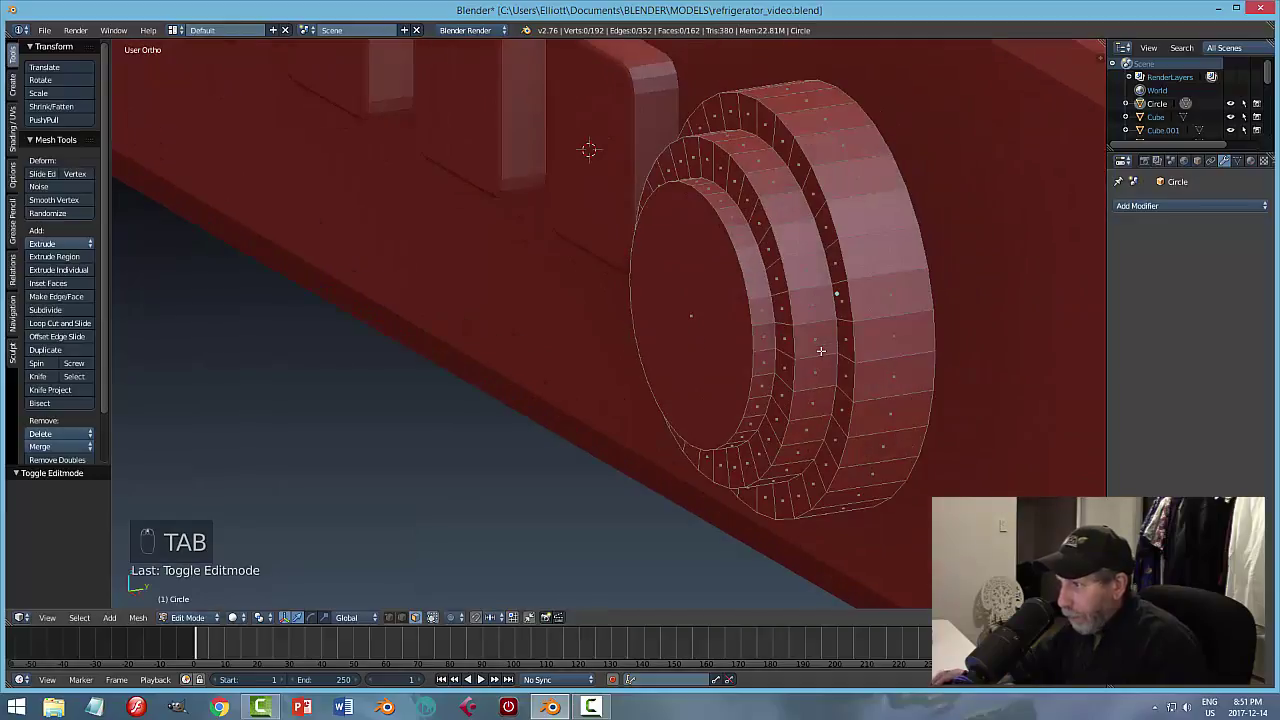
pyautogui.hotkey('ctrl', 'Tab')
pyautogui.click(810, 338)
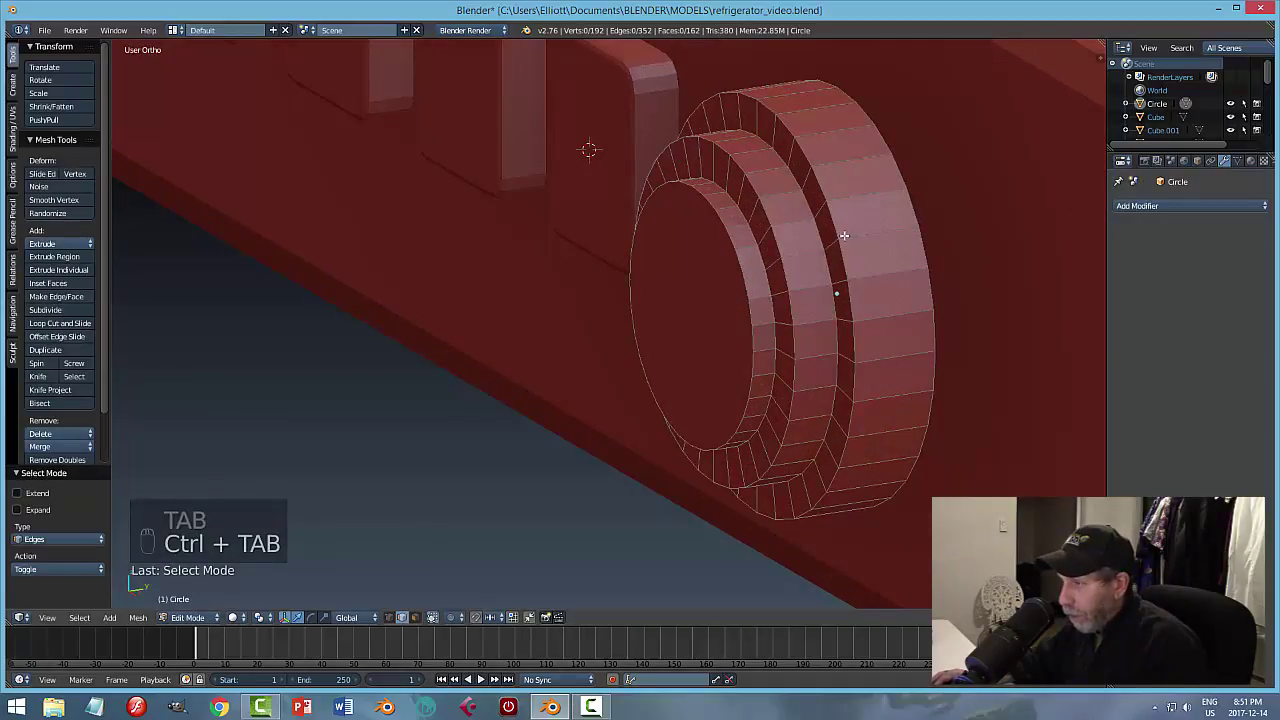
# Add two loop cuts around the knob's outer rim and scale them apart along Y toward the rim's edges.
pyautogui.hotkey('ctrl', 'r')
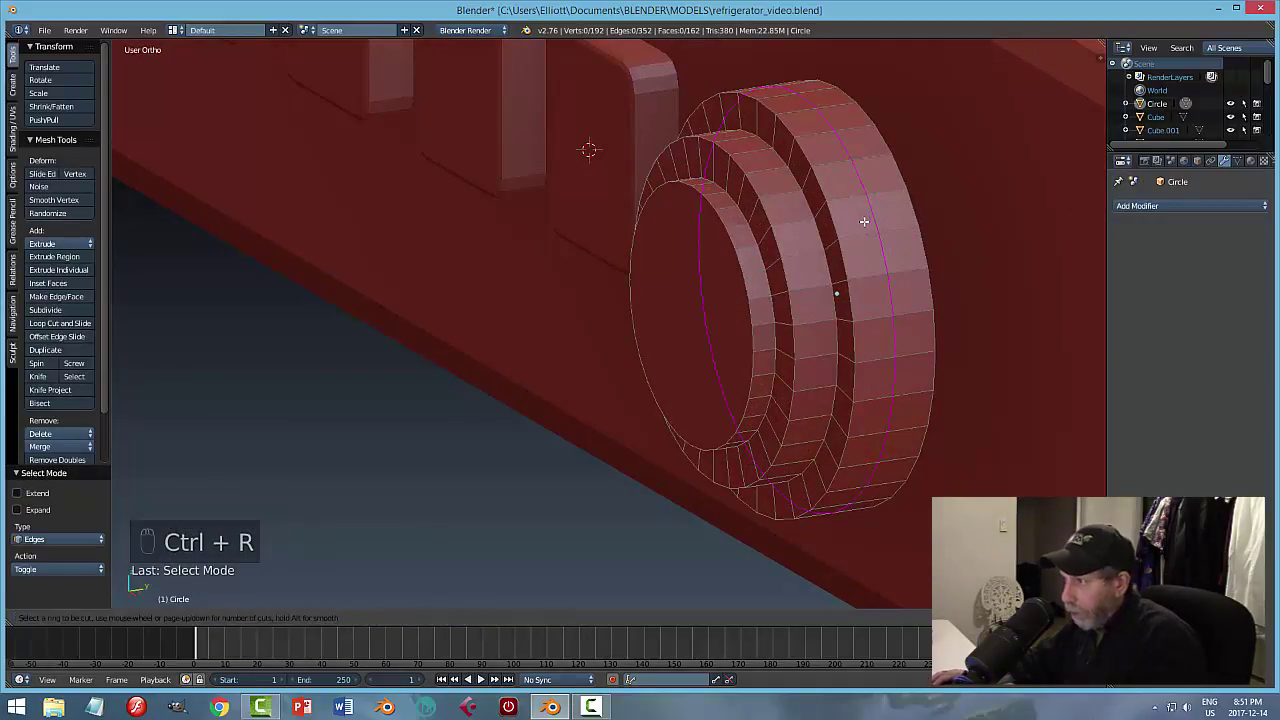
pyautogui.click(857, 222)
pyautogui.click(856, 222)
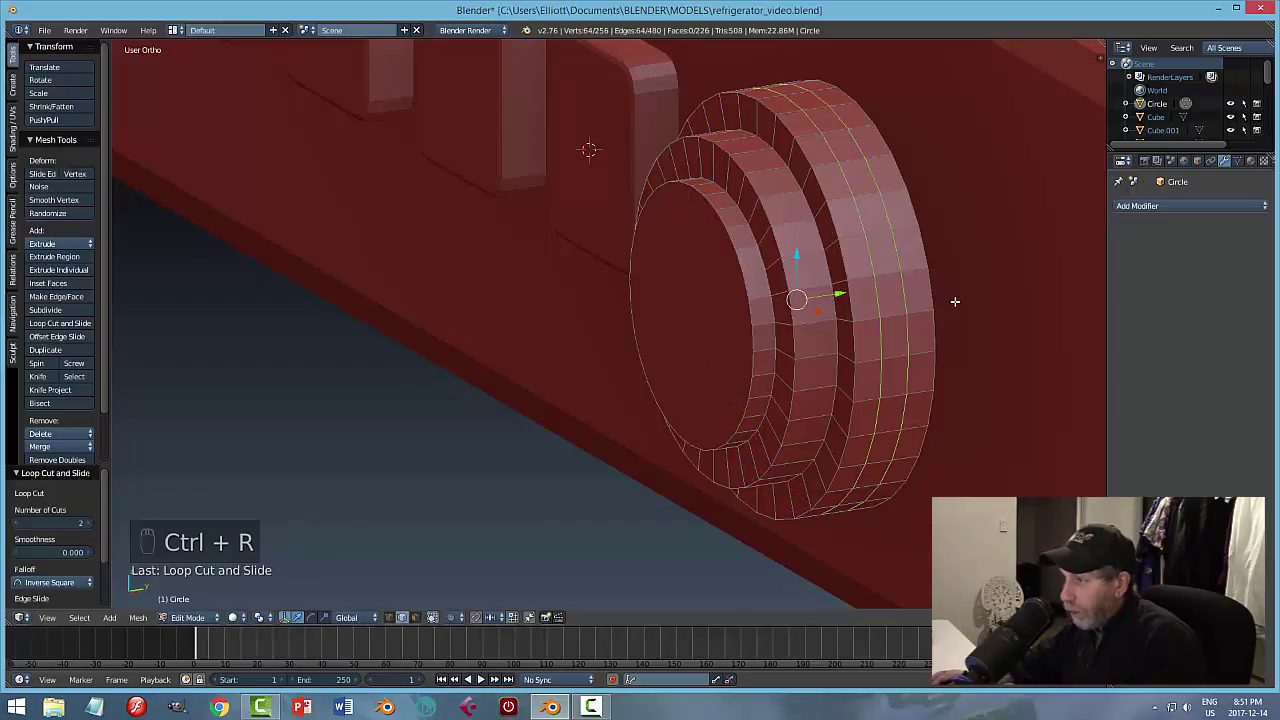
pyautogui.moveTo(955, 301); pyautogui.dragTo(934, 306, button='middle')
pyautogui.press('s')
pyautogui.press('y')
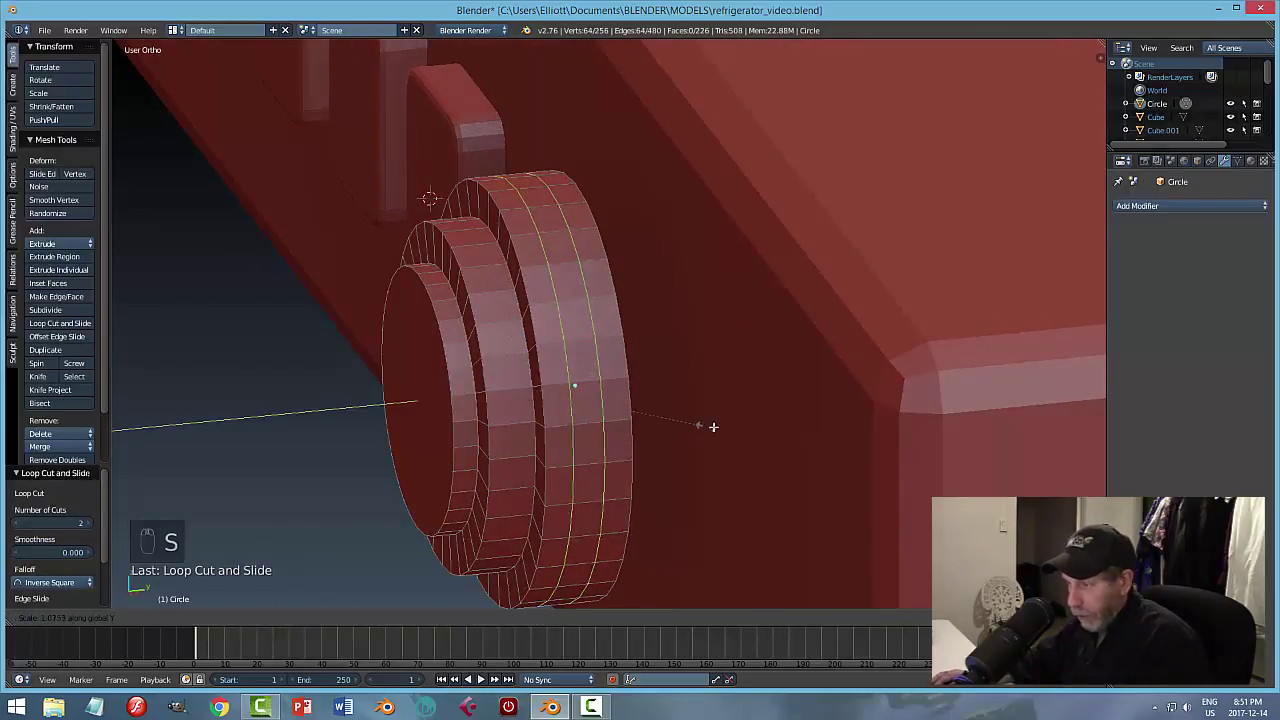
pyautogui.click(935, 429)
pyautogui.press('a')
# Bevel the front edge loops of the knob's three tiers with 2 segments and an offset of about 0.0015.
pyautogui.hotkey('ctrl', 'Tab')
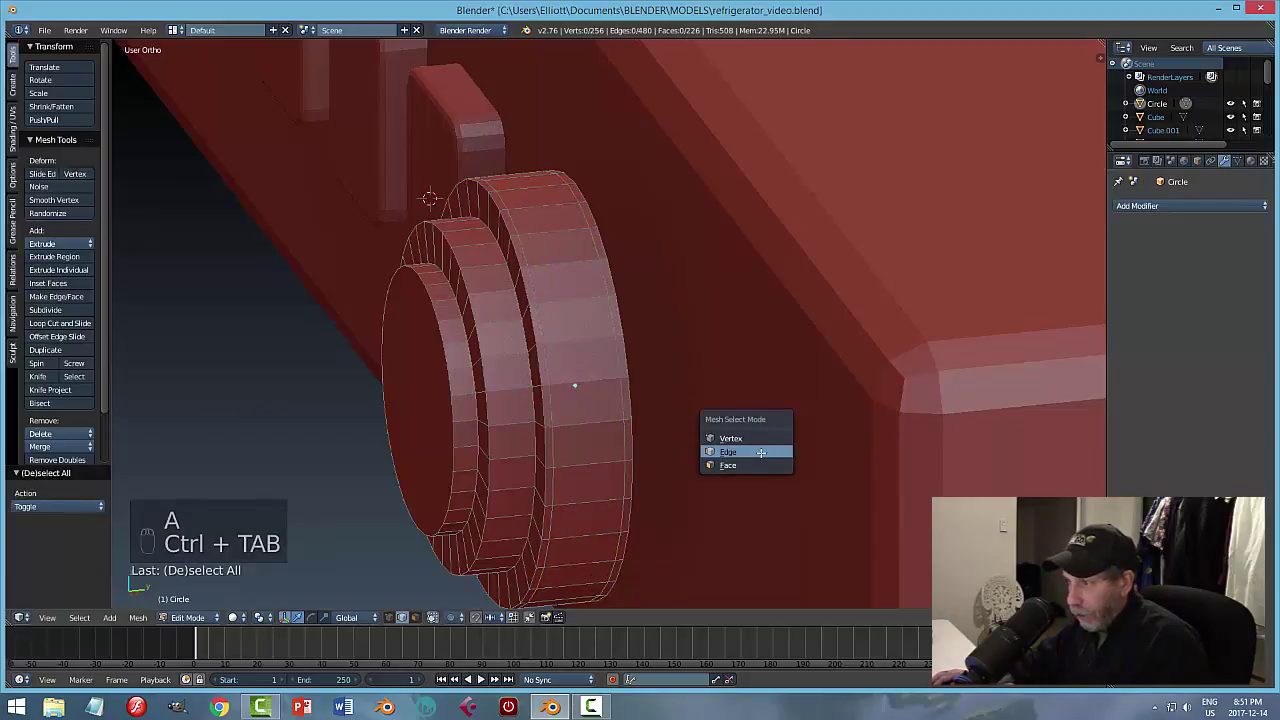
pyautogui.keyDown('alt'); pyautogui.rightClick(515, 299); pyautogui.keyUp('alt')
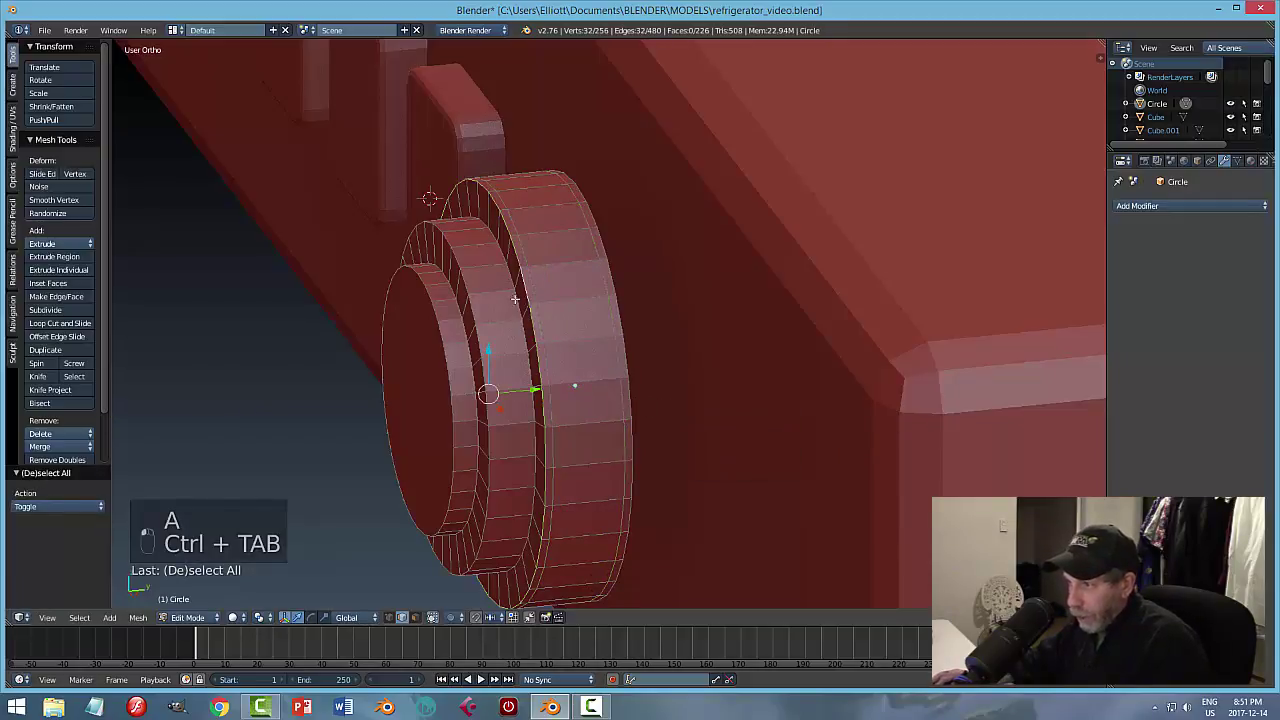
pyautogui.keyDown('alt'); pyautogui.keyDown('shift'); pyautogui.rightClick(460, 293); pyautogui.keyUp('shift'); pyautogui.keyUp('alt')
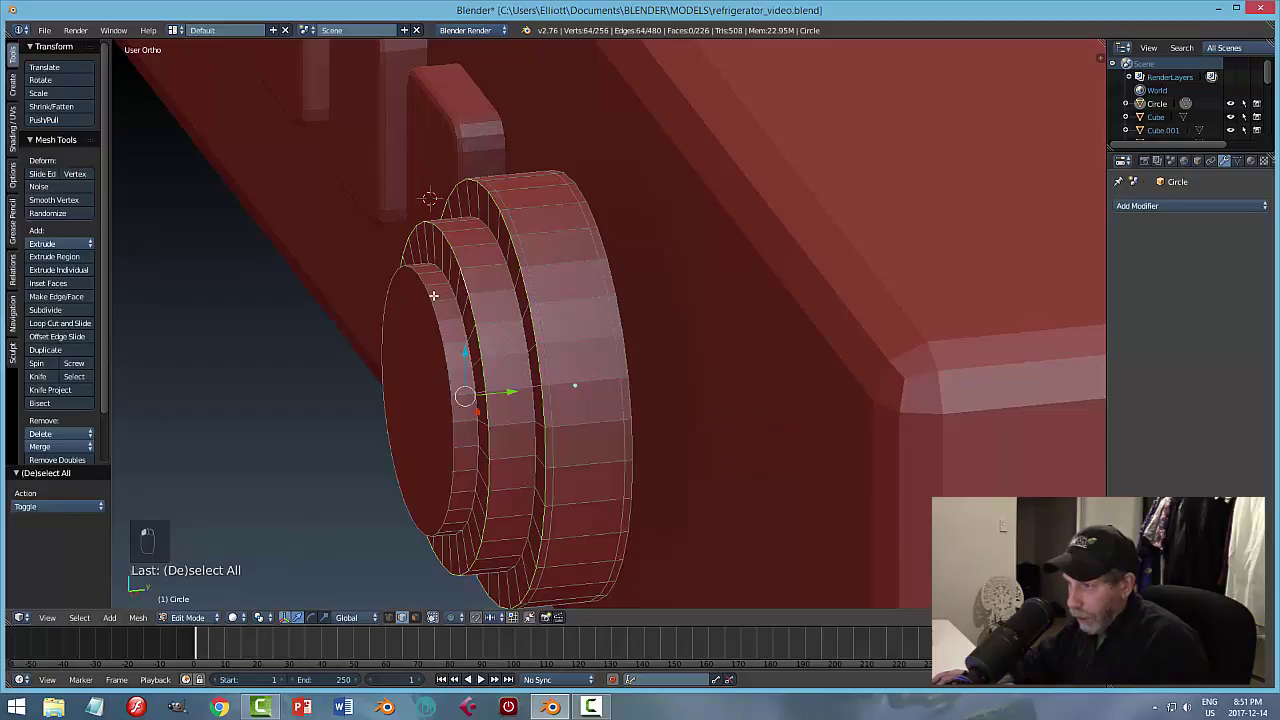
pyautogui.keyDown('alt'); pyautogui.keyDown('shift'); pyautogui.rightClick(428, 292); pyautogui.keyUp('shift'); pyautogui.keyUp('alt')
pyautogui.hotkey('ctrl', 'b')
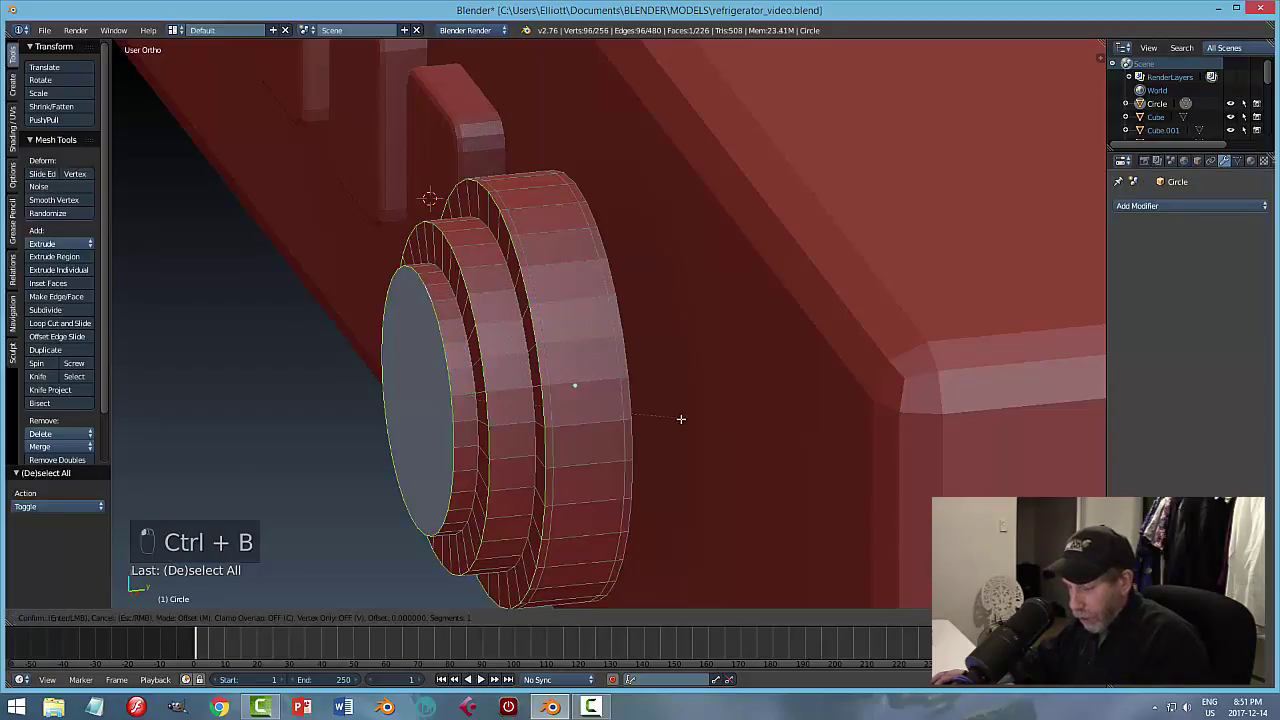
pyautogui.scroll(1, 685, 425)
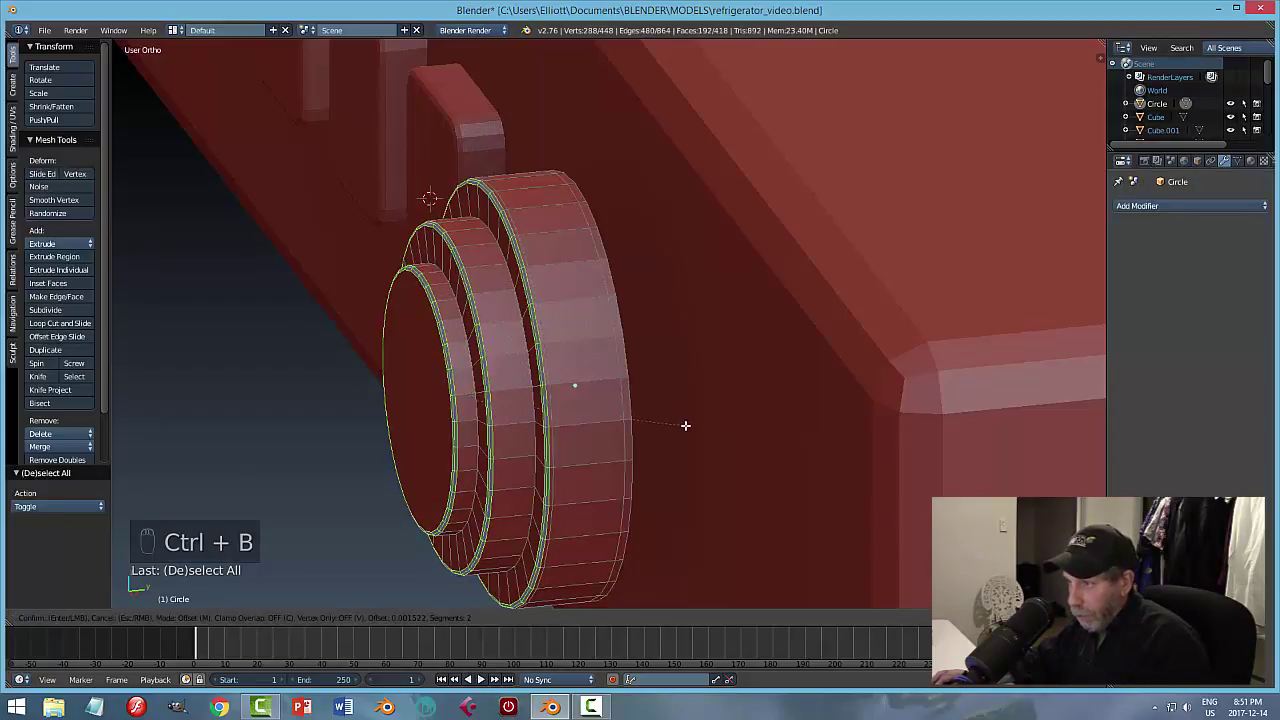
pyautogui.click(685, 425)
pyautogui.press('a')
# Select the wide face ring around the outer rim and inset its faces individually by about 0.0008.
pyautogui.hotkey('ctrl', 'Tab')
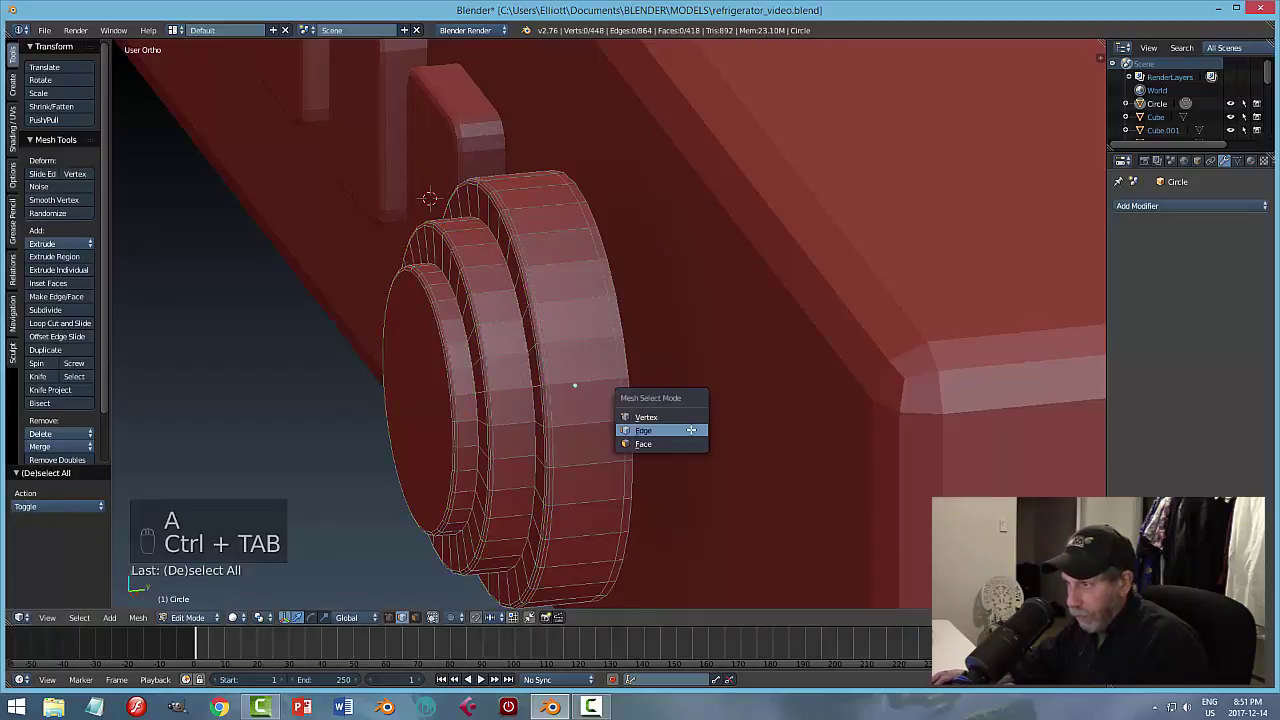
pyautogui.click(664, 440)
pyautogui.moveTo(577, 337); pyautogui.dragTo(810, 355, button='middle')
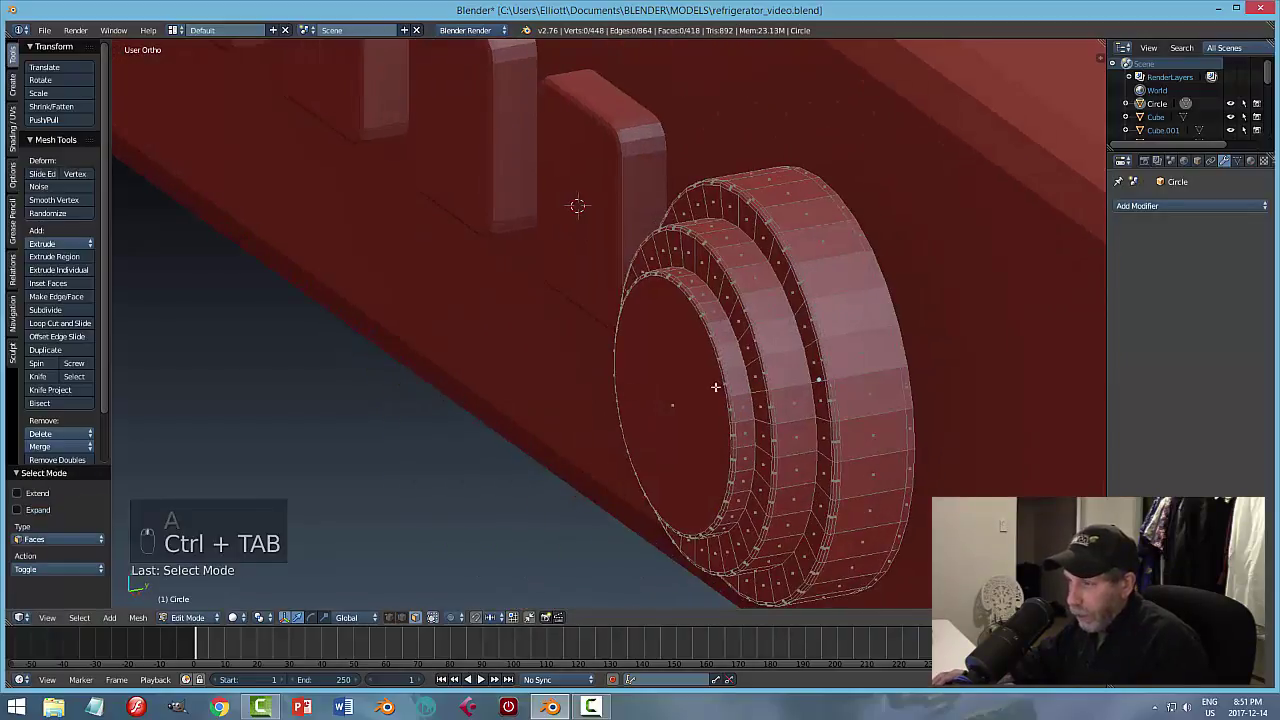
pyautogui.keyDown('alt'); pyautogui.click(856, 330); pyautogui.keyUp('alt')
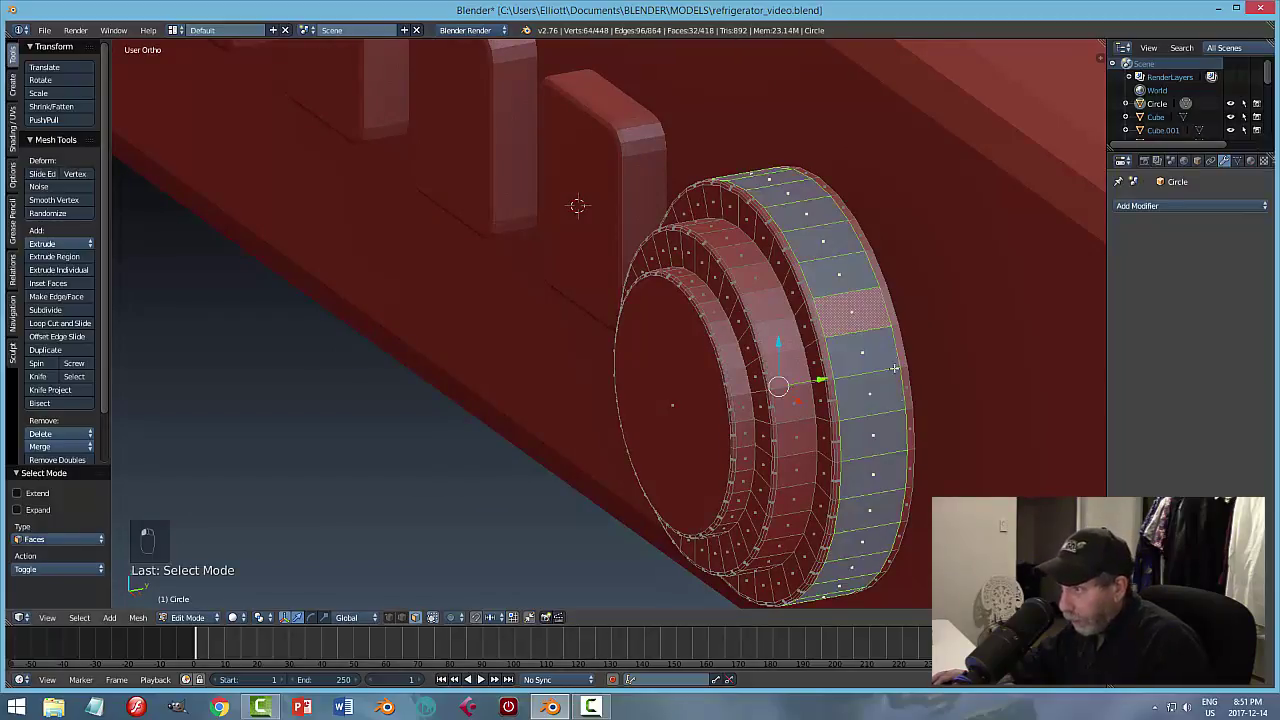
pyautogui.moveTo(894, 368); pyautogui.dragTo(852, 419, button='middle')
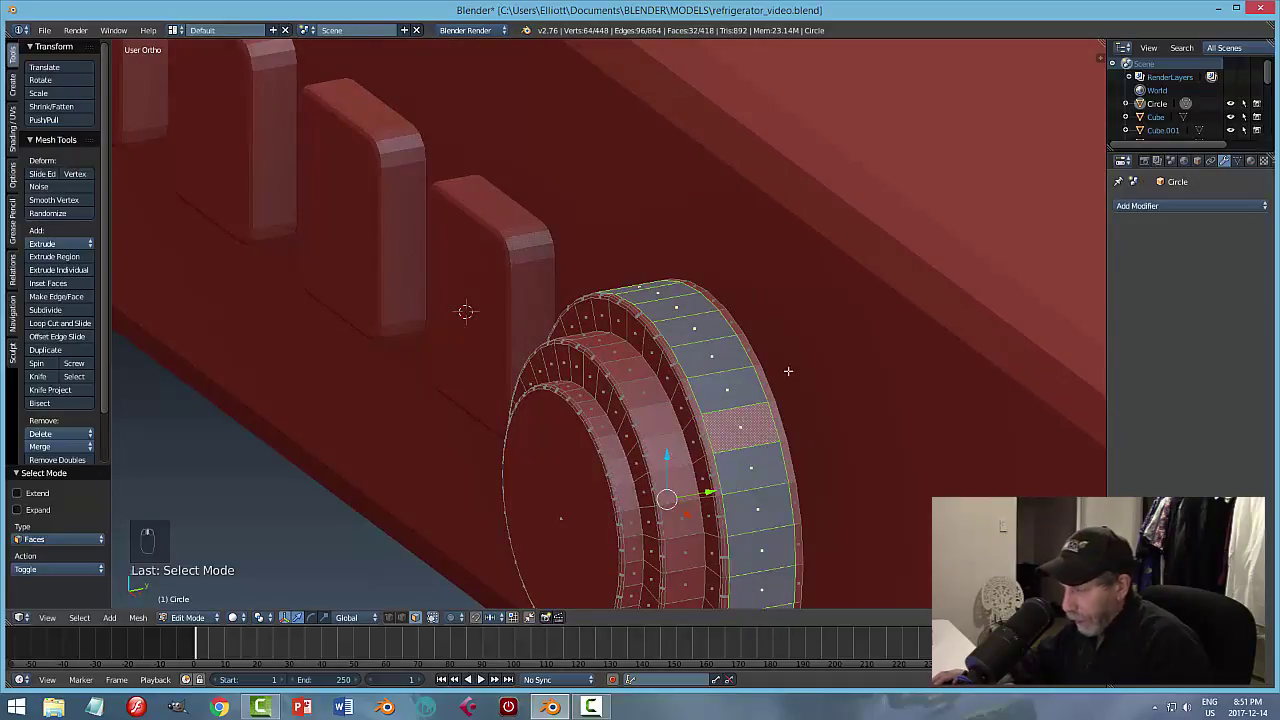
pyautogui.moveTo(788, 371); pyautogui.dragTo(793, 333, button='middle')
pyautogui.press('i')
pyautogui.press('i')
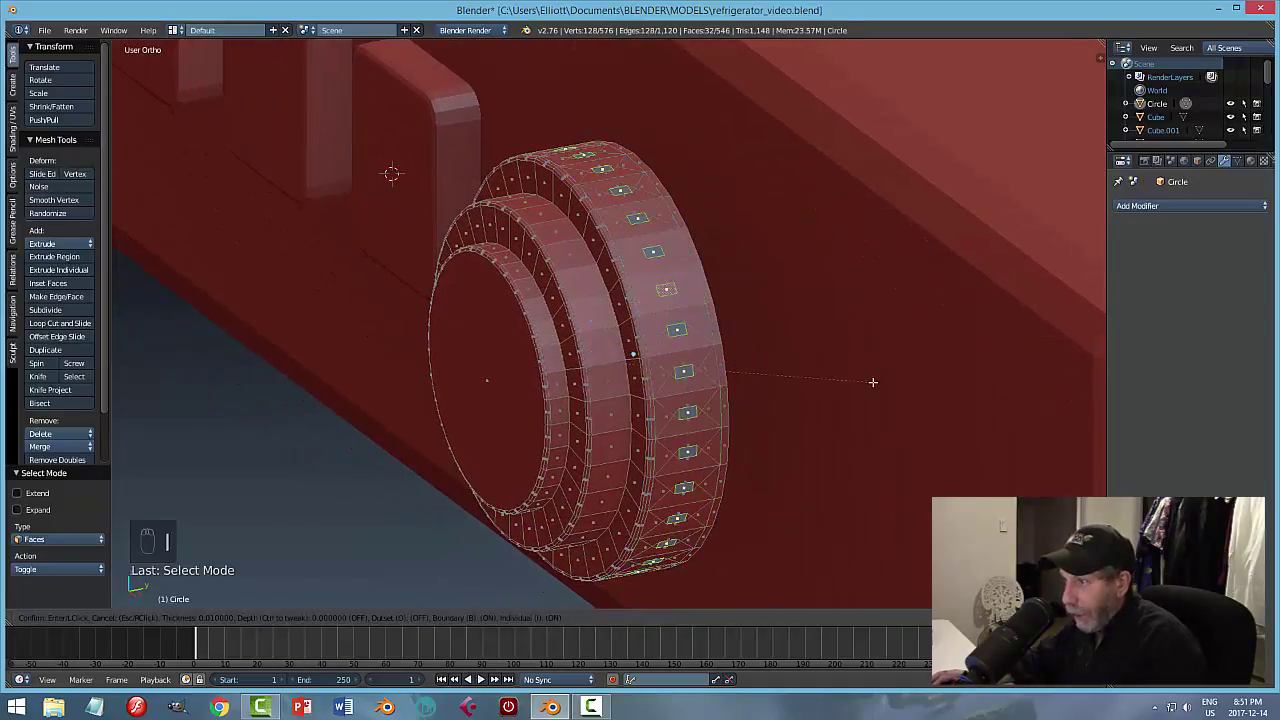
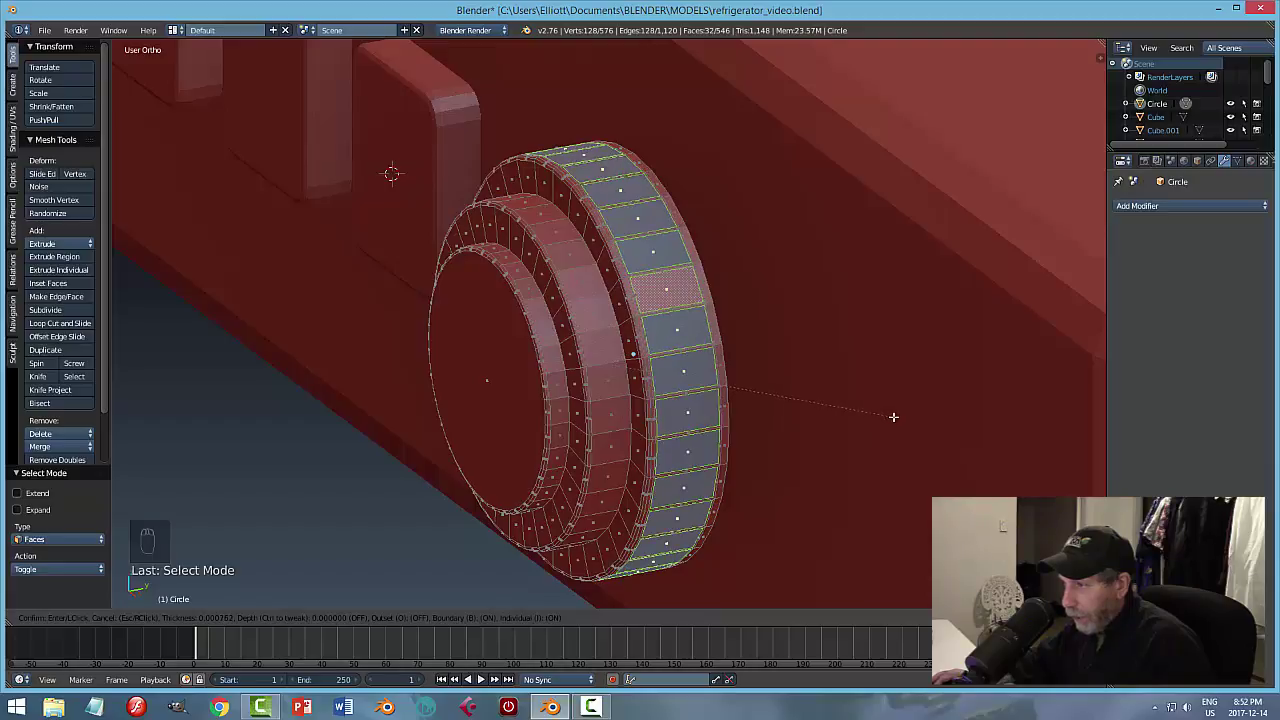
pyautogui.click(893, 416)
# Extrude the inset rim faces individually outward with an offset of about -0.006 to form grip ridges.
pyautogui.moveTo(755, 426); pyautogui.dragTo(769, 416, button='middle')
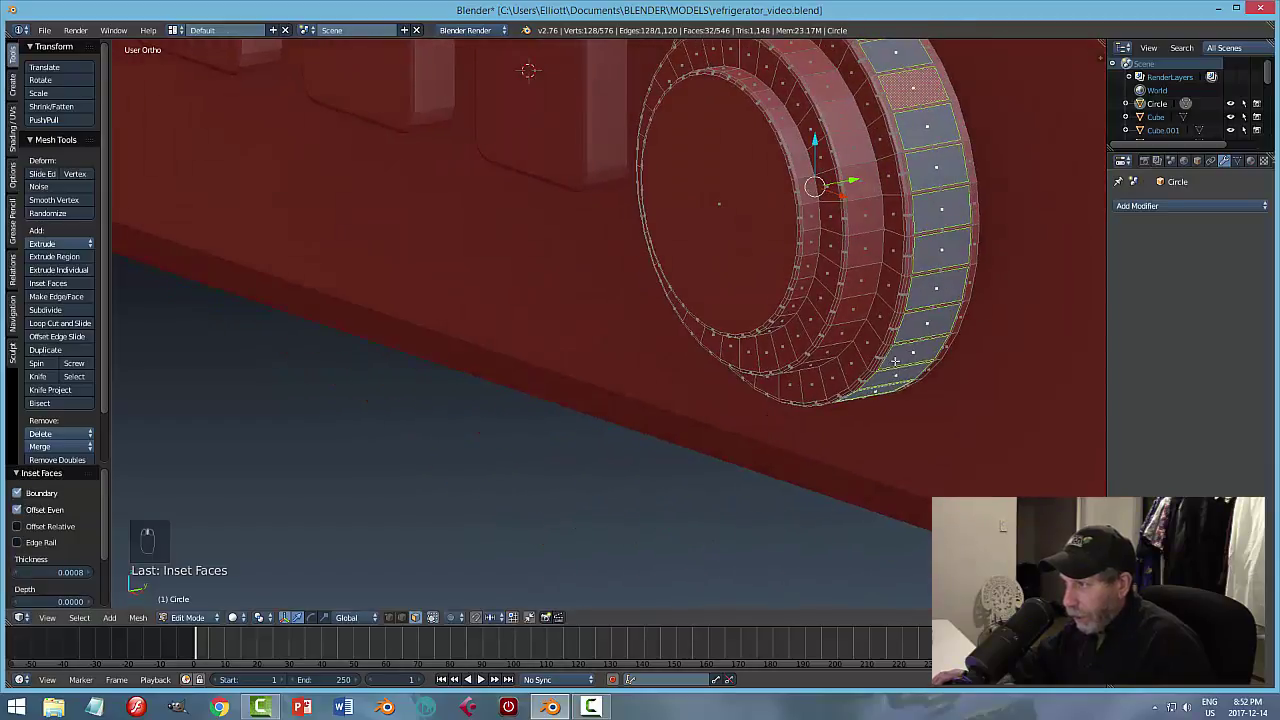
pyautogui.moveTo(895, 361); pyautogui.dragTo(669, 445, button='middle')
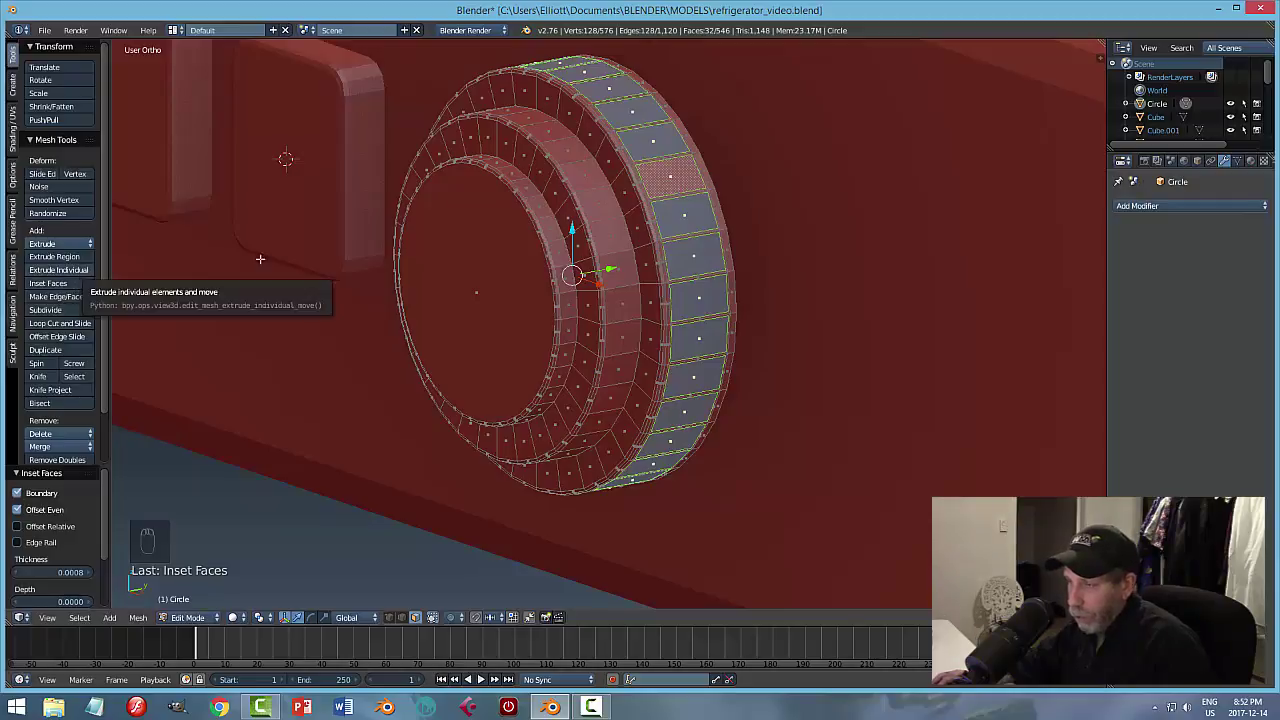
pyautogui.click(57, 271)
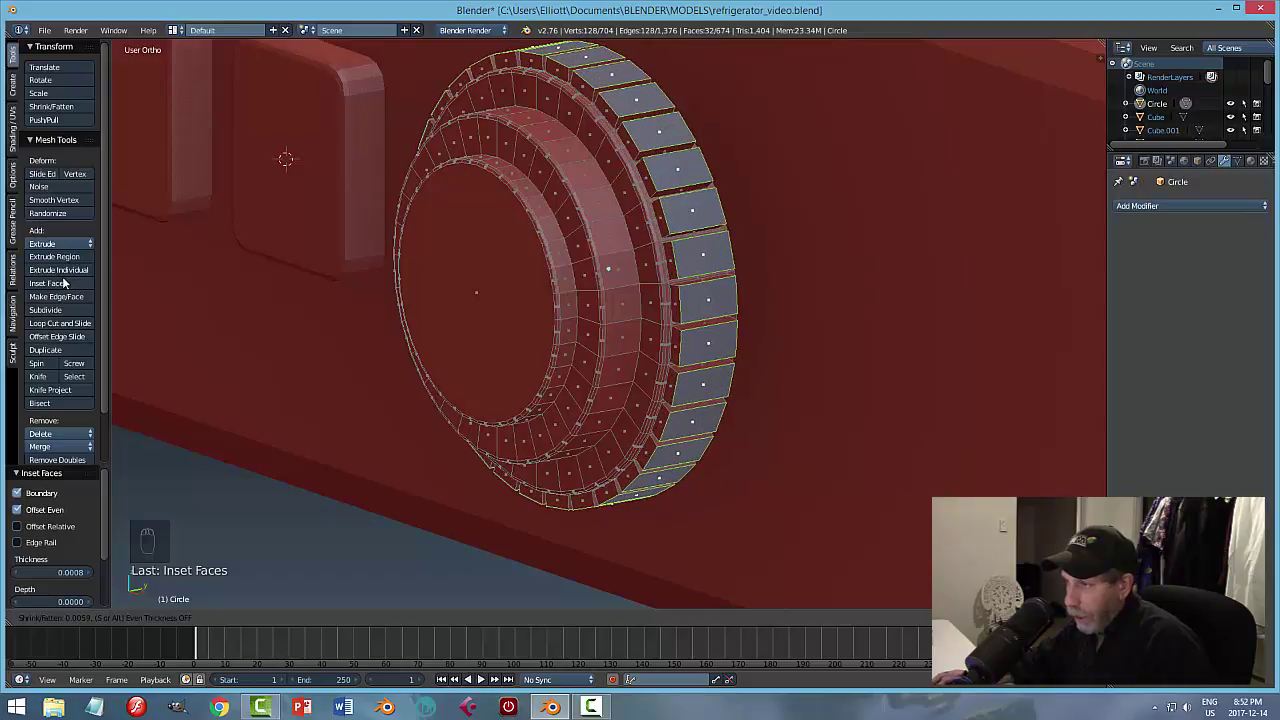
pyautogui.click(64, 283)
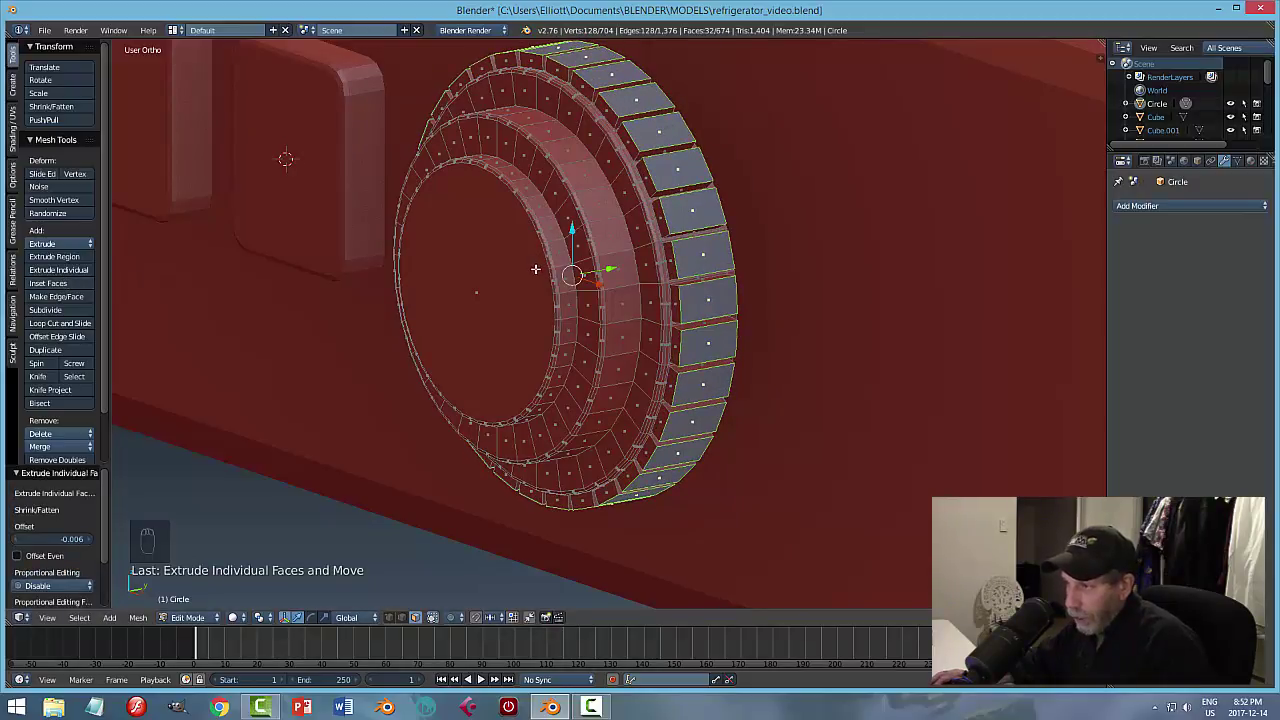
# Bevel the extruded rim ridges by about 0.002 with 2 segments and return to Object Mode.
pyautogui.hotkey('ctrl', 'b')
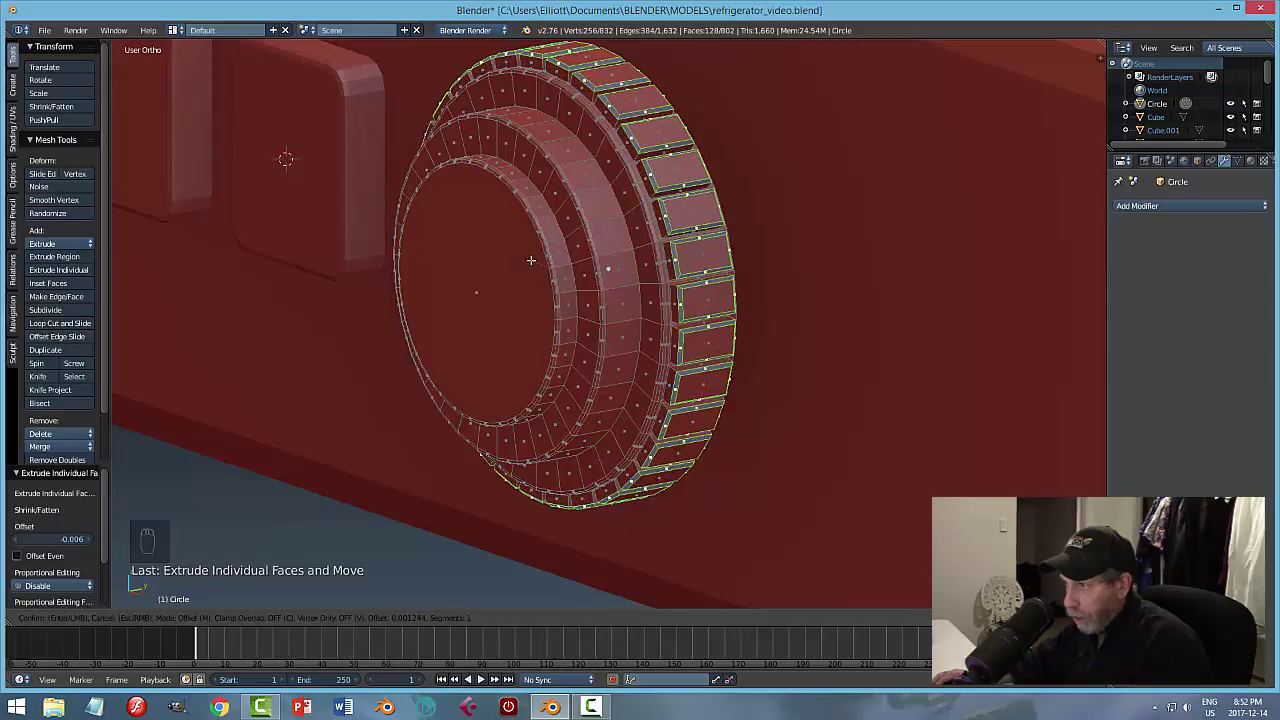
pyautogui.scroll(1, 535, 261)
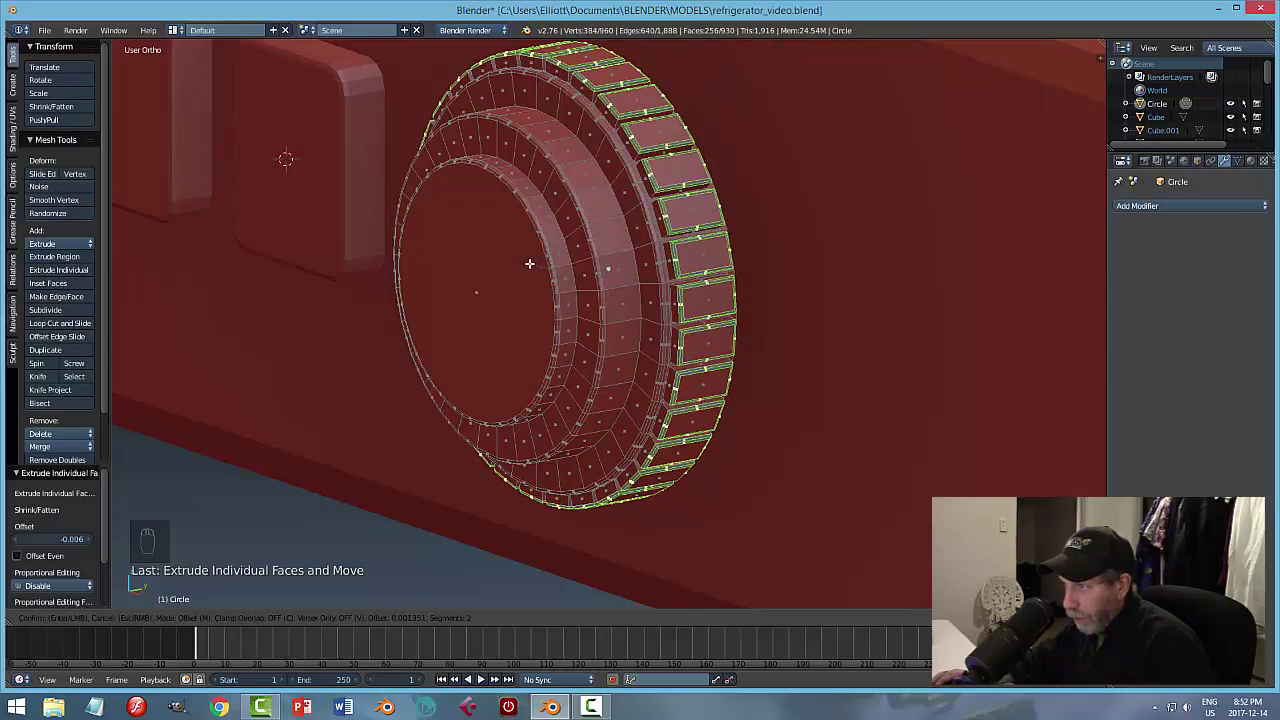
pyautogui.click(529, 263)
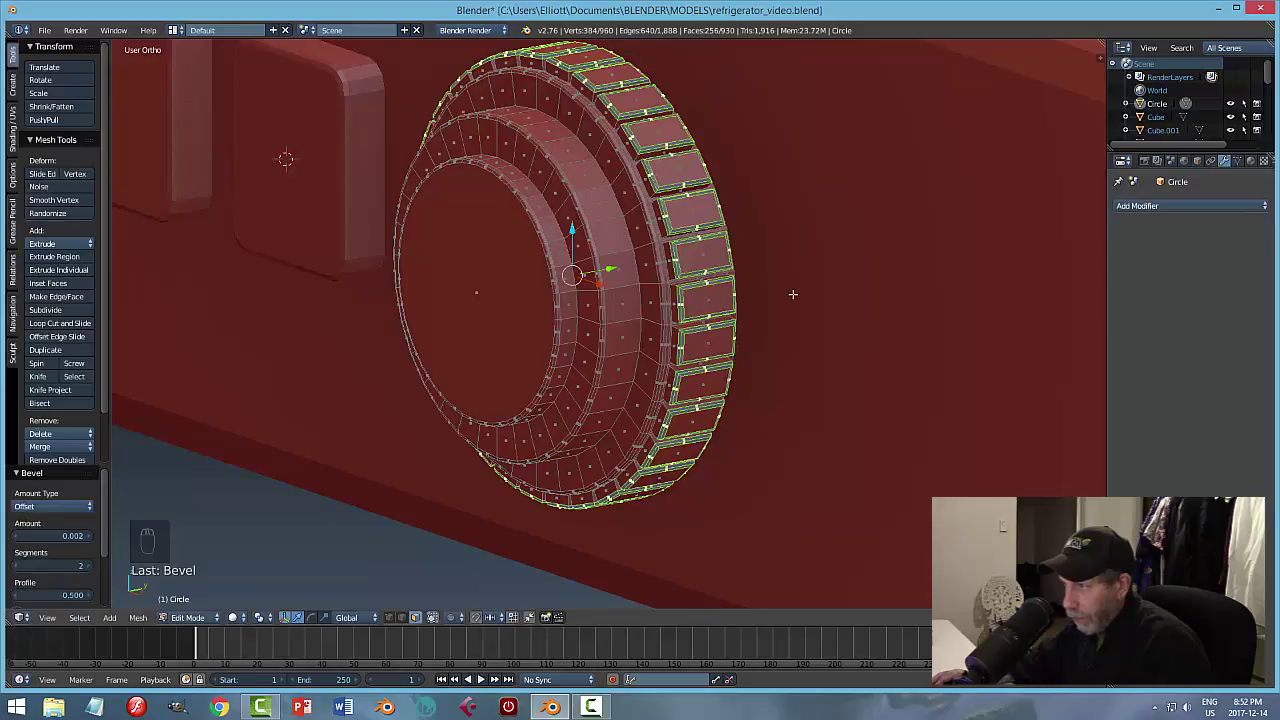
pyautogui.press('a')
pyautogui.press('Tab')
# Examine the ridged knob beside the buttons on the front panel from several angles.
pyautogui.moveTo(800, 323); pyautogui.dragTo(686, 346, button='middle')
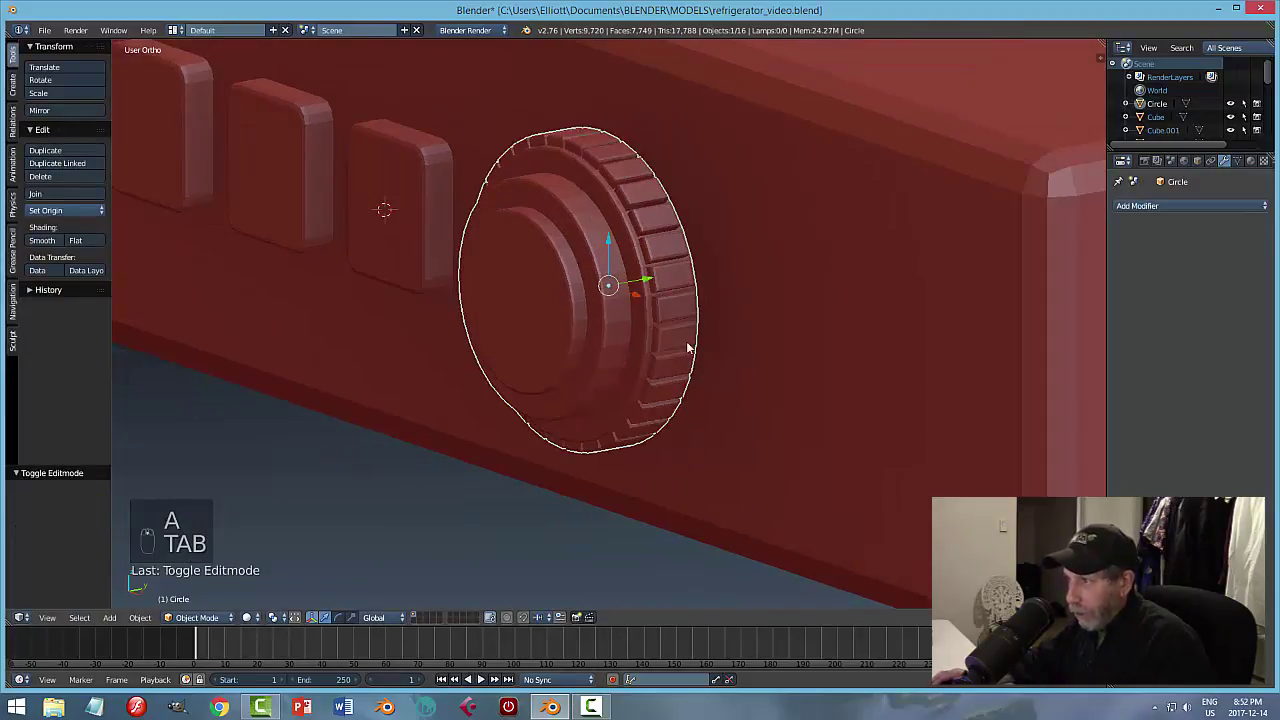
pyautogui.scroll(2, 694, 343)
pyautogui.scroll(-3, 803, 340)
pyautogui.moveTo(849, 325); pyautogui.dragTo(548, 347, button='middle')
pyautogui.moveTo(323, 305); pyautogui.dragTo(421, 306, button='middle')
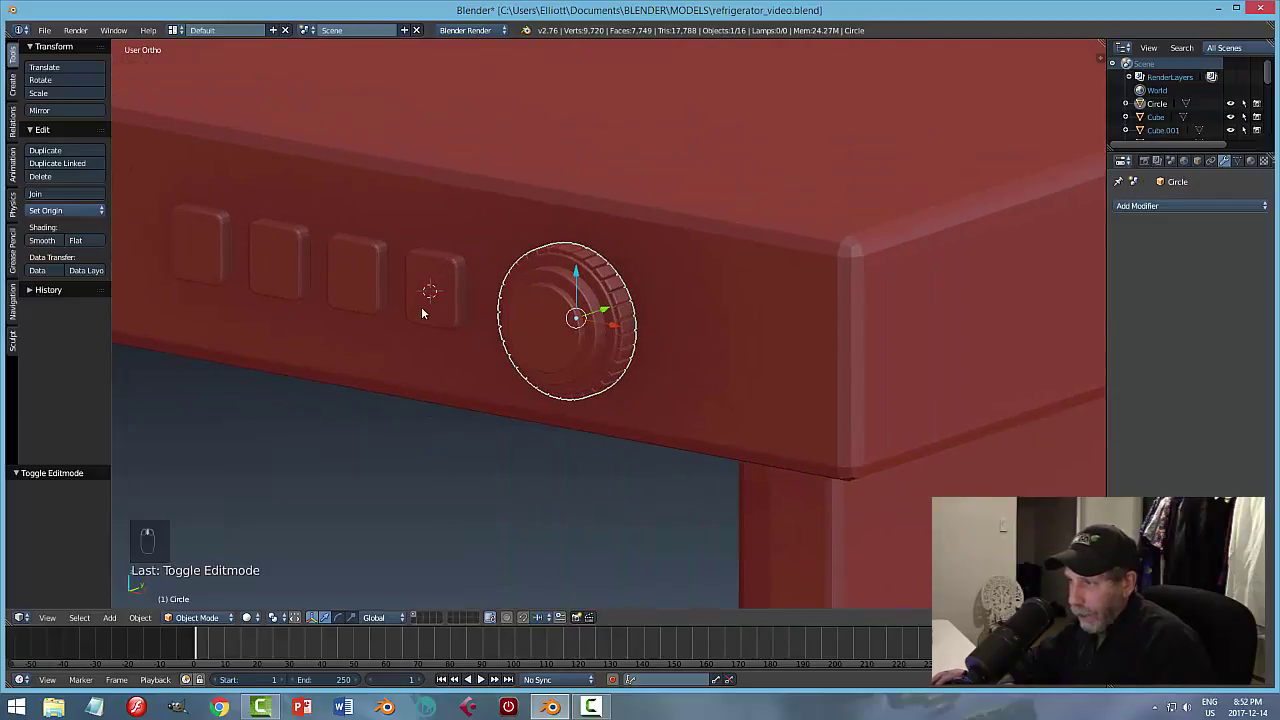
pyautogui.press('a')
pyautogui.moveTo(512, 308); pyautogui.dragTo(520, 318, button='middle')
pyautogui.scroll(2, 601, 323)
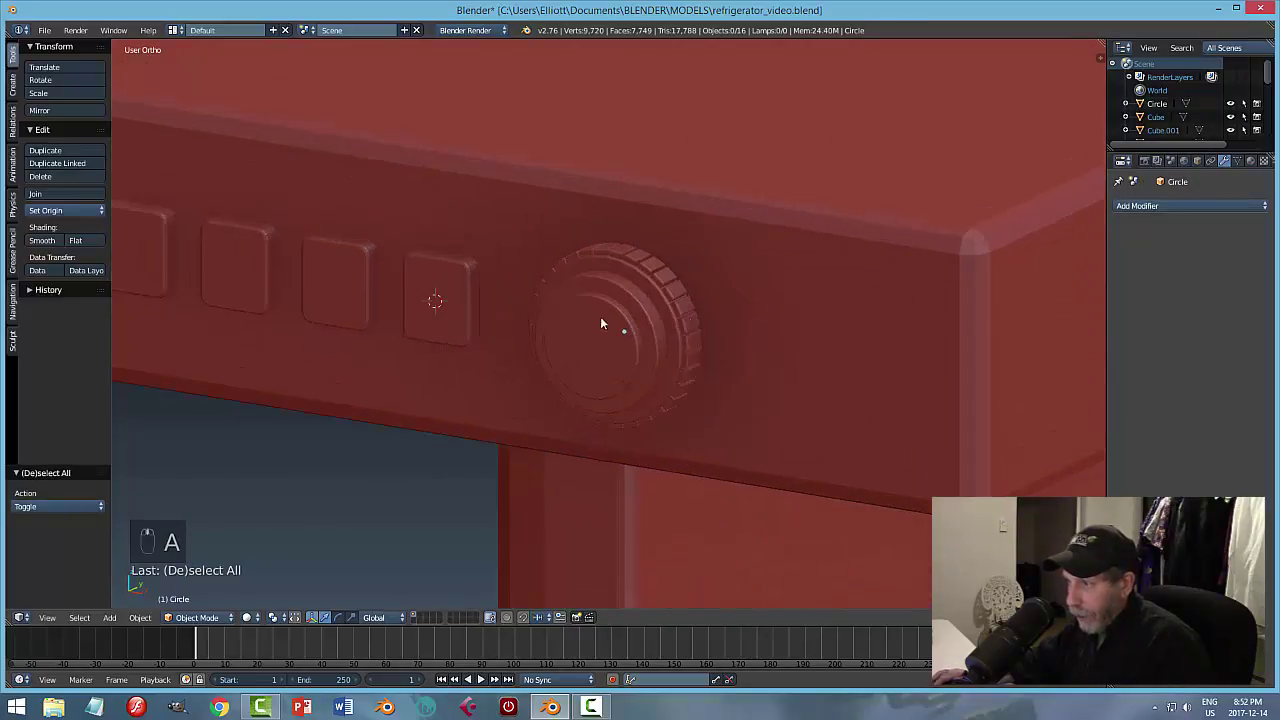
# Shade the knob smooth and add an Edge Split modifier to it.
pyautogui.rightClick(651, 310)
pyautogui.click(41, 241)
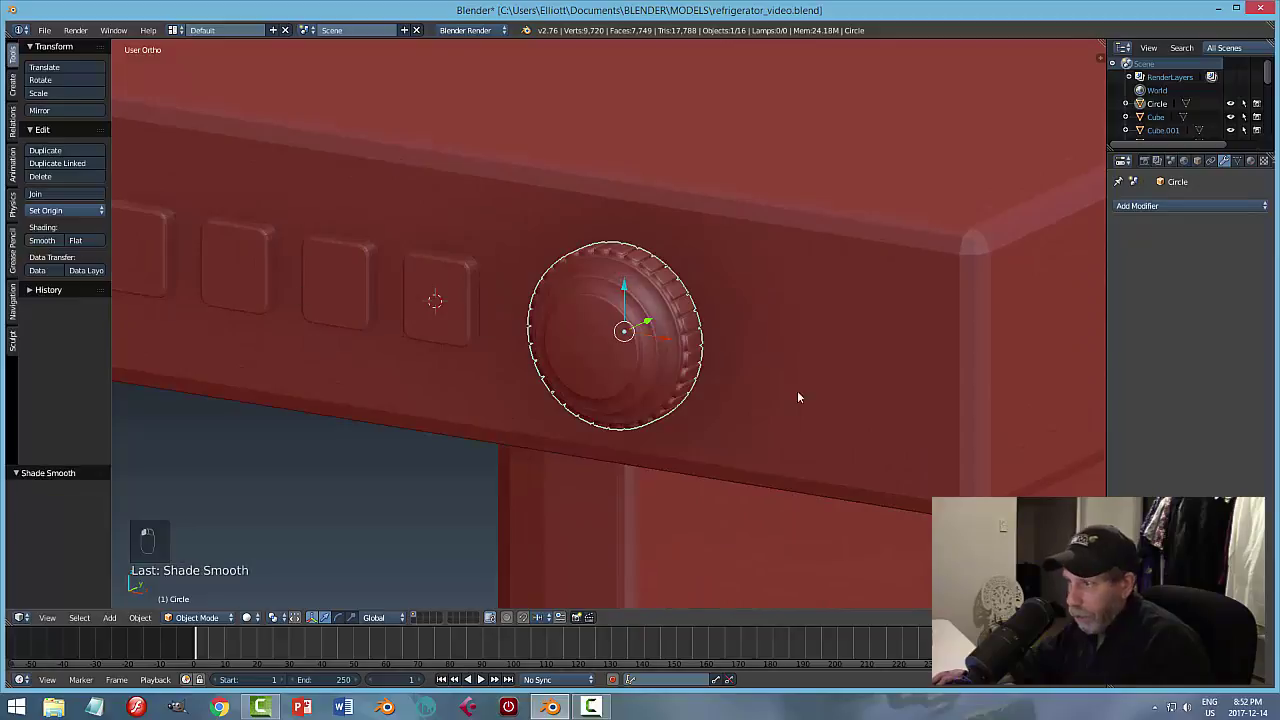
pyautogui.click(1133, 206)
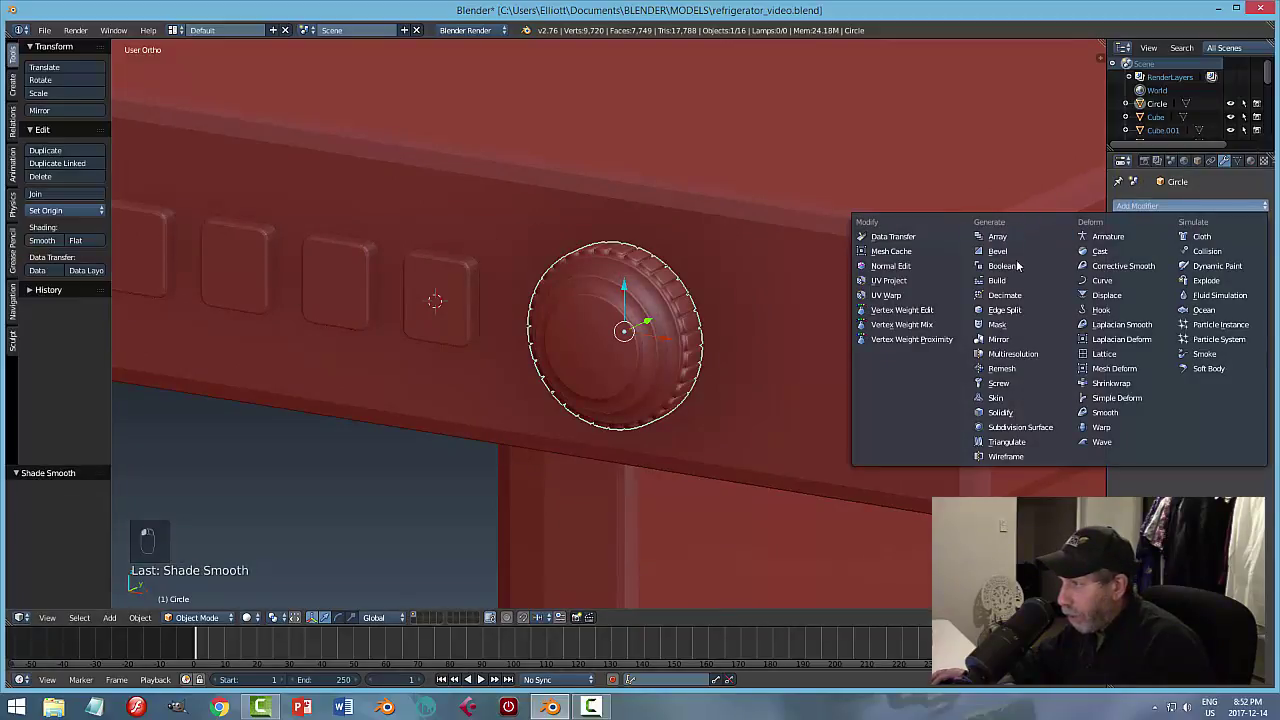
pyautogui.click(1005, 310)
pyautogui.press('a')
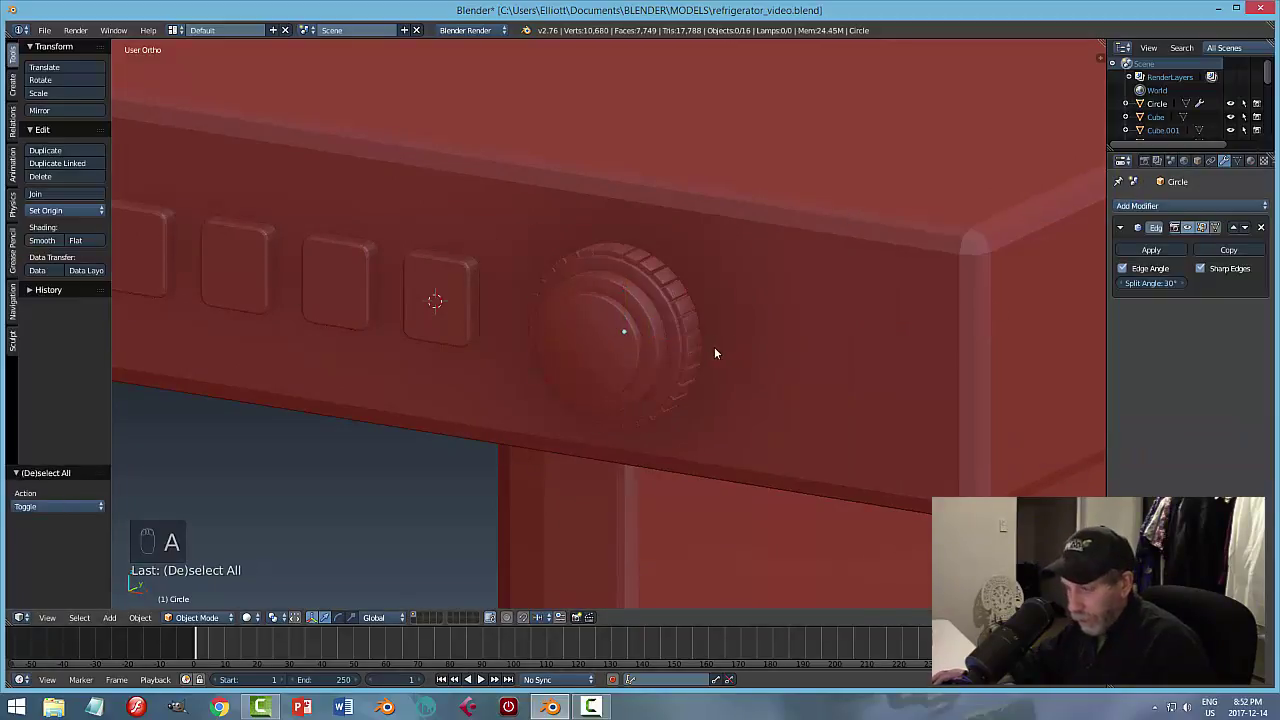
# Move the knob about 0.023 along Y into the panel and about -0.023 along X toward the buttons.
pyautogui.moveTo(714, 351); pyautogui.dragTo(432, 378, button='middle')
pyautogui.rightClick(344, 348)
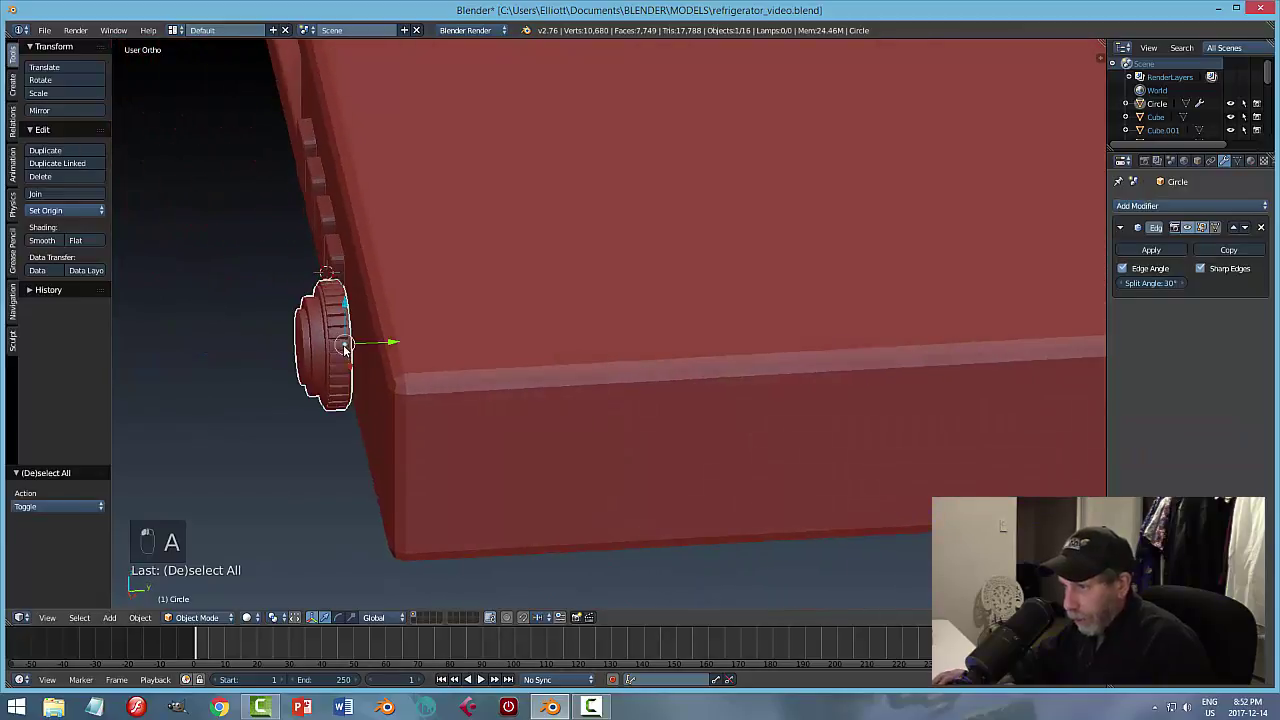
pyautogui.moveTo(393, 345); pyautogui.dragTo(412, 338)
pyautogui.click(414, 340)
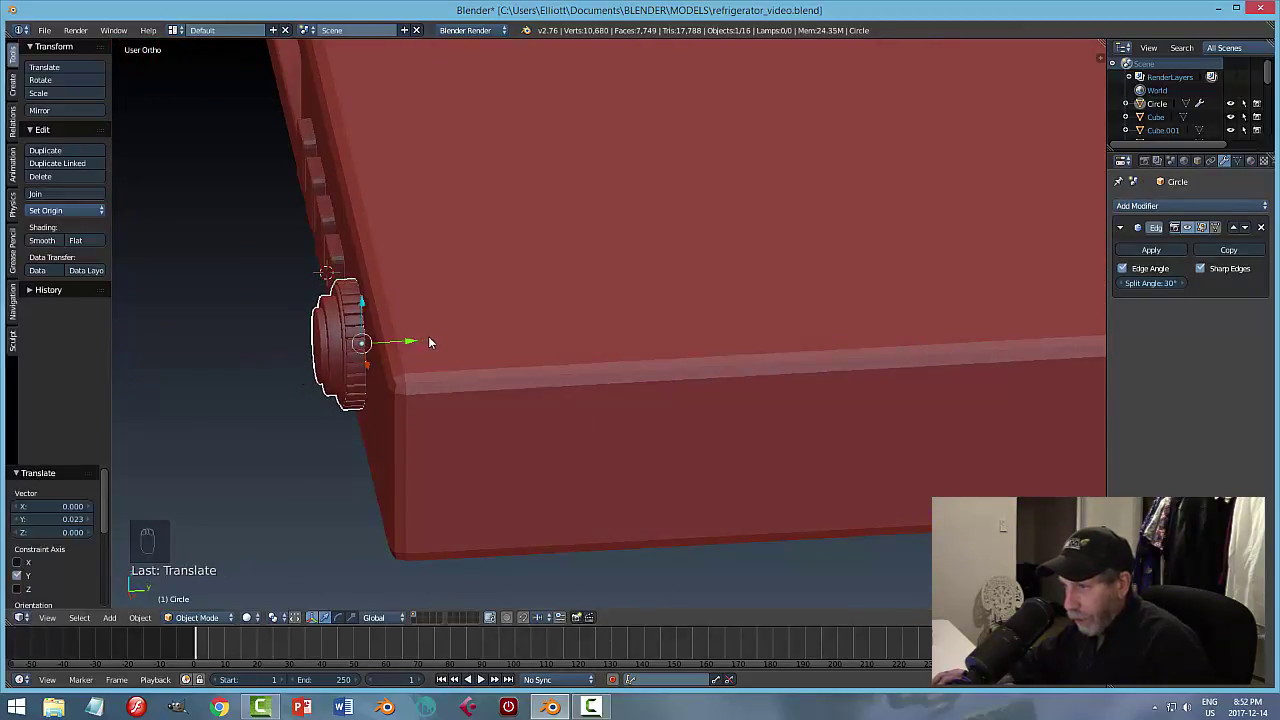
pyautogui.press('a')
pyautogui.moveTo(428, 337); pyautogui.dragTo(688, 326, button='middle')
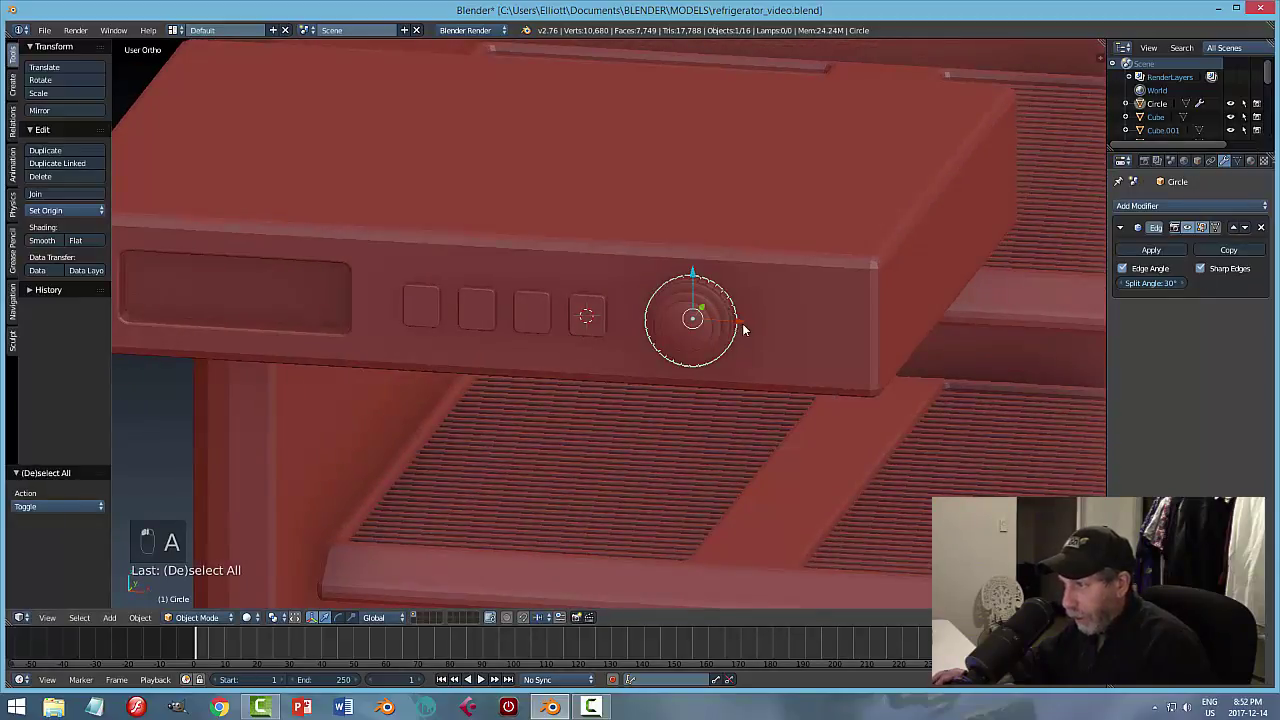
pyautogui.moveTo(743, 329); pyautogui.dragTo(726, 331)
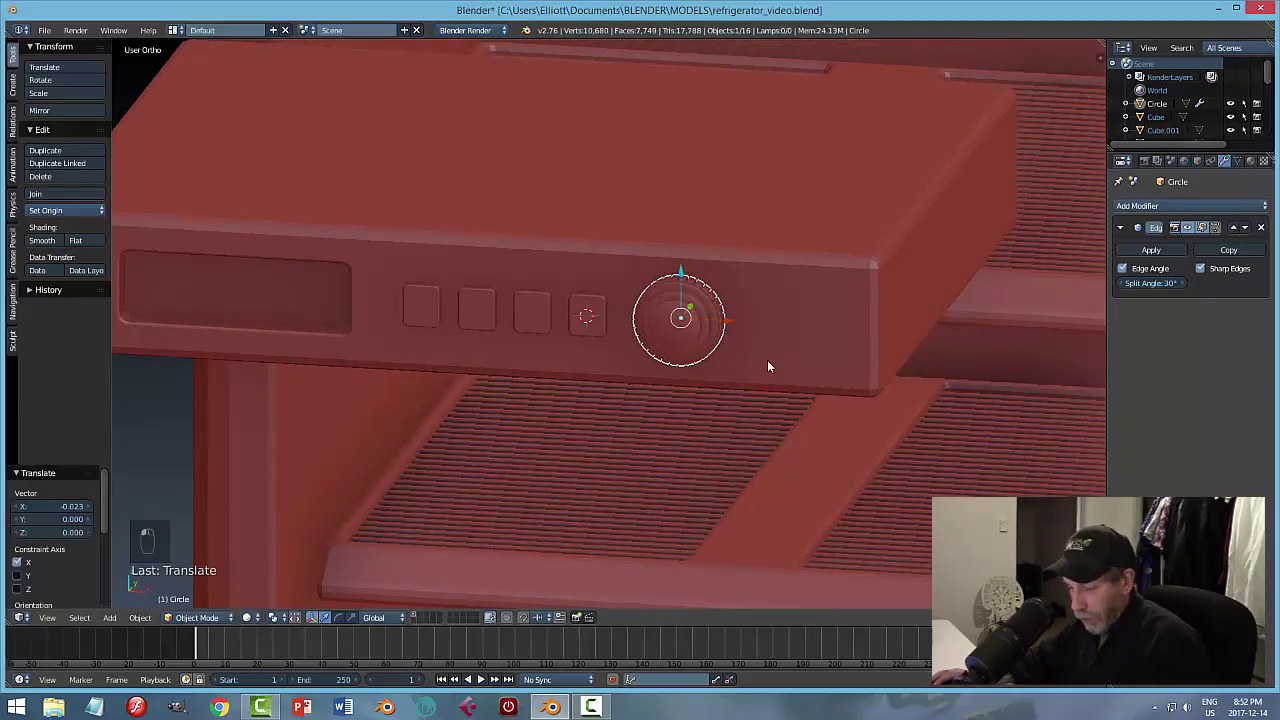
# Duplicate the knob about 0.230 along X toward the panel's corner and scale the copy to about 0.601.
pyautogui.hotkey('shift', 'd')
pyautogui.click(845, 336)
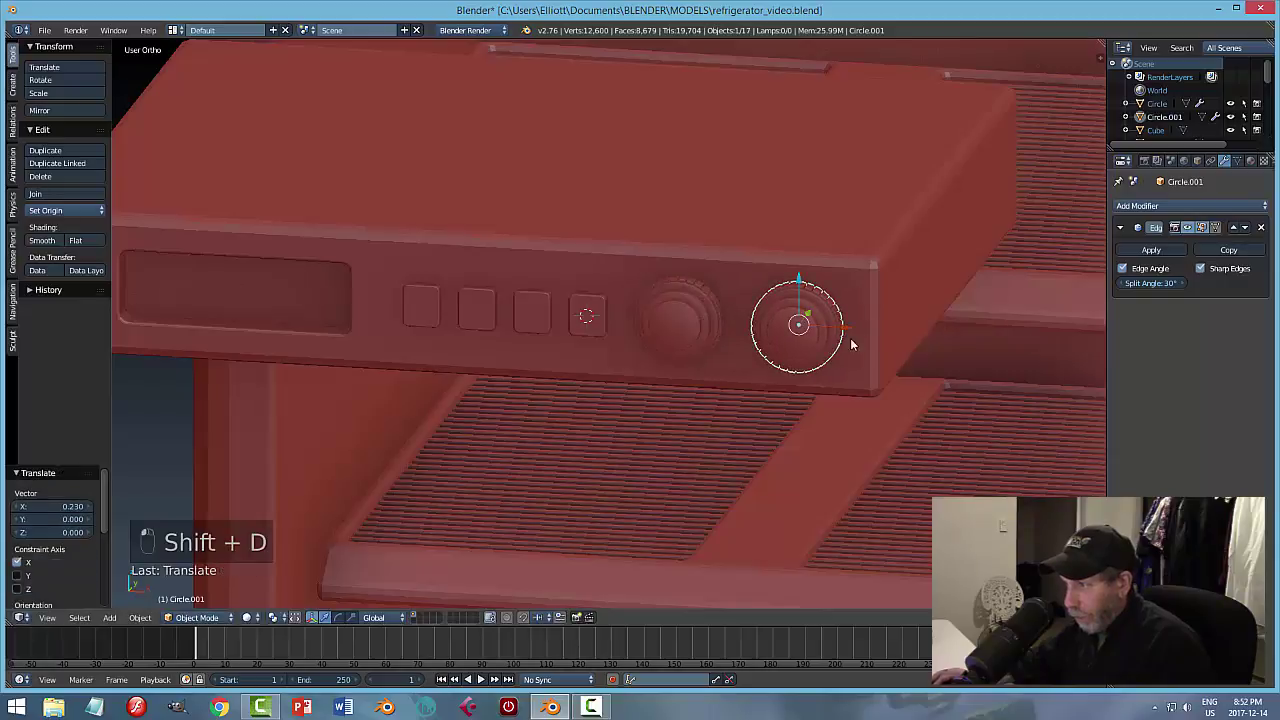
pyautogui.press('s')
pyautogui.click(882, 352)
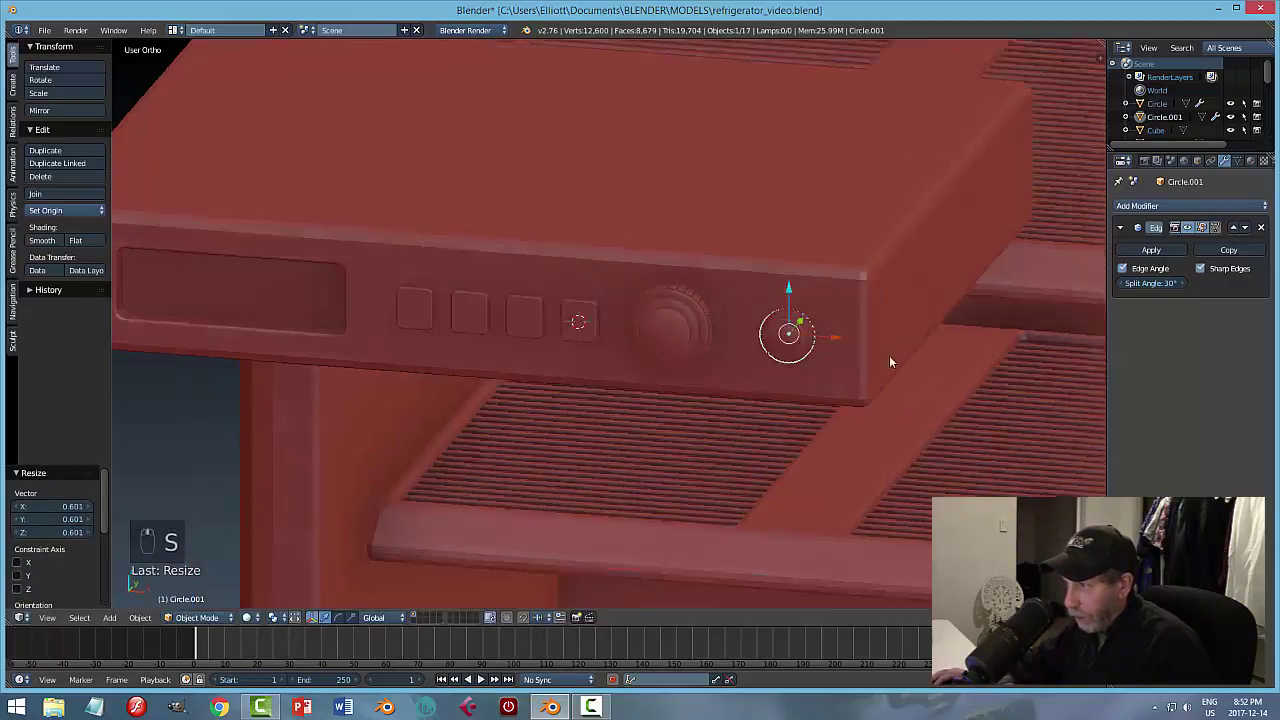
pyautogui.moveTo(889, 355); pyautogui.dragTo(840, 364, button='middle')
pyautogui.press('a')
# Apply the Edge Split modifier on the smaller knob.
pyautogui.scroll(3, 710, 460)
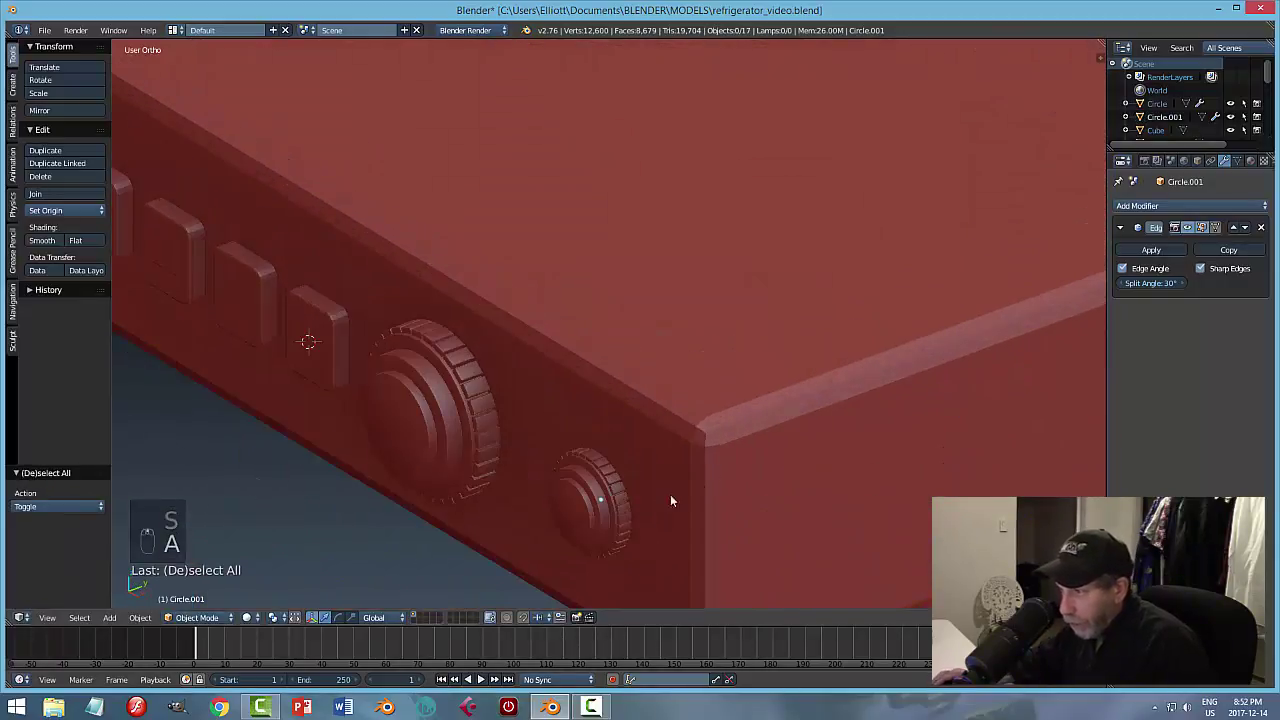
pyautogui.rightClick(588, 495)
pyautogui.click(1147, 255)
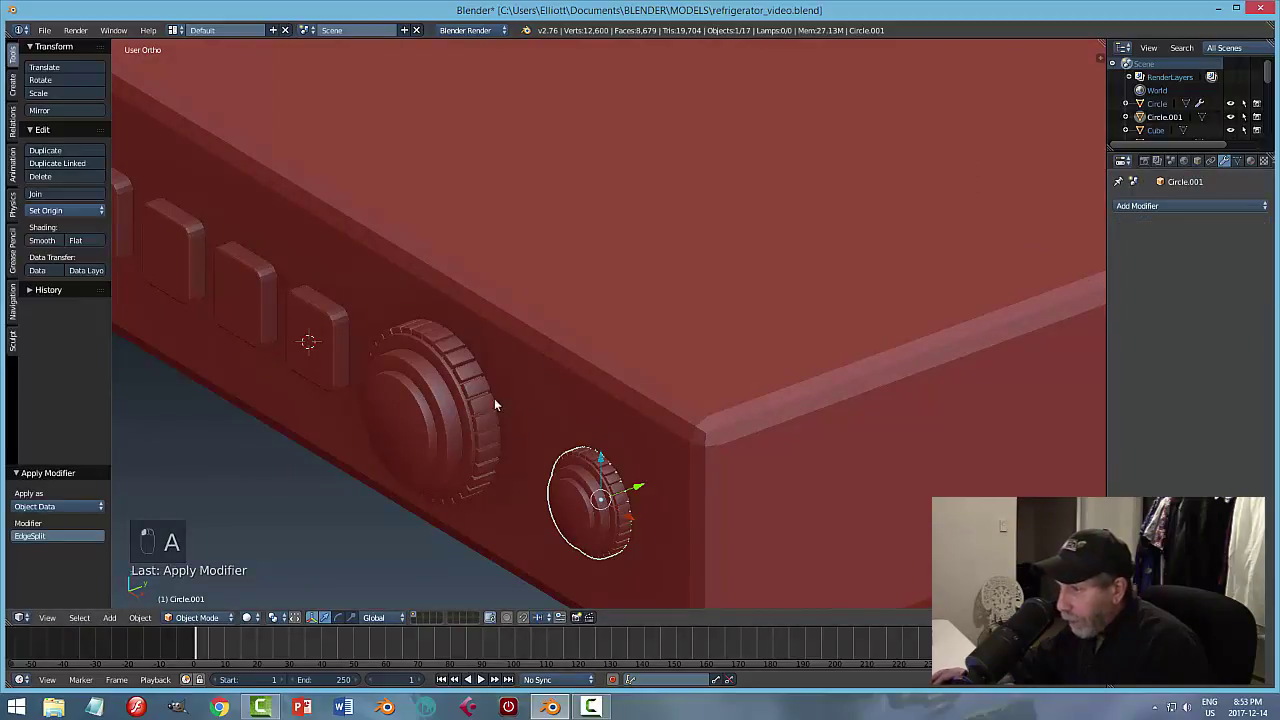
# Join the large and small knobs into the control panel object, deselect everything and save the file.
pyautogui.rightClick(492, 400)
pyautogui.click(1148, 251)
pyautogui.keyDown('shift'); pyautogui.rightClick(612, 455); pyautogui.keyUp('shift')
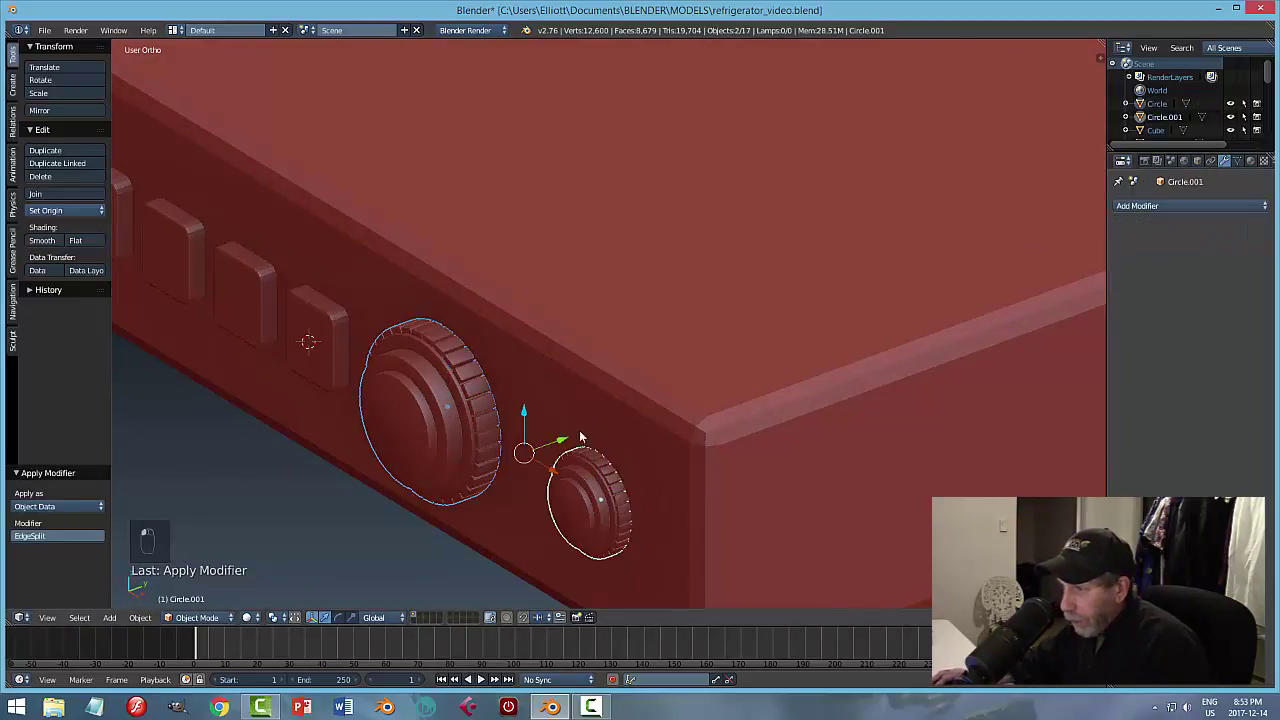
pyautogui.keyDown('shift'); pyautogui.rightClick(577, 384); pyautogui.keyUp('shift')
pyautogui.hotkey('ctrl', 'j')
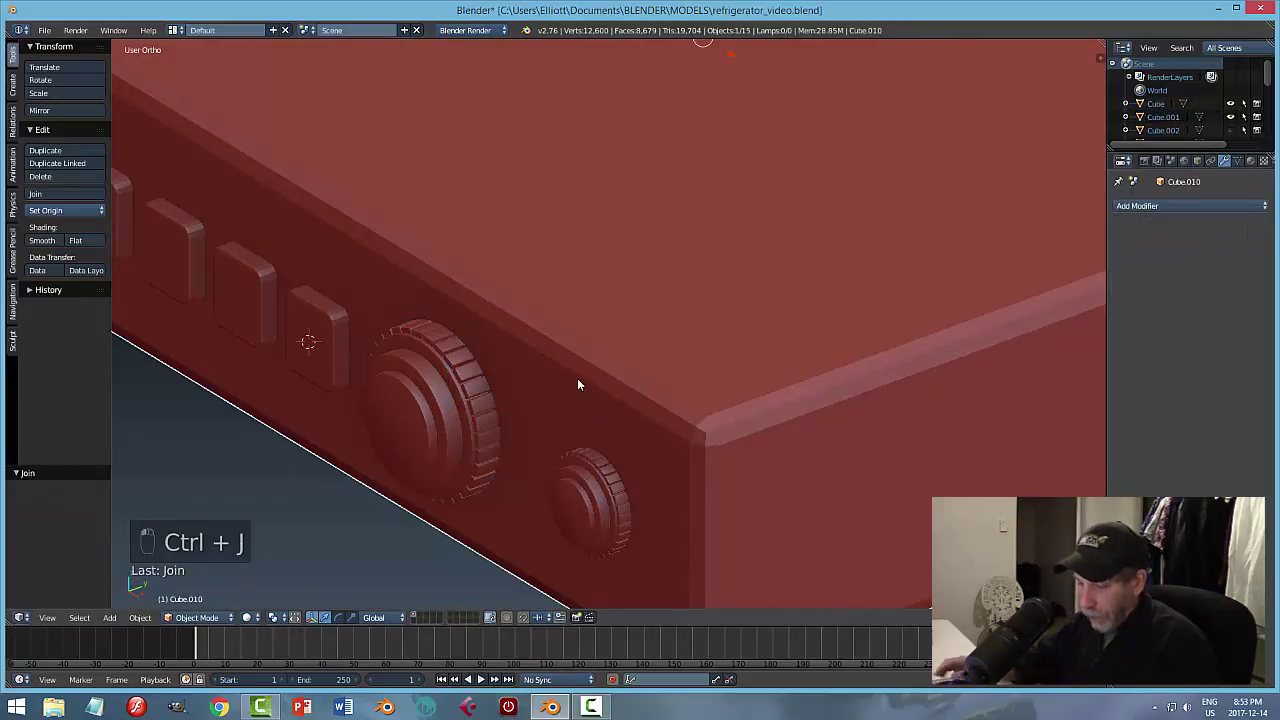
pyautogui.press('a')
pyautogui.scroll(-3, 577, 384)
pyautogui.hotkey('ctrl', 's')
pyautogui.scroll(-2, 608, 402)
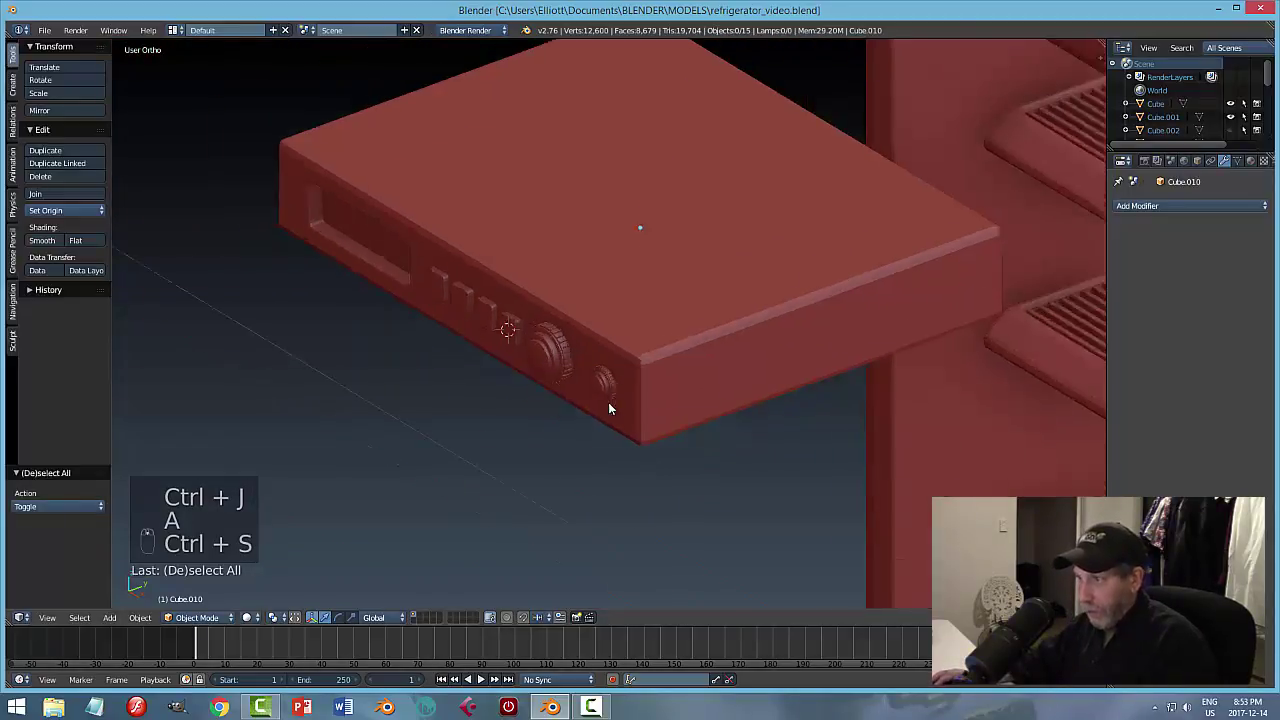
# Move the control panel about 2.336 along Y into the refrigerator's upper compartment and save the file.
pyautogui.moveTo(608, 402); pyautogui.dragTo(731, 377, button='middle')
pyautogui.scroll(1, 704, 388)
pyautogui.rightClick(651, 403)
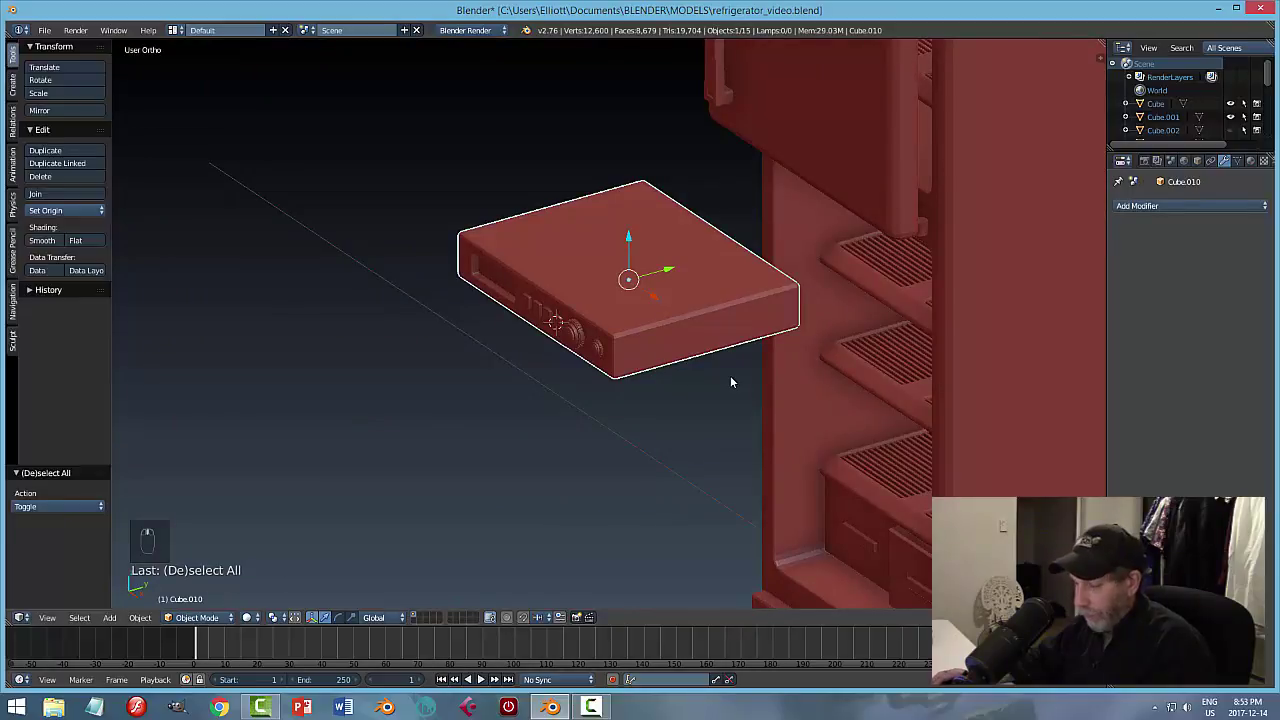
pyautogui.press('g')
pyautogui.press('y')
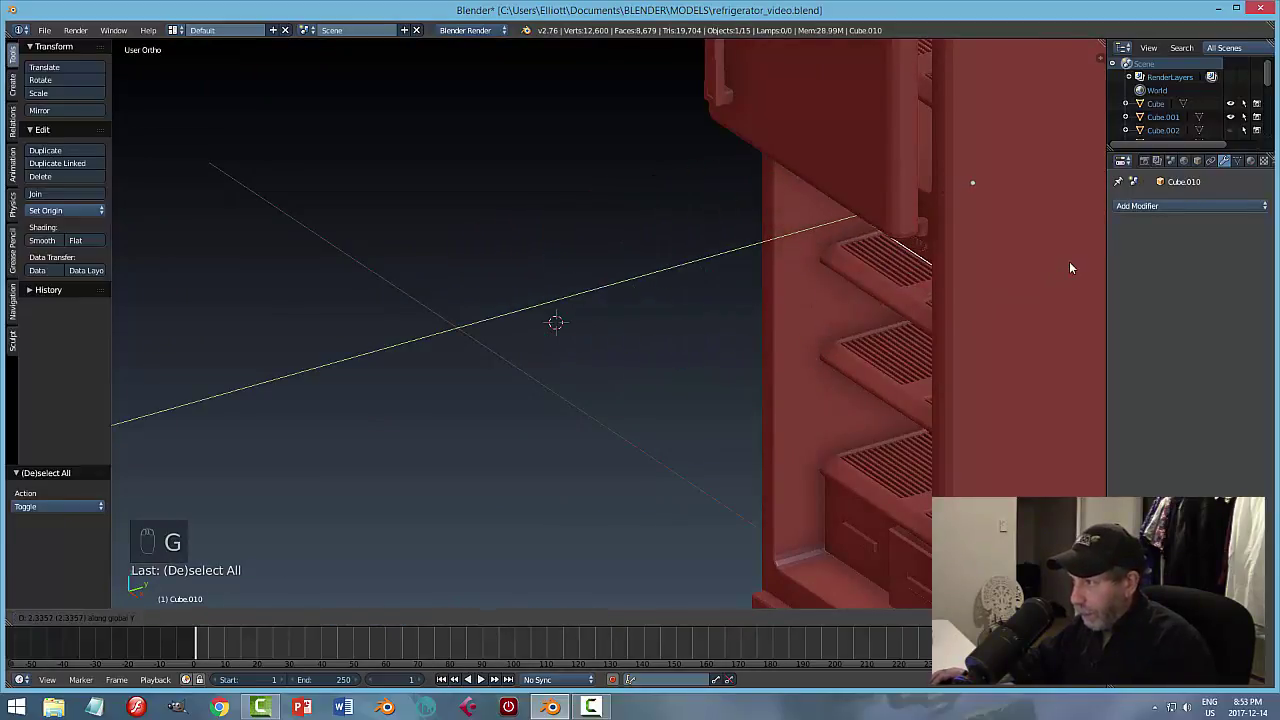
pyautogui.click(1069, 269)
pyautogui.moveTo(946, 349); pyautogui.dragTo(1073, 300, button='middle')
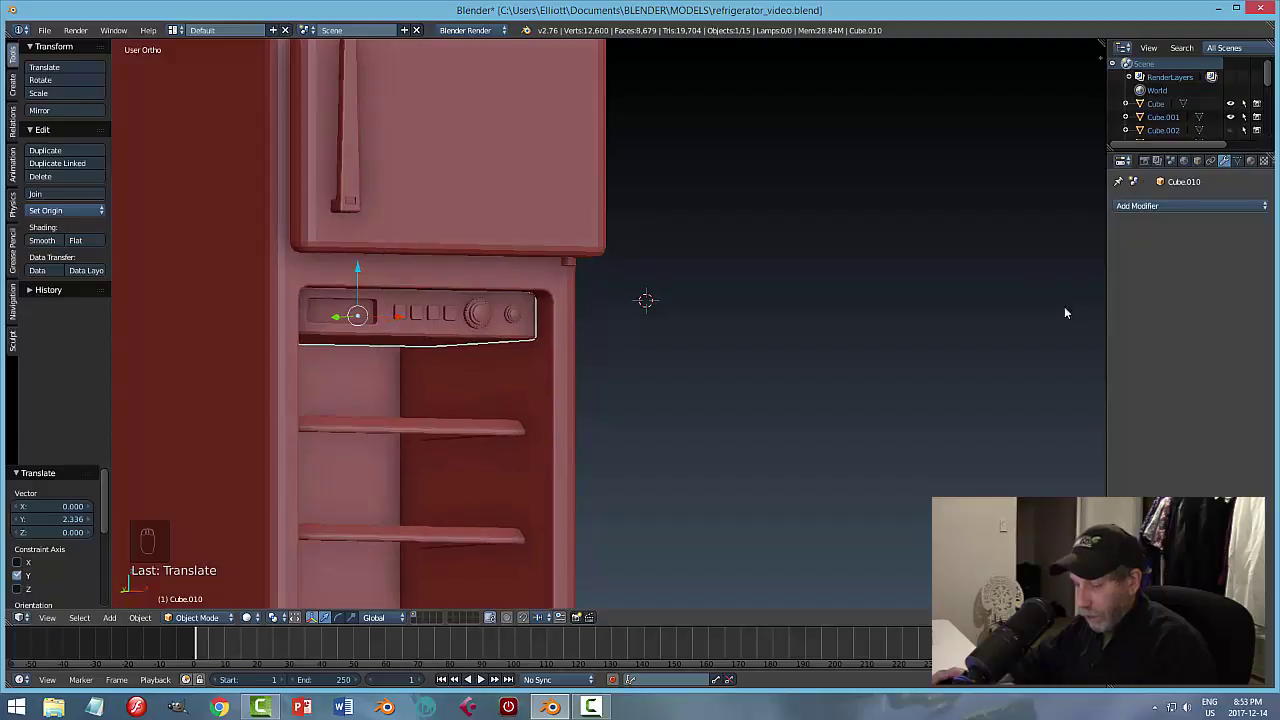
pyautogui.press('a')
pyautogui.scroll(-3, 906, 346)
pyautogui.hotkey('ctrl', 's')
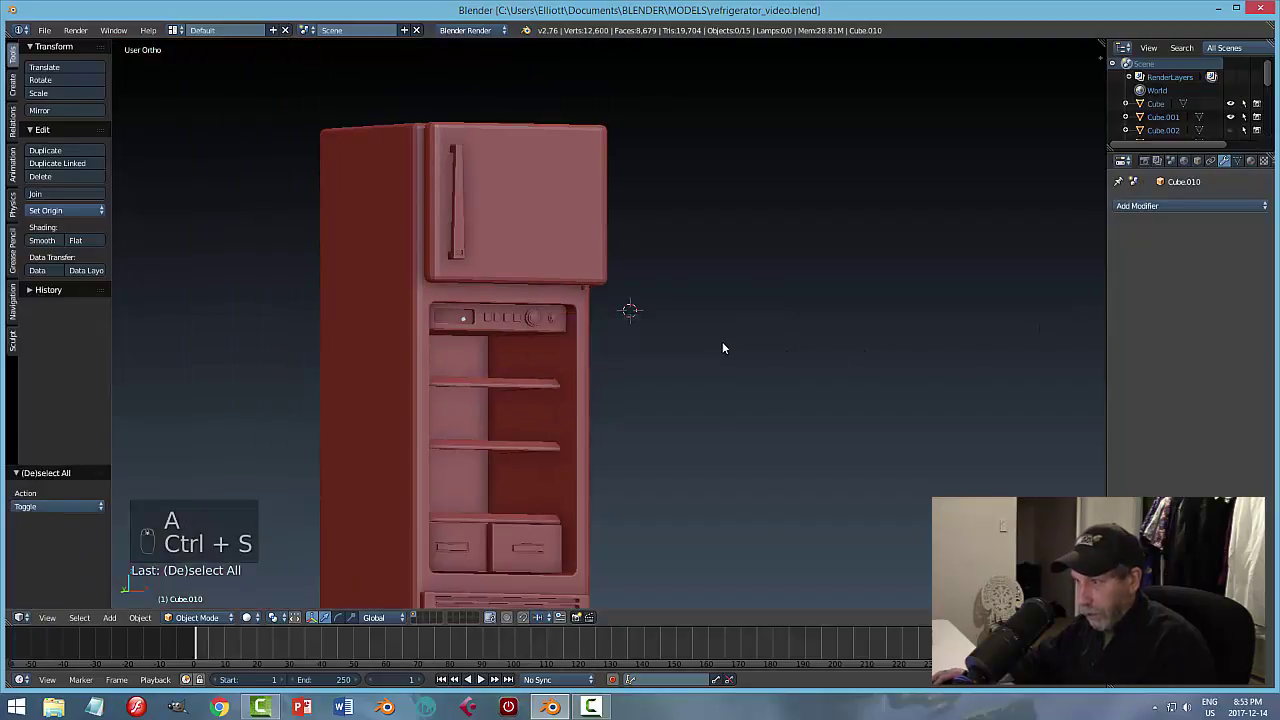
# Unhide the lower door, move both doors about 0.185 along Y against the cabinet, and save the file.
pyautogui.scroll(-4, 720, 348)
pyautogui.moveTo(717, 351); pyautogui.dragTo(829, 365, button='middle')
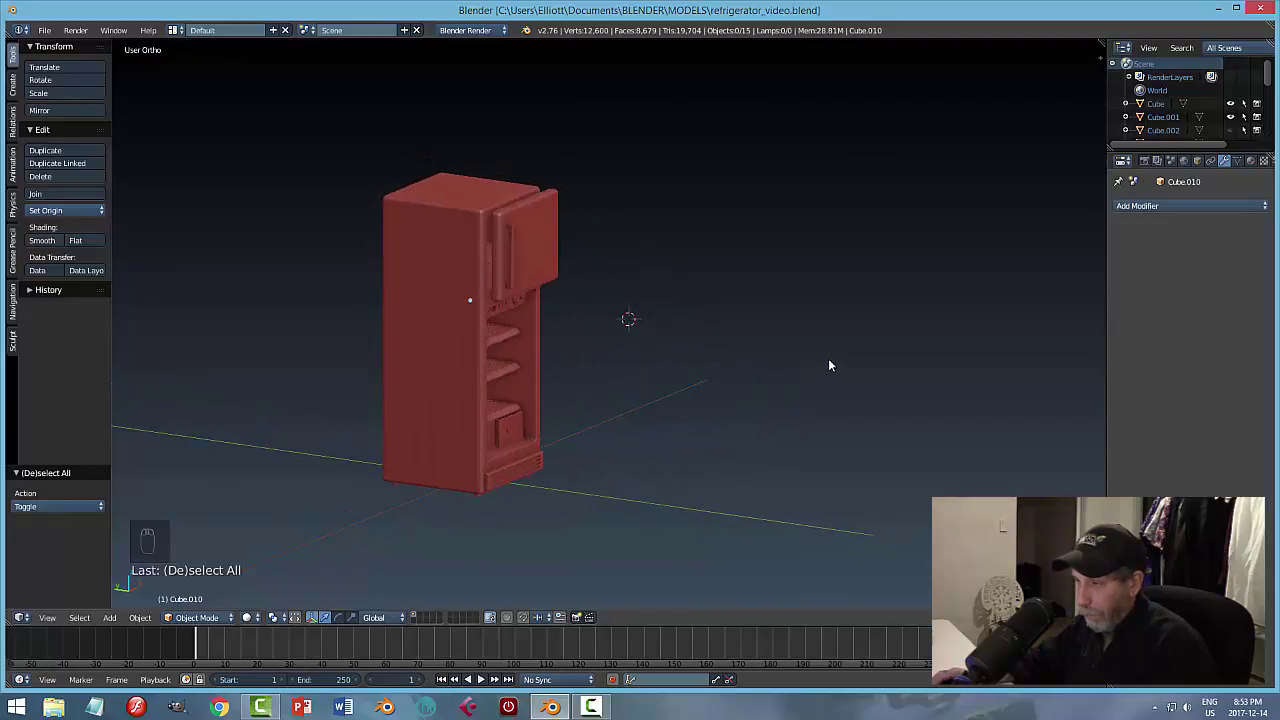
pyautogui.hotkey('alt', 'h')
pyautogui.keyDown('shift'); pyautogui.rightClick(556, 292); pyautogui.keyUp('shift')
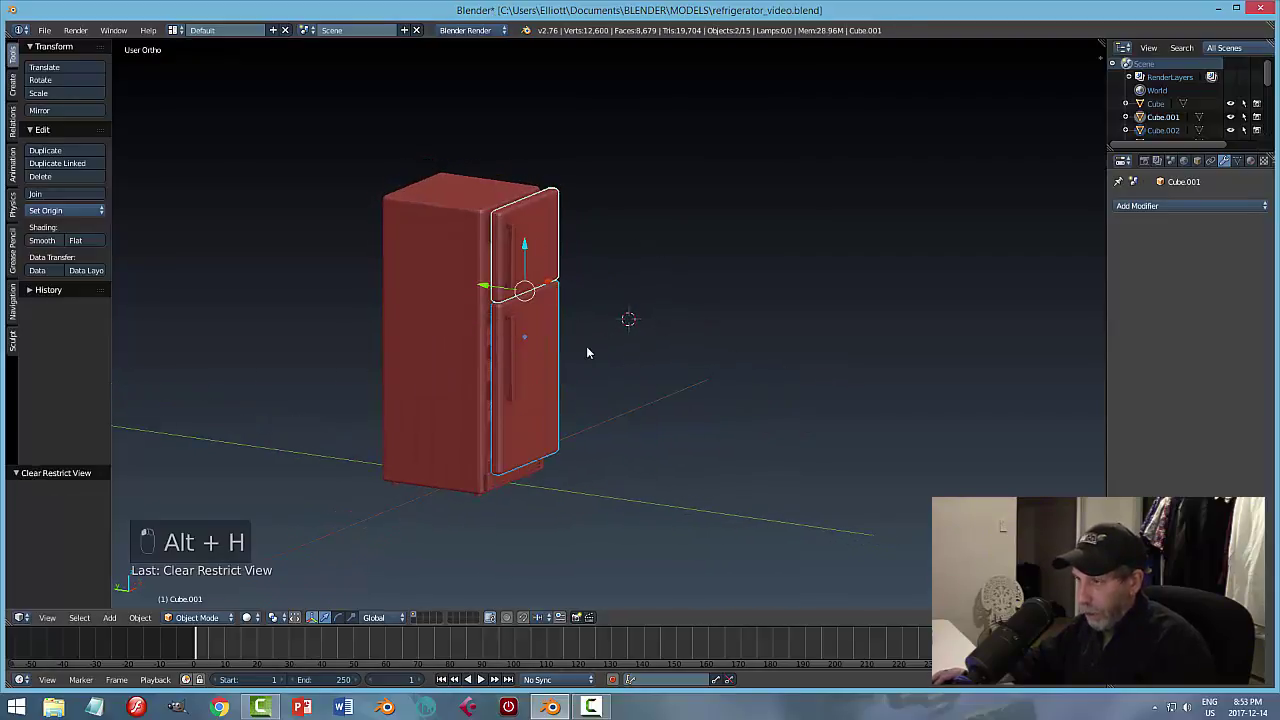
pyautogui.moveTo(586, 348); pyautogui.dragTo(650, 365, button='middle')
pyautogui.scroll(3, 555, 358)
pyautogui.moveTo(551, 359); pyautogui.dragTo(710, 375, button='middle')
pyautogui.moveTo(511, 281); pyautogui.dragTo(492, 277)
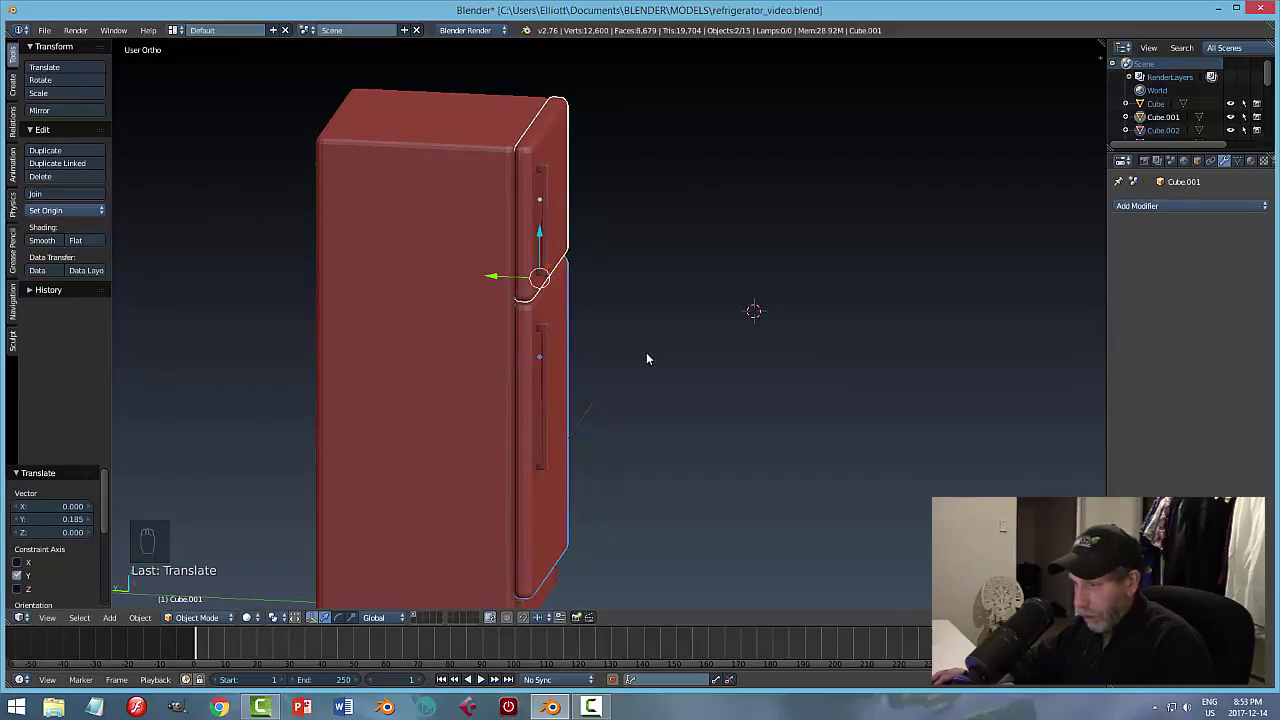
pyautogui.press('a')
pyautogui.moveTo(642, 356); pyautogui.dragTo(790, 358, button='middle')
pyautogui.hotkey('ctrl', 's')
# Move the lower door about -1.427 along Y, out in front of the cabinet.
pyautogui.rightClick(613, 309)
pyautogui.press('g')
pyautogui.press('y')
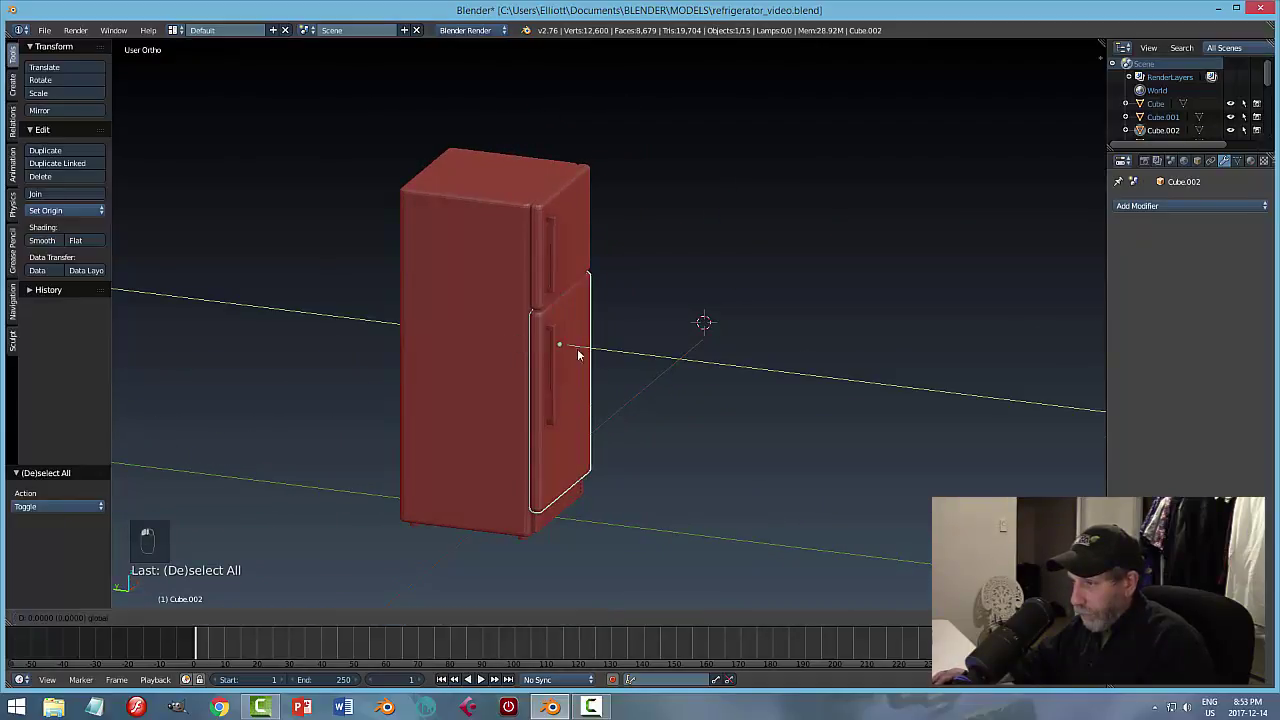
pyautogui.click(660, 360)
pyautogui.moveTo(660, 360); pyautogui.dragTo(593, 410, button='middle')
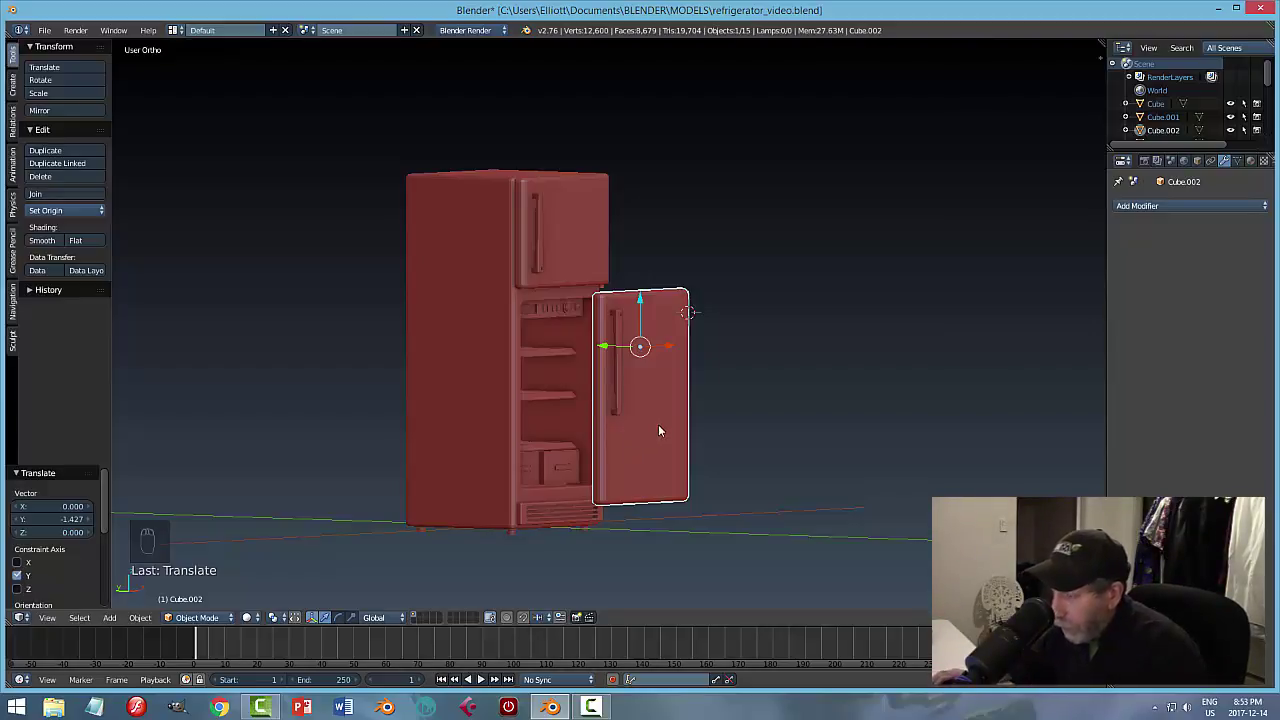
# Move the lower door to another layer and display only that layer.
pyautogui.moveTo(659, 430); pyautogui.dragTo(756, 440, button='middle')
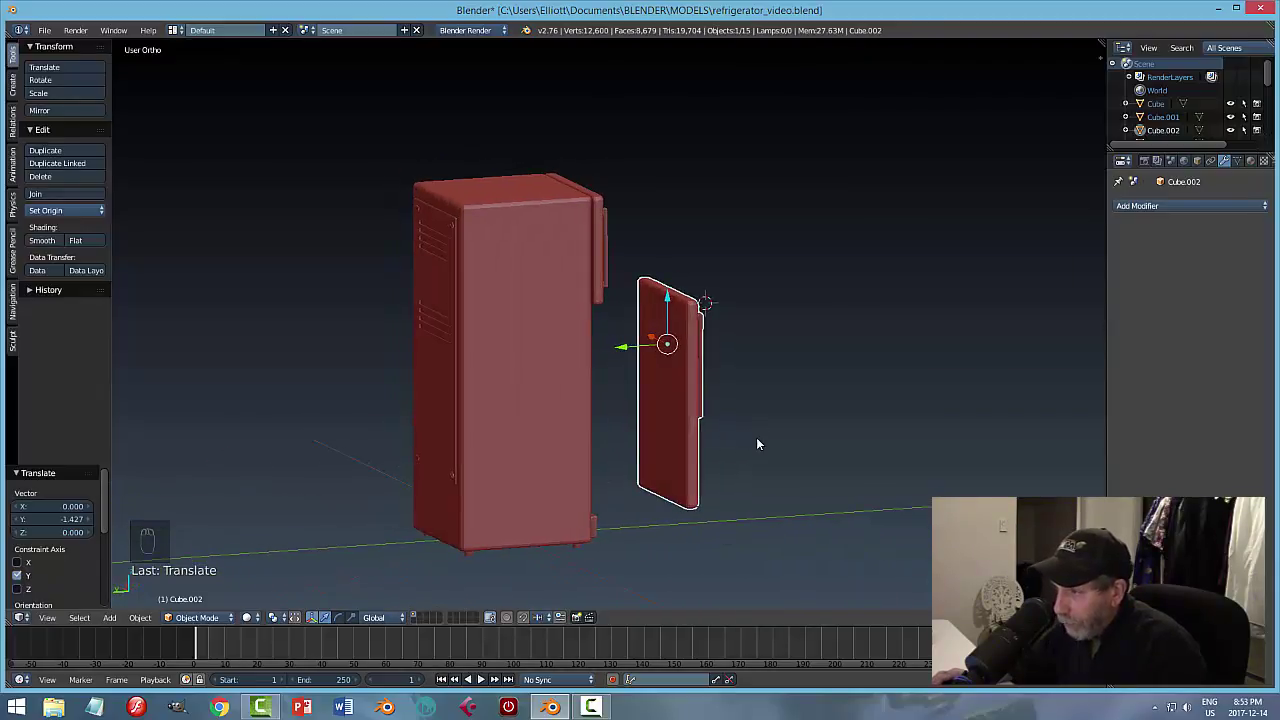
pyautogui.press('m')
pyautogui.click(862, 470)
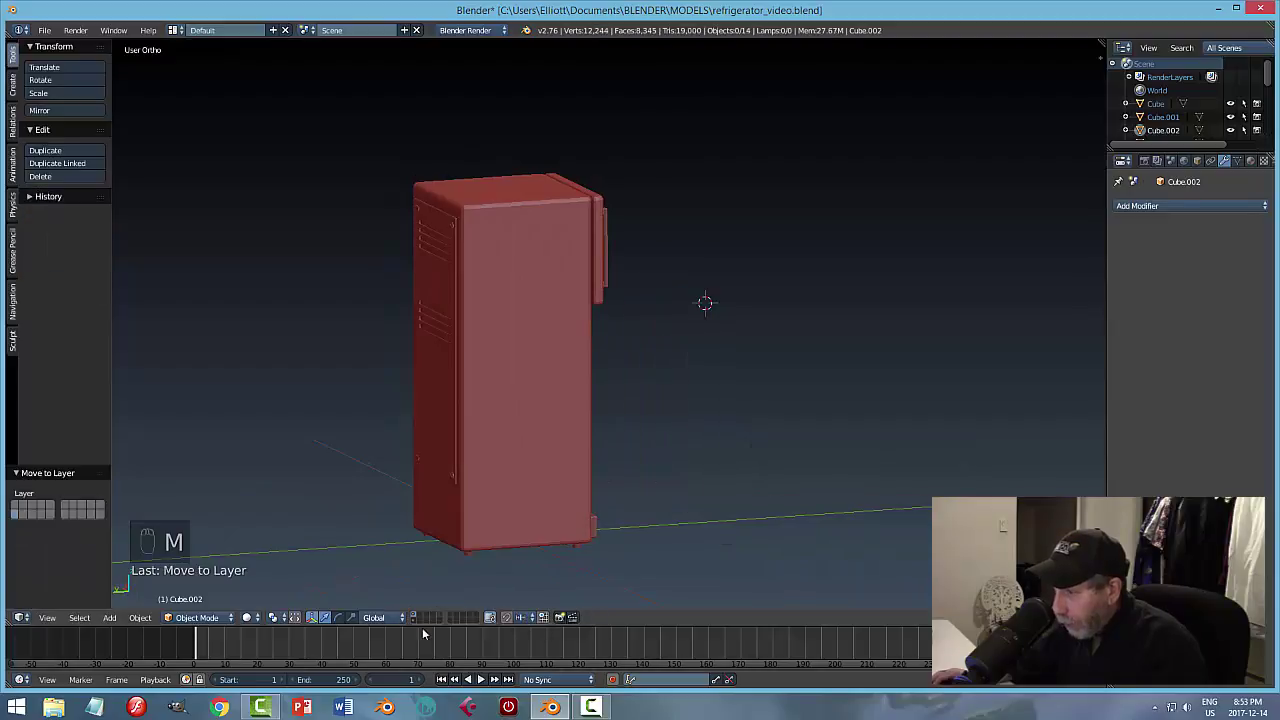
pyautogui.click(413, 621)
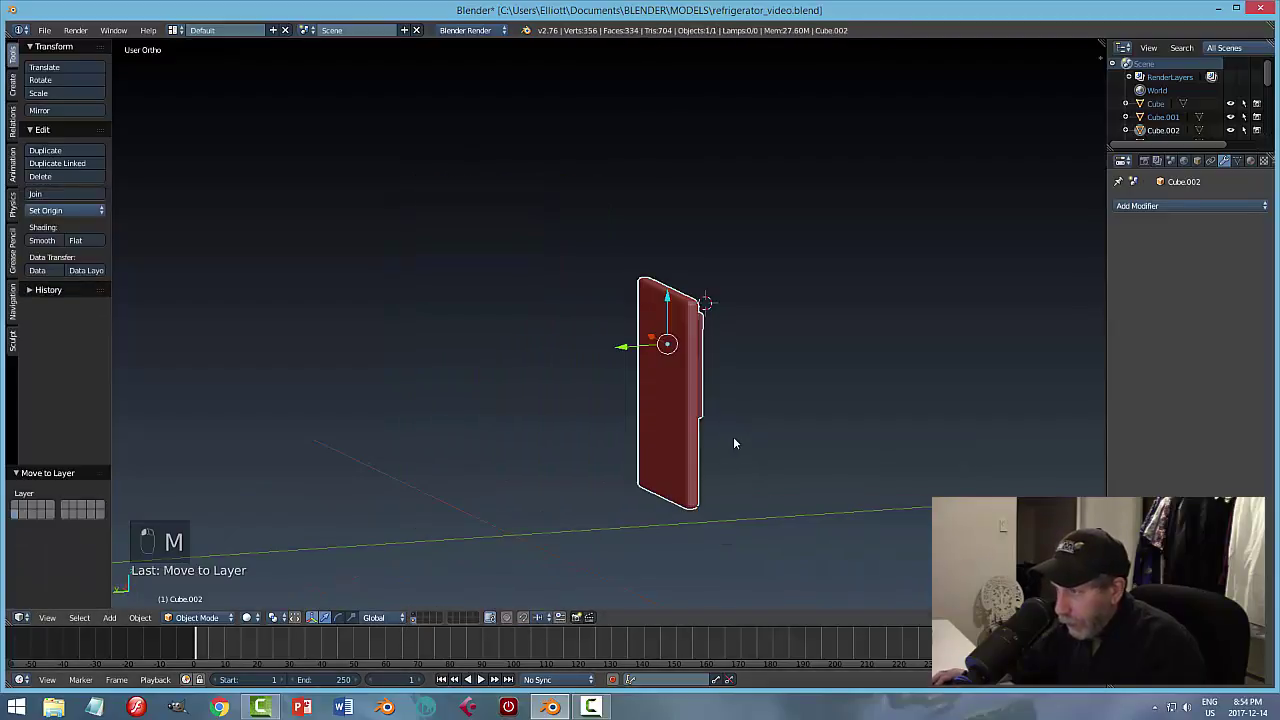
# Snap the 3D cursor to the lower door's origin and add a cube there.
pyautogui.hotkey('shift', 's')
pyautogui.click(680, 421)
pyautogui.moveTo(709, 430); pyautogui.dragTo(799, 441, button='middle')
pyautogui.hotkey('shift', 'a')
pyautogui.moveTo(800, 433)
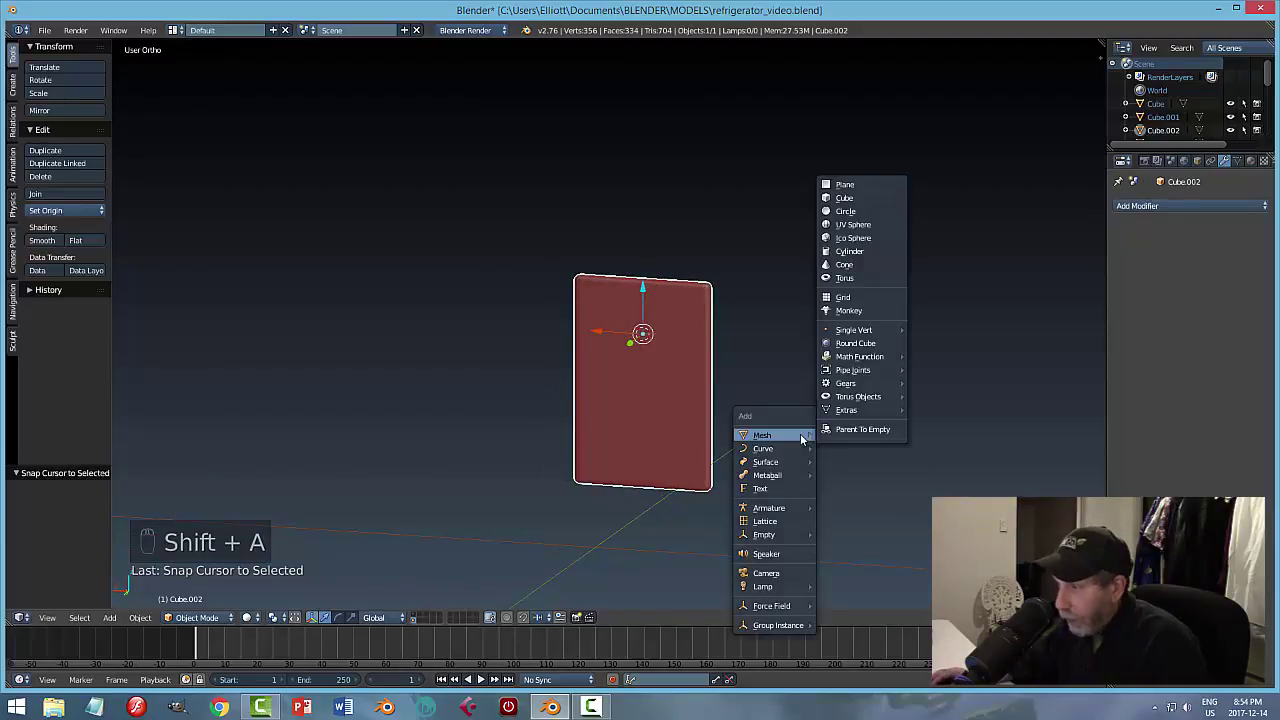
pyautogui.click(861, 197)
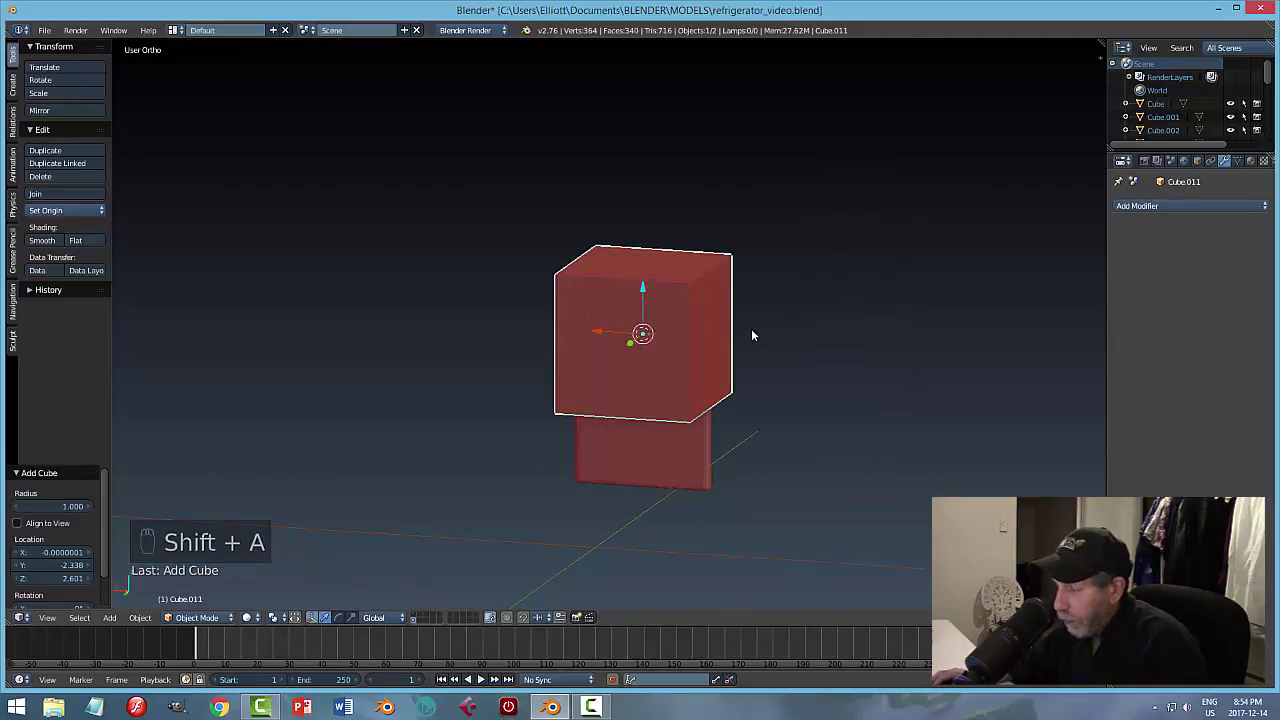
# Scale the cube to about 0.82 along X and 1.05 along Z, positioning it with Z moves of about -0.689 and 0.160.
pyautogui.press('KP_1')
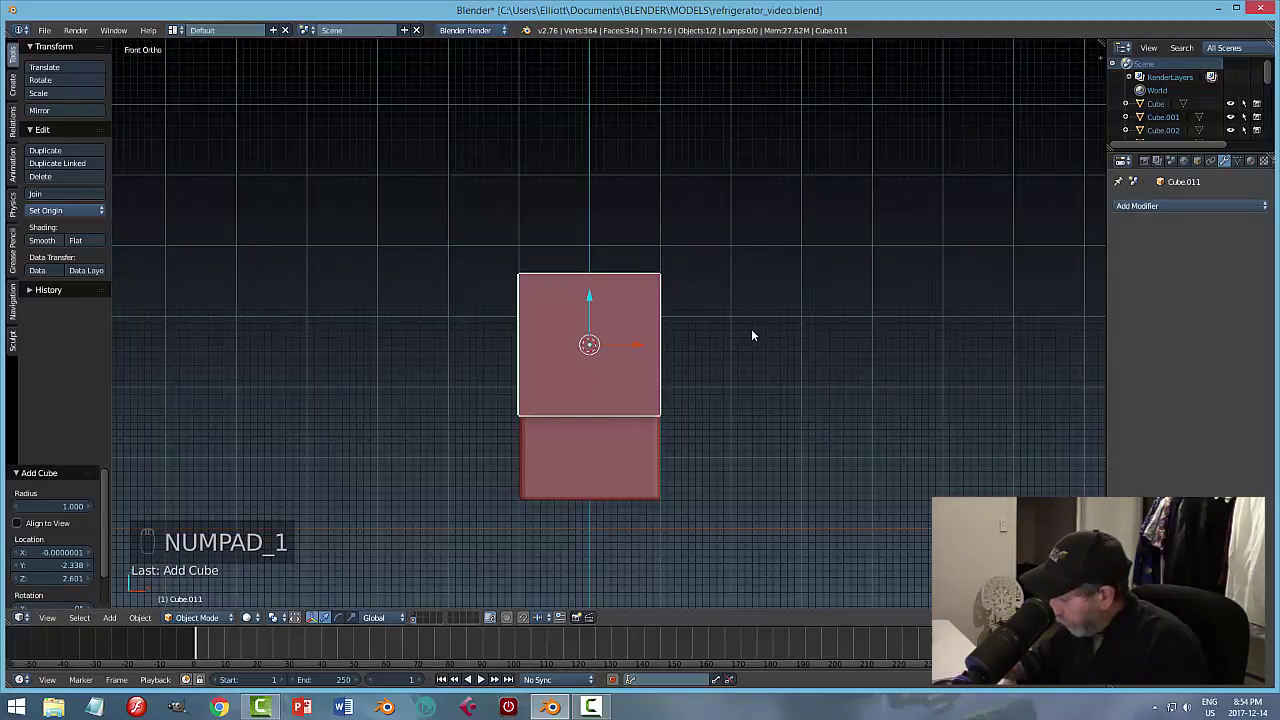
pyautogui.press('KP_3')
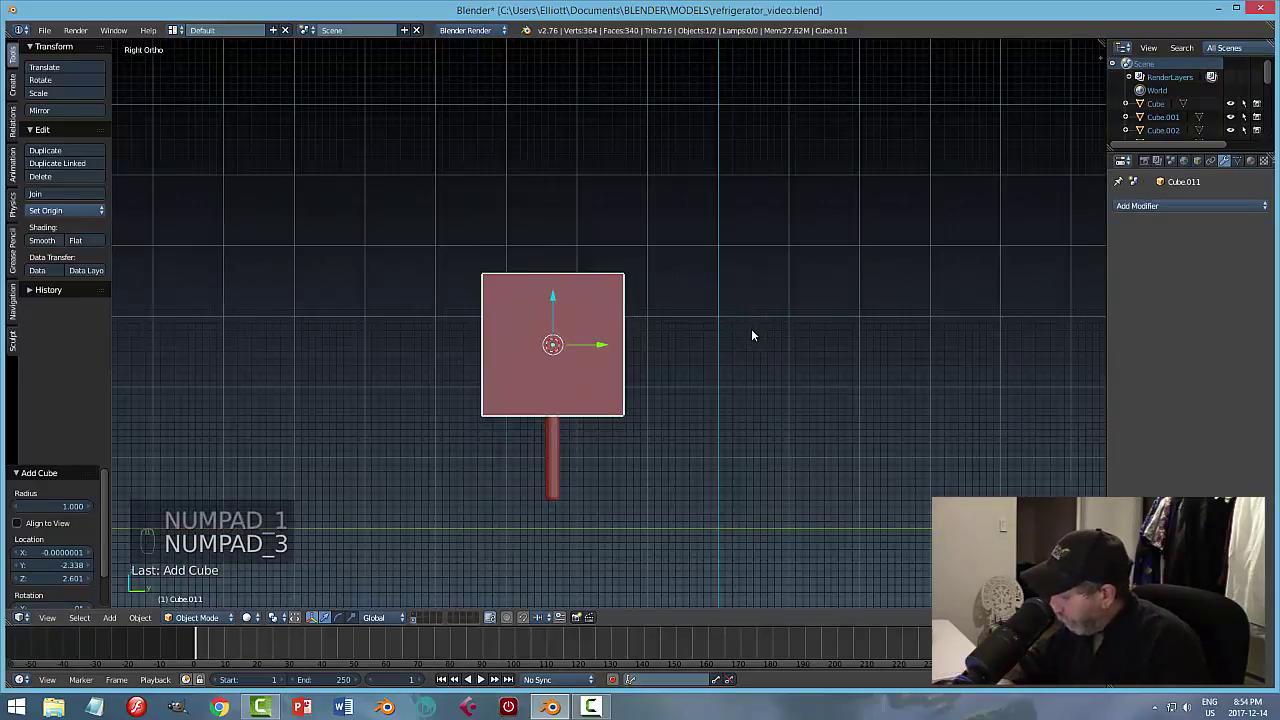
pyautogui.press('ctrl+KP_1')
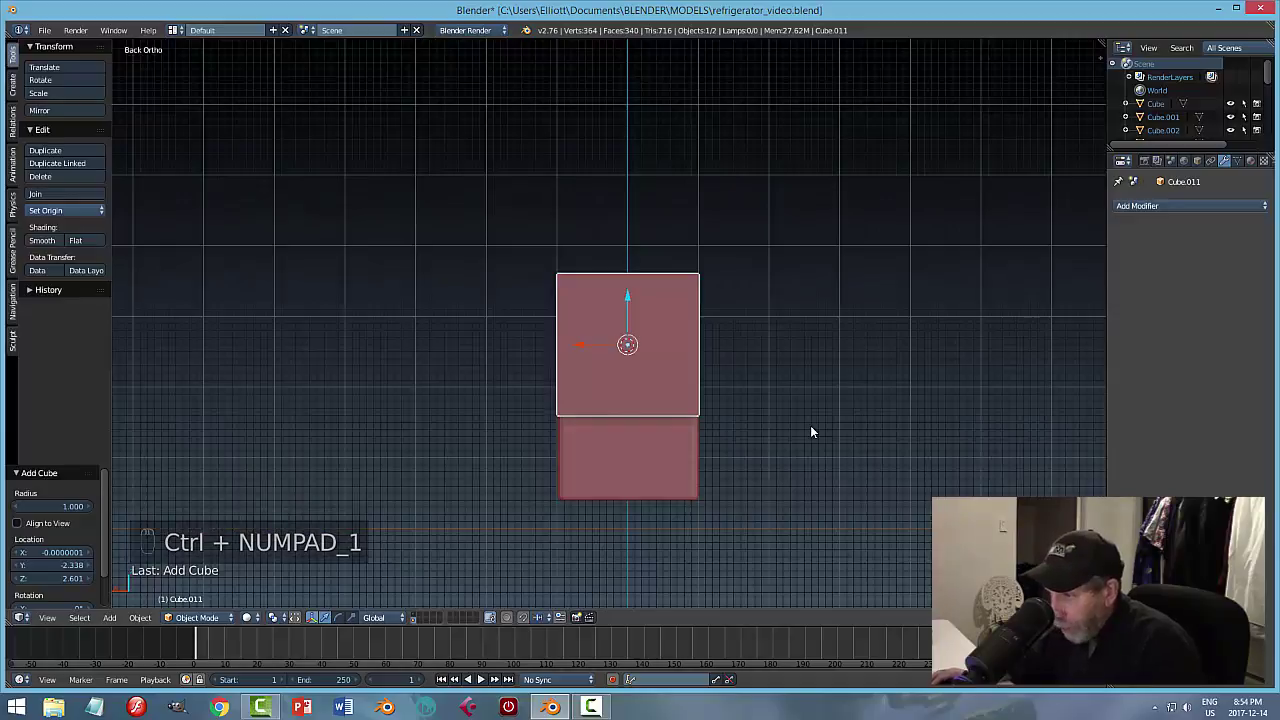
pyautogui.press('s')
pyautogui.press('x')
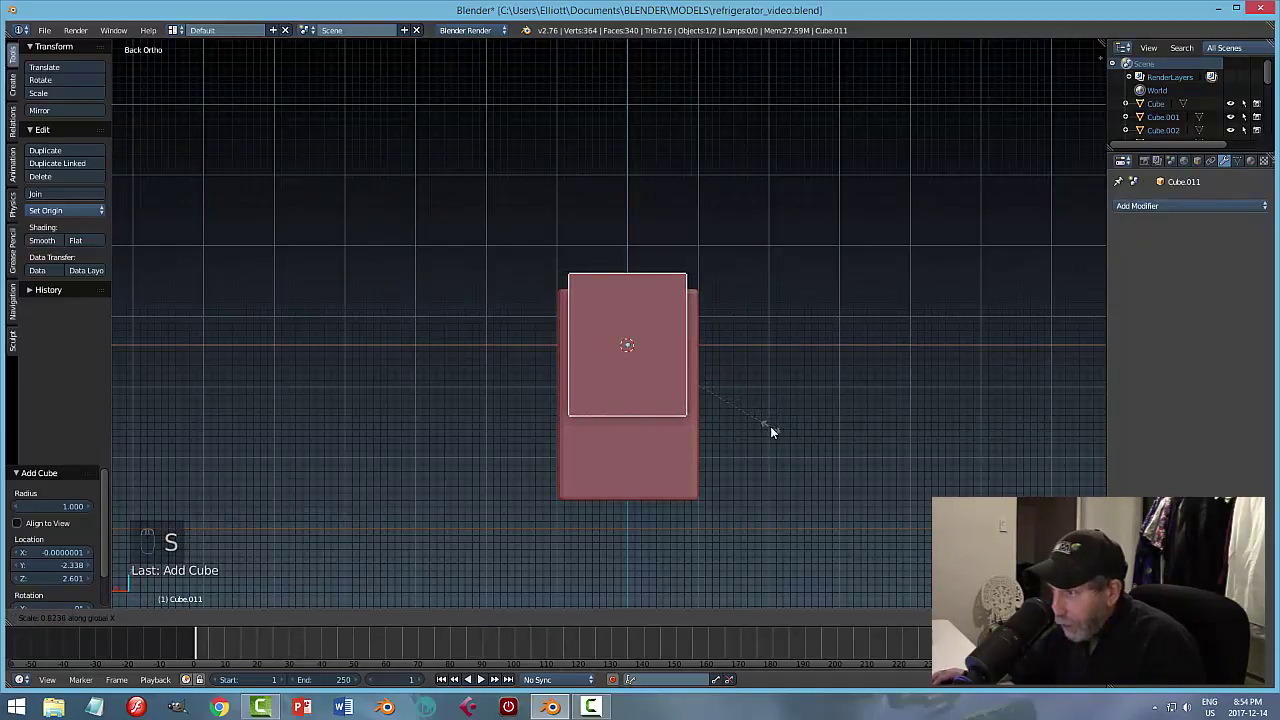
pyautogui.click(770, 426)
pyautogui.moveTo(627, 300); pyautogui.dragTo(618, 351)
pyautogui.press('s')
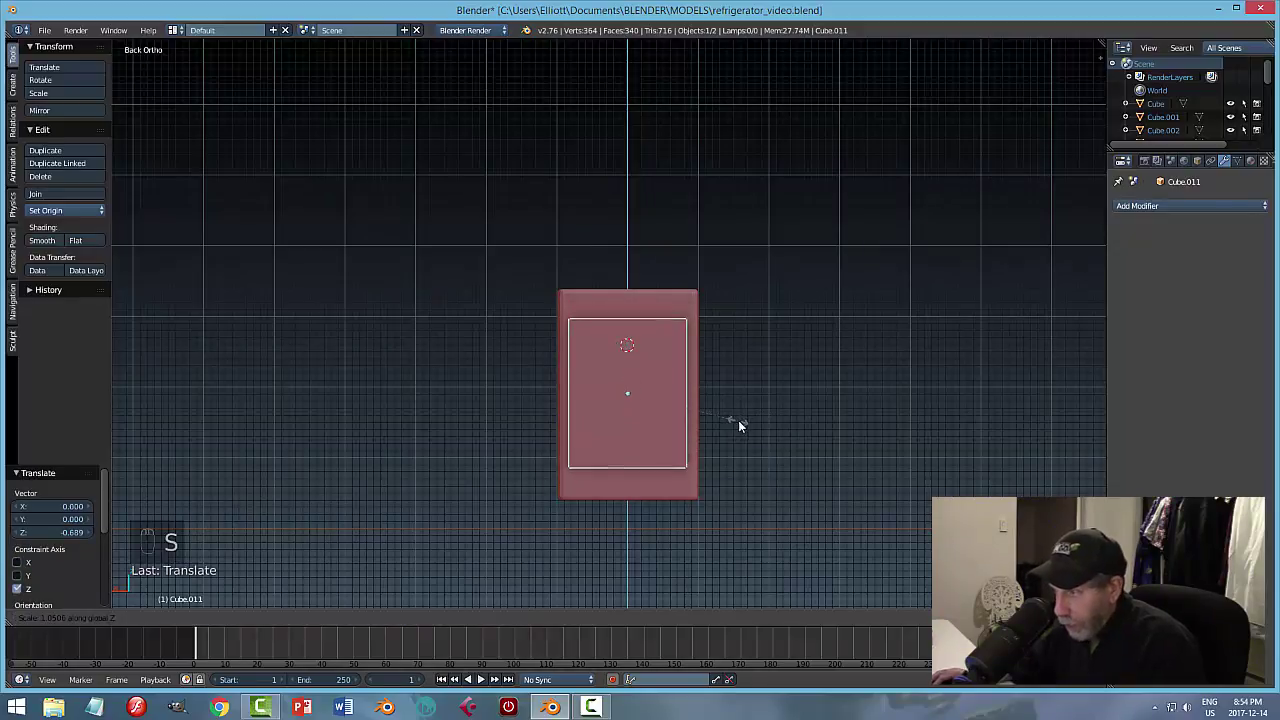
pyautogui.click(738, 420)
pyautogui.moveTo(626, 349); pyautogui.dragTo(626, 337)
# Flatten the cube along Y and move it about 0.212 along Y so it protrudes from the door's inner face.
pyautogui.moveTo(626, 337); pyautogui.dragTo(682, 392, button='middle')
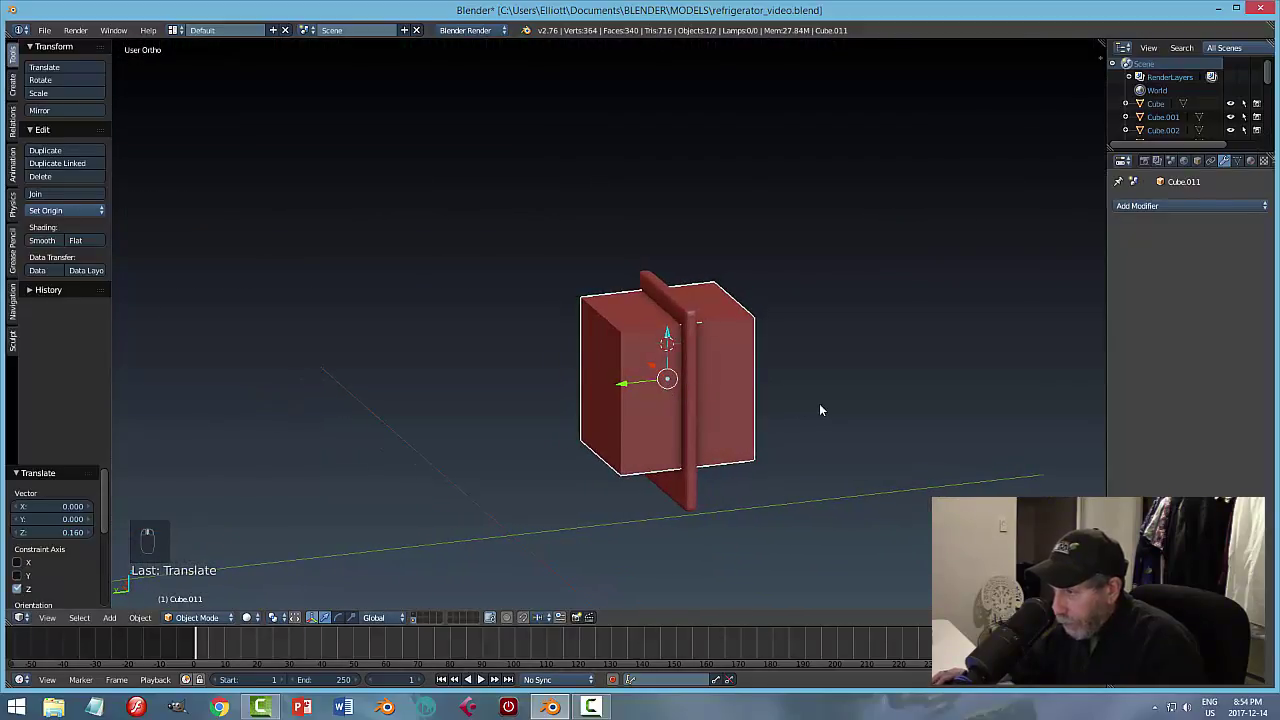
pyautogui.press('s')
pyautogui.press('y')
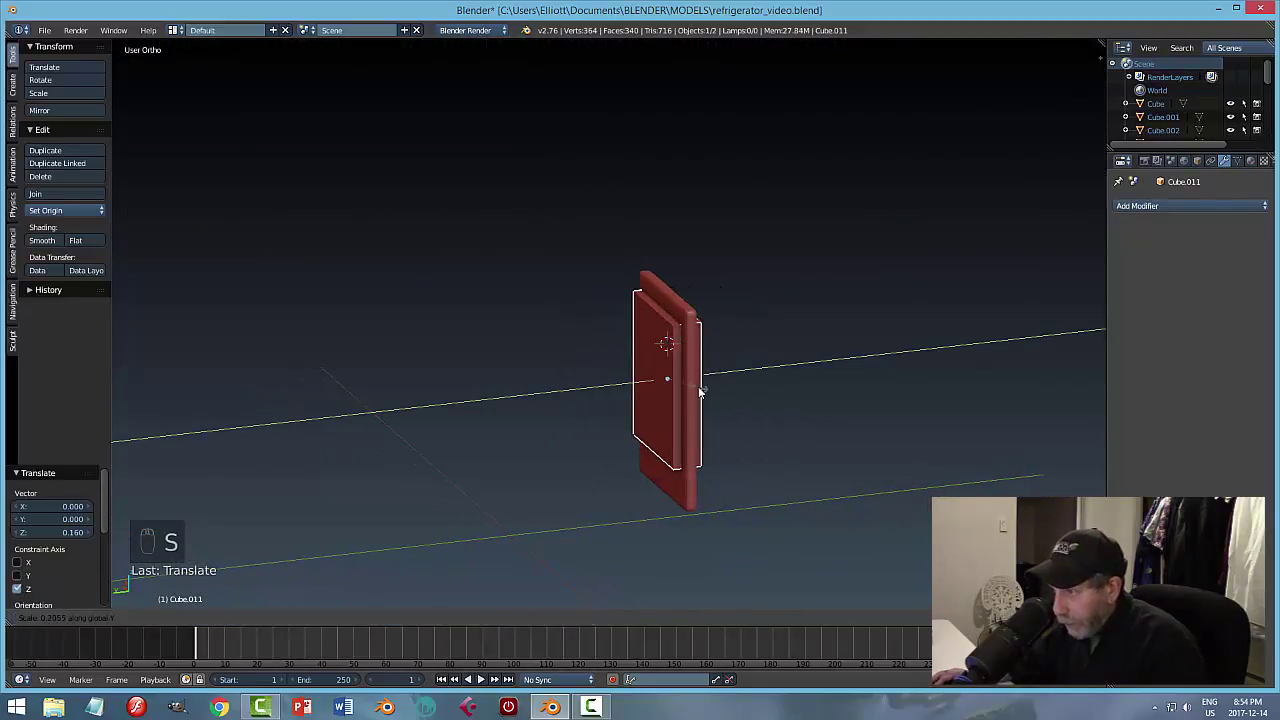
pyautogui.click(710, 394)
pyautogui.moveTo(628, 389)
pyautogui.mouseDown()
pyautogui.moveTo(557, 391)
pyautogui.moveTo(614, 390)
pyautogui.mouseUp()
pyautogui.moveTo(614, 390); pyautogui.dragTo(991, 391, button='middle')
pyautogui.keyDown('shift'); pyautogui.moveTo(728, 445); pyautogui.dragTo(834, 537, button='middle'); pyautogui.keyUp('shift')
pyautogui.scroll(2, 776, 477)
pyautogui.scroll(-1, 770, 479)
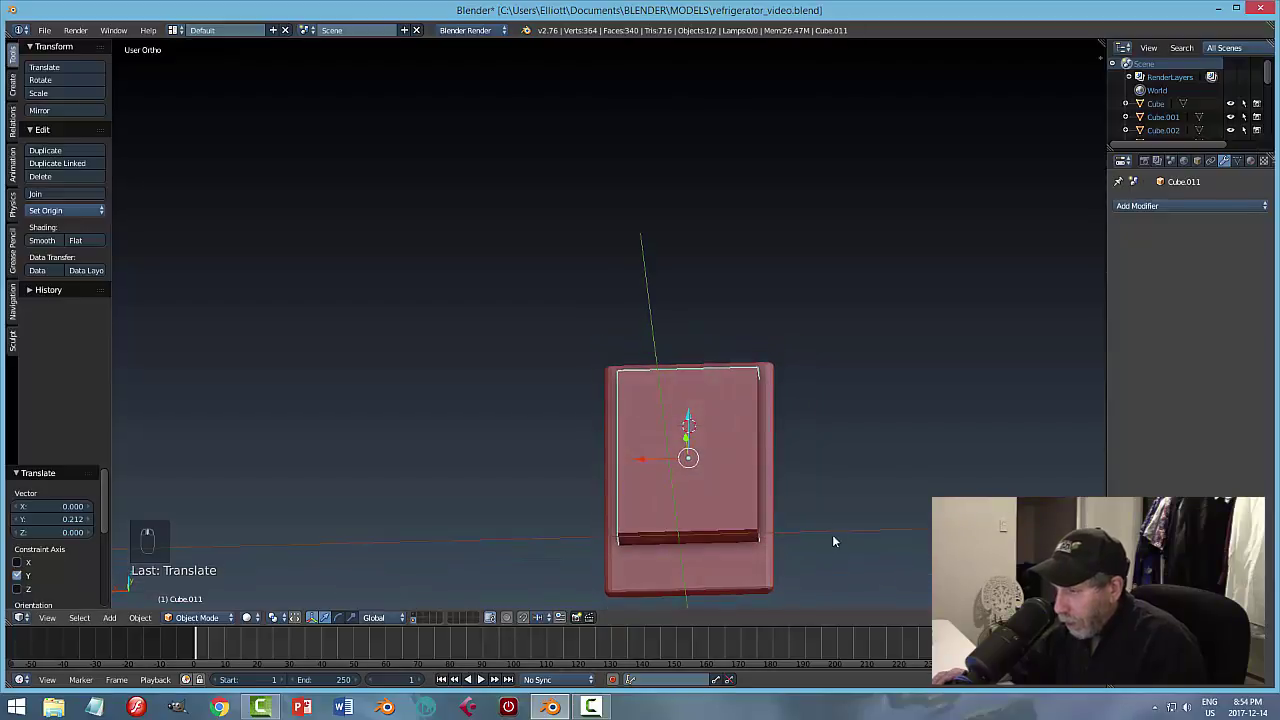
# Lower the block's bottom face along Z so the block extends nearly to the door's lower edge.
pyautogui.press('Tab')
pyautogui.click(720, 536)
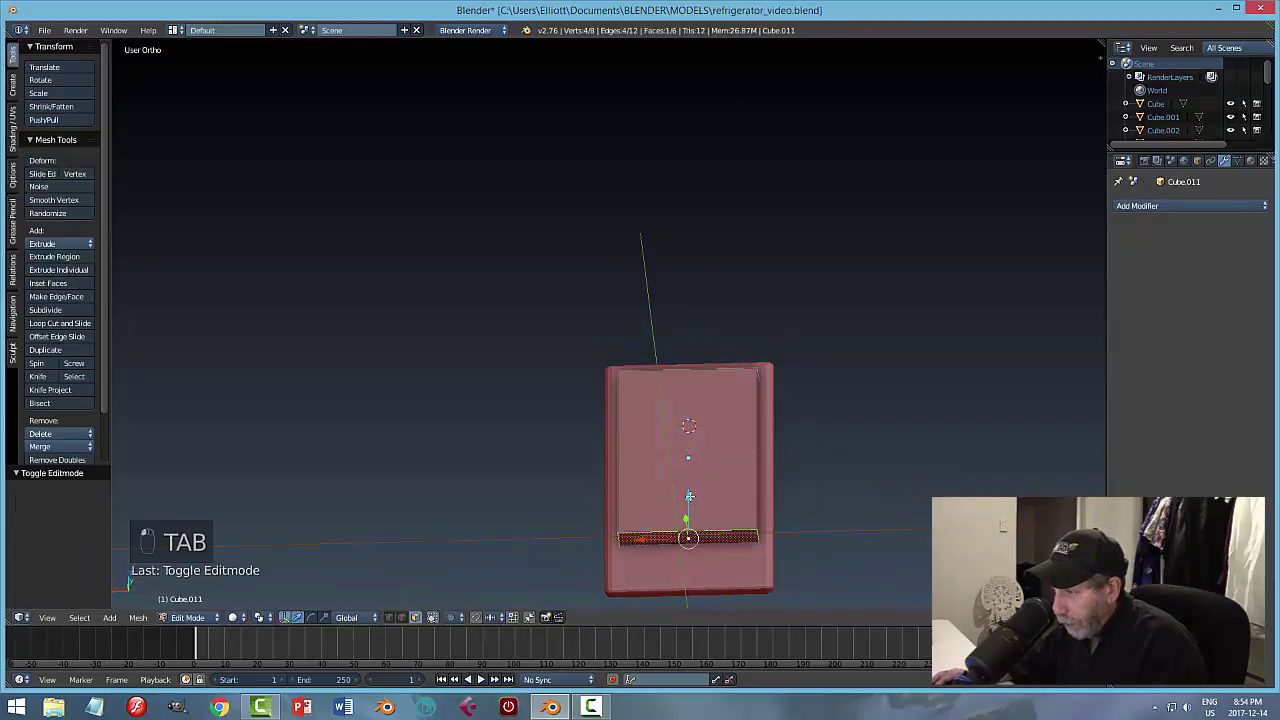
pyautogui.moveTo(689, 496); pyautogui.dragTo(689, 522)
pyautogui.moveTo(689, 522); pyautogui.dragTo(759, 520, button='middle')
pyautogui.press('a')
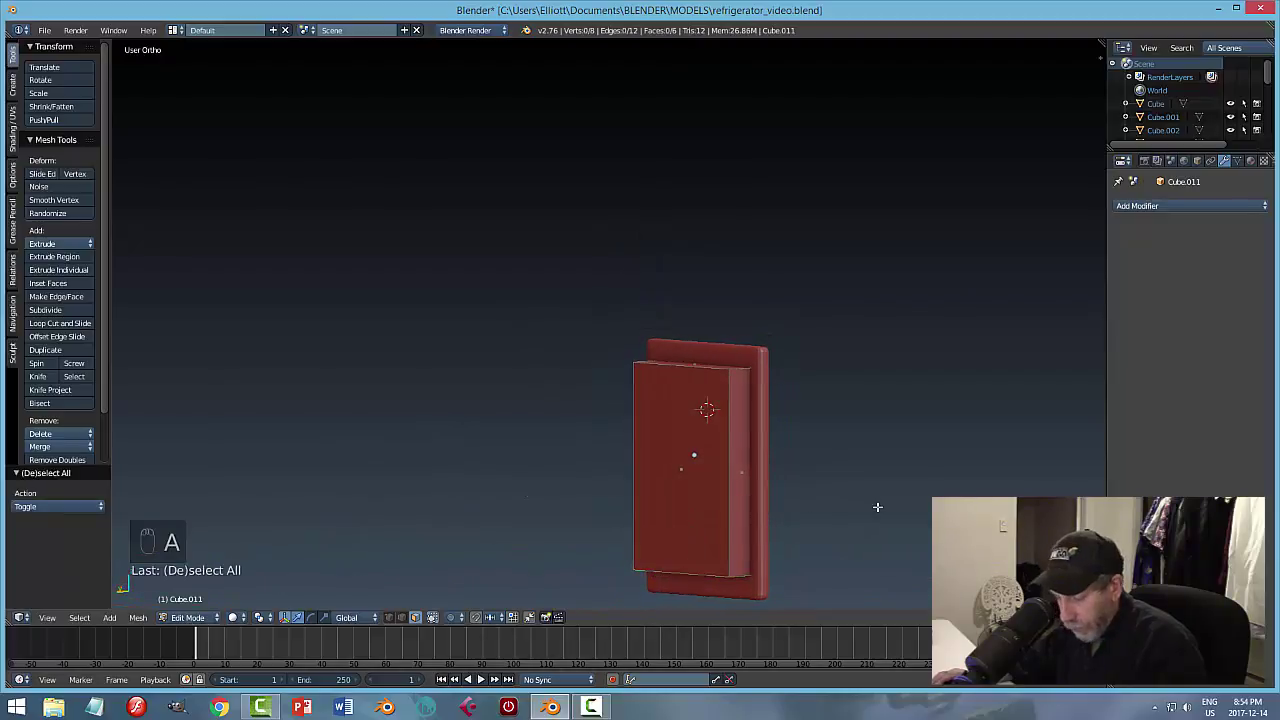
# Return to Object Mode and apply the scale of the block on the door's inner side.
pyautogui.moveTo(877, 509); pyautogui.dragTo(818, 492, button='middle')
pyautogui.scroll(4, 831, 520)
pyautogui.press('Tab')
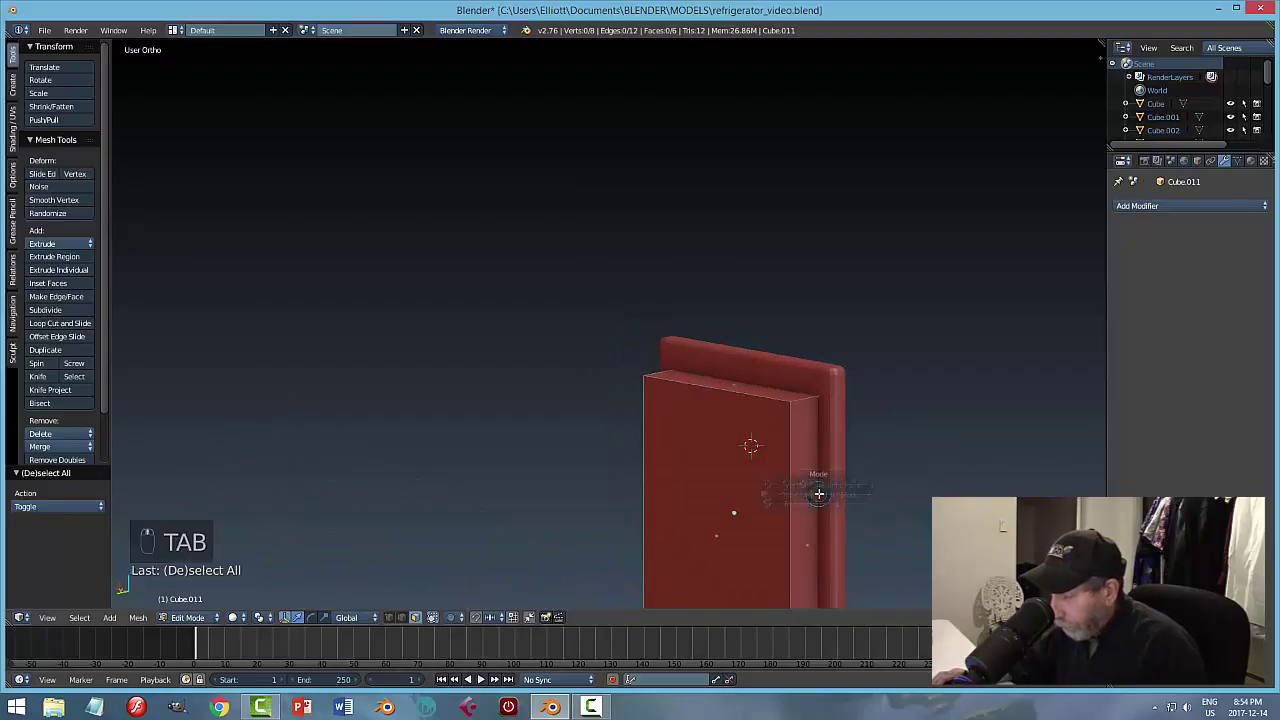
pyautogui.click(141, 618)
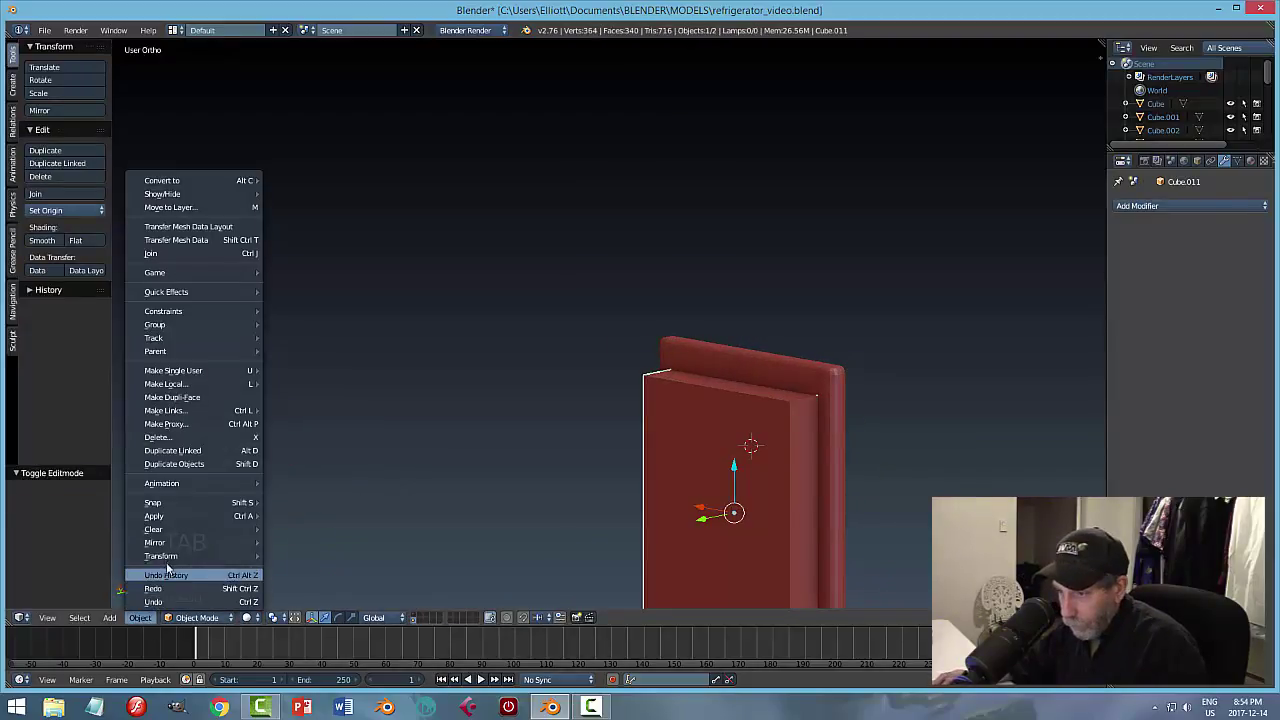
pyautogui.moveTo(181, 517)
pyautogui.click(345, 541)
pyautogui.scroll(-2, 818, 511)
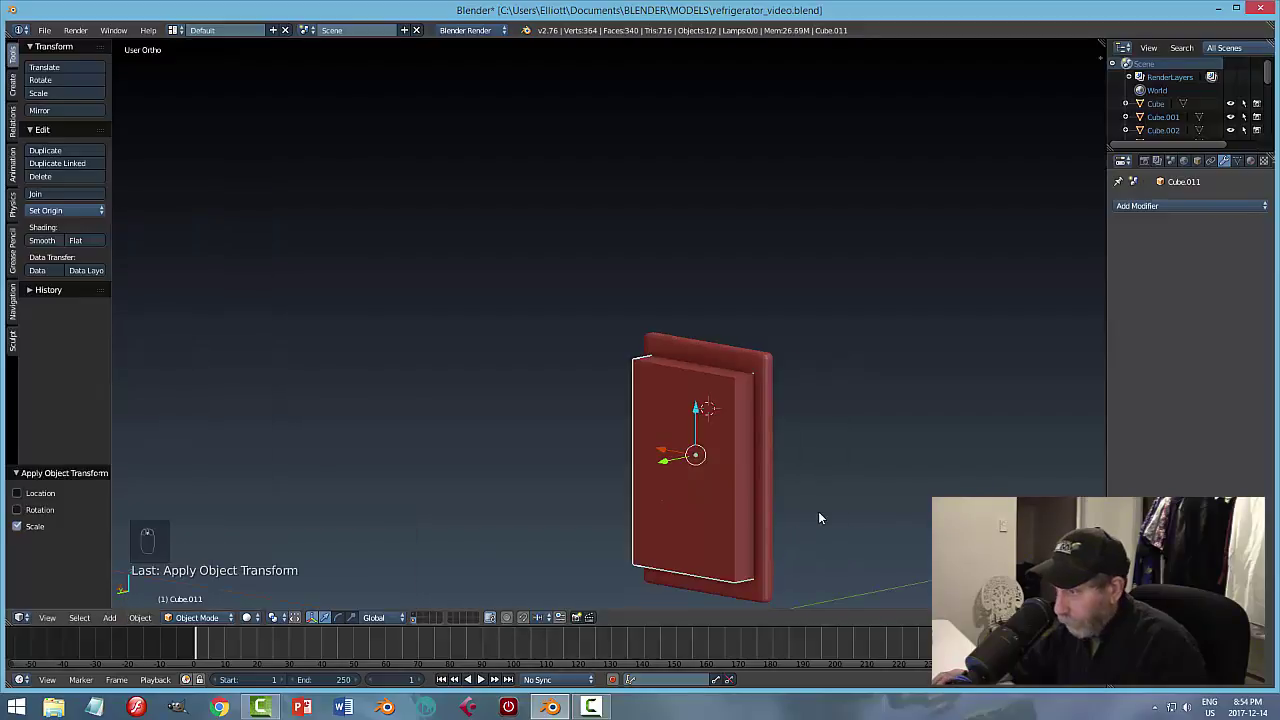
# Extrude the block's front face in place and scale the new face to about 0.911 along X and 0.939 along Z.
pyautogui.moveTo(818, 511)
pyautogui.mouseDown(button='middle')
pyautogui.moveTo(784, 528)
pyautogui.moveTo(820, 525)
pyautogui.mouseUp(button='middle')
pyautogui.press('Tab')
pyautogui.click(822, 520)
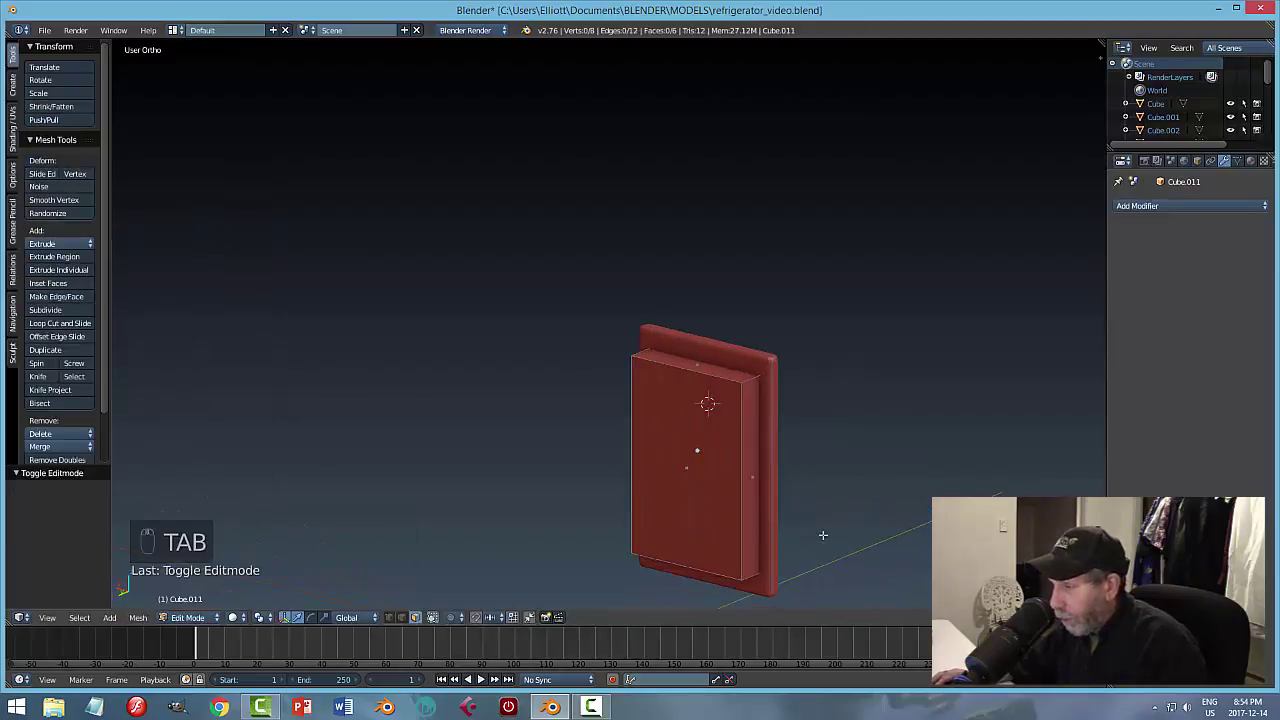
pyautogui.scroll(3, 823, 534)
pyautogui.moveTo(930, 516); pyautogui.dragTo(870, 524, button='middle')
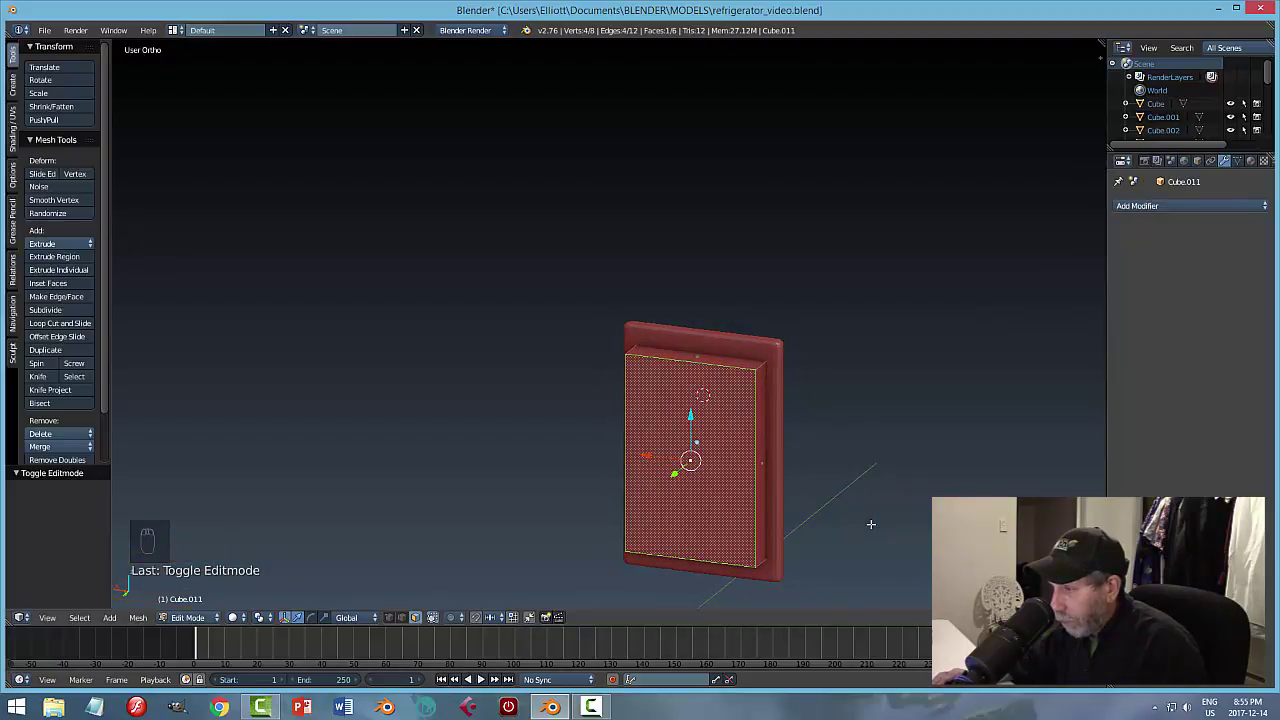
pyautogui.press('e')
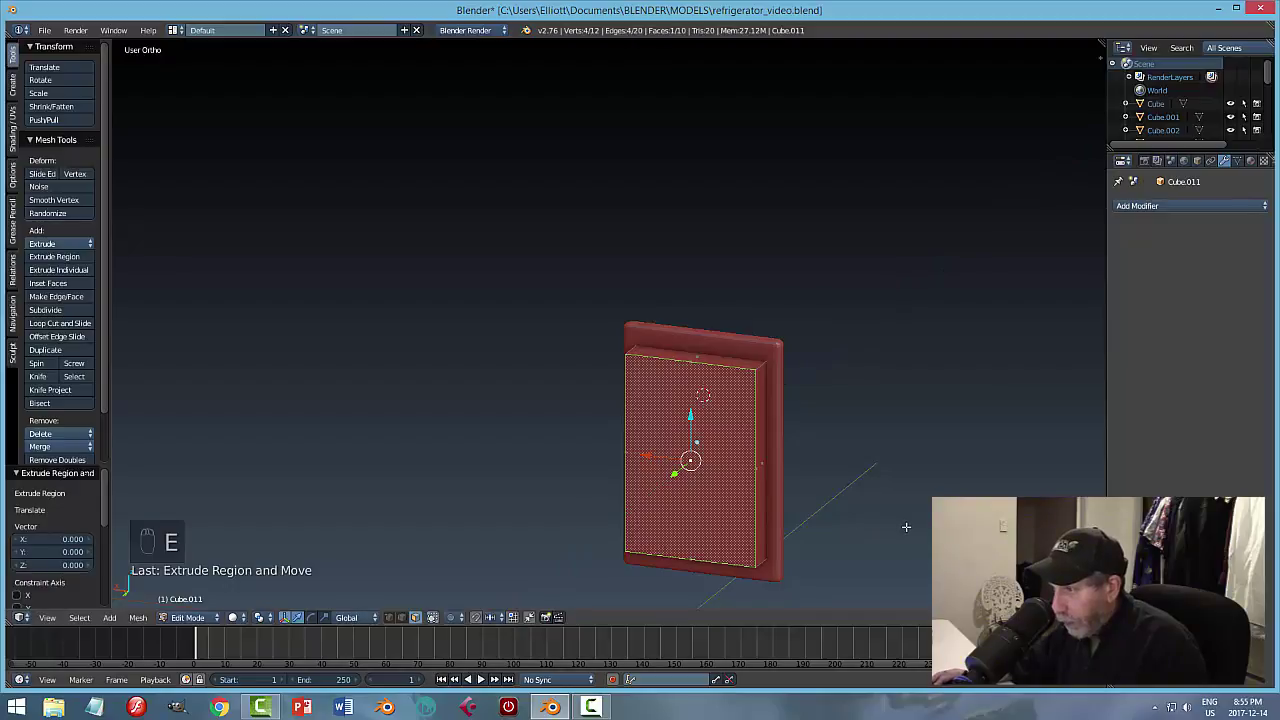
pyautogui.press('s')
pyautogui.press('x')
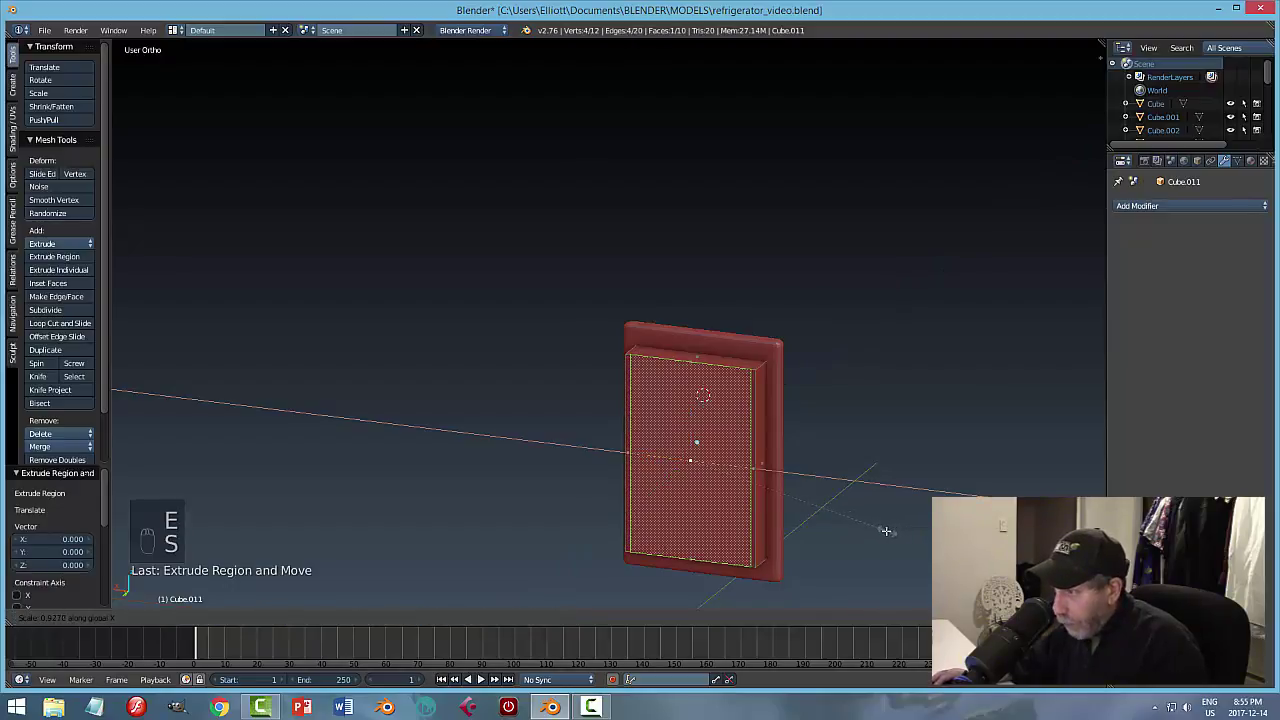
pyautogui.click(883, 532)
pyautogui.press('s')
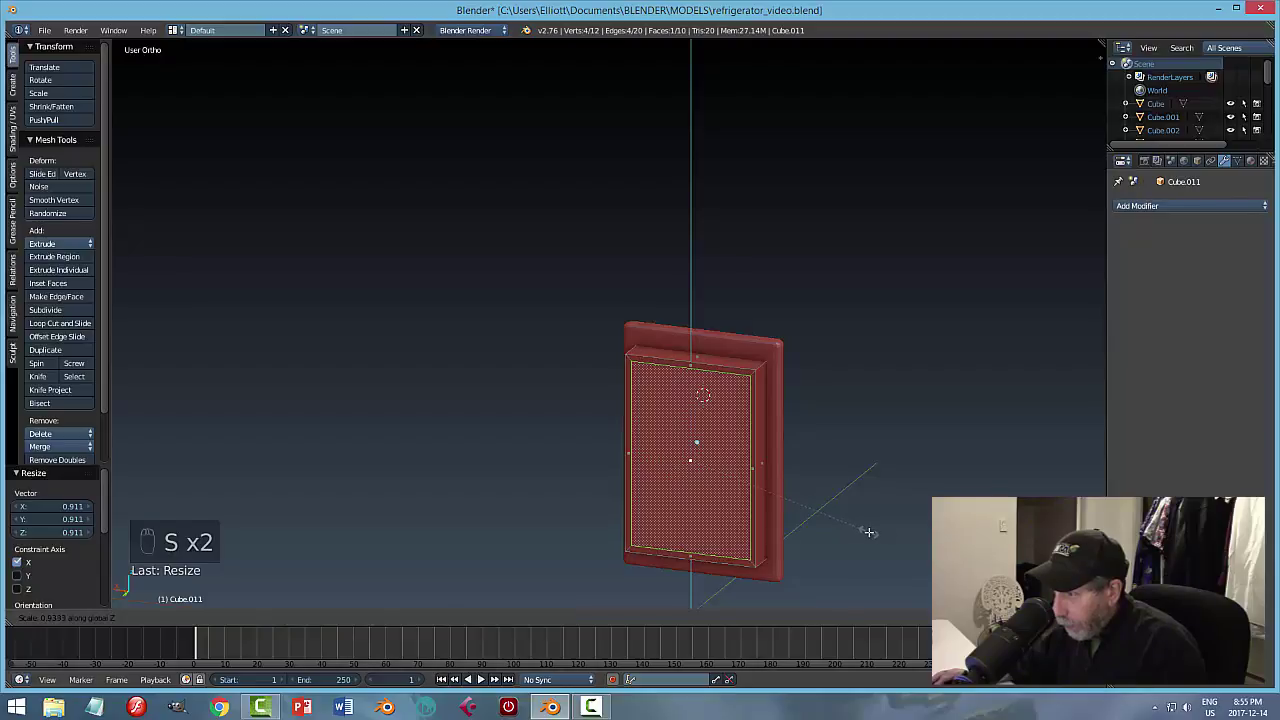
pyautogui.click(869, 533)
# Extrude the inner face about 0.33 along Y toward the door to hollow the block into a framed recess.
pyautogui.moveTo(880, 531); pyautogui.dragTo(835, 538, button='middle')
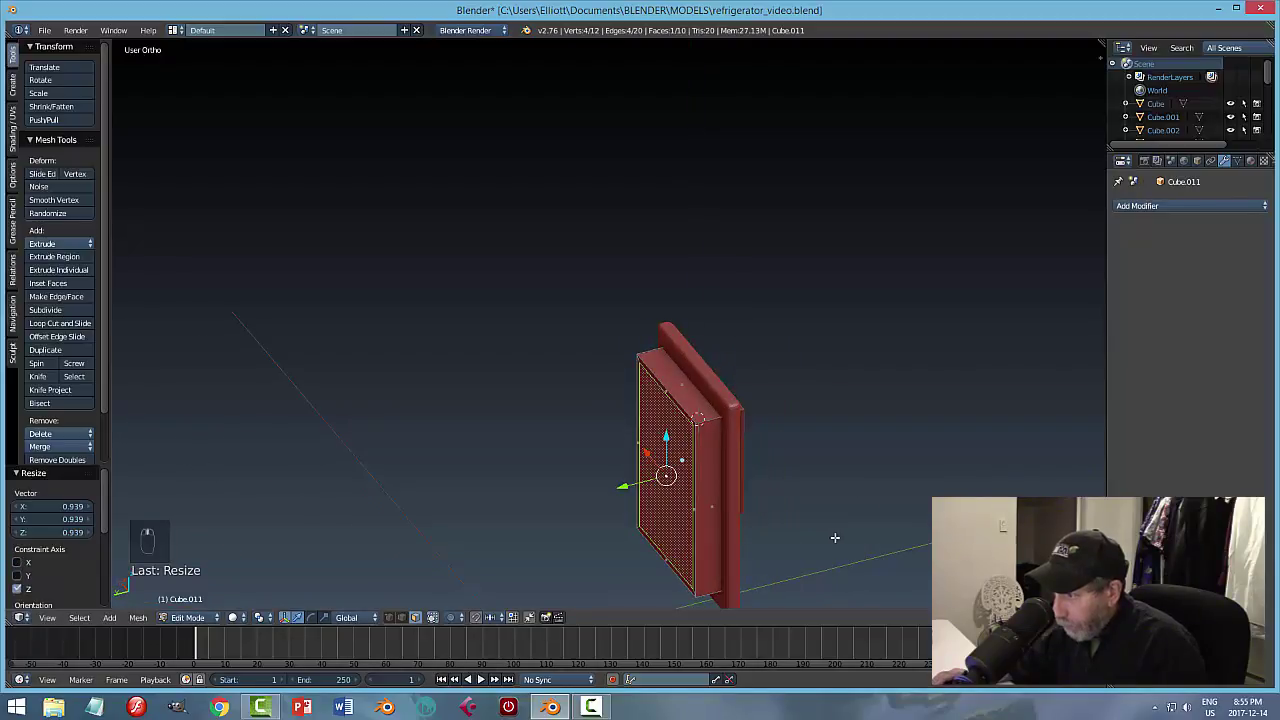
pyautogui.press('e')
pyautogui.rightClick(674, 513)
pyautogui.press('e')
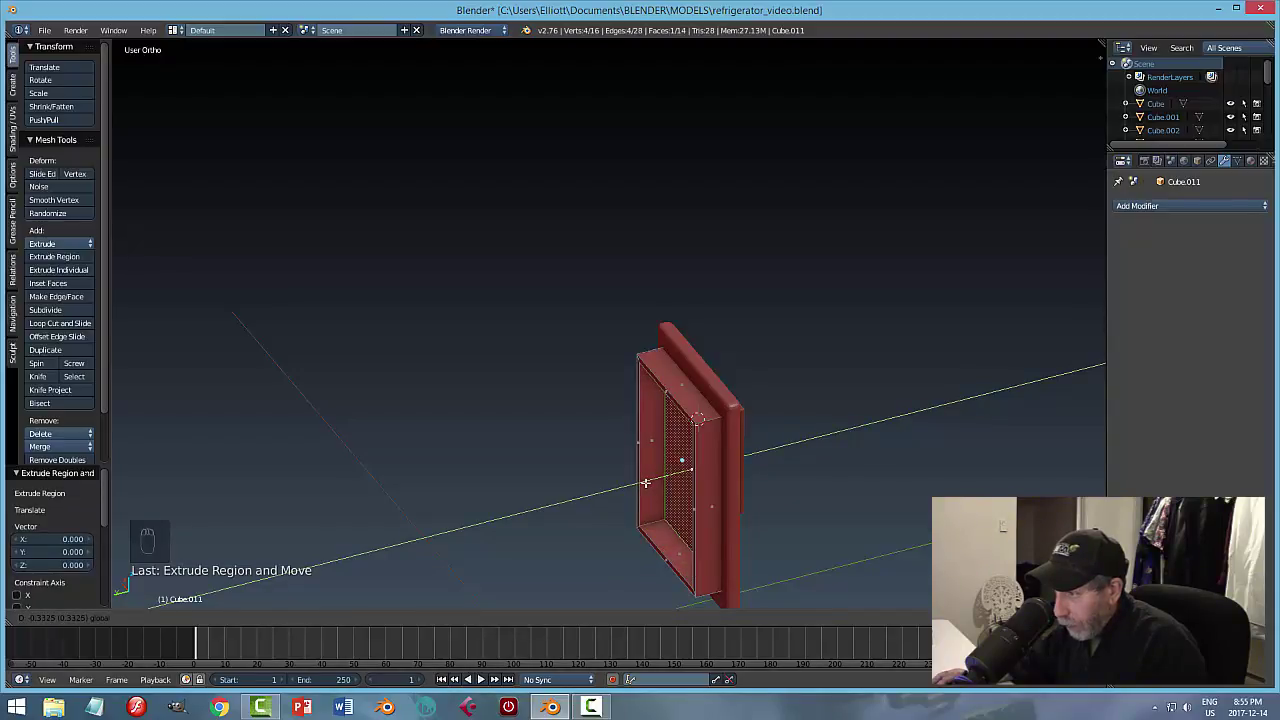
pyautogui.click(649, 484)
pyautogui.press('a')
# Bevel the liner's four outer corner edges with an offset of about 0.045 and 3 segments.
pyautogui.moveTo(698, 509); pyautogui.dragTo(855, 470, button='middle')
pyautogui.scroll(3, 850, 485)
pyautogui.hotkey('ctrl', 'Tab')
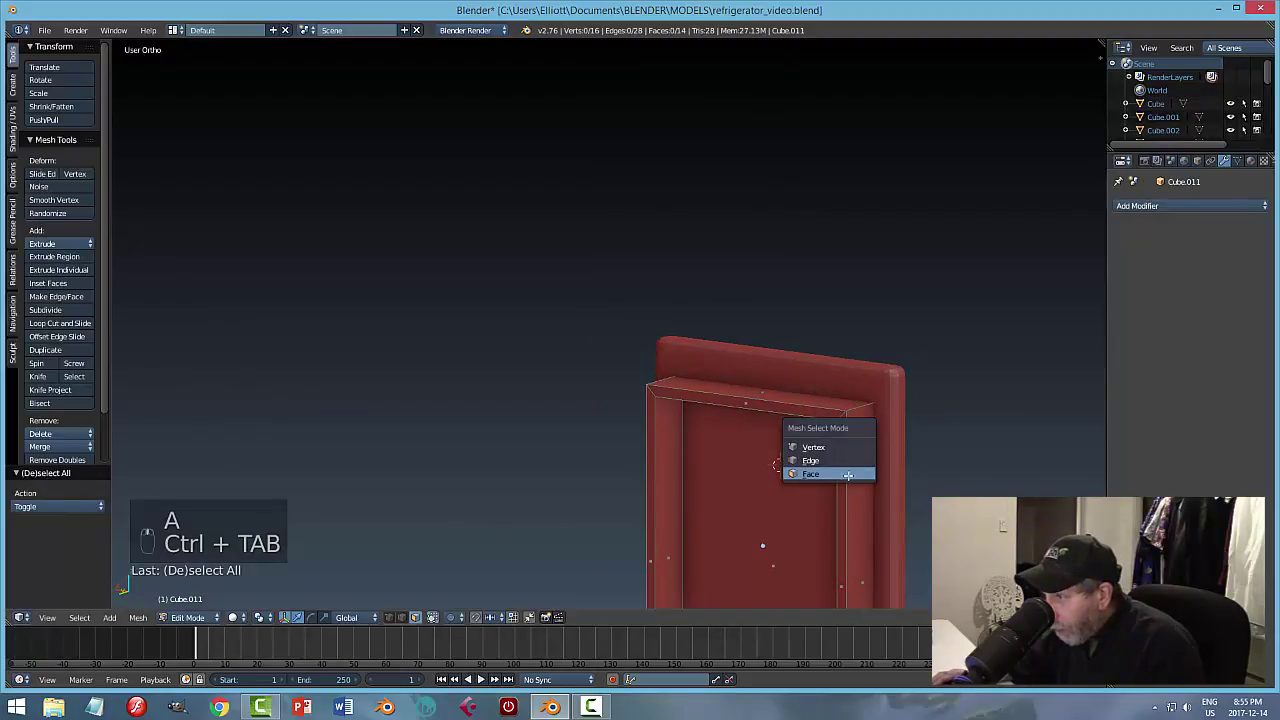
pyautogui.click(840, 462)
pyautogui.moveTo(680, 401); pyautogui.dragTo(565, 486, button='middle')
pyautogui.keyDown('shift'); pyautogui.rightClick(554, 368); pyautogui.keyUp('shift')
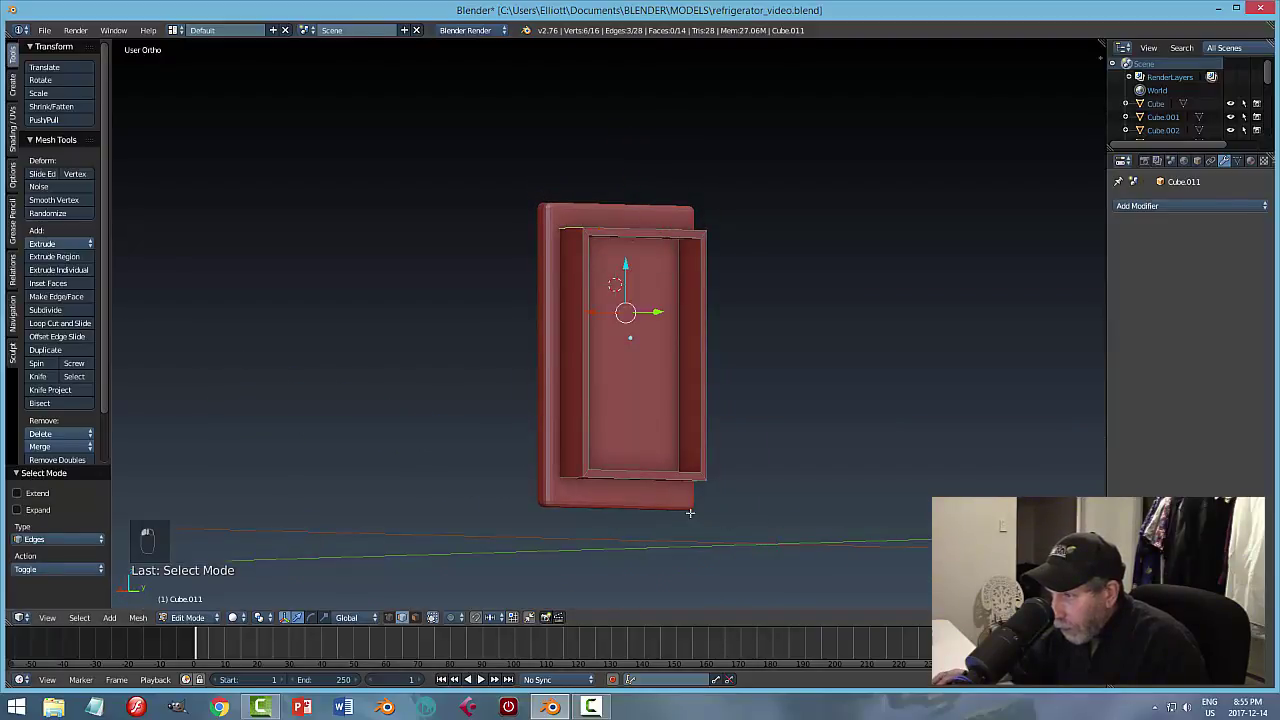
pyautogui.hotkey('ctrl', 'z')
pyautogui.hotkey('ctrl', 'z')
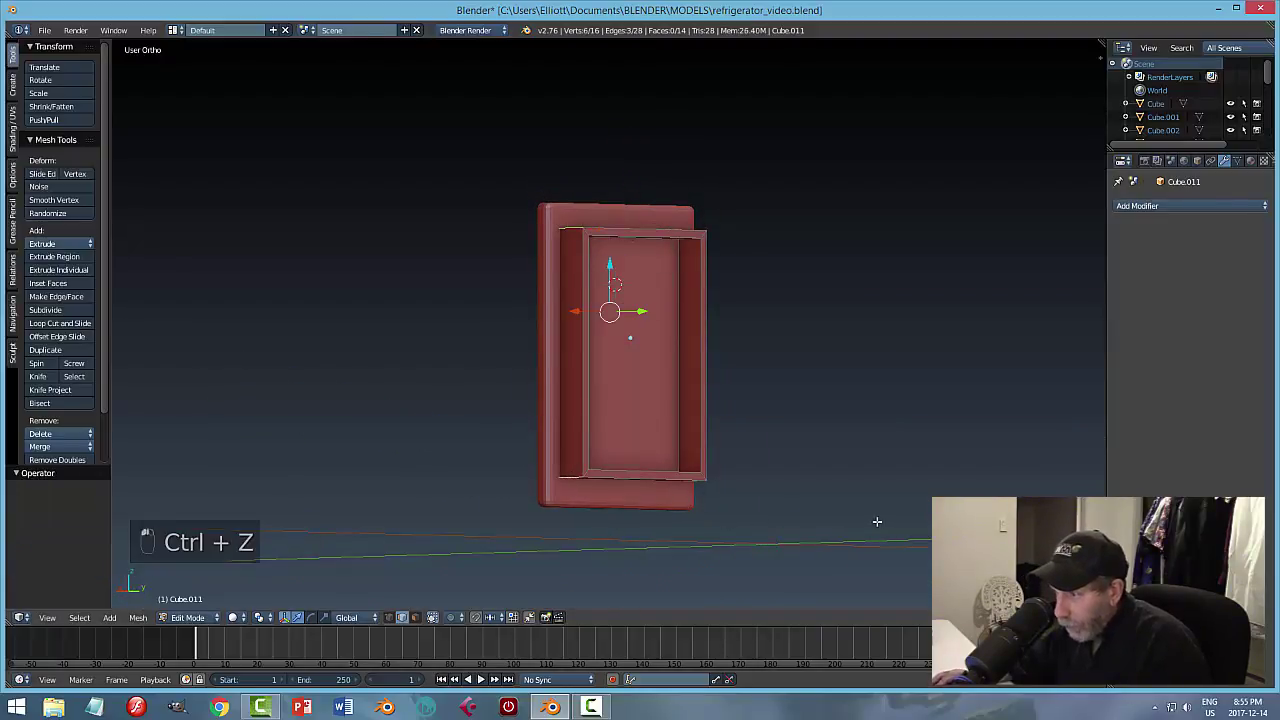
pyautogui.moveTo(878, 522); pyautogui.dragTo(811, 549, button='middle')
pyautogui.scroll(4, 834, 469)
pyautogui.moveTo(777, 414); pyautogui.dragTo(835, 510, button='middle')
pyautogui.hotkey('ctrl', 'b')
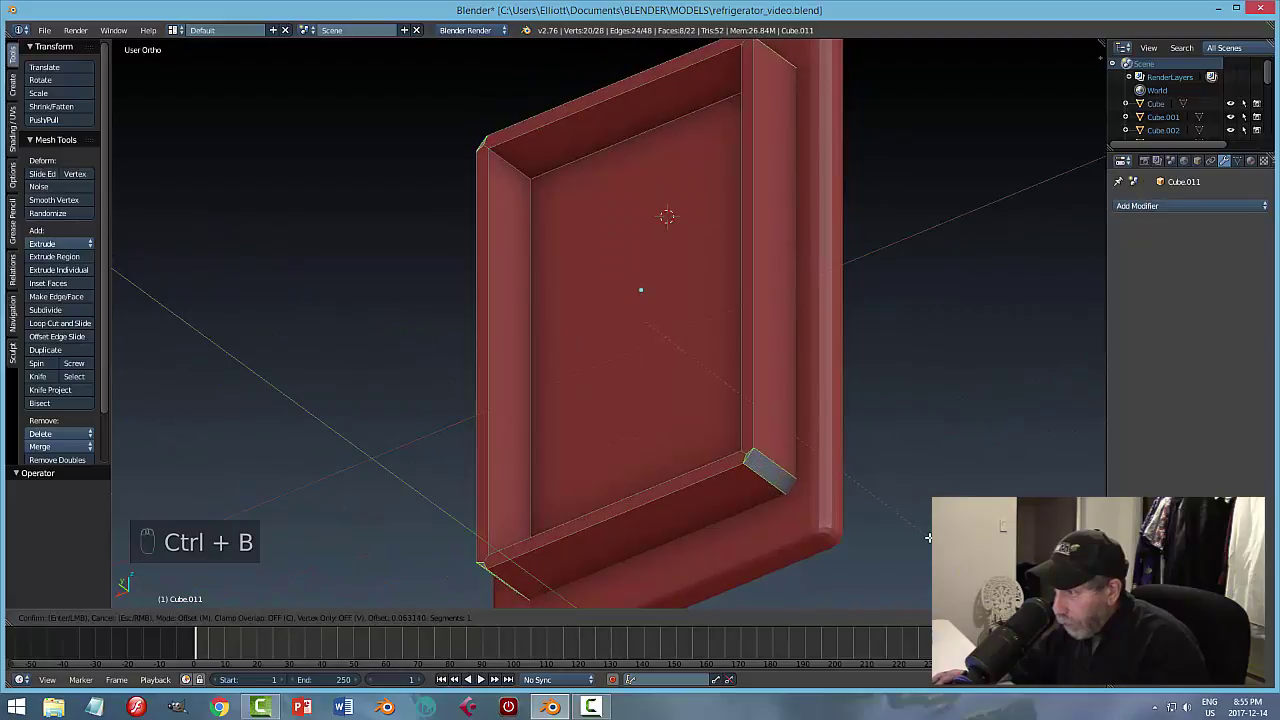
pyautogui.scroll(2, 928, 537)
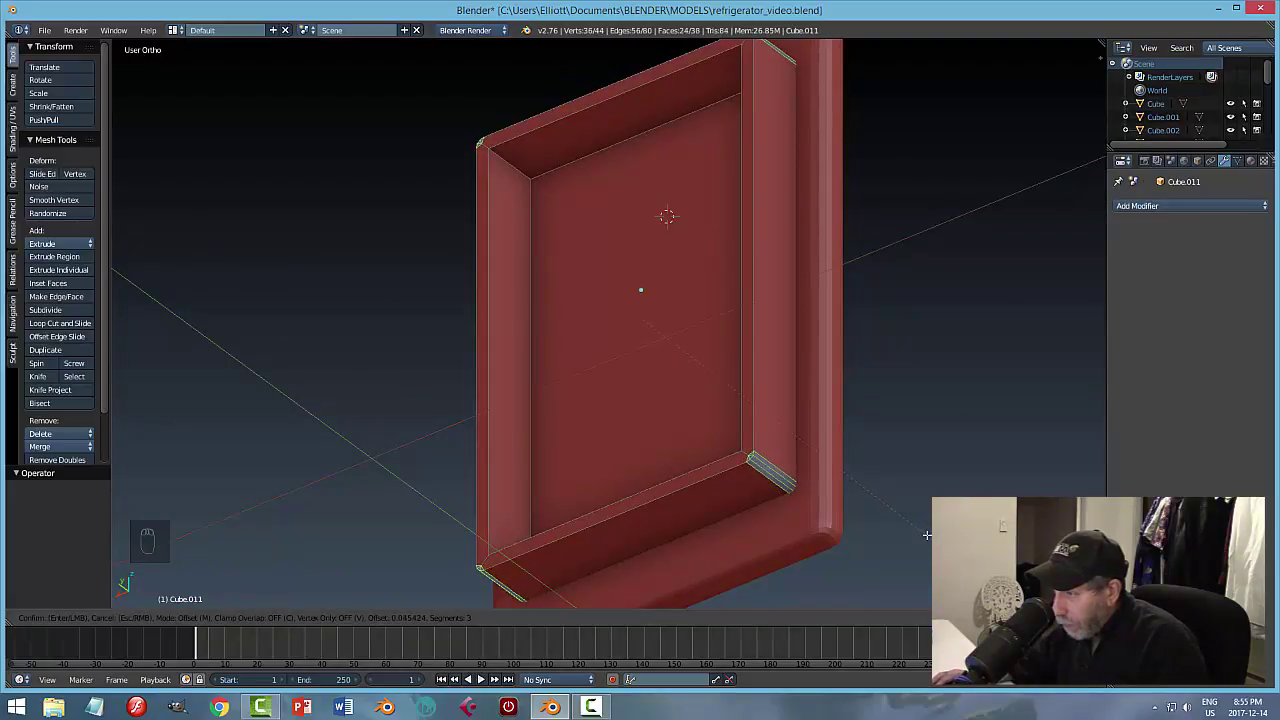
pyautogui.click(927, 536)
# Bevel the outer edge loop around the liner's front rim by about 0.02 and return to Object Mode.
pyautogui.press('a')
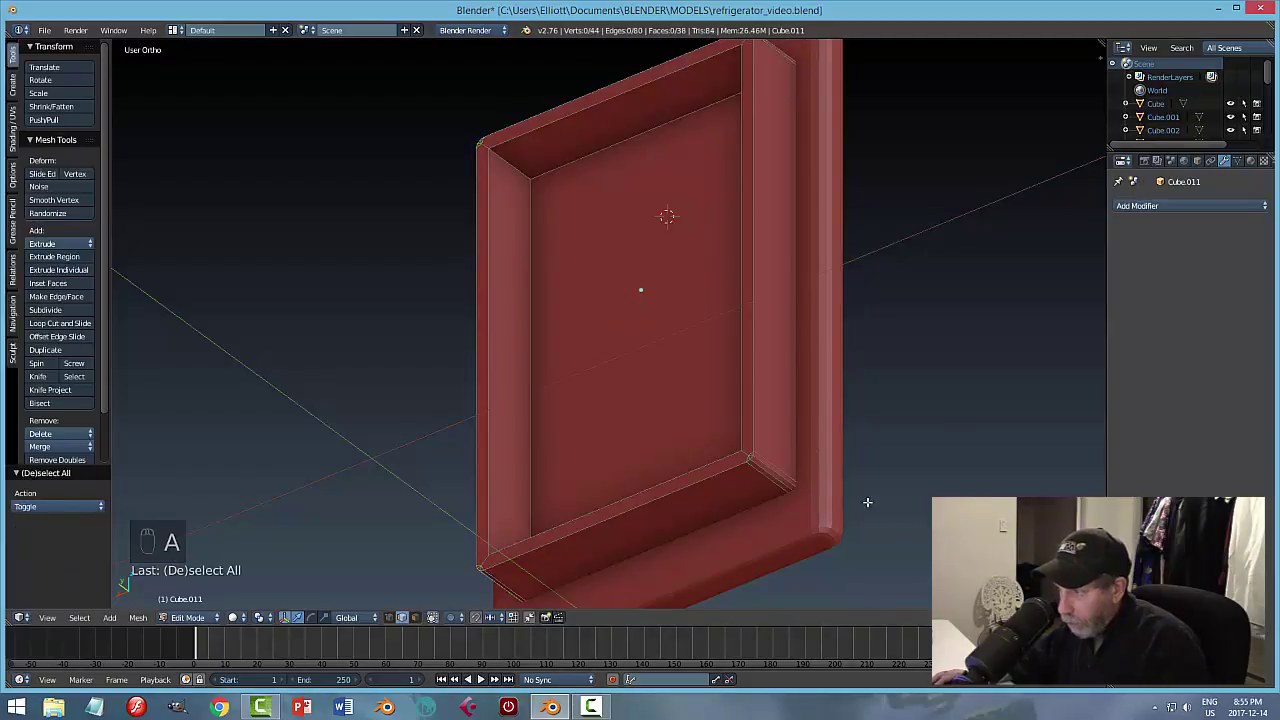
pyautogui.keyDown('alt'); pyautogui.rightClick(753, 409); pyautogui.keyUp('alt')
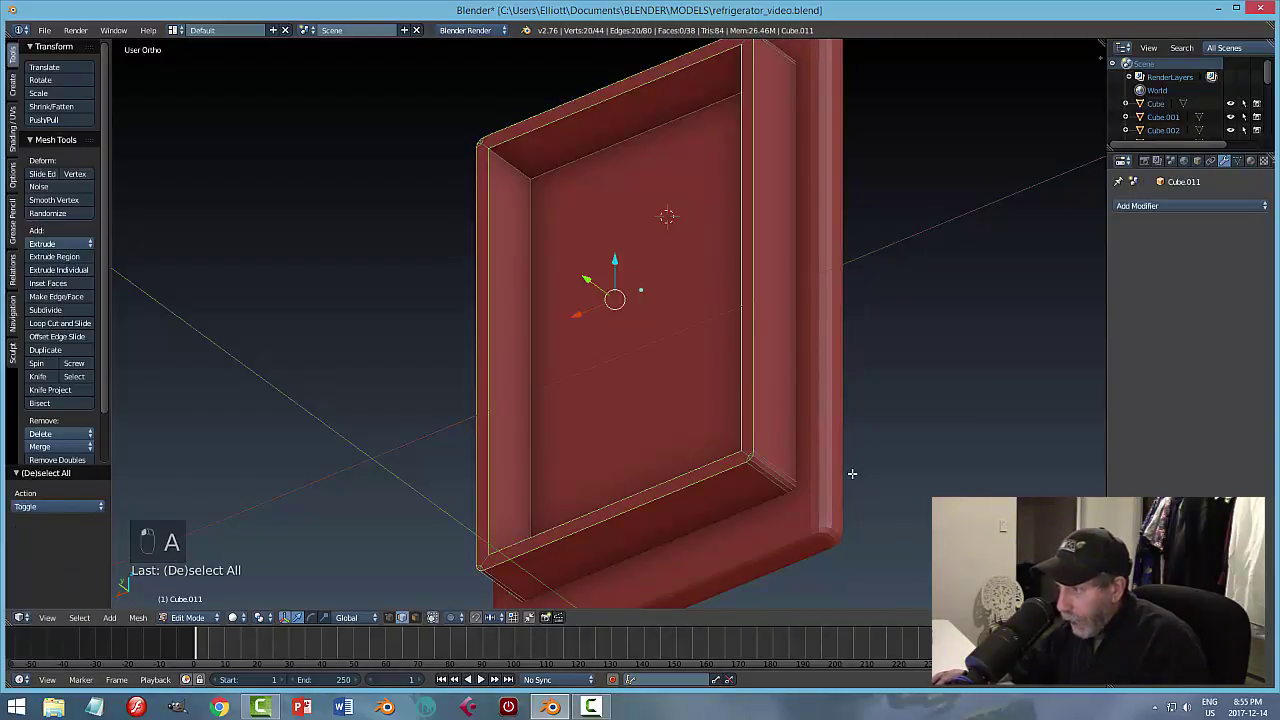
pyautogui.hotkey('ctrl', 'b')
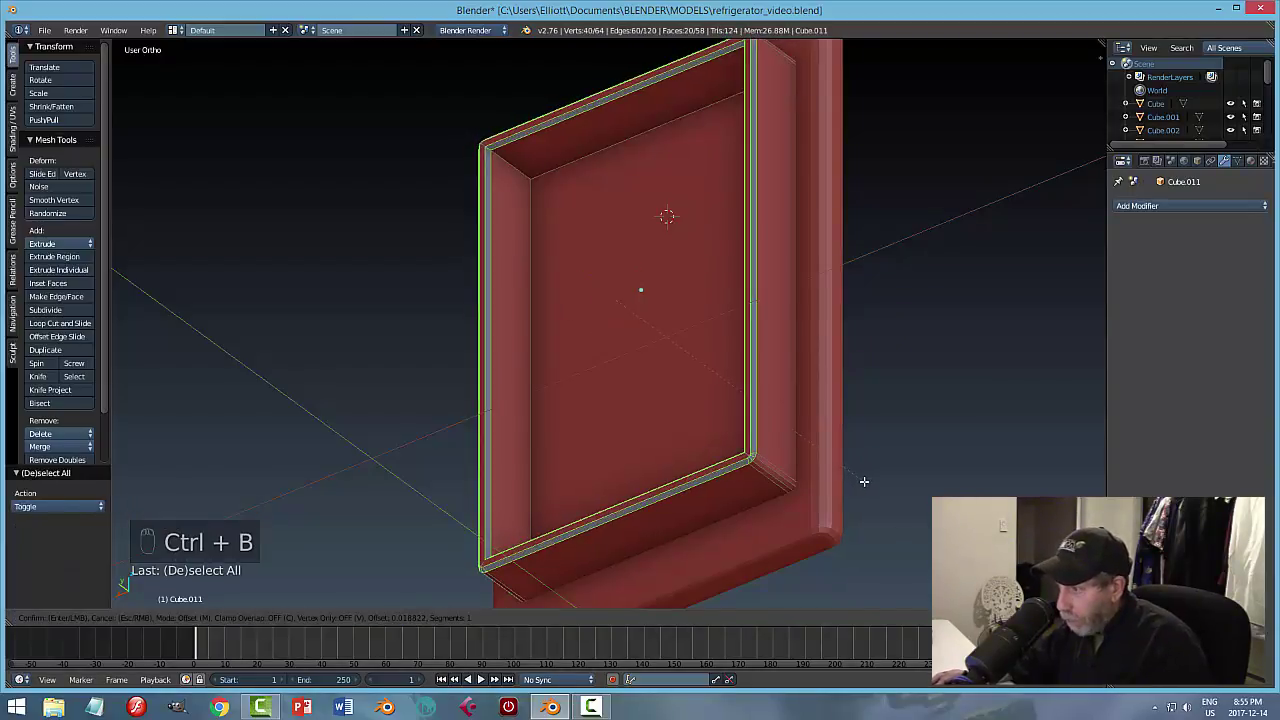
pyautogui.click(868, 481)
pyautogui.press('a')
pyautogui.press('Tab')
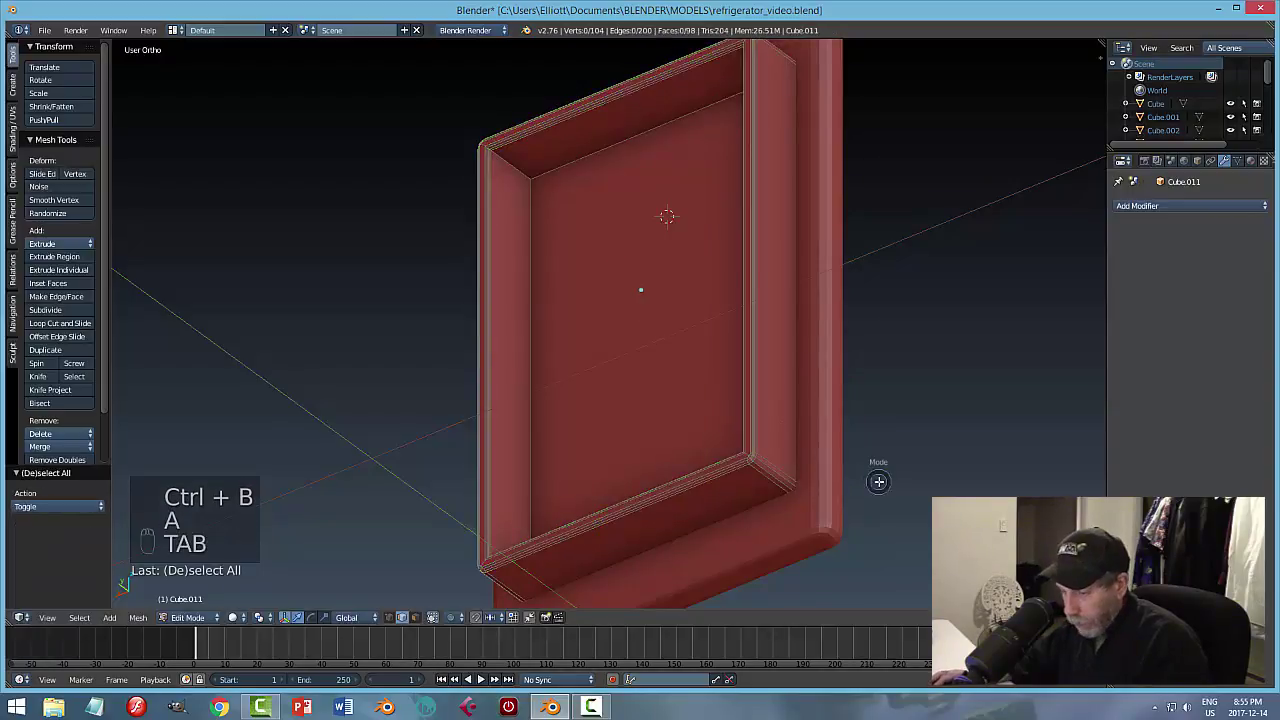
# Deselect all objects and save the refrigerator_video file.
pyautogui.scroll(-2, 822, 494)
pyautogui.press('a')
pyautogui.press('a')
pyautogui.moveTo(822, 493); pyautogui.dragTo(791, 505, button='middle')
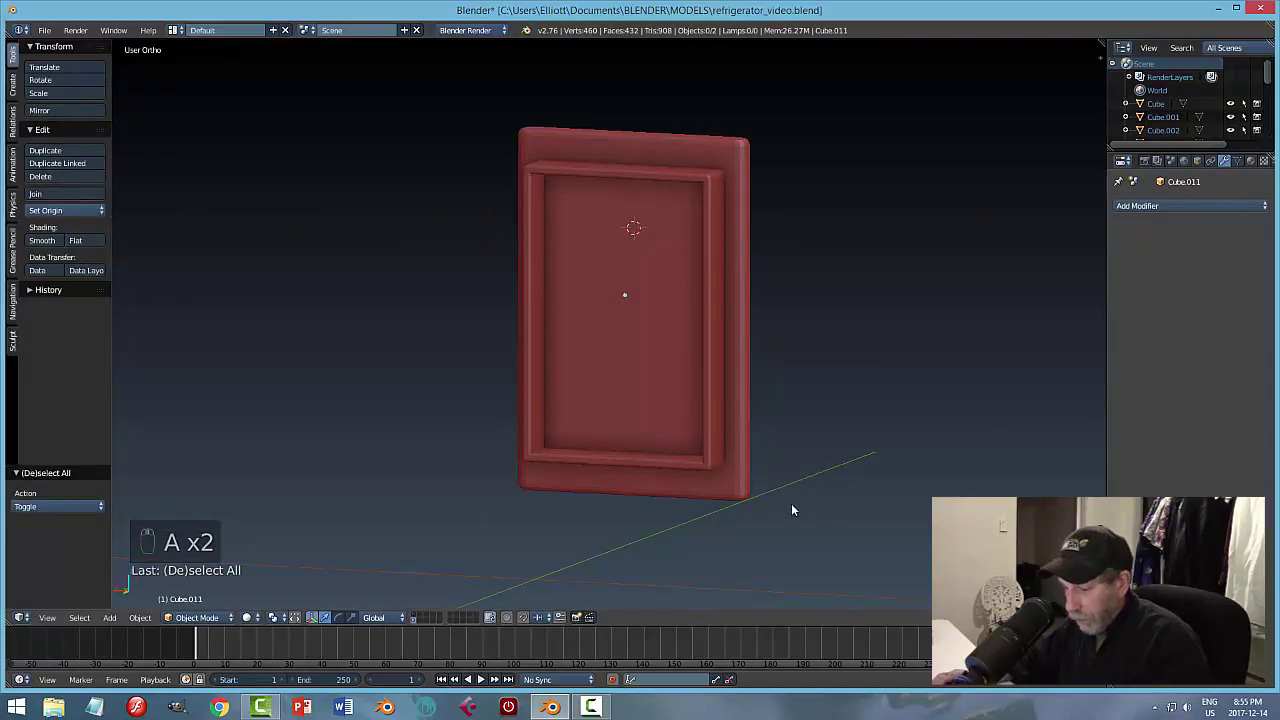
pyautogui.hotkey('ctrl', 's')
# Snap the 3D cursor to the door's inner liner.
pyautogui.scroll(-2, 747, 443)
pyautogui.moveTo(741, 445); pyautogui.dragTo(789, 466, button='middle')
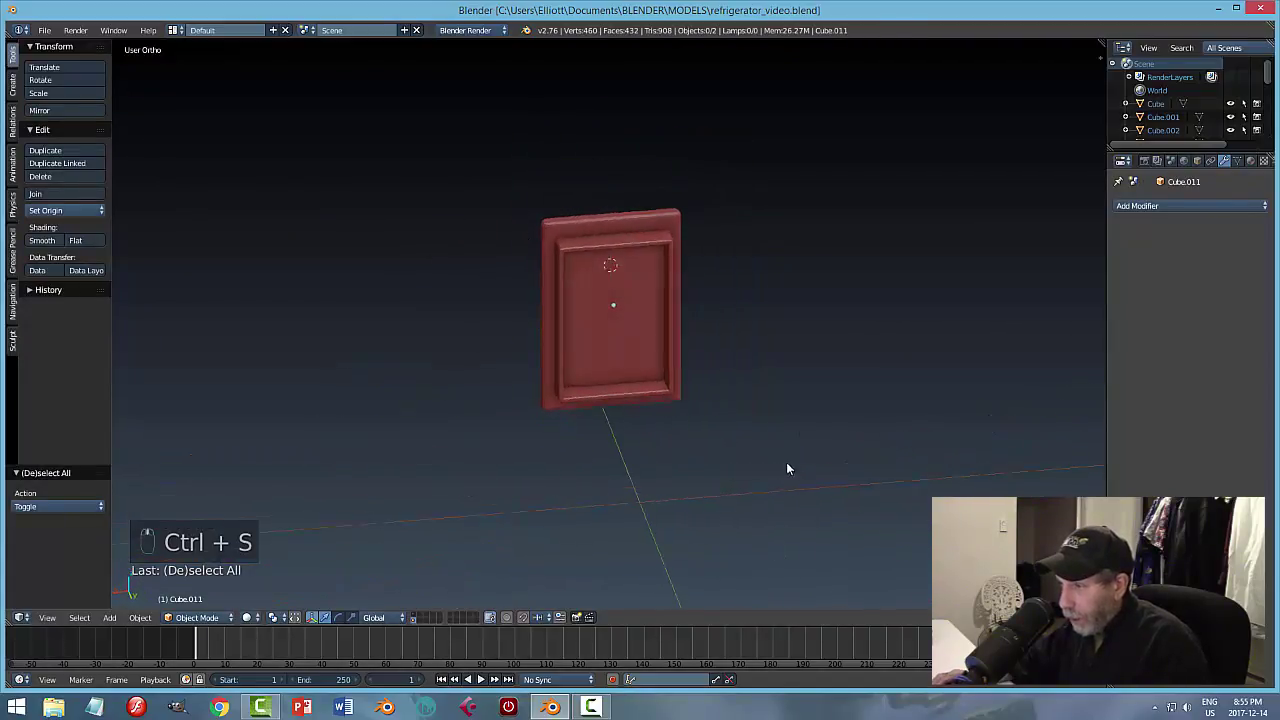
pyautogui.rightClick(612, 337)
pyautogui.rightClick(660, 244)
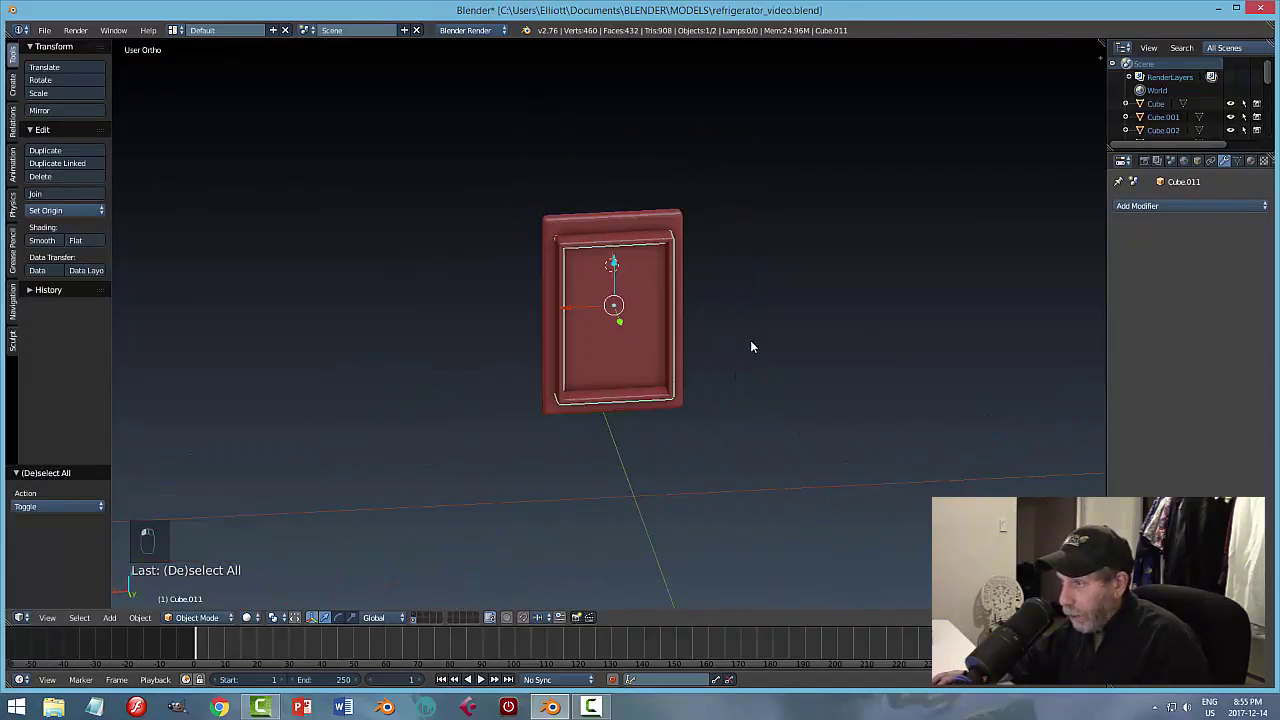
pyautogui.hotkey('shift', 's')
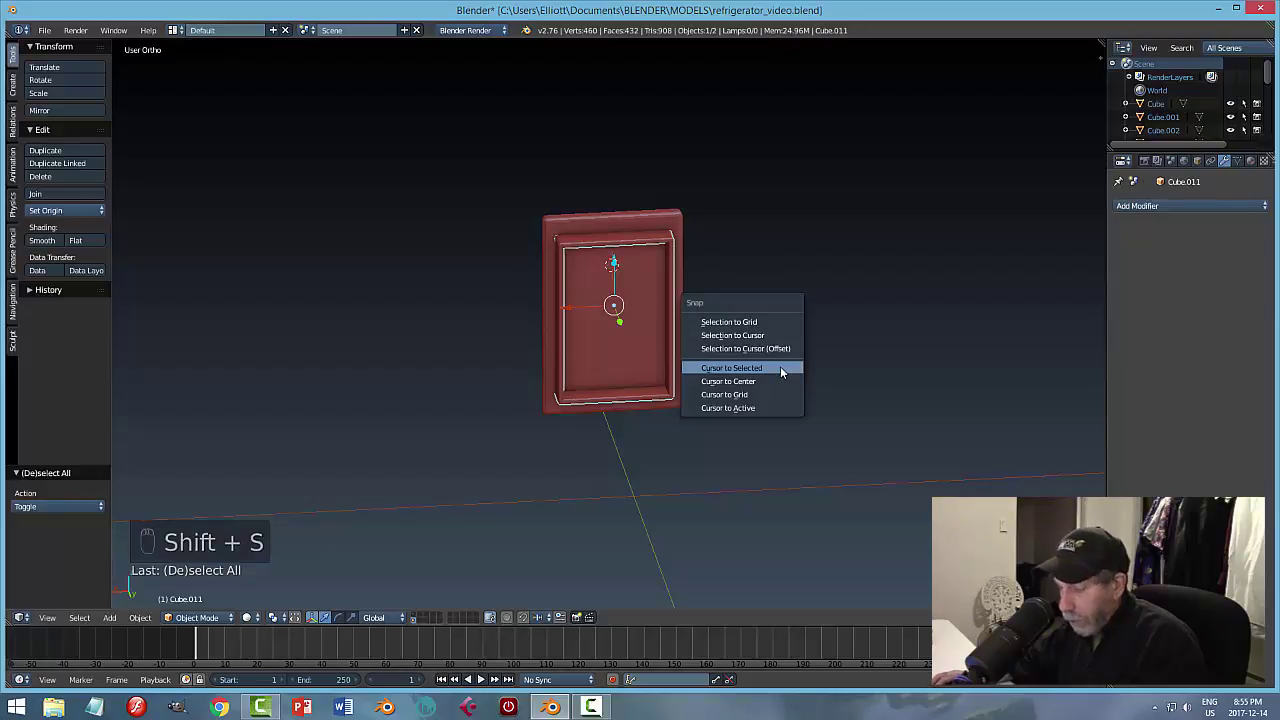
pyautogui.click(782, 366)
# Add a mesh cube at the 3D cursor in the door liner.
pyautogui.moveTo(840, 407)
pyautogui.mouseDown(button='middle')
pyautogui.moveTo(780, 357)
pyautogui.moveTo(760, 390)
pyautogui.moveTo(828, 397)
pyautogui.mouseUp(button='middle')
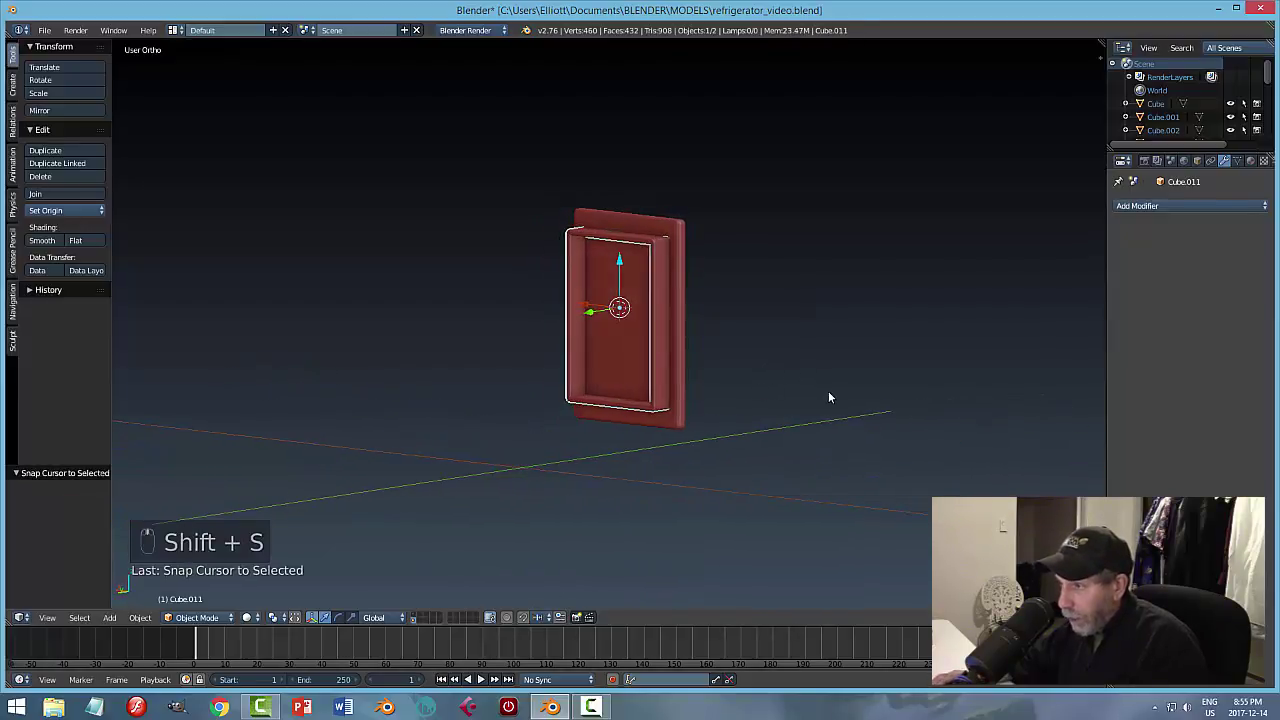
pyautogui.hotkey('shift', 'a')
pyautogui.moveTo(828, 393)
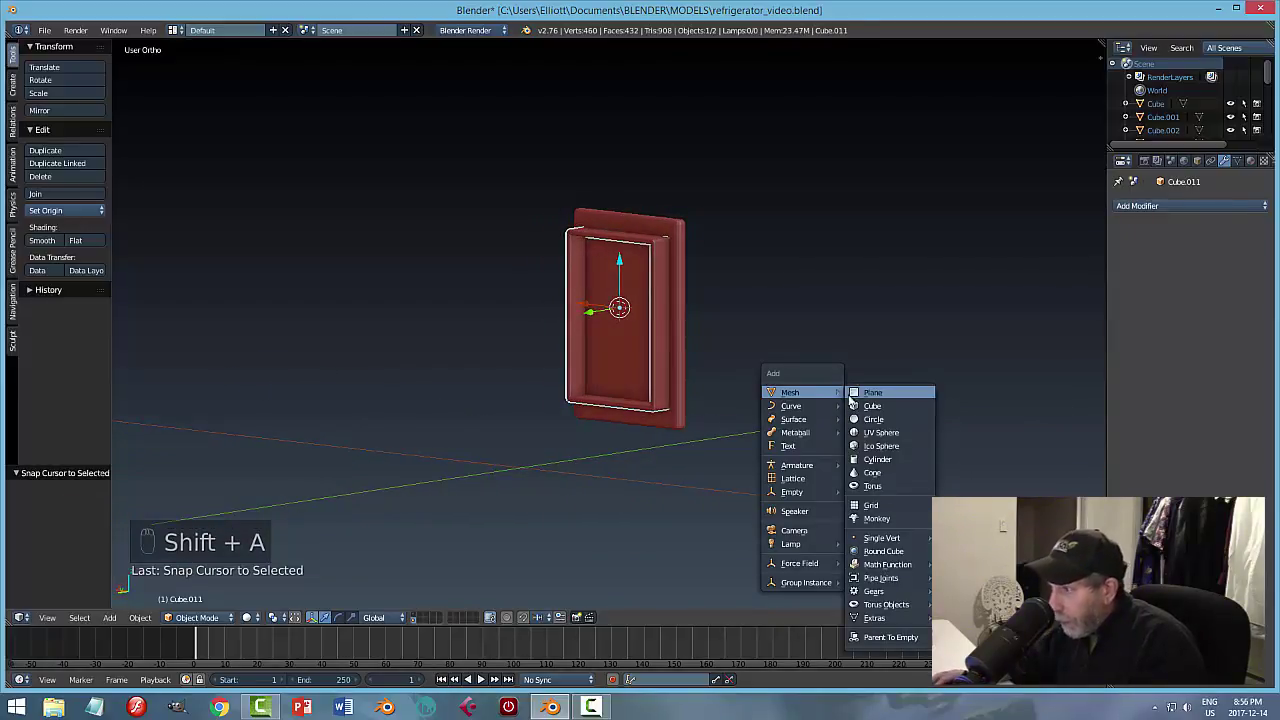
pyautogui.click(868, 406)
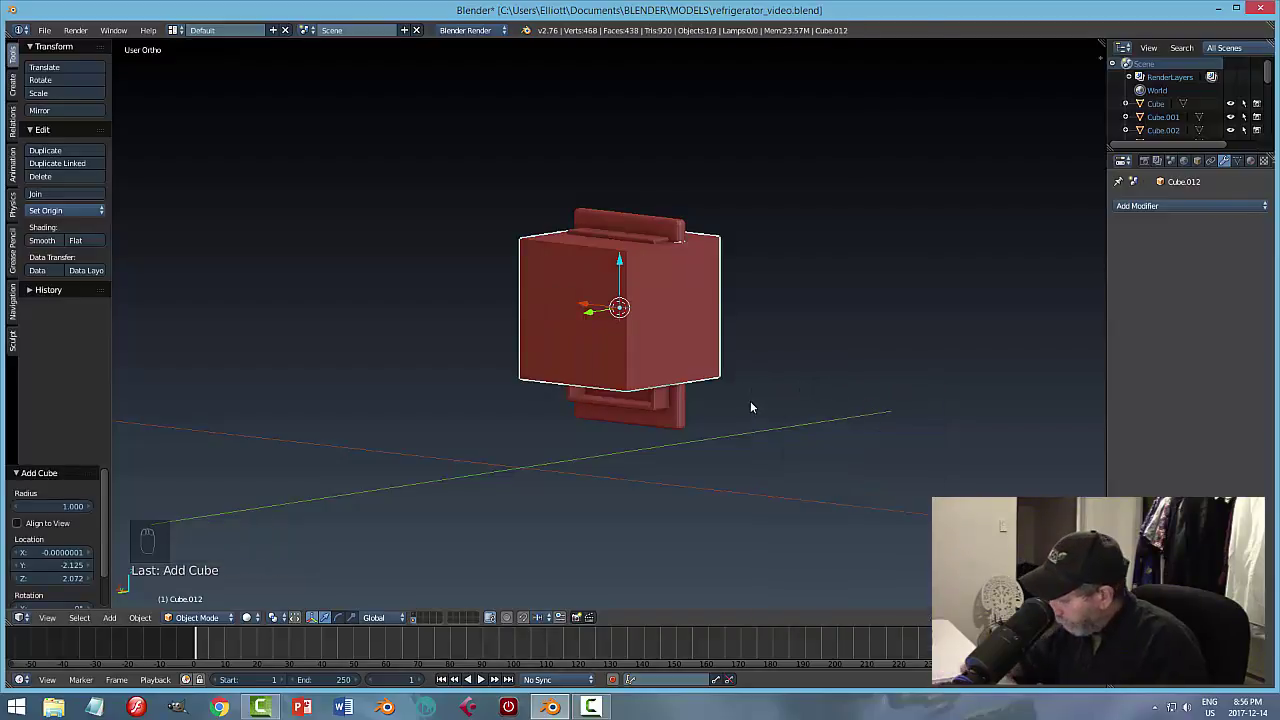
# In back view, scale the new cube to about 0.722 along X and flatten it along Z into a shelf-like slab.
pyautogui.press('KP_1')
pyautogui.press('ctrl+KP_1')
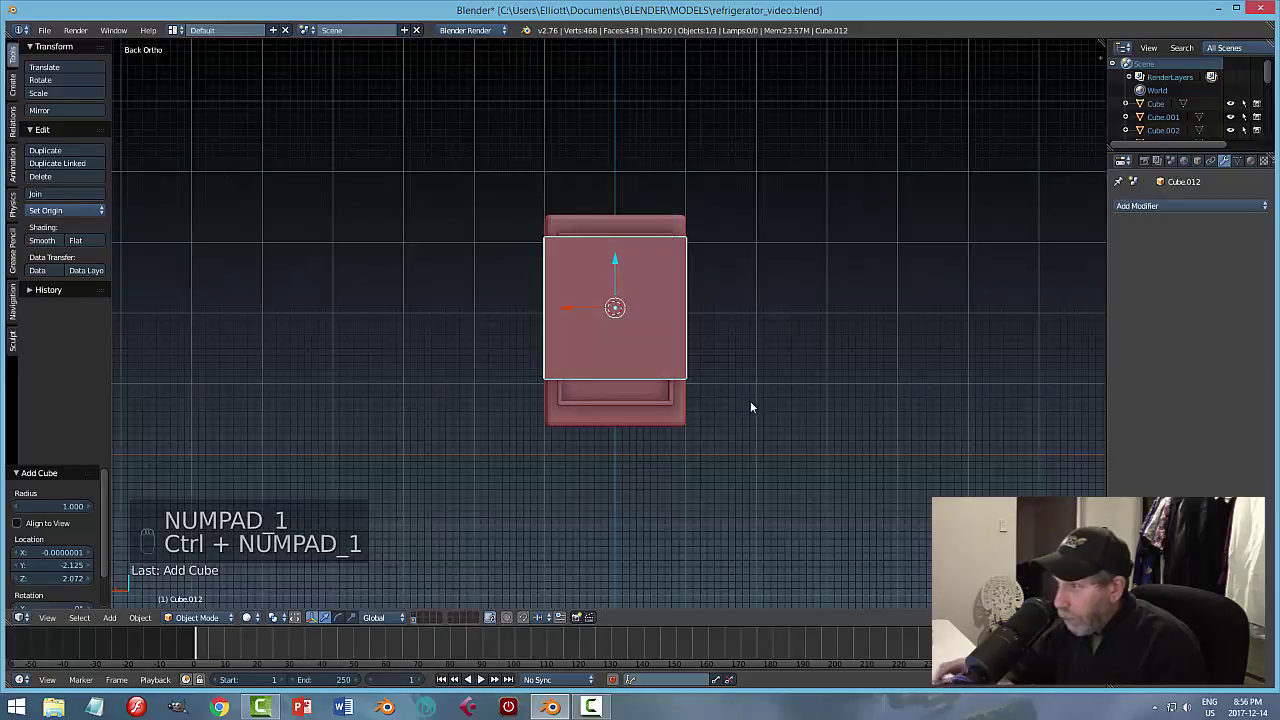
pyautogui.press('s')
pyautogui.press('x')
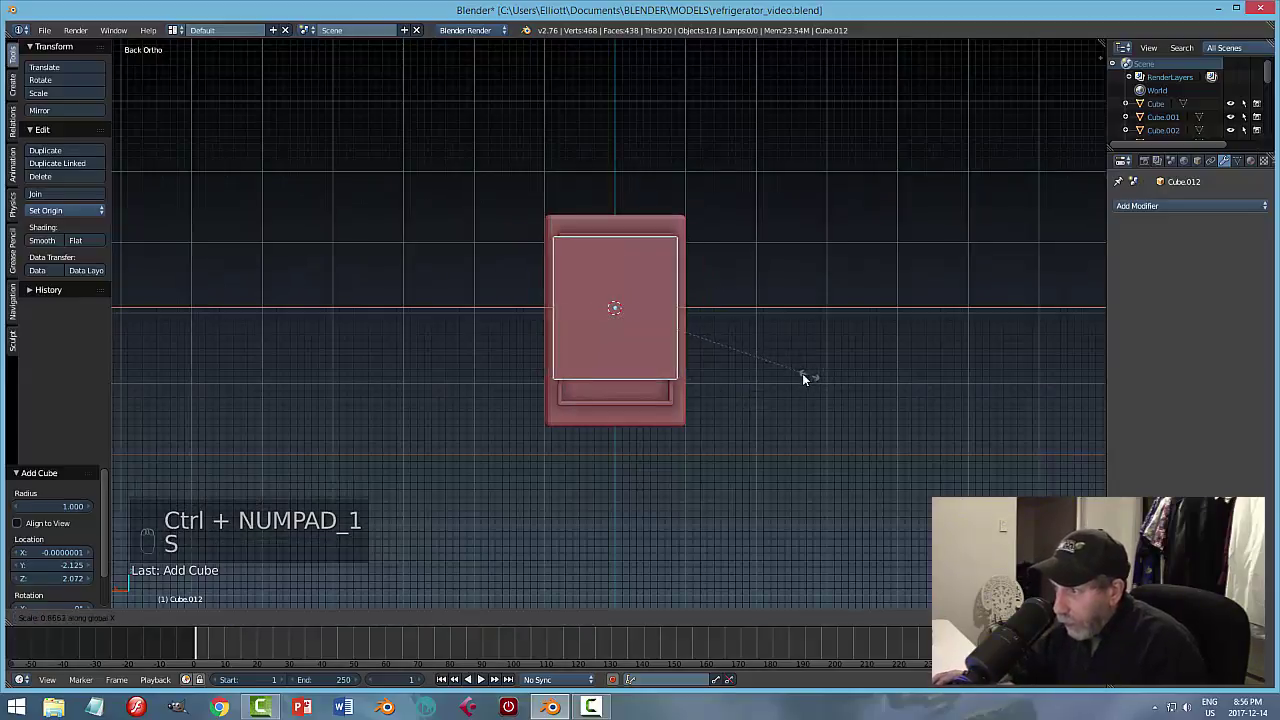
pyautogui.click(774, 371)
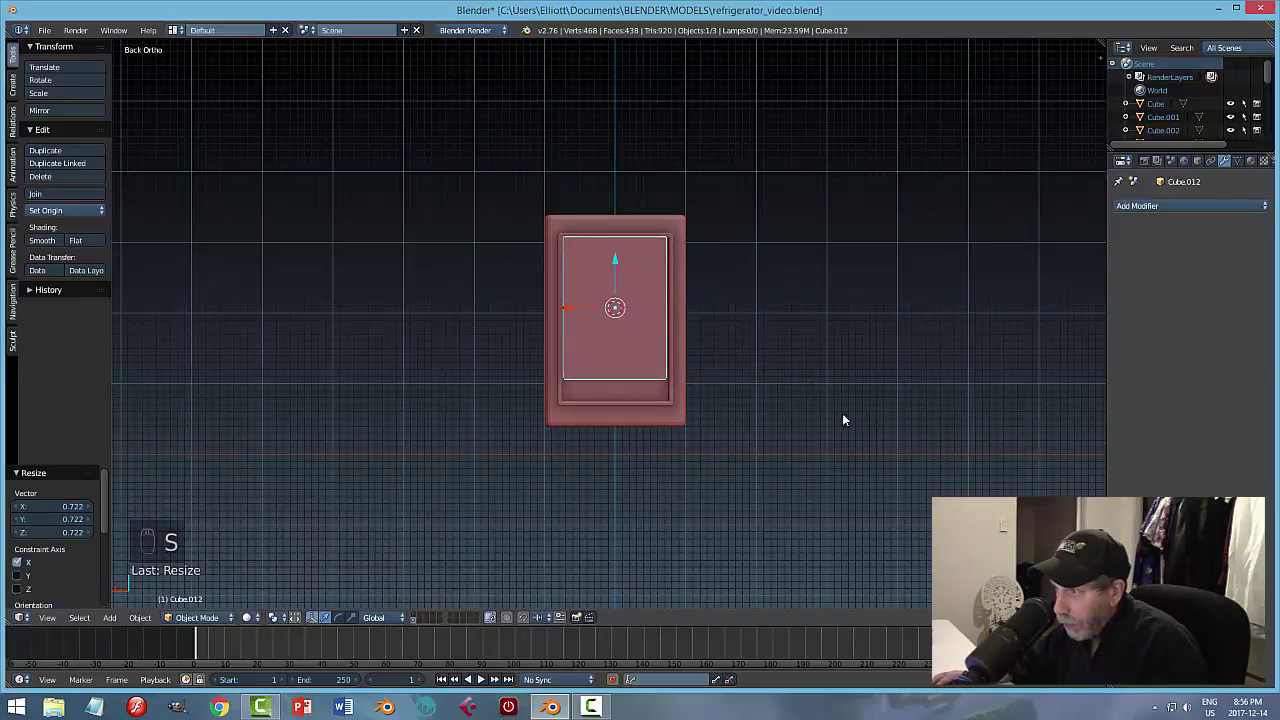
pyautogui.press('s')
pyautogui.press('z')
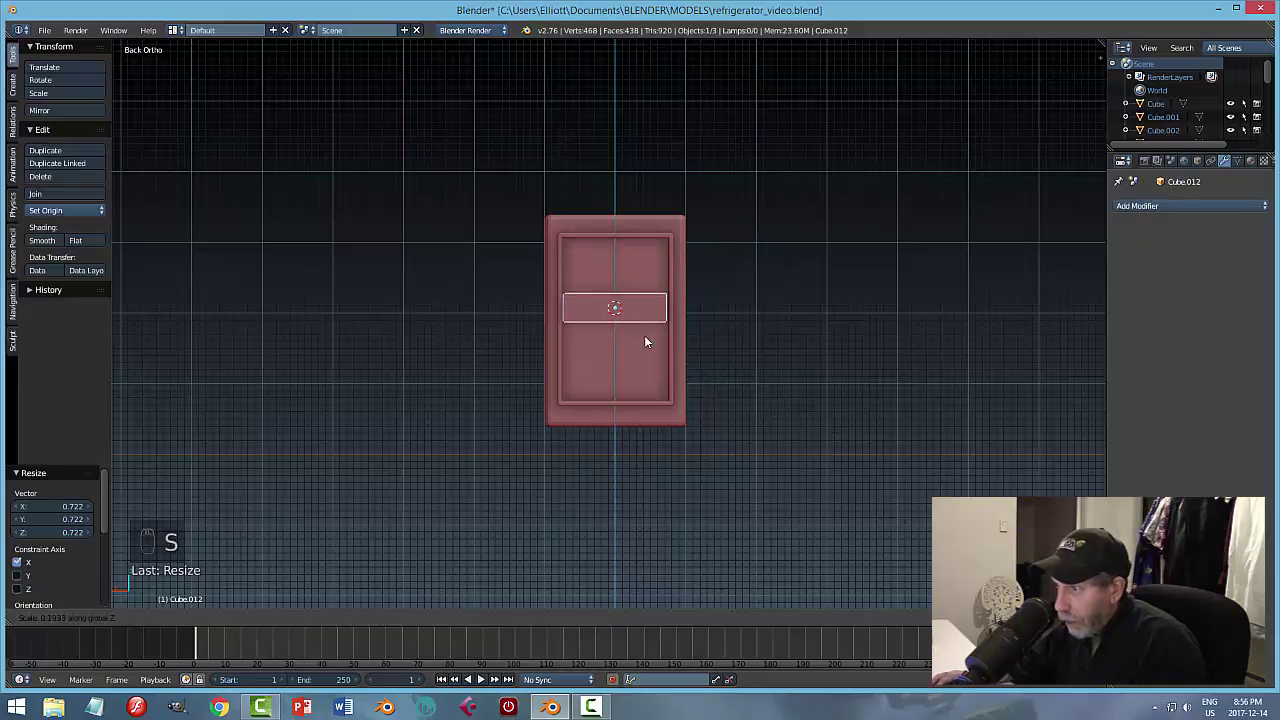
pyautogui.click(636, 334)
# Move the slab about 0.407 along Y out of the door and scale it to about 0.289 along Y.
pyautogui.moveTo(636, 334)
pyautogui.mouseDown(button='middle')
pyautogui.moveTo(683, 318)
pyautogui.moveTo(652, 352)
pyautogui.mouseUp(button='middle')
pyautogui.moveTo(577, 320); pyautogui.dragTo(542, 315)
pyautogui.press('s')
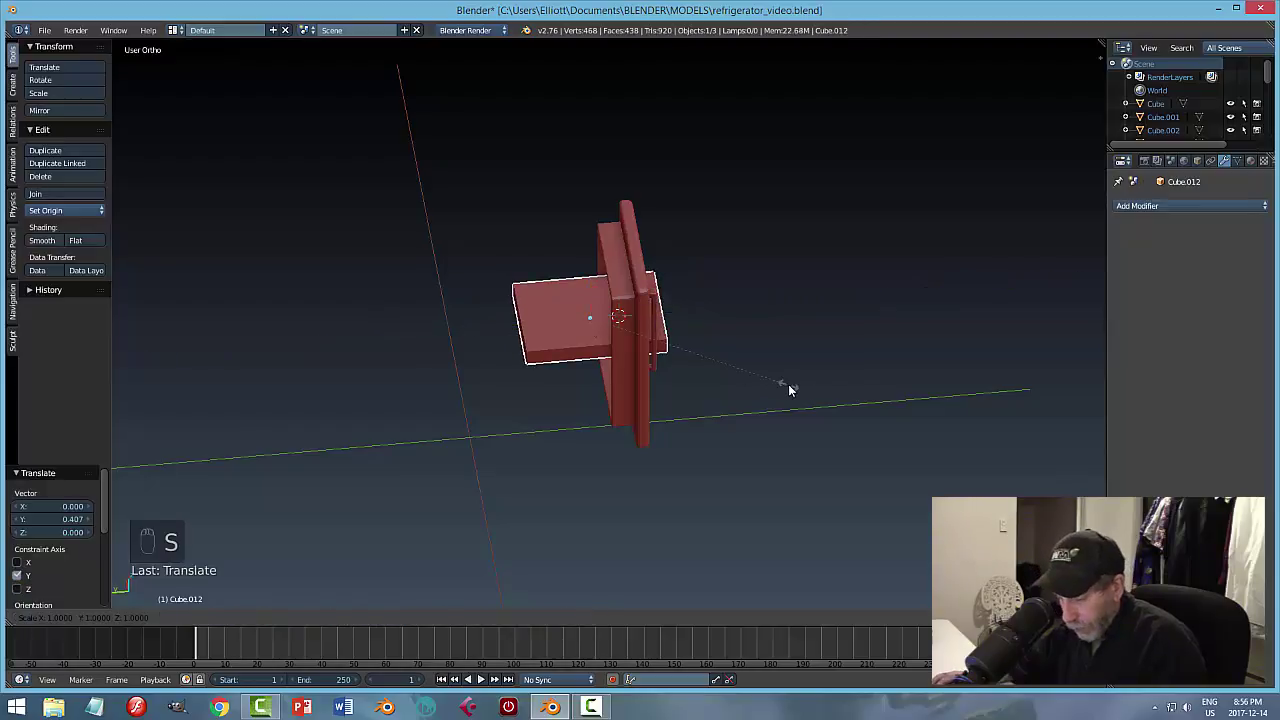
pyautogui.press('y')
pyautogui.click(639, 352)
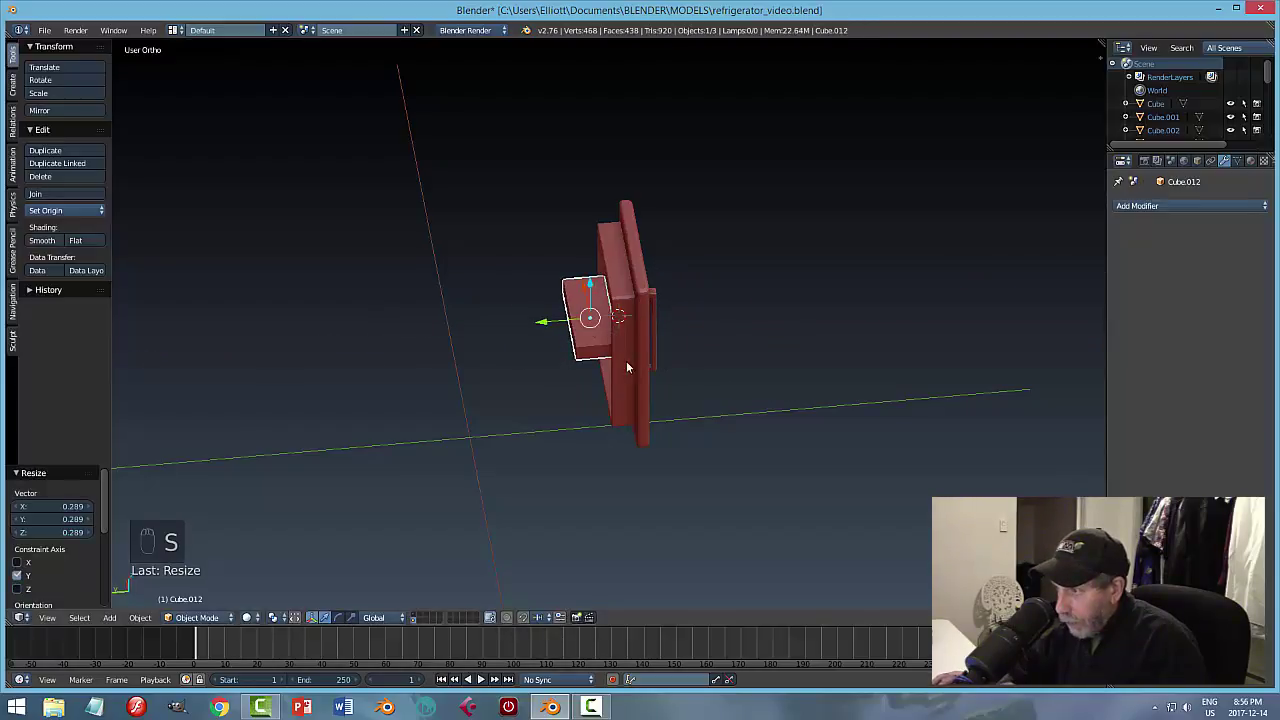
# Move the slab about -0.260 along Y so it sits inside the door liner.
pyautogui.press('KP_Decimal')
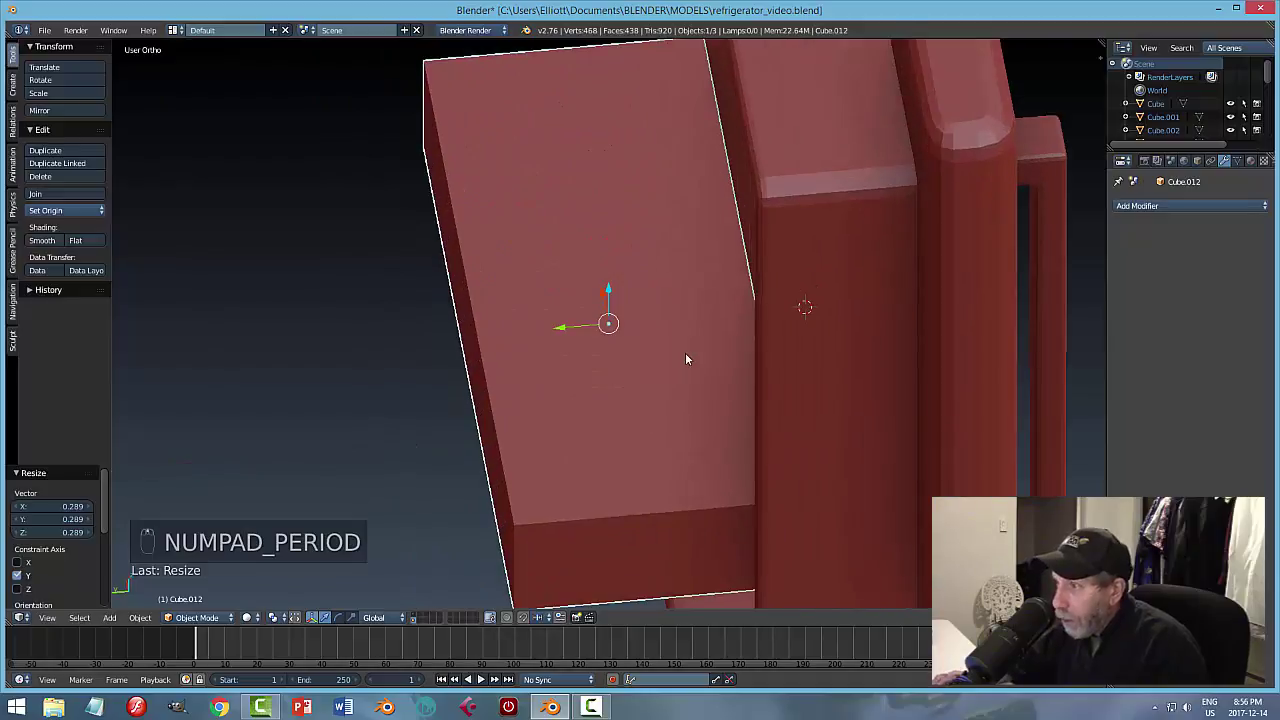
pyautogui.moveTo(663, 358); pyautogui.dragTo(674, 344, button='middle')
pyautogui.moveTo(575, 330); pyautogui.dragTo(625, 326, button='right')
pyautogui.moveTo(625, 326); pyautogui.dragTo(643, 320, button='middle')
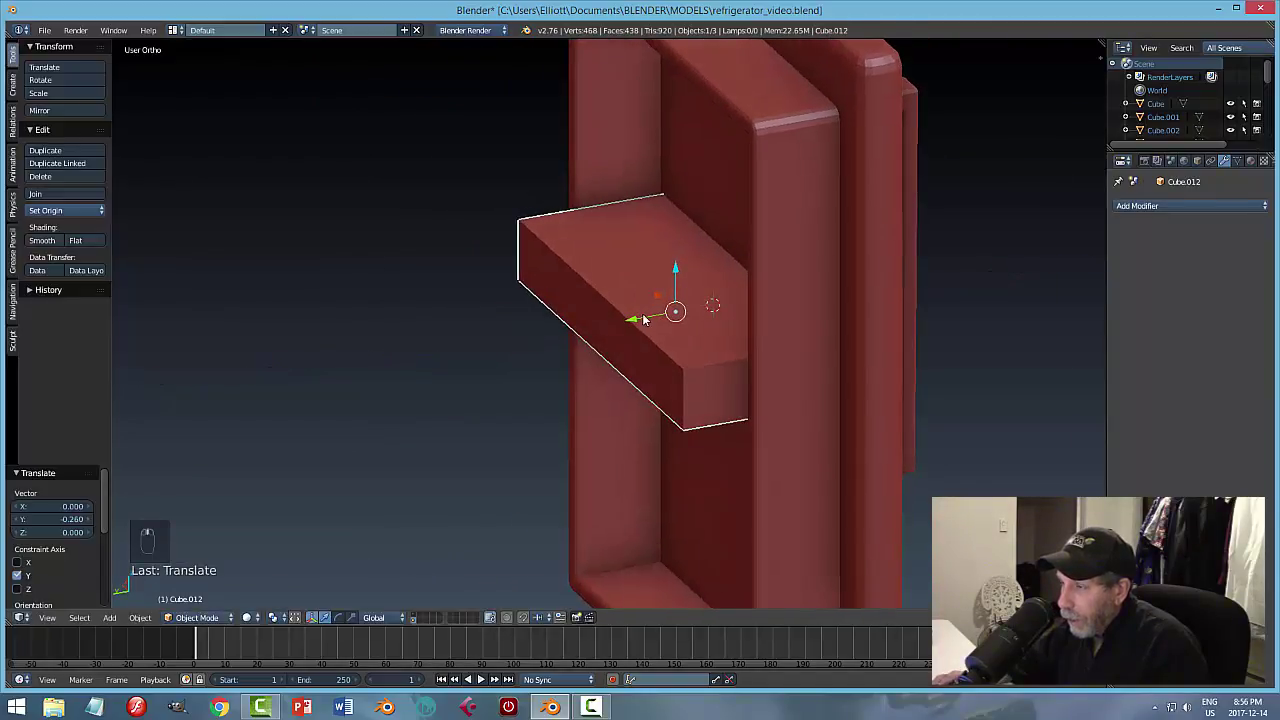
# In Edit Mode, move the slab's front face about -0.152 along Y to shorten its depth.
pyautogui.press('Tab')
pyautogui.click(665, 330)
pyautogui.hotkey('ctrl', 'Tab')
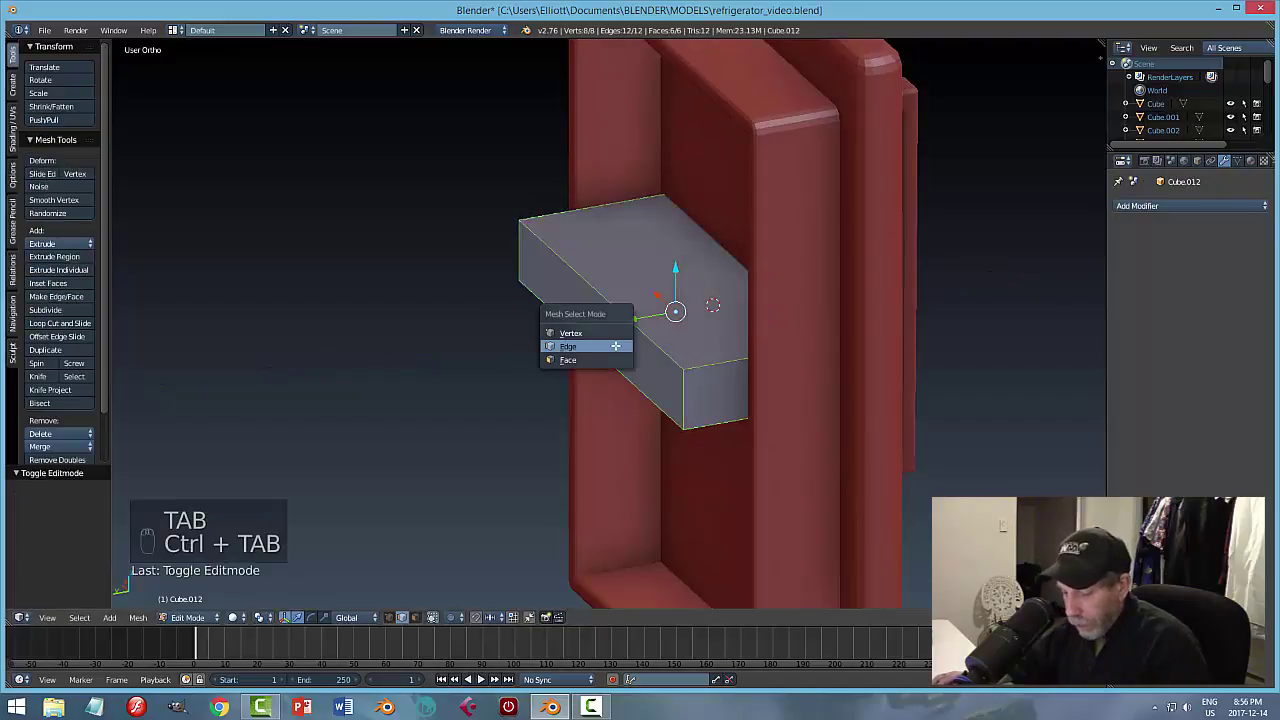
pyautogui.click(572, 357)
pyautogui.rightClick(617, 336)
pyautogui.moveTo(562, 335); pyautogui.dragTo(634, 306)
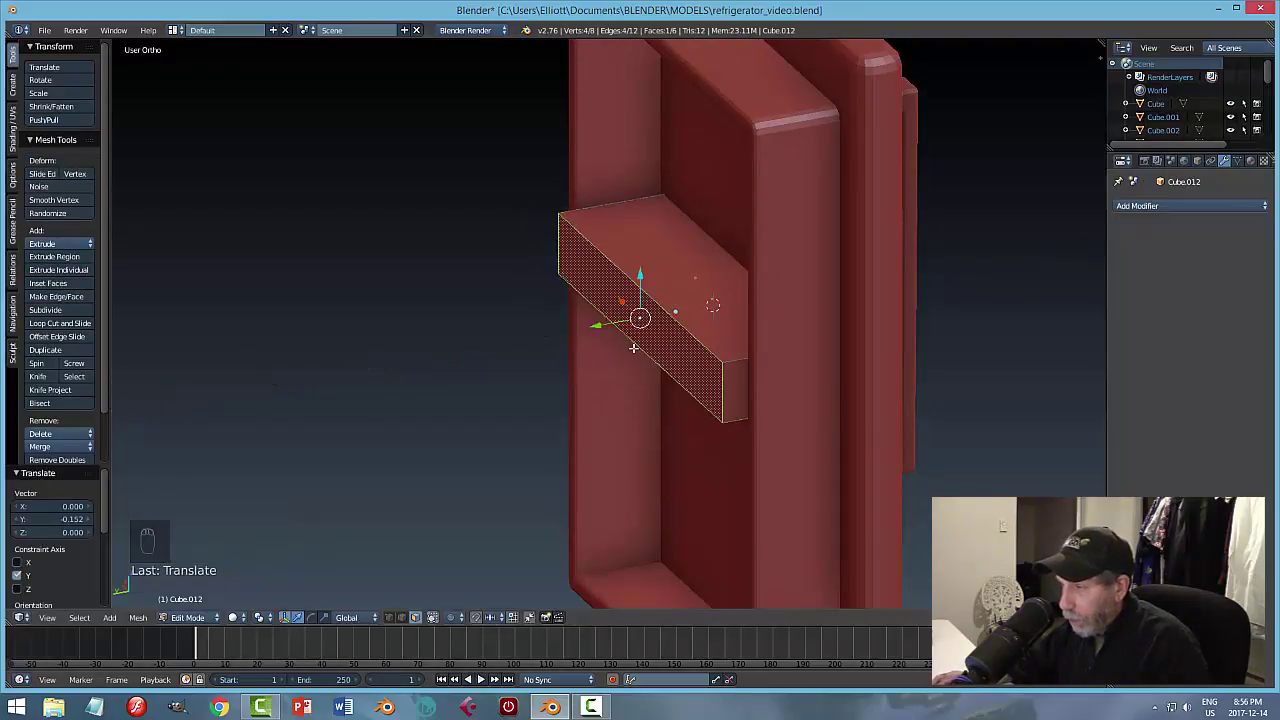
# Inset the slab's top face by about 0.0258 and scale the inset face down slightly along Y.
pyautogui.moveTo(634, 306); pyautogui.dragTo(725, 360, button='middle')
pyautogui.press('a')
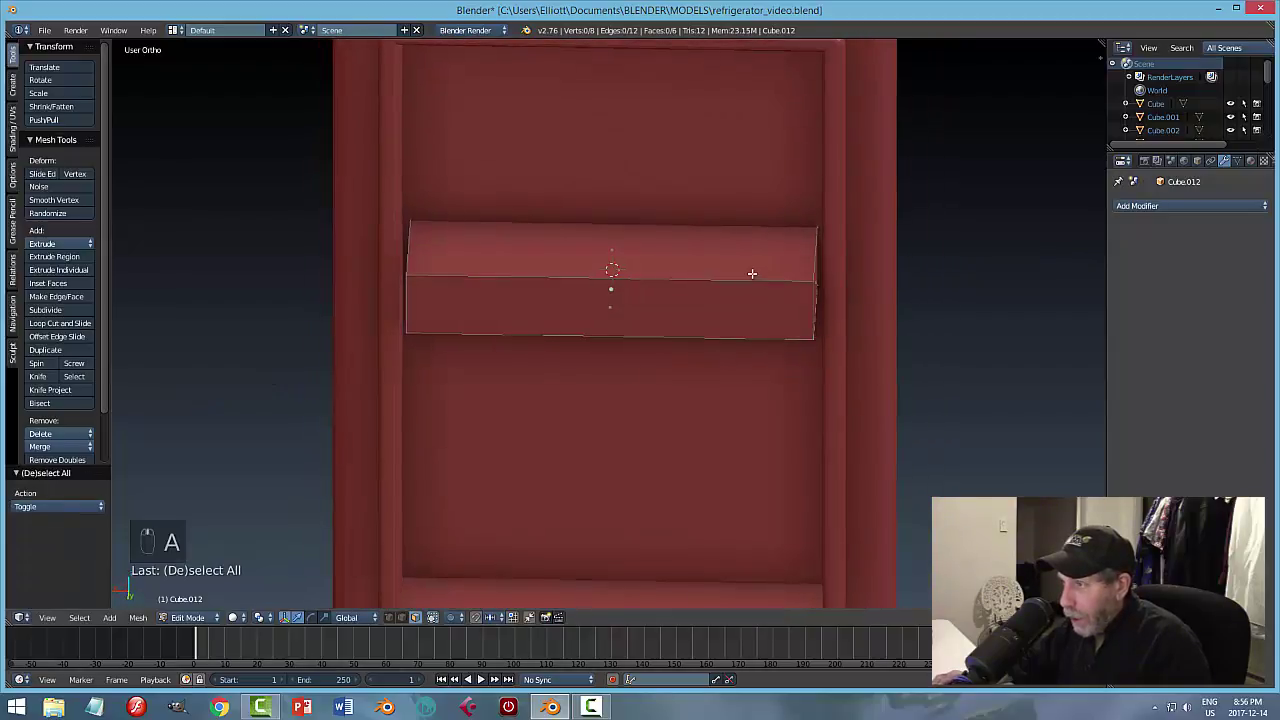
pyautogui.rightClick(751, 268)
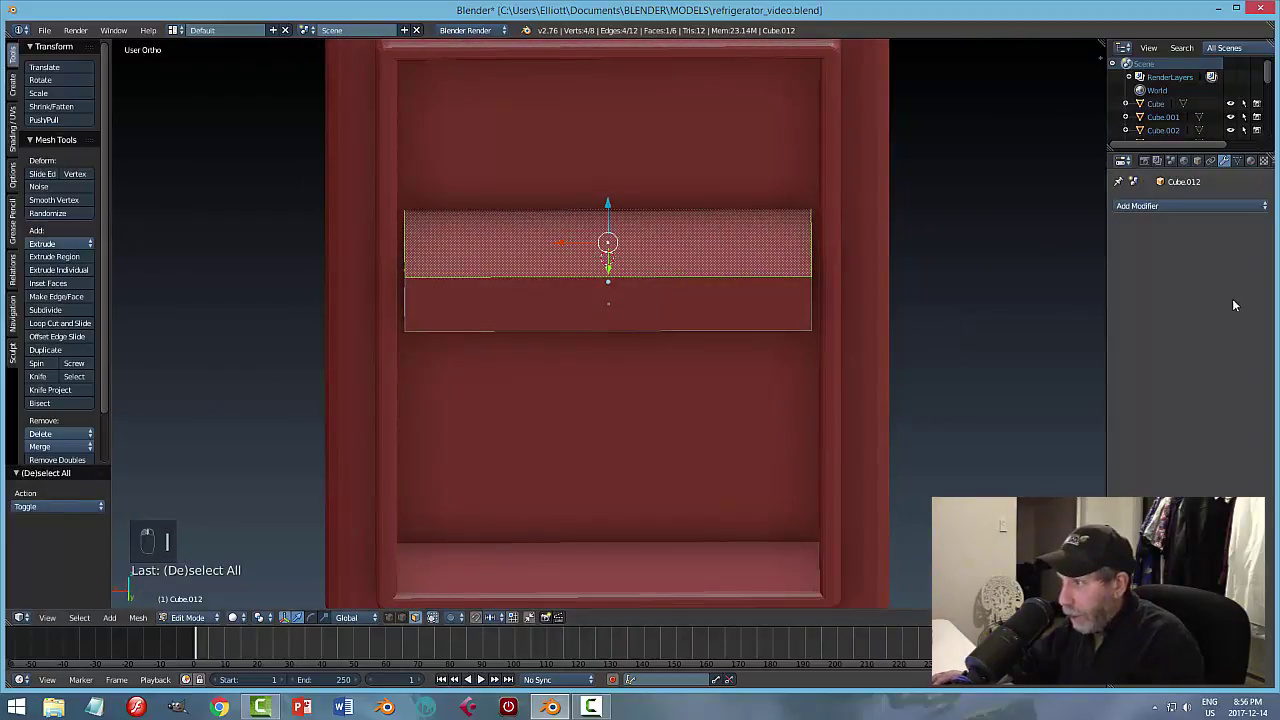
pyautogui.press('i')
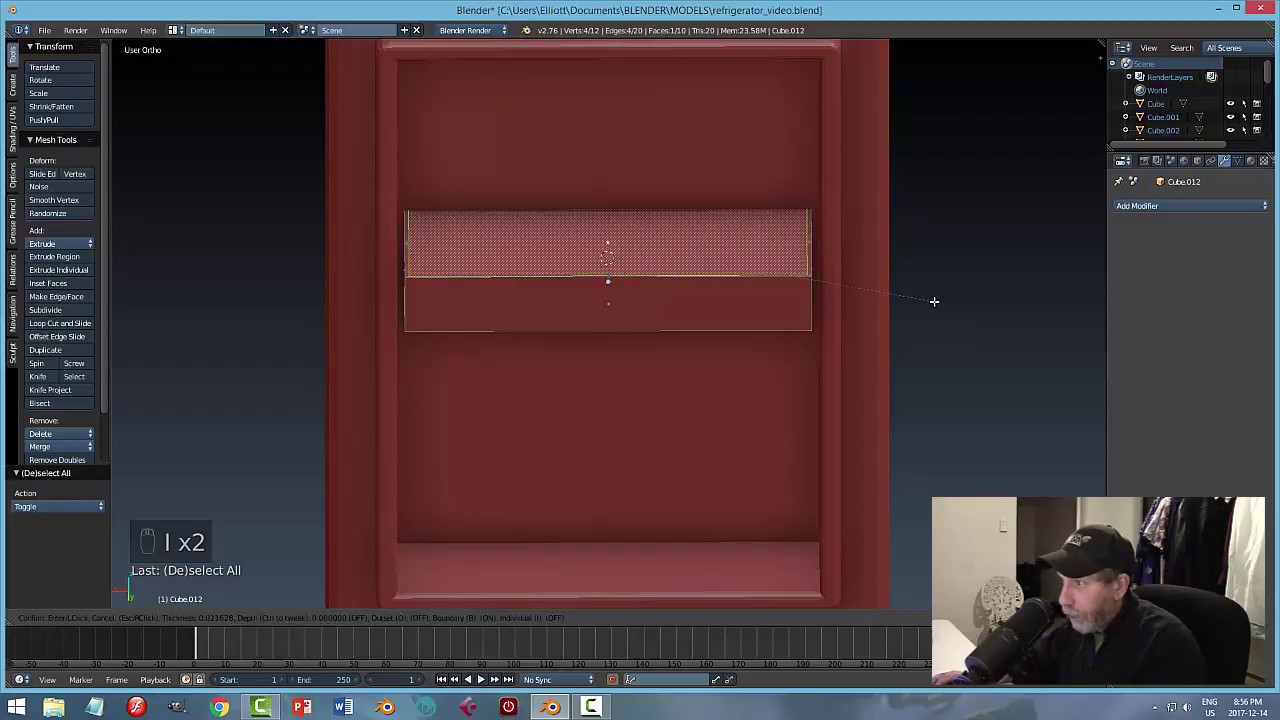
pyautogui.click(933, 302)
pyautogui.moveTo(920, 306); pyautogui.dragTo(879, 346, button='middle')
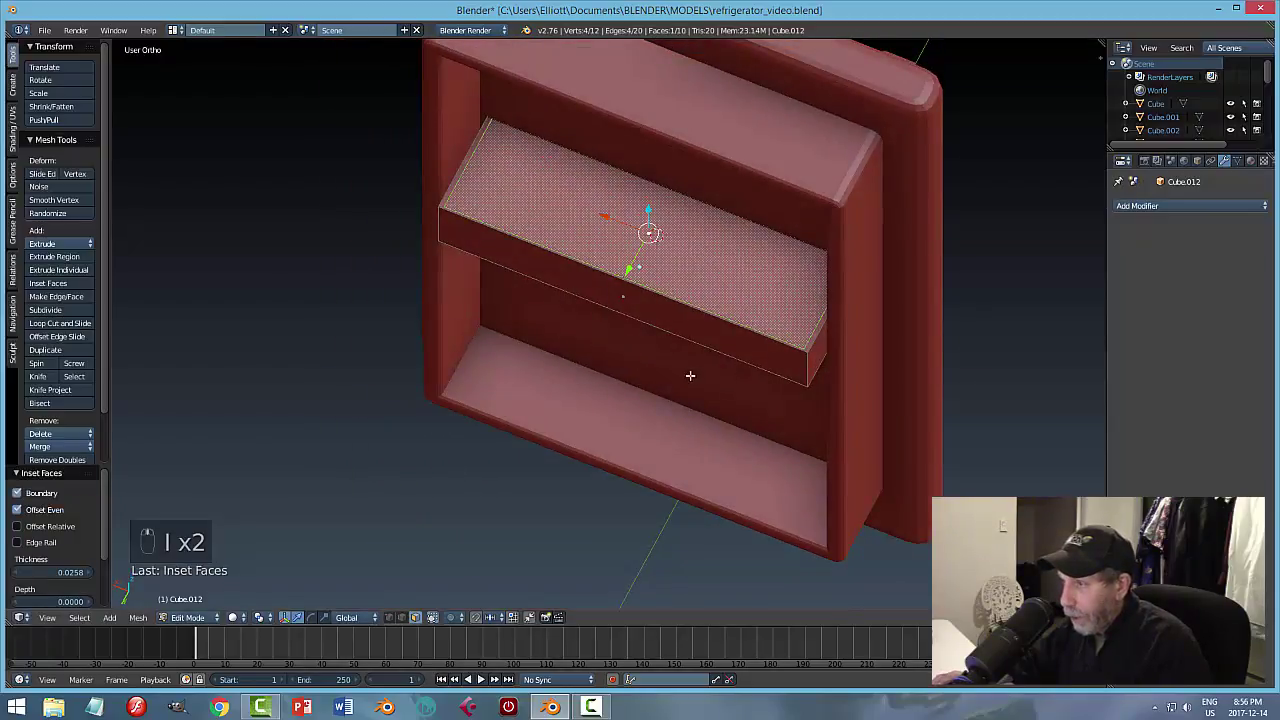
pyautogui.press('s')
pyautogui.press('y')
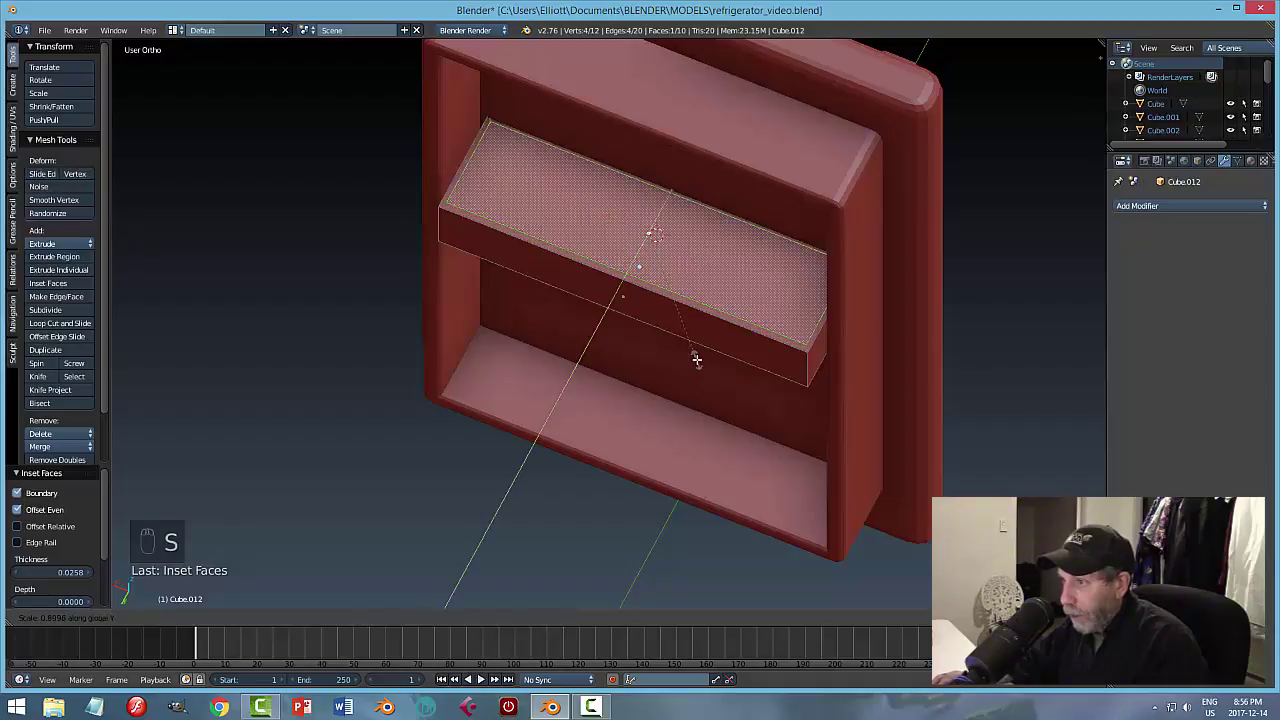
pyautogui.click(697, 363)
# Extrude the inset top face about -0.121 along Z to hollow the slab into an open bin, then return to Object Mode.
pyautogui.moveTo(734, 357); pyautogui.dragTo(714, 320, button='middle')
pyautogui.press('a')
pyautogui.rightClick(677, 249)
pyautogui.press('e')
pyautogui.rightClick(715, 319)
pyautogui.press('e')
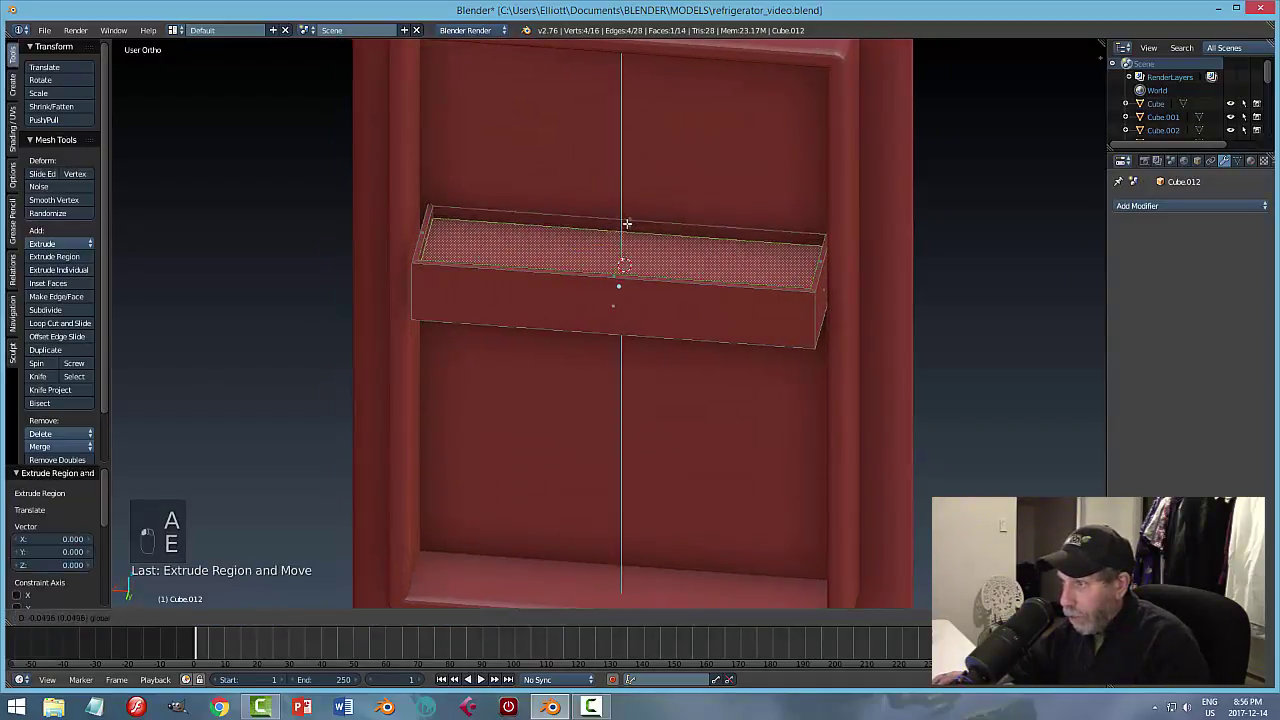
pyautogui.click(627, 238)
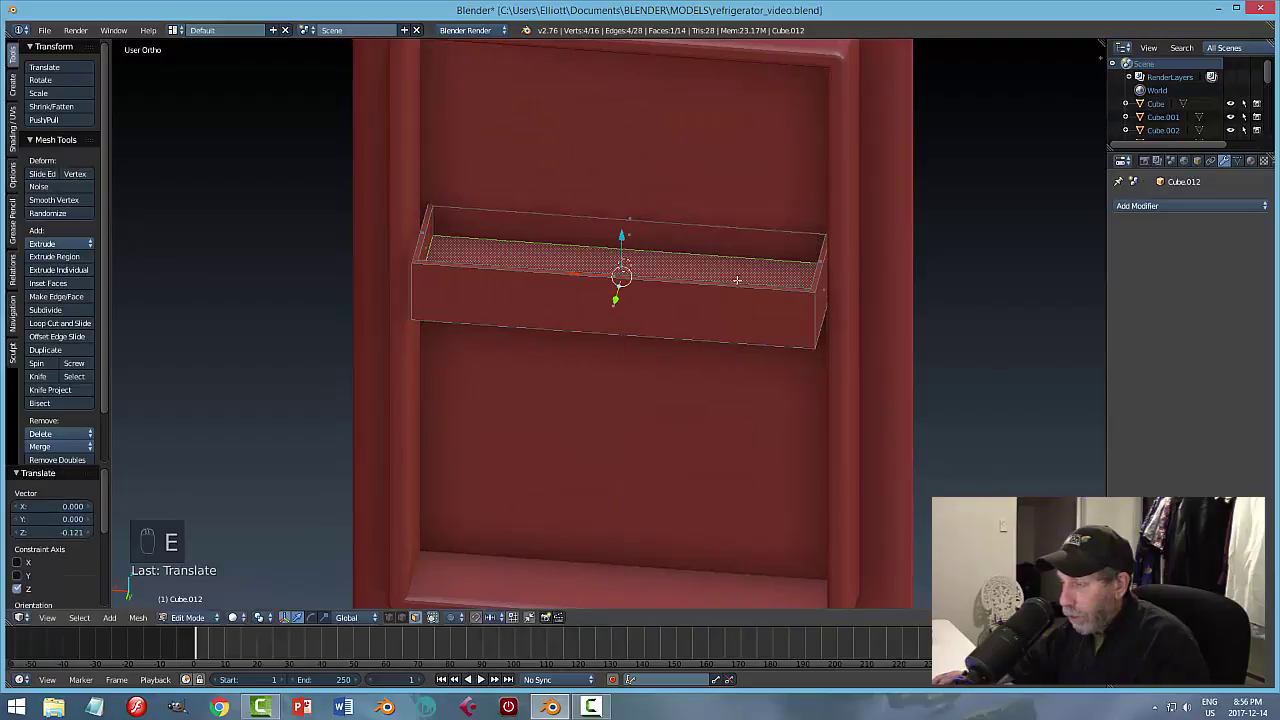
pyautogui.moveTo(627, 238); pyautogui.dragTo(680, 252, button='middle')
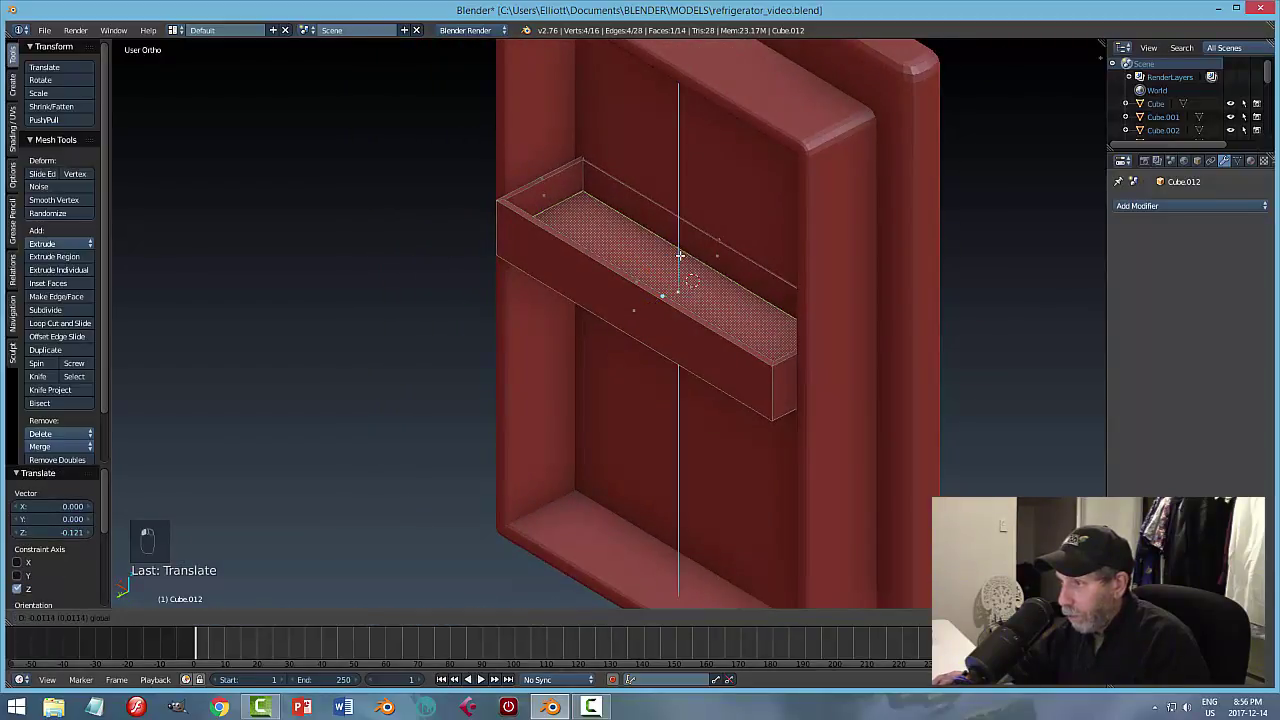
pyautogui.click(680, 256)
pyautogui.press('a')
pyautogui.press('Tab')
# Move the bin about -0.030 along Y, deeper into the door liner.
pyautogui.click(624, 295)
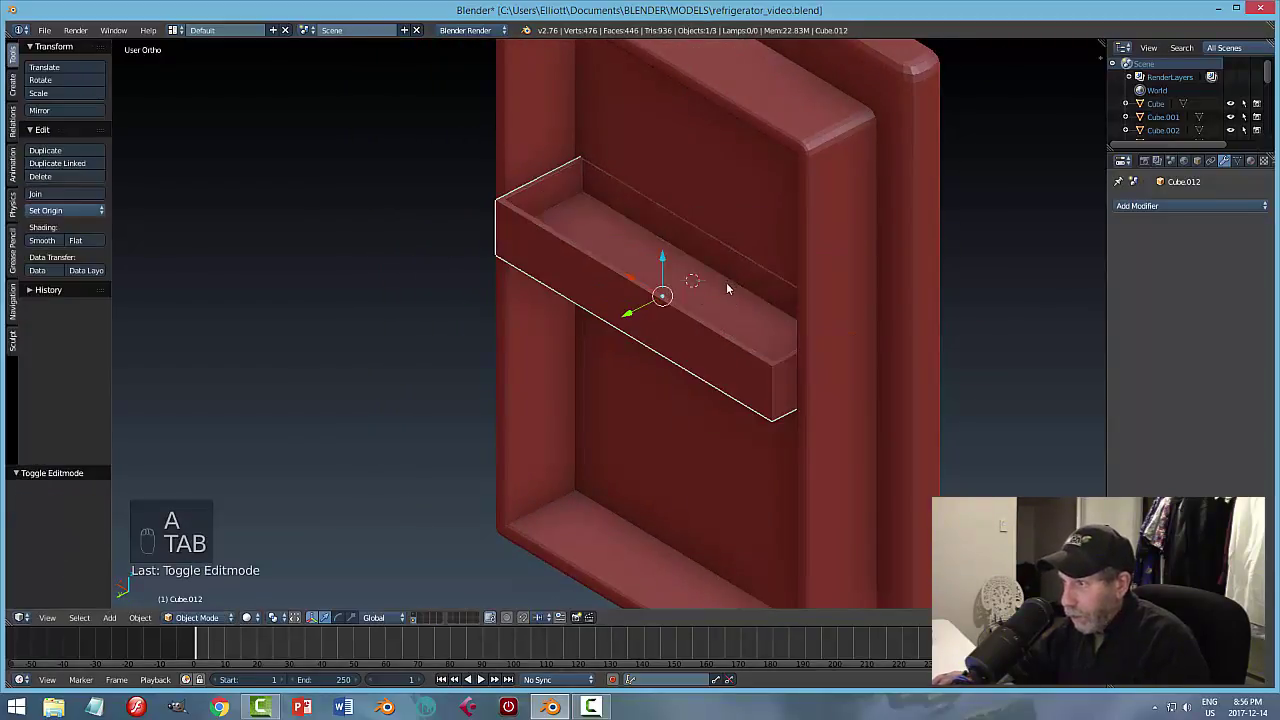
pyautogui.moveTo(632, 312); pyautogui.dragTo(634, 309)
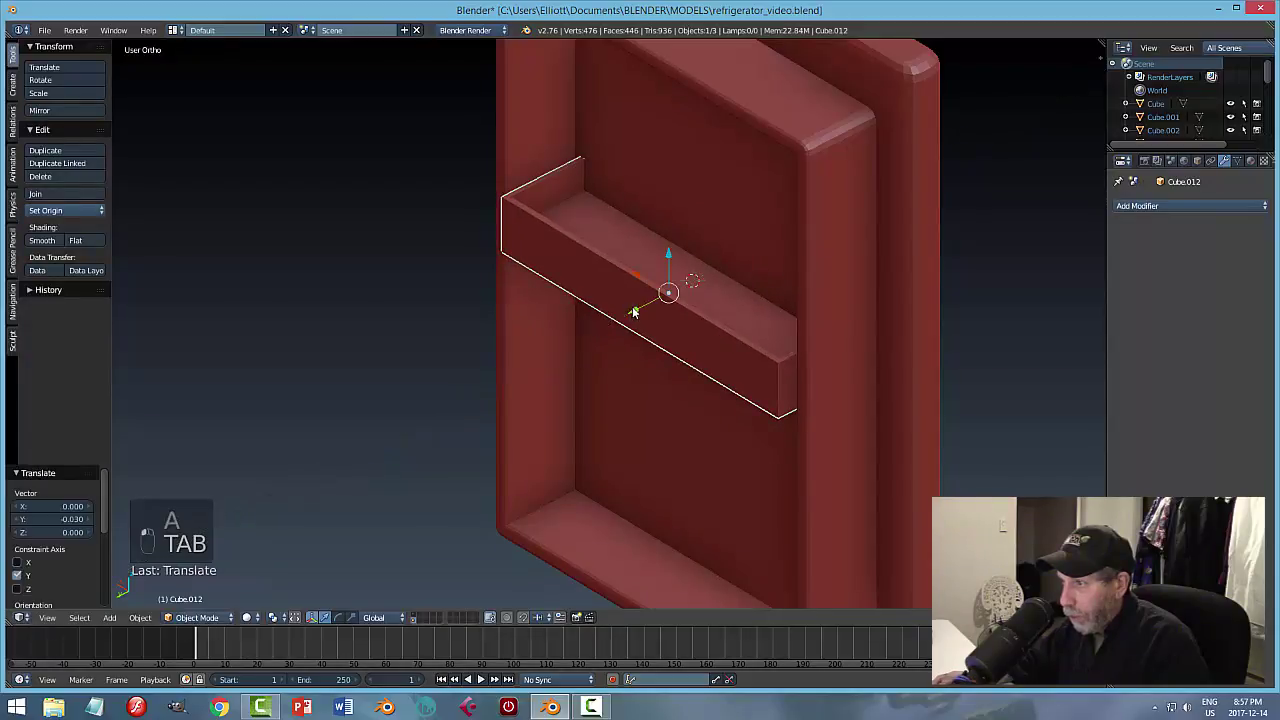
pyautogui.press('a')
pyautogui.press('KP_6')
pyautogui.press('KP_6')
pyautogui.press('KP_6')
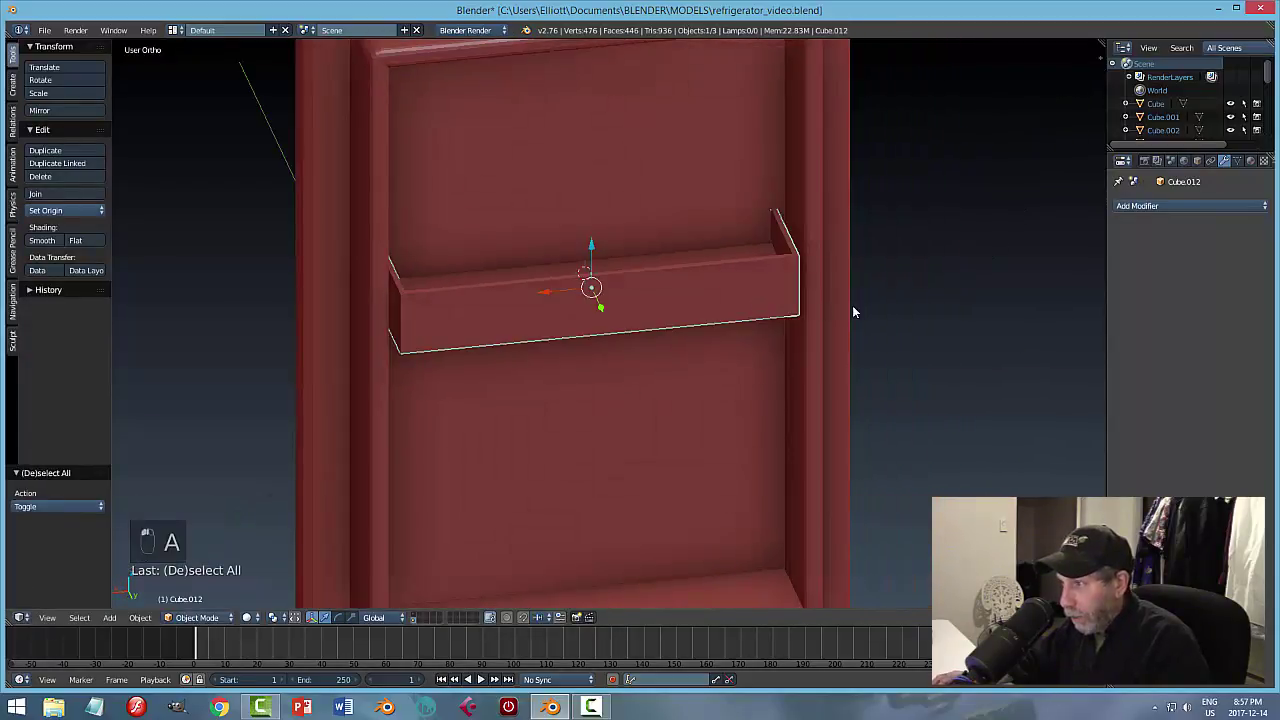
# Apply the bin's scale.
pyautogui.click(140, 617)
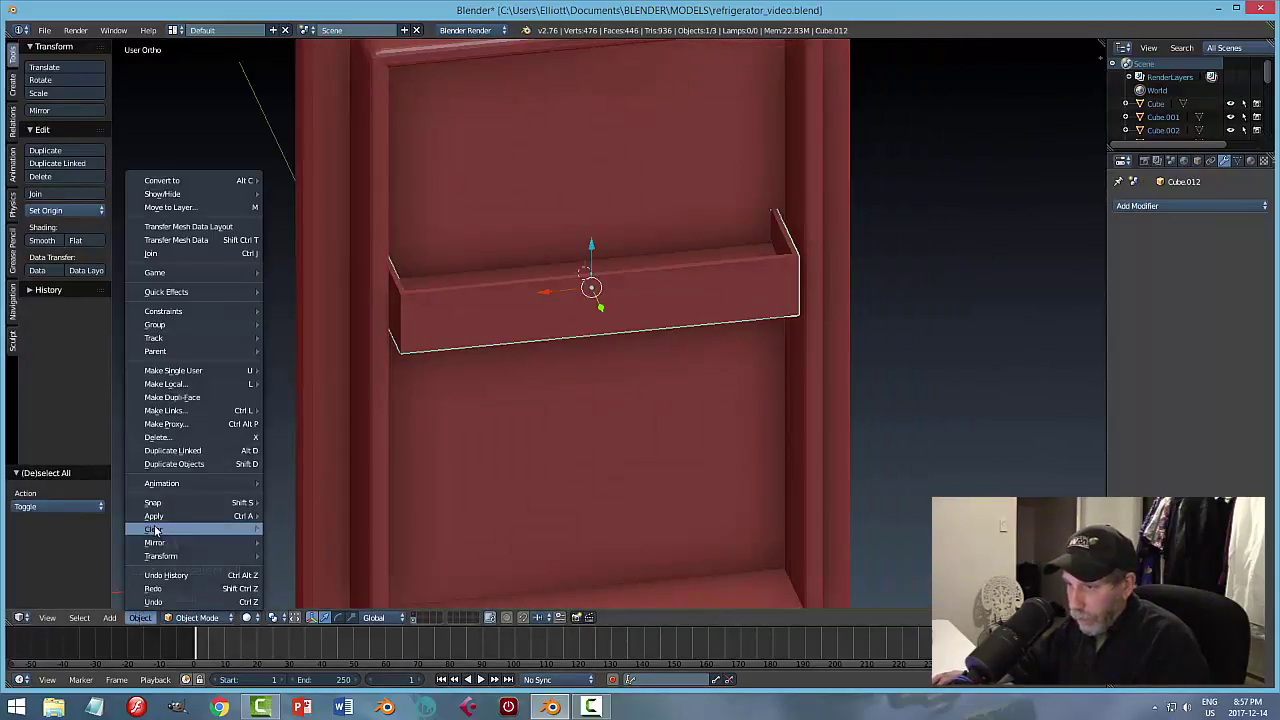
pyautogui.moveTo(157, 517)
pyautogui.click(292, 542)
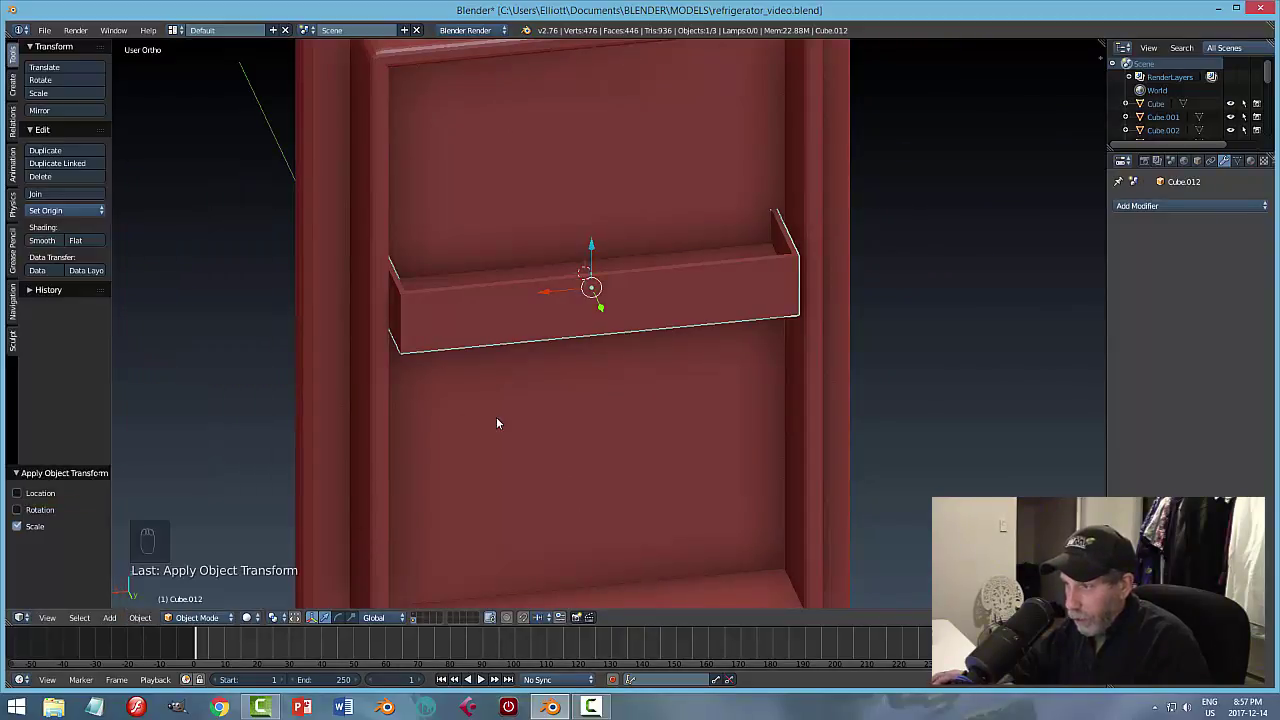
pyautogui.press('Tab')
pyautogui.rightClick(535, 344)
pyautogui.rightClick(529, 326)
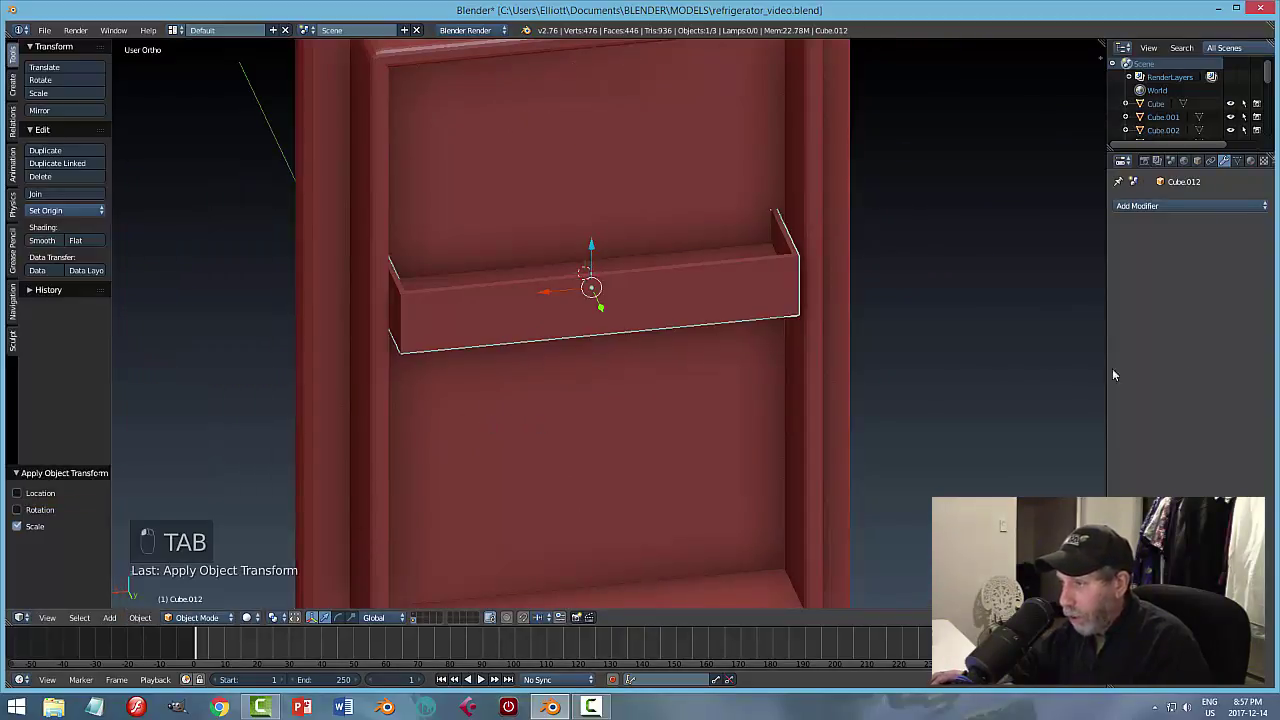
# Add a Bevel modifier to the bin with 2 segments and a width of 0.0080.
pyautogui.click(1170, 206)
pyautogui.click(1000, 249)
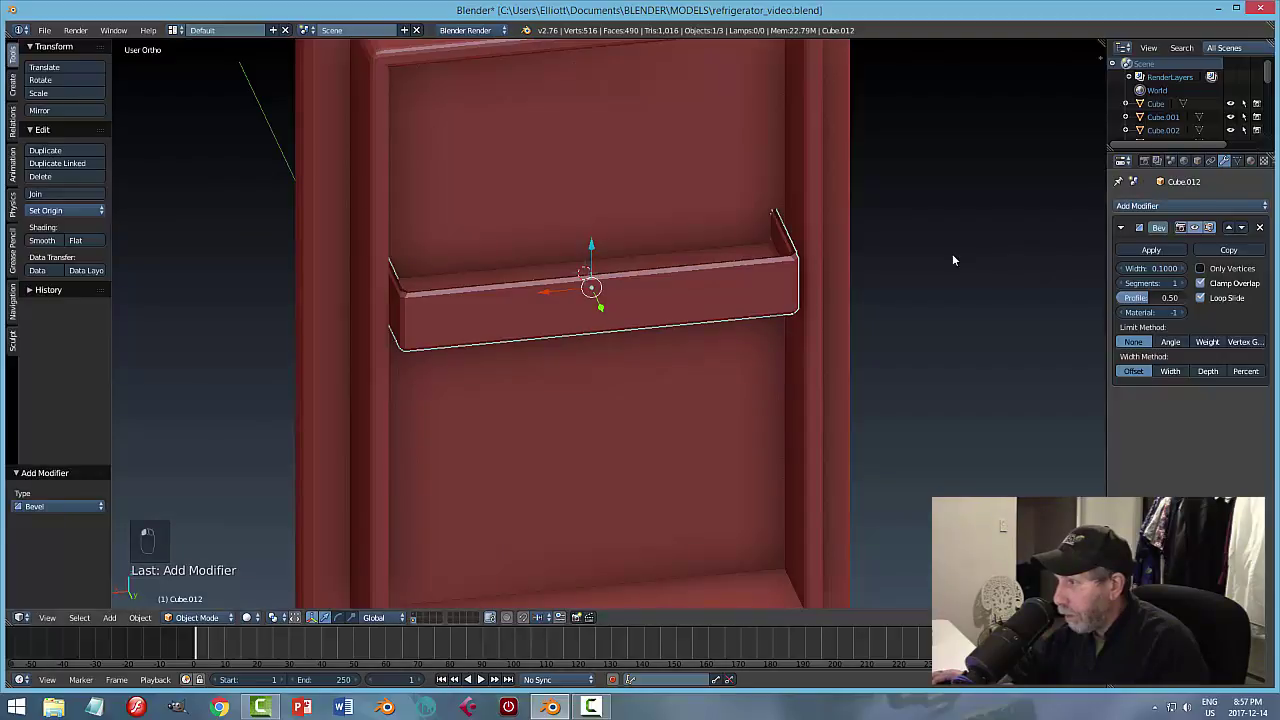
pyautogui.moveTo(878, 344); pyautogui.dragTo(985, 340, button='middle')
pyautogui.click(1182, 283)
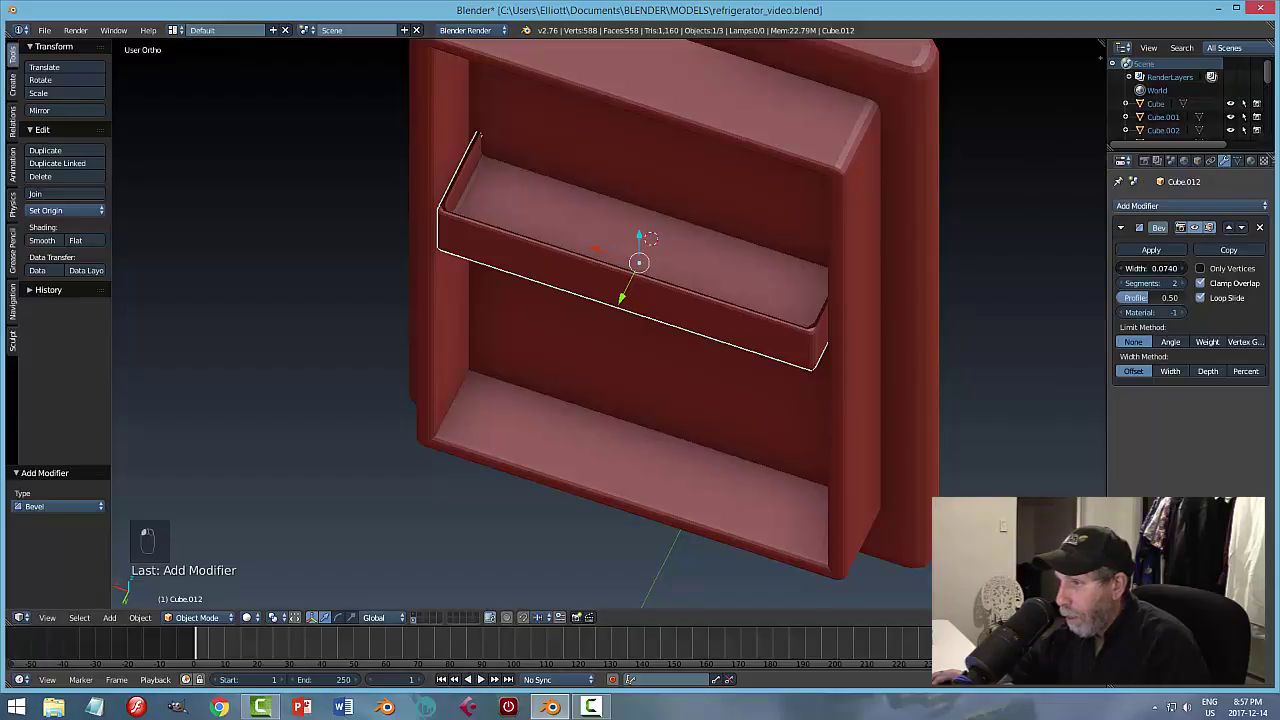
pyautogui.moveTo(1150, 268); pyautogui.dragTo(1120, 268)
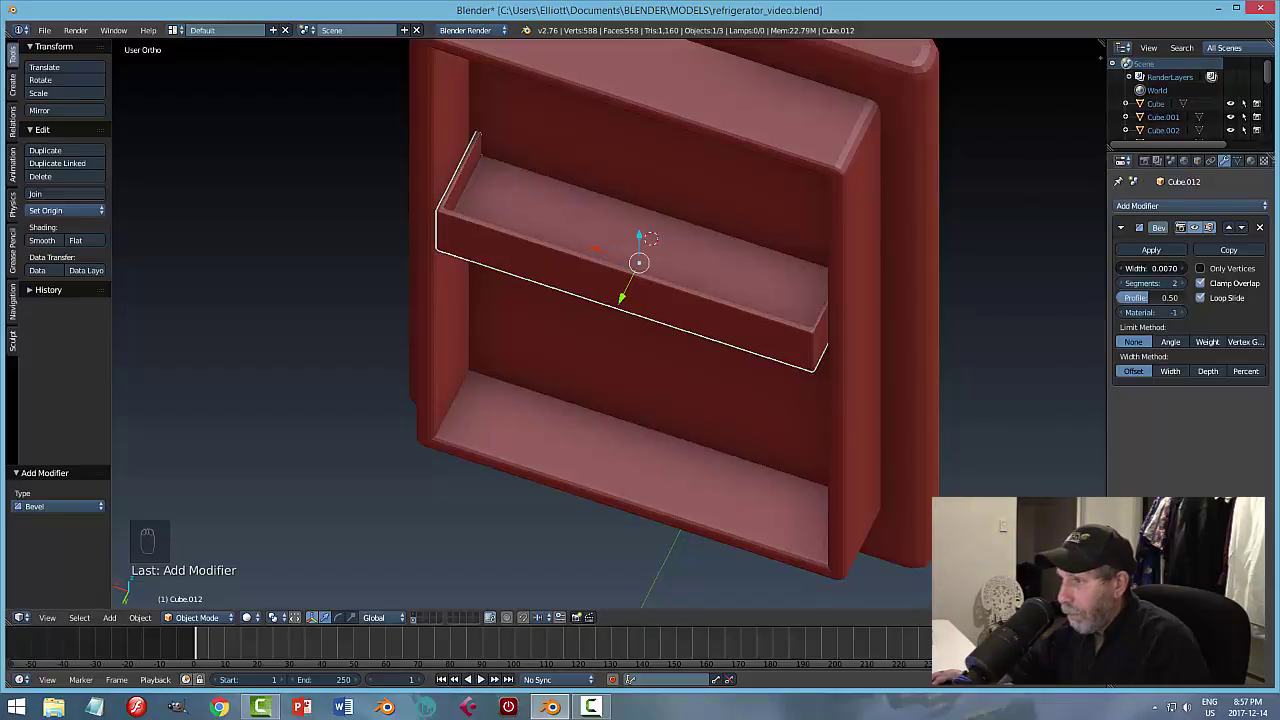
pyautogui.scroll(2, 868, 390)
pyautogui.moveTo(876, 393); pyautogui.dragTo(711, 365, button='middle')
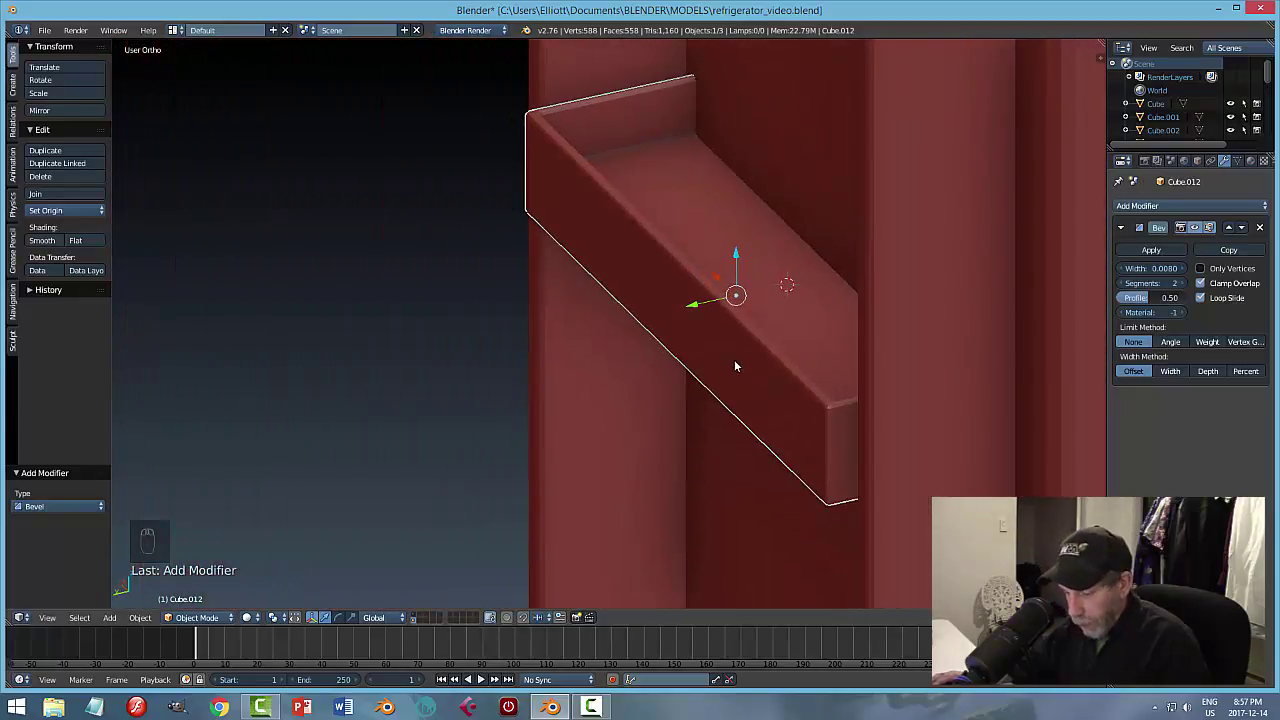
# Scale the bin to about 1.303 along Y and move it about -0.016 along Y.
pyautogui.press('s')
pyautogui.press('y')
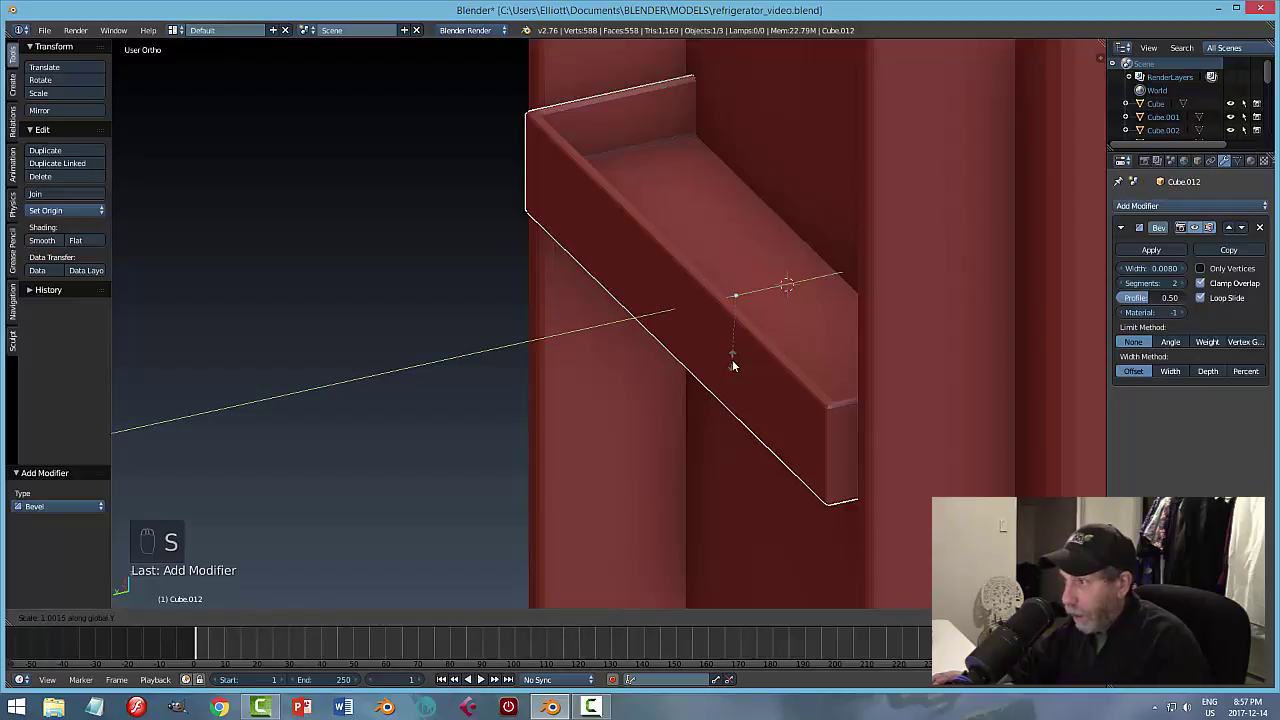
pyautogui.click(727, 378)
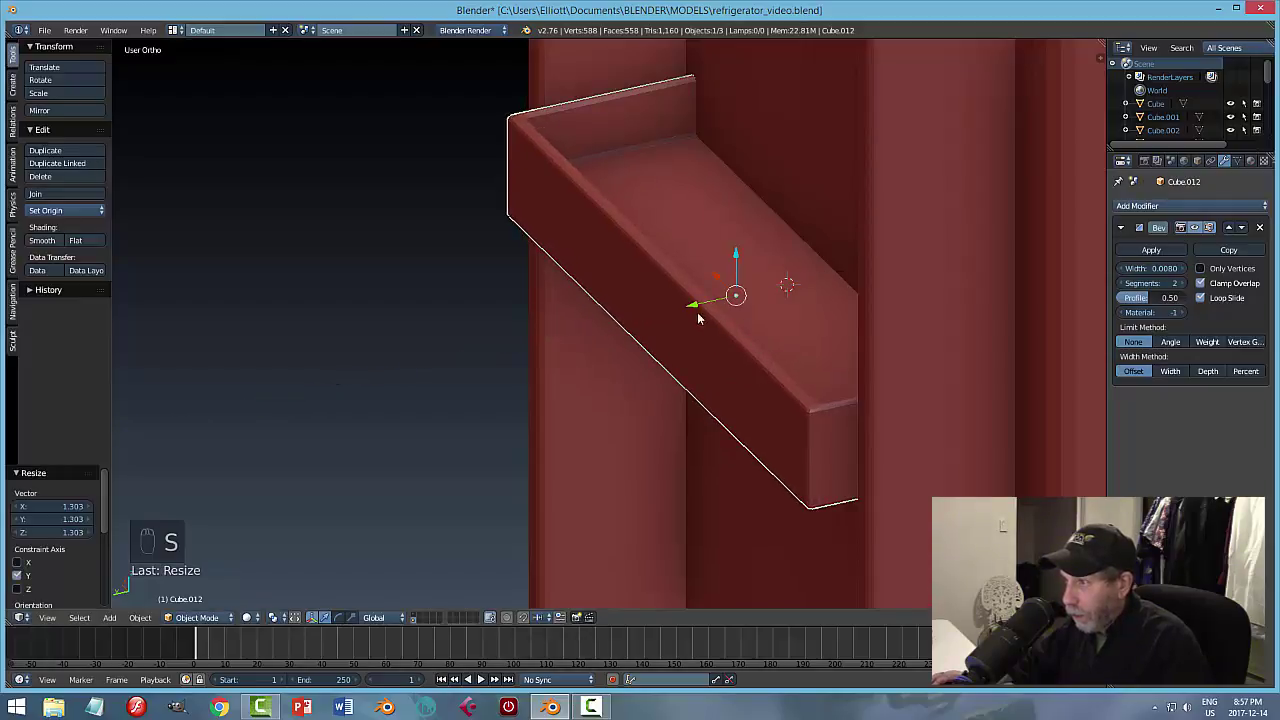
pyautogui.press('g')
pyautogui.press('y')
pyautogui.click(714, 337)
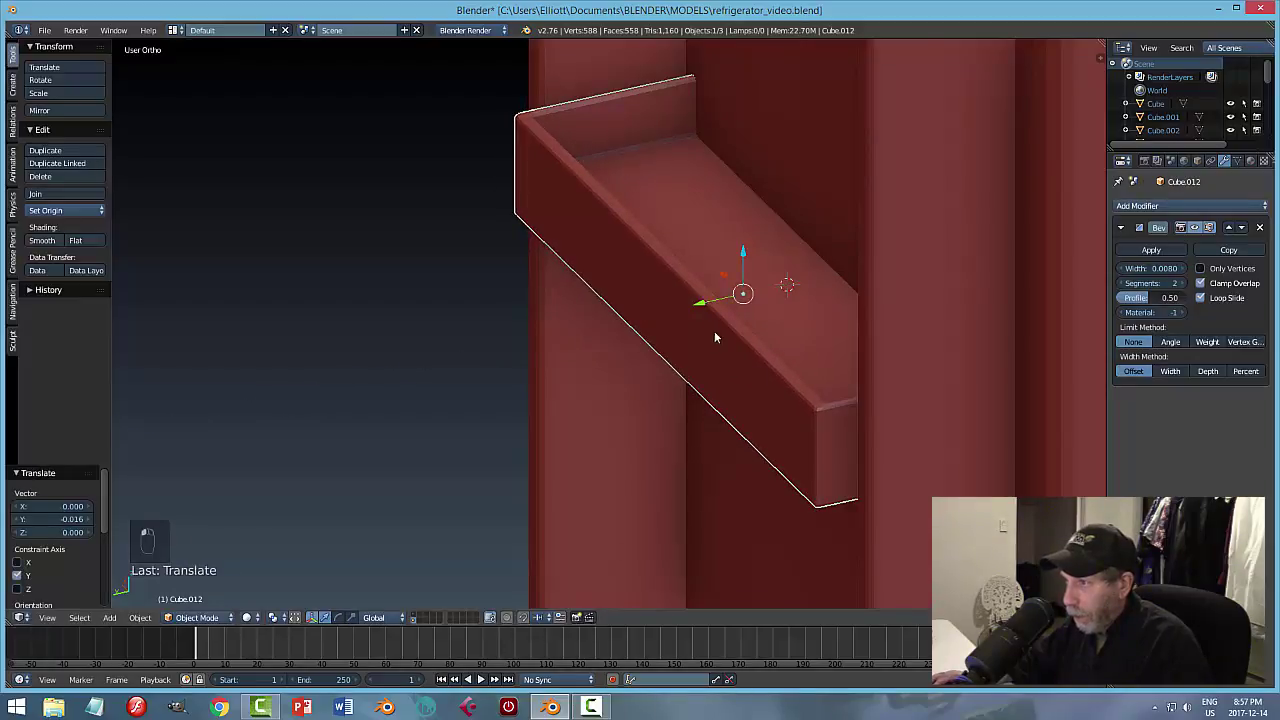
# Apply the bin's Bevel modifier.
pyautogui.press('a')
pyautogui.moveTo(714, 337); pyautogui.dragTo(680, 315, button='middle')
pyautogui.click(1150, 250)
# Lower the bin about 0.801 and another 0.172 along Z towards the bottom of the door liner, and save the file.
pyautogui.rightClick(672, 308)
pyautogui.press('g')
pyautogui.press('z')
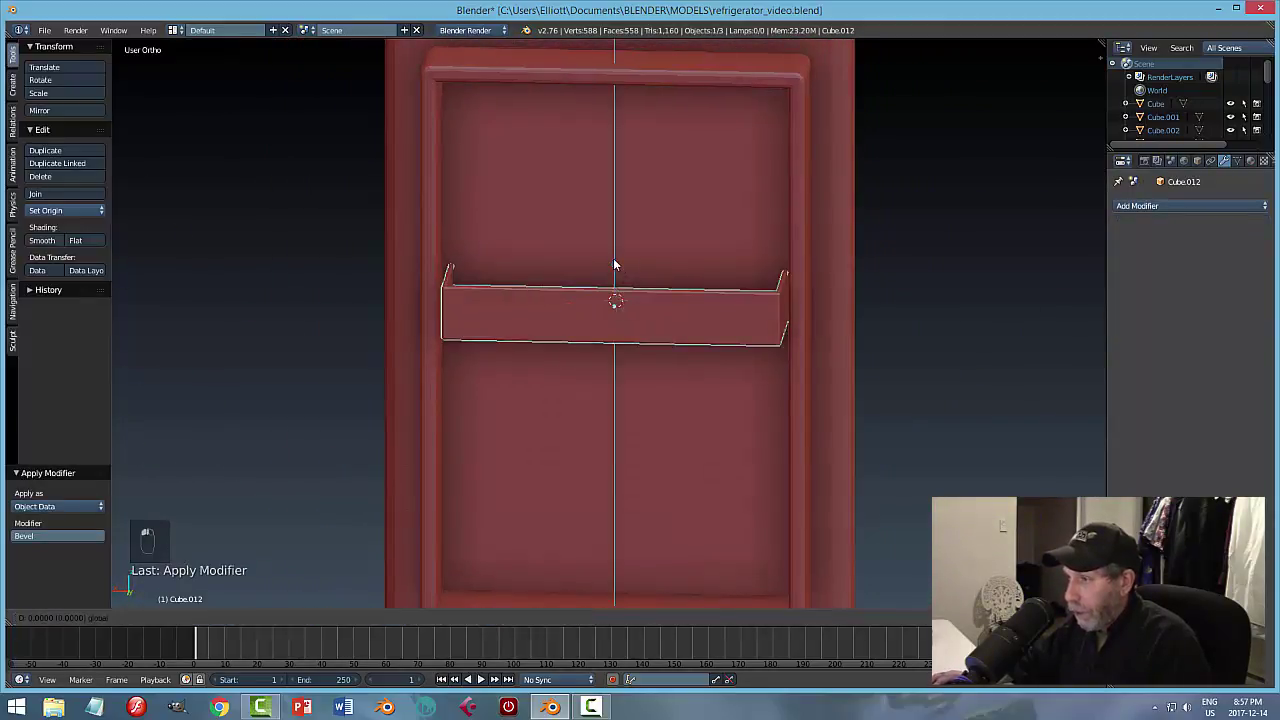
pyautogui.click(625, 430)
pyautogui.scroll(-3, 620, 462)
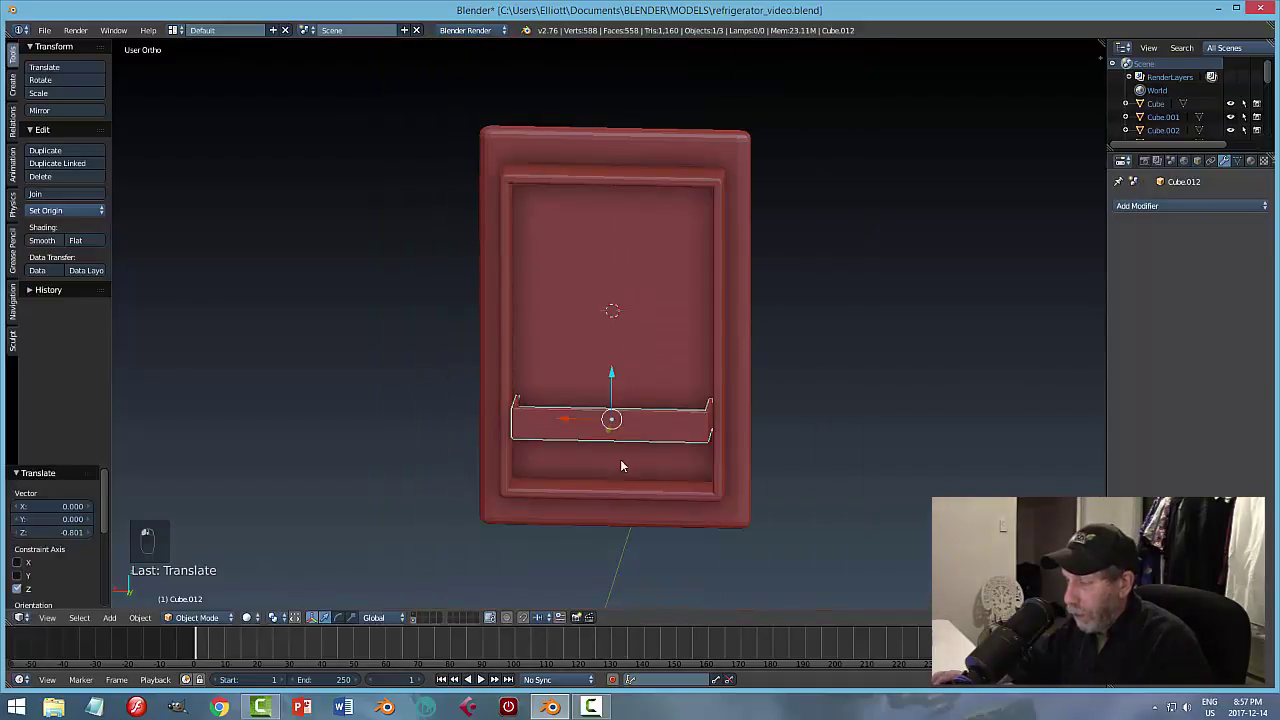
pyautogui.press('g')
pyautogui.press('z')
pyautogui.click(602, 395)
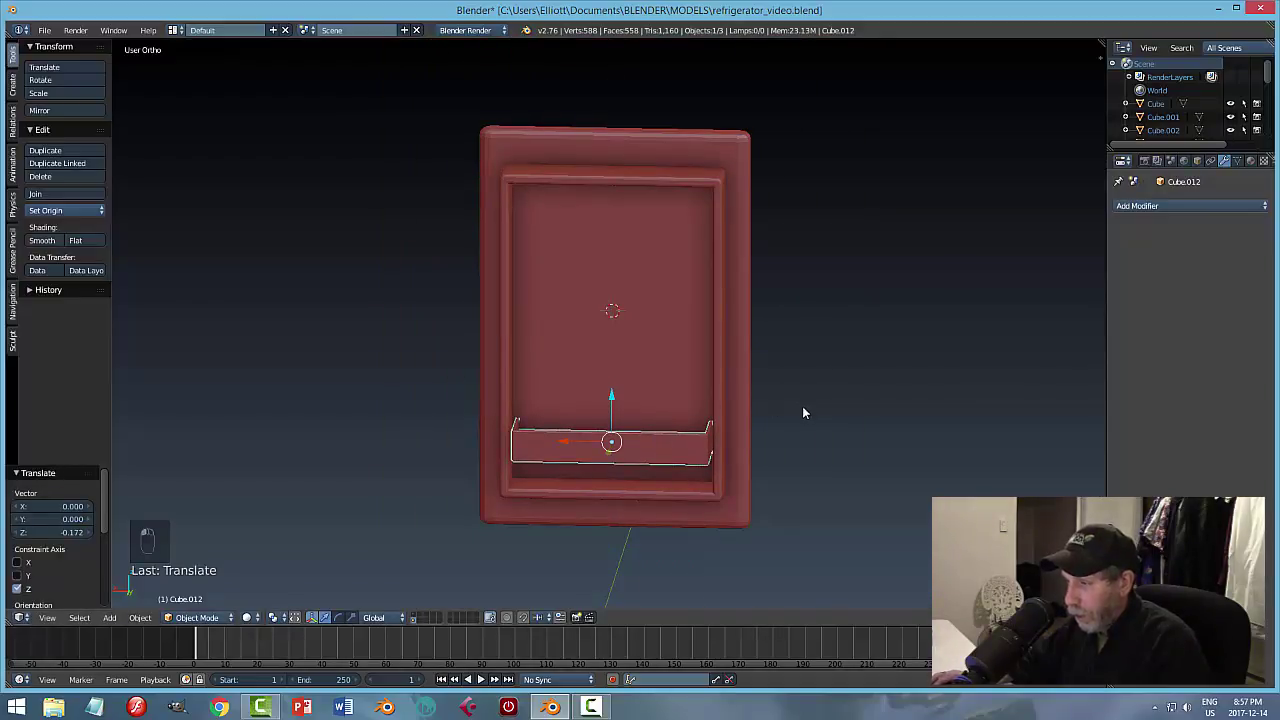
pyautogui.press('a')
pyautogui.moveTo(802, 412); pyautogui.dragTo(740, 427, button='middle')
pyautogui.hotkey('ctrl', 's')
# Duplicate the bin, raise the copy about 0.687 along Z, and save the file.
pyautogui.rightClick(729, 434)
pyautogui.hotkey('shift', 'd')
pyautogui.rightClick(625, 416)
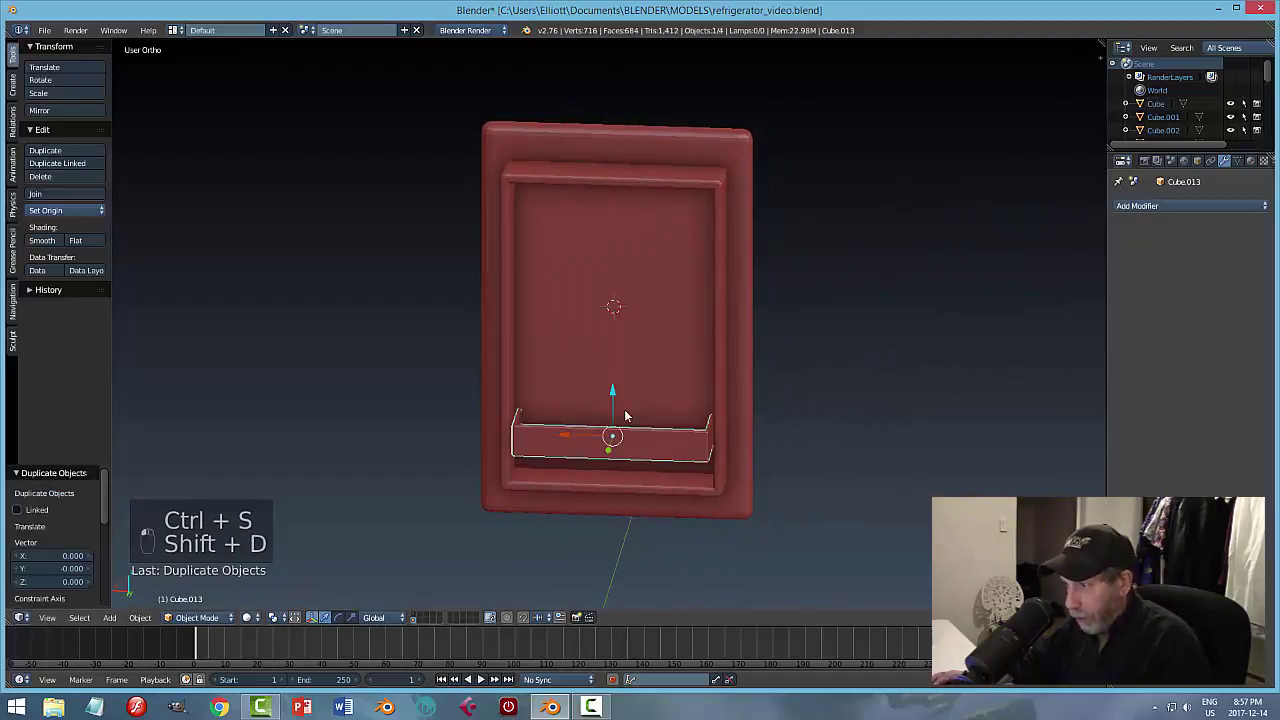
pyautogui.press('g')
pyautogui.press('z')
pyautogui.click(625, 305)
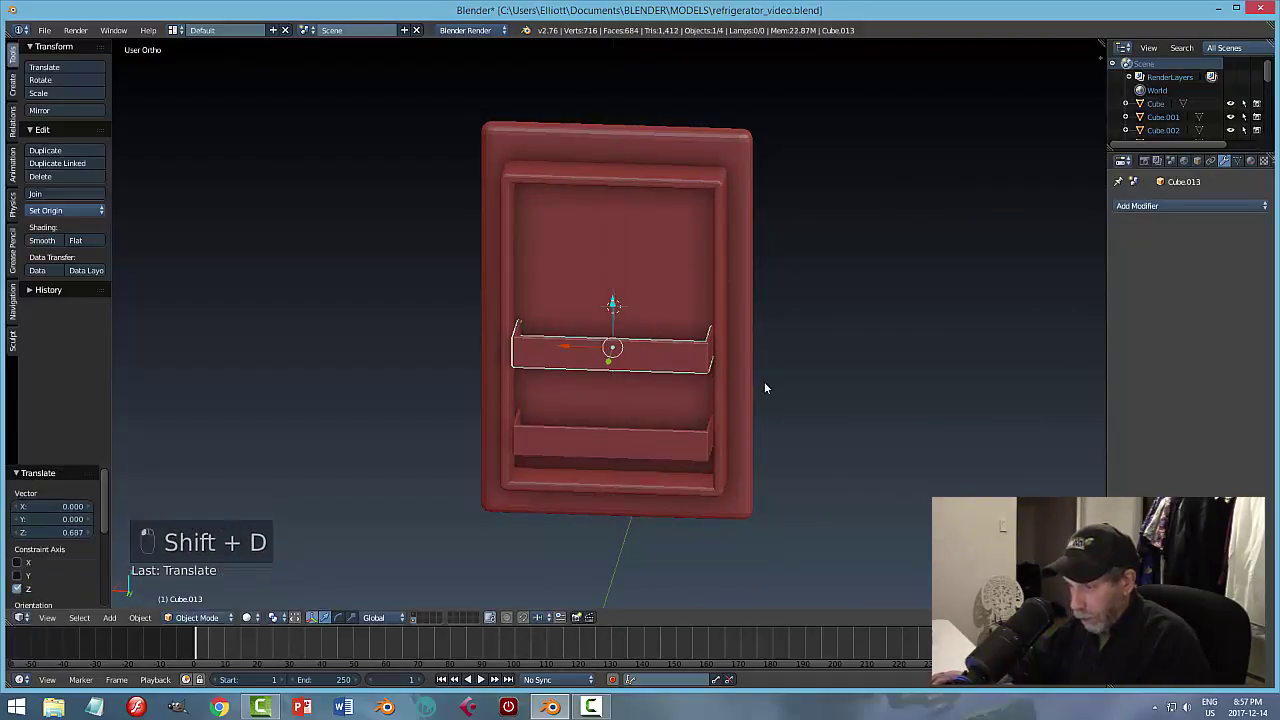
pyautogui.press('a')
pyautogui.moveTo(764, 381); pyautogui.dragTo(763, 428, button='middle')
pyautogui.hotkey('ctrl', 's')
pyautogui.click(712, 399)
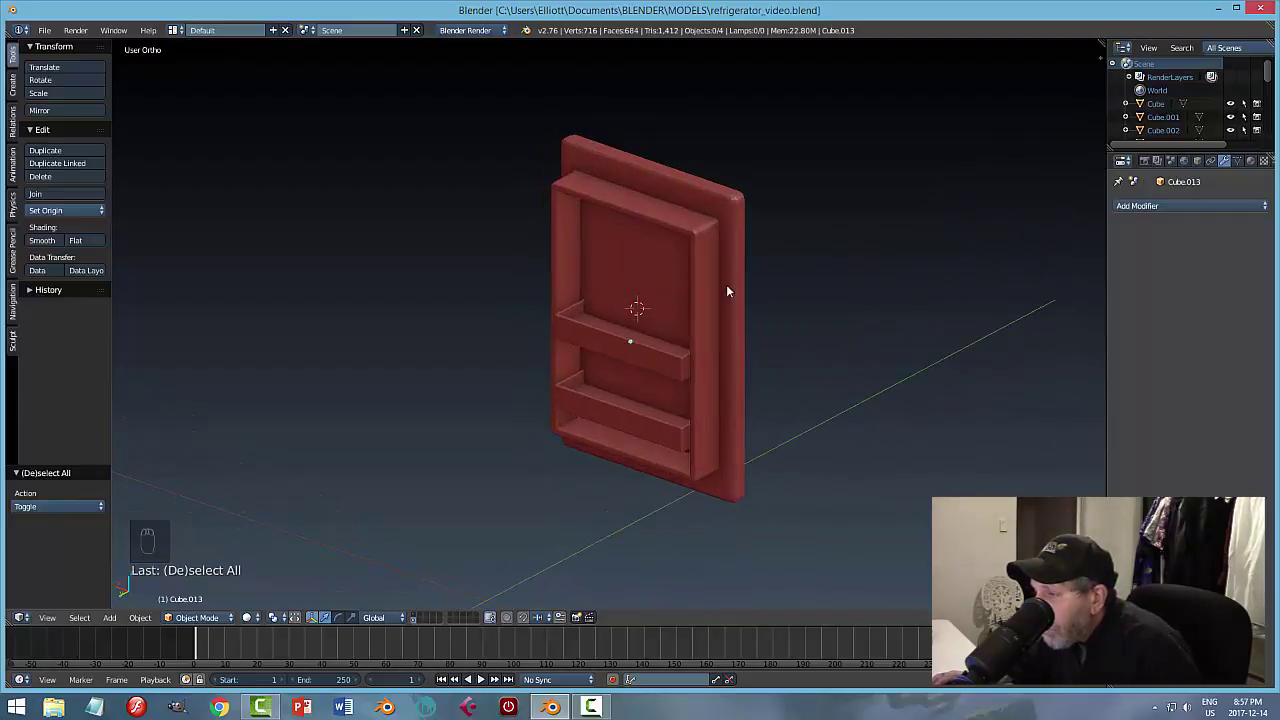
# Add a plane at the 3D cursor and, in back view, scale it to about 0.753 along X to fit the liner's width.
pyautogui.hotkey('shift', 'a')
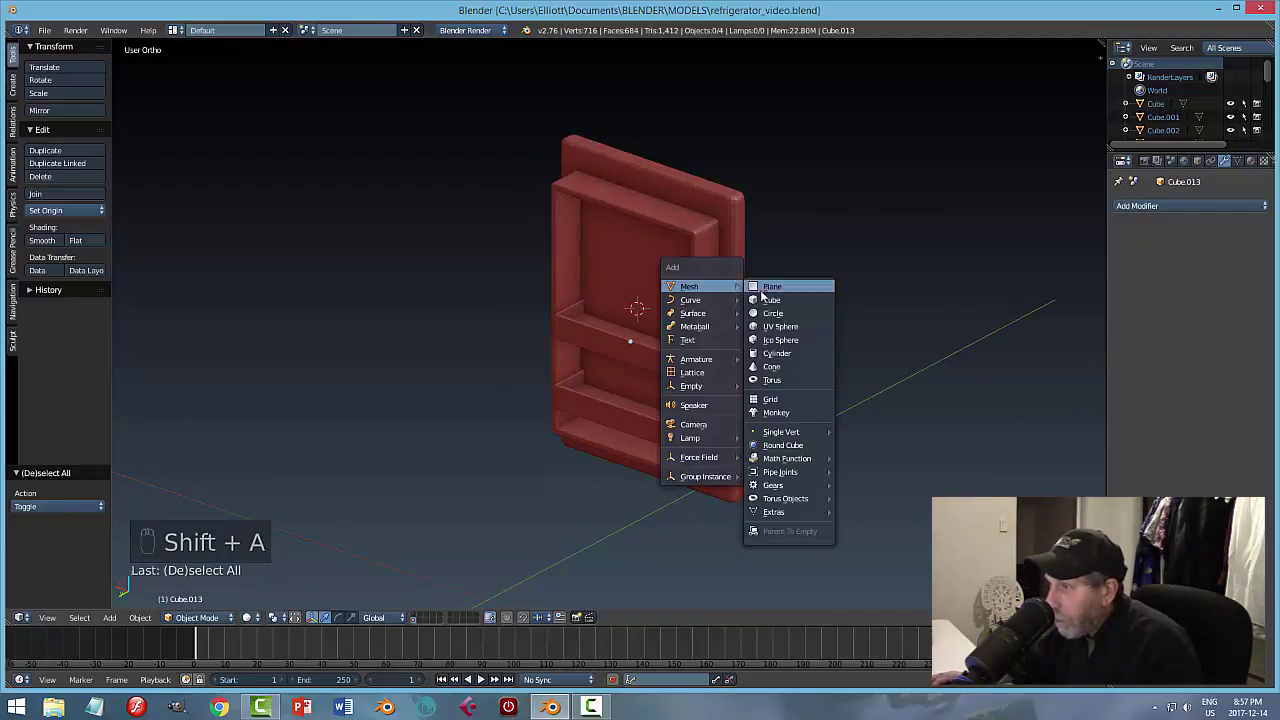
pyautogui.click(772, 287)
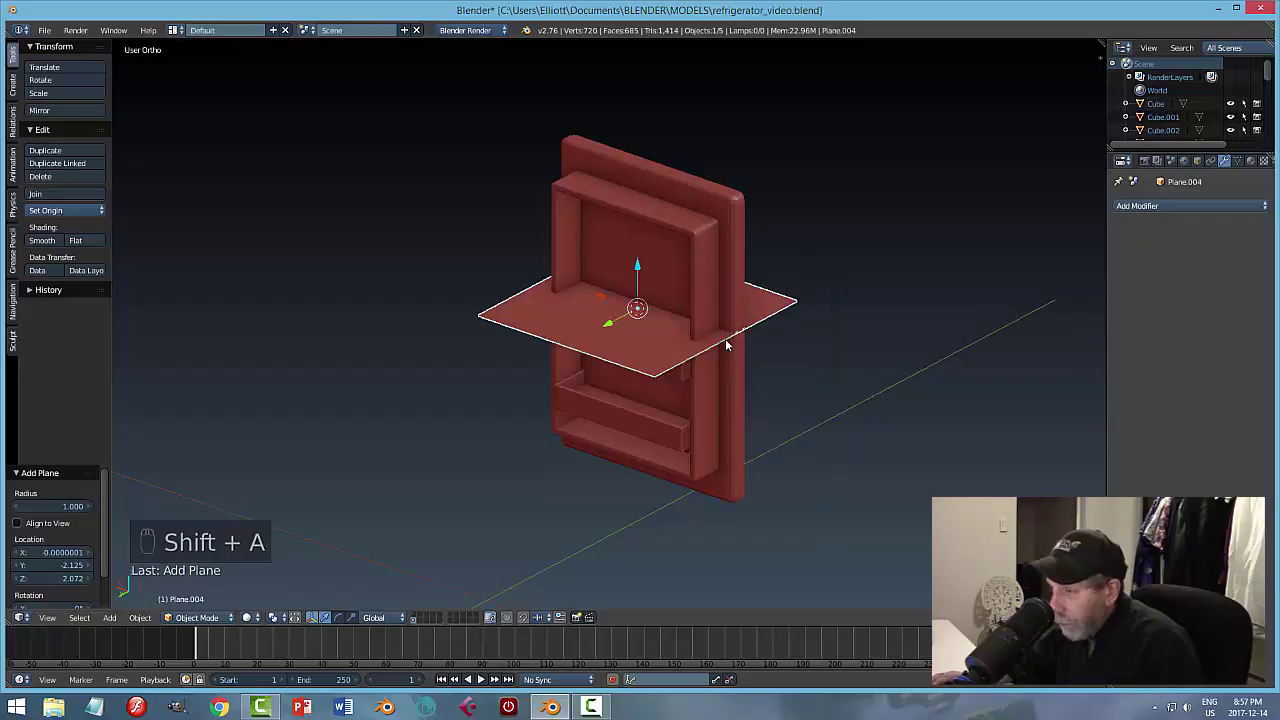
pyautogui.press('ctrl+KP_1')
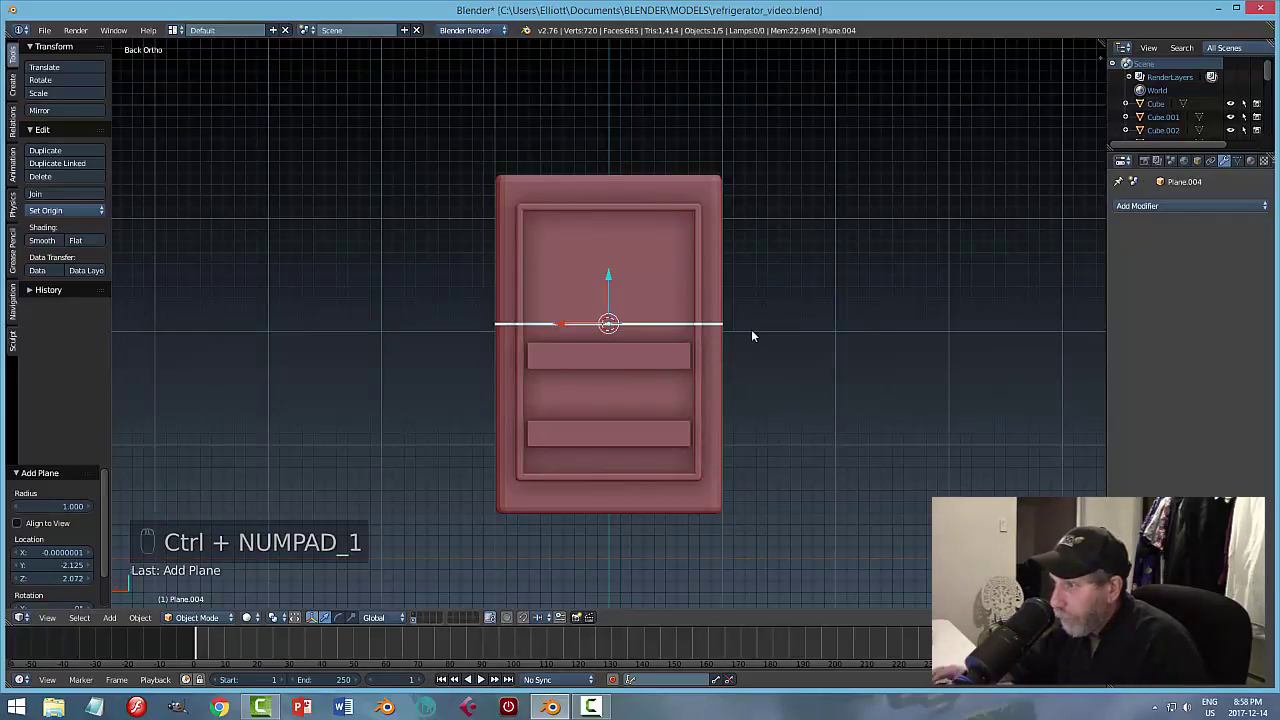
pyautogui.press('s')
pyautogui.press('x')
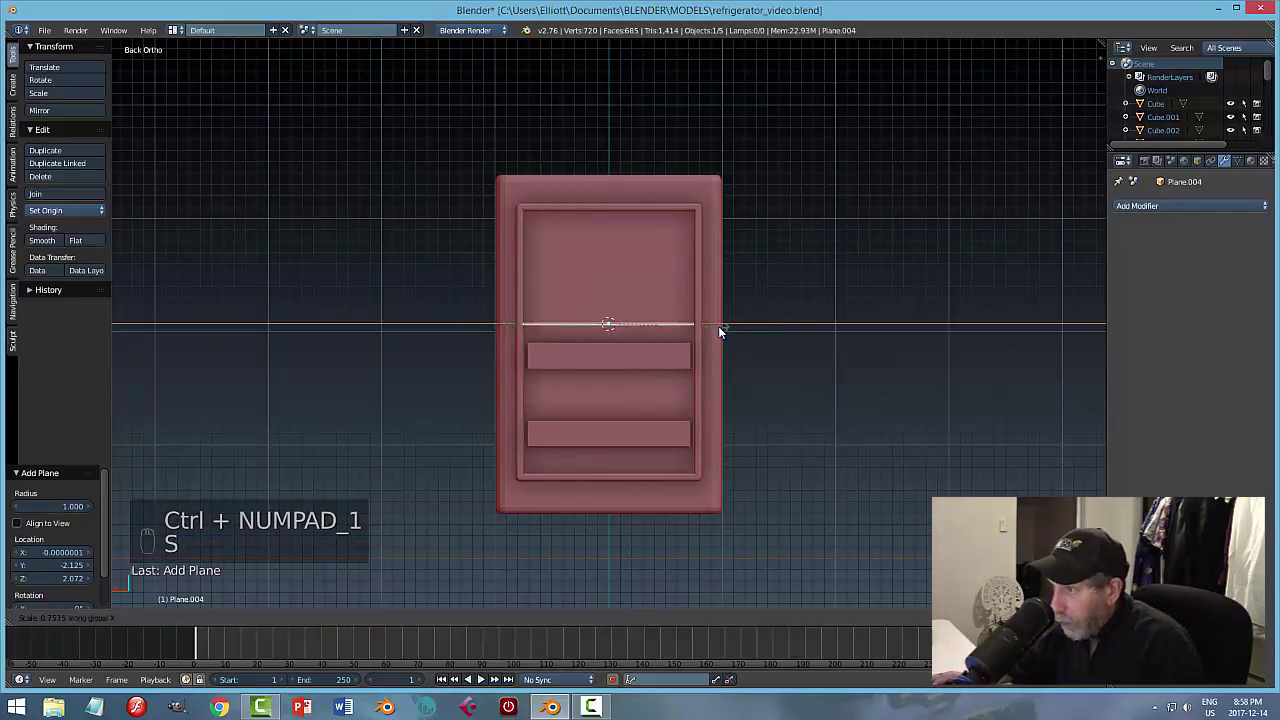
pyautogui.click(718, 326)
# Scale the plane to about 0.322 along Y.
pyautogui.moveTo(718, 326)
pyautogui.mouseDown(button='middle')
pyautogui.moveTo(772, 320)
pyautogui.moveTo(703, 341)
pyautogui.mouseUp(button='middle')
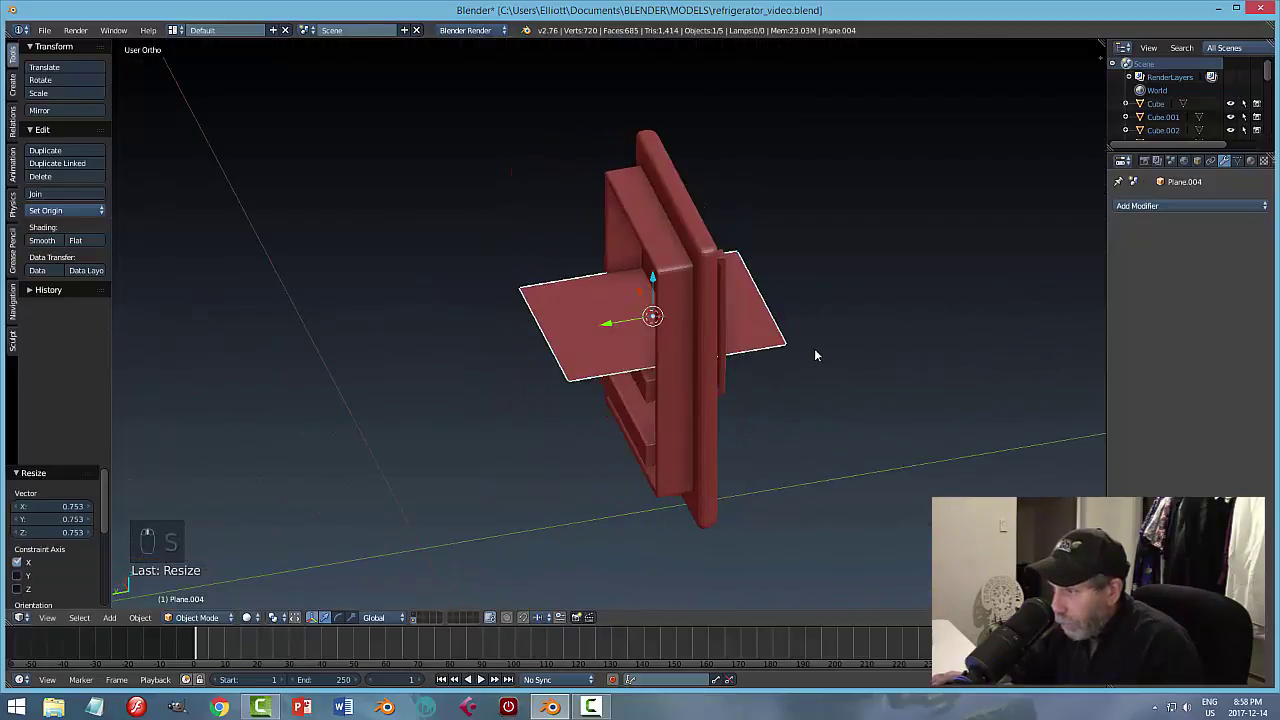
pyautogui.press('s')
pyautogui.press('y')
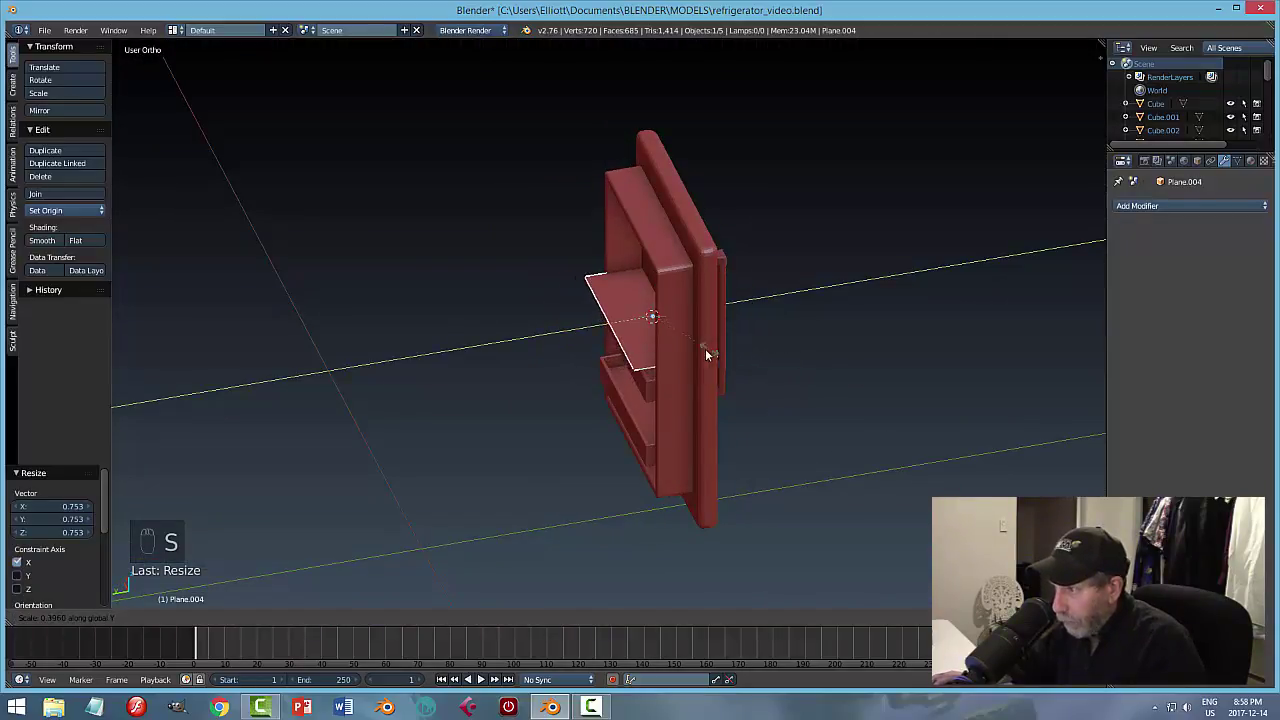
pyautogui.click(693, 349)
# Raise the plane about 0.366 along Z and move it about 0.162 along Y towards the liner's open front.
pyautogui.moveTo(693, 349); pyautogui.dragTo(624, 279, button='middle')
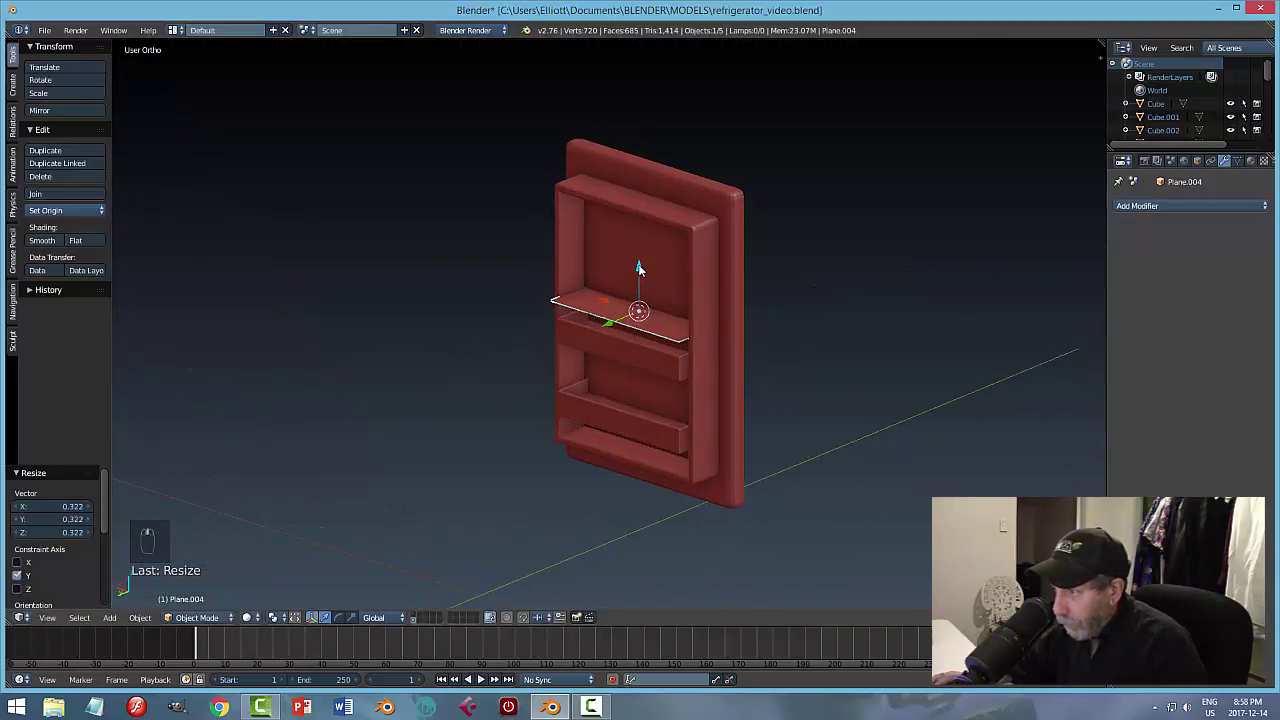
pyautogui.moveTo(640, 269)
pyautogui.mouseDown()
pyautogui.moveTo(643, 237)
pyautogui.moveTo(628, 284)
pyautogui.mouseUp()
pyautogui.press('g')
pyautogui.press('y')
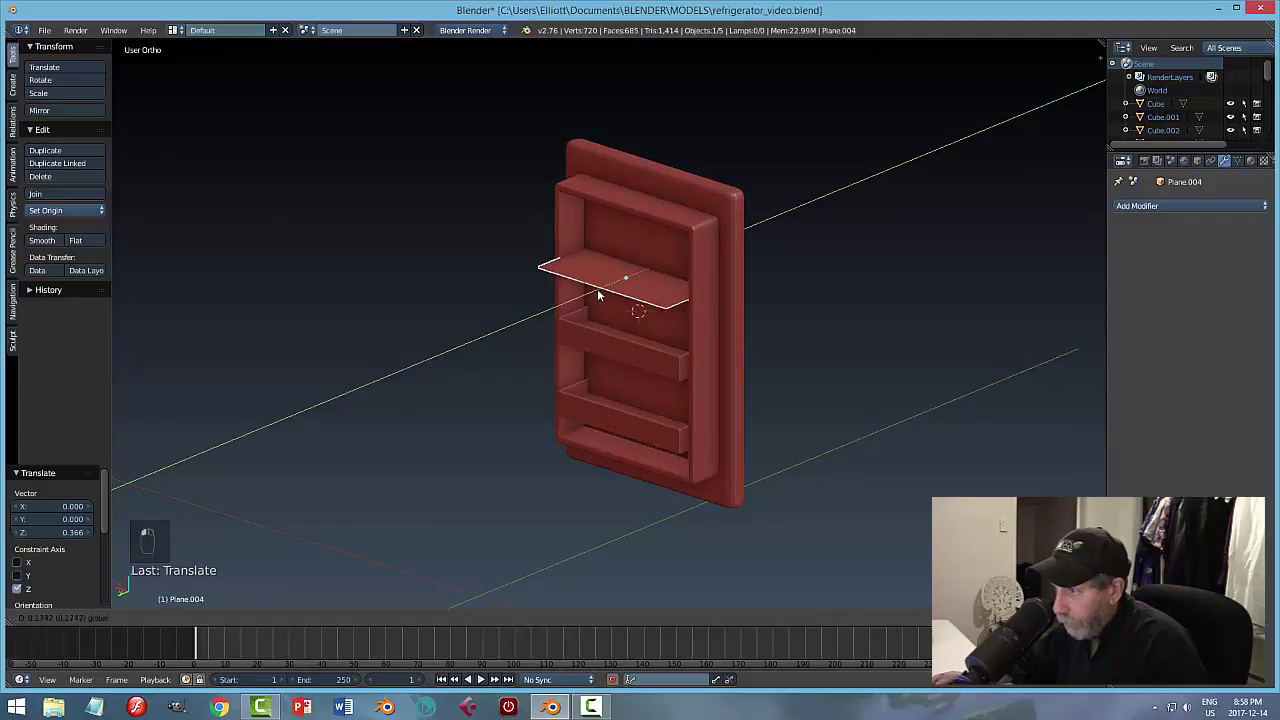
pyautogui.click(600, 288)
pyautogui.moveTo(722, 317); pyautogui.dragTo(684, 326, button='middle')
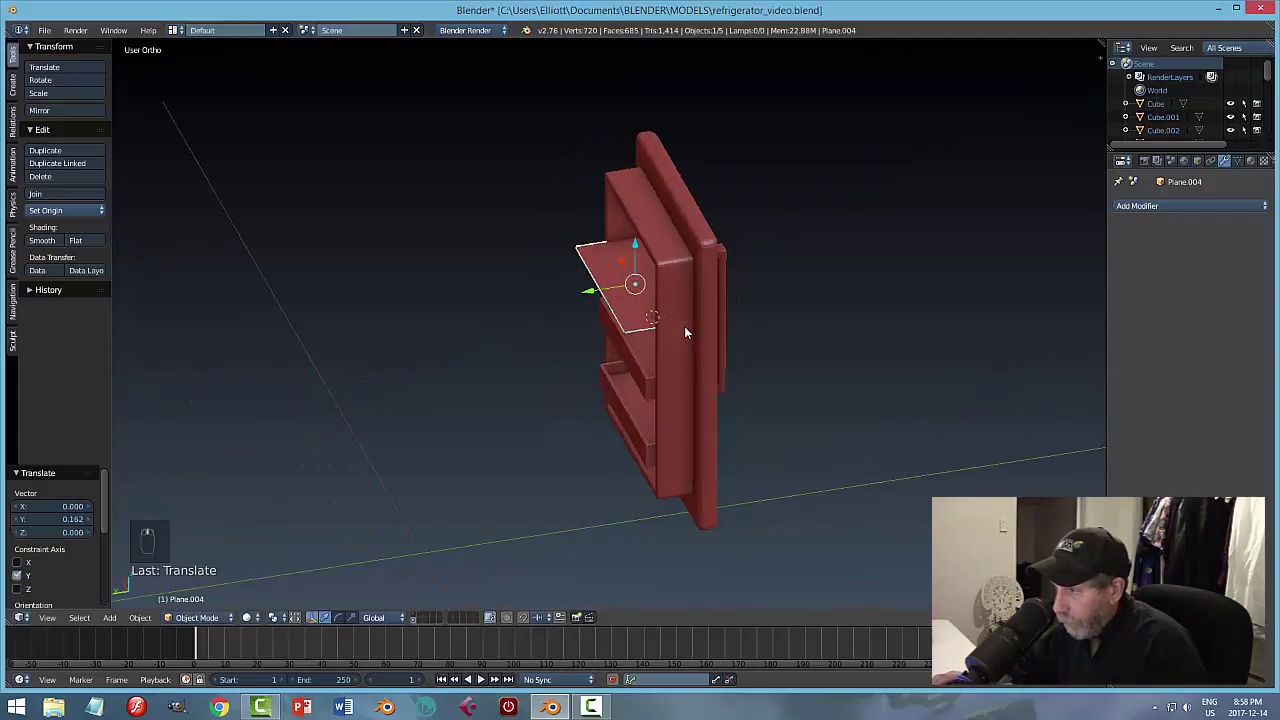
# Scale the plane down along Y to about 0.76 and move it back about 0.065 along Y into the liner.
pyautogui.press('s')
pyautogui.press('y')
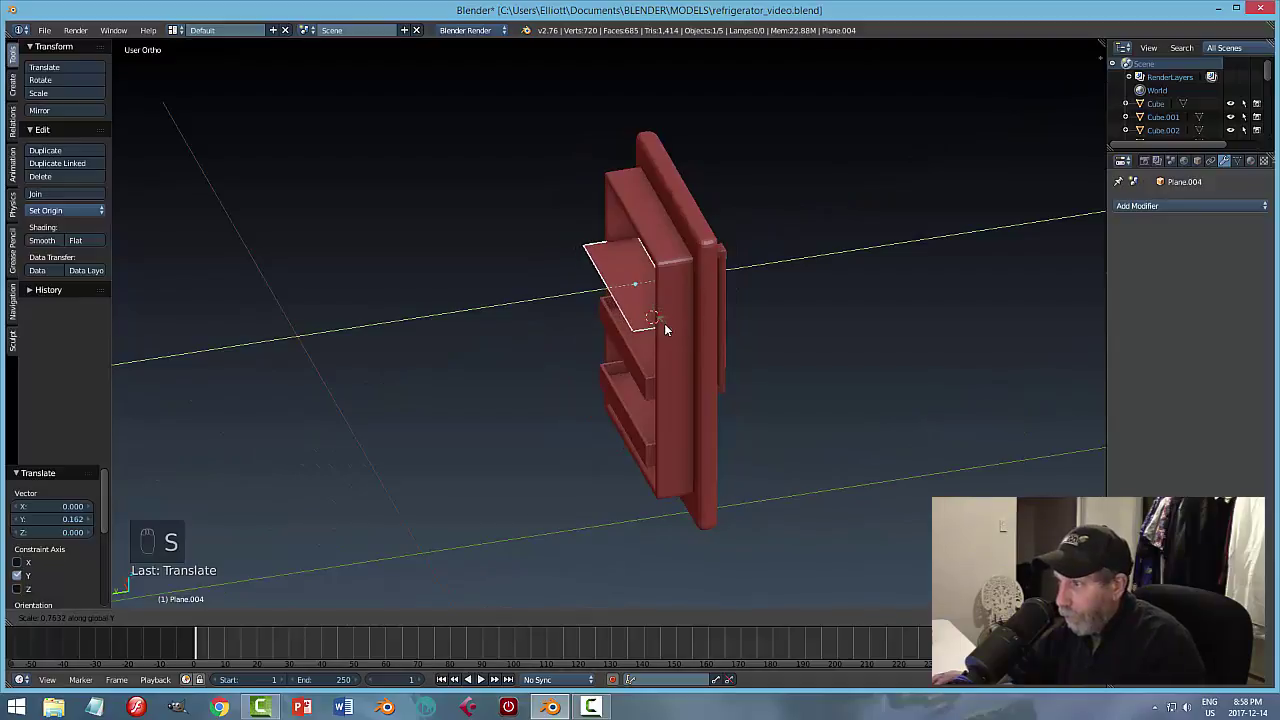
pyautogui.click(662, 328)
pyautogui.moveTo(600, 305); pyautogui.dragTo(606, 297)
pyautogui.moveTo(606, 297); pyautogui.dragTo(758, 293, button='middle')
pyautogui.scroll(4, 740, 305)
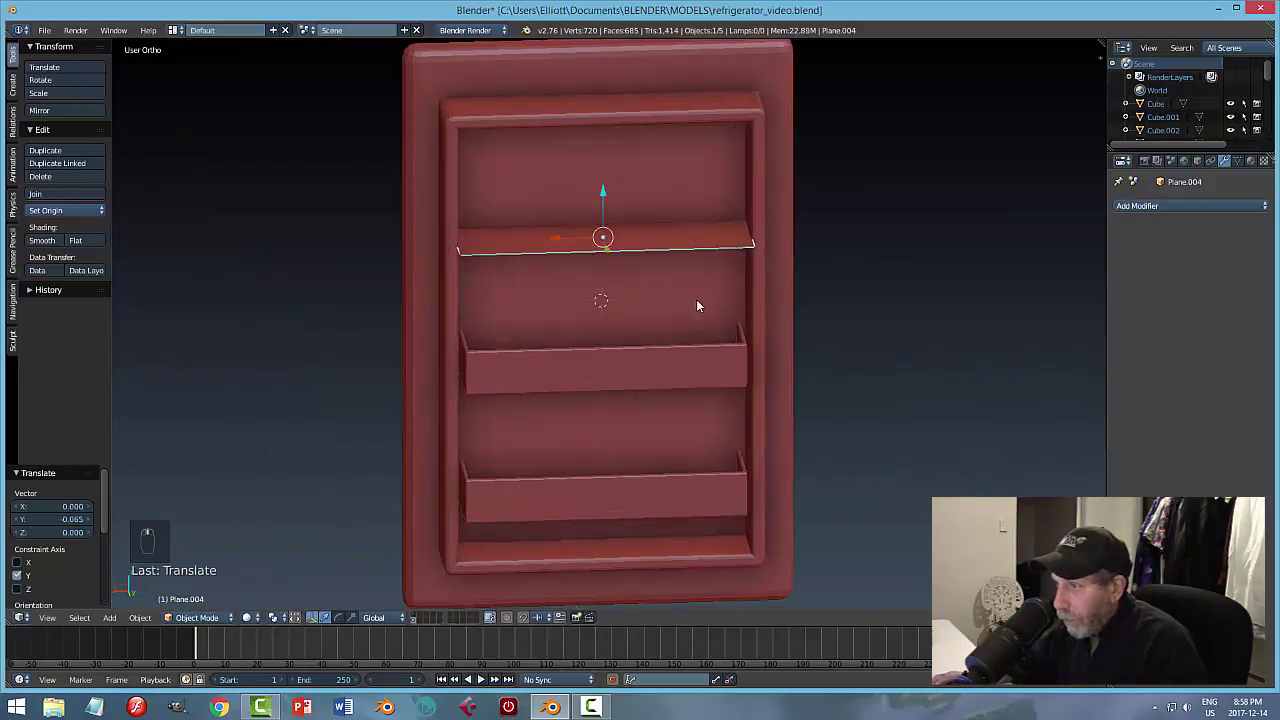
pyautogui.scroll(-1, 690, 307)
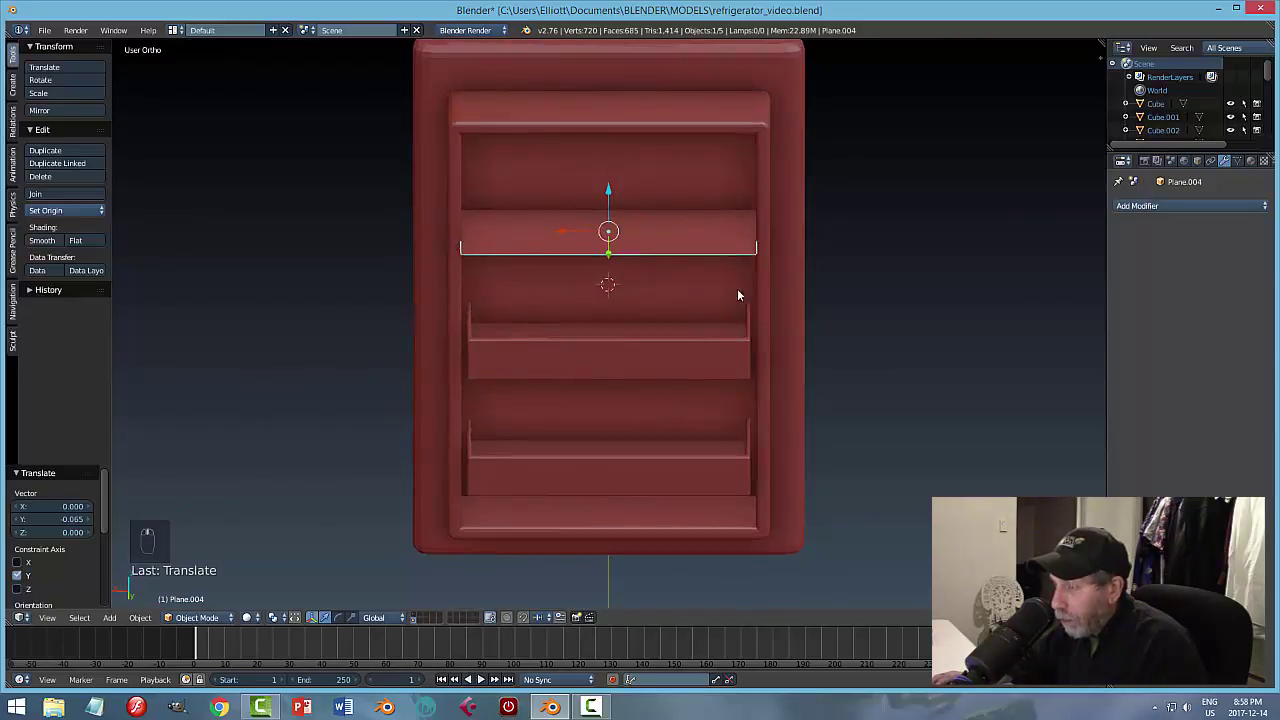
pyautogui.moveTo(737, 291); pyautogui.dragTo(657, 289, button='middle')
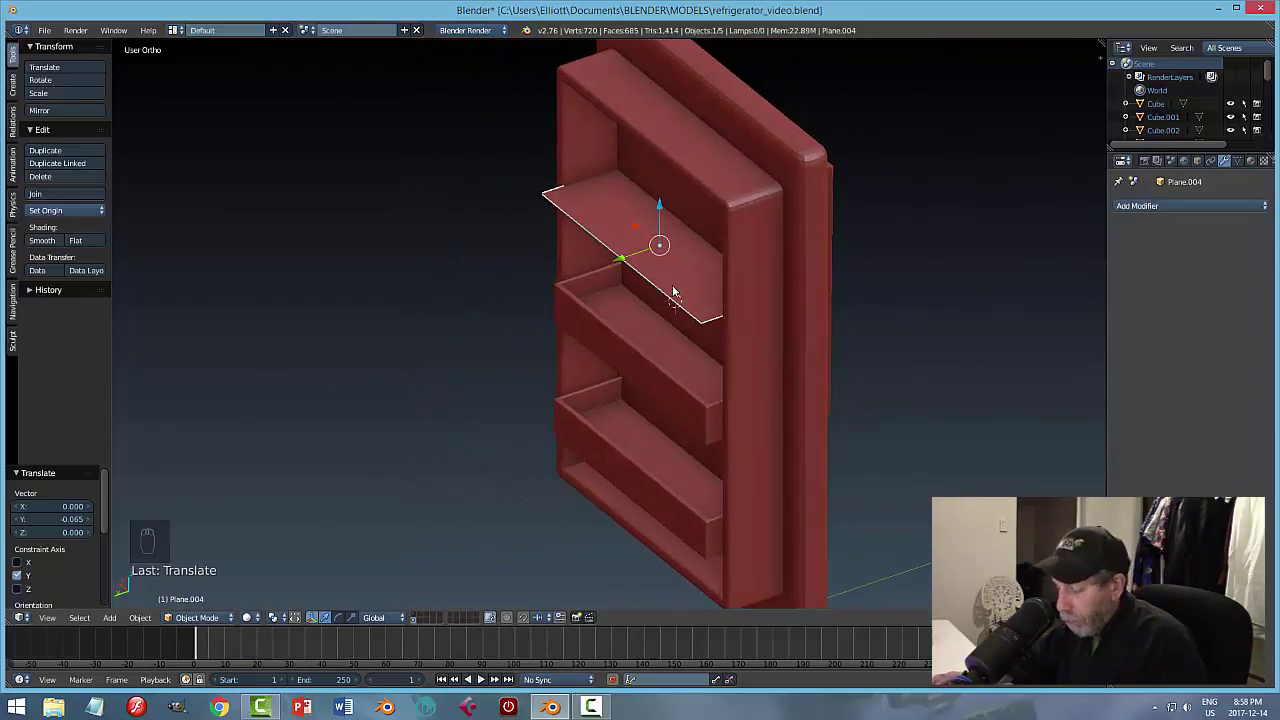
# Add a lengthwise loop cut to the plane and slide it close to the front edge to mark out a narrow strip.
pyautogui.press('Tab')
pyautogui.click(766, 286)
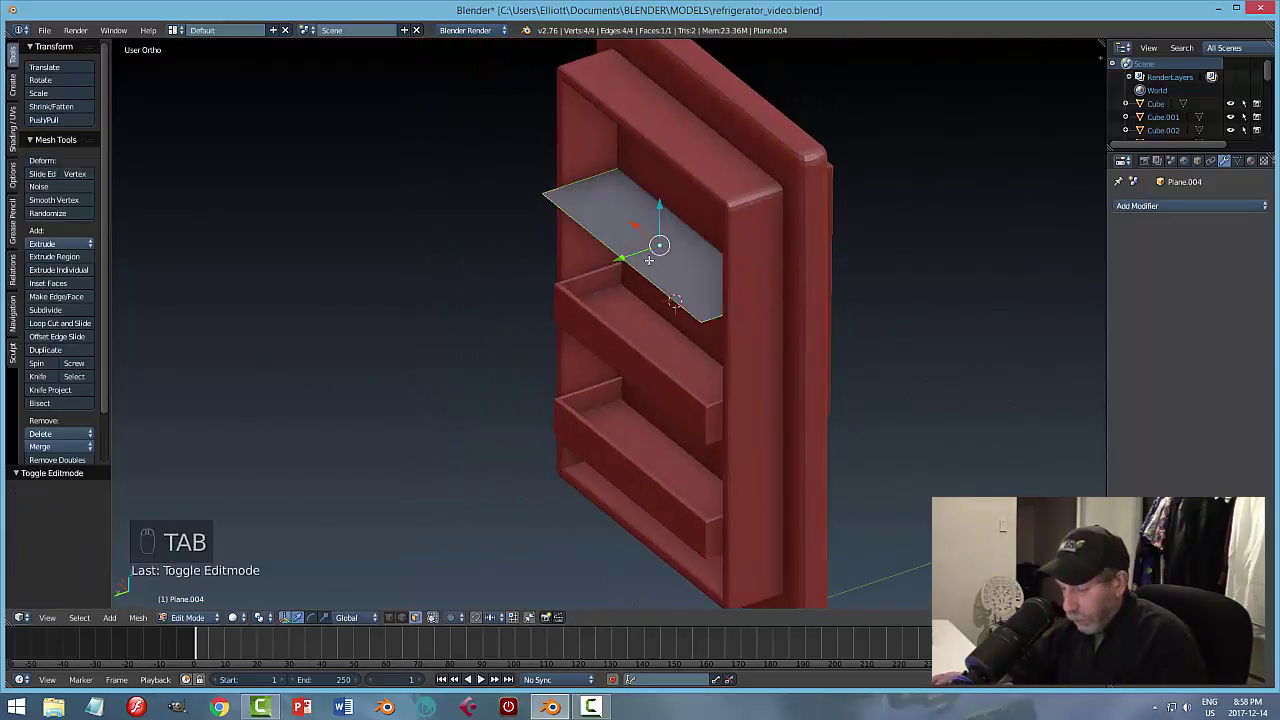
pyautogui.hotkey('ctrl', 'r')
pyautogui.click(579, 185)
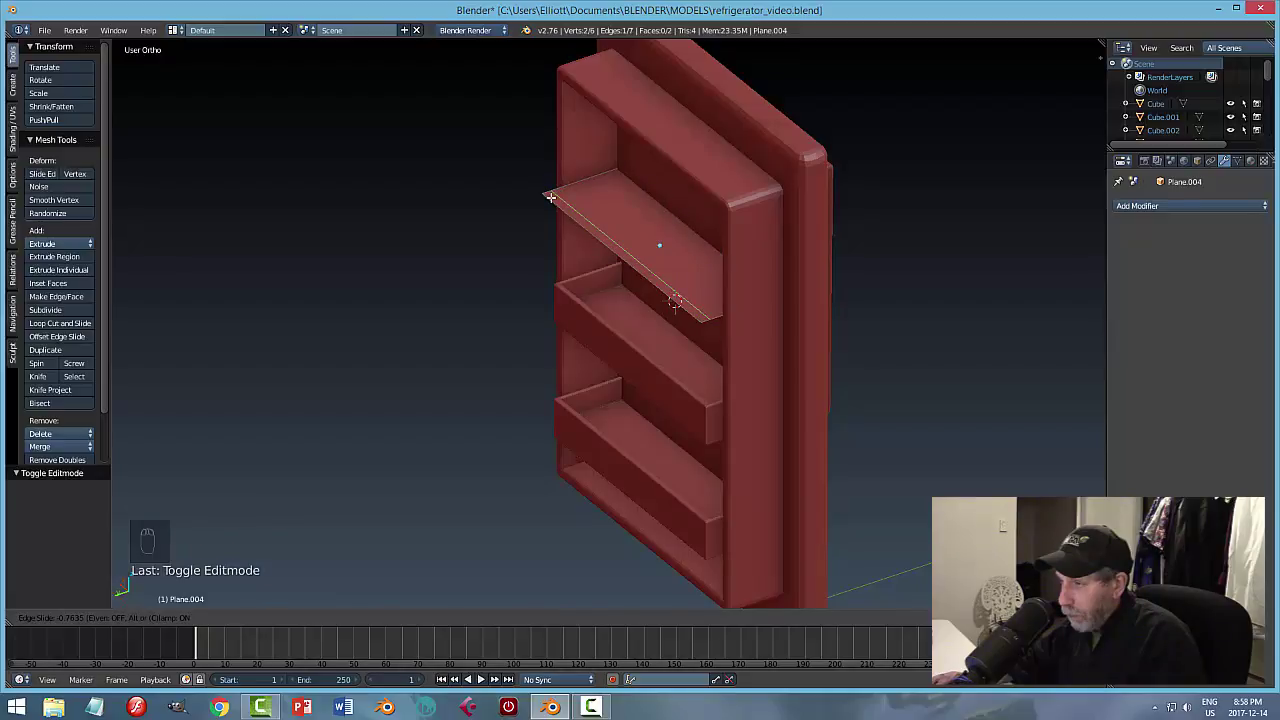
pyautogui.click(549, 197)
pyautogui.press('a')
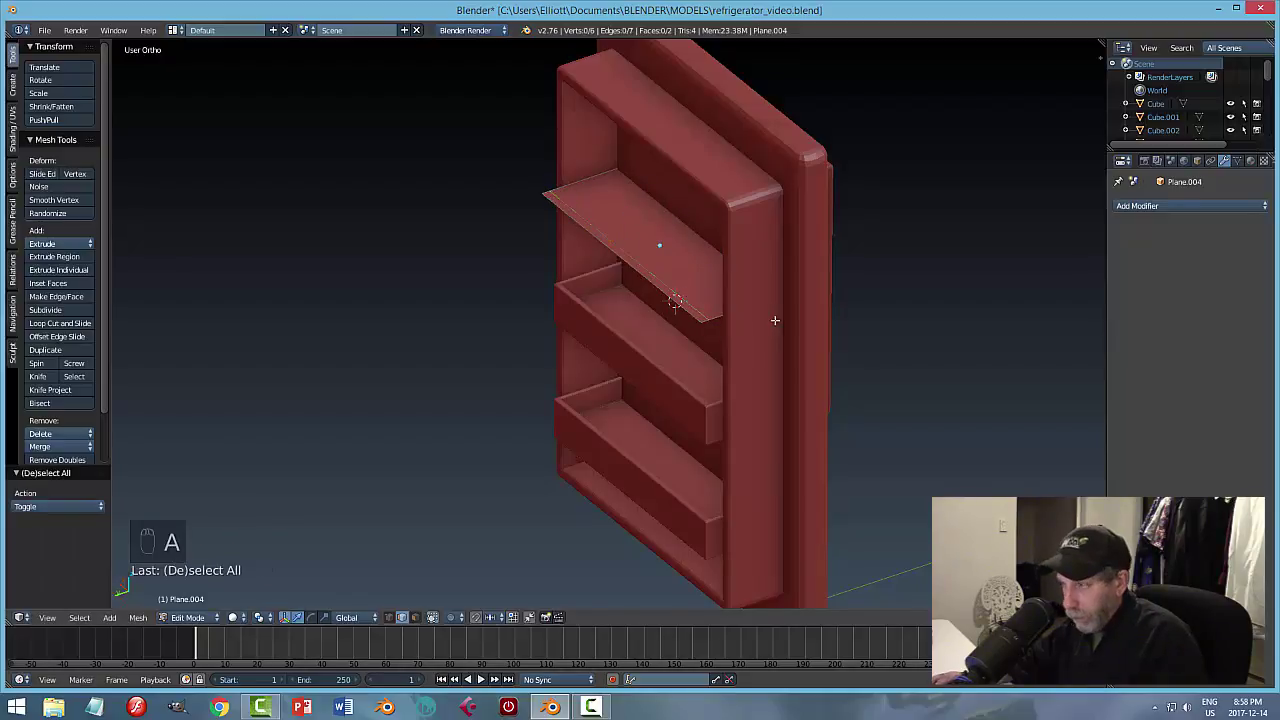
# In face select mode, extrude all of the plane's faces about 0.025 upward along Z to give the shelf thickness.
pyautogui.press('Tab')
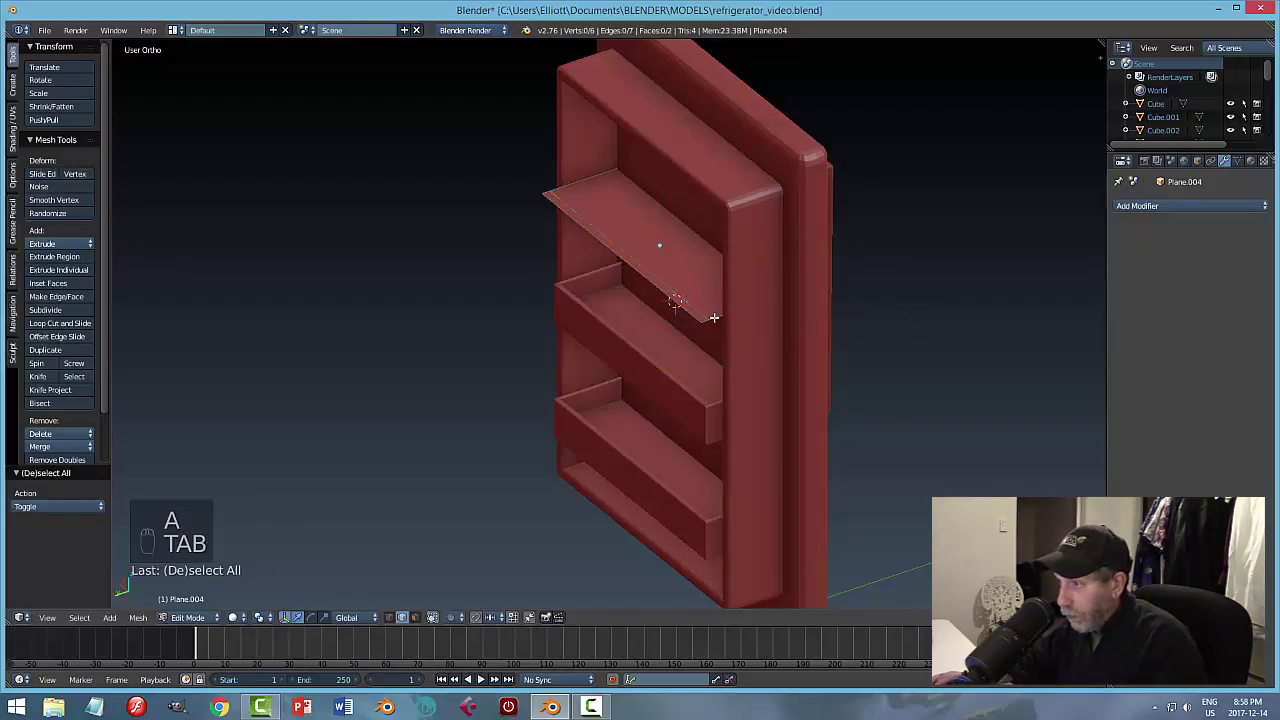
pyautogui.hotkey('ctrl', 'Tab')
pyautogui.click(713, 317)
pyautogui.press('a')
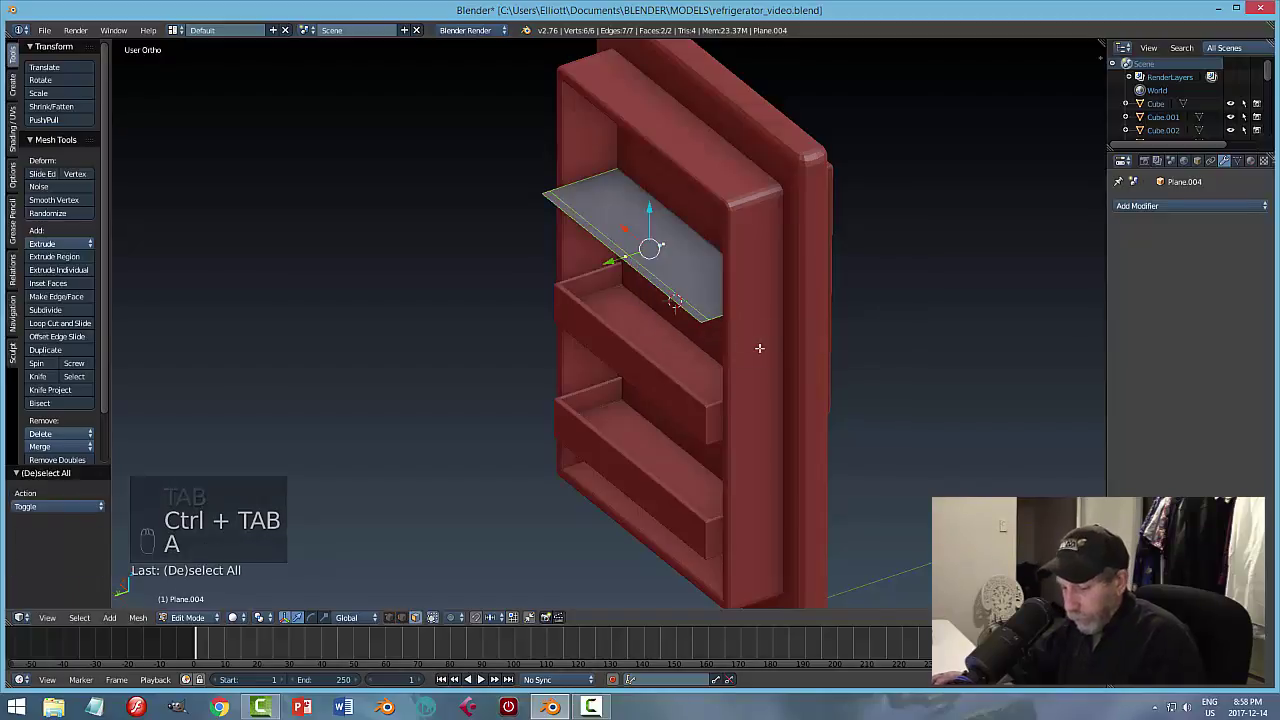
pyautogui.moveTo(759, 348); pyautogui.dragTo(731, 331, button='middle')
pyautogui.press('e')
pyautogui.rightClick(731, 331)
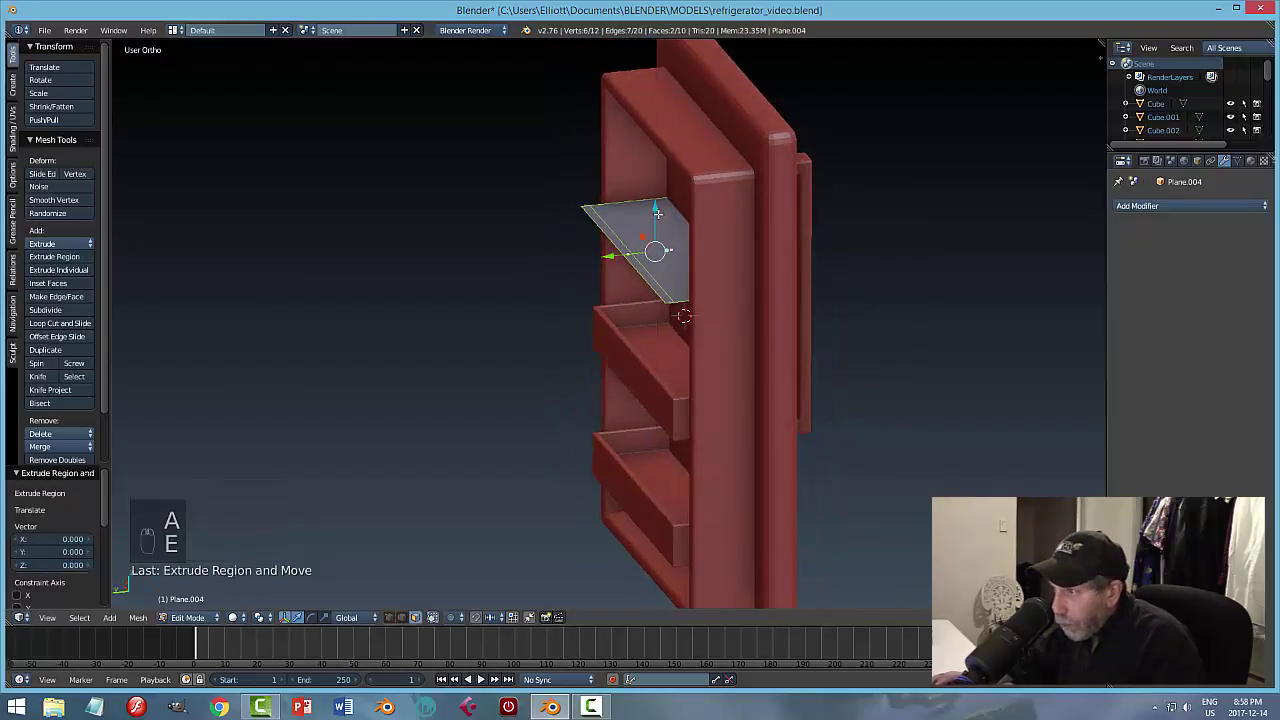
pyautogui.moveTo(658, 213); pyautogui.dragTo(670, 241)
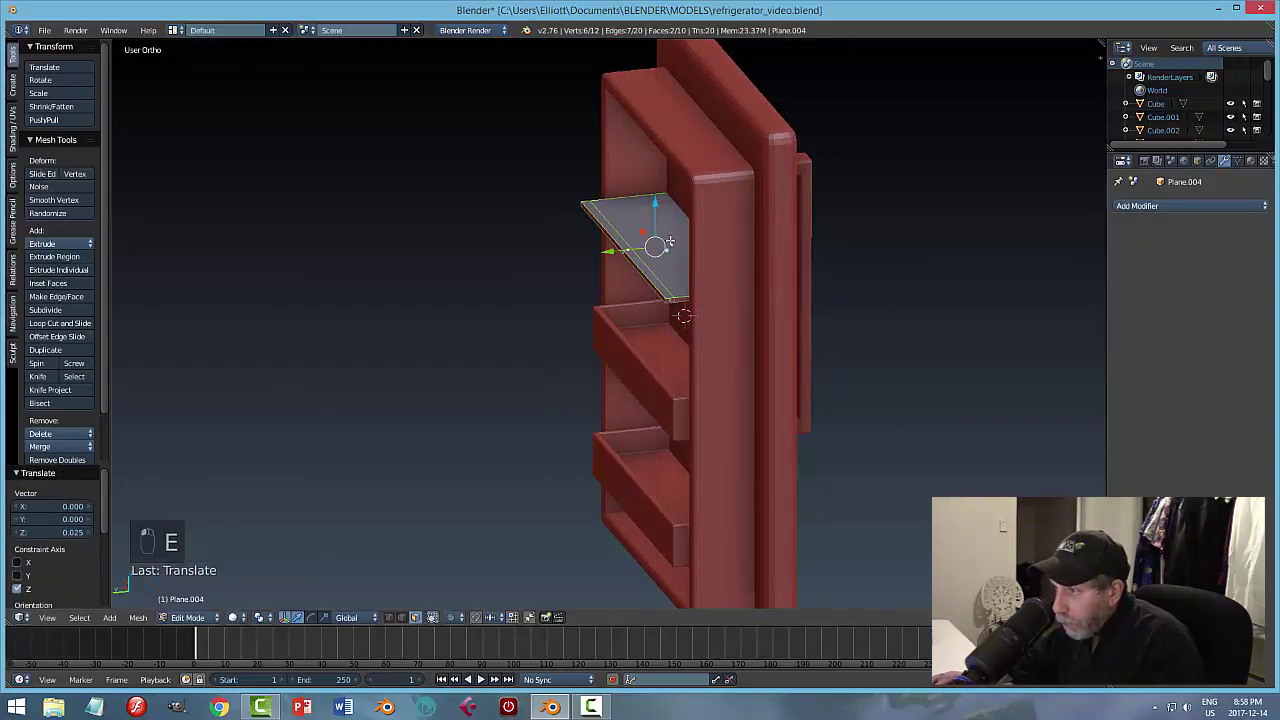
# Extrude the shelf's narrow front strip about 0.116 upward along Z to form a lip, and return to Object Mode.
pyautogui.press('a')
pyautogui.rightClick(659, 286)
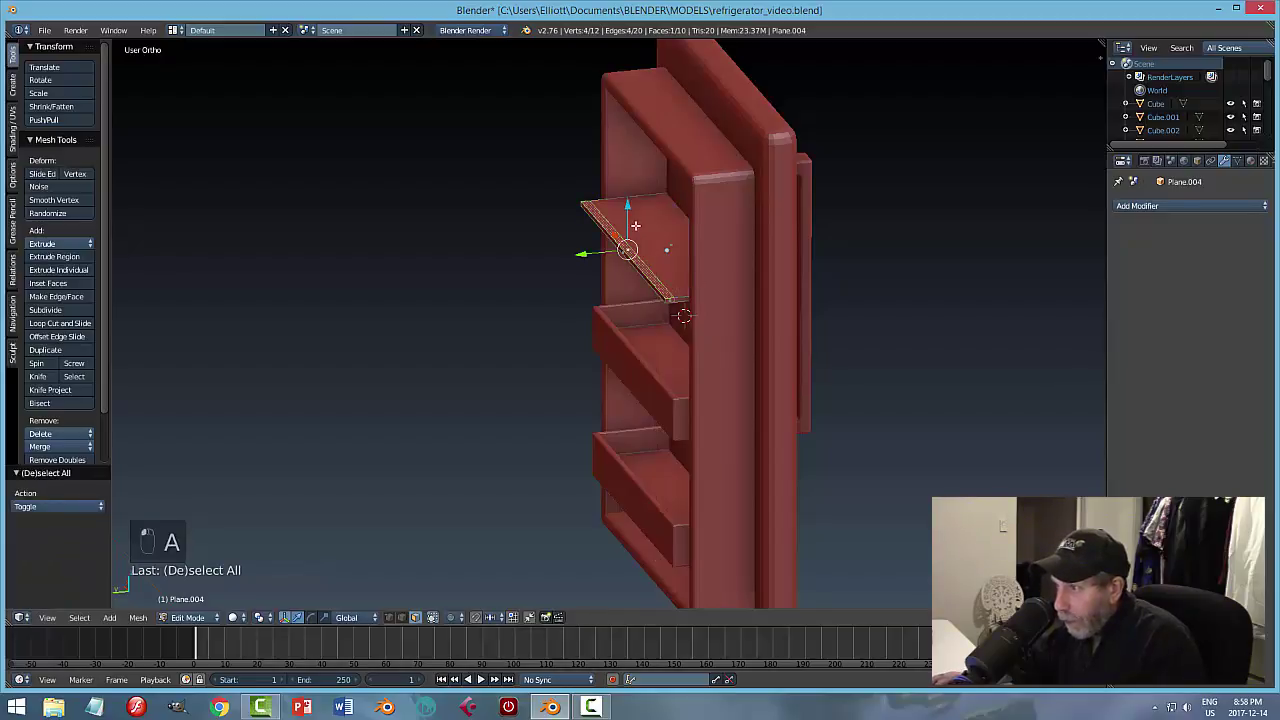
pyautogui.press('e')
pyautogui.rightClick(624, 250)
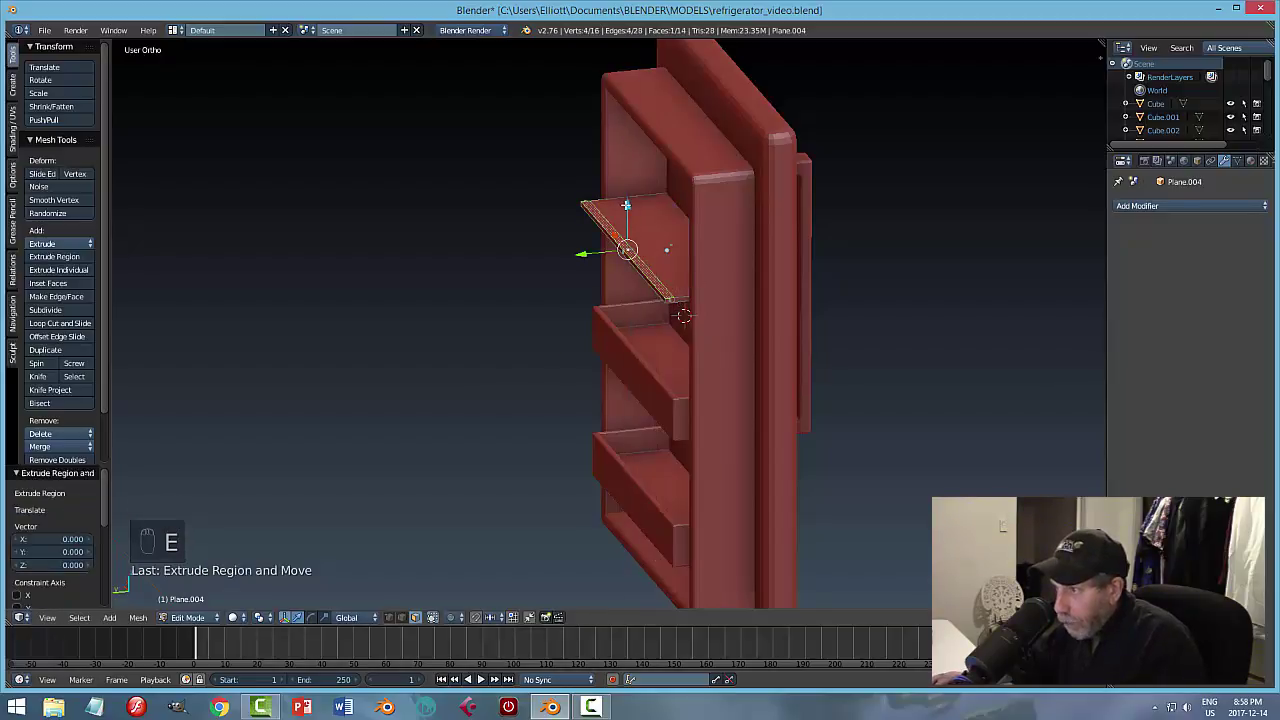
pyautogui.moveTo(624, 205); pyautogui.dragTo(633, 190)
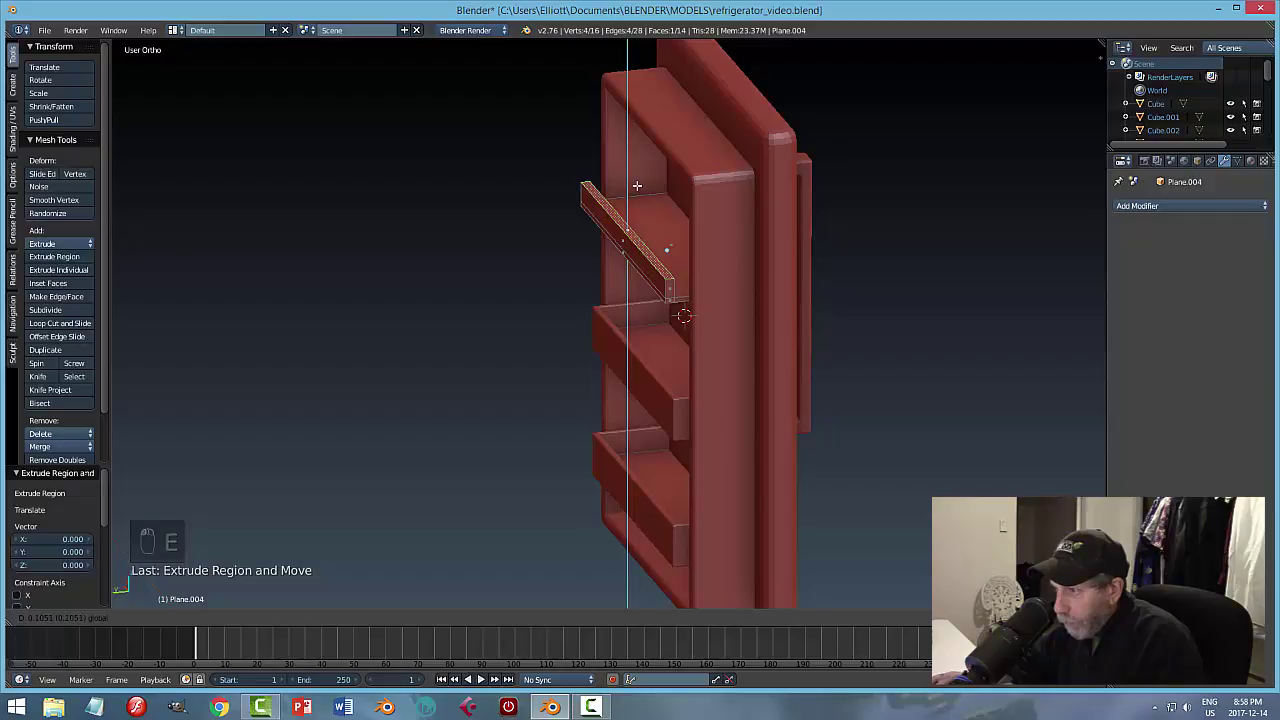
pyautogui.click(637, 183)
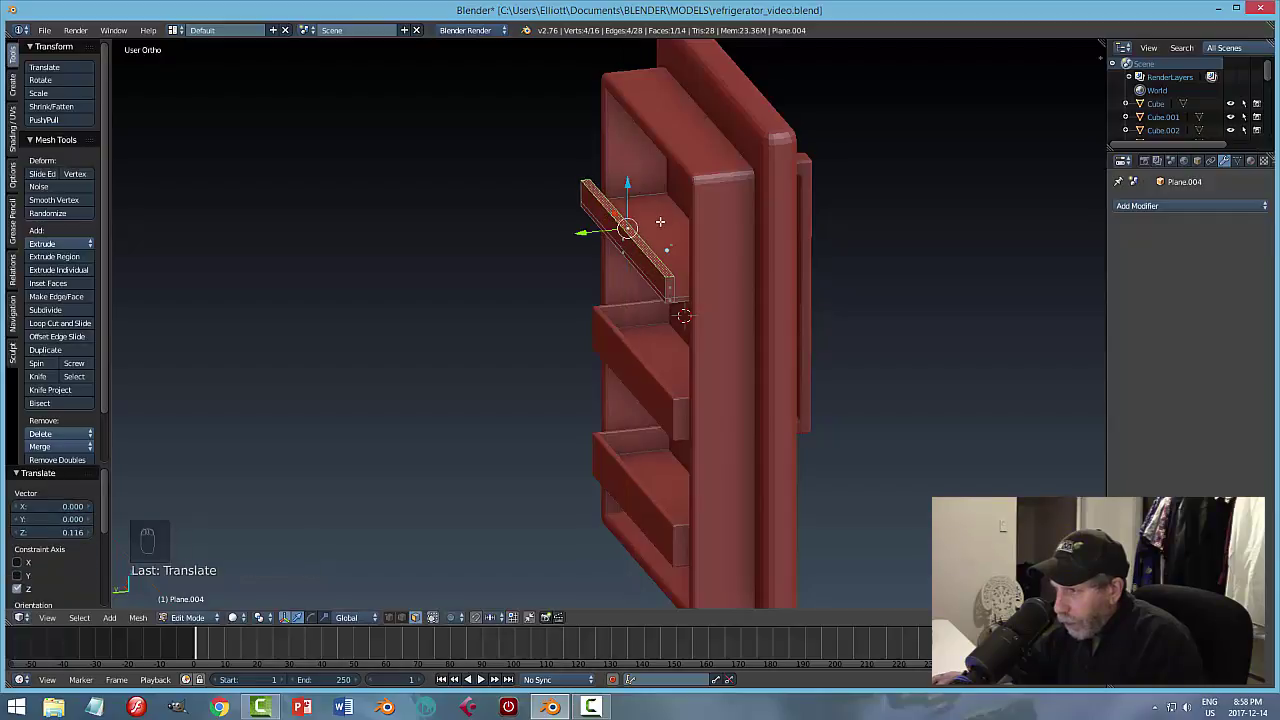
pyautogui.press('a')
pyautogui.press('Tab')
pyautogui.click(588, 258)
# Move the shelf back about 0.061 along Y towards the inside of the liner and deselect it.
pyautogui.moveTo(588, 258); pyautogui.dragTo(823, 306, button='middle')
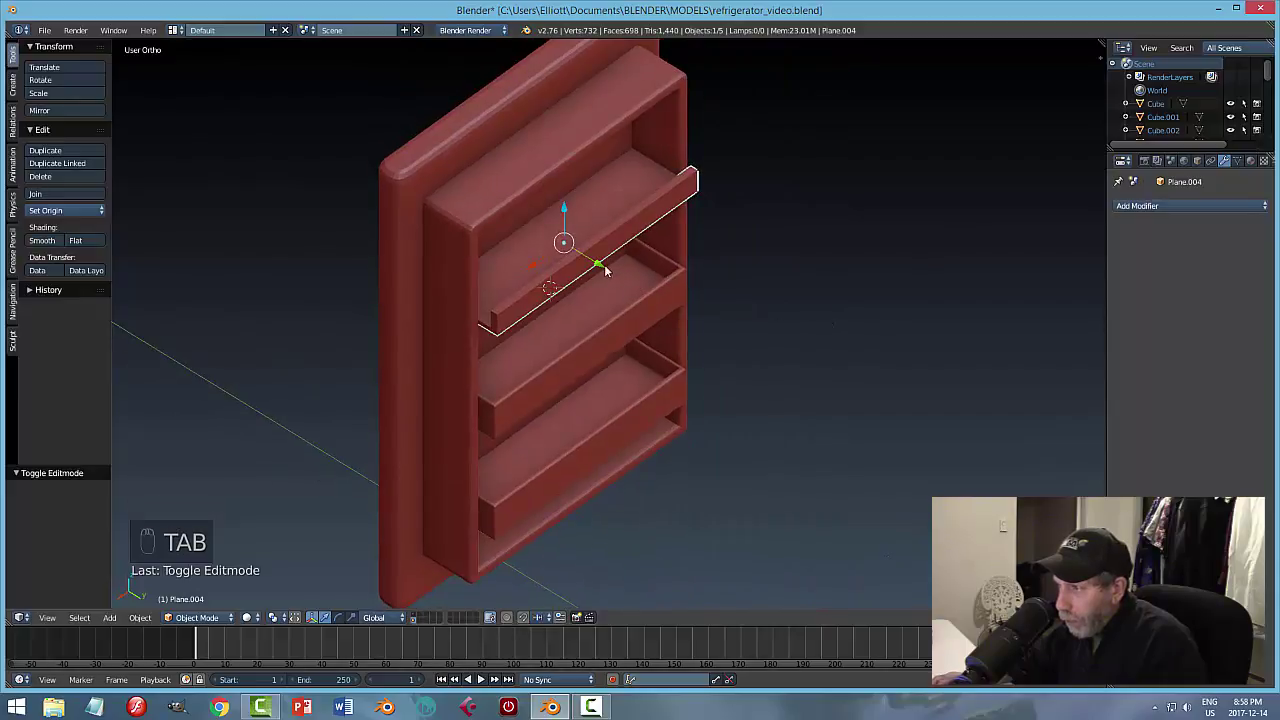
pyautogui.press('g')
pyautogui.press('y')
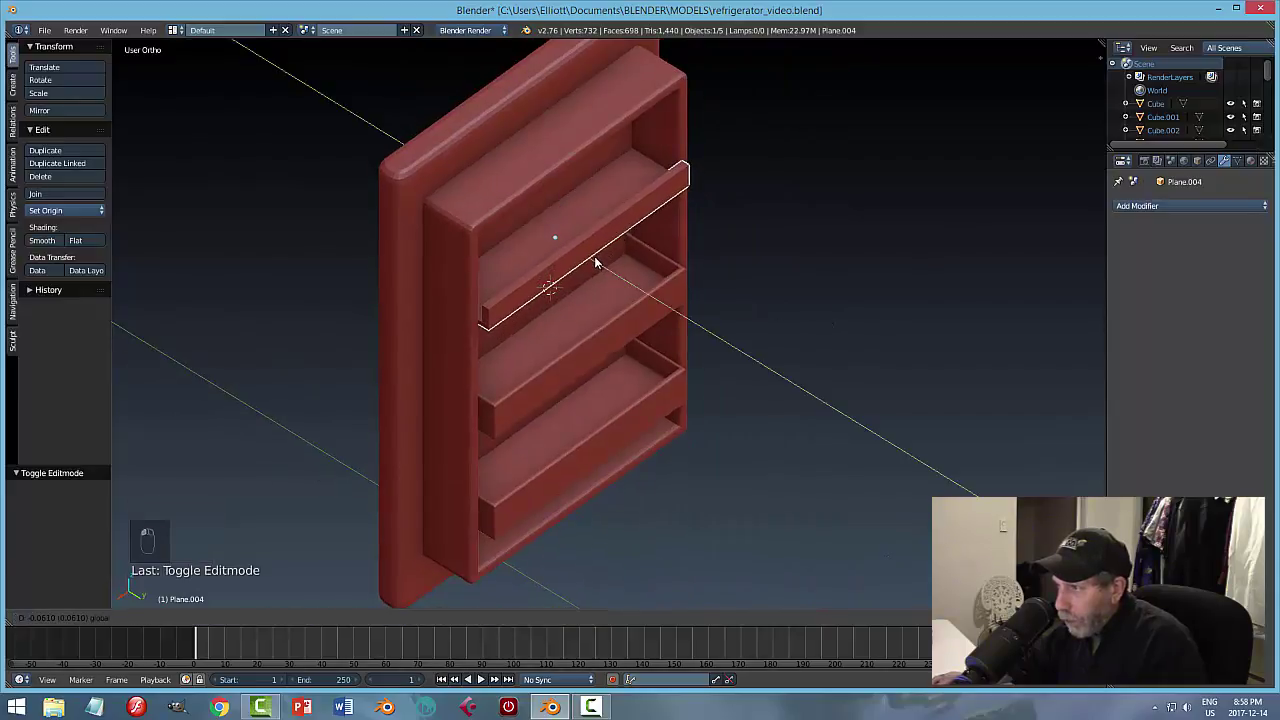
pyautogui.click(595, 263)
pyautogui.press('a')
pyautogui.moveTo(751, 296); pyautogui.dragTo(606, 293, button='middle')
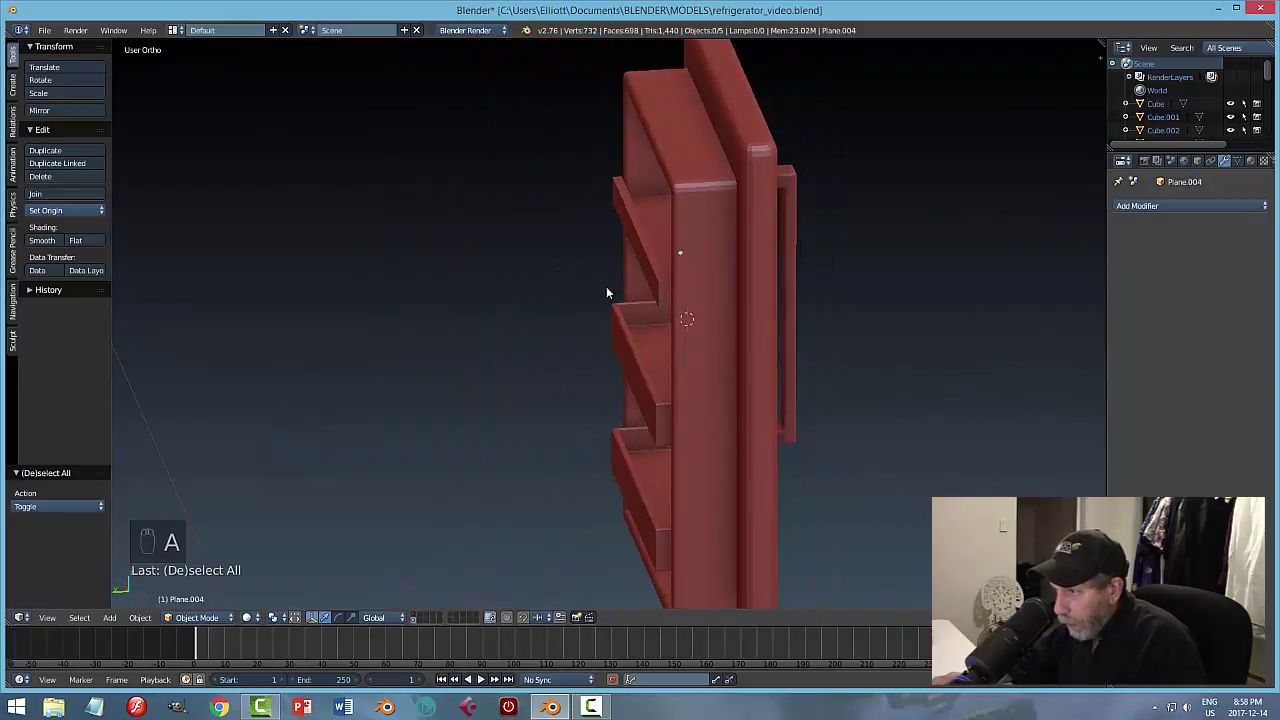
# Select the upper shelf again and move it forward about 0.052 along Y.
pyautogui.scroll(3, 606, 293)
pyautogui.rightClick(711, 260)
pyautogui.press('g')
pyautogui.press('y')
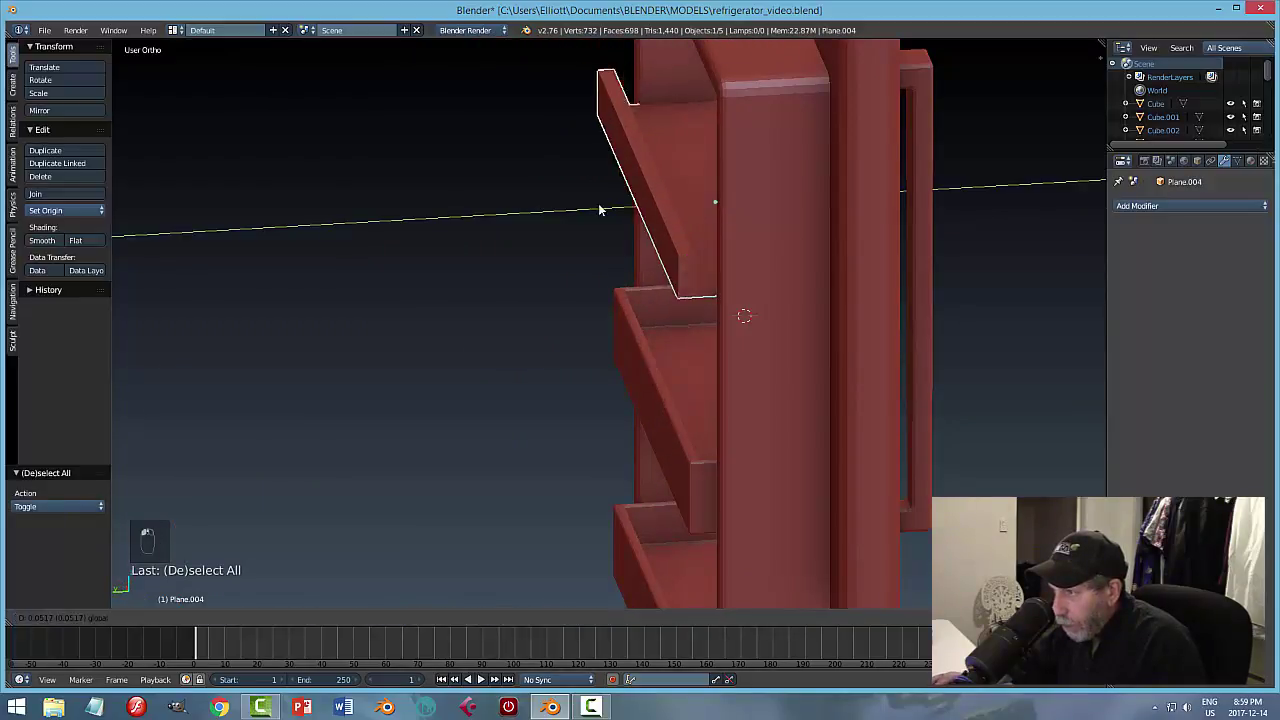
pyautogui.click(600, 210)
pyautogui.moveTo(650, 240); pyautogui.dragTo(618, 253, button='middle')
# In Edit Mode, shift the inner face of the shelf's front lip slightly along Y, and save the file over the existing one.
pyautogui.press('Tab')
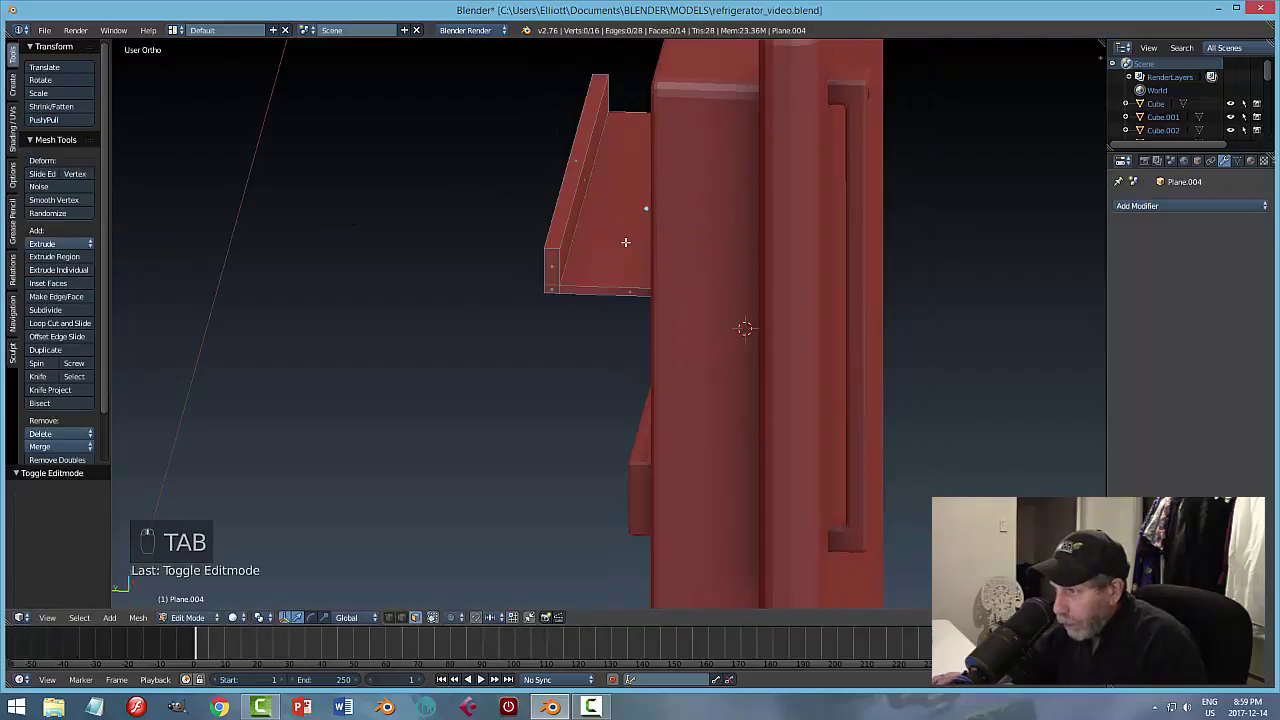
pyautogui.rightClick(571, 223)
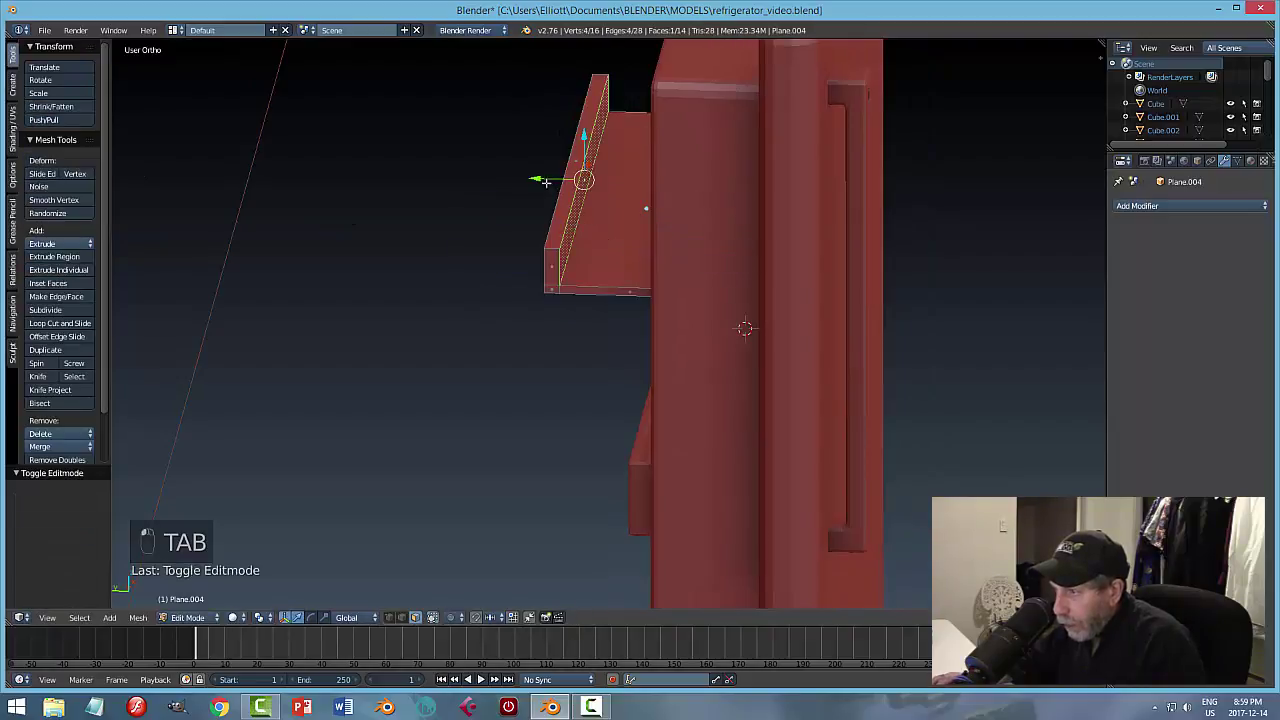
pyautogui.moveTo(544, 219); pyautogui.dragTo(602, 253, button='middle')
pyautogui.keyDown('shift'); pyautogui.rightClick(584, 224); pyautogui.keyUp('shift')
pyautogui.moveTo(523, 187); pyautogui.dragTo(530, 188)
pyautogui.press('a')
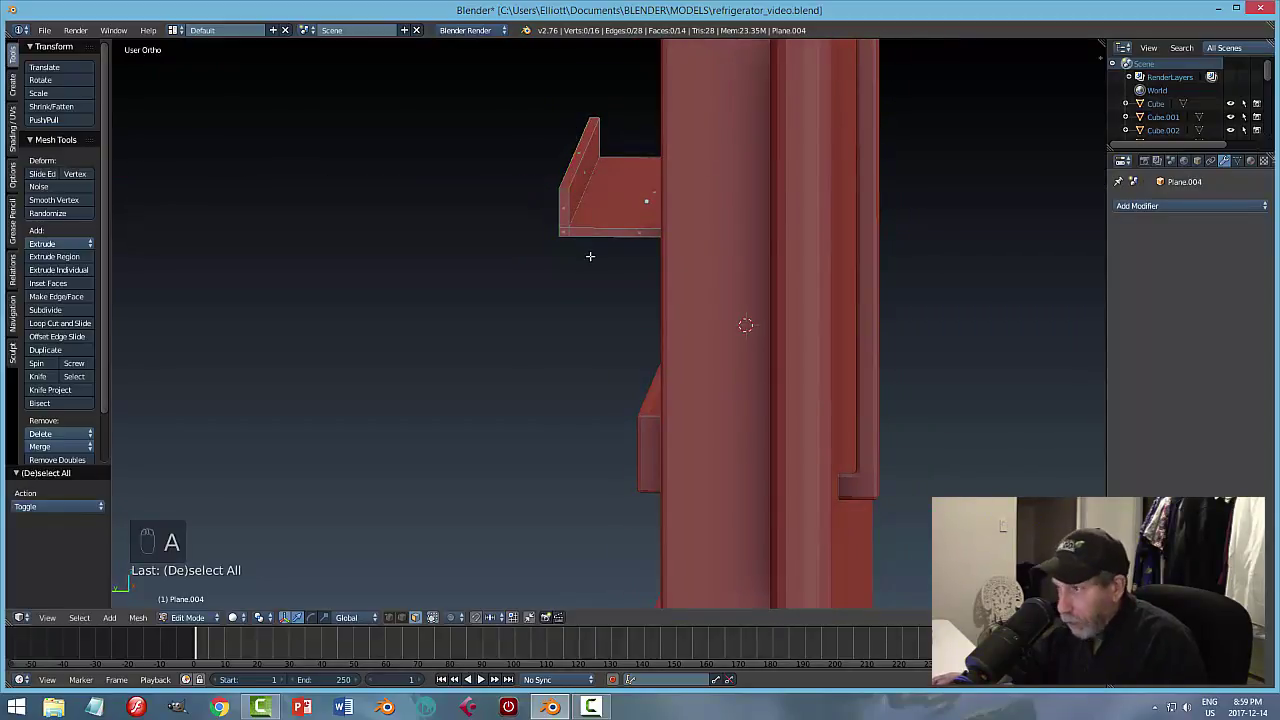
pyautogui.moveTo(600, 293); pyautogui.dragTo(721, 275, button='middle')
pyautogui.hotkey('ctrl', 'a')
pyautogui.hotkey('ctrl', 's')
pyautogui.click(642, 298)
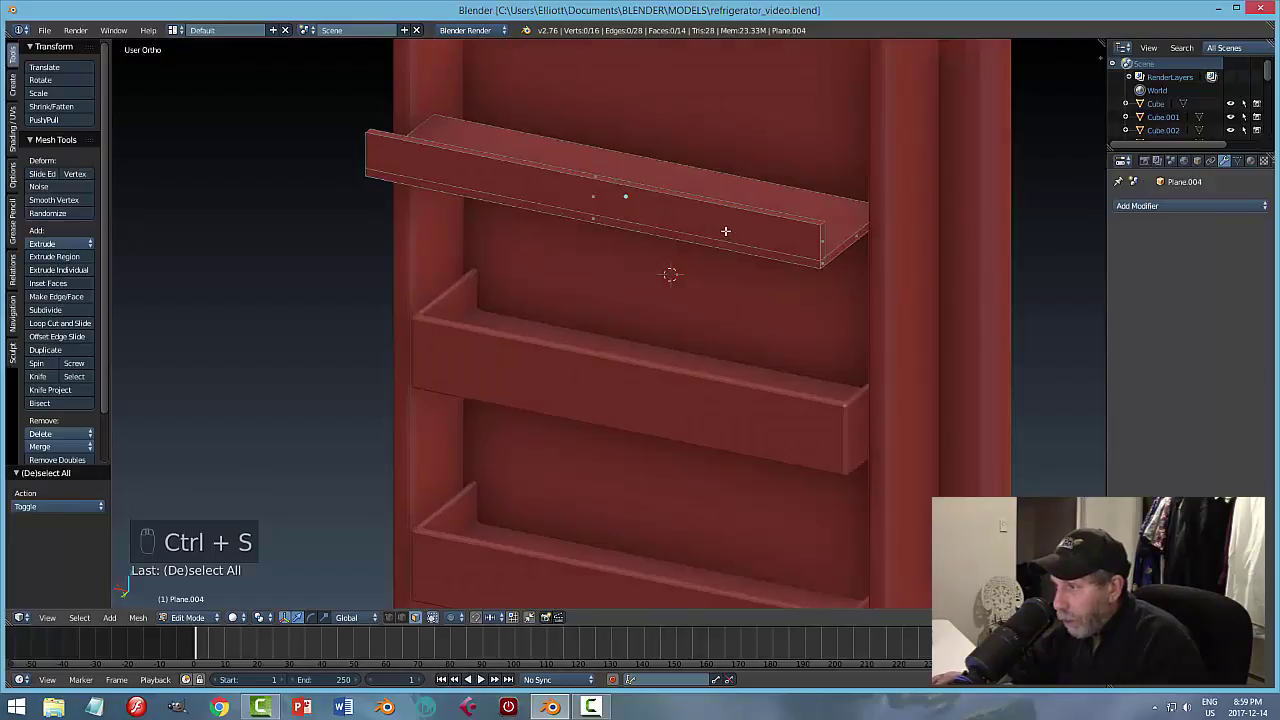
# Duplicate the outer face of the shelf's lip, separate the copy into its own object, and return to Object Mode.
pyautogui.moveTo(844, 293); pyautogui.dragTo(795, 310, button='middle')
pyautogui.rightClick(651, 237)
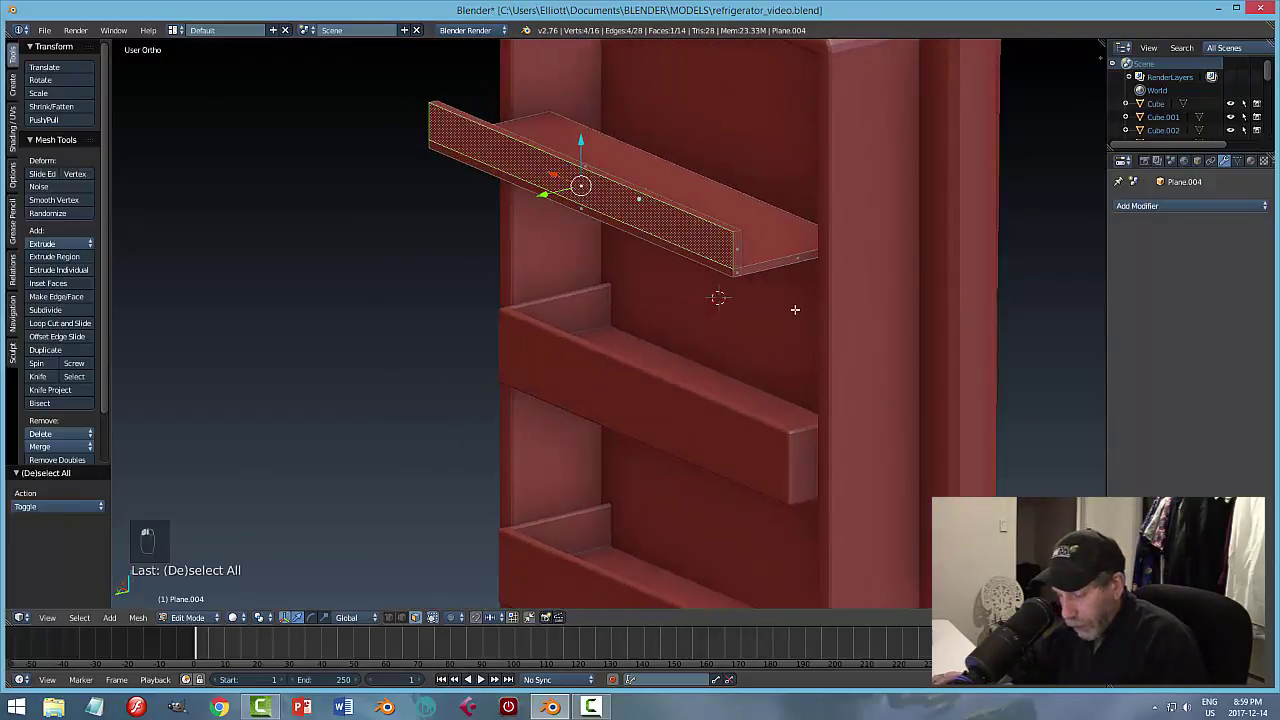
pyautogui.hotkey('shift', 'd')
pyautogui.press('p')
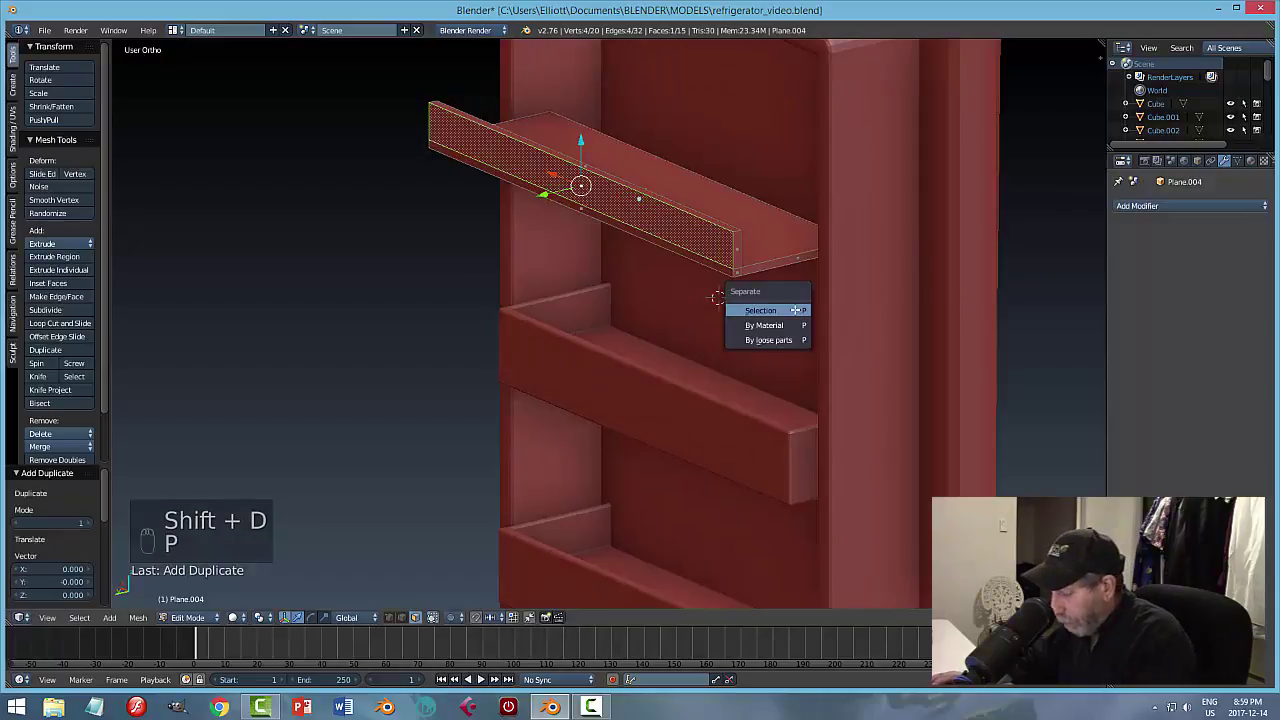
pyautogui.click(795, 308)
pyautogui.press('Tab')
pyautogui.click(716, 310)
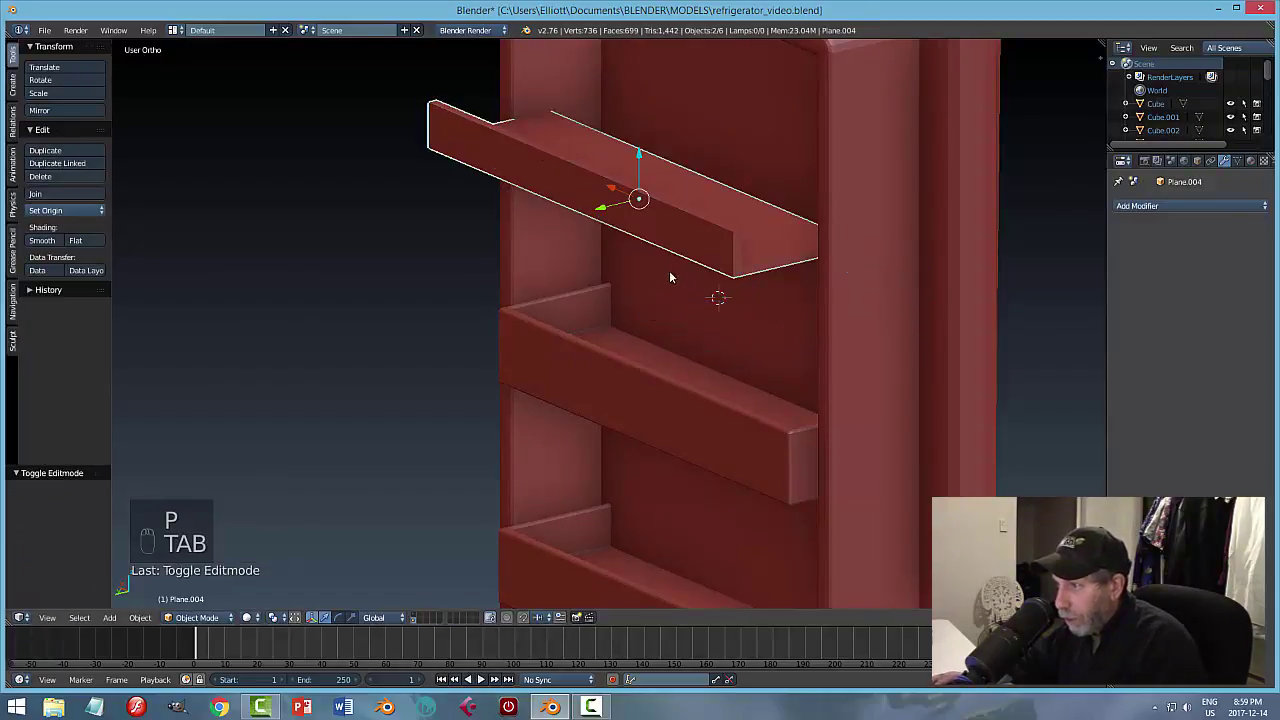
# Set the separated face's origin to its geometry and scale it to about 0.038 along X.
pyautogui.rightClick(648, 225)
pyautogui.click(60, 210)
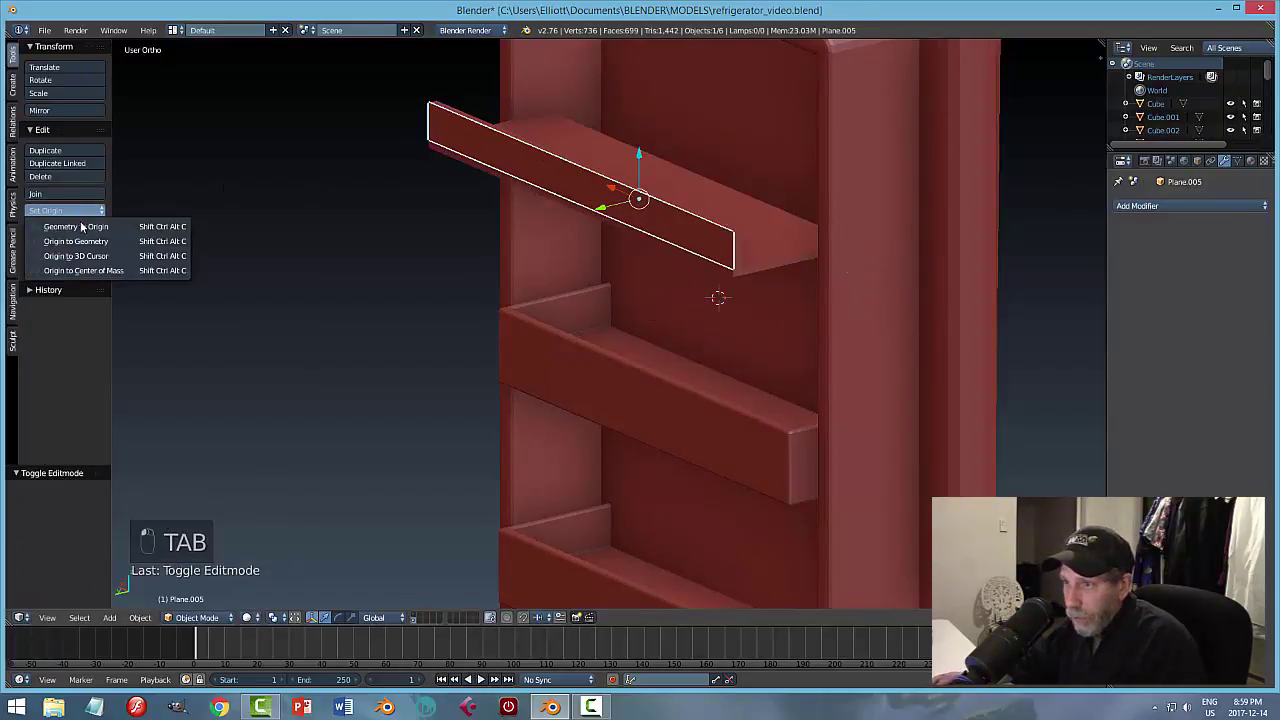
pyautogui.click(85, 243)
pyautogui.moveTo(500, 258); pyautogui.dragTo(853, 246, button='middle')
pyautogui.press('s')
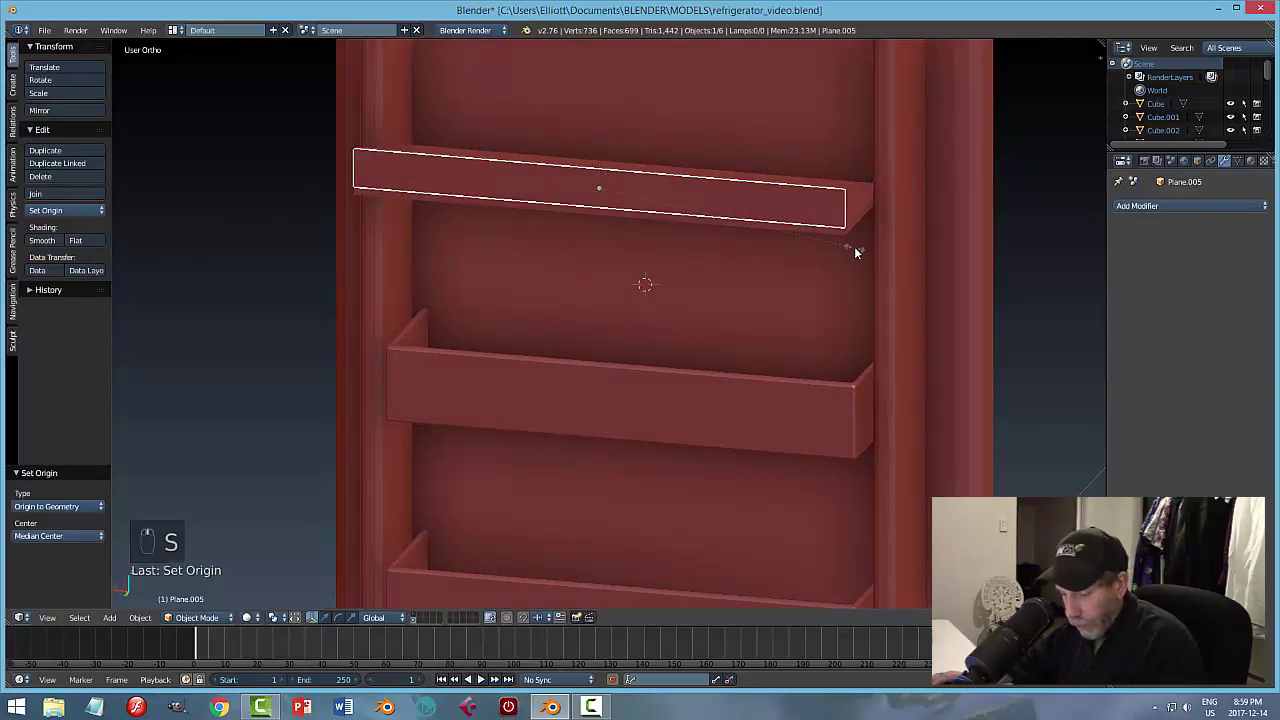
pyautogui.press('x')
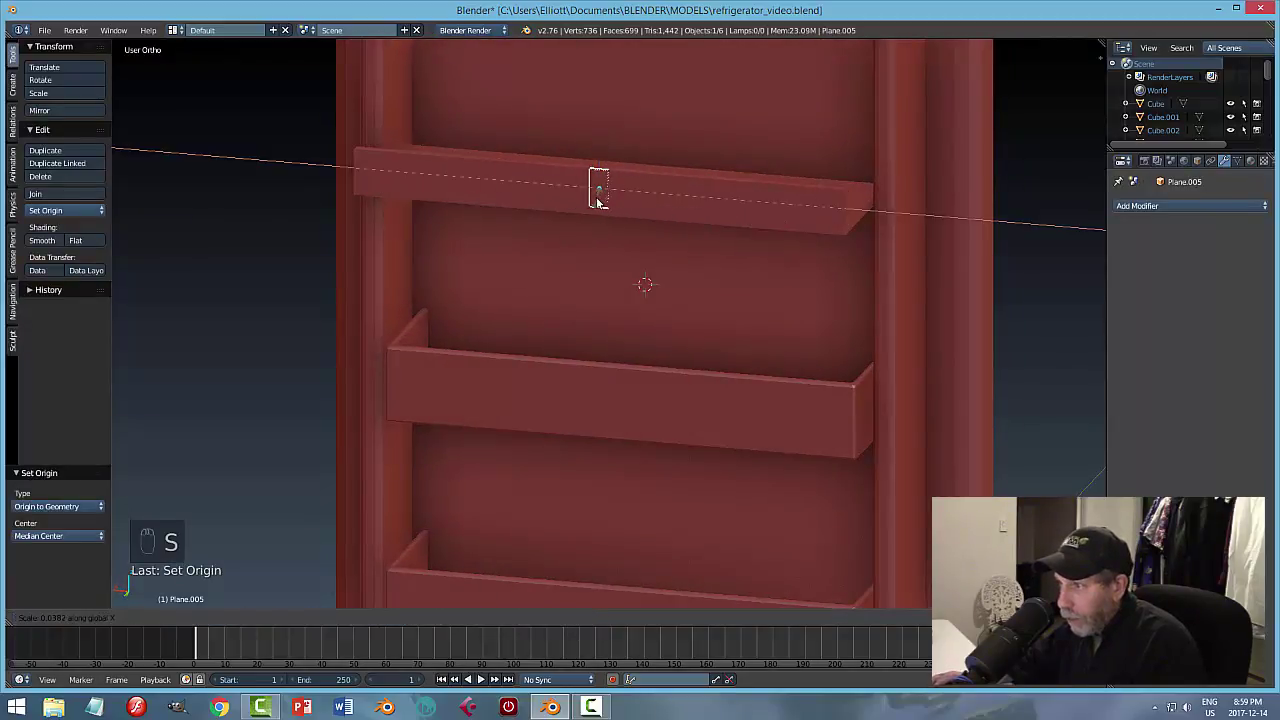
pyautogui.click(597, 200)
pyautogui.moveTo(597, 200); pyautogui.dragTo(540, 220, button='middle')
# Scale the small face down along Z and move it about 0.034 along Y, just in front of the lip.
pyautogui.press('s')
pyautogui.press('z')
pyautogui.click(702, 200)
pyautogui.press('g')
pyautogui.press('y')
pyautogui.click(646, 237)
# In Edit Mode, extrude the whole small face about 0.184 outward along Y into a block.
pyautogui.press('Tab')
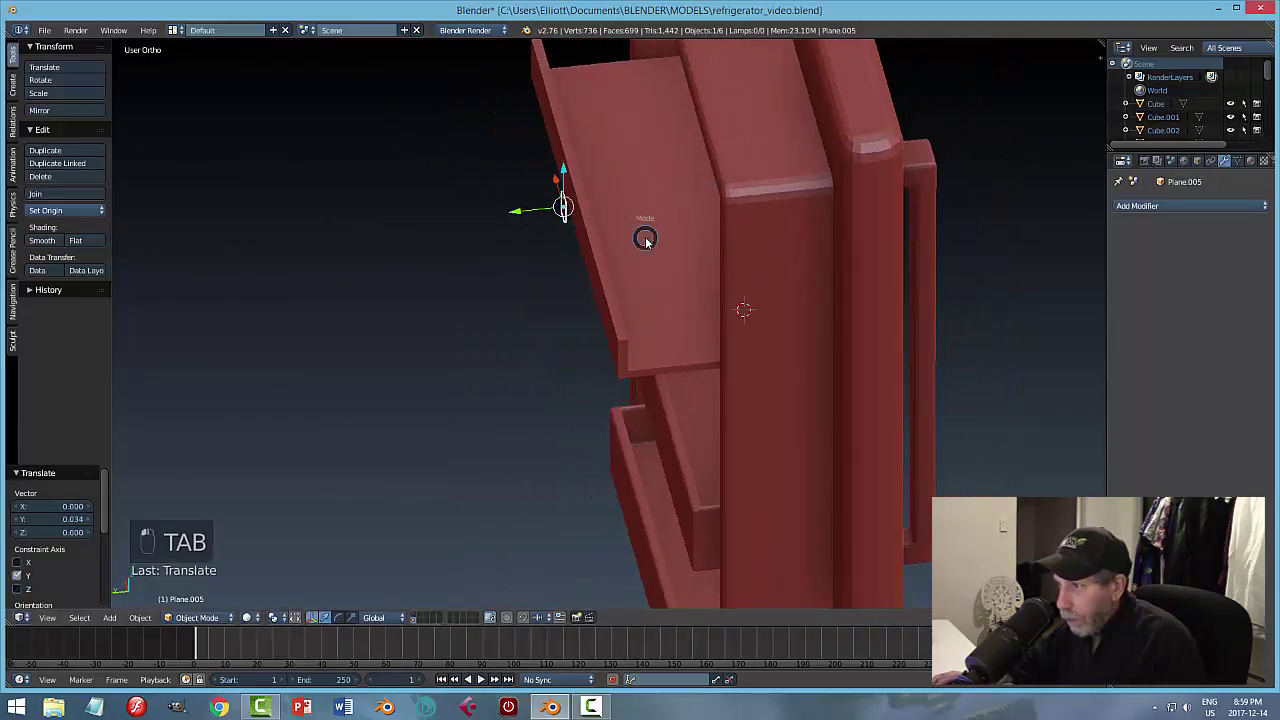
pyautogui.press('a')
pyautogui.press('a')
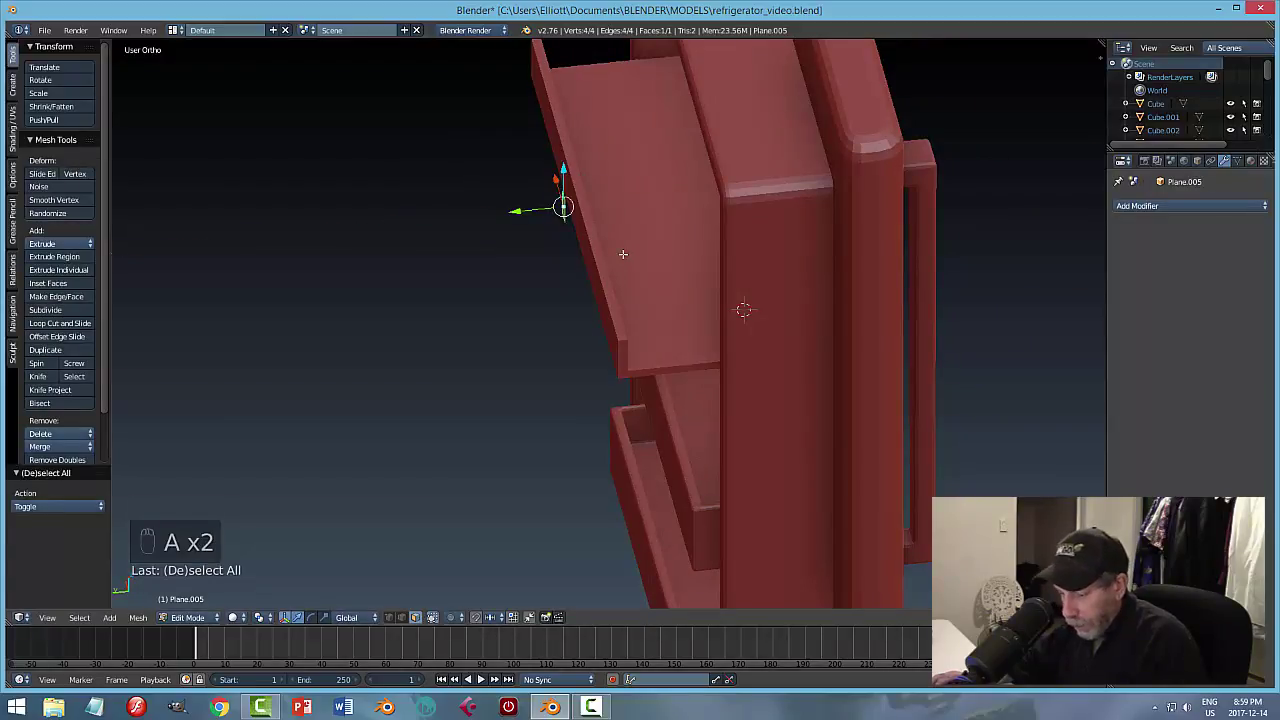
pyautogui.press('e')
pyautogui.click(454, 221)
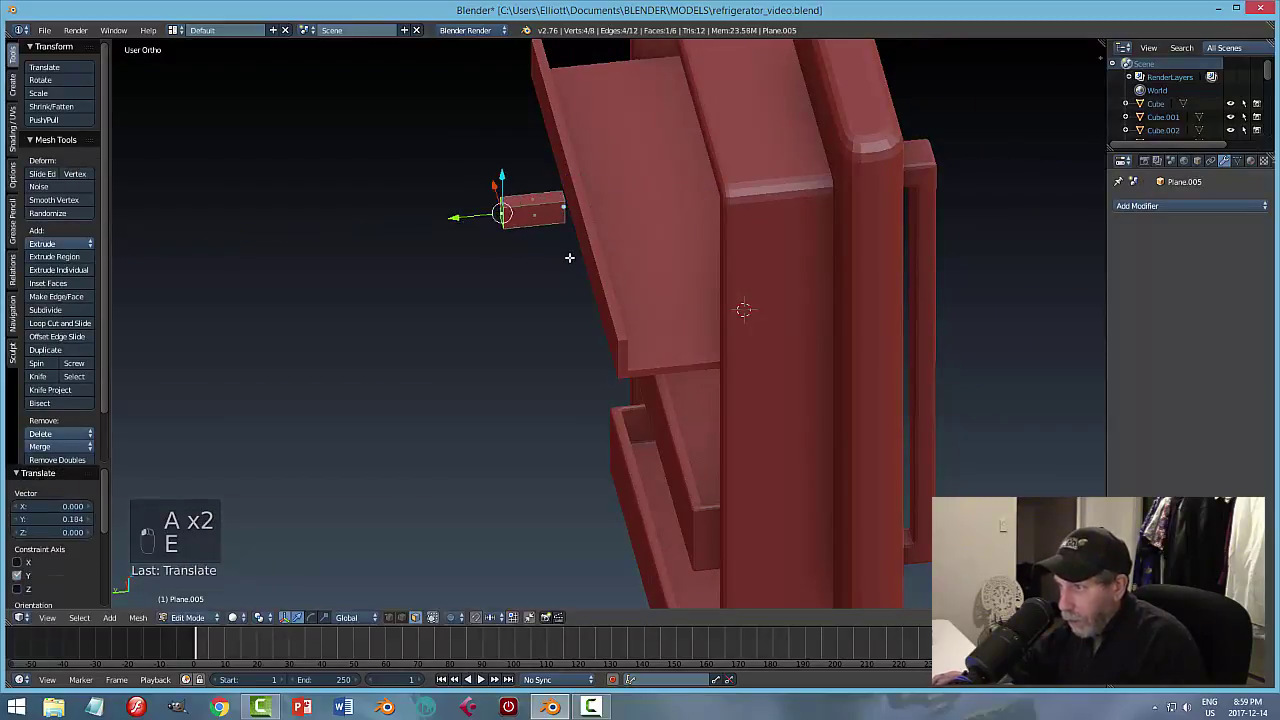
# Return to Object Mode and apply the scale of the small block in front of the lip.
pyautogui.press('Tab')
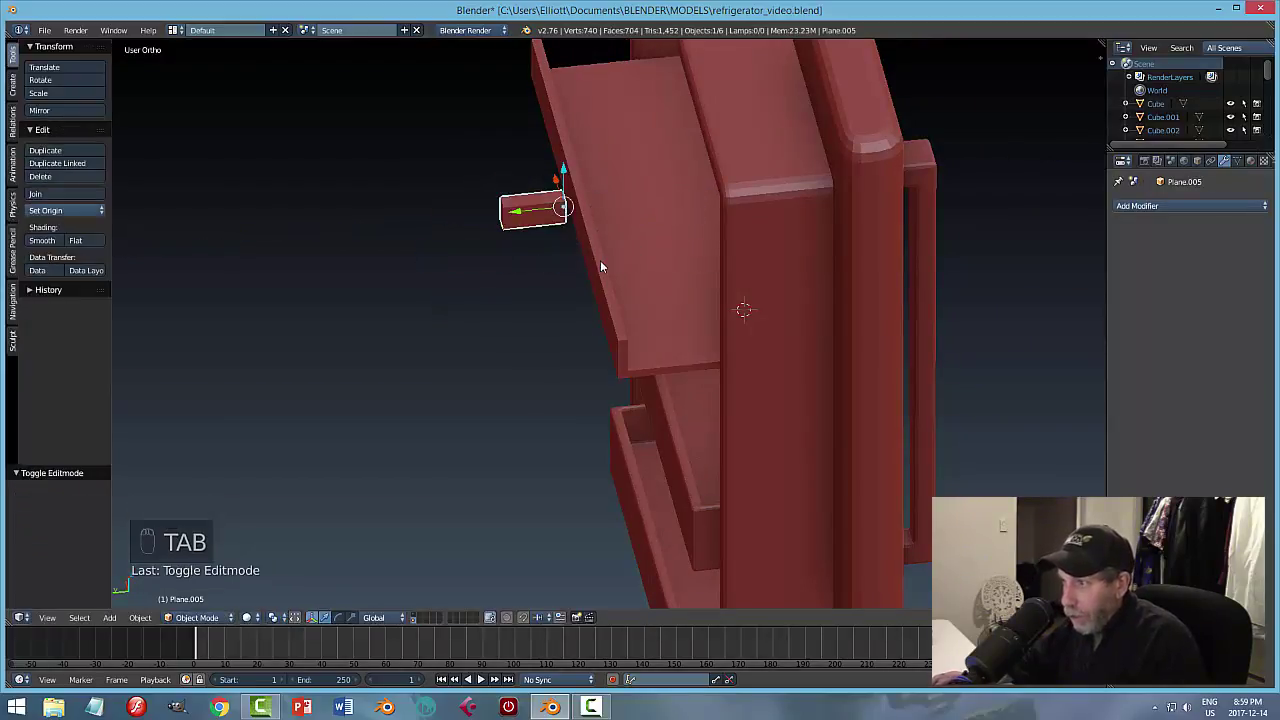
pyautogui.click(141, 618)
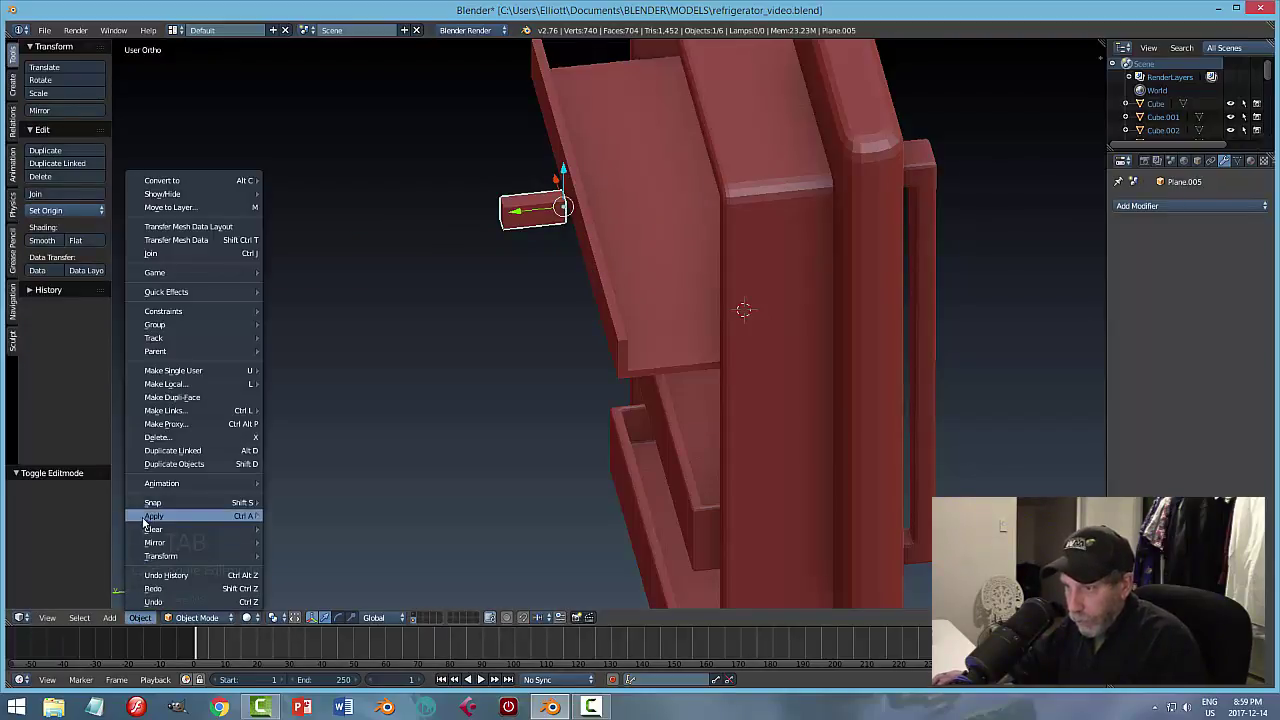
pyautogui.moveTo(165, 515)
pyautogui.click(292, 543)
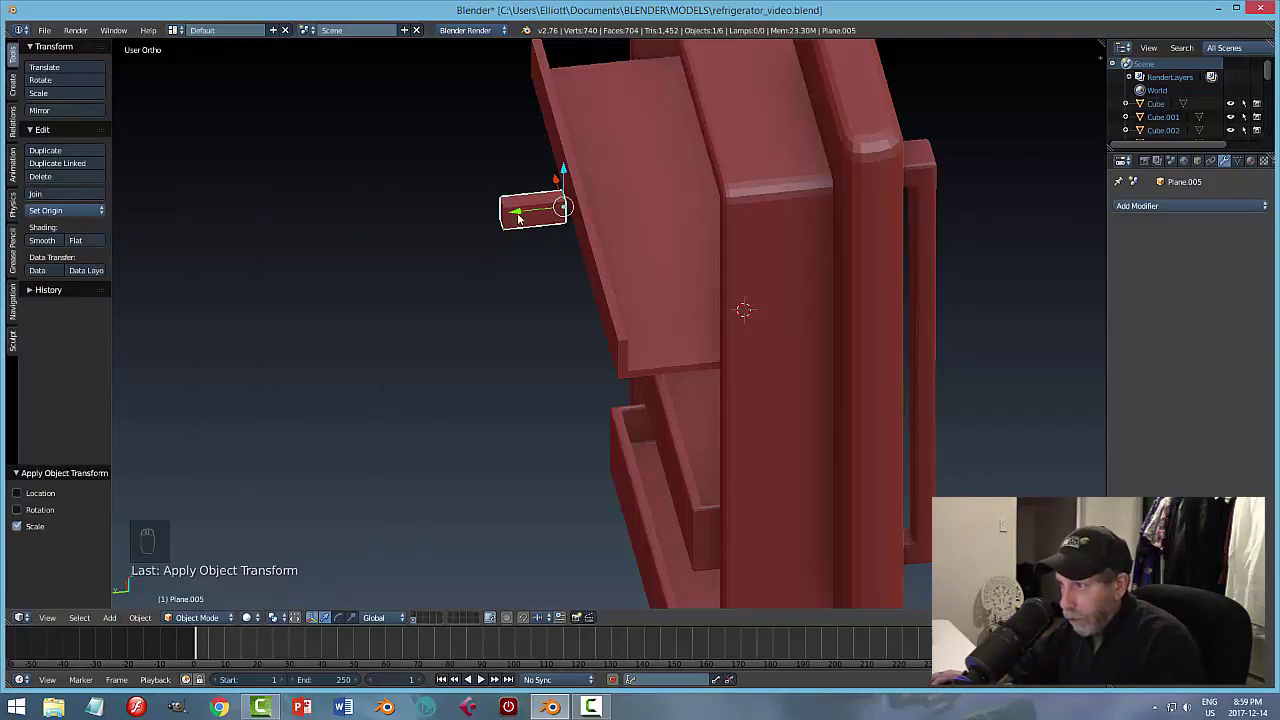
# Slide the block back along Y into the shelf lip and scale it to about 0.775 along Z.
pyautogui.moveTo(518, 218); pyautogui.dragTo(558, 218)
pyautogui.moveTo(558, 218); pyautogui.dragTo(643, 243, button='middle')
pyautogui.press('s')
pyautogui.press('z')
pyautogui.click(630, 240)
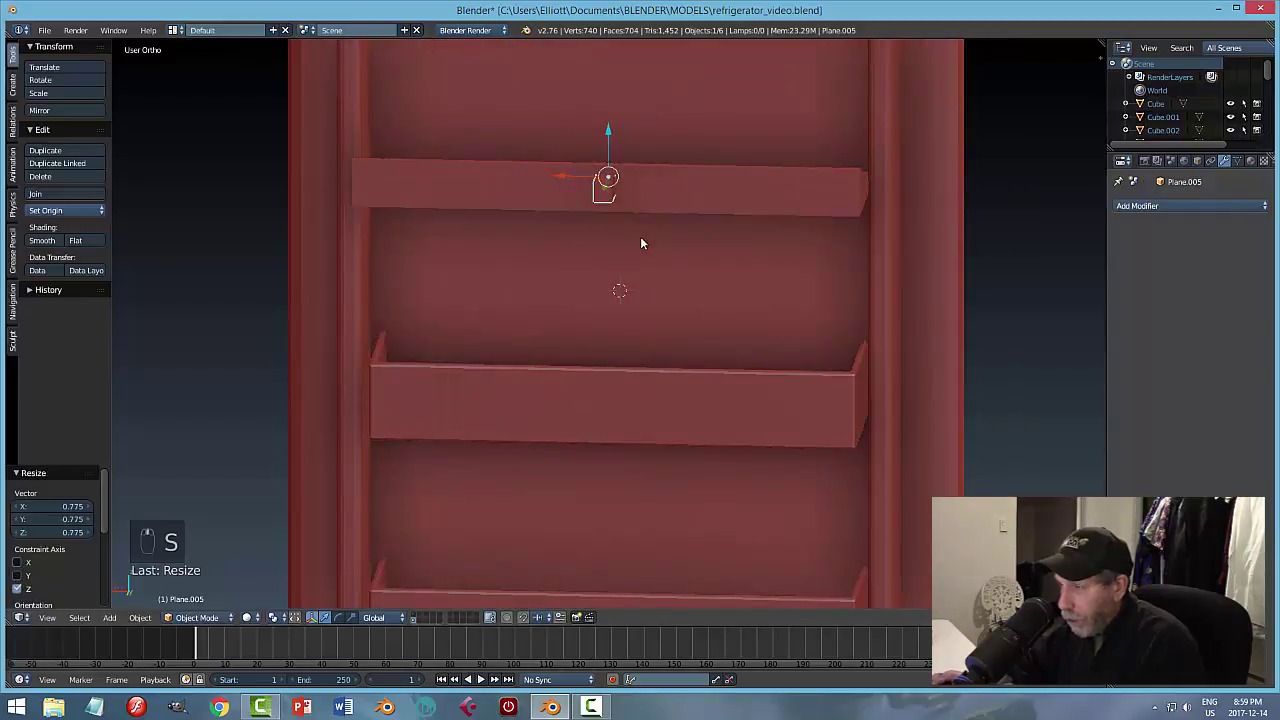
# Place the block along X near the left end of the lip, set its origin to geometry and nudge it about 0.026 along X.
pyautogui.press('g')
pyautogui.press('x')
pyautogui.click(352, 177)
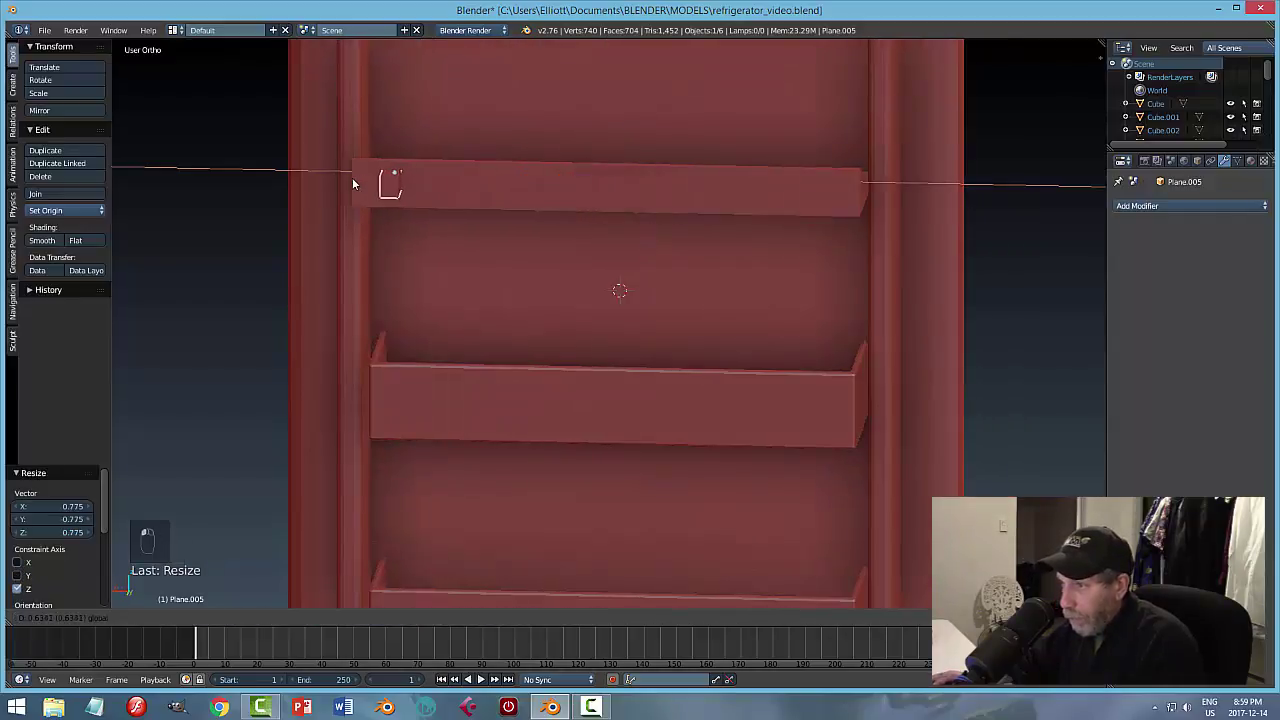
pyautogui.click(58, 211)
pyautogui.click(62, 238)
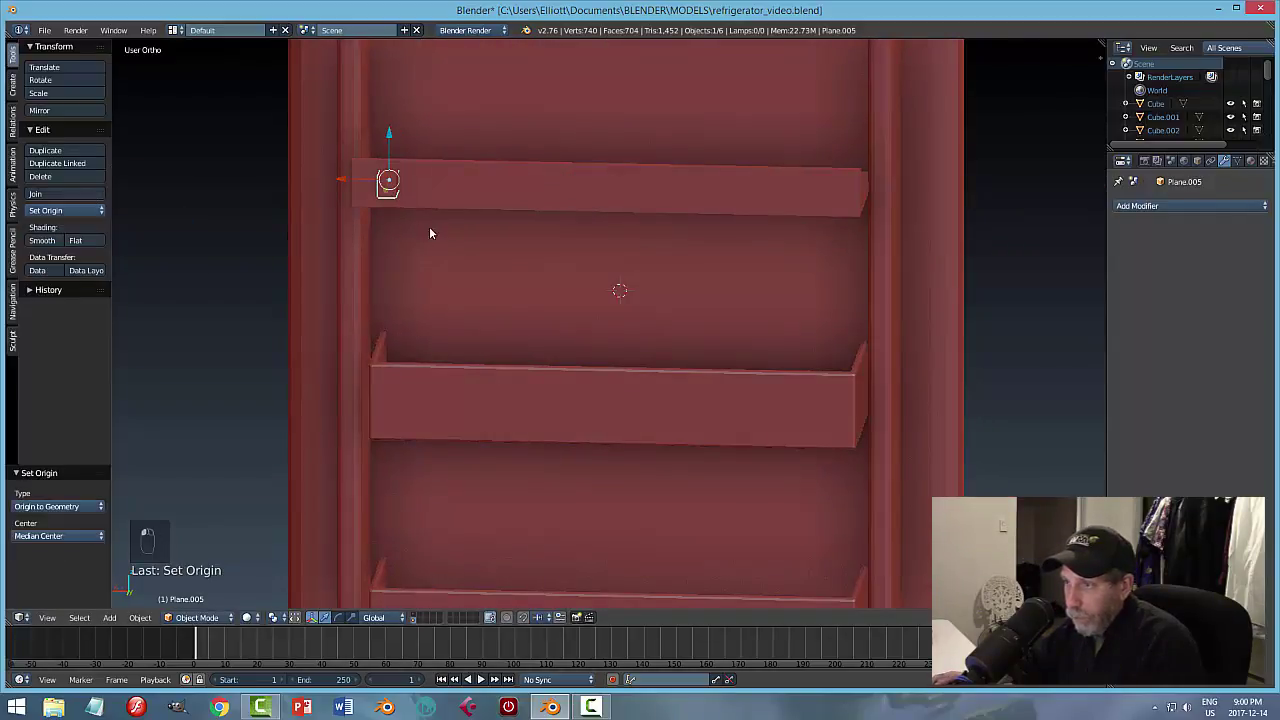
pyautogui.moveTo(429, 226); pyautogui.dragTo(400, 275, button='middle')
pyautogui.moveTo(344, 251); pyautogui.dragTo(336, 247)
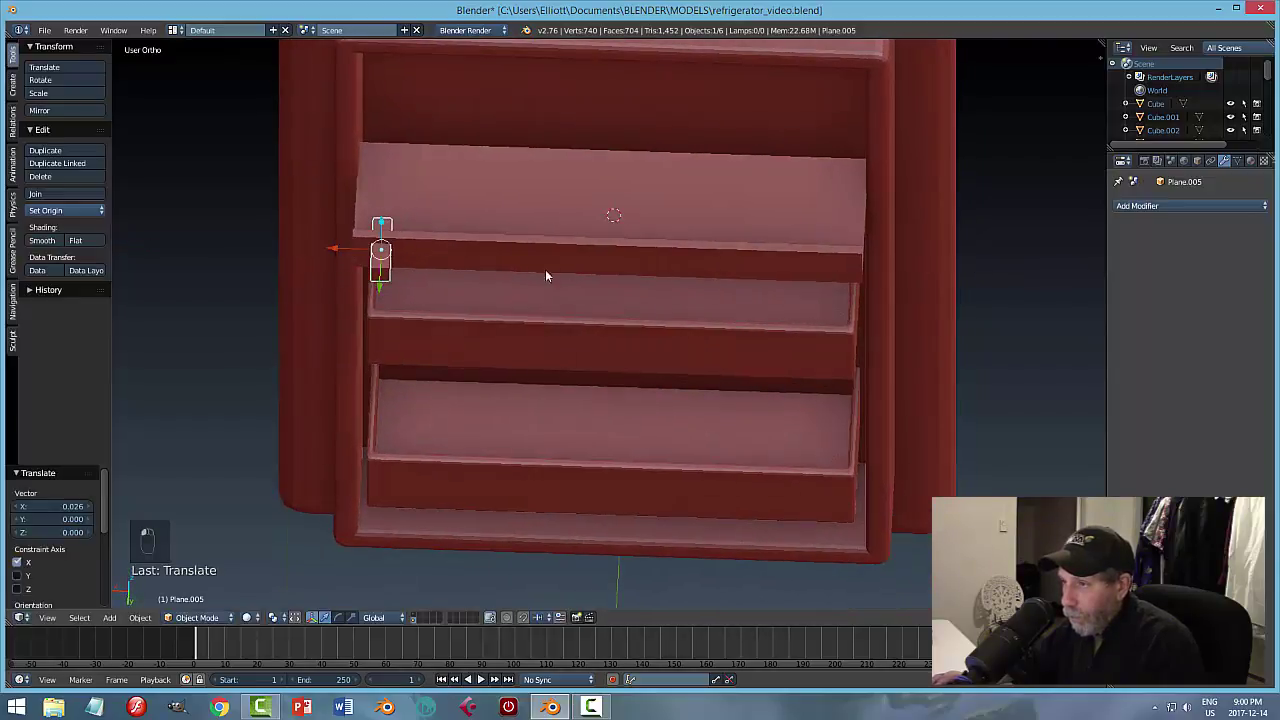
# Add an Array modifier to the block with count 14 and relative X offset -1.900, and shift the row about -0.016 along X.
pyautogui.click(1190, 205)
pyautogui.click(1005, 242)
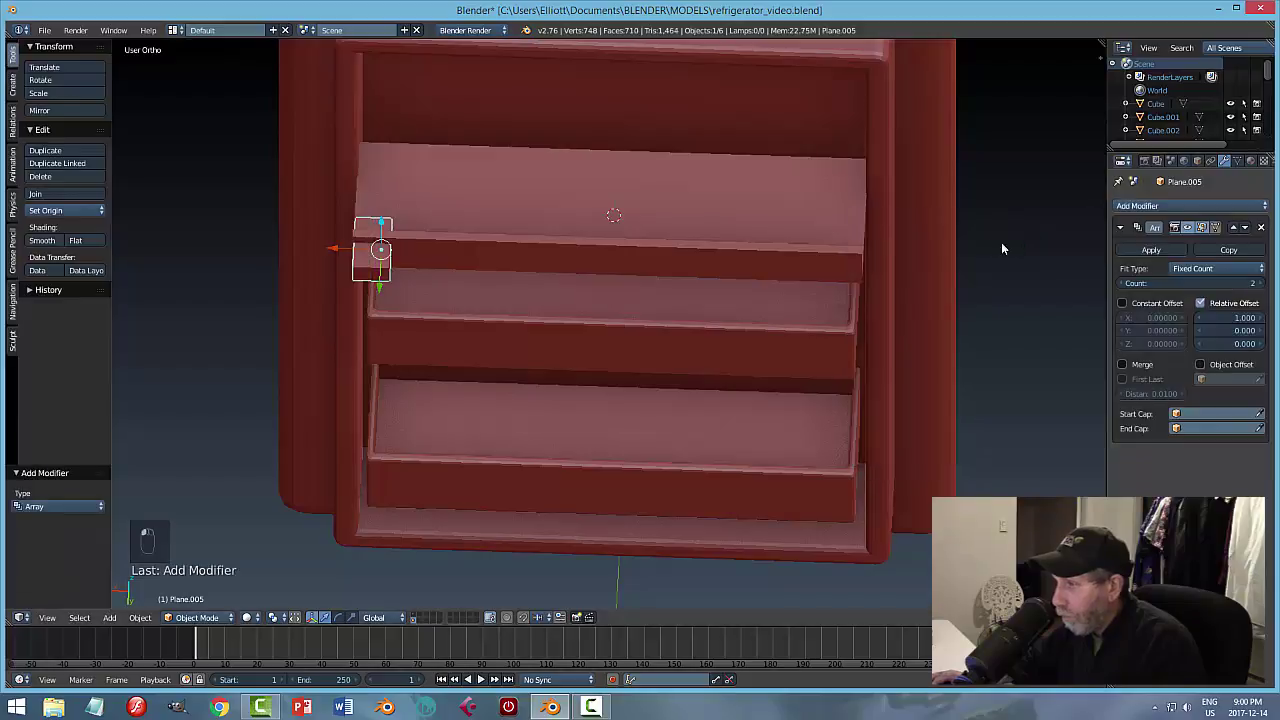
pyautogui.moveTo(1249, 320); pyautogui.dragTo(1190, 320)
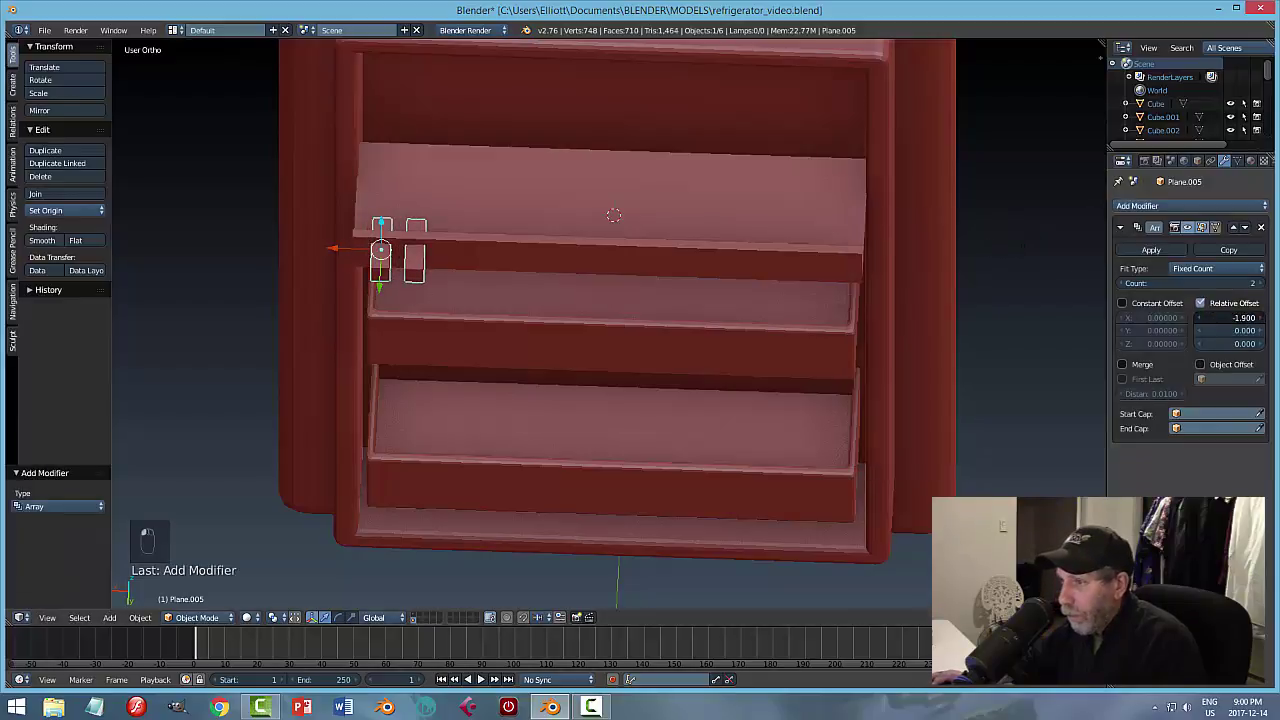
pyautogui.moveTo(1262, 283); pyautogui.dragTo(1278, 283)
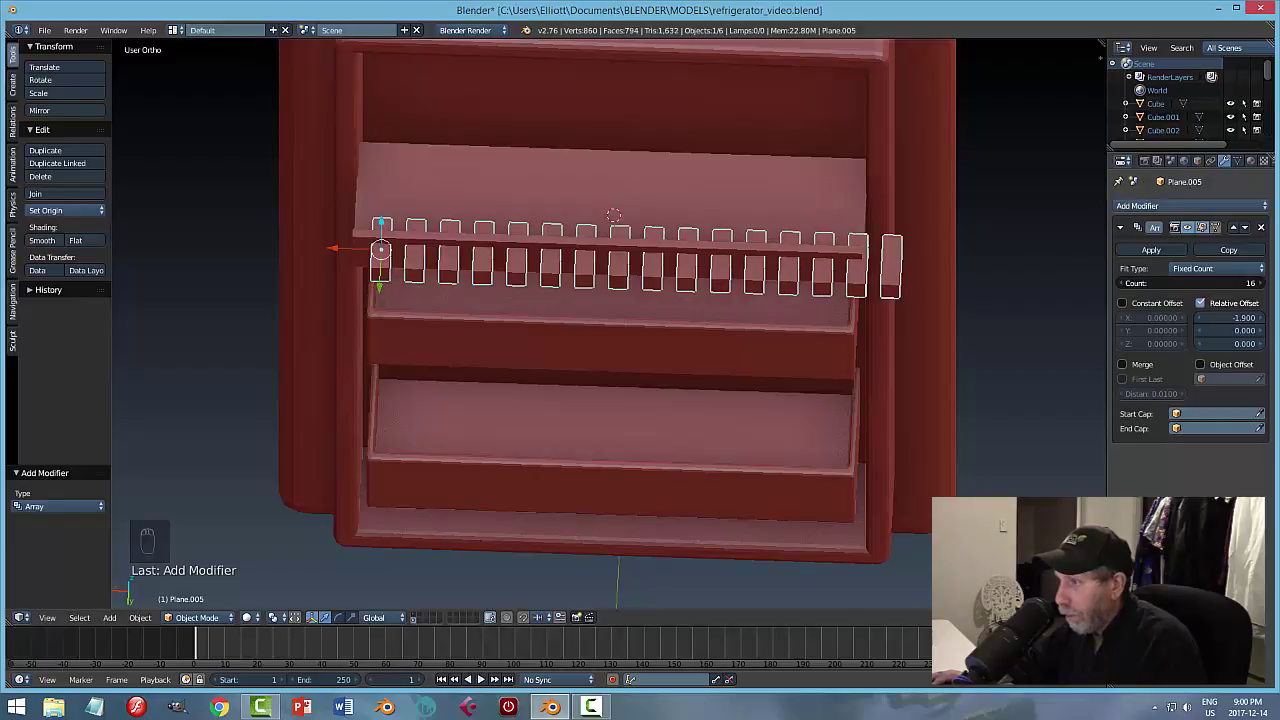
pyautogui.click(1121, 284)
pyautogui.click(1121, 284)
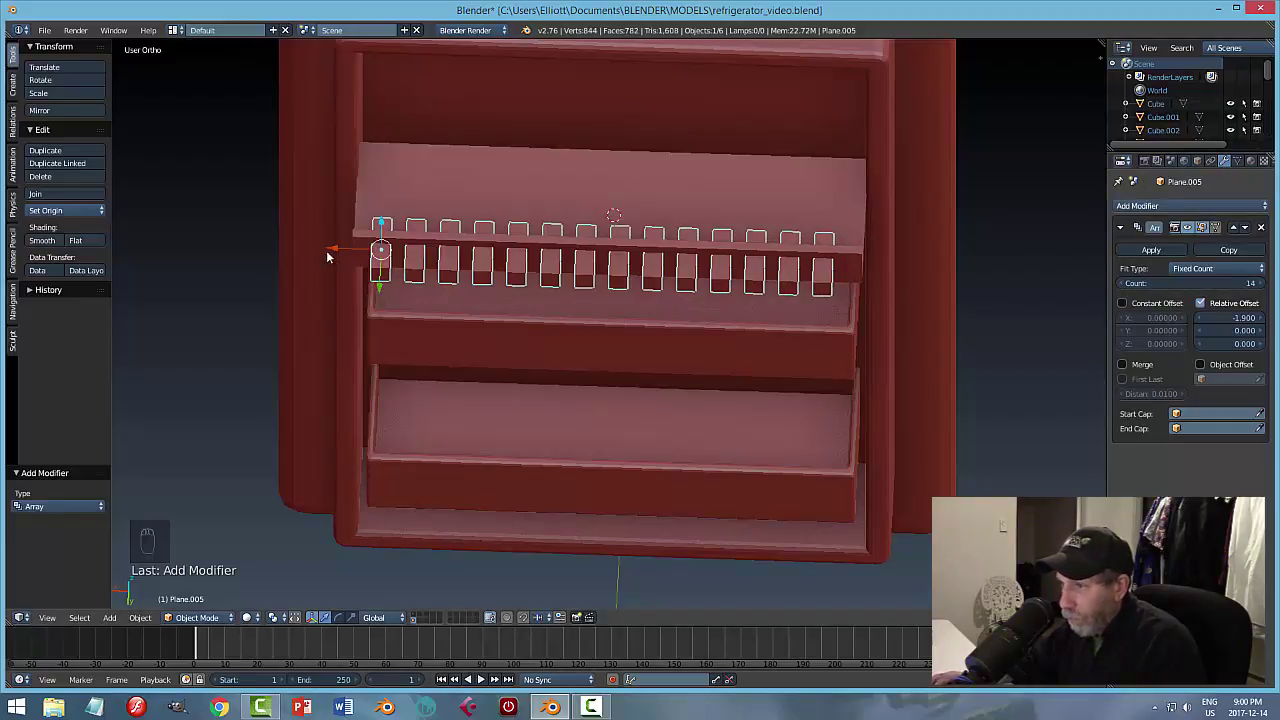
pyautogui.moveTo(326, 257); pyautogui.dragTo(339, 251)
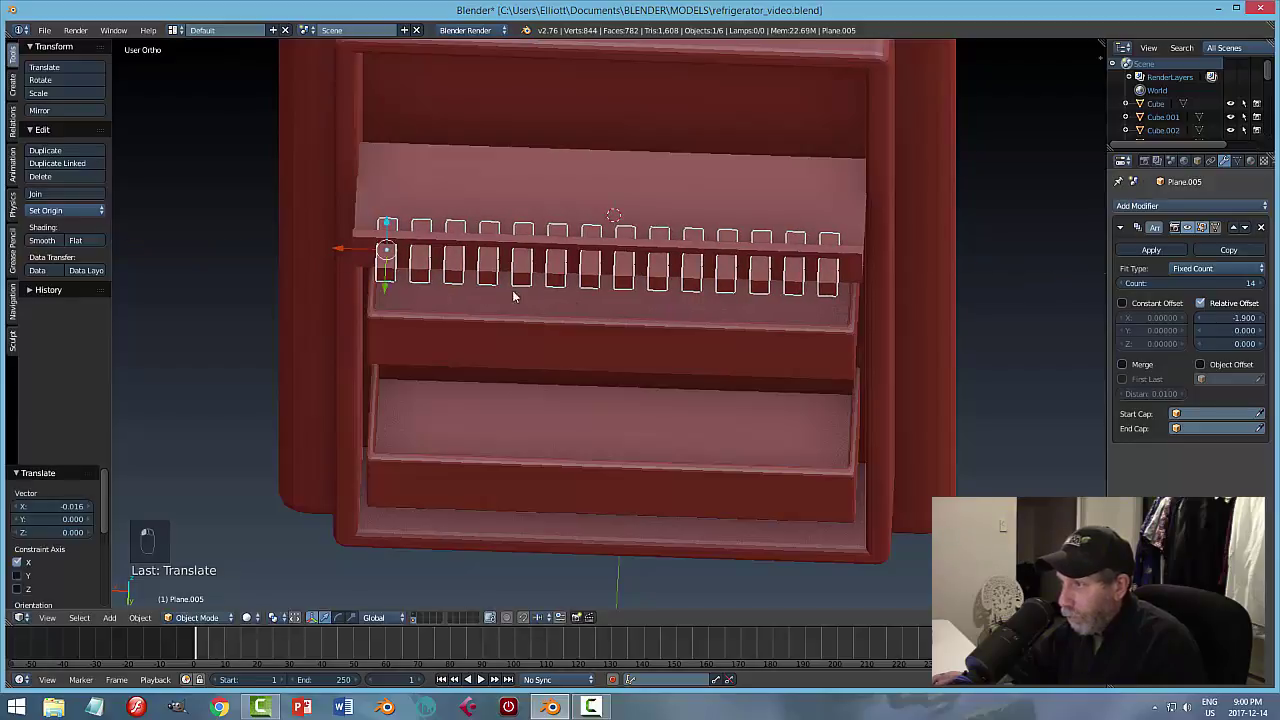
# Apply the Array modifier on the row of blocks and set the row's origin to its geometry.
pyautogui.press('a')
pyautogui.moveTo(660, 309); pyautogui.dragTo(712, 234, button='middle')
pyautogui.rightClick(712, 230)
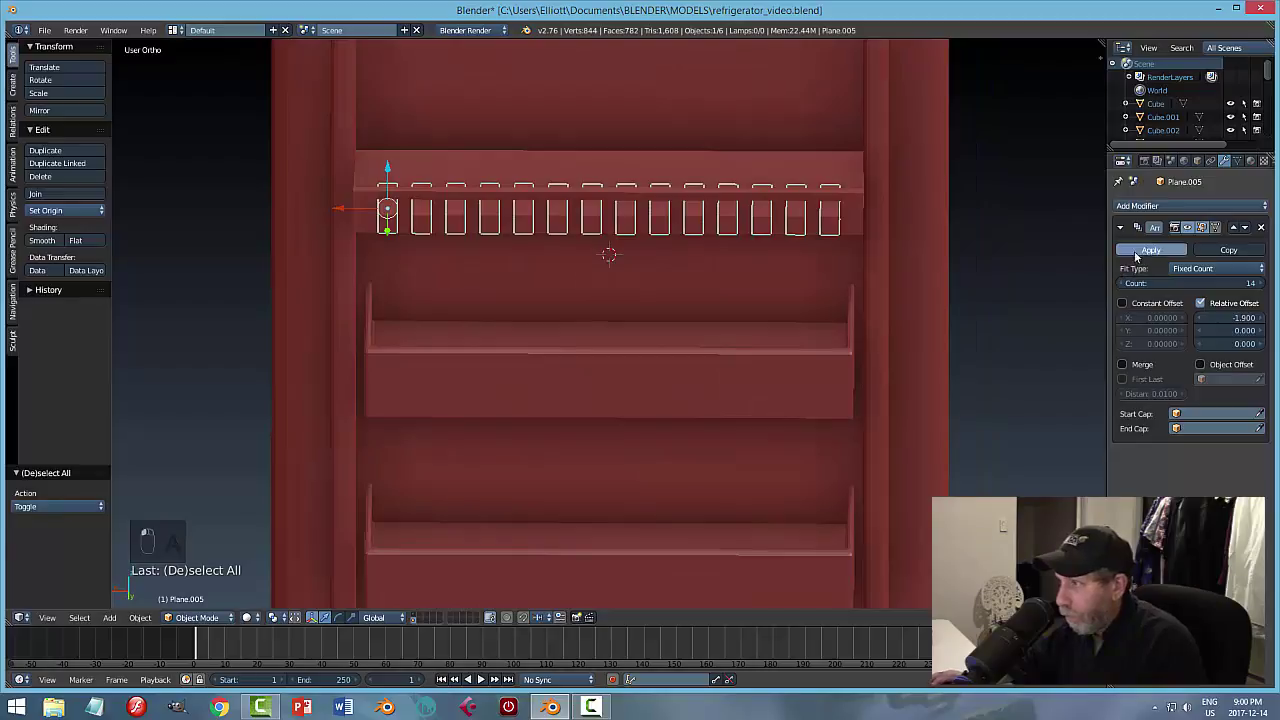
pyautogui.click(1150, 250)
pyautogui.click(65, 210)
pyautogui.click(80, 236)
# Cut the row of blocks out of the shelf with a Boolean modifier set to Difference, using Plane.005, and apply it.
pyautogui.moveTo(640, 320); pyautogui.dragTo(838, 307, button='middle')
pyautogui.rightClick(815, 298)
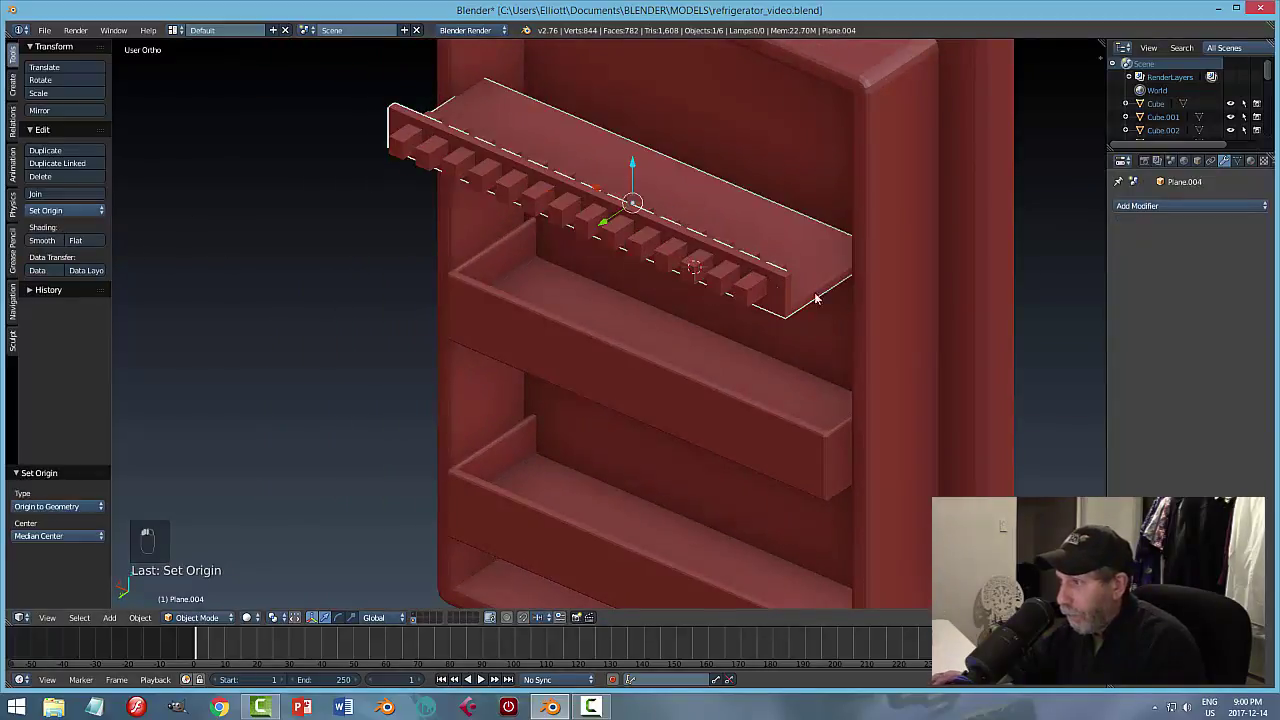
pyautogui.click(1137, 206)
pyautogui.click(1030, 265)
pyautogui.click(1150, 283)
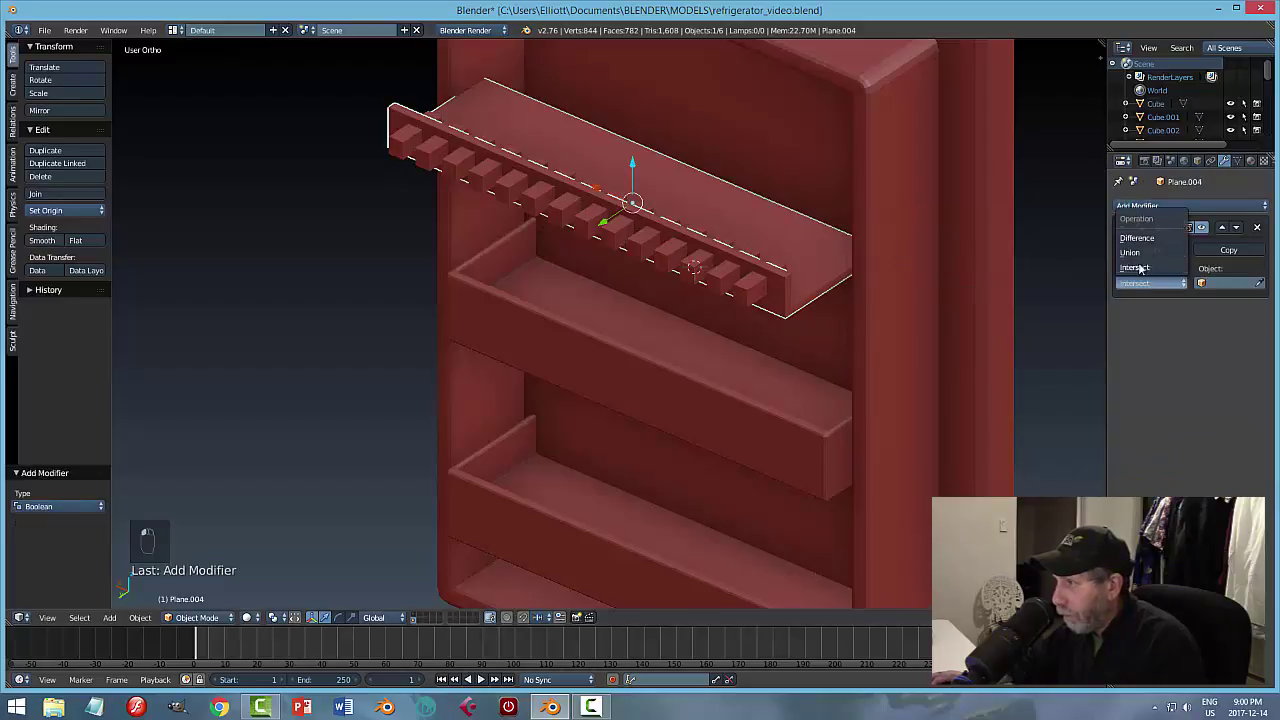
pyautogui.click(1150, 283)
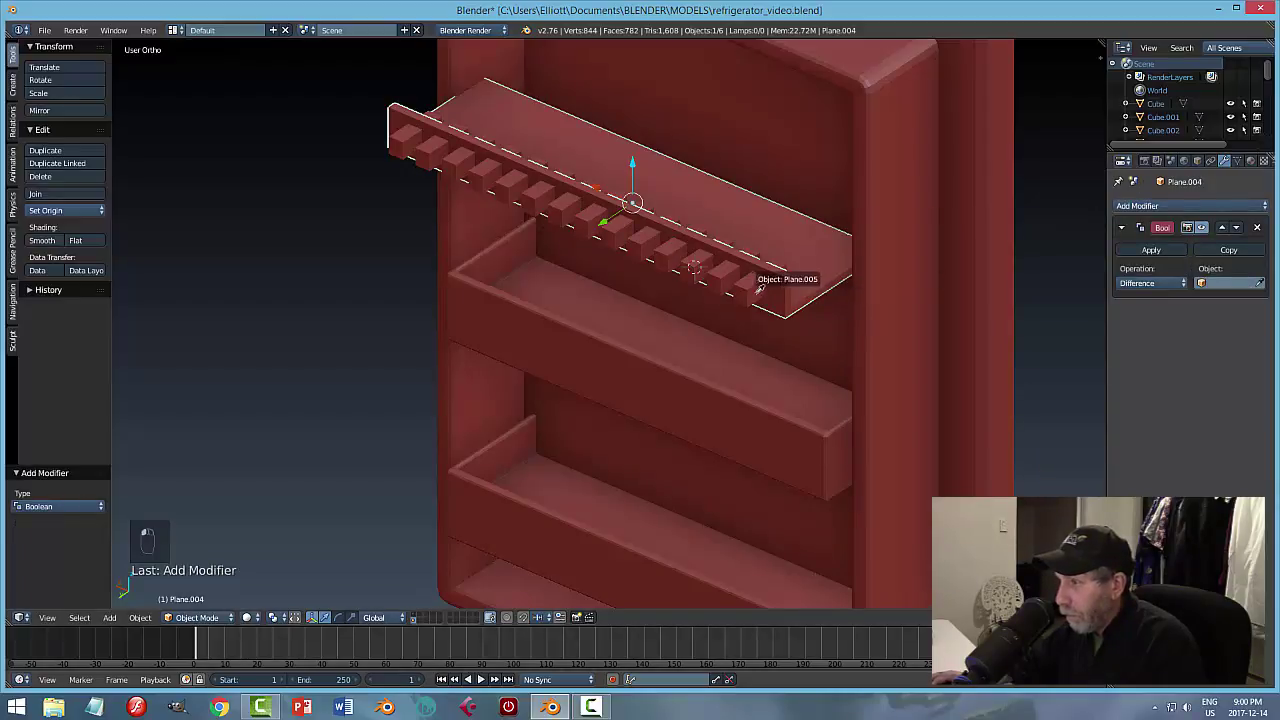
pyautogui.click(808, 294)
pyautogui.click(1151, 250)
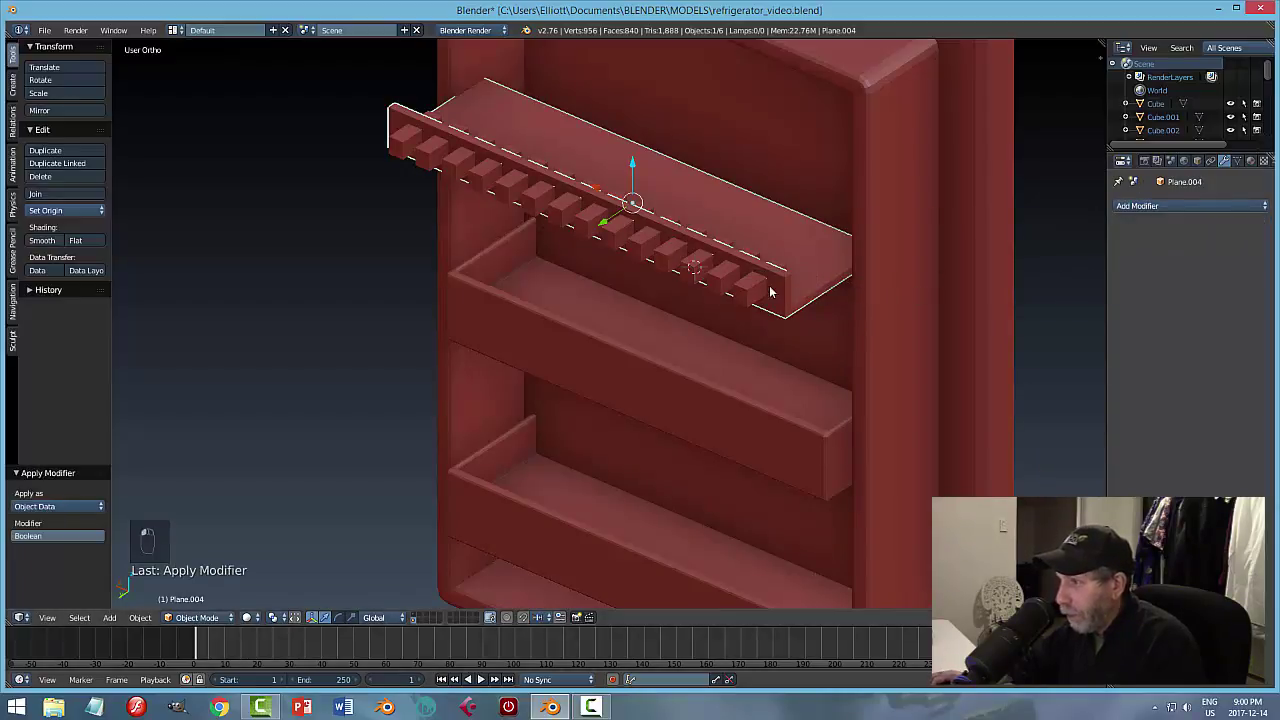
# Hide the row of cutter blocks in front of the shelf lip.
pyautogui.rightClick(757, 292)
pyautogui.press('h')
pyautogui.moveTo(838, 339); pyautogui.dragTo(727, 271, button='middle')
# Add a Bevel modifier to the upper shelf with 2 segments and a width of 0.0060.
pyautogui.rightClick(871, 214)
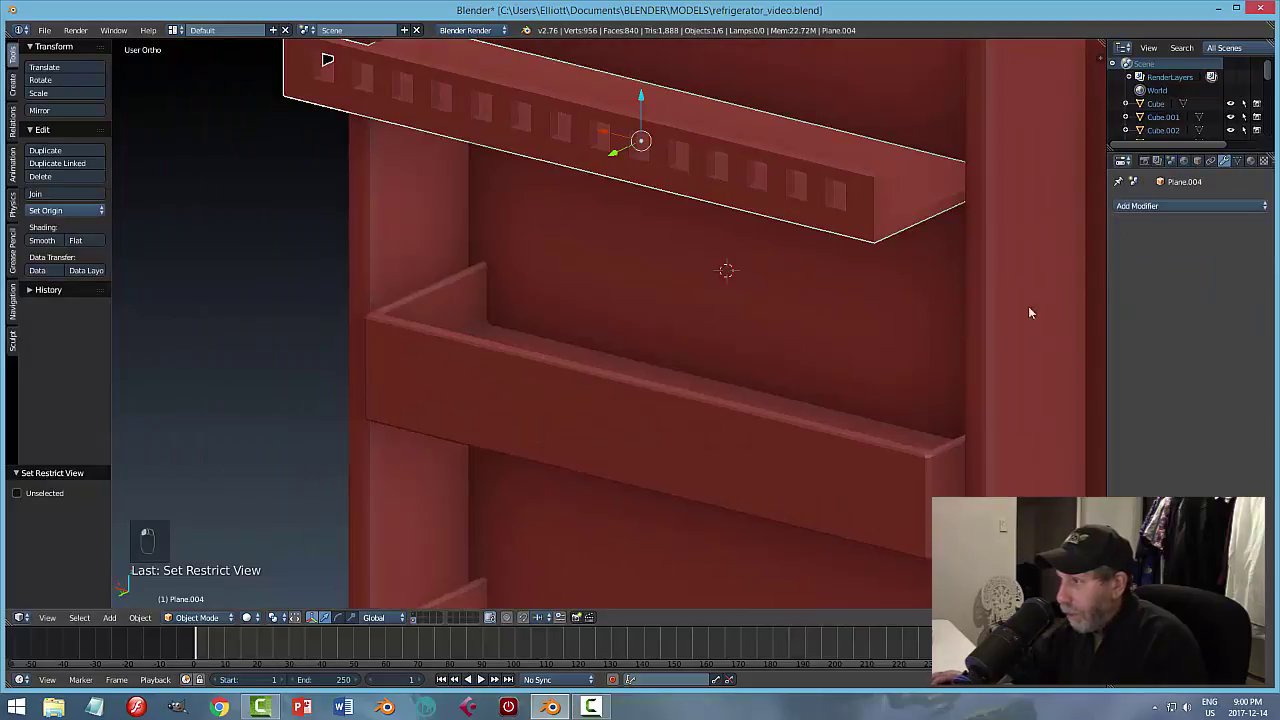
pyautogui.click(1140, 207)
pyautogui.click(1000, 251)
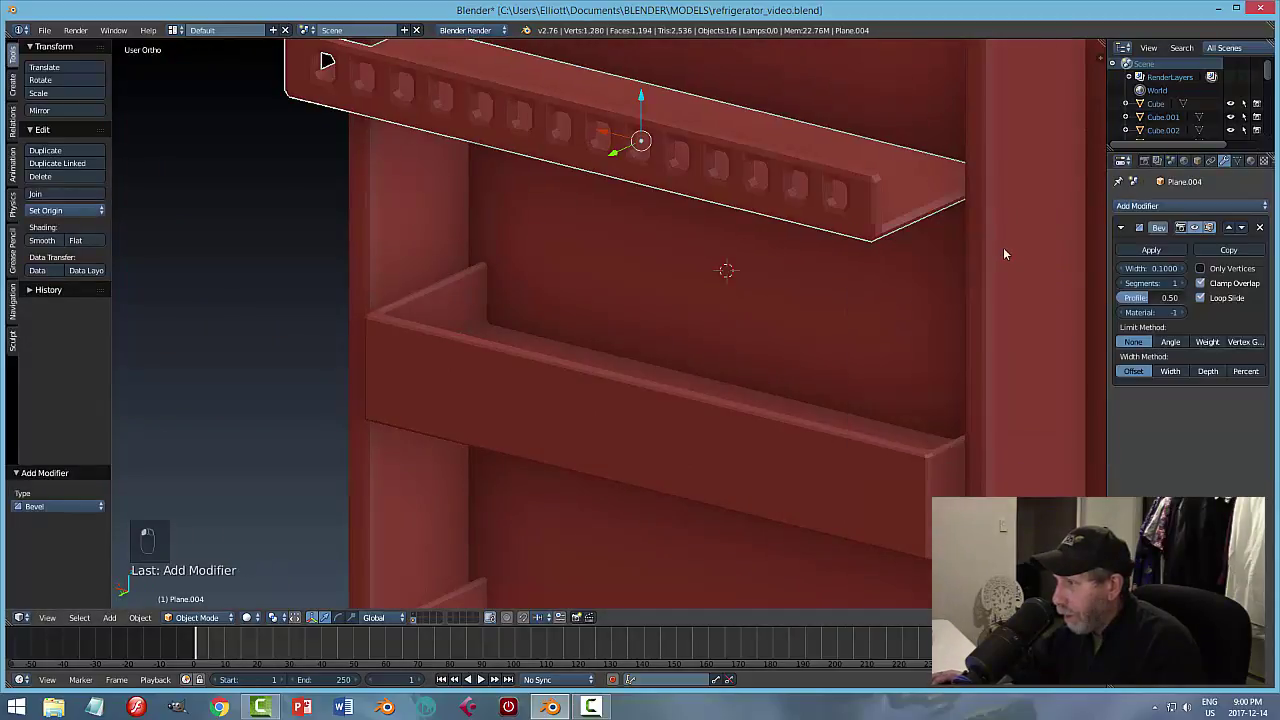
pyautogui.click(1179, 284)
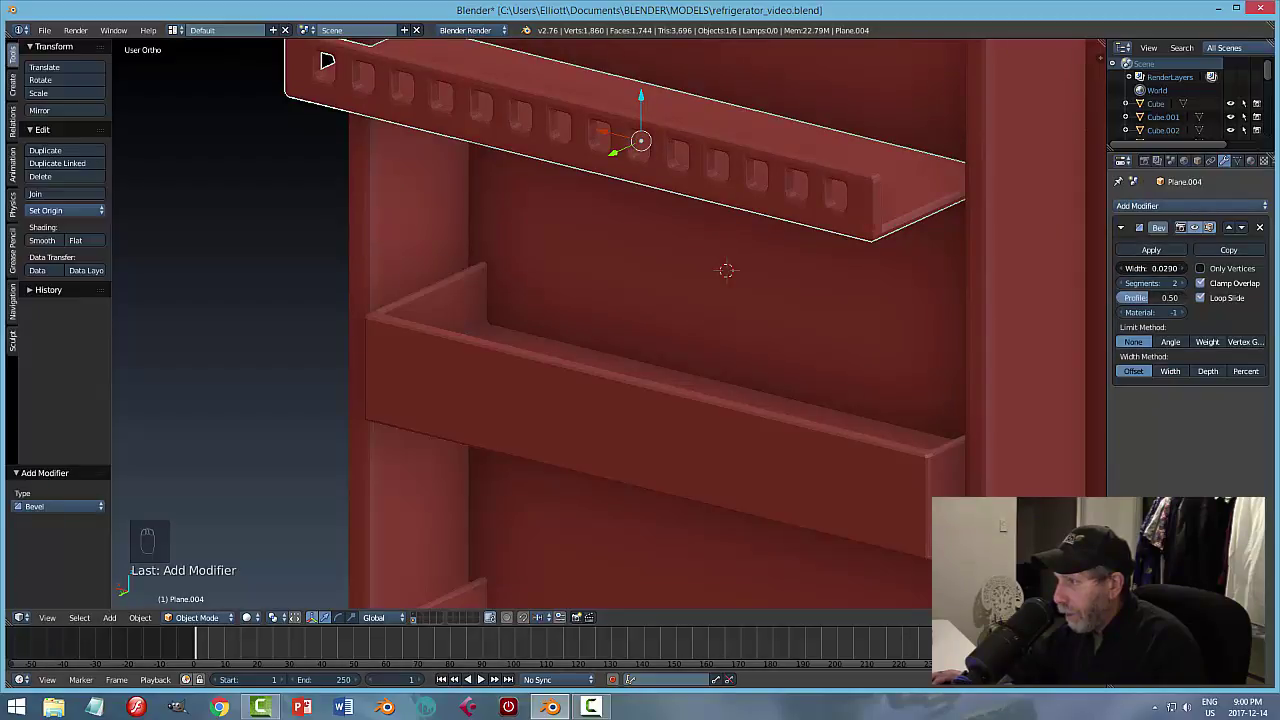
pyautogui.moveTo(1160, 268); pyautogui.dragTo(1145, 268)
# Deselect the shelf and unhide the row of cutter blocks.
pyautogui.press('a')
pyautogui.moveTo(828, 344); pyautogui.dragTo(754, 365, button='middle')
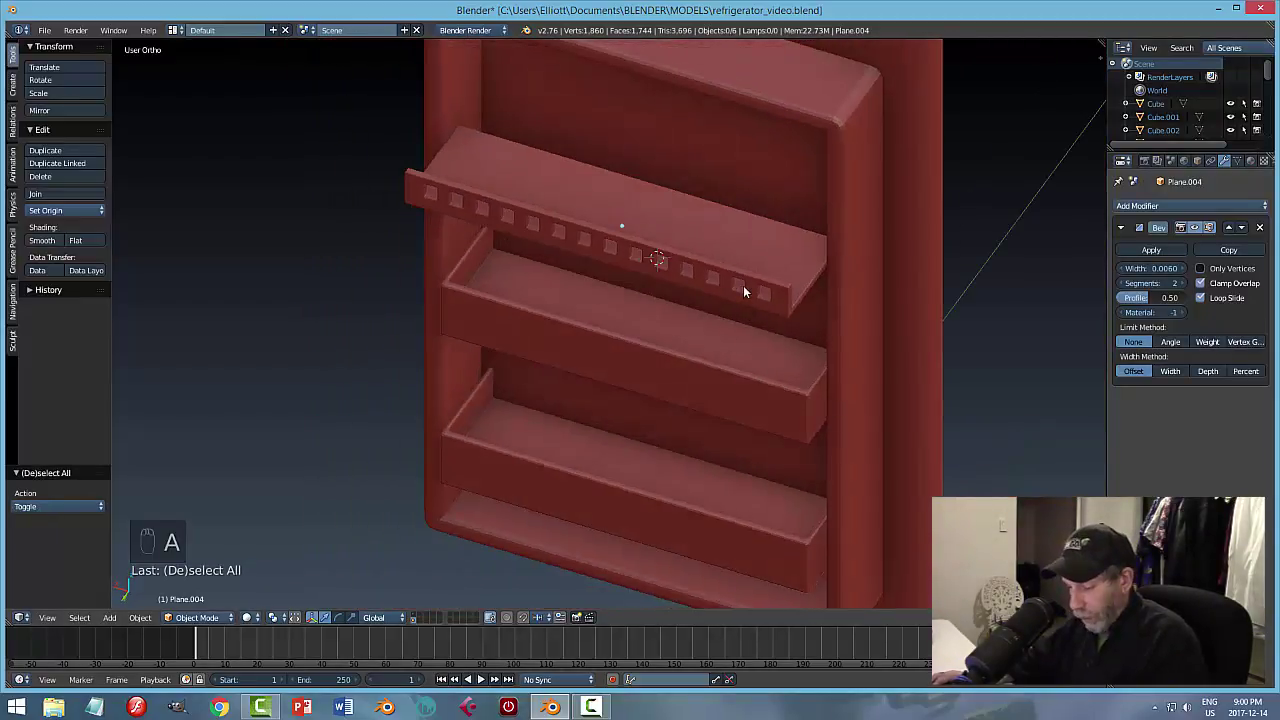
pyautogui.hotkey('alt', 'h')
pyautogui.rightClick(713, 287)
pyautogui.press('x')
pyautogui.click(713, 287)
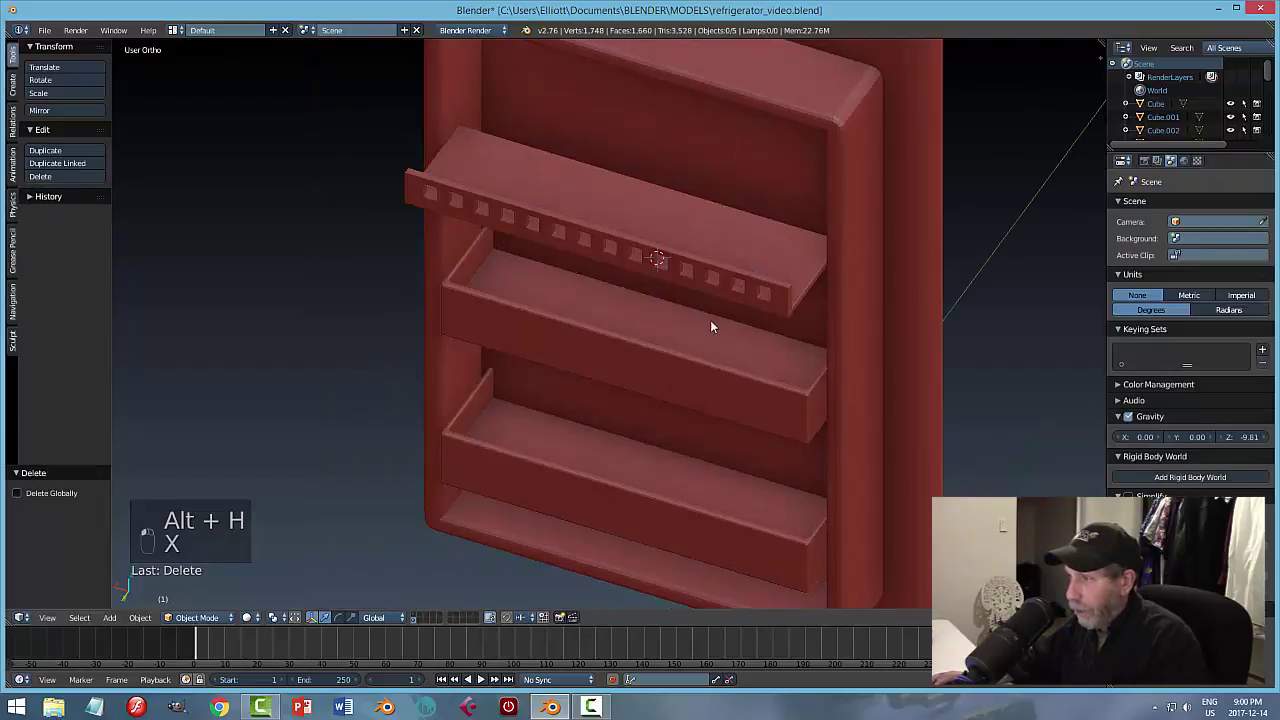
pyautogui.hotkey('ctrl', 'z')
pyautogui.rightClick(706, 284)
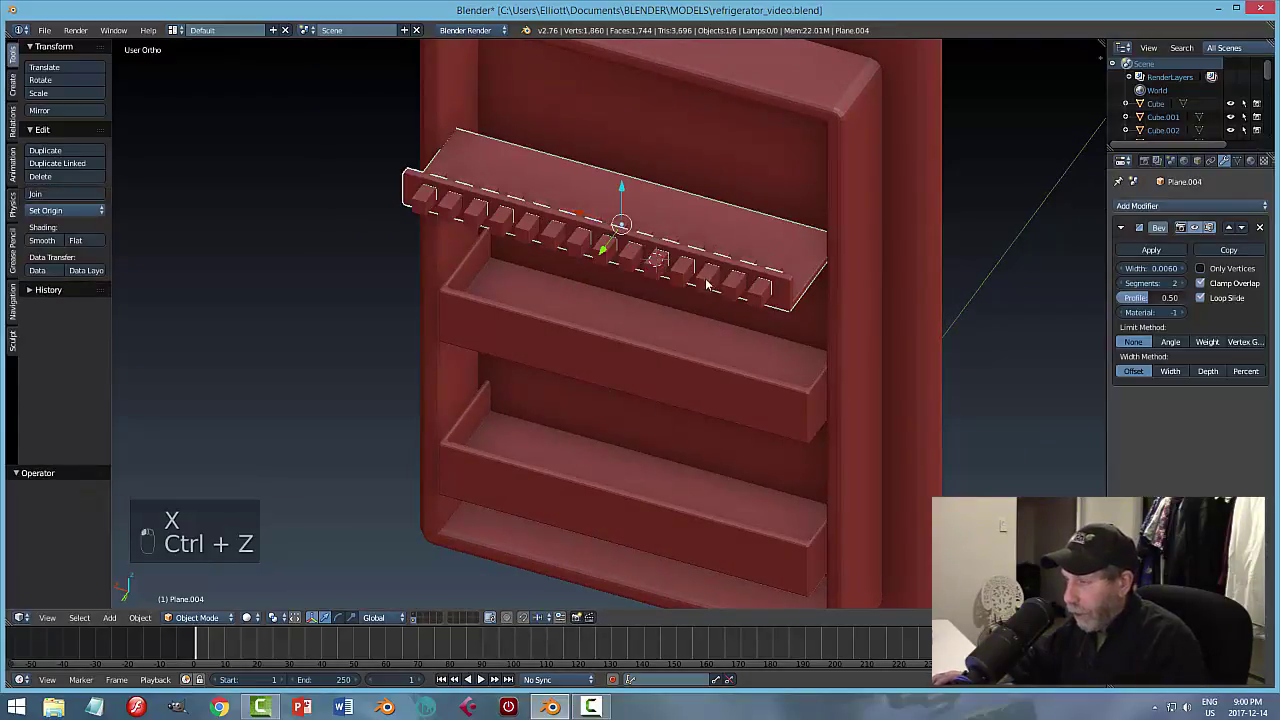
pyautogui.moveTo(603, 250); pyautogui.dragTo(604, 268)
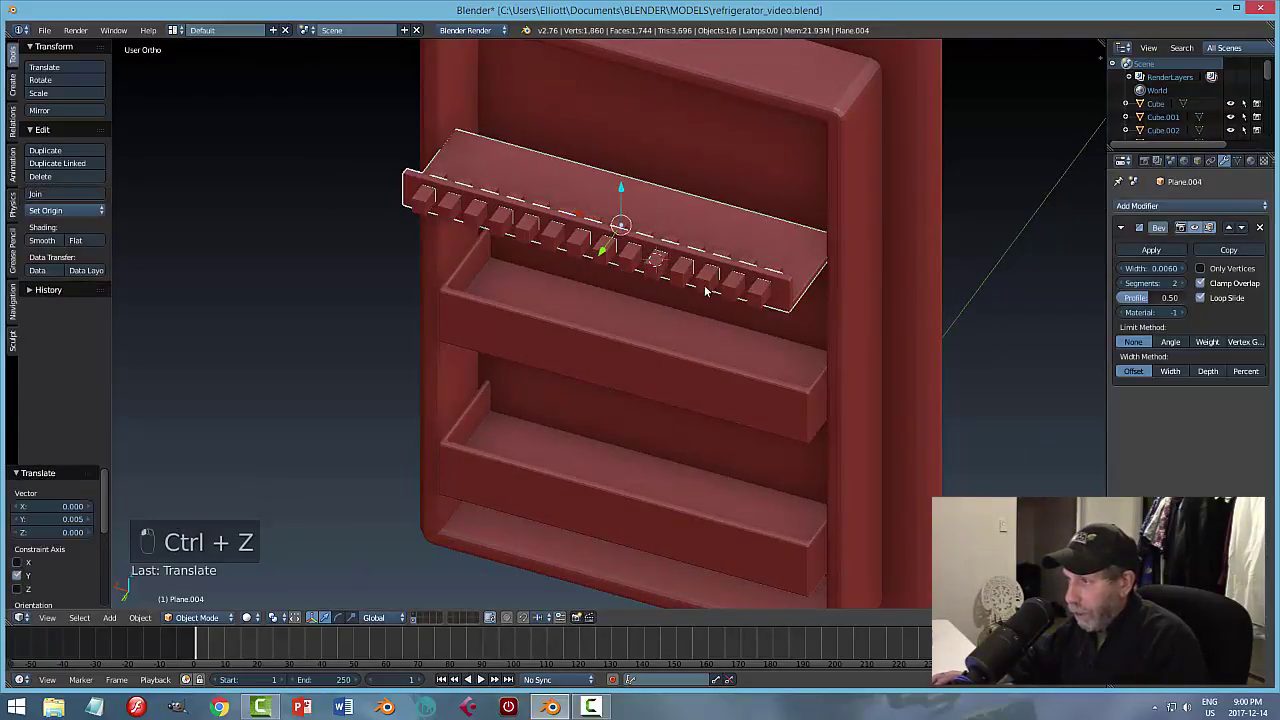
pyautogui.hotkey('ctrl', 'z')
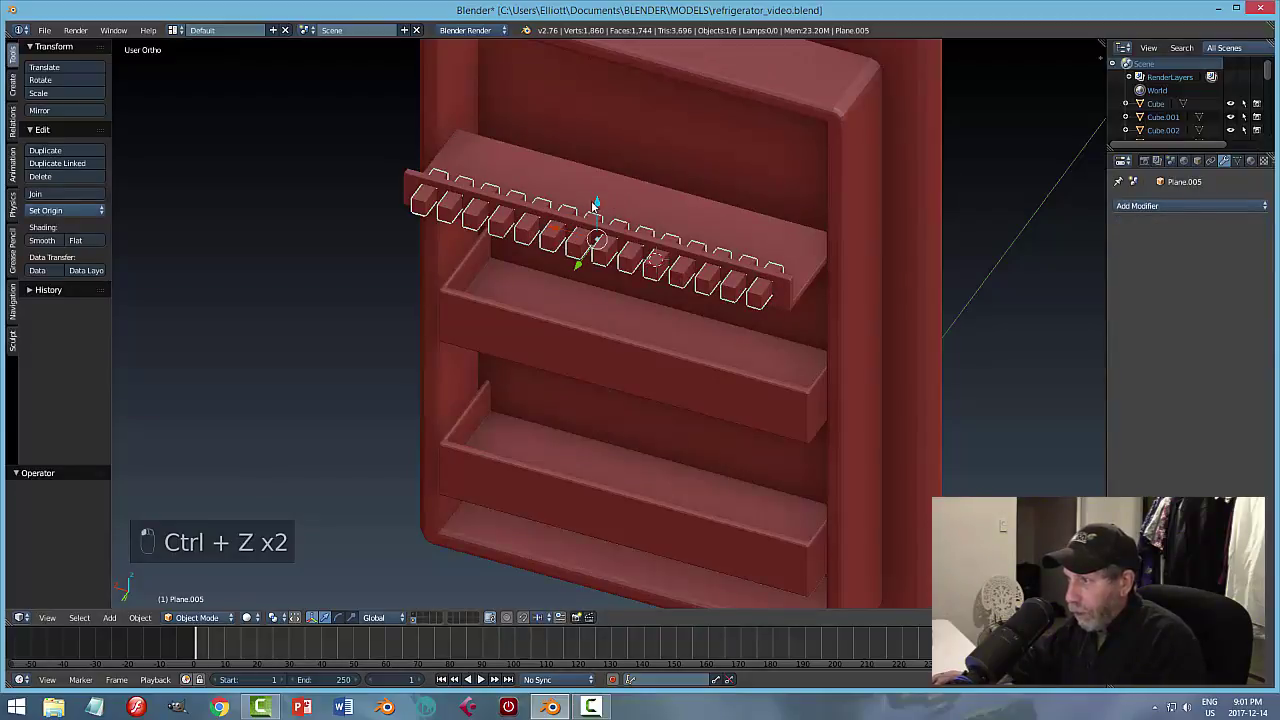
# Move the row of cutter blocks about -0.263 along Z, below the shelf lip.
pyautogui.moveTo(594, 206); pyautogui.dragTo(596, 268)
pyautogui.moveTo(790, 315); pyautogui.dragTo(820, 268, button='middle')
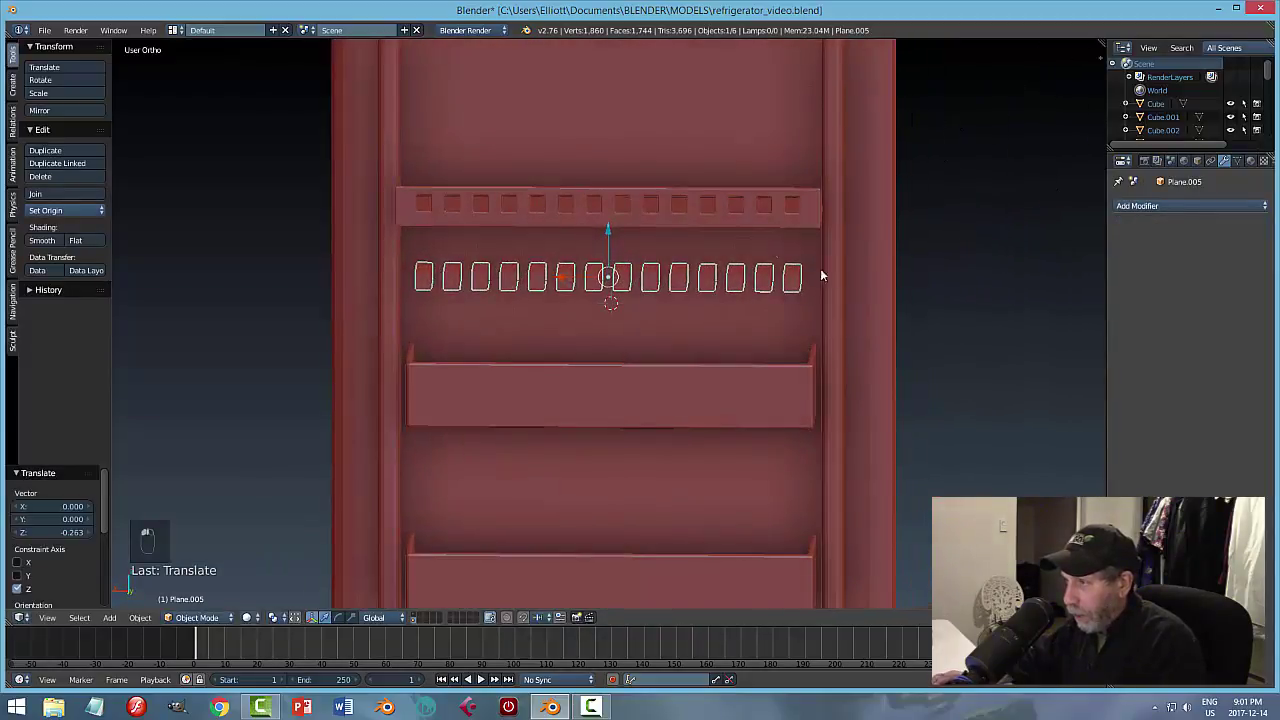
# Apply the upper shelf's Bevel modifier and move the shelf about -0.280 along Y into the door liner.
pyautogui.rightClick(743, 220)
pyautogui.moveTo(743, 220); pyautogui.dragTo(627, 210, button='middle')
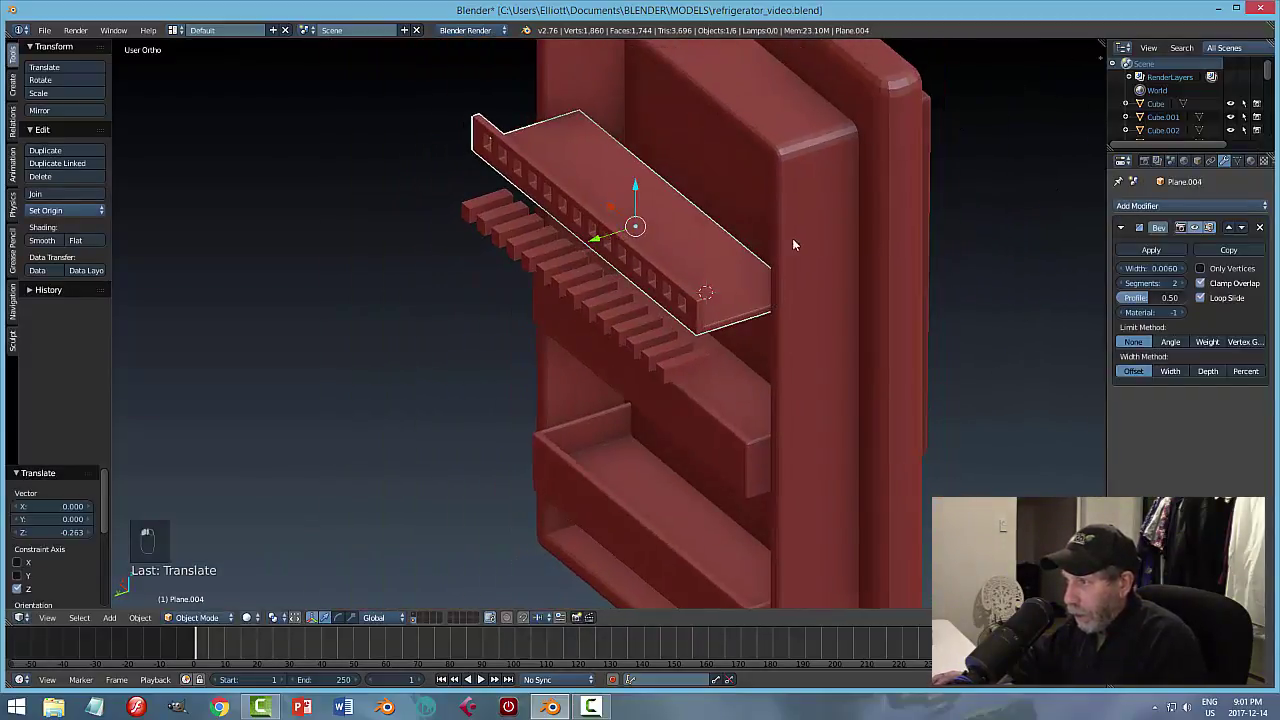
pyautogui.click(1150, 250)
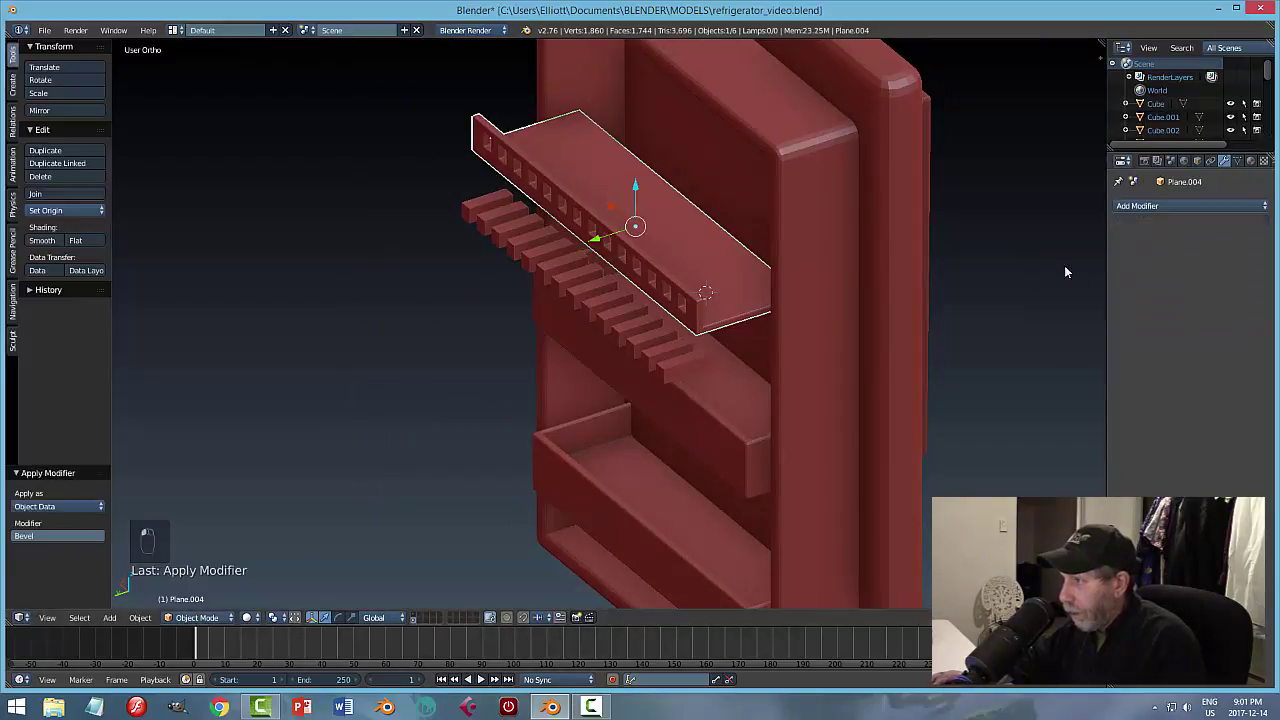
pyautogui.press('g')
pyautogui.press('y')
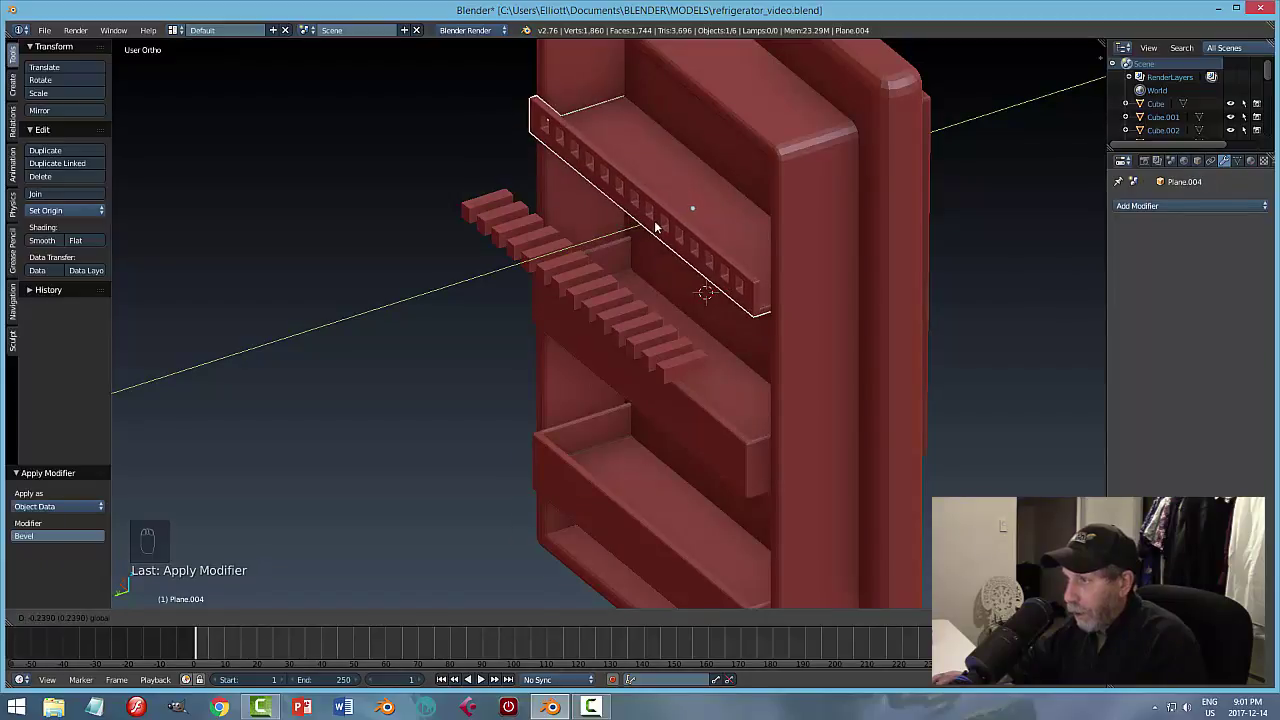
pyautogui.click(663, 228)
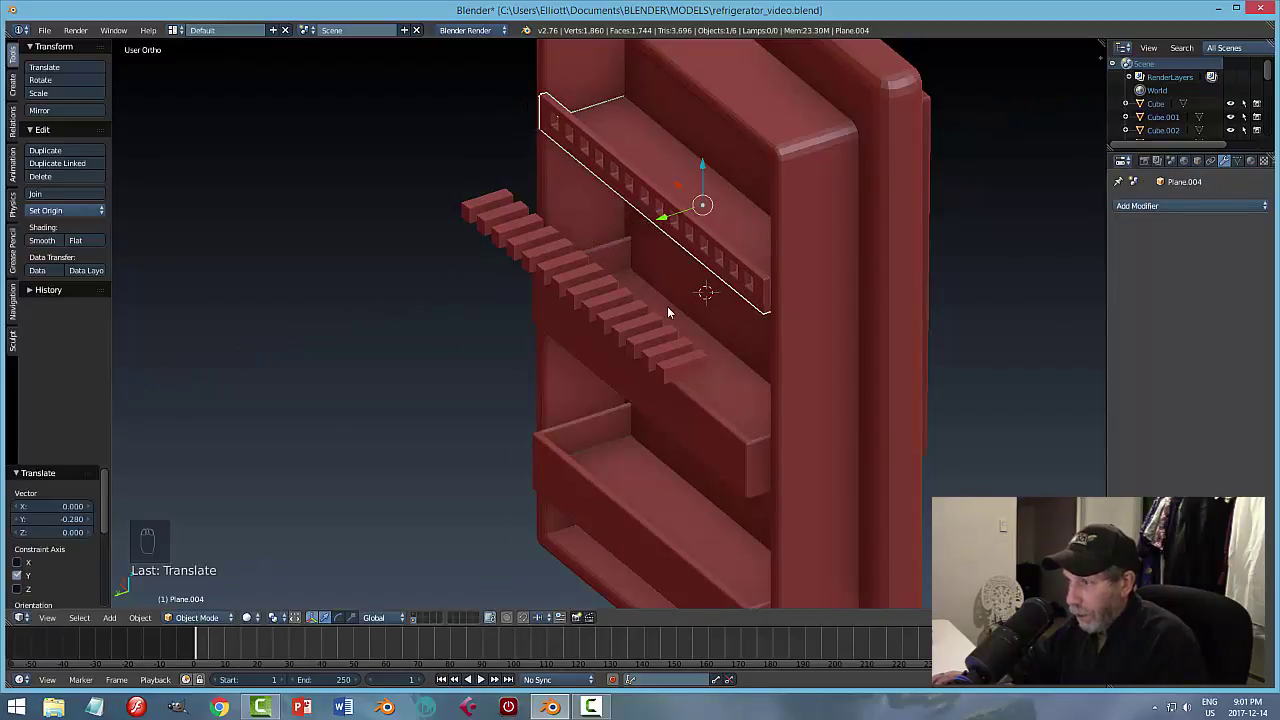
# Deselect everything and save the model over the existing refrigerator_video file.
pyautogui.press('a')
pyautogui.moveTo(668, 312); pyautogui.dragTo(614, 243, button='middle')
pyautogui.hotkey('ctrl', 's')
pyautogui.click(688, 282)
# Shift the upper shelf about 0.021 outward along Y.
pyautogui.rightClick(634, 235)
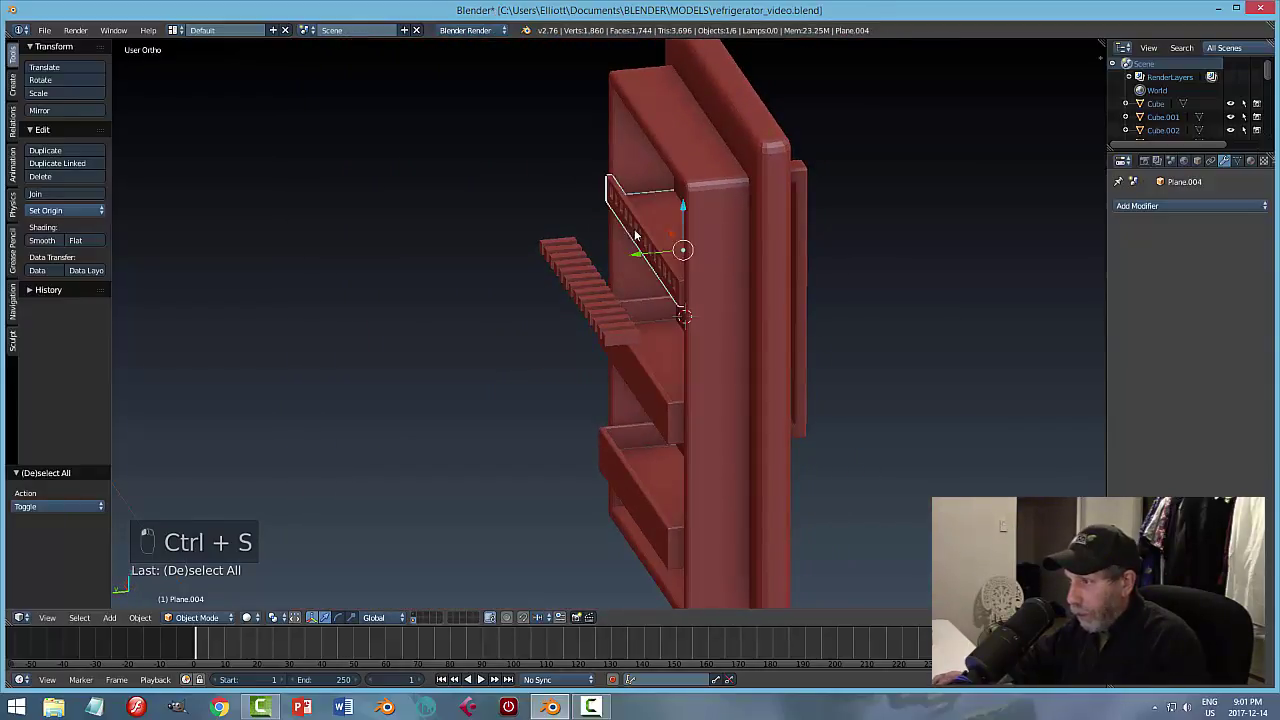
pyautogui.moveTo(637, 261); pyautogui.dragTo(620, 319)
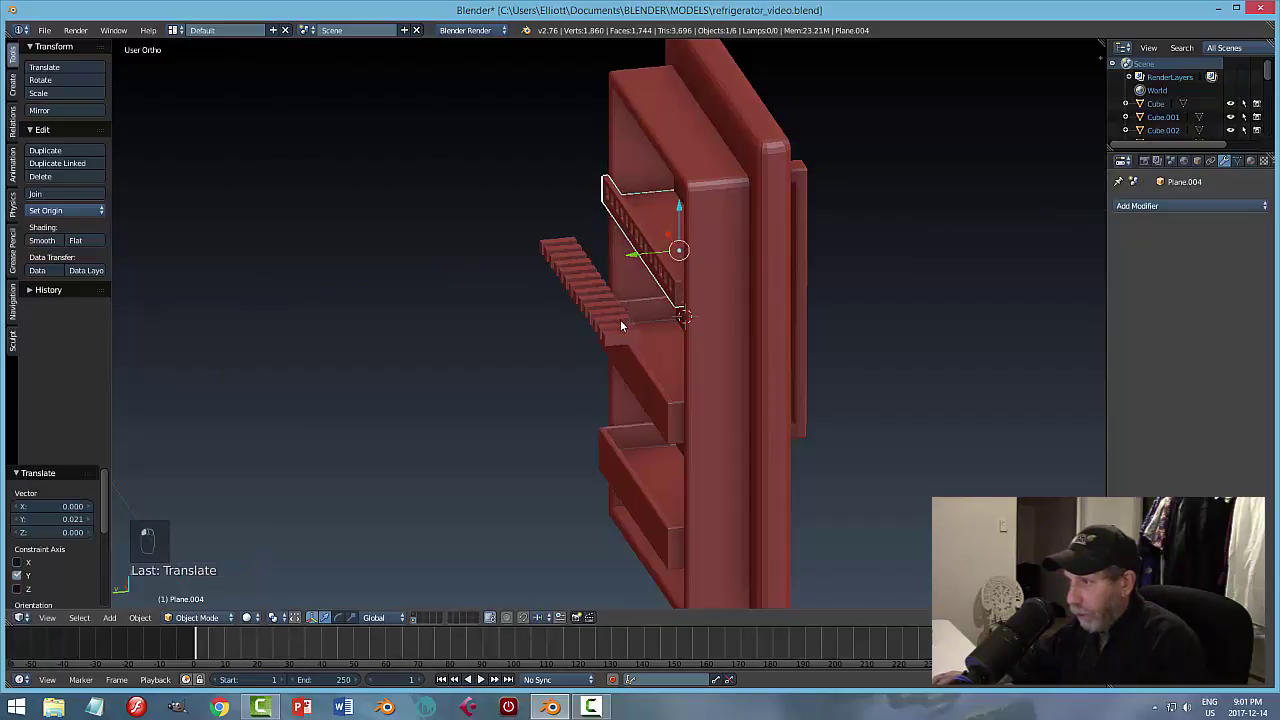
# Delete every block in the cutter row below the upper shelf except the one at the end.
pyautogui.moveTo(620, 319)
pyautogui.mouseDown(button='middle')
pyautogui.moveTo(660, 308)
pyautogui.moveTo(645, 315)
pyautogui.mouseUp(button='middle')
pyautogui.rightClick(645, 305)
pyautogui.press('Tab')
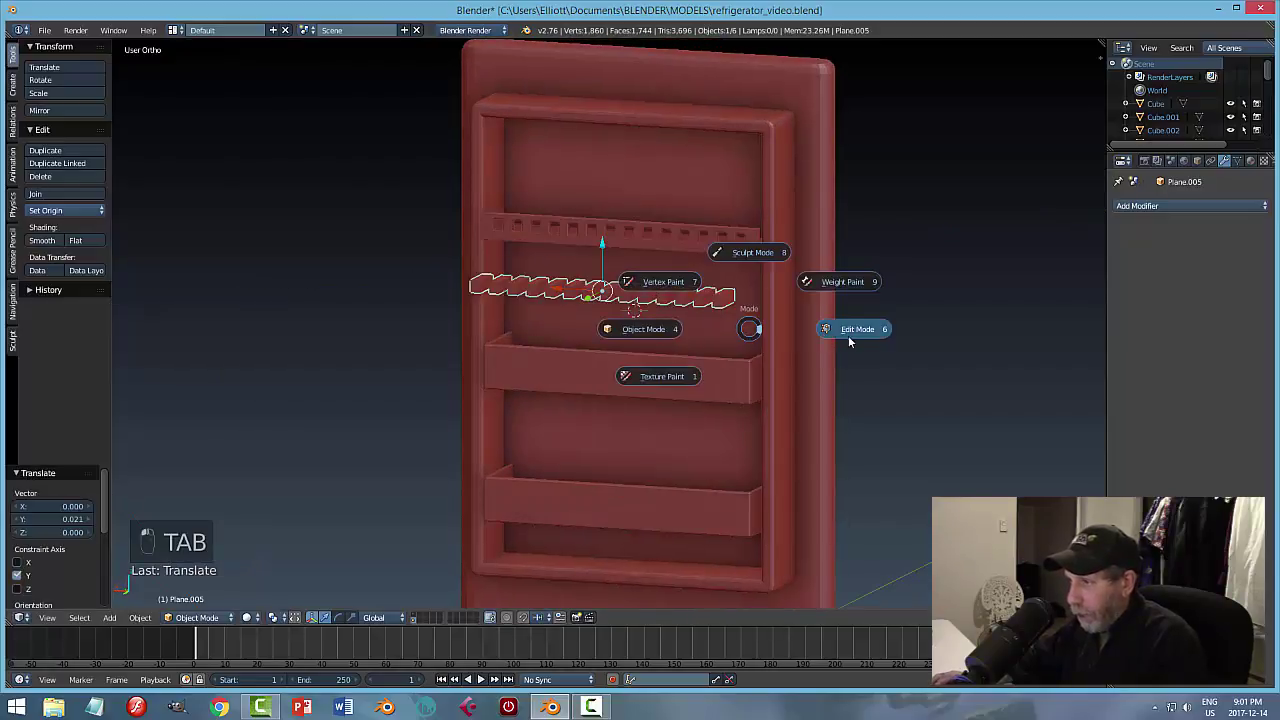
pyautogui.click(851, 334)
pyautogui.scroll(3, 788, 311)
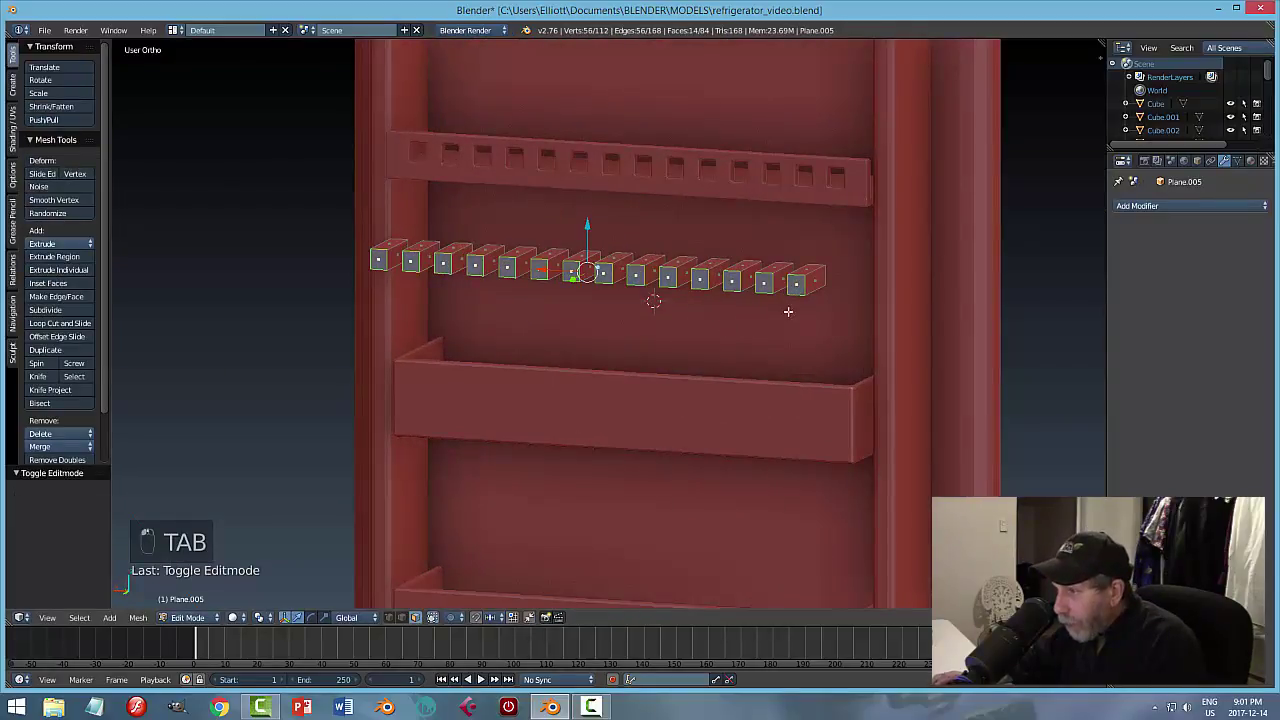
pyautogui.keyDown('shift'); pyautogui.rightClick(383, 262); pyautogui.keyUp('shift')
pyautogui.moveTo(383, 262); pyautogui.dragTo(525, 318, button='middle')
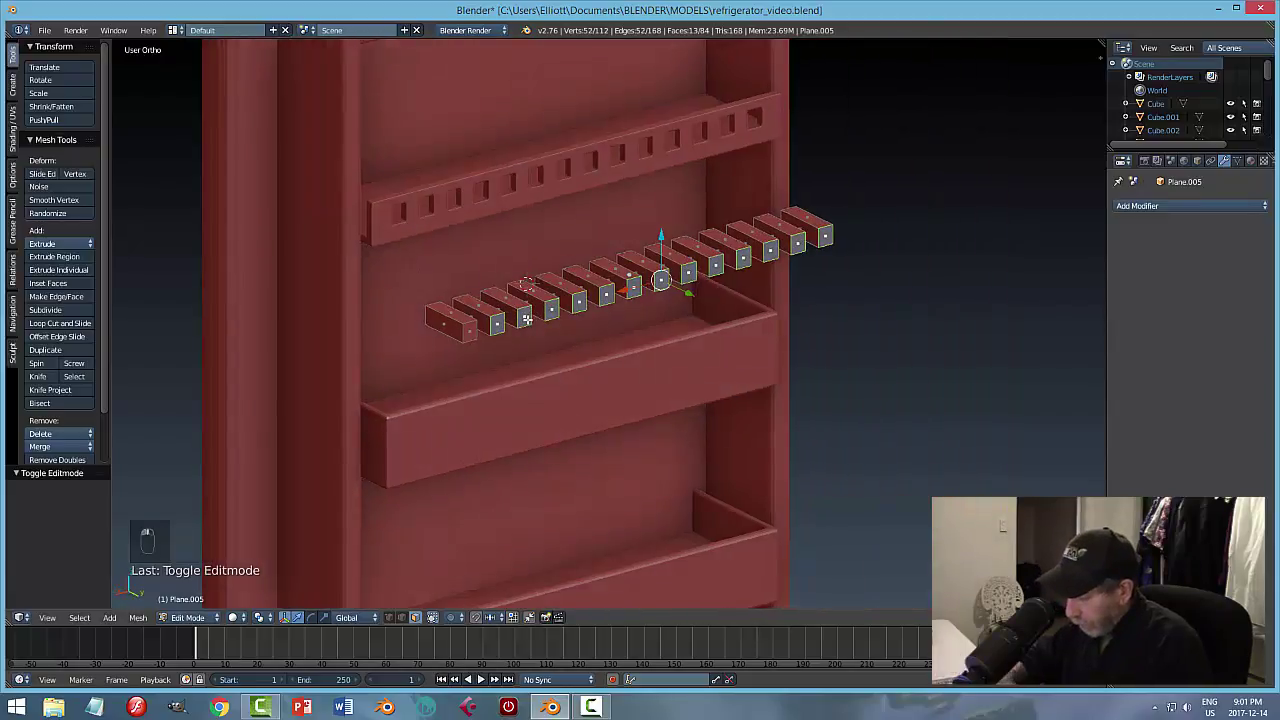
pyautogui.hotkey('ctrl', 'l')
pyautogui.press('x')
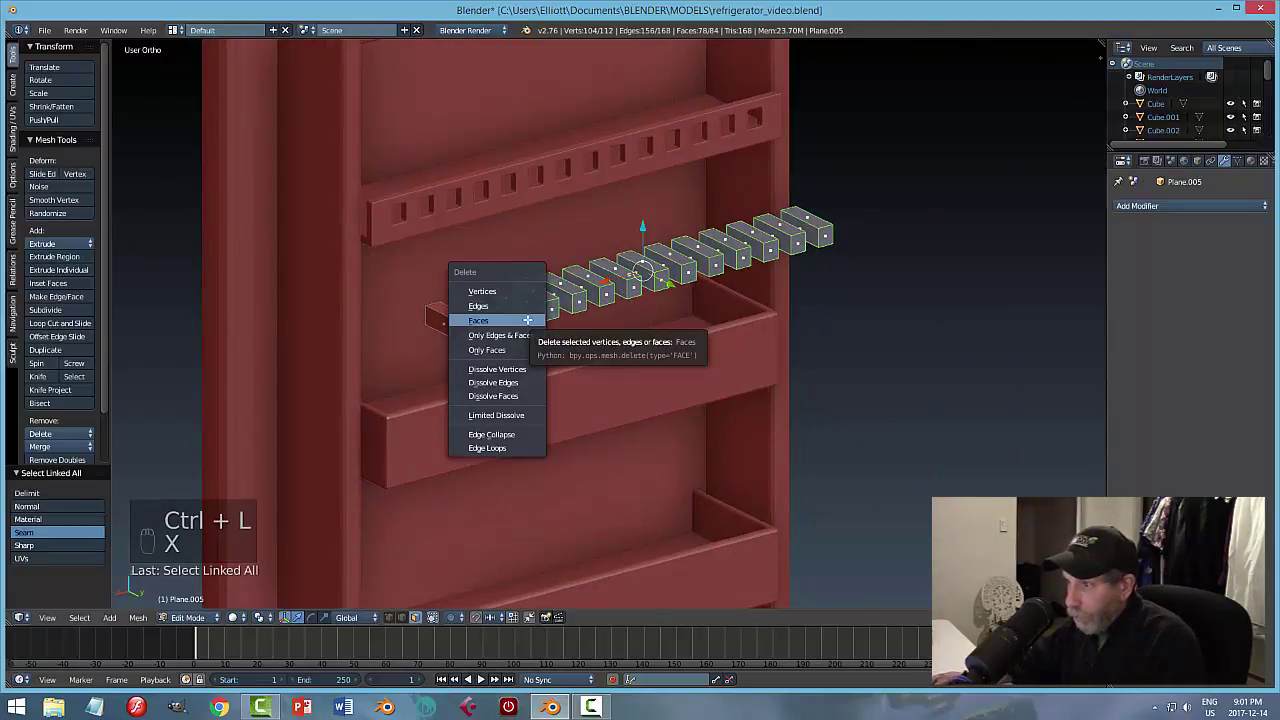
pyautogui.click(526, 318)
pyautogui.press('Tab')
# Set the remaining block's origin to its geometry and scale it to about 0.579 in X and Z, keeping its Y length.
pyautogui.click(575, 366)
pyautogui.moveTo(618, 368); pyautogui.dragTo(480, 359, button='middle')
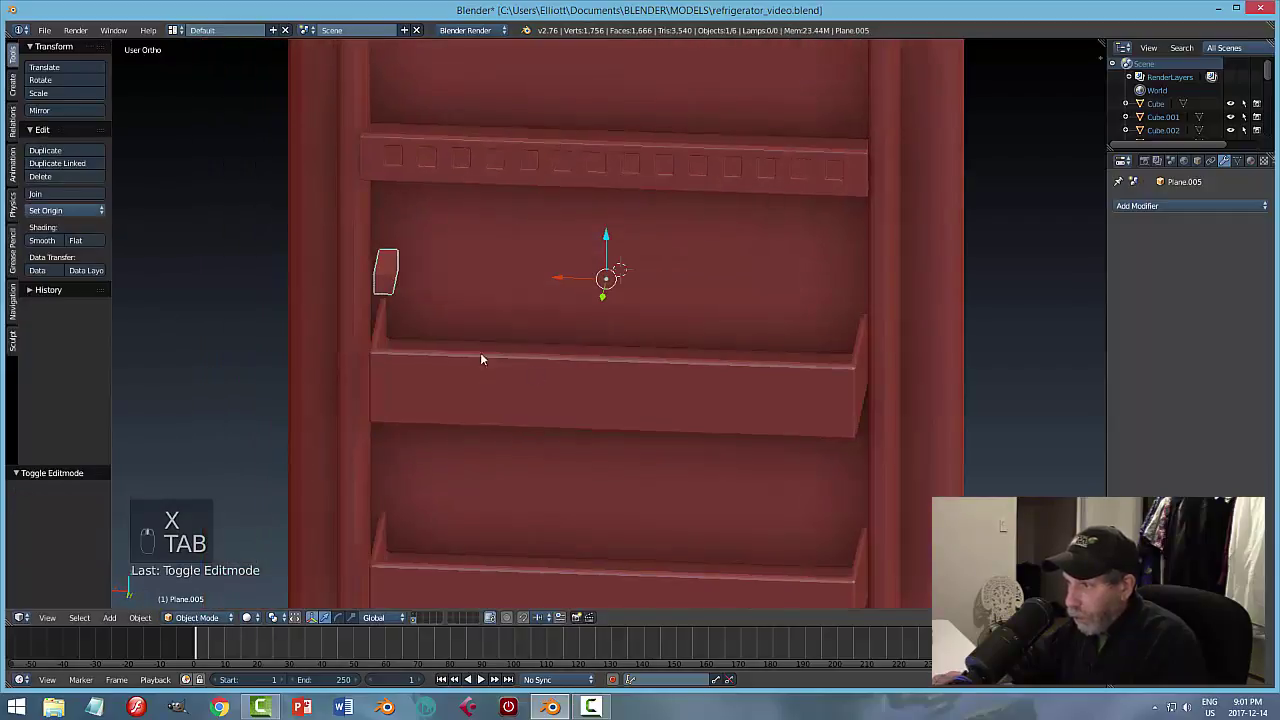
pyautogui.click(60, 210)
pyautogui.click(55, 240)
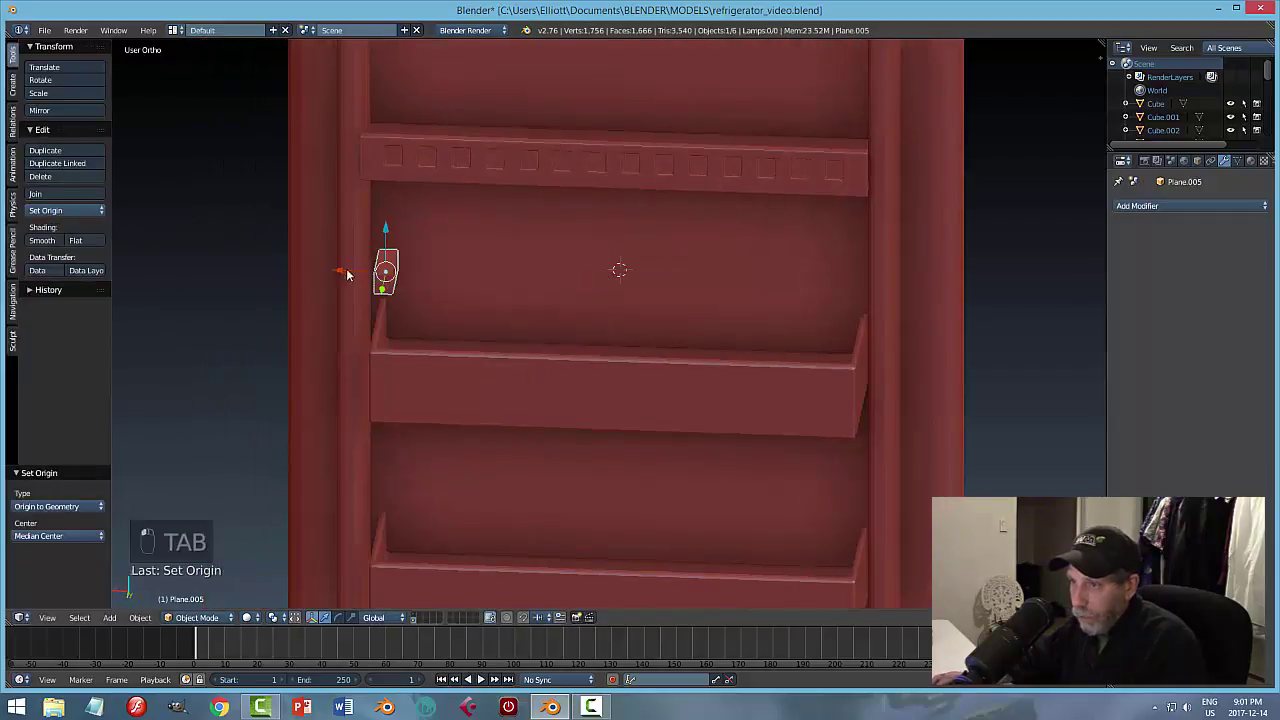
pyautogui.moveTo(343, 271); pyautogui.dragTo(323, 287, button='middle')
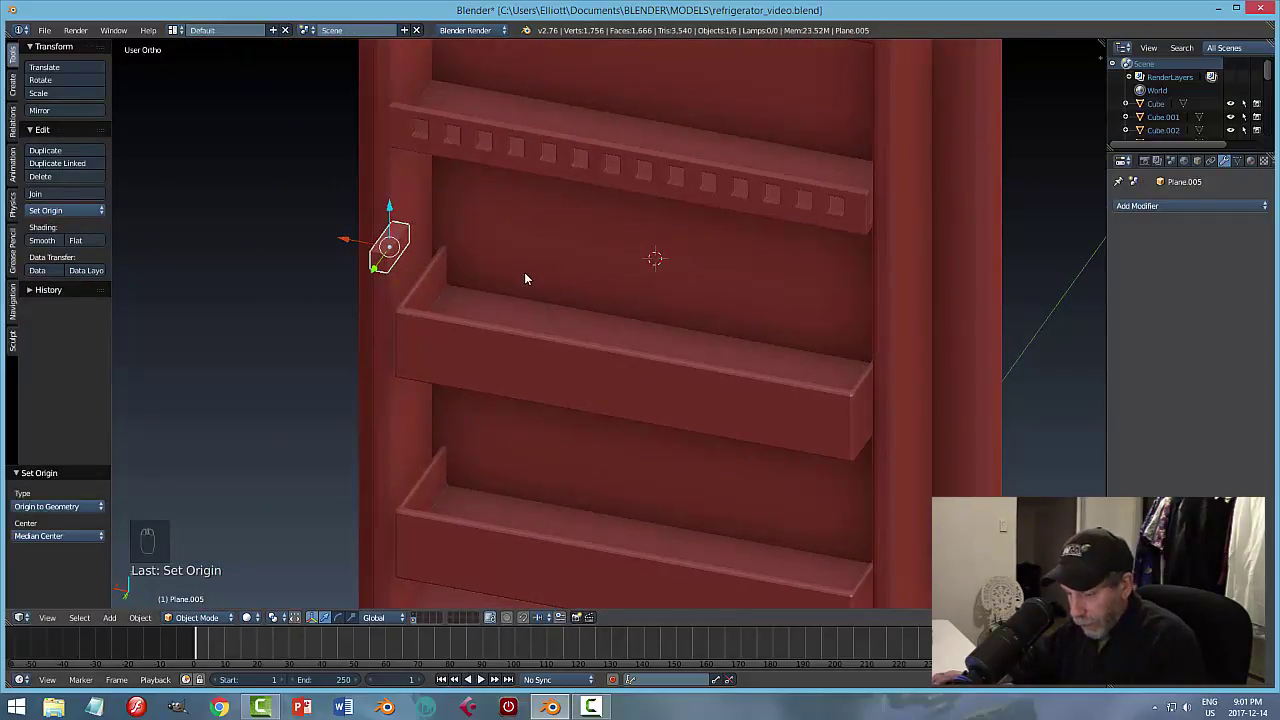
pyautogui.press('s')
pyautogui.hotkey('shift', 'y')
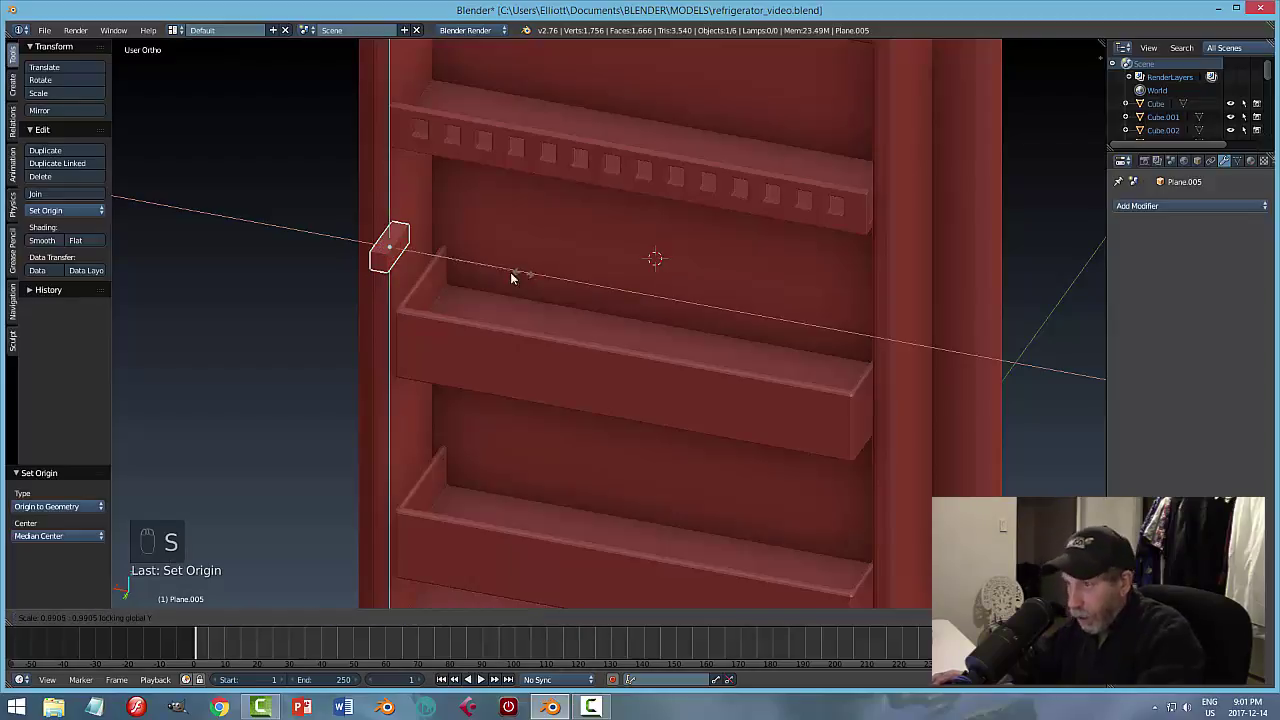
pyautogui.click(449, 274)
# Move the small block about -0.544 along Y into the door liner and raise it about 0.179 along Z to the shelf's underside.
pyautogui.moveTo(449, 274); pyautogui.dragTo(385, 238, button='middle')
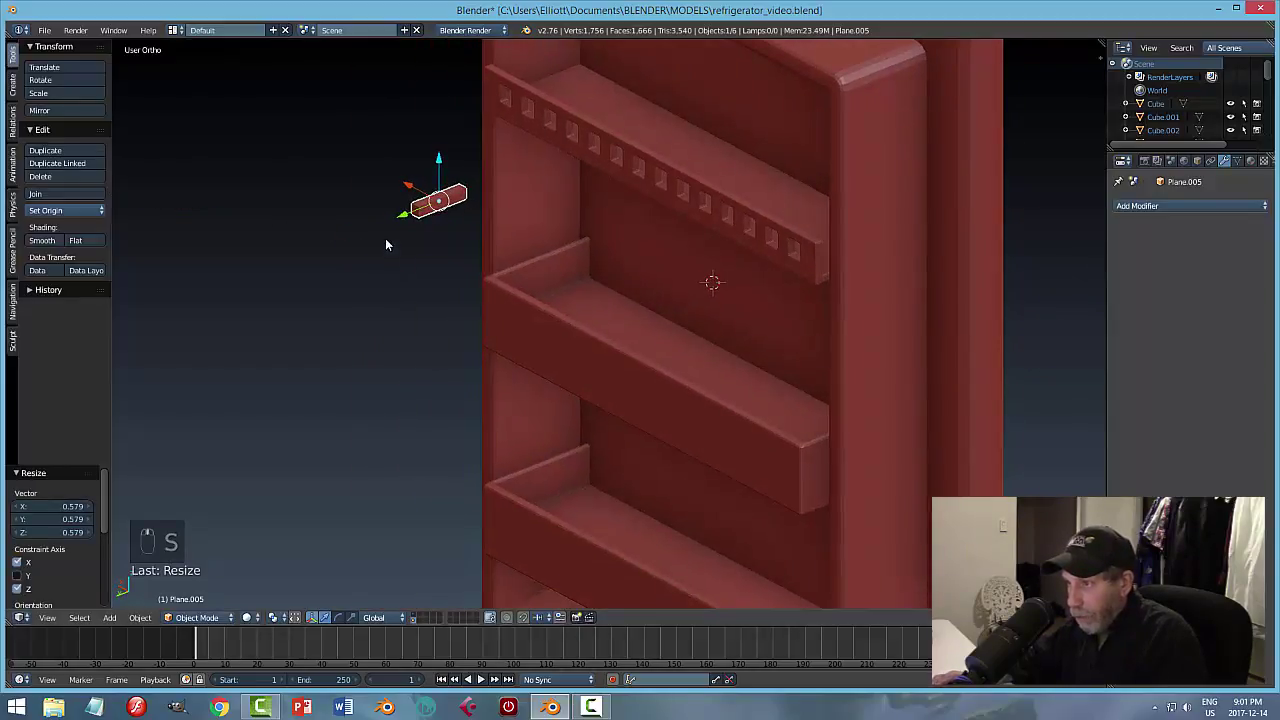
pyautogui.press('g')
pyautogui.press('y')
pyautogui.click(560, 150)
pyautogui.moveTo(560, 150); pyautogui.dragTo(586, 226, button='middle')
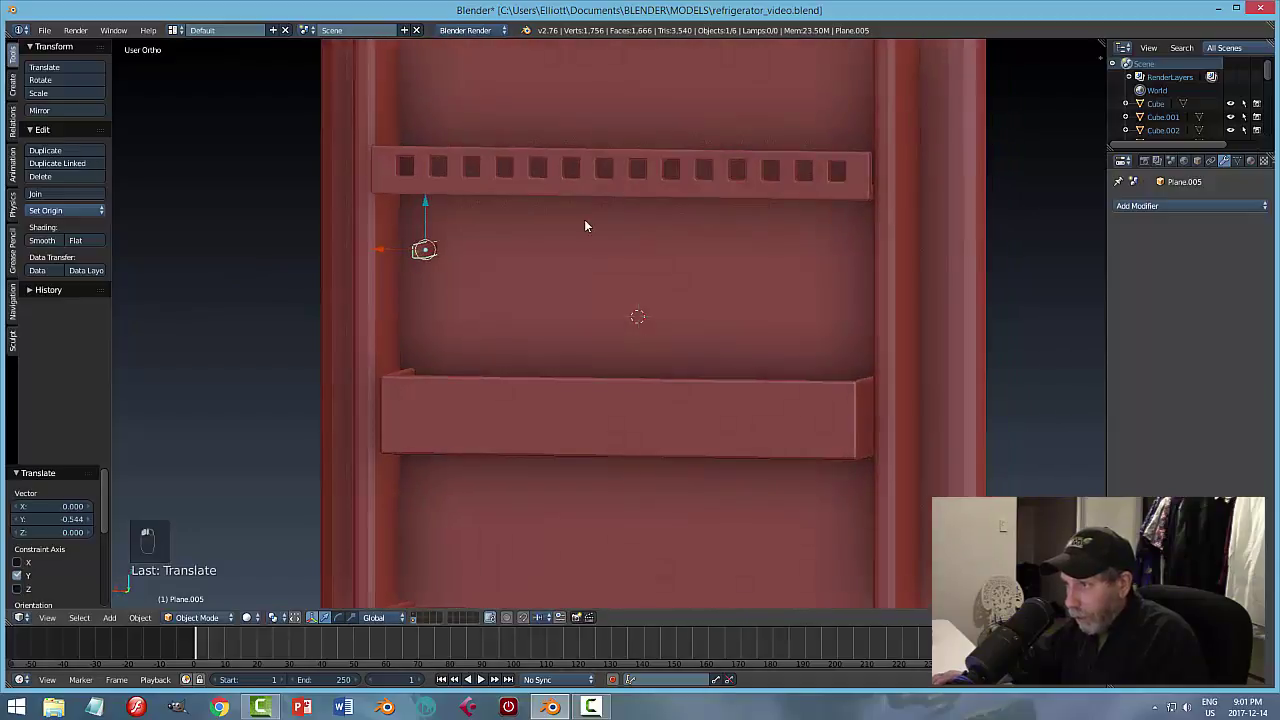
pyautogui.press('ctrl+KP_1')
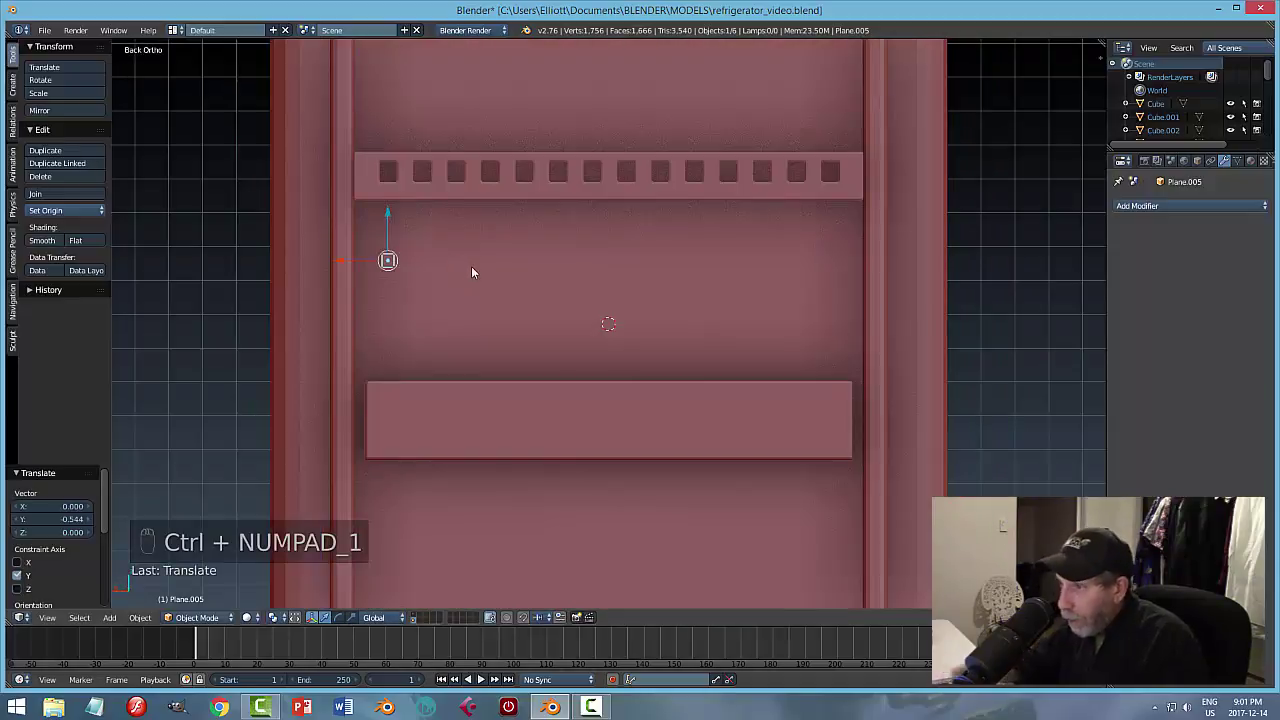
pyautogui.moveTo(389, 219)
pyautogui.mouseDown()
pyautogui.moveTo(388, 188)
pyautogui.moveTo(459, 189)
pyautogui.mouseUp()
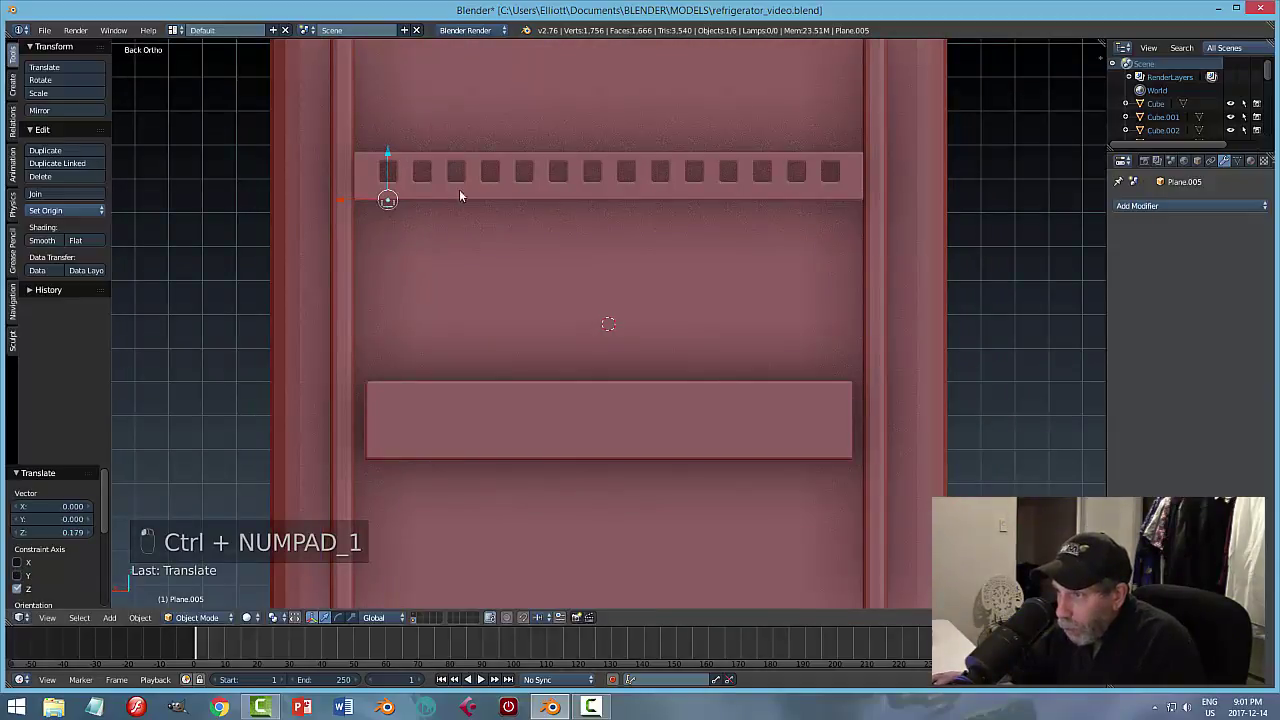
# Shift the small block about 0.083 along X against the liner's side wall and about 0.041 along Y.
pyautogui.press('z')
pyautogui.click(576, 195)
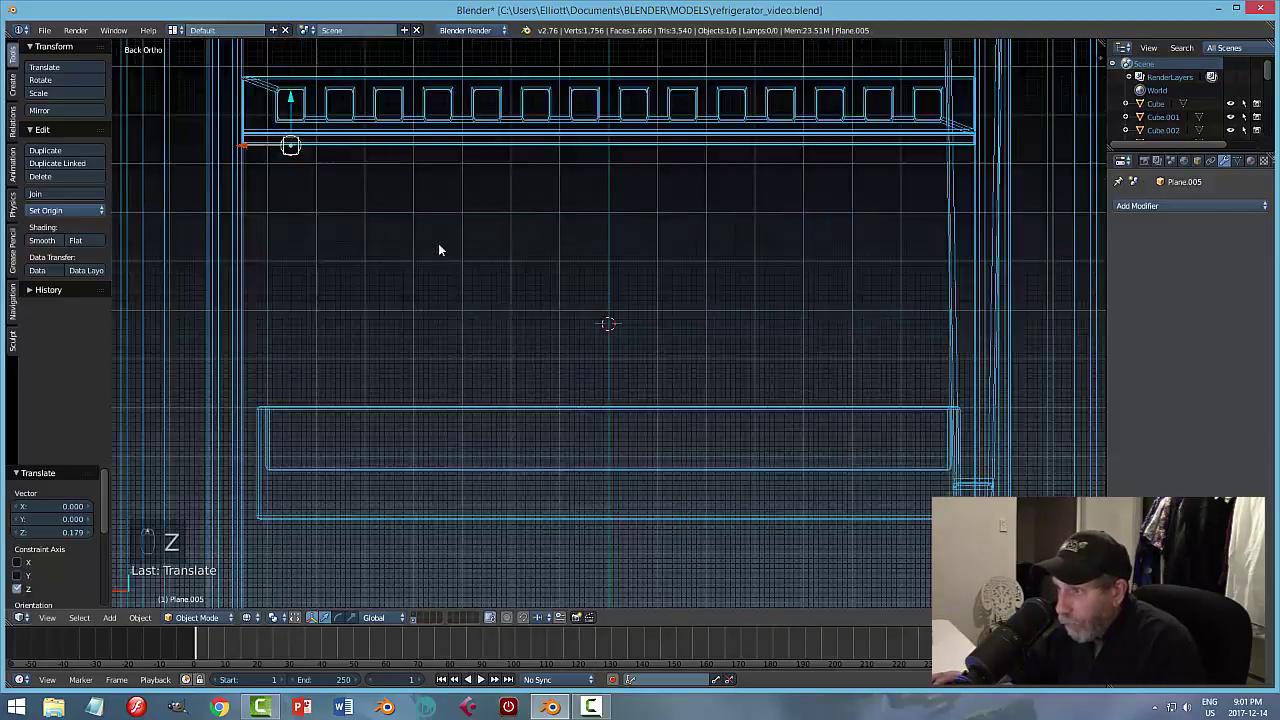
pyautogui.scroll(2, 324, 191)
pyautogui.keyDown('shift'); pyautogui.moveTo(324, 191); pyautogui.dragTo(550, 343, button='middle'); pyautogui.keyUp('shift')
pyautogui.scroll(3, 478, 279)
pyautogui.moveTo(478, 279); pyautogui.dragTo(426, 279)
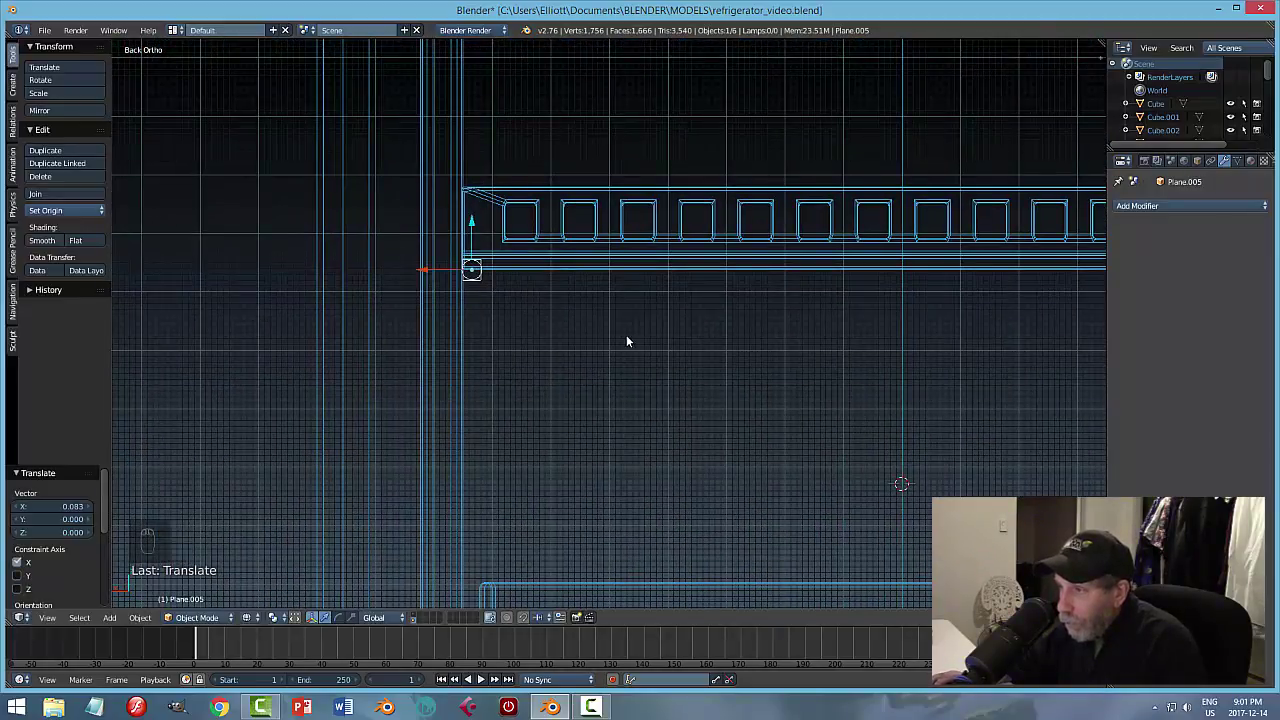
pyautogui.press('z')
pyautogui.click(632, 426)
pyautogui.moveTo(651, 380)
pyautogui.mouseDown(button='middle')
pyautogui.moveTo(643, 371)
pyautogui.moveTo(634, 387)
pyautogui.moveTo(680, 349)
pyautogui.moveTo(649, 349)
pyautogui.moveTo(660, 345)
pyautogui.mouseUp(button='middle')
pyautogui.moveTo(764, 300); pyautogui.dragTo(745, 298)
# Add a Mirror modifier across X to the small block, using the perforated upper shelf as the mirror object.
pyautogui.moveTo(745, 298); pyautogui.dragTo(758, 375, button='middle')
pyautogui.click(1153, 206)
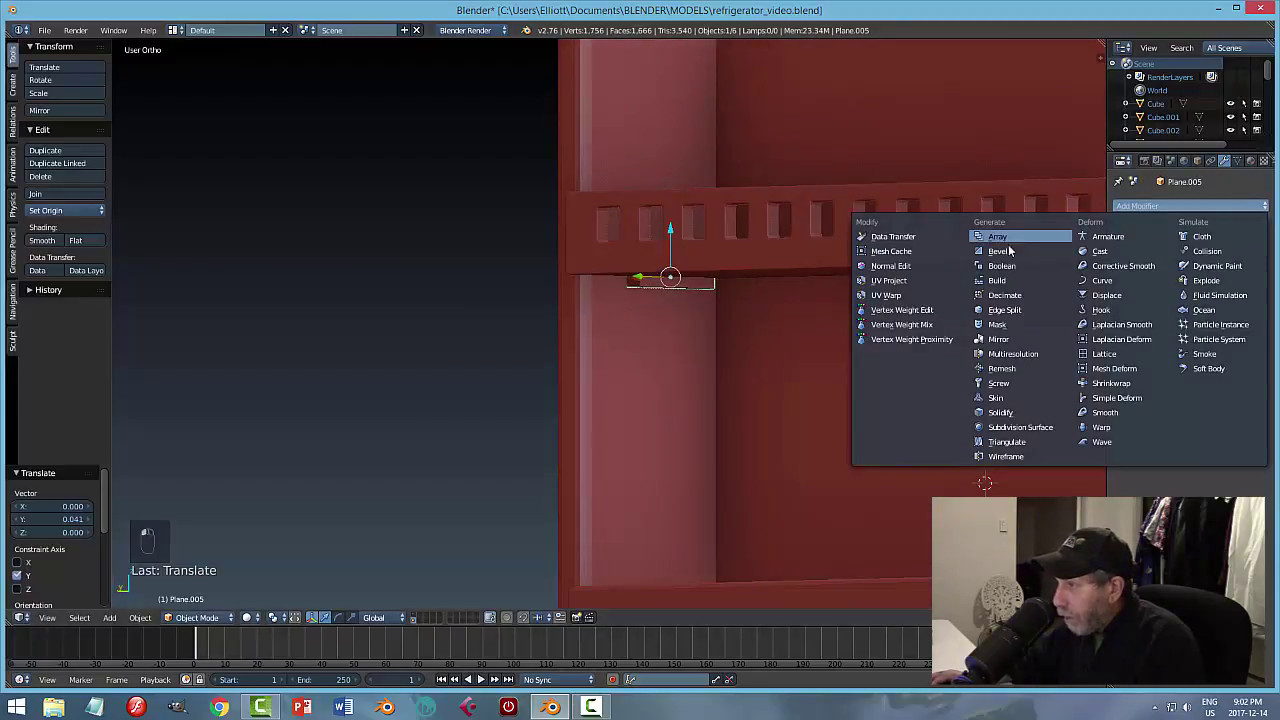
pyautogui.click(998, 339)
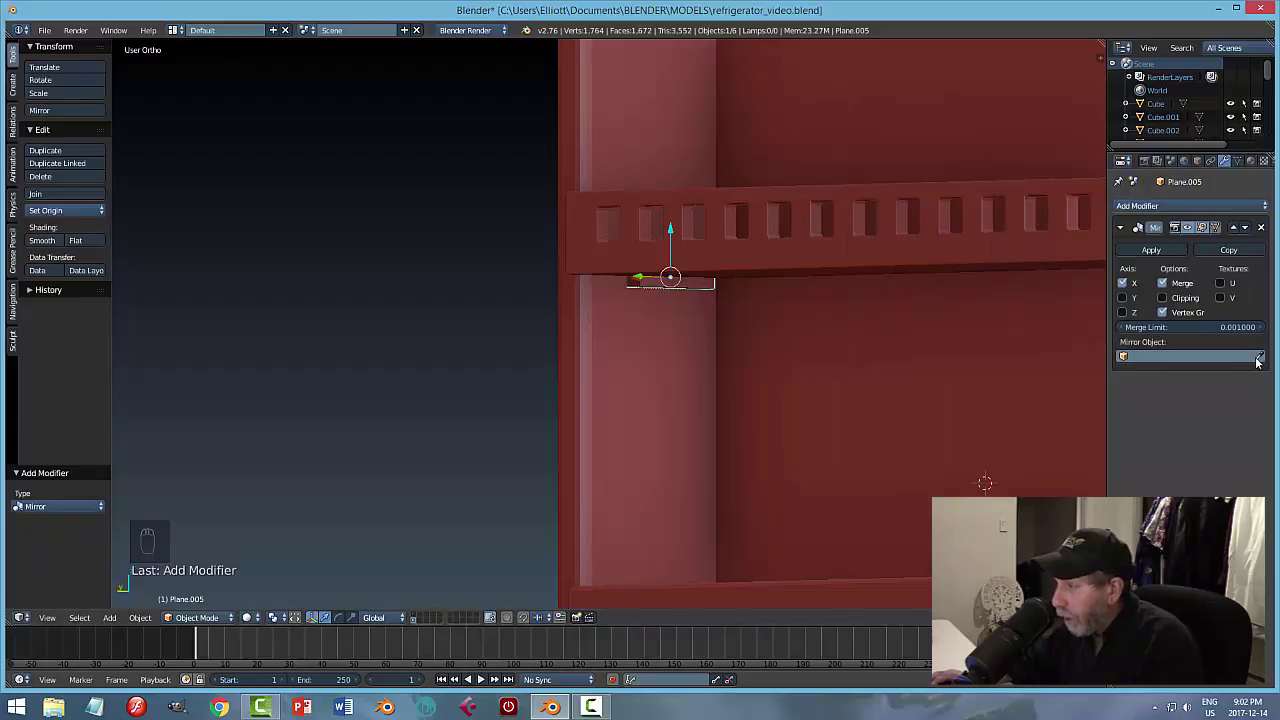
pyautogui.rightClick(837, 401)
pyautogui.scroll(-3, 913, 381)
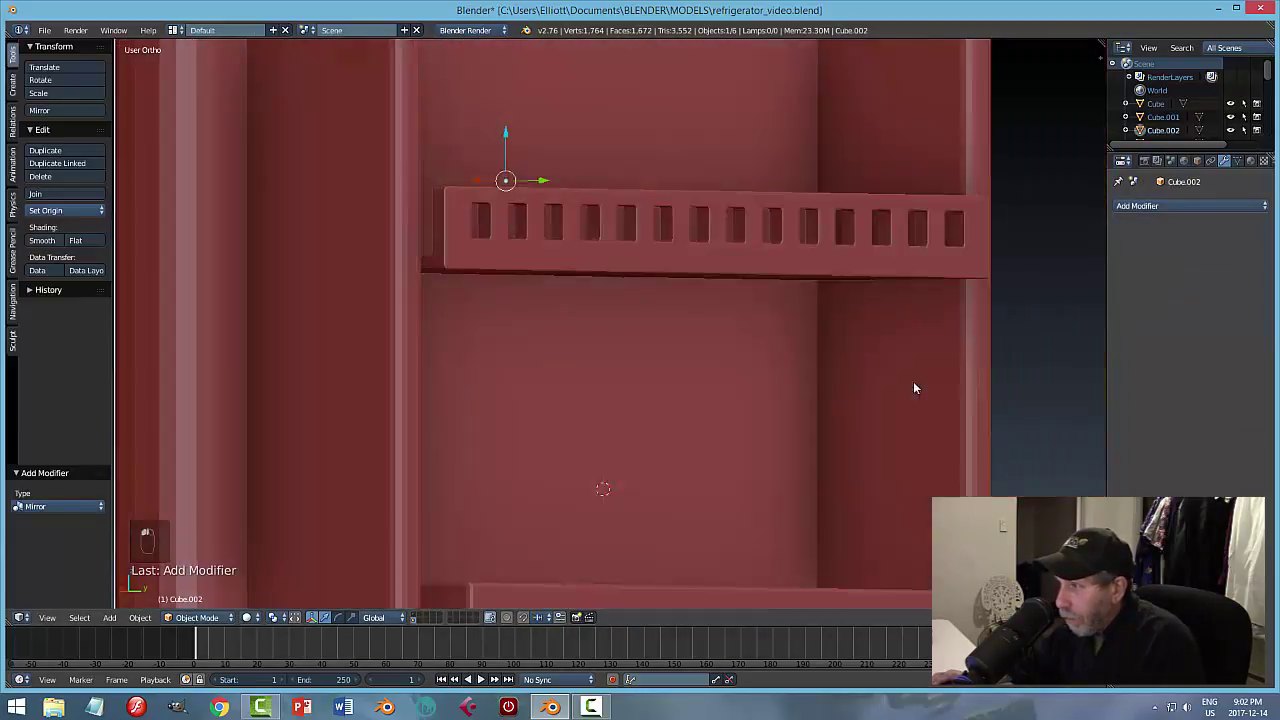
pyautogui.moveTo(916, 385); pyautogui.dragTo(617, 322, button='middle')
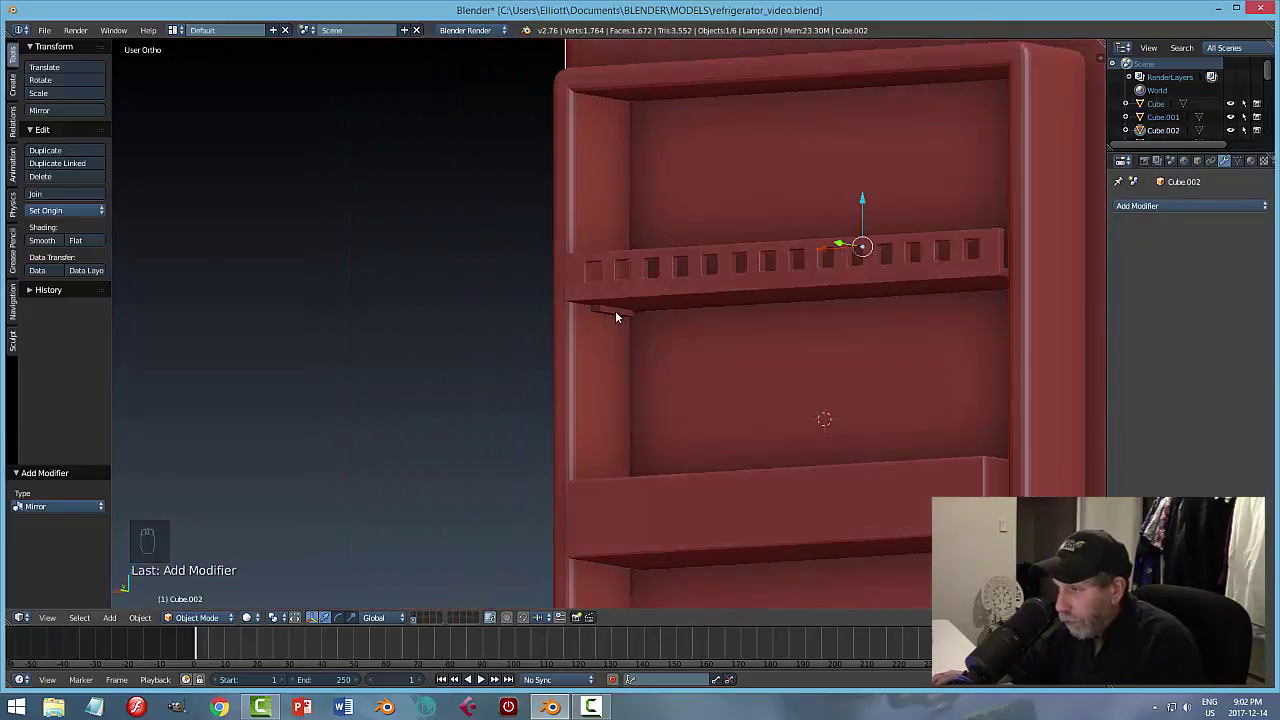
pyautogui.rightClick(615, 310)
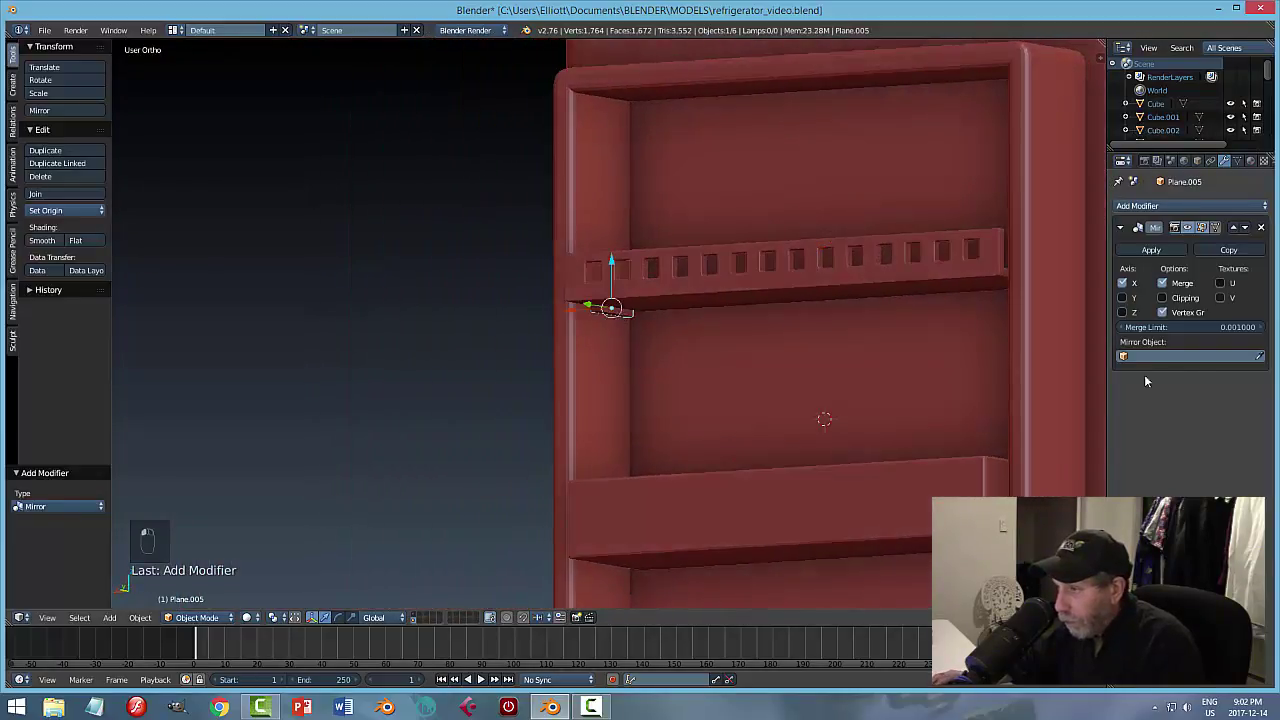
pyautogui.click(1260, 360)
pyautogui.click(885, 265)
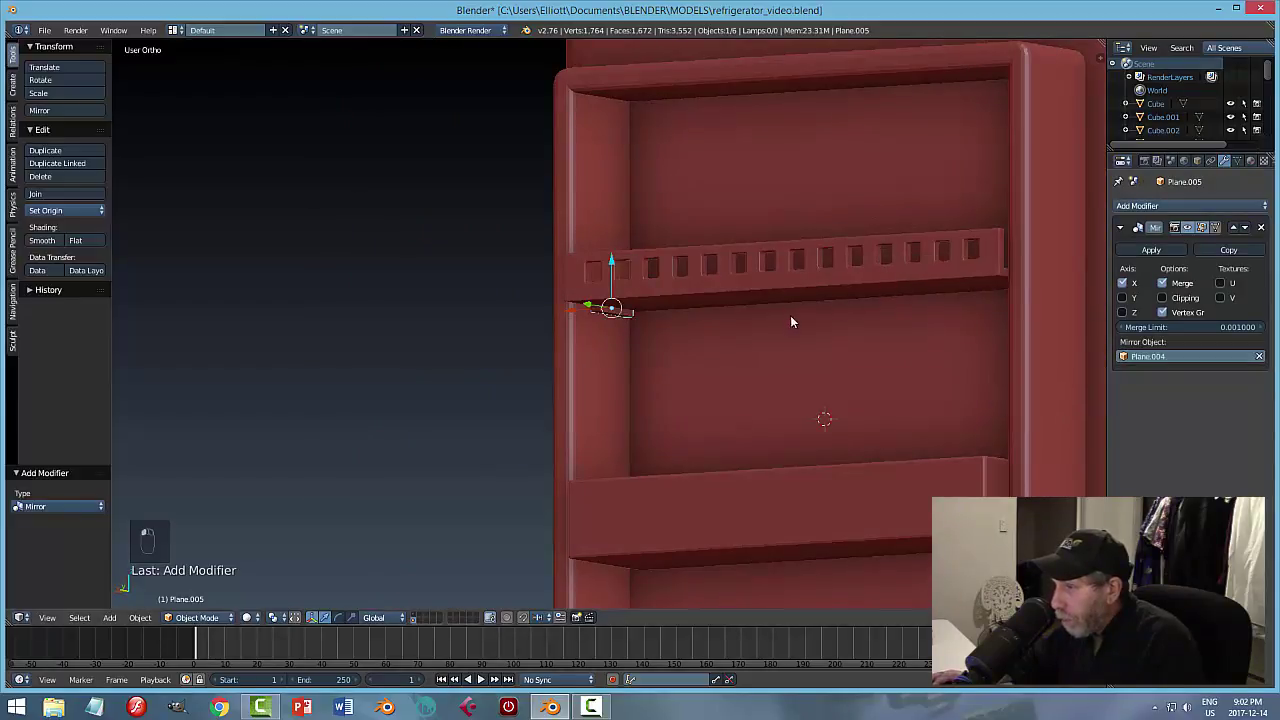
# Apply the Mirror modifier and set the support pair's origin to its geometry.
pyautogui.moveTo(790, 315); pyautogui.dragTo(865, 318, button='middle')
pyautogui.click(1151, 249)
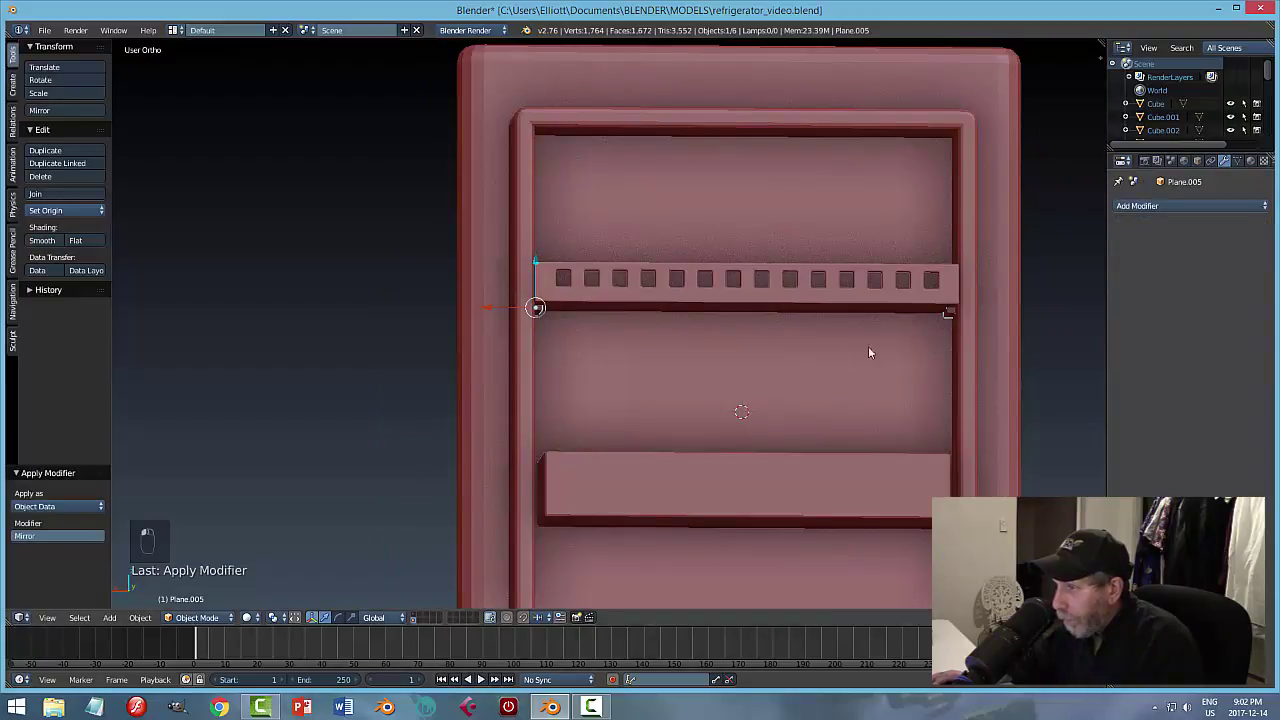
pyautogui.click(62, 211)
pyautogui.click(60, 240)
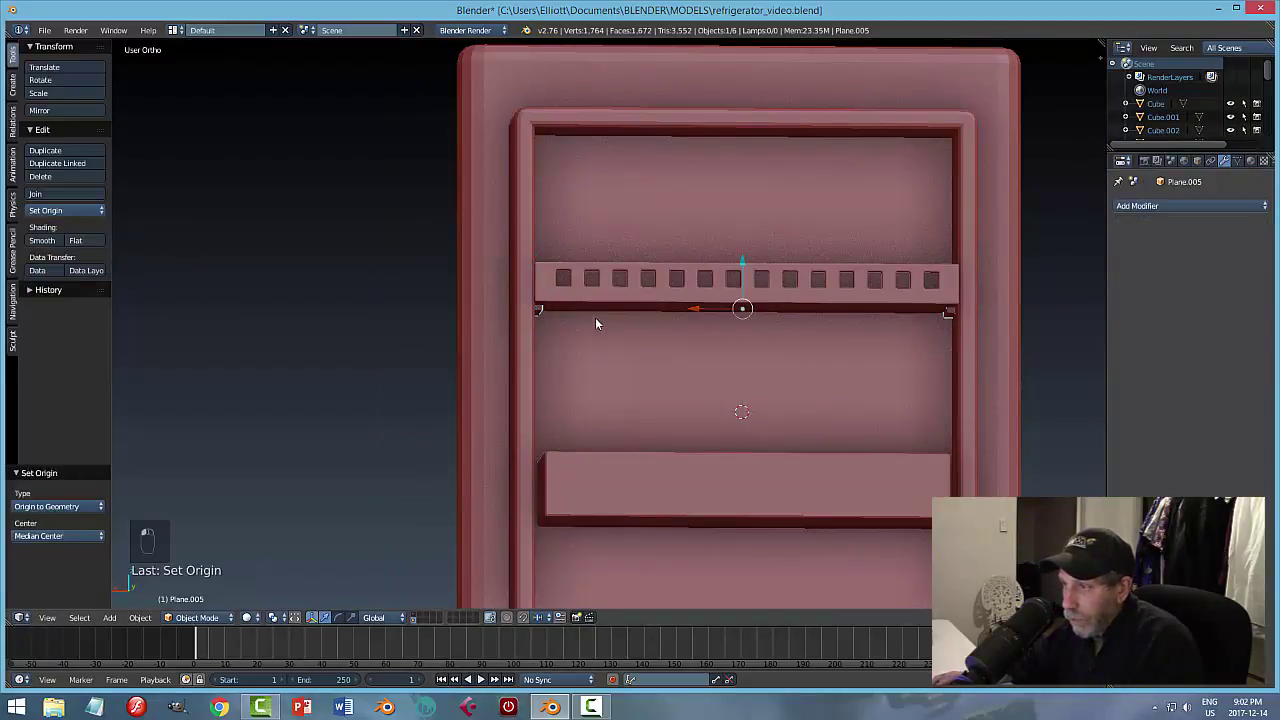
# Duplicate the support pair about -0.801 along Z to beneath the middle bin and nudge the copy up about 0.009.
pyautogui.scroll(-3, 732, 344)
pyautogui.hotkey('shift', 'd')
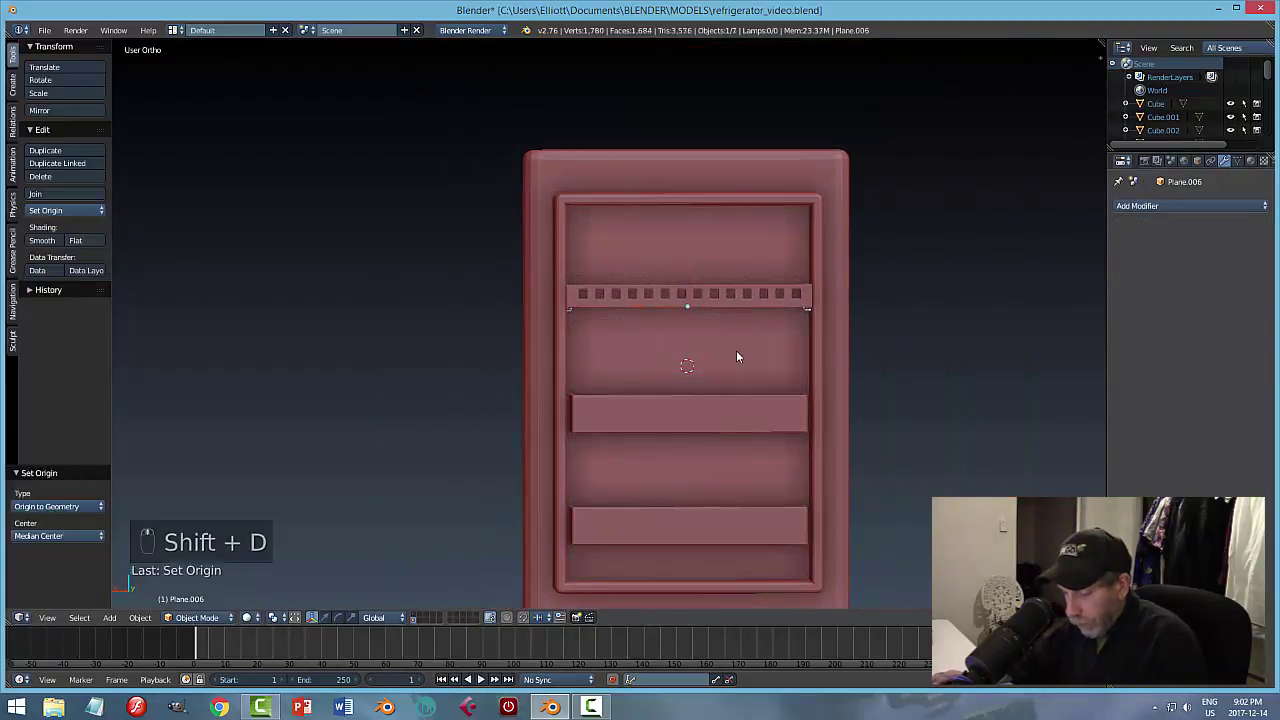
pyautogui.press('z')
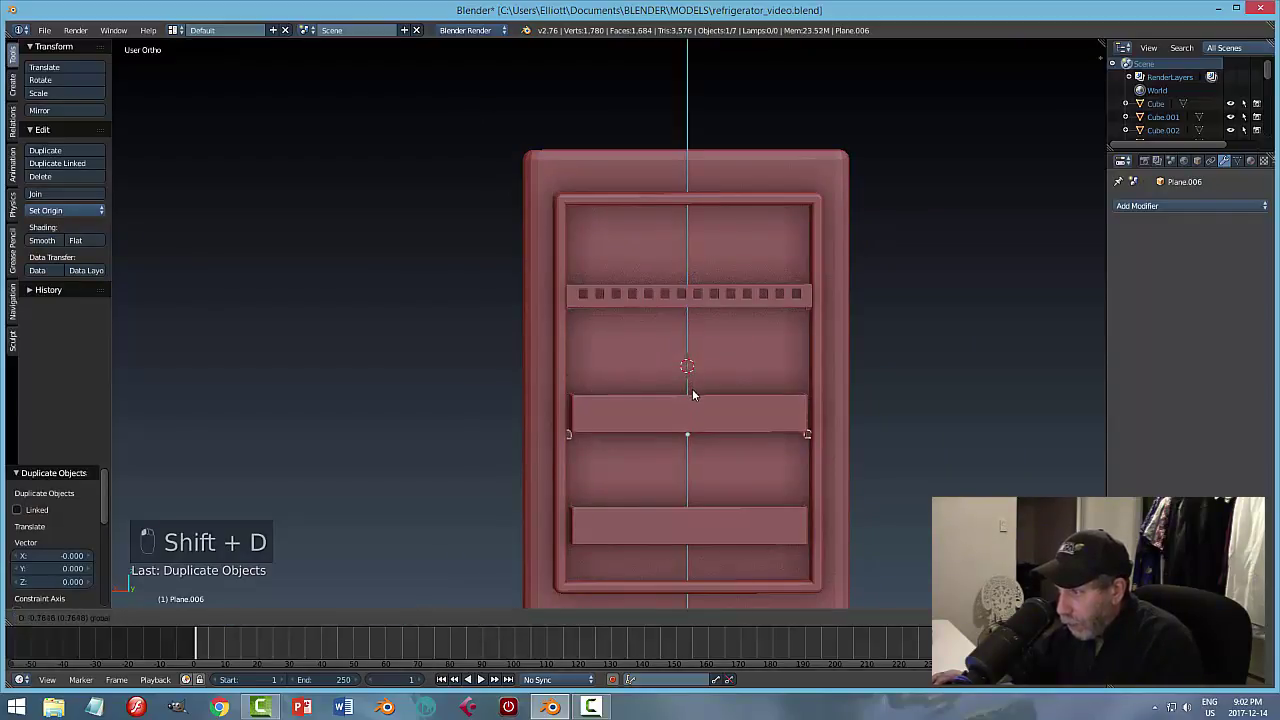
pyautogui.click(726, 392)
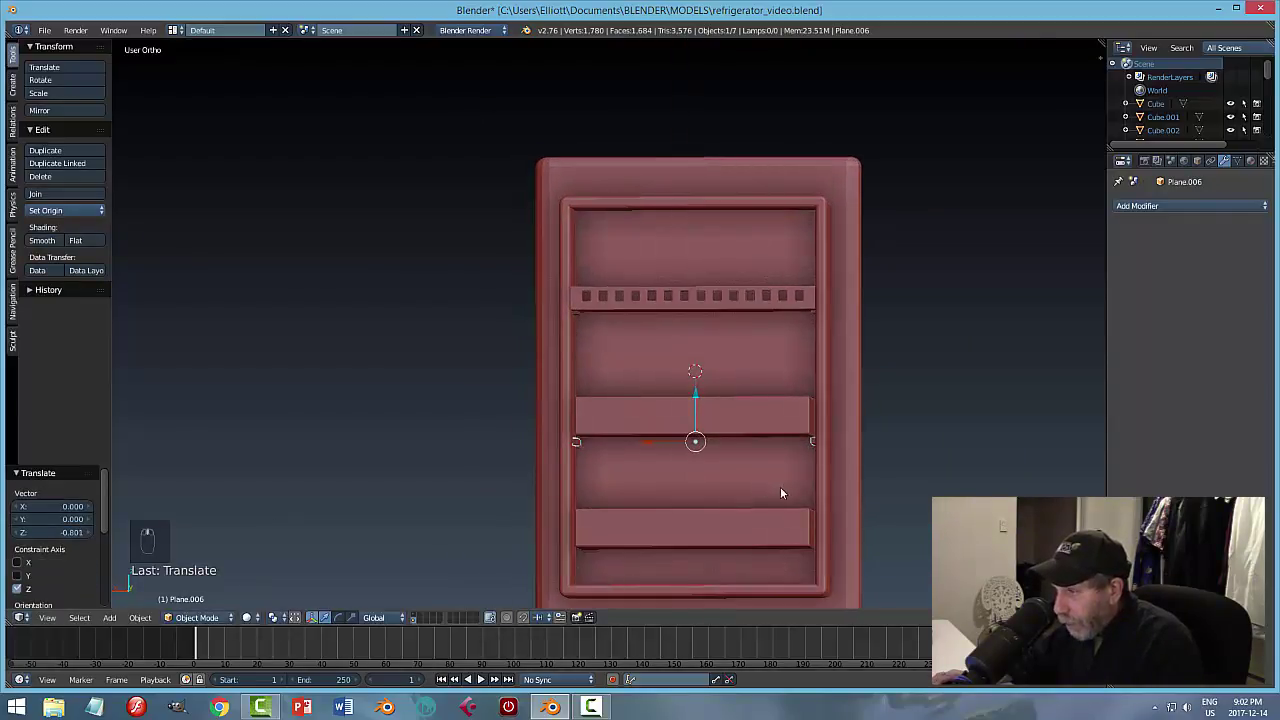
pyautogui.scroll(3, 780, 488)
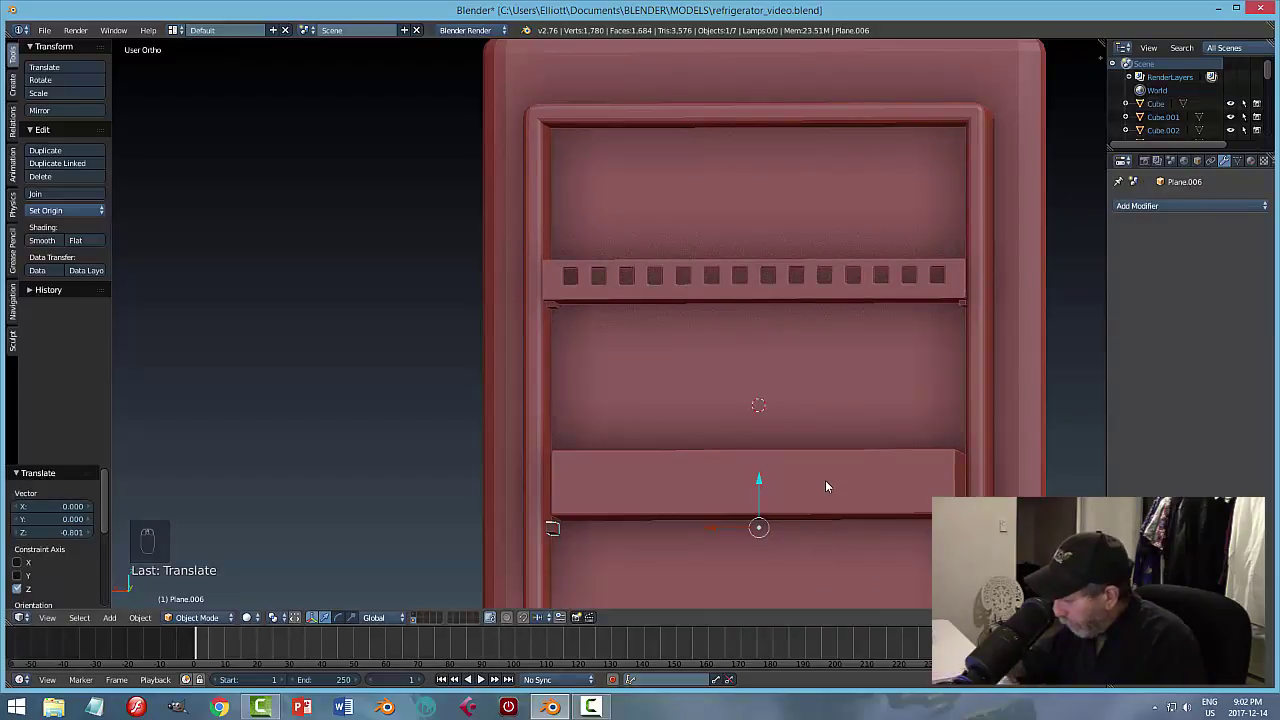
pyautogui.press('ctrl+KP_1')
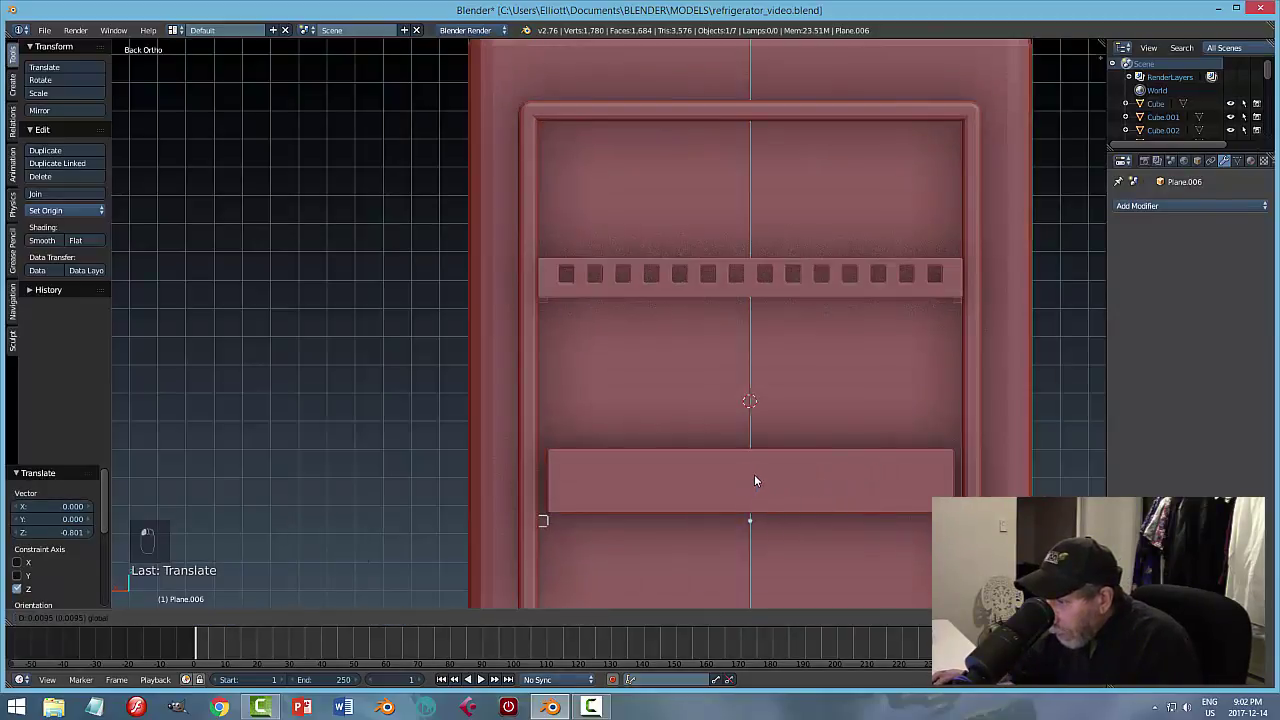
# Scale the middle and lower bins together to about 1.041 along X to span the liner's width, and deselect everything.
pyautogui.scroll(-2, 796, 534)
pyautogui.keyDown('shift'); pyautogui.moveTo(796, 540); pyautogui.dragTo(744, 467, button='middle'); pyautogui.keyUp('shift')
pyautogui.keyDown('shift'); pyautogui.rightClick(786, 467); pyautogui.keyUp('shift')
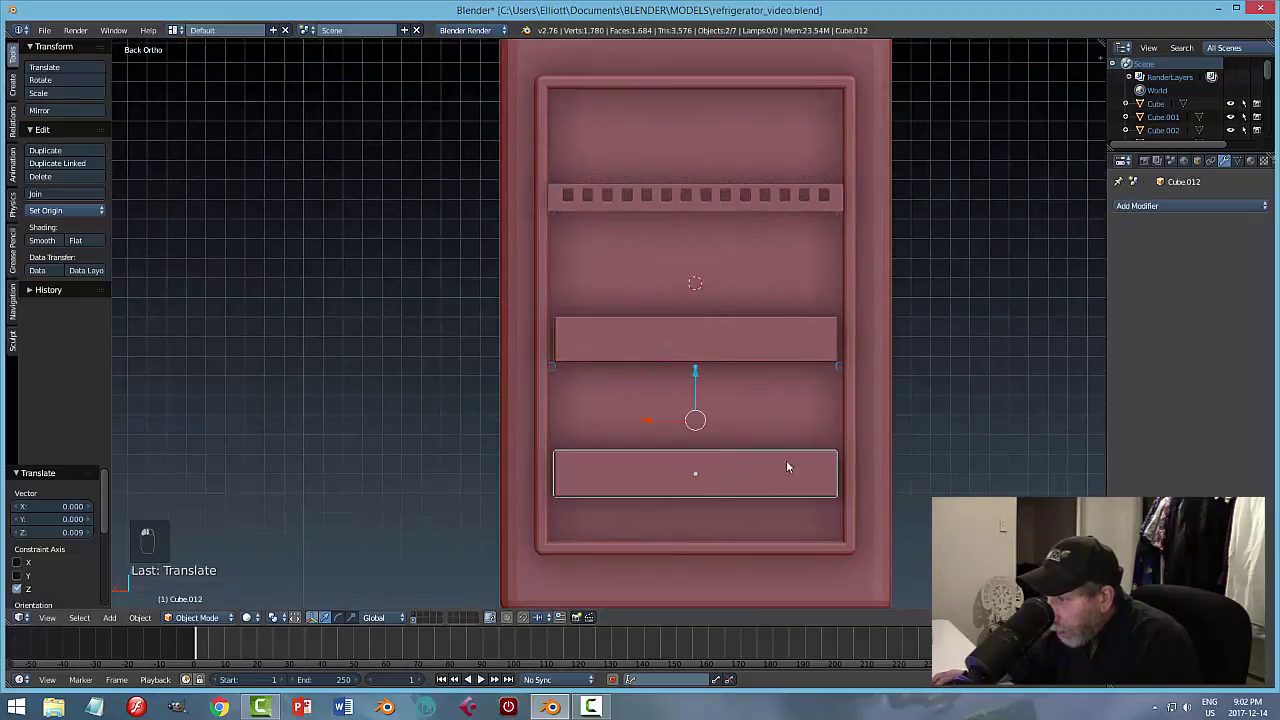
pyautogui.rightClick(746, 357)
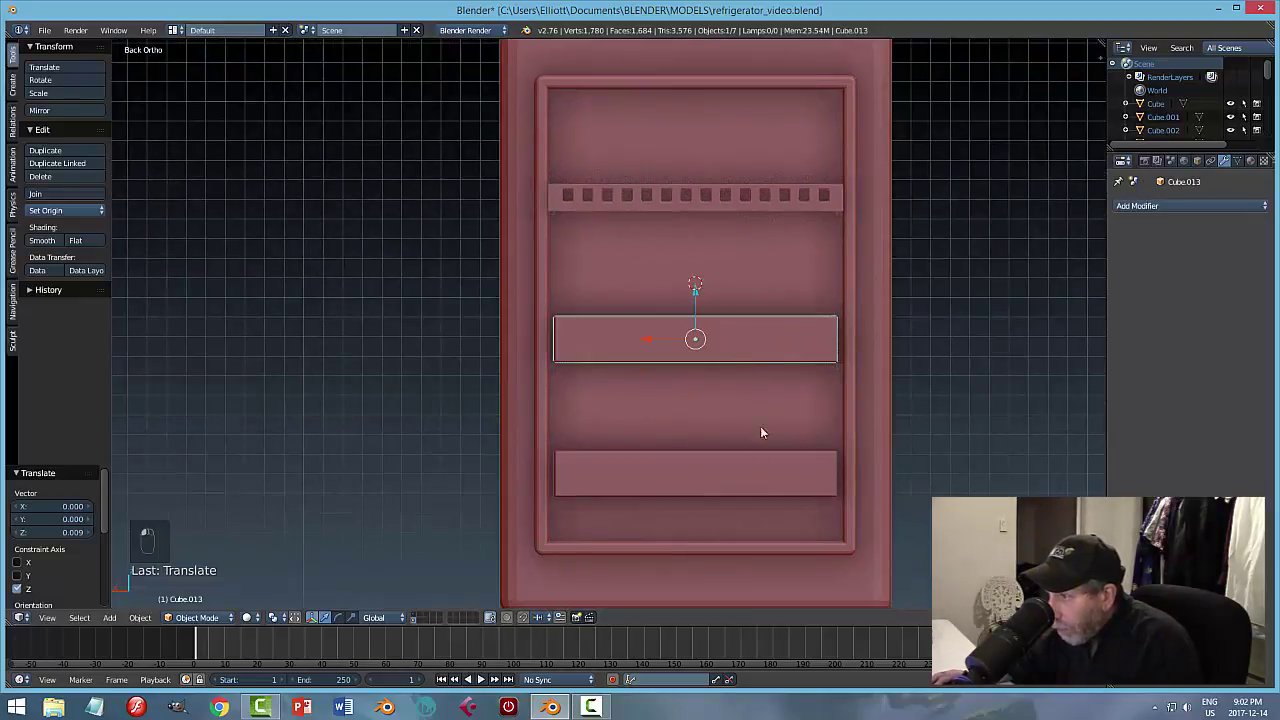
pyautogui.keyDown('shift'); pyautogui.rightClick(765, 456); pyautogui.keyUp('shift')
pyautogui.scroll(1, 778, 455)
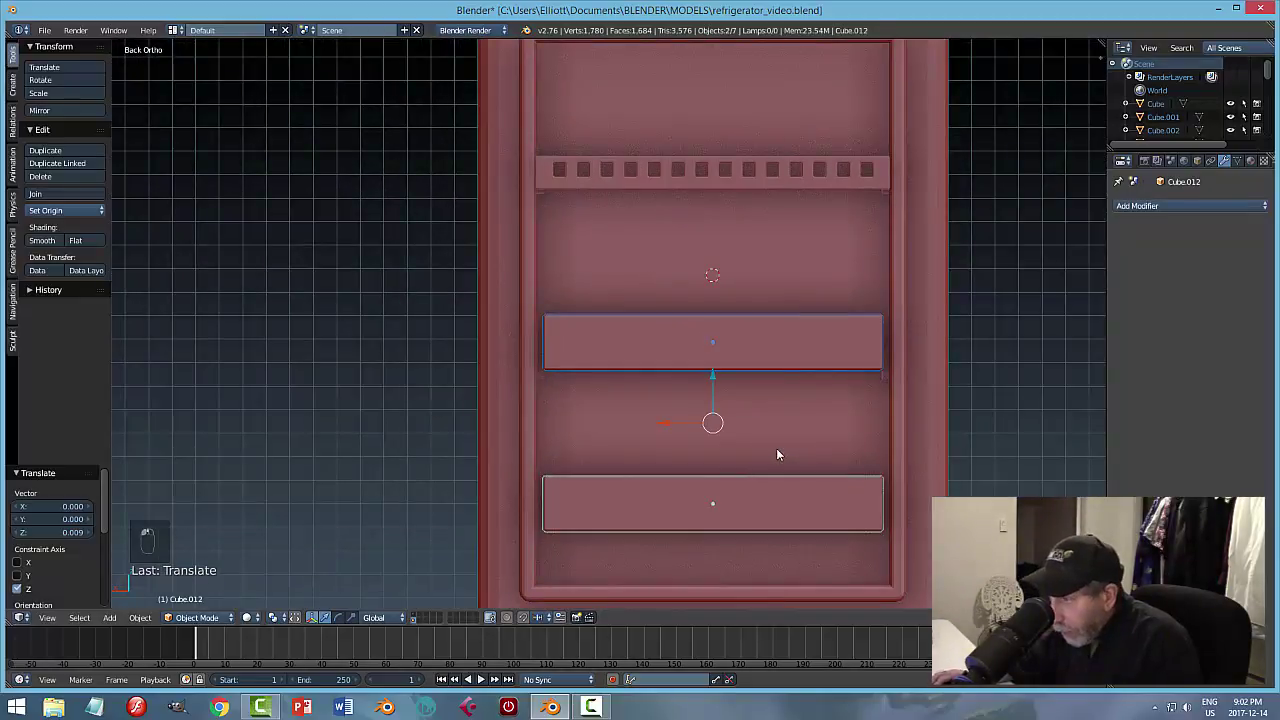
pyautogui.press('s')
pyautogui.press('x')
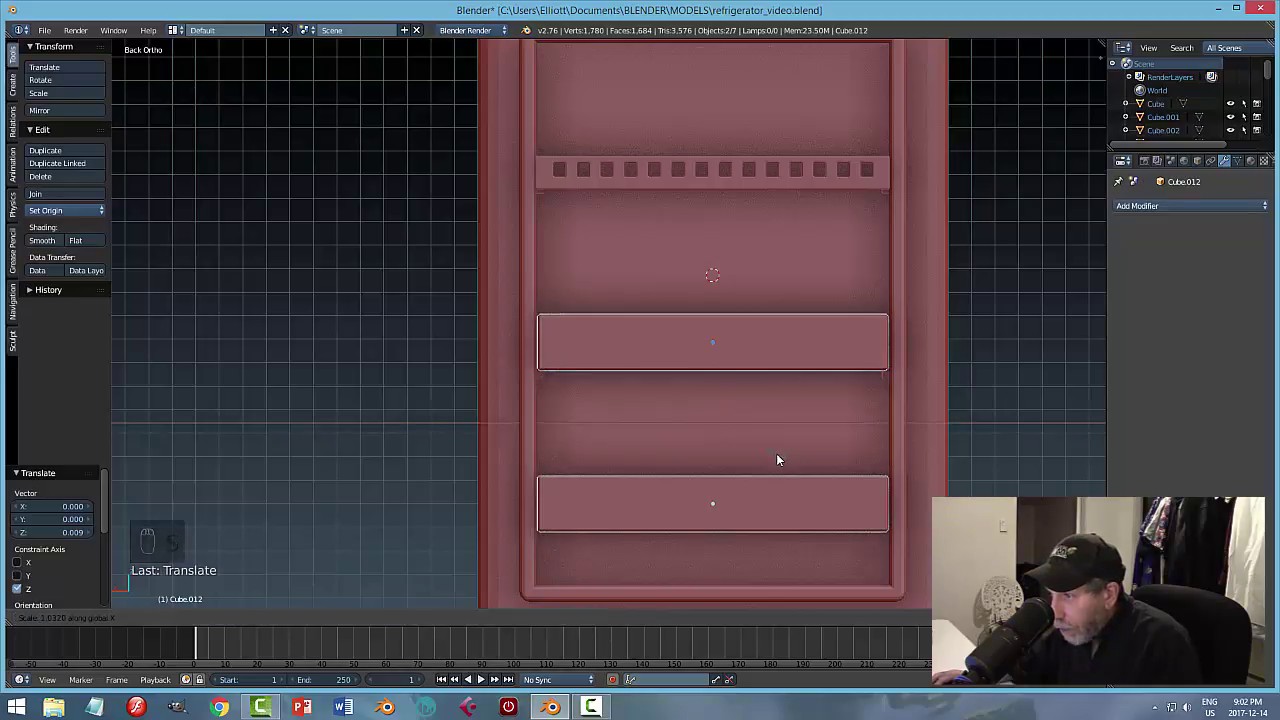
pyautogui.click(777, 455)
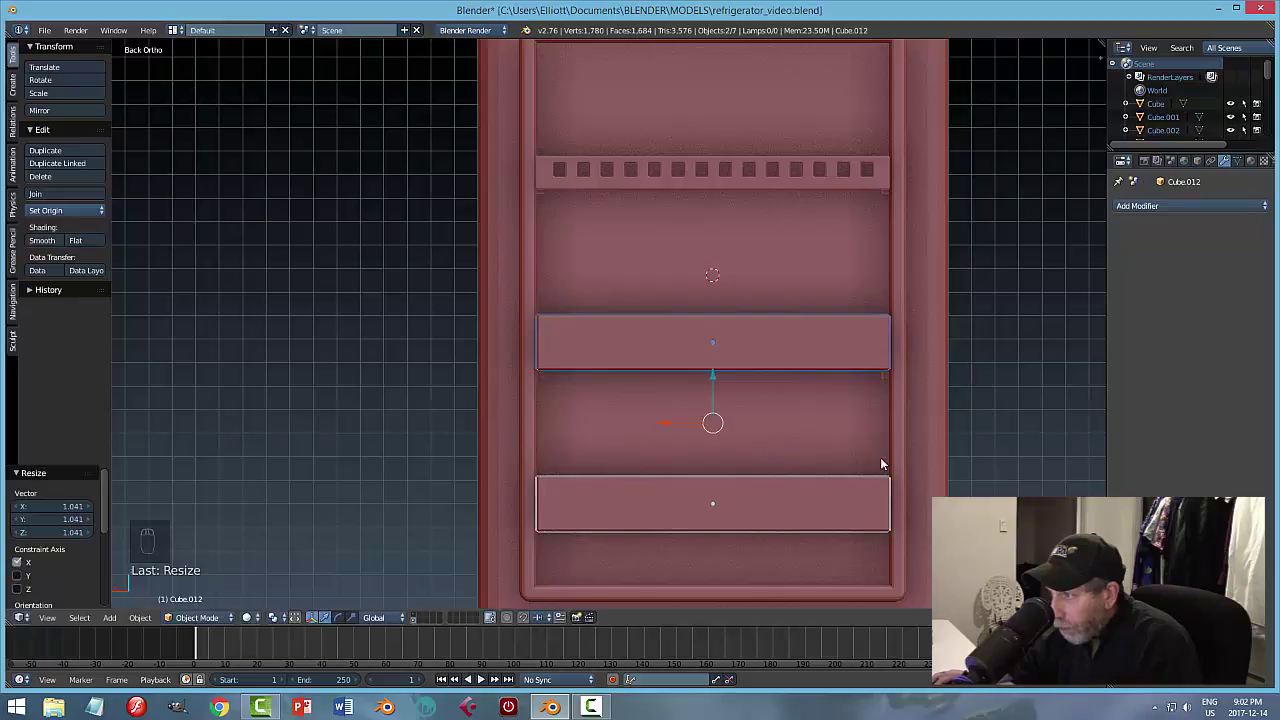
pyautogui.press('a')
# Duplicate the middle bin's support pair about -0.674 along Z to beneath the lower bin, and deselect everything.
pyautogui.moveTo(896, 458); pyautogui.dragTo(669, 432, button='middle')
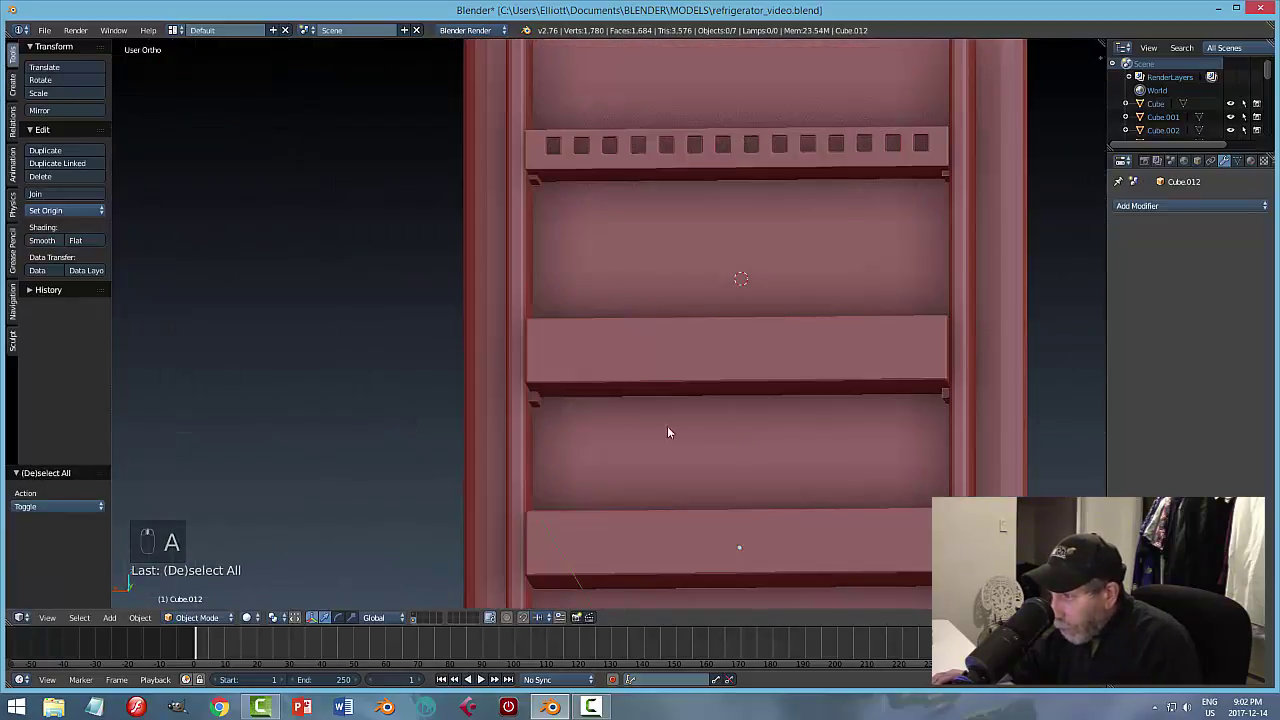
pyautogui.rightClick(536, 405)
pyautogui.scroll(-2, 662, 438)
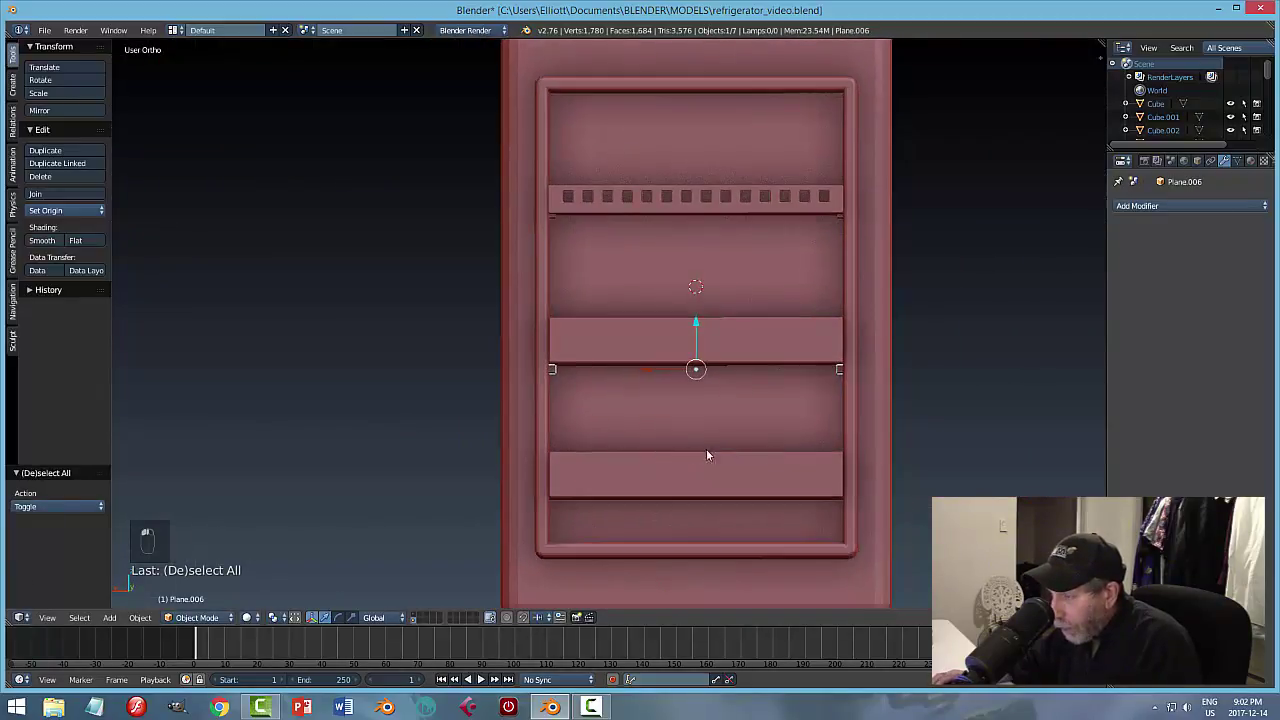
pyautogui.hotkey('shift', 'd')
pyautogui.press('z')
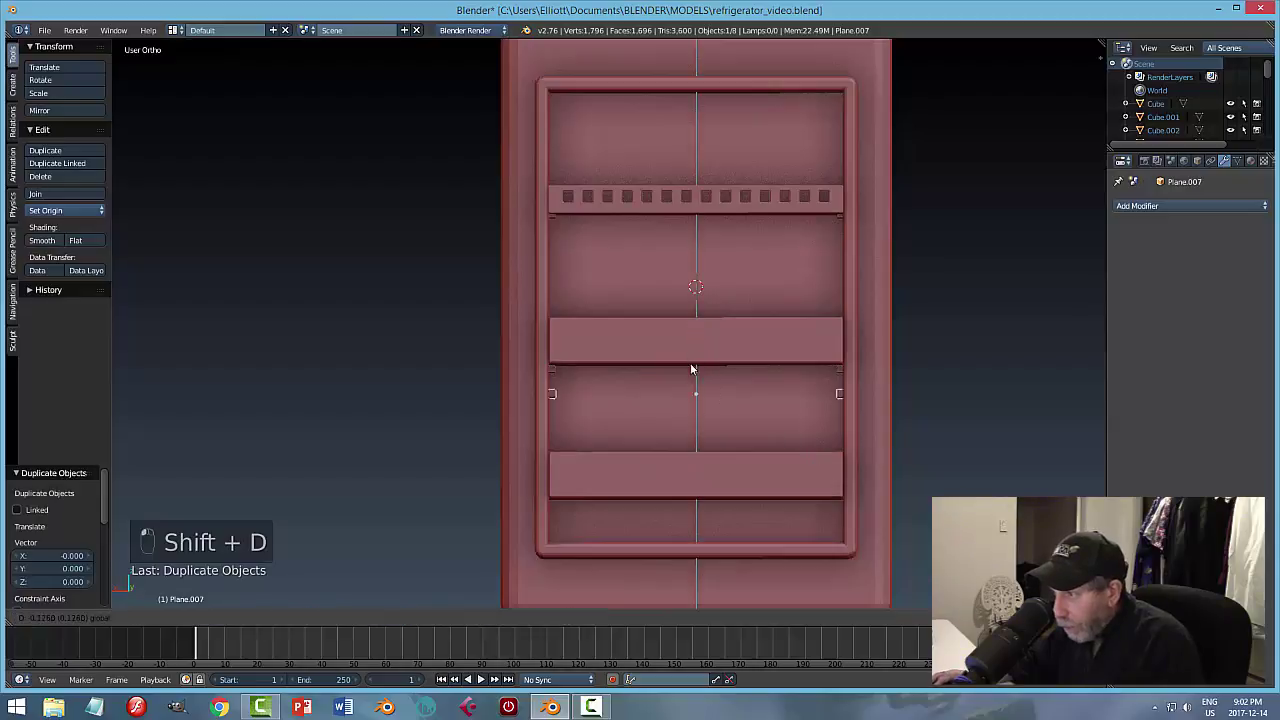
pyautogui.click(695, 453)
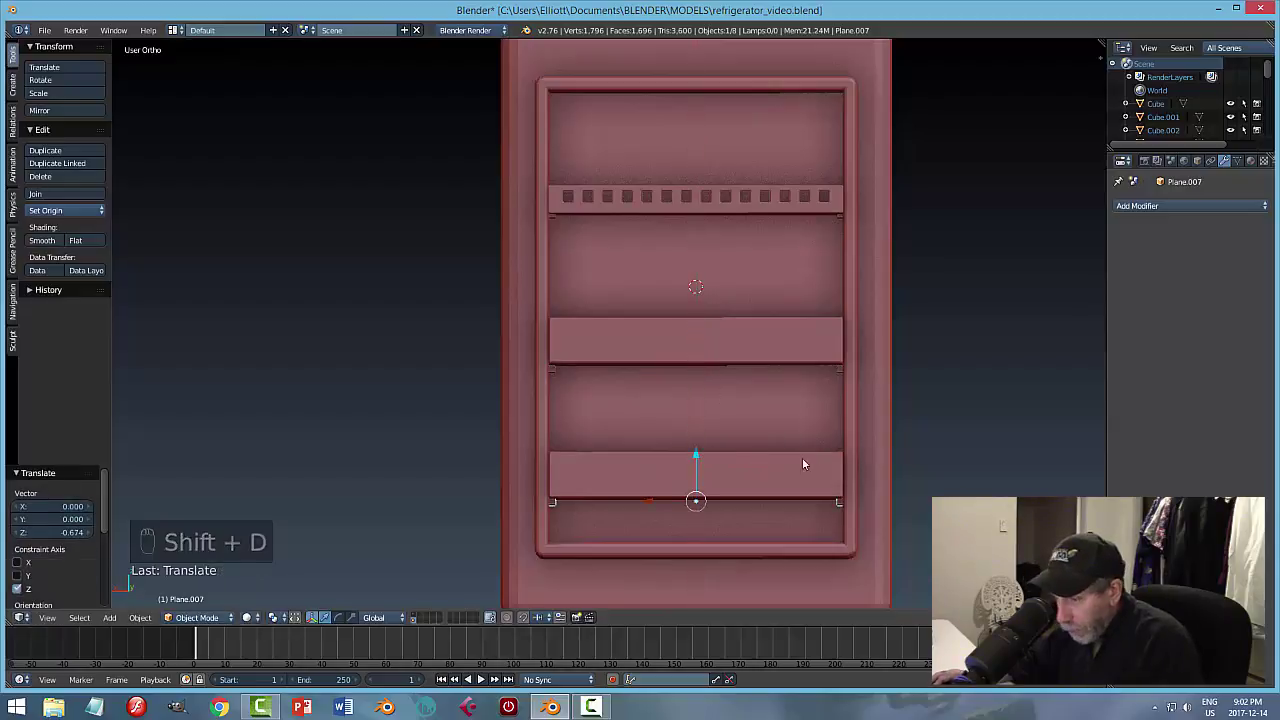
pyautogui.press('a')
# Nudge the support pair beneath the middle bin up about 0.008 along Z against the bin's underside.
pyautogui.moveTo(802, 457)
pyautogui.mouseDown(button='middle')
pyautogui.moveTo(820, 472)
pyautogui.moveTo(788, 480)
pyautogui.moveTo(777, 442)
pyautogui.moveTo(798, 470)
pyautogui.moveTo(811, 458)
pyautogui.mouseUp(button='middle')
pyautogui.scroll(5, 657, 448)
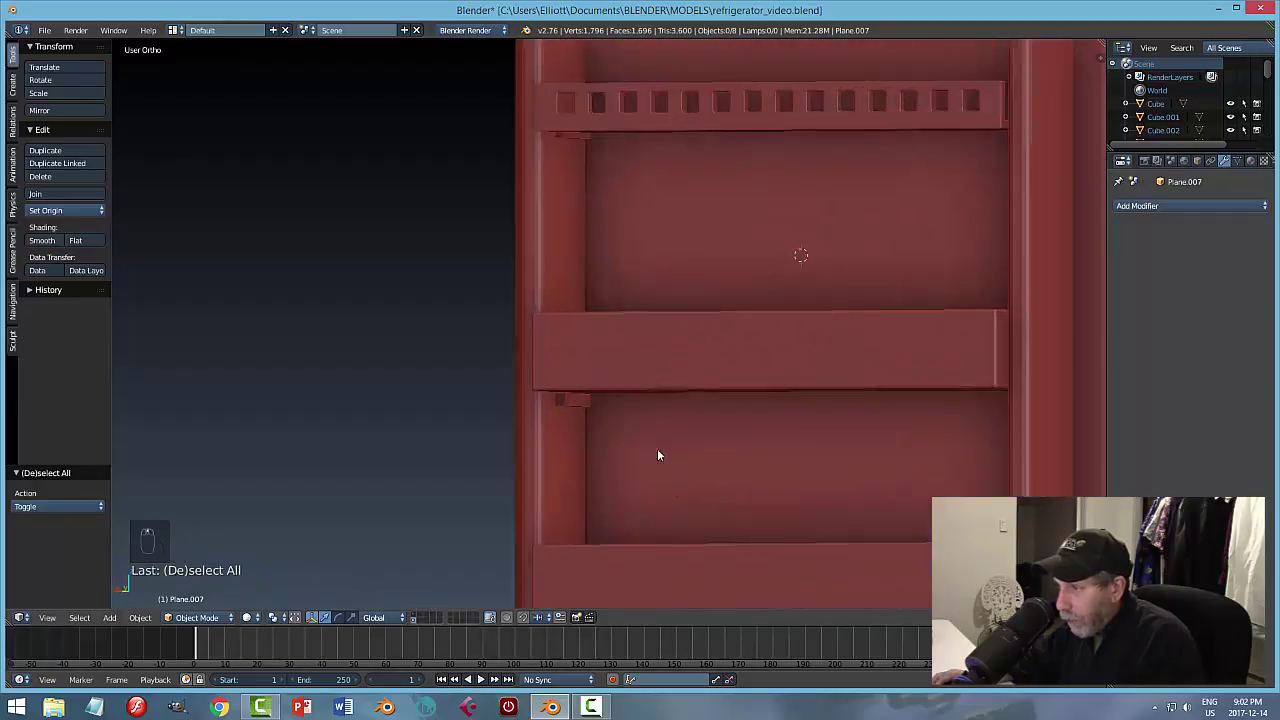
pyautogui.scroll(1, 609, 448)
pyautogui.click(560, 457)
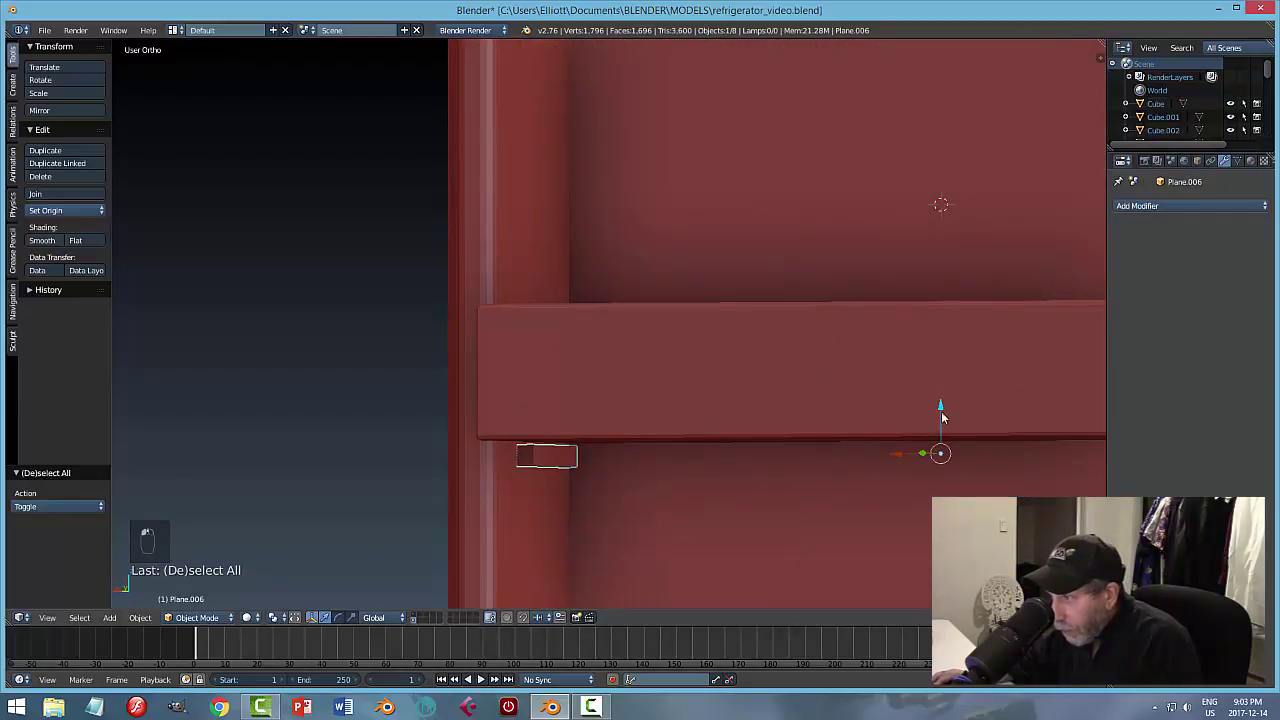
pyautogui.moveTo(941, 416); pyautogui.dragTo(944, 403)
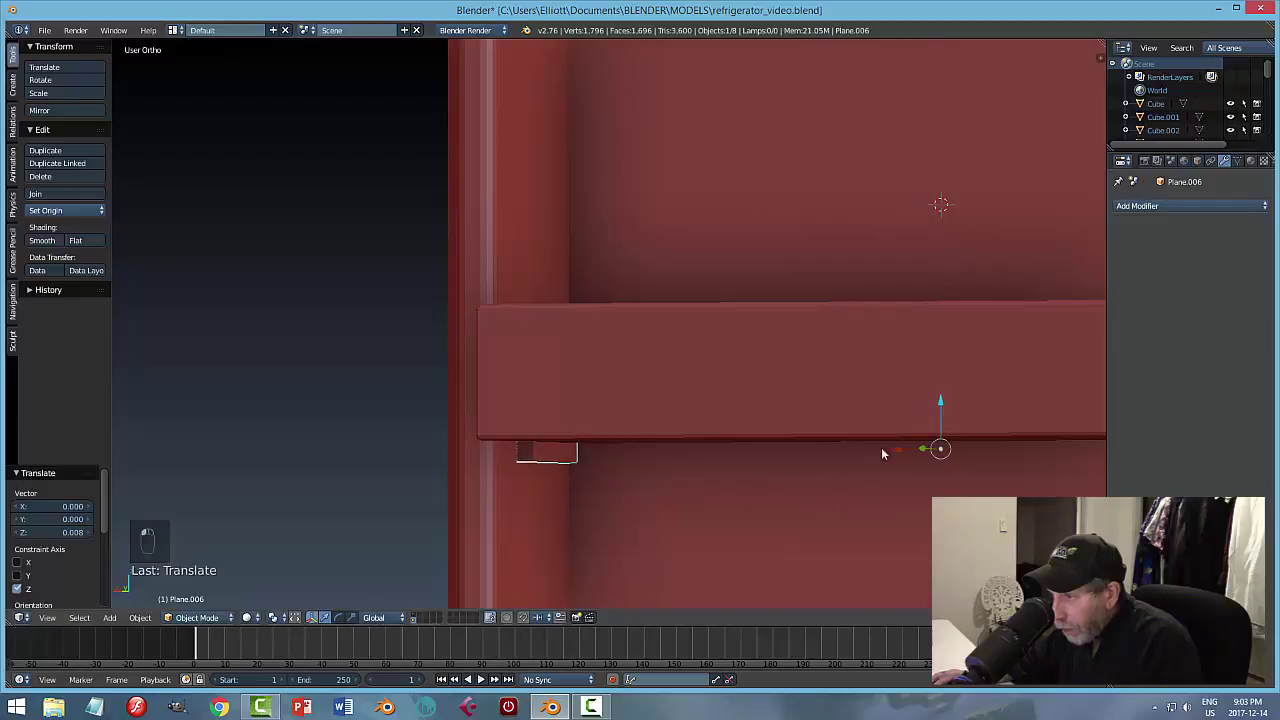
# Check the fit of the support pair beneath the lower bin, deselect everything and save the file.
pyautogui.scroll(-3, 728, 506)
pyautogui.keyDown('shift'); pyautogui.moveTo(728, 506); pyautogui.dragTo(740, 331, button='middle'); pyautogui.keyUp('shift')
pyautogui.scroll(2, 697, 421)
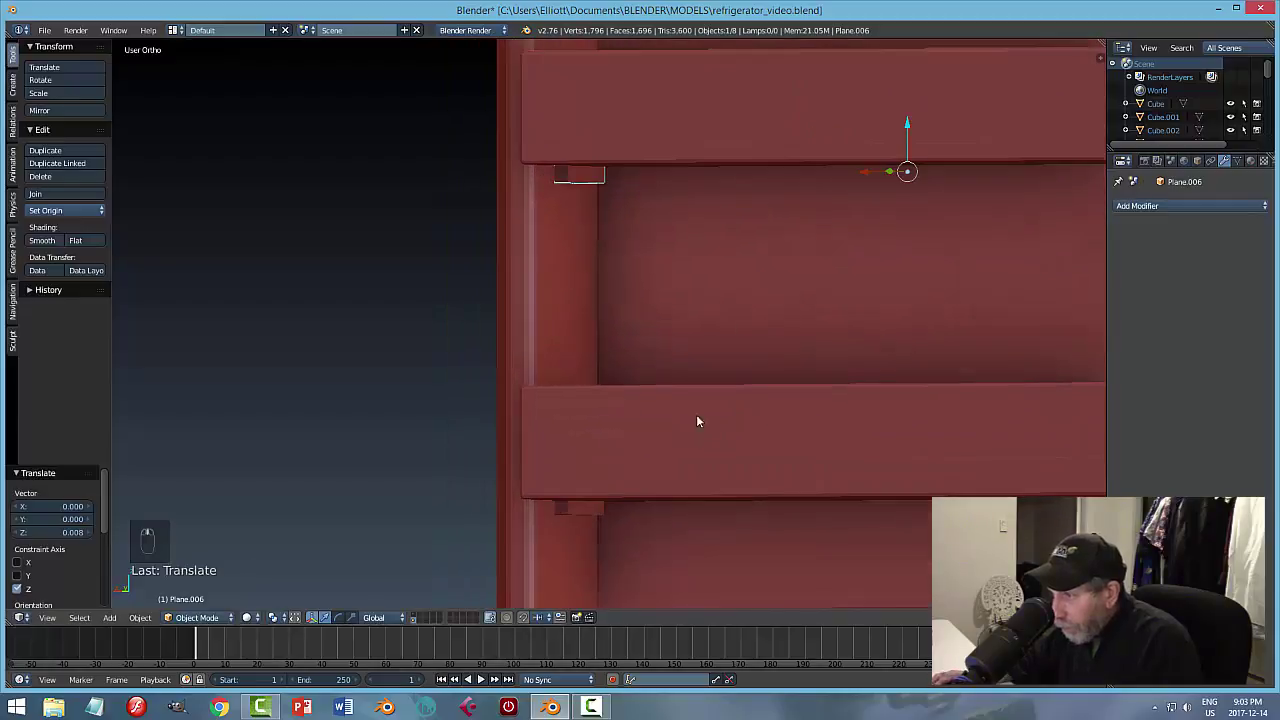
pyautogui.rightClick(582, 510)
pyautogui.moveTo(689, 461); pyautogui.dragTo(688, 484, button='middle')
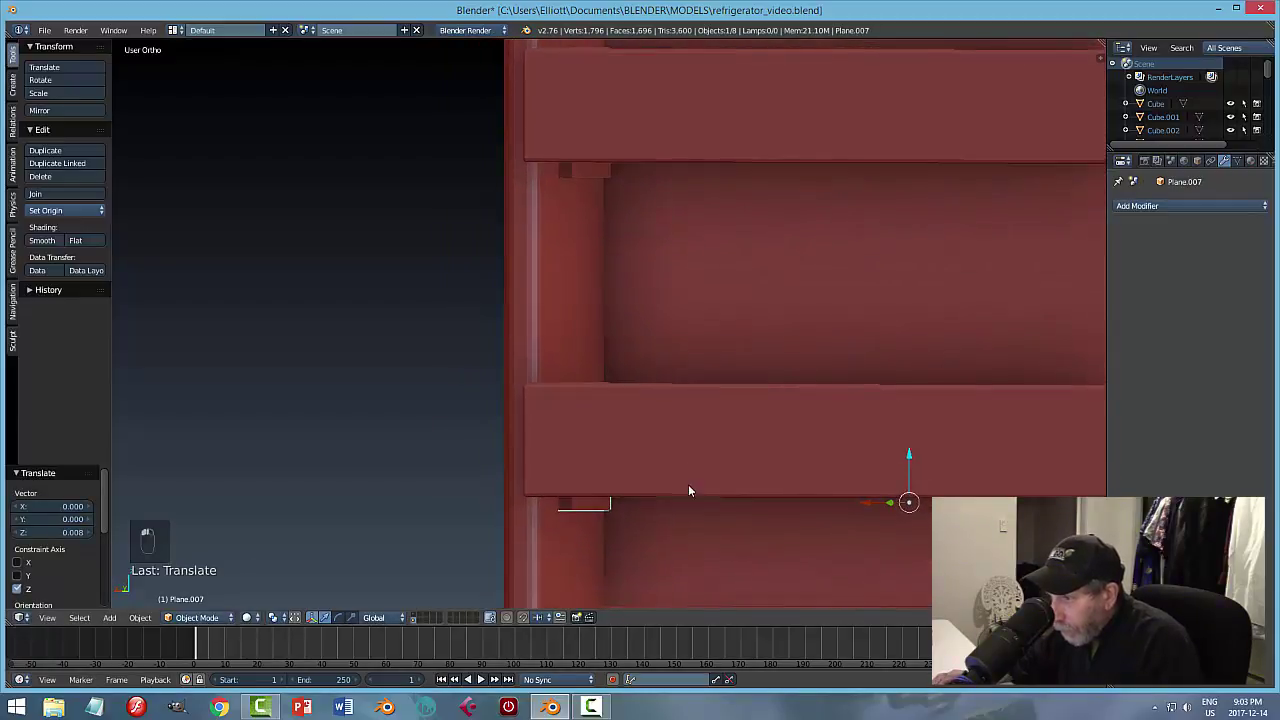
pyautogui.scroll(-5, 688, 484)
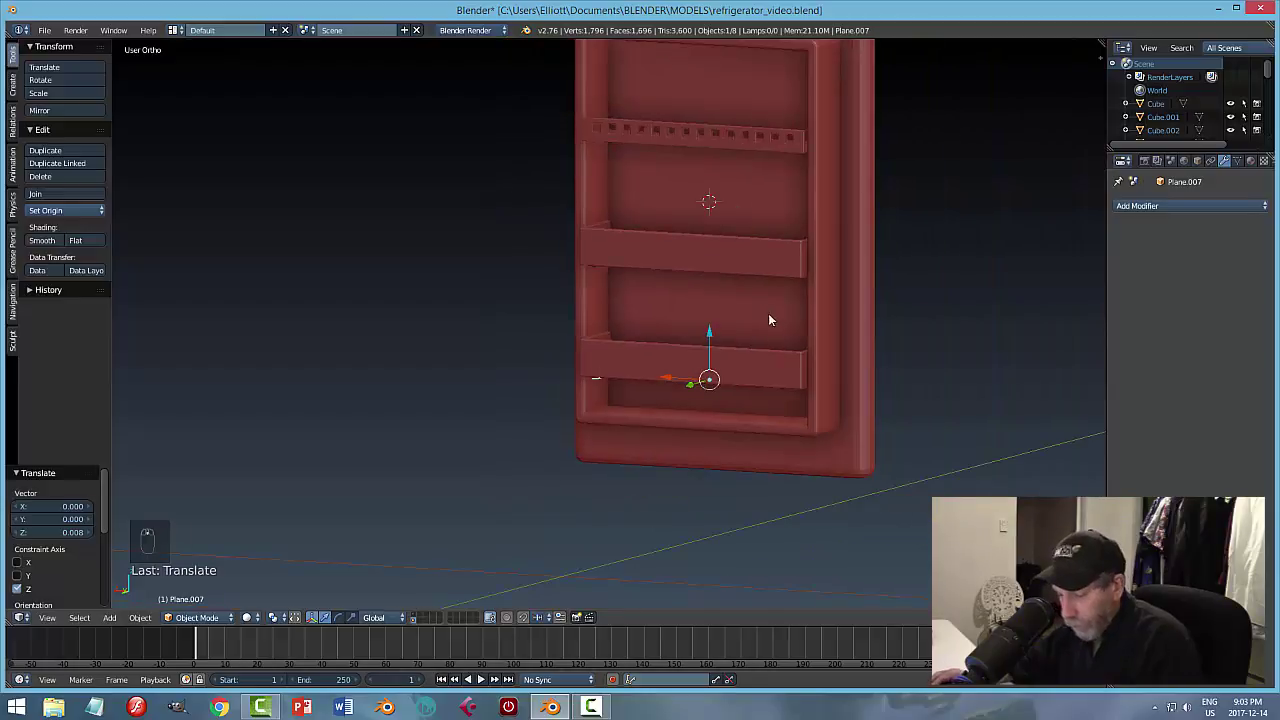
pyautogui.press('a')
pyautogui.hotkey('ctrl', 's')
# Join the lower bin and its support pair to the door's inner liner.
pyautogui.moveTo(818, 367); pyautogui.dragTo(763, 412, button='middle')
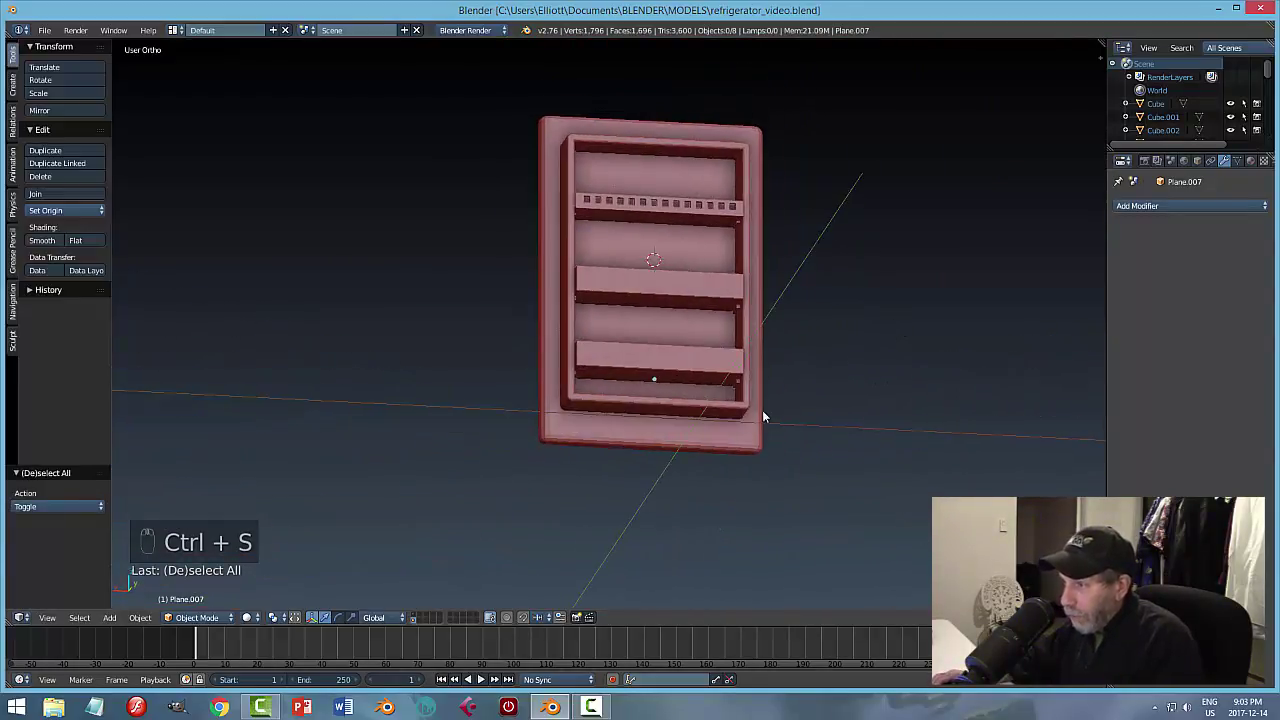
pyautogui.scroll(4, 763, 412)
pyautogui.rightClick(871, 455)
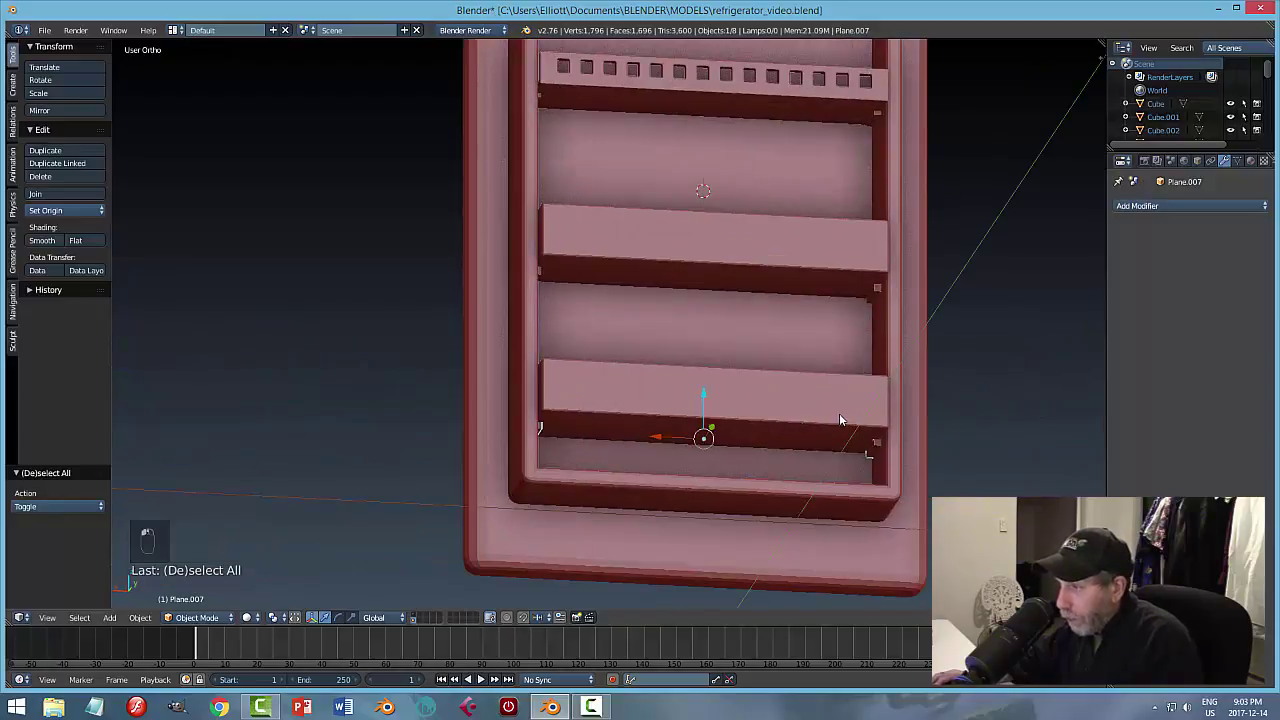
pyautogui.rightClick(839, 420)
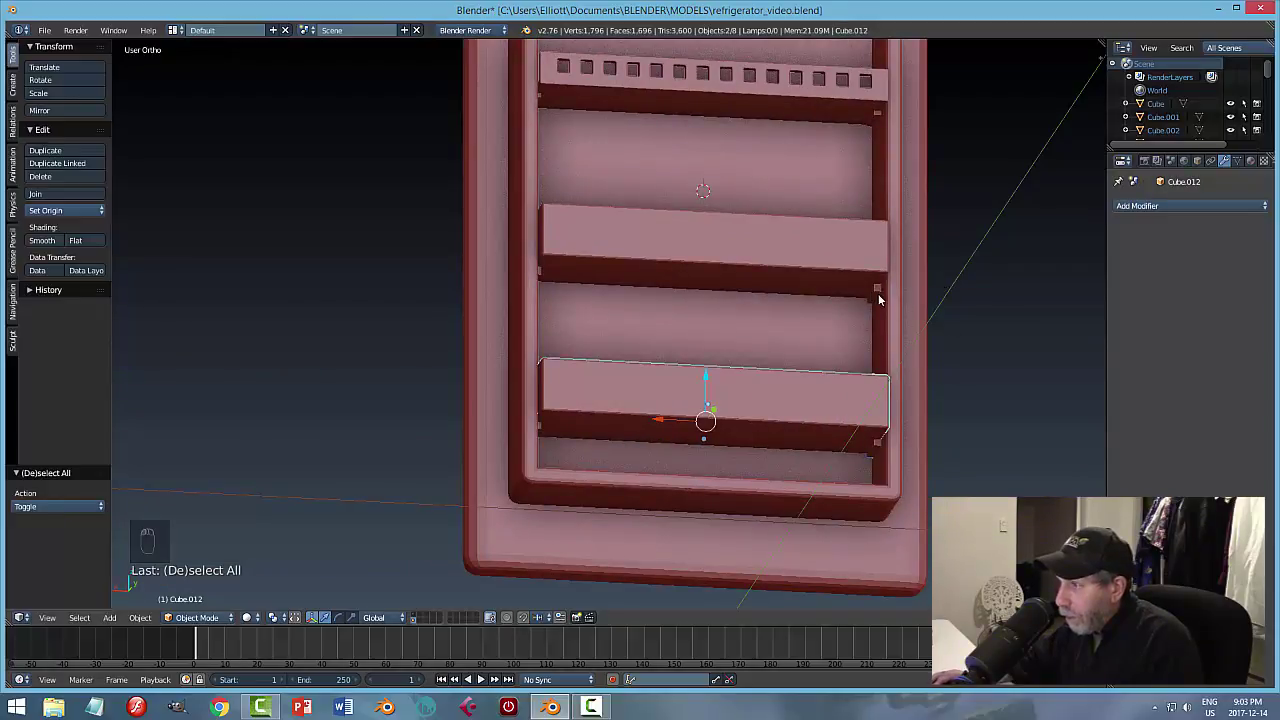
pyautogui.keyDown('shift'); pyautogui.rightClick(850, 266); pyautogui.keyUp('shift')
pyautogui.hotkey('ctrl', 'j')
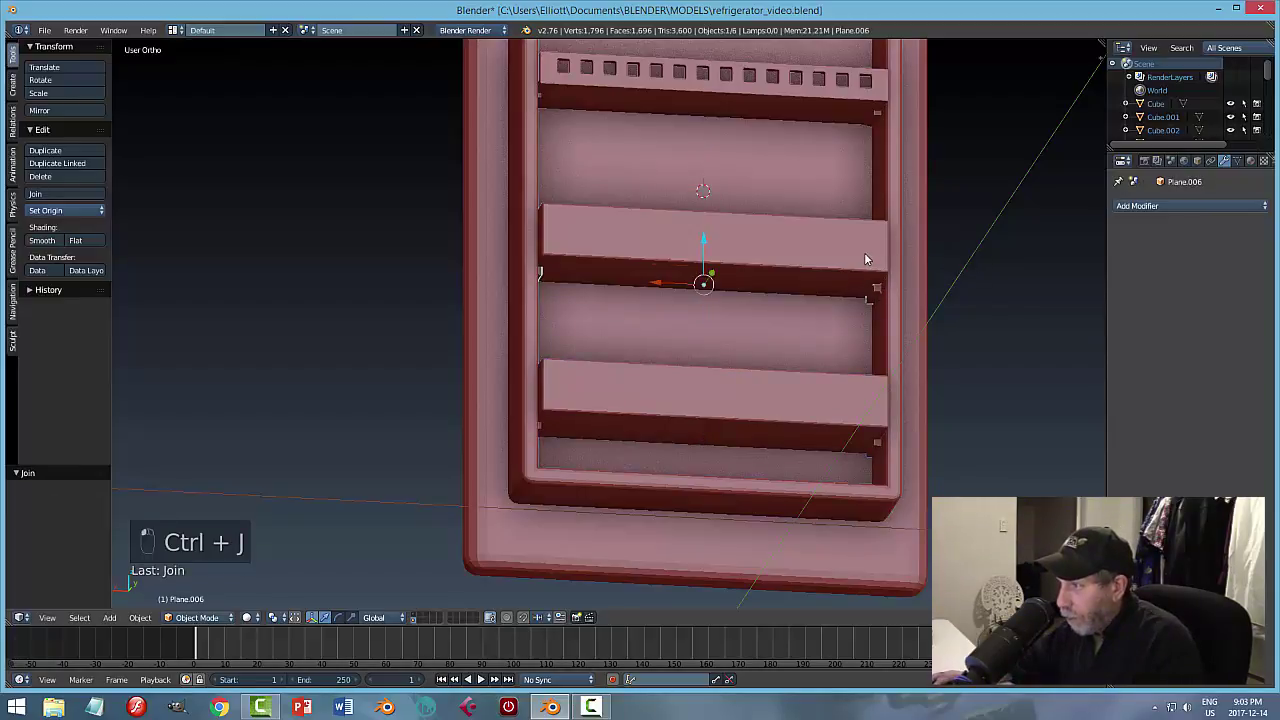
# Join the middle bin, the perforated upper shelf and their support pairs, and merge them into the inner liner.
pyautogui.keyDown('shift'); pyautogui.rightClick(866, 260); pyautogui.keyUp('shift')
pyautogui.keyDown('shift'); pyautogui.rightClick(860, 95); pyautogui.keyUp('shift')
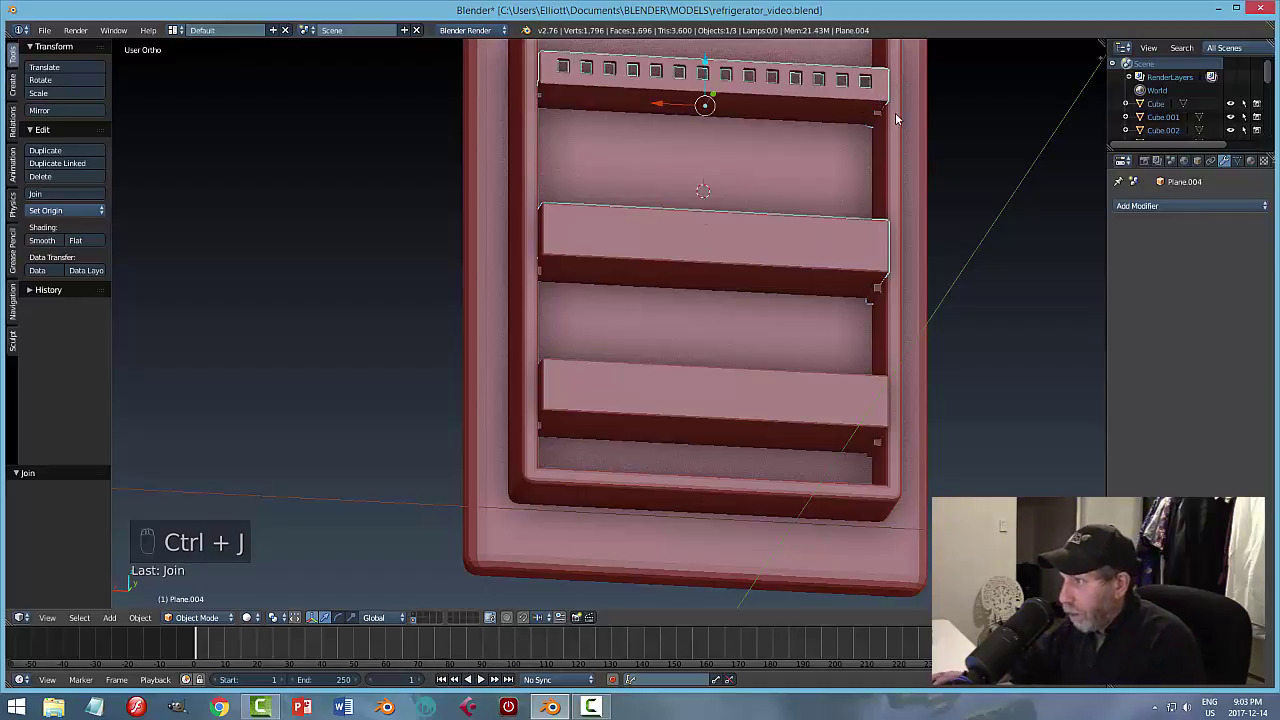
pyautogui.keyDown('shift'); pyautogui.rightClick(895, 112); pyautogui.keyUp('shift')
pyautogui.hotkey('ctrl', 'j')
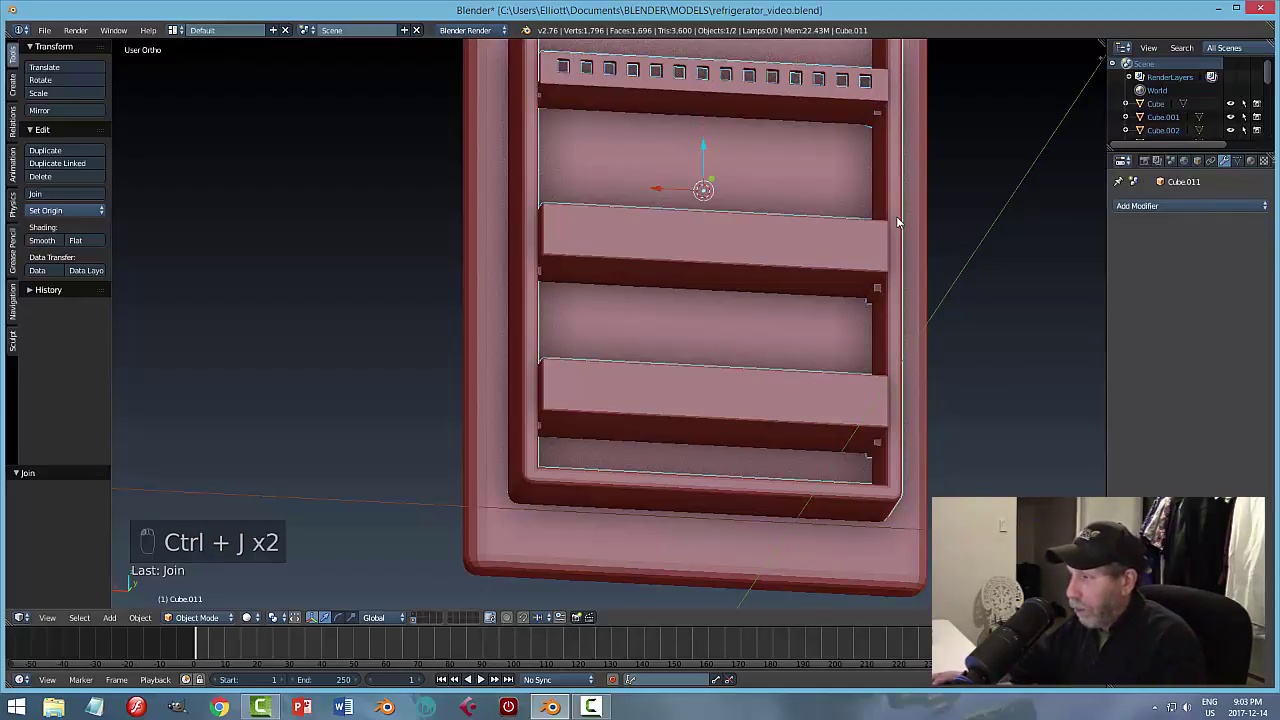
# Join the complete inner liner with its shelf and bins to the lower door.
pyautogui.scroll(-4, 825, 234)
pyautogui.keyDown('shift'); pyautogui.rightClick(811, 112); pyautogui.keyUp('shift')
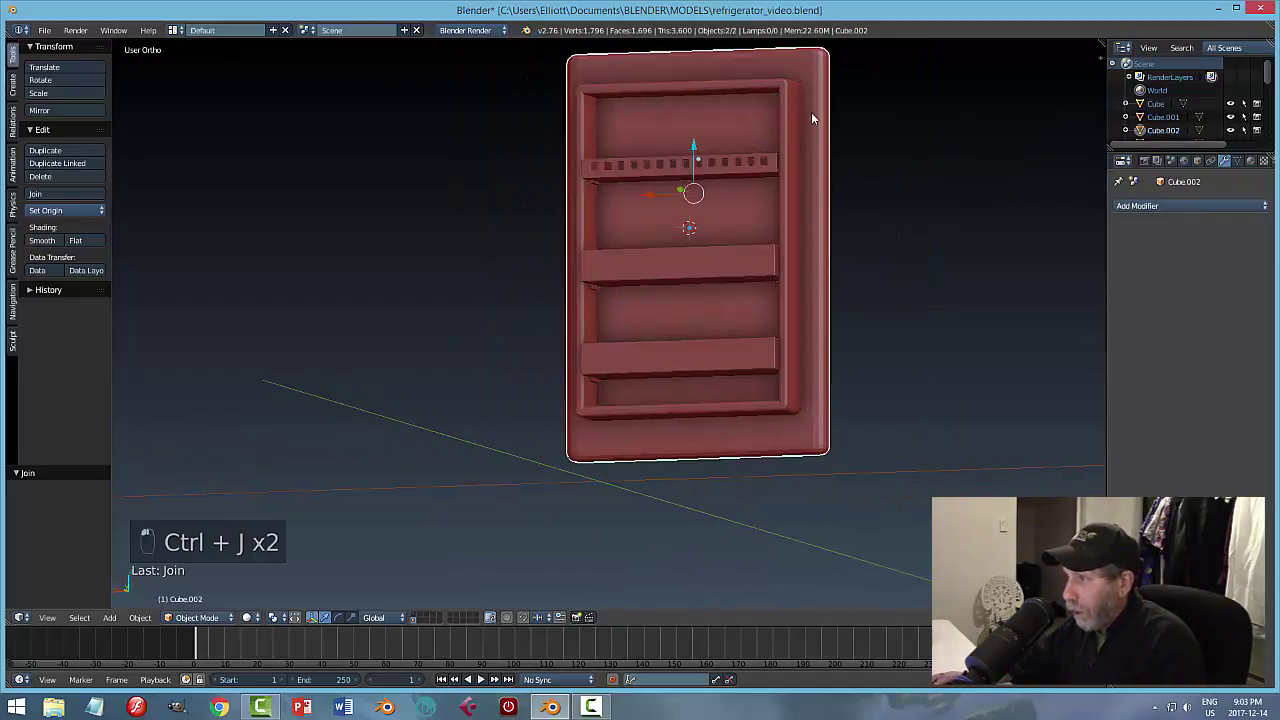
pyautogui.hotkey('ctrl', 'j')
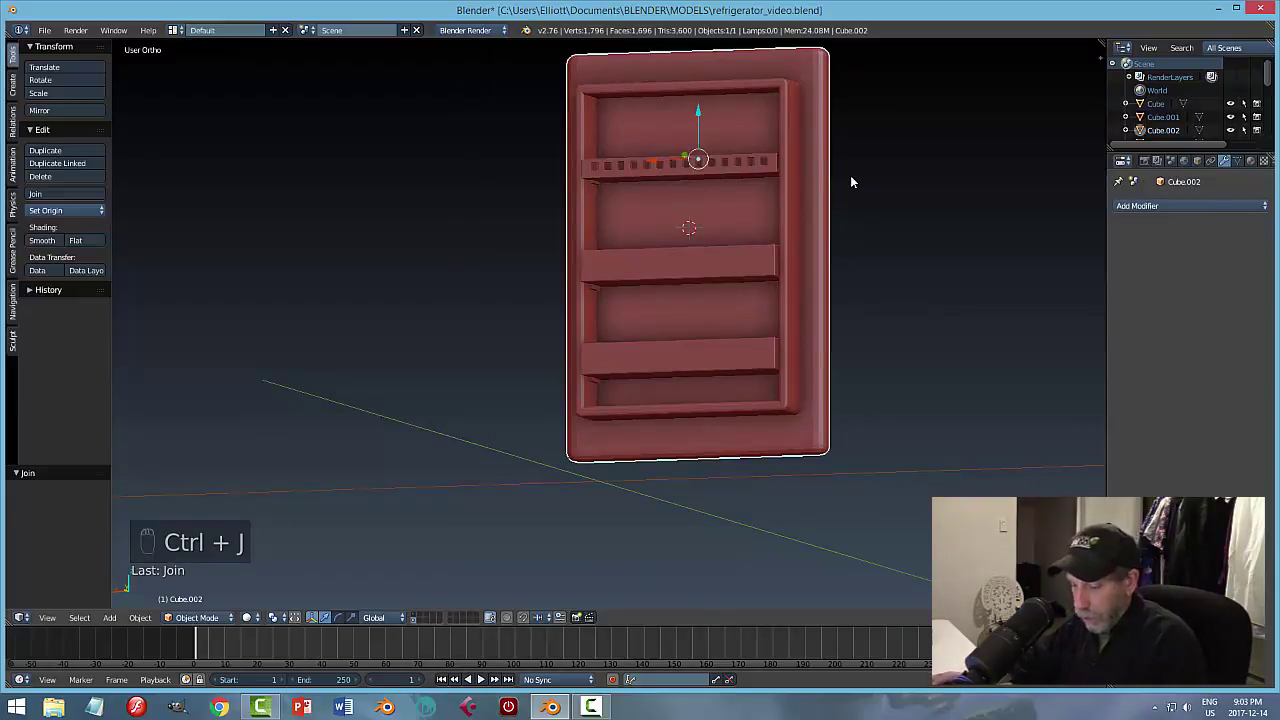
pyautogui.press('a')
pyautogui.scroll(-3, 855, 191)
pyautogui.moveTo(778, 283); pyautogui.dragTo(634, 243, button='middle')
pyautogui.press('a')
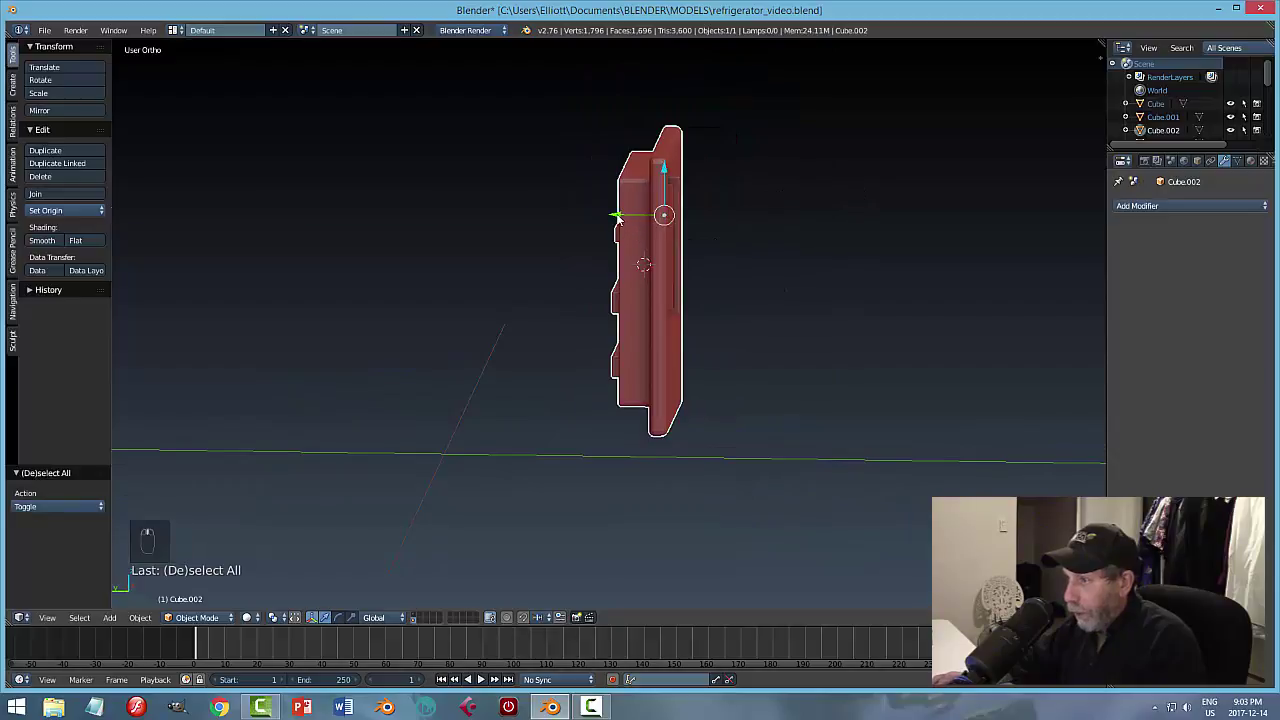
pyautogui.moveTo(624, 214); pyautogui.dragTo(616, 216)
pyautogui.moveTo(616, 216); pyautogui.dragTo(657, 287, button='middle')
pyautogui.hotkey('ctrl', 'z')
pyautogui.press('a')
# Move the joined lower door to the first layer and display that layer.
pyautogui.rightClick(657, 287)
pyautogui.press('m')
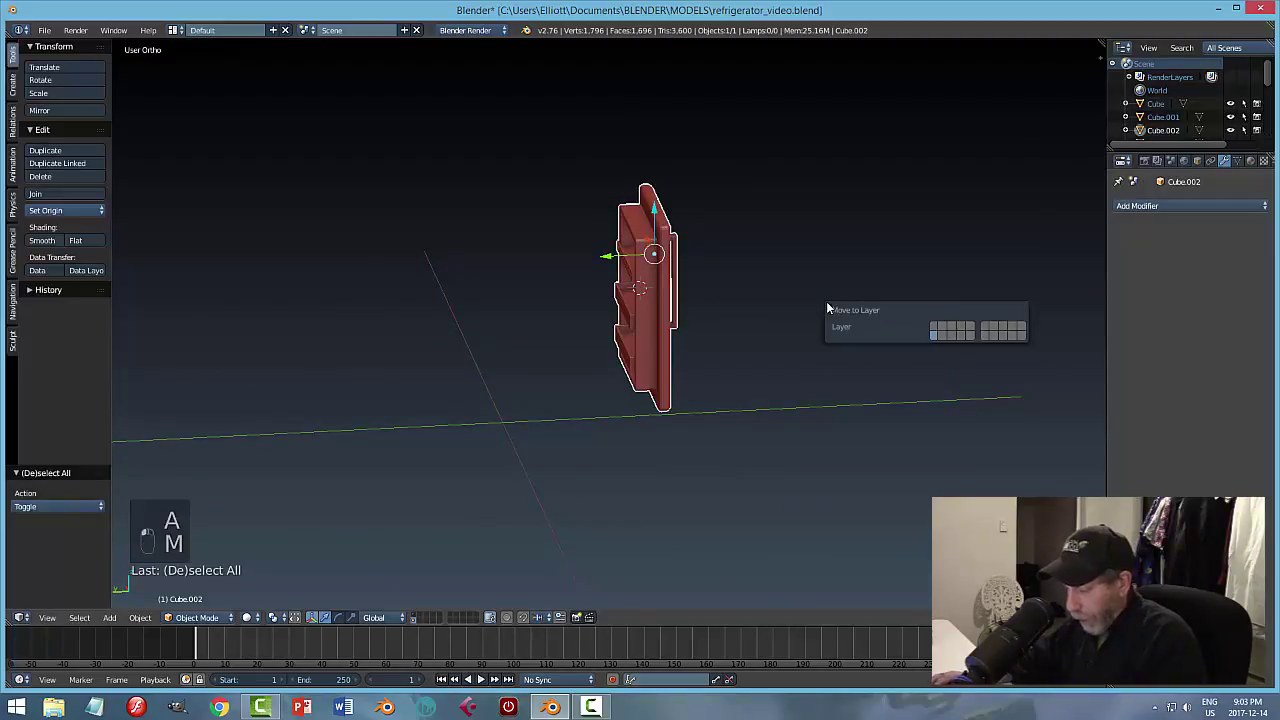
pyautogui.click(928, 330)
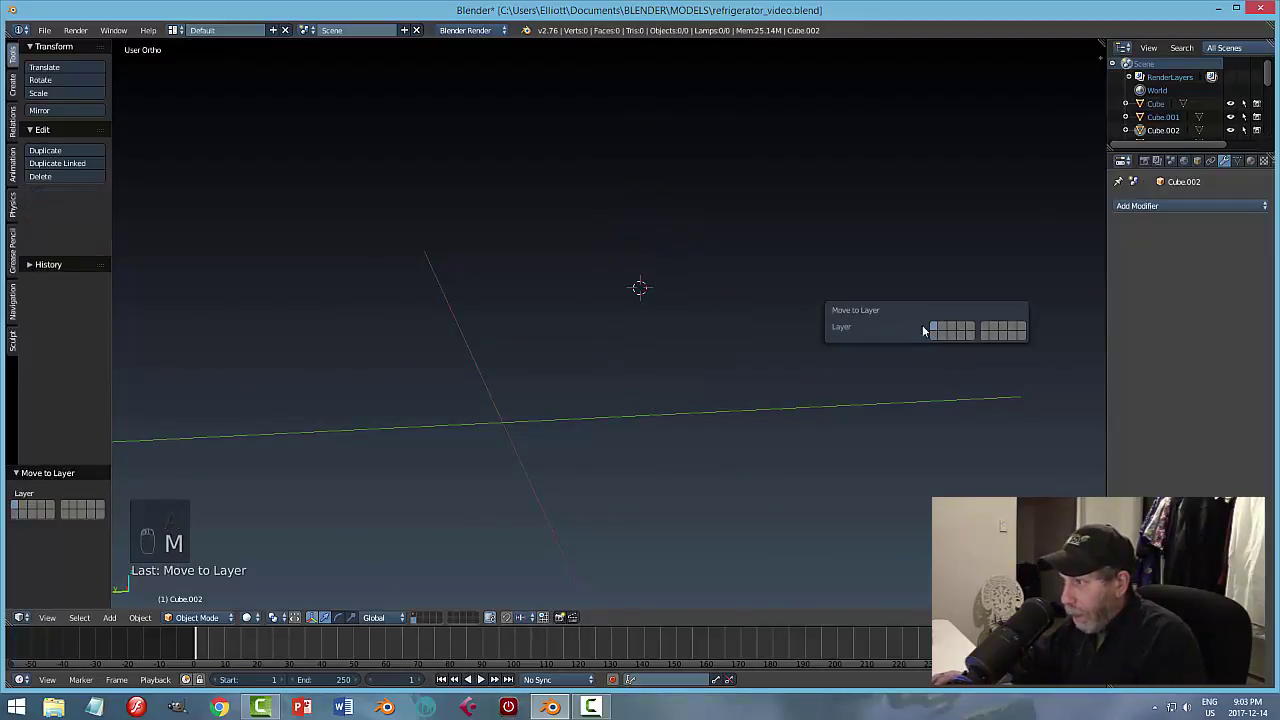
pyautogui.click(416, 617)
# Move the lower door along Y until it closes against the refrigerator cabinet, and deselect everything.
pyautogui.moveTo(677, 386); pyautogui.dragTo(608, 278, button='middle')
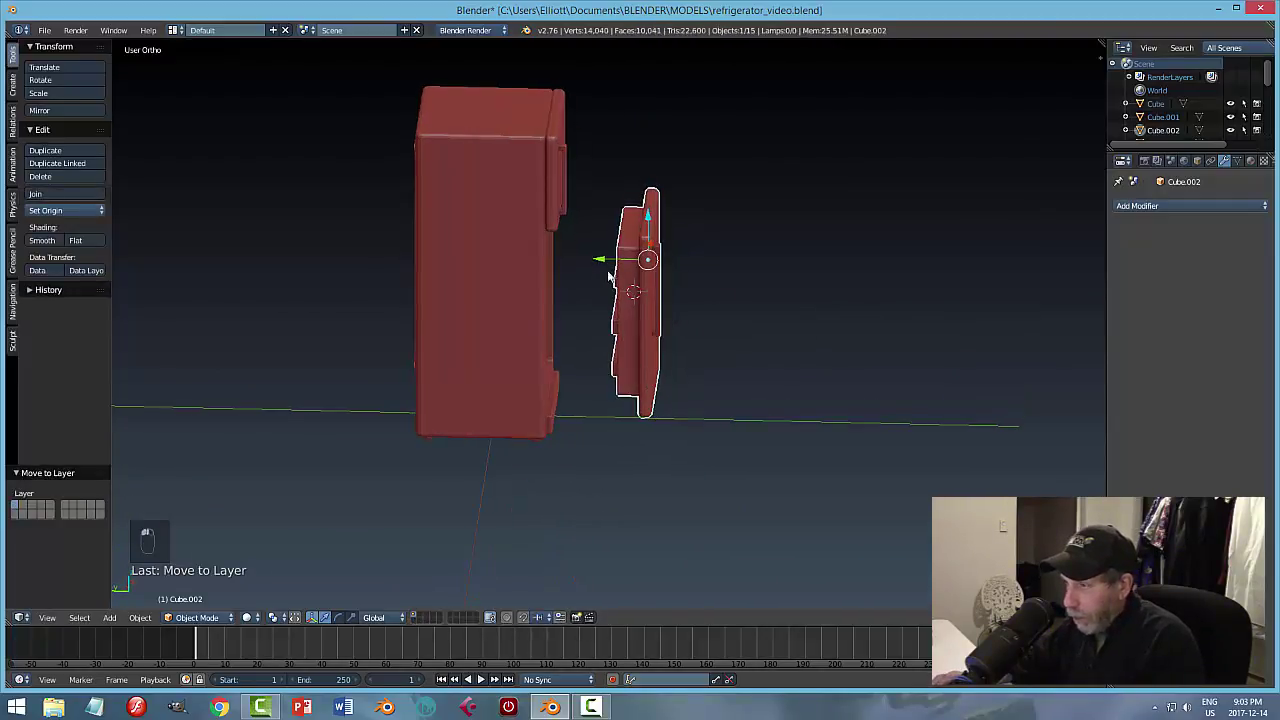
pyautogui.moveTo(601, 263); pyautogui.dragTo(508, 263)
pyautogui.press('a')
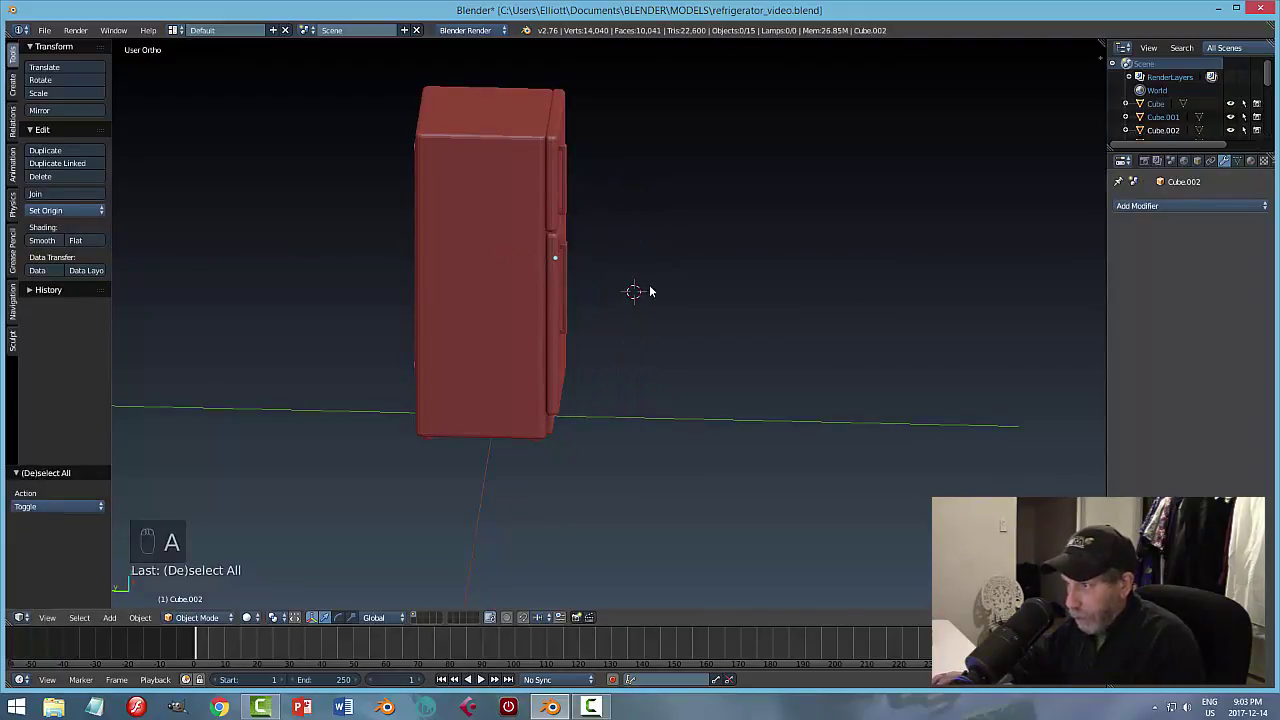
pyautogui.moveTo(648, 290)
pyautogui.mouseDown(button='middle')
pyautogui.moveTo(627, 292)
pyautogui.moveTo(634, 283)
pyautogui.mouseUp(button='middle')
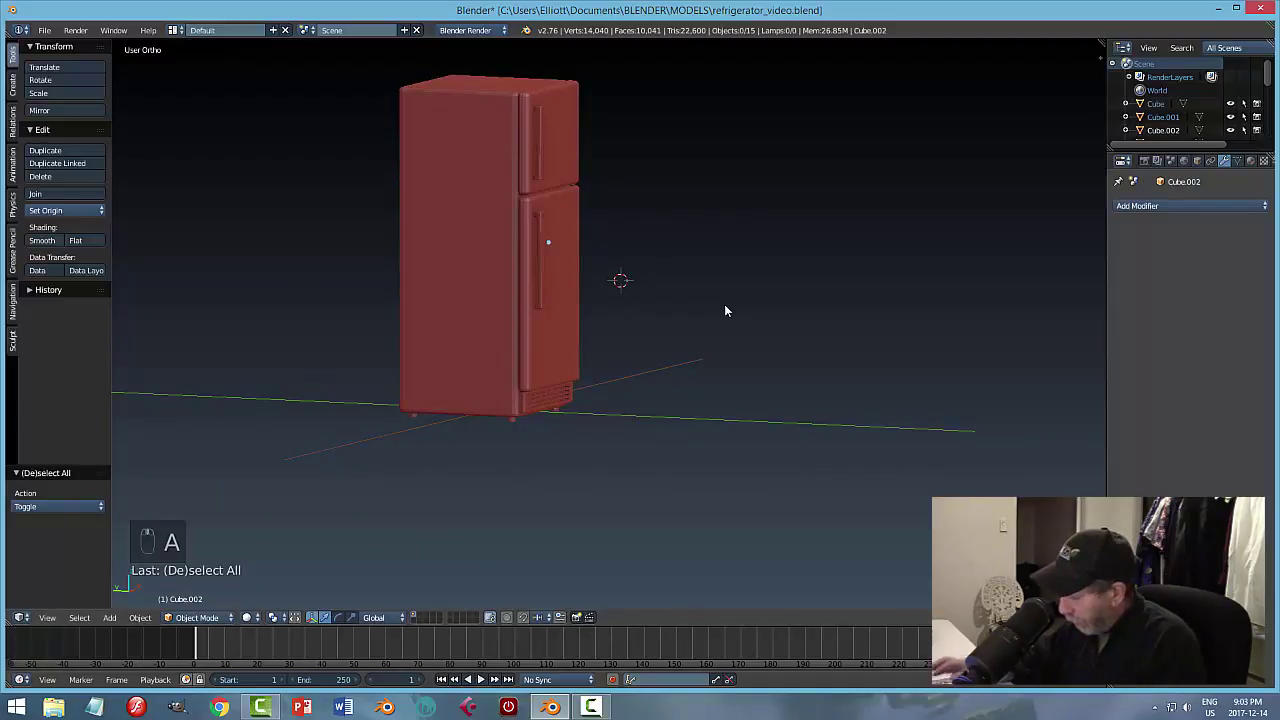
# Show the refrigerator in wireframe from the left side and move the upper drawer about 0.262 along Y, clear of the door liner.
pyautogui.press('KP_1')
pyautogui.press('KP_3')
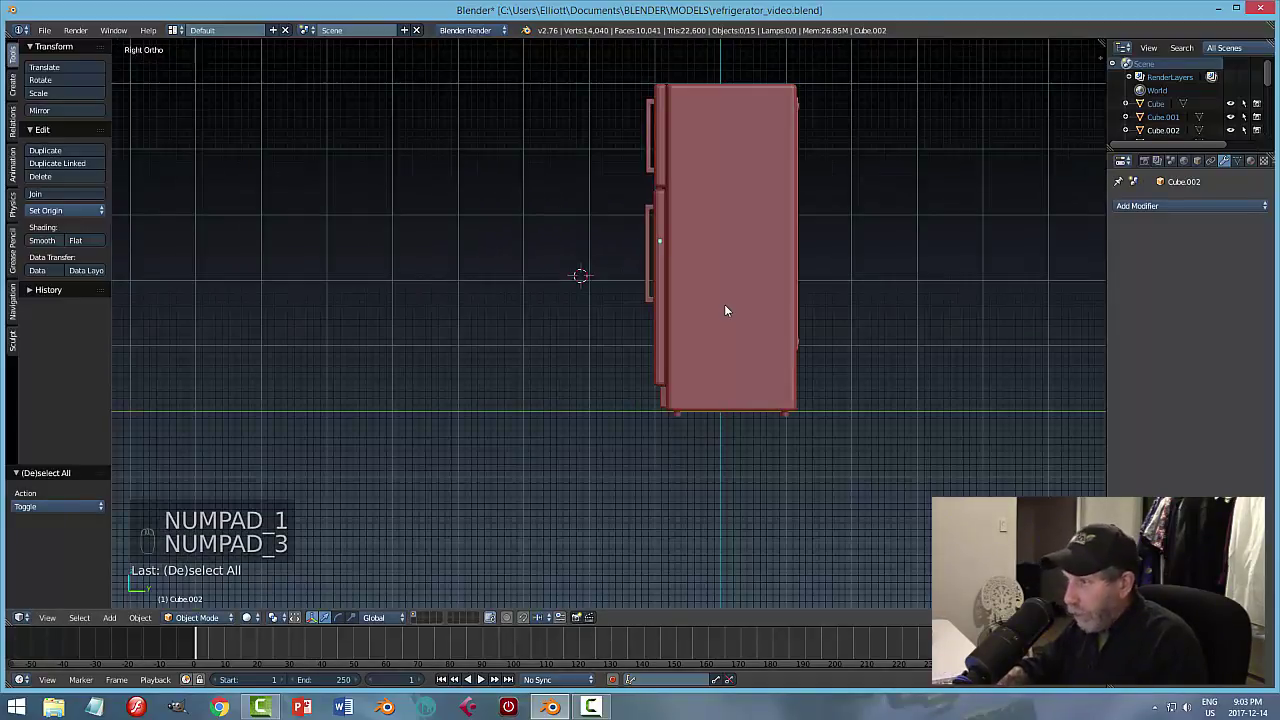
pyautogui.press('ctrl+KP_3')
pyautogui.press('z')
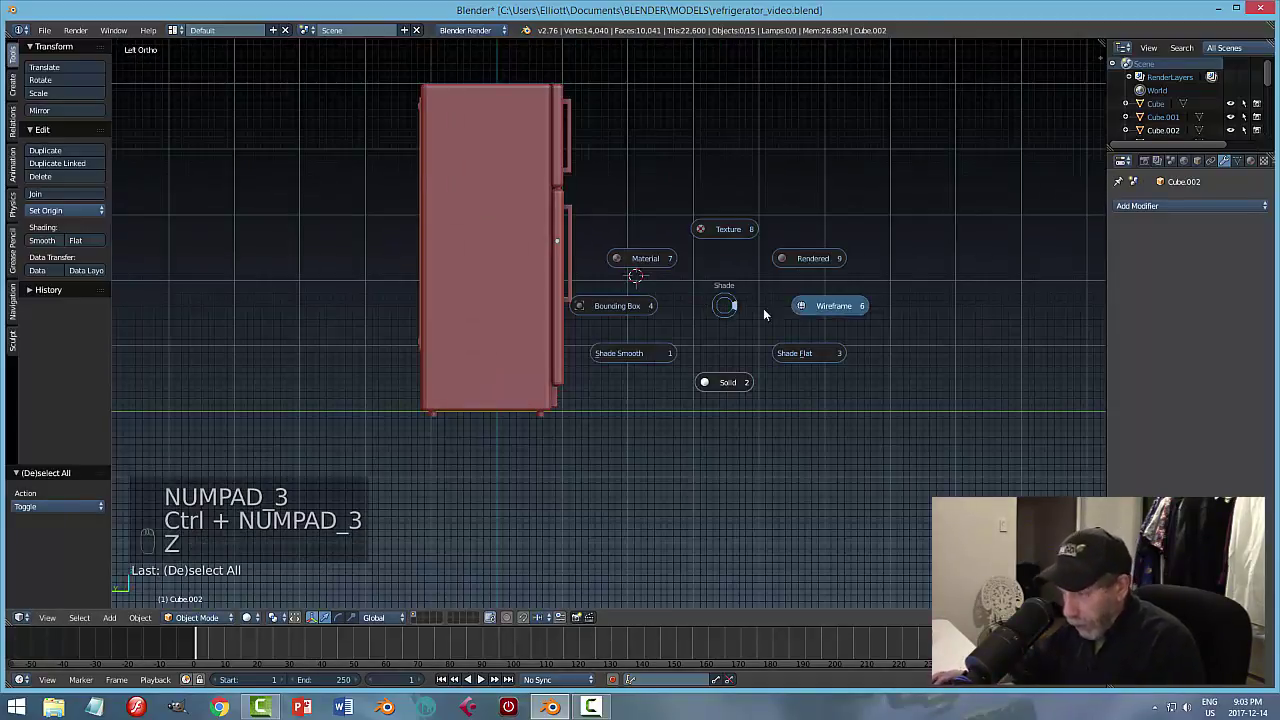
pyautogui.click(763, 308)
pyautogui.scroll(4, 600, 365)
pyautogui.scroll(3, 586, 374)
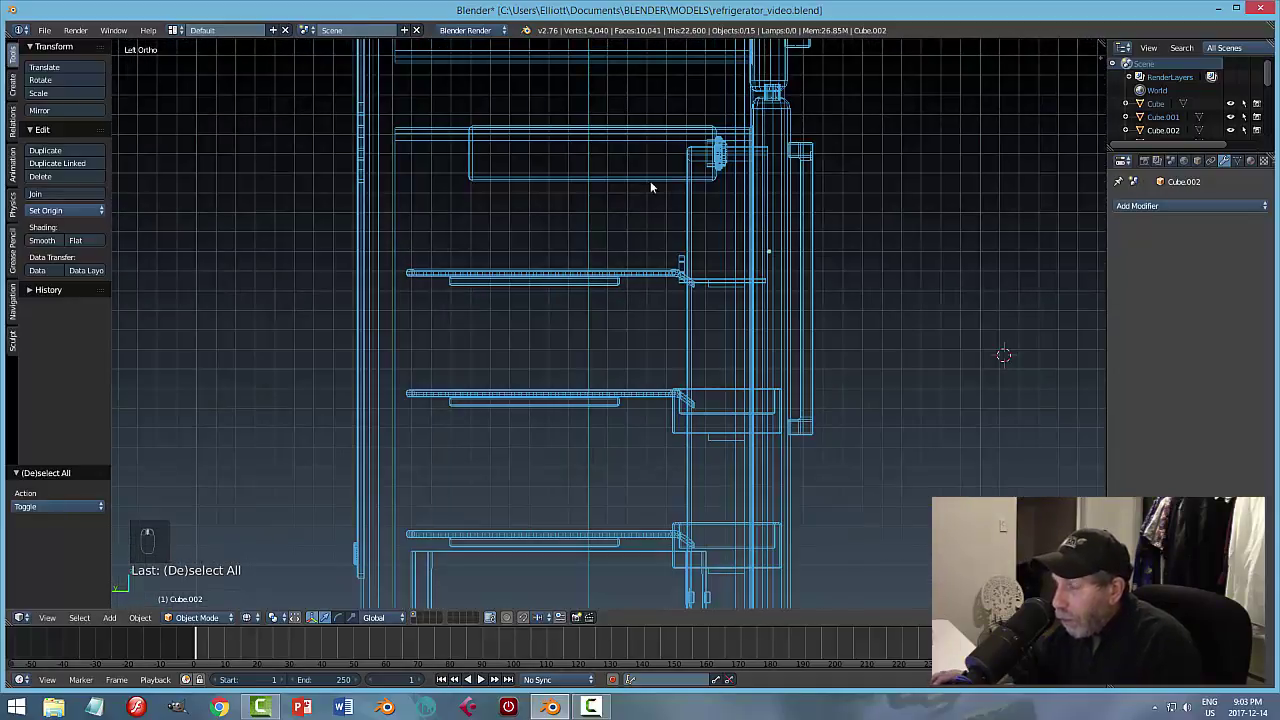
pyautogui.rightClick(628, 182)
pyautogui.press('g')
pyautogui.press('y')
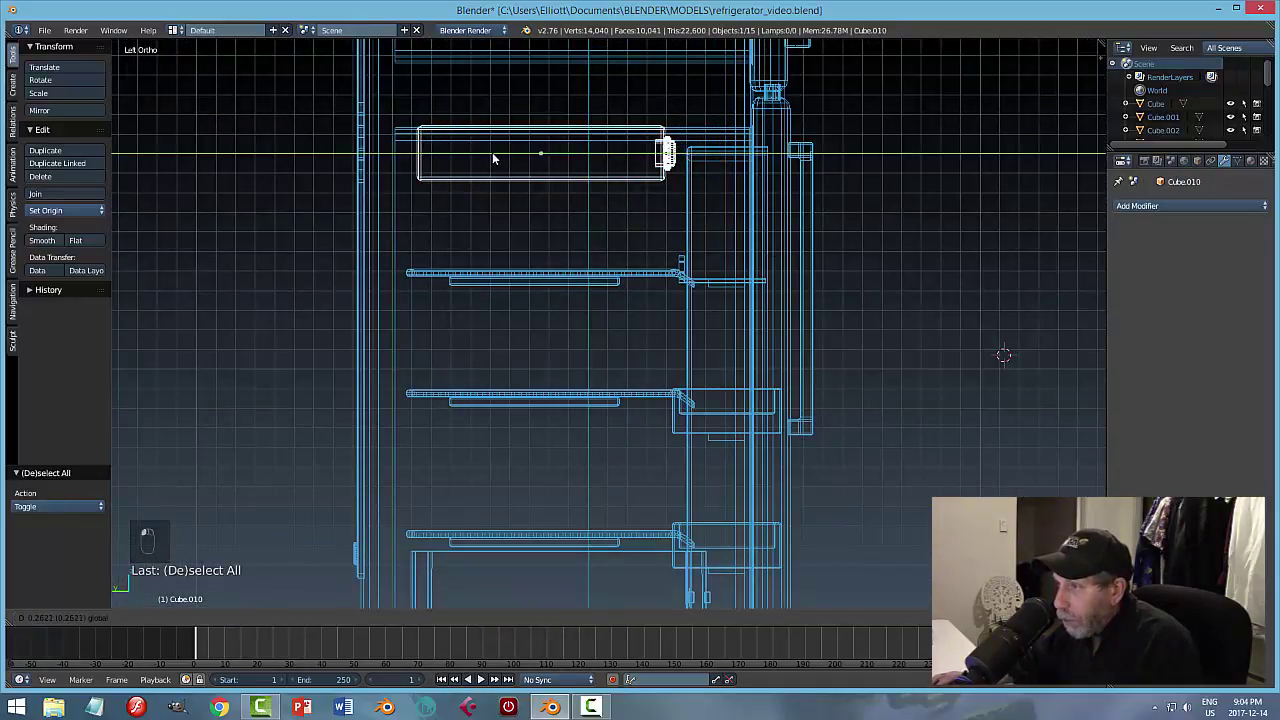
pyautogui.click(493, 158)
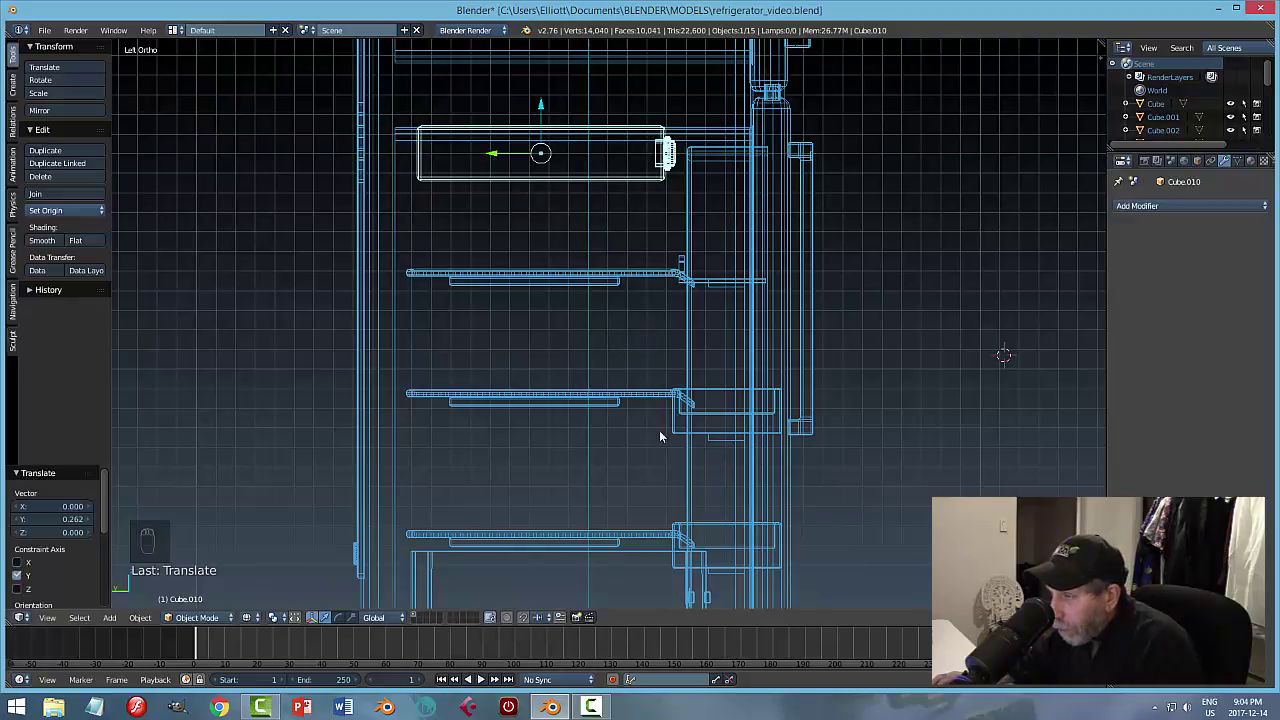
# Select both bottom drawers and move them together about 0.037 along Y, deeper into the cabinet.
pyautogui.keyDown('shift'); pyautogui.moveTo(640, 495); pyautogui.dragTo(674, 337, button='middle'); pyautogui.keyUp('shift')
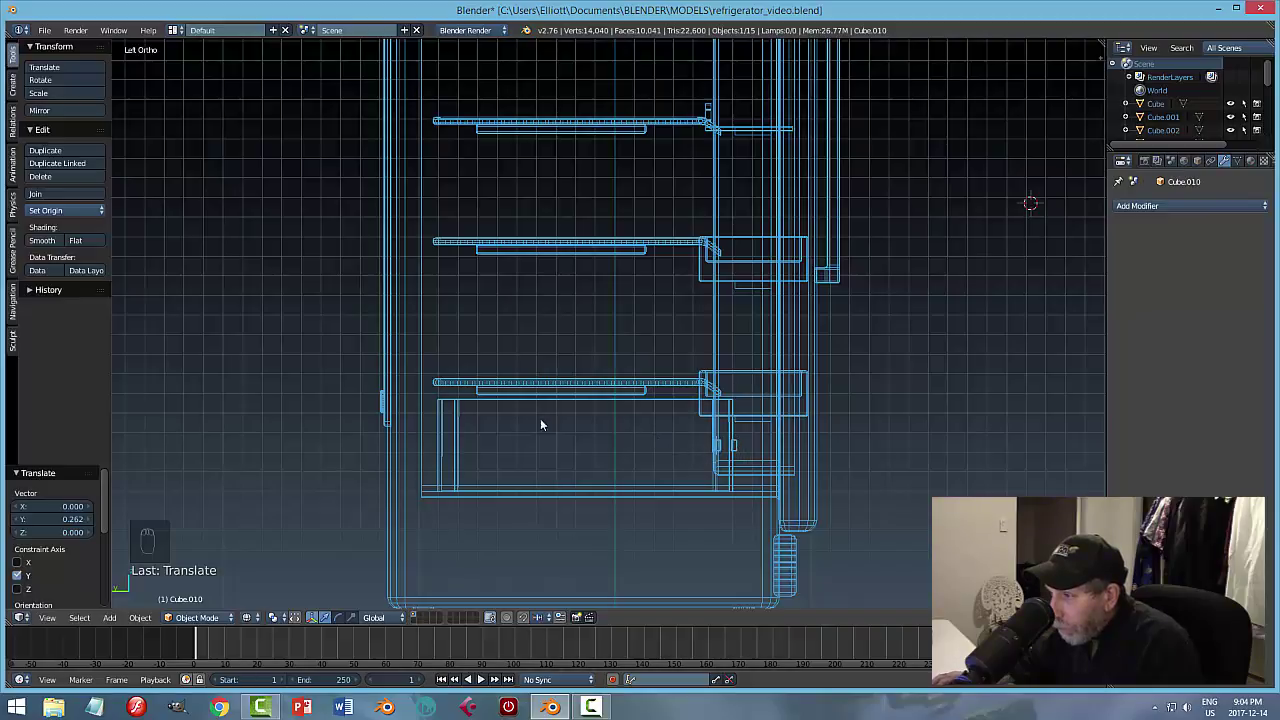
pyautogui.click(470, 418)
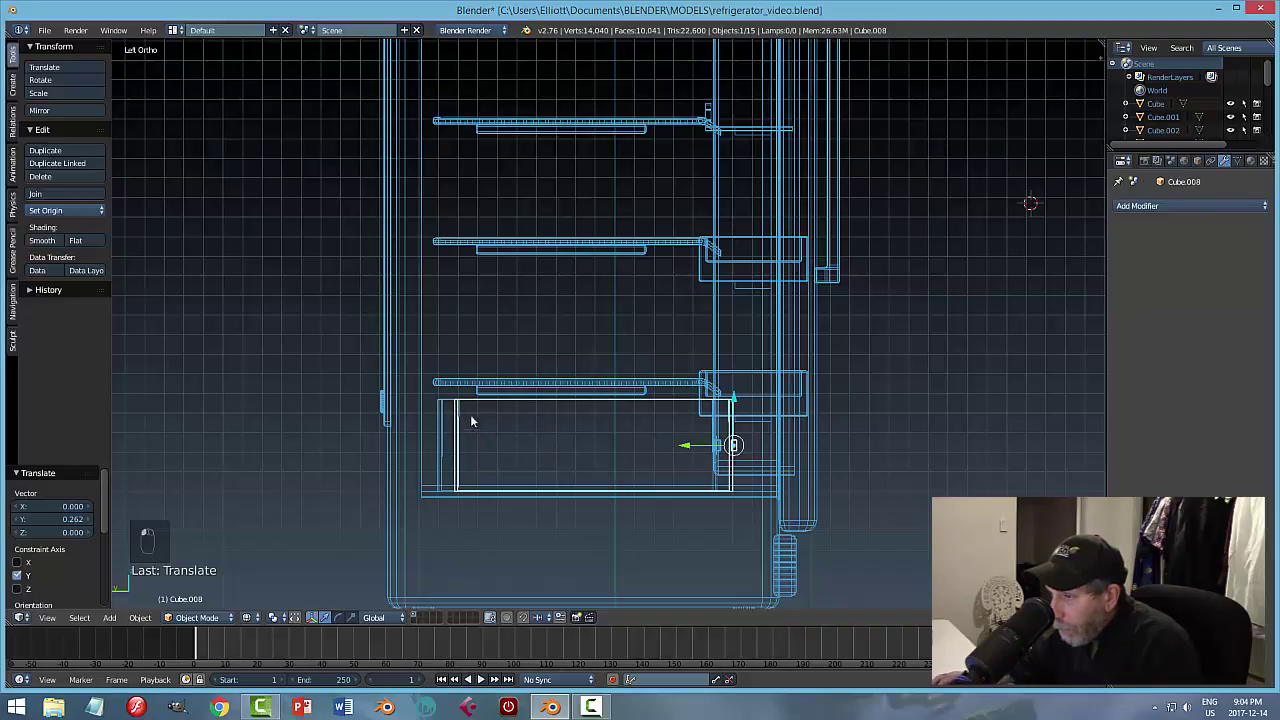
pyautogui.moveTo(724, 440); pyautogui.dragTo(689, 458, button='middle')
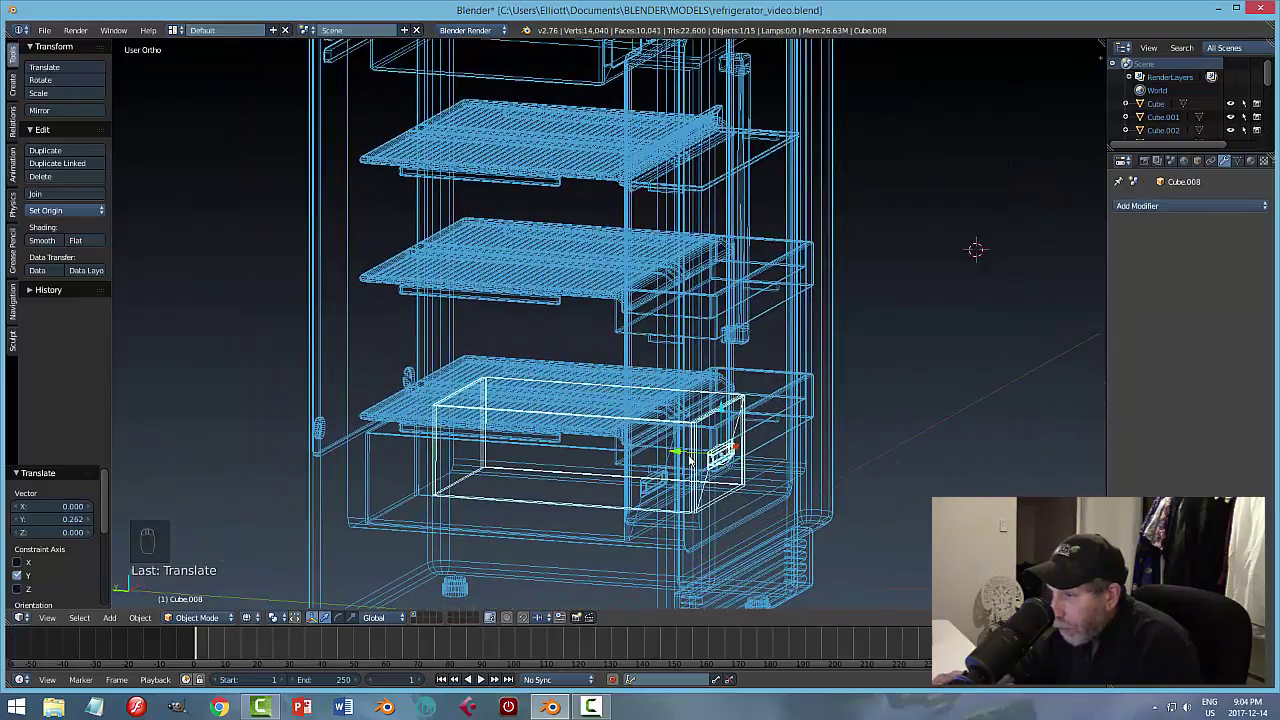
pyautogui.keyDown('shift'); pyautogui.click(383, 440); pyautogui.keyUp('shift')
pyautogui.moveTo(510, 464); pyautogui.dragTo(563, 457, button='middle')
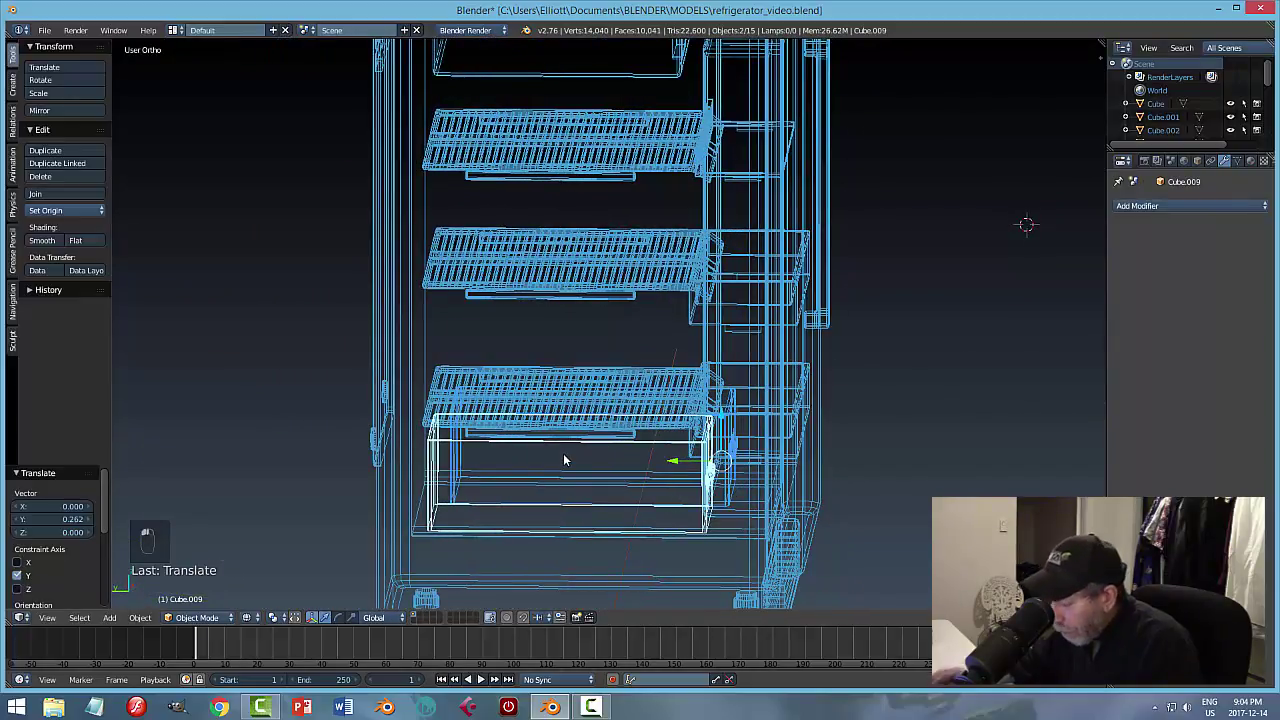
pyautogui.press('ctrl+KP_3')
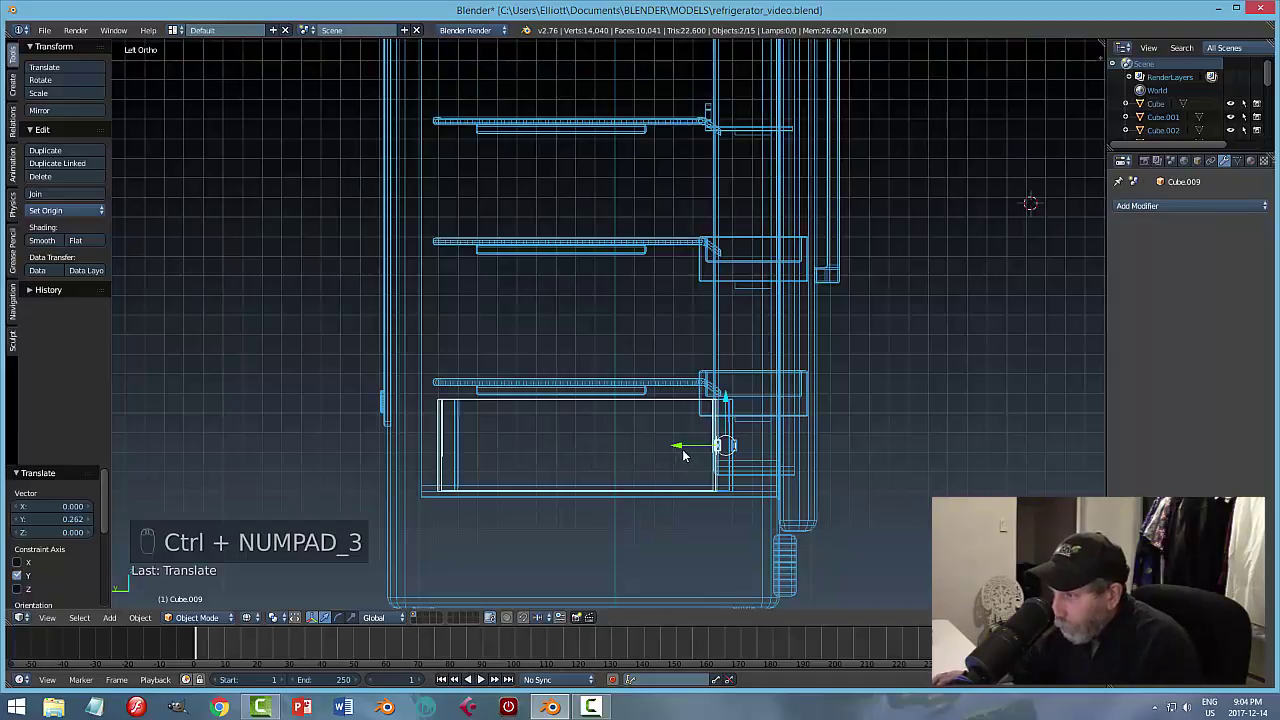
pyautogui.moveTo(677, 447)
pyautogui.mouseDown()
pyautogui.moveTo(660, 445)
pyautogui.moveTo(670, 449)
pyautogui.mouseUp()
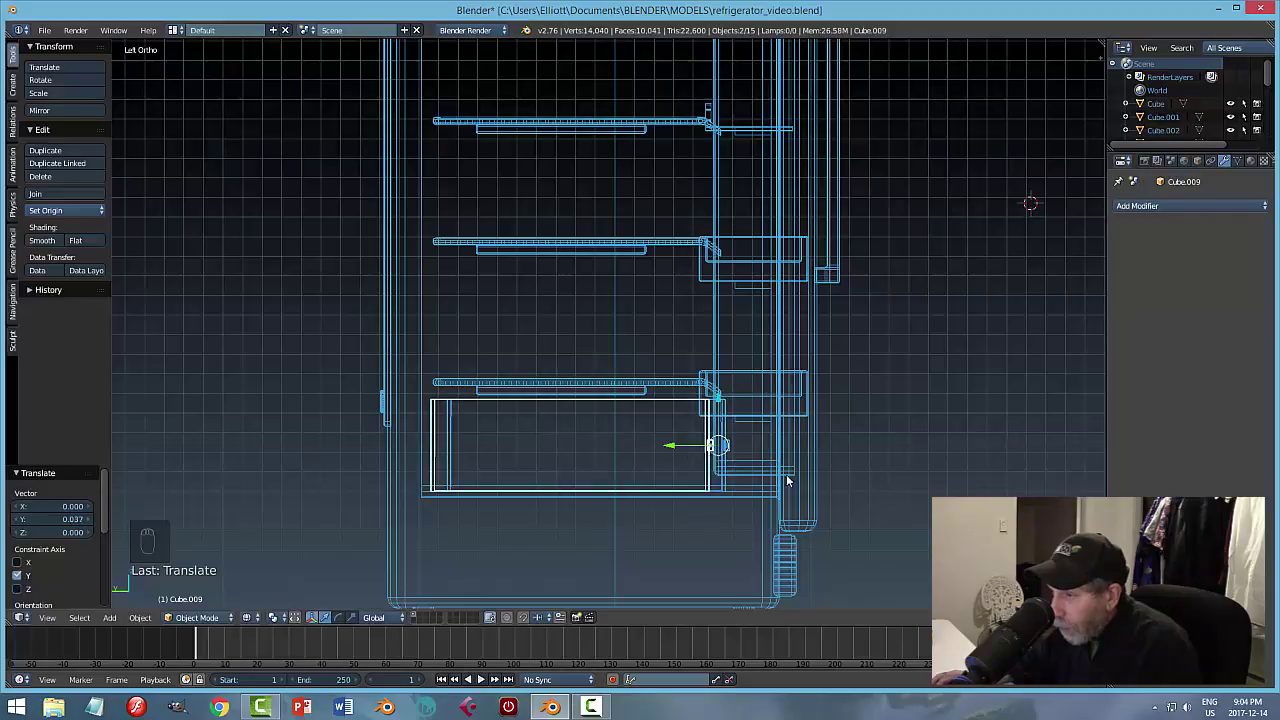
# Scale both bottom drawers slightly shorter along Y and move them about 0.068 along Y, deeper into the cabinet.
pyautogui.press('s')
pyautogui.press('y')
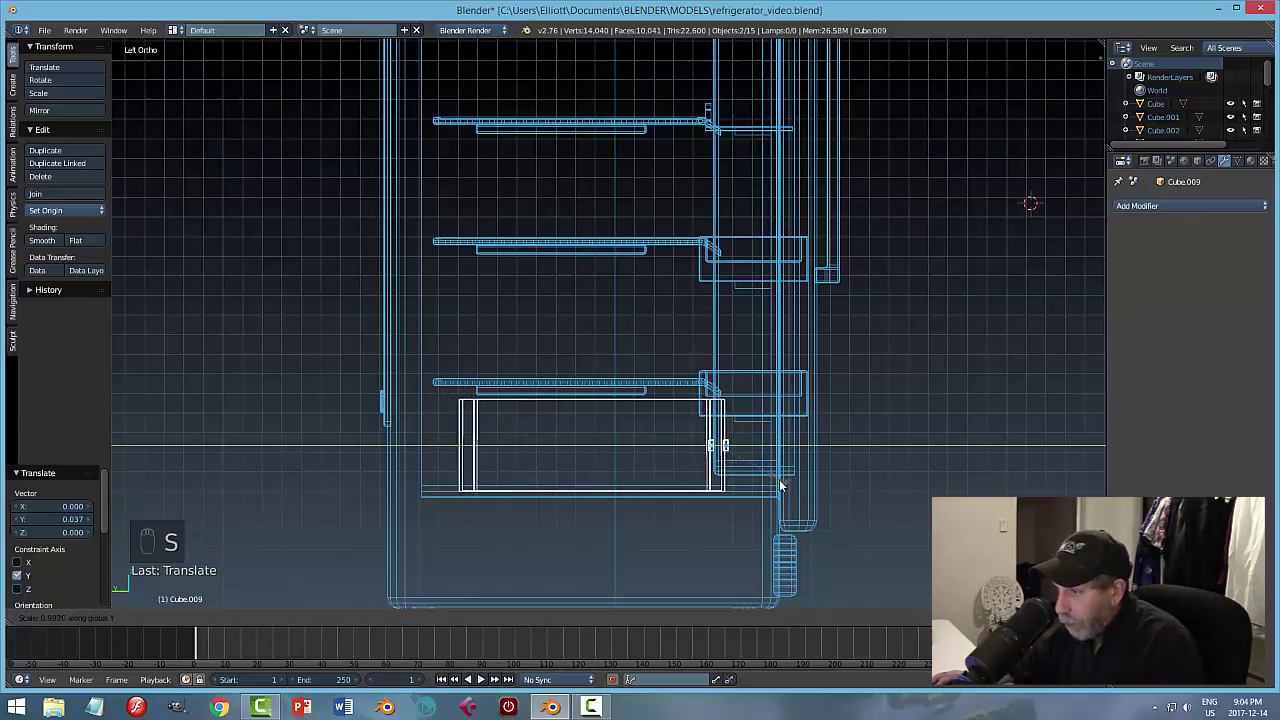
pyautogui.click(841, 494)
pyautogui.moveTo(675, 450); pyautogui.dragTo(660, 449)
pyautogui.moveTo(660, 449); pyautogui.dragTo(884, 449, button='middle')
pyautogui.press('ctrl+KP_3')
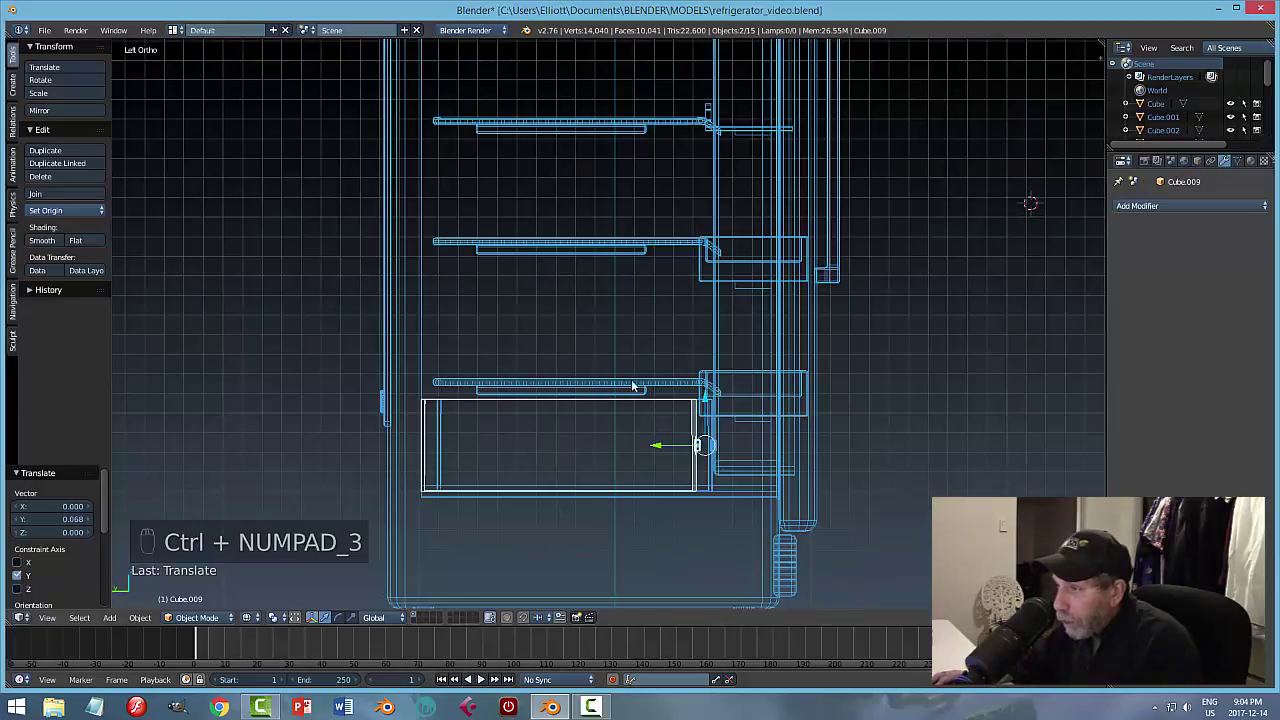
# Select all three shelves with the supports beneath them and move them together about 0.027 along Y, away from the door liner.
pyautogui.rightClick(478, 393)
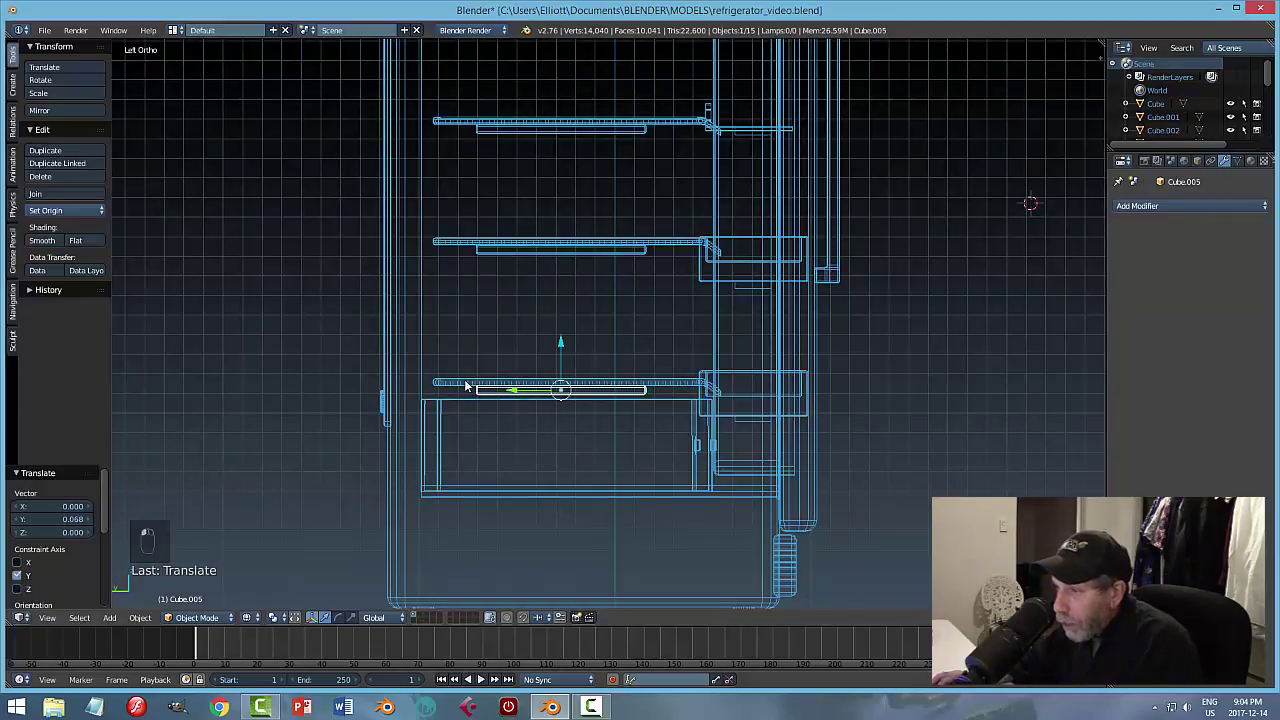
pyautogui.rightClick(466, 384)
pyautogui.rightClick(505, 254)
pyautogui.rightClick(474, 242)
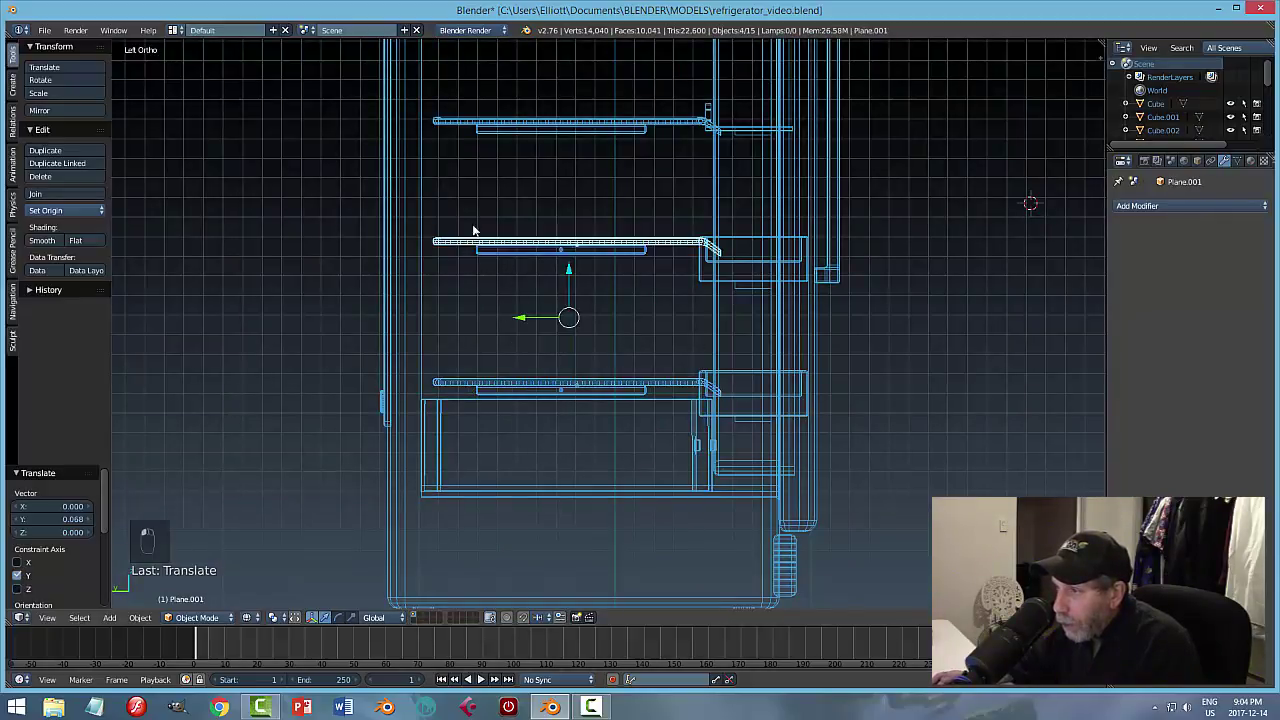
pyautogui.keyDown('shift'); pyautogui.rightClick(495, 131); pyautogui.keyUp('shift')
pyautogui.keyDown('shift'); pyautogui.rightClick(497, 121); pyautogui.keyUp('shift')
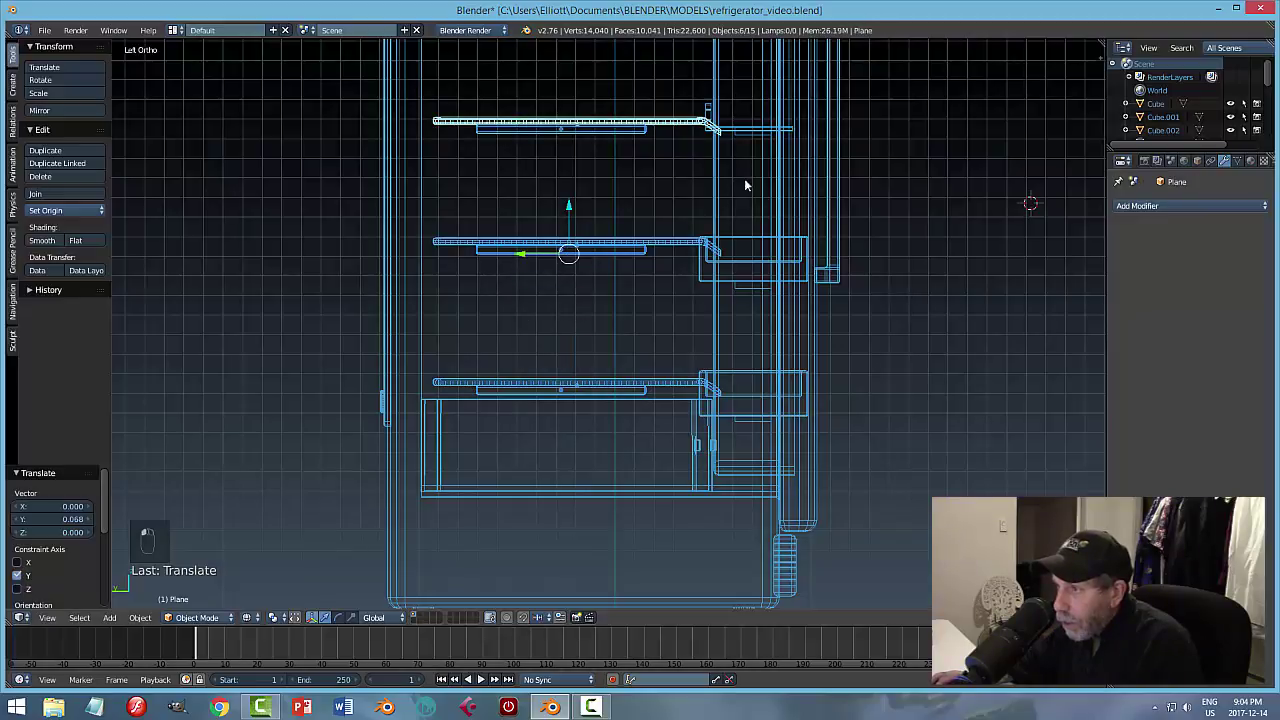
pyautogui.keyDown('shift'); pyautogui.moveTo(706, 187); pyautogui.dragTo(683, 303, button='middle'); pyautogui.keyUp('shift')
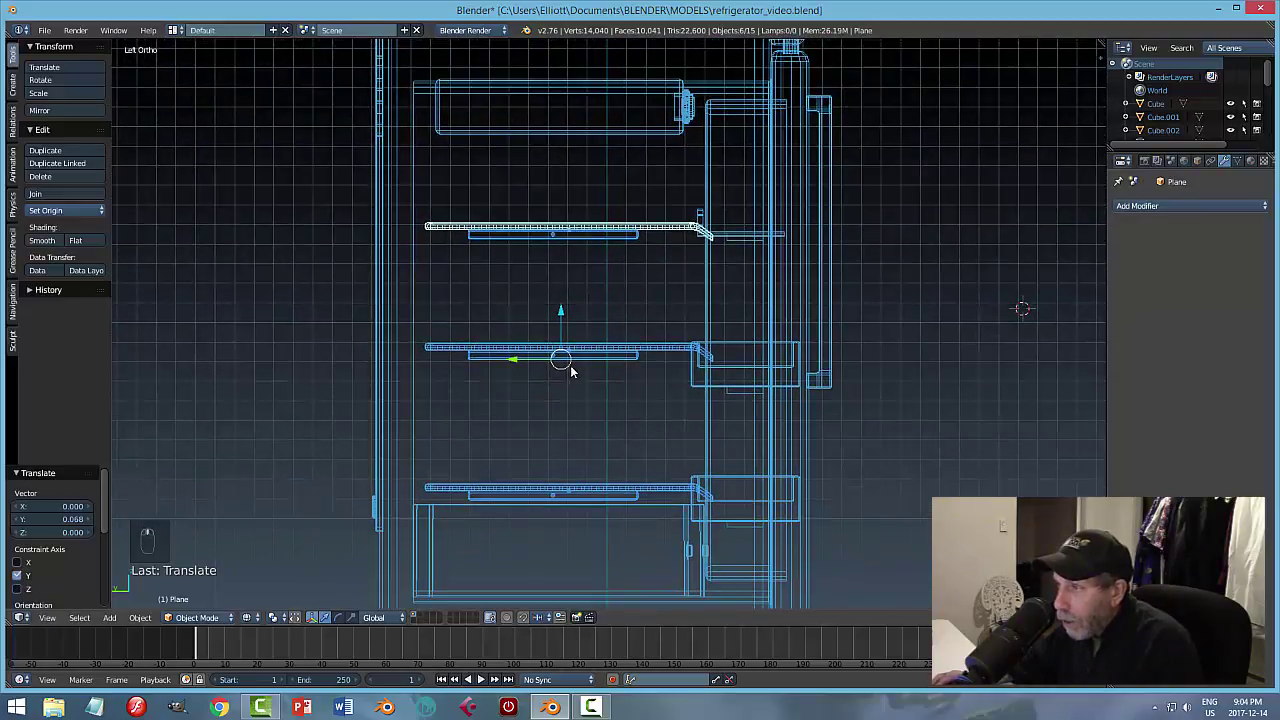
pyautogui.moveTo(513, 368); pyautogui.dragTo(510, 359)
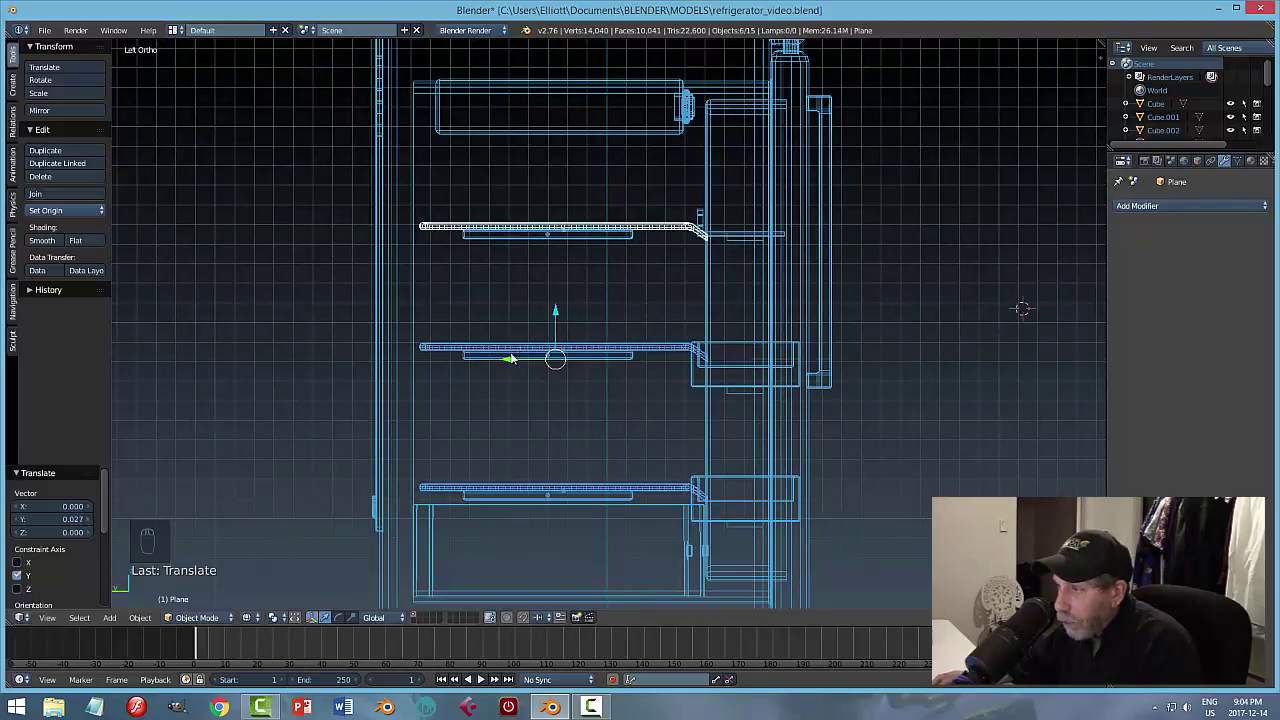
# Move the top shelf and its support down about 0.095 along Z, and the middle shelf and its support up about 0.140.
pyautogui.rightClick(495, 226)
pyautogui.keyDown('shift'); pyautogui.rightClick(485, 241); pyautogui.keyUp('shift')
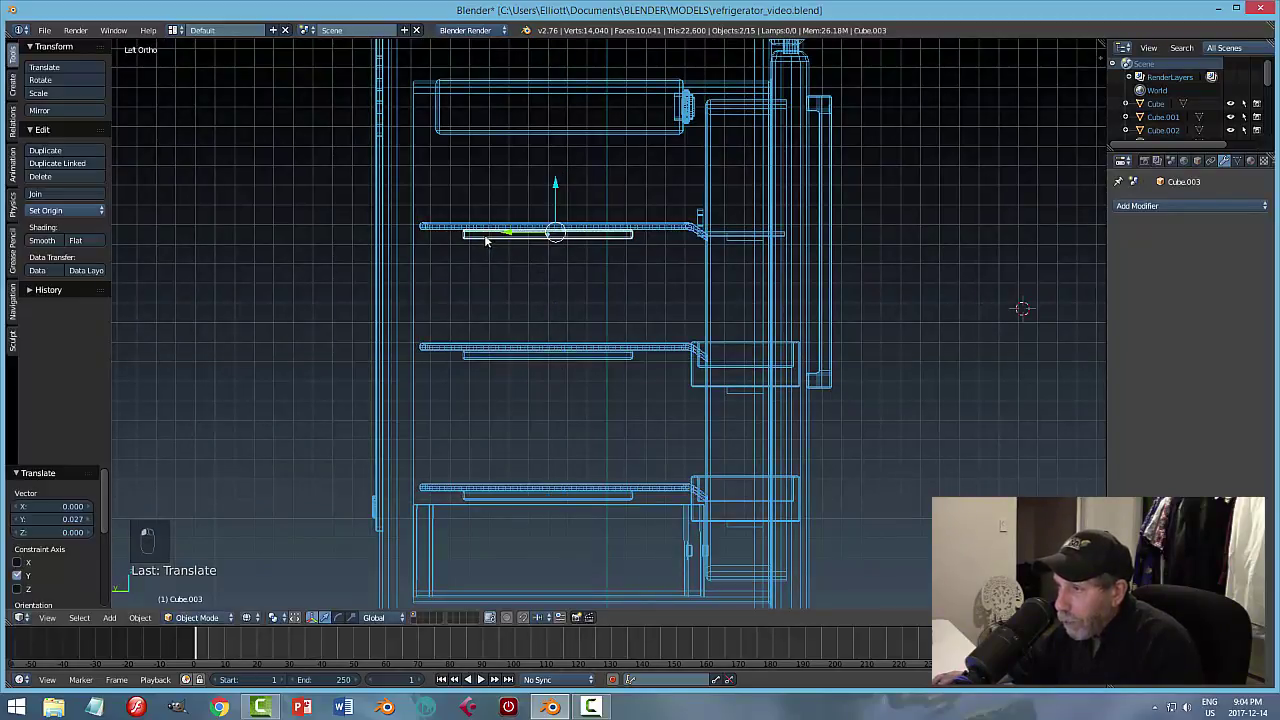
pyautogui.moveTo(557, 185); pyautogui.dragTo(557, 205)
pyautogui.rightClick(607, 363)
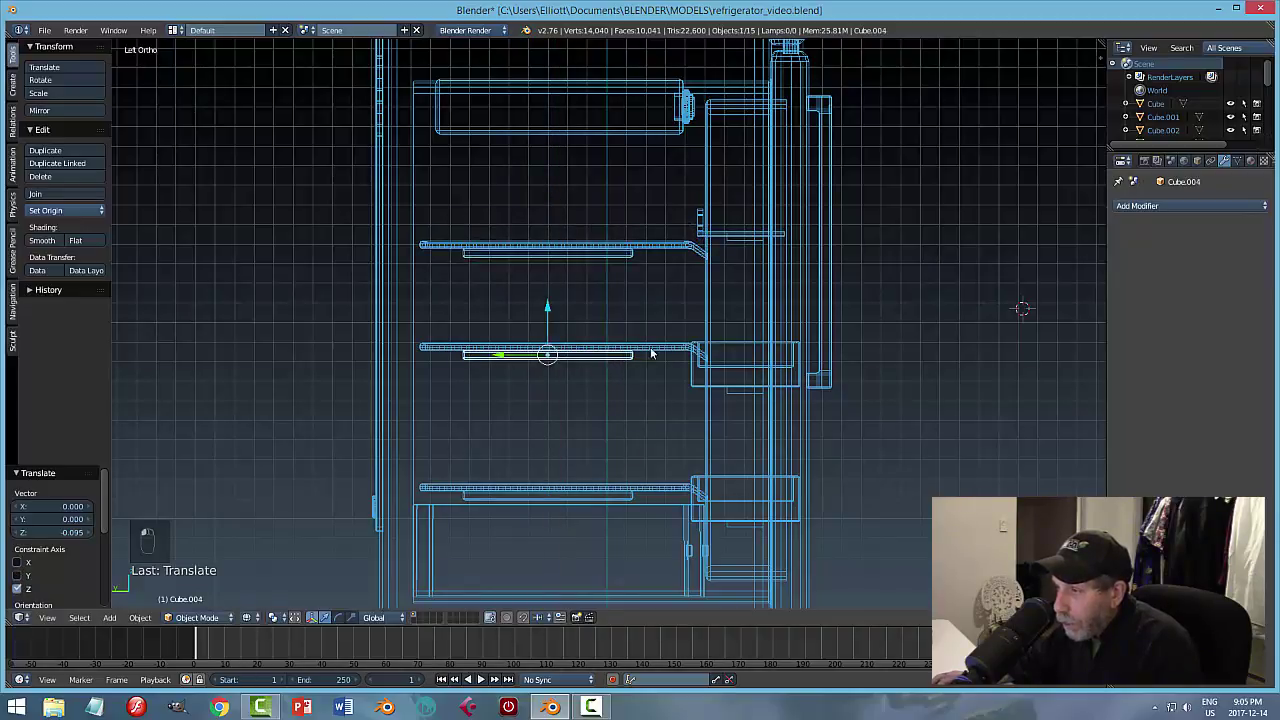
pyautogui.keyDown('shift'); pyautogui.rightClick(660, 349); pyautogui.keyUp('shift')
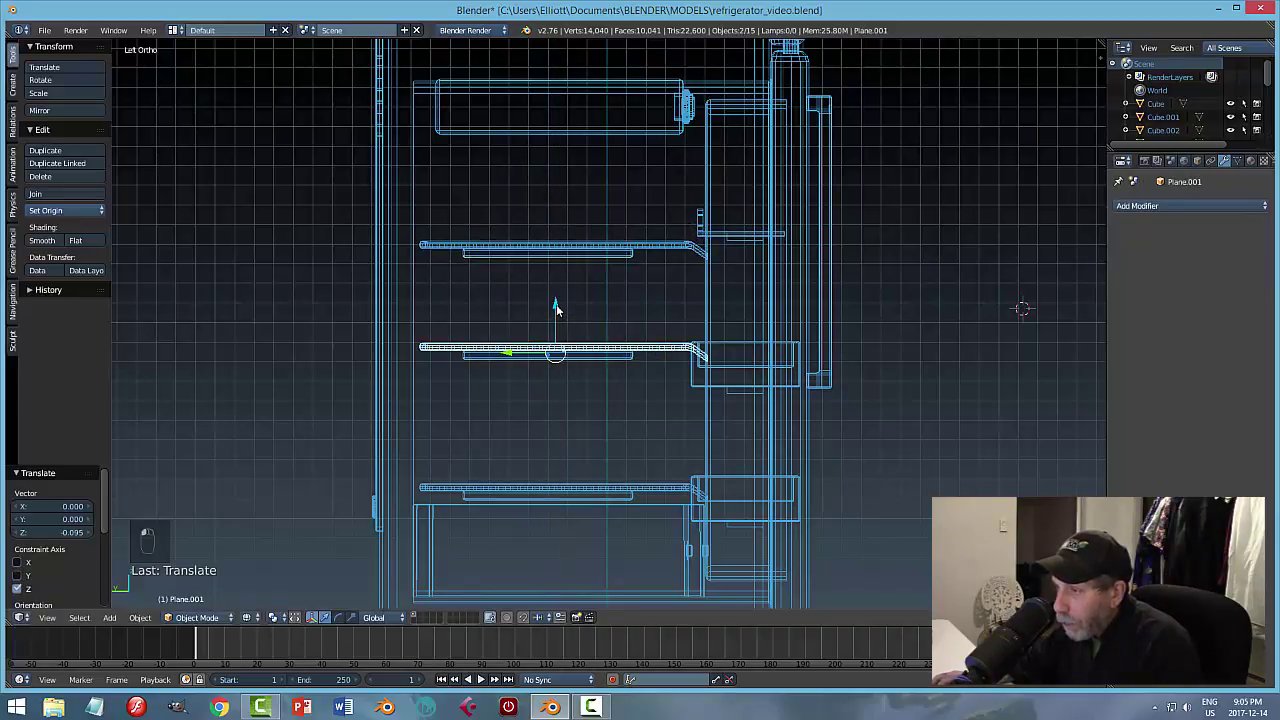
pyautogui.moveTo(557, 305)
pyautogui.mouseDown()
pyautogui.moveTo(559, 362)
pyautogui.moveTo(565, 284)
pyautogui.mouseUp()
# Raise the bottom shelf and its support along Z above the drawers, and deselect everything.
pyautogui.rightClick(582, 487)
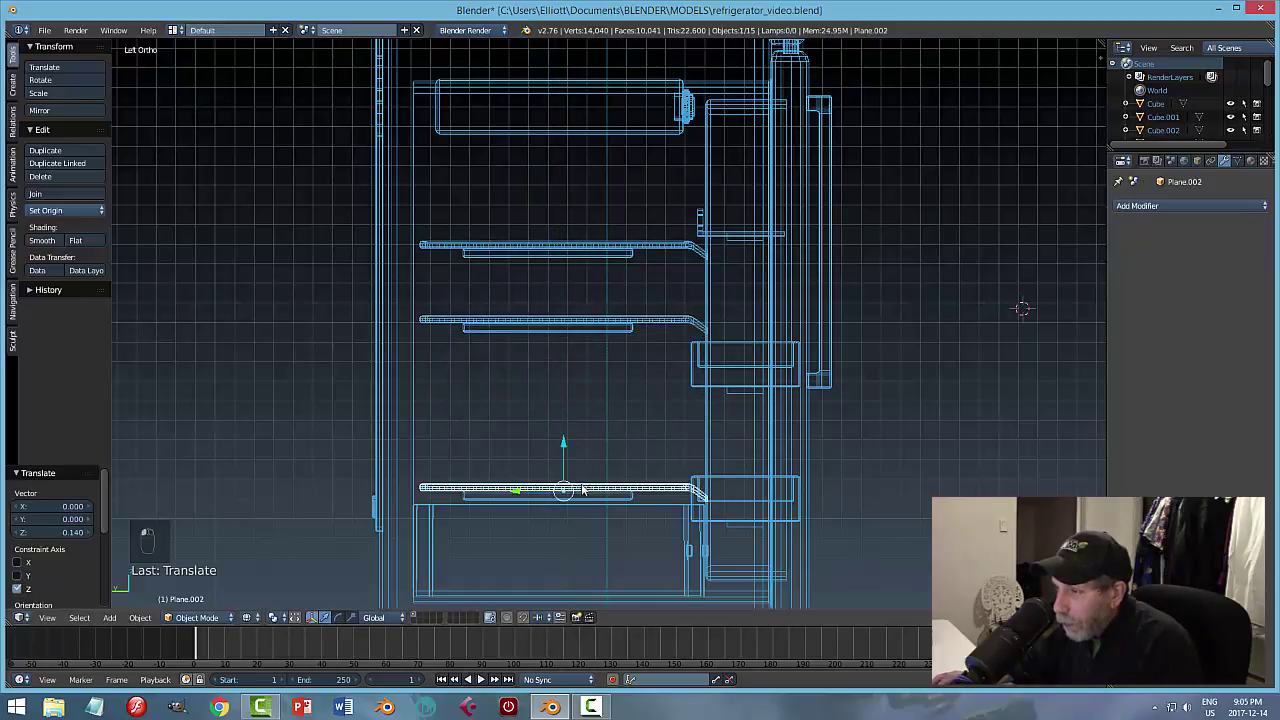
pyautogui.keyDown('shift'); pyautogui.rightClick(469, 503); pyautogui.keyUp('shift')
pyautogui.moveTo(557, 447); pyautogui.dragTo(558, 415)
pyautogui.press('a')
# Switch to solid display, pull the lower door out along Y and hide it to expose the refrigerator's interior.
pyautogui.press('z')
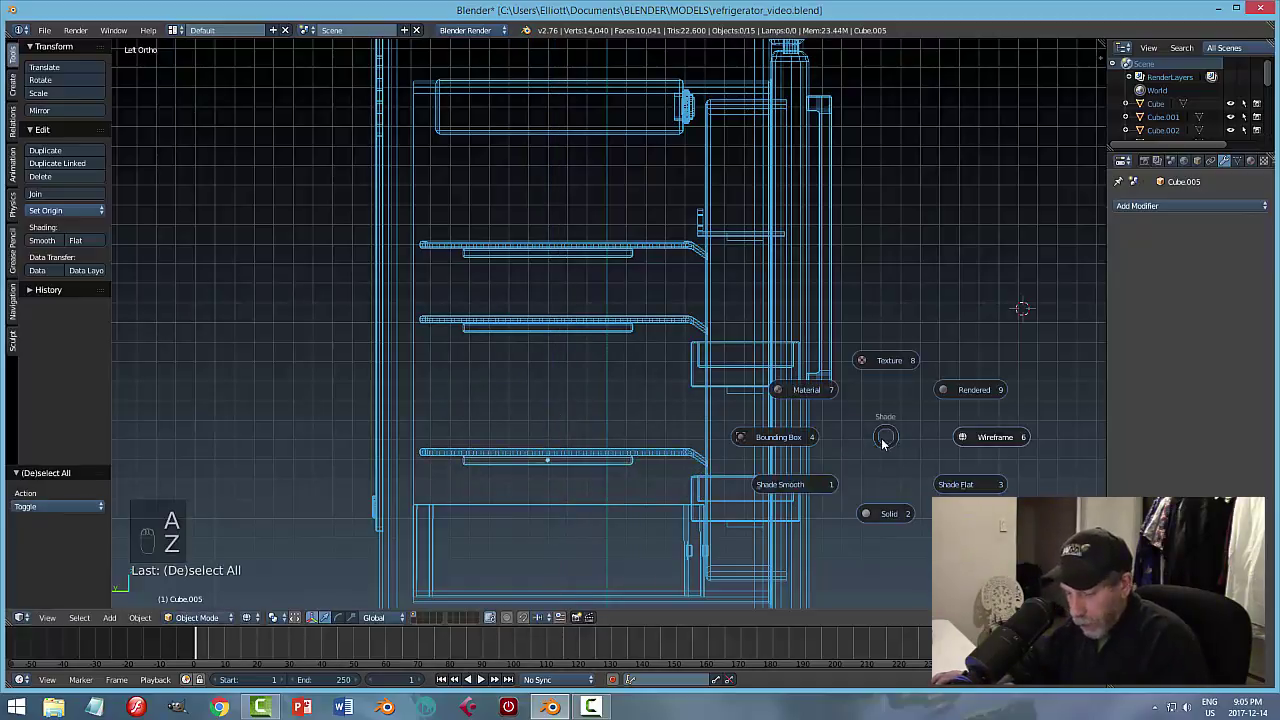
pyautogui.click(887, 513)
pyautogui.moveTo(851, 374); pyautogui.dragTo(832, 384, button='middle')
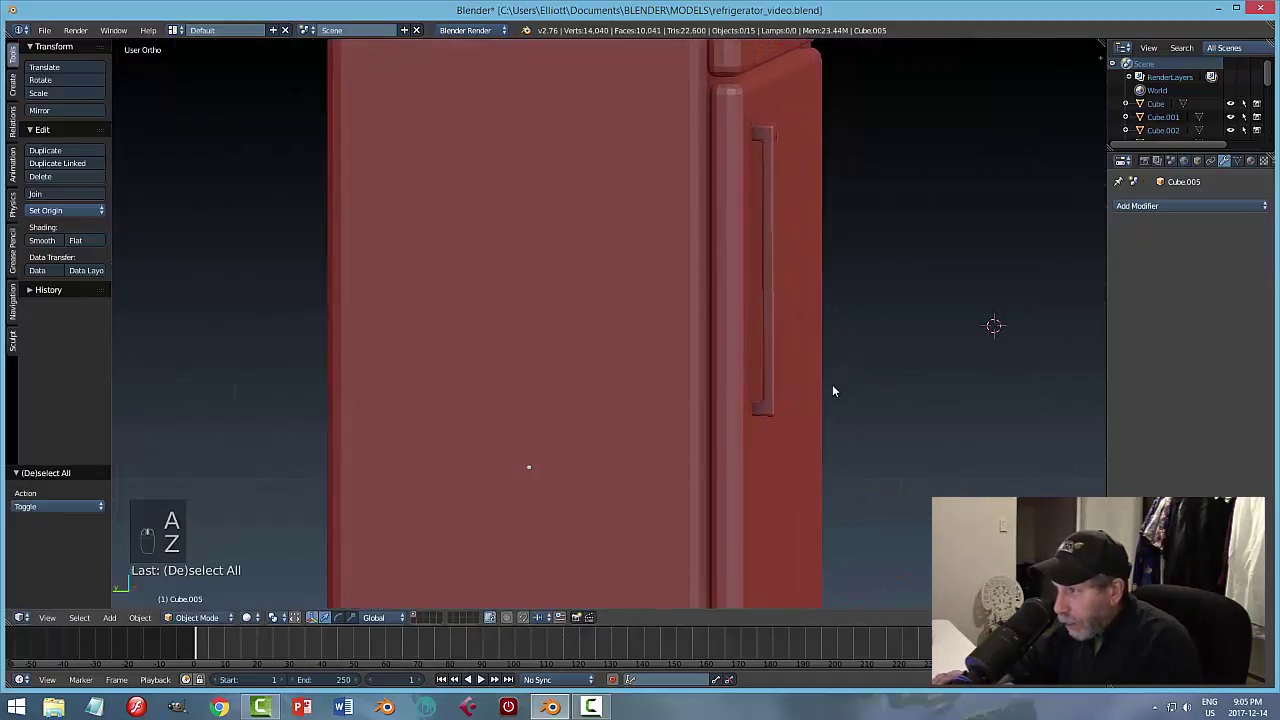
pyautogui.rightClick(770, 340)
pyautogui.moveTo(711, 229); pyautogui.dragTo(760, 268, button='middle')
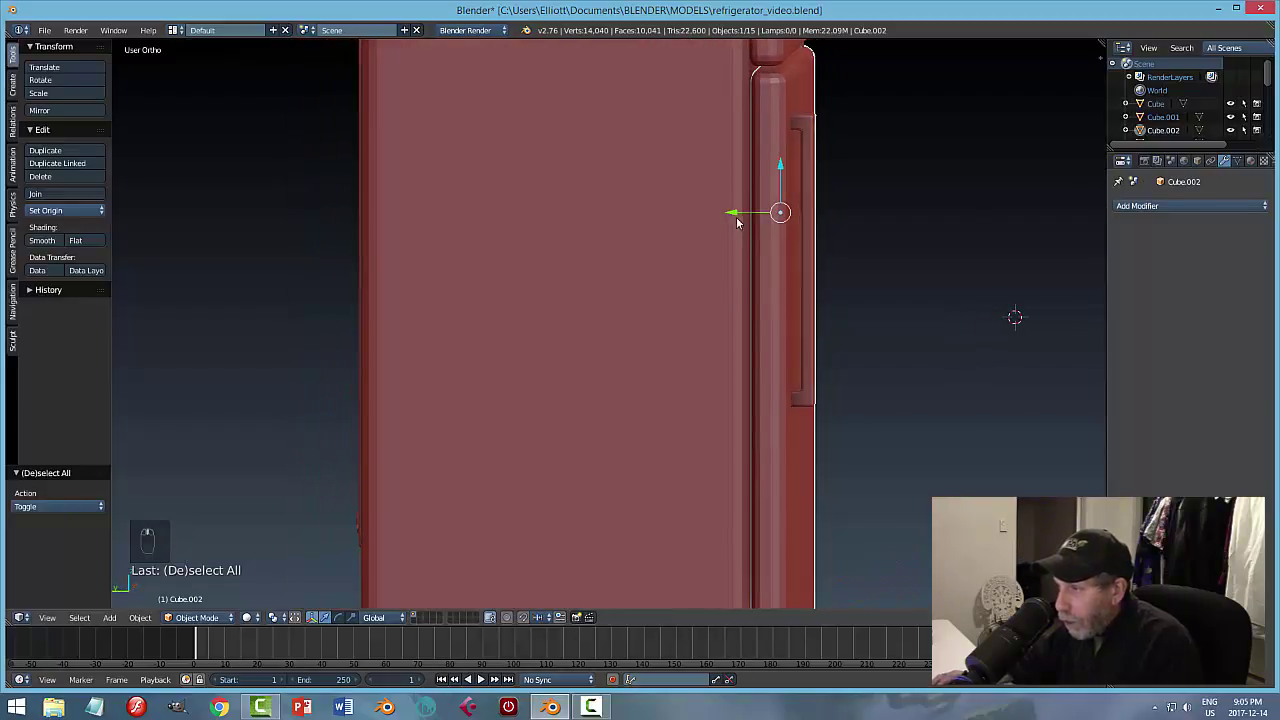
pyautogui.moveTo(737, 214); pyautogui.dragTo(836, 250)
pyautogui.moveTo(856, 331); pyautogui.dragTo(700, 347, button='middle')
pyautogui.press('h')
pyautogui.moveTo(725, 326)
pyautogui.mouseDown(button='middle')
pyautogui.moveTo(697, 360)
pyautogui.moveTo(697, 398)
pyautogui.moveTo(753, 420)
pyautogui.moveTo(791, 402)
pyautogui.moveTo(717, 330)
pyautogui.moveTo(706, 339)
pyautogui.mouseUp(button='middle')
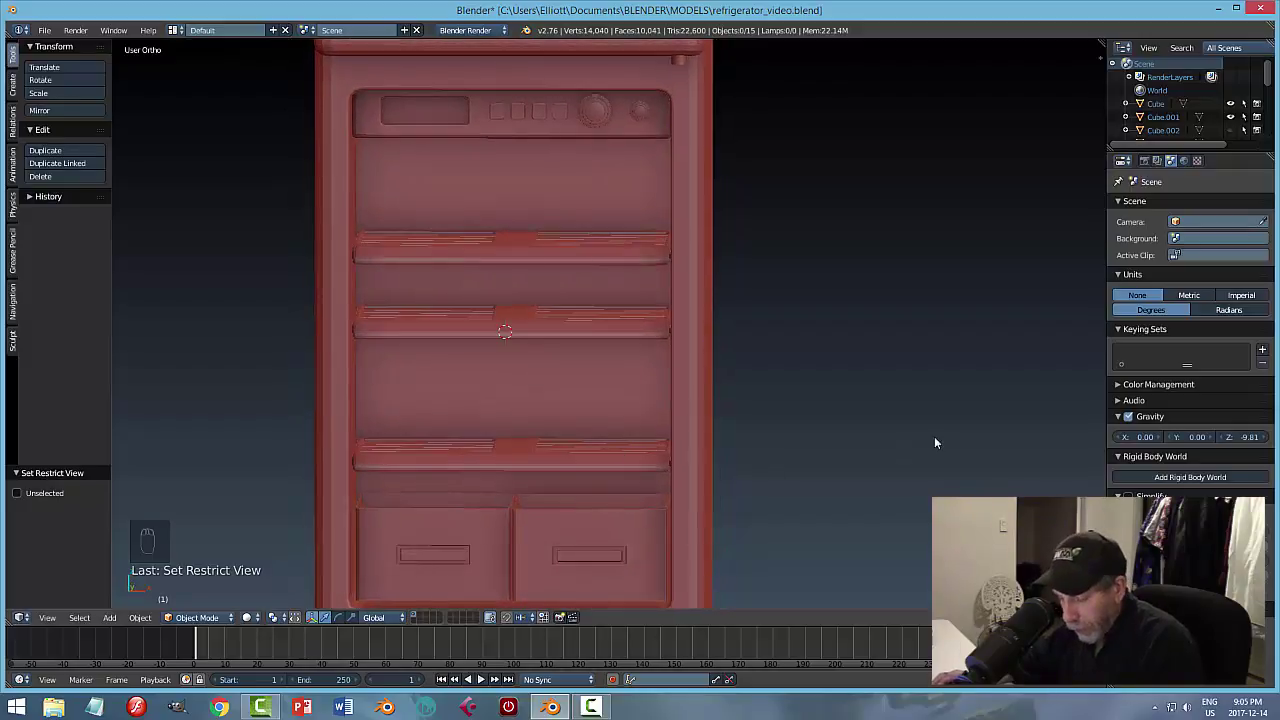
# In left-side wireframe, lower the bottom shelf and its support along Z onto the tops of the drawers, and deselect everything.
pyautogui.press('ctrl+KP_3')
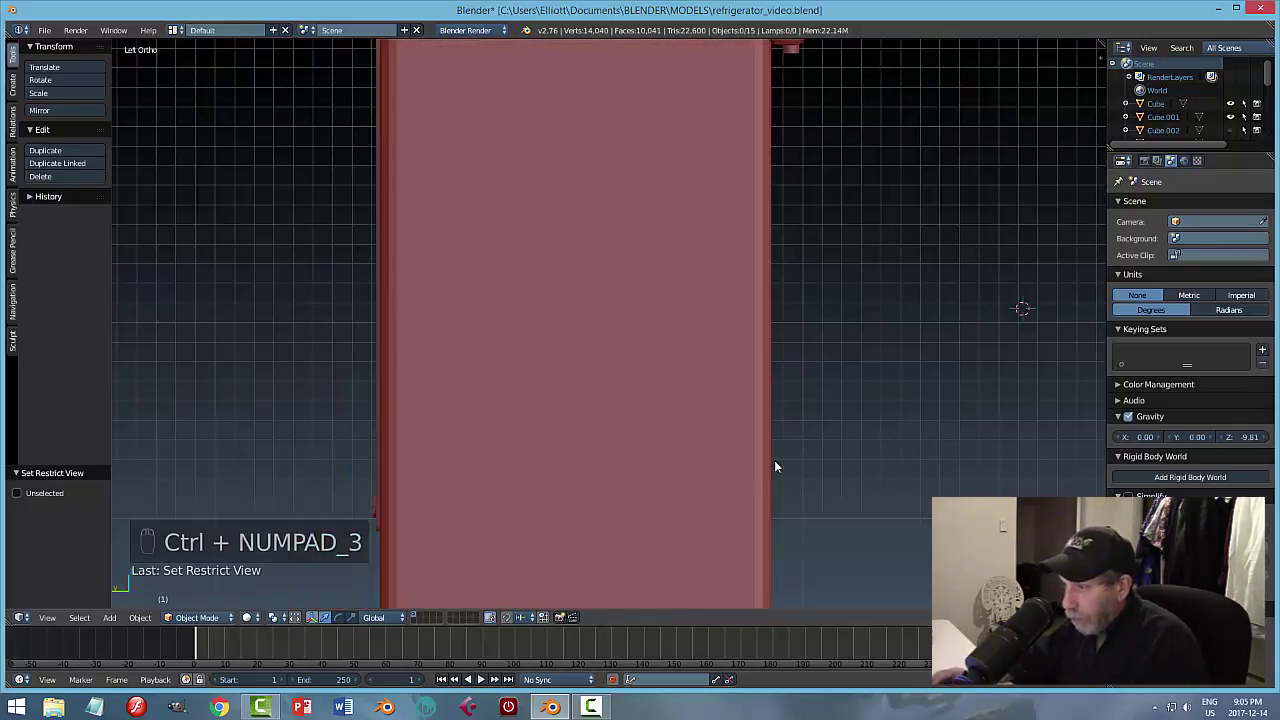
pyautogui.press('z')
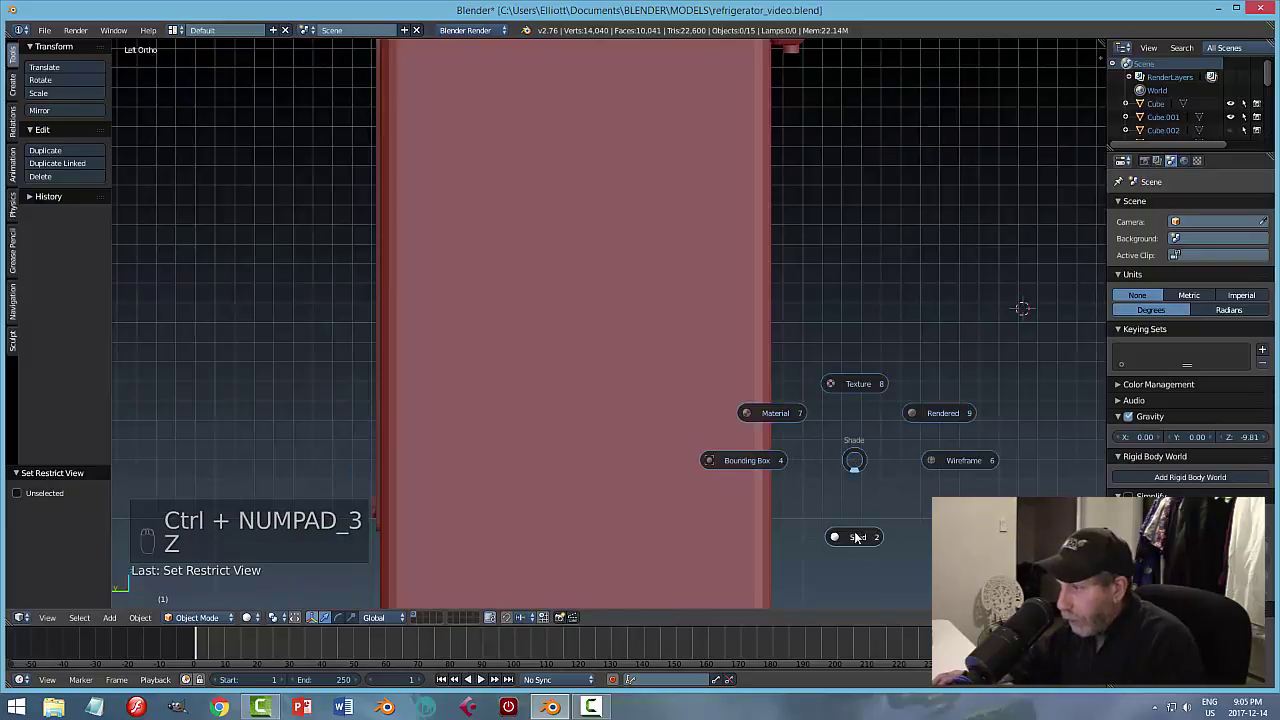
pyautogui.click(926, 466)
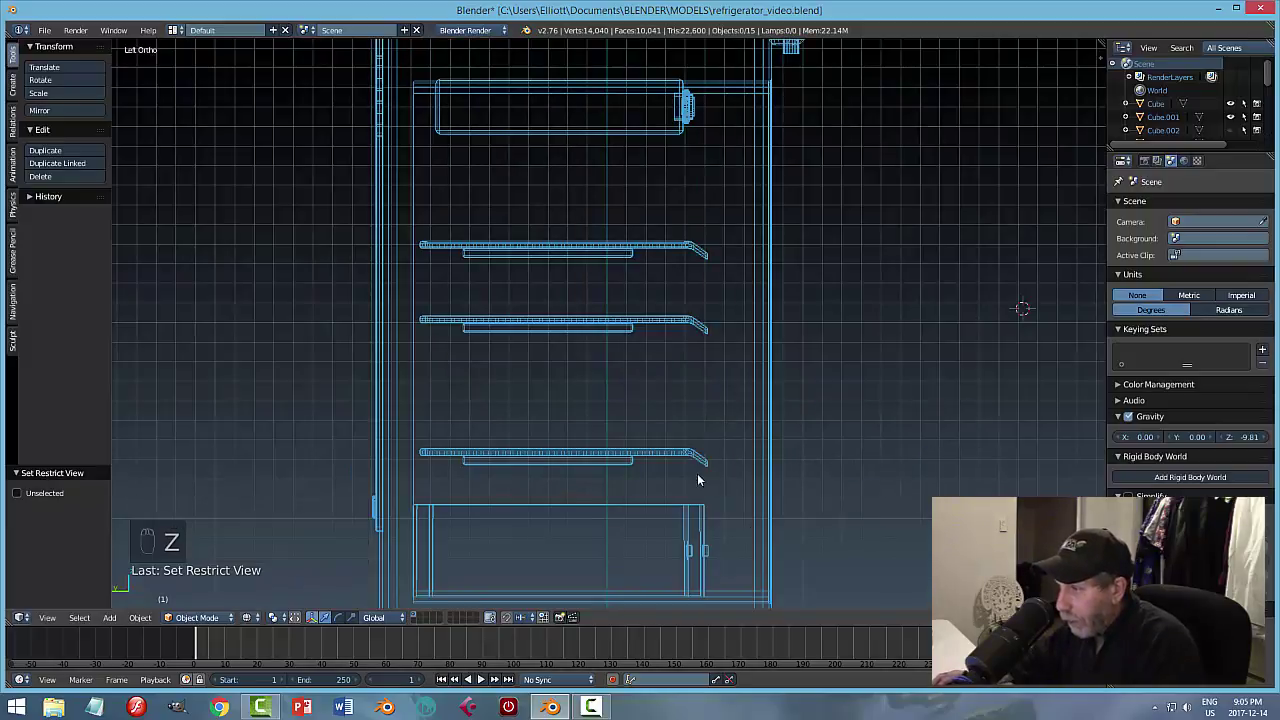
pyautogui.rightClick(621, 464)
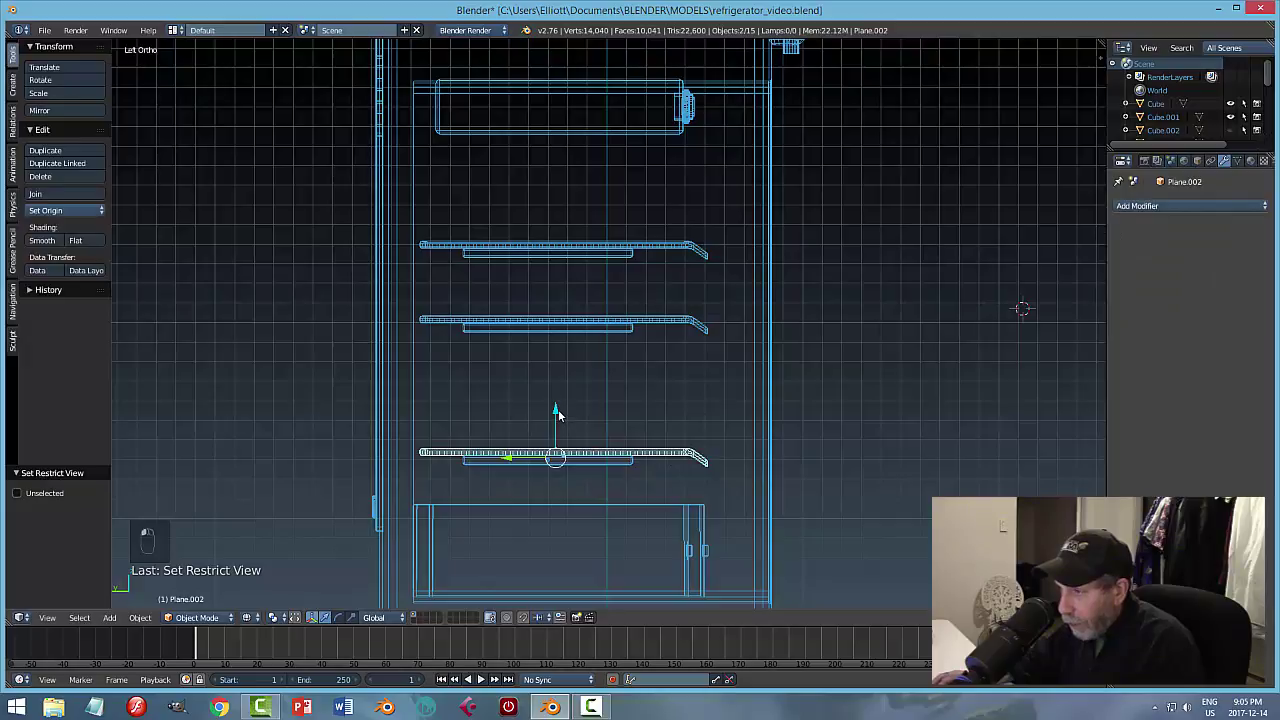
pyautogui.moveTo(558, 409); pyautogui.dragTo(551, 461)
pyautogui.press('a')
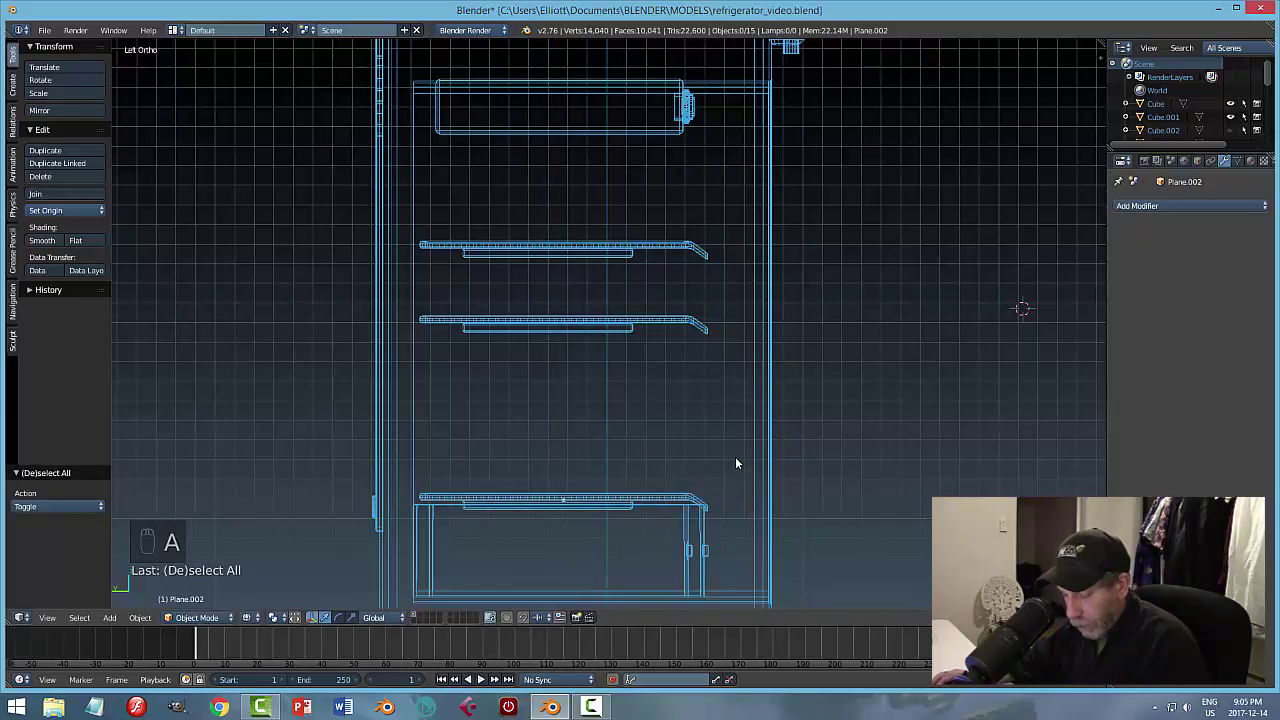
# Unhide the lower door and move it about 0.493 along Y, closing it against the cabinet.
pyautogui.hotkey('alt', 'h')
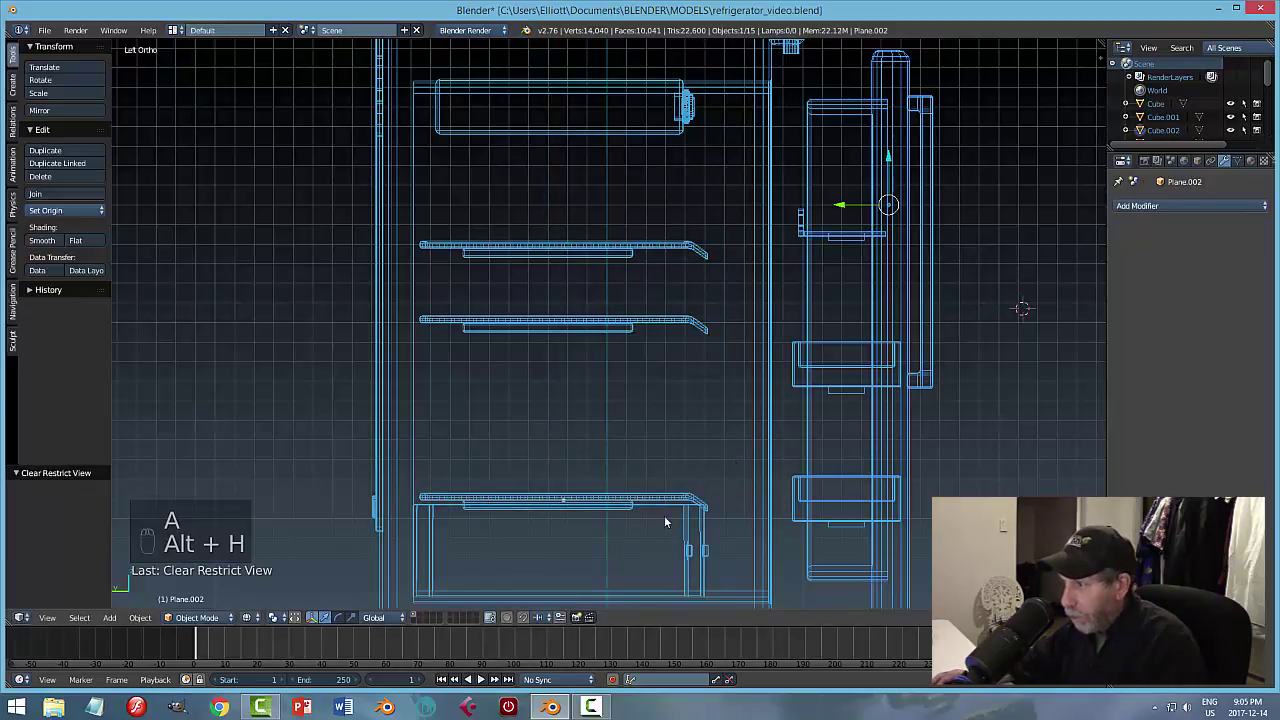
pyautogui.rightClick(904, 342)
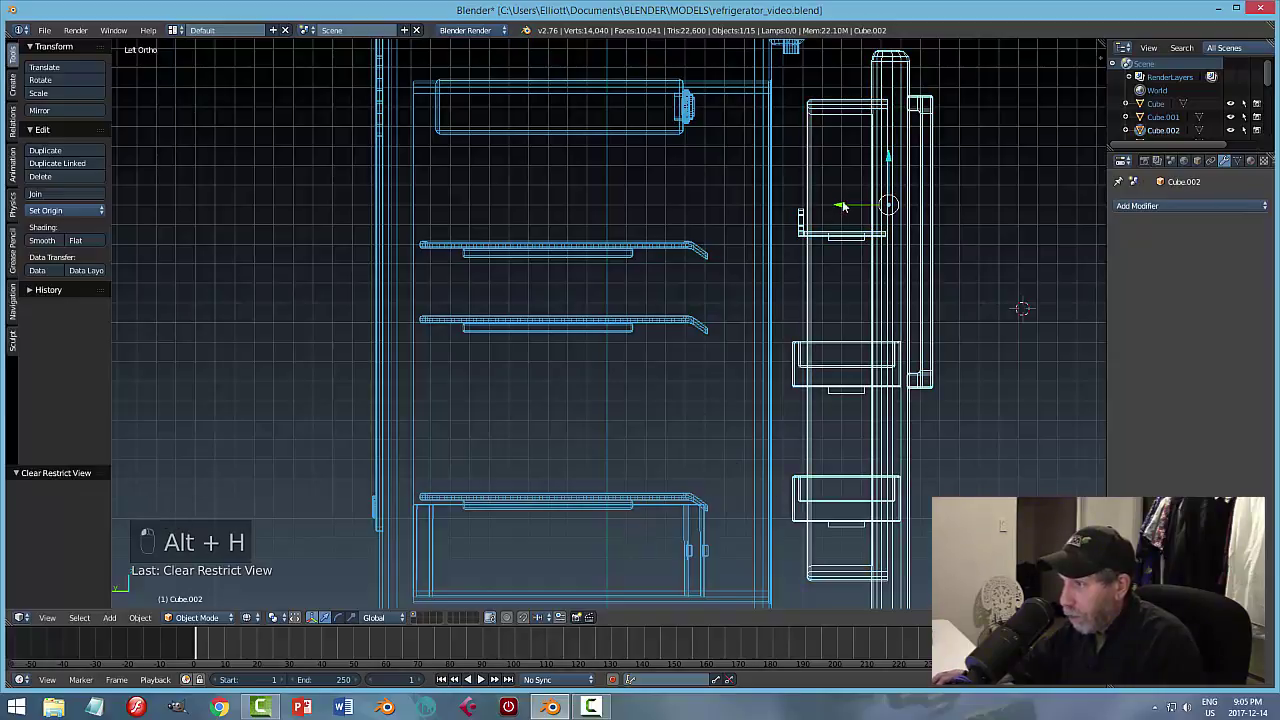
pyautogui.moveTo(843, 207); pyautogui.dragTo(743, 209)
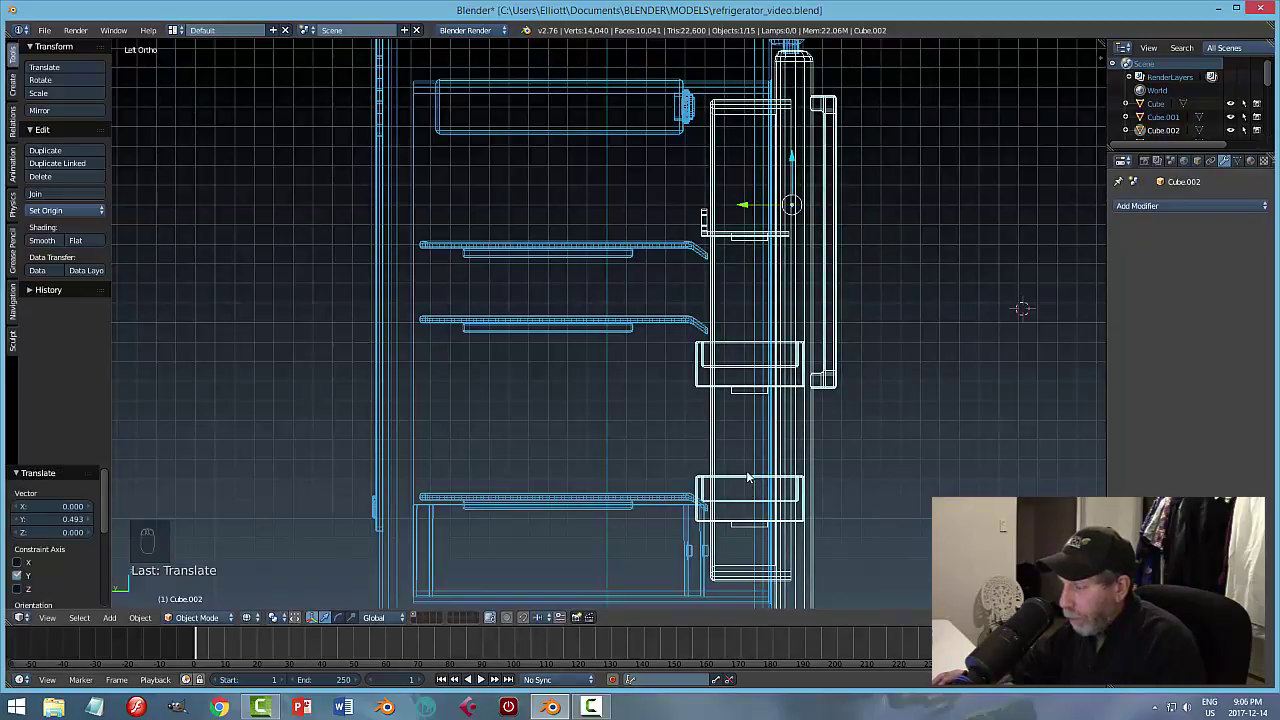
# Try to shorten the door's two lower bins by moving their inner ends about -0.112 along Y in Edit Mode.
pyautogui.press('Tab')
pyautogui.moveTo(748, 470); pyautogui.dragTo(798, 516, button='middle')
pyautogui.press('ctrl+KP_3')
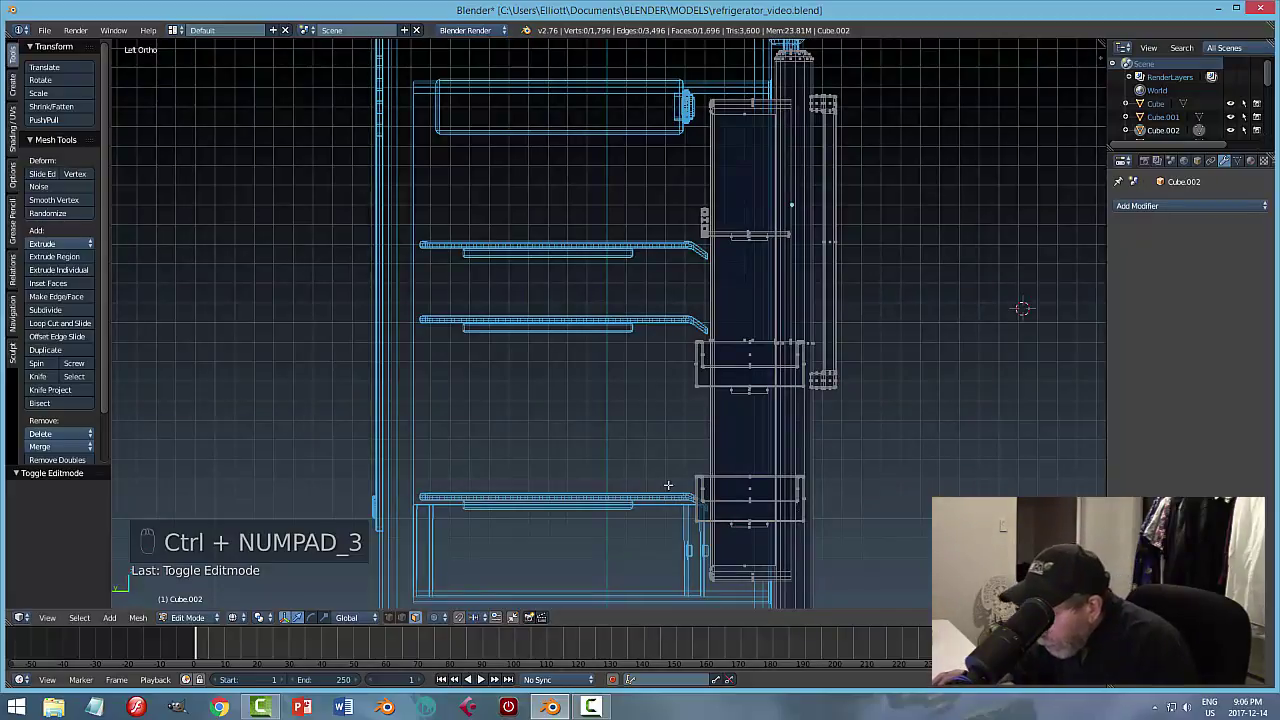
pyautogui.press('b')
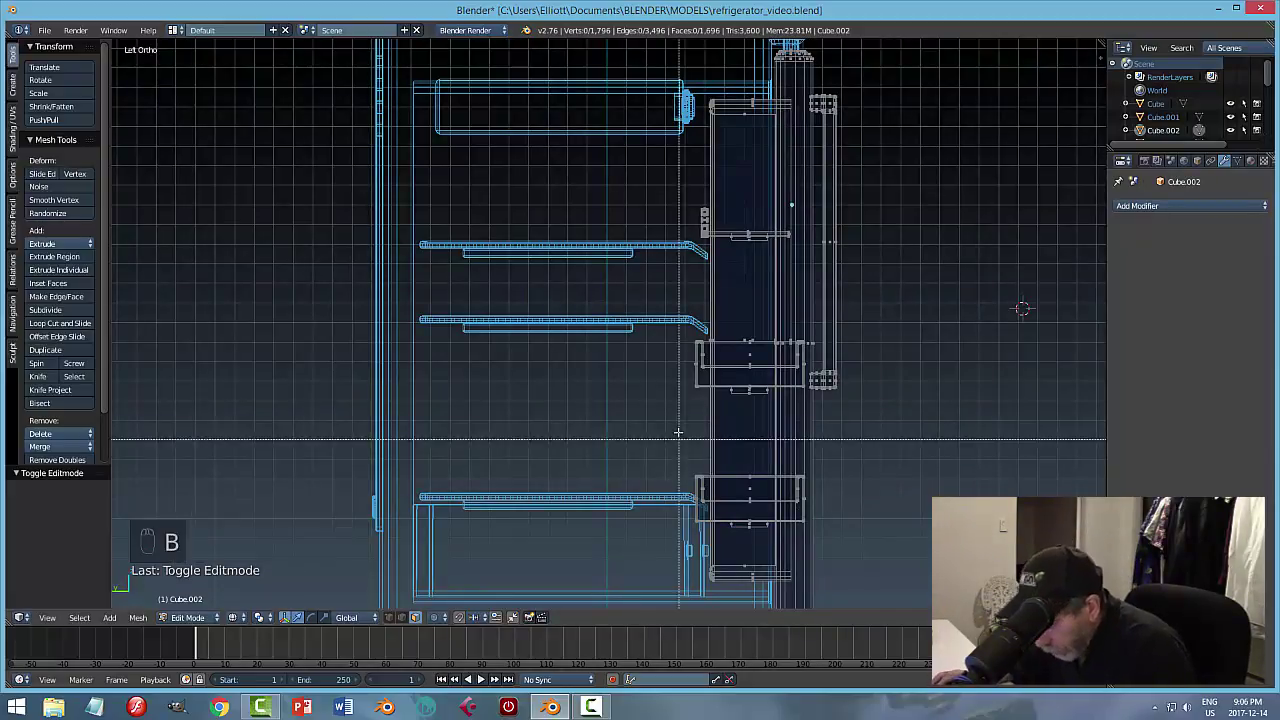
pyautogui.moveTo(675, 425); pyautogui.dragTo(705, 537)
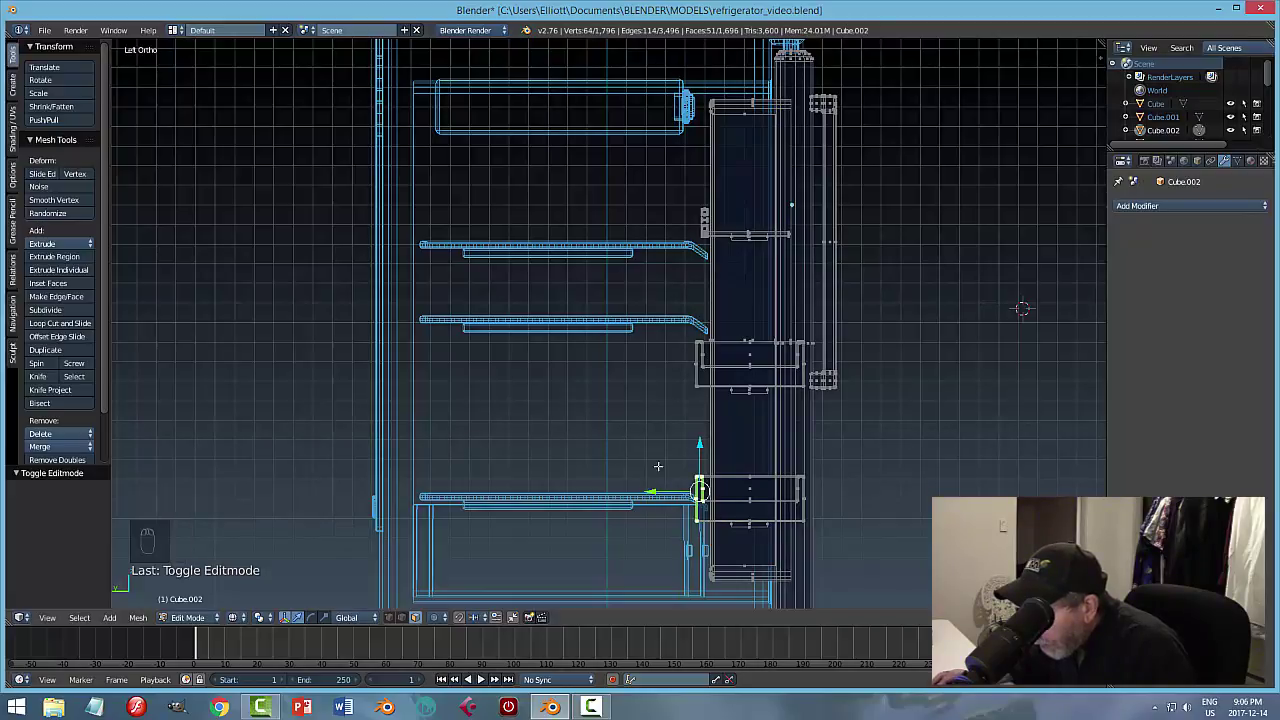
pyautogui.press('b')
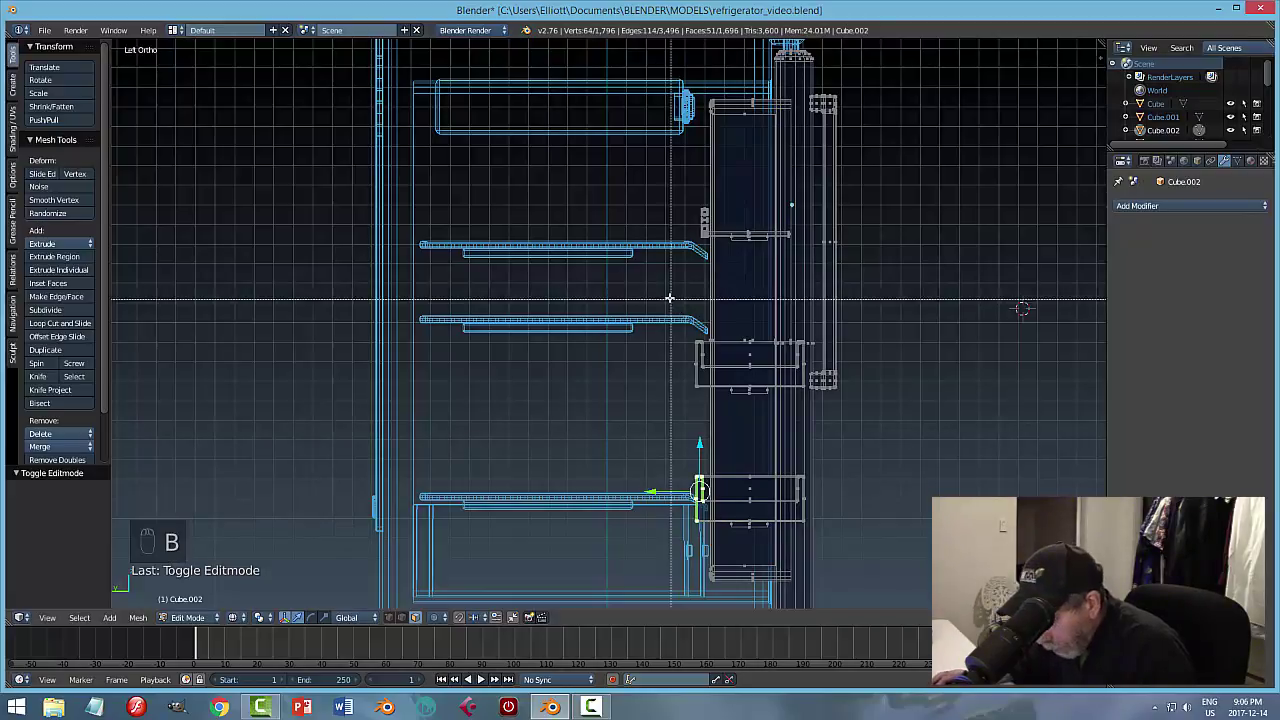
pyautogui.moveTo(660, 287); pyautogui.dragTo(705, 398)
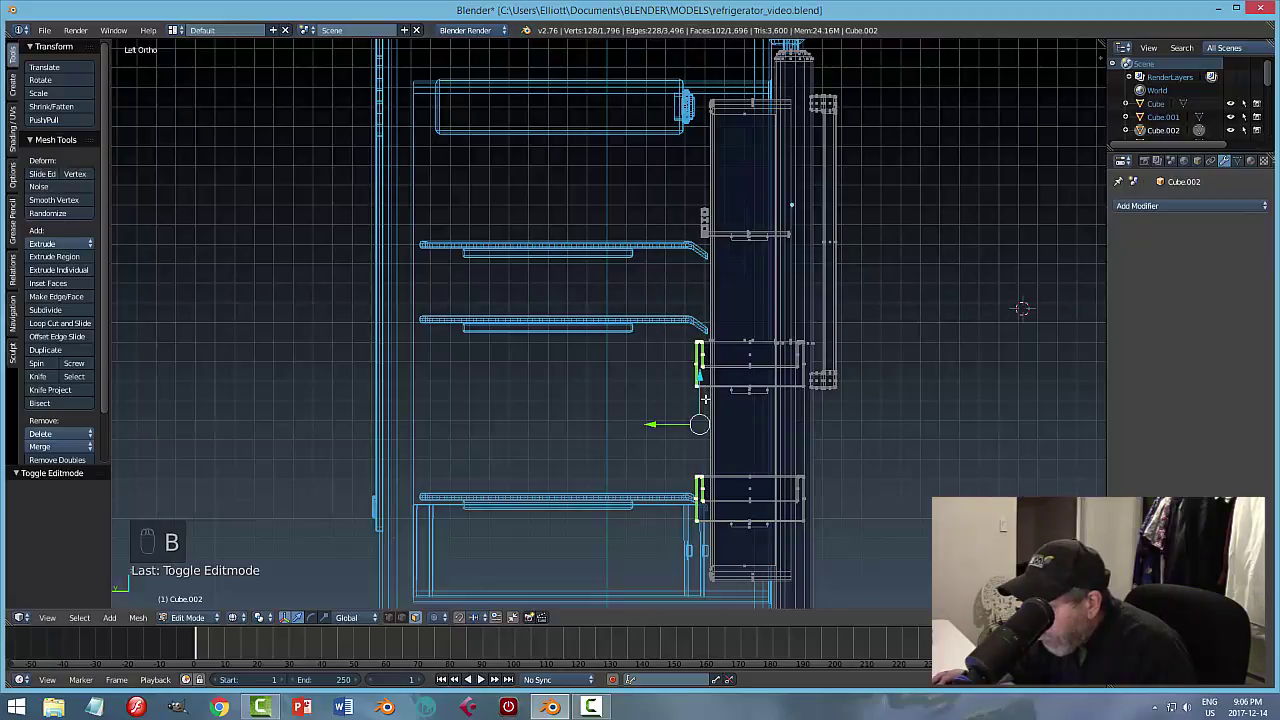
pyautogui.press('g')
pyautogui.press('y')
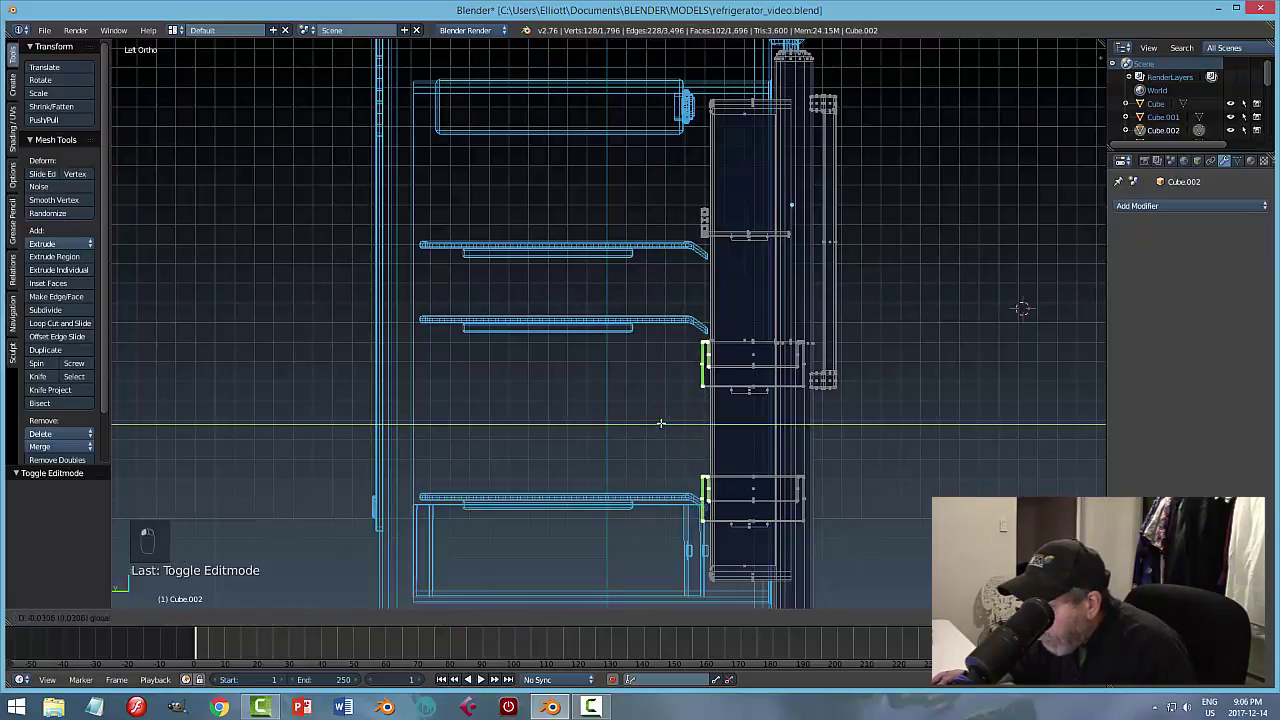
pyautogui.click(673, 427)
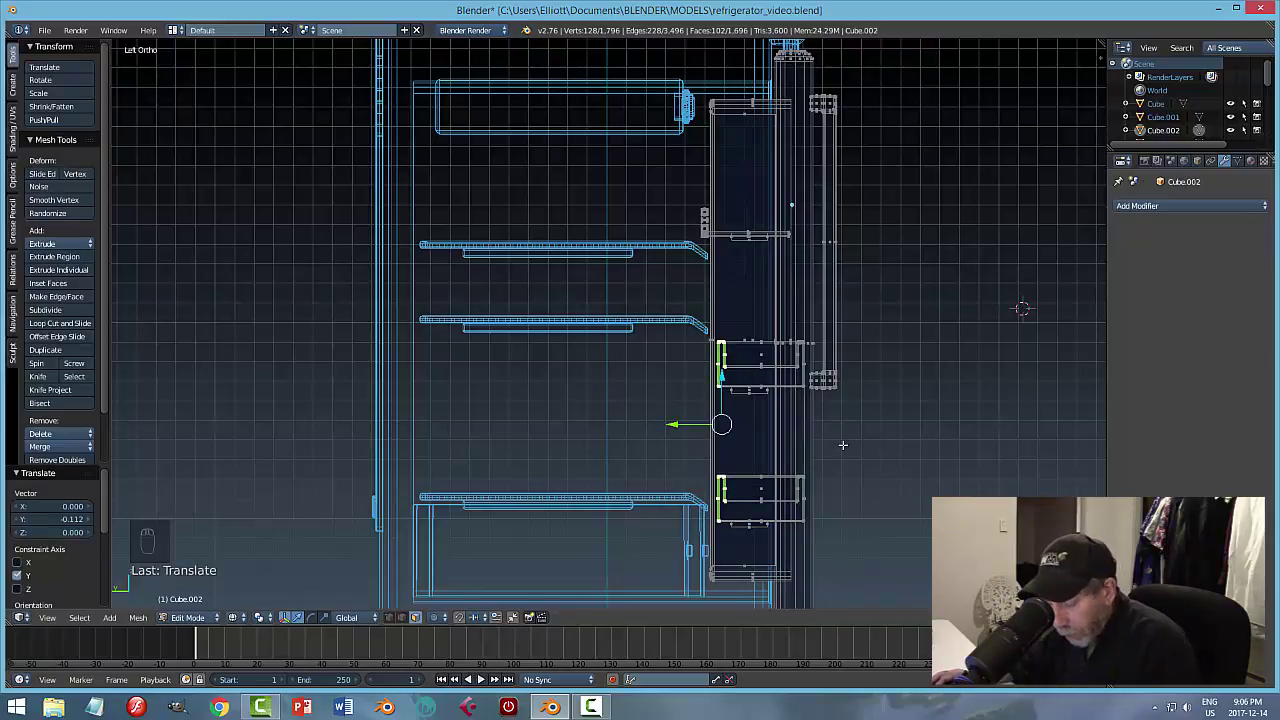
pyautogui.press('Tab')
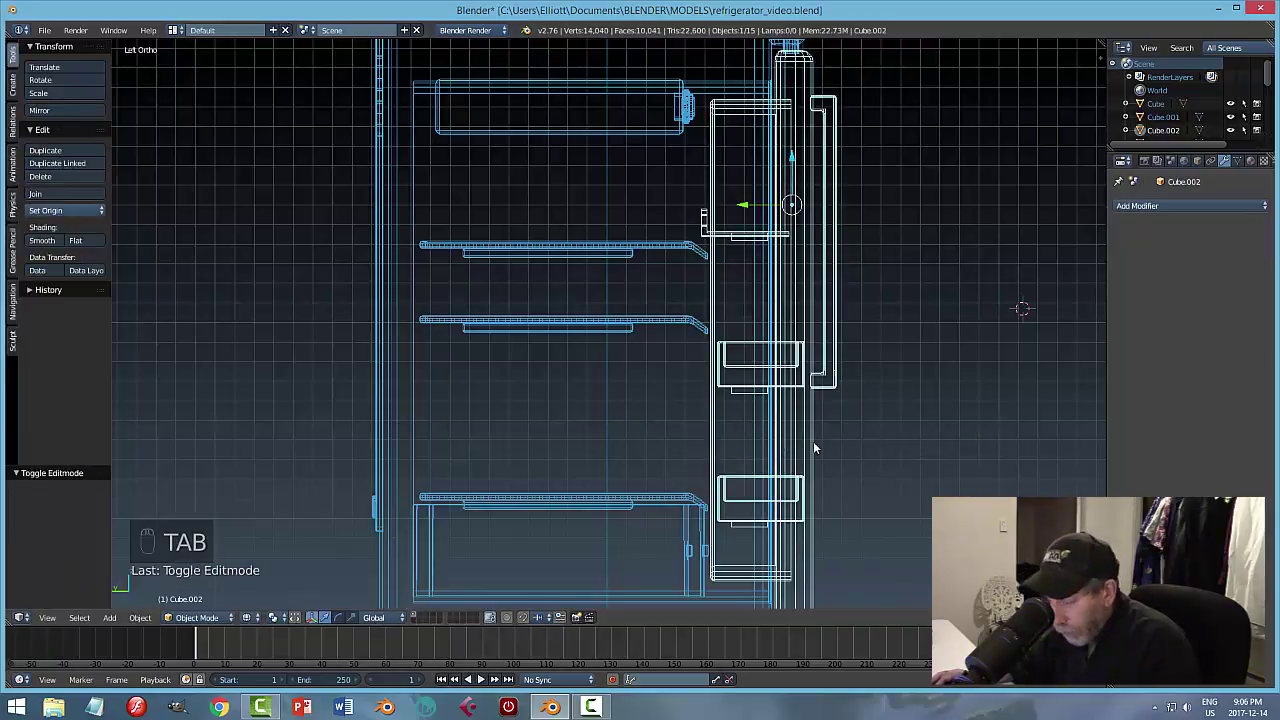
# Switch to solid display and pull the lower door out along Y to inspect the shortened bins.
pyautogui.press('z')
pyautogui.click(813, 515)
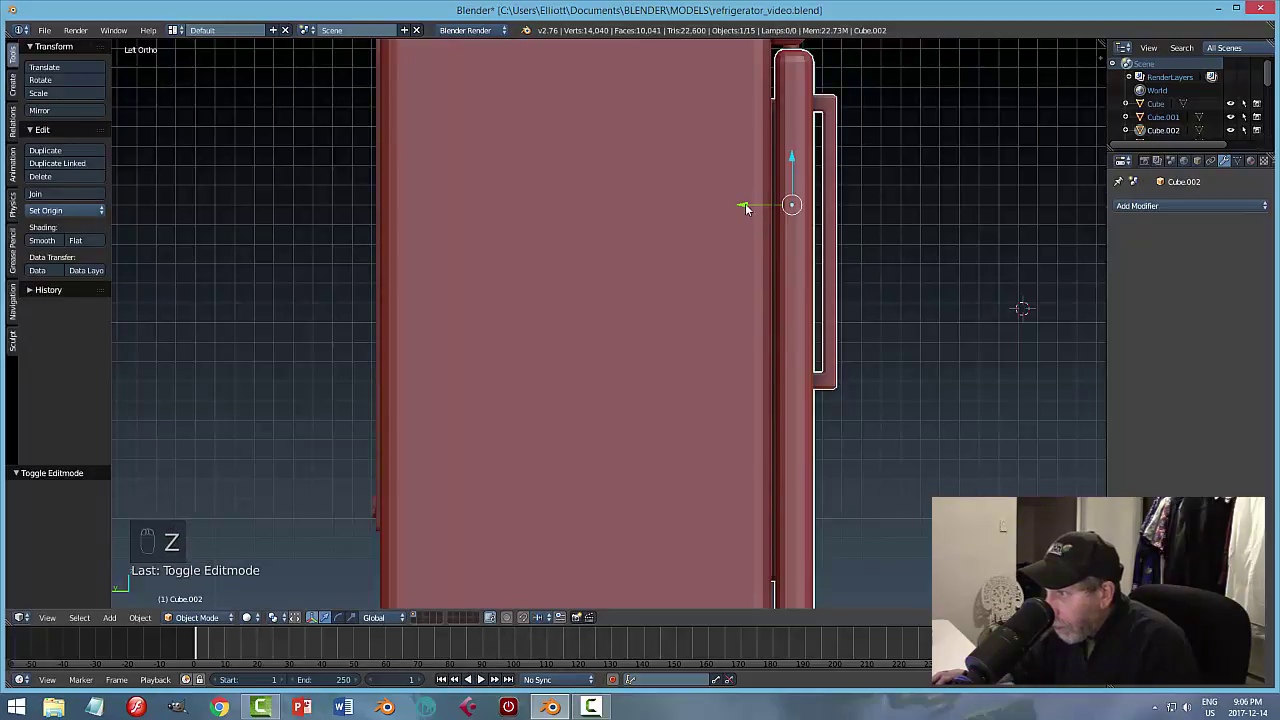
pyautogui.moveTo(743, 206); pyautogui.dragTo(856, 216)
pyautogui.moveTo(888, 355)
pyautogui.mouseDown(button='middle')
pyautogui.moveTo(931, 376)
pyautogui.moveTo(917, 403)
pyautogui.moveTo(894, 394)
pyautogui.moveTo(904, 378)
pyautogui.moveTo(890, 373)
pyautogui.moveTo(915, 376)
pyautogui.moveTo(898, 377)
pyautogui.mouseUp(button='middle')
# Undo the door's move and the shortening of its bins, and show the refrigerator in wireframe.
pyautogui.hotkey('ctrl', 'z')
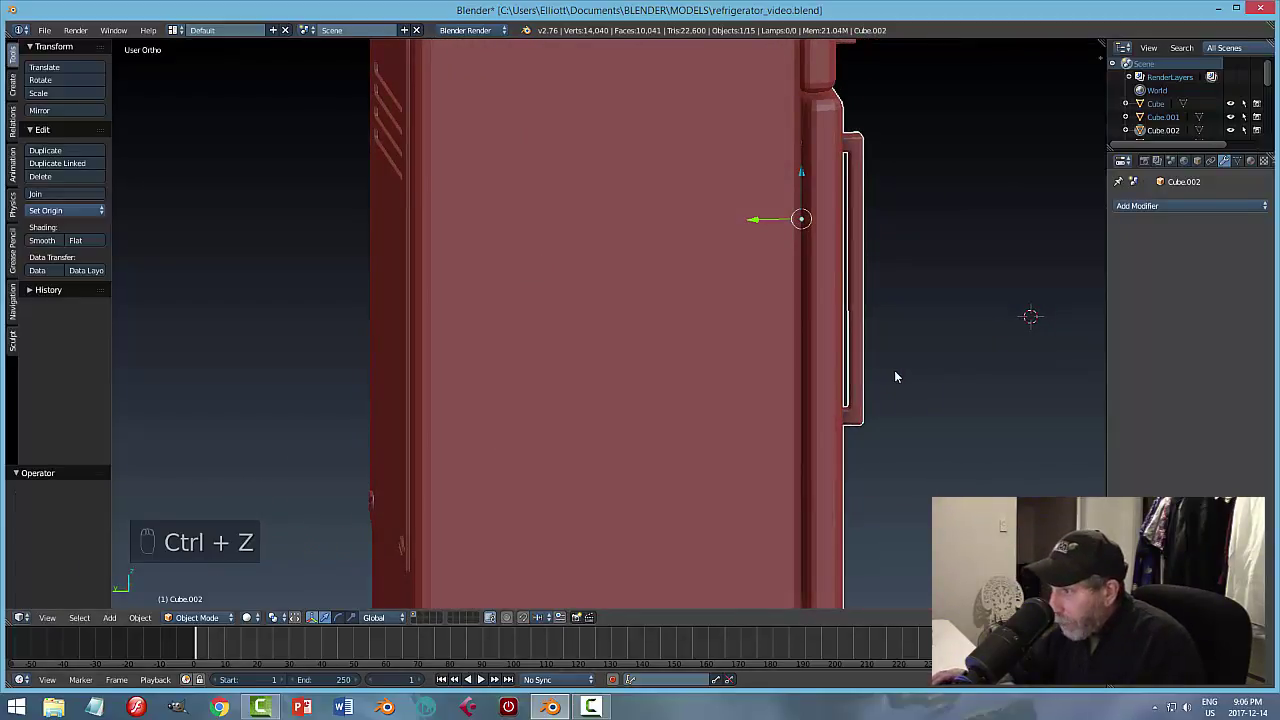
pyautogui.press('z')
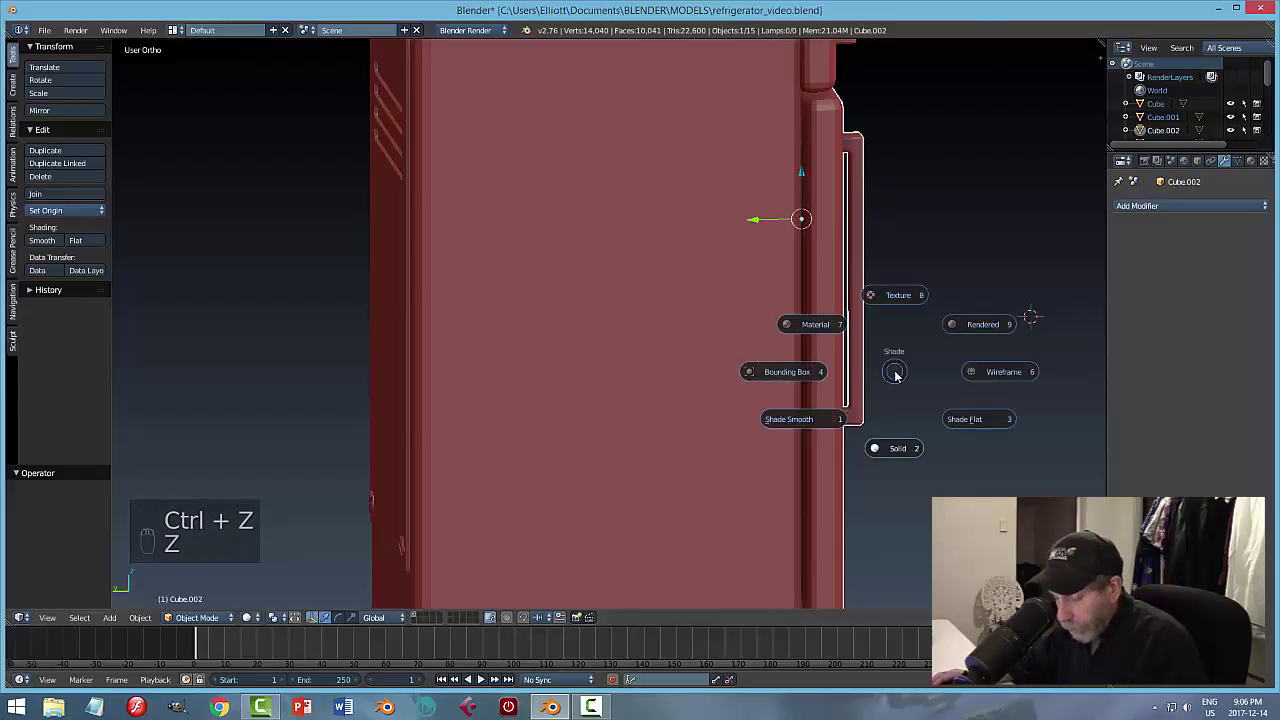
pyautogui.click(978, 380)
pyautogui.hotkey('ctrl', 'z')
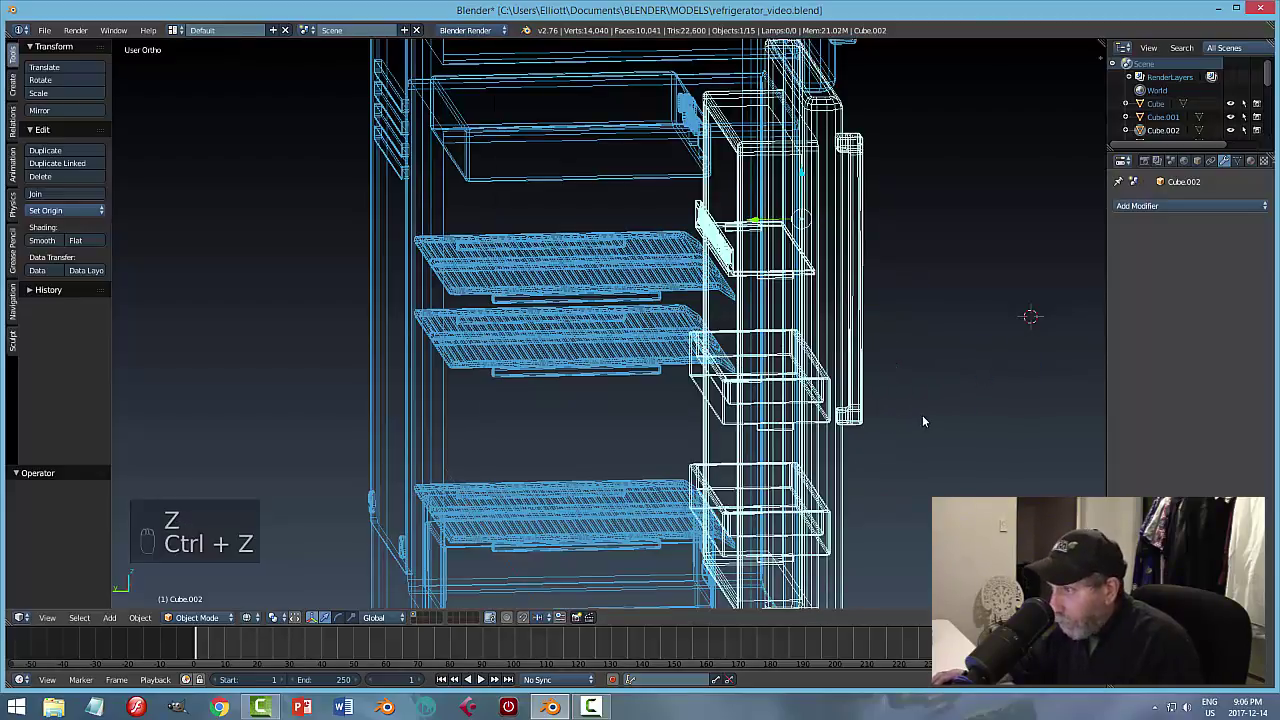
# Switch the refrigerator back to solid display and save the file, keeping the lower door selected.
pyautogui.press('Tab')
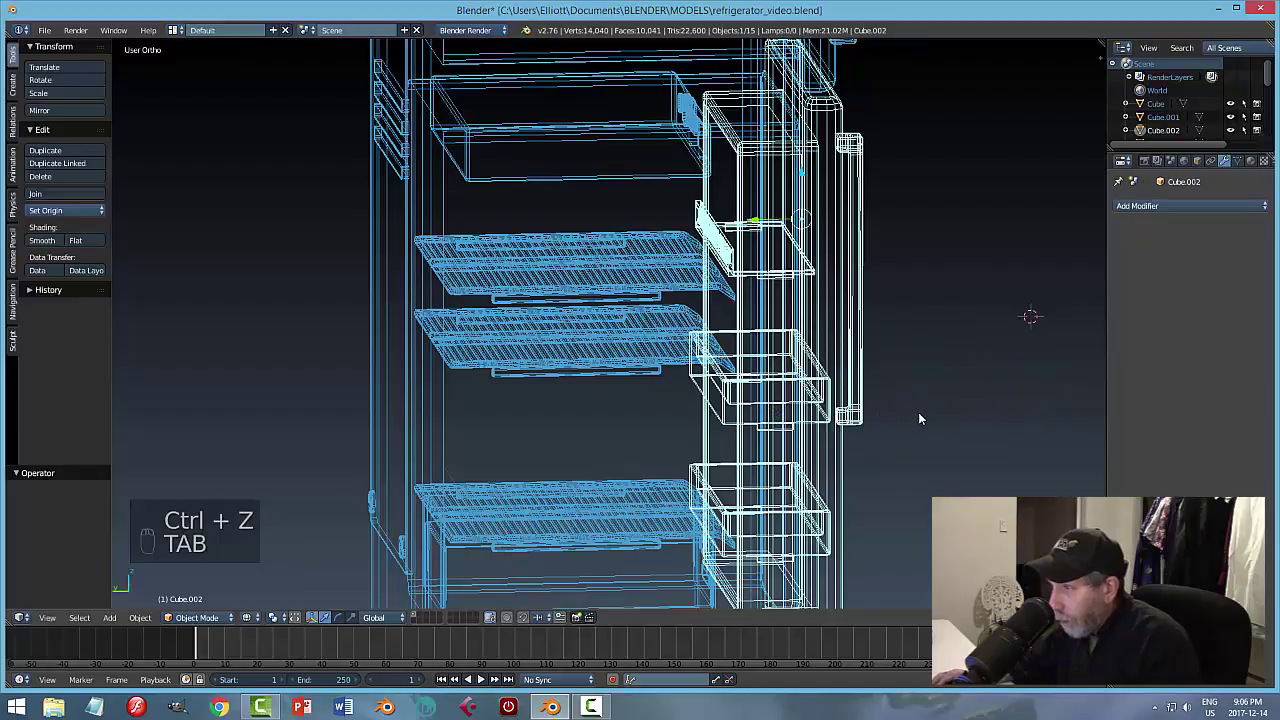
pyautogui.press('z')
pyautogui.click(918, 431)
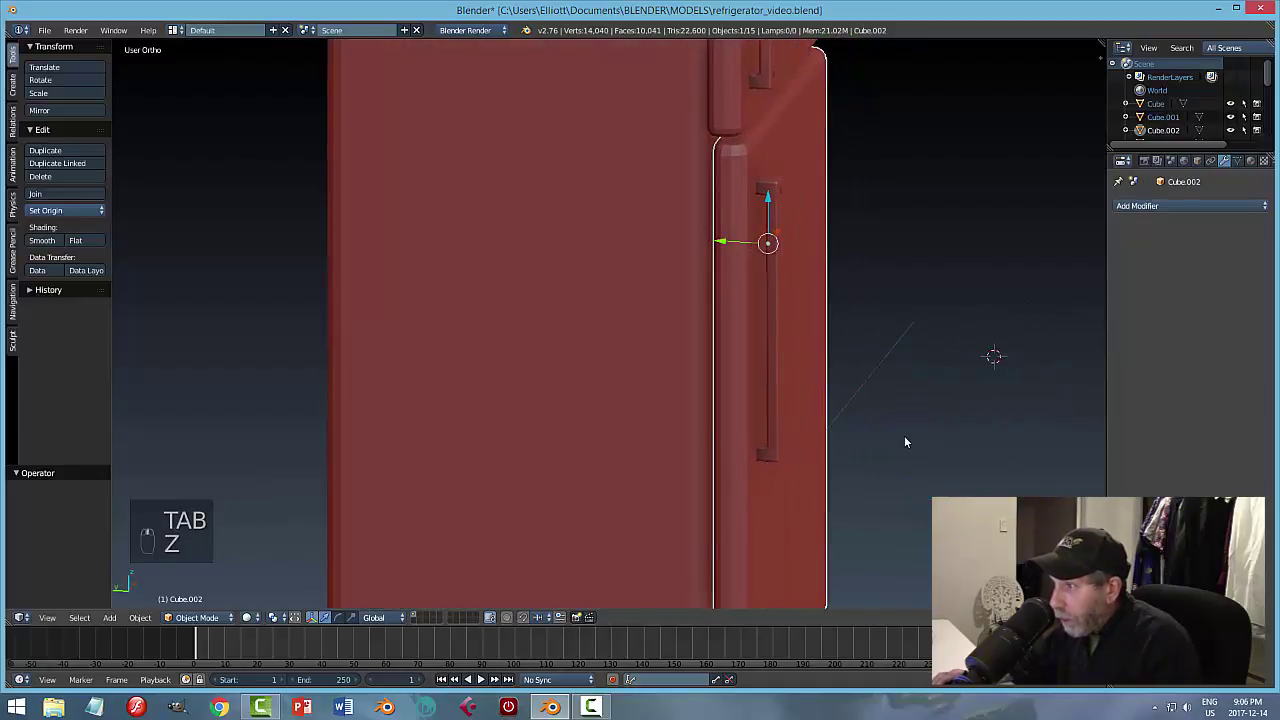
pyautogui.hotkey('ctrl', 's')
pyautogui.moveTo(904, 441); pyautogui.dragTo(848, 403, button='middle')
pyautogui.press('a')
pyautogui.hotkey('ctrl', 'z')
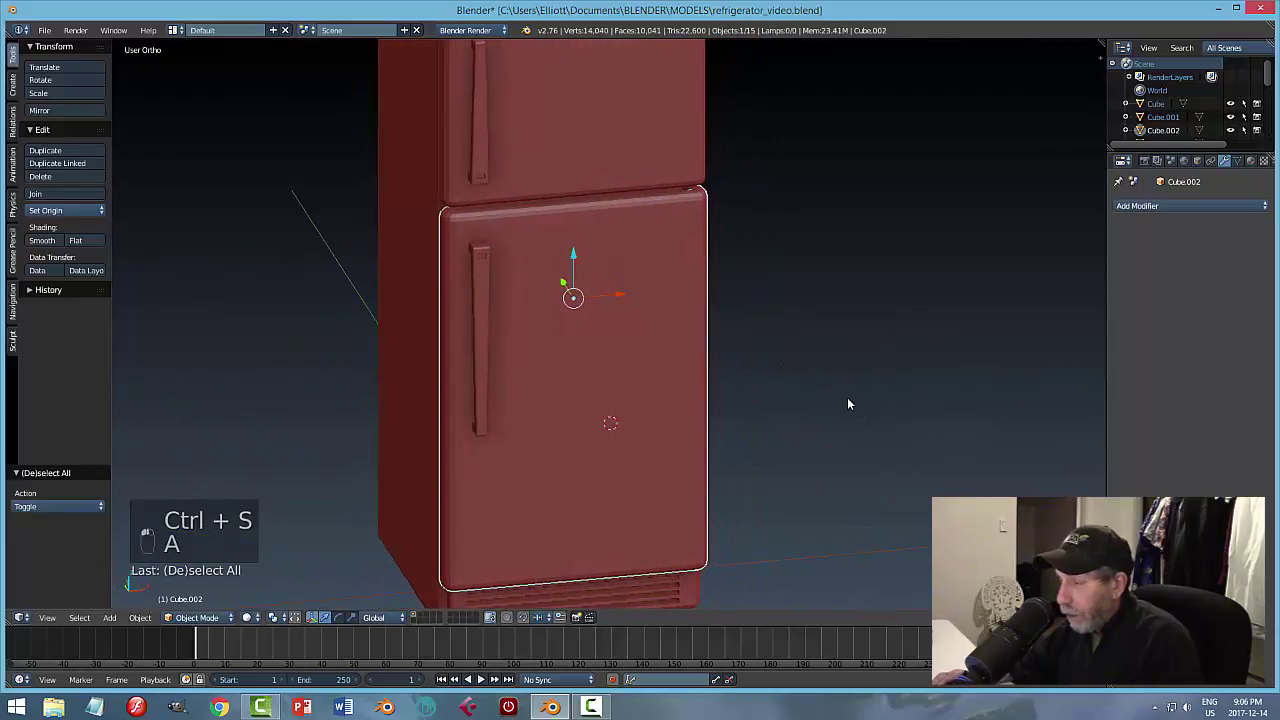
# In Edit Mode with edge selection, select the lower door's vertical hinge-side edge and snap the 3D cursor to it.
pyautogui.moveTo(746, 400); pyautogui.dragTo(688, 380, button='middle')
pyautogui.press('Tab')
pyautogui.click(750, 388)
pyautogui.hotkey('ctrl', 'Tab')
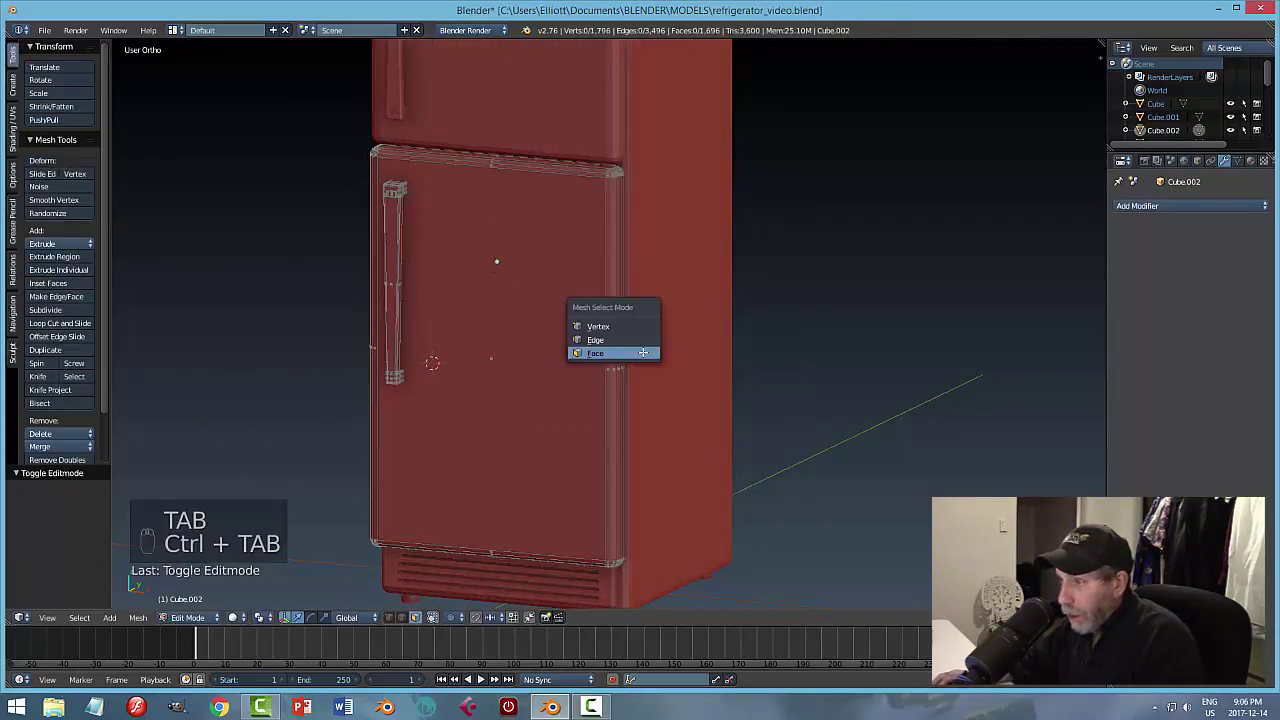
pyautogui.click(628, 340)
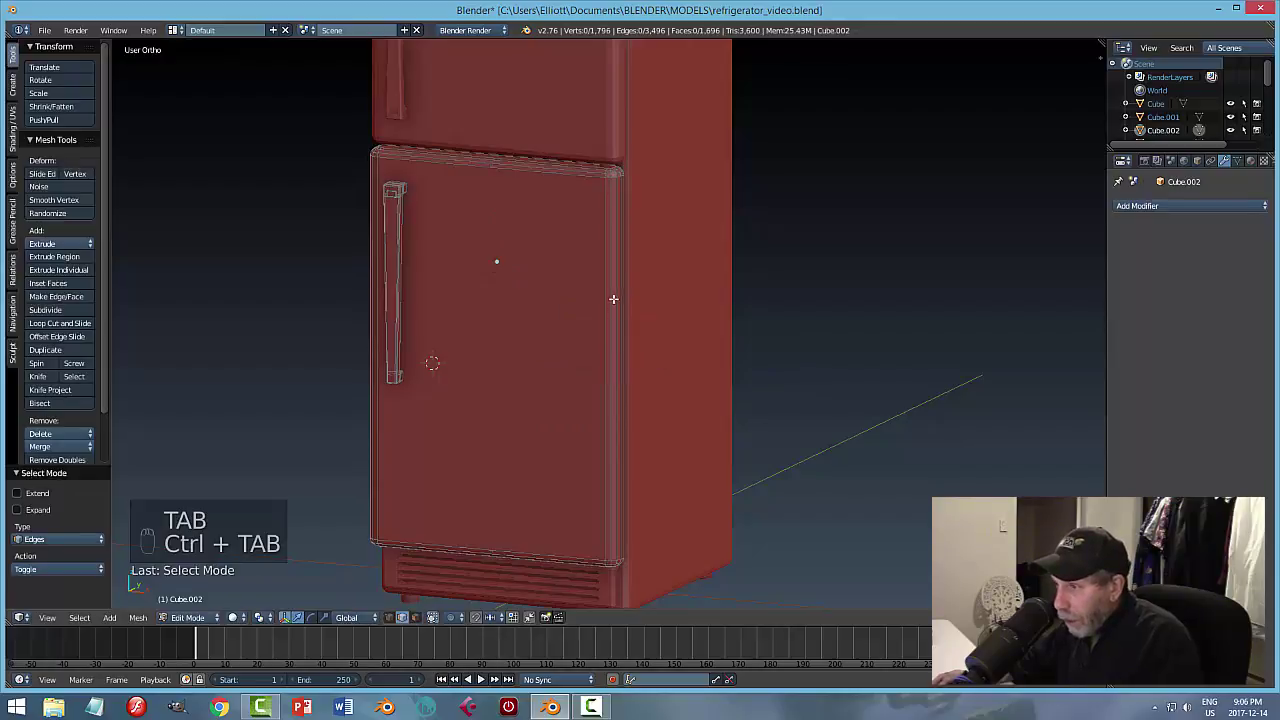
pyautogui.hotkey('shift', 's')
pyautogui.click(686, 344)
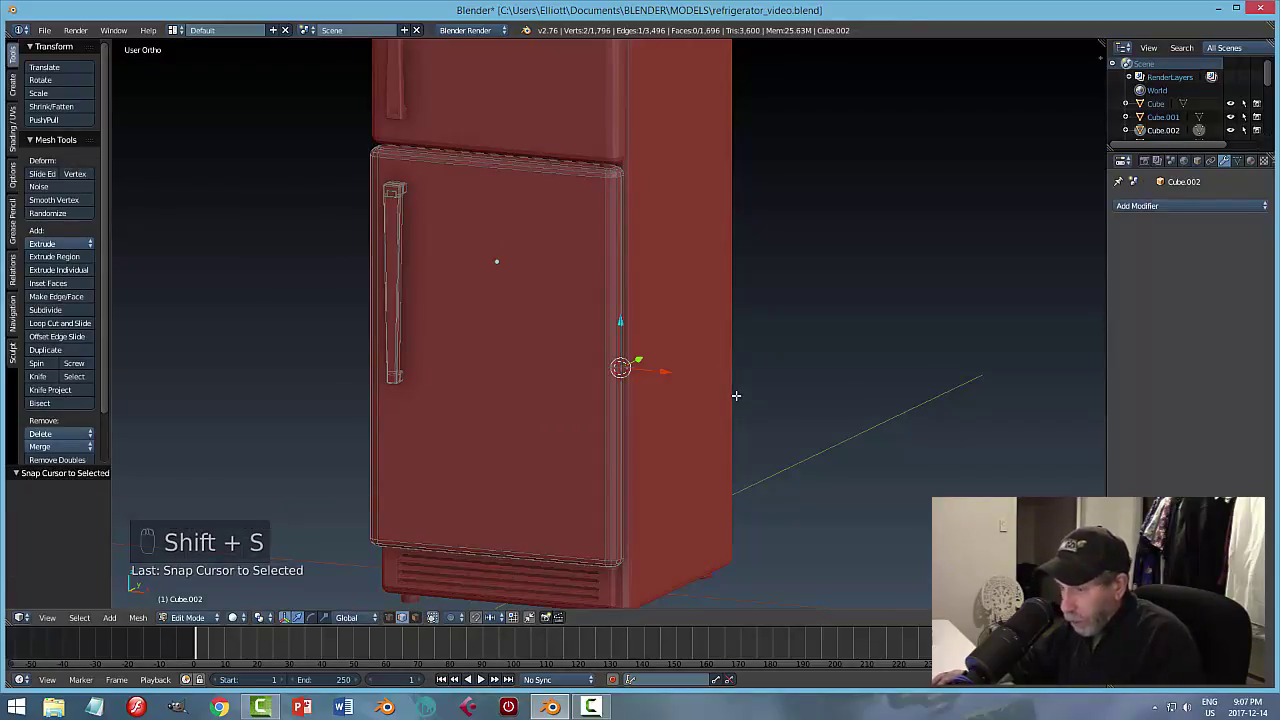
pyautogui.press('a')
pyautogui.press('Tab')
# Set the pivot point to the 3D cursor and rotate the lower door open 109.56° around Z.
pyautogui.click(676, 417)
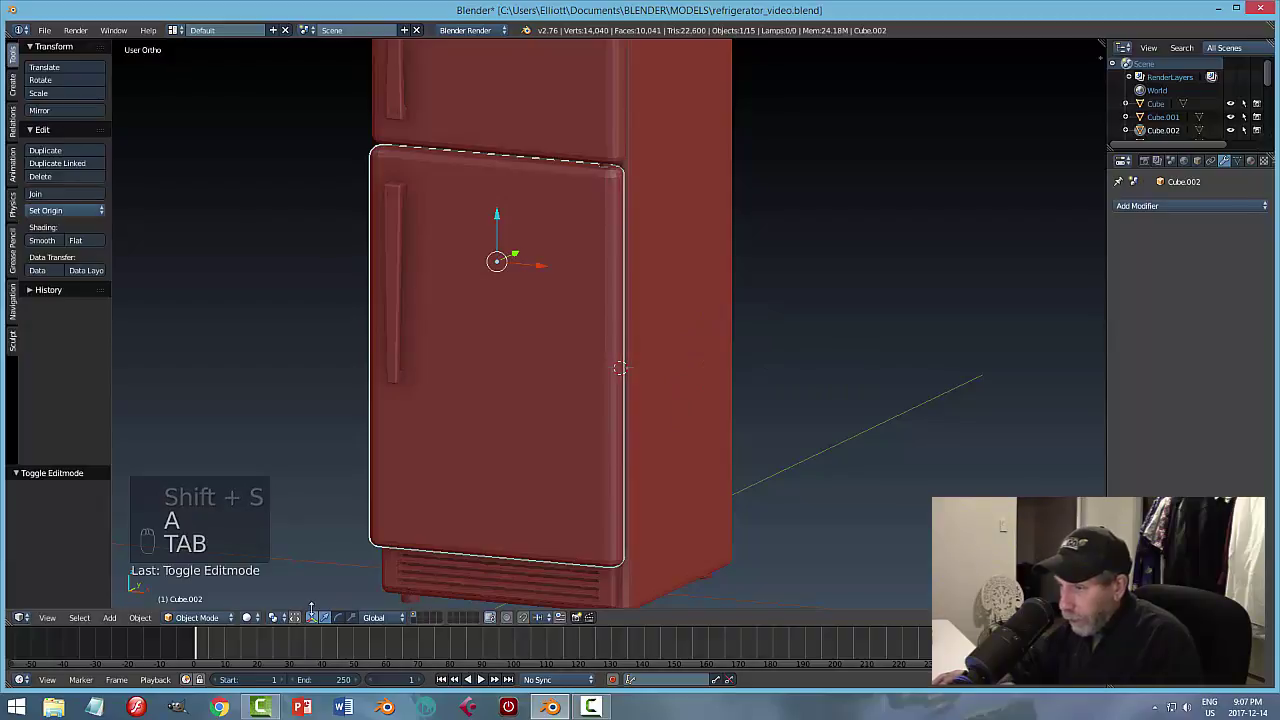
pyautogui.click(284, 617)
pyautogui.click(300, 588)
pyautogui.moveTo(579, 486); pyautogui.dragTo(602, 436, button='middle')
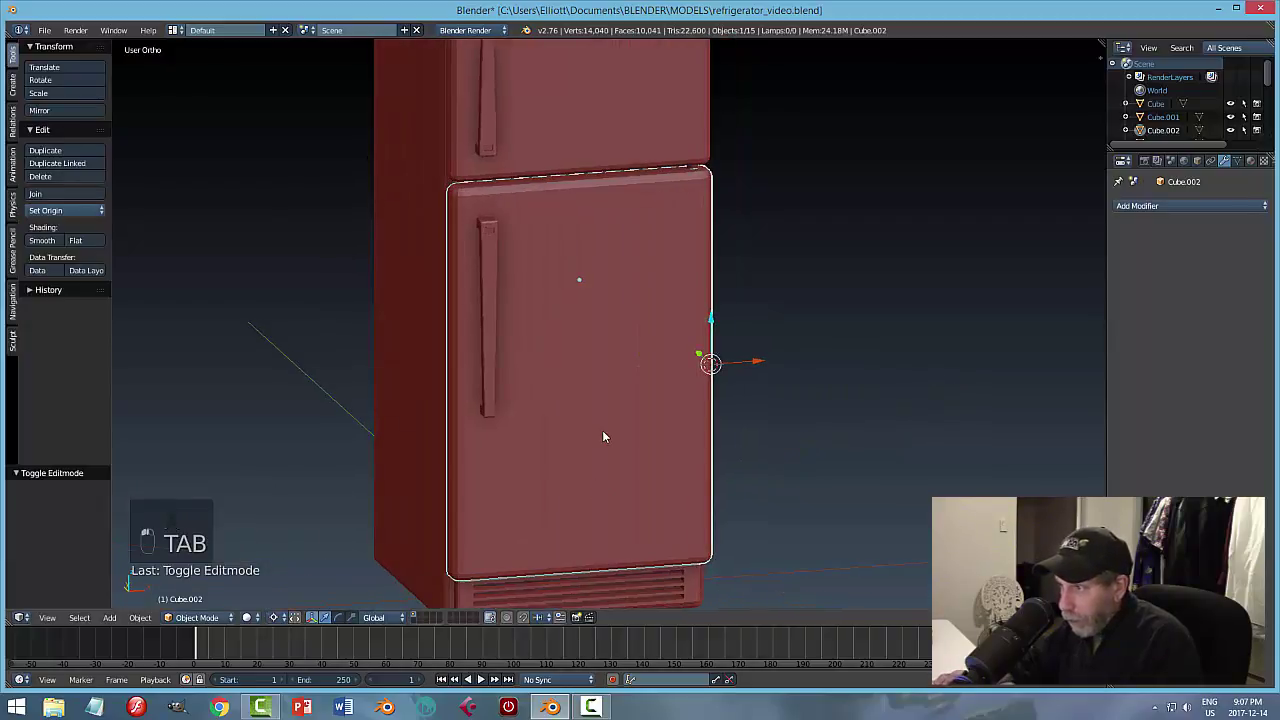
pyautogui.press('r')
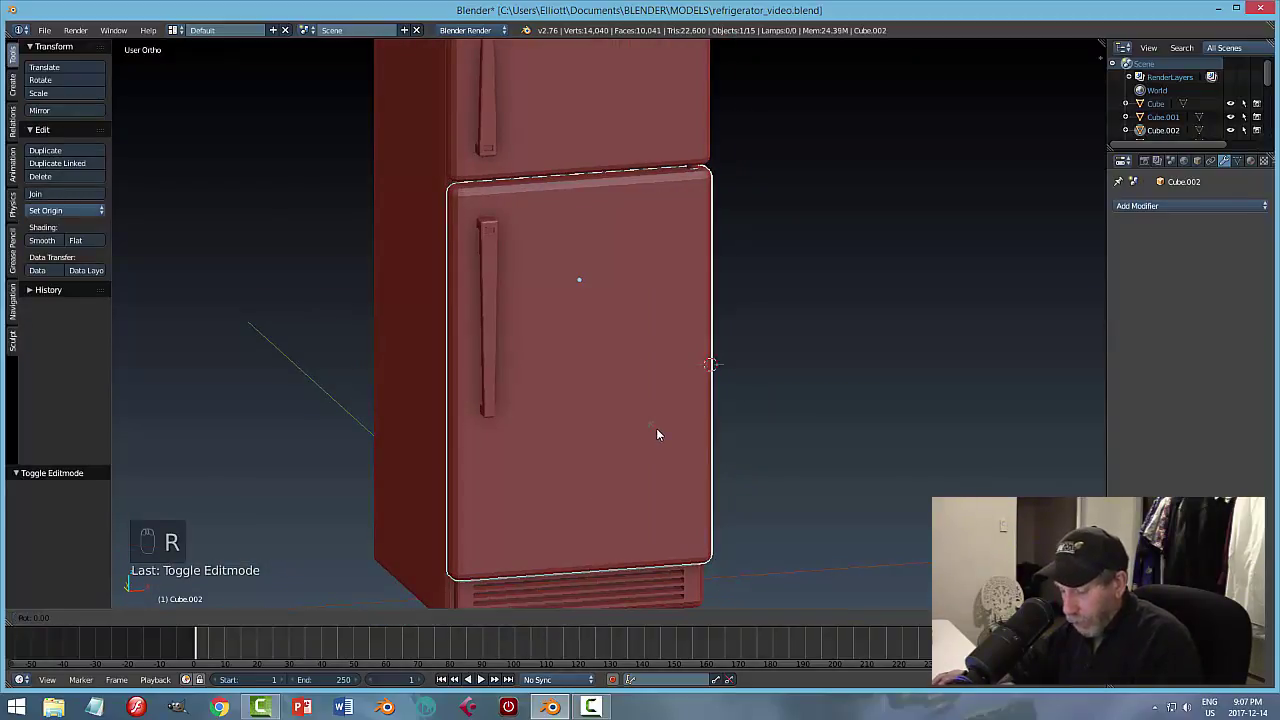
pyautogui.click(926, 446)
# Move the opened lower door 0.165 along Y and about -0.15 along X toward the cabinet's hinge corner.
pyautogui.moveTo(926, 446)
pyautogui.mouseDown(button='middle')
pyautogui.moveTo(885, 462)
pyautogui.moveTo(910, 463)
pyautogui.mouseUp(button='middle')
pyautogui.scroll(2, 910, 463)
pyautogui.press('g')
pyautogui.press('y')
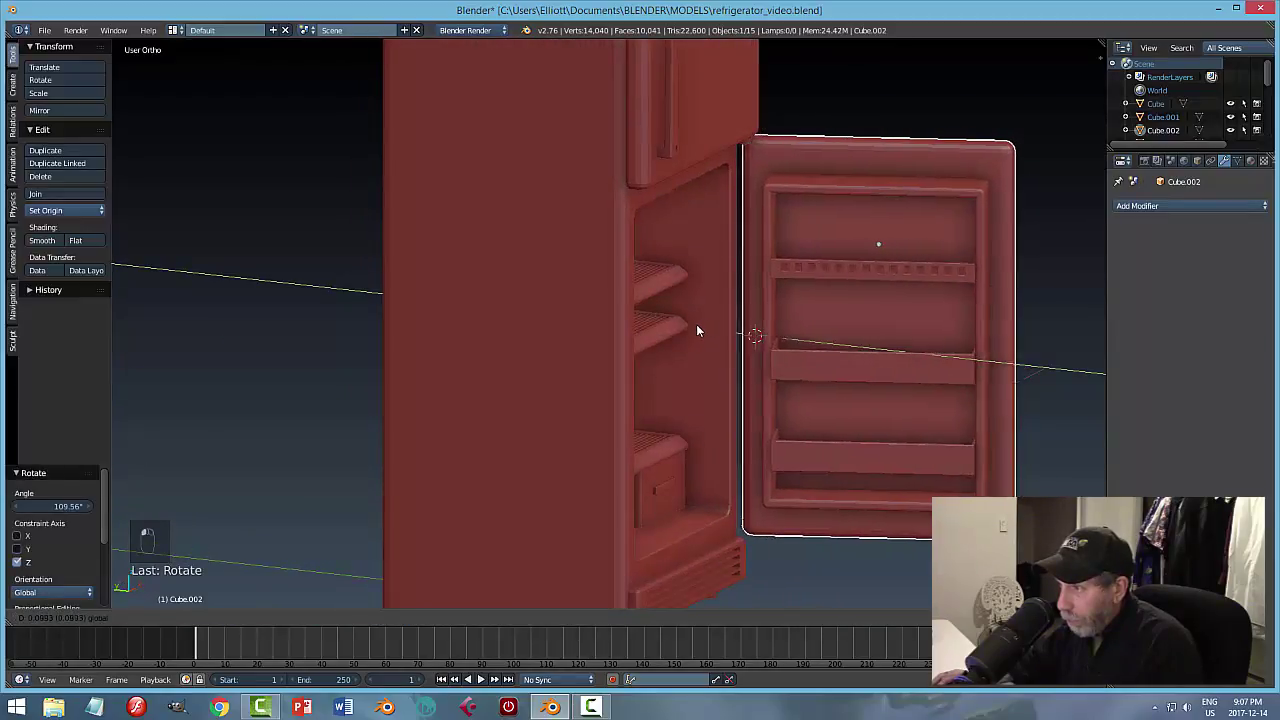
pyautogui.click(692, 322)
pyautogui.moveTo(692, 322); pyautogui.dragTo(778, 365, button='middle')
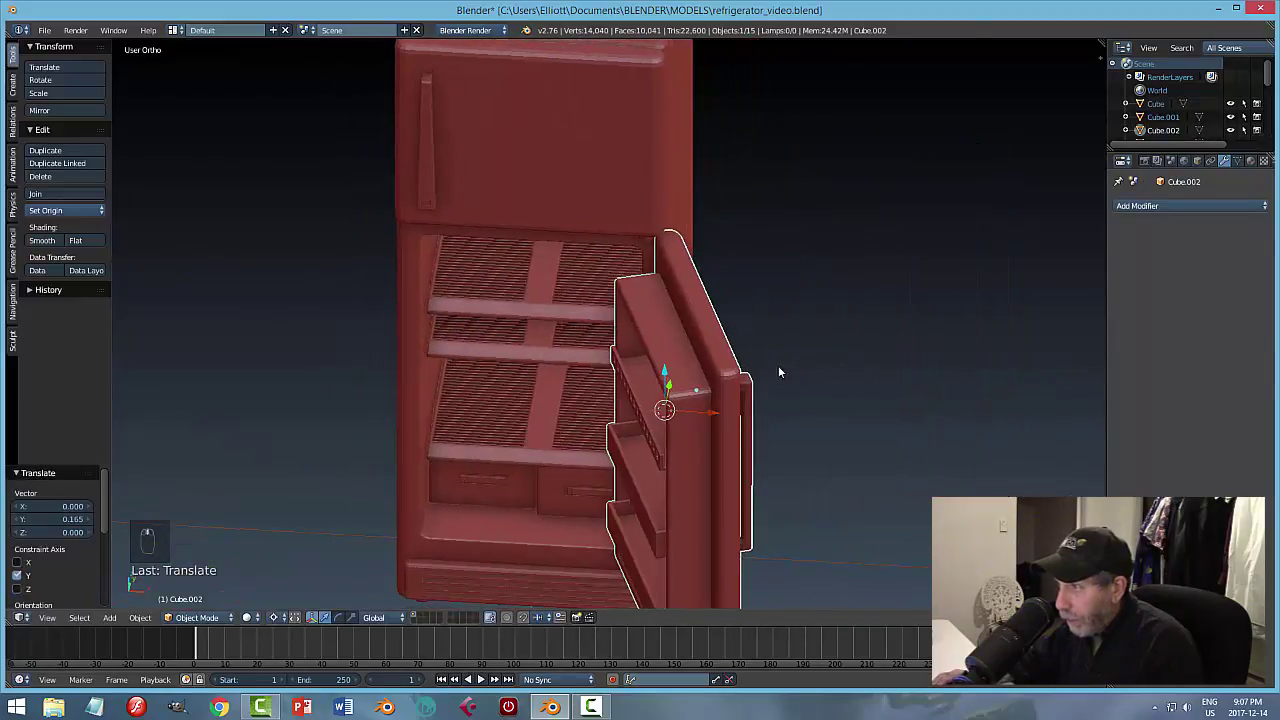
pyautogui.press('g')
pyautogui.press('x')
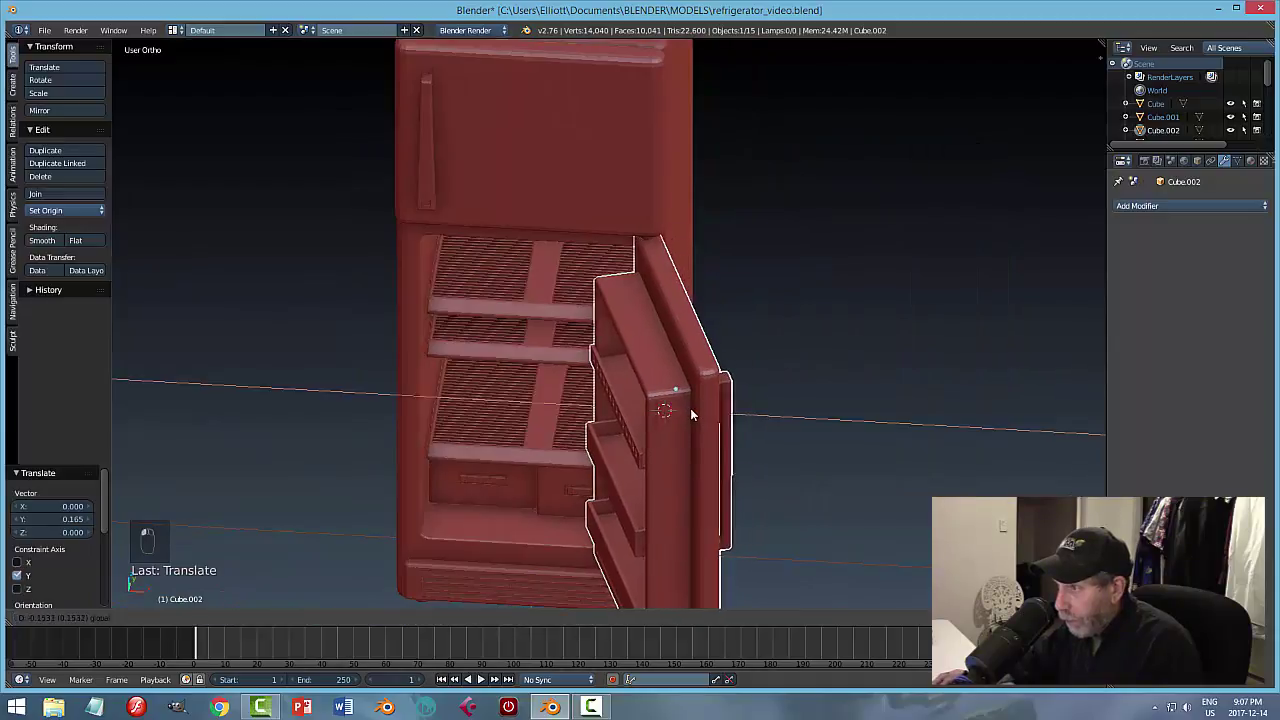
pyautogui.click(688, 408)
pyautogui.moveTo(688, 408); pyautogui.dragTo(512, 371, button='middle')
# Fine-tune the opened lower door's position along Y and X at the hinge side, leaving nothing selected.
pyautogui.press('g')
pyautogui.press('x')
pyautogui.press('y')
pyautogui.click(543, 366)
pyautogui.press('g')
pyautogui.press('x')
pyautogui.click(722, 444)
pyautogui.press('a')
pyautogui.scroll(-4, 531, 370)
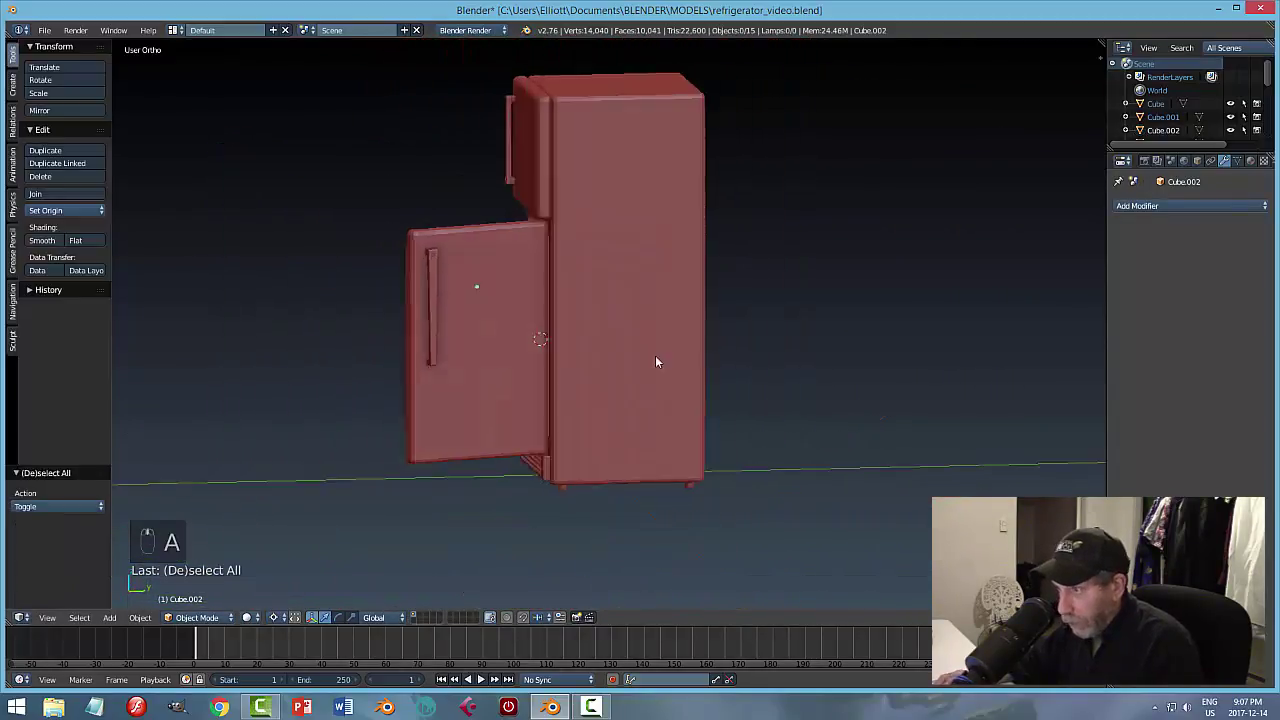
# Select the upper freezer door and snap the 3D cursor to its origin.
pyautogui.moveTo(657, 363); pyautogui.dragTo(726, 327, button='middle')
pyautogui.rightClick(657, 203)
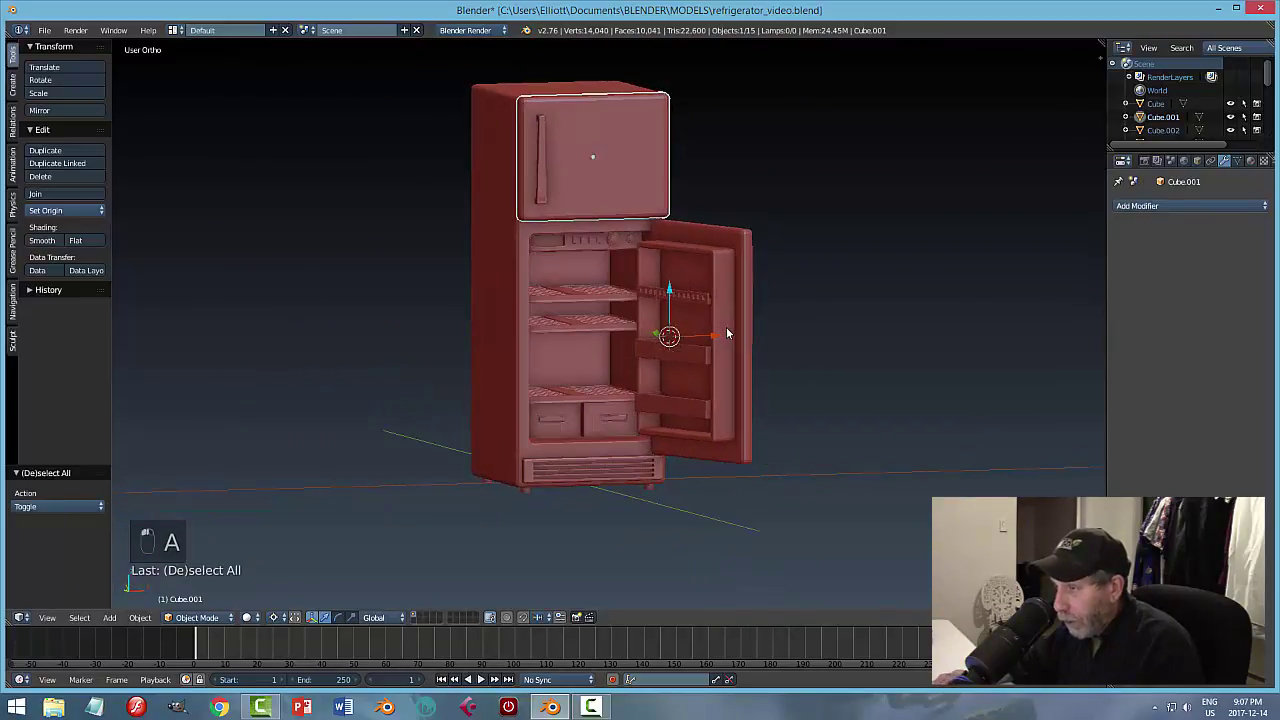
pyautogui.hotkey('shift', 's')
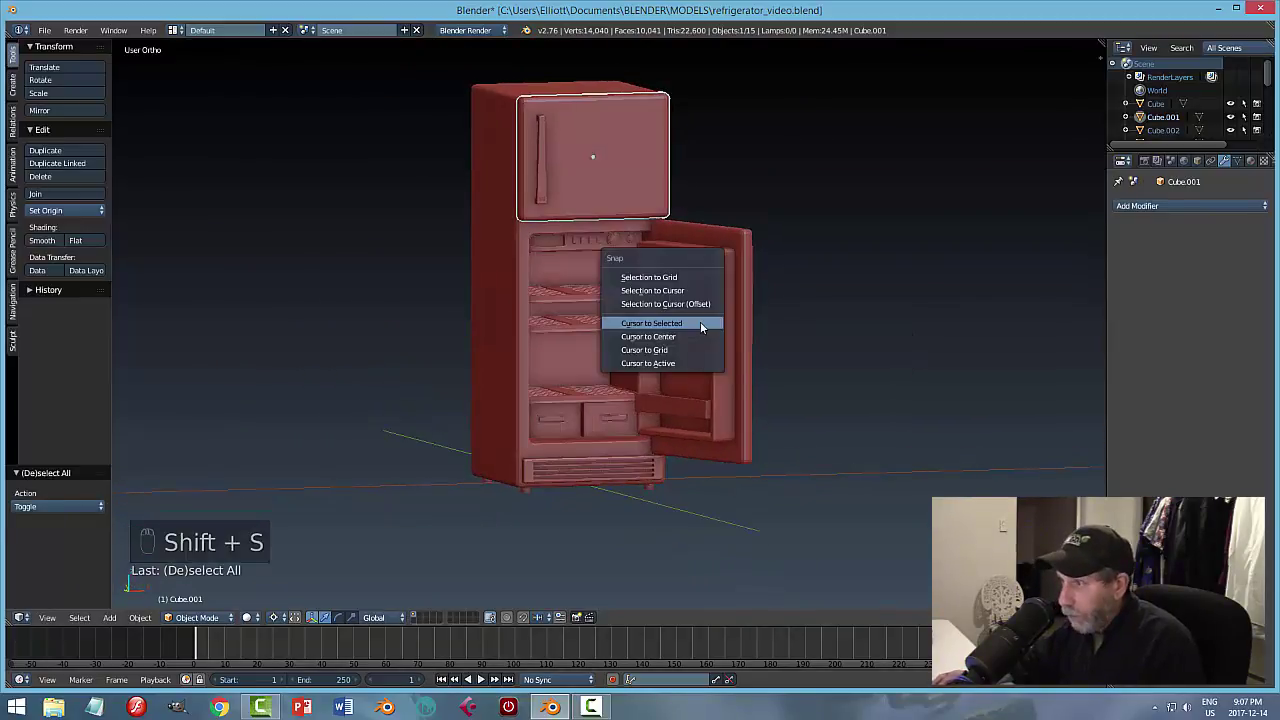
pyautogui.click(701, 325)
pyautogui.moveTo(696, 229); pyautogui.dragTo(640, 200, button='middle')
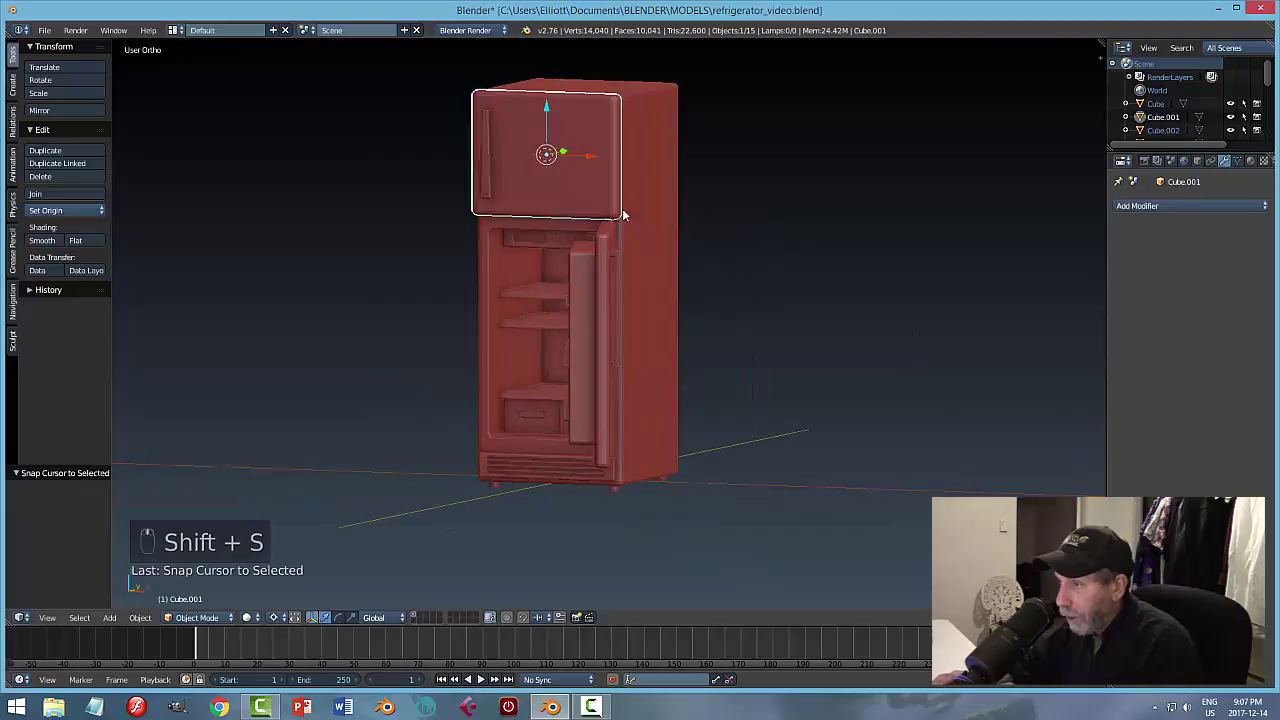
# Select the freezer door's vertical hinge-side edge in Edit Mode, snap the 3D cursor to it and return to Object Mode.
pyautogui.rightClick(640, 151)
pyautogui.press('Tab')
pyautogui.click(575, 147)
pyautogui.rightClick(589, 128)
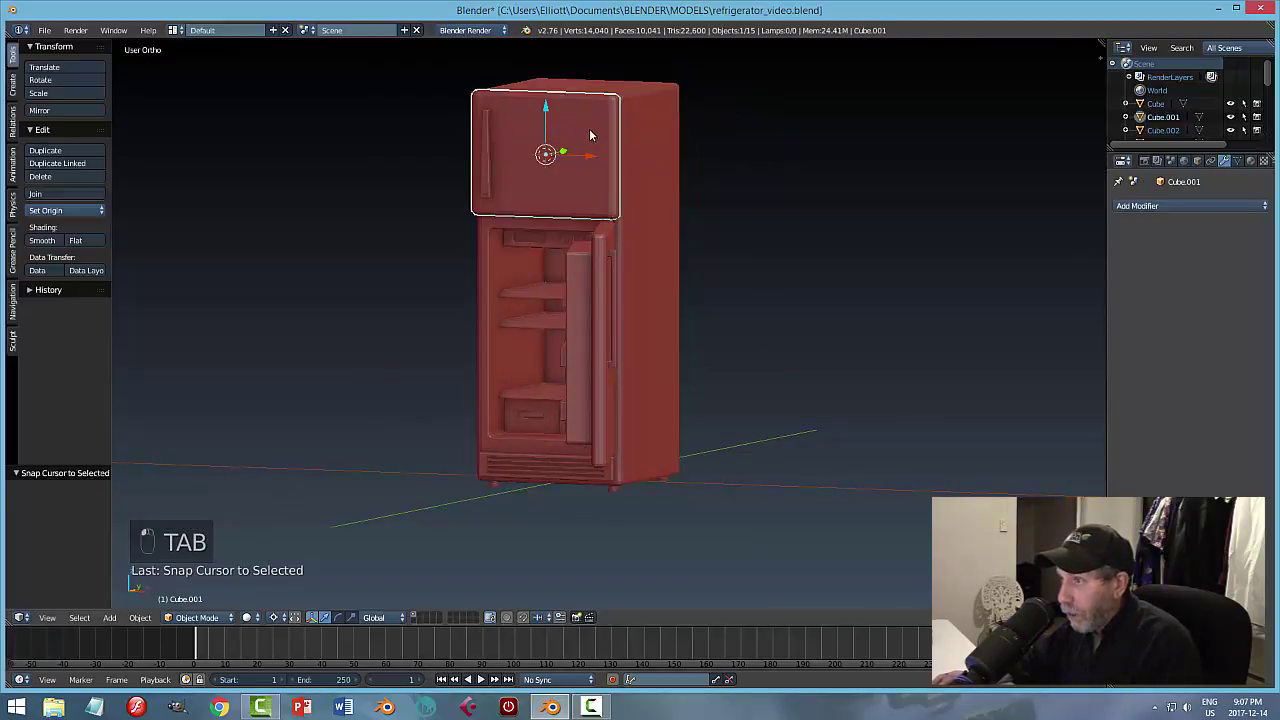
pyautogui.press('Tab')
pyautogui.click(619, 172)
pyautogui.scroll(3, 619, 172)
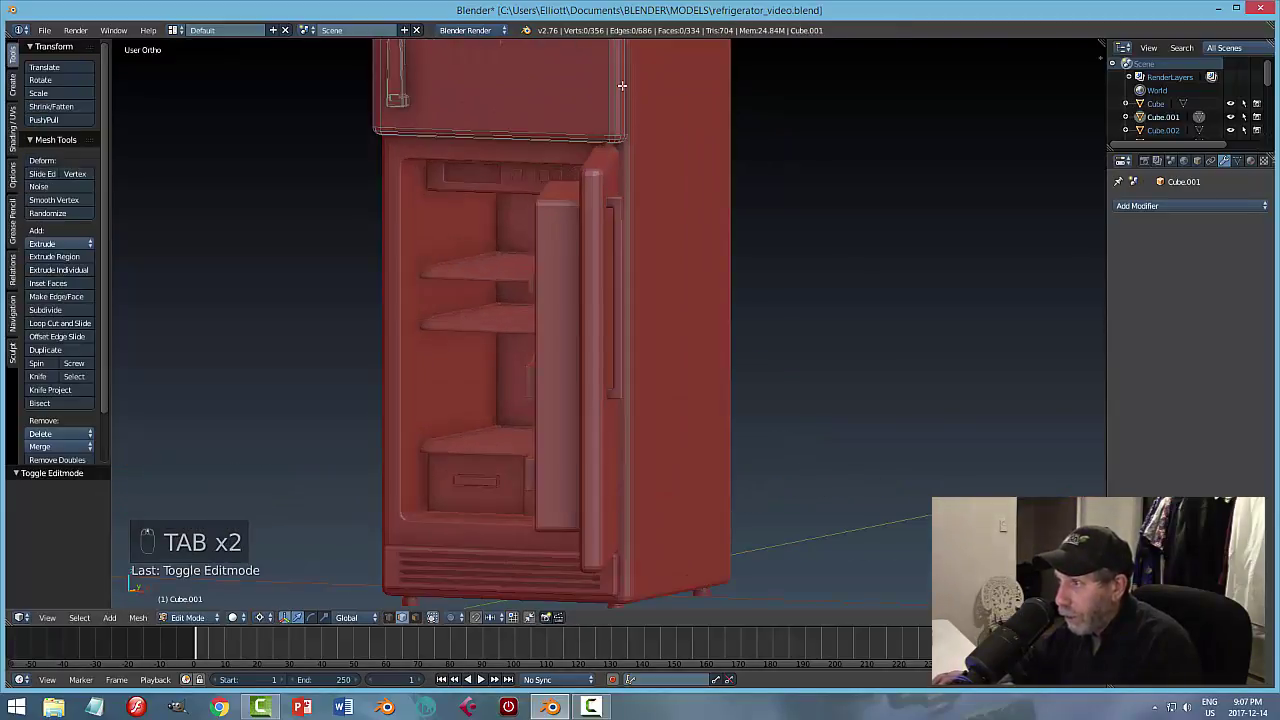
pyautogui.hotkey('shift', 's')
pyautogui.click(734, 148)
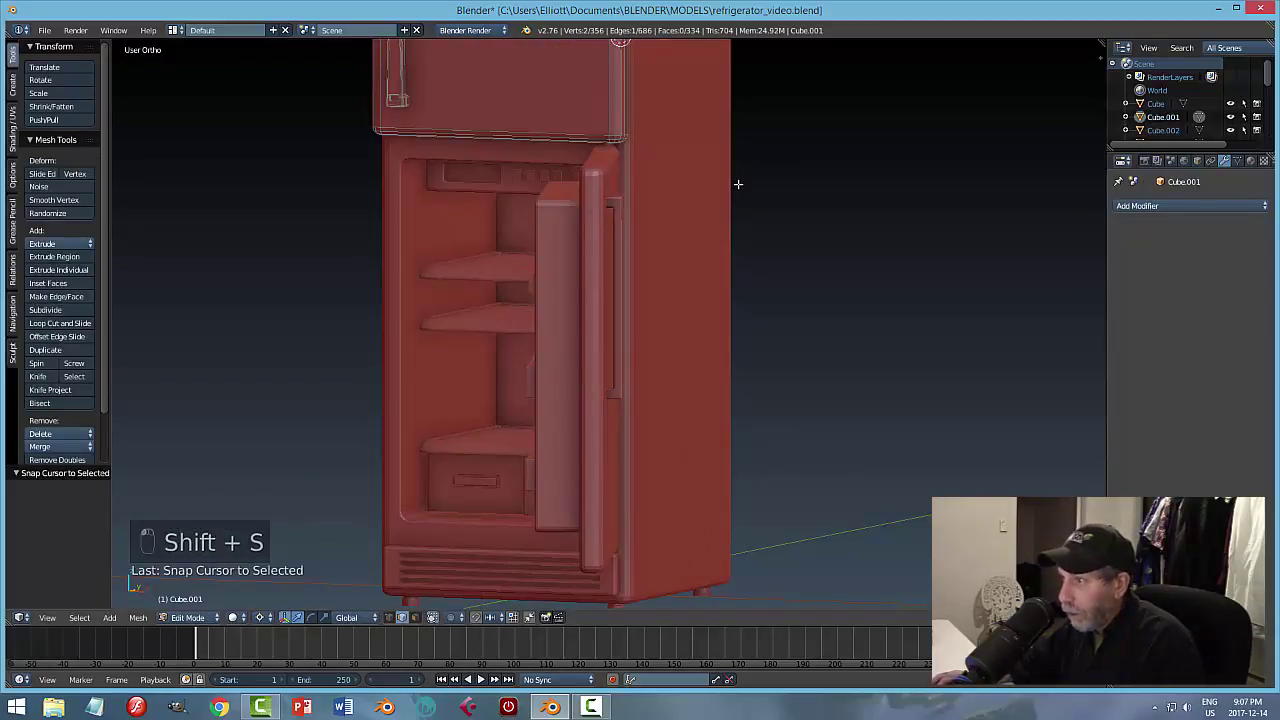
pyautogui.press('a')
pyautogui.press('Tab')
pyautogui.click(630, 187)
pyautogui.scroll(-3, 727, 247)
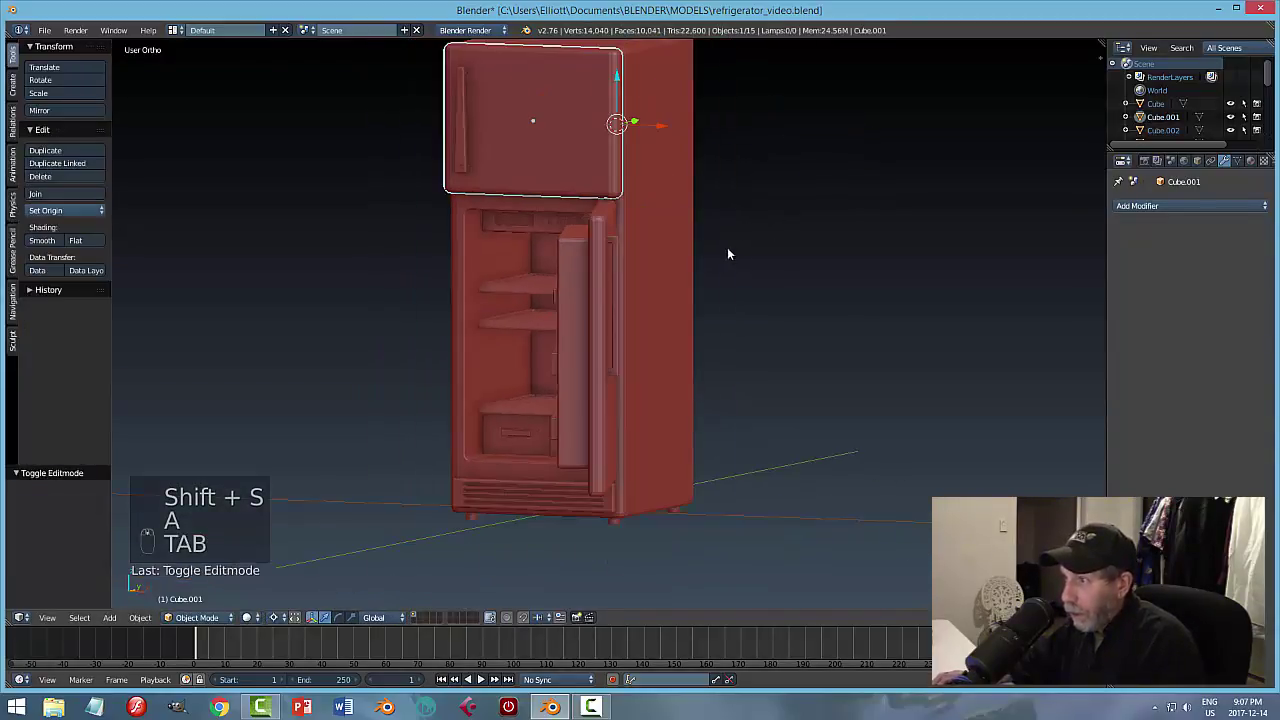
# Rotate the freezer door open about 56.15° around Z, pivoting on the 3D cursor.
pyautogui.moveTo(737, 252); pyautogui.dragTo(618, 207, button='middle')
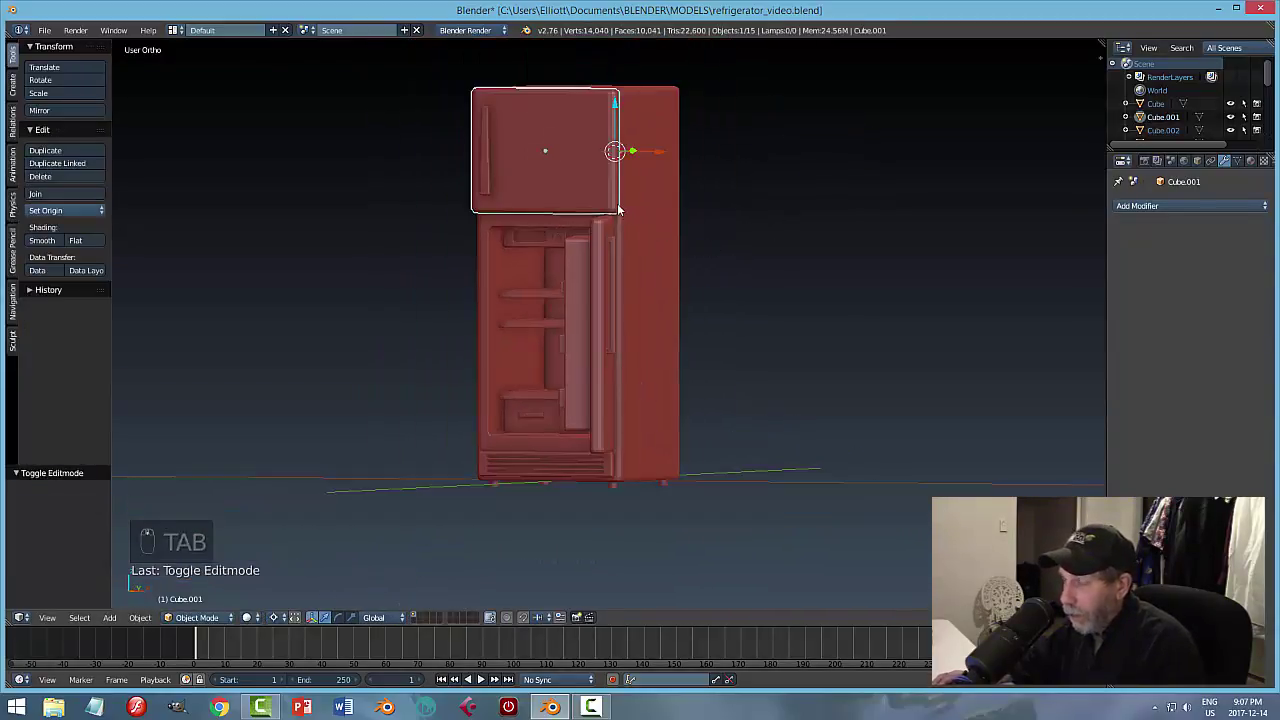
pyautogui.press('r')
pyautogui.press('z')
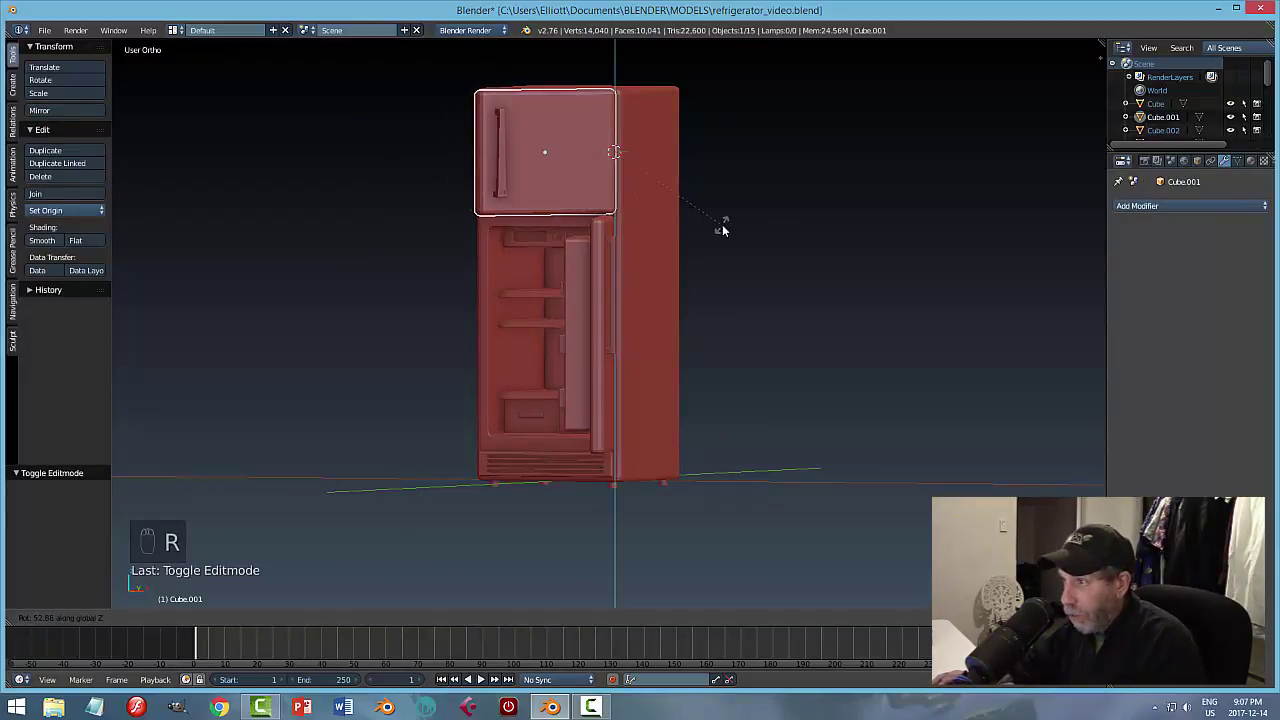
pyautogui.click(734, 230)
pyautogui.moveTo(666, 216); pyautogui.dragTo(826, 214, button='middle')
# Move the opened freezer door 0.051 along Y toward the cabinet front.
pyautogui.scroll(3, 776, 155)
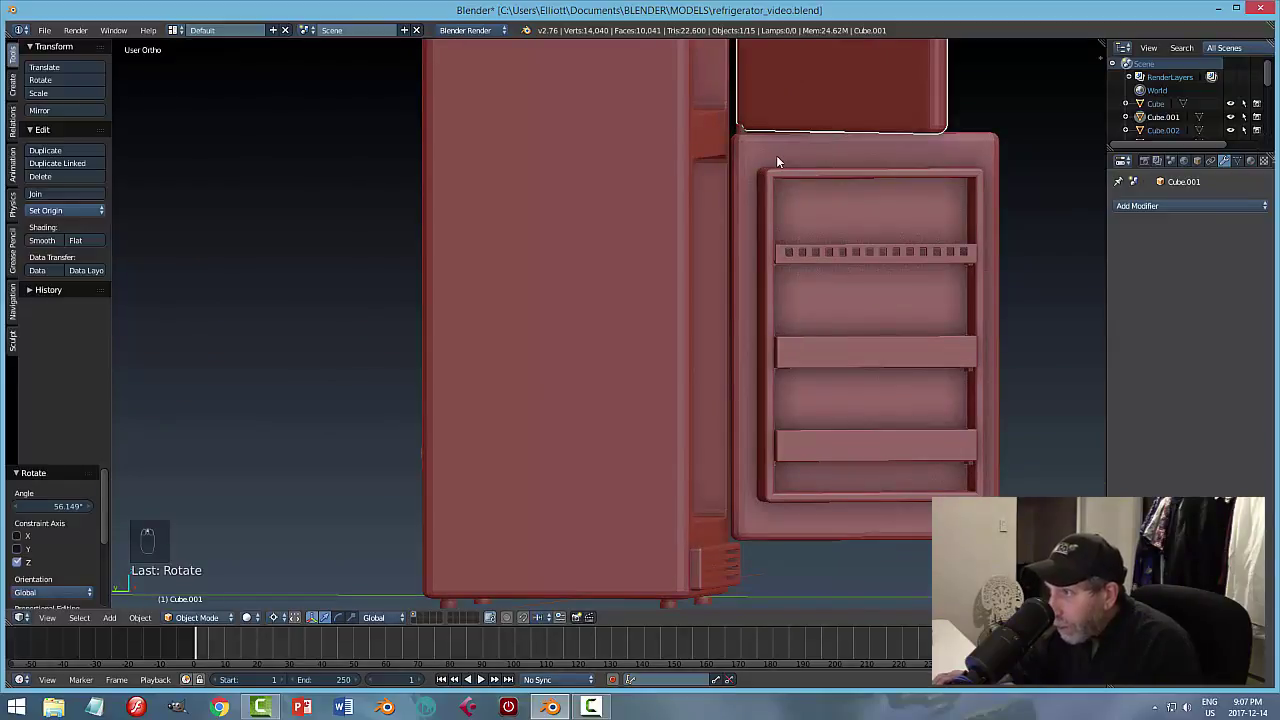
pyautogui.moveTo(774, 158); pyautogui.dragTo(787, 382, button='middle')
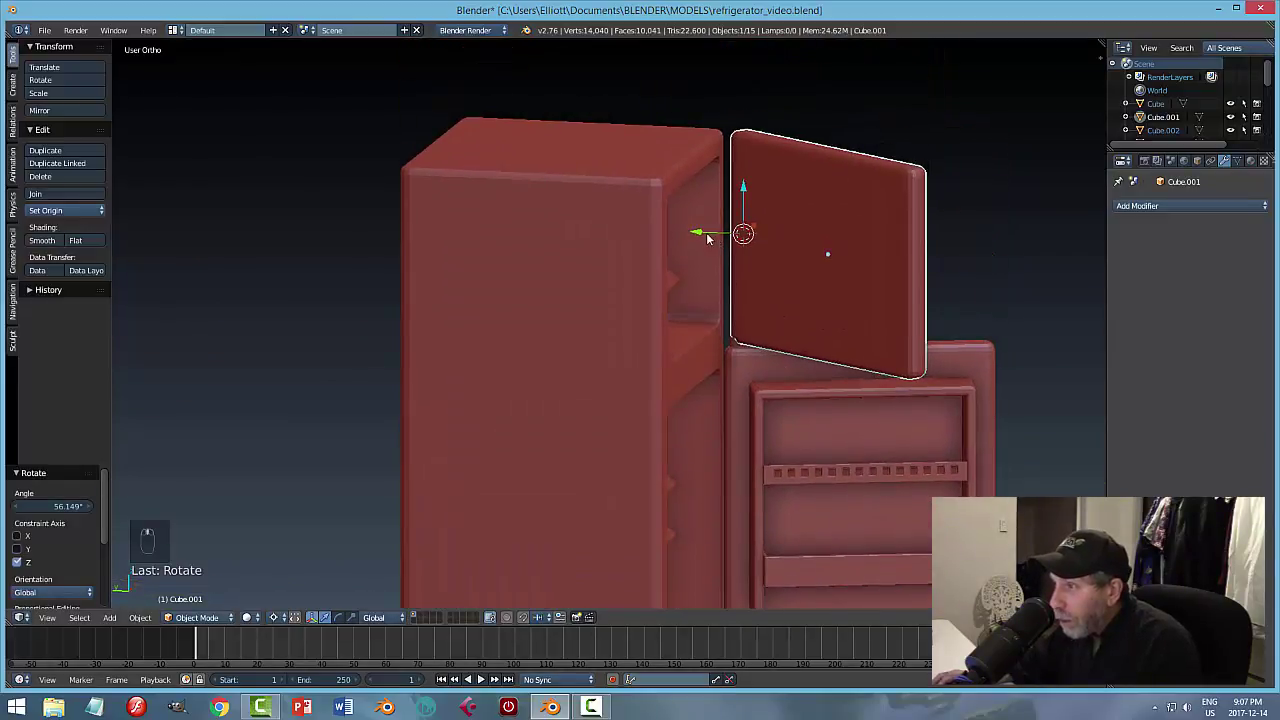
pyautogui.press('g')
pyautogui.press('y')
pyautogui.click(697, 237)
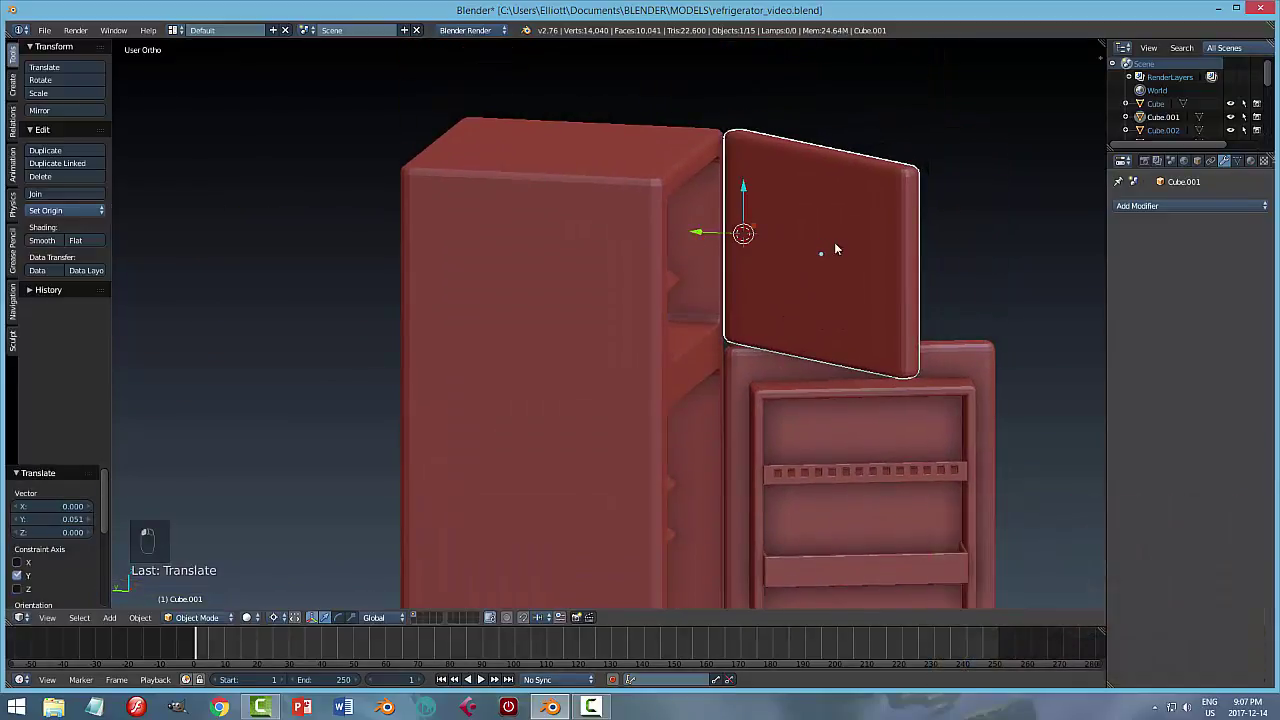
# Shift the opened freezer door about -0.036 along X, deselect it and inspect the fit of both doors.
pyautogui.moveTo(834, 242); pyautogui.dragTo(645, 298, button='middle')
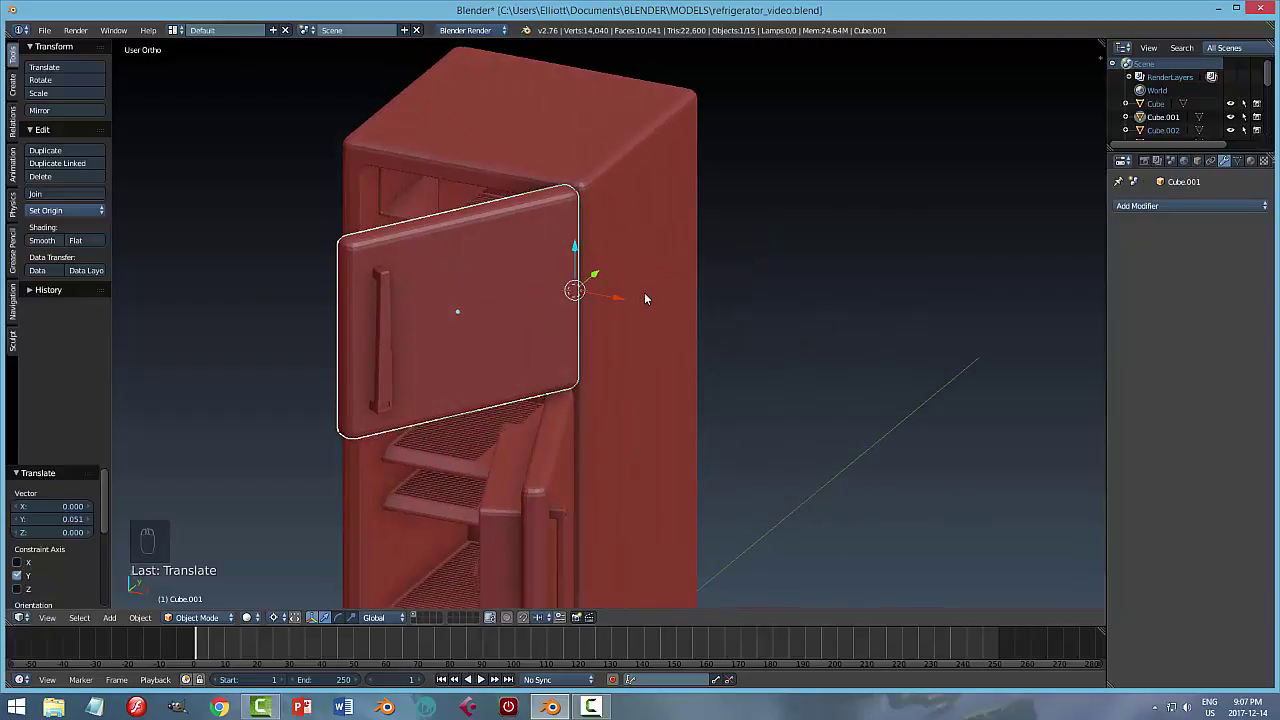
pyautogui.press('g')
pyautogui.press('x')
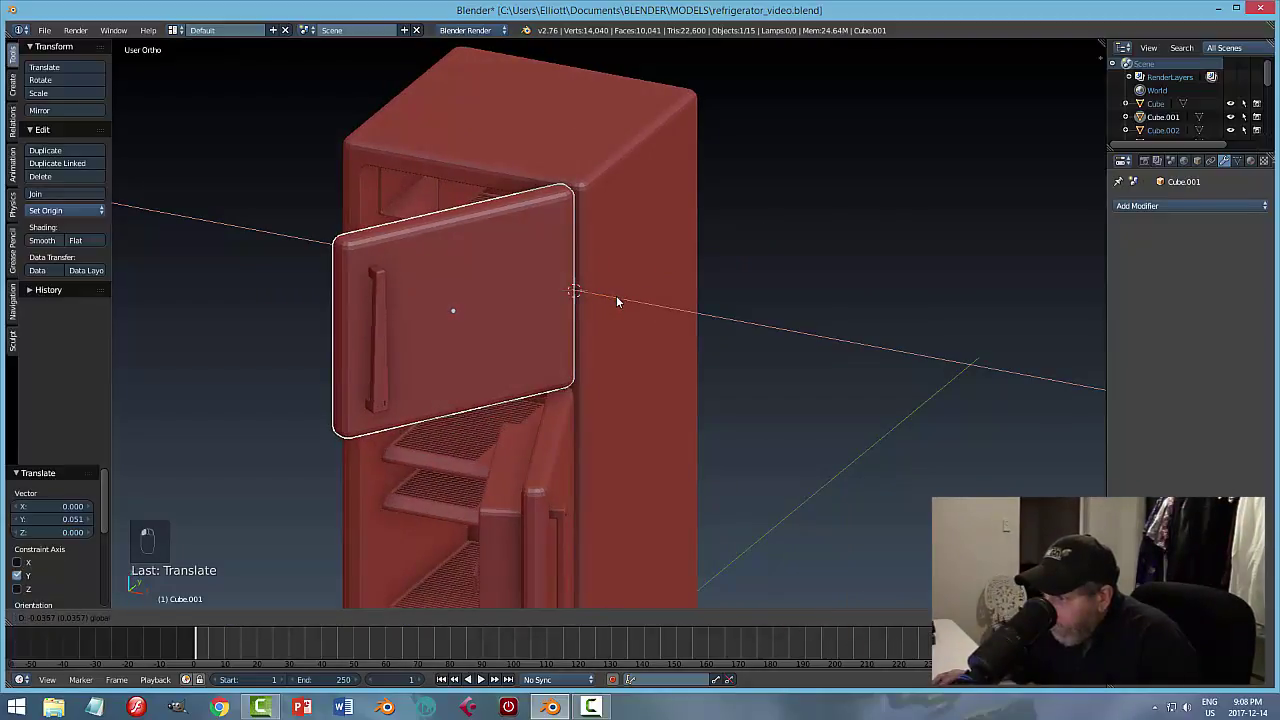
pyautogui.click(618, 298)
pyautogui.press('a')
pyautogui.moveTo(722, 303)
pyautogui.mouseDown(button='middle')
pyautogui.moveTo(640, 341)
pyautogui.moveTo(600, 386)
pyautogui.moveTo(743, 343)
pyautogui.moveTo(846, 240)
pyautogui.moveTo(835, 243)
pyautogui.mouseUp(button='middle')
pyautogui.scroll(4, 820, 275)
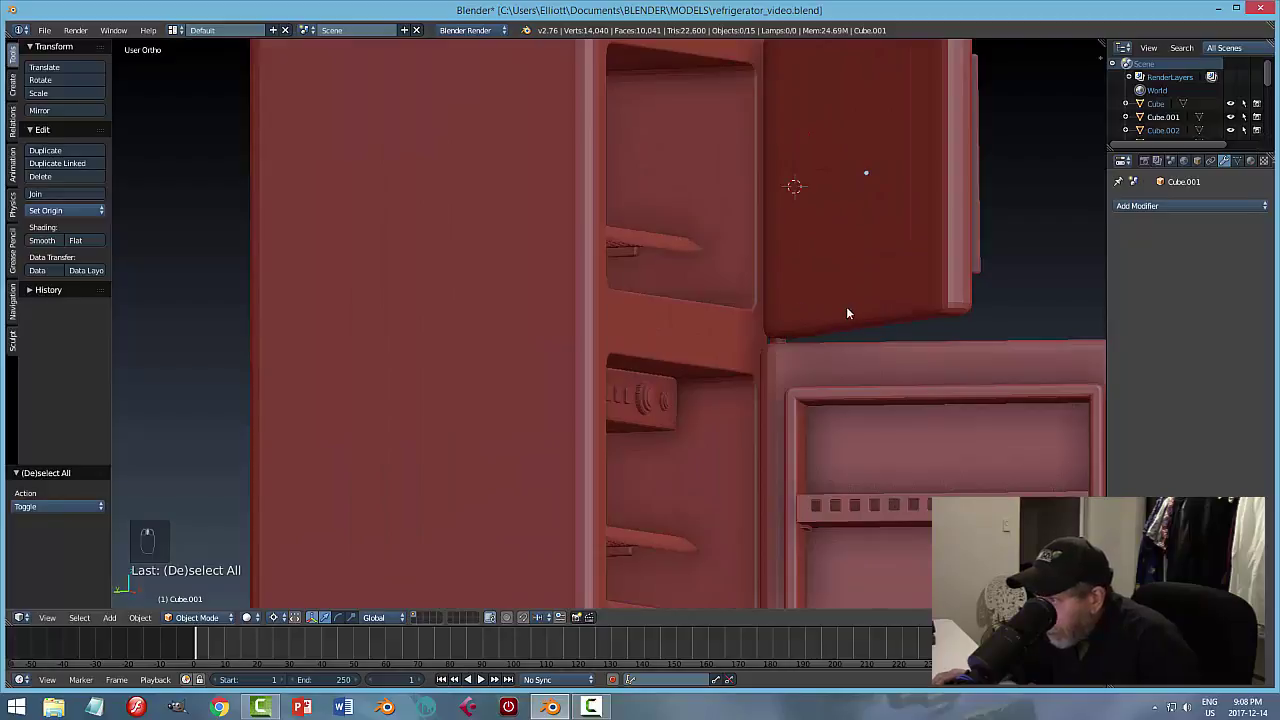
pyautogui.scroll(-6, 846, 306)
pyautogui.moveTo(792, 367); pyautogui.dragTo(674, 360, button='middle')
# Switch the pivot point away from the 3D cursor and set the second refrigerator shelf's origin to its geometry.
pyautogui.rightClick(641, 453)
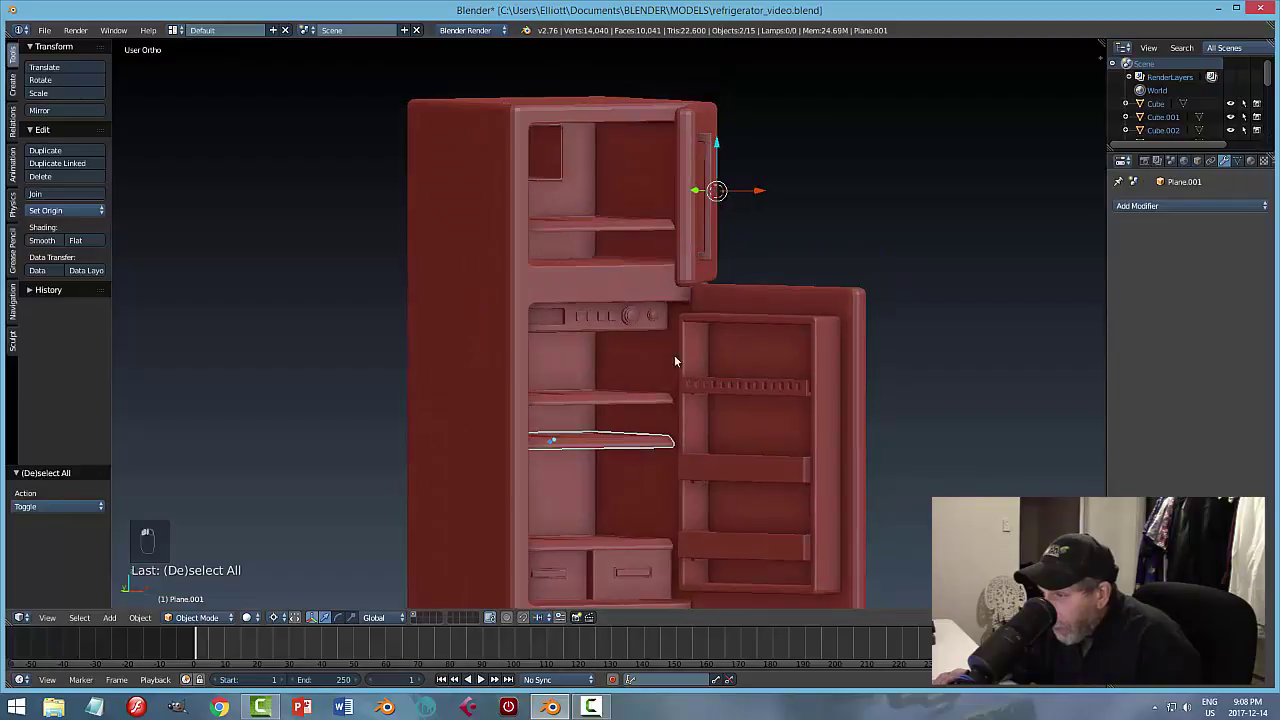
pyautogui.click(275, 617)
pyautogui.click(300, 556)
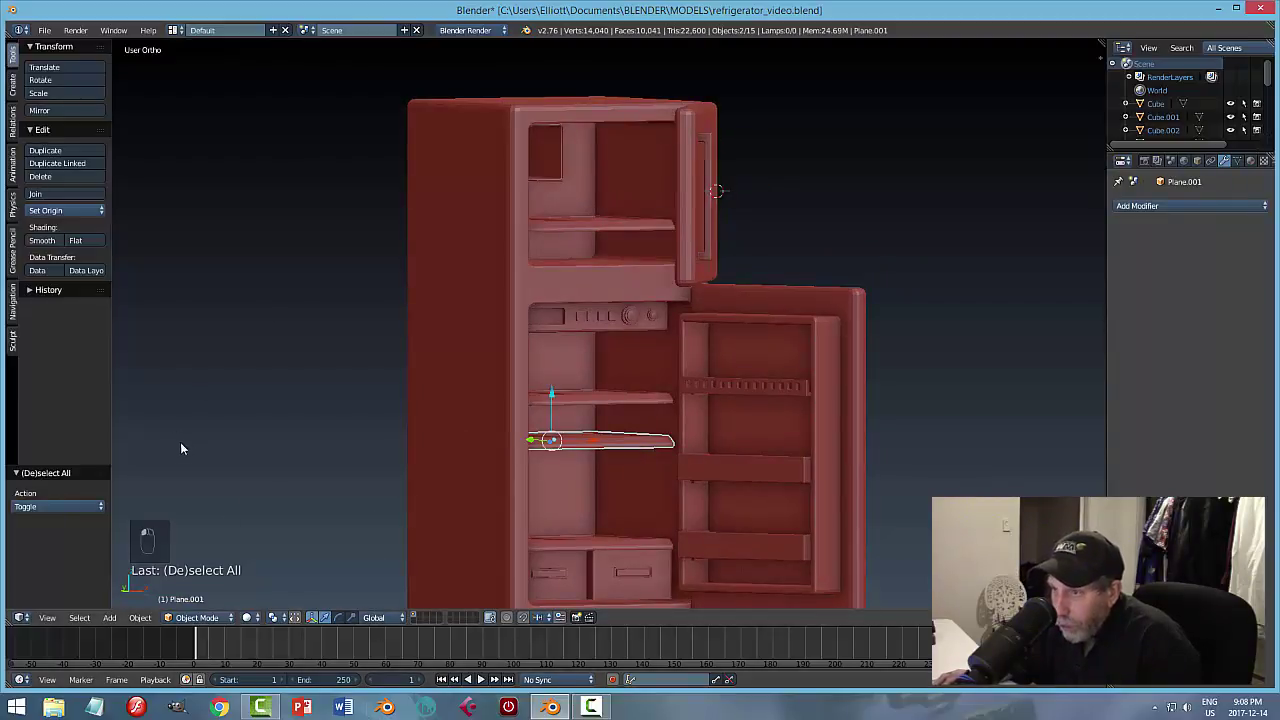
pyautogui.click(83, 212)
pyautogui.click(80, 240)
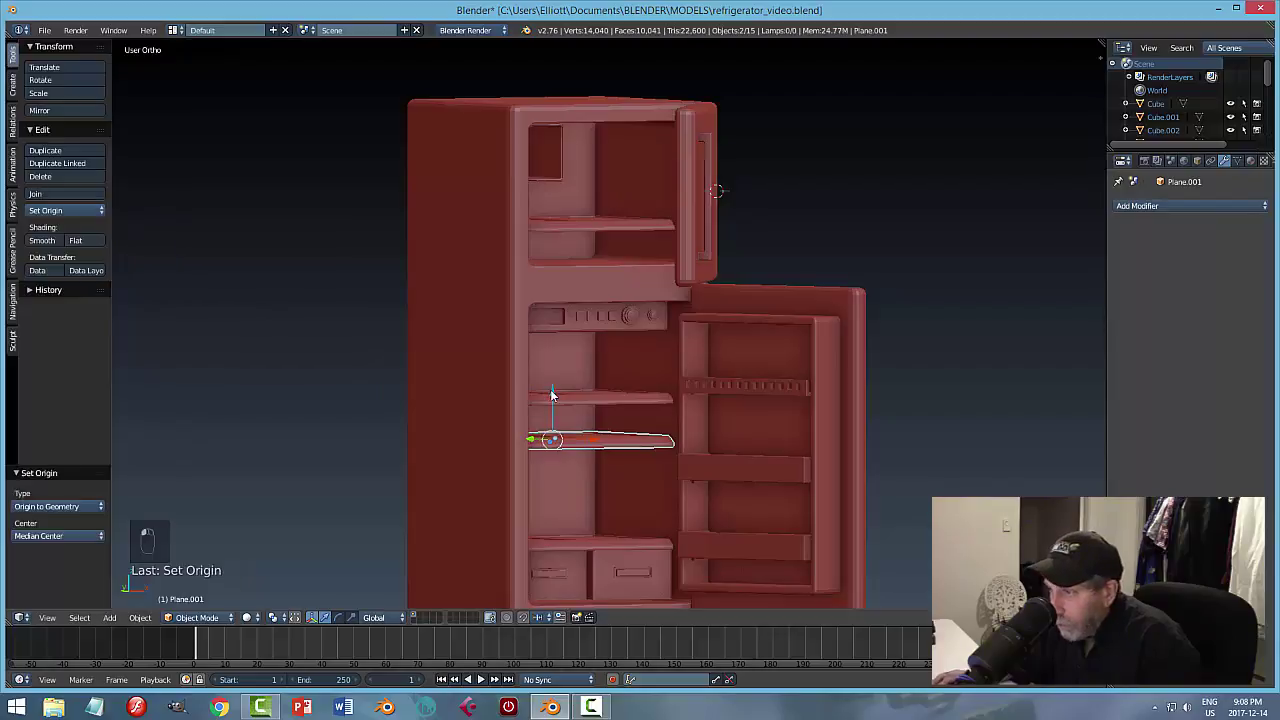
# Lower the second refrigerator shelf along Z closer to the drawers, deselect it and save the file.
pyautogui.moveTo(550, 389); pyautogui.dragTo(554, 441)
pyautogui.press('a')
pyautogui.moveTo(800, 466); pyautogui.dragTo(849, 414, button='middle')
pyautogui.hotkey('ctrl', 's')
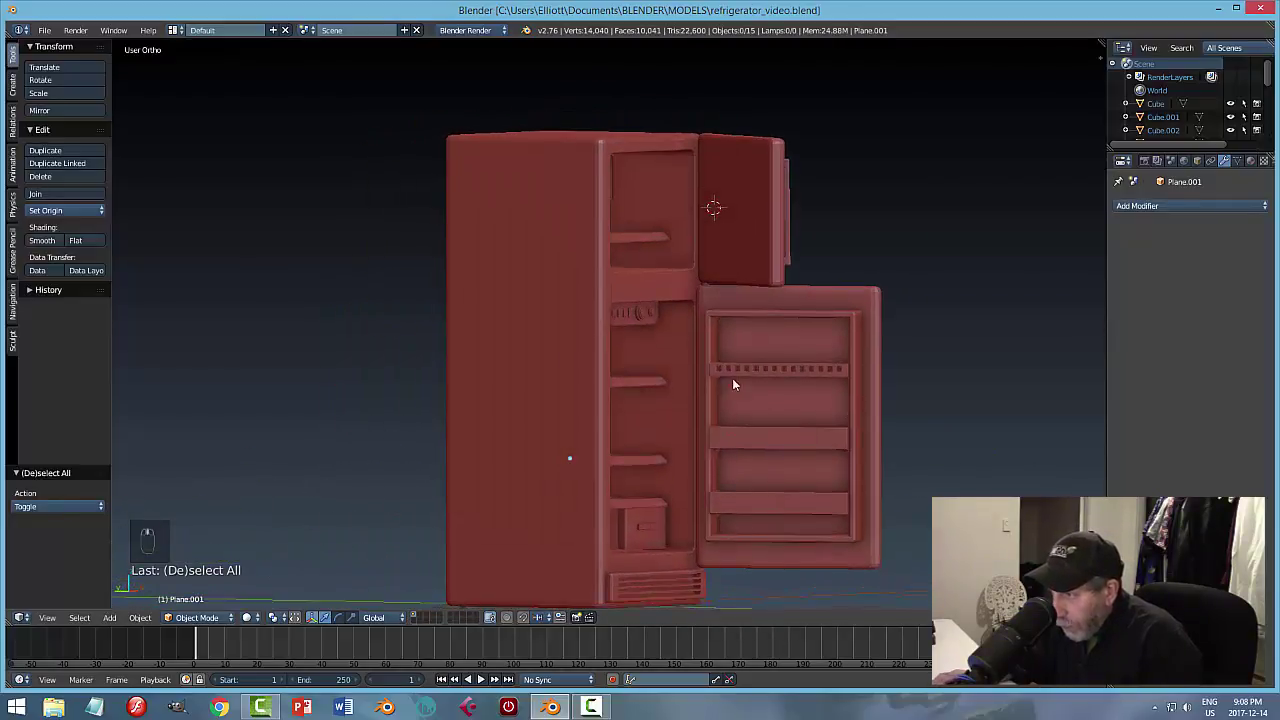
# Frame the open refrigerator from above, show the render settings and render a still image of it.
pyautogui.scroll(2, 737, 350)
pyautogui.moveTo(737, 350); pyautogui.dragTo(706, 392, button='middle')
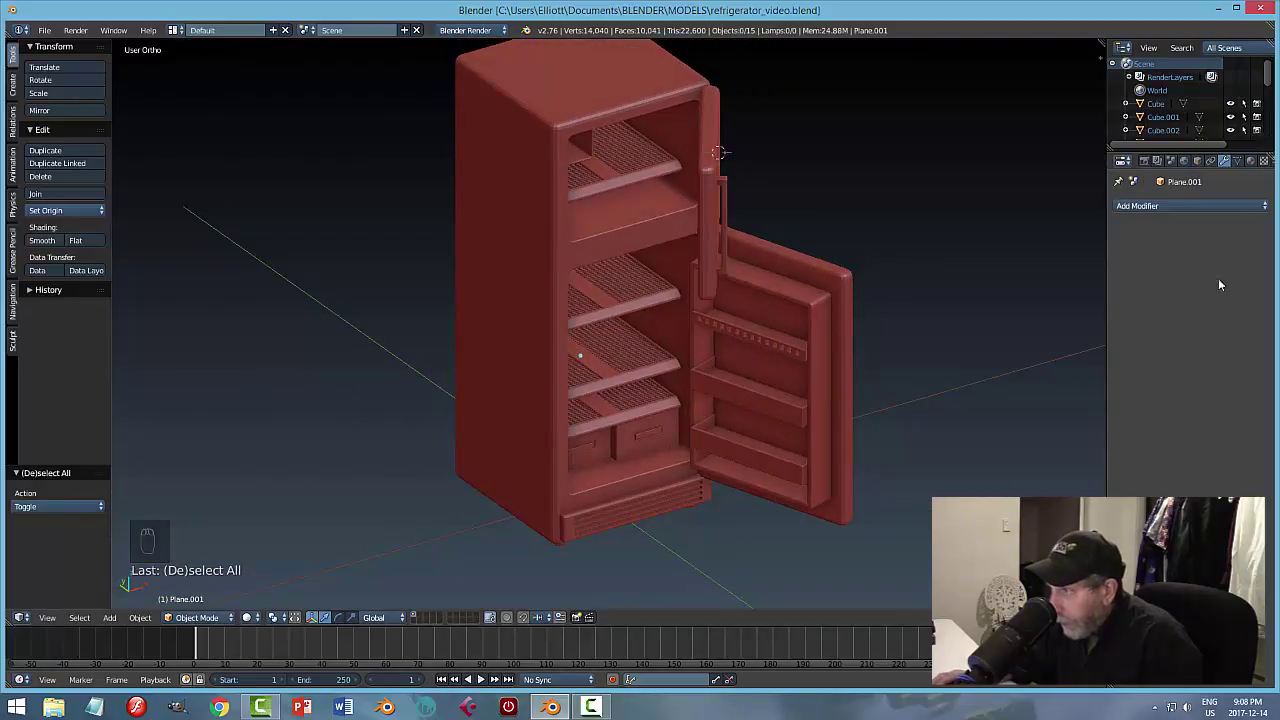
pyautogui.click(1145, 161)
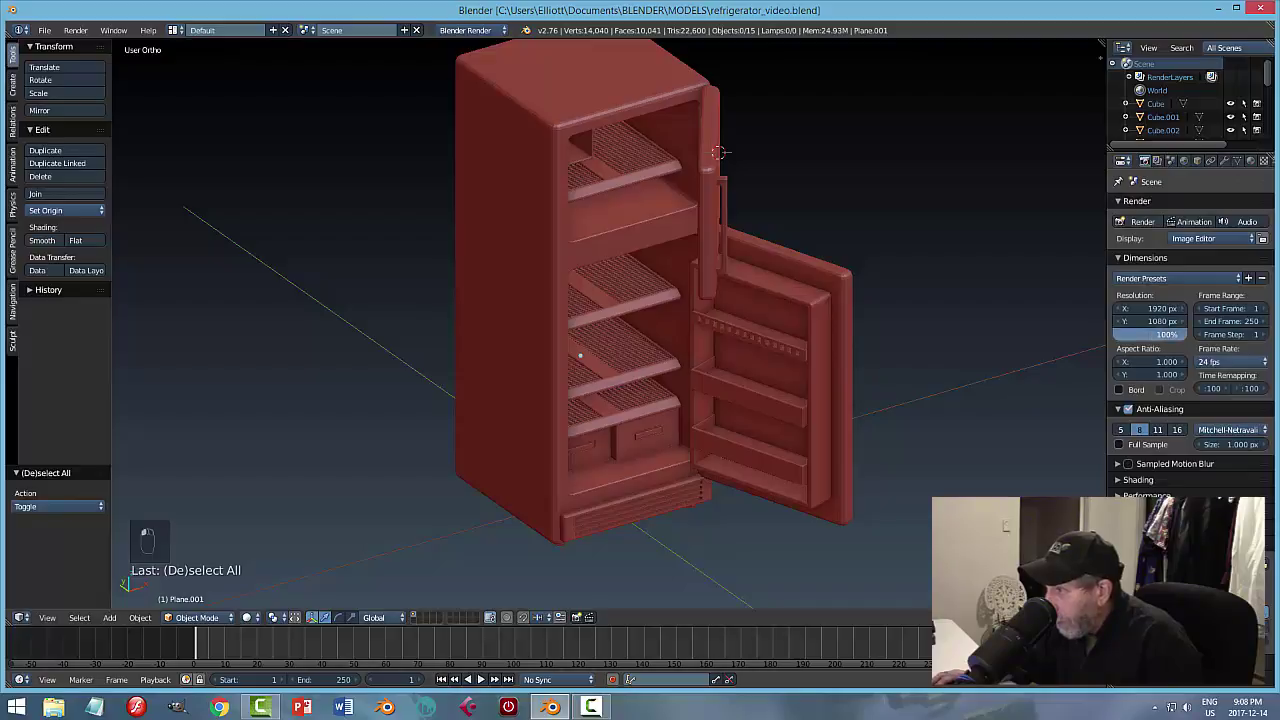
pyautogui.press('F12')
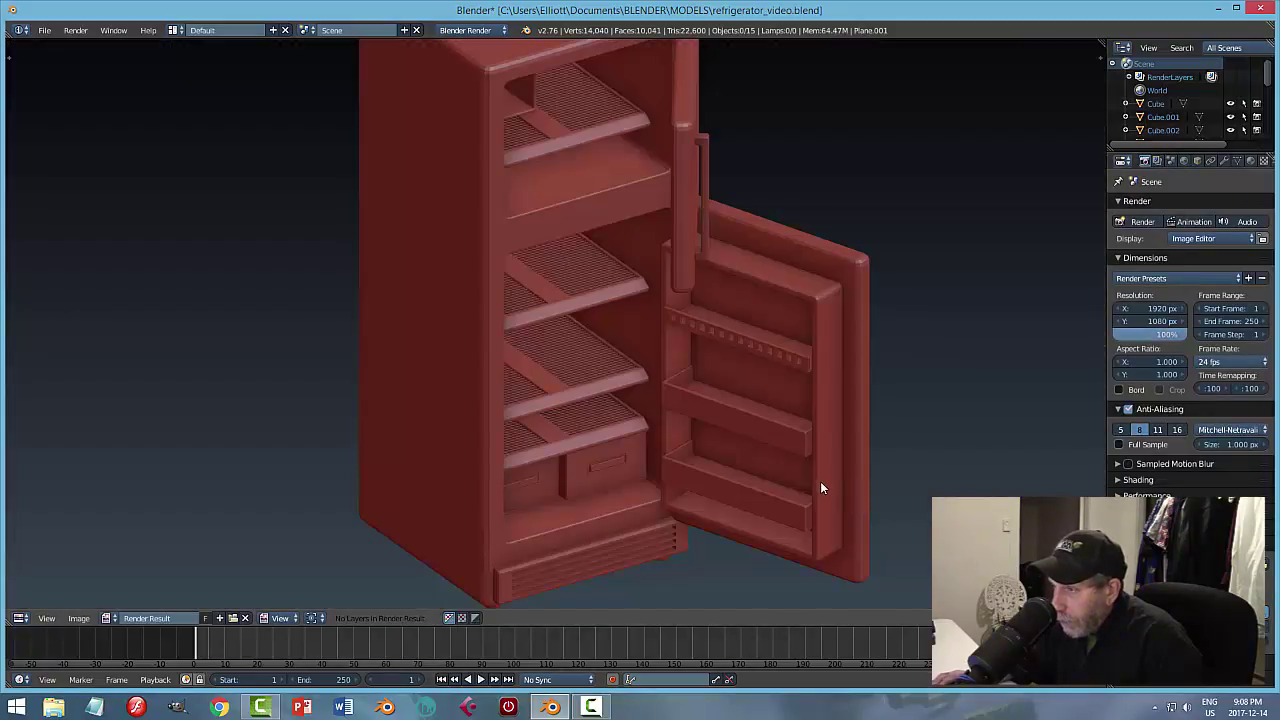
pyautogui.scroll(-1, 817, 487)
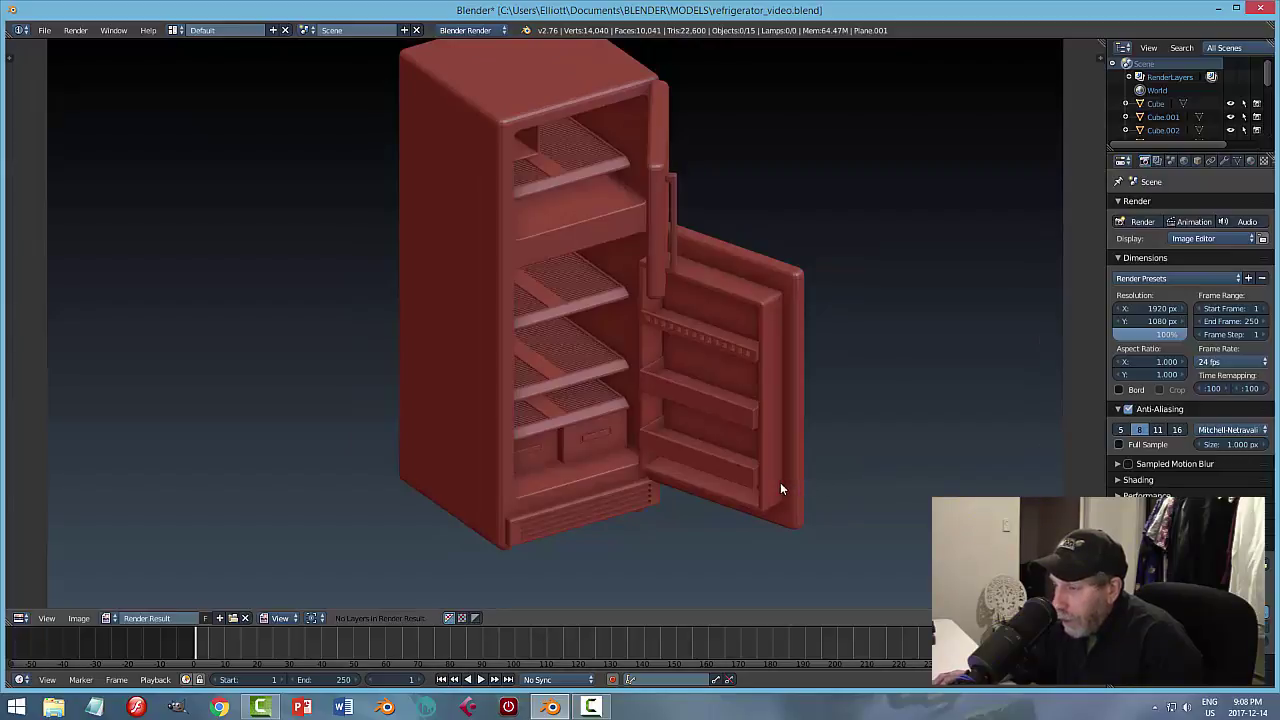